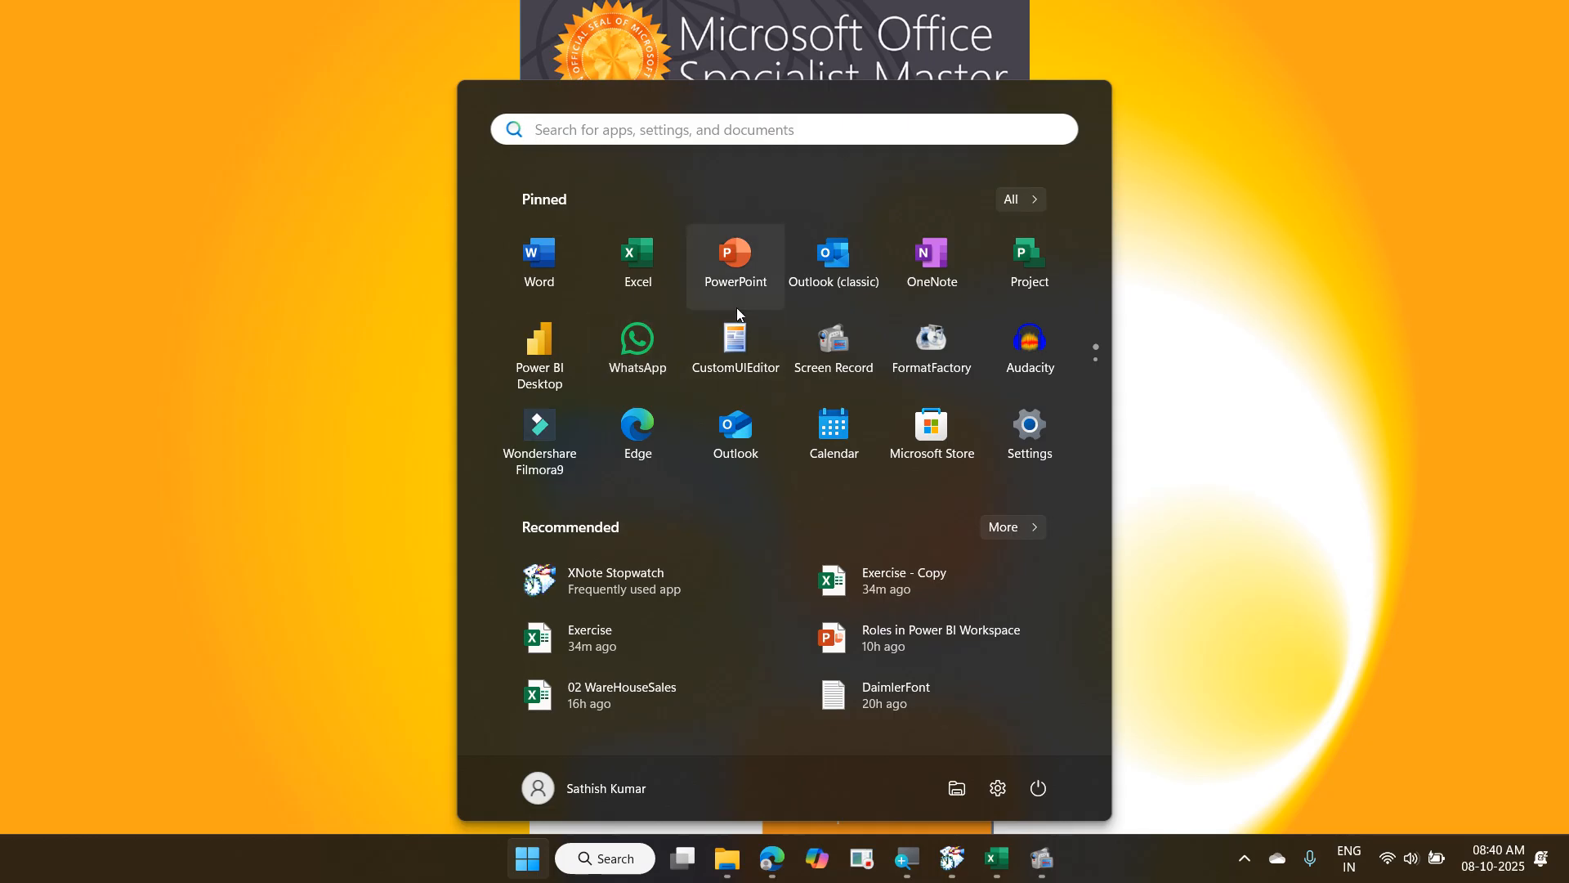
Launch Power BI Desktop with a blank report and open the global Preview features options.
left_click(570, 375)
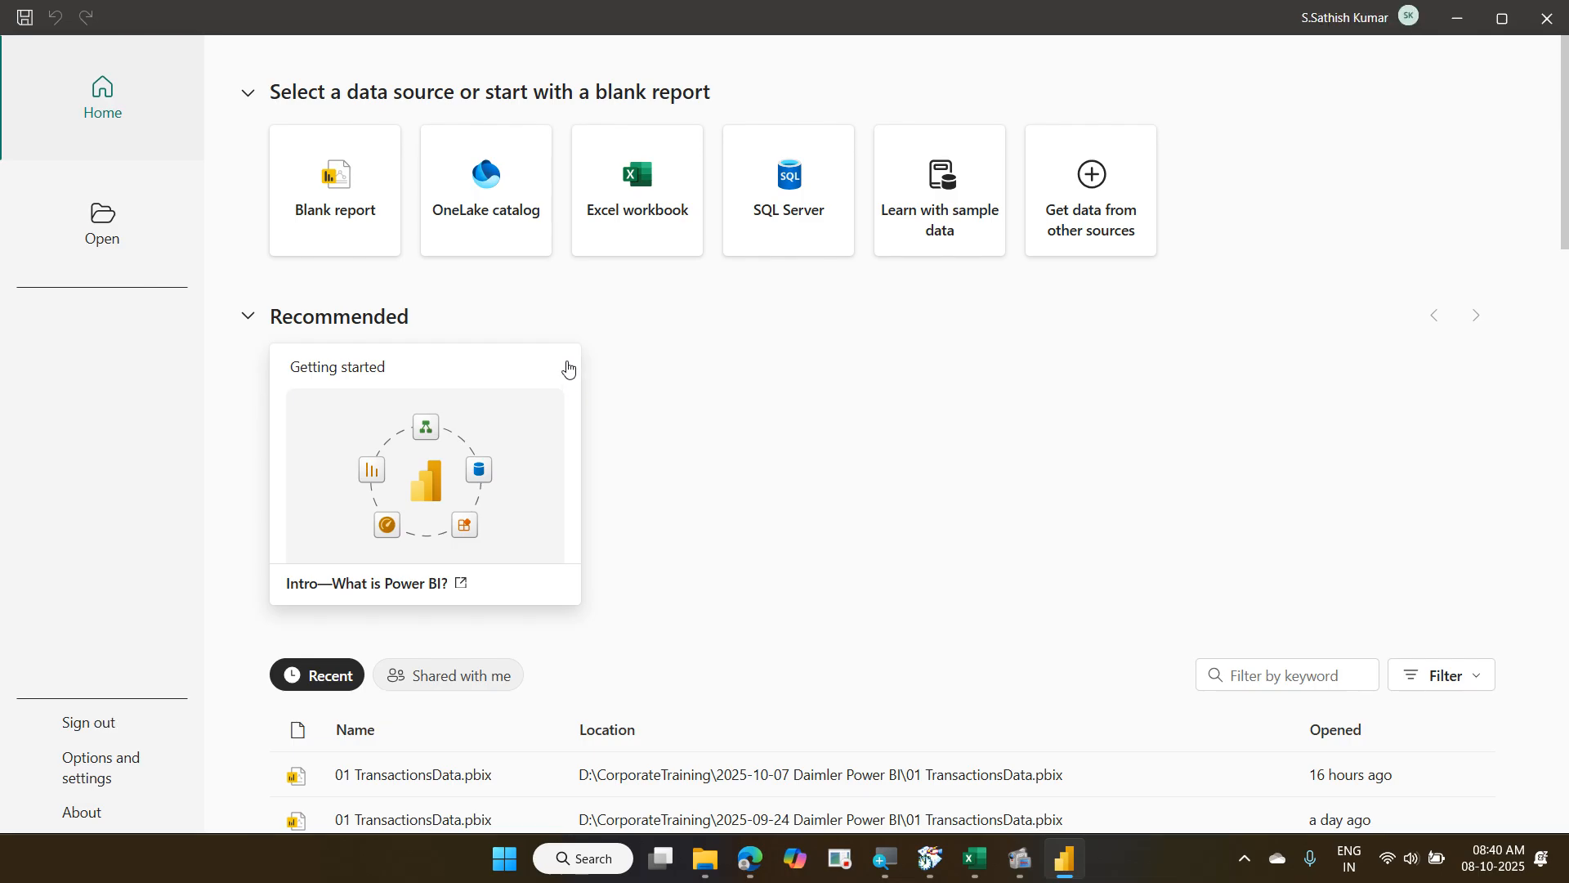
left_click(377, 226)
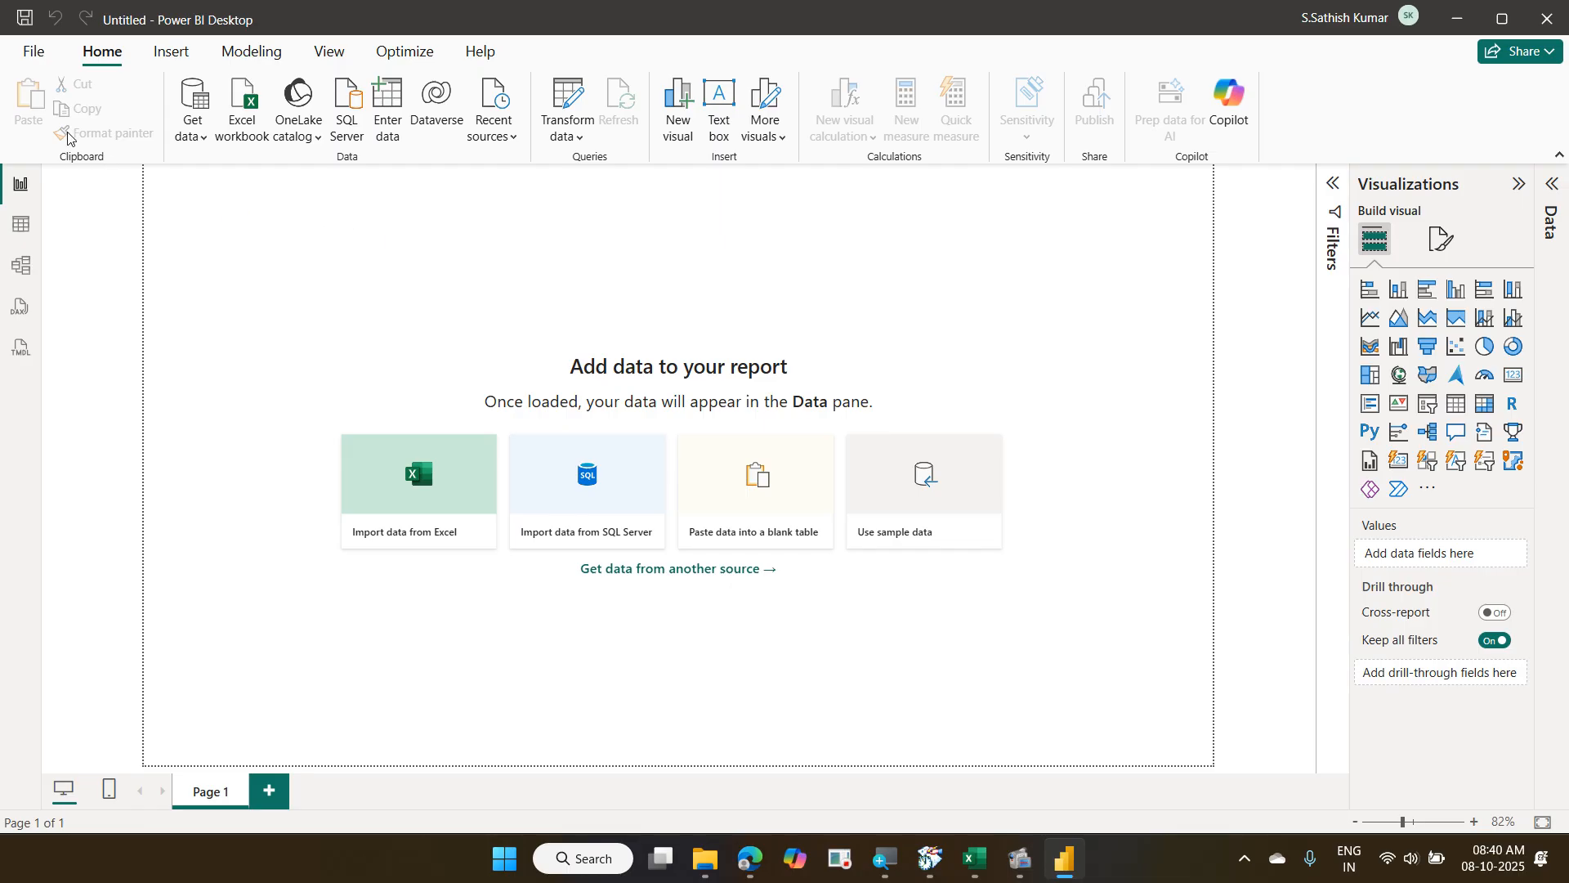
left_click(31, 56)
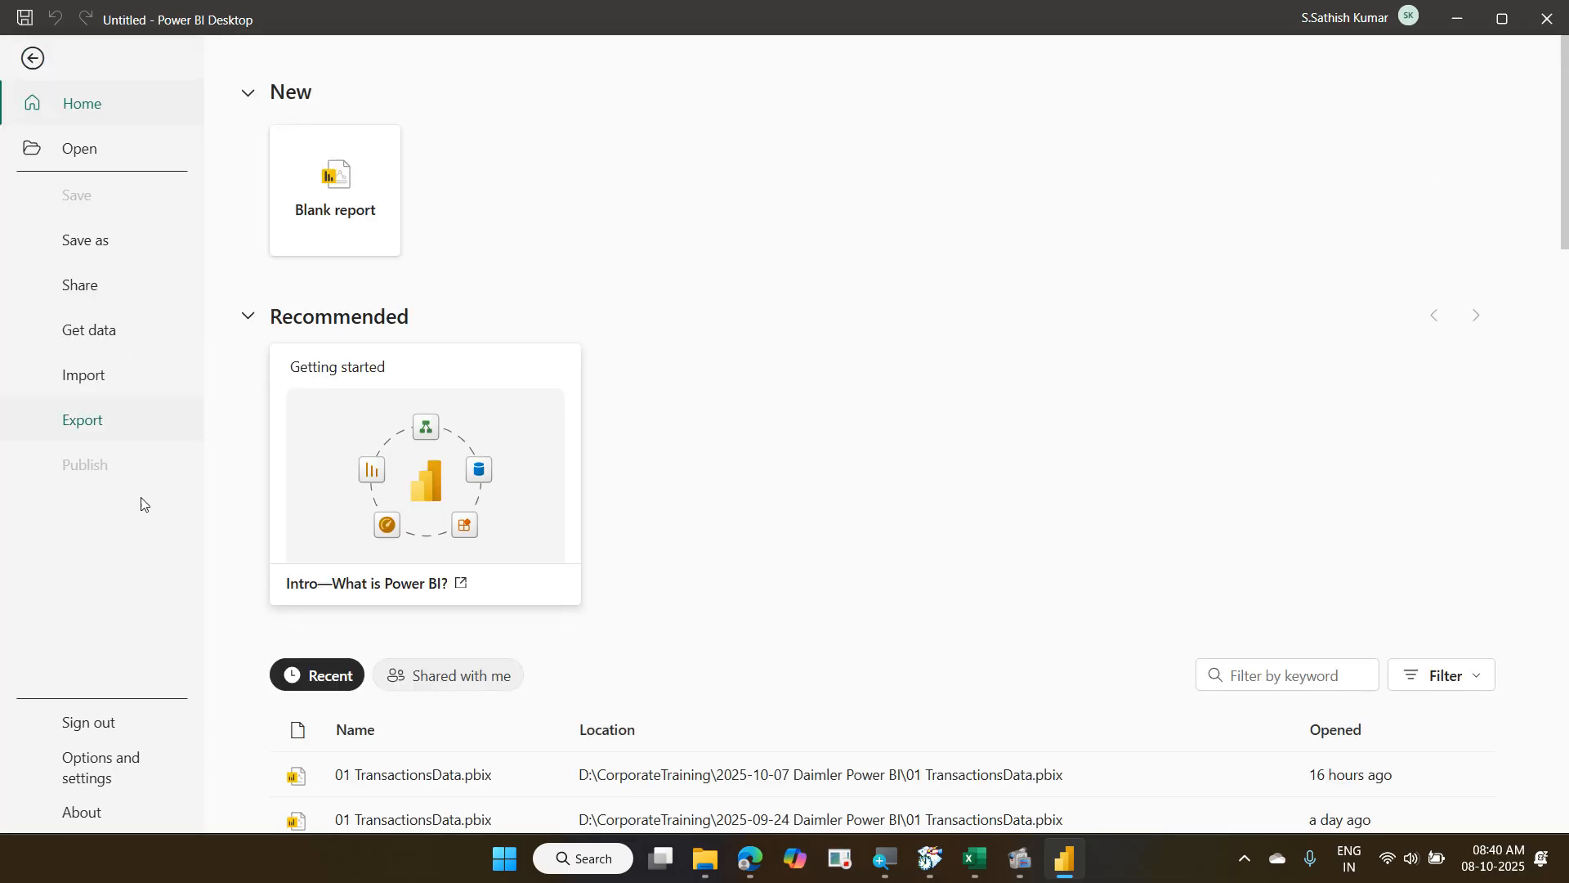
left_click(111, 767)
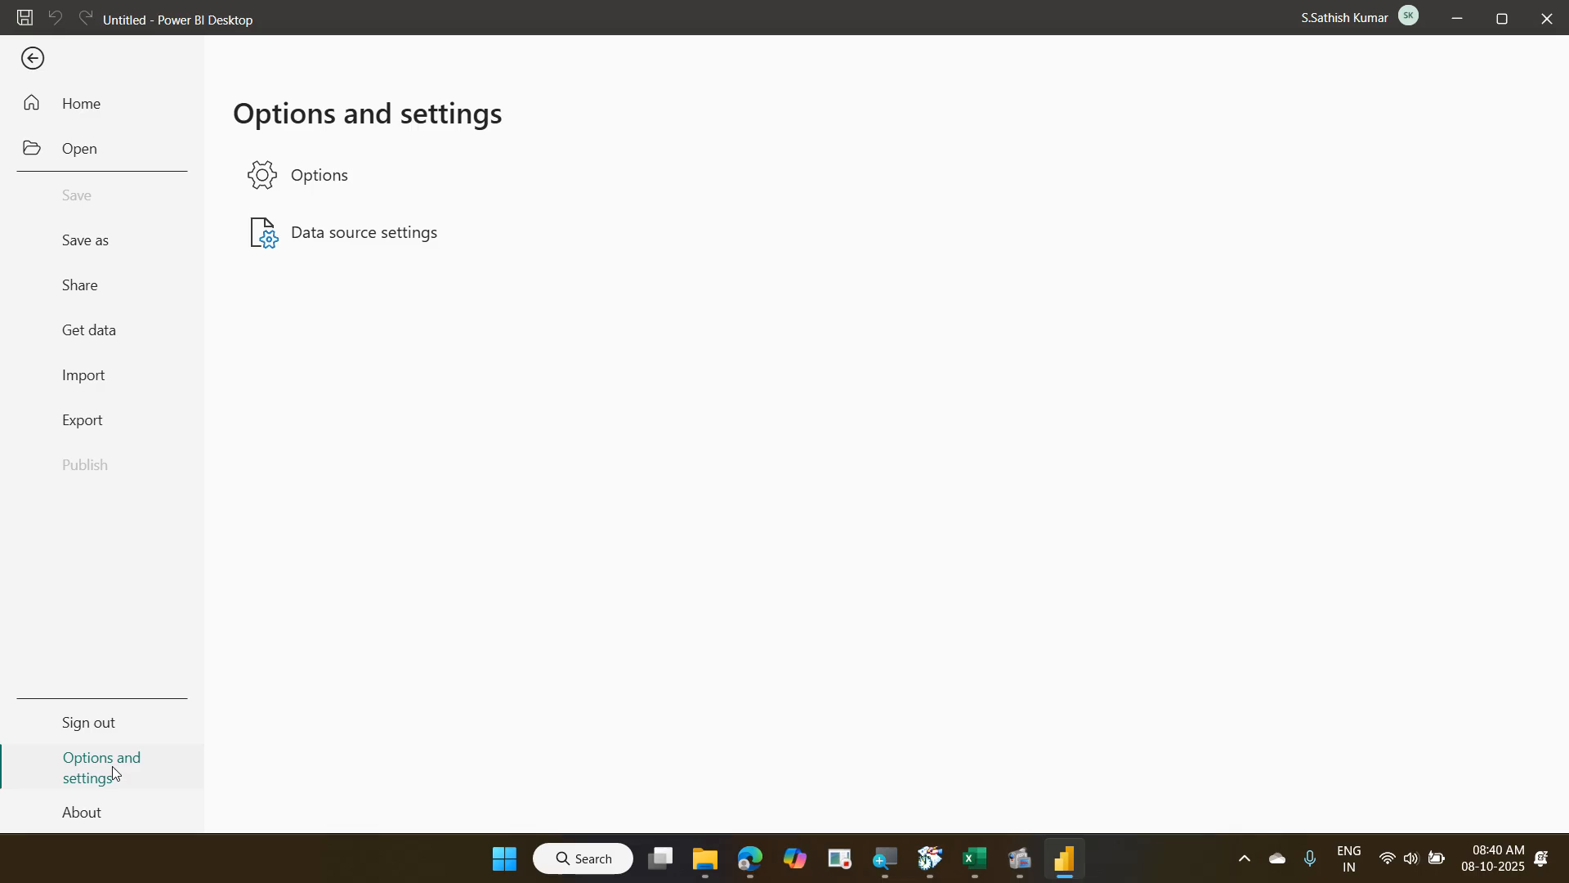
left_click(300, 188)
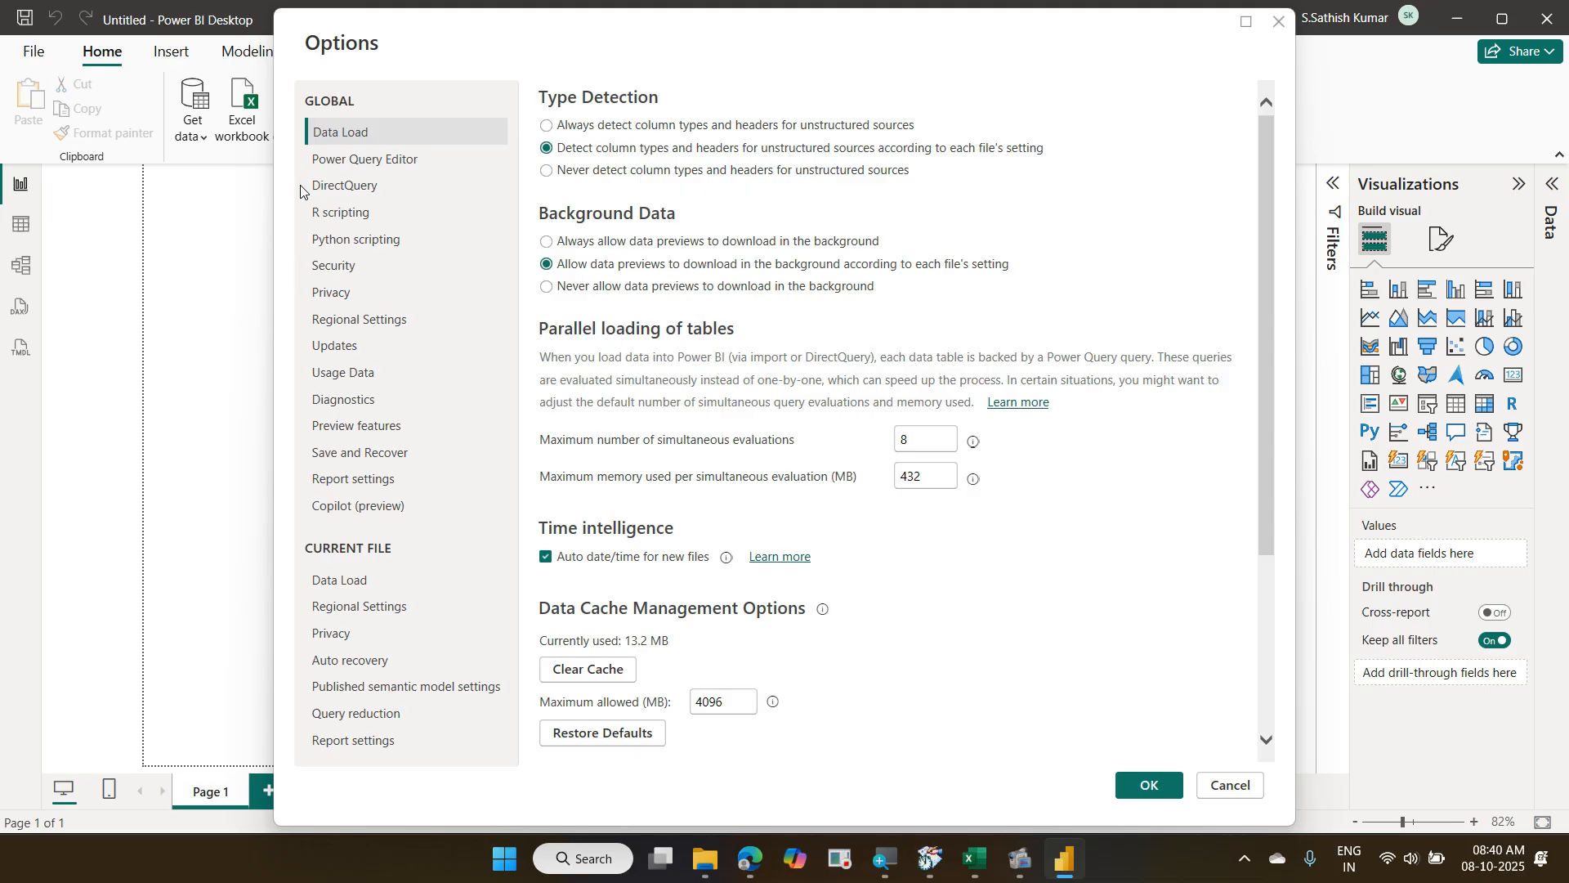
left_click(377, 425)
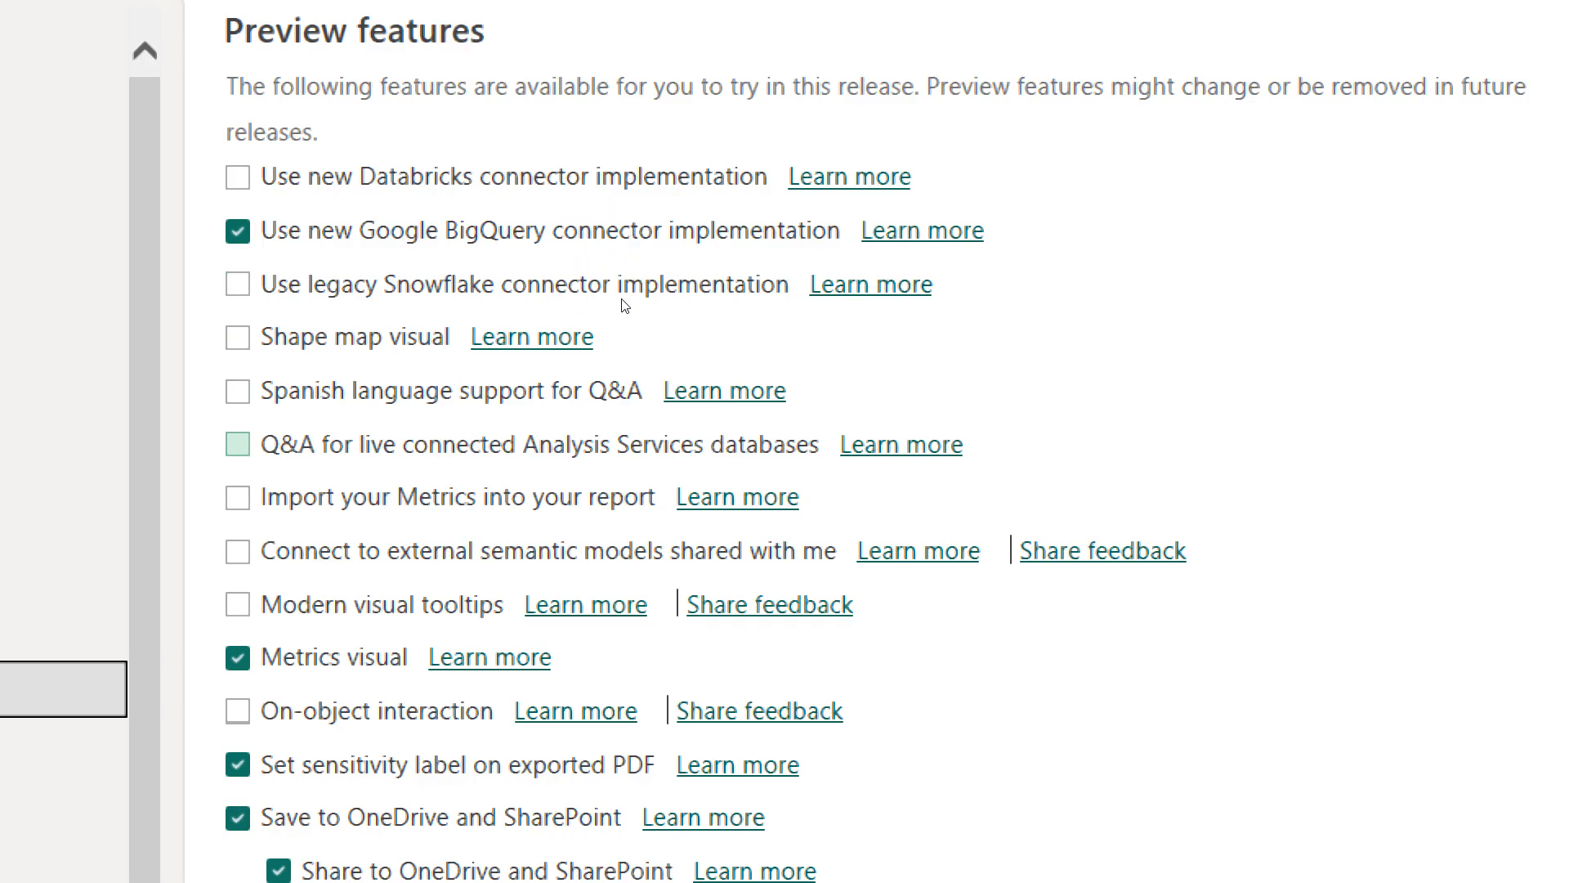
Review the preview features, enable On-object interaction, and accept the options and the restart notice.
scroll(625, 306, "down", 7)
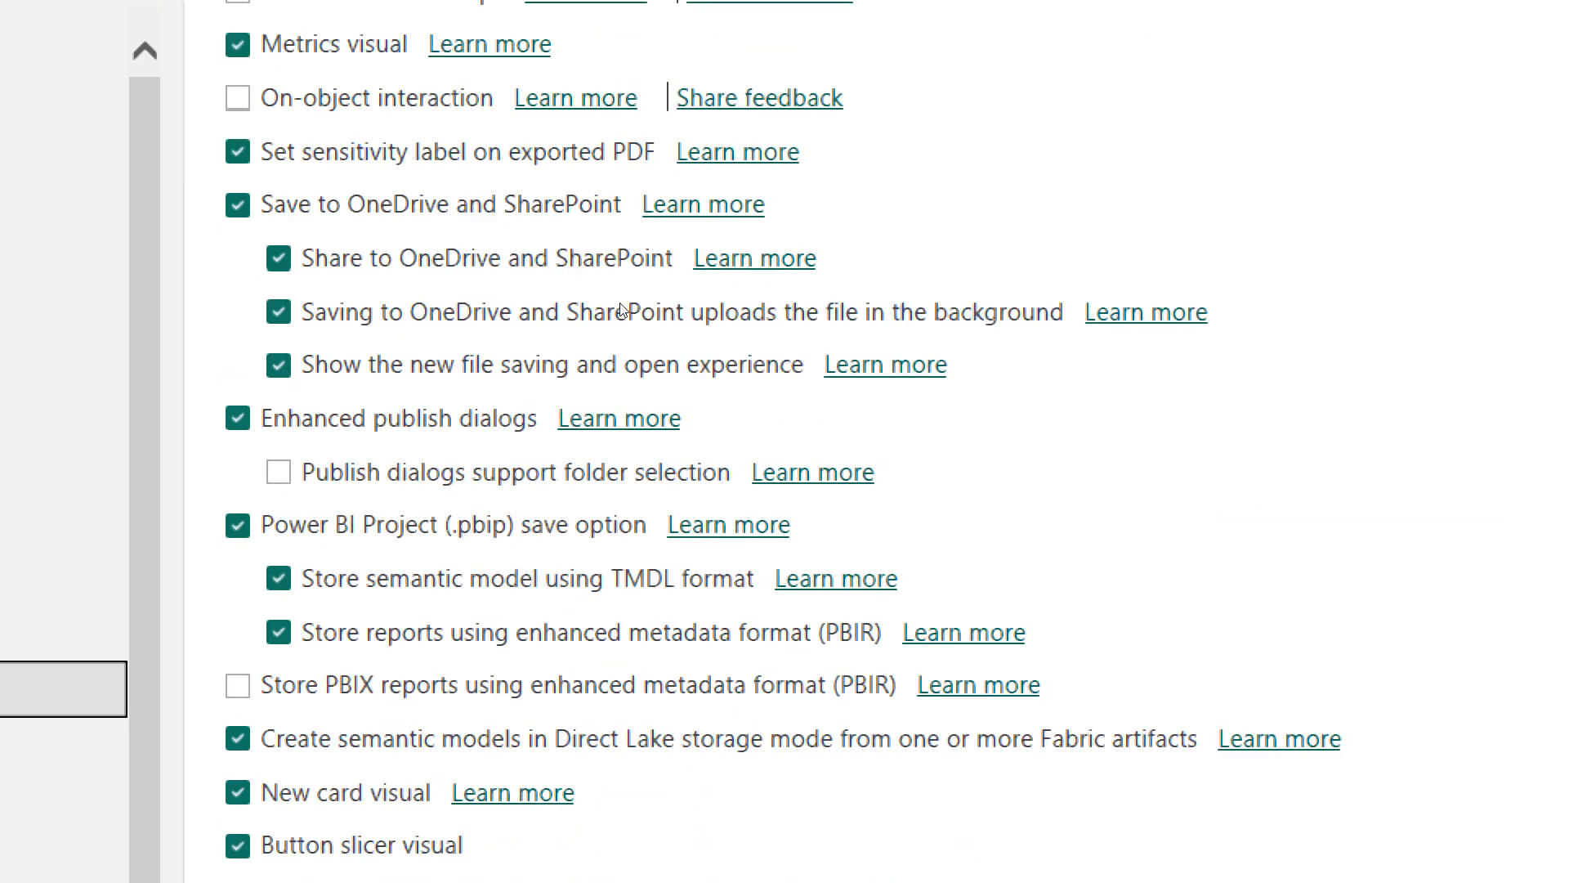
scroll(622, 309, "down", 4)
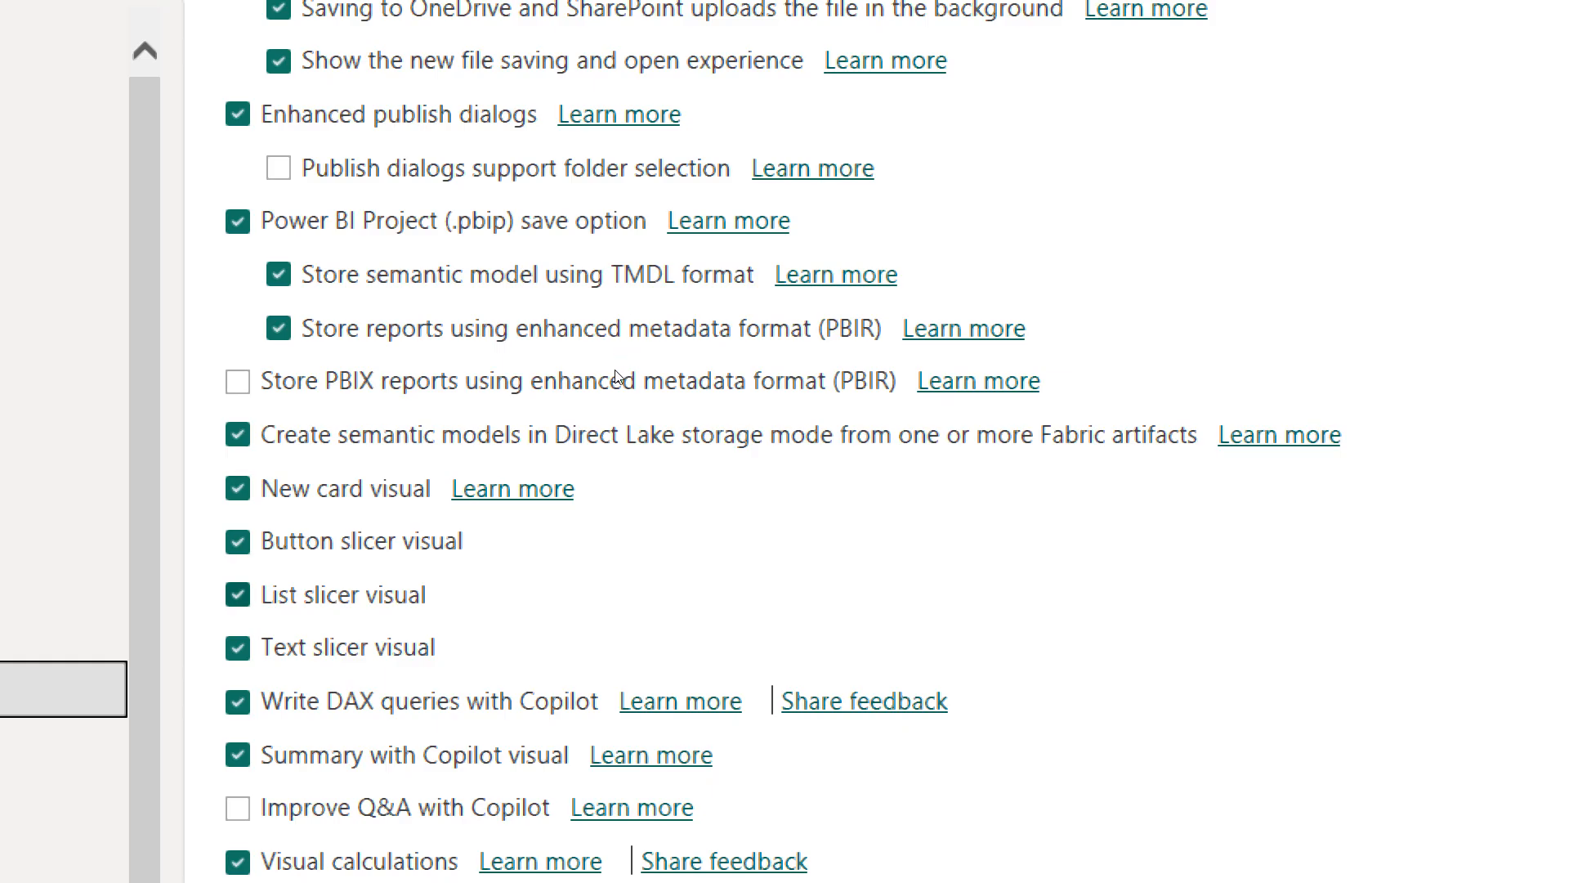
scroll(617, 378, "down", 3)
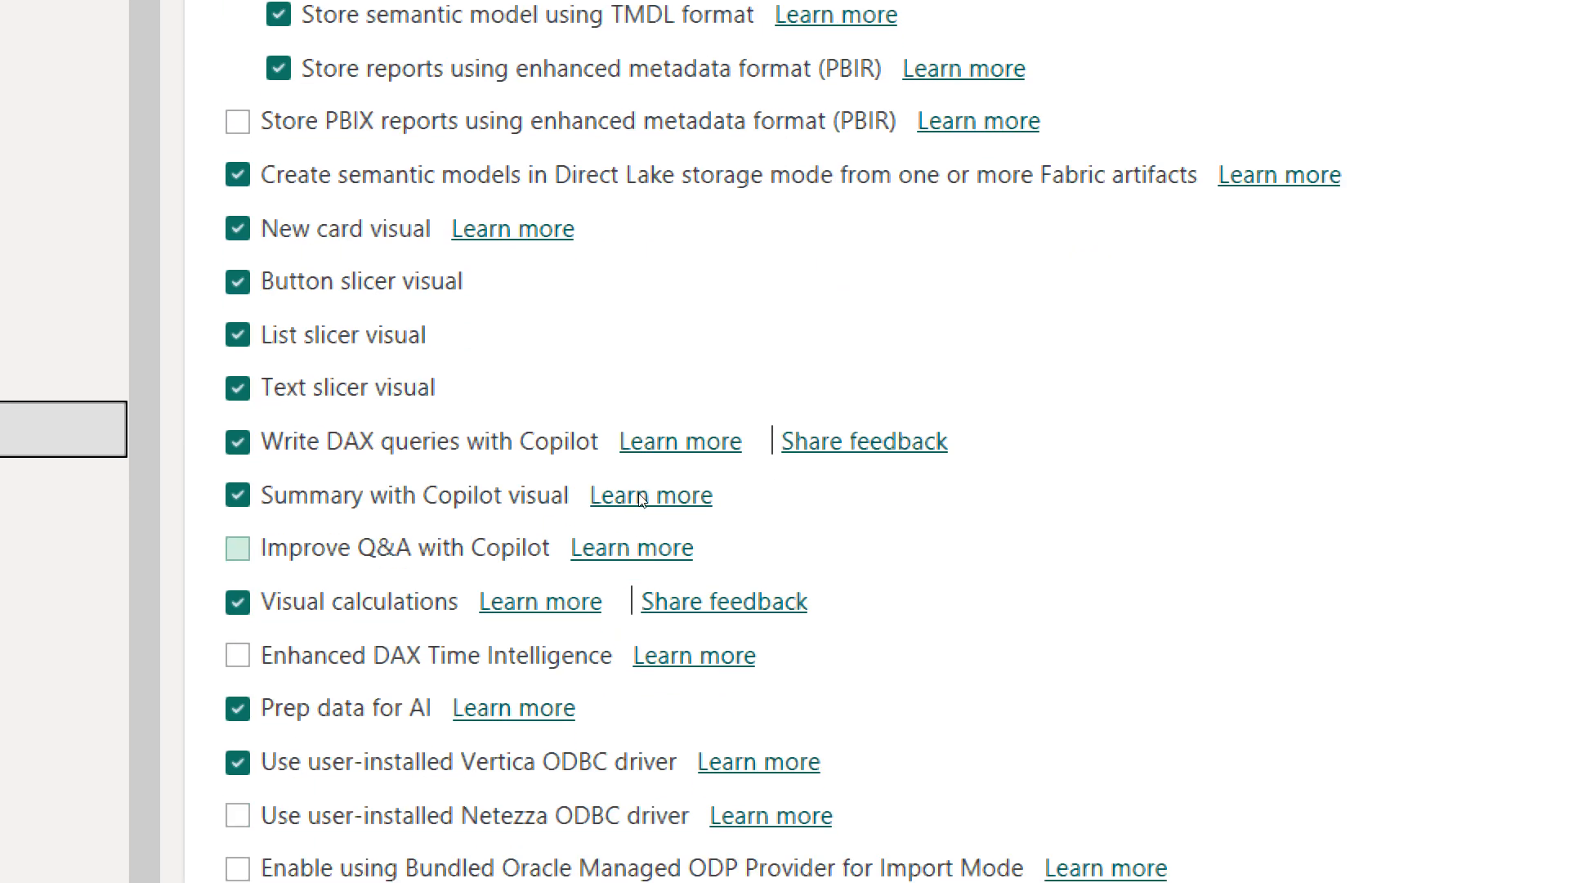
scroll(675, 630, "down", 2)
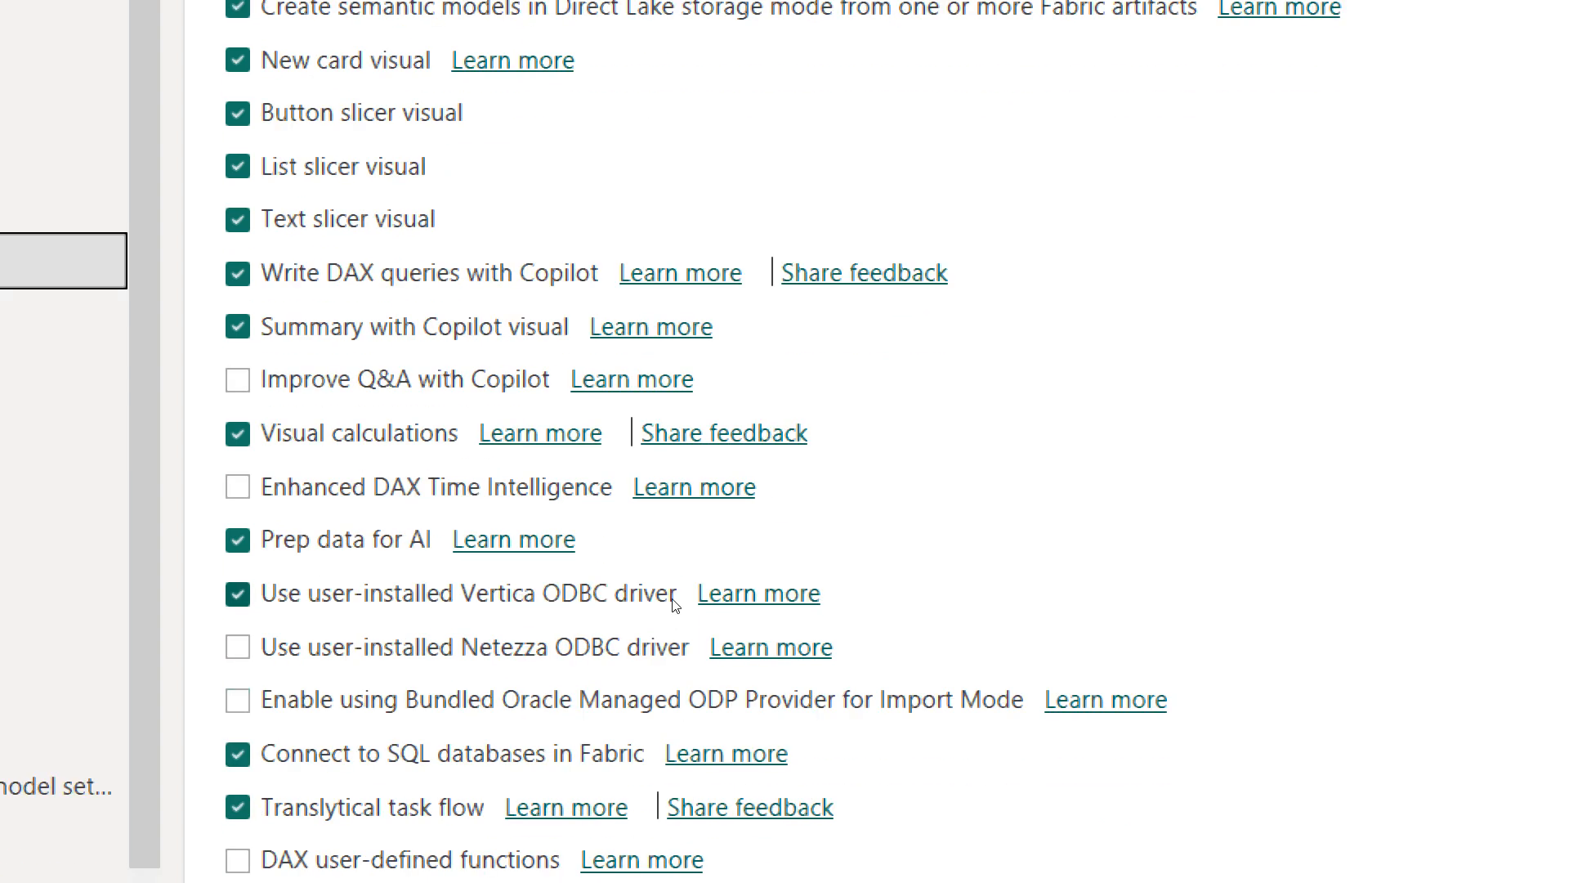
scroll(678, 735, "down", 2)
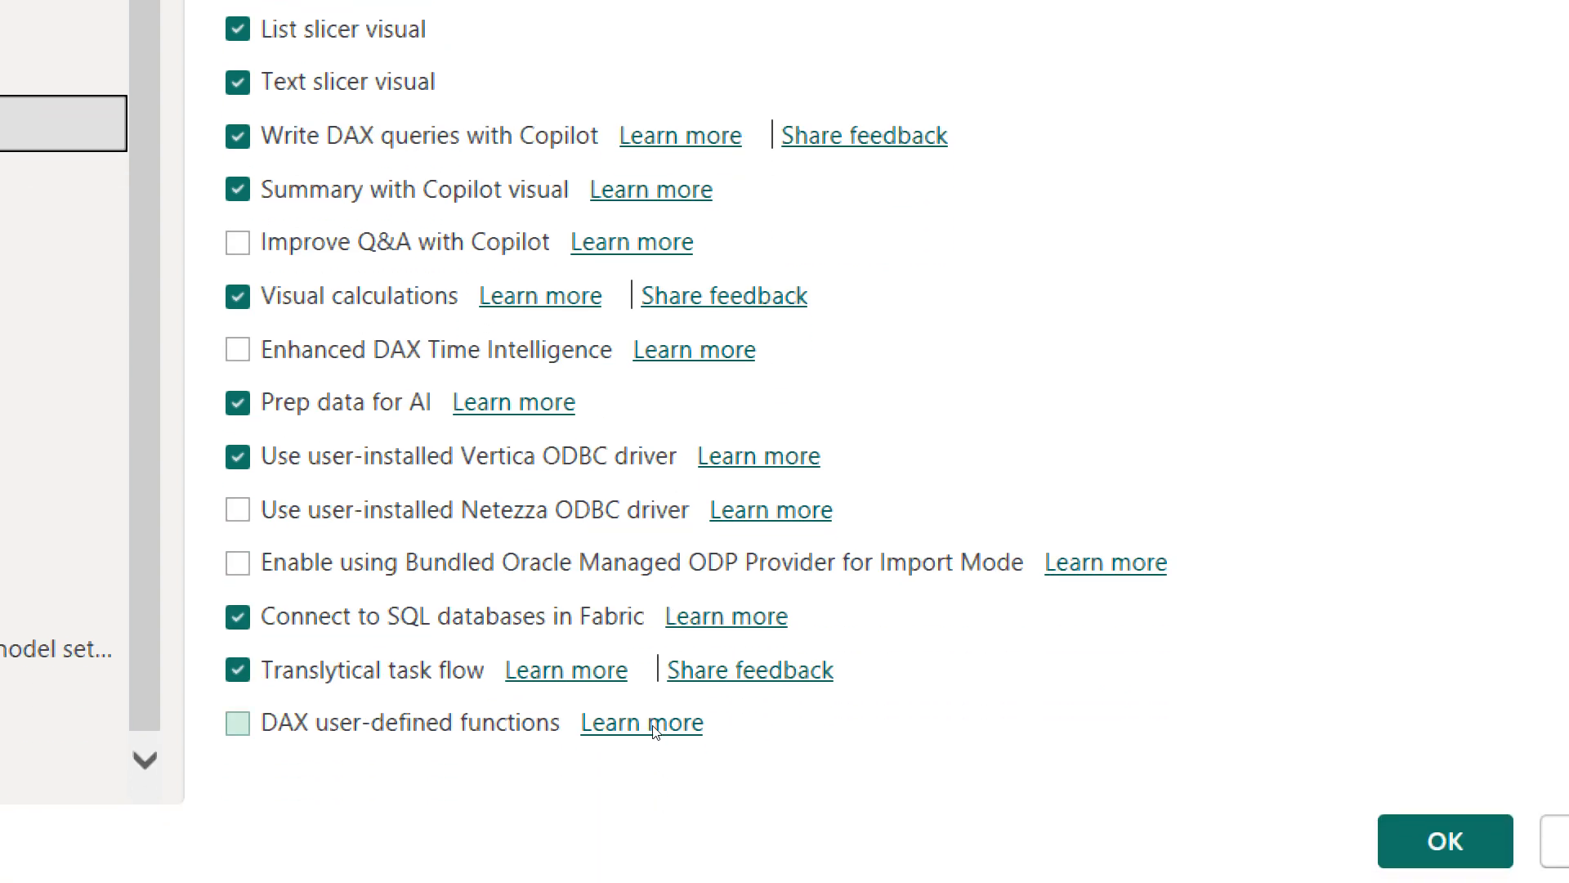
scroll(652, 715, "up", 7)
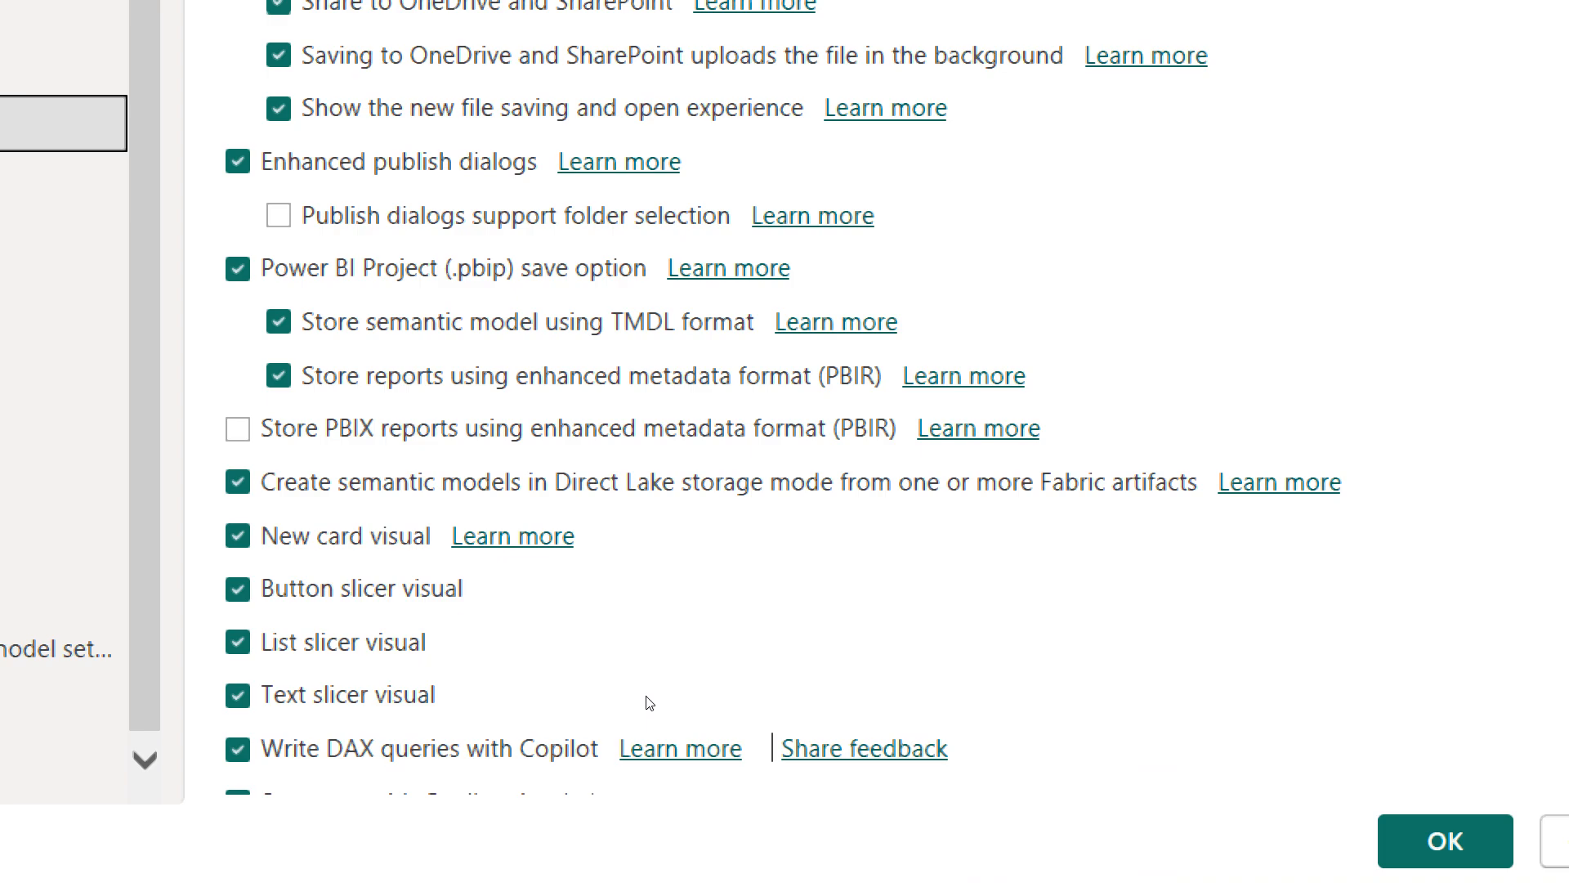
scroll(650, 703, "up", 4)
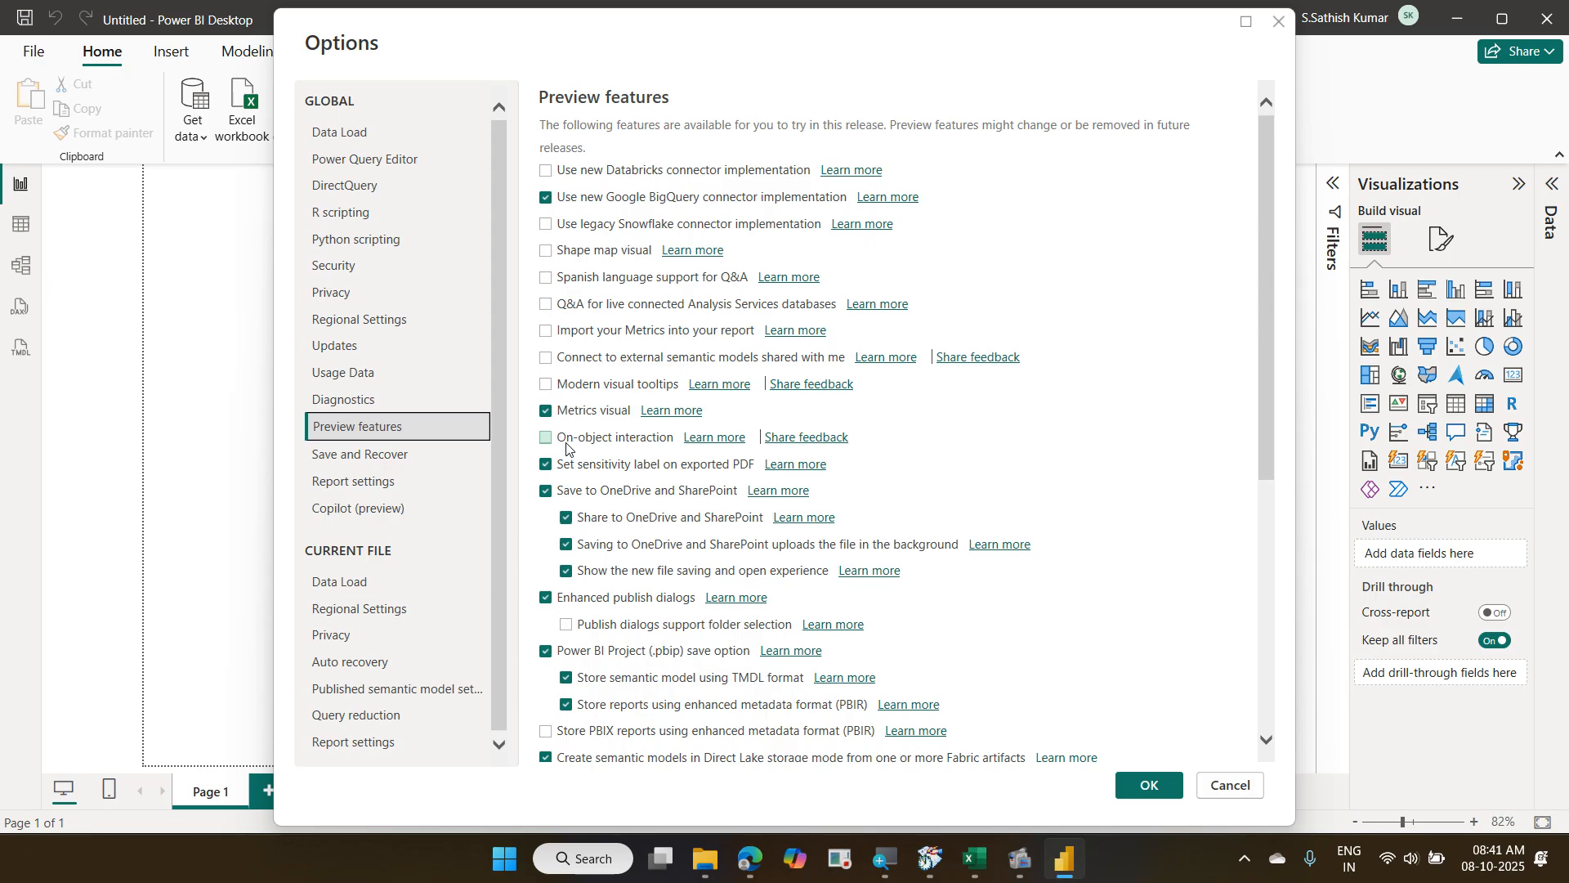
left_click(566, 444)
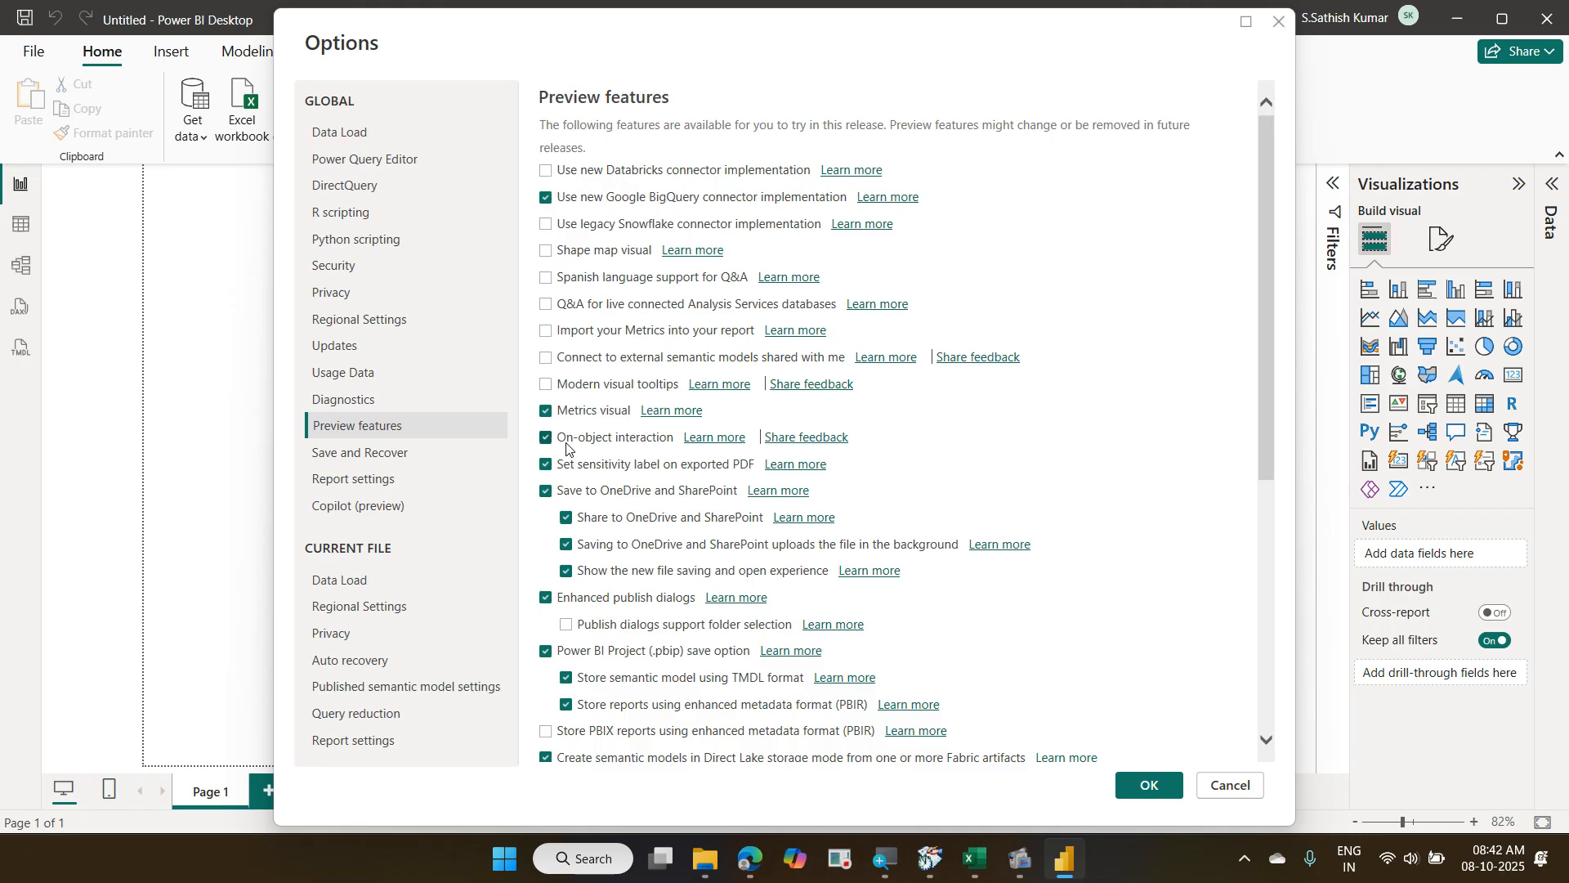
left_click(1130, 785)
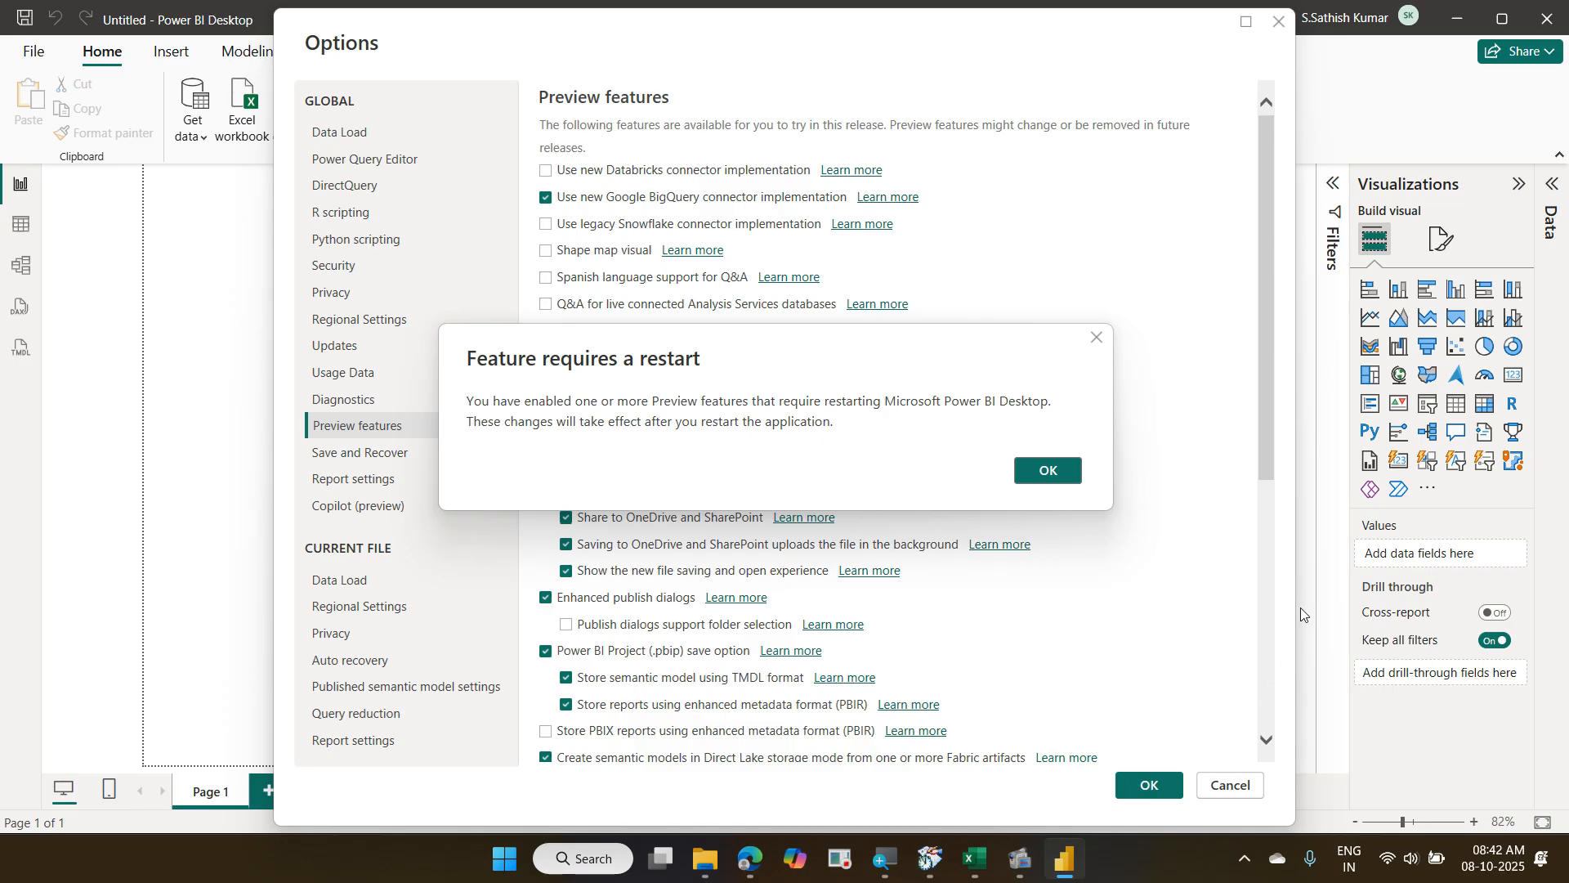
left_click(1065, 482)
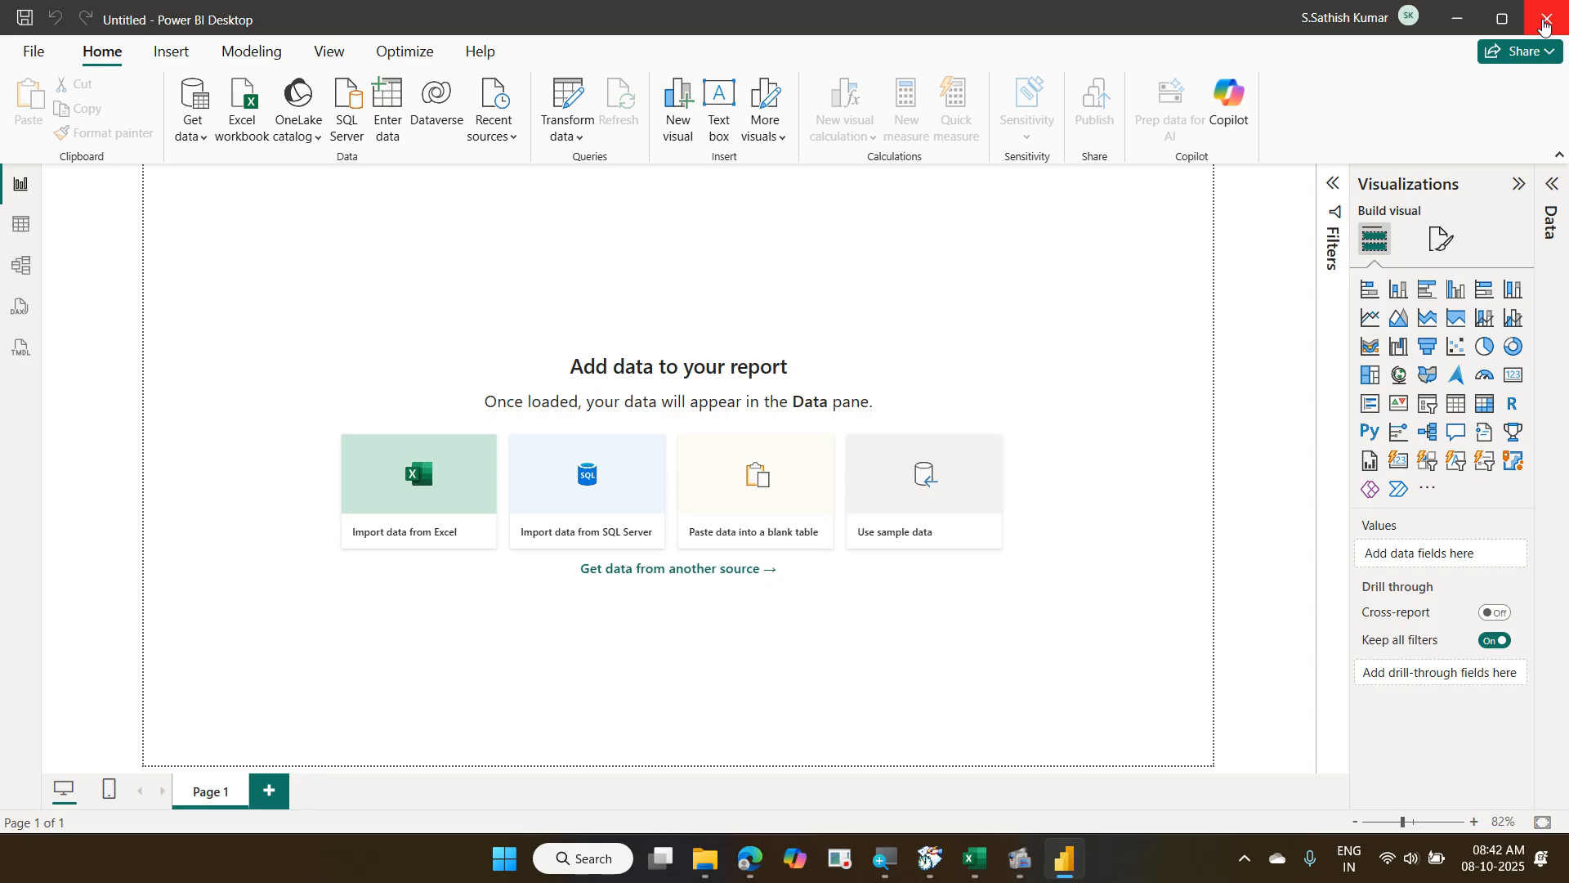
Restart Power BI Desktop by closing it and opening the 01 TransactionsData report from the CorporateTraining folder in File Explorer.
left_click(1545, 26)
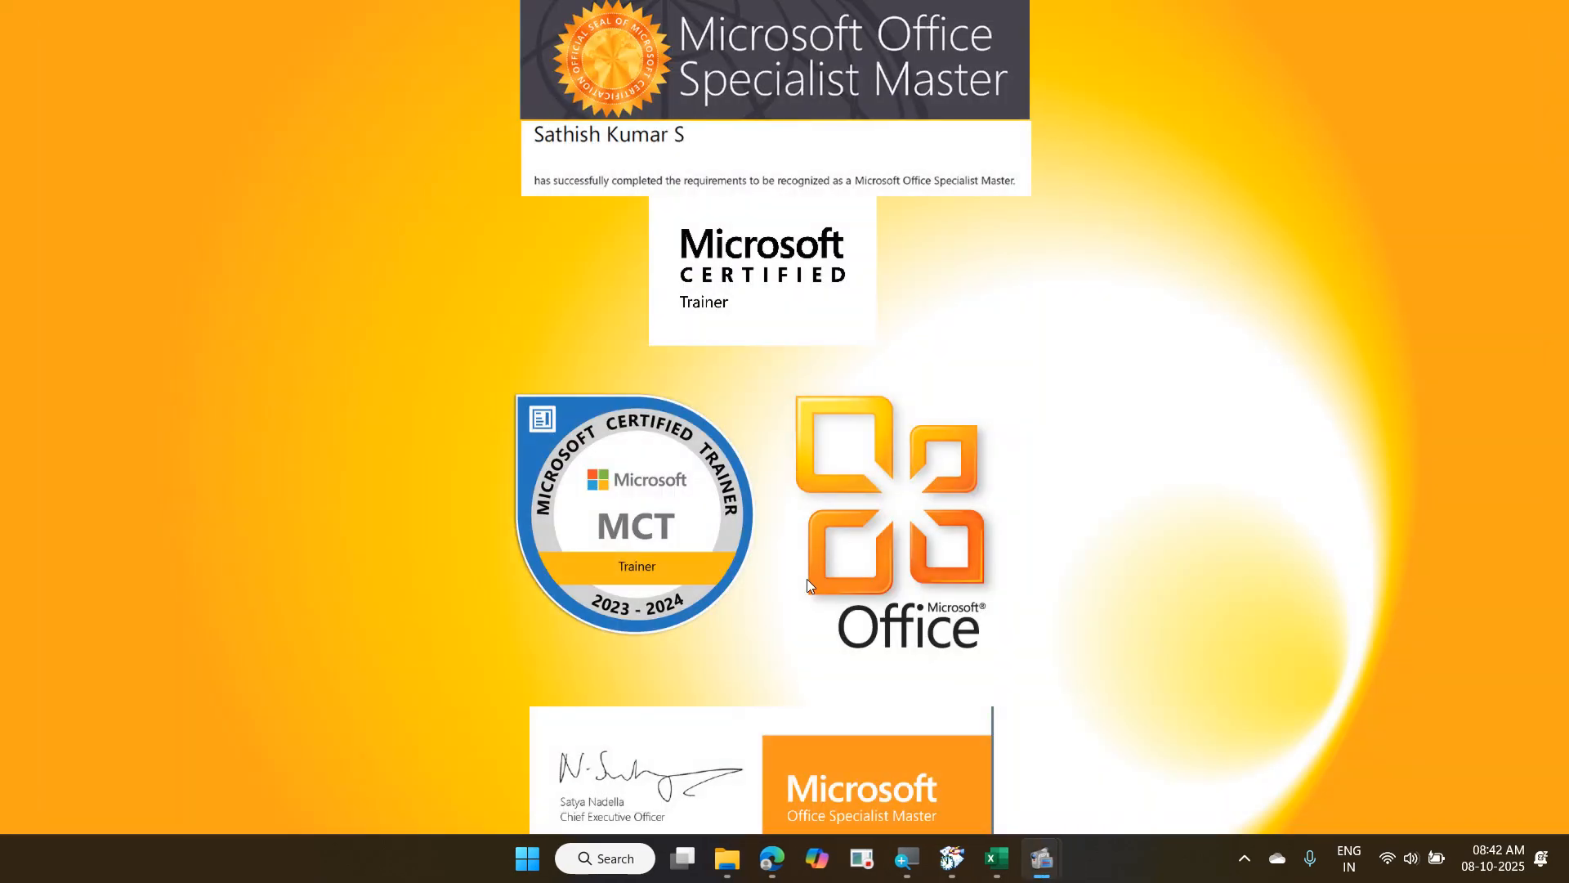
left_click(726, 858)
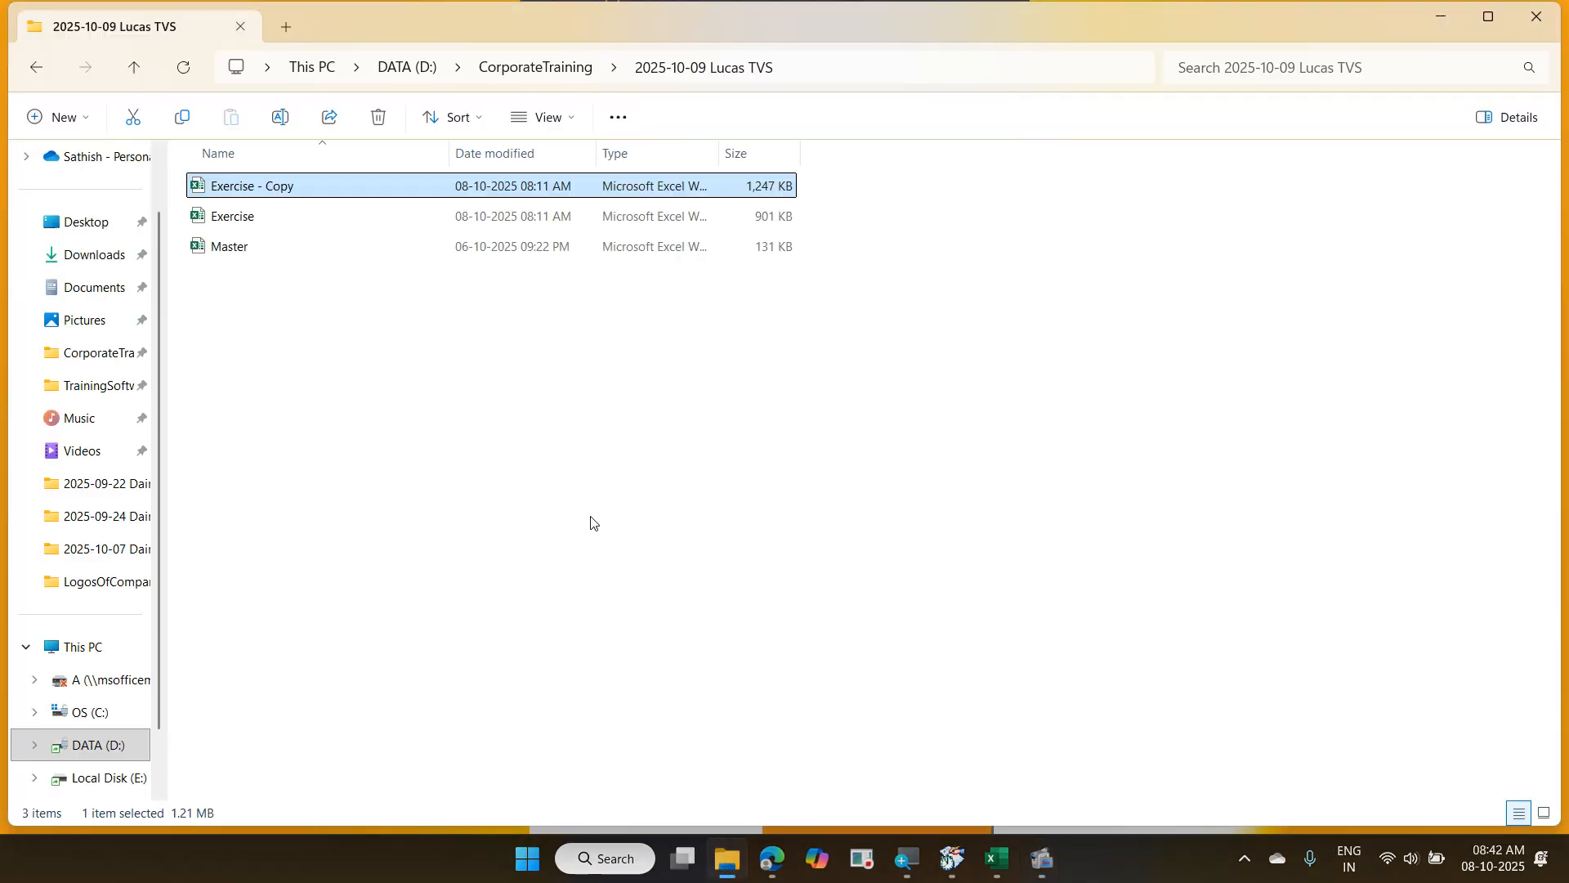
left_click(518, 71)
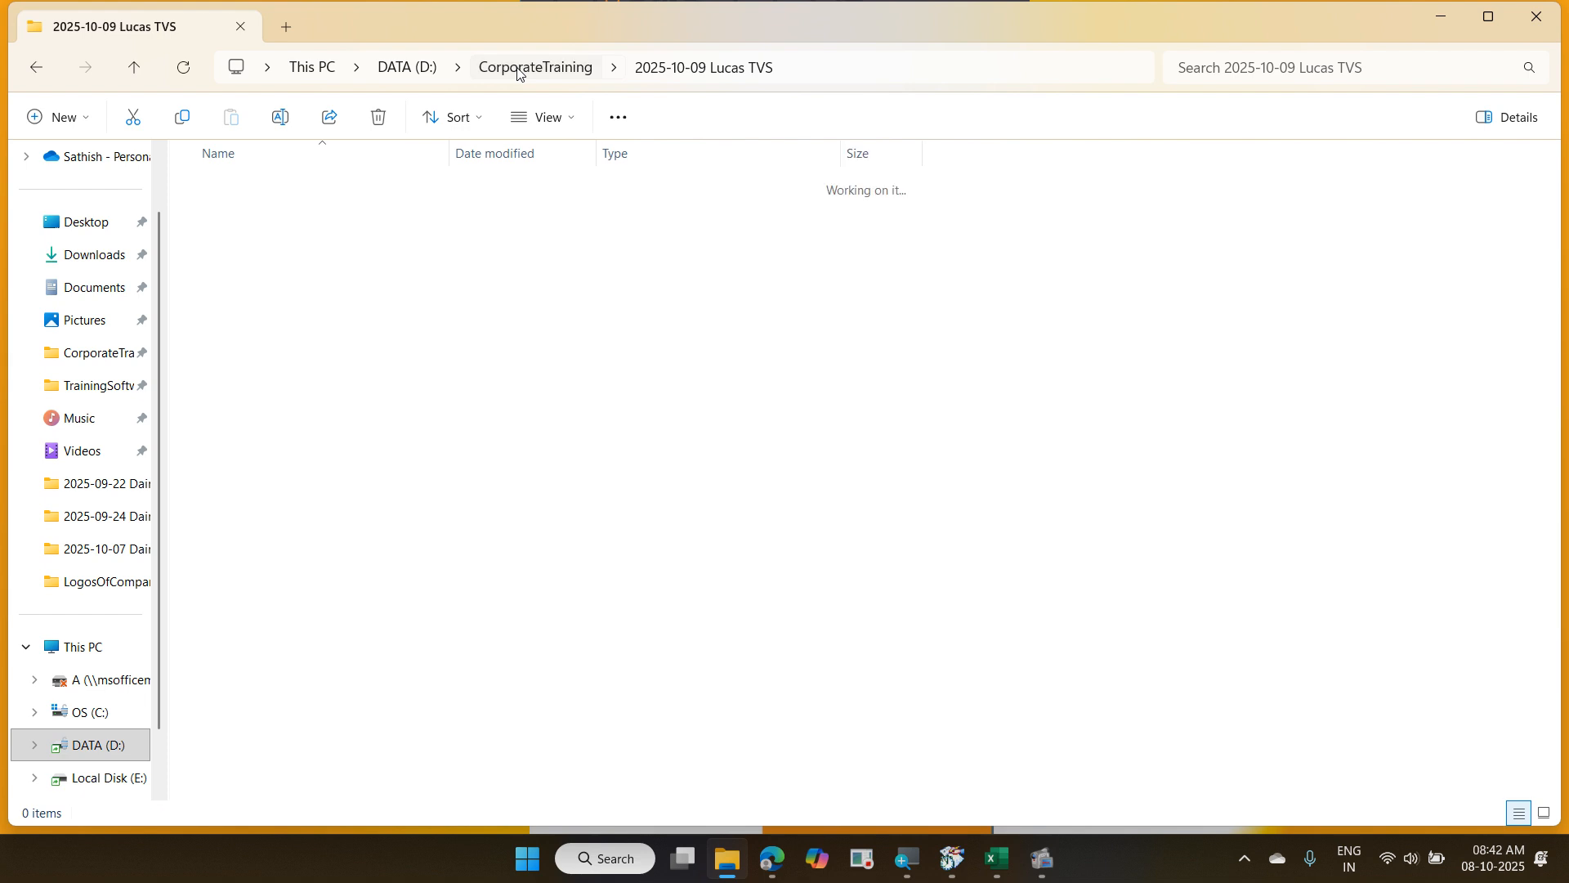
double_click(398, 216)
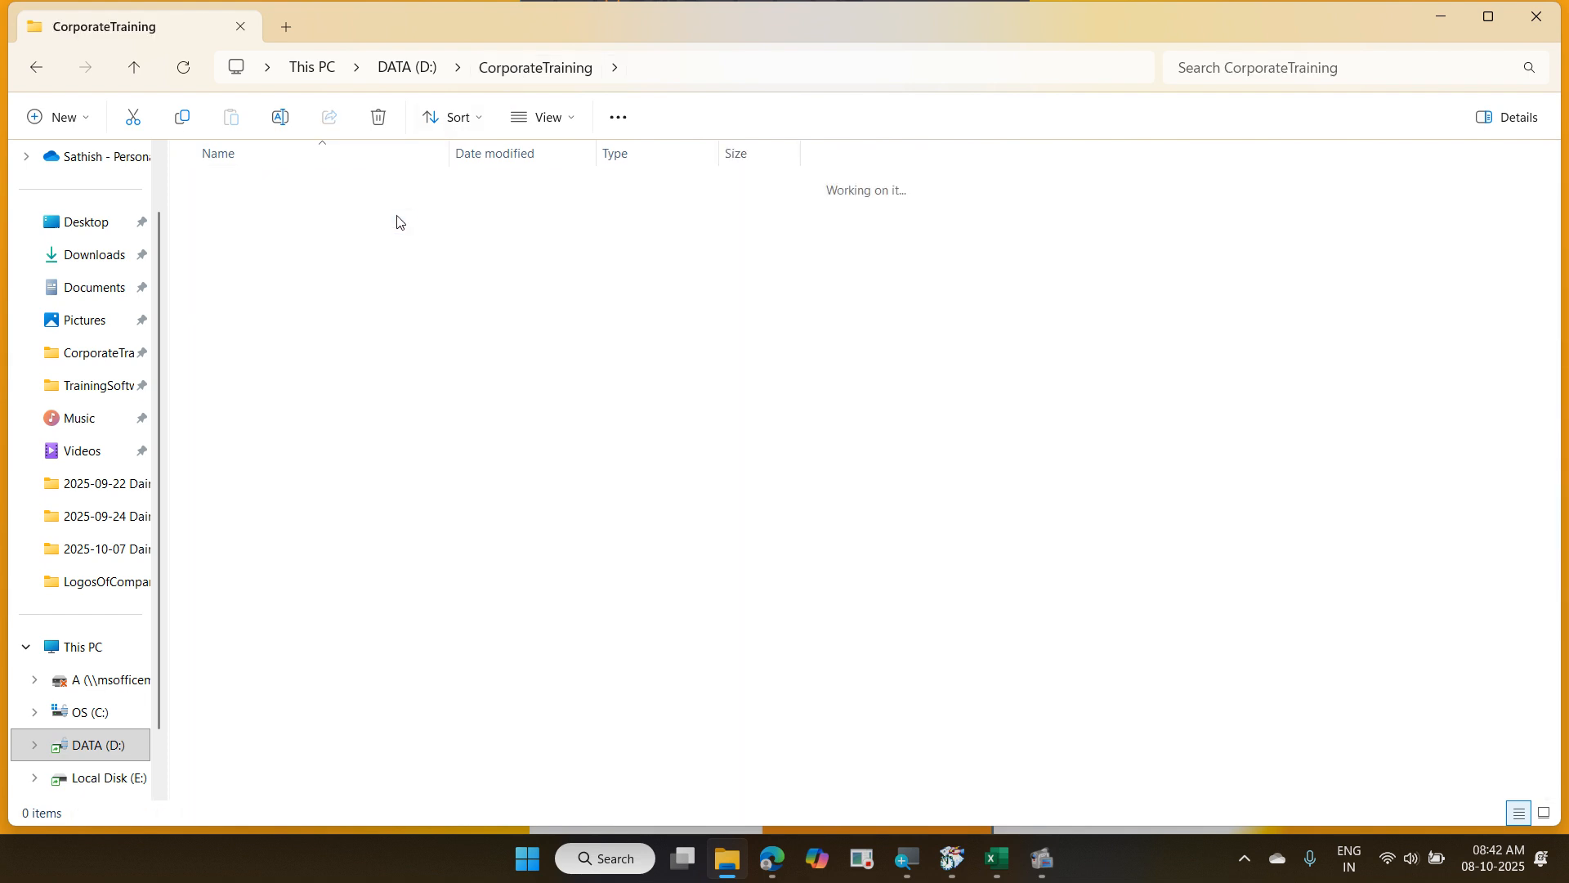
double_click(391, 247)
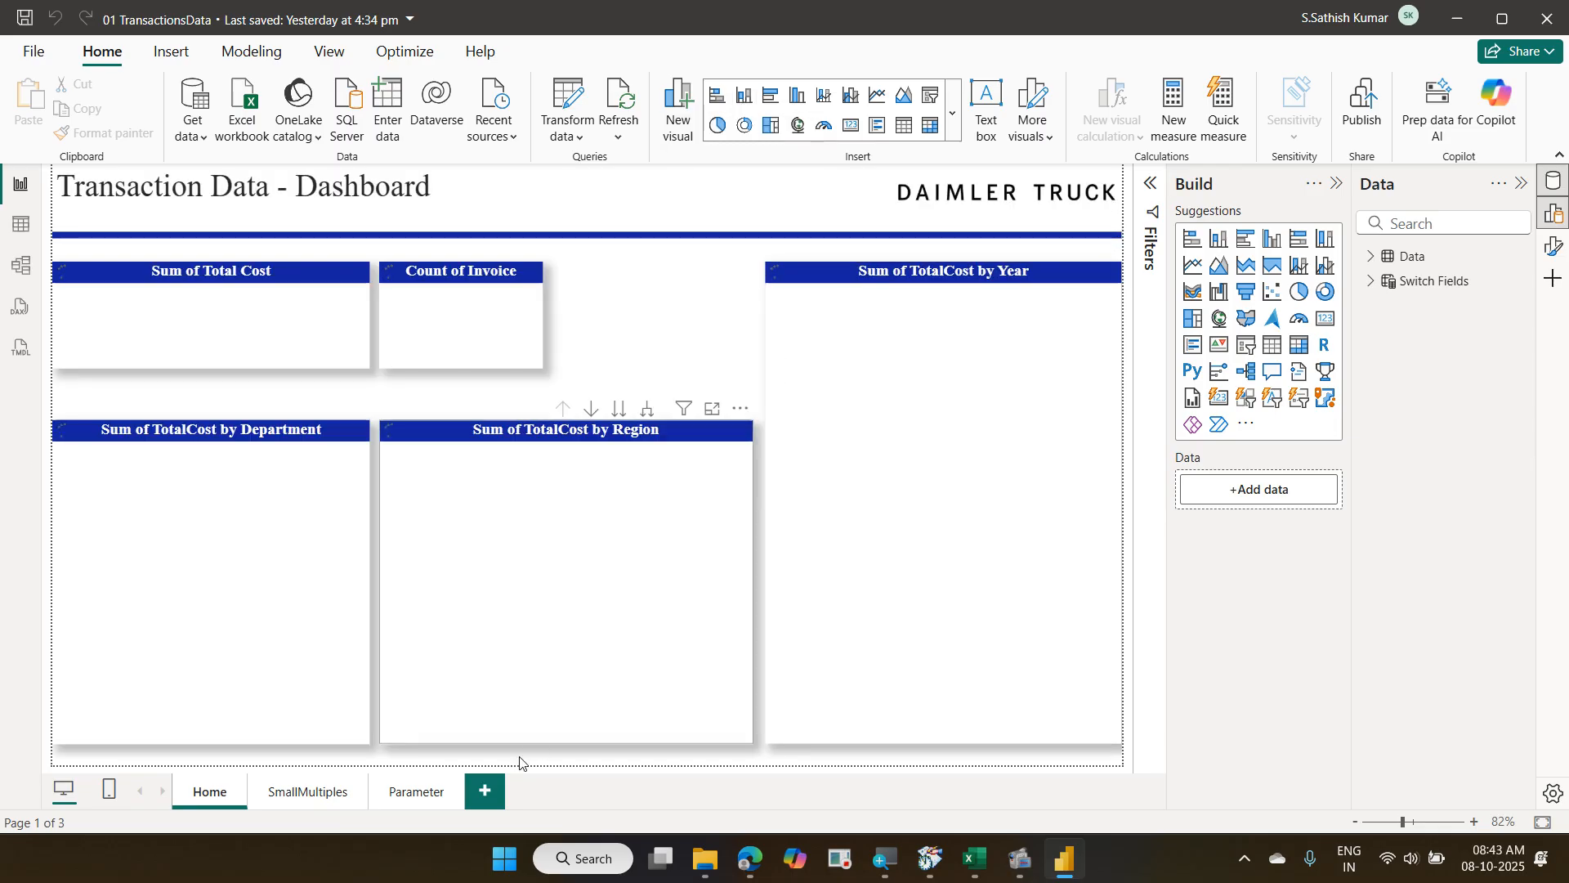
Add a new report page, insert a clustered column chart, and enlarge it to about half the page width.
left_click(488, 791)
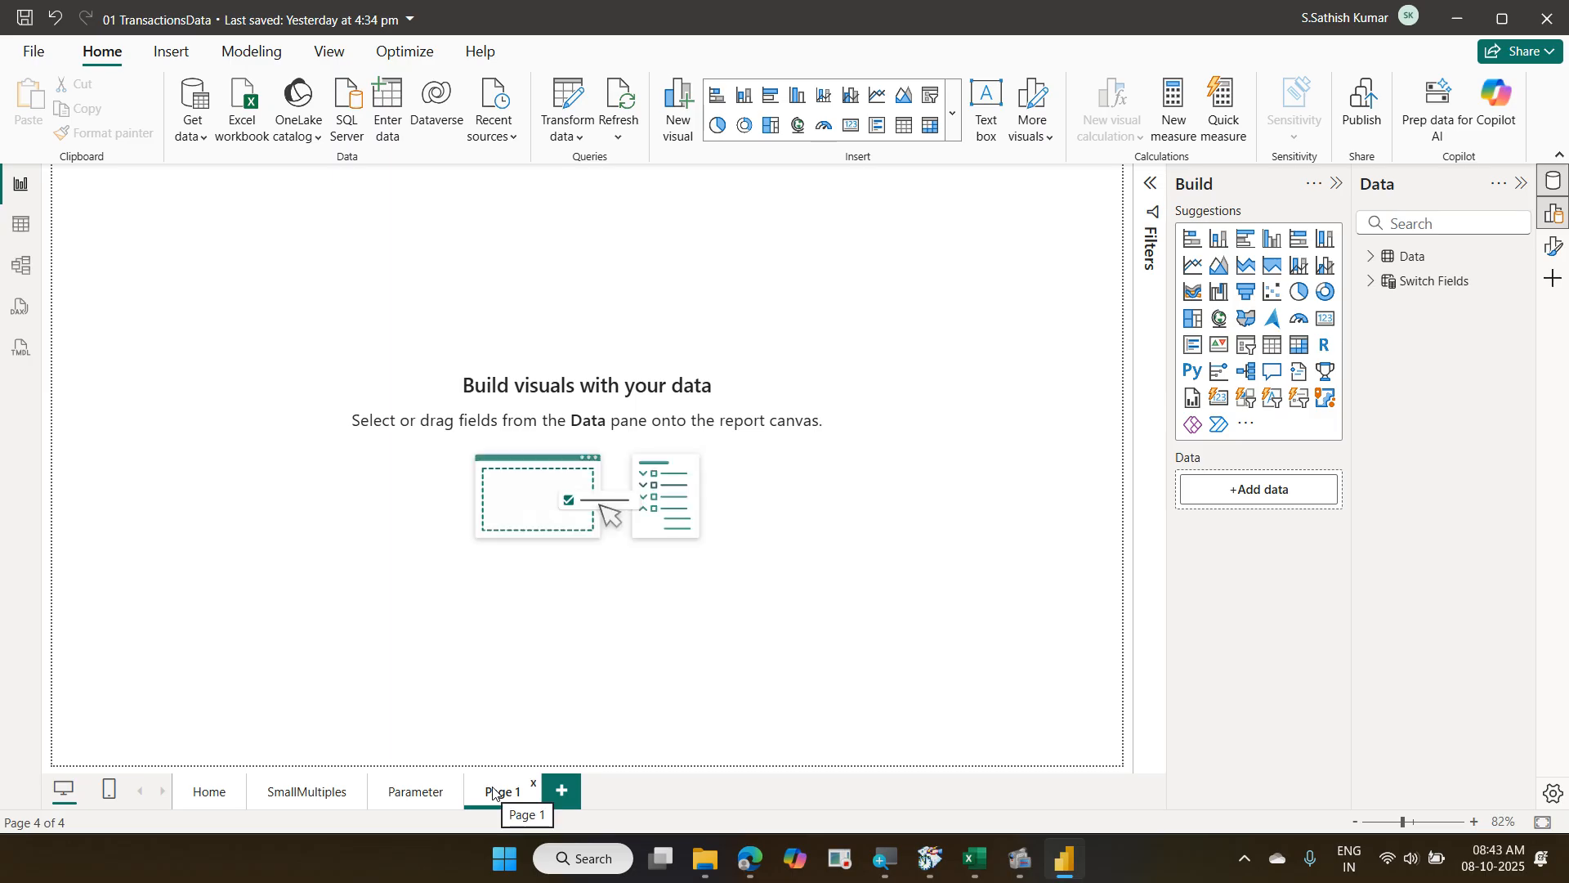
left_click(1274, 241)
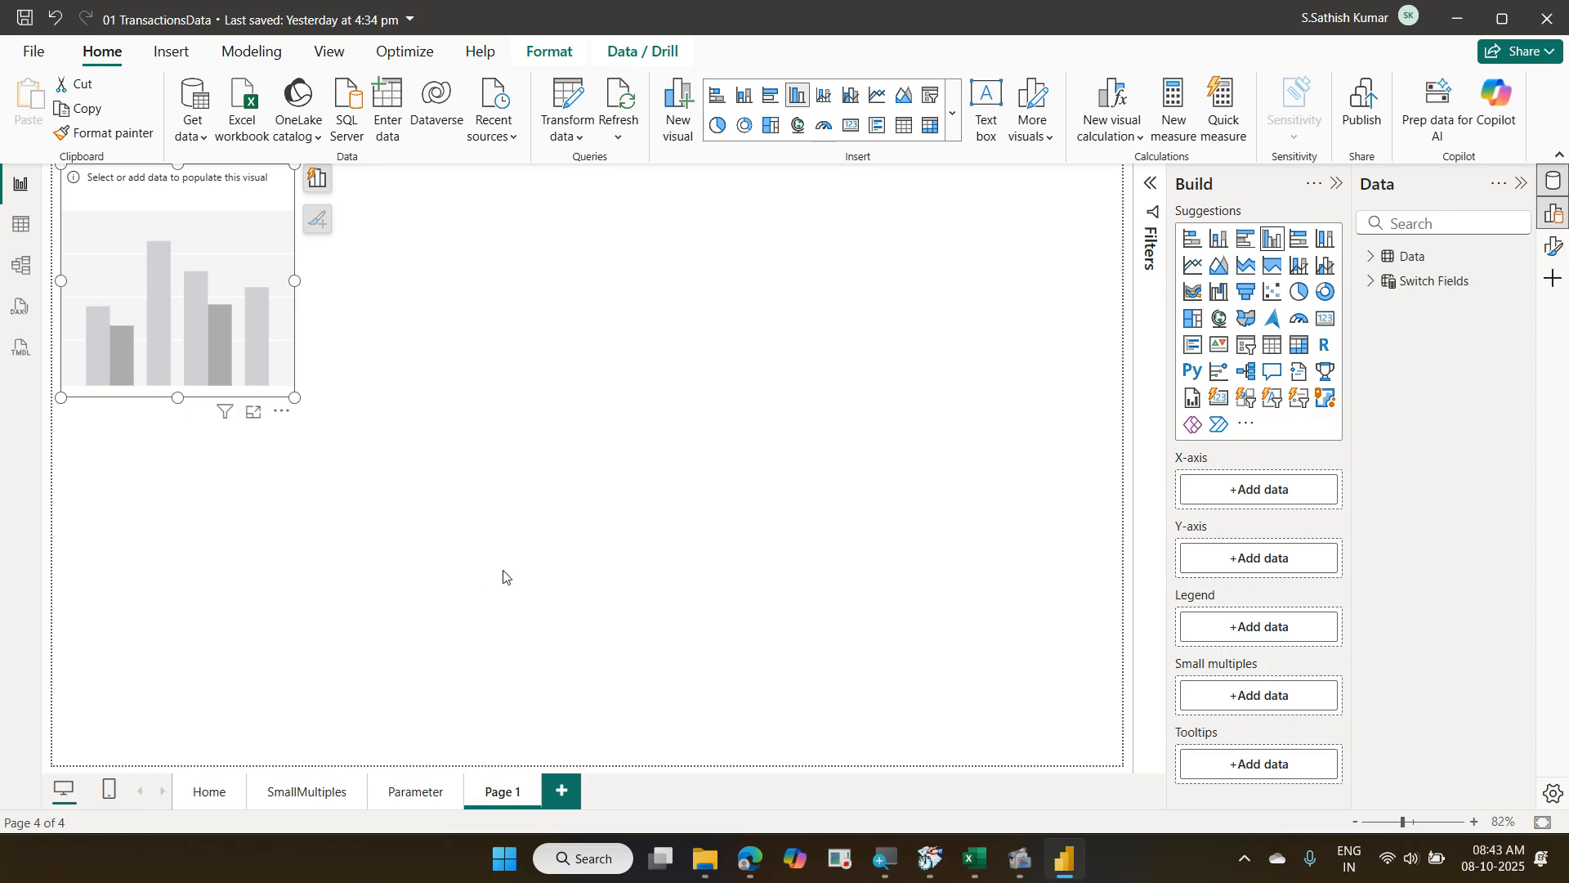
left_click_drag(295, 397, 571, 518)
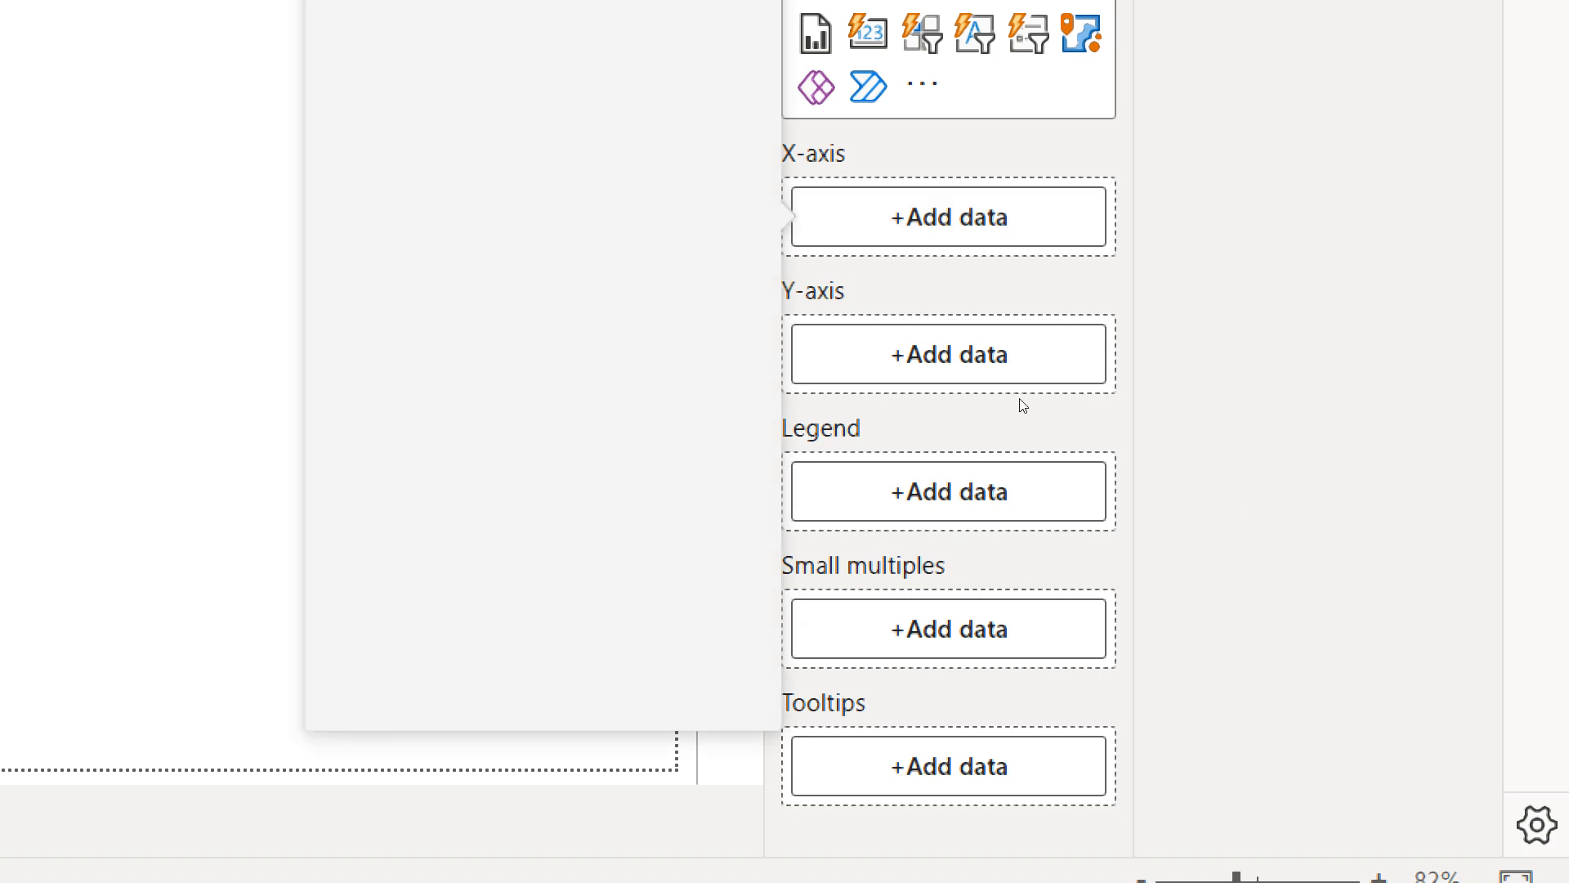
Assign the Region field from the Data table to the column chart's X-axis.
left_click(588, 95)
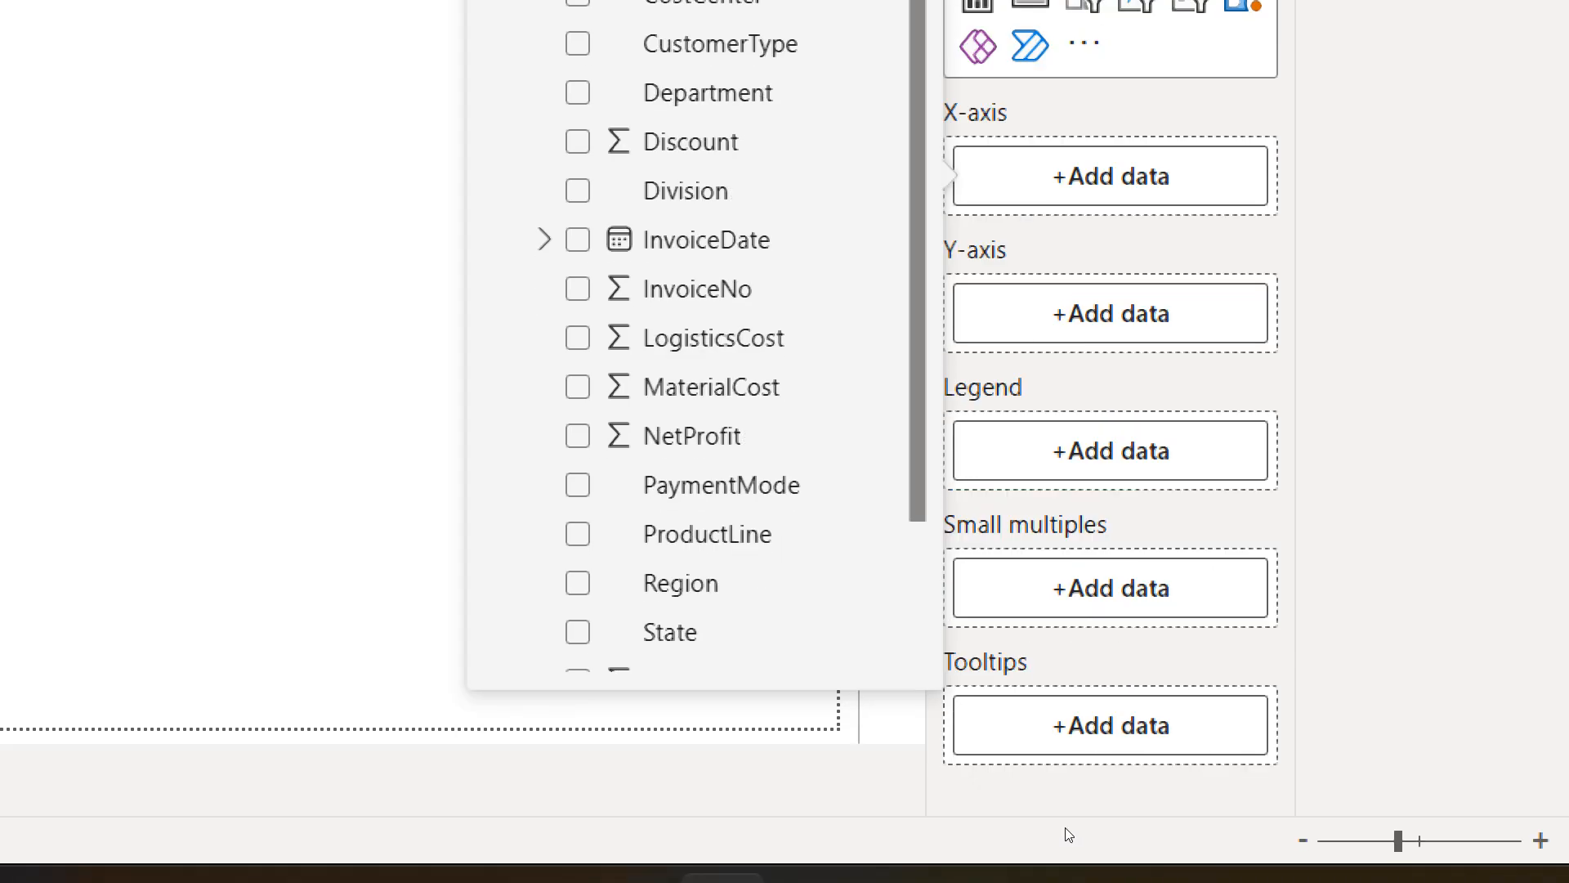
key("Up")
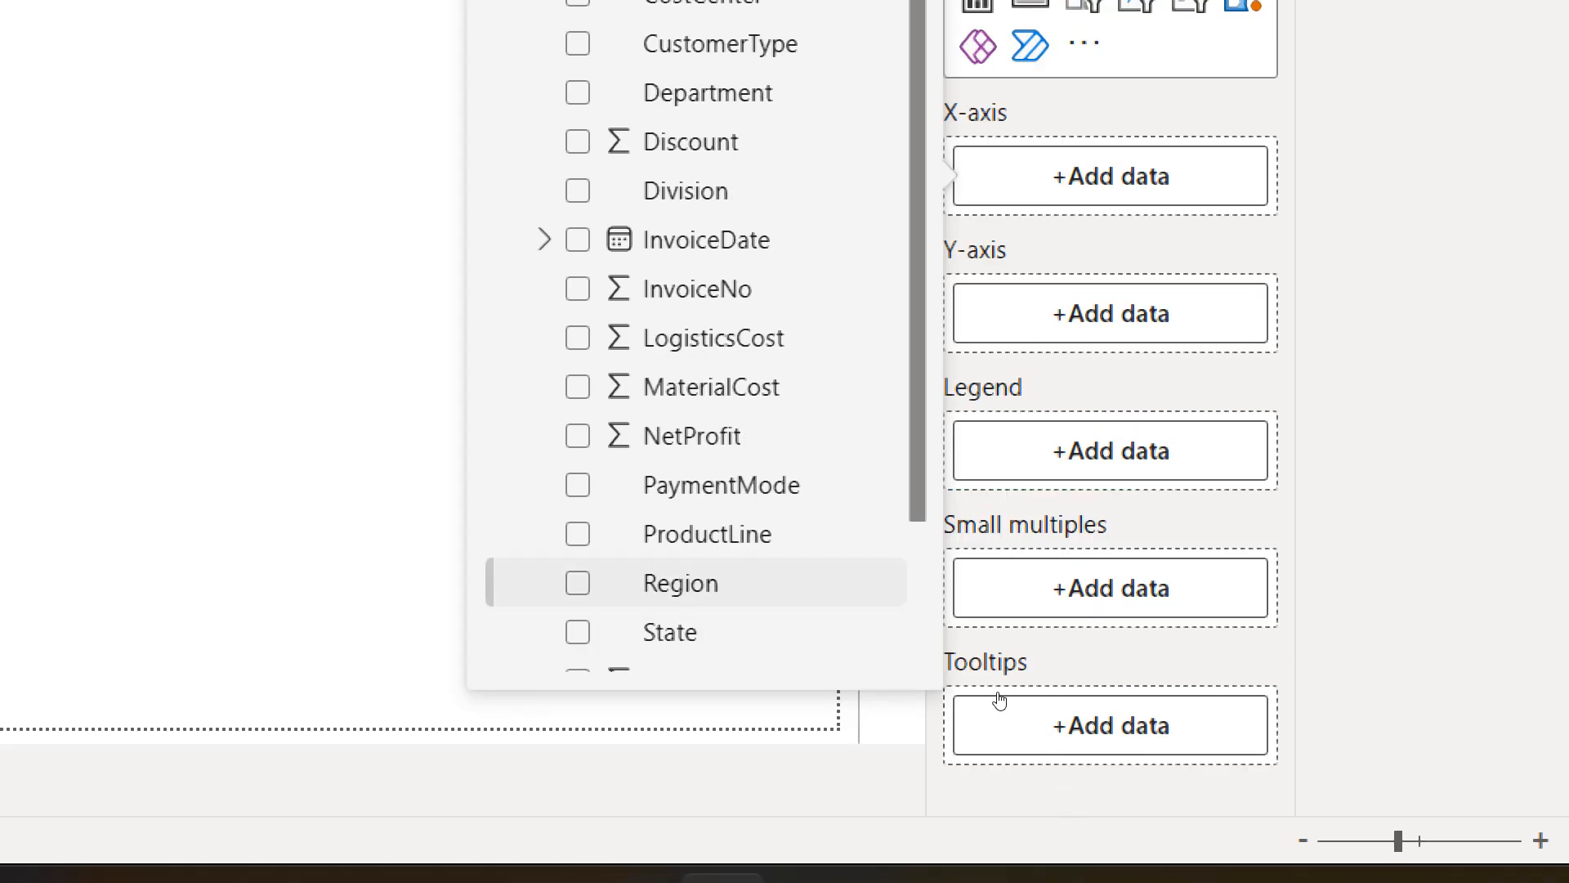
key("space")
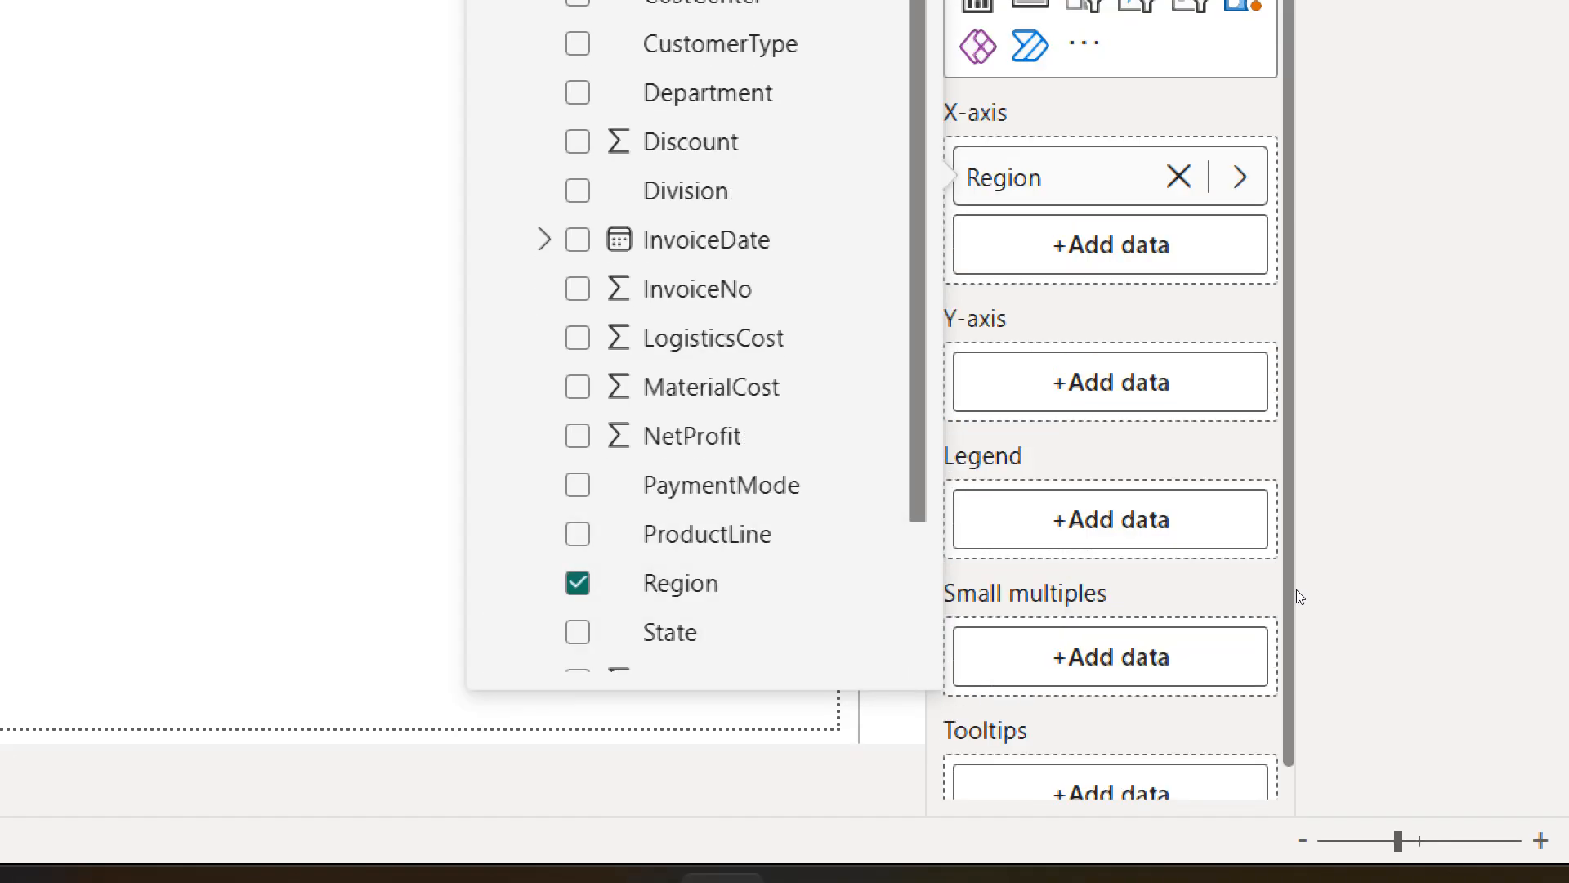
Assign the TotalCost field from the Data table to the column chart's Y-axis and close the field picker.
key("Tab")
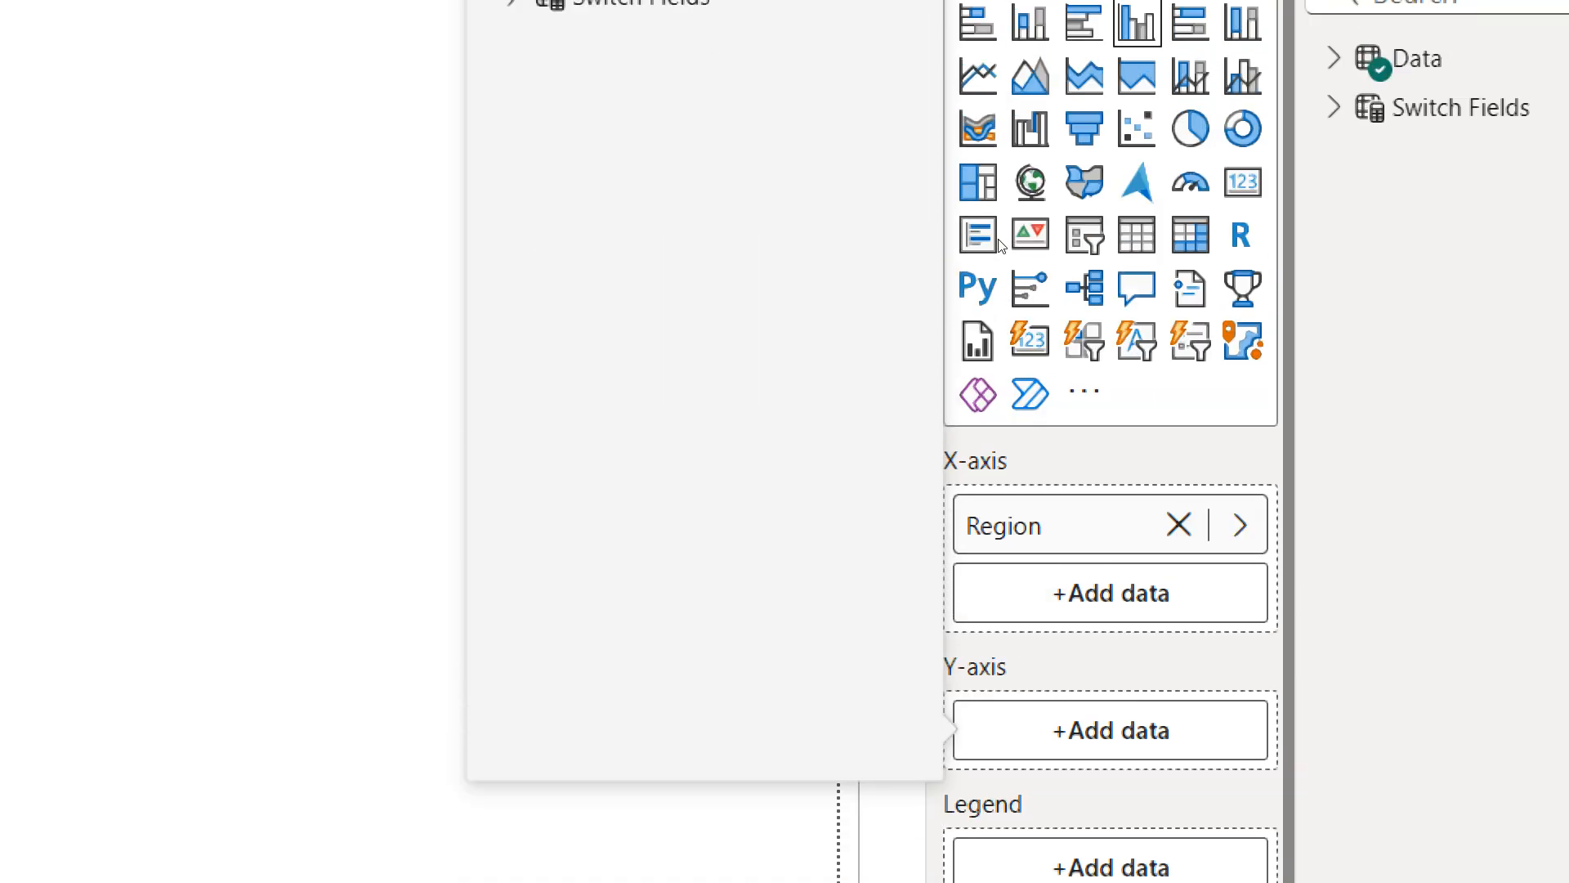
key("Right")
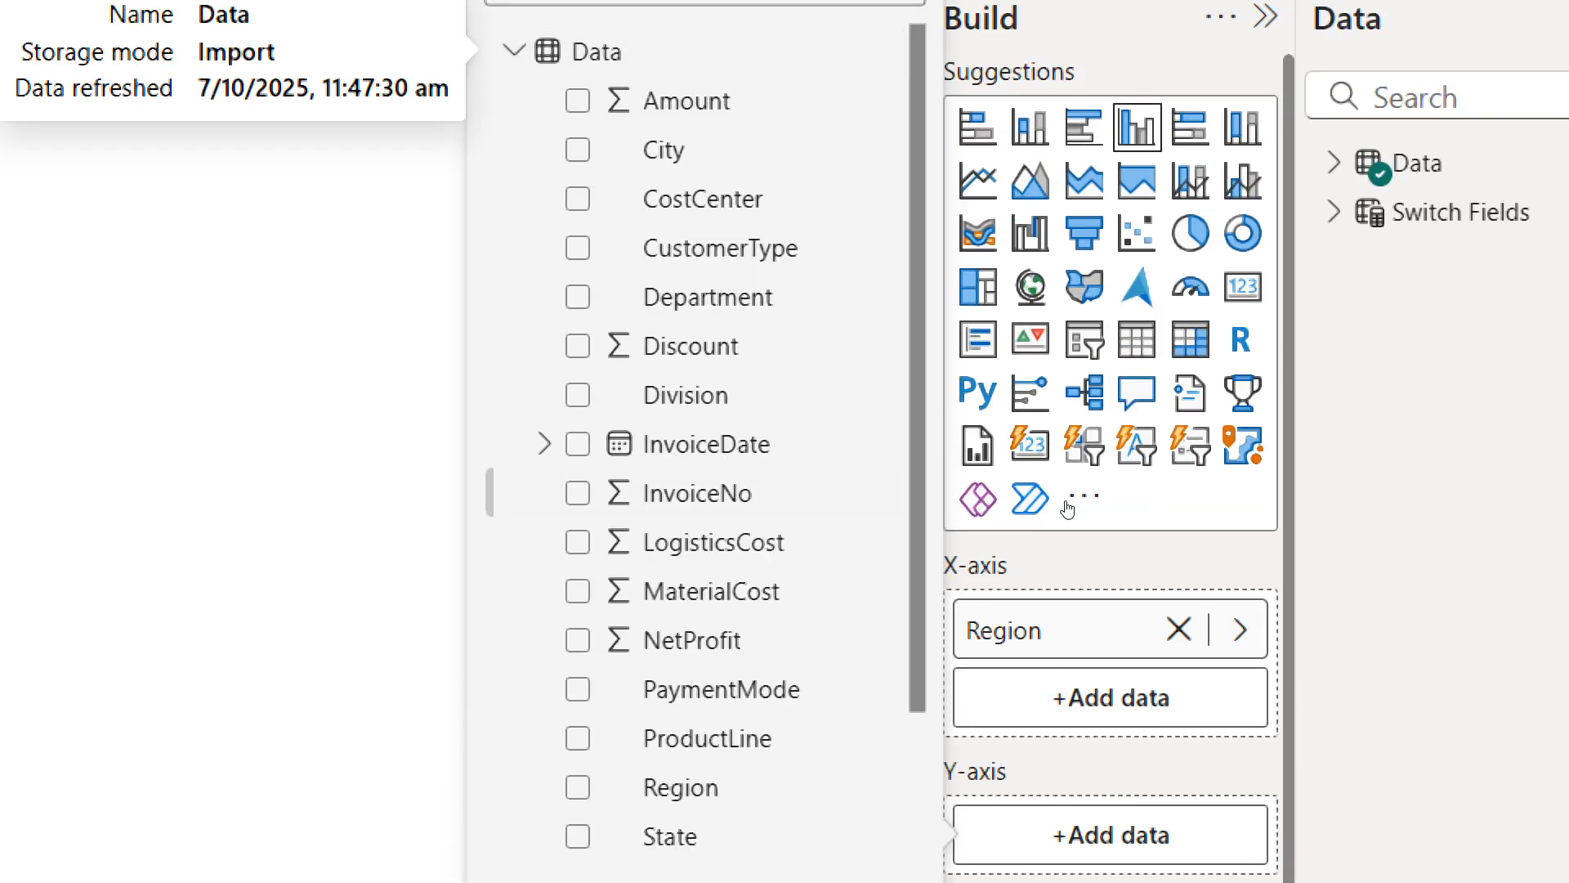
key("Down")
key("Down")
key("Down")
key("Down")
key("Down")
key("Down")
key("Down")
key("Down")
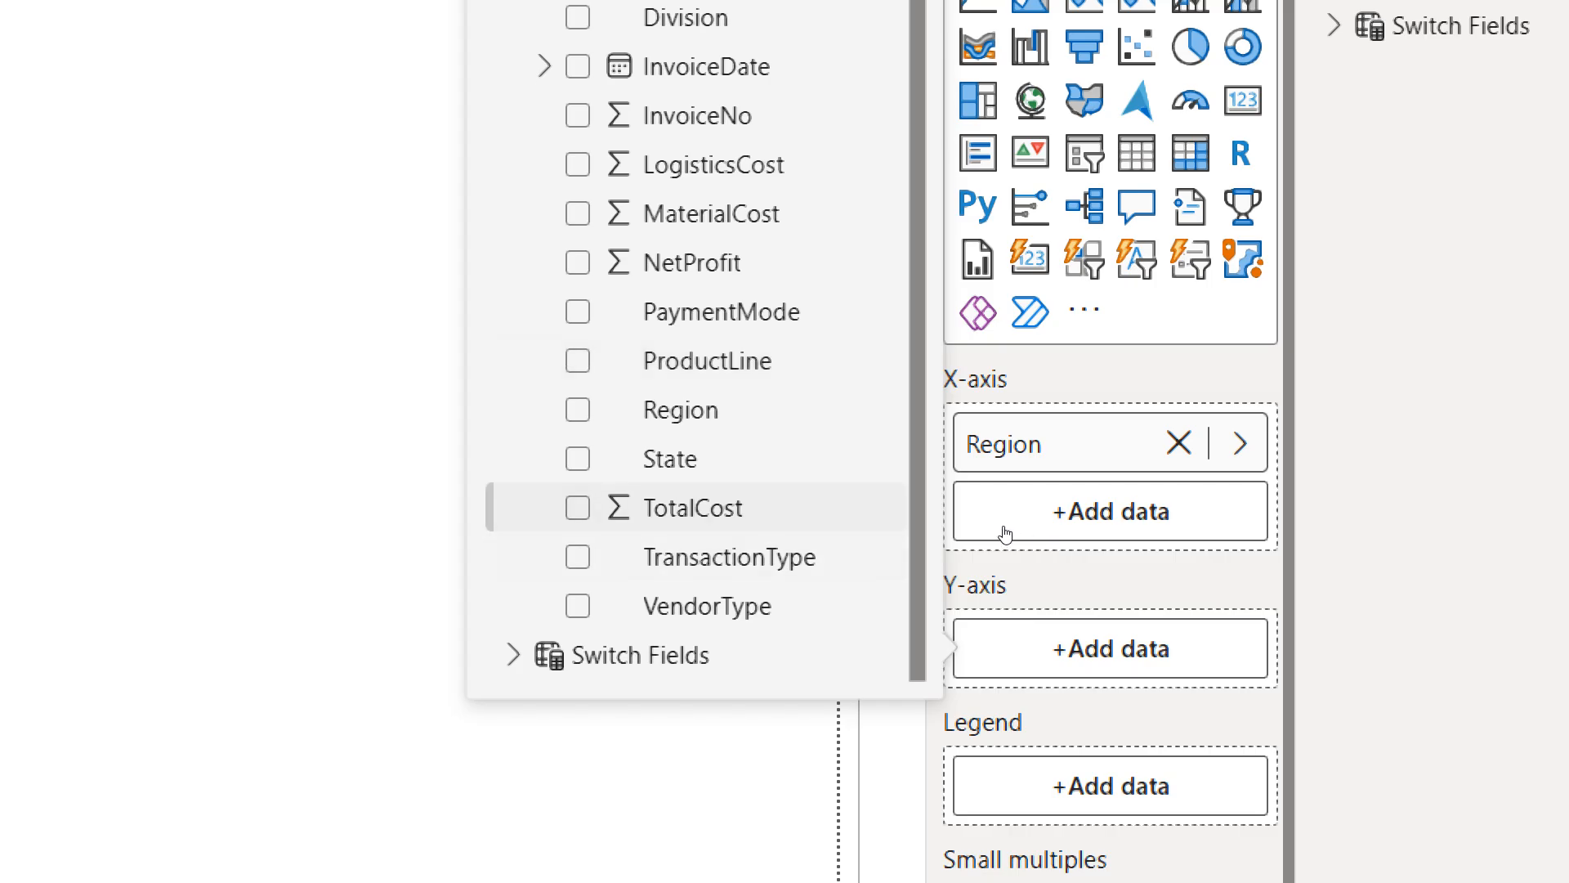
key("space")
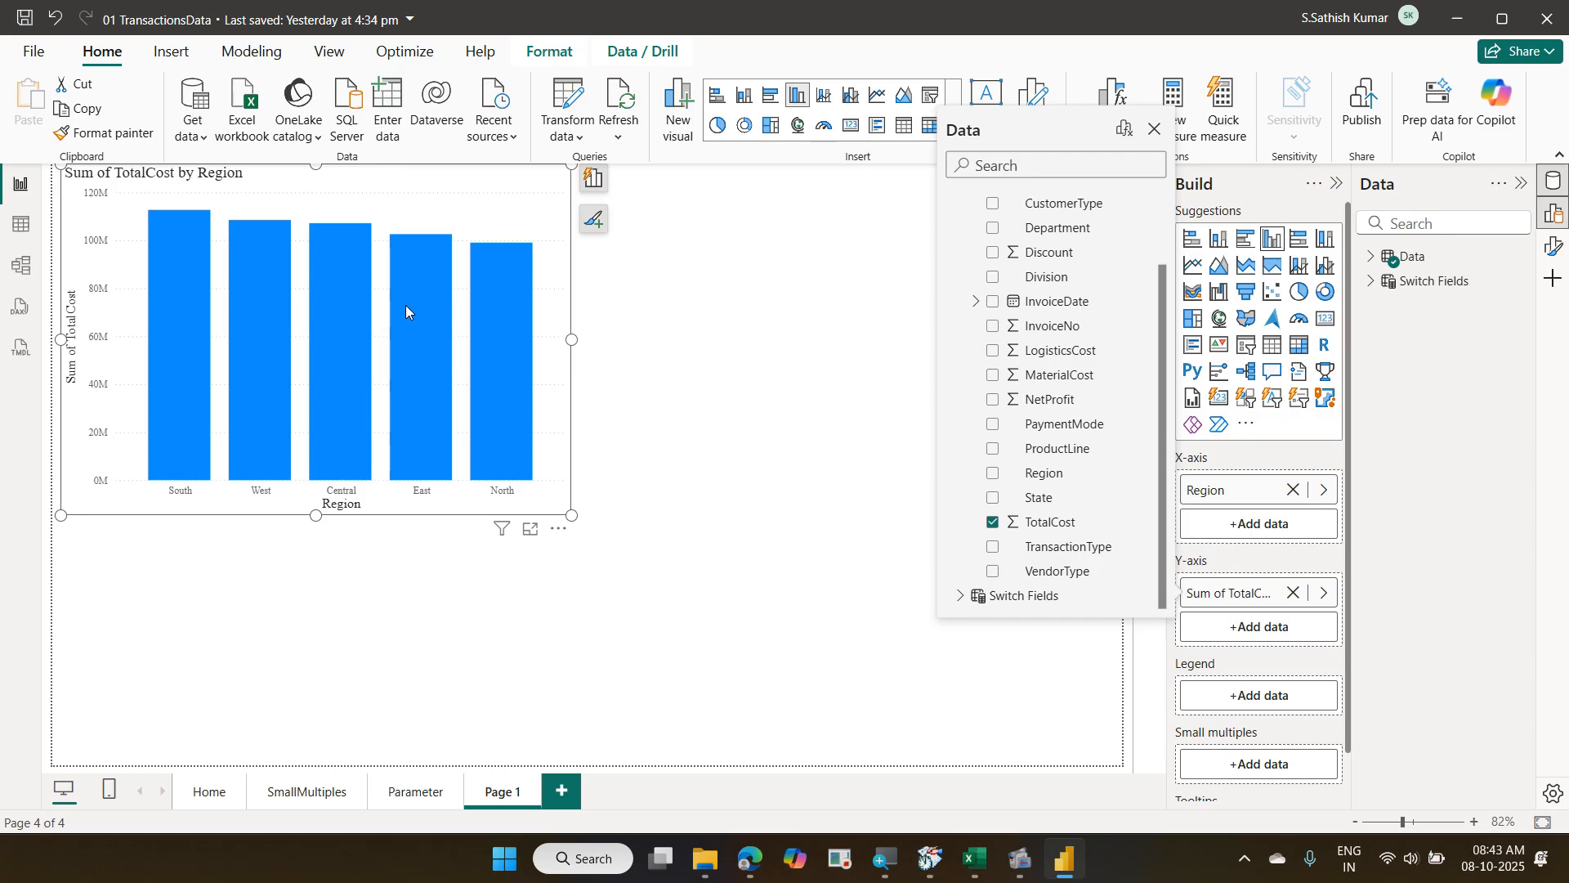
key("Escape")
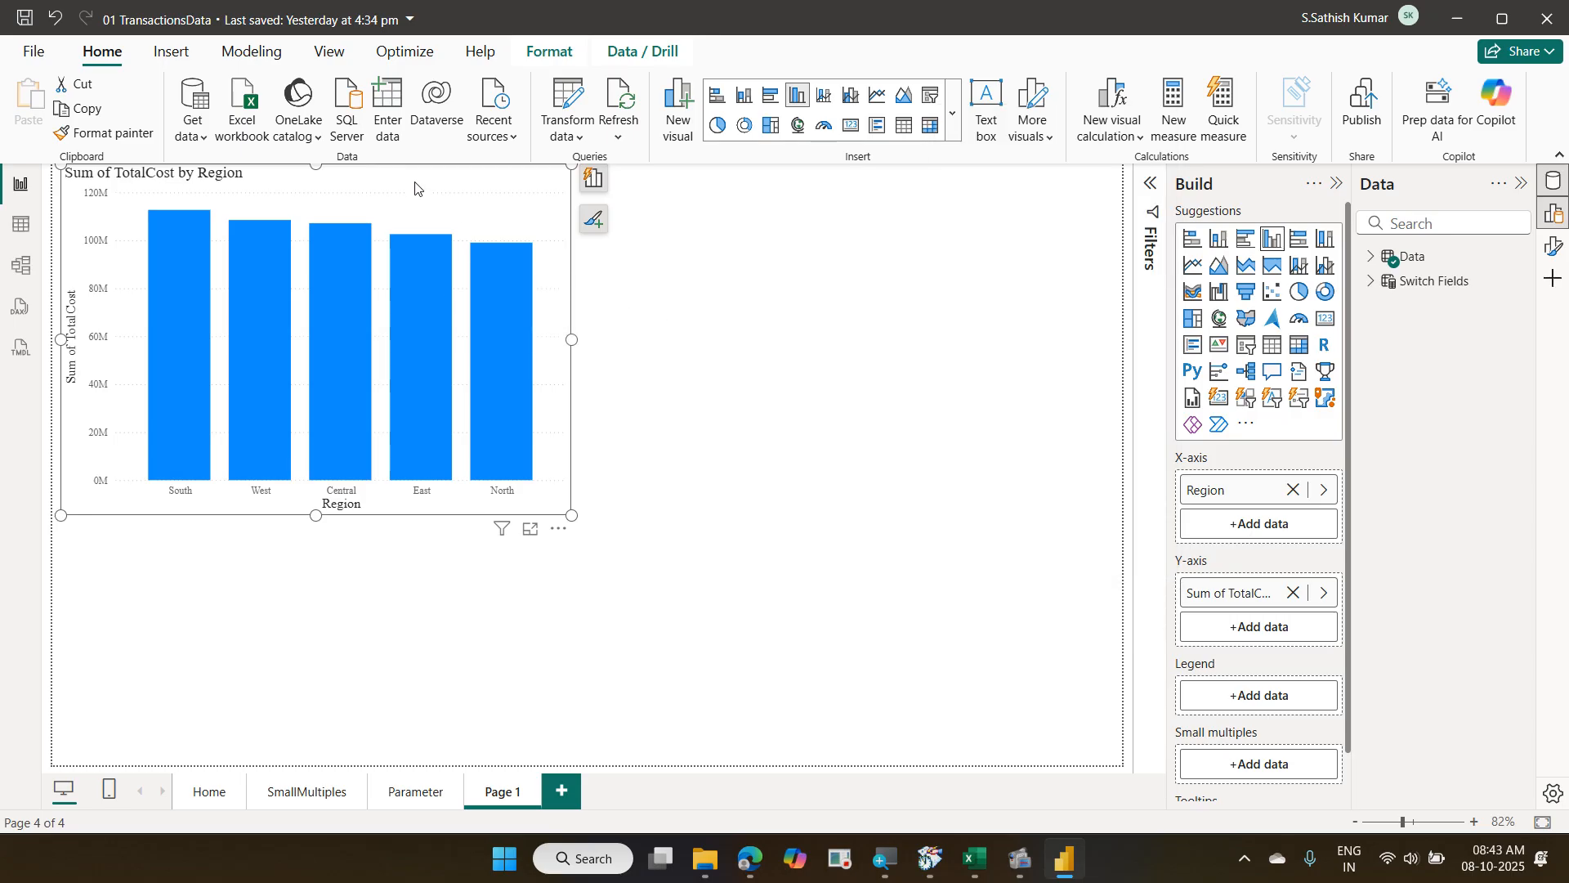
Move the column chart slightly down the page and open its full formatting options through on-object interaction.
left_click_drag(415, 188, 418, 207)
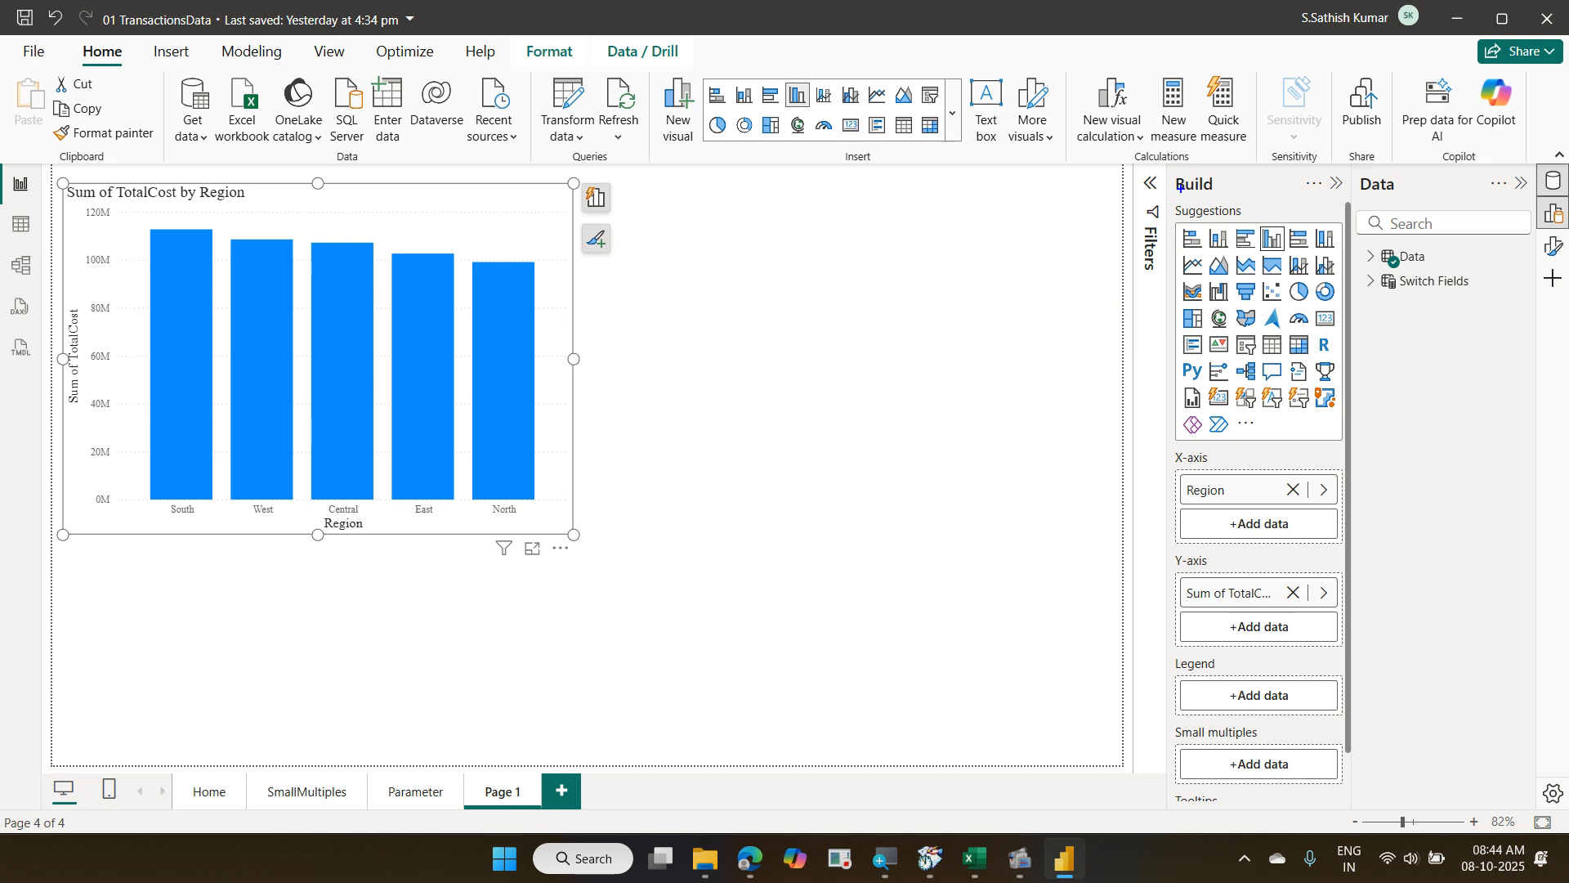
left_click_drag(1180, 187, 1263, 223)
key("Escape")
left_click(604, 238)
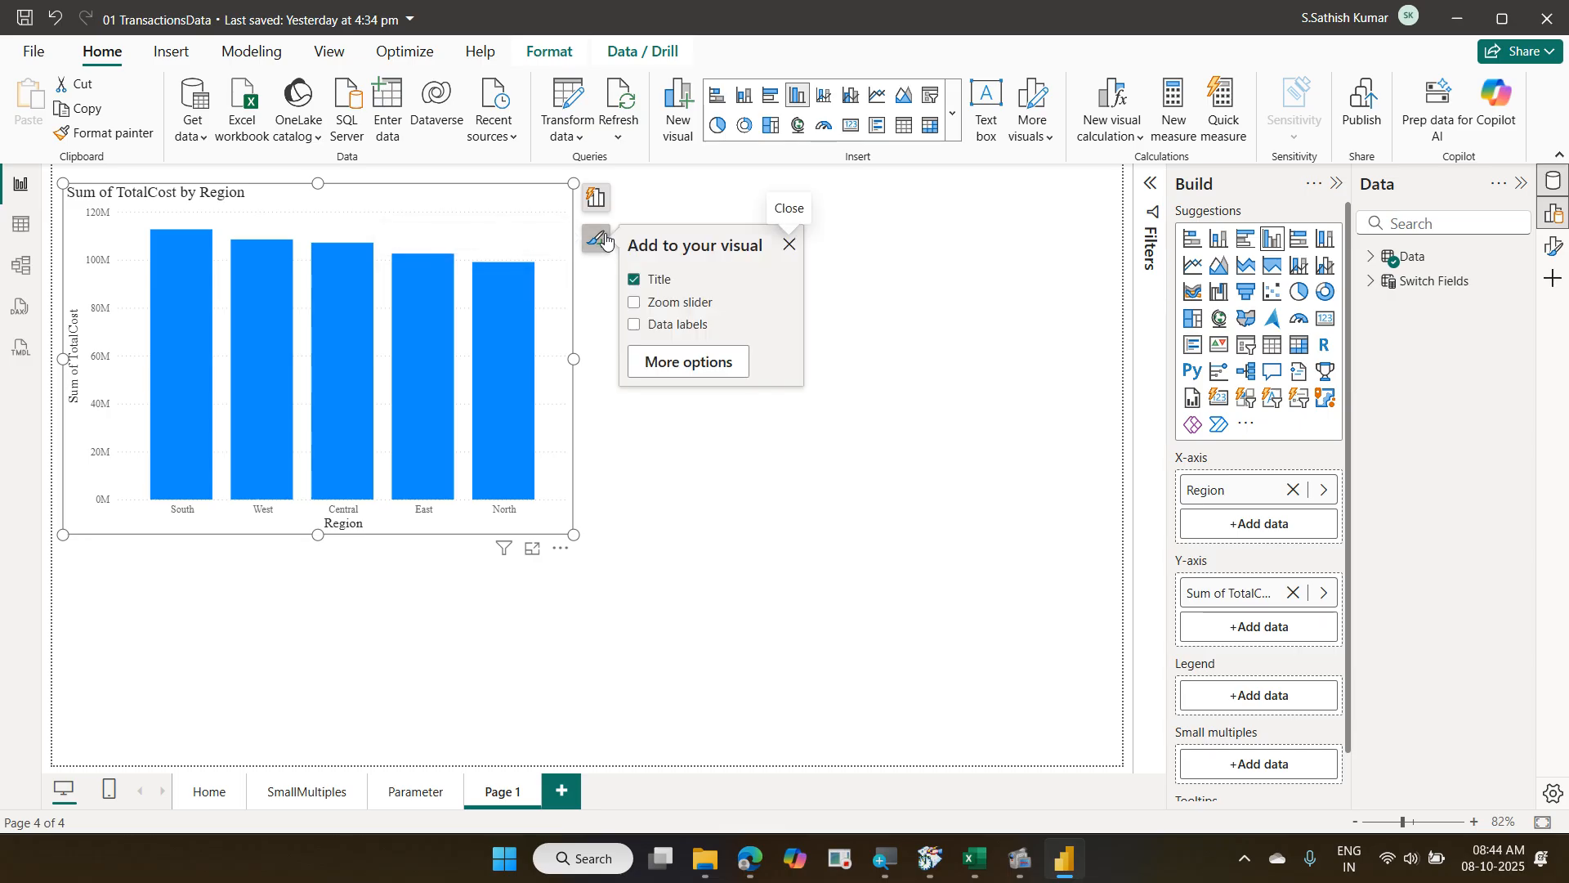
left_click(690, 361)
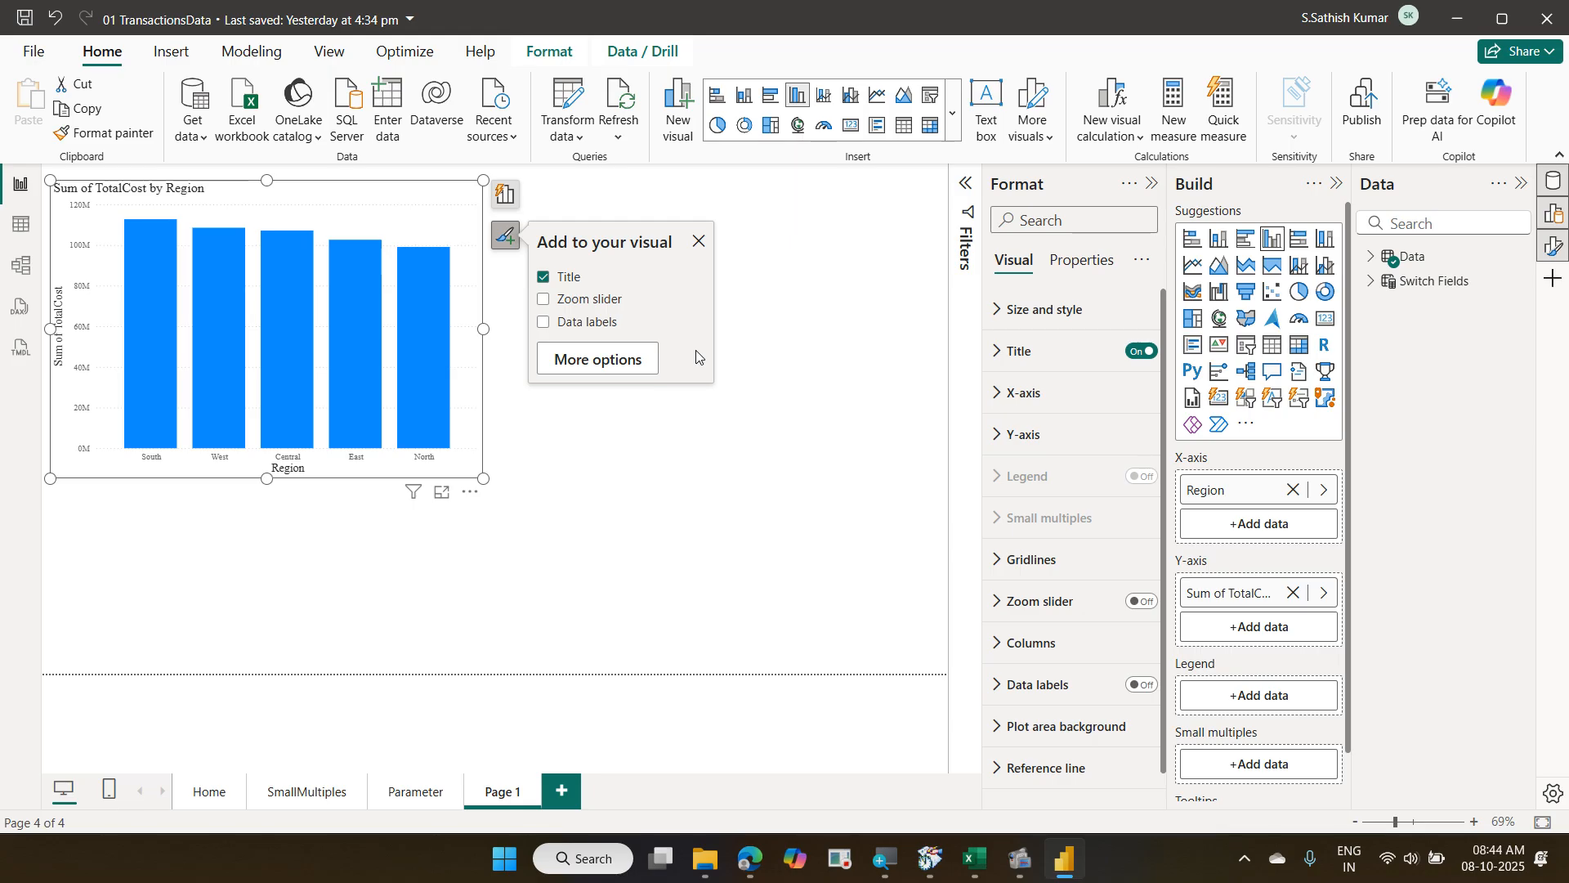
Review the global update notification options and leave the options without changing anything.
left_click(35, 52)
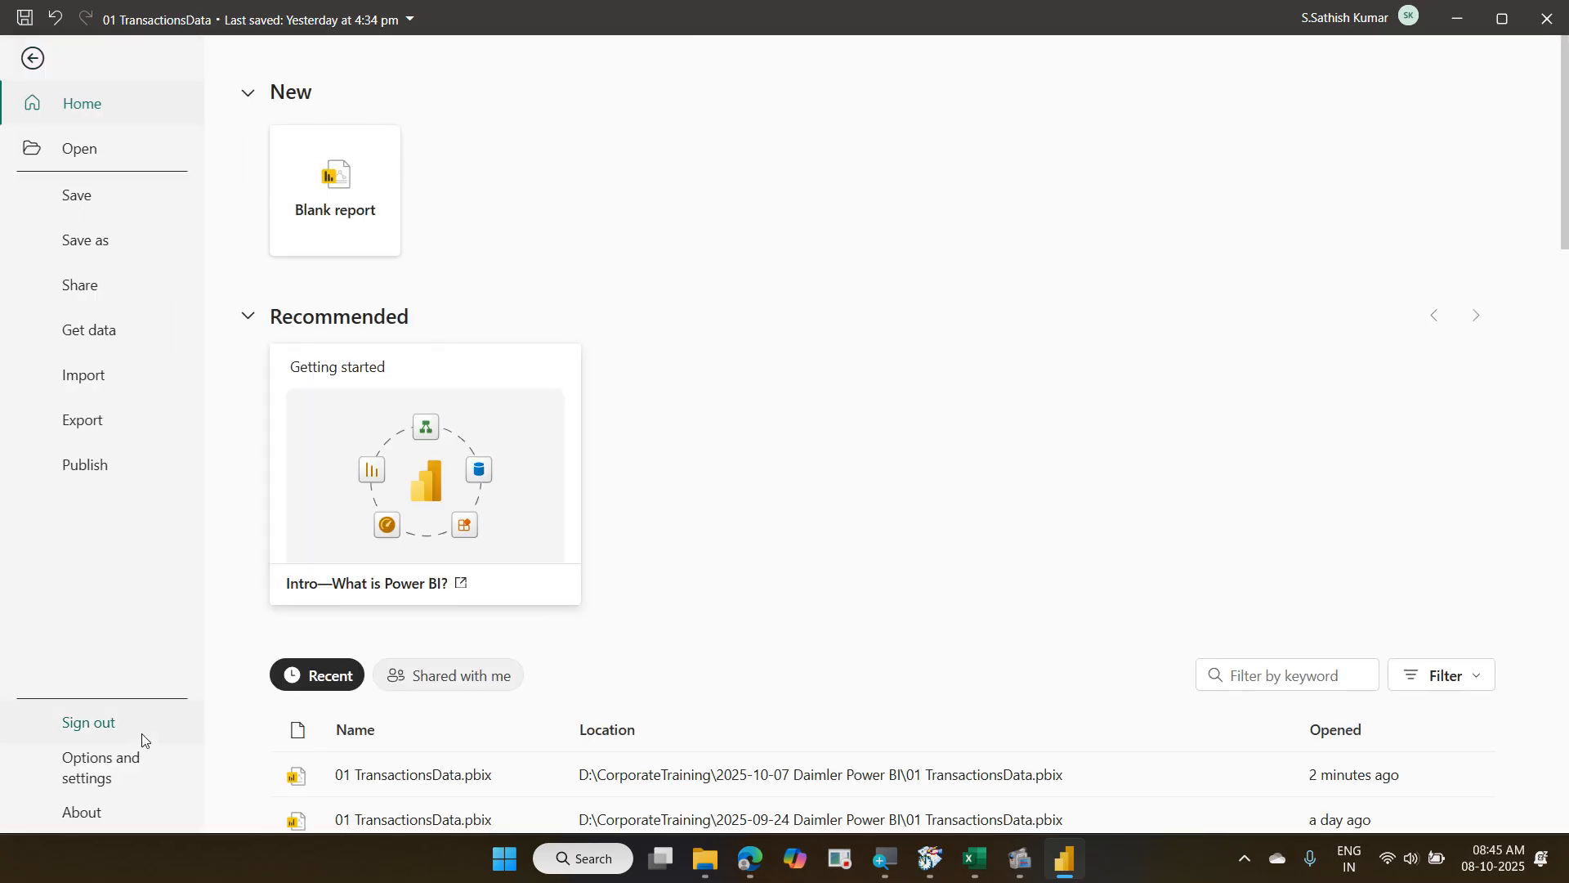
left_click(120, 774)
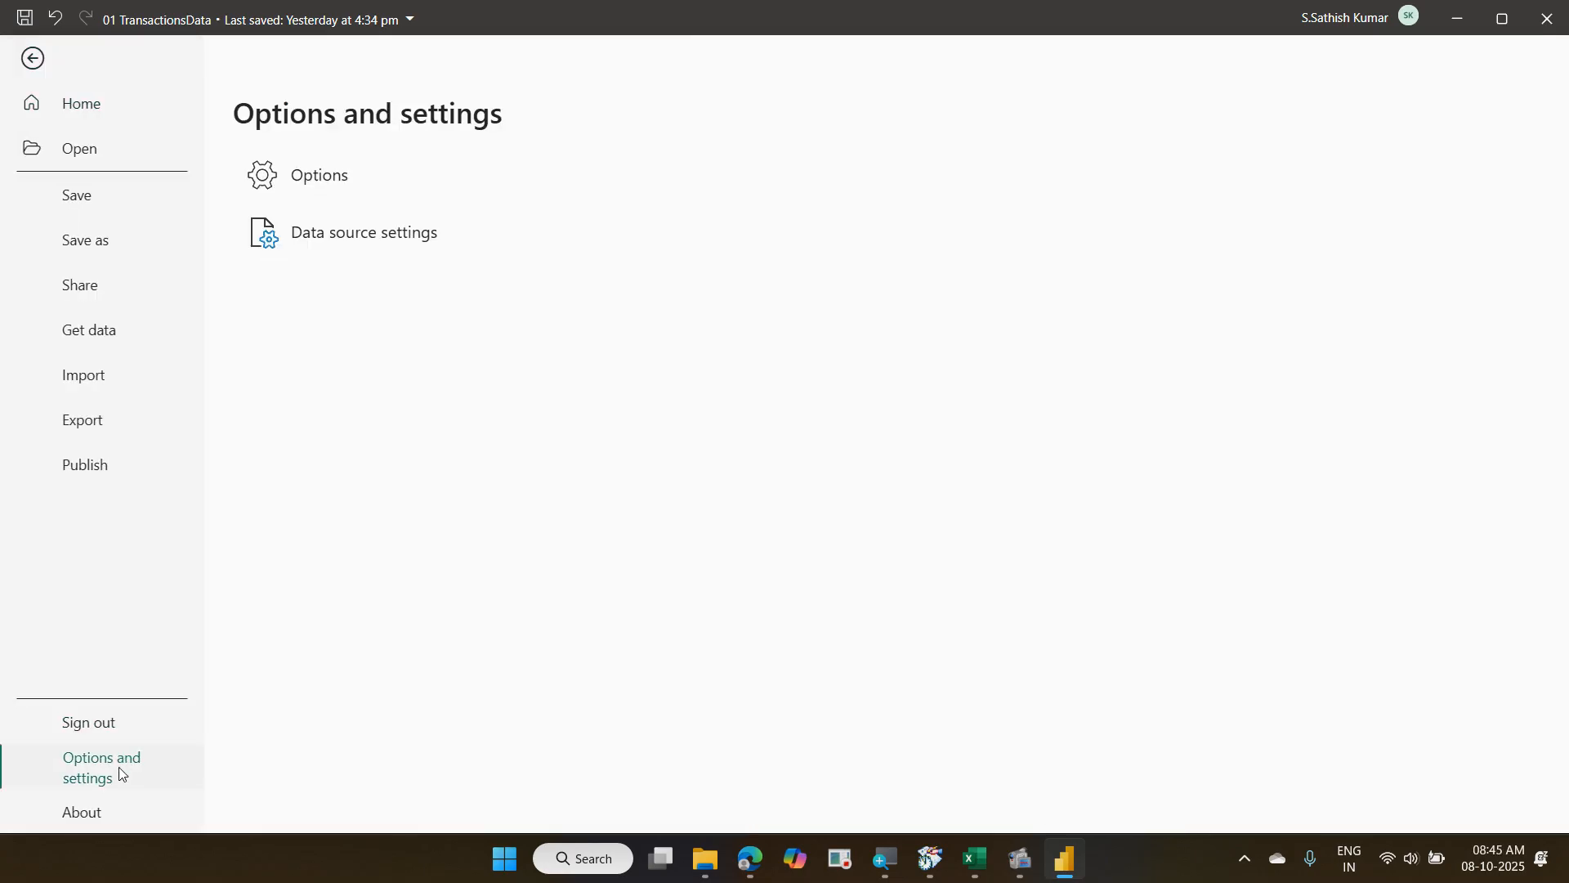
left_click(325, 177)
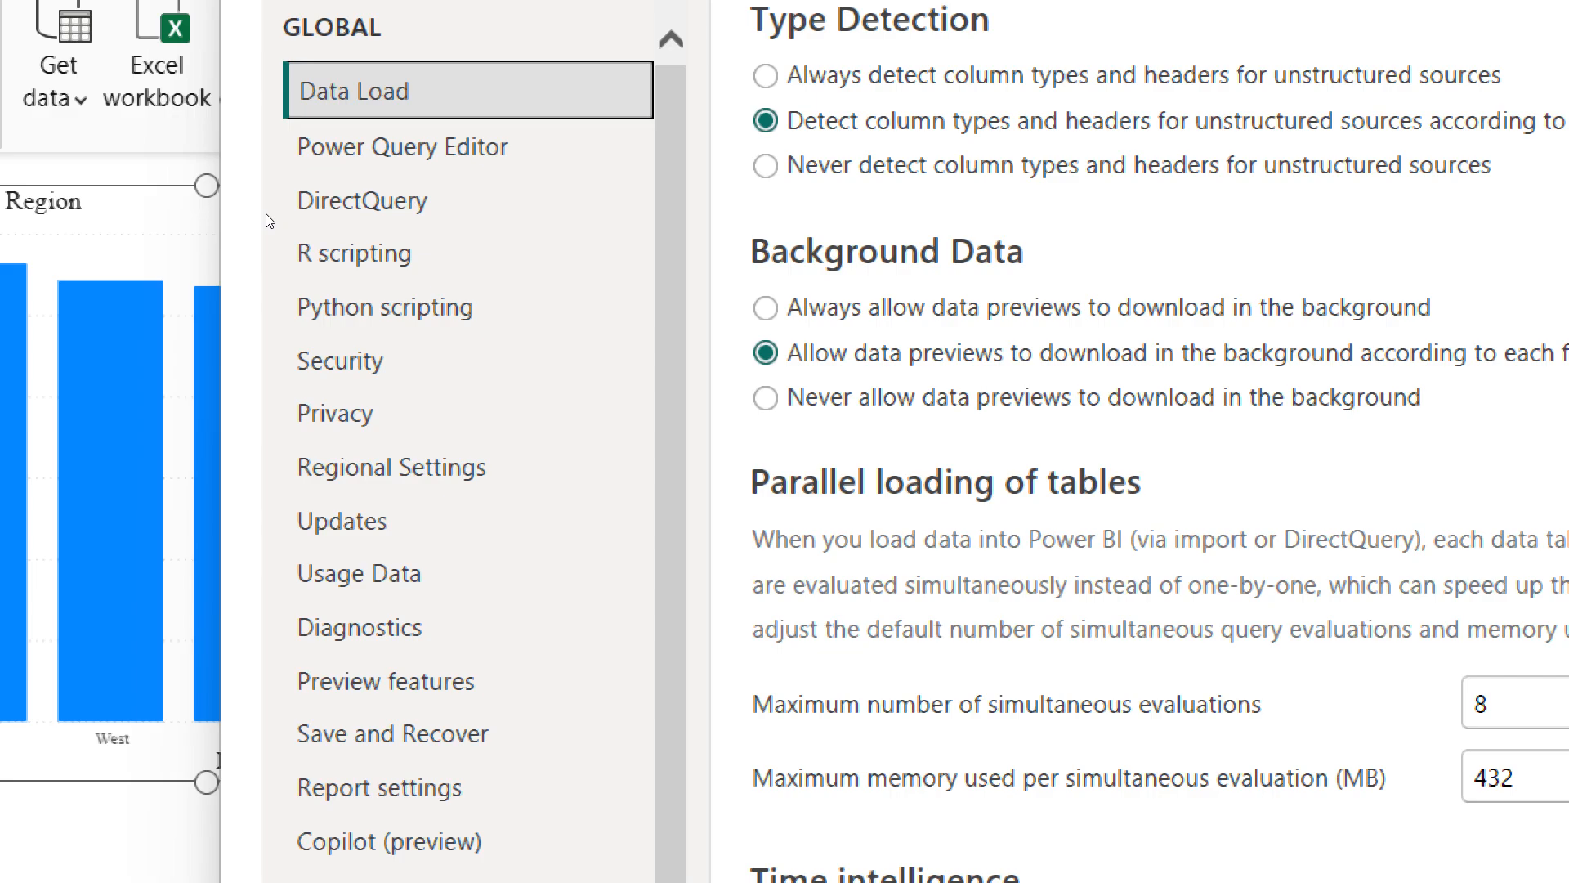
left_click(342, 520)
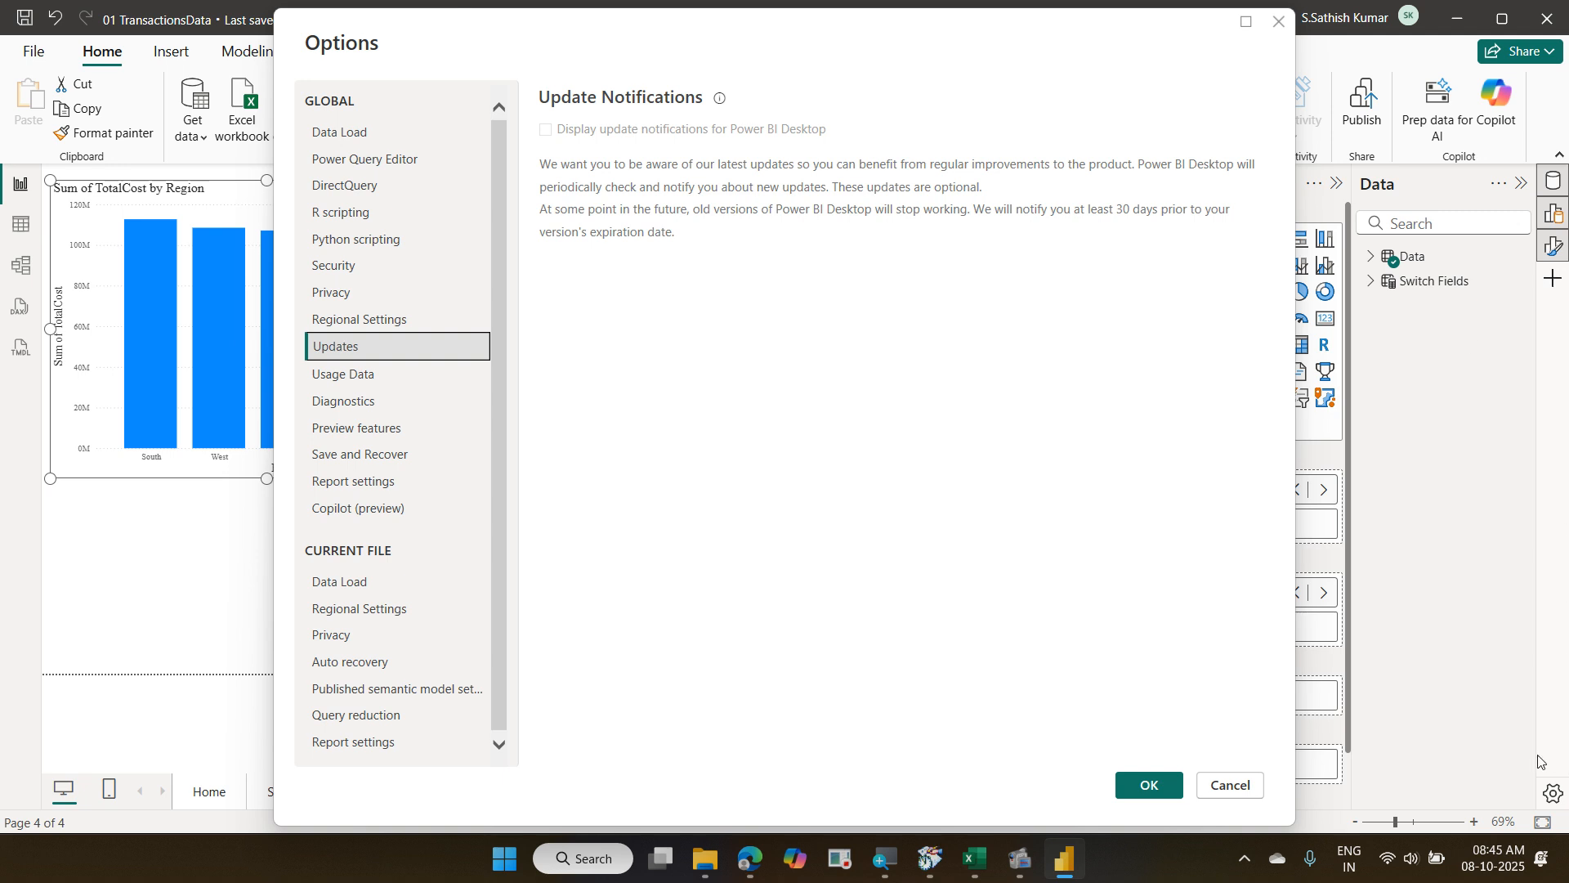
left_click(1220, 782)
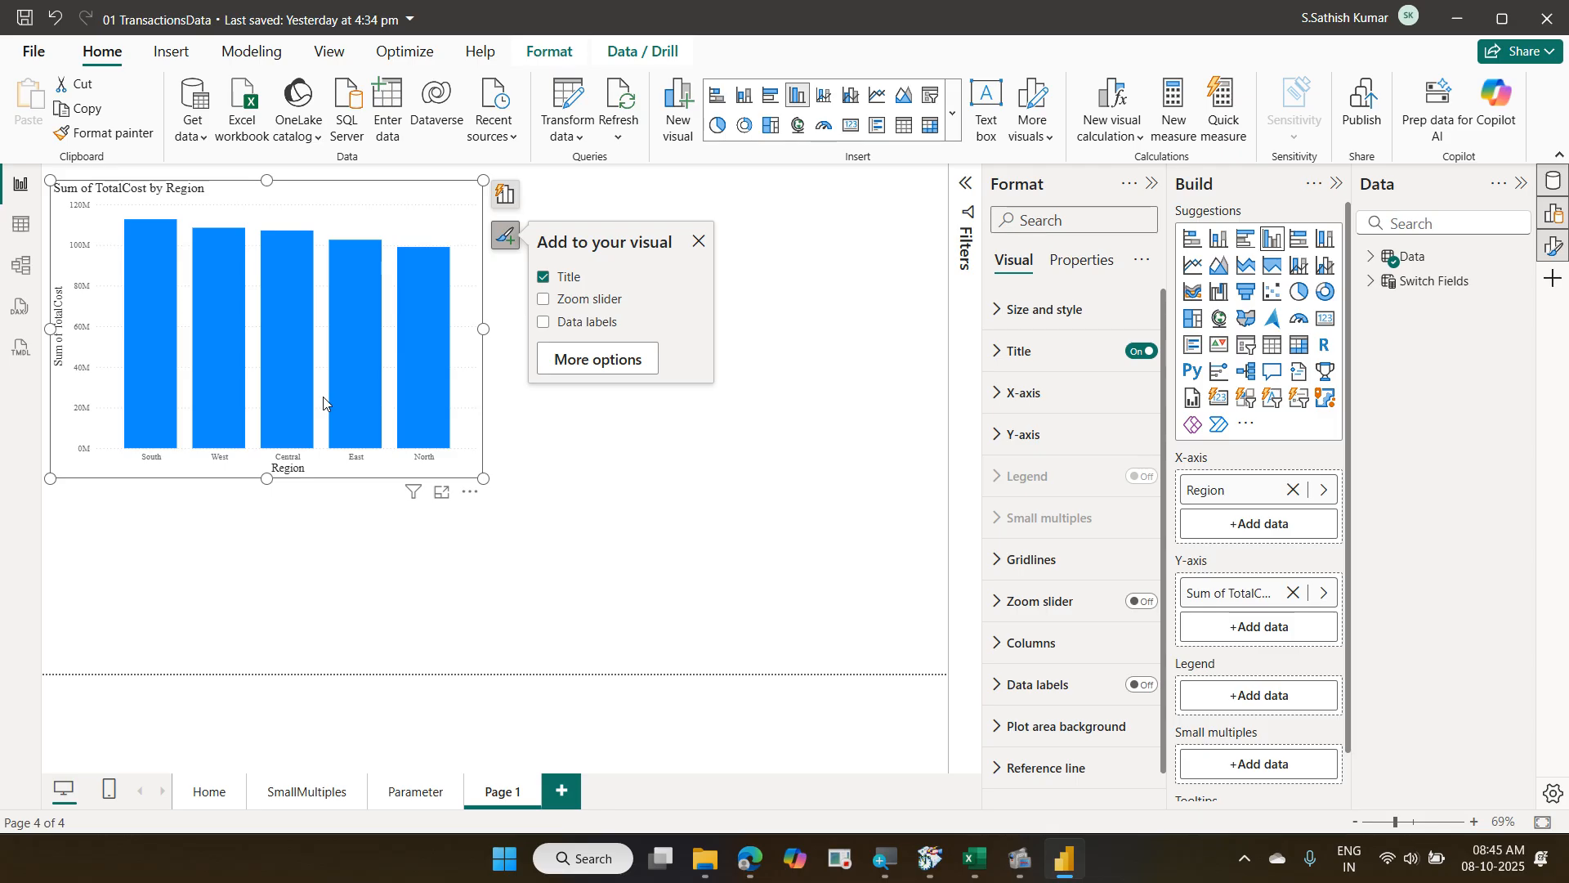
Disable the On-object interaction preview feature in the global options and acknowledge the restart notice.
left_click(31, 57)
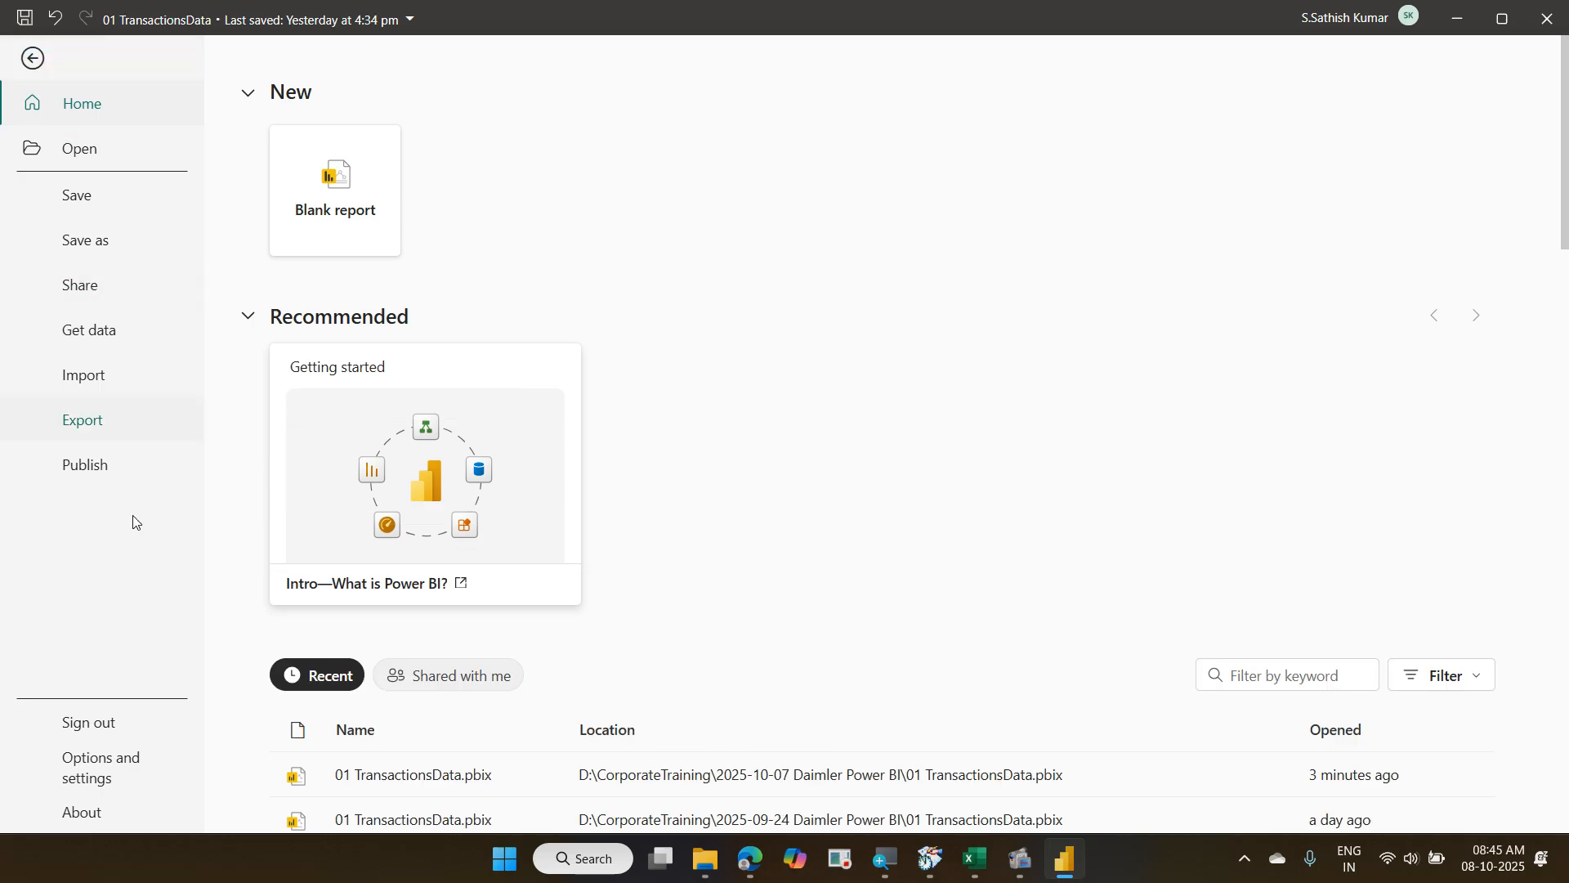
left_click(120, 757)
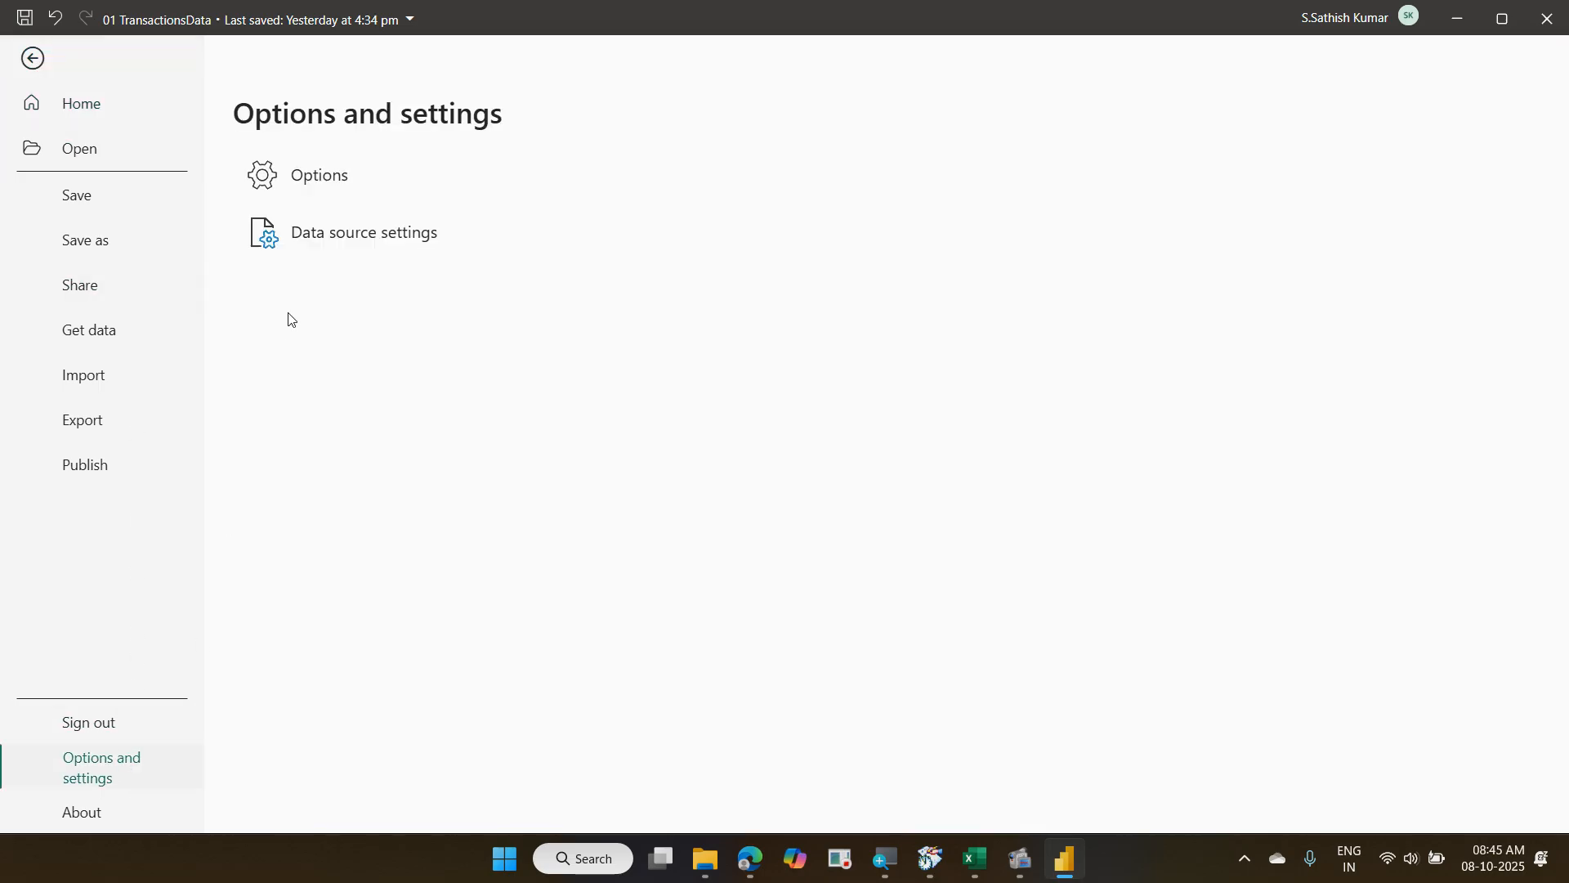
left_click(319, 191)
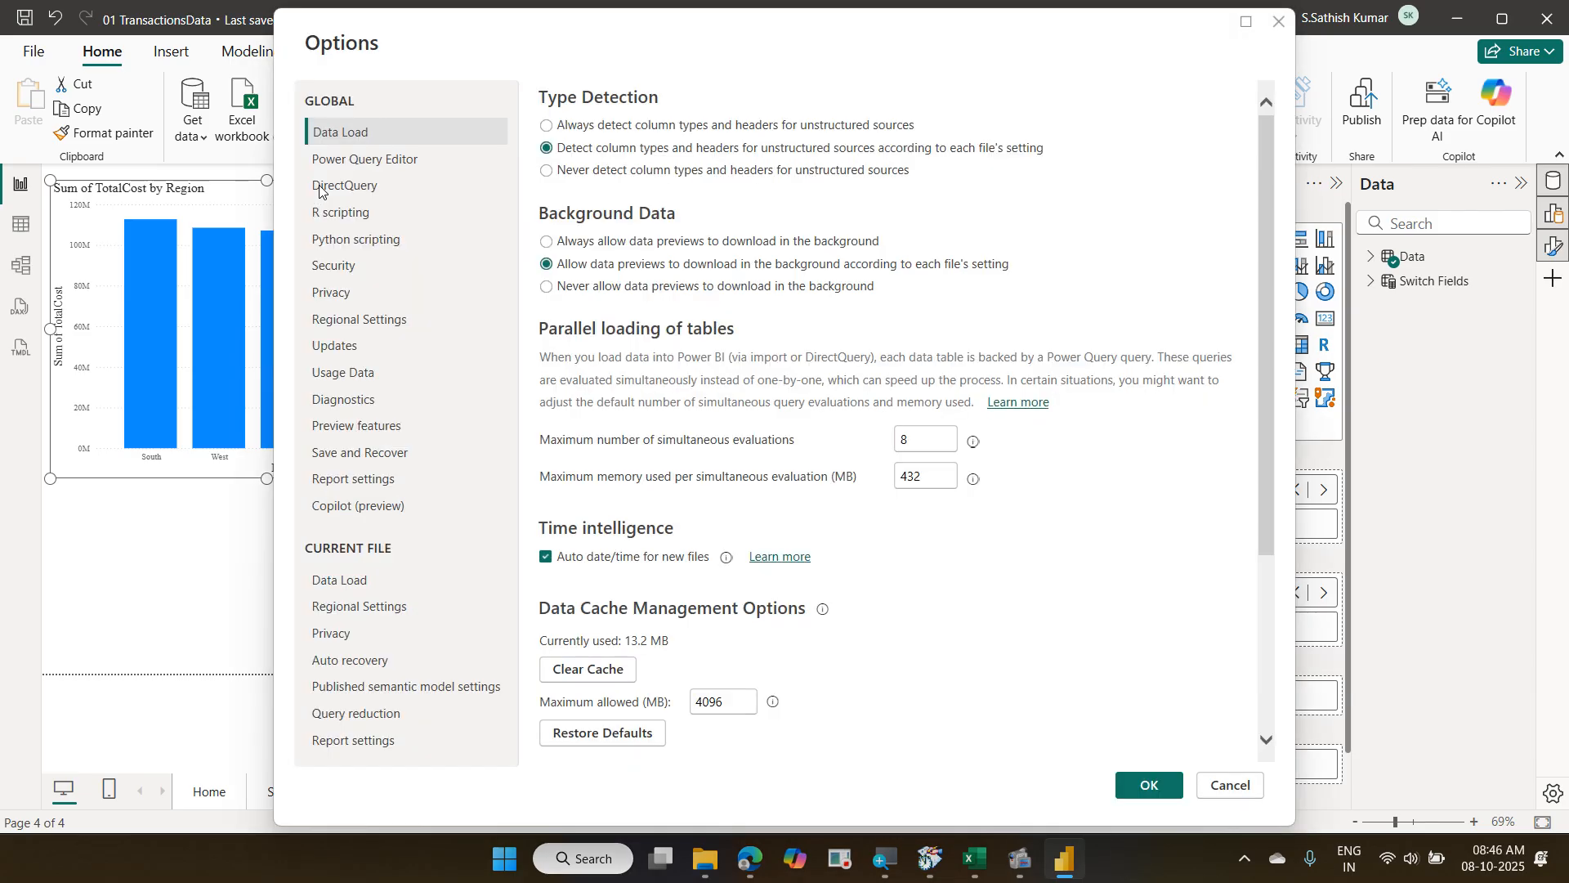
left_click(399, 421)
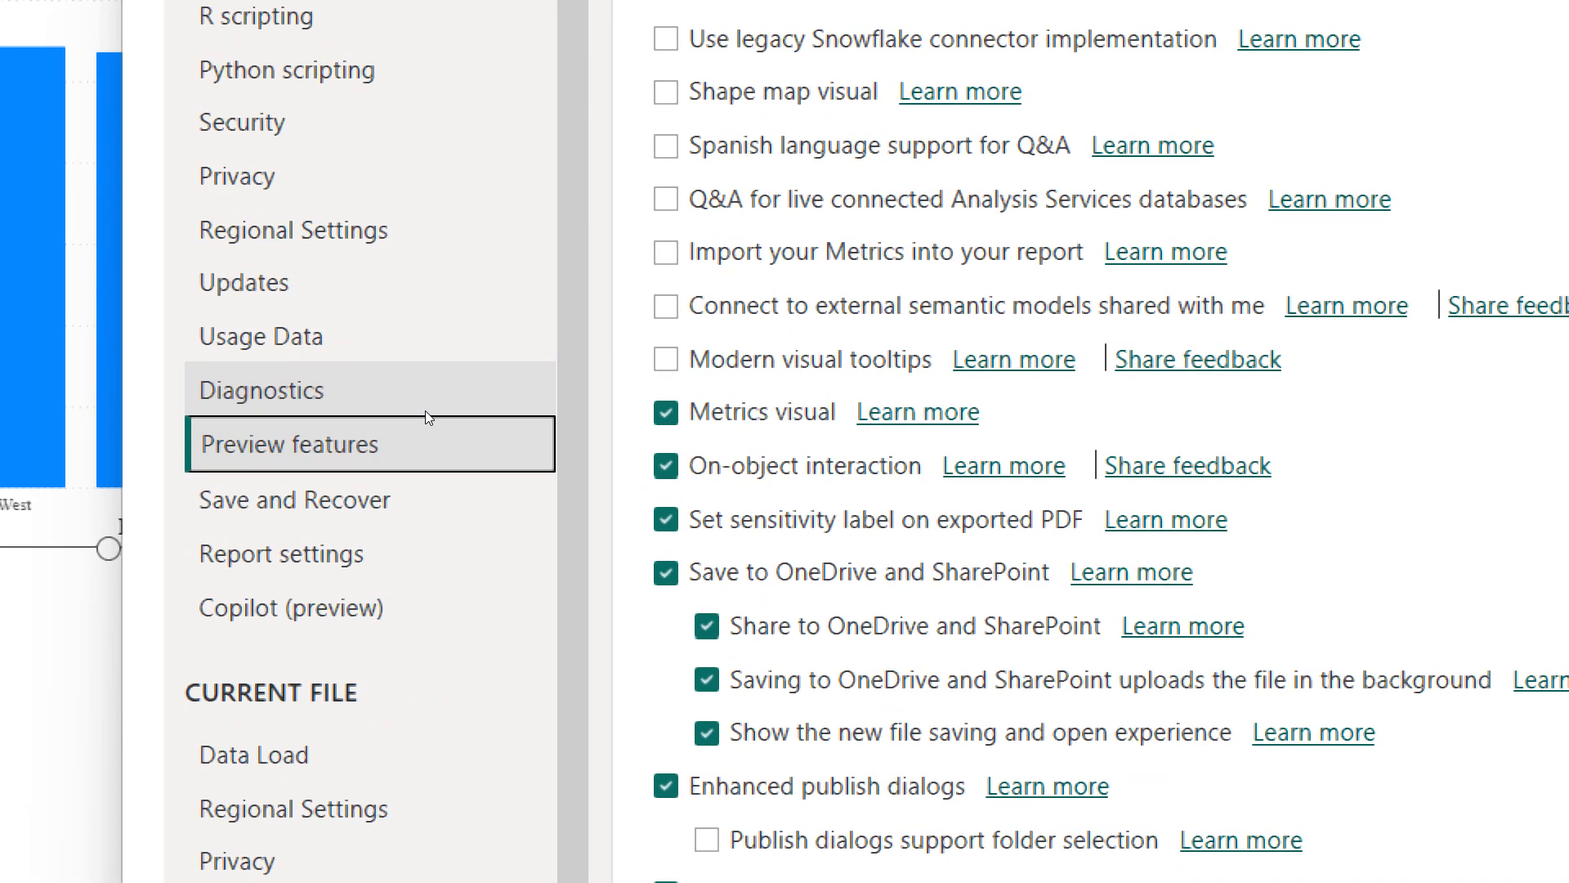
left_click(665, 465)
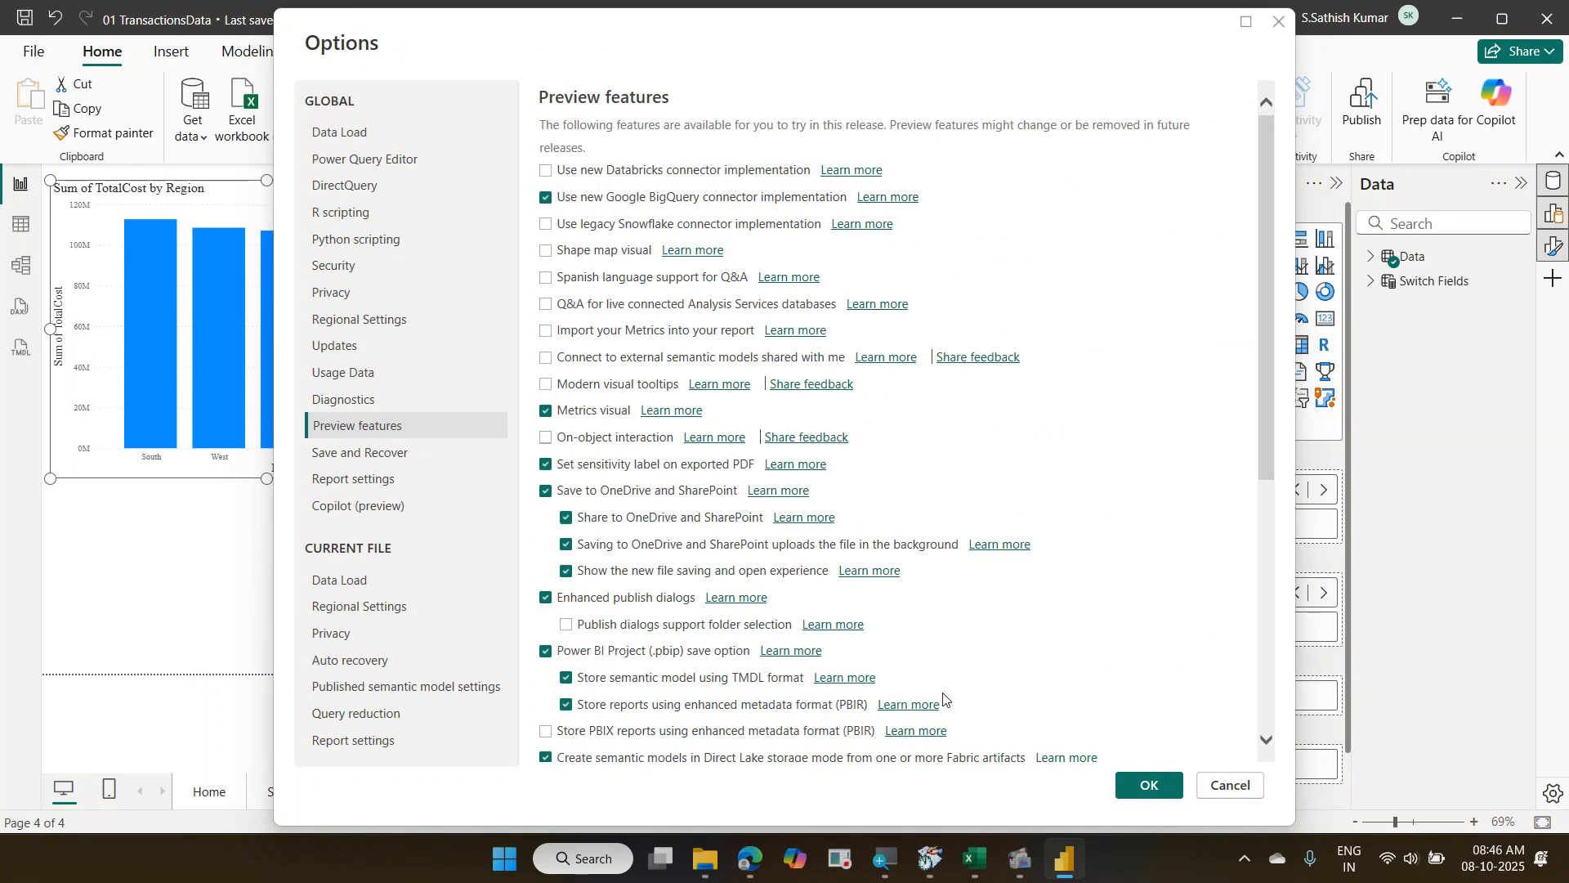
left_click(1144, 785)
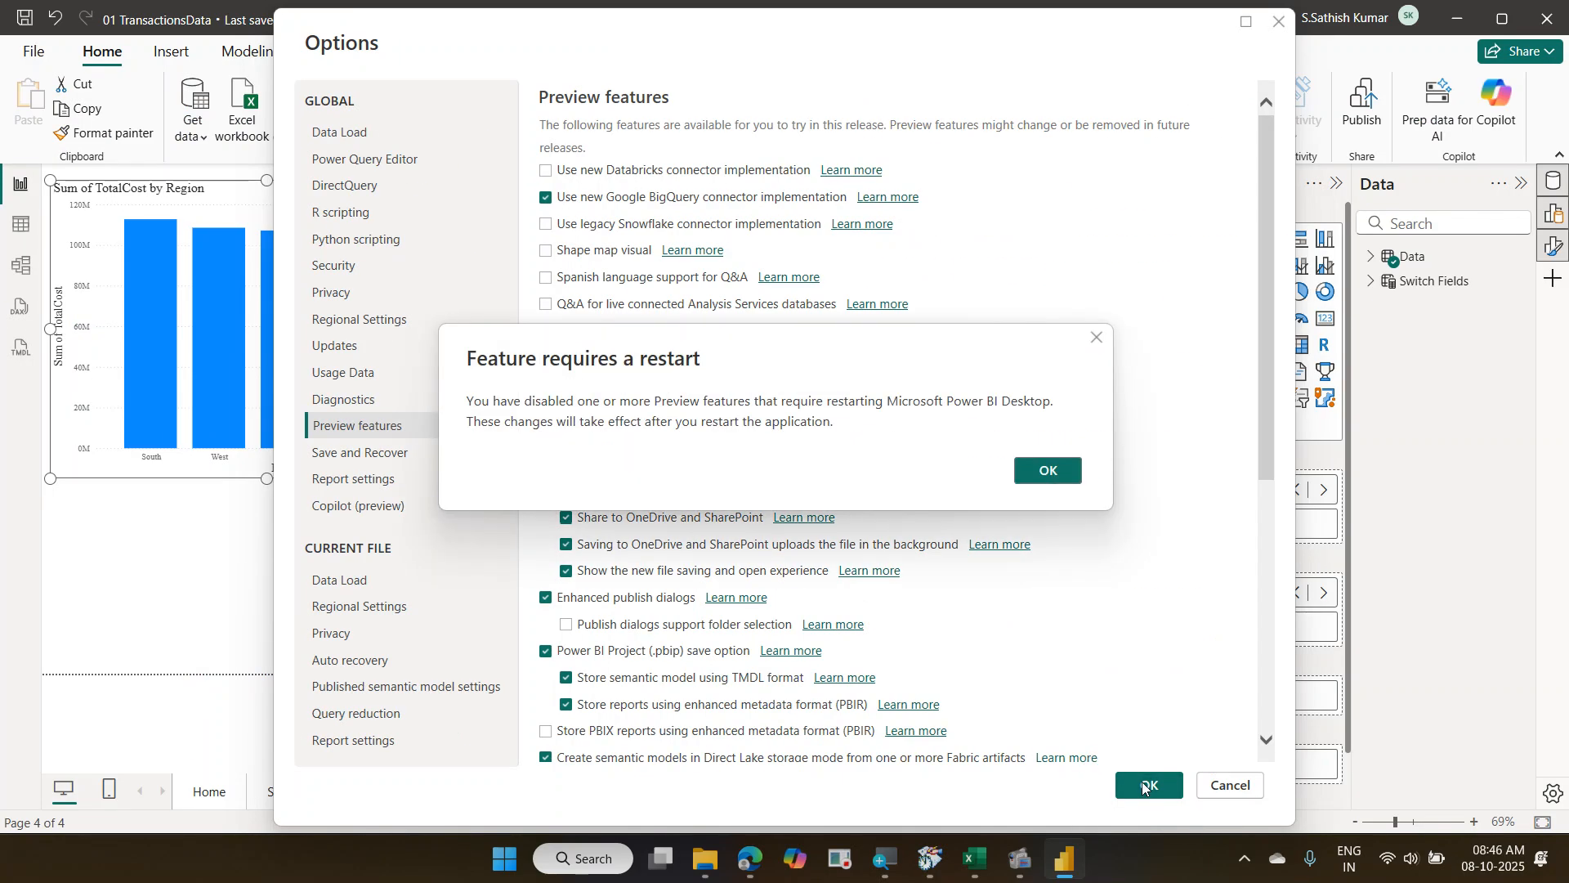
left_click(1043, 474)
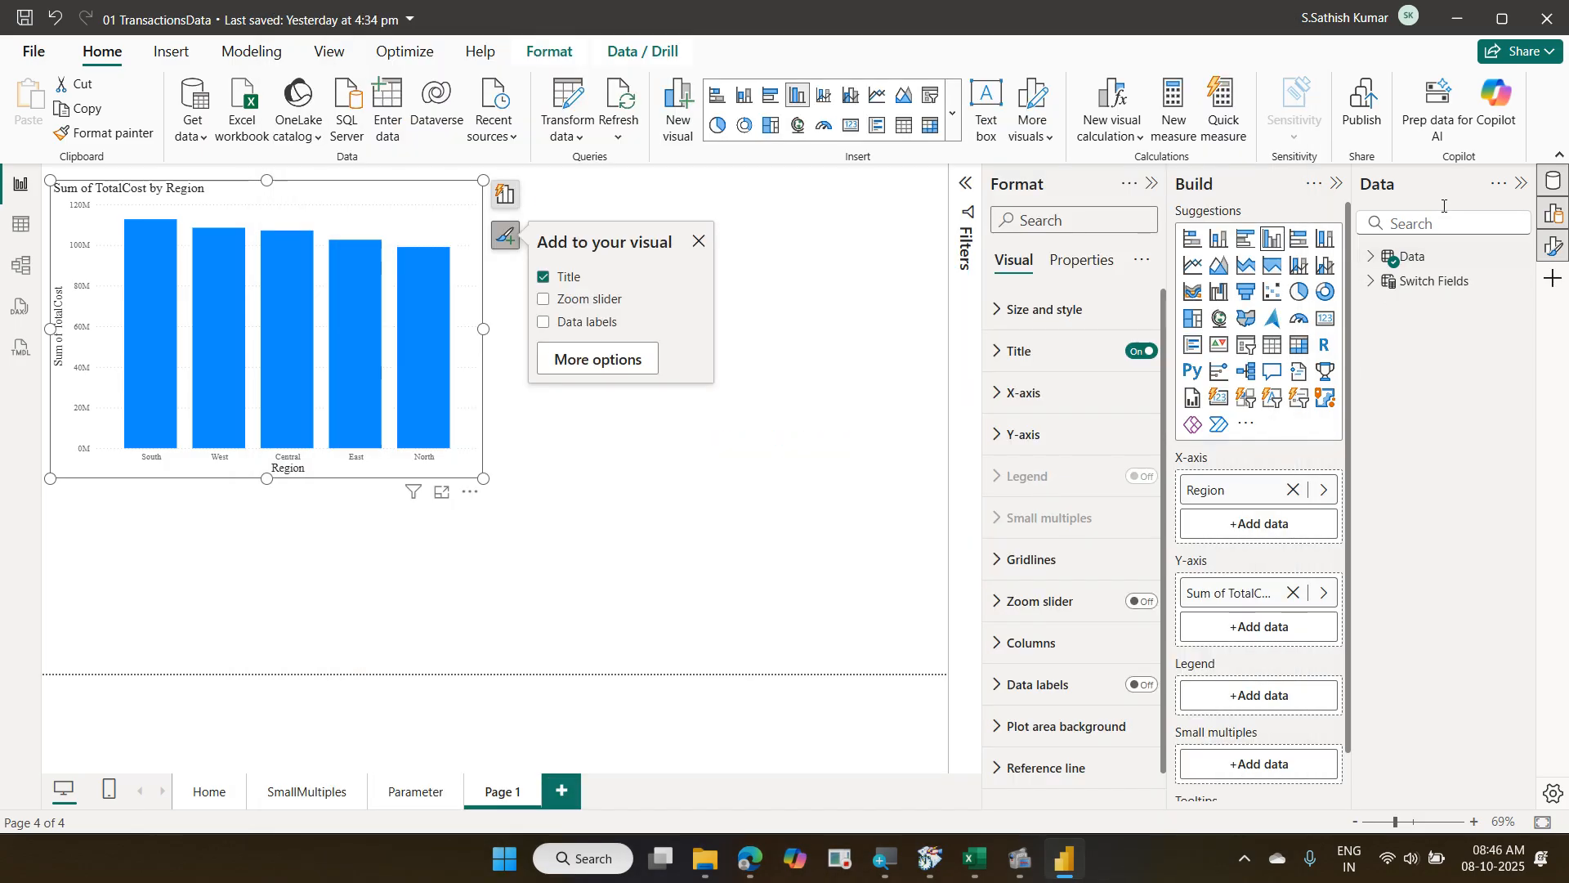
Close the 01 TransactionsData report without saving its changes and dismiss the File Explorer window behind it.
left_click(1536, 24)
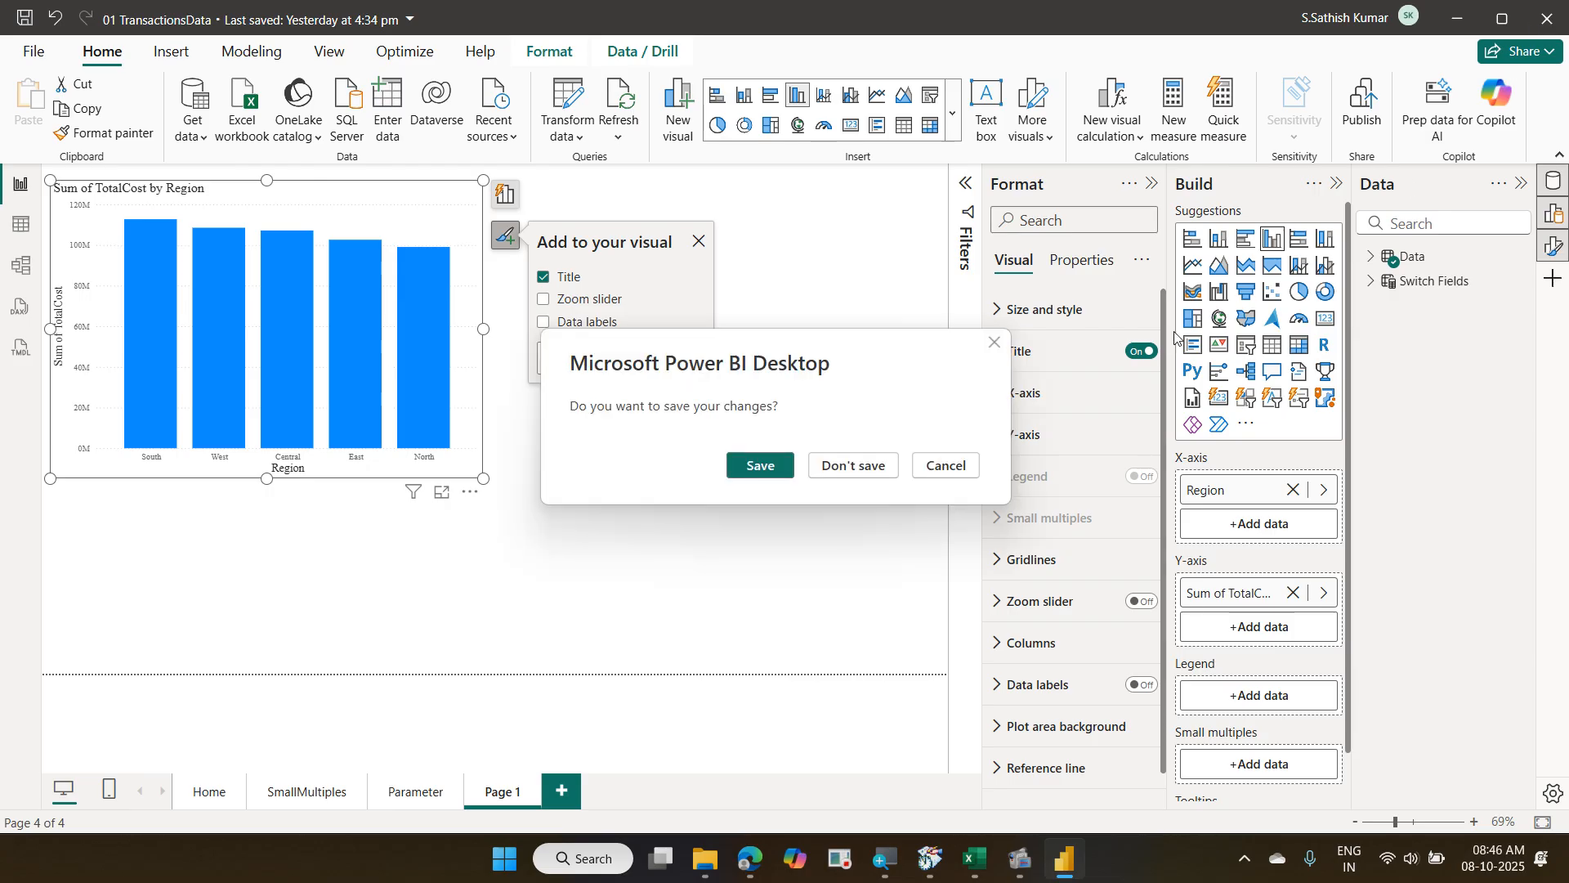
left_click(856, 466)
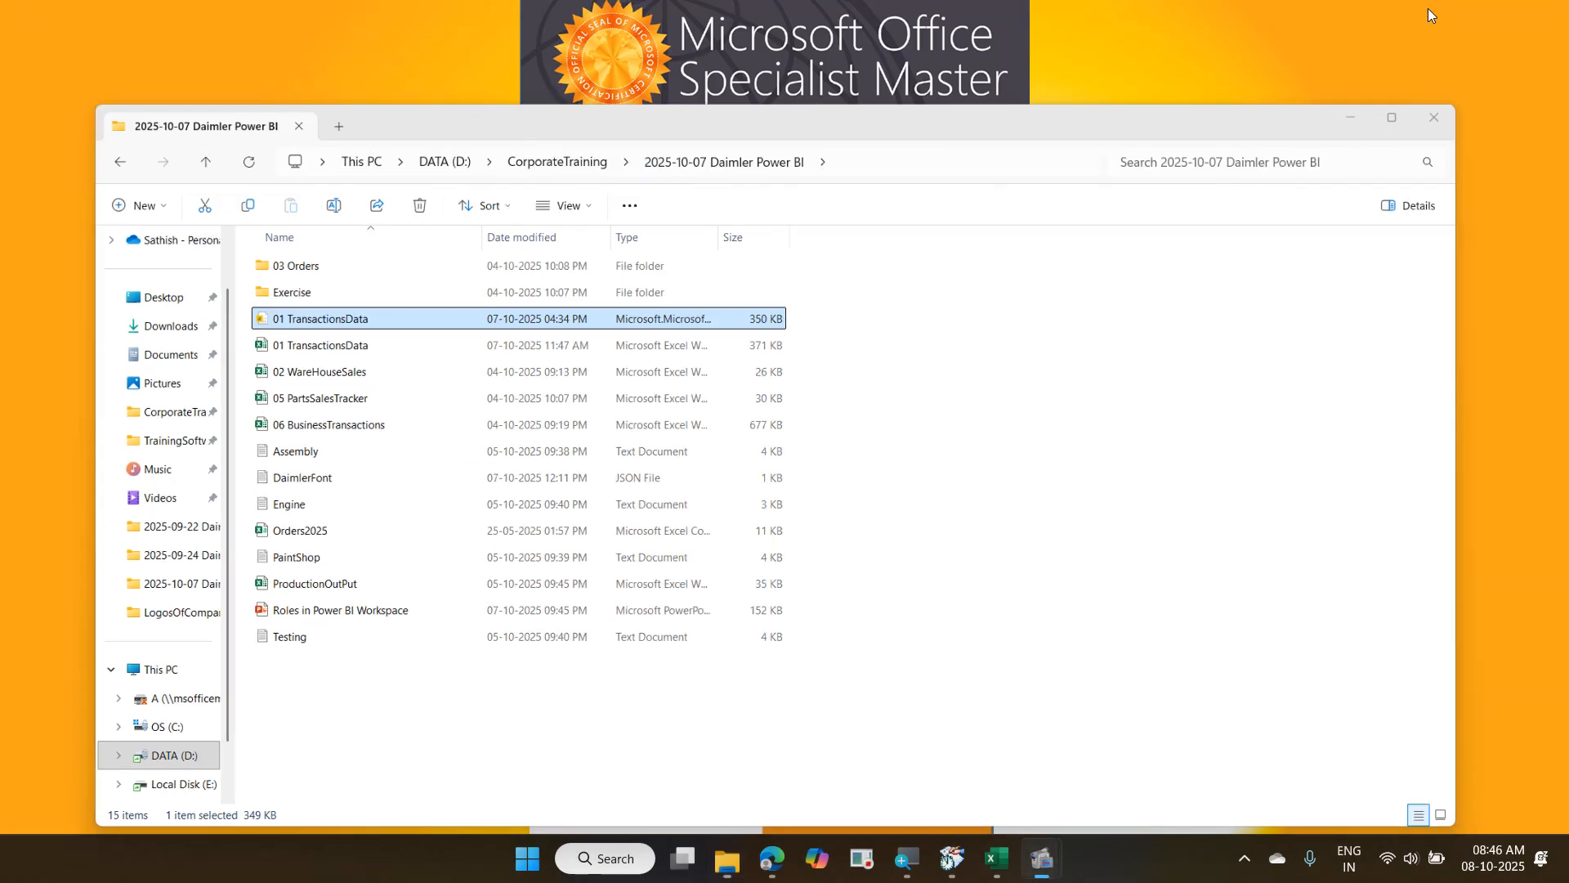
left_click(1430, 15)
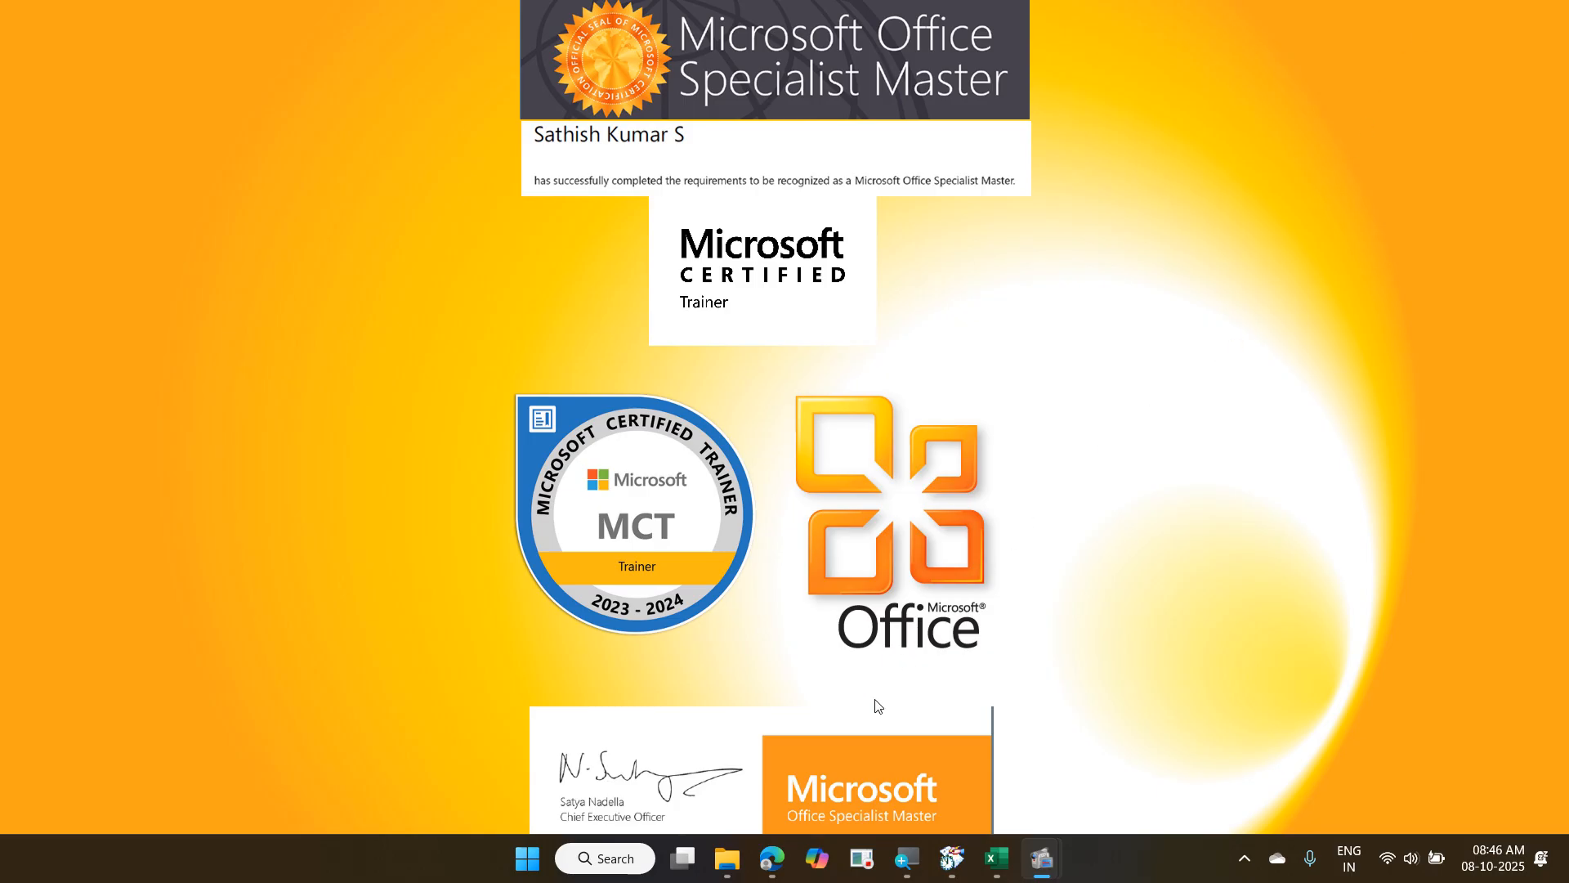
Switch to the Edge browser and load app.powerbi.com in a new tab.
left_click(771, 858)
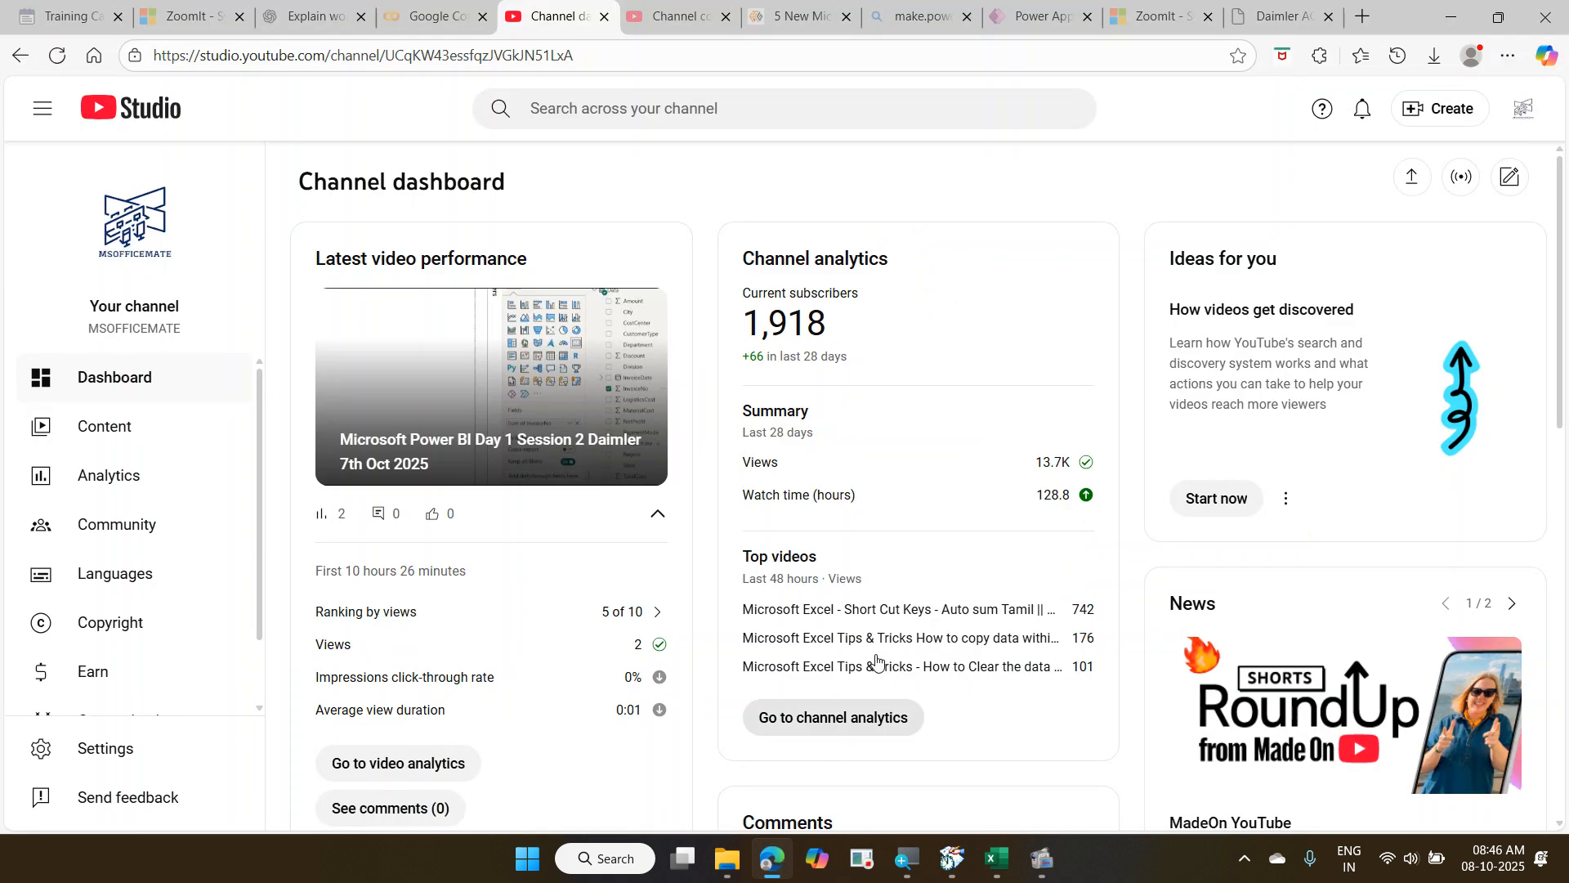
left_click(1363, 17)
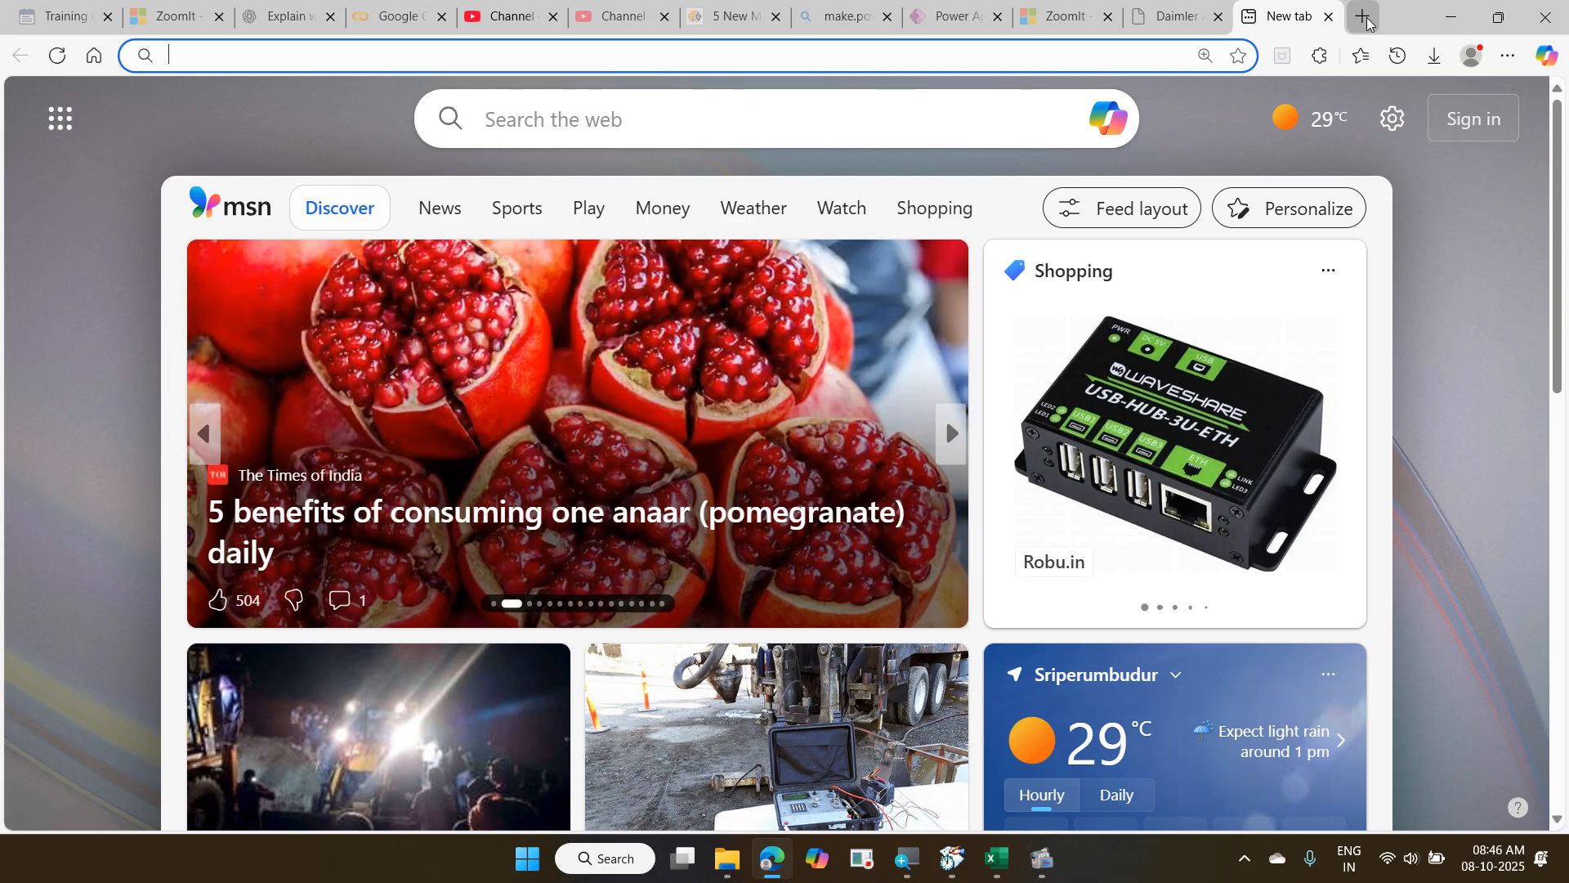
type("a")
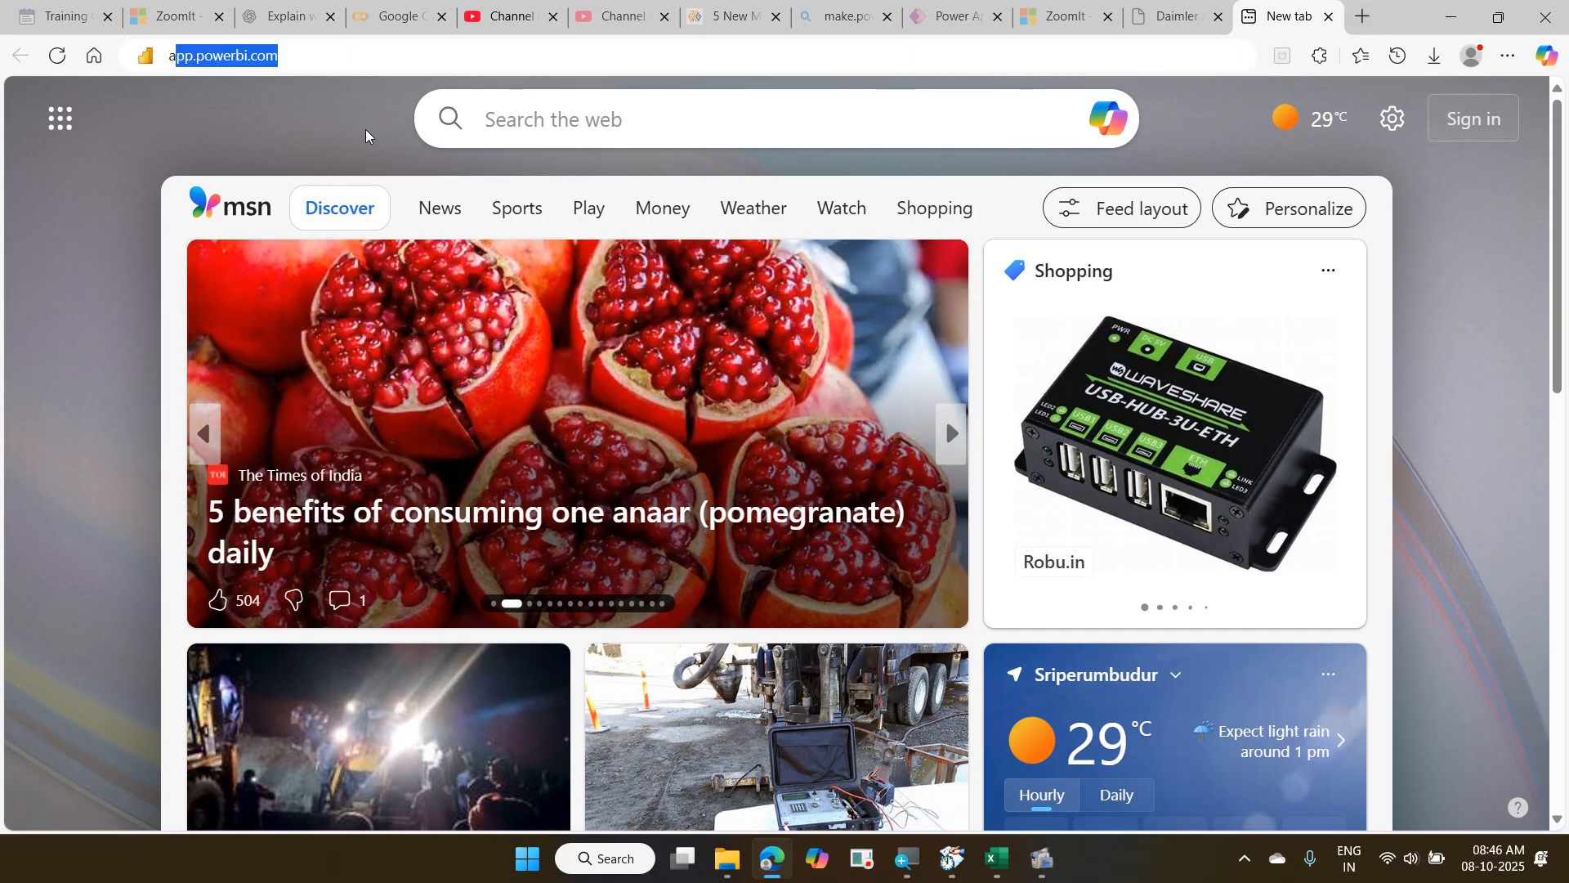
type("pp")
key("Right")
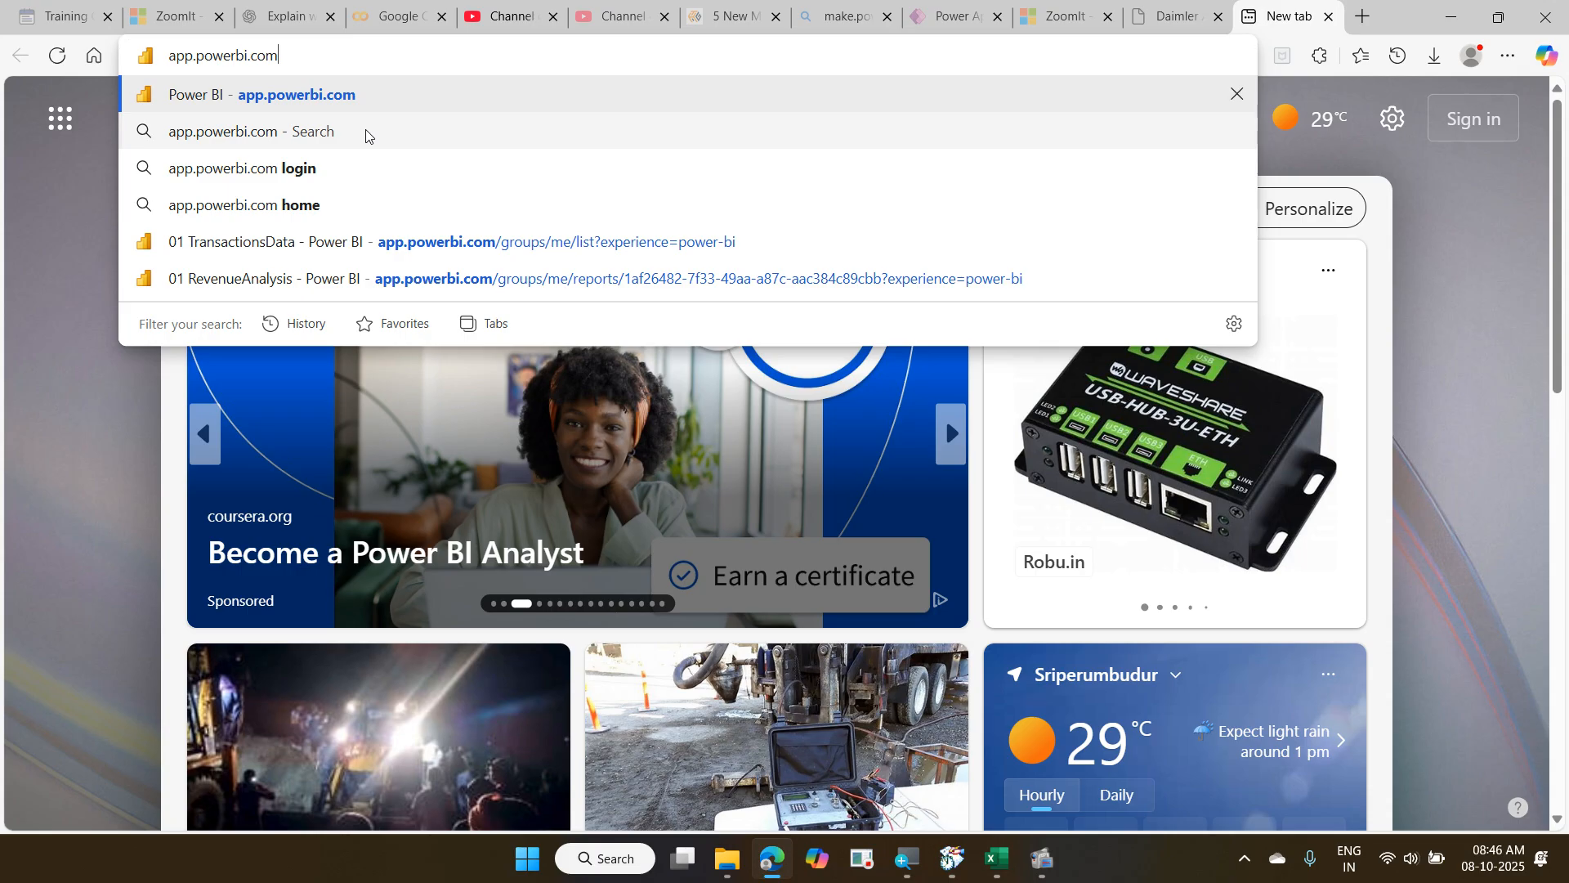
key("Return")
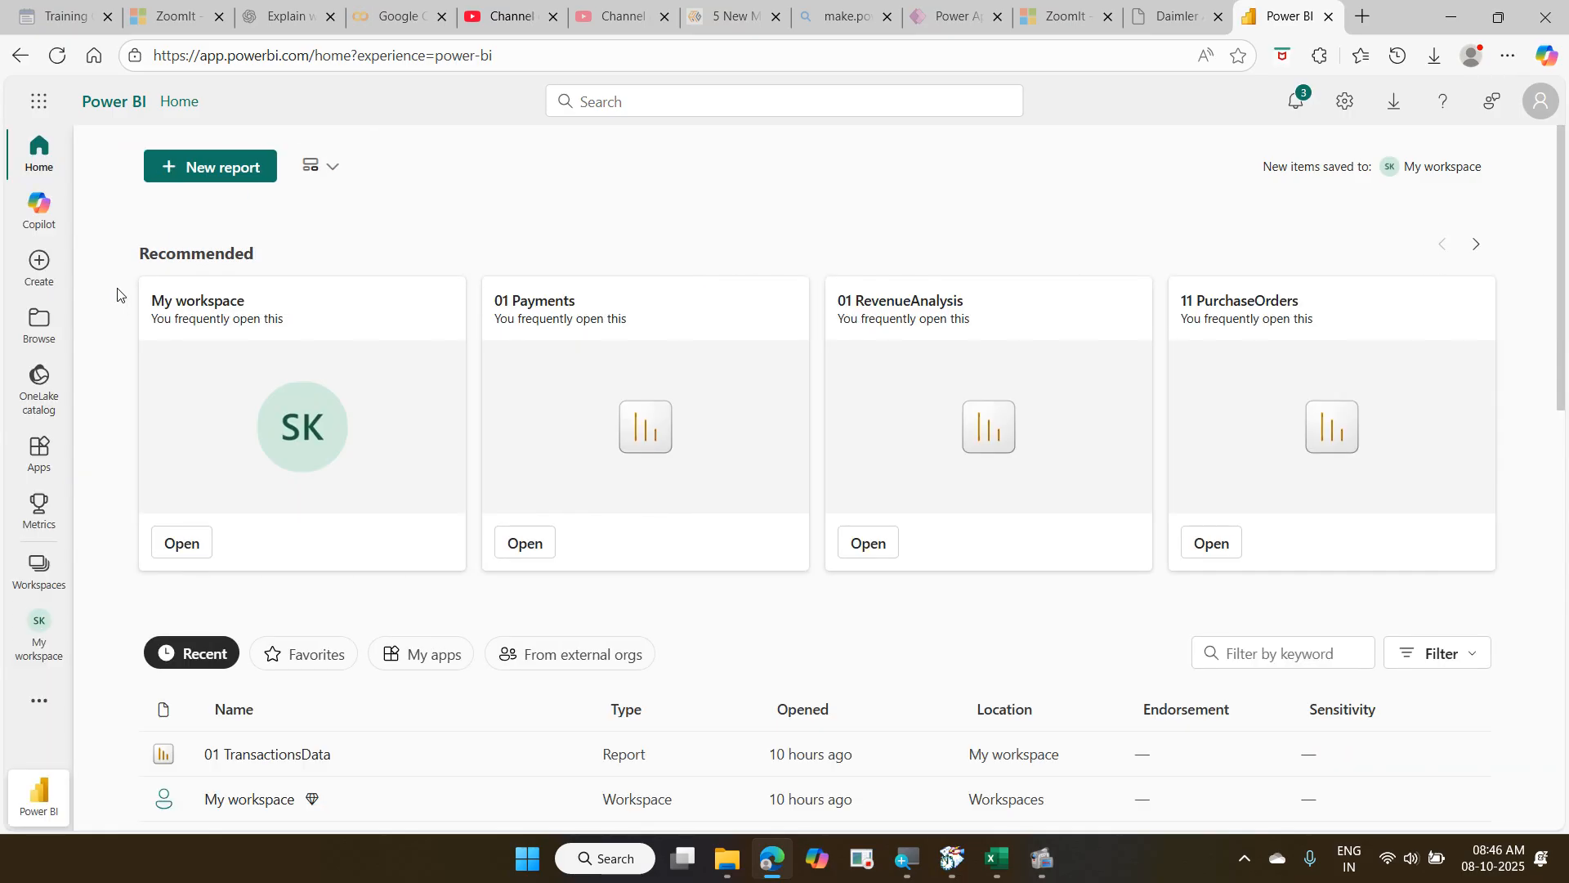
Open the 01 TransactionsData report from My workspace.
left_click(40, 570)
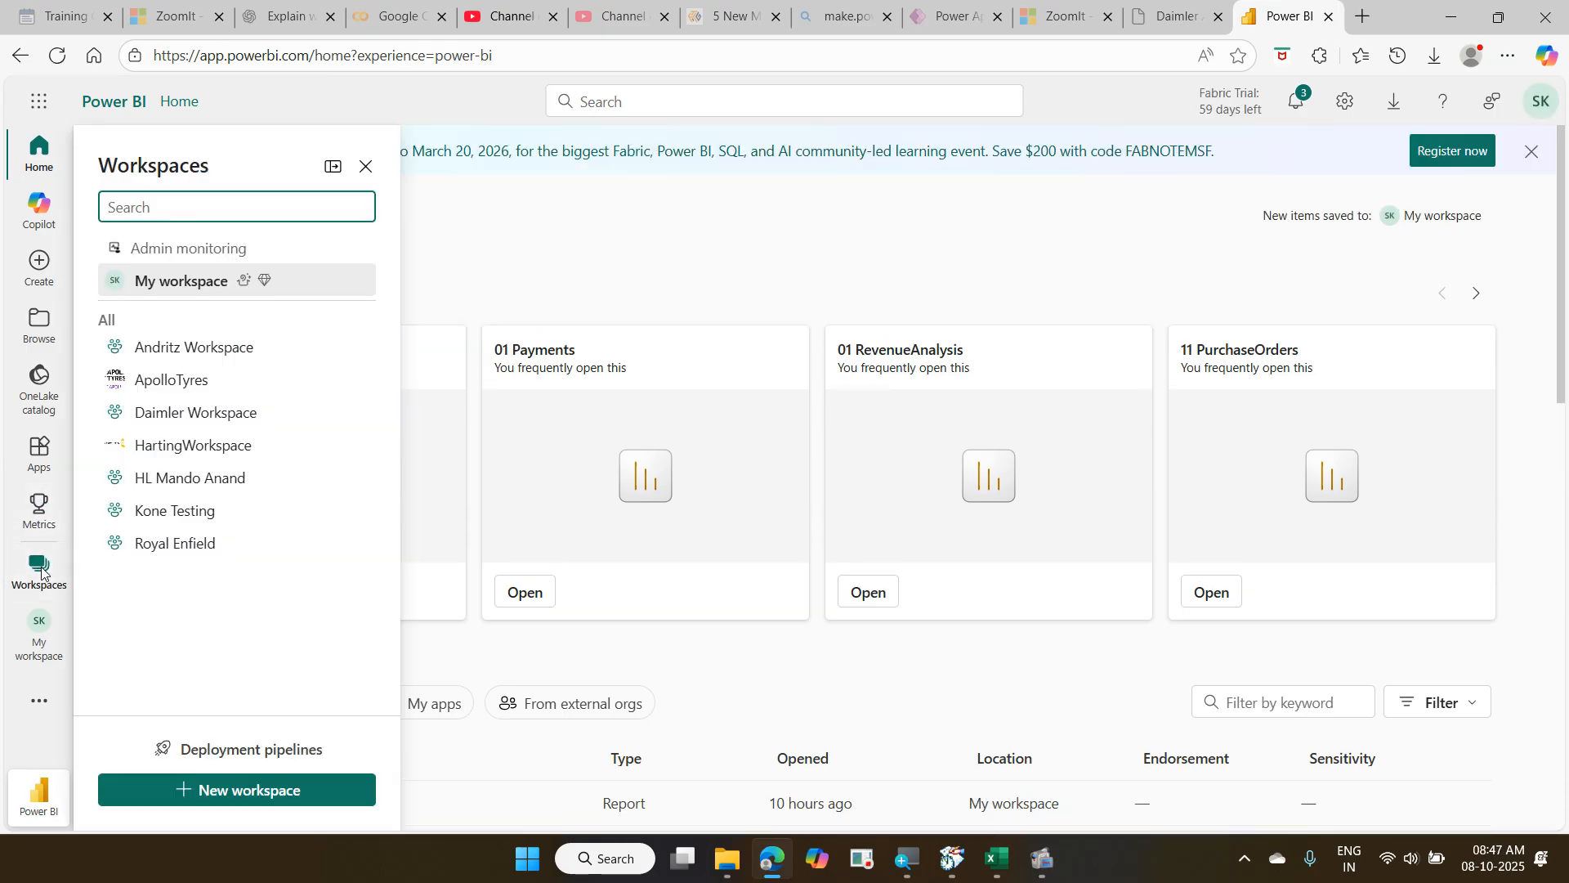
left_click(184, 282)
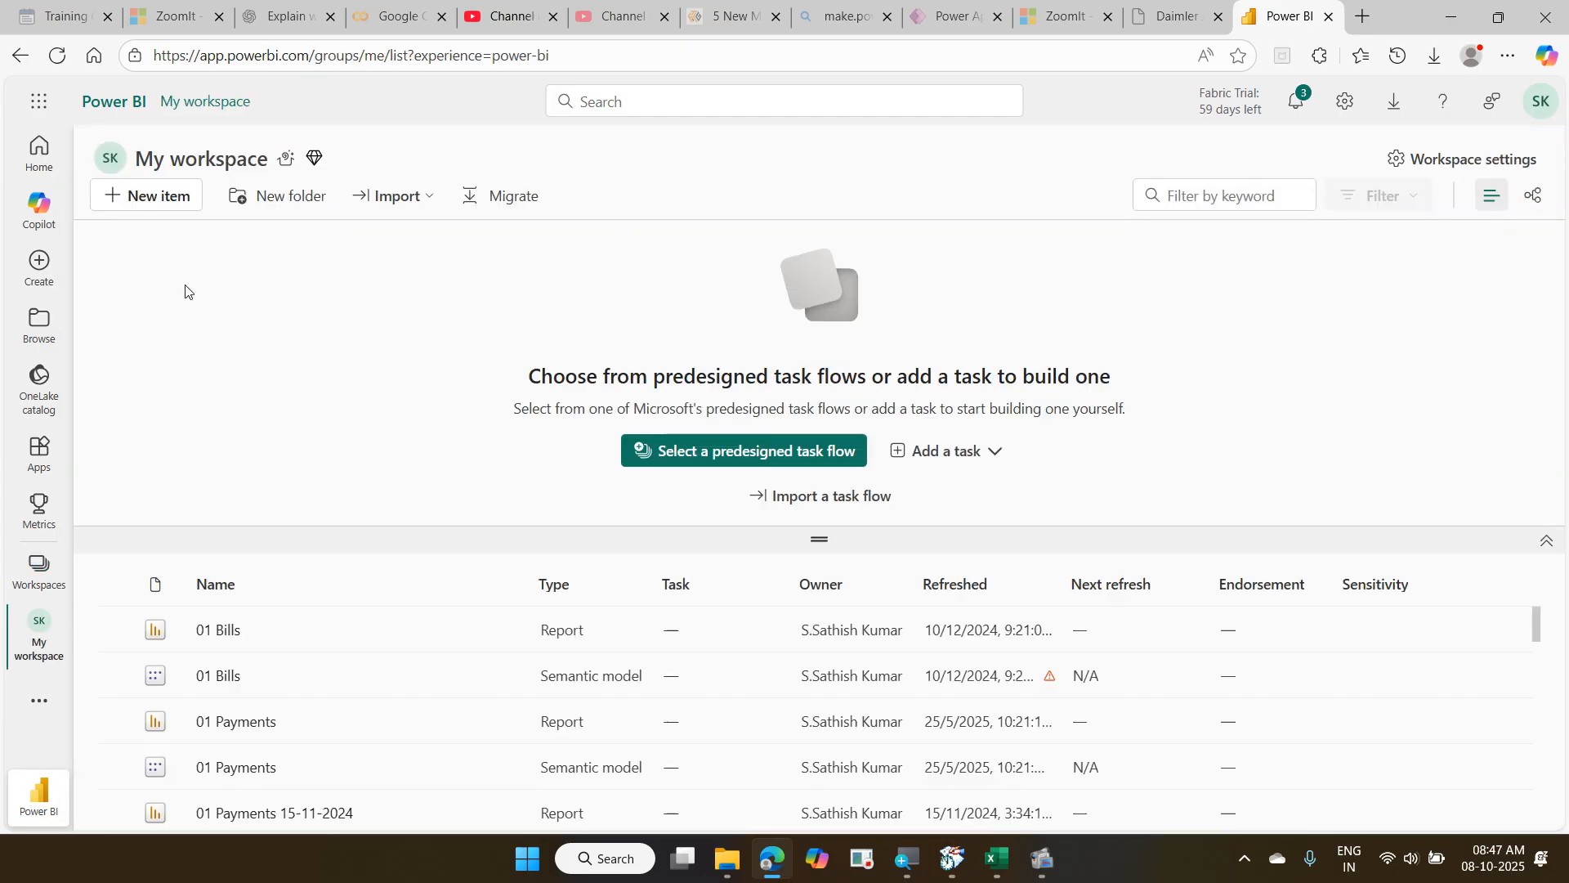
scroll(297, 659, "down", 5)
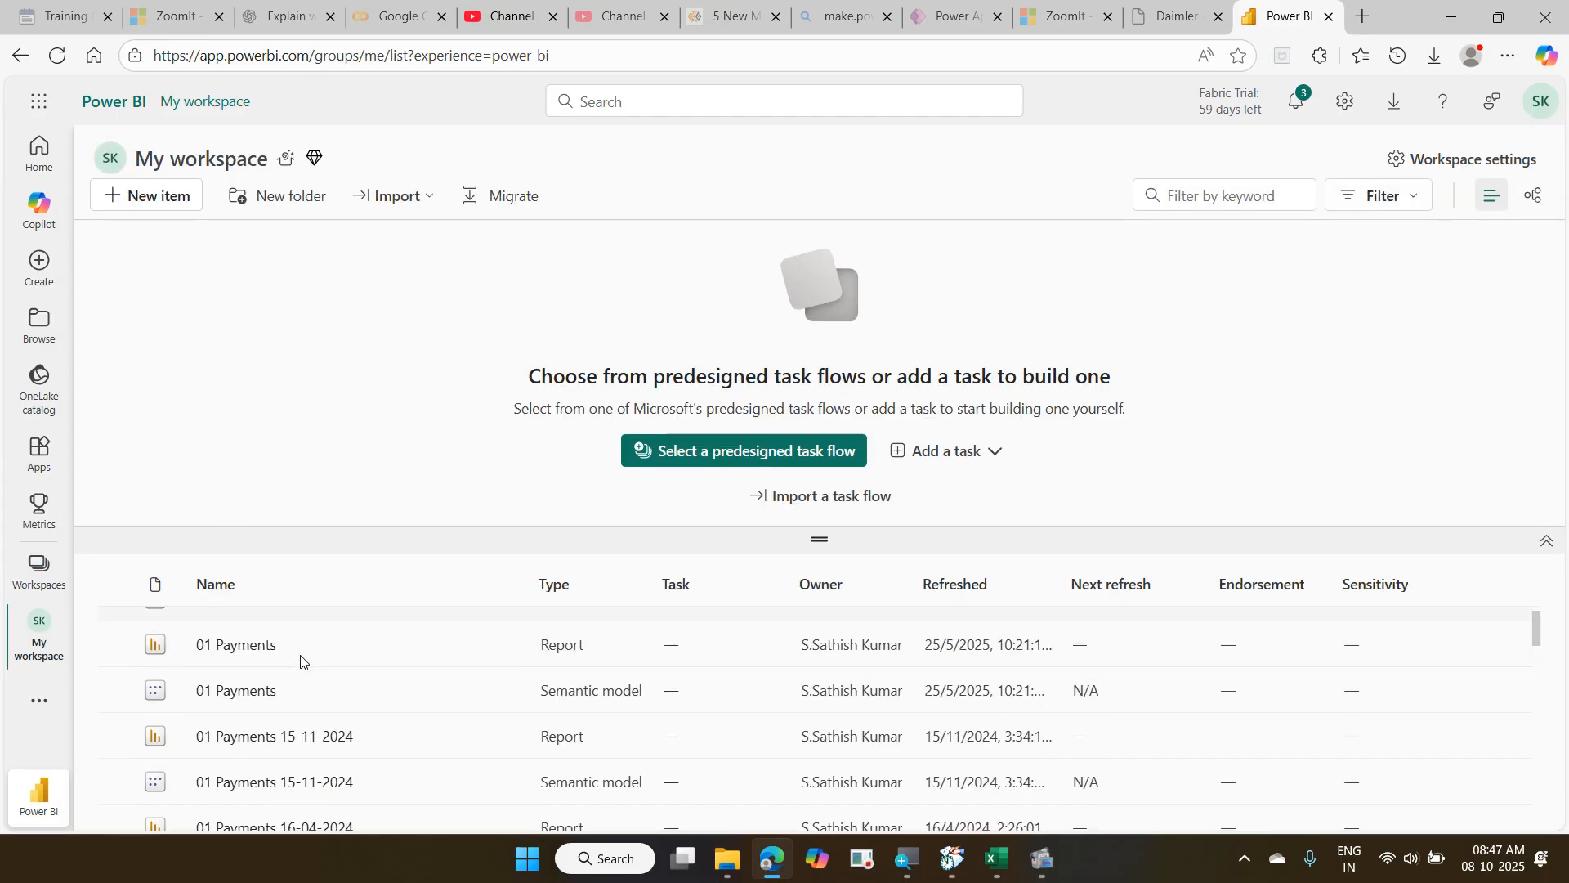
scroll(302, 661, "down", 4)
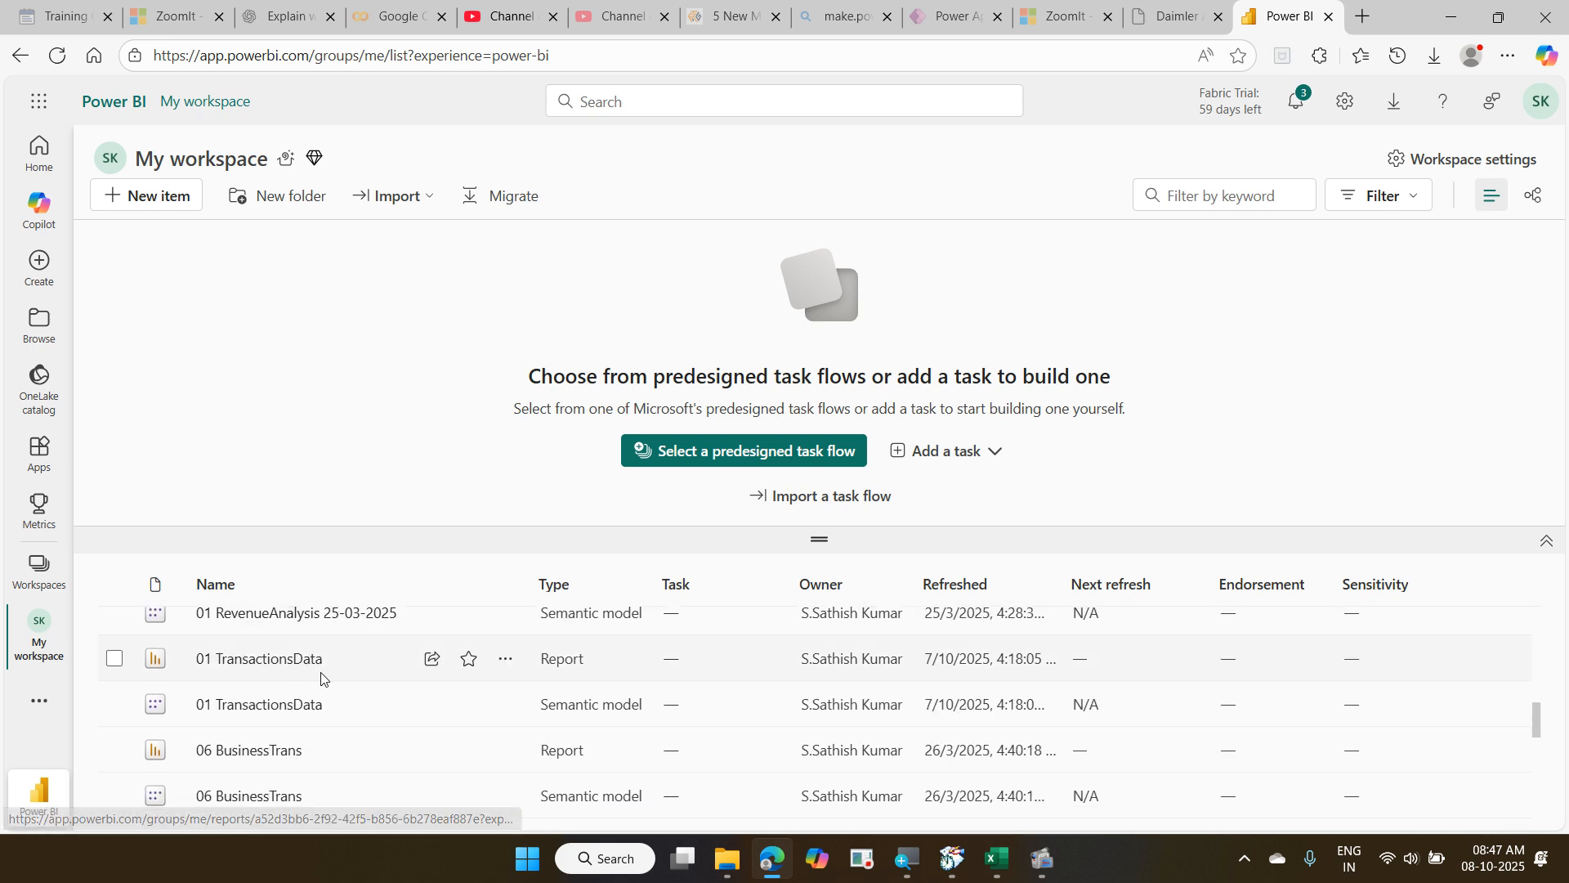
scroll(319, 675, "up", 1)
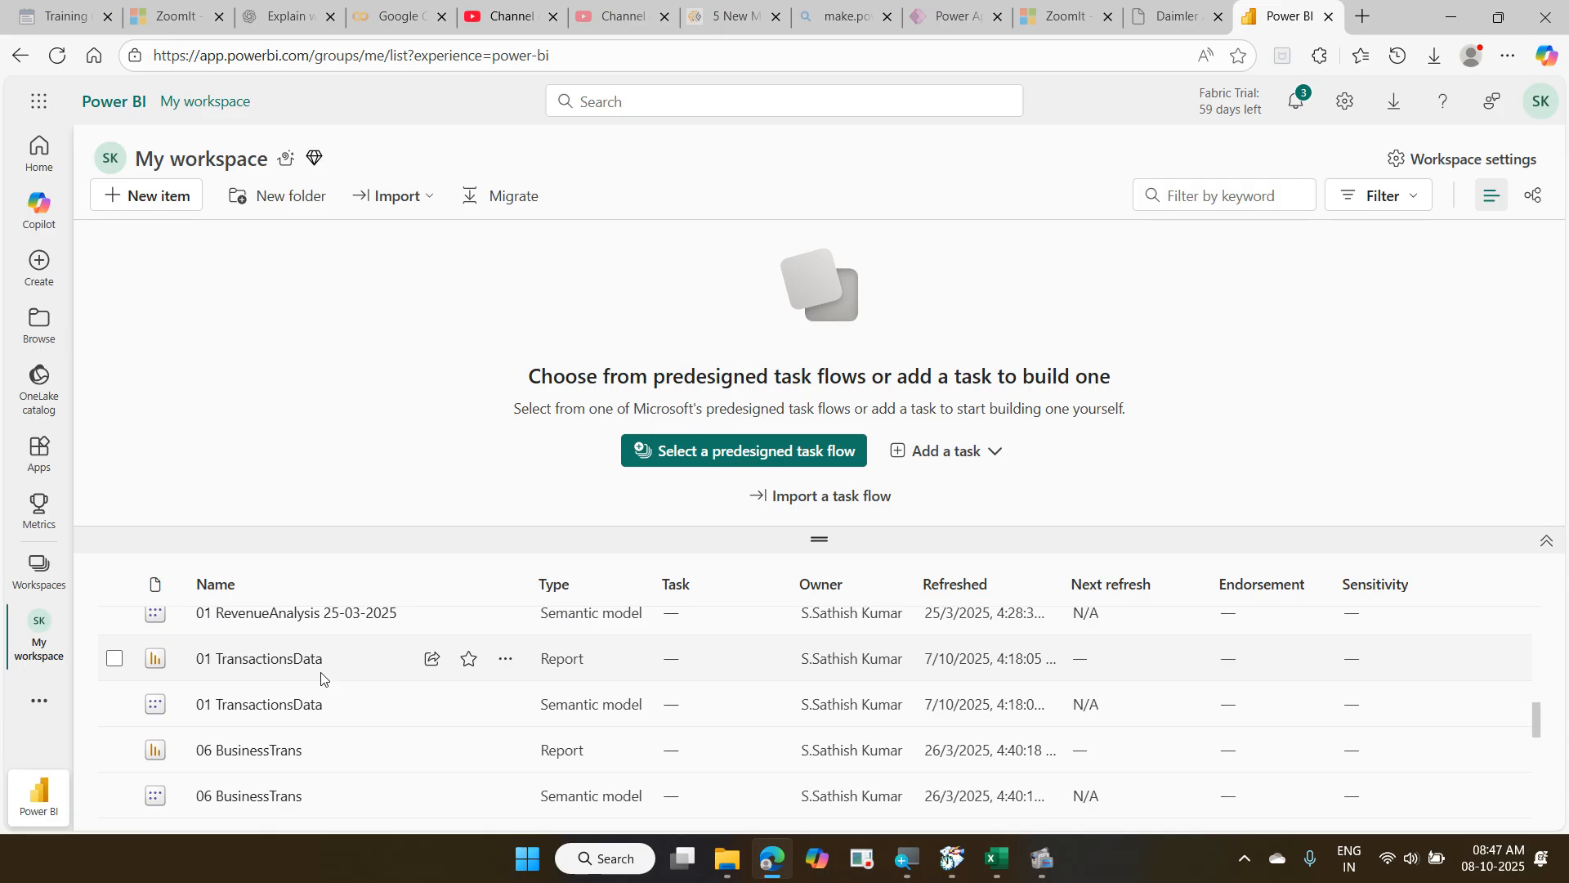
left_click(297, 666)
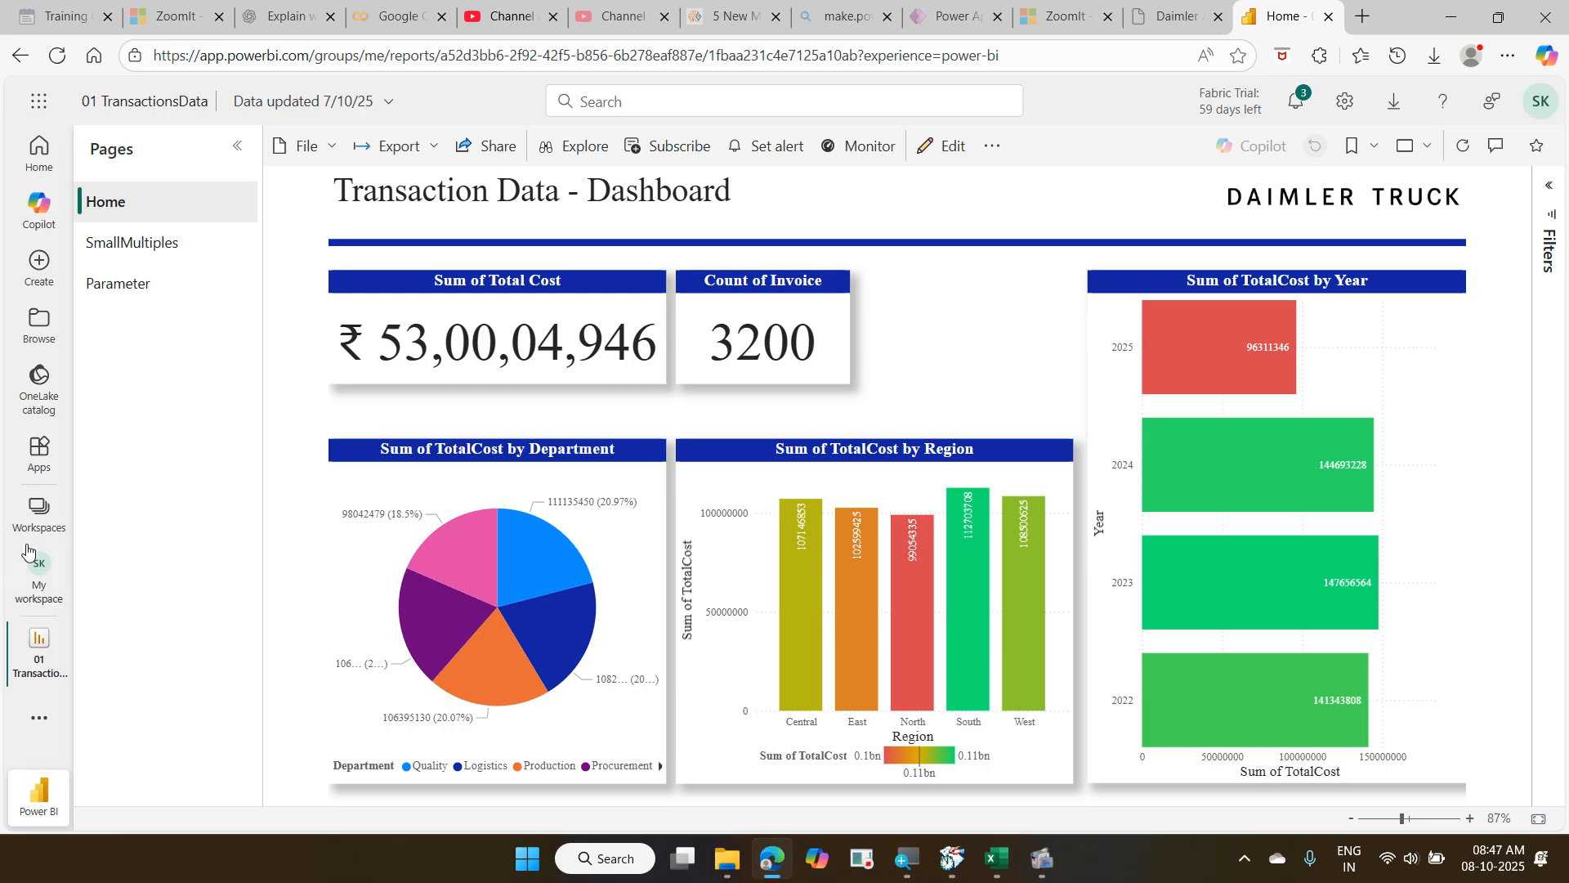
Generate the report's secure embed link for a website or portal, select the link, and close the dialog.
left_click(319, 160)
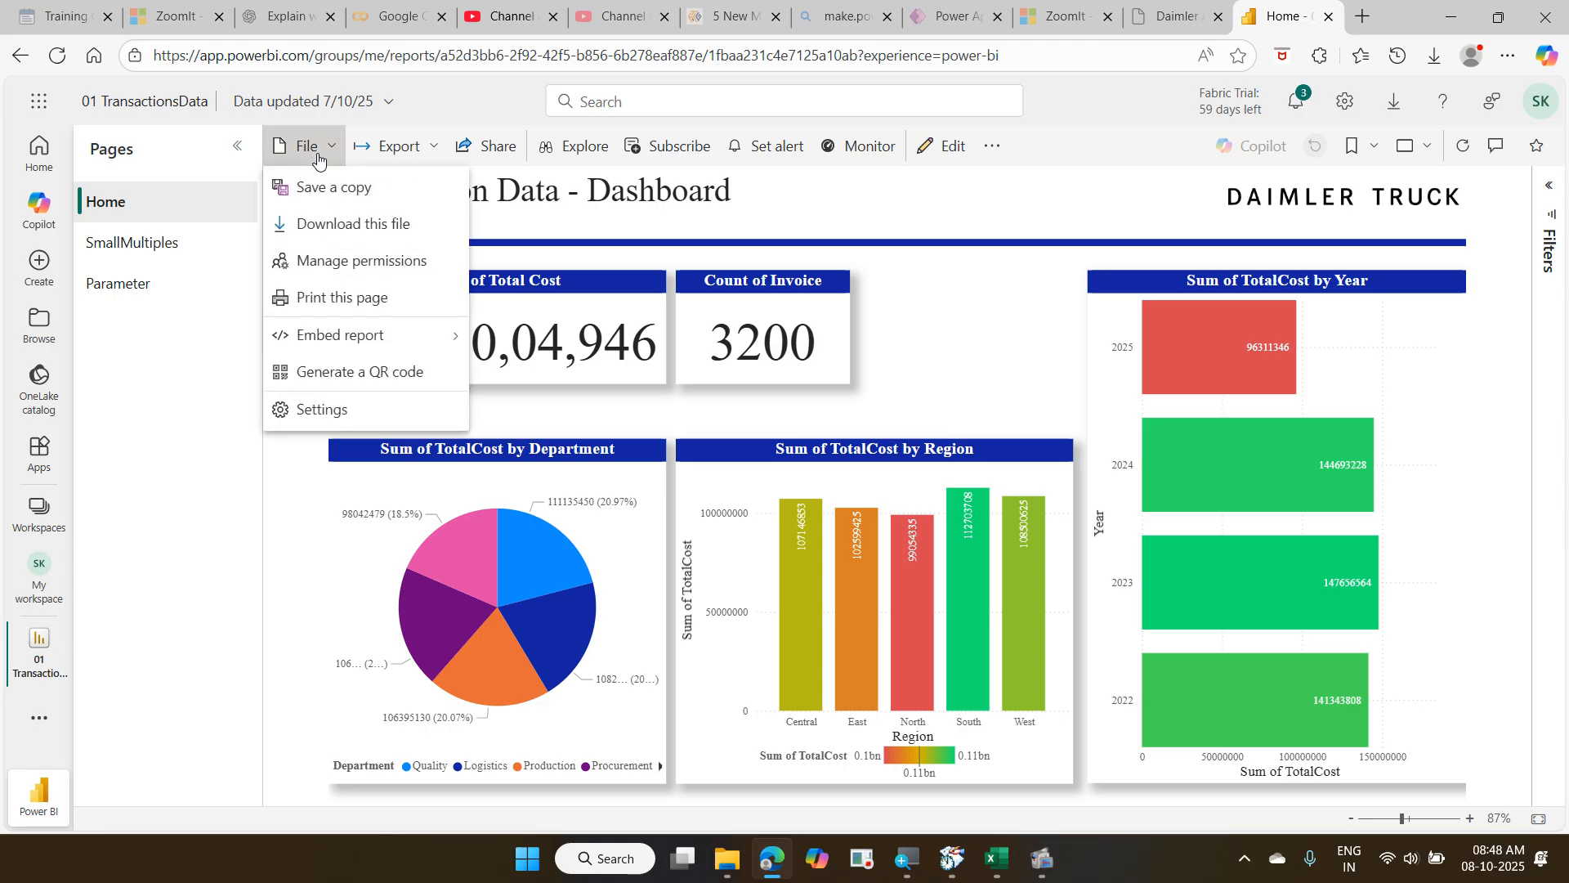
mouse_move(374, 339)
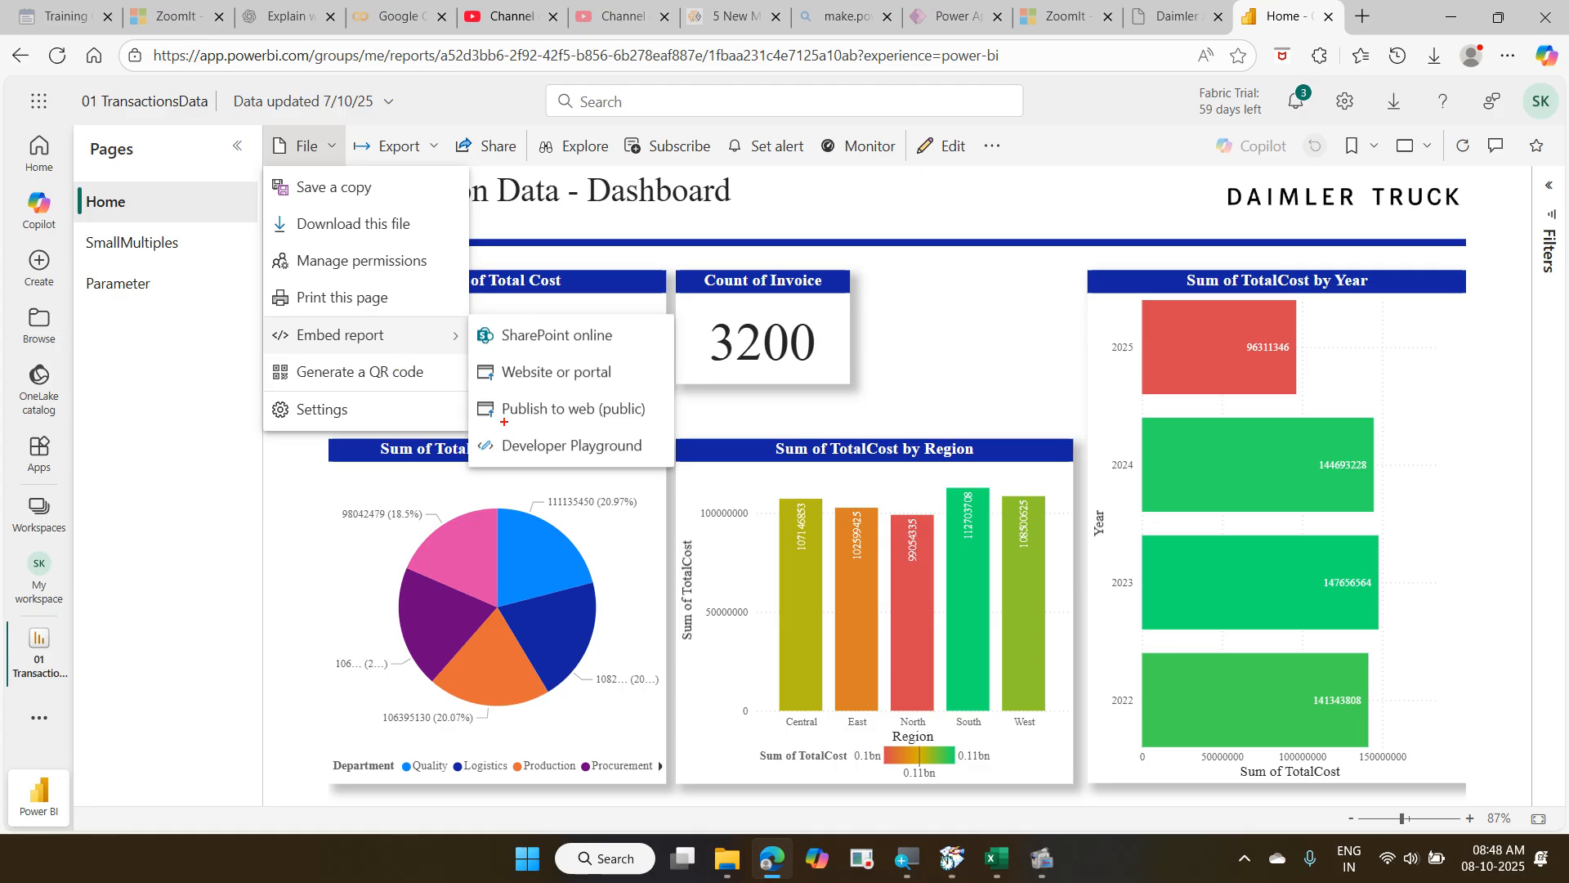
mouse_move(474, 396)
left_mouse_down()
mouse_move(668, 426)
mouse_move(549, 434)
mouse_move(539, 407)
mouse_move(614, 419)
left_mouse_up()
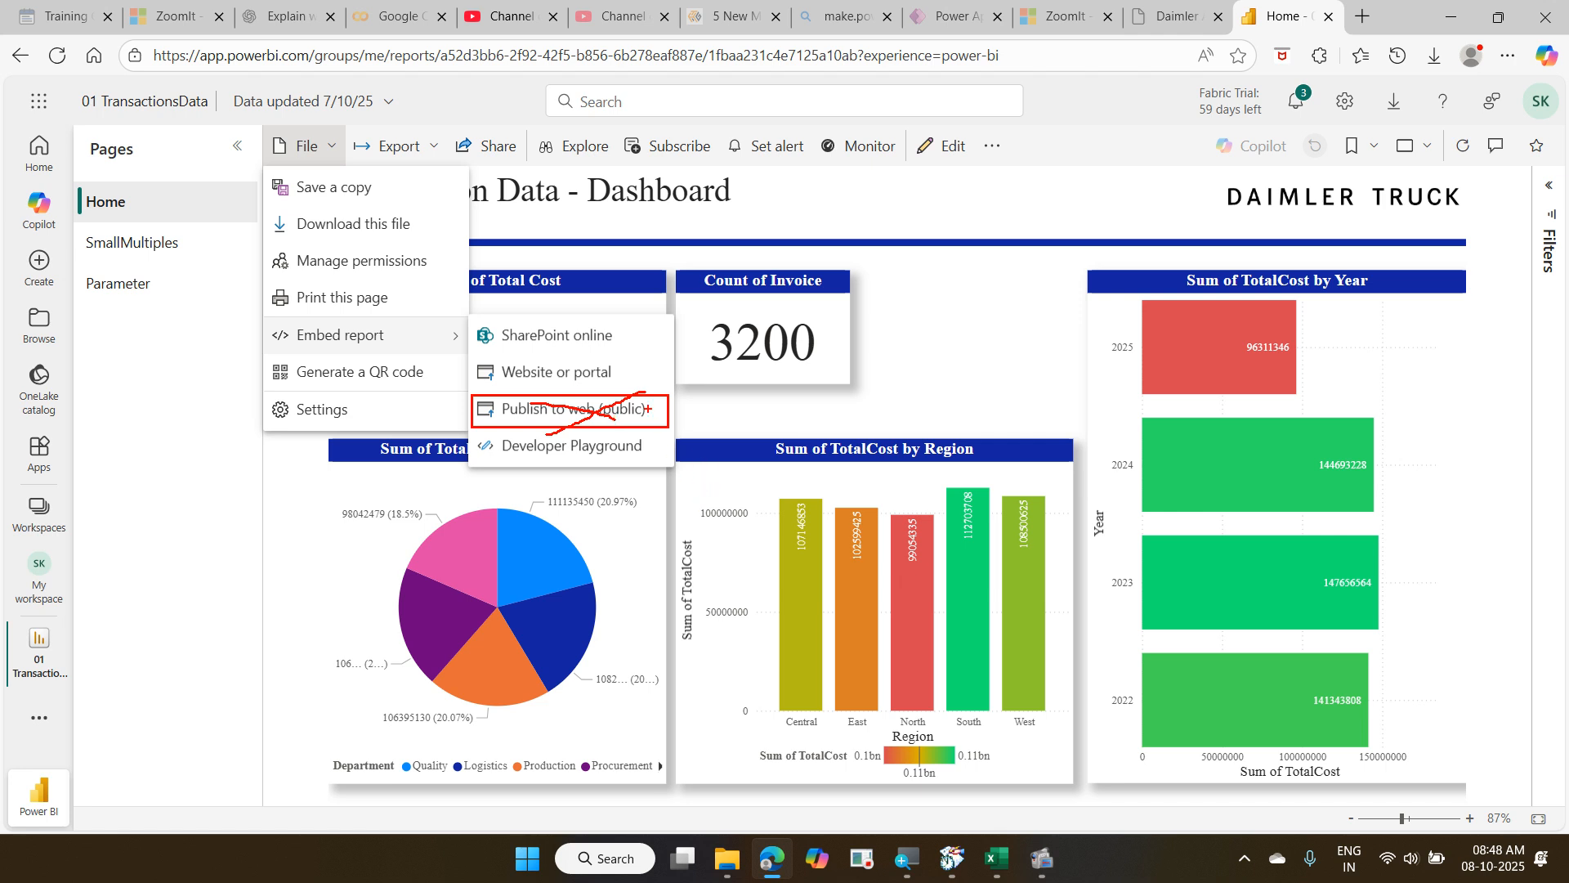
mouse_move(623, 360)
left_mouse_down()
mouse_move(654, 384)
mouse_move(686, 357)
left_mouse_up()
key("Escape")
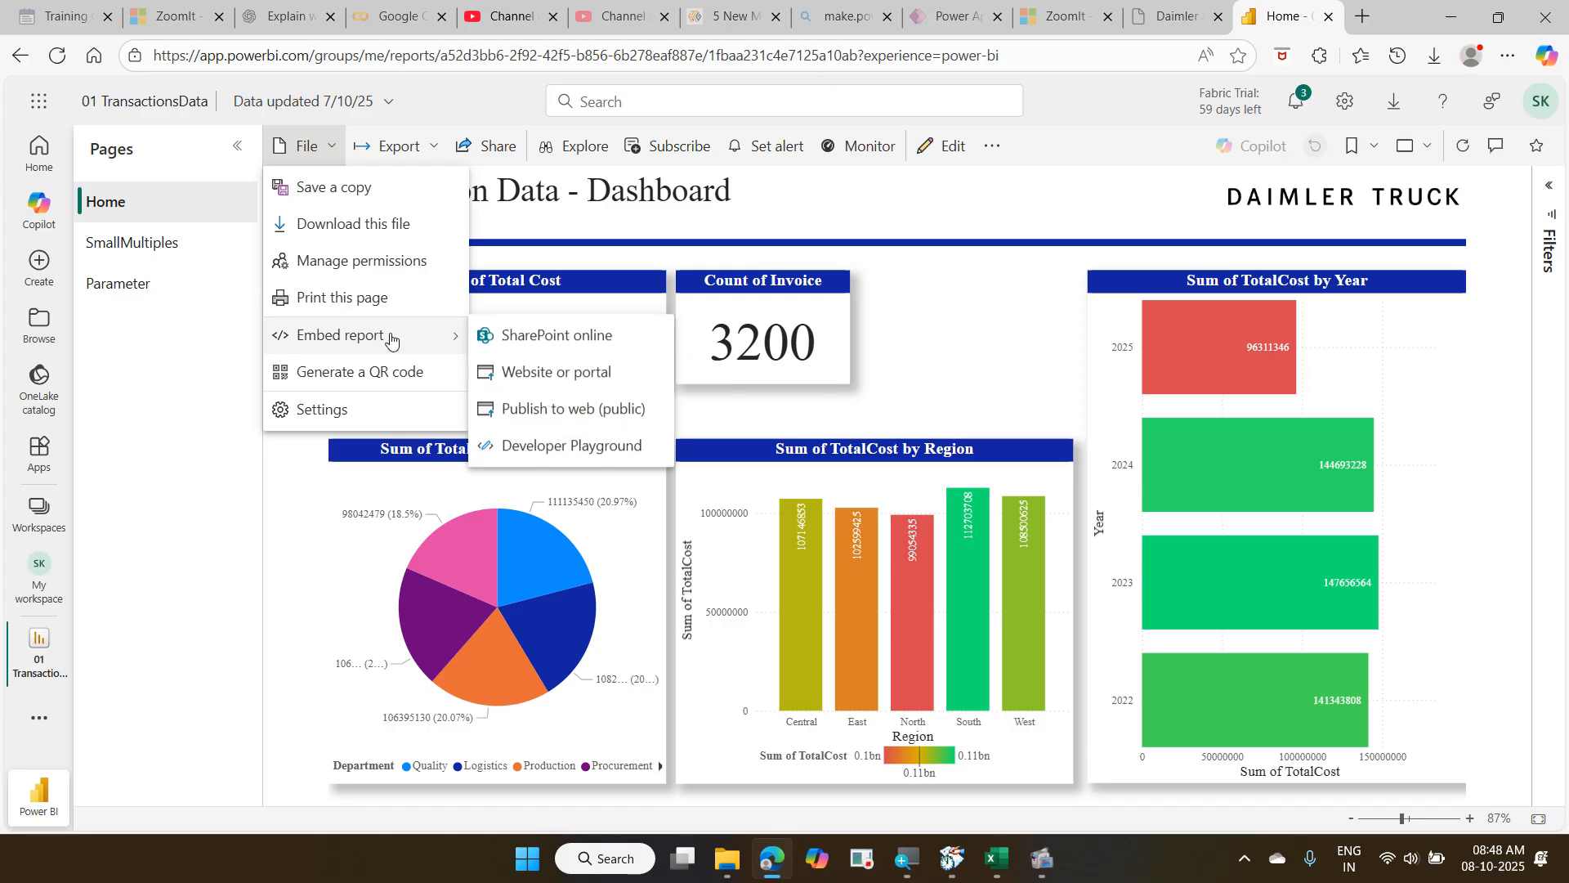
left_click(558, 375)
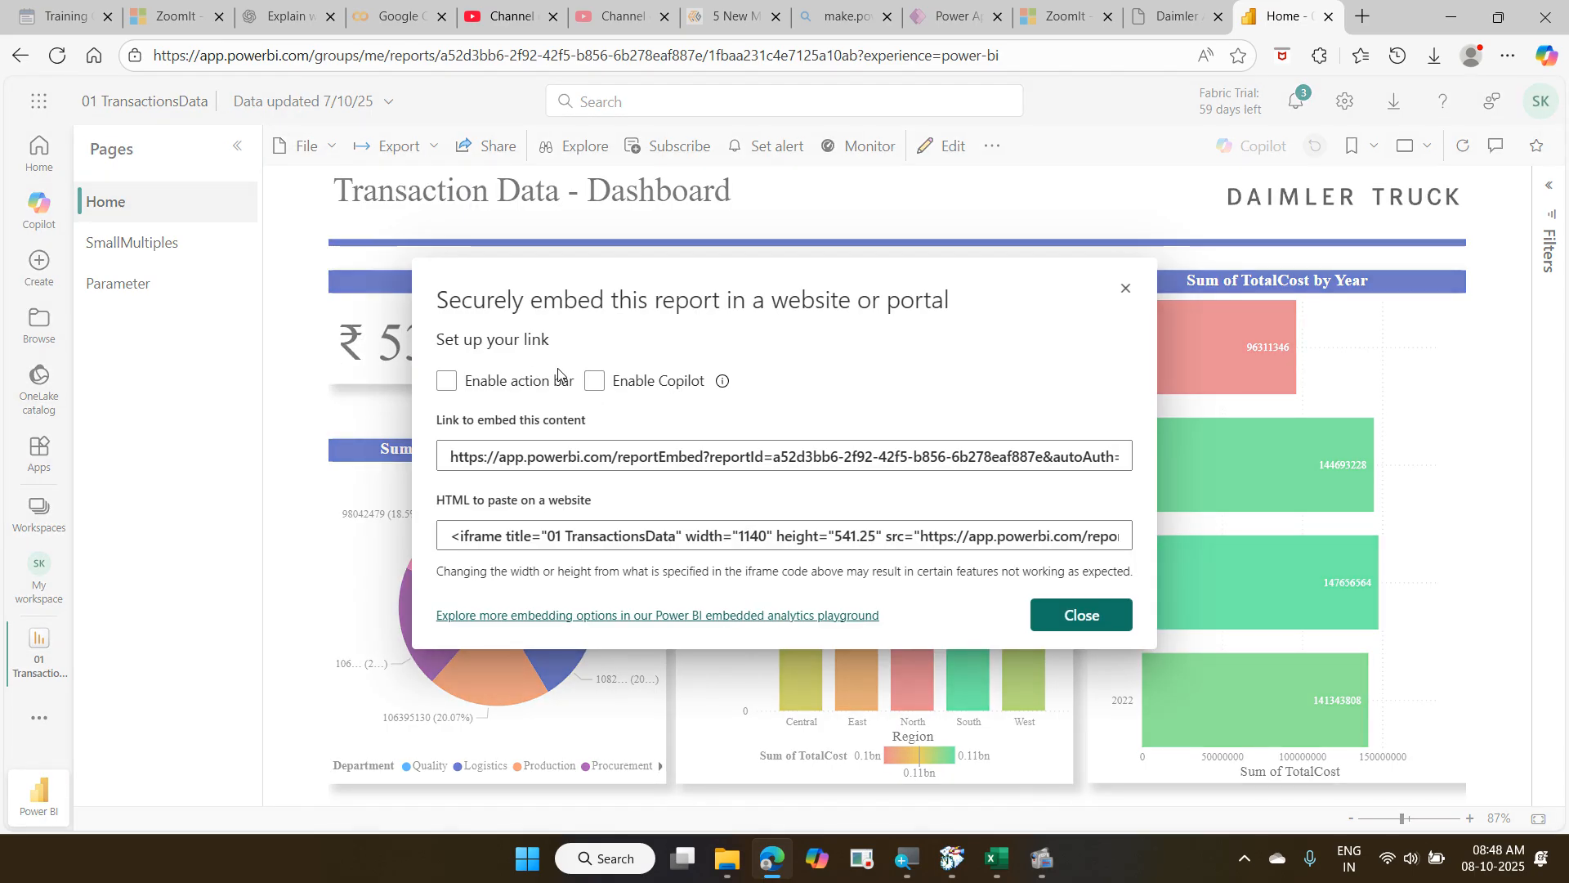
left_click(452, 452)
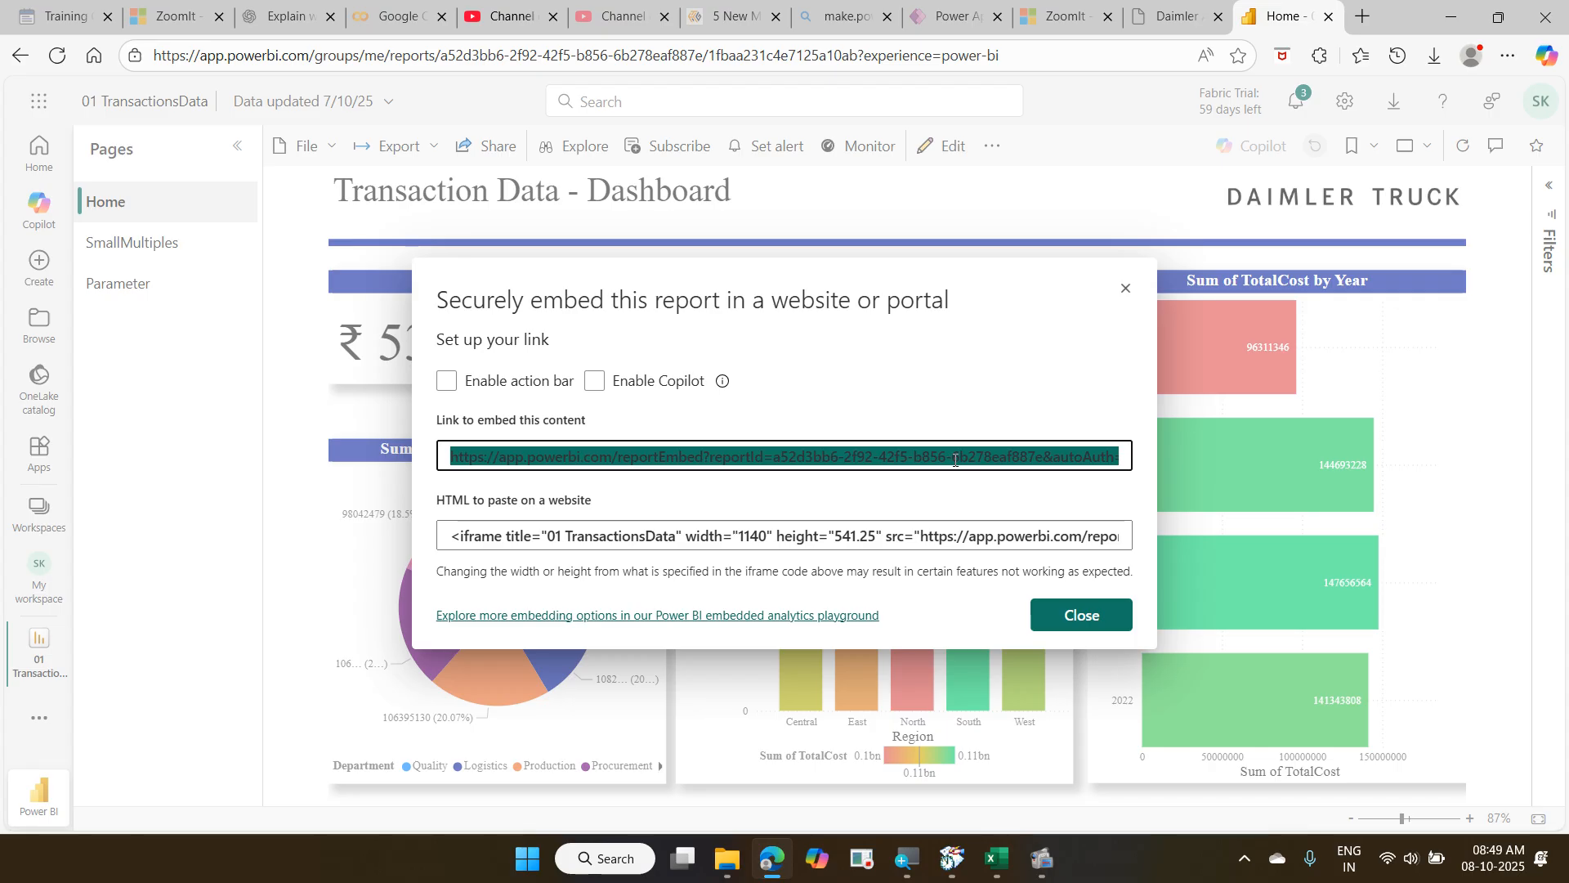
key("Escape")
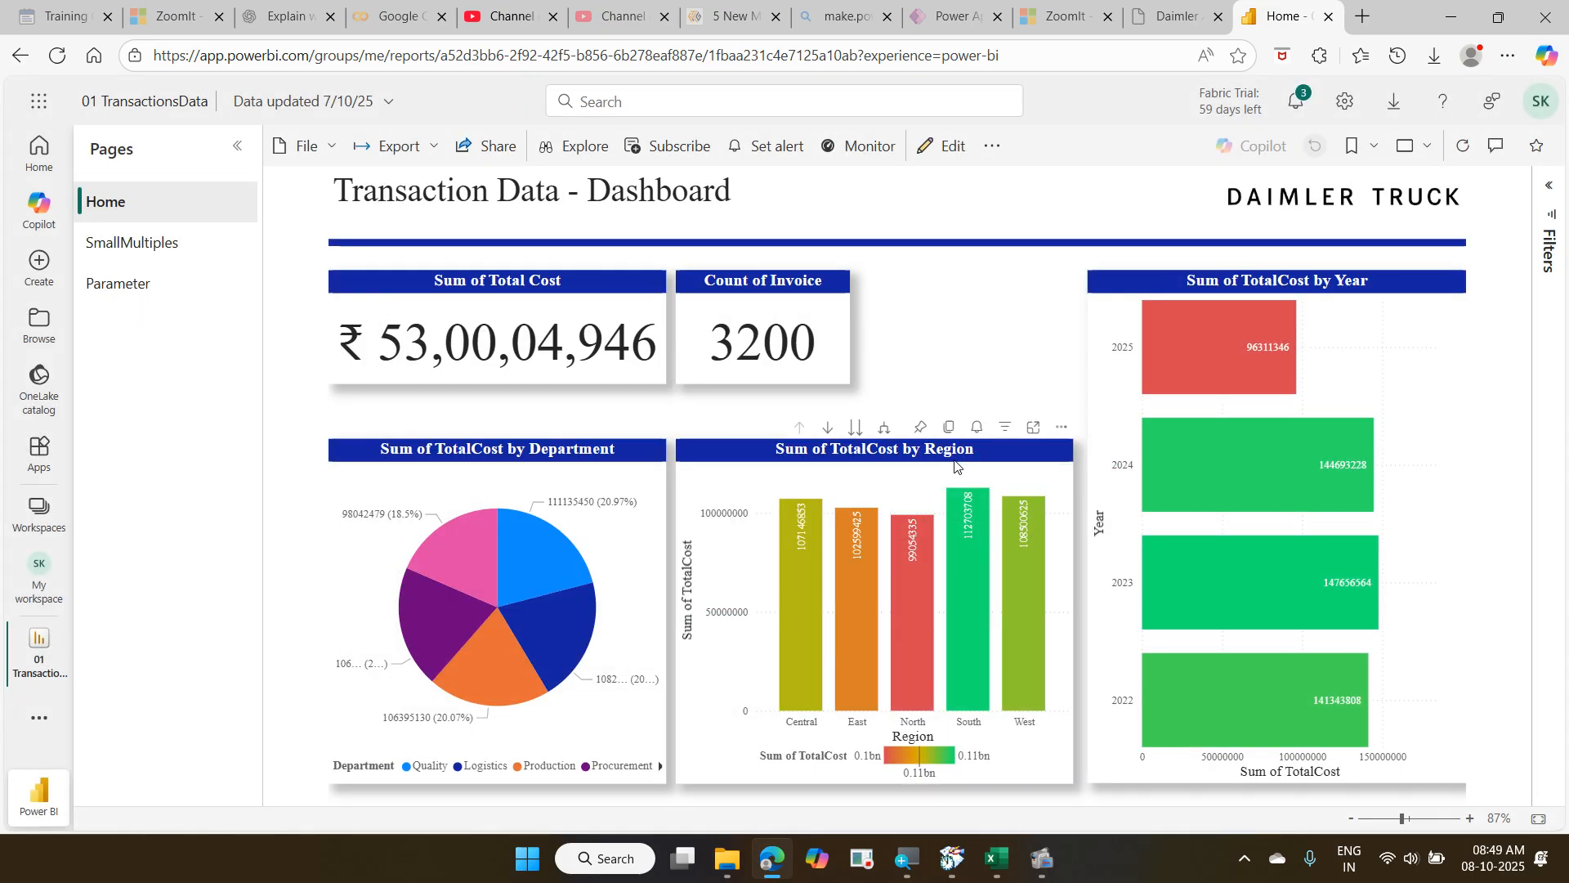
Reopen the secure website or portal embed settings, select the link to embed the content, and close the dialog.
left_click(316, 157)
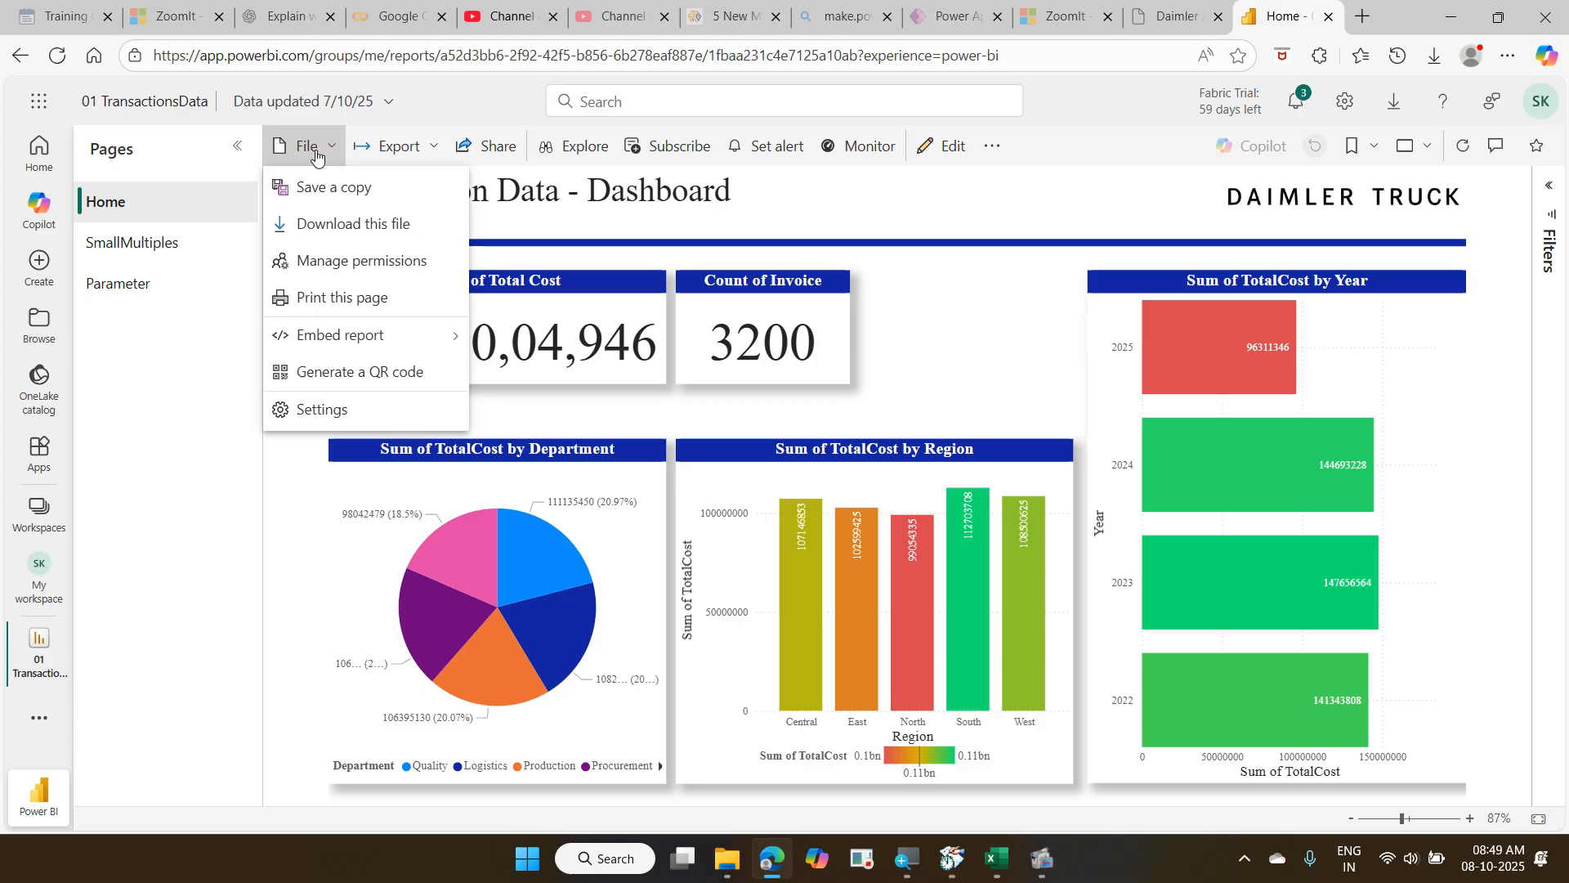
mouse_move(390, 347)
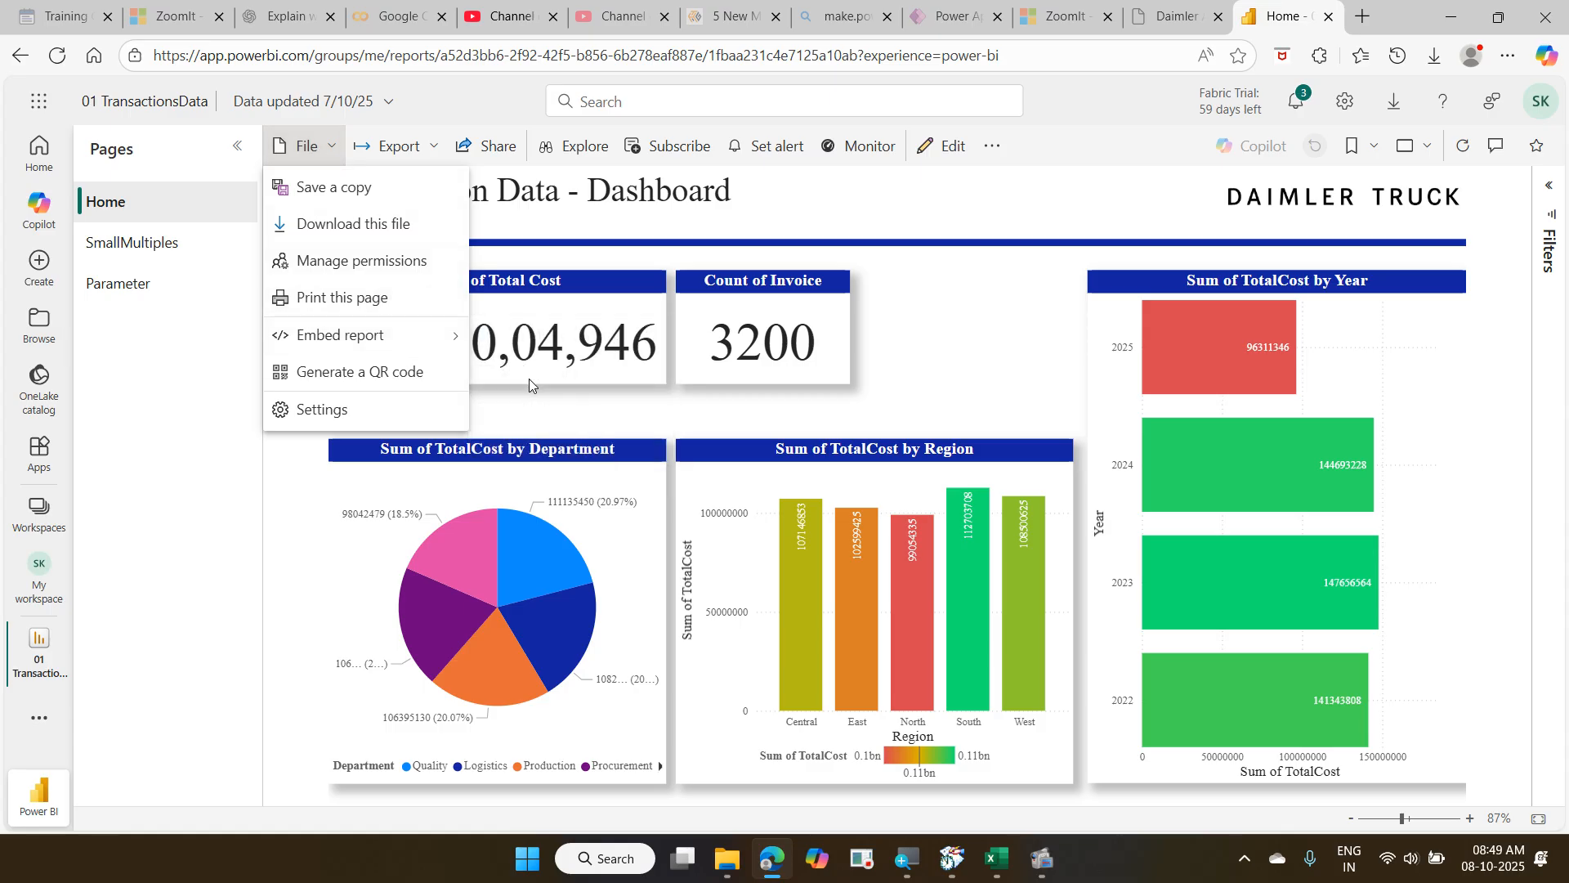
left_click(504, 372)
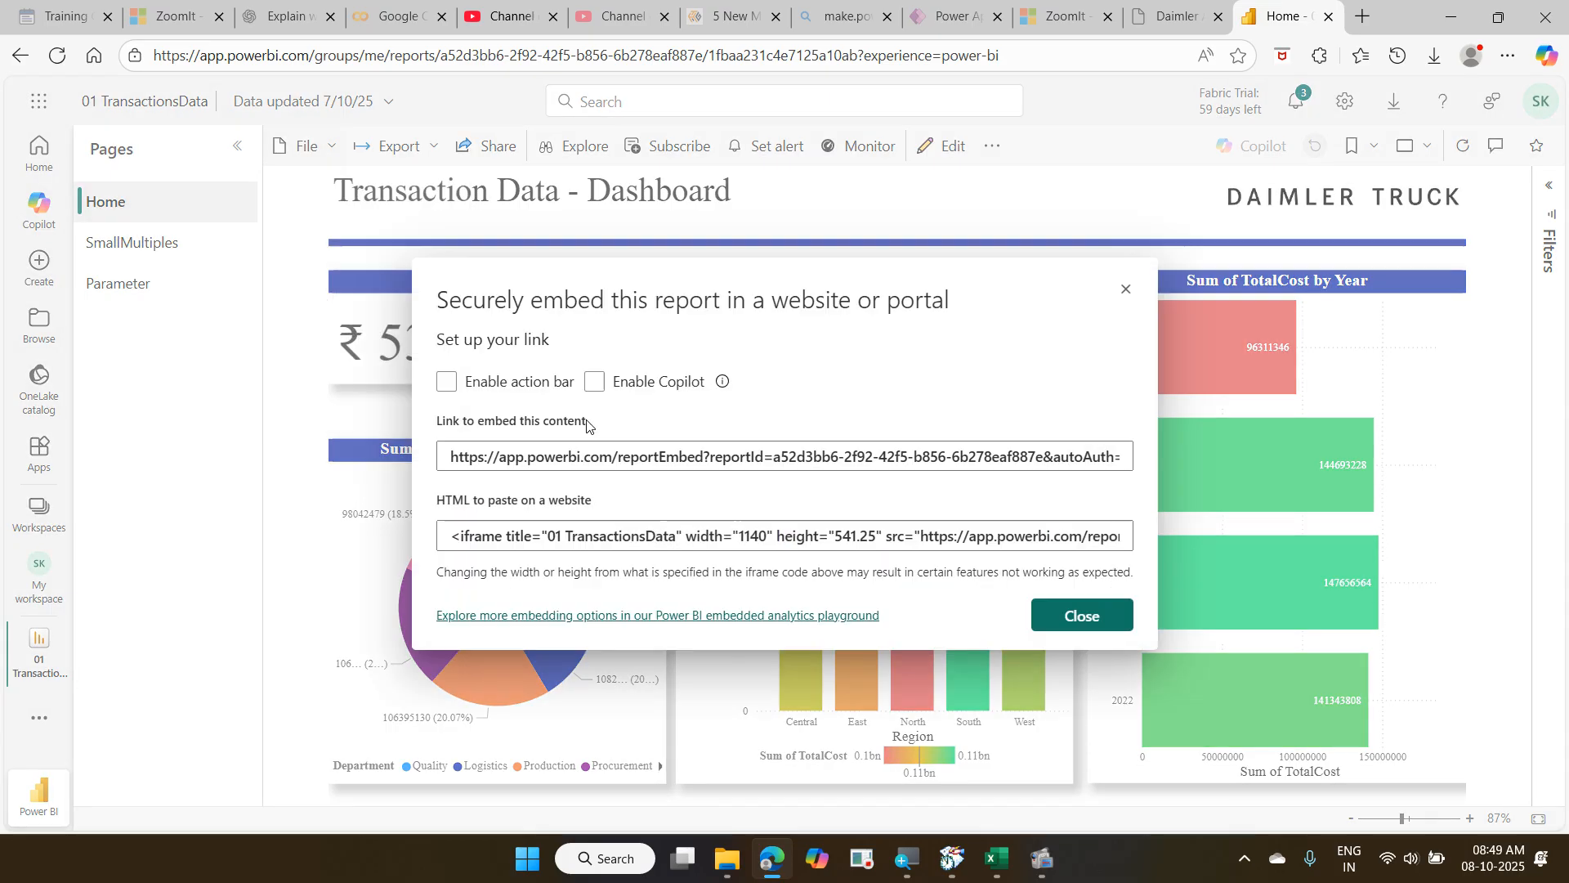
left_click(605, 458)
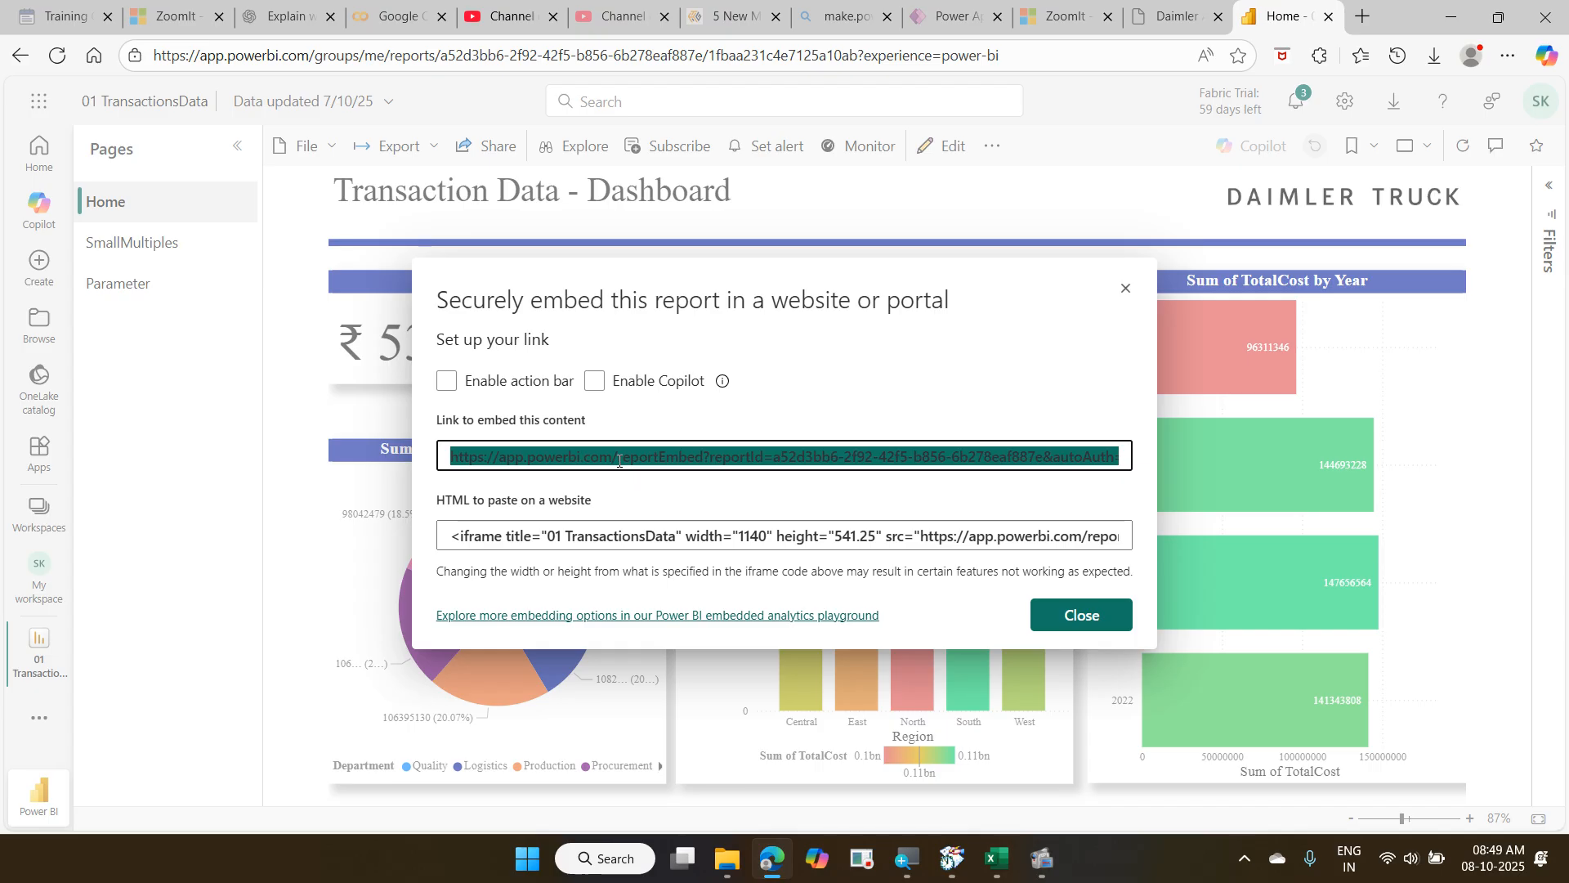
key("Escape")
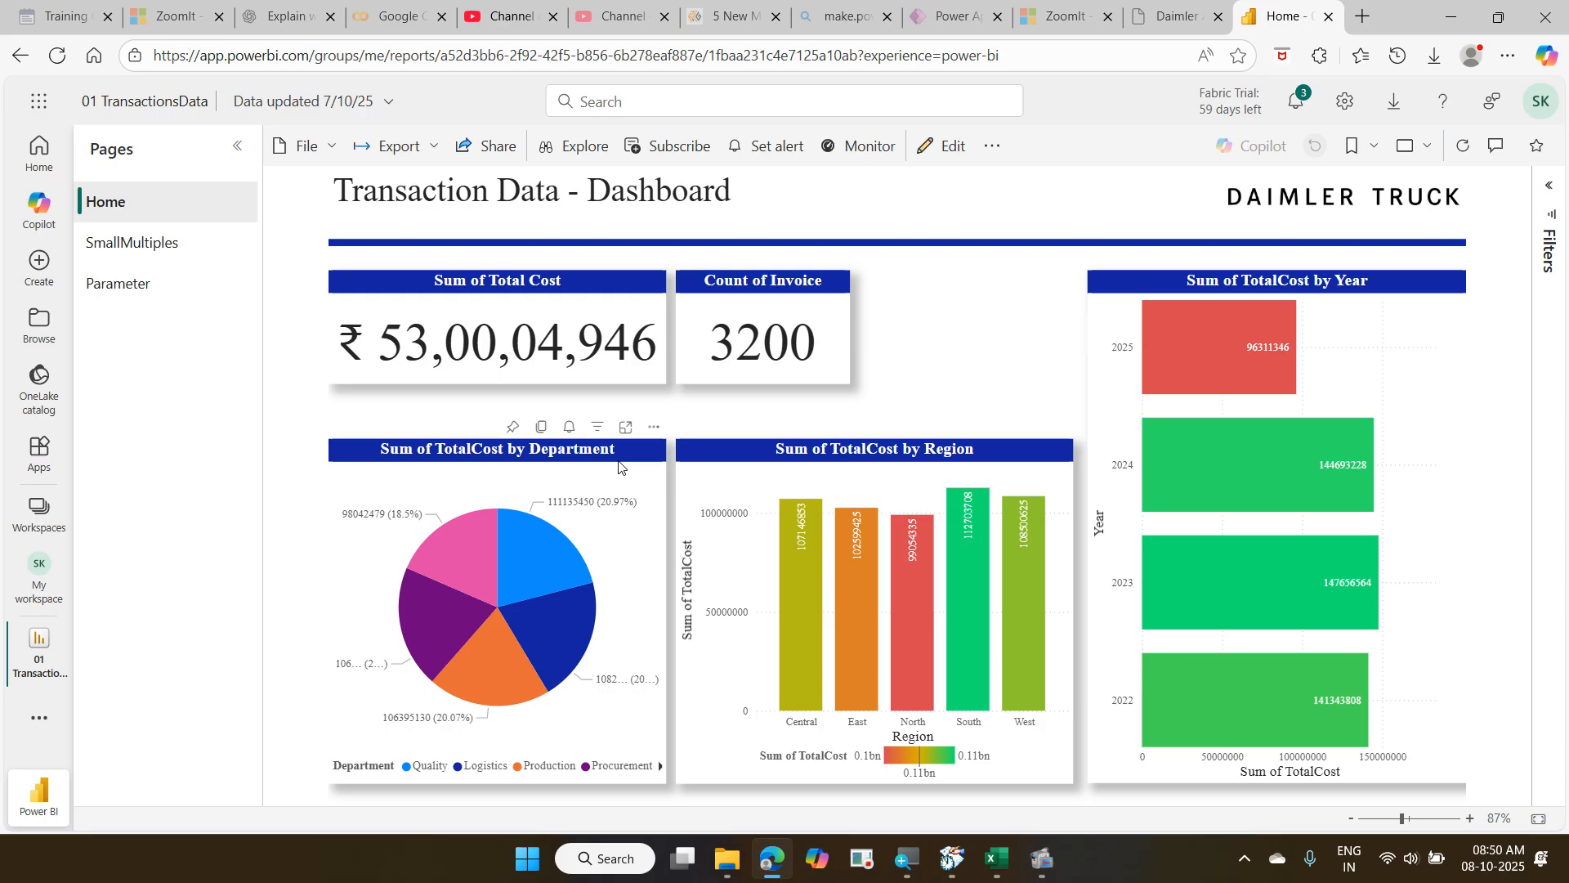
Examine the report's embedding choices, including Publish to web (public), without choosing one.
left_click(324, 157)
mouse_move(380, 335)
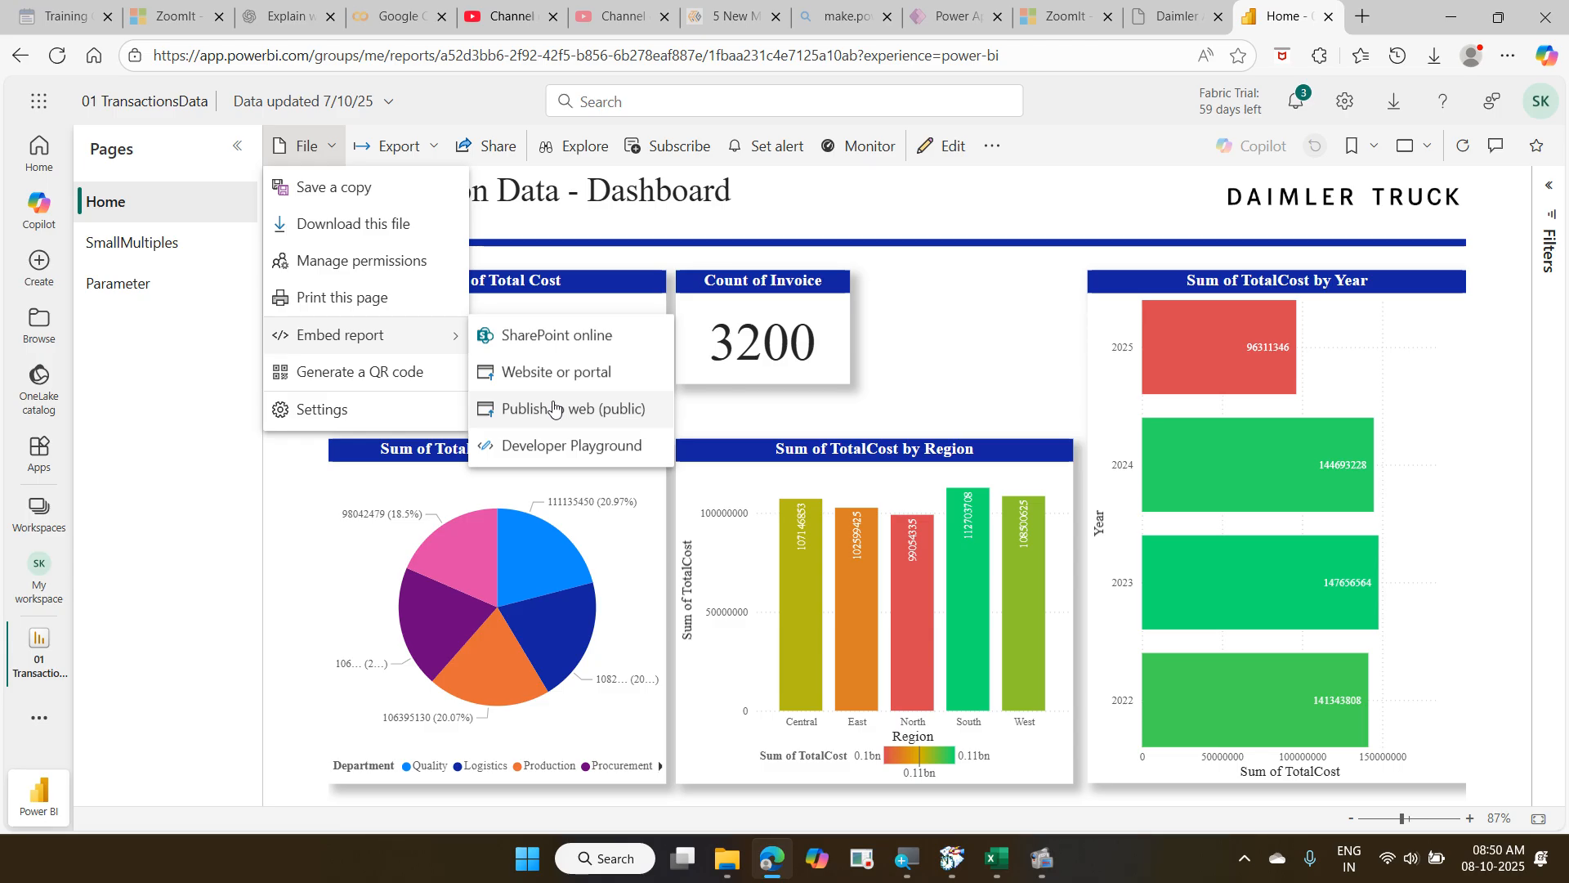
key("Escape")
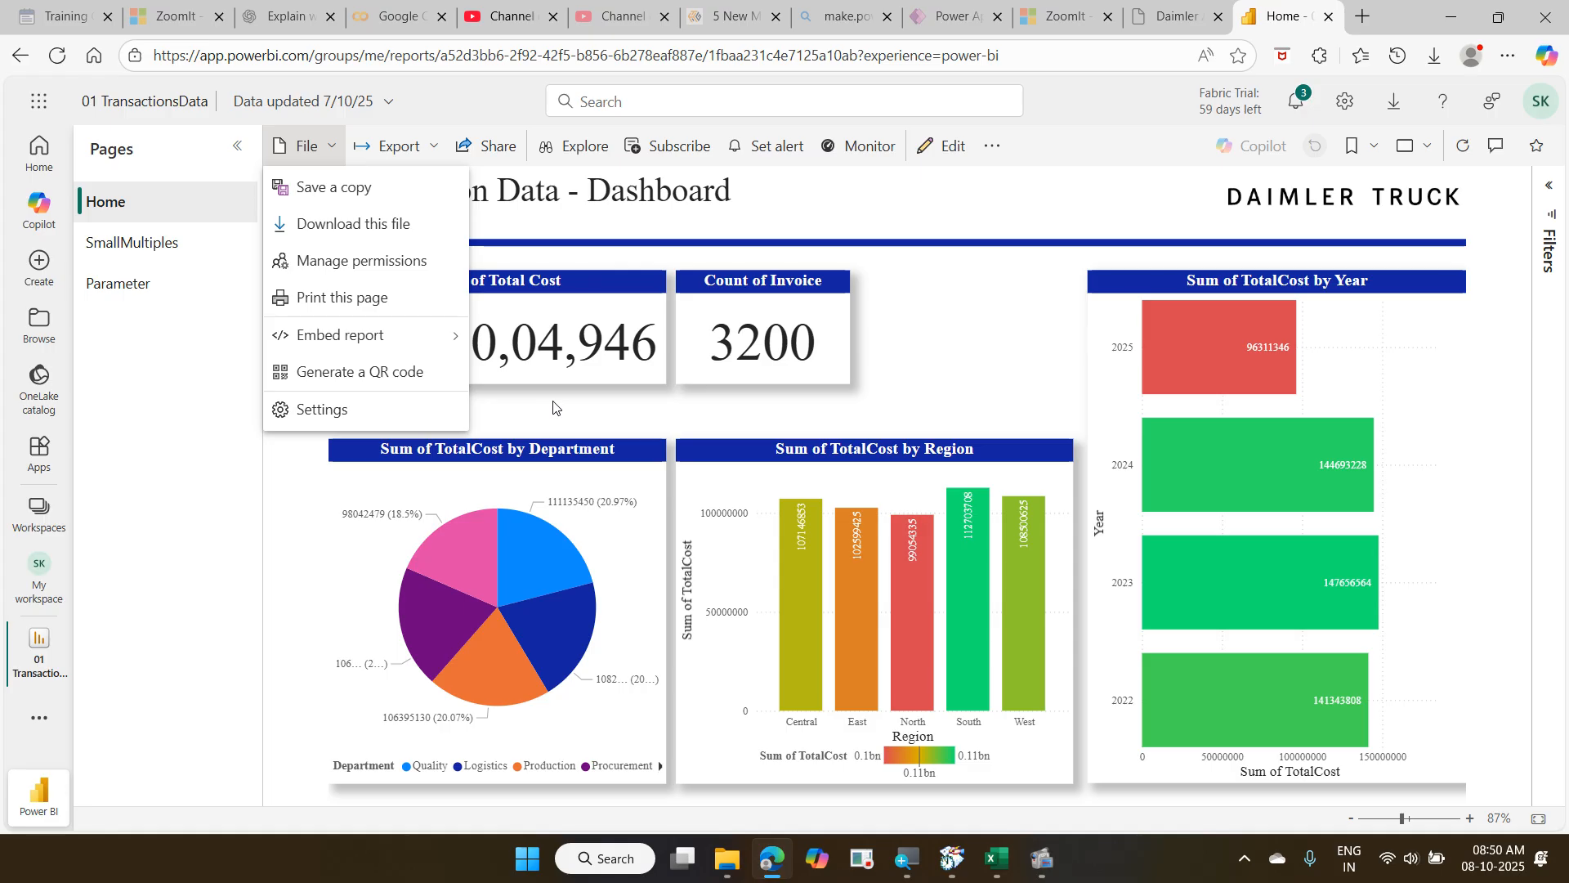
key("Escape")
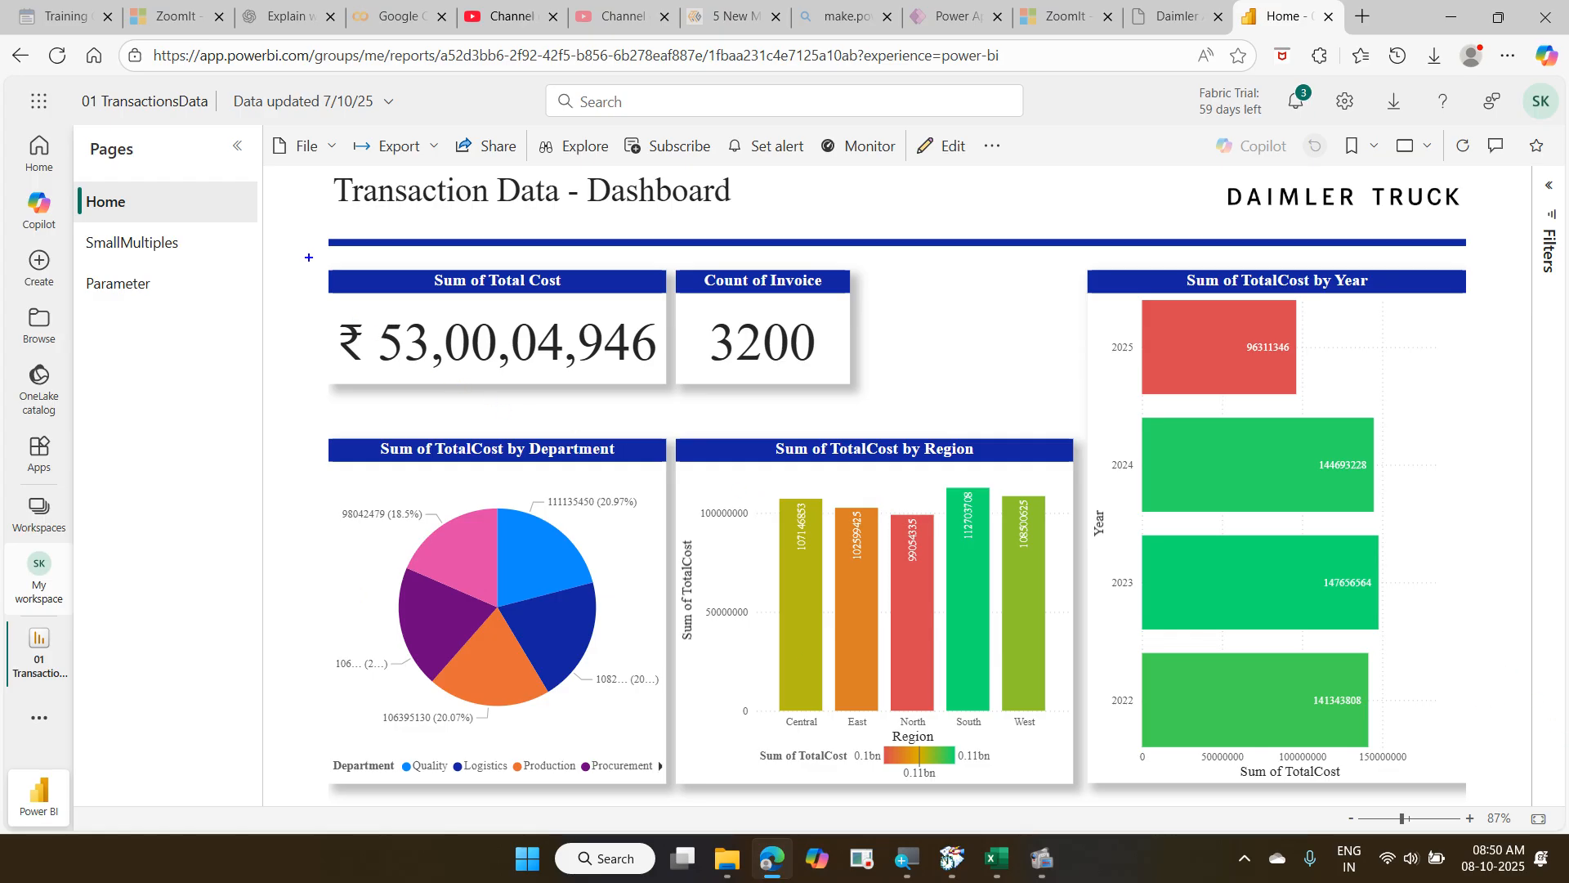
Outline the report canvas and page list with on-screen annotations, mark the individual pages, and clear the drawings.
mouse_move(275, 242)
left_mouse_down()
mouse_move(1359, 624)
mouse_move(1527, 700)
mouse_move(1512, 842)
left_mouse_up()
left_click_drag(1020, 615, 1038, 564)
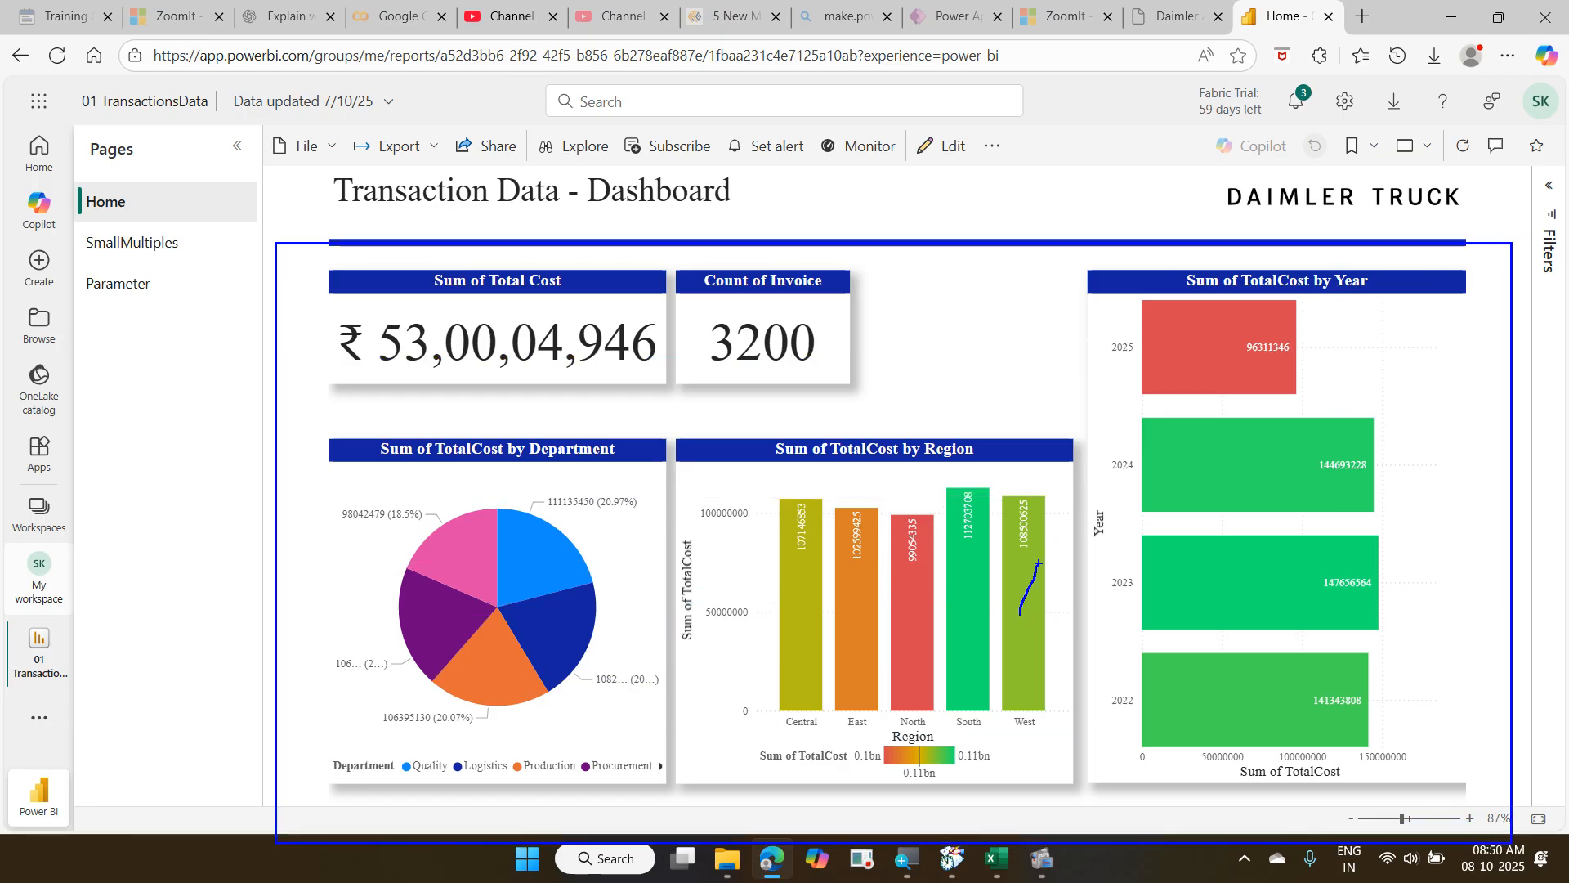
mouse_move(952, 522)
left_mouse_down()
mouse_move(887, 463)
mouse_move(760, 396)
left_mouse_up()
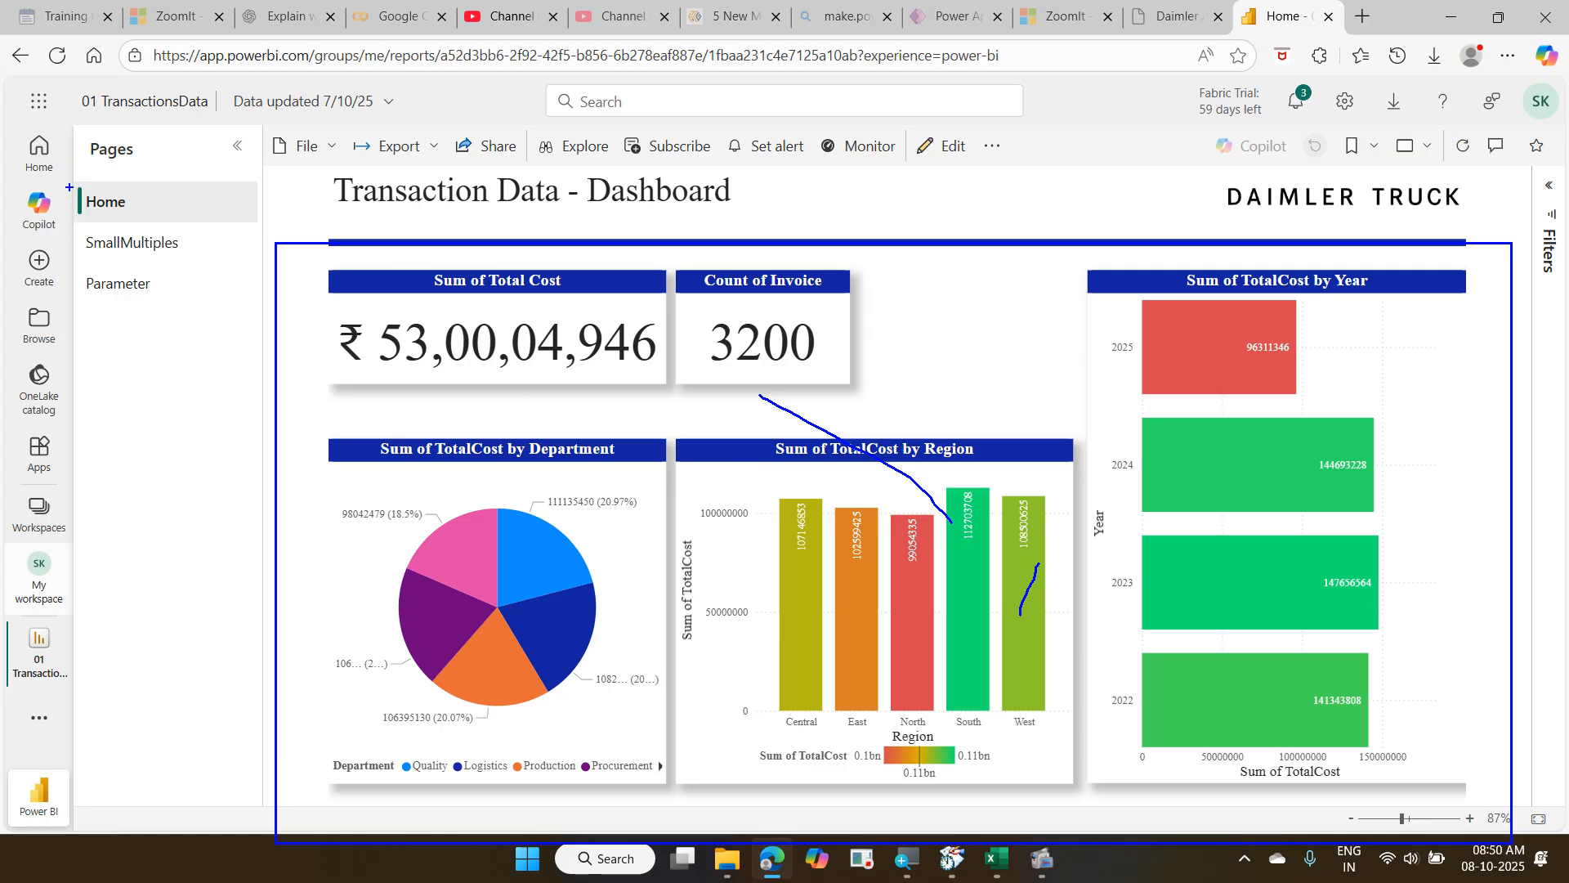
left_click_drag(68, 187, 213, 349)
left_click_drag(137, 197, 206, 146)
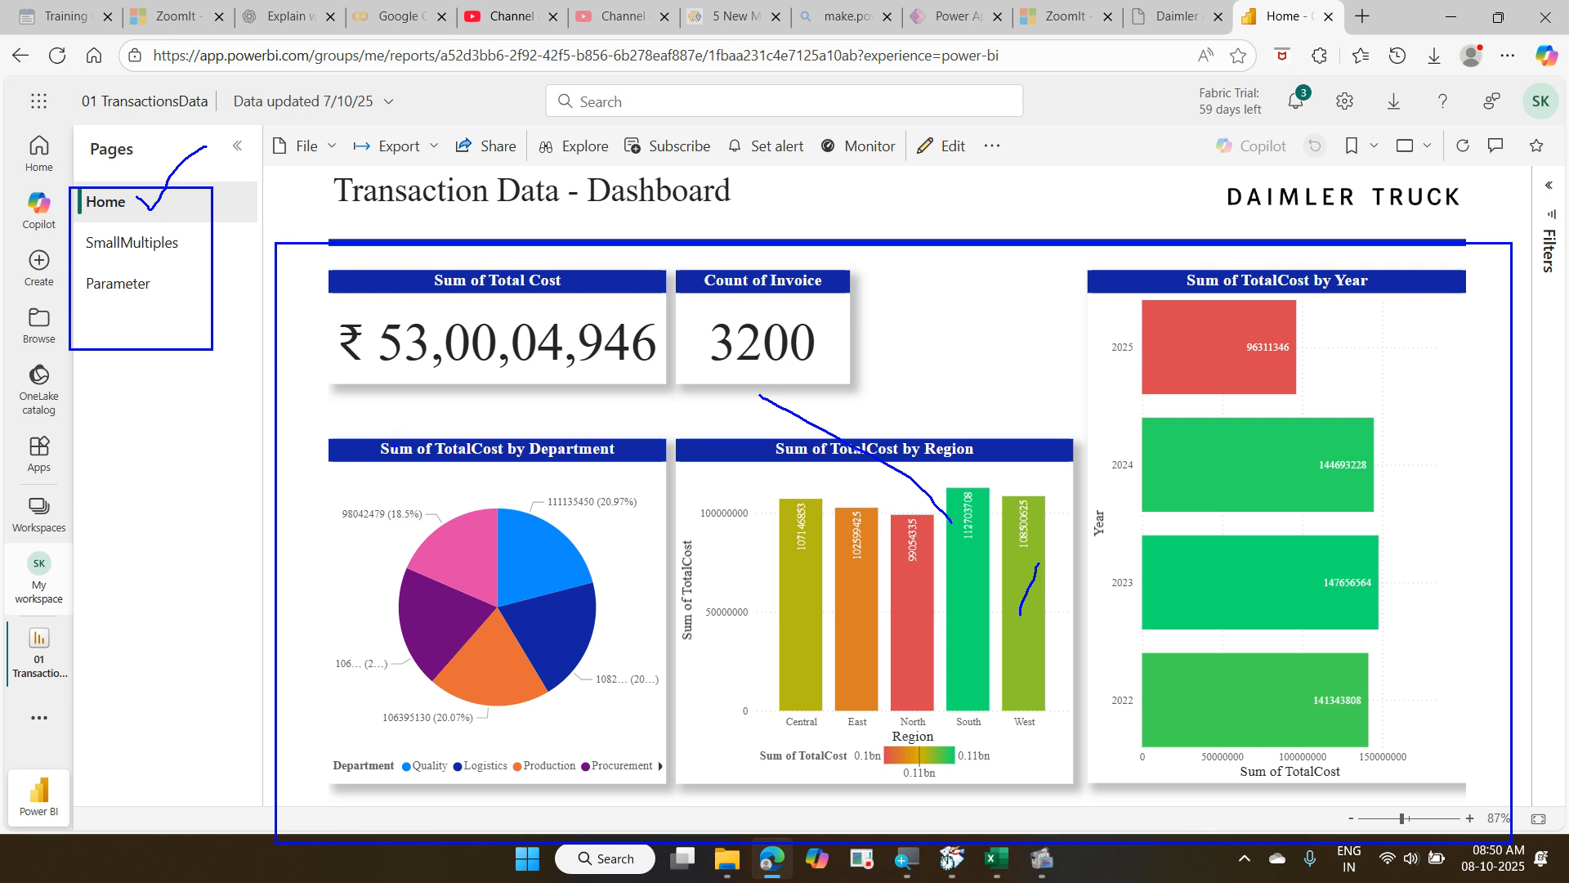
mouse_move(181, 251)
left_mouse_down()
mouse_move(216, 221)
mouse_move(181, 189)
mouse_move(199, 161)
left_mouse_up()
left_click_drag(179, 302, 189, 288)
left_click_drag(64, 188, 181, 328)
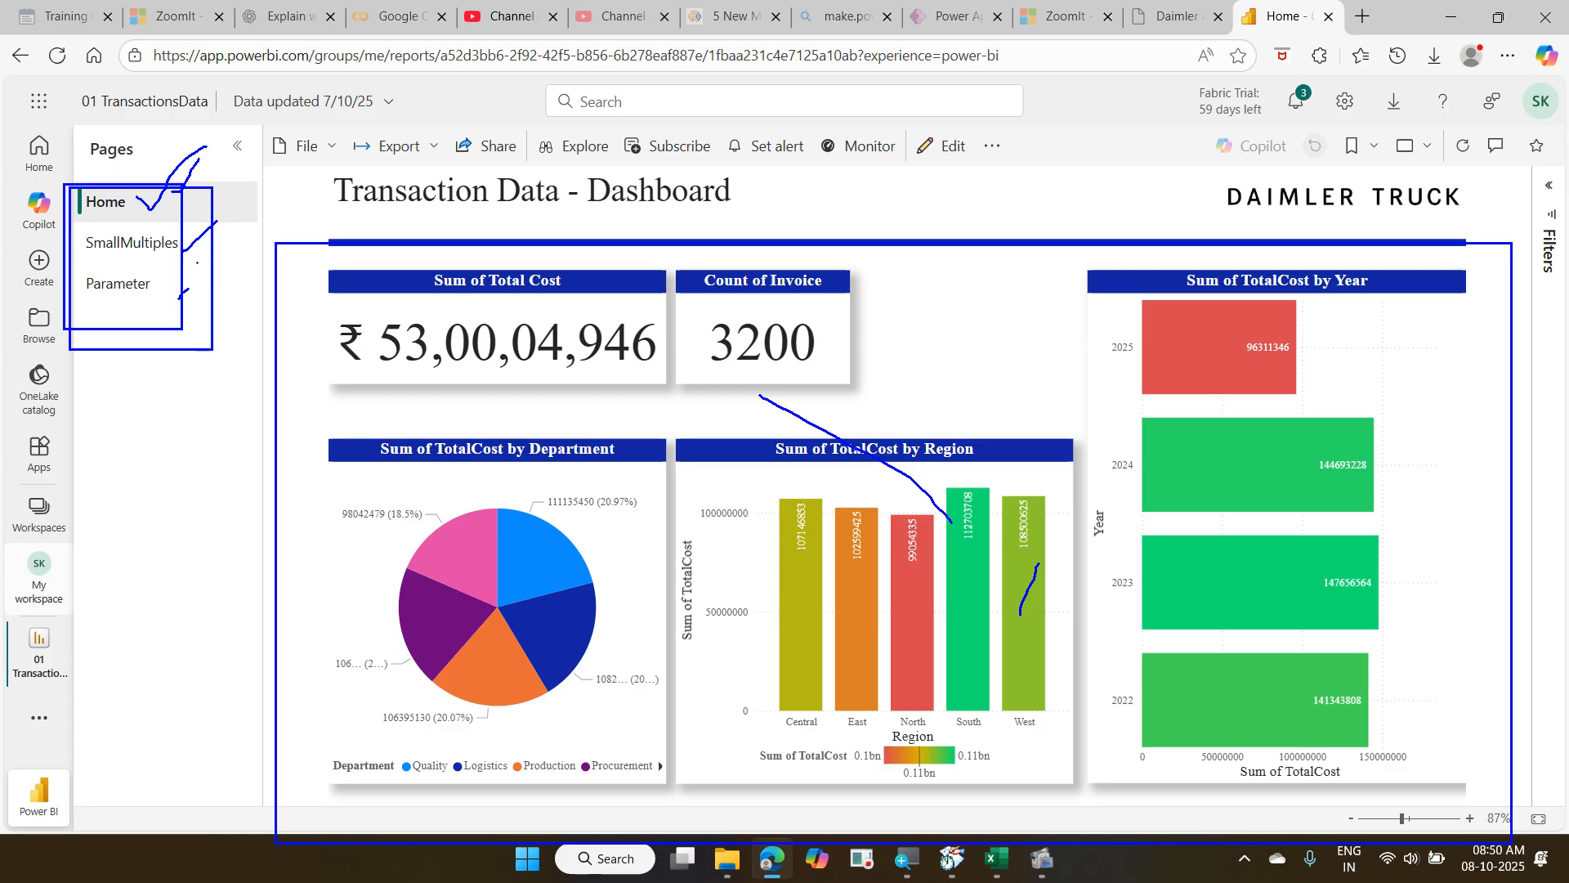
key("Escape")
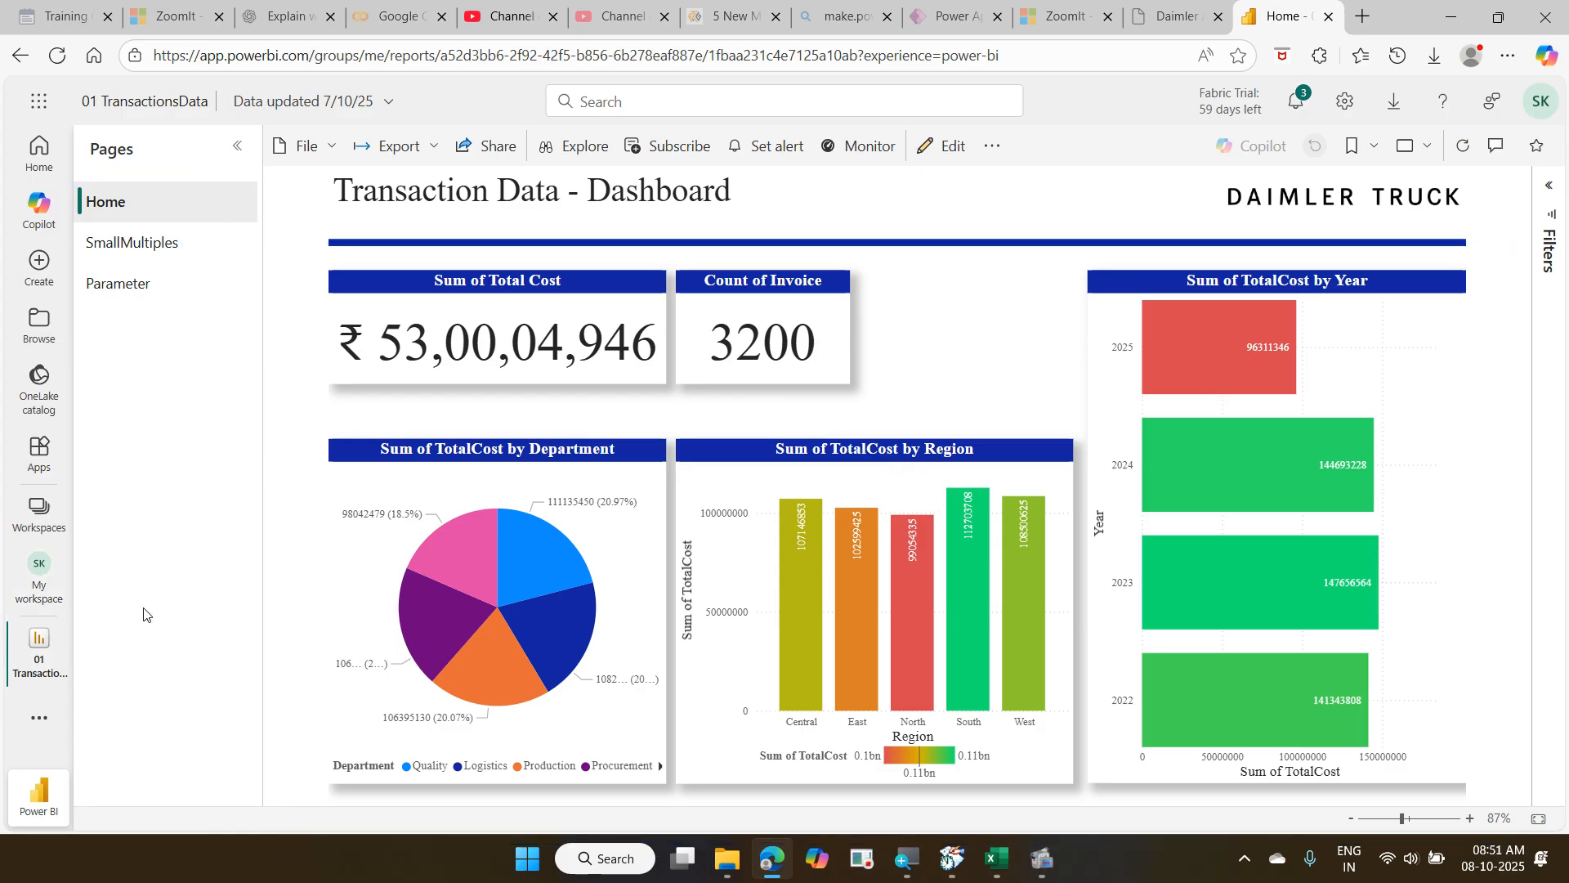
Begin exporting the report to PowerPoint with the Embed live data option.
left_click(429, 150)
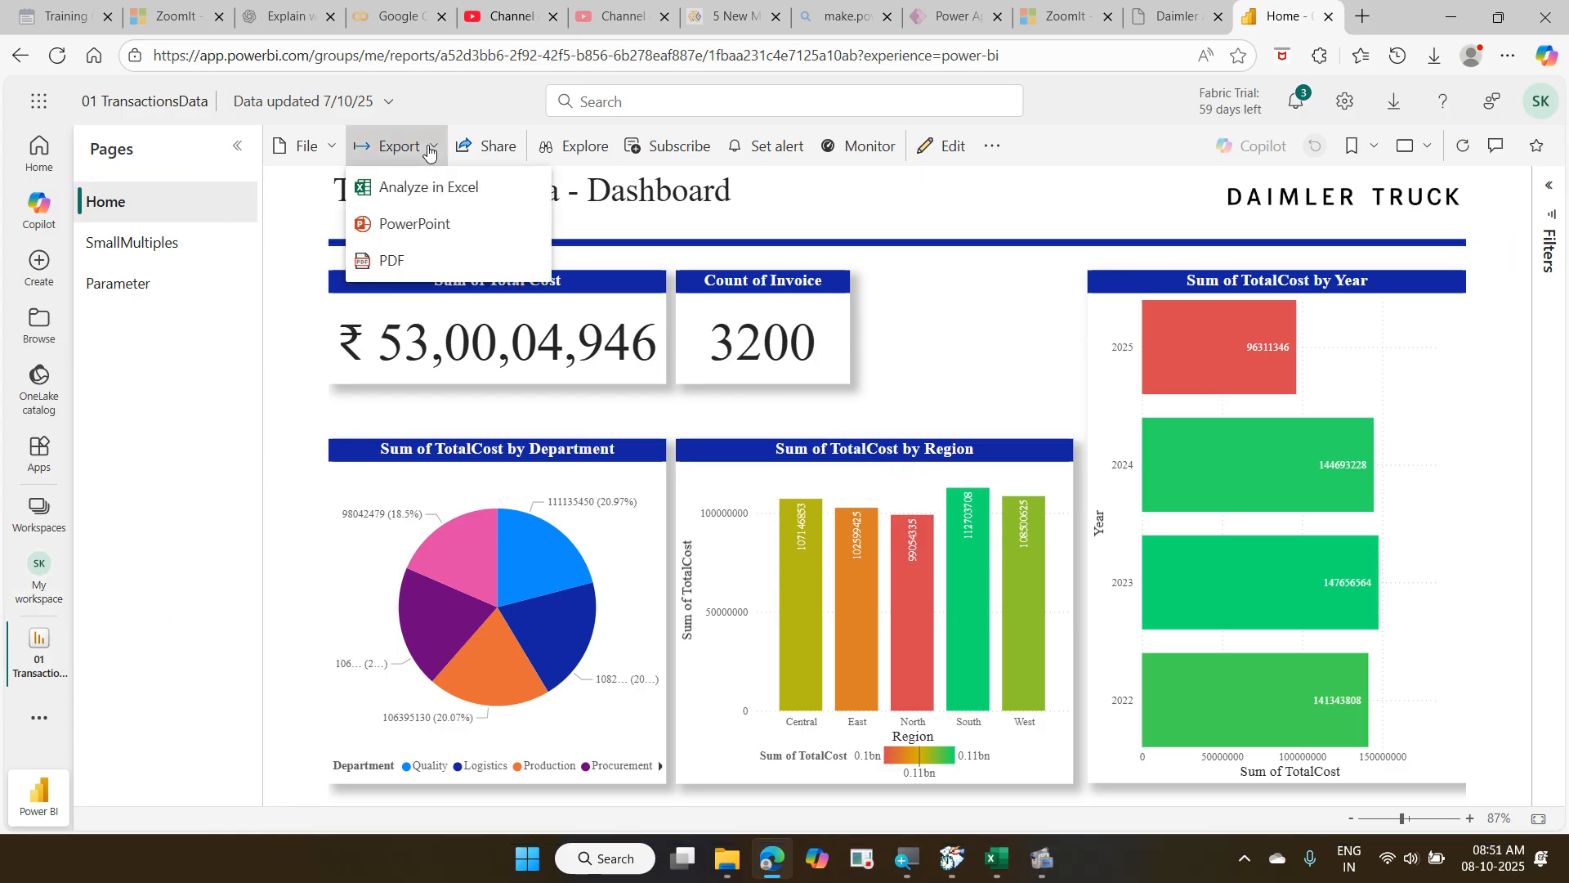
left_click(446, 226)
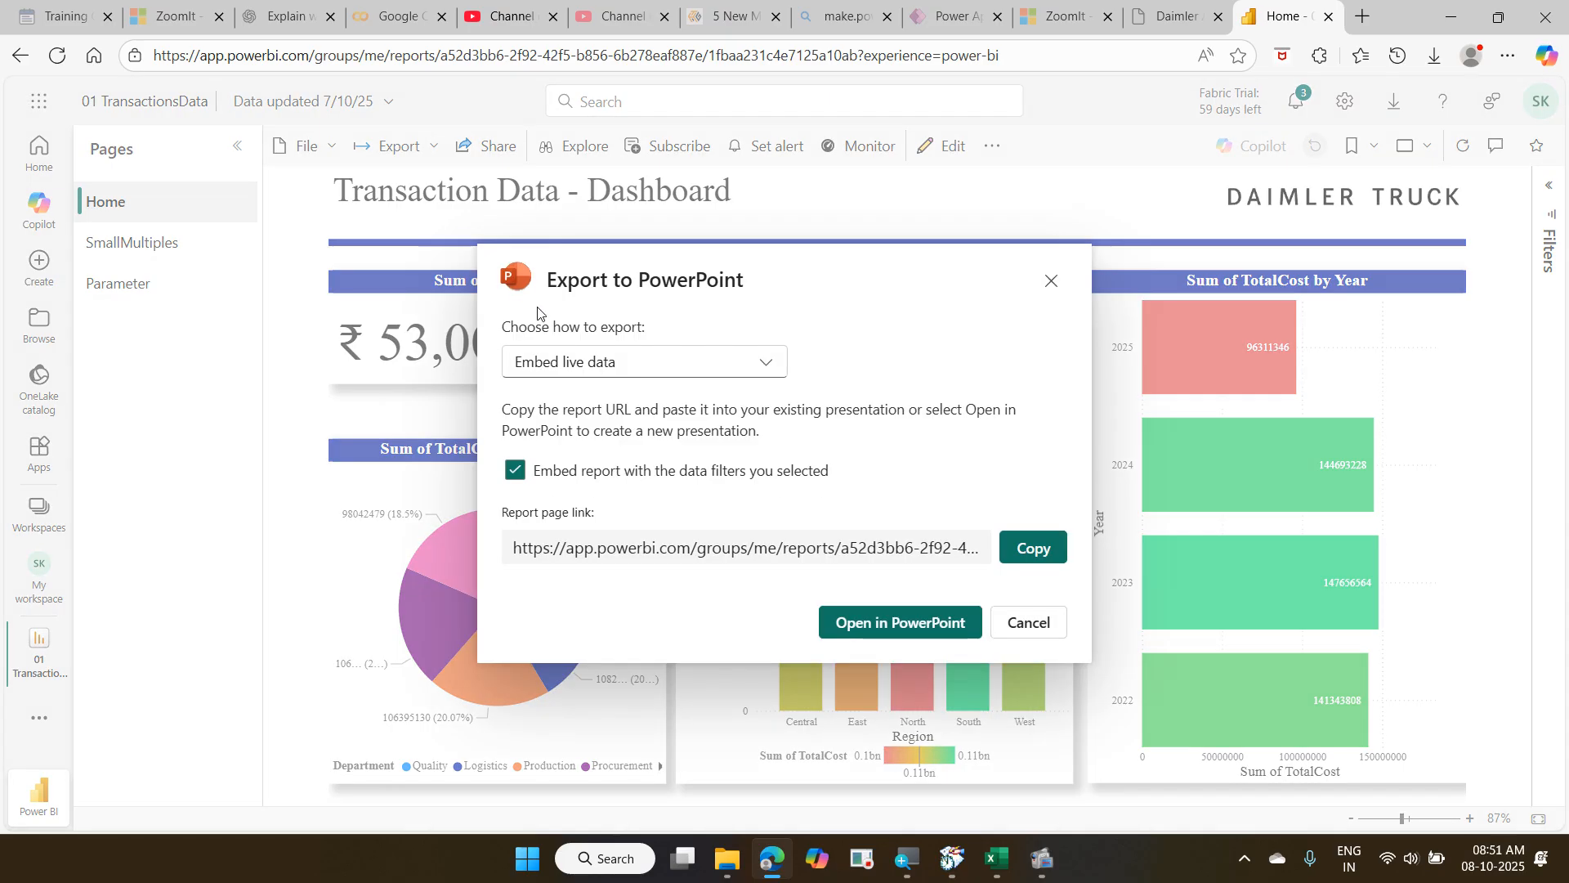
left_click(575, 362)
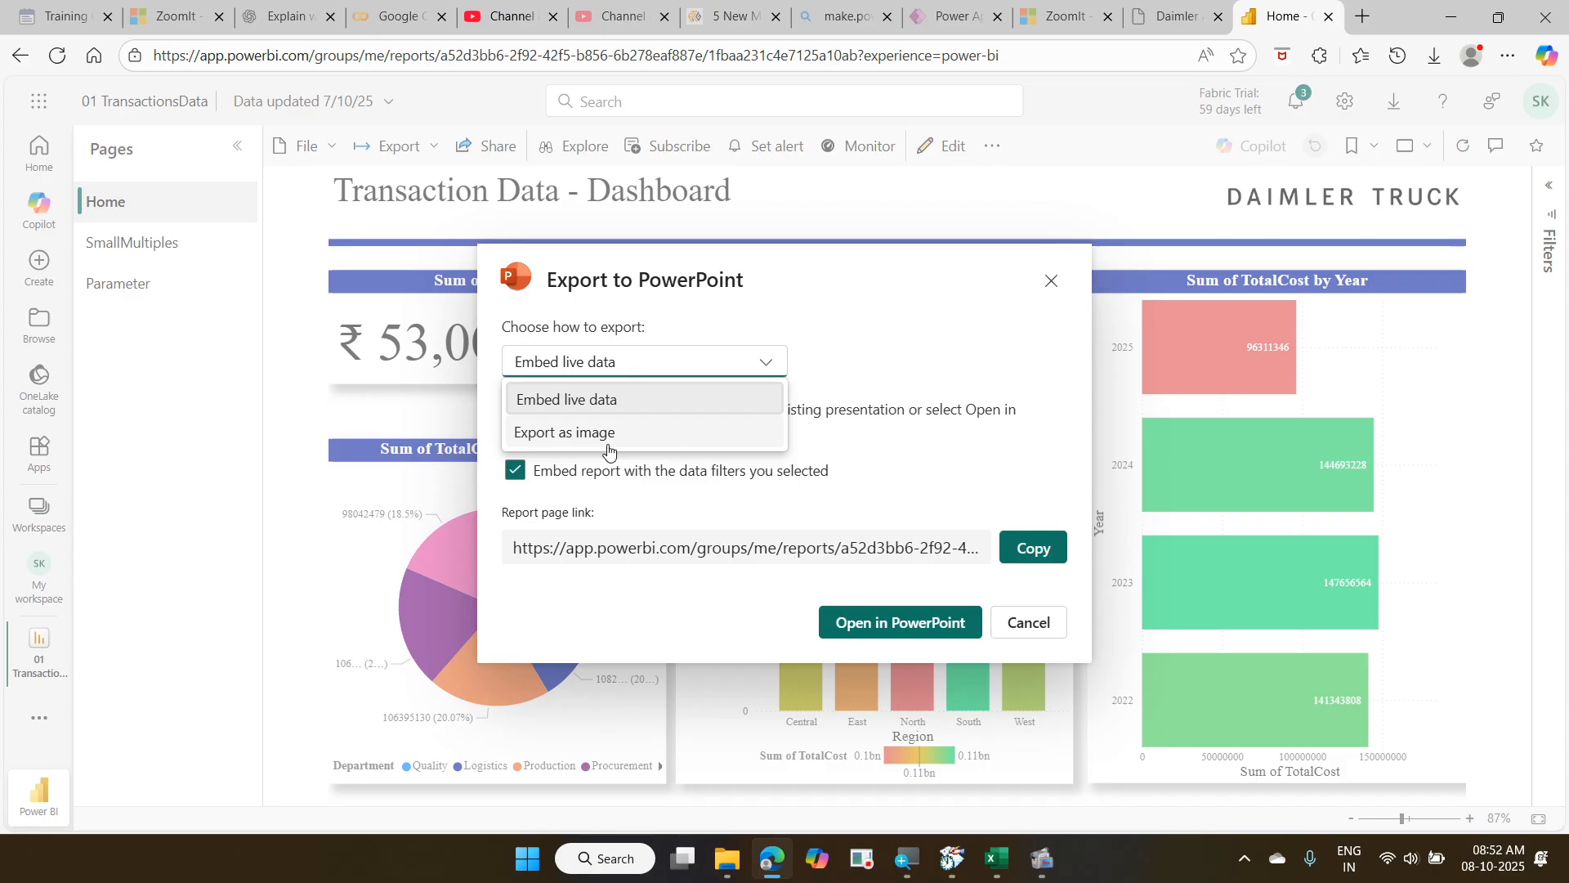
left_click(633, 412)
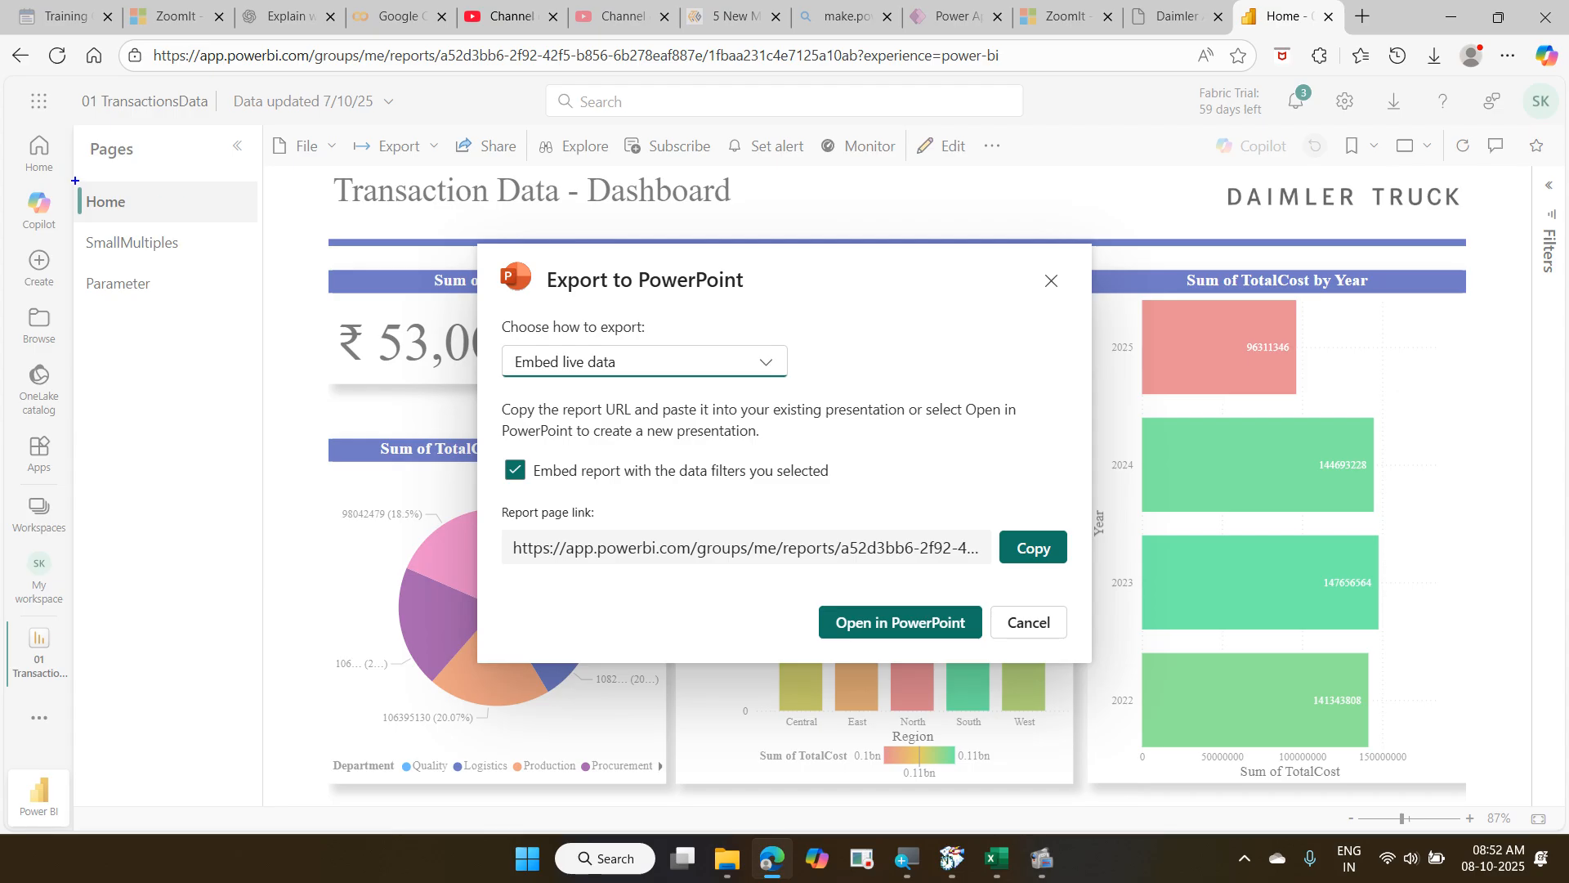
Annotate the Home page entry and its canvas with boxes, mark the other two pages, and clear the drawings.
left_click_drag(64, 184, 220, 220)
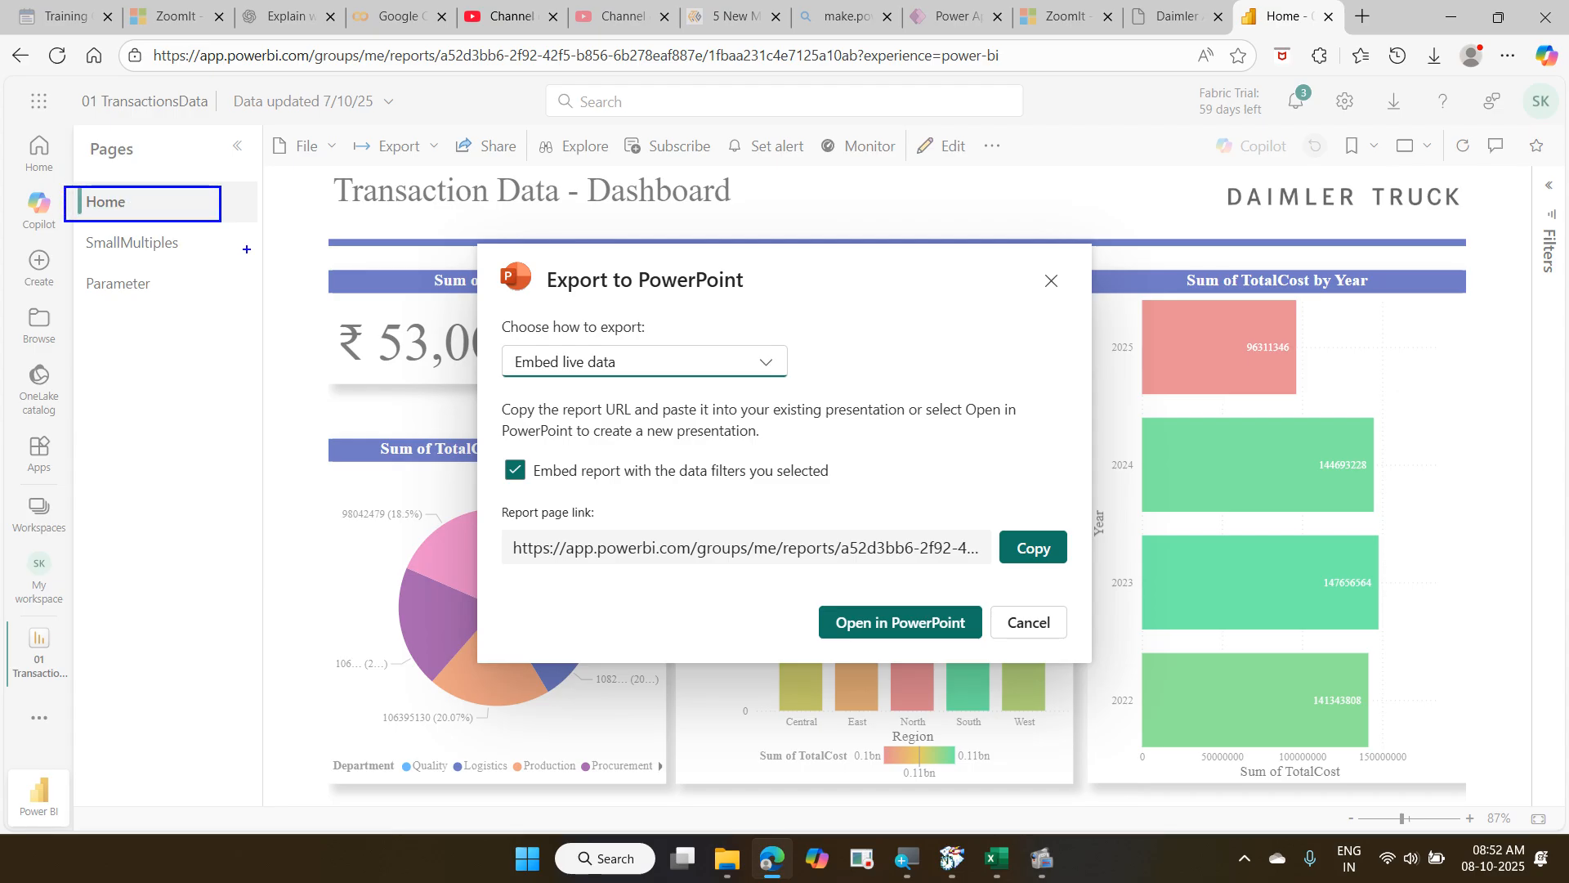
mouse_move(326, 159)
left_mouse_down()
mouse_move(831, 255)
mouse_move(1496, 640)
mouse_move(1498, 805)
left_mouse_up()
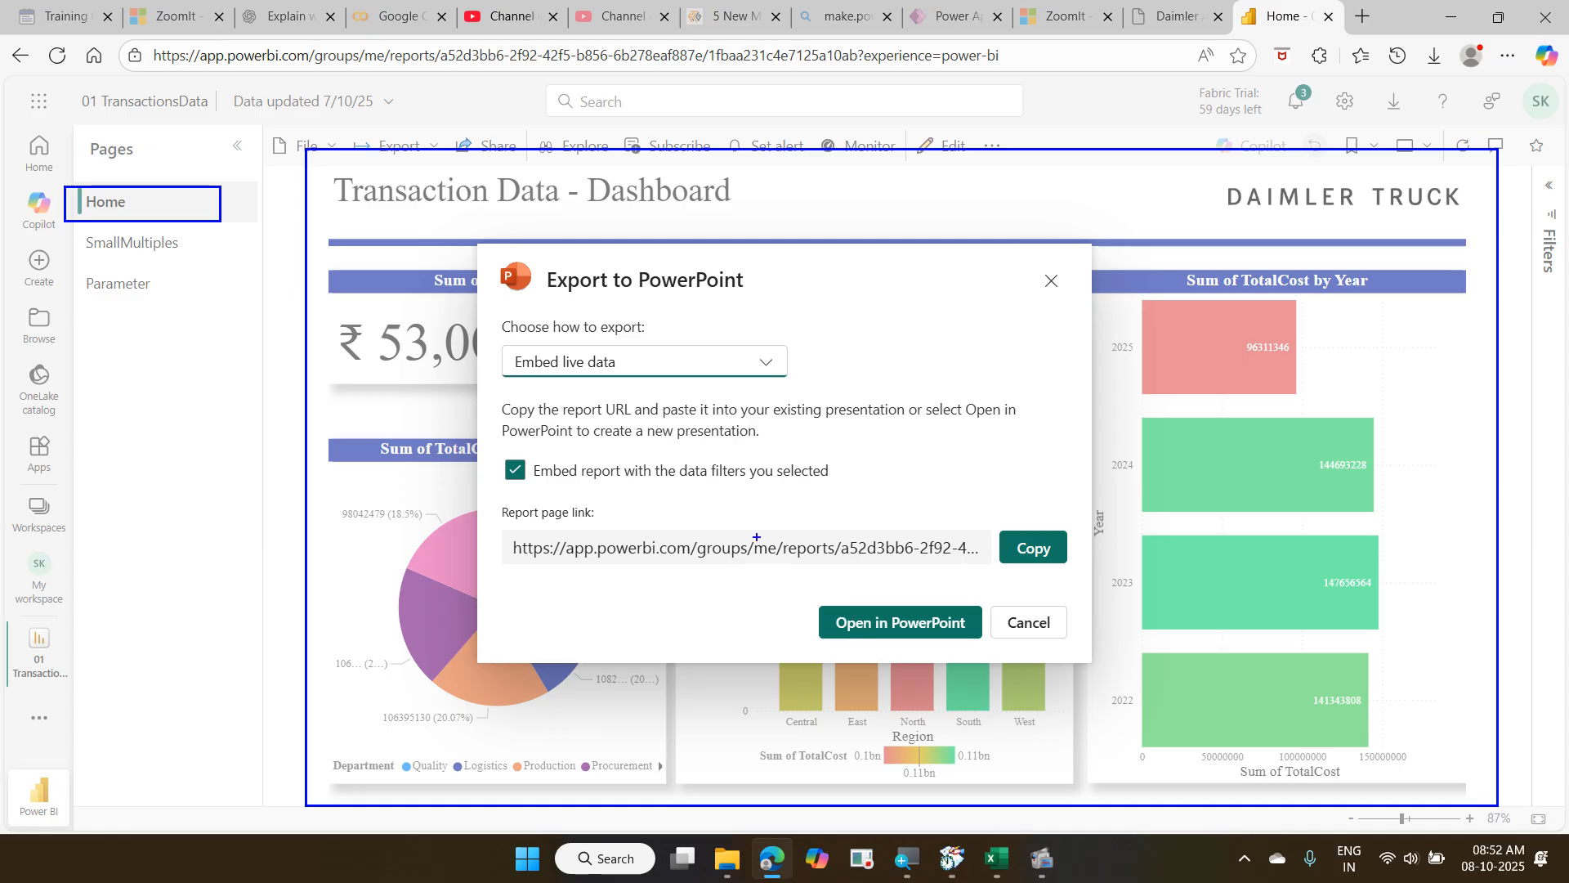
left_click_drag(181, 254, 223, 228)
left_click_drag(177, 291, 247, 256)
key("Escape")
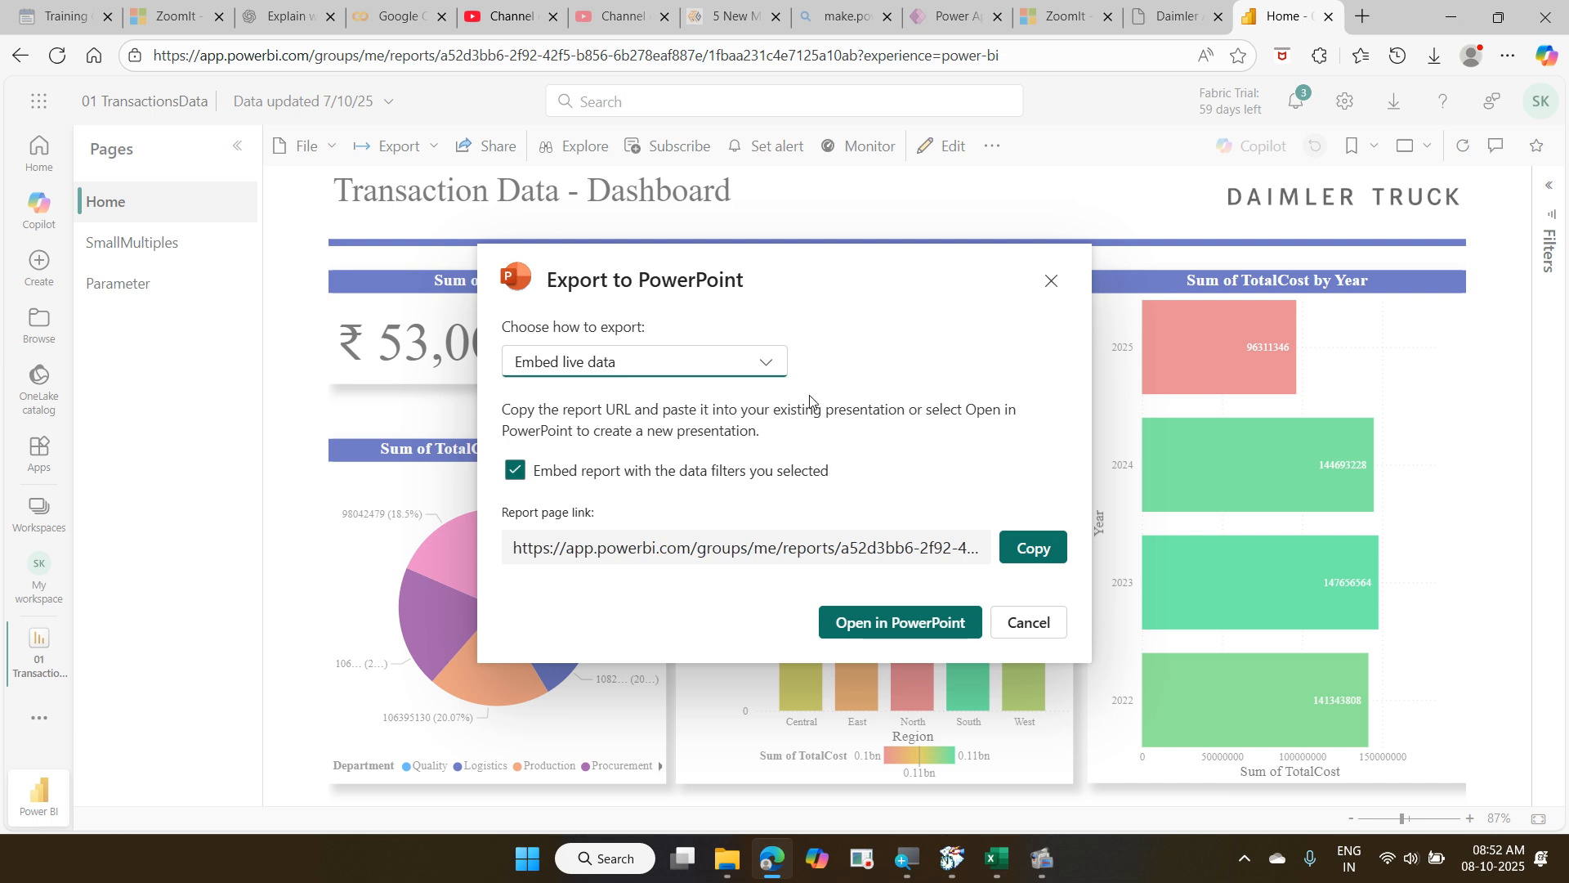
Switch the PowerPoint export to Export as image to examine its options, and return it to Embed live data.
left_click(771, 368)
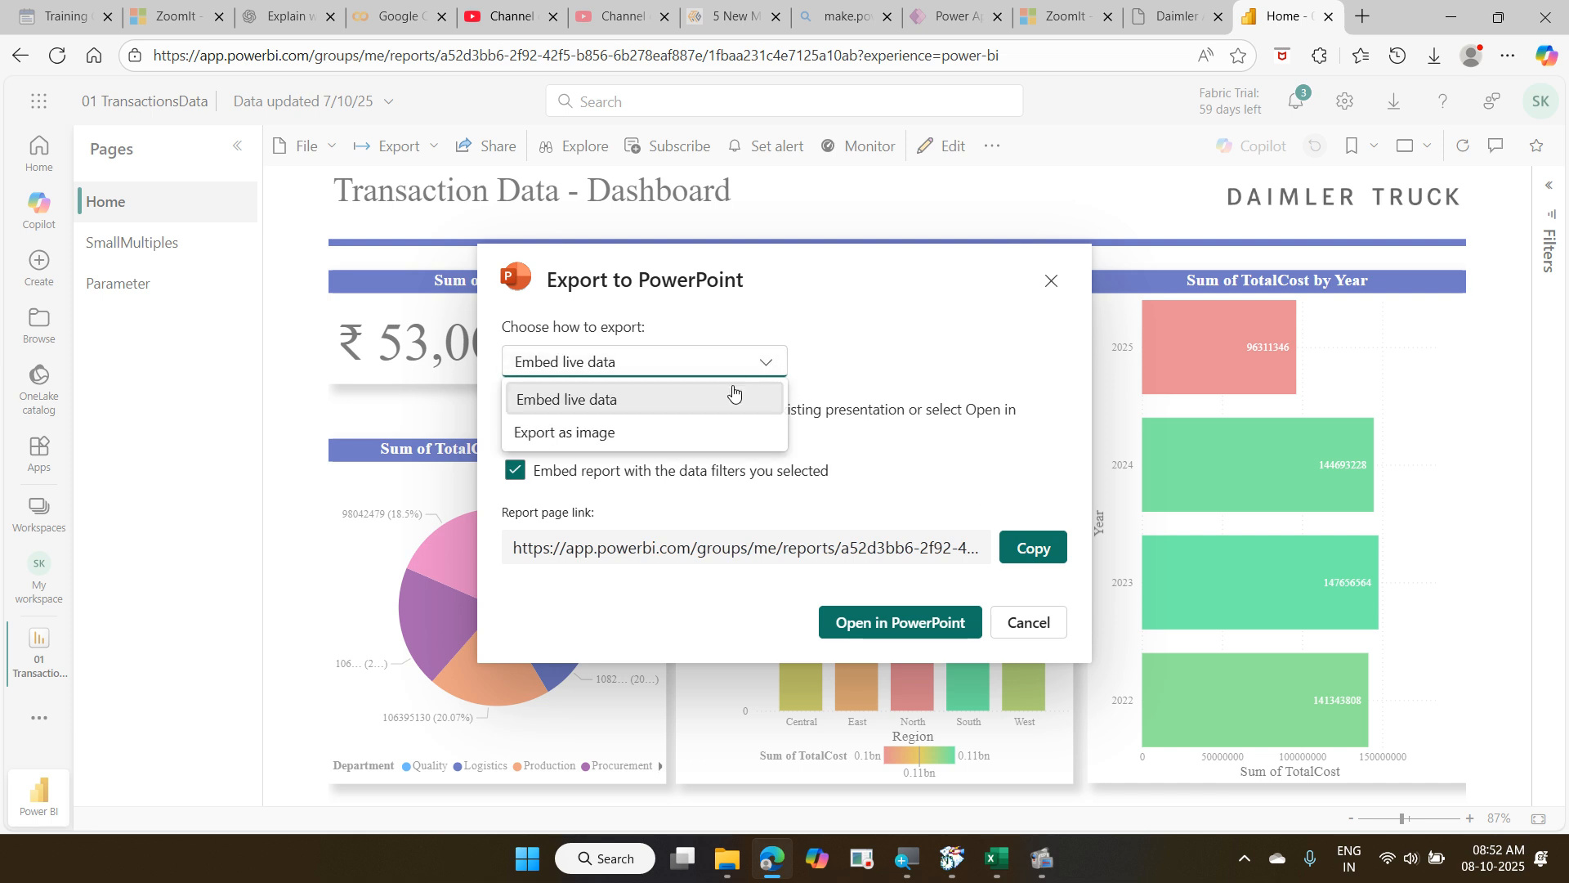
left_click(702, 432)
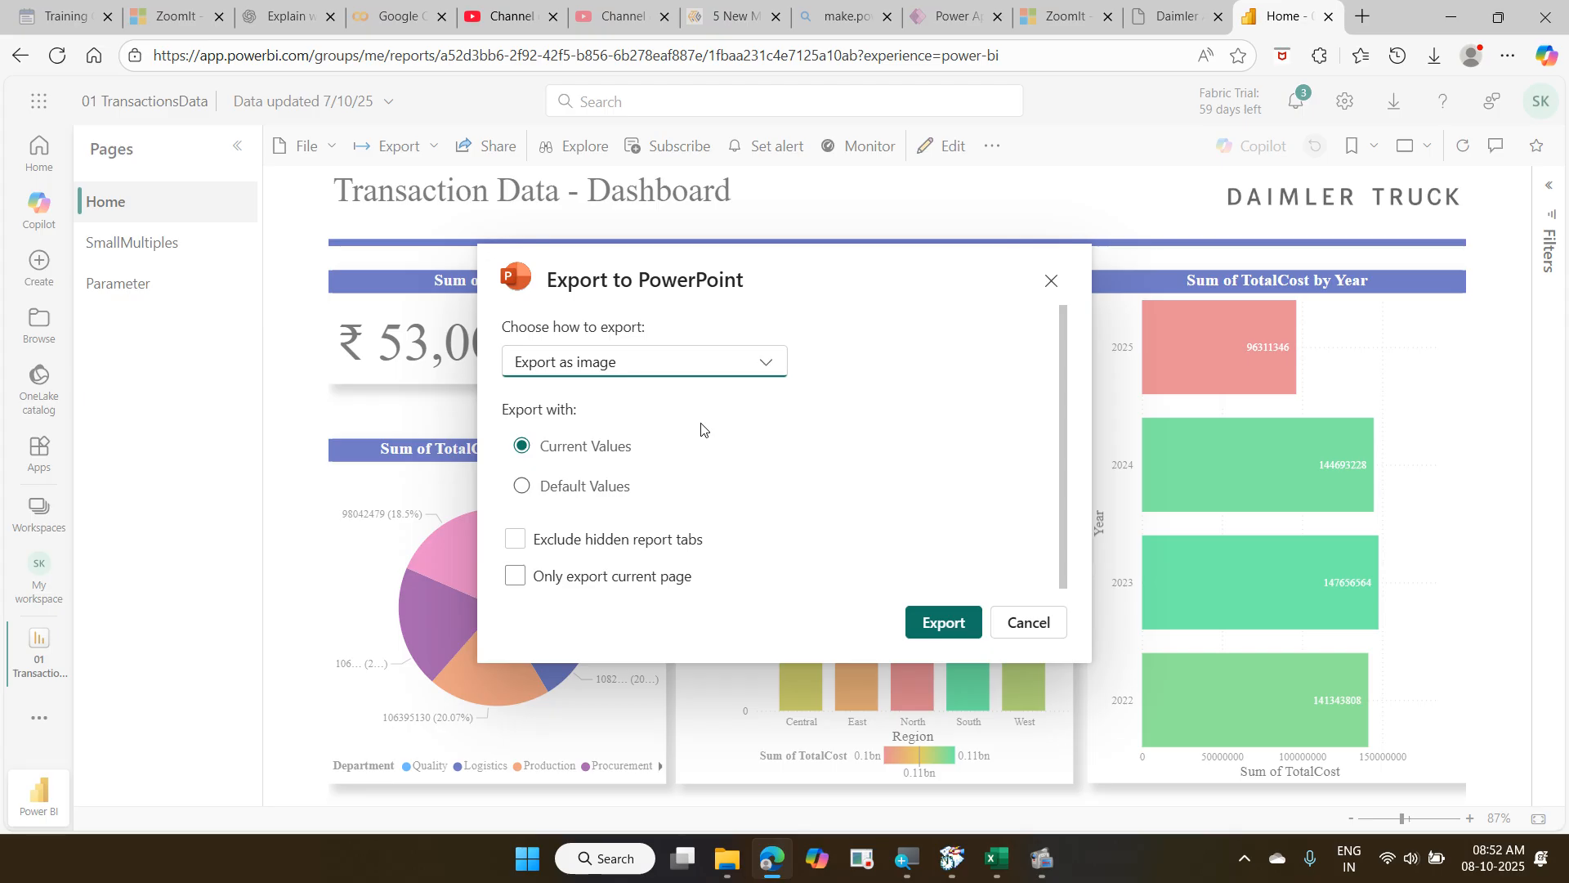
left_click(753, 366)
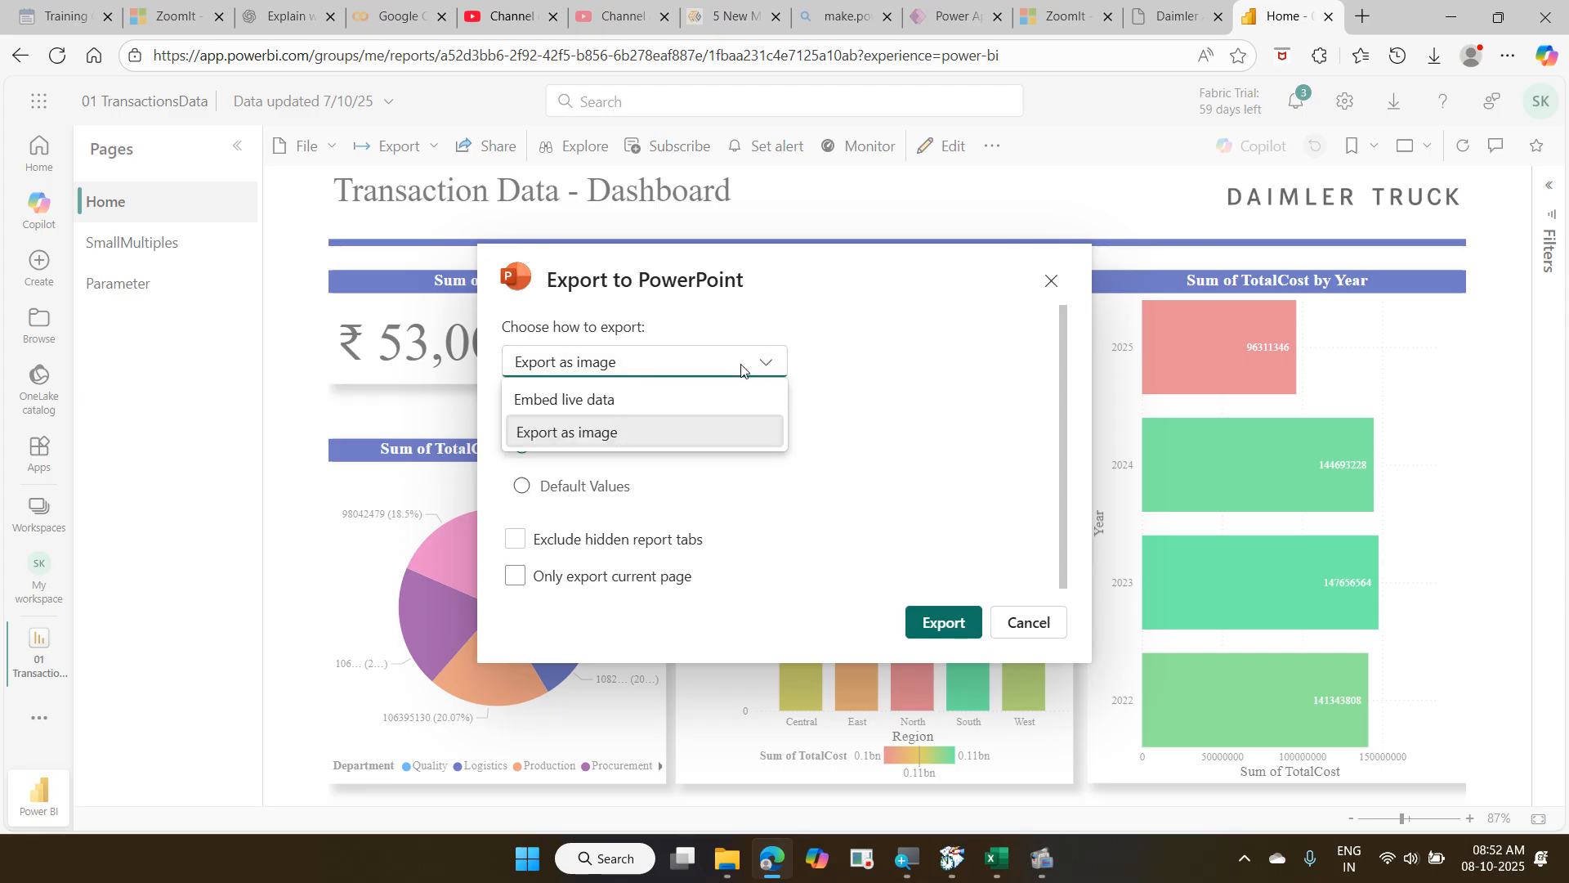
left_click(669, 398)
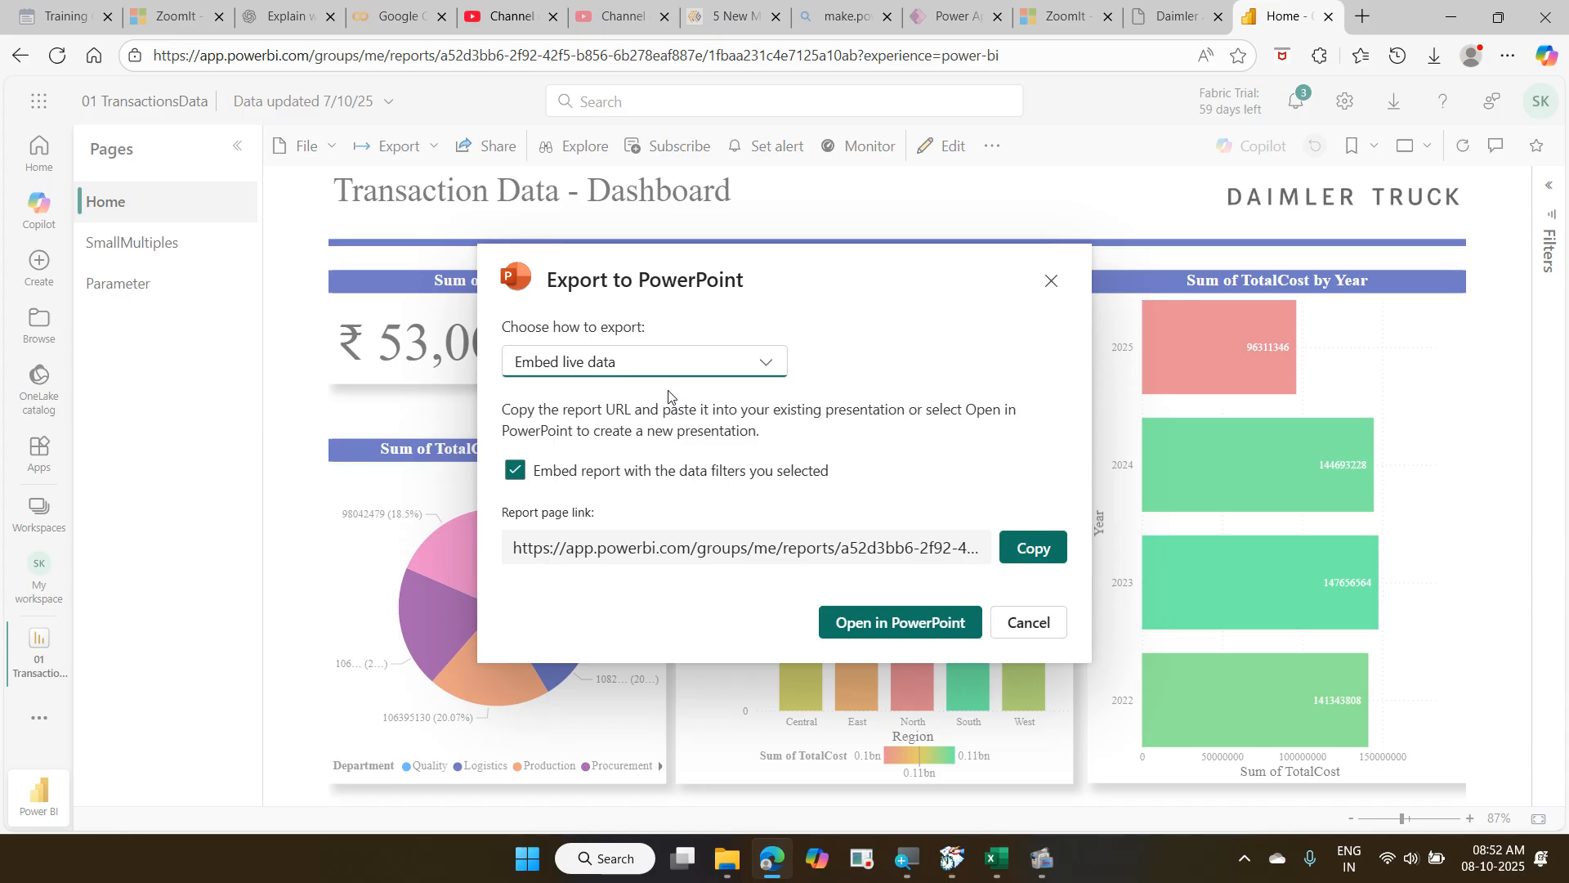
Open the live report in PowerPoint and dismiss the feedback survey and the work account notice.
left_click(894, 628)
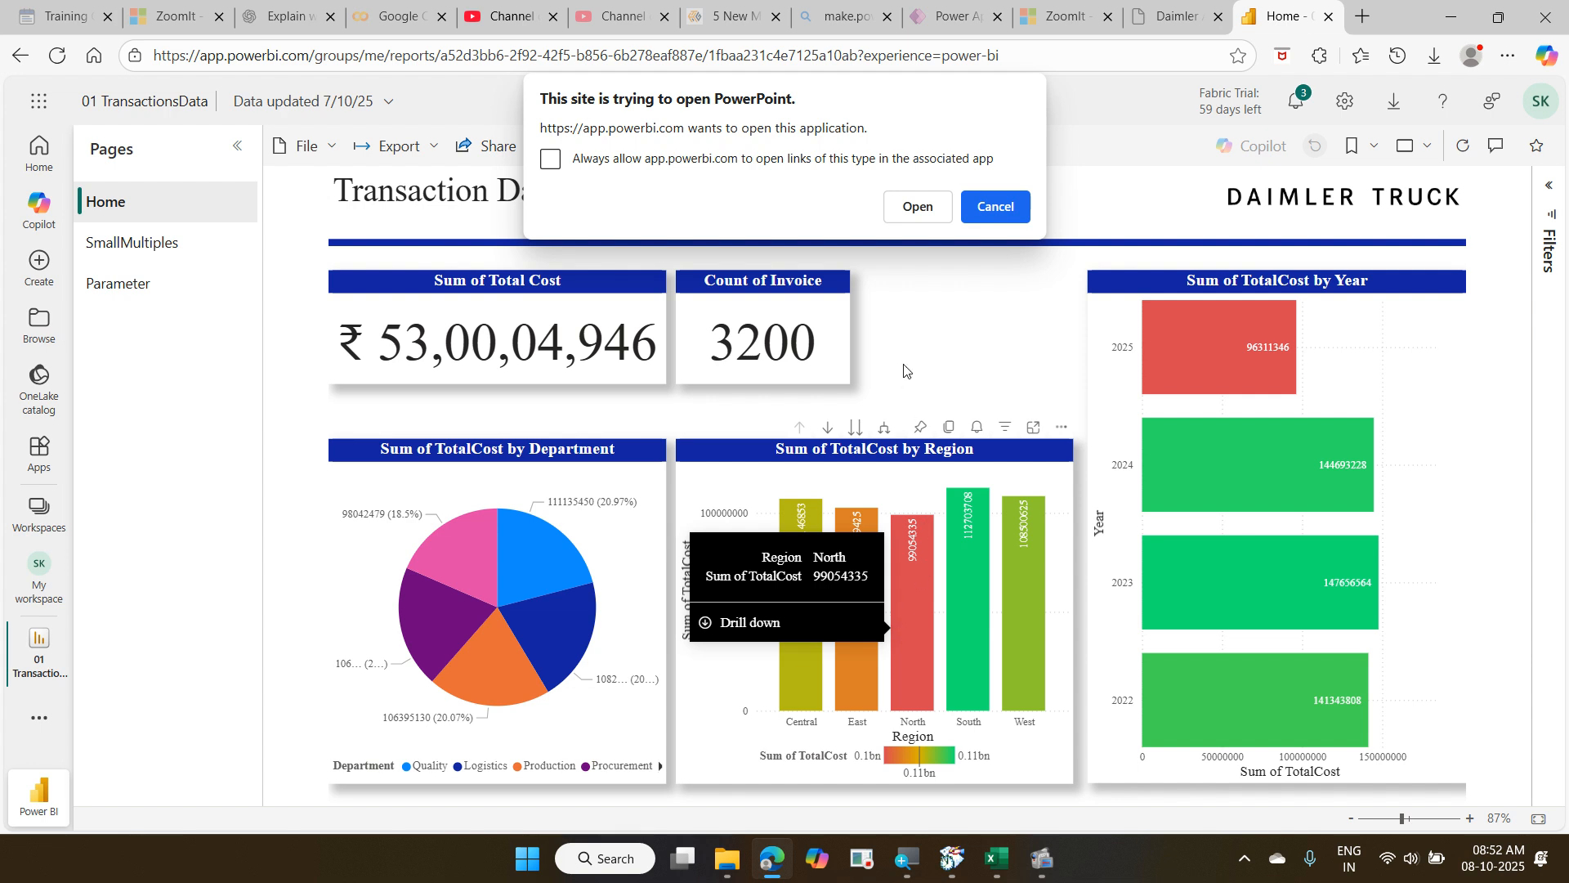
left_click(912, 211)
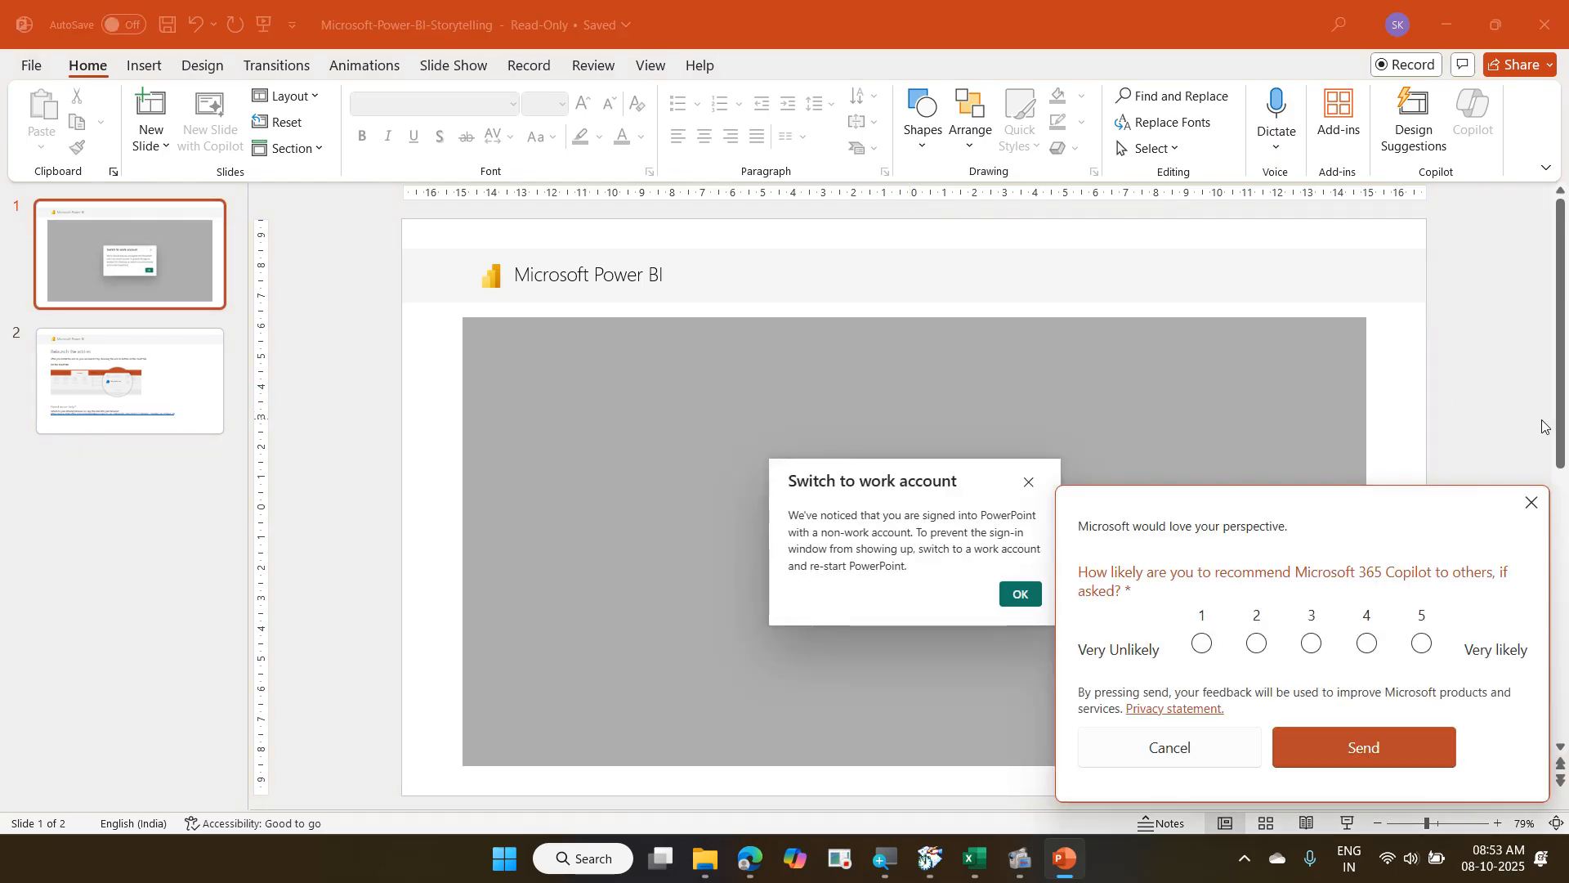
left_click(1530, 502)
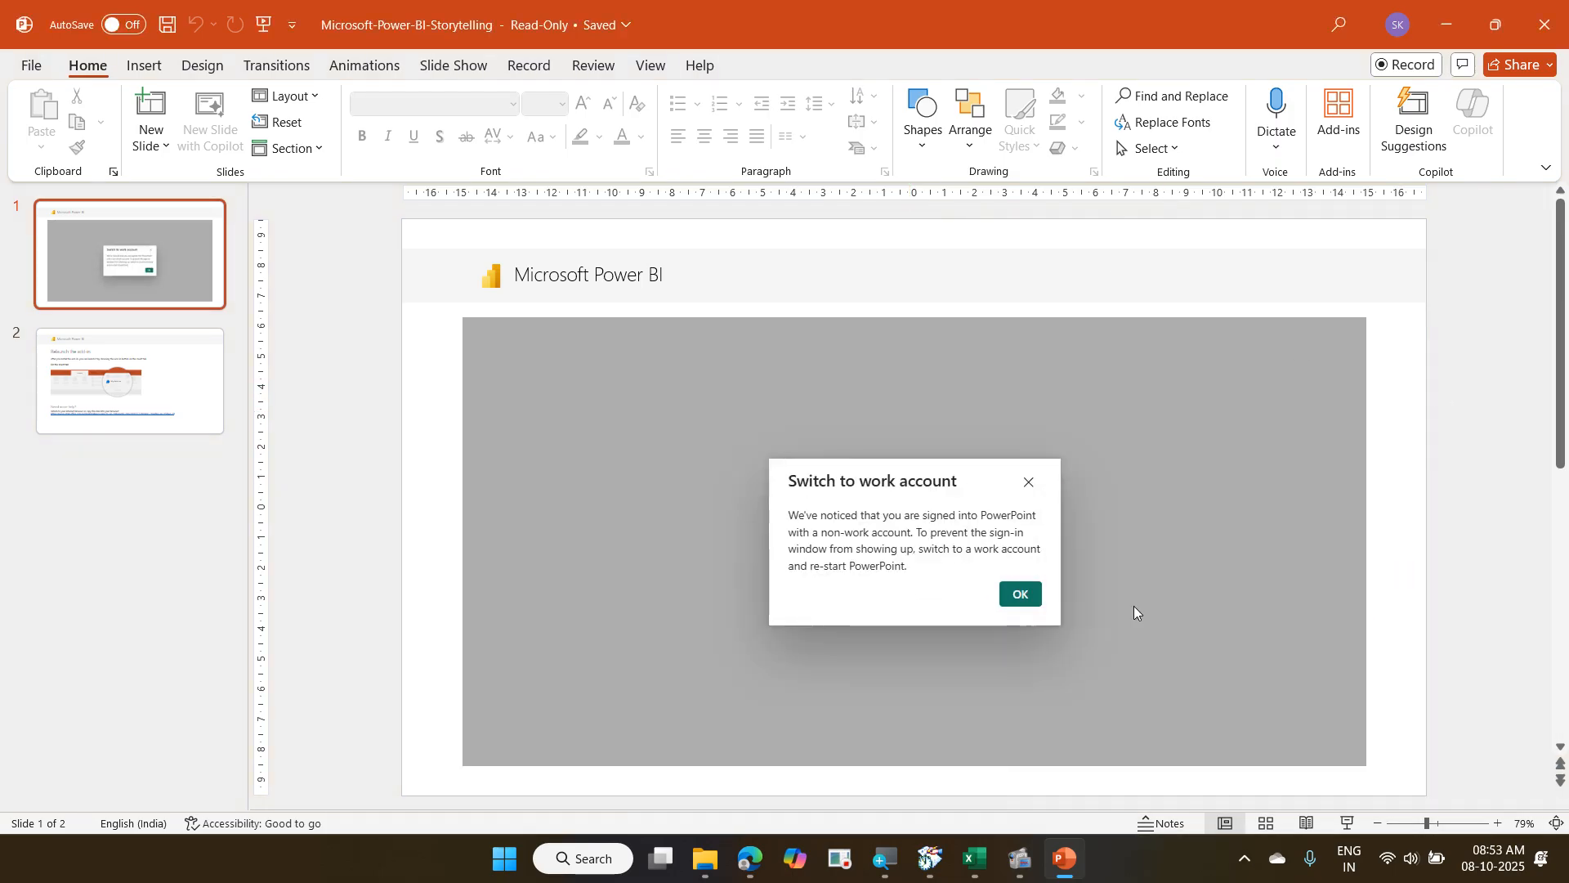
left_click(1018, 599)
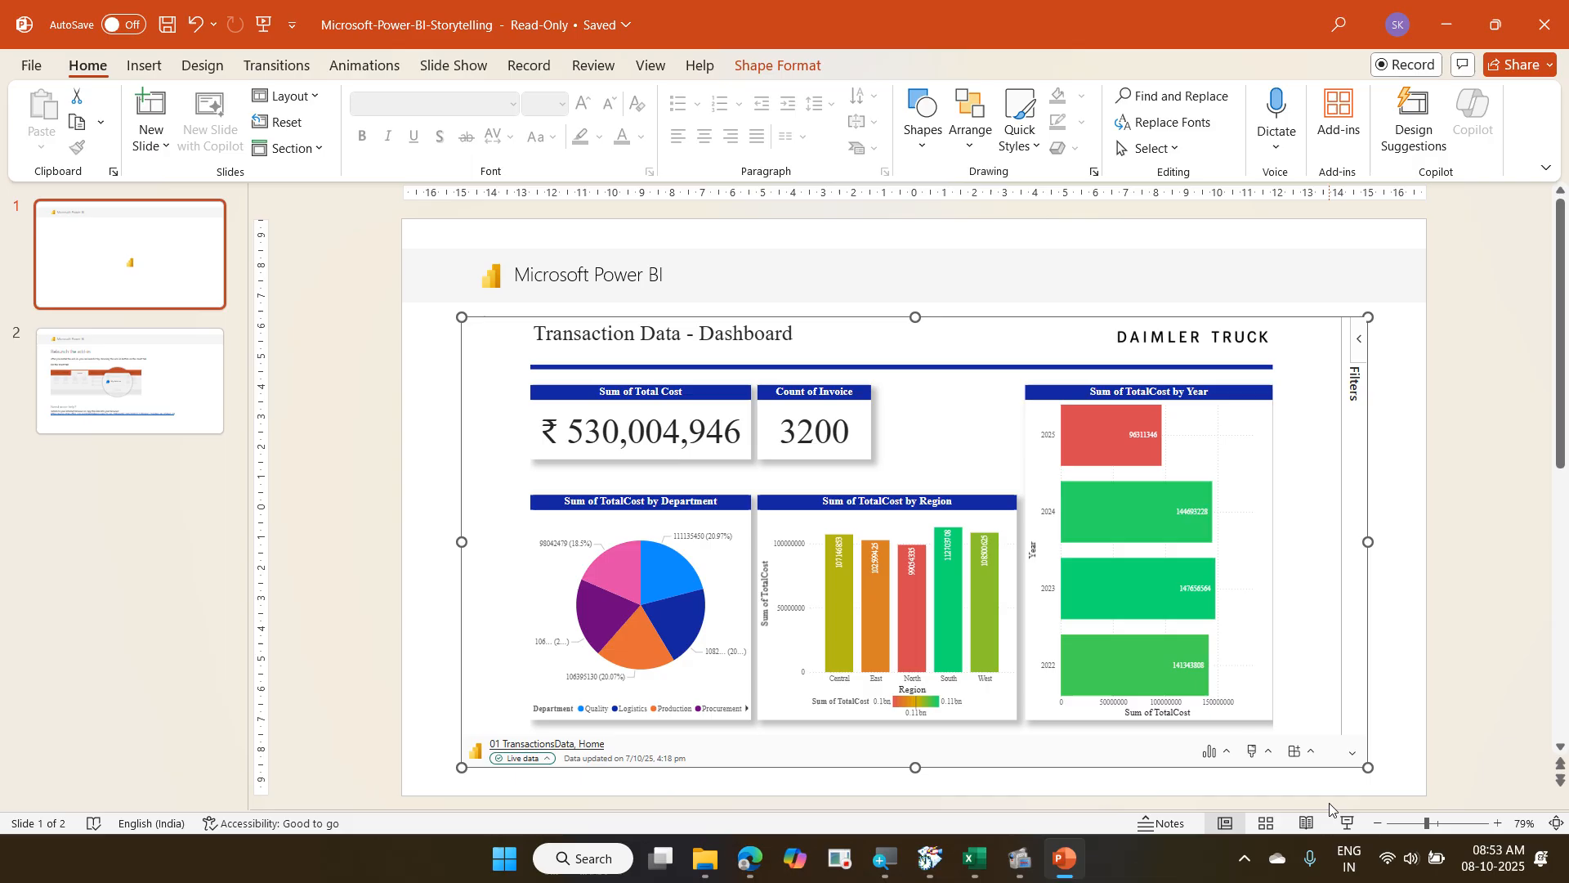
Present the slide, cross-filter the live dashboard by Quality, Logistics, Production and Procurement in turn, and clear the selection.
left_click(1344, 824)
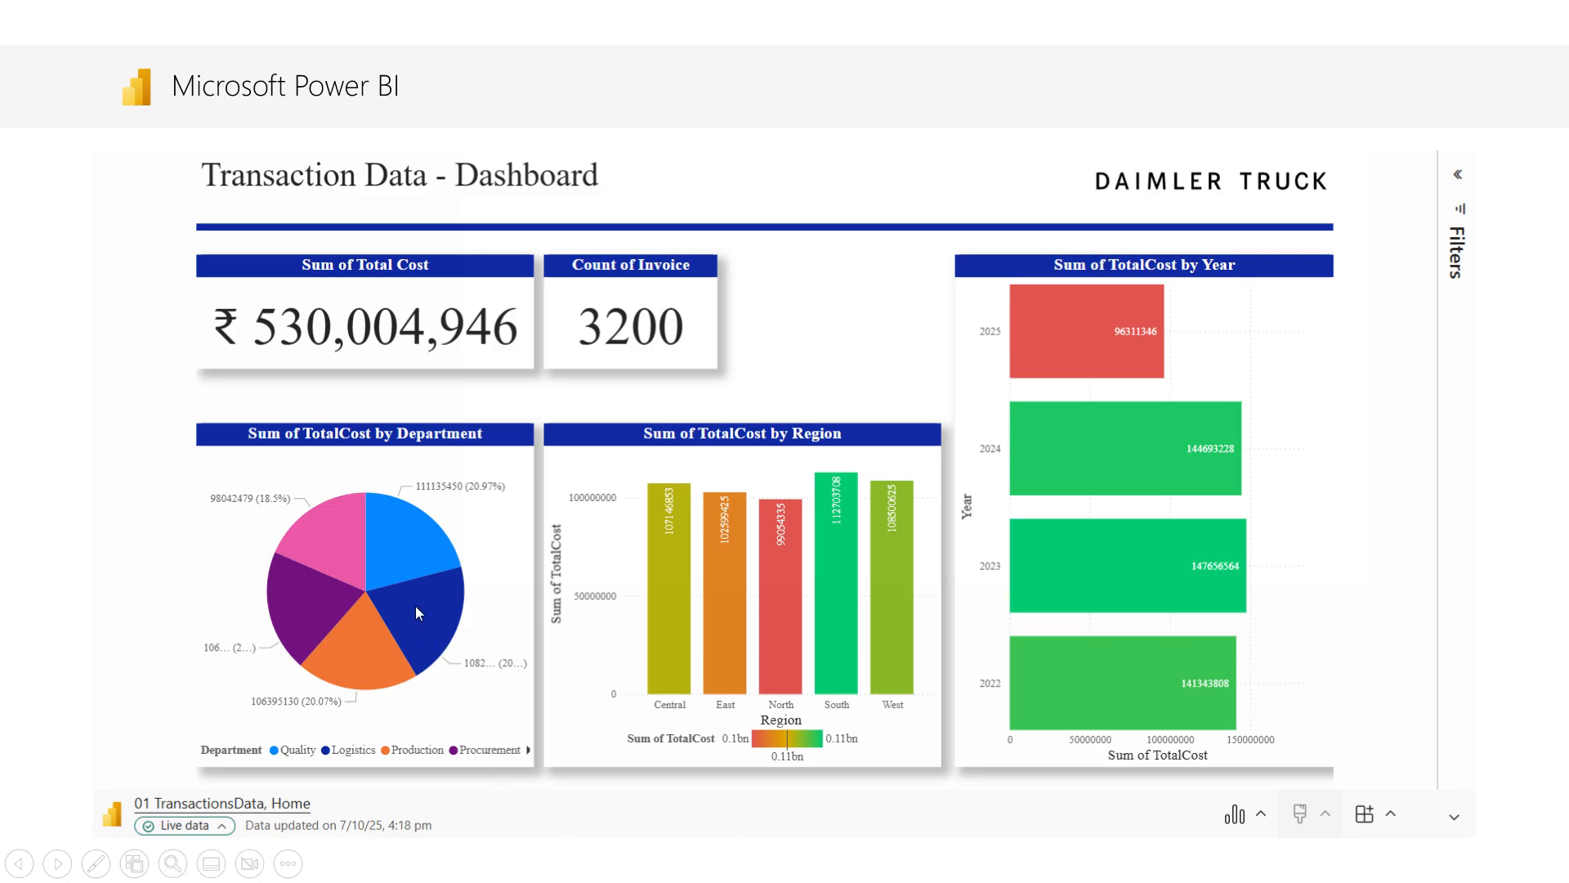
left_click(413, 557)
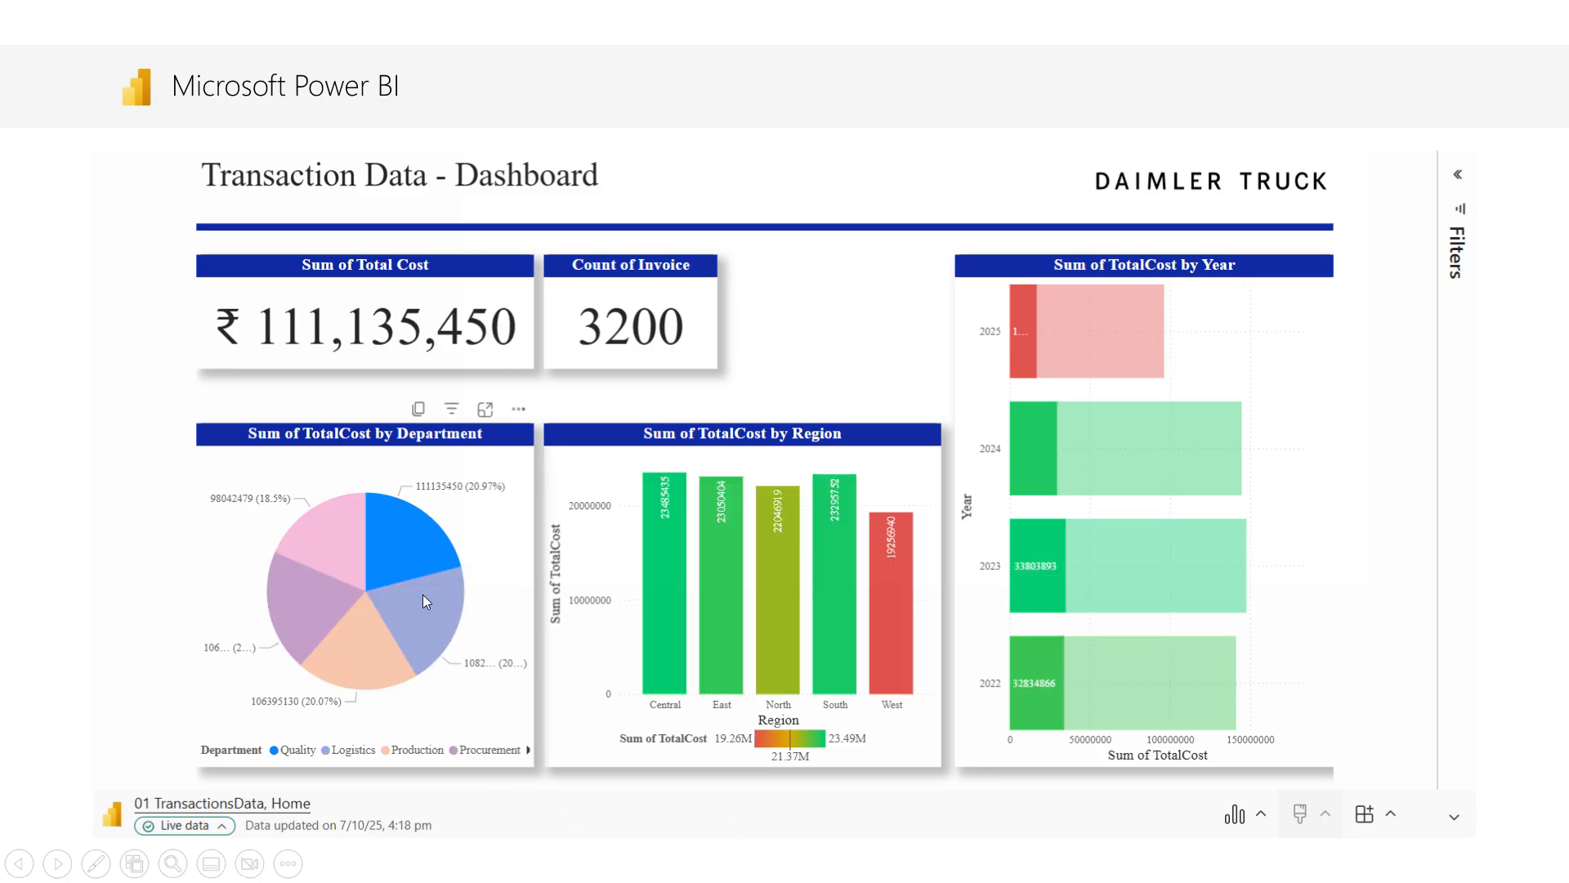
left_click(423, 595)
left_click(365, 644)
left_click(311, 618)
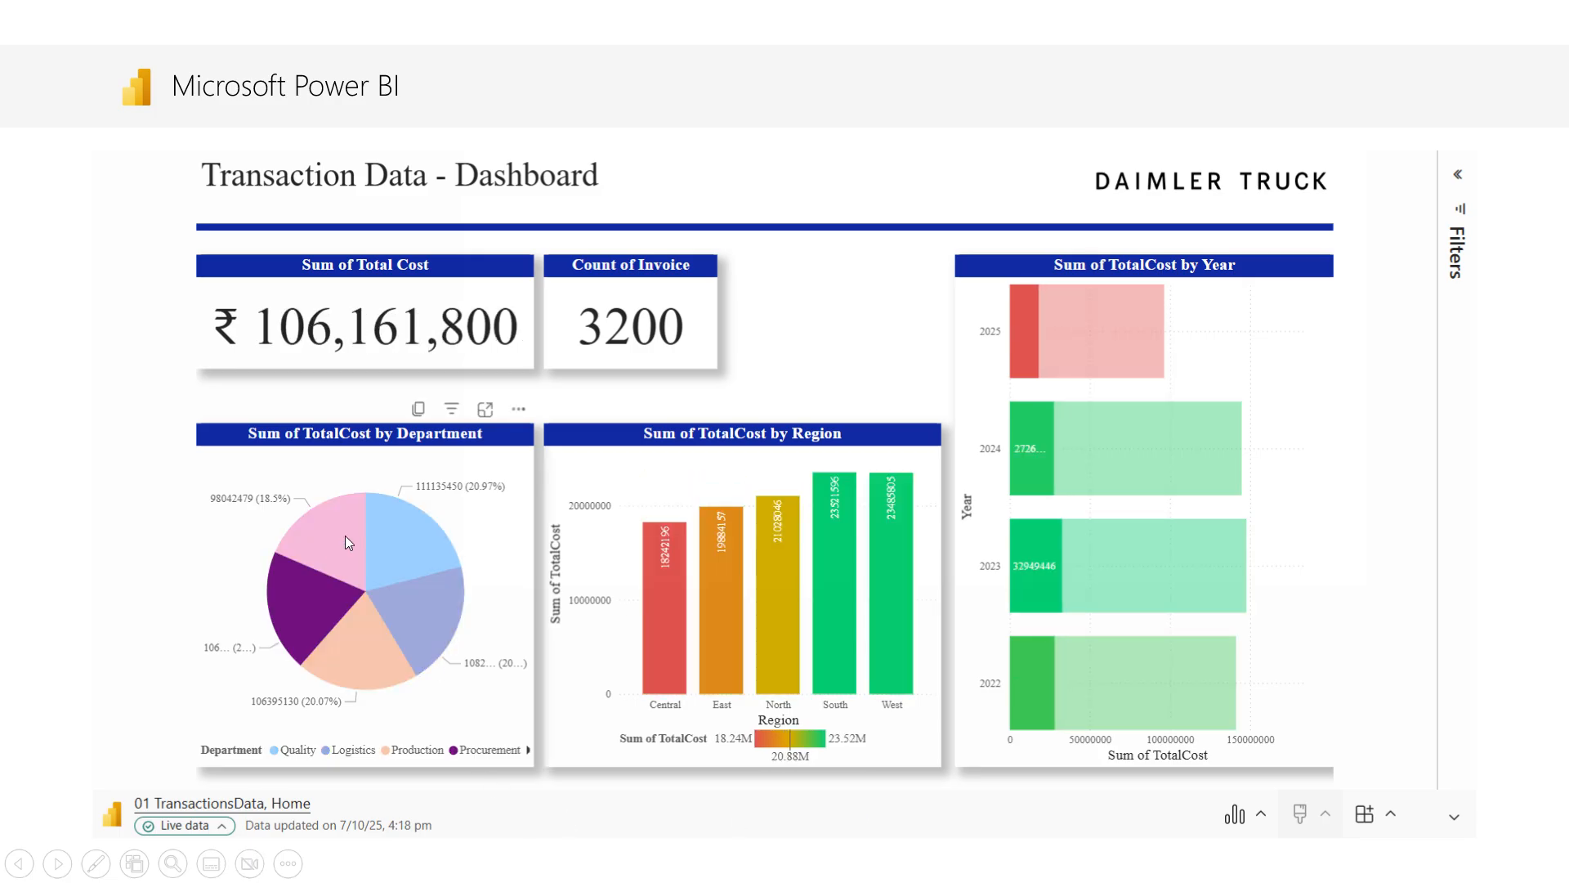
left_click(504, 643)
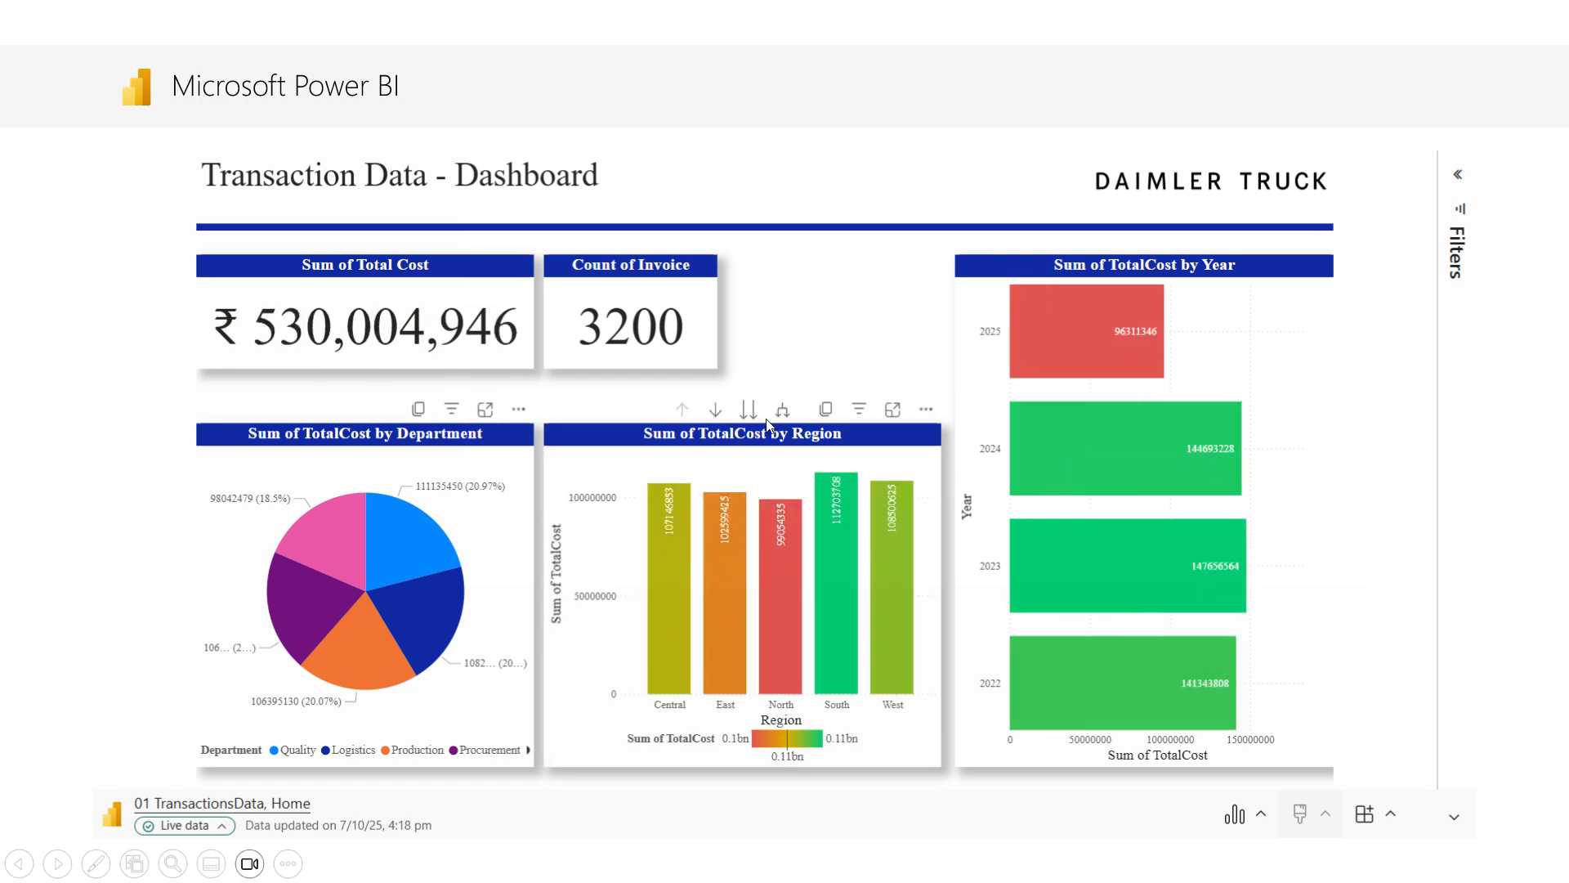
Drill the Region chart down through South, Tamil Nadu and Madurai to customer types, and drill back up to regions.
left_click(852, 536)
left_click(852, 536)
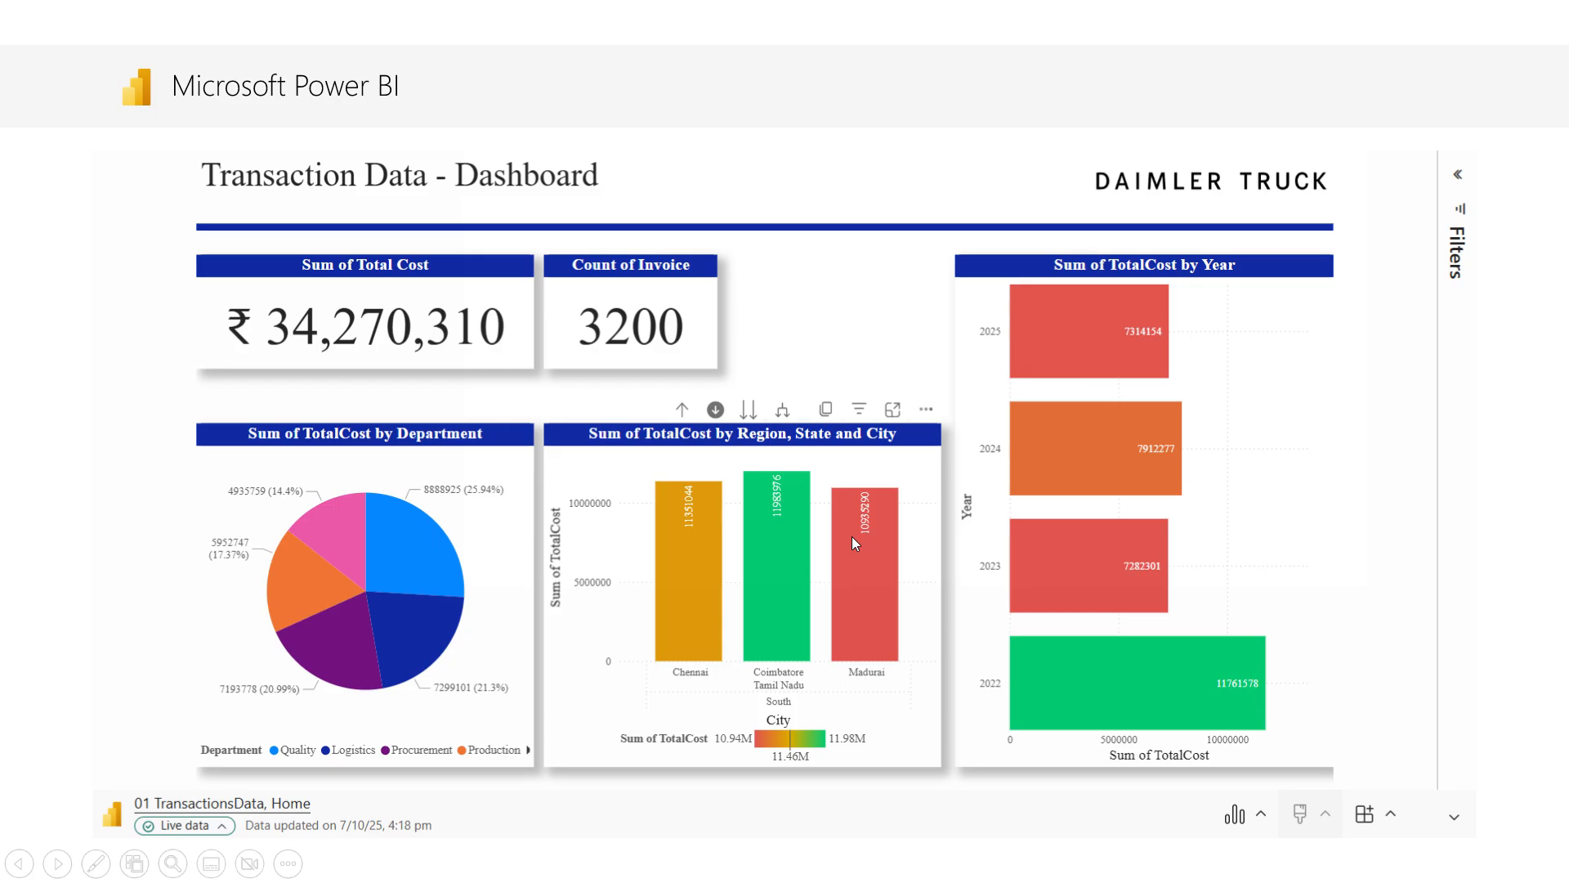
left_click(851, 536)
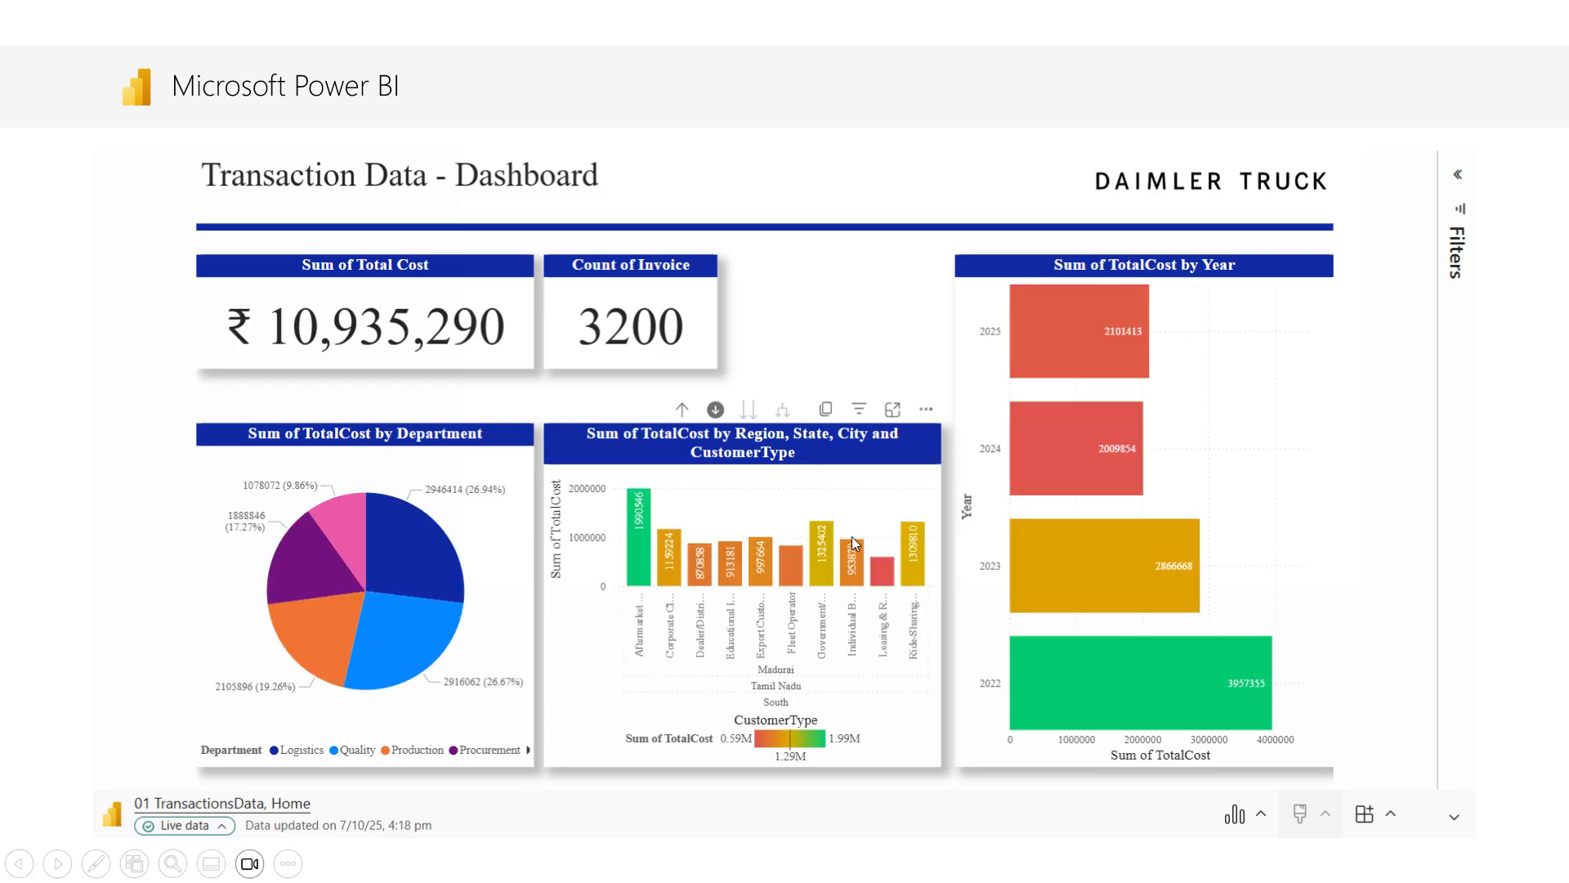
left_click(682, 410)
left_click(683, 410)
left_click(683, 410)
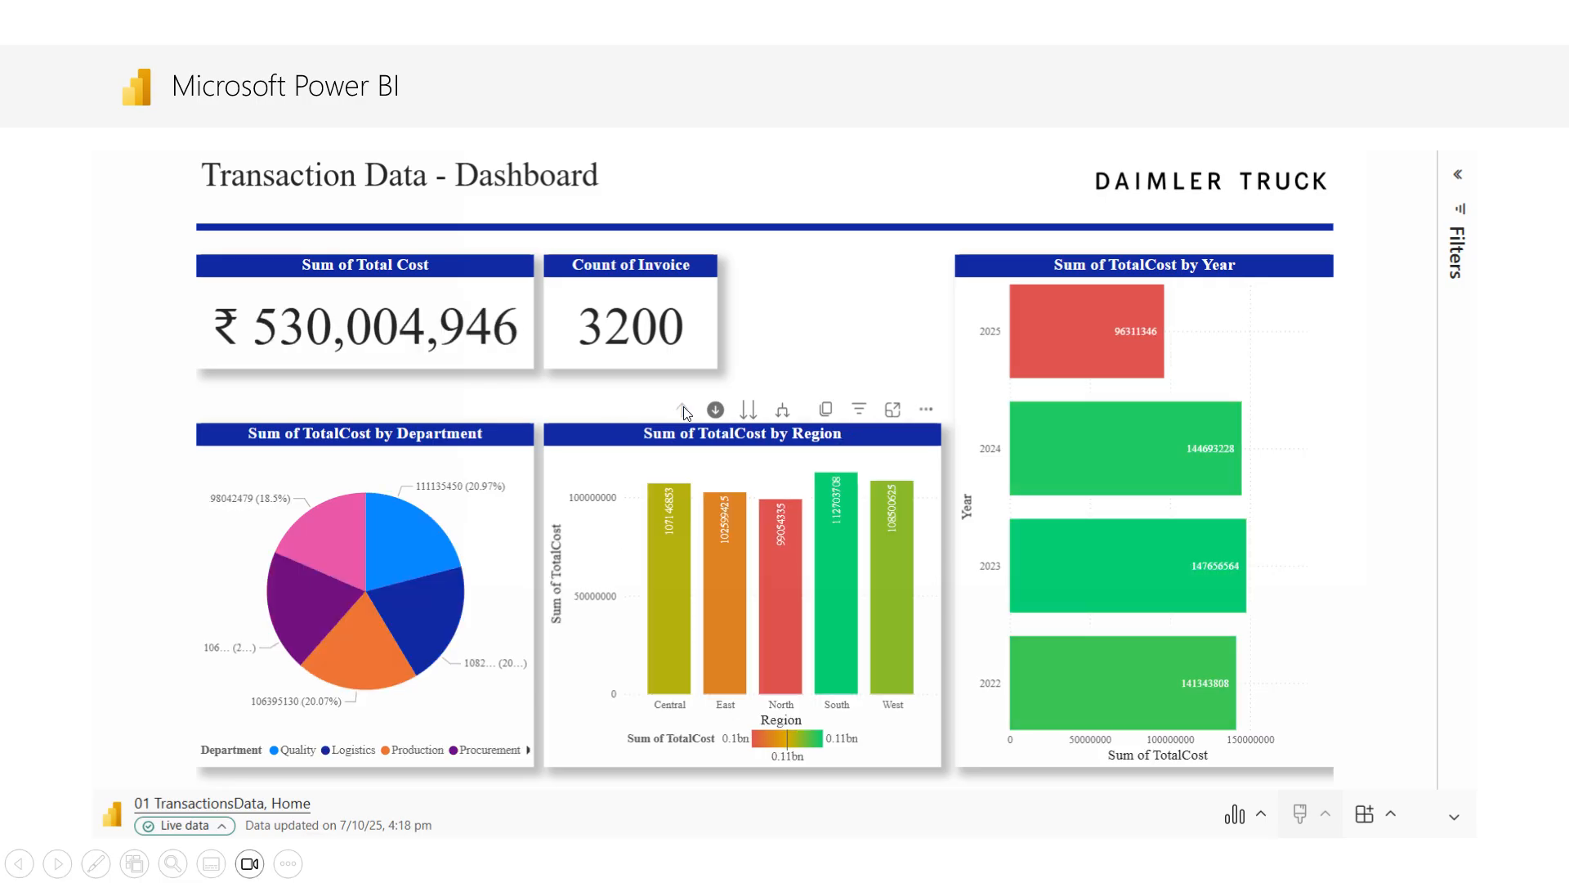
End the slide show and return to the slide's editing view.
key("Escape")
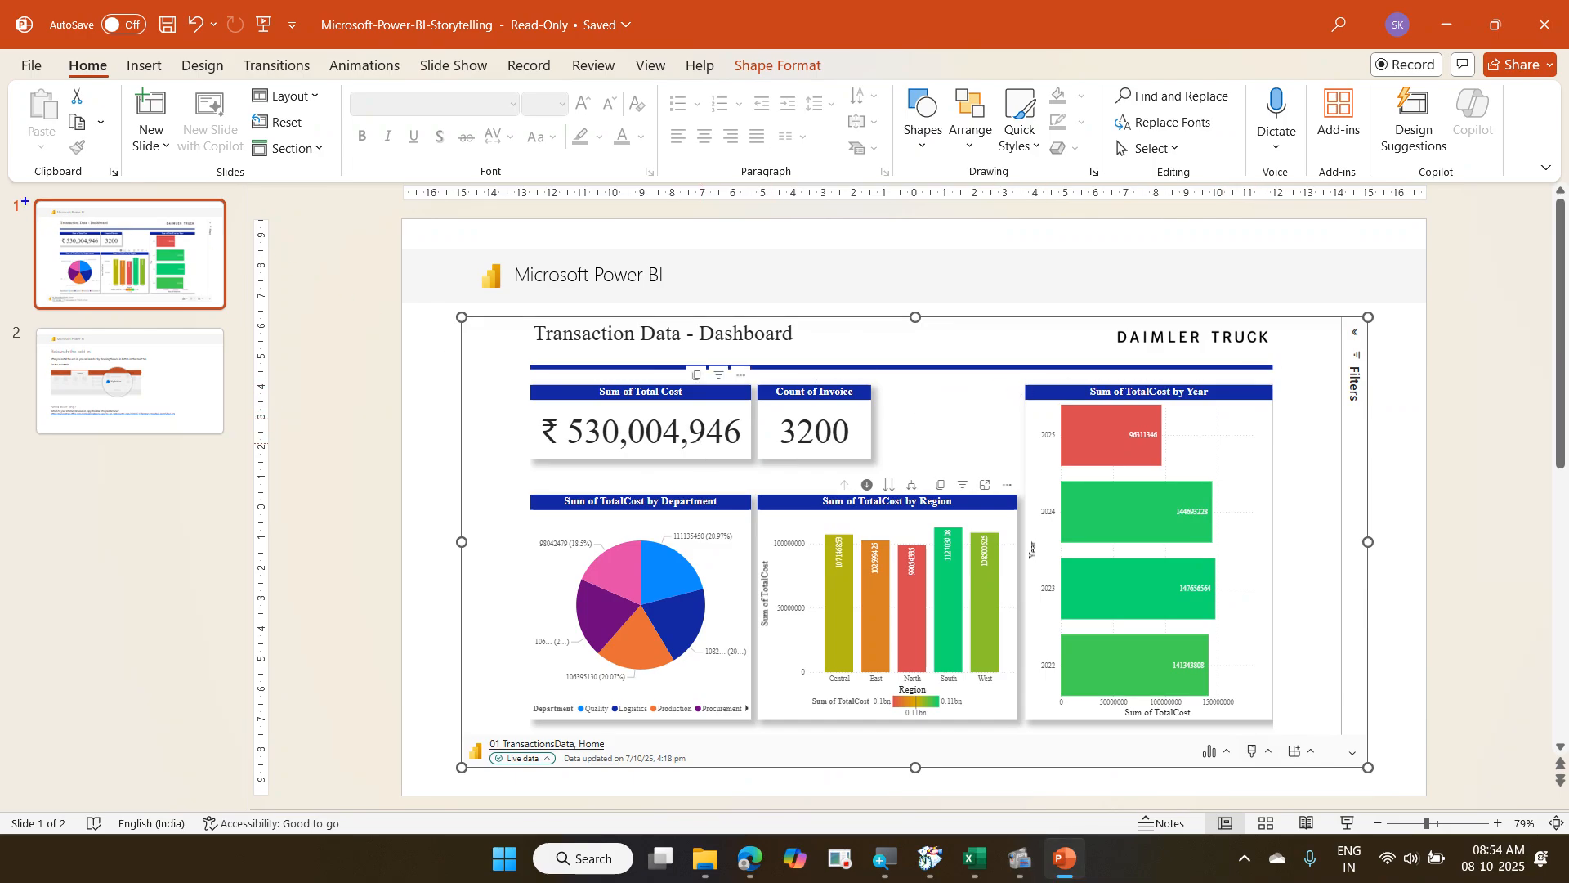
mouse_move(24, 194)
left_mouse_down()
mouse_move(154, 274)
mouse_move(268, 312)
mouse_move(323, 203)
left_mouse_up()
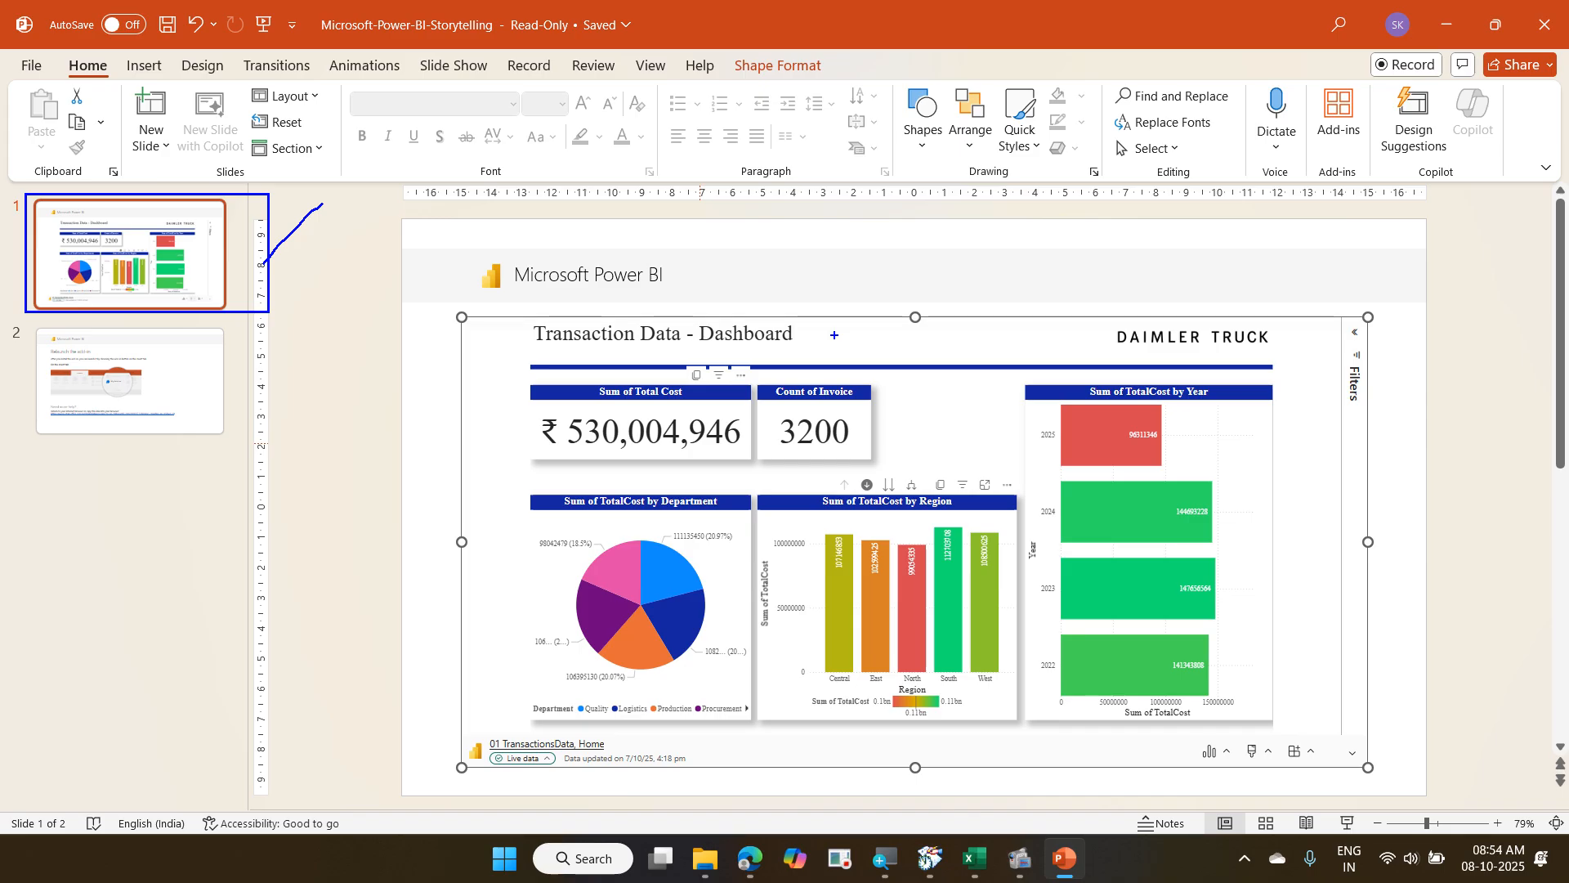
key("Escape")
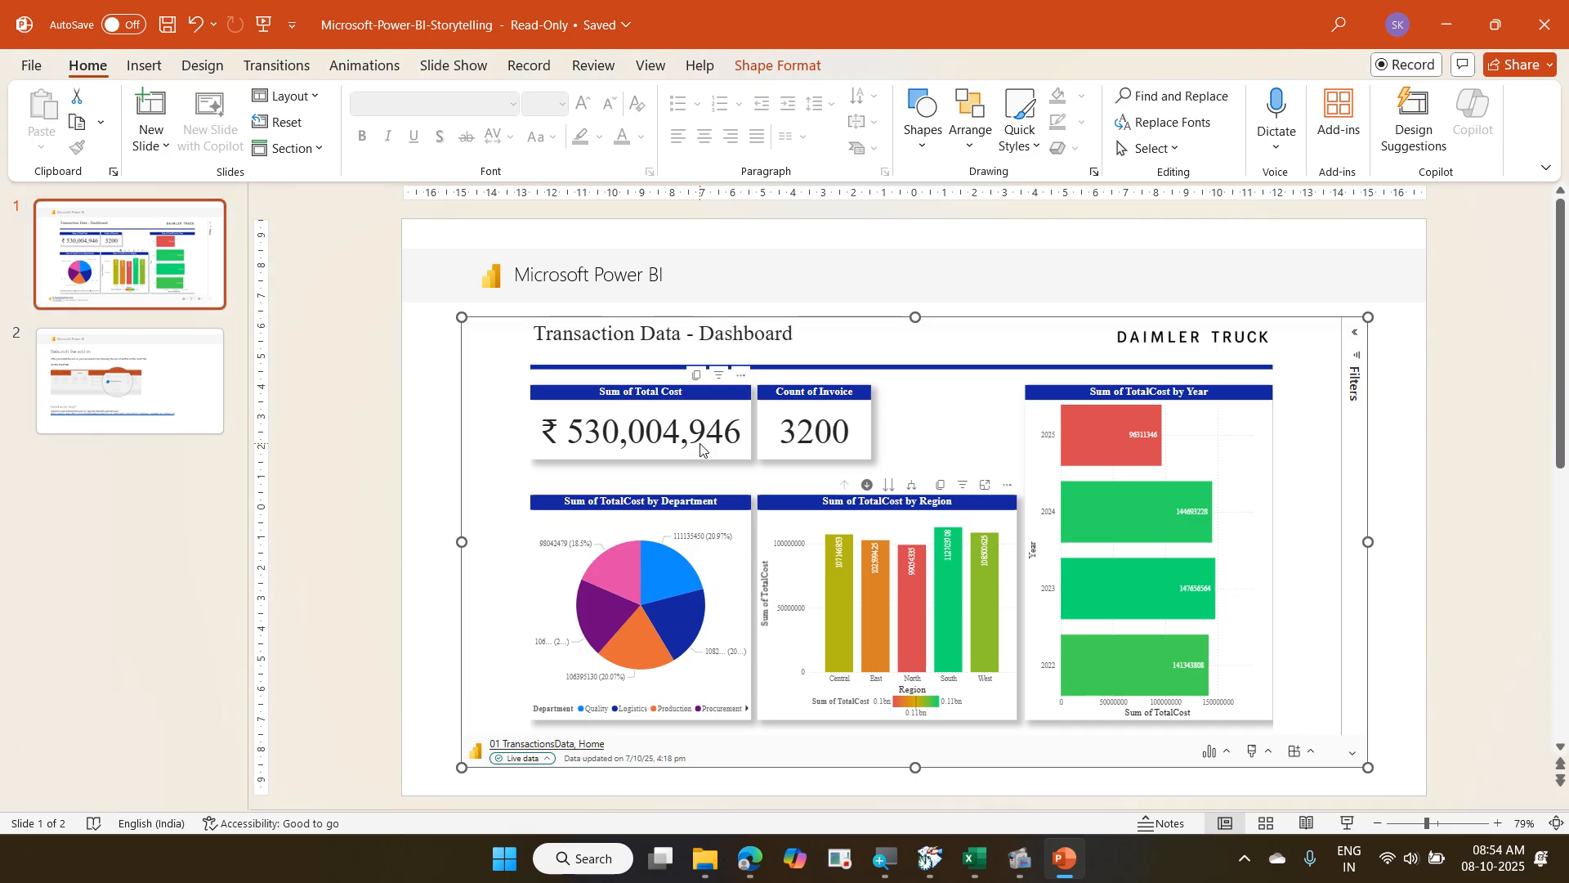
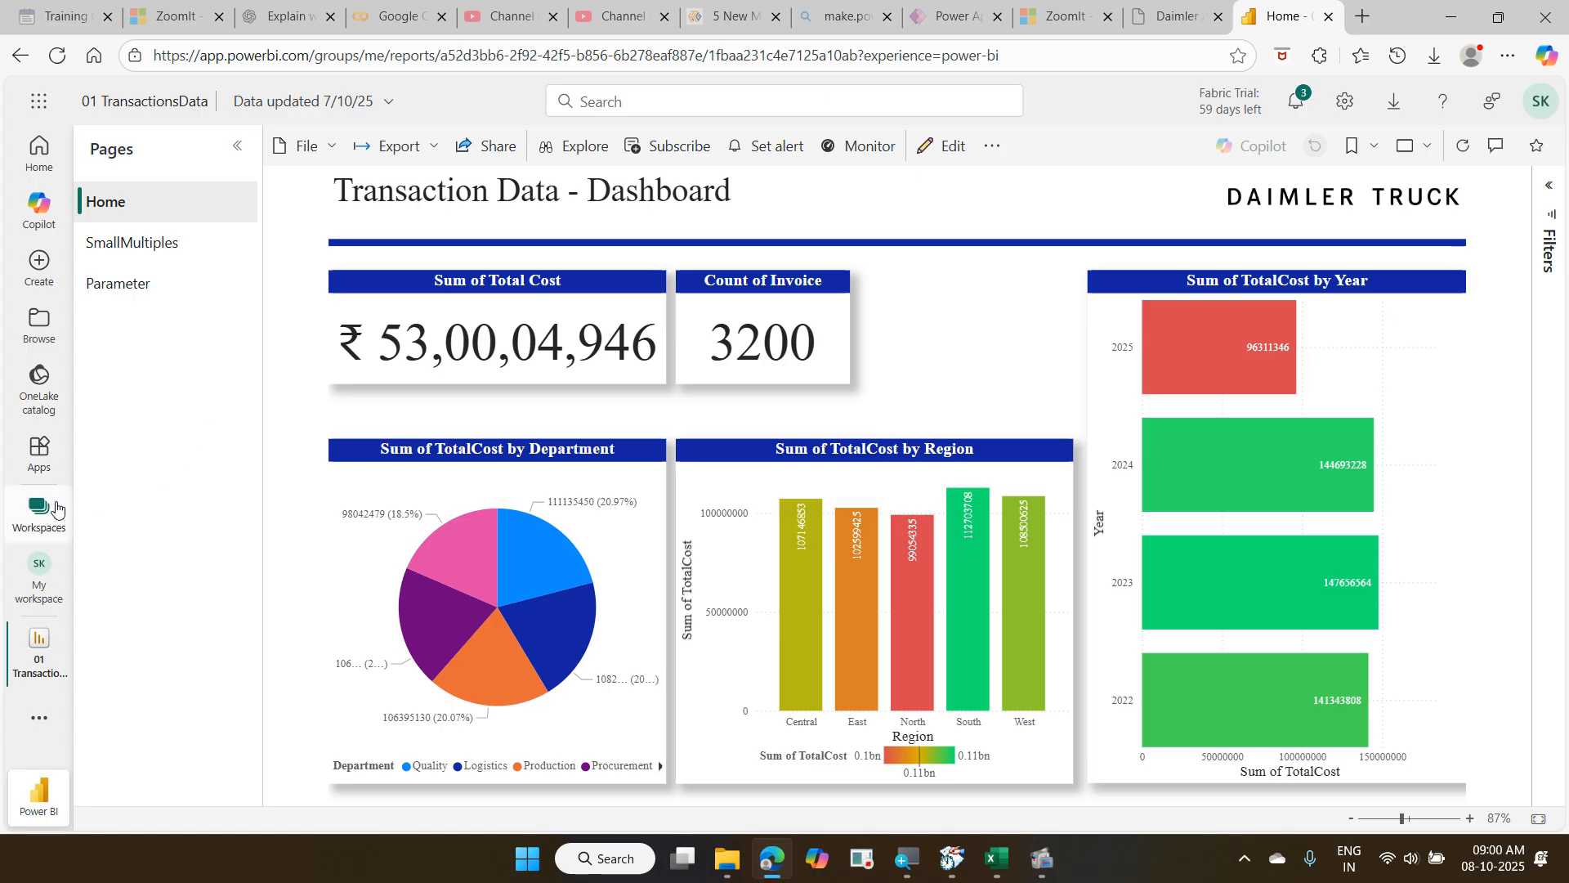
Switch to the Power BI service, open the list of workspaces and start creating a new workspace.
left_click(55, 510)
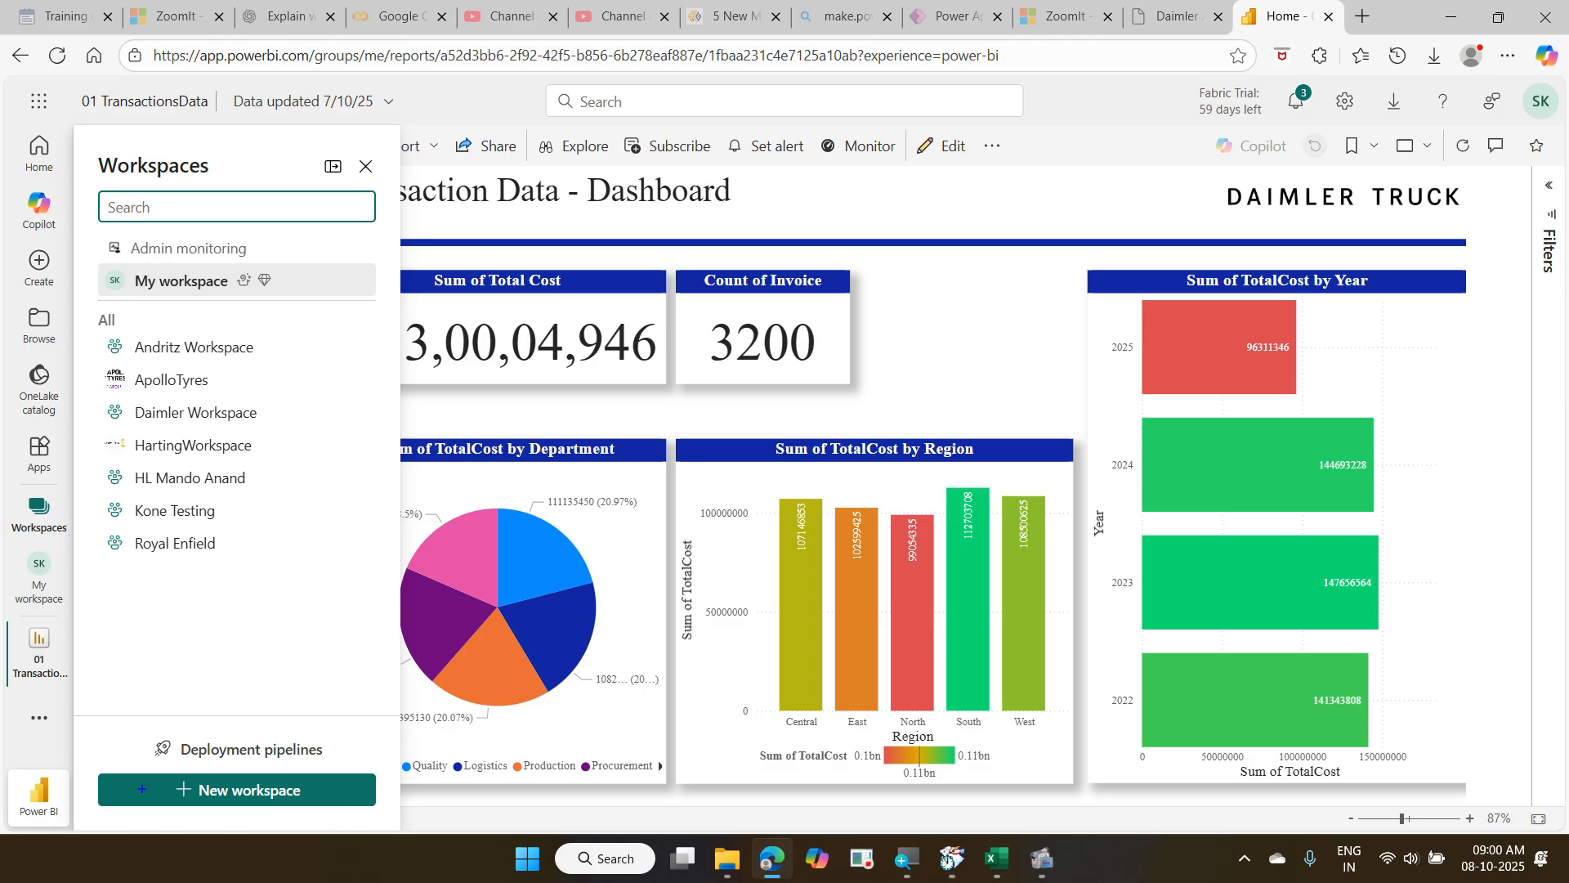
mouse_move(90, 758)
left_mouse_down()
mouse_move(140, 813)
mouse_move(384, 825)
left_mouse_up()
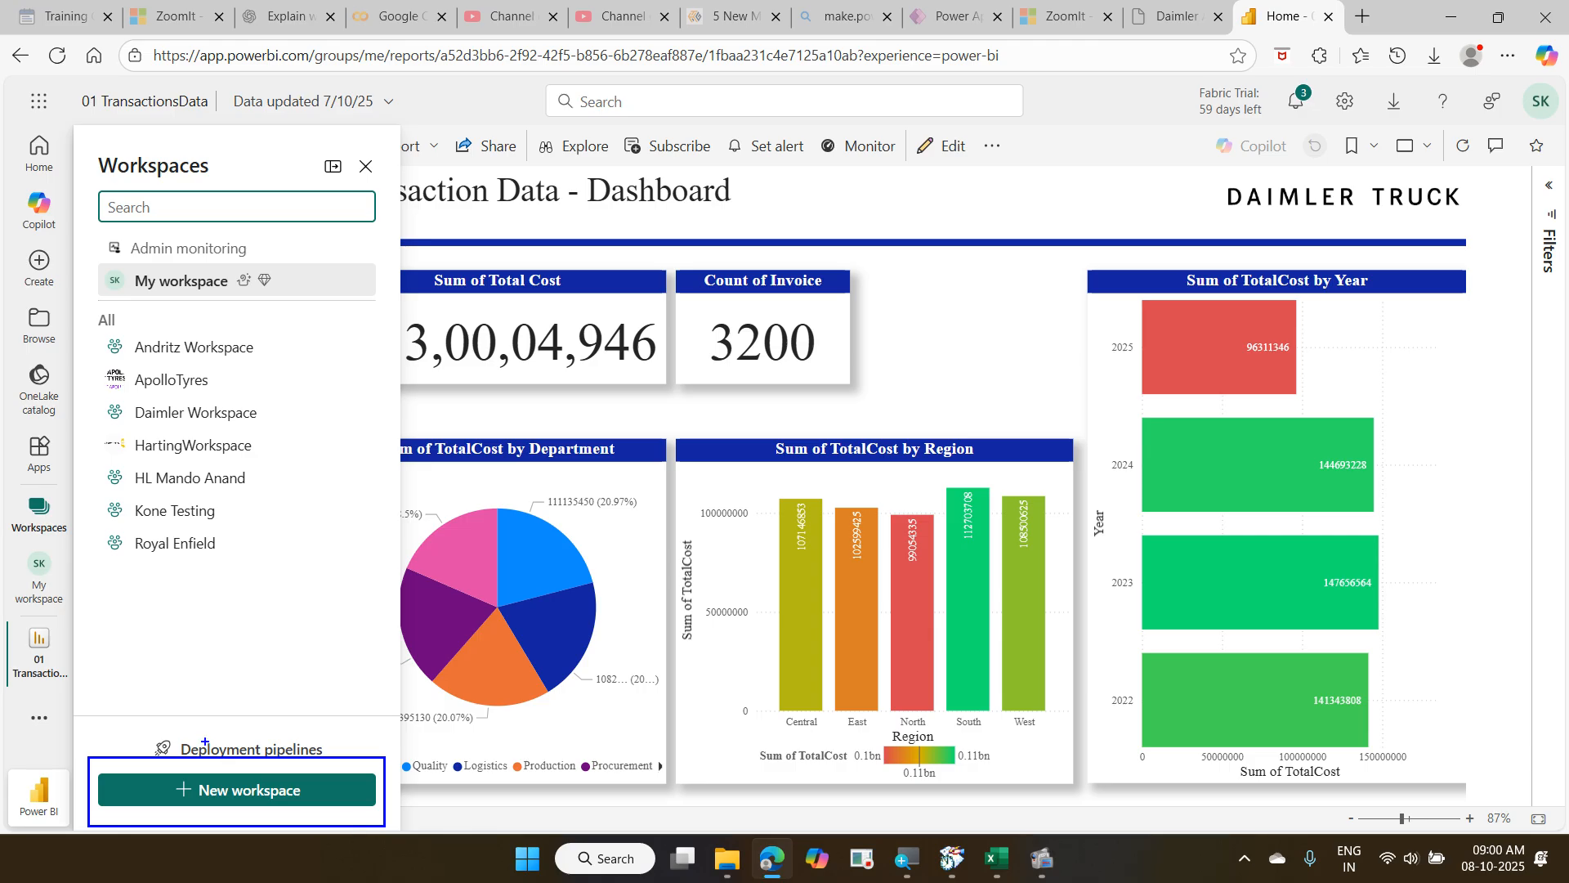
left_click_drag(3, 475, 71, 553)
mouse_move(149, 33)
left_mouse_down()
mouse_move(863, 90)
mouse_move(1012, 85)
left_mouse_up()
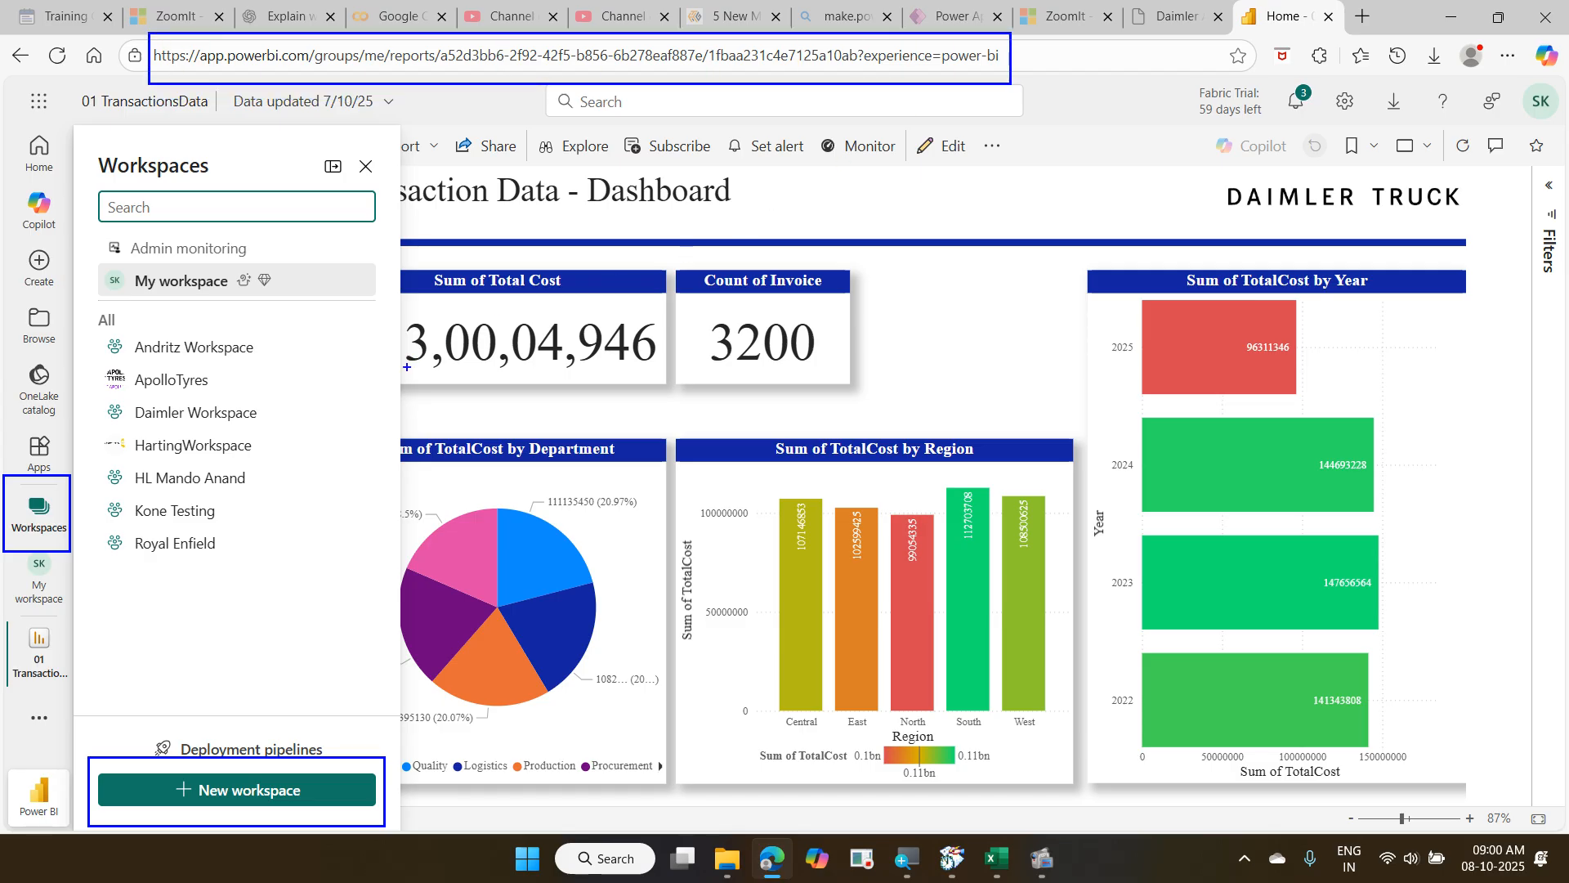
mouse_move(59, 457)
left_mouse_down()
mouse_move(103, 341)
mouse_move(264, 82)
left_mouse_up()
left_click_drag(229, 746, 74, 507)
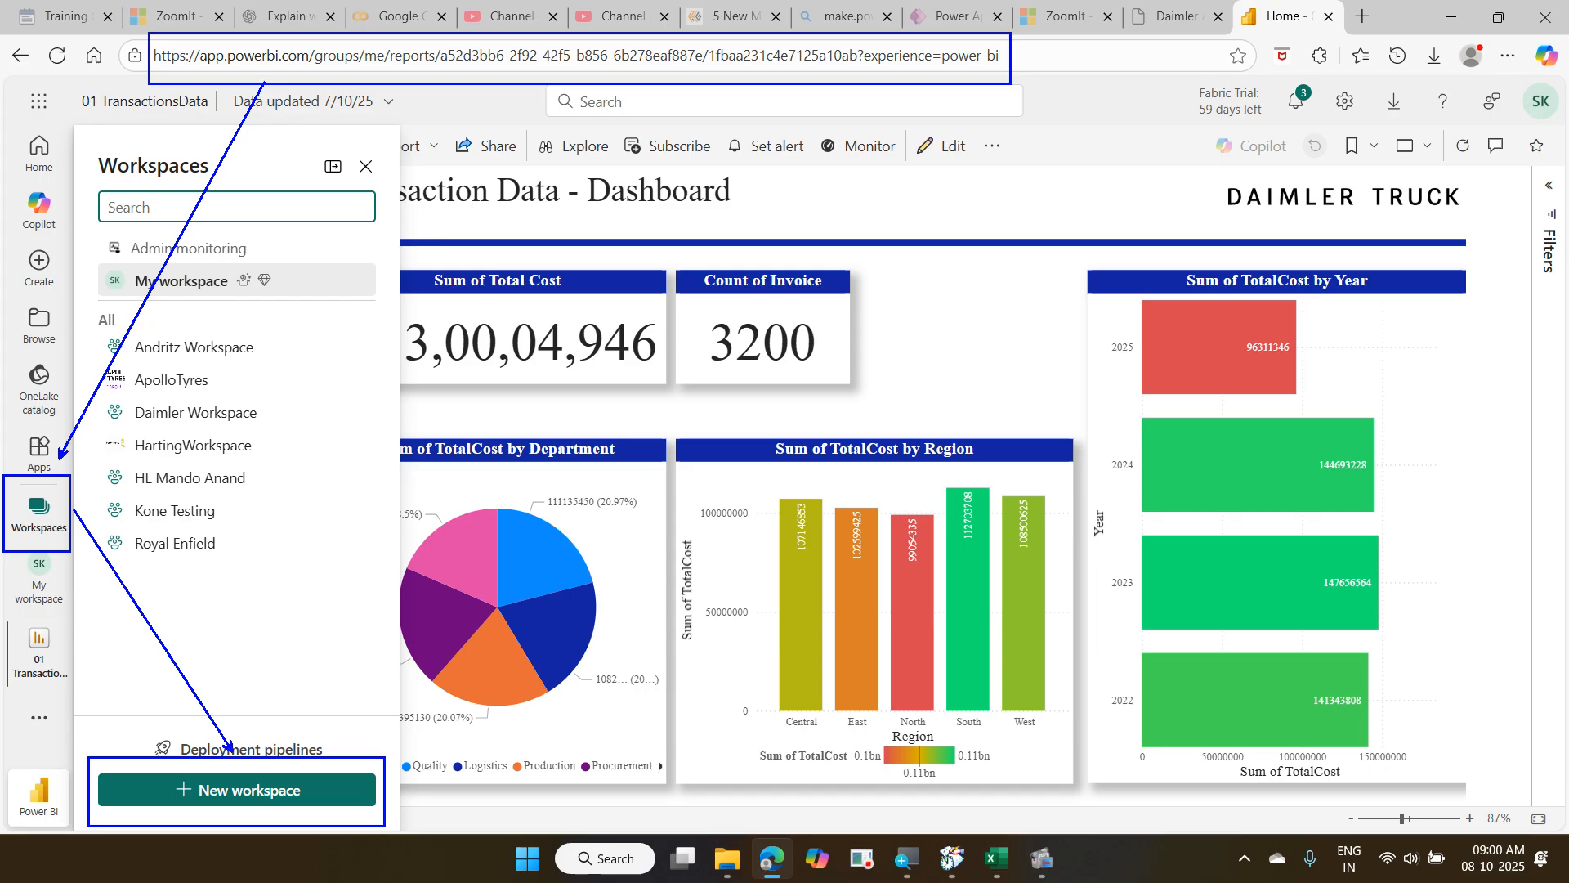
key("Escape")
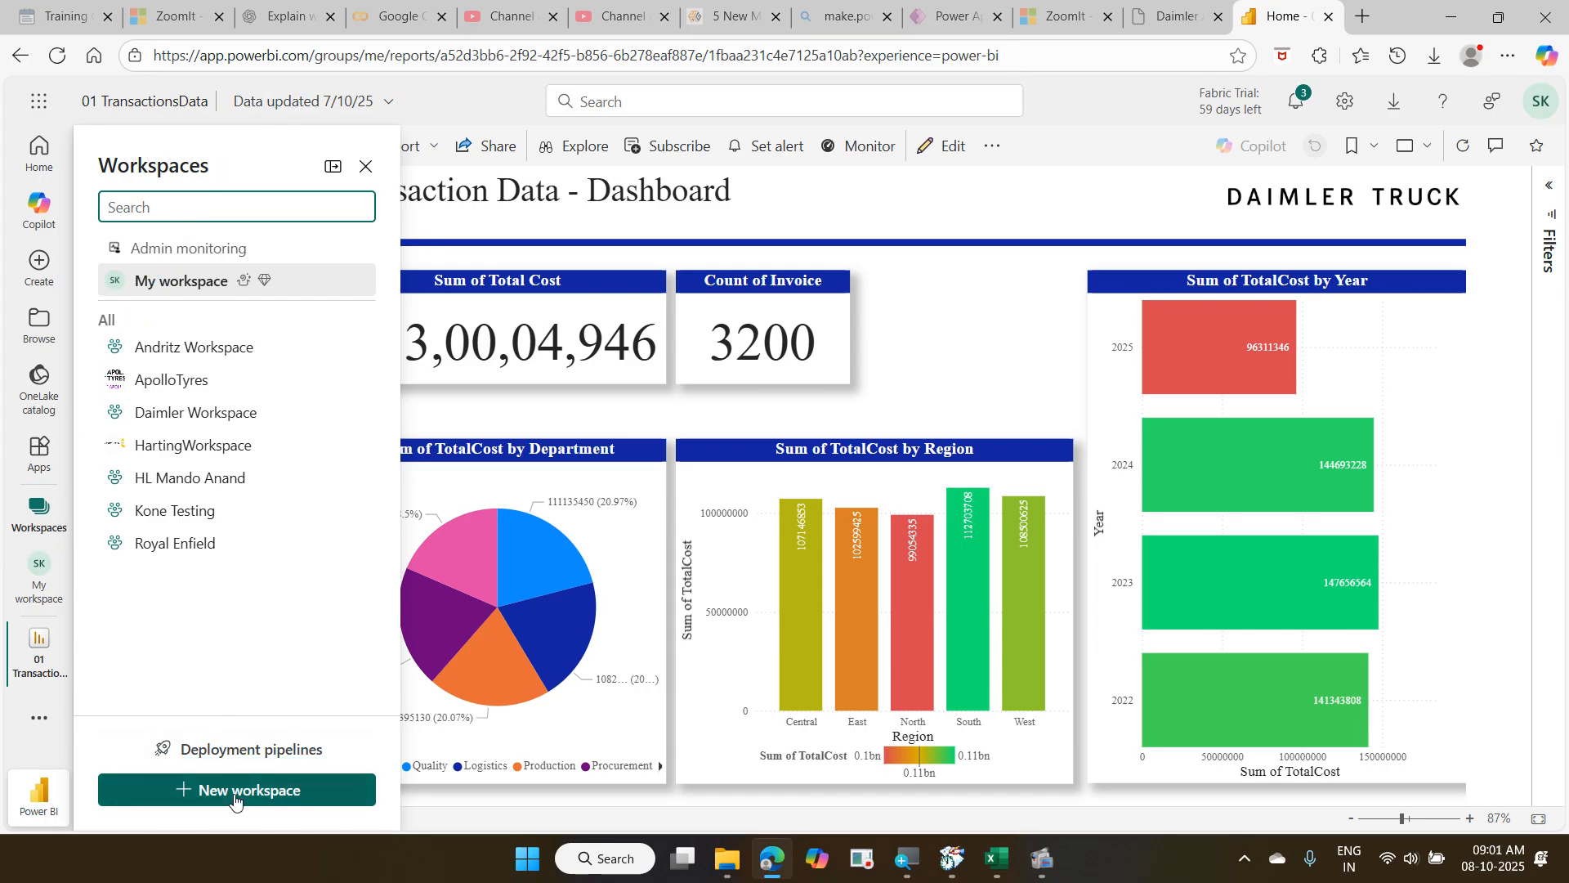
key("Escape")
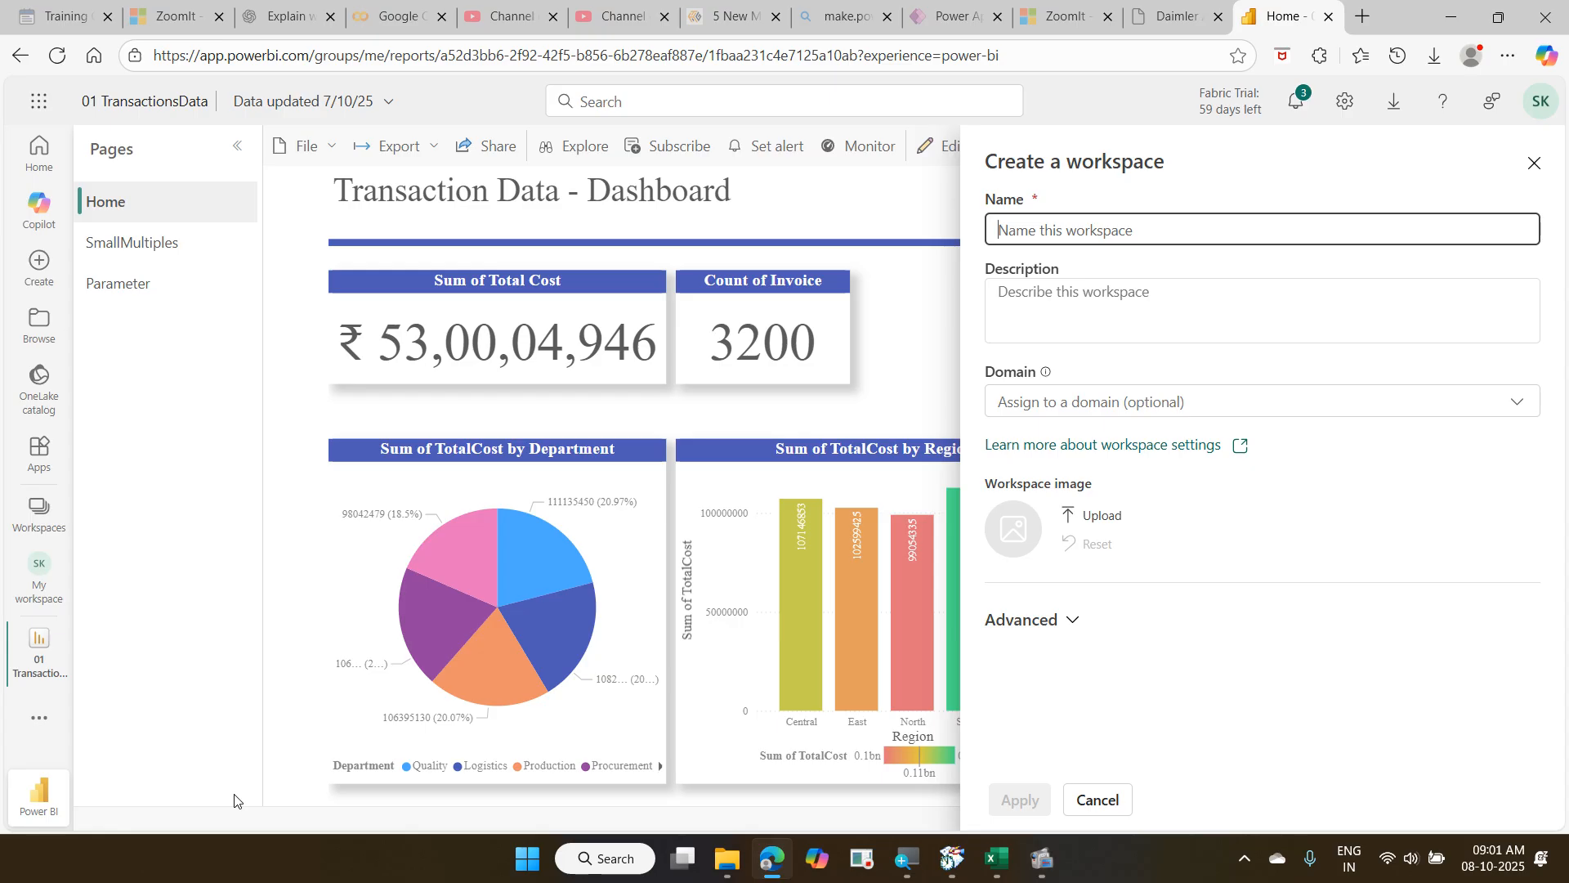
Name the new workspace Daimler Truck Workspace and enter the description Training purpose.
type("Daiml")
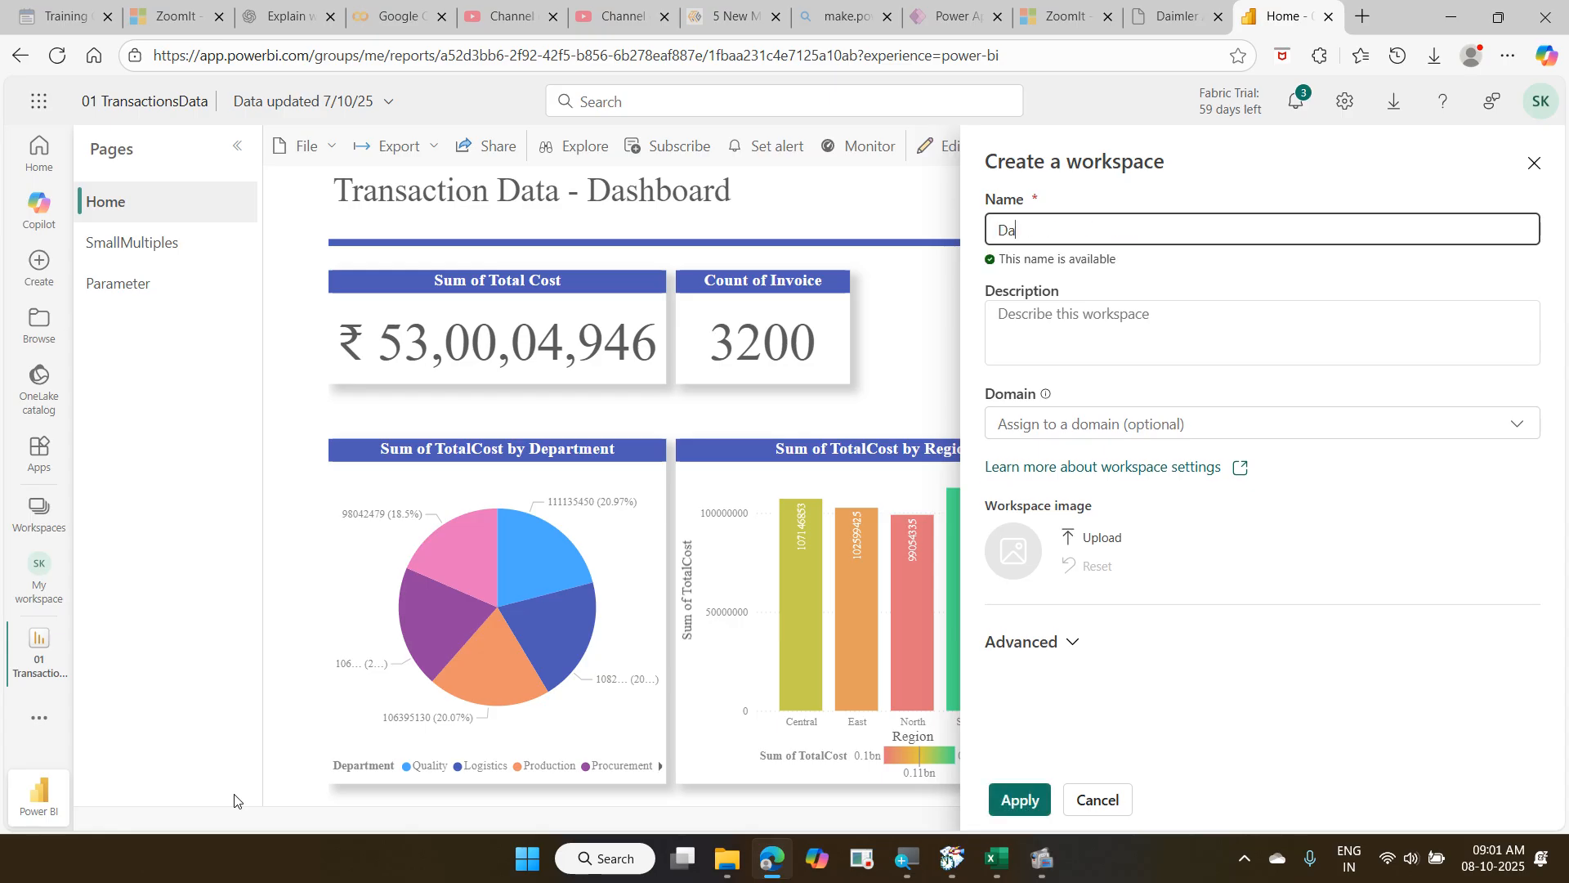
type("er Truck Workspace")
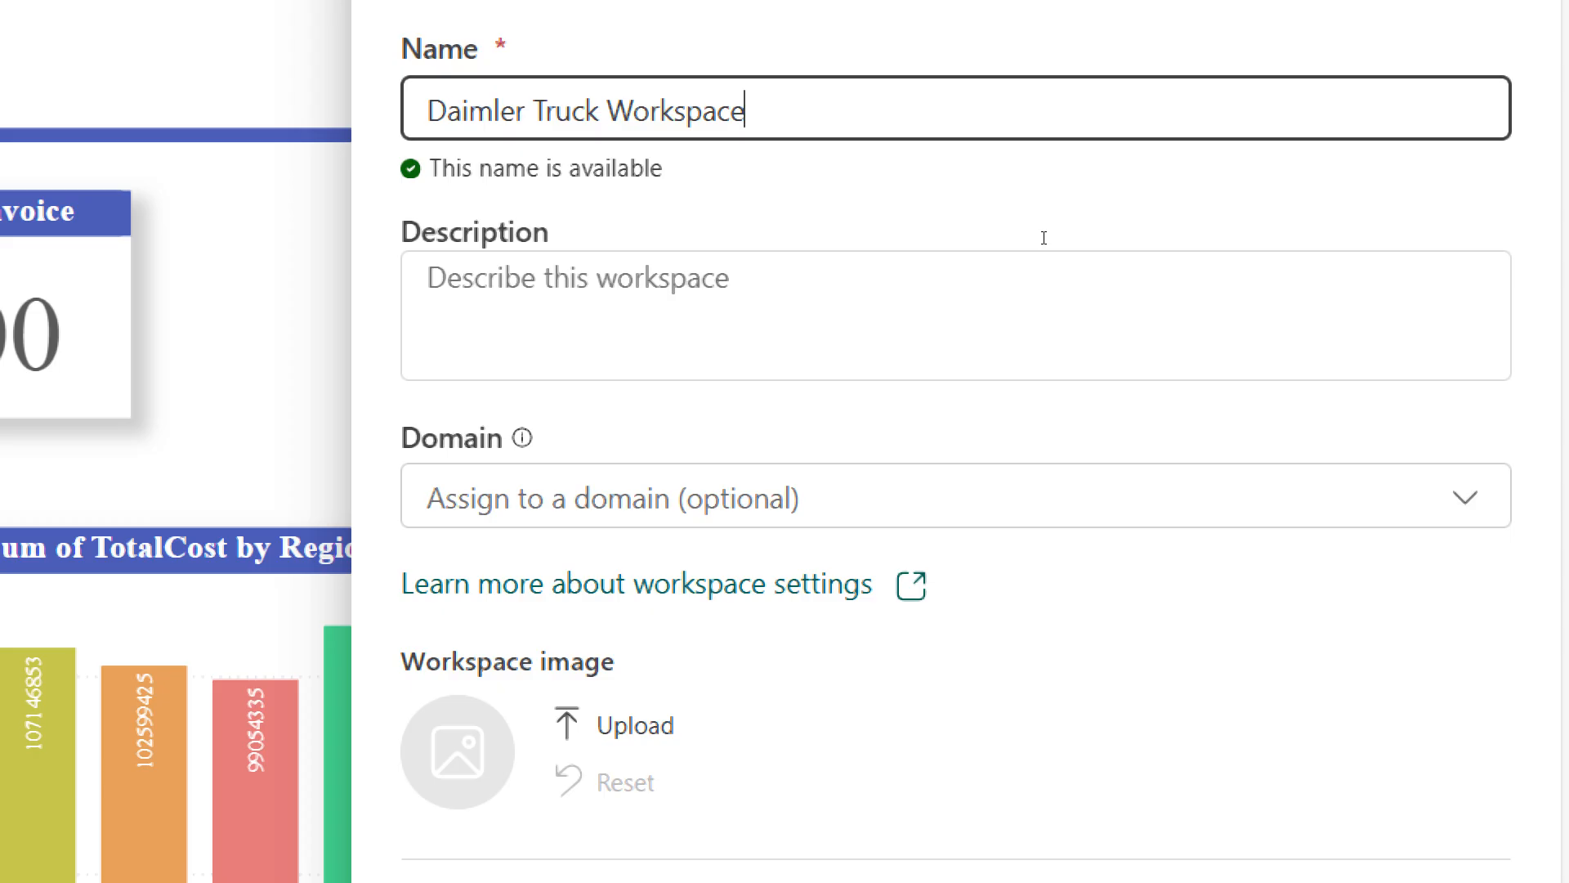
left_click(1064, 309)
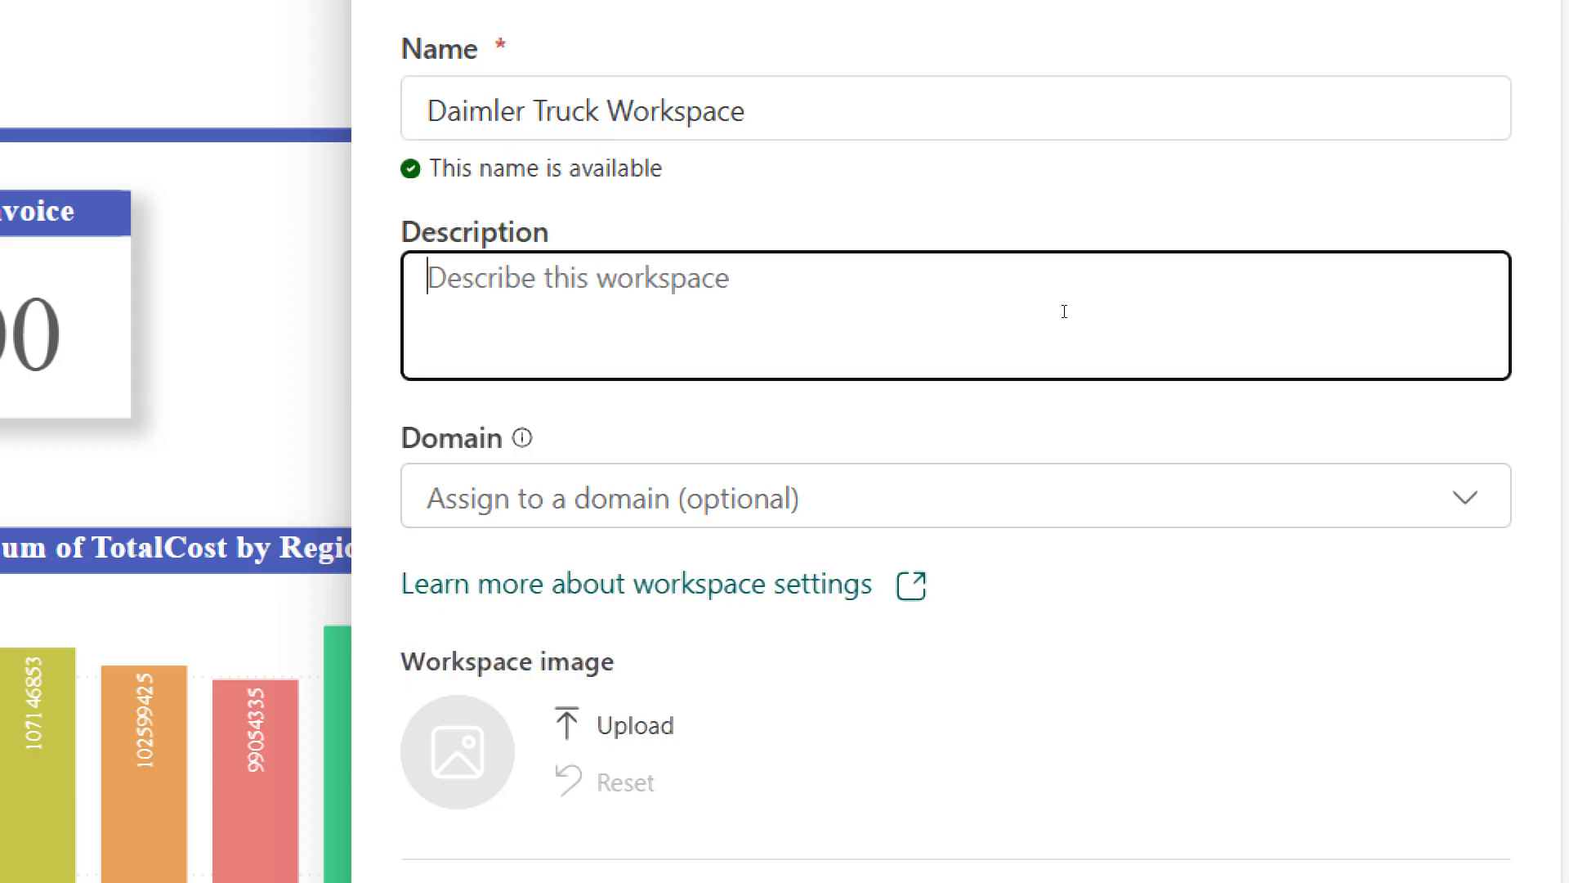
type("Tra")
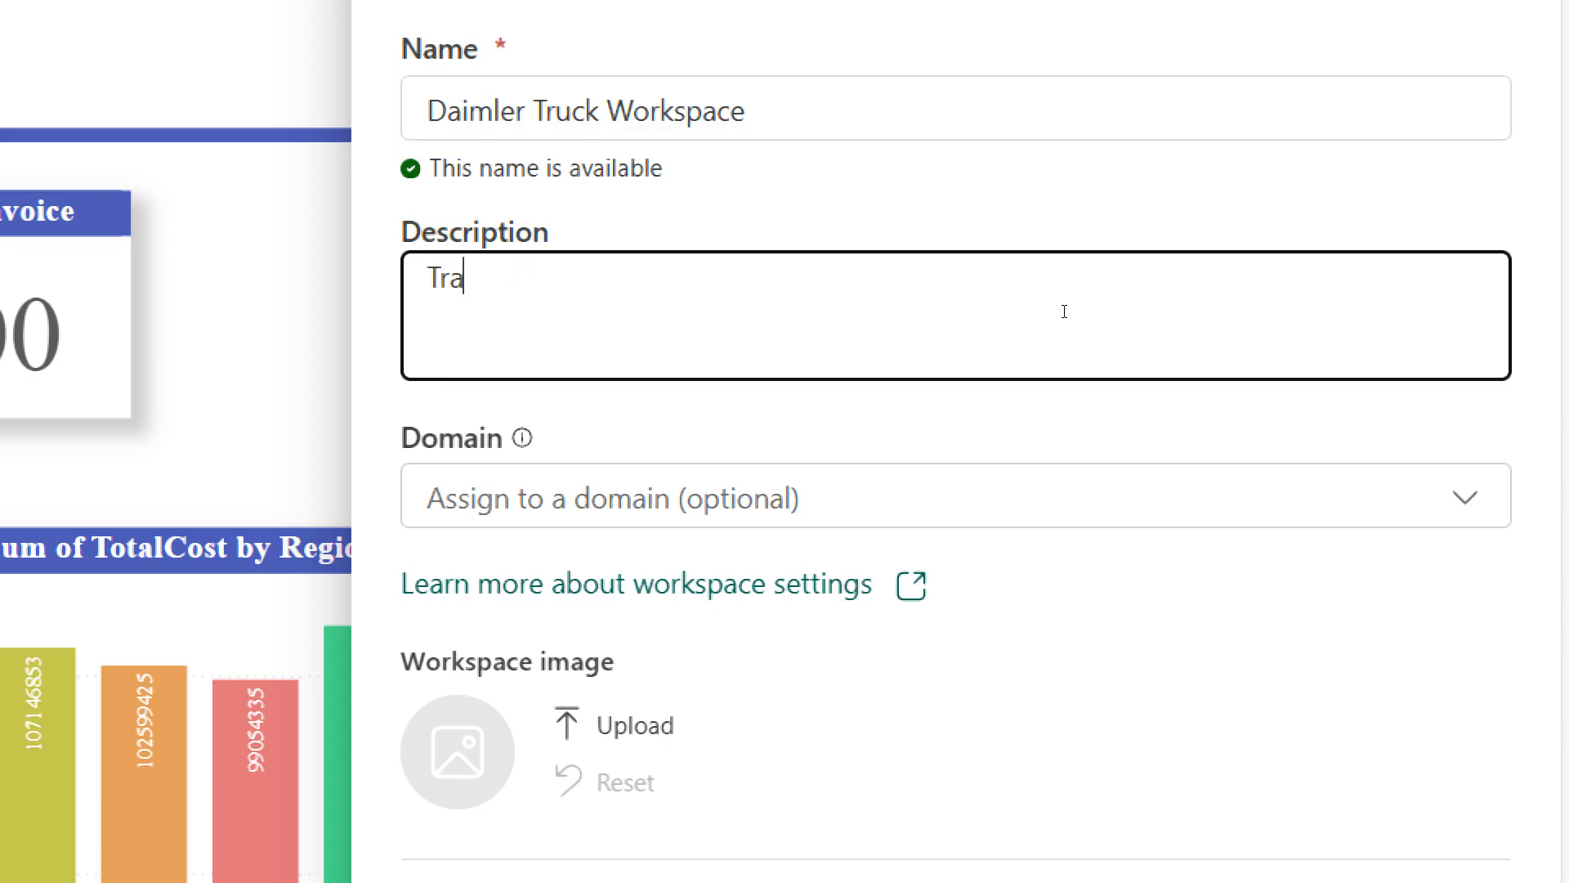
type("ininf")
key("BackSpace")
key("BackSpace")
type("g purpose")
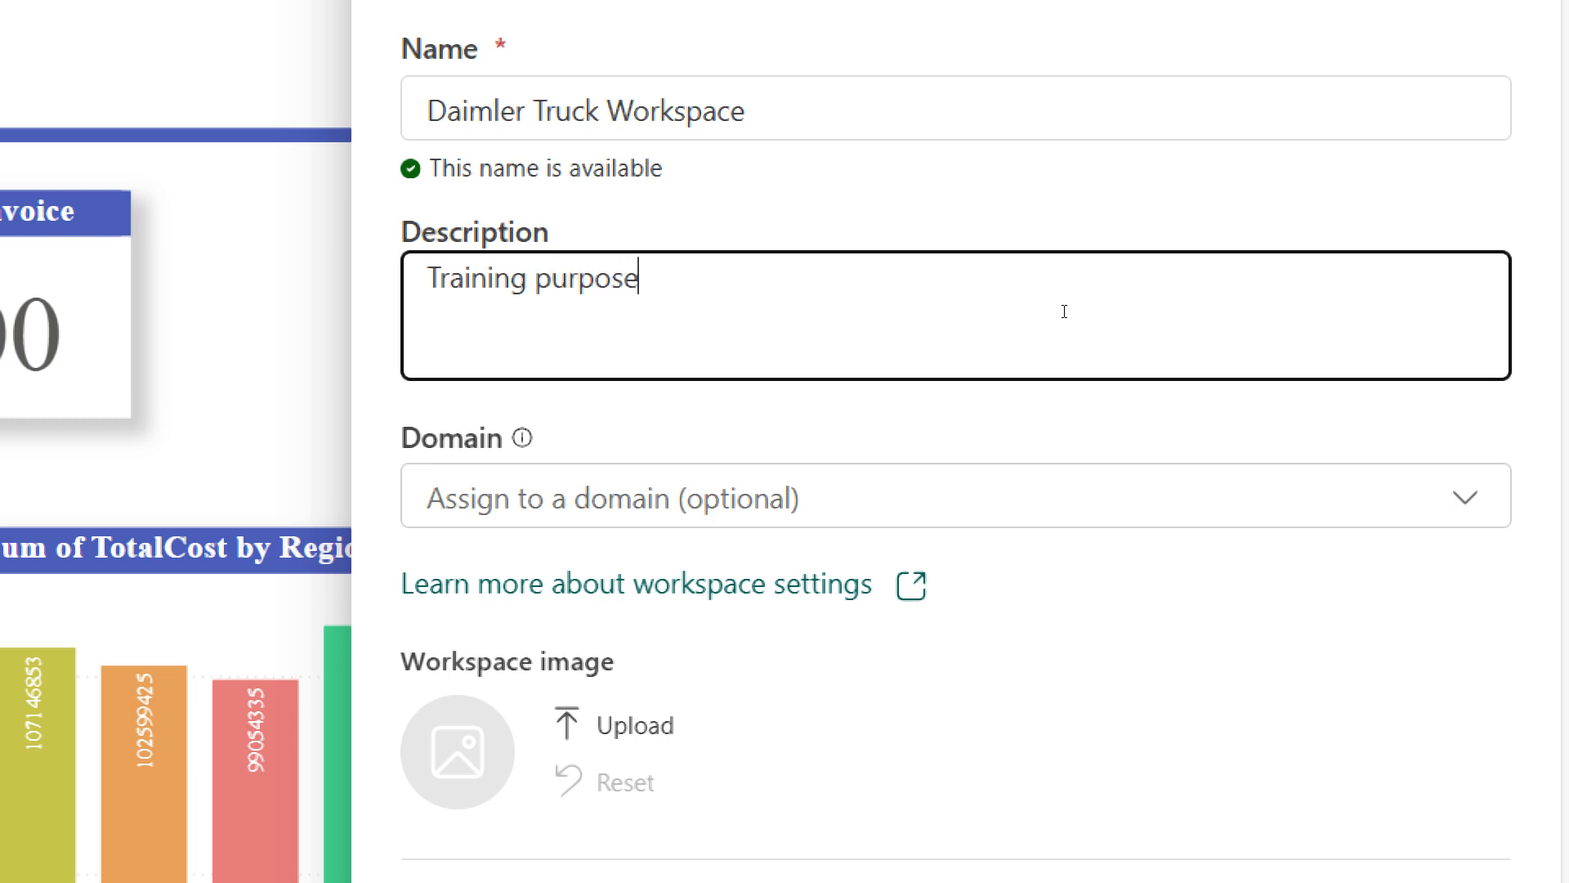
Examine the domain choices and the workspace image upload option for the new workspace.
left_click(1074, 444)
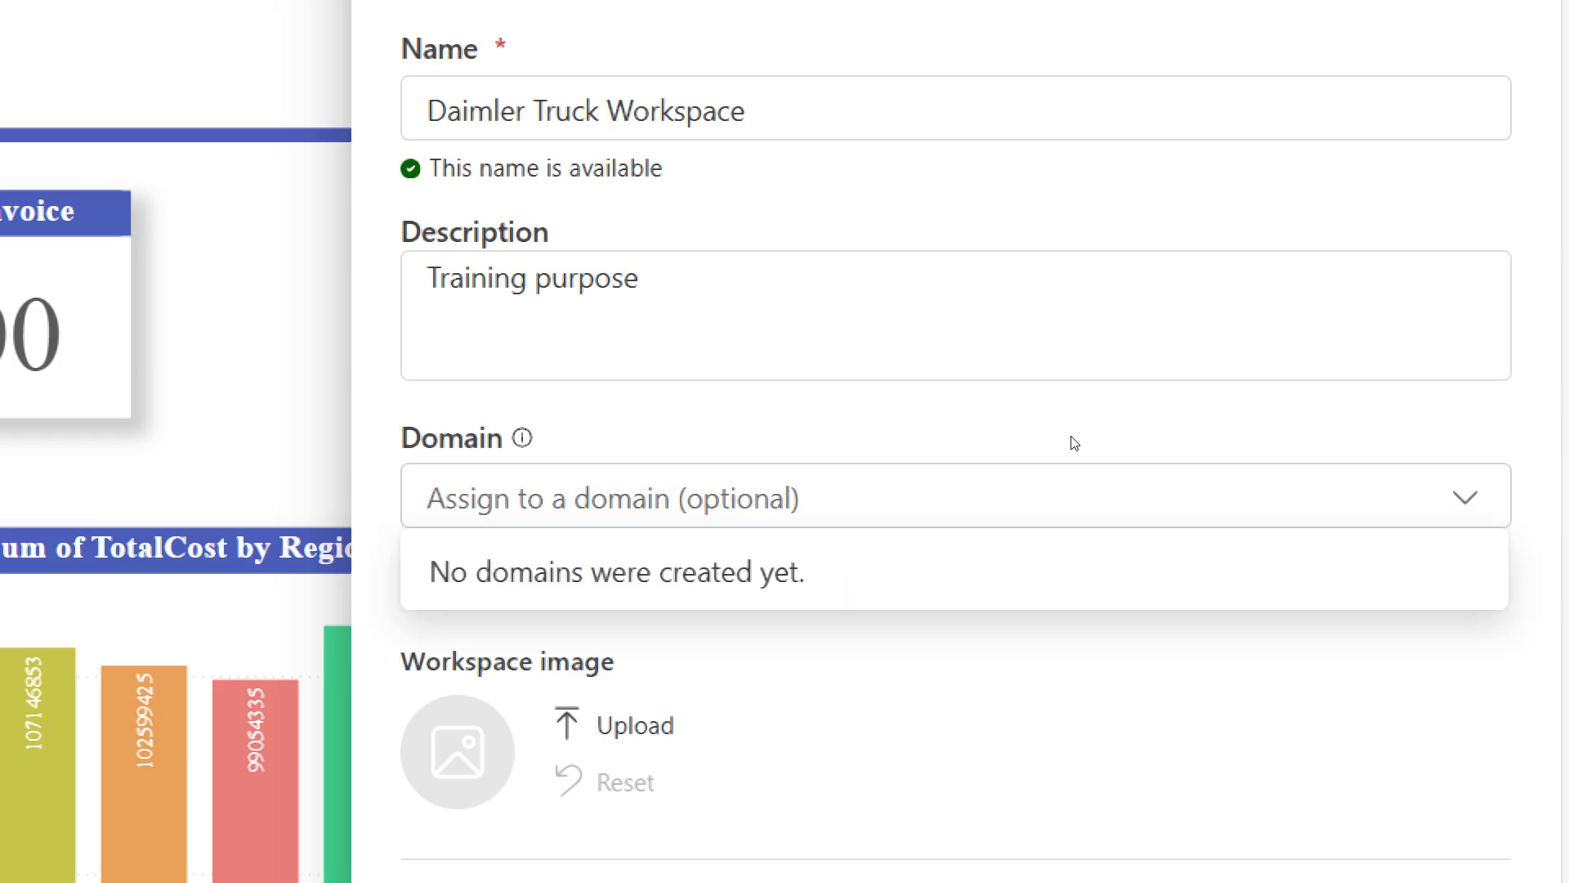
left_click(1232, 521)
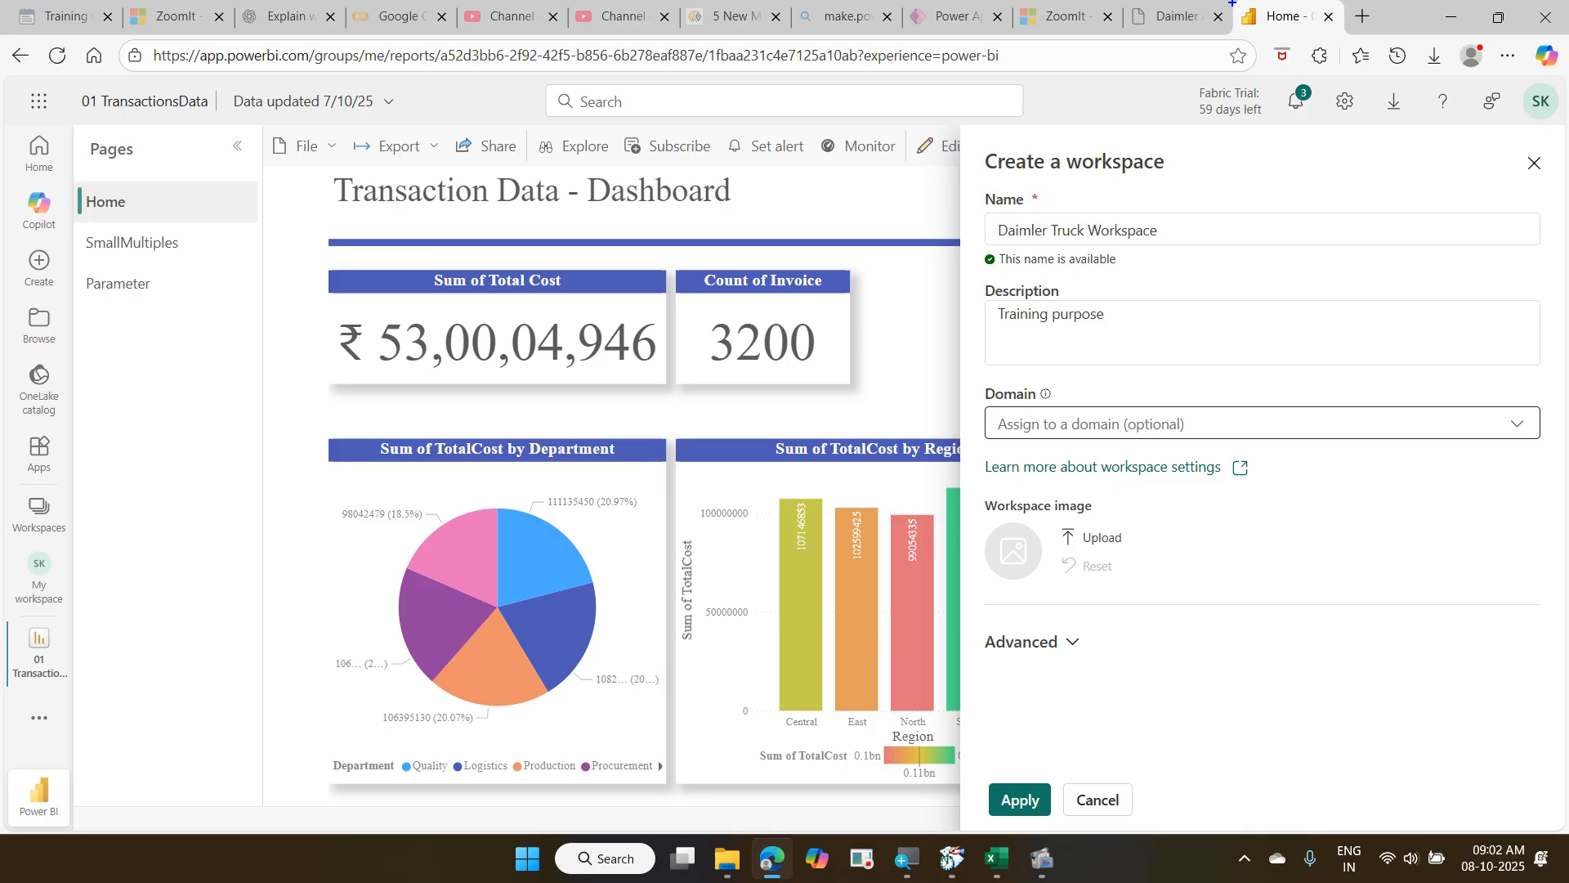
mouse_move(1232, 2)
left_mouse_down()
mouse_move(1262, 30)
mouse_move(1265, 9)
mouse_move(1252, 32)
left_mouse_up()
left_click_drag(566, 5, 599, 30)
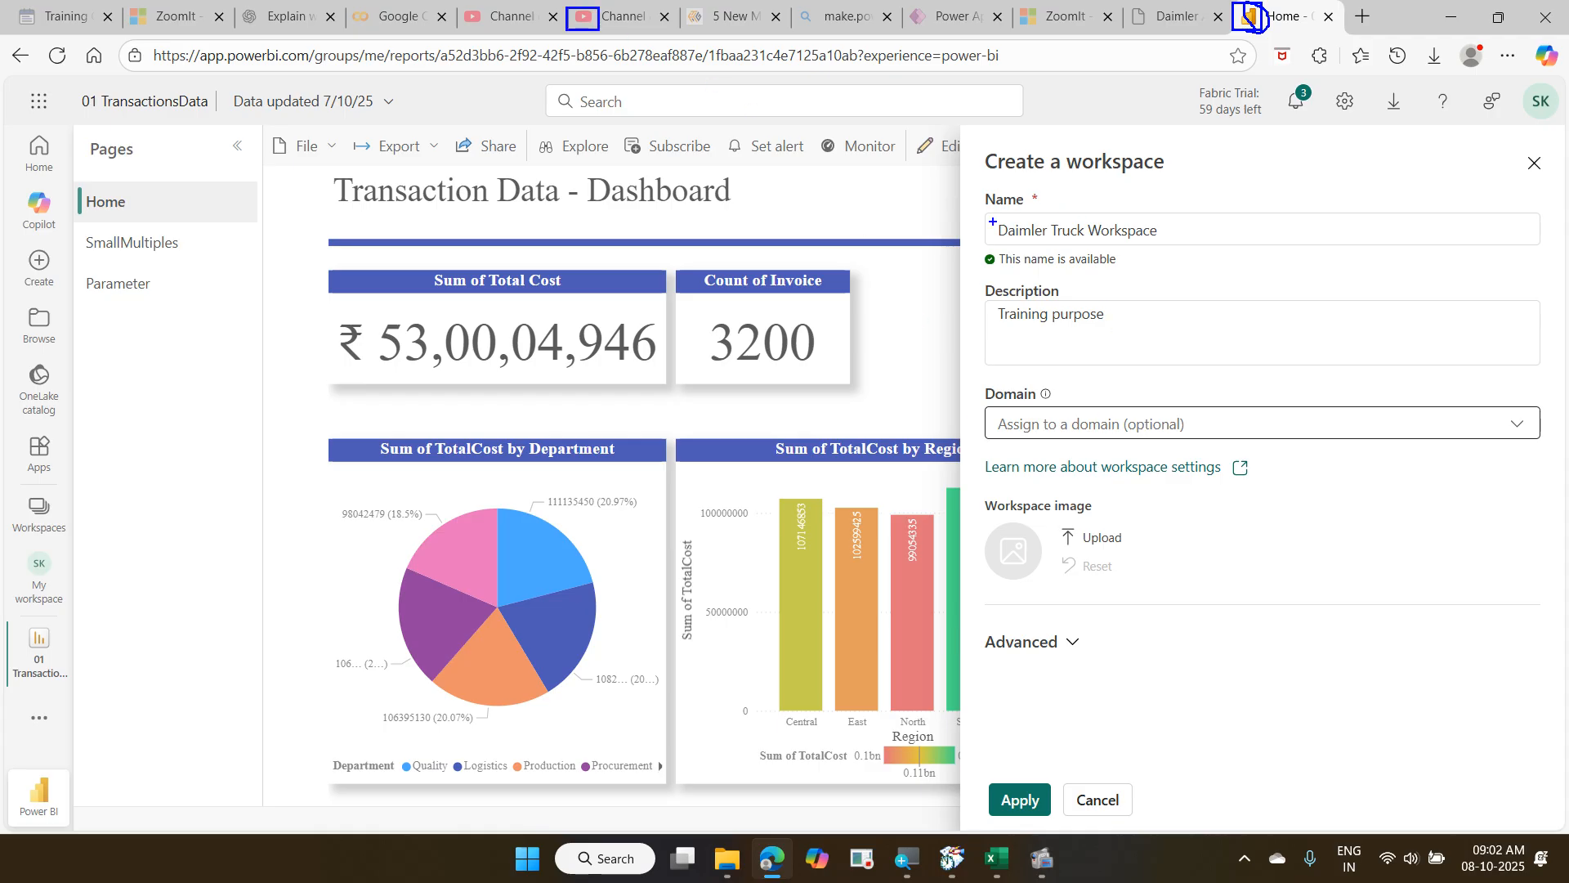
mouse_move(1244, 42)
left_mouse_down()
mouse_move(1264, 35)
mouse_move(1218, 23)
mouse_move(1240, 37)
left_mouse_up()
left_click_drag(1054, 524, 1151, 555)
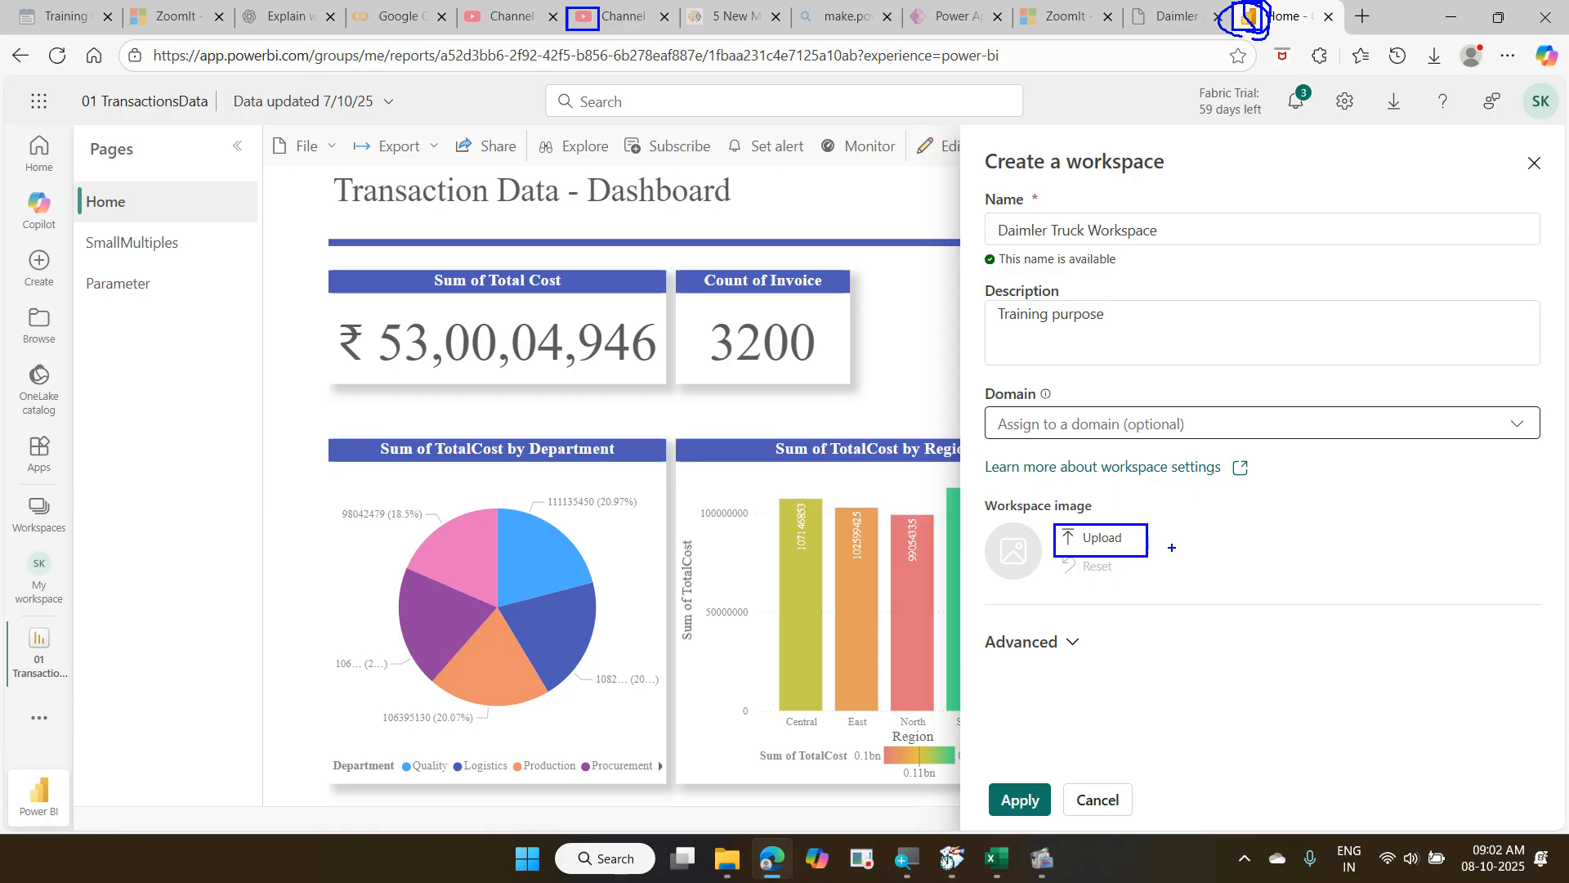
key("Escape")
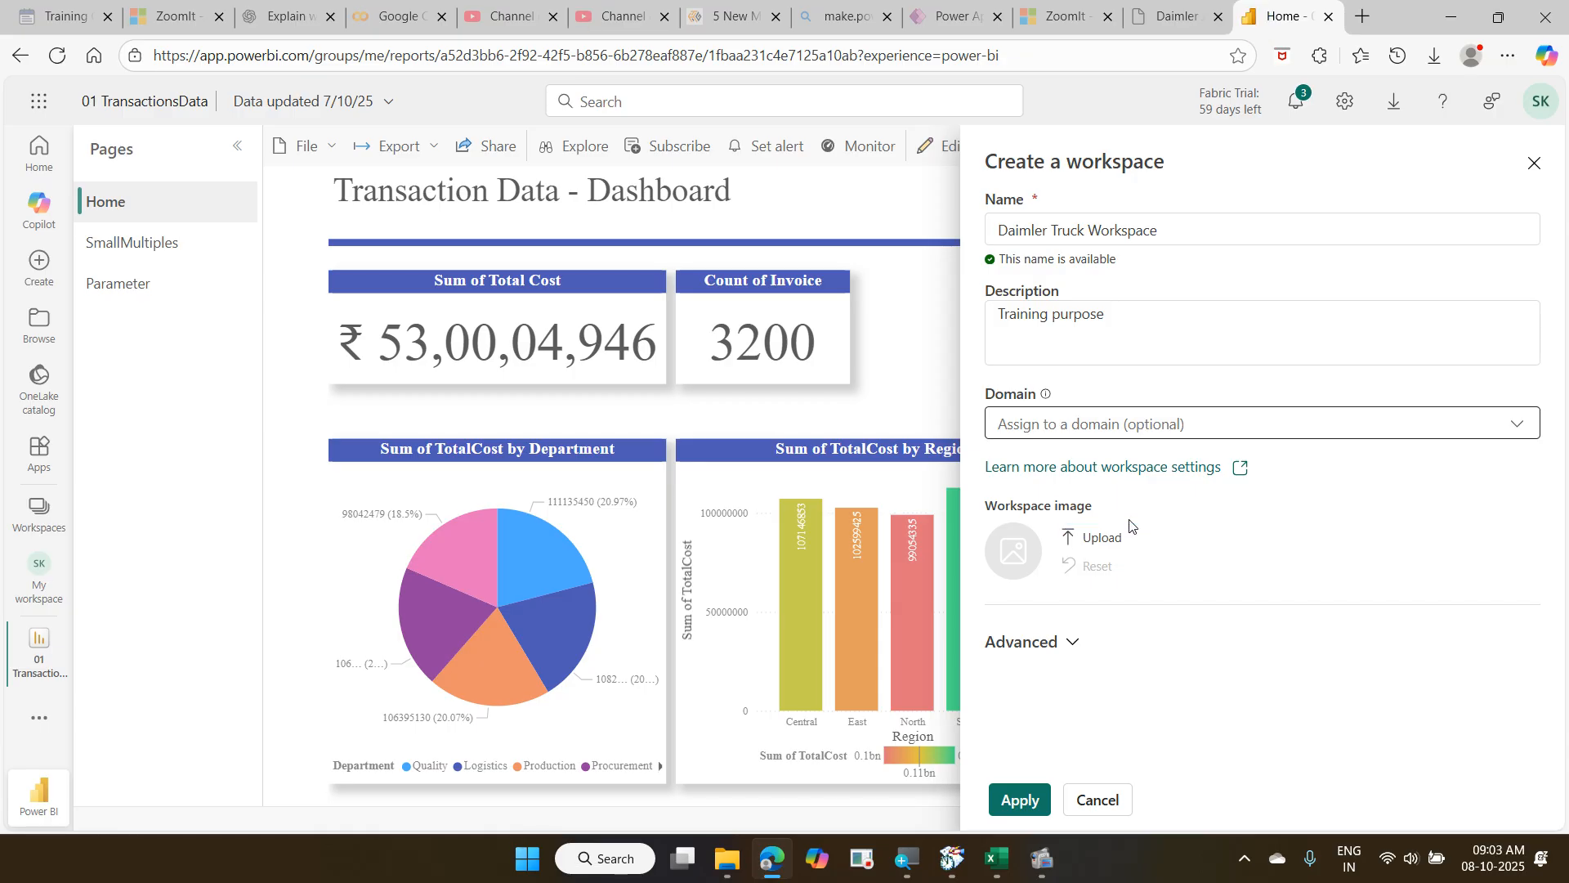
Upload the DaimlerTruck logo from the LogosOfCompanies folder under CorporateTraining on drive D: as the workspace image.
left_click(1122, 538)
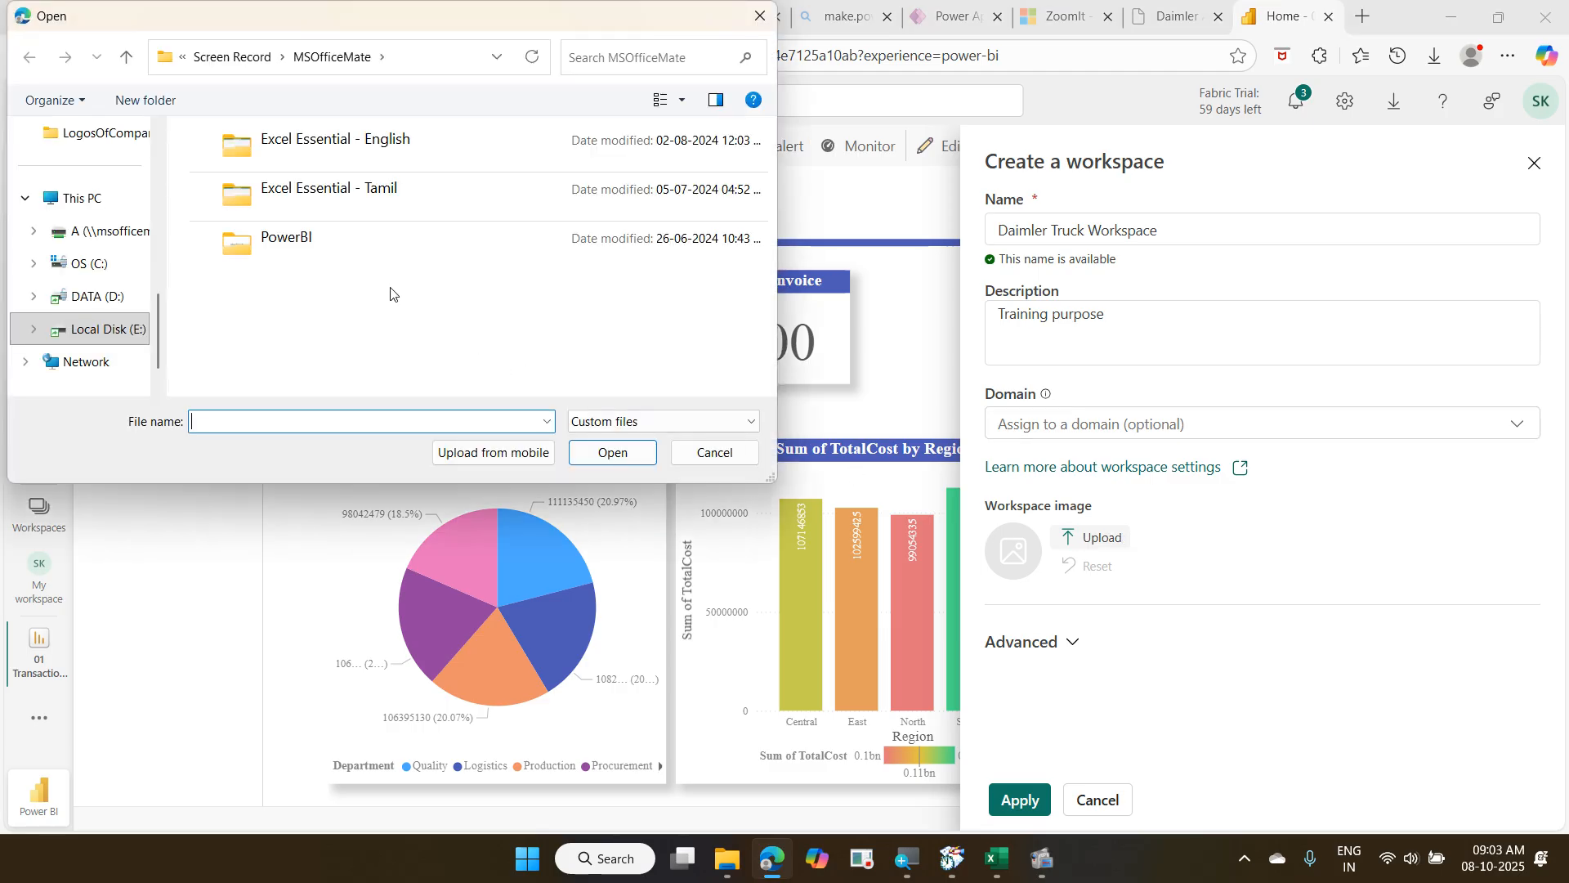
left_click(119, 309)
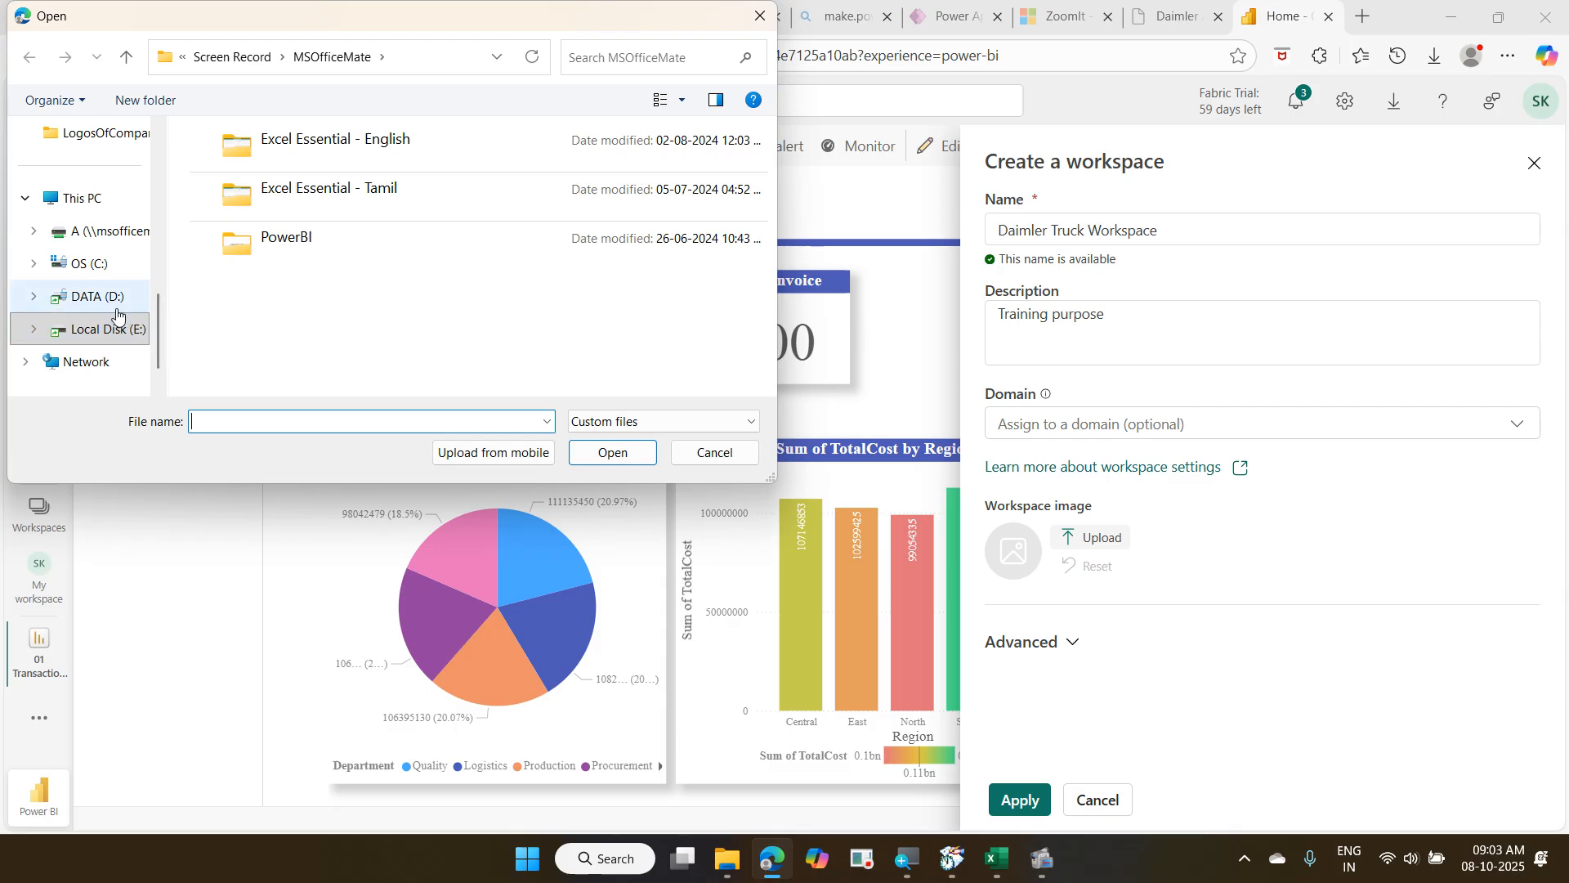
left_click(270, 254)
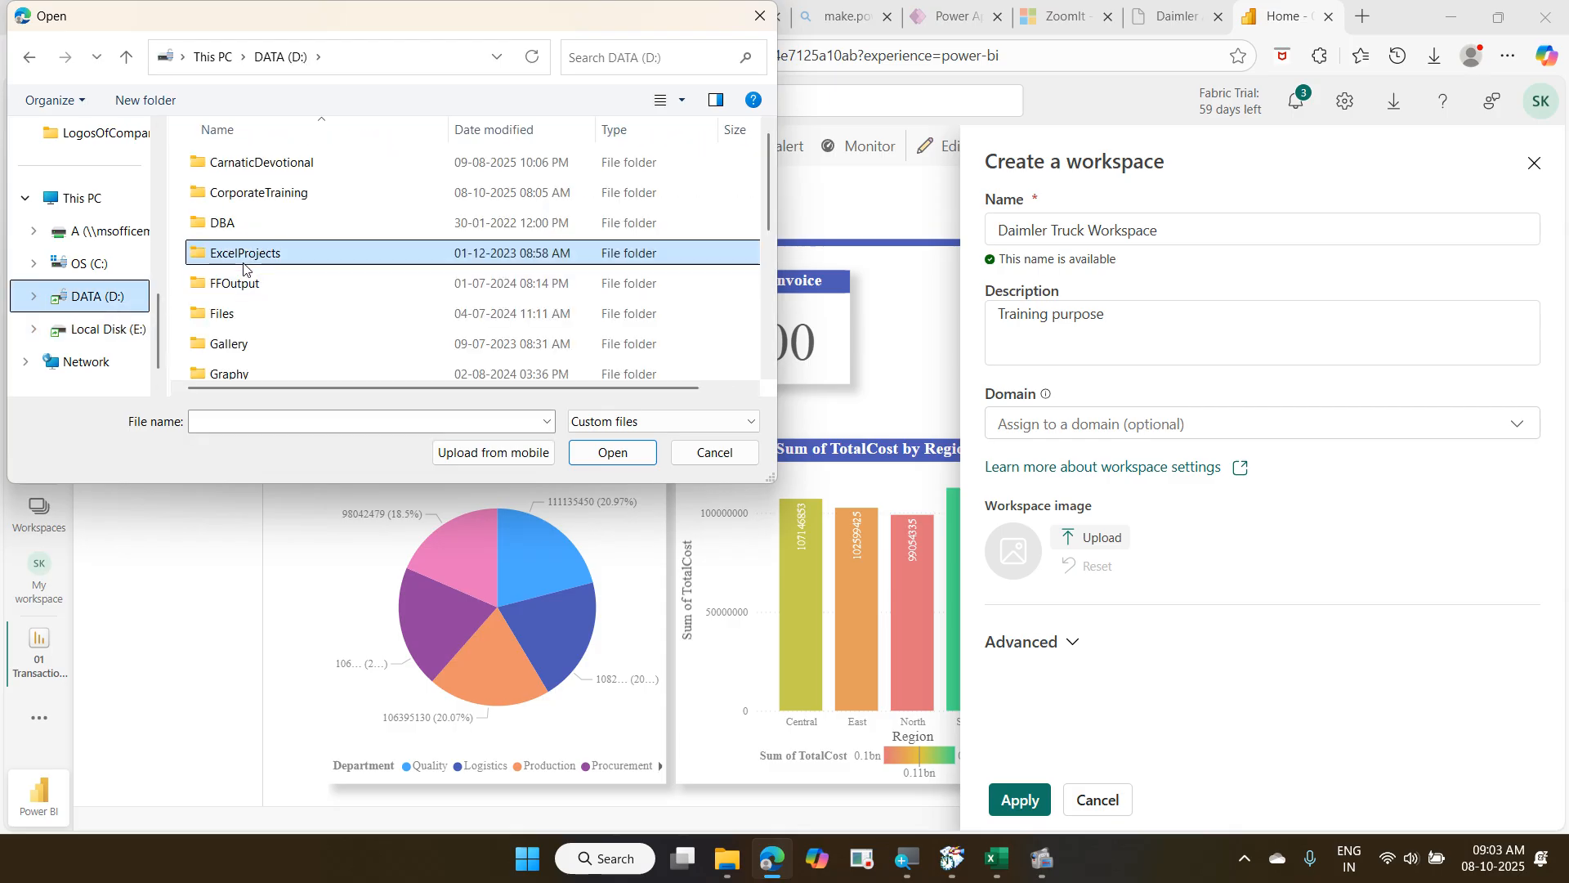
left_click(276, 202)
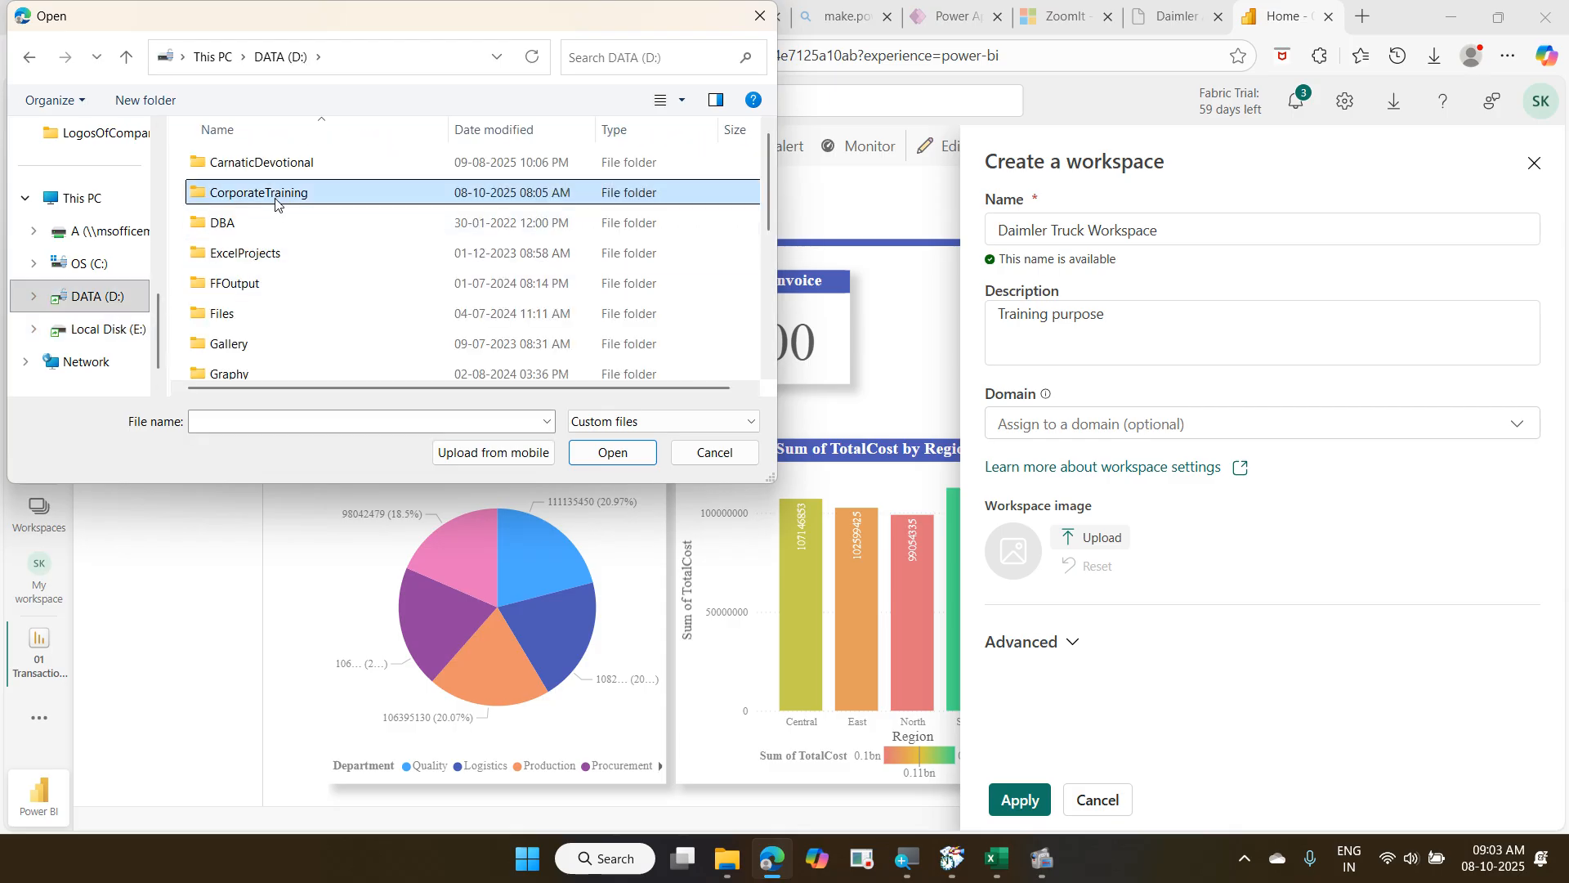
double_click(275, 202)
left_click(288, 233)
key("l")
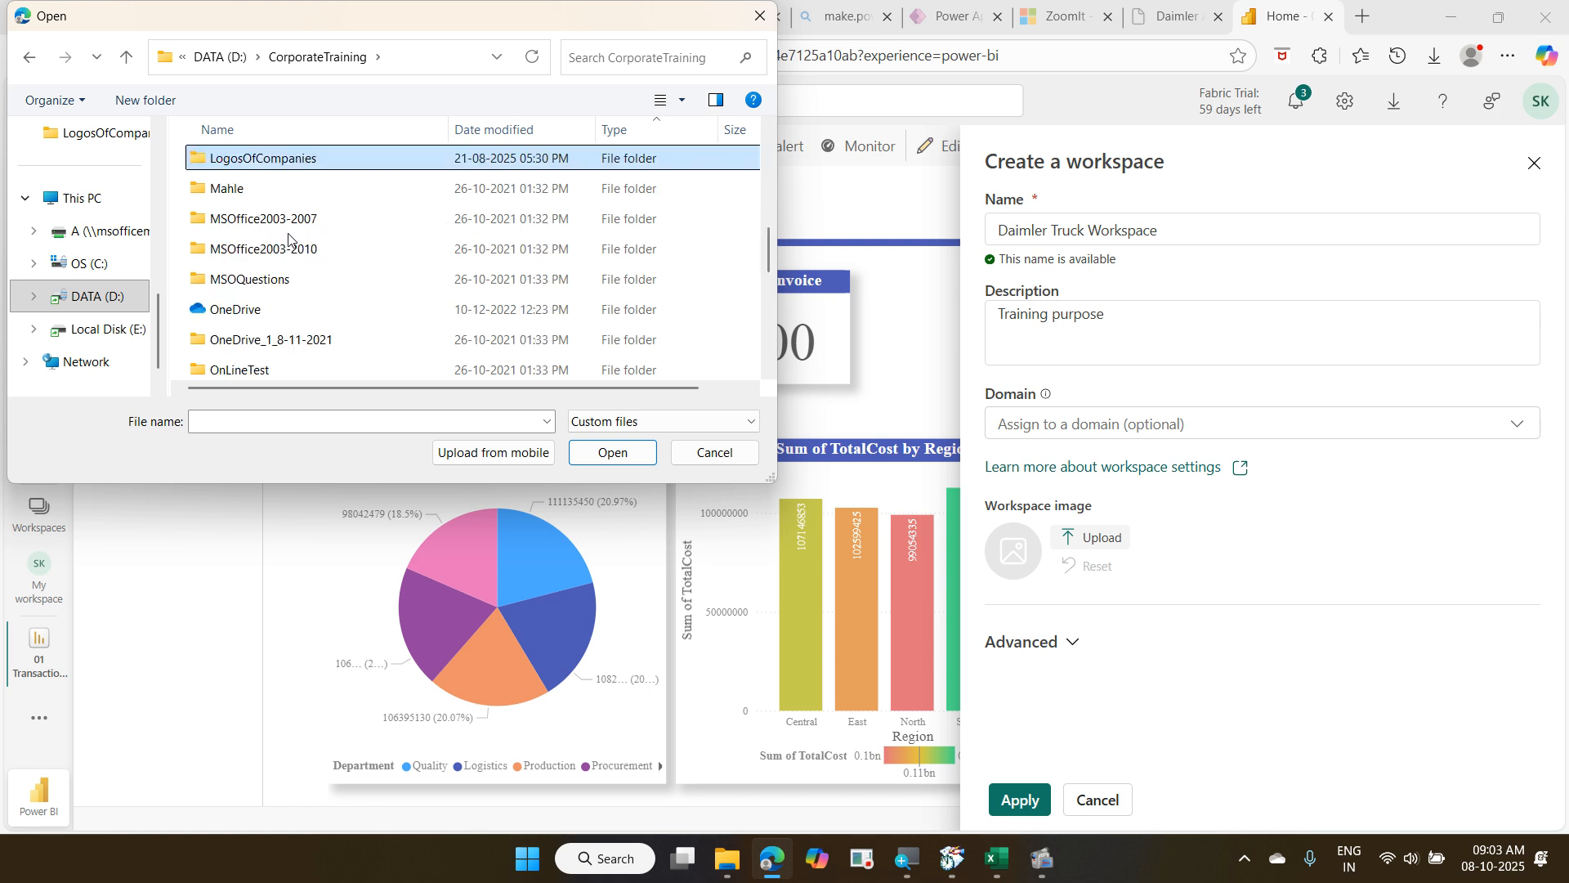
double_click(300, 170)
left_click(322, 214)
key("d")
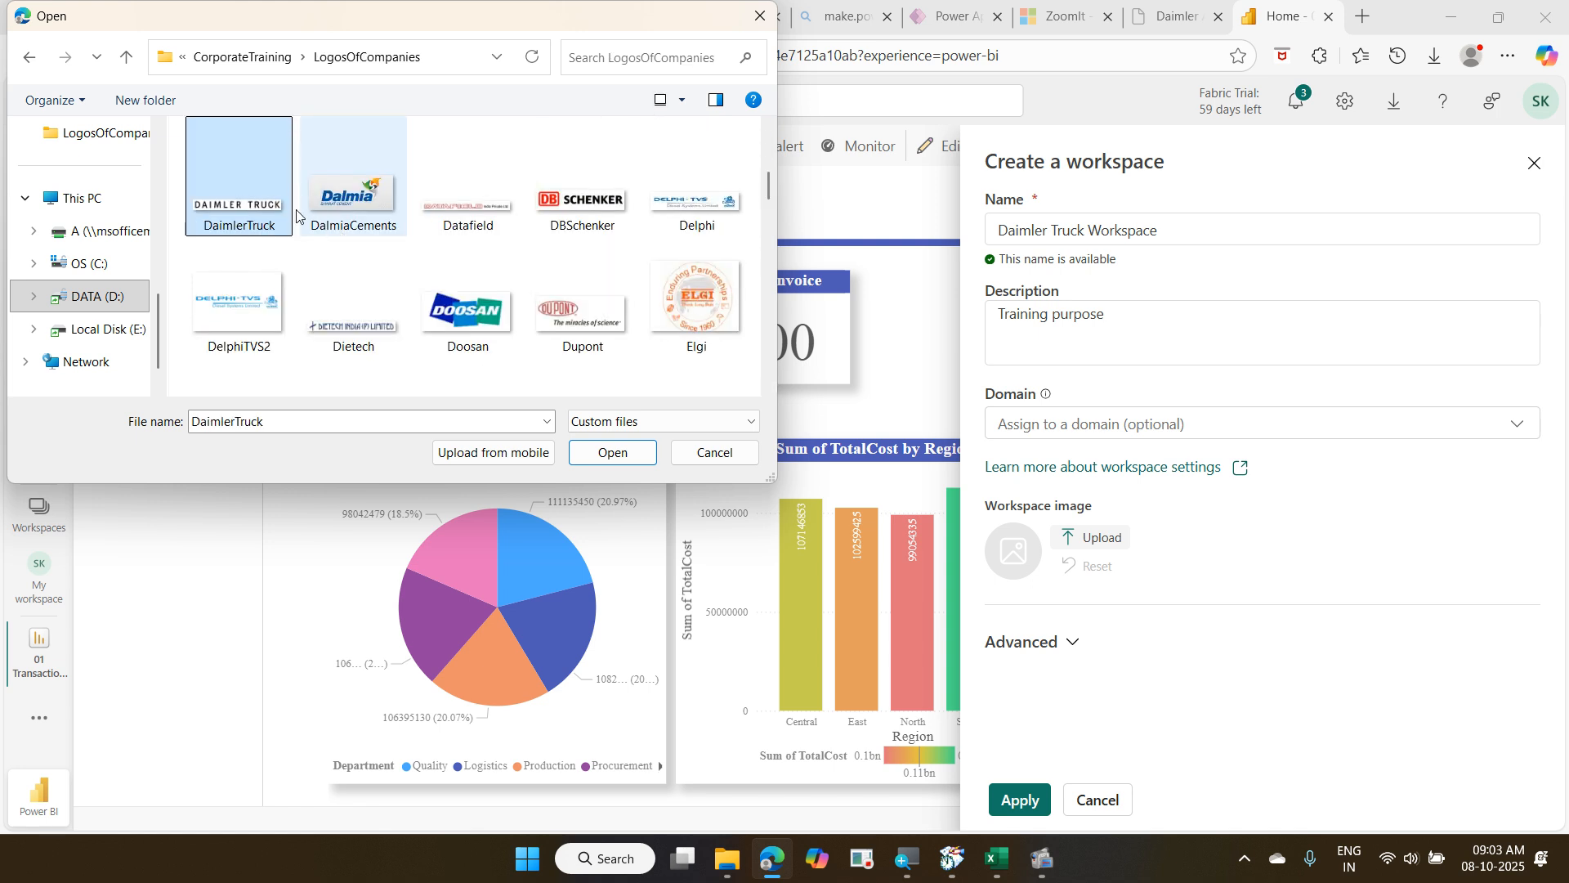
left_click(636, 452)
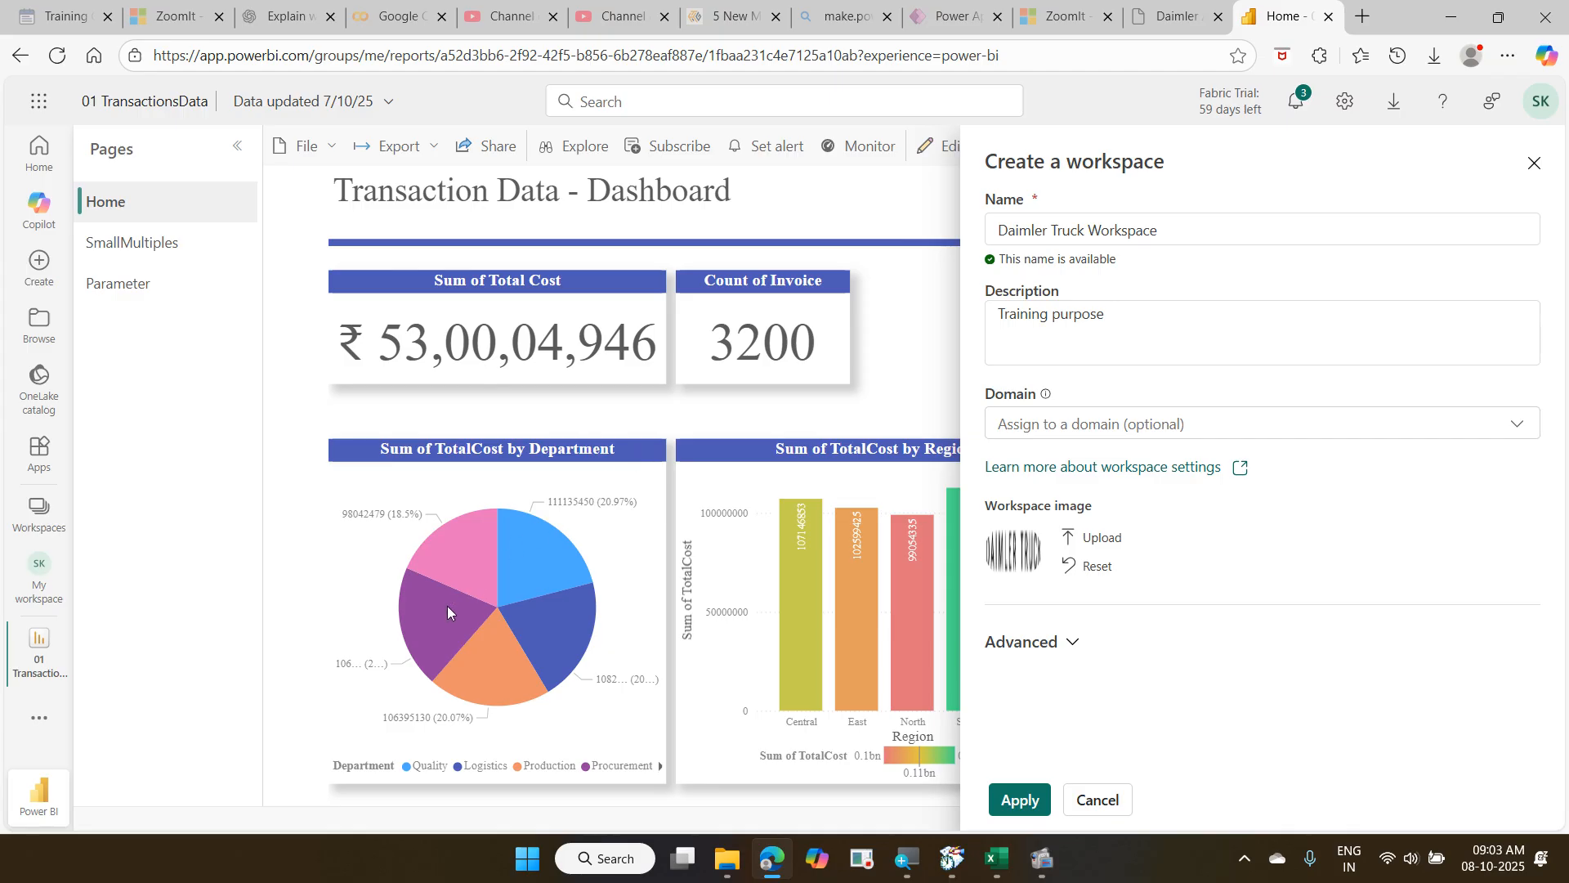
Create the workspace with the entered settings and open its access management.
left_click(1014, 802)
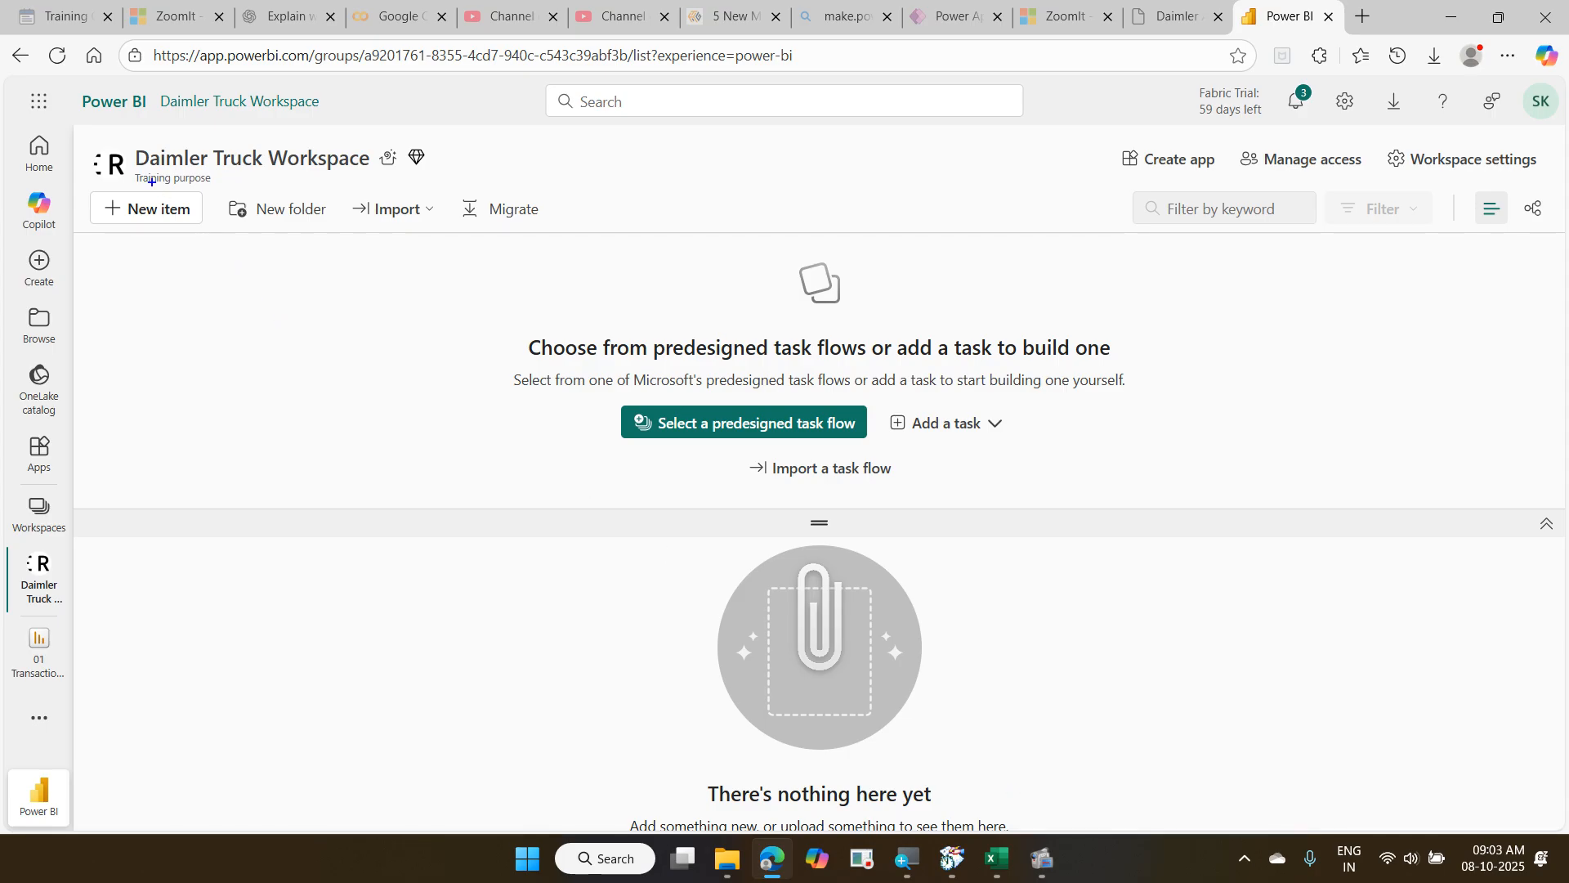
left_click_drag(95, 139, 419, 185)
mouse_move(154, 211)
left_mouse_down()
mouse_move(393, 141)
mouse_move(82, 142)
mouse_move(191, 238)
left_mouse_up()
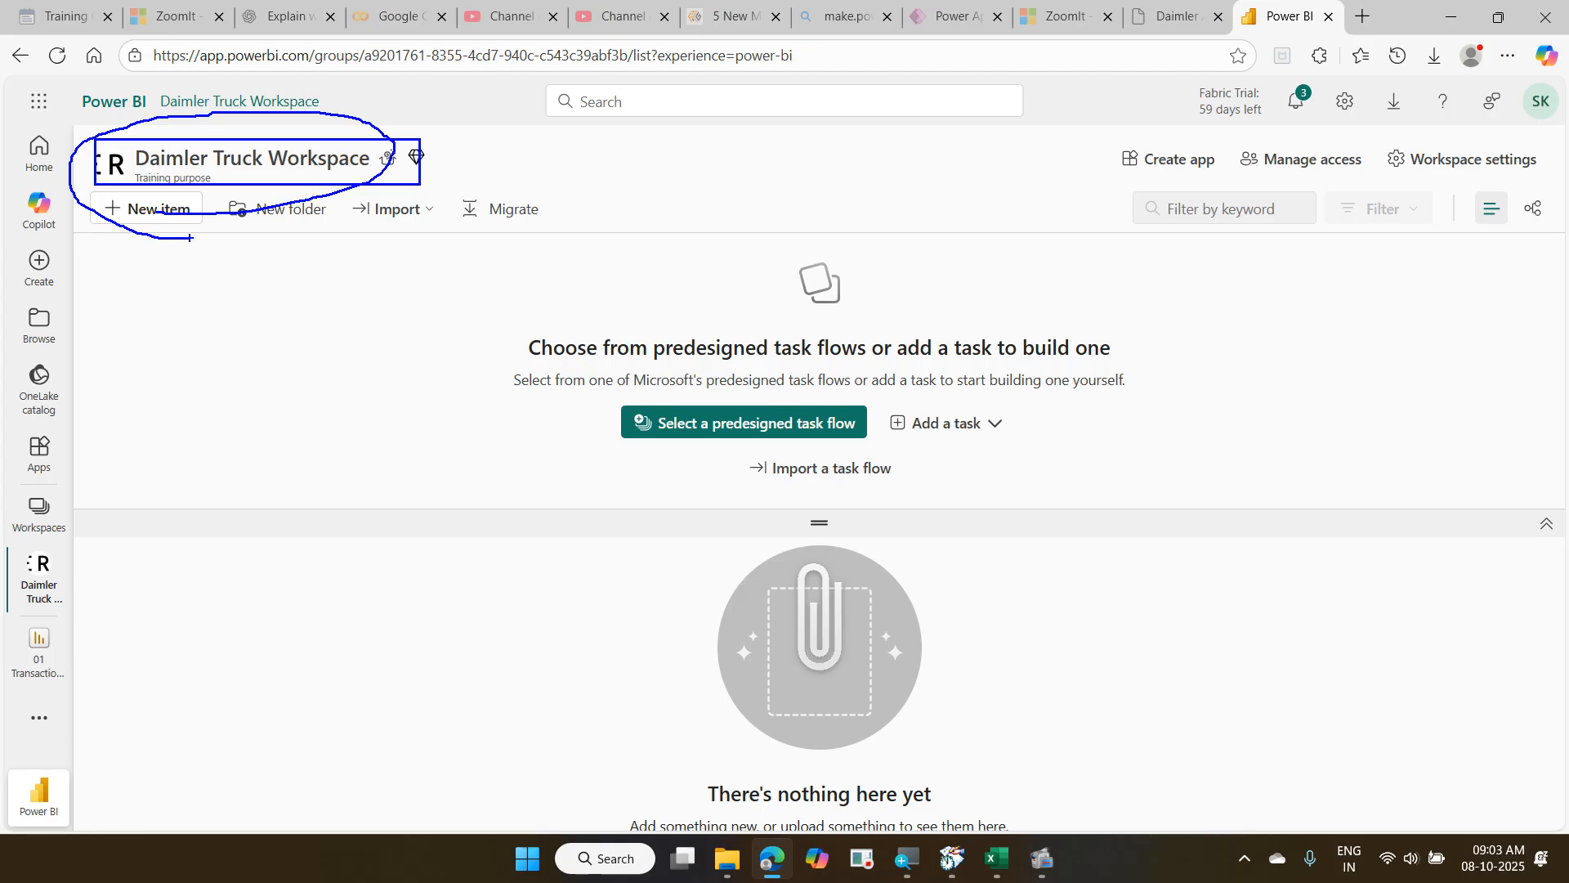
key("Escape")
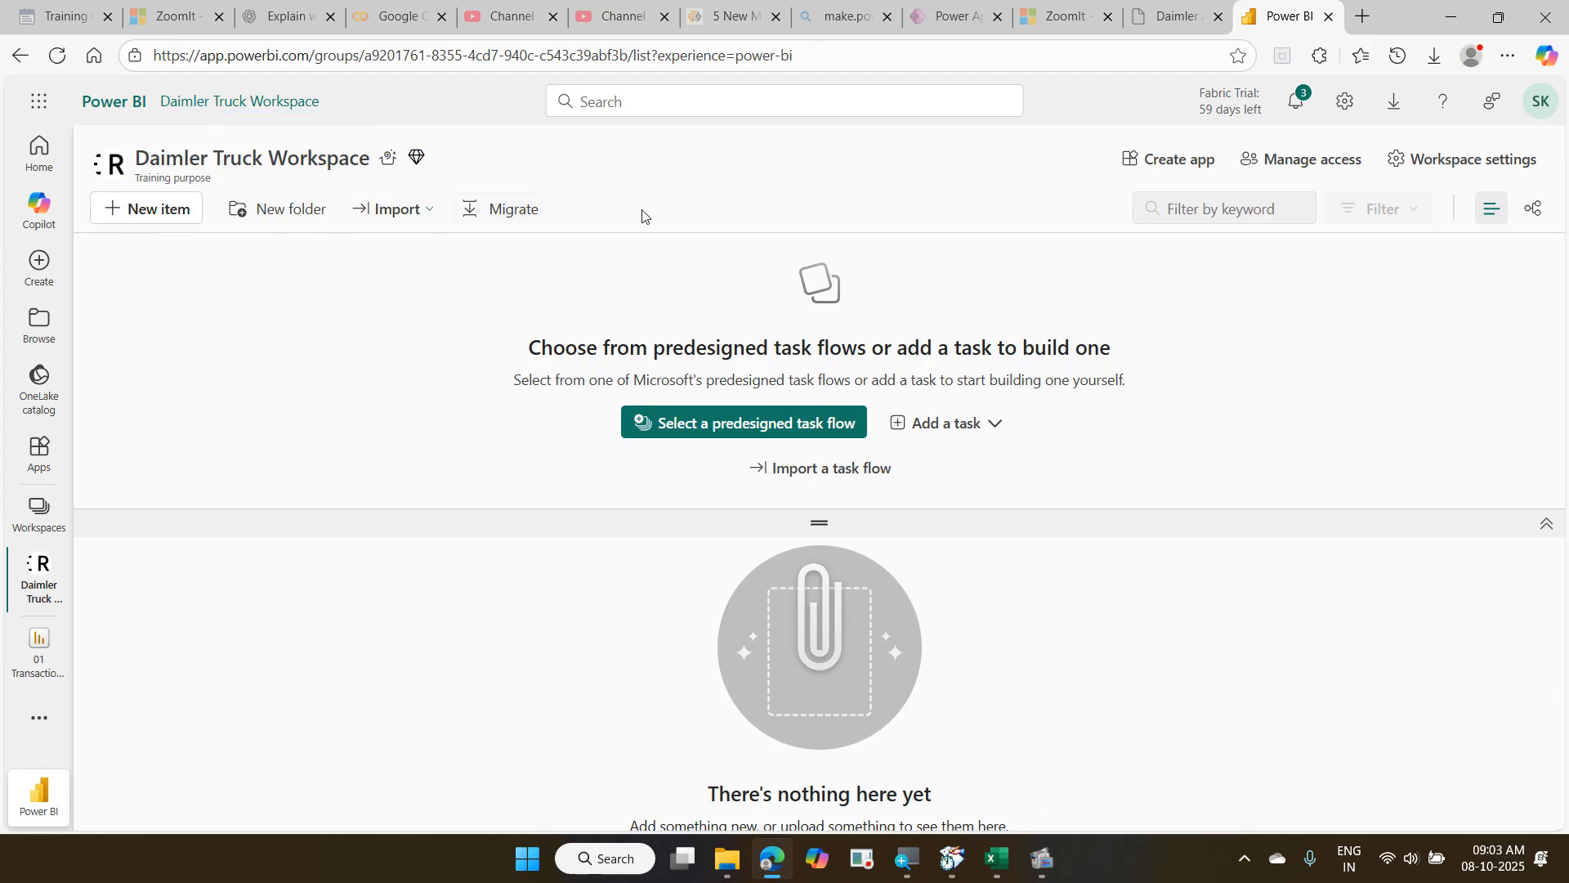
left_click(1282, 167)
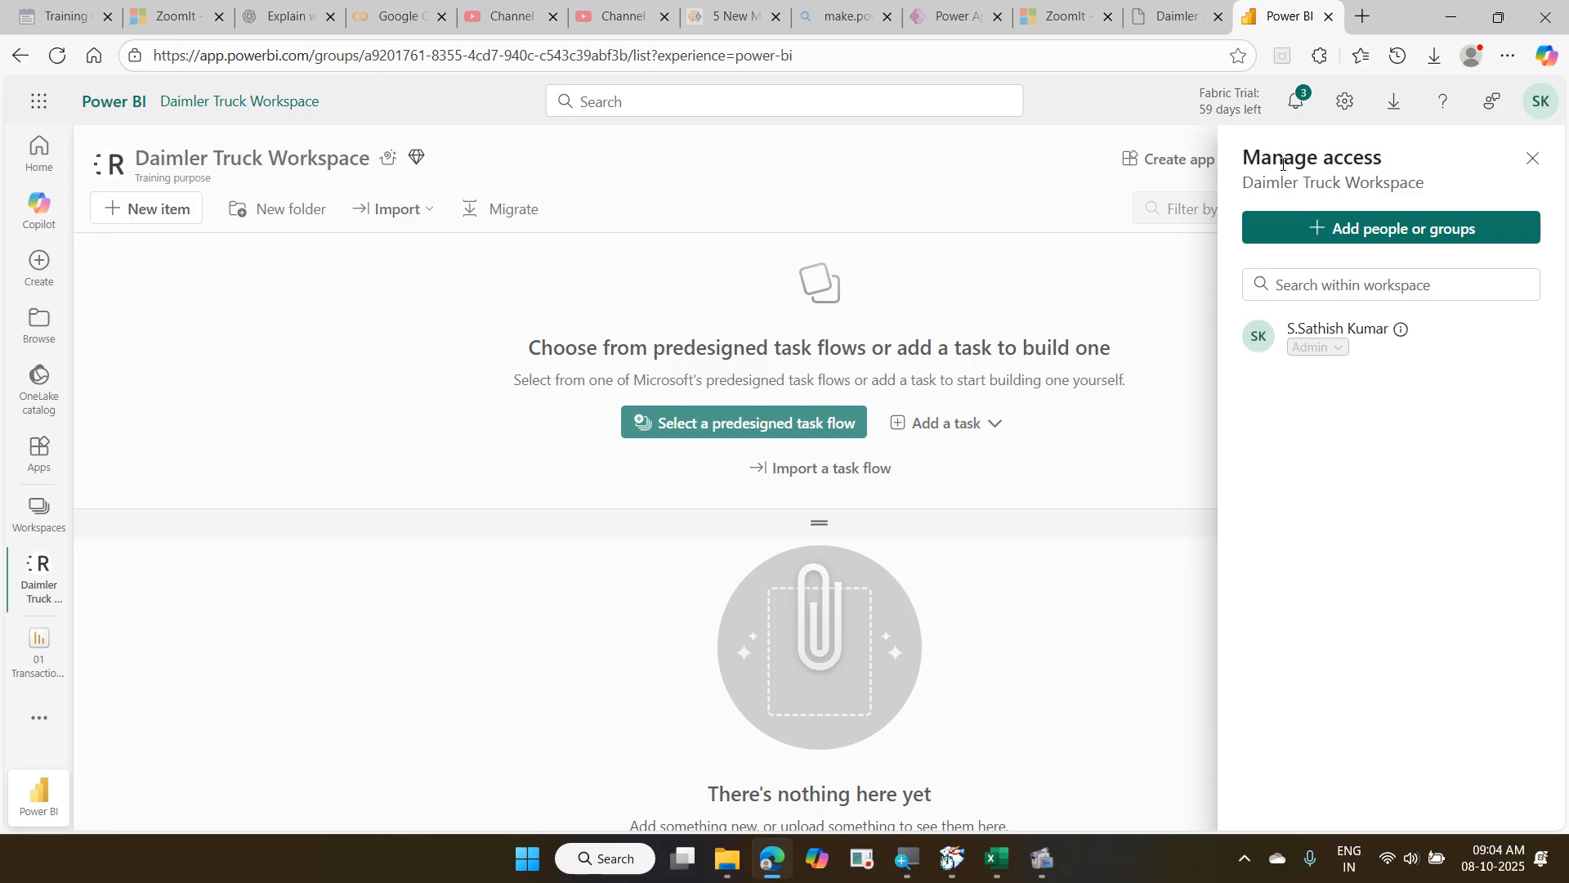
Open the 01 TransactionsData report file from the 2025-10-07 Daimler Power BI folder in Power BI Desktop.
left_click(738, 856)
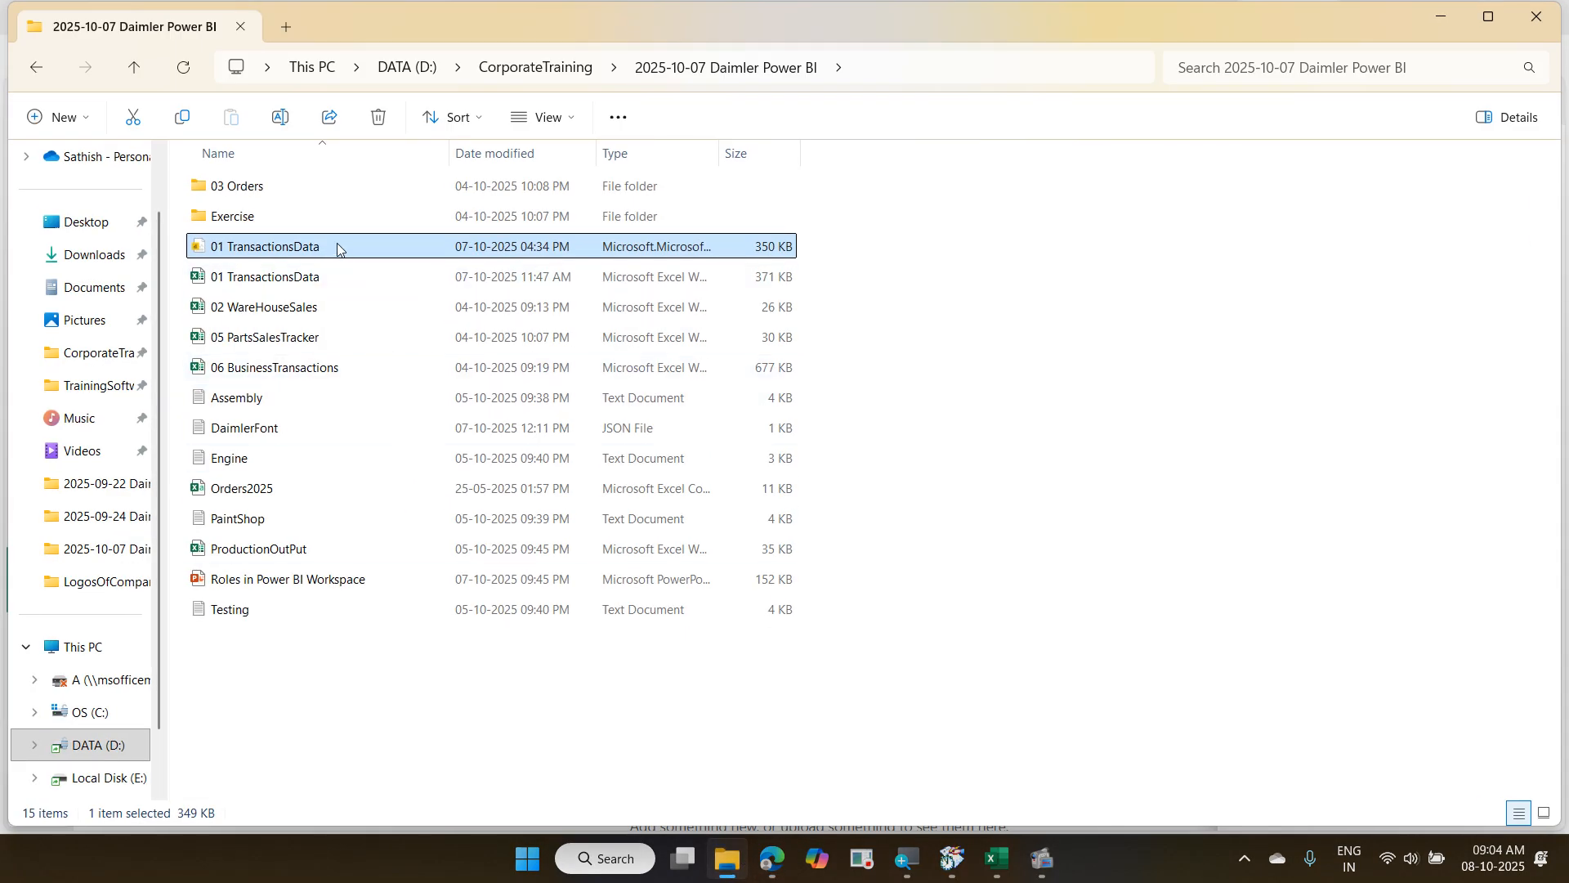
double_click(337, 249)
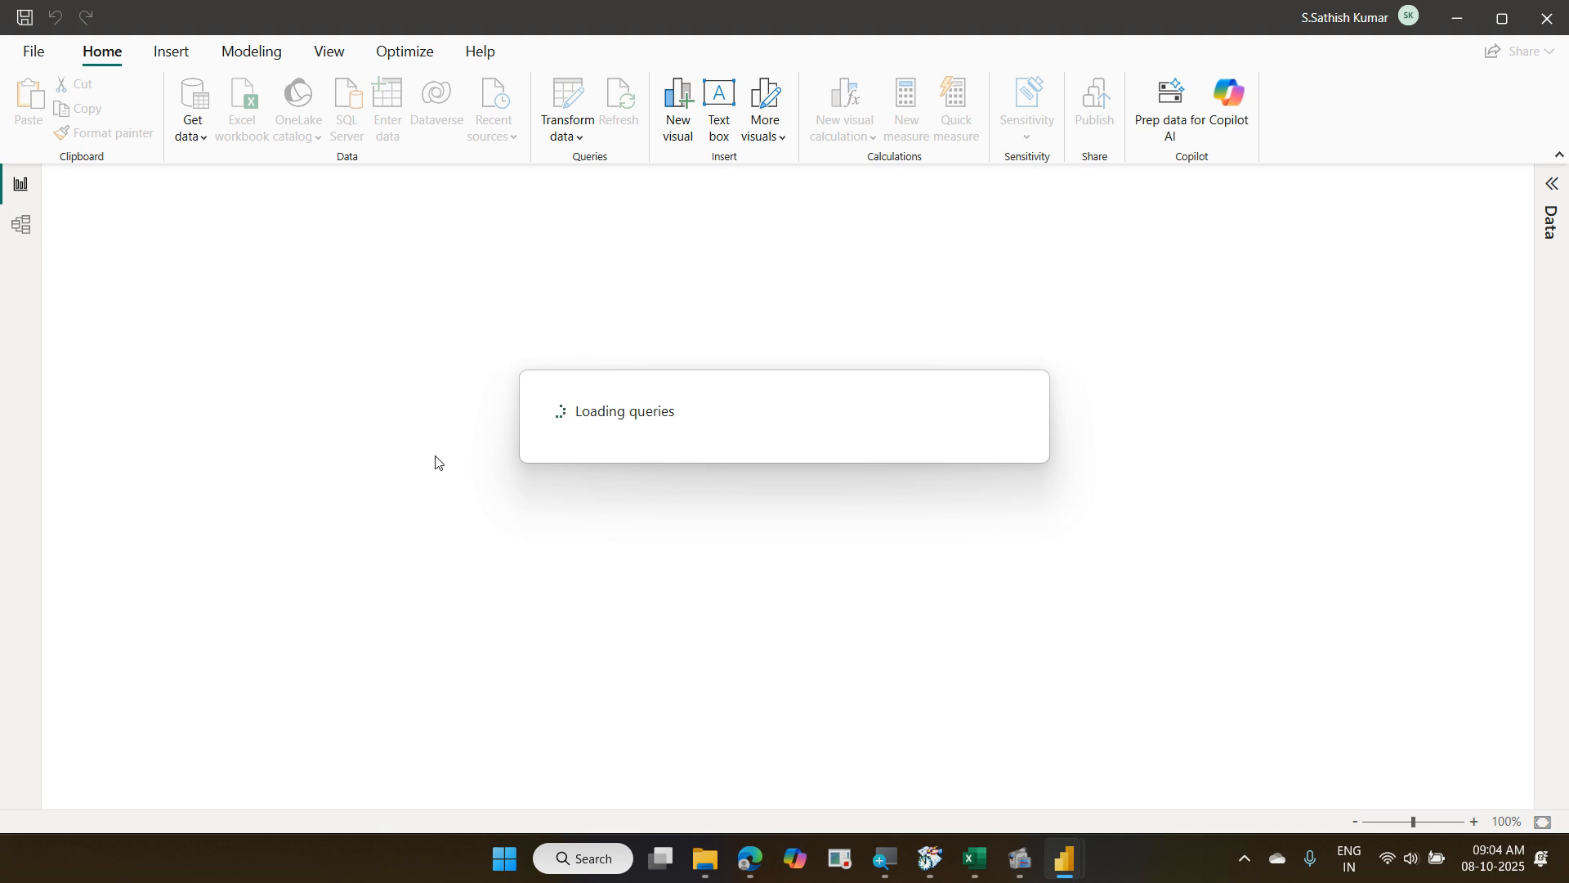
left_click(768, 864)
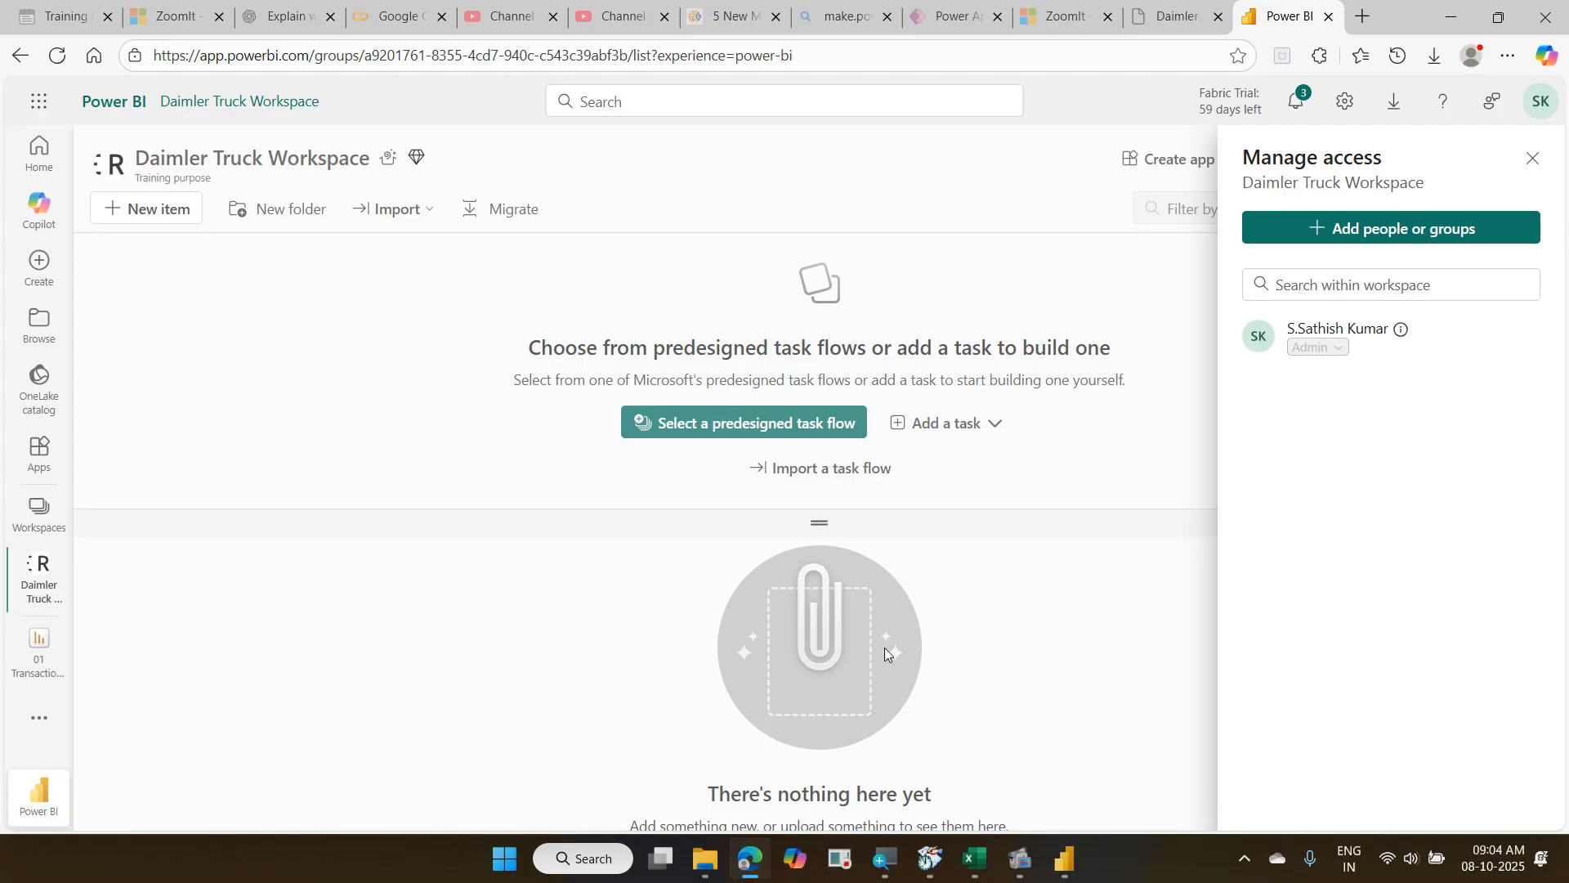
mouse_move(1069, 873)
left_click(997, 760)
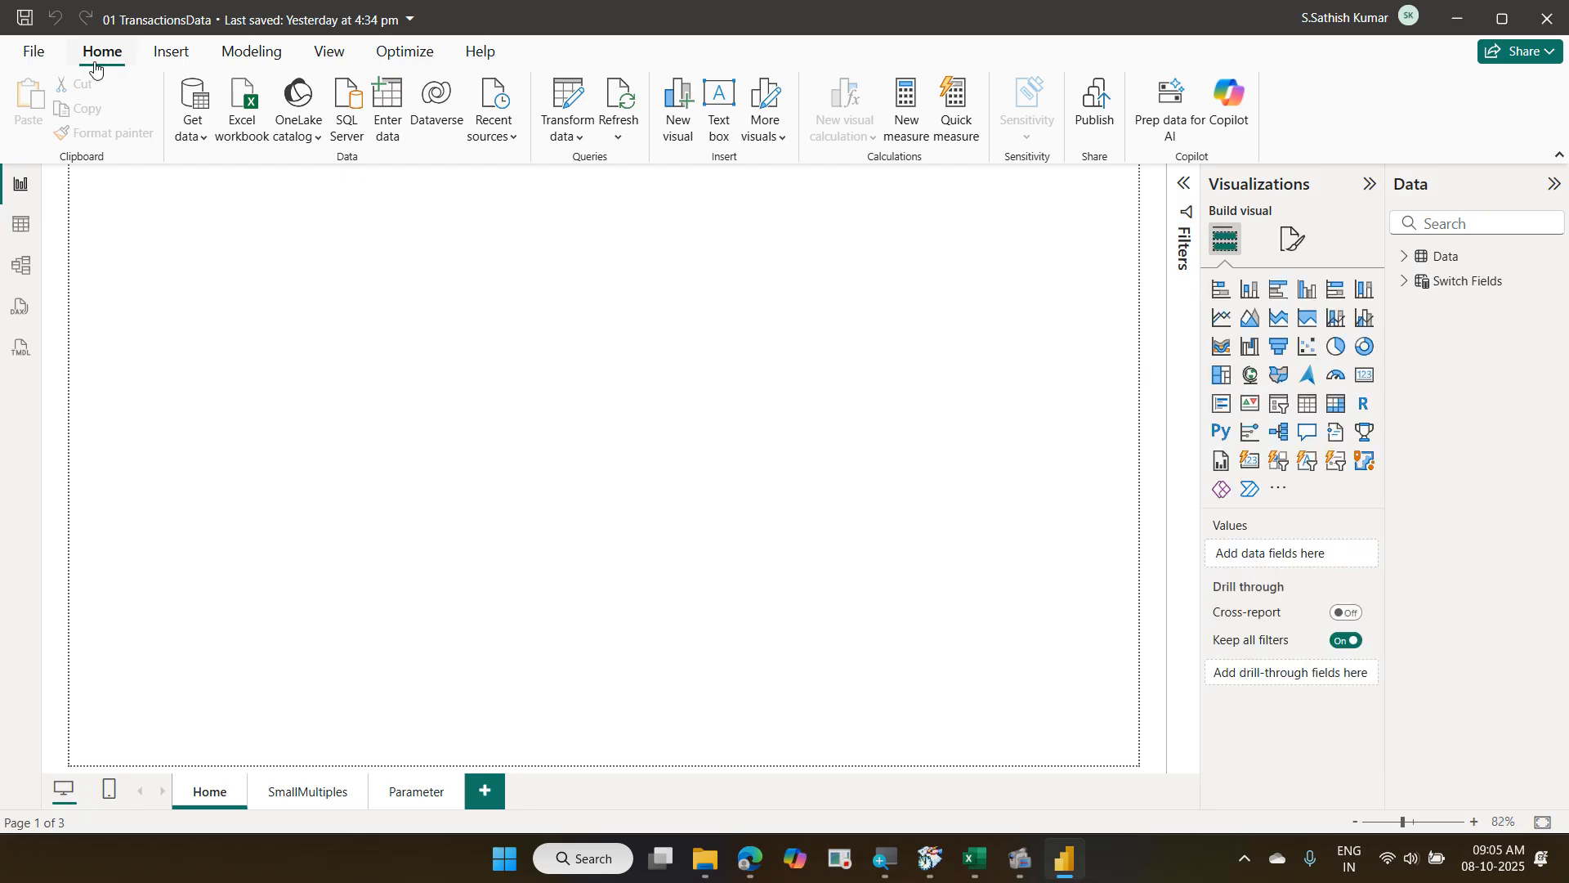
Save the report changes and examine the publish destinations, including Daimler Truck Workspace, without publishing.
left_click(1099, 123)
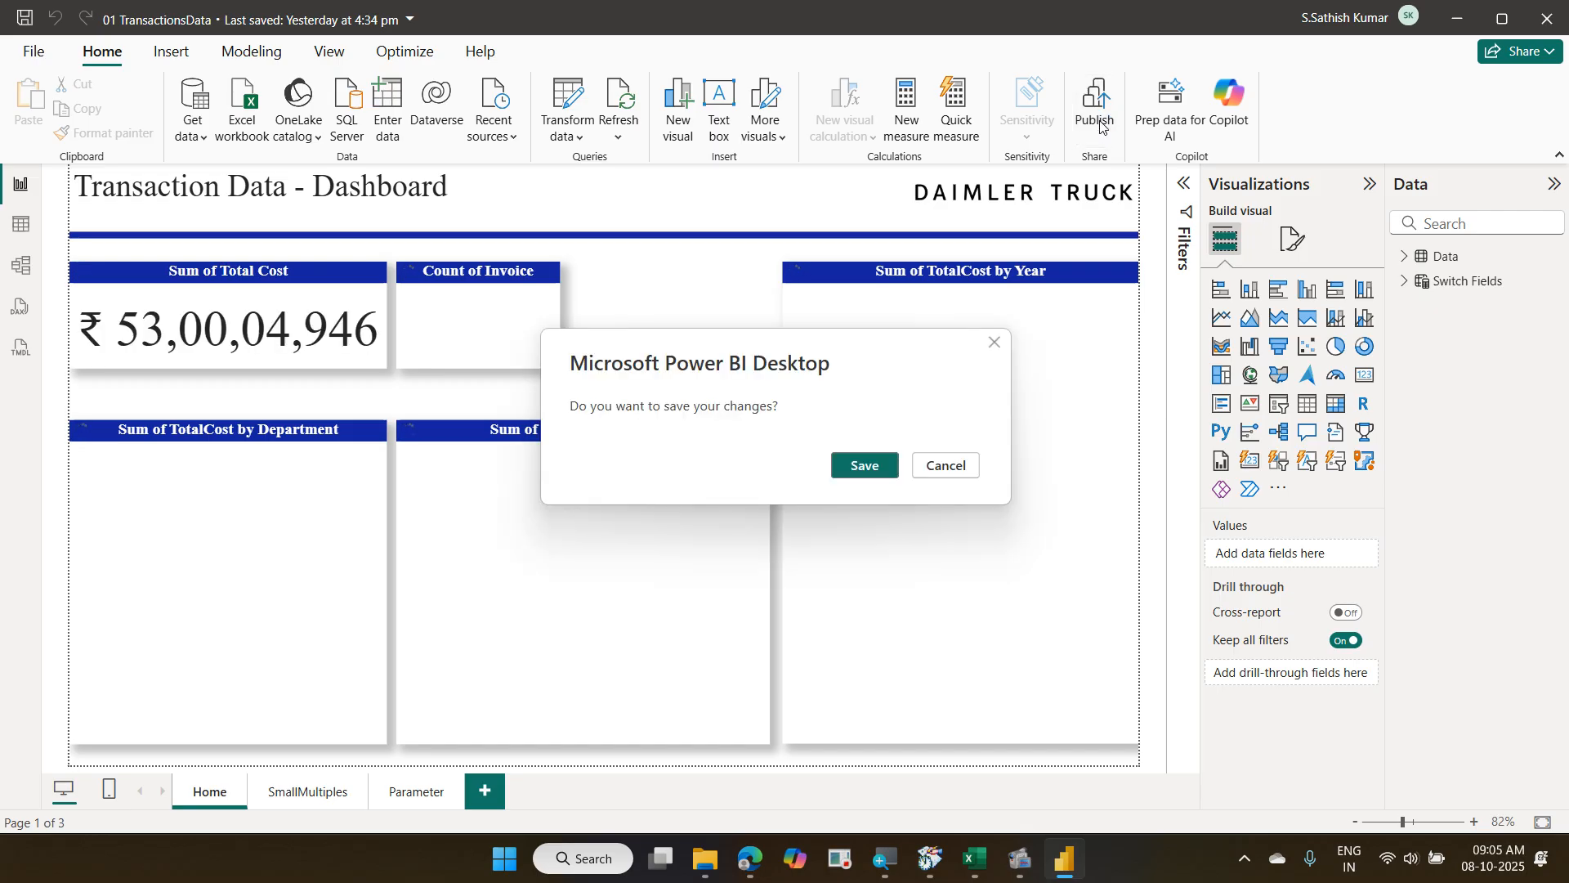
left_click(878, 464)
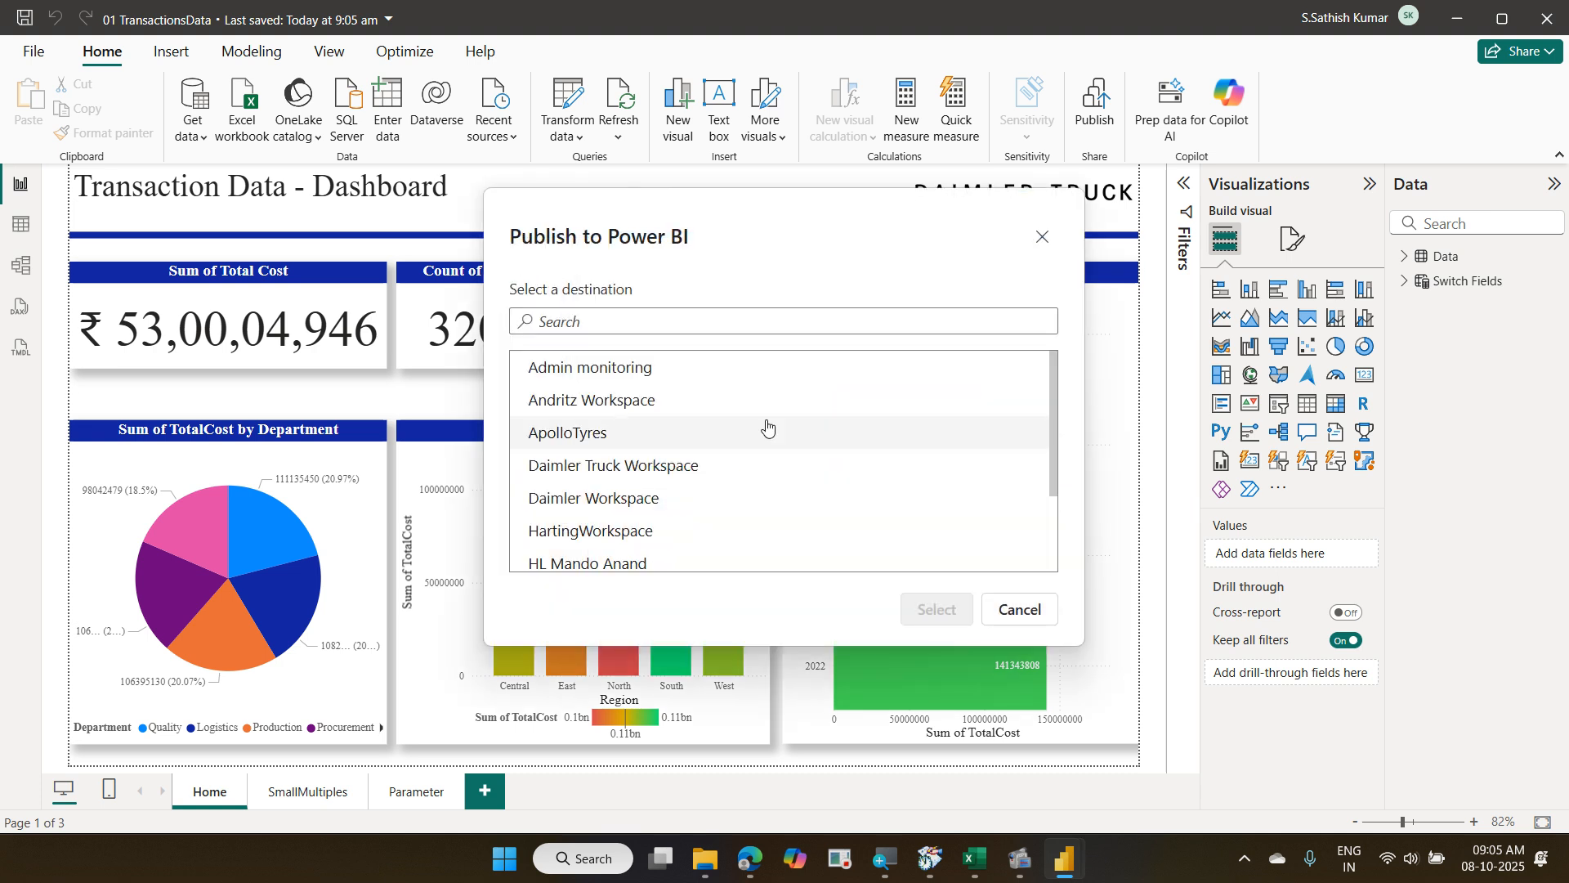
mouse_move(511, 448)
left_mouse_down()
mouse_move(608, 486)
mouse_move(731, 487)
left_mouse_up()
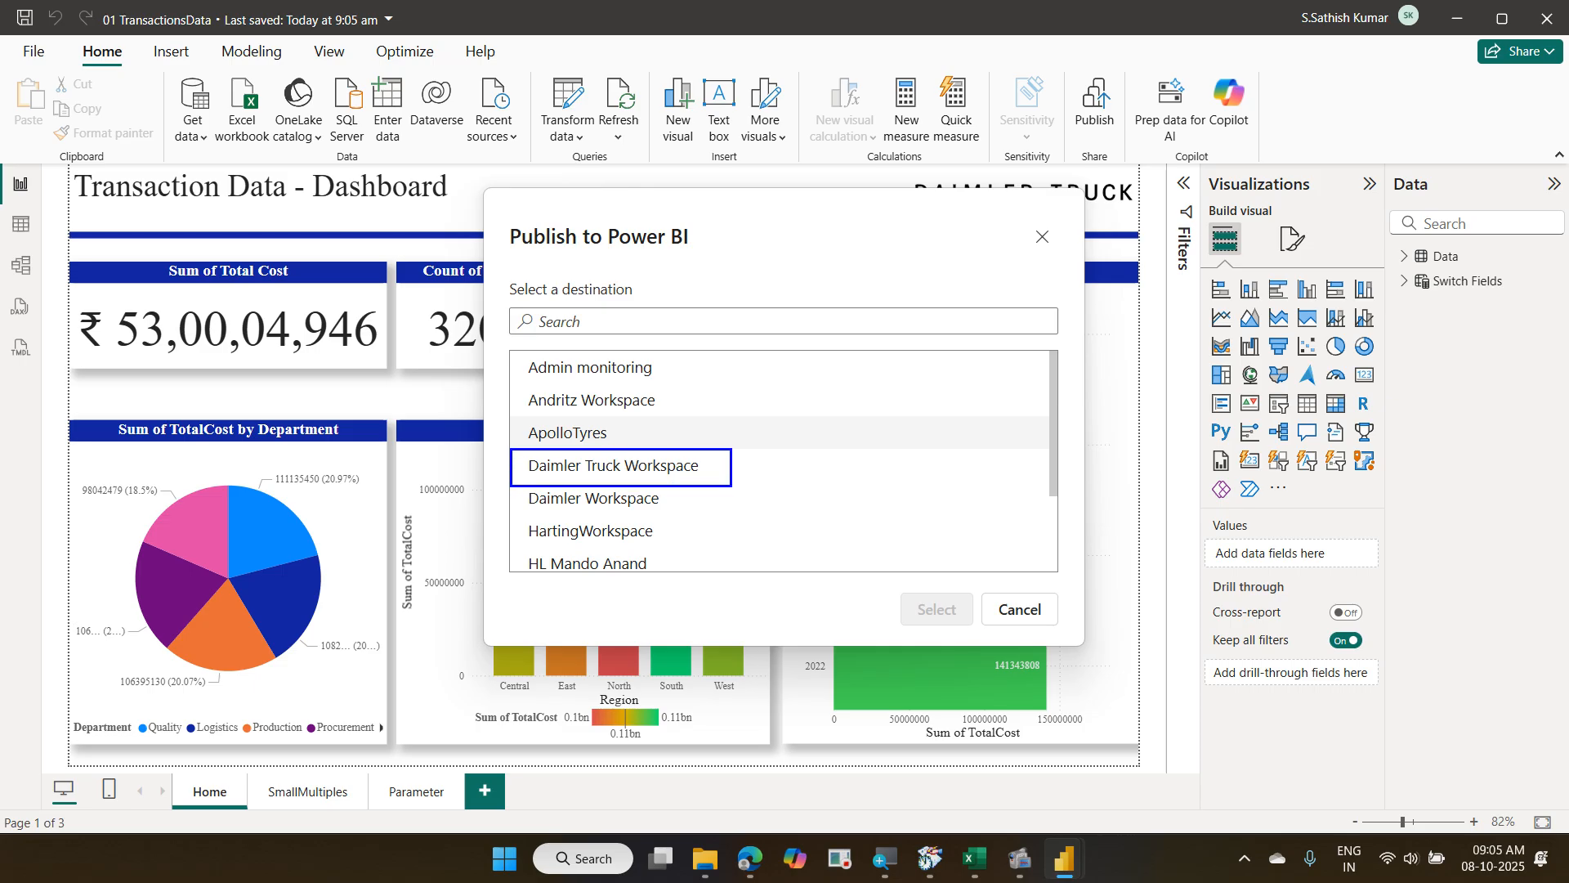
left_click_drag(698, 474, 783, 413)
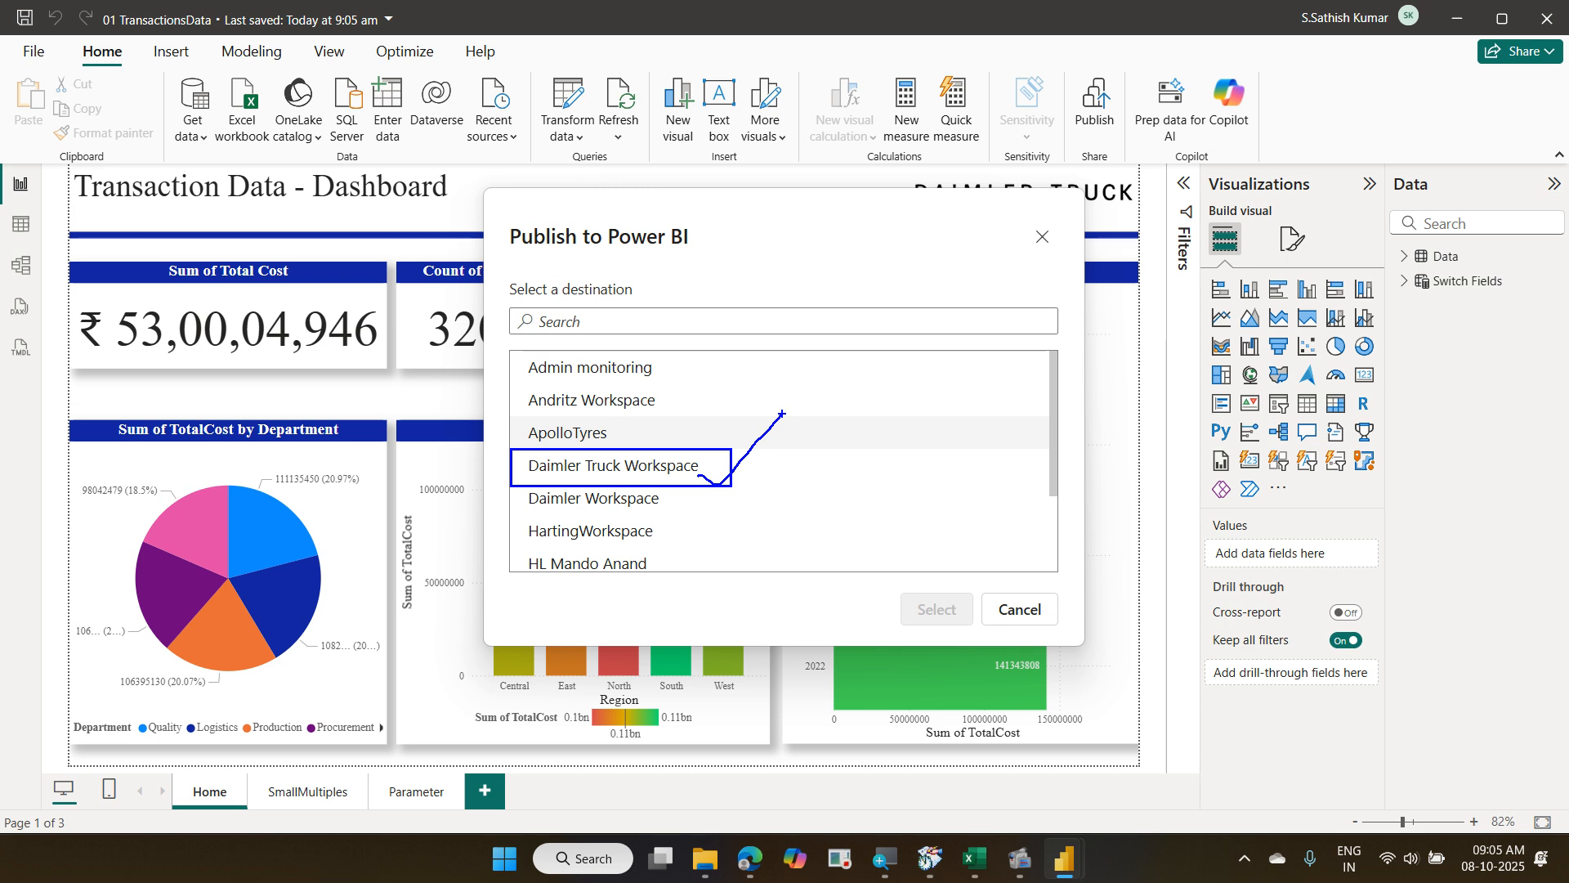
mouse_move(525, 491)
left_mouse_down()
mouse_move(739, 472)
mouse_move(626, 434)
mouse_move(504, 488)
mouse_move(517, 492)
left_mouse_up()
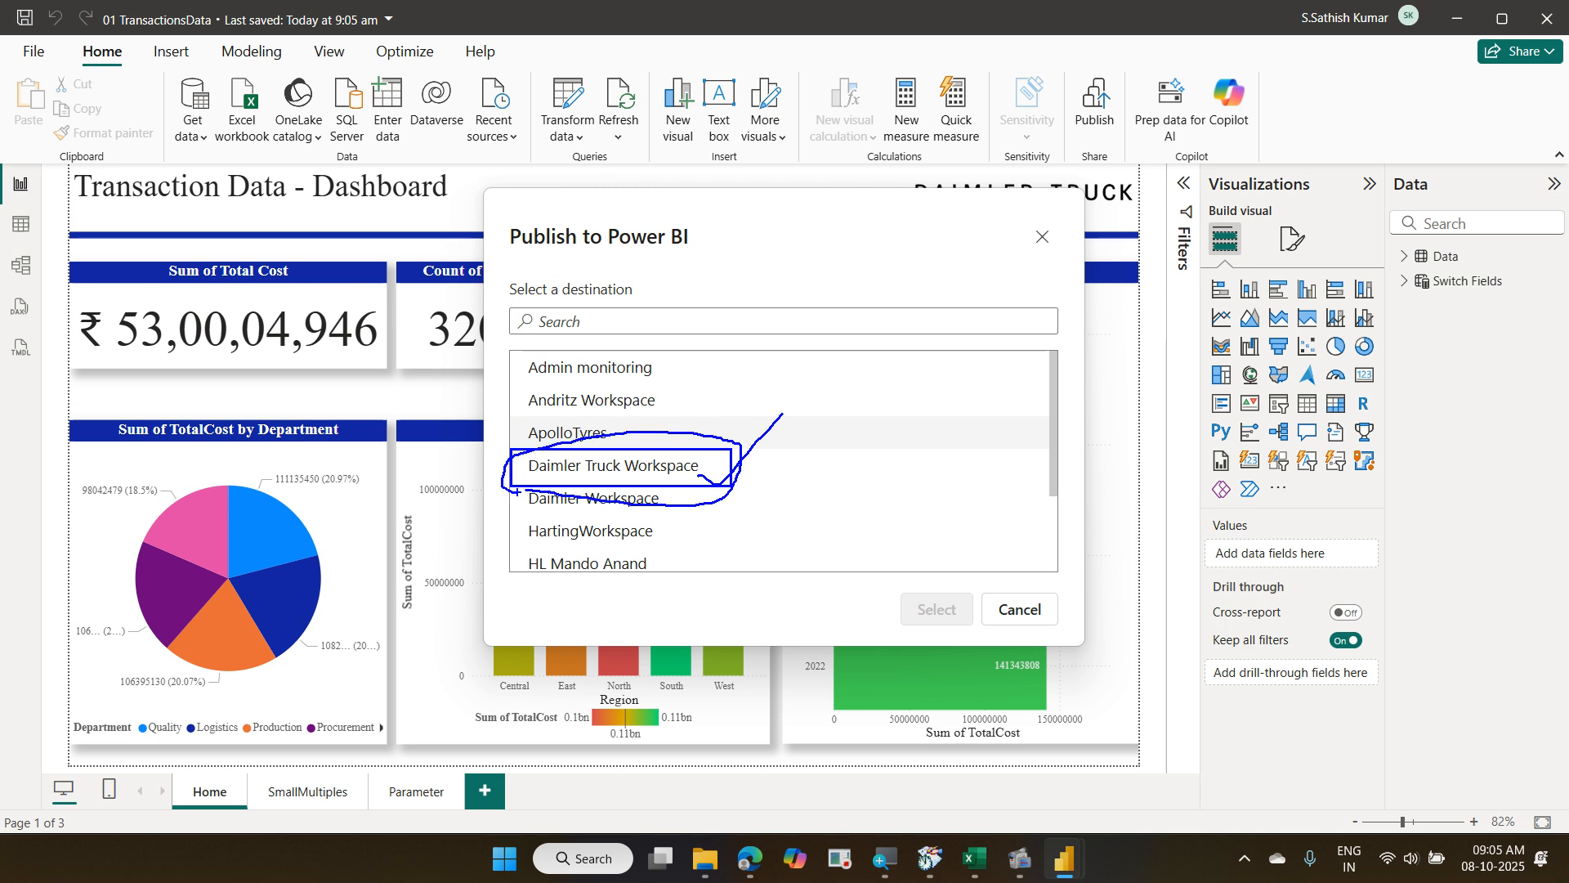
key("Escape")
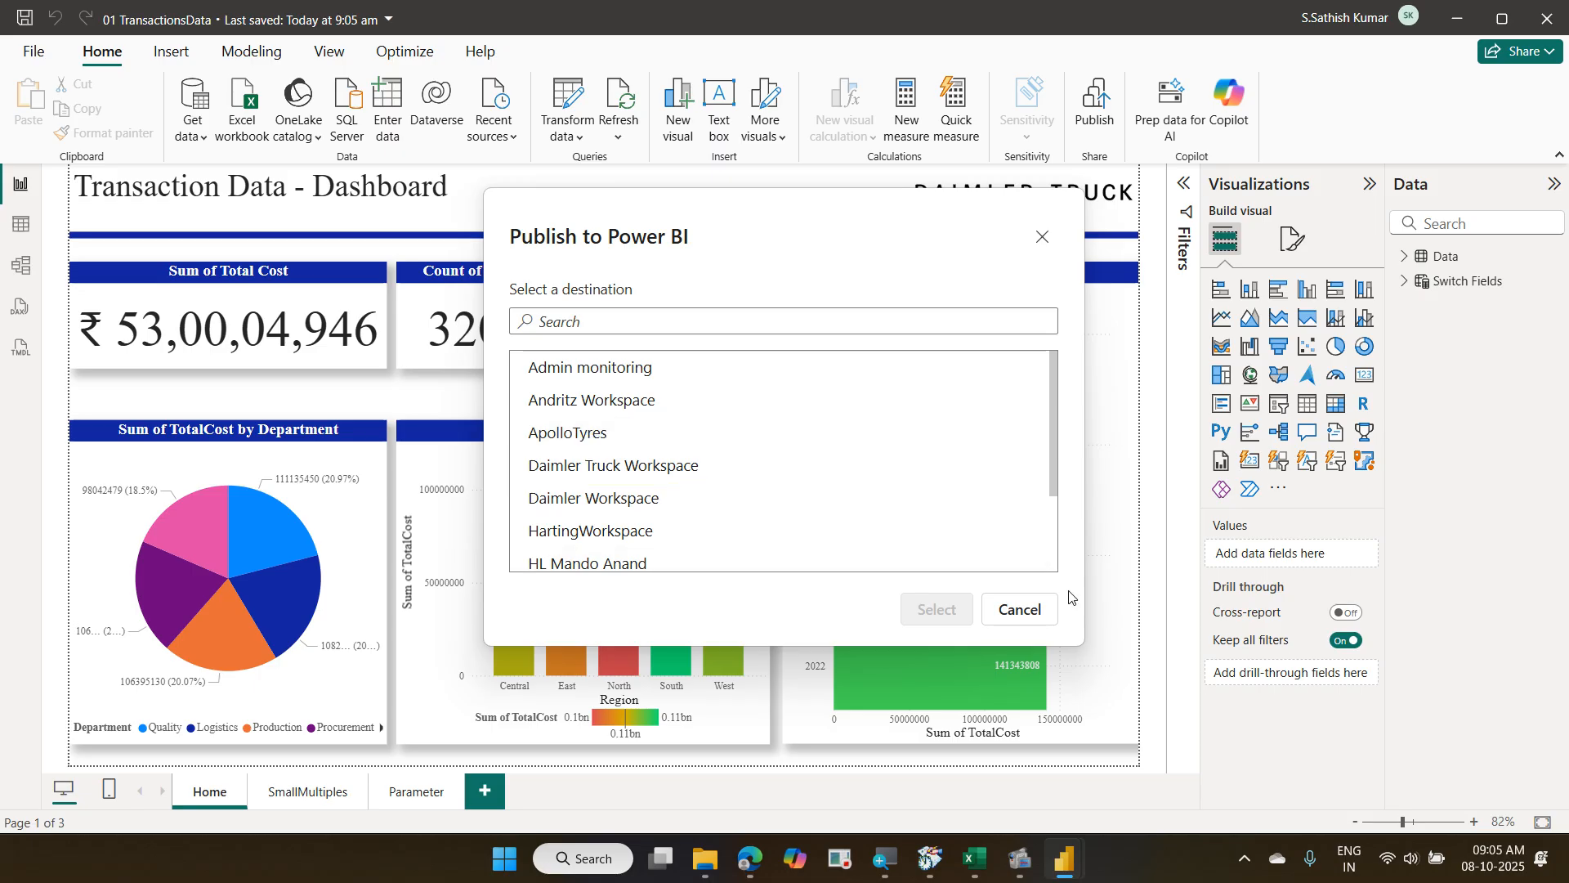
left_click(1049, 612)
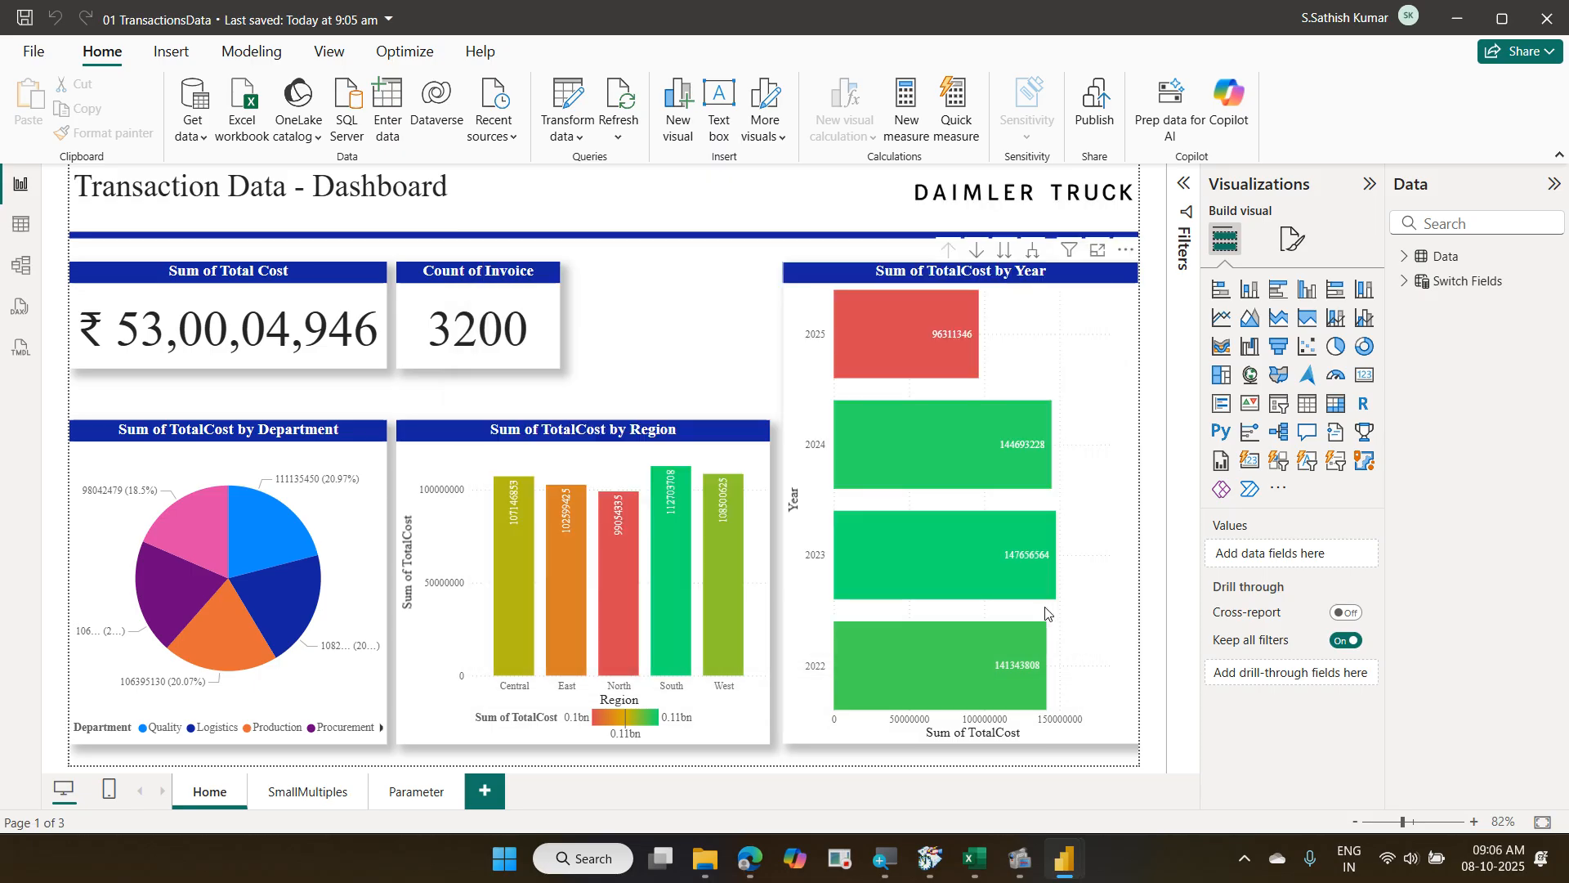
Open the Roles in Power BI Workspace presentation from the 2025-10-07 Daimler Power BI folder and show its Agenda slide in the slide show.
left_click(705, 858)
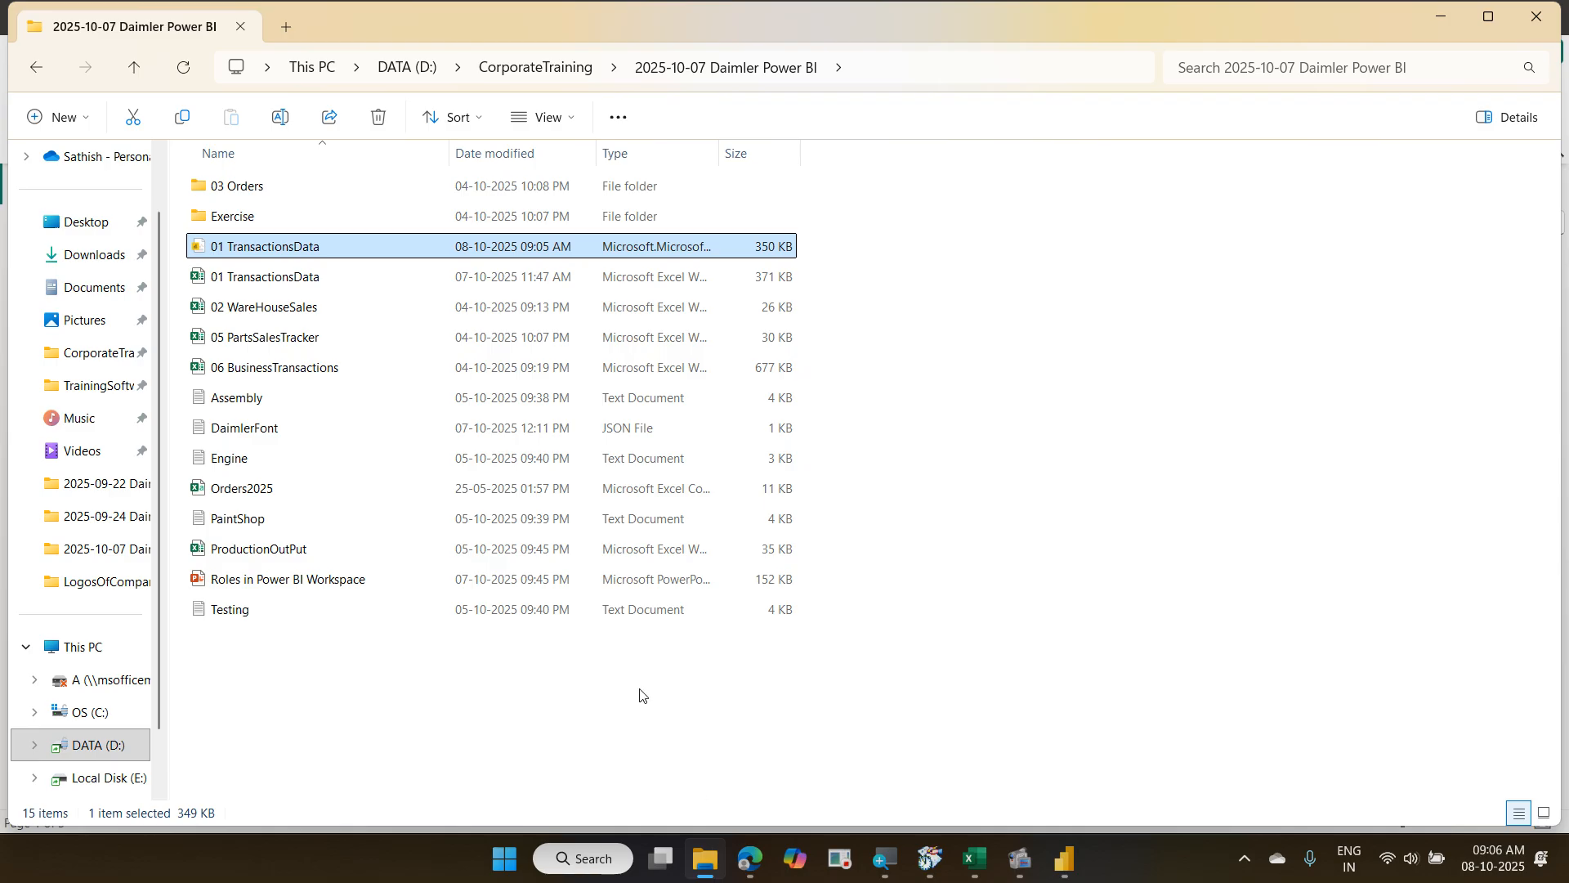
left_click(342, 582)
double_click(341, 582)
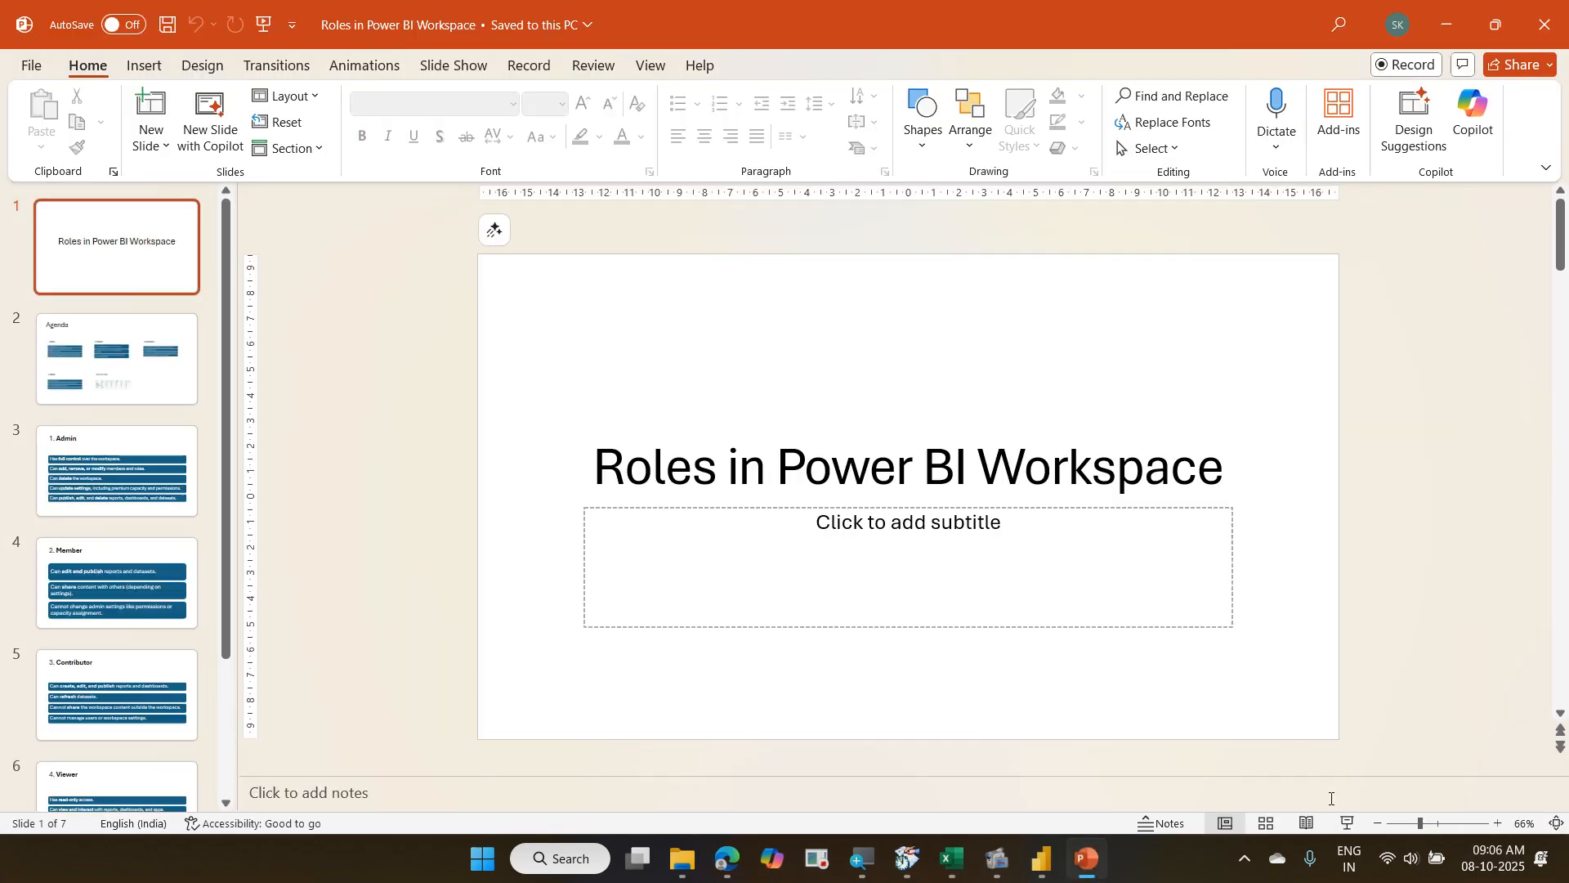
left_click(1343, 824)
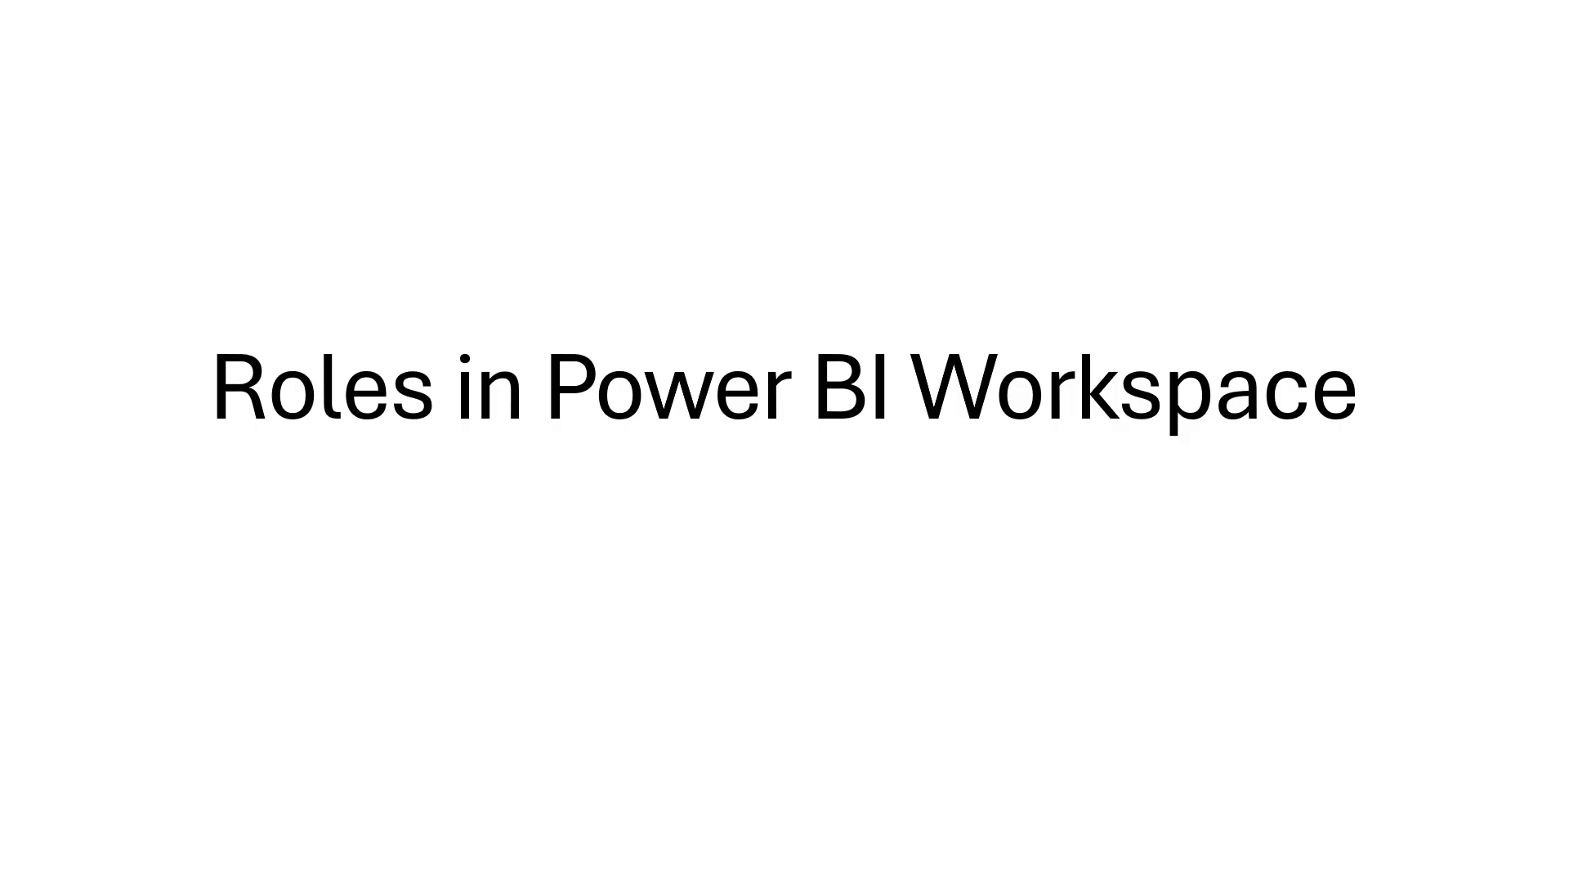
key("Right")
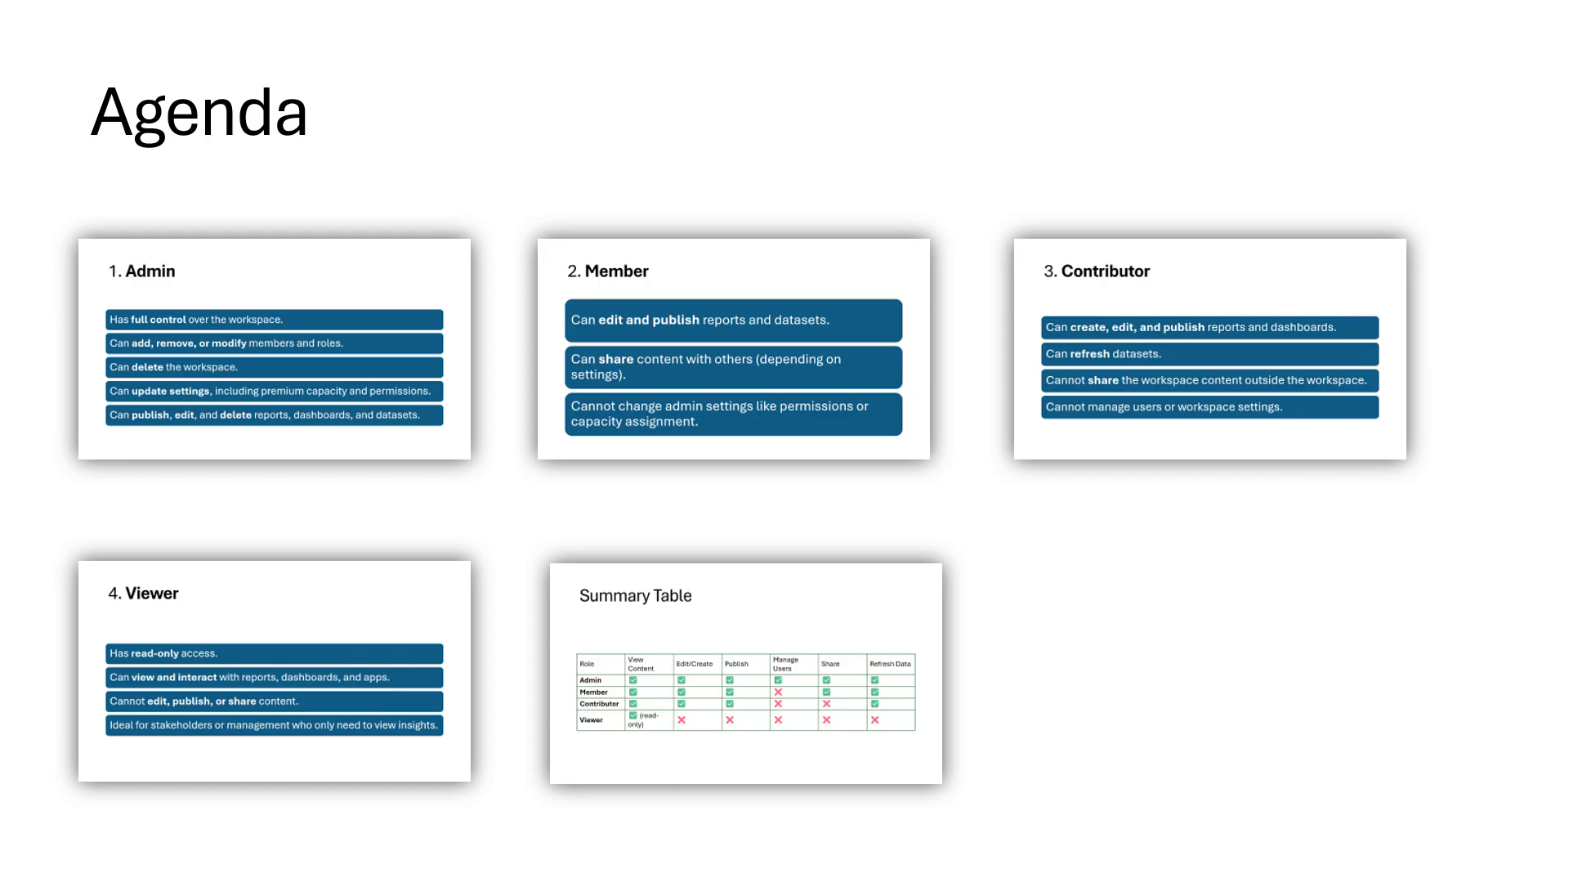
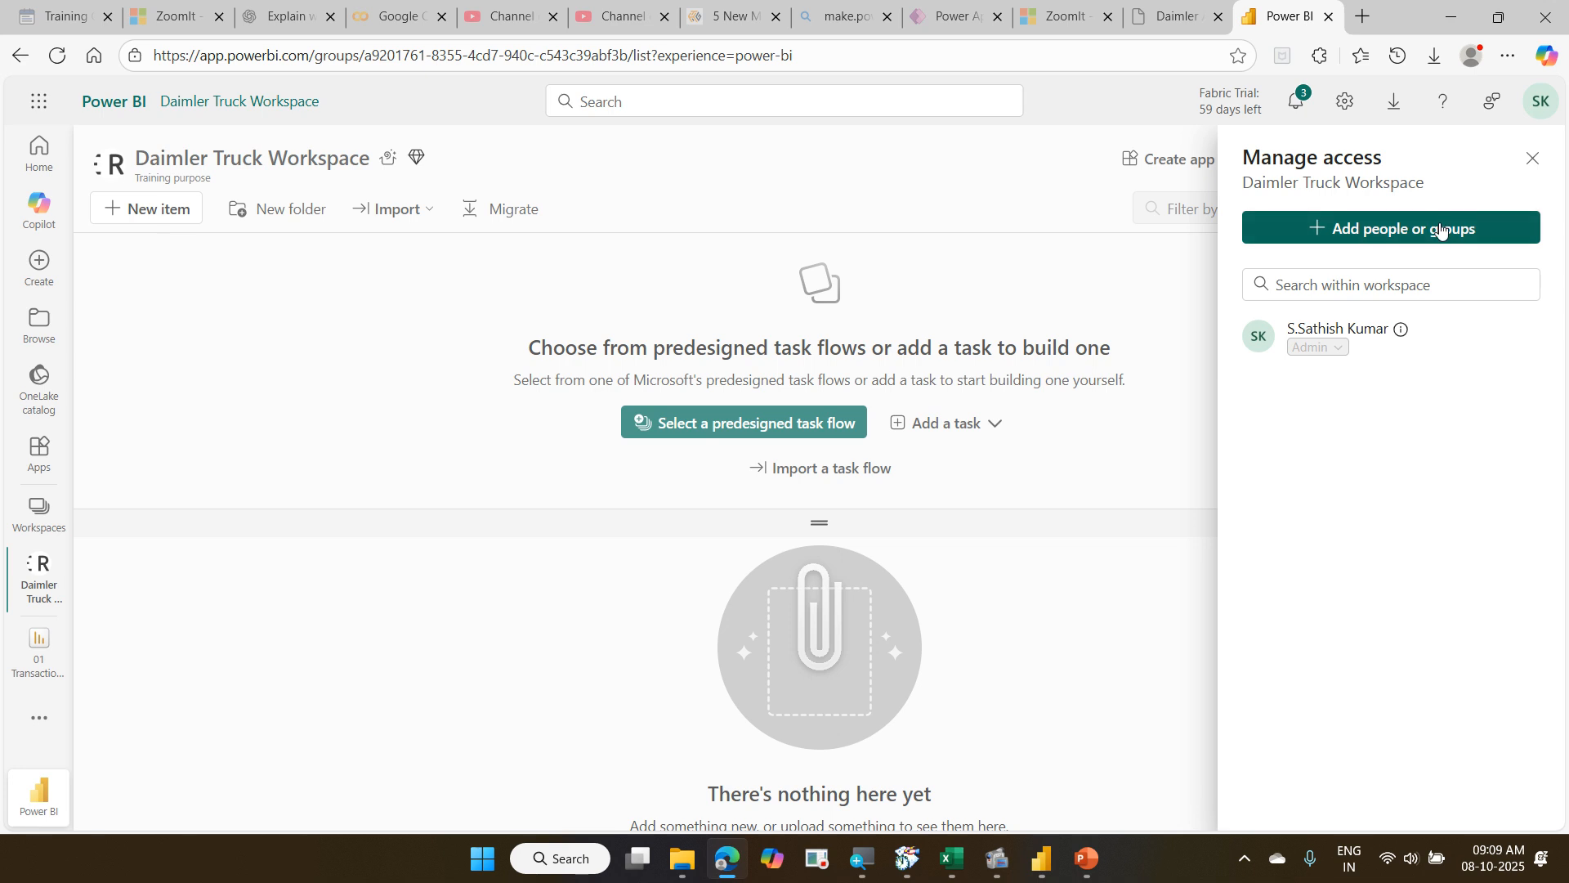
Find the colleague by name and add them to Daimler Truck Workspace with the Contributor role.
left_click(1441, 230)
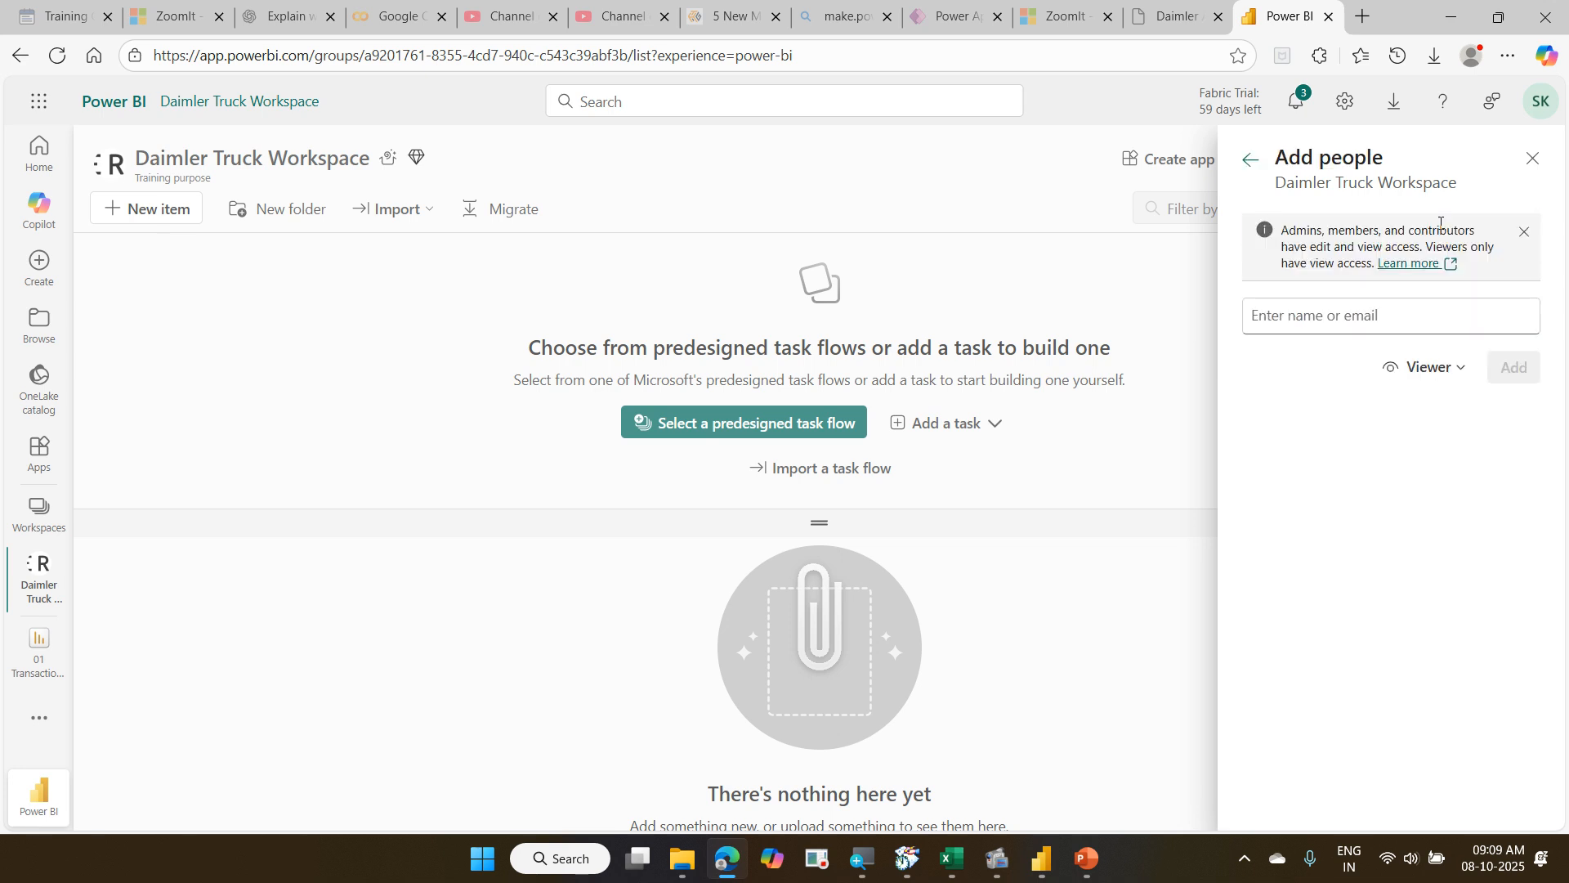
left_click(1332, 304)
type("kum")
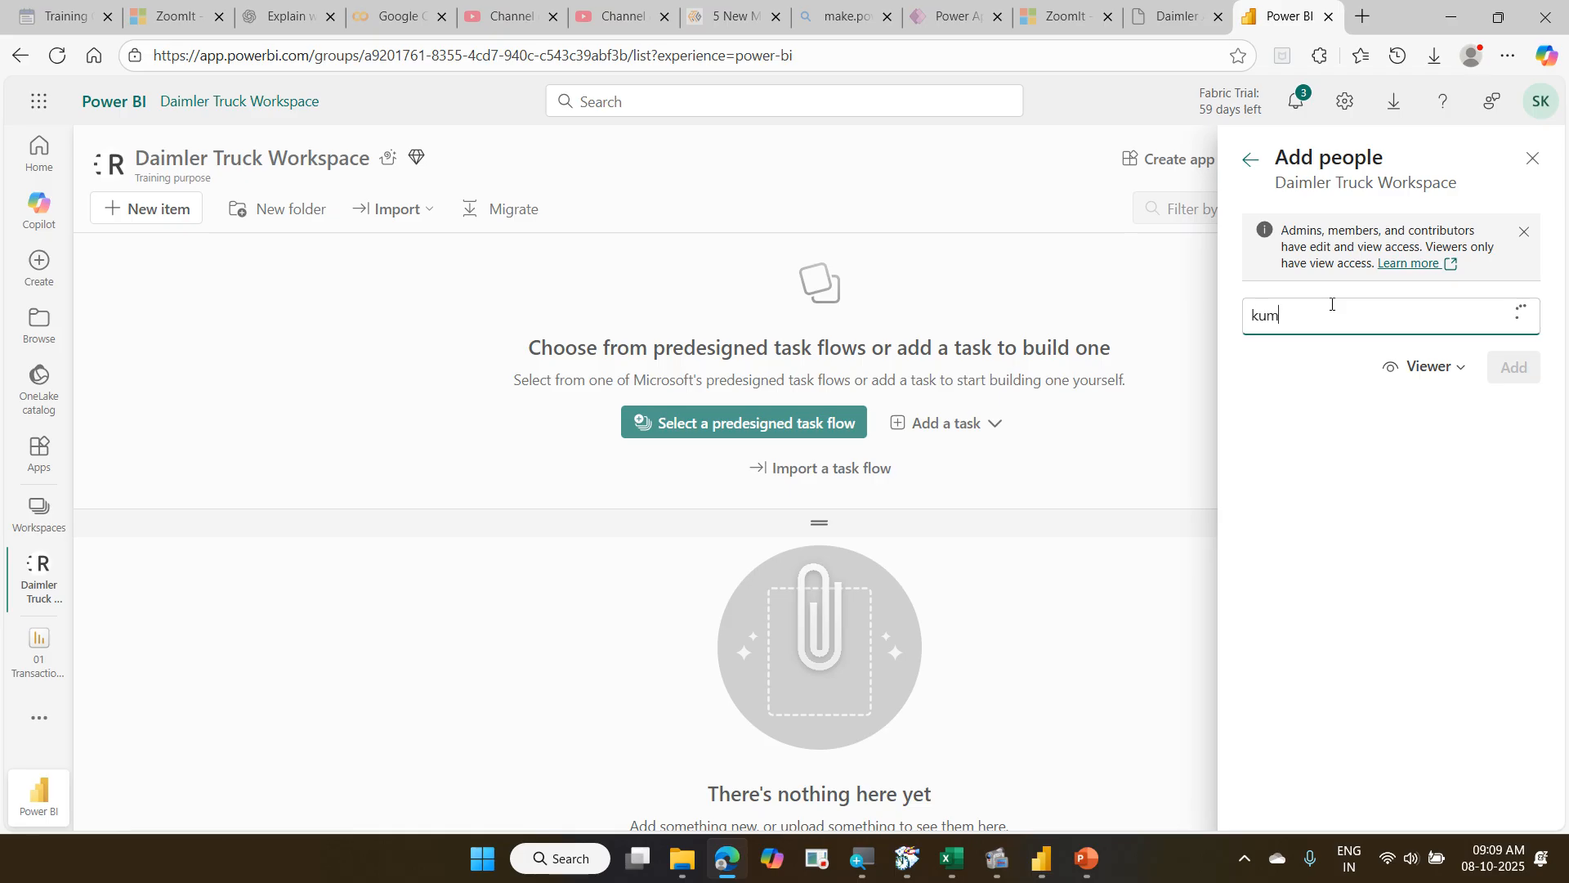
type("ar")
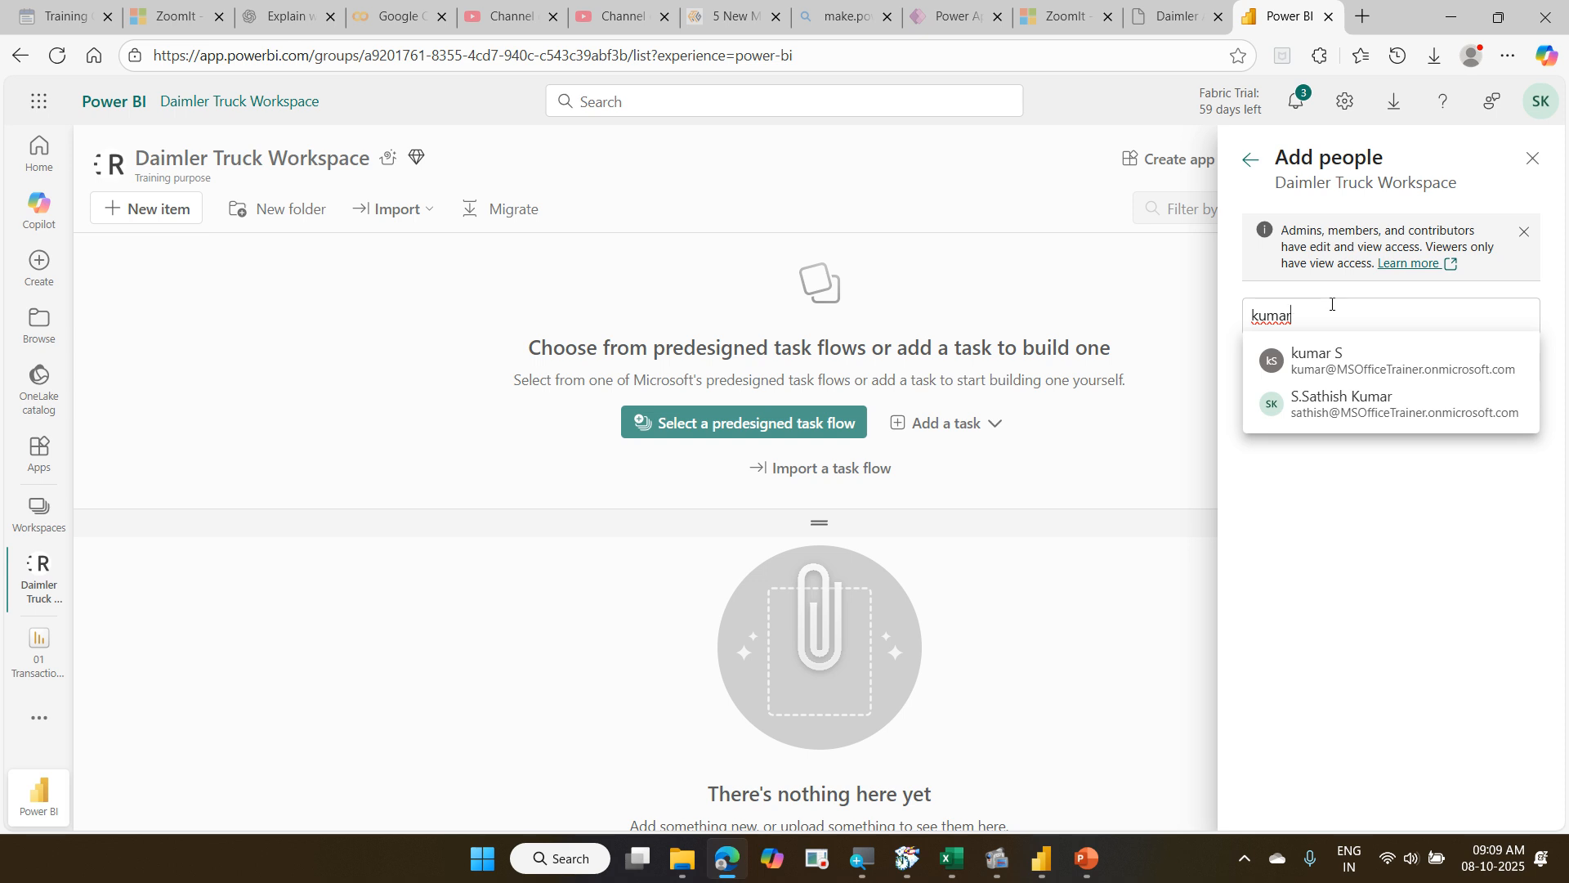
left_click(1338, 355)
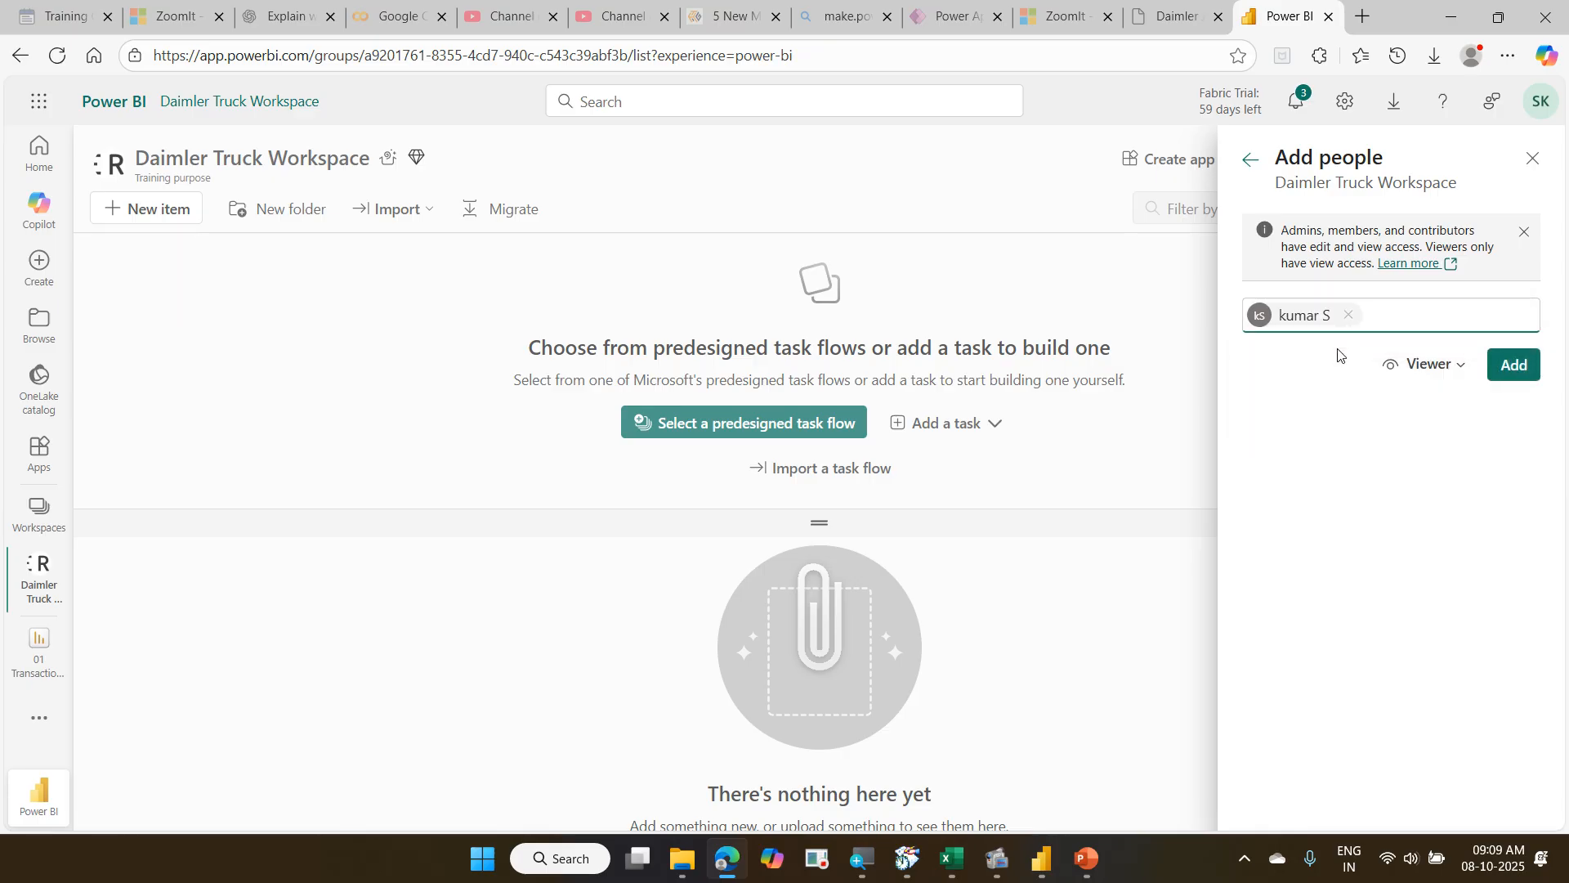
left_click(1442, 381)
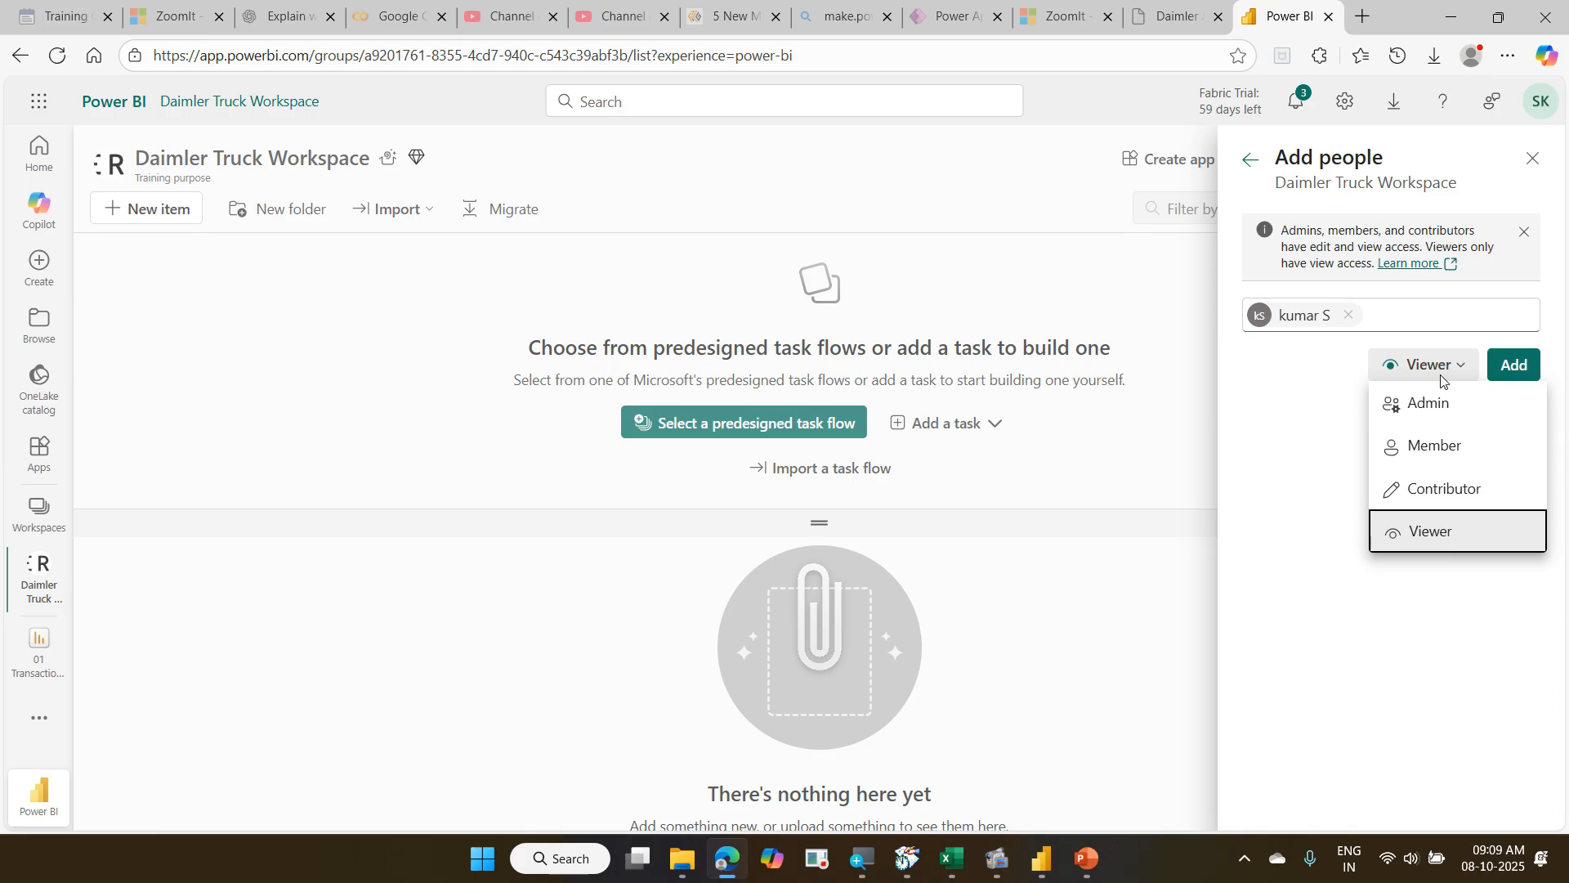
left_click(1466, 486)
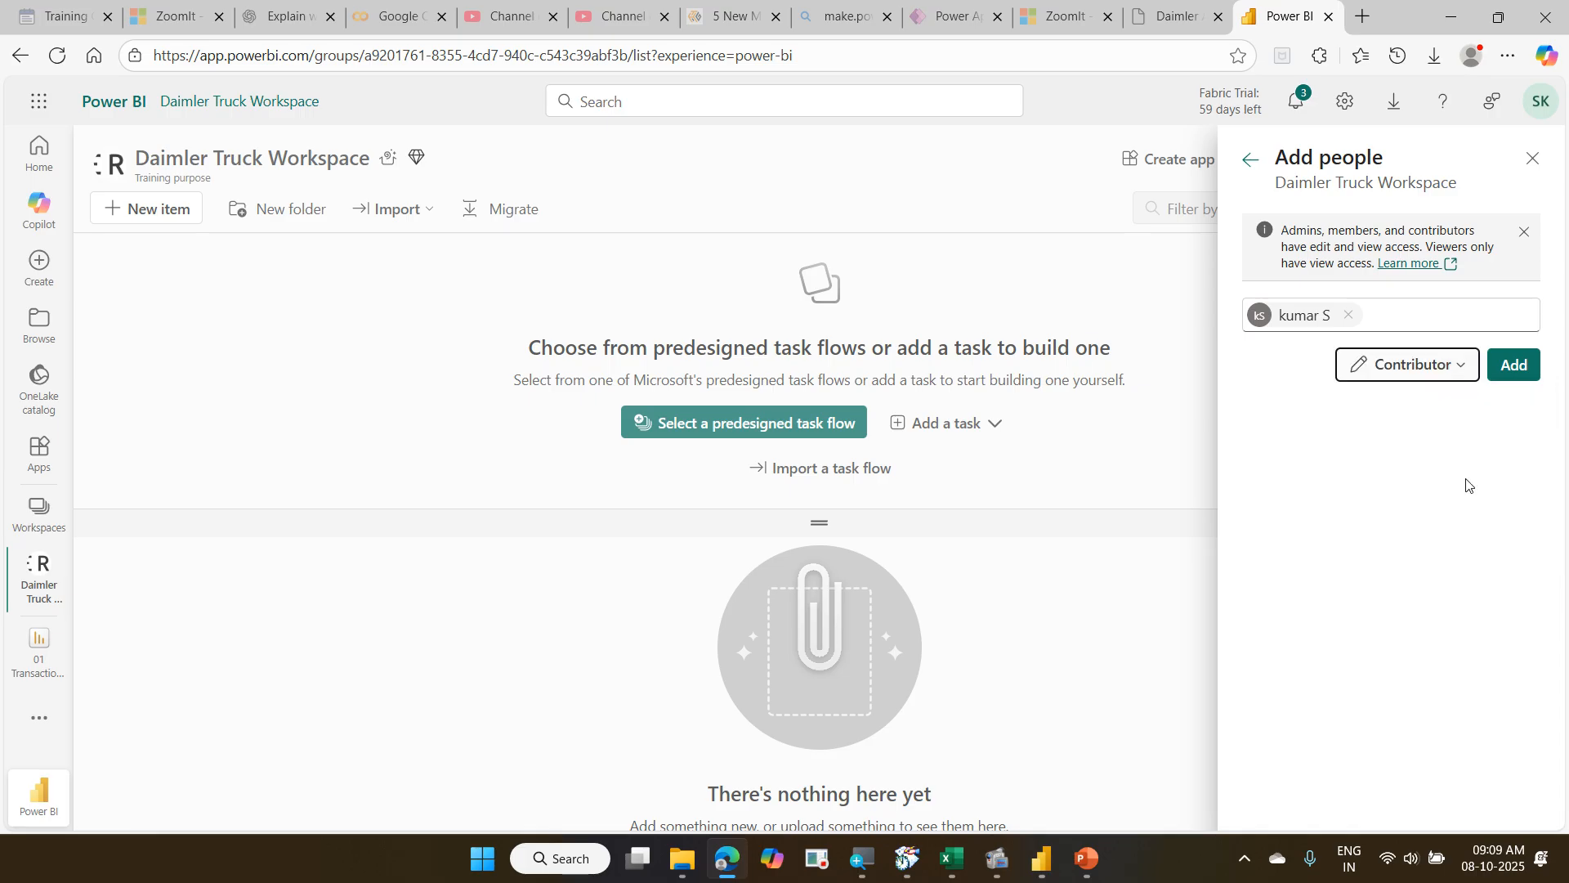
left_click(1517, 367)
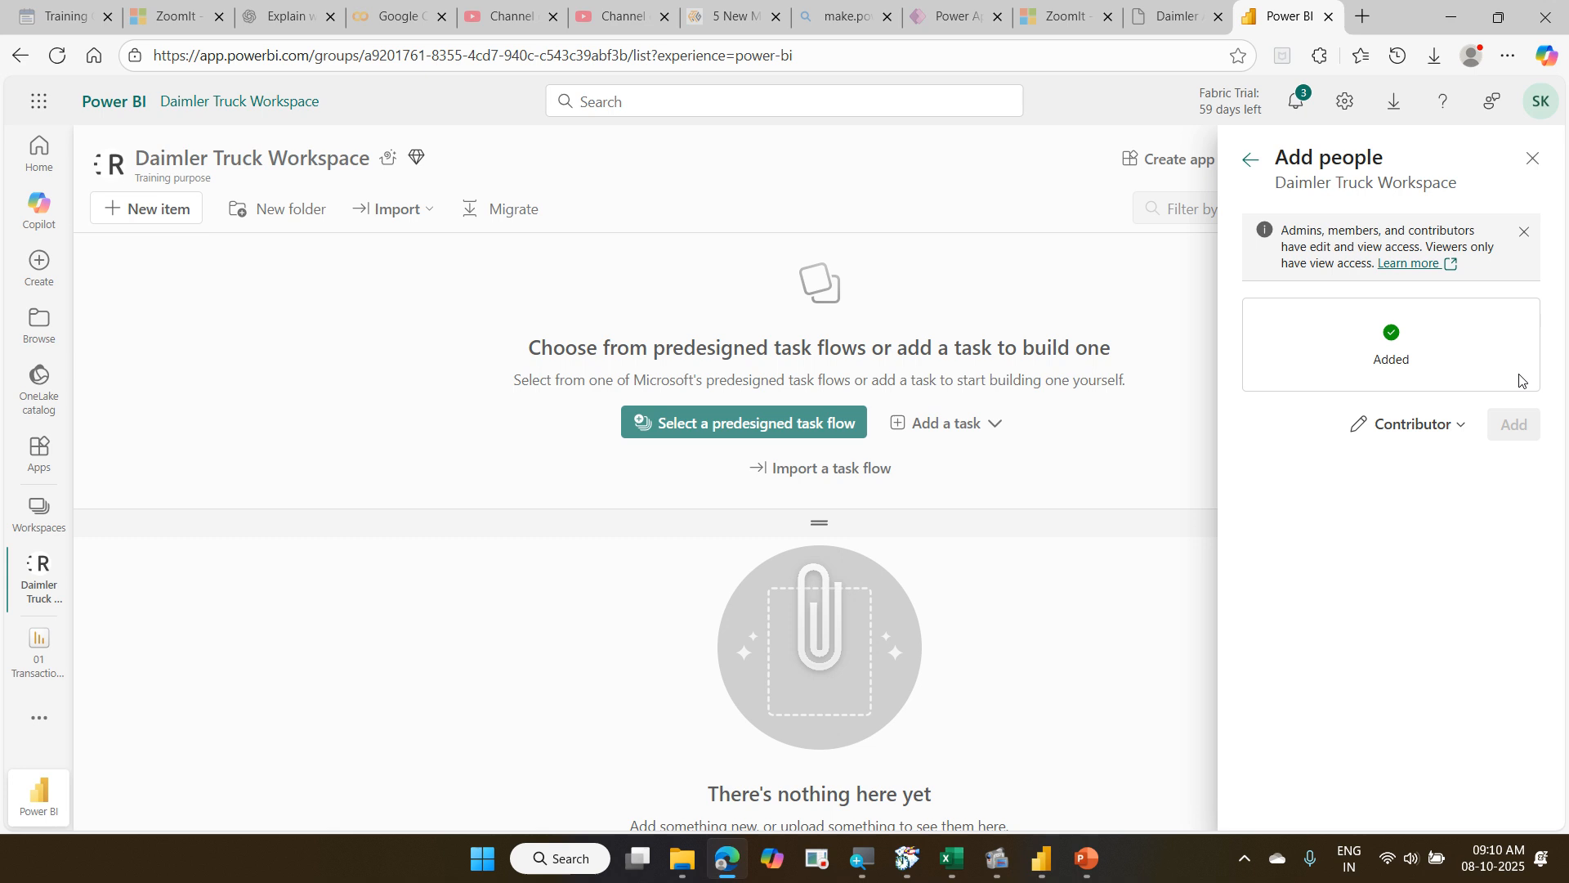
Return to Power BI Desktop, save the 01 TransactionsData report without publishing it, and close the program.
left_click(1451, 16)
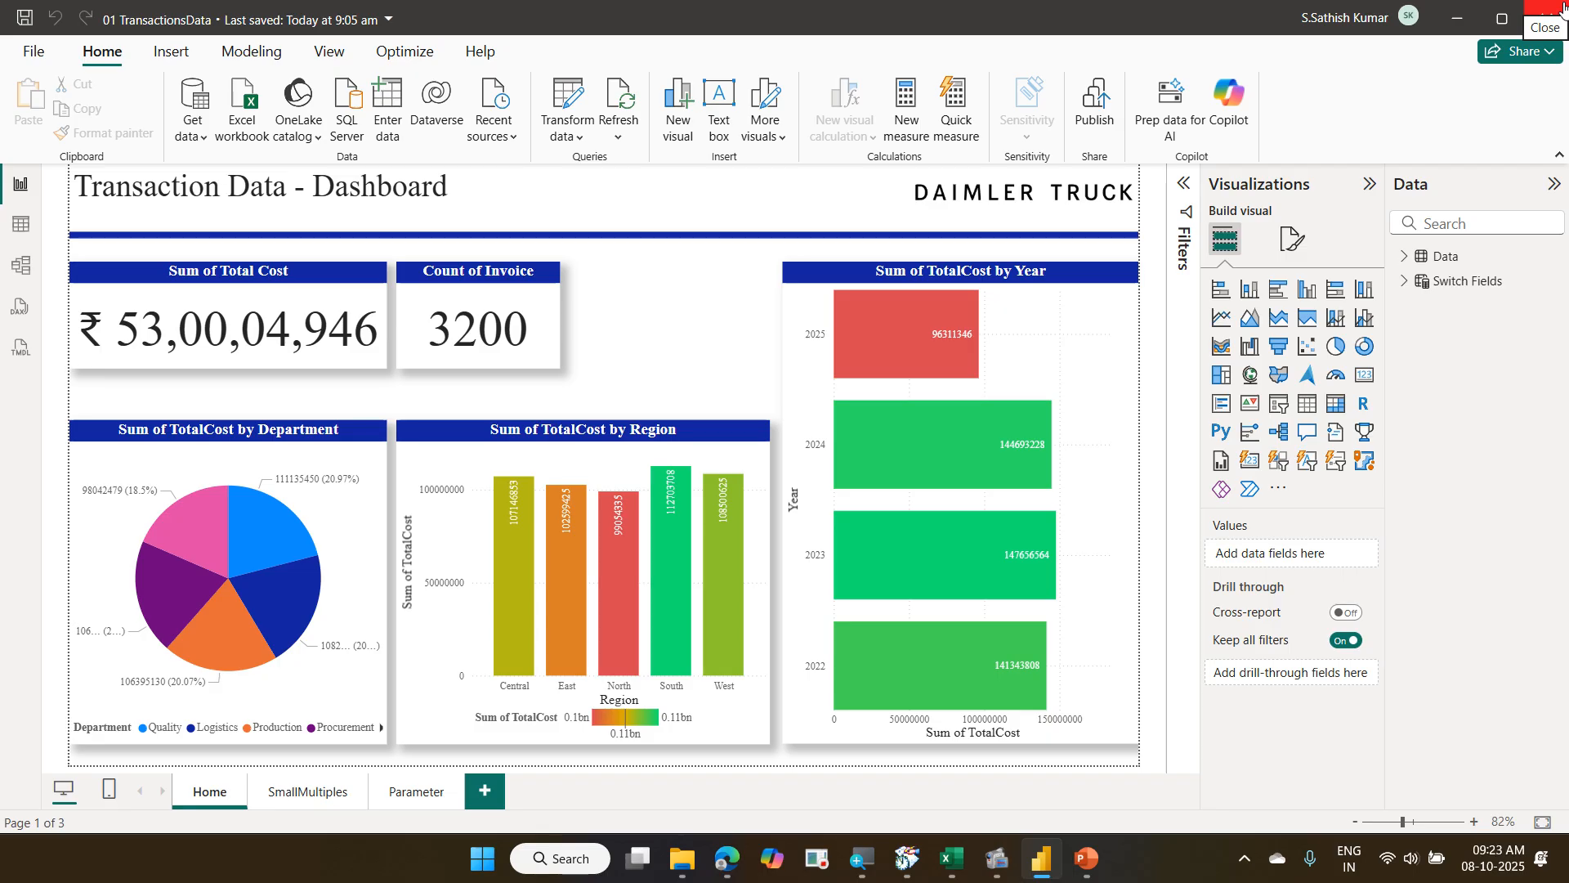
left_click(1095, 107)
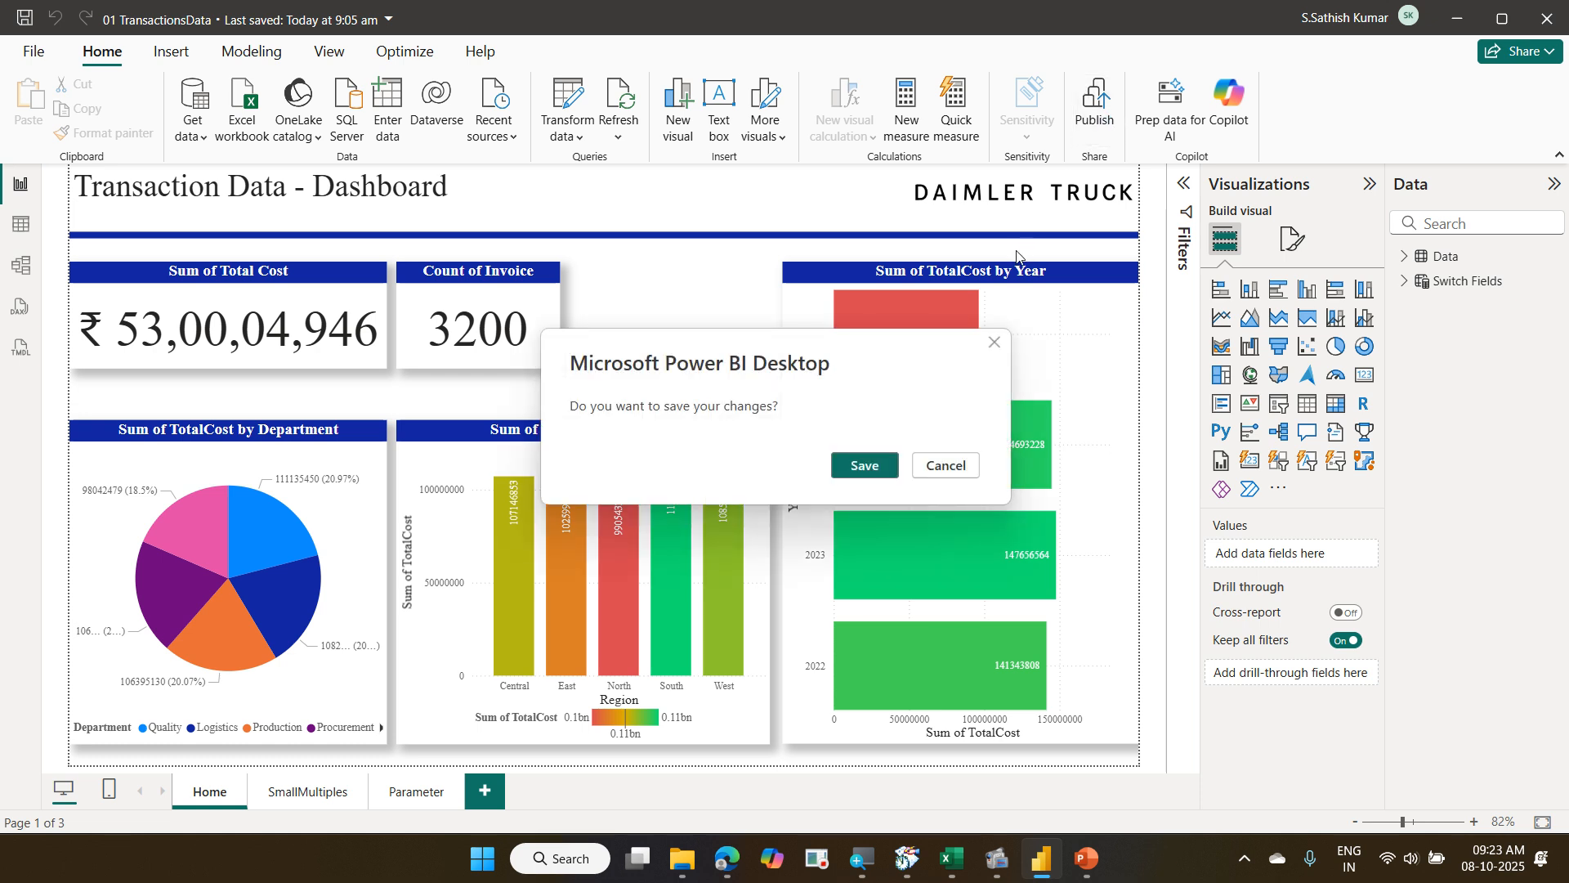
left_click(876, 464)
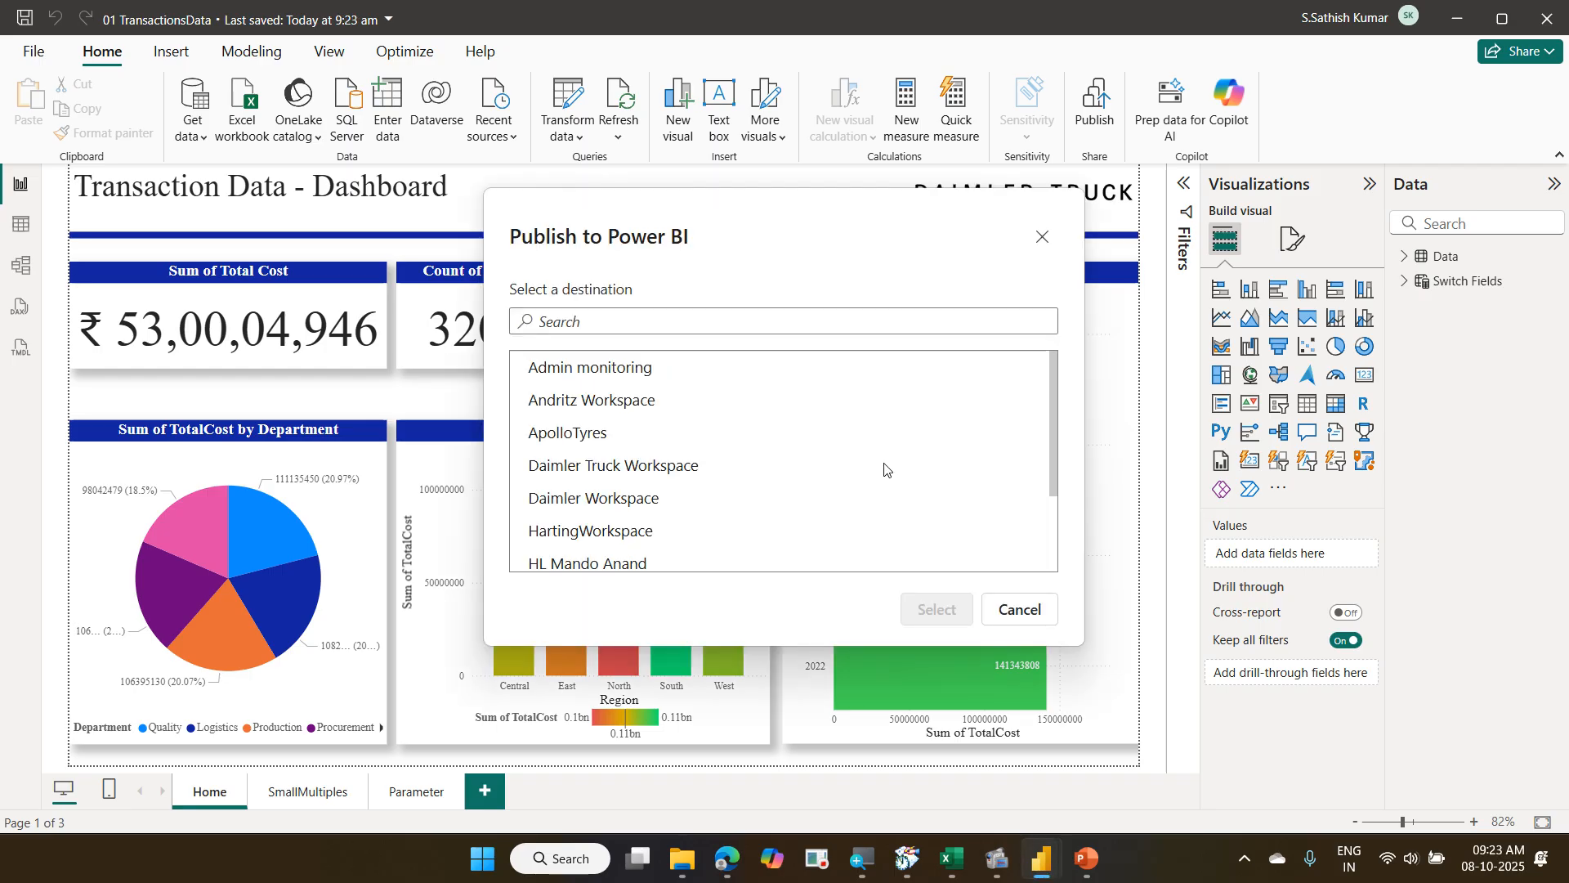
left_click(1031, 608)
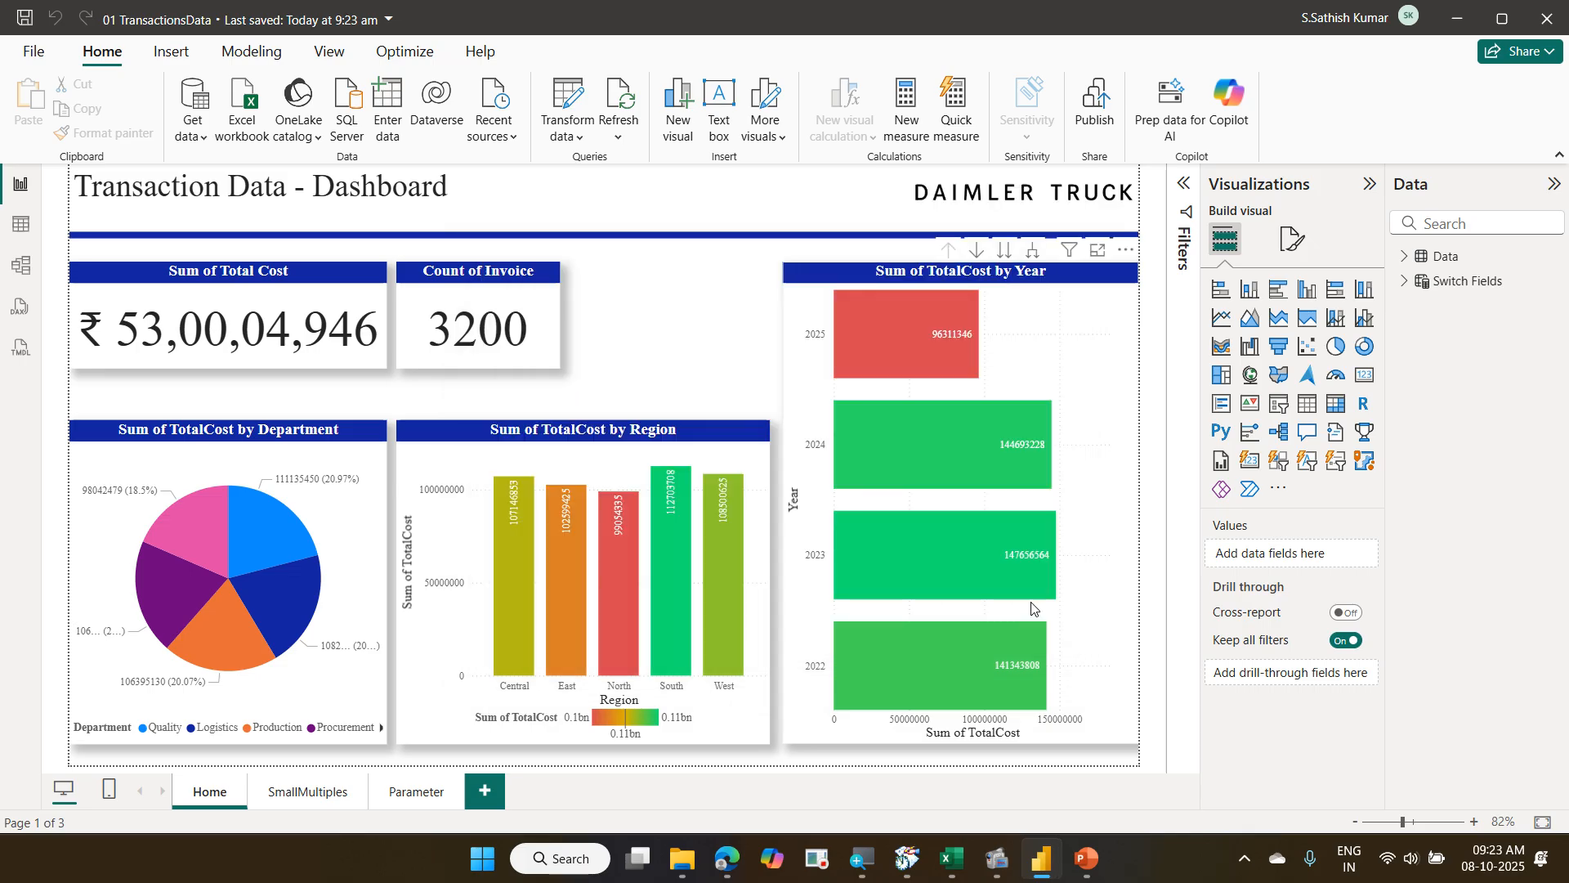
left_click(1560, 10)
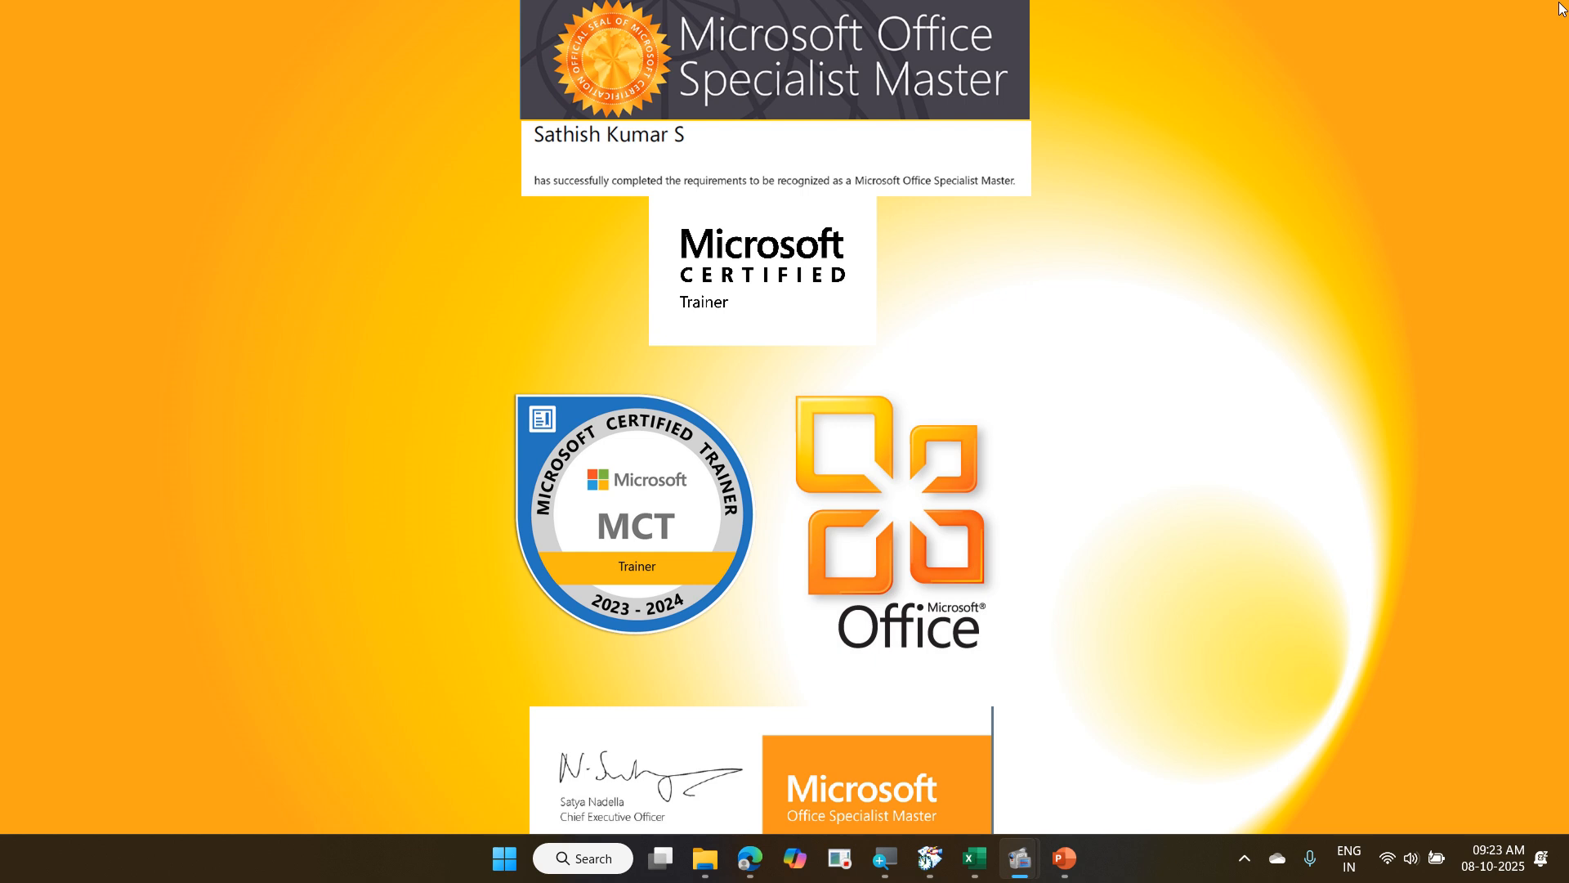
Open the 02 WareHouseSales workbook from the 2025-10-07 Daimler Power BI folder in Excel.
left_click(701, 856)
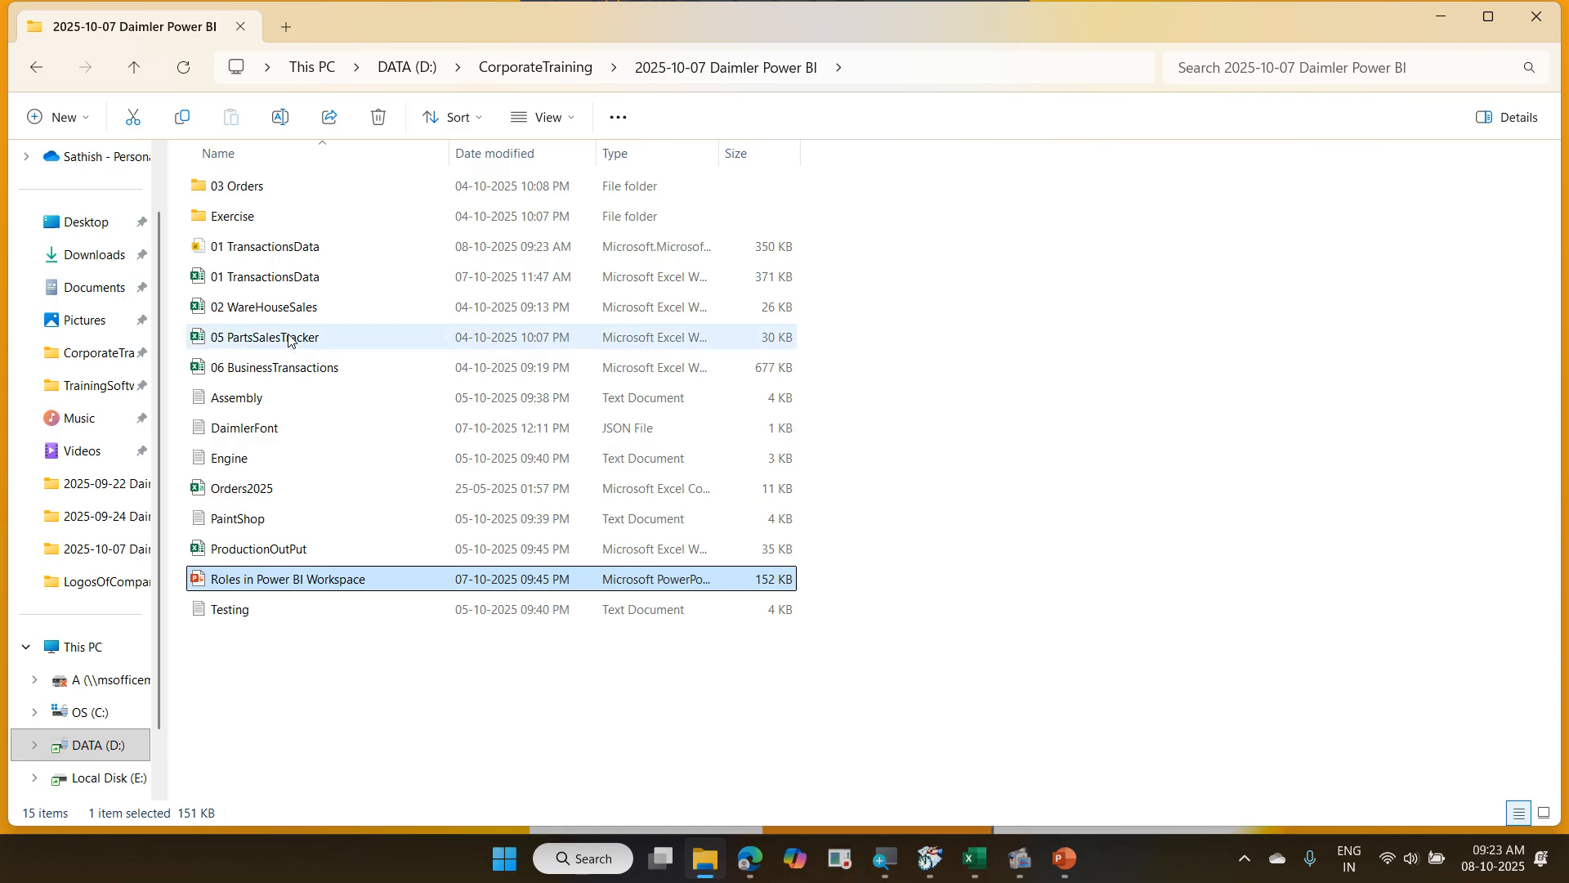
left_click(386, 311)
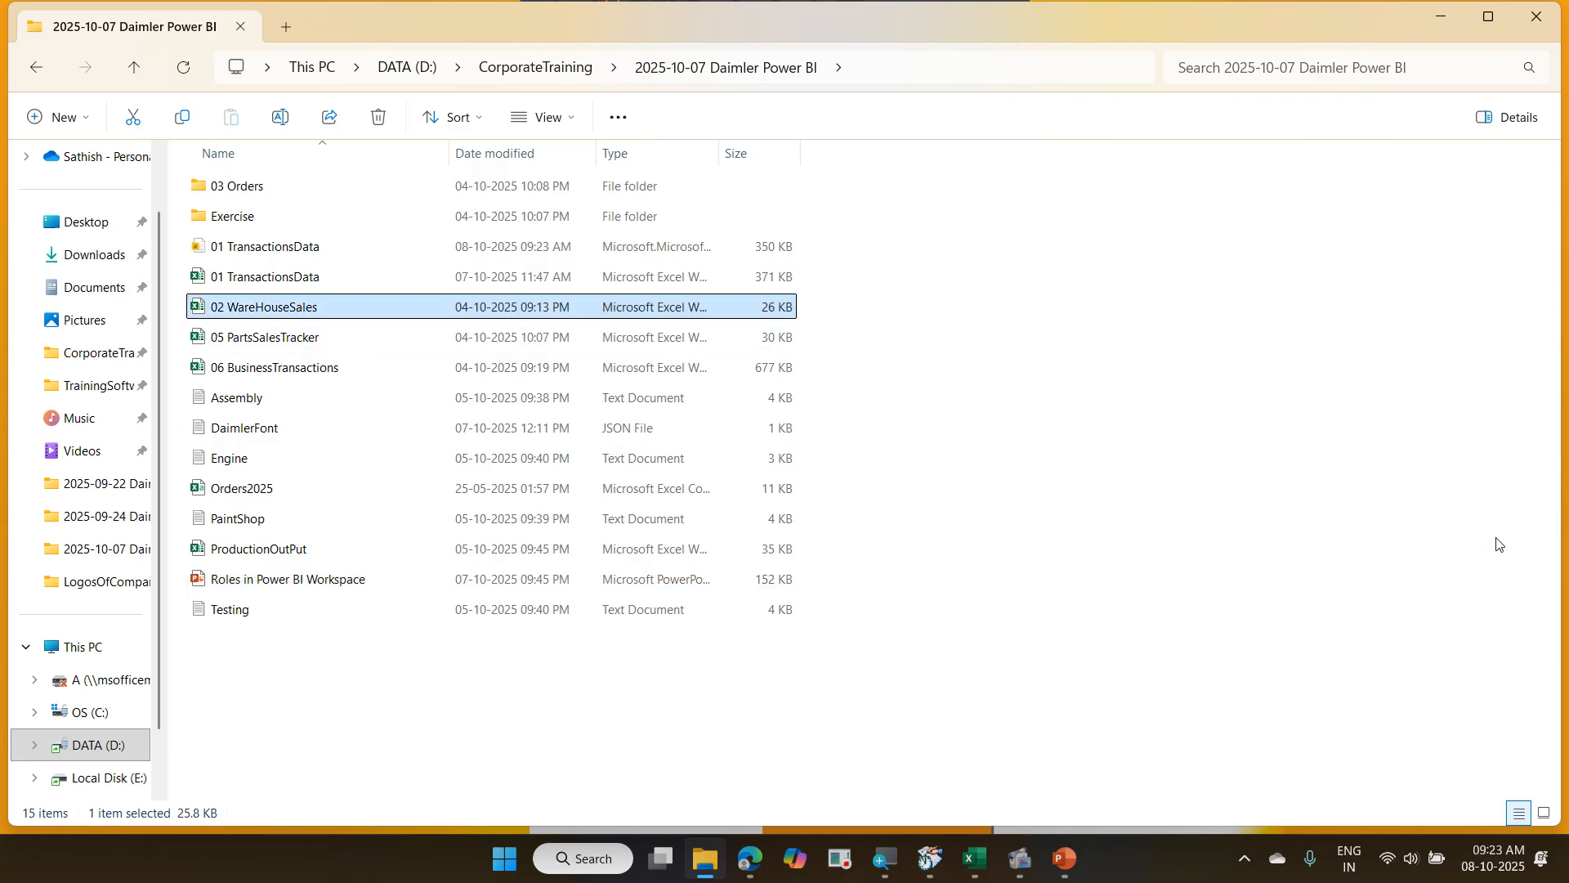
key("Return")
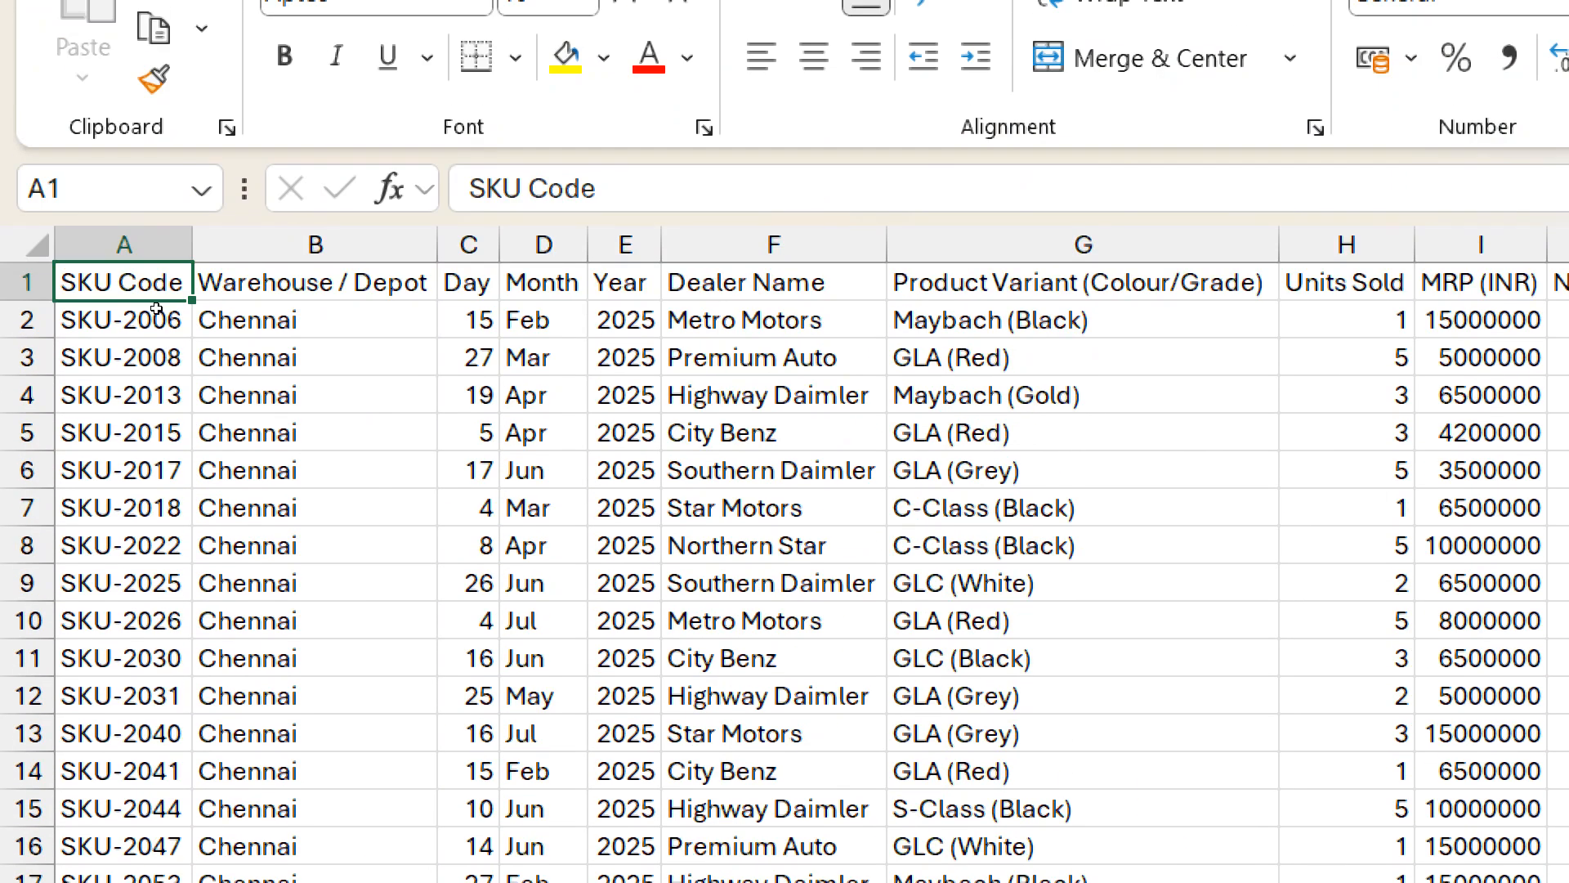
Examine the Chennai sheet's column headers one by one from SKU Code to Net Sales (INR).
key("Right")
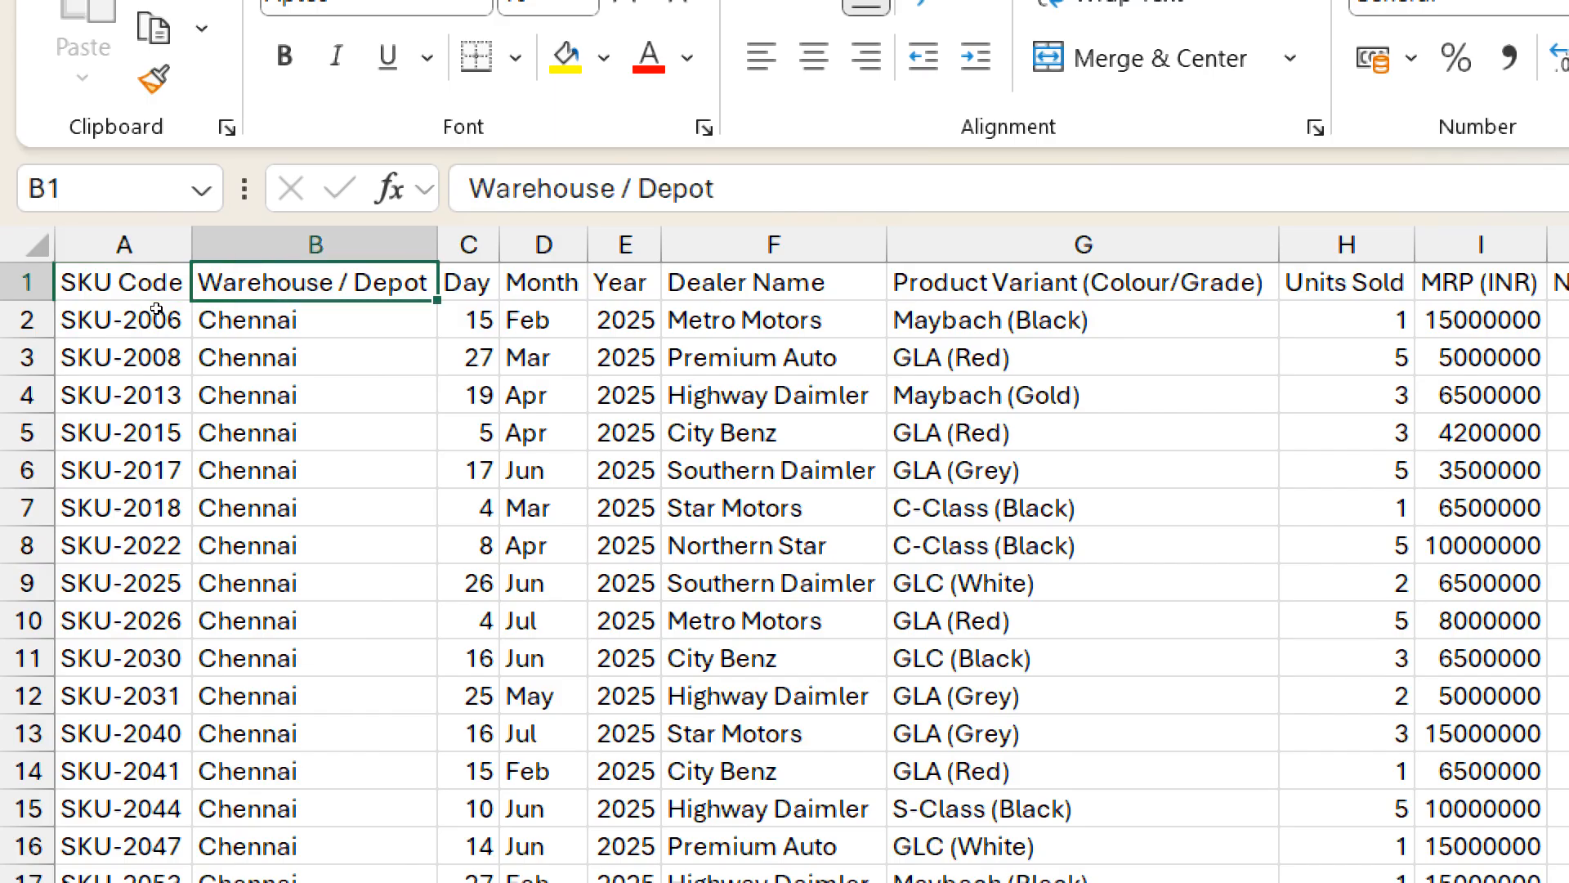
key("Right")
key("Right")
key("Right")
key("Right")
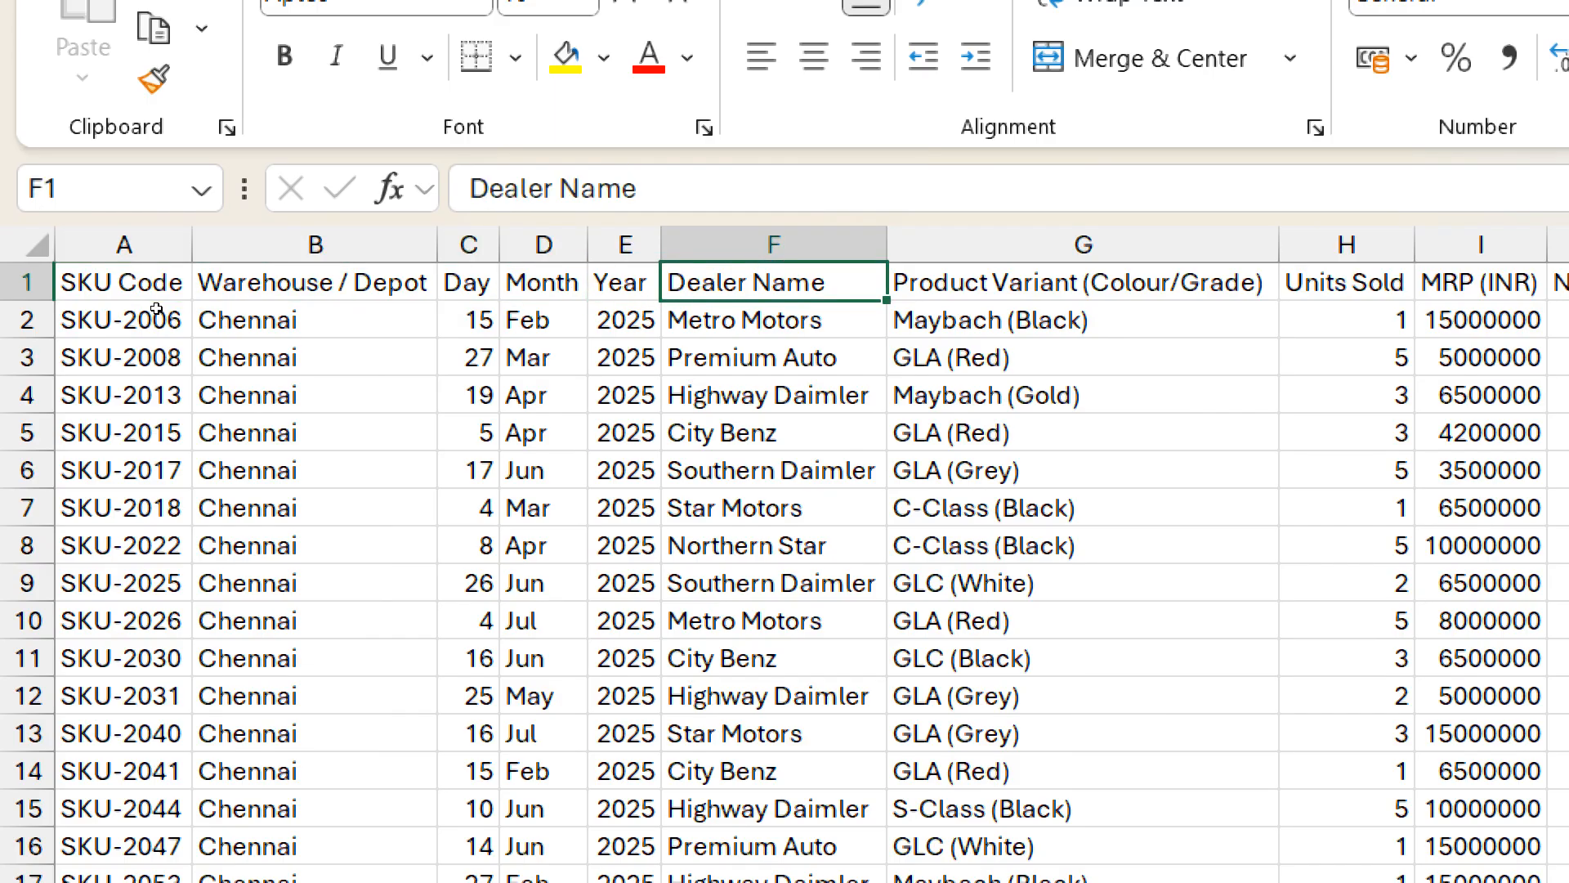
key("Right")
key("Right")
key("Right")
key("Right")
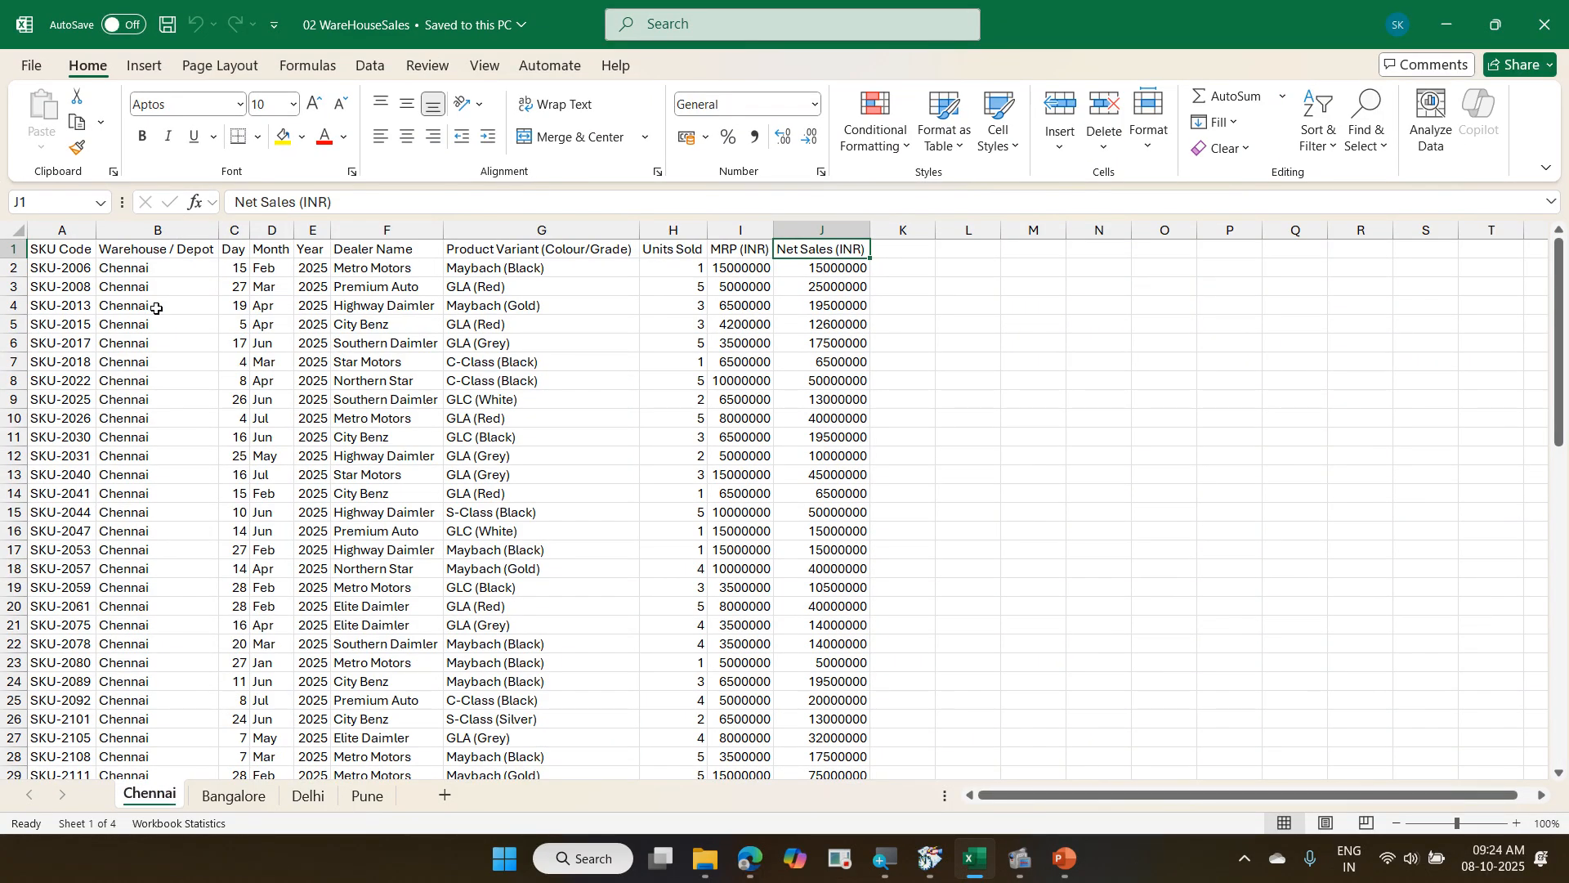
Examine the Bangalore sheet's data, including its last column, Discount, down to the final row.
key("ctrl+Page_Down")
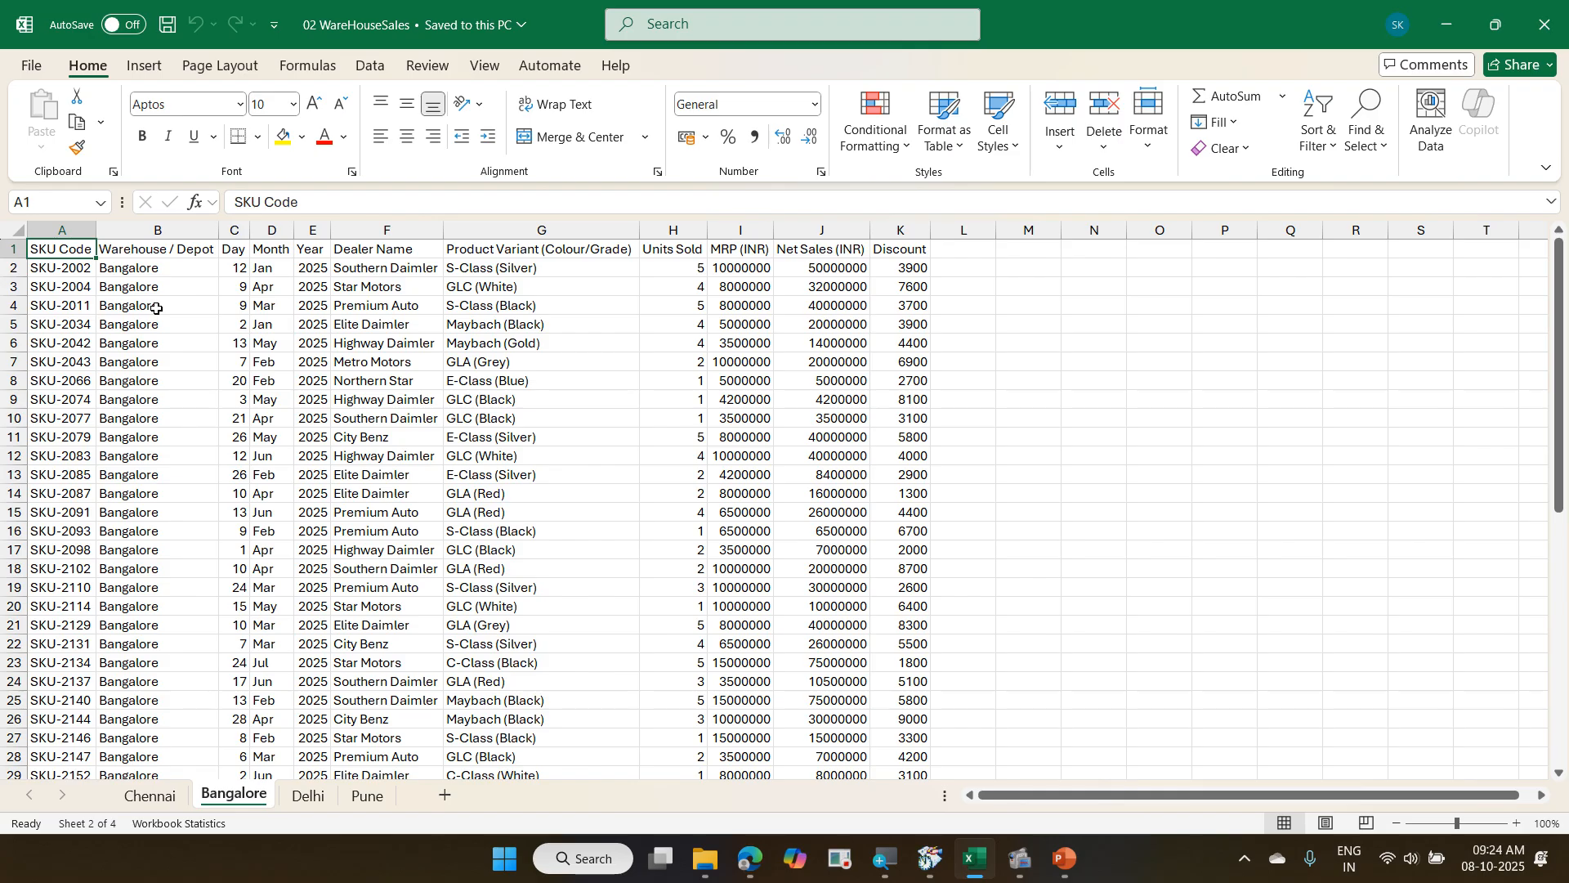
key("ctrl+Right")
key("ctrl+Down")
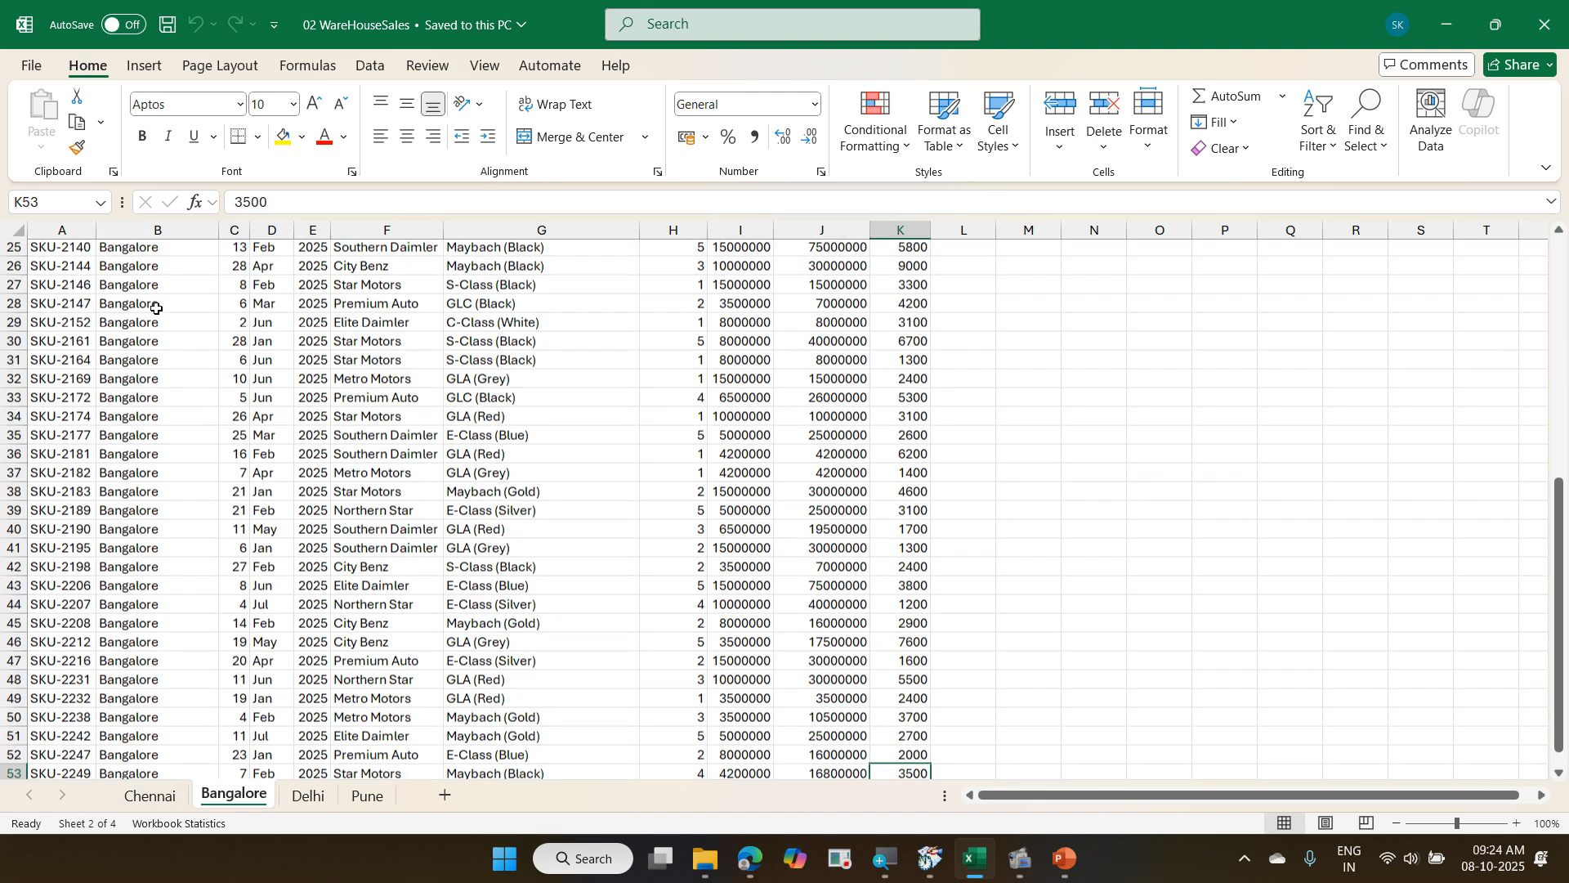
key("ctrl+Up")
key("ctrl+Left")
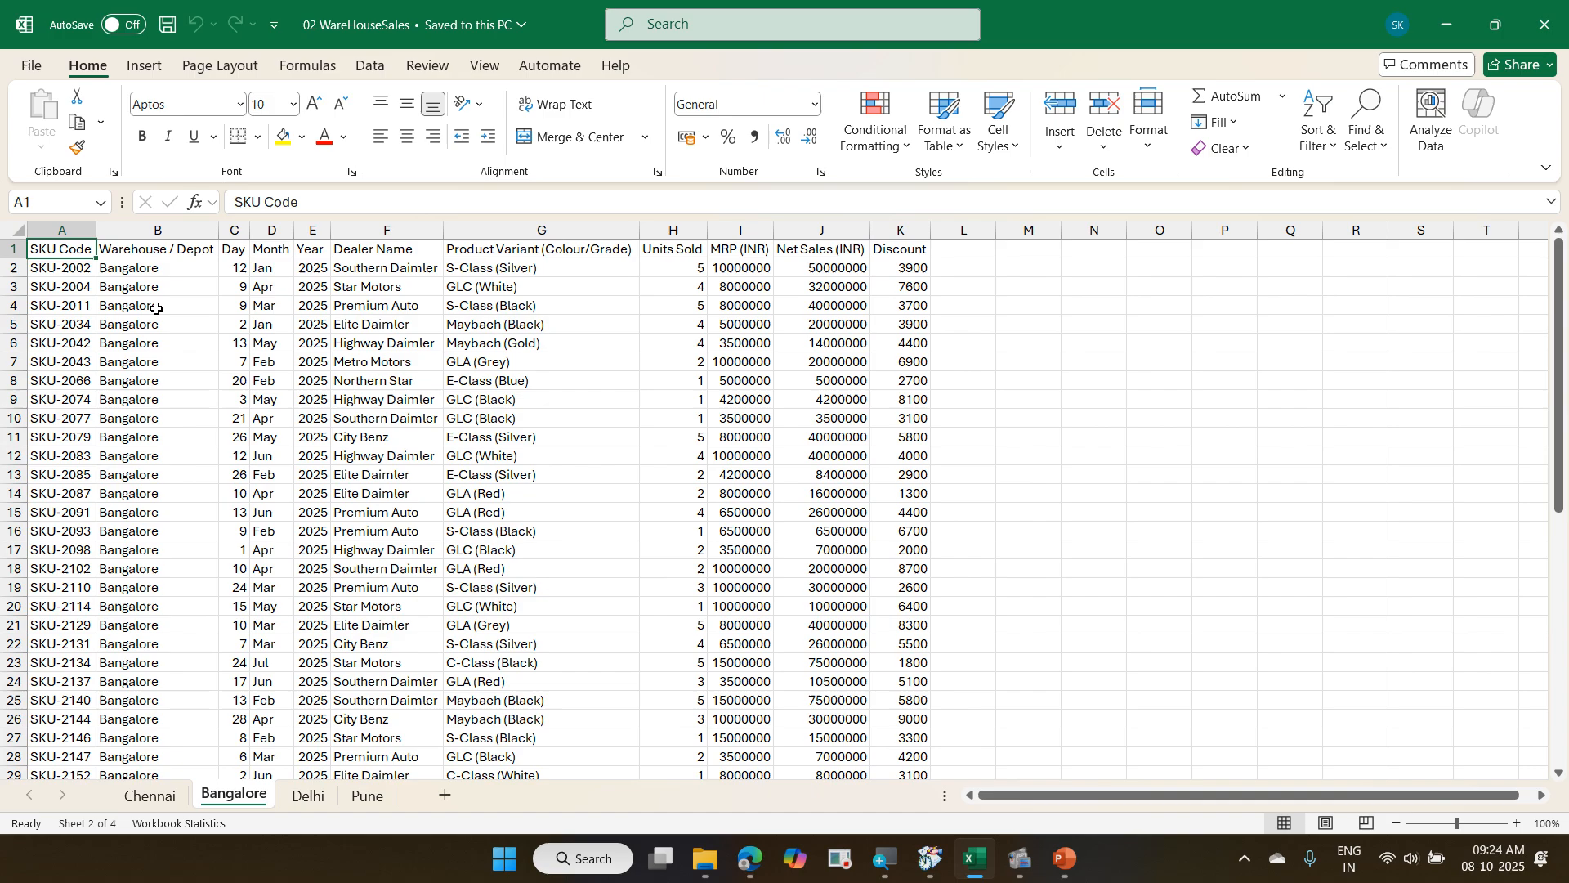
Check where the Discount column sits in the Delhi sheet and compare its position with the Bangalore sheet.
key("ctrl+Page_Down")
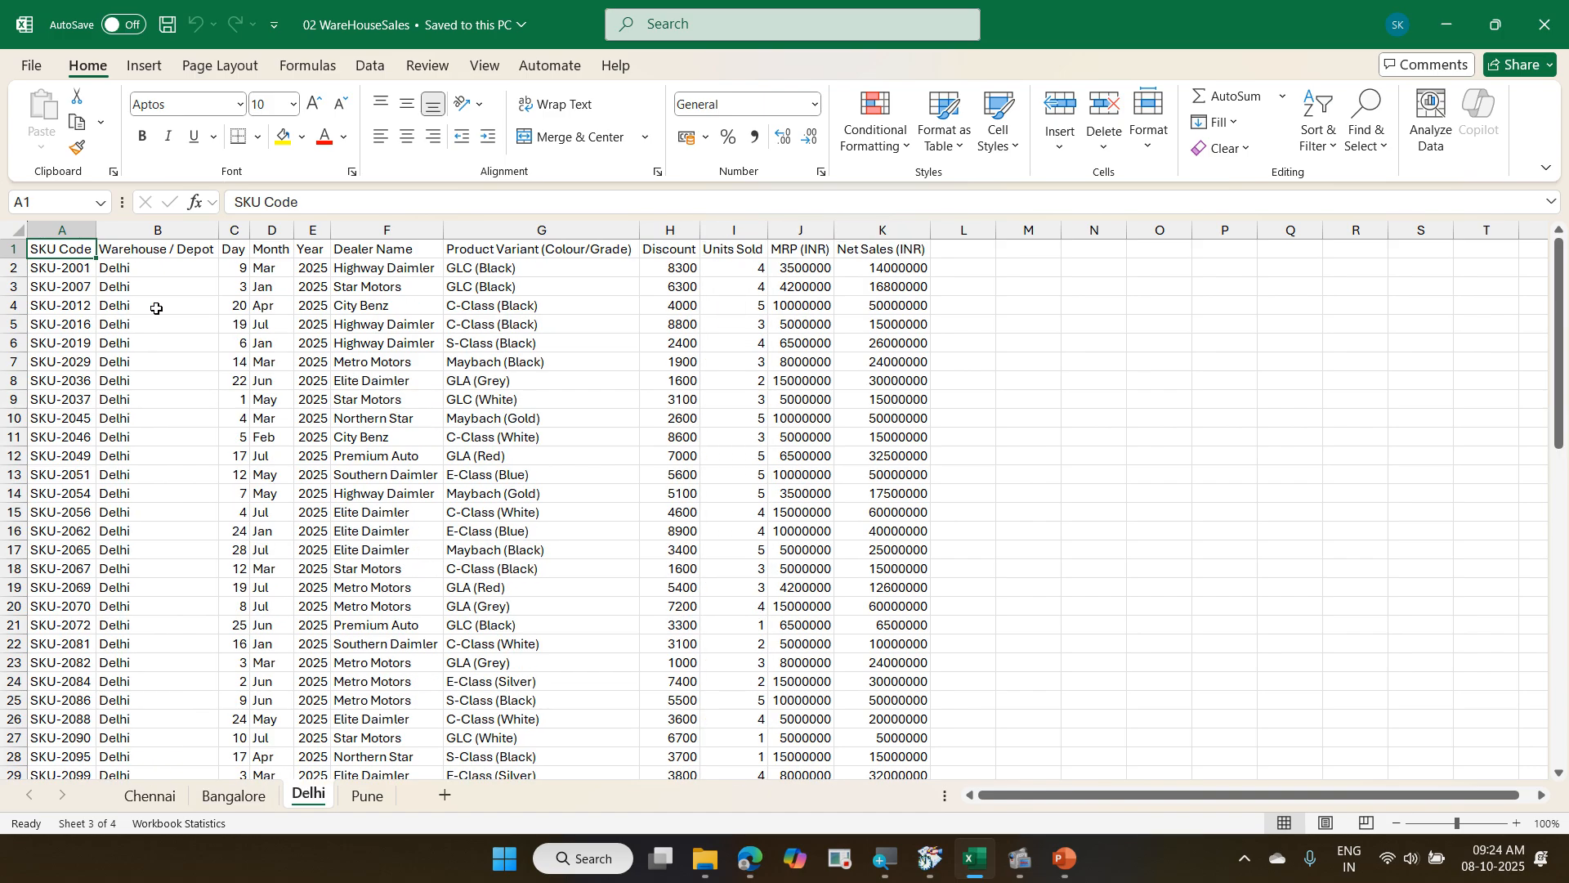
key("ctrl+Right")
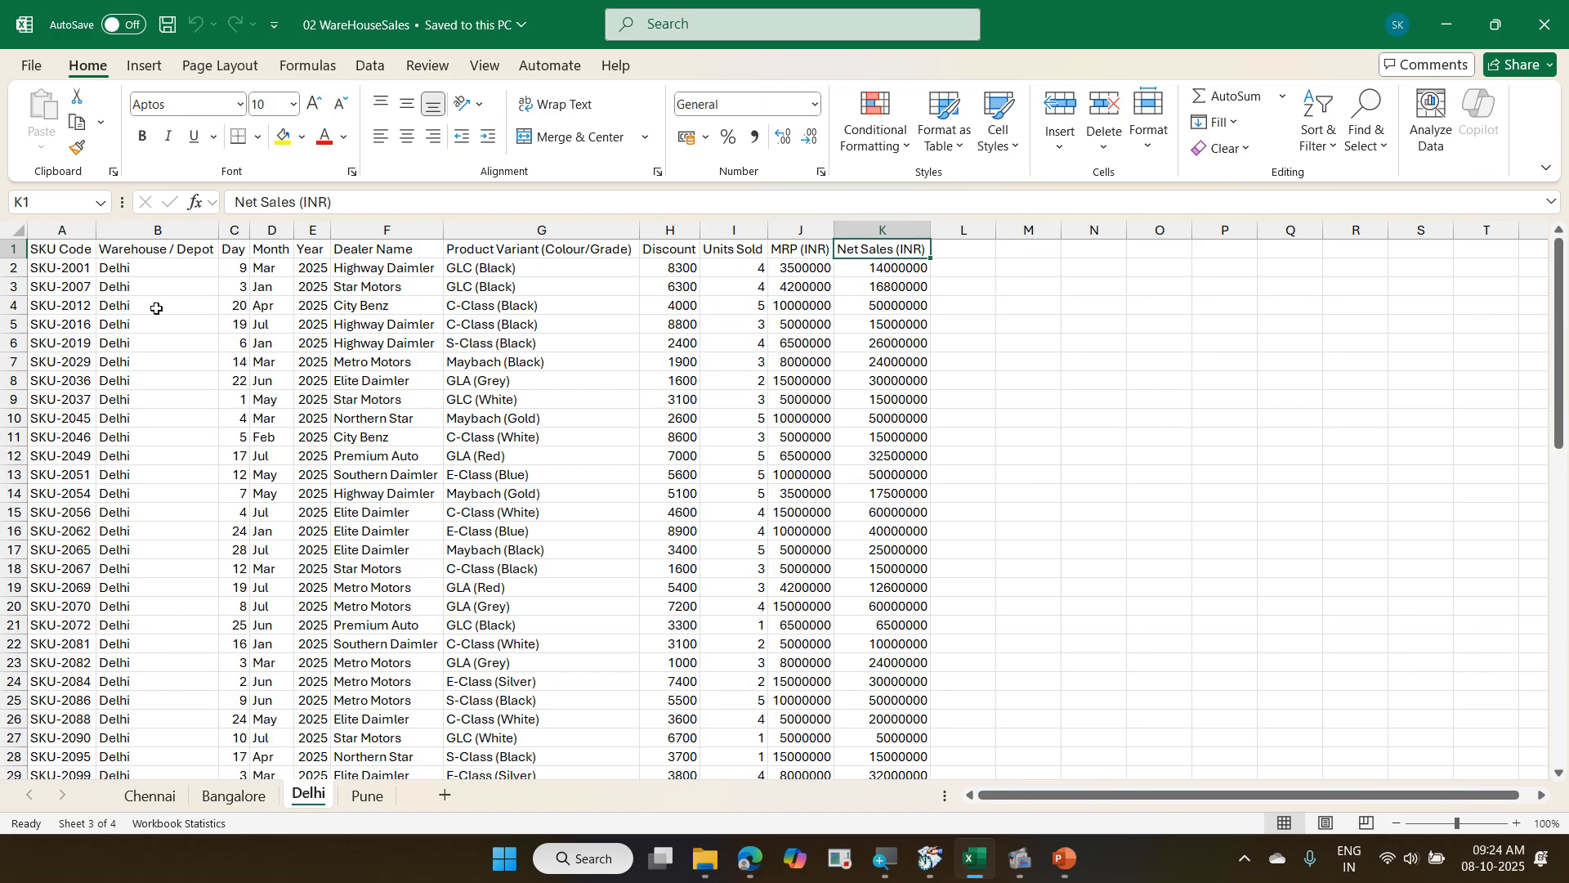
key("Left")
key("Left")
key("Left")
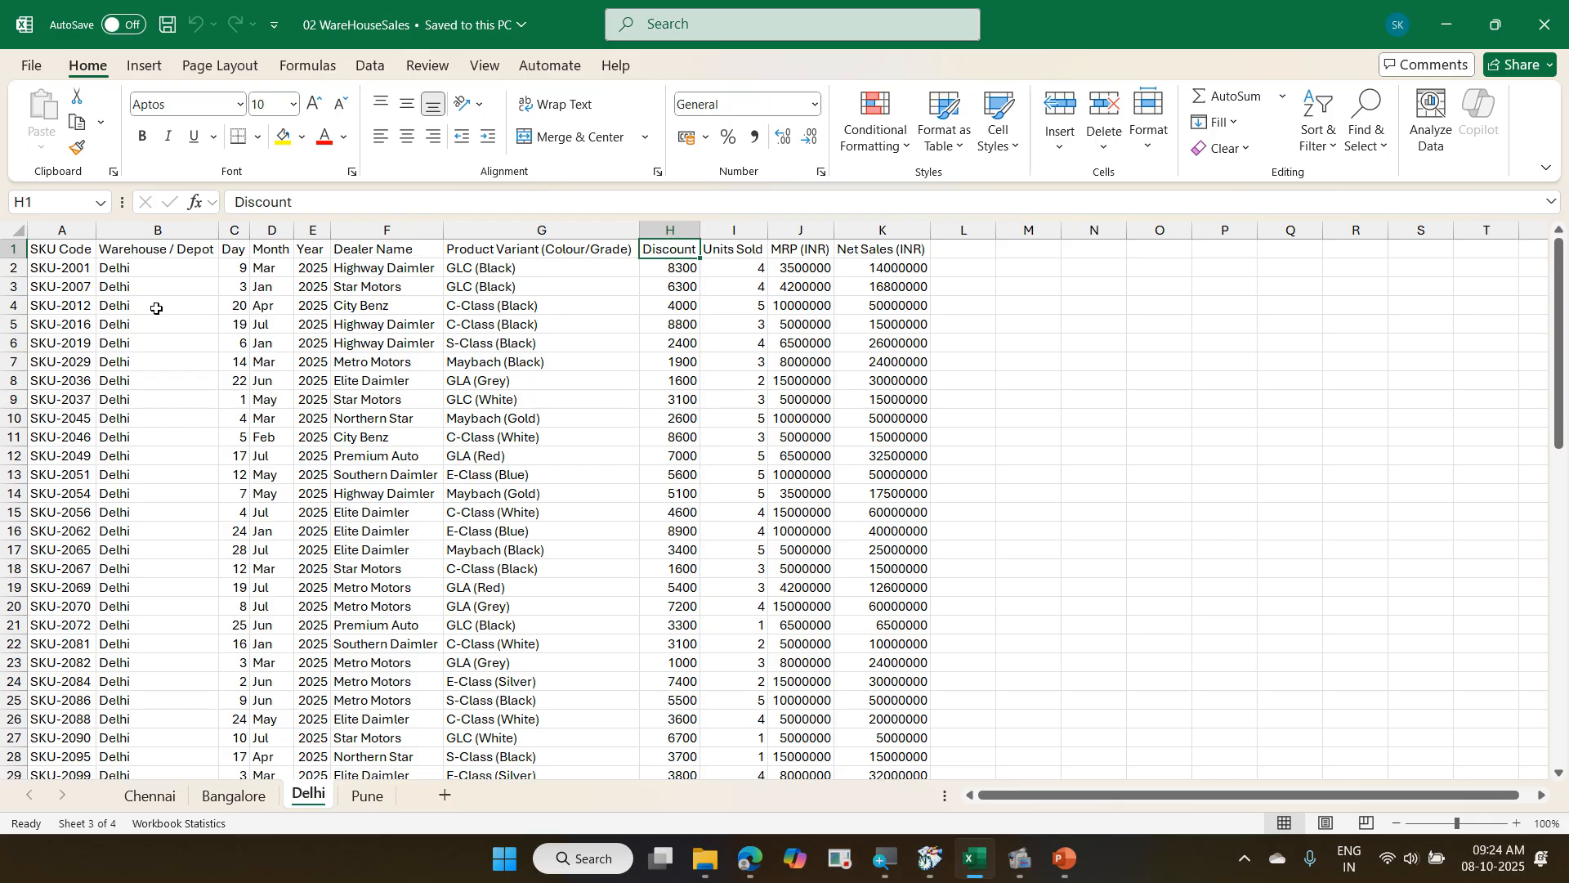
key("ctrl+Page_Up")
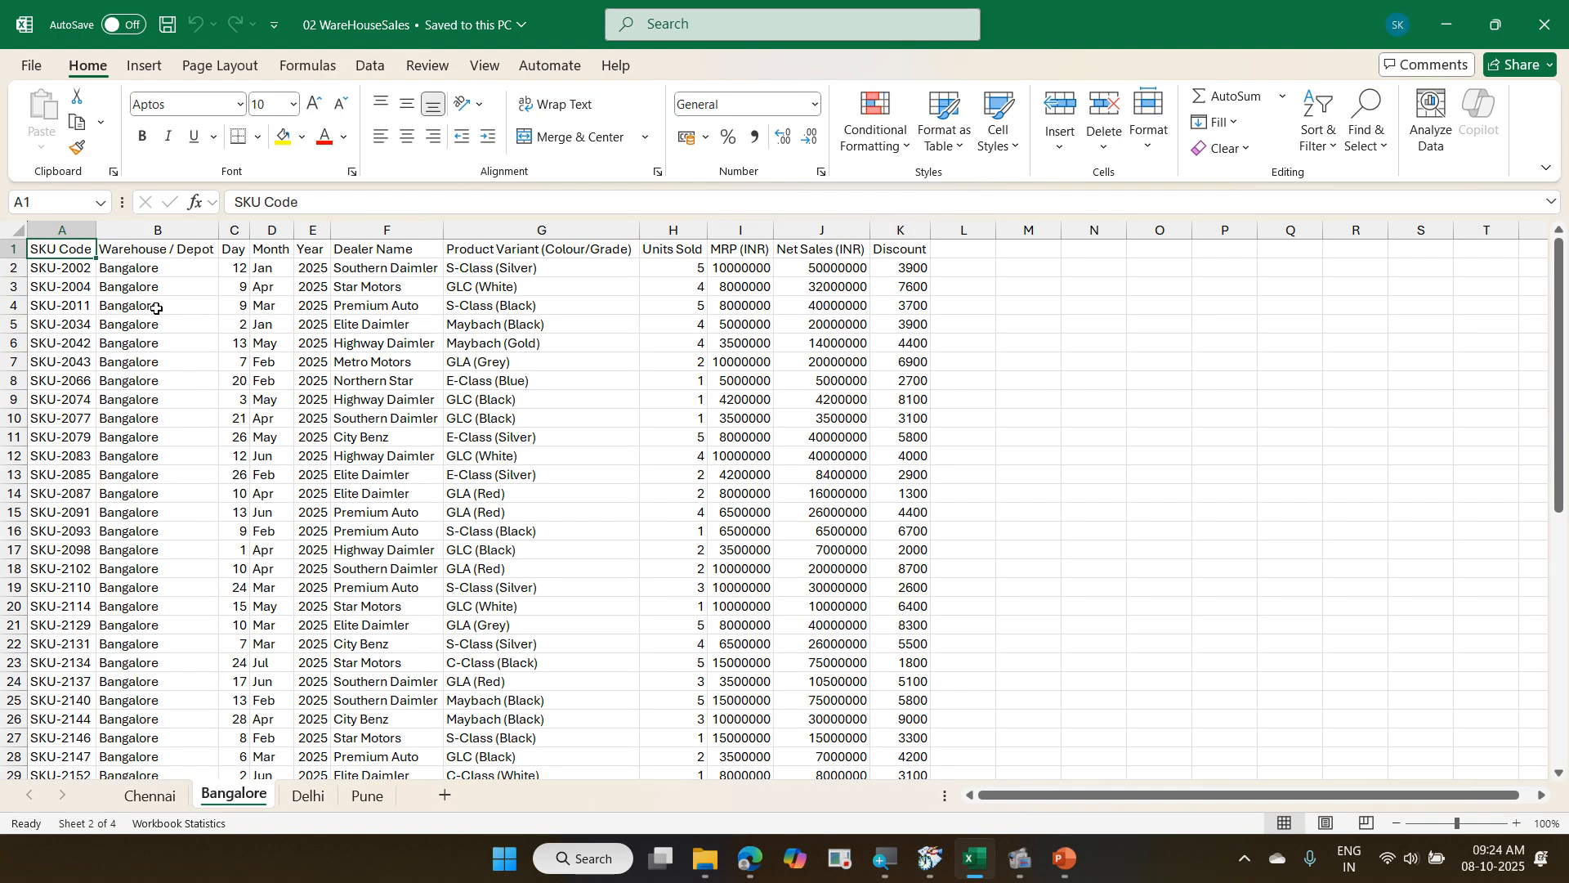
key("ctrl+Page_Down")
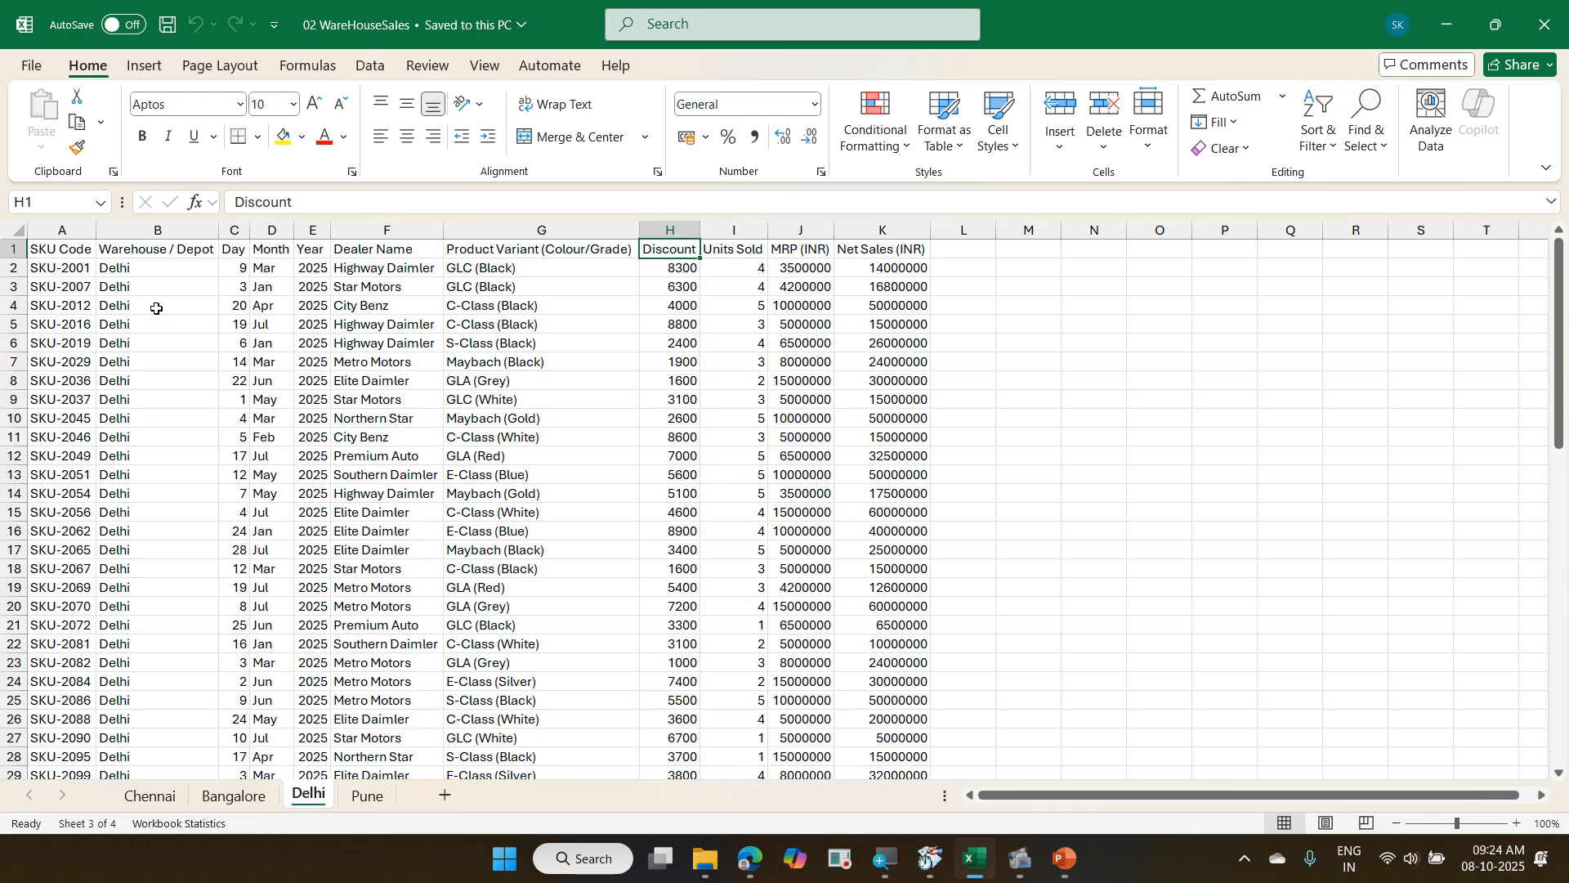
Check the order of the Warehouse / Depot and SKU Code columns in the Pune sheet against the Chennai sheet.
key("ctrl+Page_Down")
key("Left")
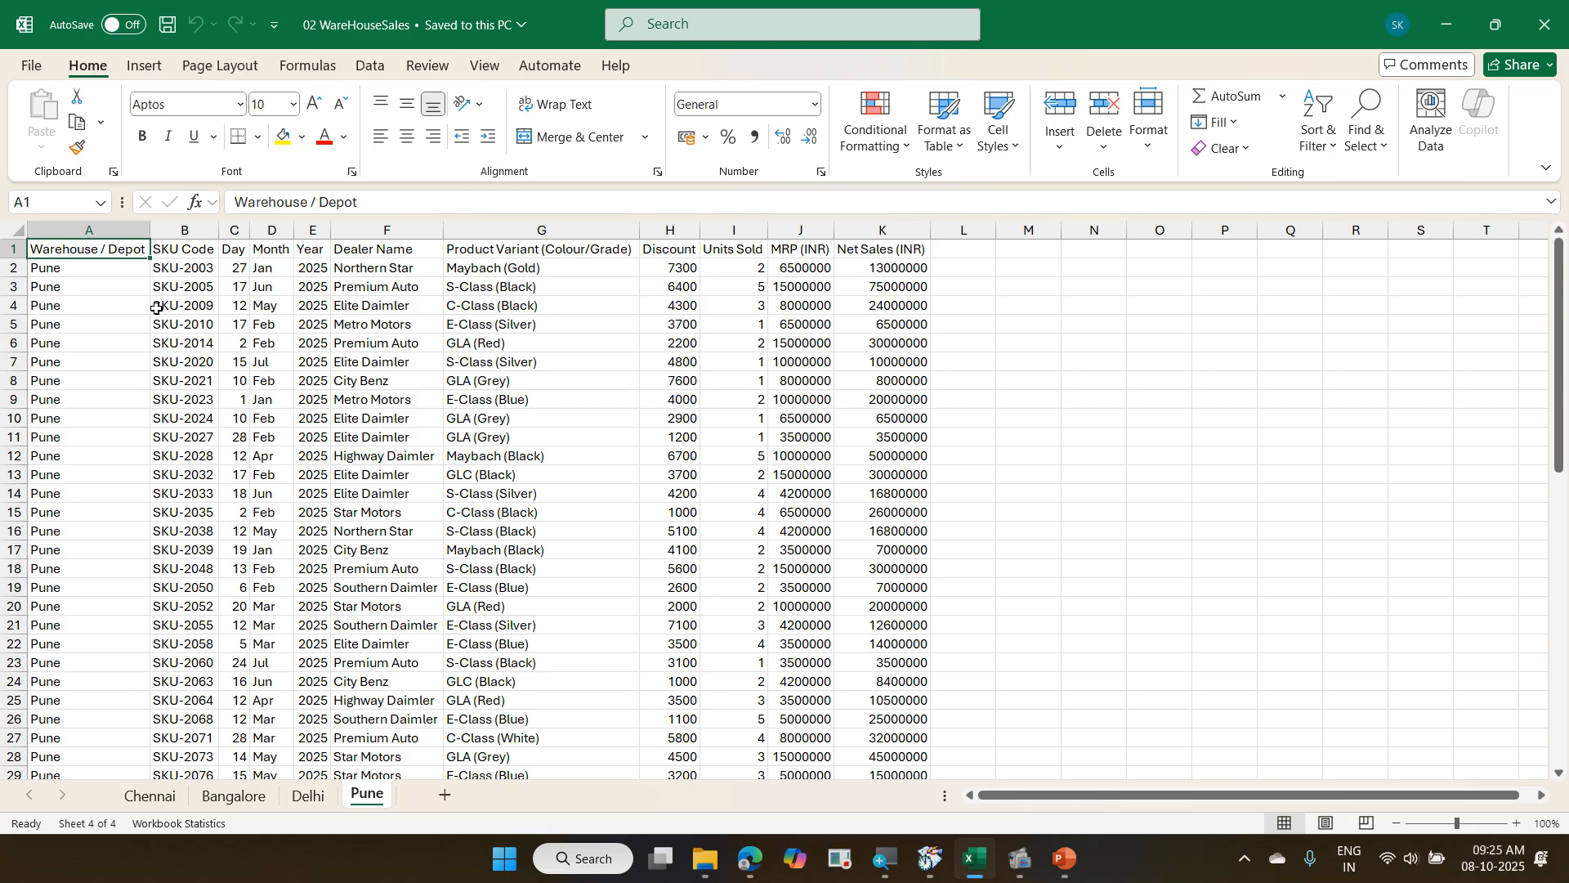
key("ctrl+Page_Up")
key("ctrl+Page_Up")
key("ctrl+Page_Up")
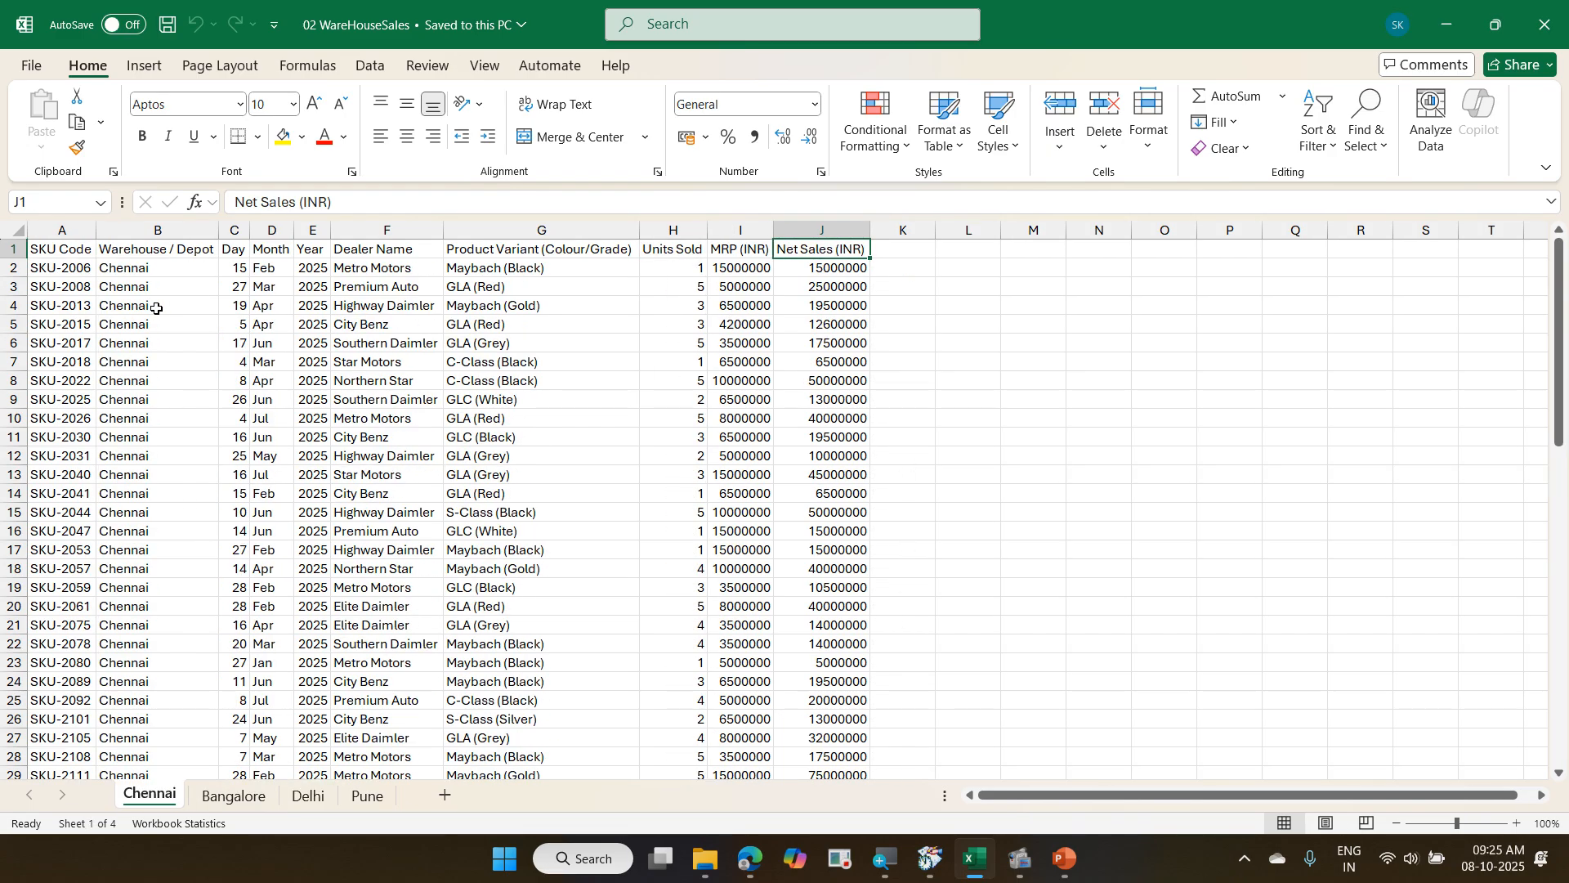
Compare the column layouts of the Chennai, Bangalore, Delhi and Pune sheets by going back and forth through them.
key("ctrl+Page_Down")
key("ctrl+Page_Down")
key("ctrl+Page_Down")
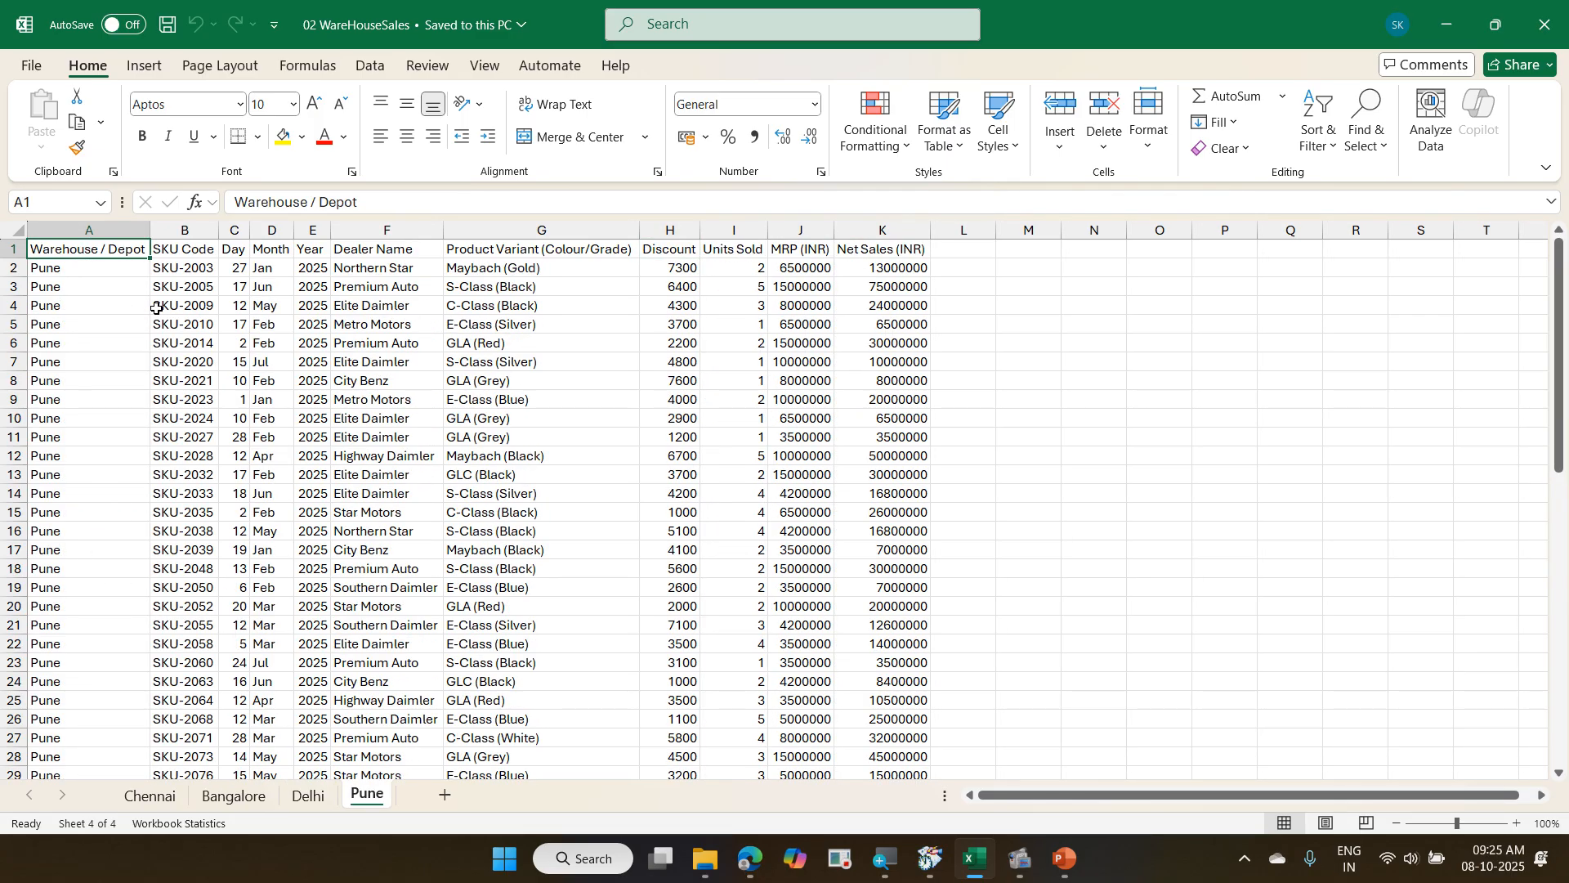
key("ctrl+Page_Up")
key("ctrl+Page_Up")
key("ctrl+Page_Up")
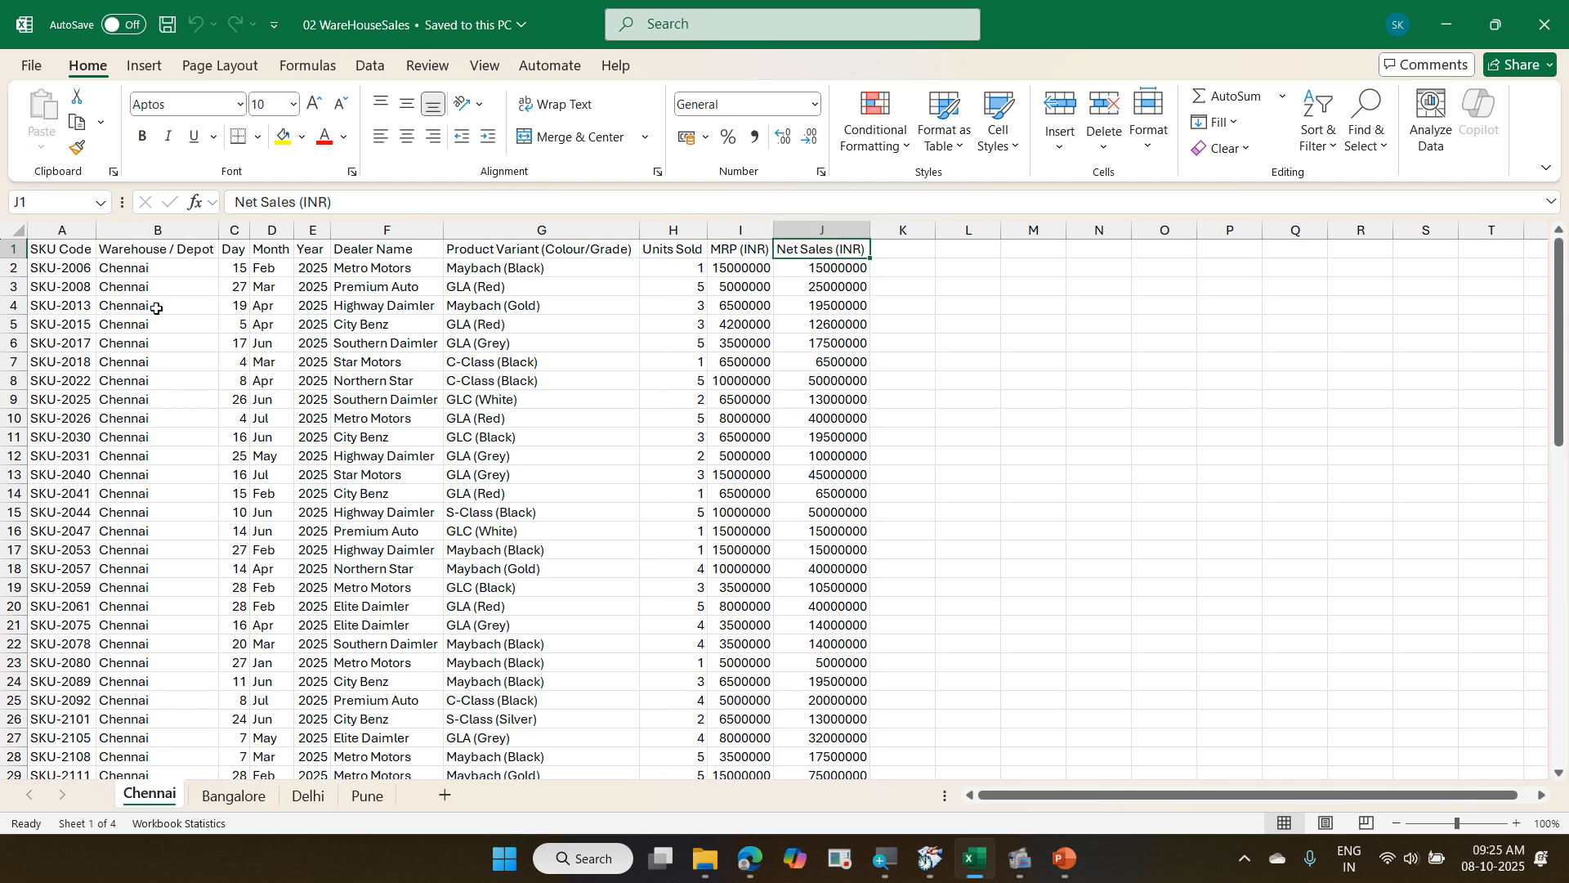
key("ctrl+Page_Down")
key("ctrl+Page_Down")
key("ctrl+Page_Down")
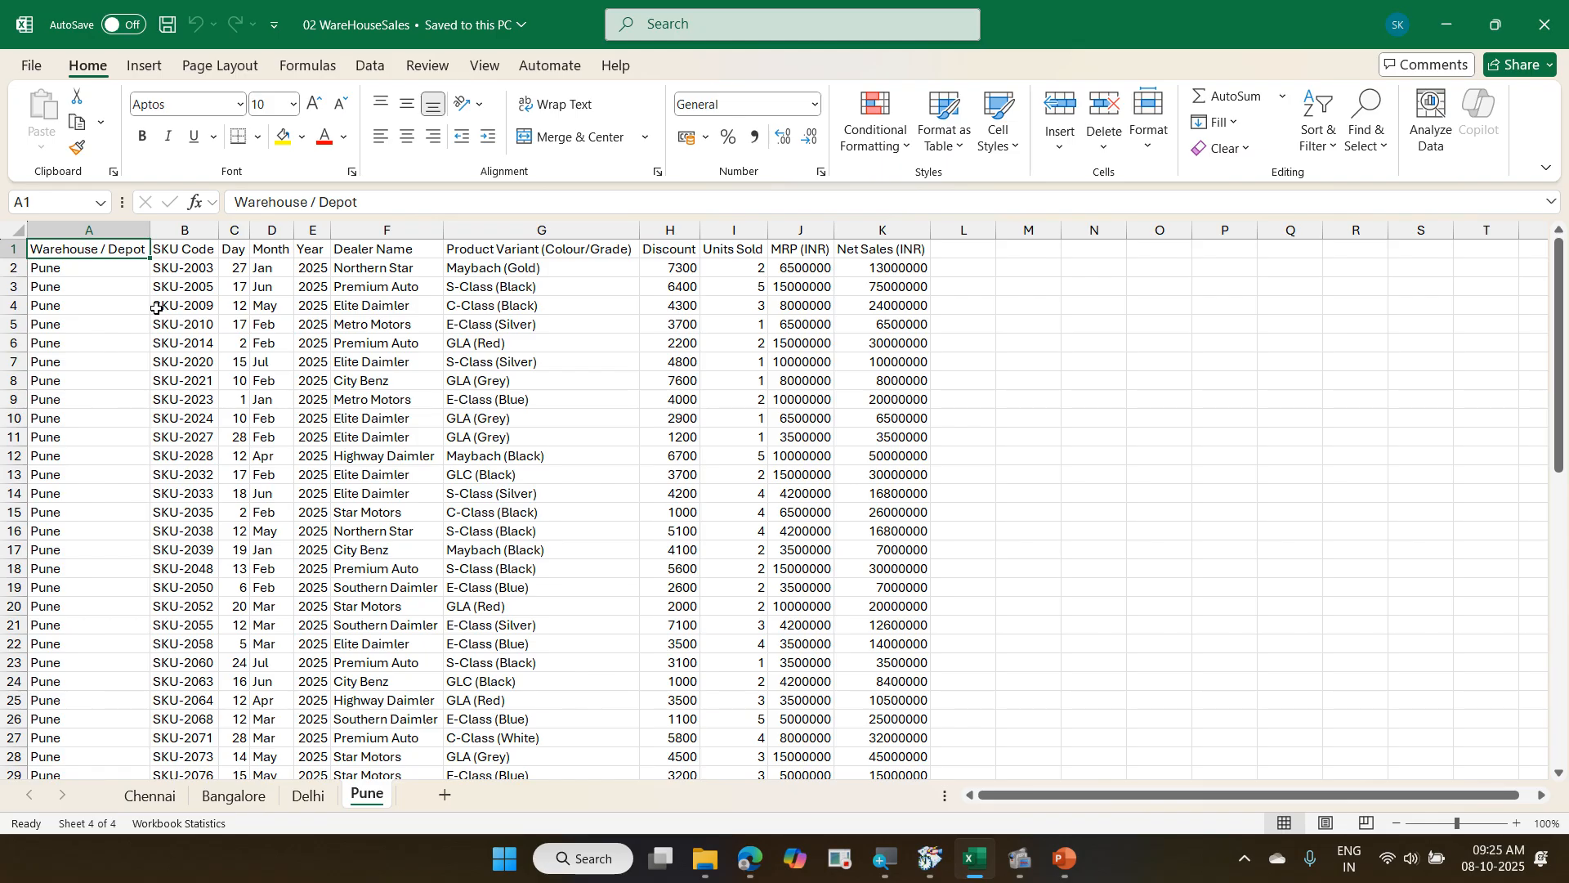
key("ctrl+Page_Up")
key("ctrl+Page_Up")
key("ctrl+Page_Up")
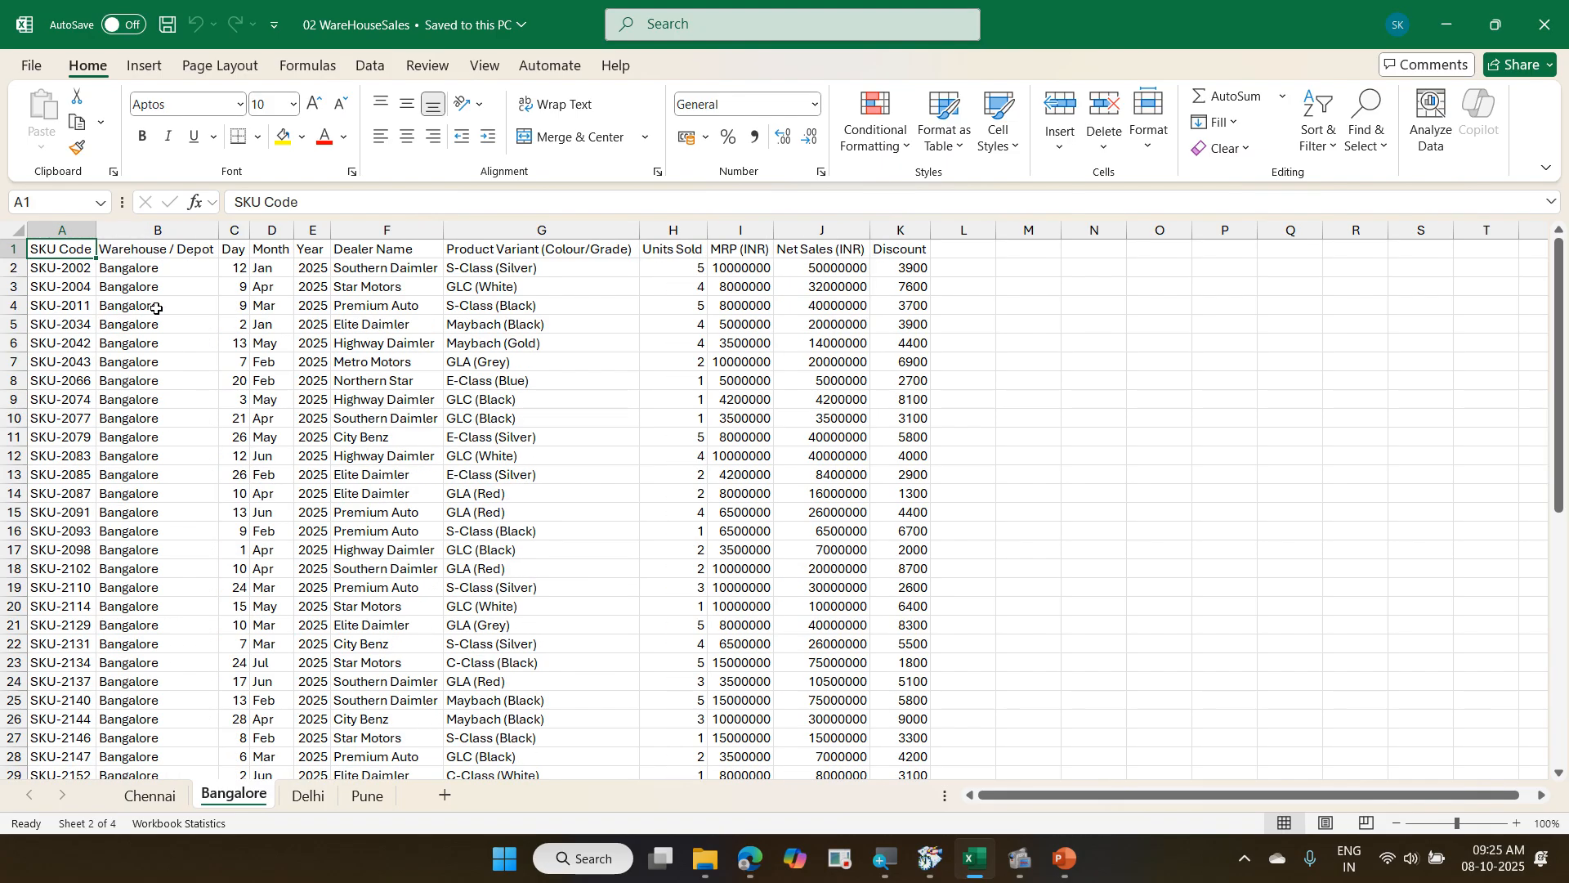
key("ctrl+Page_Down")
key("ctrl+Page_Up")
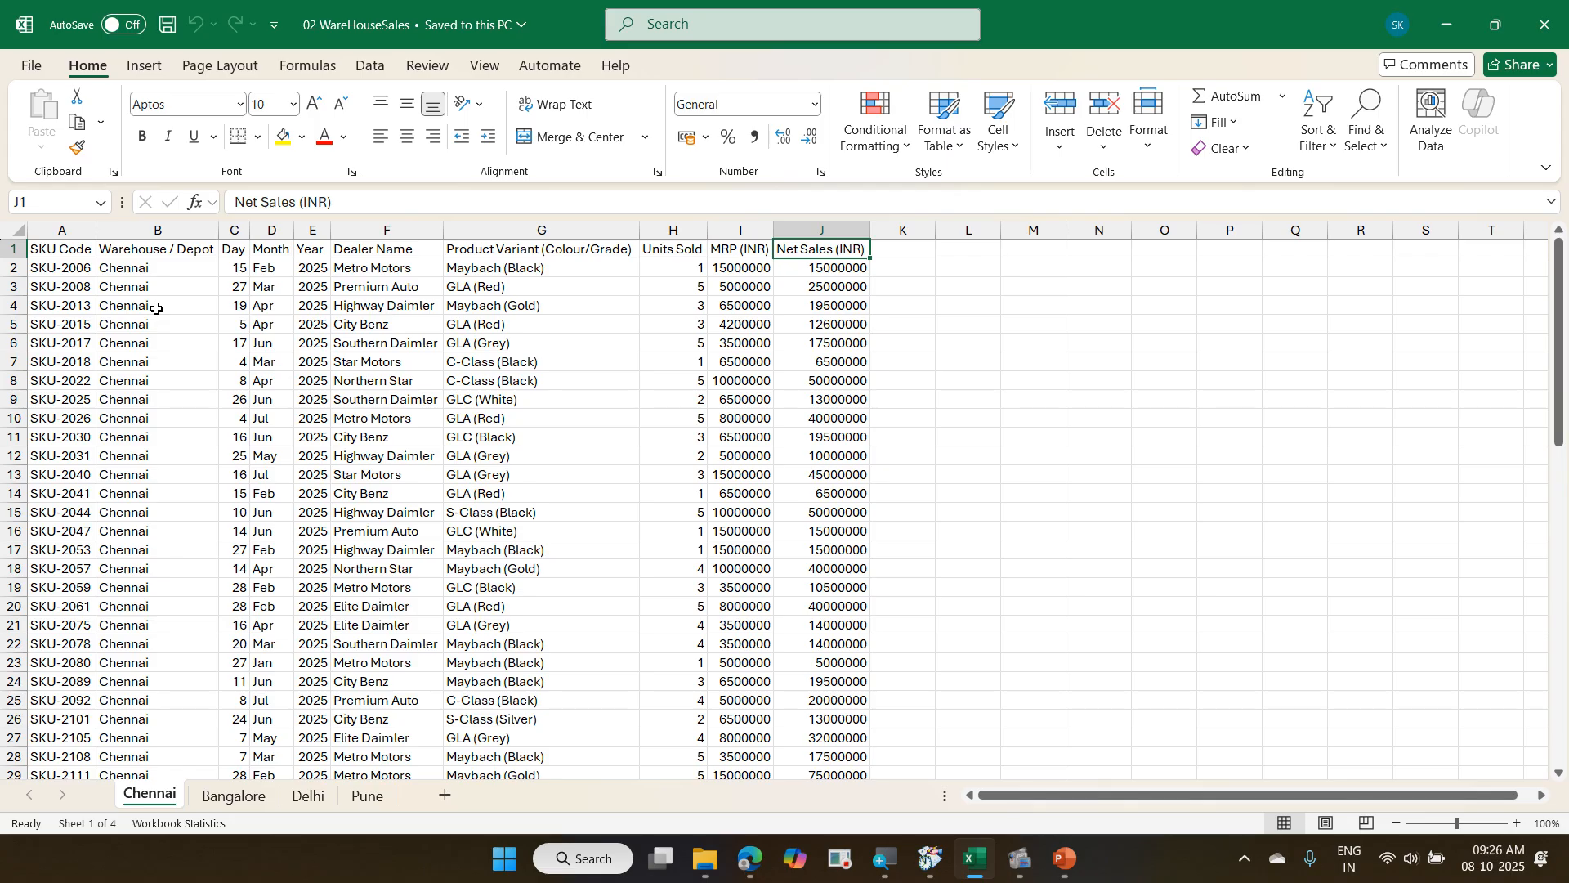
Close the 02 WareHouseSales workbook, put Excel out of the way, and start Power BI Desktop.
key("ctrl+w")
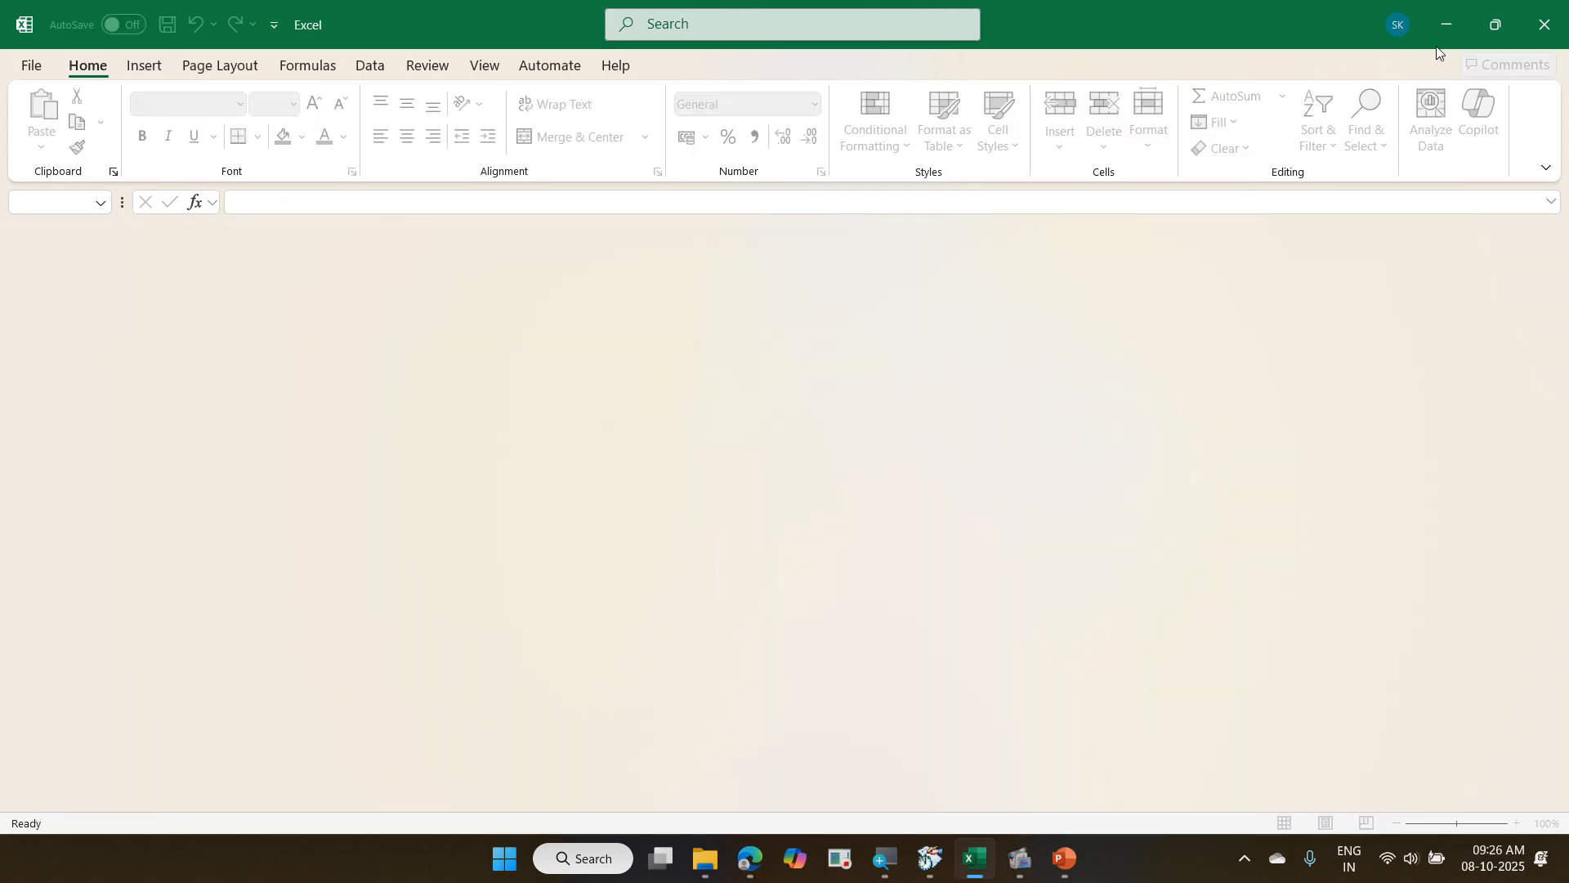
left_click(1445, 25)
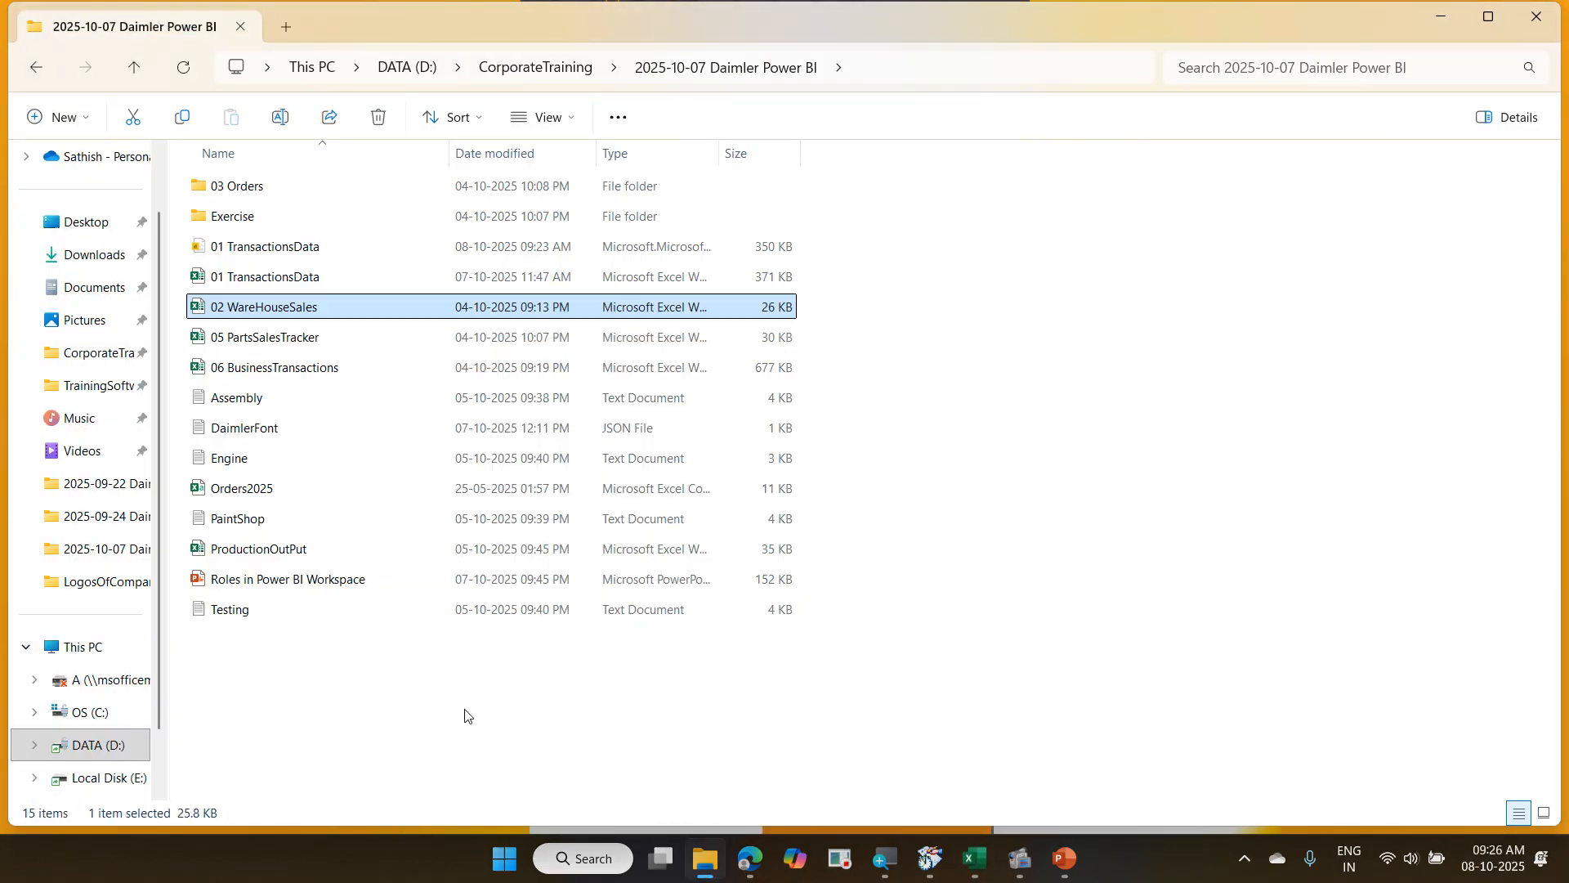
left_click(506, 859)
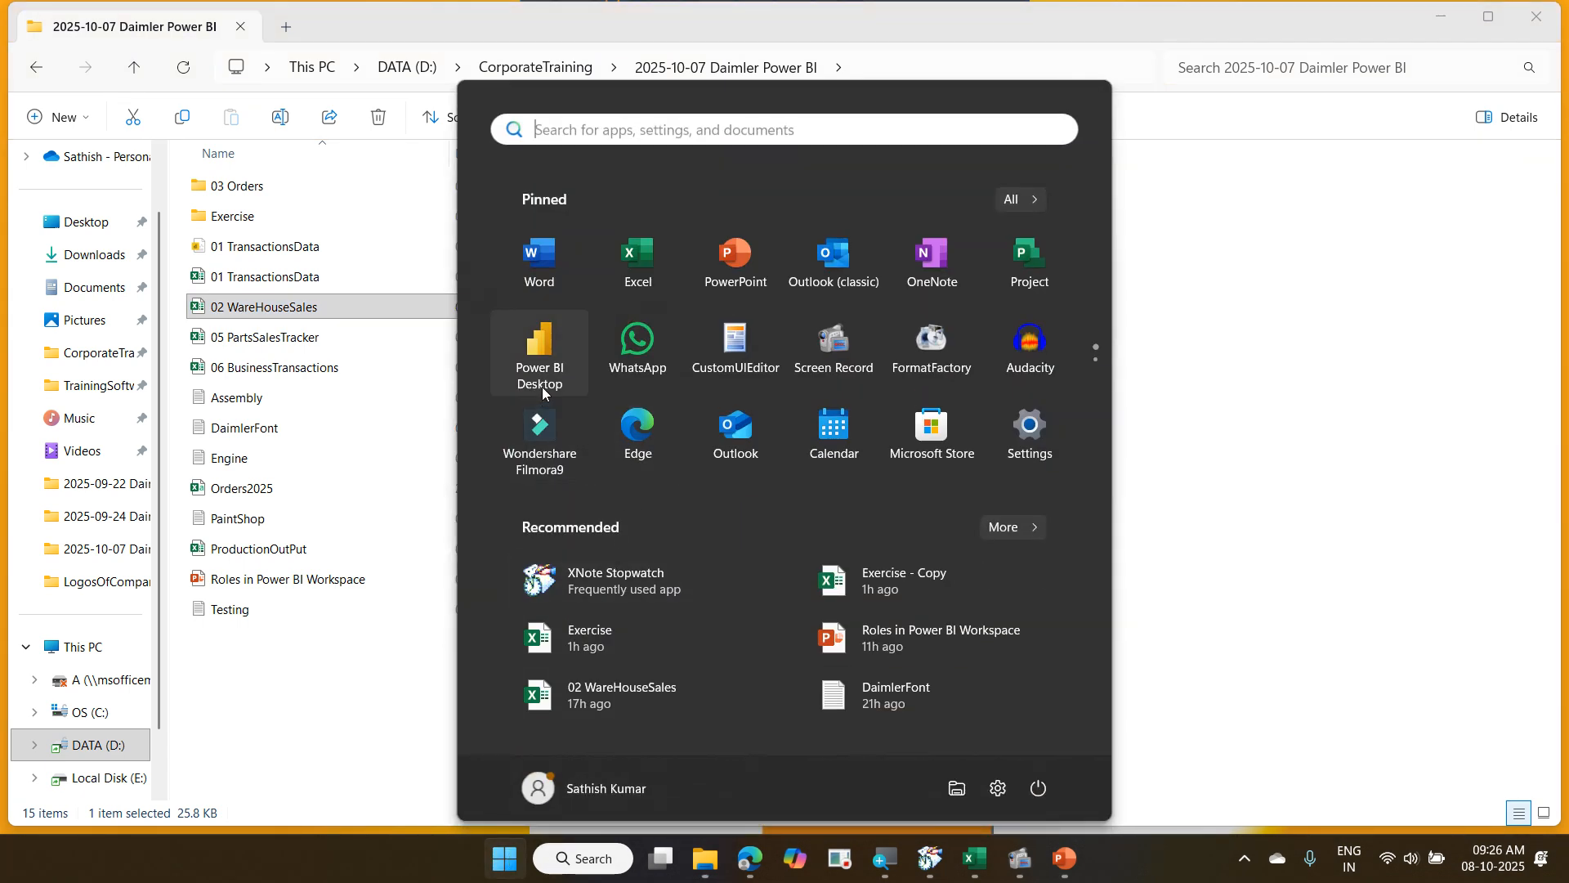
left_click(540, 360)
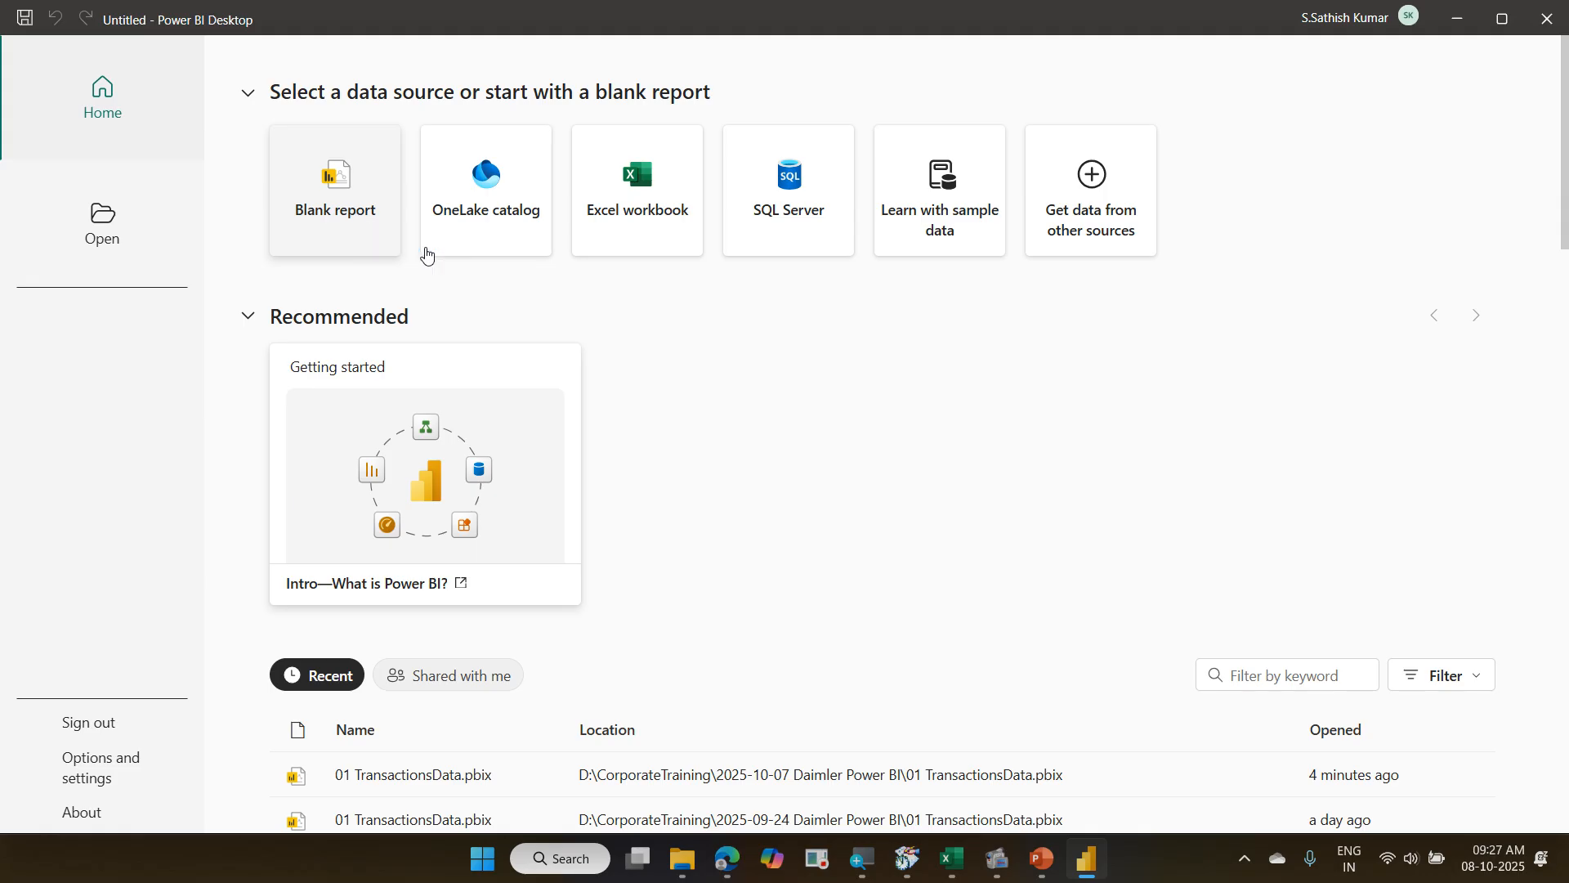
Connect a new report to the 02 WareHouseSales Excel workbook in the 2025-10-07 Daimler Power BI folder.
left_click(594, 238)
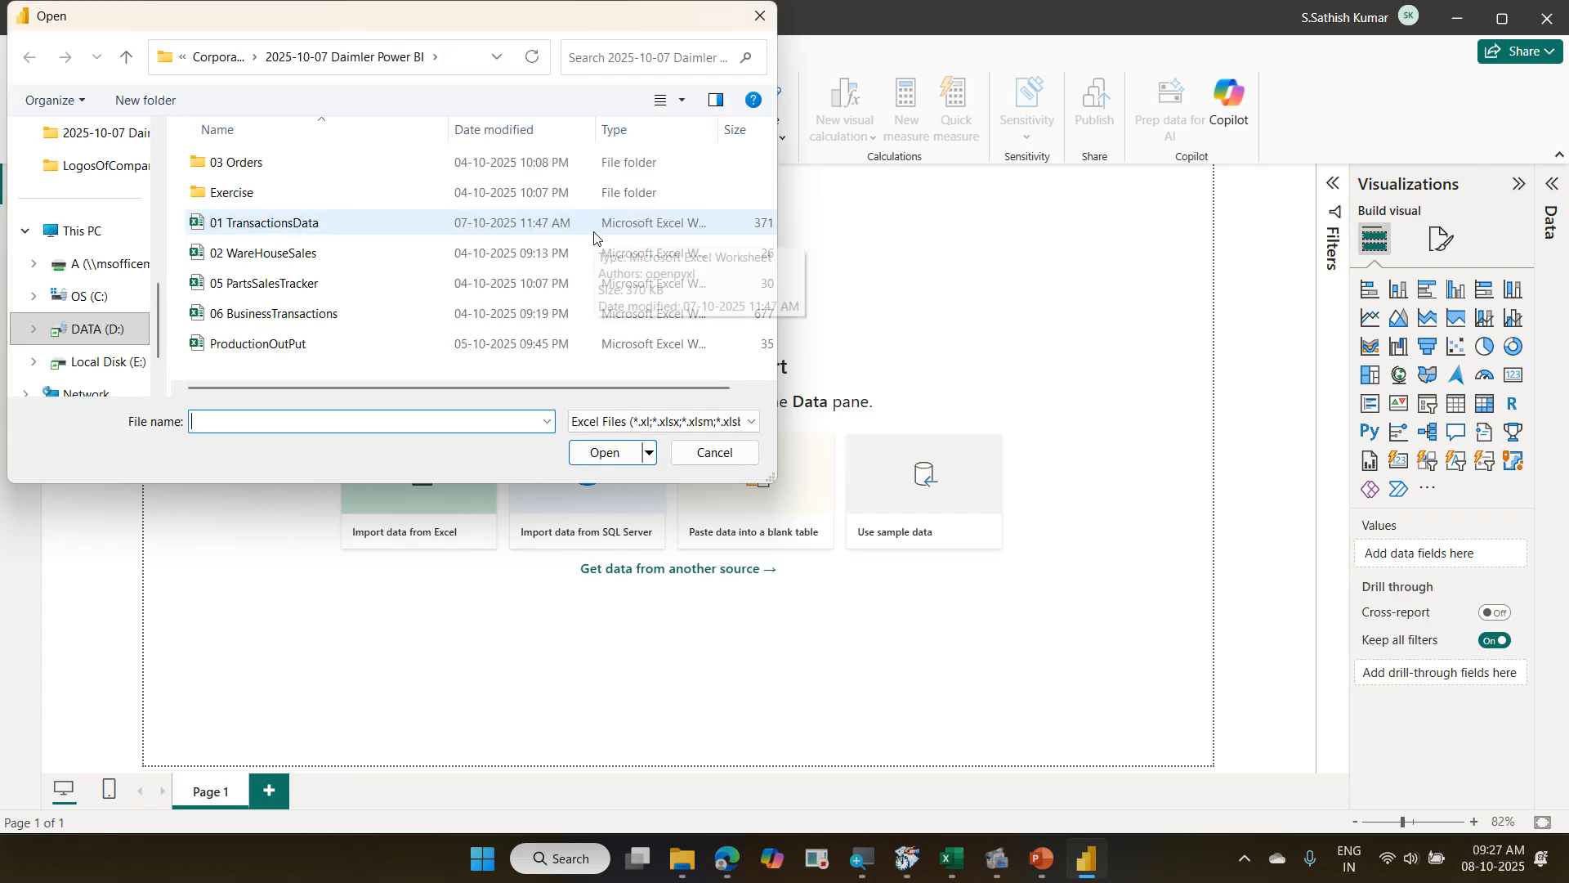
left_click(391, 255)
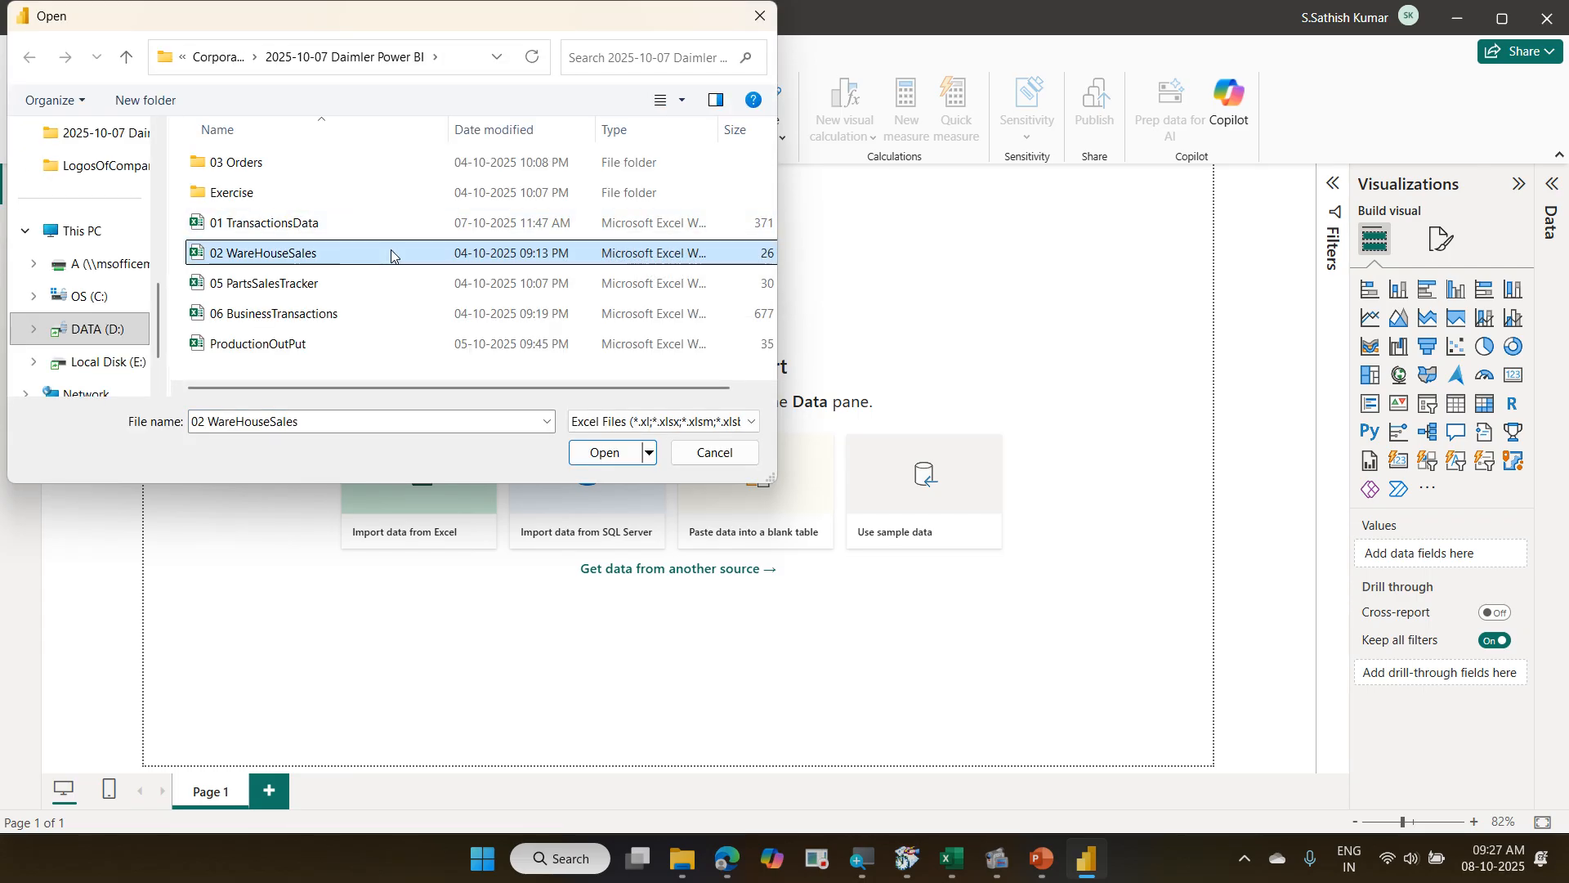
left_click(609, 455)
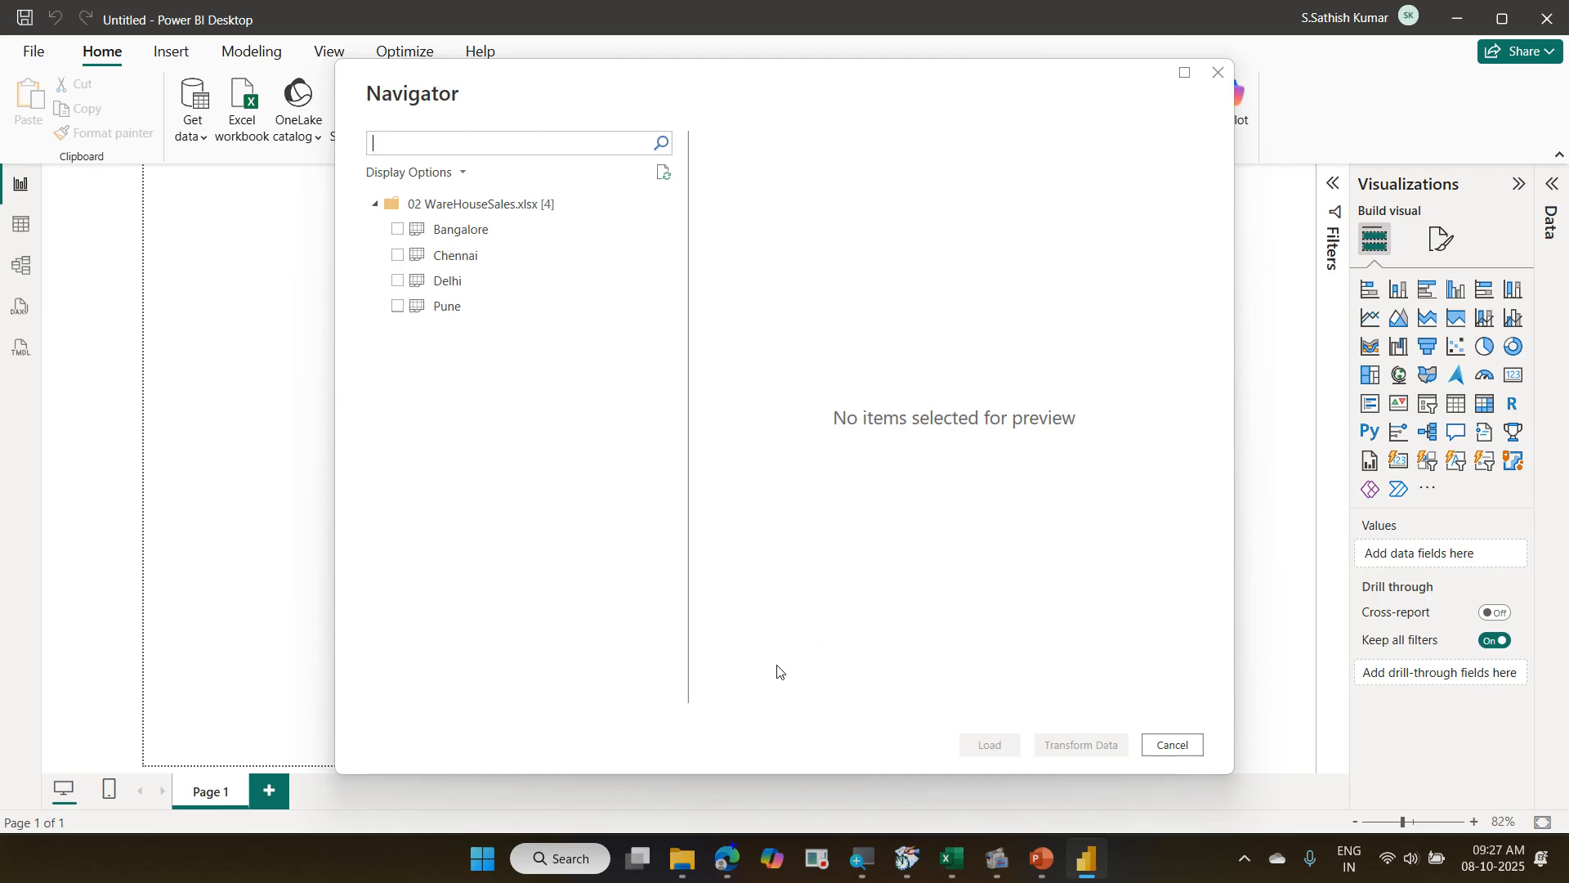
Try marking the city sheets for import one by one, beginning with Bangalore and Chennai, and unmark them.
left_click(398, 230)
left_click(399, 255)
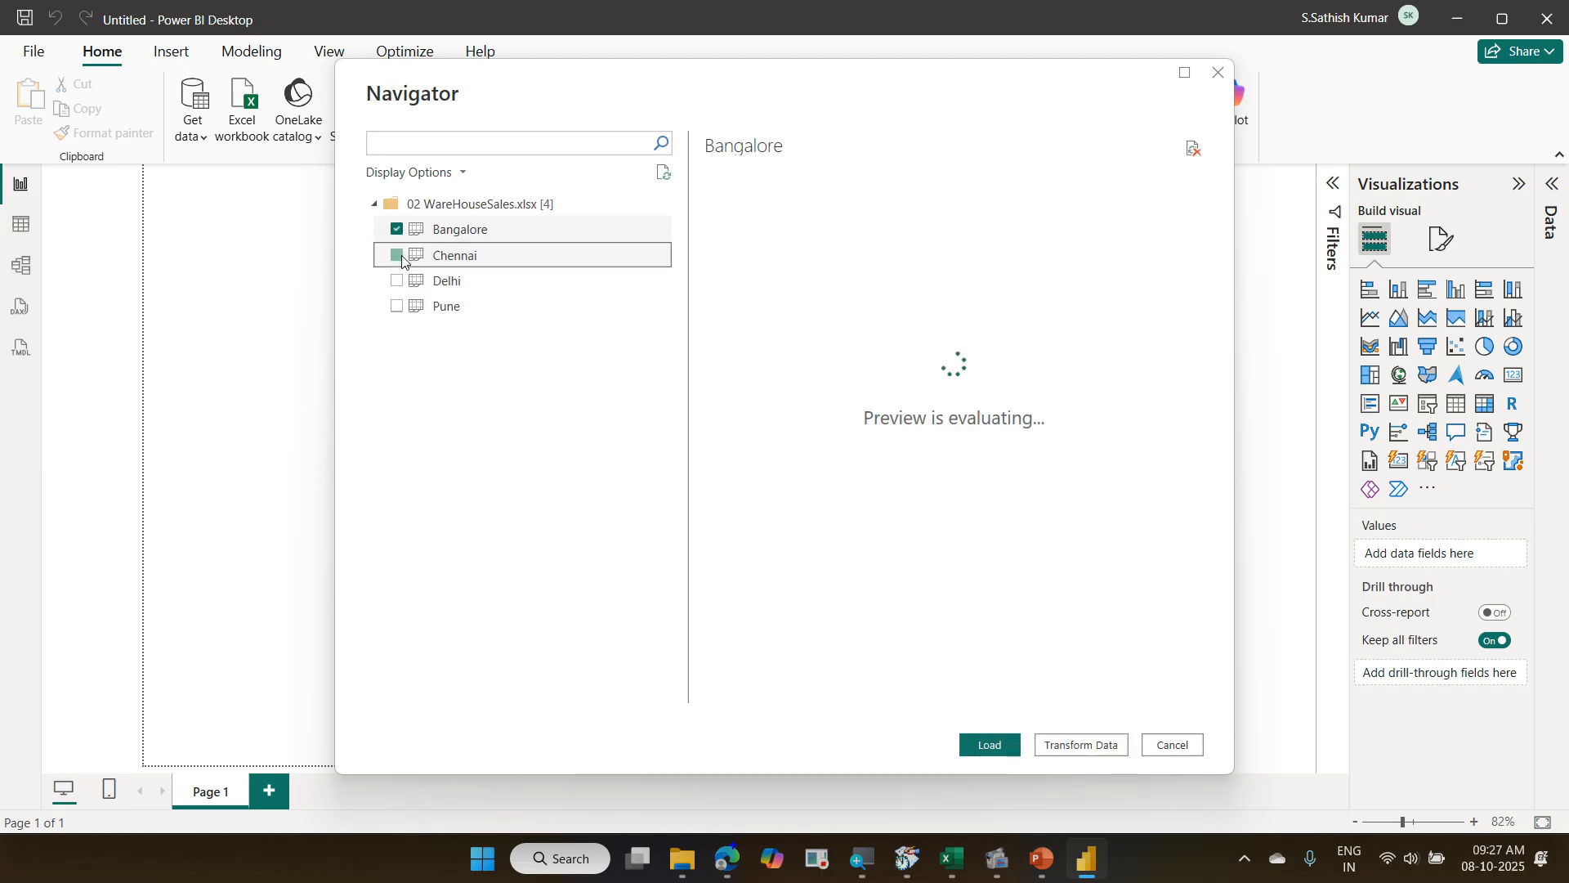
left_click(398, 255)
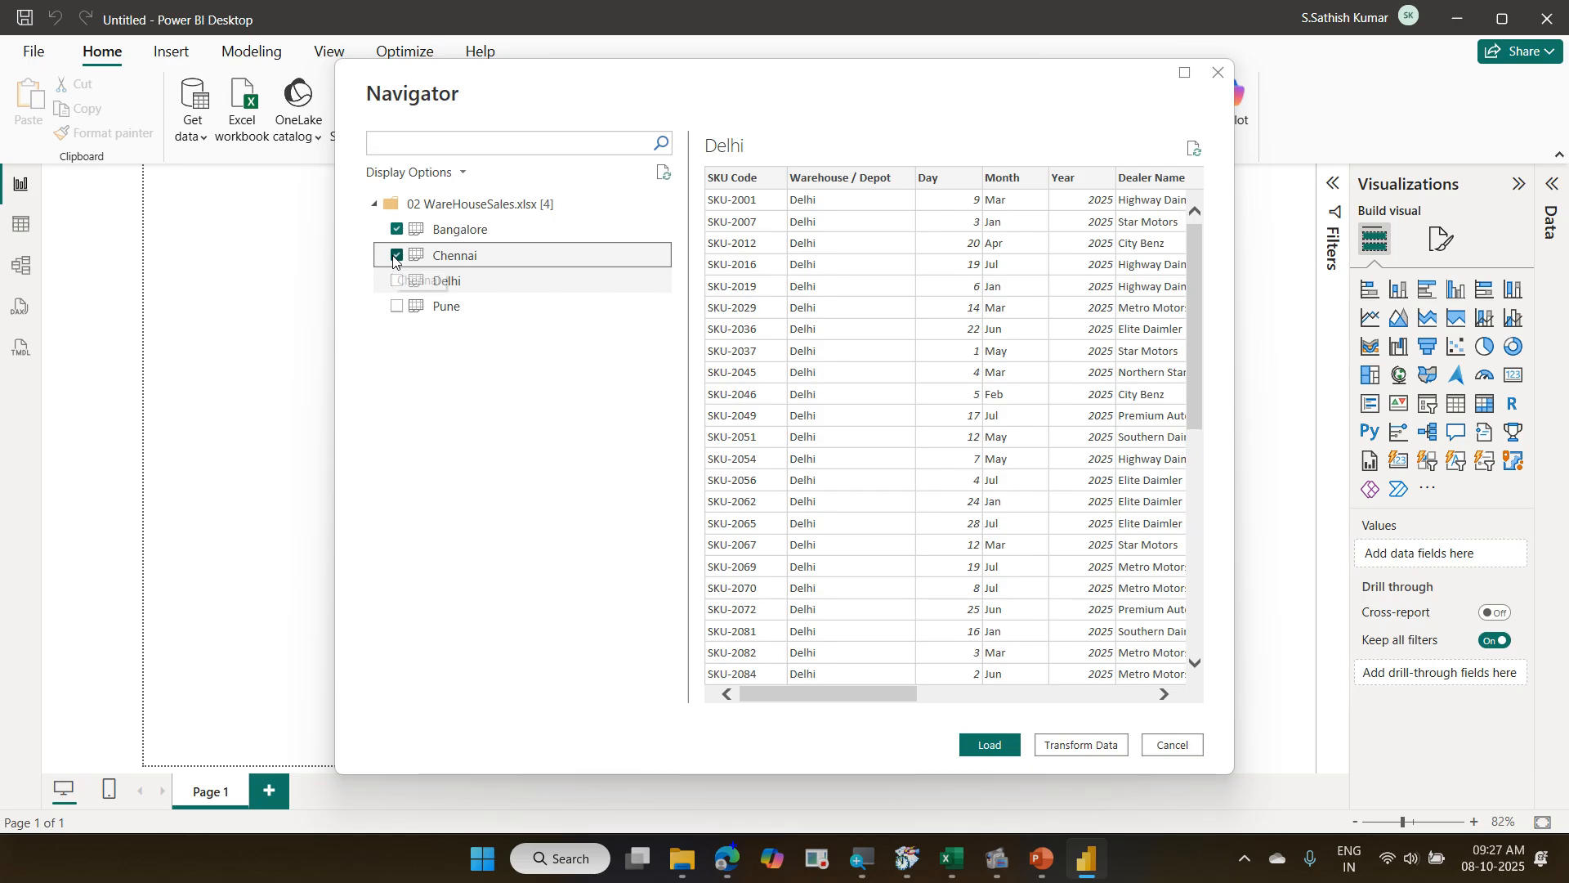
left_click(395, 231)
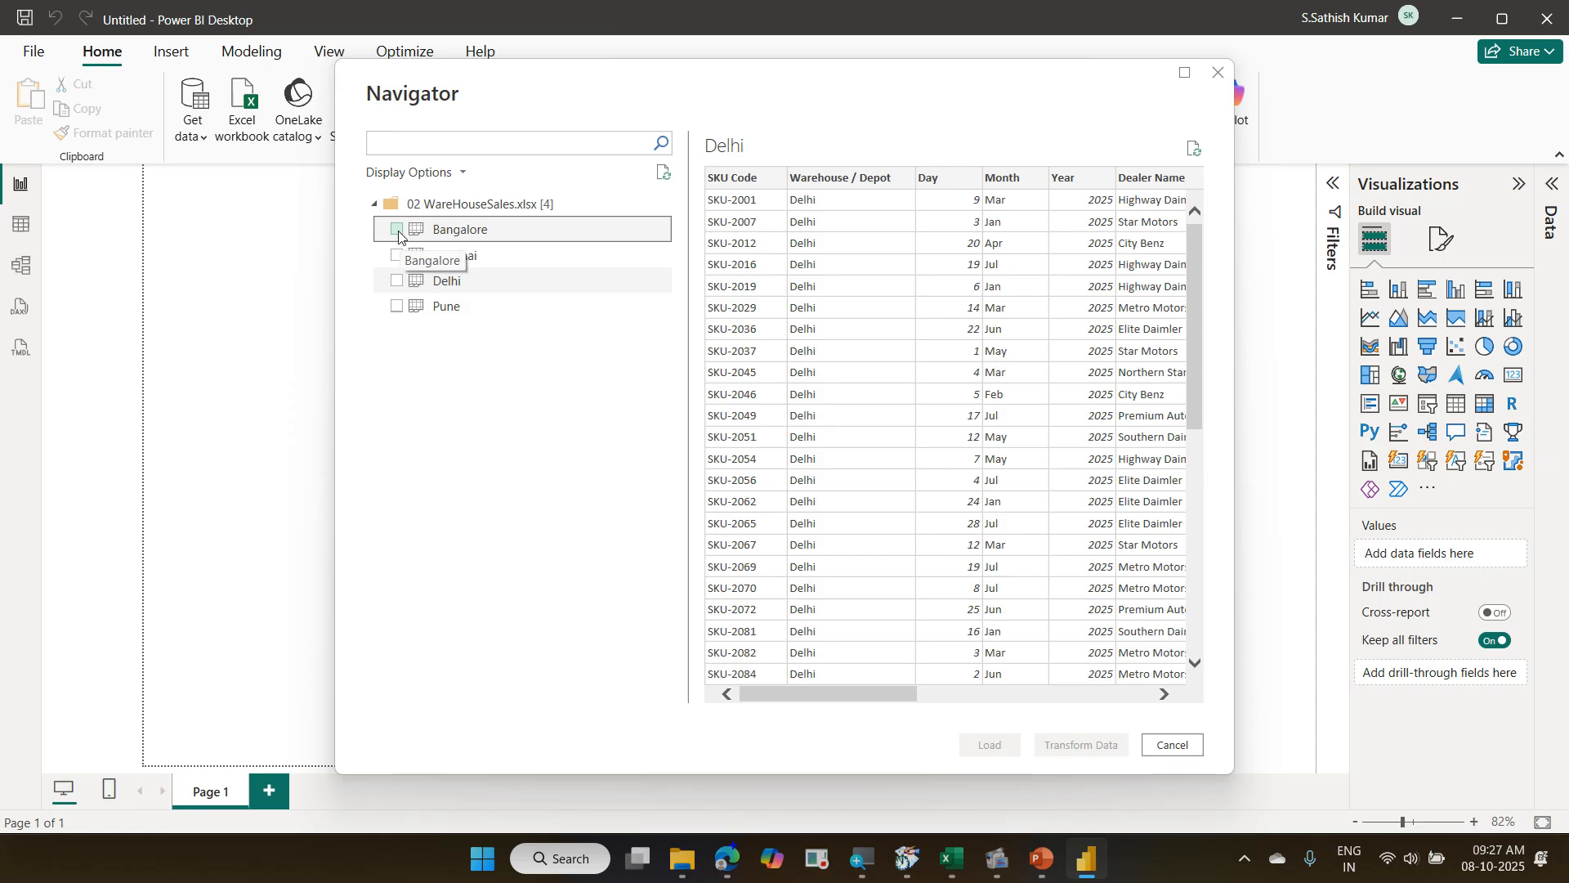
Select all sheets from Bangalore through Pune as one range by their names, and clear the whole selection.
left_click(466, 236)
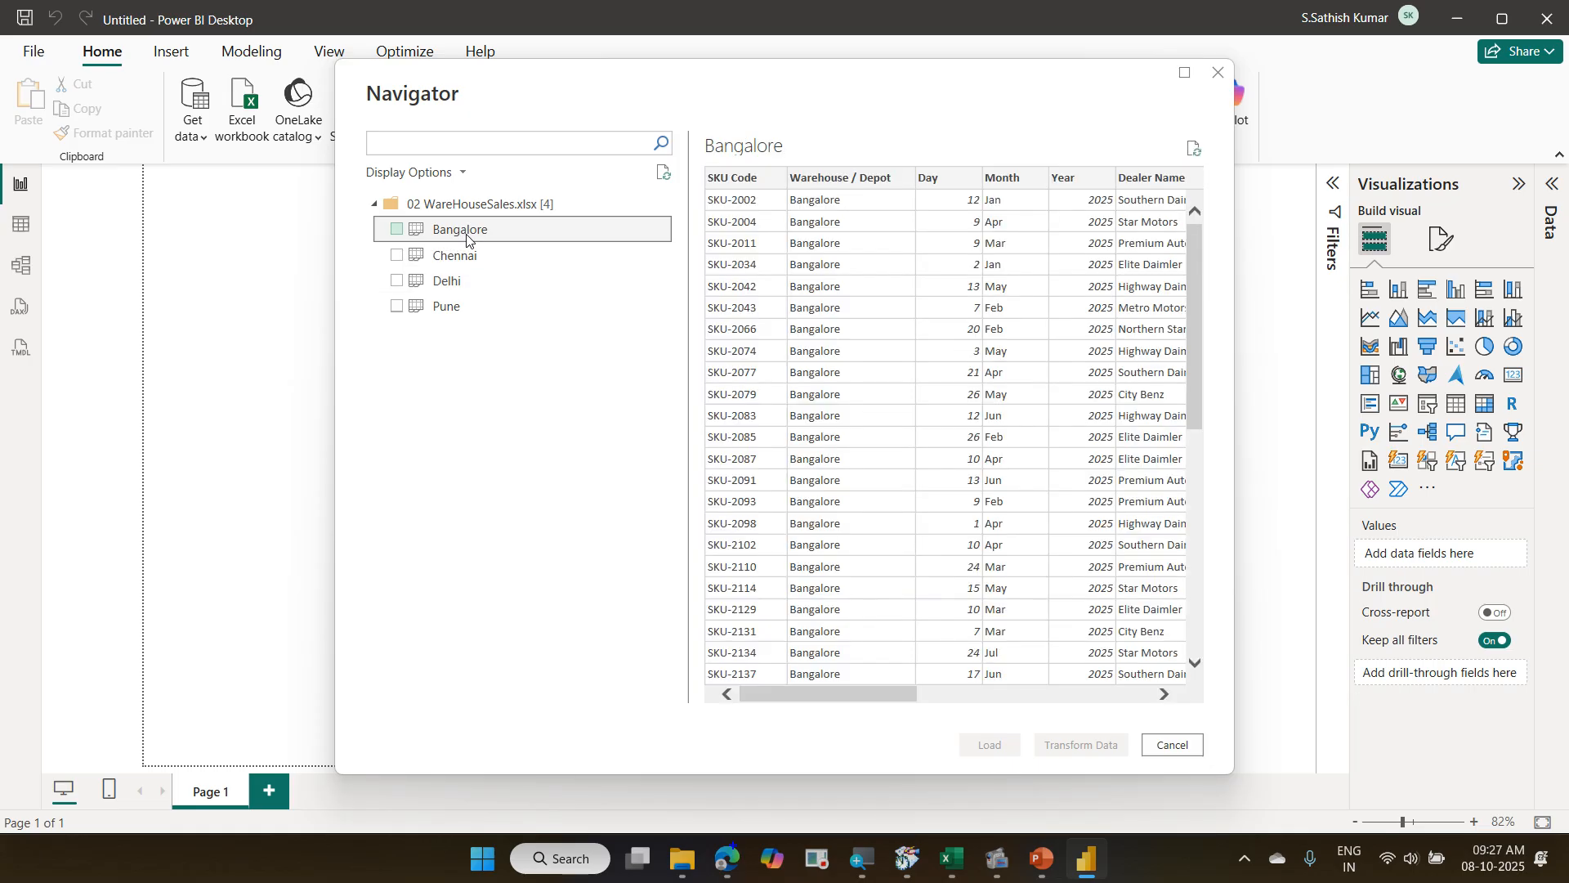
left_click(469, 305, "shift")
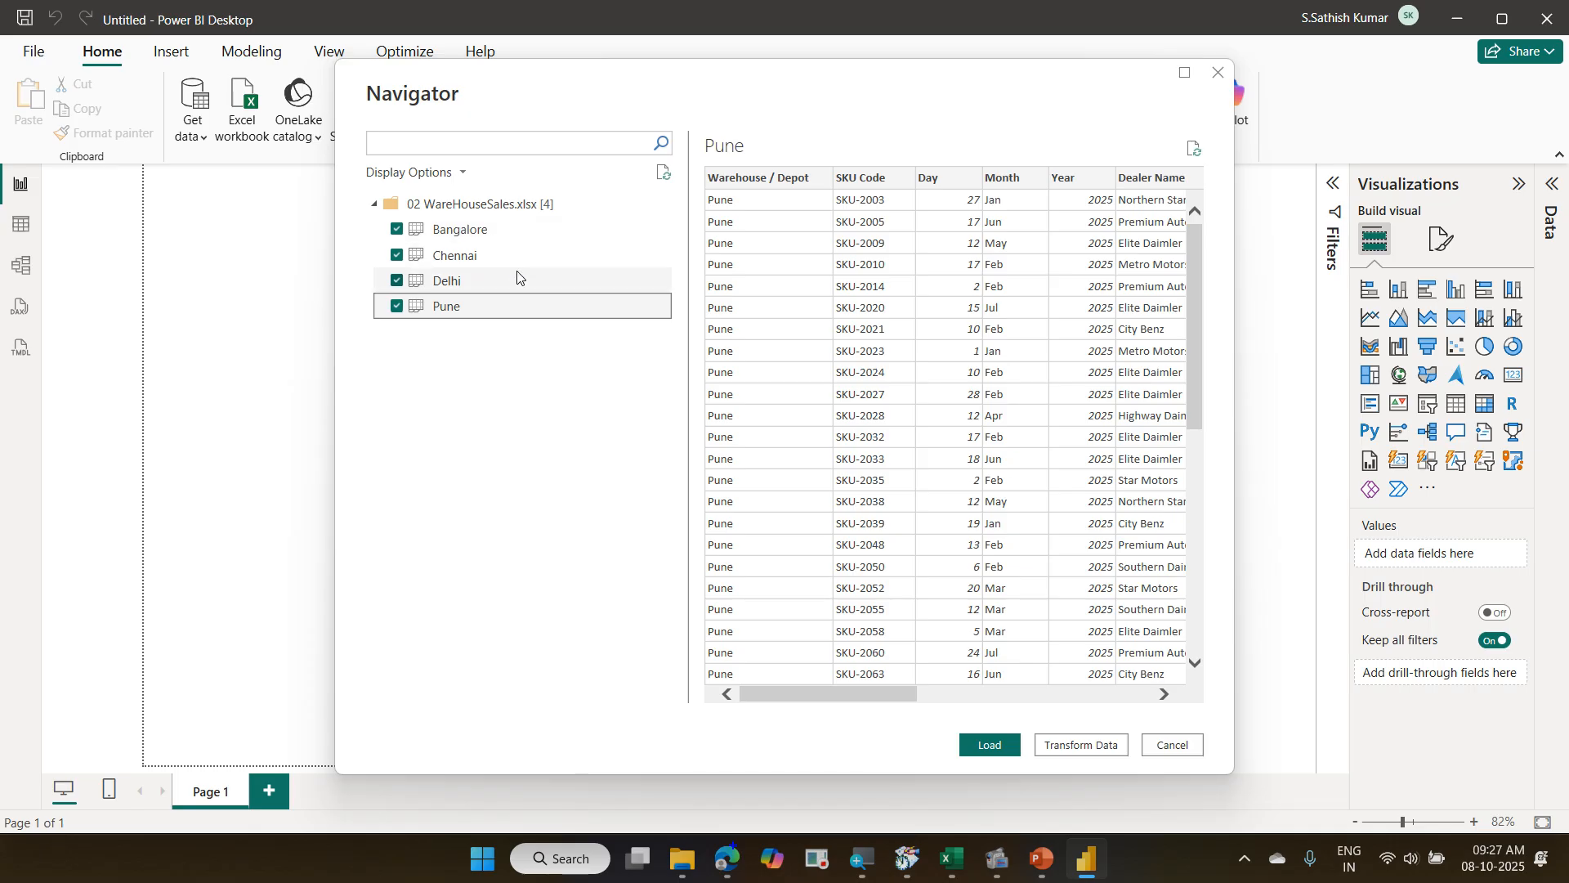
left_click(464, 239)
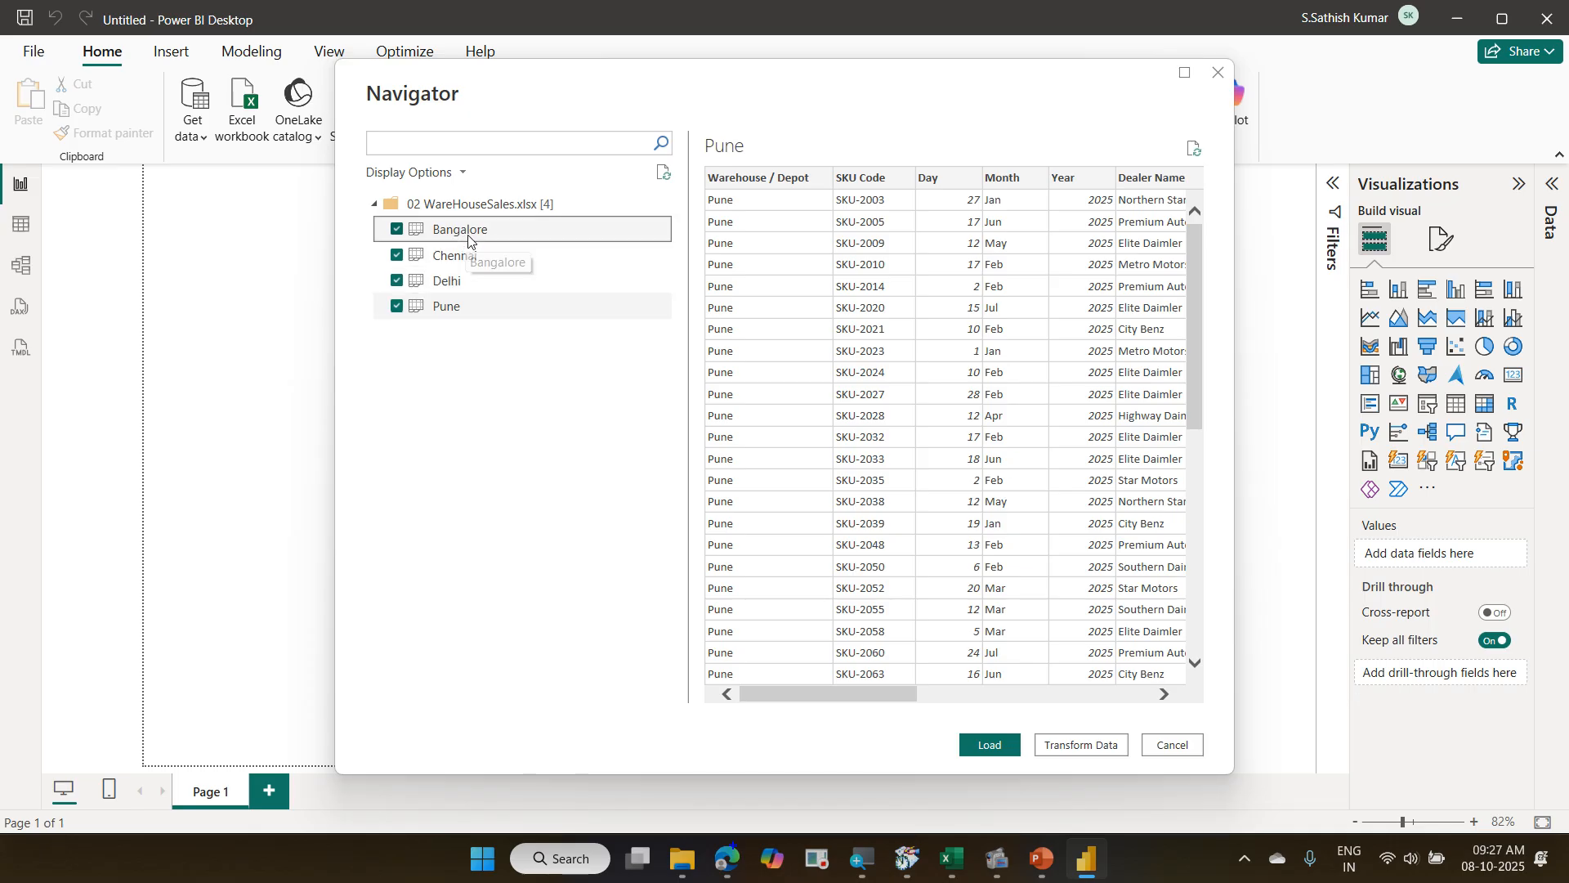
left_click(397, 230)
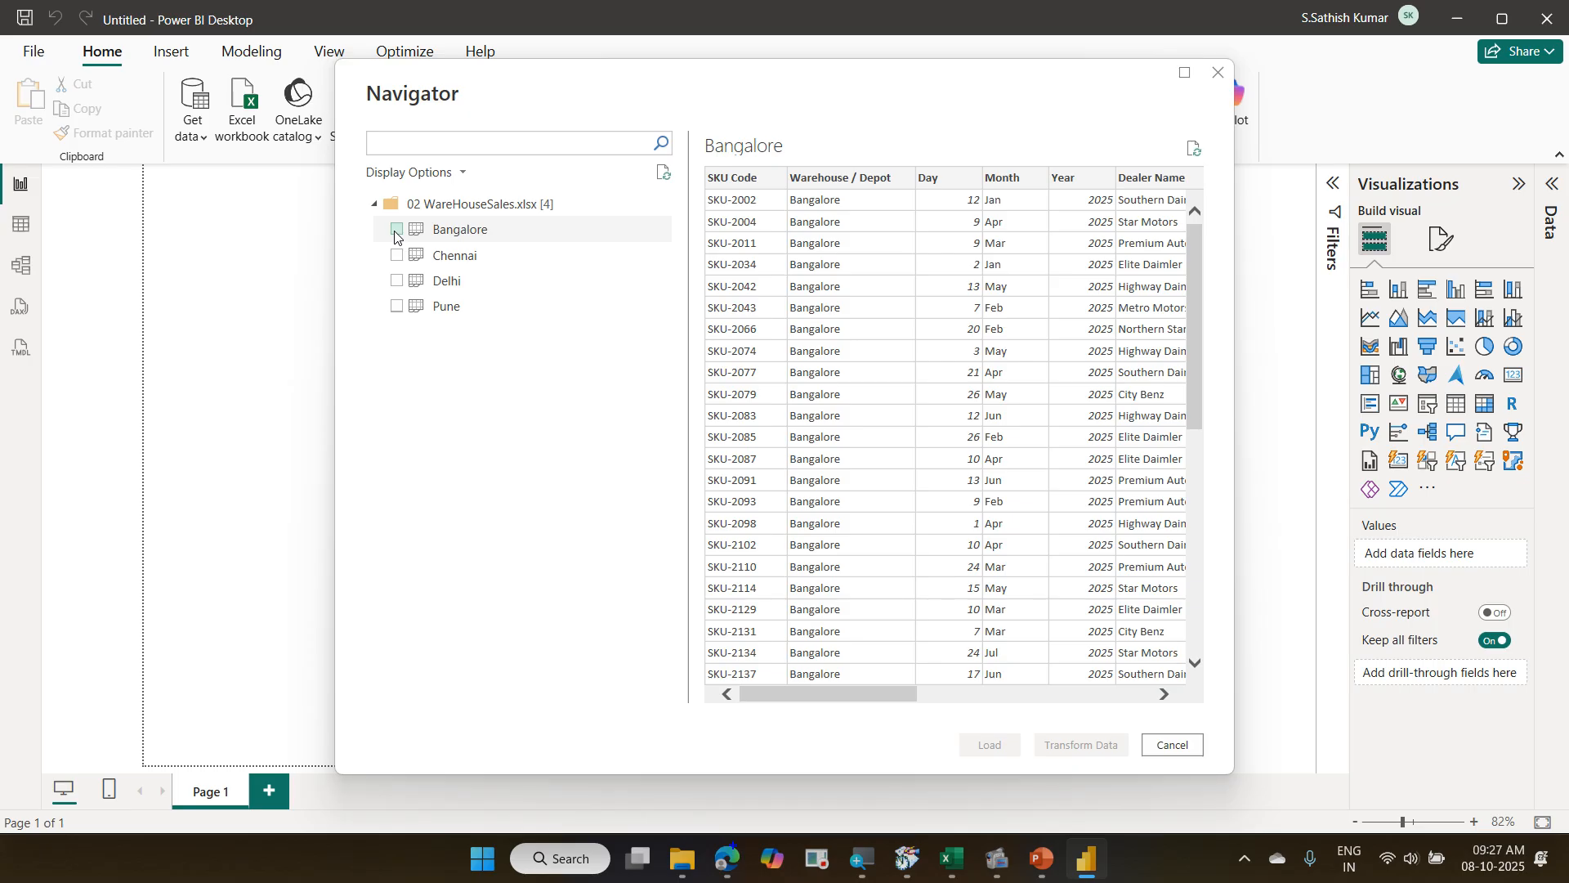
Try to mark the range from Bangalore to Pune using only the check boxes, and clear all the marks.
left_click(396, 229)
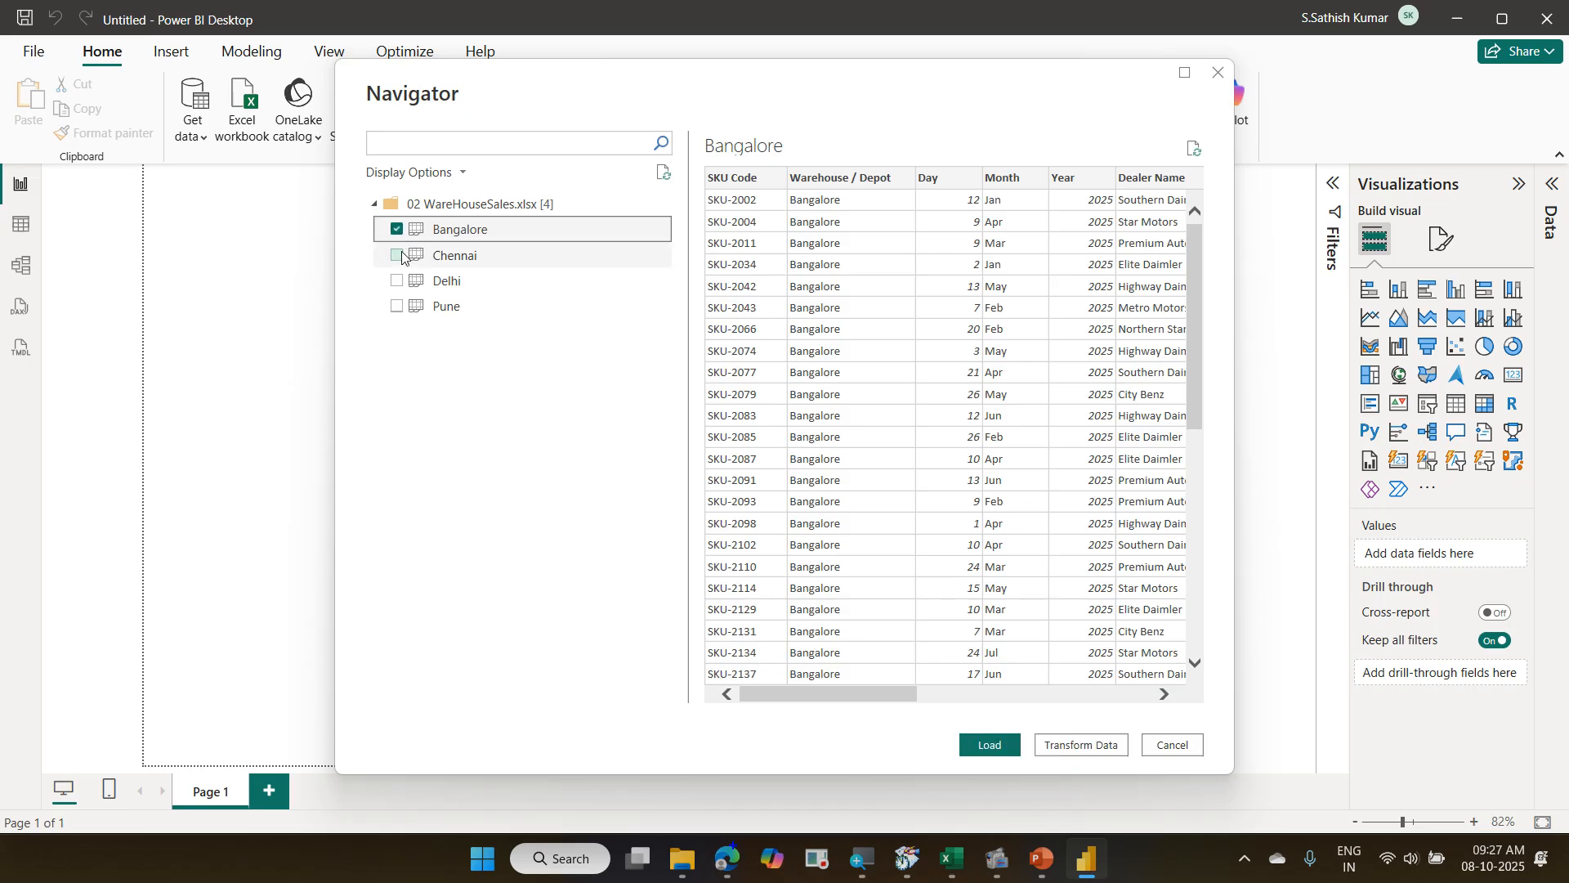
left_click(398, 307, "shift")
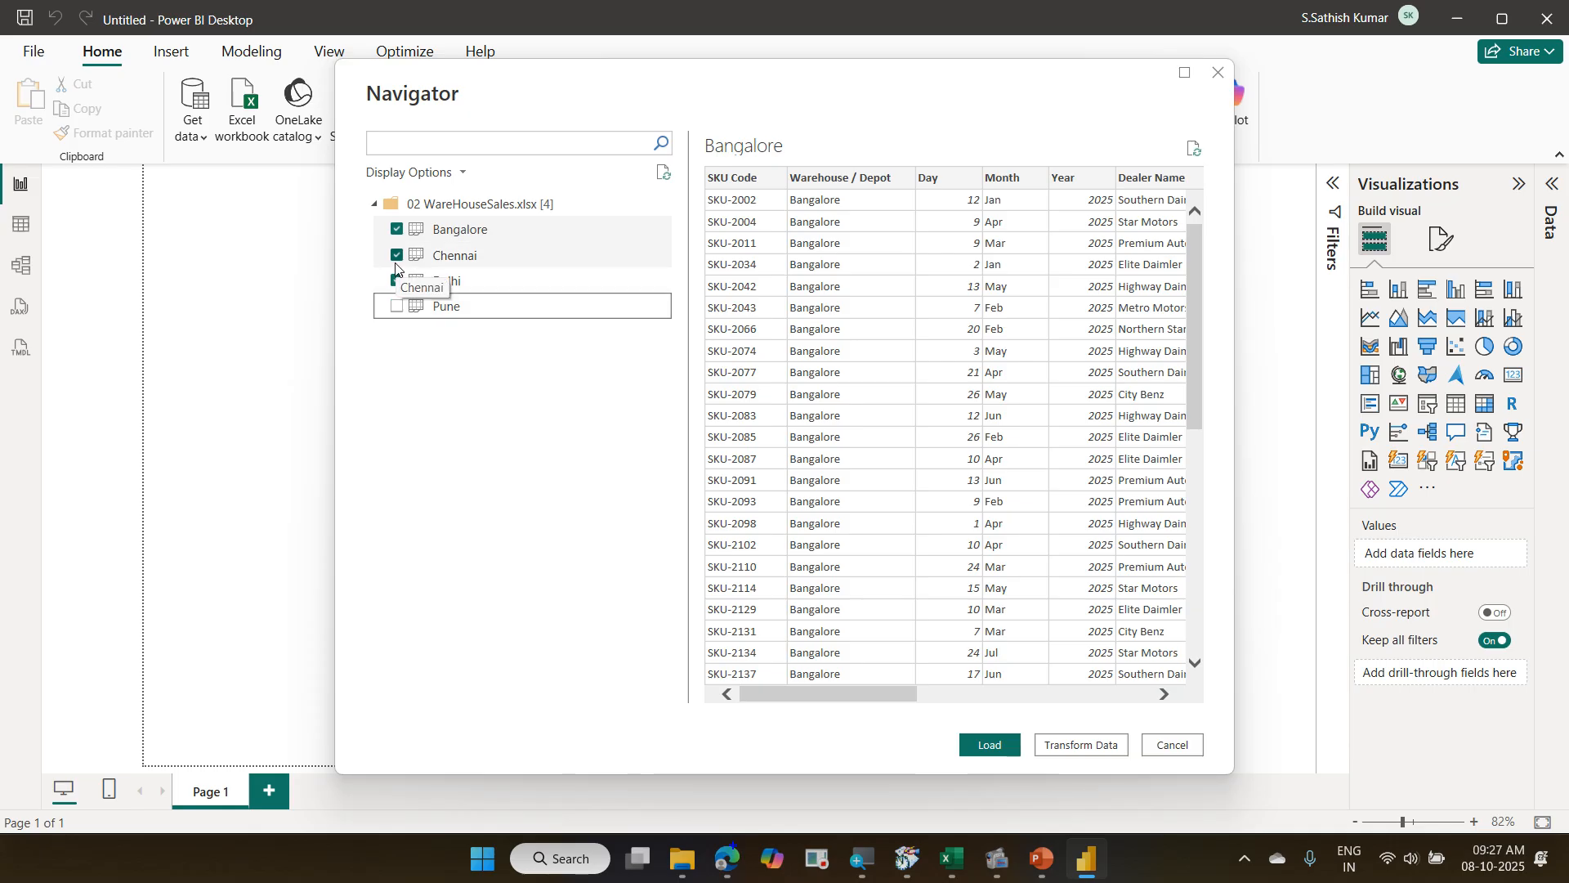
left_click(397, 278)
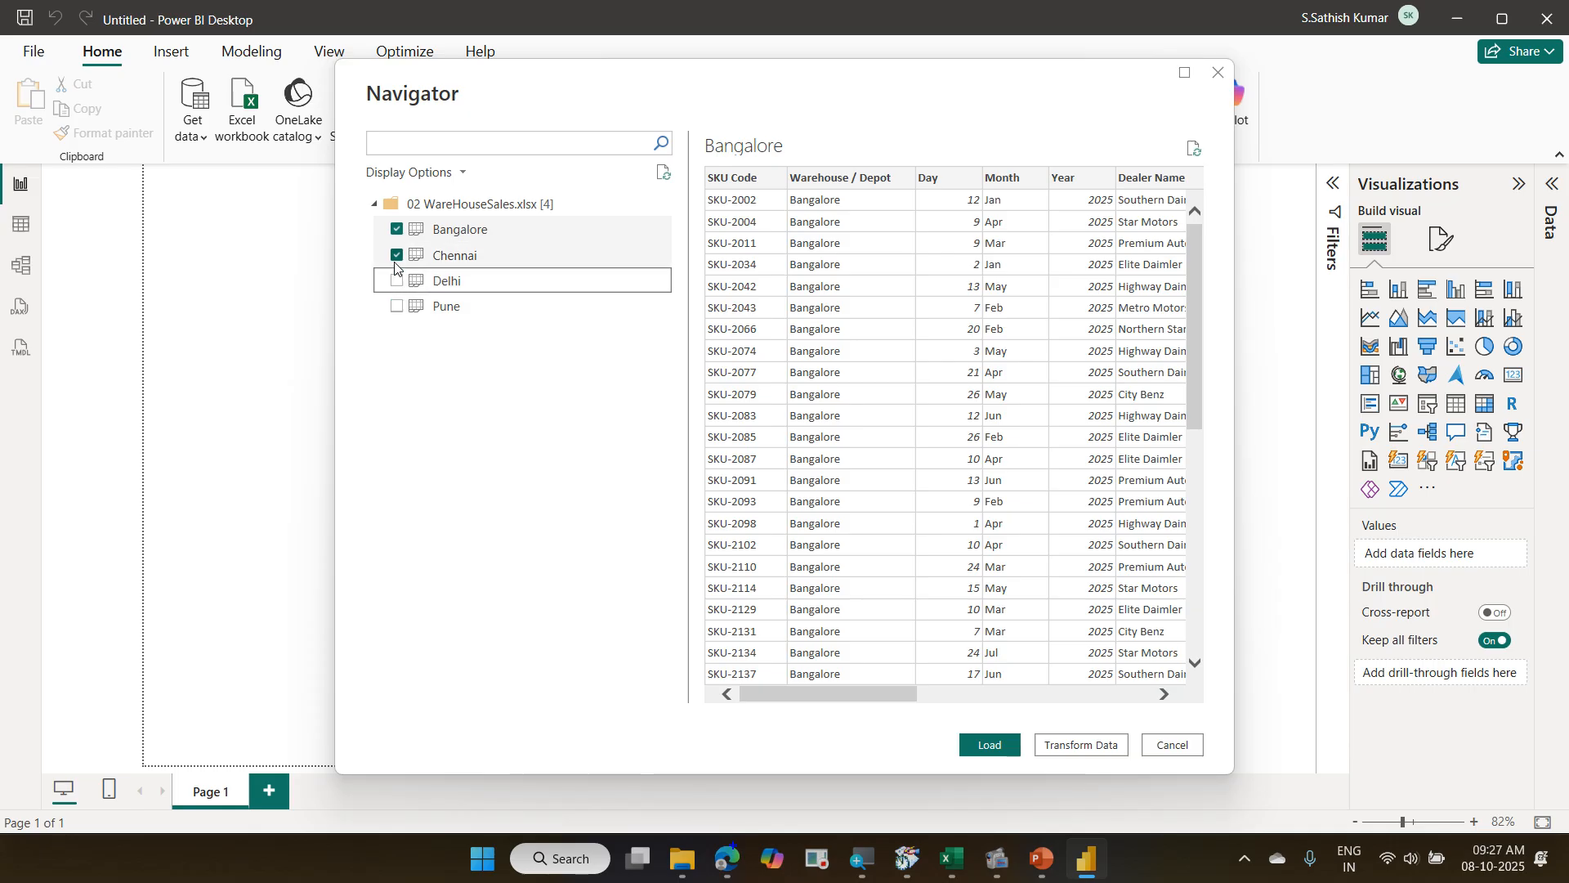
left_click(394, 261)
left_click(398, 231)
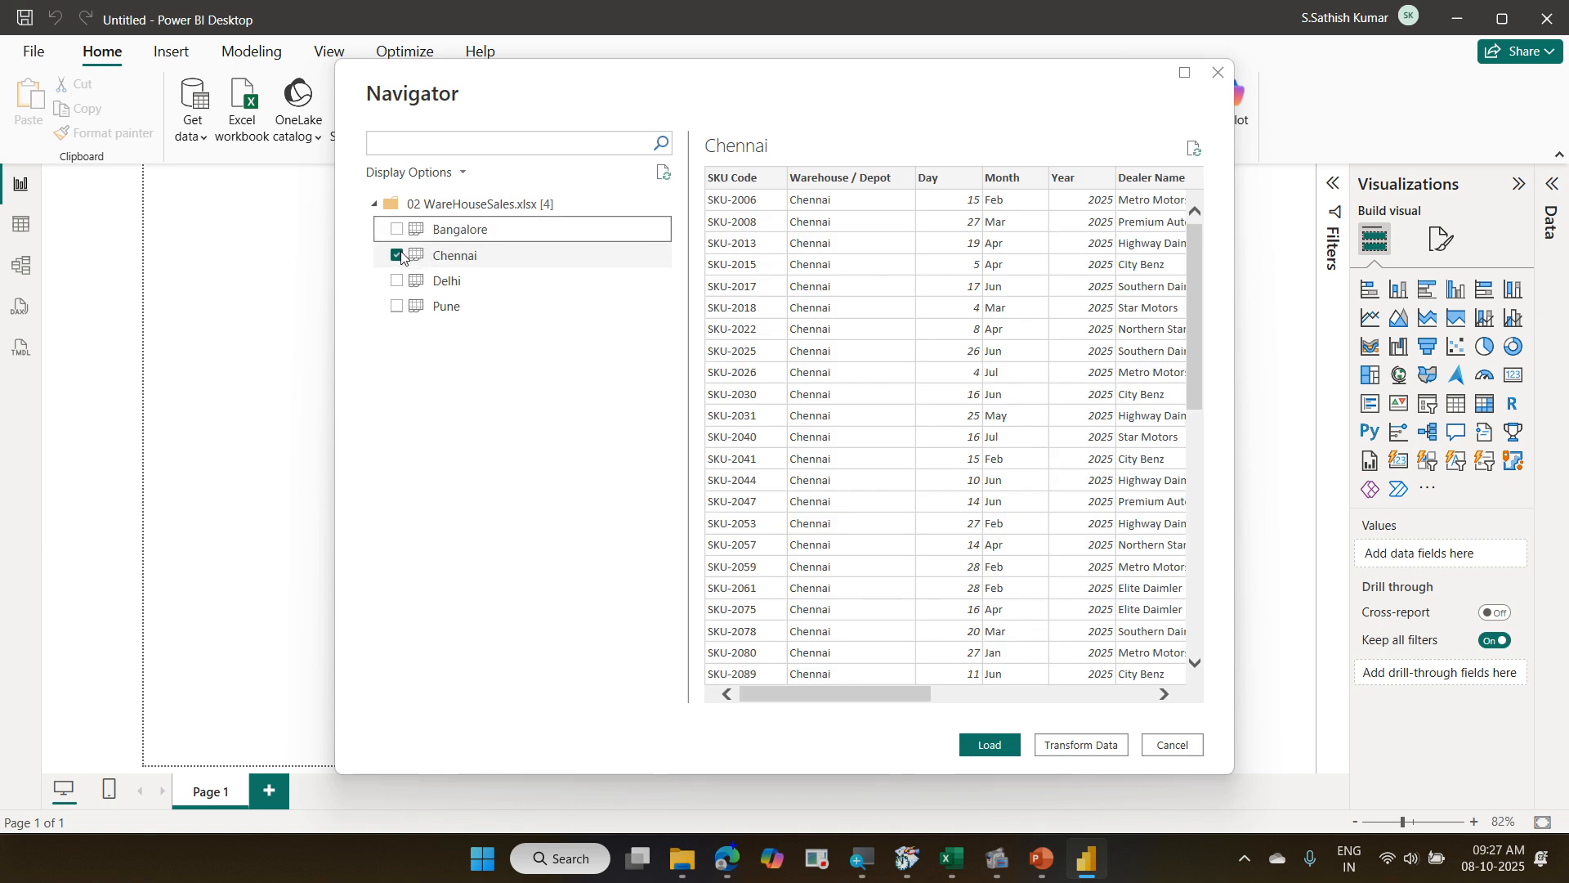
left_click(398, 256)
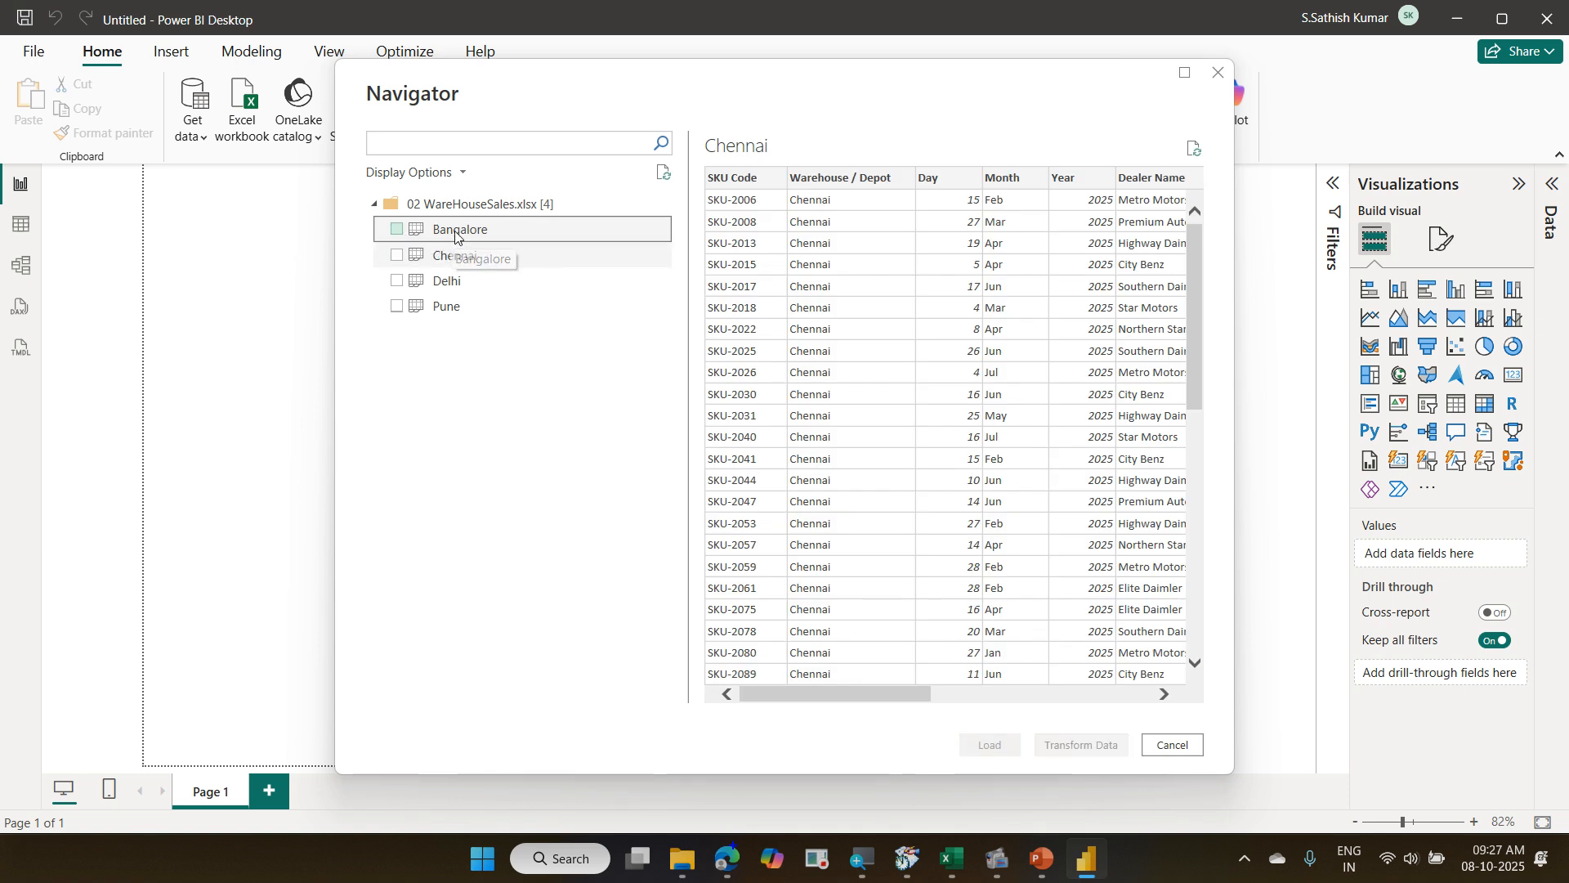
Mark all four sheets from Bangalore through Pune, open them for transformation in Power Query Editor, and select the Bangalore query.
left_click(456, 235)
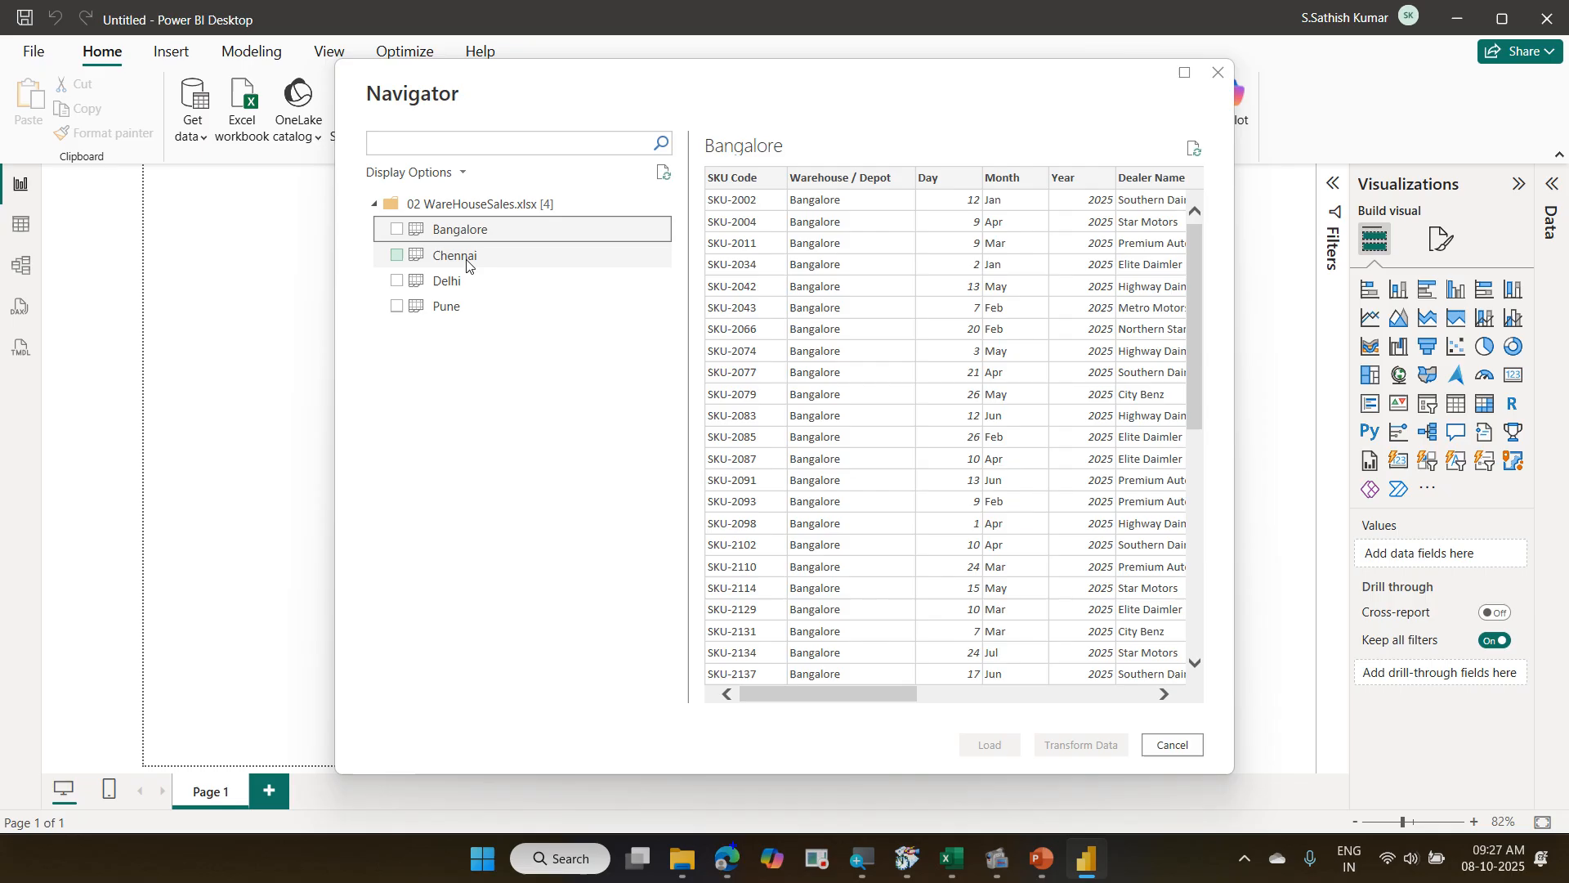
left_click(479, 309, "shift")
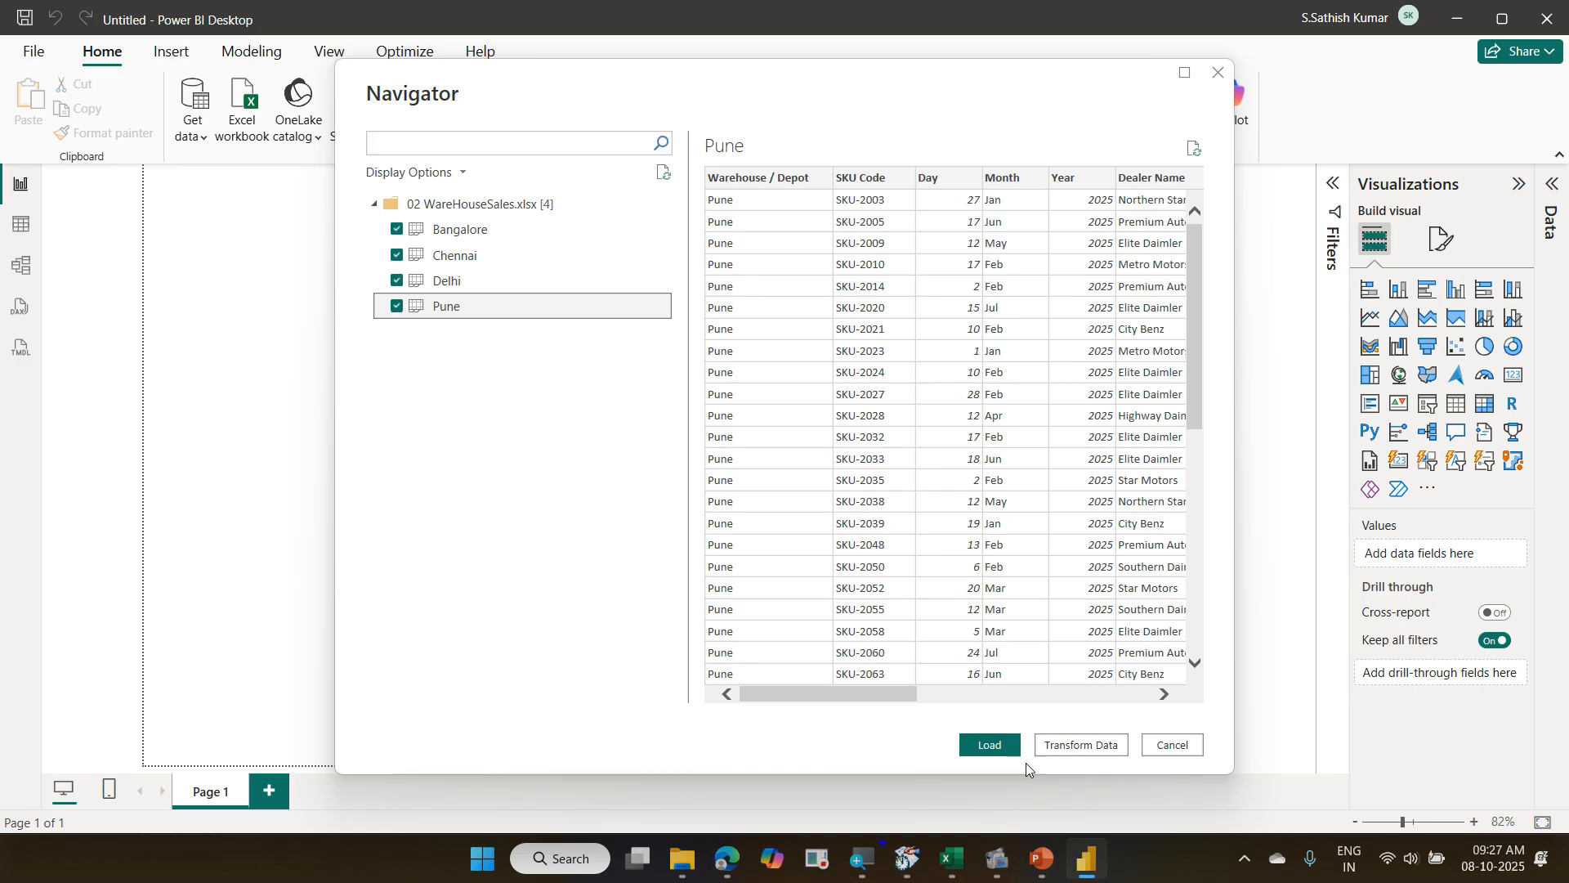
left_click(1095, 744)
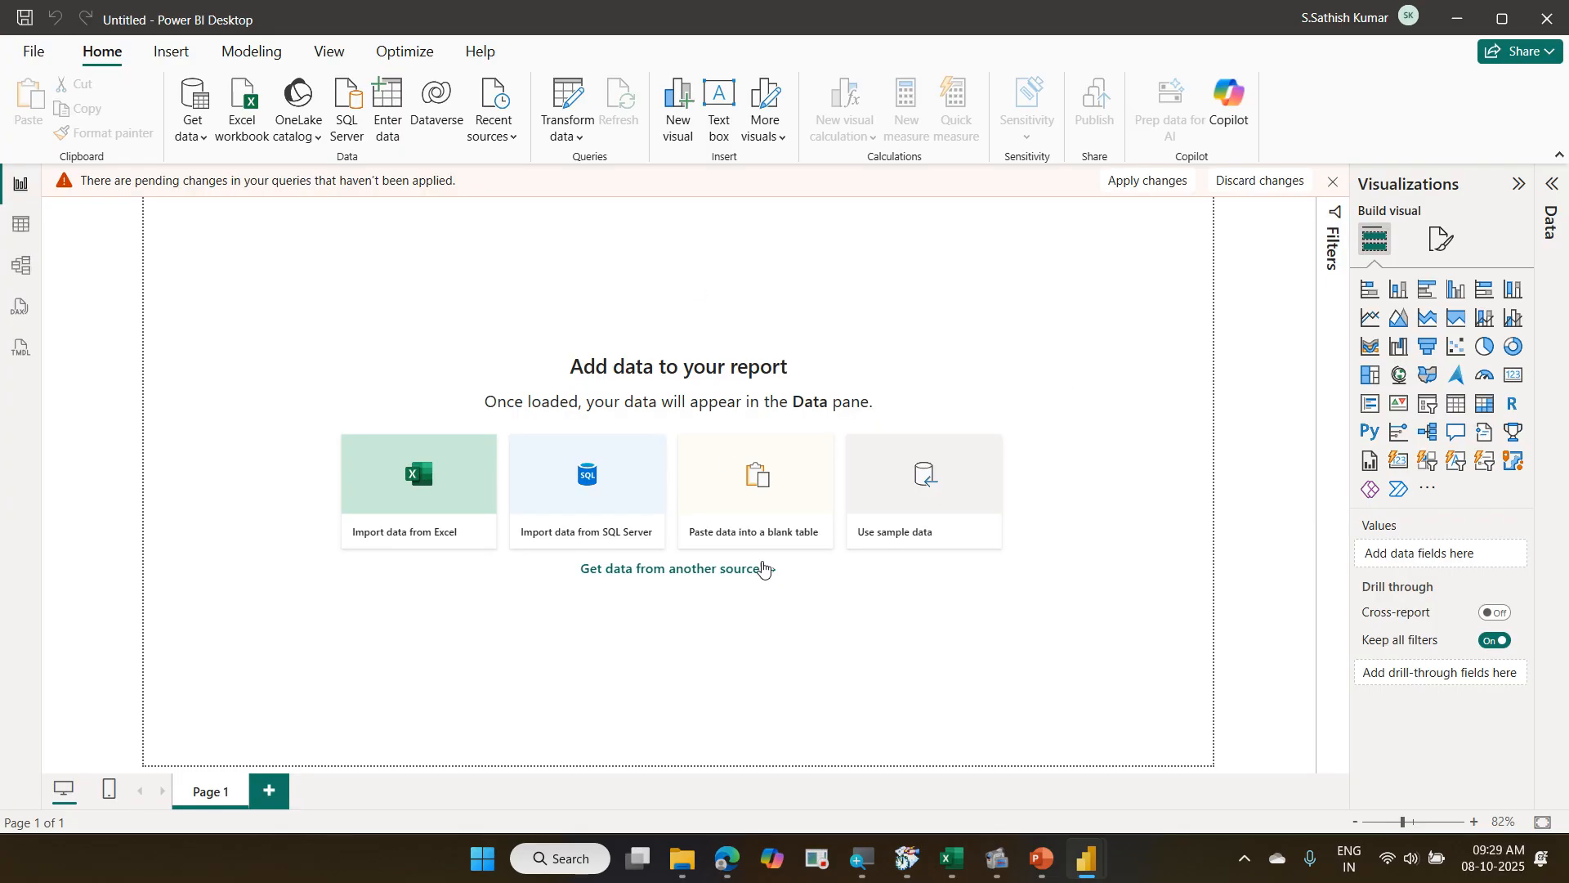
mouse_move(1087, 858)
left_click(1151, 792)
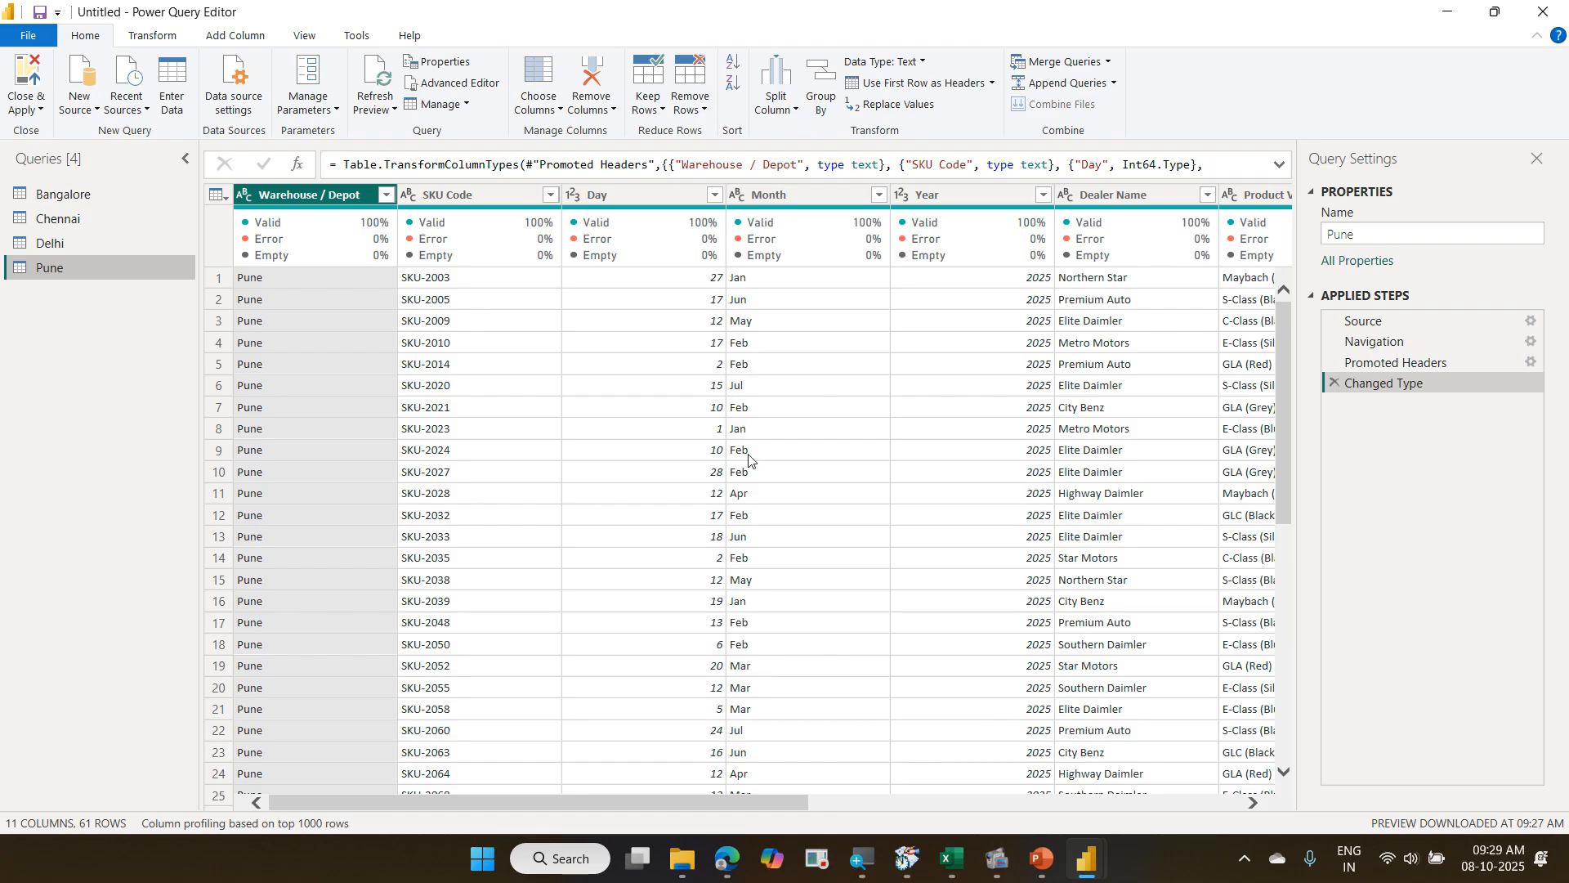
left_click(42, 193)
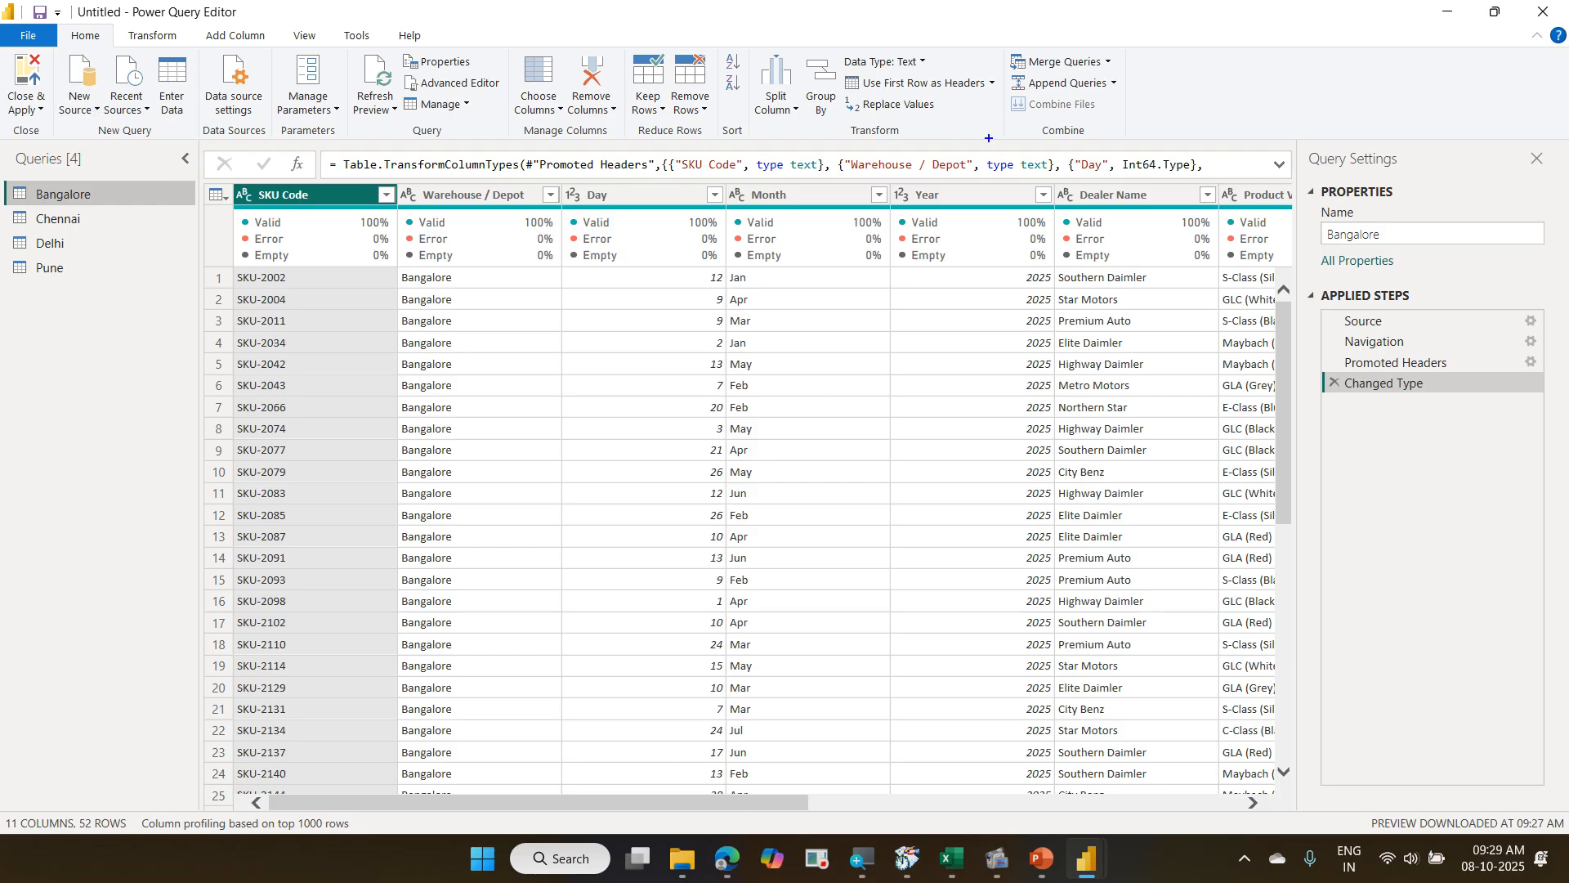
left_click_drag(994, 40, 1135, 152)
mouse_move(1116, 48)
left_mouse_down()
mouse_move(1133, 55)
mouse_move(1167, 21)
left_mouse_up()
left_click_drag(1133, 72, 1160, 44)
left_click_drag(1108, 112, 1144, 97)
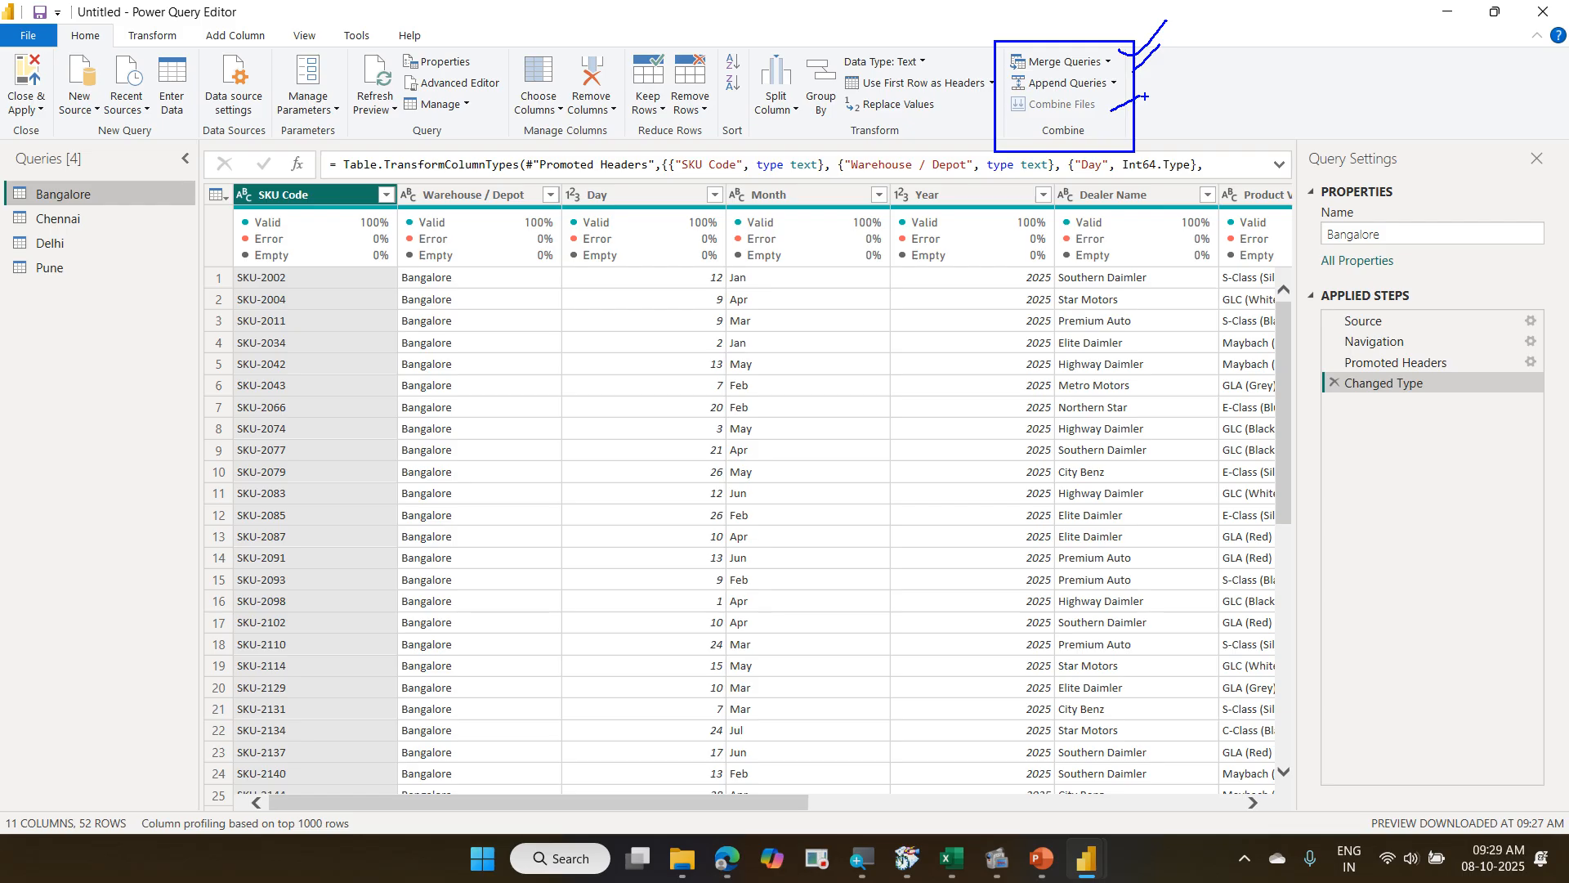
key("Escape")
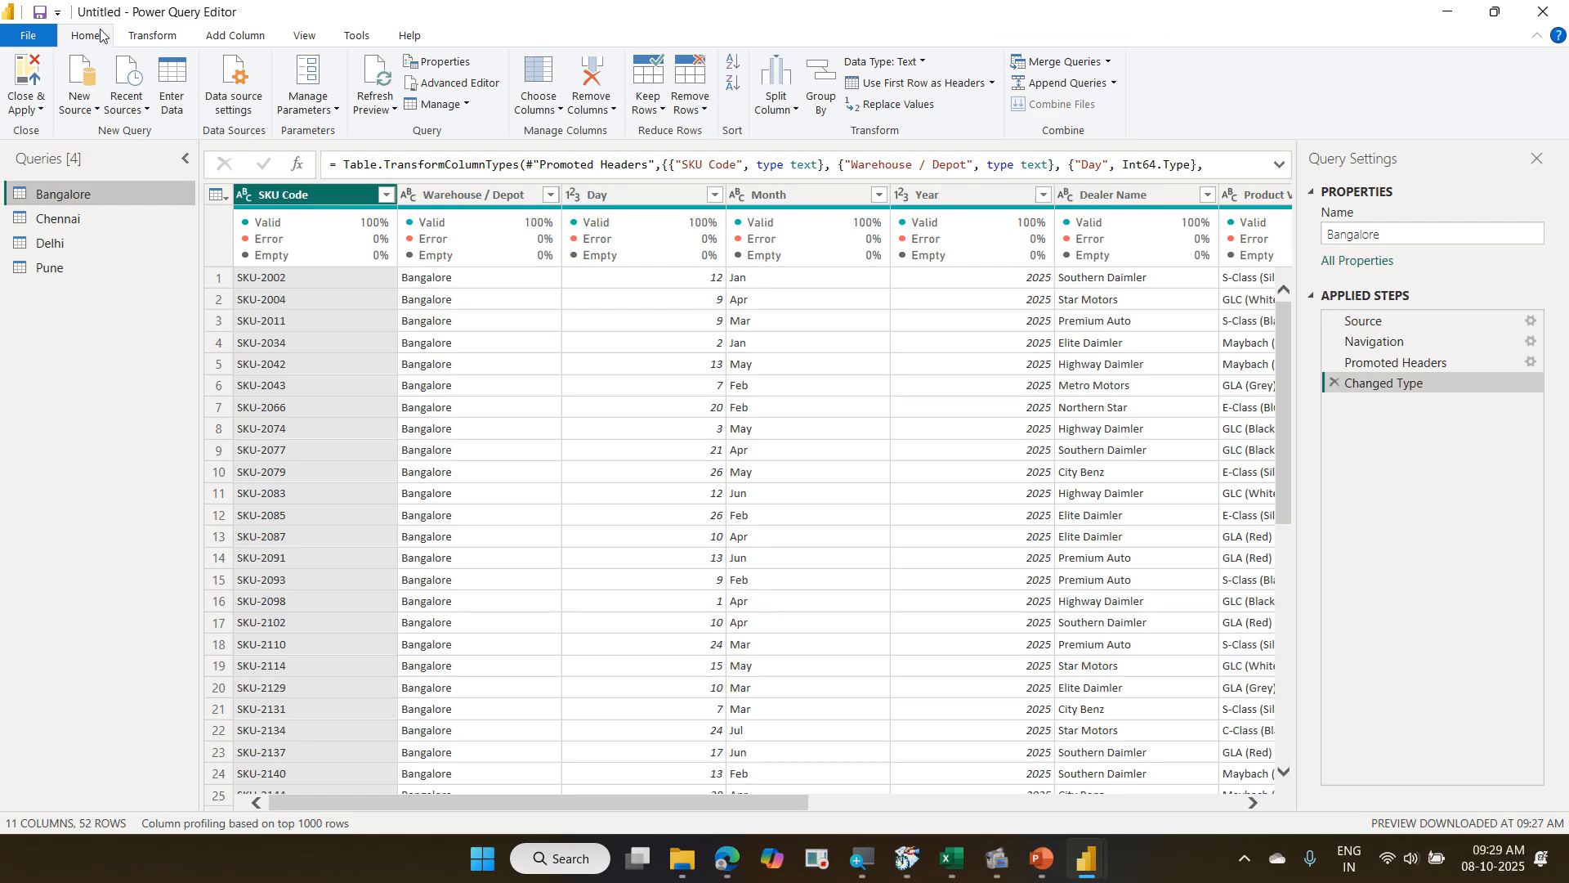
left_click(1114, 83)
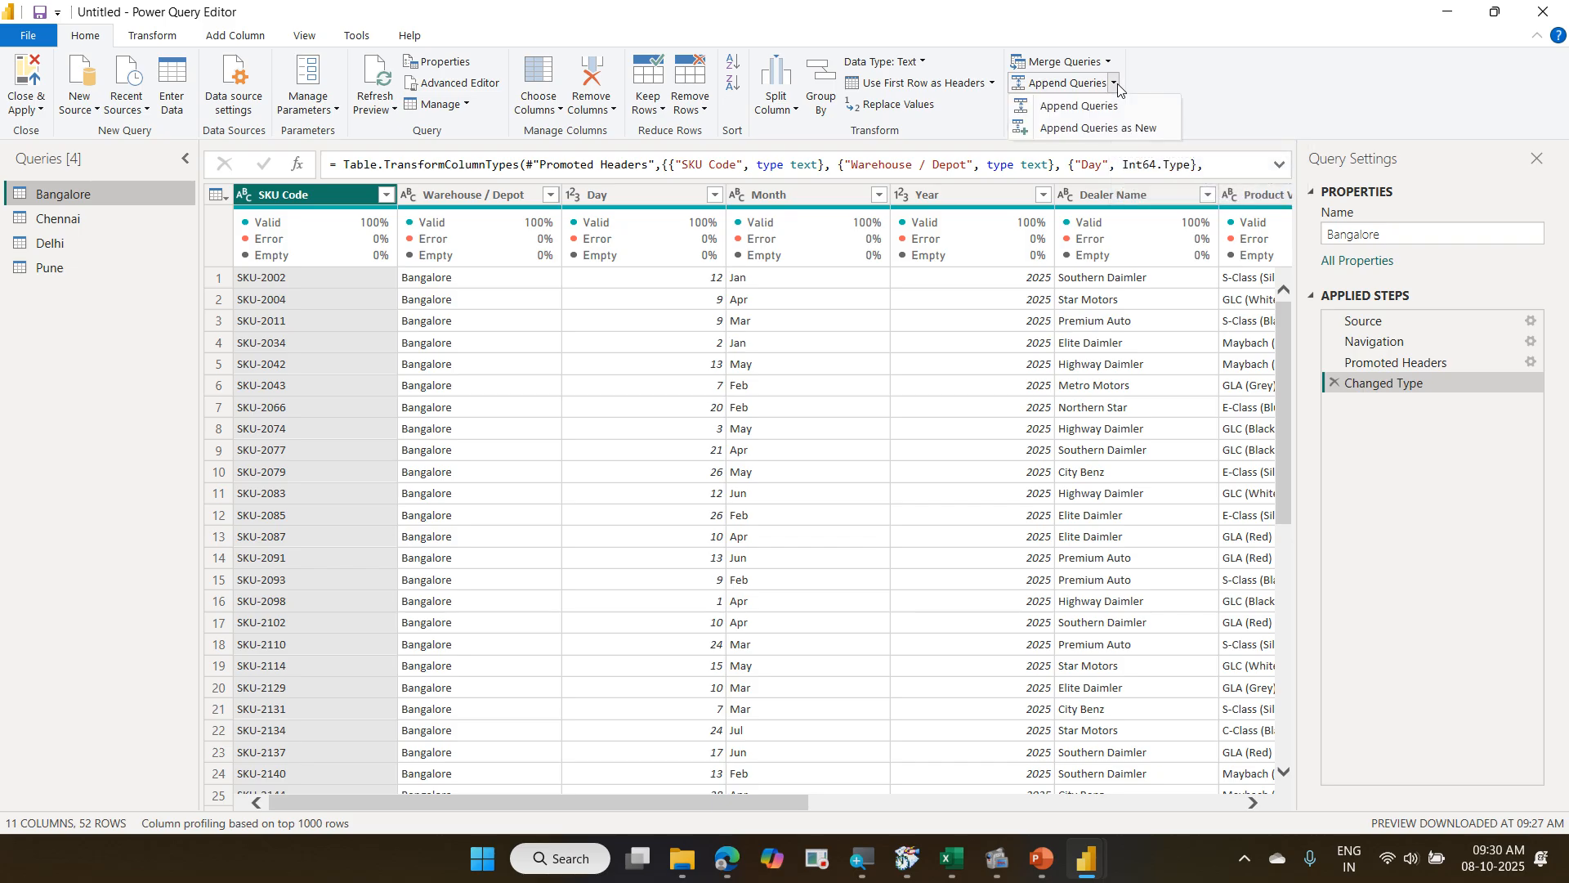
key("ctrl+2")
left_click_drag(1011, 97, 1134, 120)
mouse_move(3, 174)
left_mouse_down()
mouse_move(149, 209)
mouse_move(109, 224)
left_mouse_up()
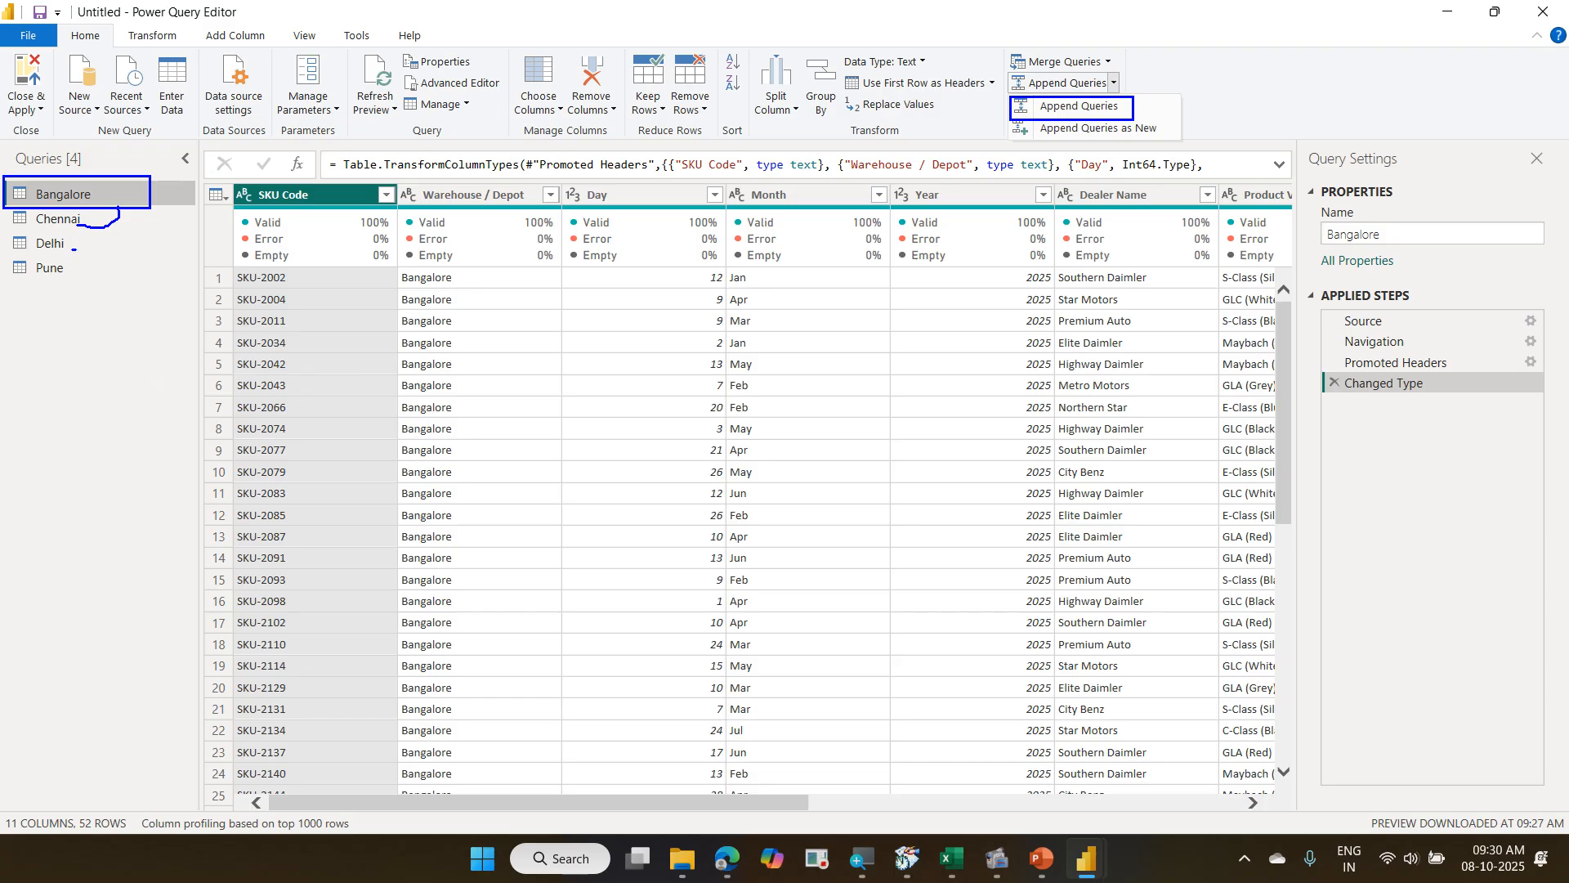
mouse_move(73, 251)
left_mouse_down()
mouse_move(104, 241)
mouse_move(106, 256)
left_mouse_up()
left_click_drag(1140, 91, 1182, 55)
left_click_drag(1012, 120, 1188, 134)
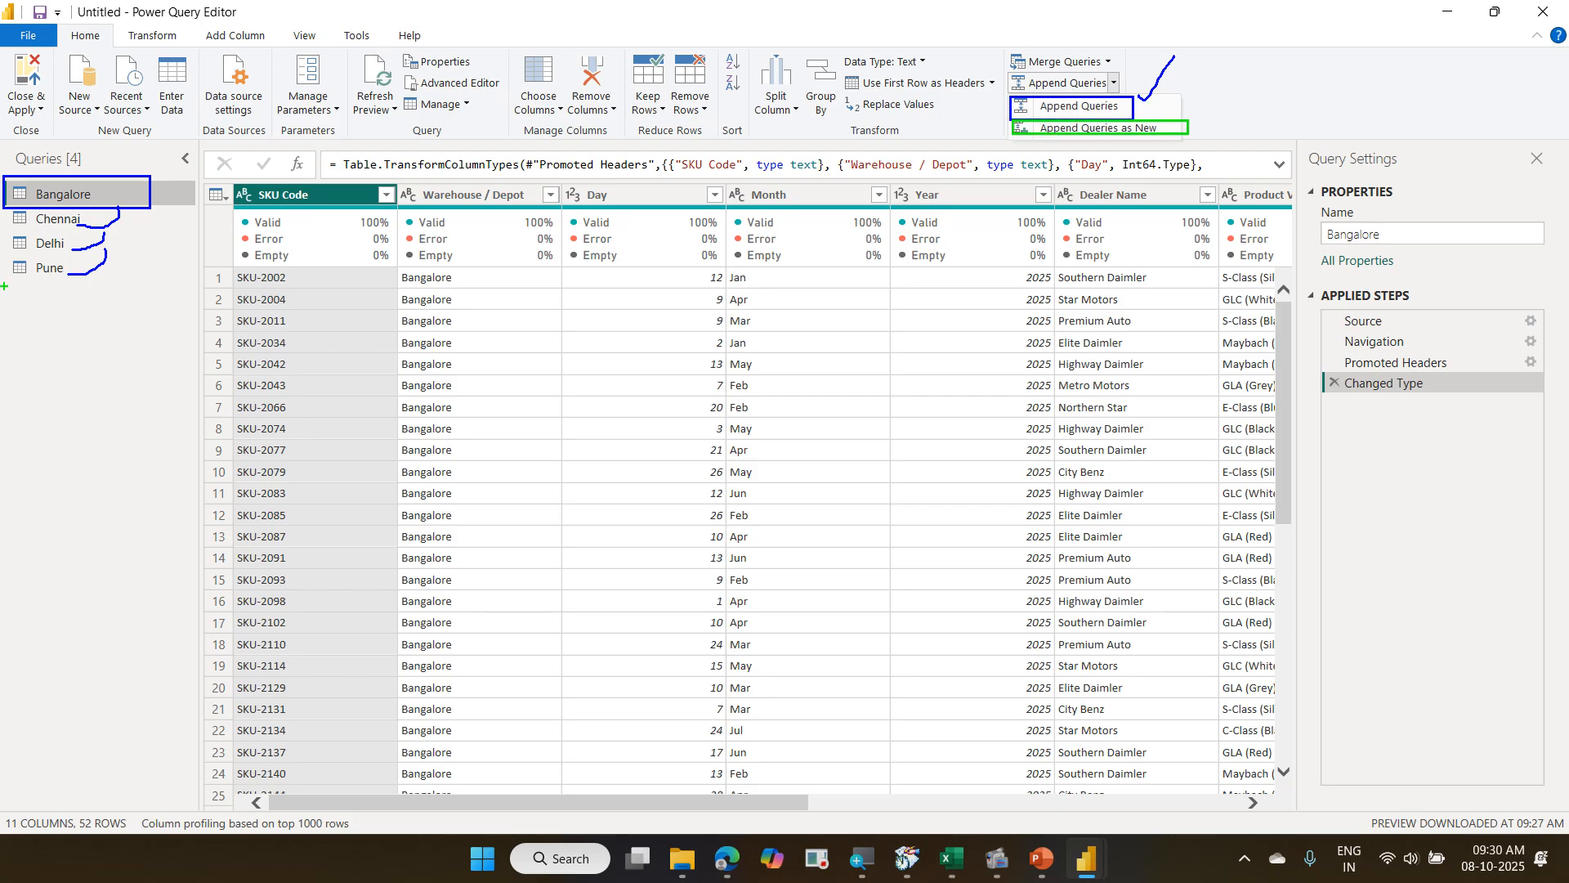
left_click_drag(4, 285, 191, 312)
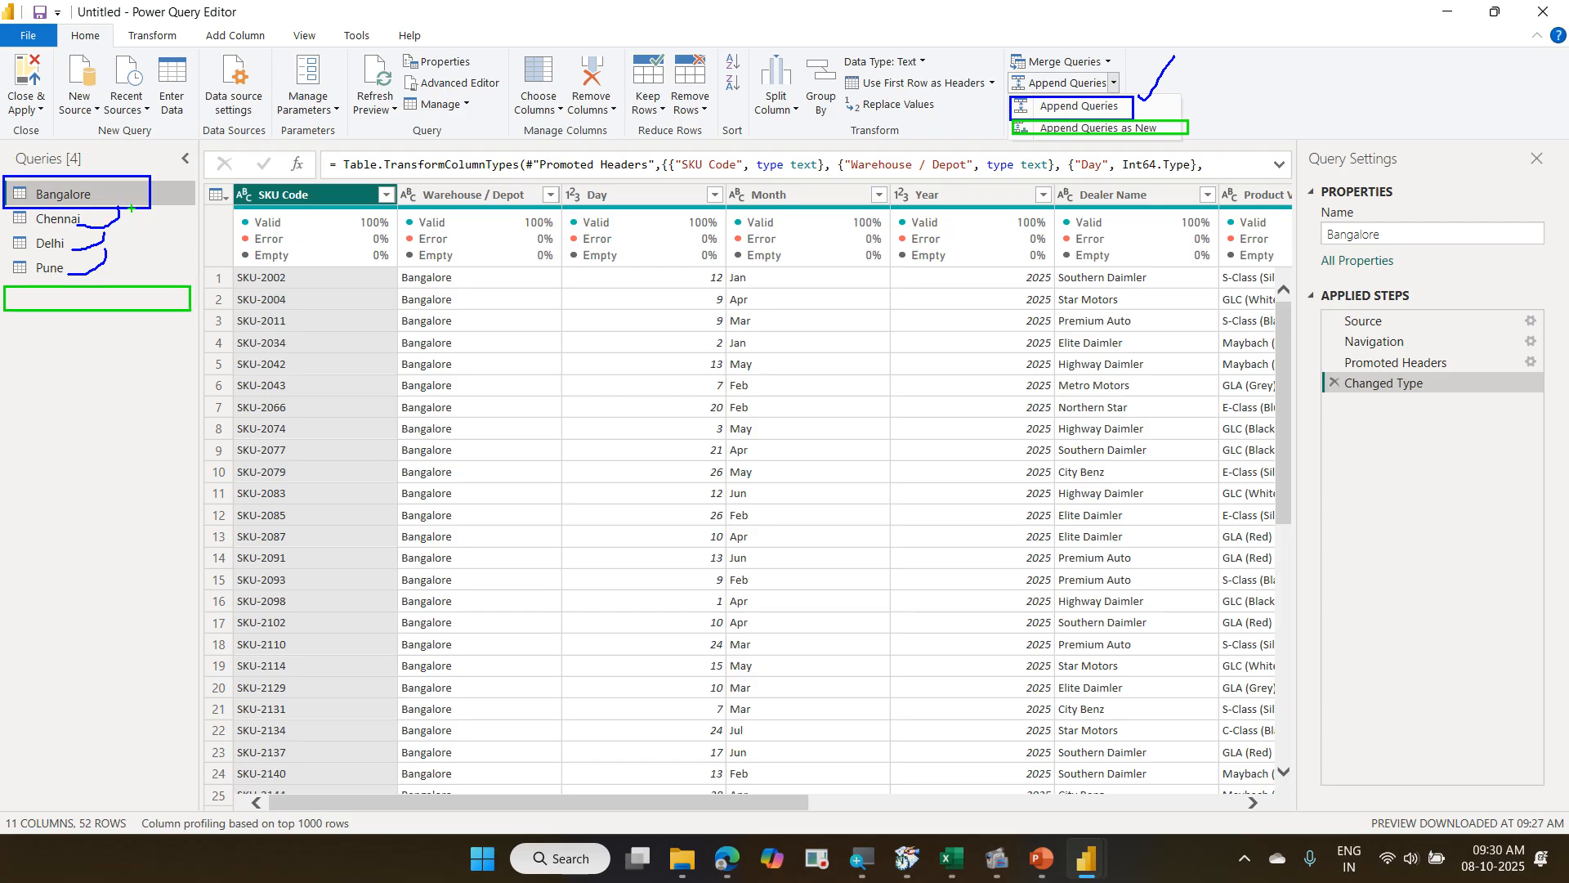
left_click_drag(131, 205, 166, 304)
mouse_move(112, 218)
left_mouse_down()
mouse_move(160, 260)
mouse_move(137, 259)
mouse_move(180, 275)
mouse_move(155, 273)
left_mouse_up()
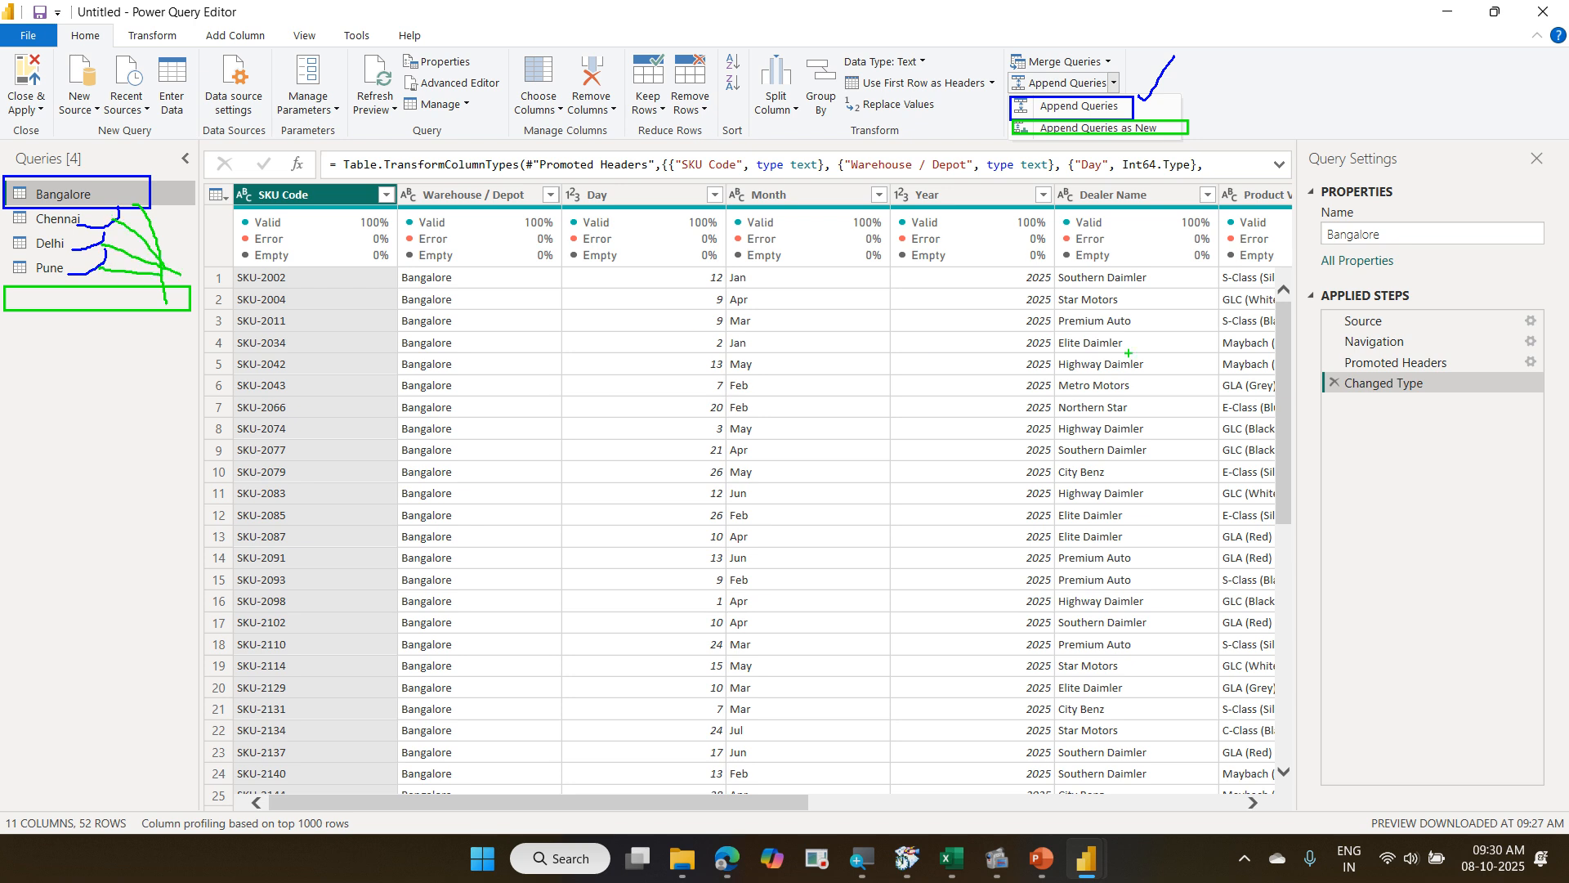
mouse_move(1177, 120)
left_mouse_down()
mouse_move(1196, 138)
mouse_move(1242, 107)
left_mouse_up()
key("Escape")
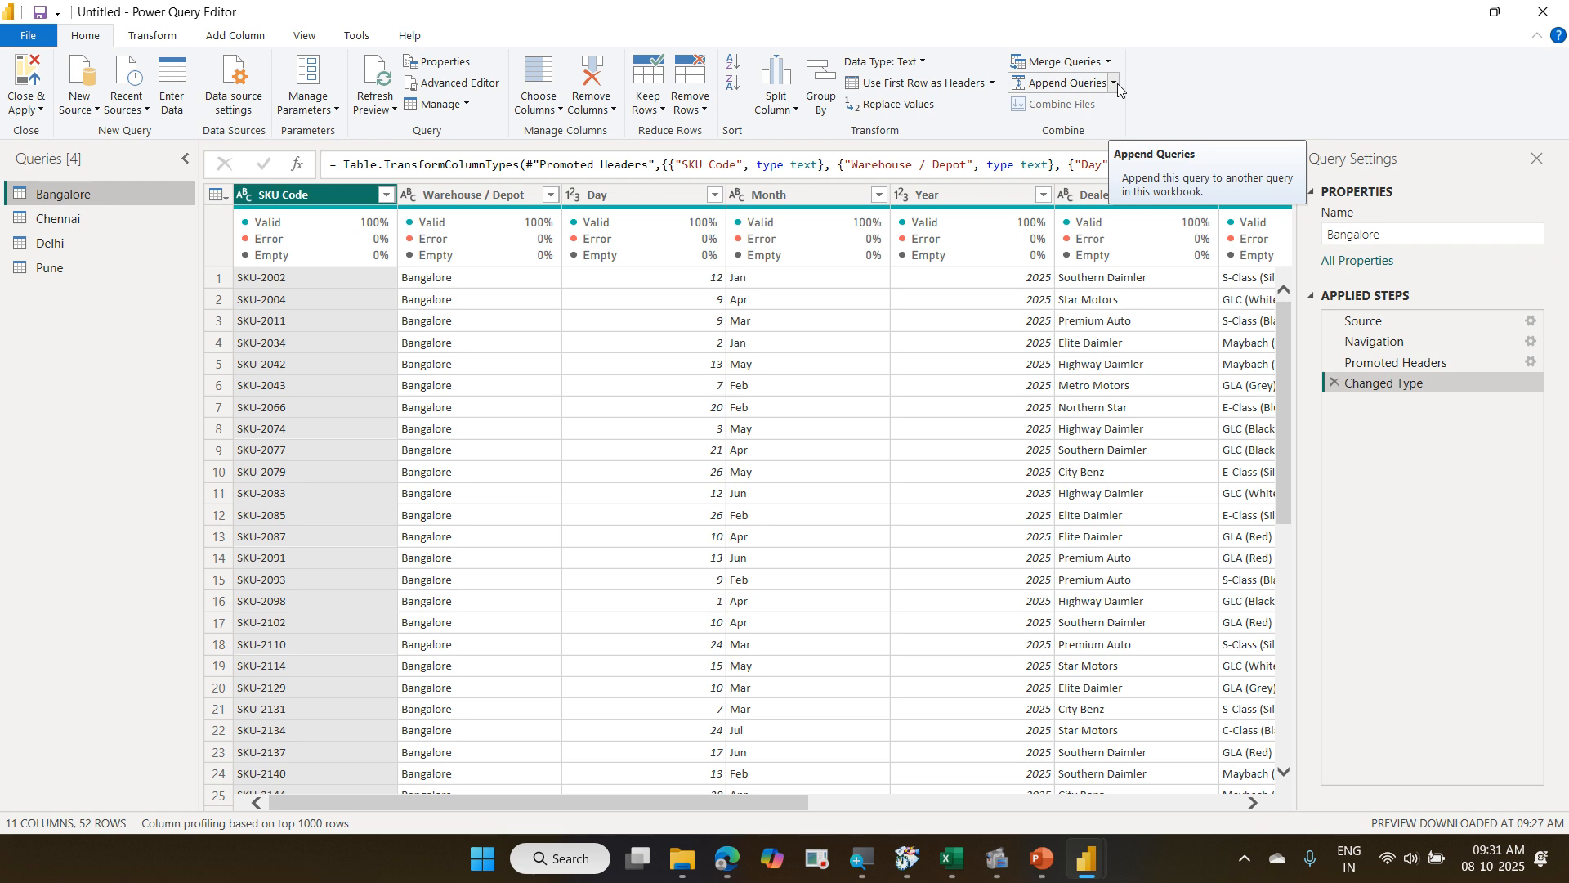
Set up an append as a new query for three or more tables, adding Chennai, Delhi and Pune to Bangalore.
left_click(1115, 83)
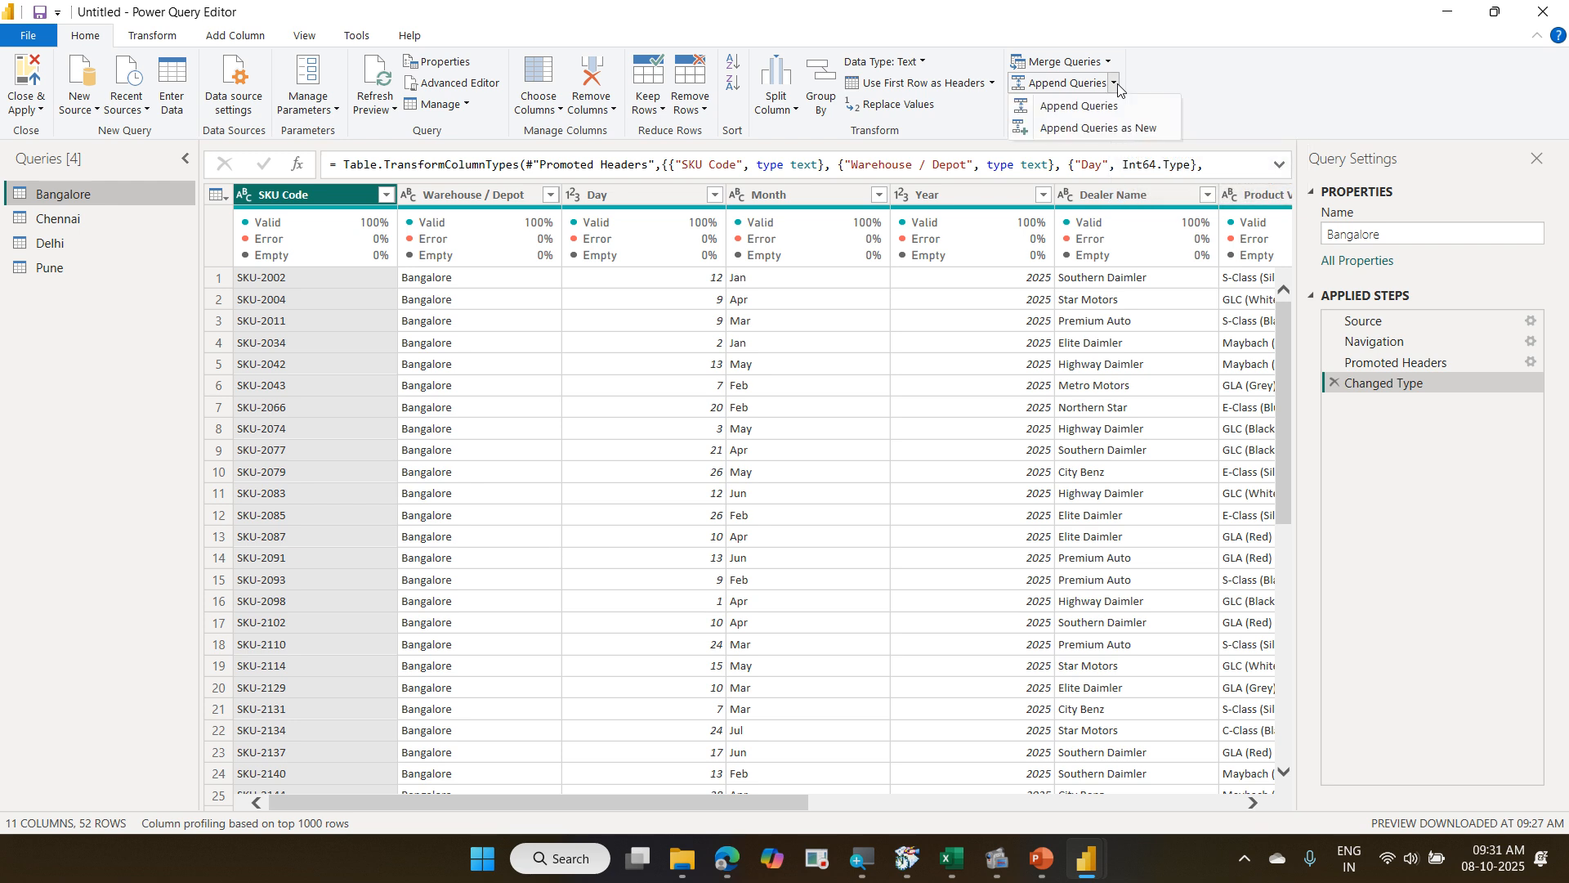
left_click(1151, 131)
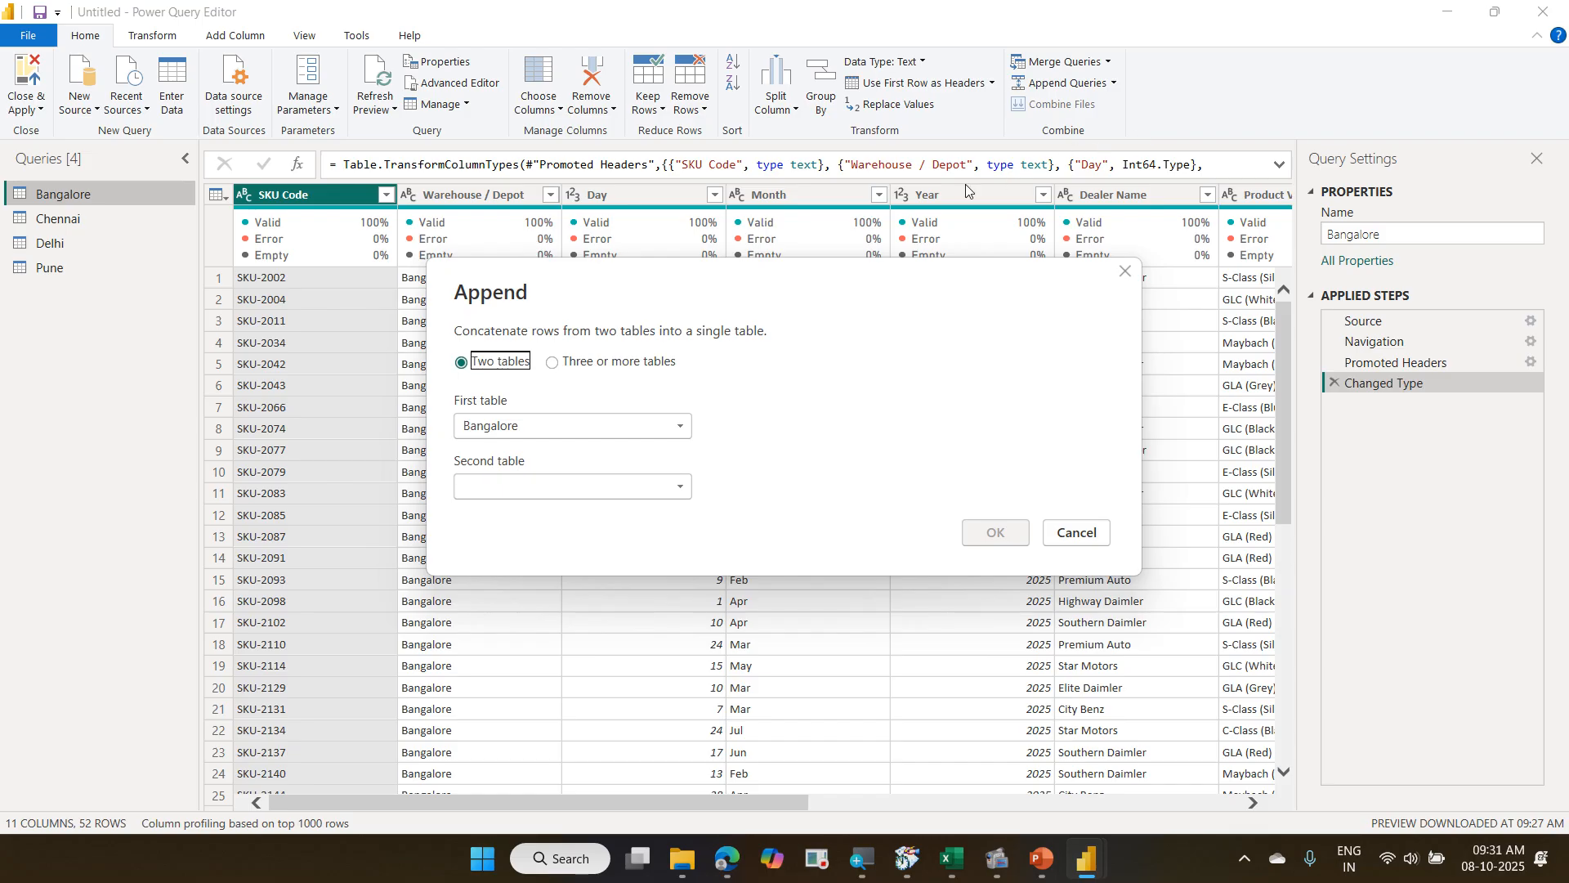
left_click(616, 364)
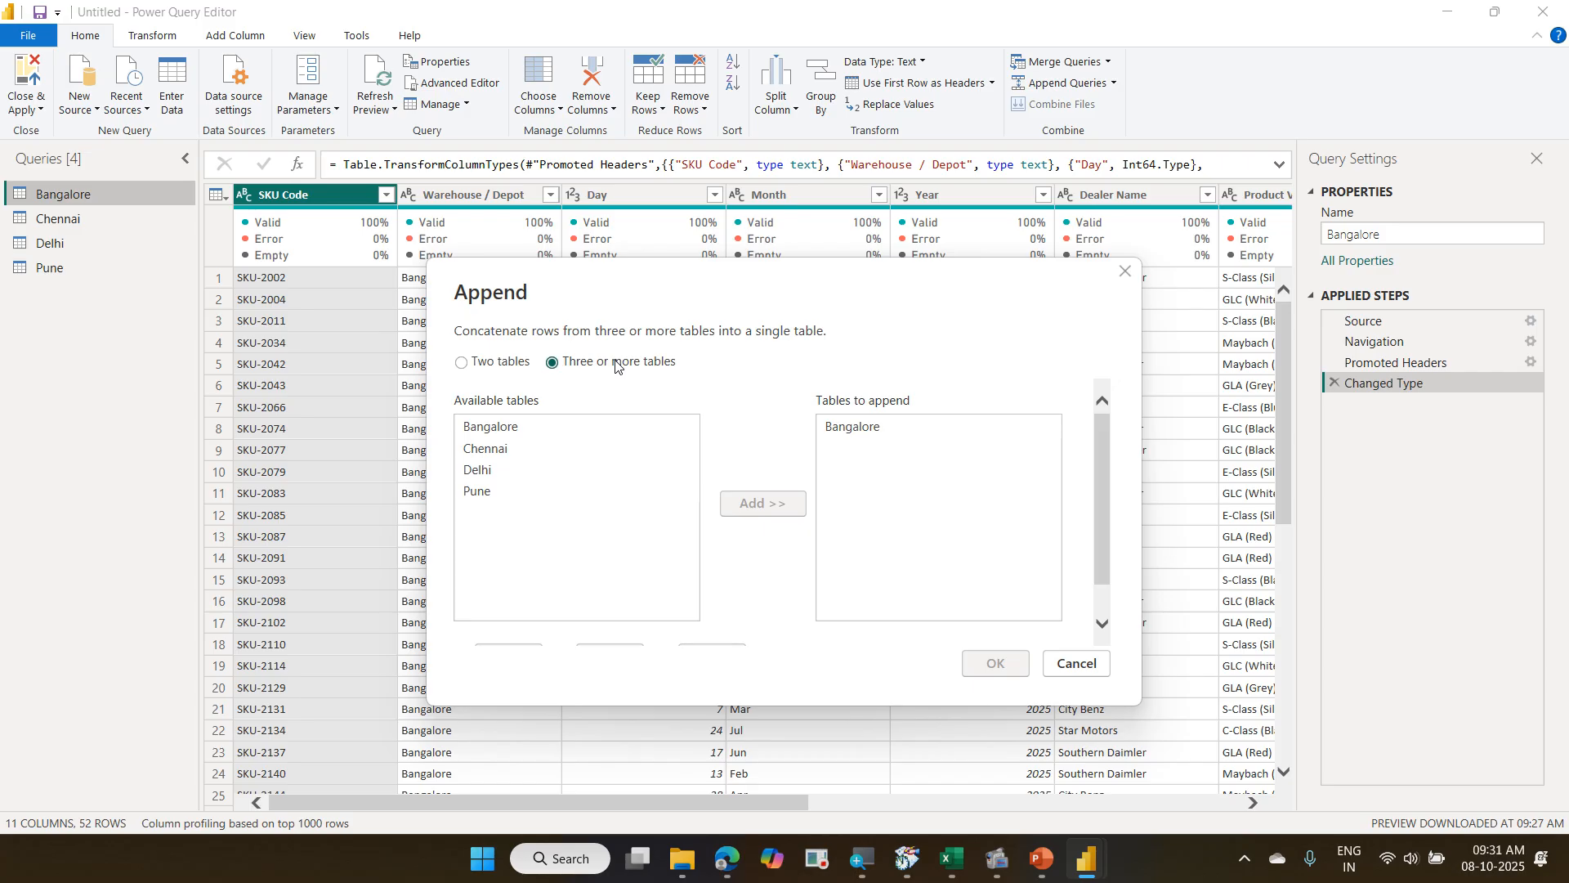
left_click(526, 457)
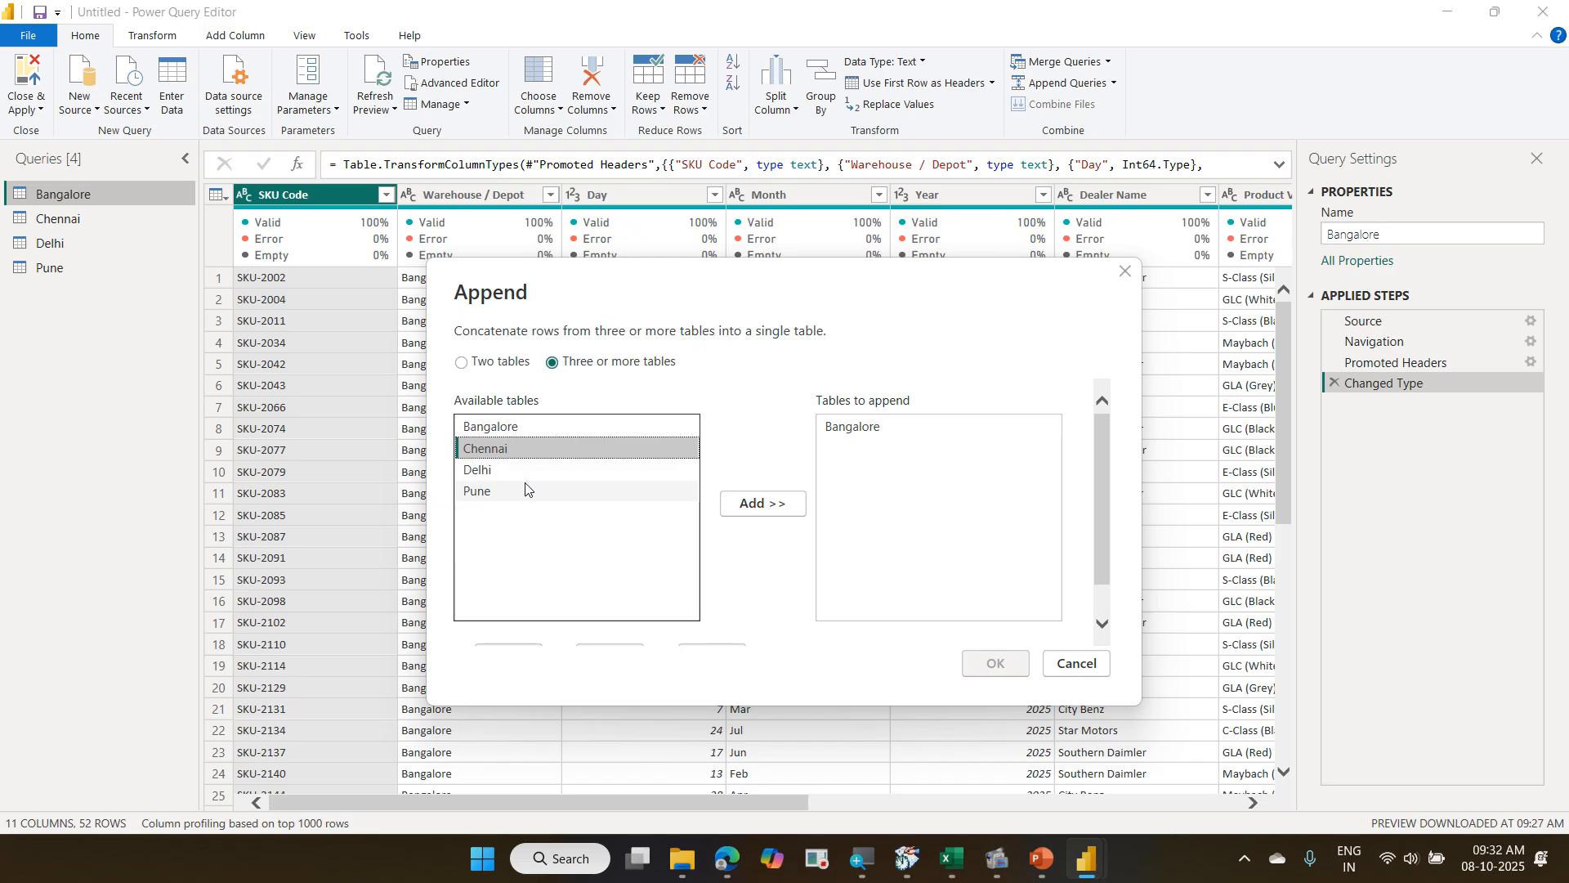
left_click(525, 489, "shift")
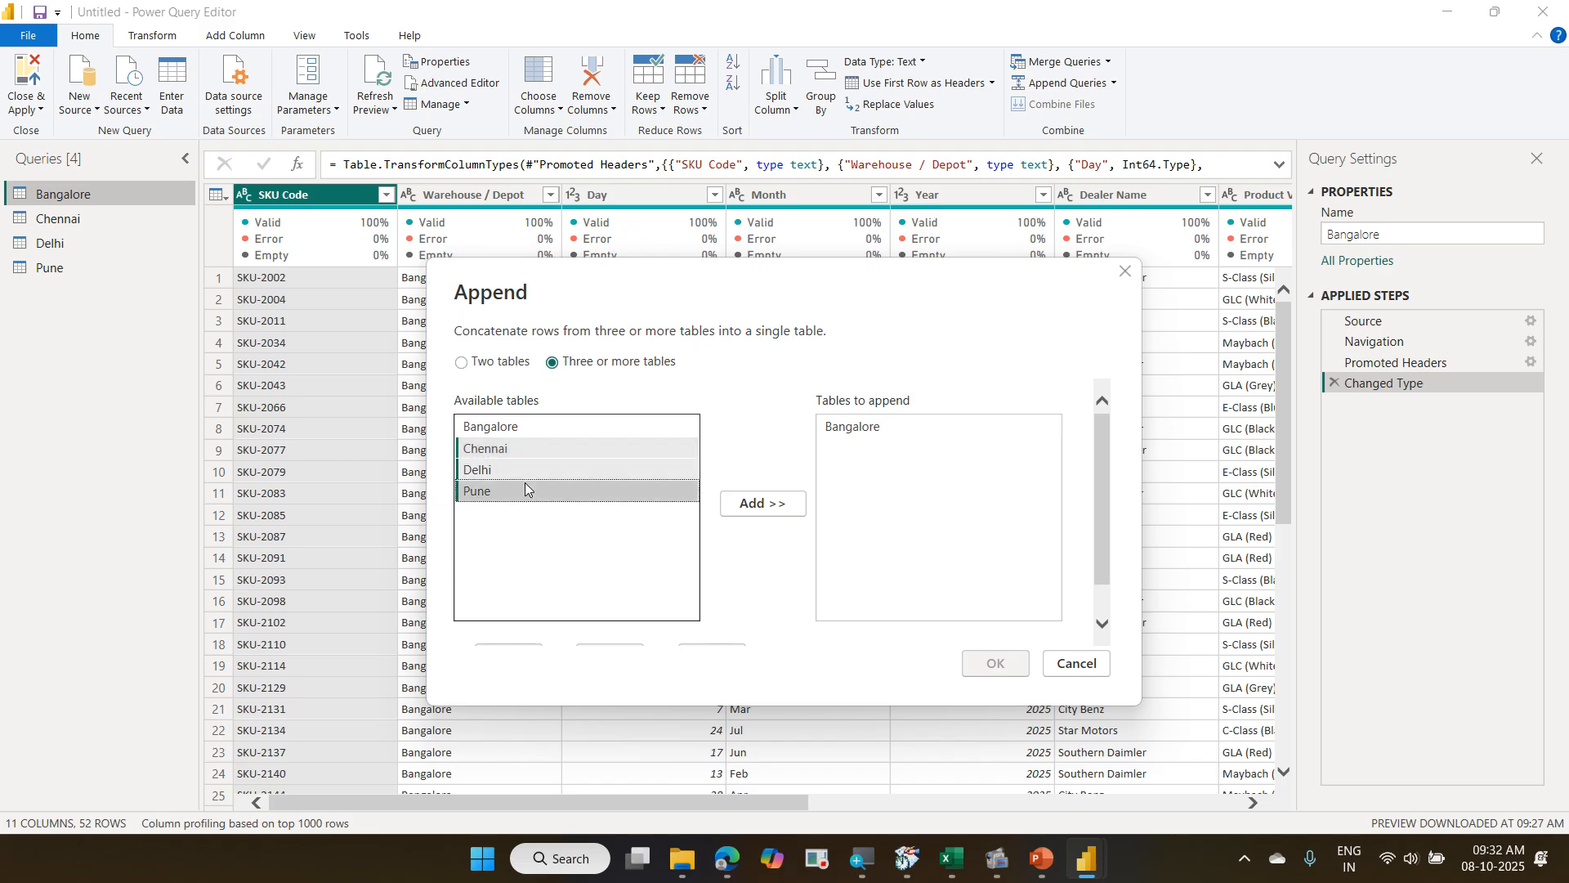
left_click(777, 502)
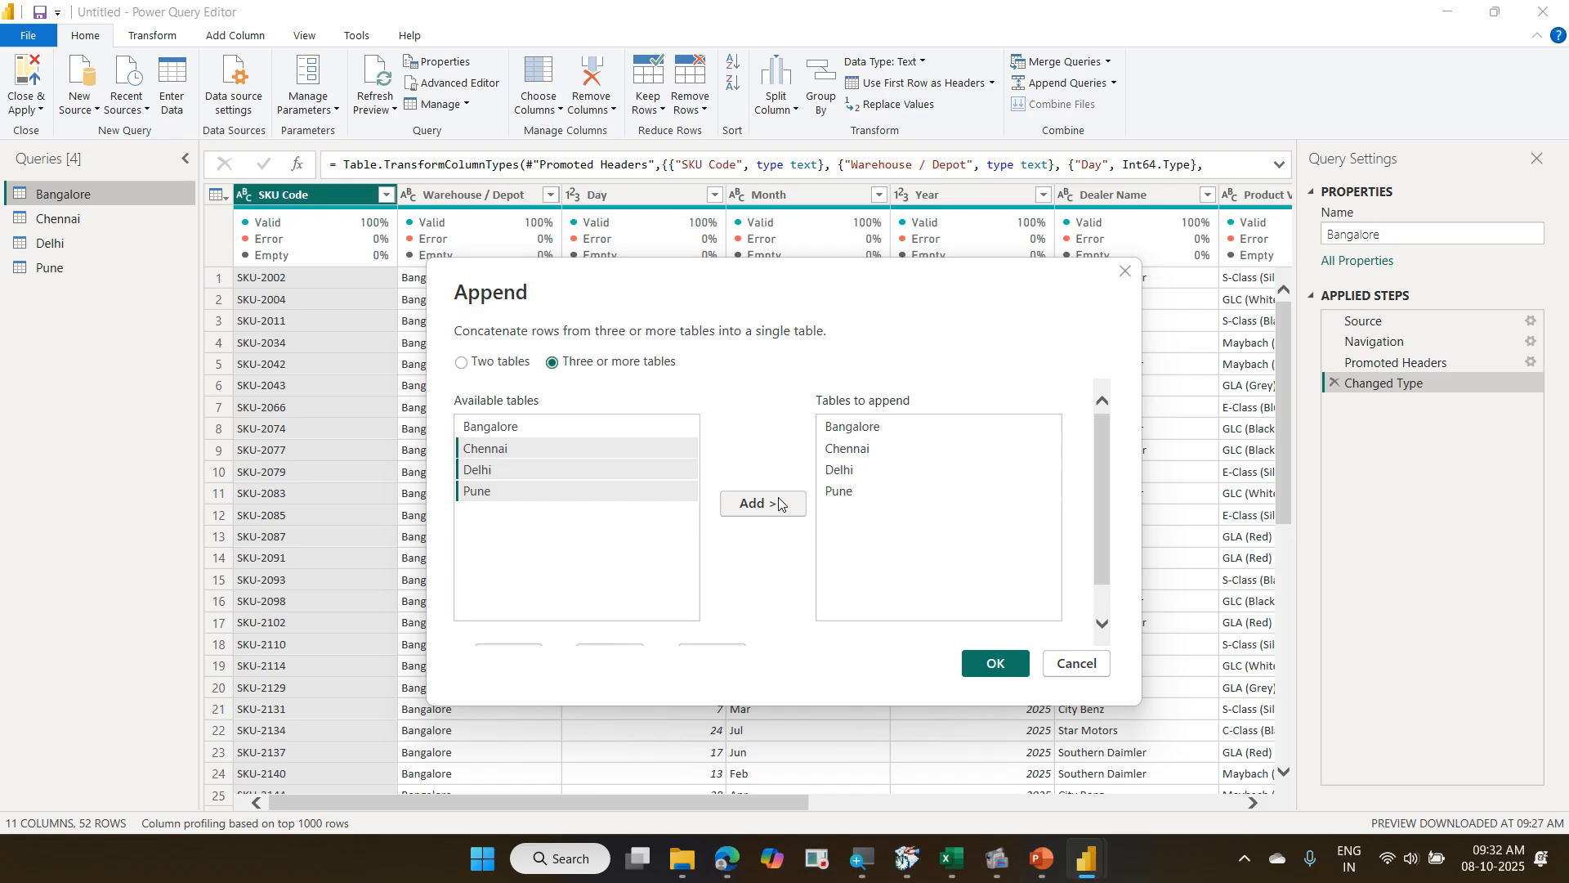
Add Bangalore a second time to the tables to append and remove that duplicate entry.
left_click(626, 436)
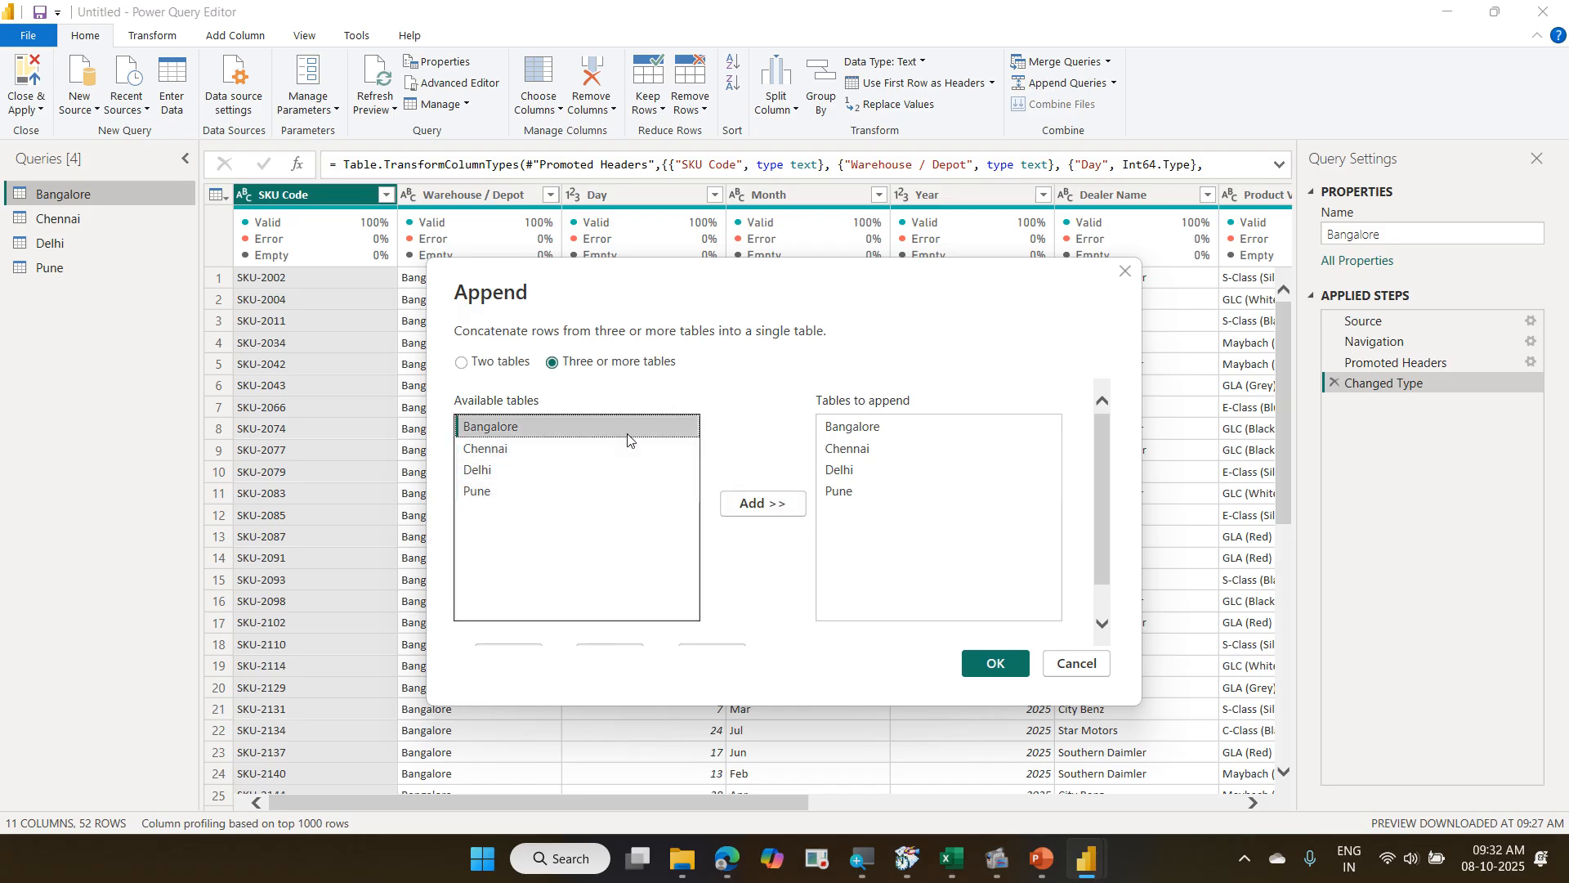
left_click(747, 506)
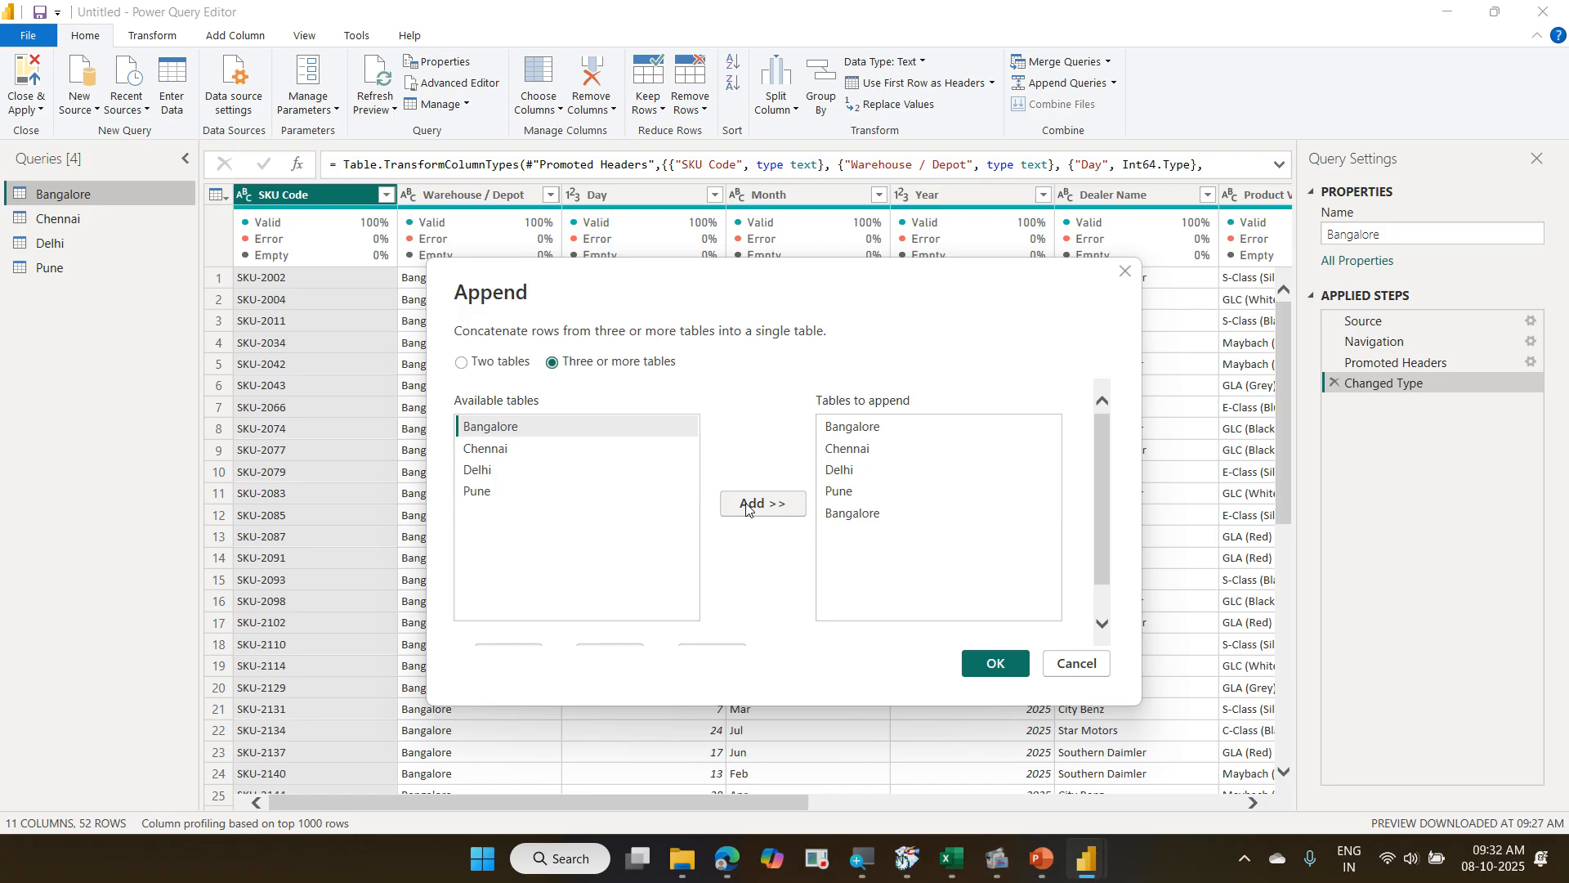
left_click(872, 515)
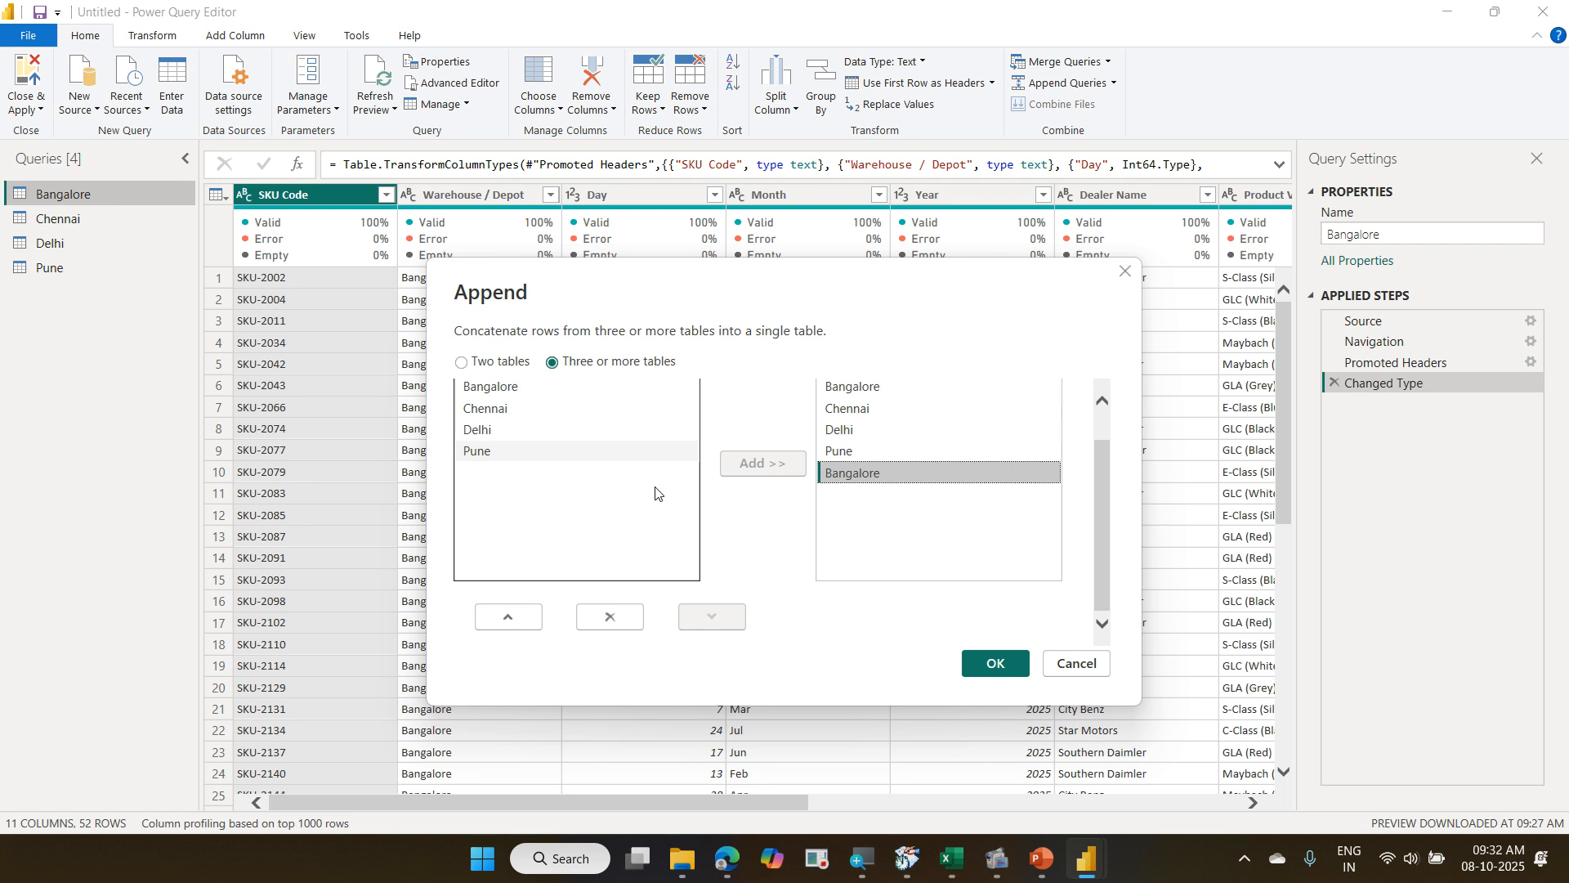
scroll(517, 621, "down", 1)
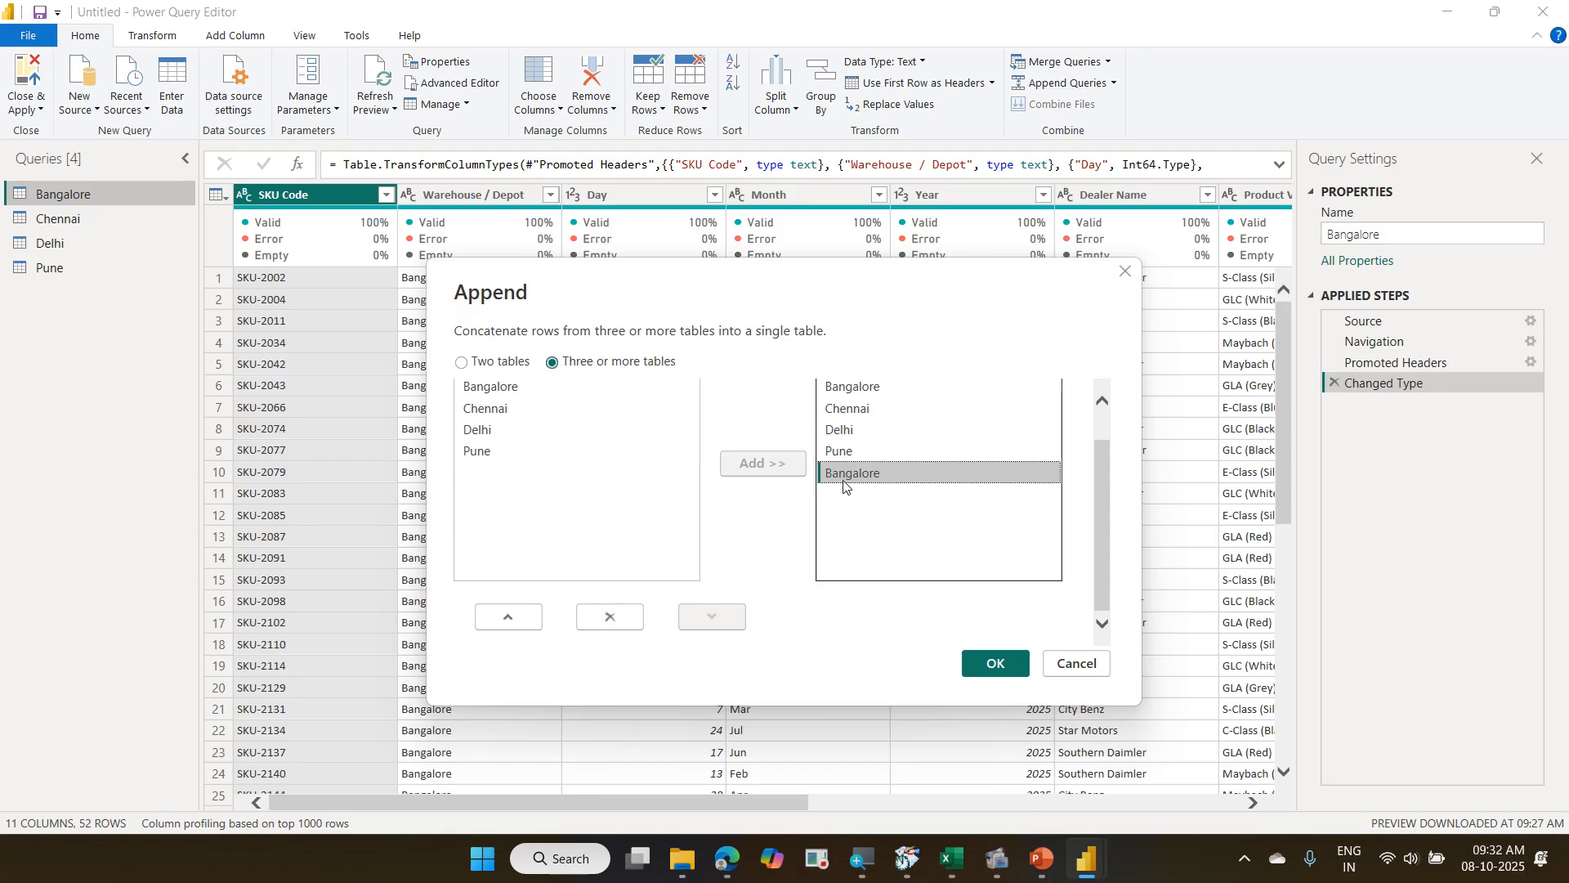
left_click(631, 613)
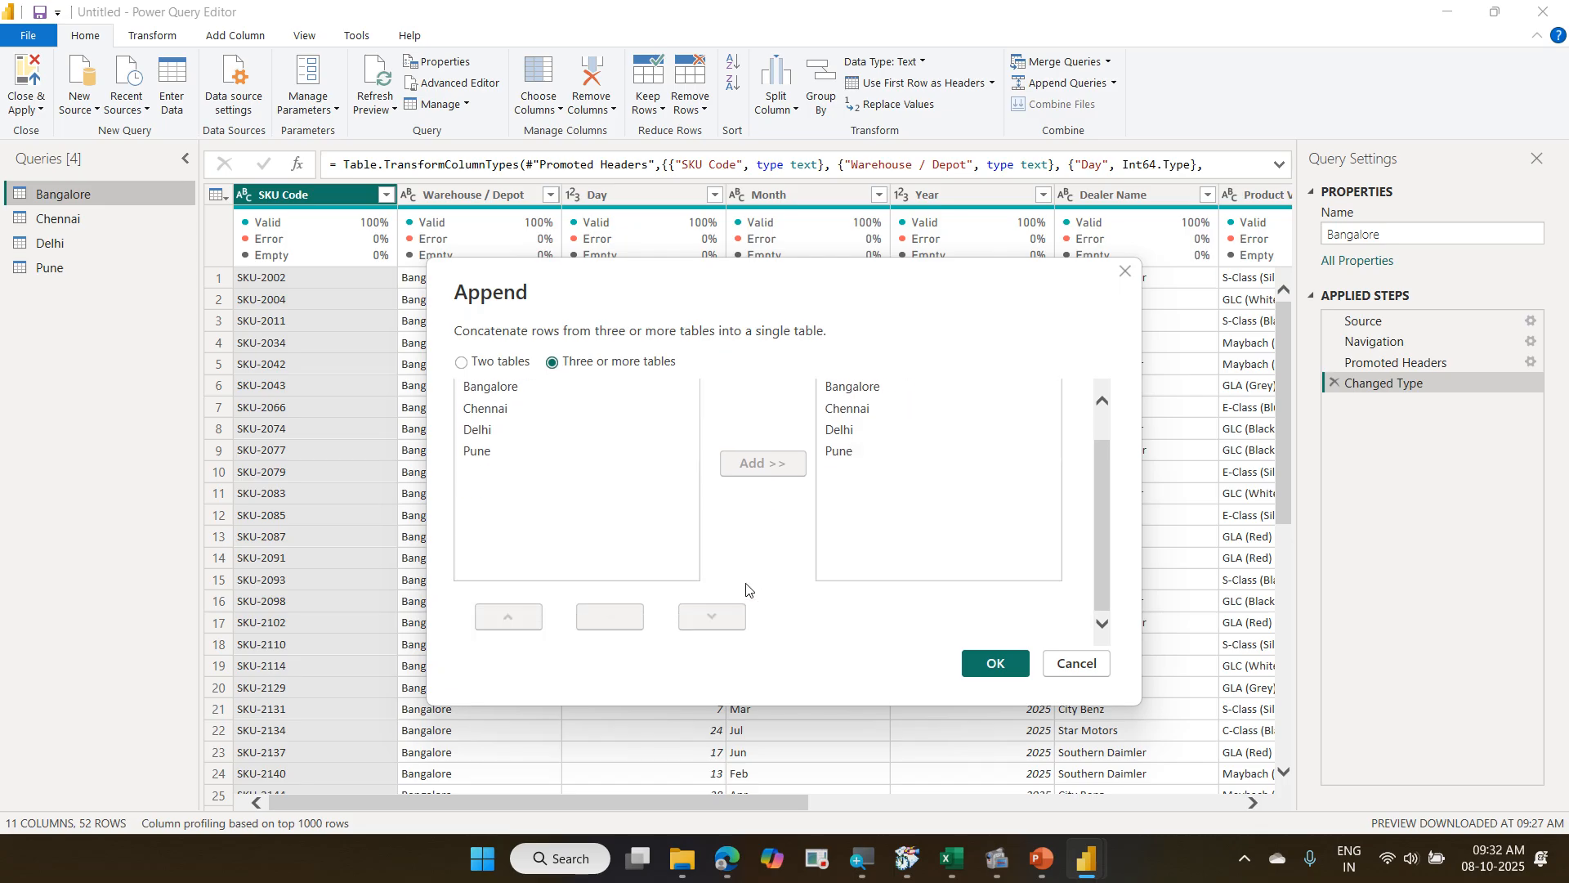
Move Chennai above Bangalore in the append order and return it below Bangalore.
left_click(868, 418)
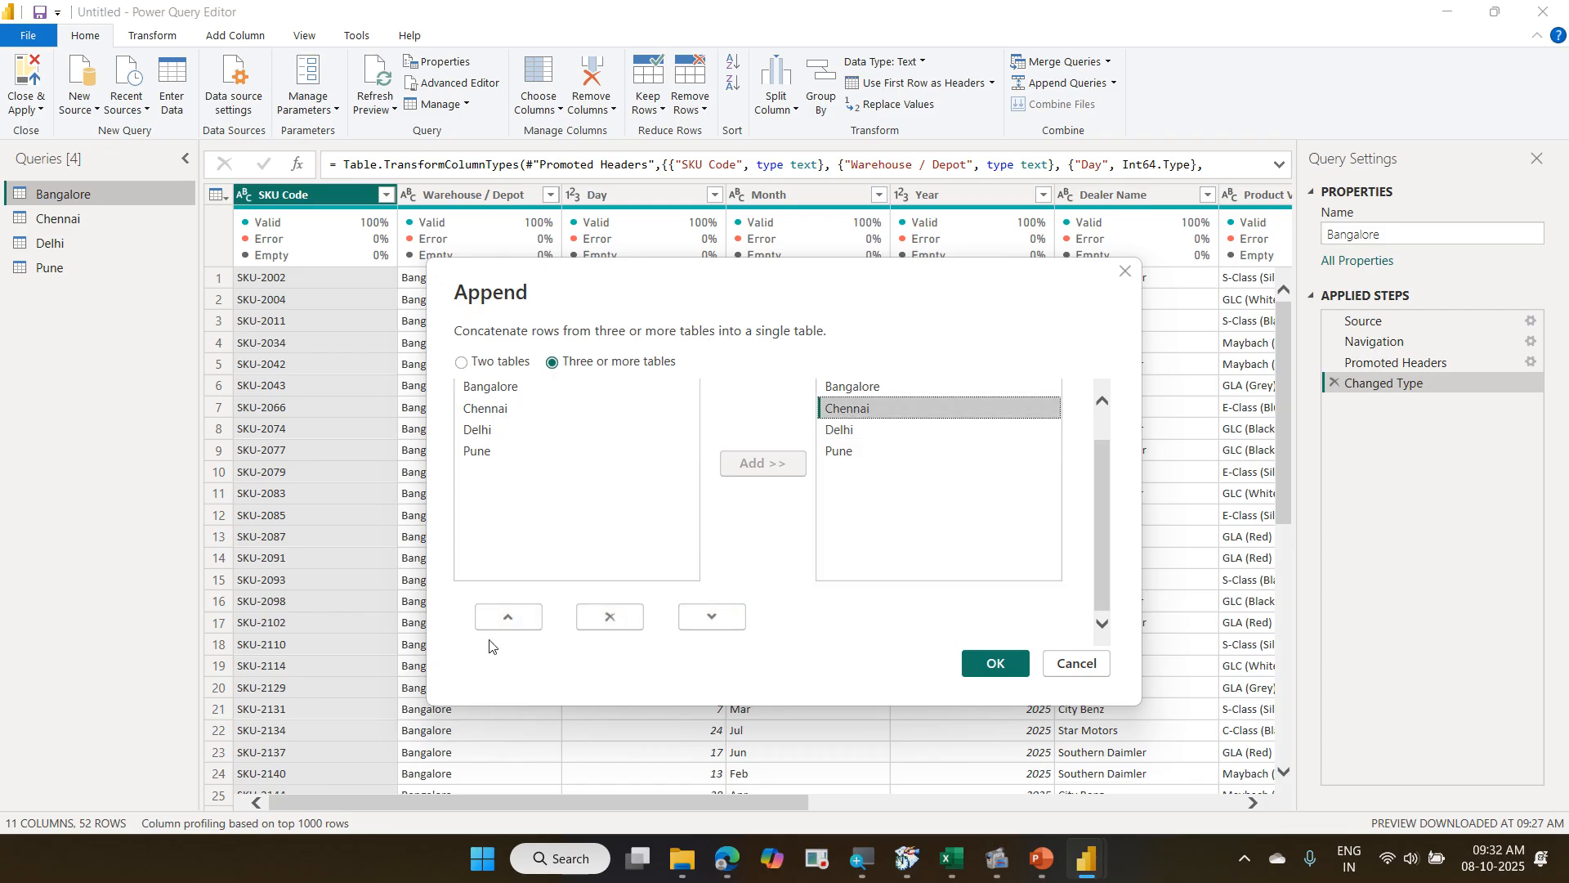
left_click(507, 620)
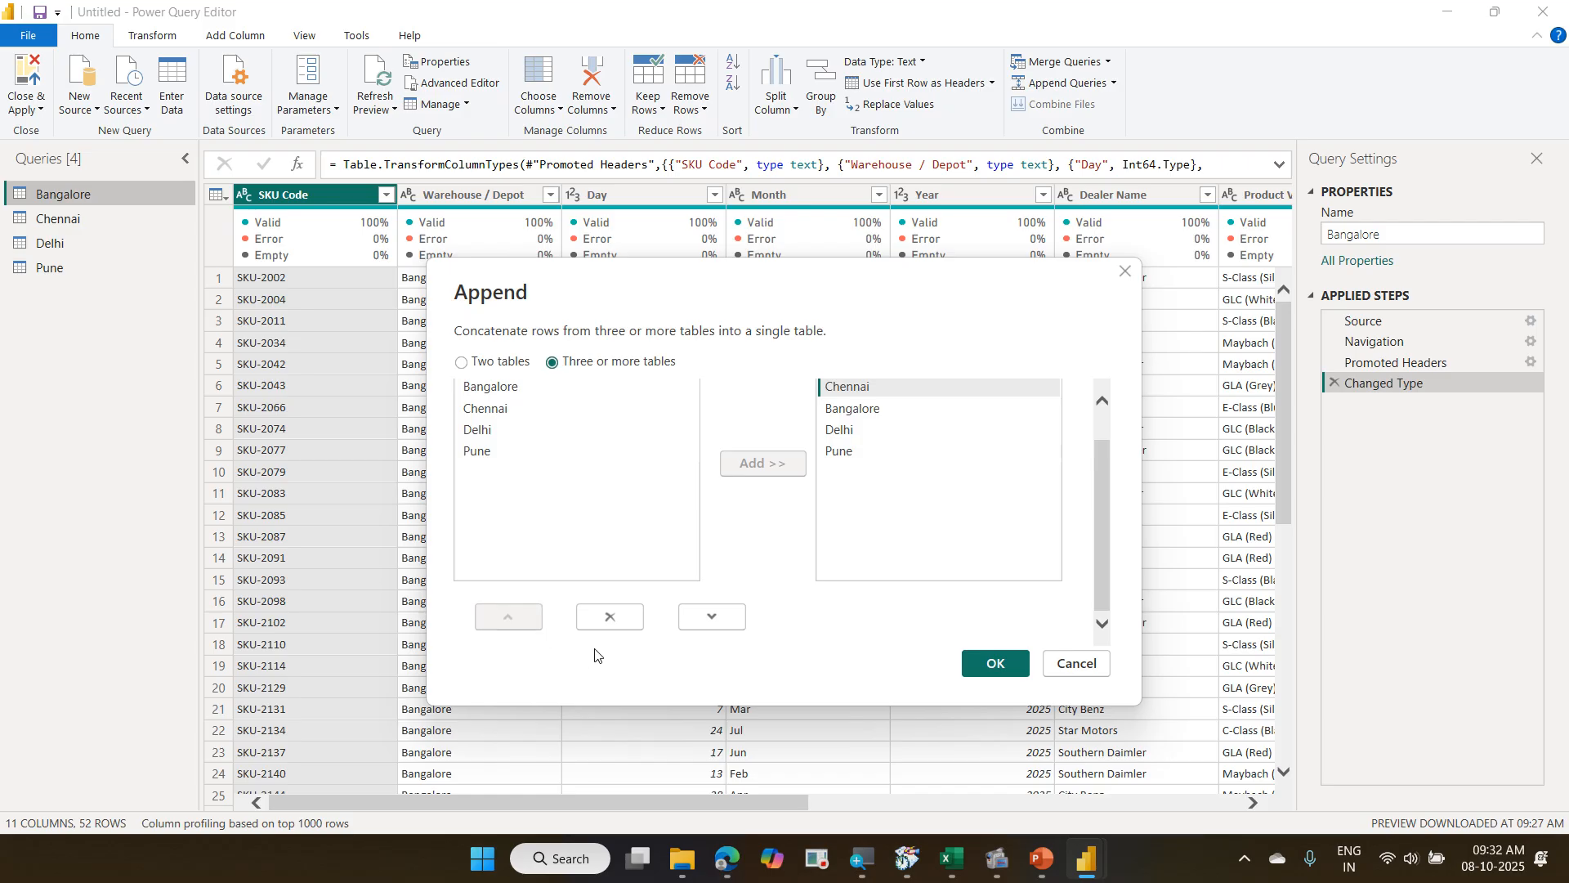
left_click(701, 622)
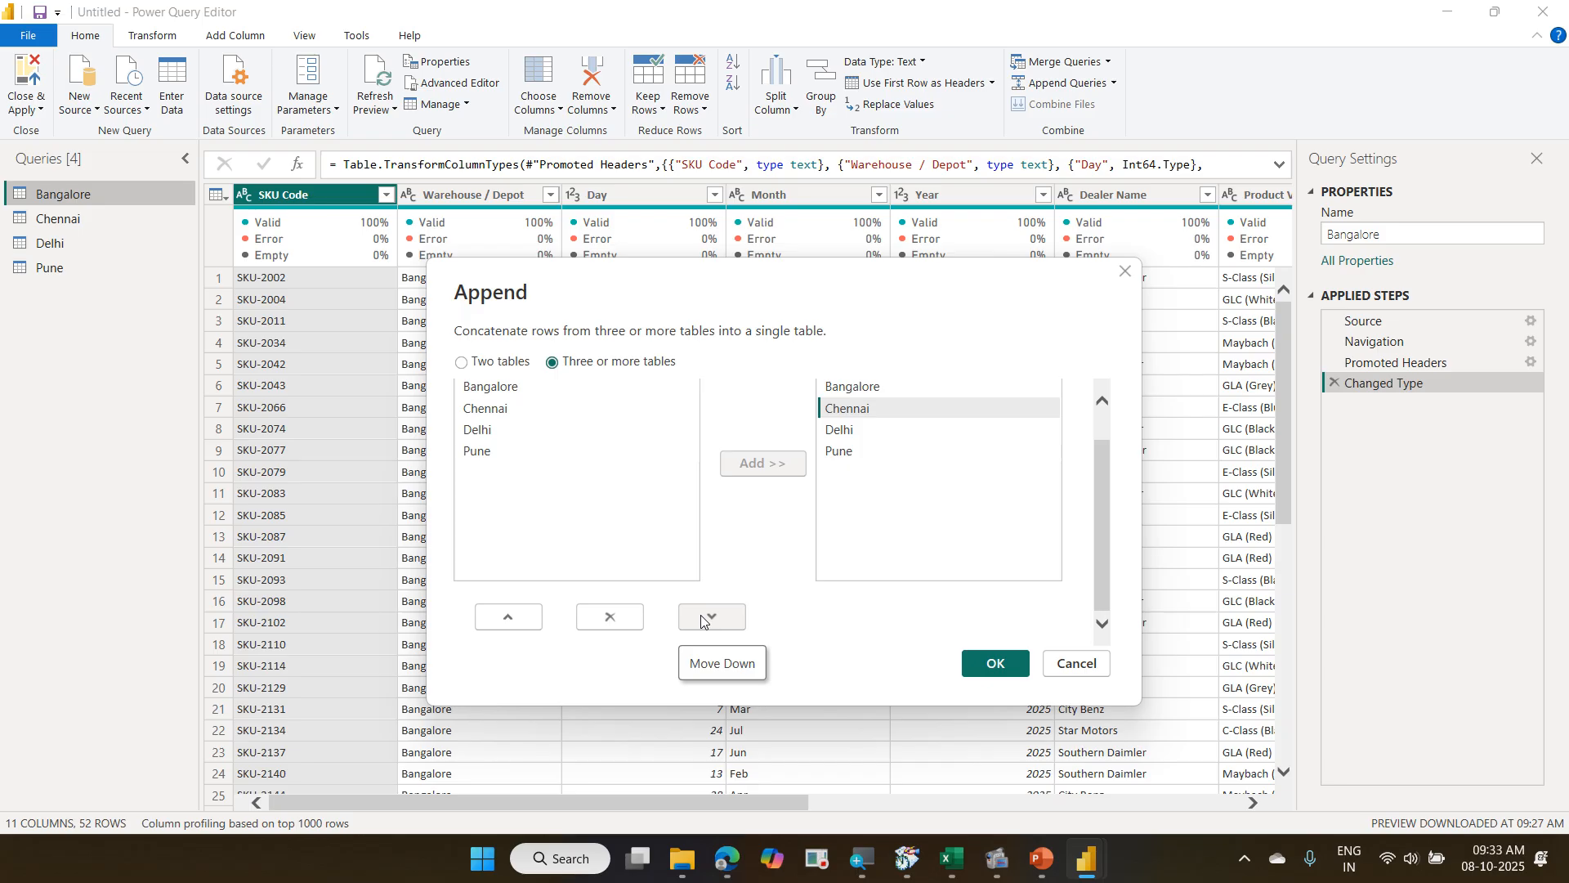
Create the appended query from Bangalore, Chennai, Delhi and Pune, and look through its combined rows.
scroll(799, 577, "up", 1)
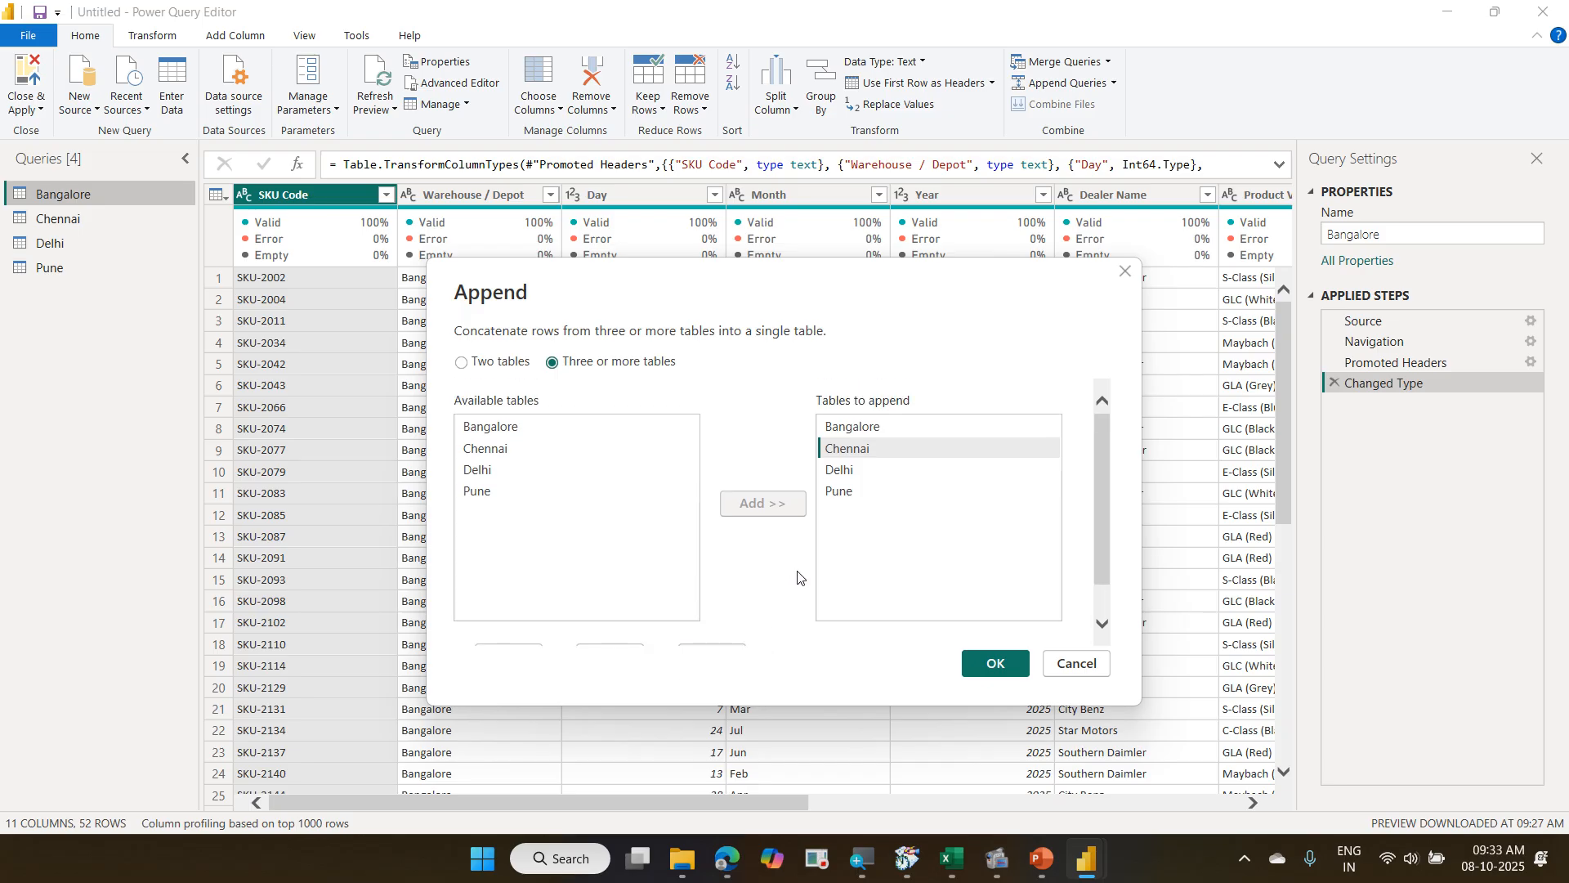
left_click(997, 666)
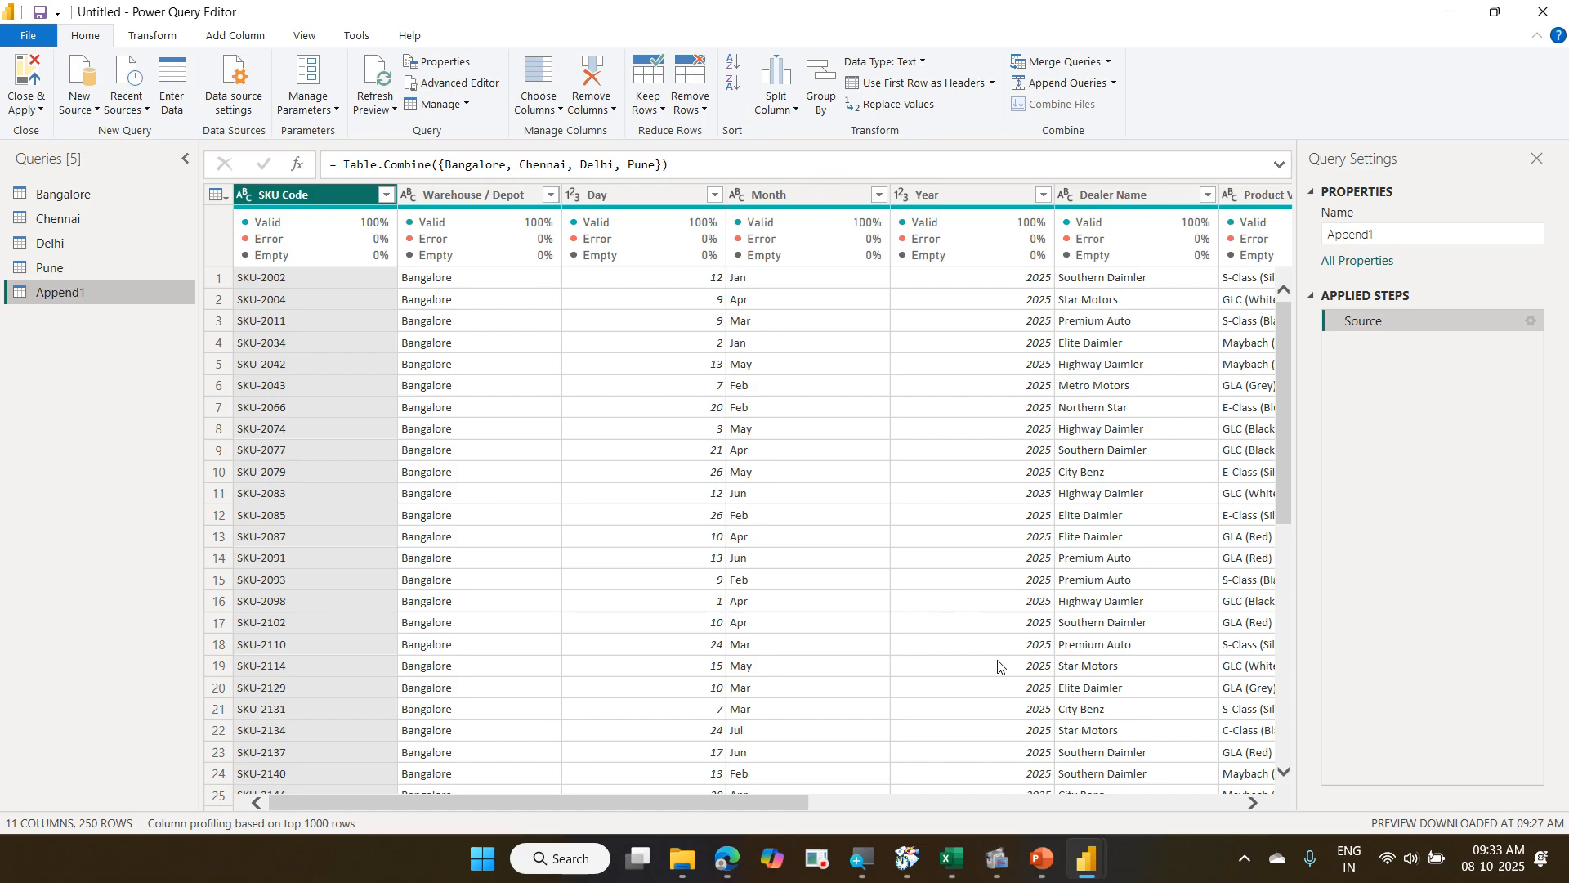
scroll(562, 466, "down", 3)
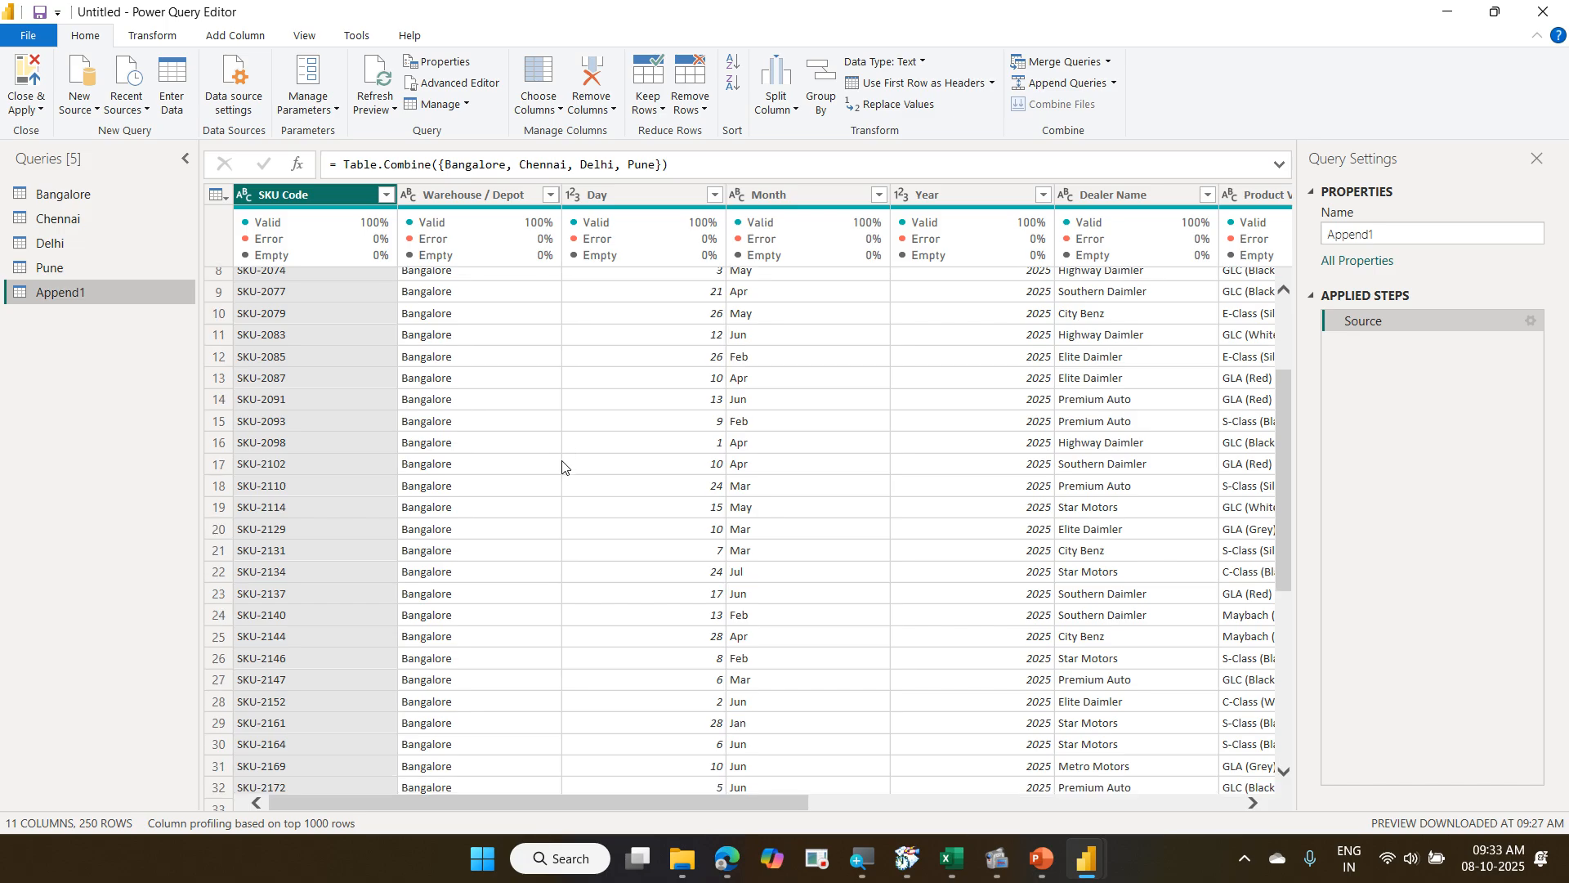
scroll(561, 467, "down", 12)
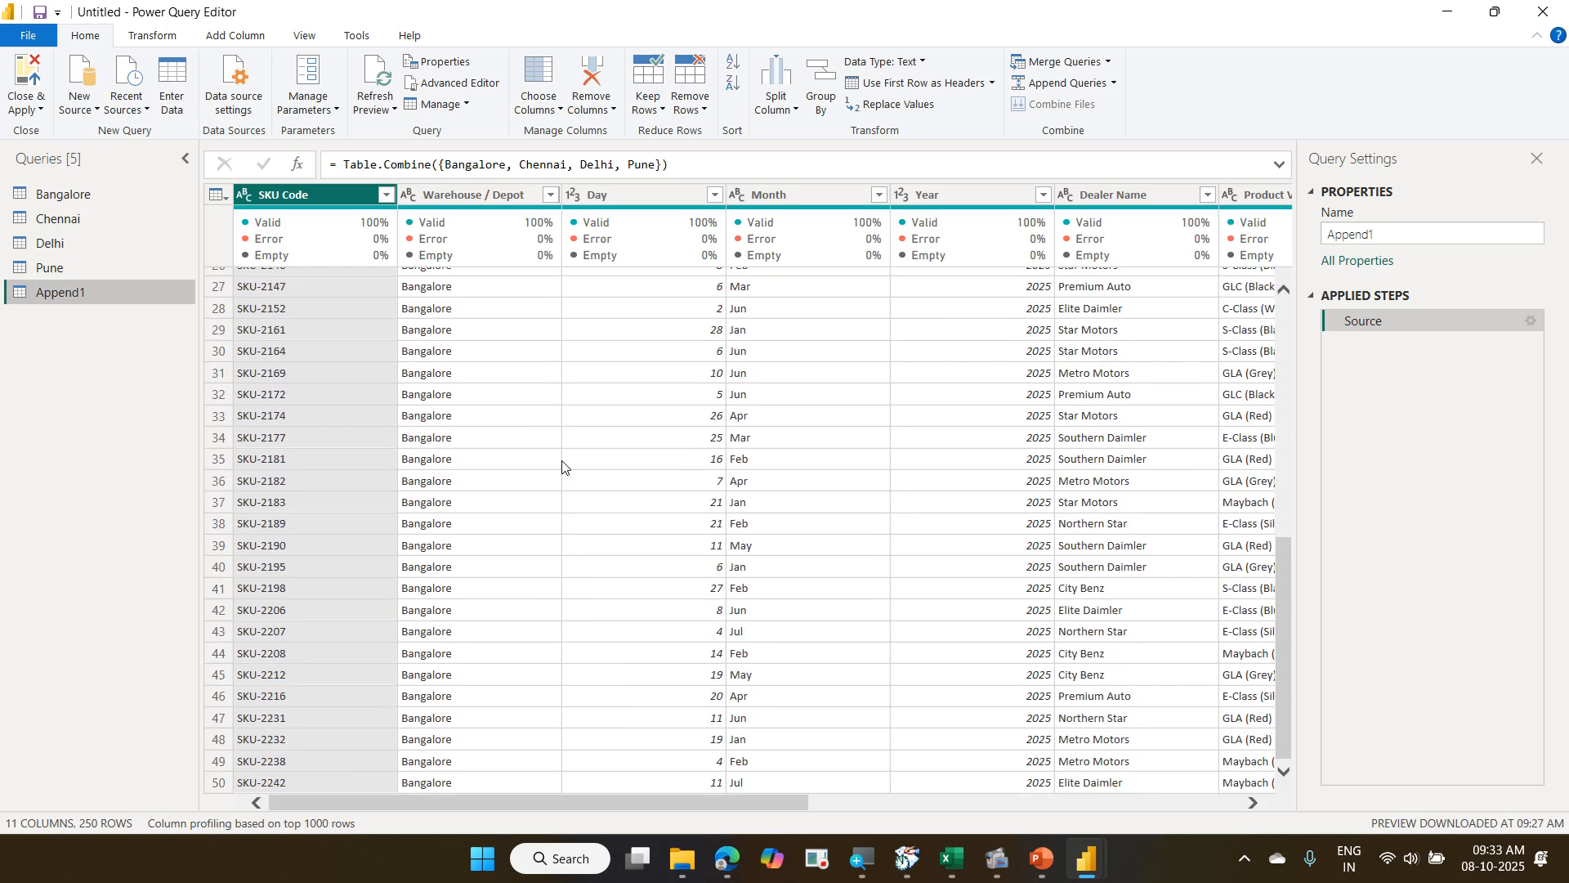
scroll(562, 467, "down", 20)
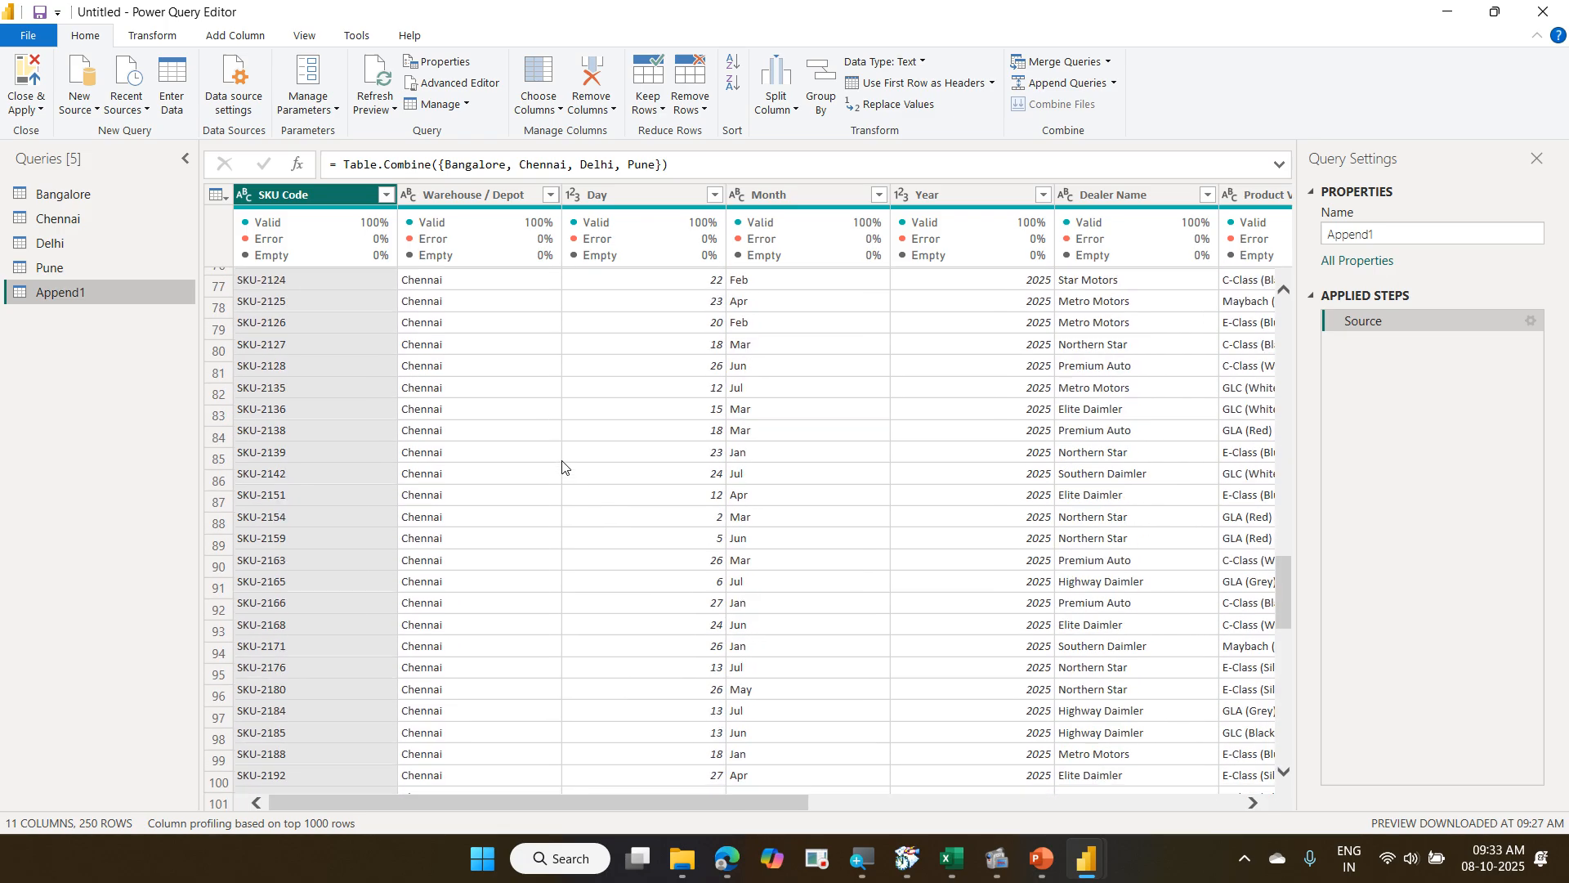
scroll(561, 466, "down", 20)
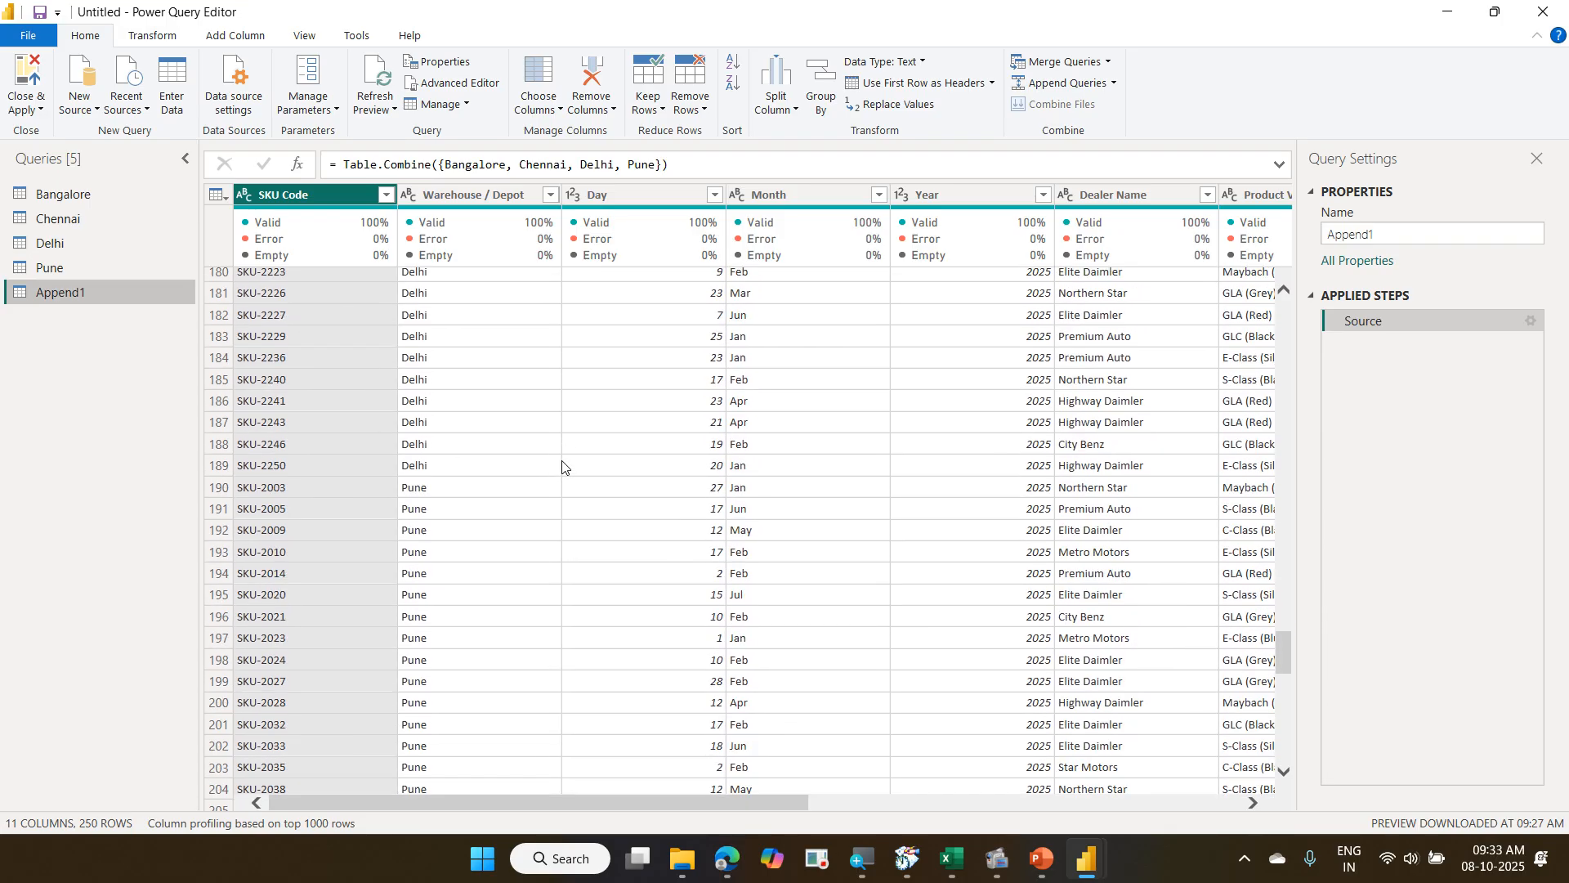
scroll(562, 466, "up", 20)
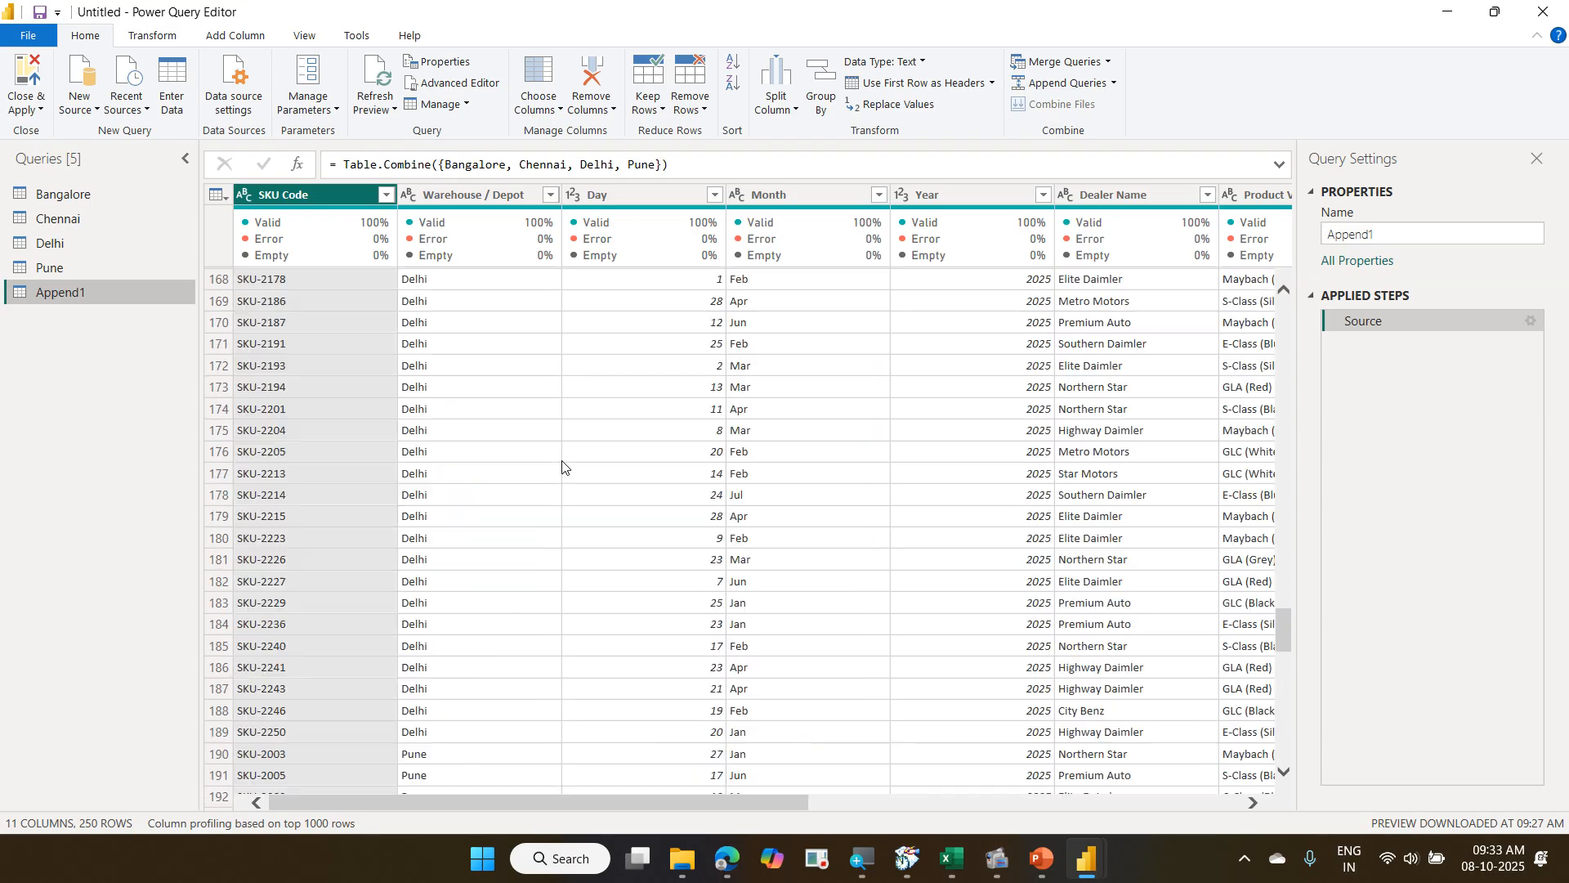
scroll(561, 467, "up", 20)
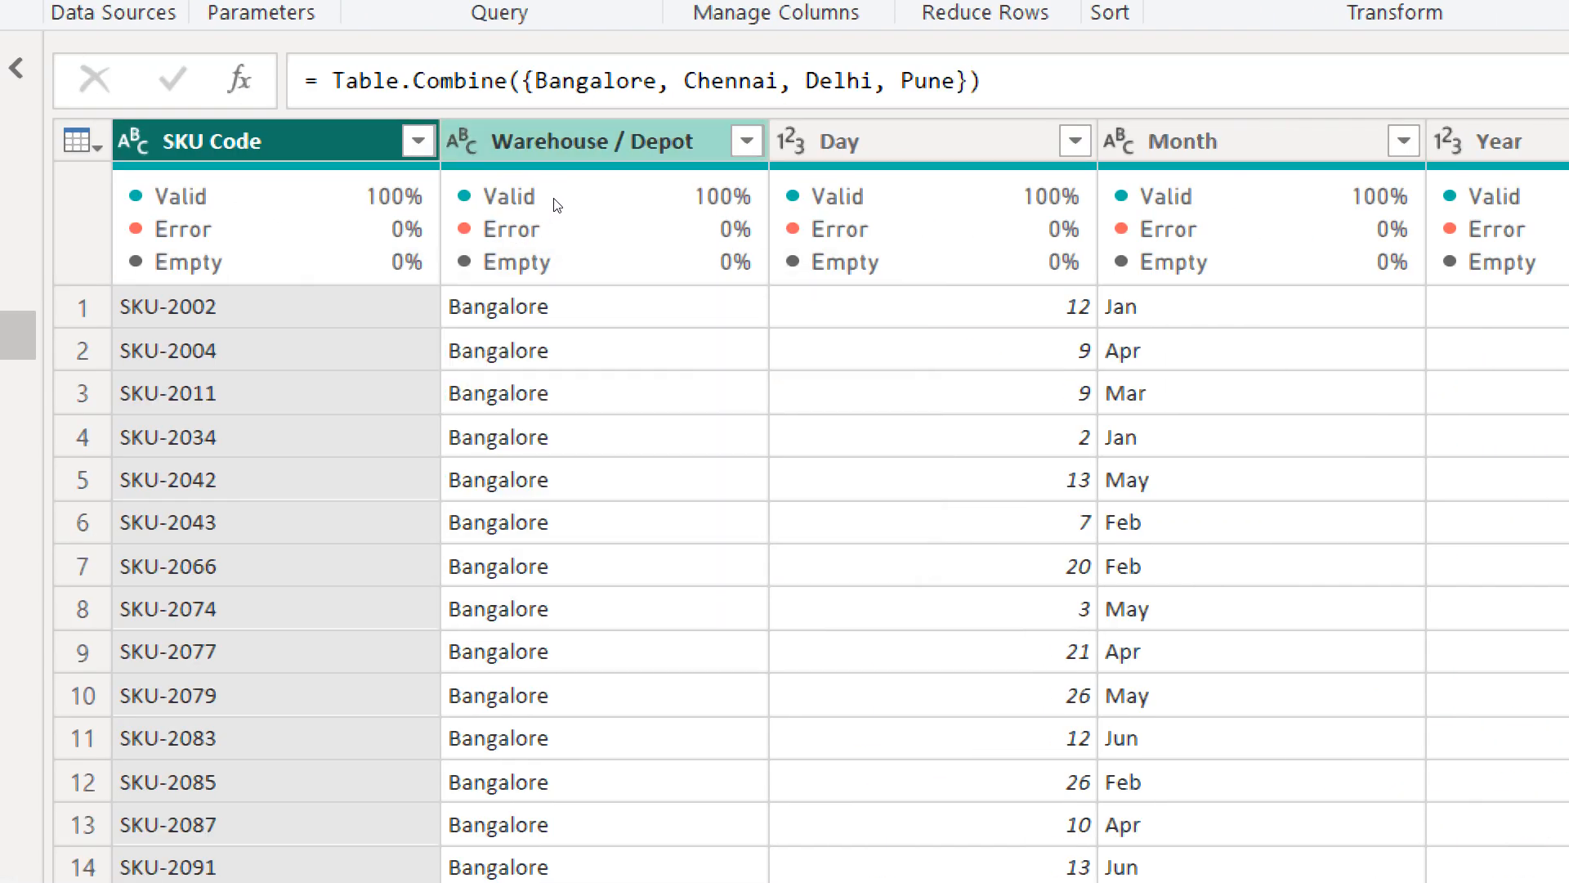
Check which cities the Warehouse / Depot column of the appended query offers as filter values.
left_click(747, 142)
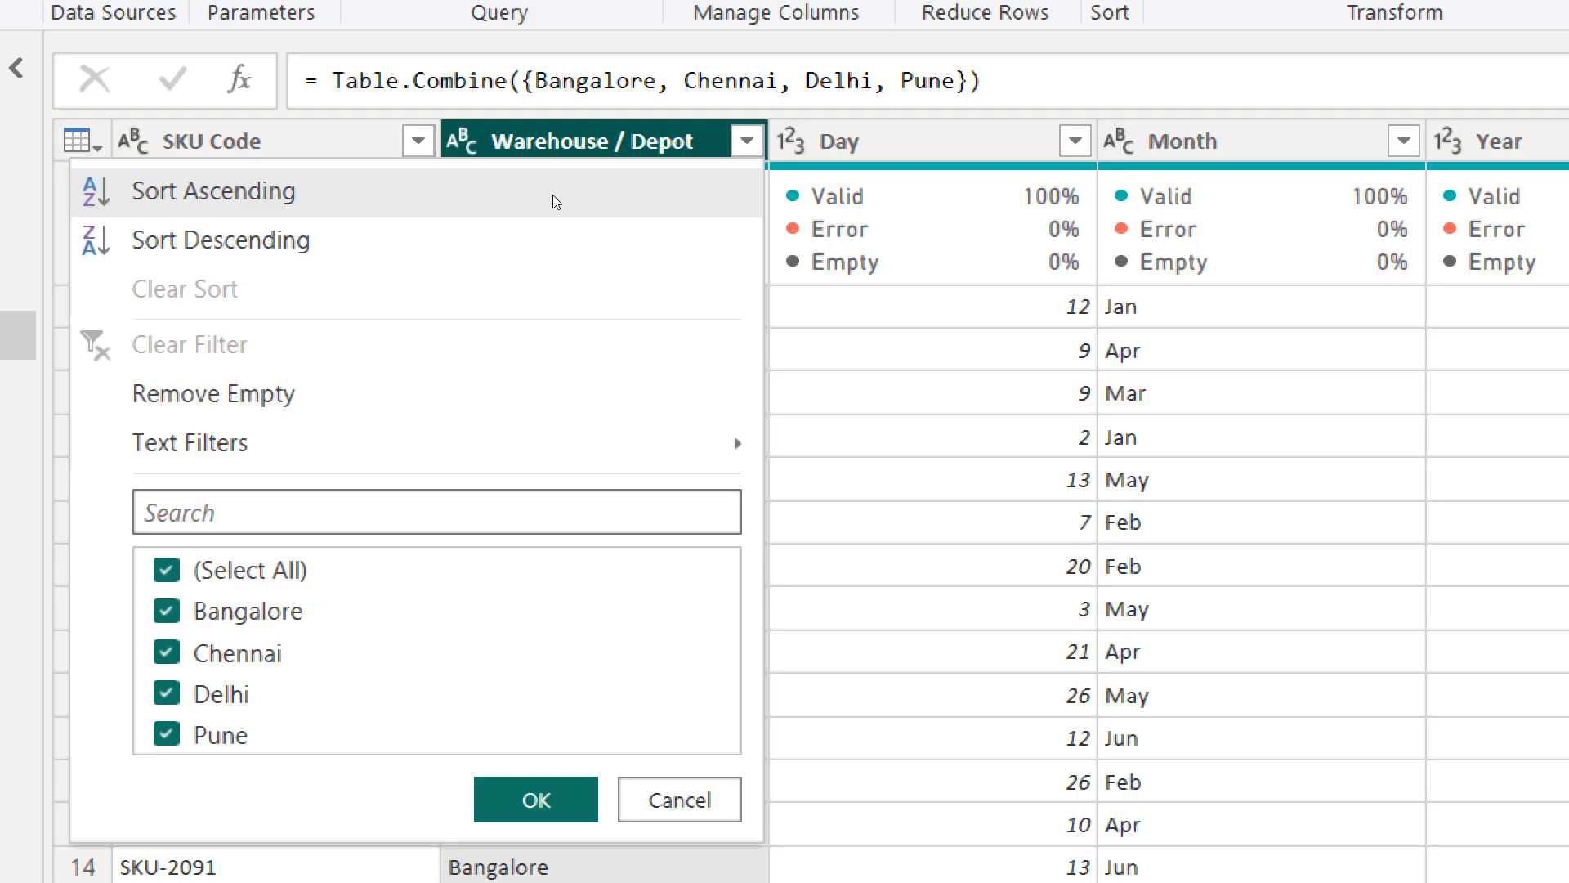
left_click(553, 196)
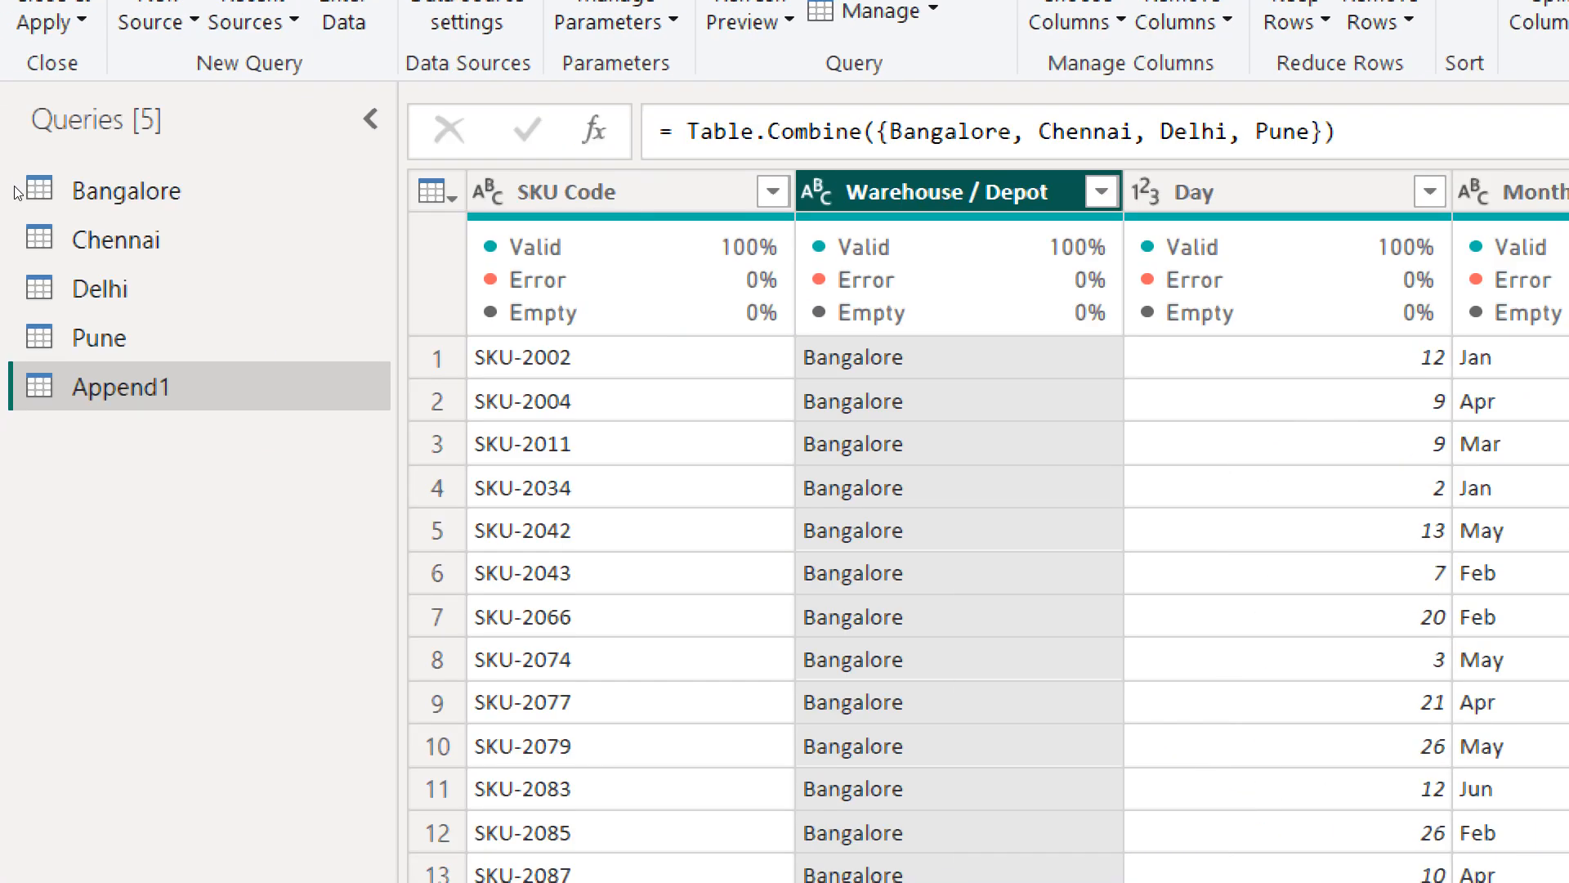
Rename the appended query Append1 as Consolidated, correcting the spelling of the name.
right_click(135, 390)
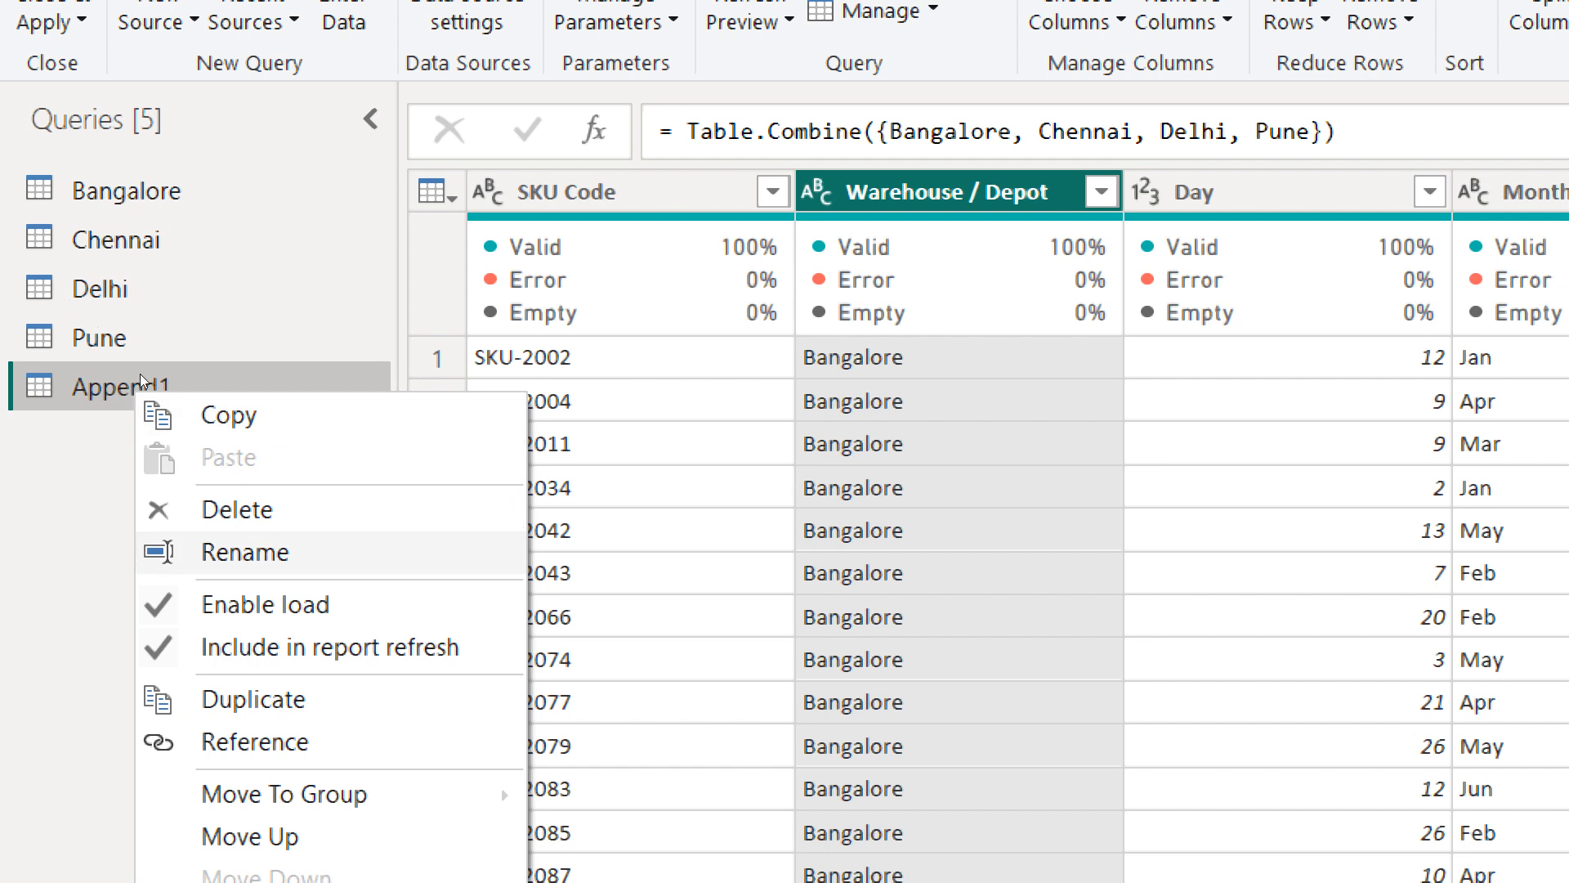
left_click(245, 551)
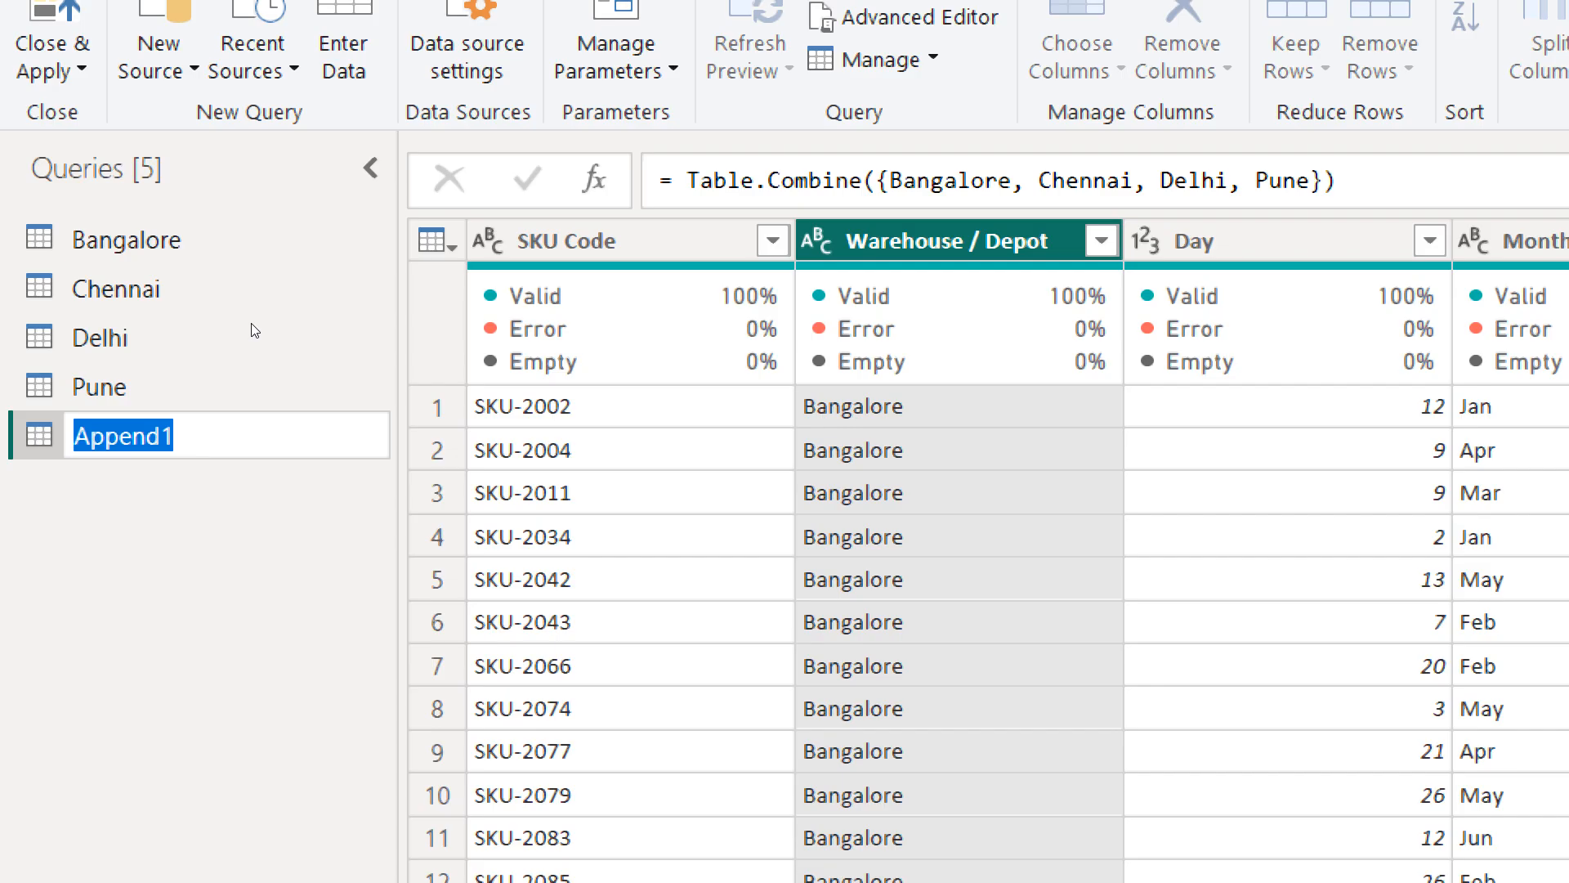
type("Co")
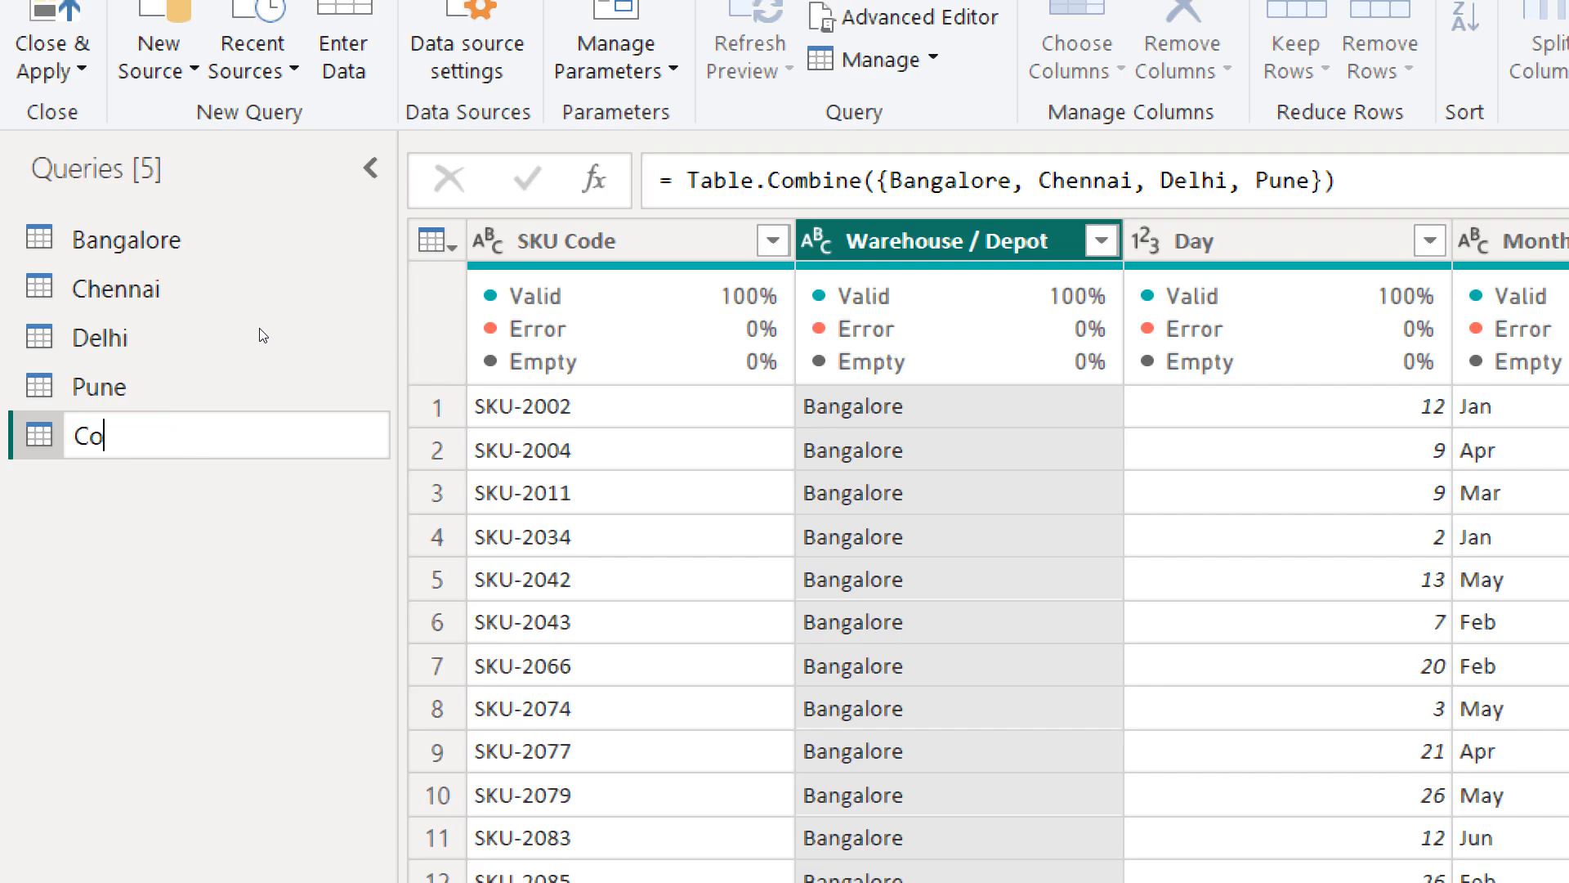
type("nsoildated")
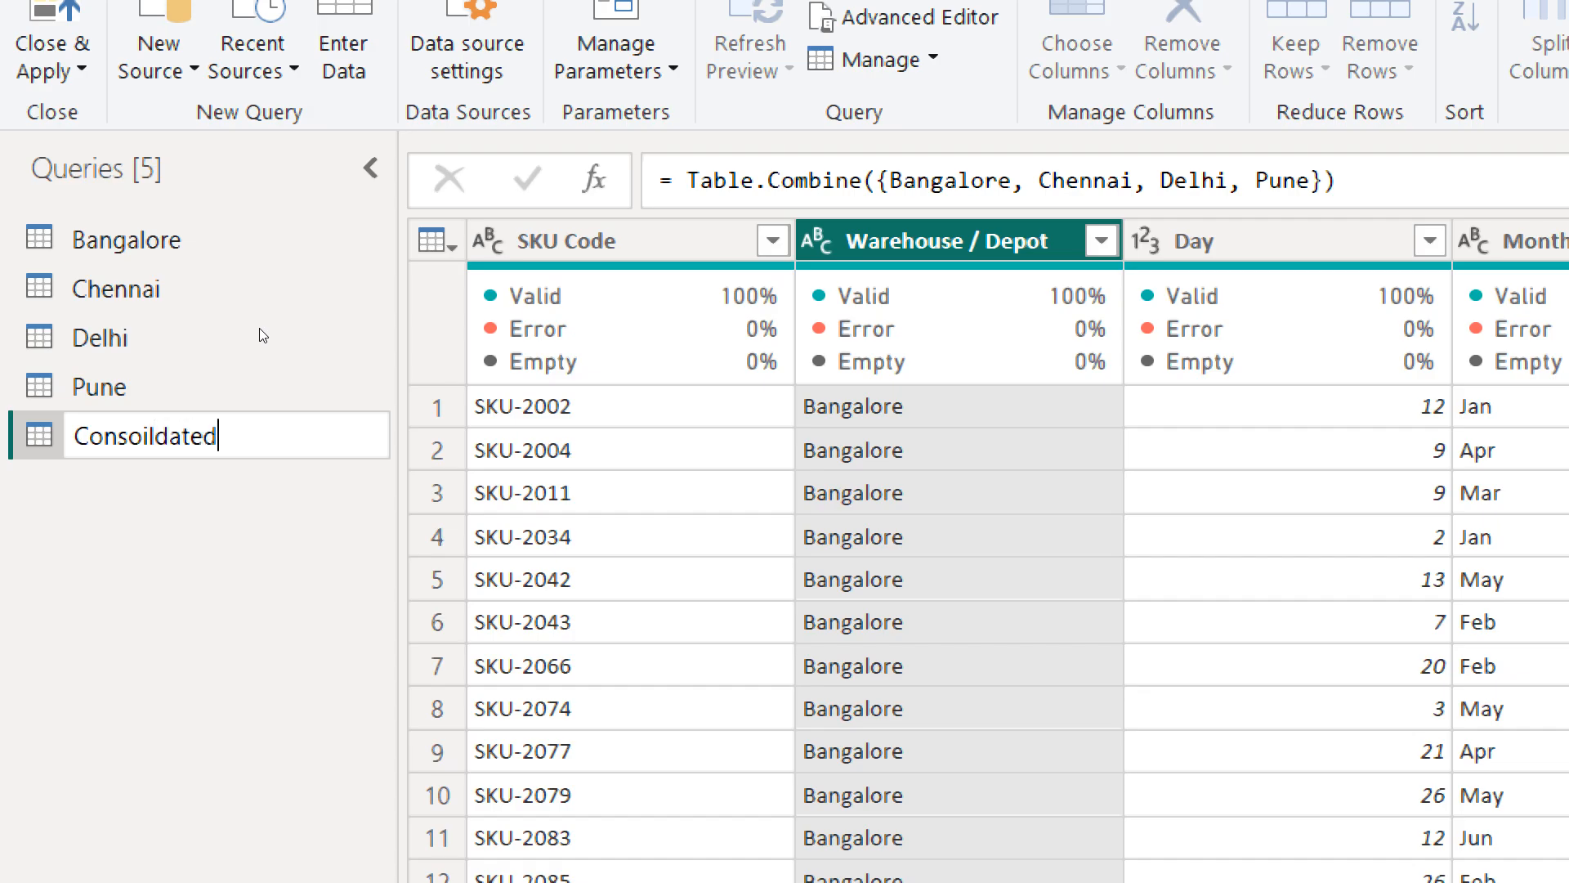
key("Return")
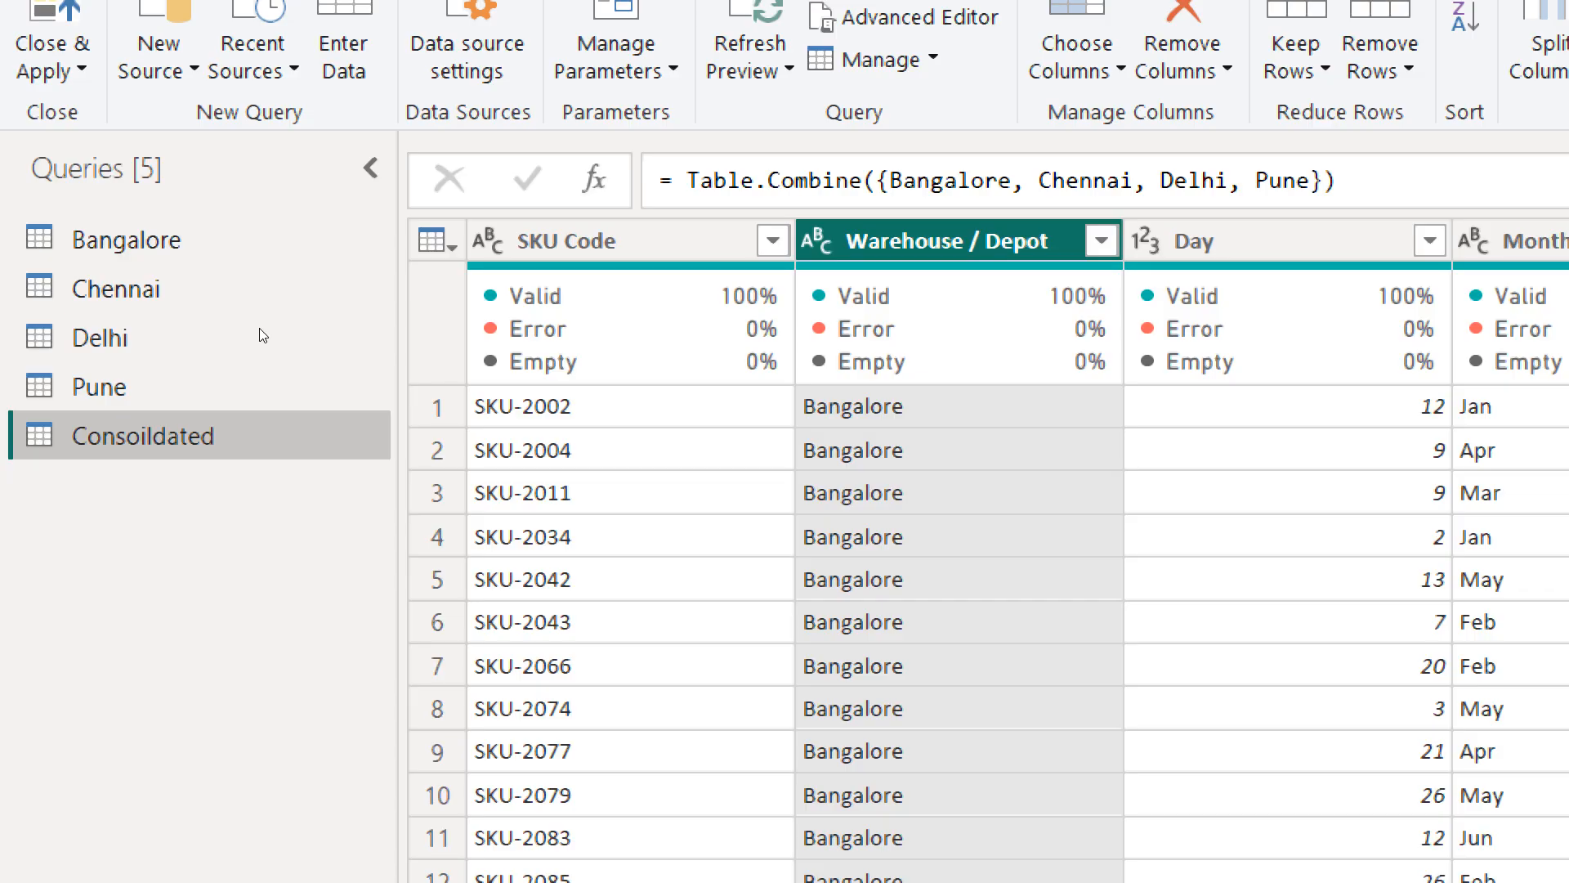
key("Menu")
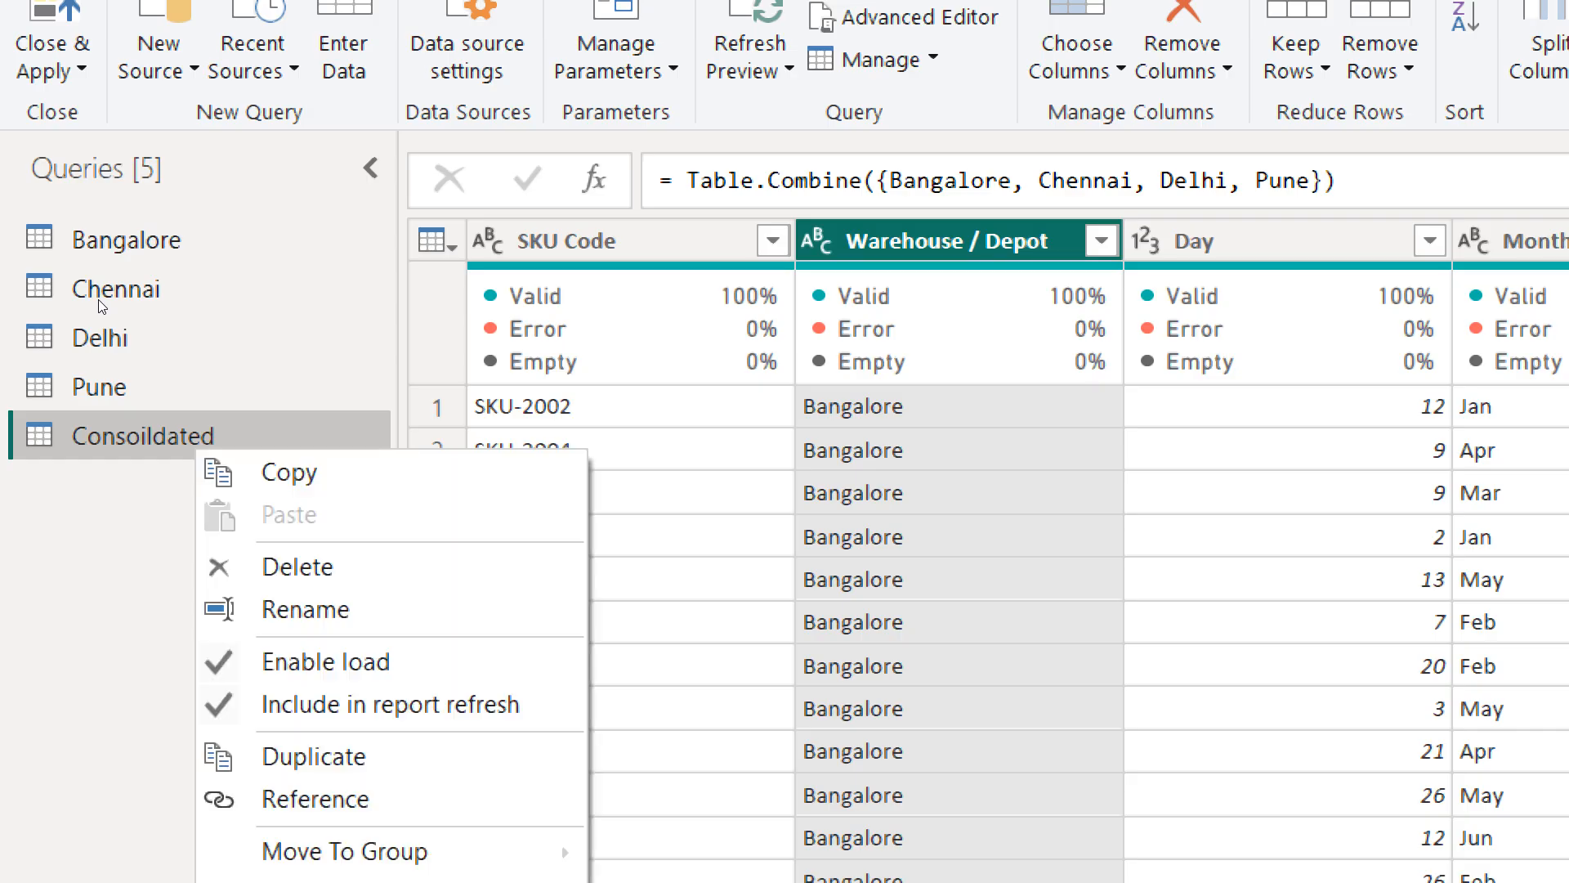
left_click(282, 610)
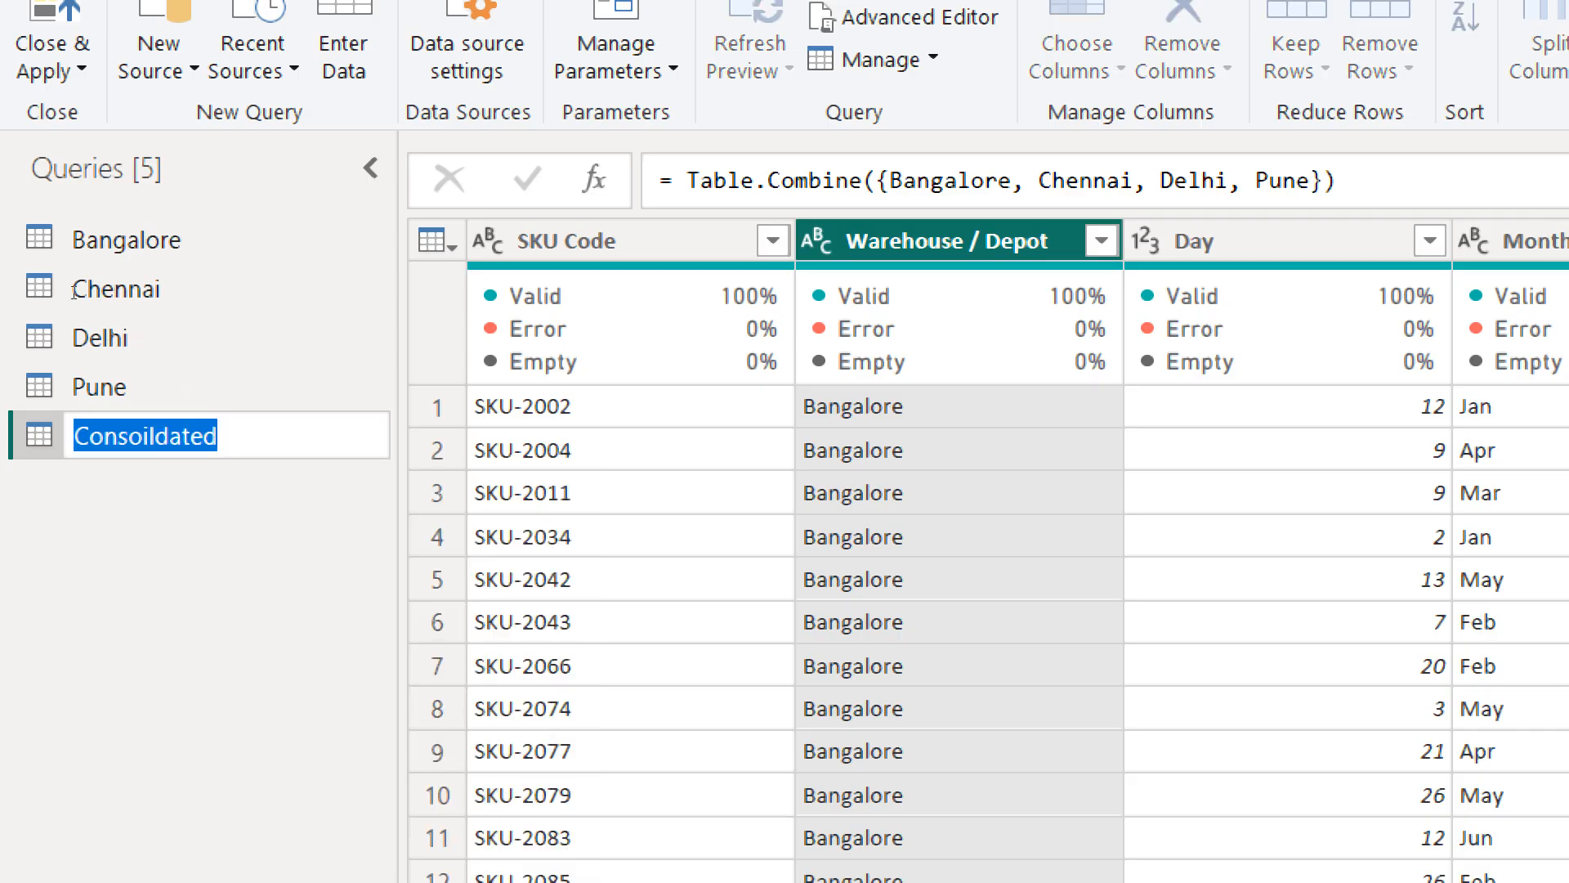
left_click(149, 437)
key("BackSpace")
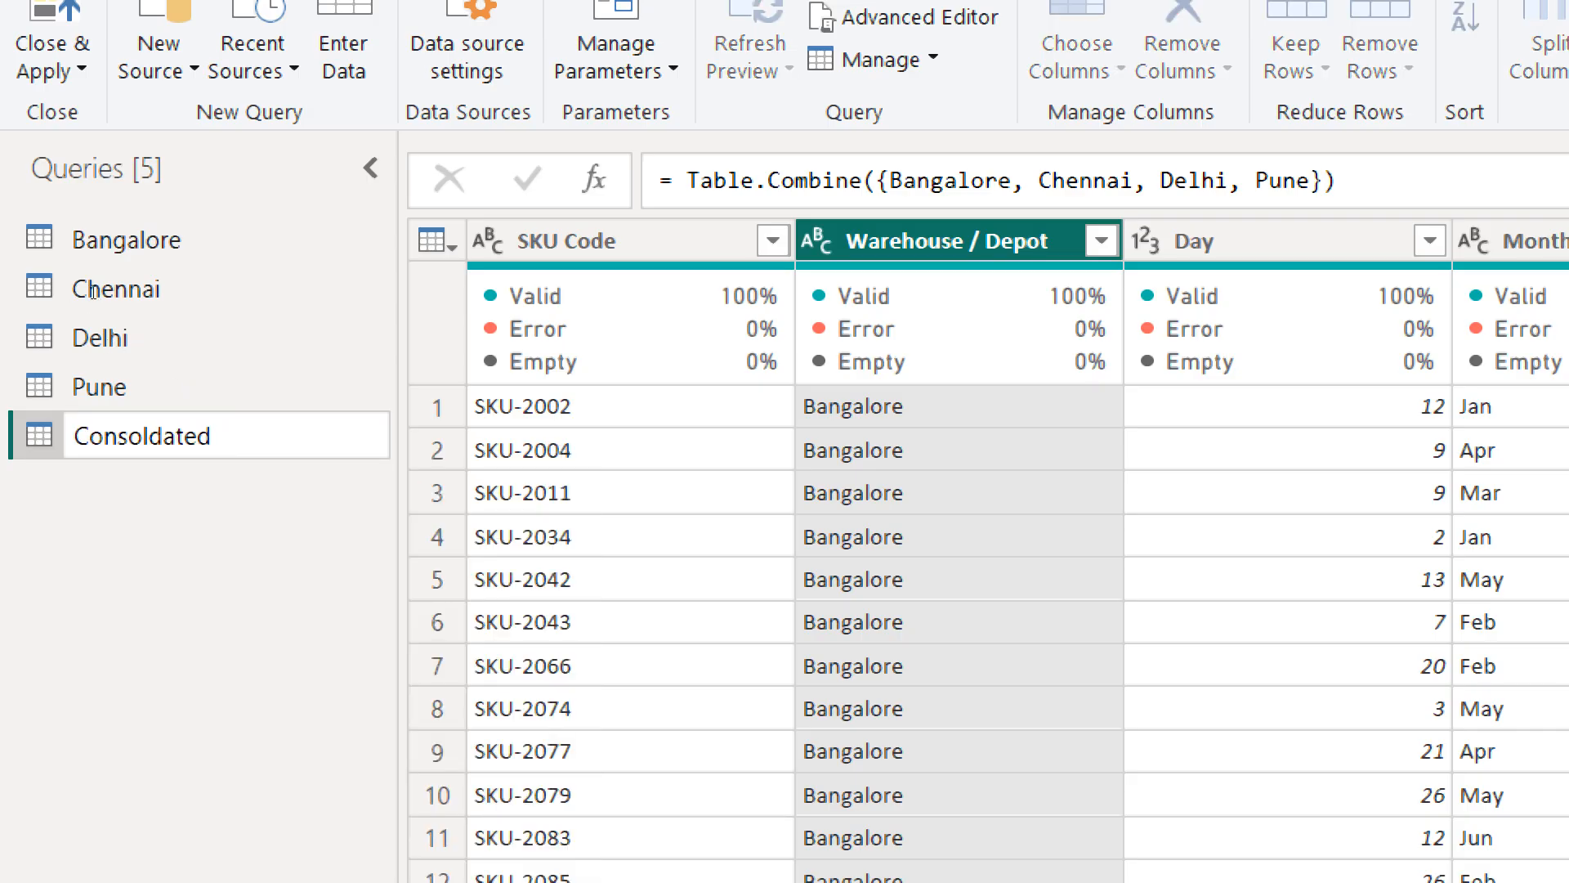
key("Right")
type("i")
key("Return")
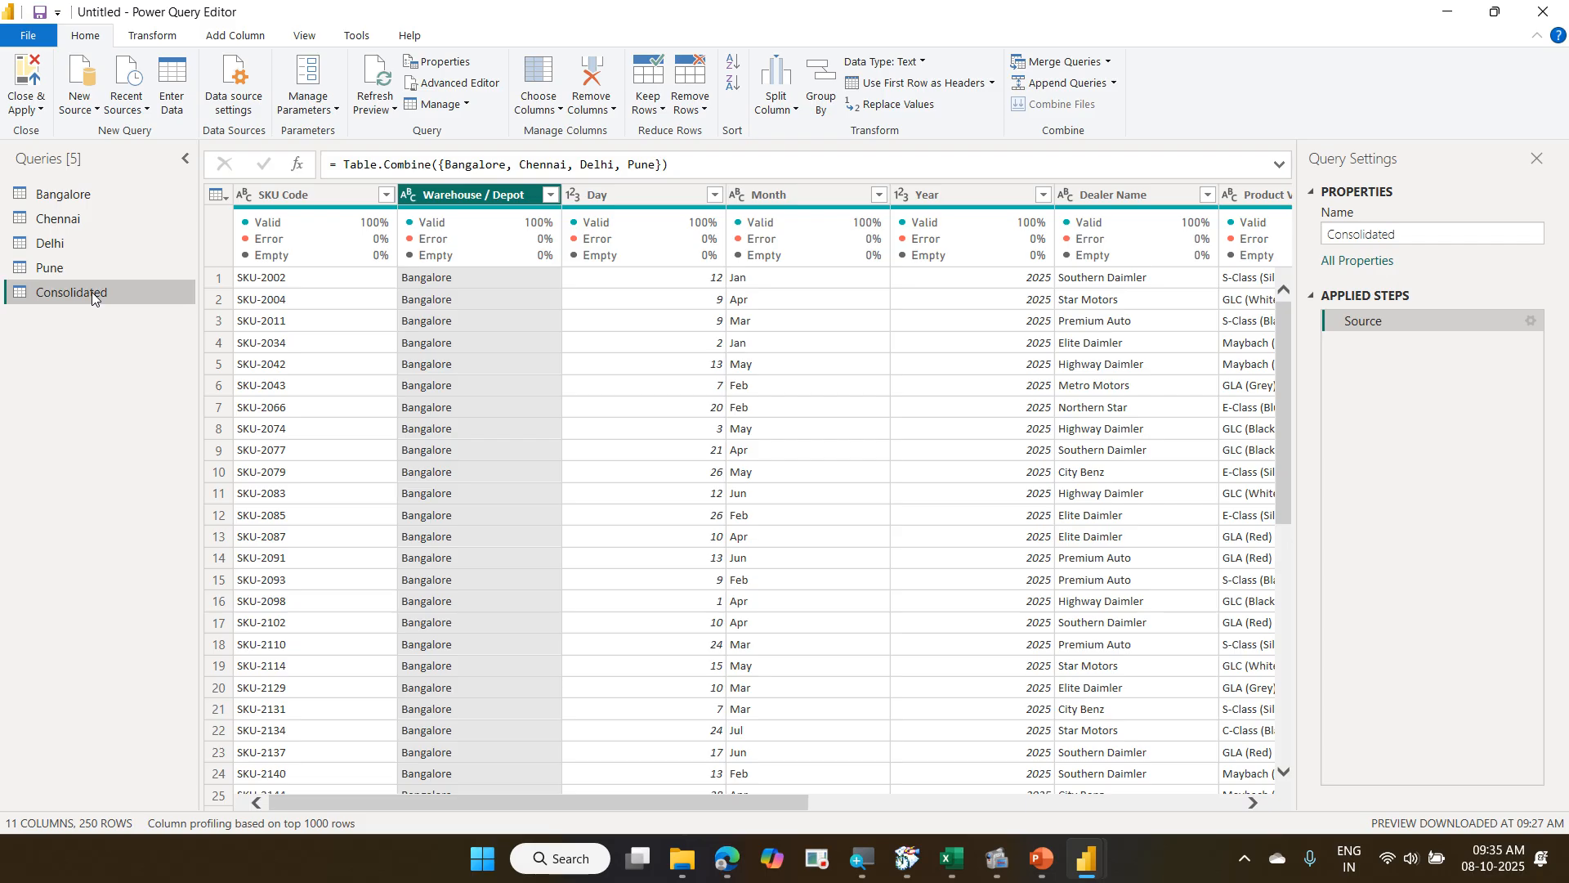
Review the Warehouse / Depot filter values and the append settings behind the Source step of Consolidated.
left_click(551, 196)
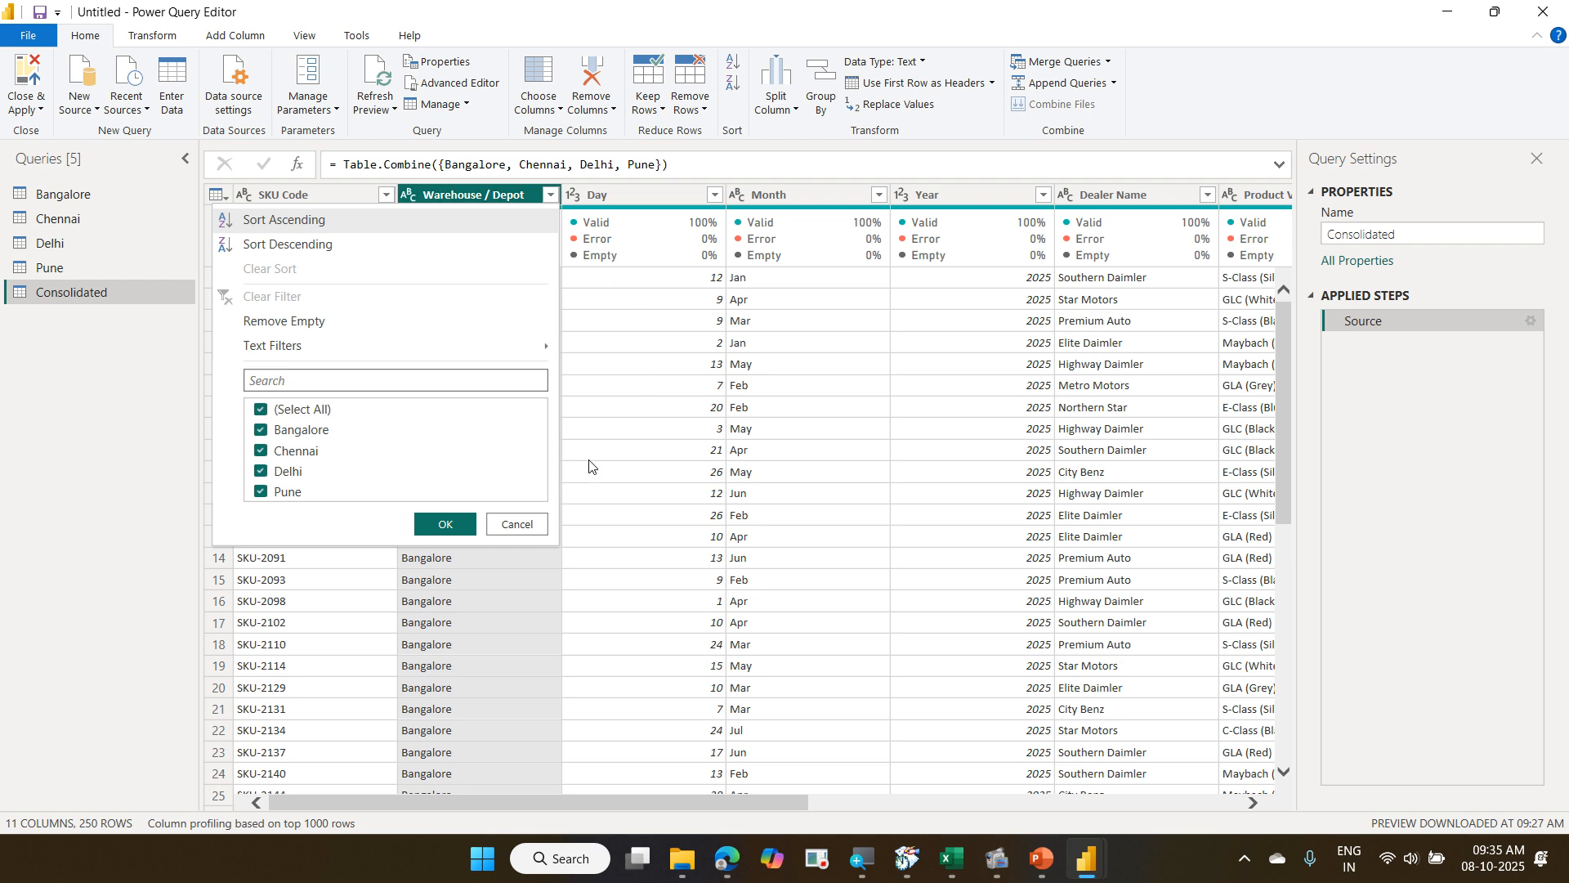
left_click(543, 523)
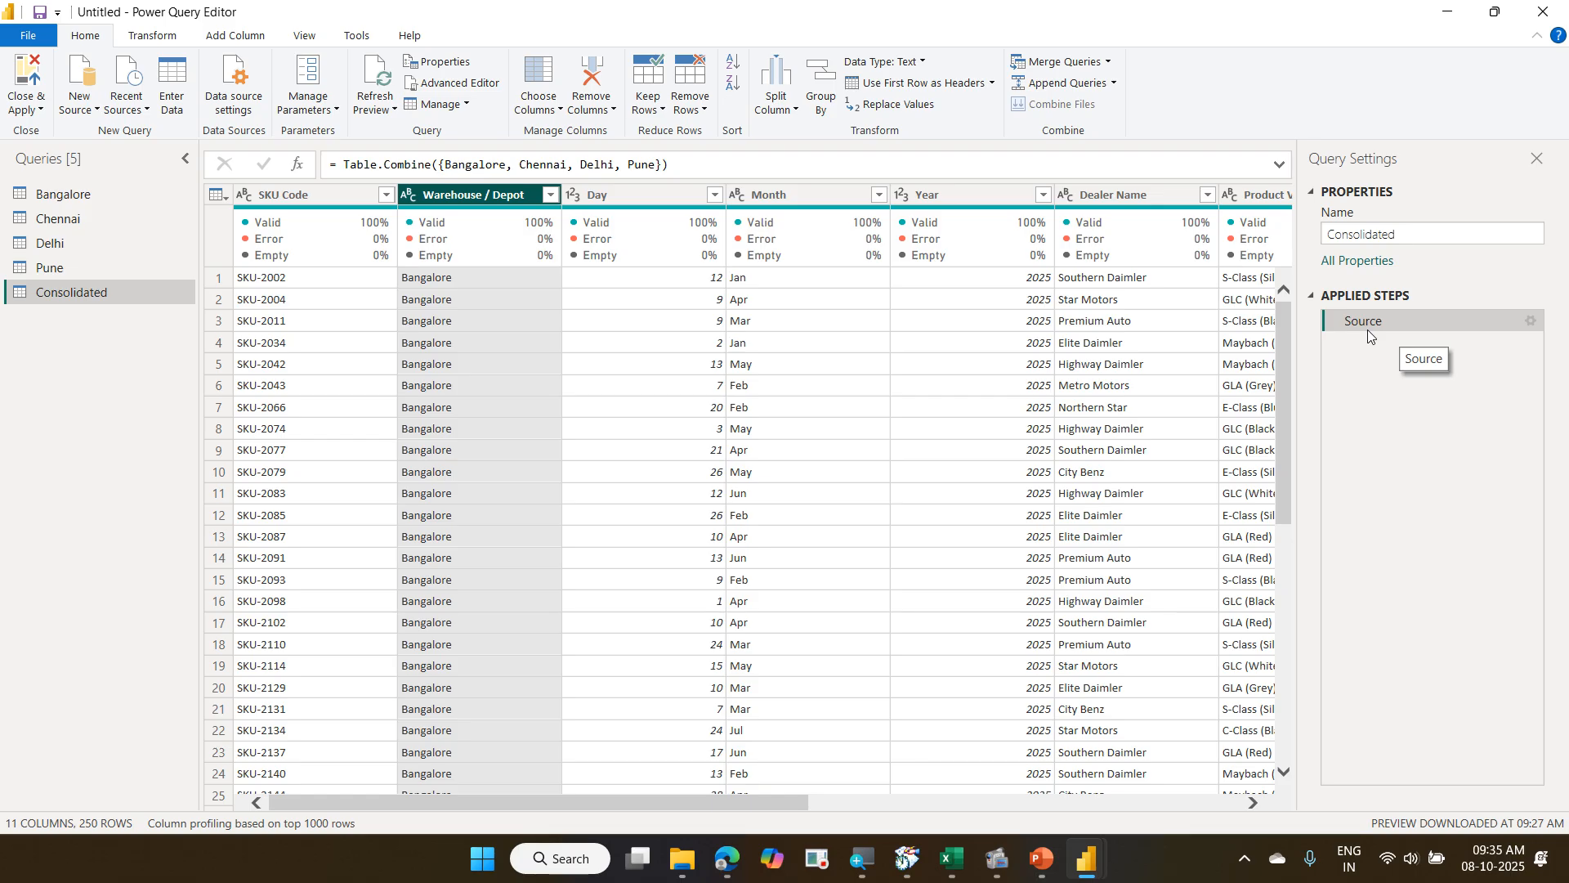
left_click(1531, 322)
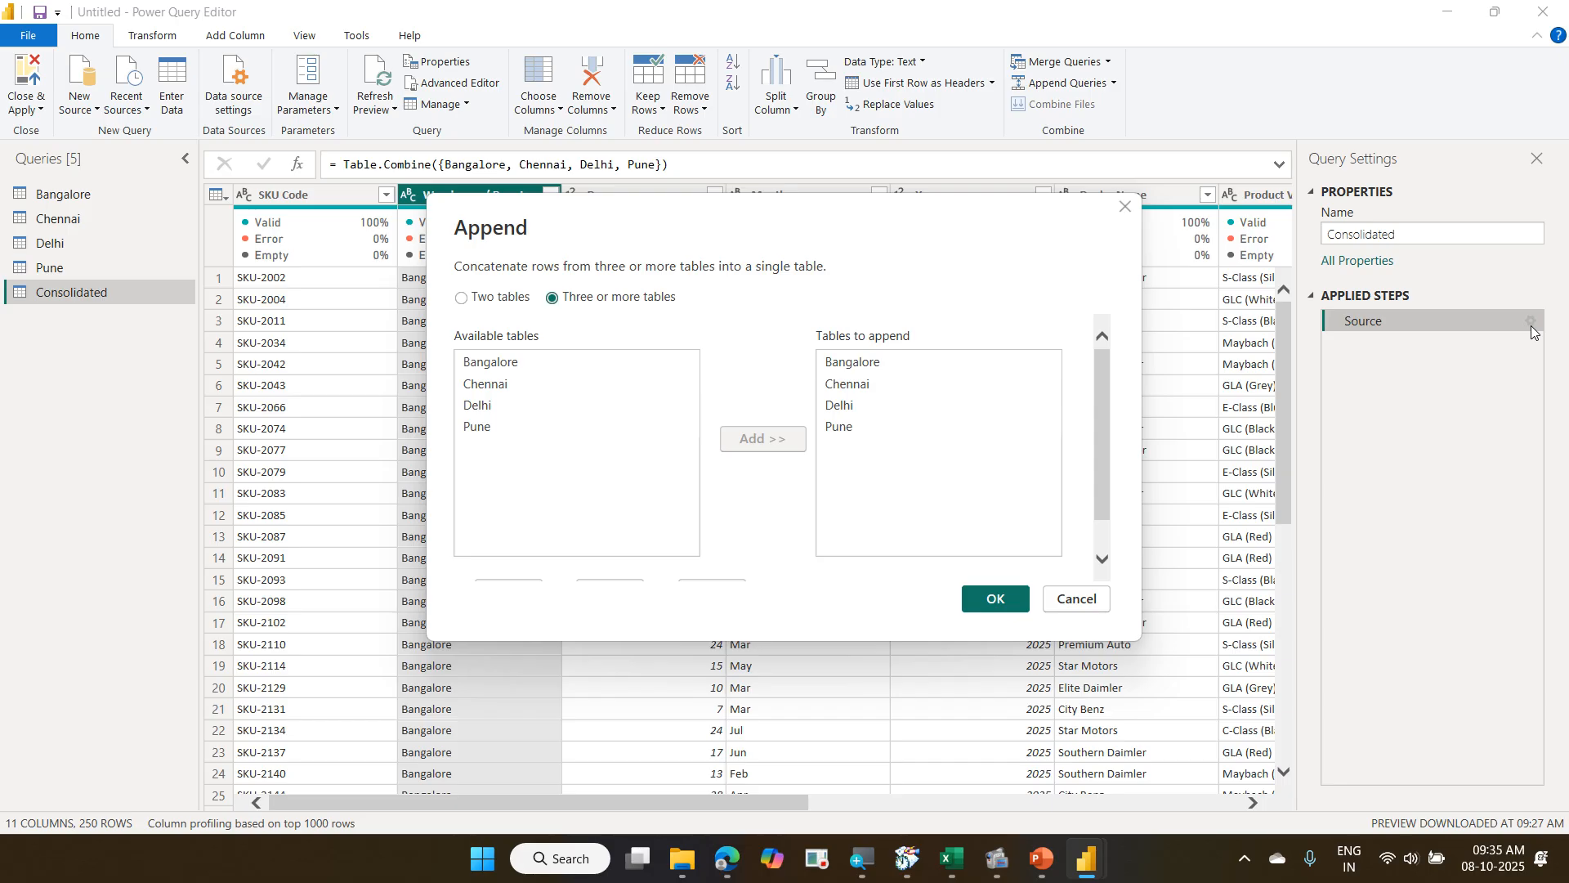
left_click(1023, 601)
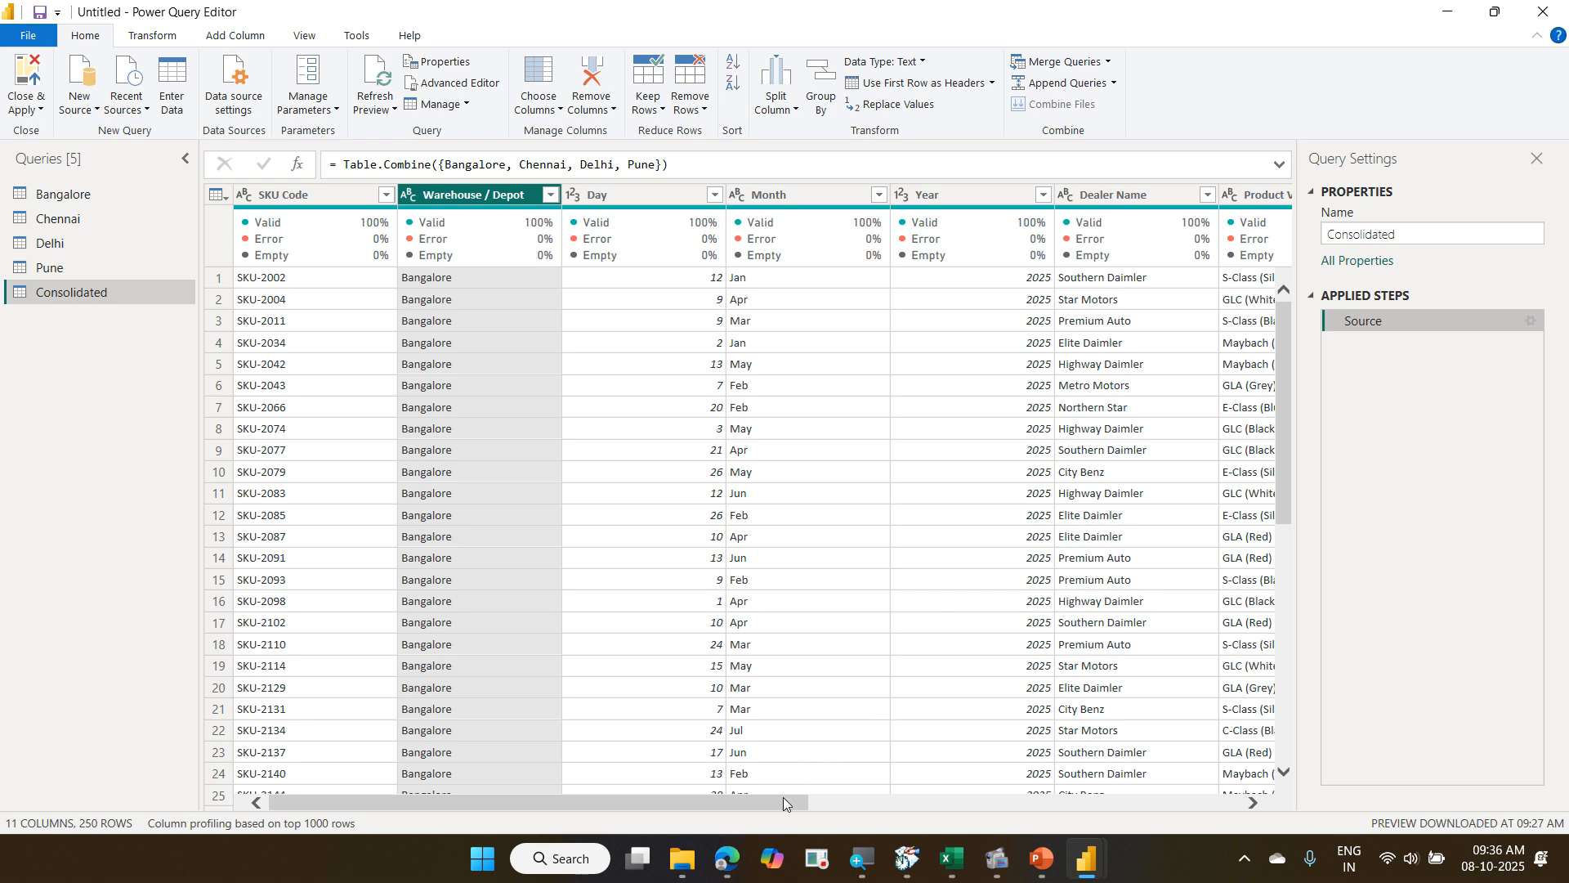
Compare the column layouts of the Bangalore, Chennai, Delhi and Pune queries.
left_click_drag(783, 797, 796, 801)
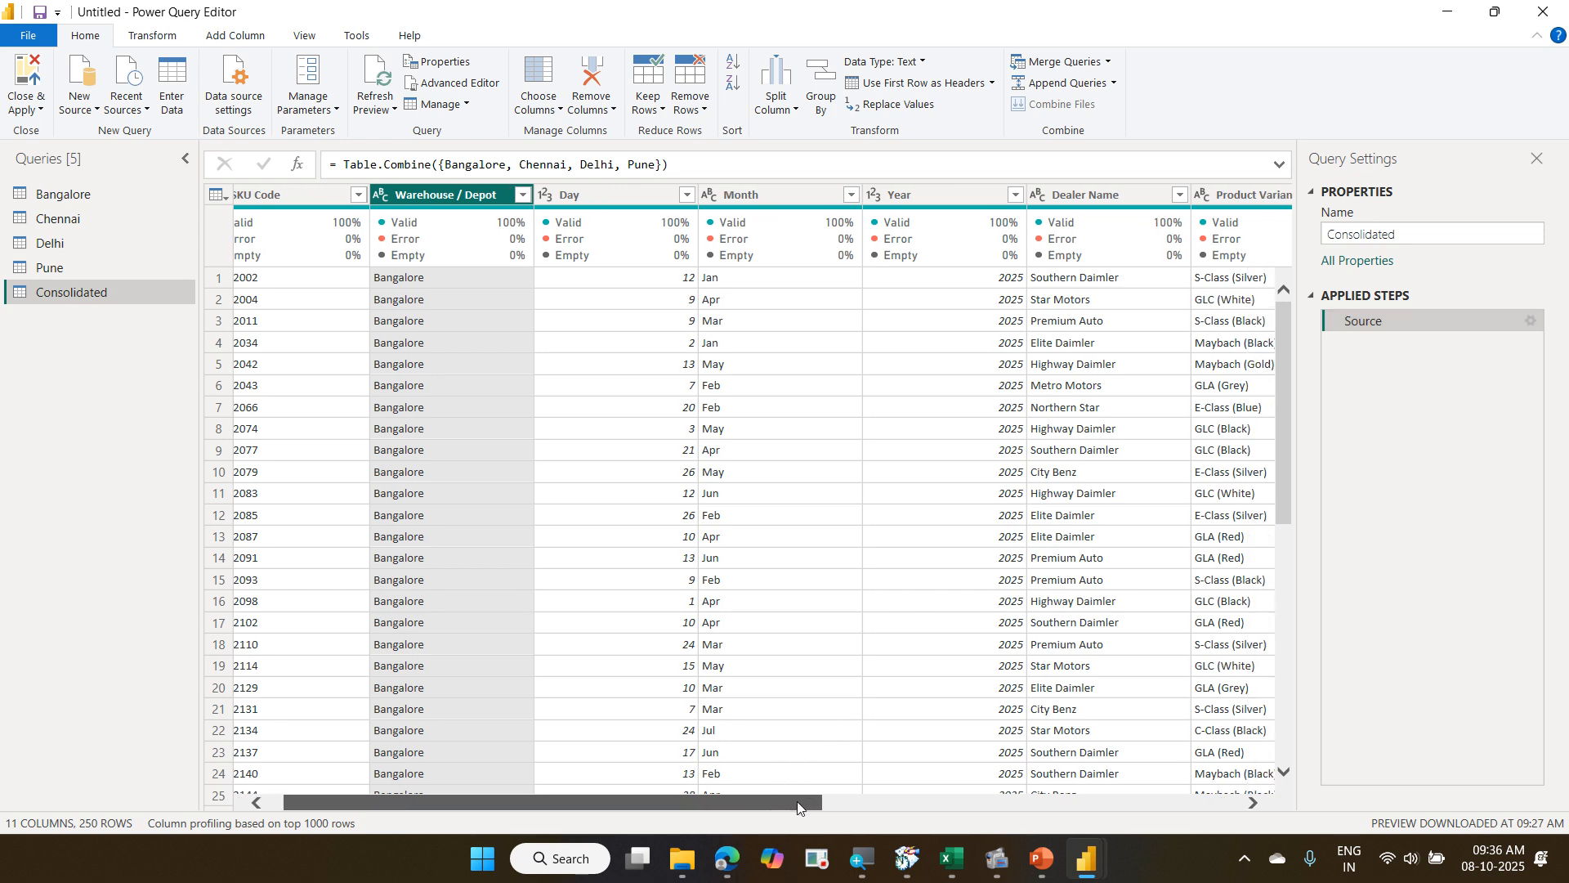
left_click(95, 196)
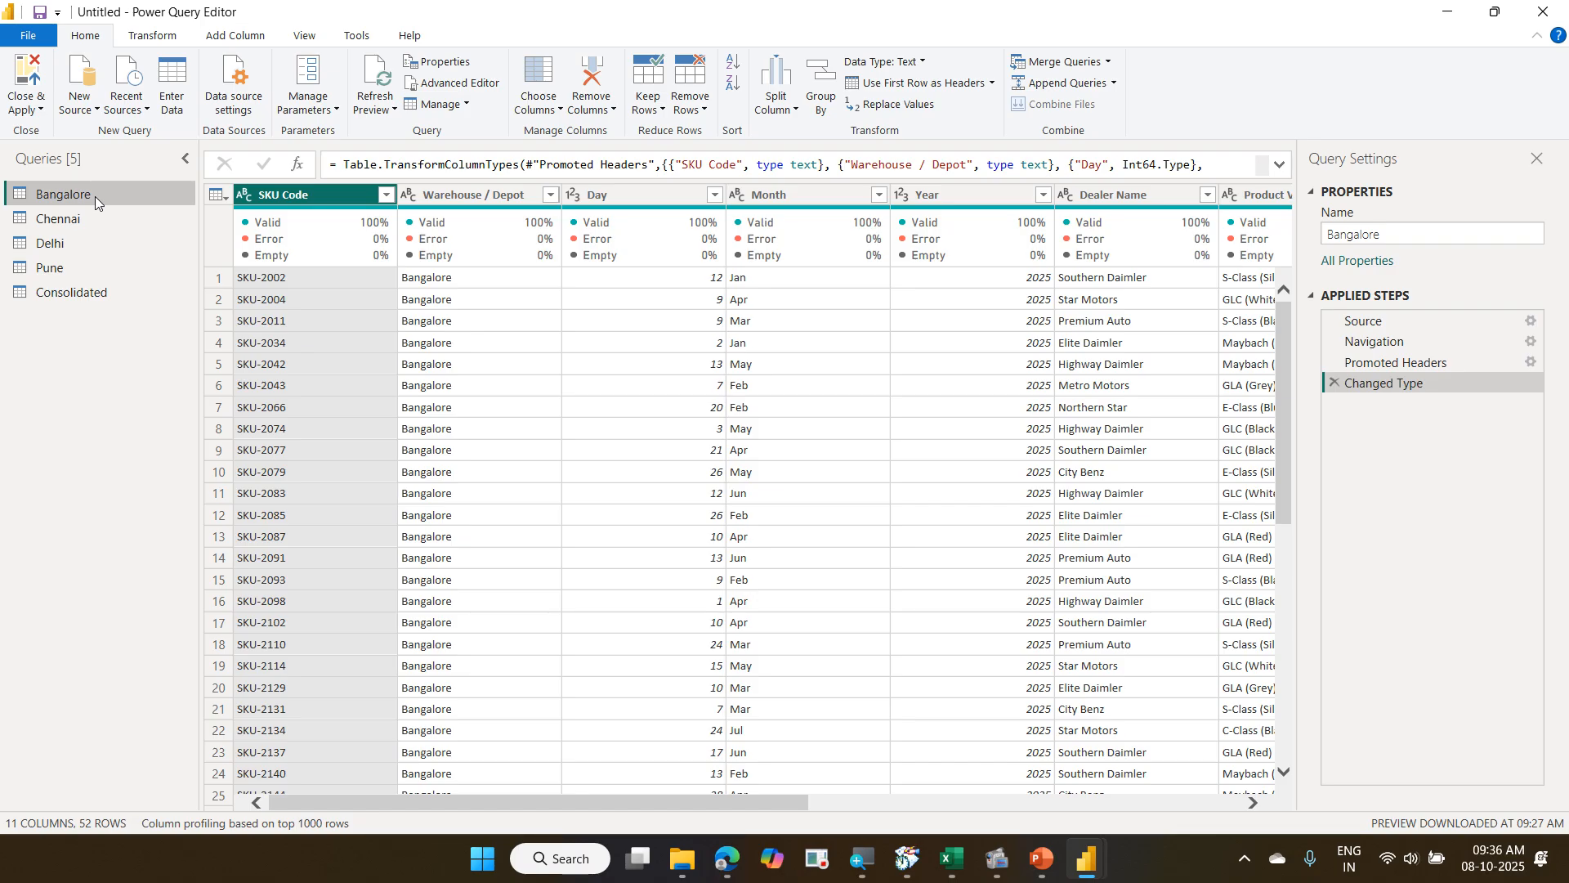
mouse_move(301, 211)
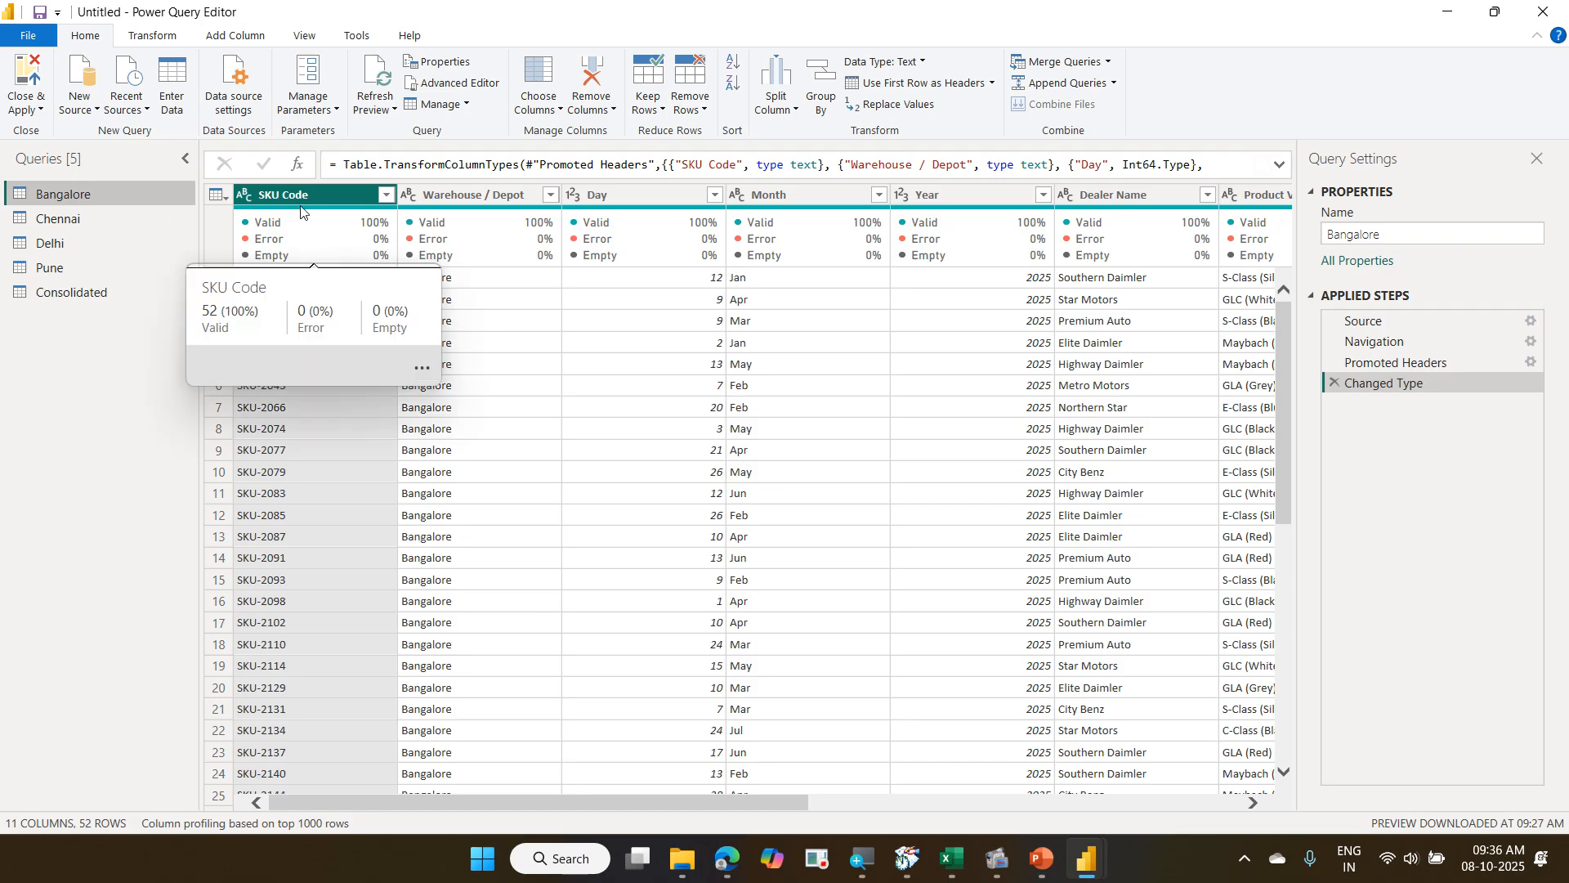
left_click(146, 217)
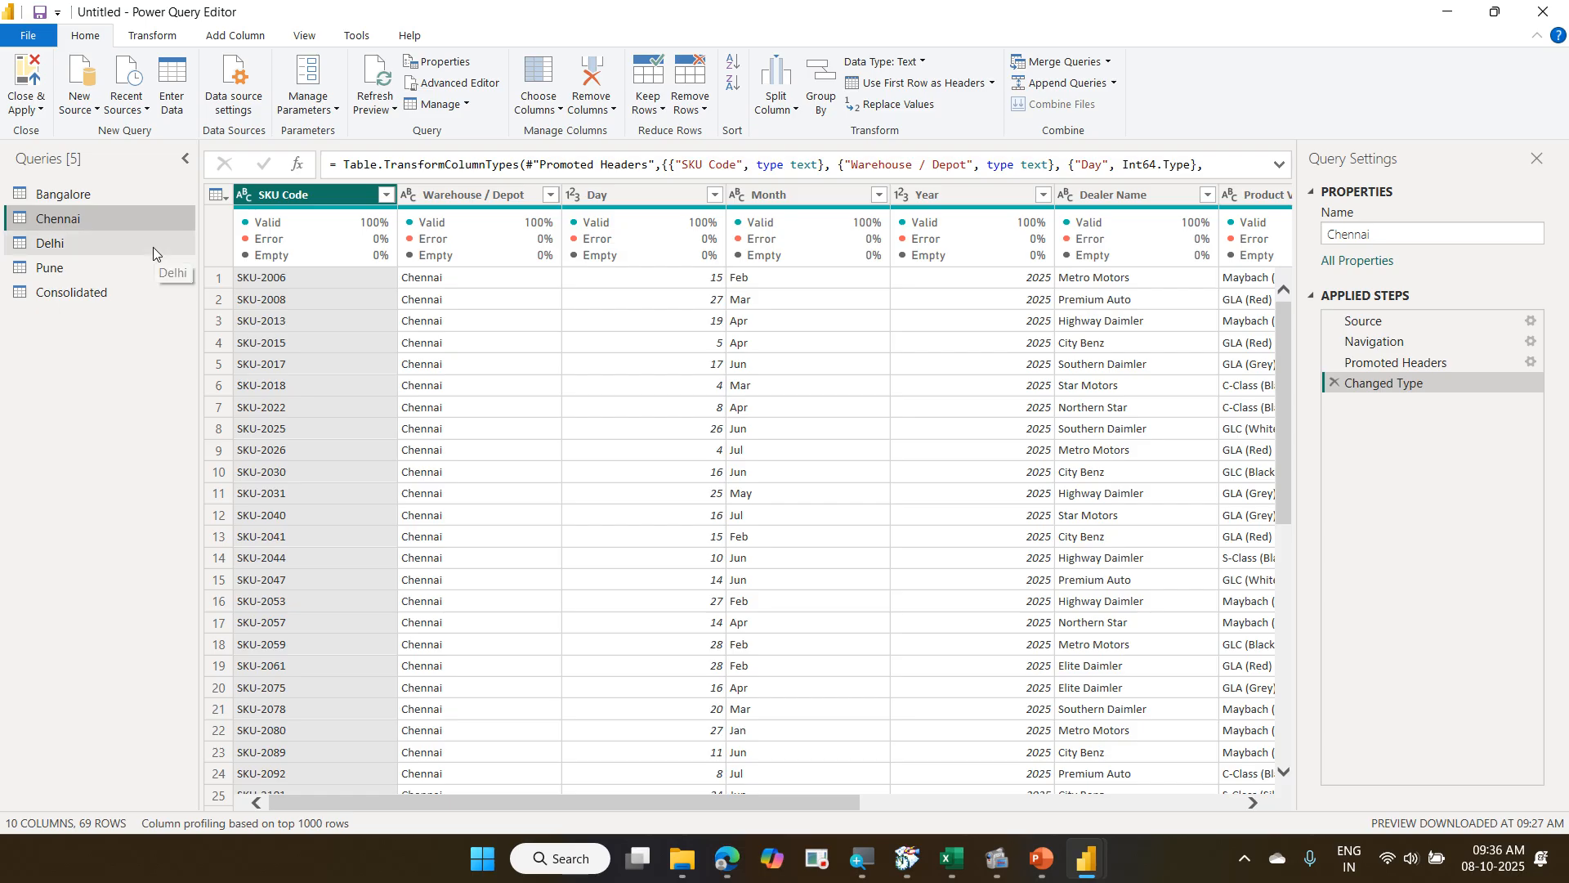
left_click(154, 247)
left_click(144, 271)
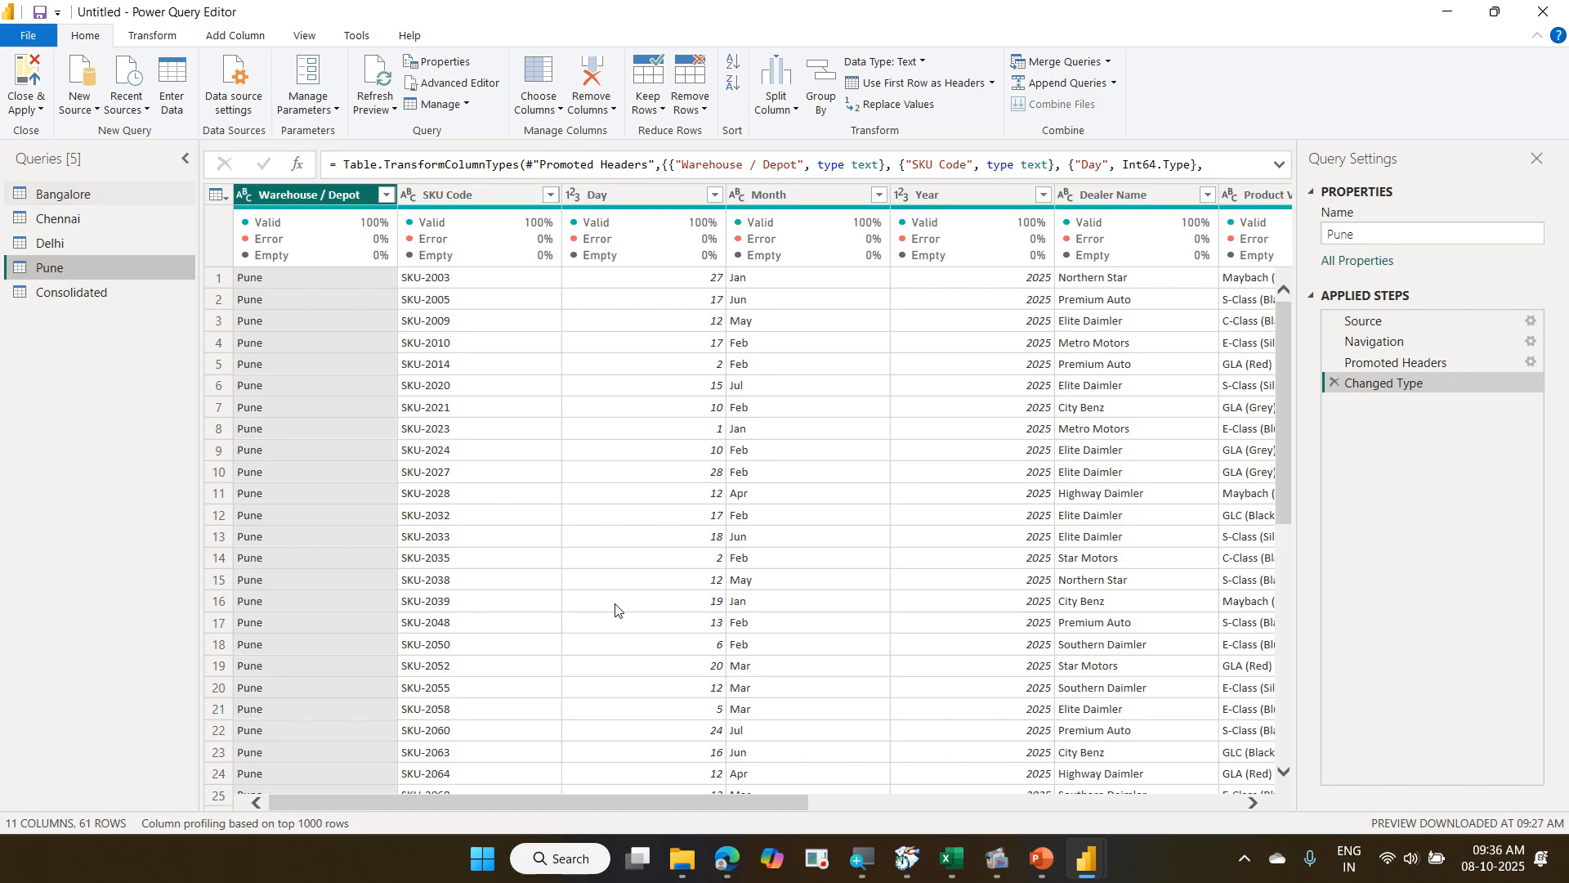
left_click_drag(659, 803, 993, 805)
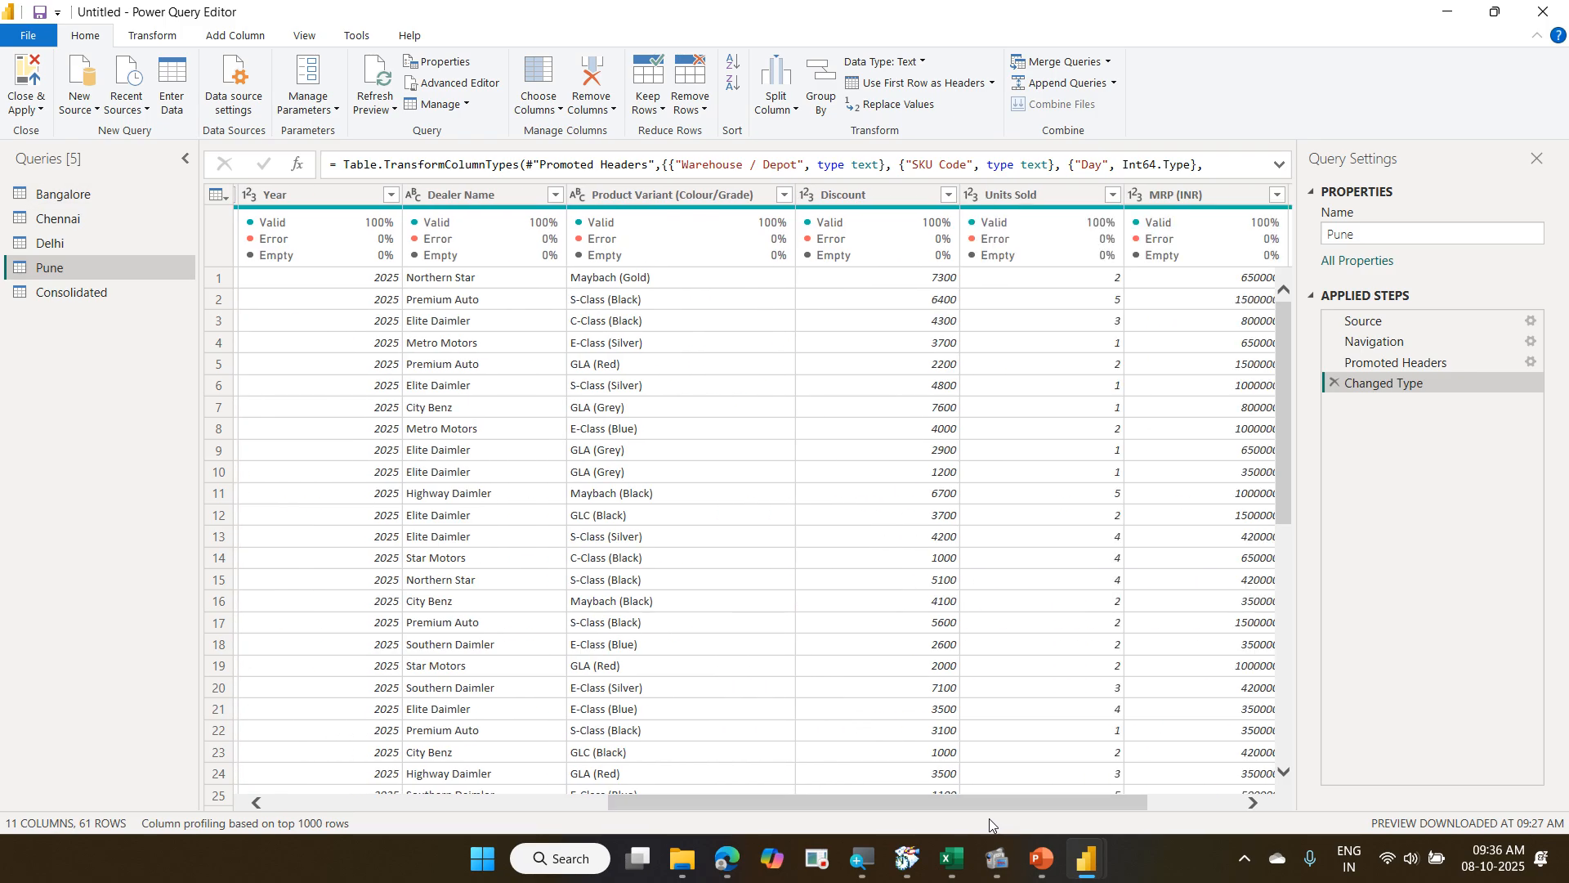
Return to the Consolidated query and examine the values down its Discount column.
left_click(149, 299)
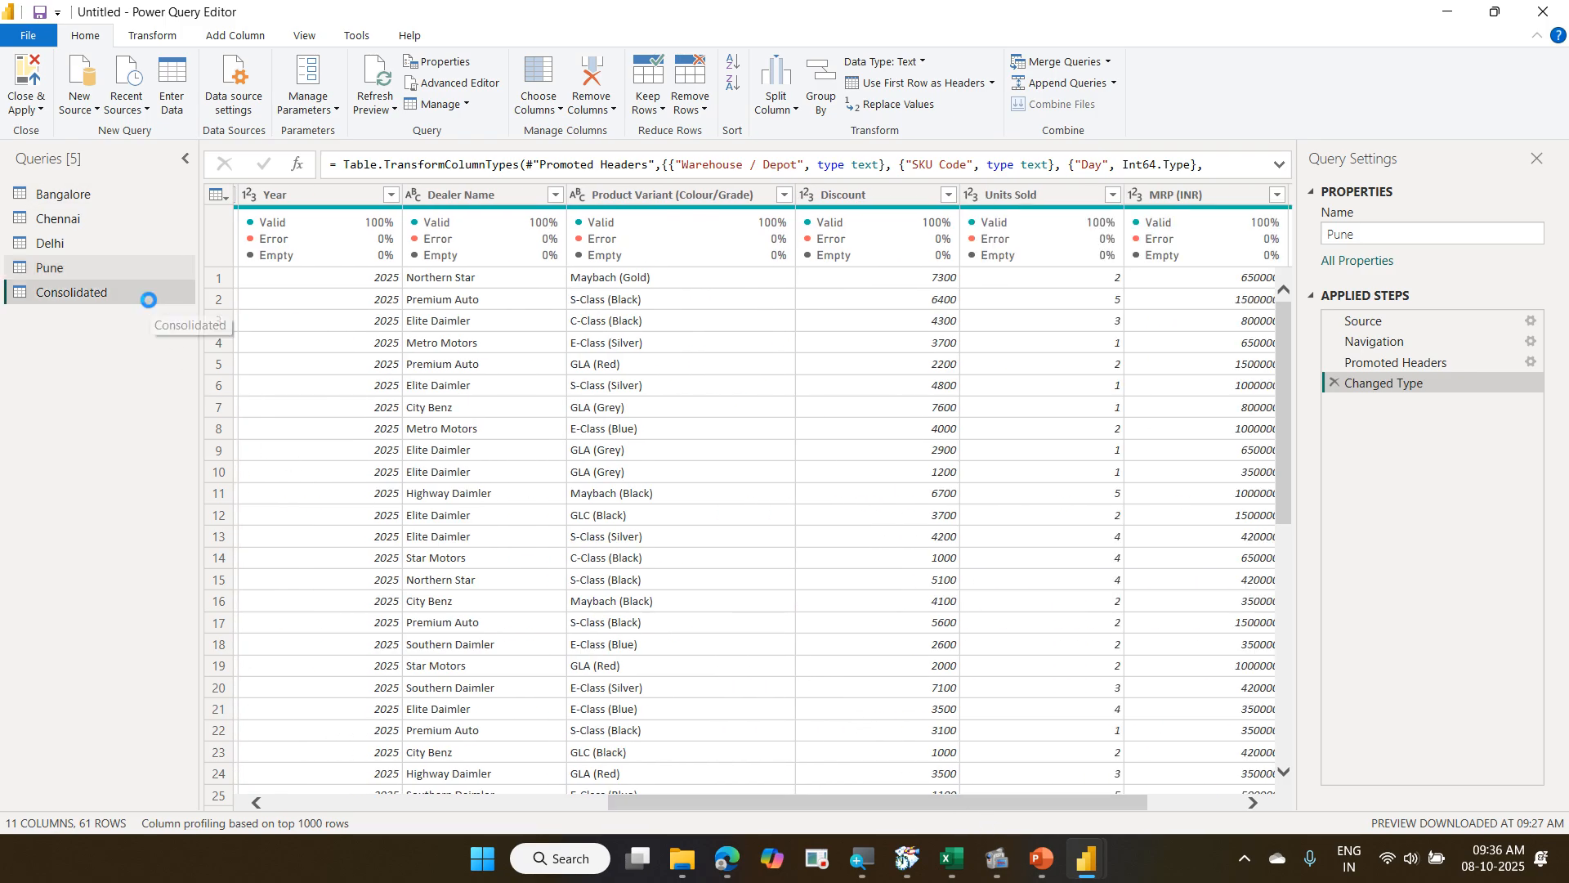
left_click(745, 791)
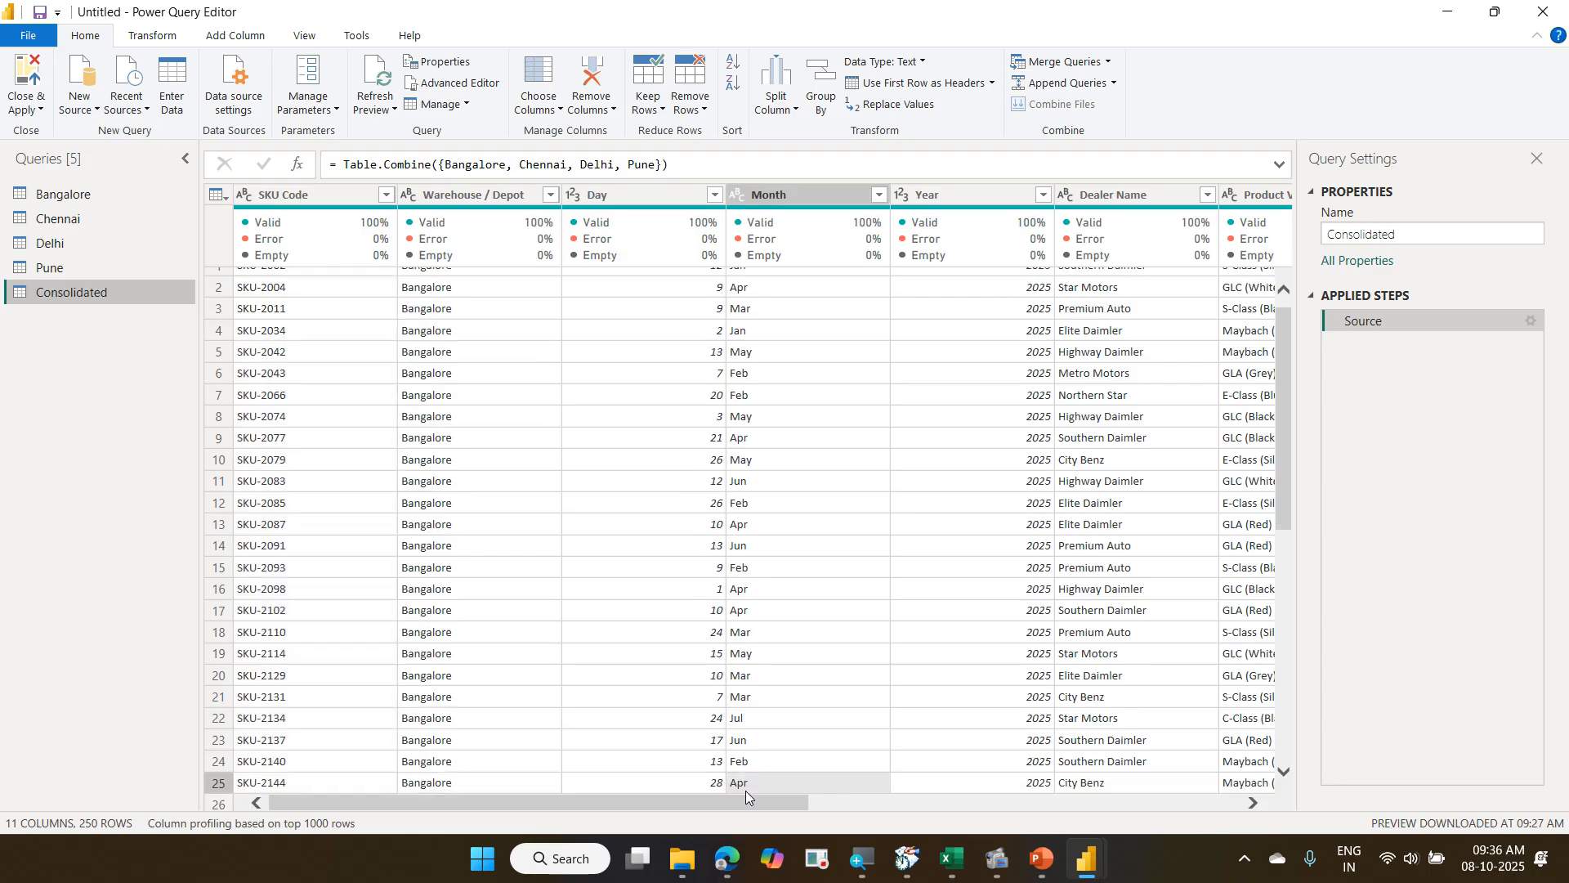
left_click_drag(793, 800, 1375, 781)
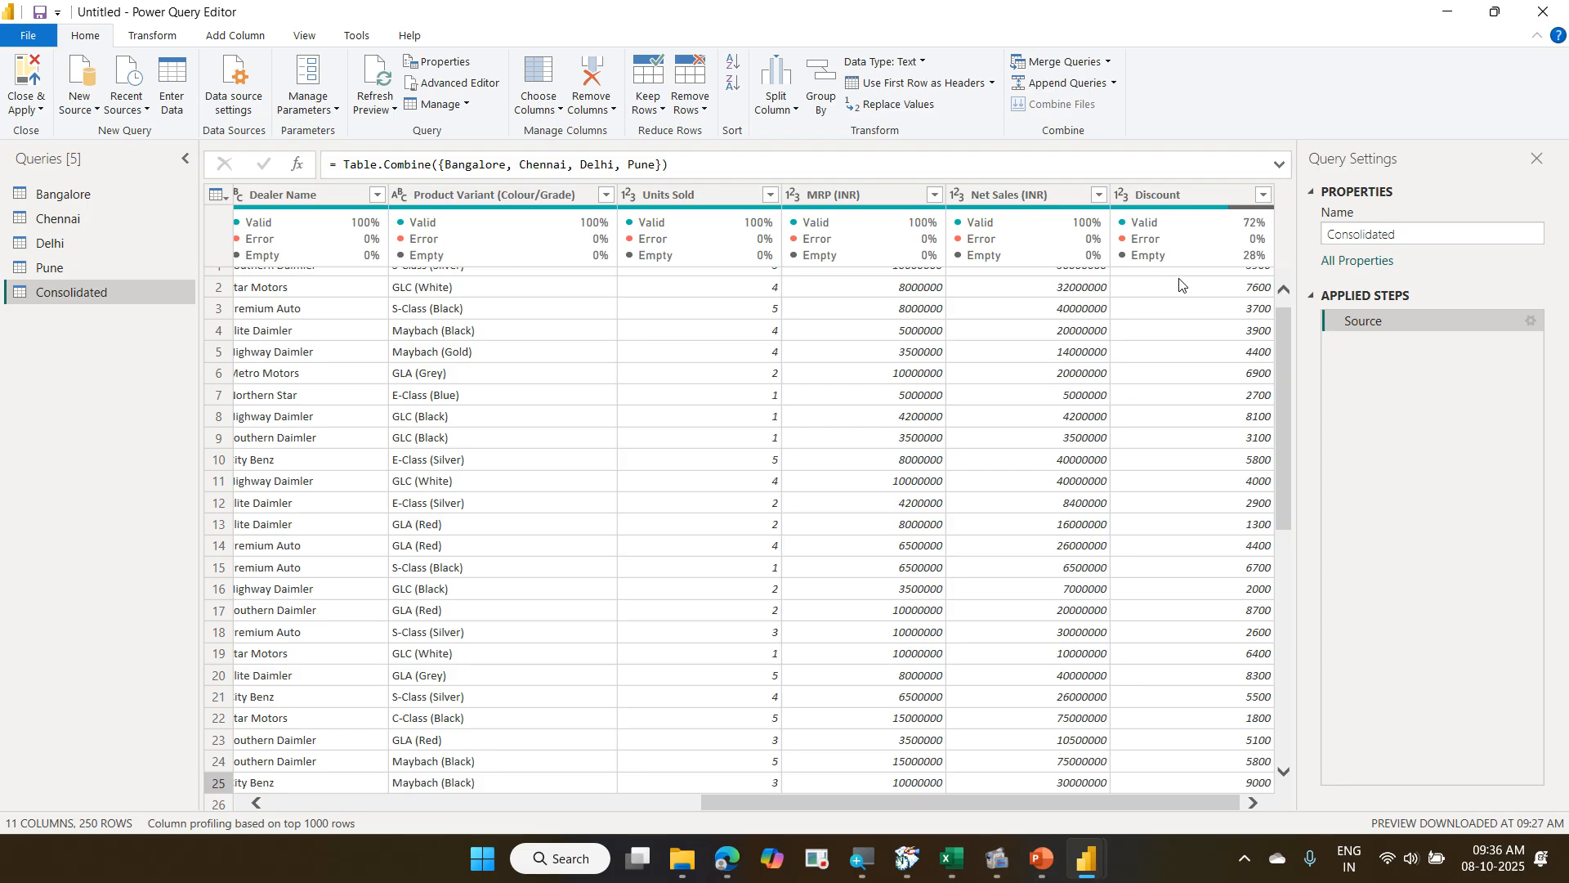
scroll(1142, 419, "down", 18)
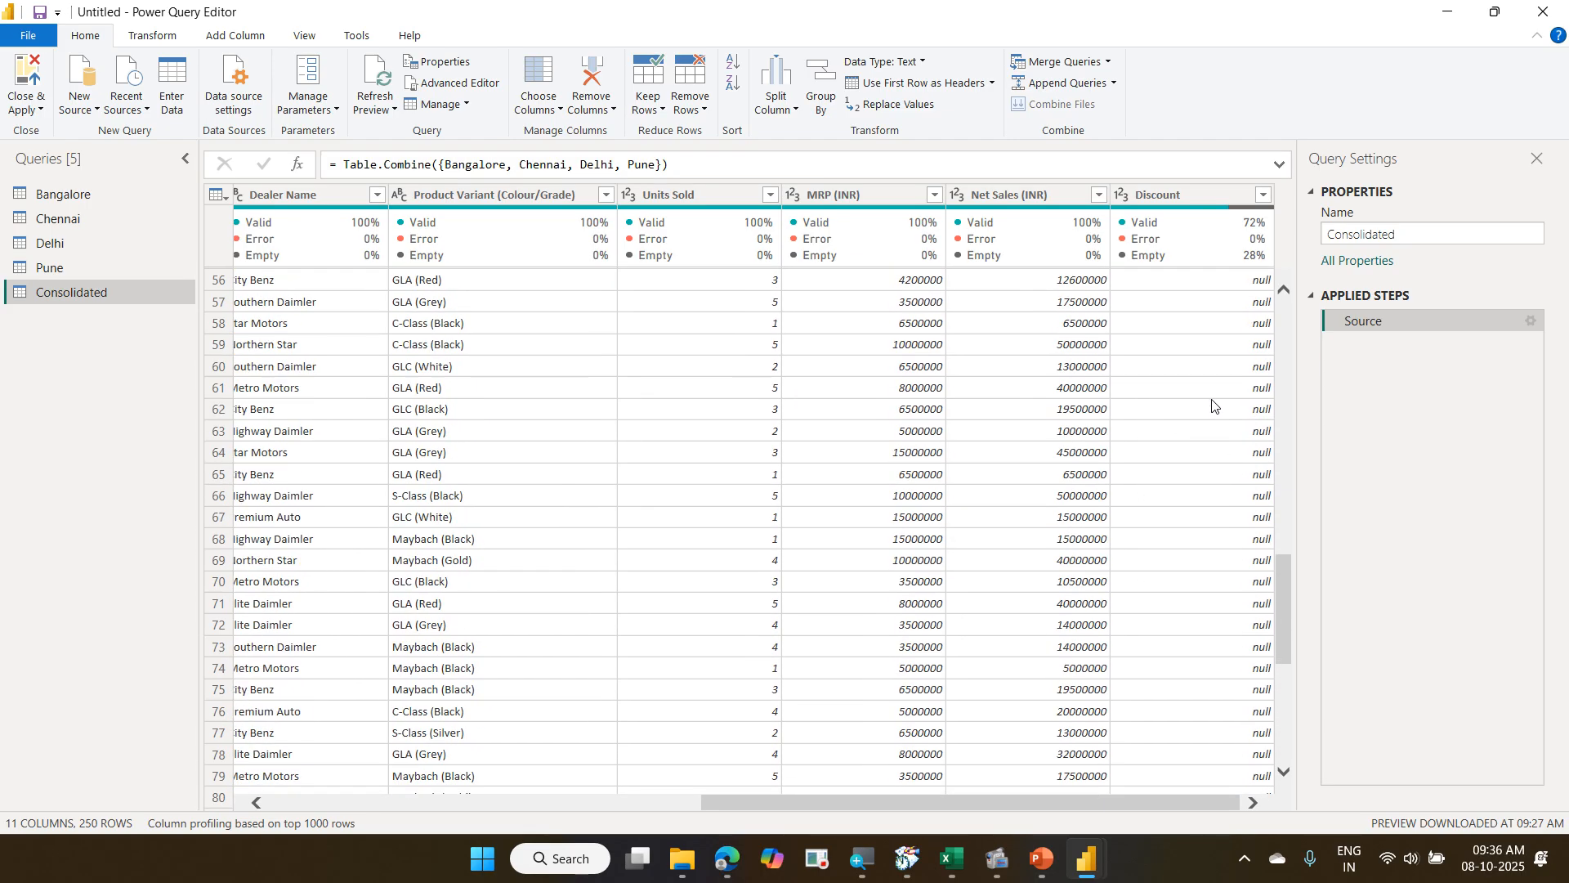
scroll(1212, 417, "up", 18)
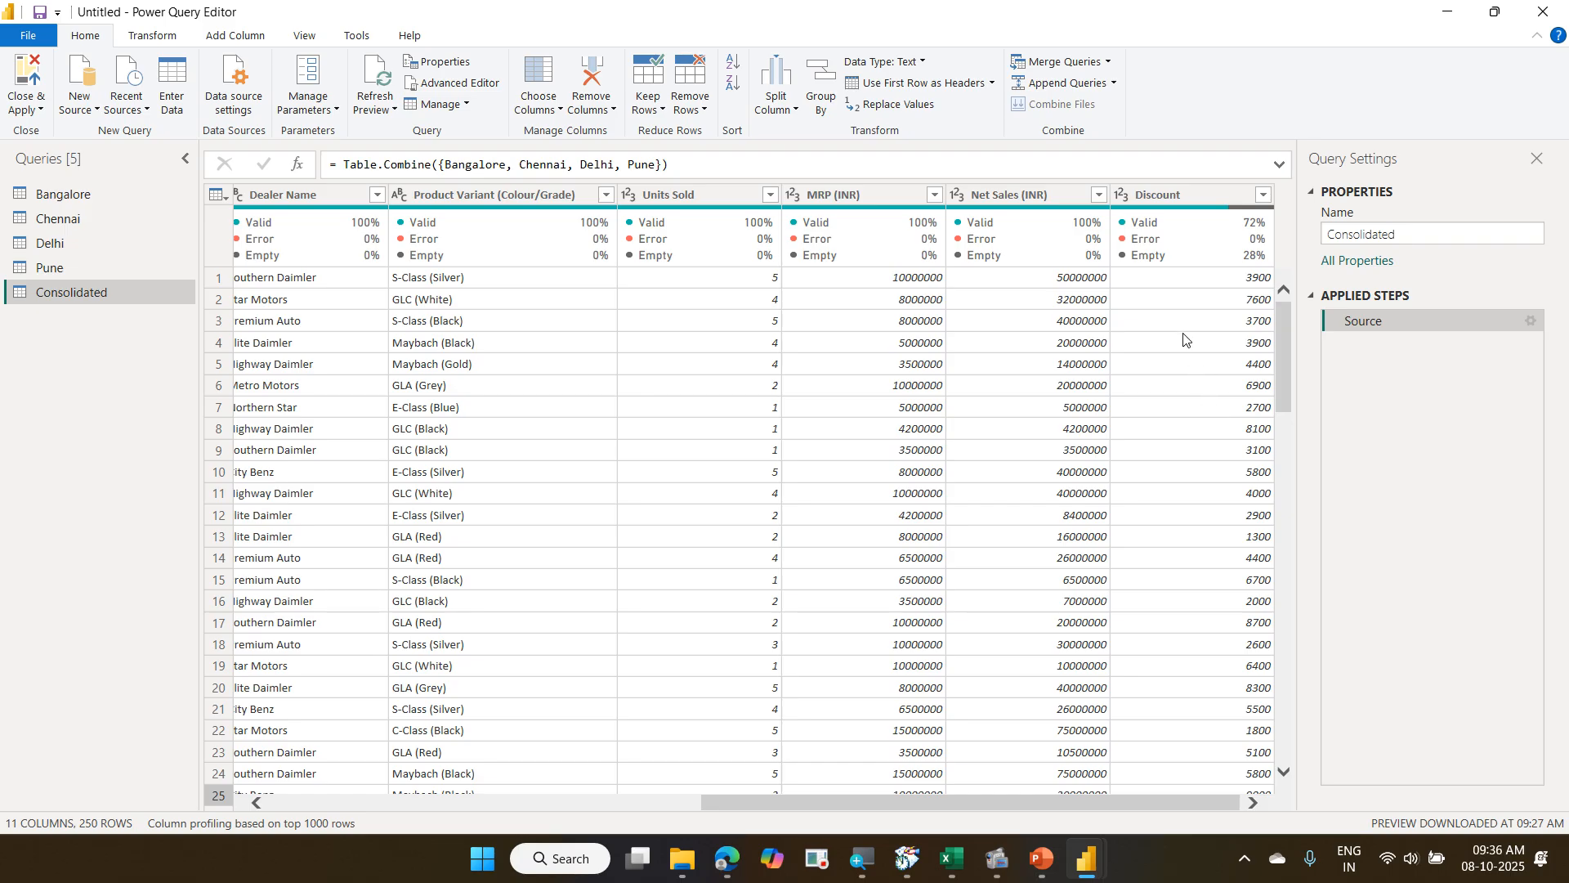
Replace the null values in the Discount column of the Consolidated query with 0.
left_click(1151, 199)
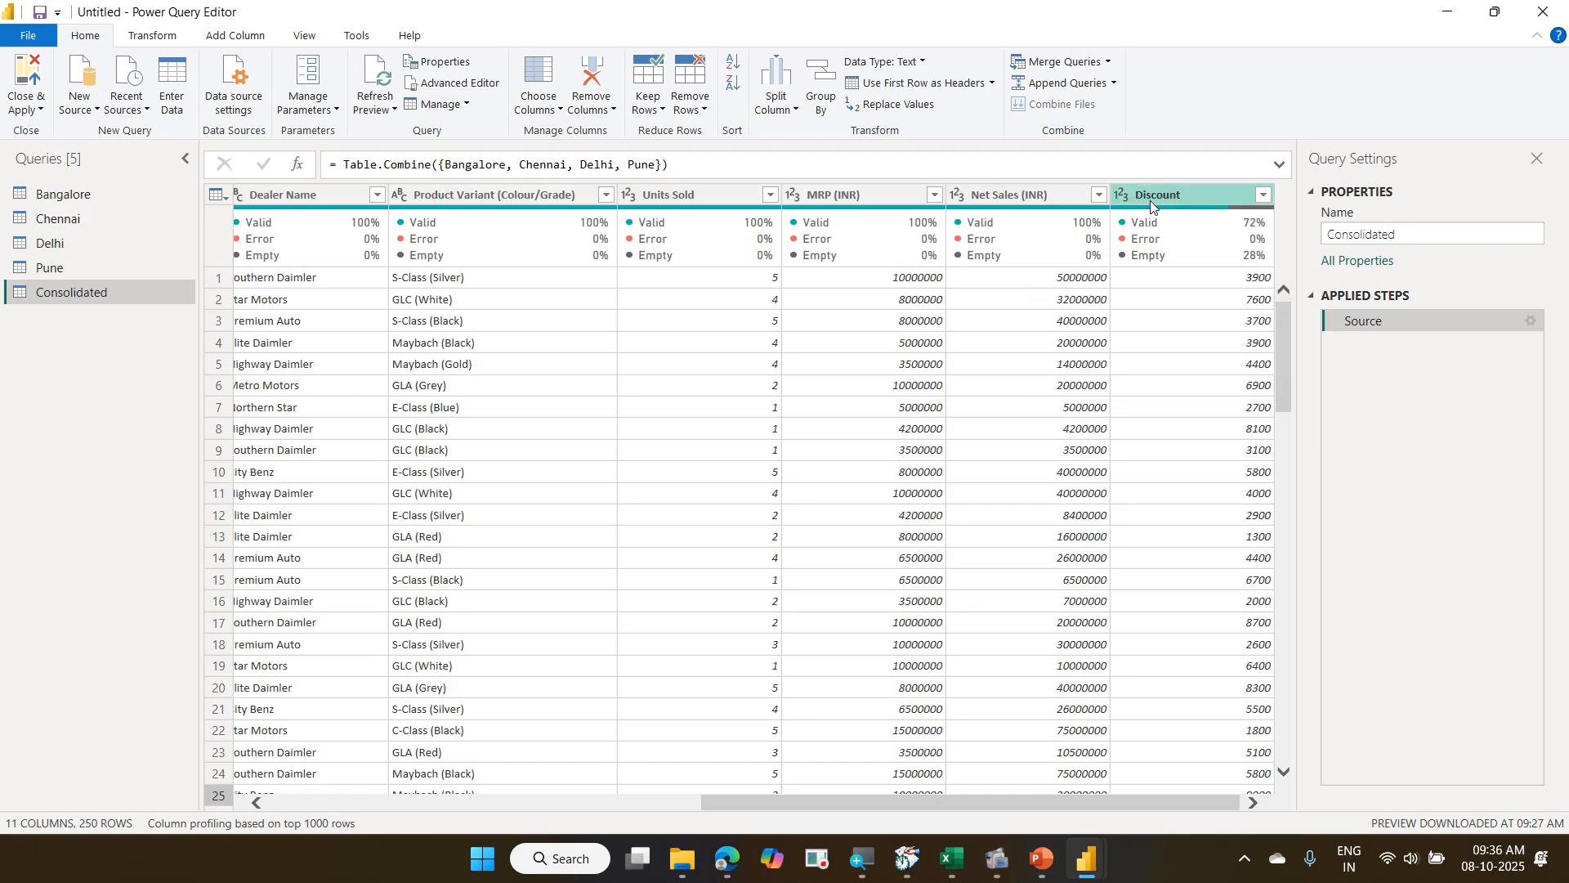
right_click(1150, 200)
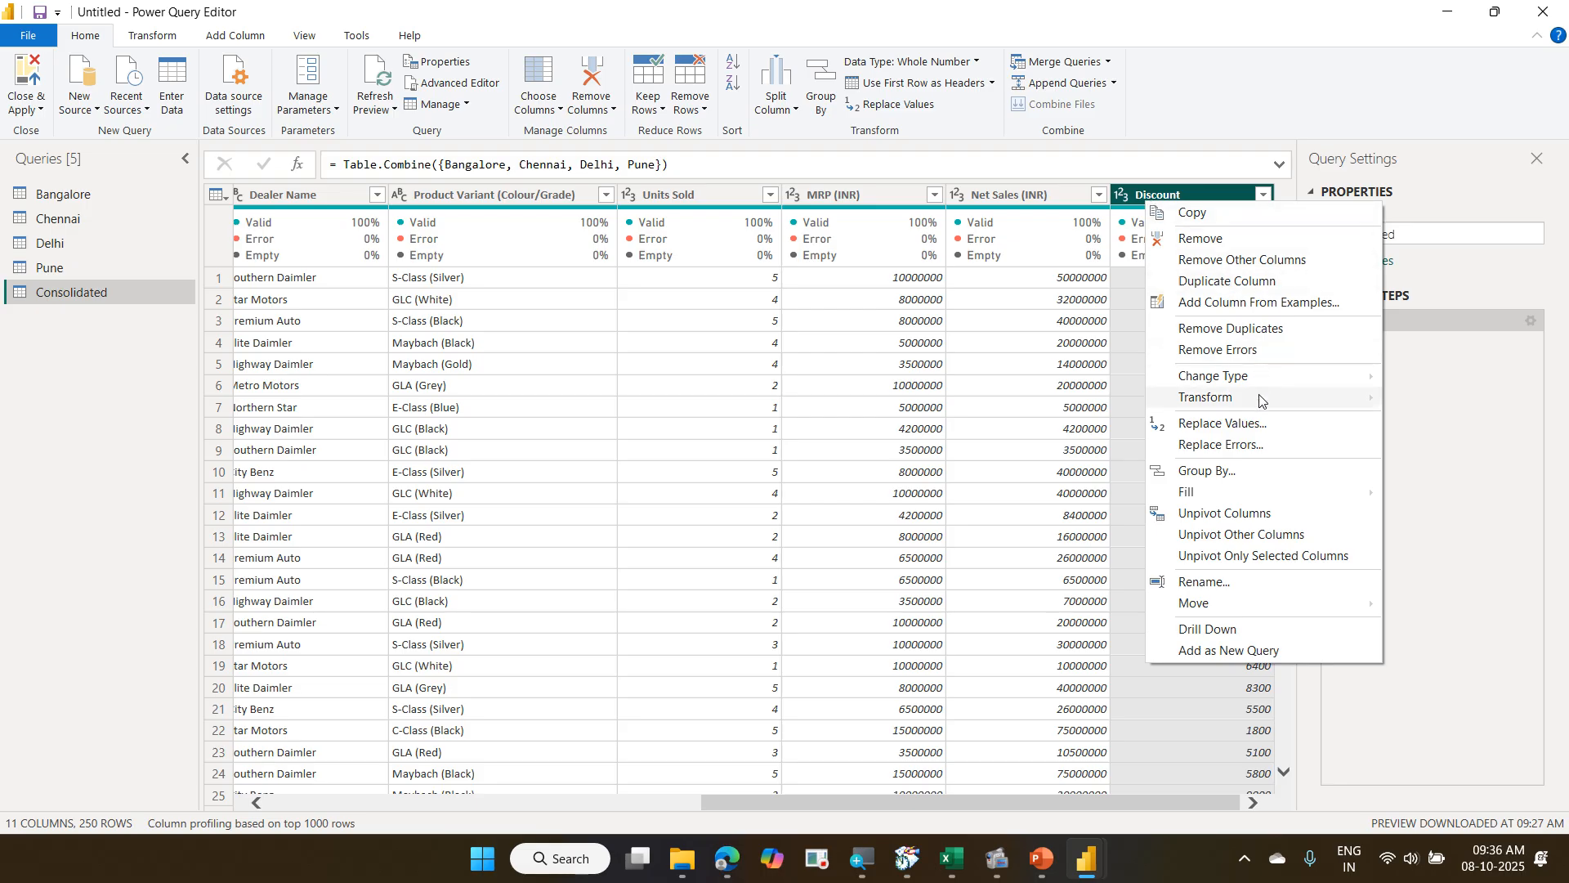
left_click(1264, 424)
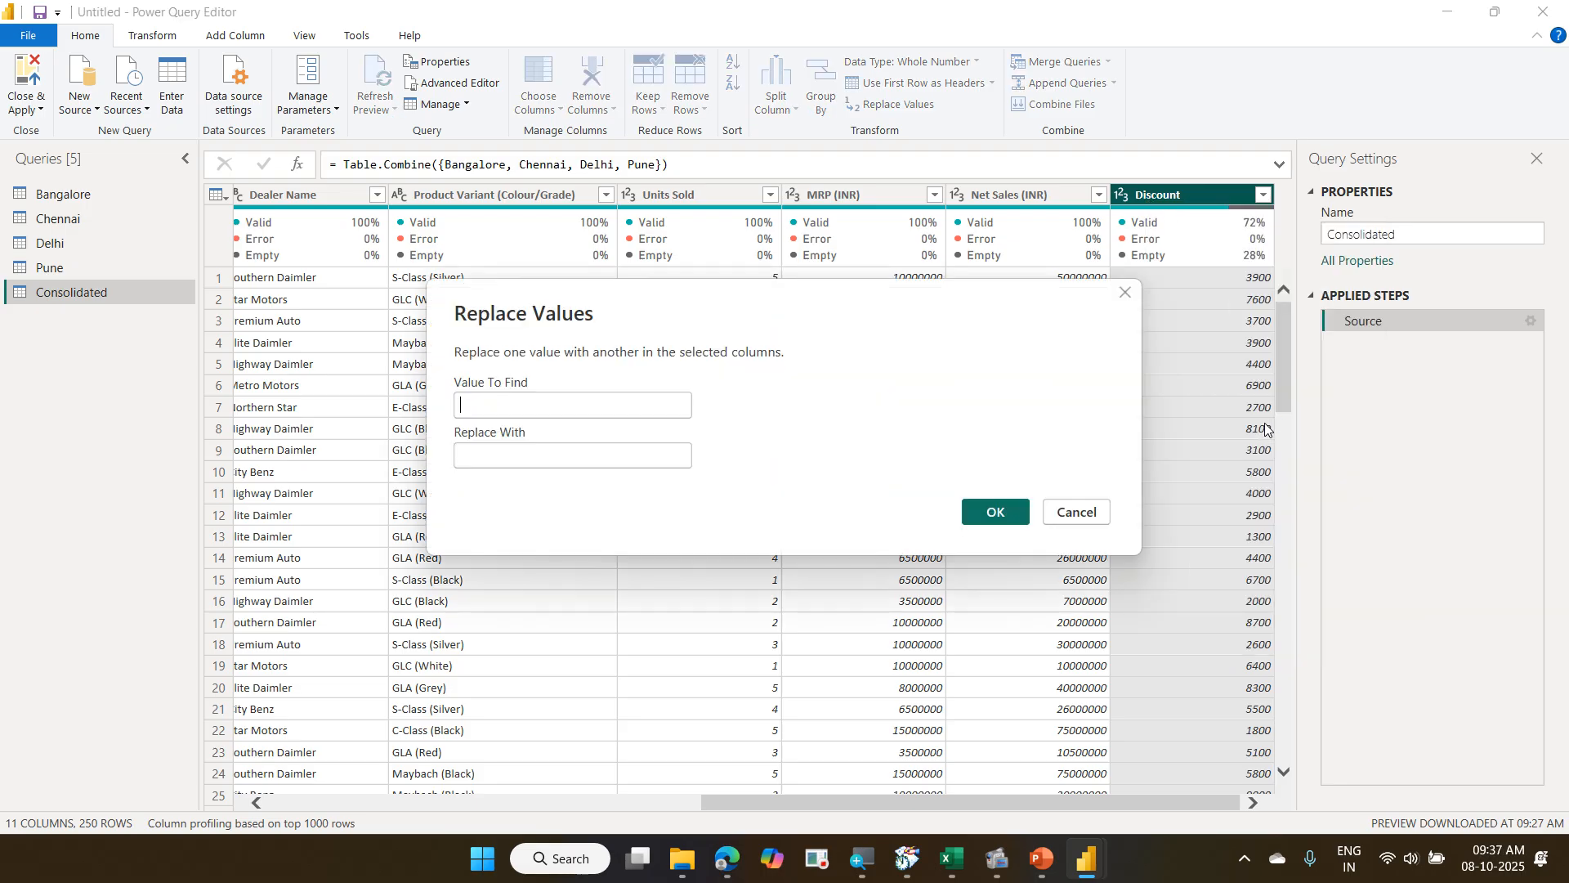
type("null")
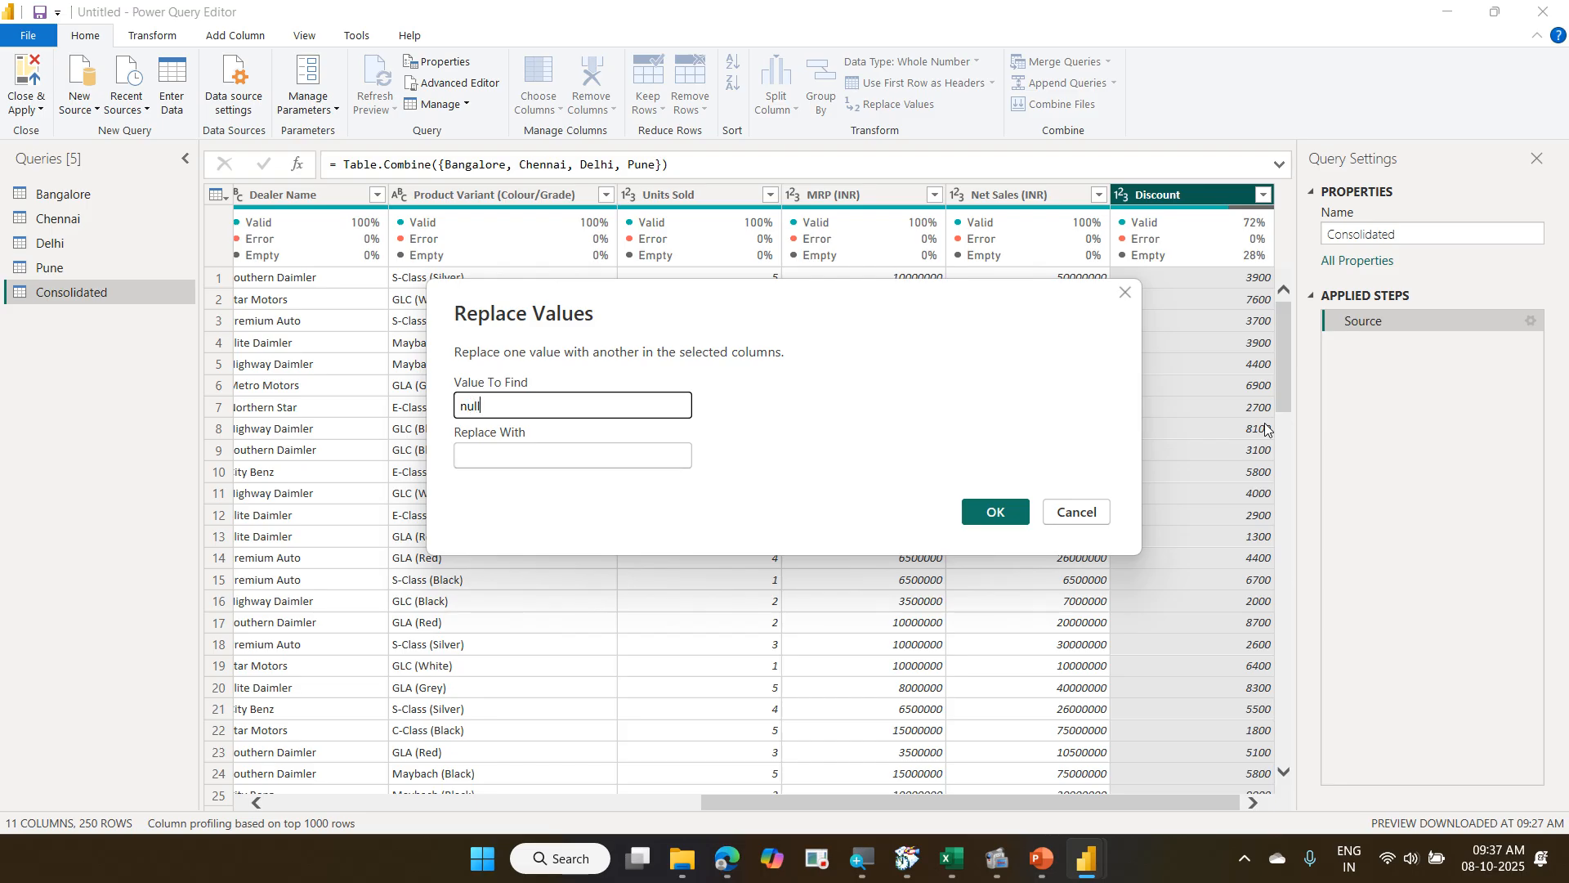
key("Tab")
type("0")
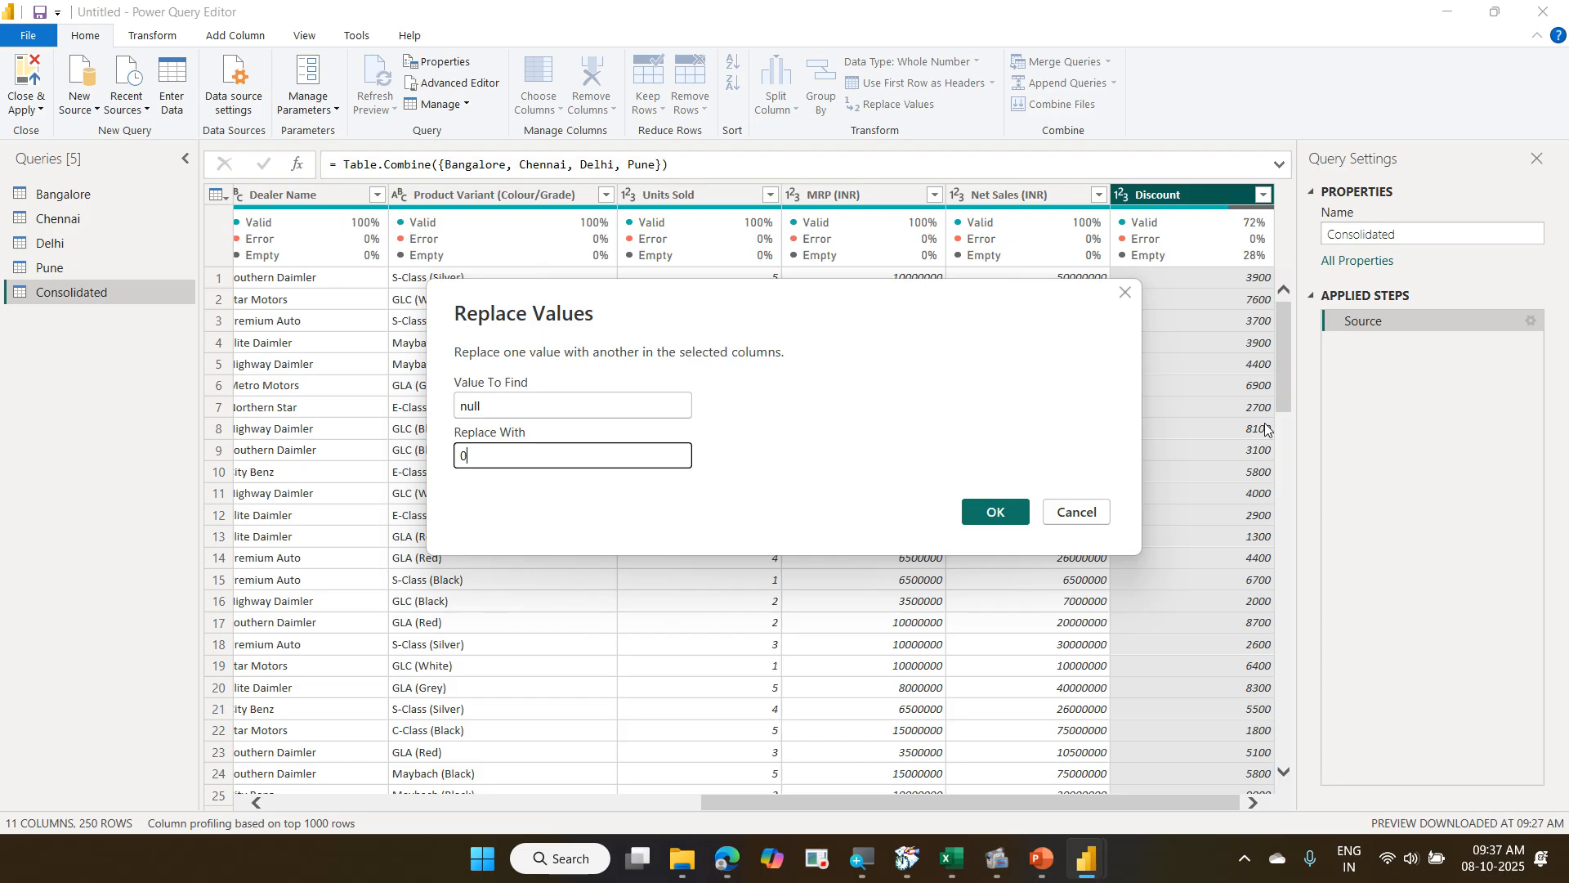
left_click(994, 511)
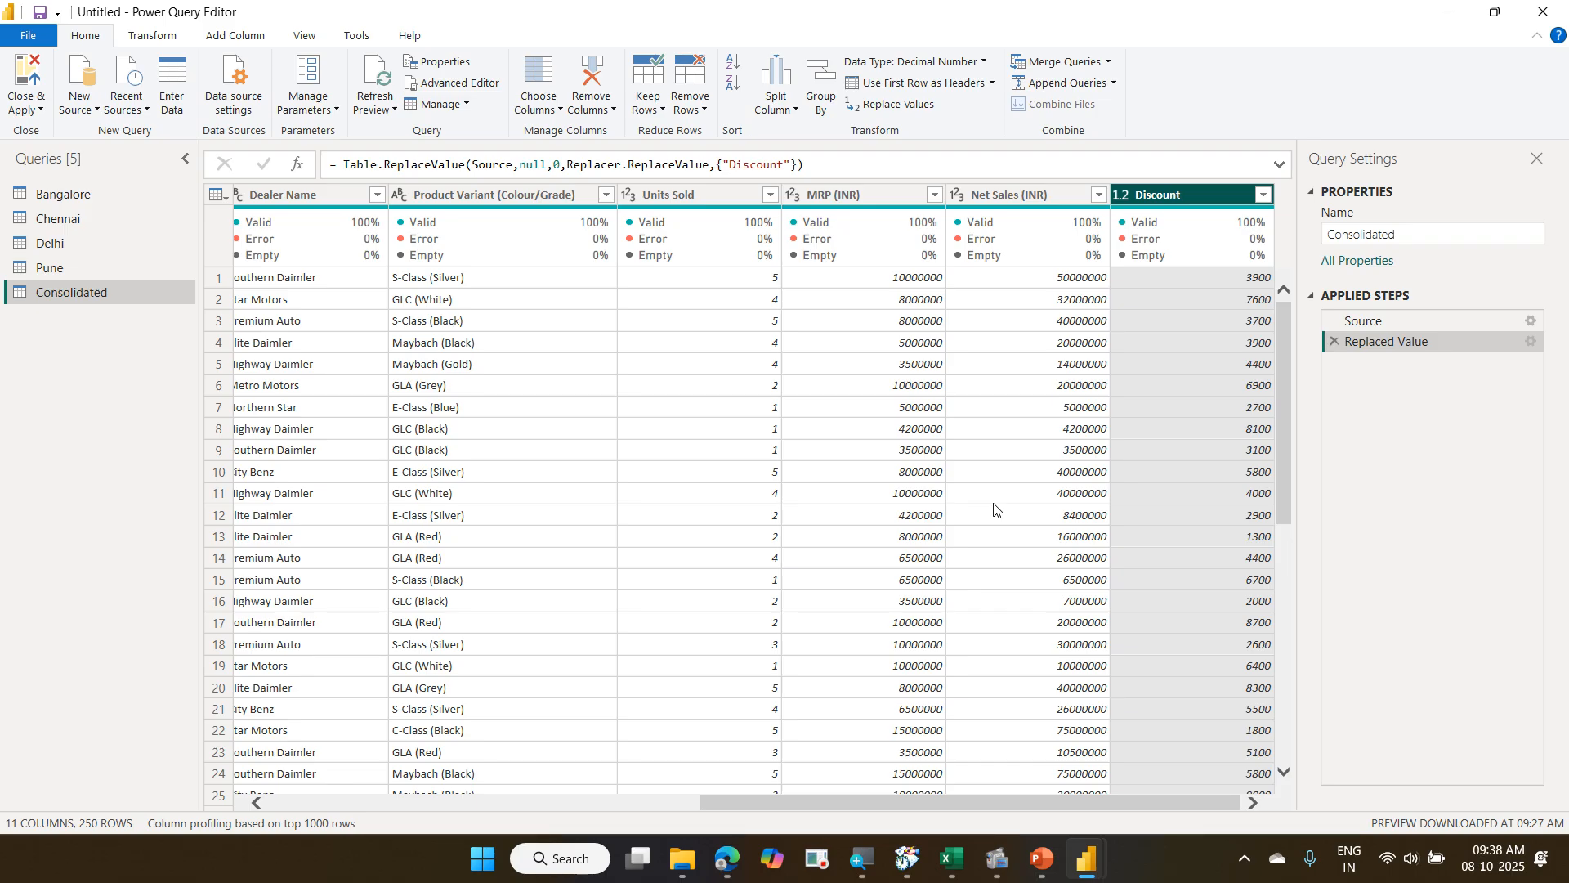
Review the columns of the Consolidated query from Discount back to SKU Code.
key("Left")
key("Left")
key("Left")
key("Left")
key("Left")
key("Left")
key("Left")
key("Left")
key("Left")
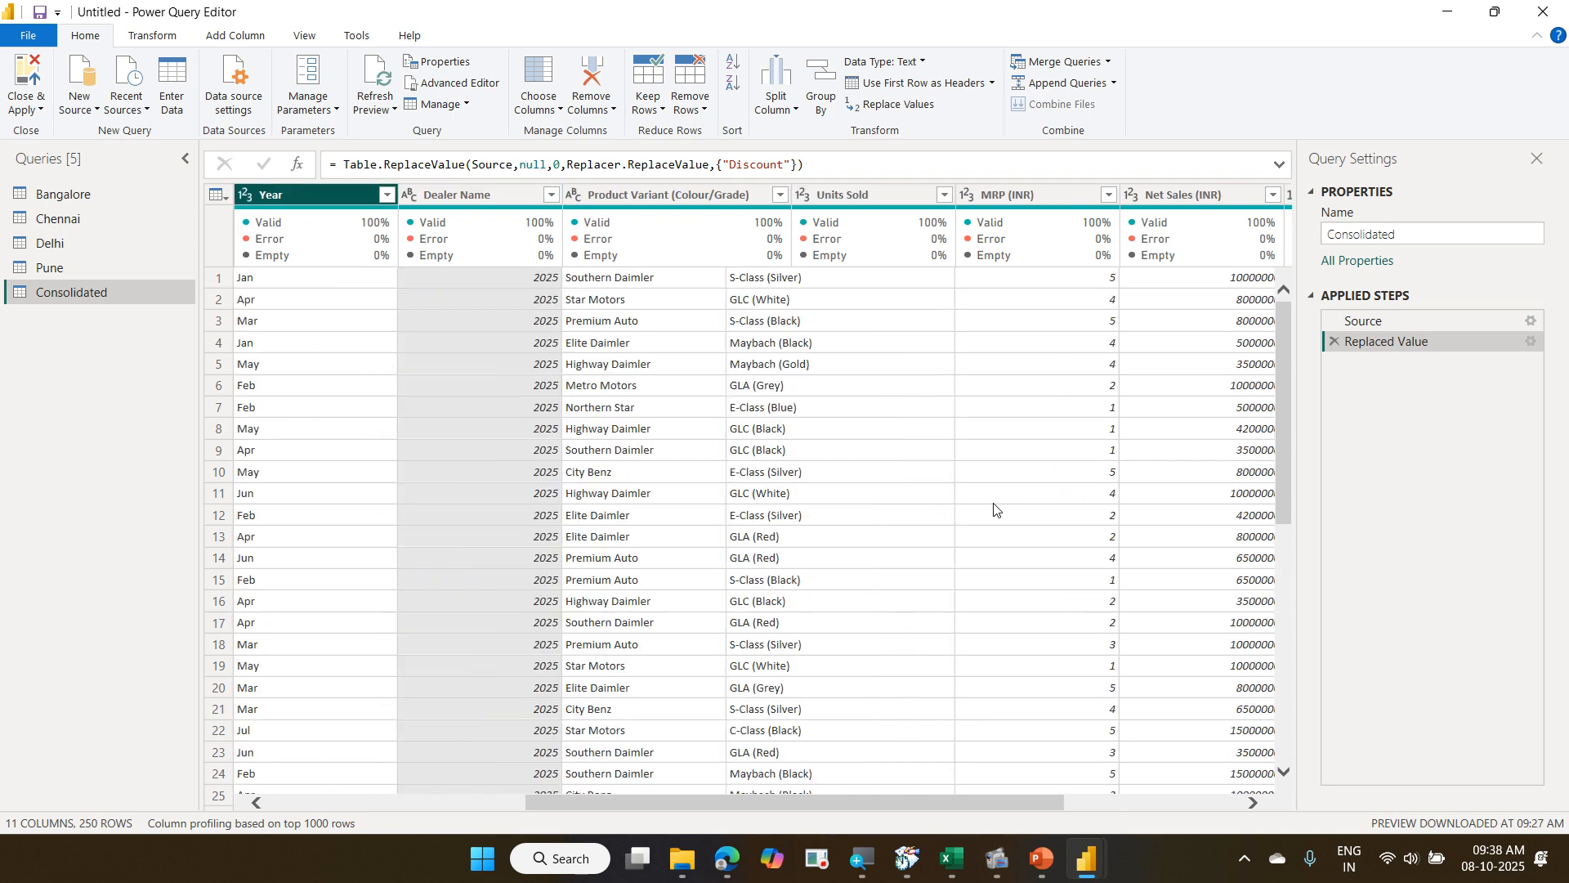
key("Left")
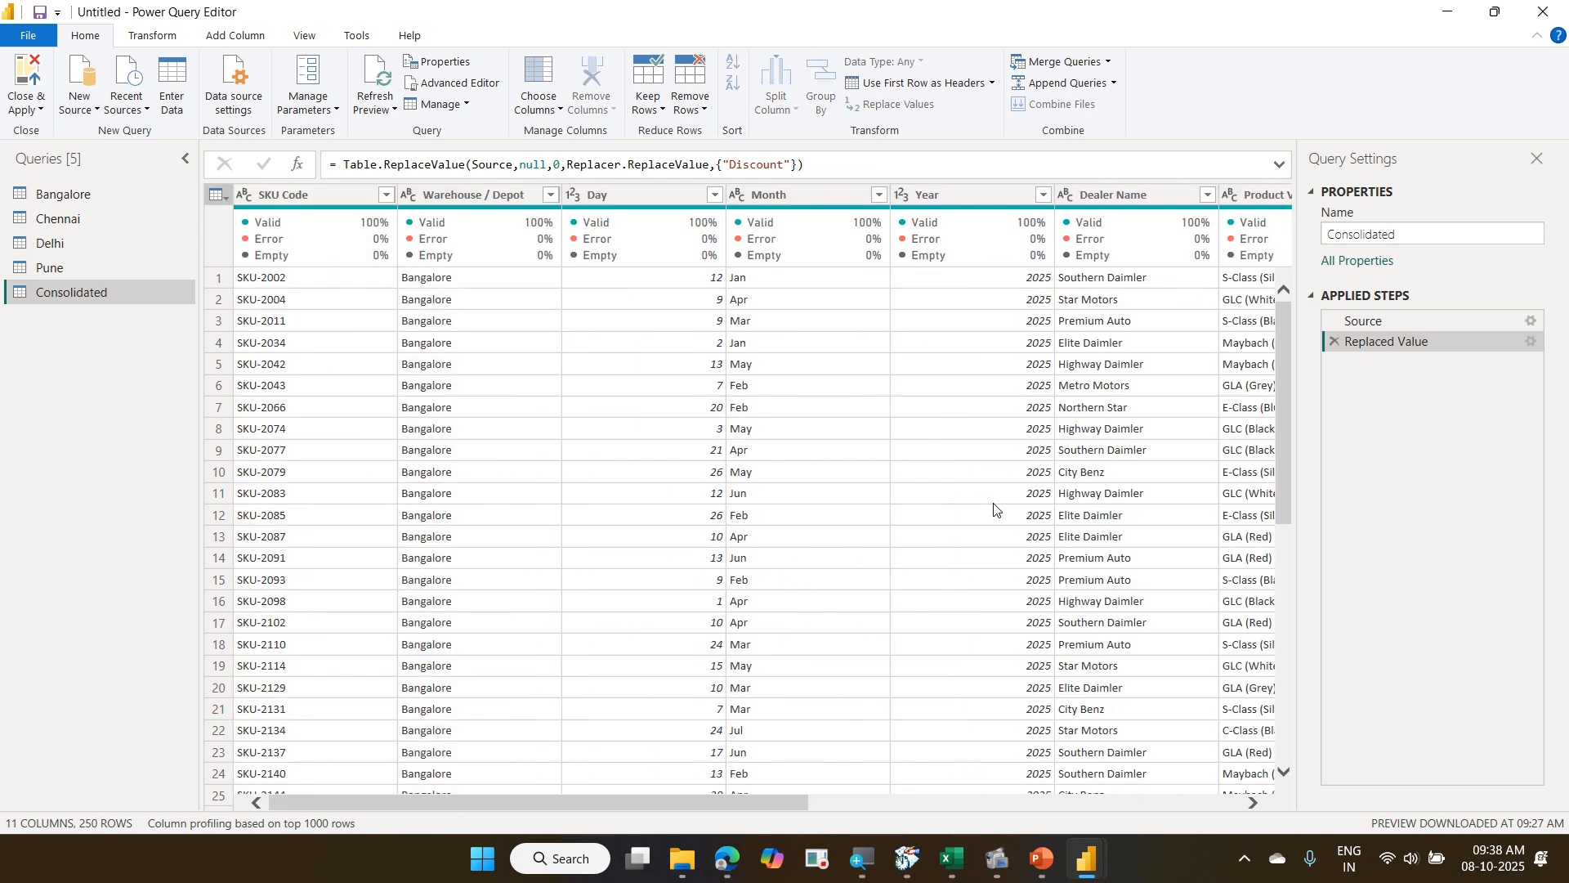
key("Right")
key("Right")
key("Right")
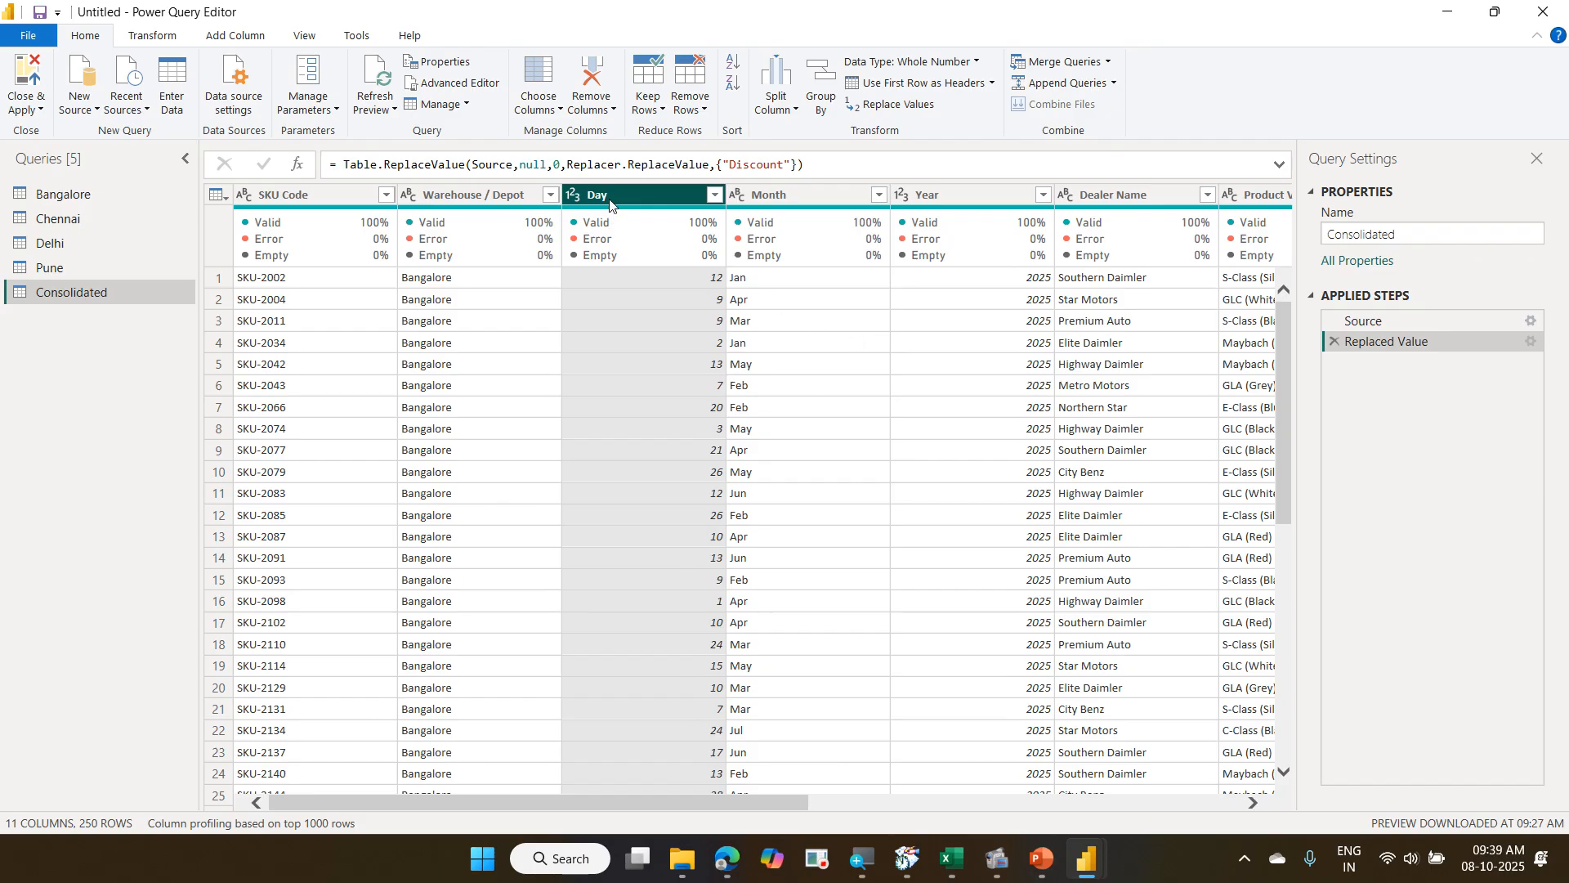
left_click(766, 196, "ctrl")
left_click(944, 199, "ctrl")
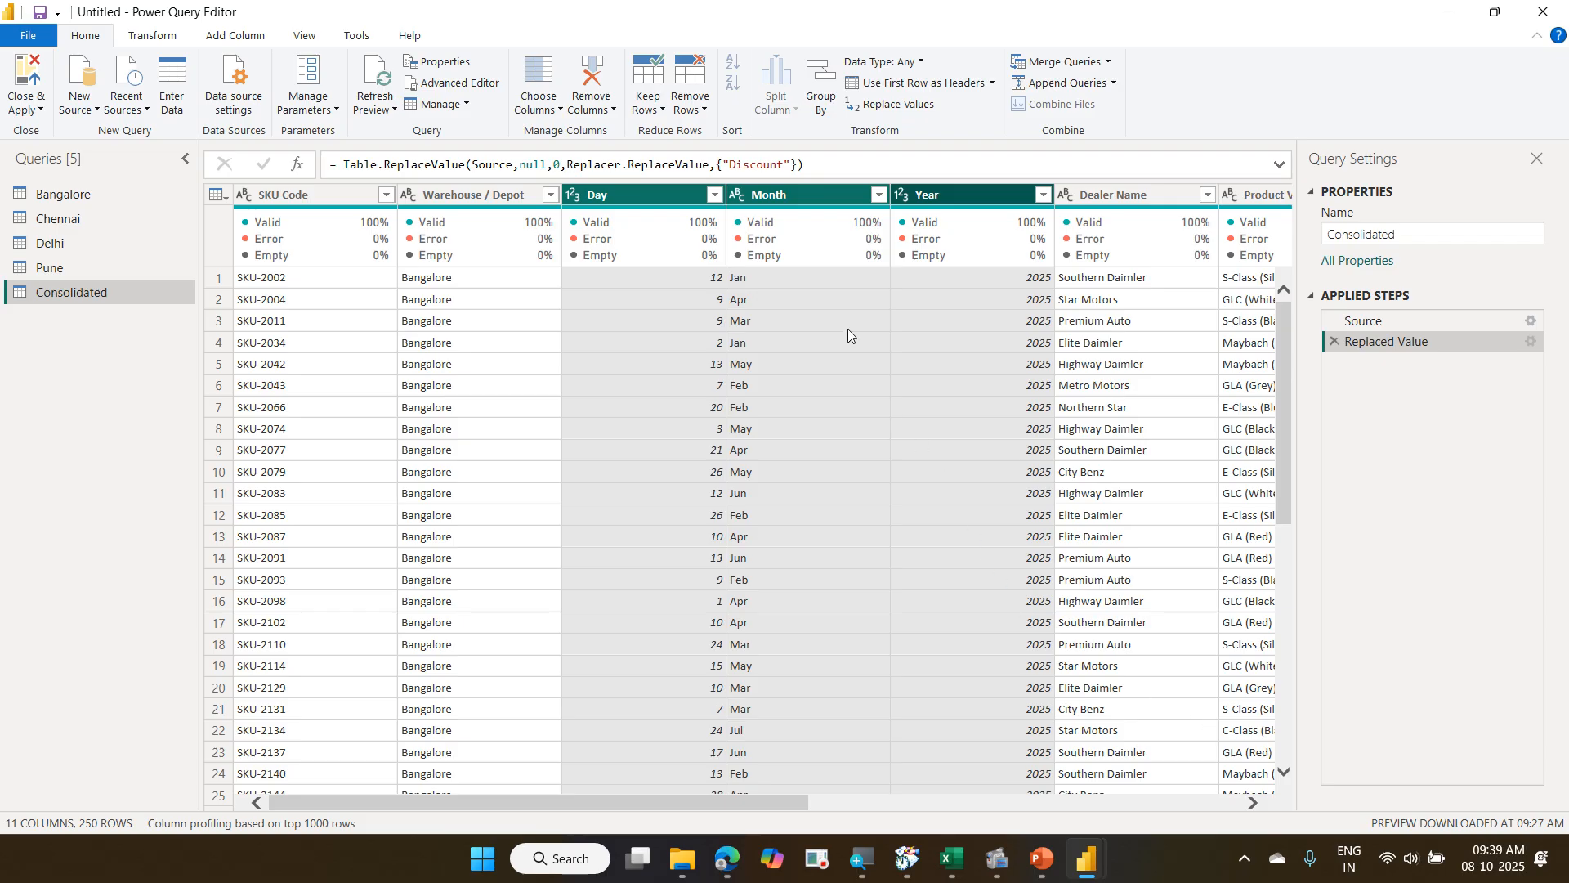
left_click(815, 205)
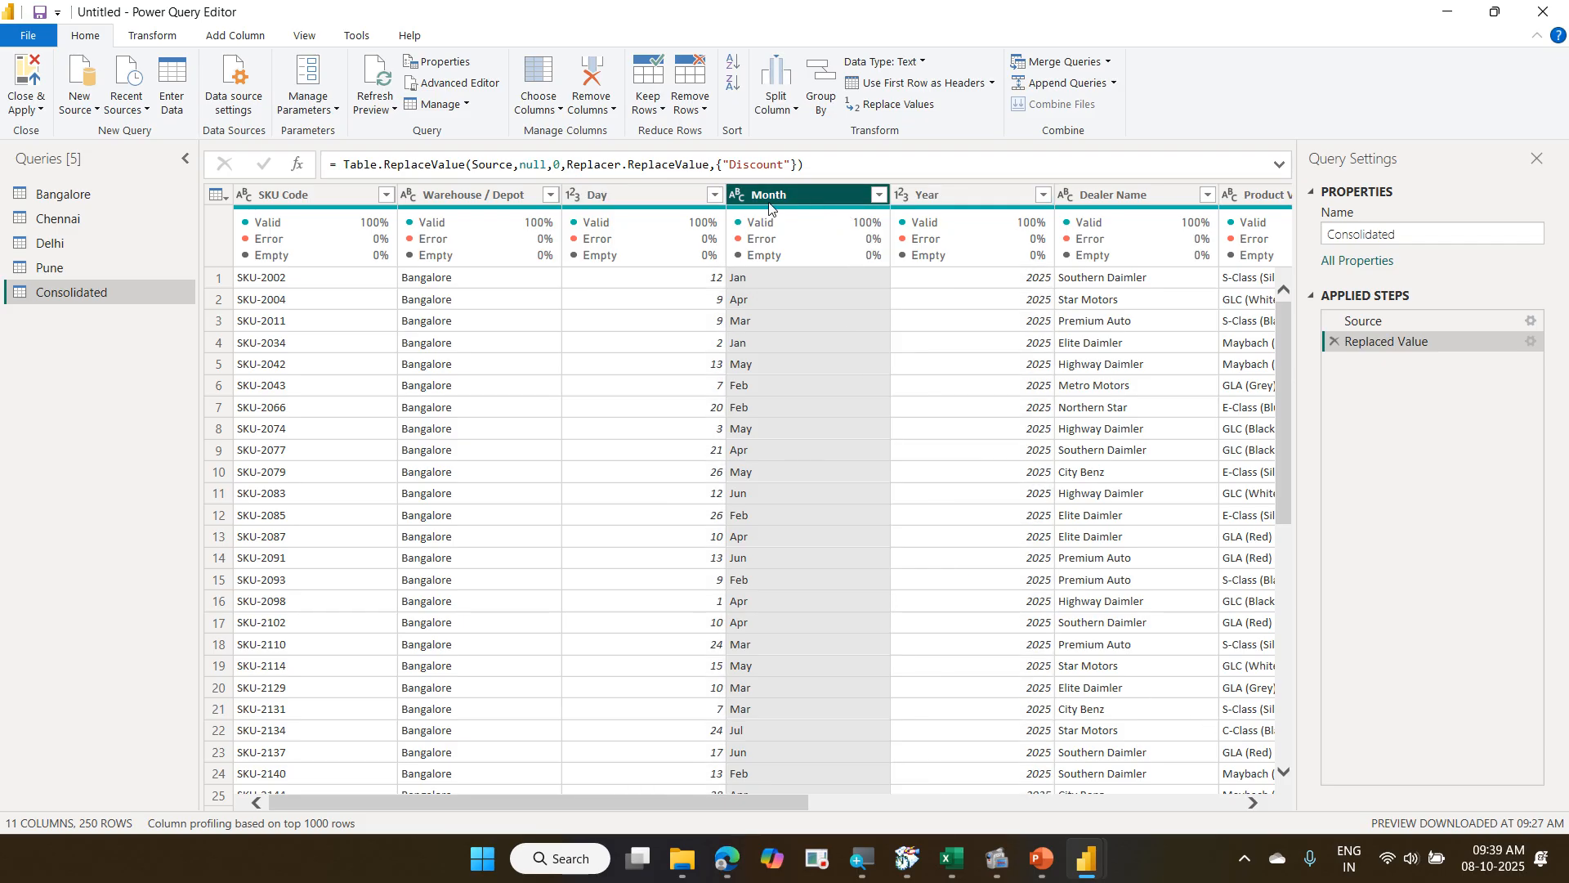
left_click(688, 199, "ctrl")
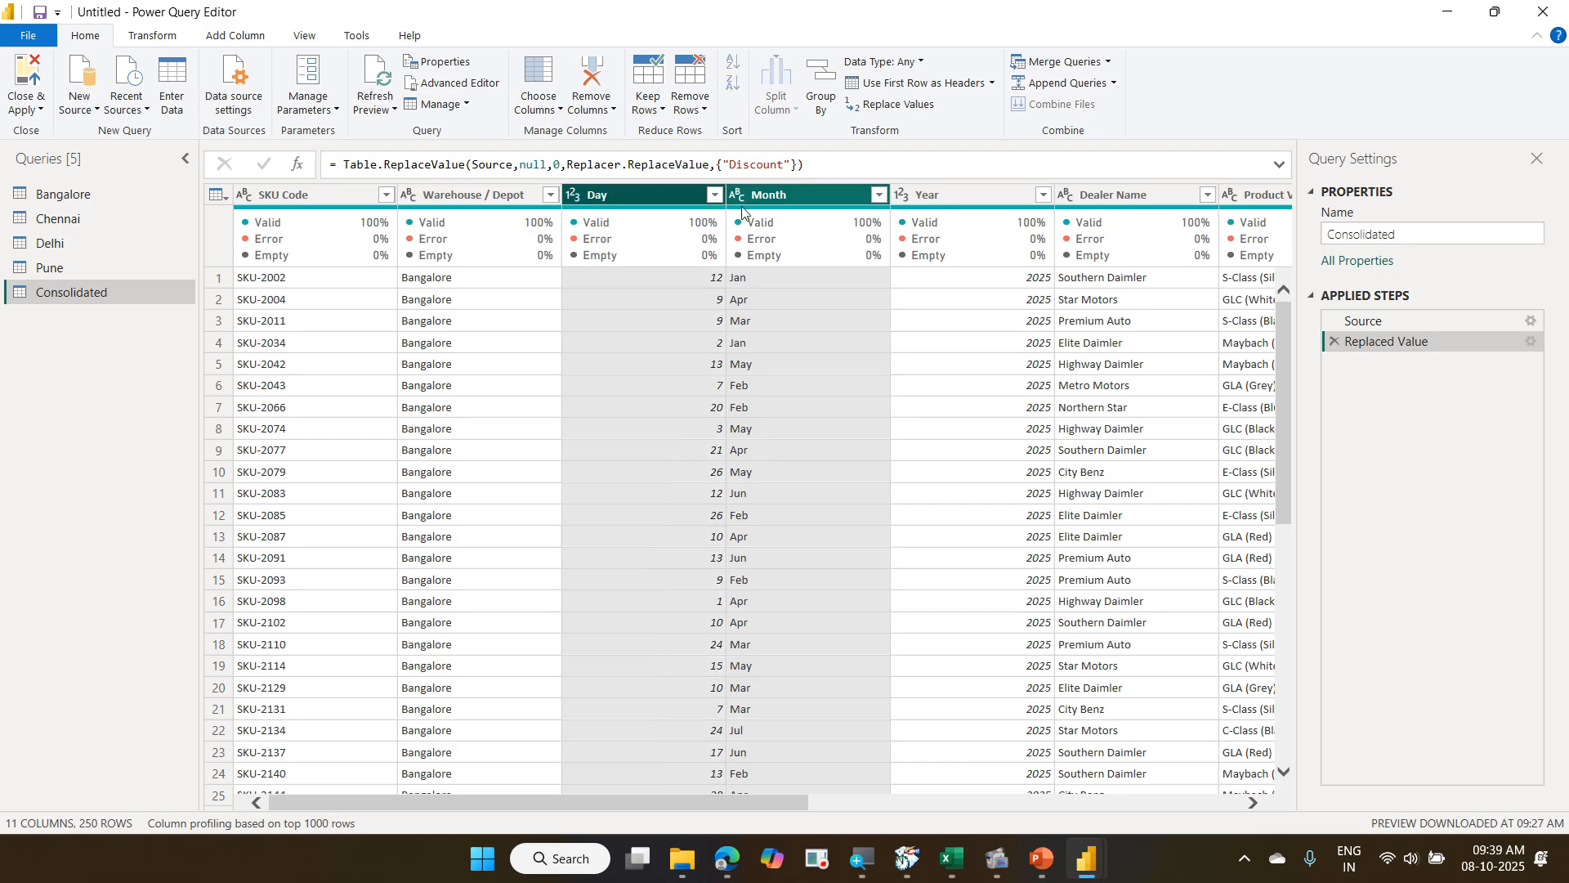
left_click(921, 196, "ctrl")
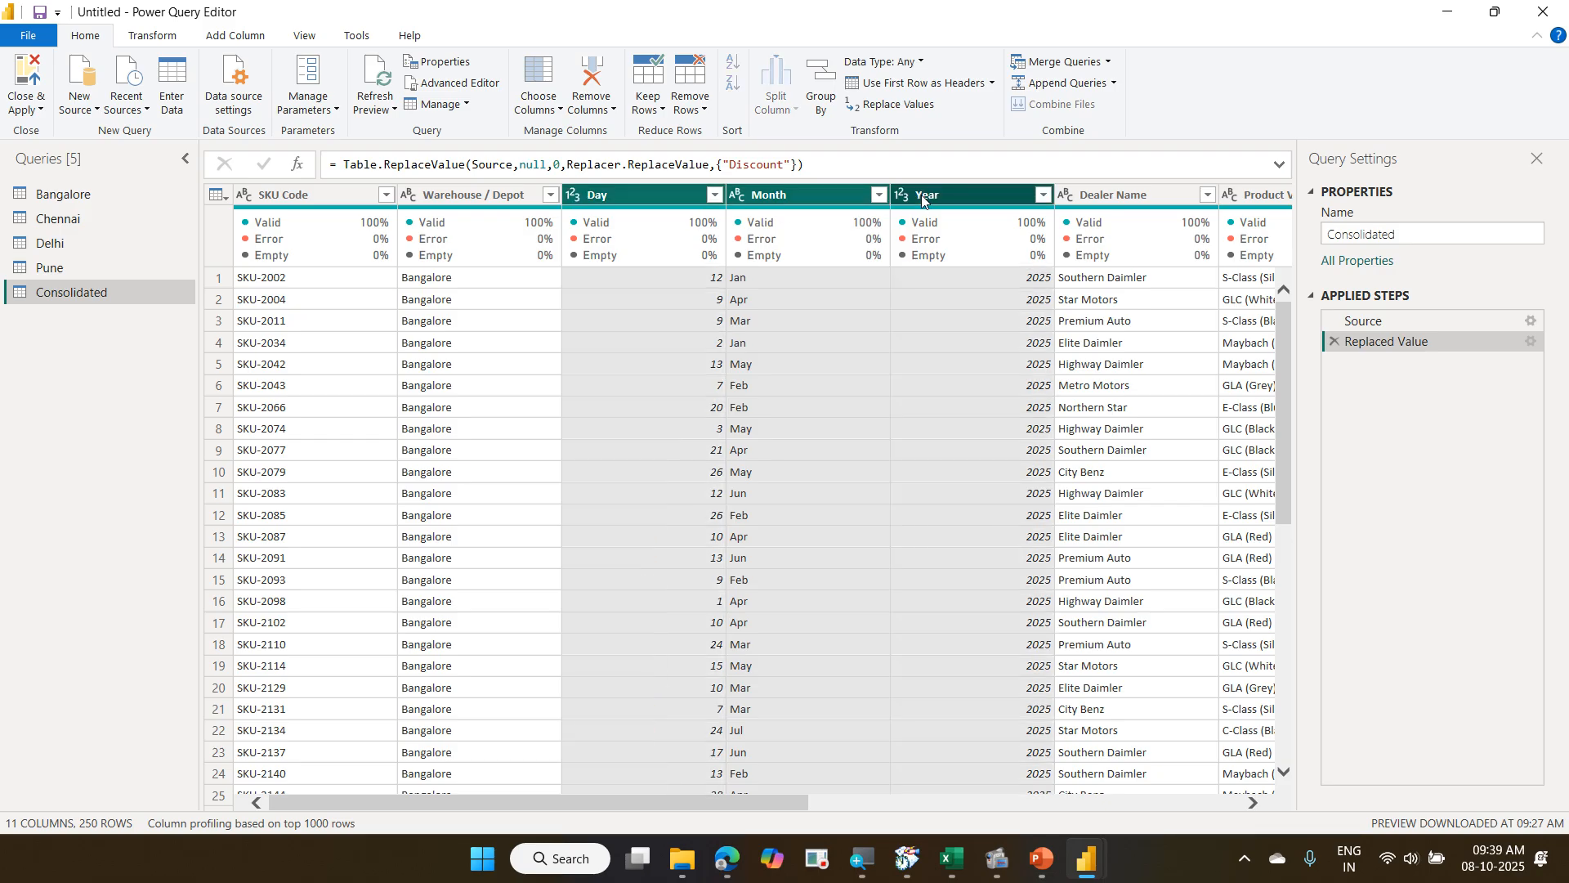
left_click(659, 193)
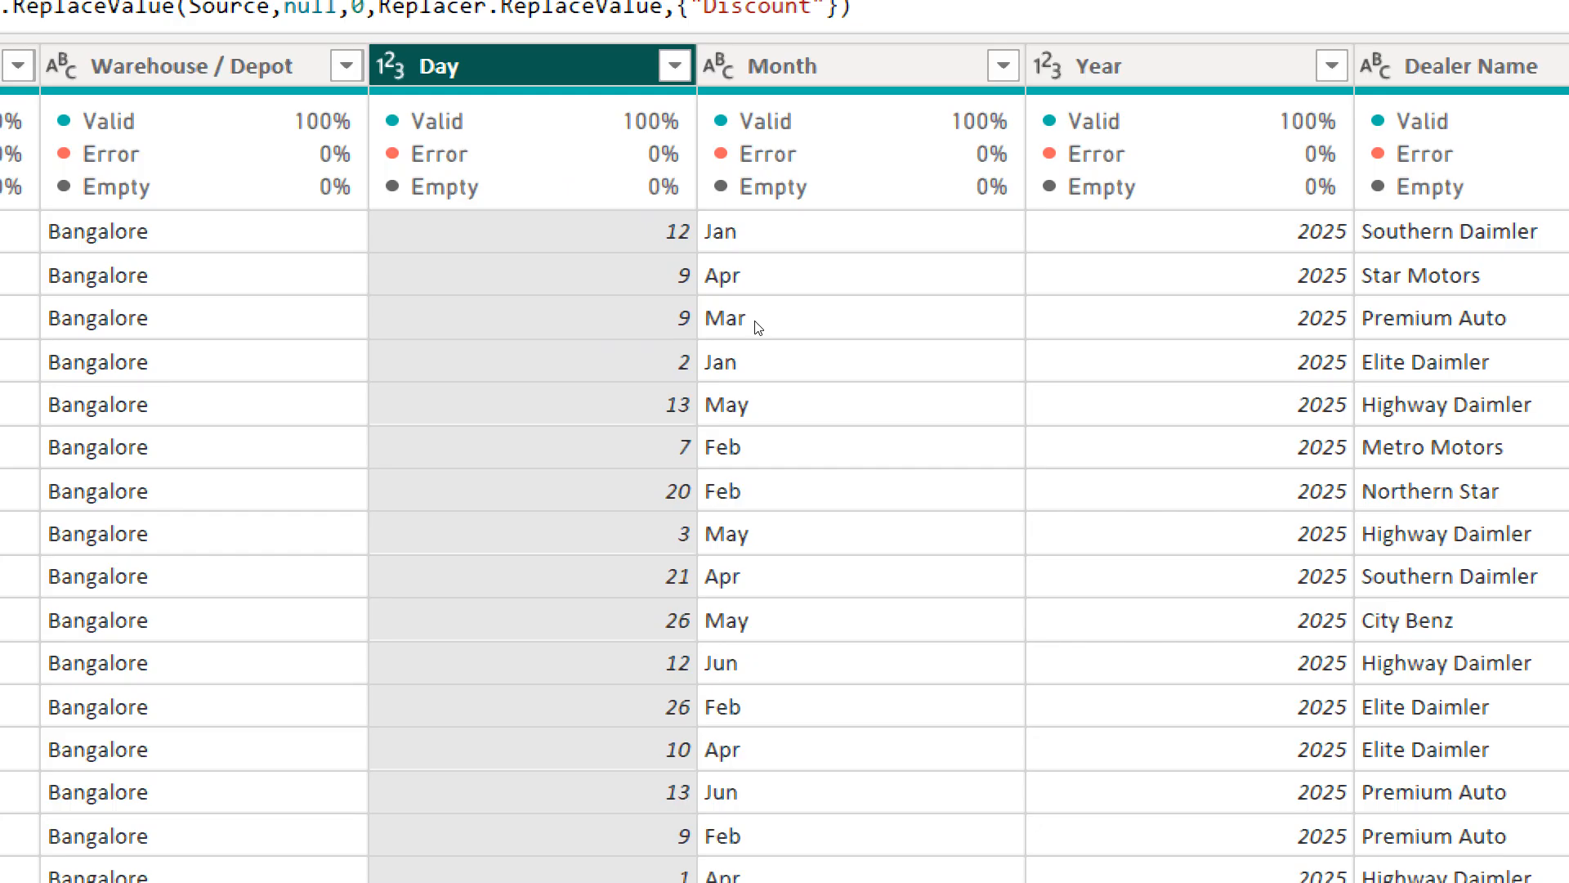
left_click(764, 195)
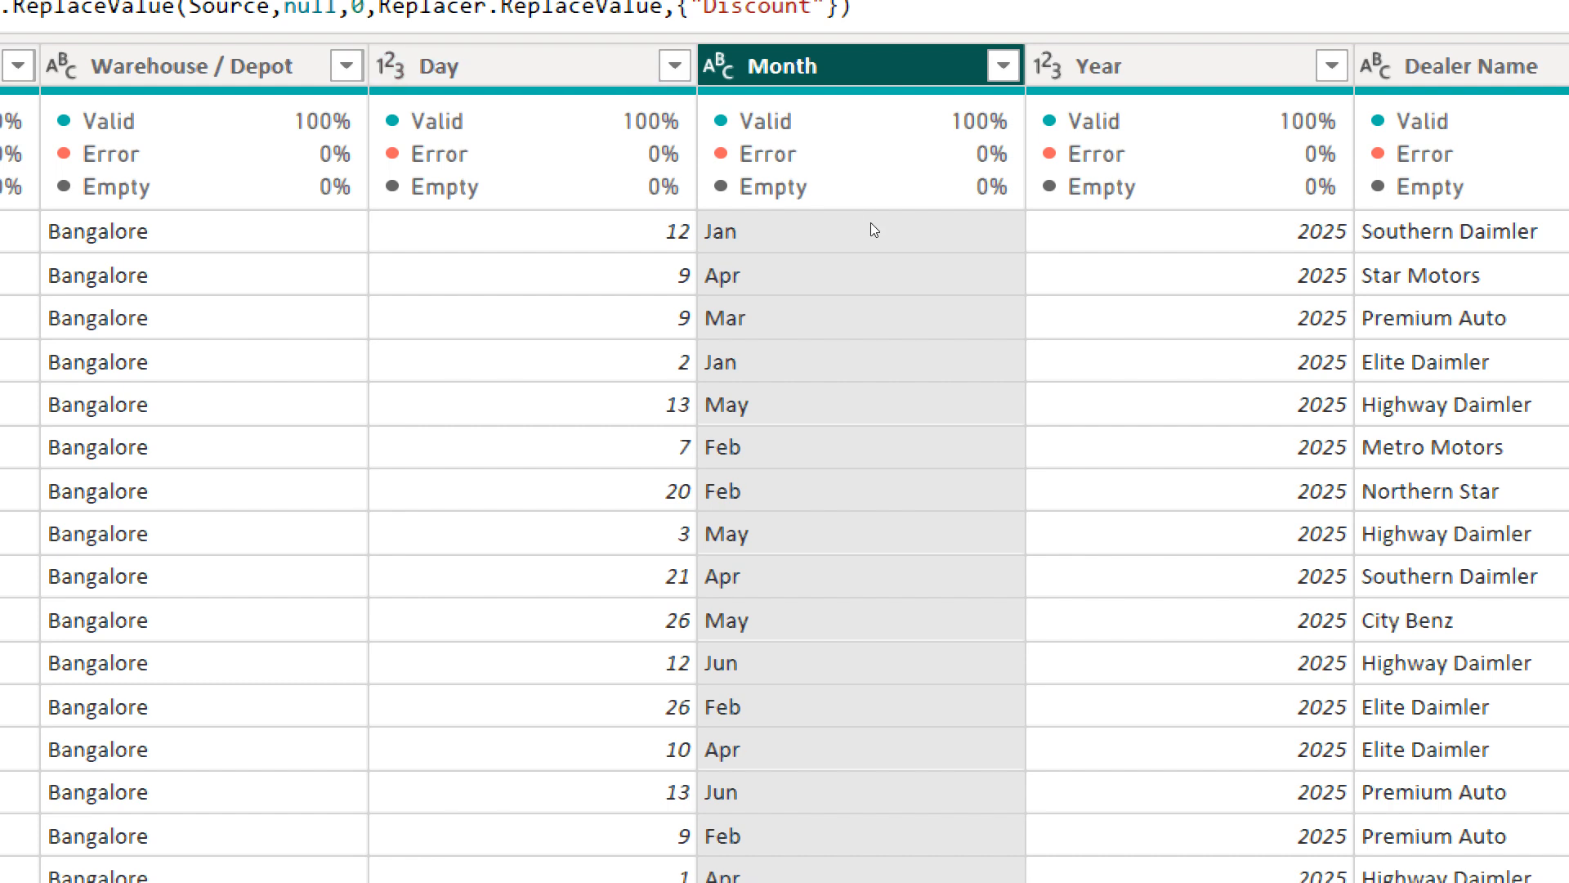
mouse_move(872, 230)
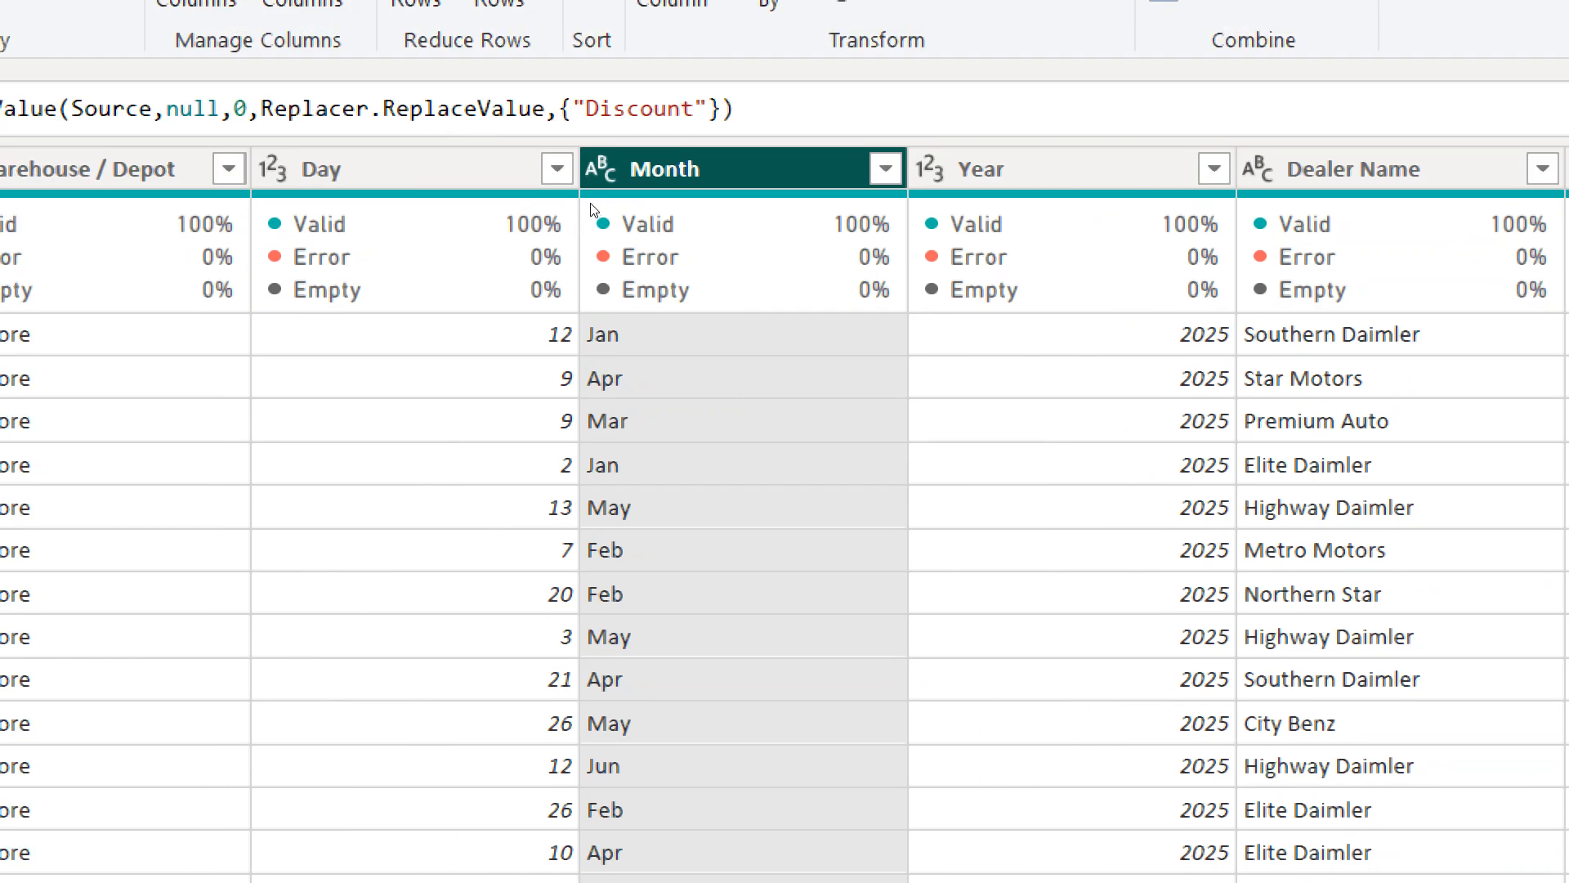
Select the Day, Month and Year columns of the Consolidated query together, in that order.
left_click(590, 201)
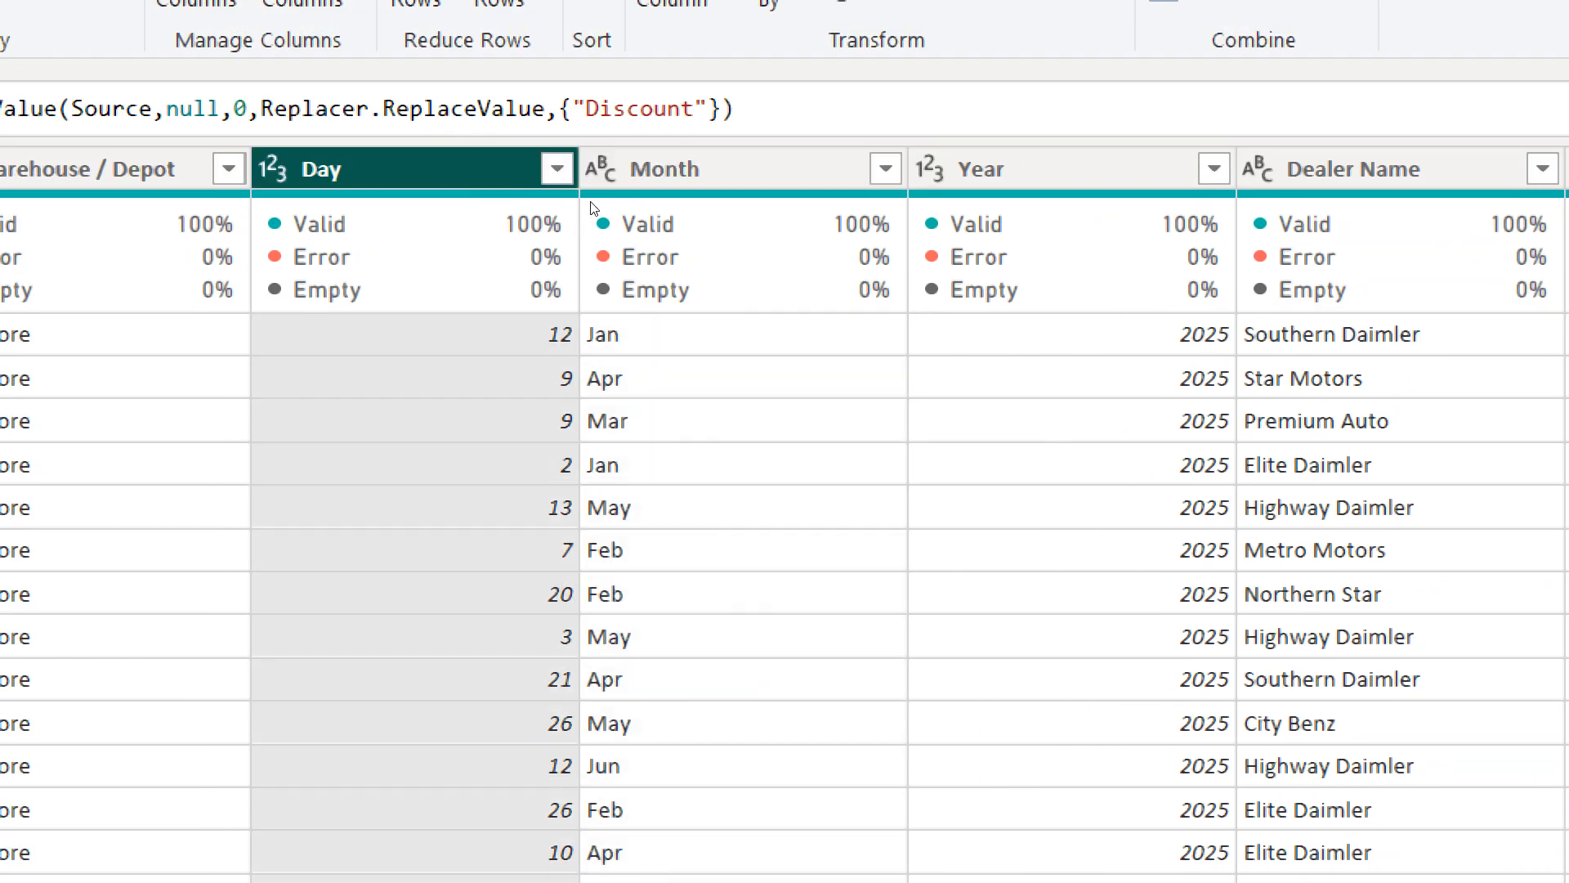
left_click(773, 183, "ctrl")
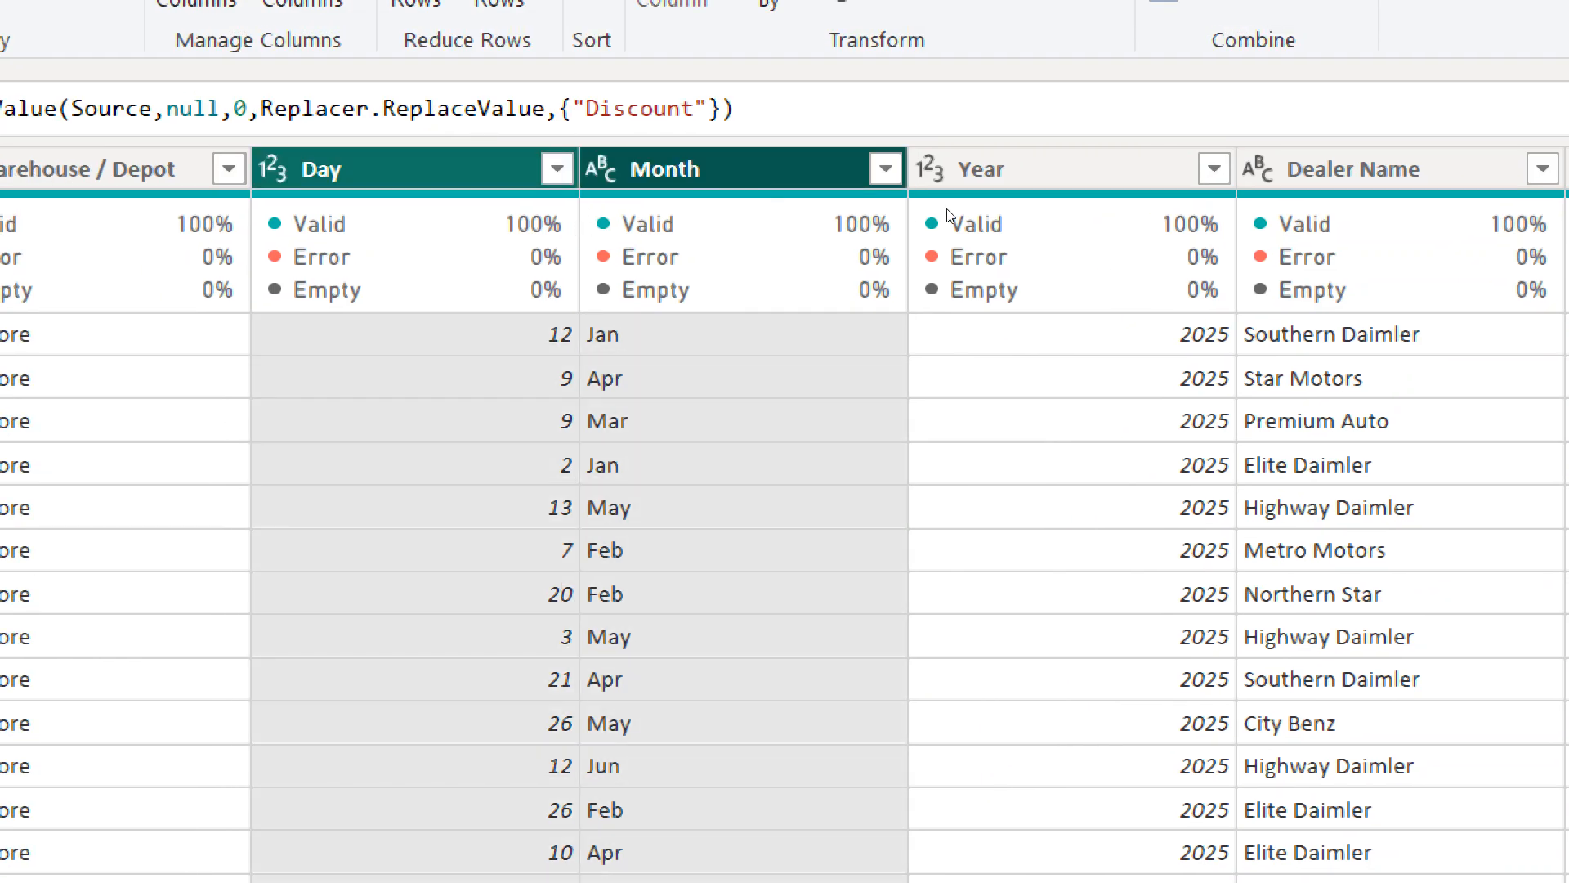
left_click(945, 209, "ctrl")
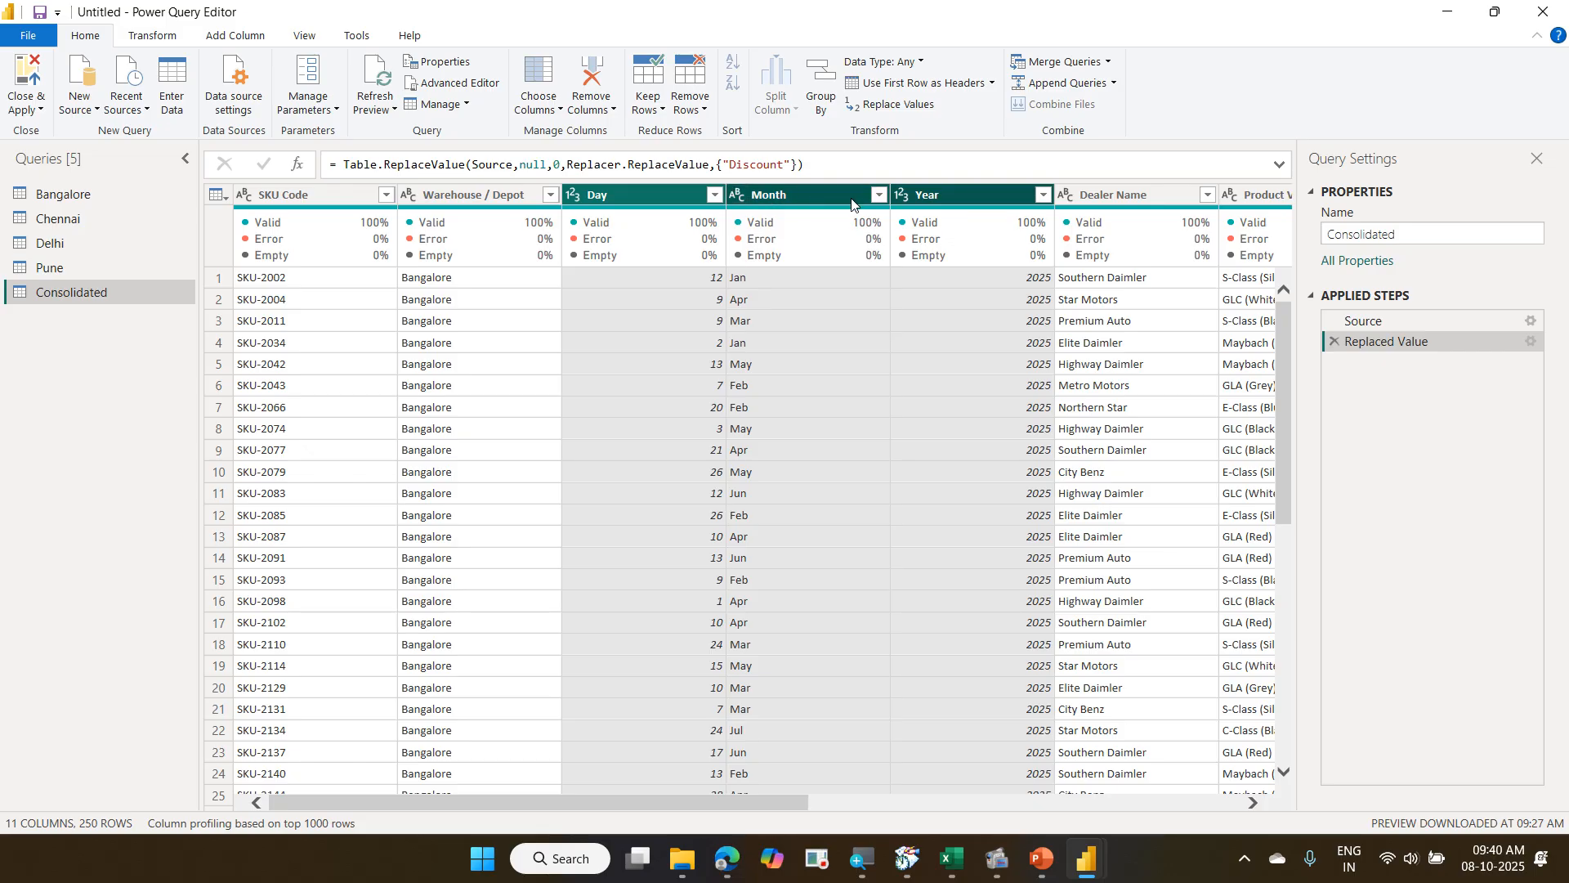
mouse_move(559, 185)
left_mouse_down()
mouse_move(785, 237)
mouse_move(1046, 230)
left_mouse_up()
mouse_move(977, 182)
left_mouse_down()
mouse_move(1019, 136)
mouse_move(1298, 156)
mouse_move(1332, 234)
left_mouse_up()
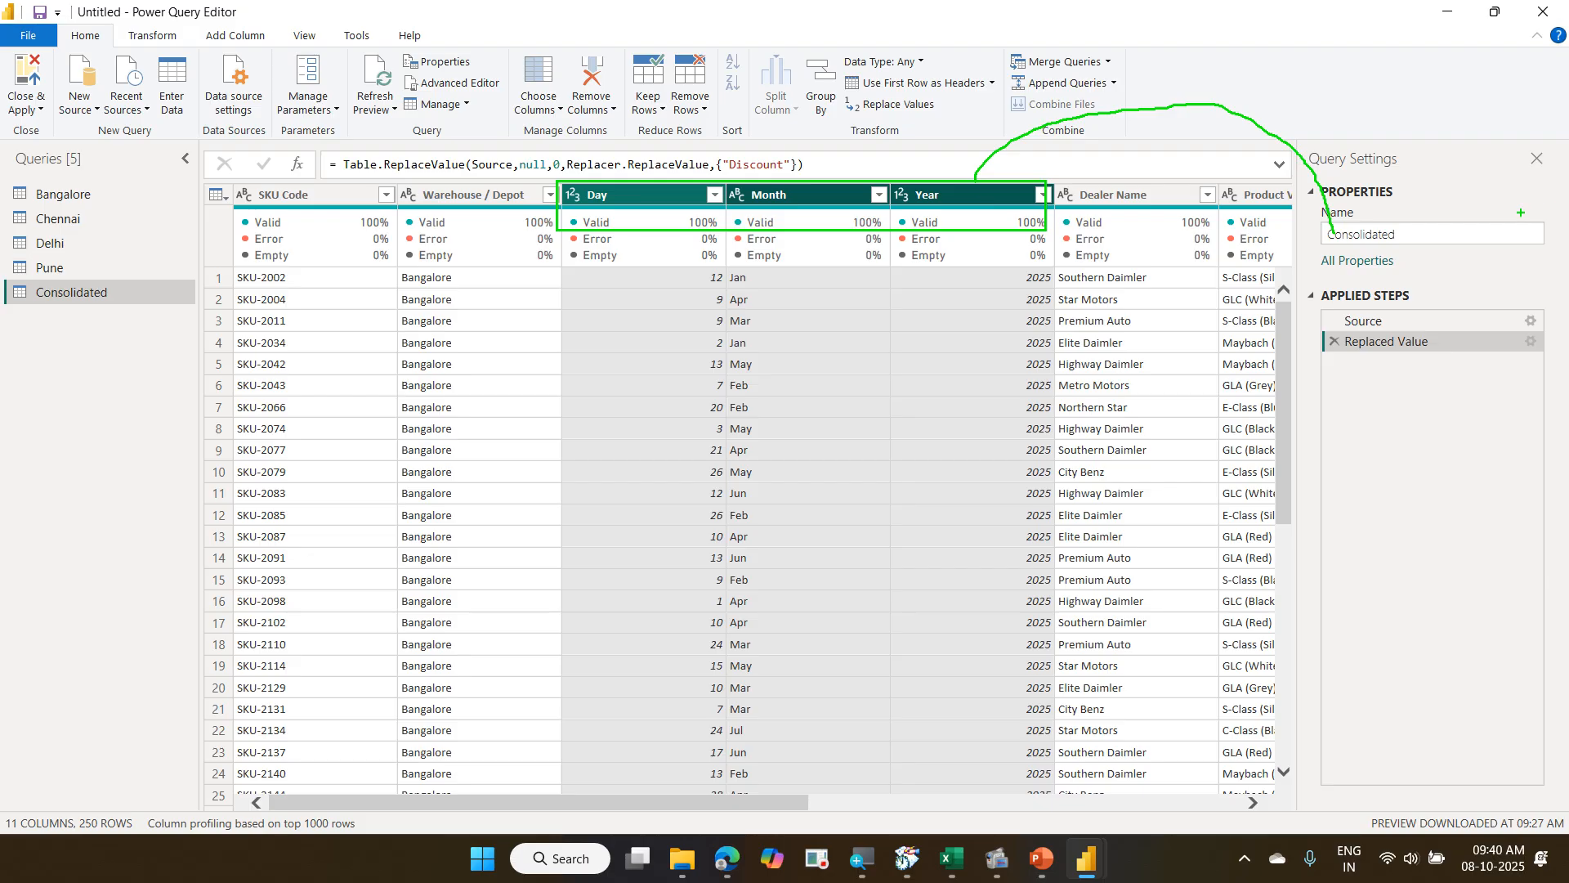
mouse_move(1296, 206)
left_mouse_down()
mouse_move(1405, 422)
mouse_move(1435, 787)
left_mouse_up()
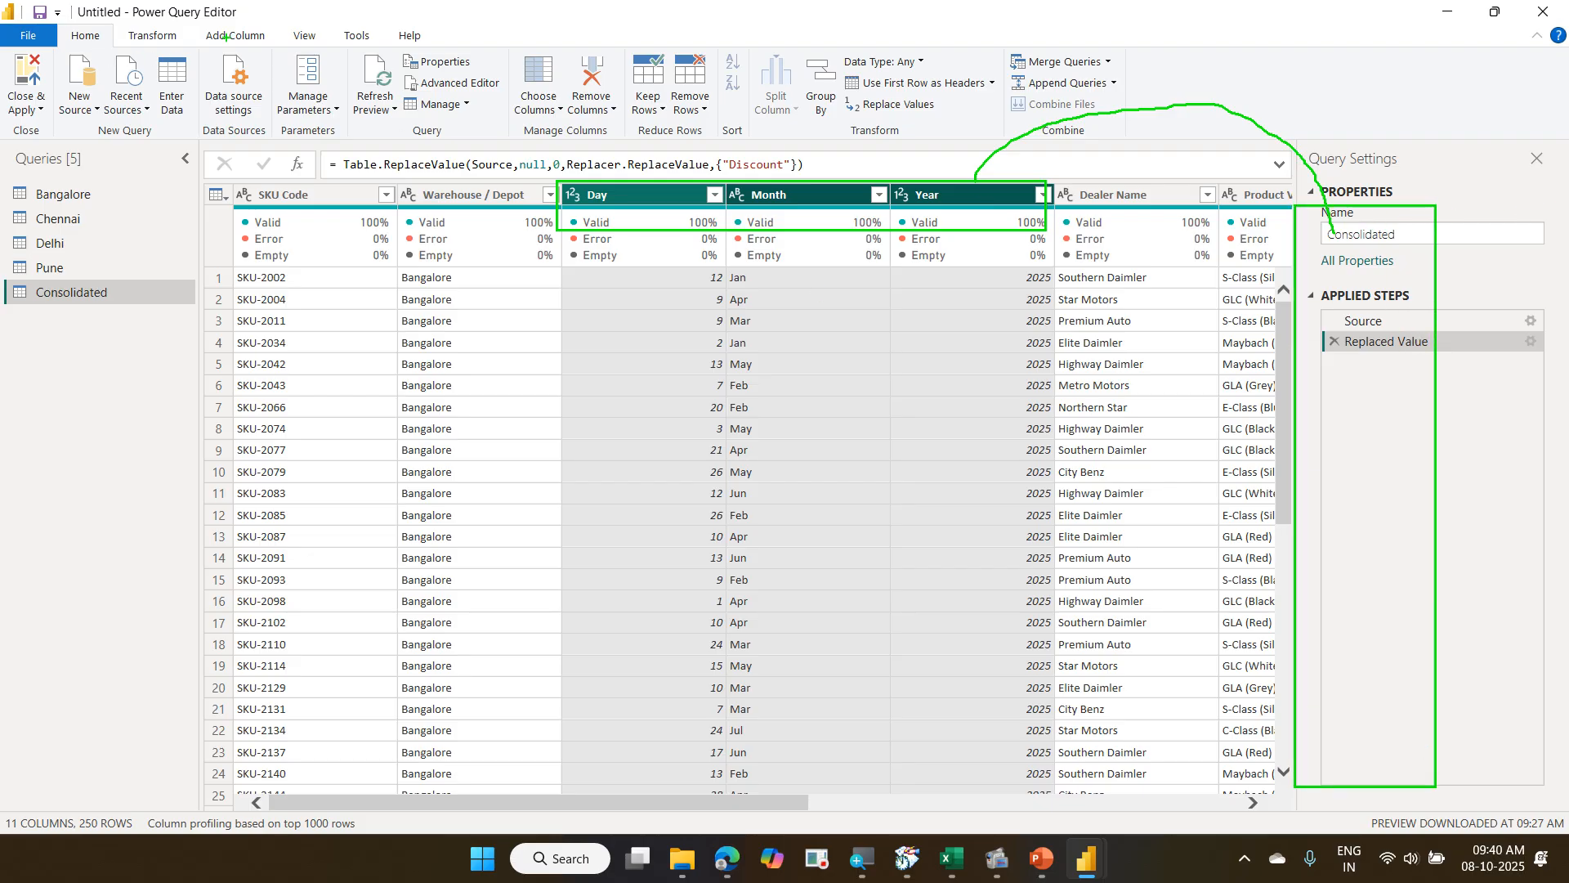
mouse_move(193, 14)
left_mouse_down()
mouse_move(278, 54)
mouse_move(330, 1)
left_mouse_up()
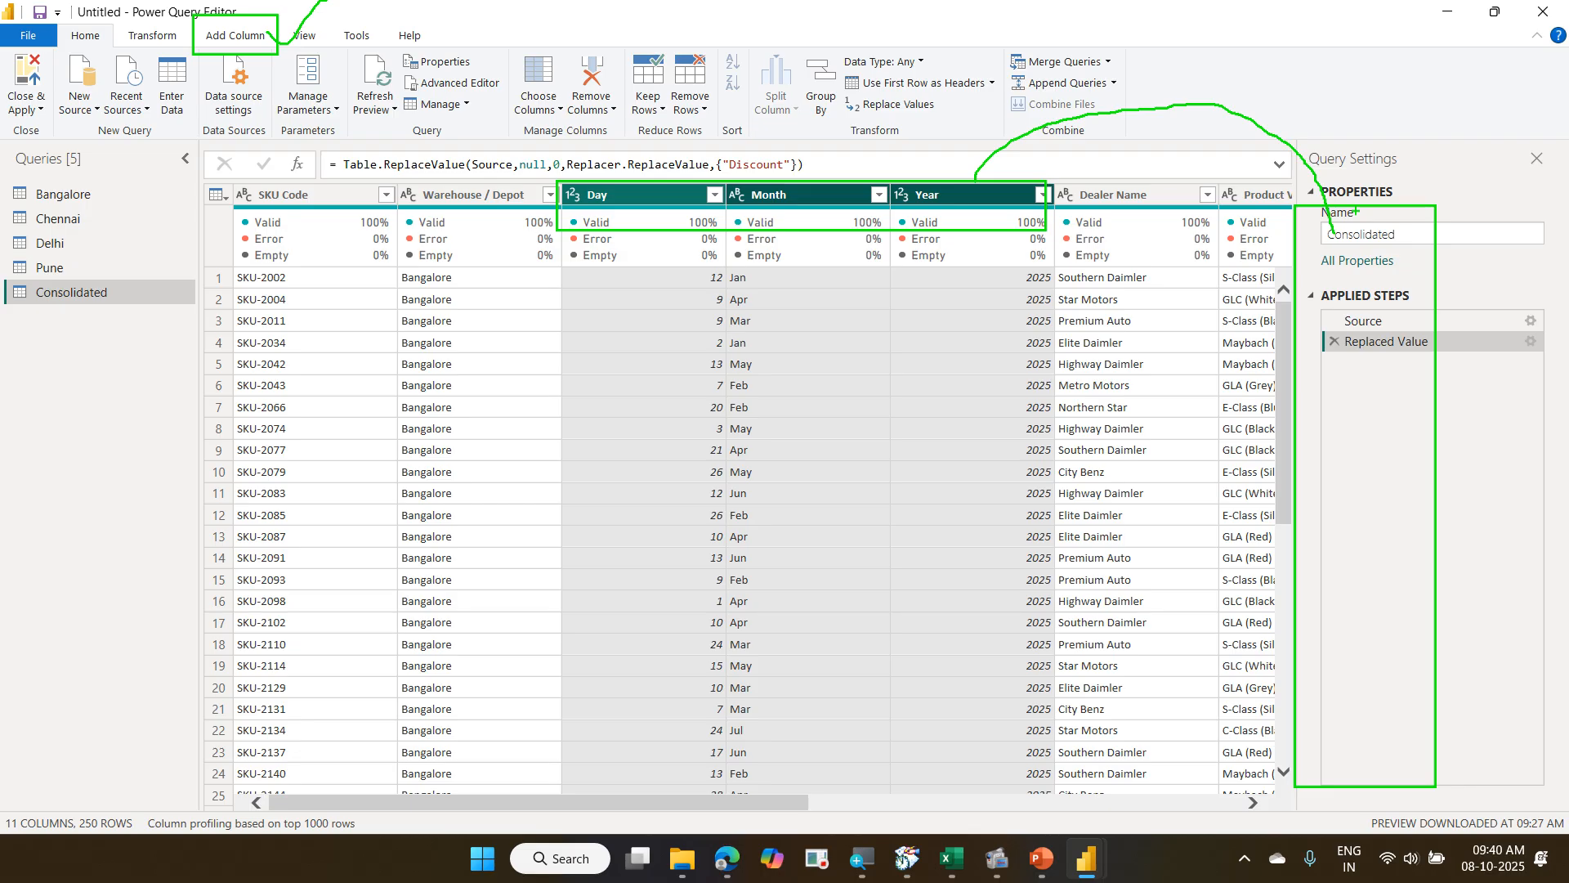
key("Escape")
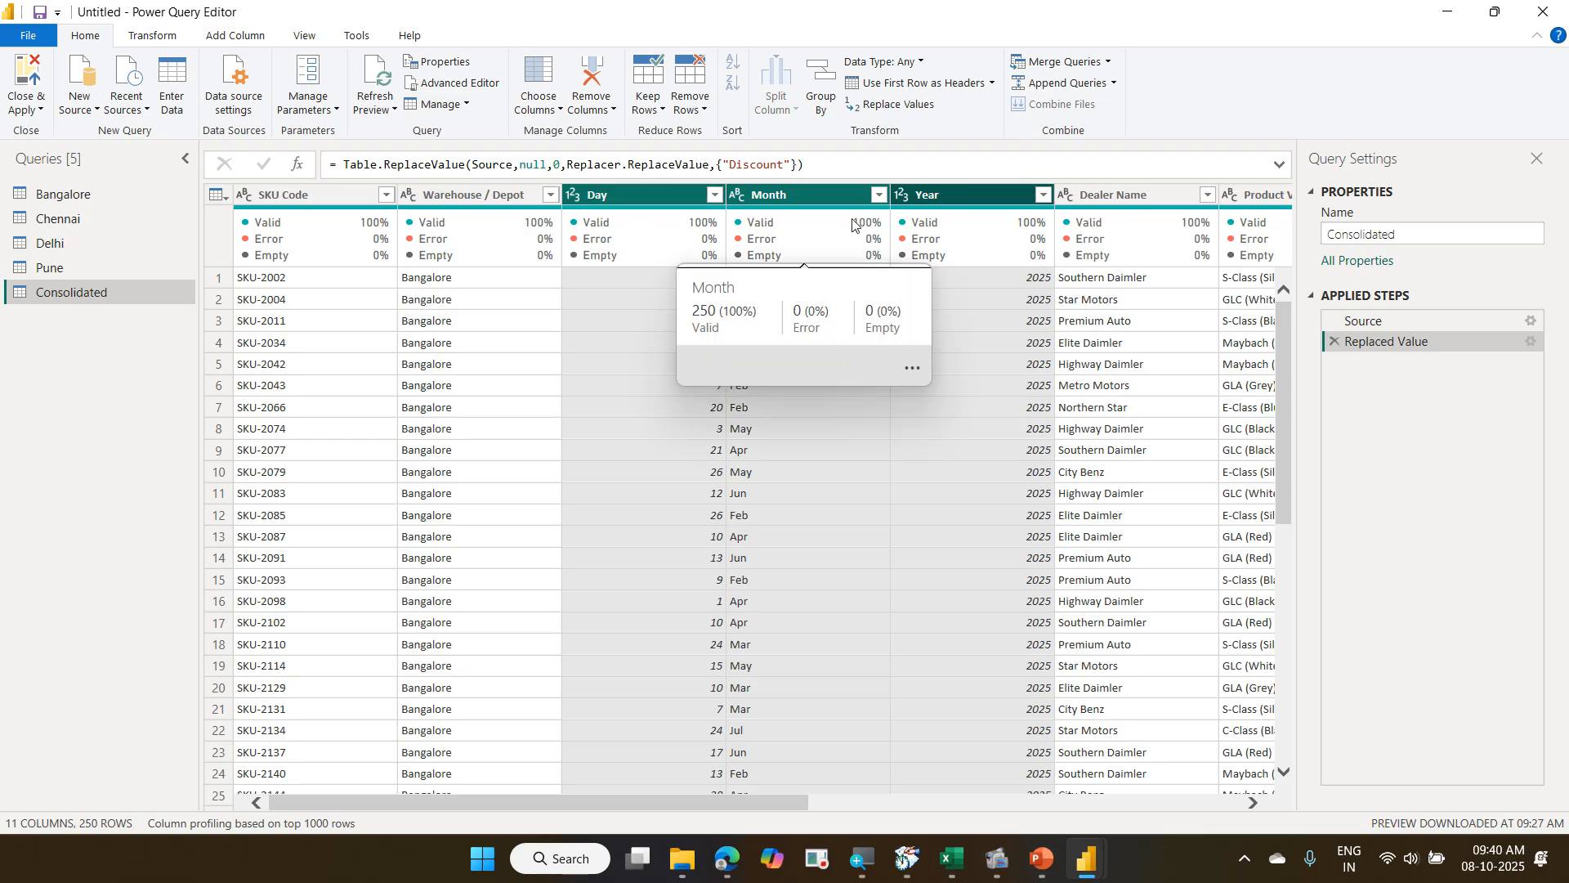
mouse_move(909, 227)
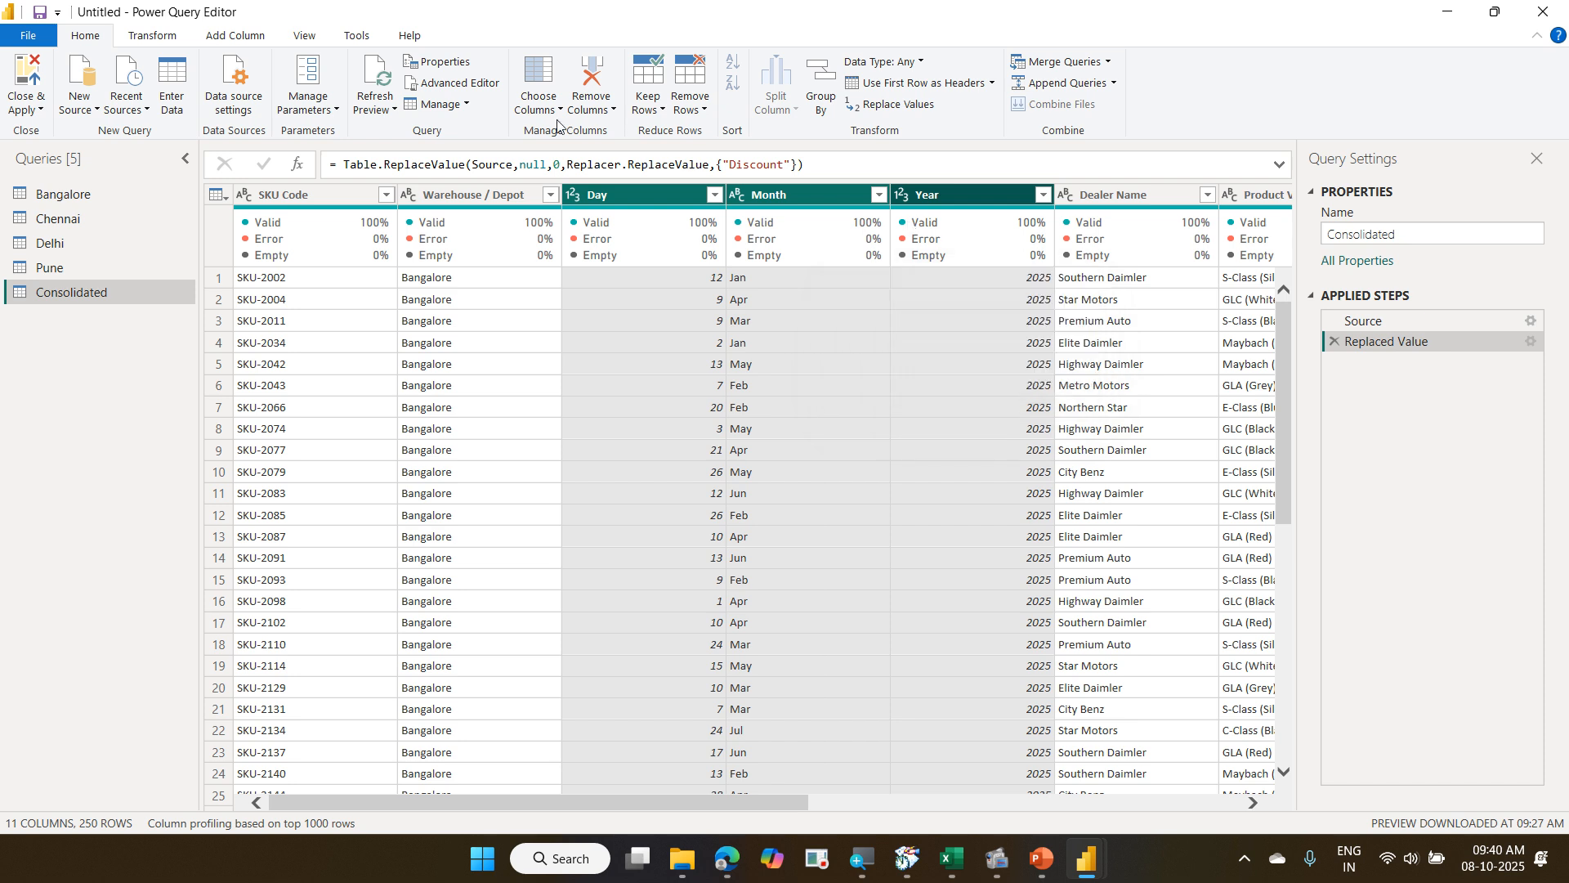
left_click(170, 40)
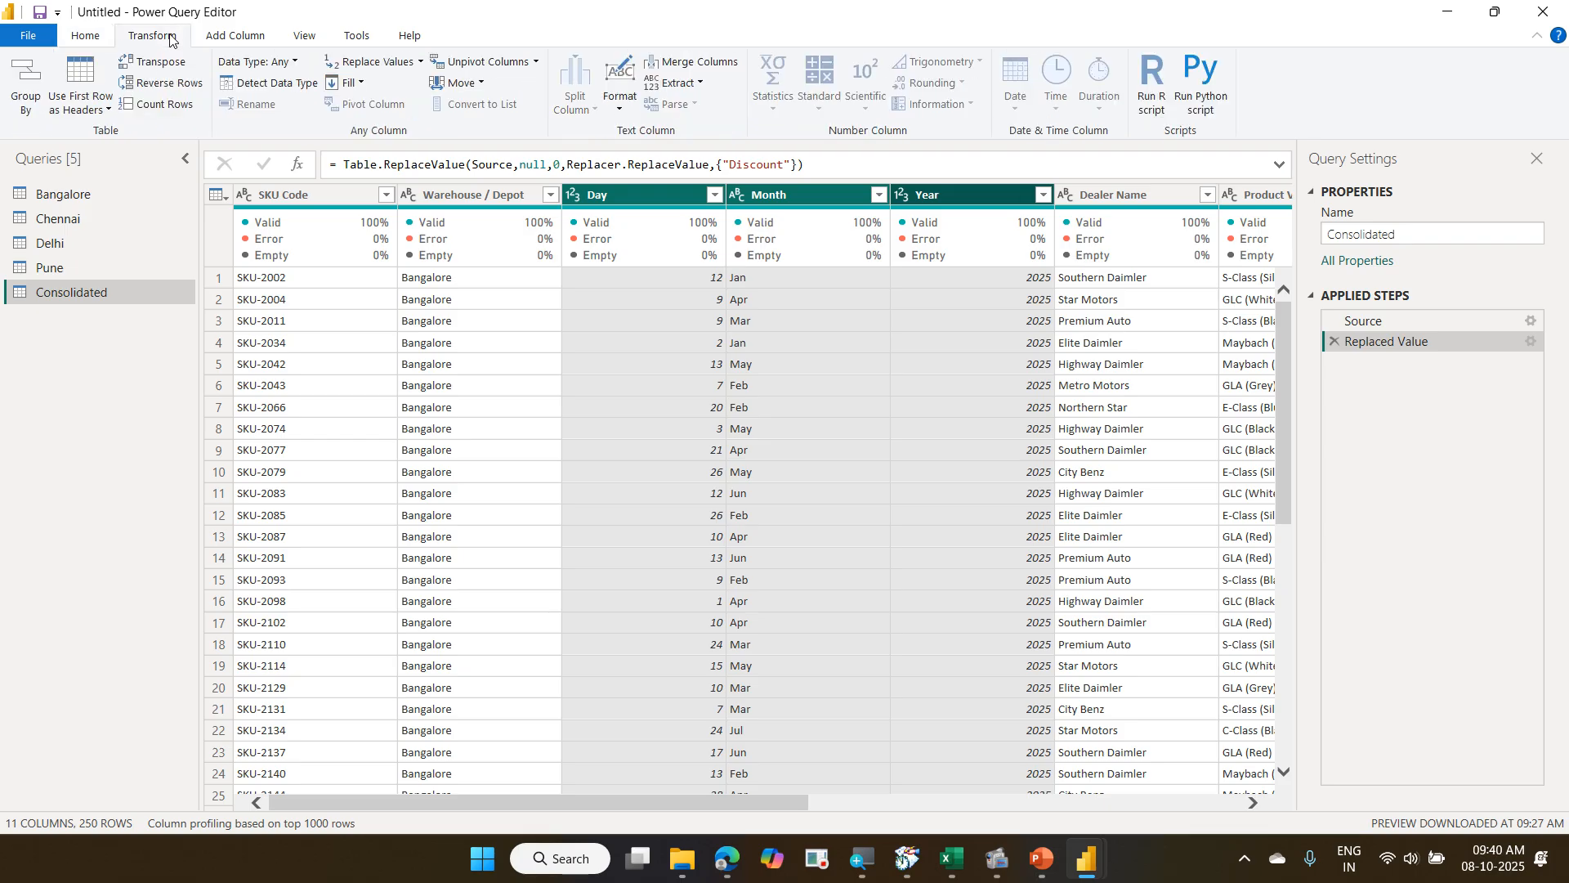
left_click(232, 39)
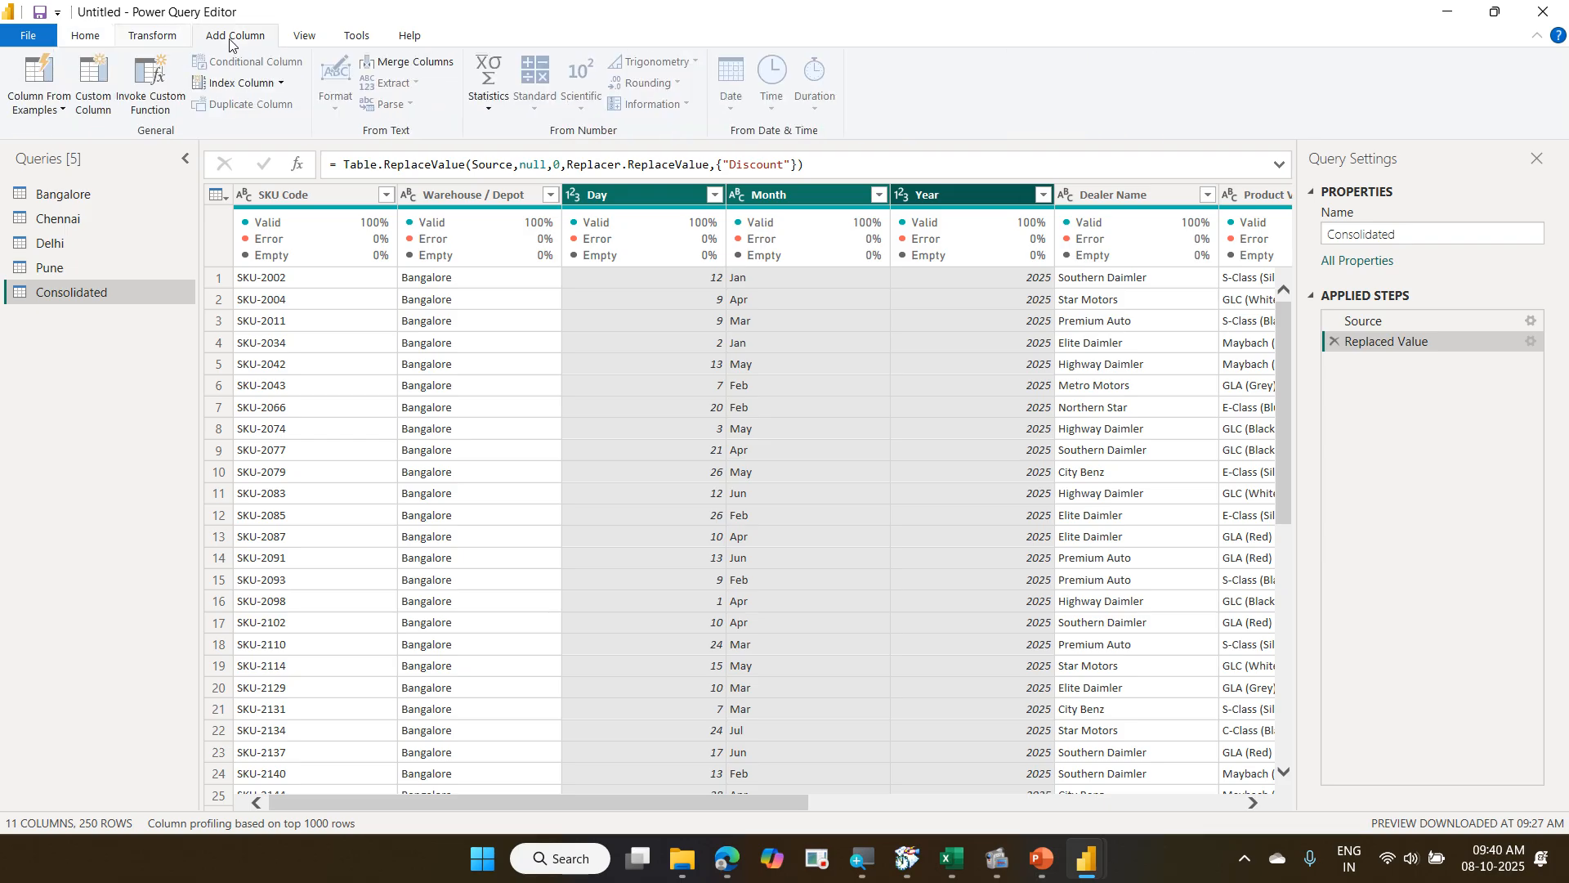
left_click(150, 43)
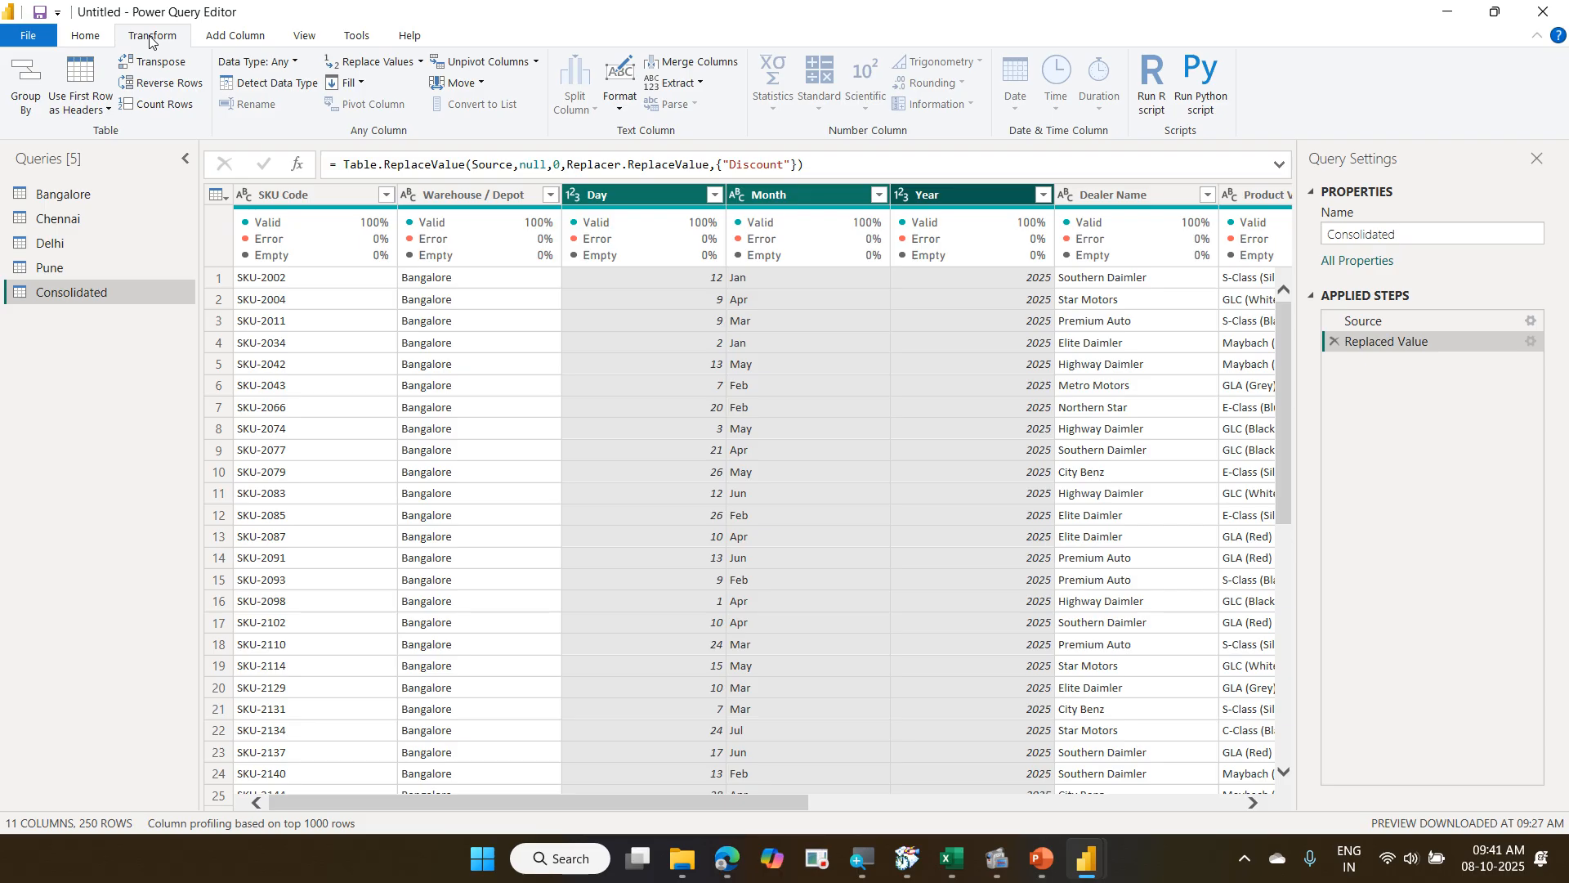
left_click(227, 41)
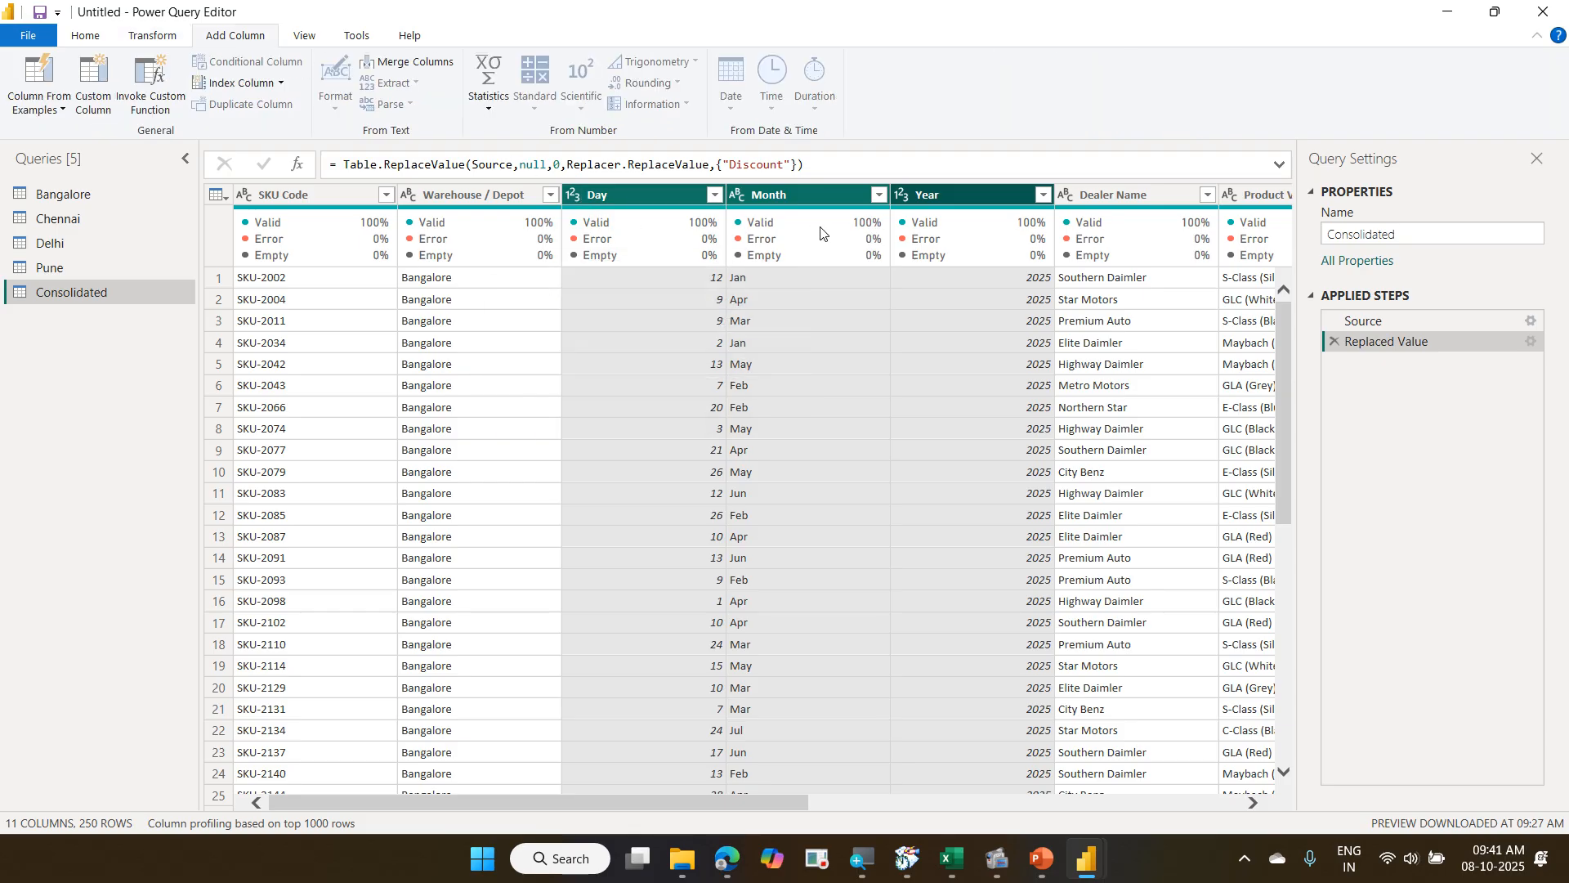
mouse_move(823, 235)
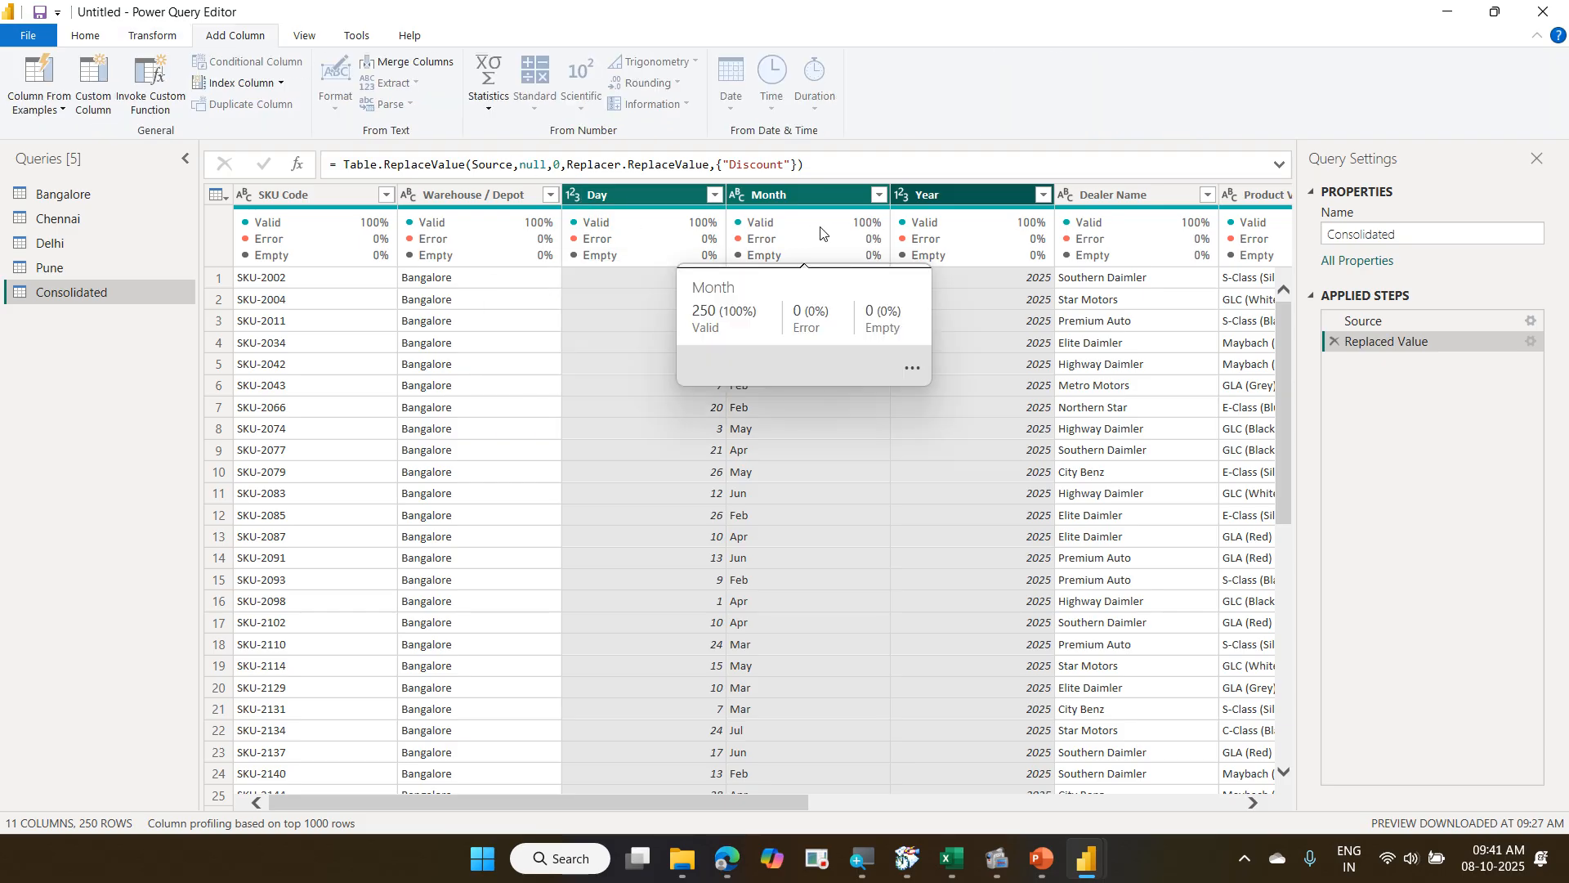
left_click(179, 43)
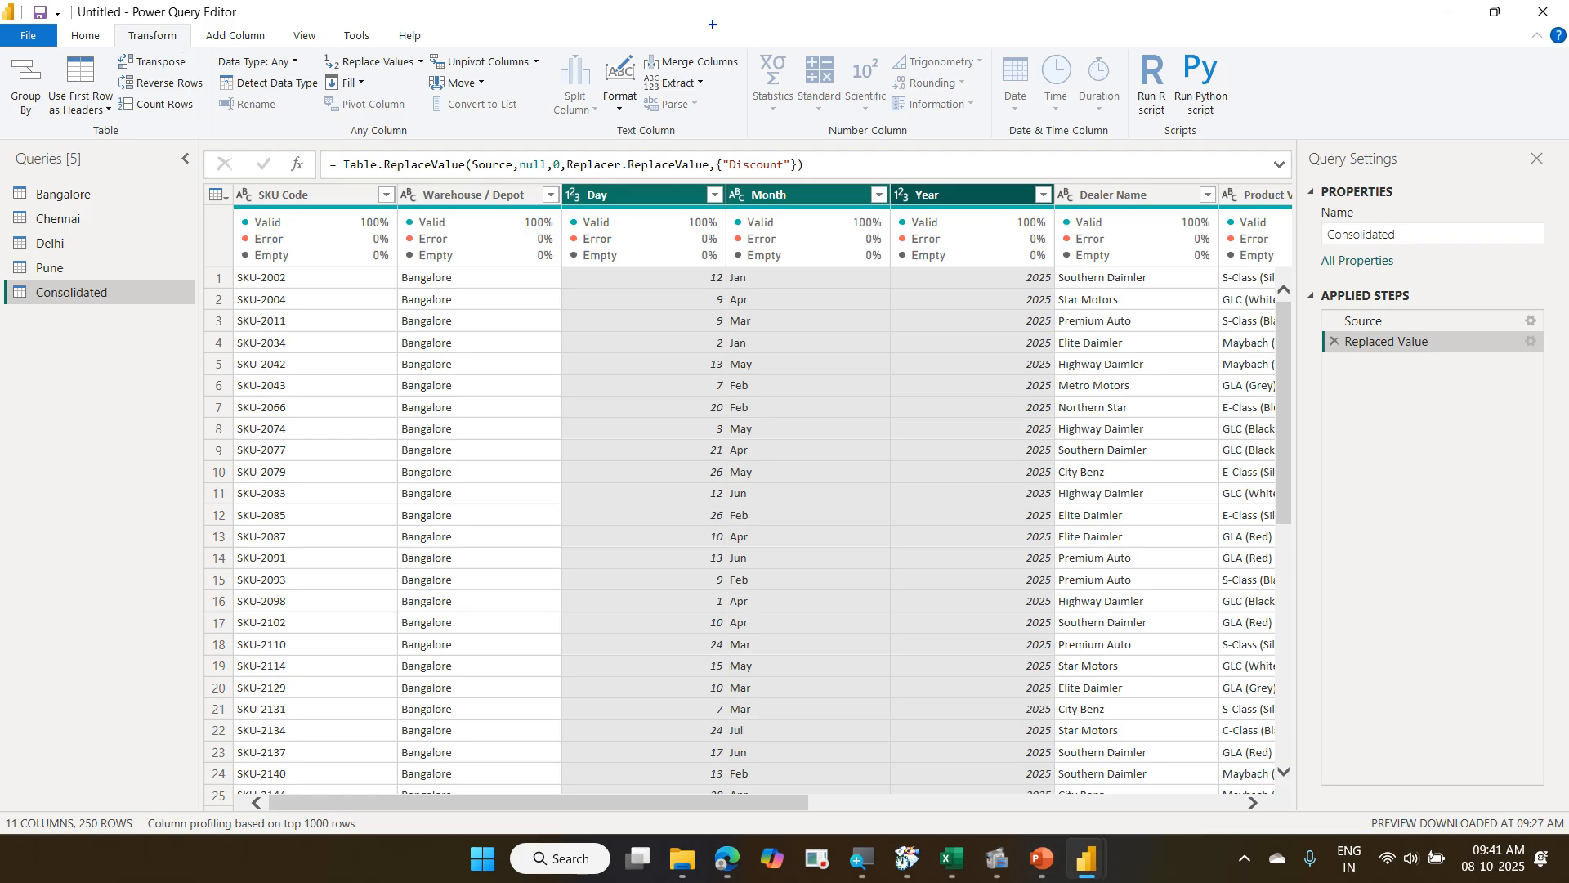
left_click_drag(637, 48, 752, 83)
left_click_drag(122, 20, 189, 52)
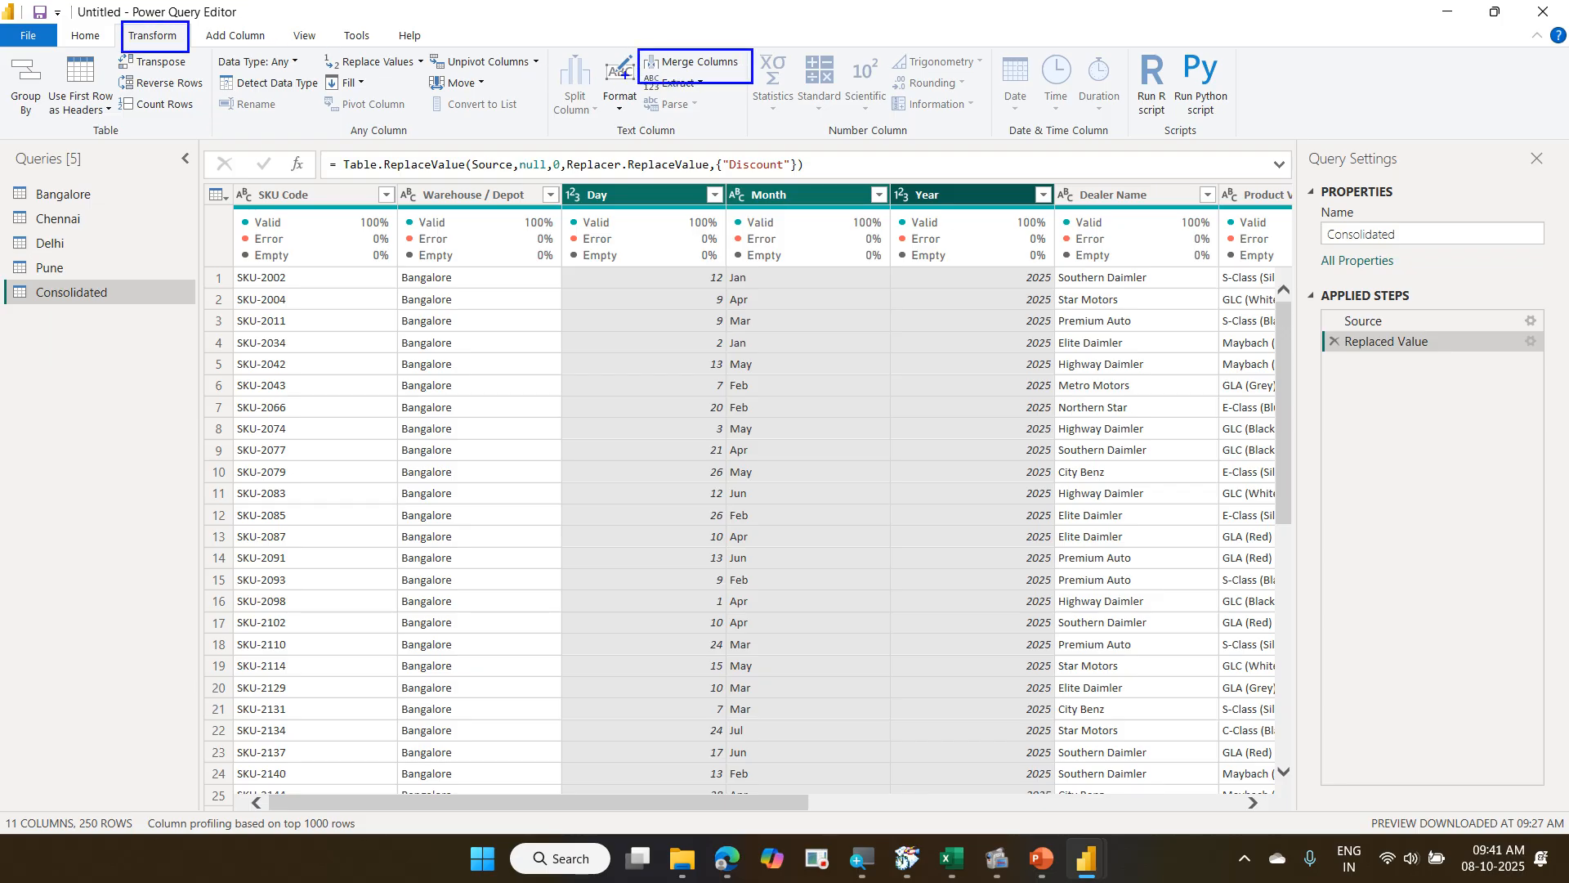
left_click_drag(628, 77, 192, 21)
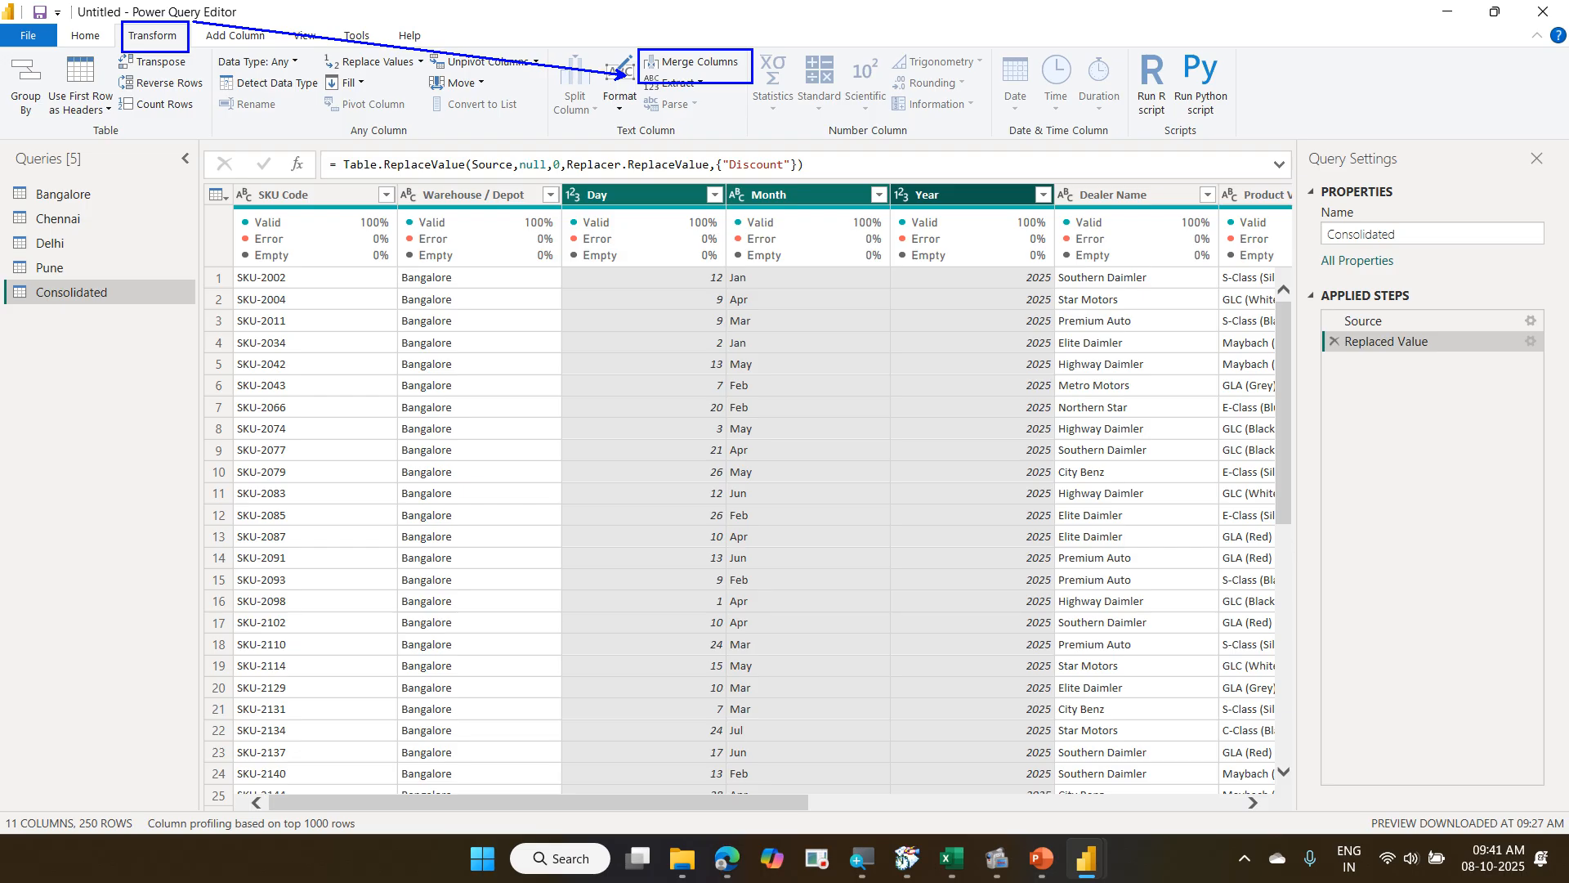
key("Escape")
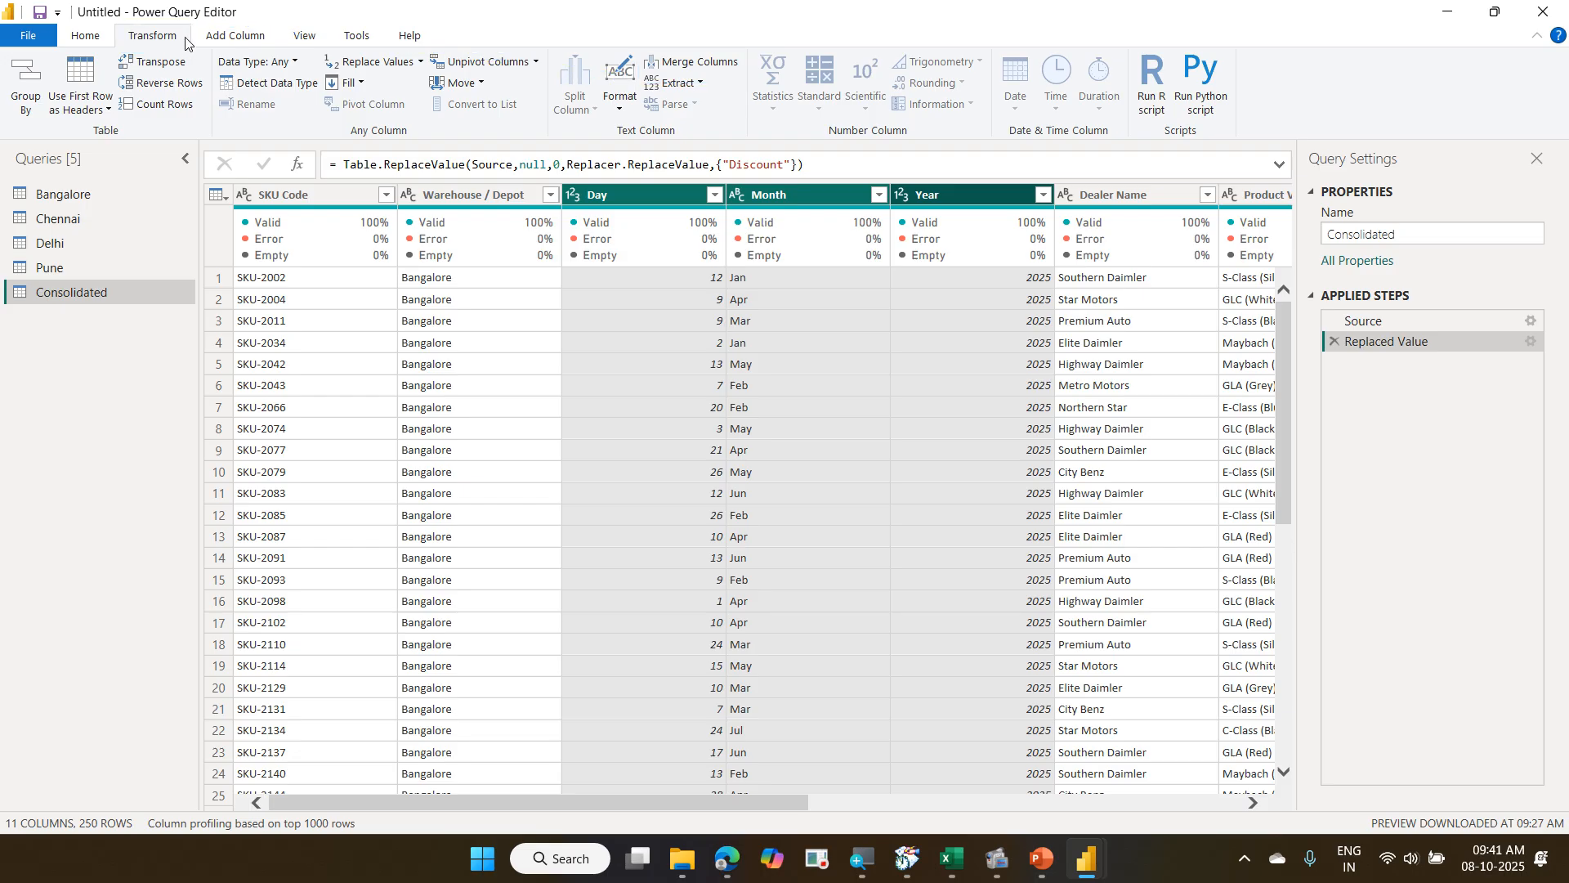
Merge the selected Day, Month and Year columns with the custom separator "-" into one column named SKU Date.
left_click(689, 64)
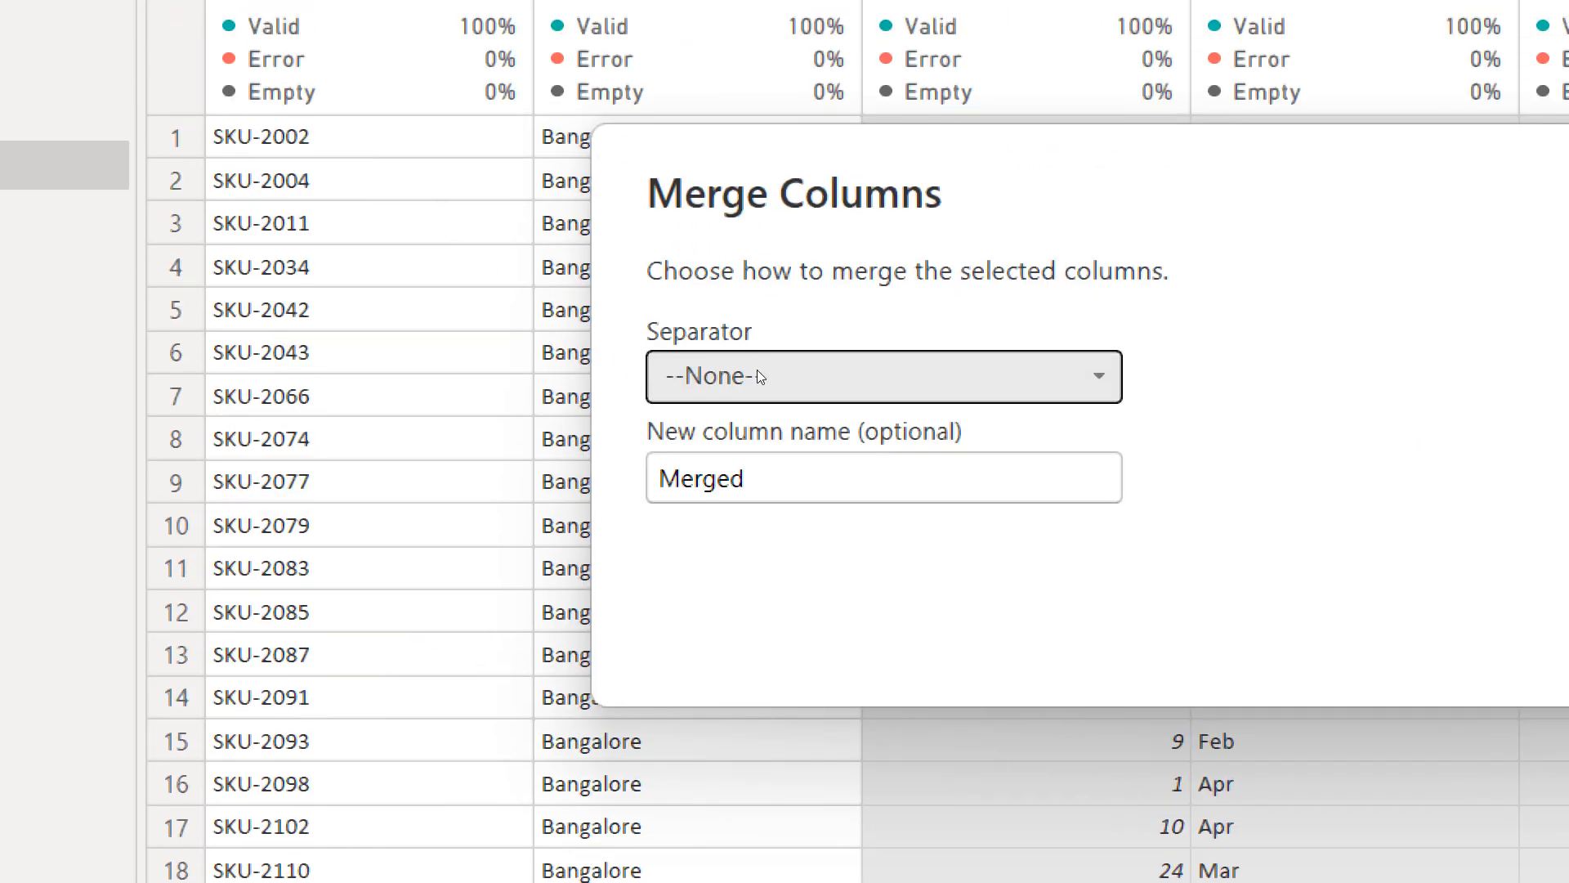
left_click(757, 371)
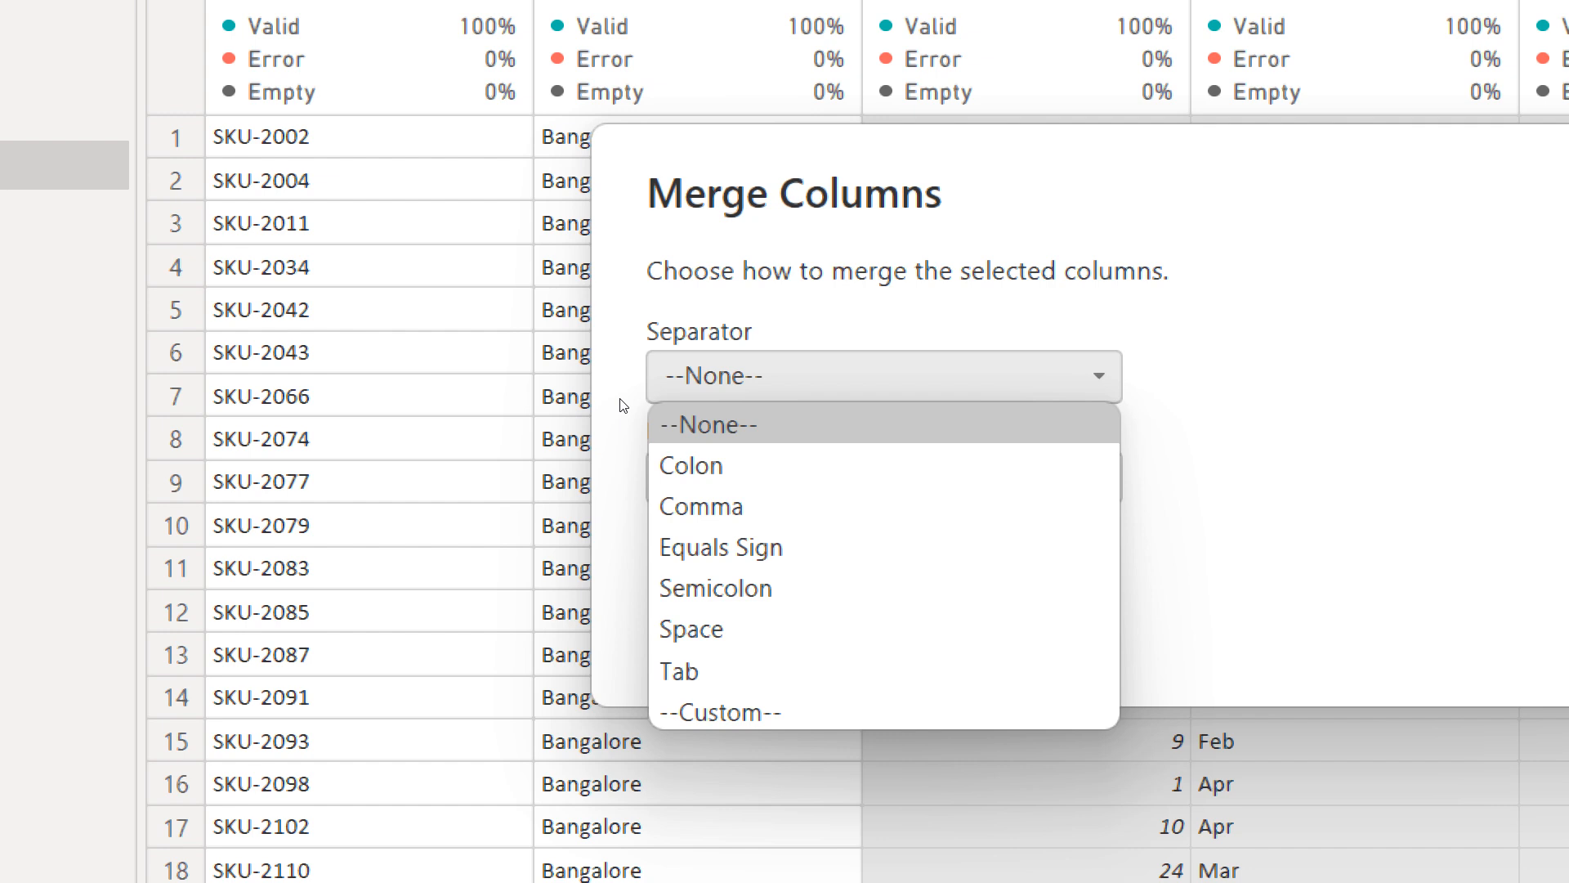
left_click(721, 712)
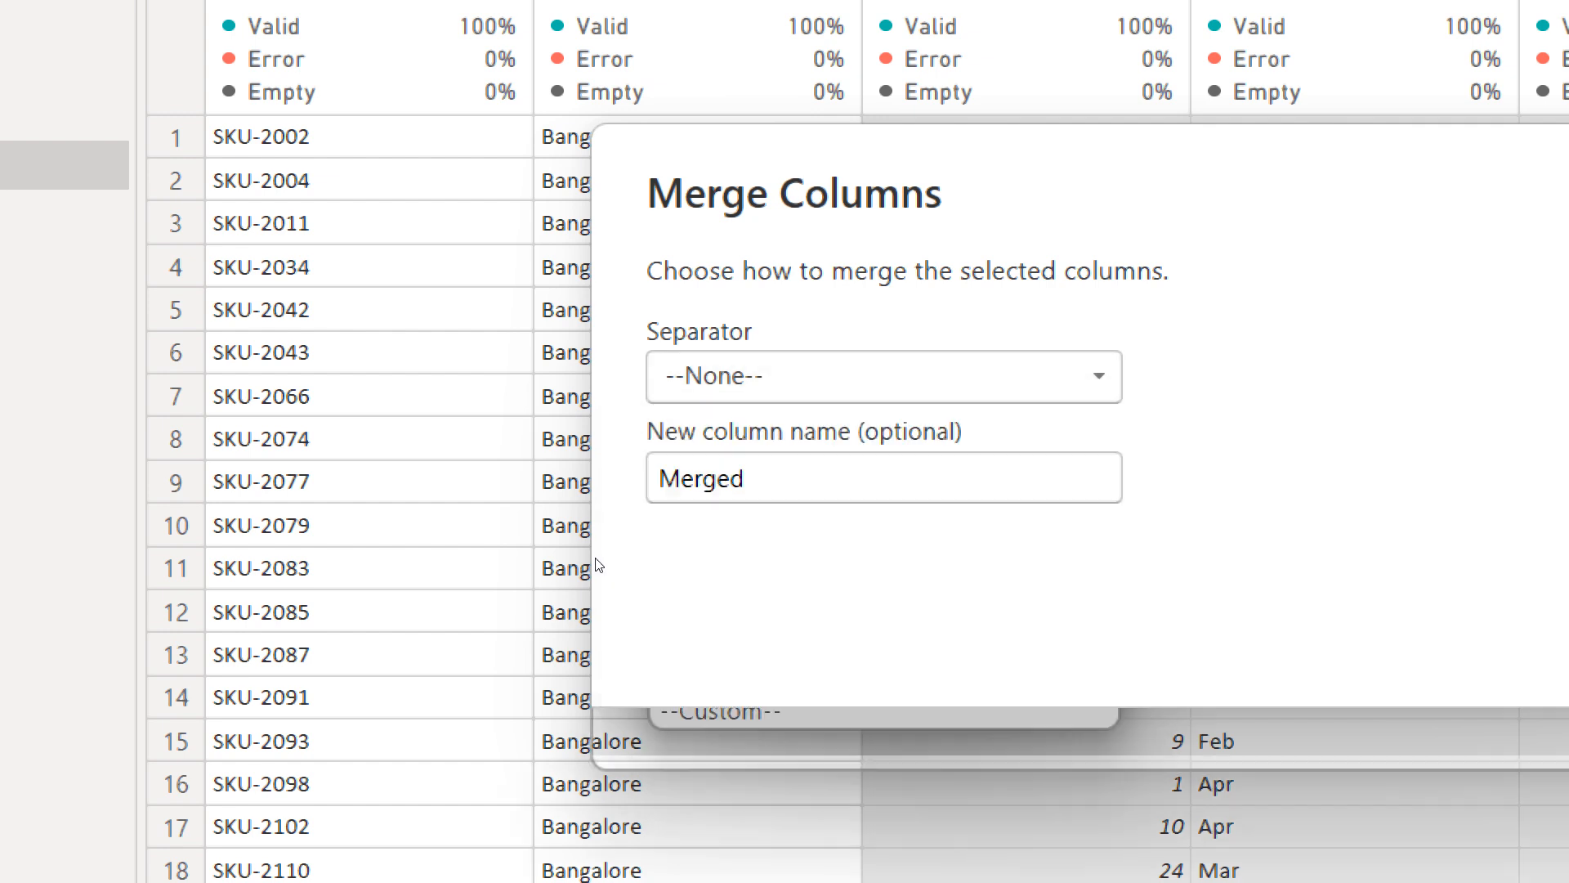
type("-")
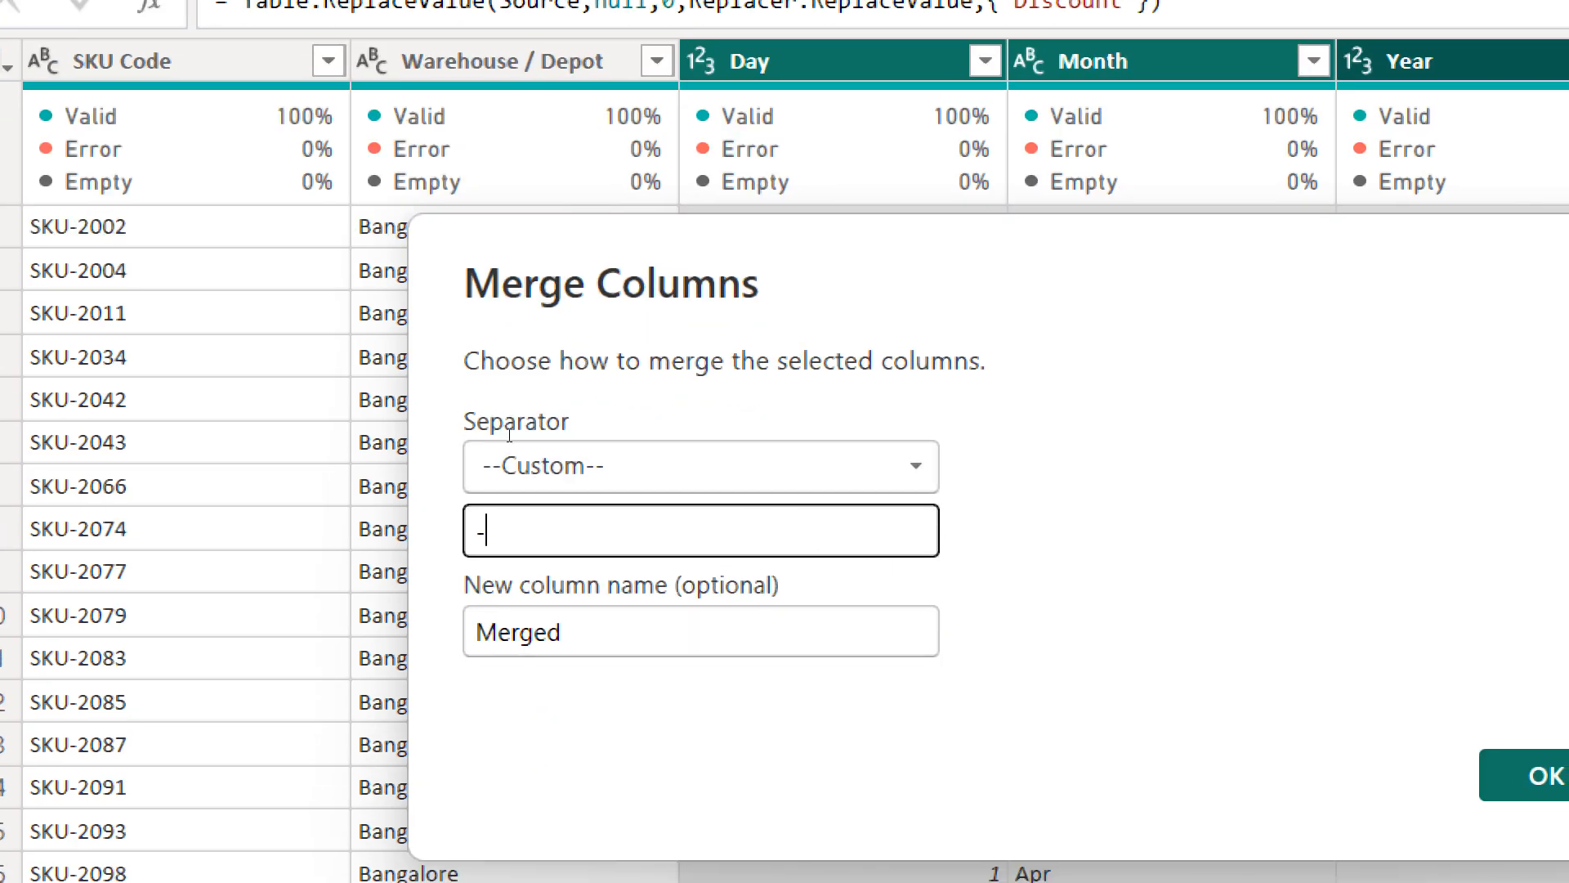
key("Tab")
key("ctrl+a")
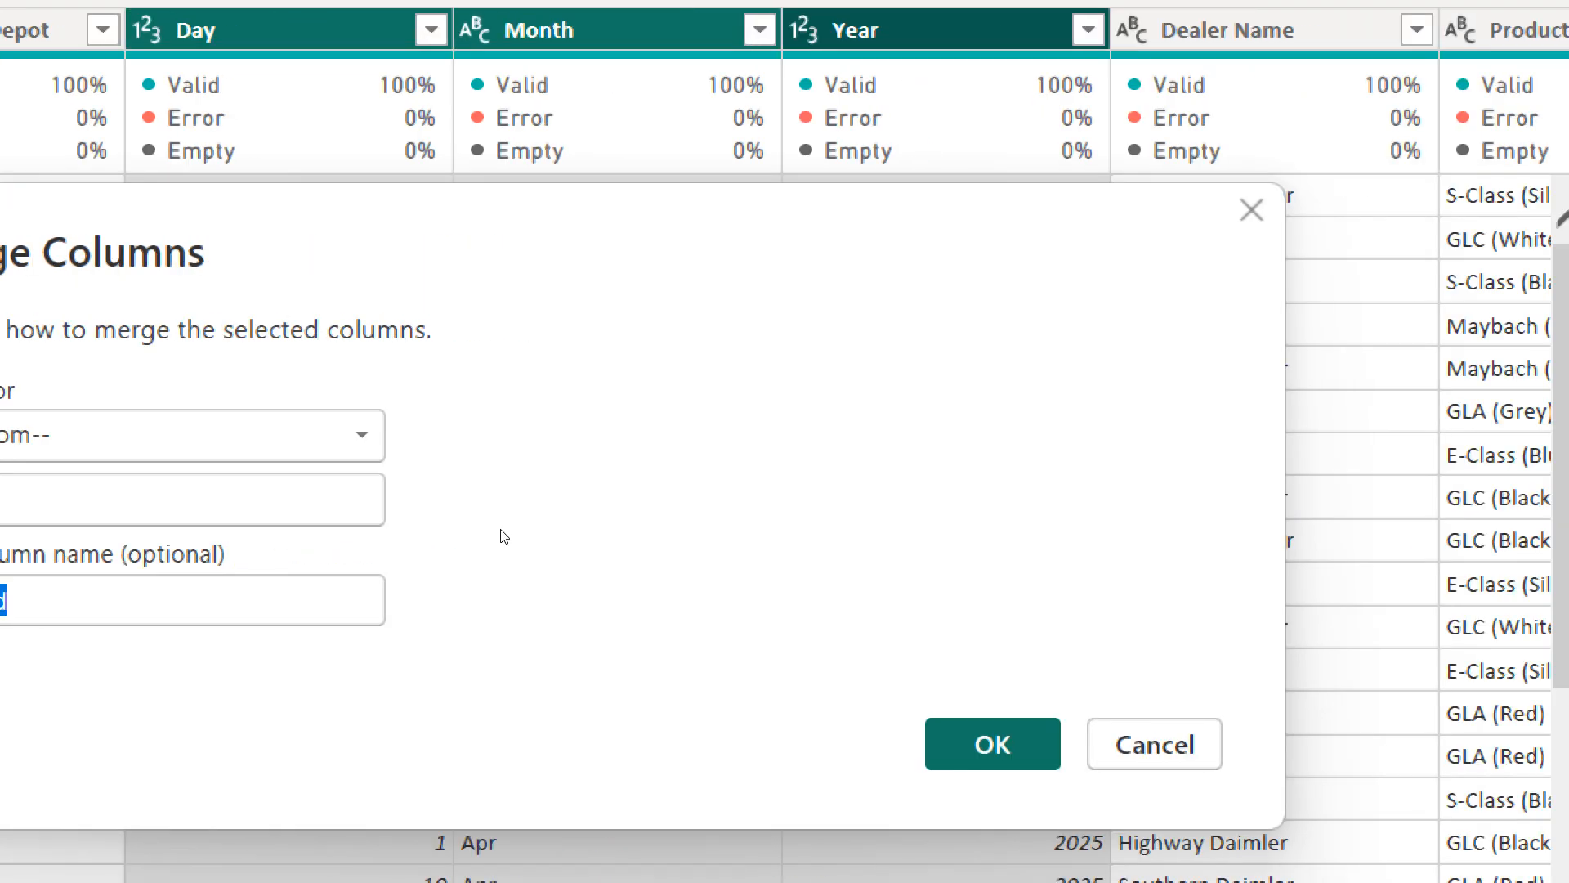
type("SKU ")
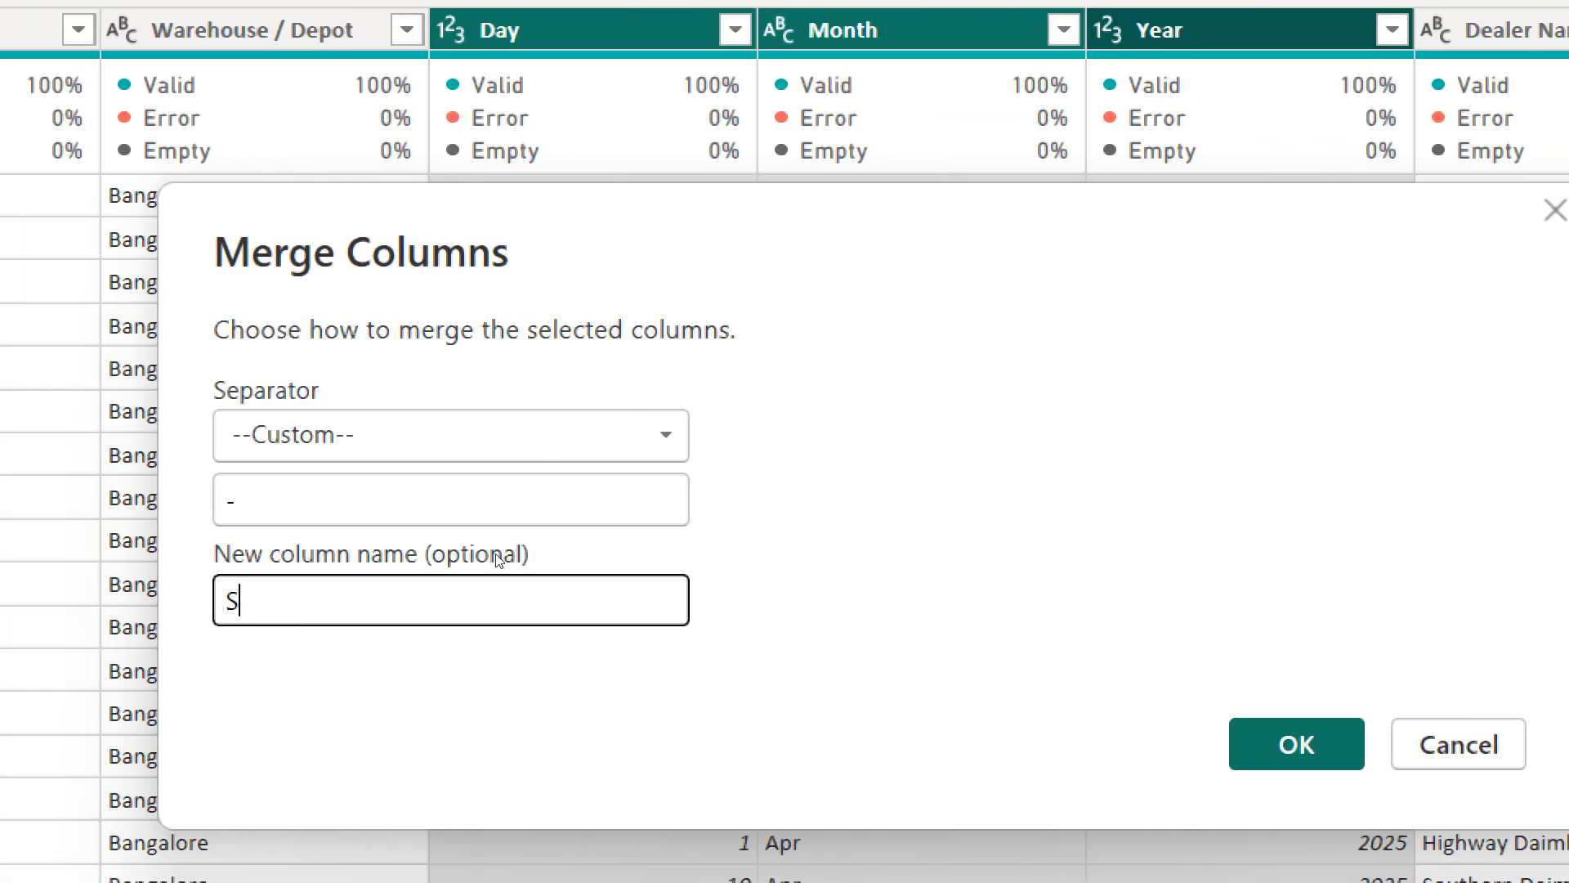
type("Date")
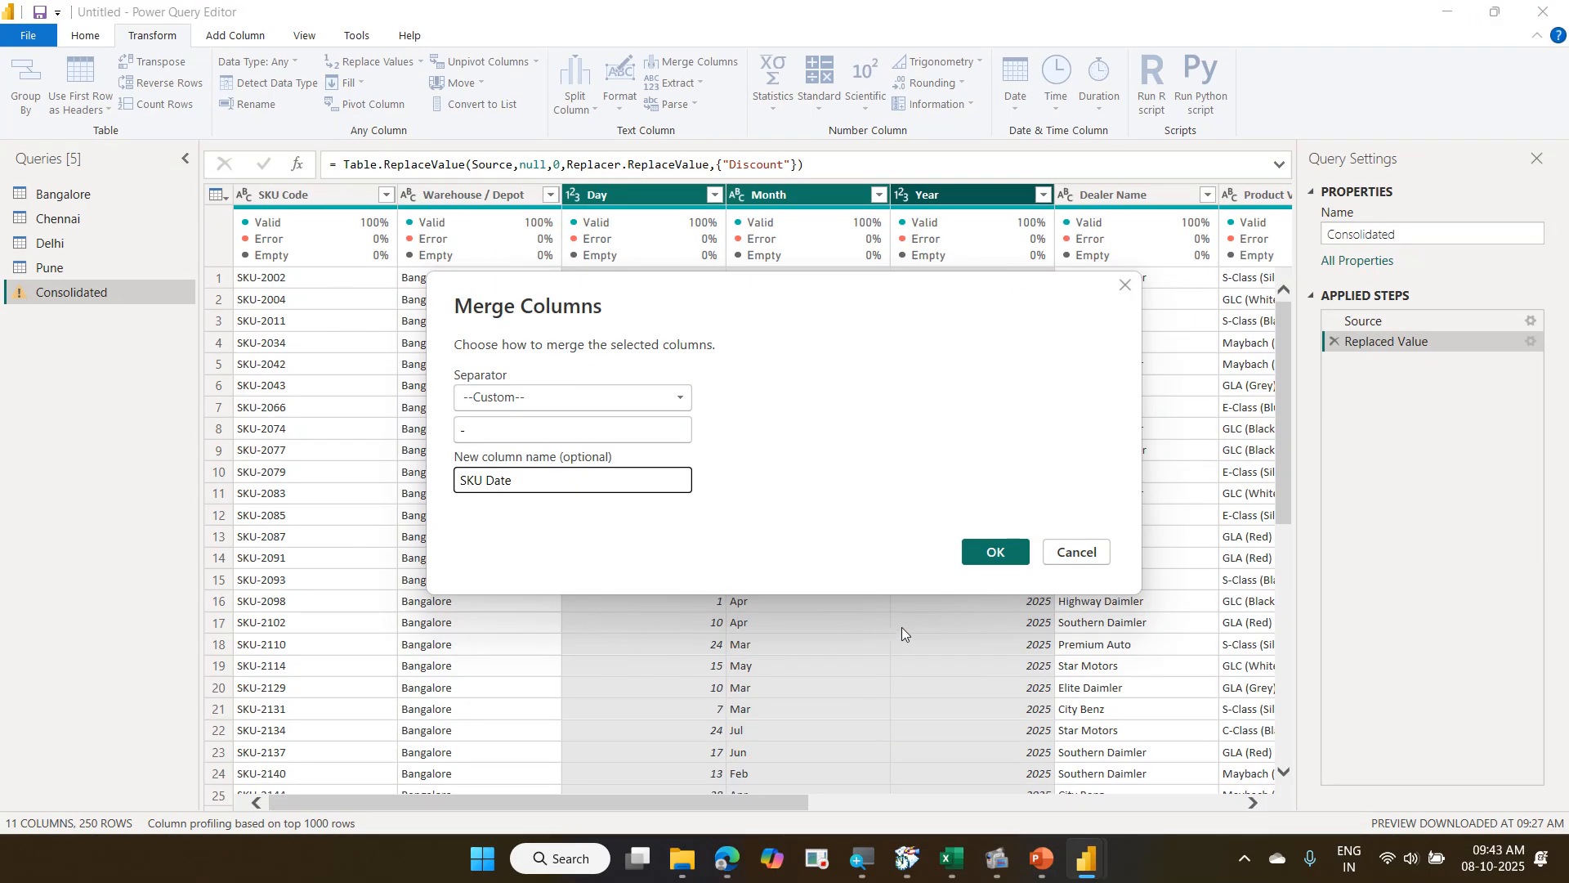
left_click(995, 552)
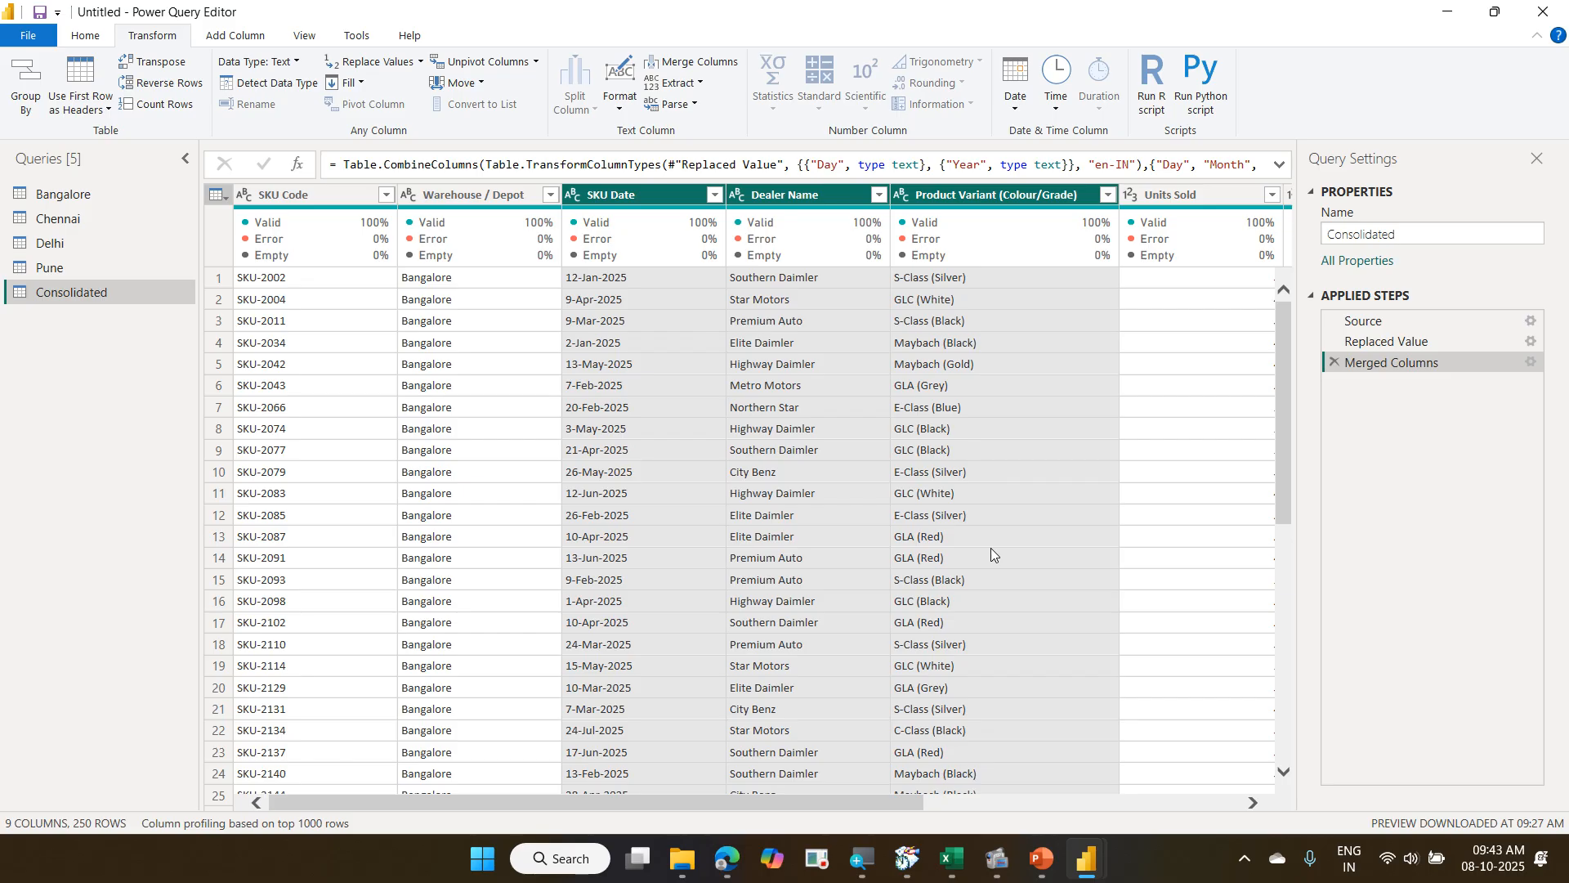
Convert the SKU Date column of the Consolidated query from text to the Date type using automatic data type detection.
left_click(615, 200)
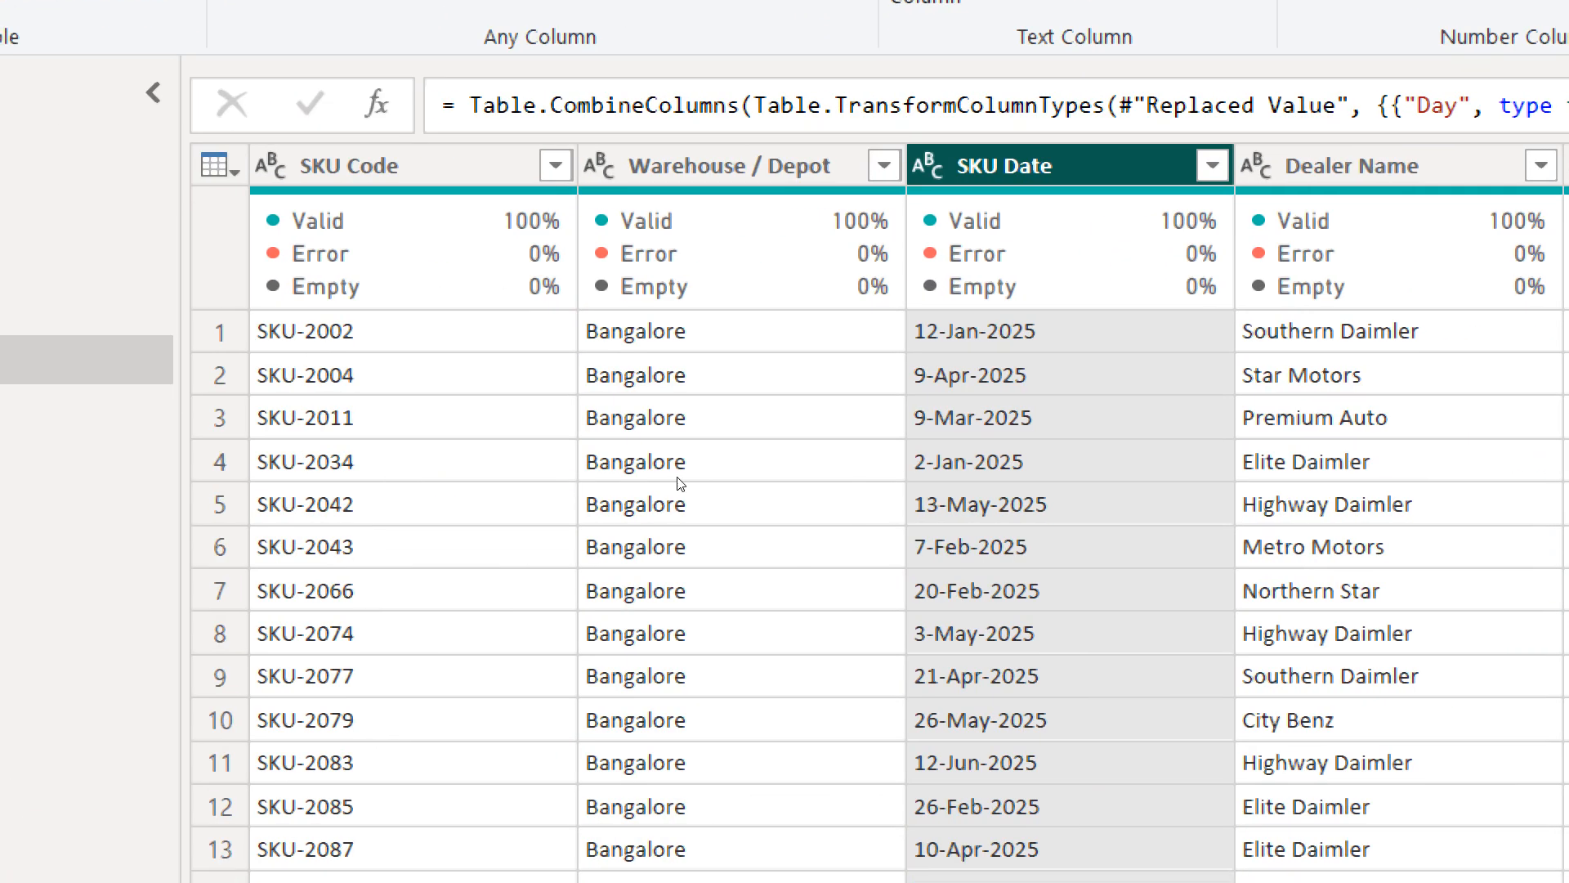
mouse_move(586, 210)
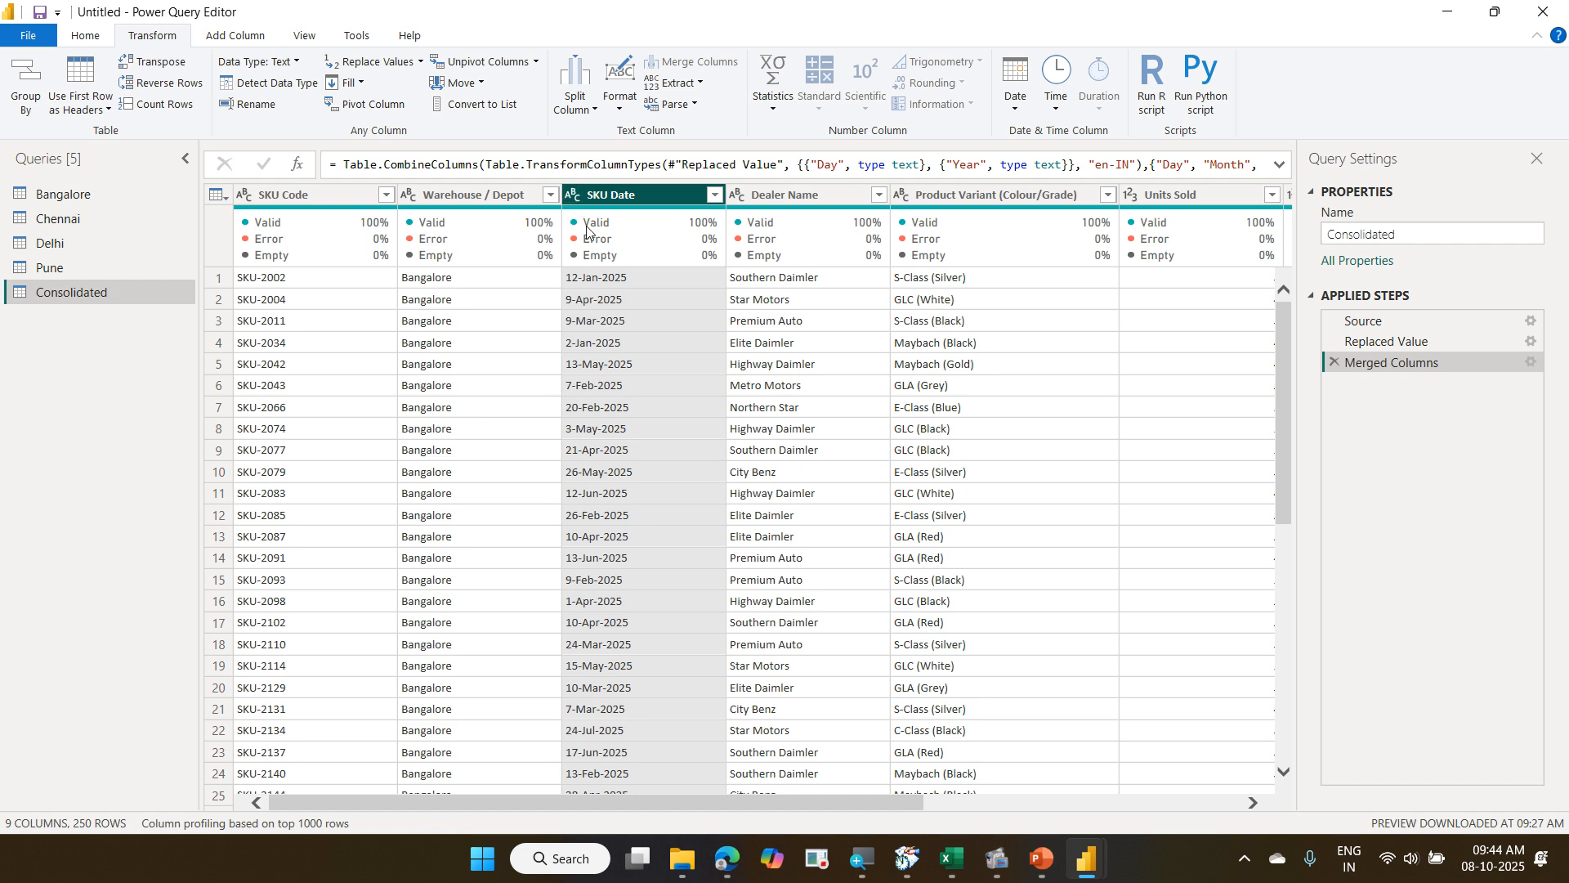
left_click(292, 85)
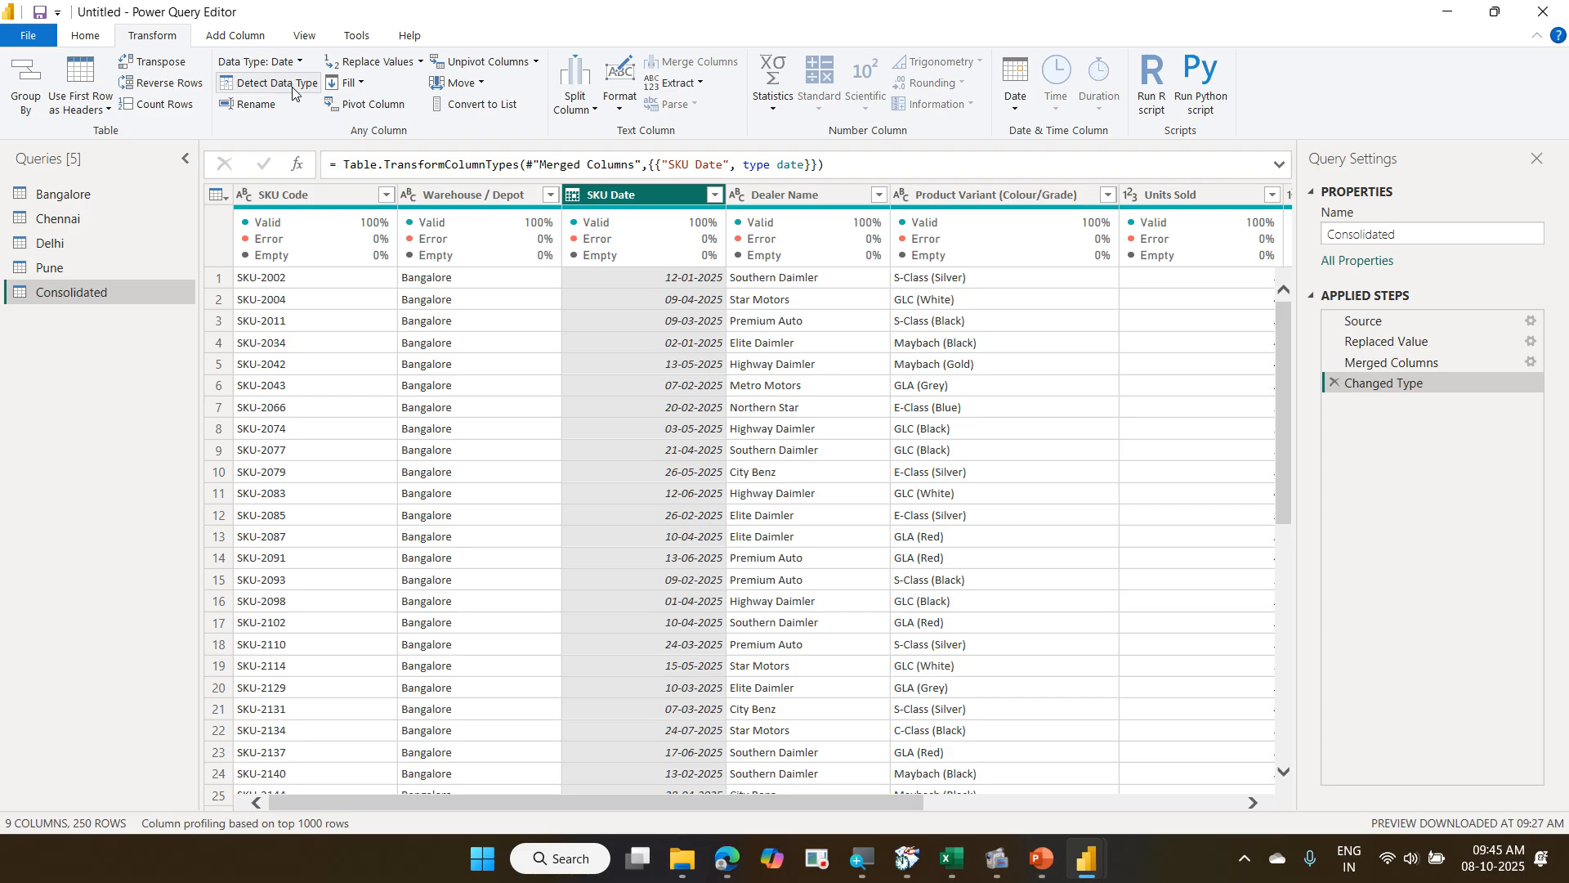
left_click(573, 196)
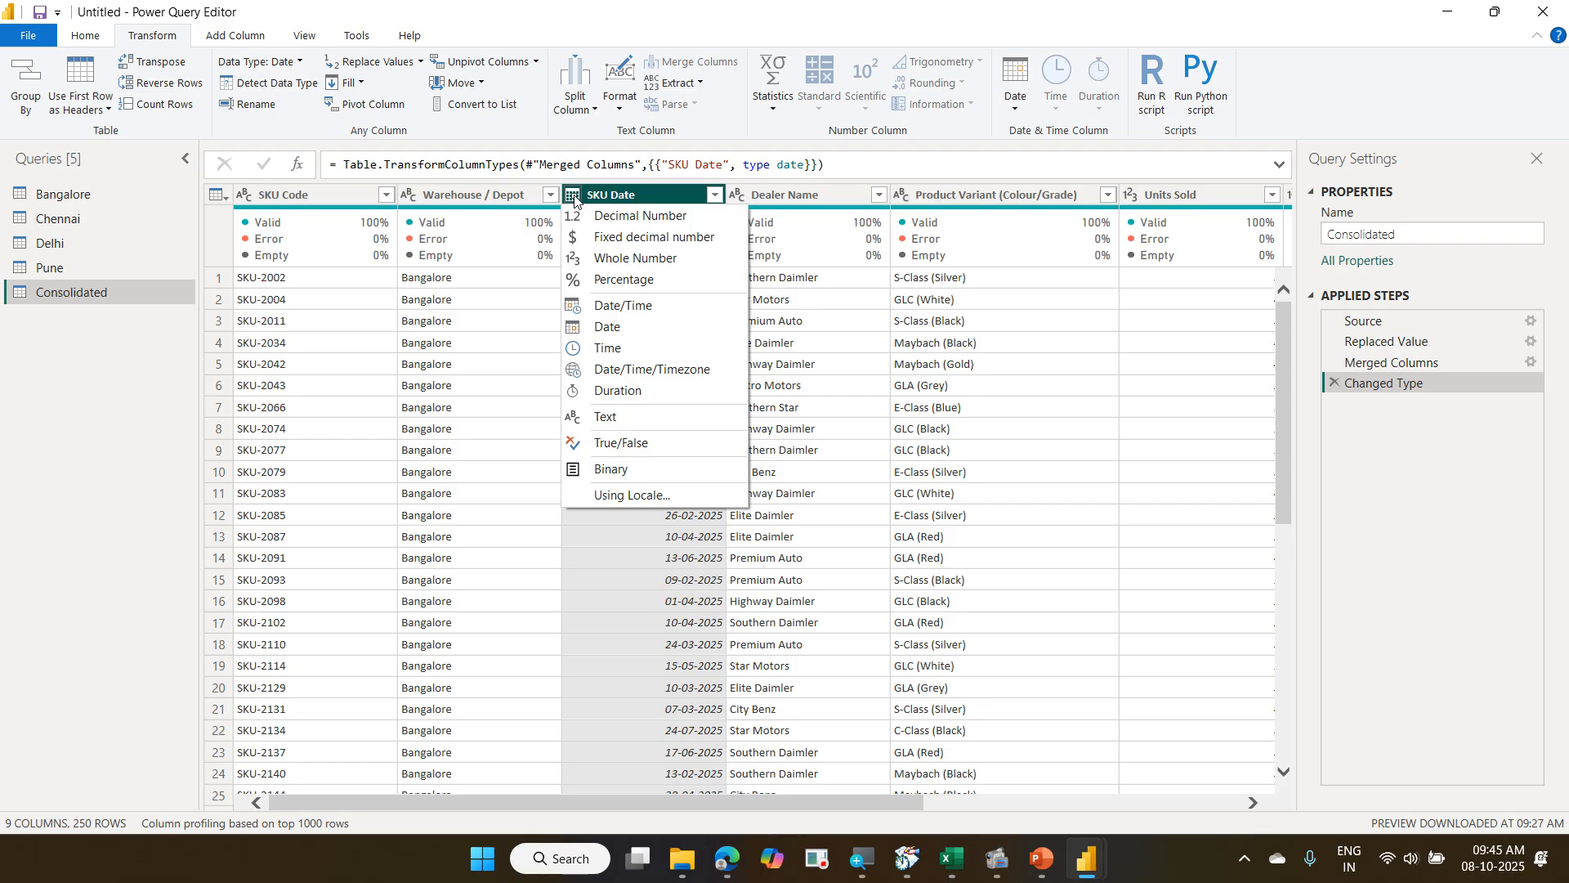
left_click(574, 199)
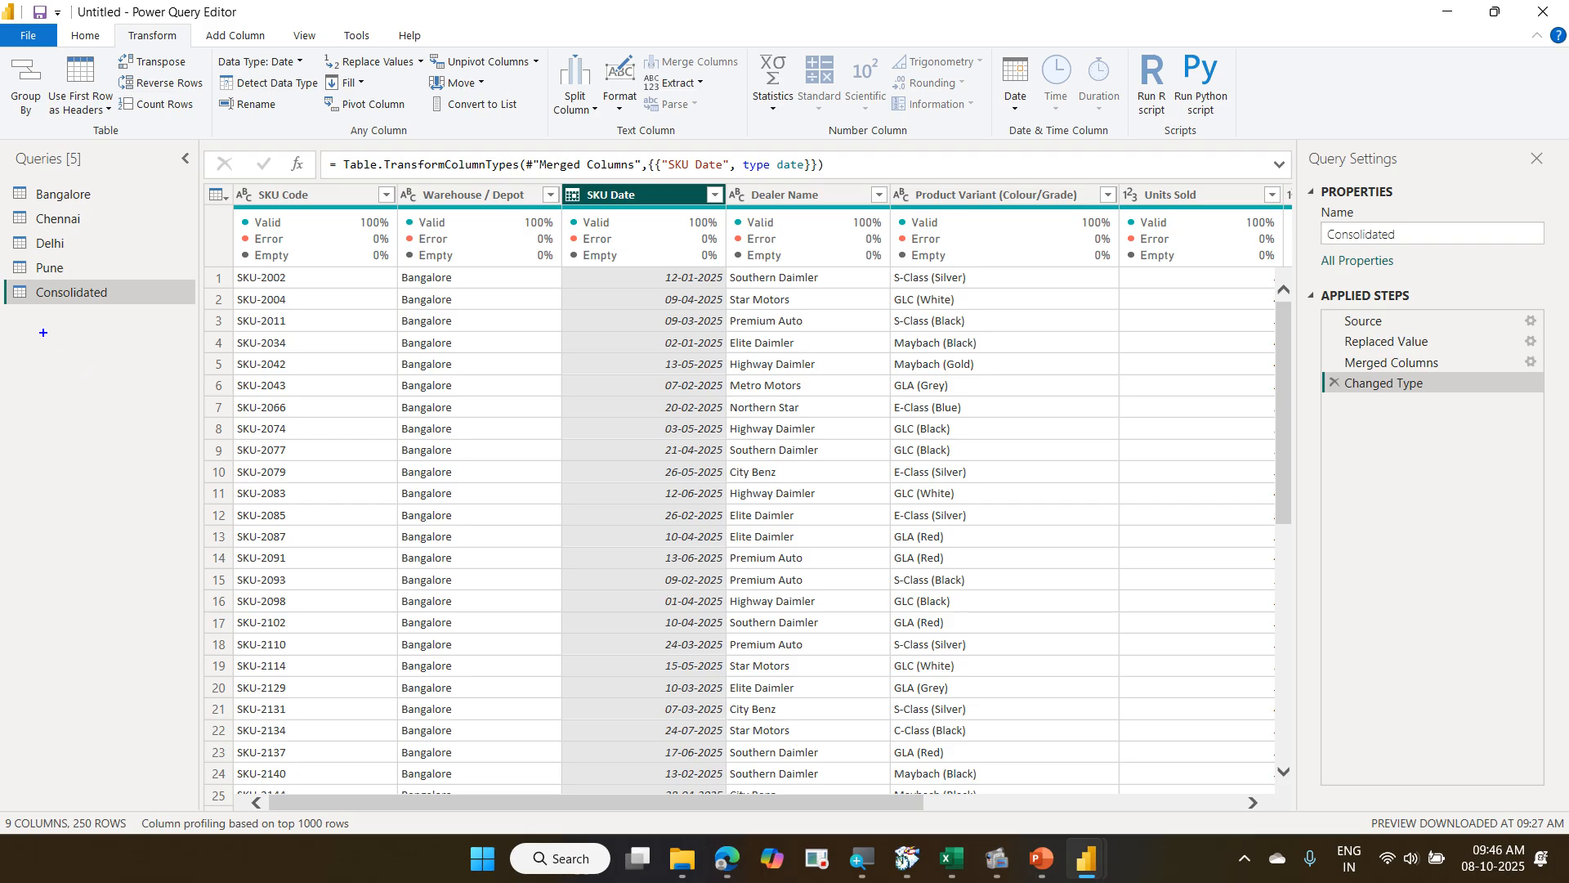
mouse_move(8, 280)
left_mouse_down()
mouse_move(119, 313)
mouse_move(176, 261)
left_mouse_up()
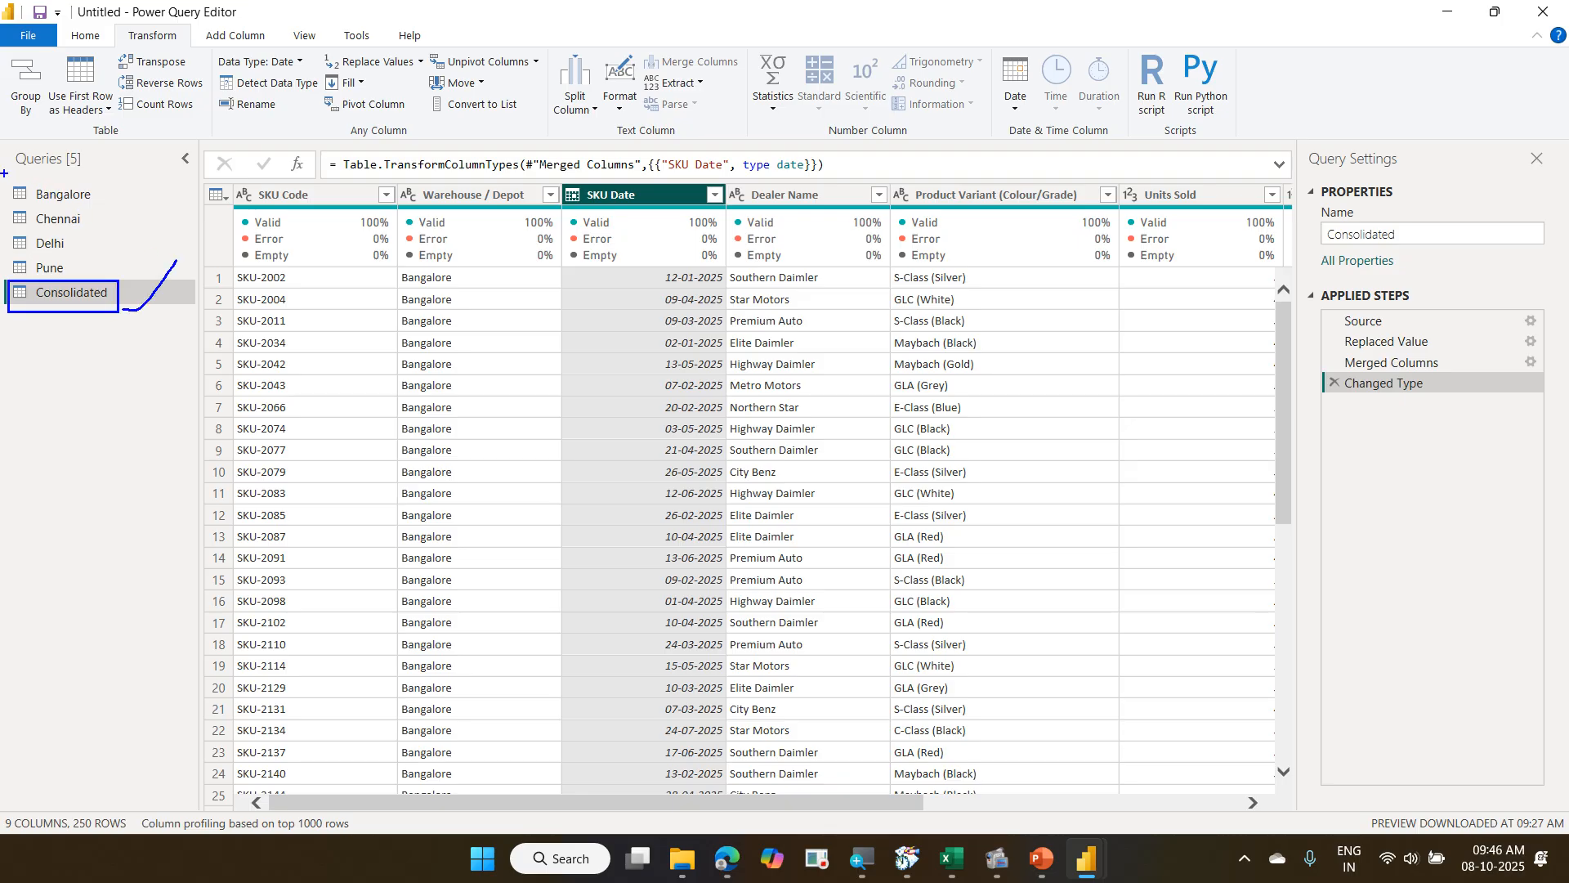
left_click_drag(4, 173, 118, 273)
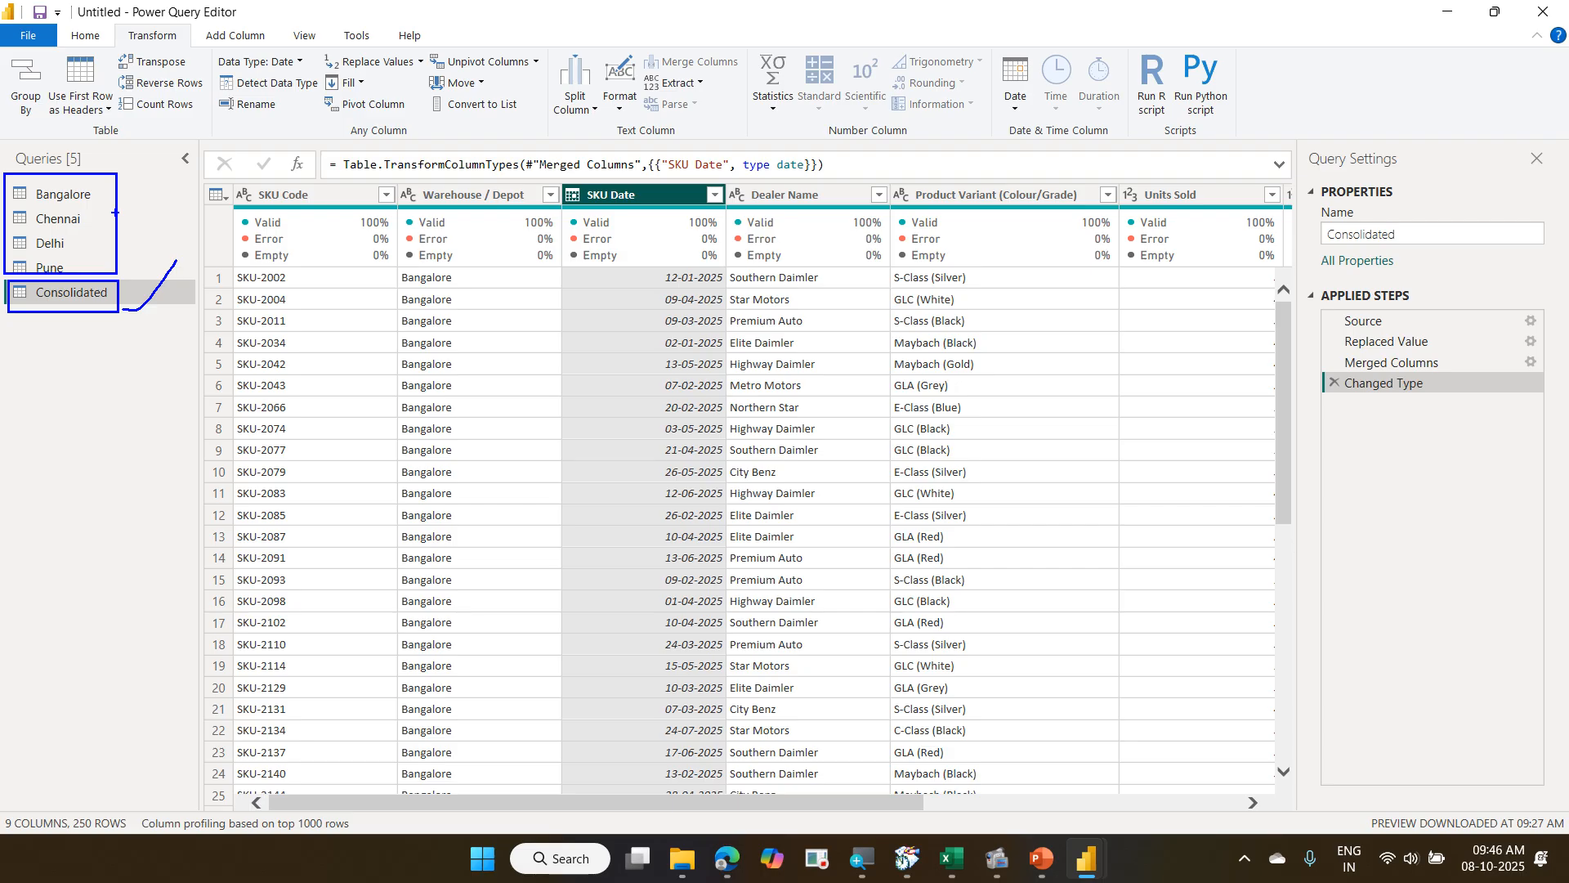
left_click_drag(99, 173, 17, 268)
mouse_move(14, 191)
left_mouse_down()
mouse_move(99, 254)
mouse_move(183, 223)
left_mouse_up()
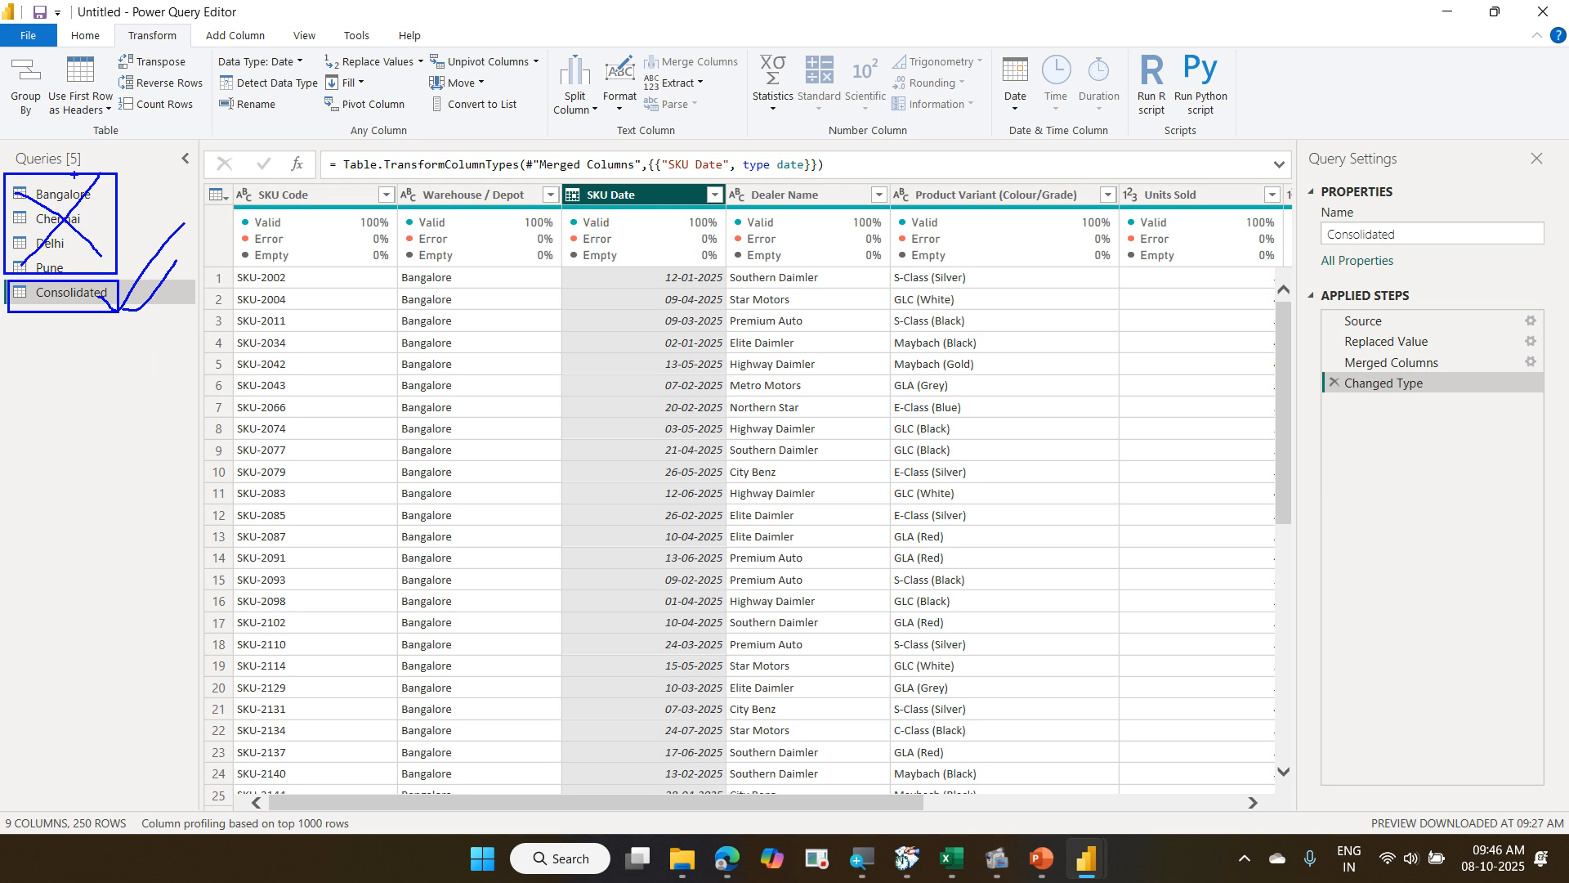
left_click_drag(75, 174, 74, 264)
key("Escape")
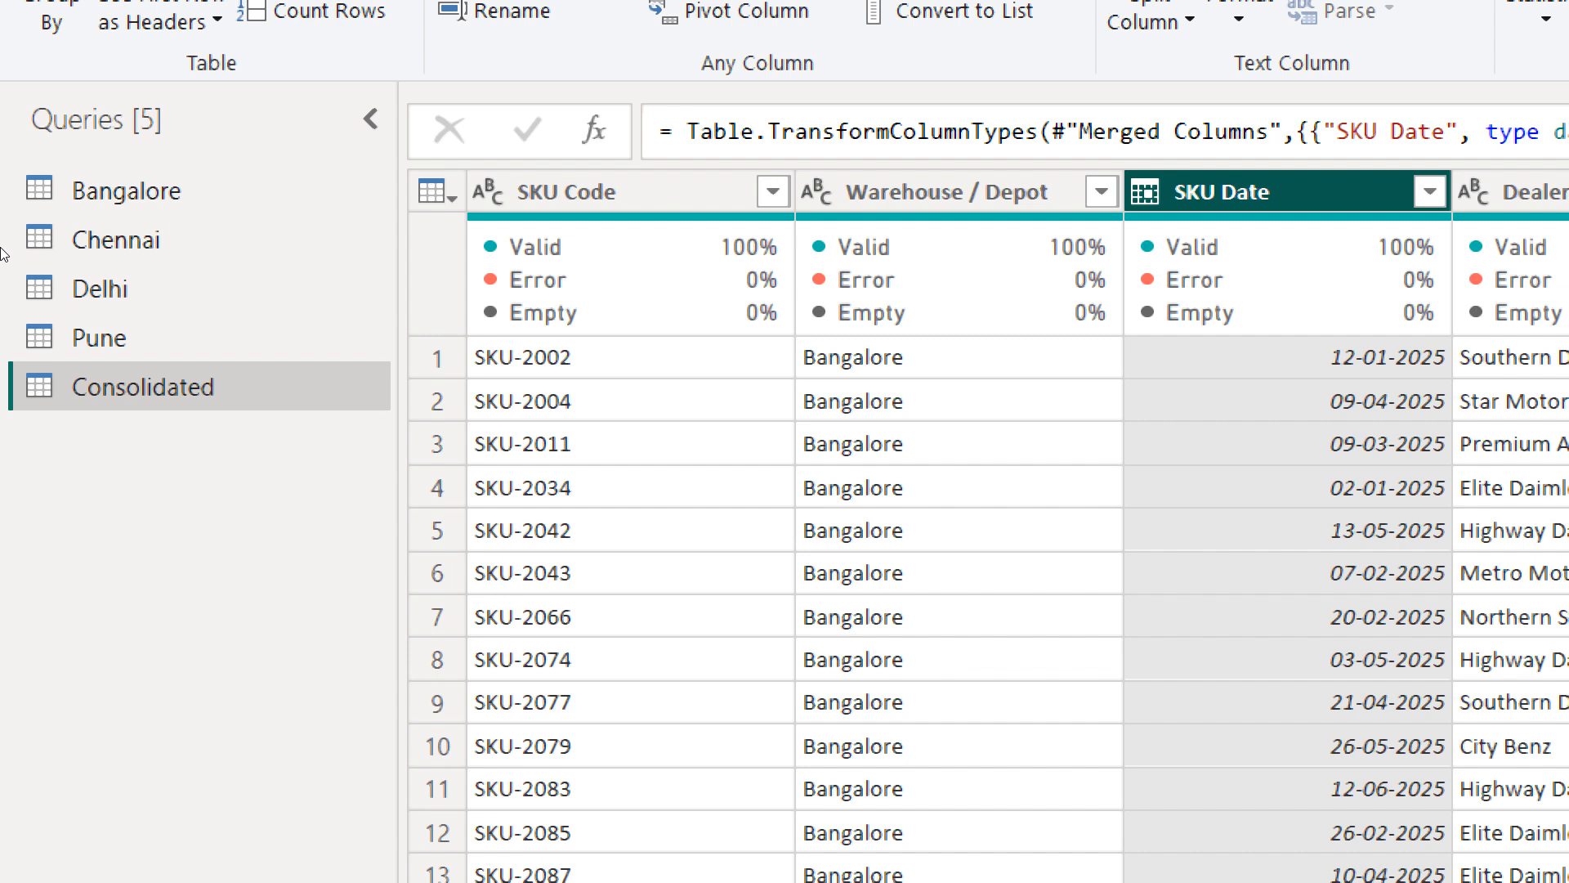
Disable loading of the Bangalore and Chennai source queries into the report.
right_click(70, 198)
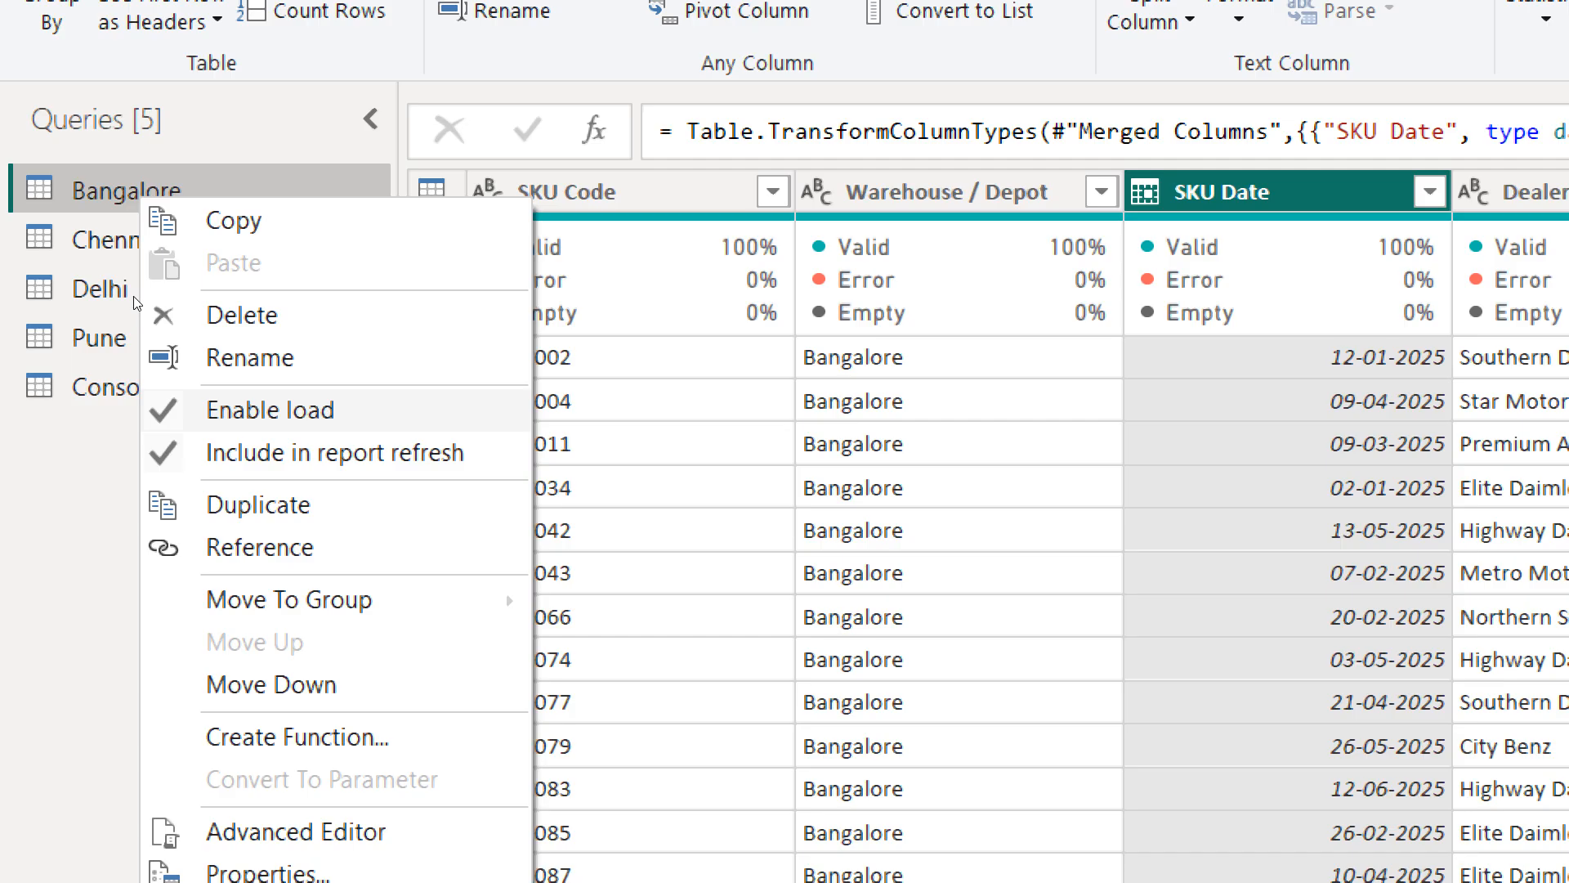
key("Return")
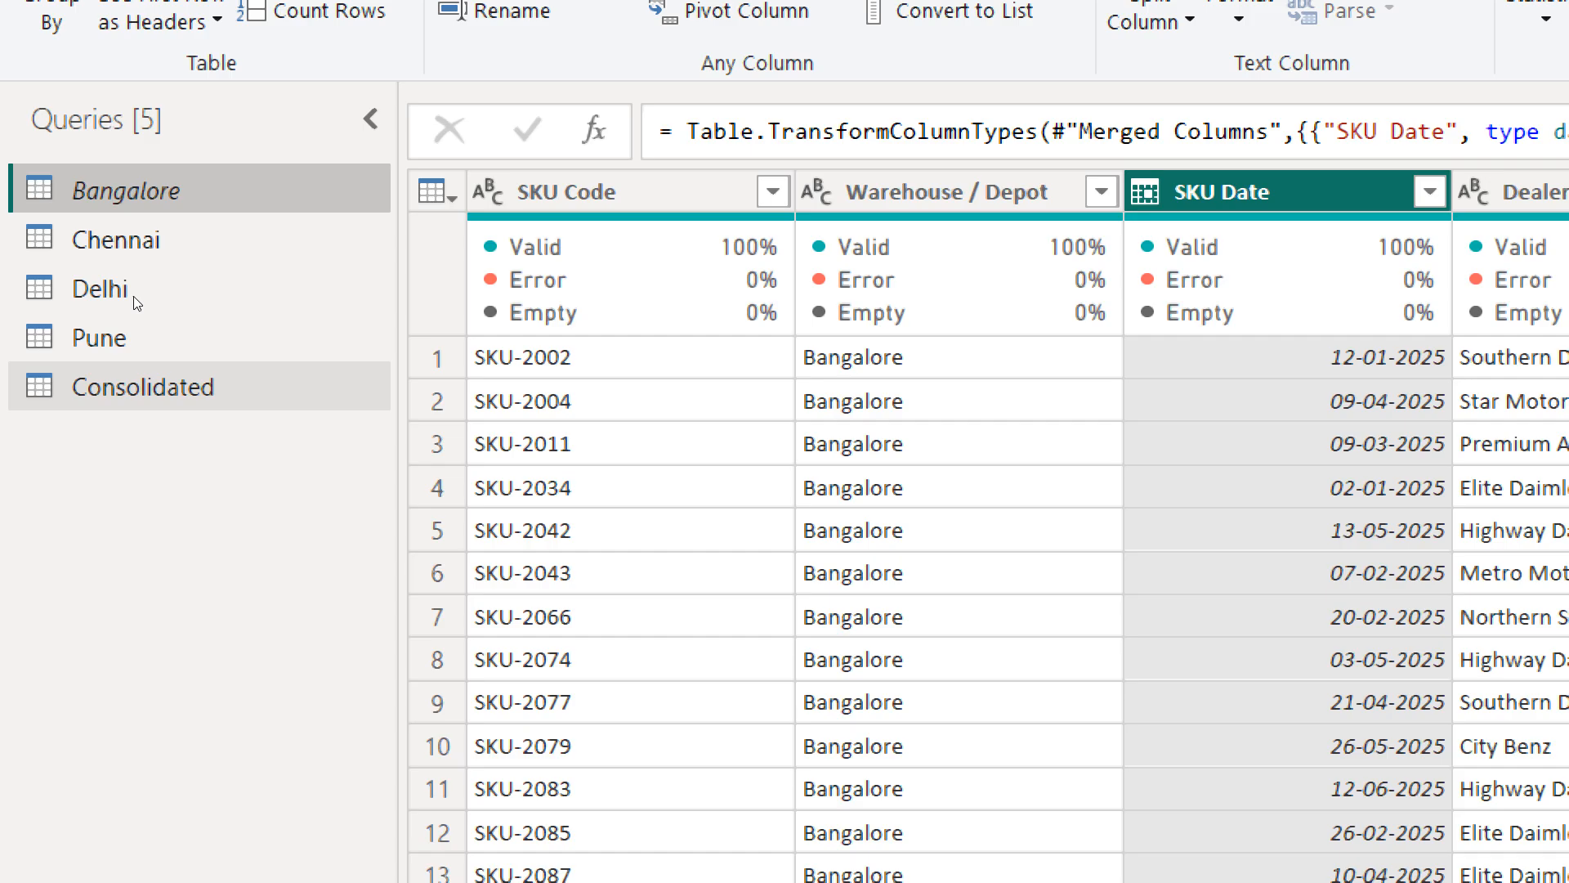
left_click(98, 223)
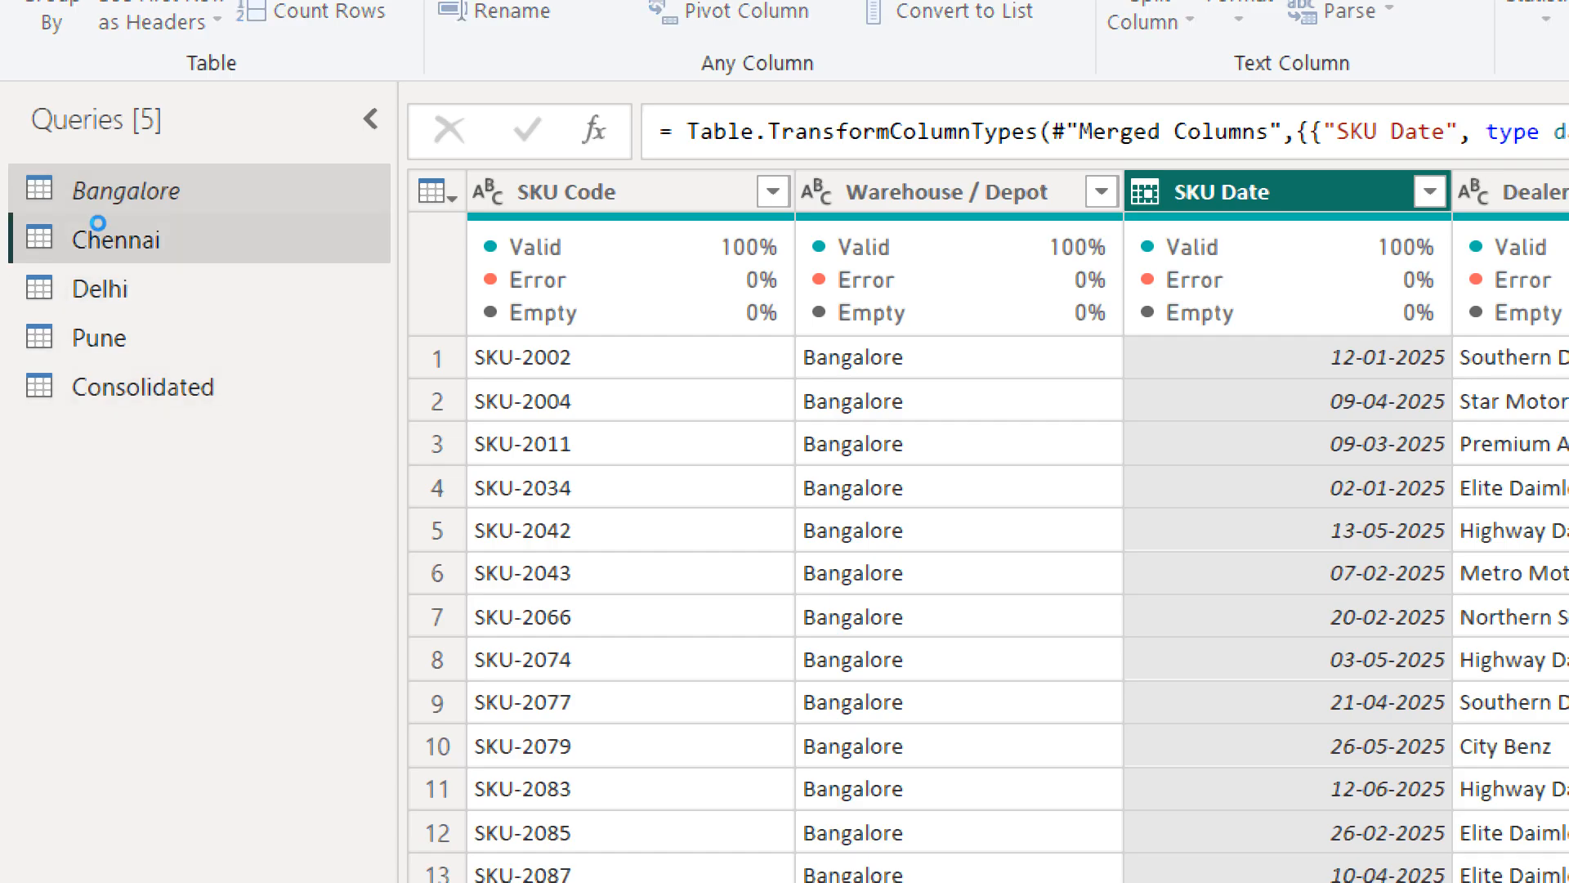
right_click(98, 223)
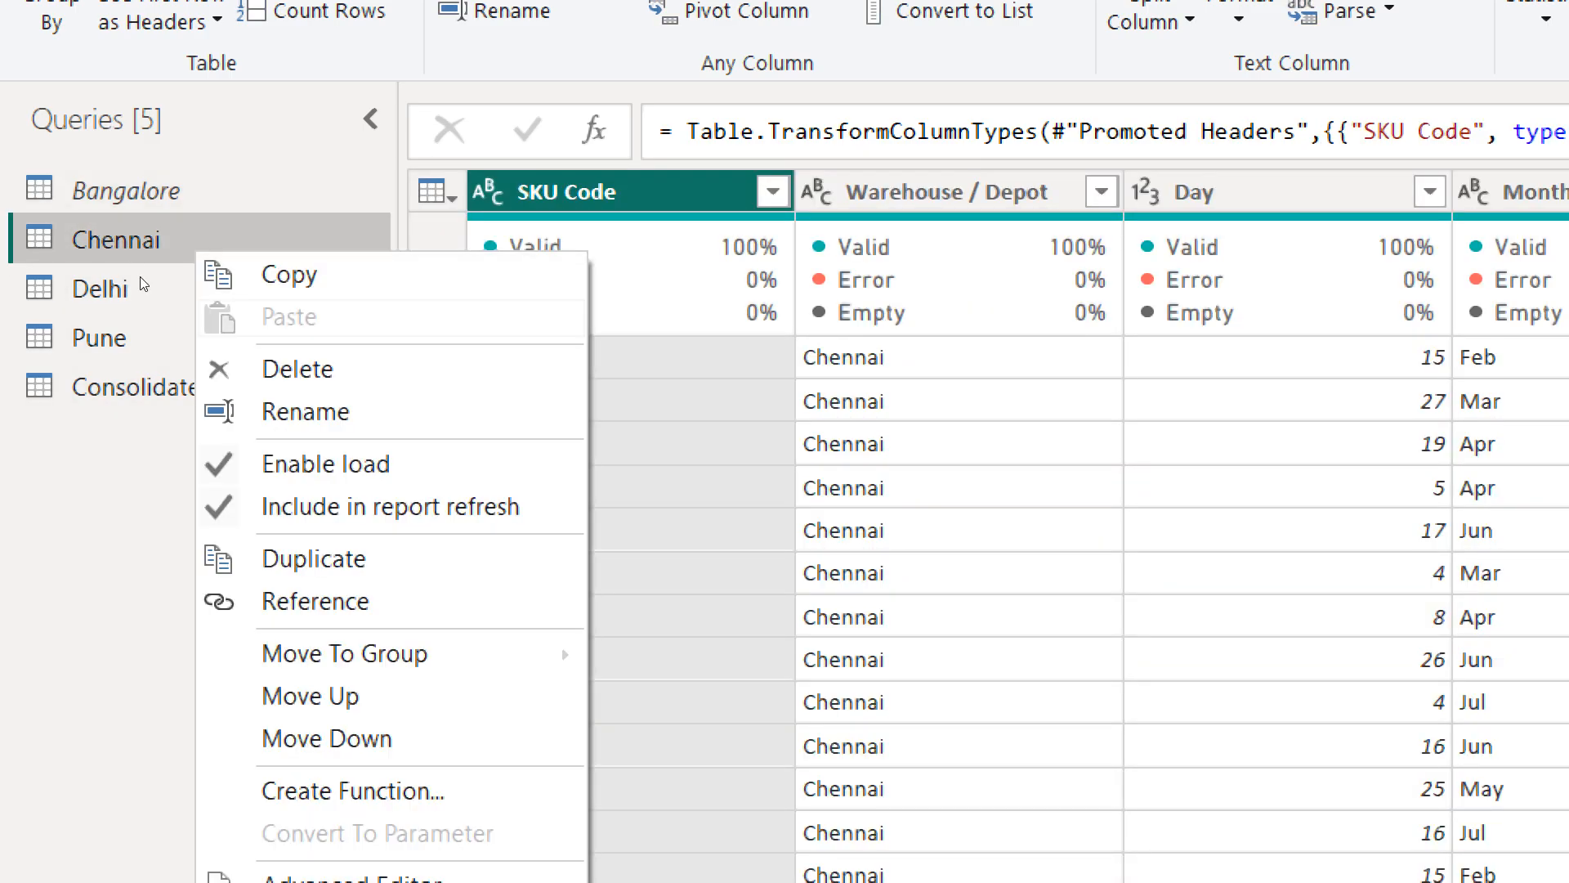
key("Return")
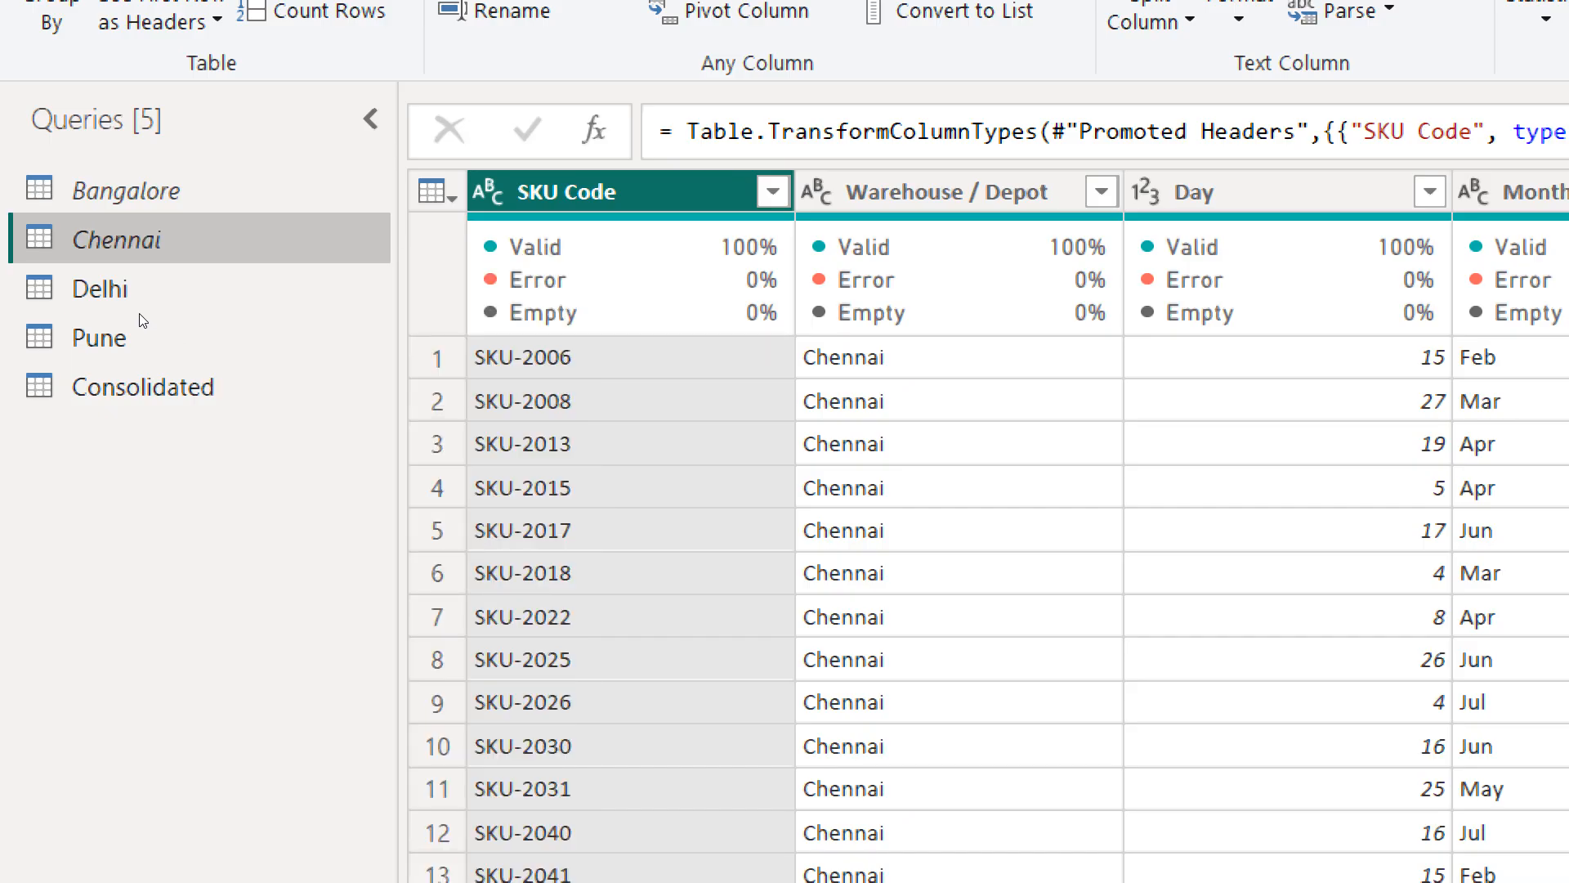
Disable loading of the Delhi and Pune source queries, leaving only the Consolidated query enabled for load.
right_click(147, 294)
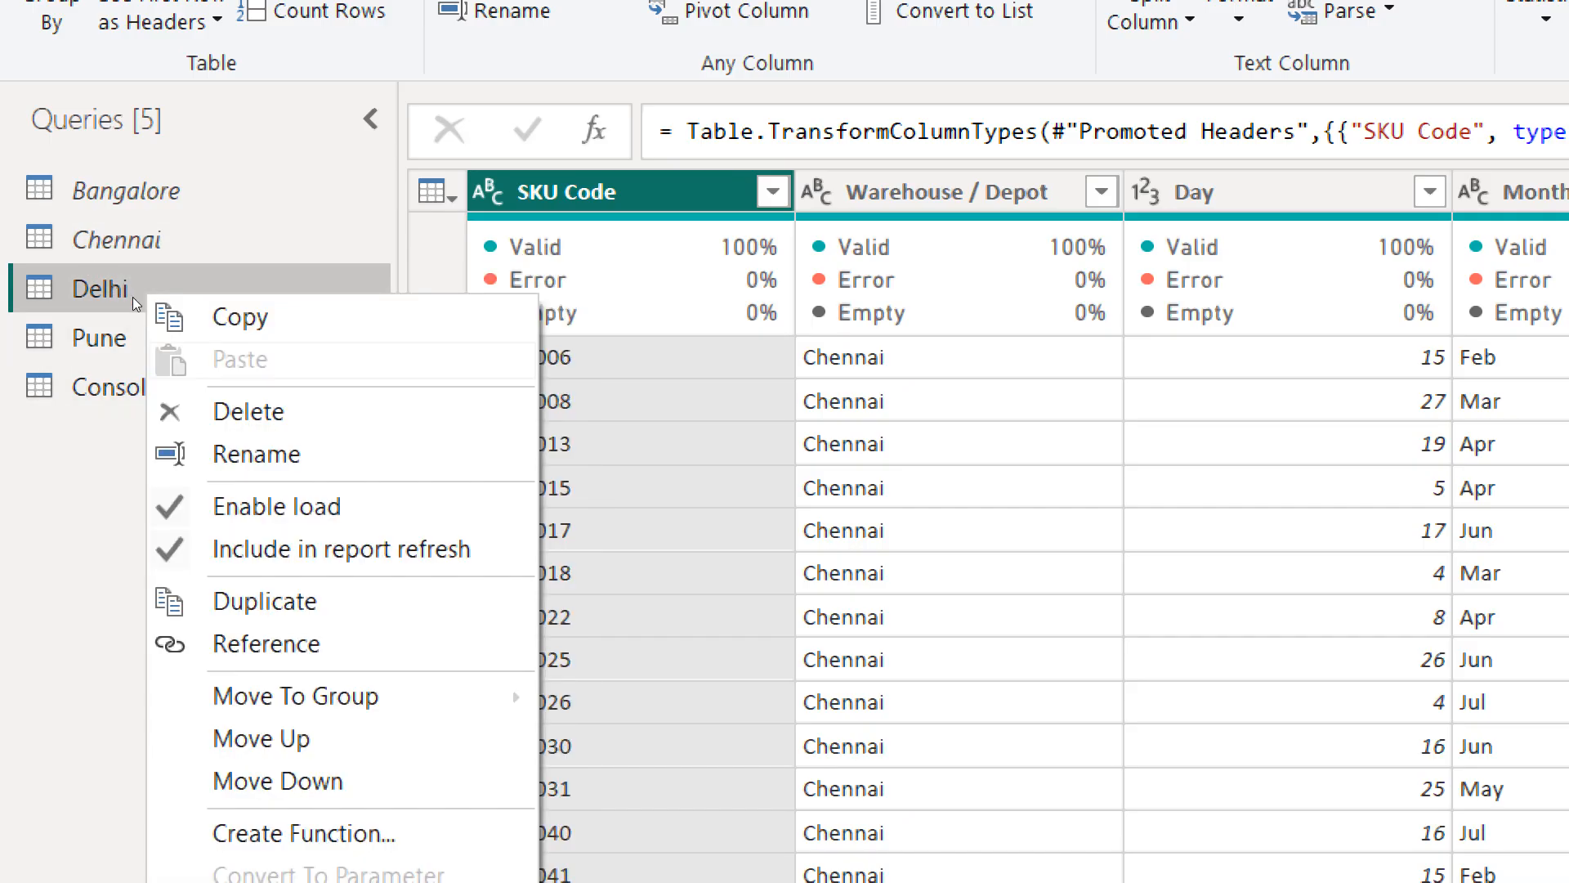
key("Return")
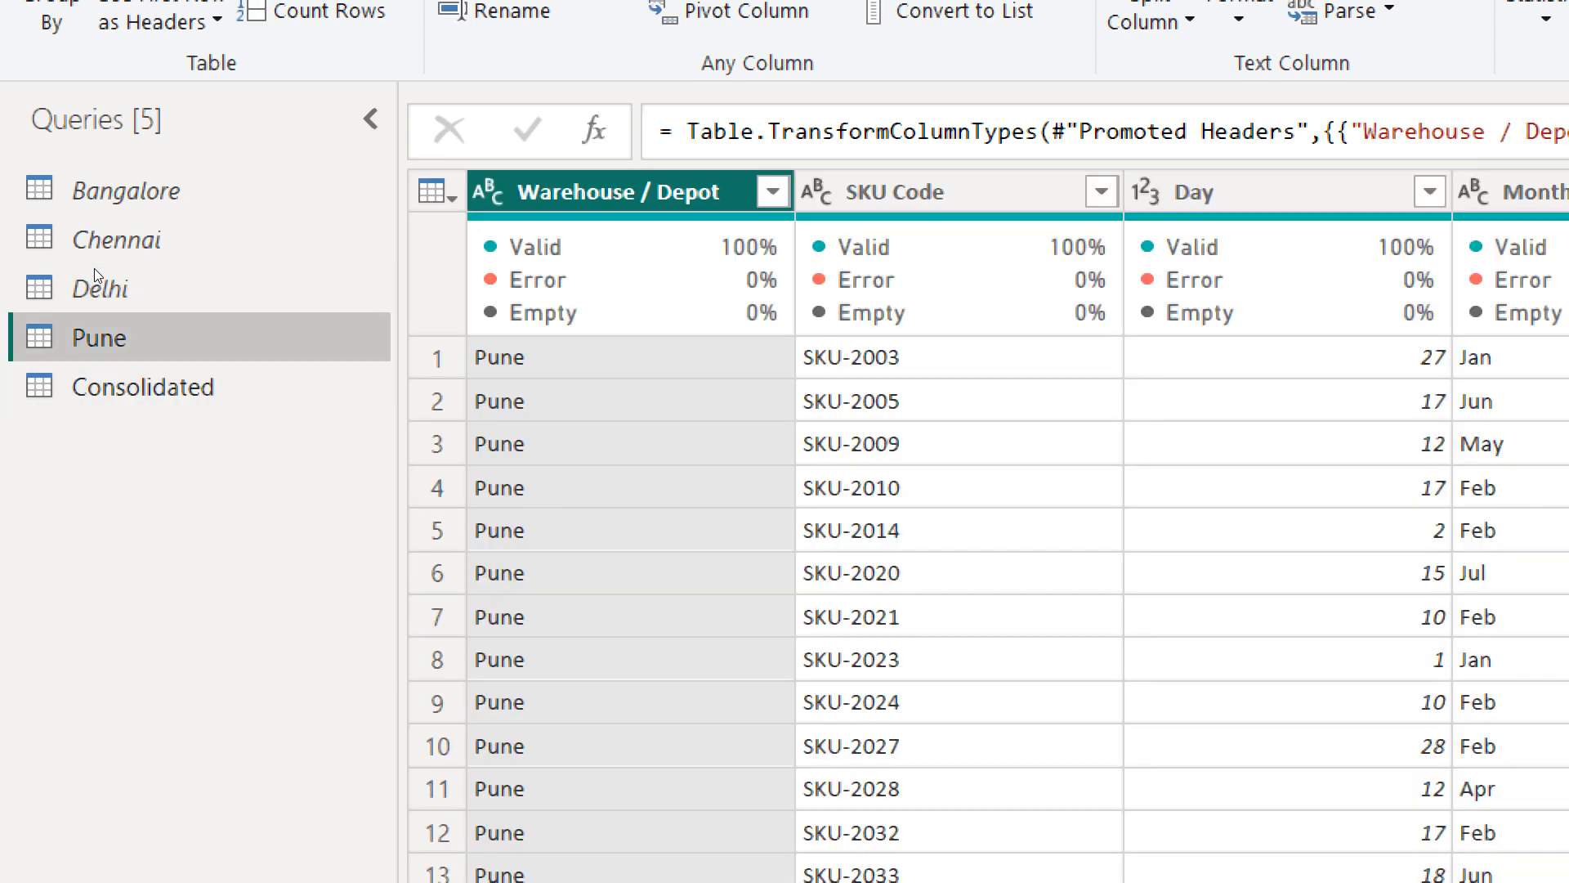
right_click(190, 343)
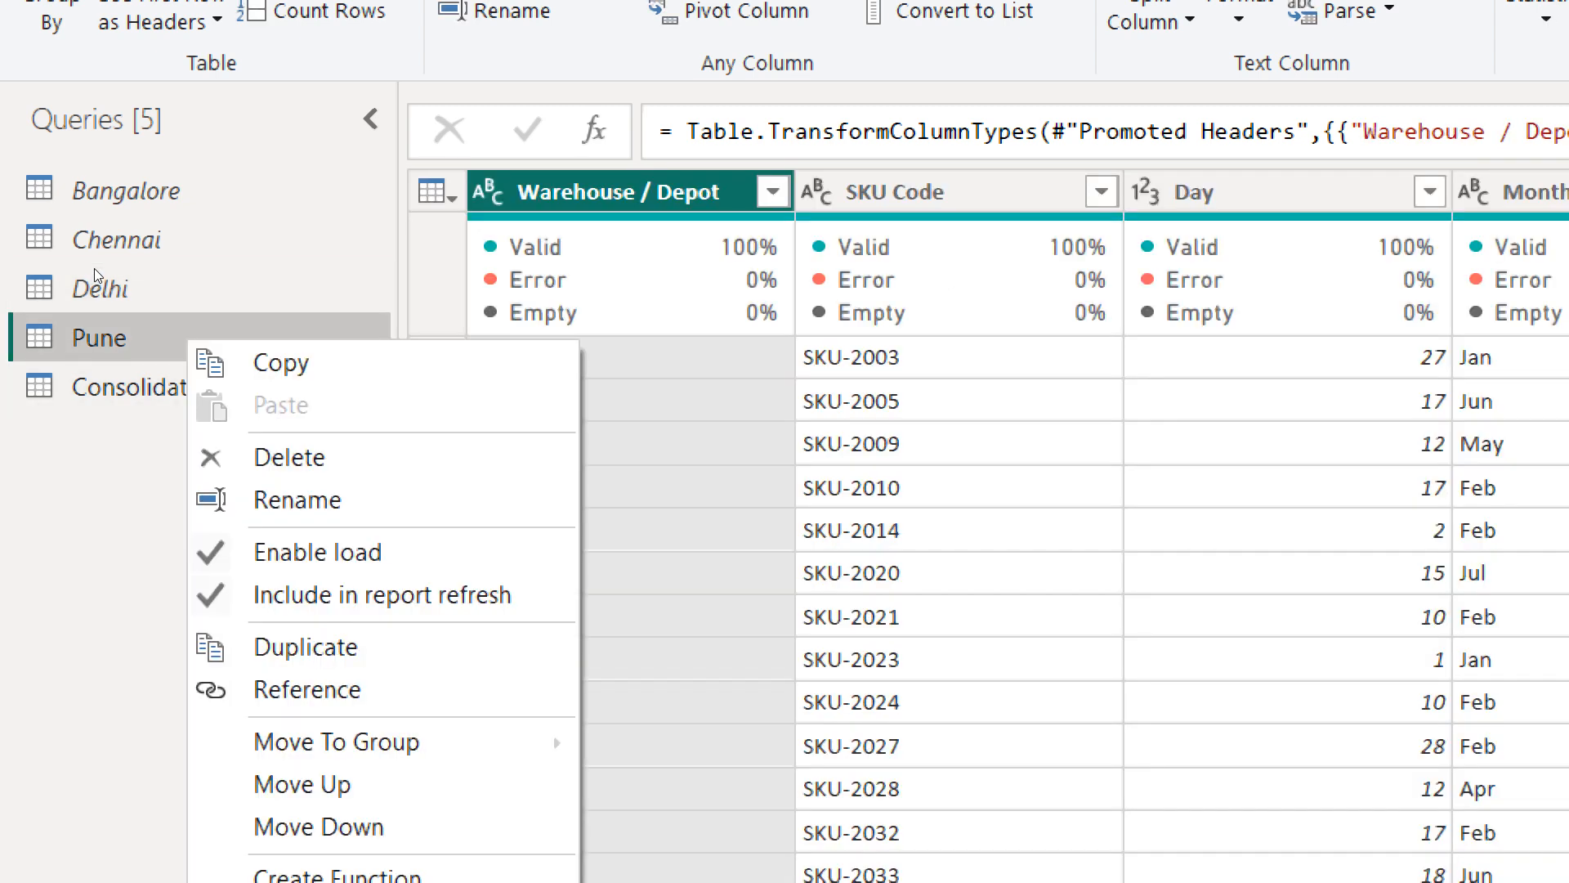
key("Down")
key("Down")
key("Down")
key("Down")
key("Return")
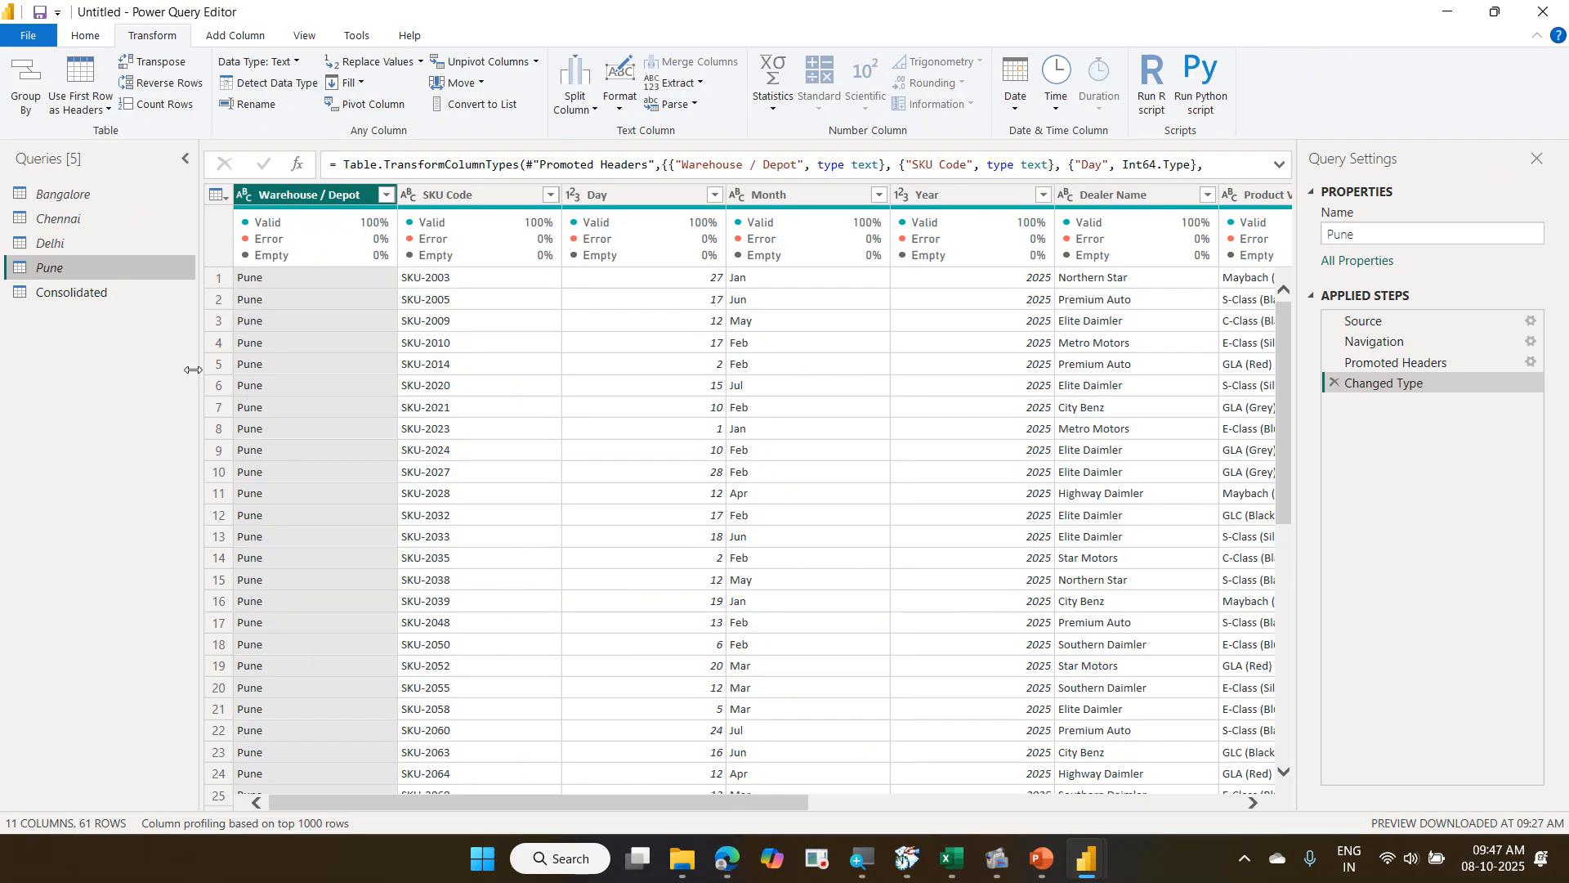
Close the query editor applying the changes, and expand the Consolidated table to list its fields.
left_click(75, 38)
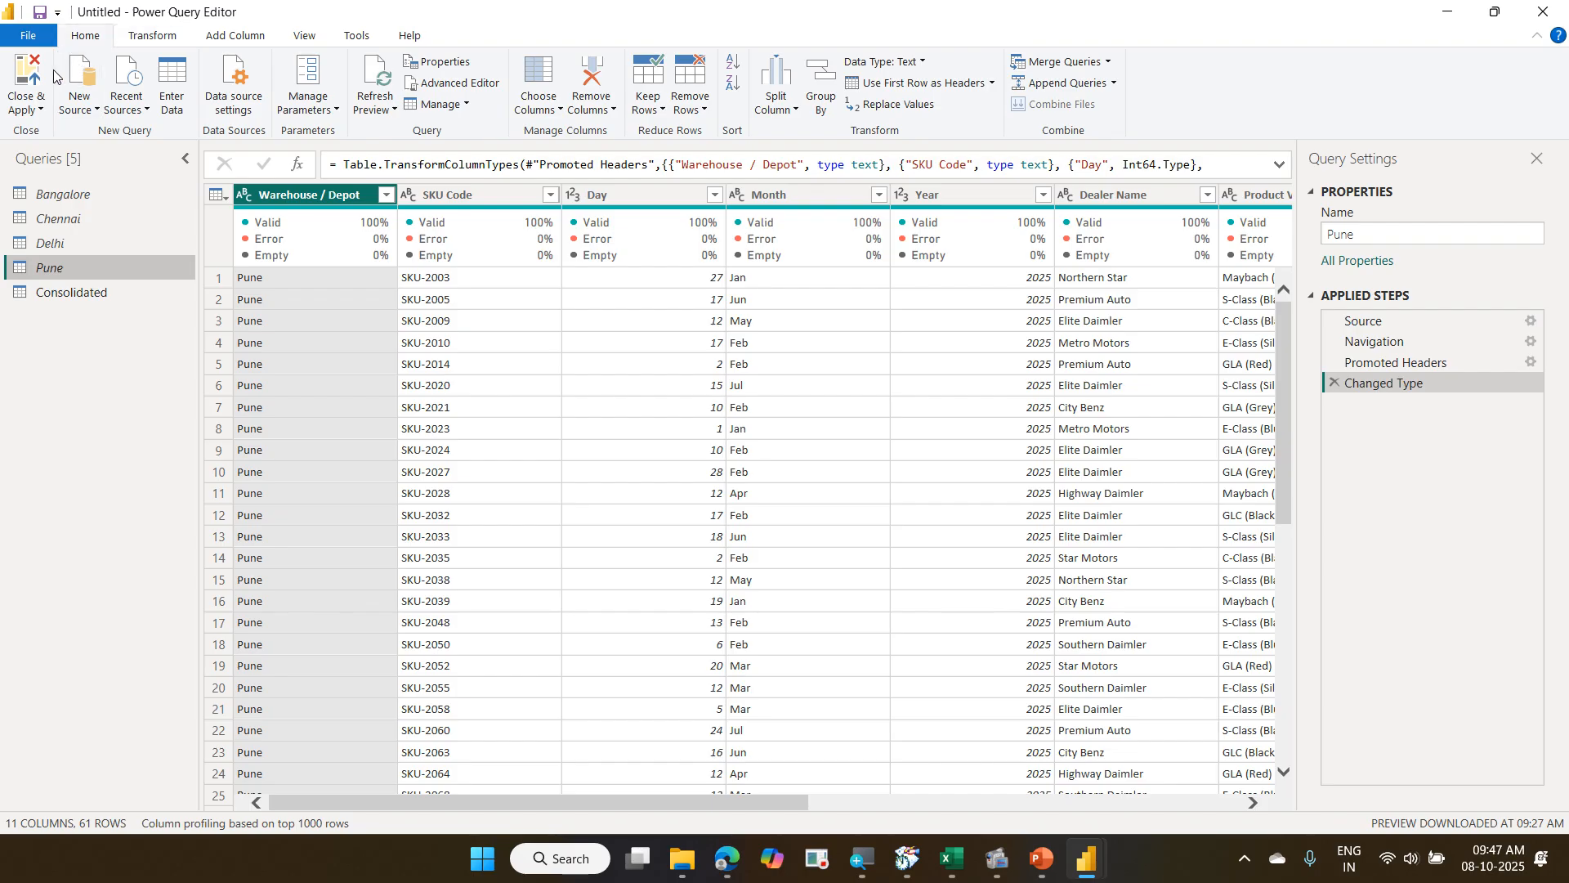
left_click(38, 67)
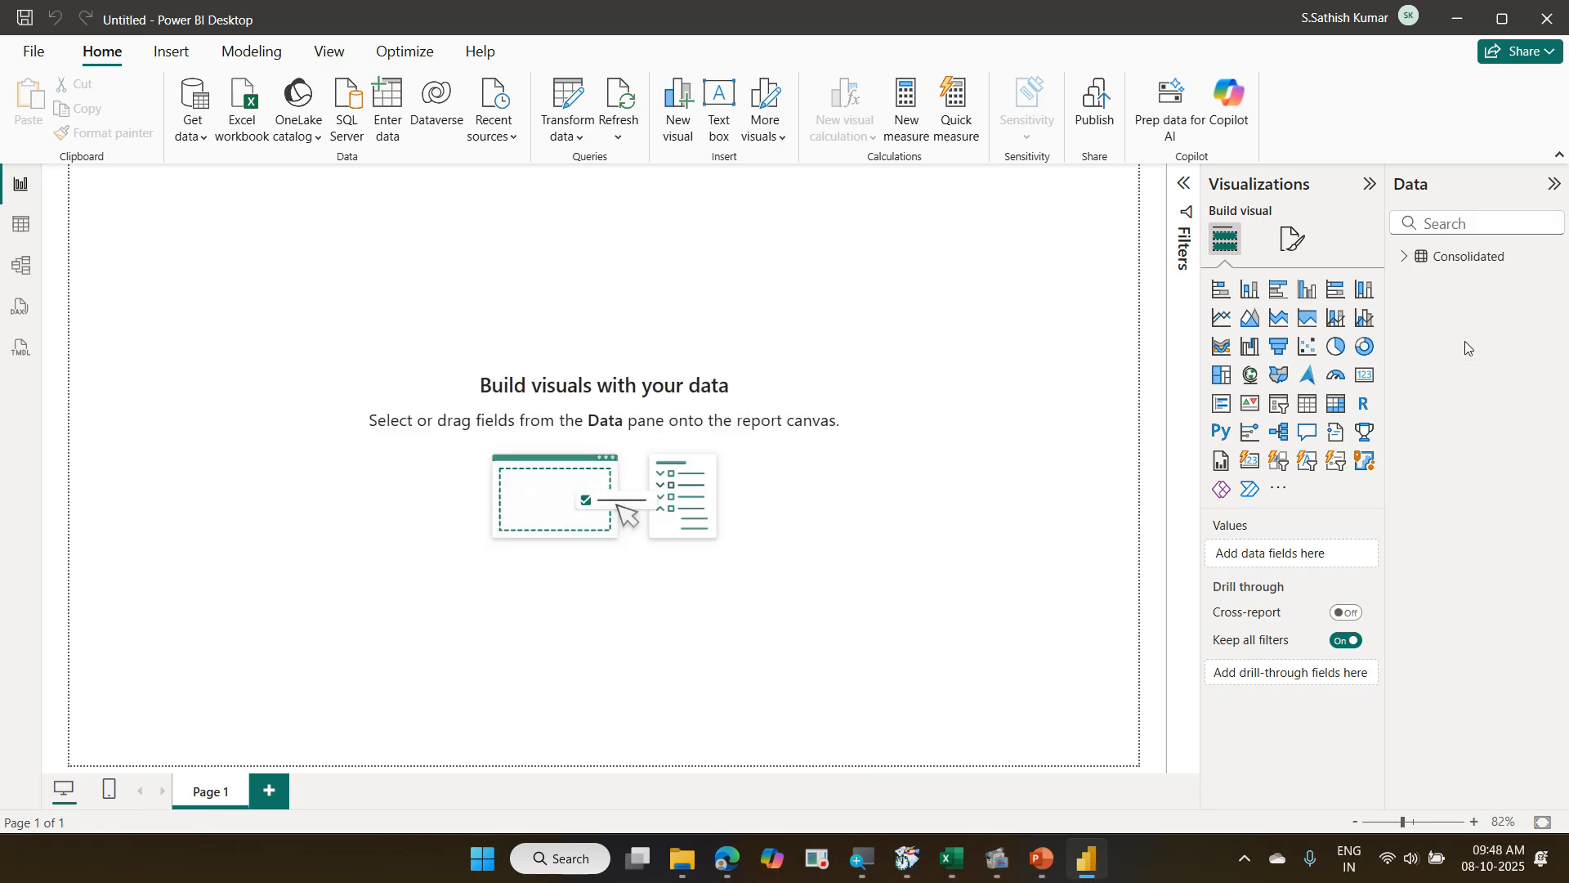
left_click(1405, 258)
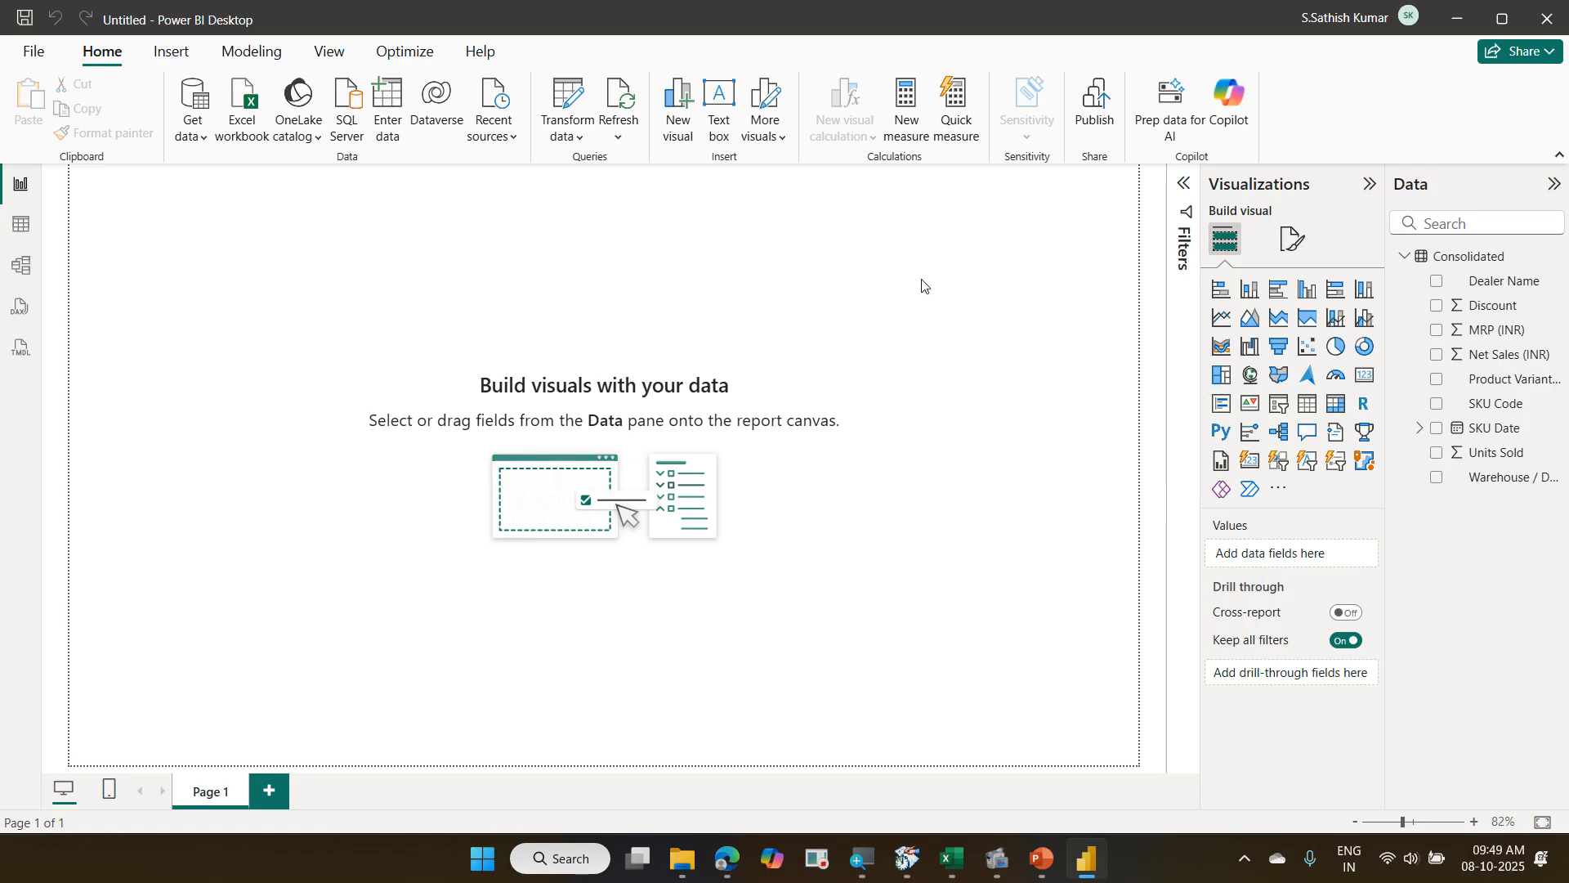
Add an enlarged pie chart with Warehouse / Depot as the legend and Net Sales (INR) as the values.
left_click(1336, 348)
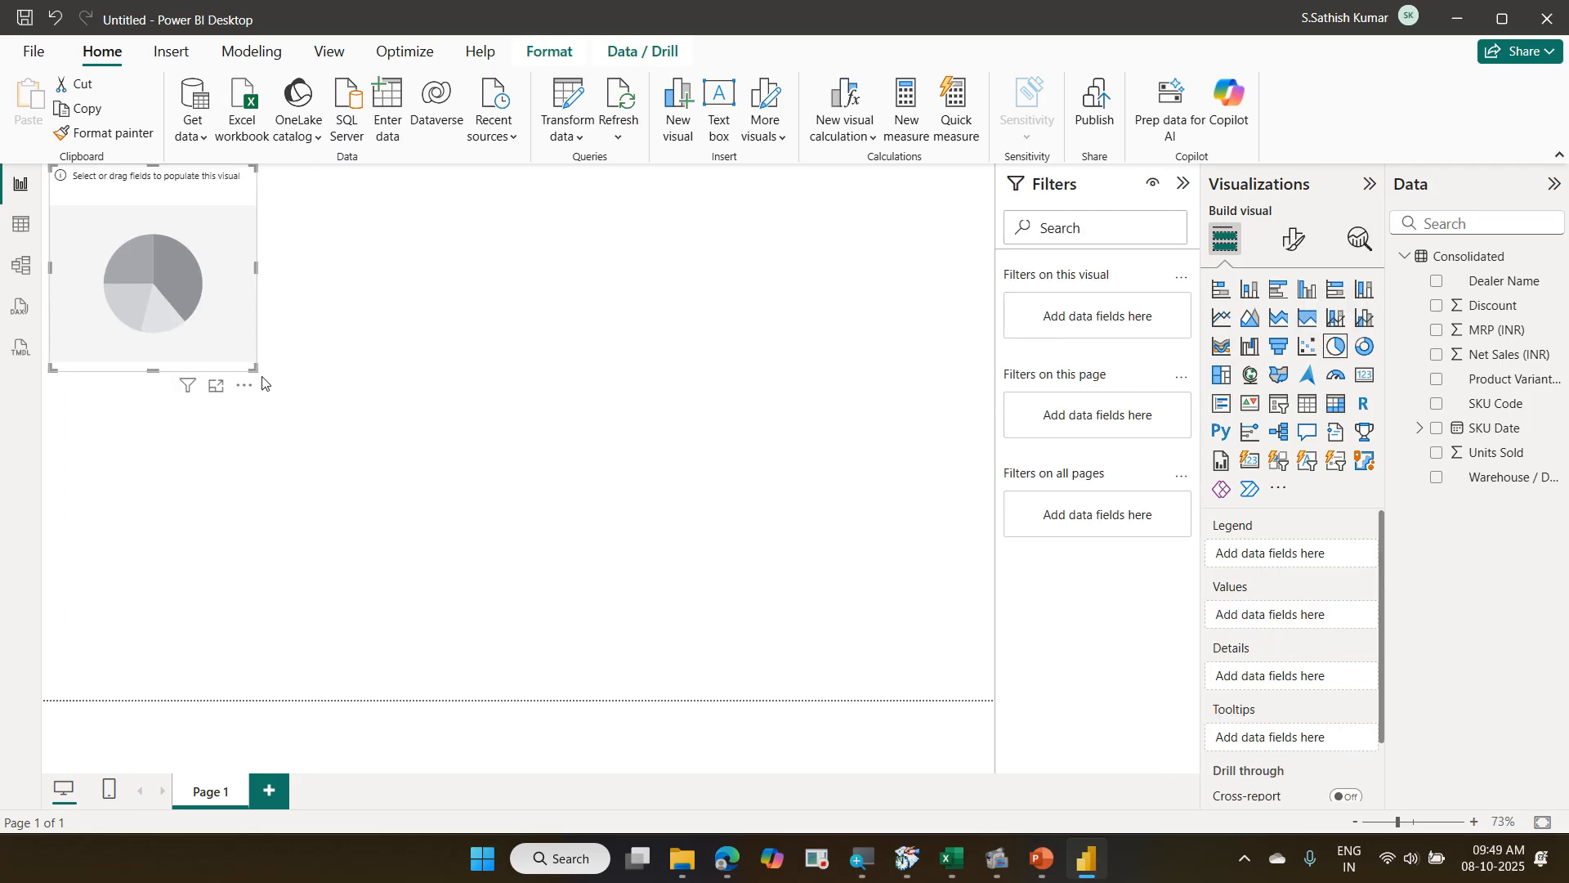
left_click_drag(255, 372, 723, 564)
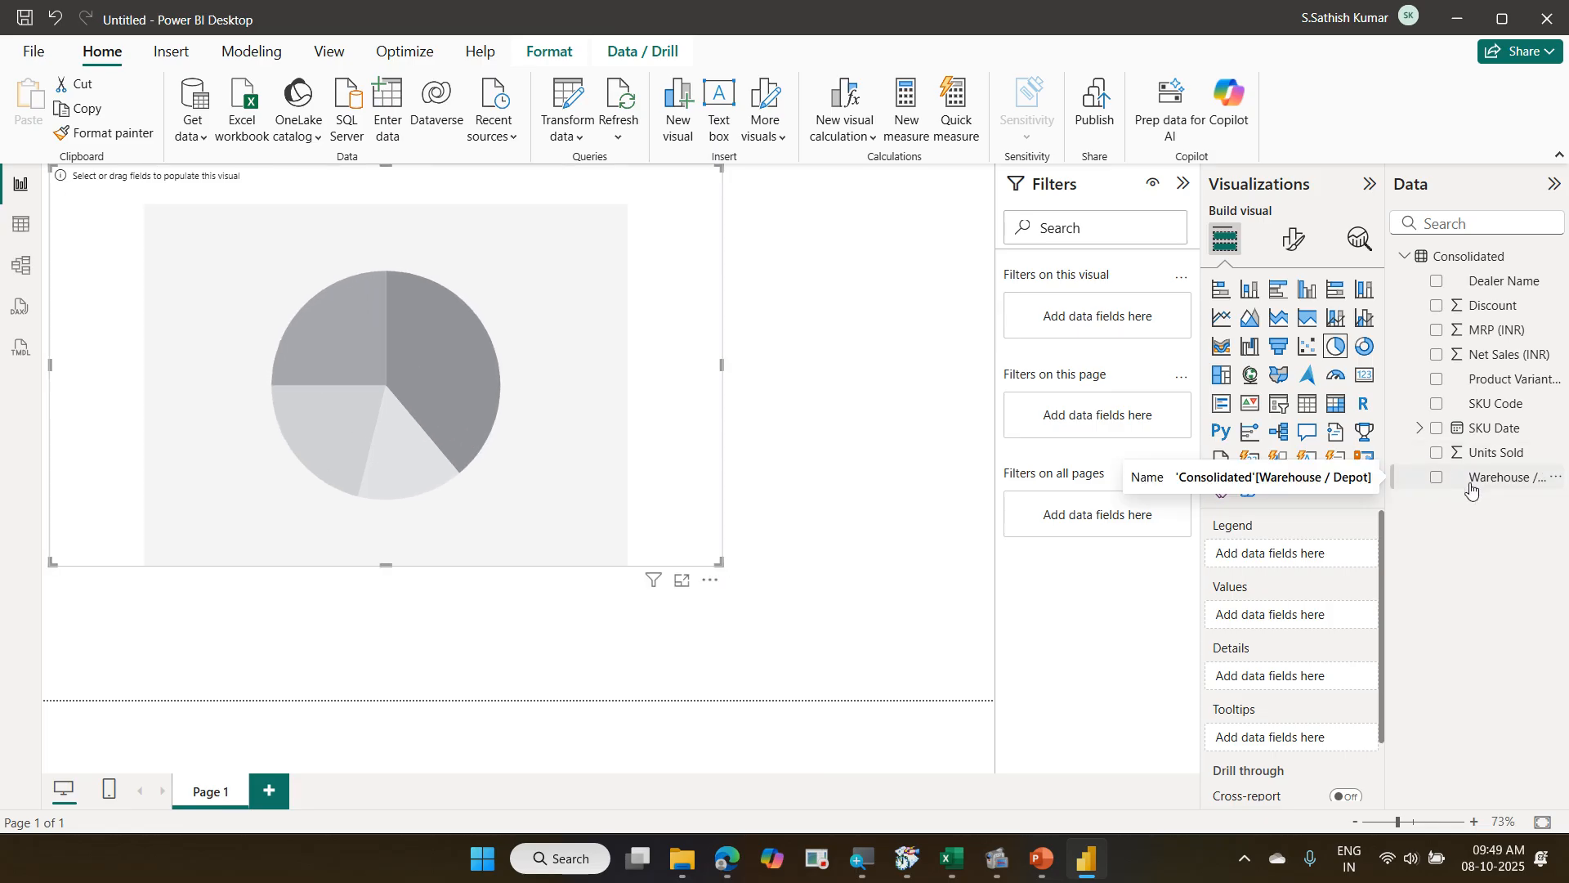
left_click_drag(1494, 488, 1296, 567)
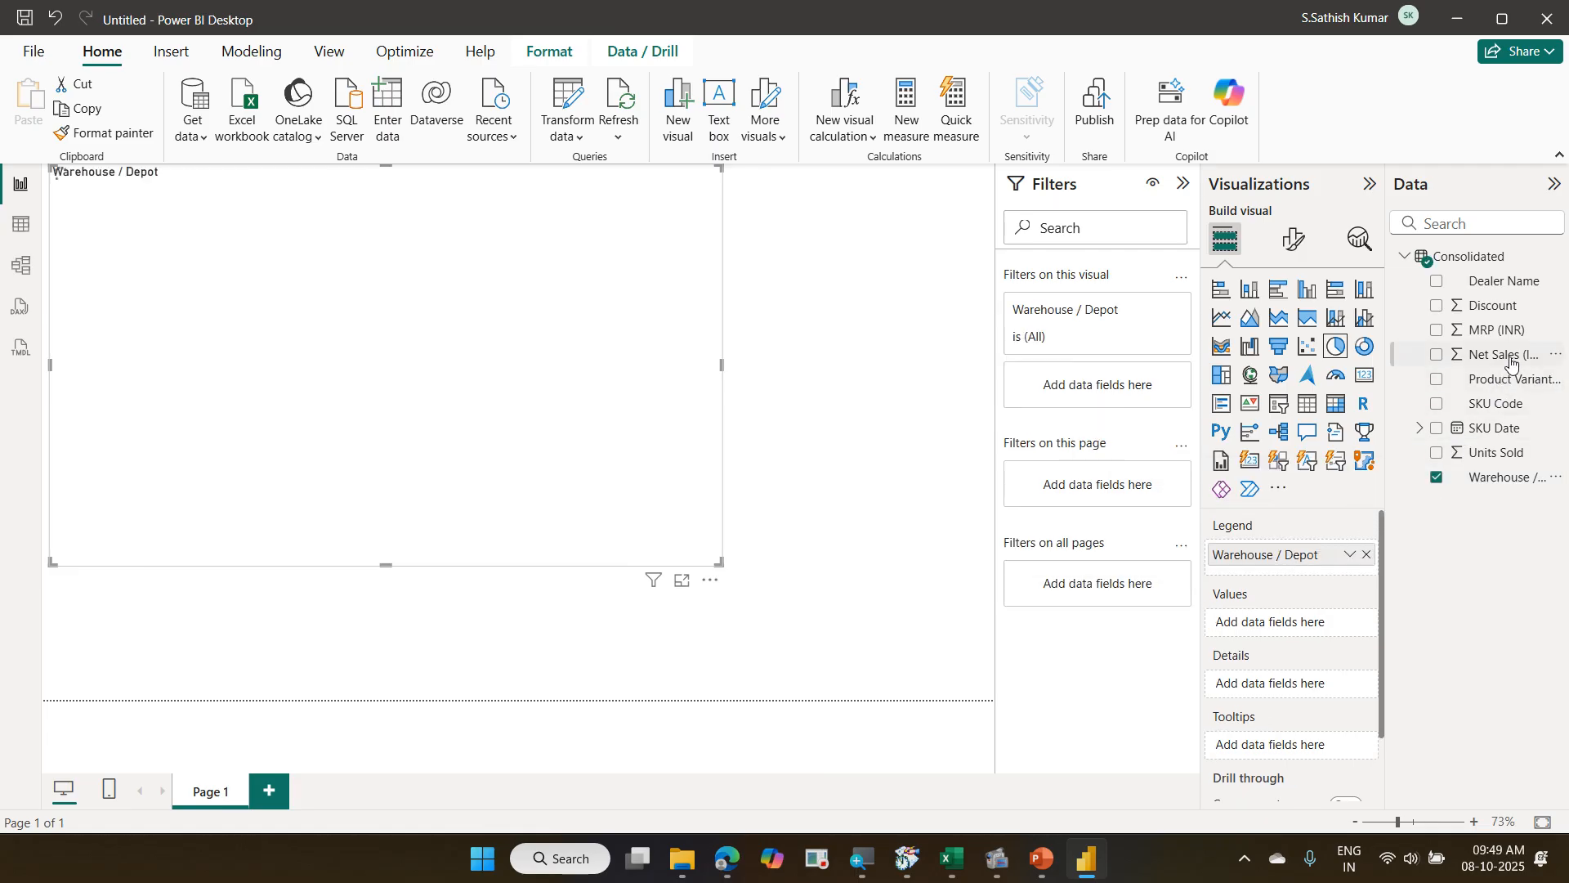
left_click_drag(1508, 364, 1337, 628)
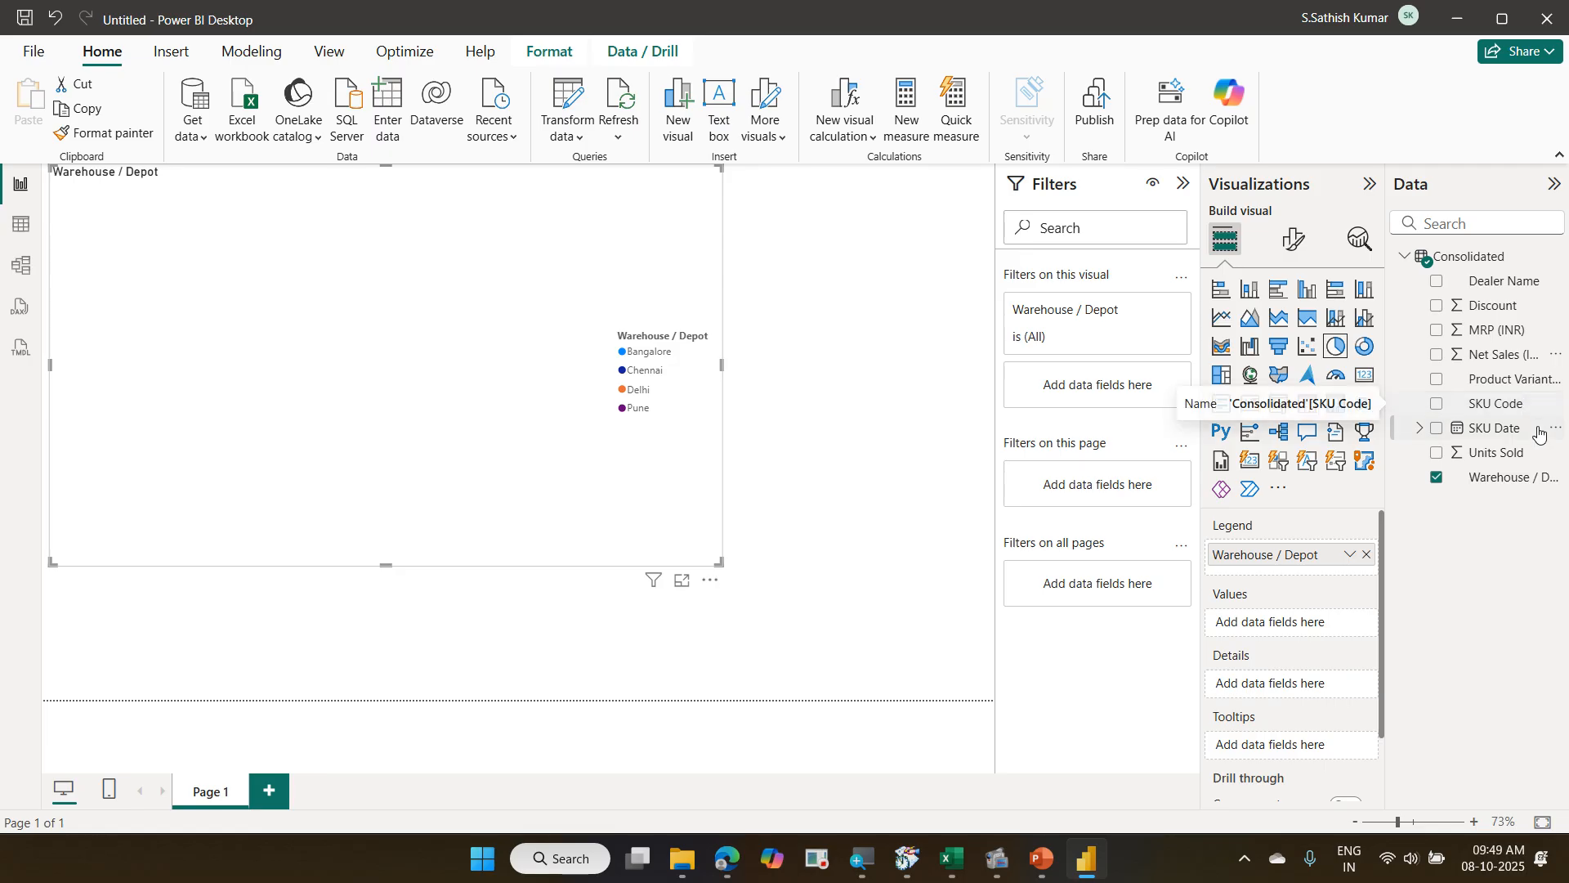
left_click_drag(1504, 357, 1313, 633)
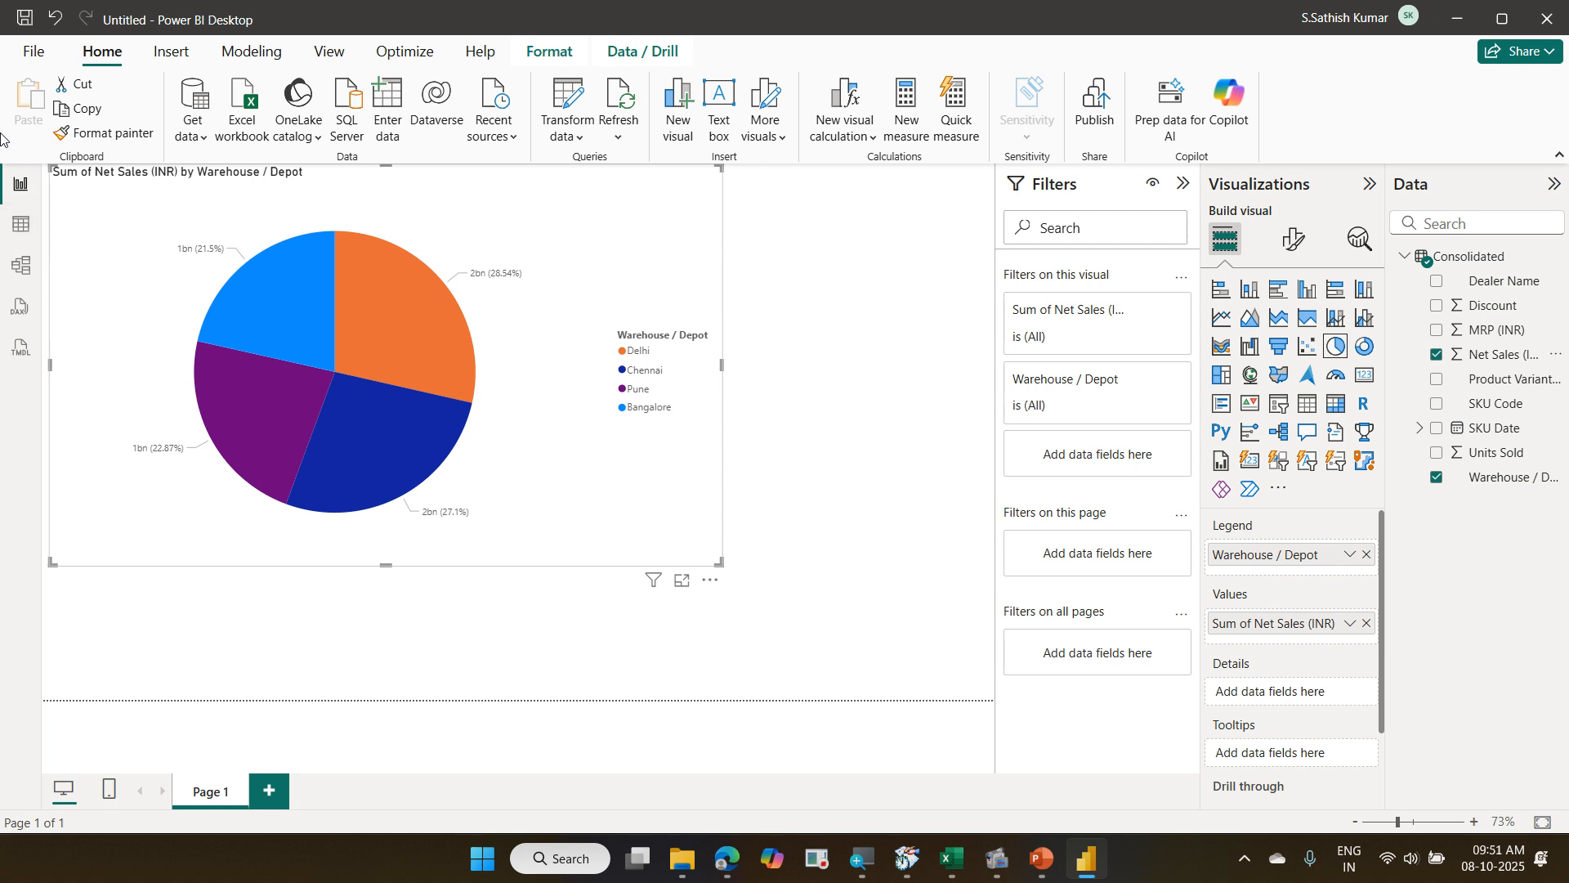
Save the report as 02 WareHouseSales in the 2025-10-07 Daimler Power BI folder and close it.
left_click(33, 51)
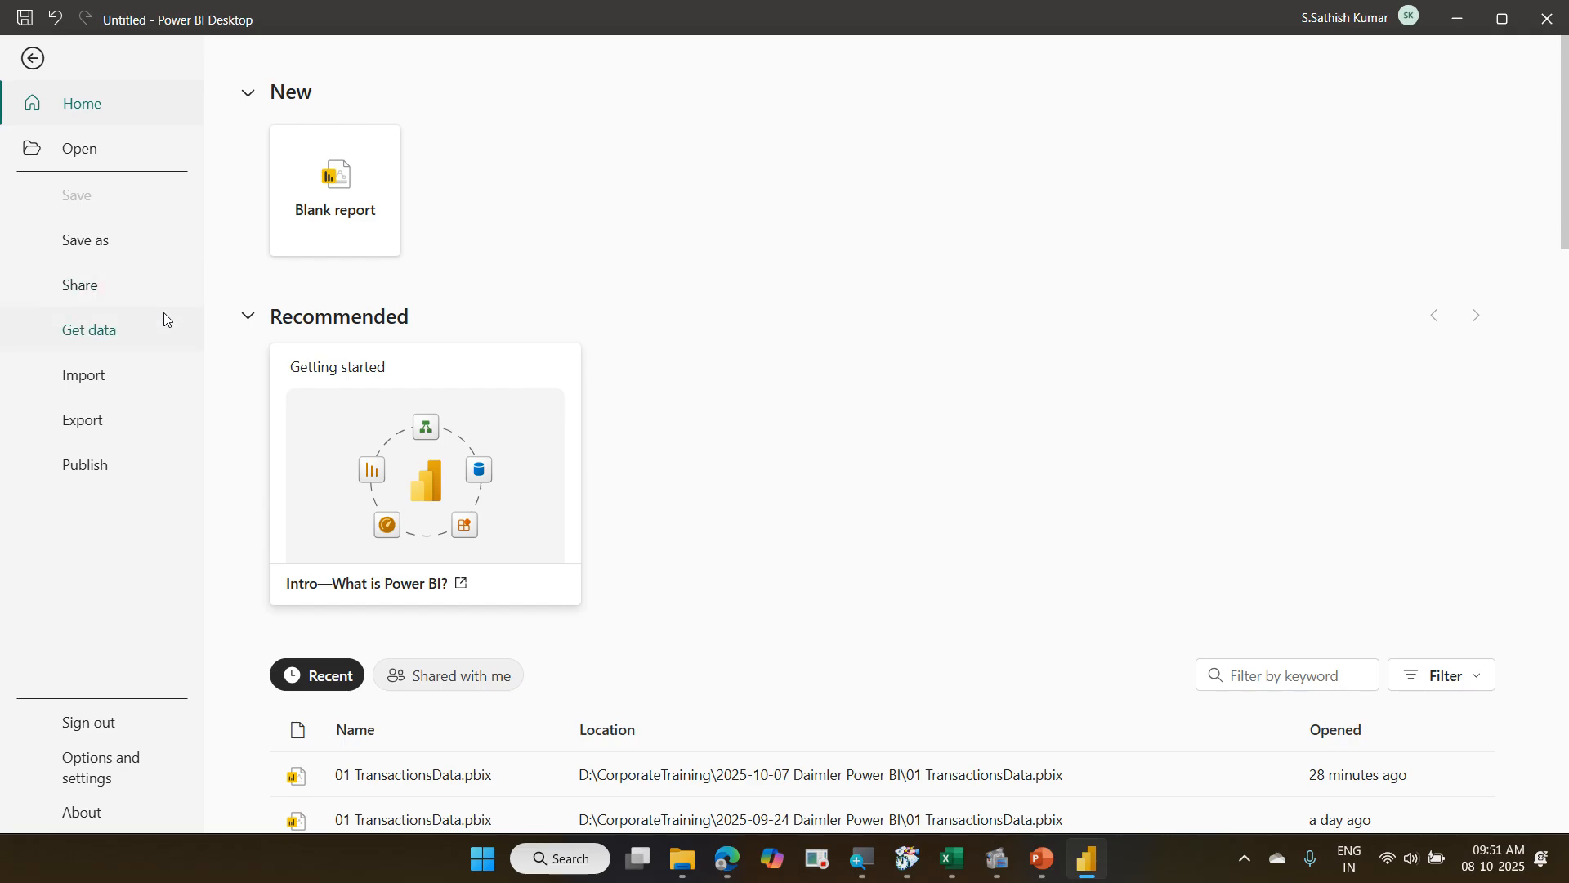
left_click(135, 257)
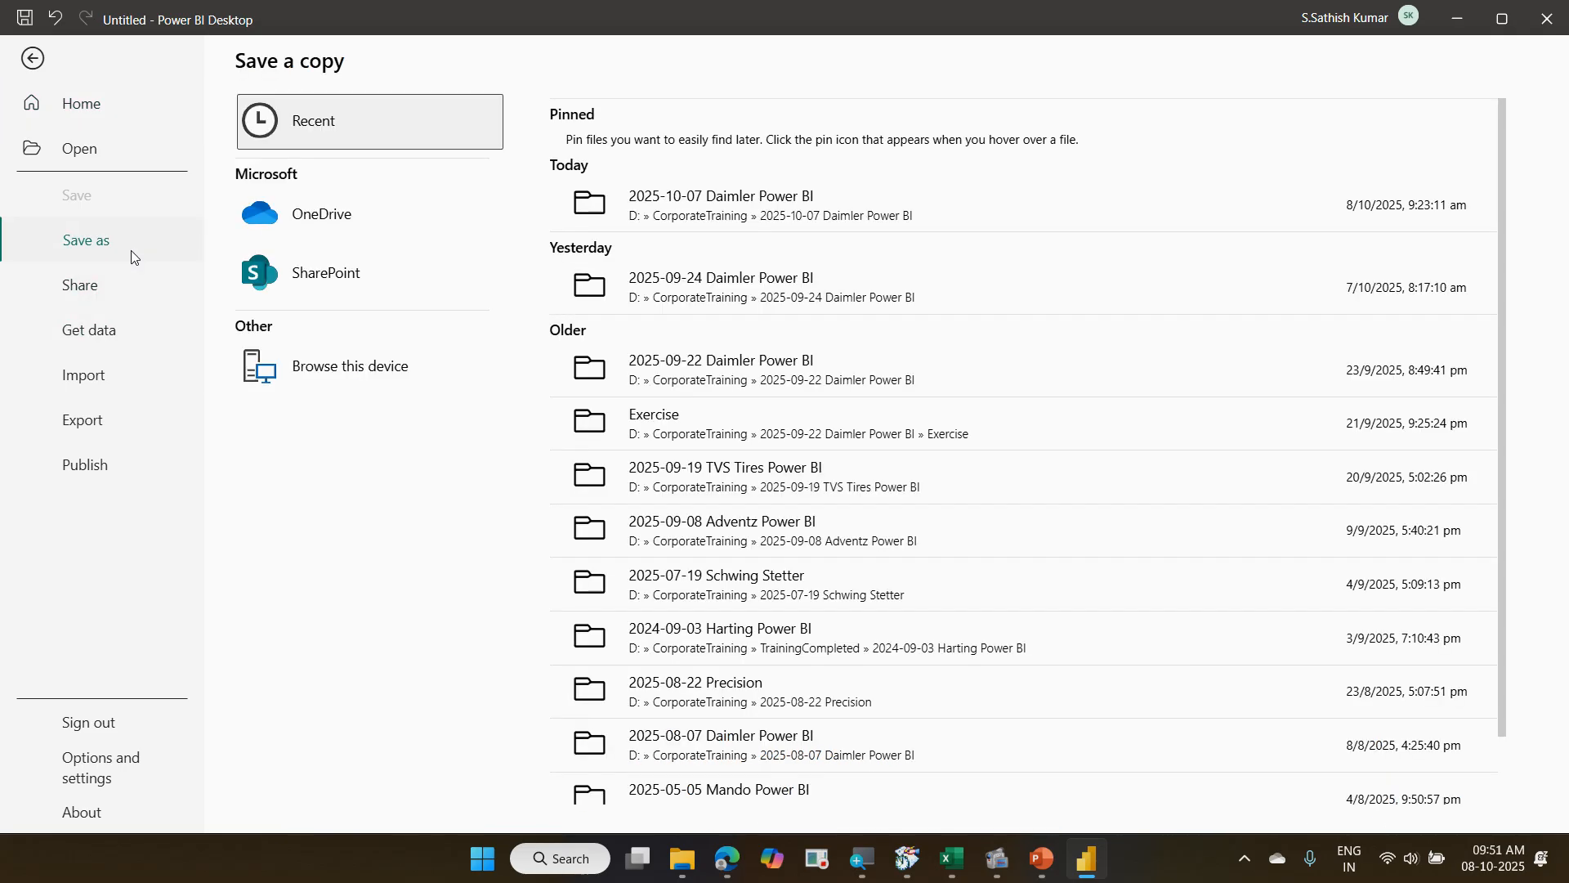
left_click(327, 376)
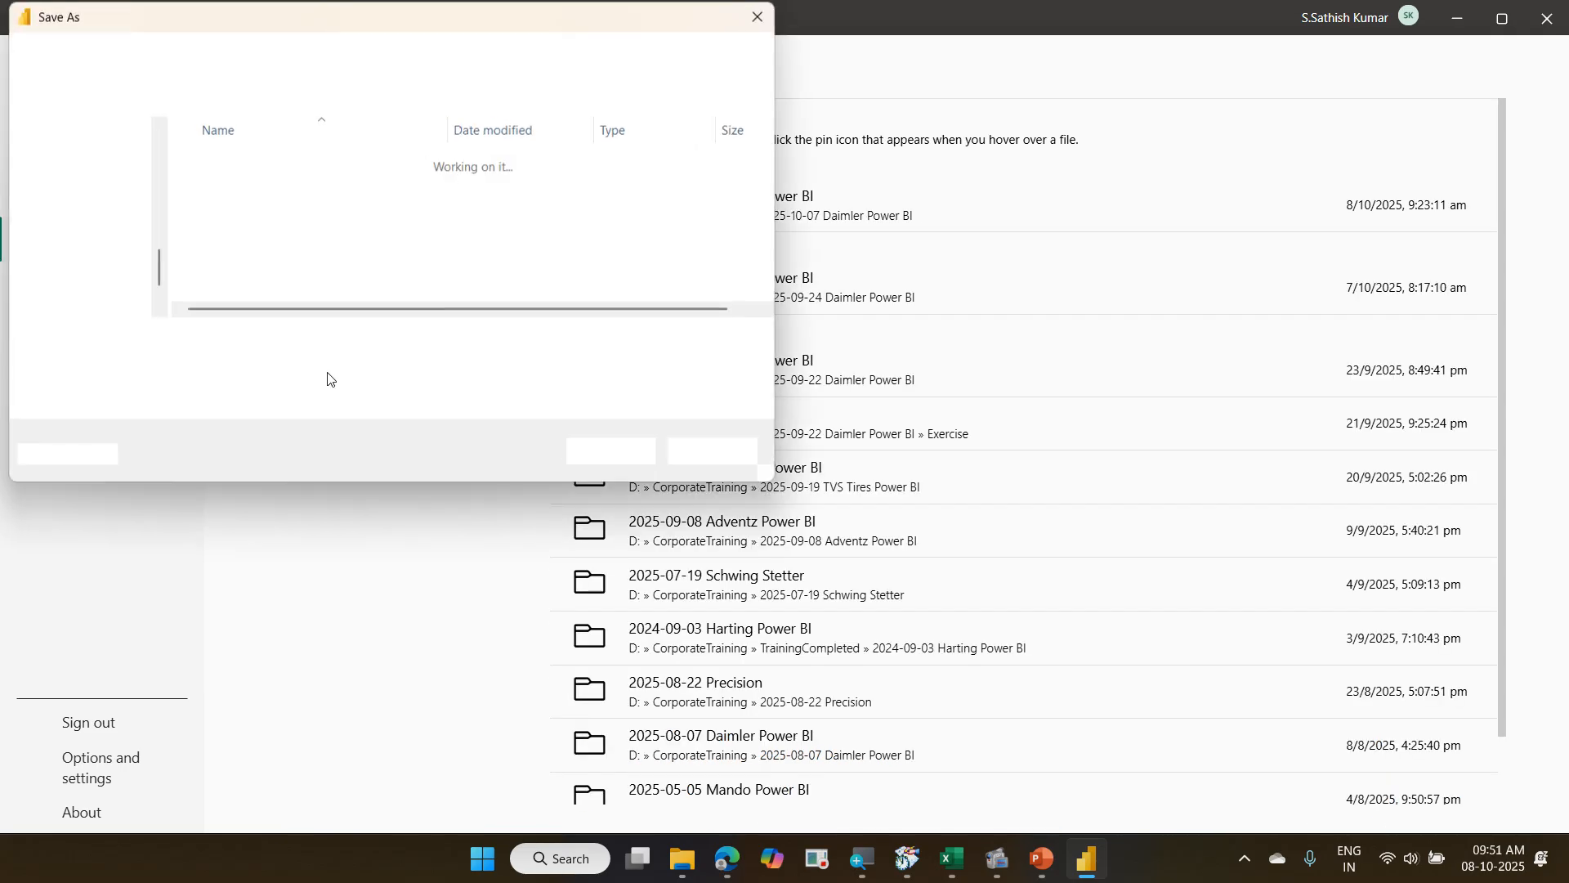
left_click(281, 336)
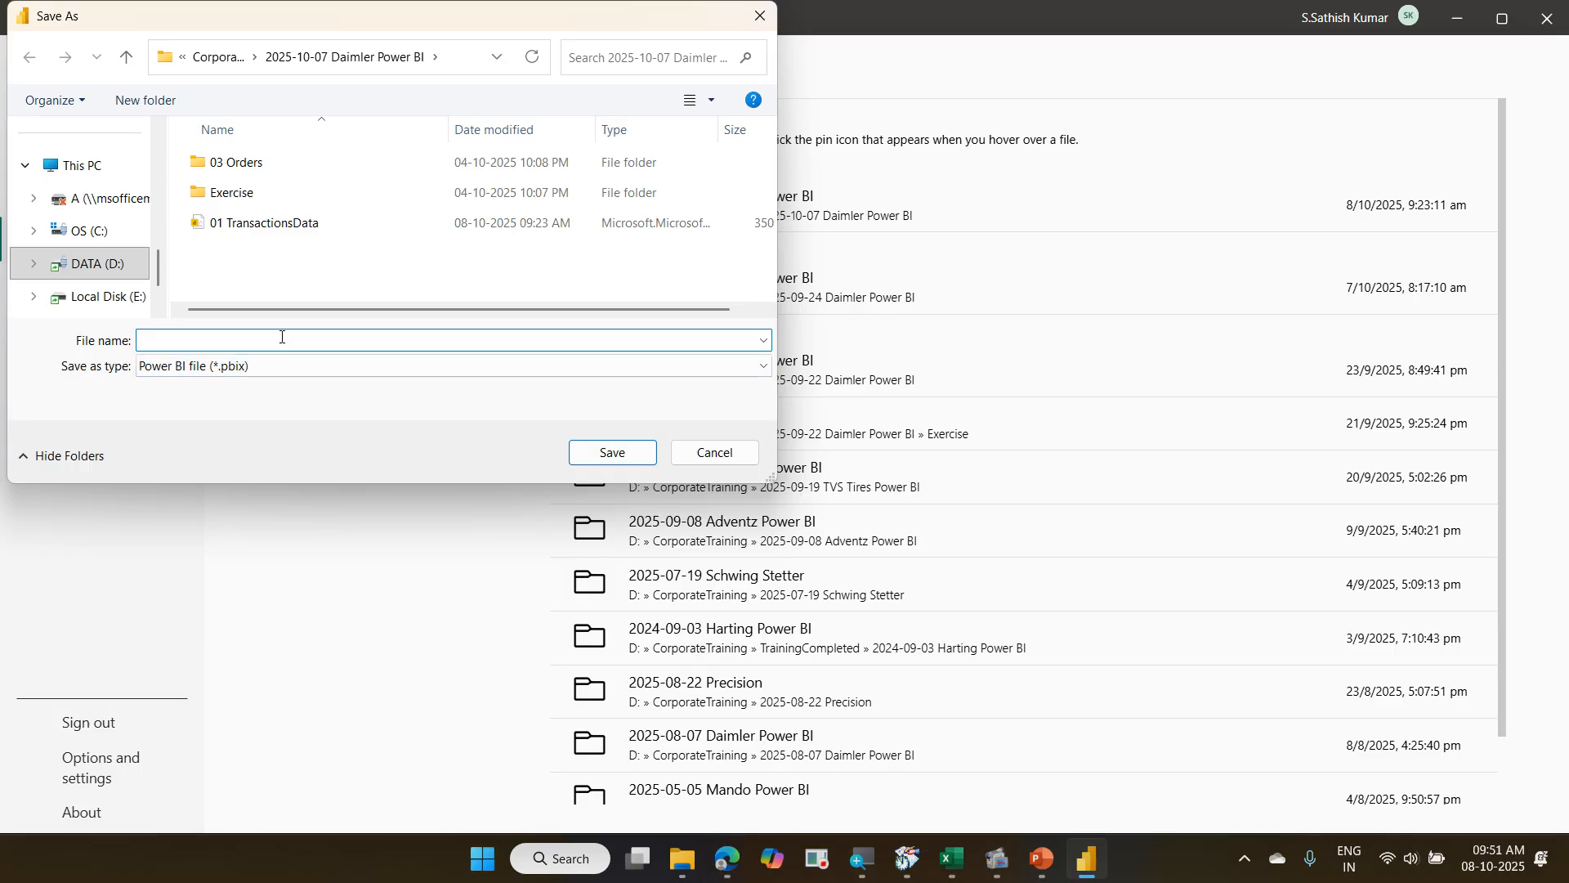
type("02")
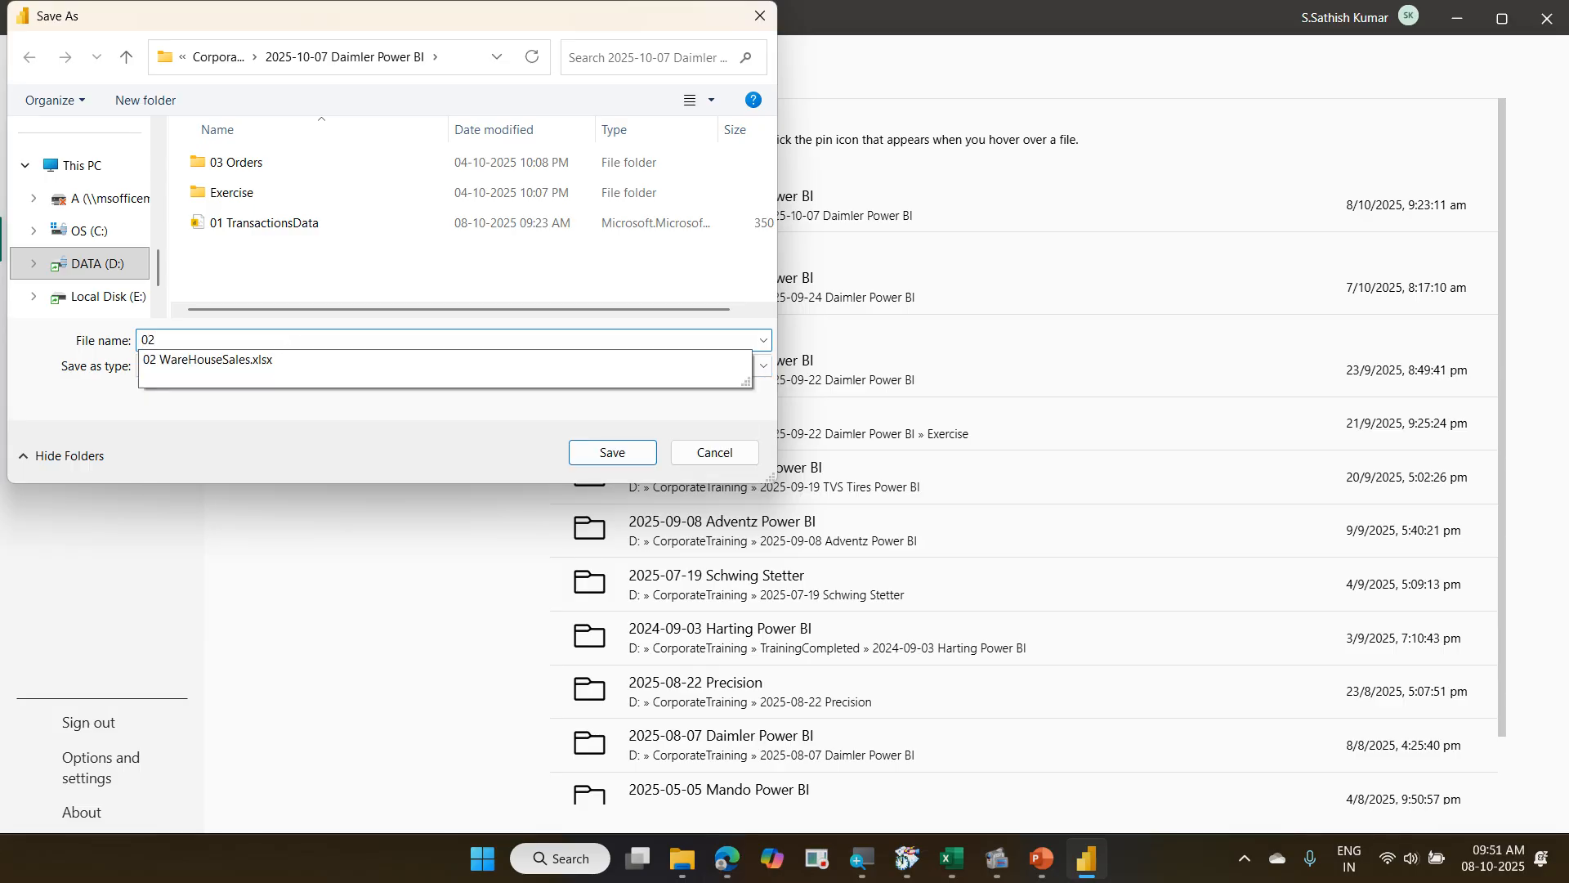
key("Down")
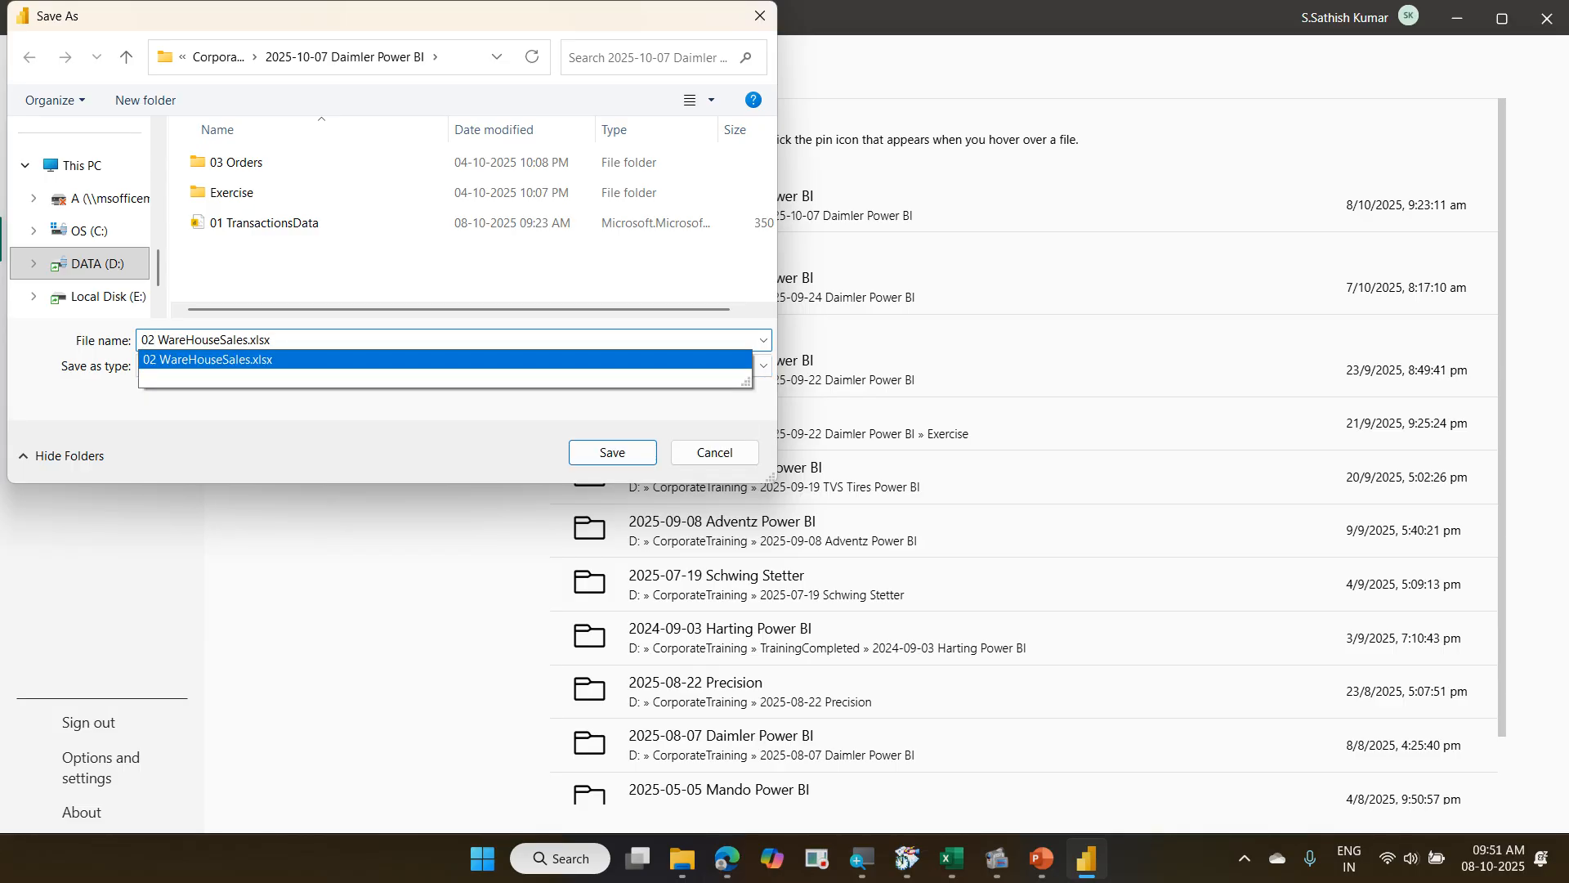
key("BackSpace")
key("BackSpace")
key("BackSpace")
key("BackSpace")
key("BackSpace")
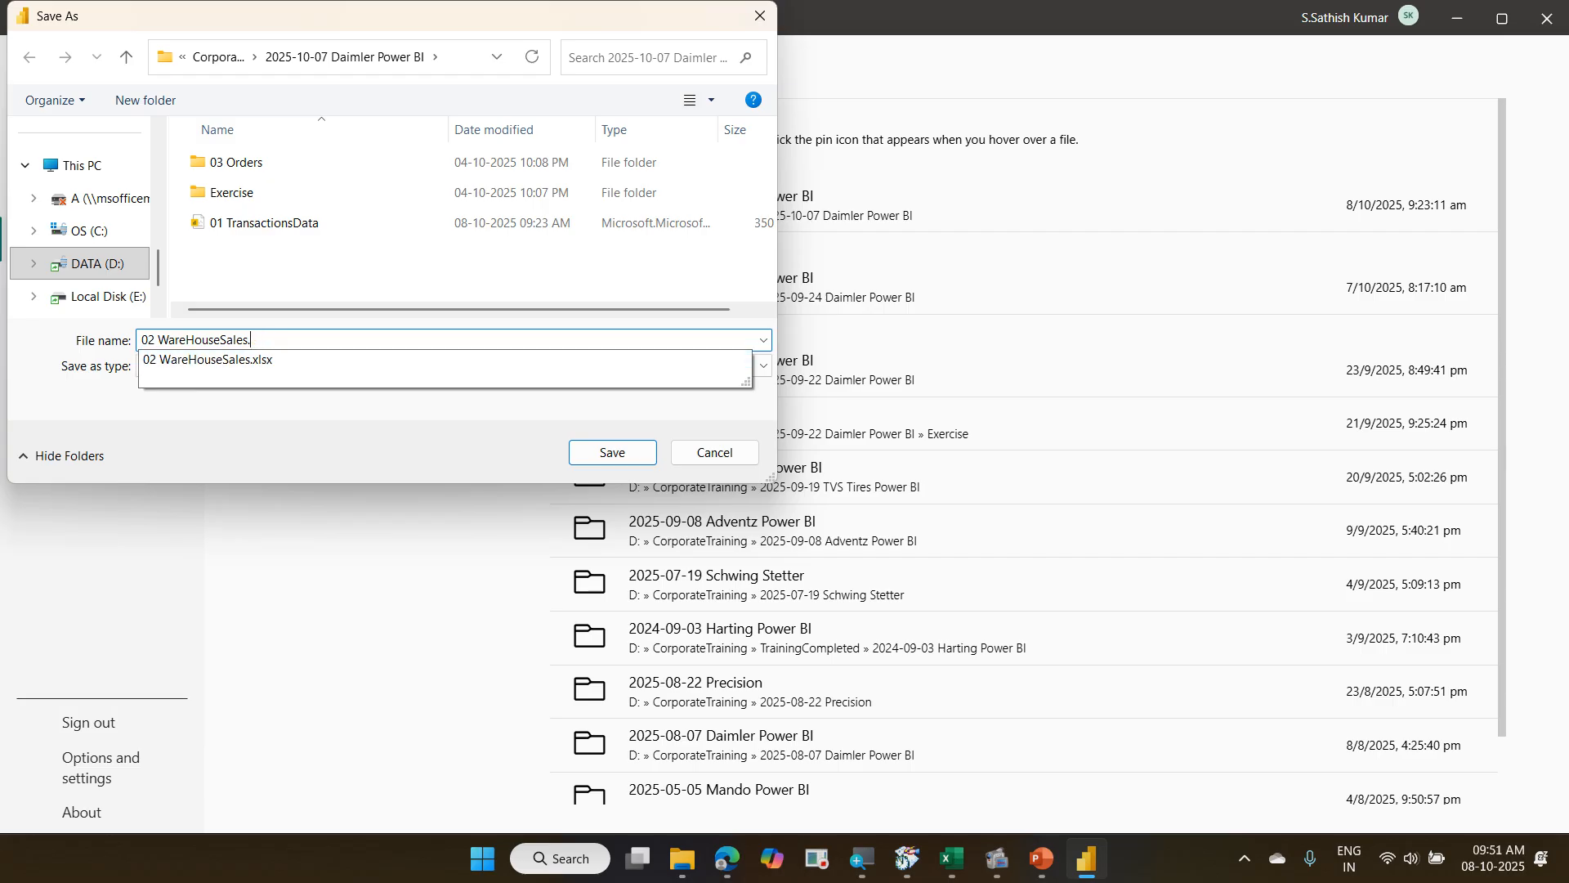
key("Return")
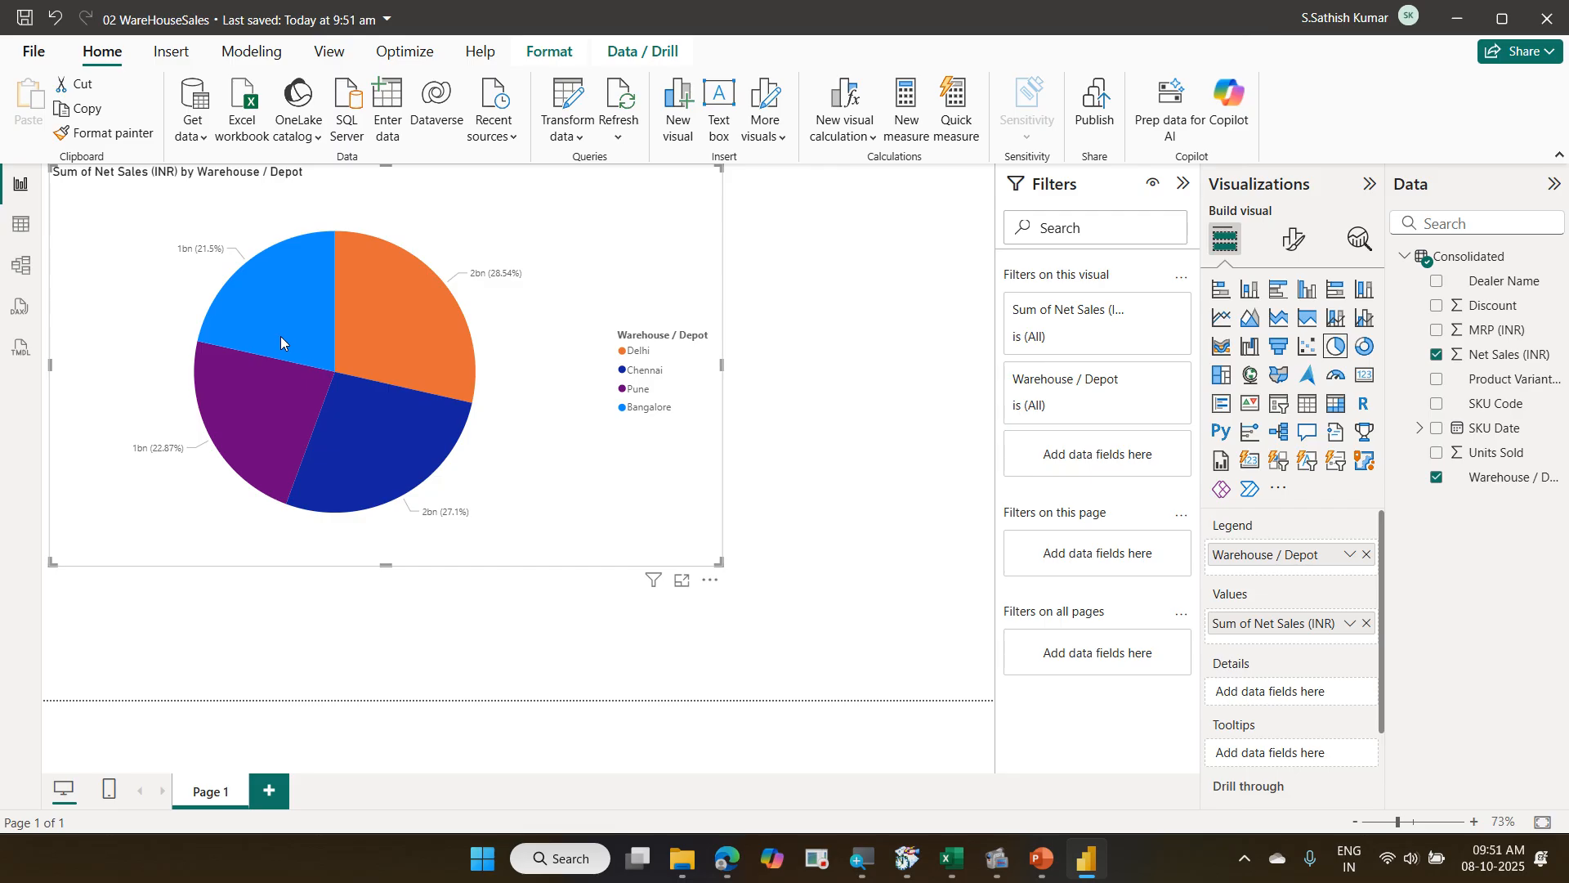
left_click(1558, 9)
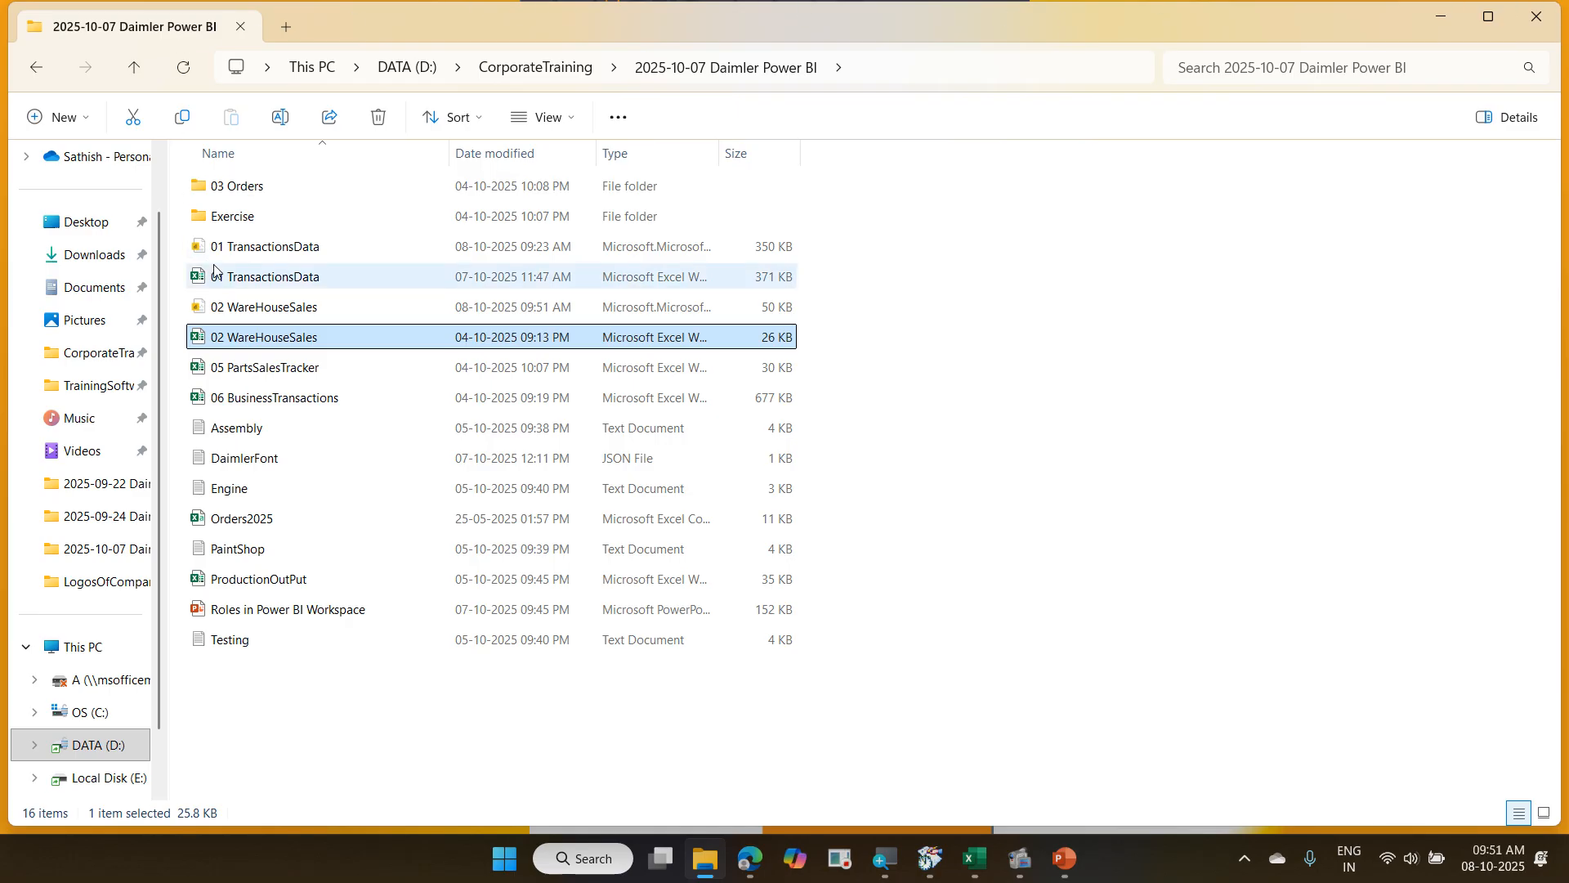
Open the 03 Orders folder in File Explorer and look through its yearly order files.
left_click(259, 195)
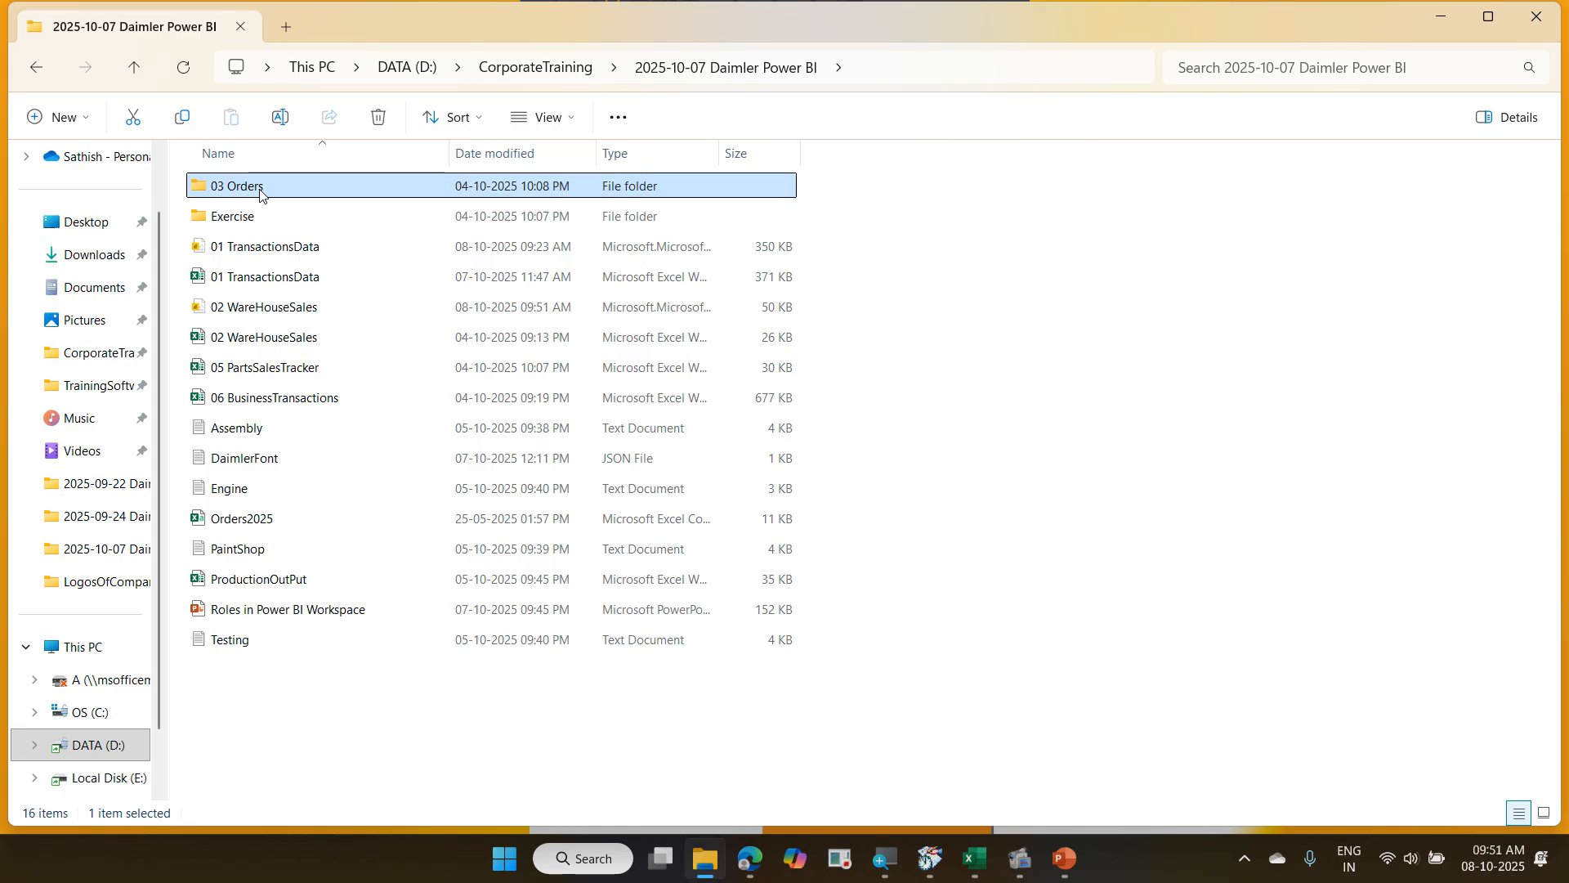
double_click(260, 194)
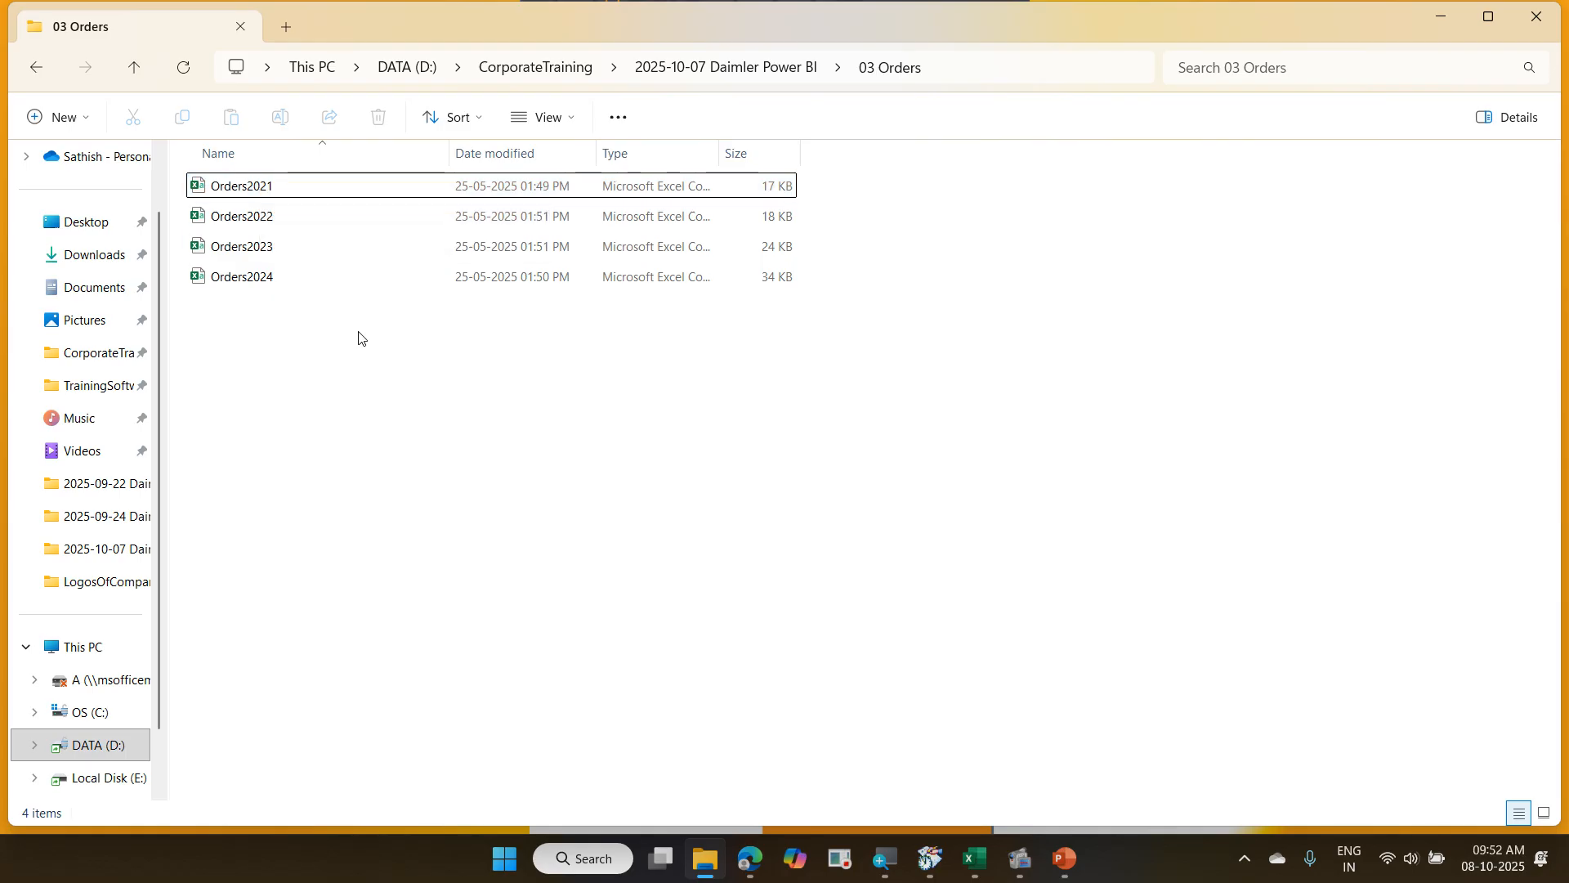
left_click(268, 196)
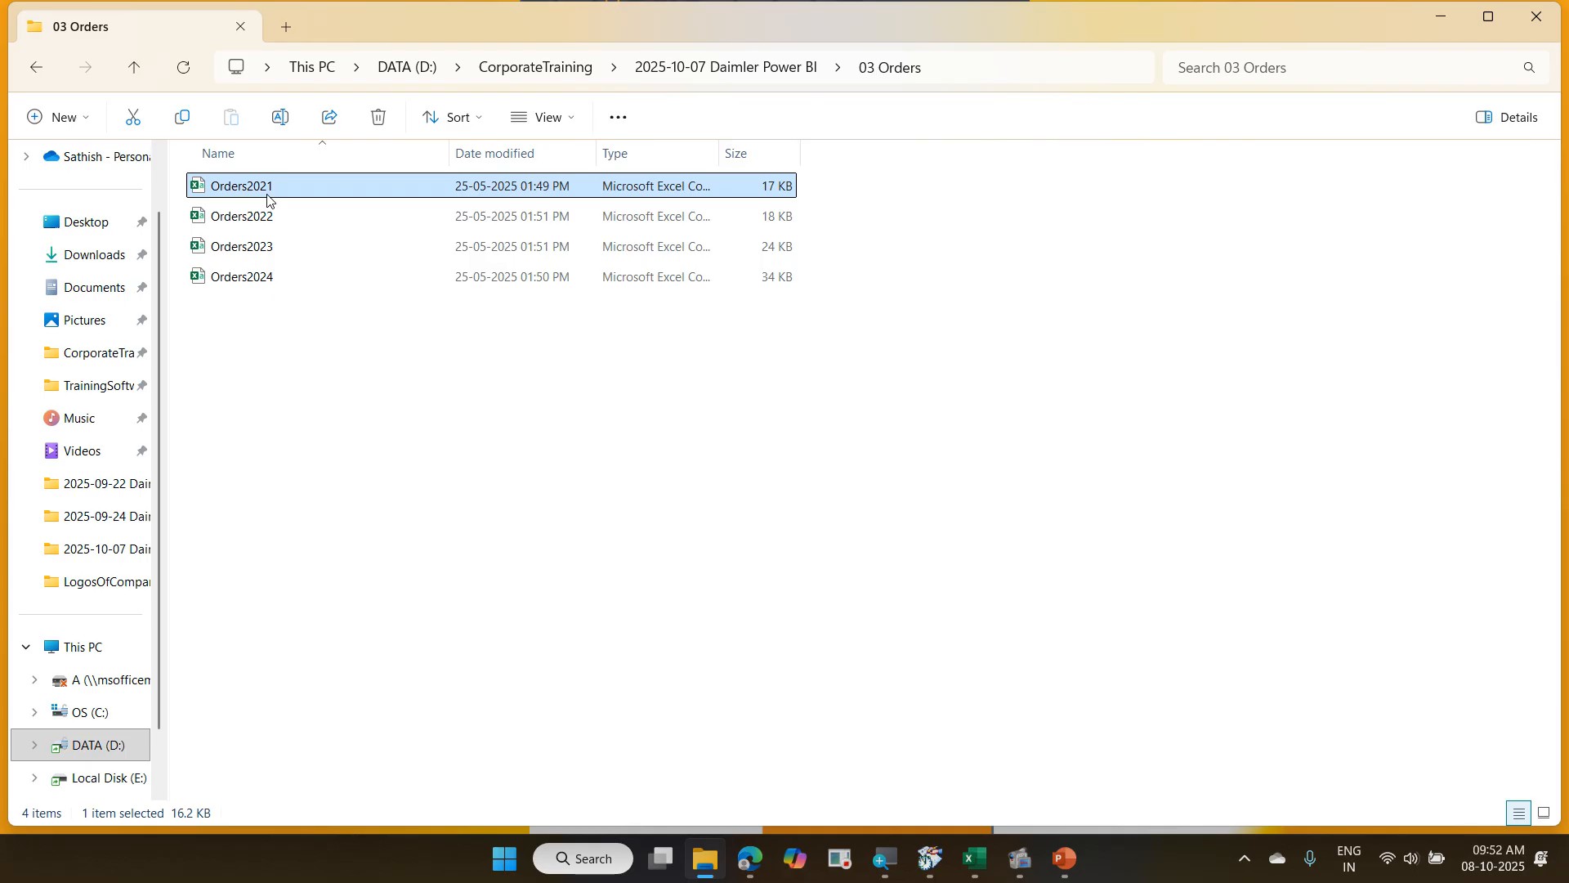
key("Down")
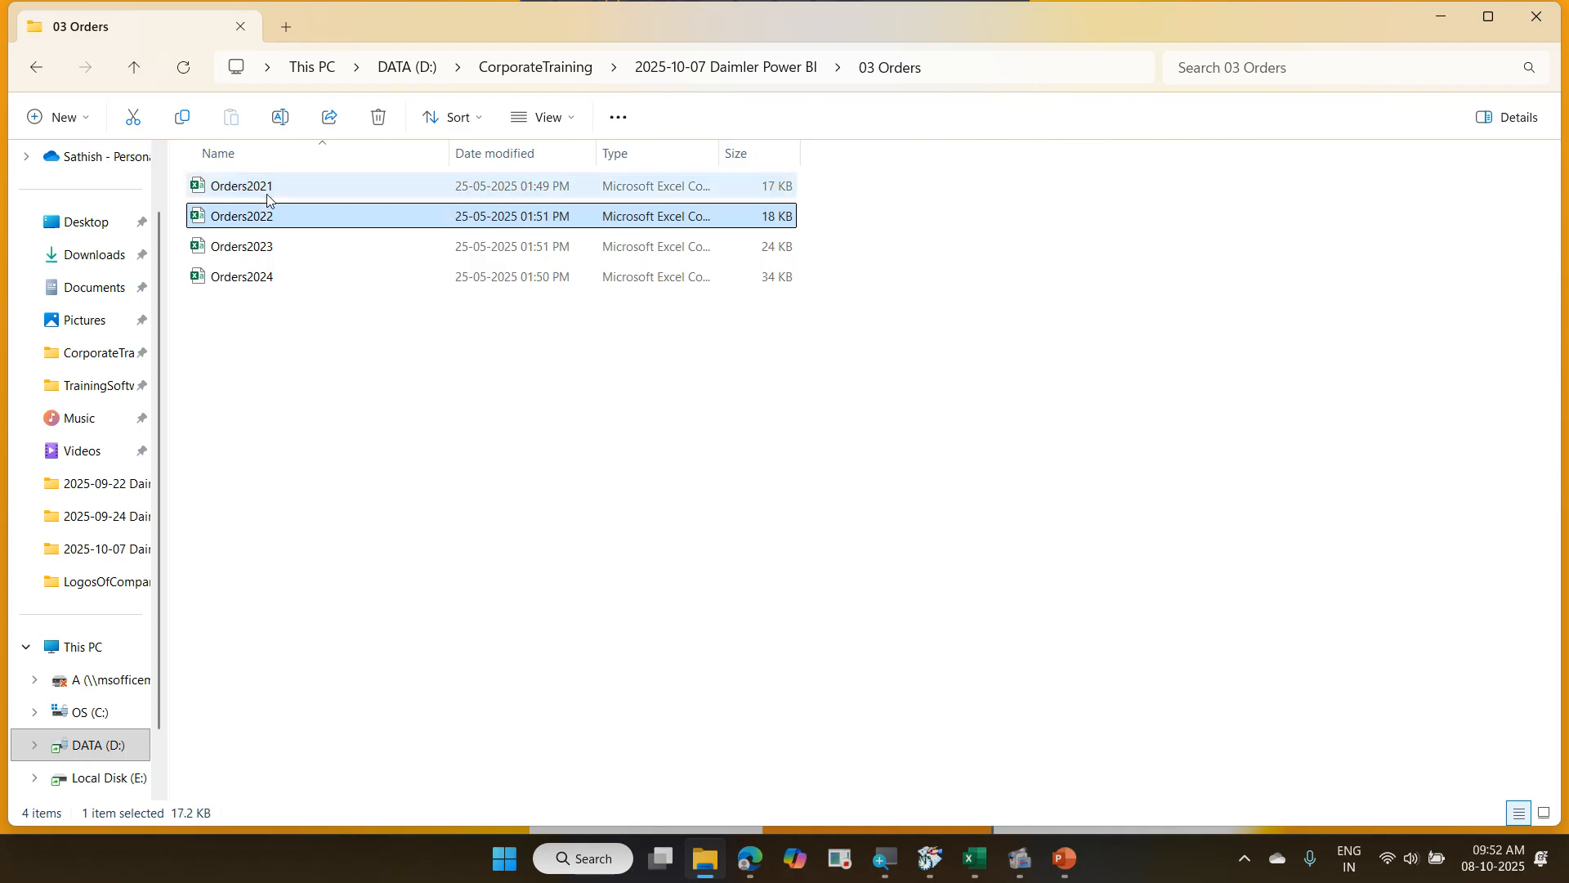
key("Down")
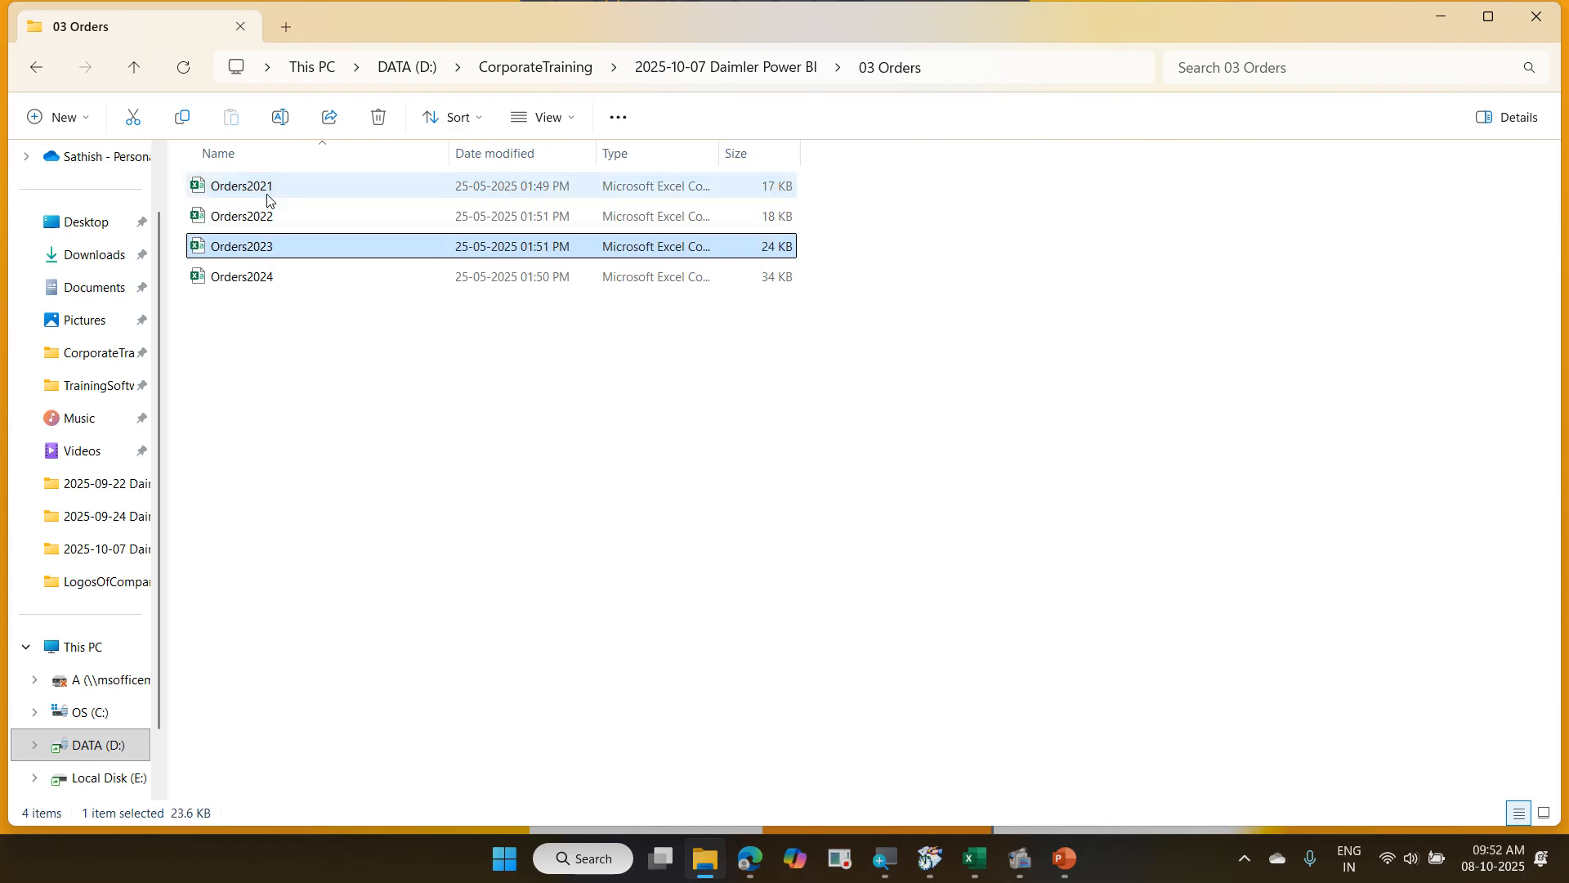
key("Down")
key("Up")
key("Up")
key("Up")
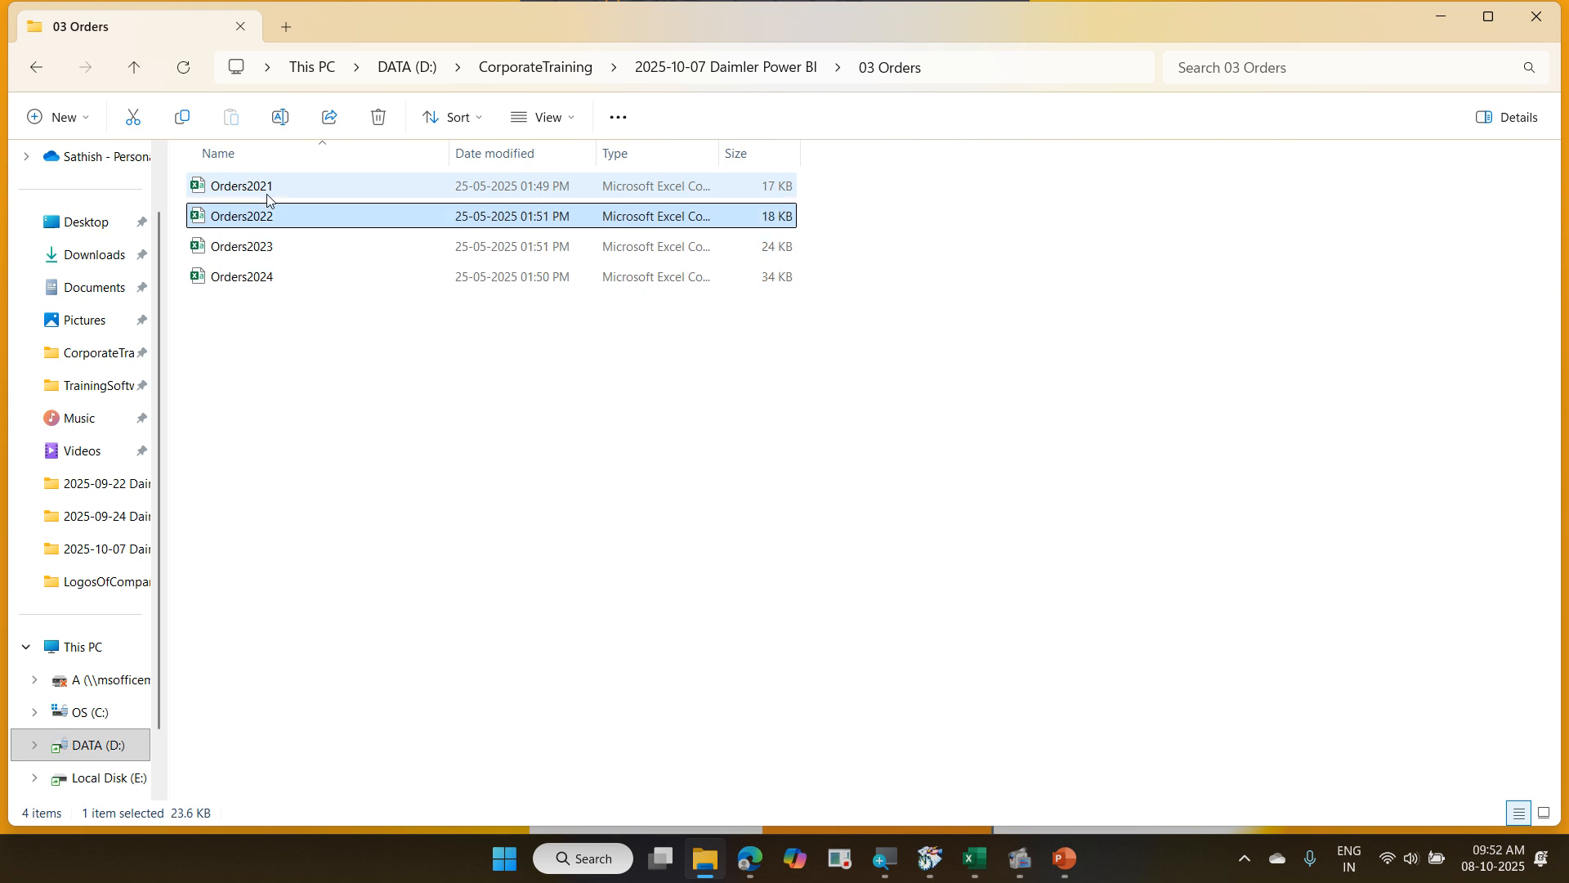
Open Orders2021 in Excel to examine its columns, close it and return to the 03 Orders folder.
key("Return")
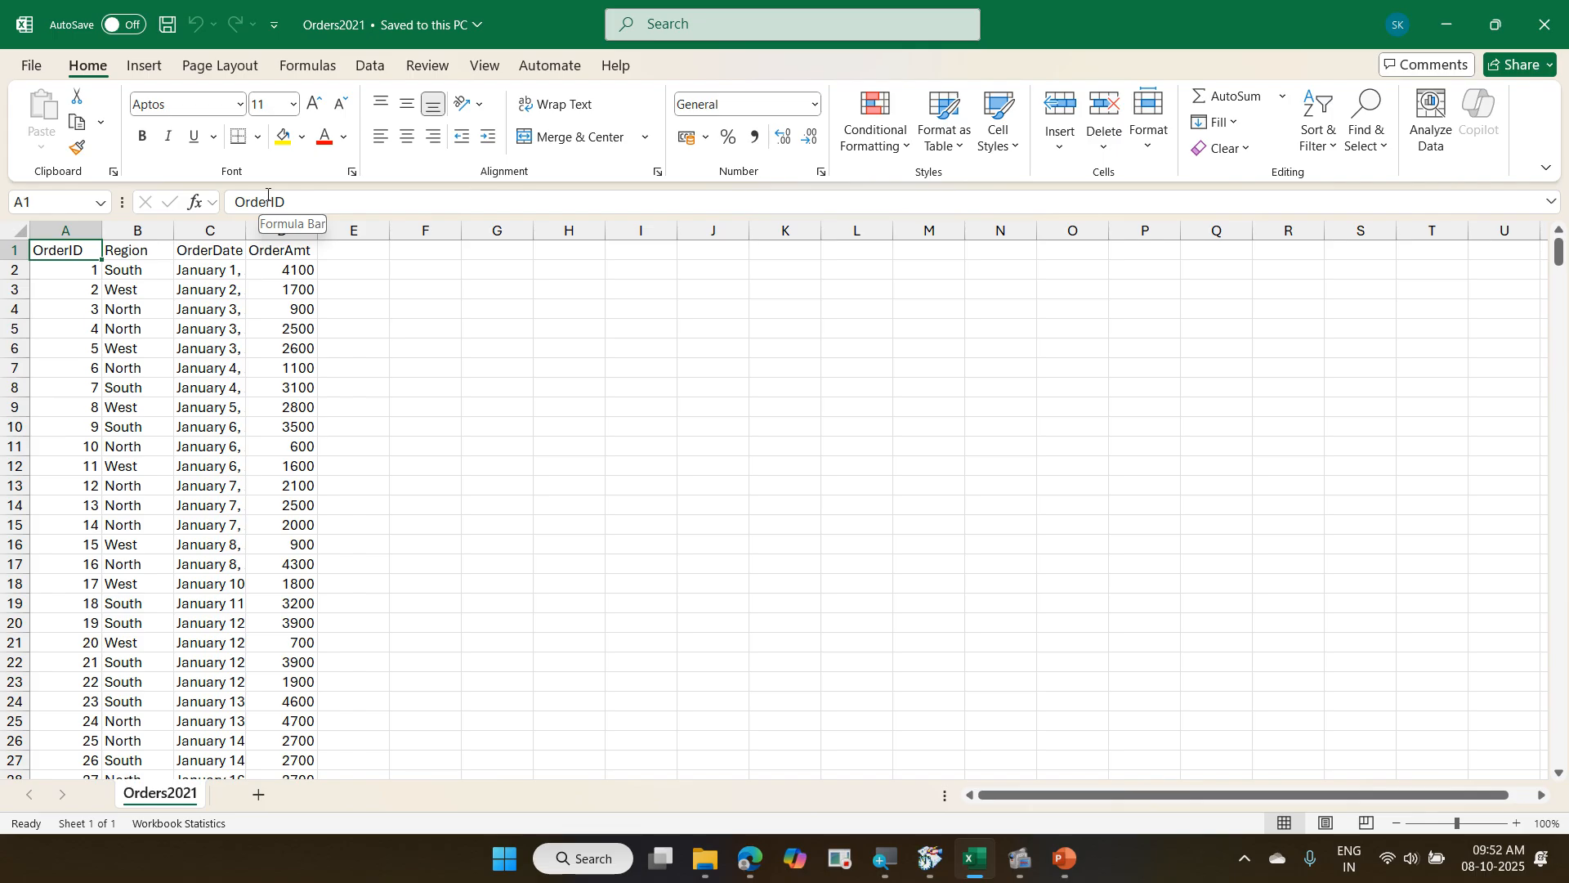
key("ctrl+w")
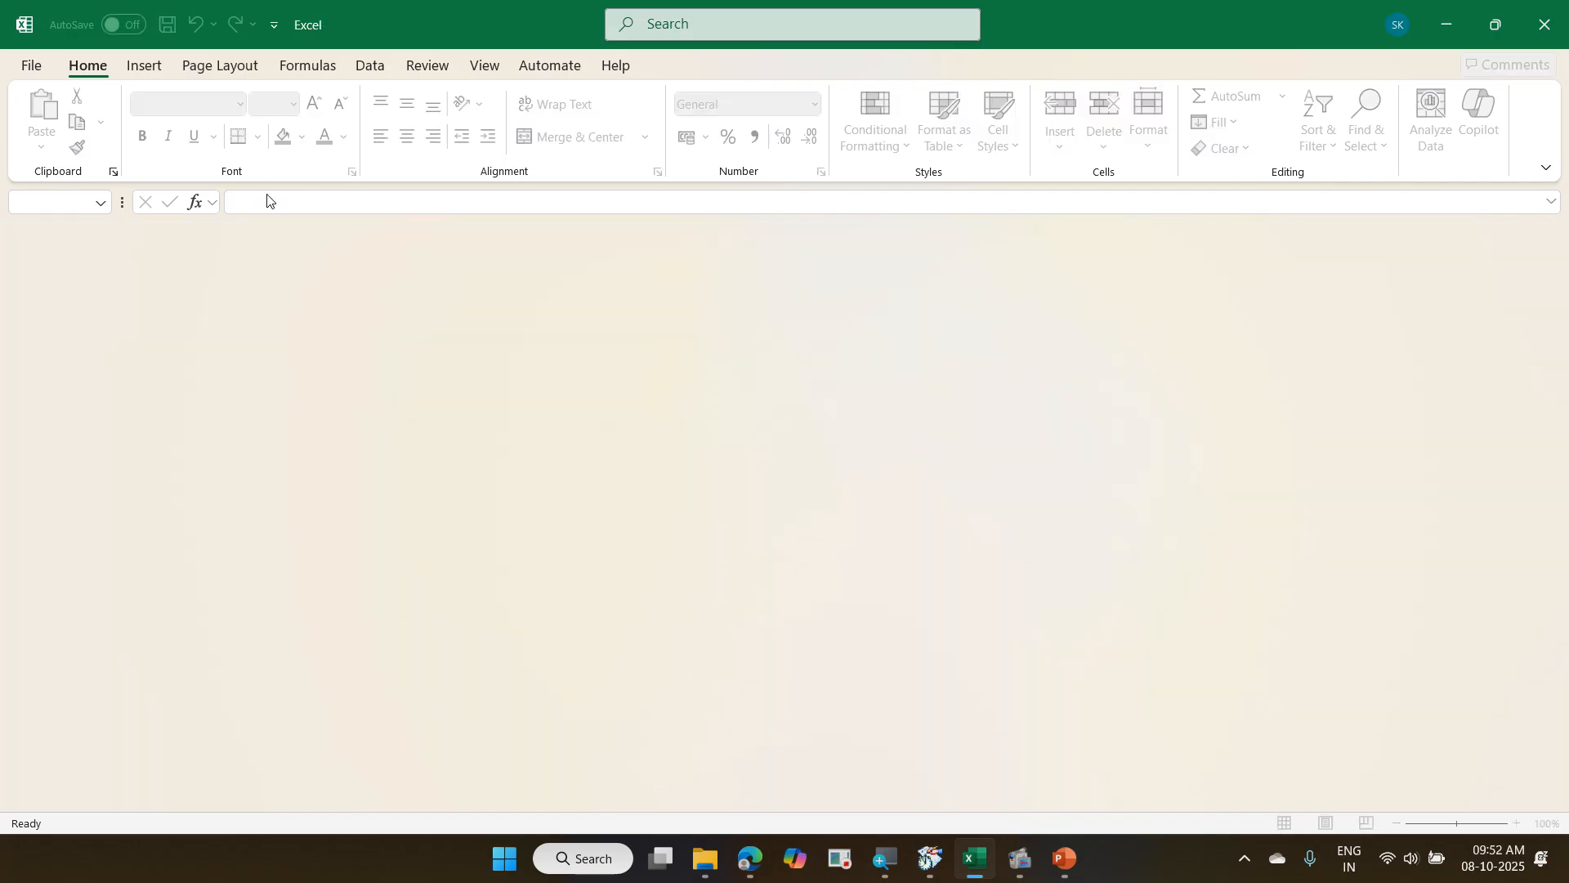
left_click(1457, 12)
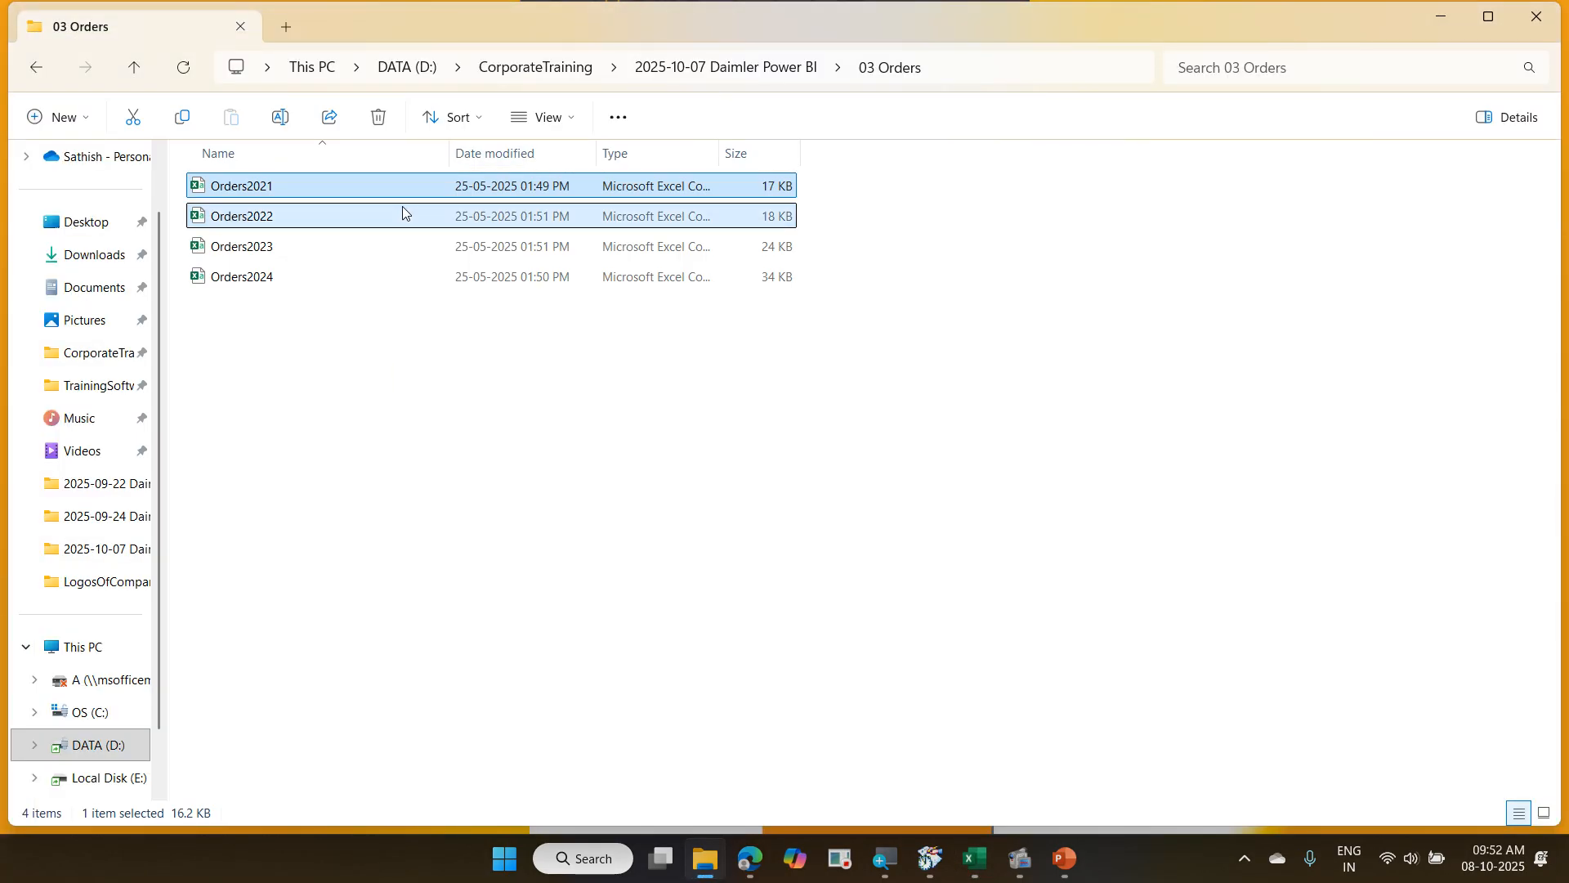
Open Orders2022 in Excel, fit the OrderDate column to read the full dates, and close the file without saving.
left_click(402, 214)
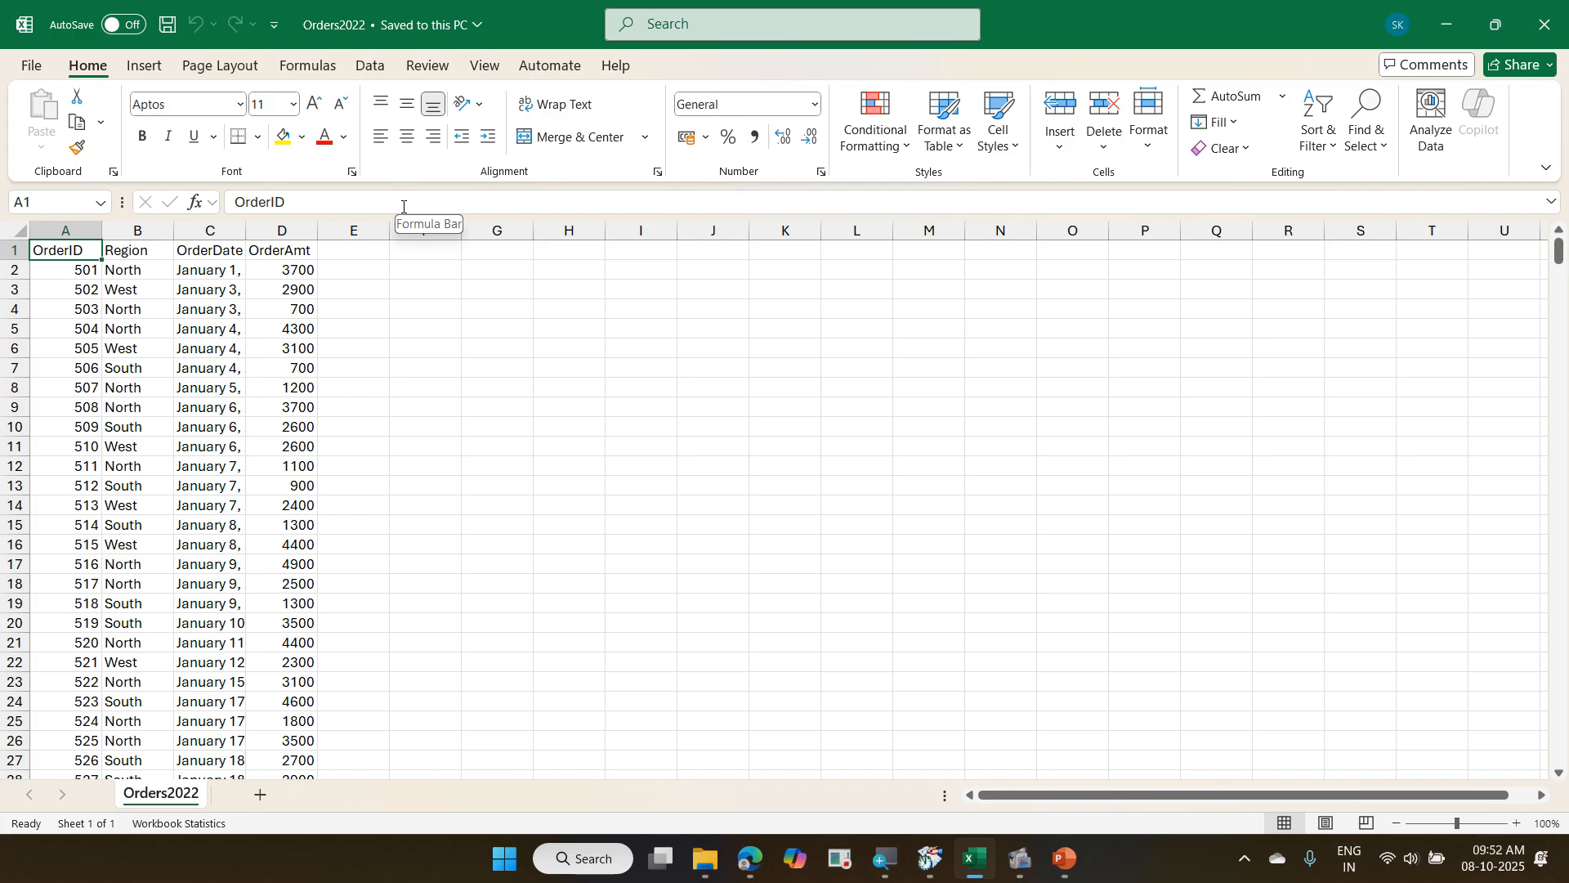
double_click(245, 230)
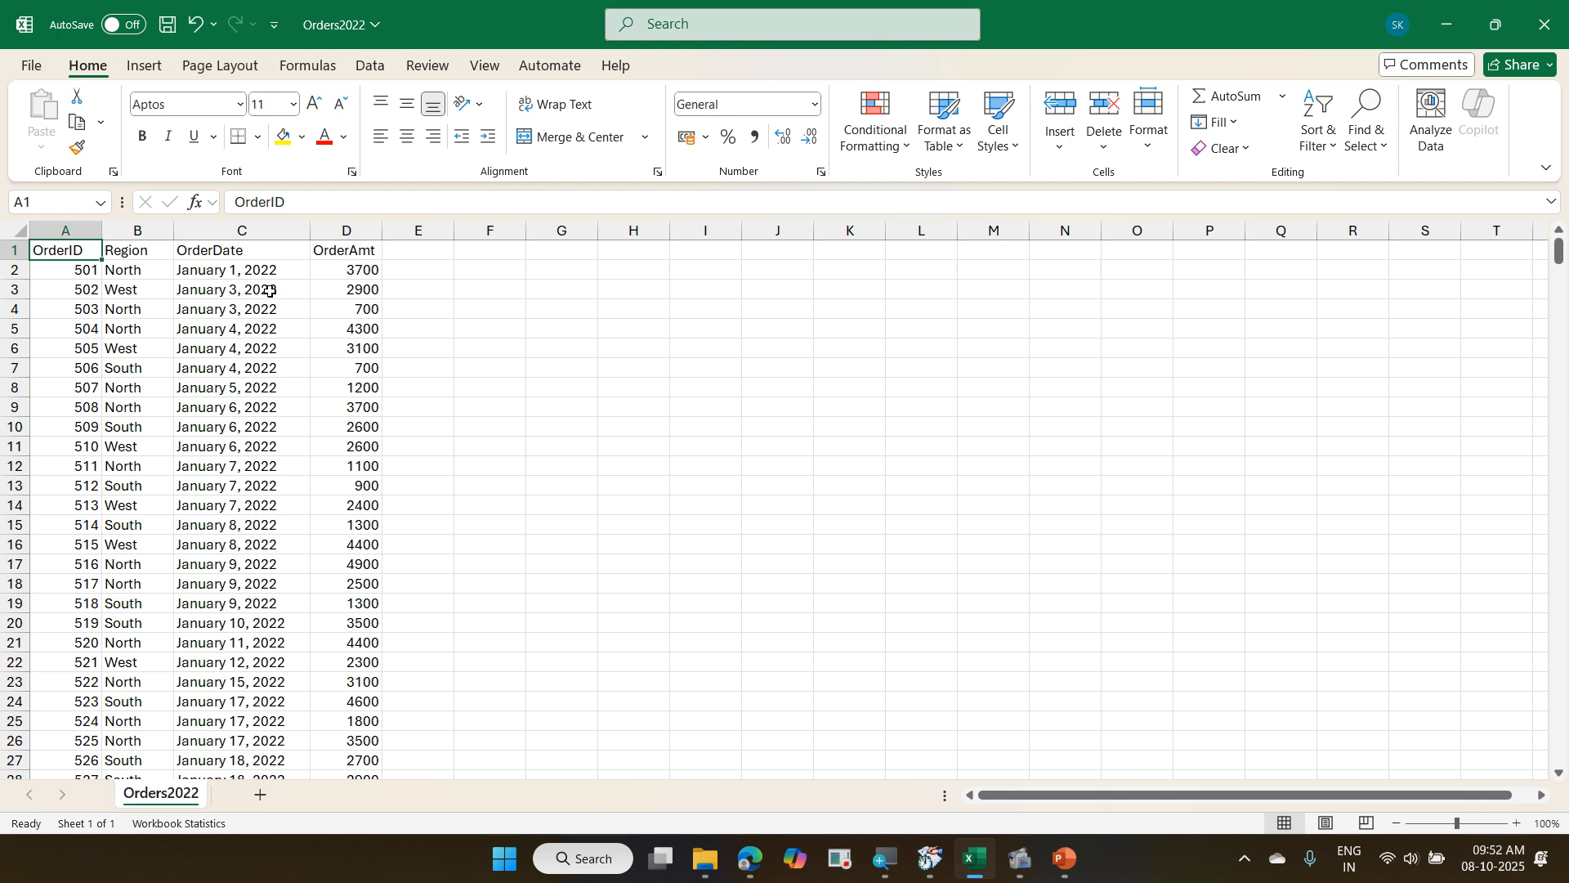
key("ctrl+w")
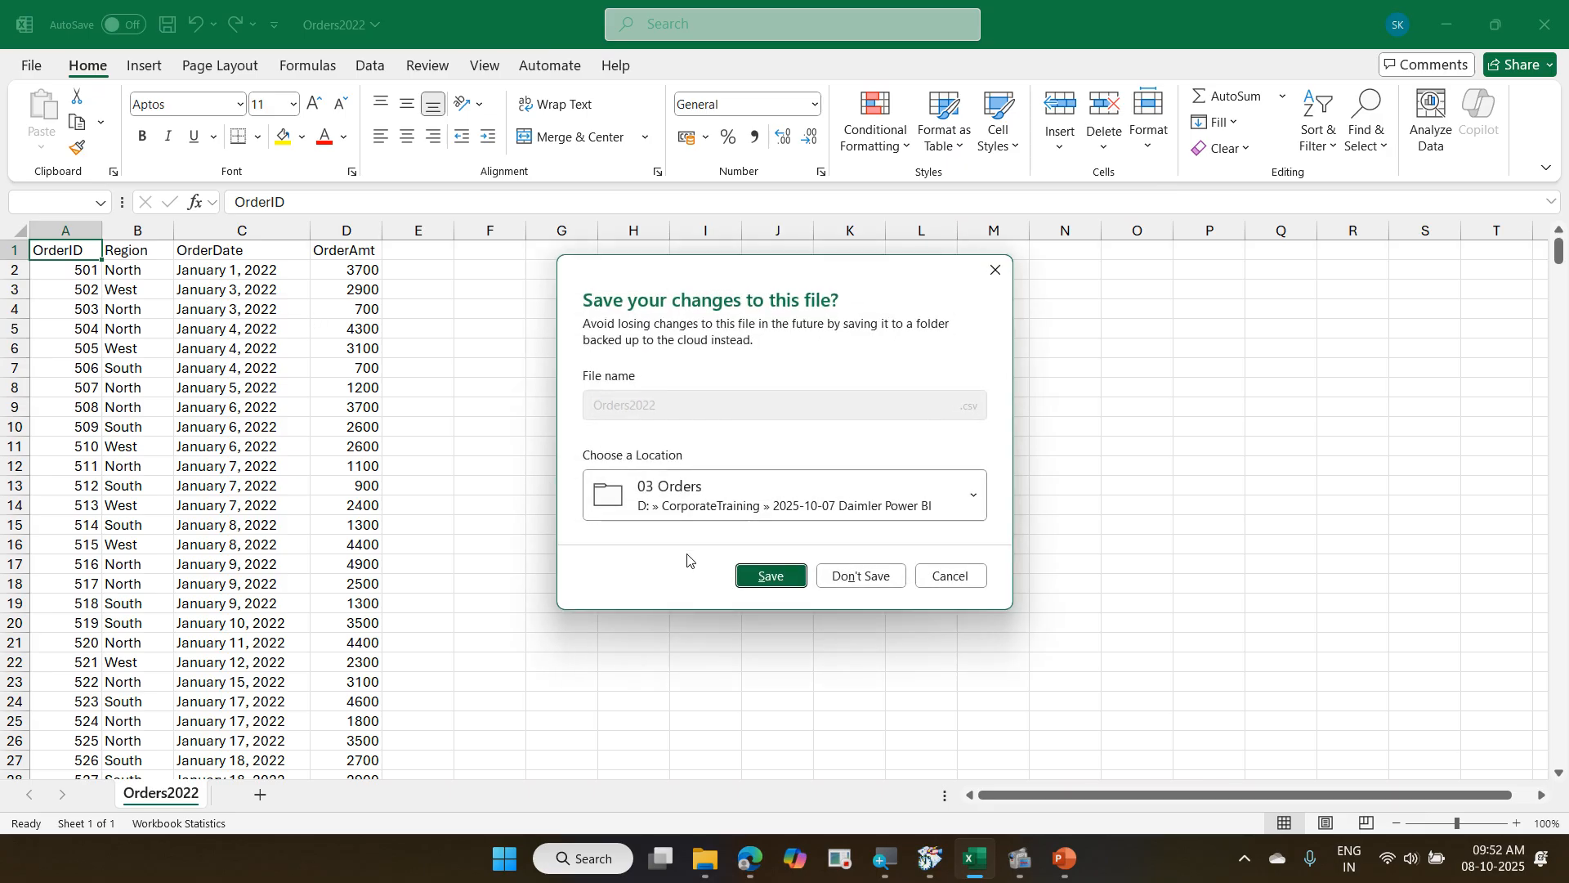
left_click(840, 576)
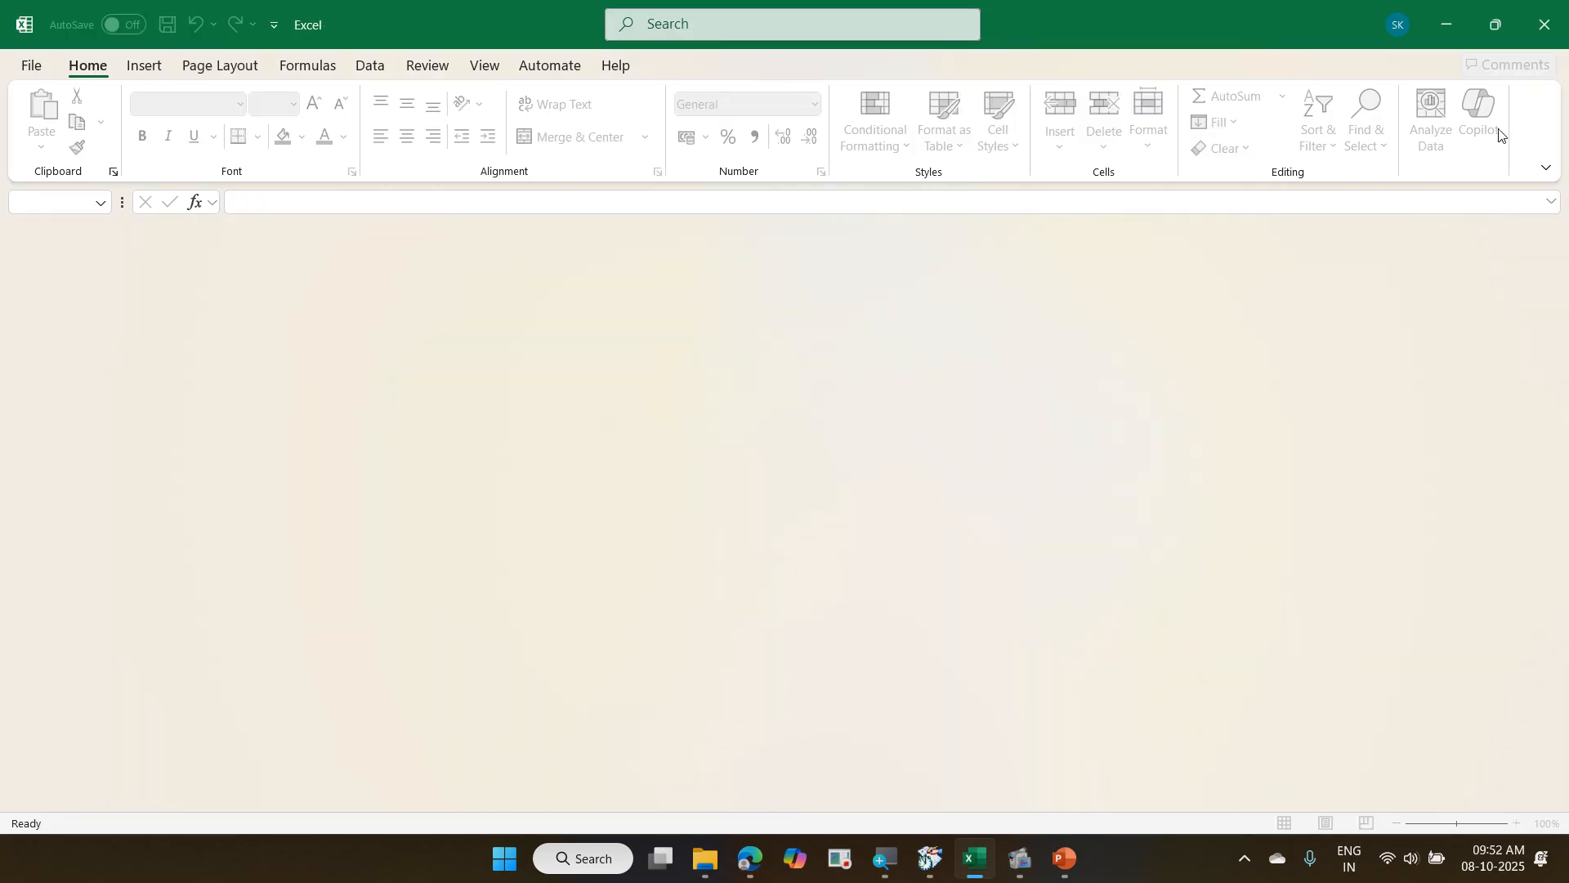
left_click(1432, 36)
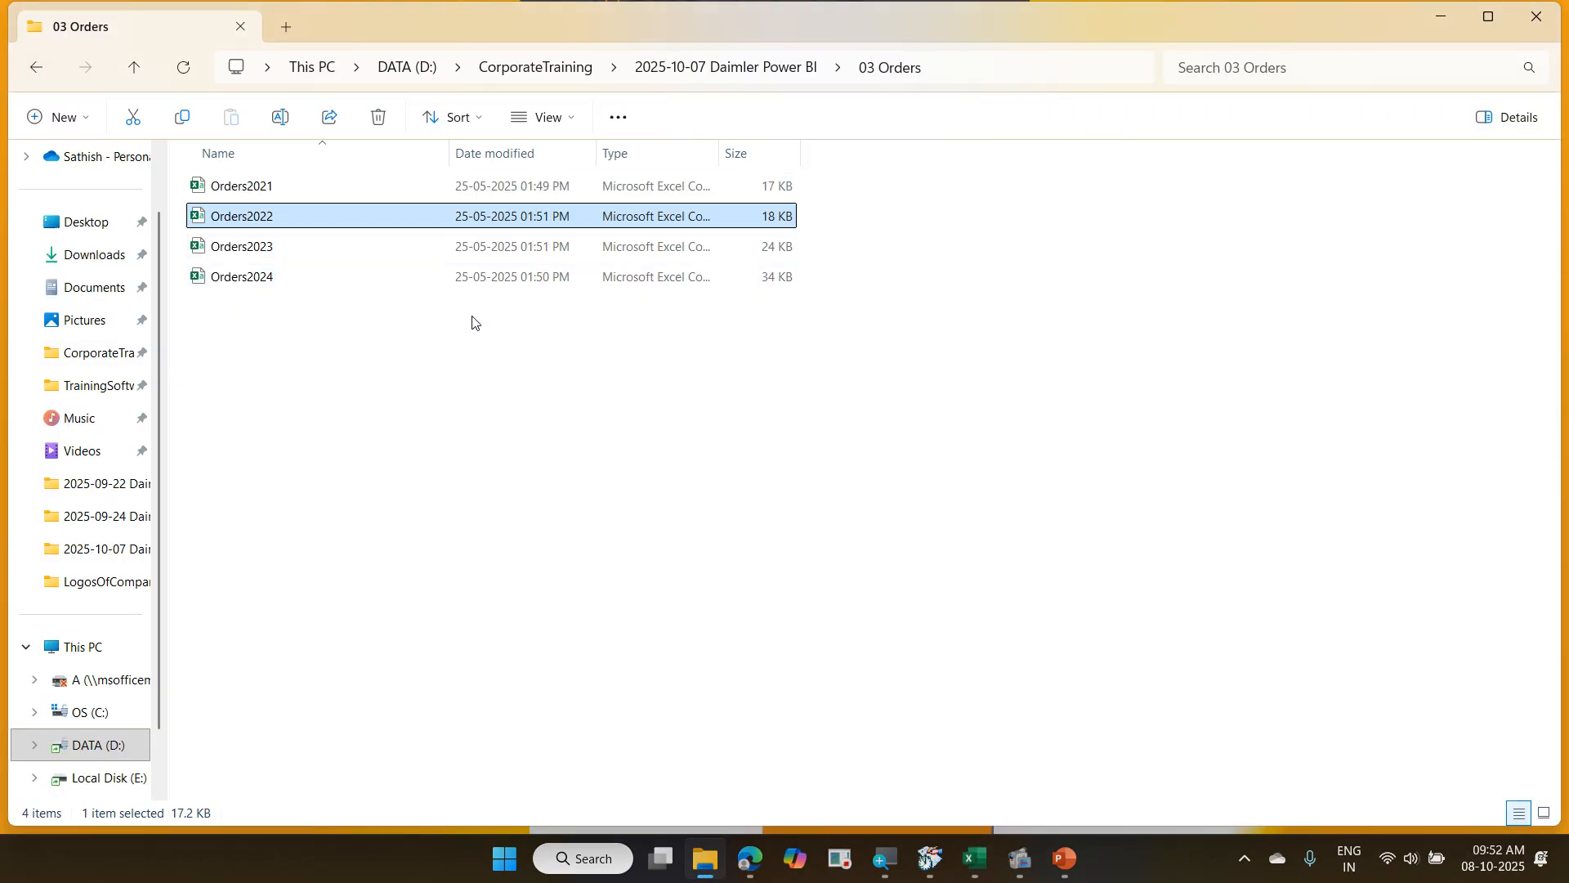
Fit the Type column's width in the 03 Orders folder to show the full file type of the order files.
left_click_drag(459, 382, 238, 177)
left_click(431, 417)
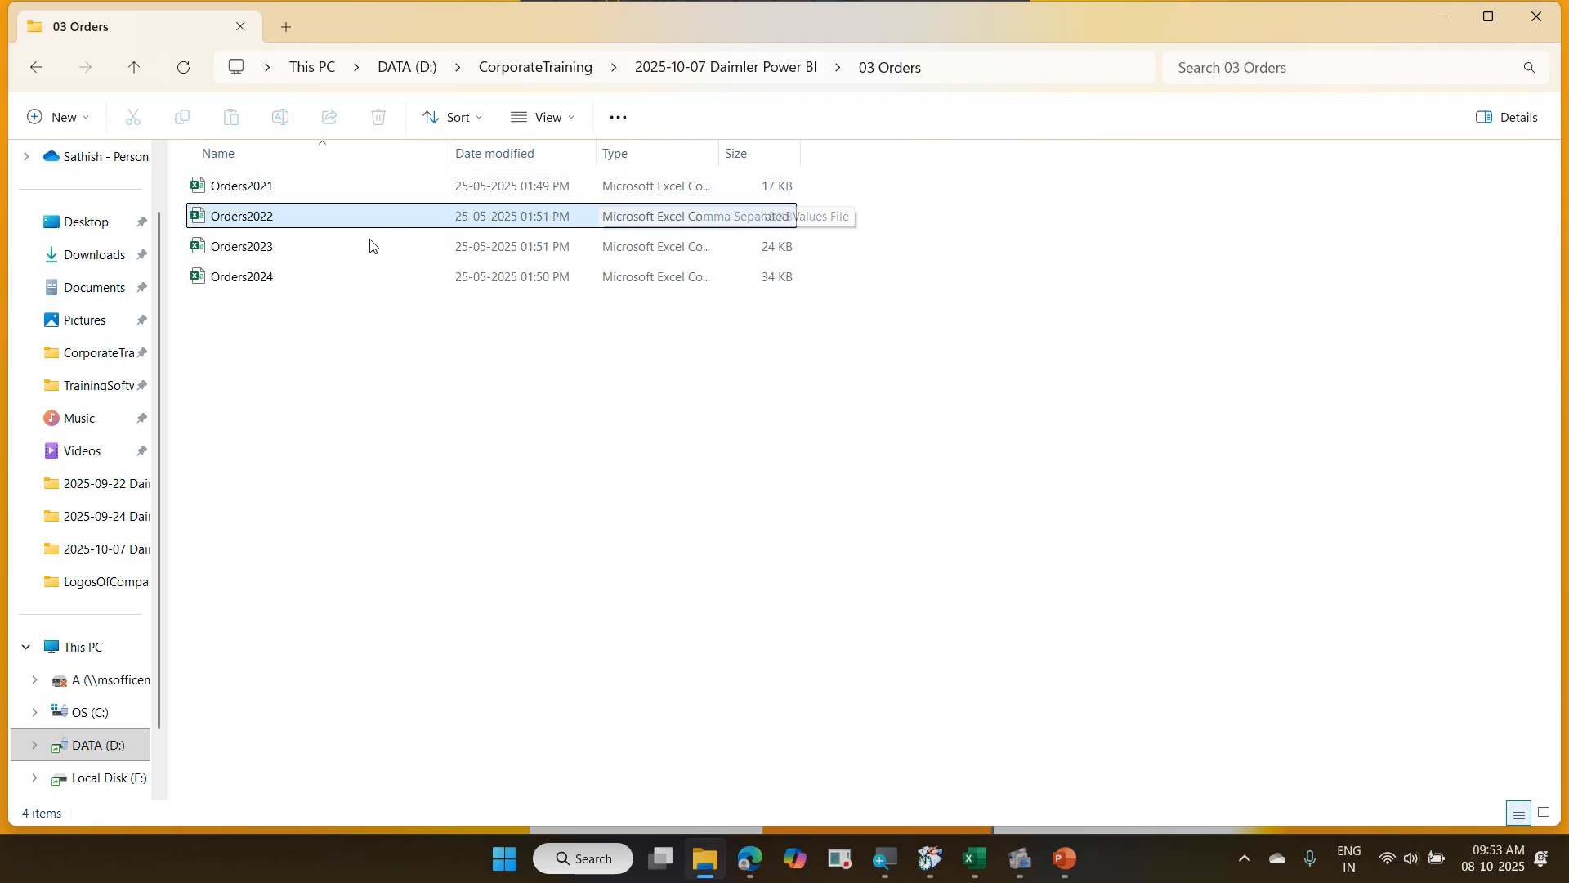
double_click(719, 156)
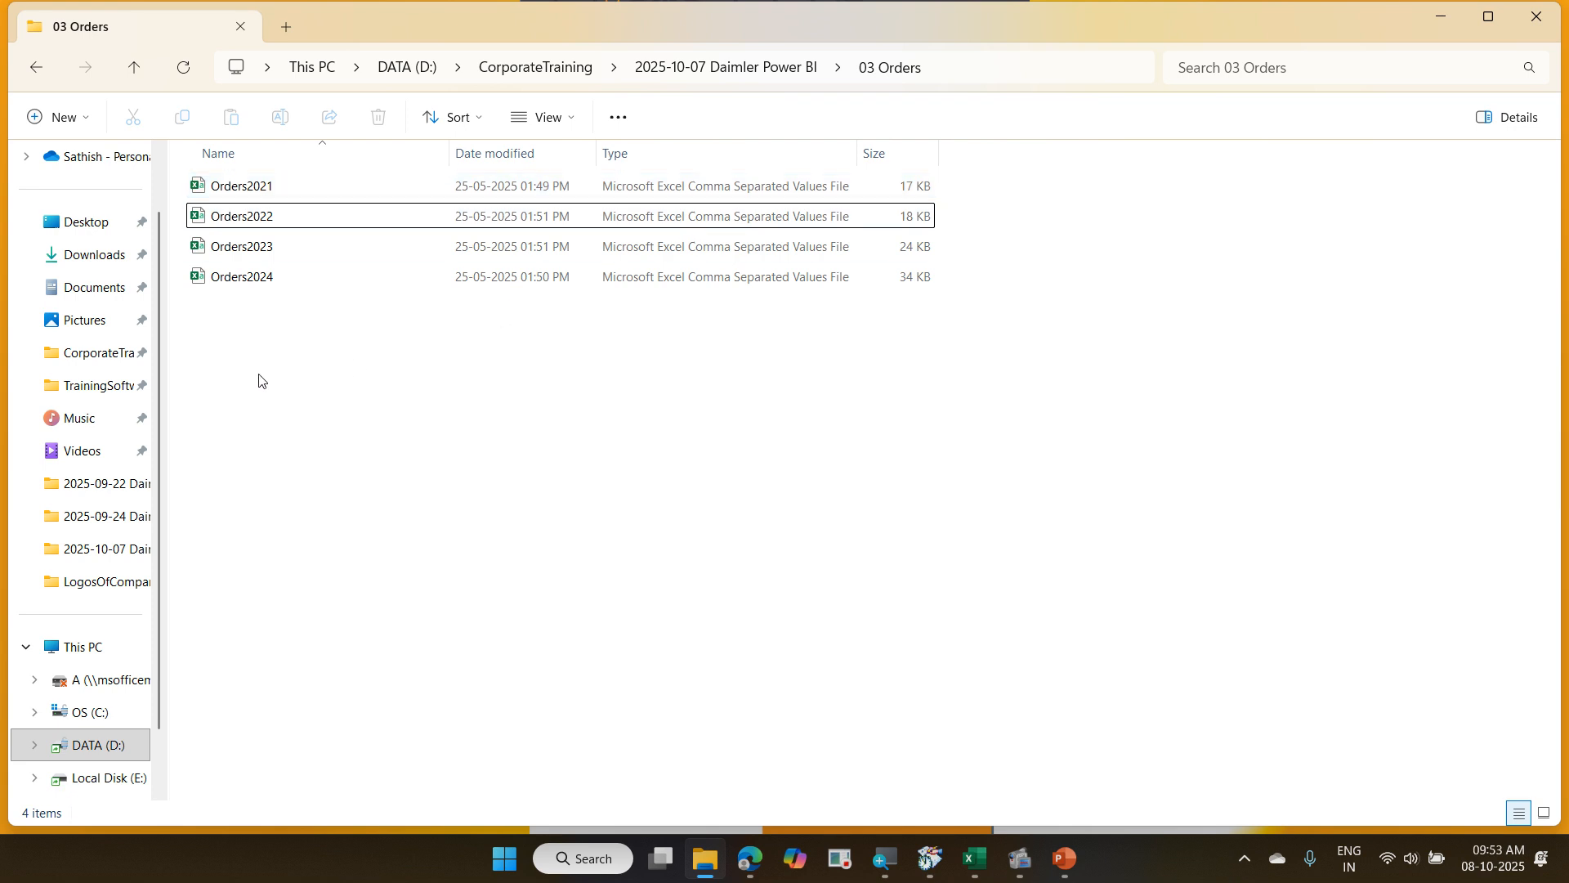
left_click_drag(178, 291, 306, 323)
mouse_move(210, 359)
left_mouse_down()
mouse_move(242, 358)
mouse_move(249, 315)
left_mouse_up()
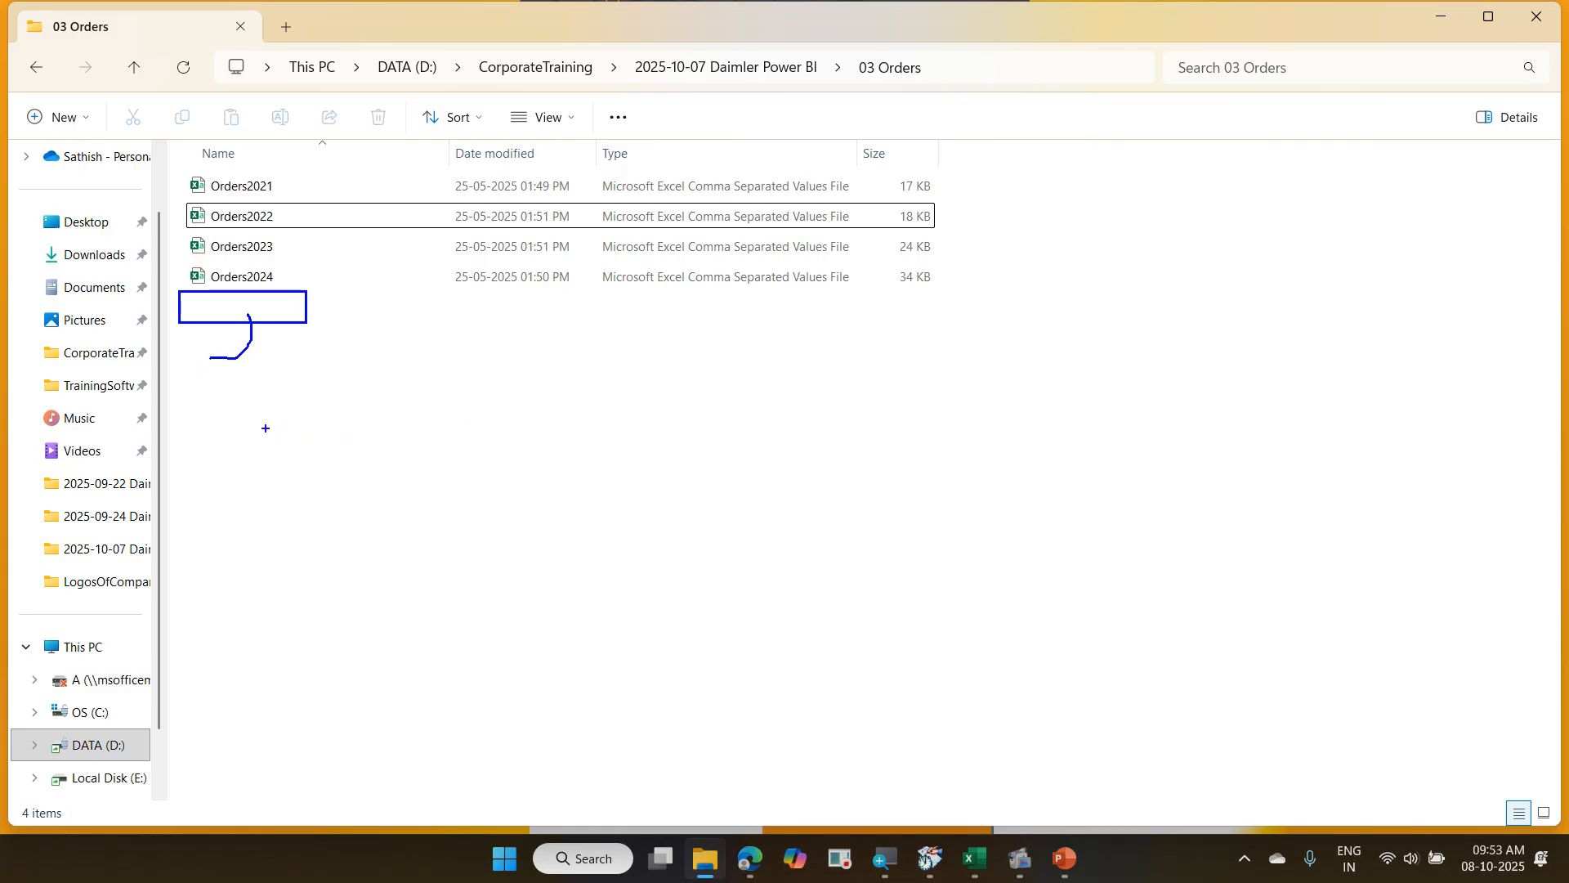
left_click_drag(227, 411, 236, 384)
left_click_drag(237, 447, 237, 431)
left_click_drag(259, 367, 279, 496)
left_click_drag(291, 180, 311, 167)
left_click_drag(286, 225, 310, 206)
left_click_drag(314, 230, 336, 220)
key("Escape")
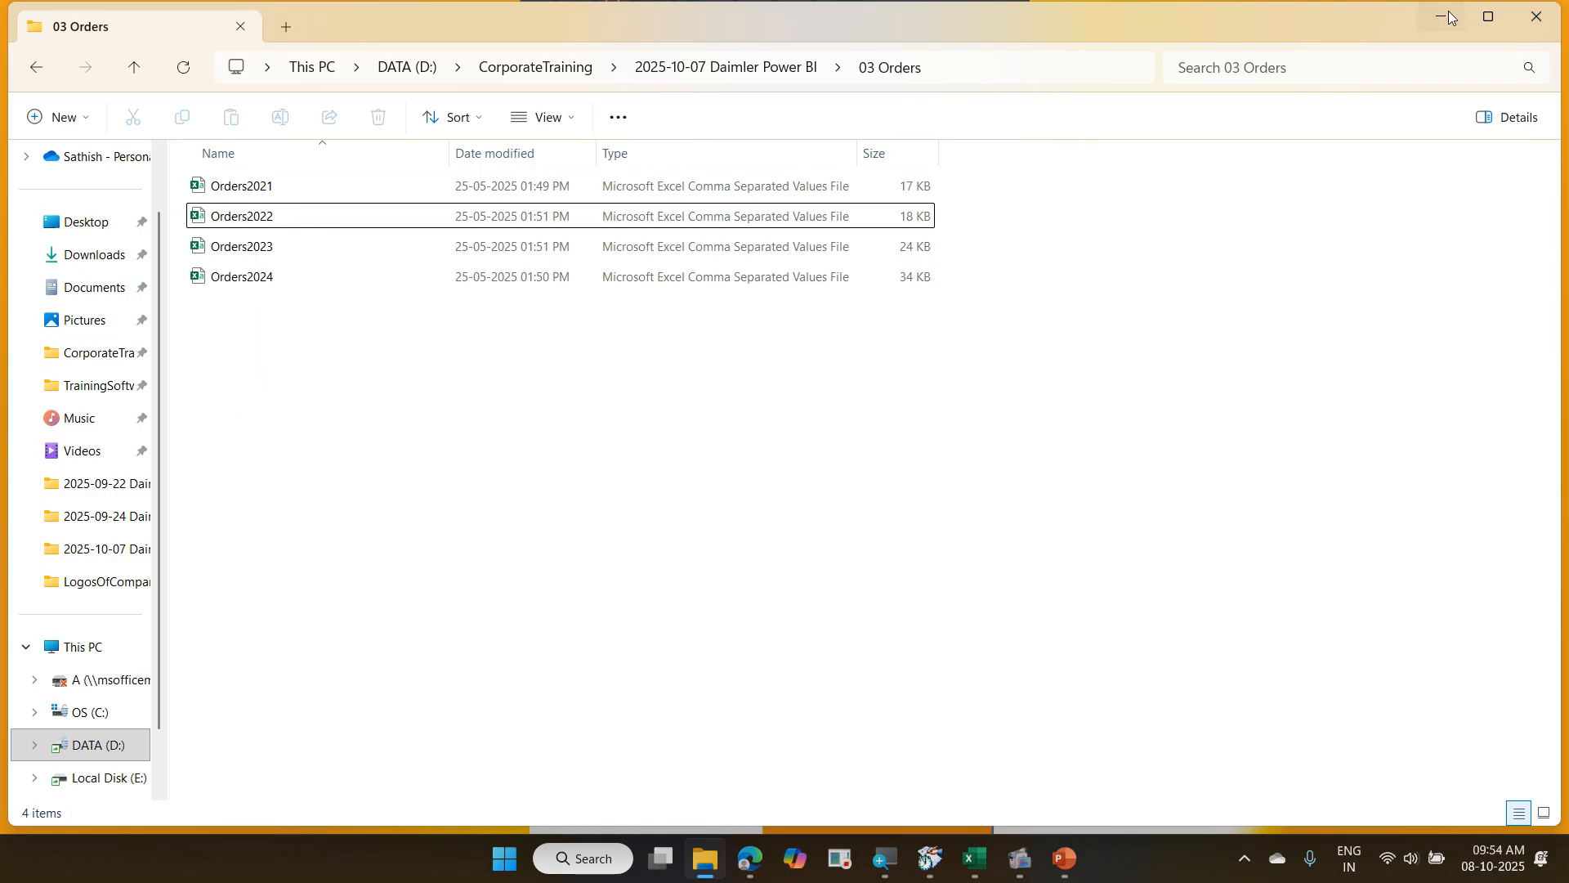
Switch from File Explorer to Power BI Desktop and create a blank report.
left_click(1443, 16)
left_click(504, 857)
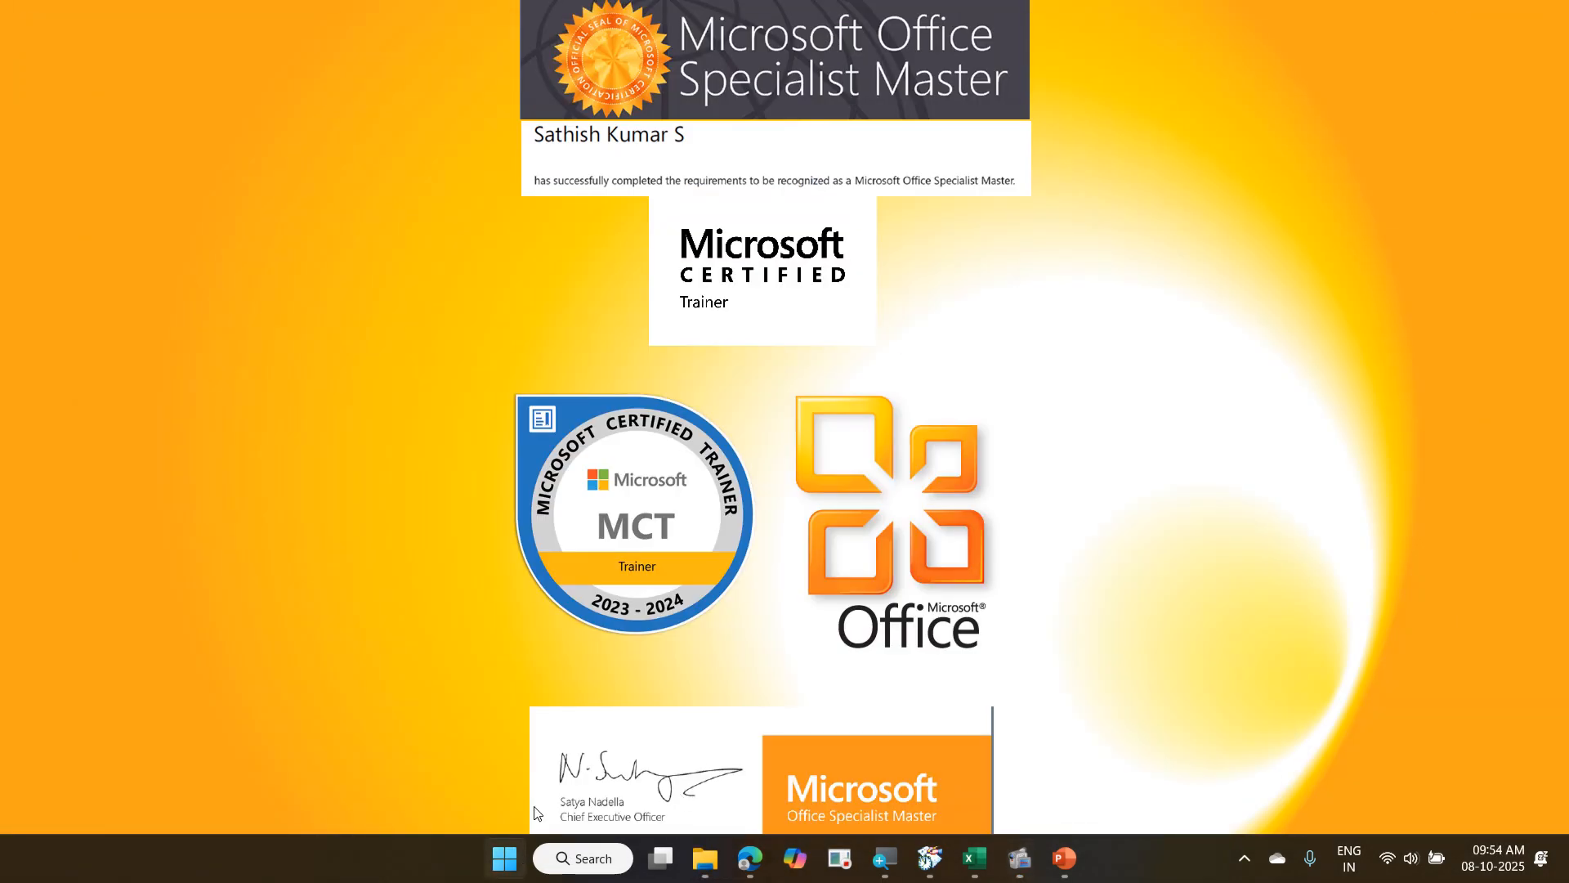
left_click(542, 387)
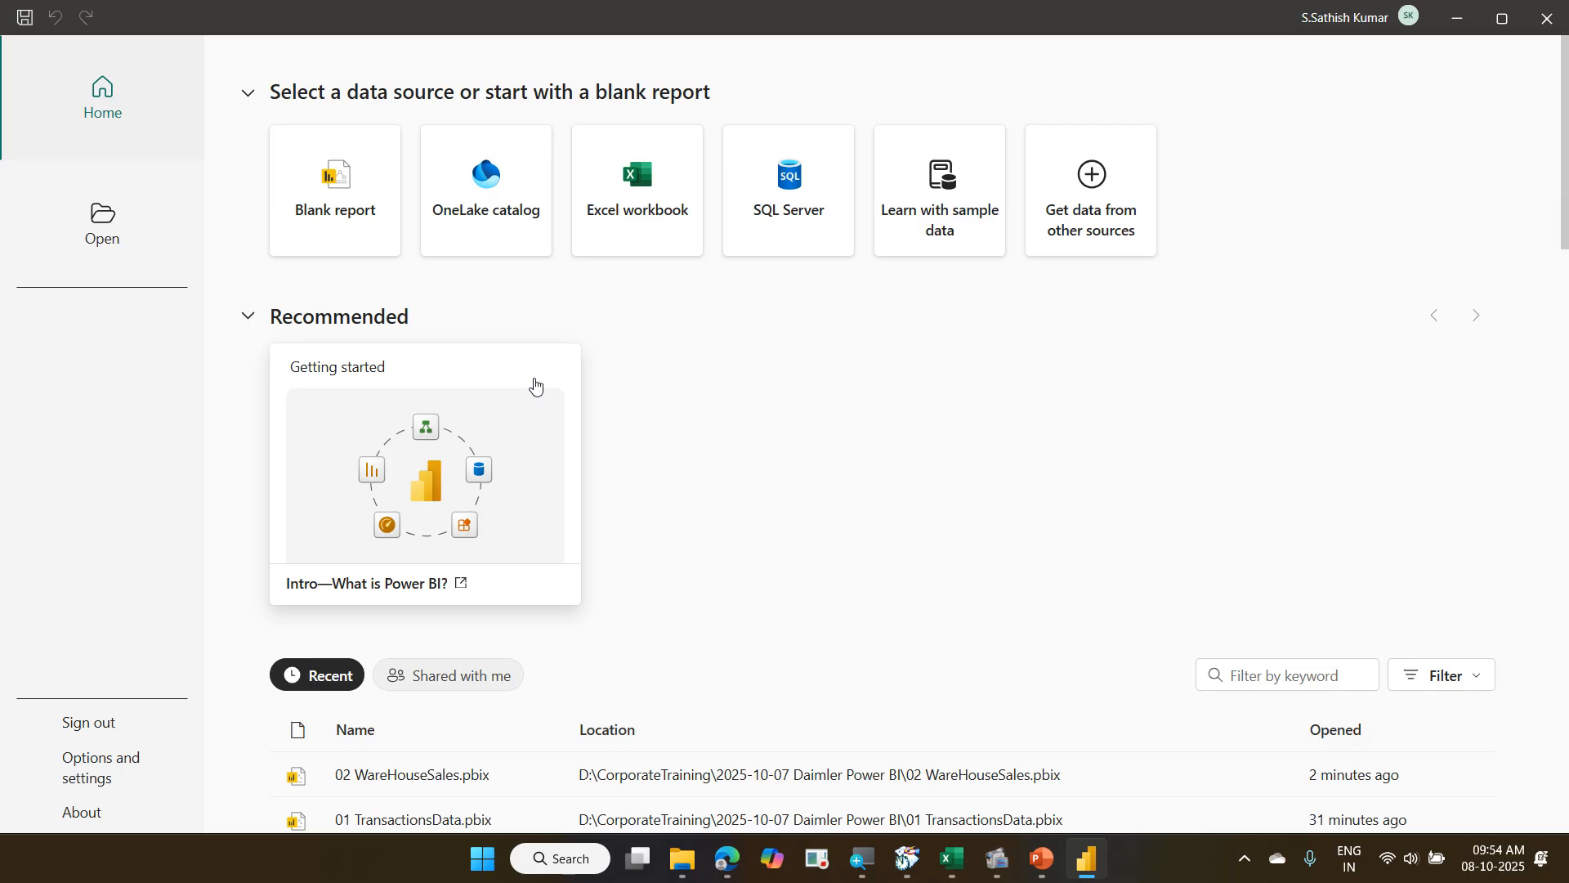
left_click(333, 248)
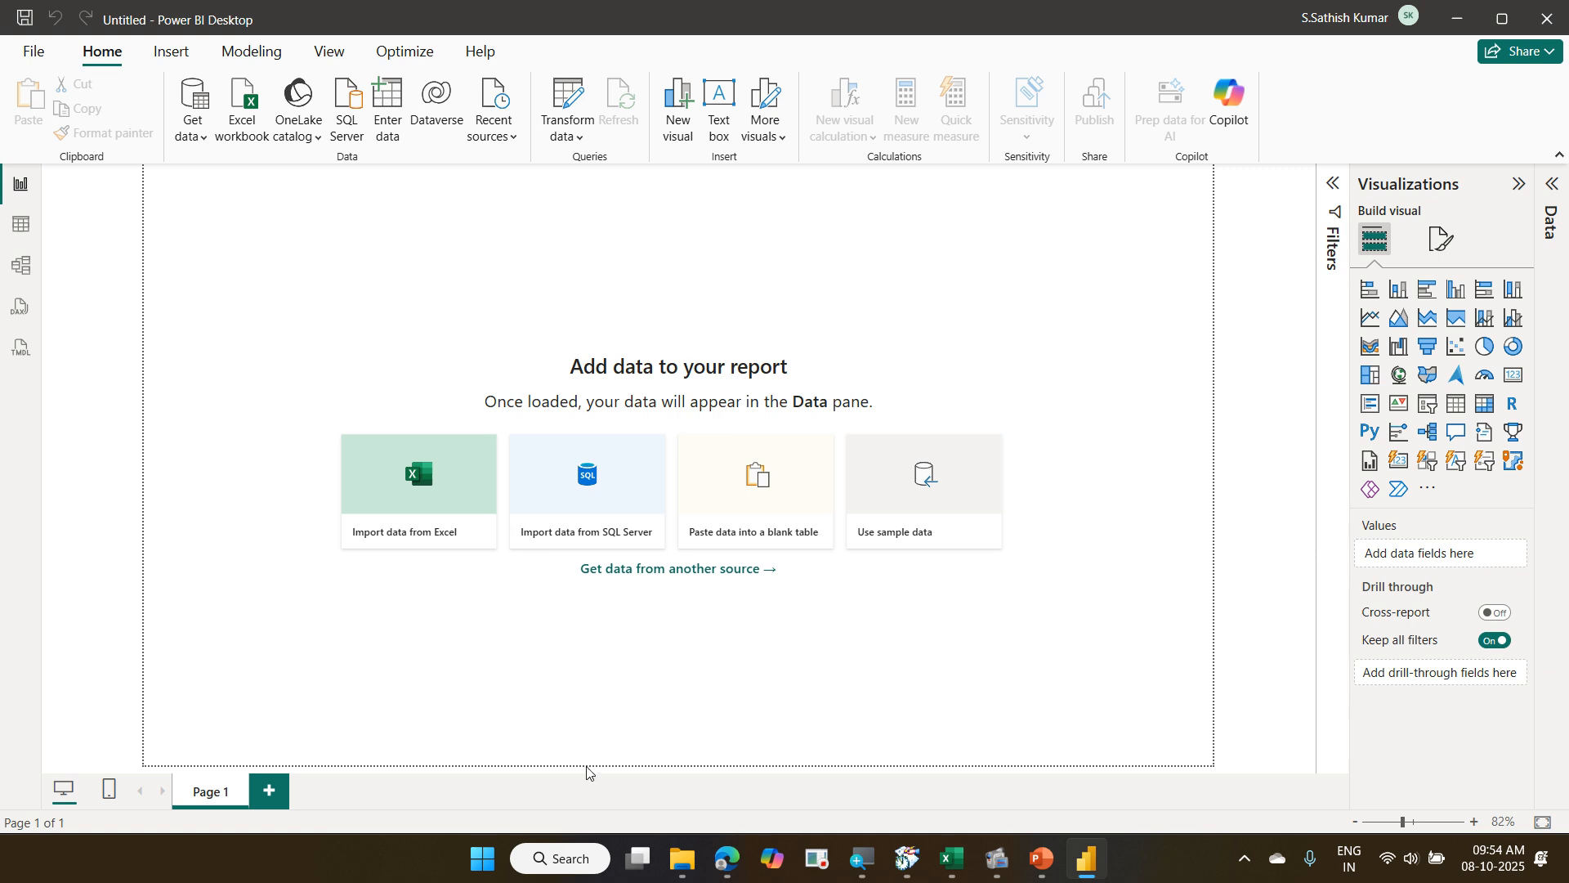
left_click(698, 876)
left_click(699, 877)
left_click(205, 147)
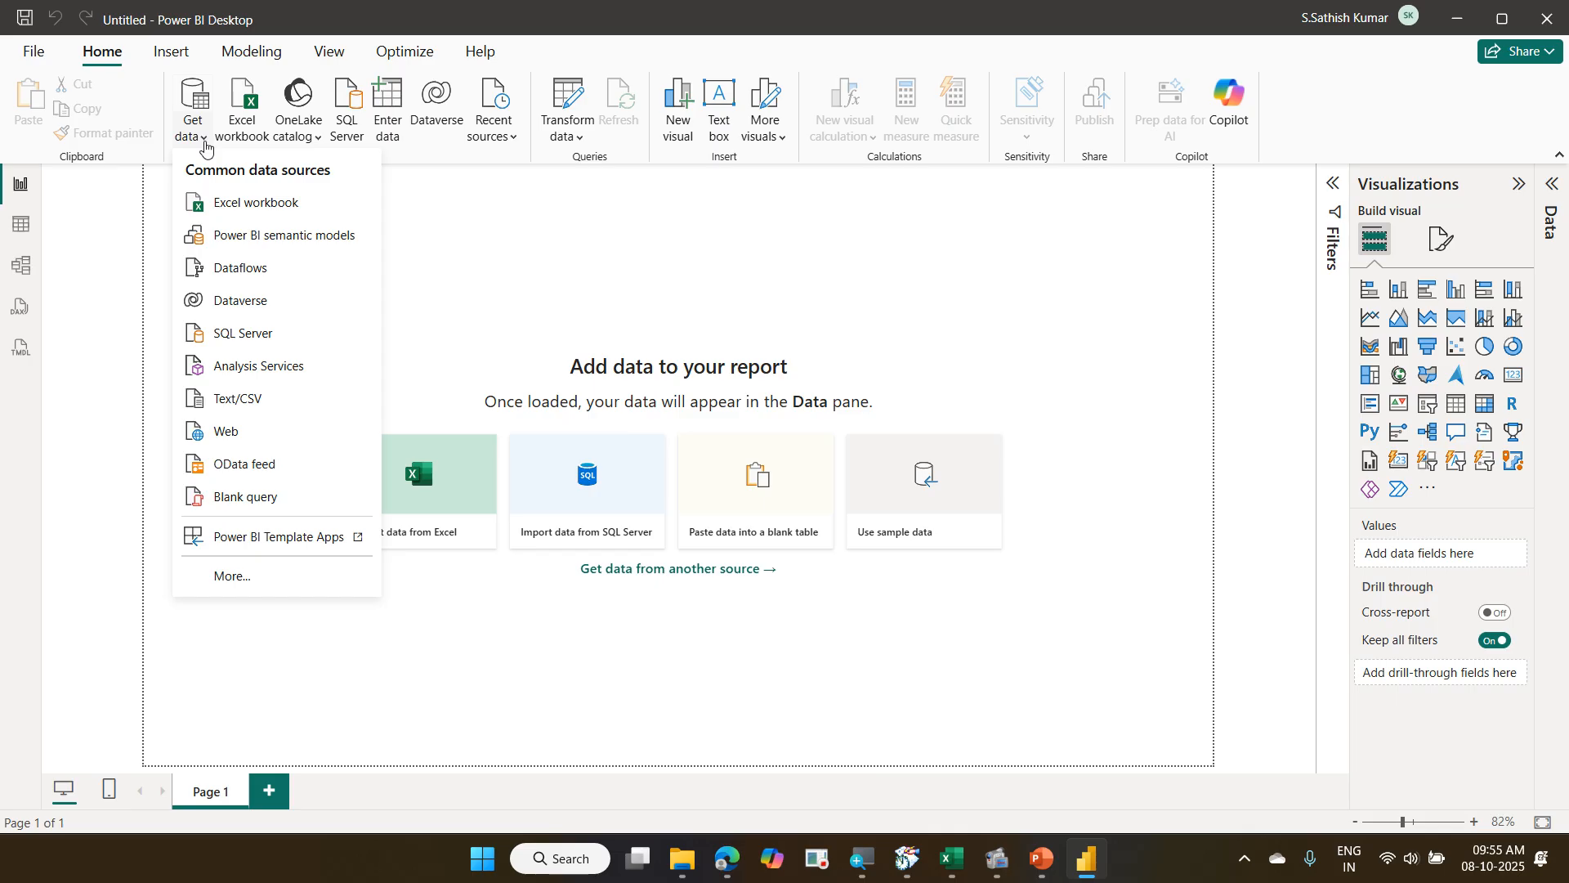
left_click(291, 401)
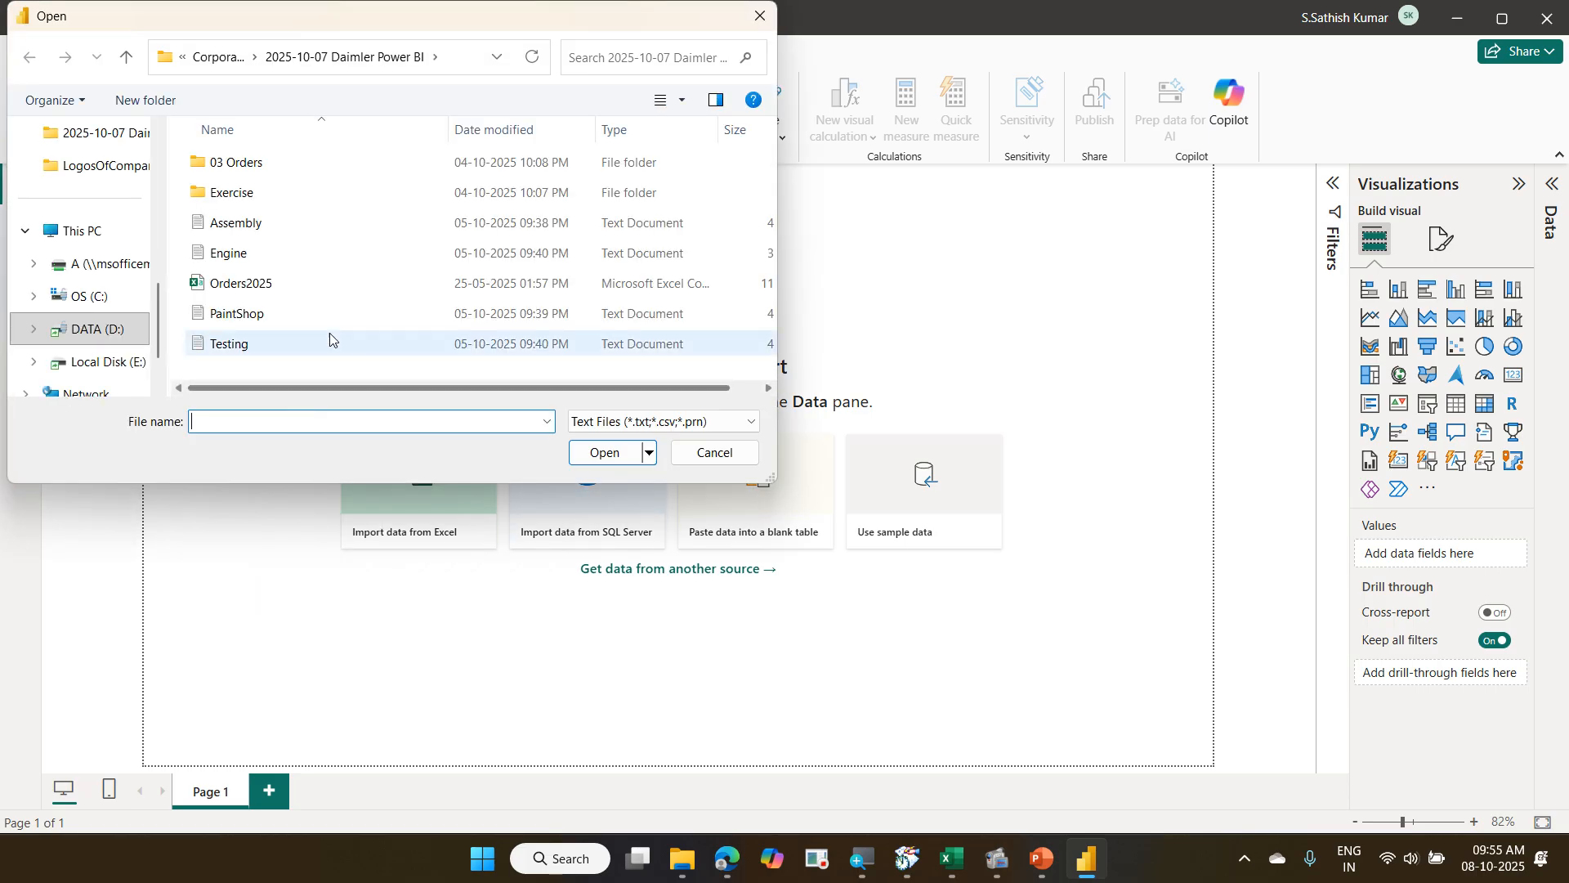
double_click(317, 155)
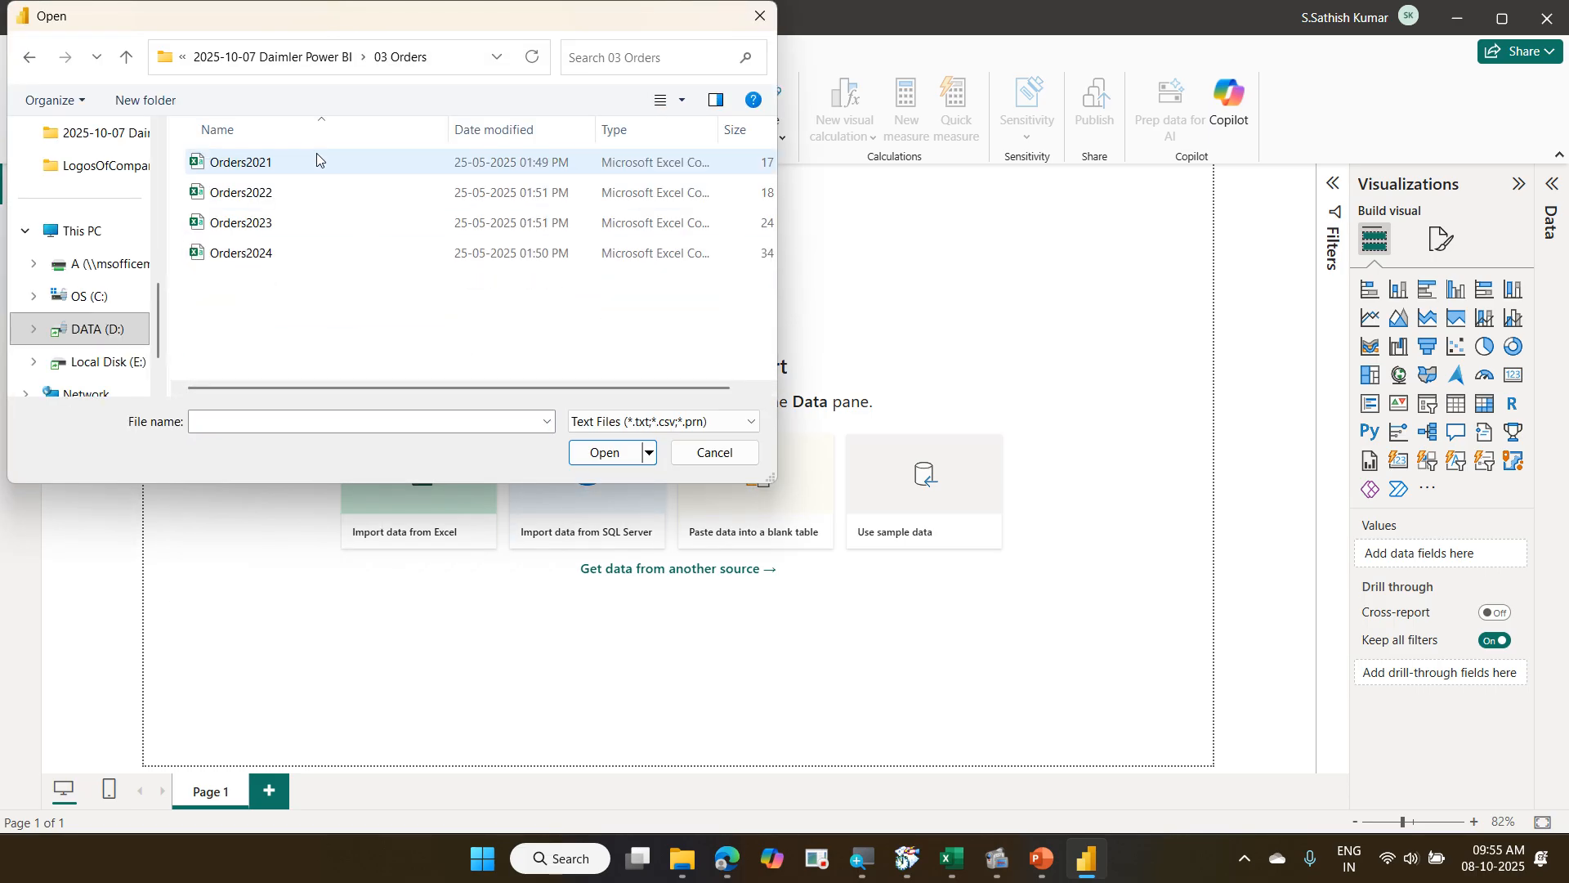
left_click(317, 155)
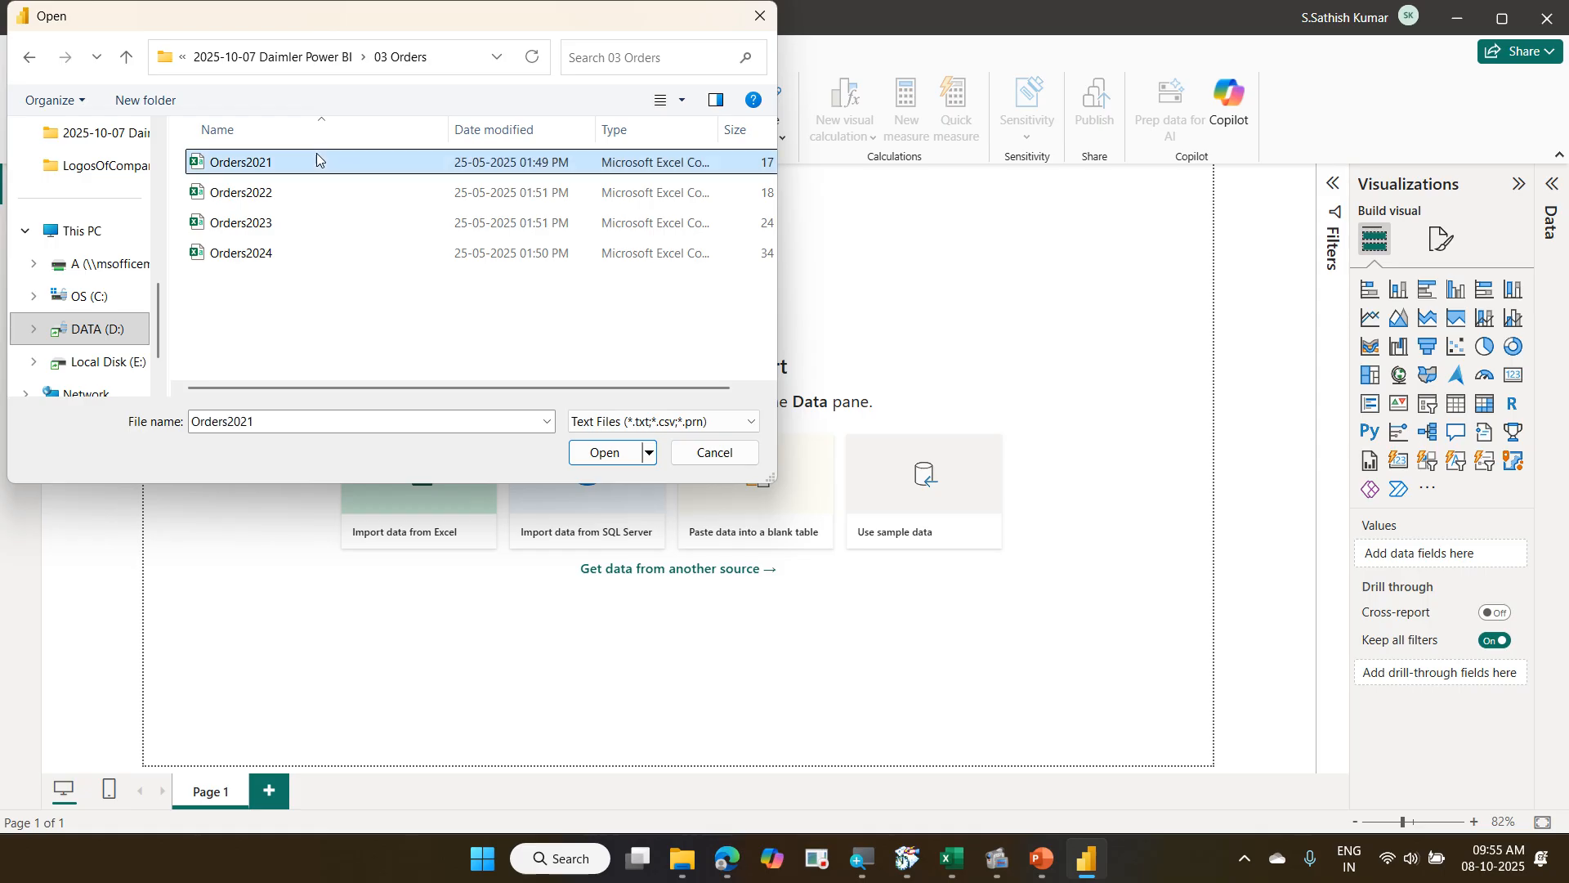
left_click(320, 190)
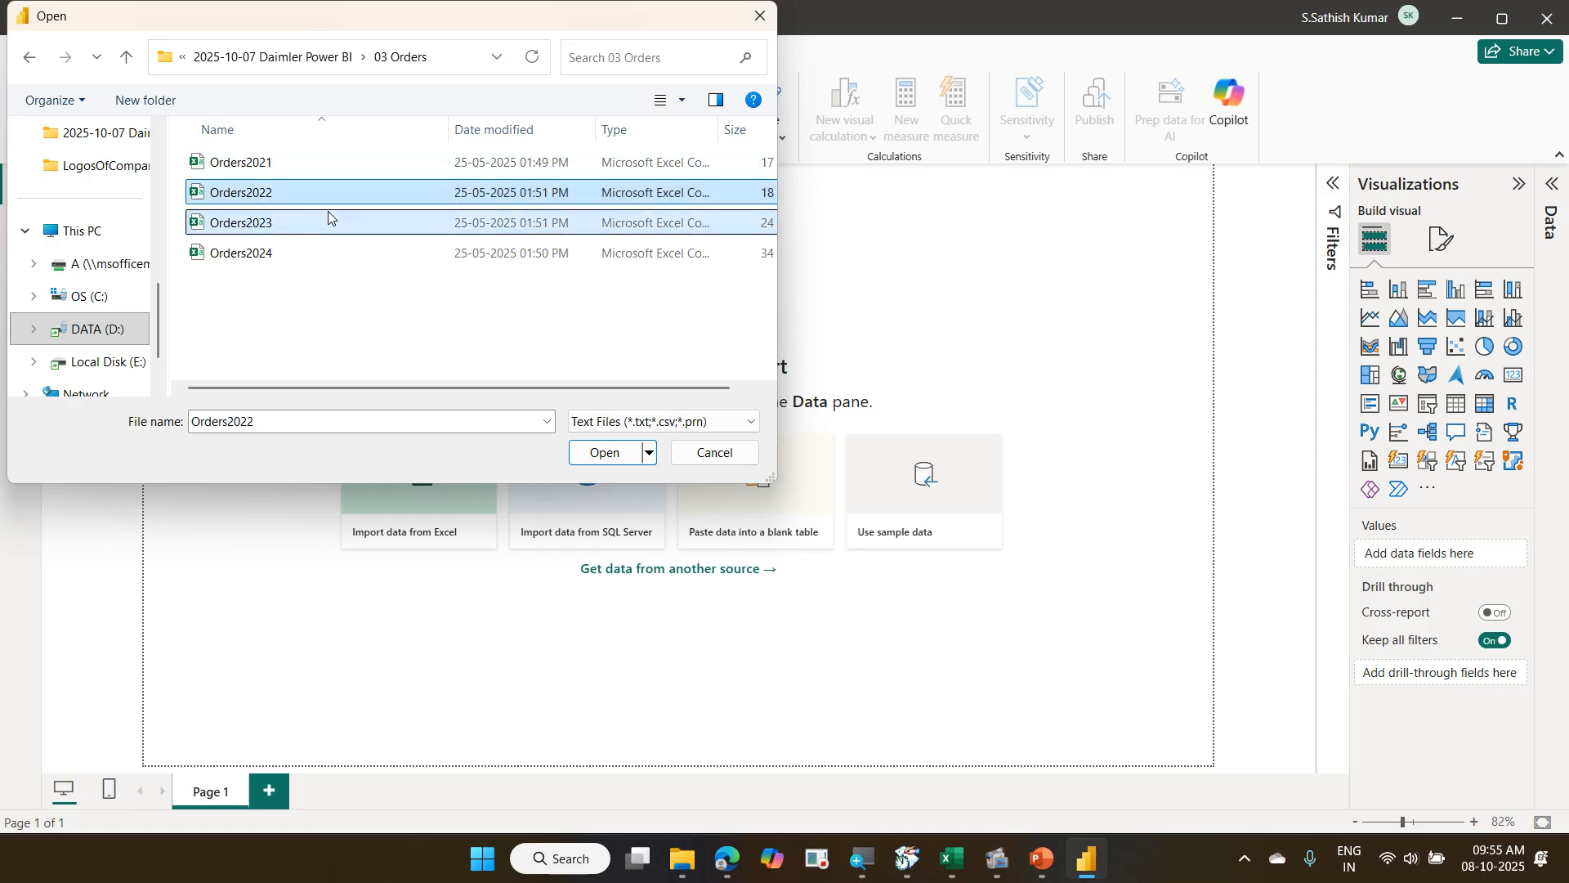
left_click(328, 219)
left_click(331, 247)
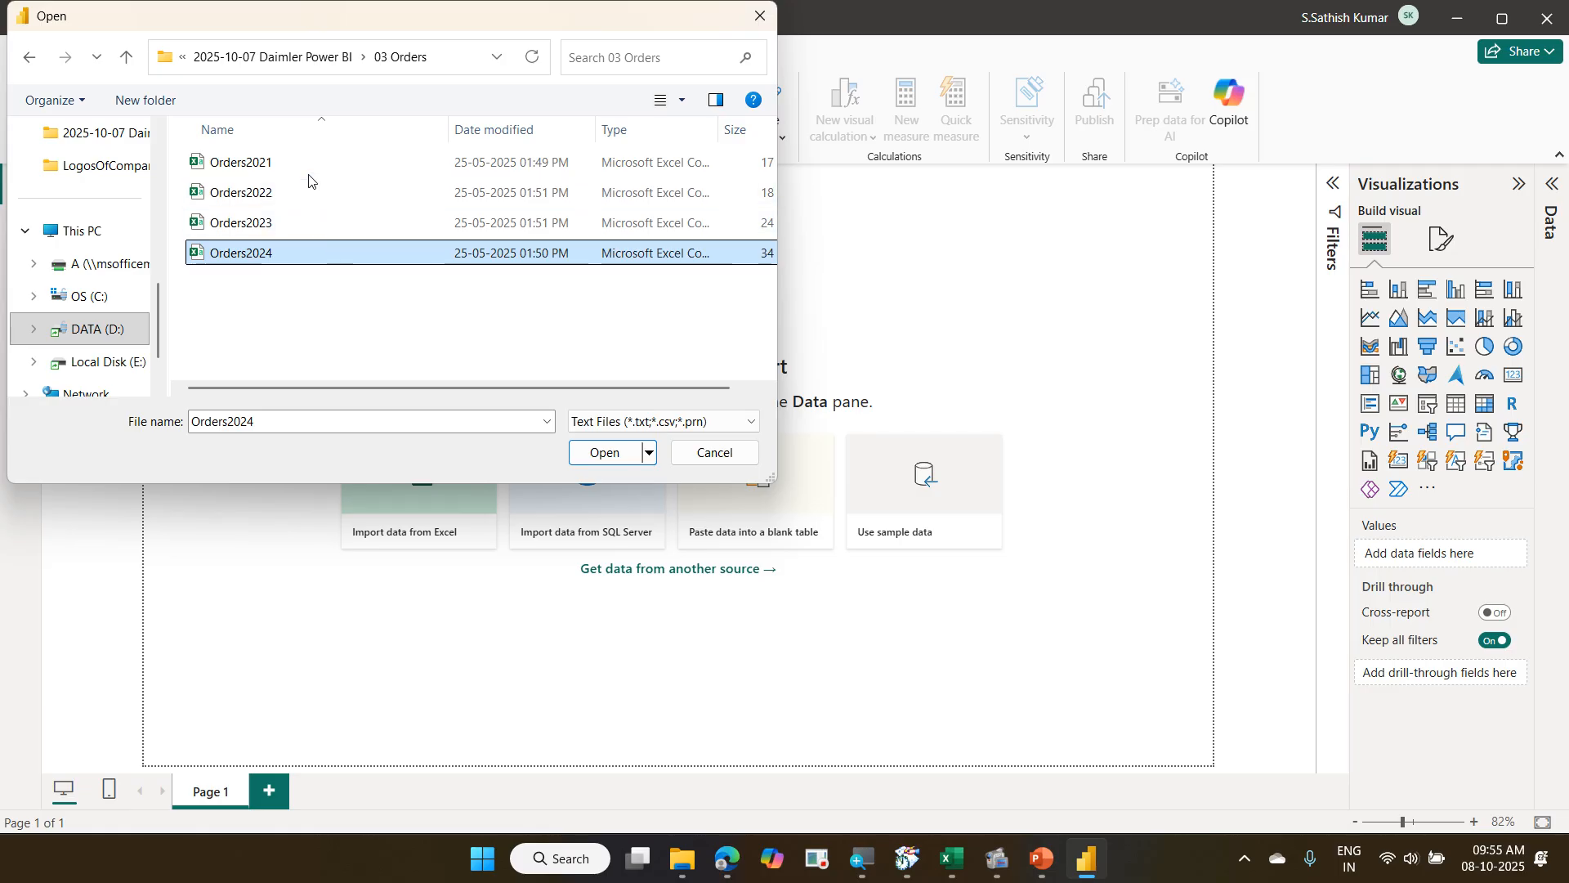
left_click(306, 164)
left_click(314, 194)
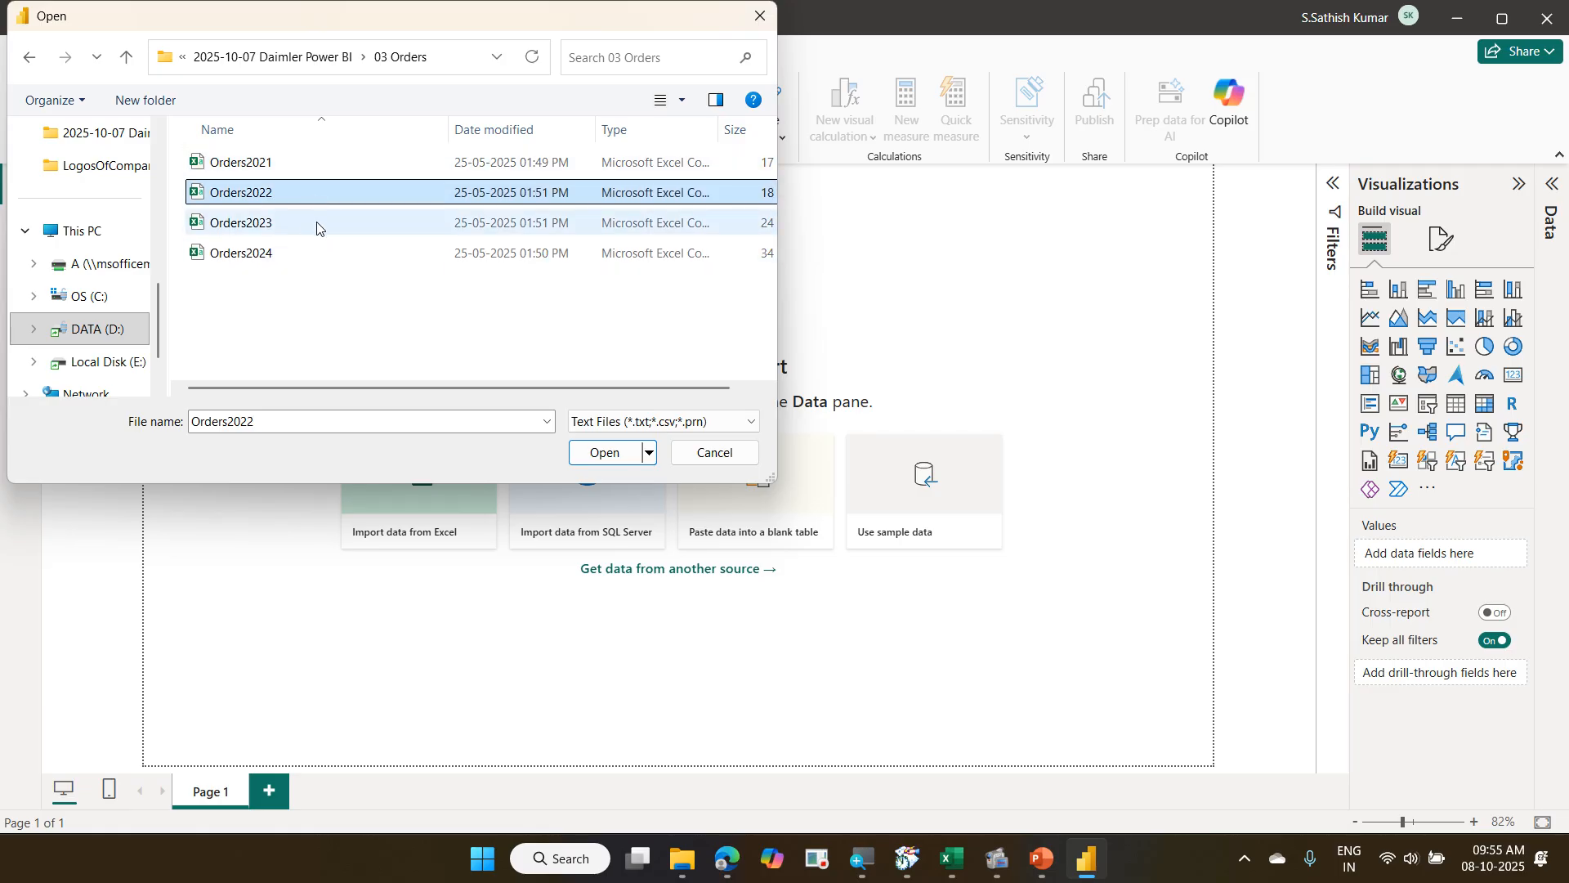
left_click(319, 226)
left_click(351, 289)
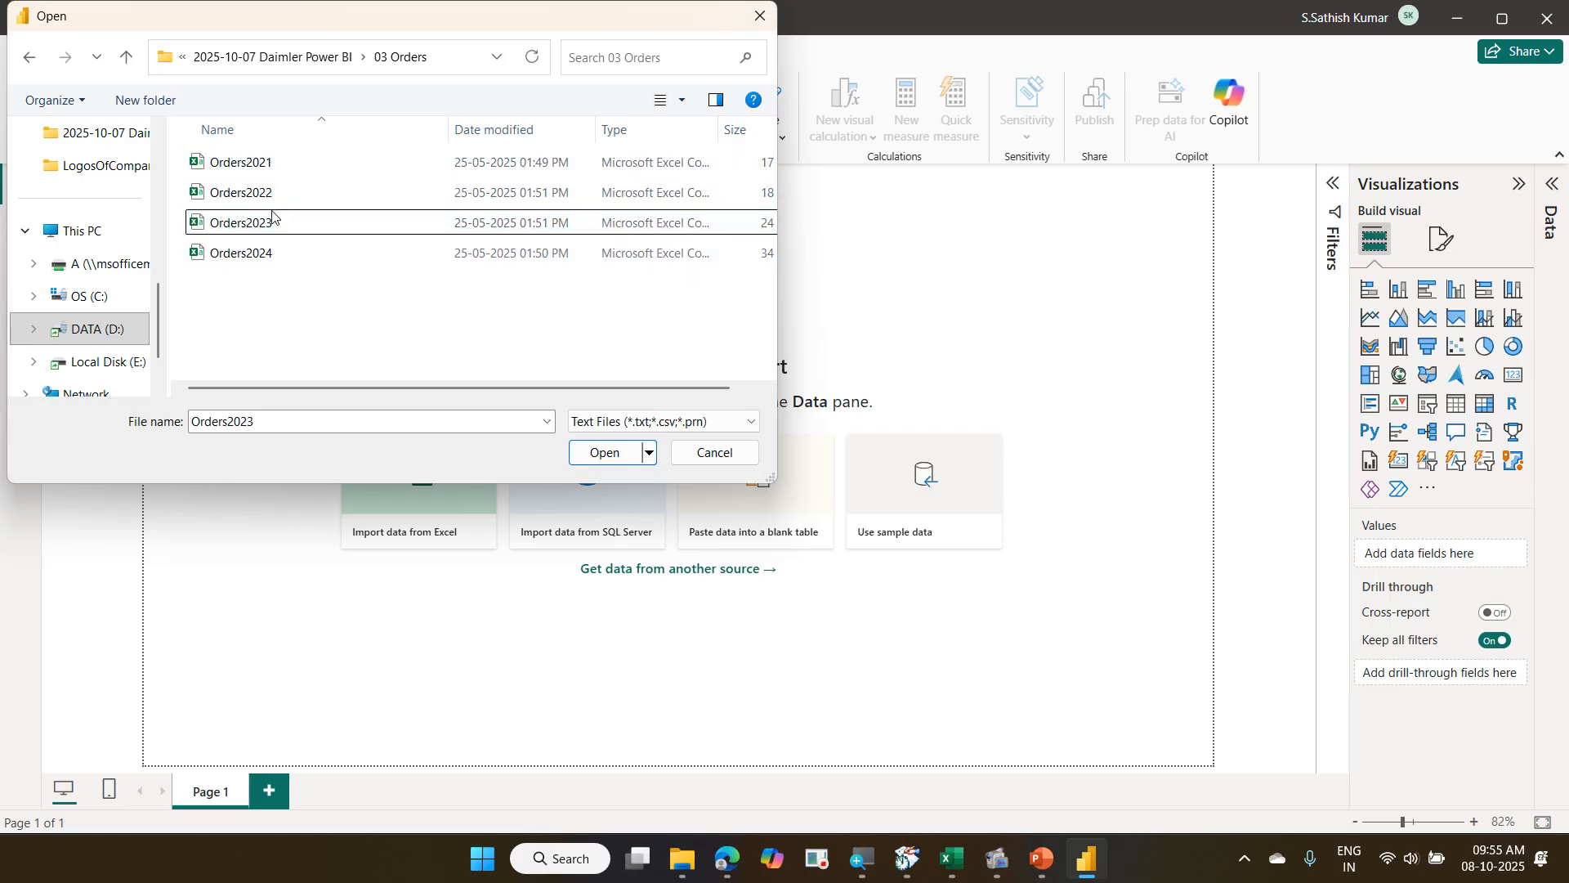
left_click(370, 258)
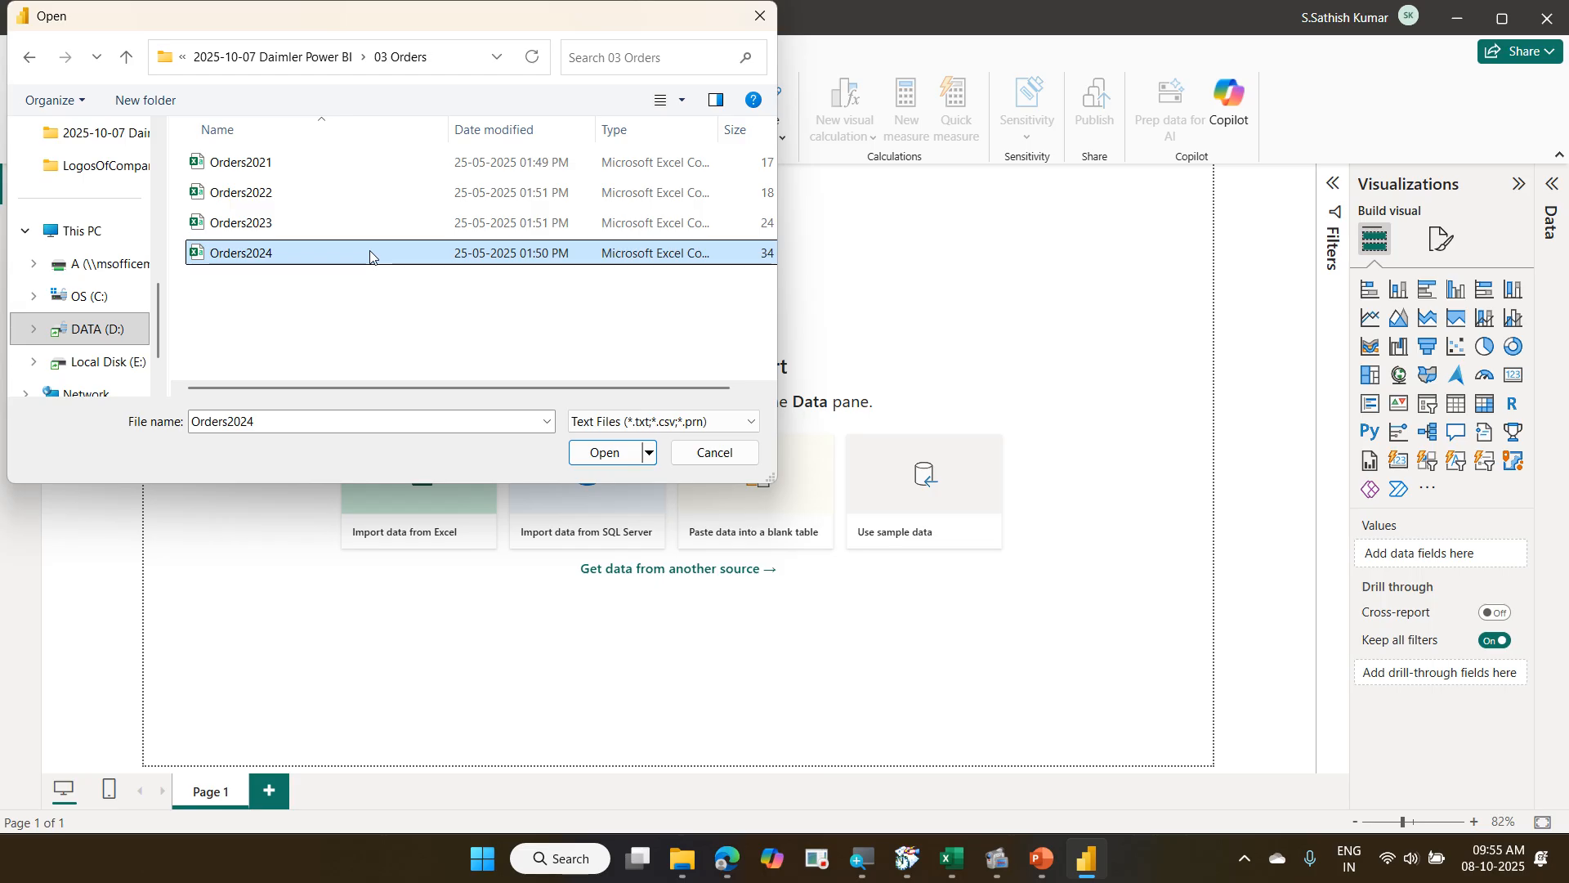
double_click(370, 257)
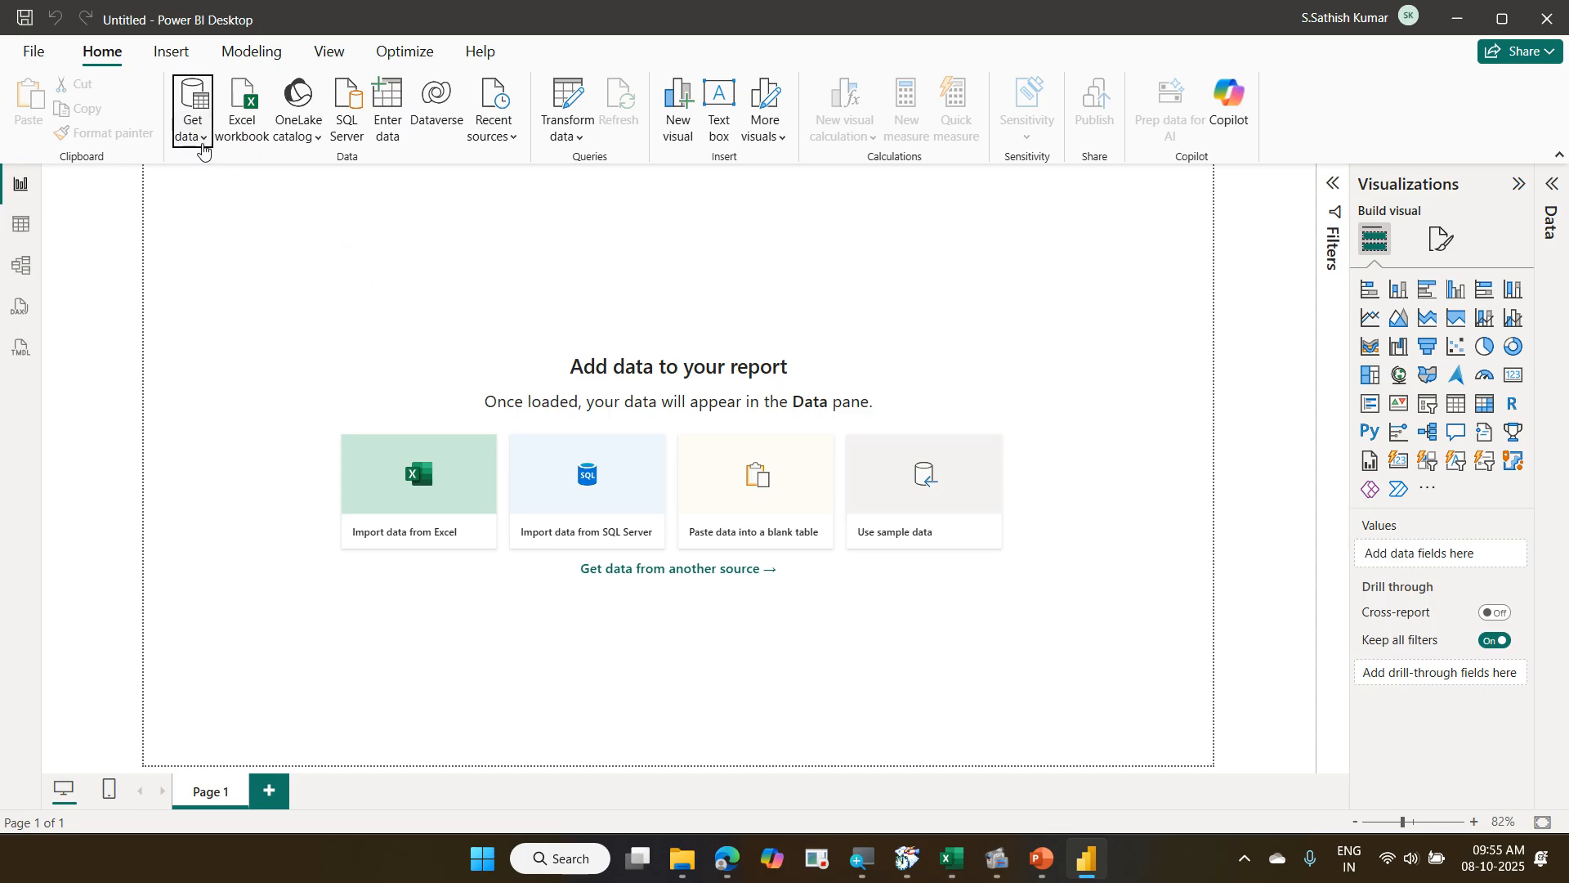
Start a Folder data connection and enter the path D:\CorporateTraining\2025-10-07 Daimler Power BI\03 Orders, copied from File Explorer.
left_click(202, 147)
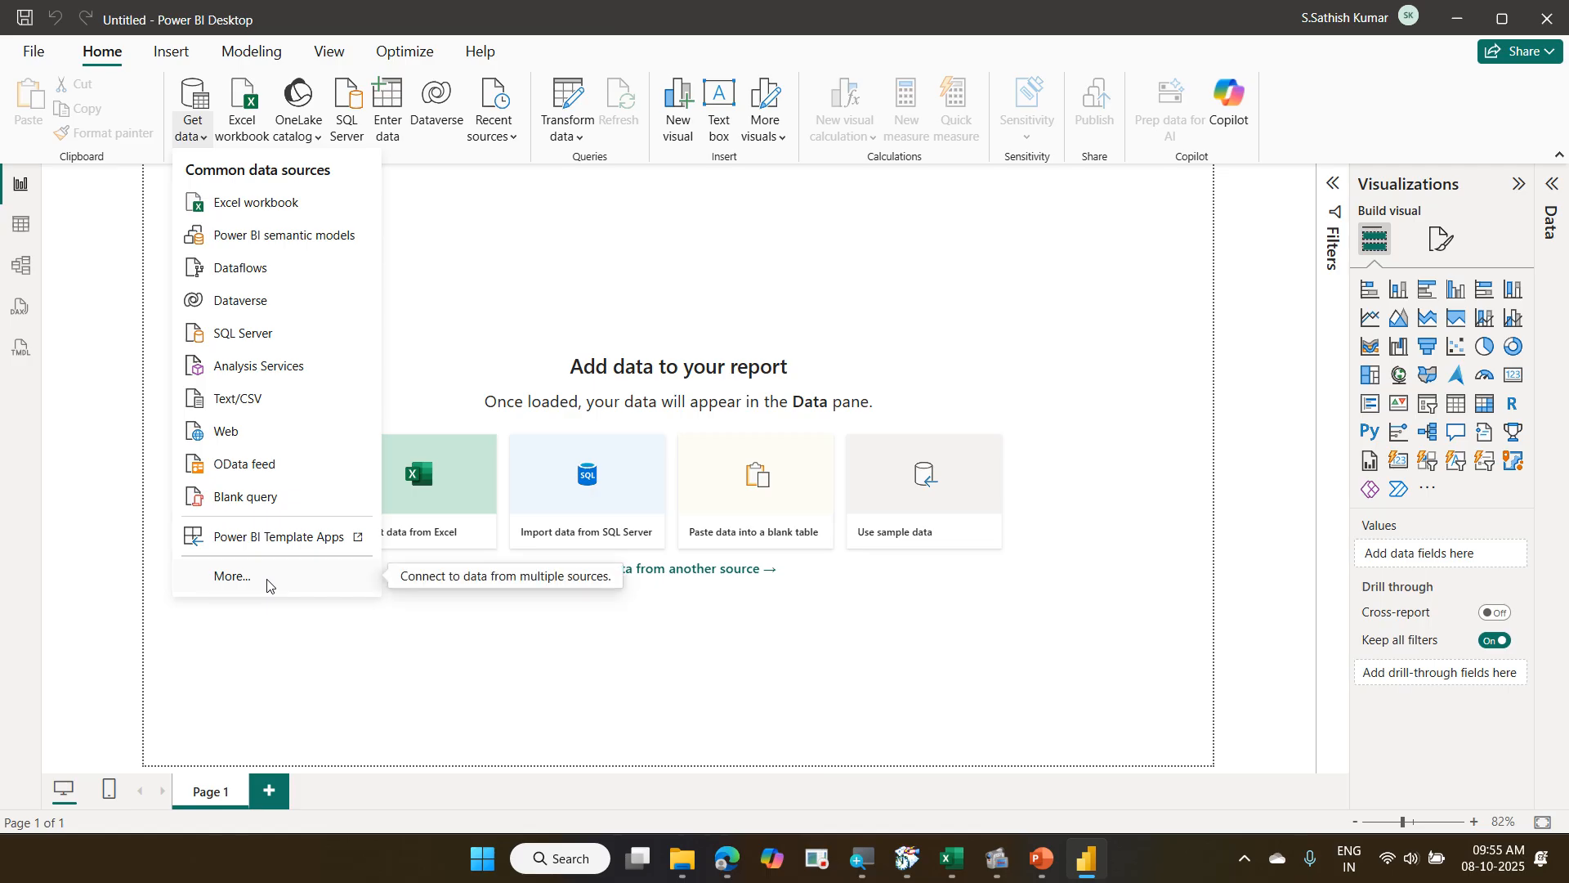
left_click(233, 577)
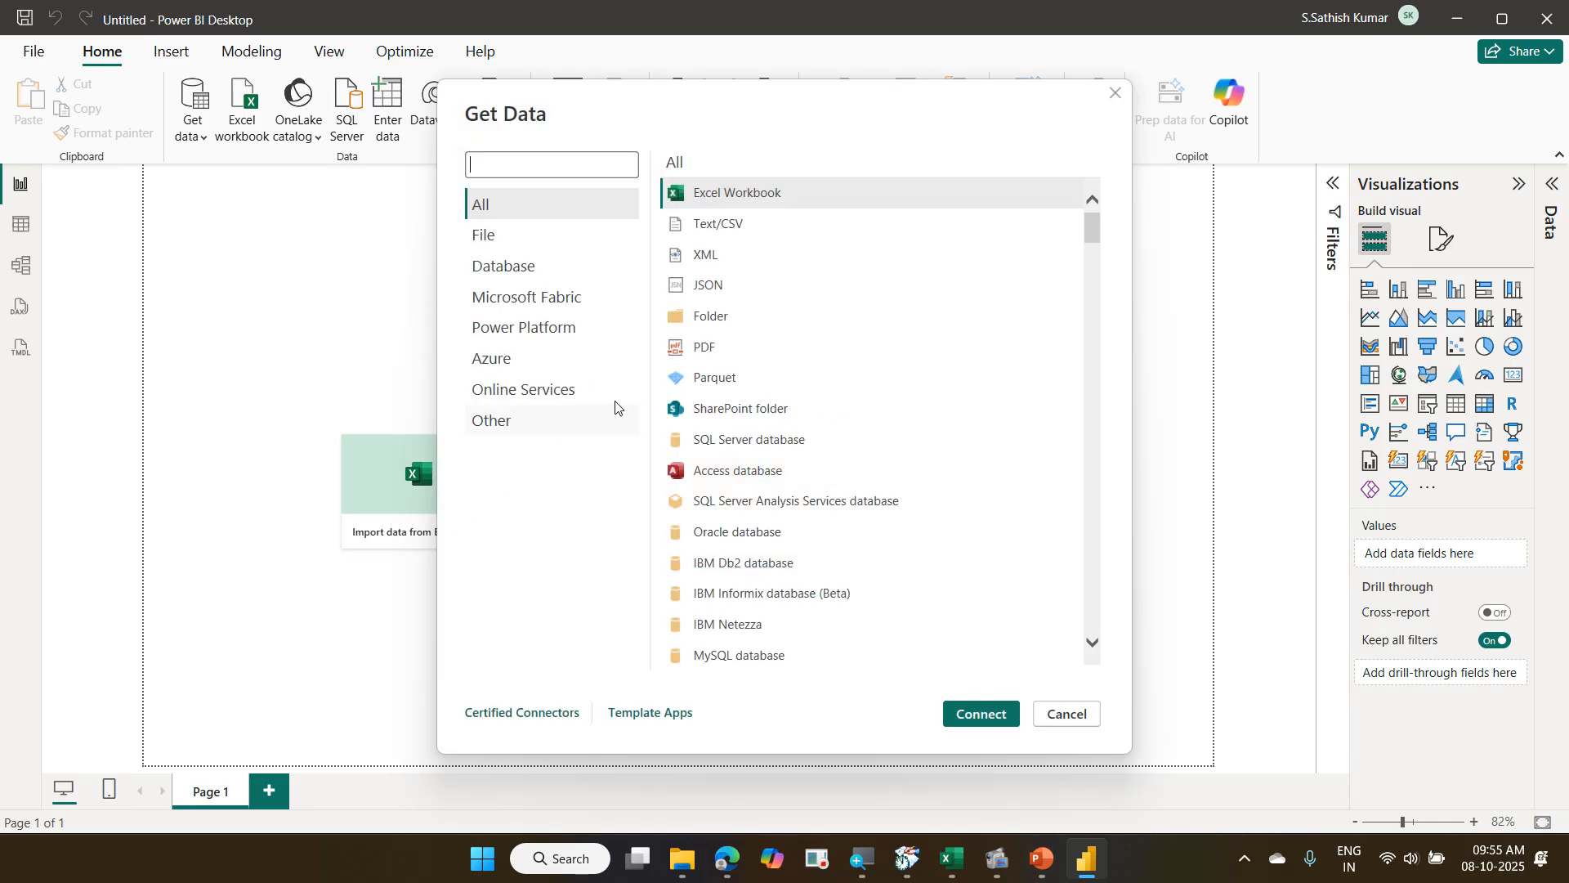
left_click(697, 330)
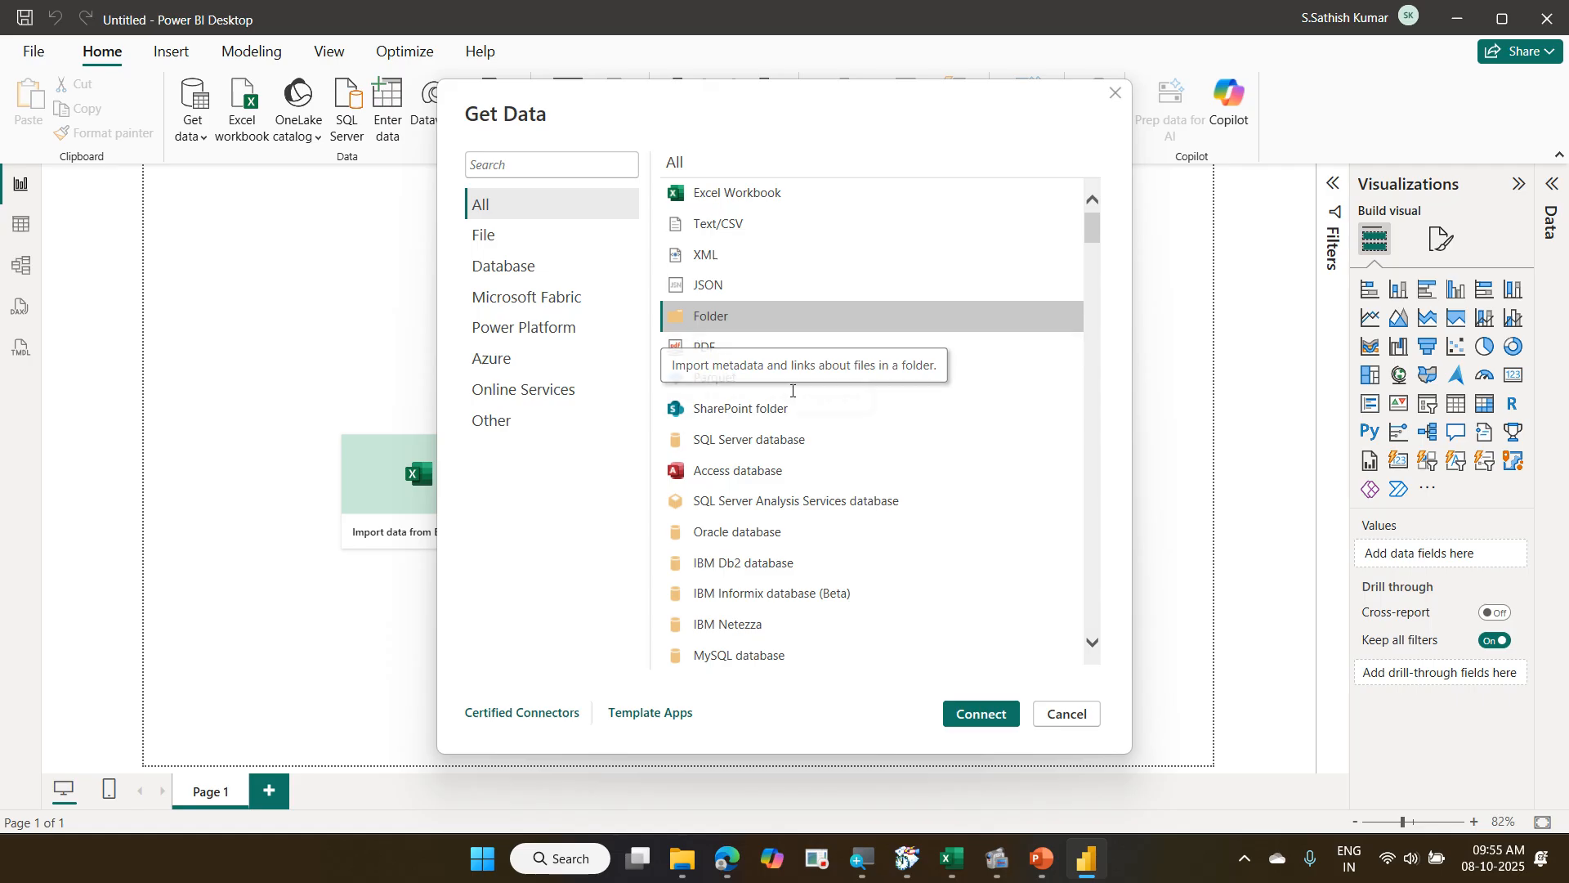
left_click(975, 715)
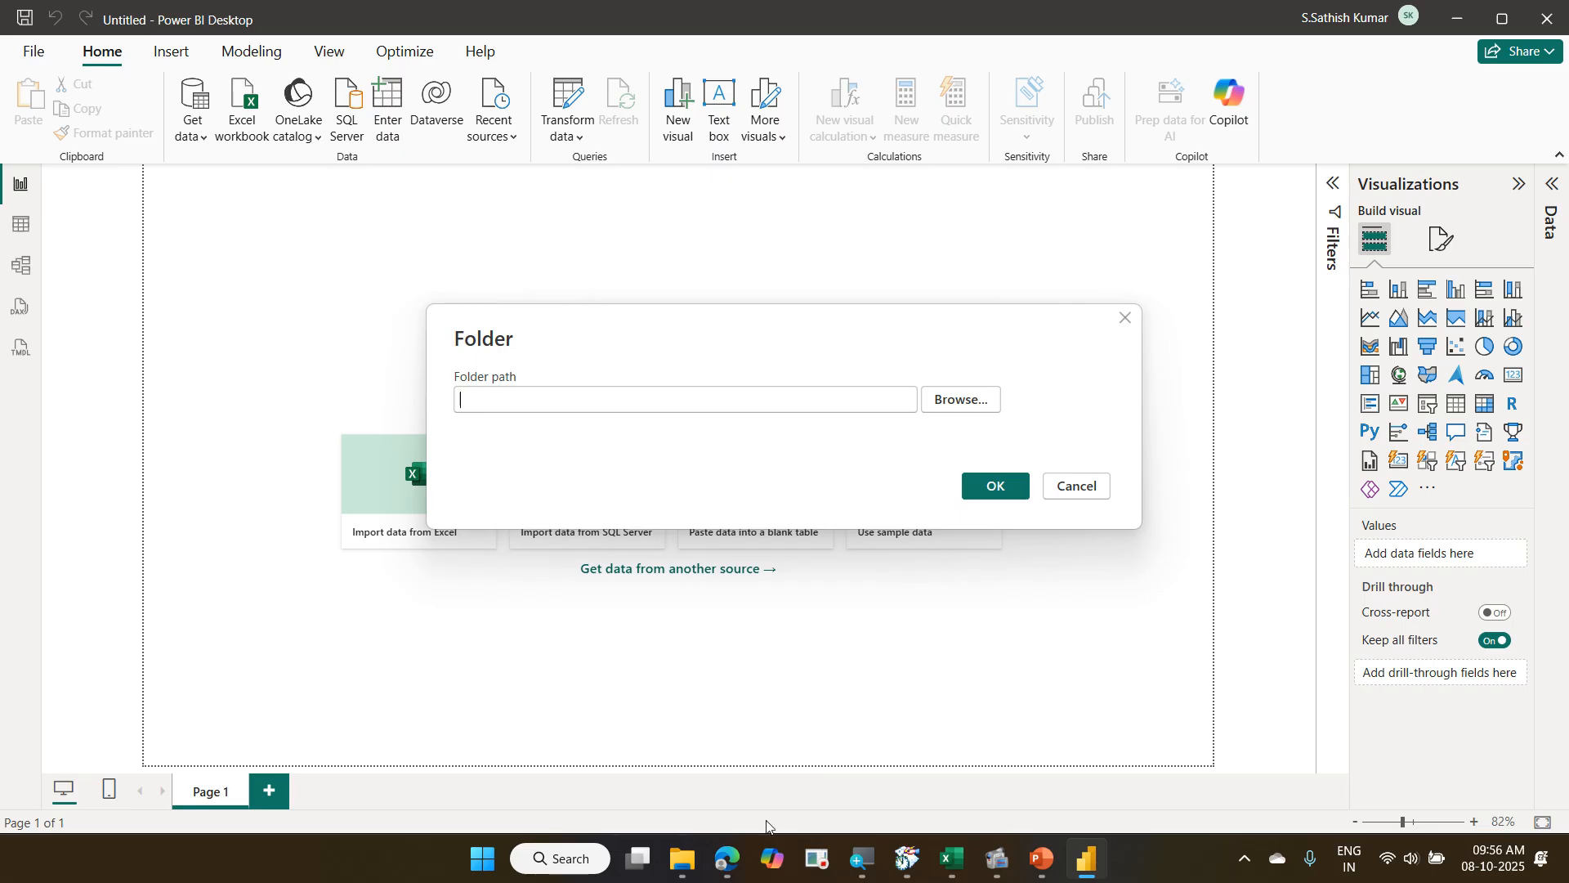
left_click(697, 875)
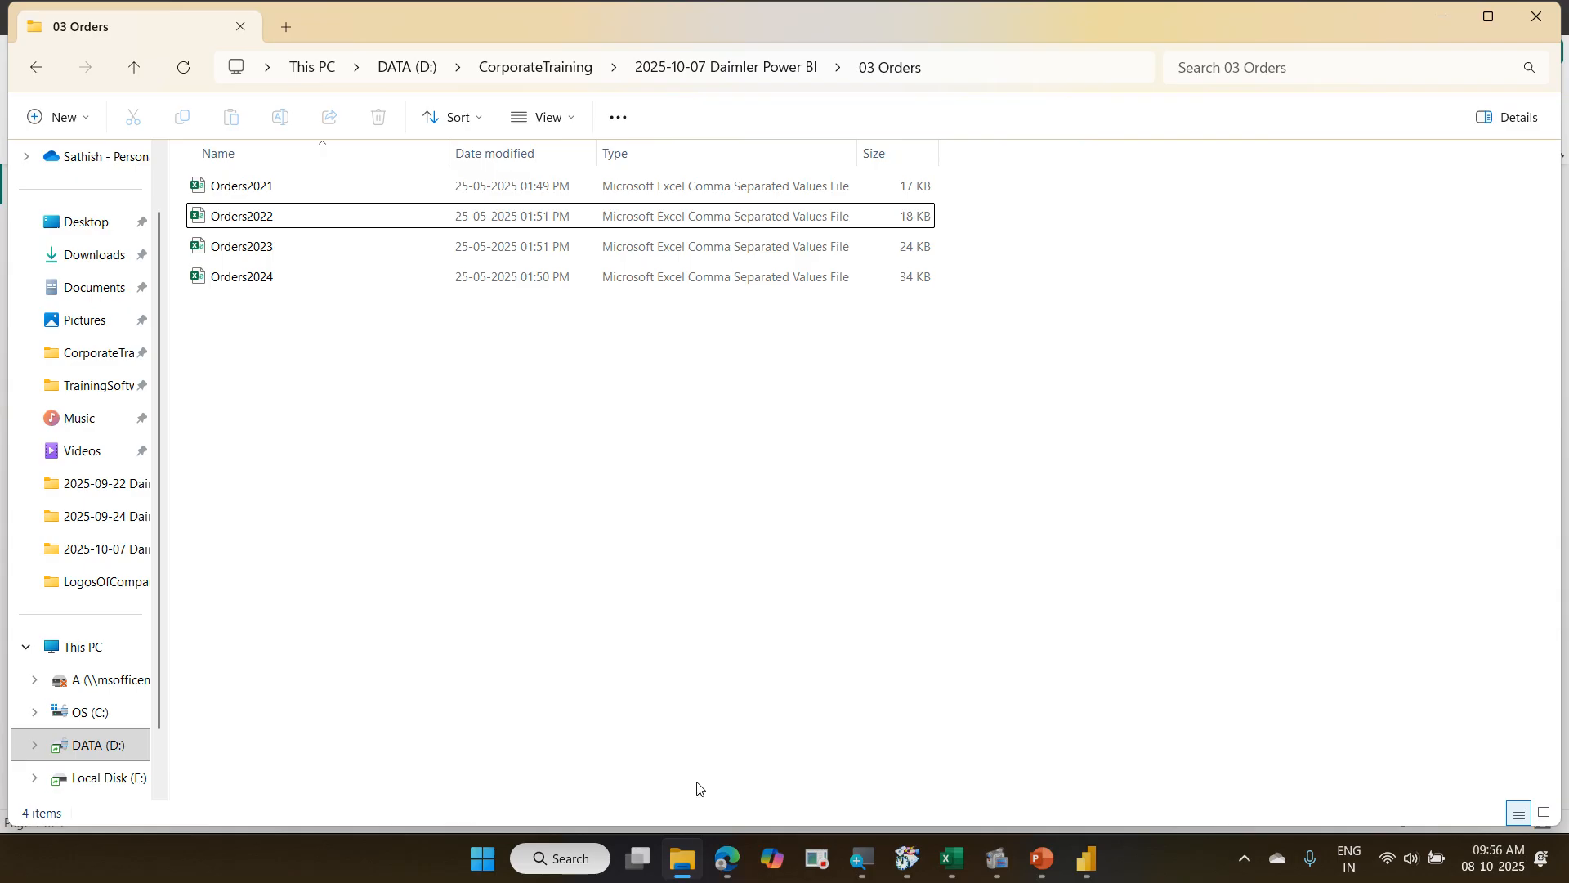
left_click(944, 74)
key("ctrl+c")
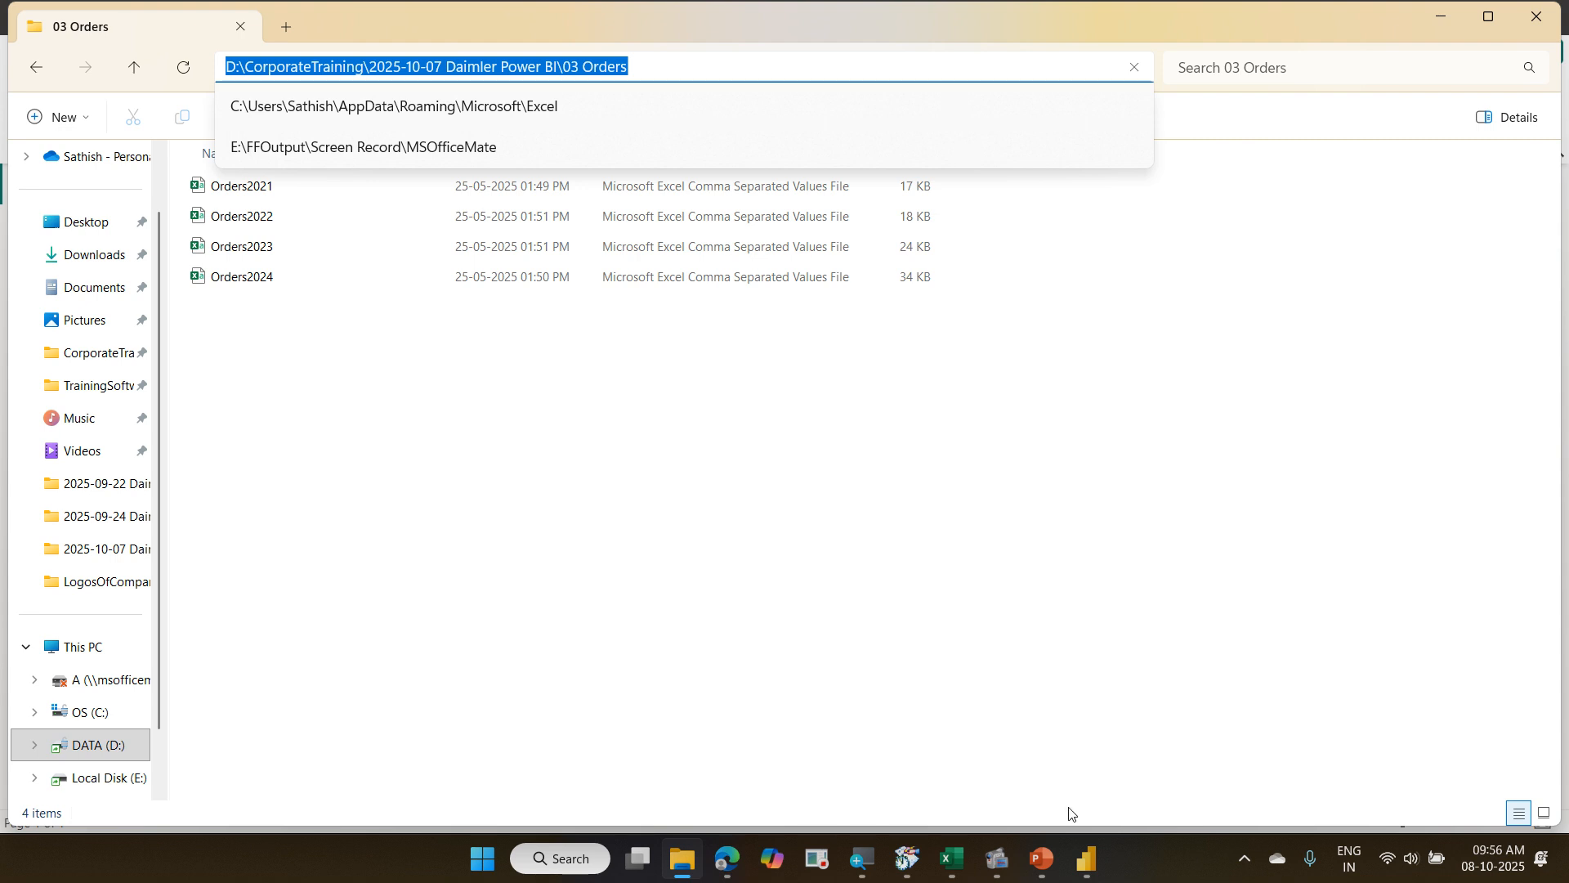
left_click(1084, 855)
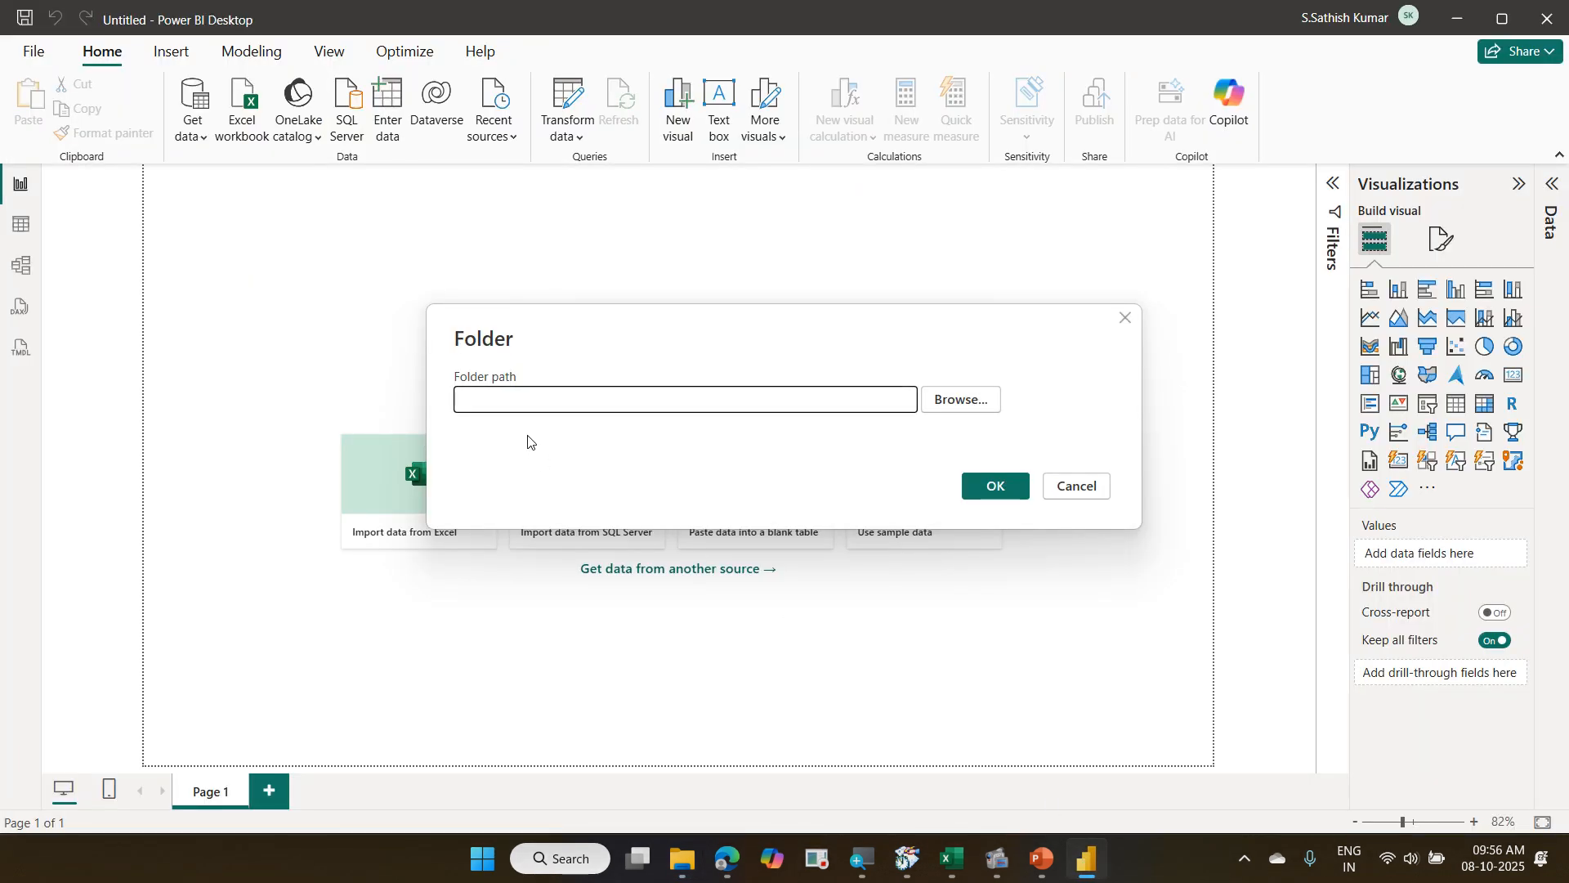
key("ctrl+v")
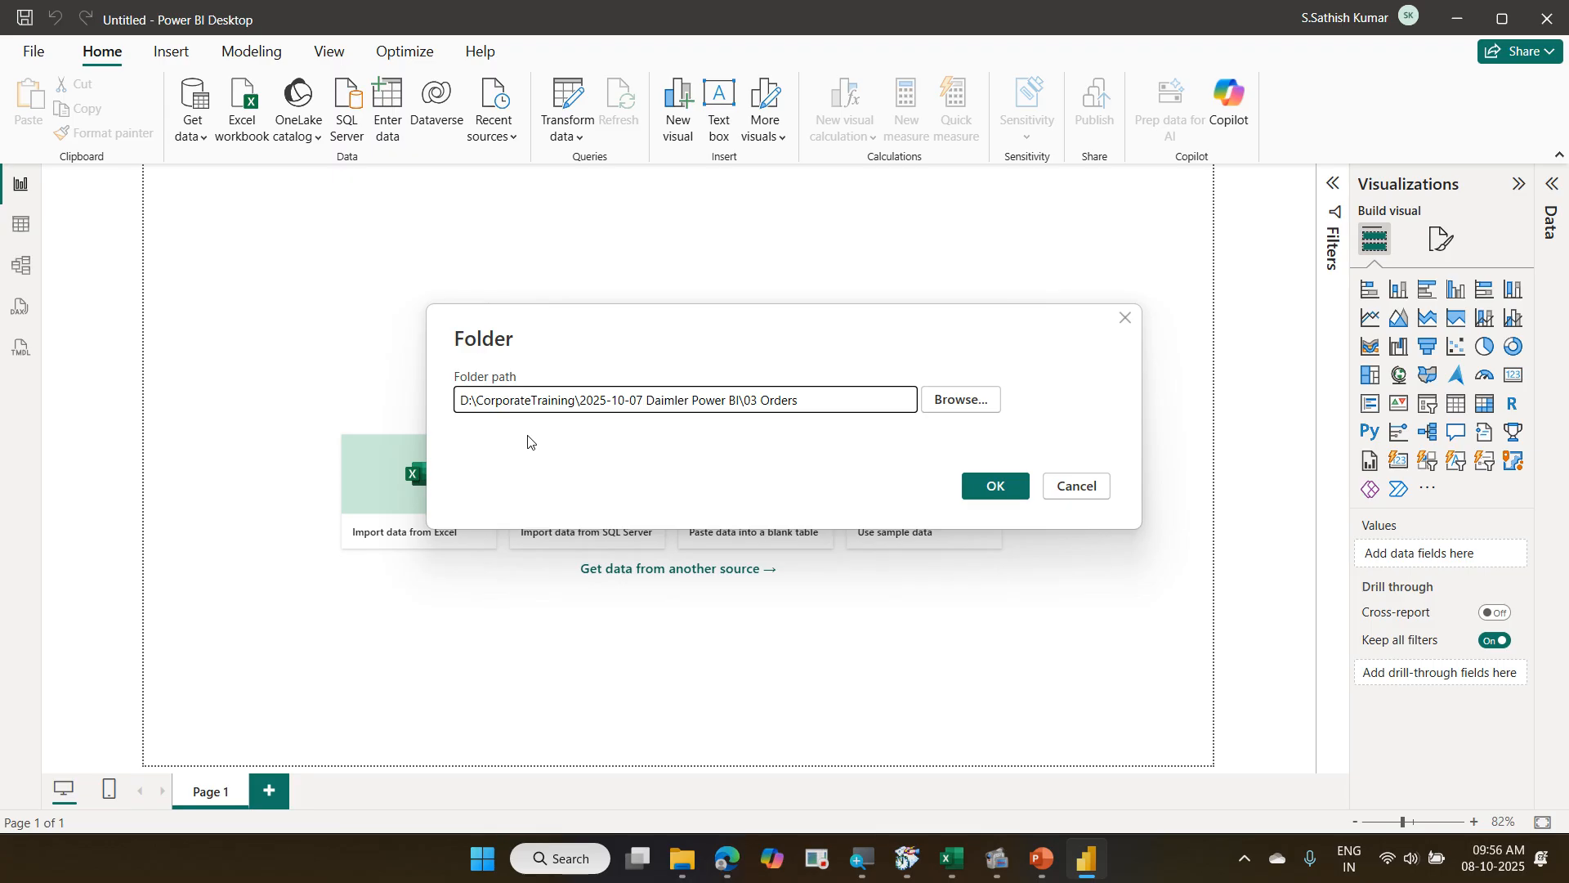
Look at the folder browsing option, try to connect with the pasted 03 Orders path, and cancel the Folder connection.
left_click(954, 398)
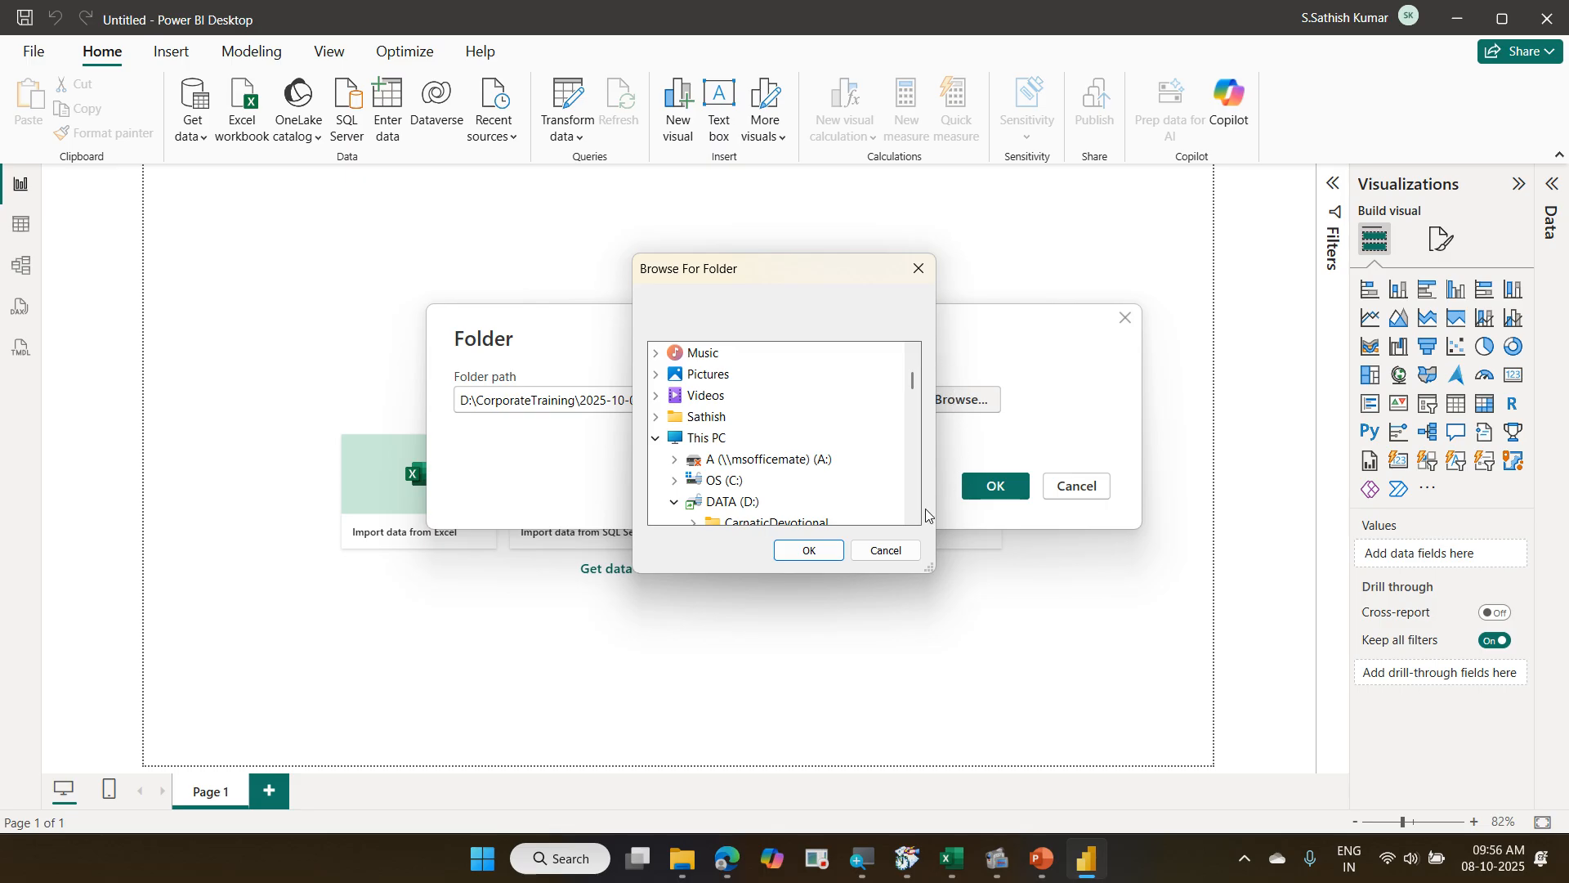
left_click(894, 544)
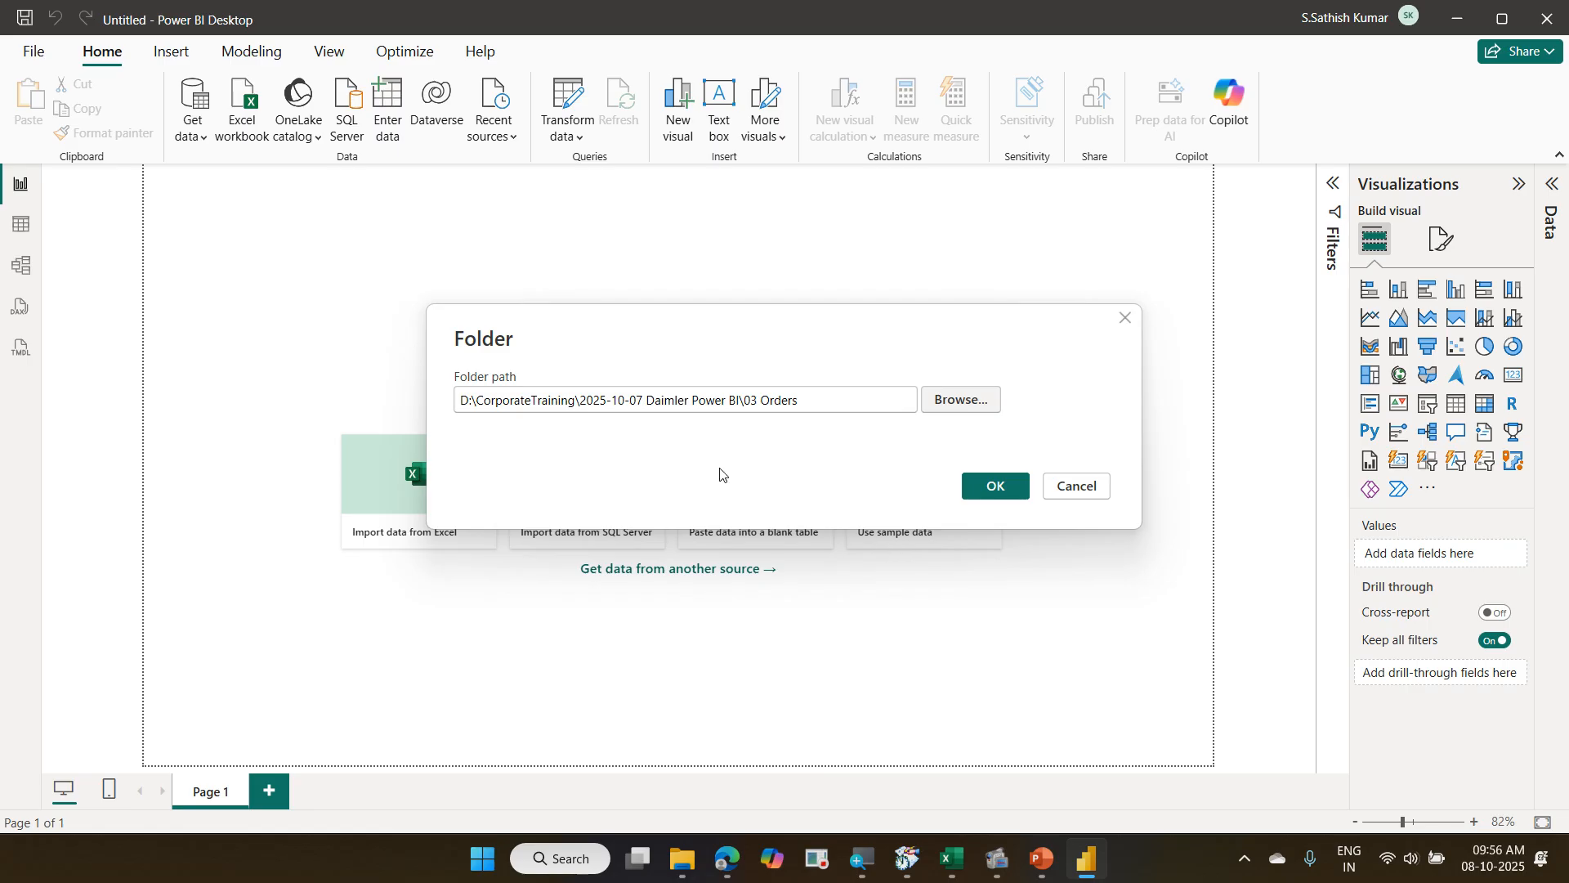
left_click(977, 488)
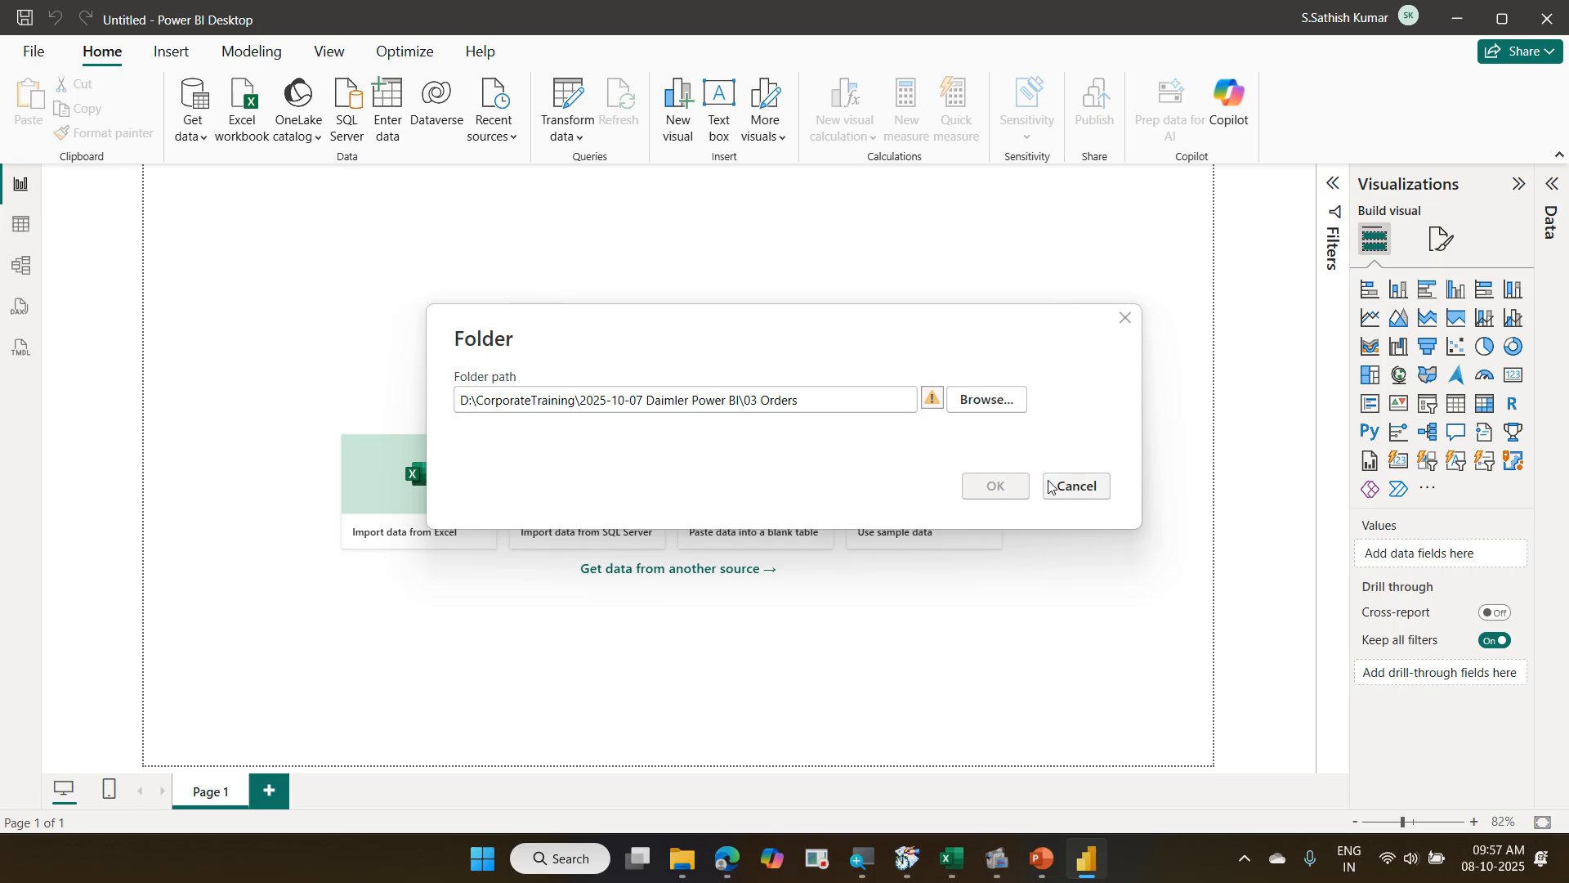
left_click(1073, 489)
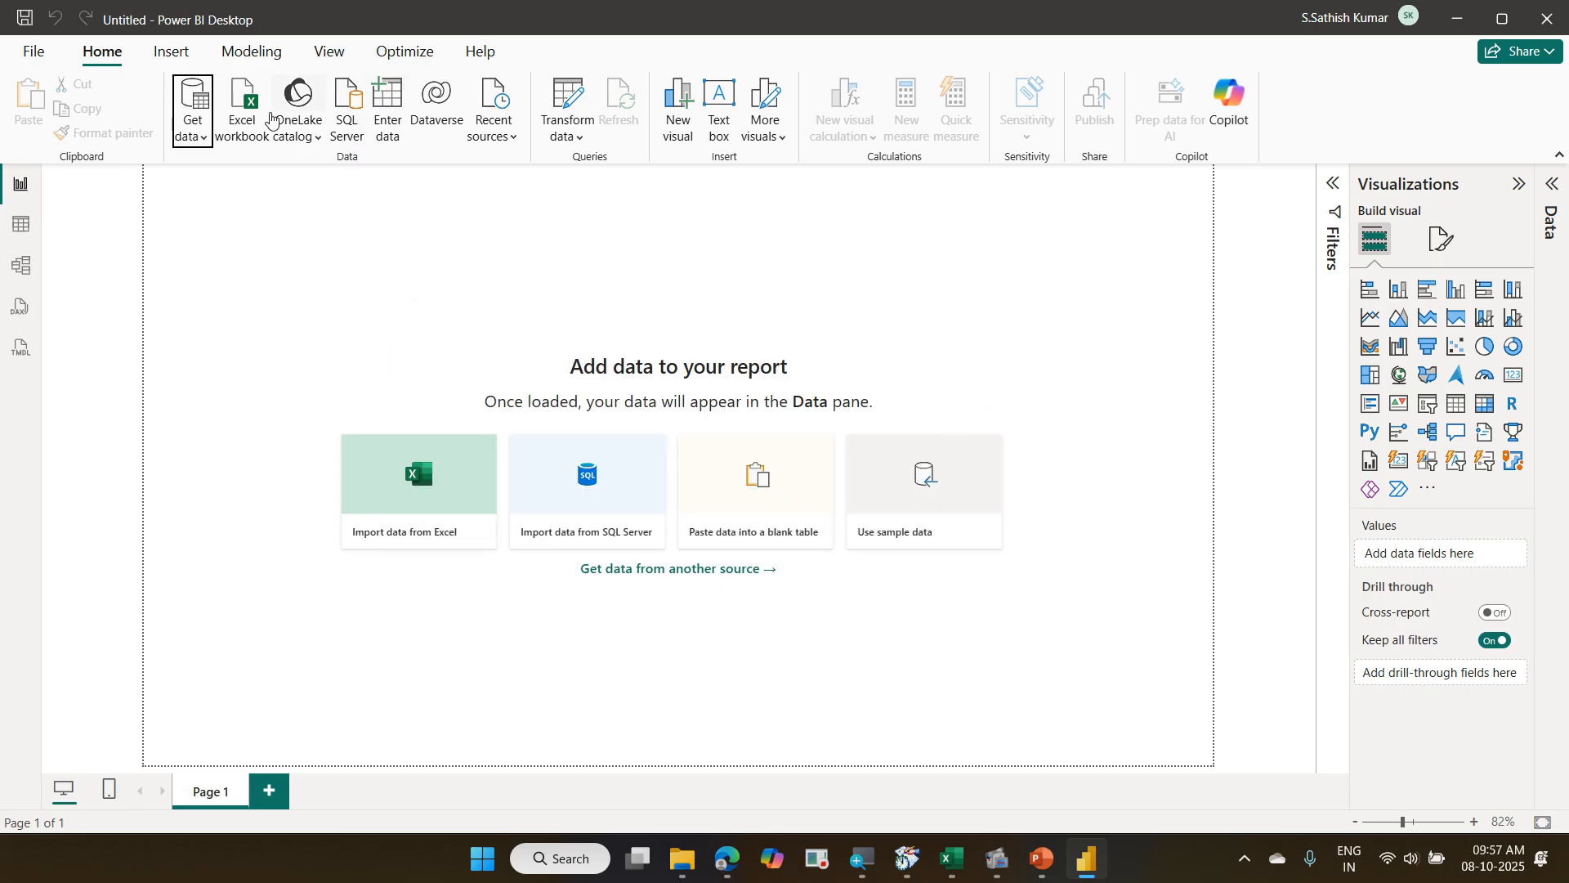
Connect to a Folder data source by browsing to 03 Orders inside CorporateTraining\2025-10-07 Daimler Power BI on DATA (D:), and preview its files.
left_click(193, 132)
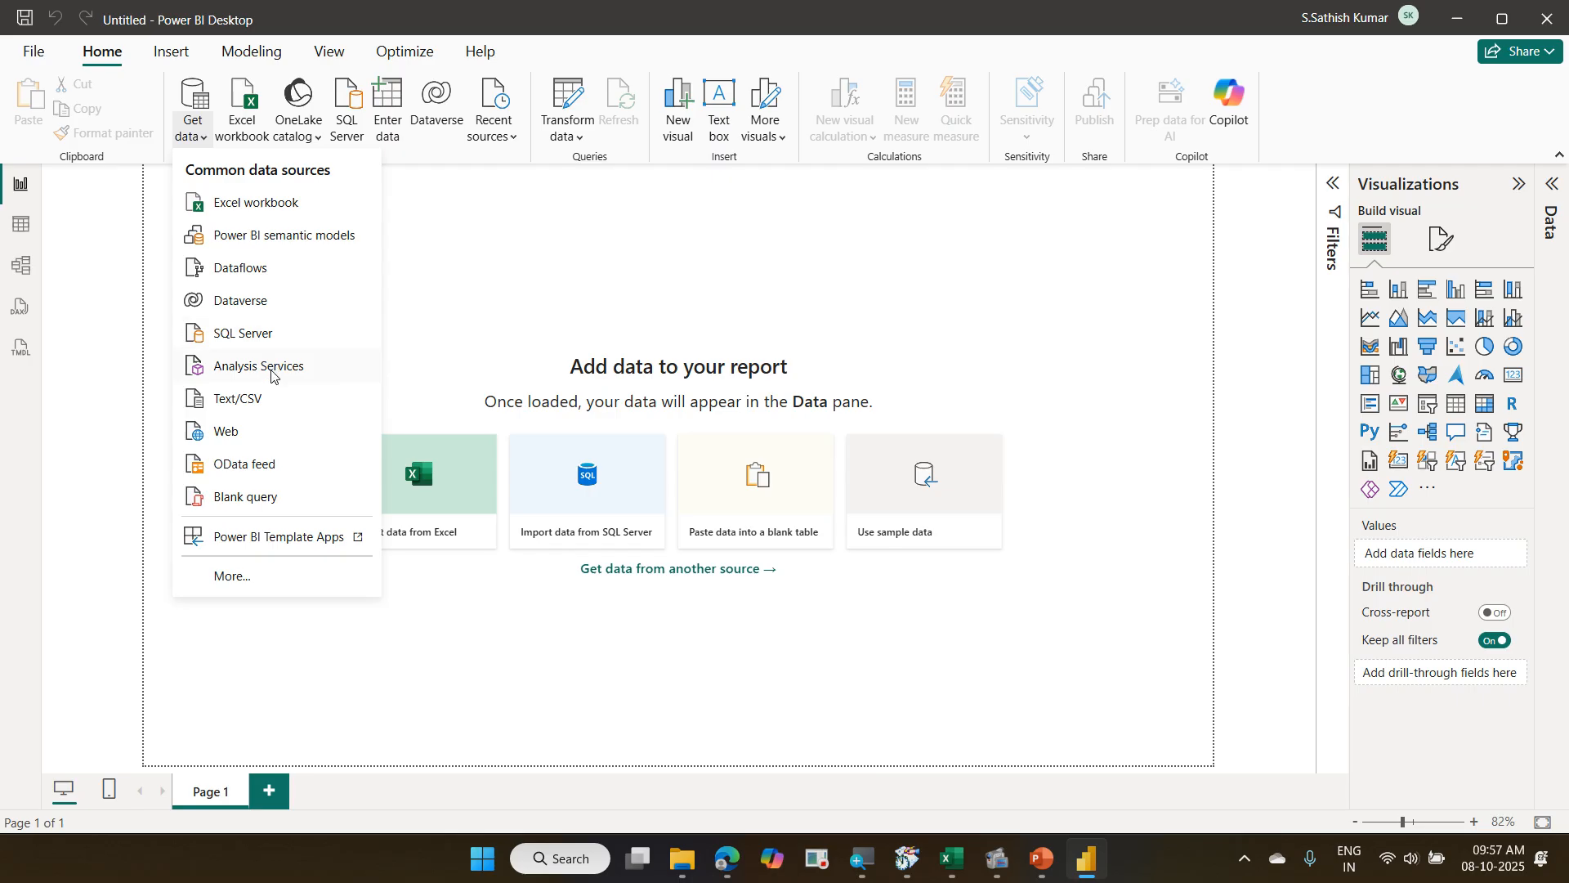
left_click(260, 578)
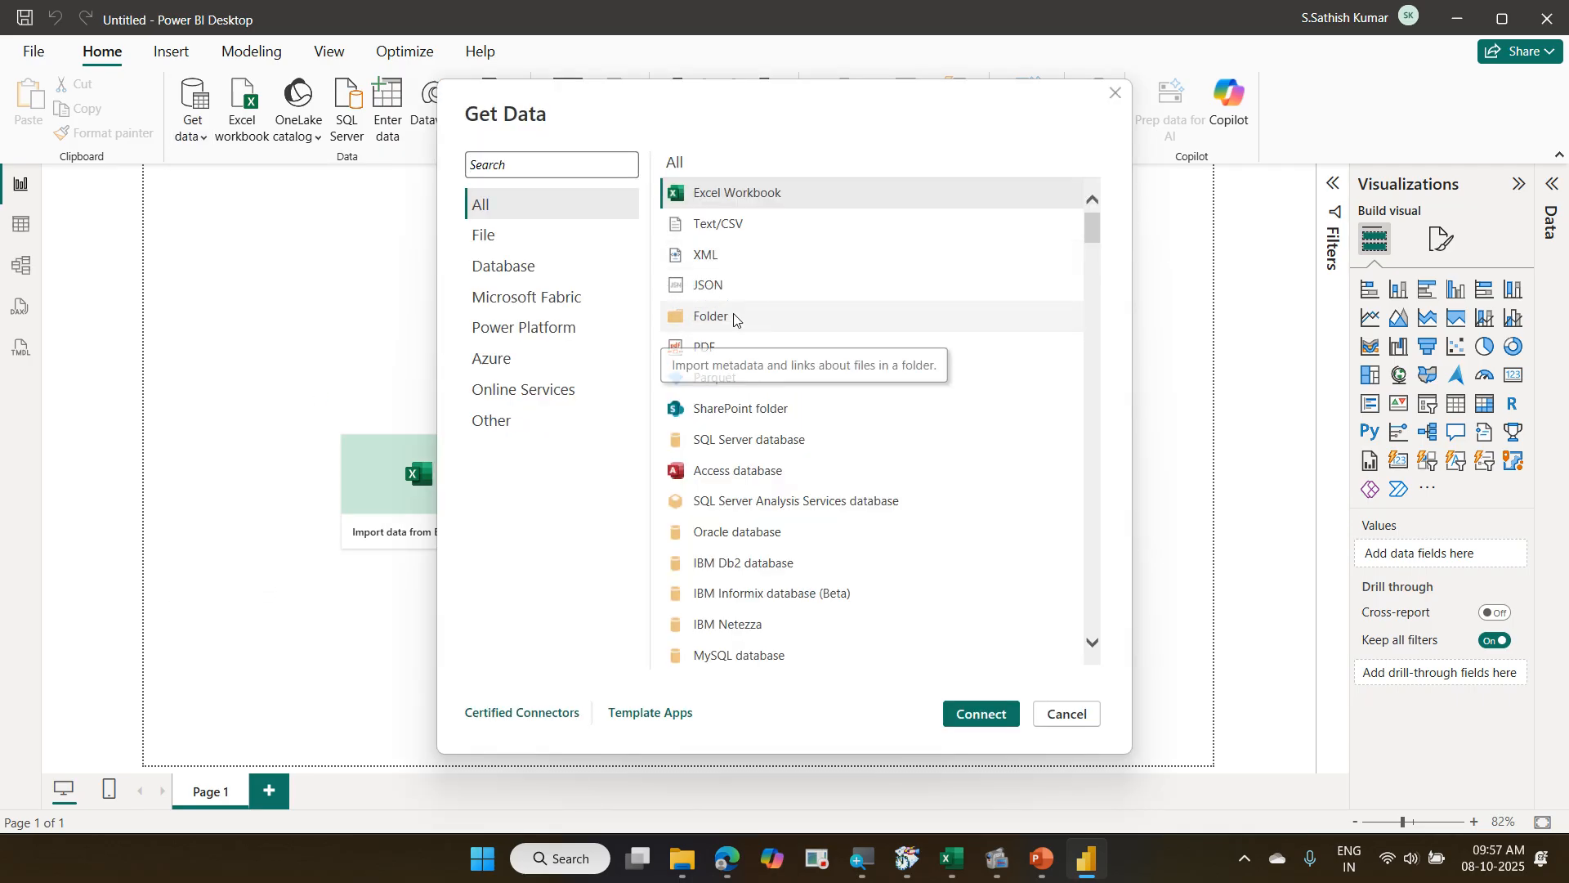
left_click(734, 317)
left_click(983, 712)
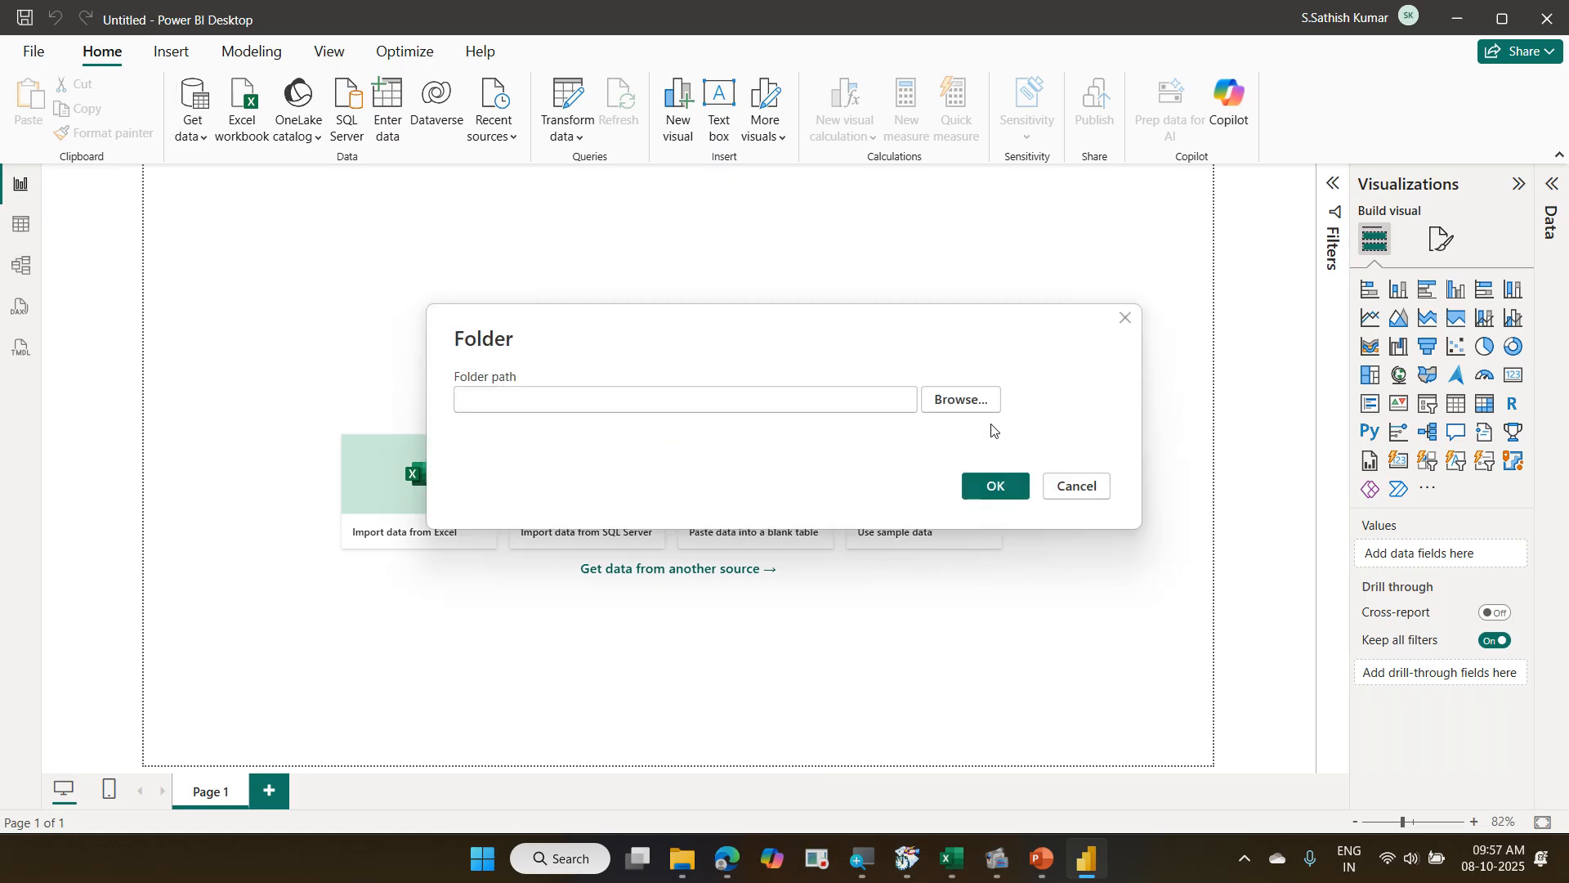
left_click(980, 415)
scroll(799, 446, "down", 3)
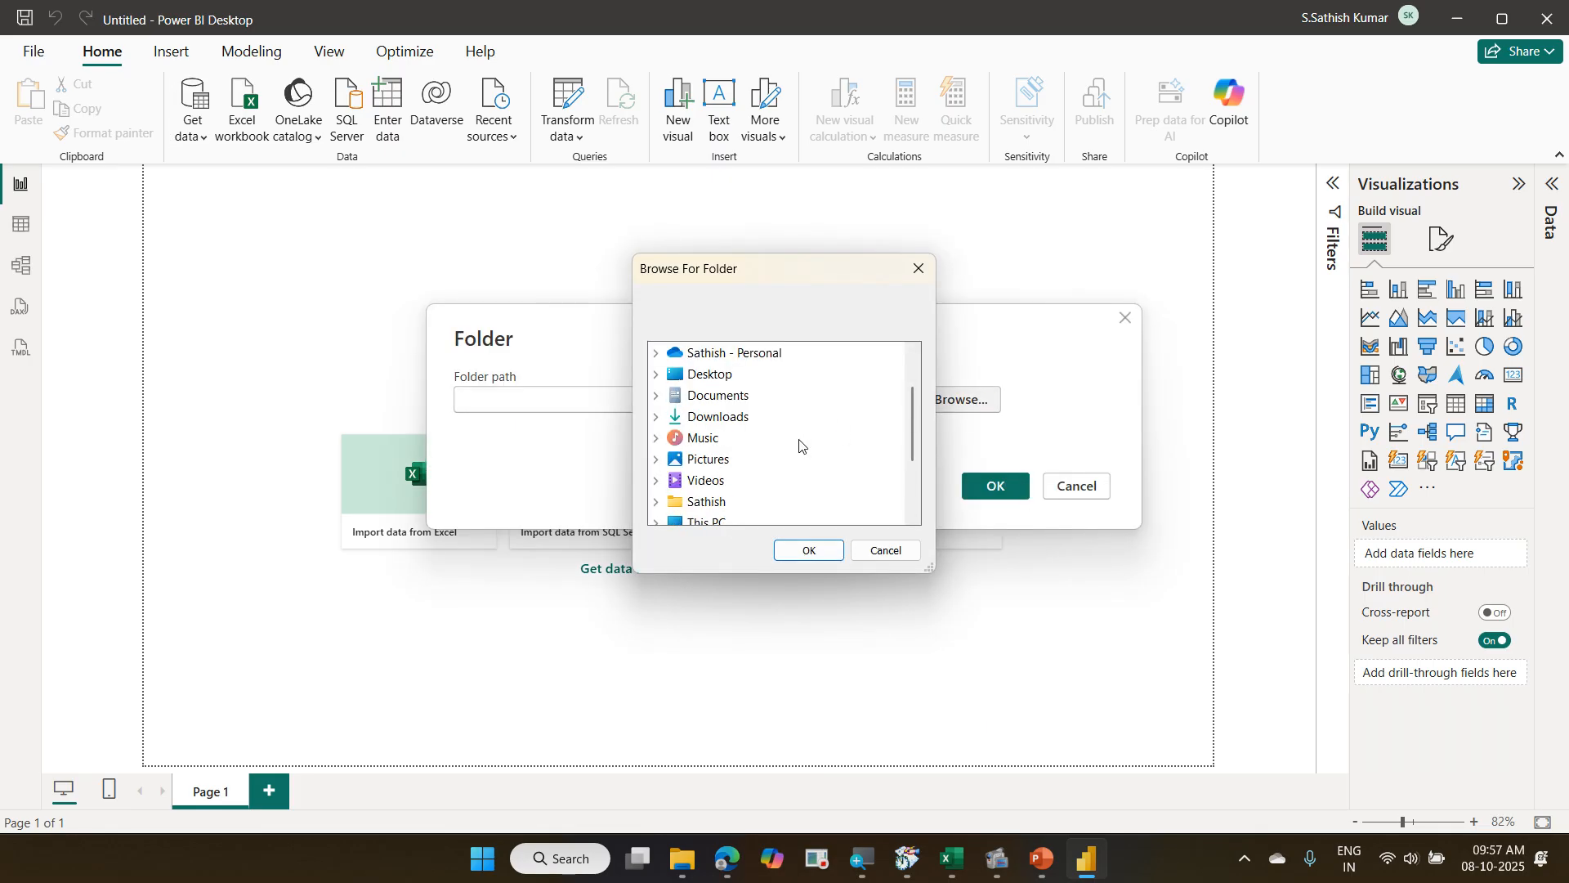
double_click(707, 416)
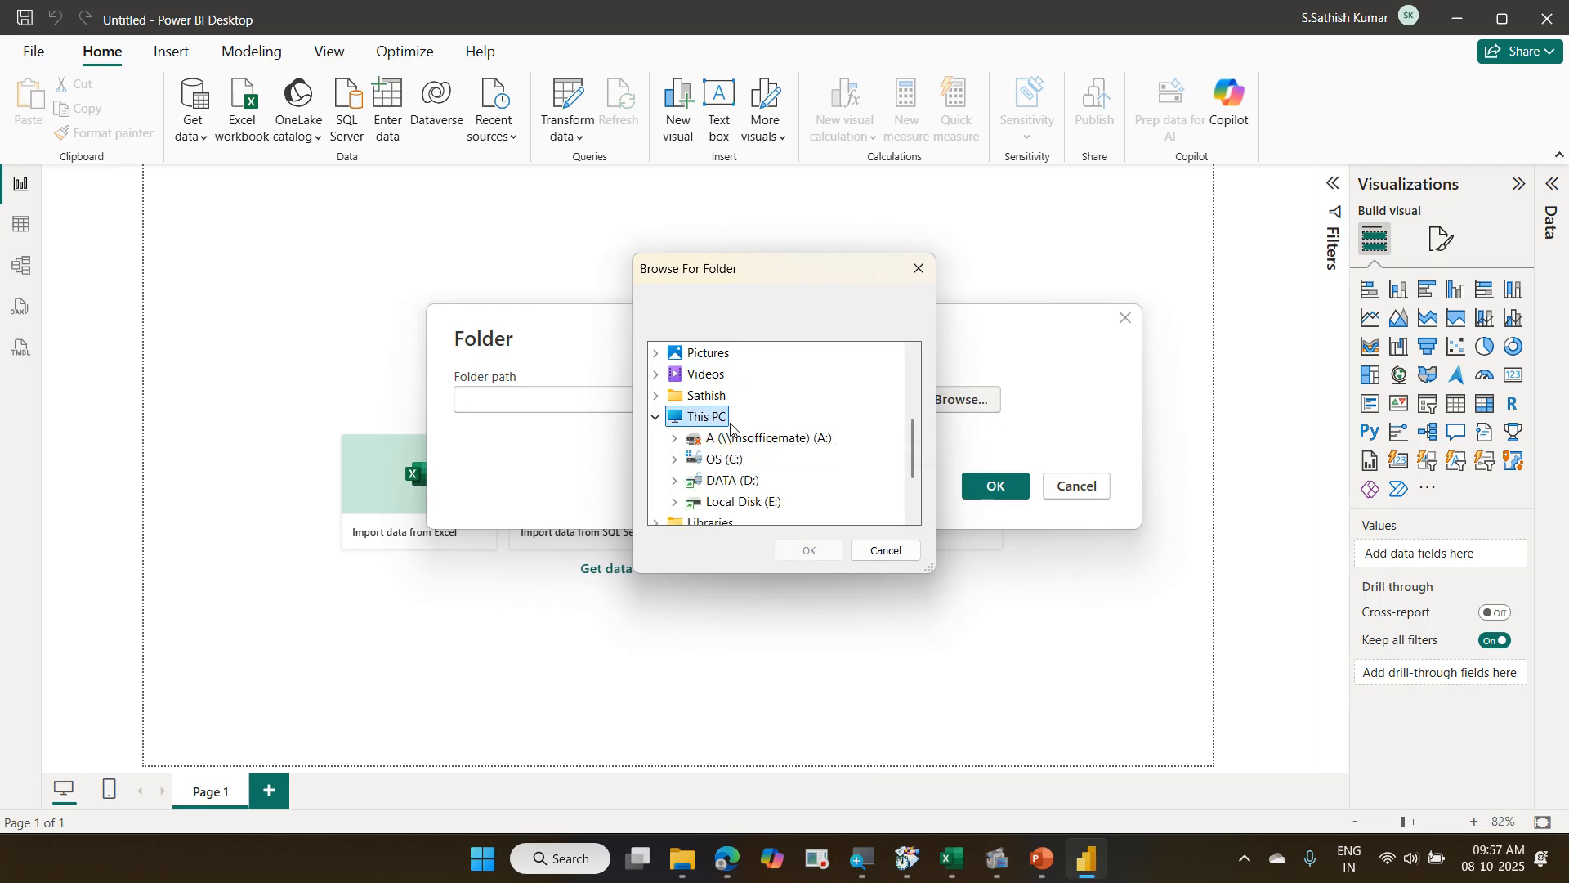
double_click(754, 482)
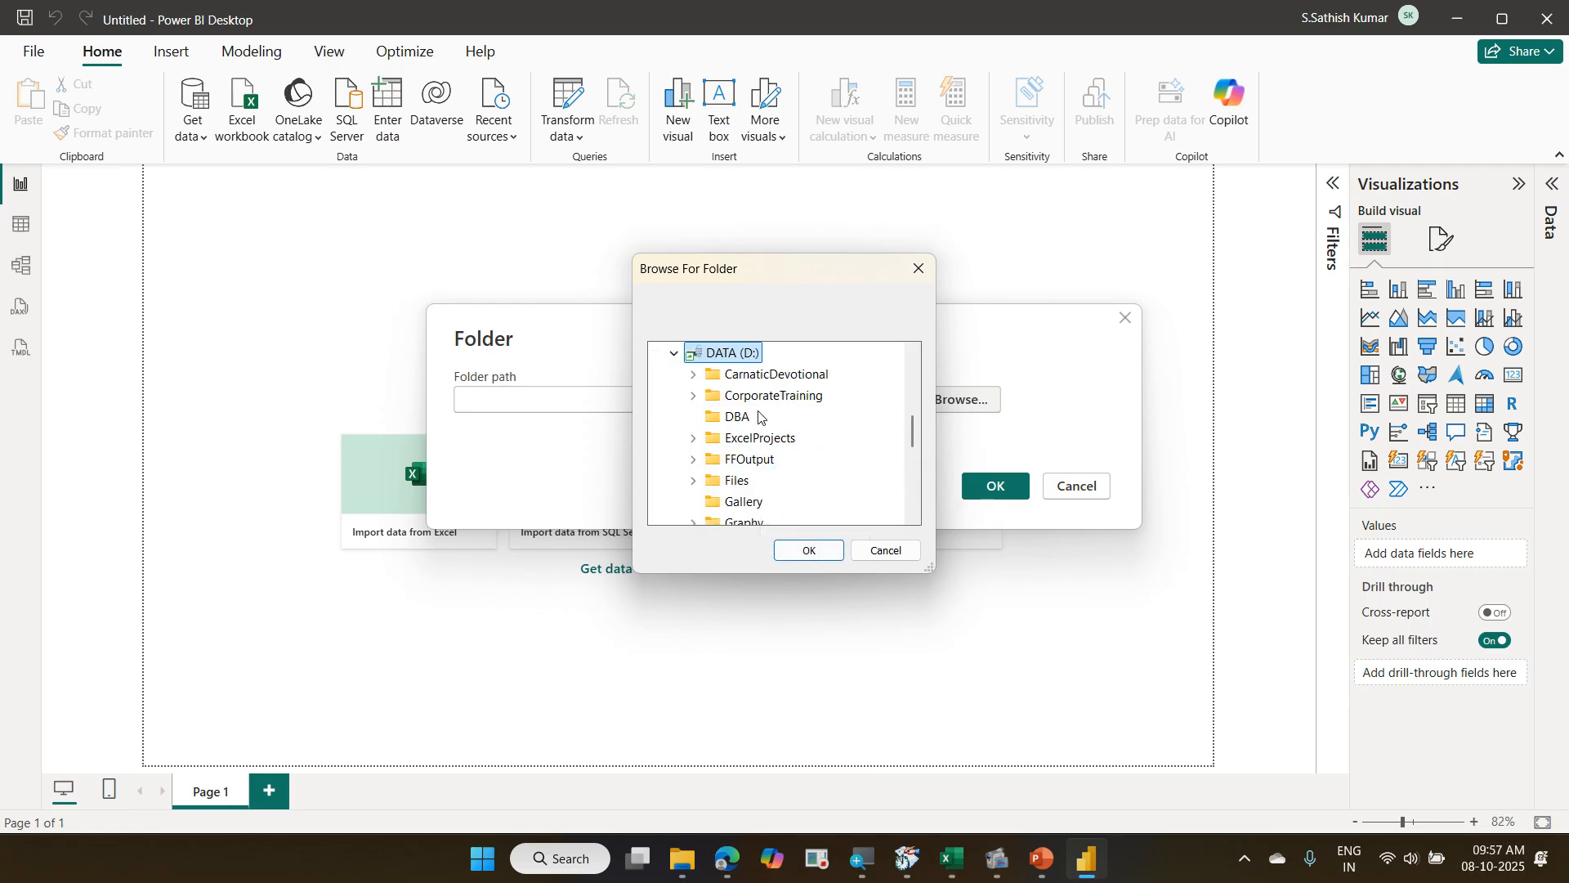
left_click(694, 398)
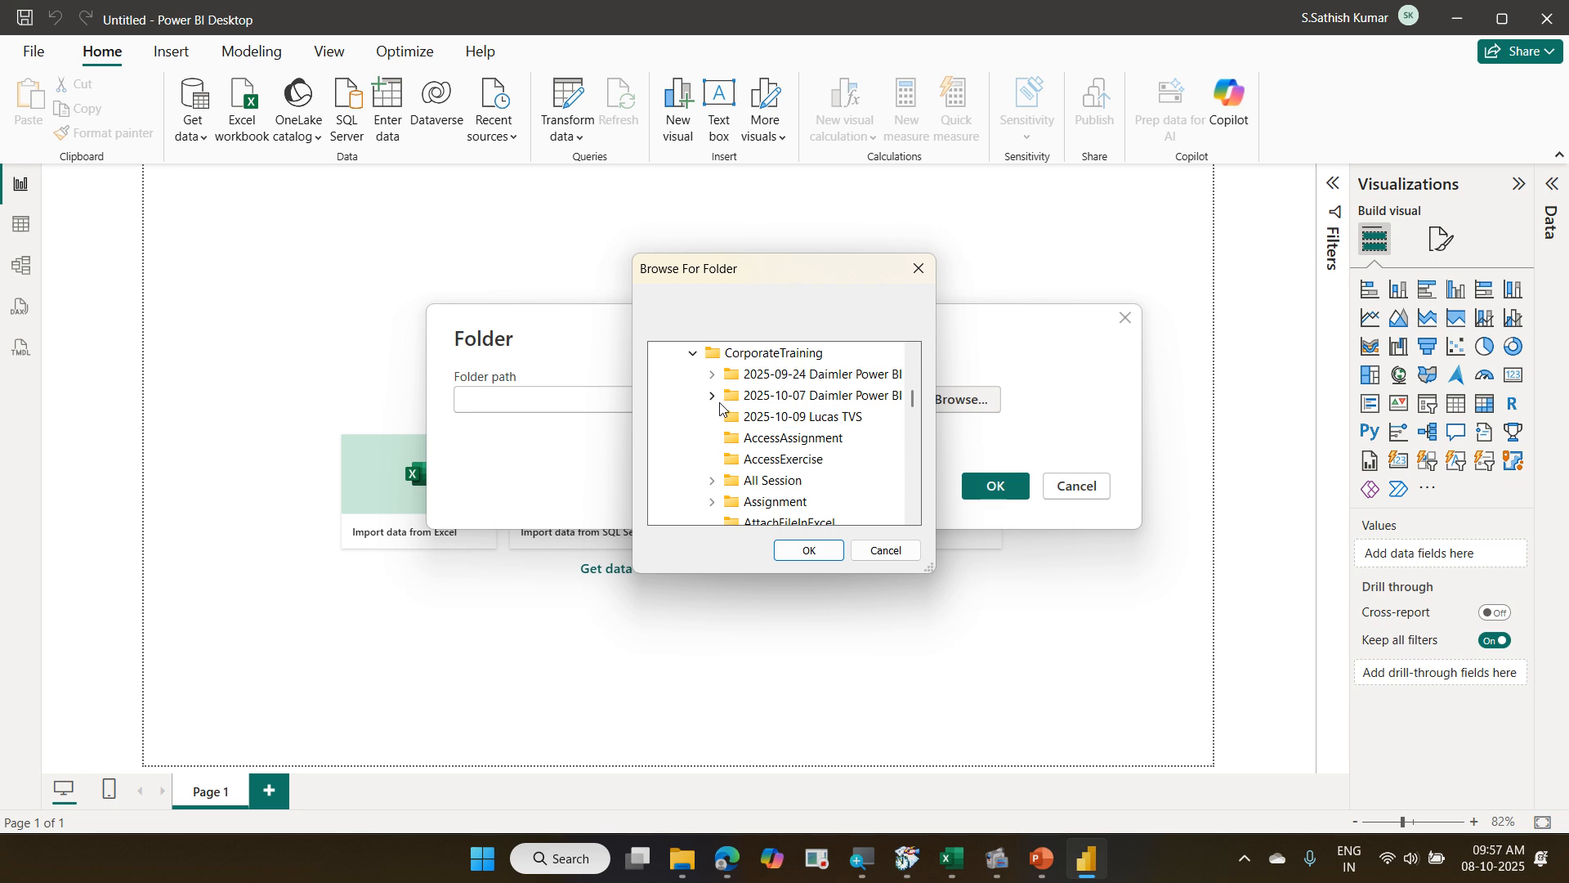
left_click(712, 395)
left_click(780, 420)
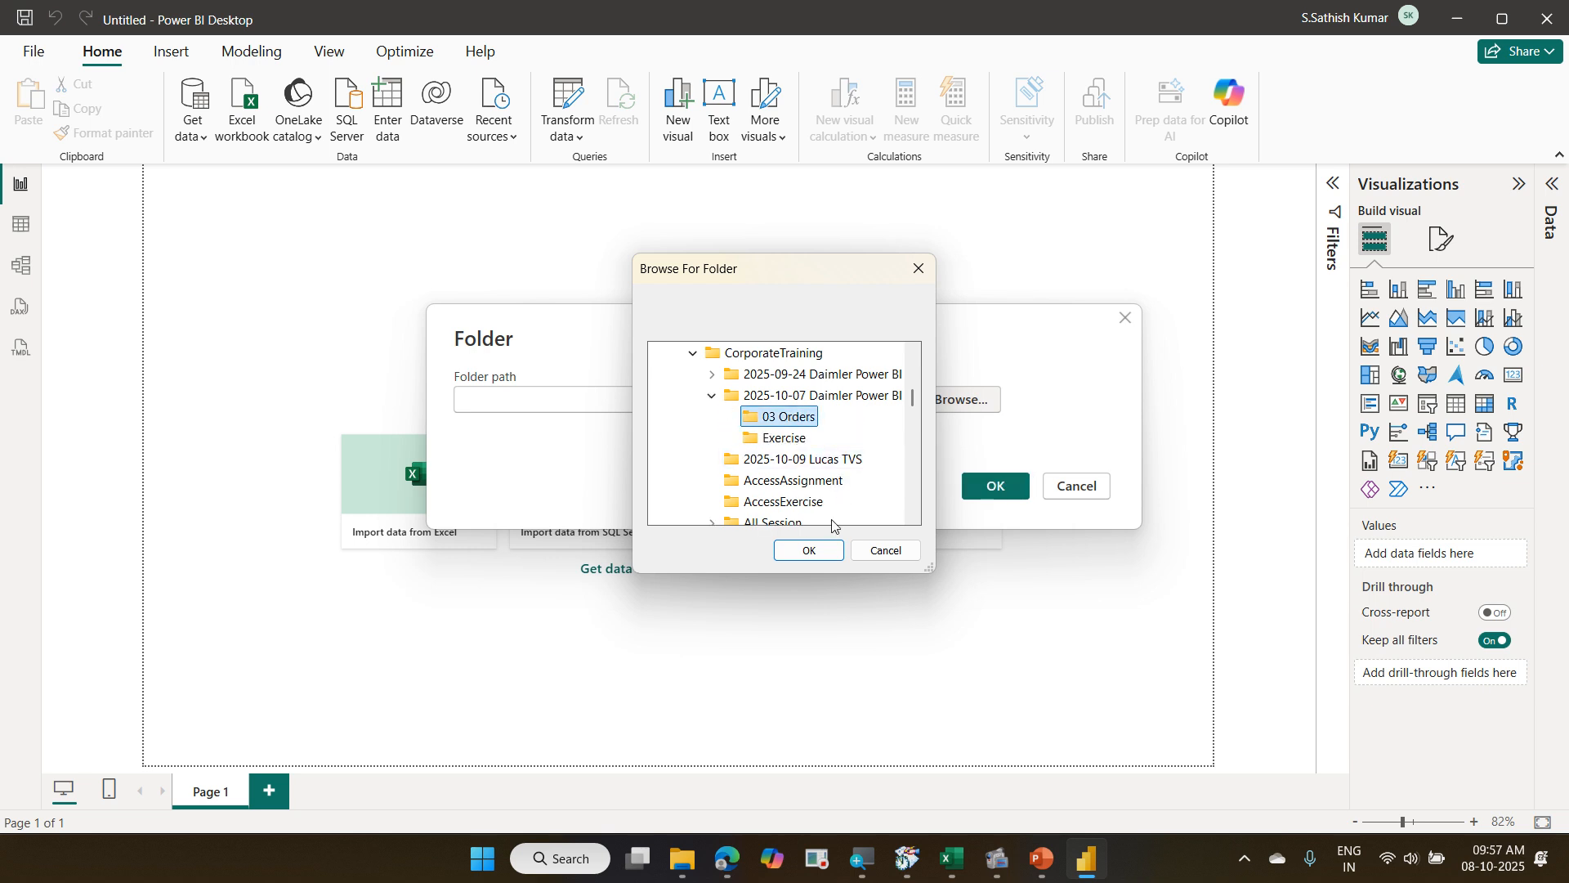
left_click(819, 548)
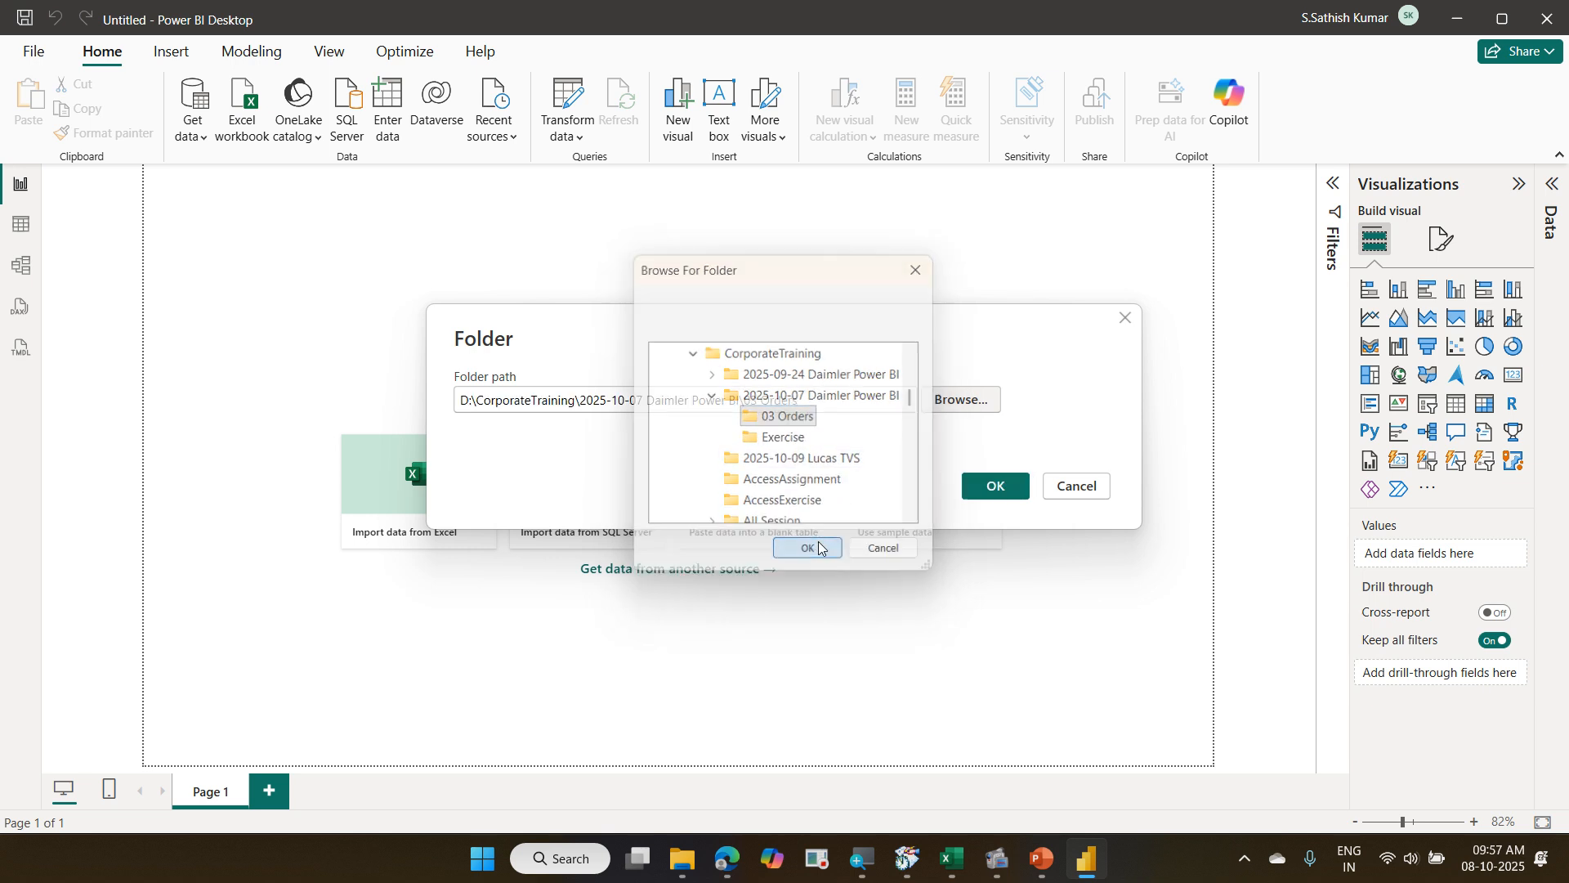
left_click(989, 491)
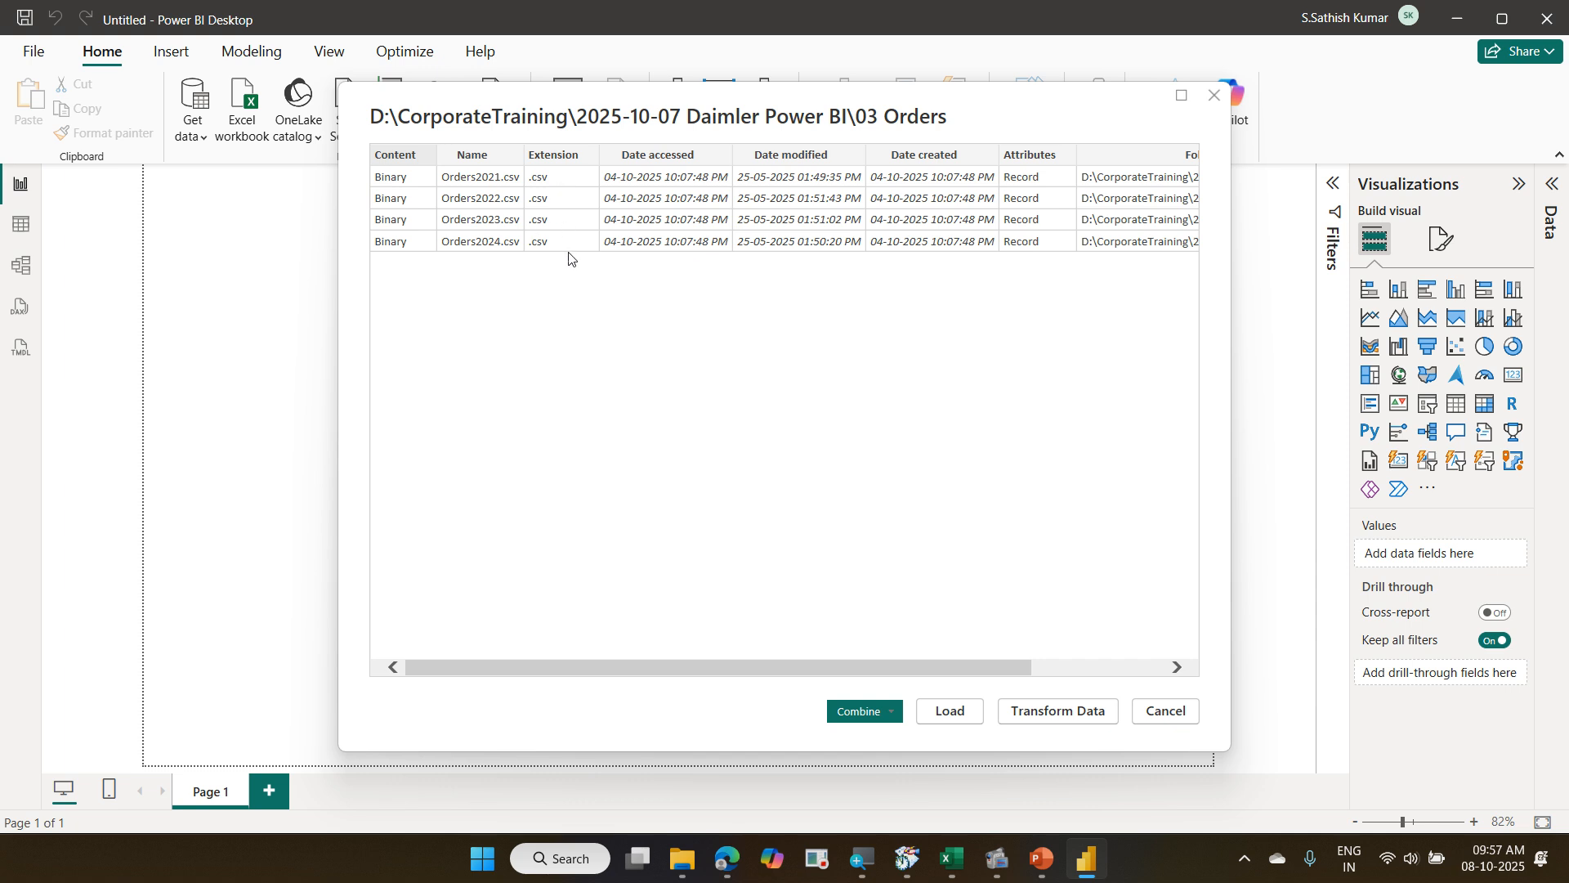
mouse_move(378, 266)
left_mouse_down()
mouse_move(1160, 502)
mouse_move(1185, 558)
left_mouse_up()
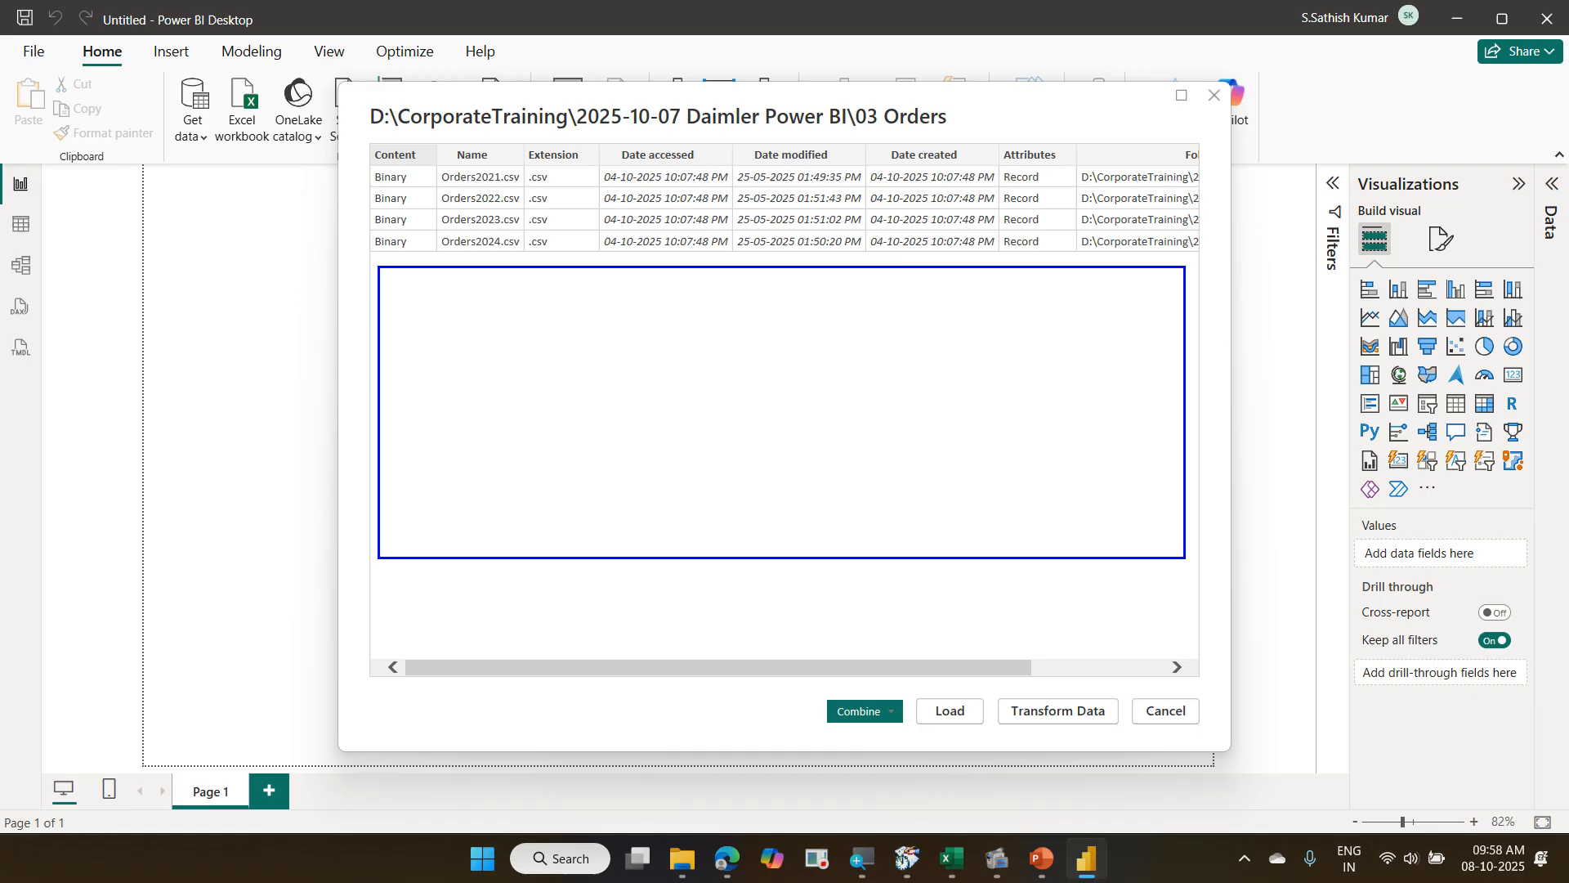
mouse_move(445, 255)
left_mouse_down()
mouse_move(473, 260)
mouse_move(589, 204)
mouse_move(422, 227)
left_mouse_up()
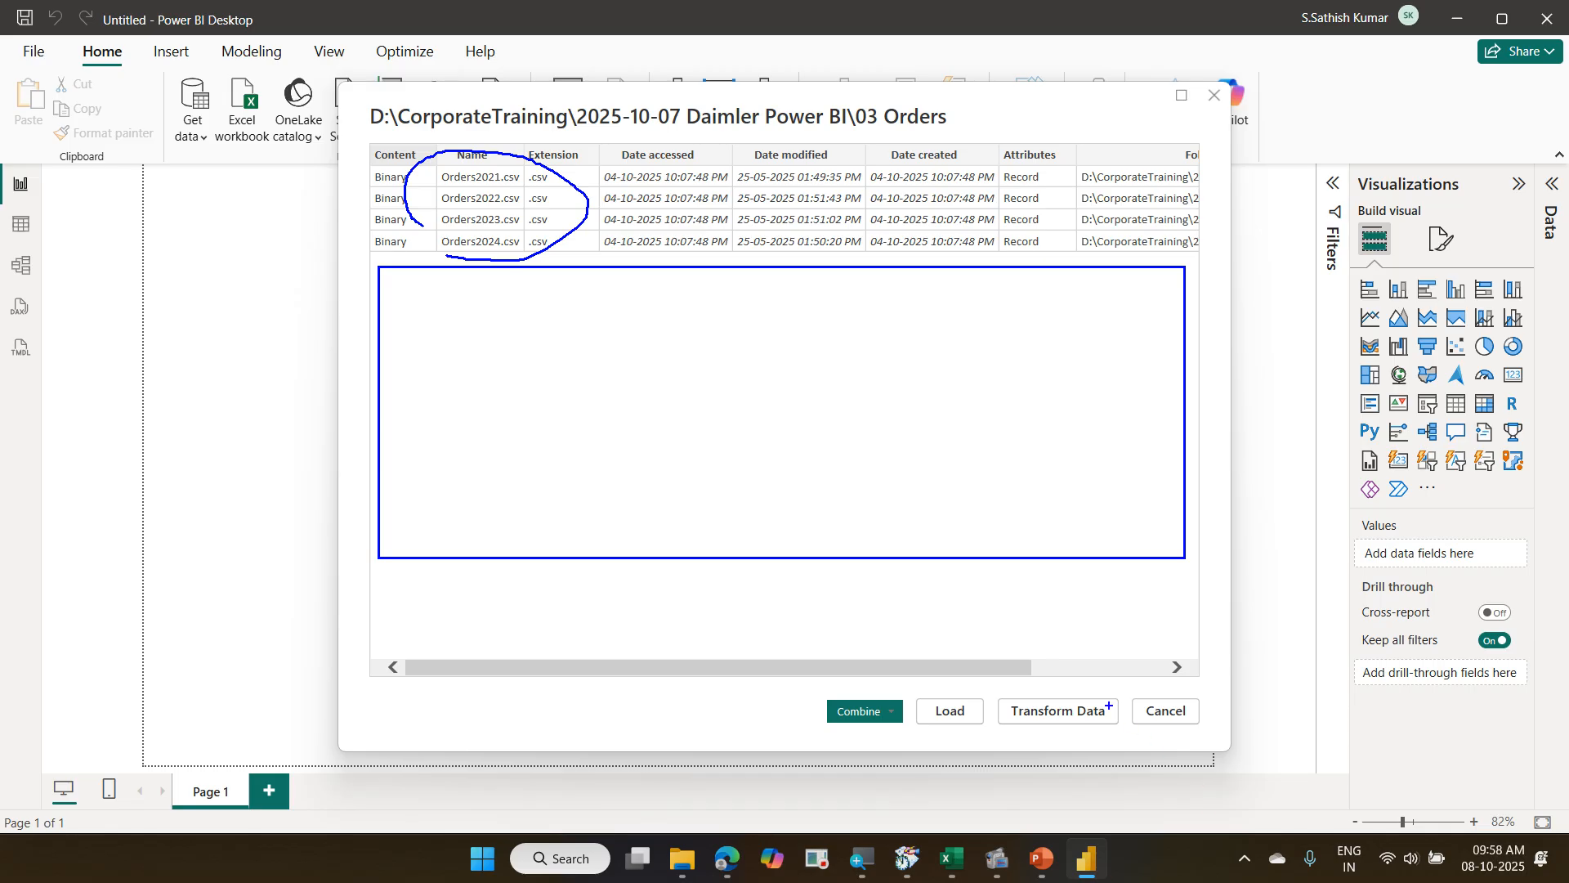
left_click_drag(1053, 668, 1210, 531)
key("Escape")
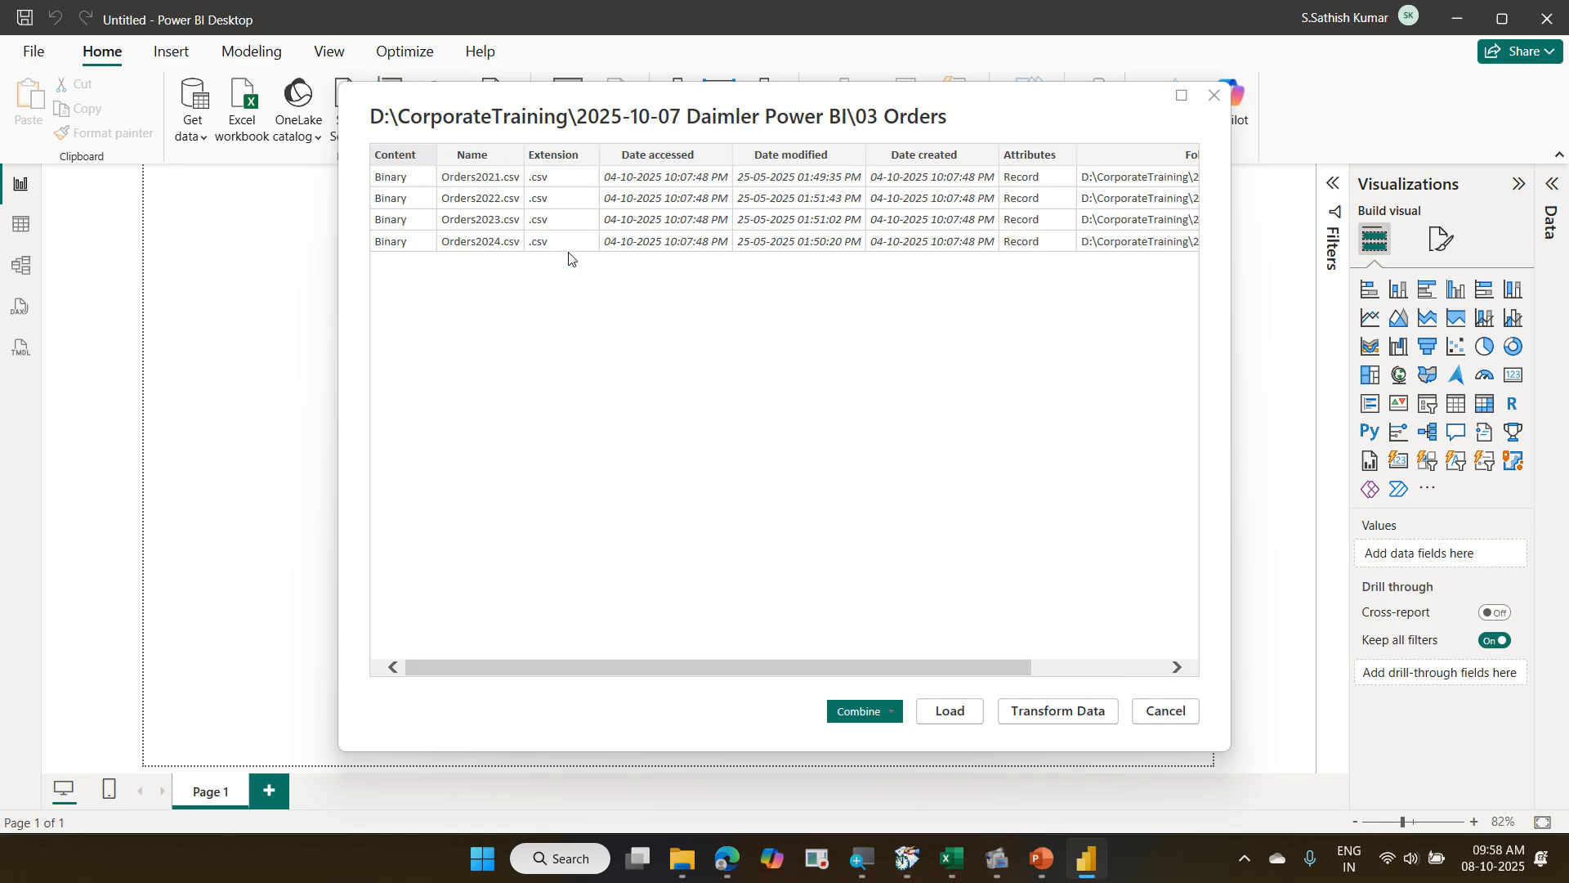
Open the 03 Orders folder's file list in Power Query Editor for transformation instead of loading it directly.
left_click(1086, 713)
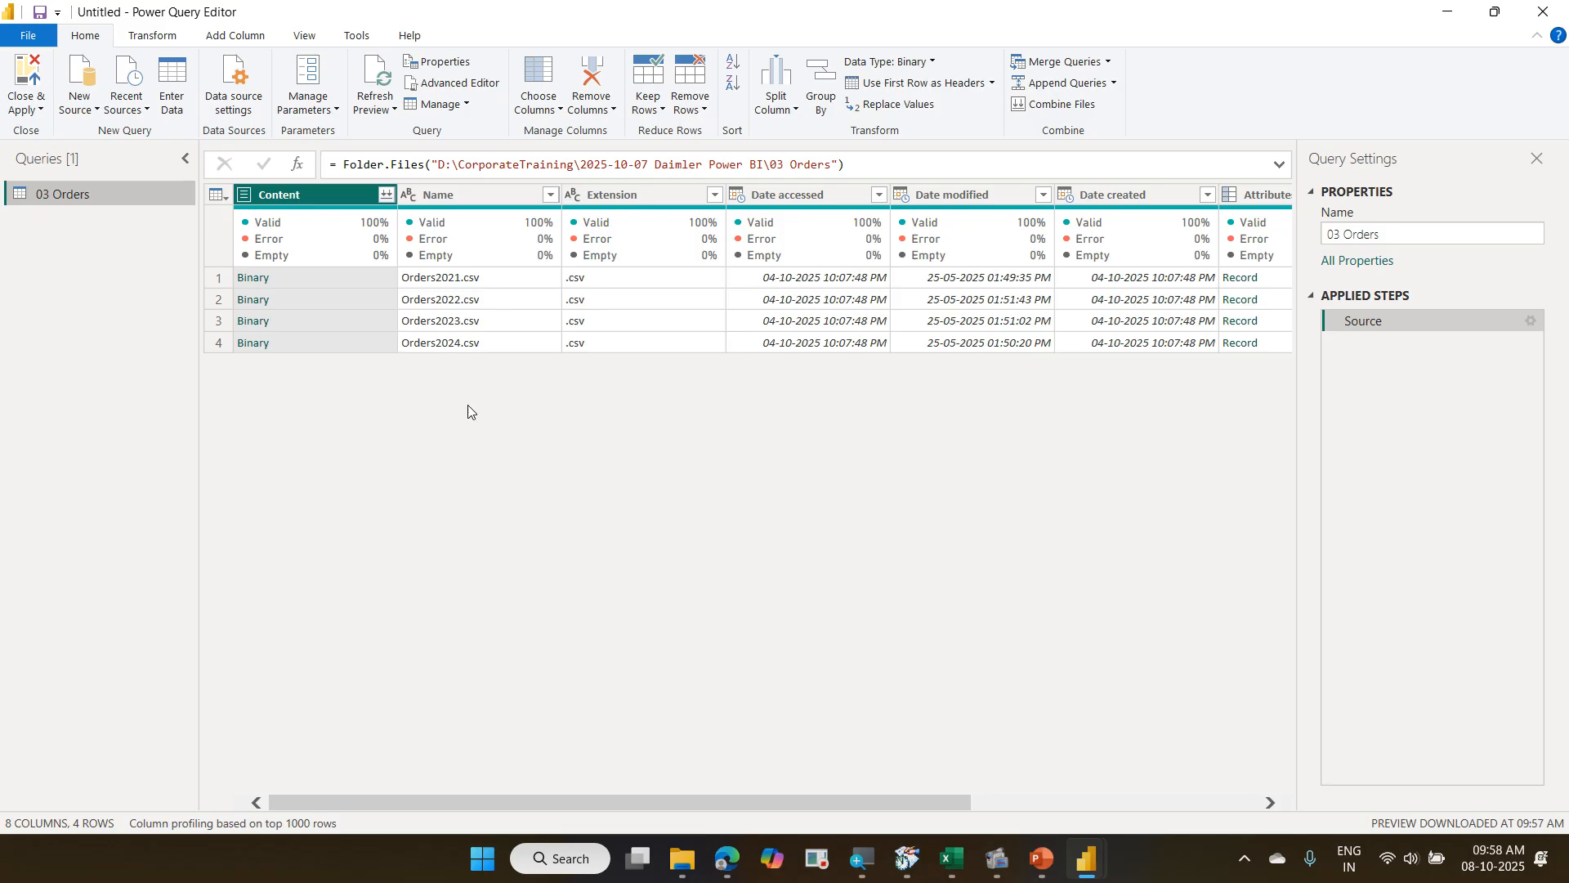
left_click_drag(394, 264, 494, 360)
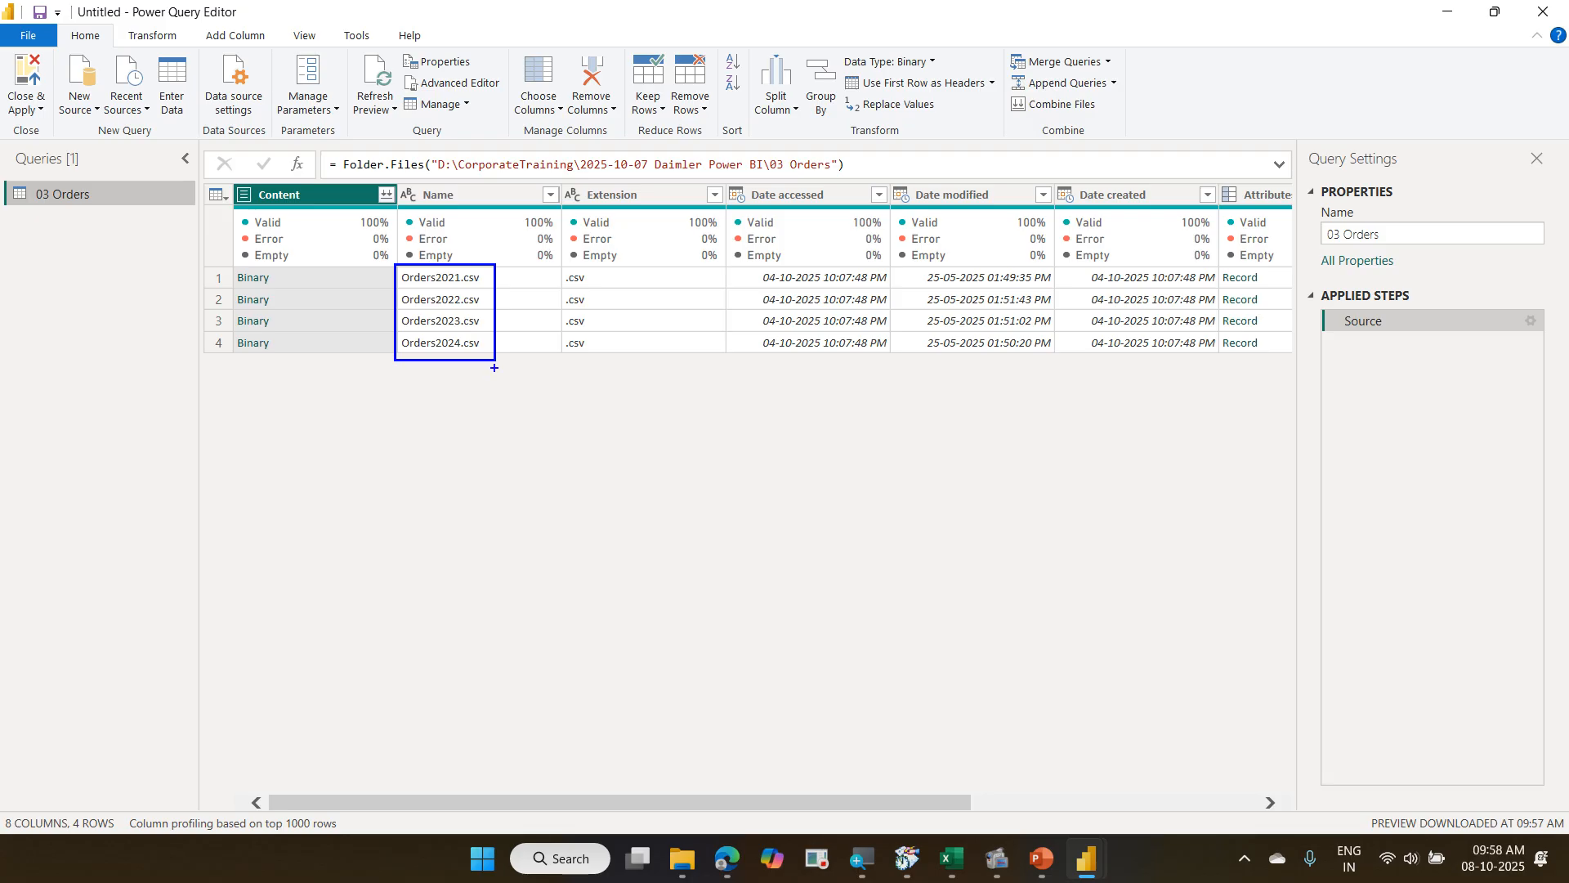
left_click_drag(393, 383, 455, 381)
key("ctrl+z")
left_click_drag(394, 386, 485, 398)
mouse_move(402, 428)
left_mouse_down()
mouse_move(464, 428)
mouse_move(465, 498)
left_mouse_up()
left_click_drag(418, 557, 509, 566)
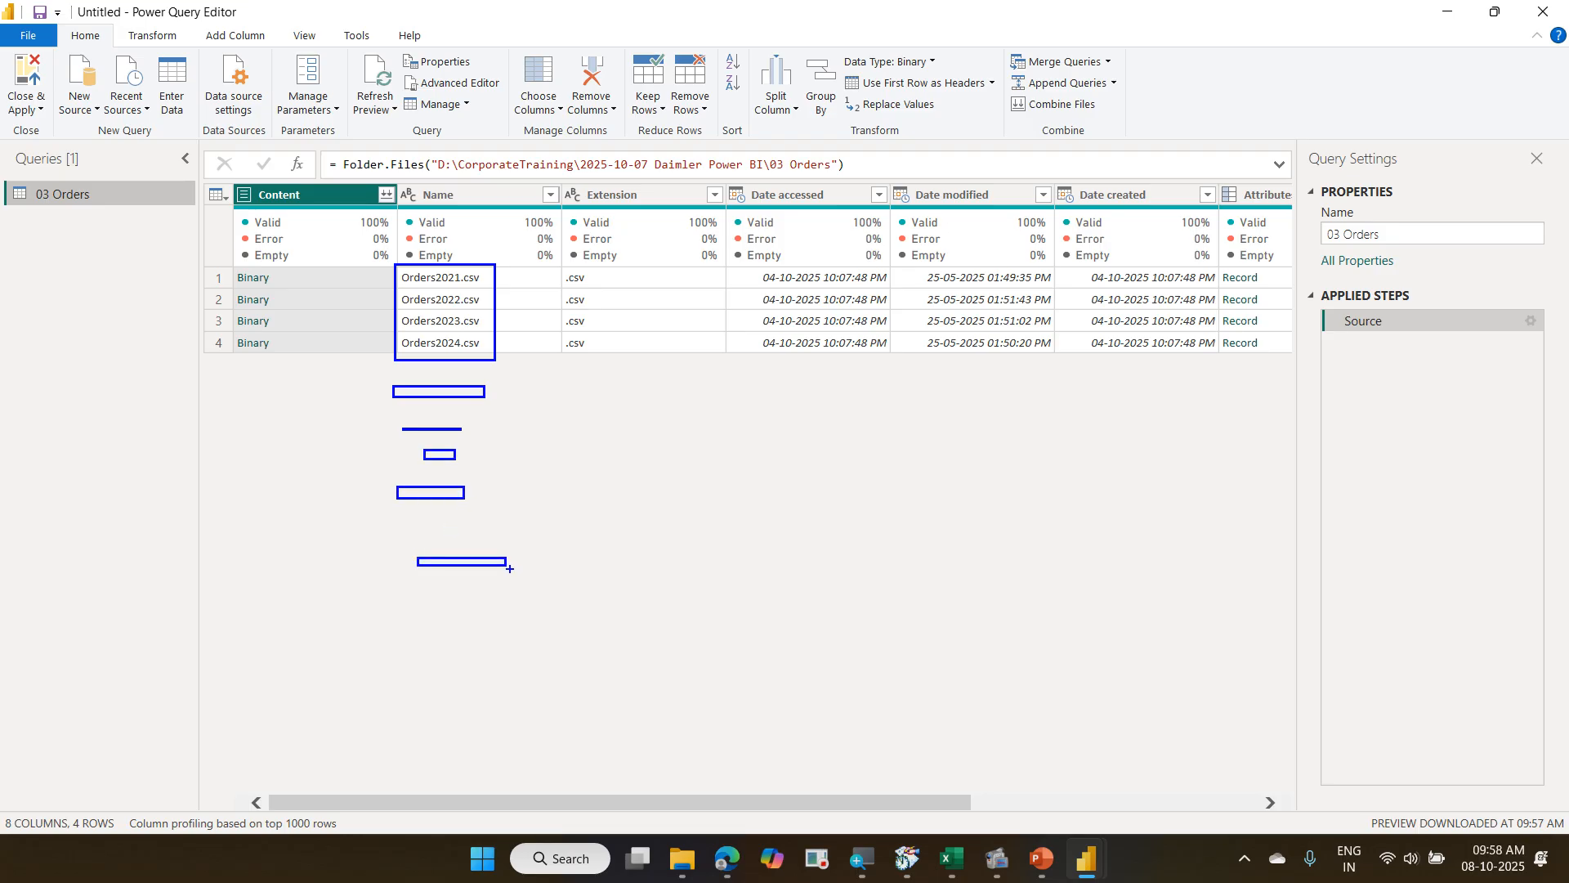
mouse_move(398, 363)
left_mouse_down()
mouse_move(484, 292)
mouse_move(420, 254)
mouse_move(376, 306)
left_mouse_up()
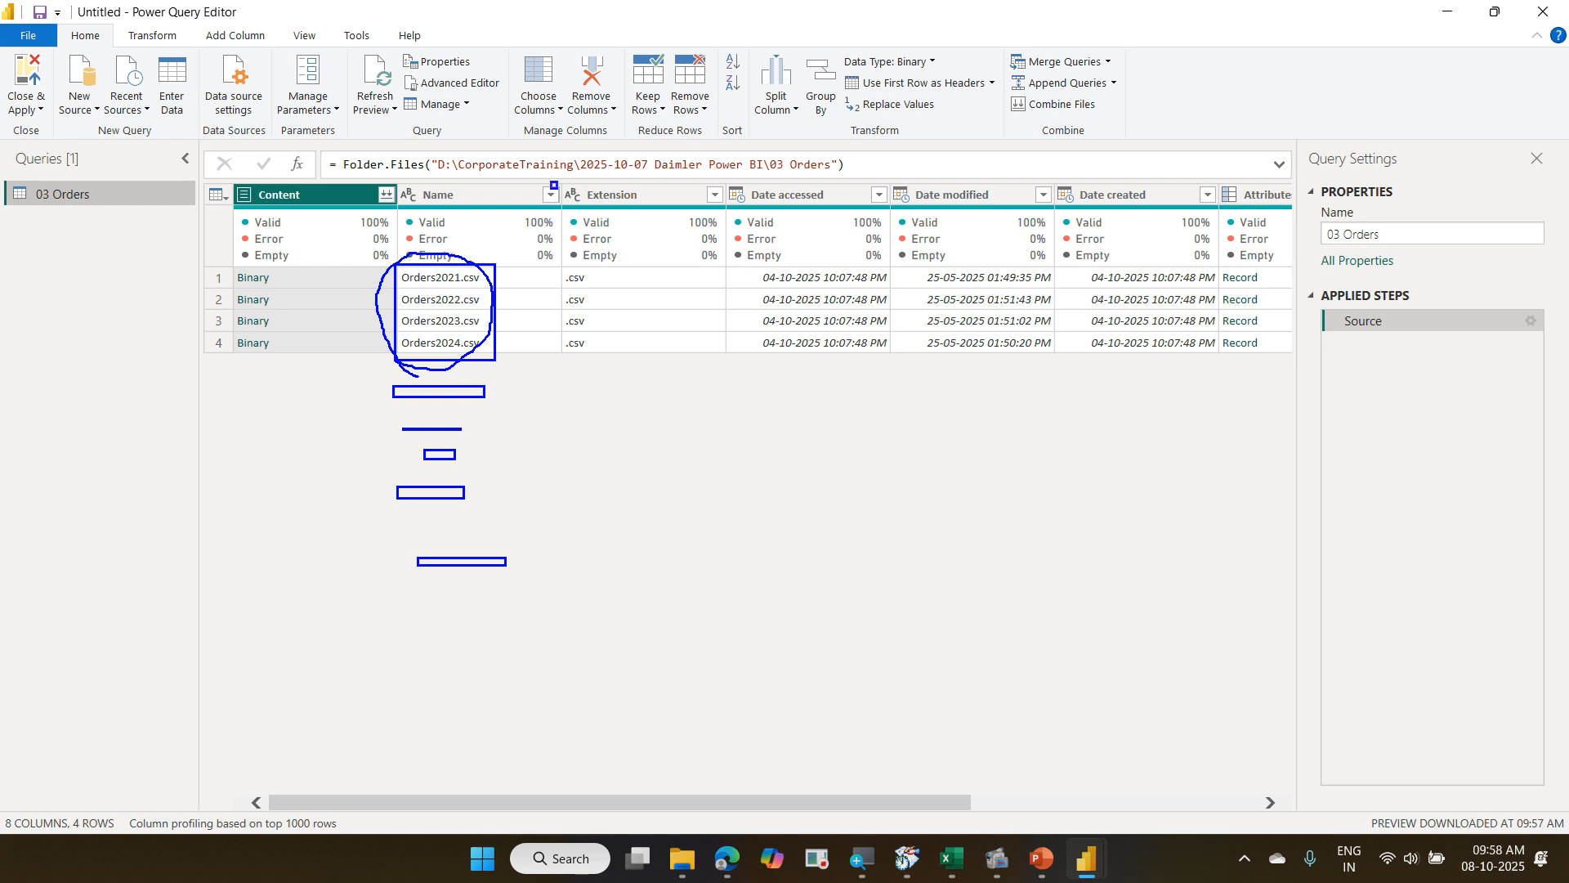
mouse_move(551, 181)
left_mouse_down()
mouse_move(662, 216)
mouse_move(734, 217)
left_mouse_up()
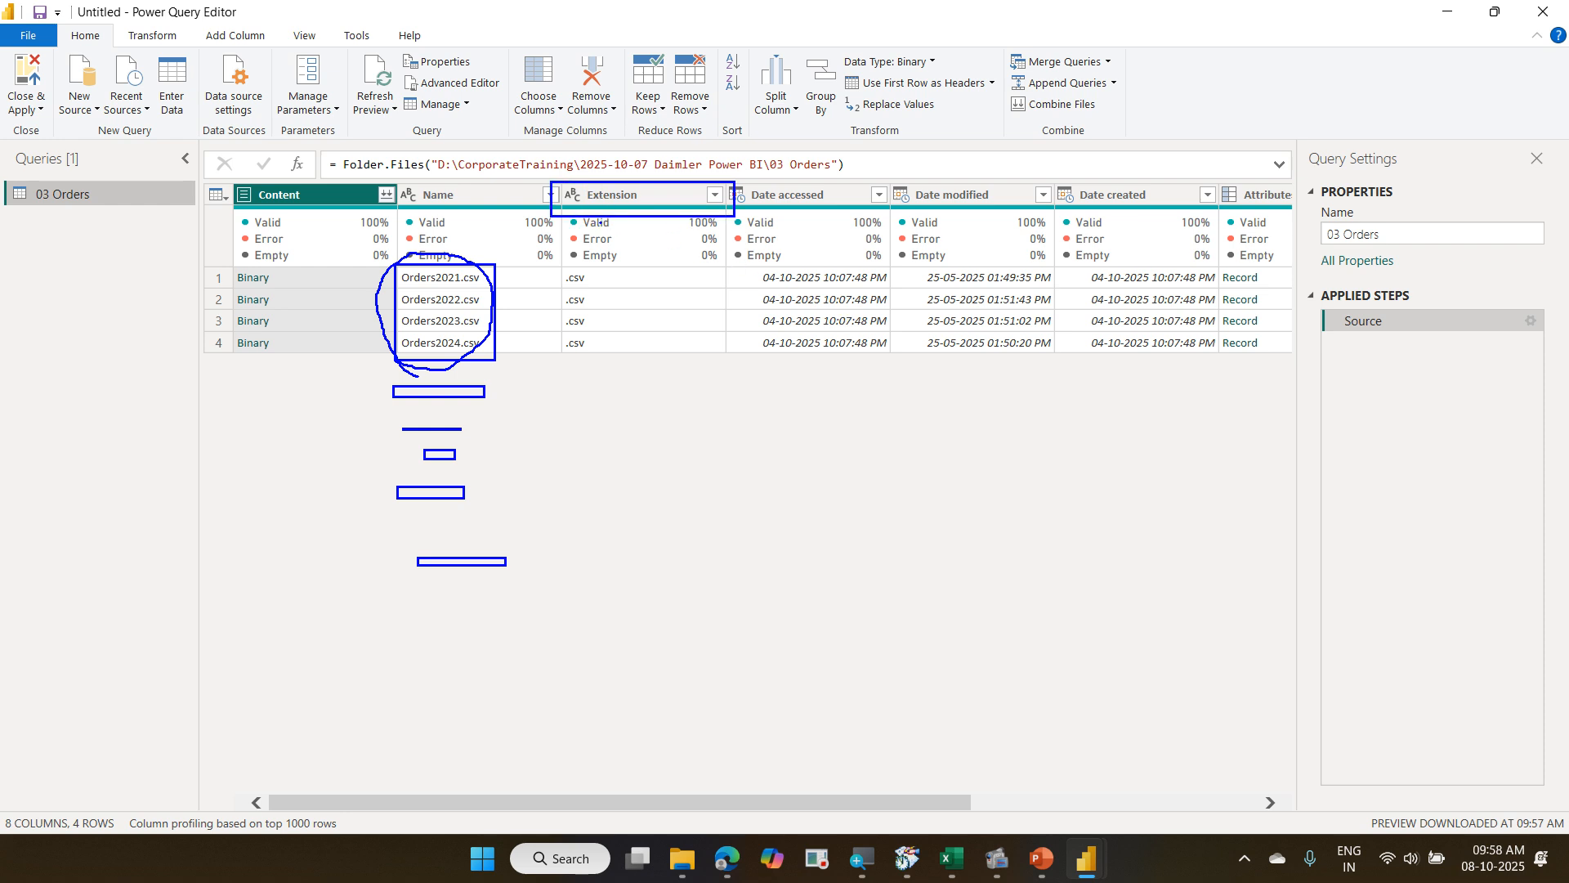
mouse_move(600, 221)
left_mouse_down()
mouse_move(671, 178)
mouse_move(527, 181)
mouse_move(575, 231)
left_mouse_up()
key("Escape")
Check which file types the Extension column's filter lists, and close the filter without applying anything.
left_click(695, 194)
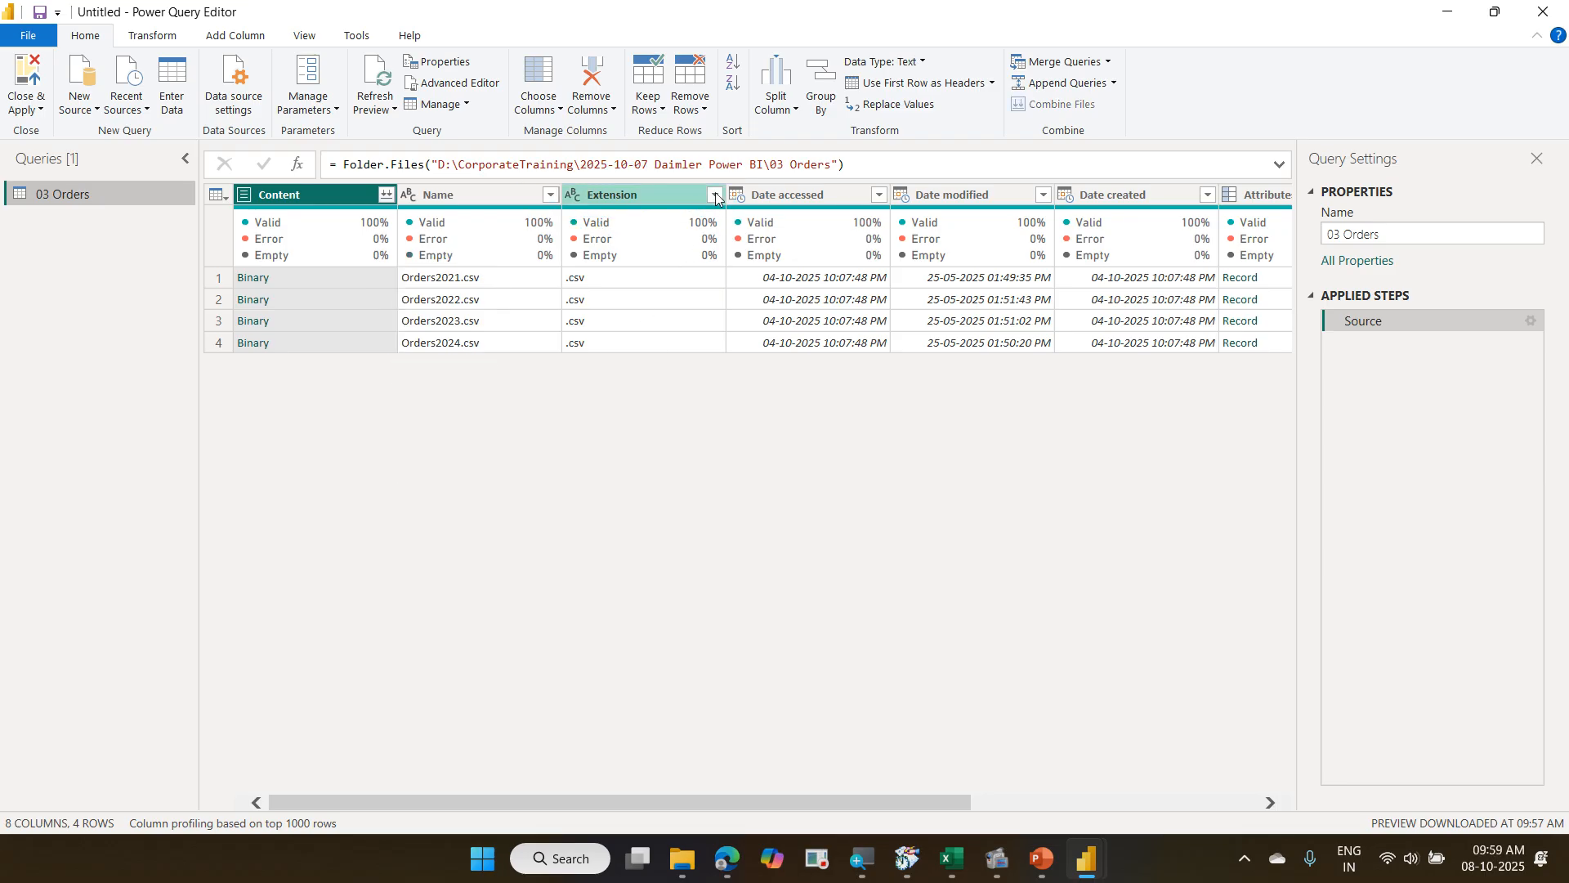
left_click(716, 195)
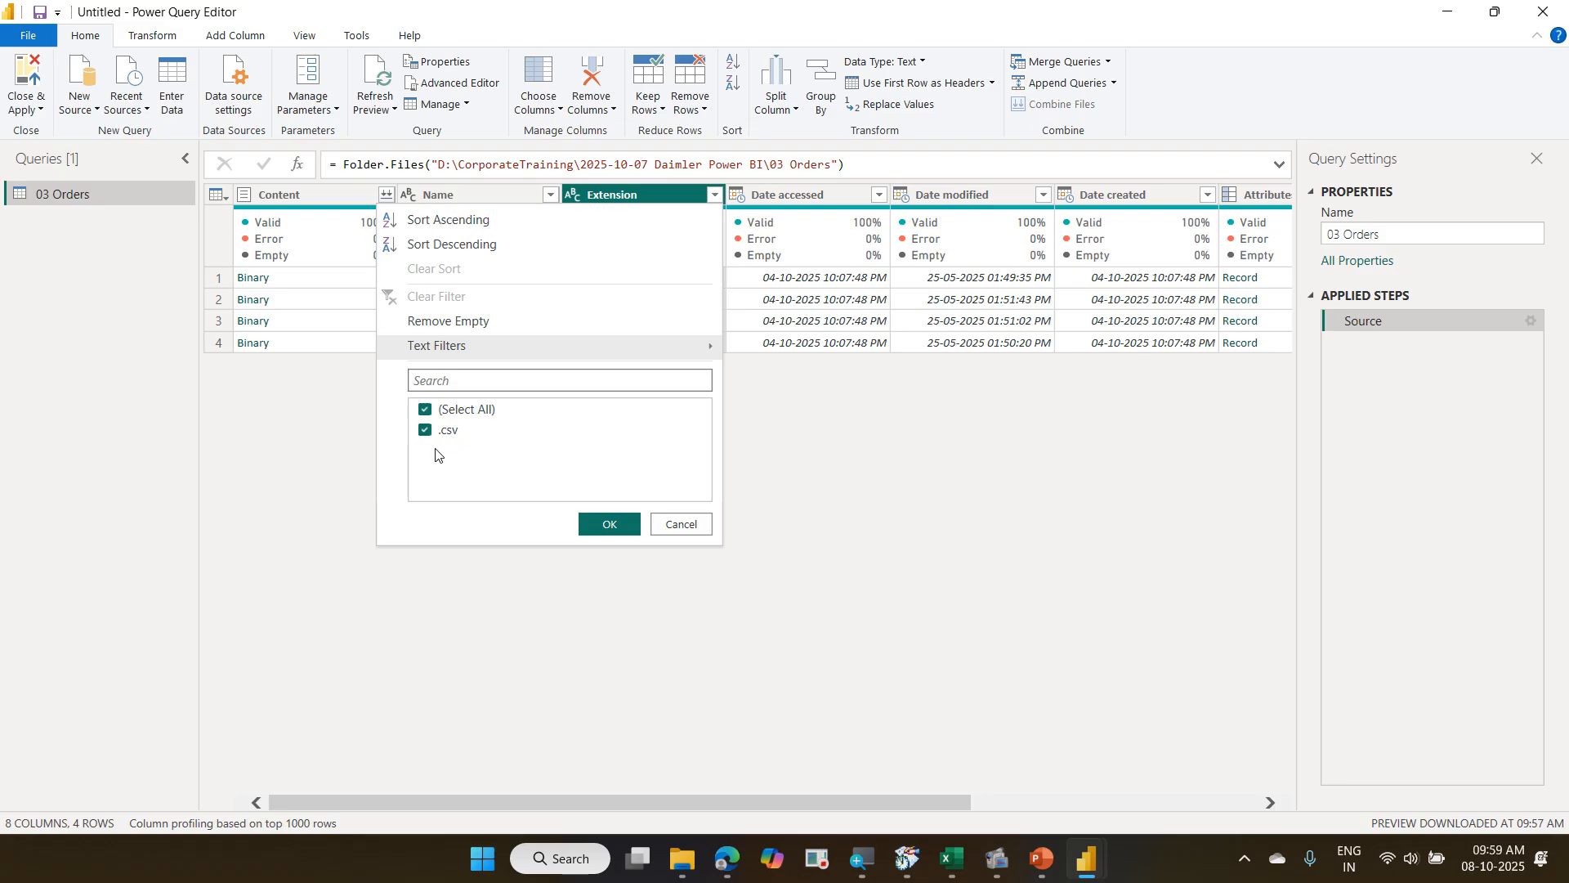
left_click(682, 525)
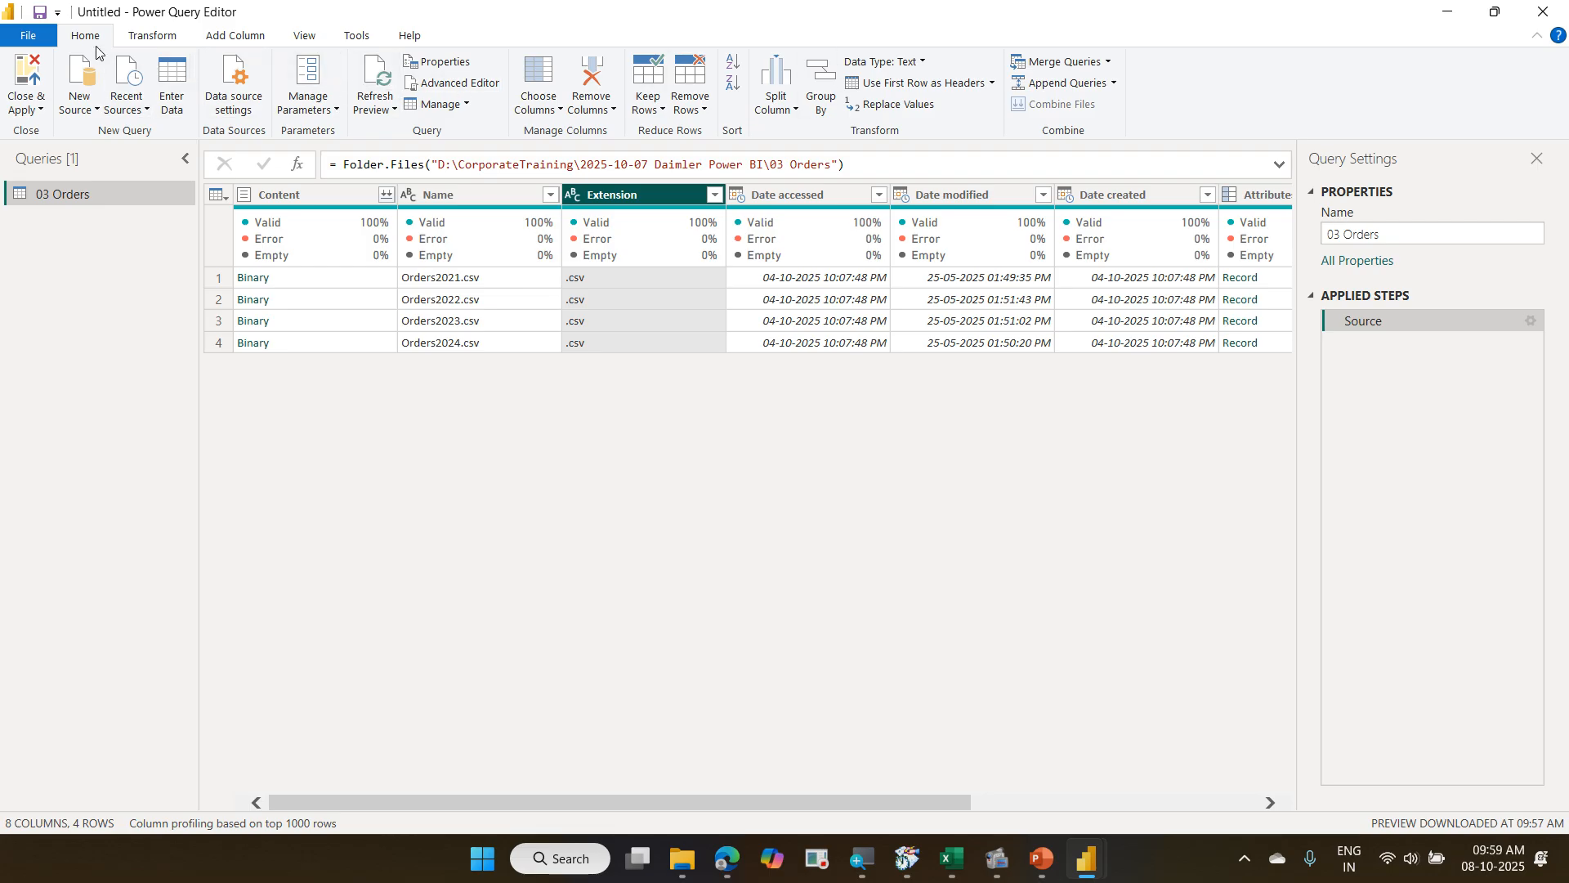
left_click_drag(61, 23, 116, 51)
left_click_drag(1003, 95, 1110, 126)
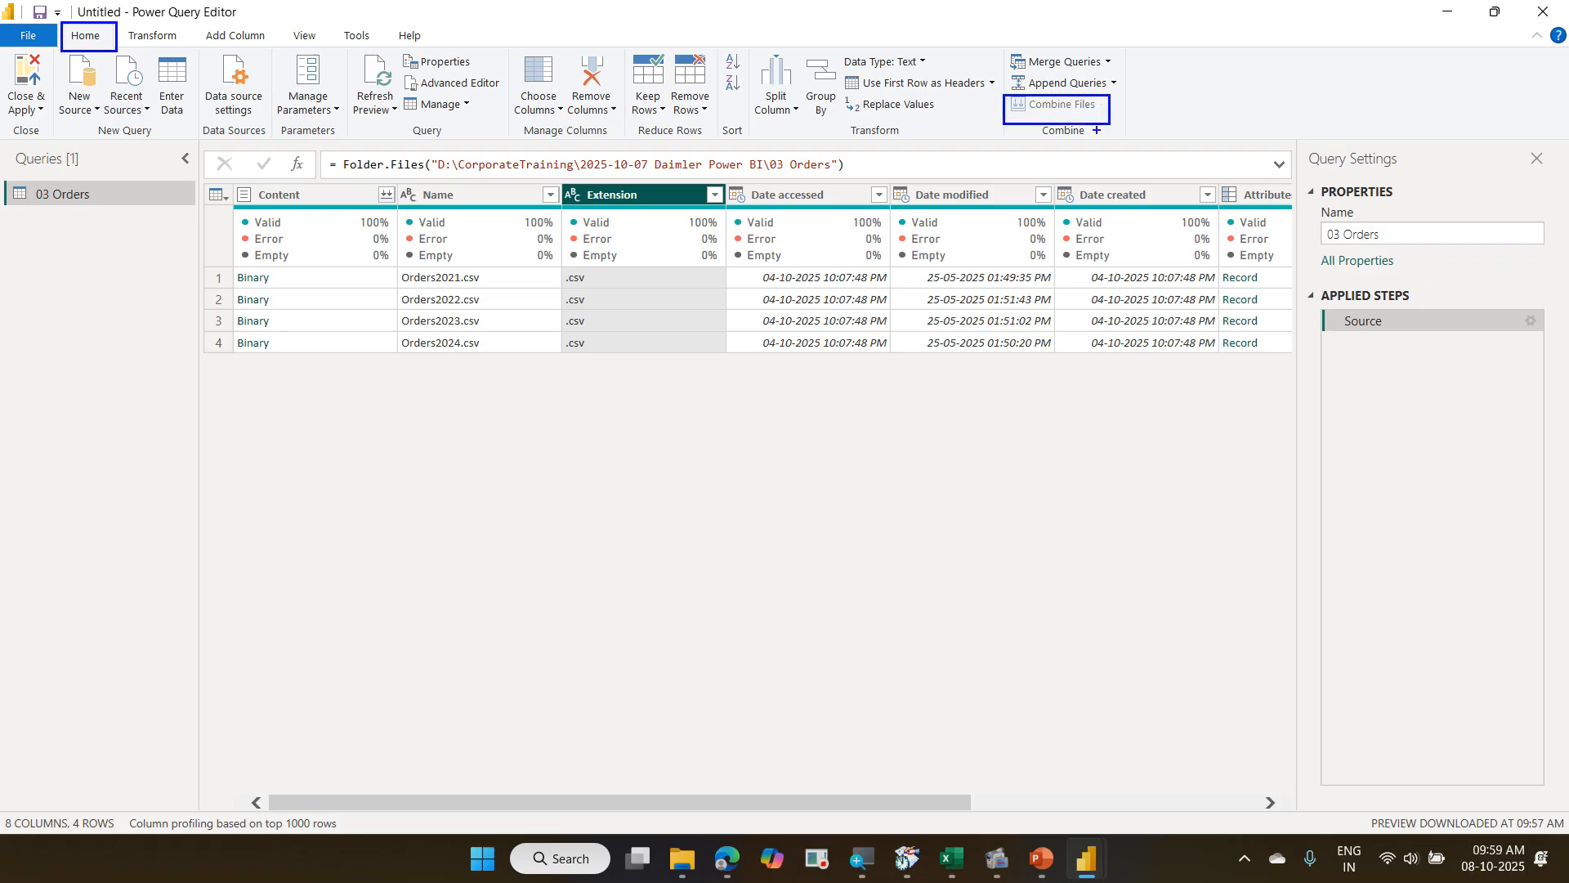
mouse_move(991, 122)
left_mouse_down()
mouse_move(356, 86)
mouse_move(176, 22)
mouse_move(115, 9)
mouse_move(123, 22)
left_mouse_up()
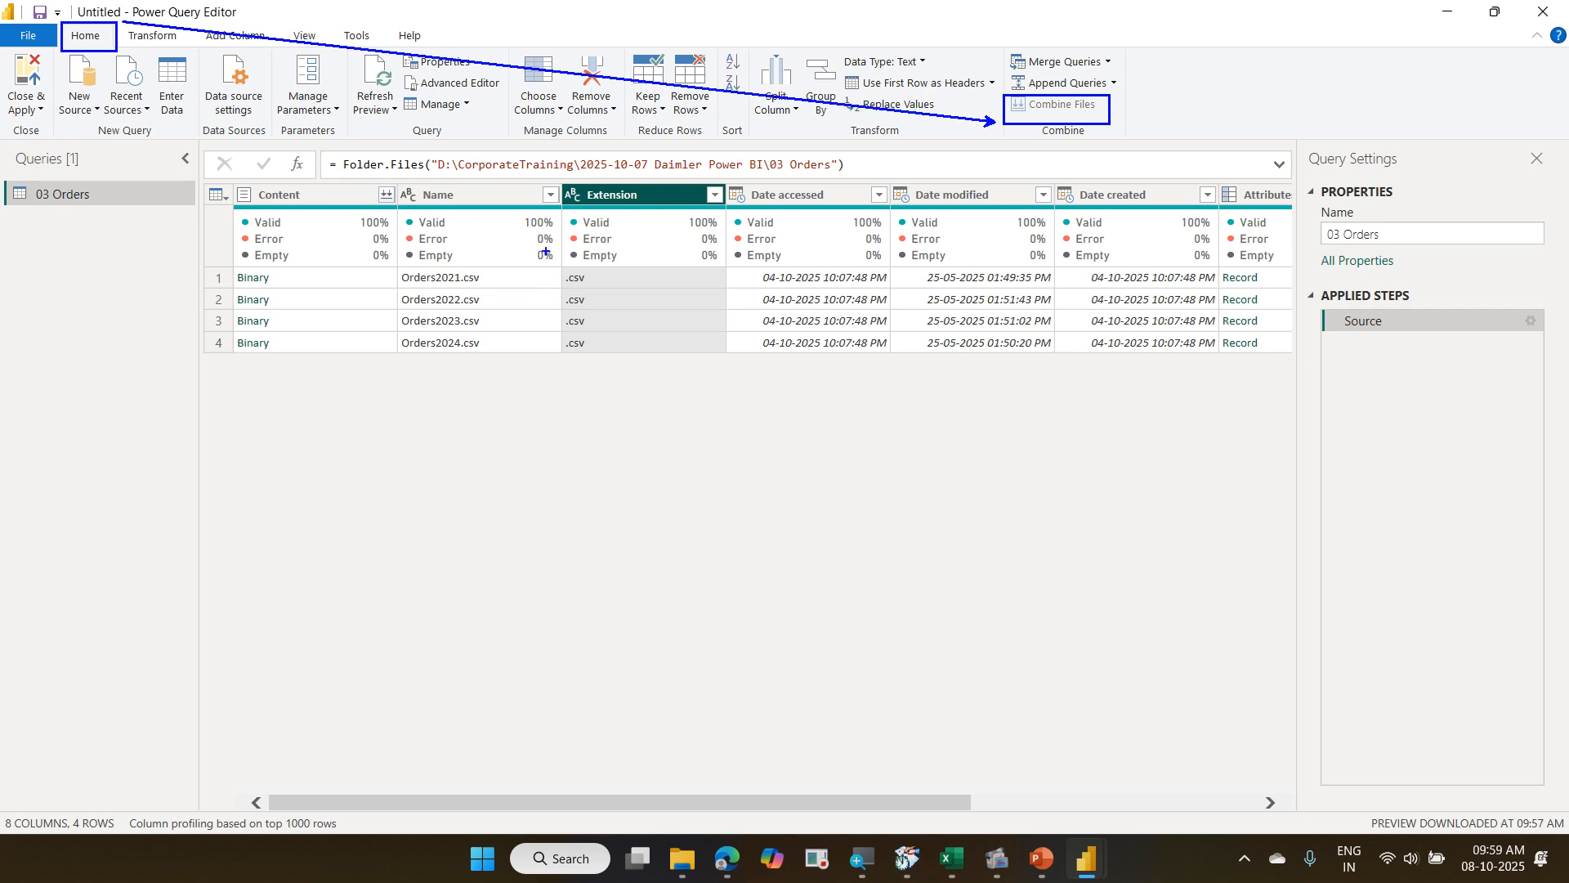
mouse_move(551, 170)
left_mouse_down()
mouse_move(662, 277)
mouse_move(691, 373)
left_mouse_up()
left_click_drag(673, 250, 729, 168)
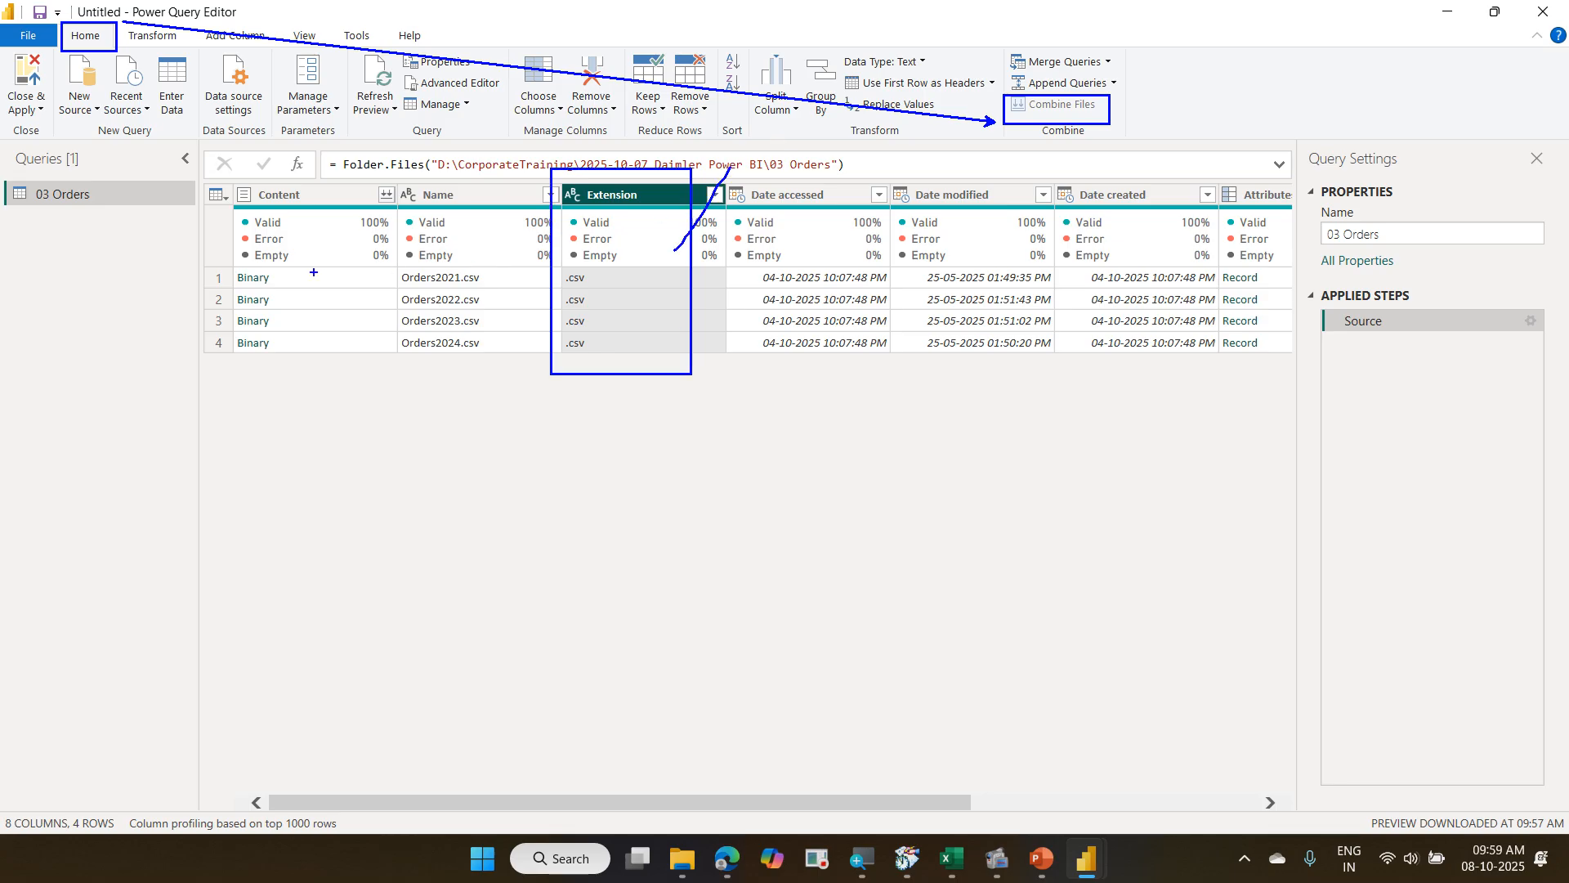
mouse_move(221, 177)
left_mouse_down()
mouse_move(282, 201)
mouse_move(343, 361)
mouse_move(339, 155)
mouse_move(233, 193)
mouse_move(257, 362)
mouse_move(294, 378)
left_mouse_up()
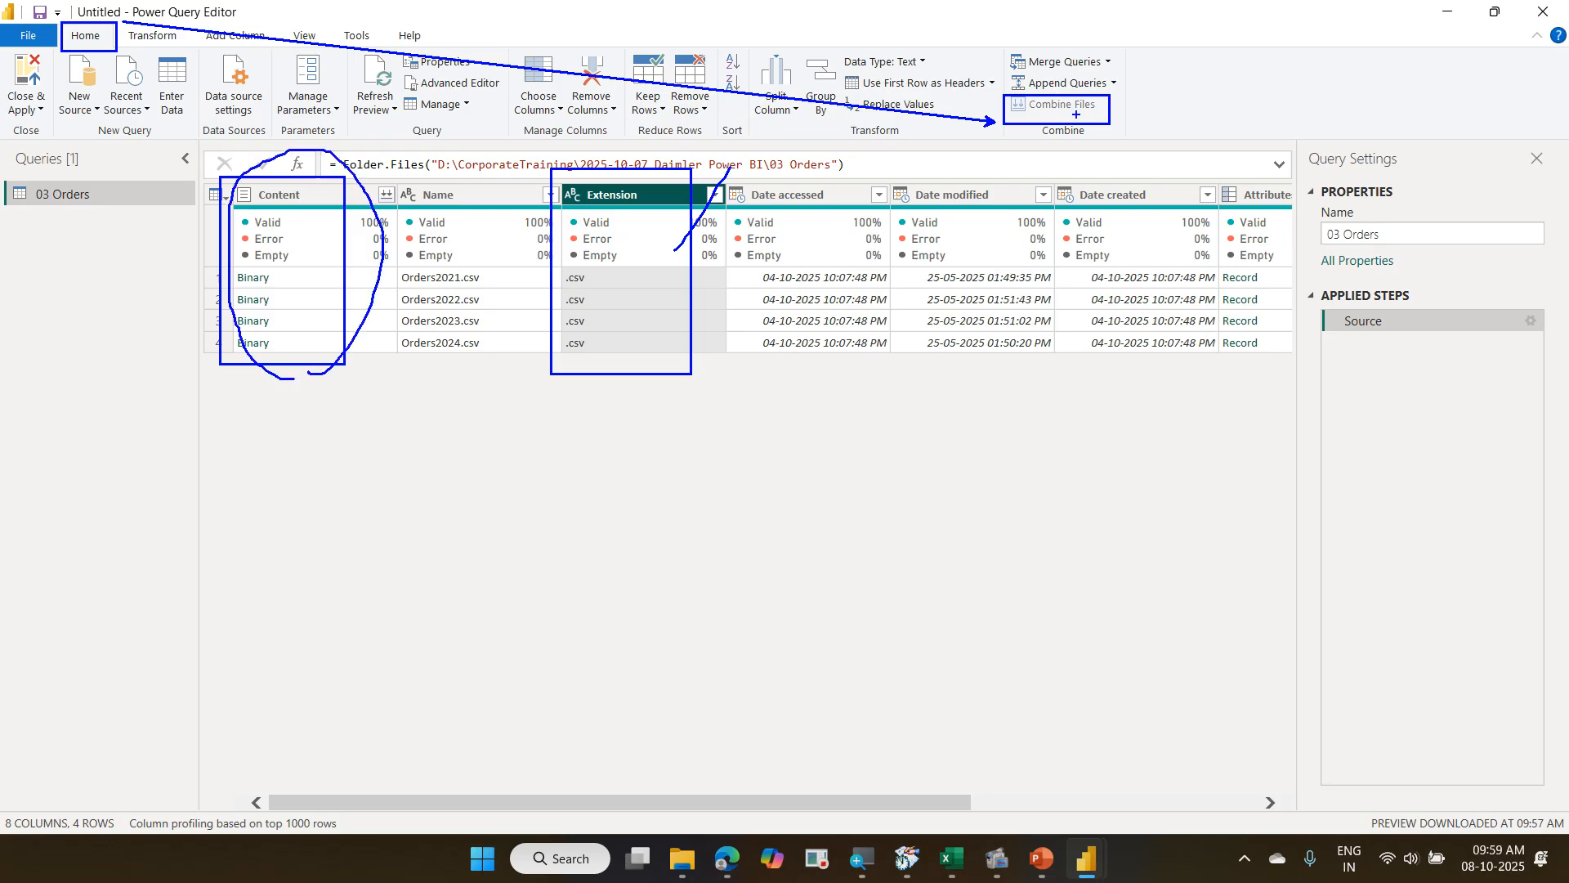
left_click_drag(1075, 119, 1148, 59)
key("Escape")
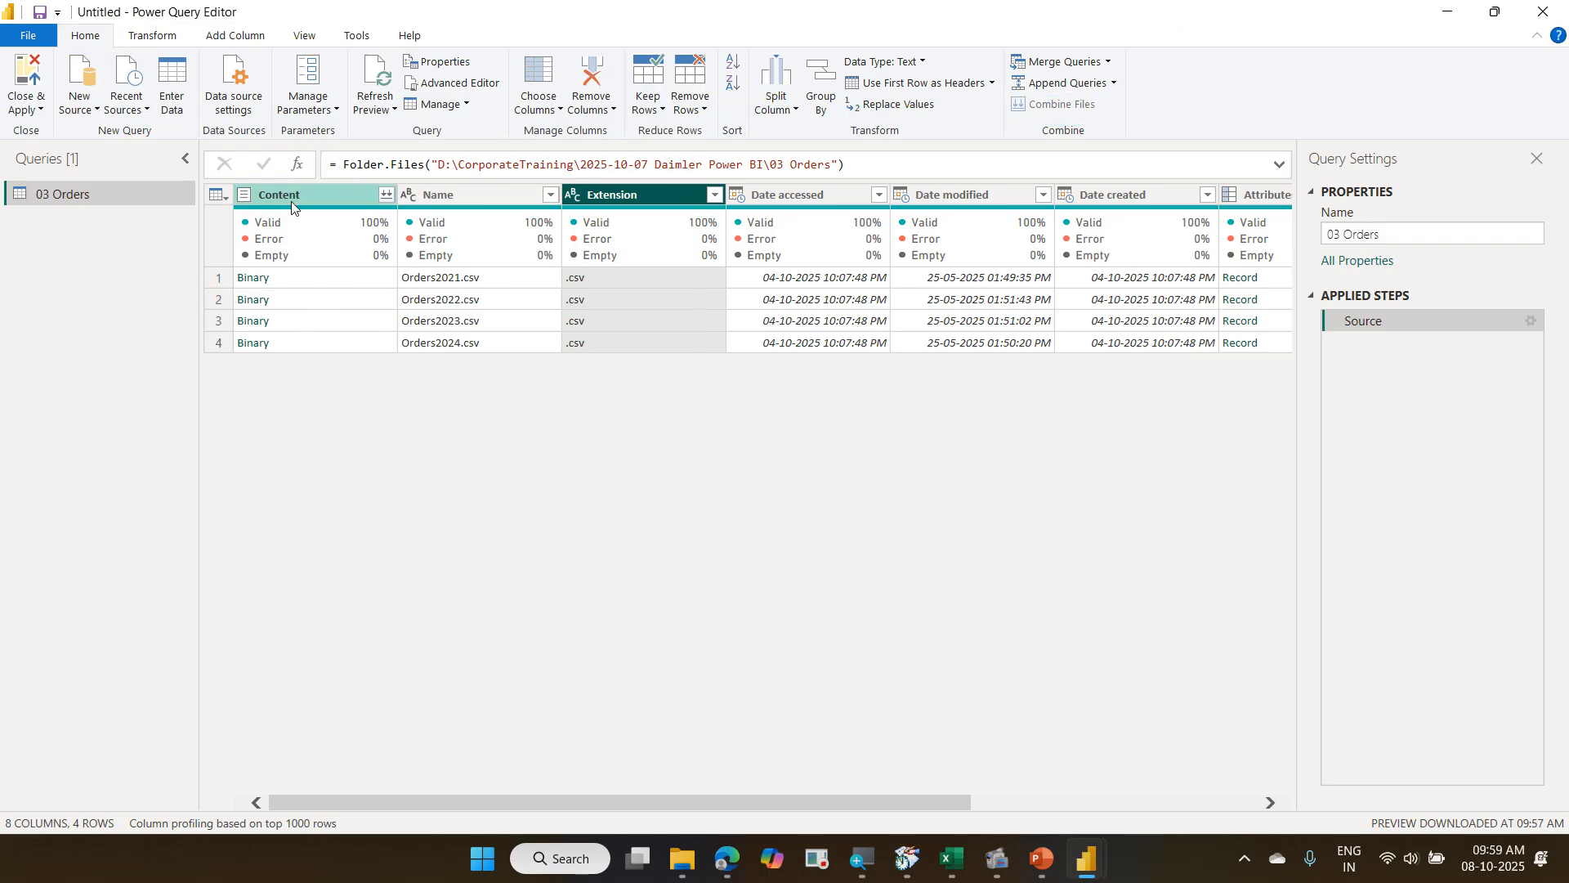
Check the availability of Combine Files for the Content column and for the Date accessed column.
mouse_move(276, 260)
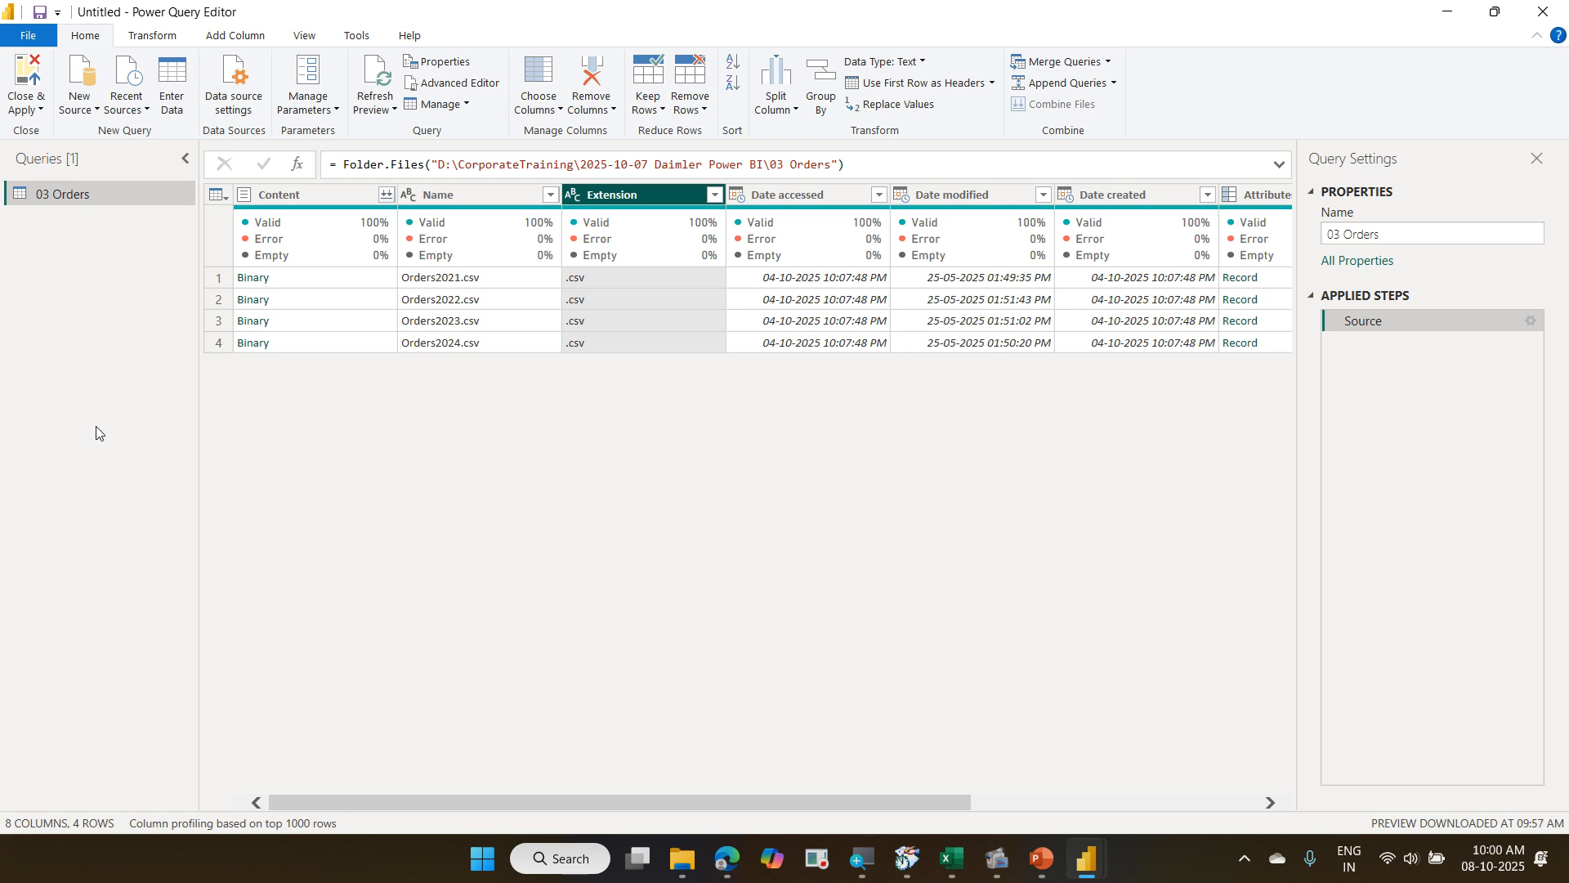
left_click(316, 194)
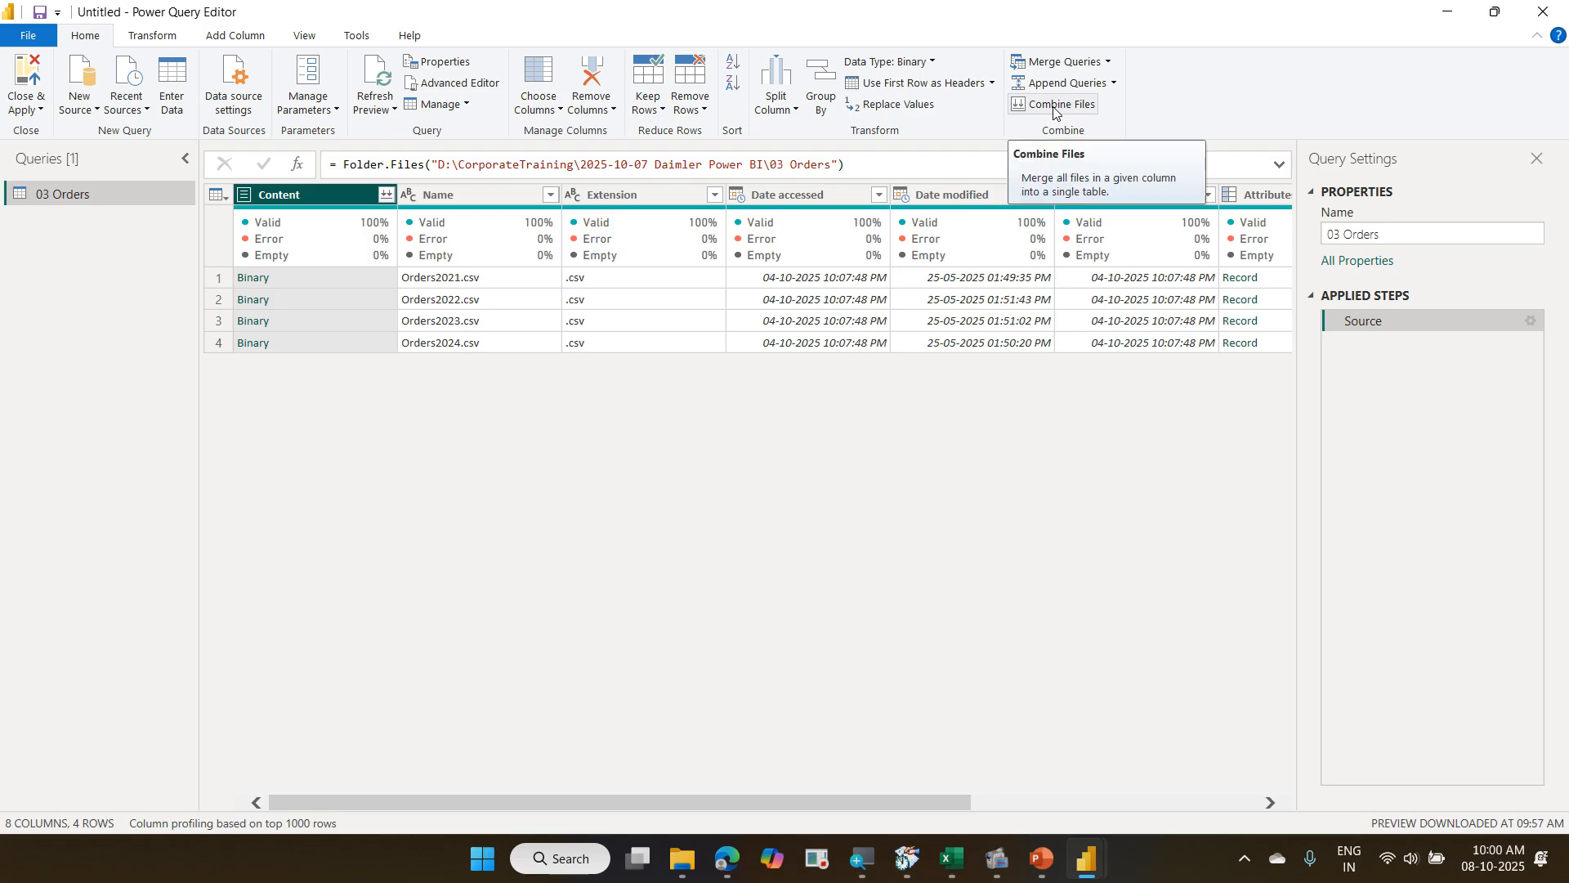
left_click(840, 204)
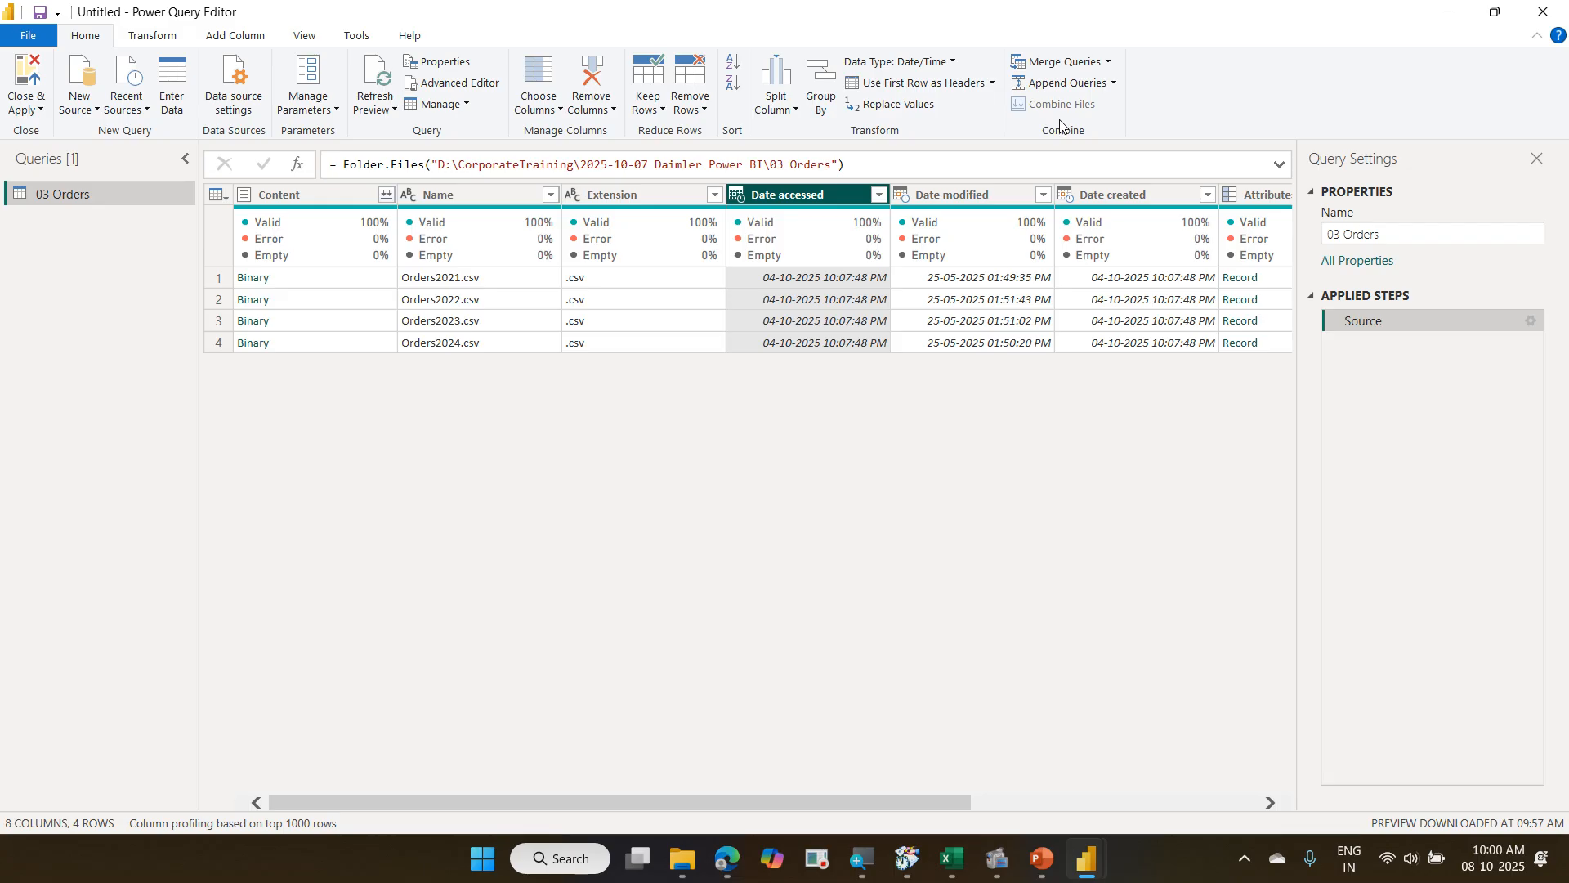
Start combining the files in the Content column and review the sample file choices, keeping First file.
left_click(390, 200)
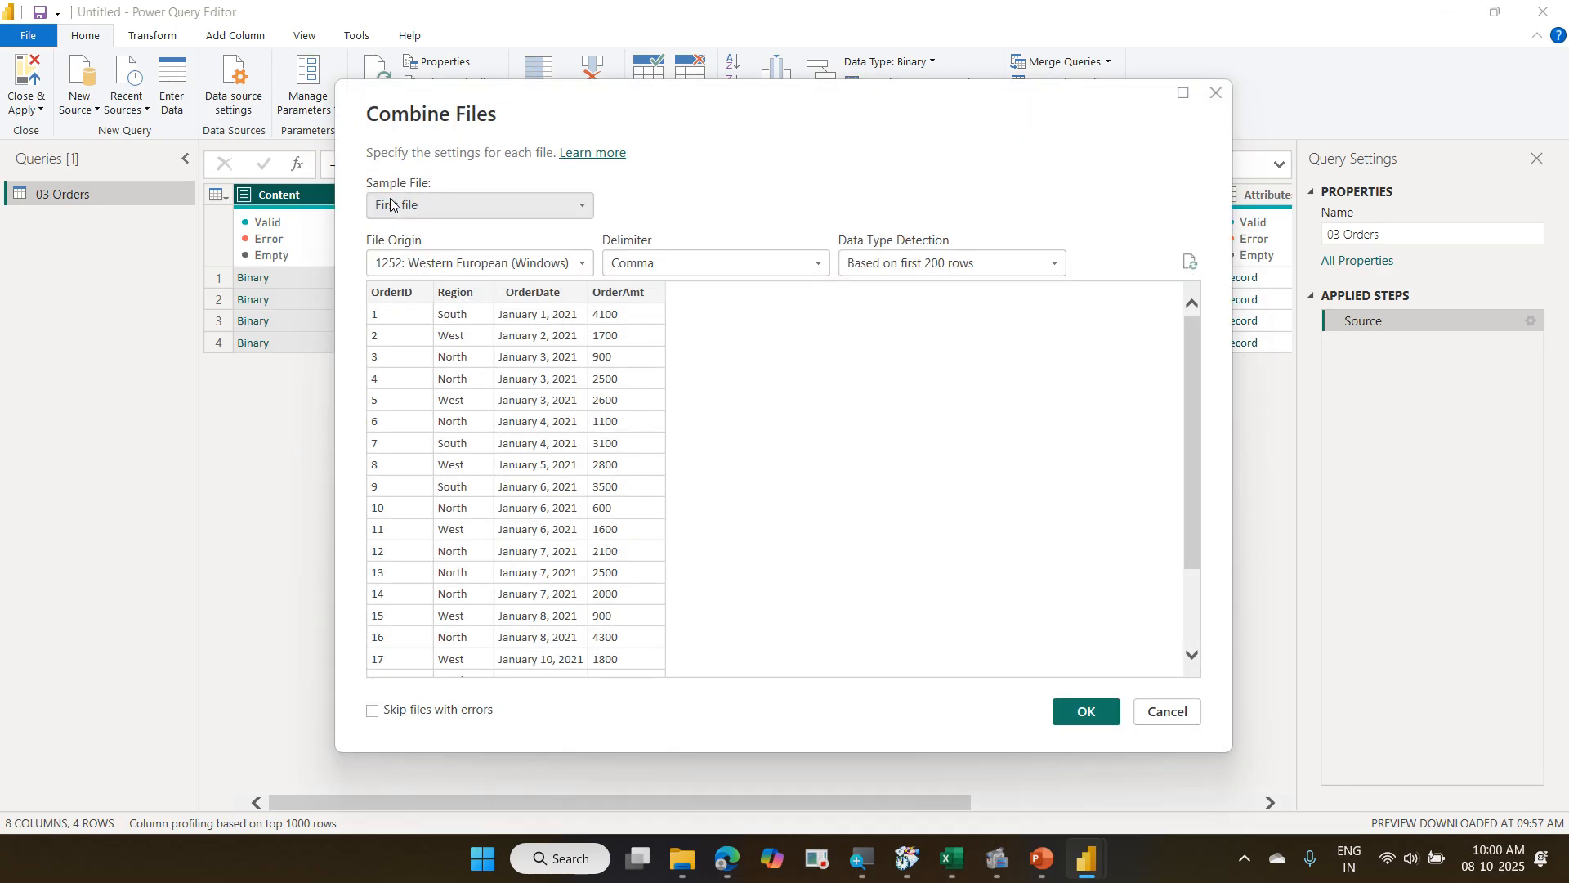
left_click(469, 210)
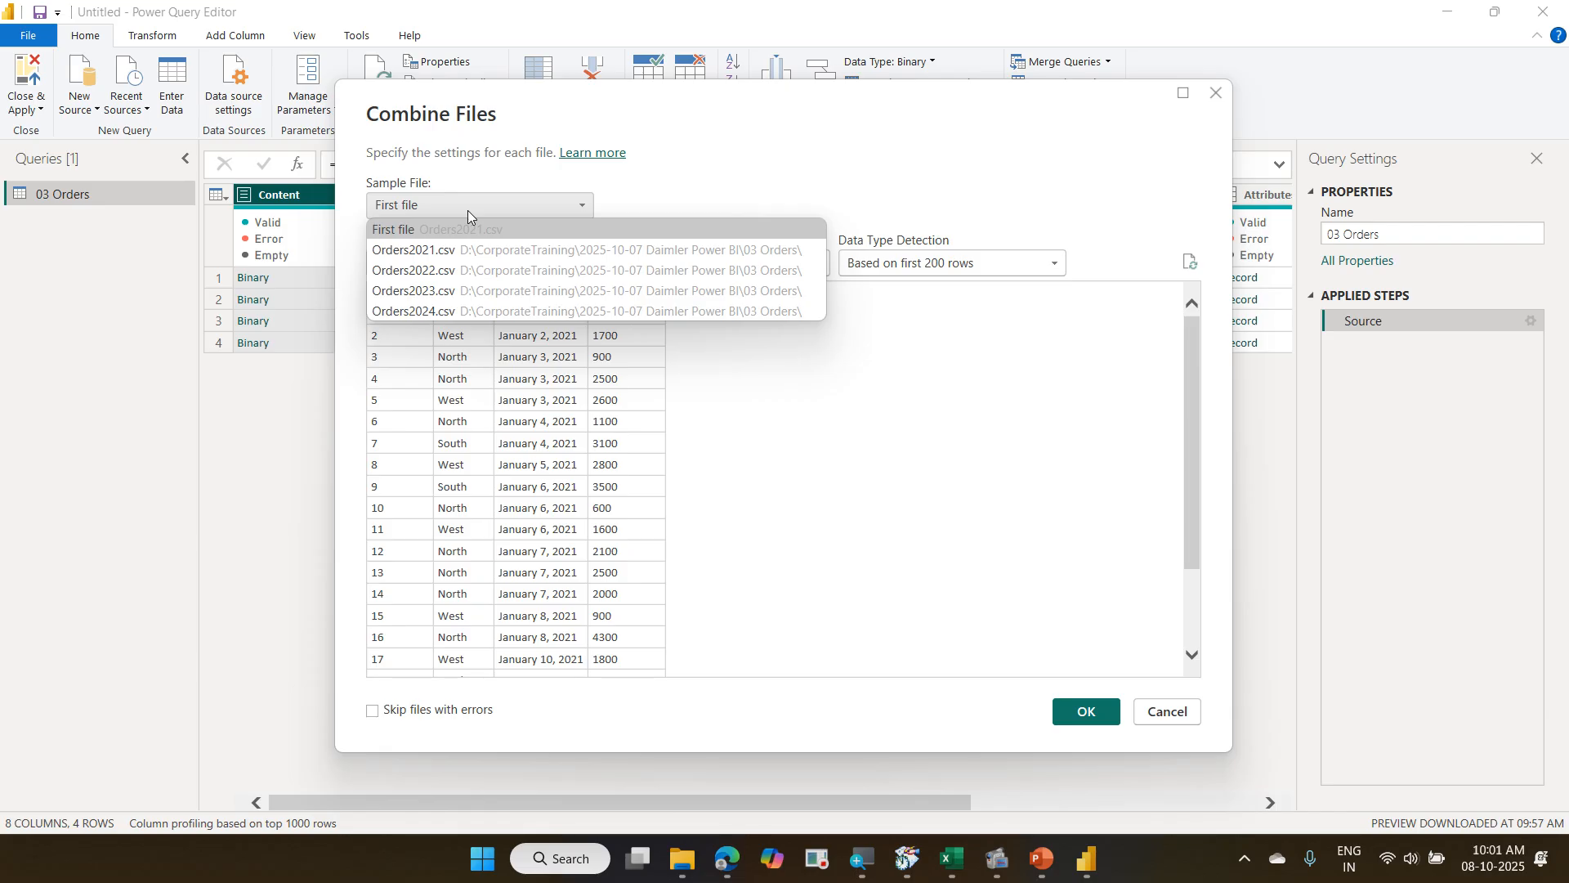
left_click(467, 209)
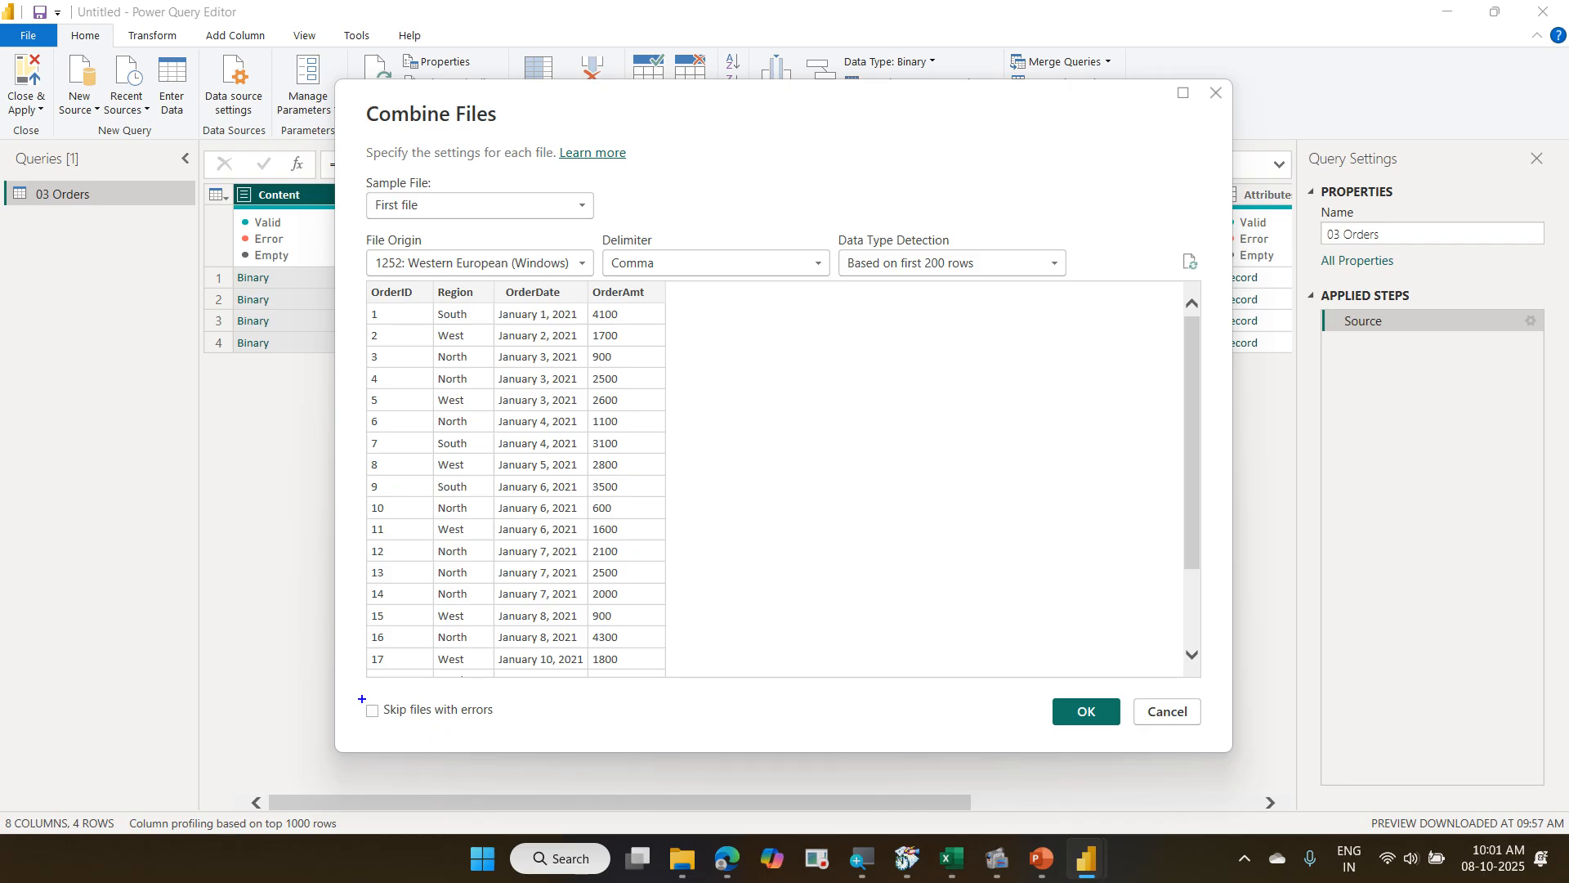
left_click_drag(358, 697, 518, 723)
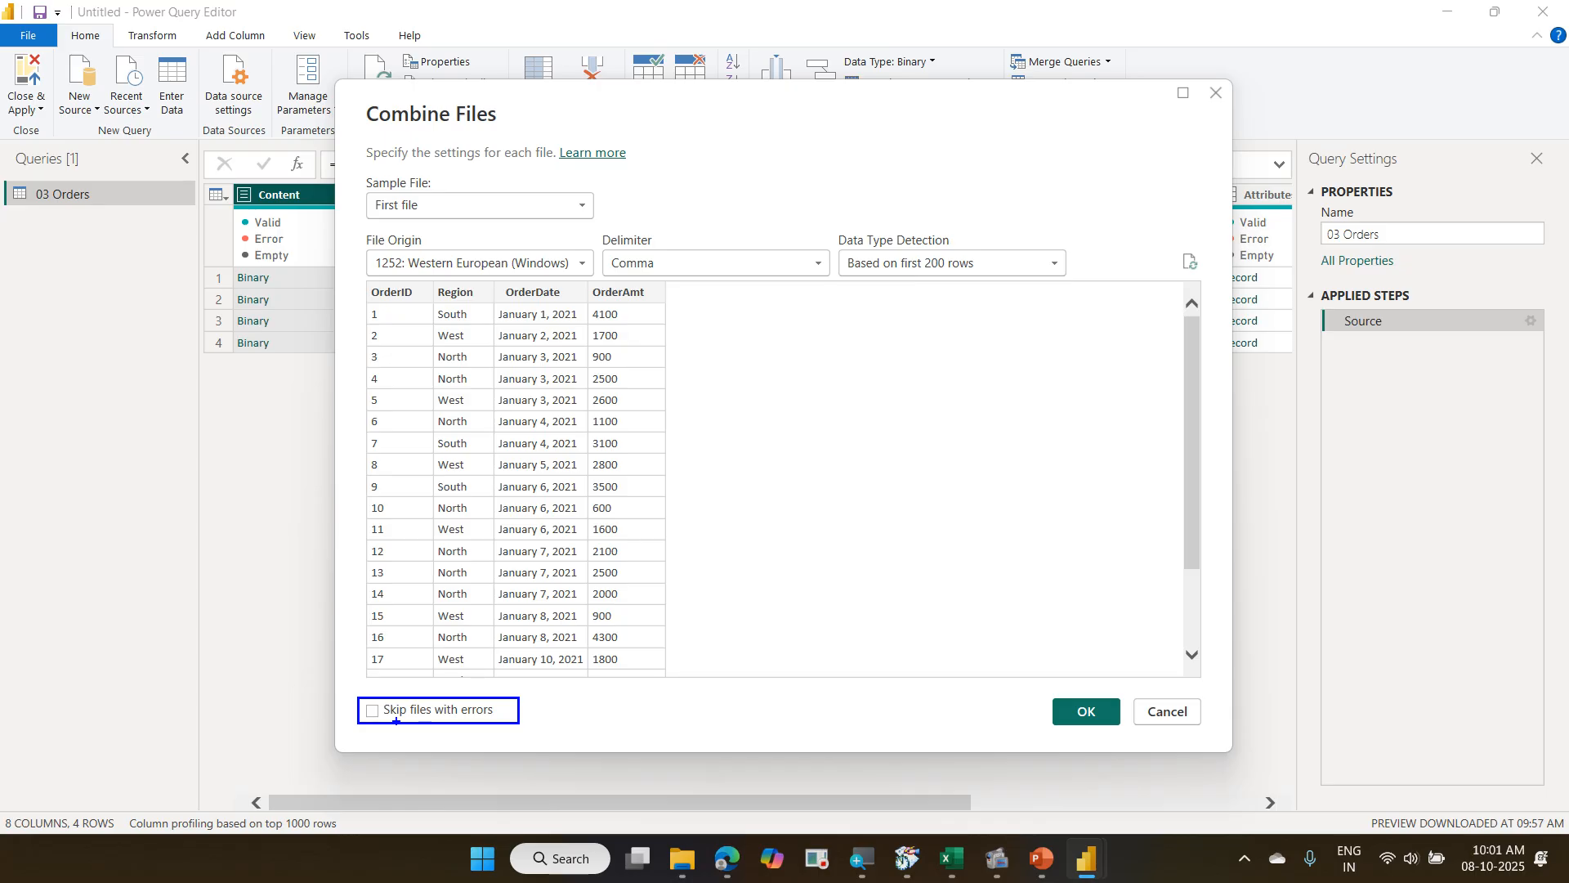
left_click_drag(427, 456, 634, 488)
mouse_move(533, 489)
left_mouse_down()
mouse_move(434, 623)
mouse_move(566, 654)
left_mouse_up()
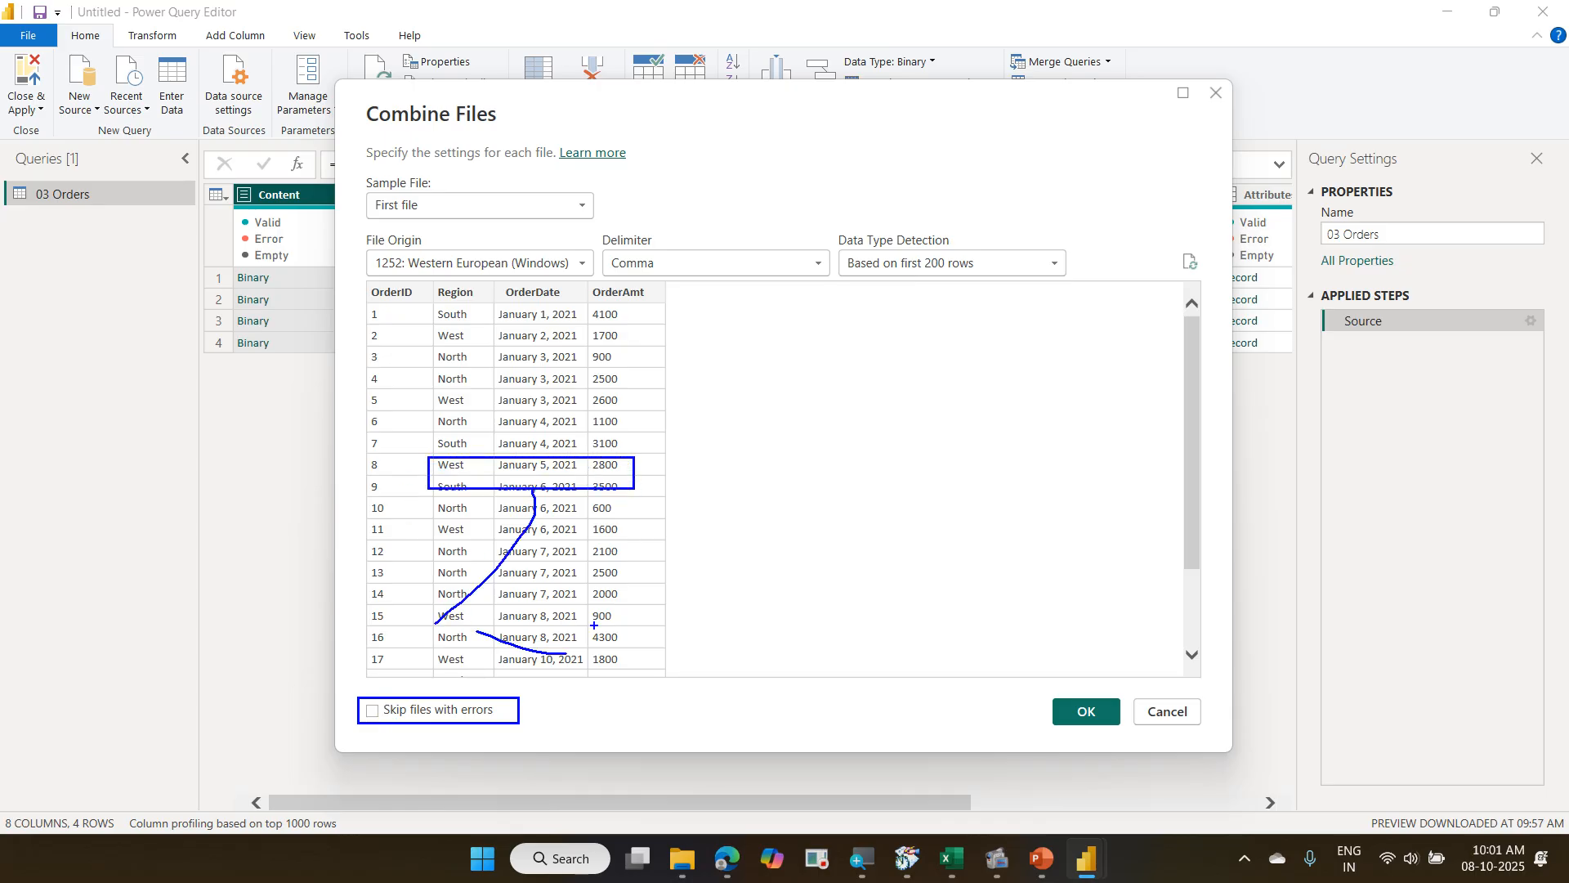
left_click_drag(369, 681, 447, 644)
mouse_move(327, 725)
left_mouse_down()
mouse_move(400, 730)
mouse_move(345, 688)
mouse_move(336, 716)
left_mouse_up()
key("Escape")
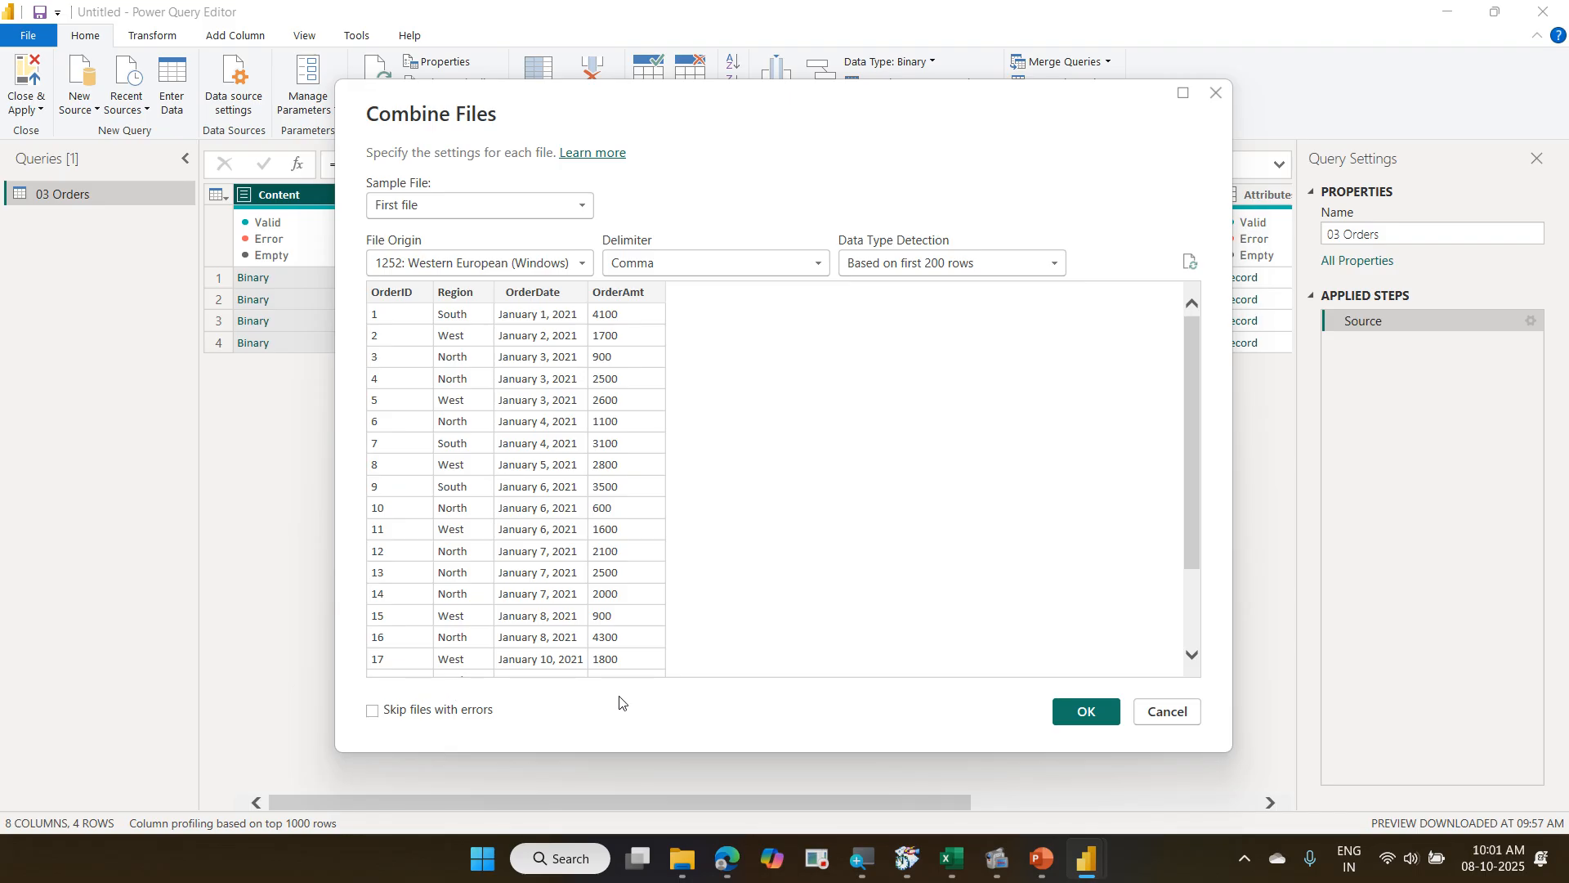
Review the data type detection options and combine the files with comma delimiter and detection based on the first 200 rows.
left_click(948, 267)
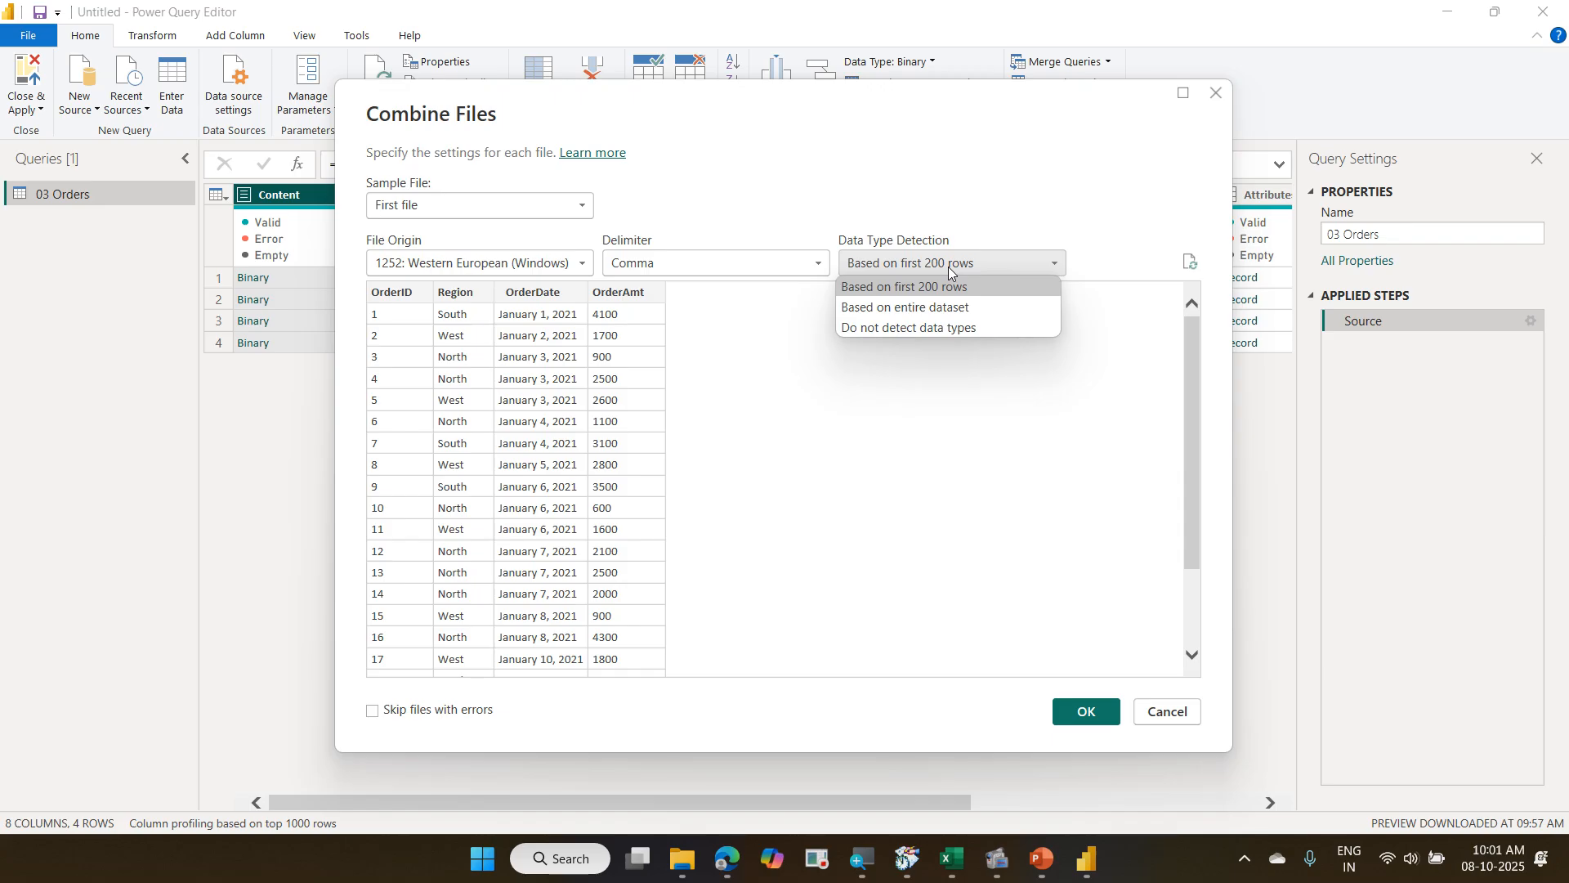
left_click(948, 266)
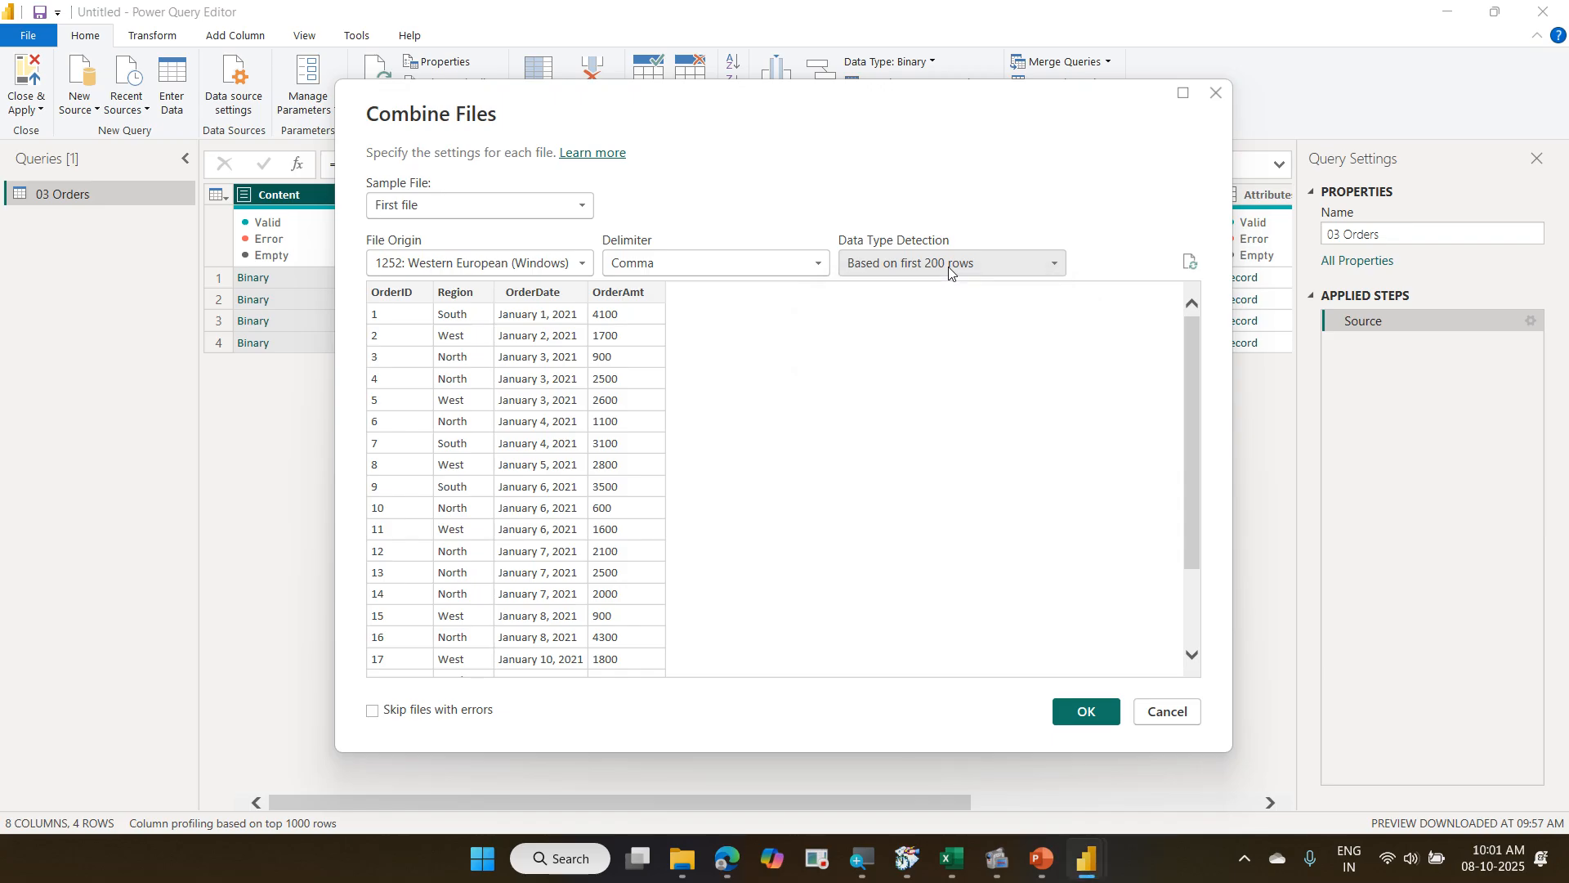
left_click(1066, 716)
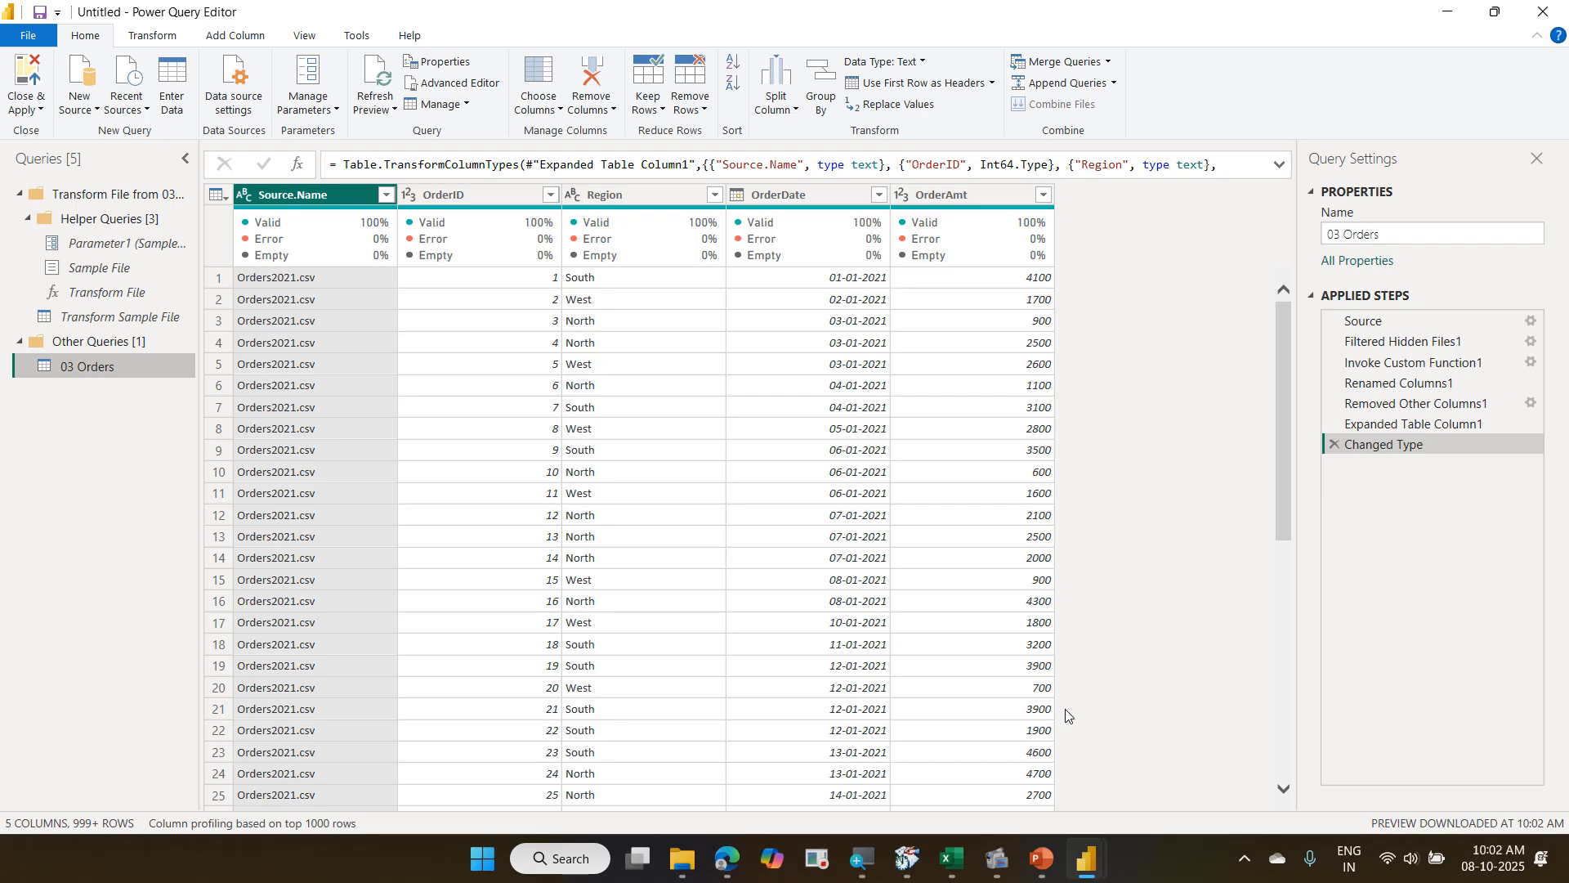
Load the full list of file names in the Source.Name filter to check the combined sources, and cancel the filter.
left_click(387, 194)
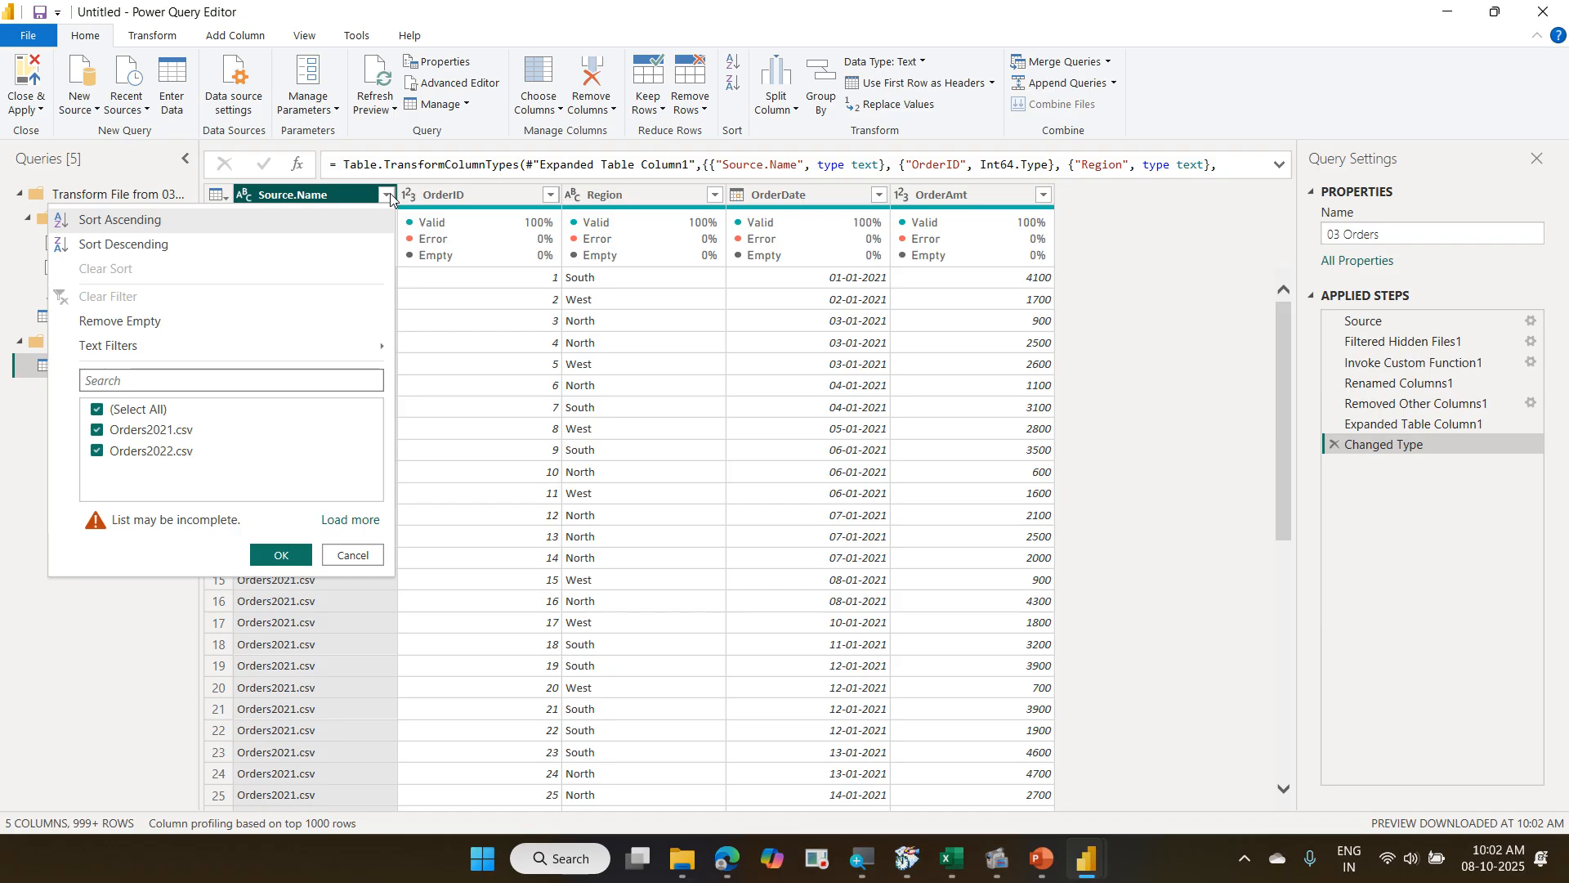
left_click(358, 523)
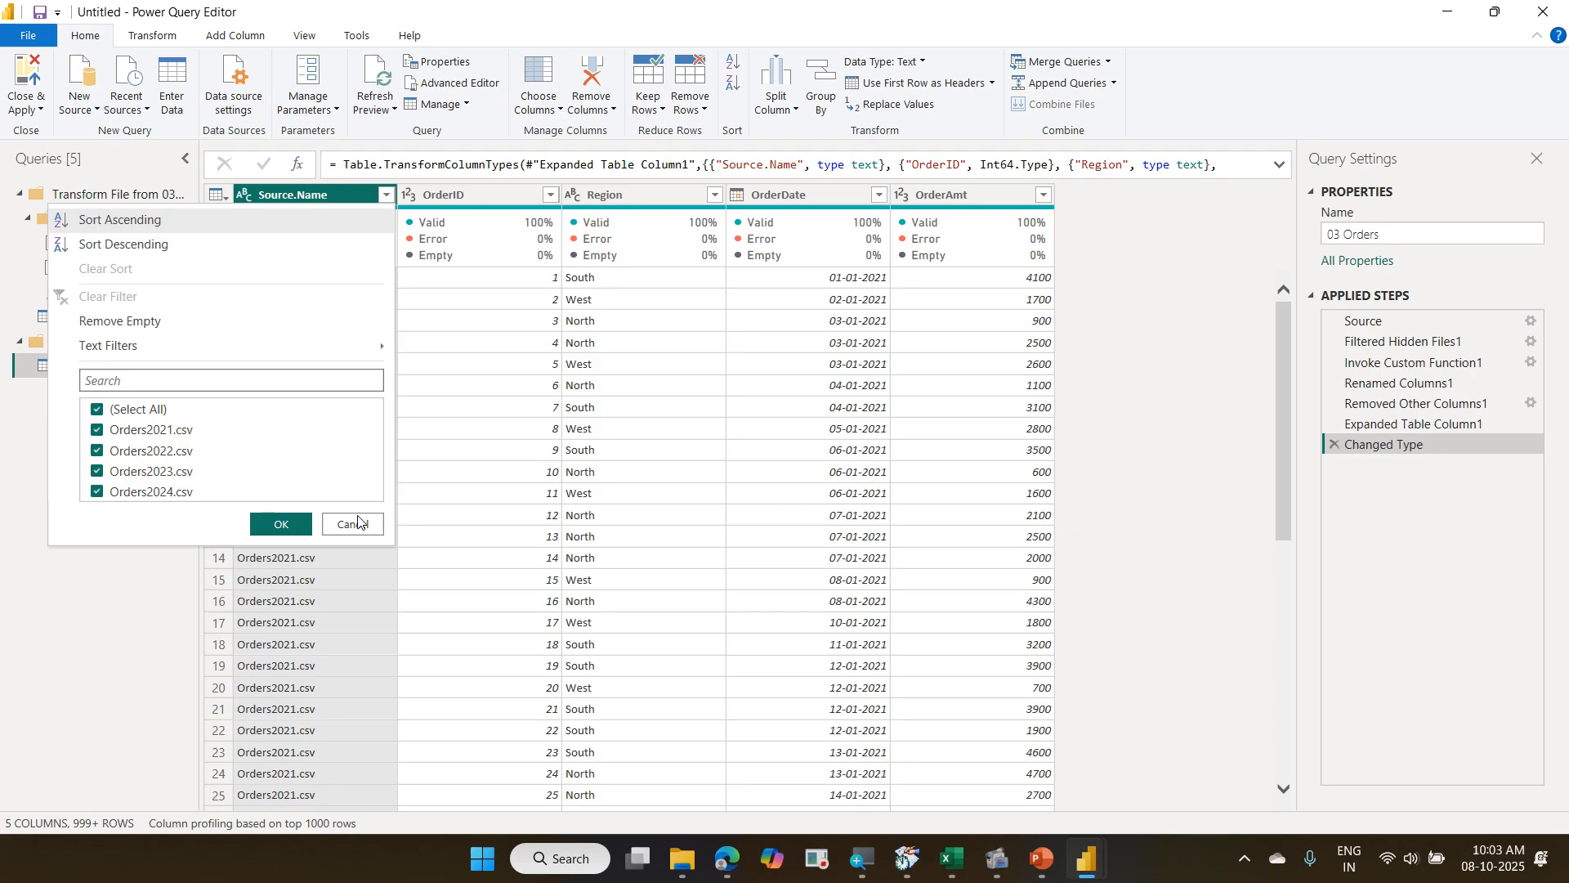
left_click(357, 523)
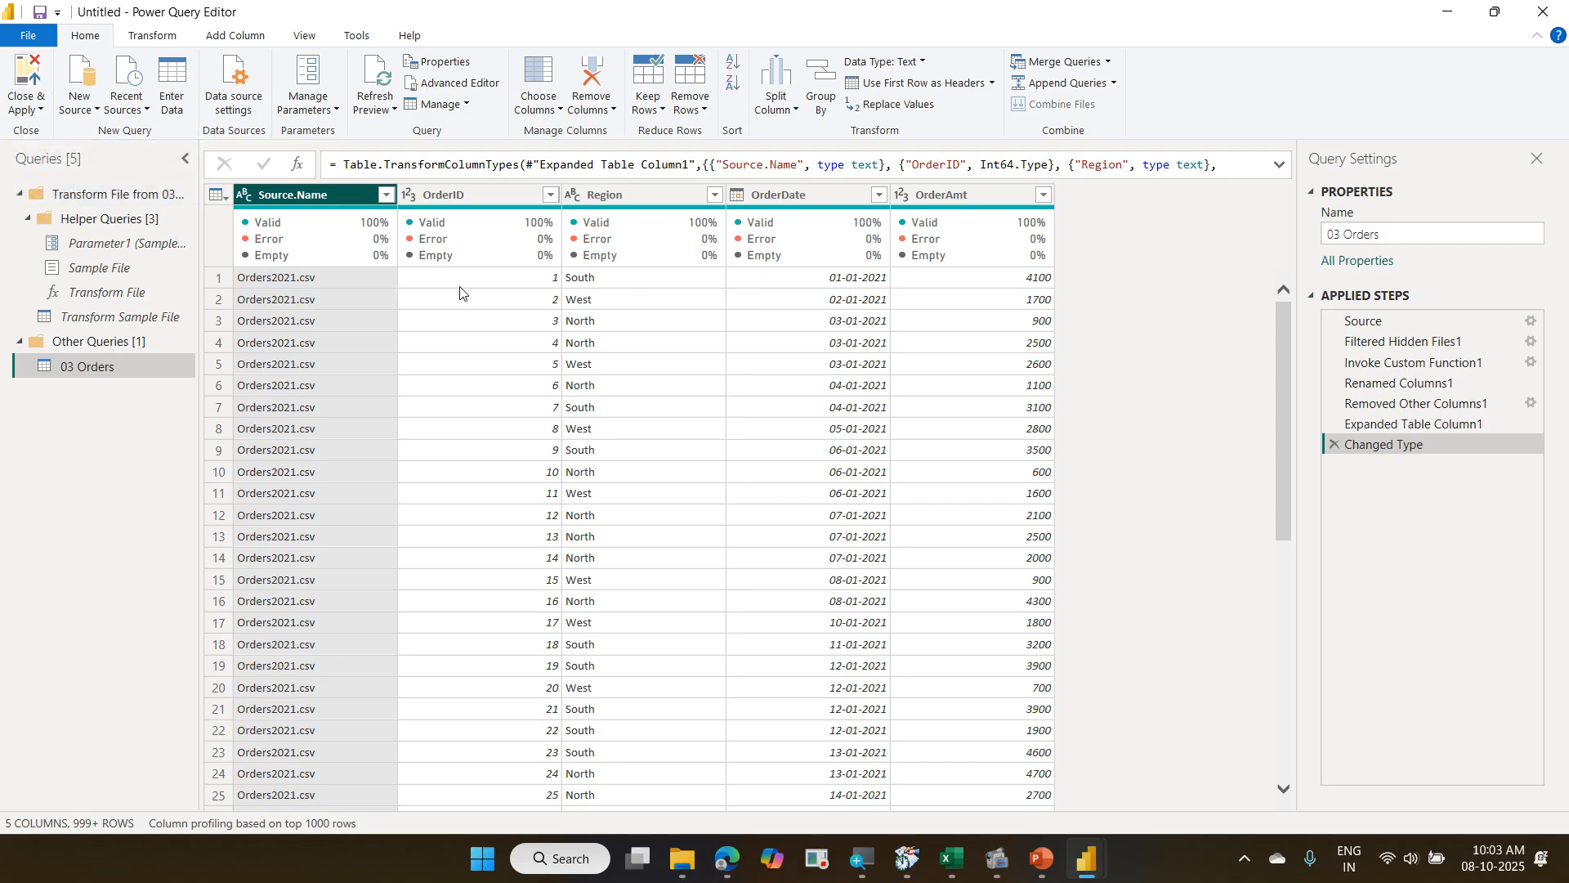
Apply the combined 03 Orders query to the report and expand the table's field list.
left_click(24, 82)
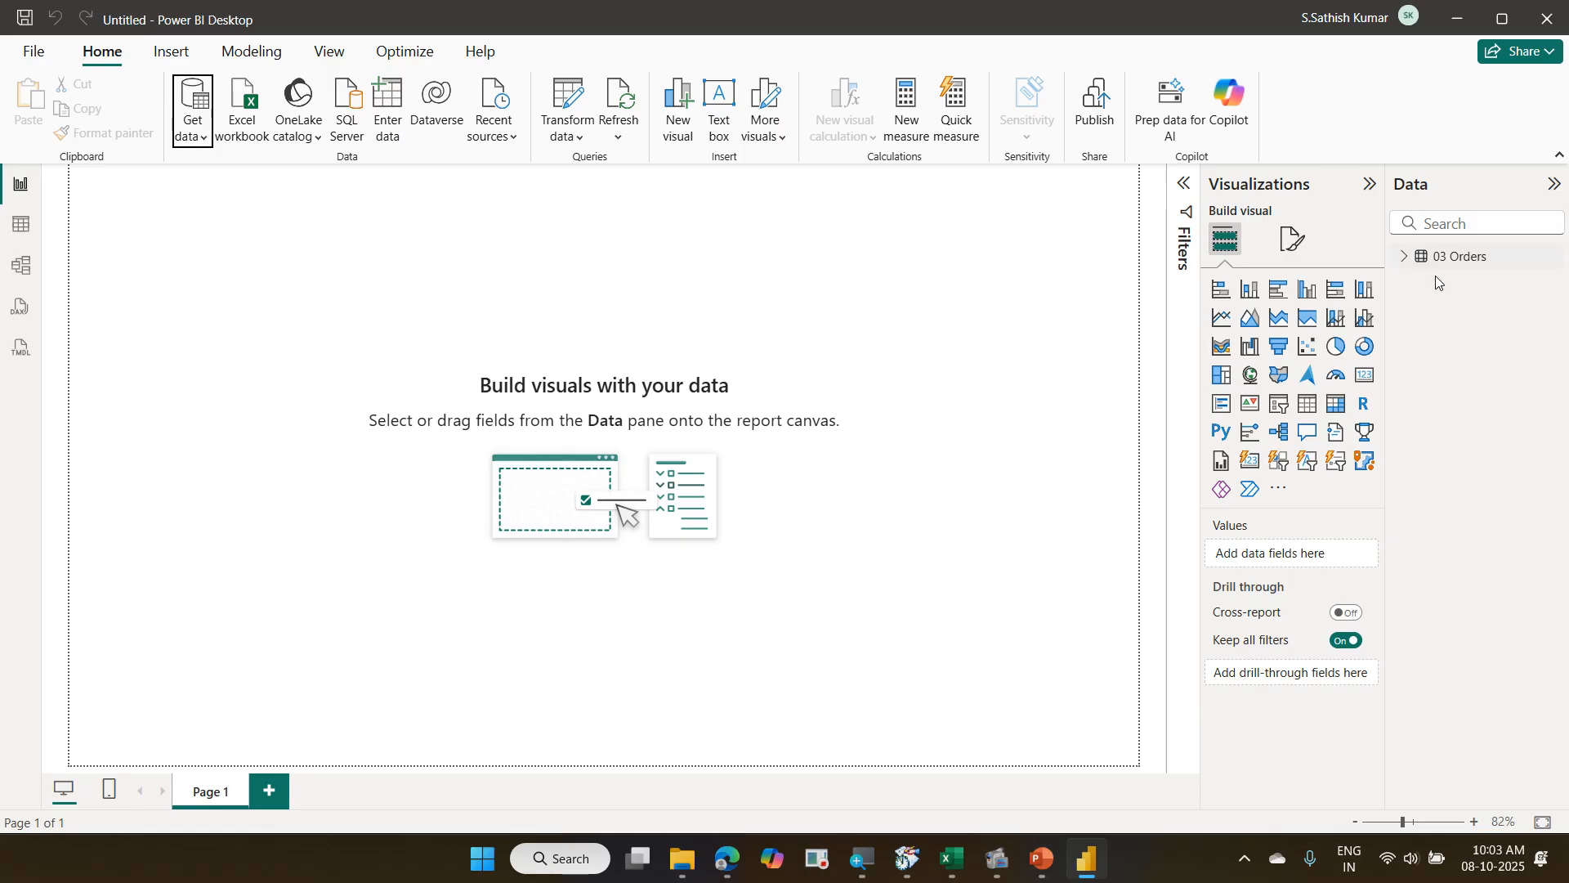
left_click(1402, 262)
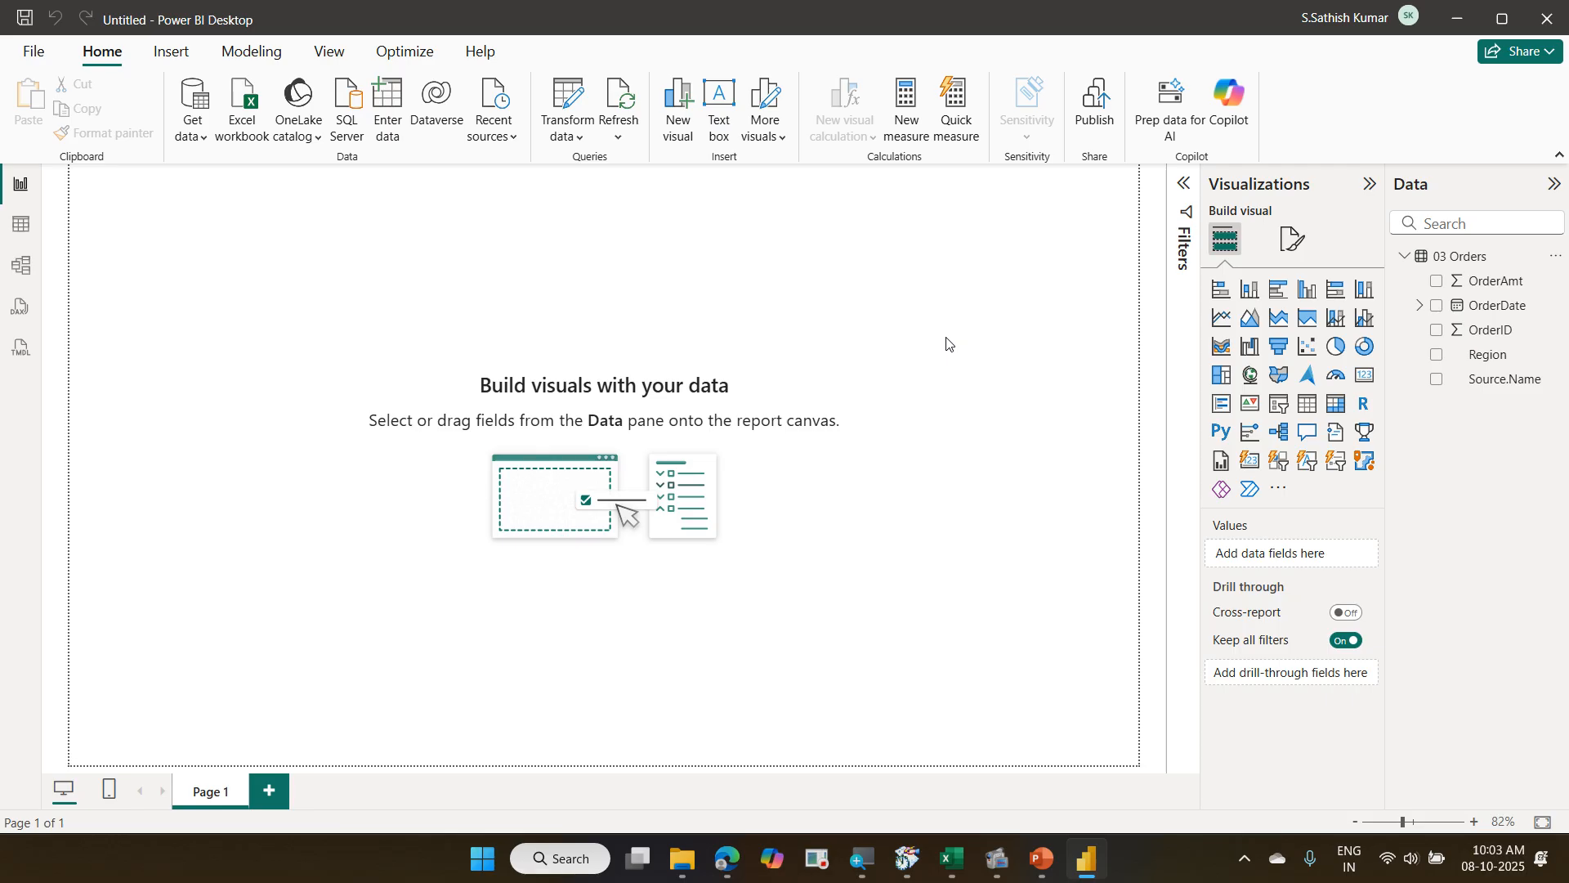
Add an empty clustered column chart to Page 1 and enlarge it to fill most of the canvas.
left_click(1307, 290)
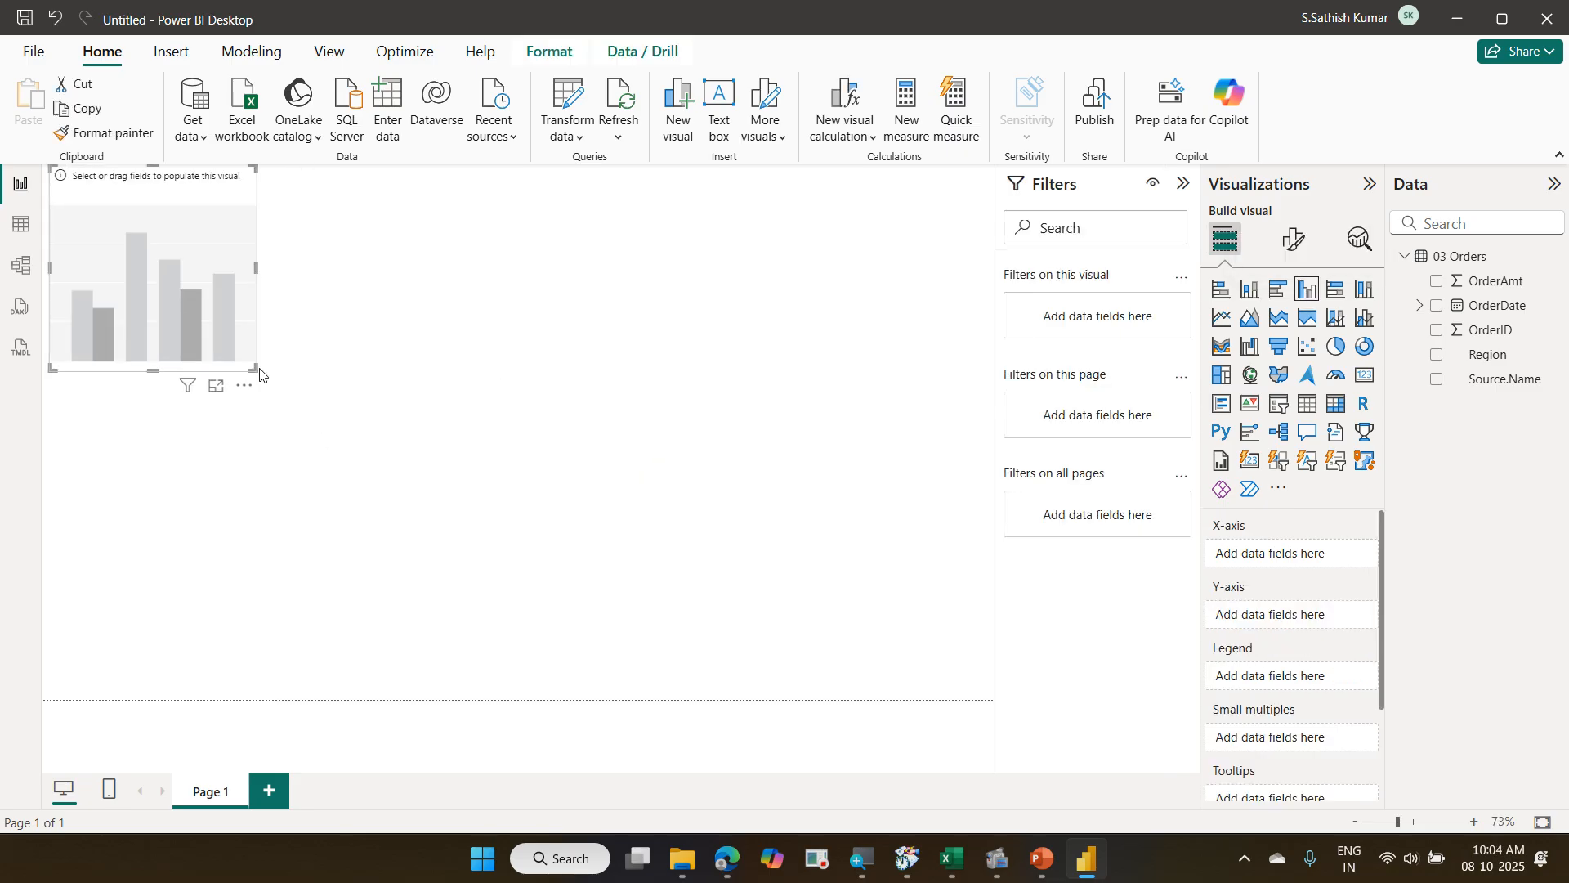
left_click_drag(254, 368, 811, 587)
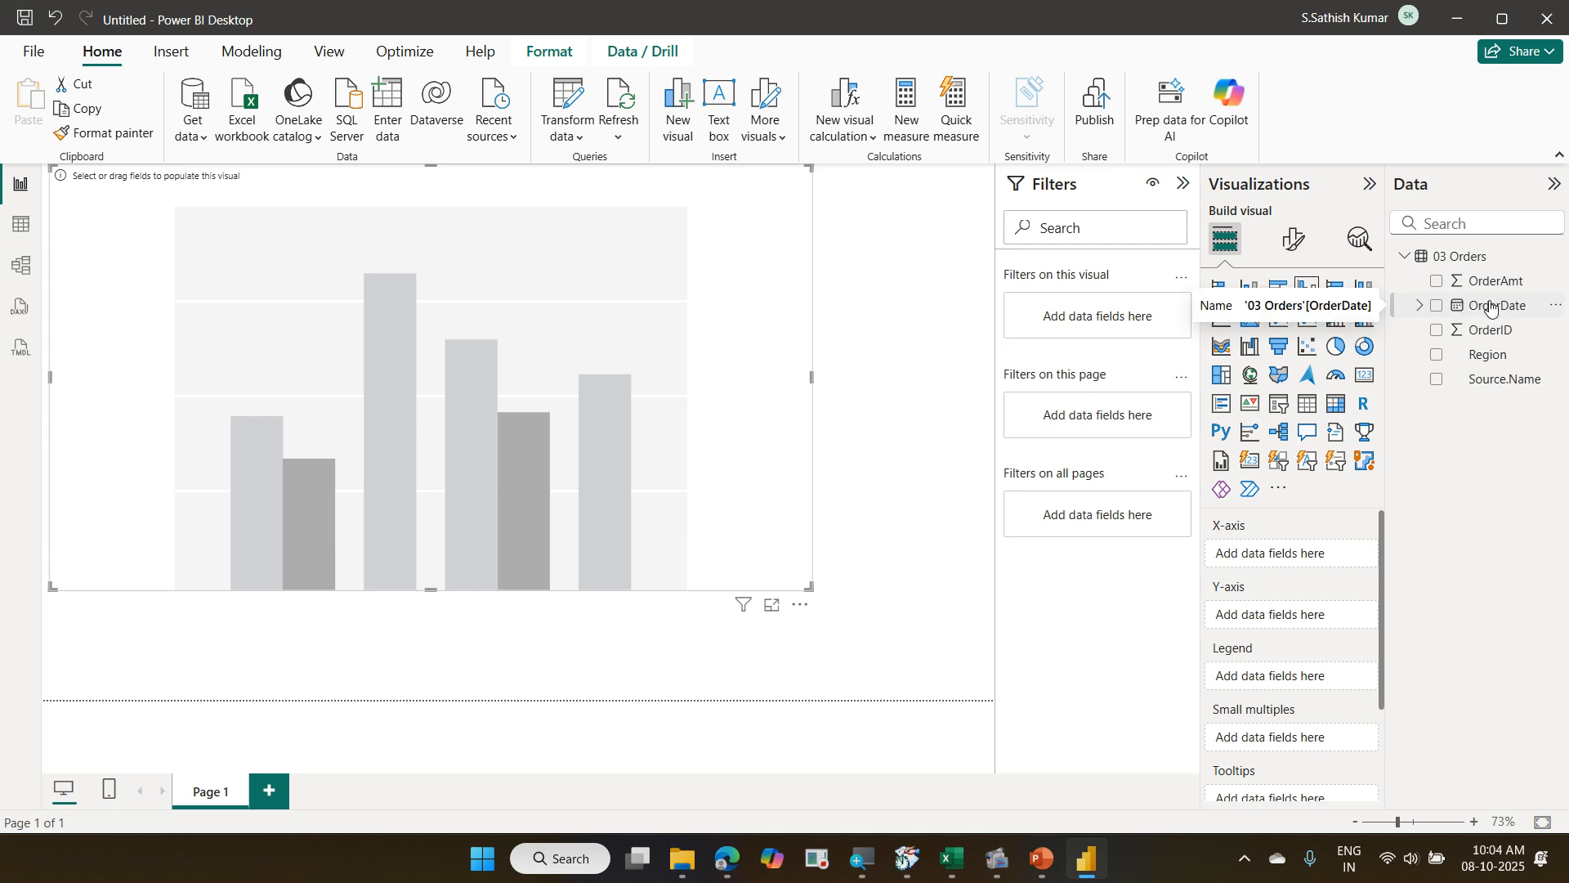
Plot OrderAmt as the Y-axis against OrderDate on the X-axis of the empty clustered column chart, and inspect the 2024 column.
left_click_drag(1491, 307, 1301, 556)
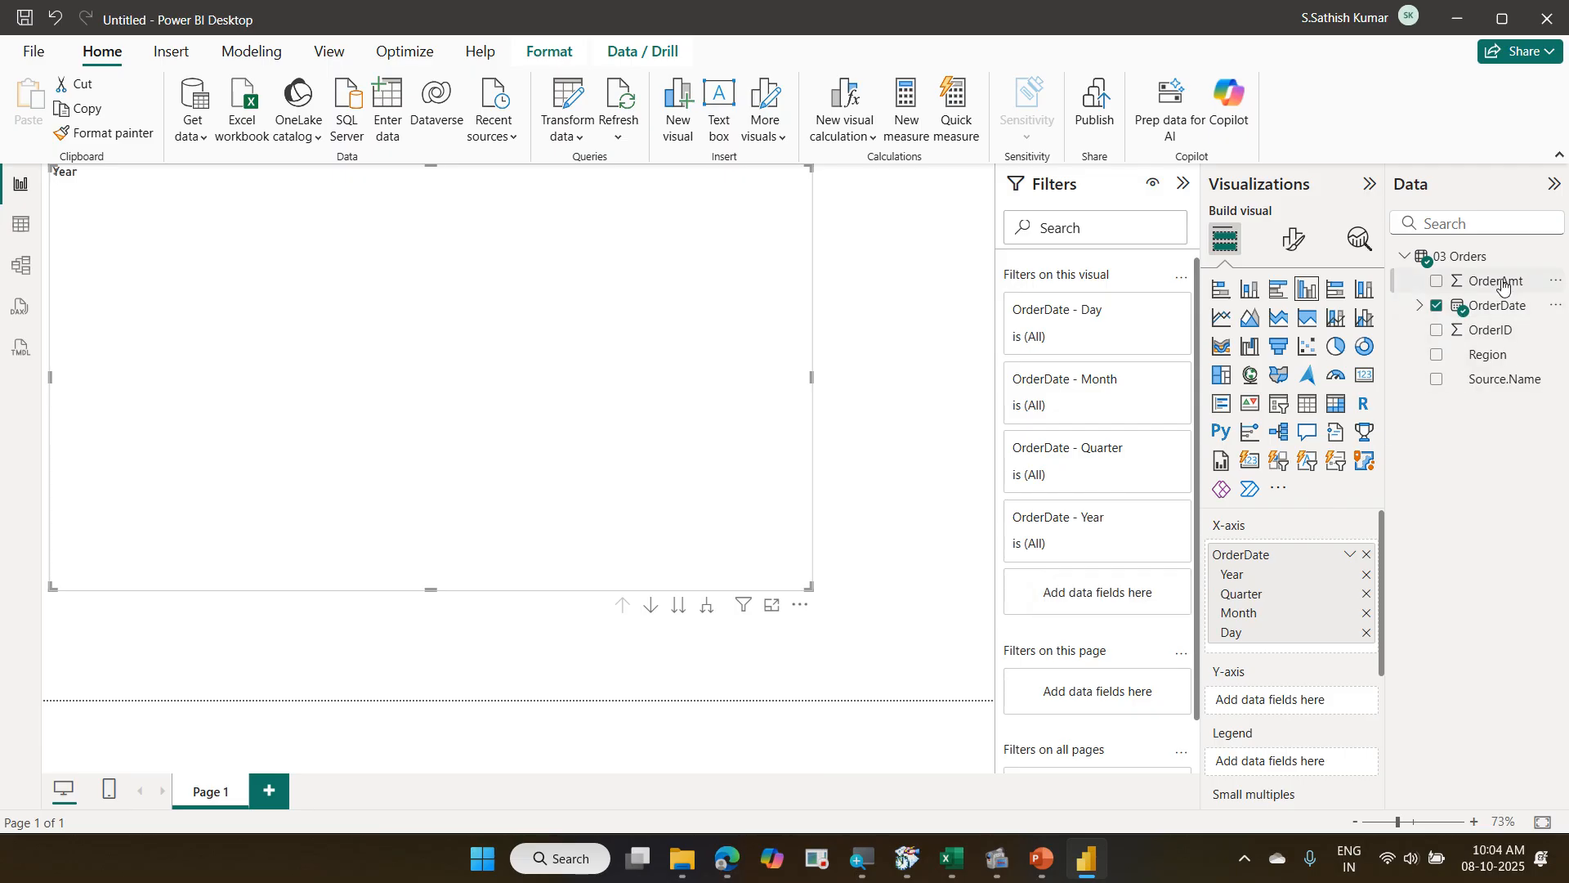
left_click_drag(1502, 285, 1319, 708)
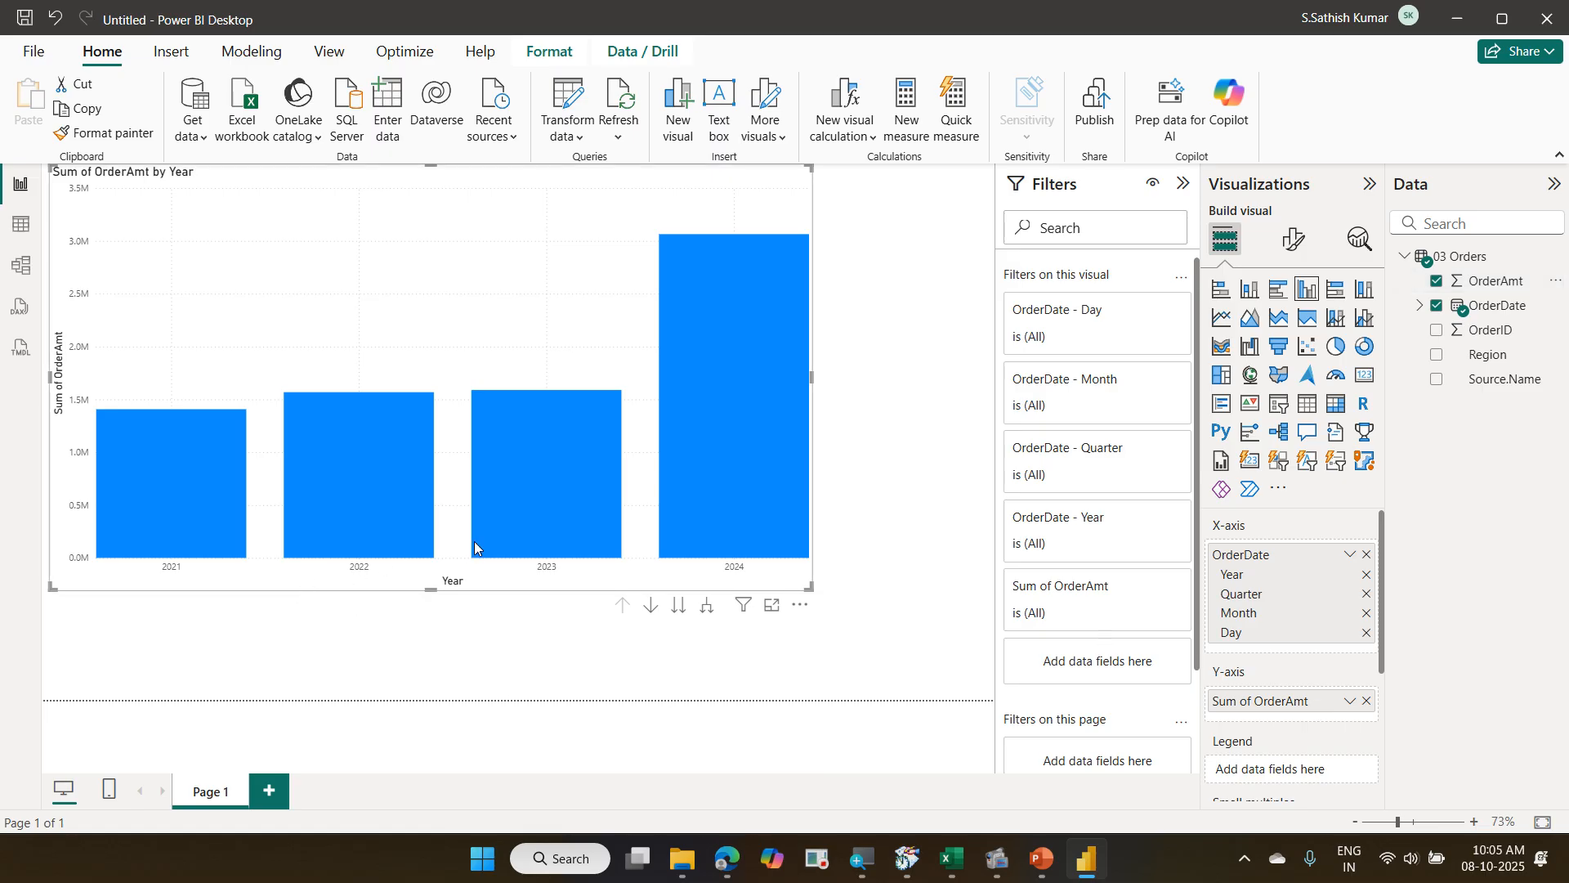
mouse_move(716, 537)
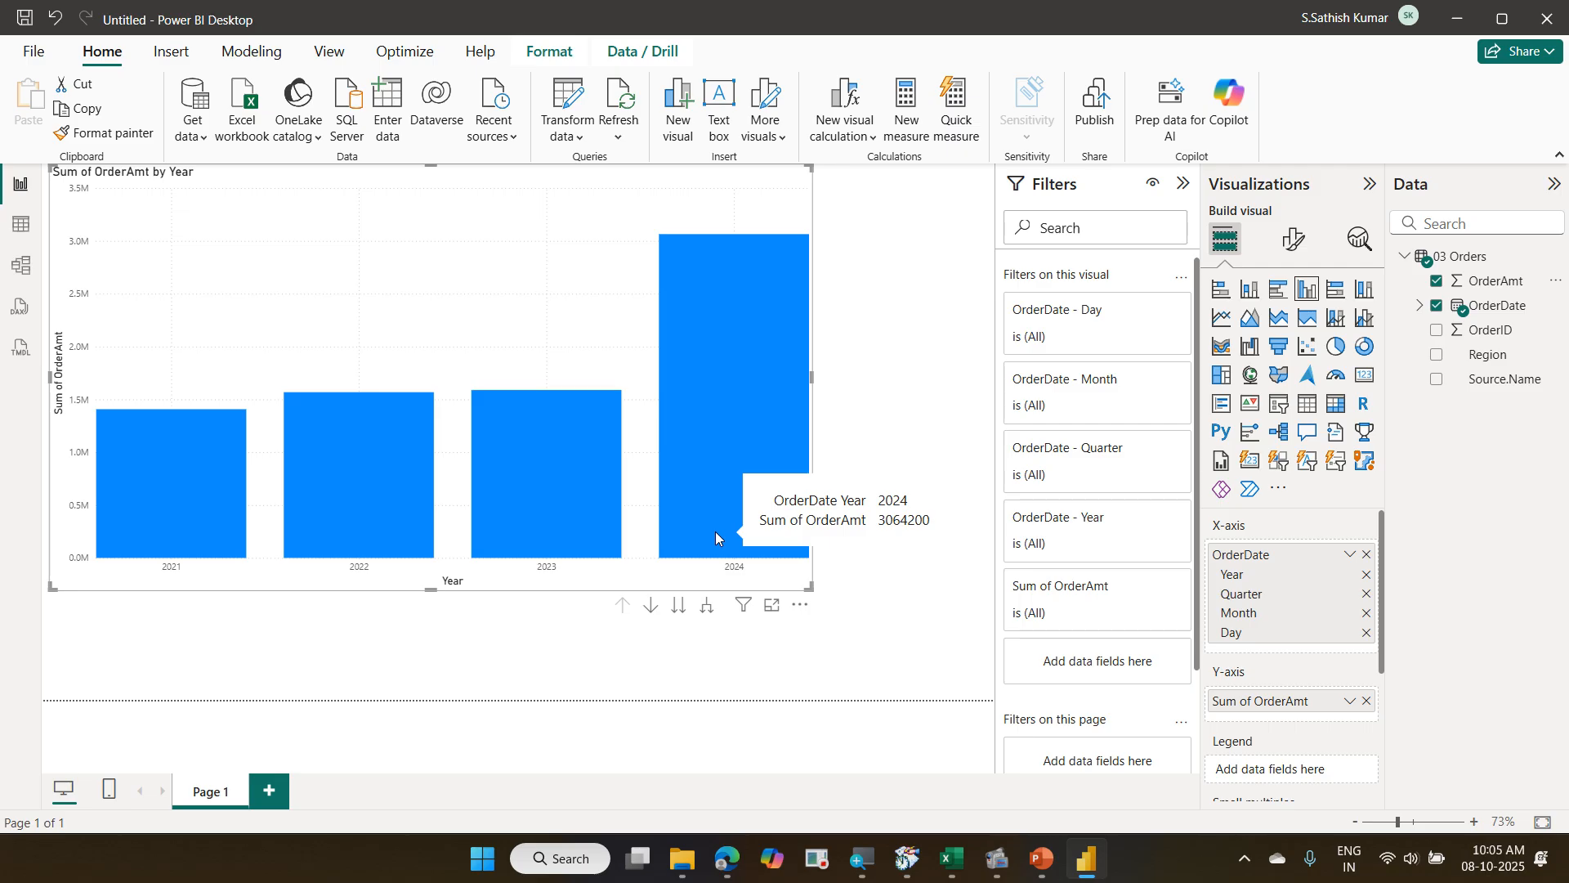
Switch to File Explorer, go up to the 2025-10-07 Daimler Power BI folder and select the Orders2025 CSV file.
left_click(683, 868)
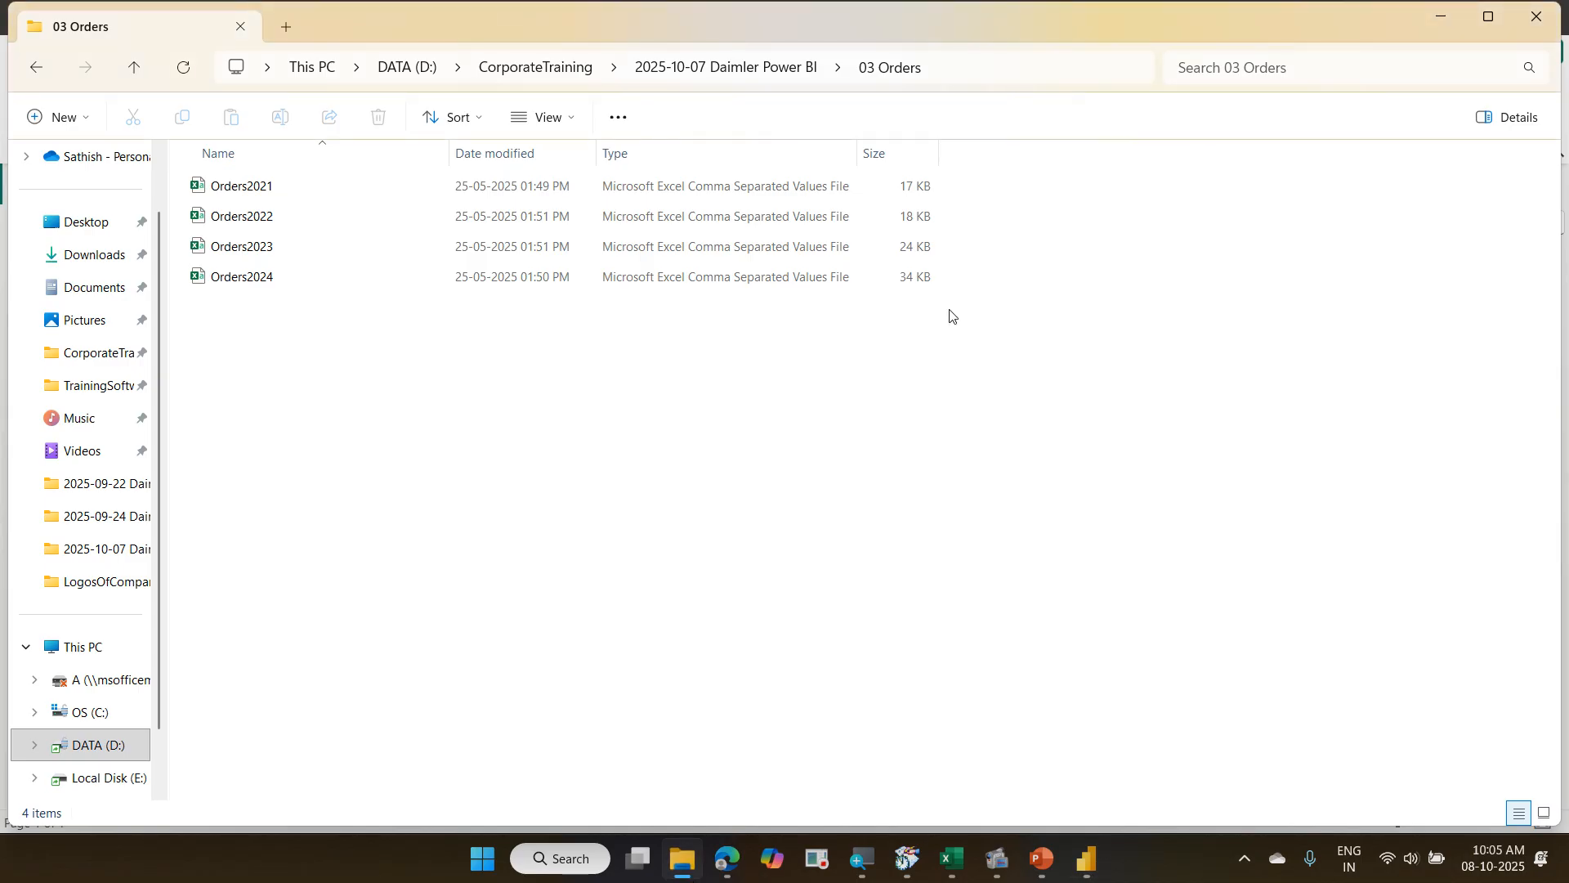
left_click(746, 80)
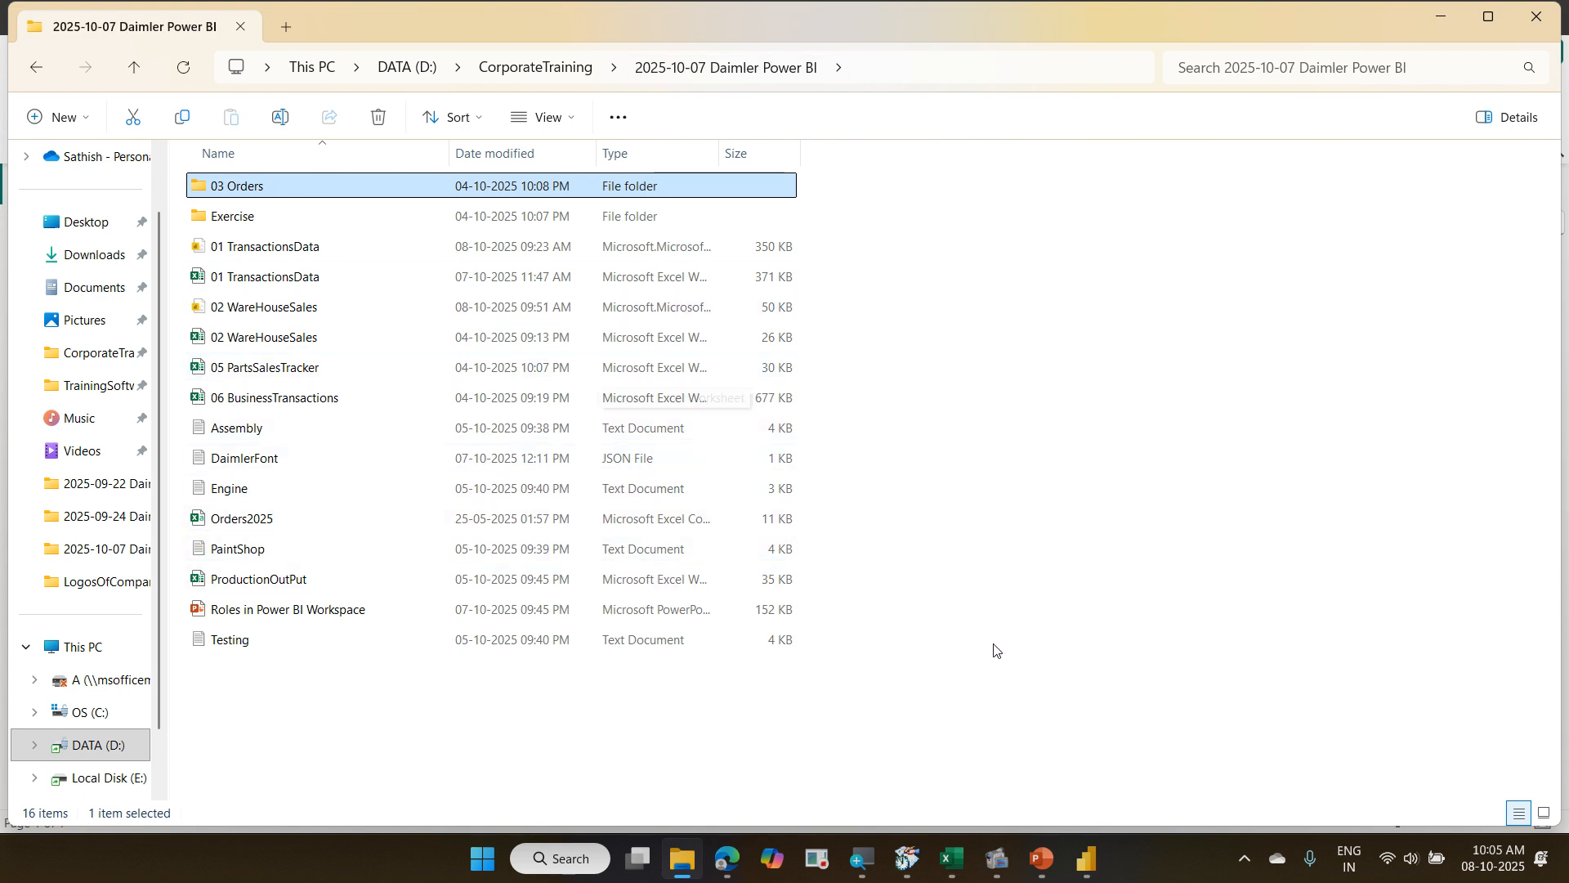
left_click(320, 521)
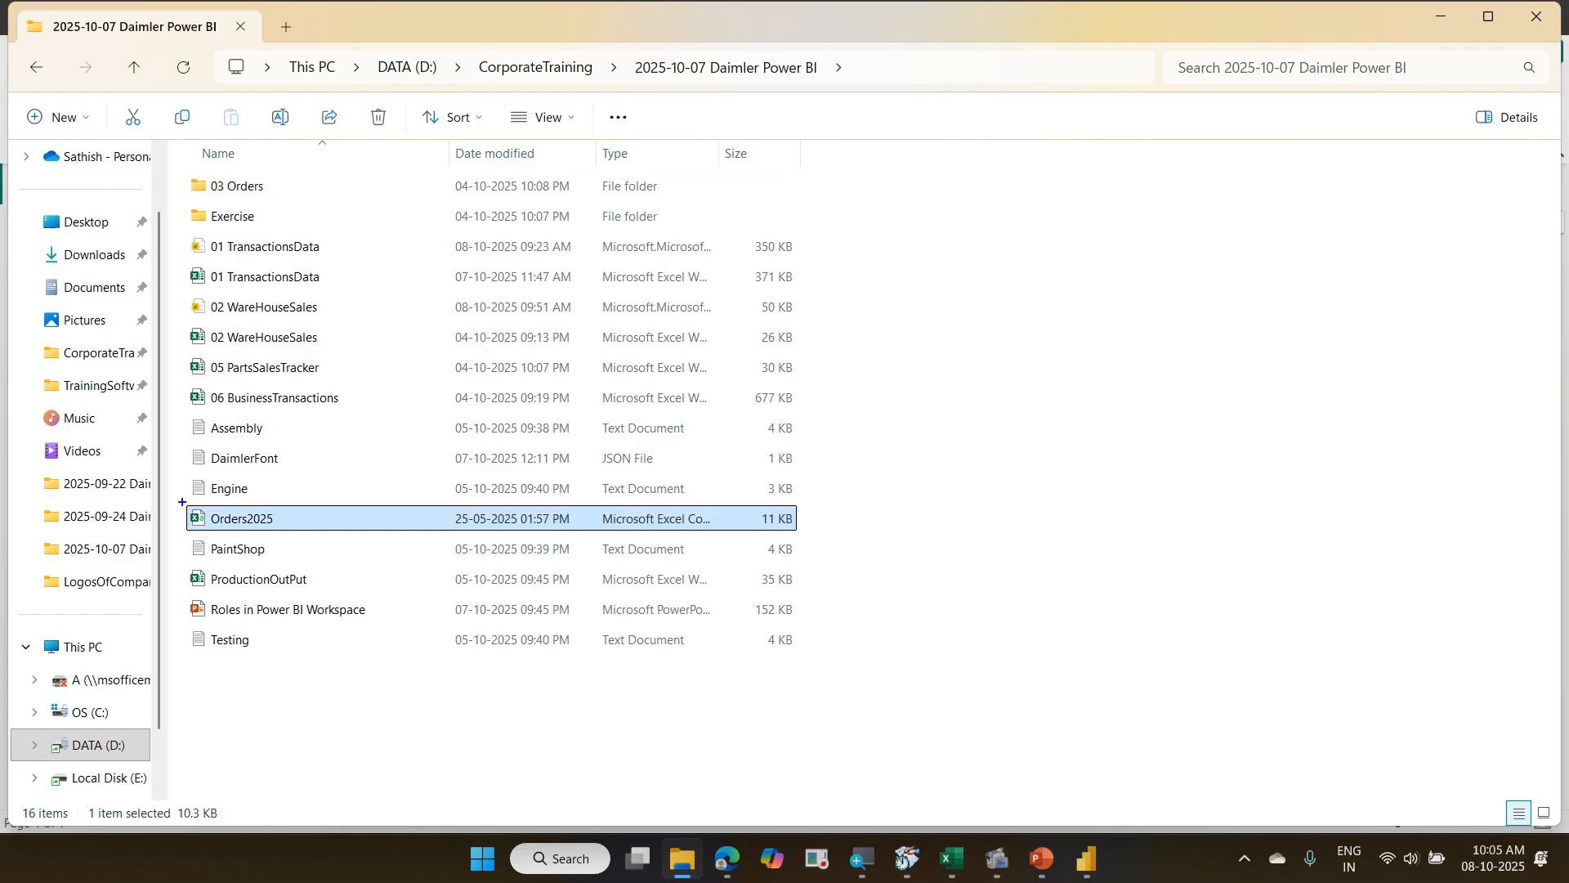
mouse_move(183, 502)
left_mouse_down()
mouse_move(316, 545)
mouse_move(266, 479)
mouse_move(214, 541)
mouse_move(309, 537)
left_mouse_up()
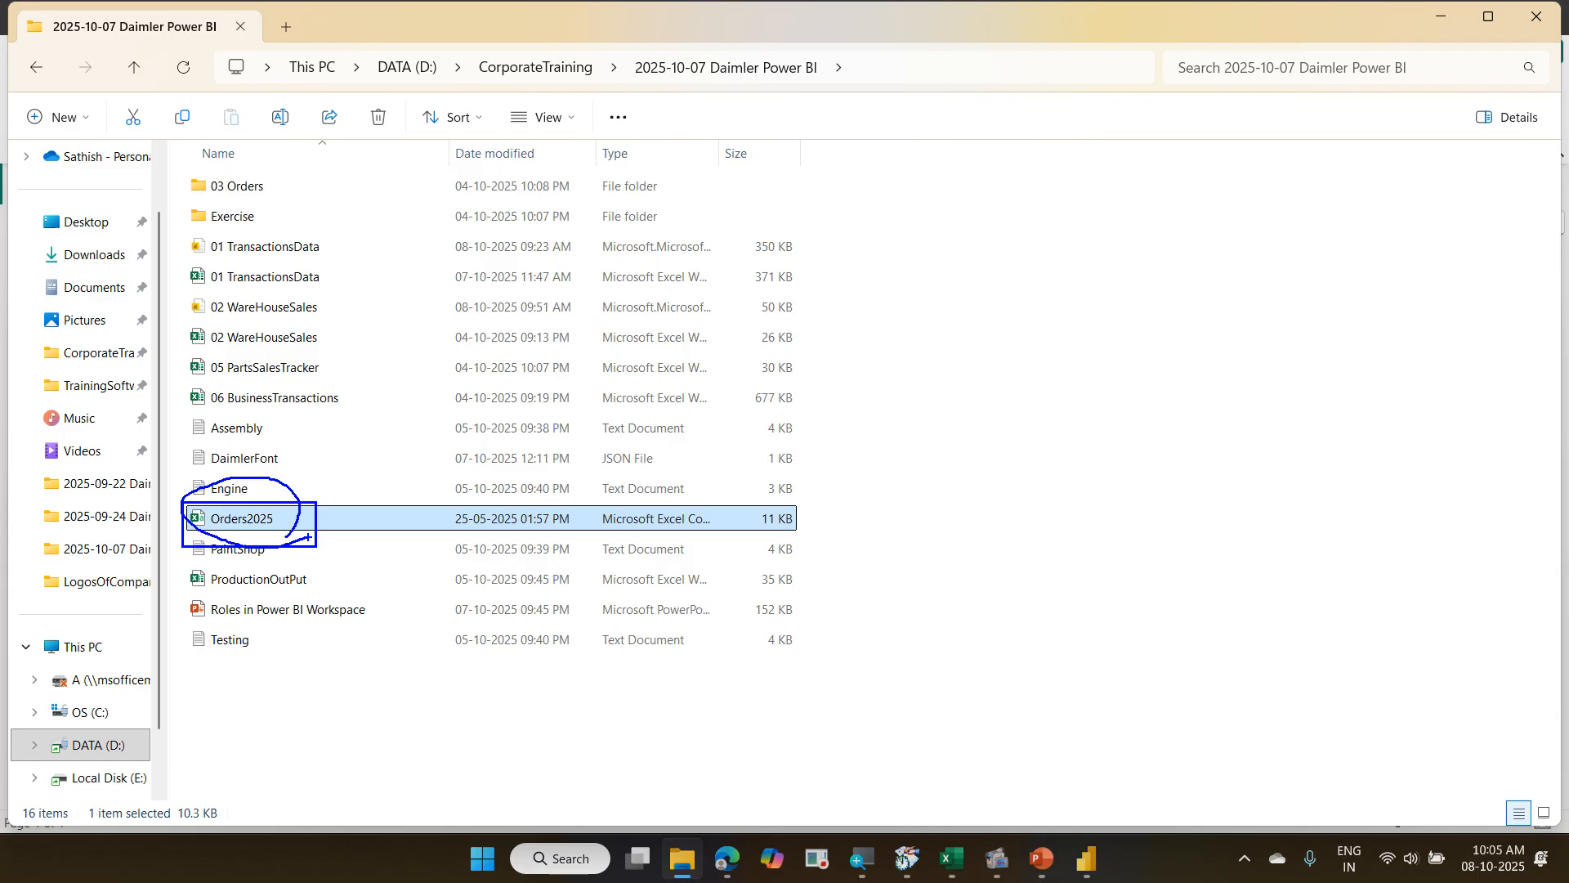
left_click_drag(281, 510, 333, 465)
key("Escape")
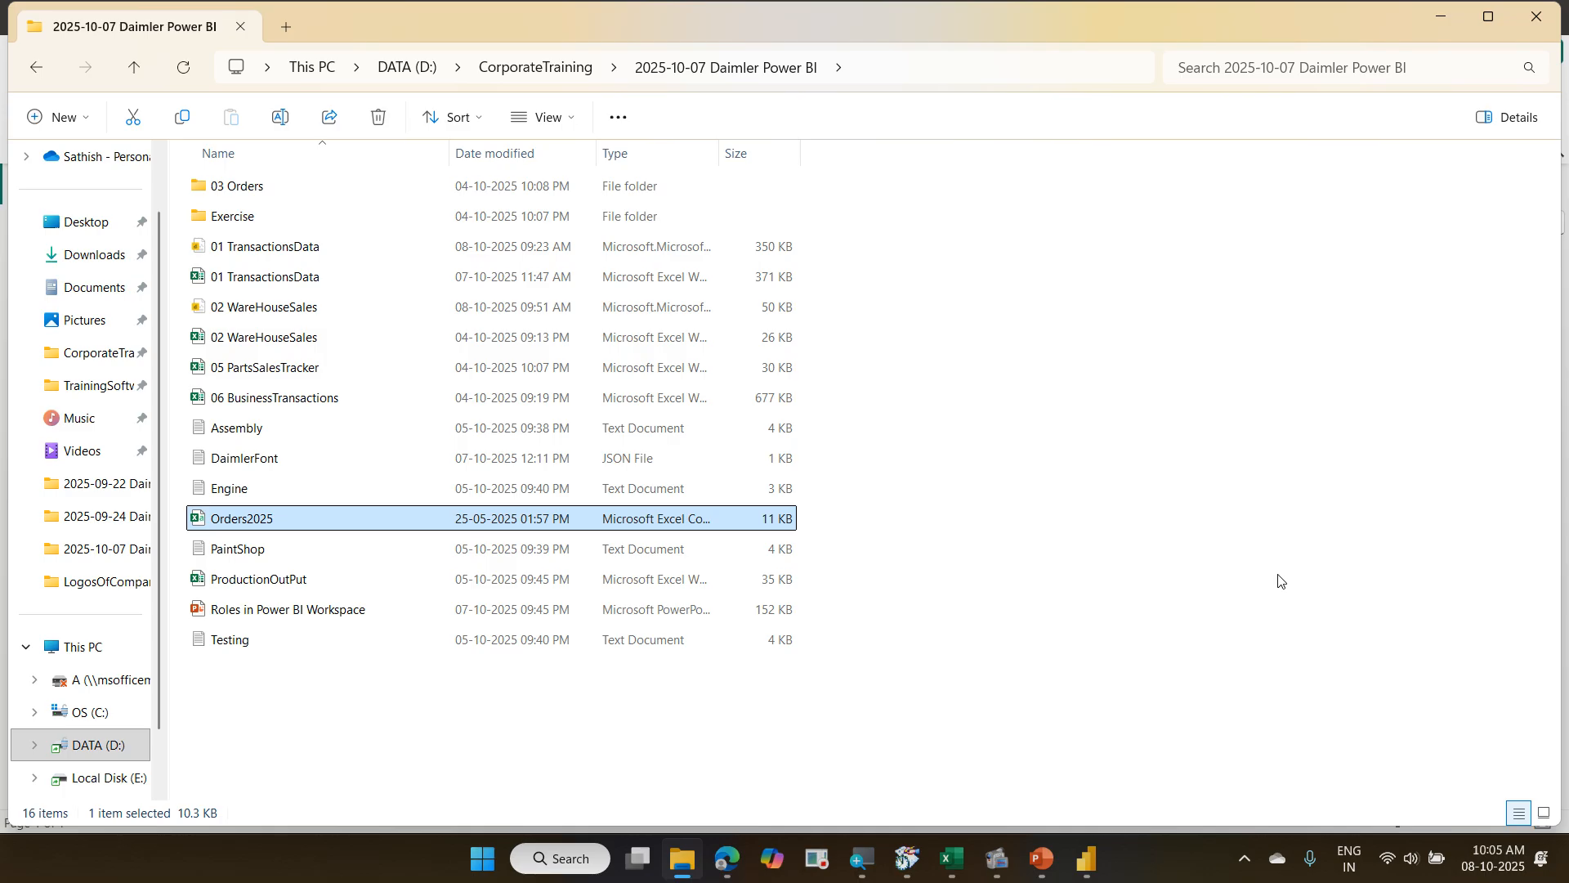
Move the selected Orders2025 file into the 03 Orders folder.
key("ctrl+x")
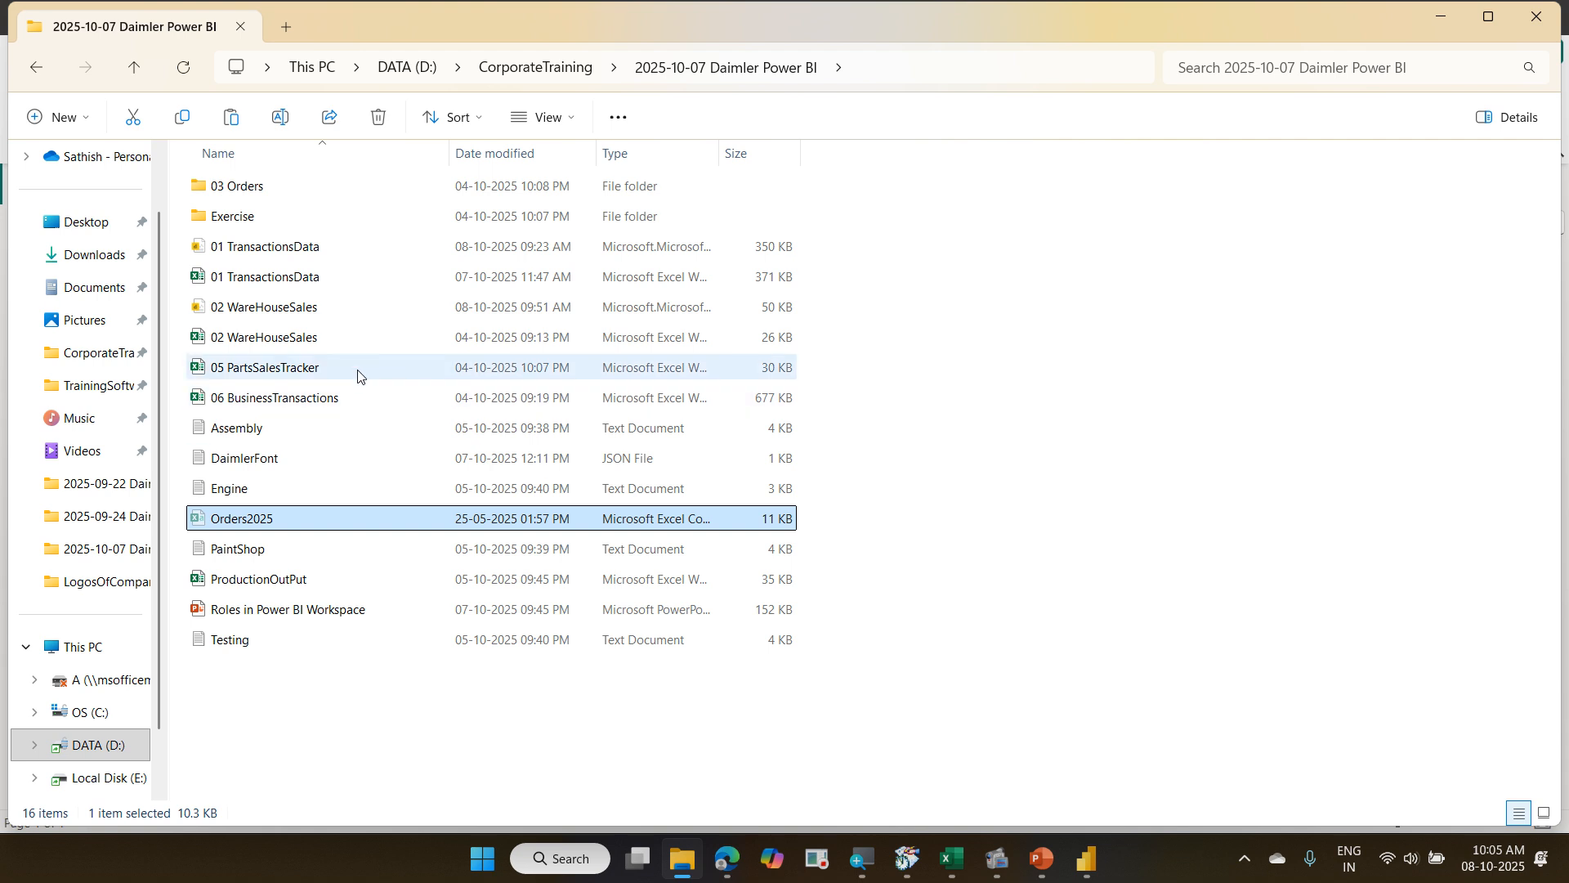
double_click(281, 189)
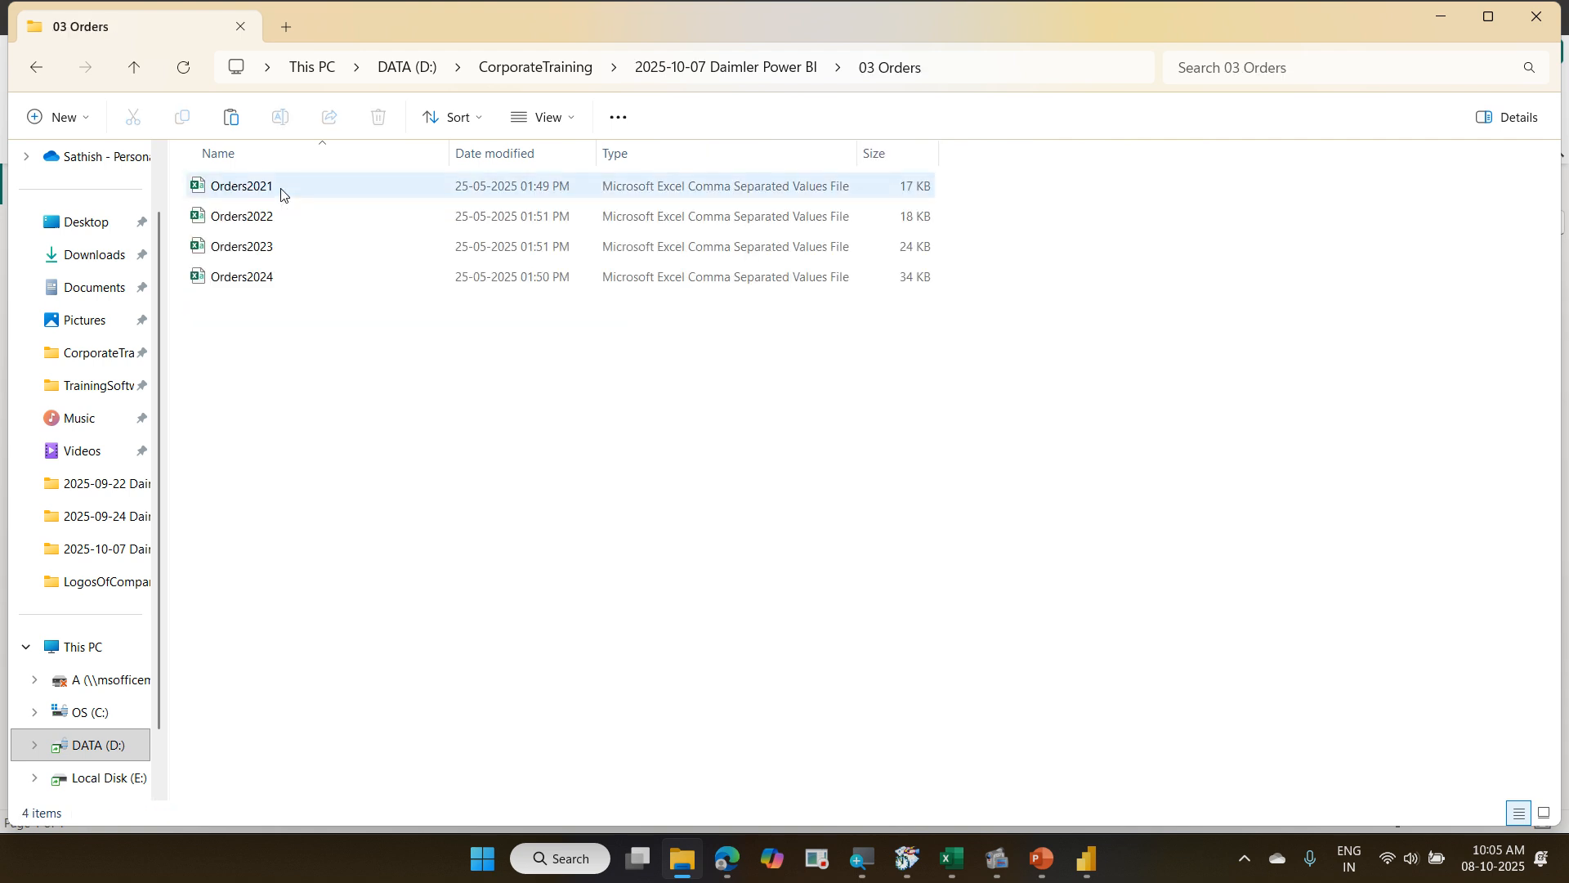
right_click(358, 397)
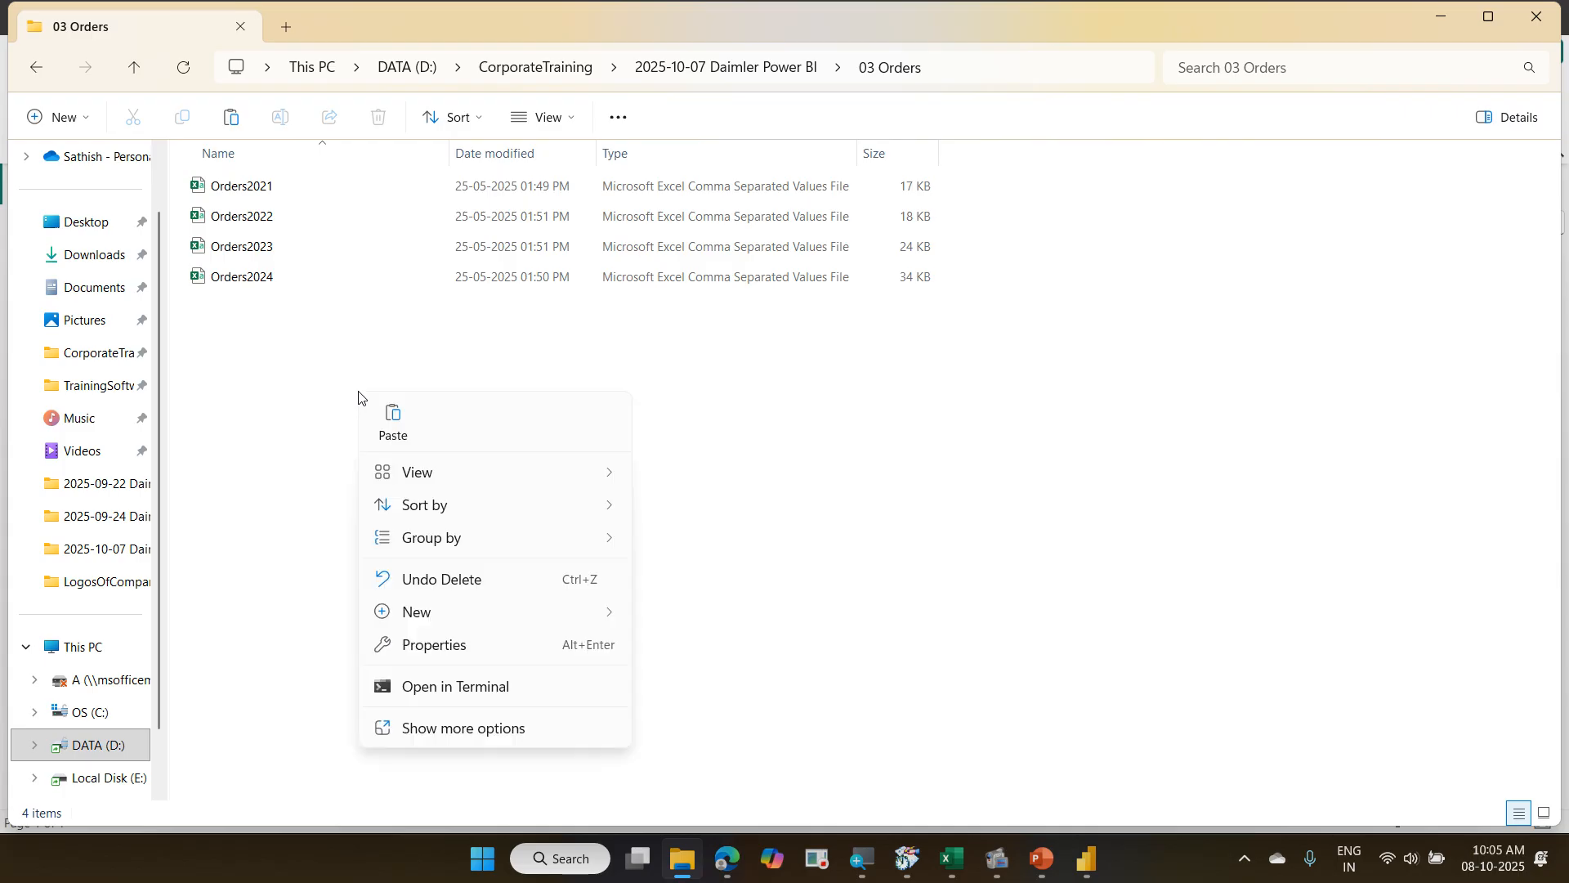
left_click(391, 421)
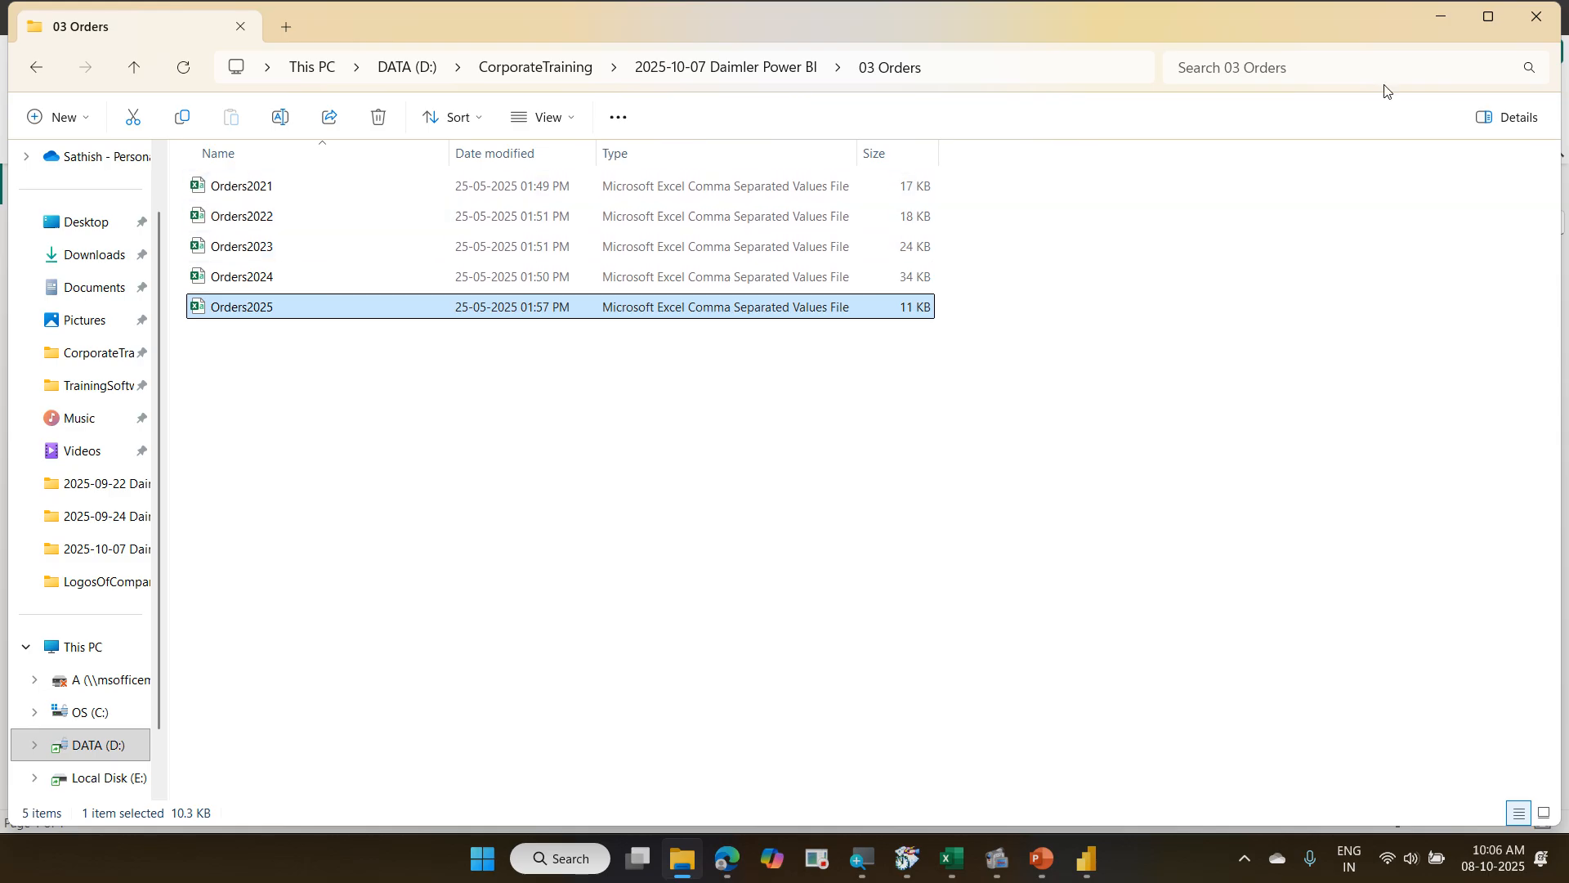
Return to Power BI Desktop and refresh the report data to load the added Orders2025 file.
left_click(1442, 21)
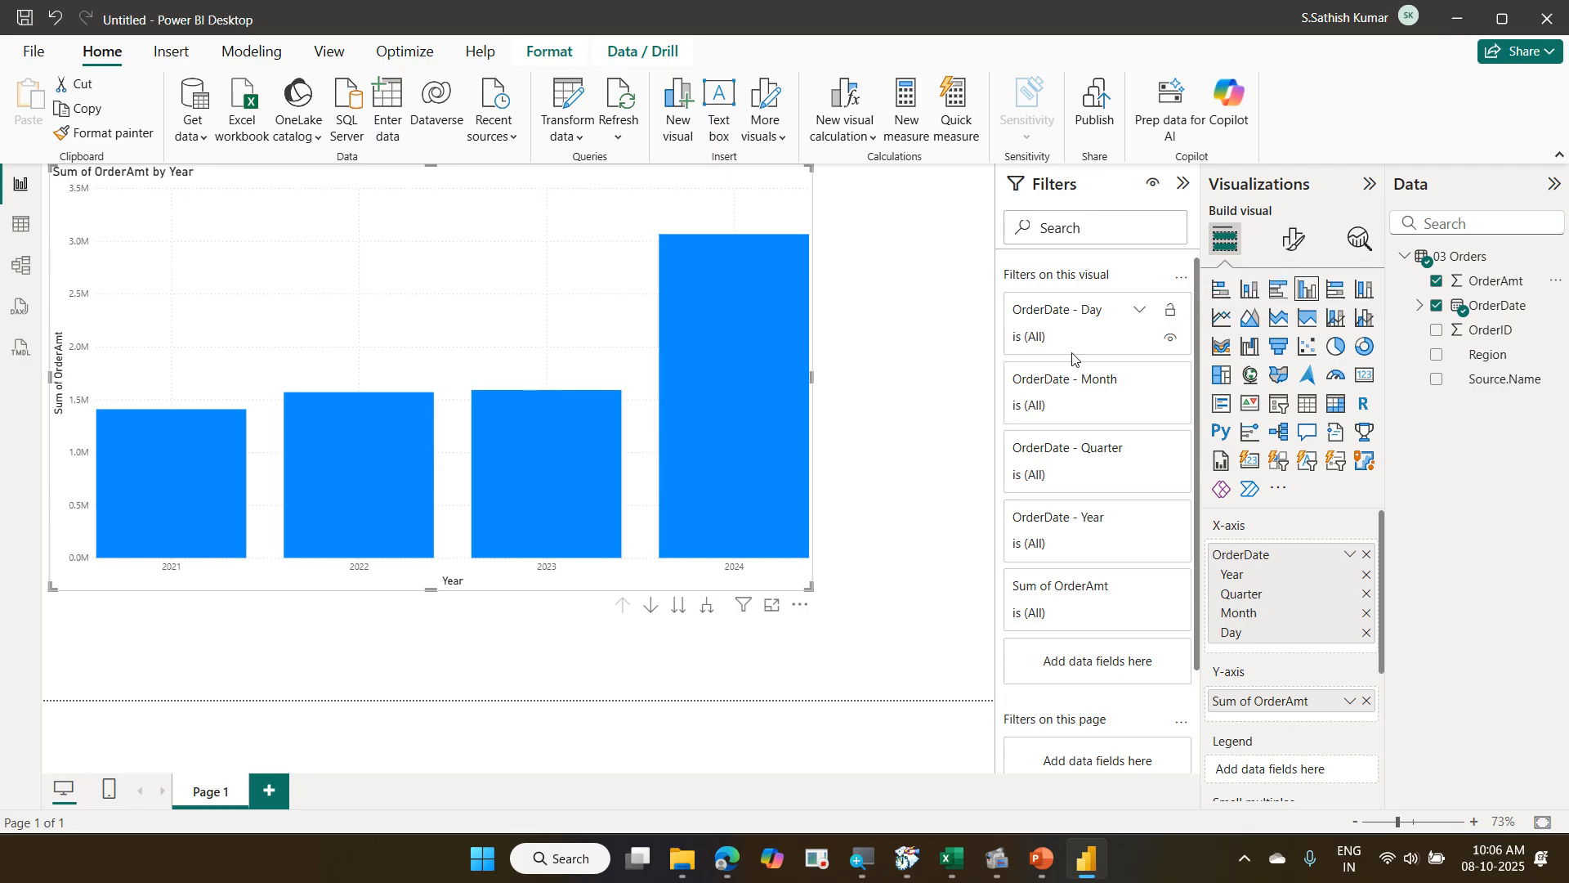
left_click(624, 102)
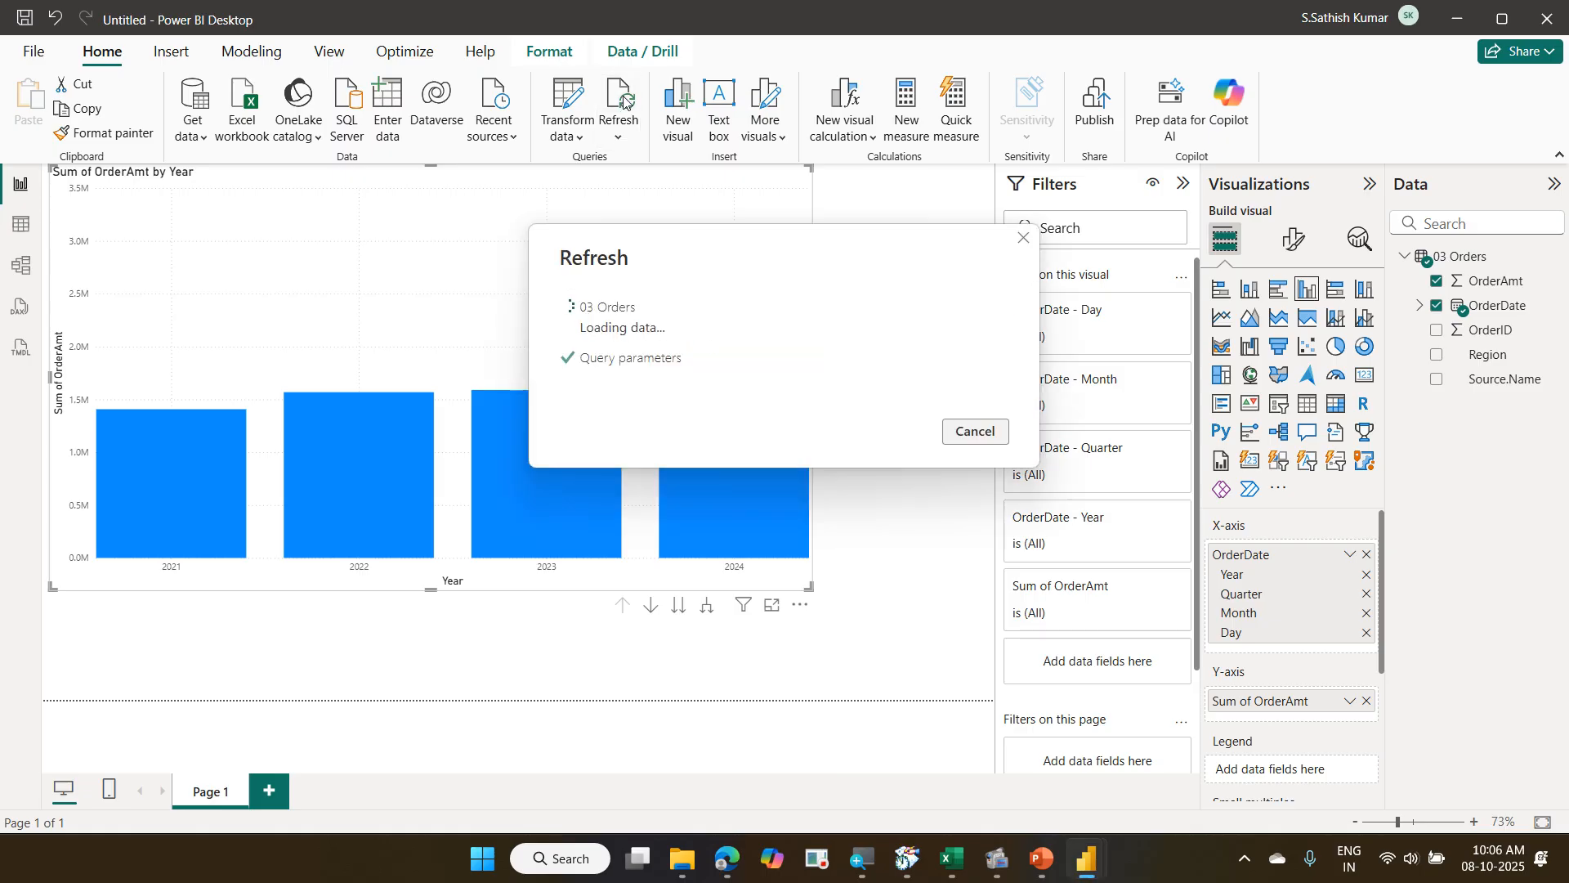
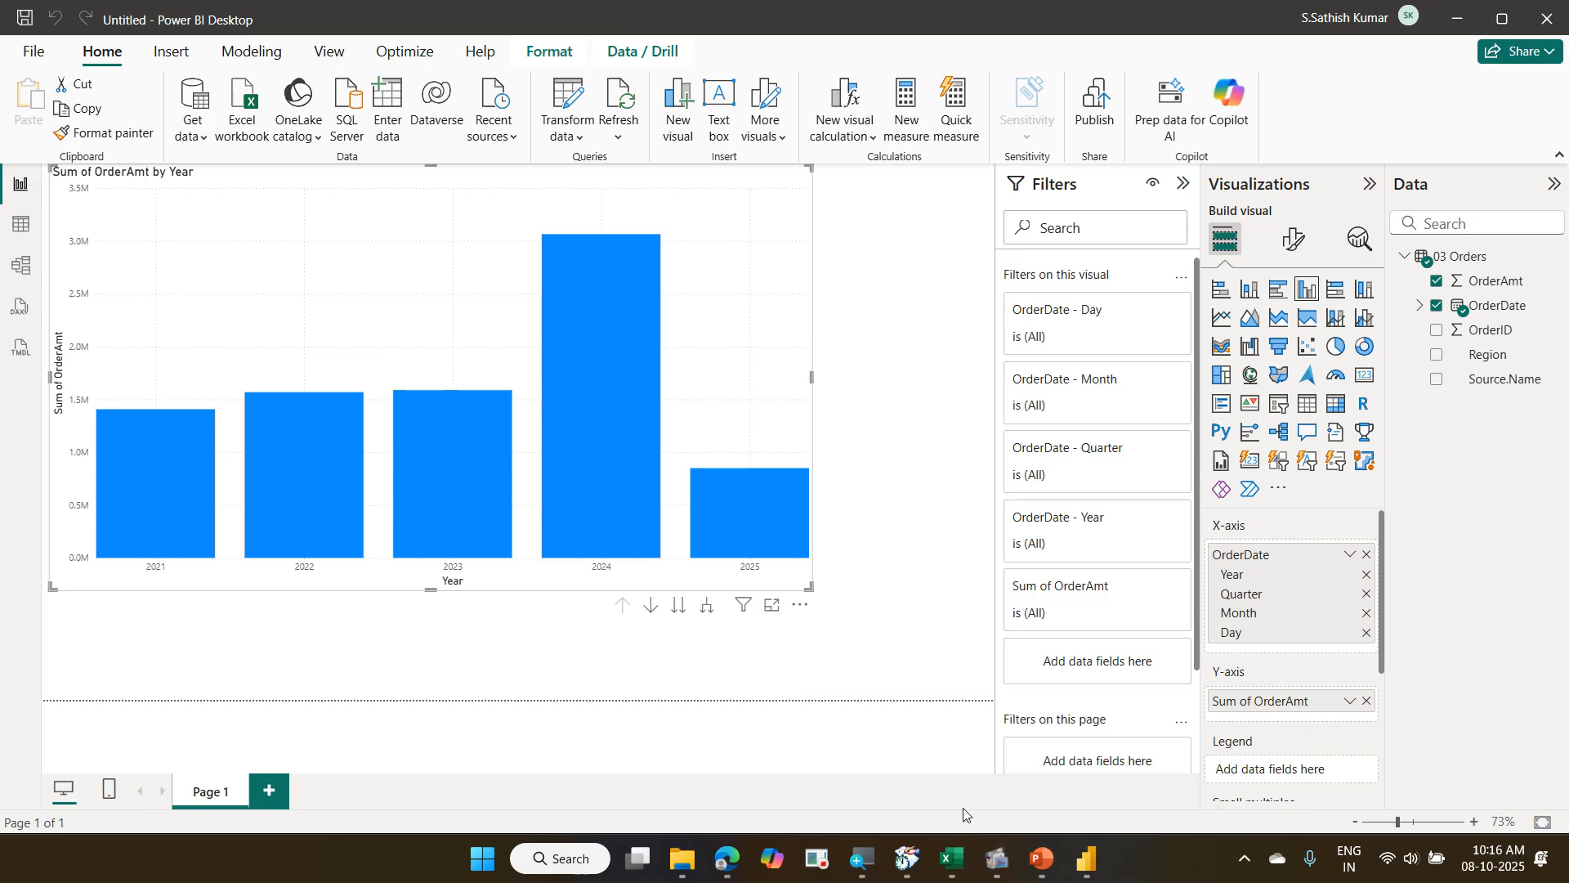
left_click(1457, 18)
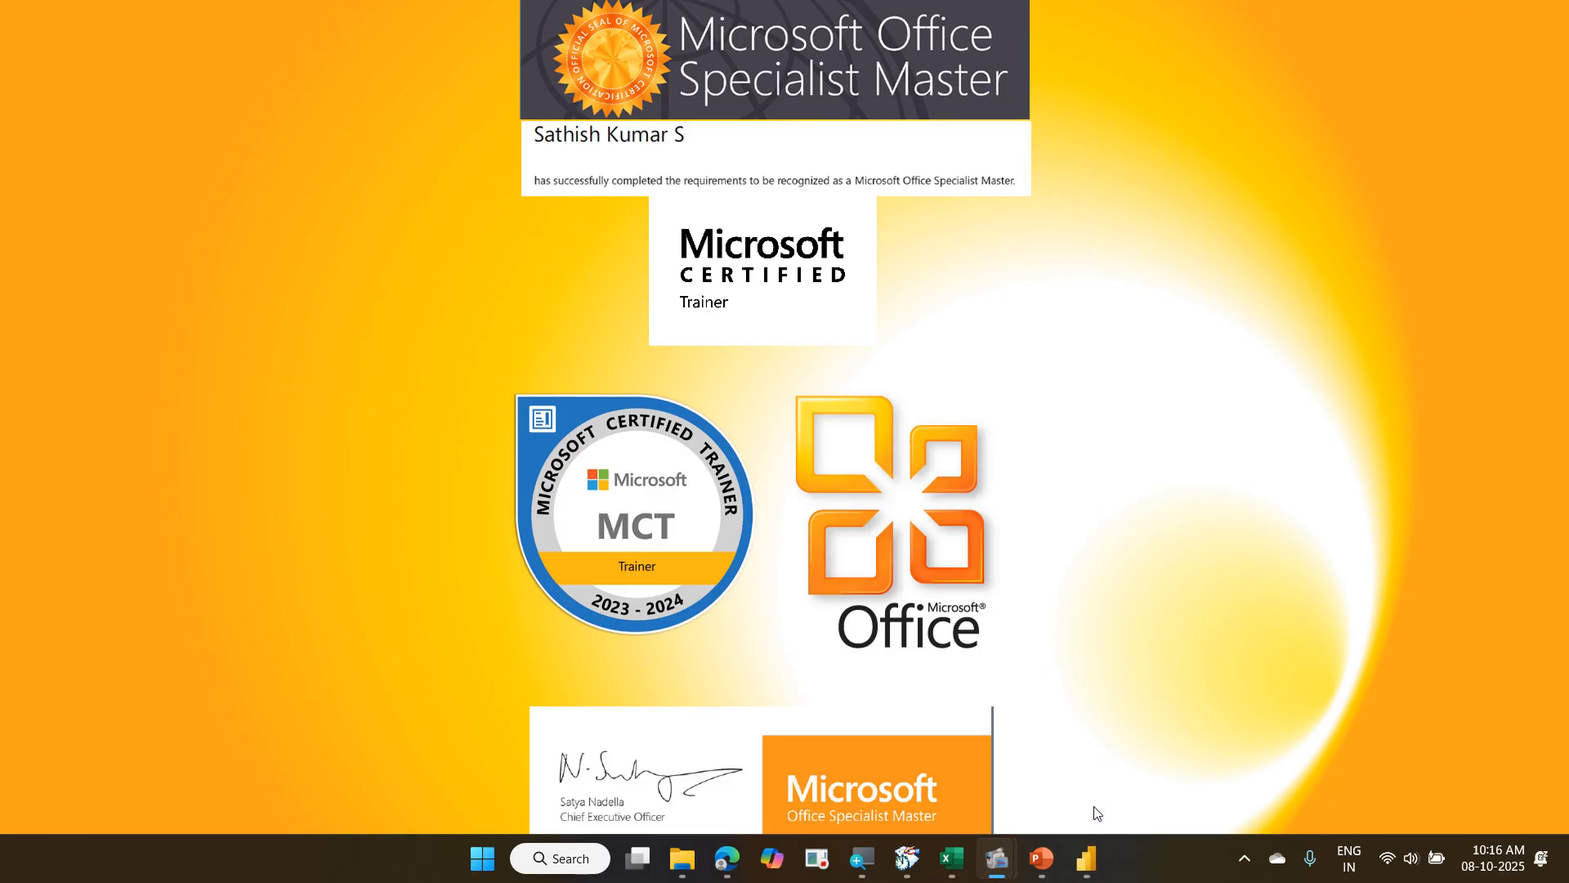
mouse_move(1013, 865)
left_click(945, 778)
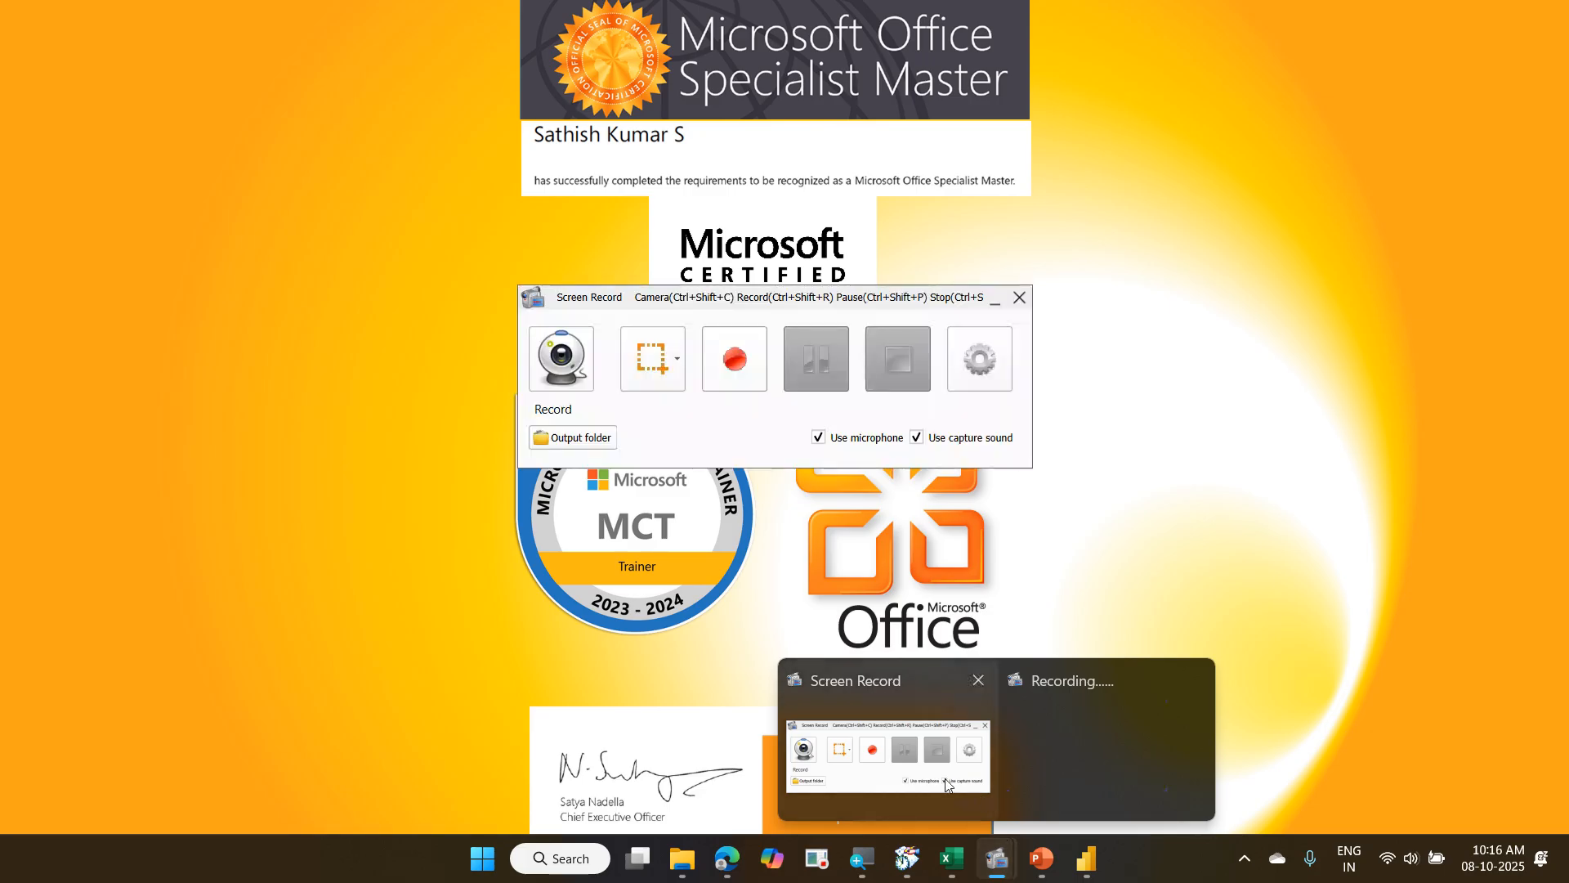
key("ctrl+shift+r")
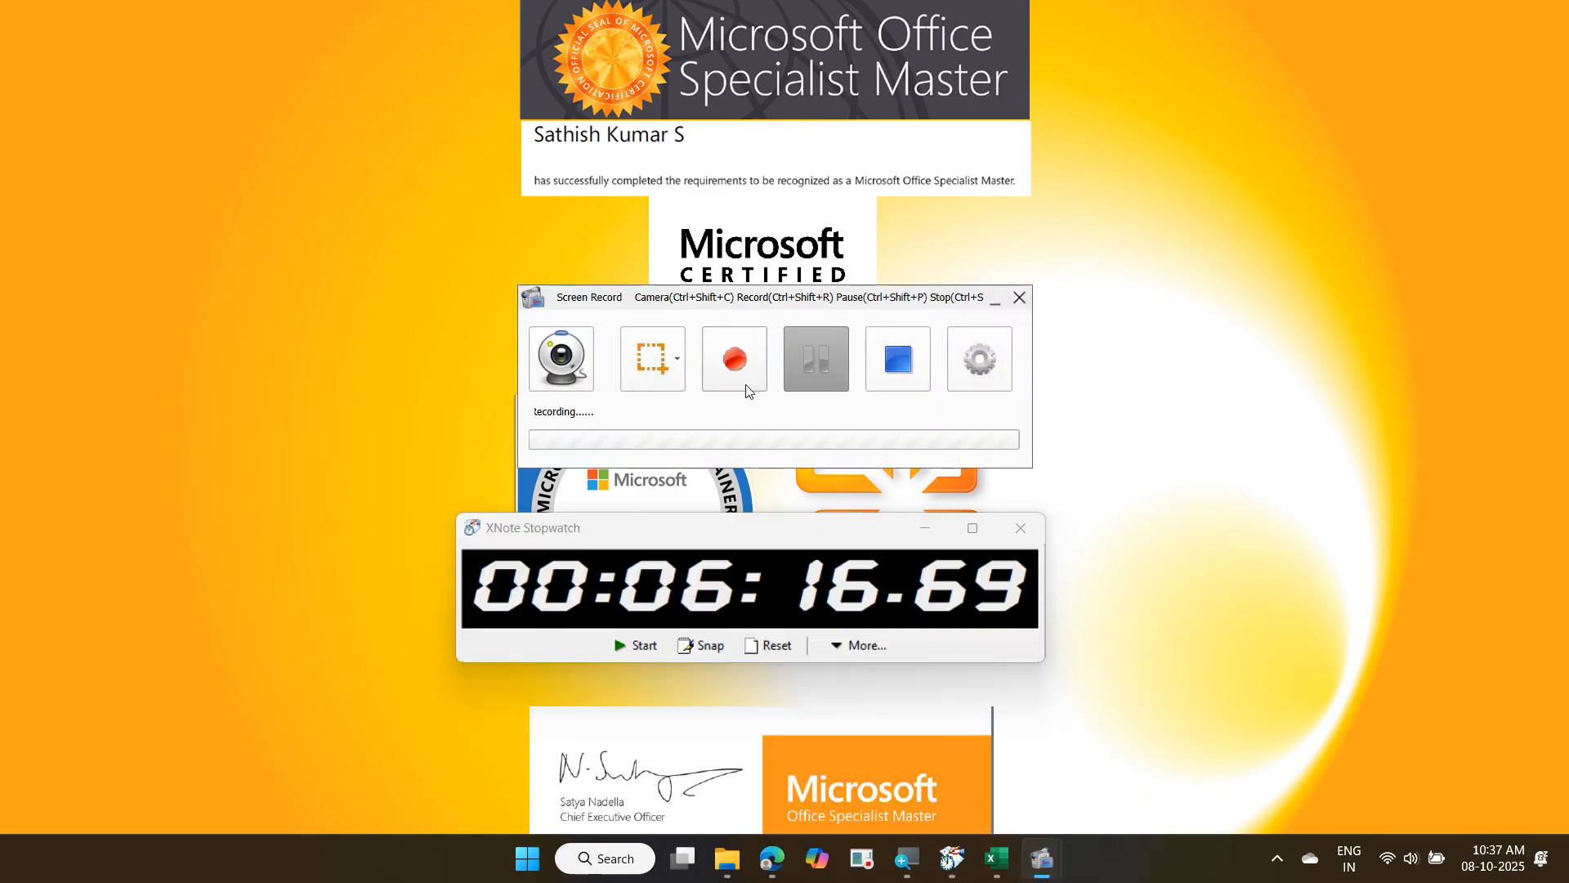
left_click(744, 387)
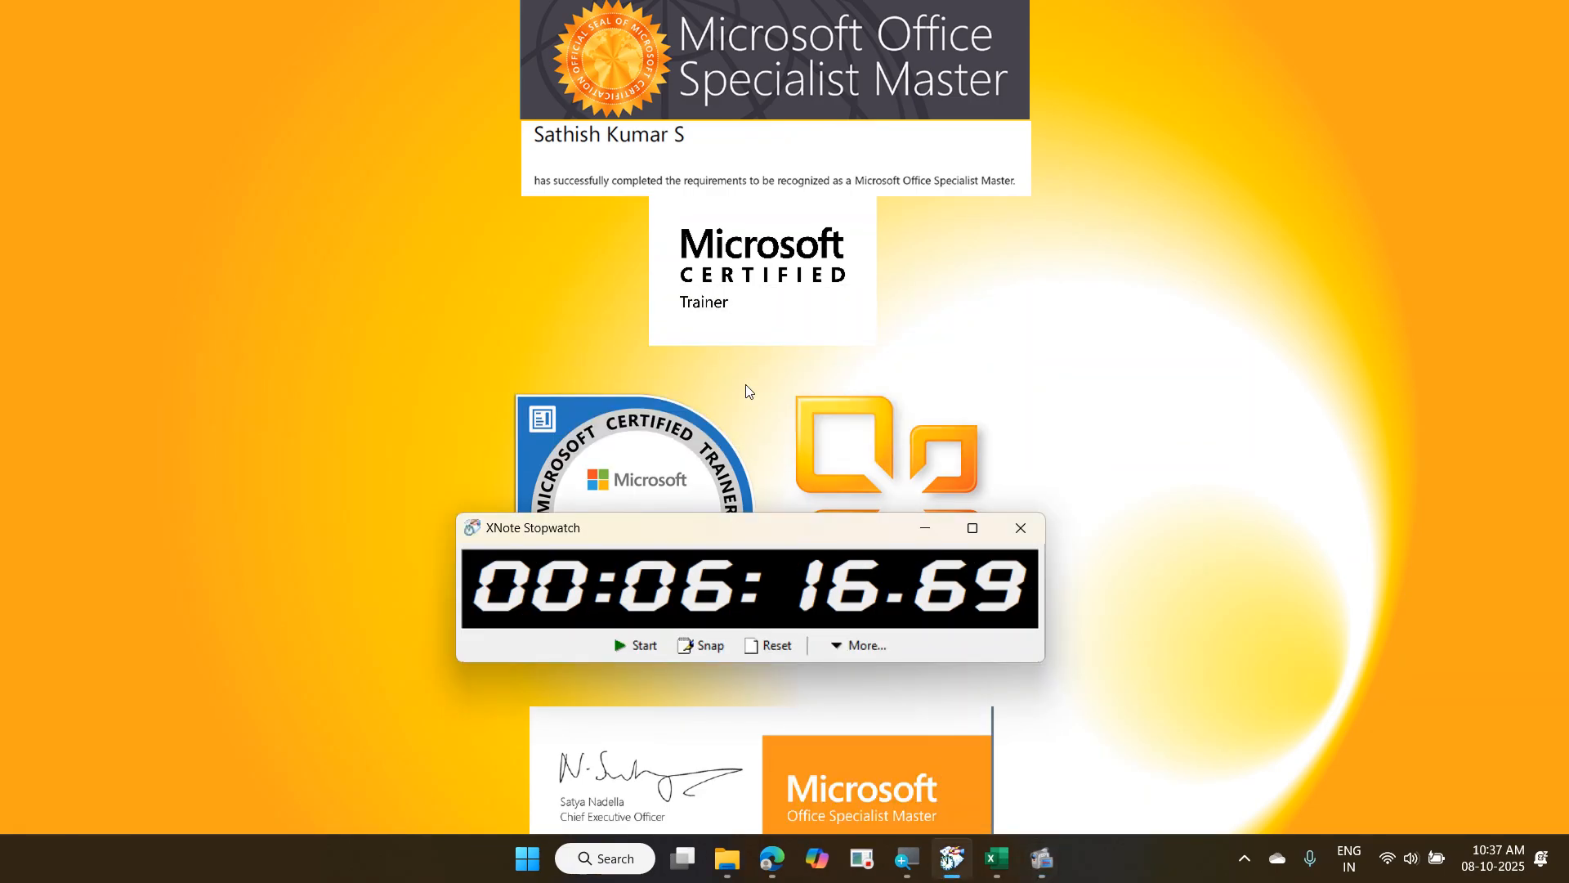
left_click(917, 529)
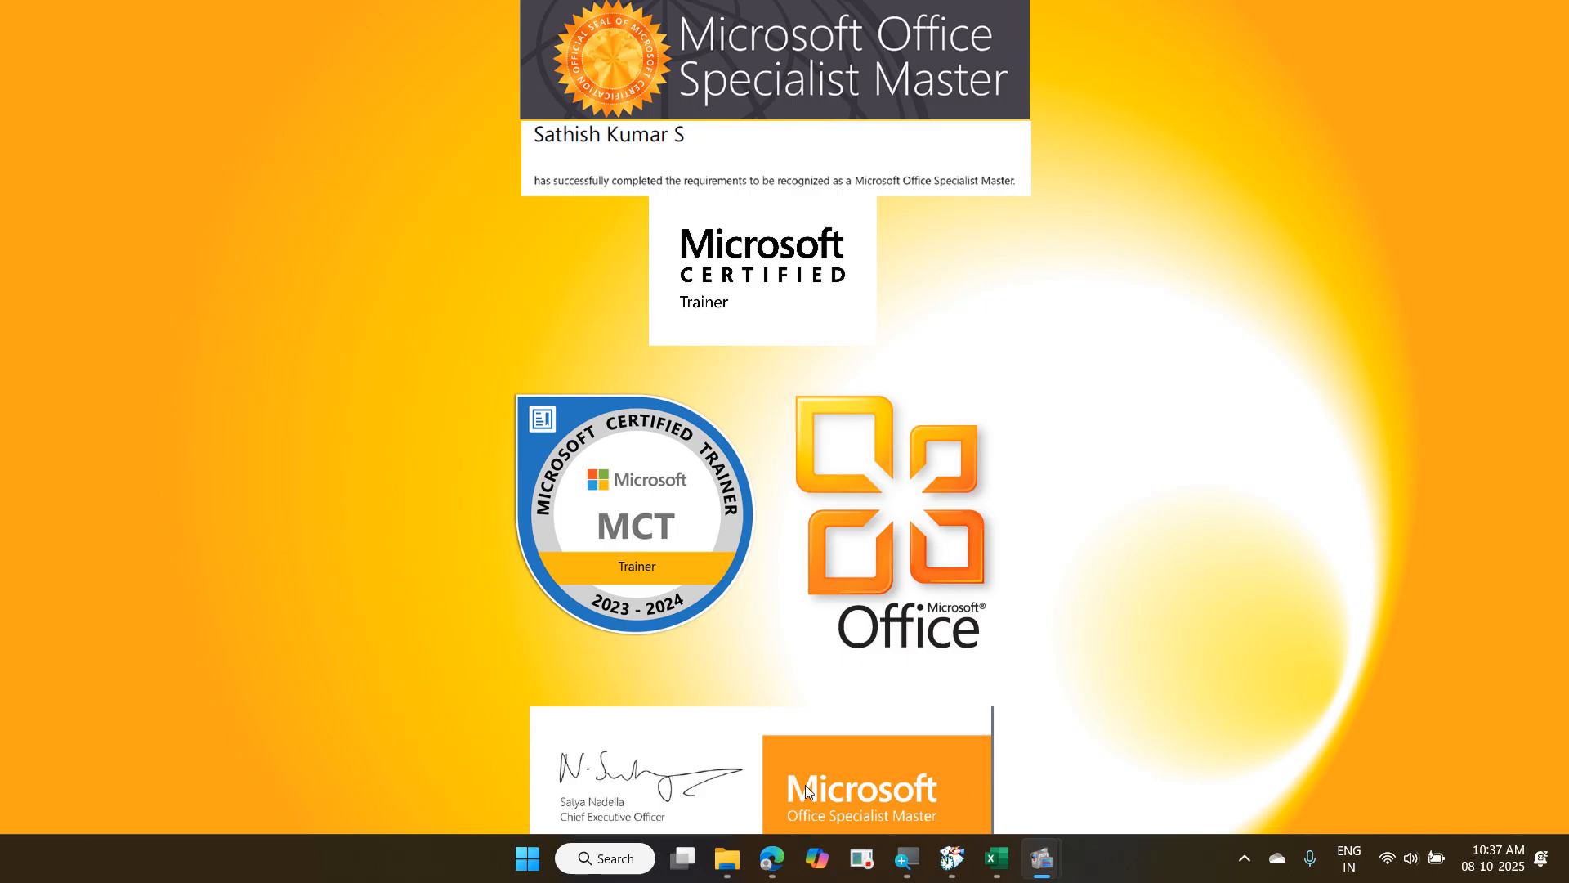
Switch to File Explorer and, in the 2025-10-07 Daimler Power BI folder, pick out the Assembly, Engine, PaintShop and Testing text files.
left_click(727, 858)
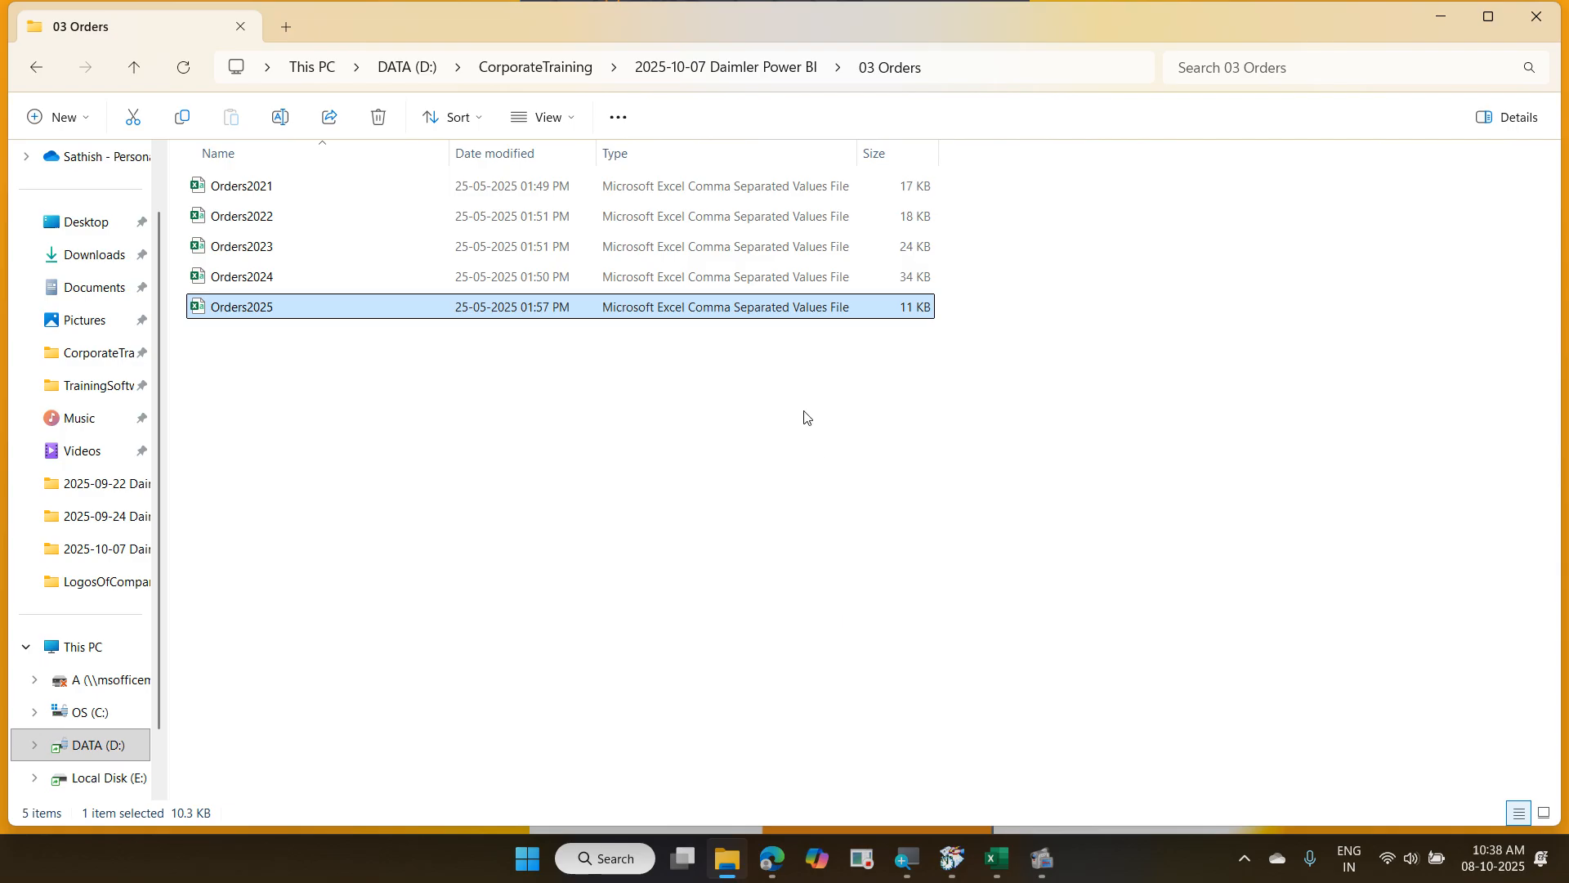
left_click(699, 69)
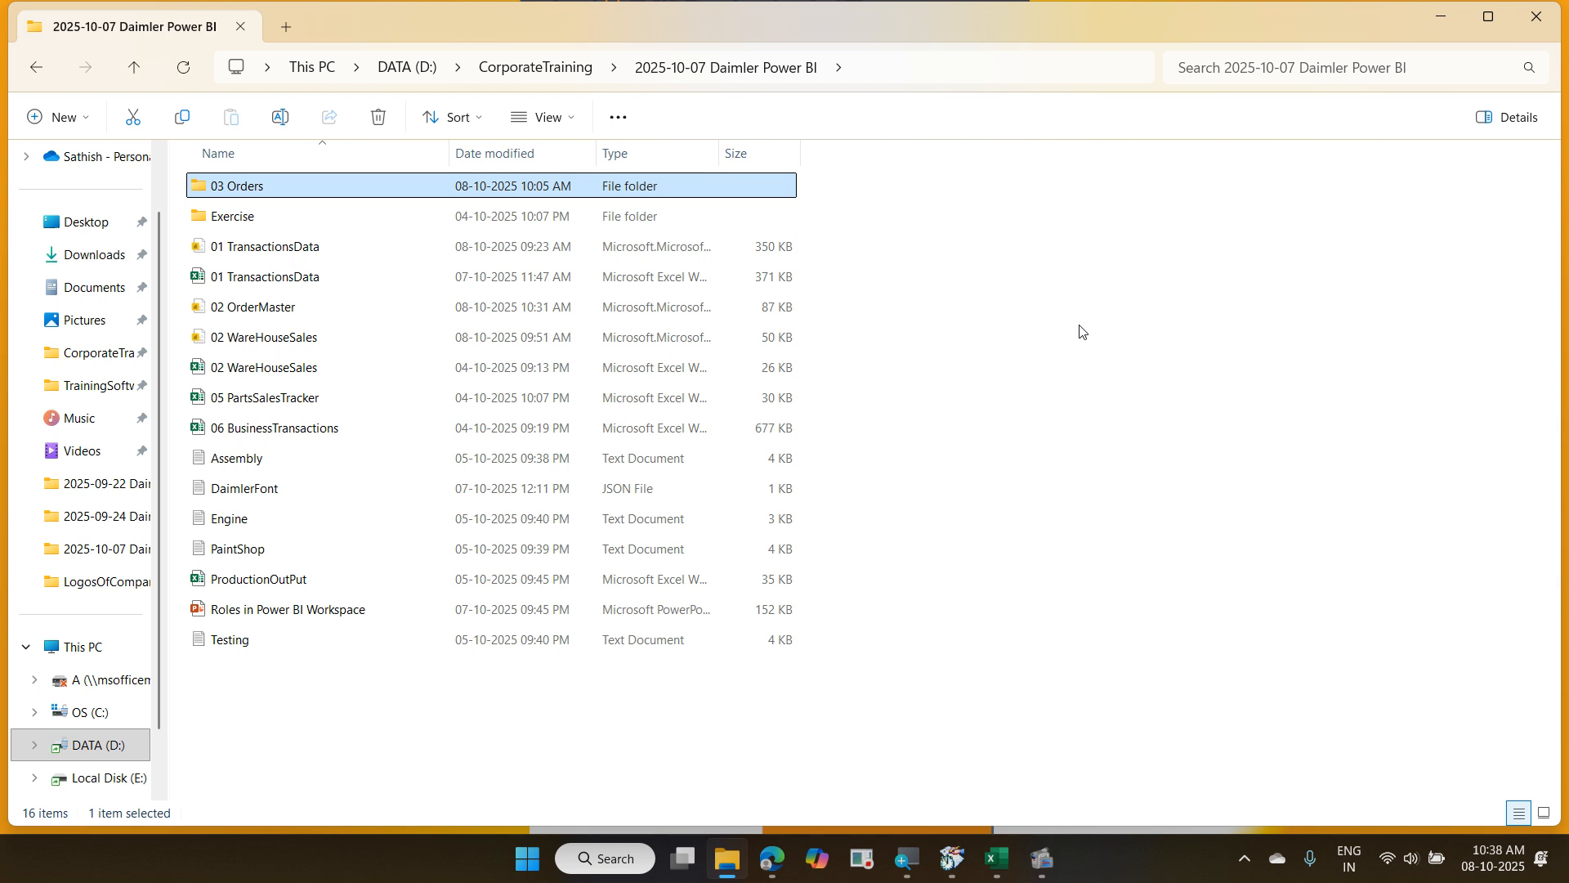
left_click(374, 469)
left_click(369, 513, "ctrl")
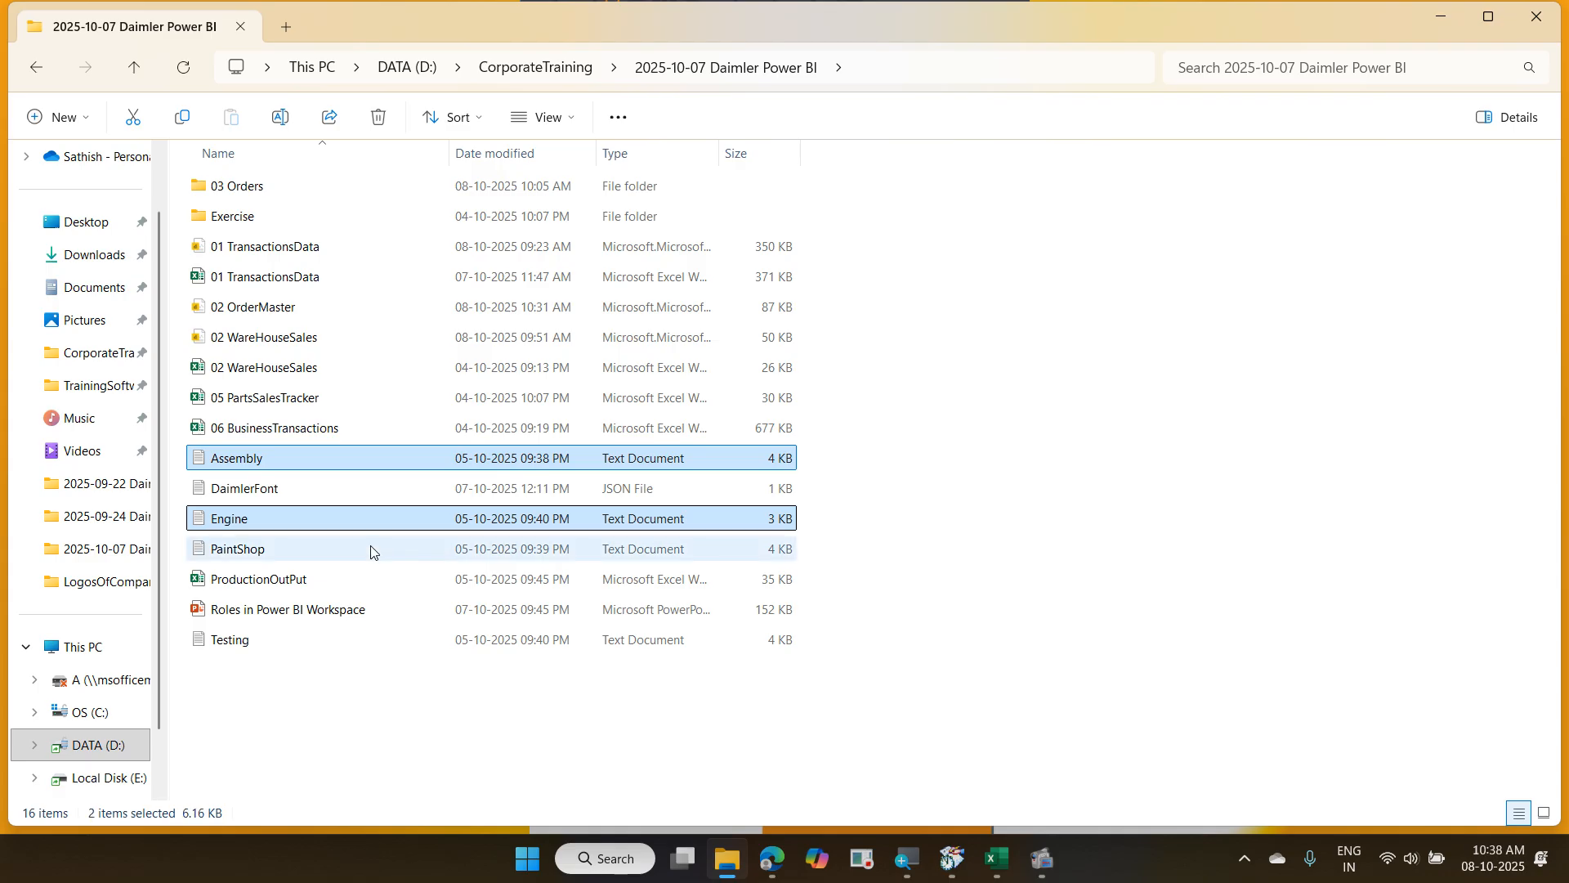
left_click(371, 552, "ctrl")
left_click(357, 638, "ctrl")
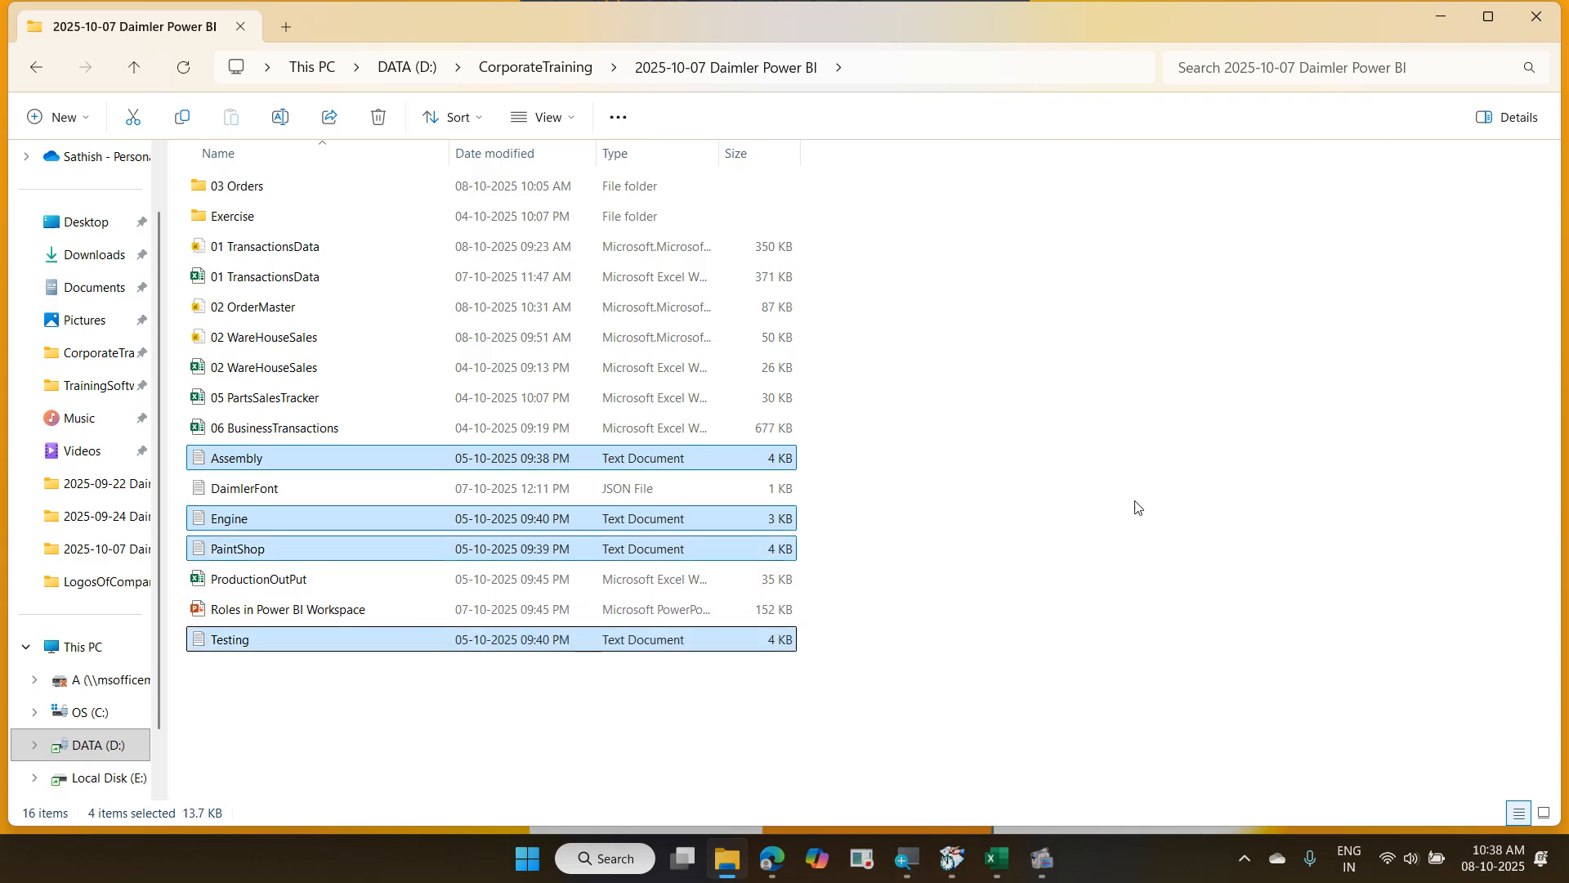
left_click(1108, 442)
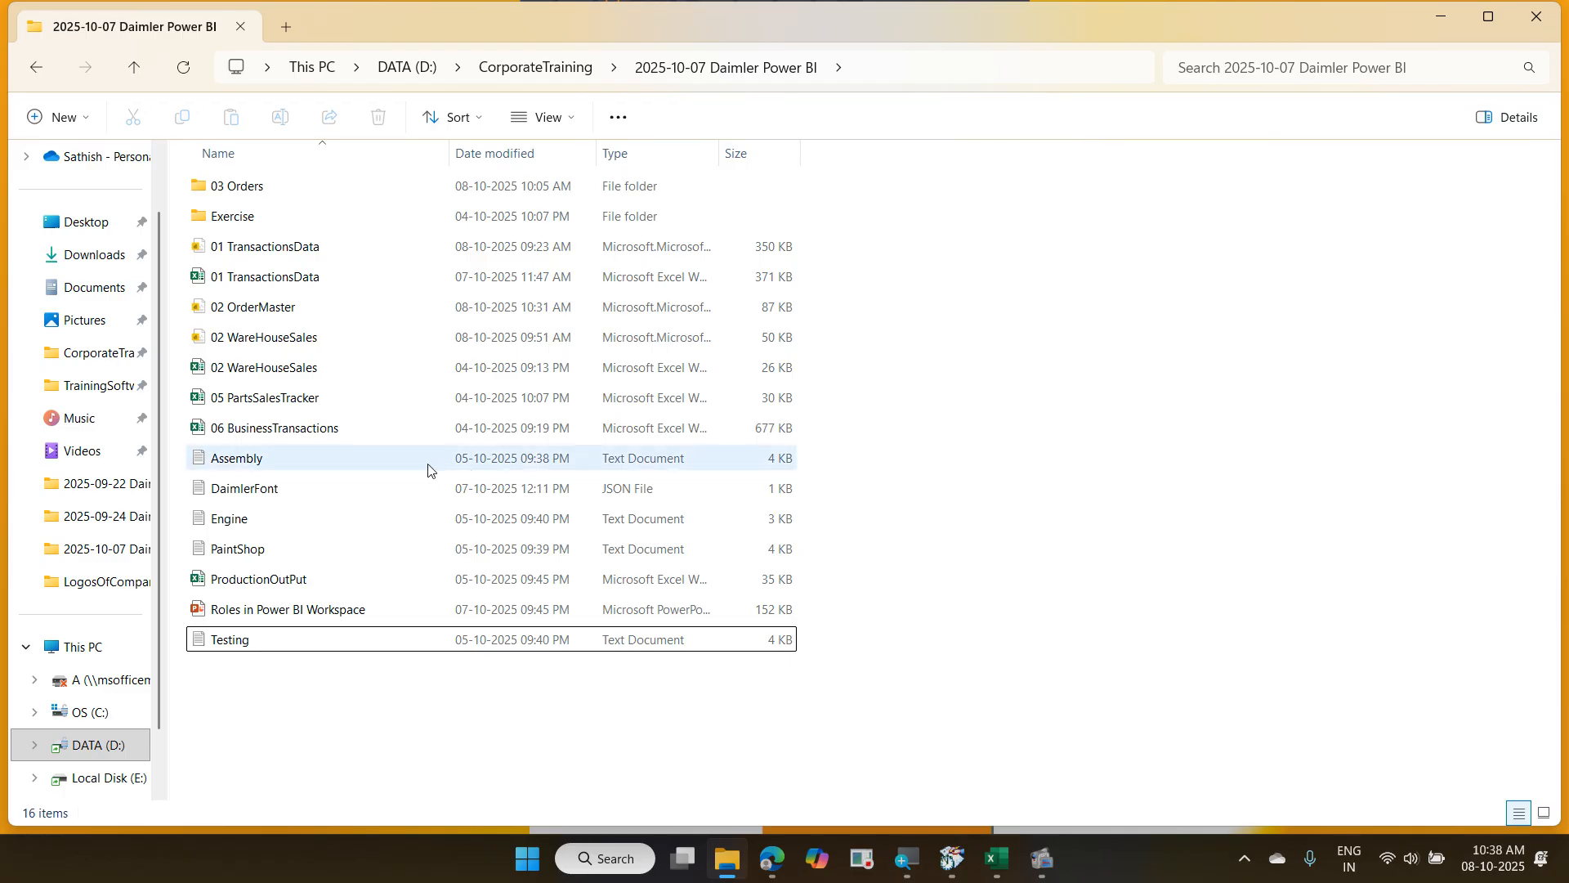
Examine the column layout of the Assembly and Testing text files in Notepad, closing each file after viewing.
double_click(389, 456)
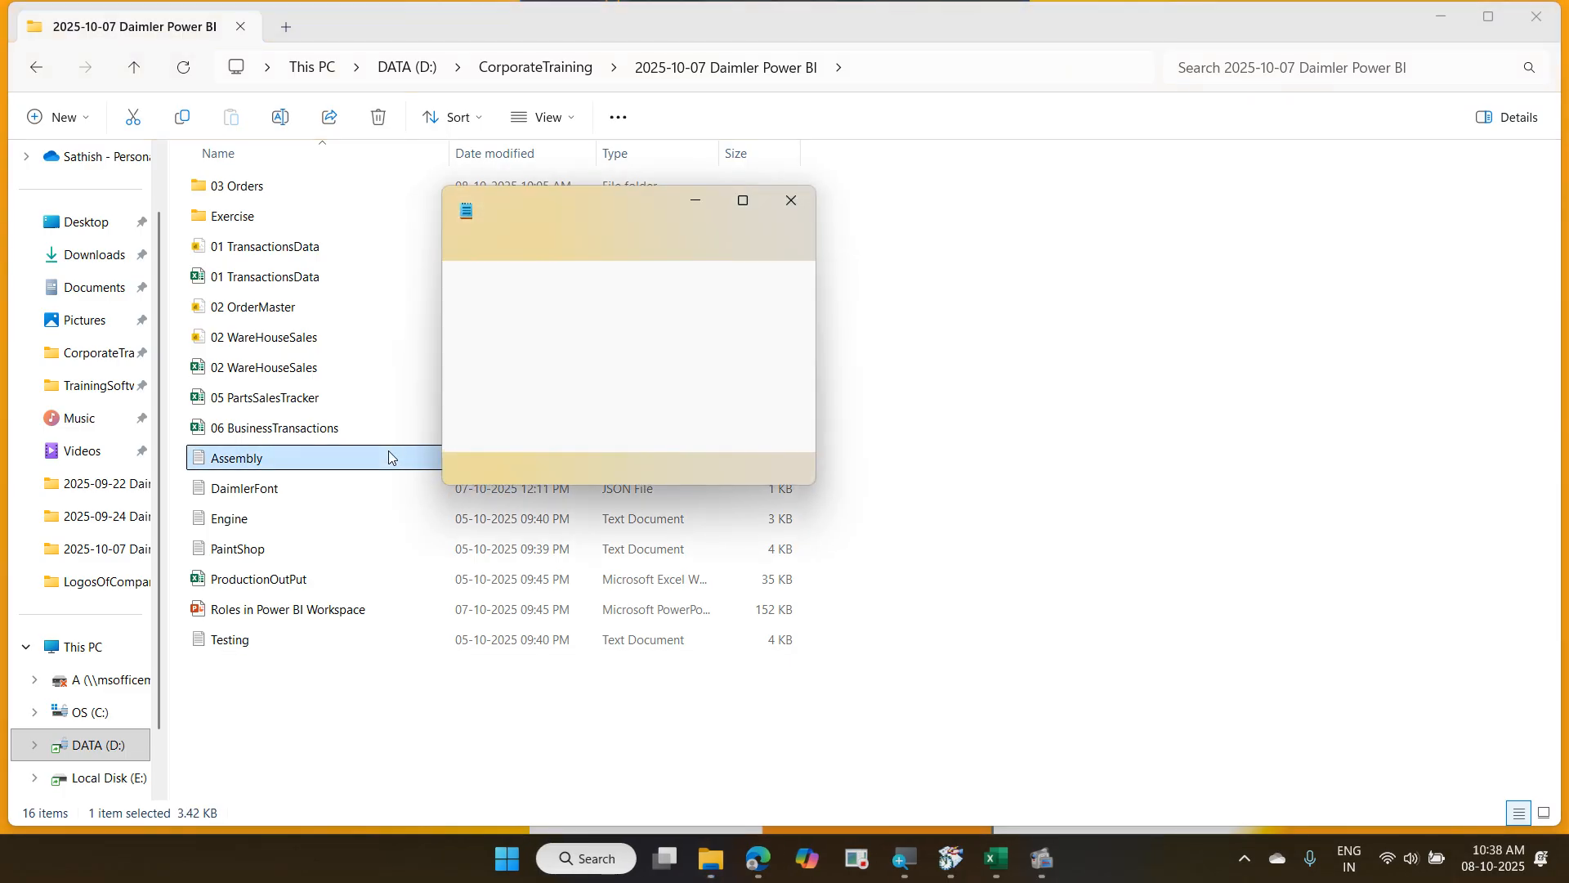
left_click(739, 202)
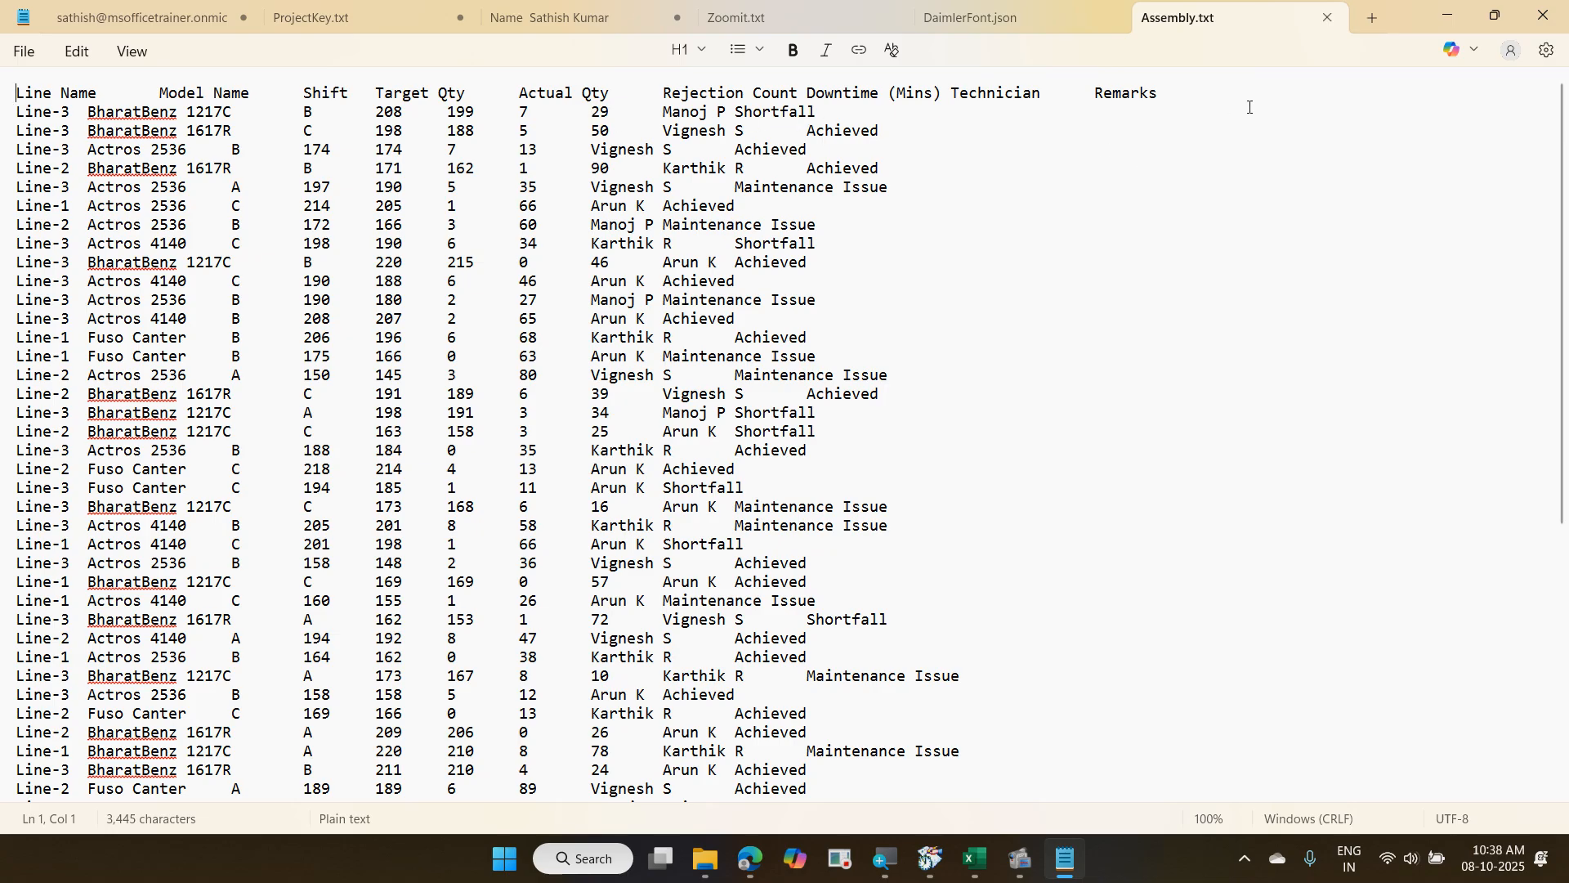
left_click(1328, 16)
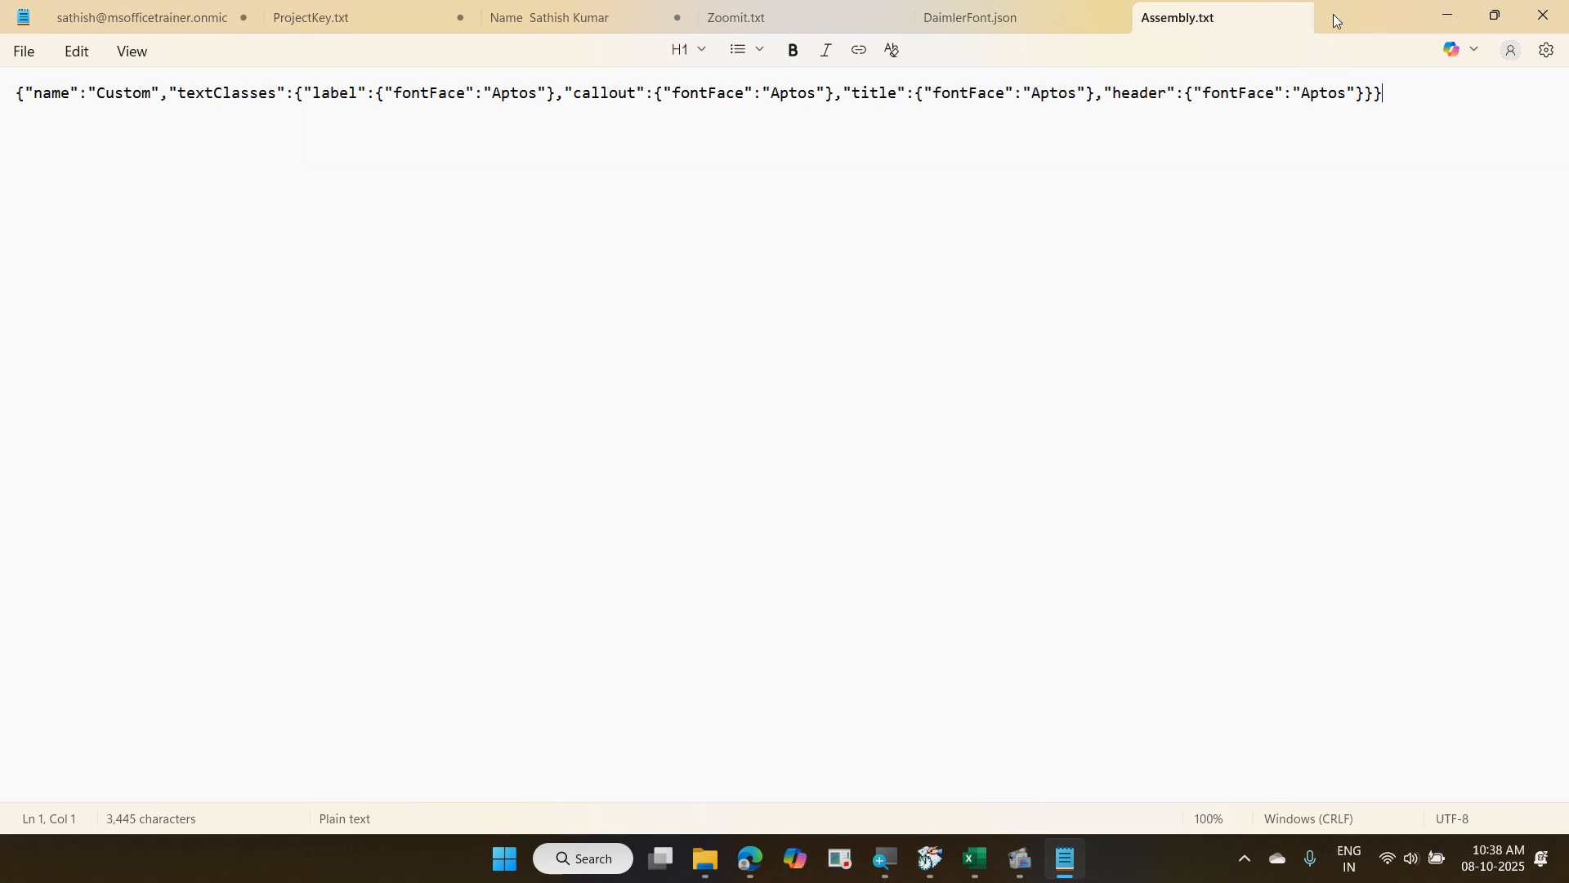
left_click(1430, 12)
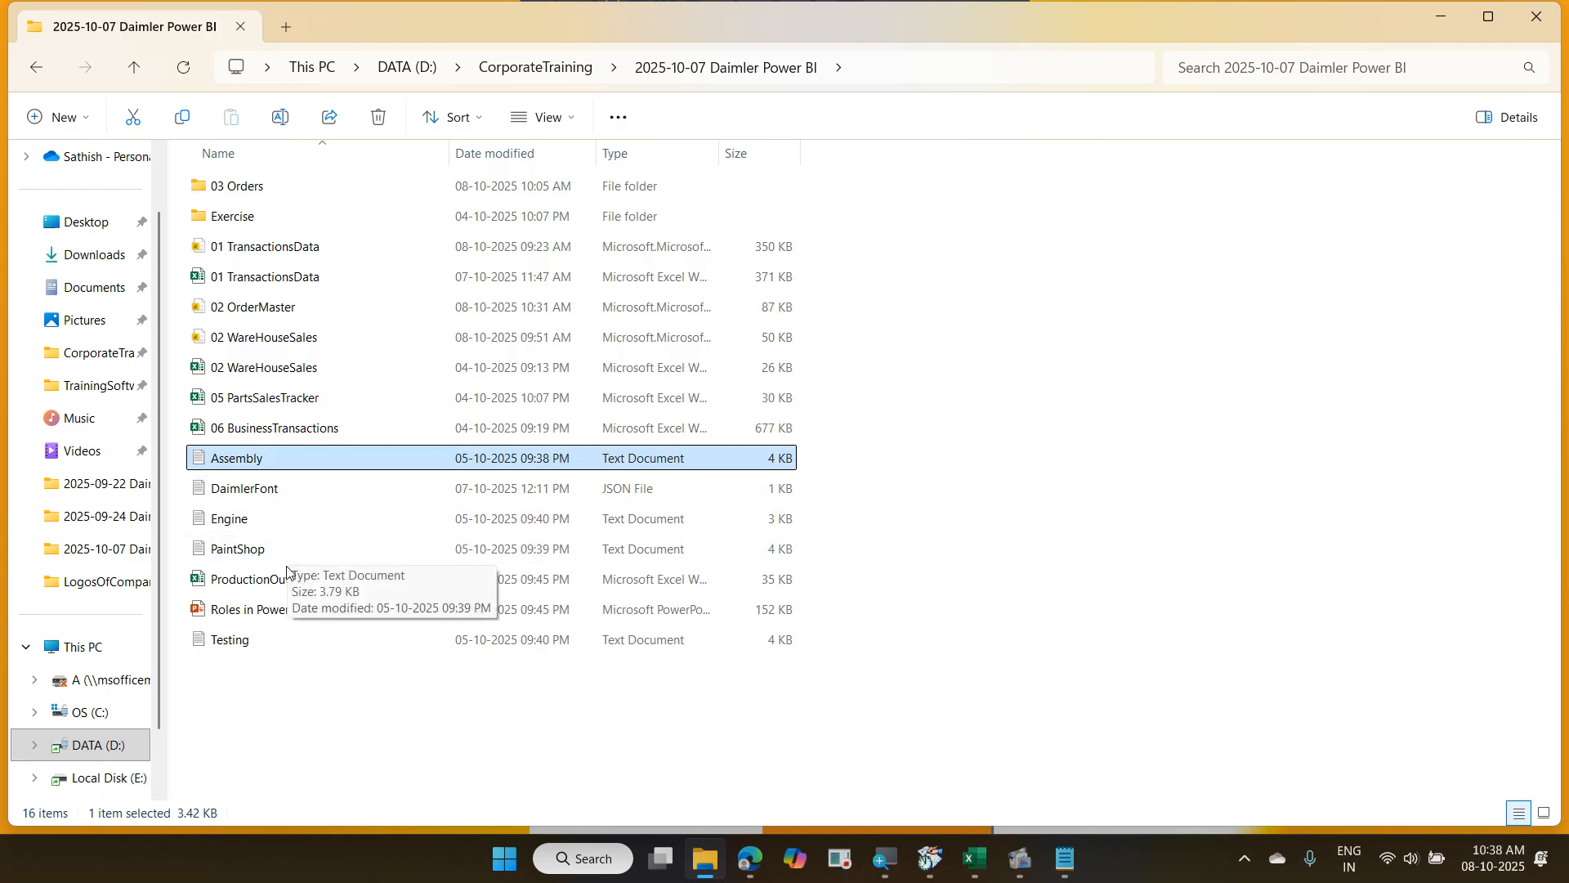
double_click(281, 642)
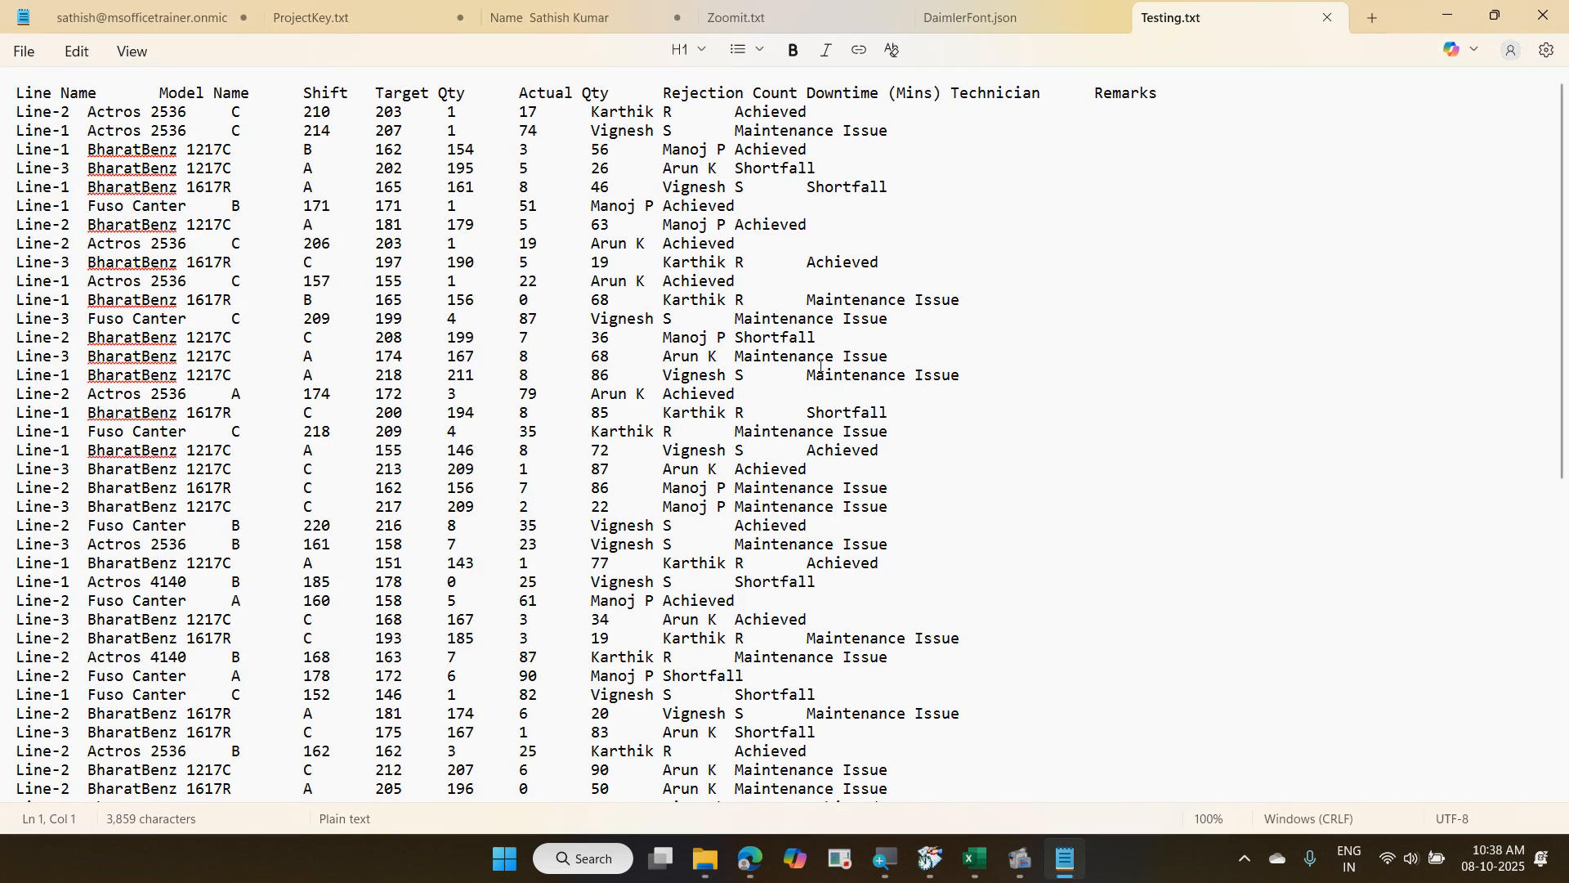
left_click(1326, 17)
left_click(1430, 21)
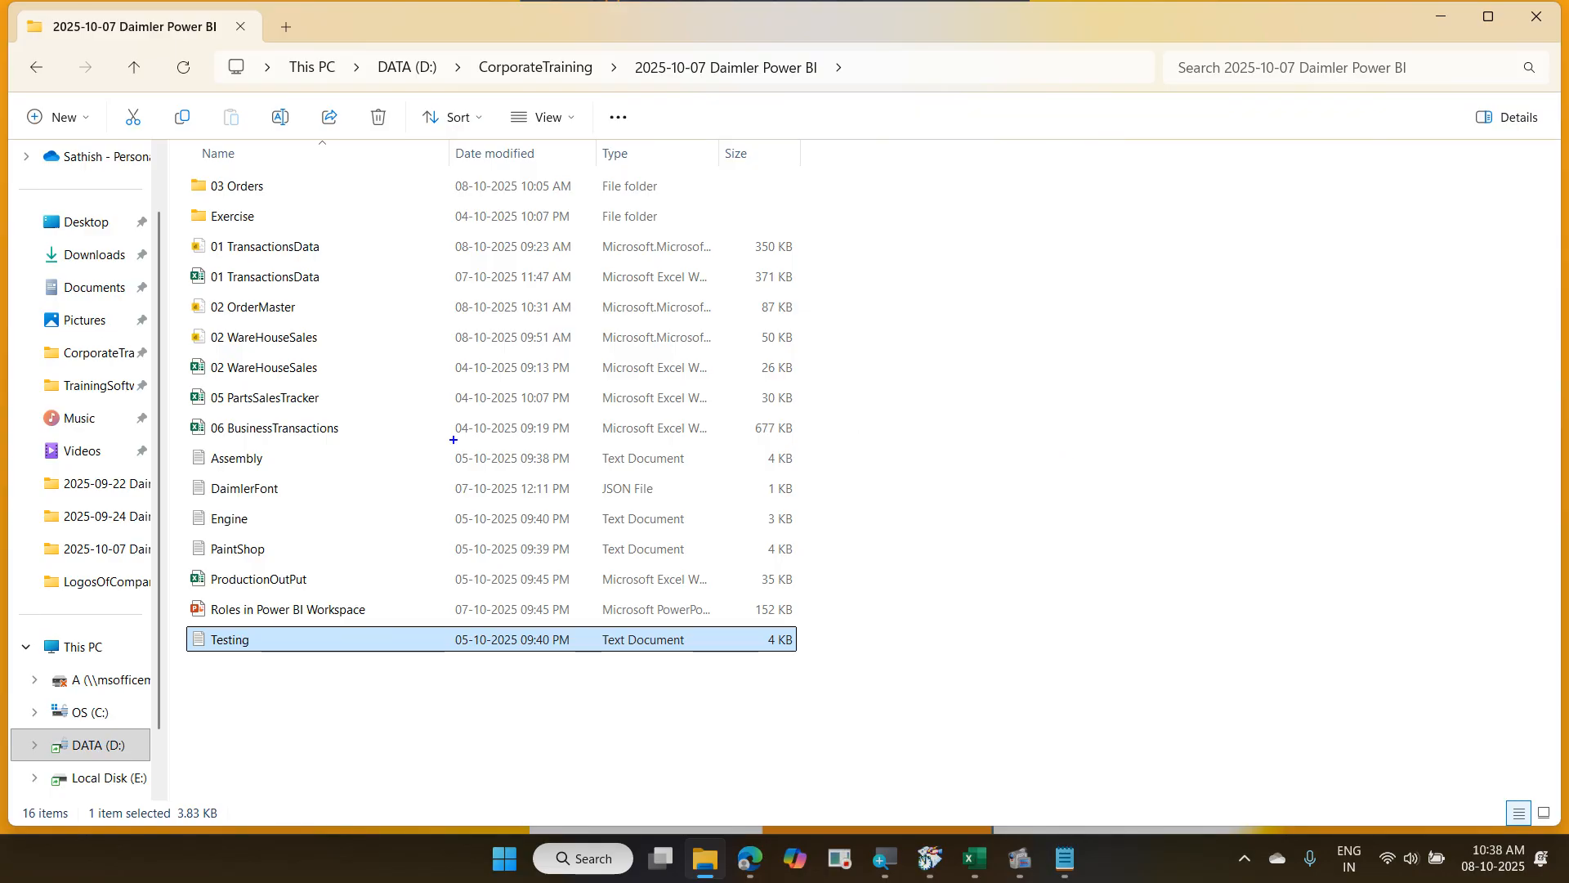
left_click_drag(181, 445, 278, 467)
mouse_move(187, 505)
left_mouse_down()
mouse_move(256, 533)
mouse_move(290, 572)
left_mouse_up()
mouse_move(186, 625)
left_mouse_down()
mouse_move(233, 657)
mouse_move(277, 652)
left_mouse_up()
mouse_move(282, 460)
left_mouse_down()
mouse_move(266, 513)
mouse_move(294, 546)
mouse_move(278, 643)
left_mouse_up()
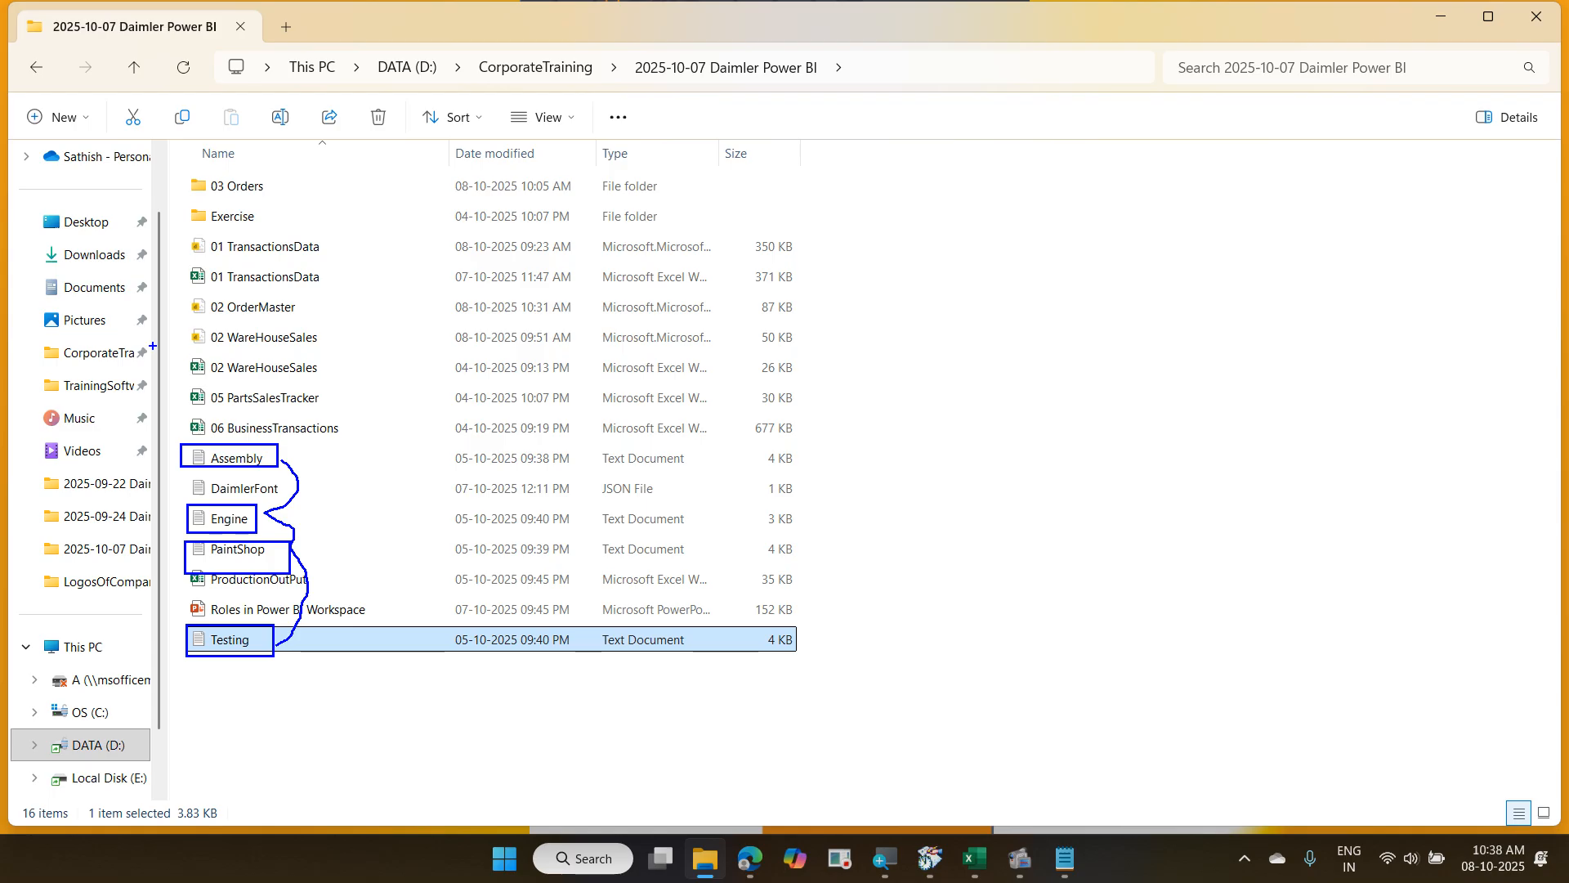
mouse_move(184, 173)
left_mouse_down()
mouse_move(291, 223)
mouse_move(305, 191)
left_mouse_up()
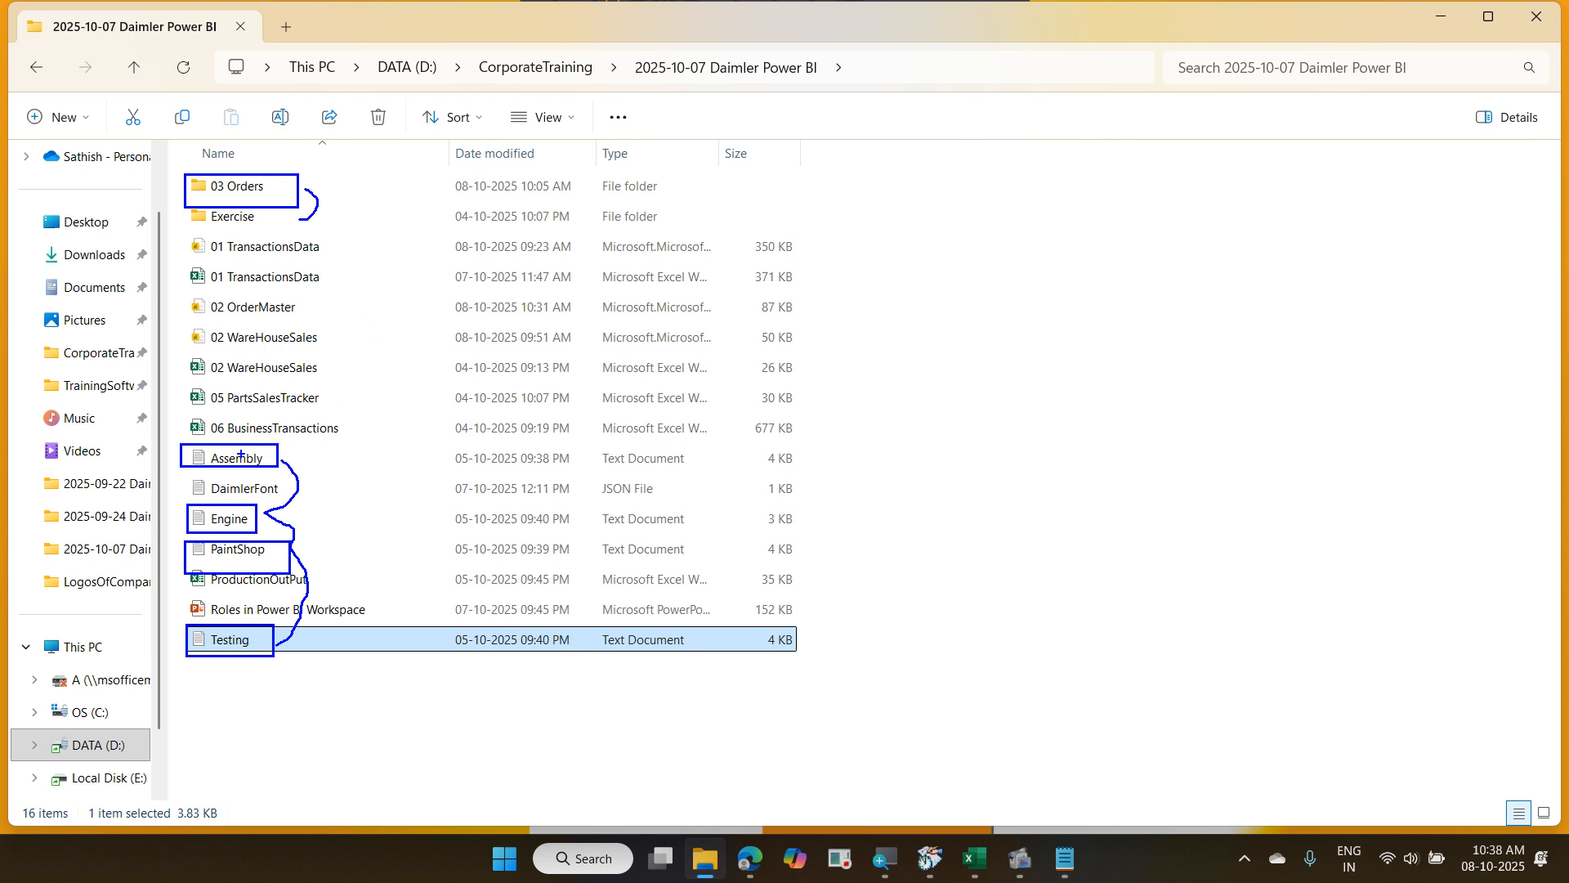
mouse_move(188, 455)
left_mouse_down()
mouse_move(166, 554)
mouse_move(178, 631)
left_mouse_up()
mouse_move(628, 94)
left_mouse_down()
mouse_move(822, 33)
mouse_move(642, 95)
left_mouse_up()
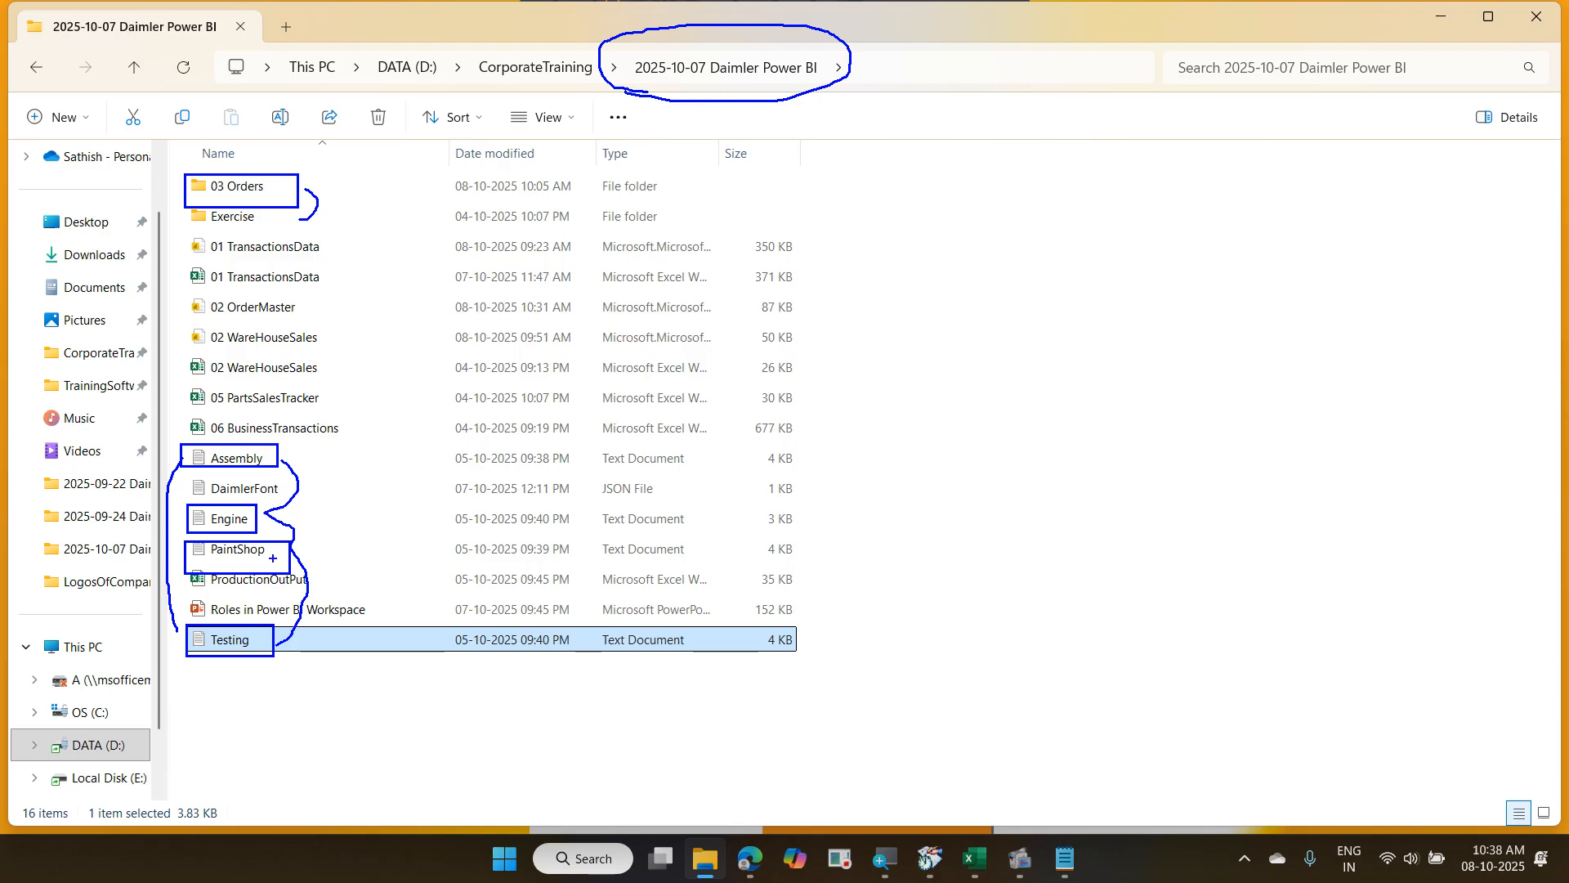
key("e")
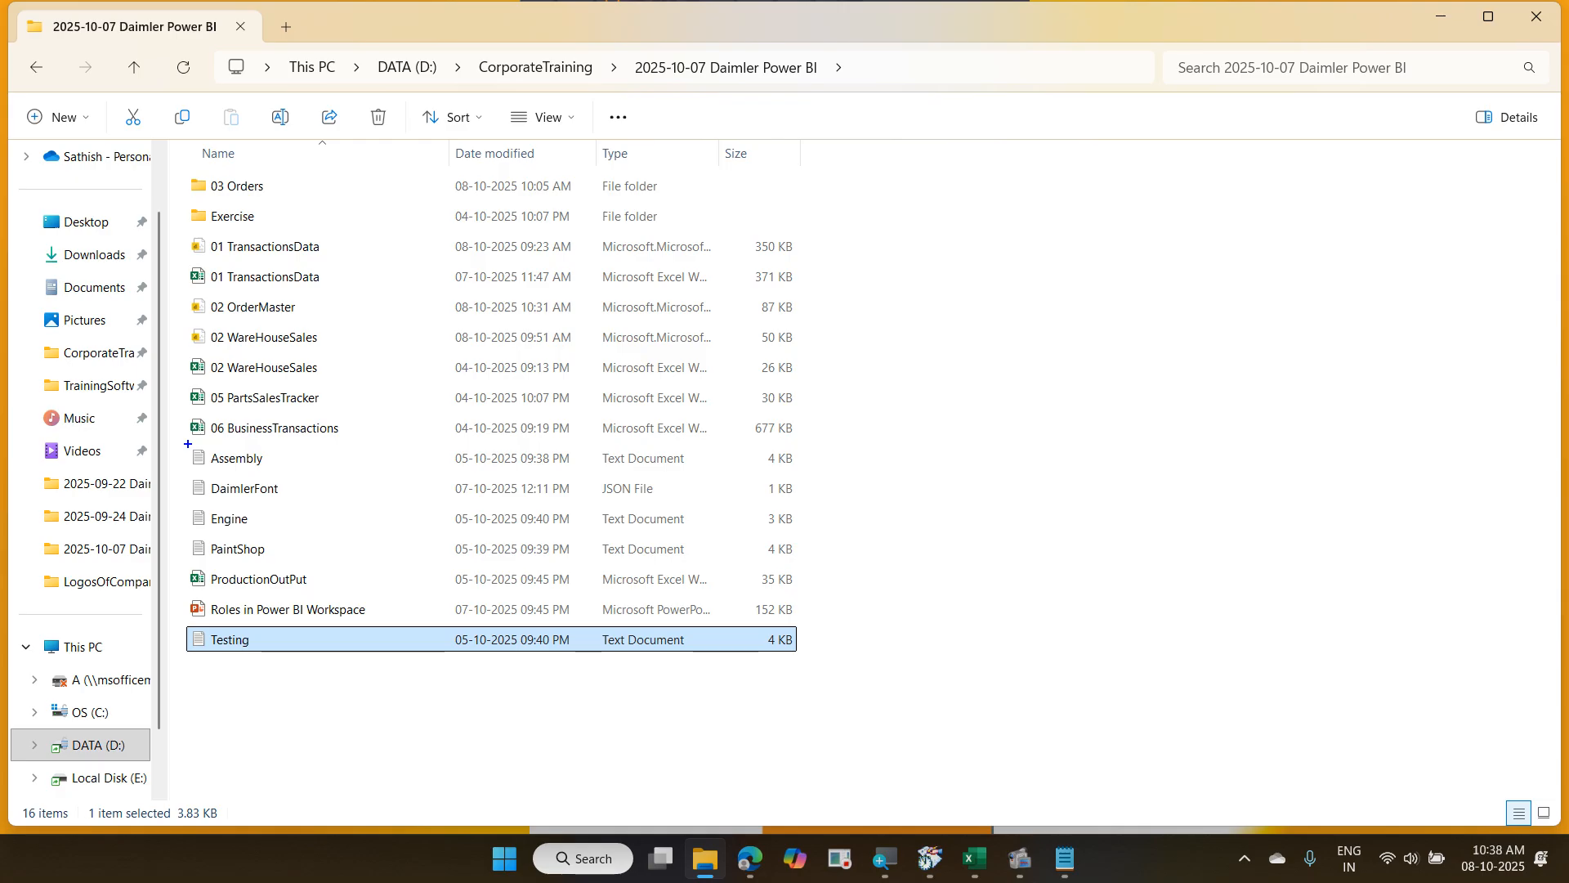
left_click_drag(187, 444, 277, 479)
mouse_move(198, 507)
left_mouse_down()
mouse_move(264, 526)
mouse_move(299, 572)
left_mouse_up()
left_click_drag(182, 621, 287, 670)
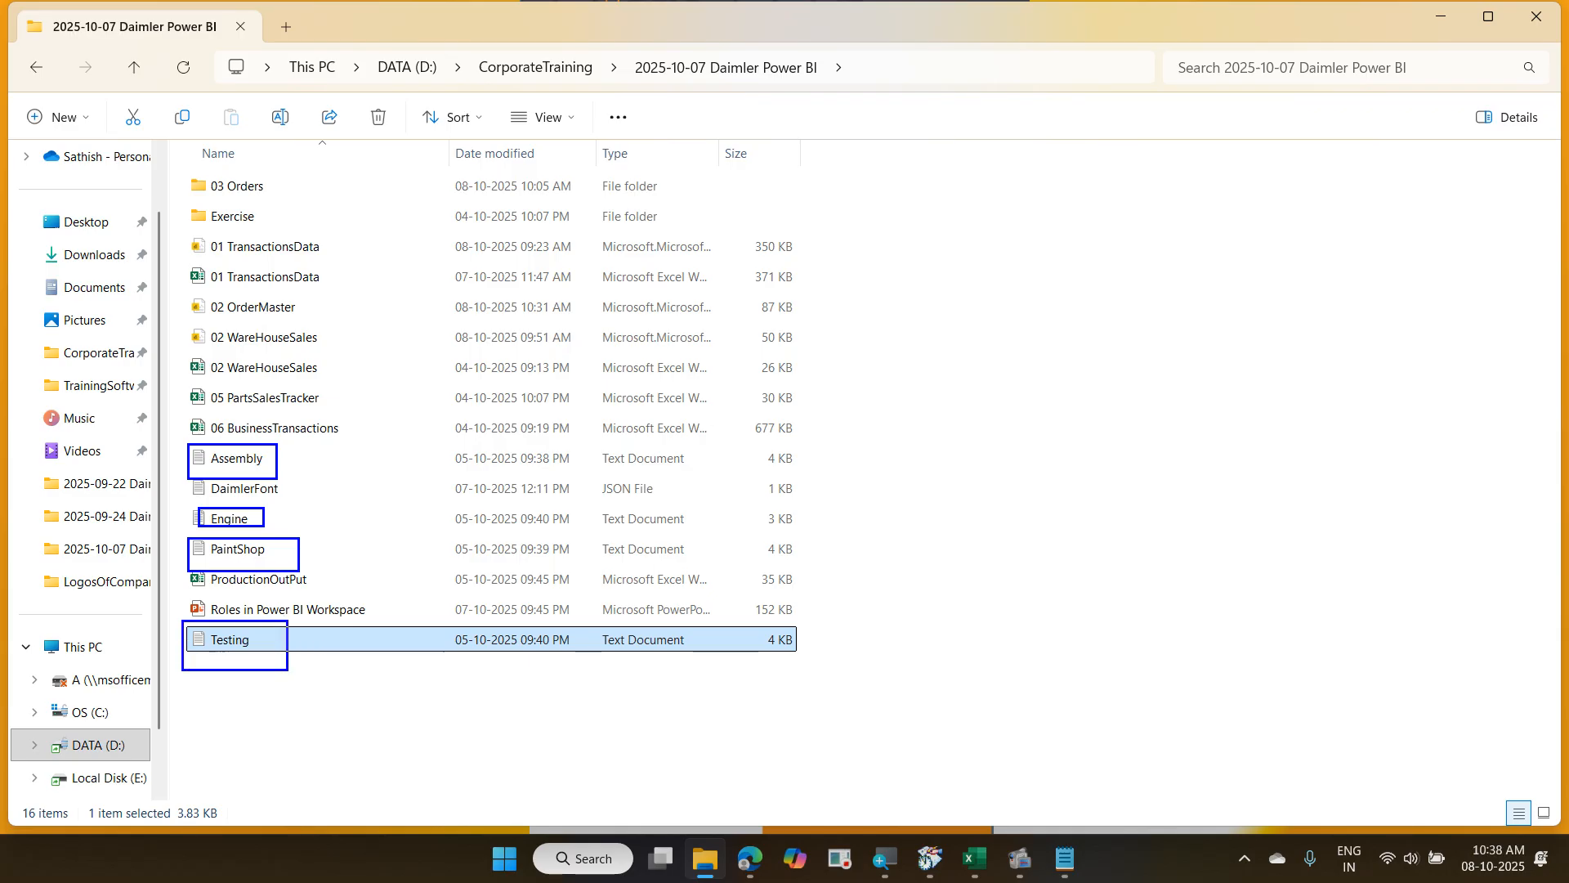
mouse_move(282, 467)
left_mouse_down()
mouse_move(266, 518)
mouse_move(311, 562)
mouse_move(327, 653)
mouse_move(292, 660)
left_mouse_up()
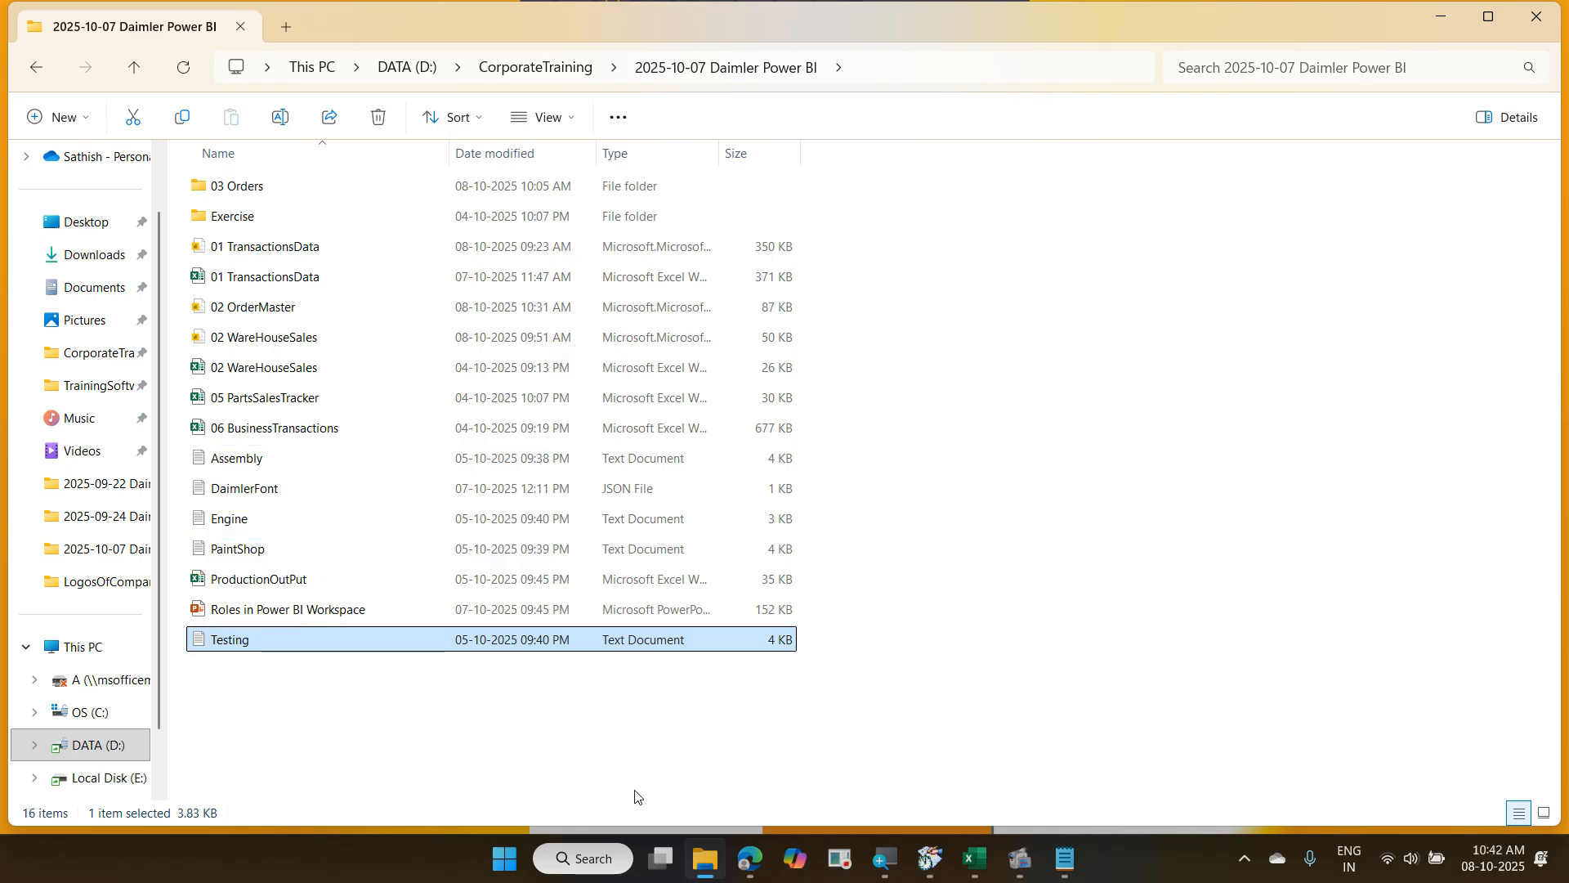
Launch a new Power BI Desktop session and start a data connection that uses a Folder as its source.
left_click(505, 858)
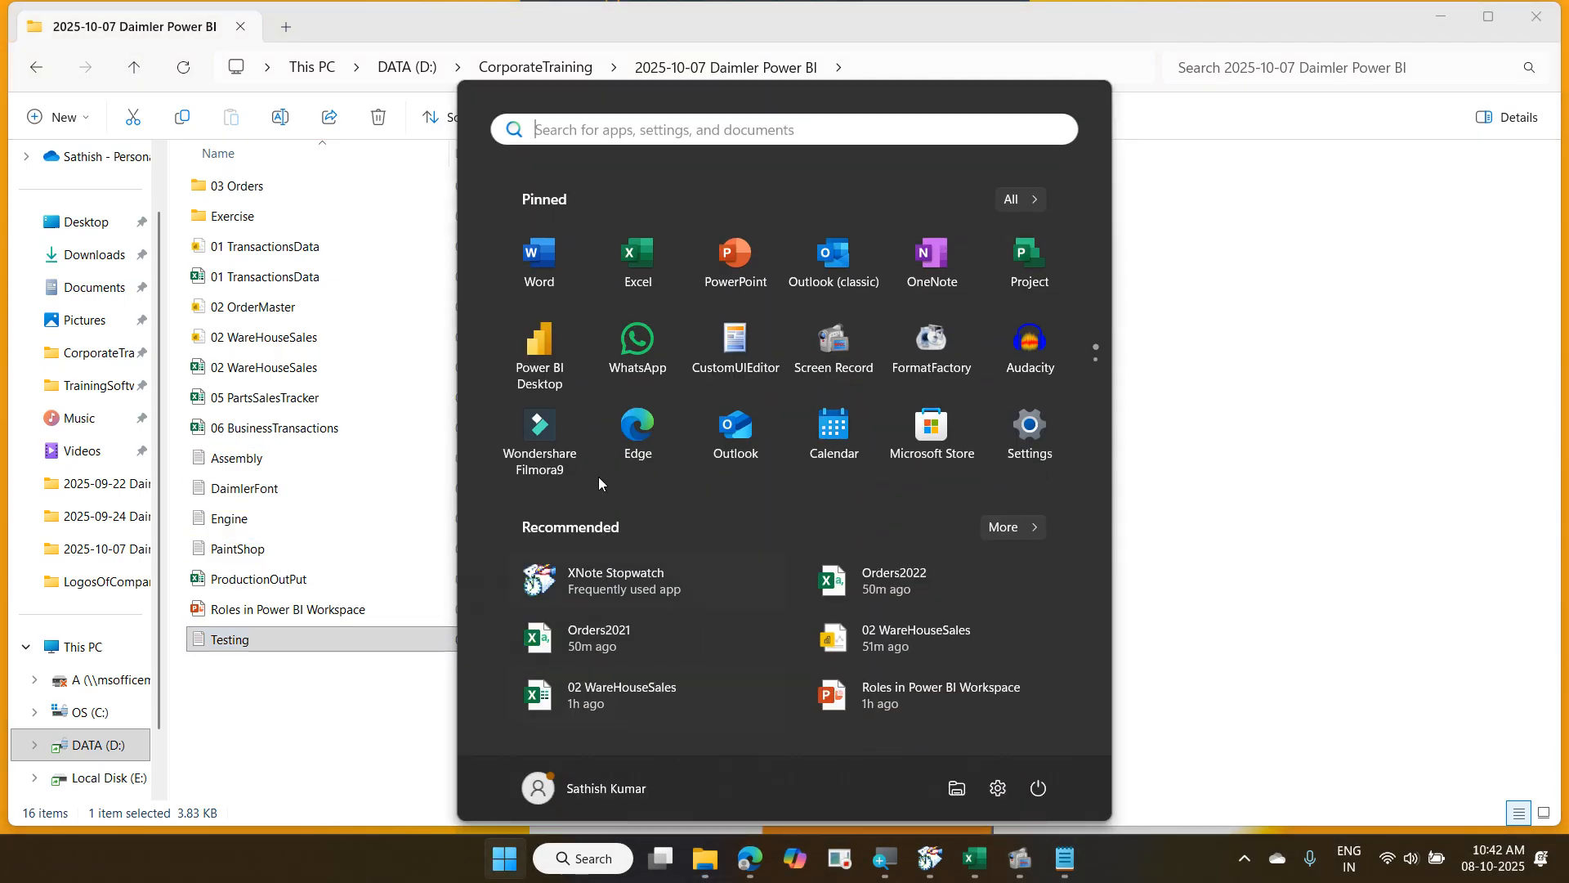
left_click(555, 375)
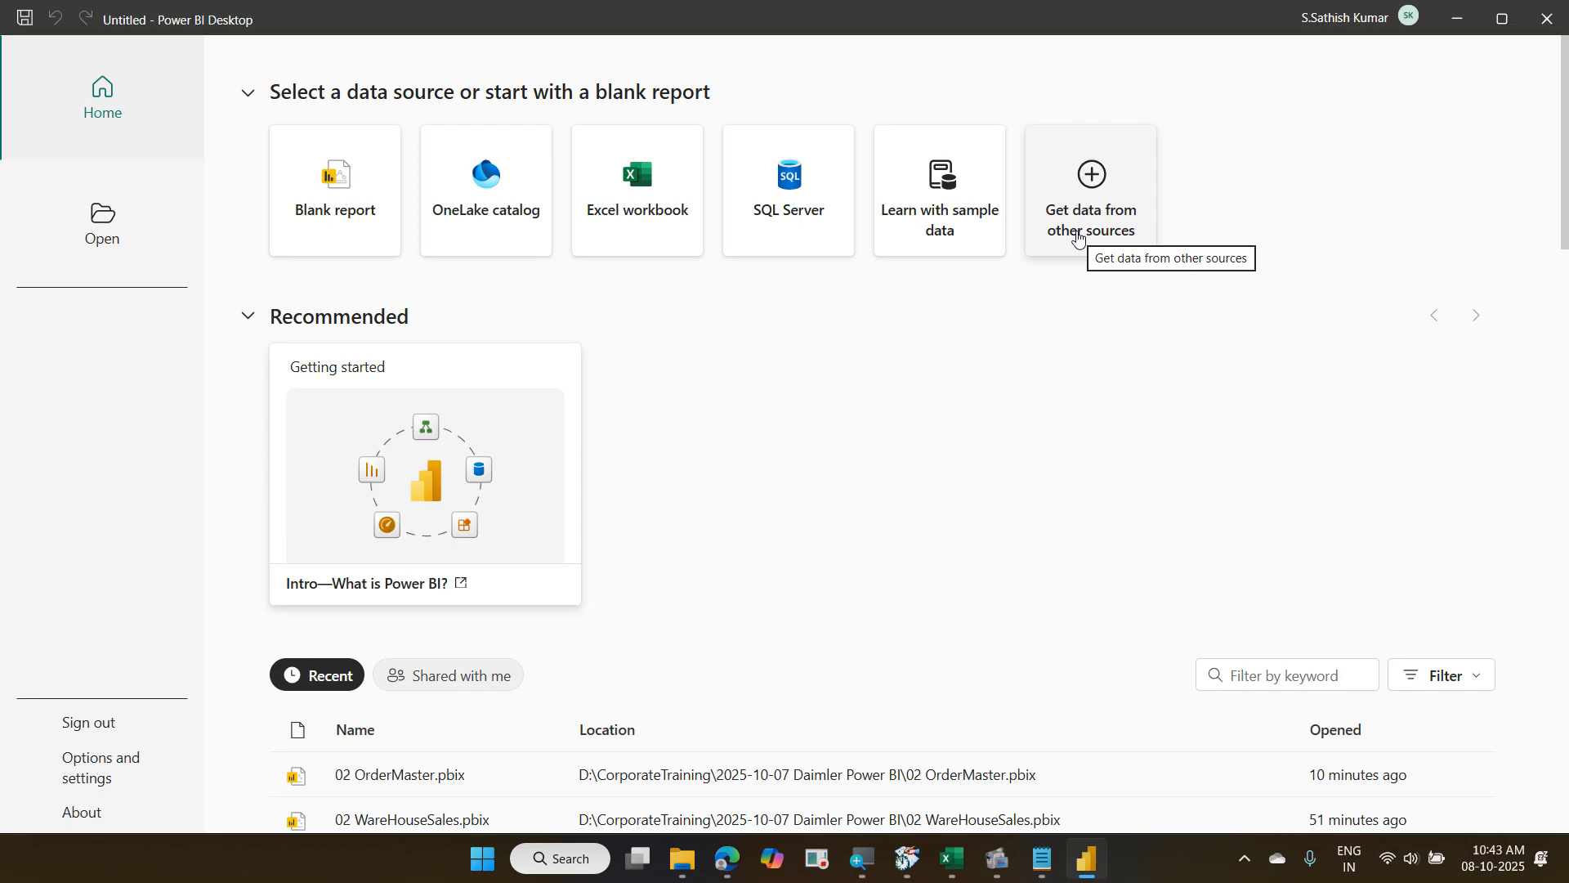
left_click(1077, 237)
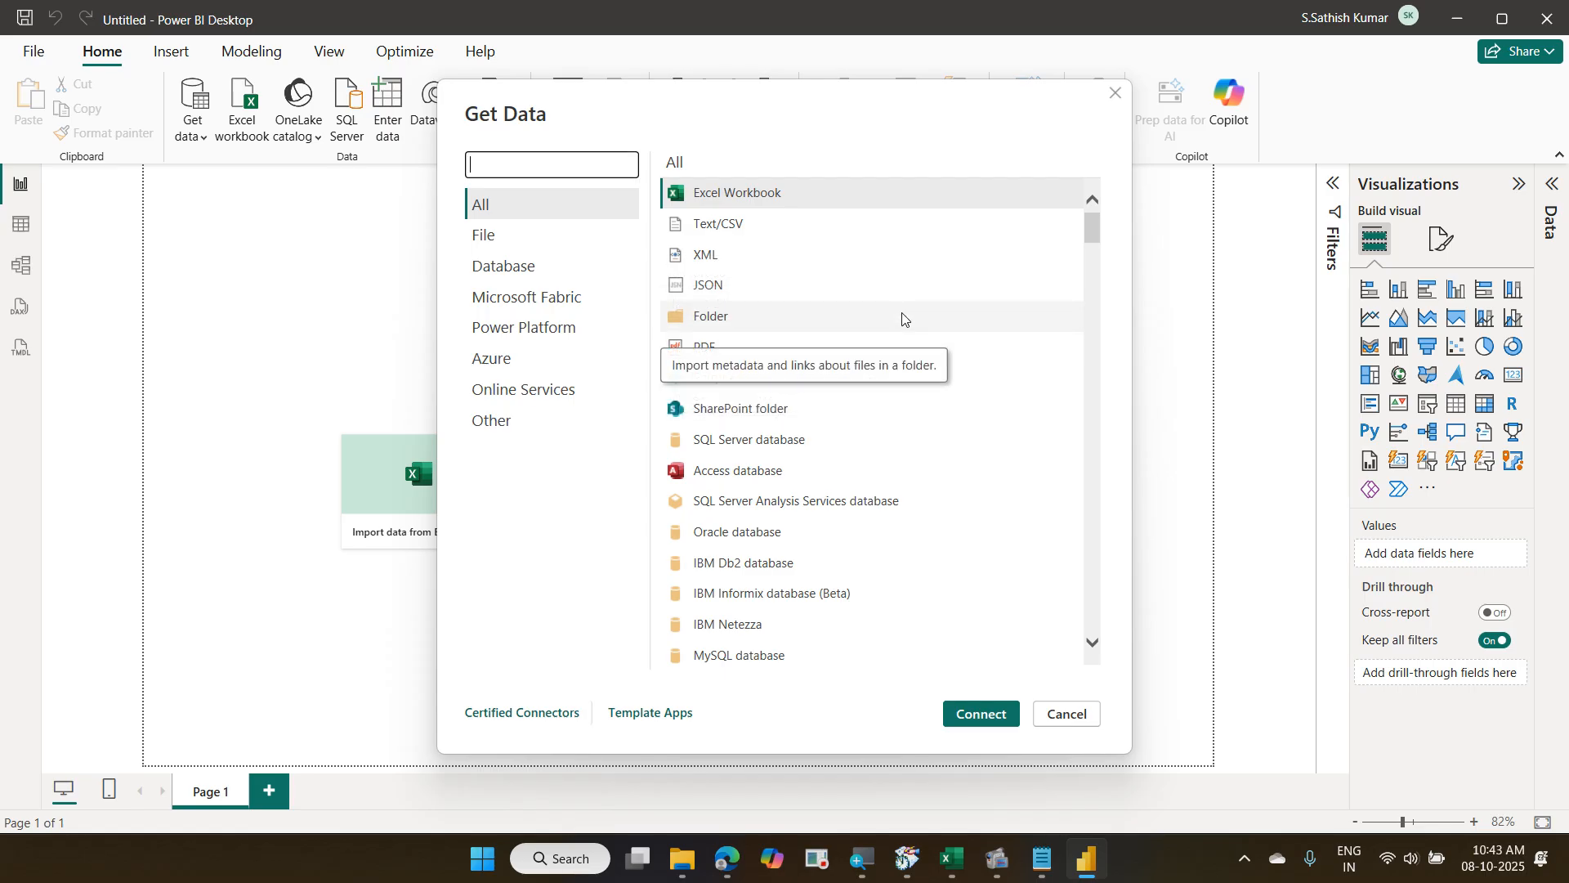
left_click(903, 318)
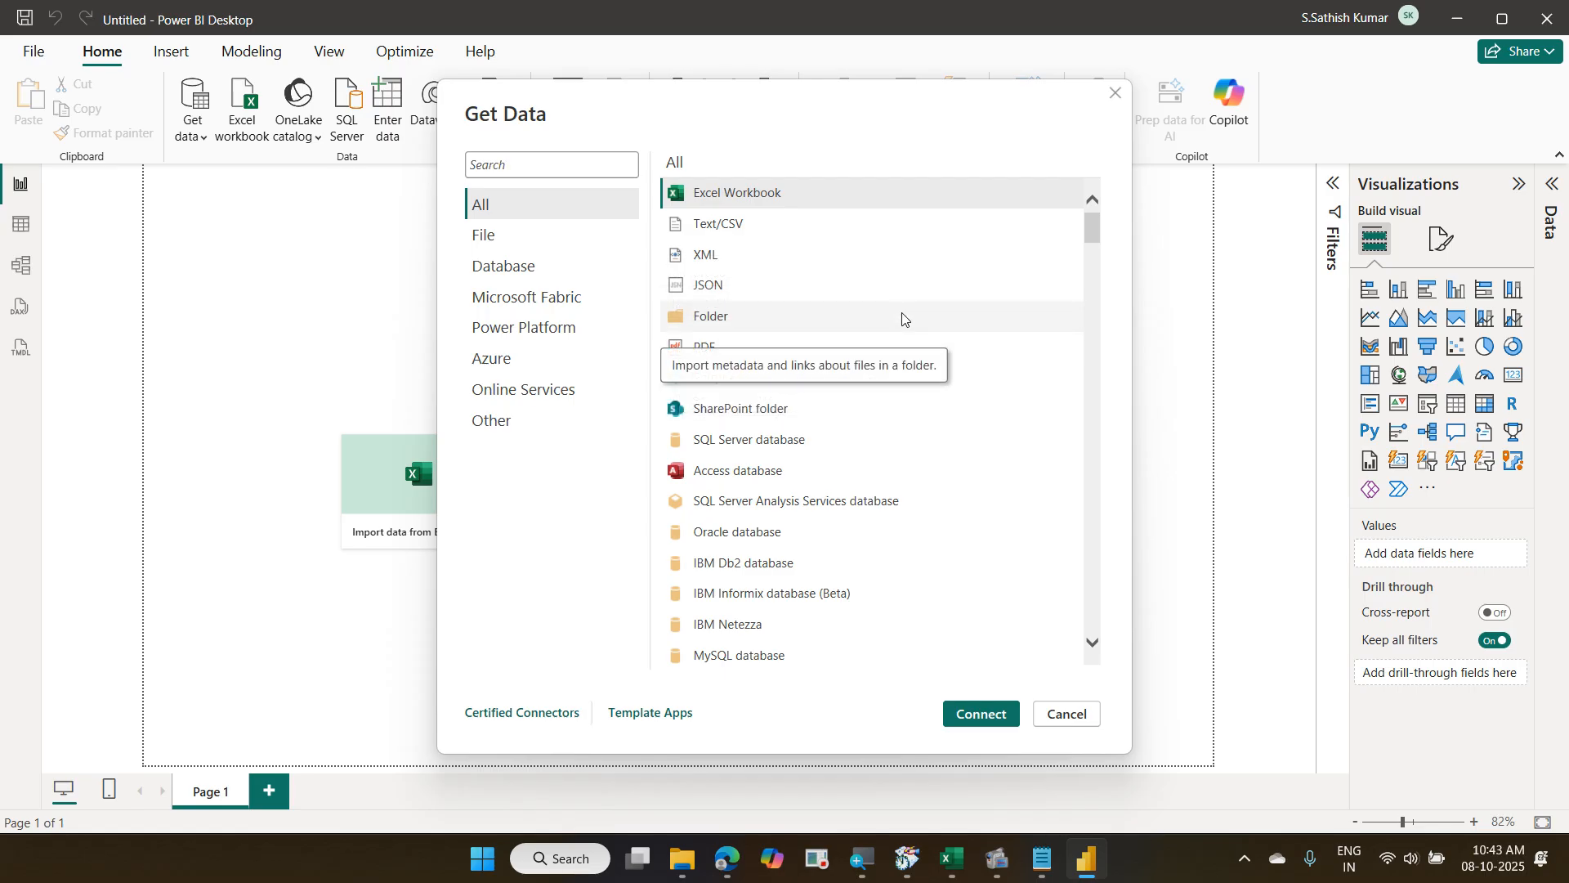
left_click(981, 714)
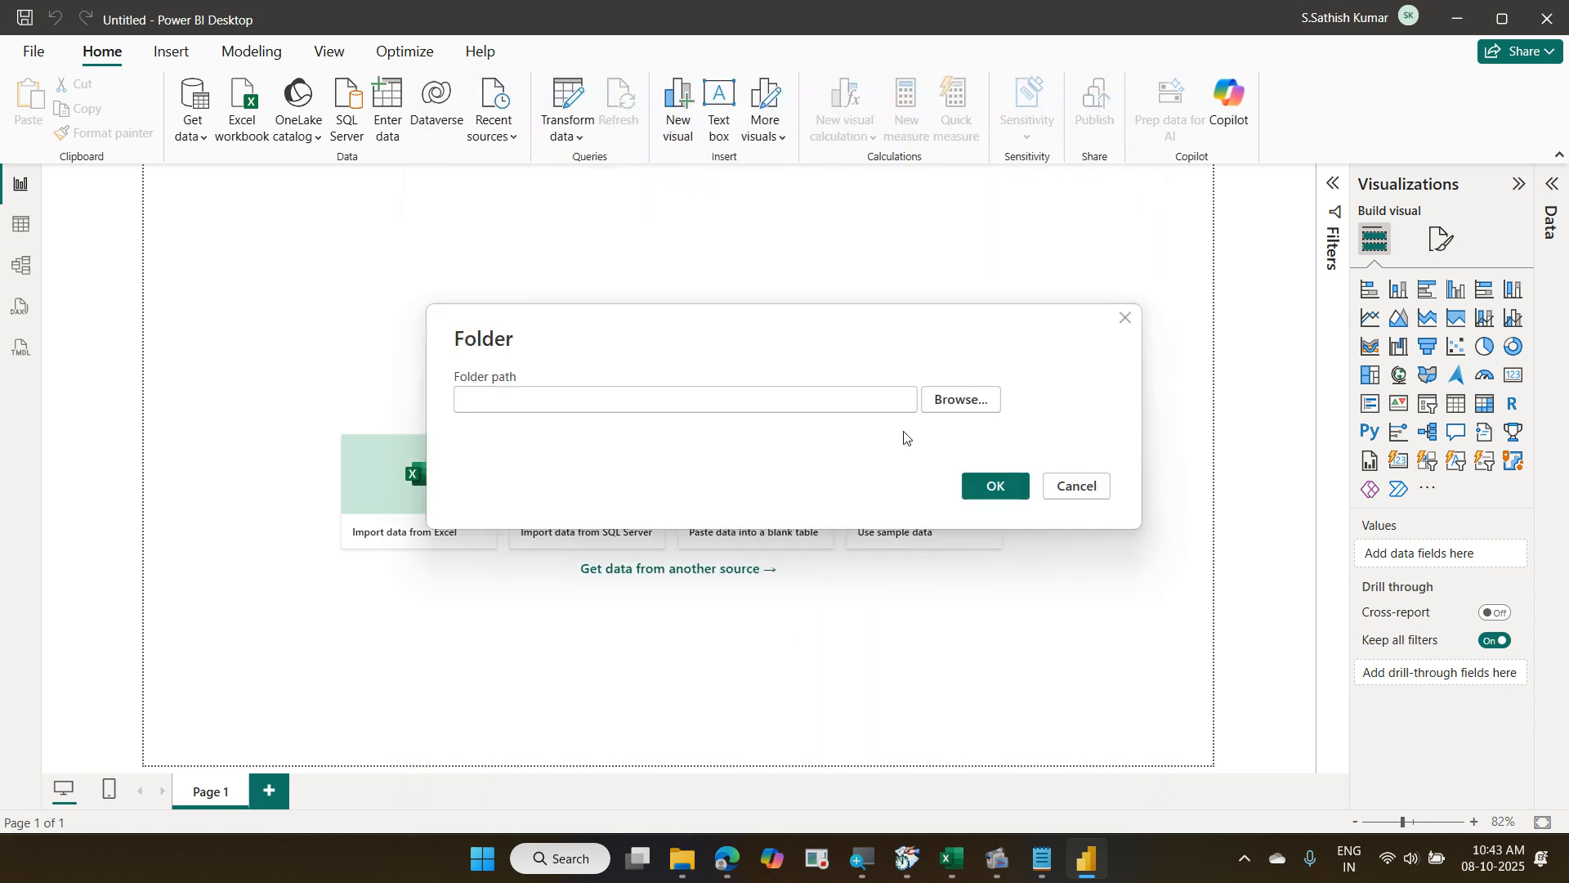
Set the folder path to D:\CorporateTraining\2025-10-07 Daimler Power BI and bring its file list into Power Query for transformation.
left_click(953, 399)
scroll(805, 445, "down", 2)
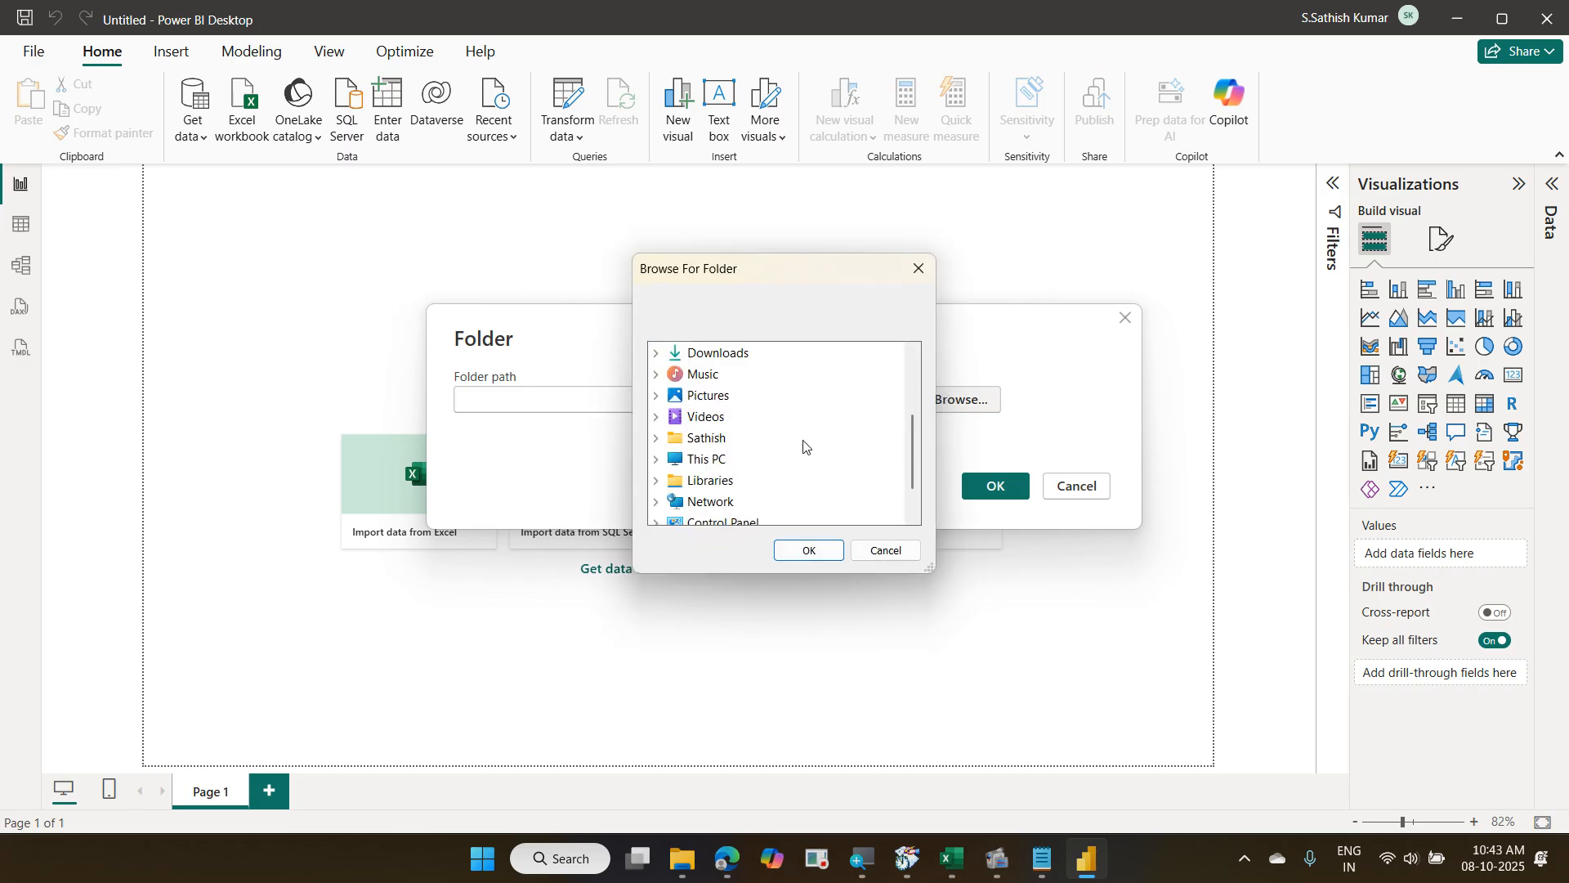
left_click(656, 459)
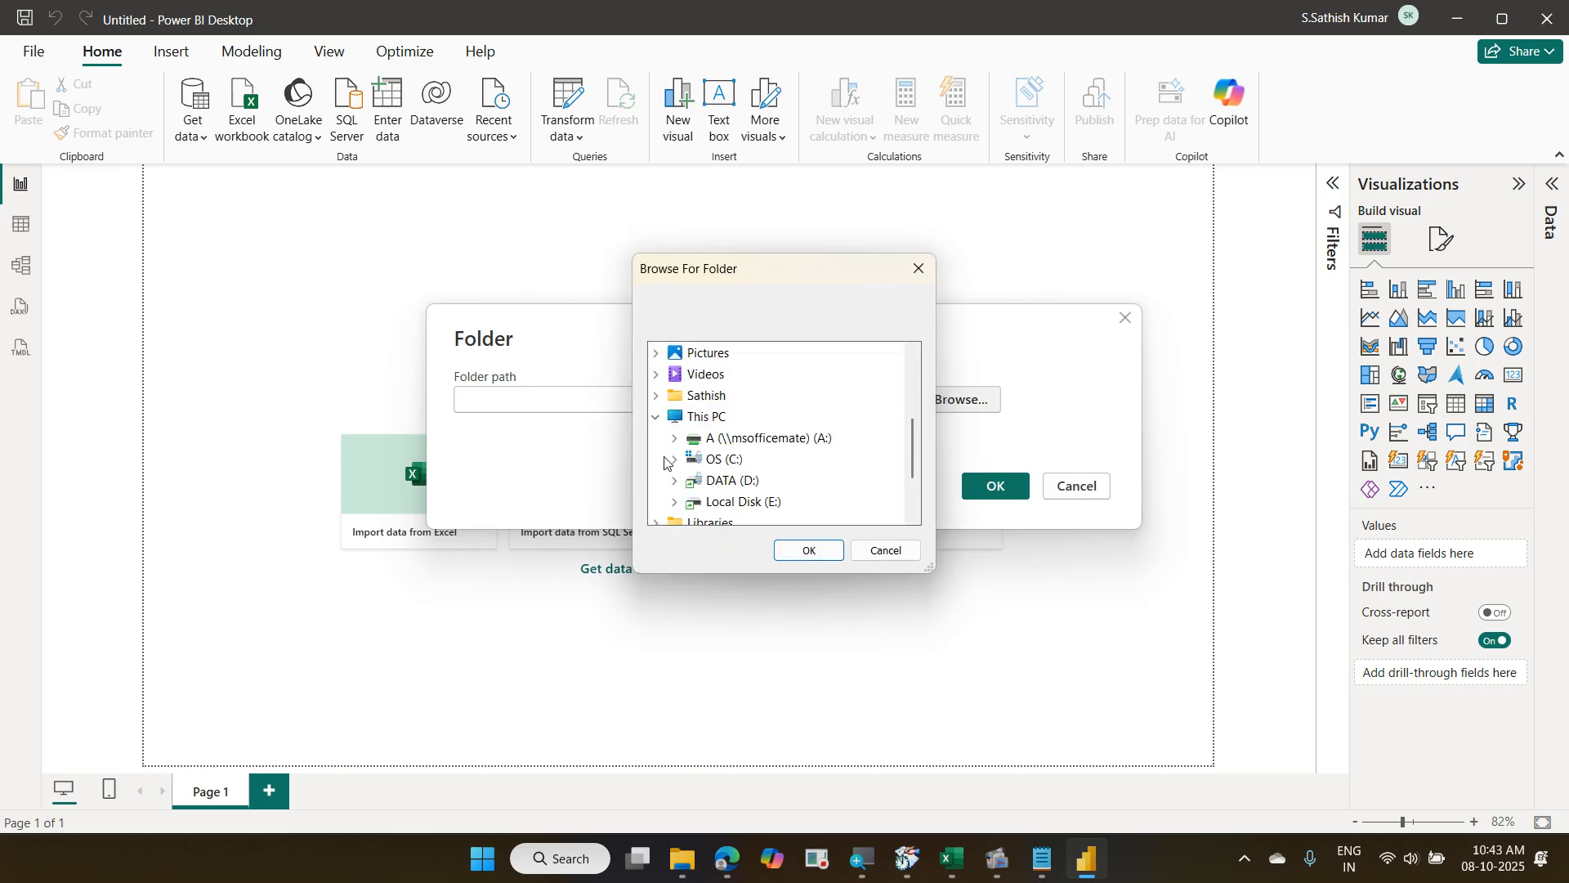
left_click(675, 481)
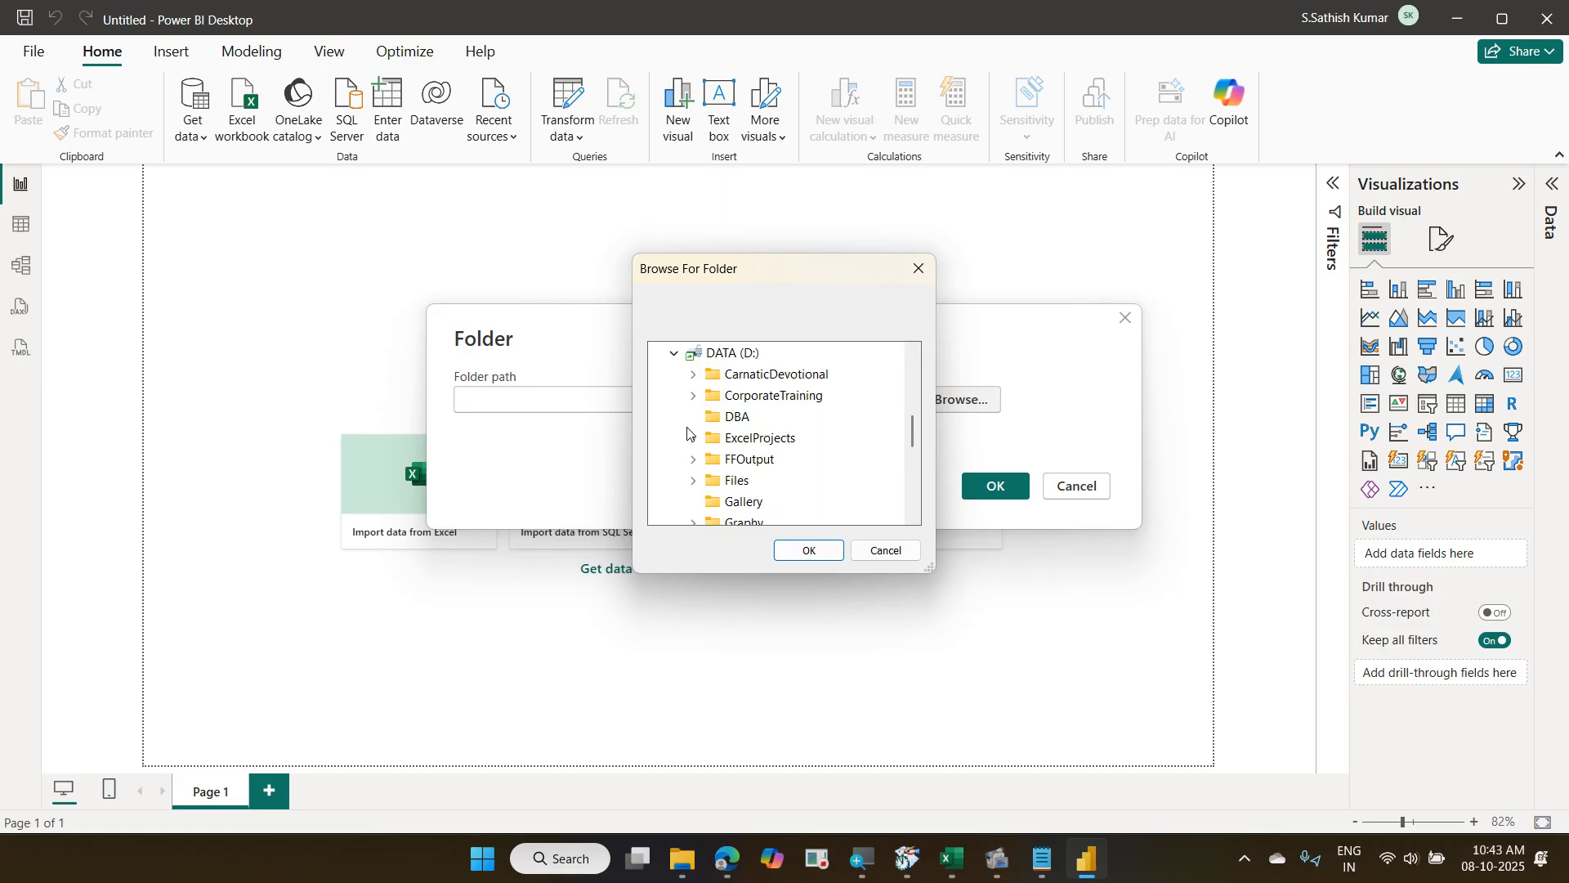
left_click(693, 397)
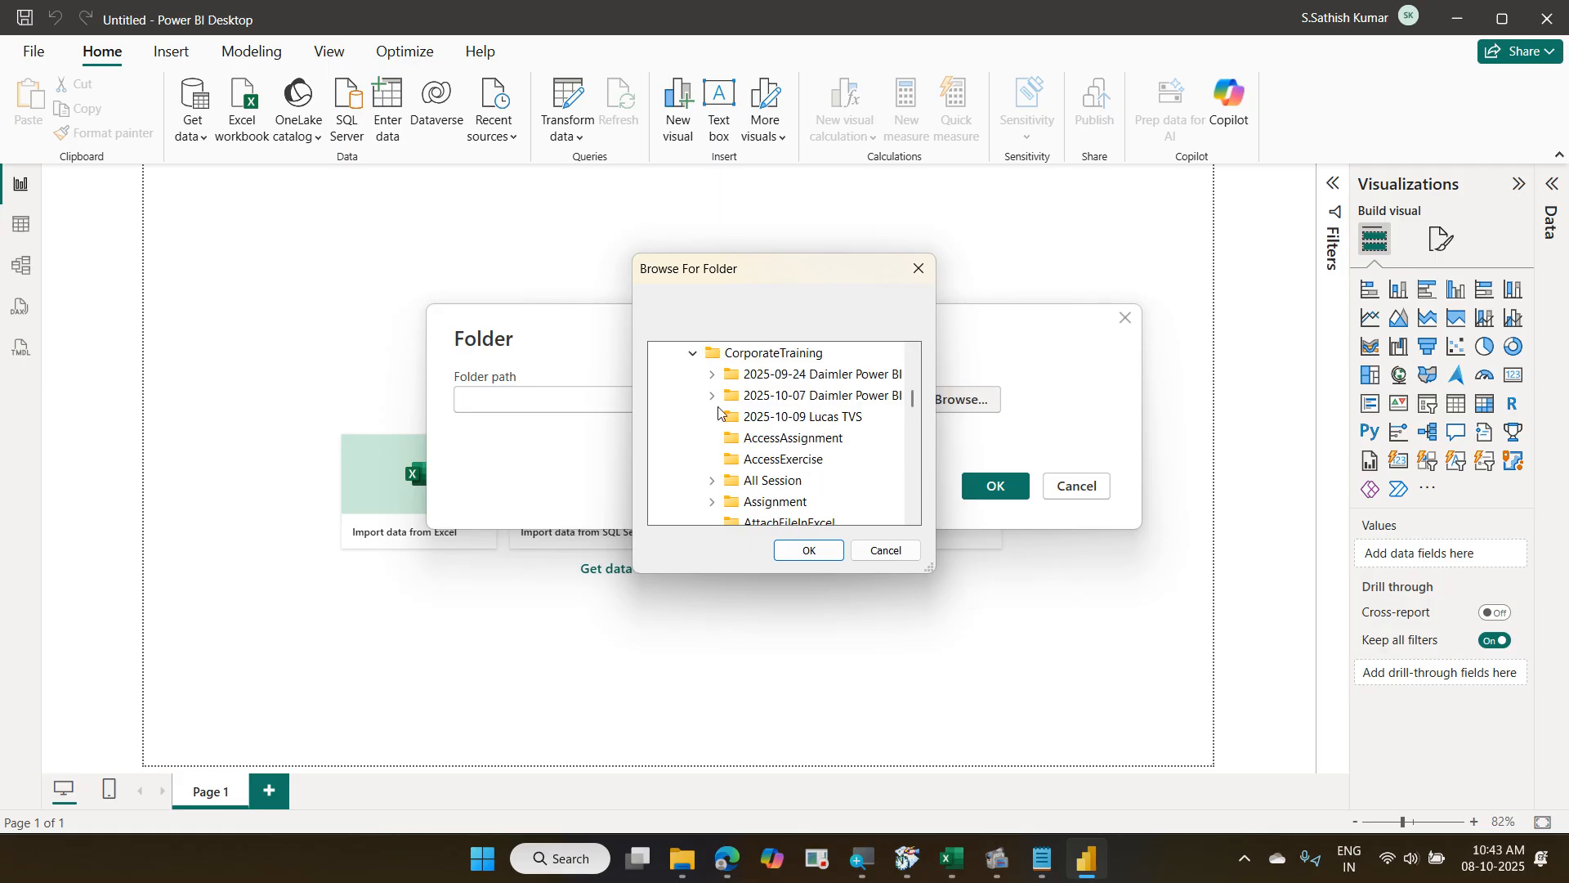
left_click(830, 401)
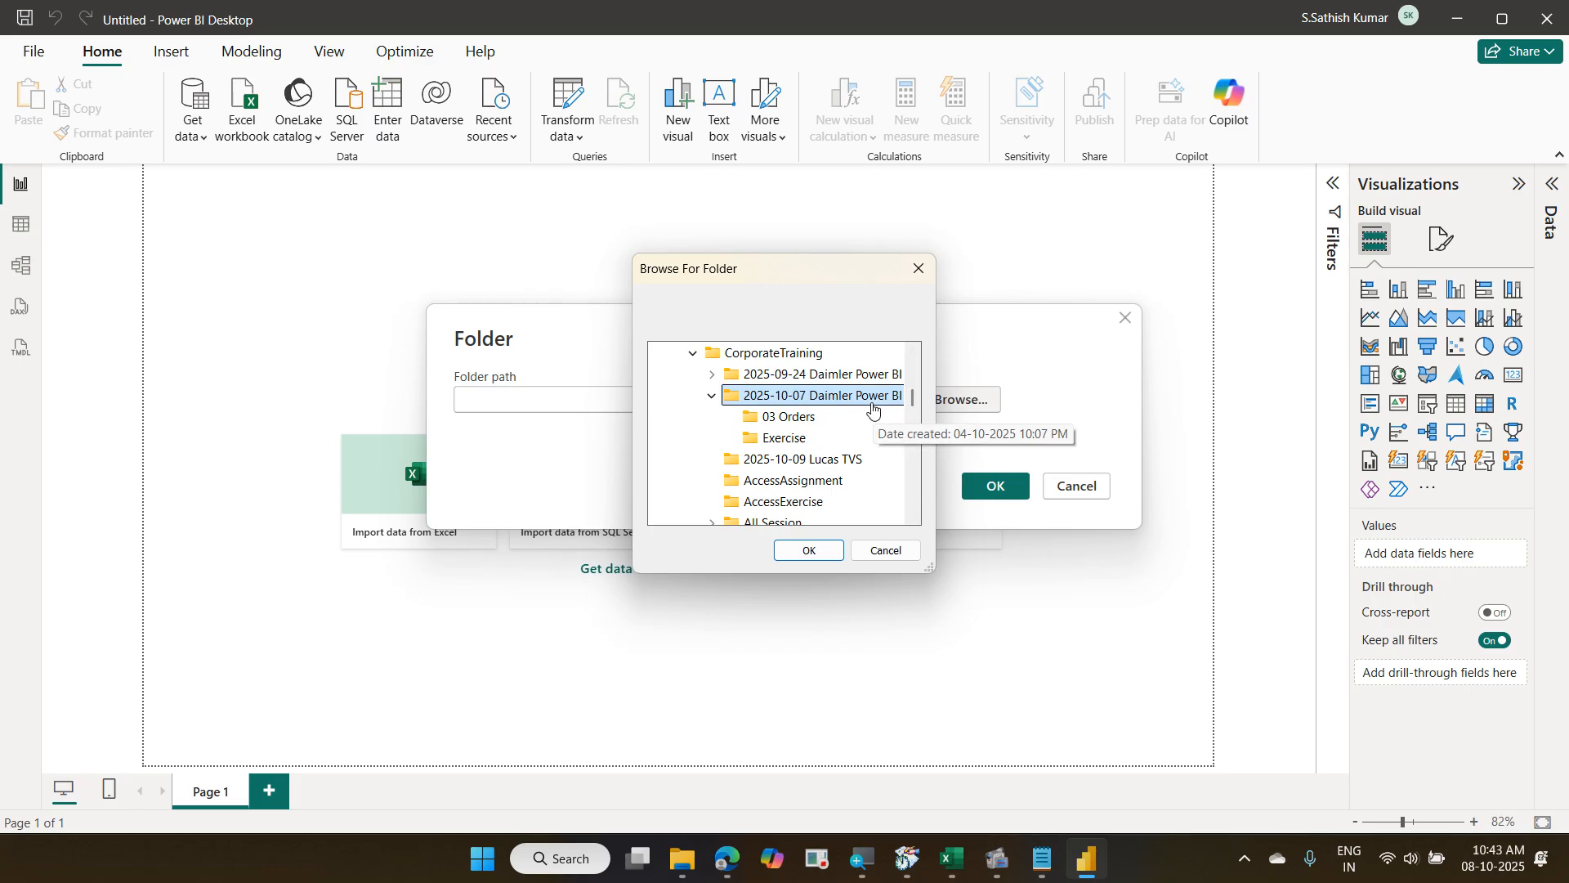
left_click(820, 553)
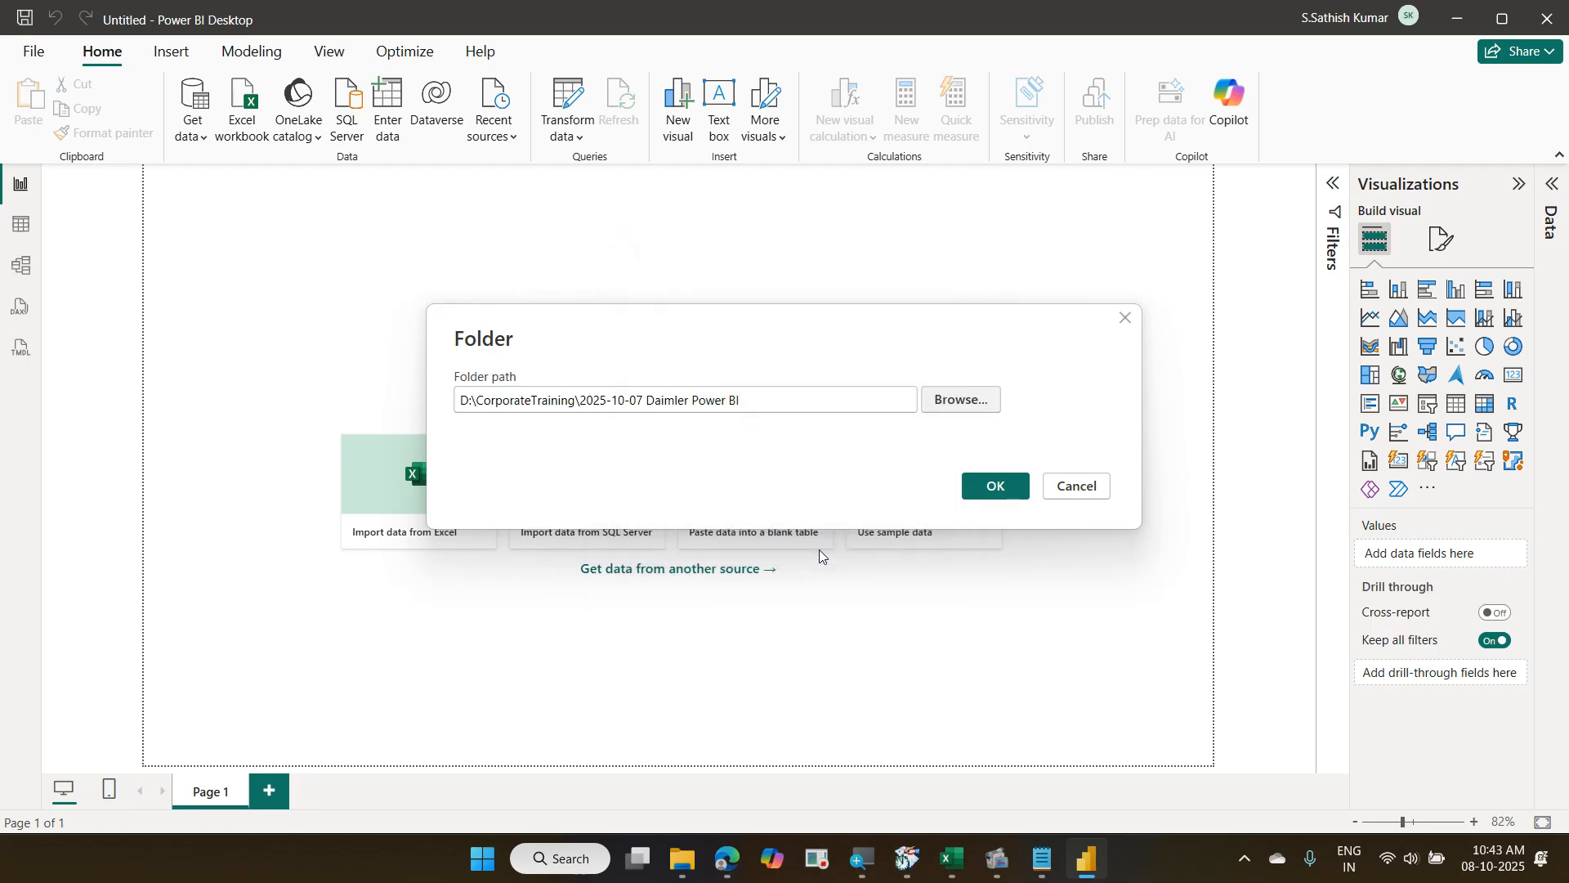
left_click(973, 496)
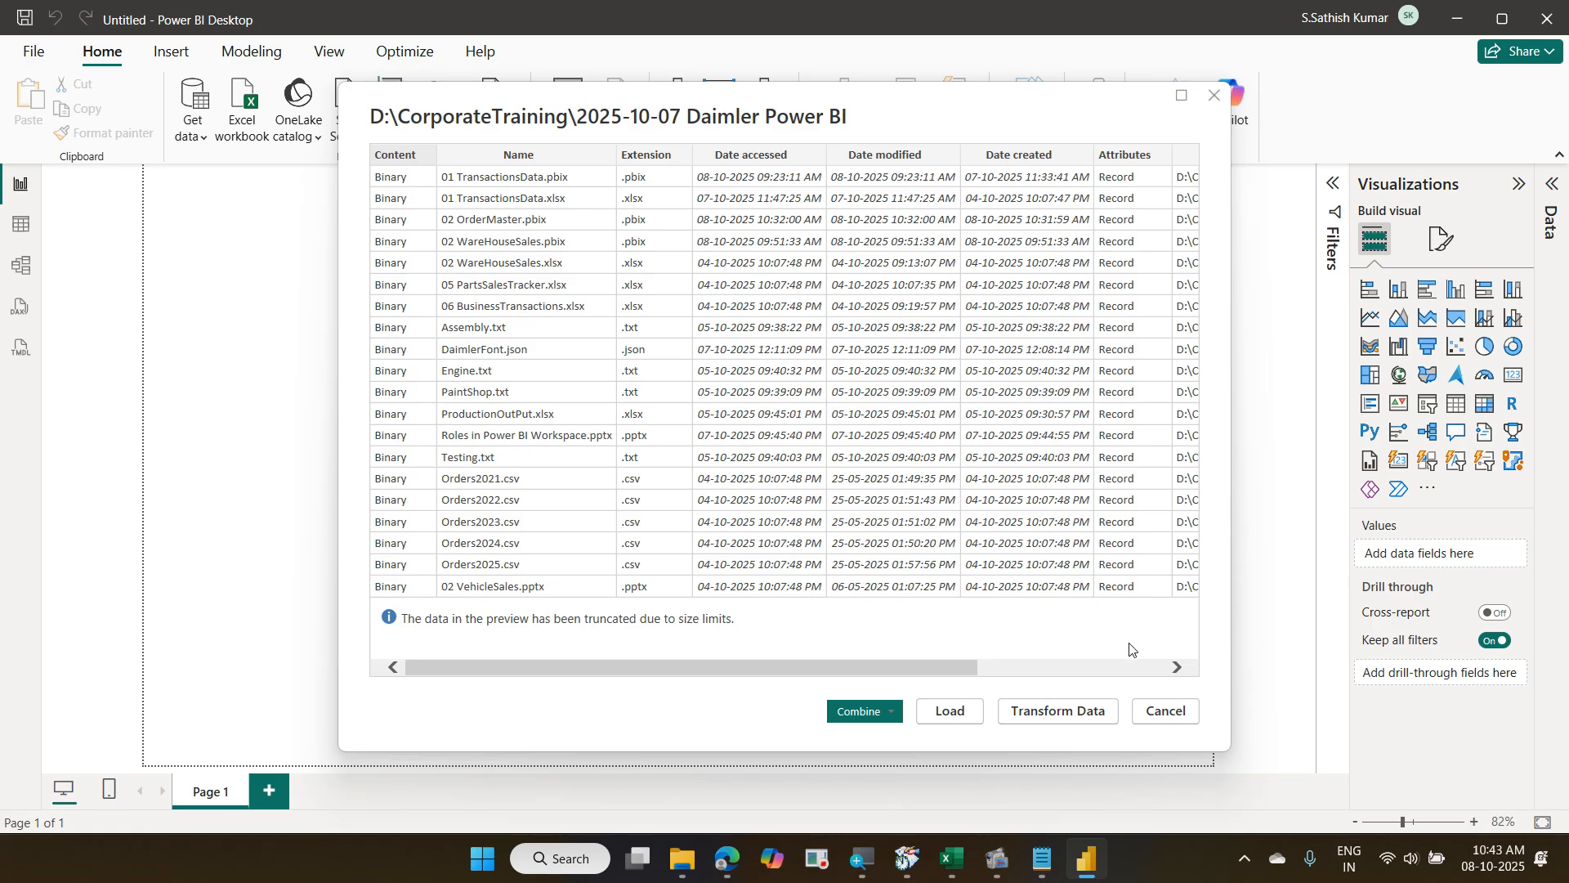
left_click(1073, 714)
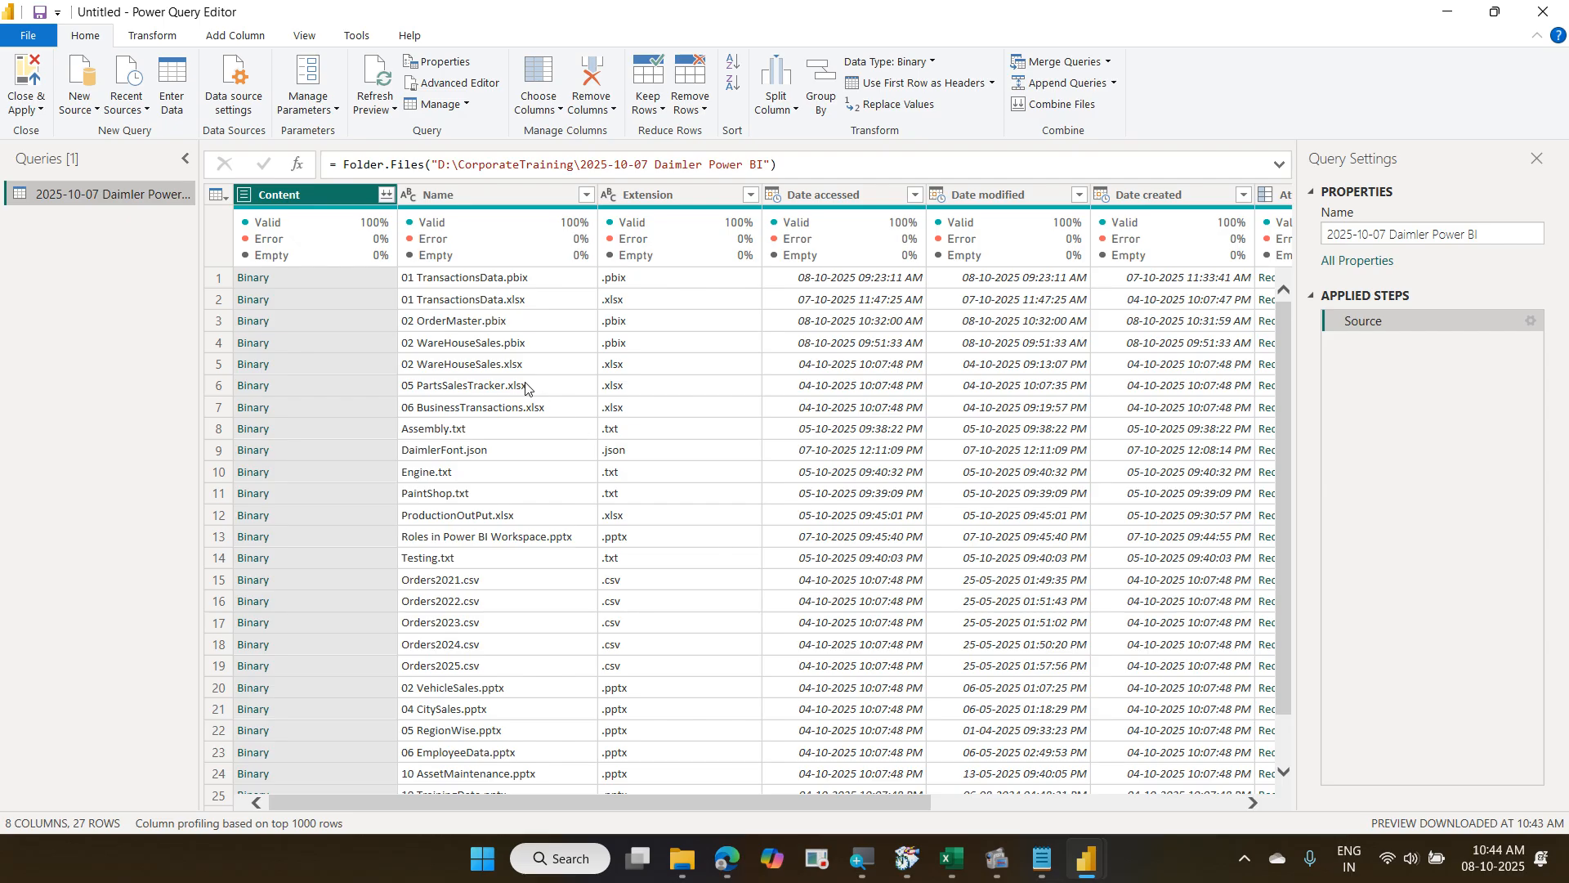
Filter the Extension column of the file list so that only .txt files are kept.
scroll(525, 392, "down", 1)
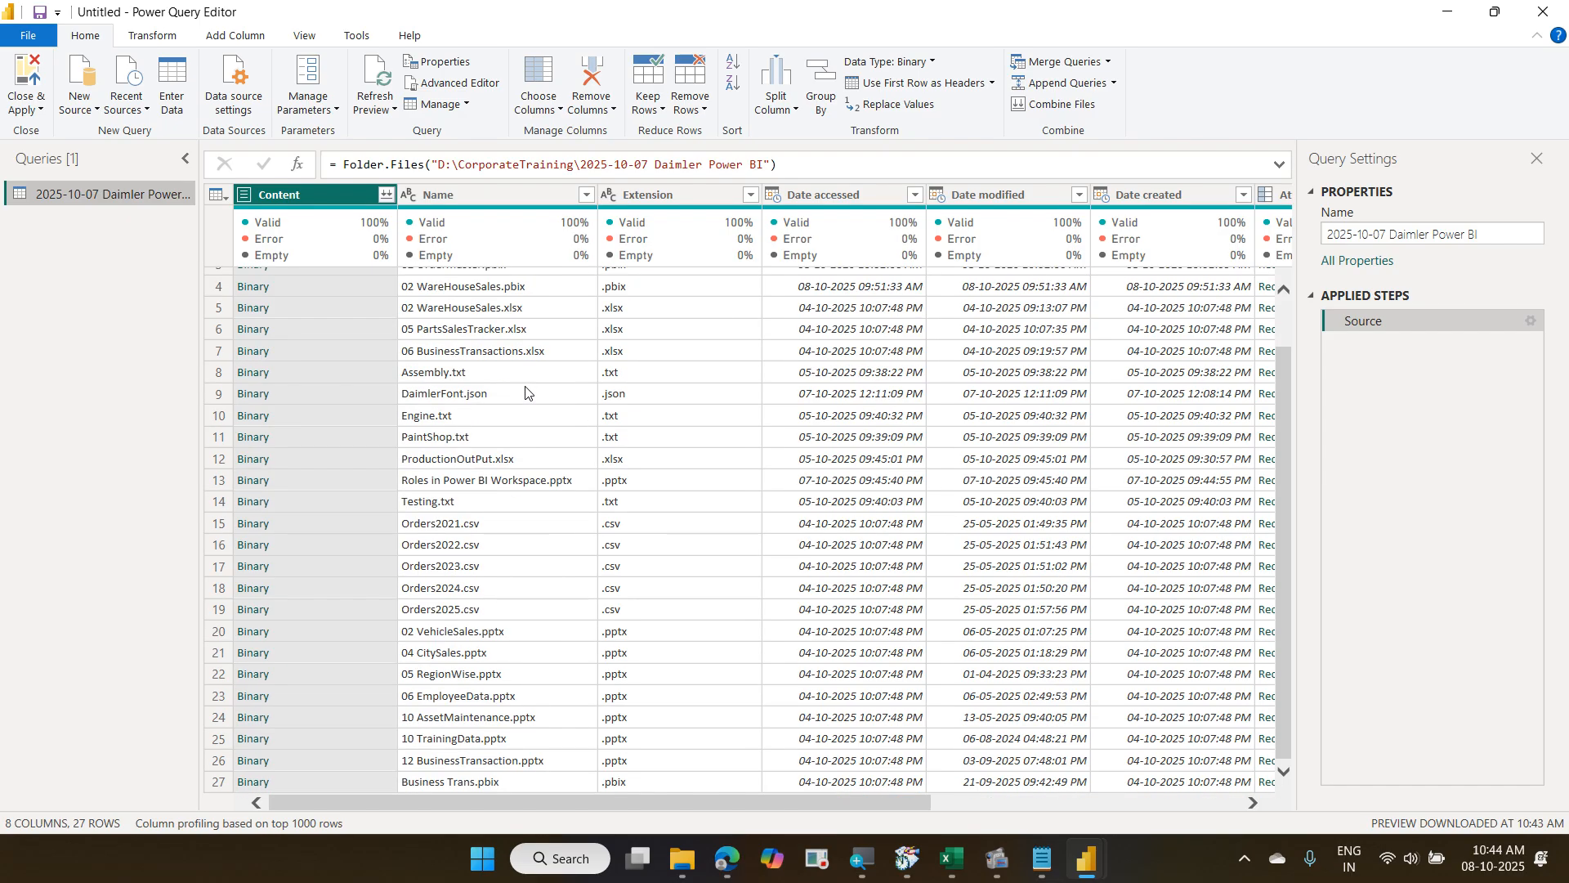
scroll(504, 527, "up", 1)
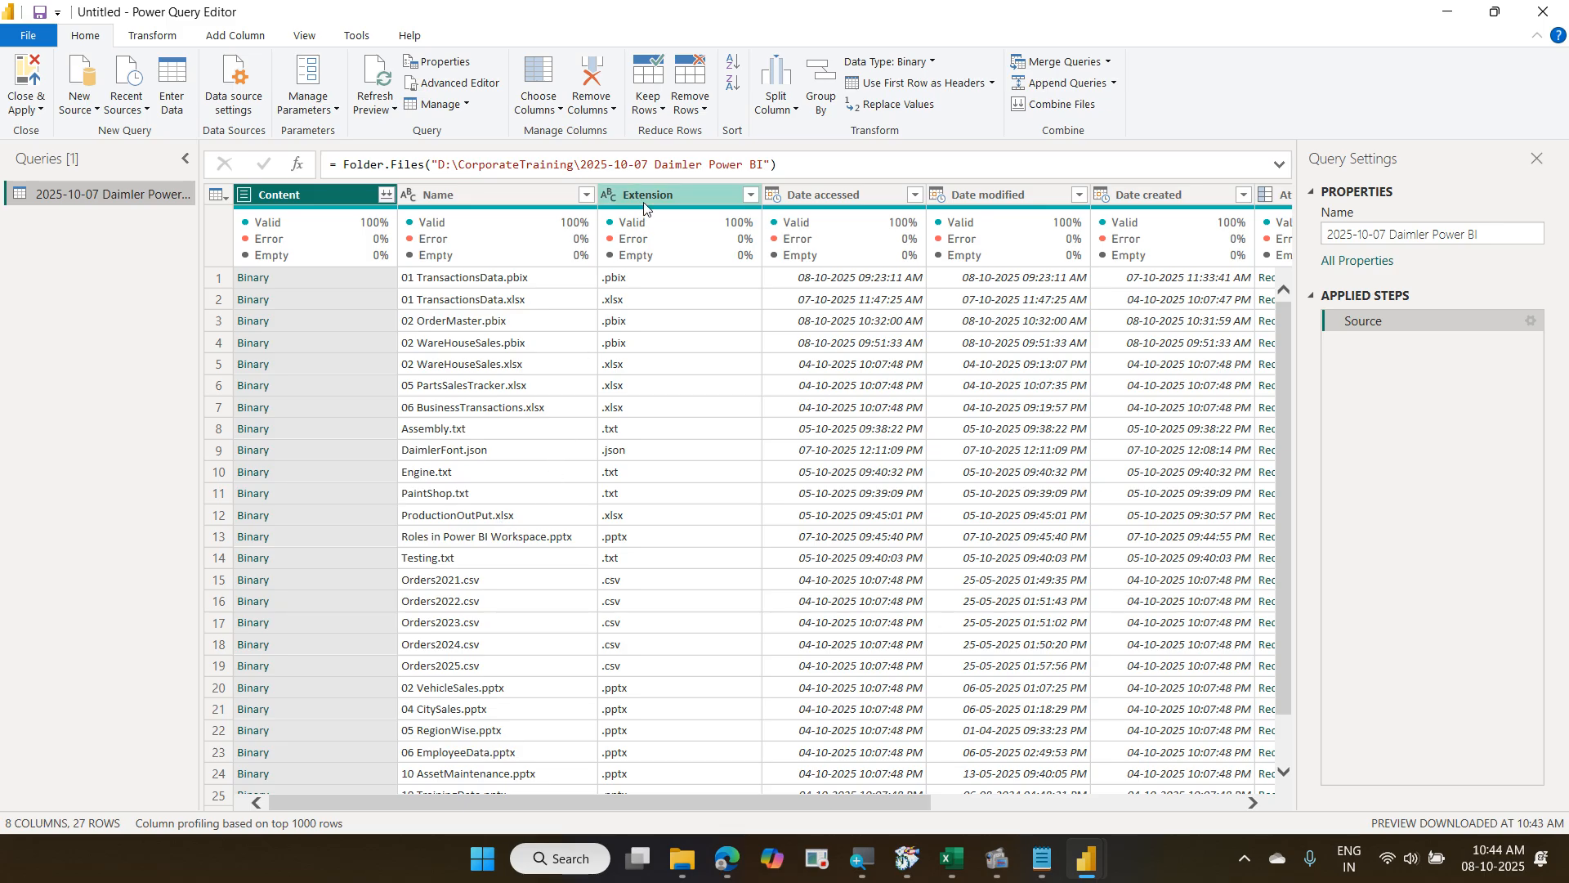
left_click(749, 195)
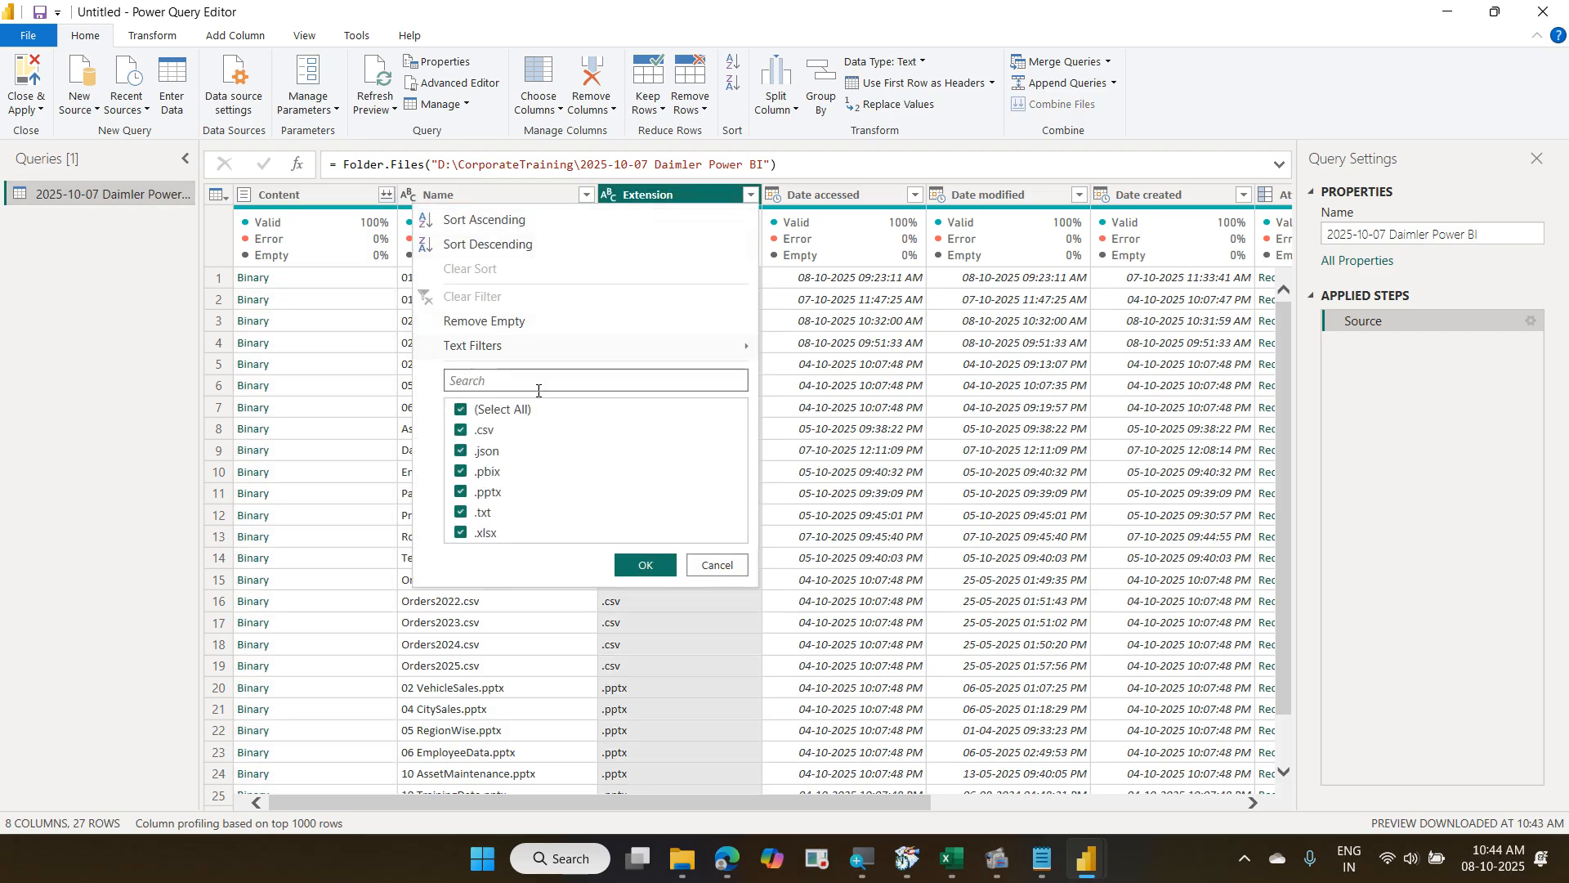
left_click(514, 411)
left_click(477, 514)
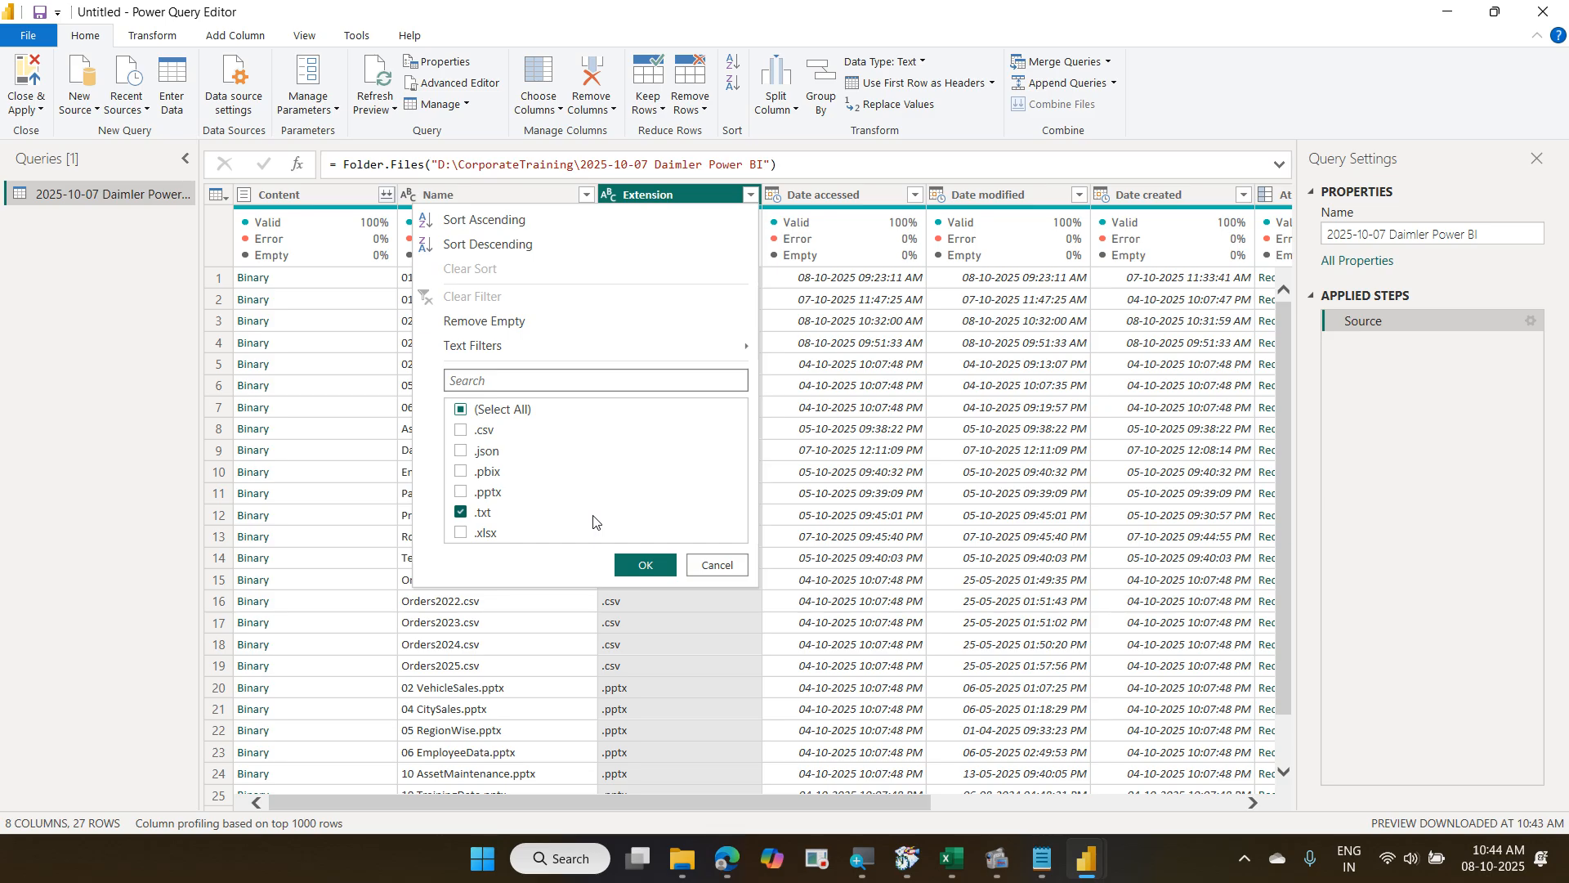
left_click(643, 565)
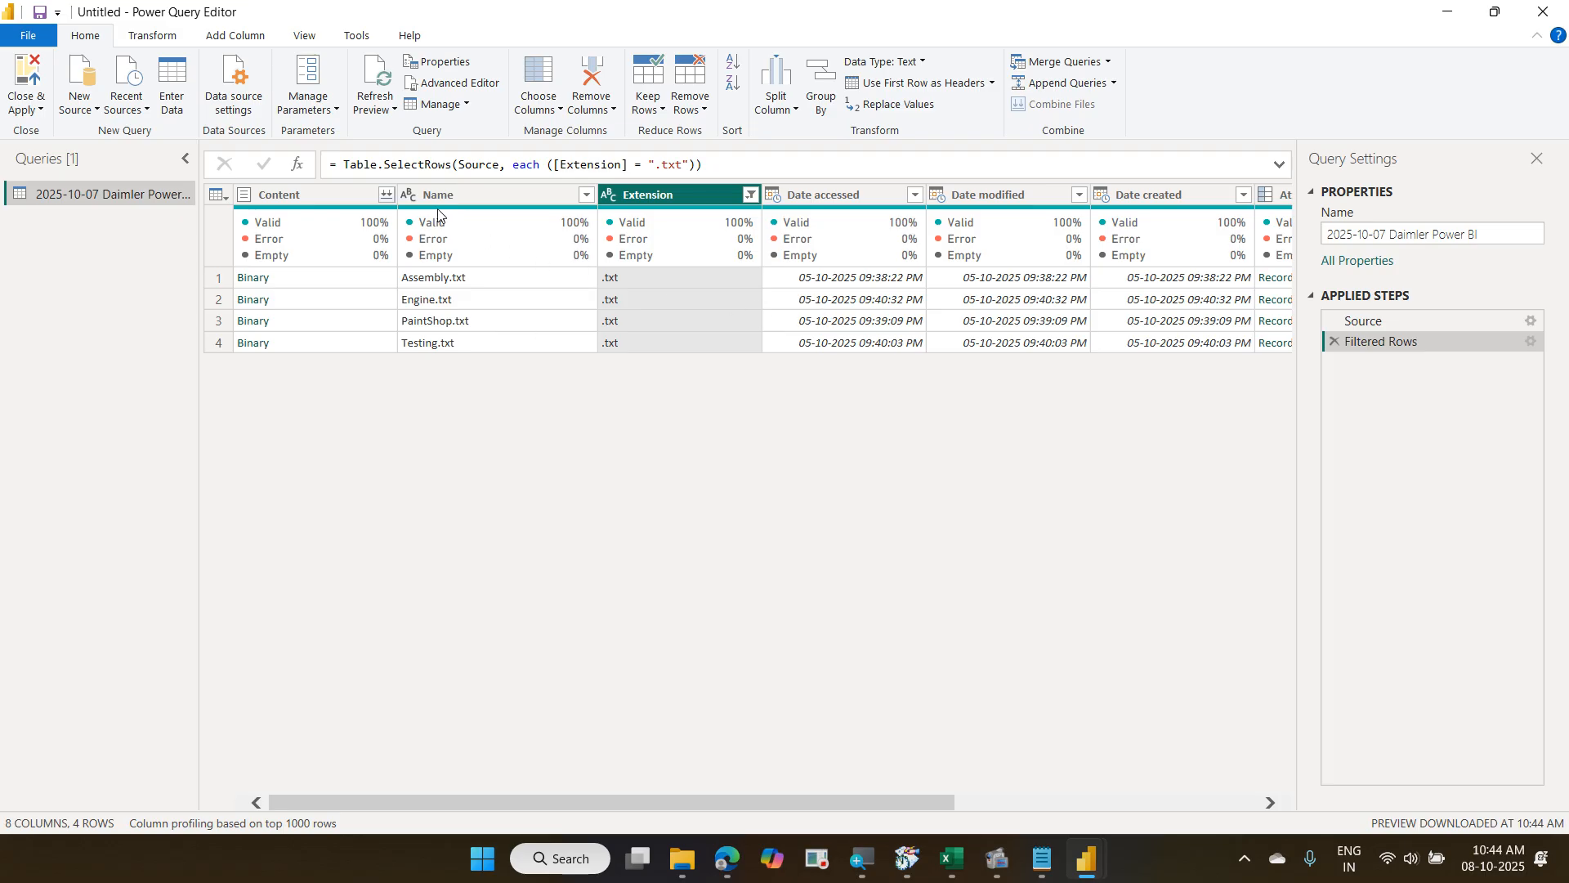
Combine the contents of the filtered text files, using the first file as sample and Tab as delimiter.
left_click(390, 196)
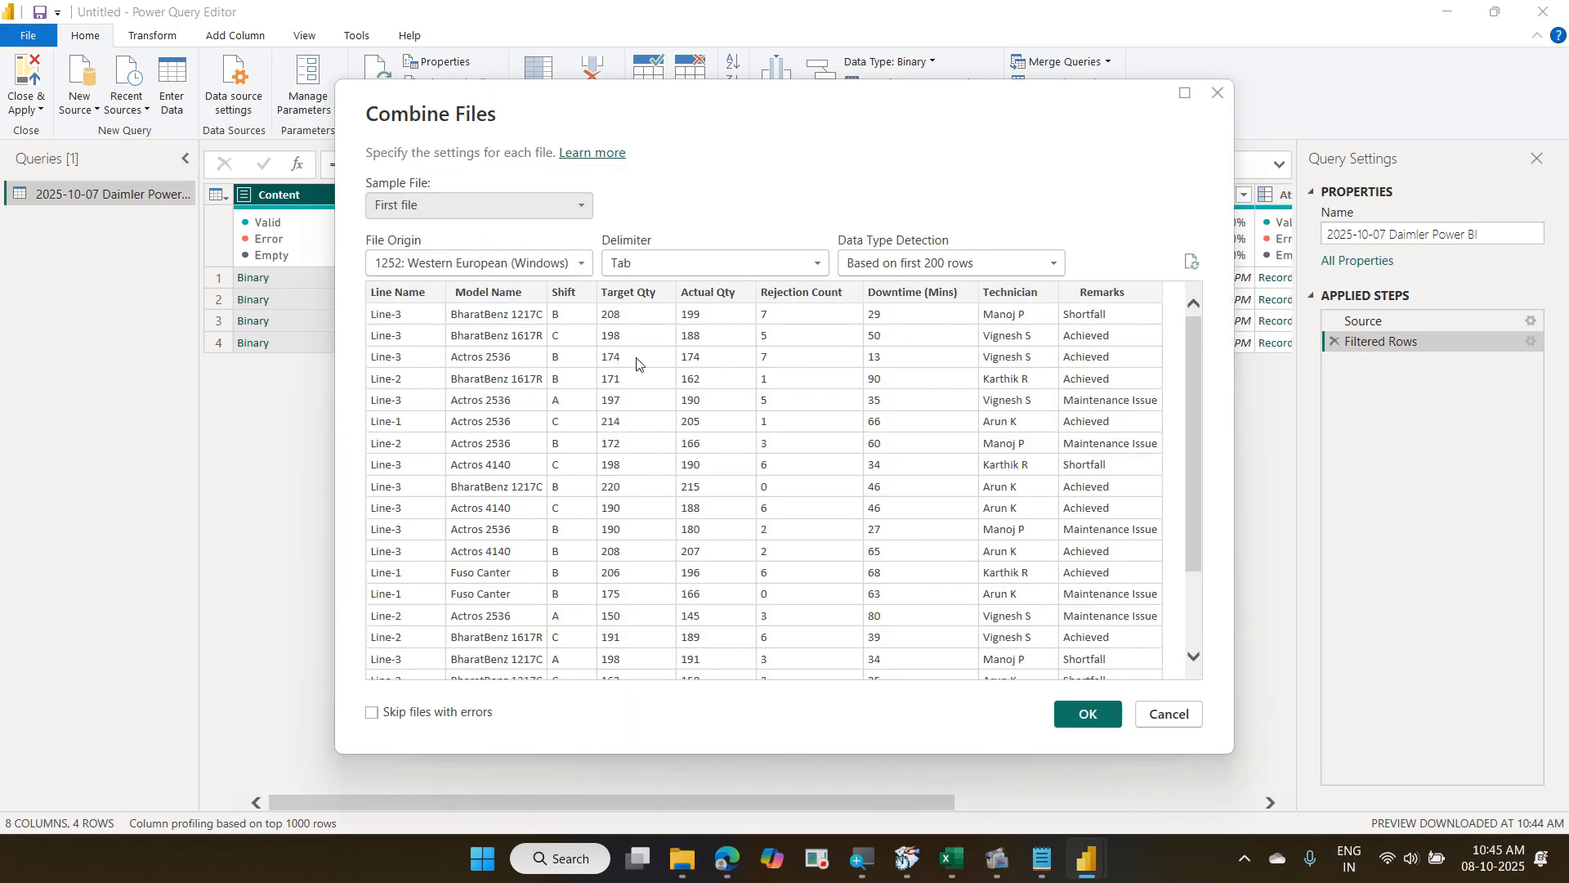
scroll(667, 464, "down", 5)
scroll(668, 464, "up", 5)
scroll(668, 463, "down", 5)
scroll(668, 459, "up", 5)
scroll(667, 458, "down", 5)
scroll(666, 456, "up", 5)
left_click(1101, 706)
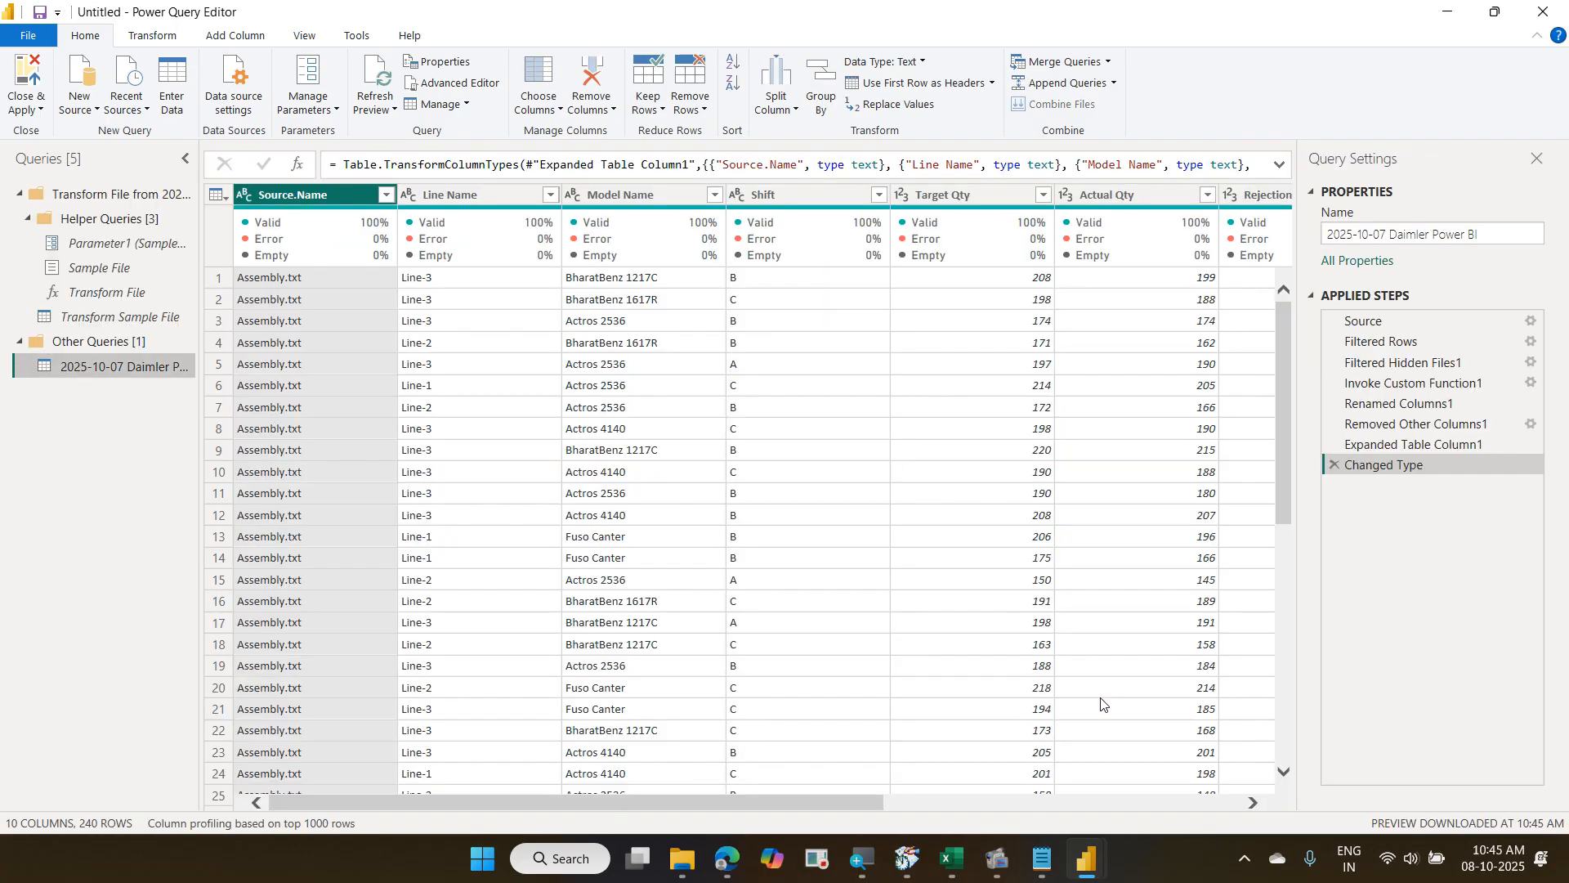
Check the file names in the combined query's Source.Name column and load the query into the report.
left_click(386, 196)
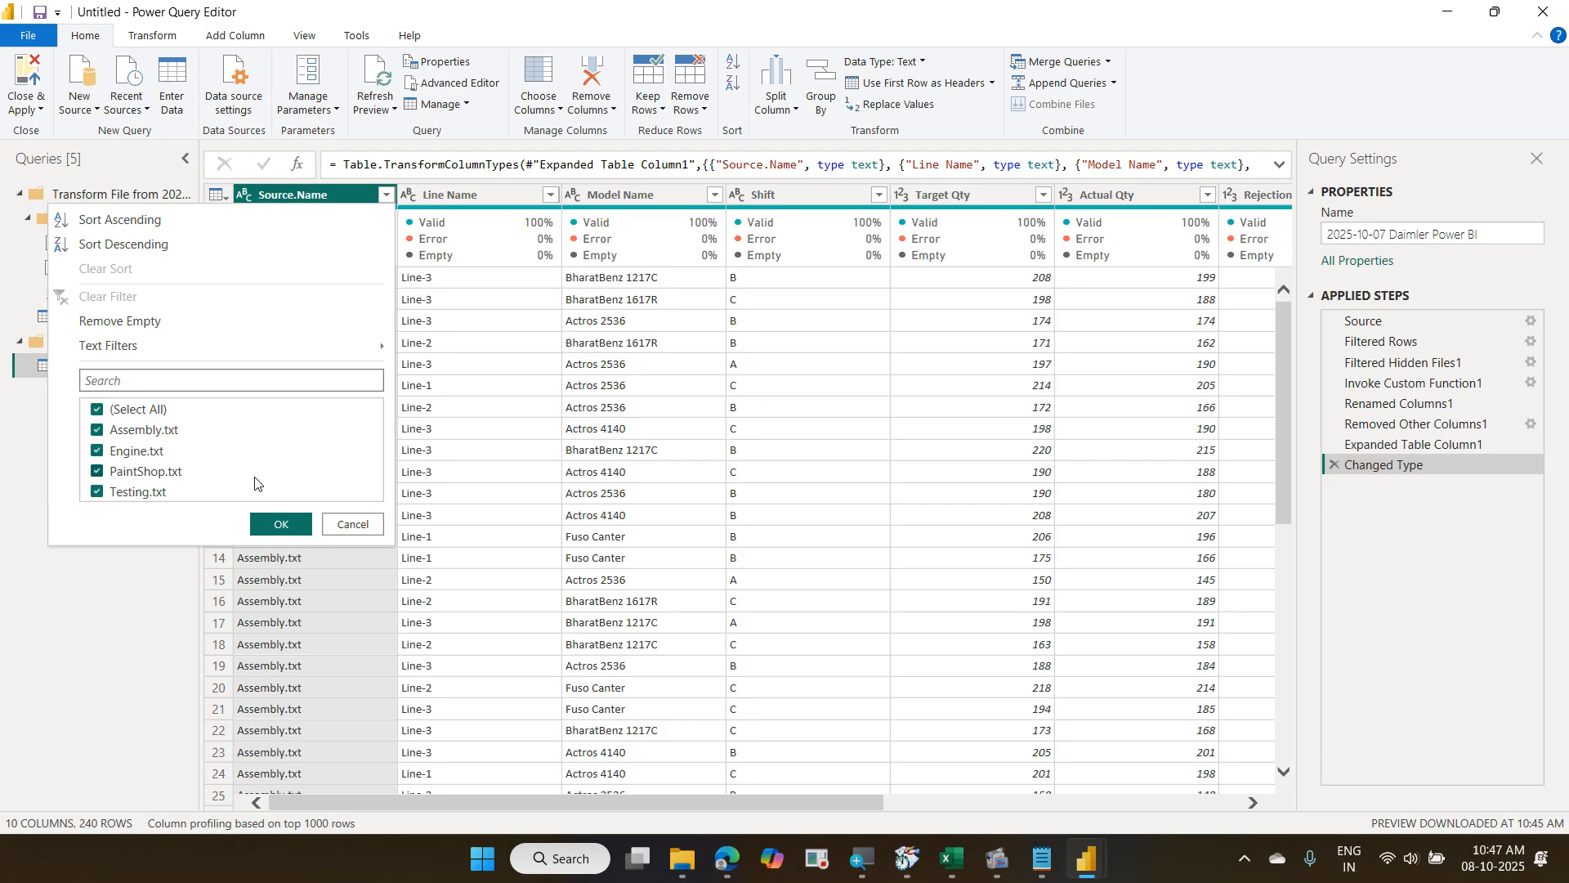
key("Escape")
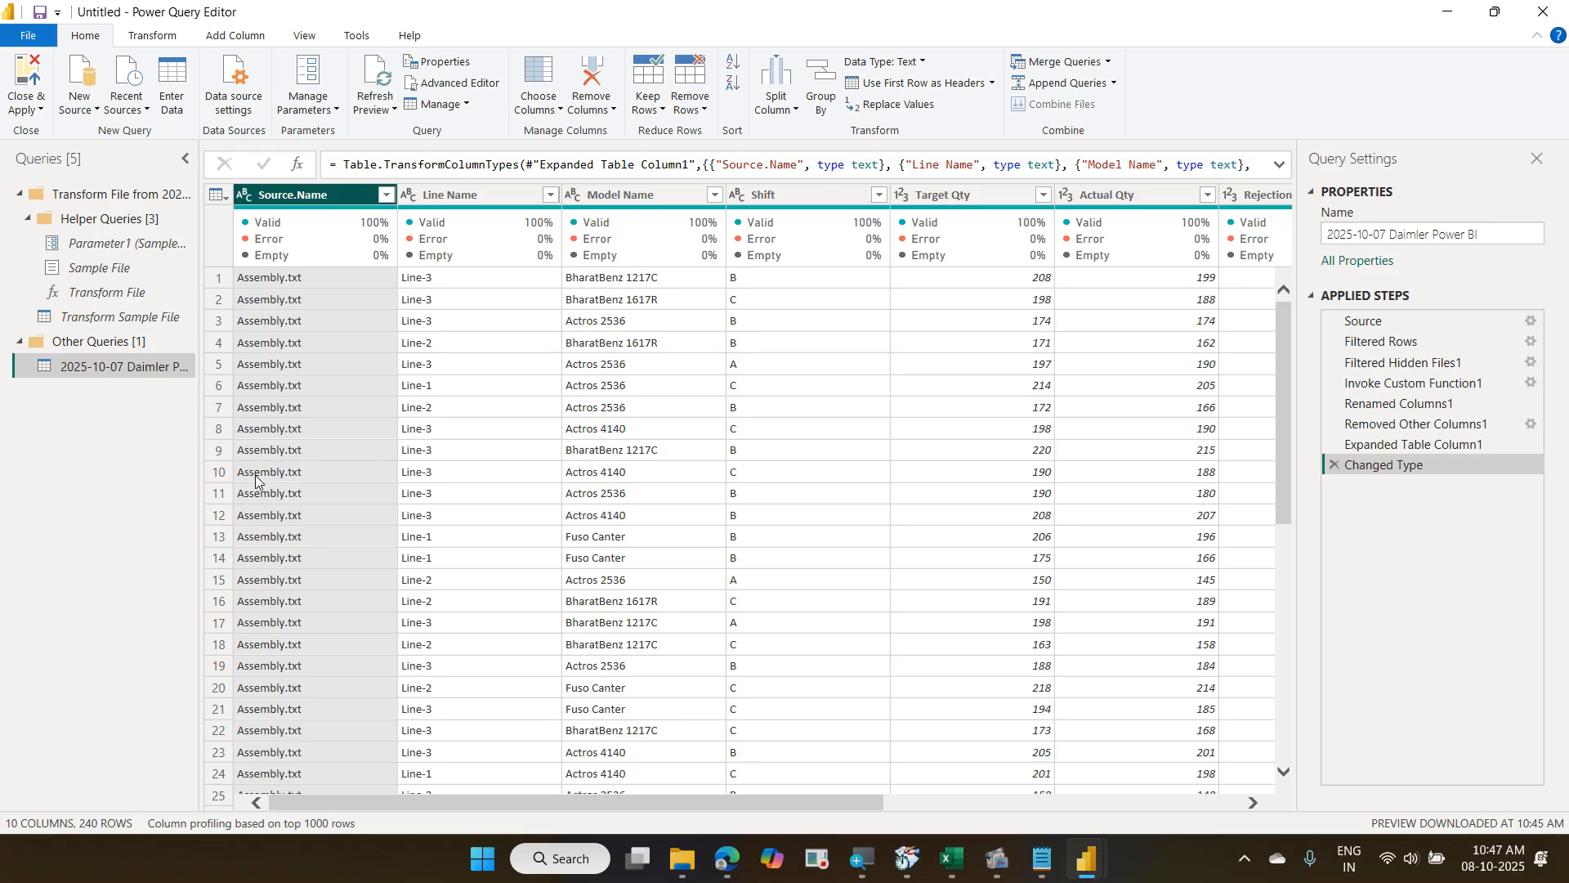
left_click(39, 76)
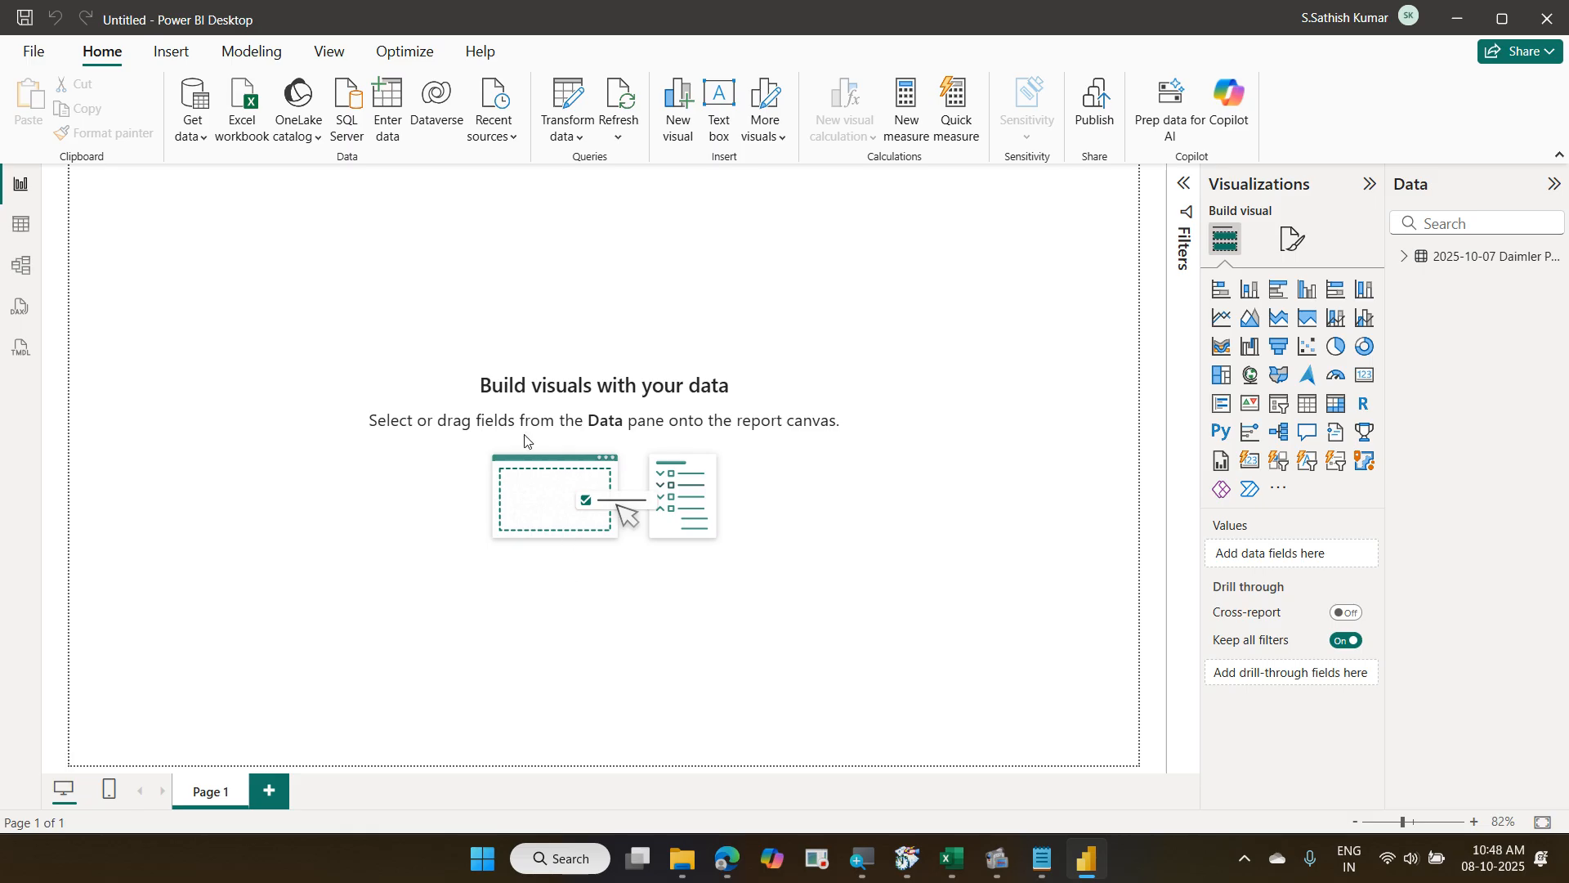
Save the report as 04 CobineTextFiles in the 2025-10-07 Daimler Power BI folder and close it.
left_click(31, 66)
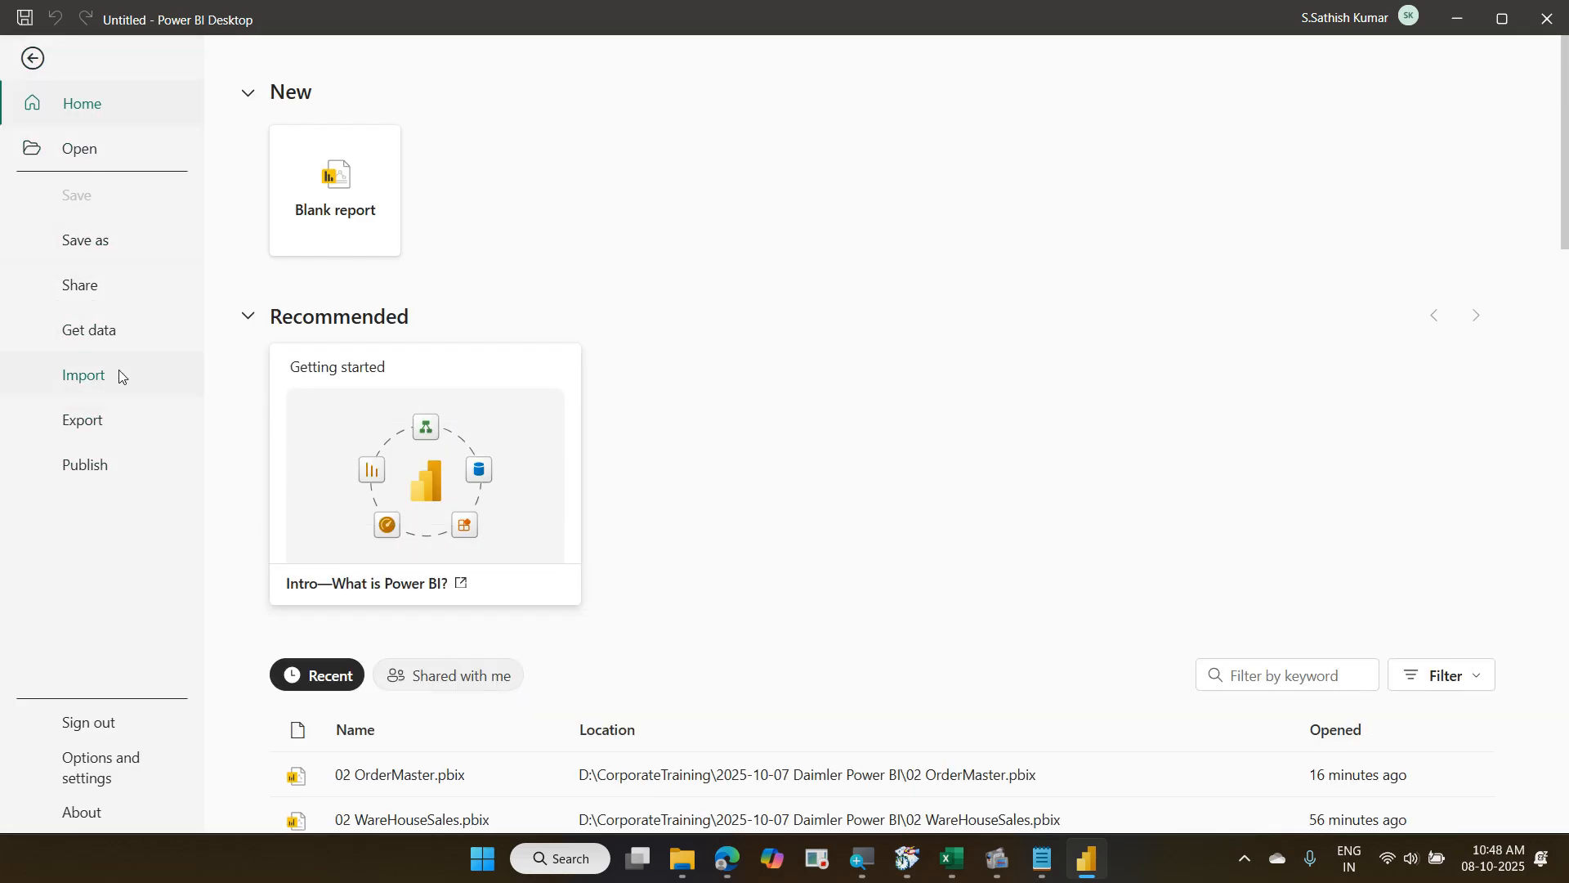
left_click(107, 256)
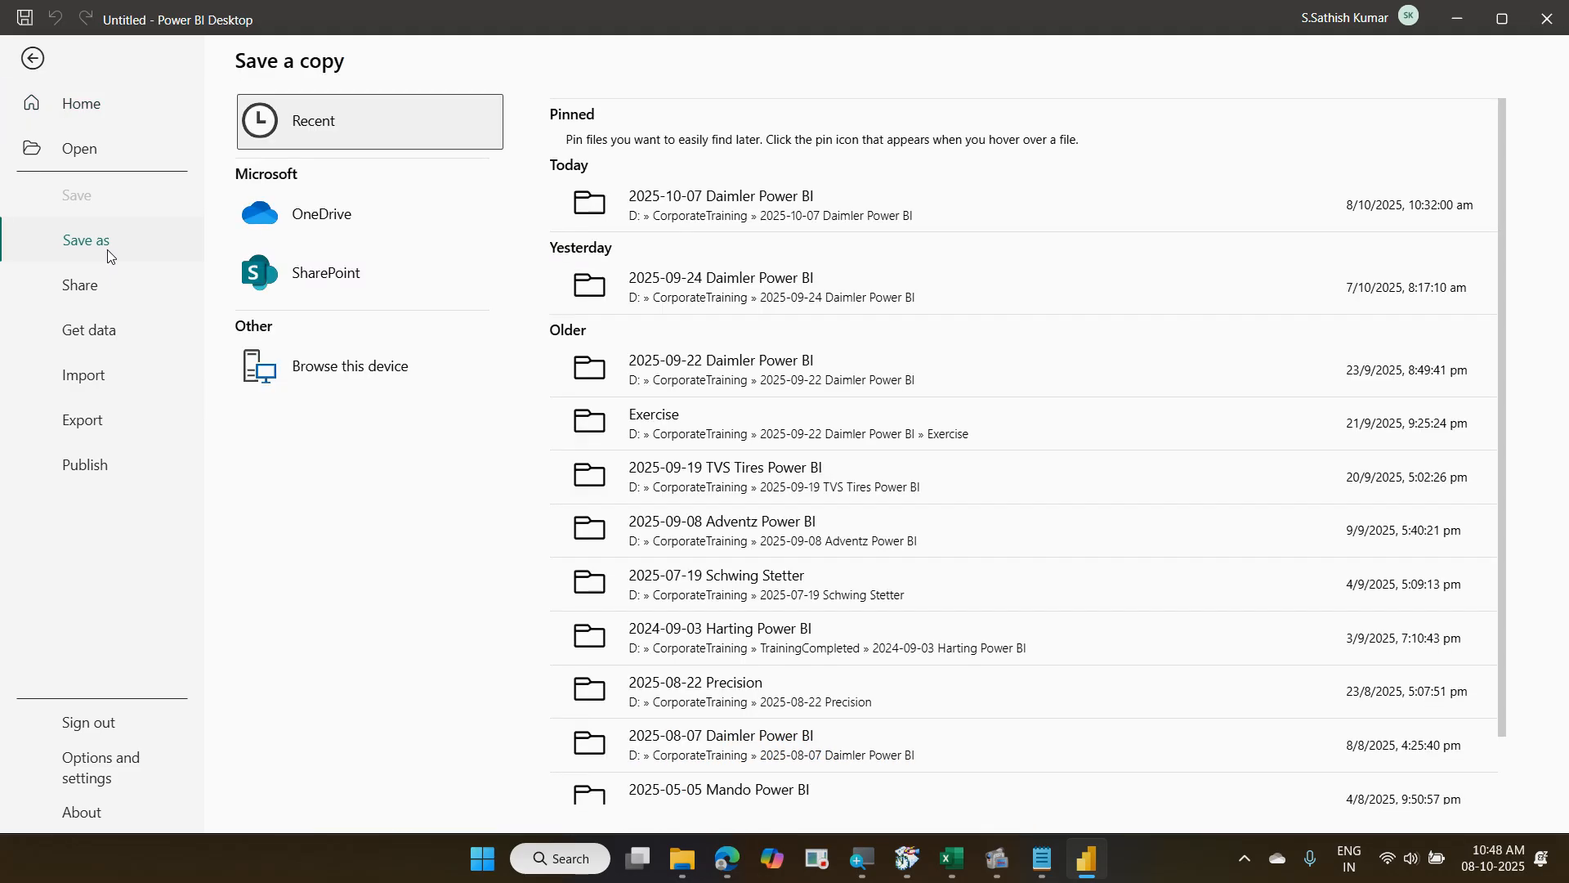
left_click(317, 388)
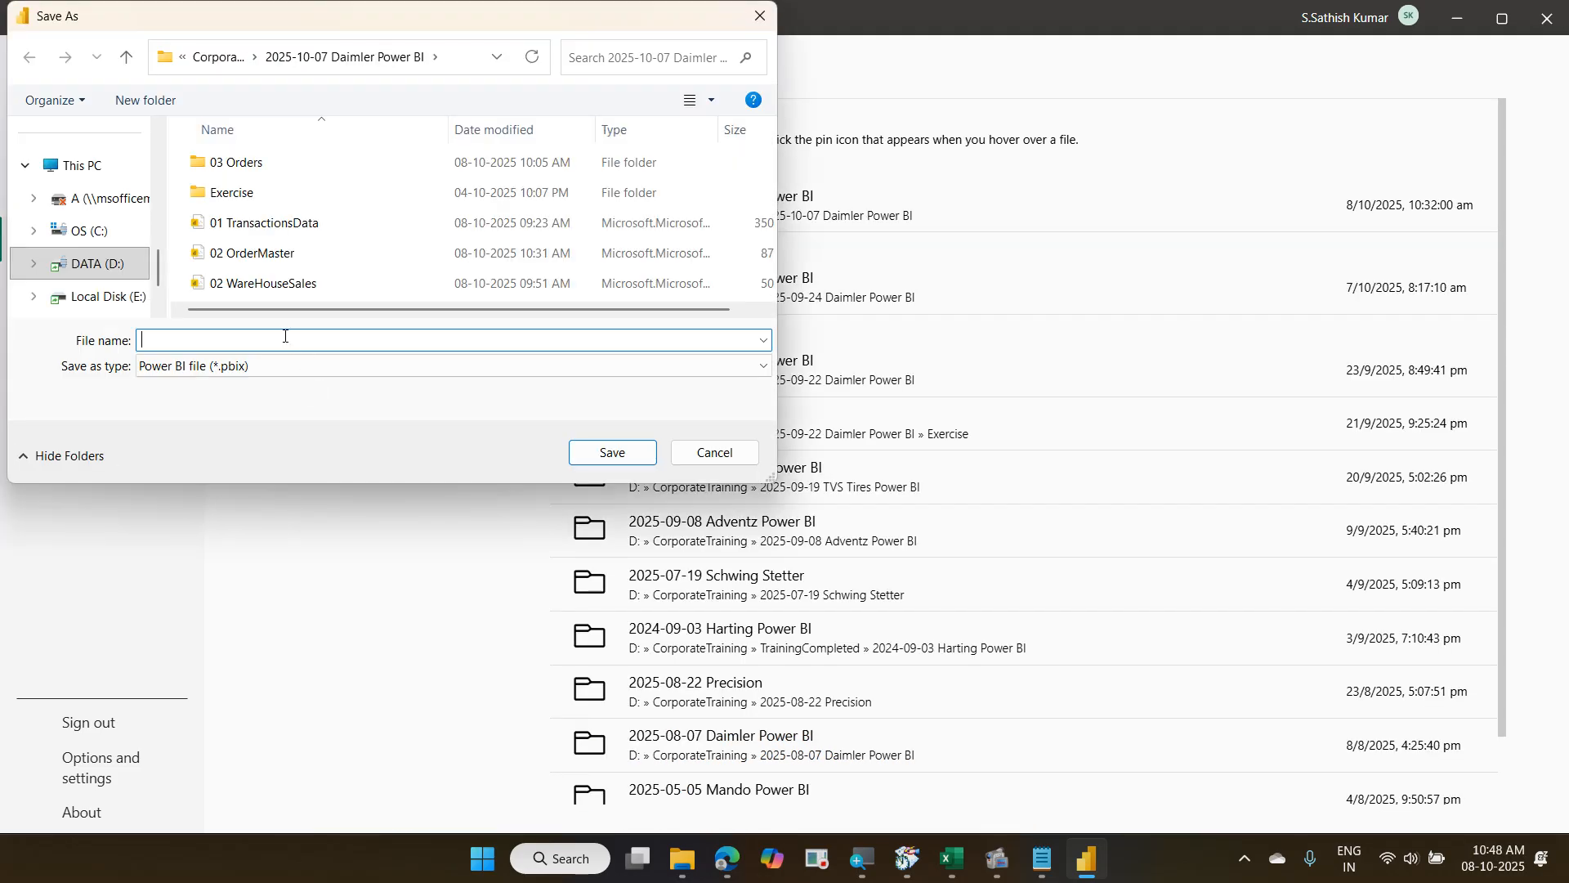
type("0")
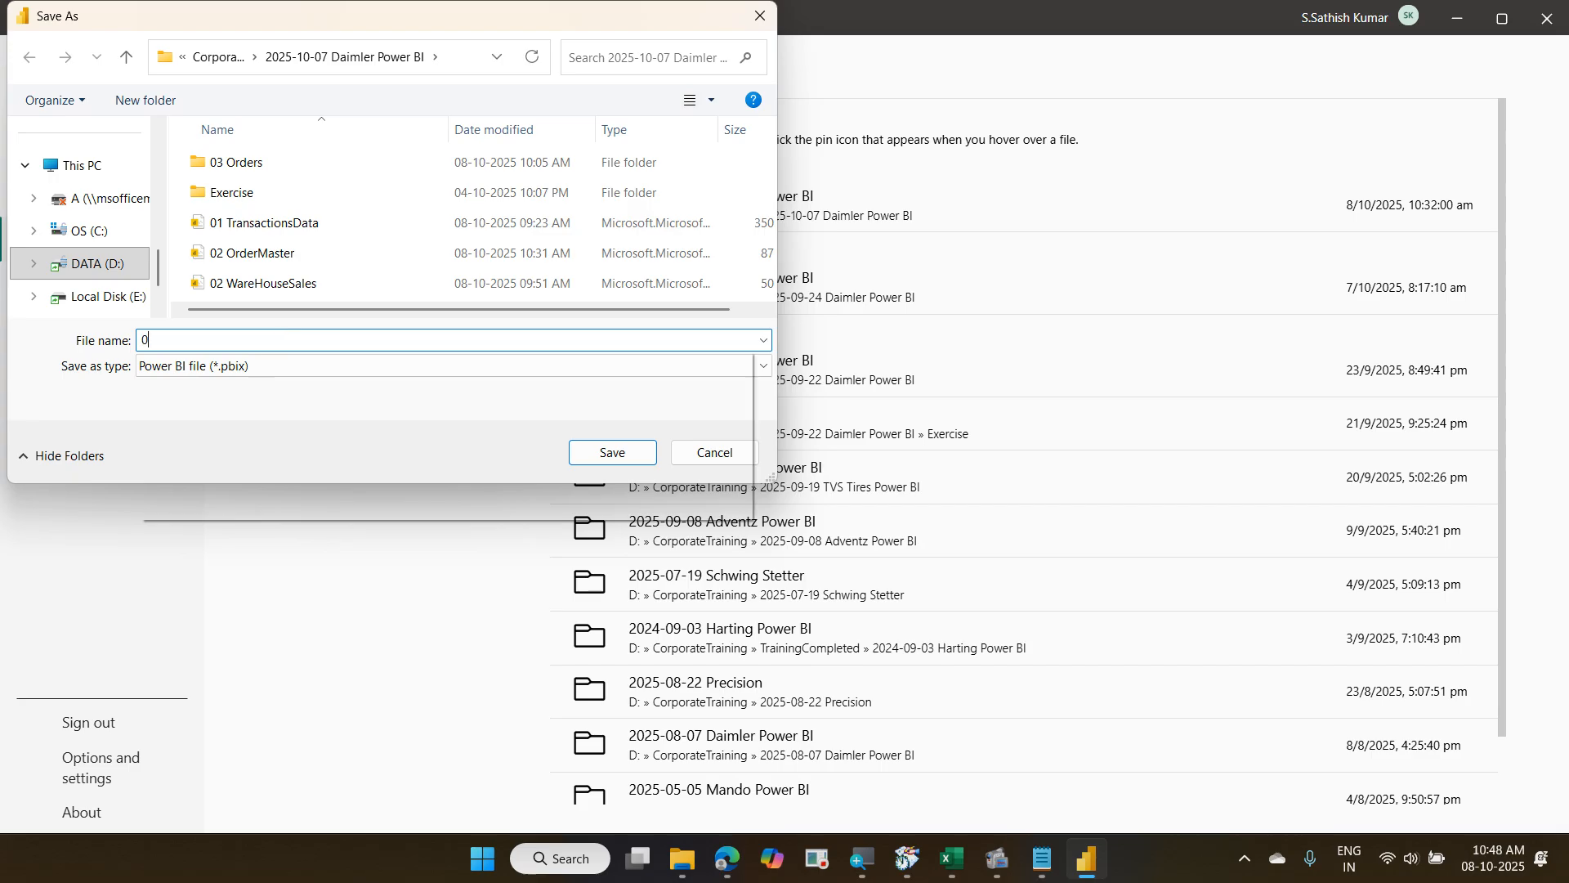
type("4 Co")
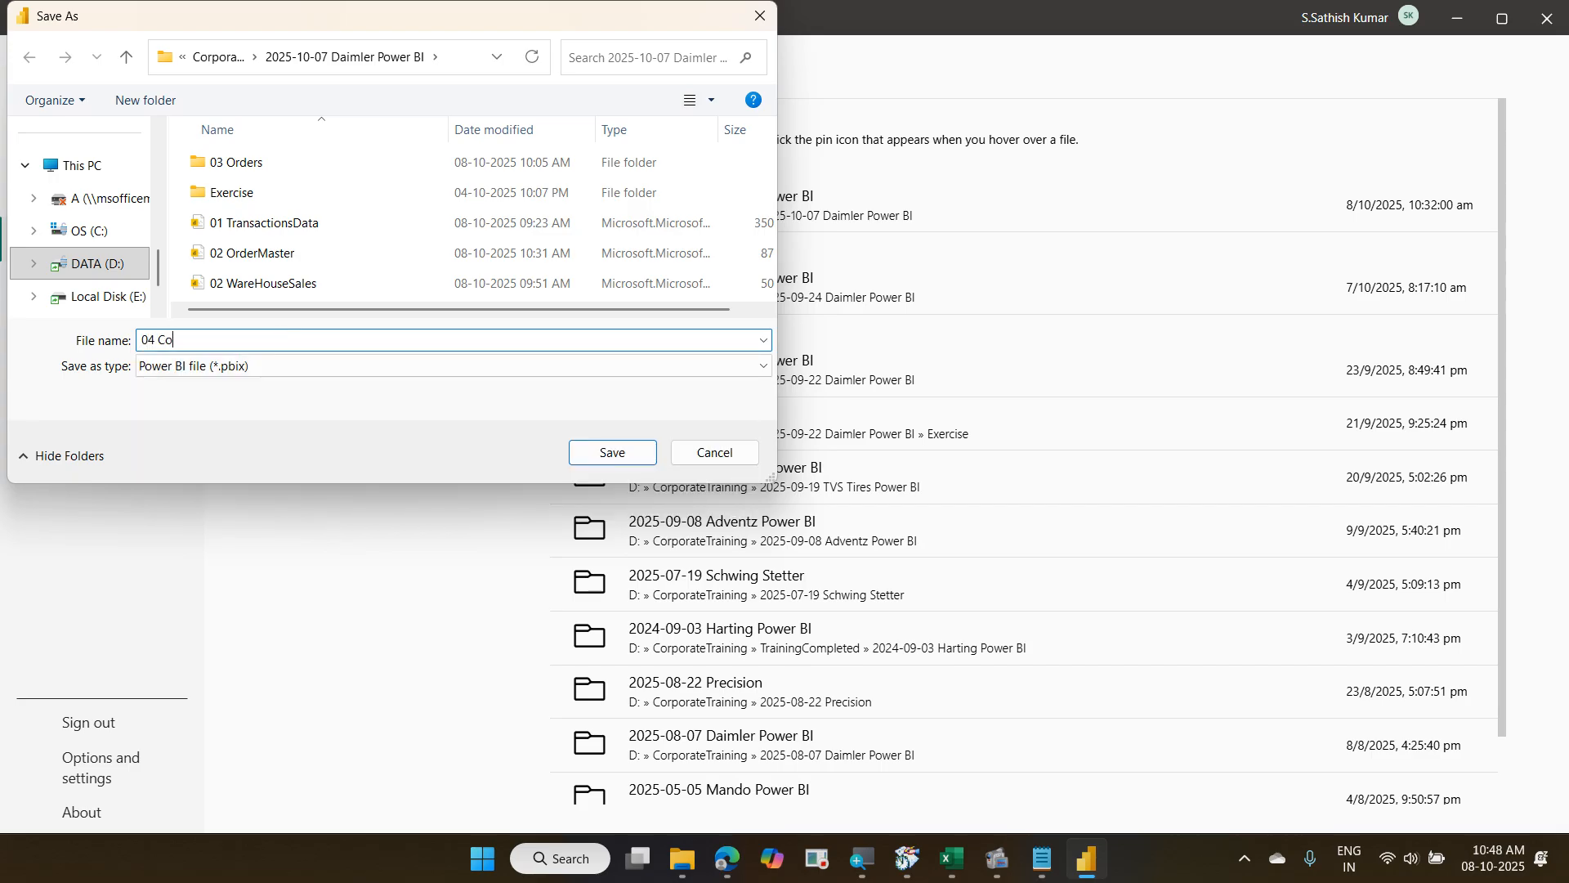
type("bineTextFiles")
key("Return")
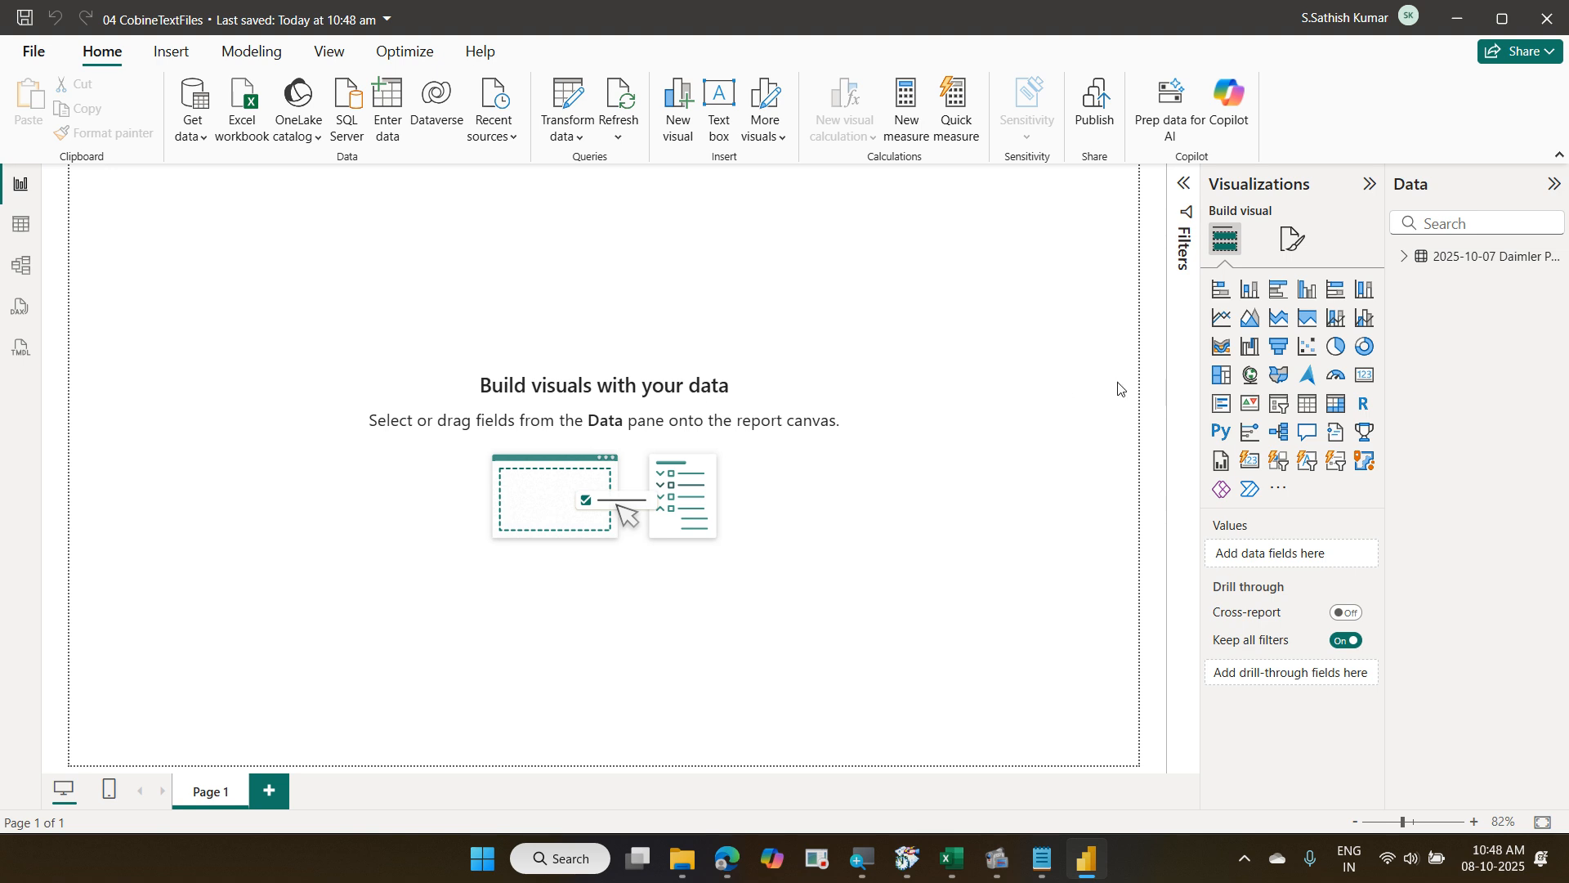
left_click(1540, 18)
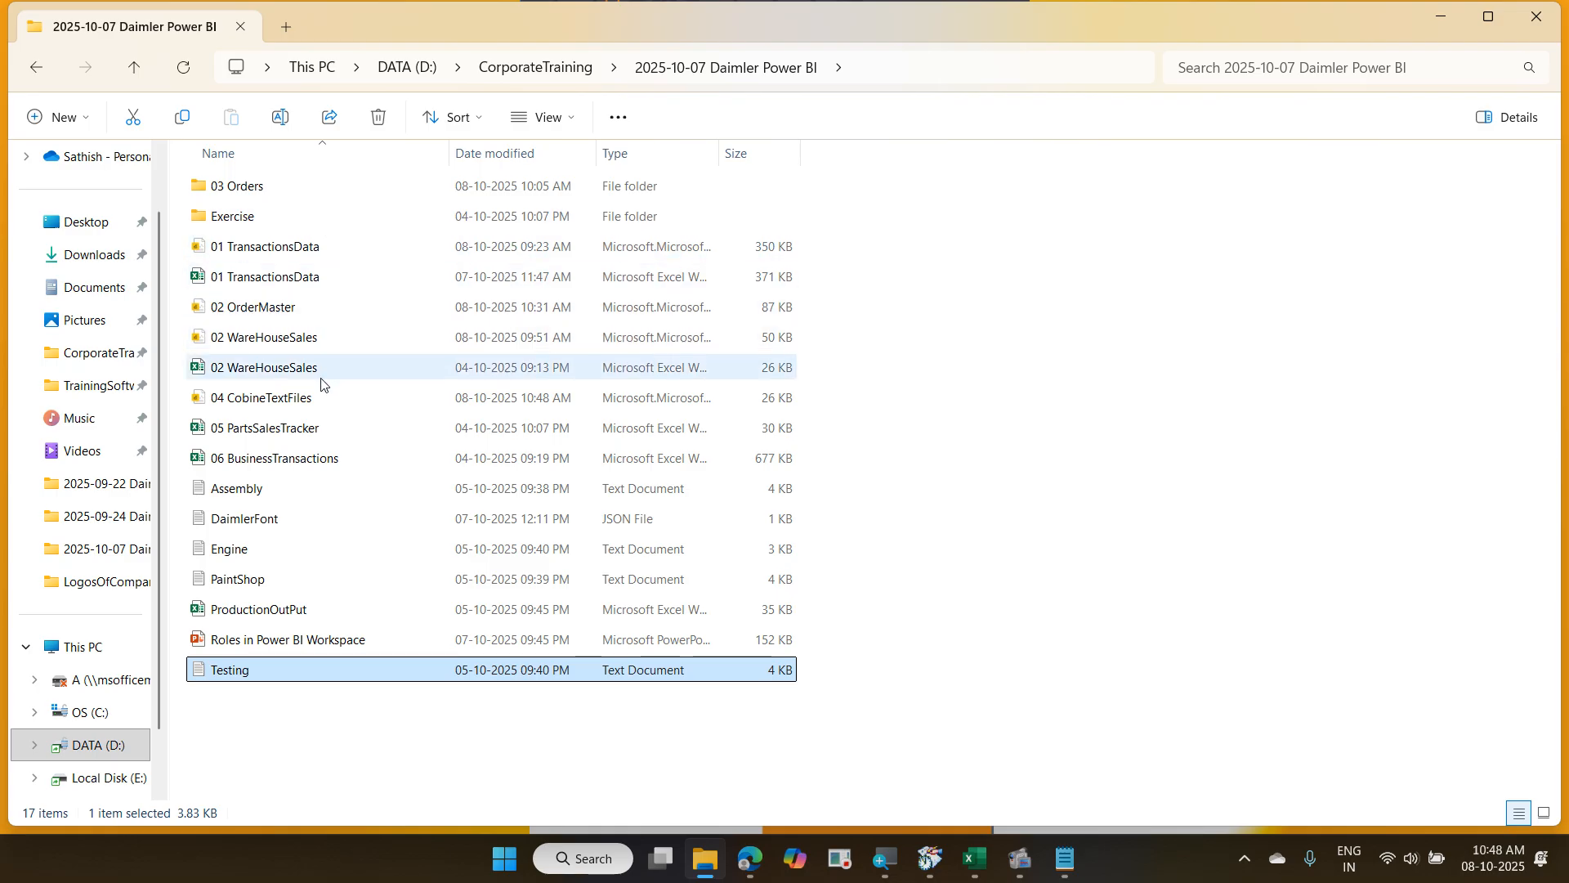
Open the 05 PartsSalesTracker workbook and review the SalesDistribution sheet's column headers from Zone through Q4 Qty.
left_click(546, 431)
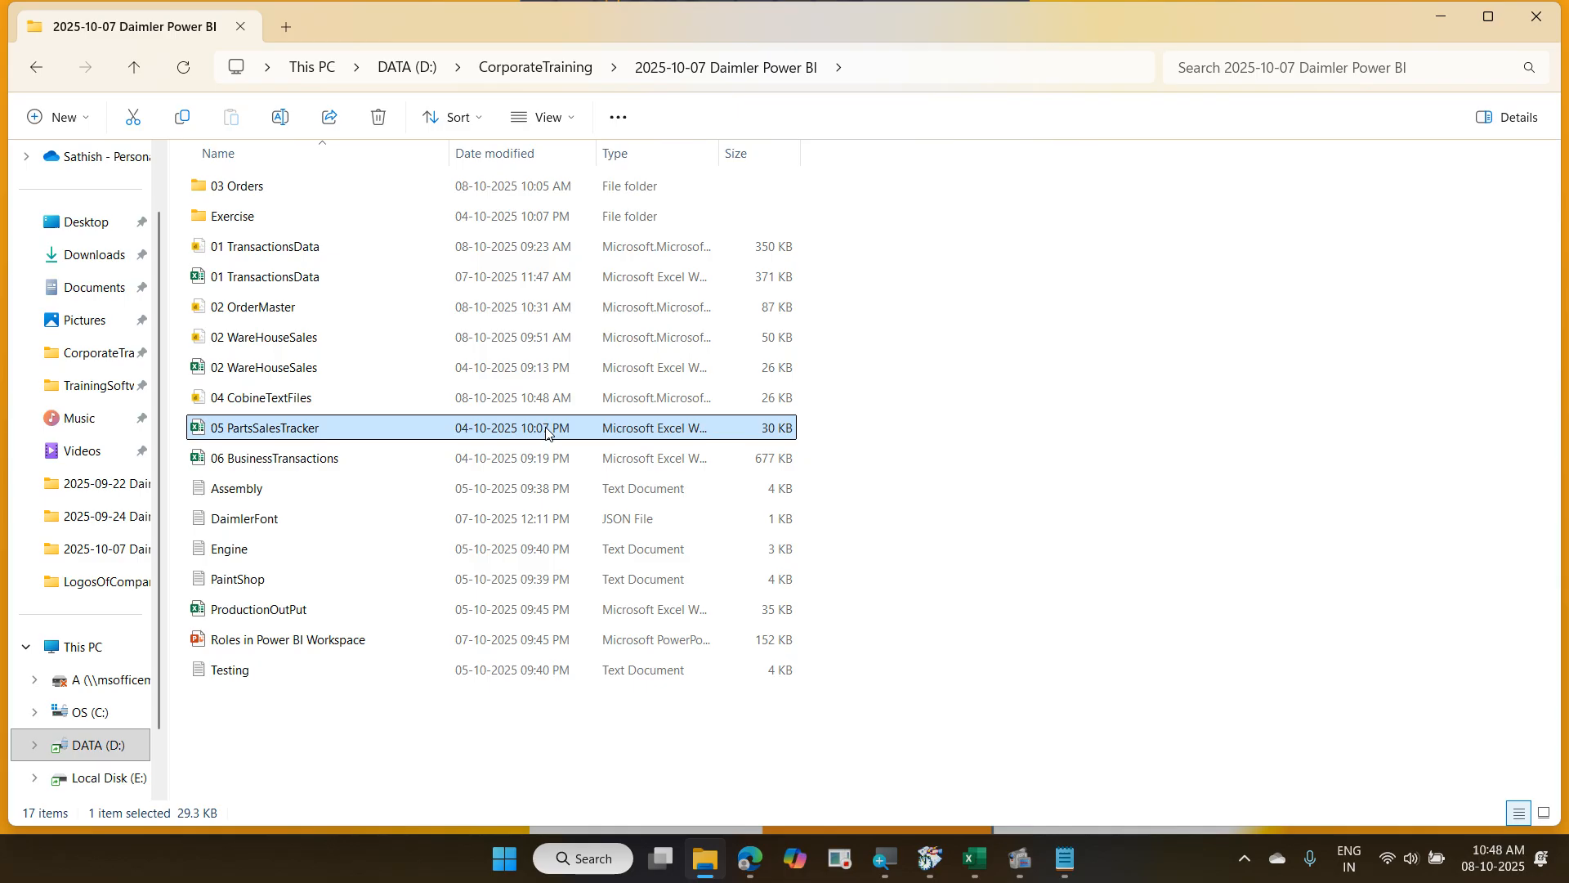
double_click(546, 432)
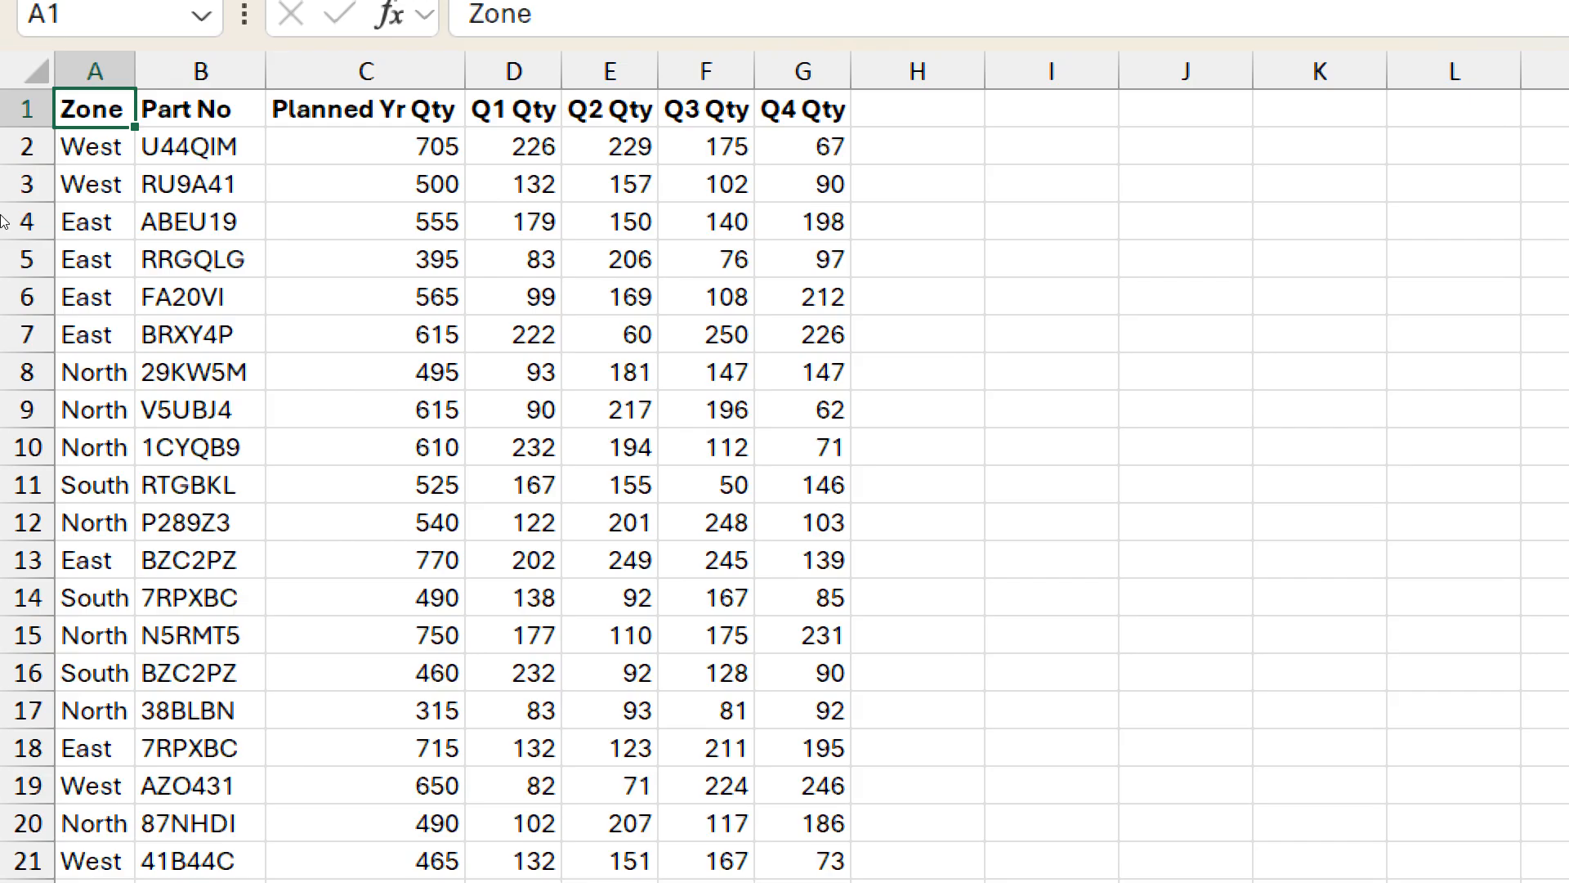
key("Right")
key("Right")
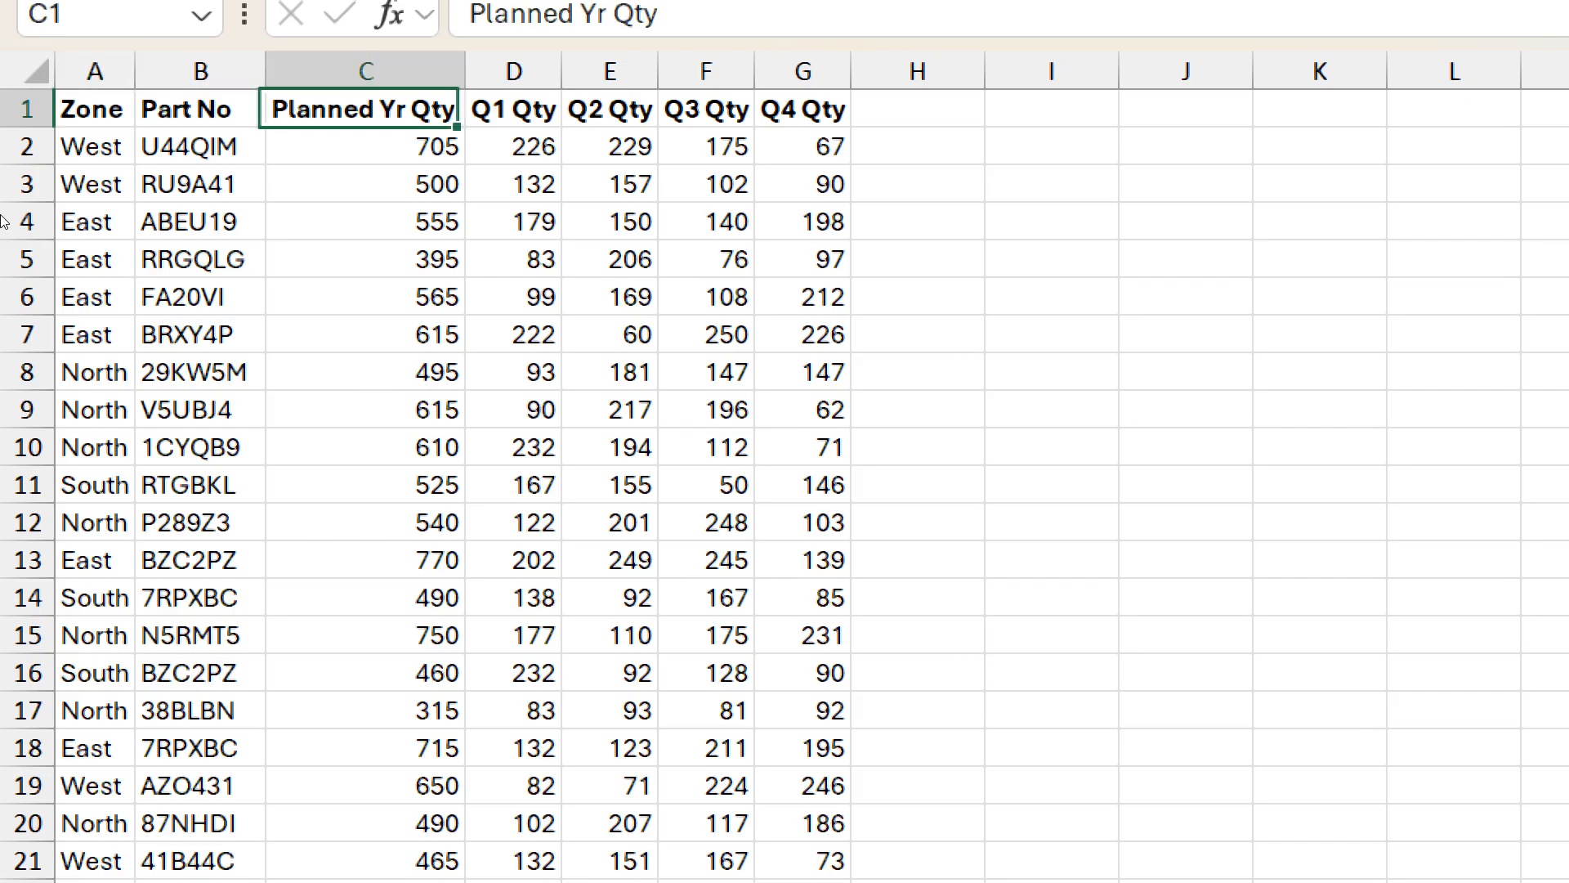
key("Right")
key("Right")
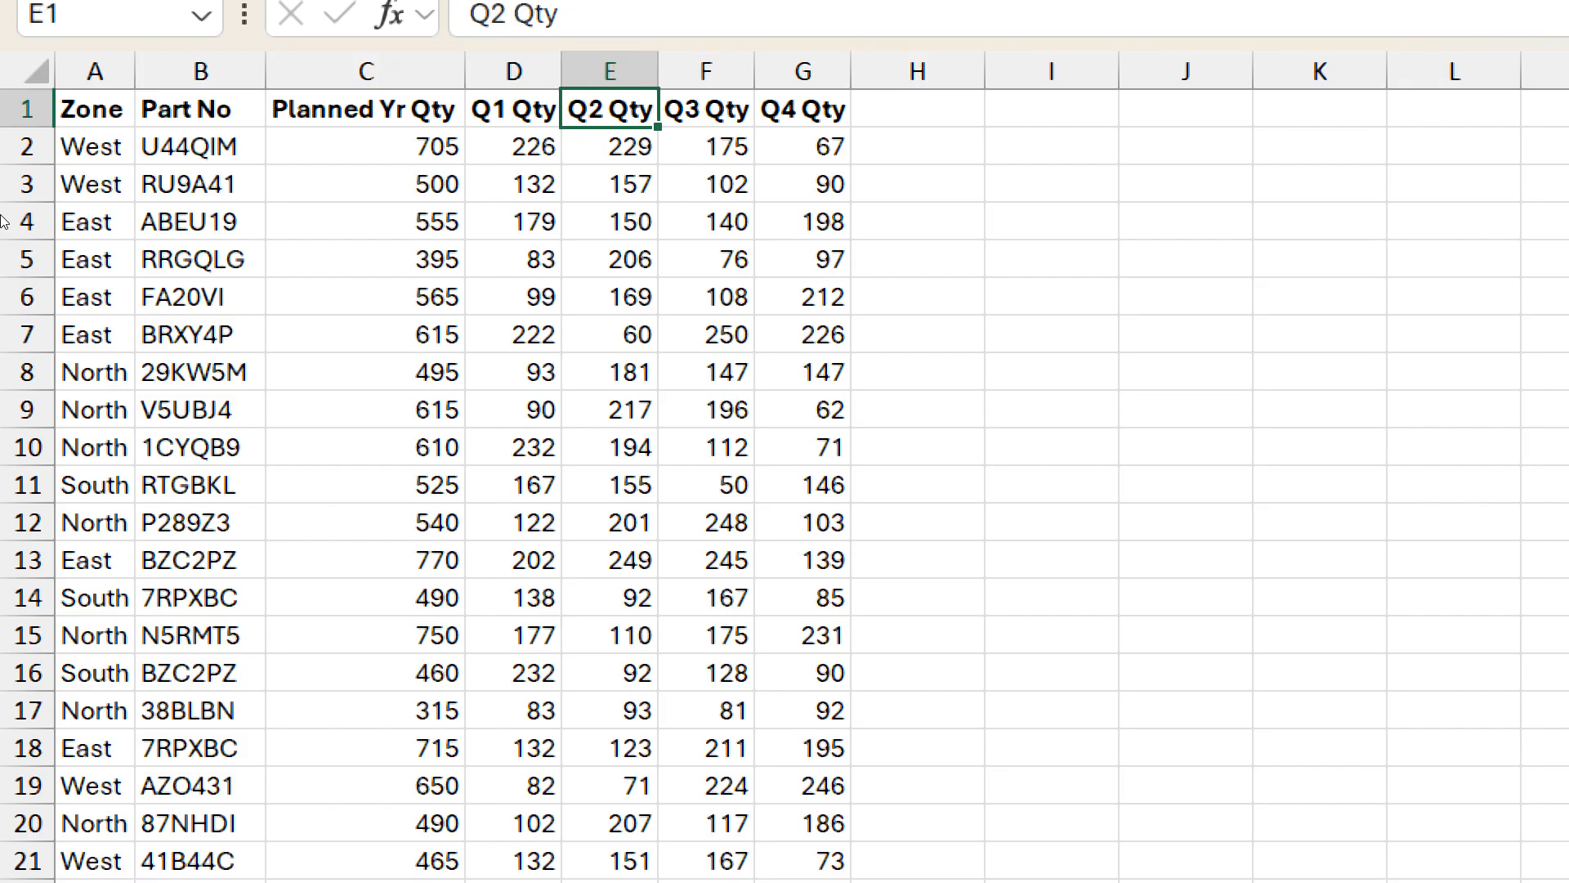
key("Right")
key("Right")
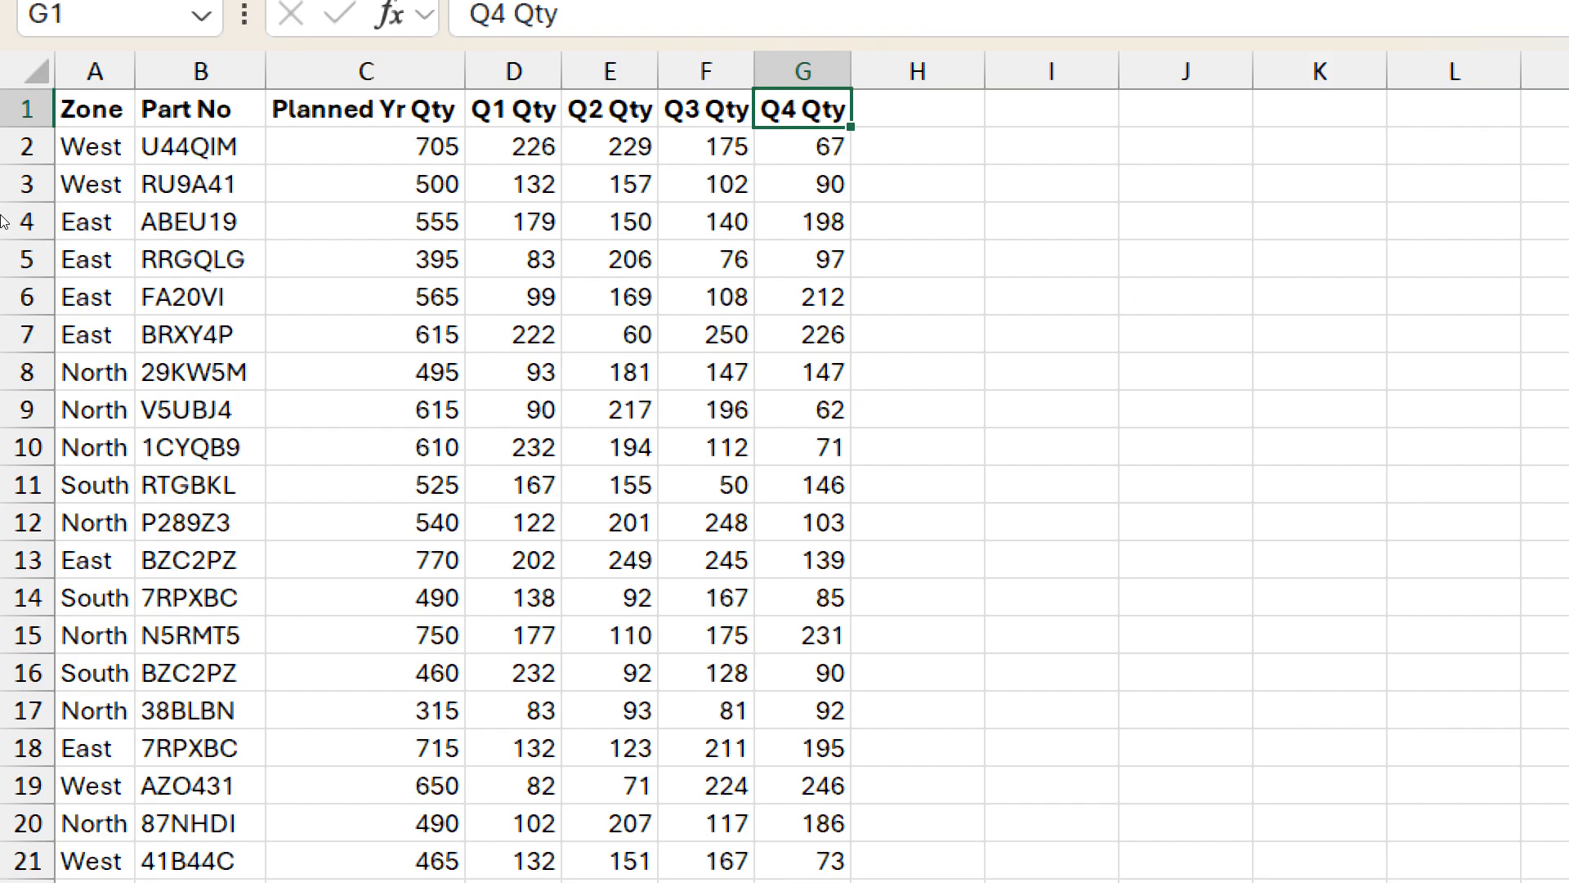
Examine the PartMaster sheet's column headers, from Part No through Part Name and Lead Time (Days) to UOM and Rate.
key("ctrl+Page_Down")
key("Up")
key("Up")
key("Up")
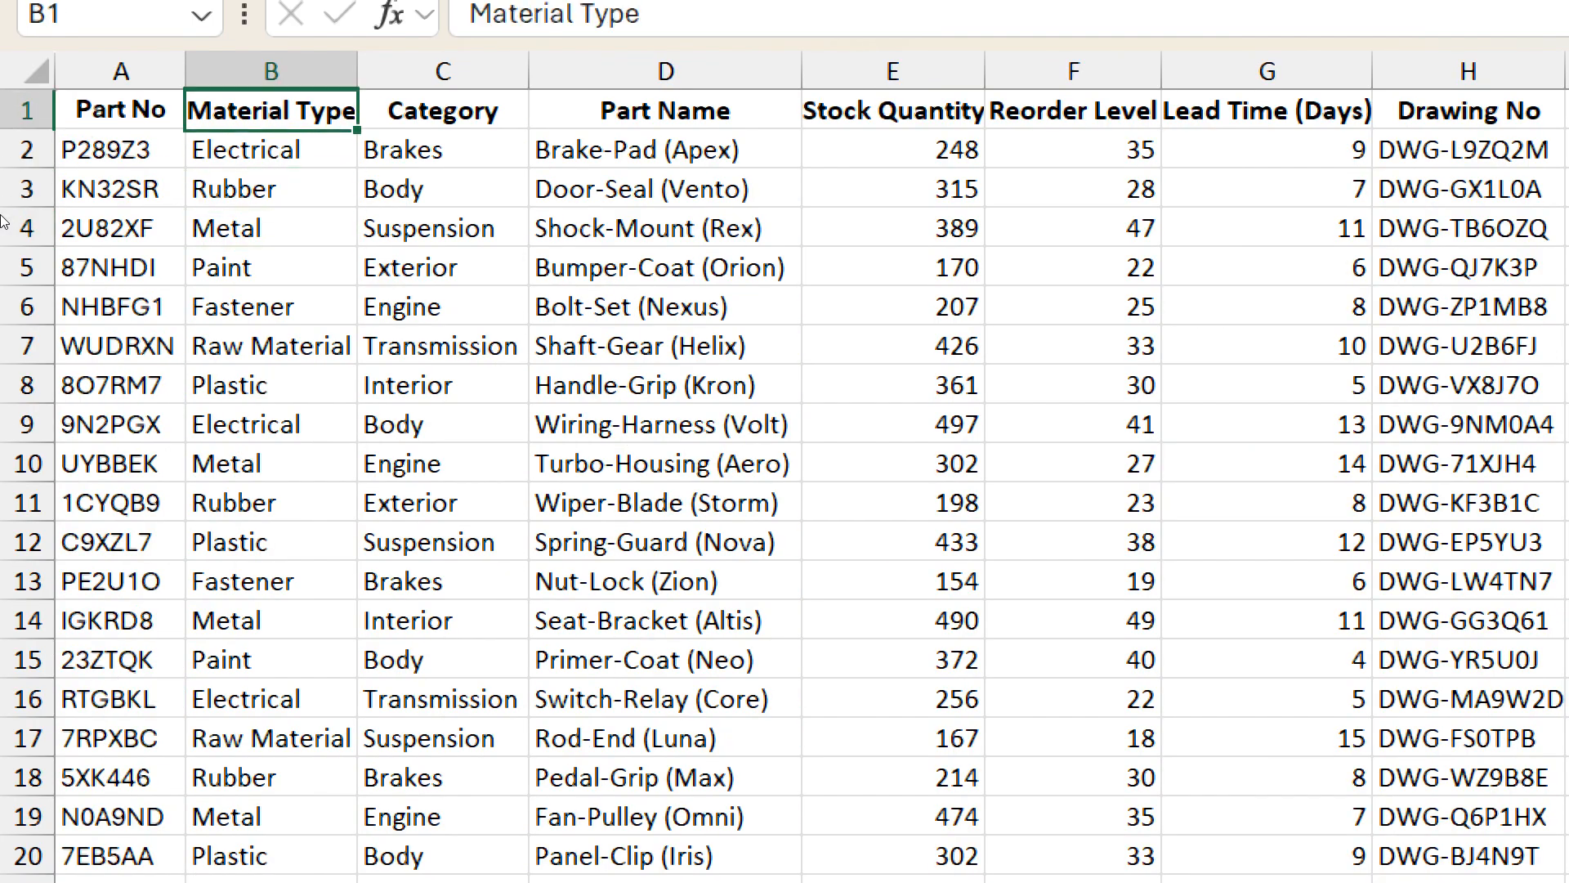
key("Left")
key("Right")
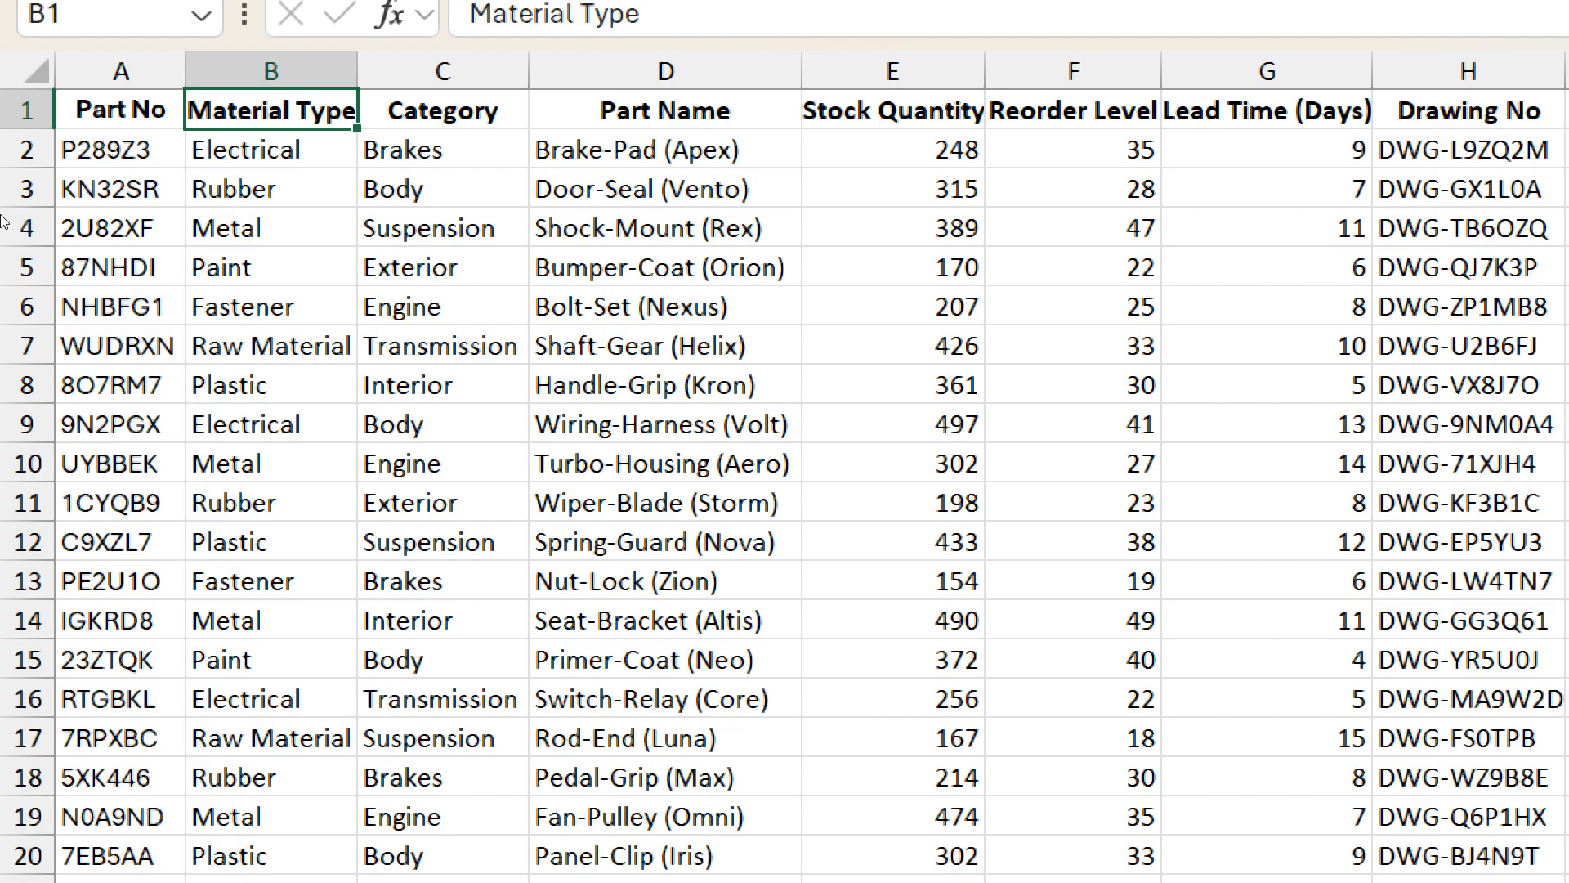
key("Right")
key("Right")
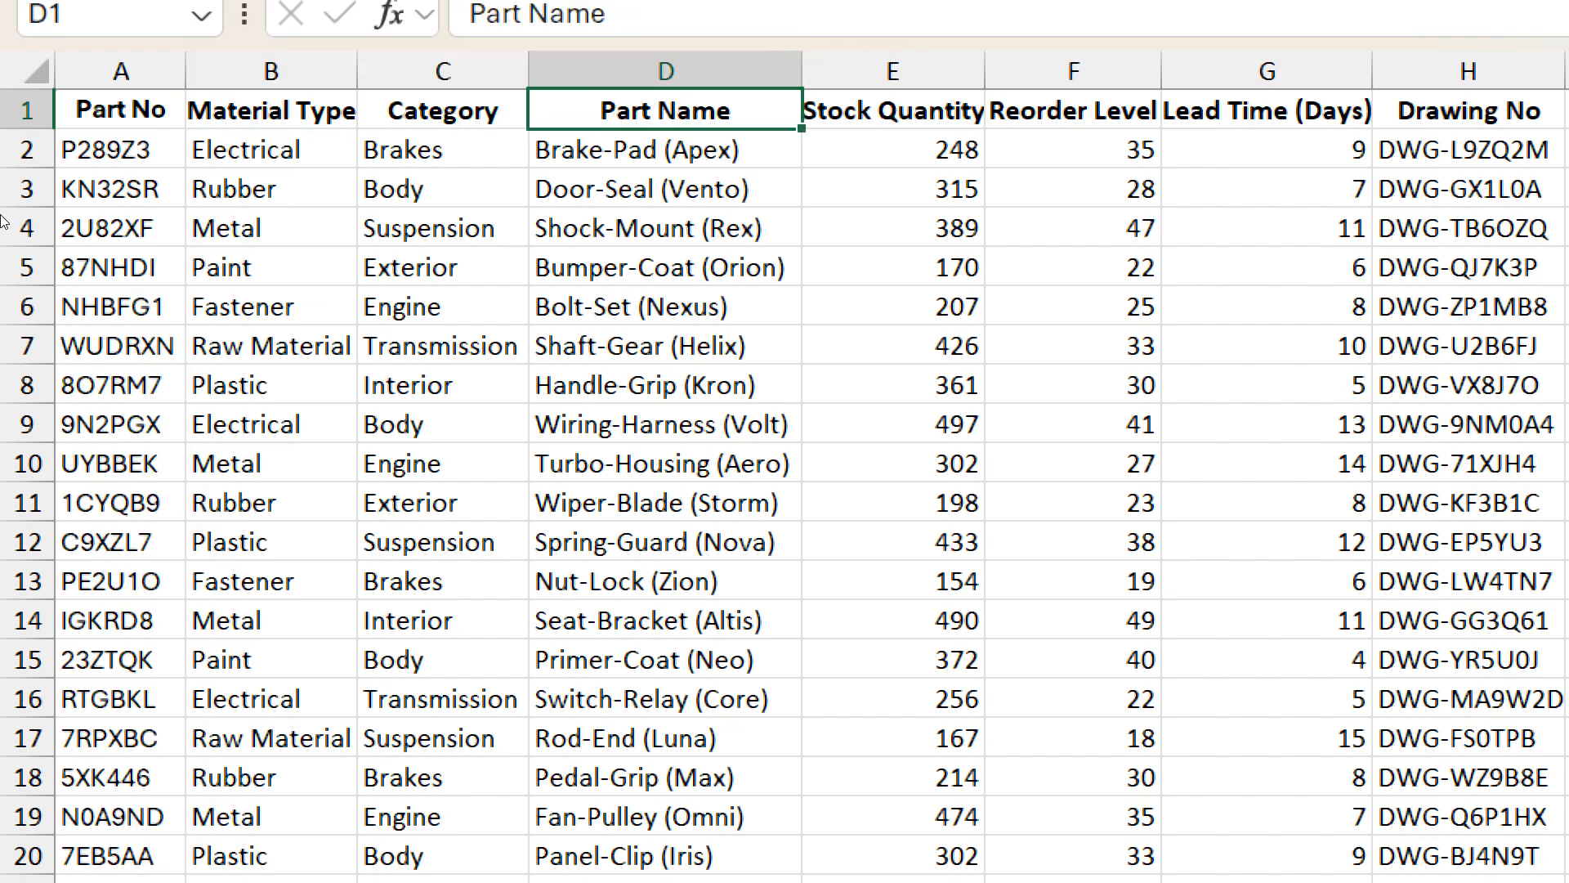
key("Right")
key("Right")
key("Right")
key("Right")
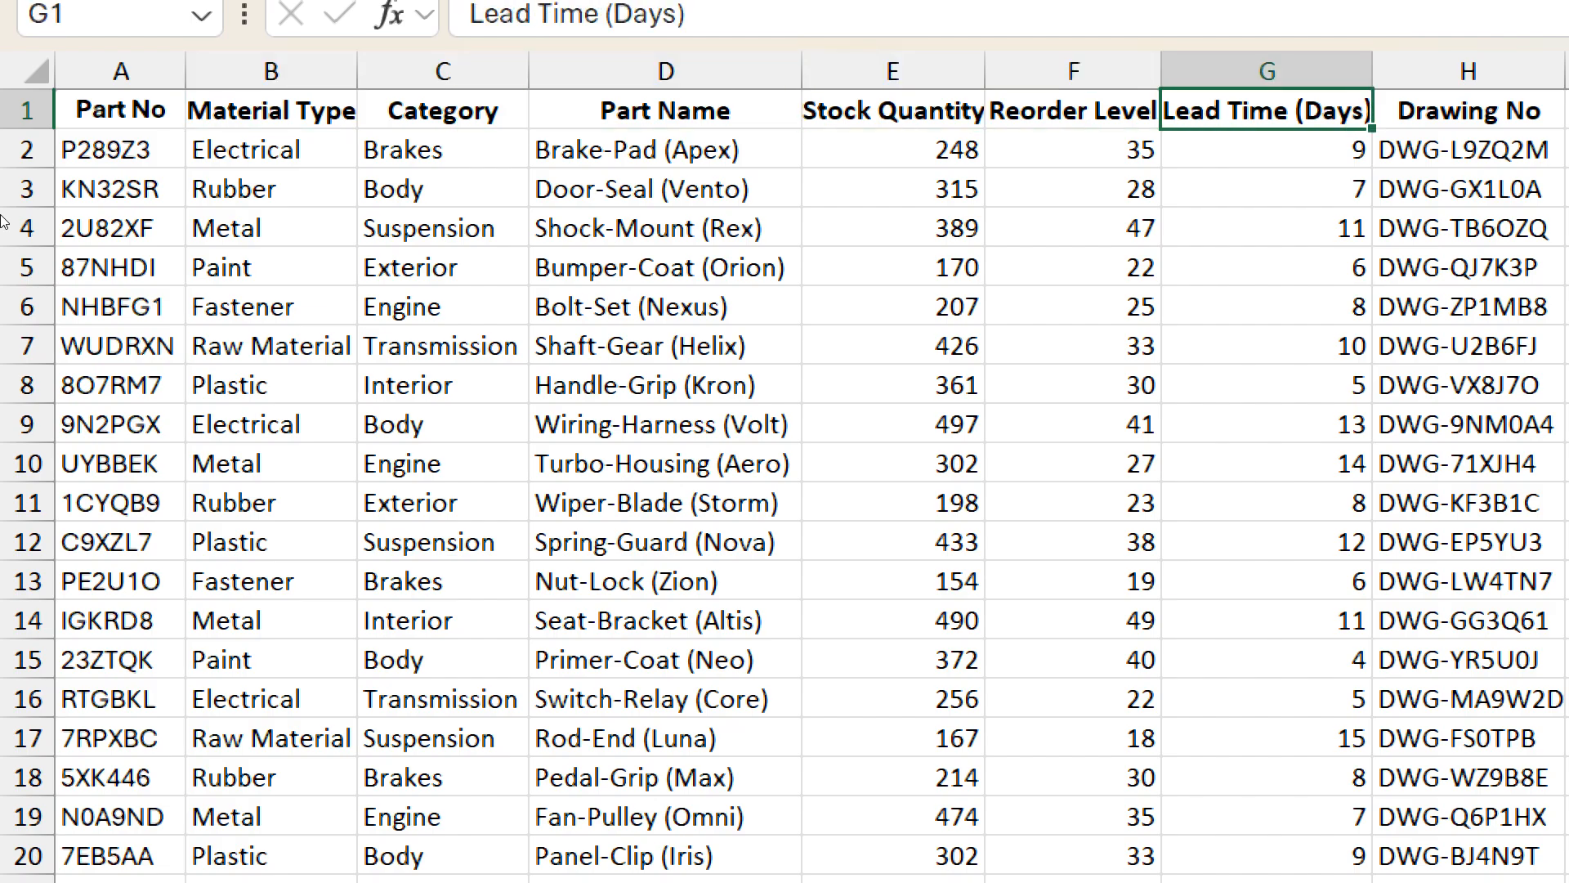
key("Right")
key("Right")
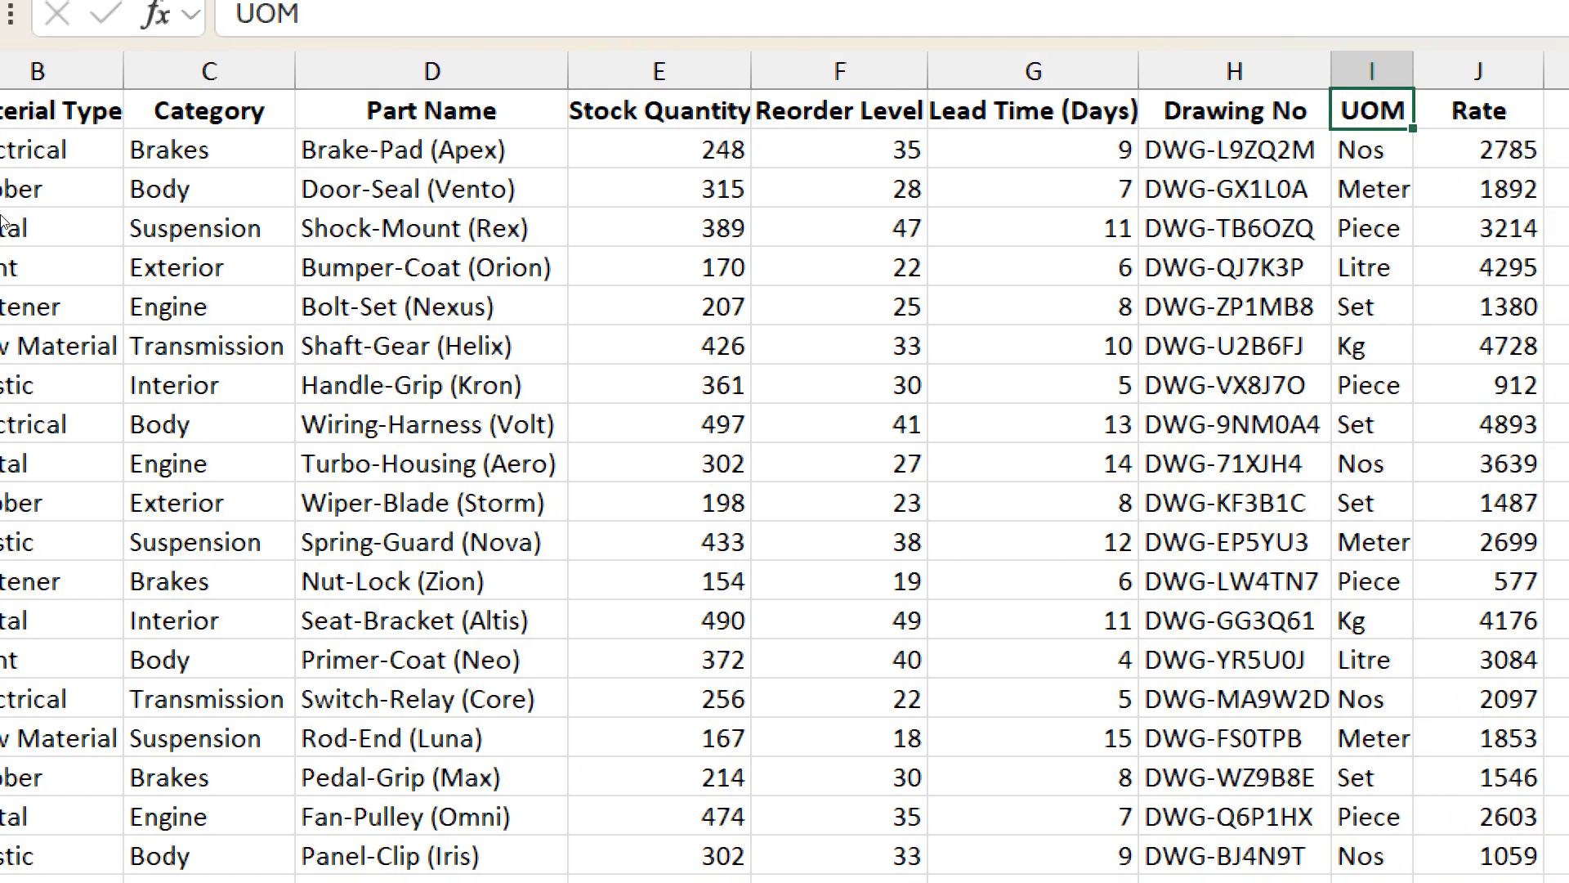
key("Left")
key("ctrl+Home")
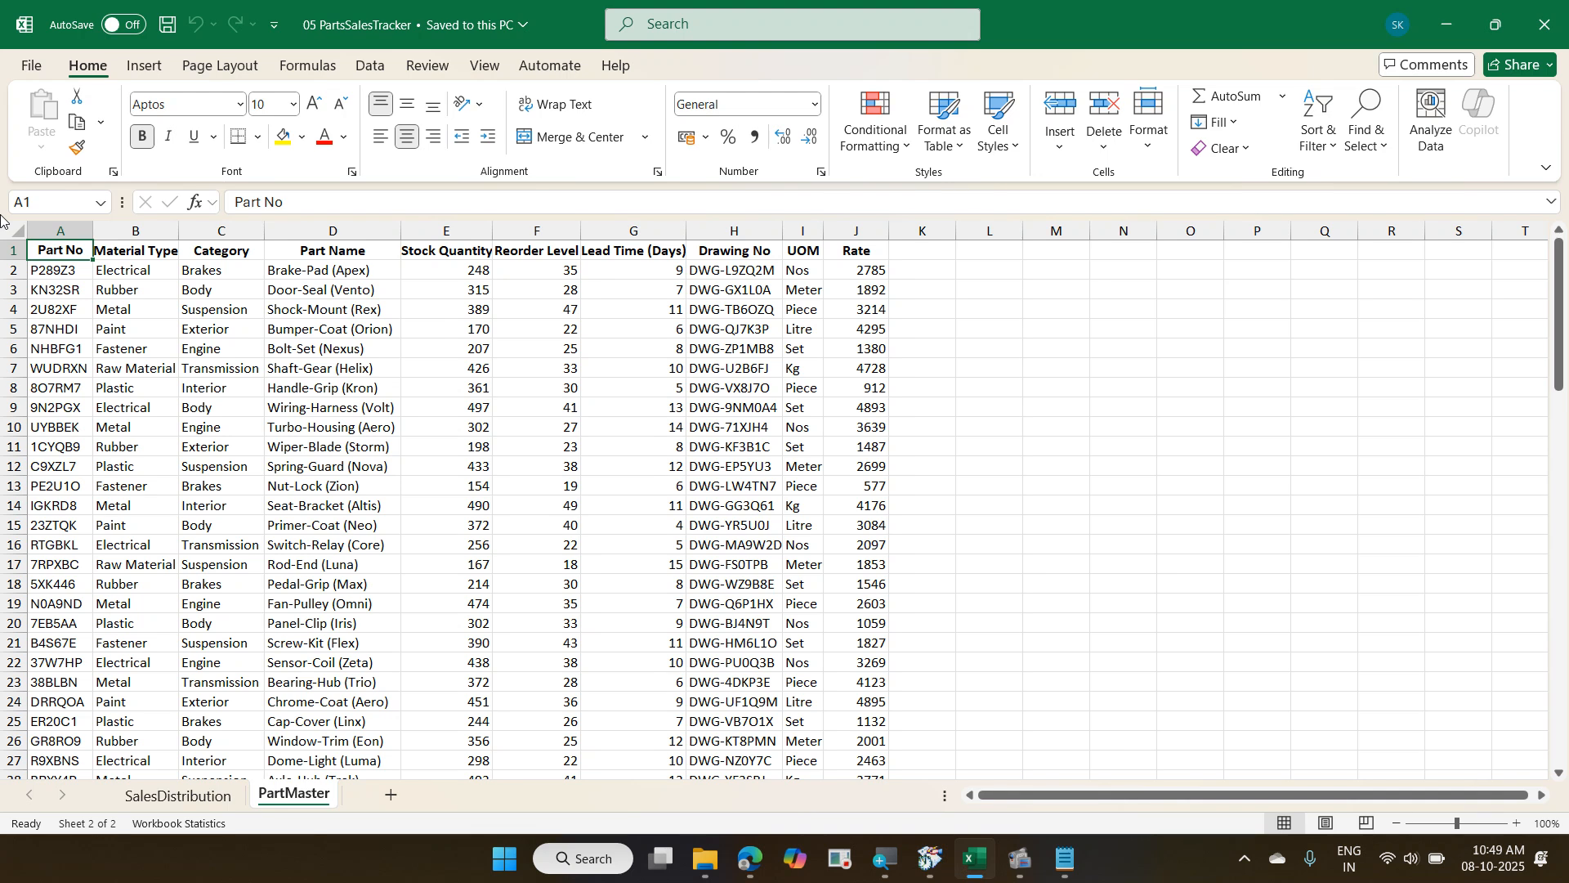
Compare the SalesDistribution and PartMaster sheets, and examine the empty columns beside Q4 Qty in SalesDistribution.
key("ctrl+Page_Up")
key("ctrl+Page_Down")
key("ctrl+Page_Up")
key("ctrl+Page_Down")
key("ctrl+Page_Up")
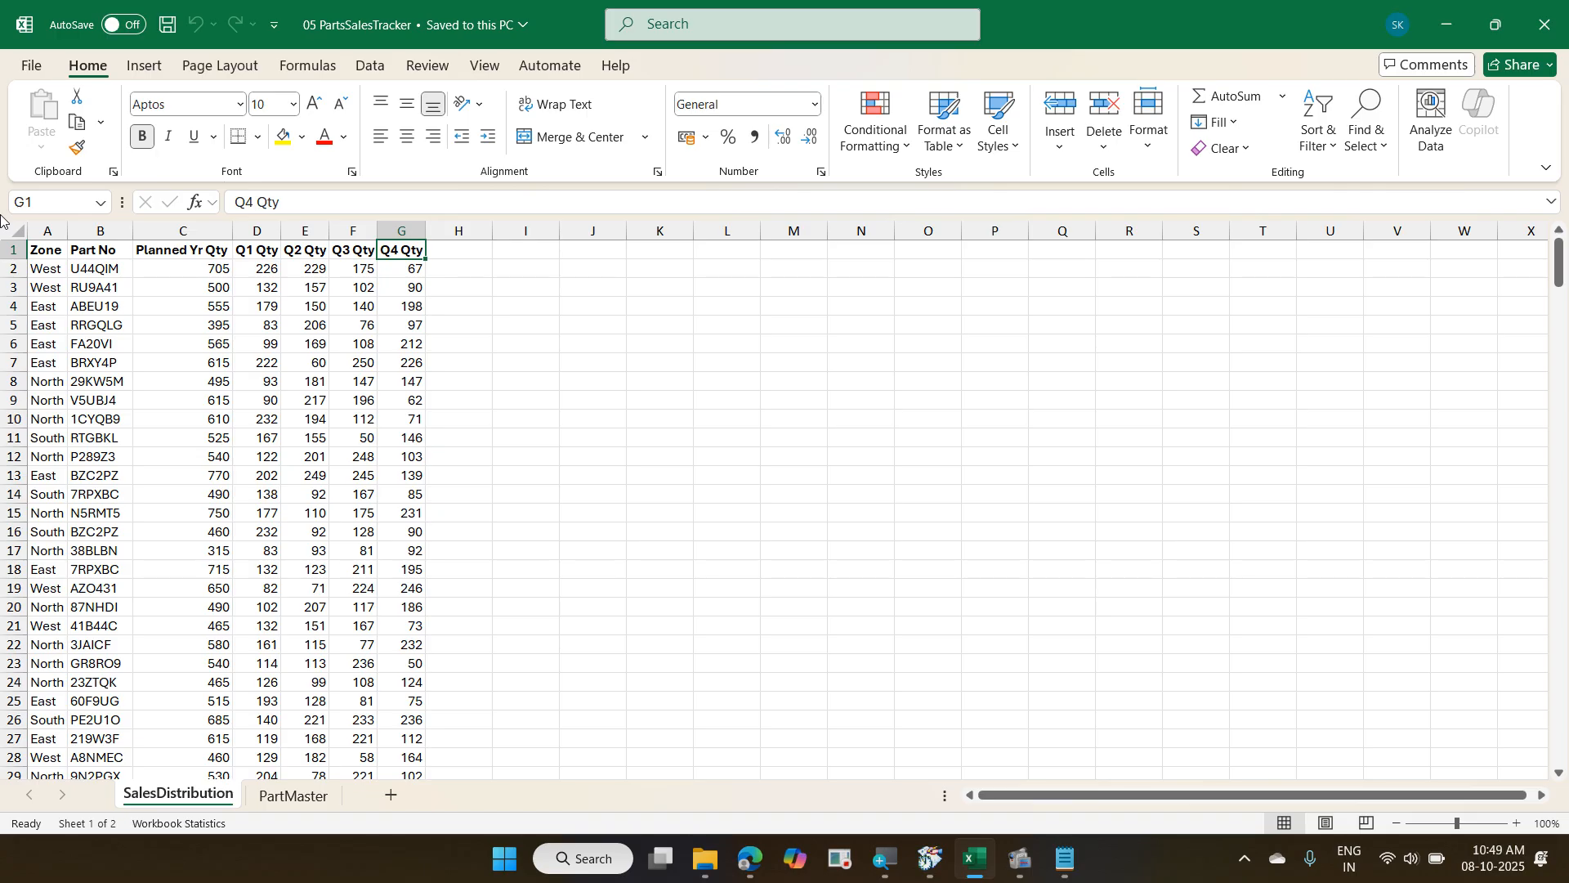
key("Down")
key("Right")
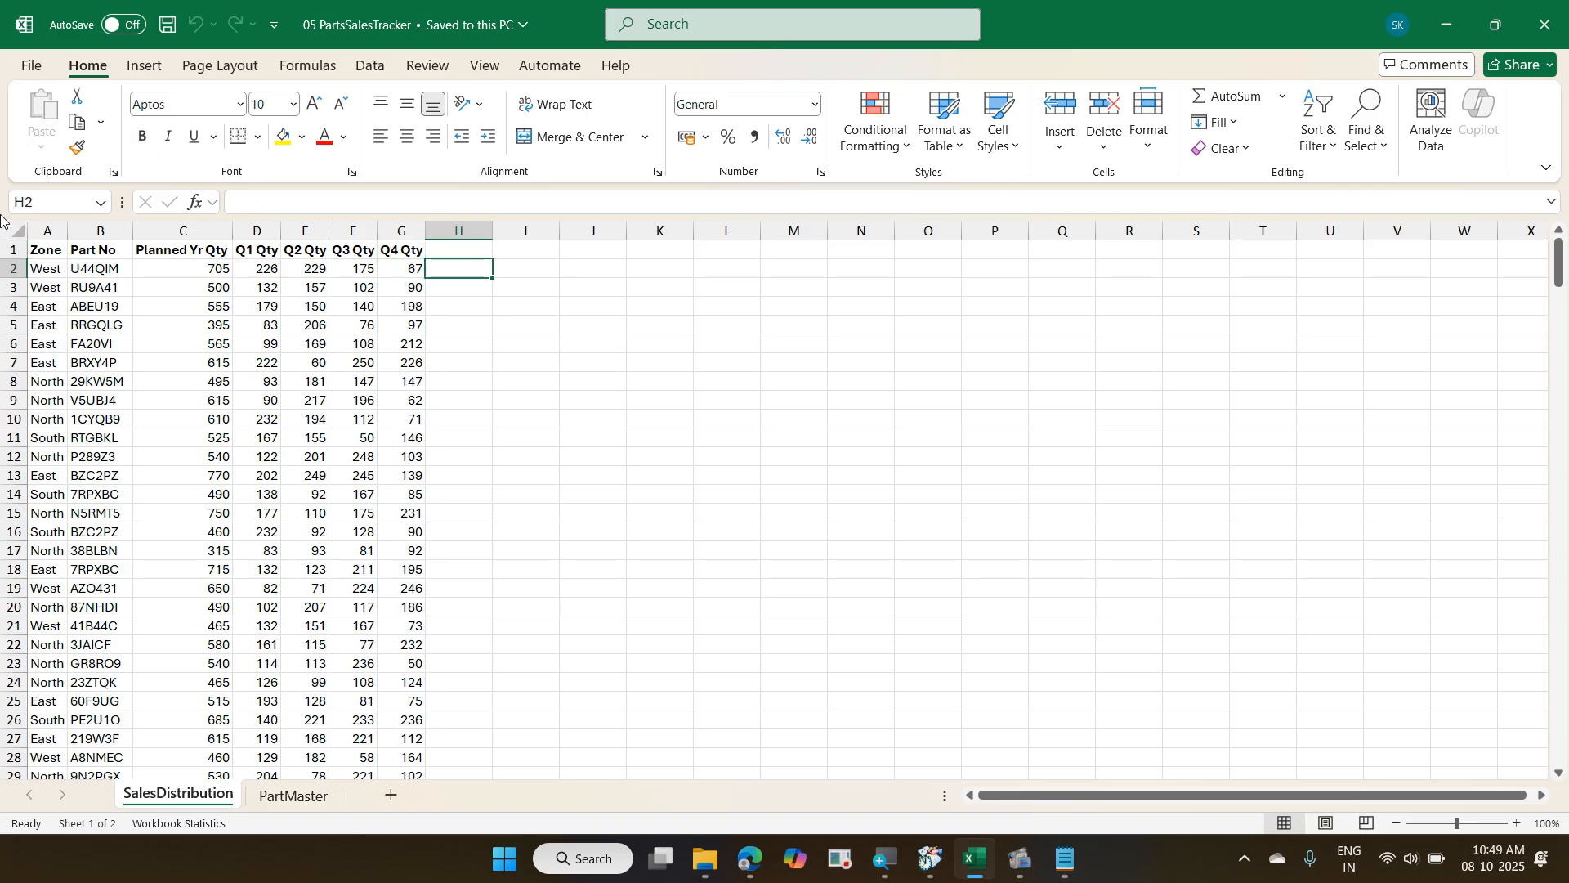
key("Left")
key("Right")
key("Up")
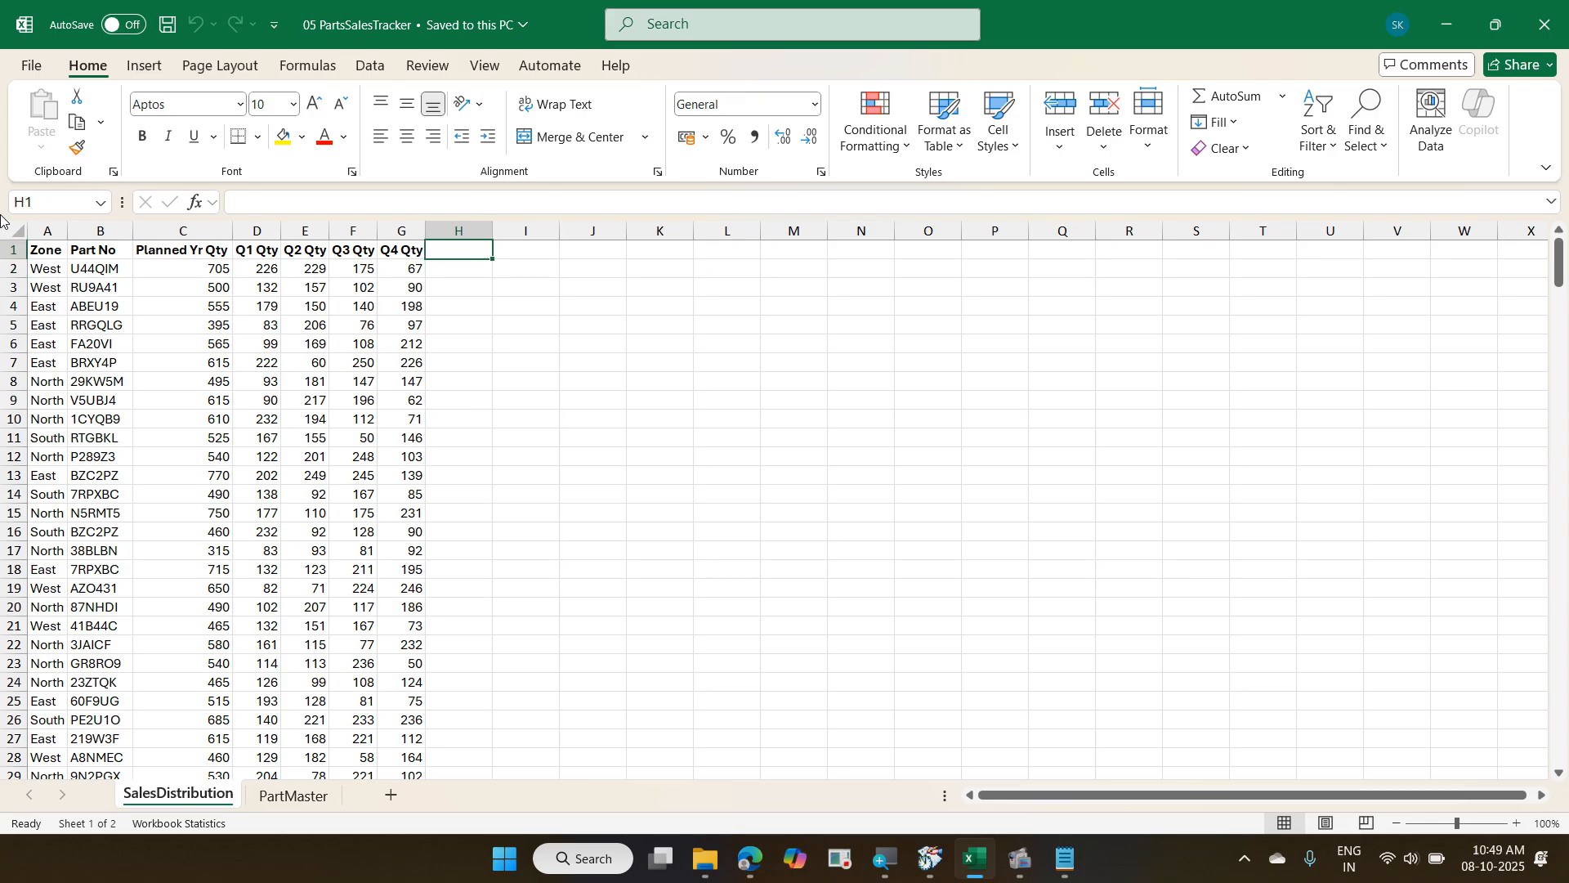
key("Down")
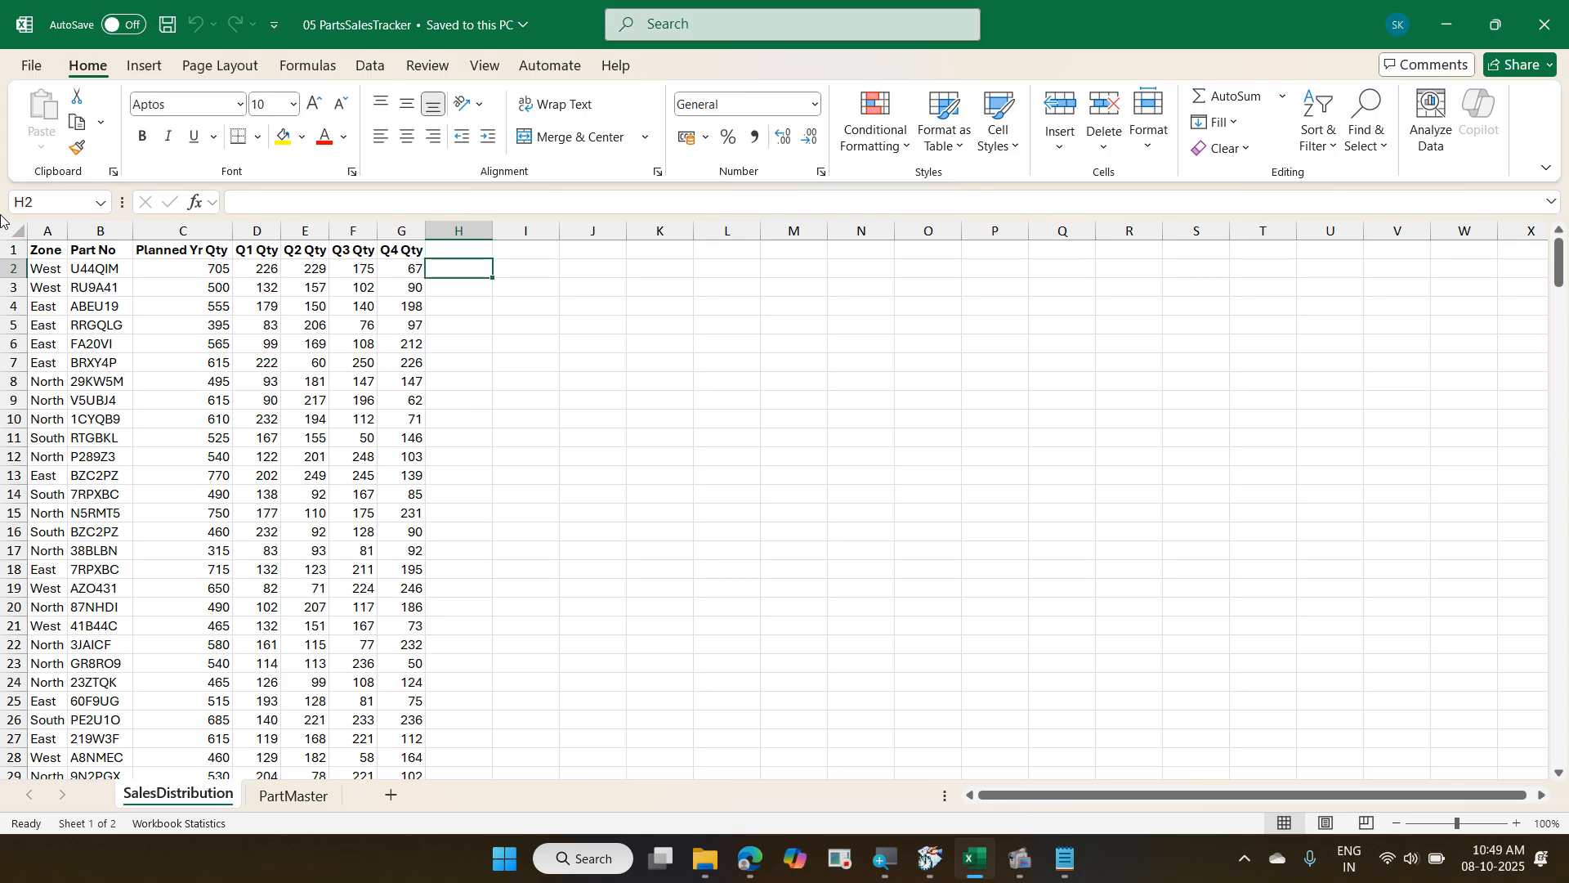
key("Right")
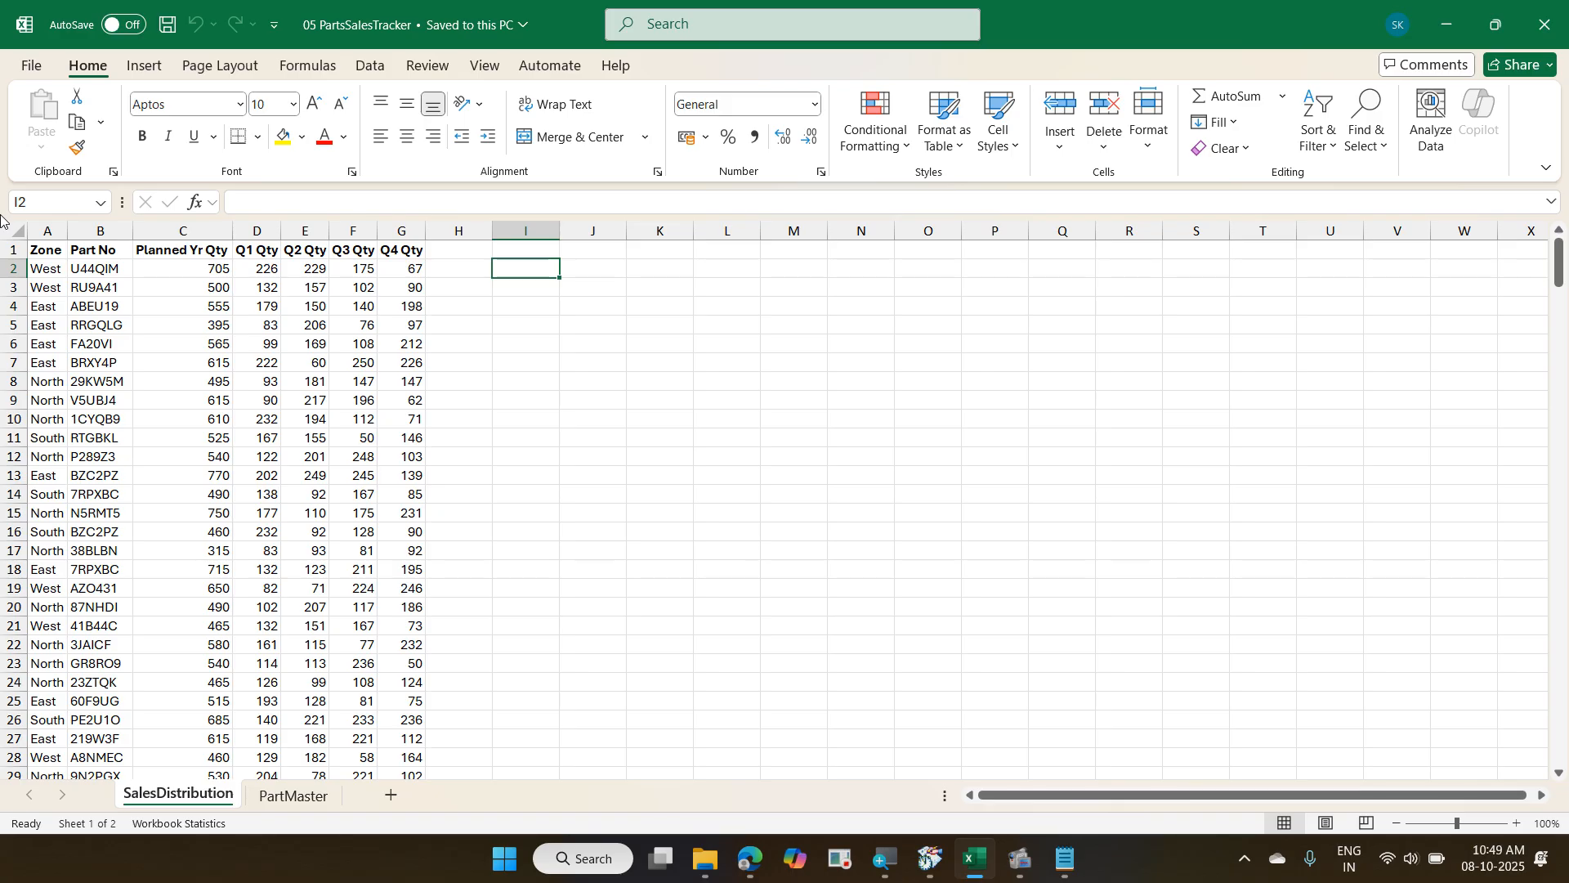
key("Right")
key("Left")
key("Left")
key("Left")
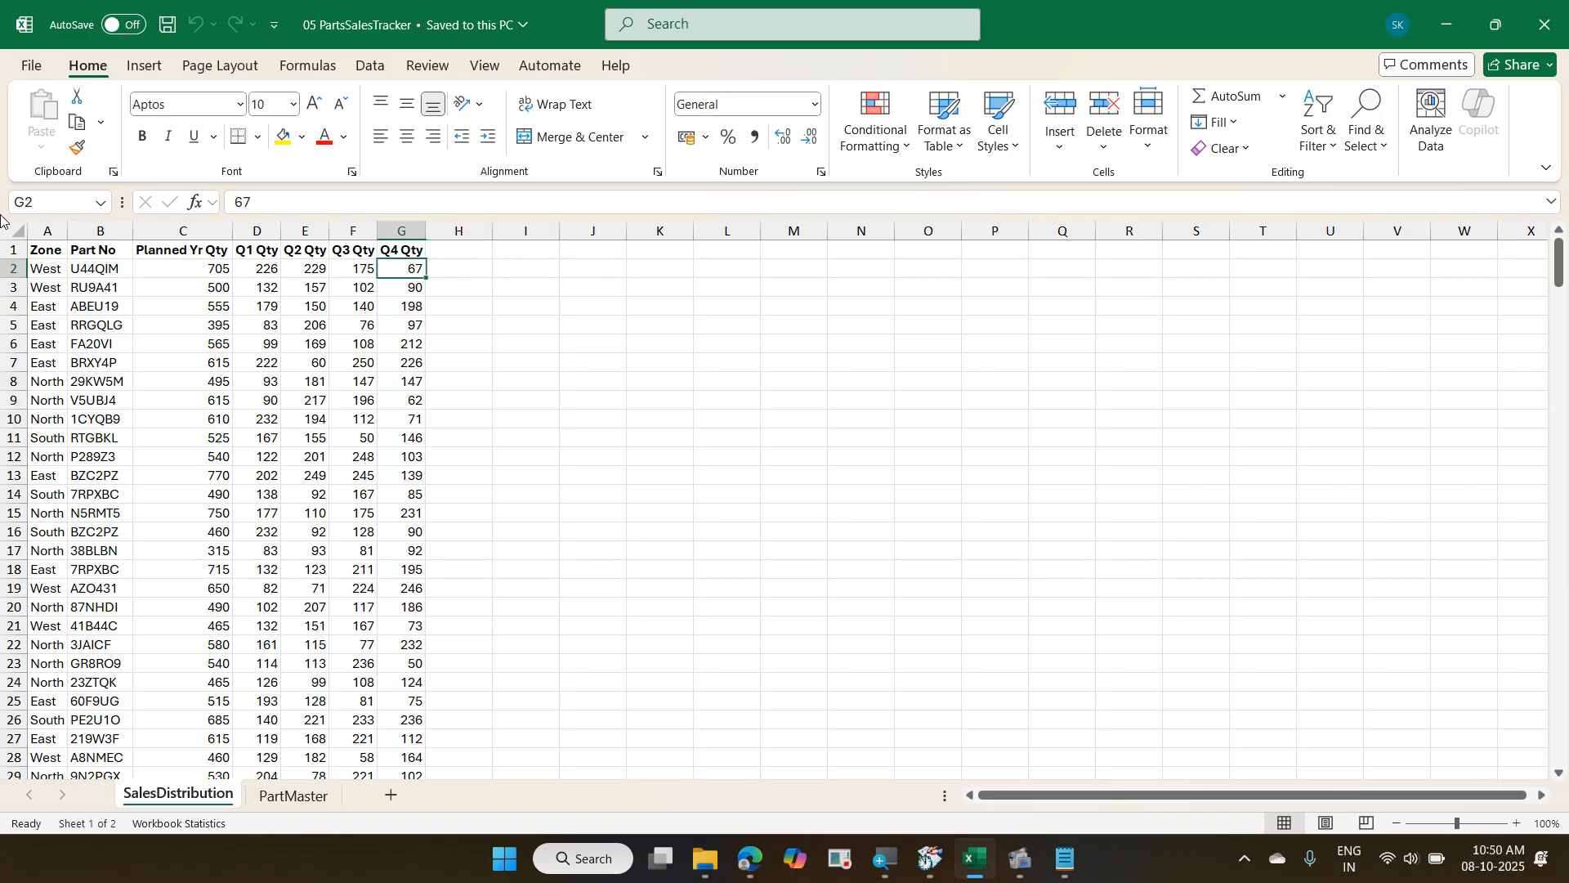
Examine the Q1 to Q4 quantities of the first SalesDistribution record and the free cells beside them.
key("Left")
key("Left")
key("Left")
key("shift+Right")
key("shift+Right")
key("shift+Right")
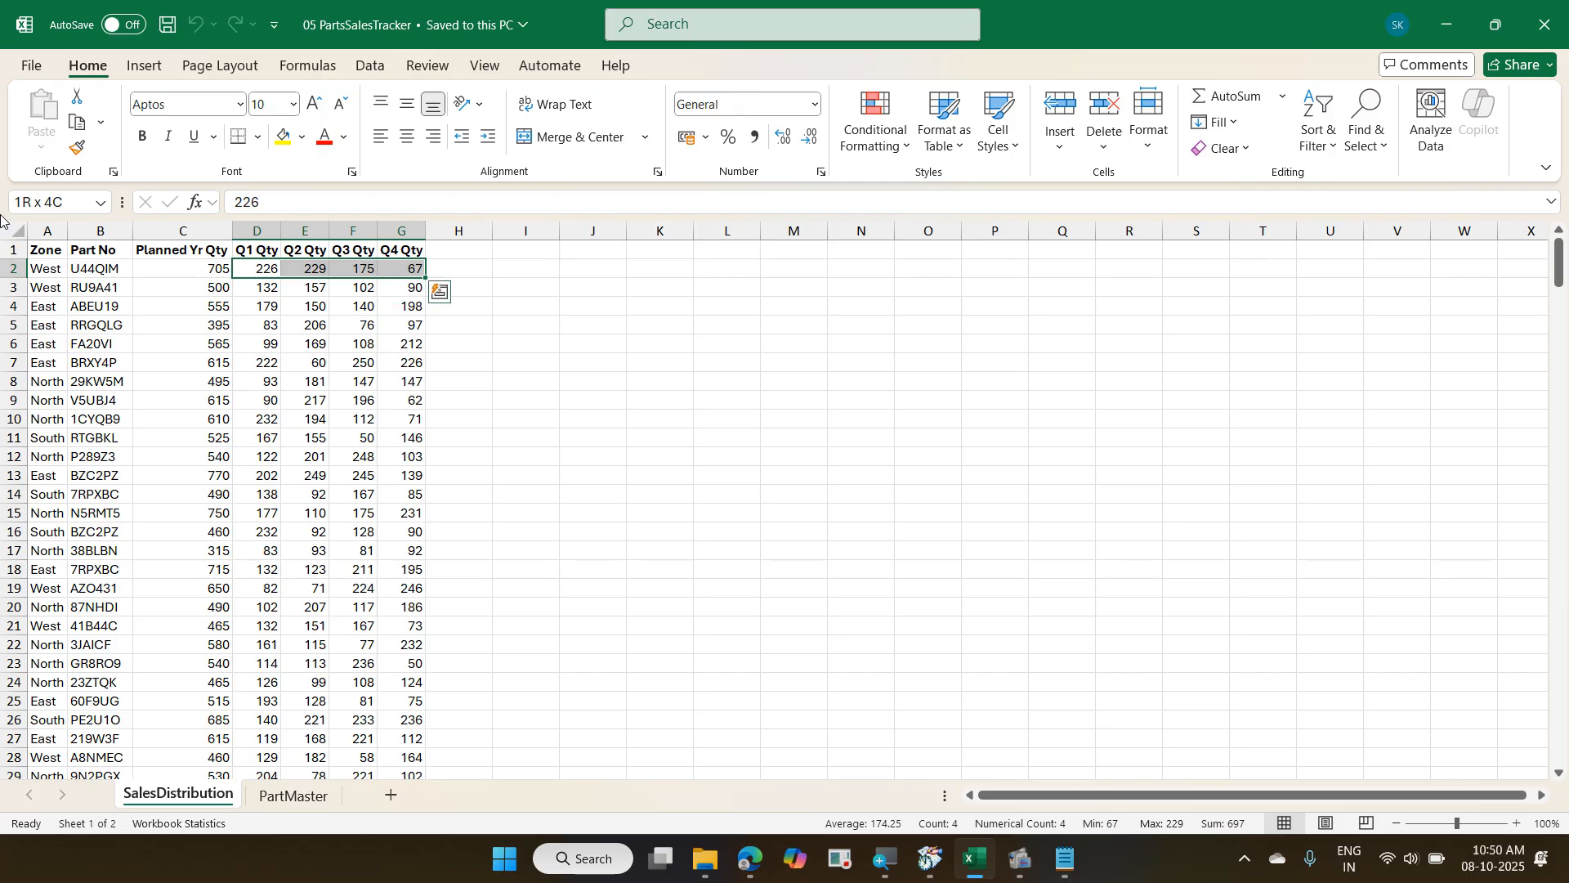
key("Right")
key("Right")
key("Right")
key("Right")
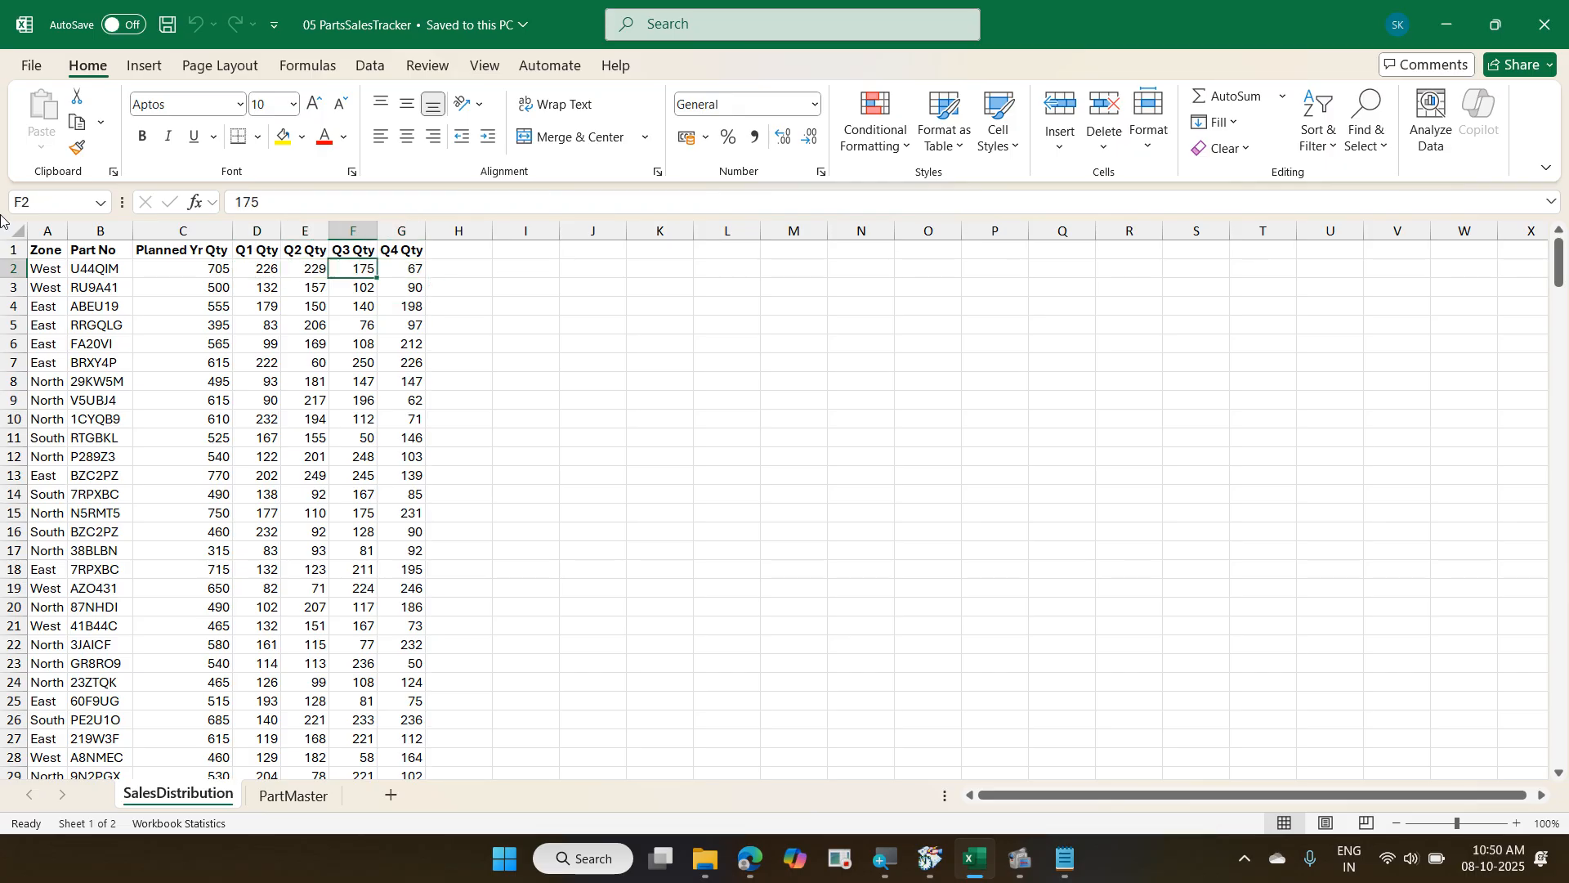
key("Right")
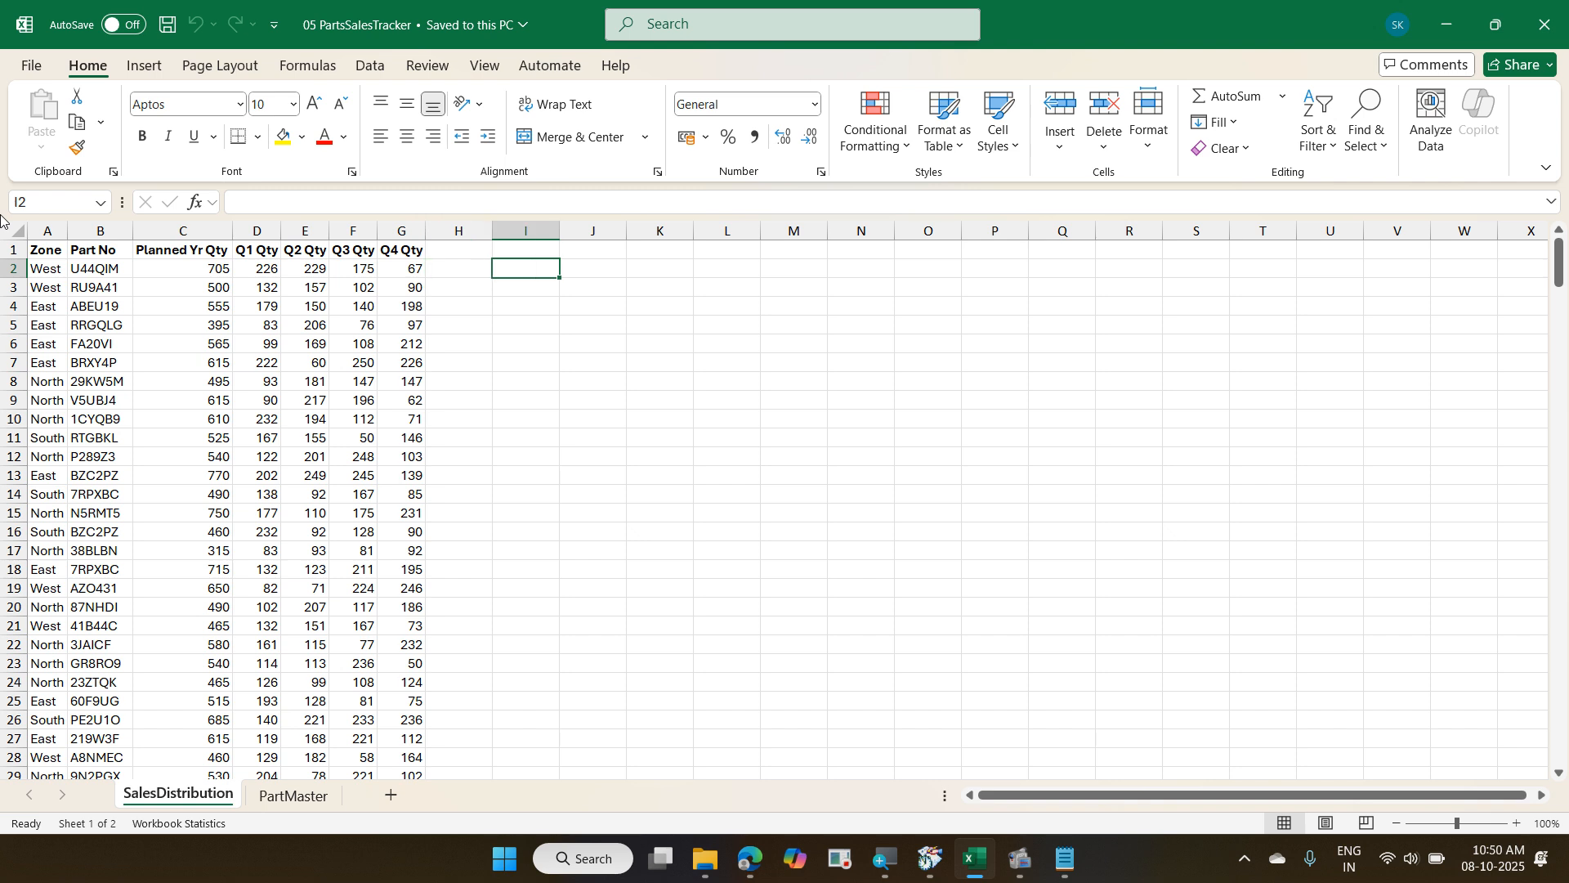
key("Left")
key("Right")
key("Left")
key("Right")
Check the PartMaster columns again against the SalesDistribution sheet's data and its free header cell after Q4 Qty.
key("ctrl+Page_Down")
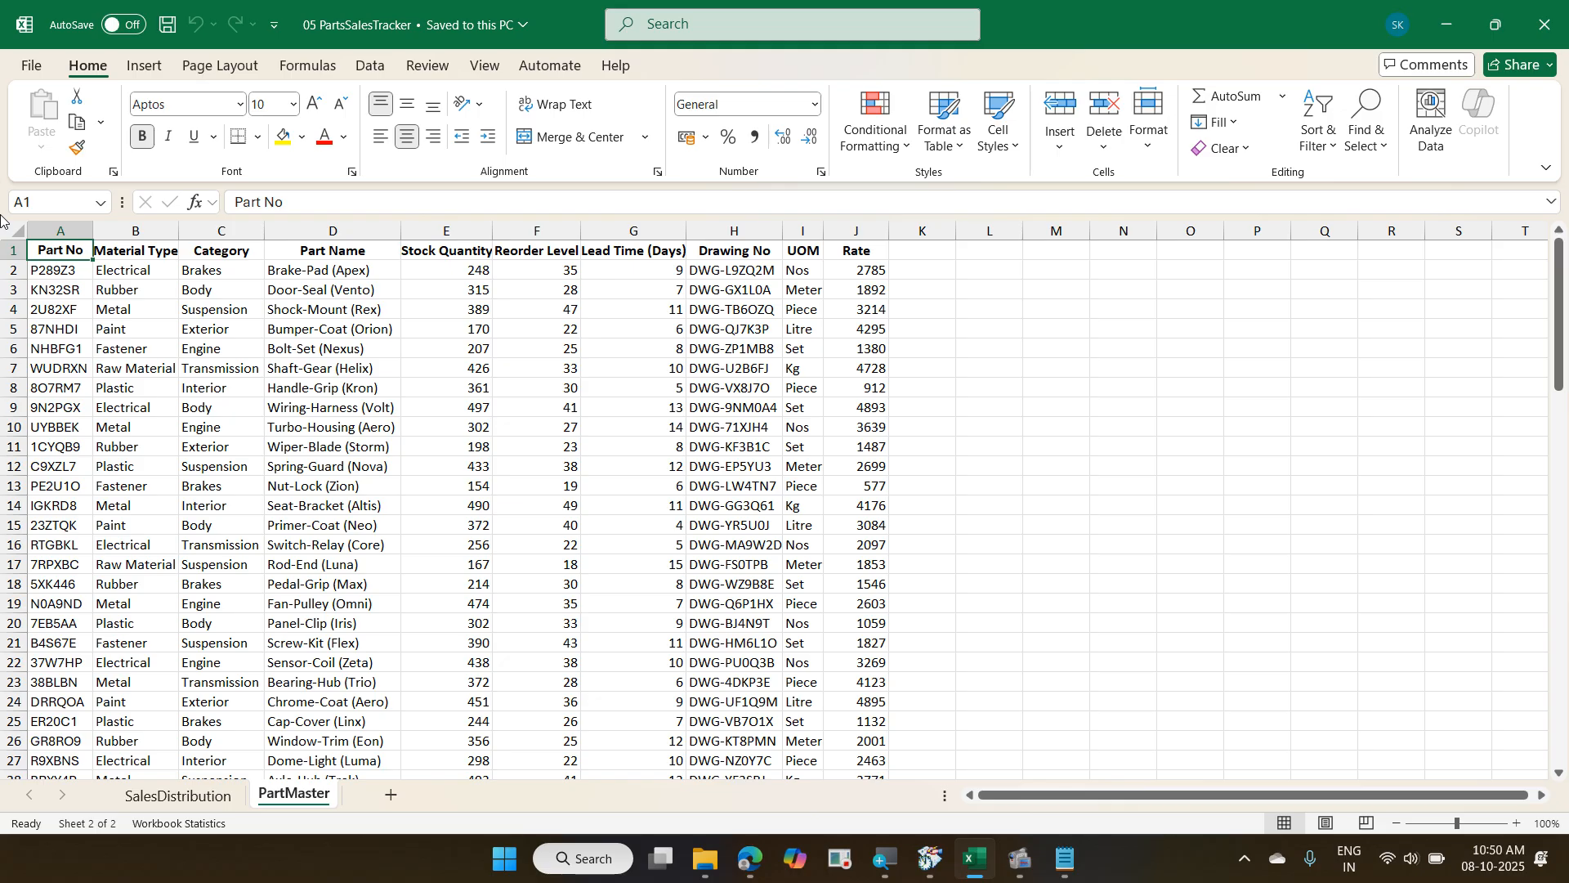
key("ctrl+Page_Up")
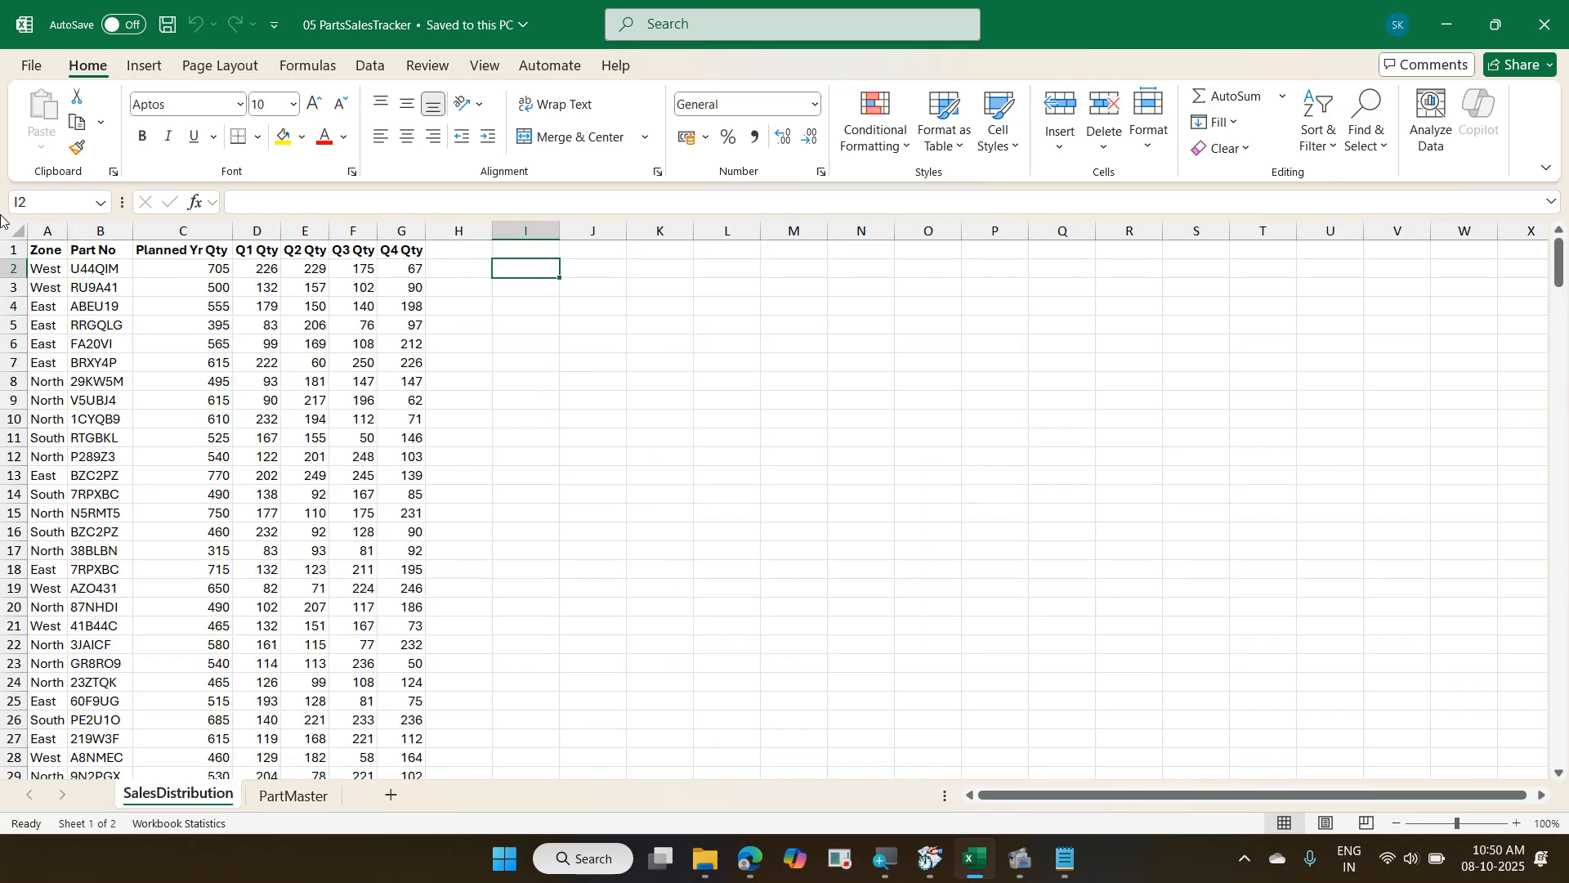
key("Up")
key("Left")
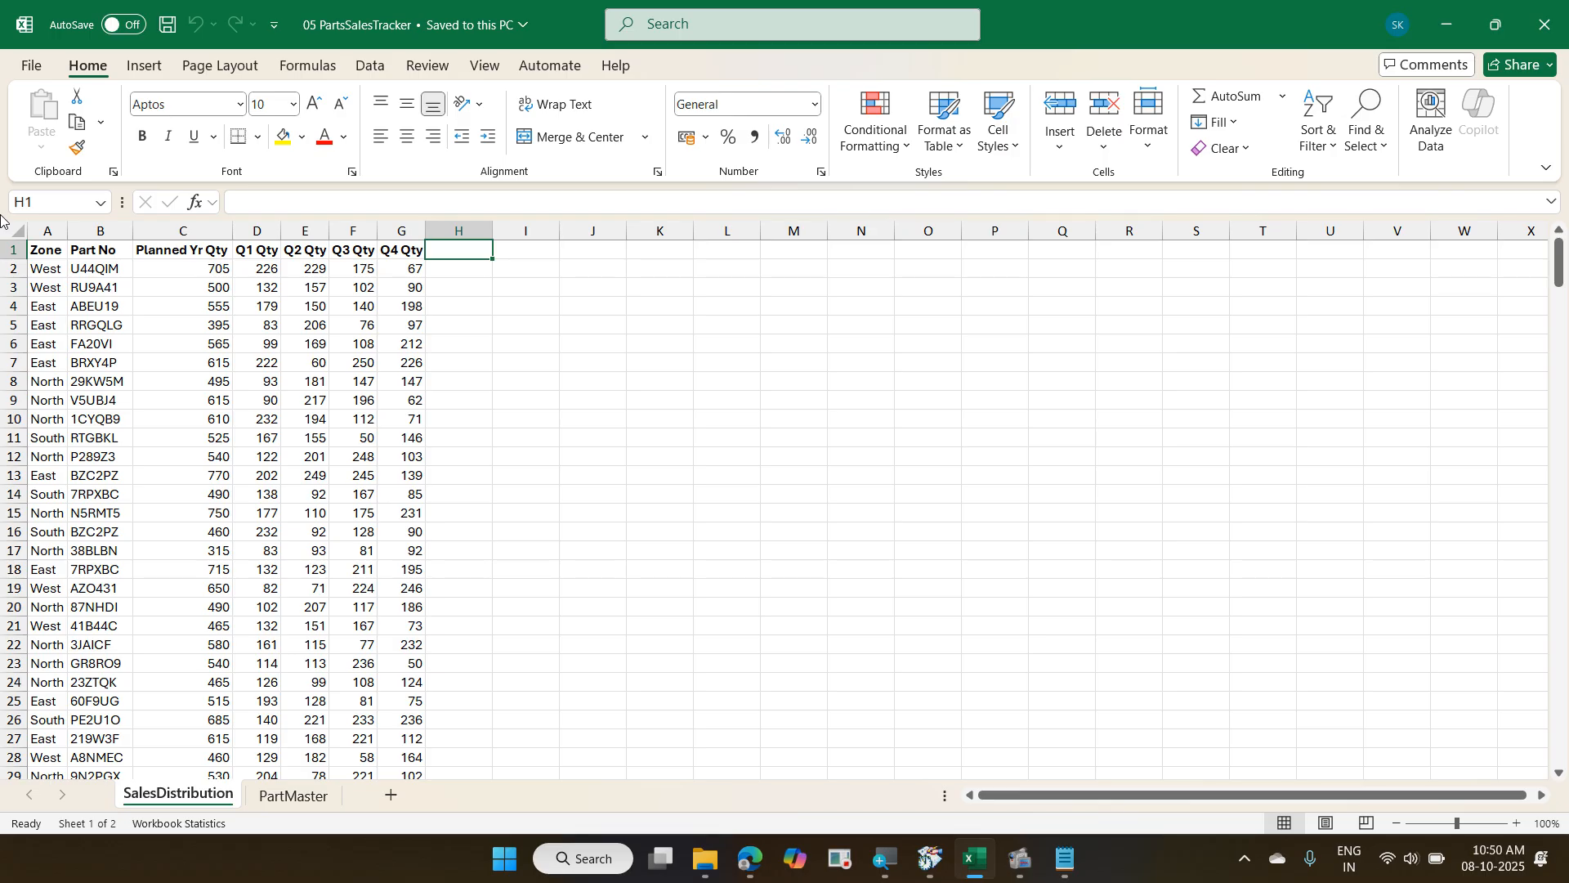
key("ctrl+Page_Down")
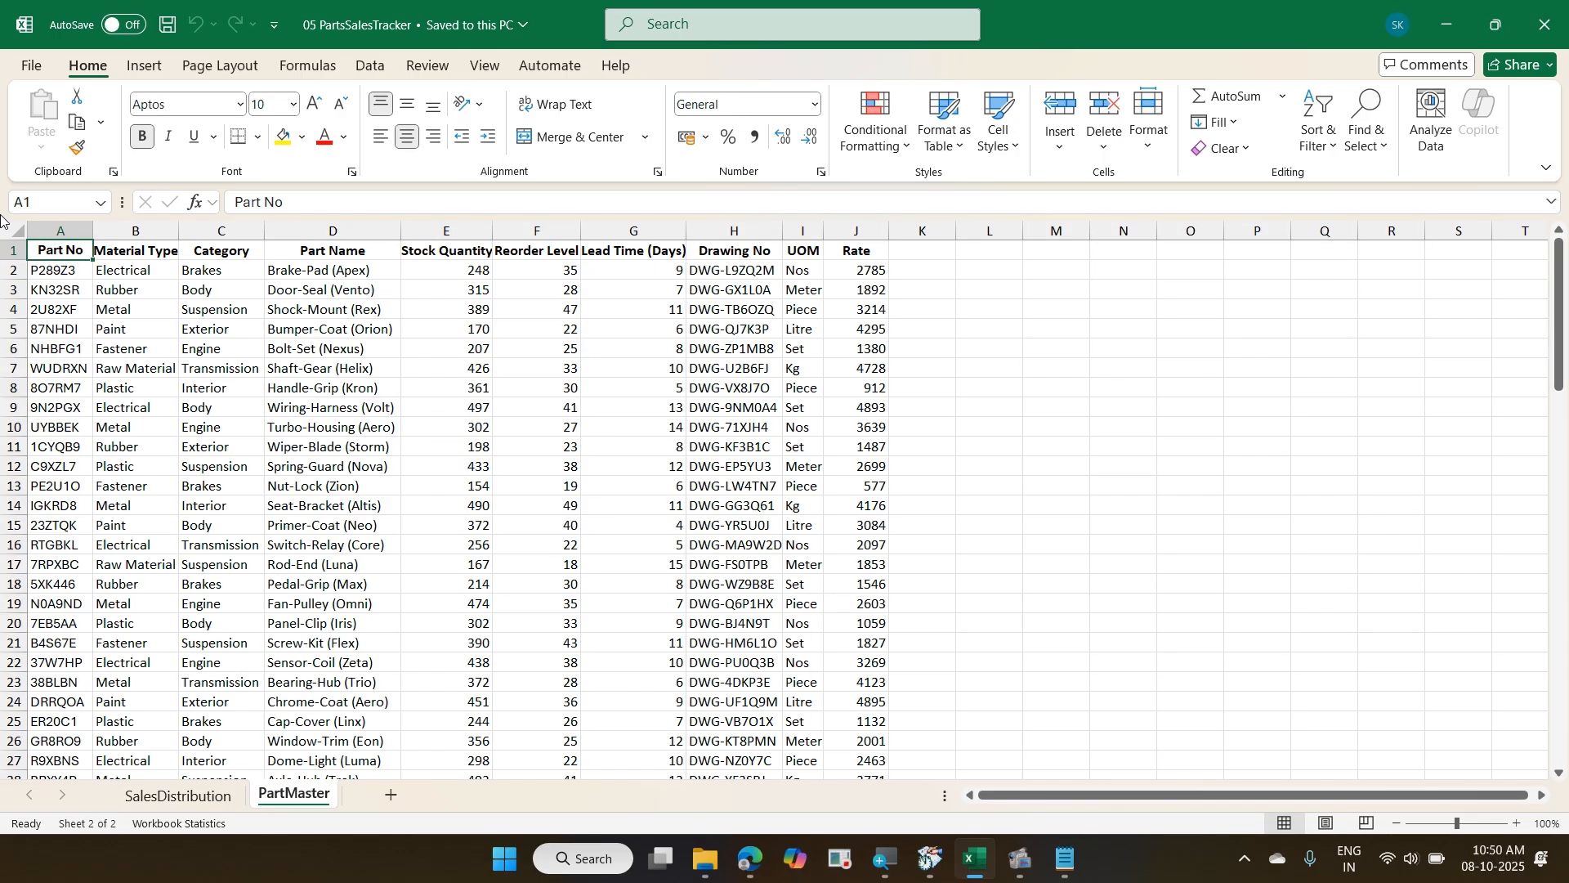
key("ctrl+Page_Up")
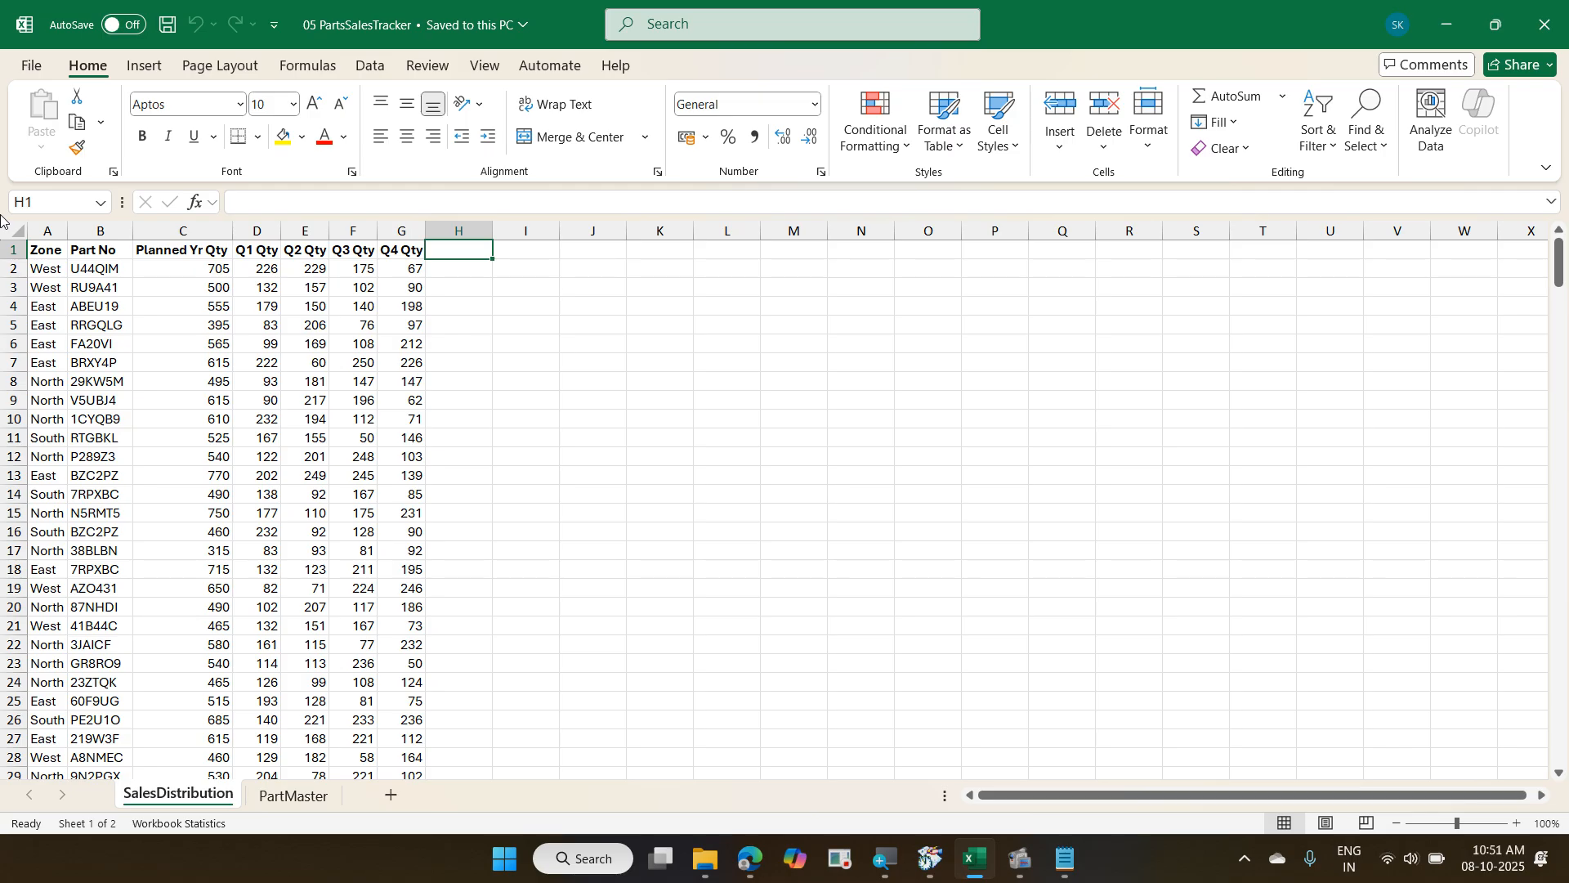
Close the 05 PartsSalesTracker workbook and minimize the Excel and File Explorer windows.
key("ctrl+w")
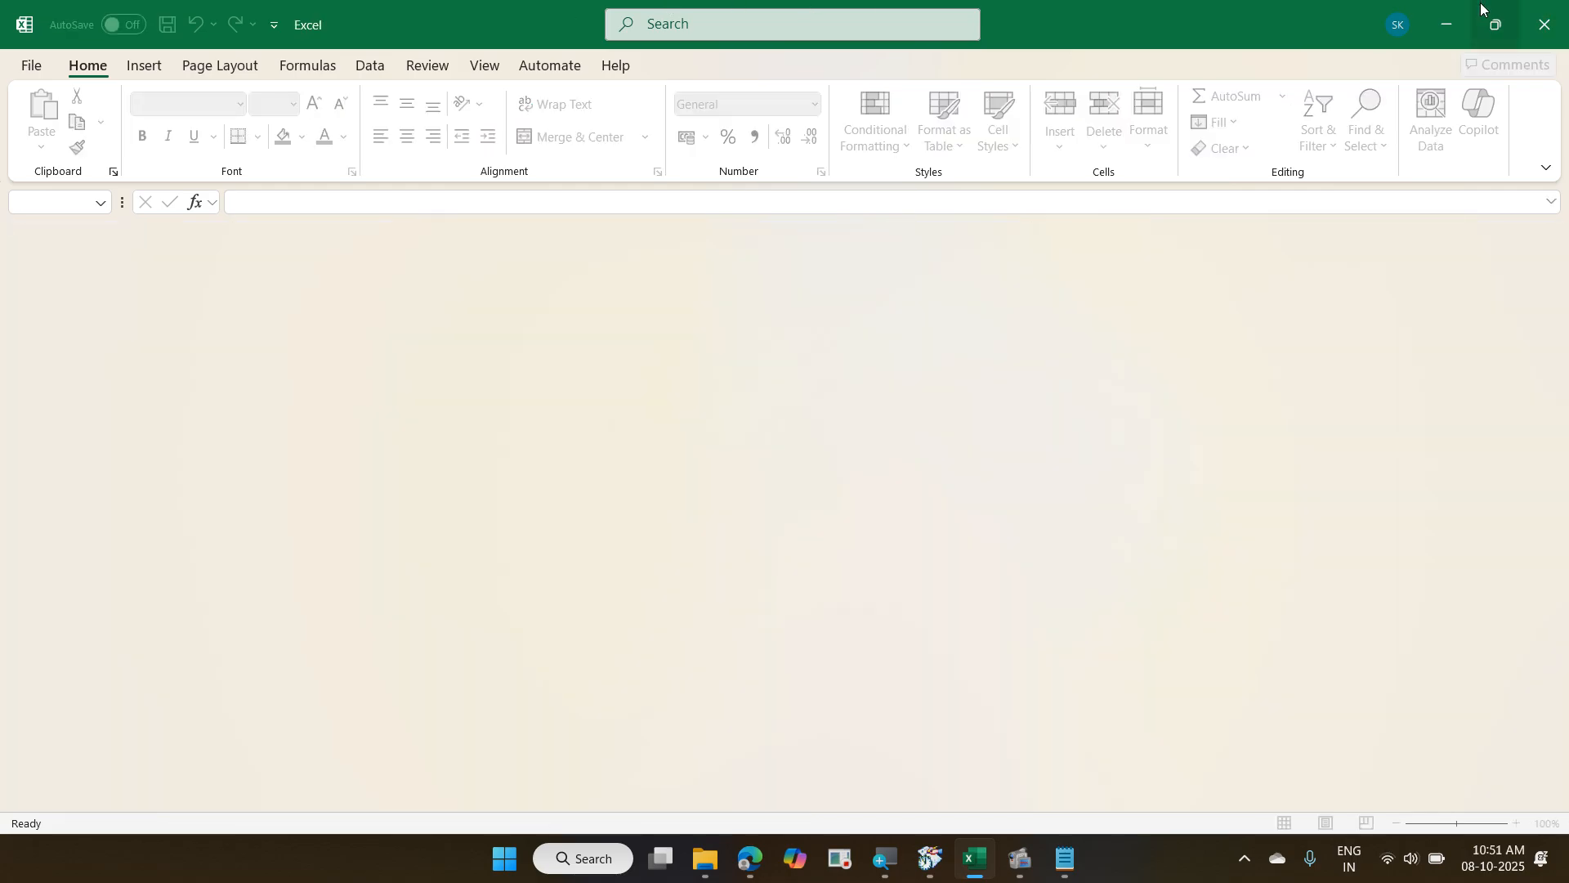
left_click(1448, 19)
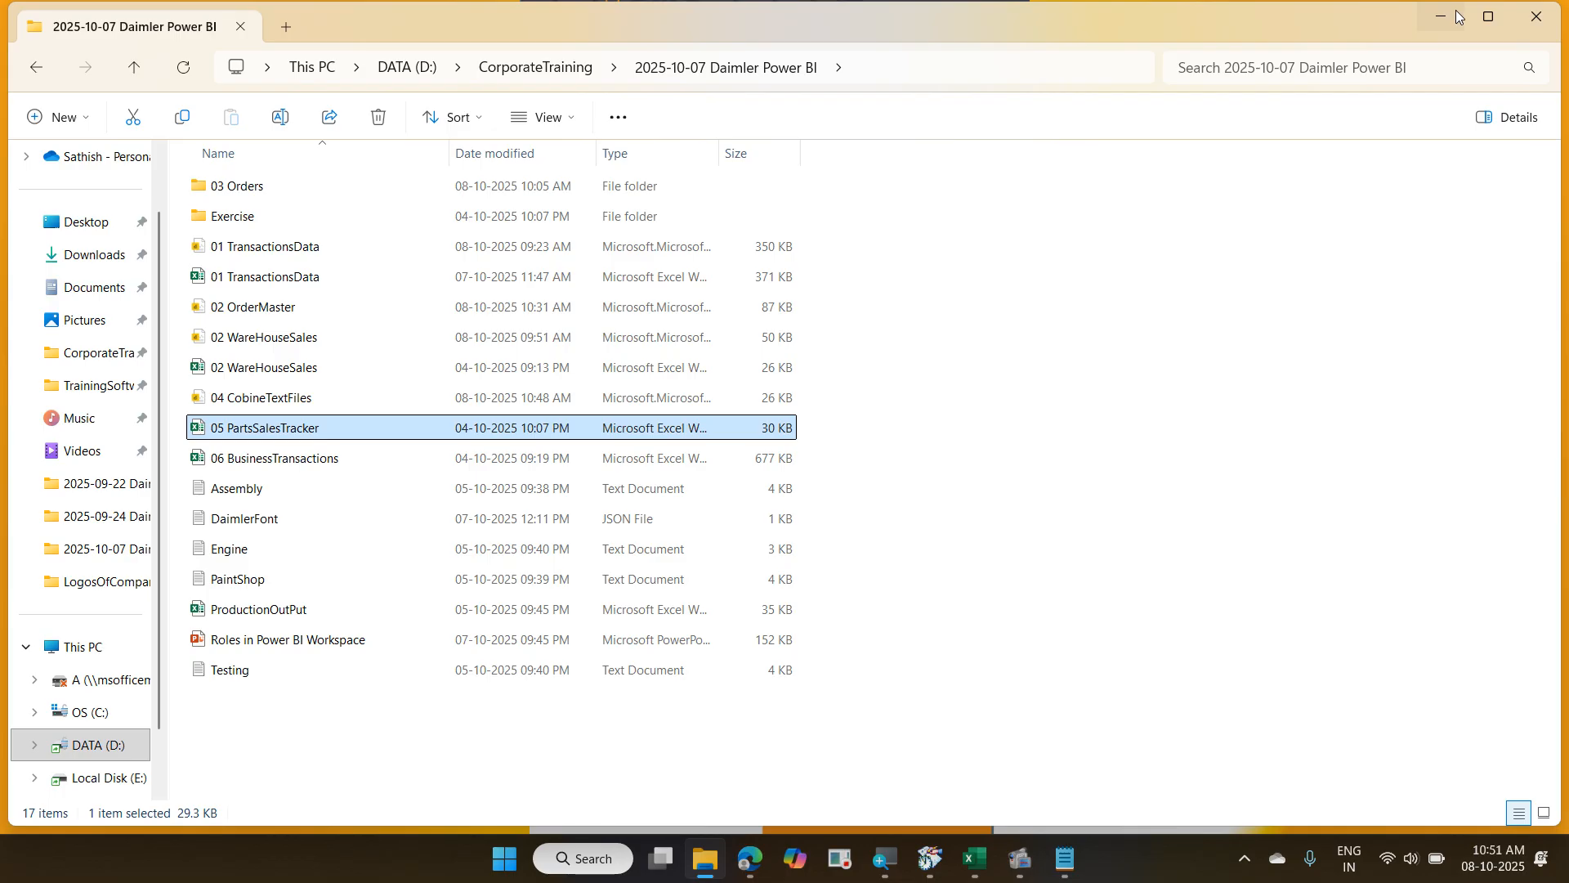
left_click(1459, 17)
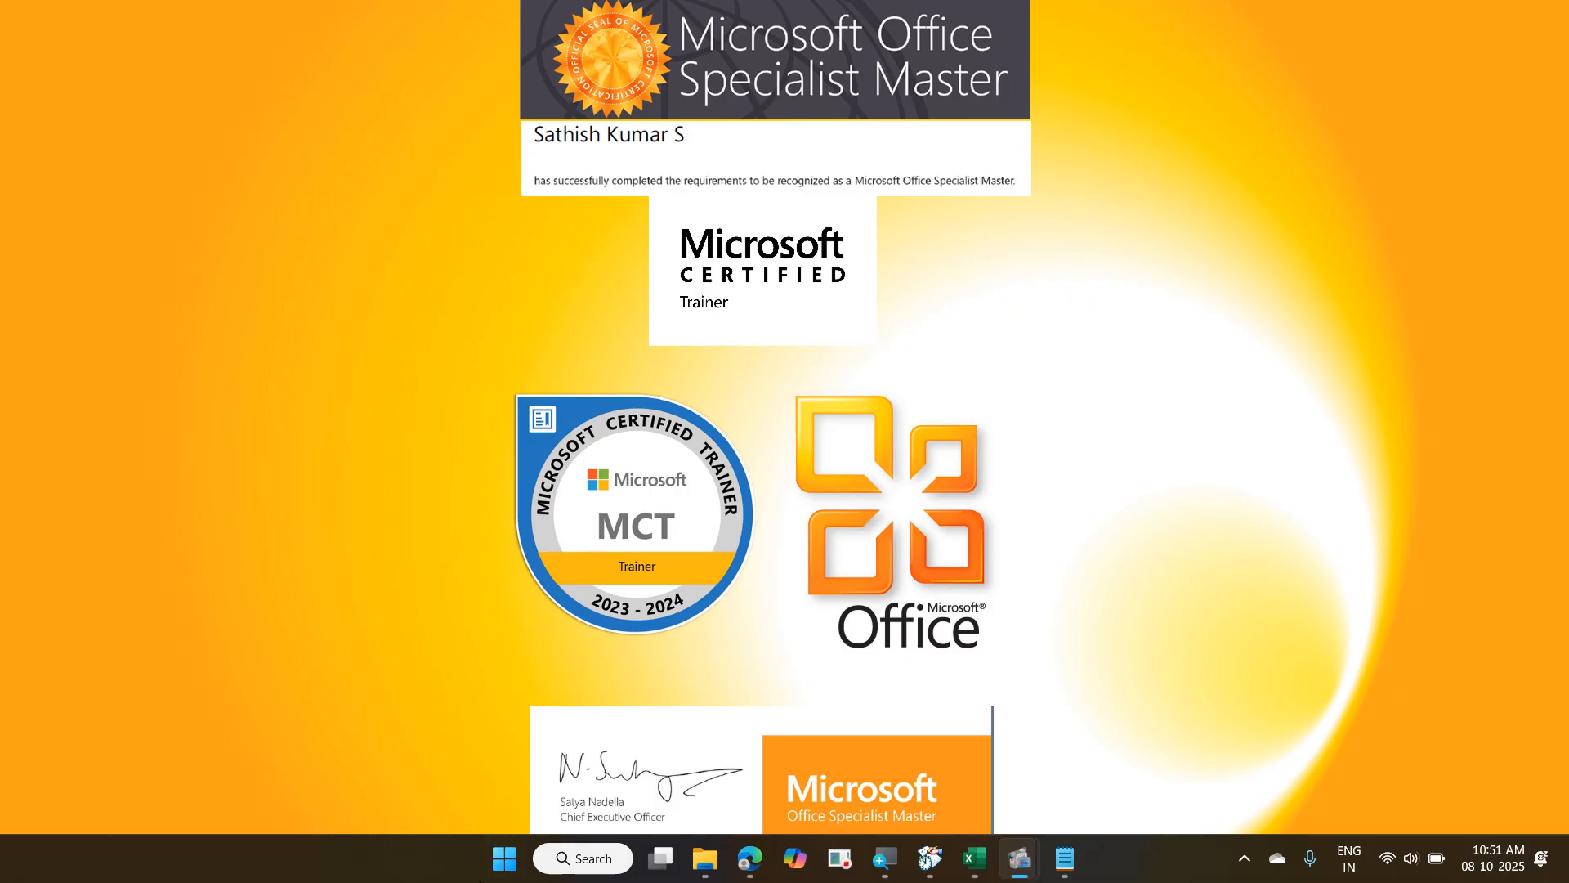
Switch to a new Power BI Desktop report and connect it to the 05 PartsSalesTracker Excel workbook.
left_click(504, 858)
left_click(530, 372)
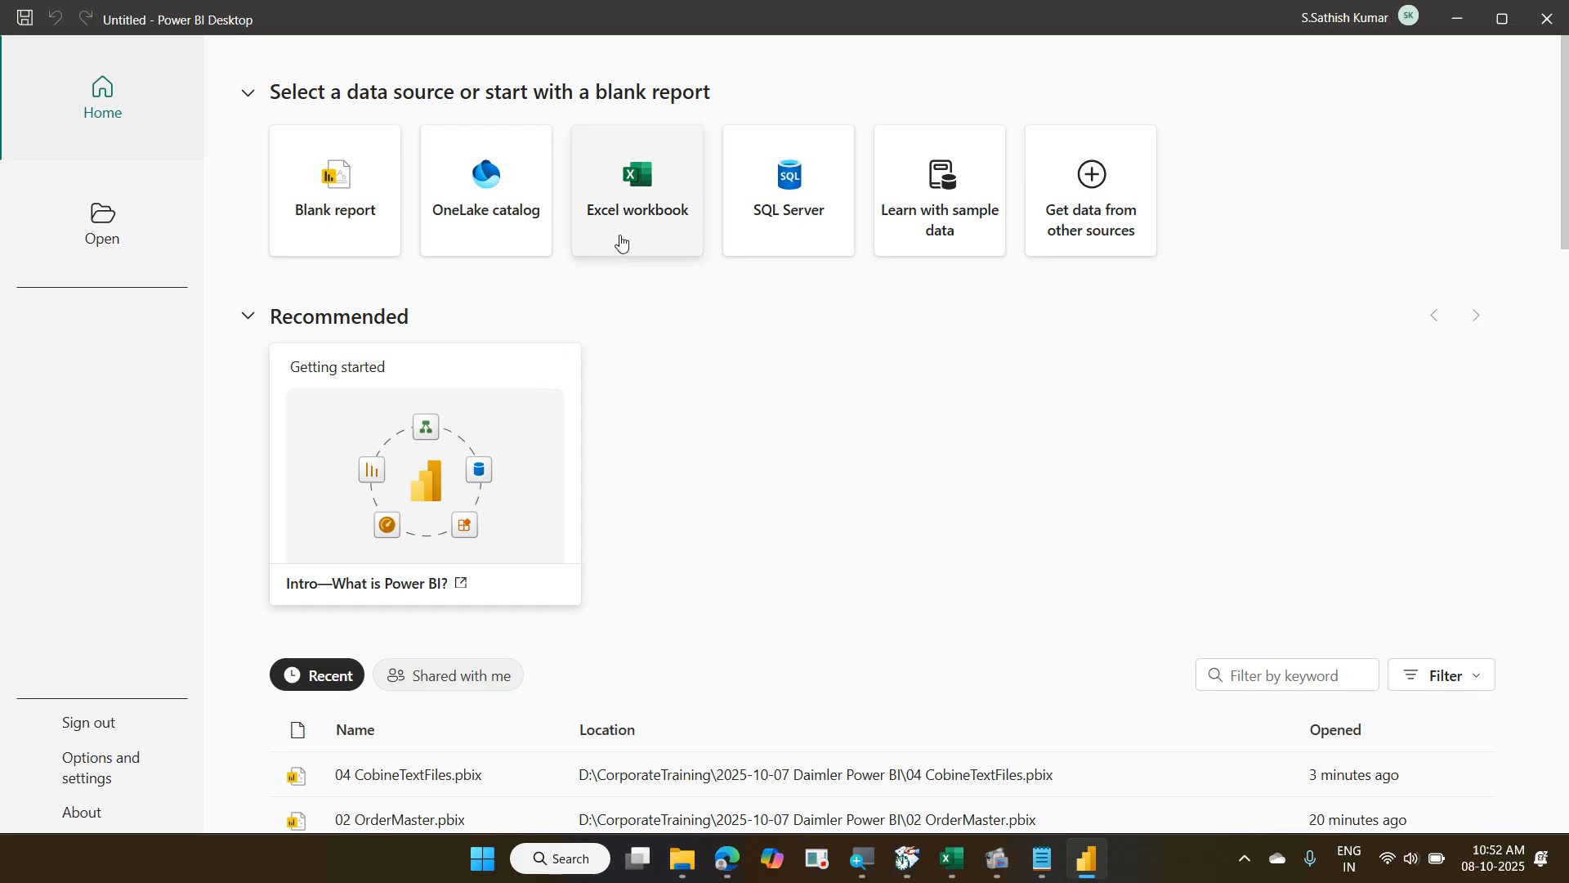
left_click(621, 241)
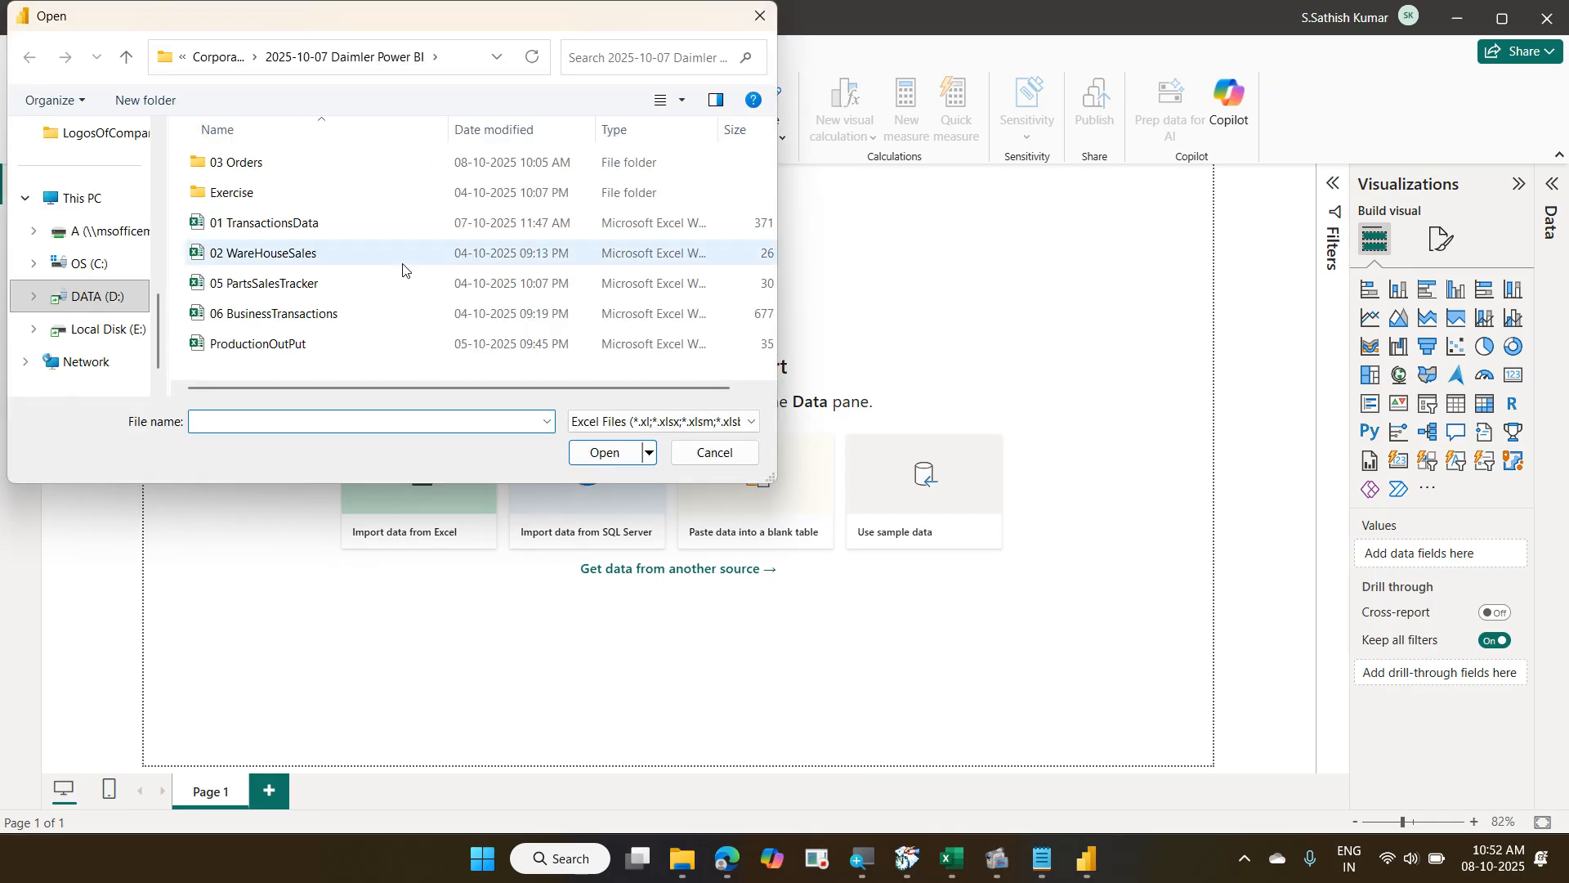
left_click(388, 280)
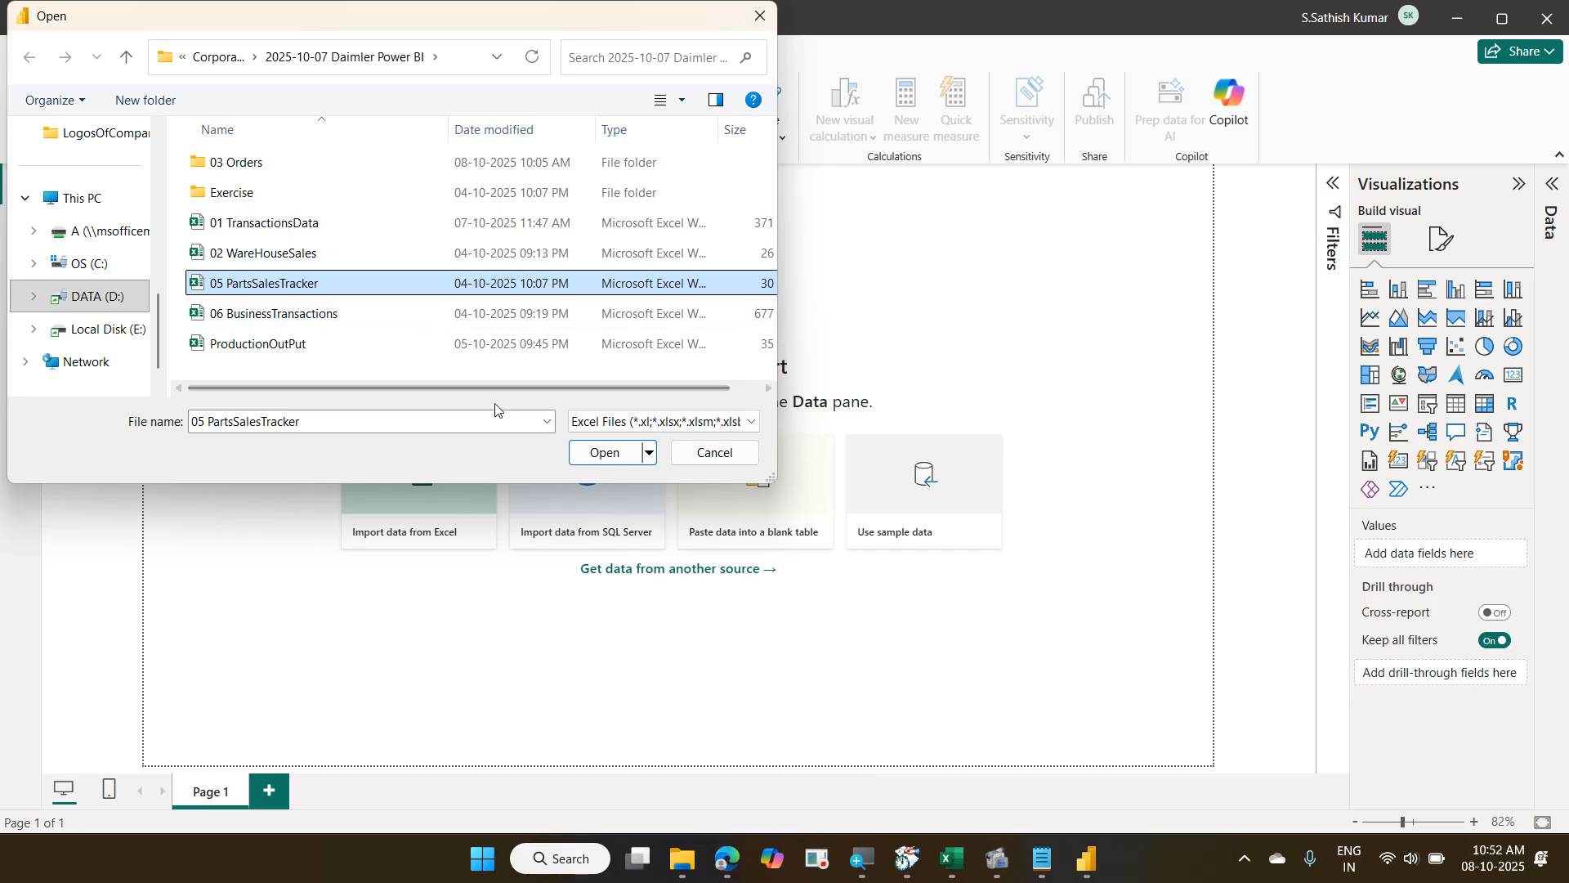
left_click(585, 458)
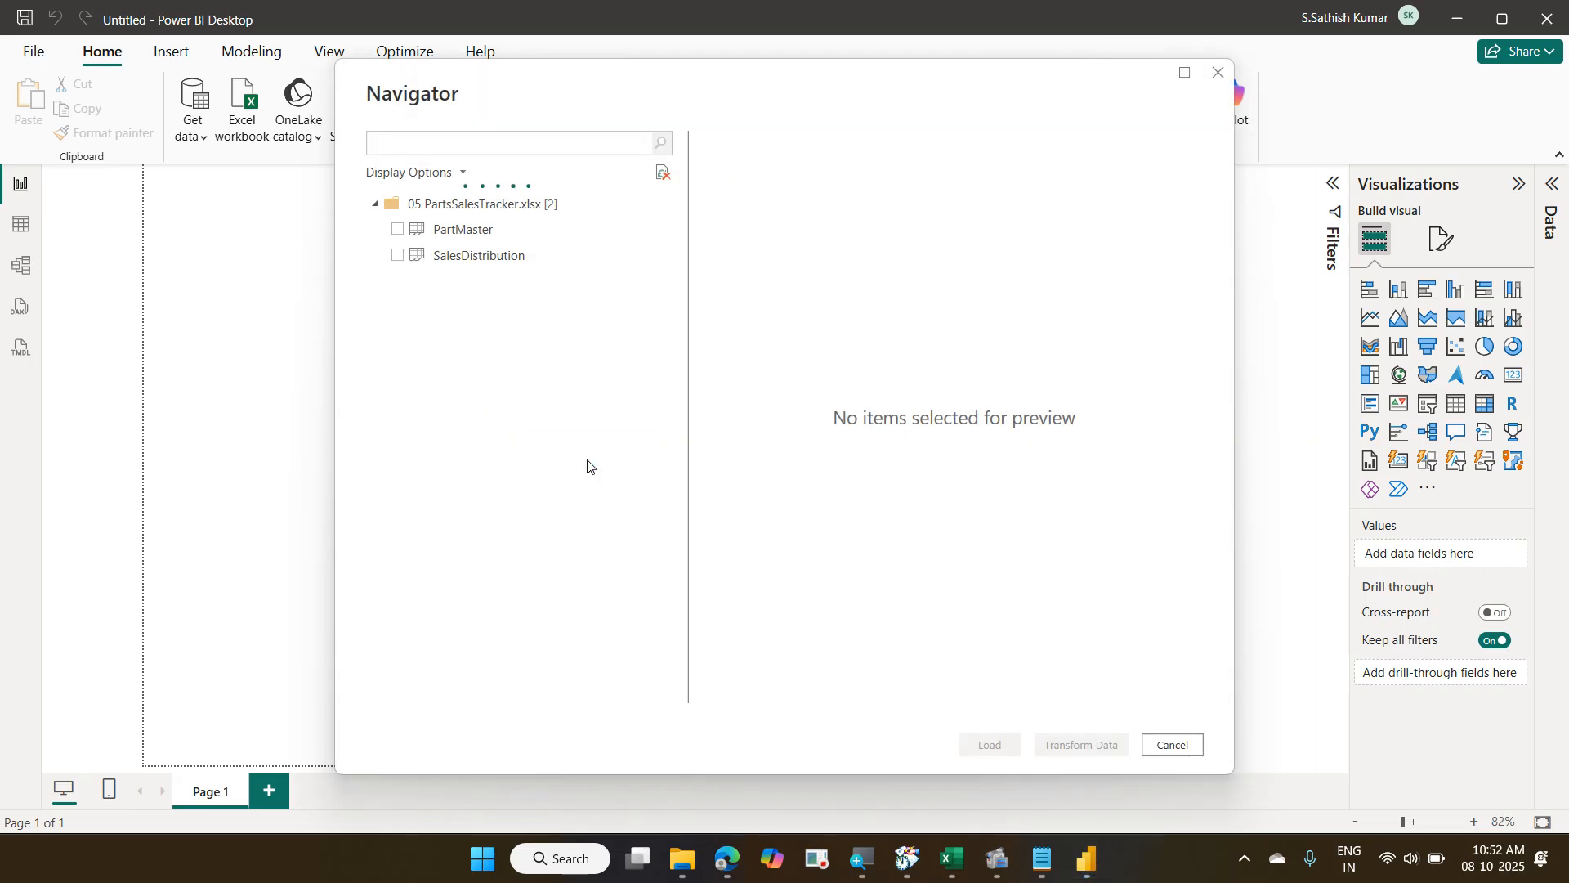
Select the PartMaster and SalesDistribution sheets for import and open them in the Power Query Editor for transformation.
left_click(395, 236)
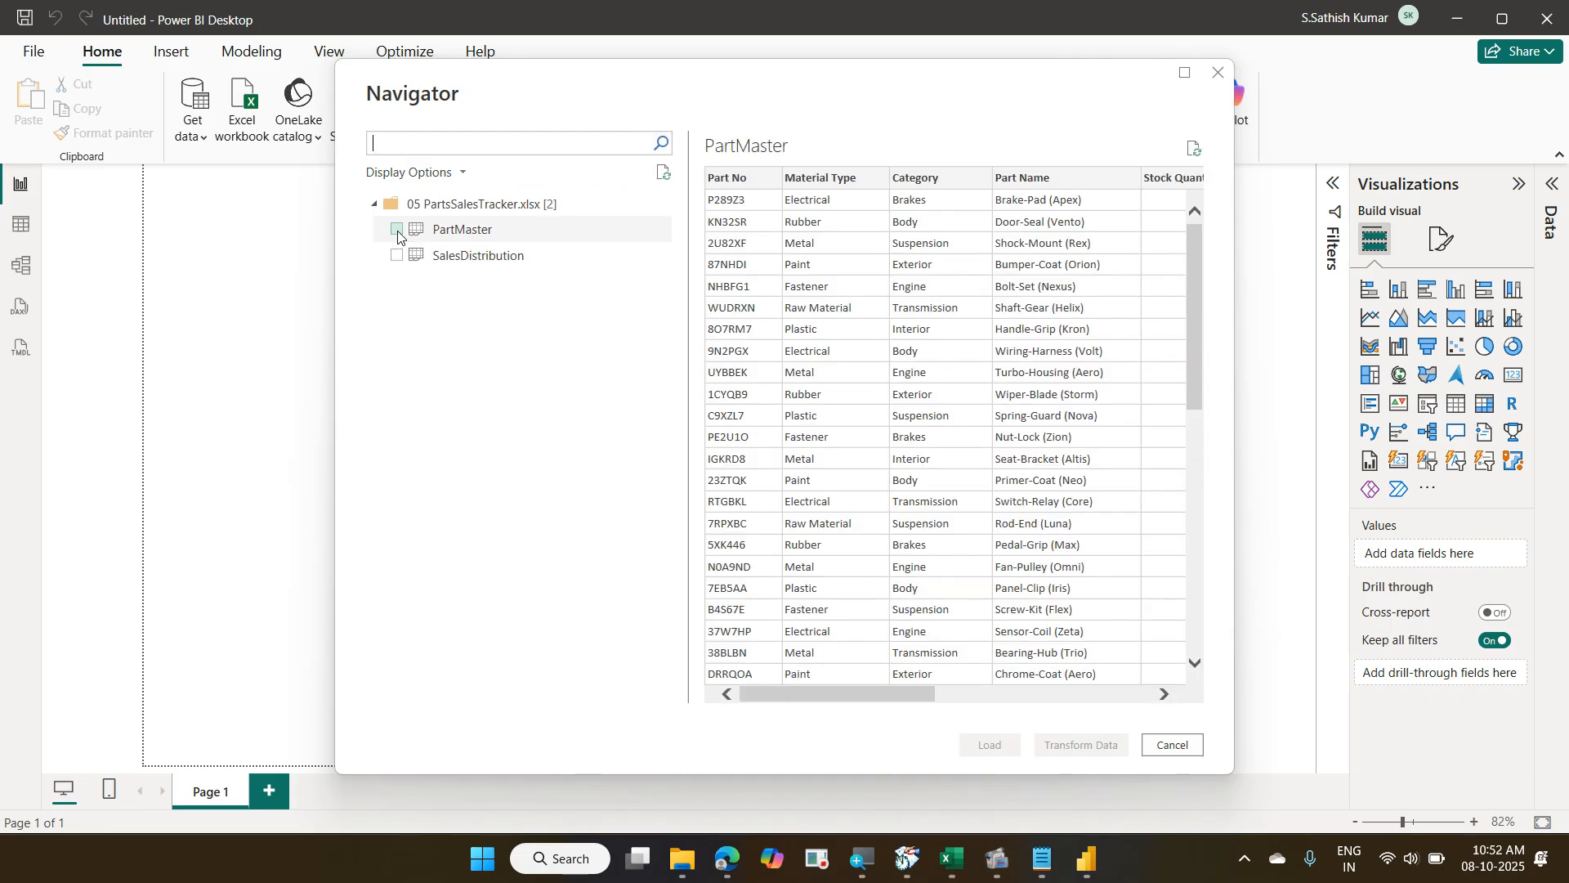
left_click(395, 232)
left_click(400, 253)
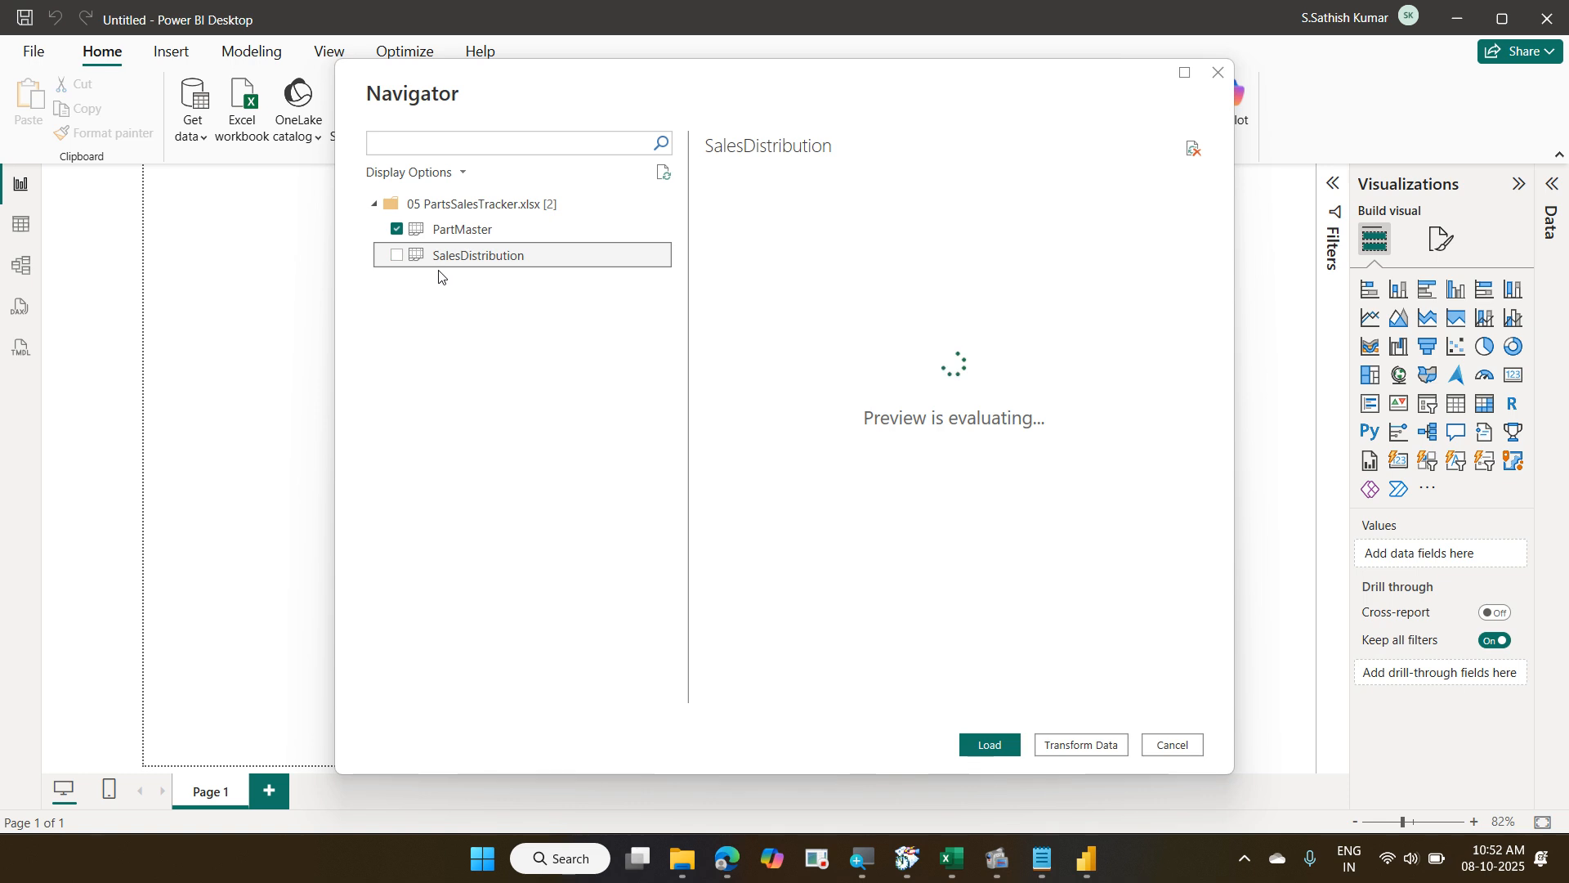
left_click(399, 254)
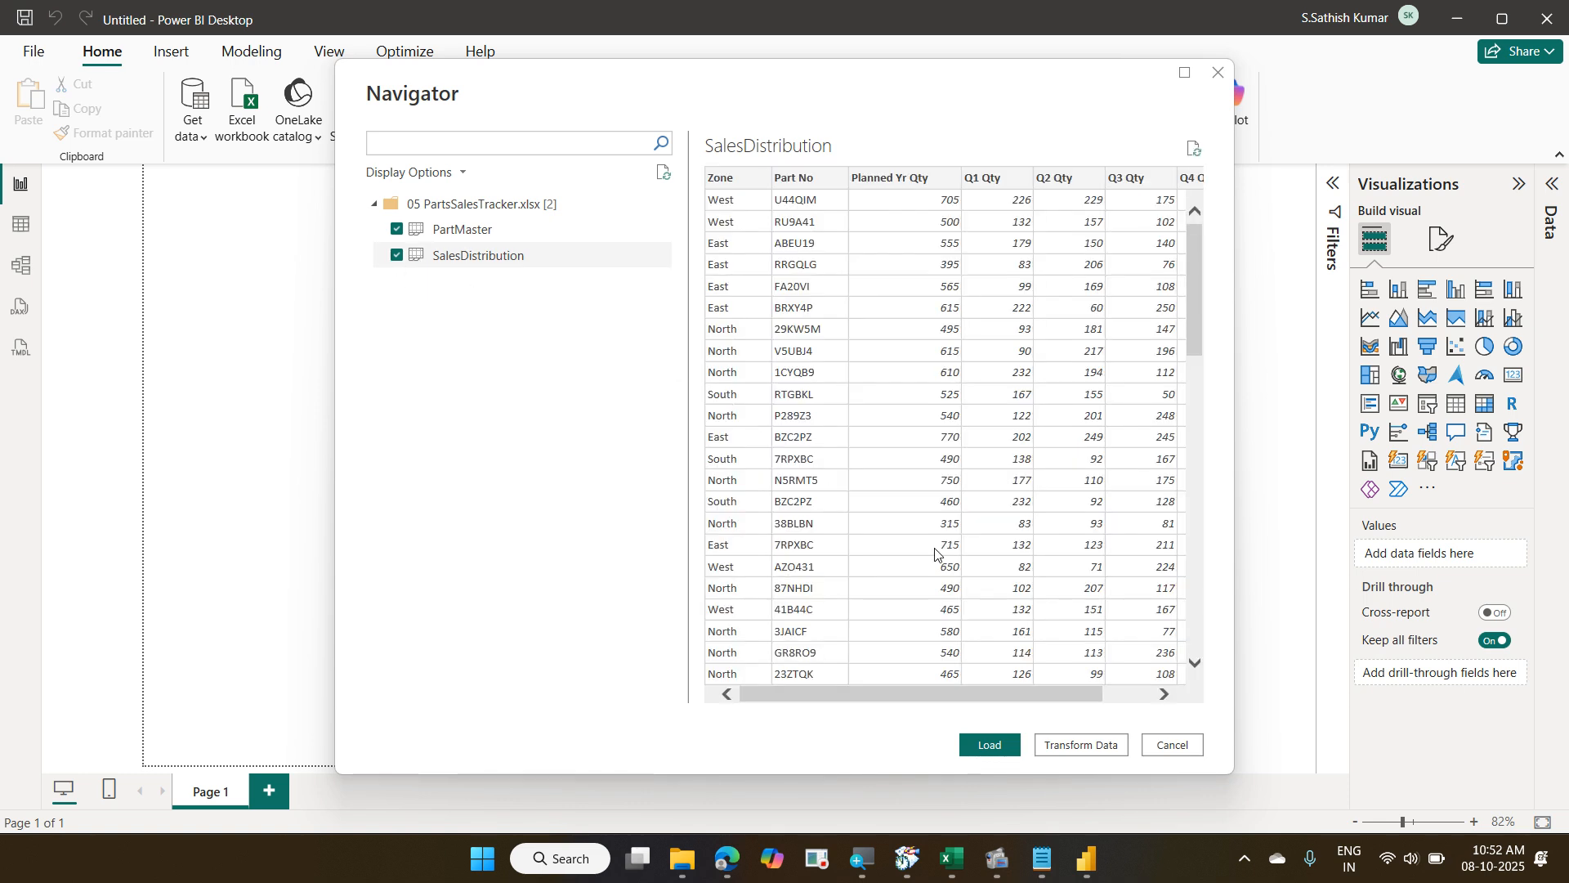
left_click(1088, 745)
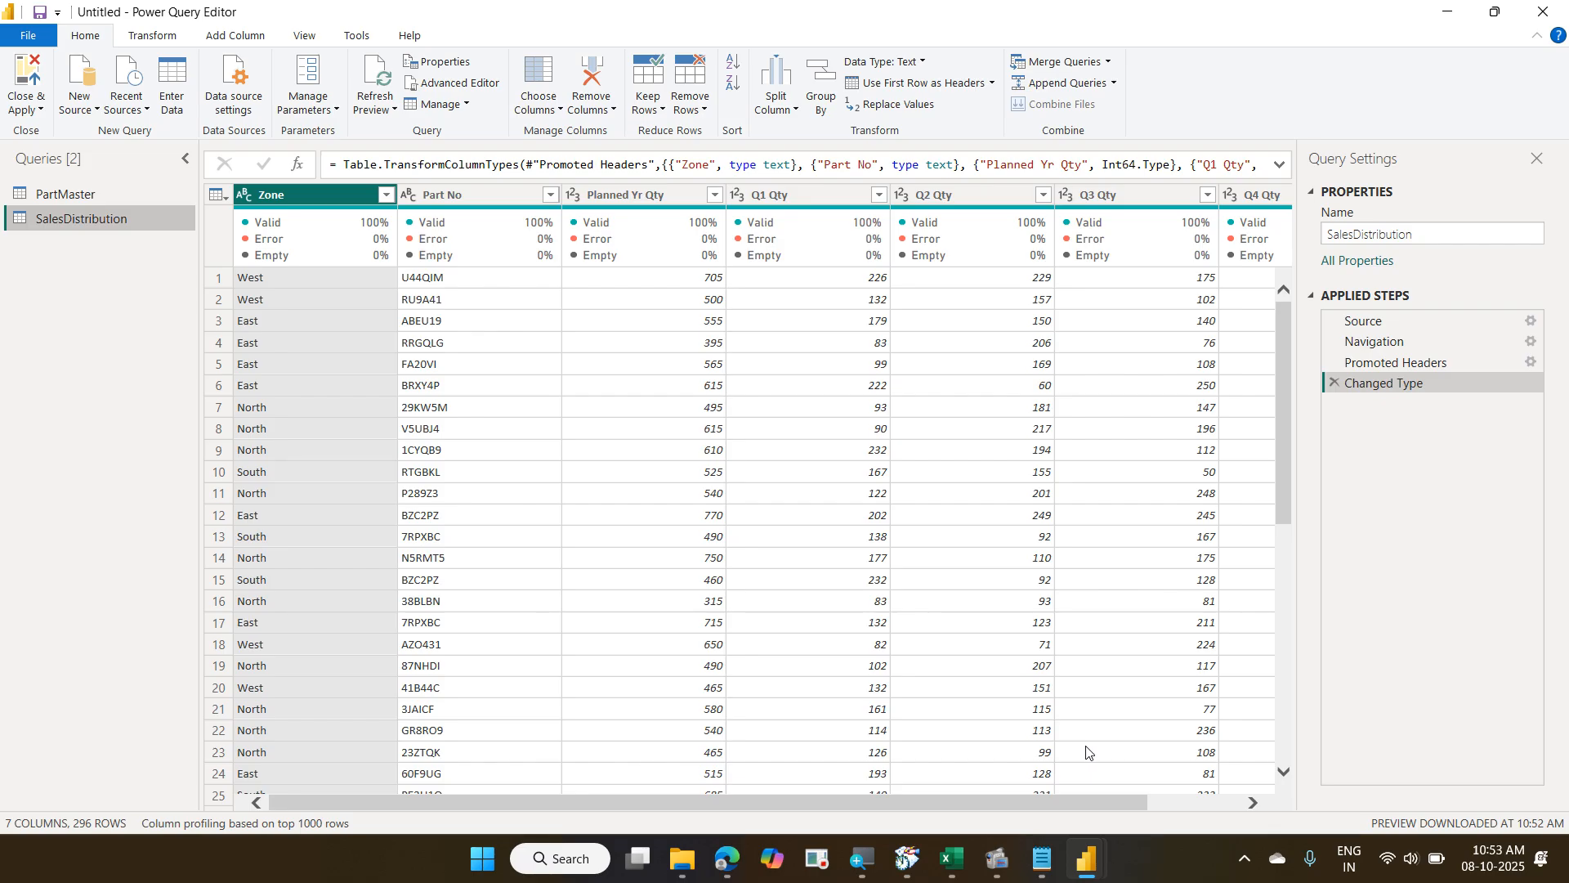
Review the columns of the PartMaster query and then those of the SalesDistribution query.
left_click(123, 193)
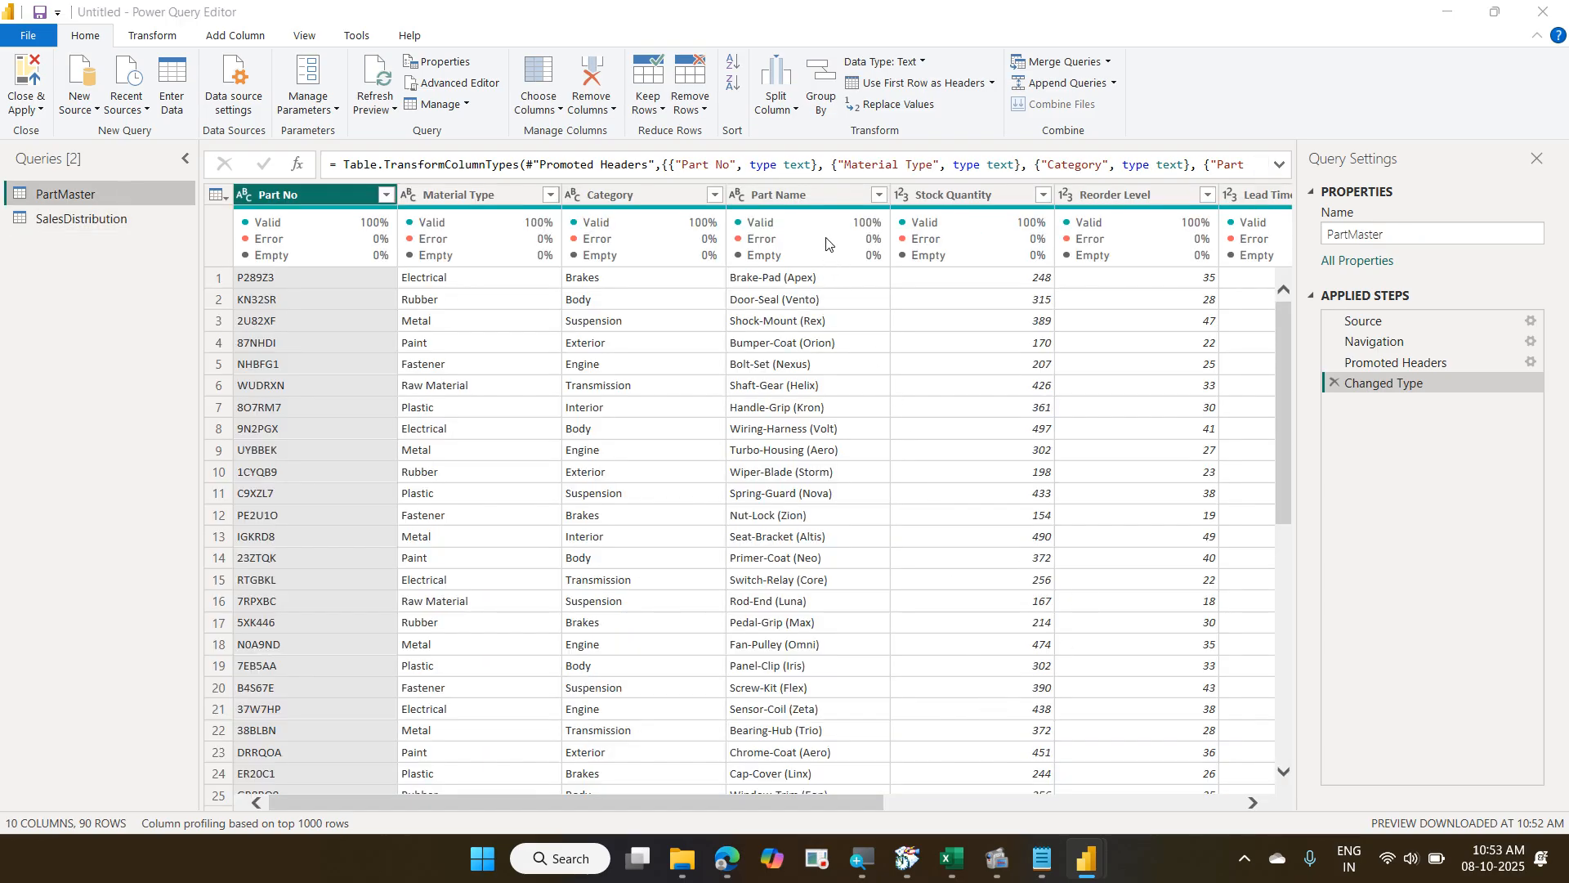
left_click_drag(773, 809, 634, 821)
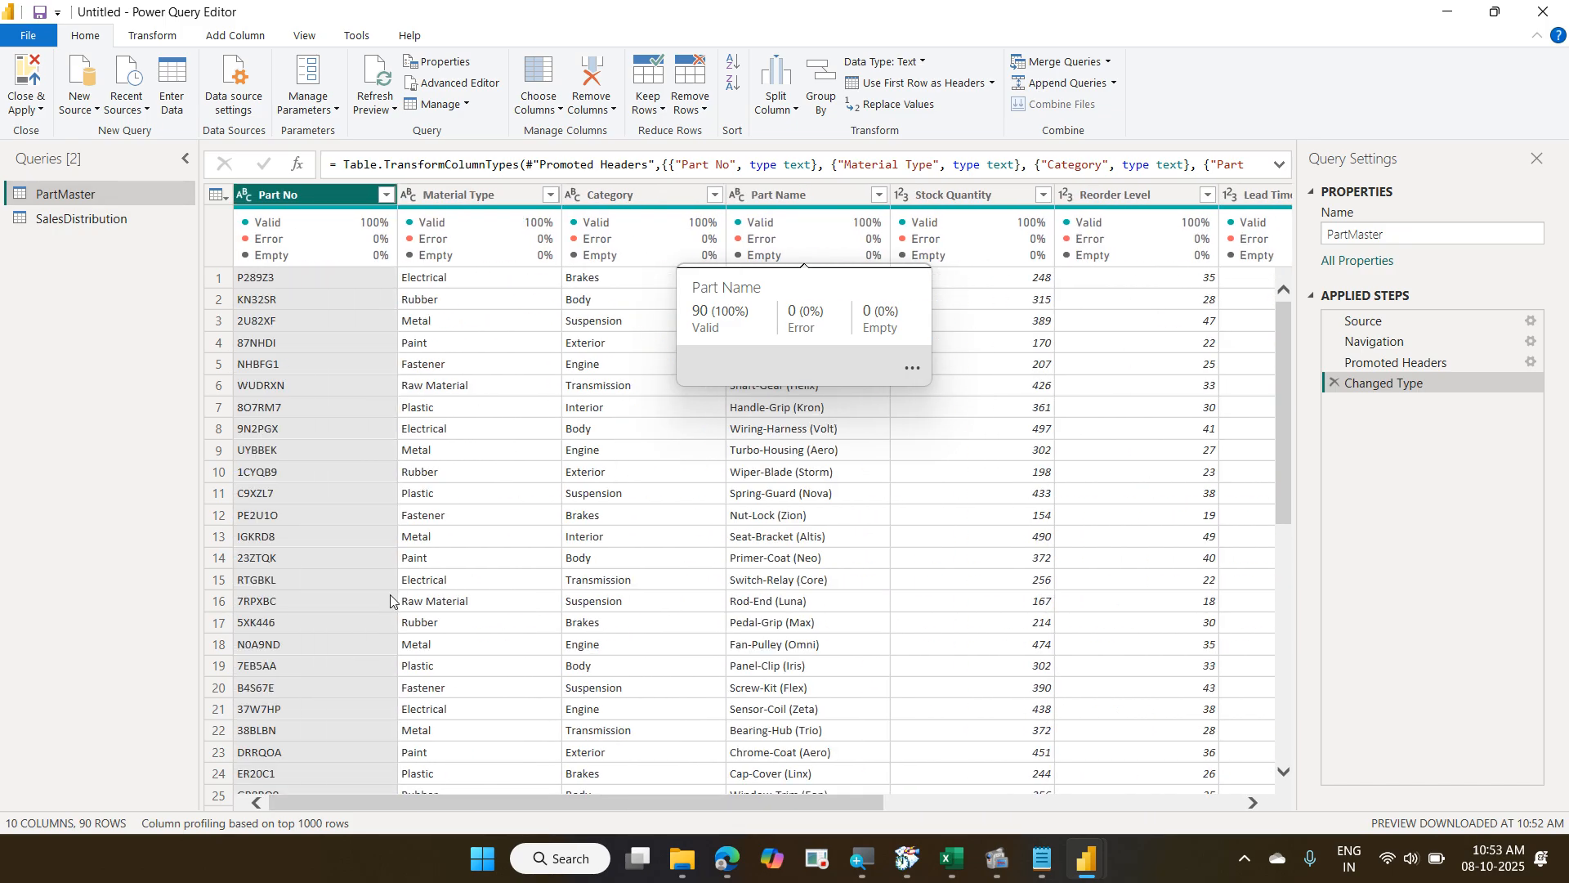
left_click(129, 227)
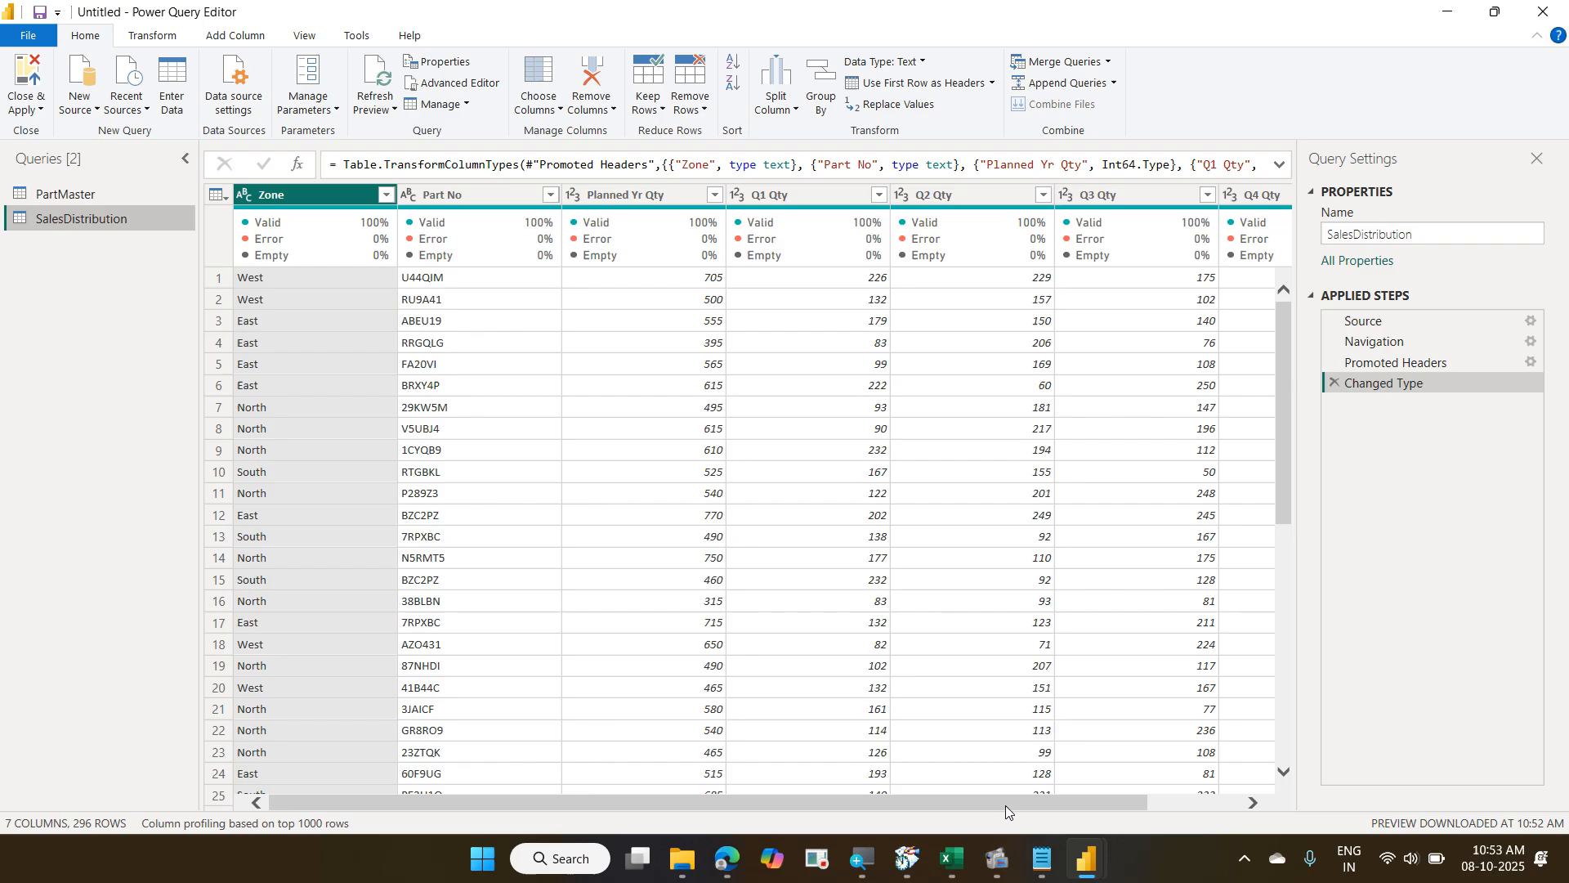
left_click_drag(1005, 806, 580, 753)
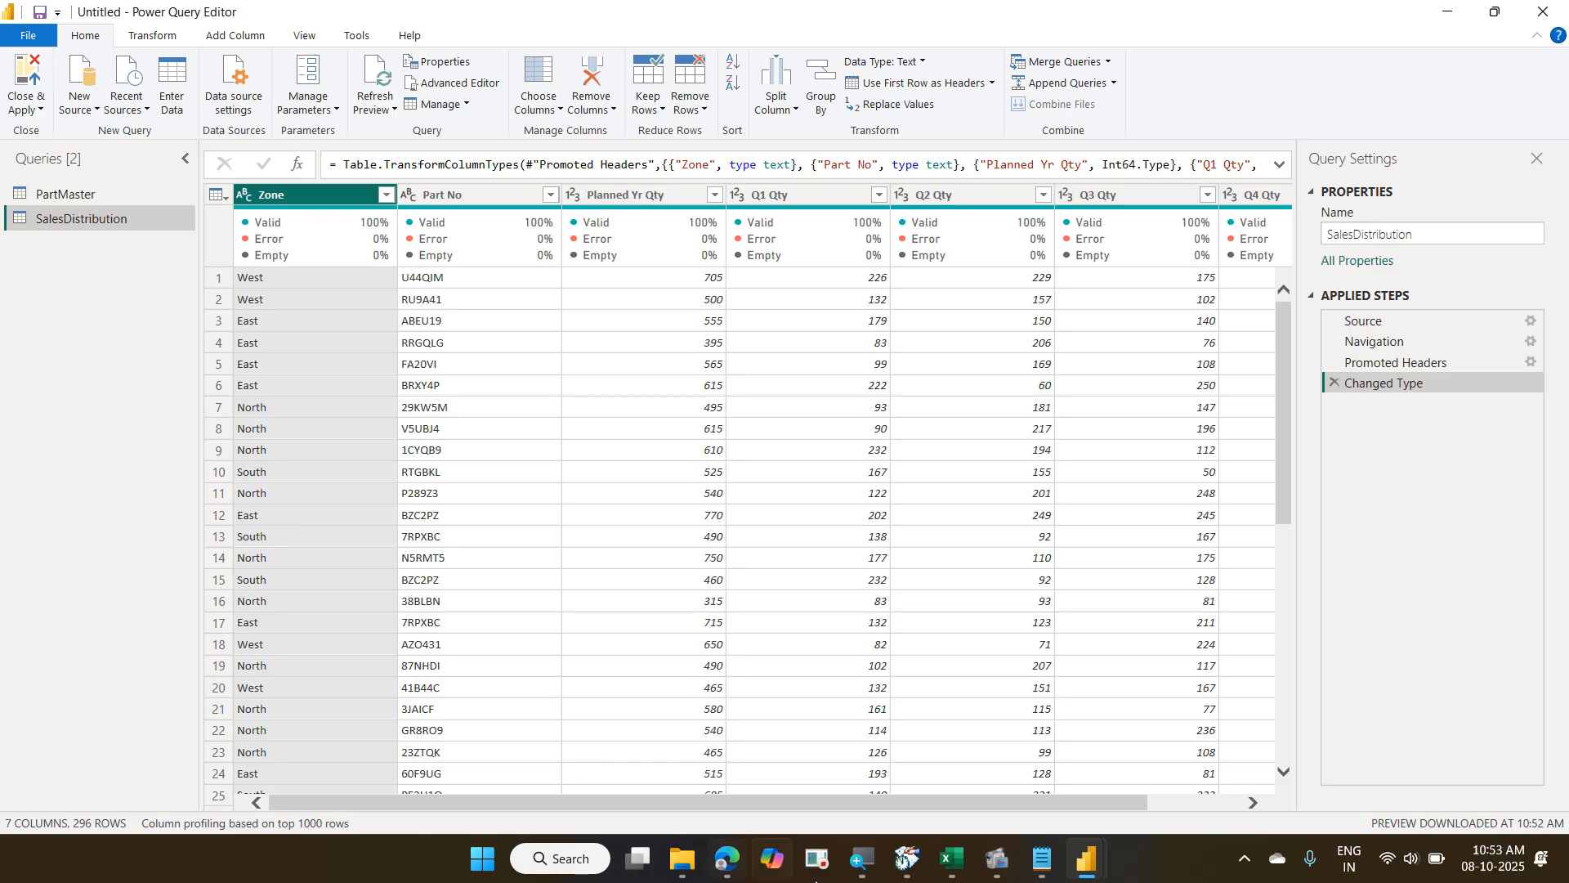
Reopen the 05 PartsSalesTracker workbook in Excel and compare the SalesDistribution part numbers and free column with the PartMaster sheet.
left_click(687, 864)
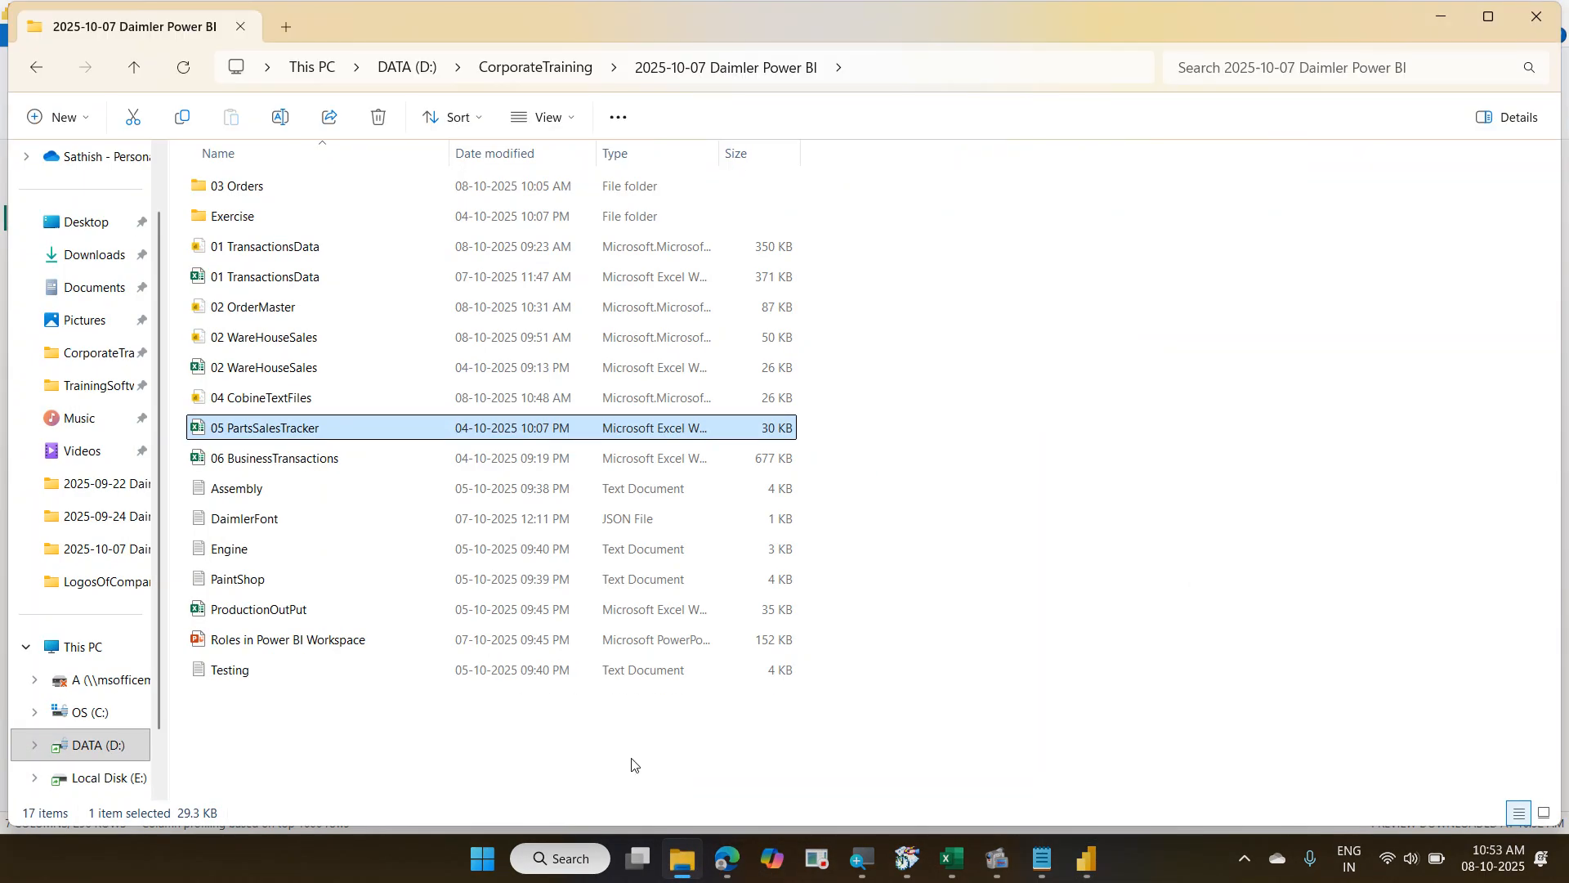
double_click(398, 428)
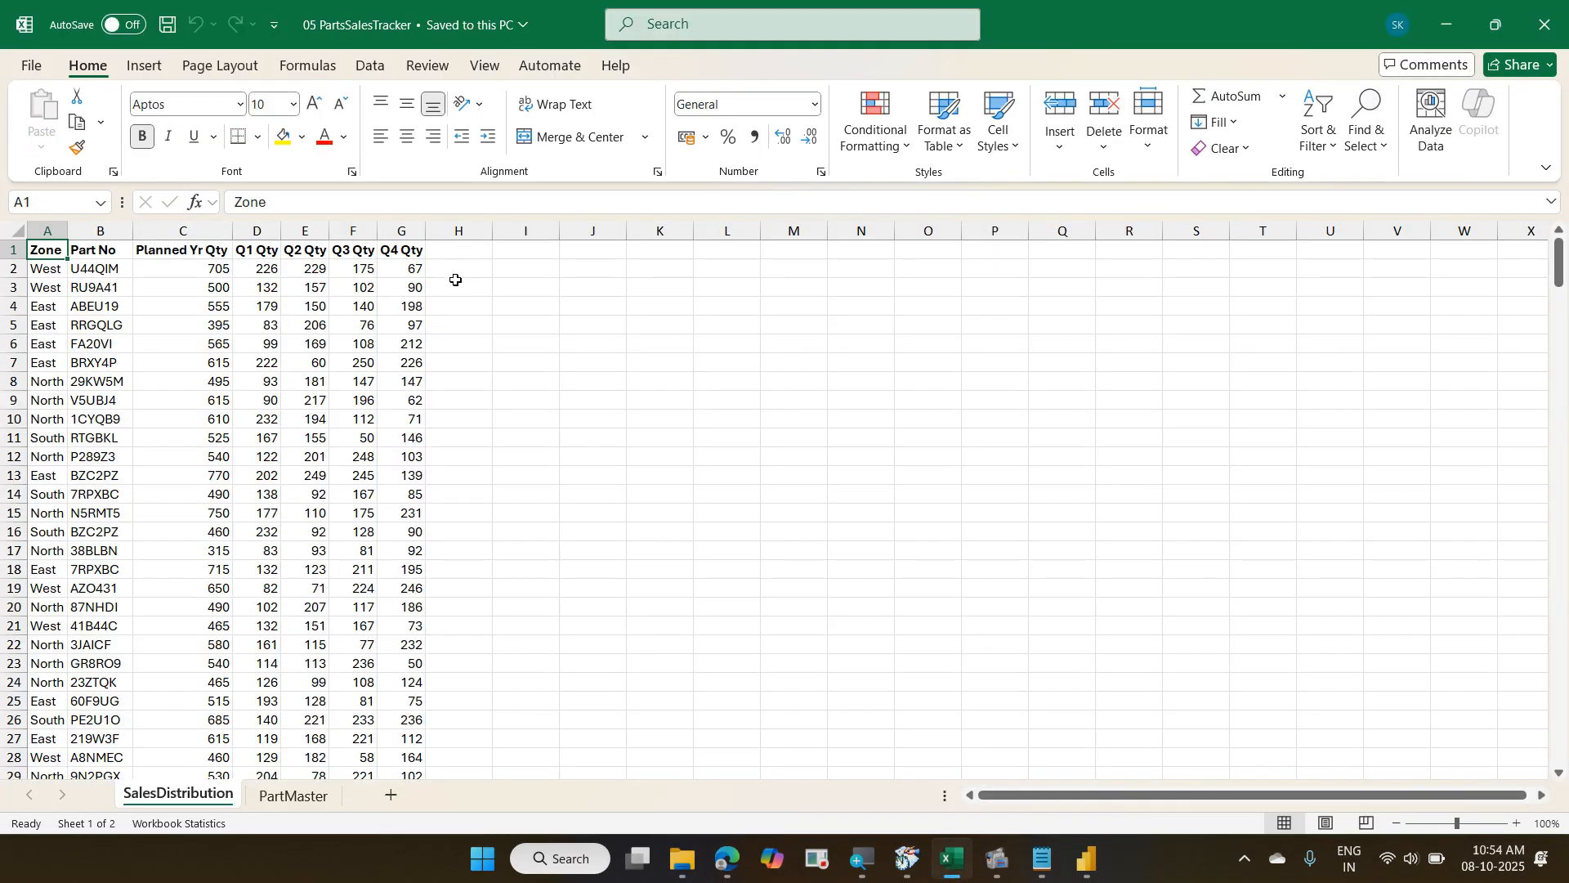
left_click(457, 272)
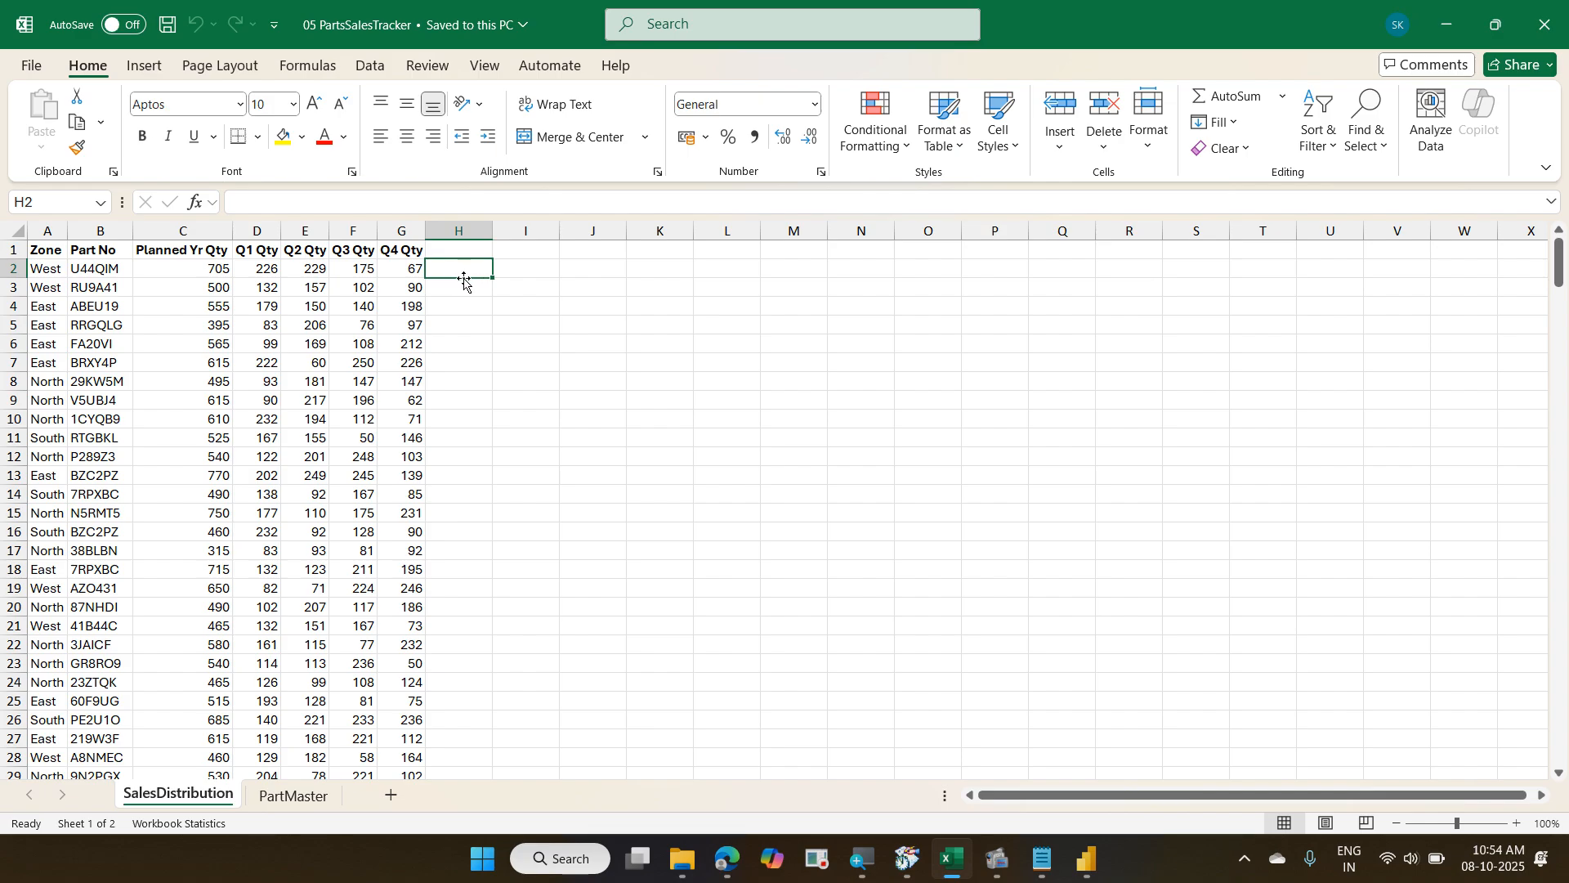
left_click(119, 266)
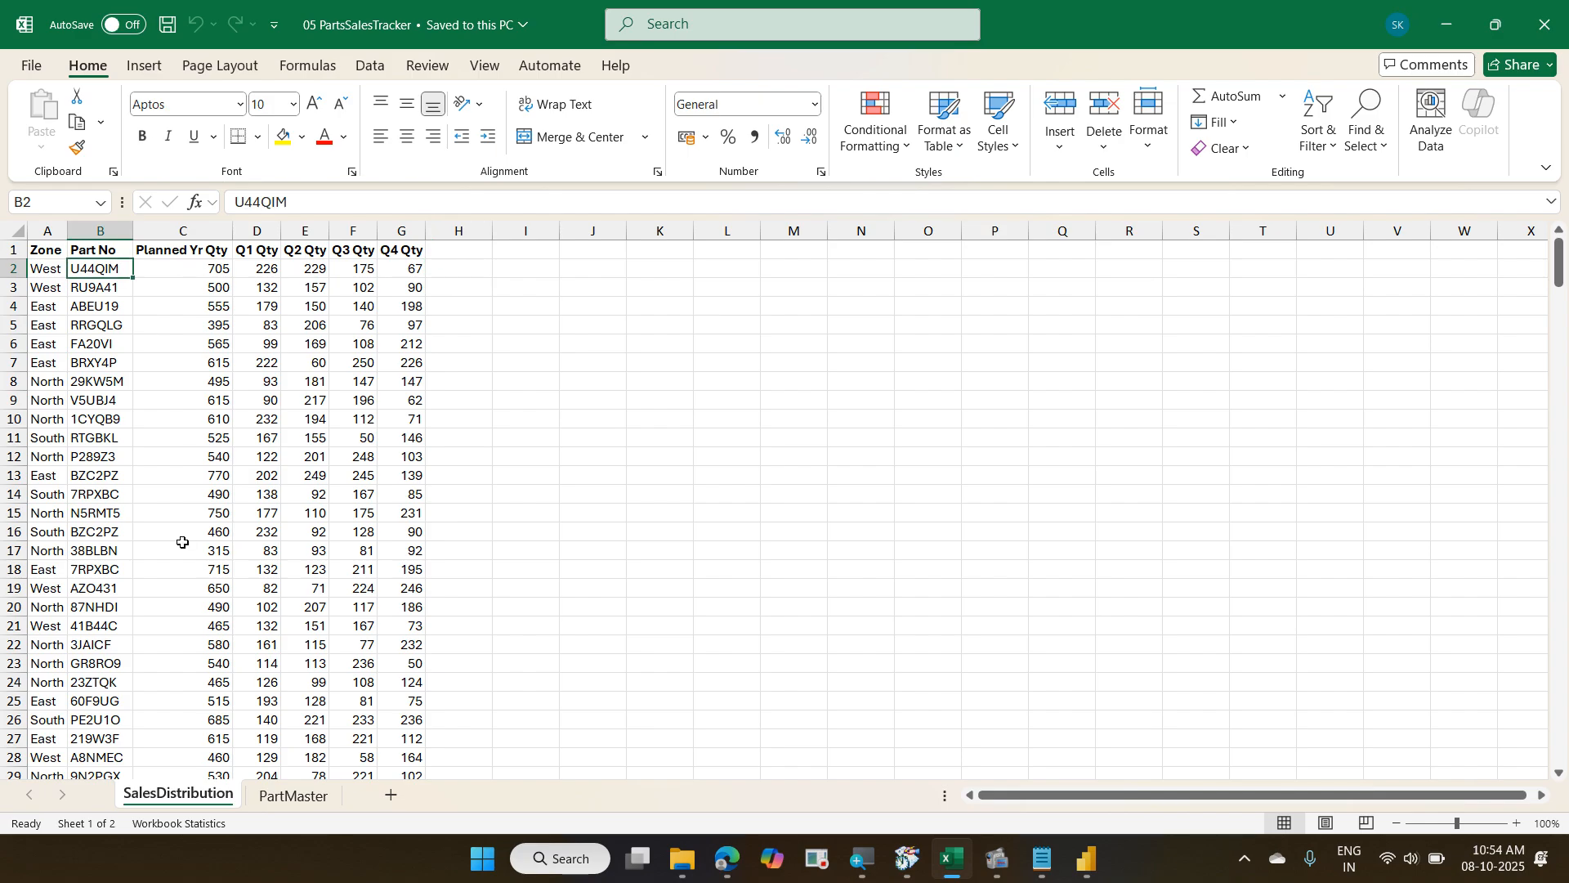
left_click(276, 792)
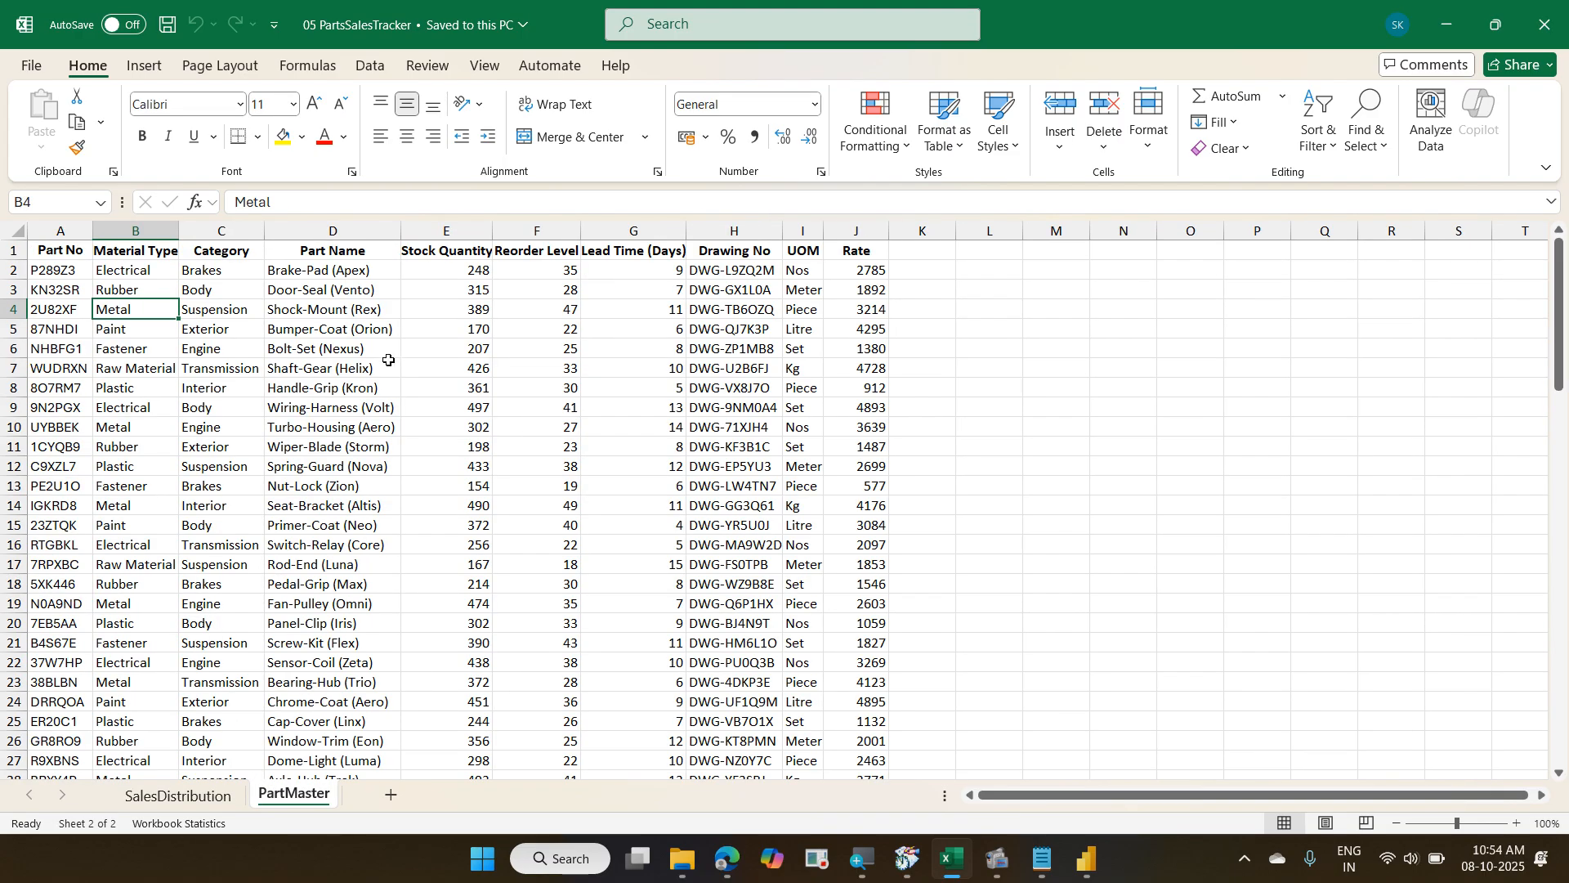
left_click(214, 799)
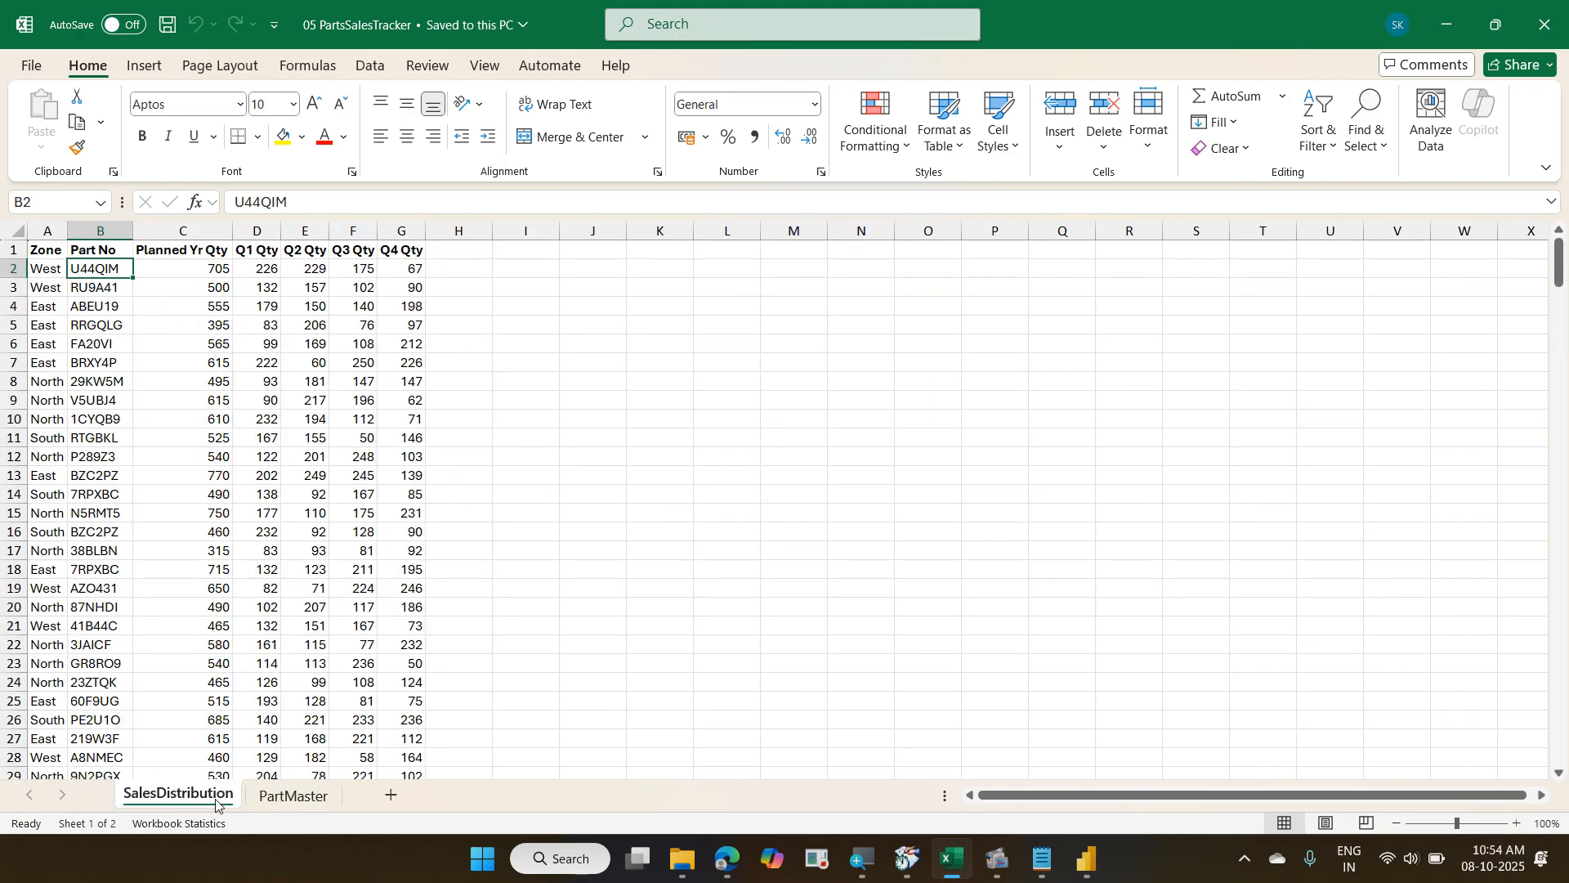
left_click(472, 268)
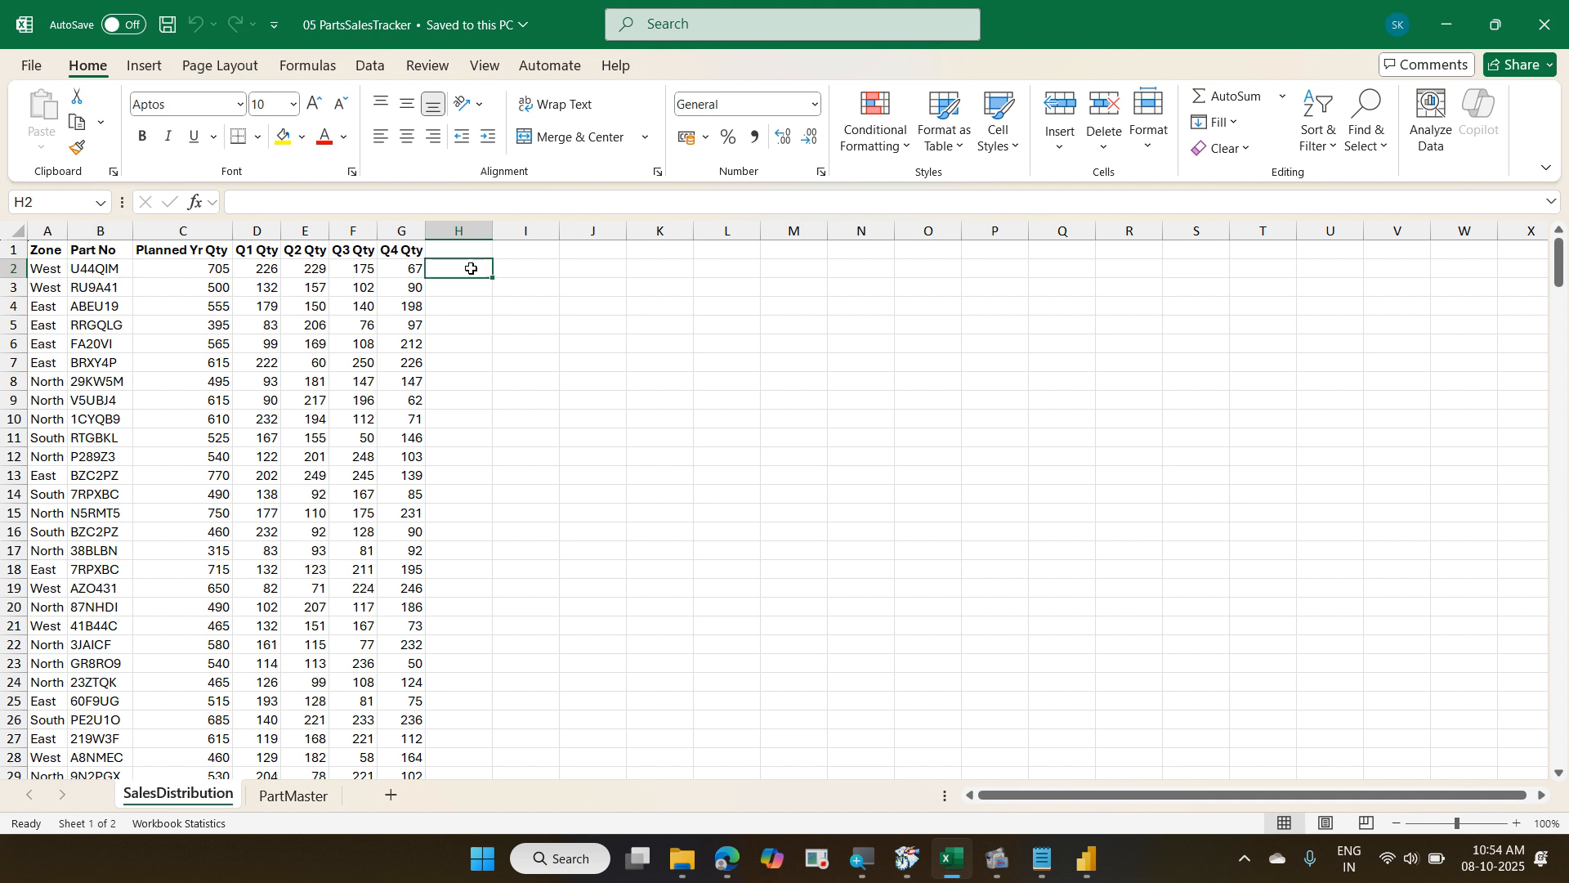
Close the 05 PartsSalesTracker workbook, minimize Excel and switch back to the Power Query Editor.
key("ctrl+w")
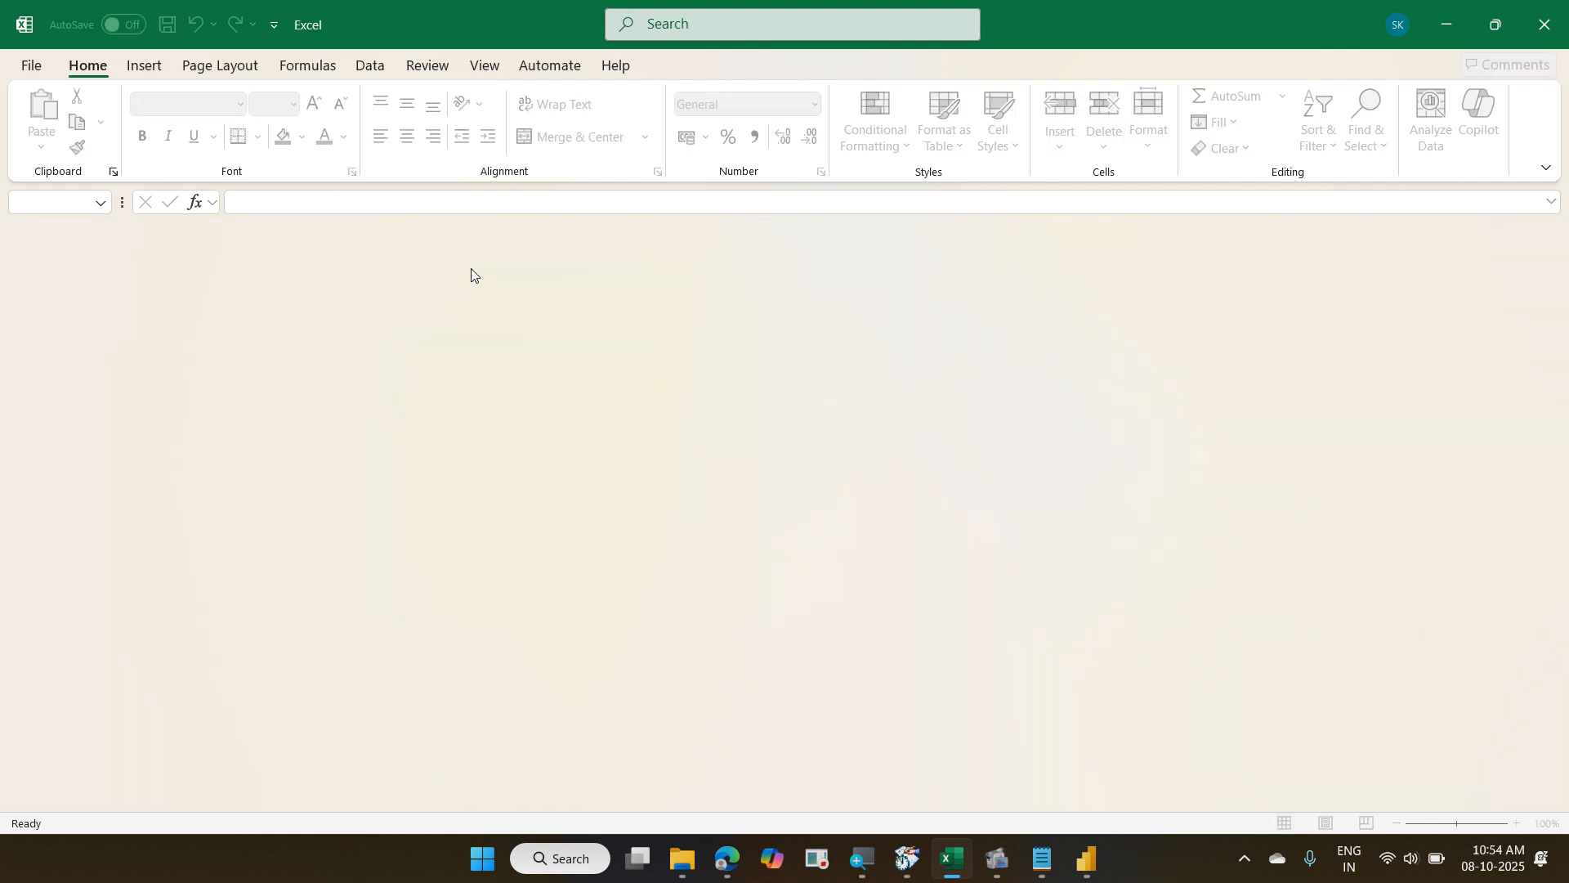
left_click(1458, 23)
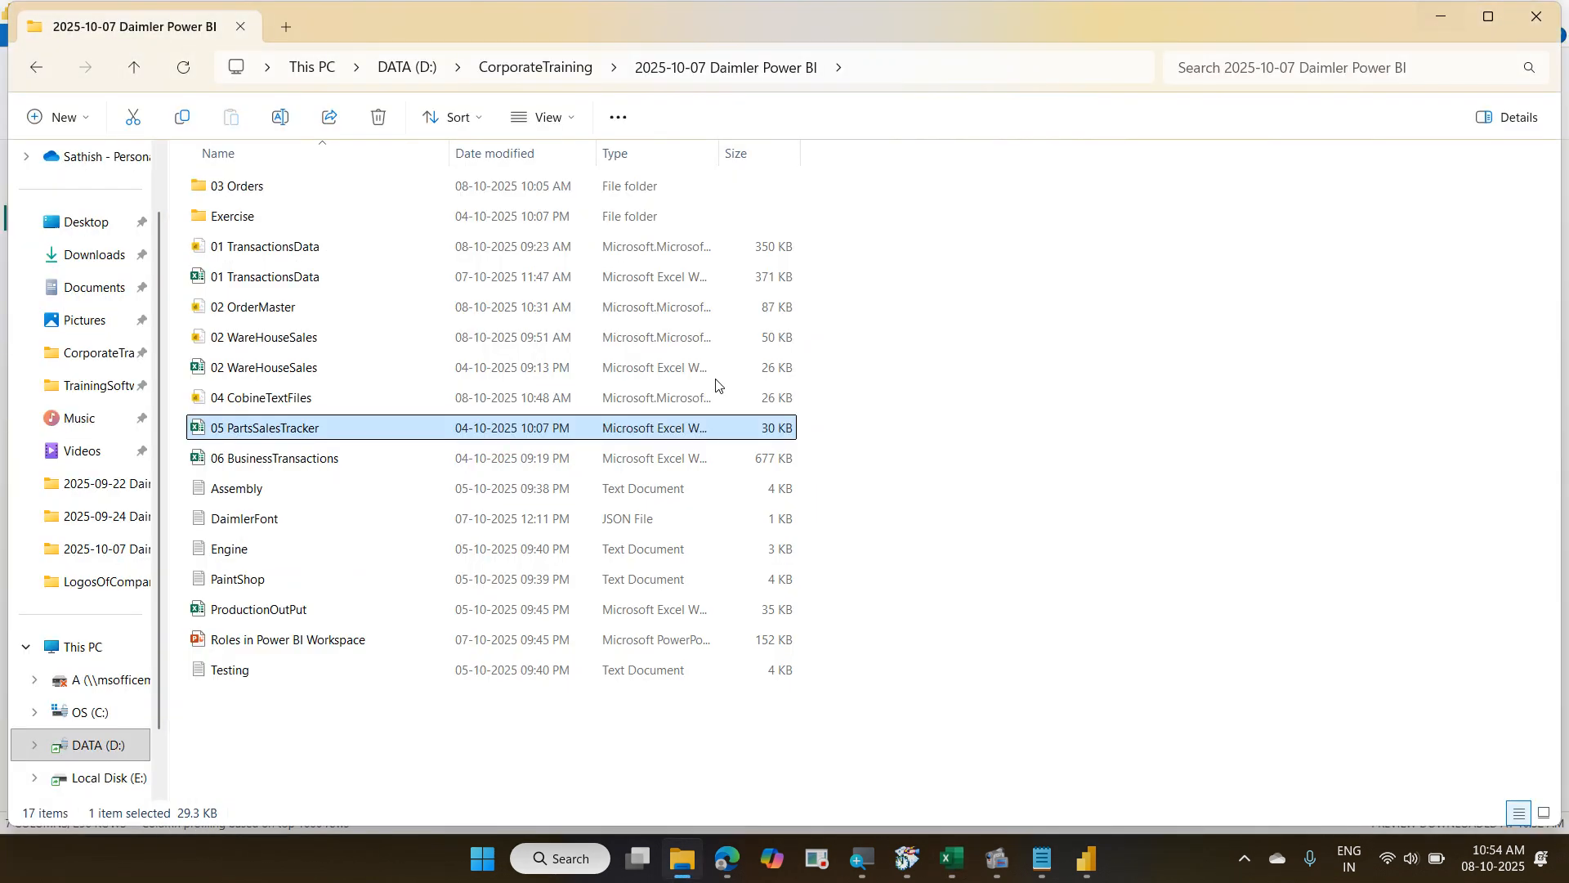
left_click(1093, 875)
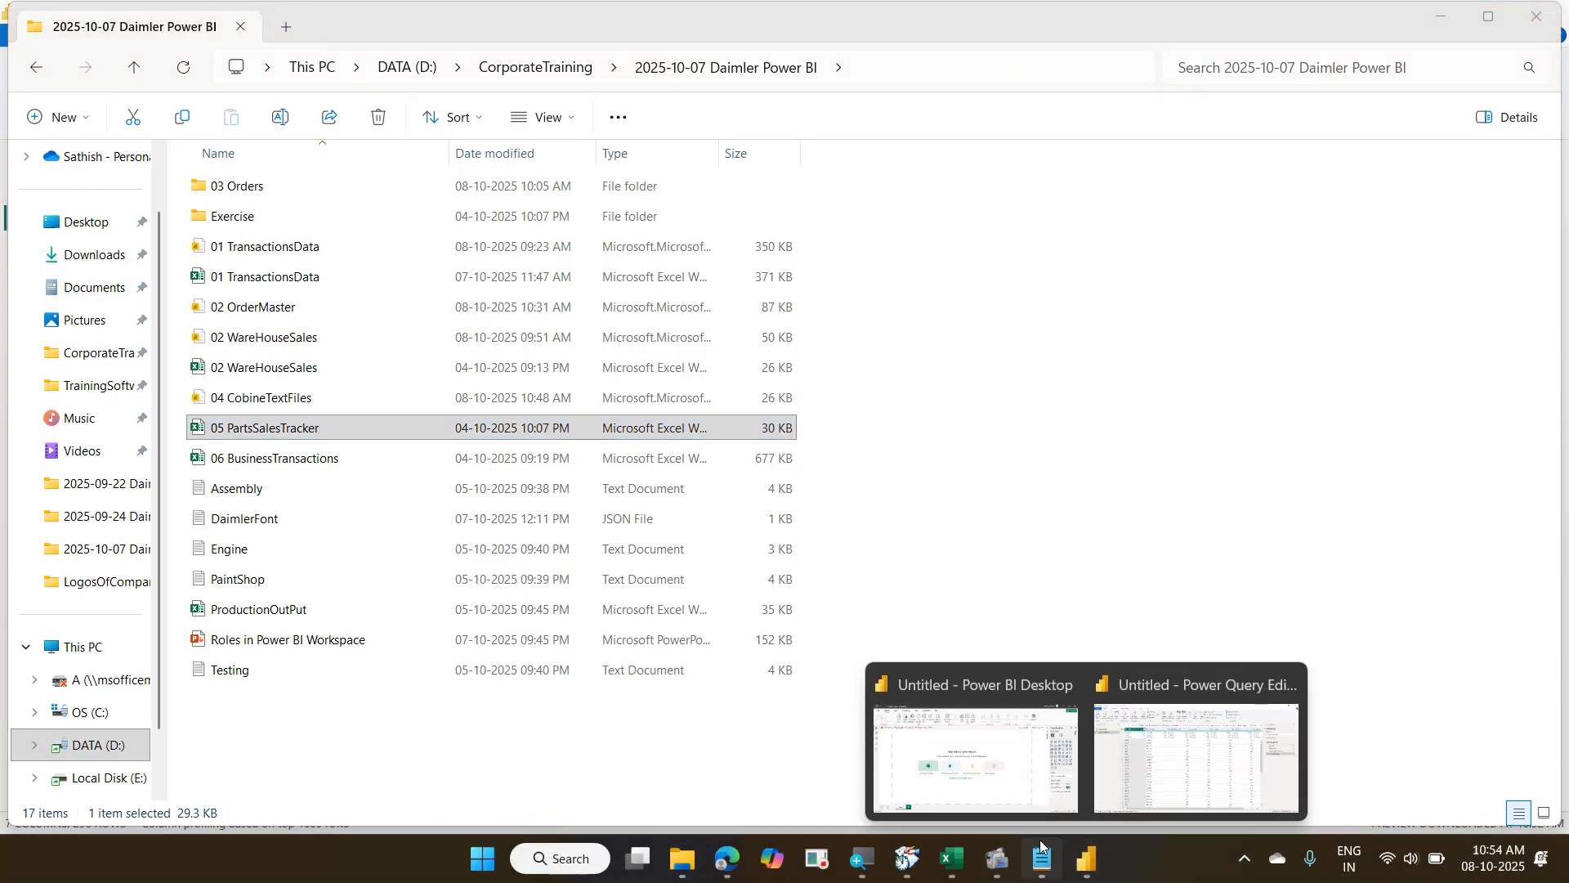
left_click(1193, 760)
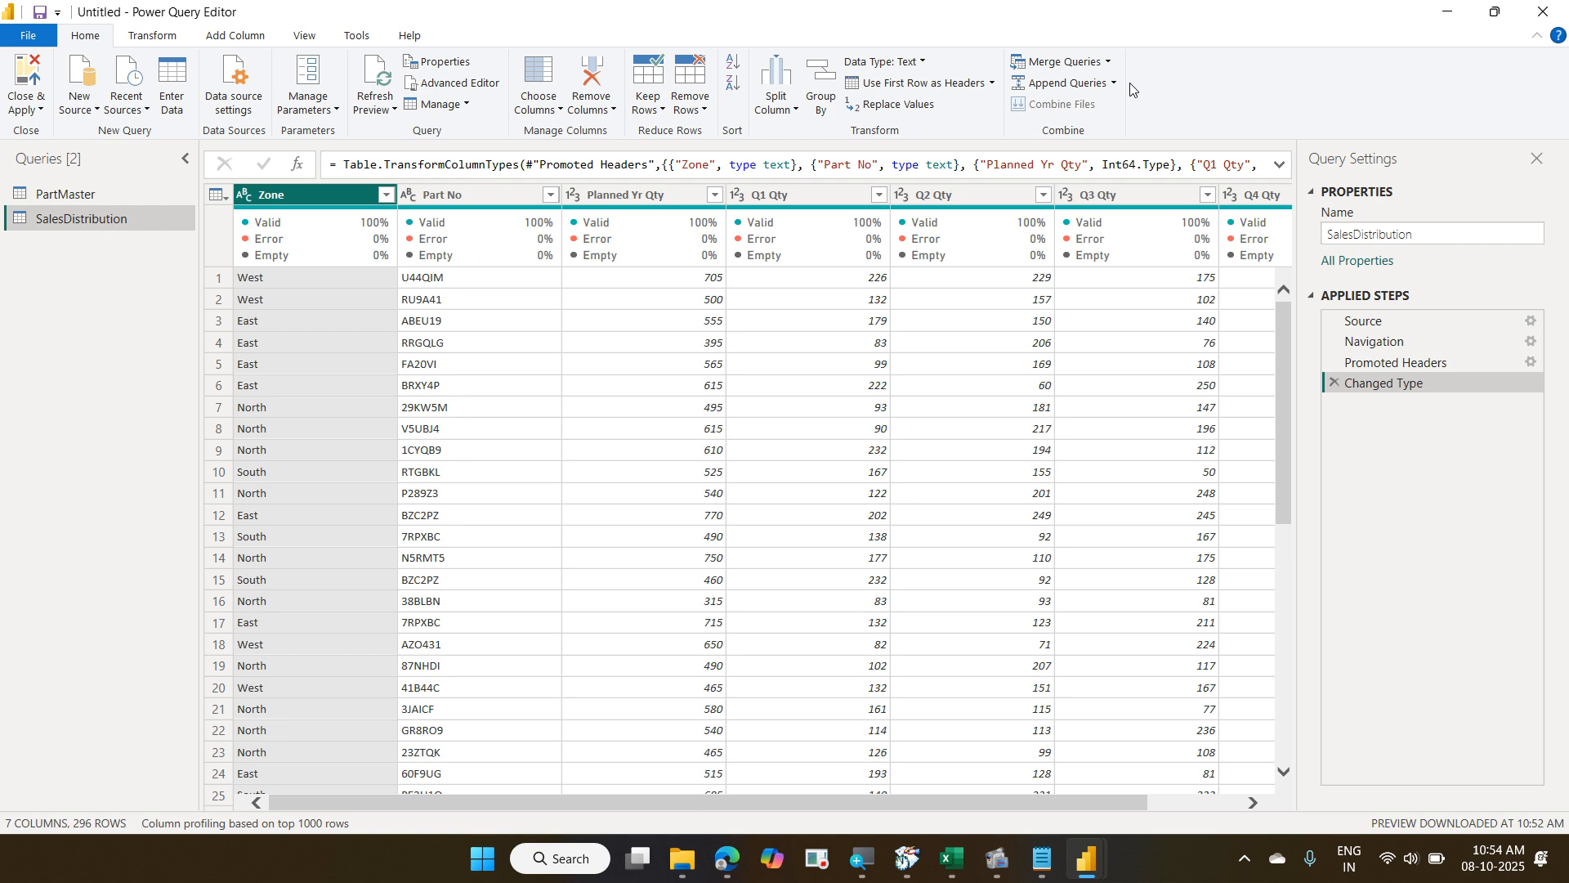
left_click(1111, 65)
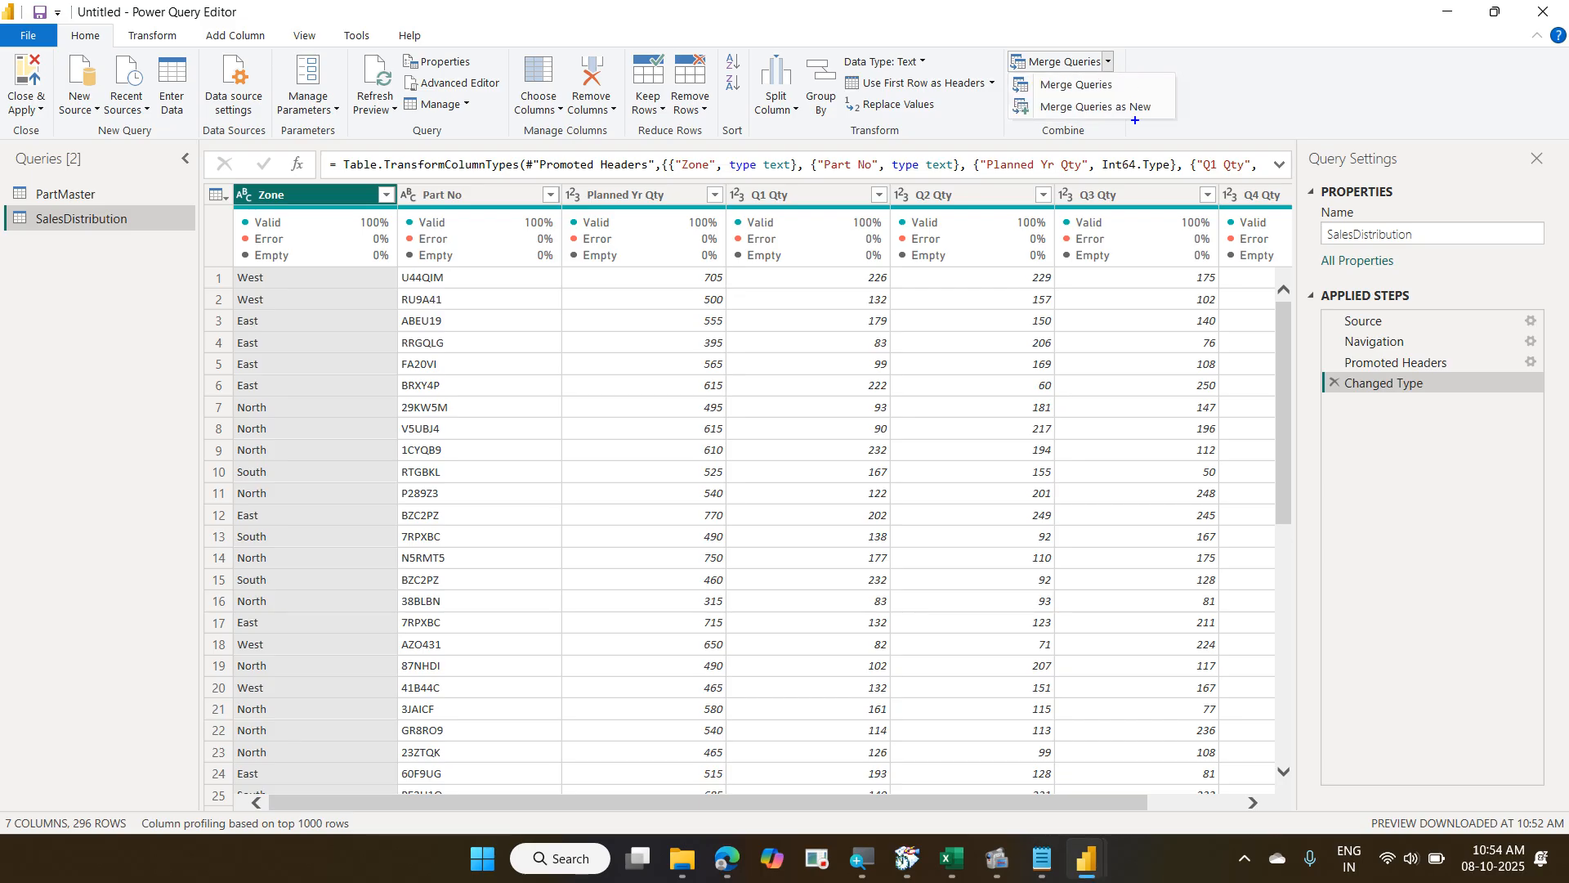
left_click_drag(1011, 71, 1133, 100)
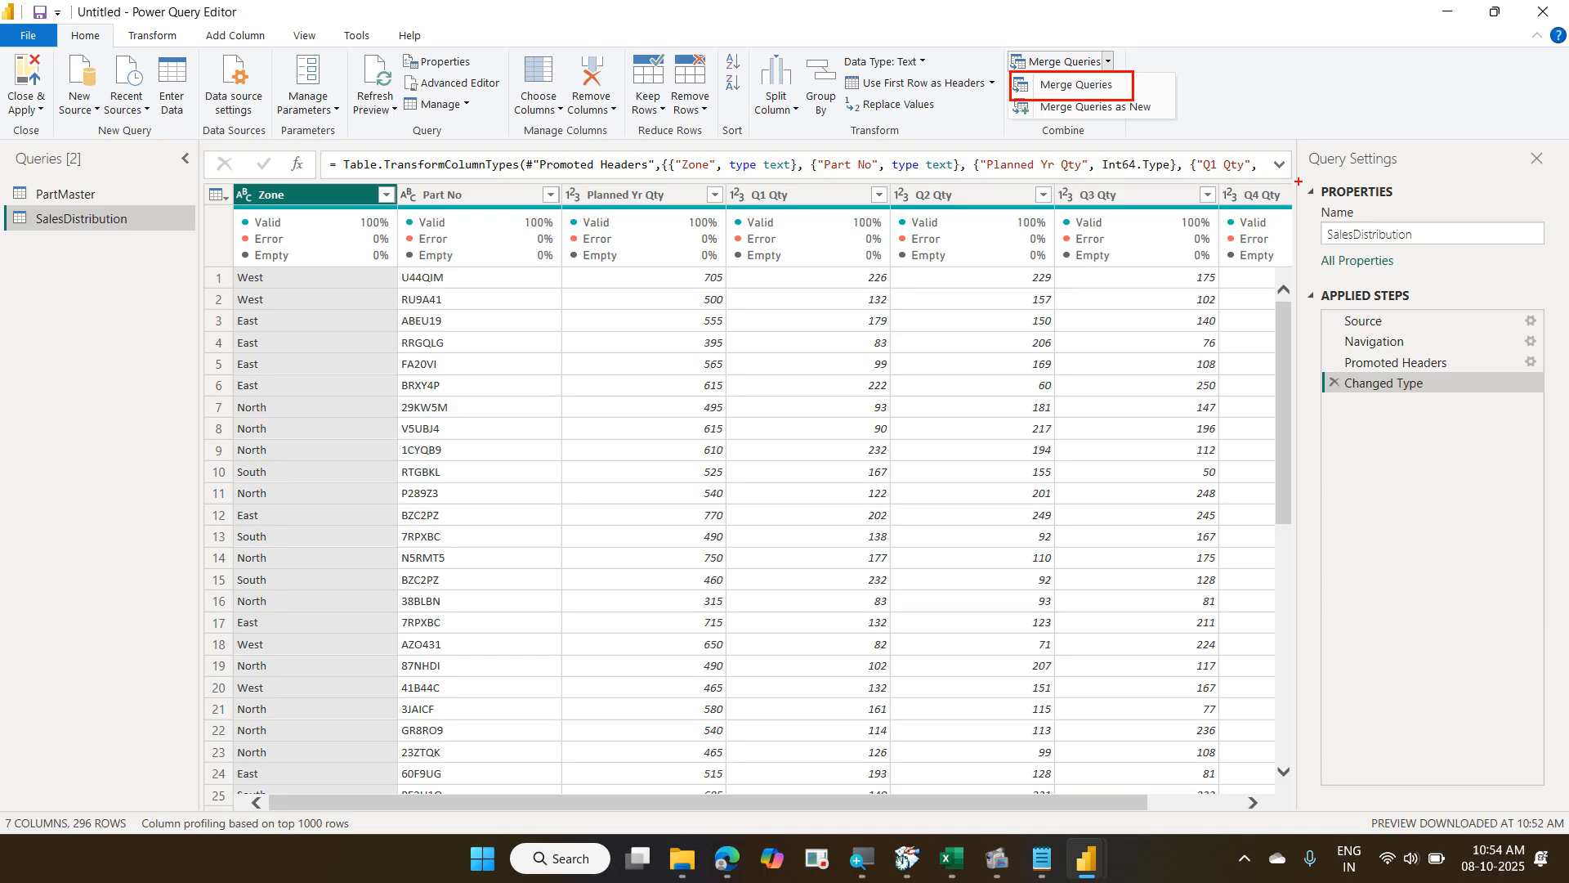
mouse_move(1298, 181)
left_mouse_down()
mouse_move(1353, 321)
mouse_move(1450, 784)
left_mouse_up()
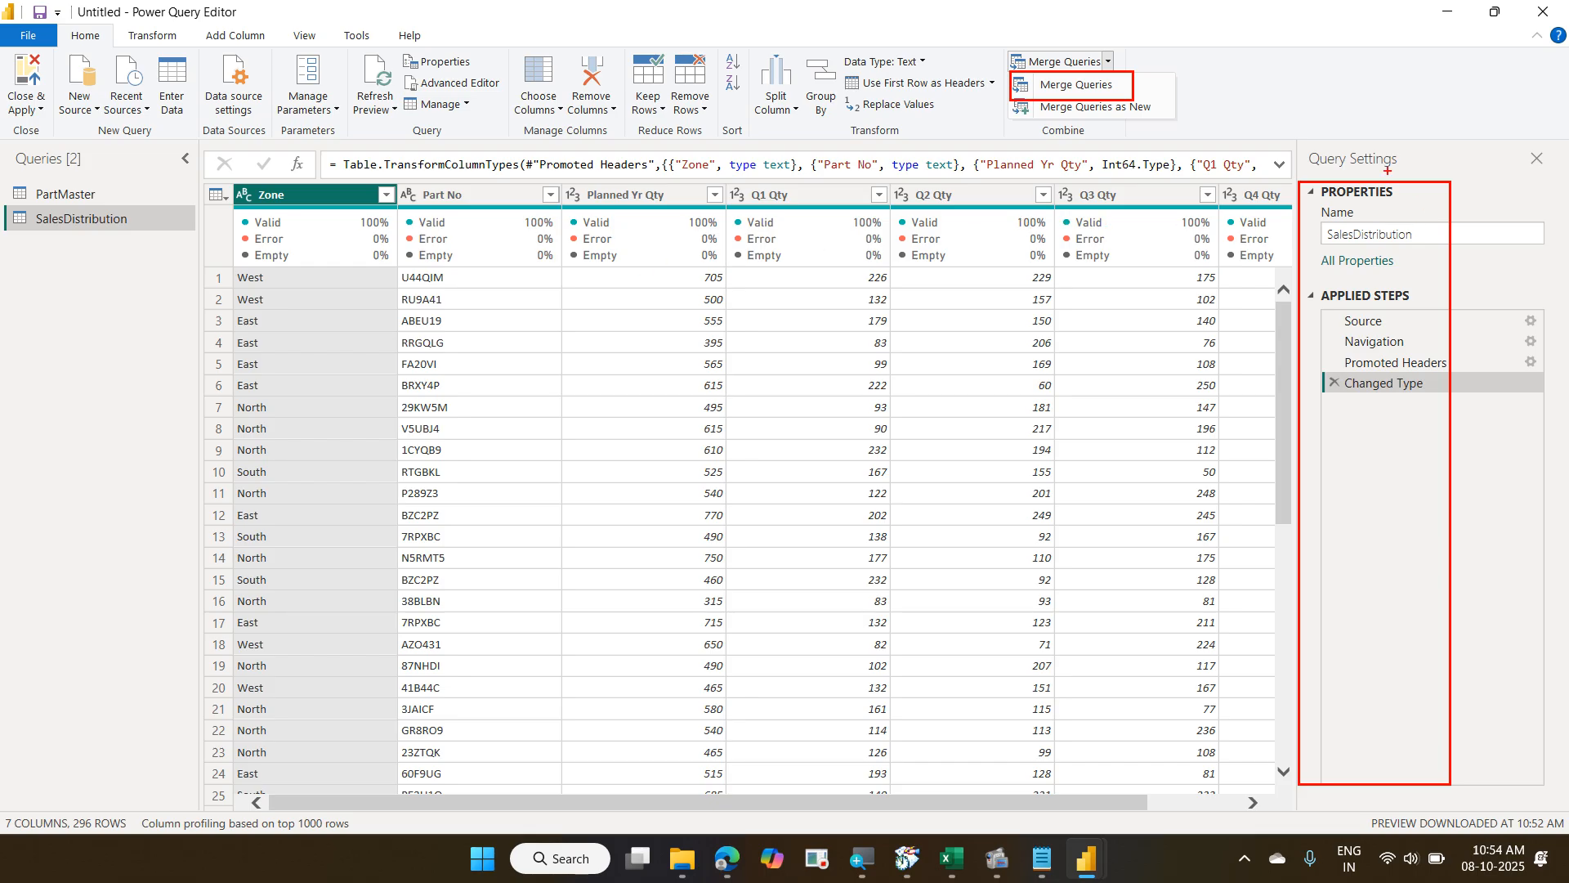
mouse_move(1354, 173)
left_mouse_down()
mouse_move(1398, 137)
mouse_move(1492, 166)
left_mouse_up()
mouse_move(1136, 78)
left_mouse_down()
mouse_move(1142, 91)
mouse_move(1244, 38)
left_mouse_up()
left_click_drag(1008, 94, 1163, 125)
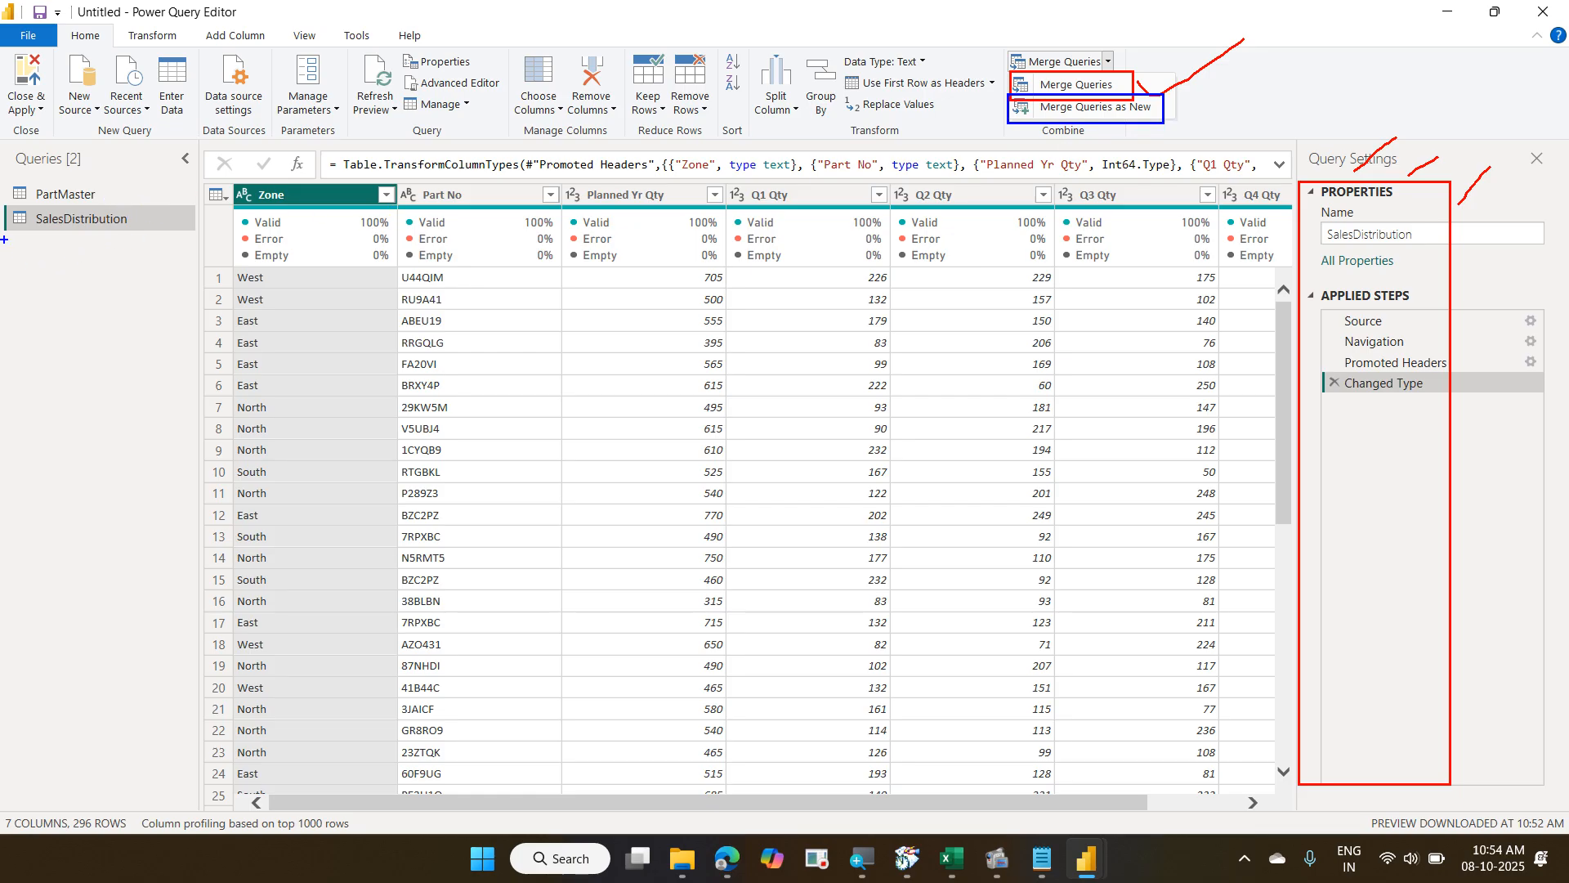
mouse_move(3, 237)
left_mouse_down()
mouse_move(134, 268)
mouse_move(189, 239)
left_mouse_up()
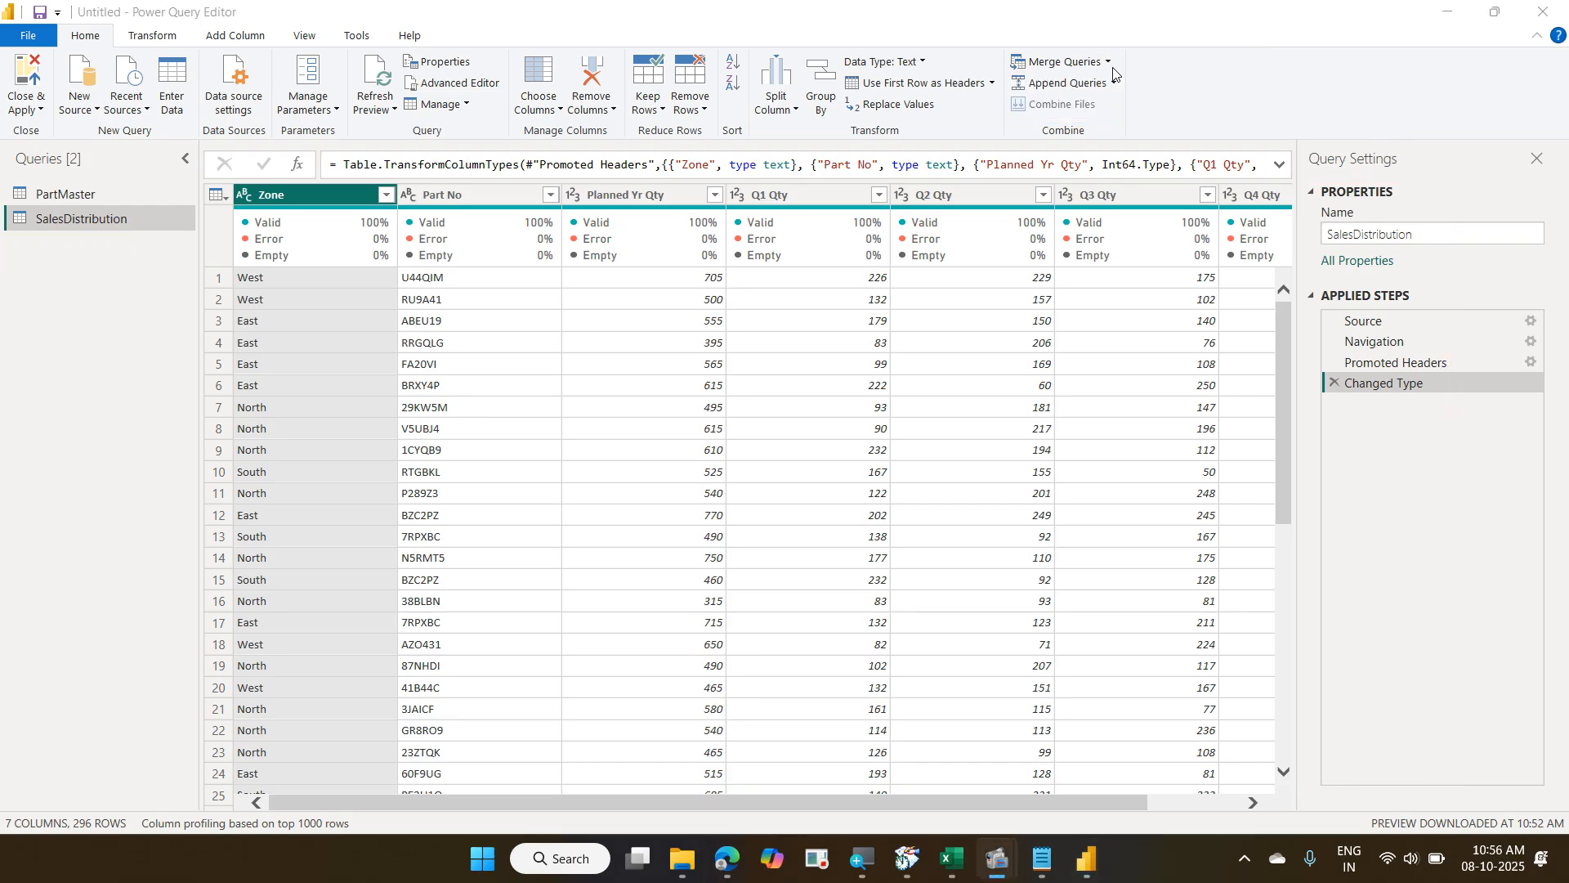
Set up a Merge Queries operation joining SalesDistribution to PartMaster on their Part No columns with a Left Outer join.
left_click(1110, 63)
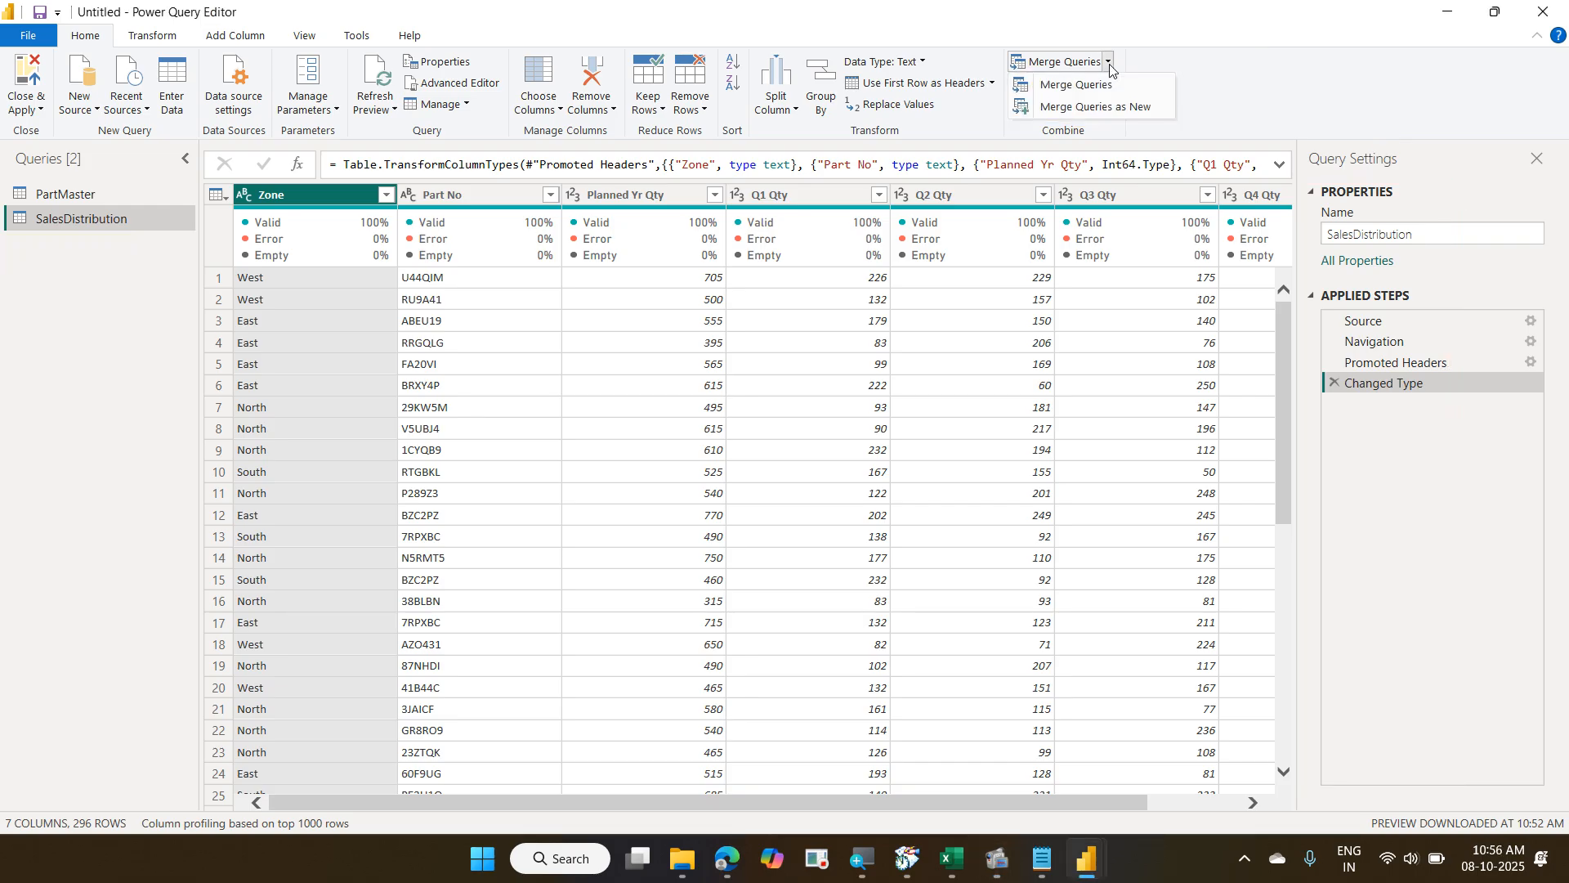
left_click(1116, 85)
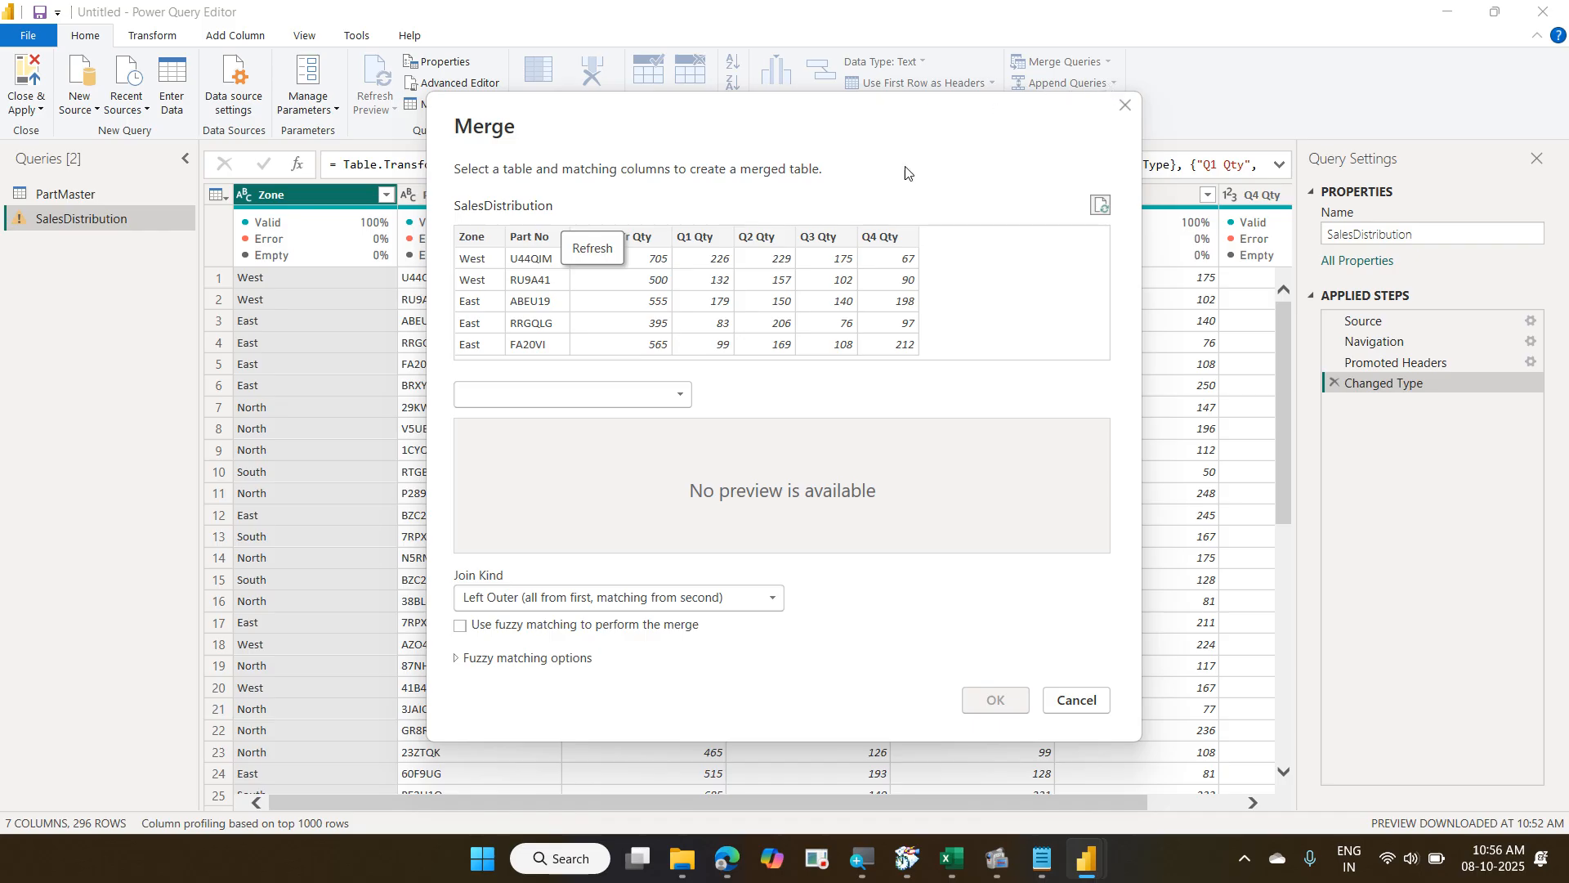
left_click(672, 392)
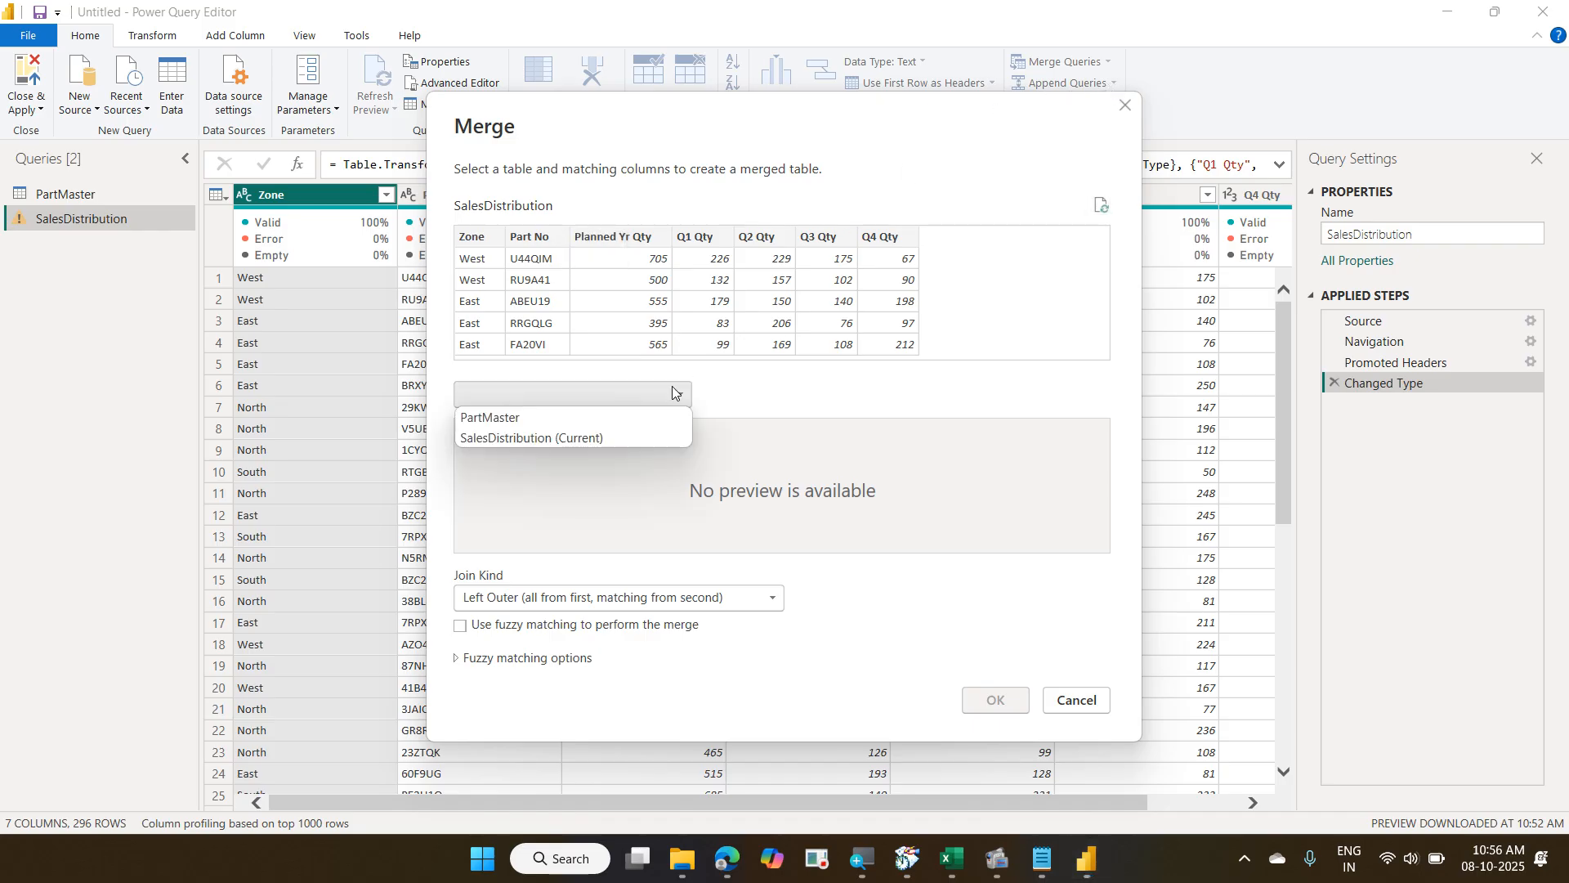
left_click(610, 416)
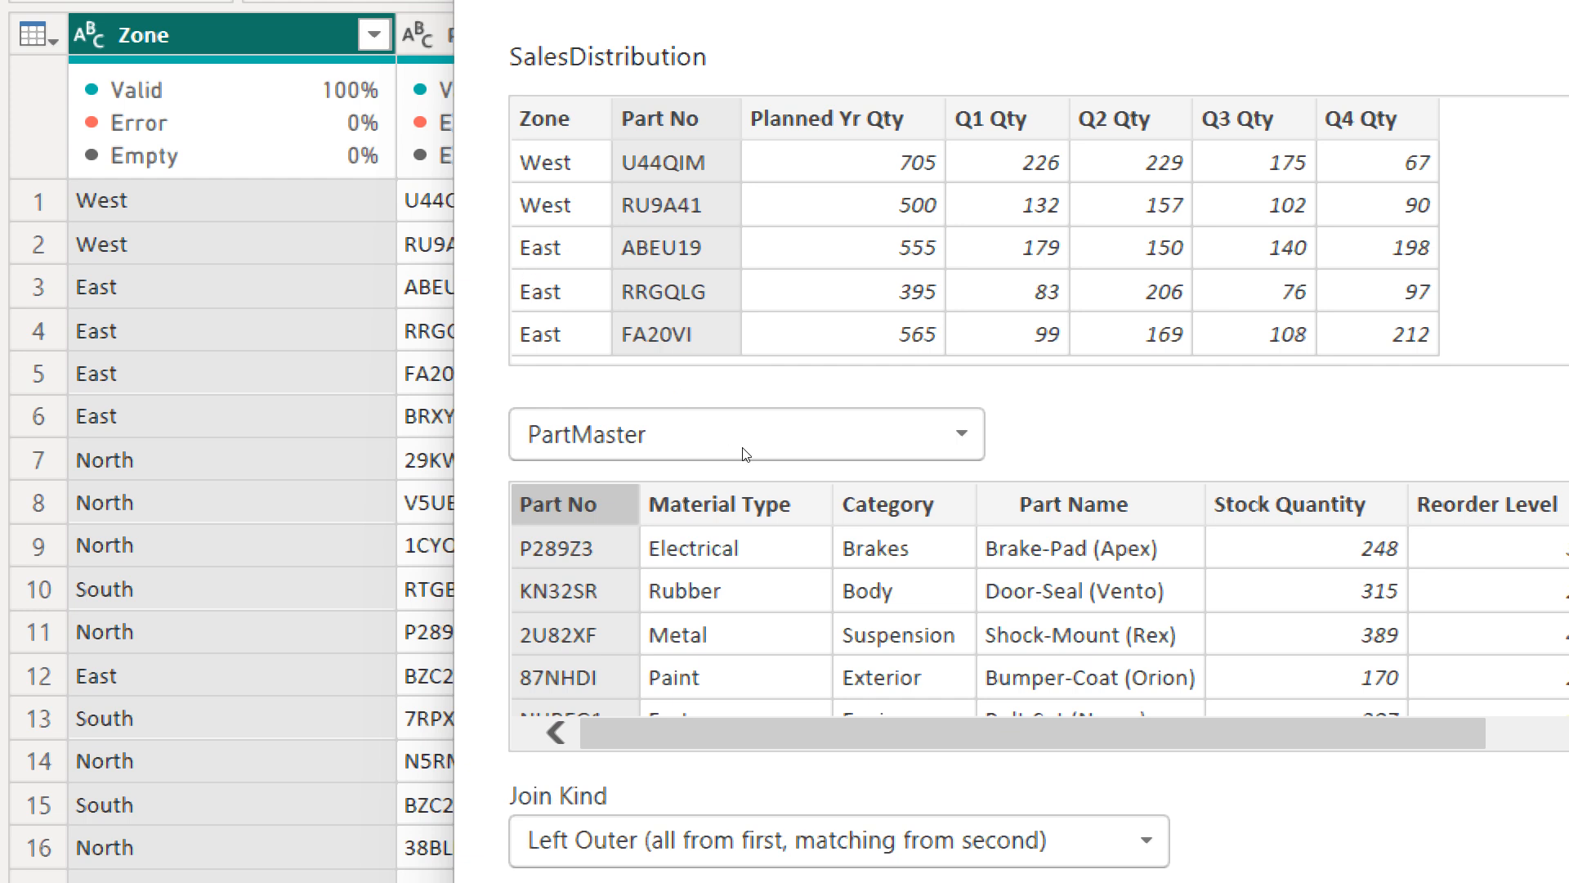
key("Right")
key("Right")
key("Right")
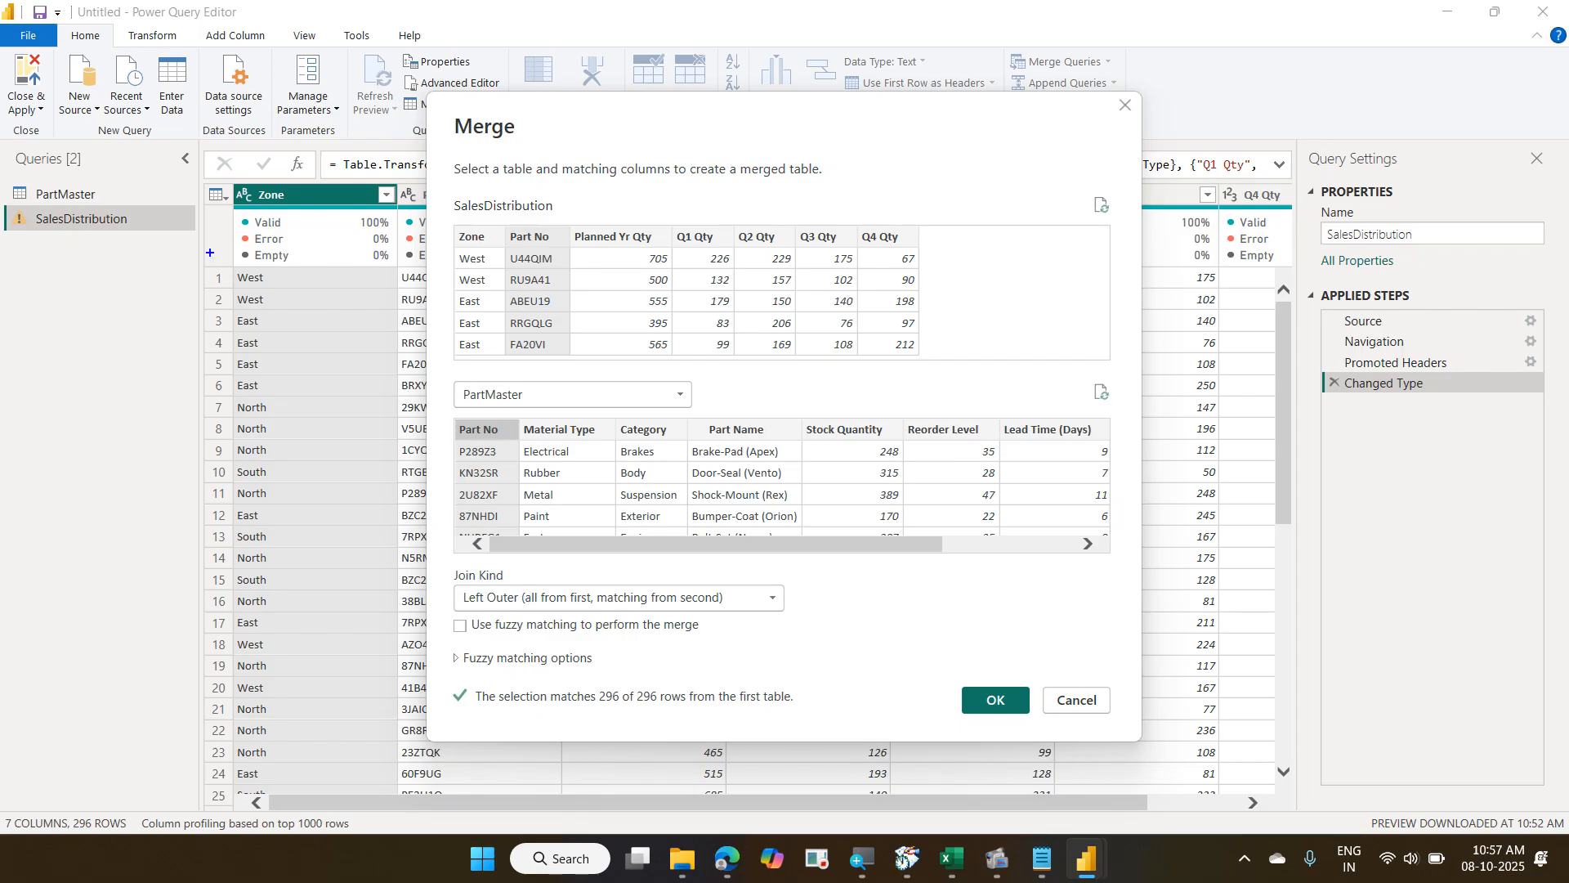
mouse_move(62, 235)
left_mouse_down()
mouse_move(204, 413)
mouse_move(378, 412)
left_mouse_up()
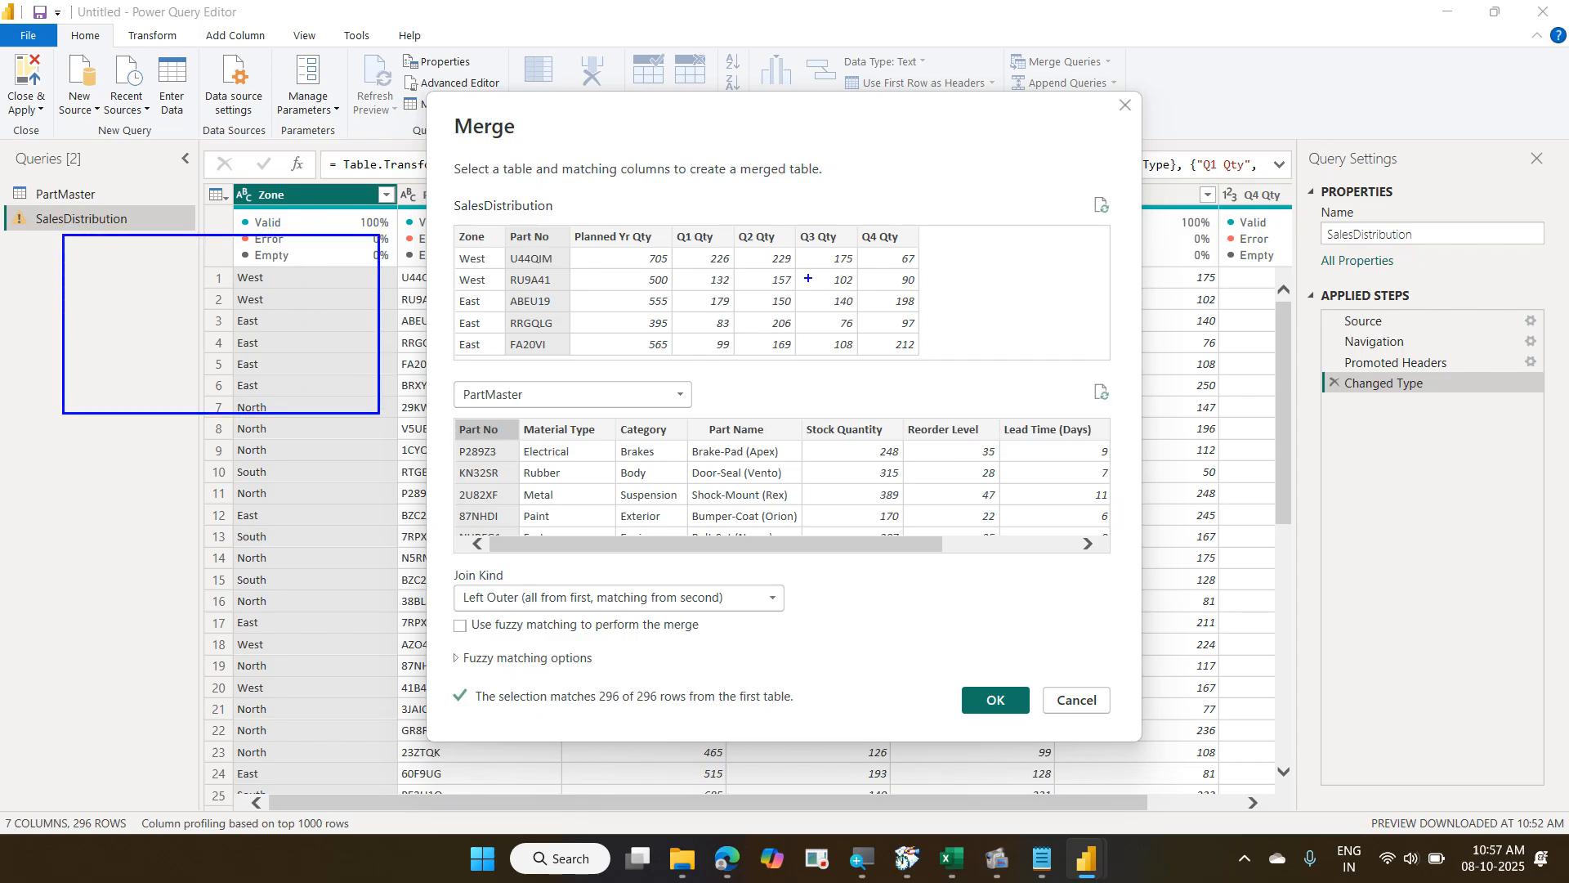
mouse_move(809, 225)
left_mouse_down()
mouse_move(919, 395)
mouse_move(1140, 423)
left_mouse_up()
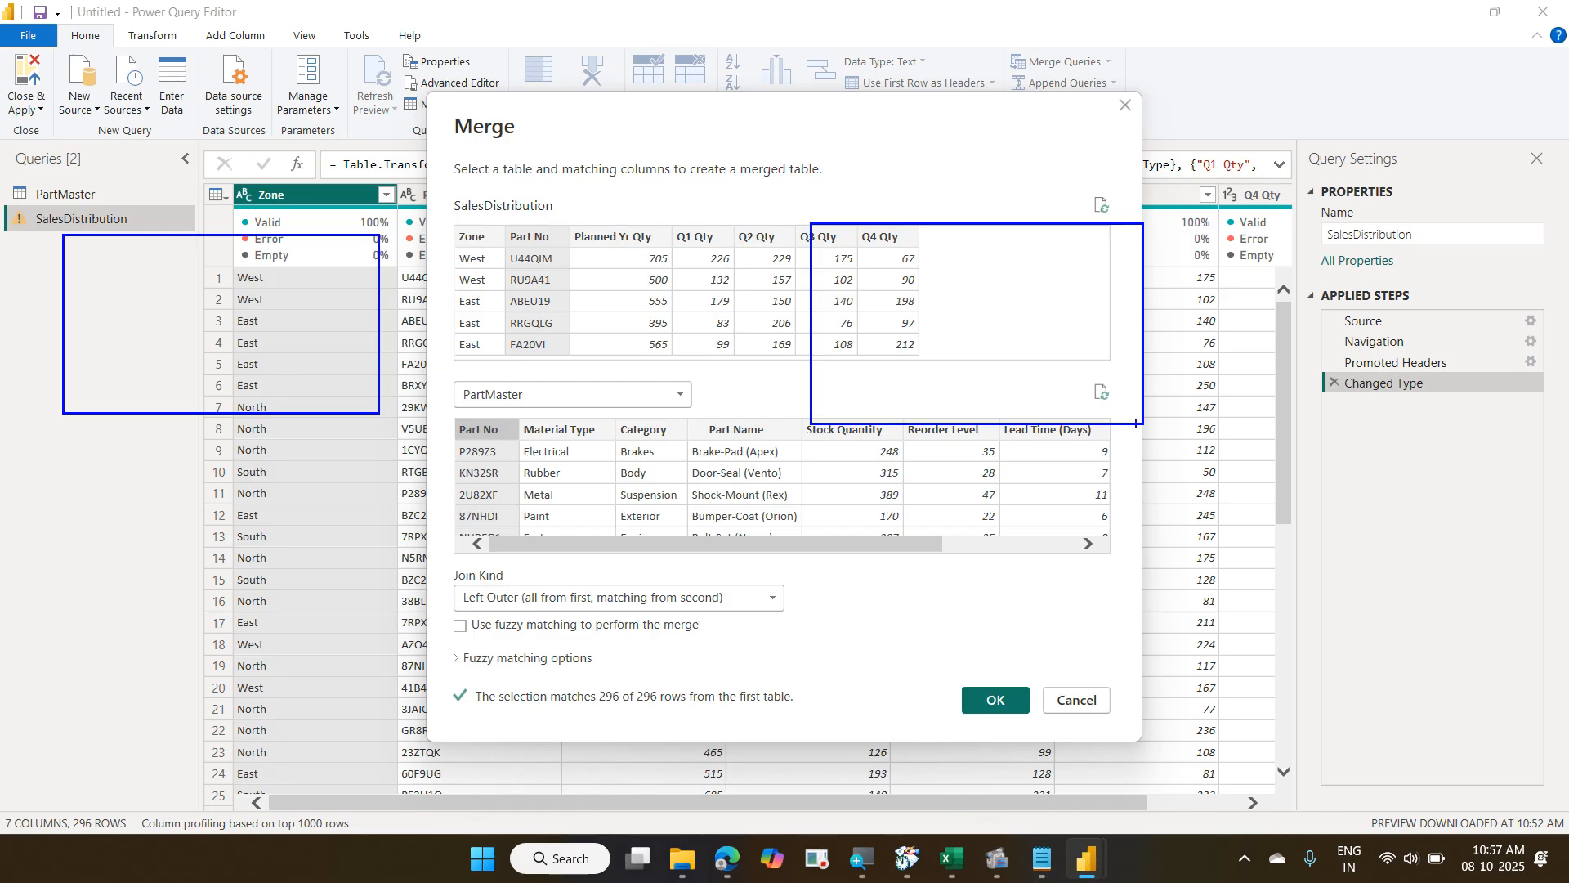
left_click_drag(505, 199, 293, 210)
mouse_move(622, 481)
left_mouse_down()
mouse_move(742, 501)
mouse_move(905, 421)
left_mouse_up()
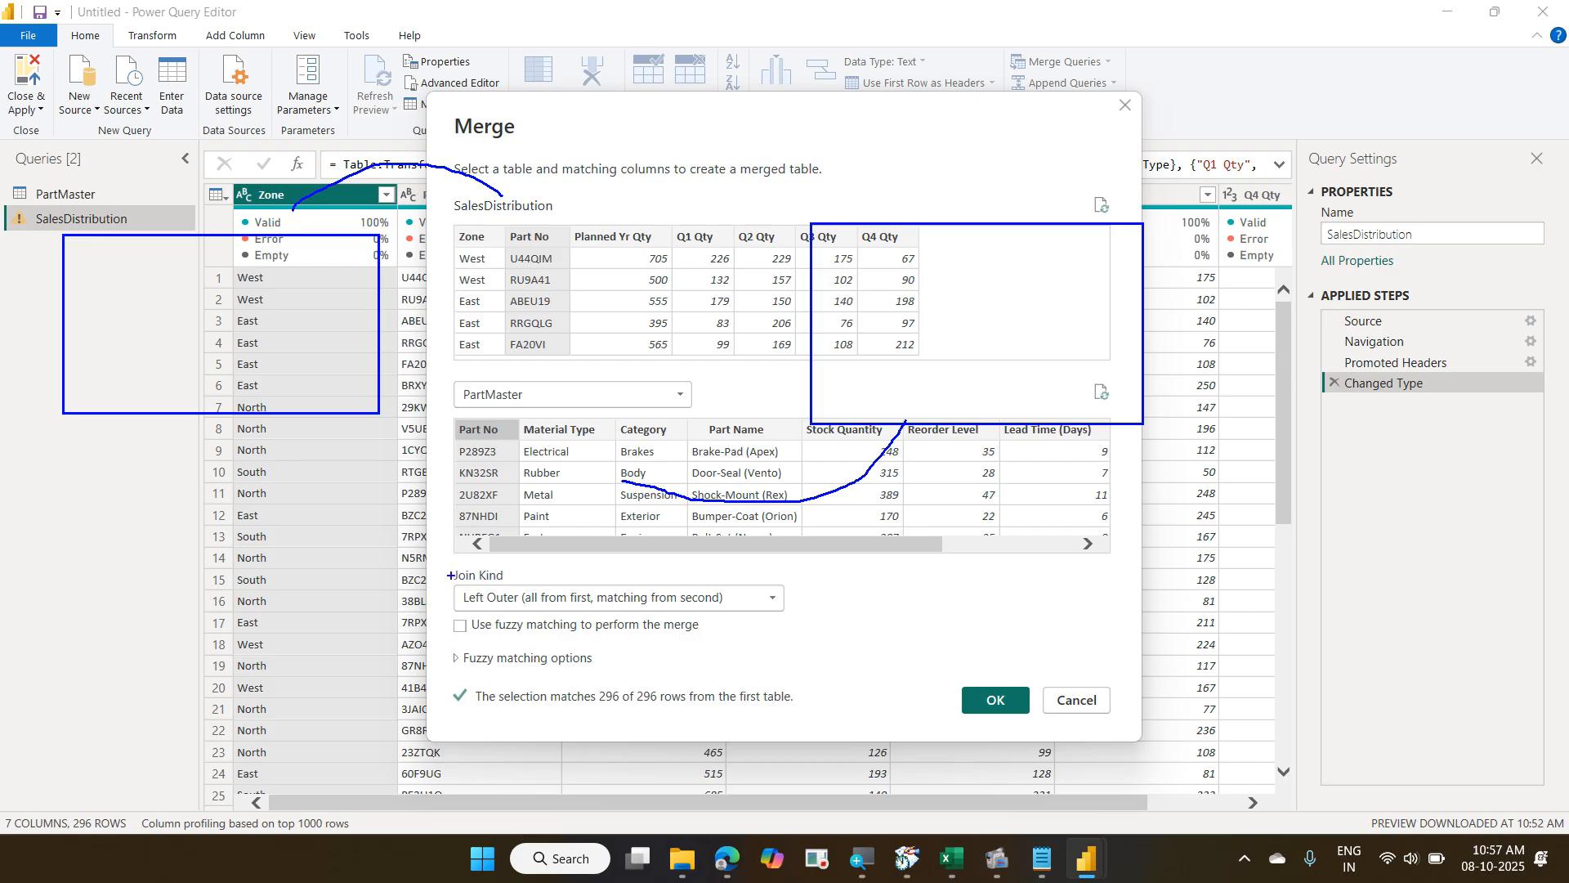
mouse_move(450, 575)
left_mouse_down()
mouse_move(682, 621)
mouse_move(783, 620)
left_mouse_up()
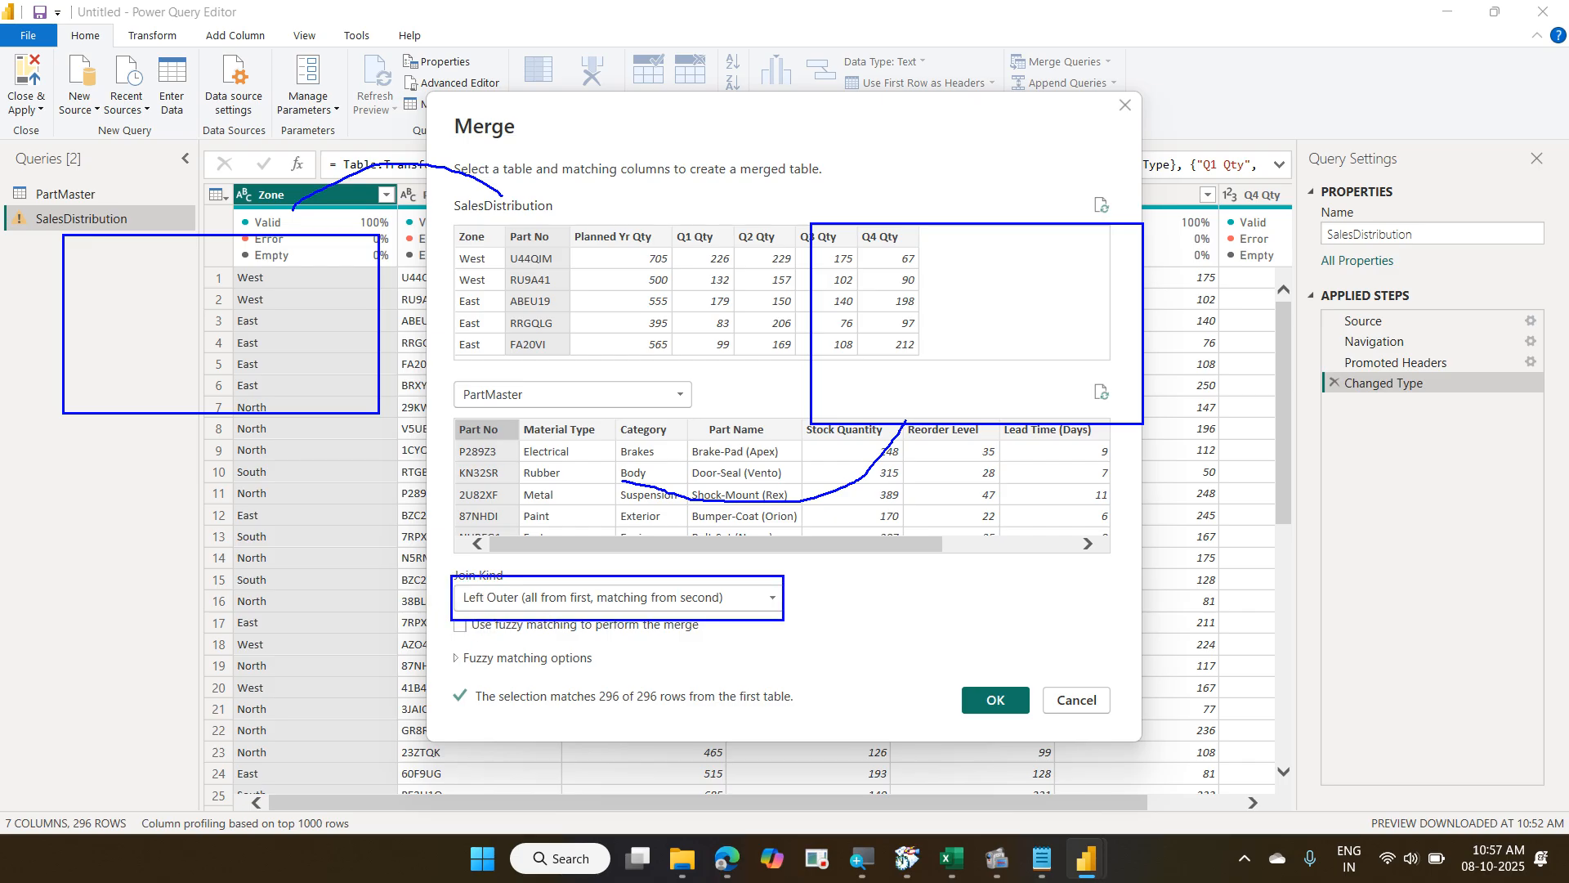
mouse_move(436, 216)
left_mouse_down()
mouse_move(882, 346)
mouse_move(961, 353)
left_mouse_up()
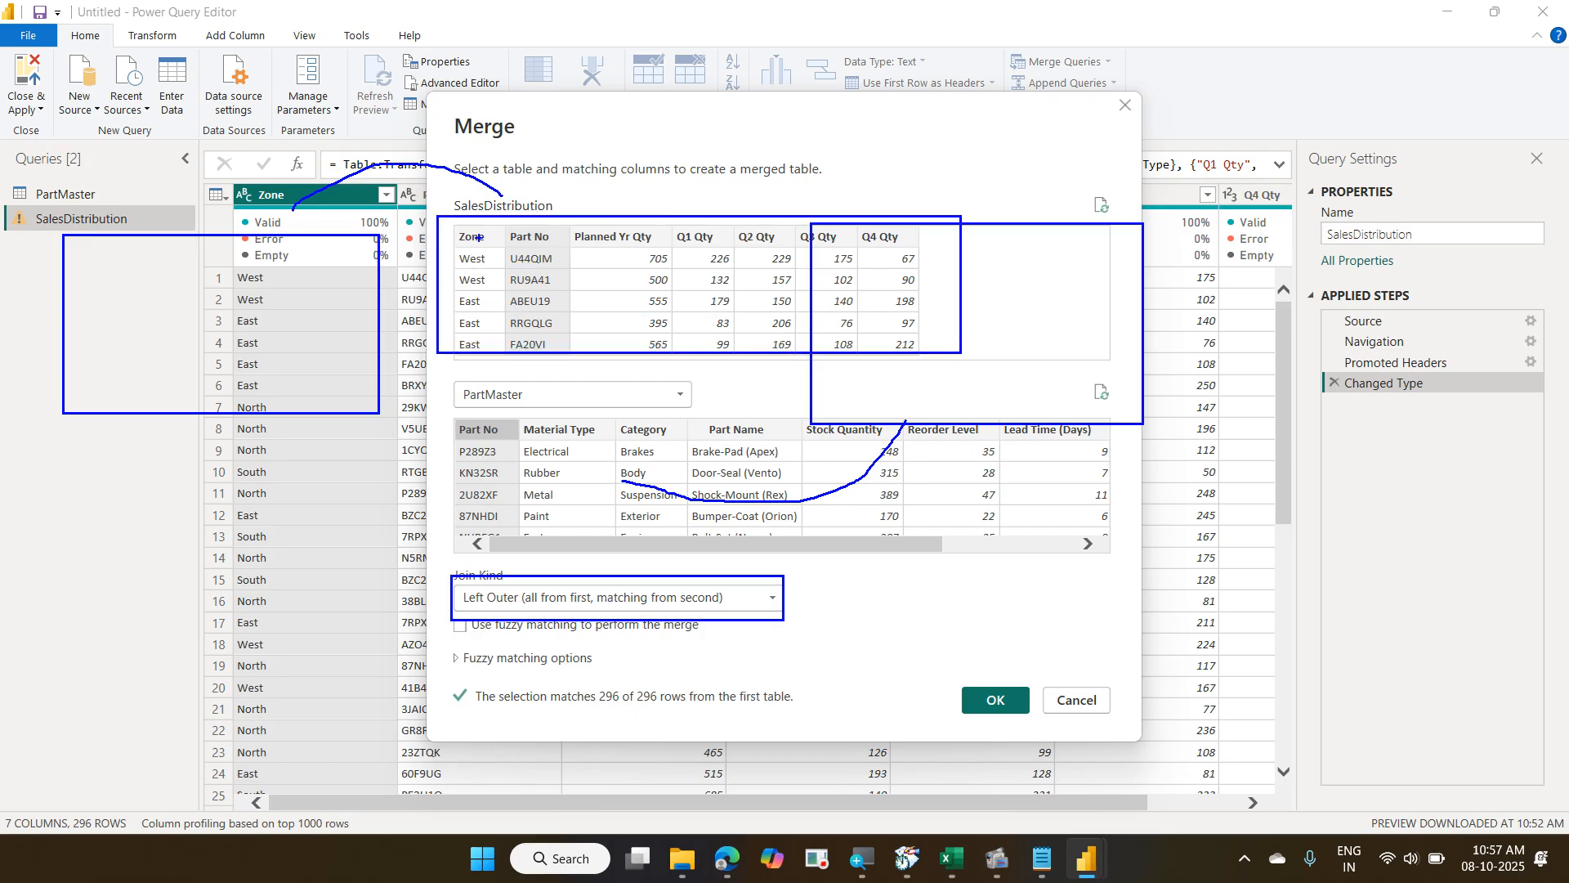
left_click_drag(479, 237, 471, 361)
mouse_move(512, 431)
left_mouse_down()
mouse_move(922, 283)
mouse_move(932, 260)
left_mouse_up()
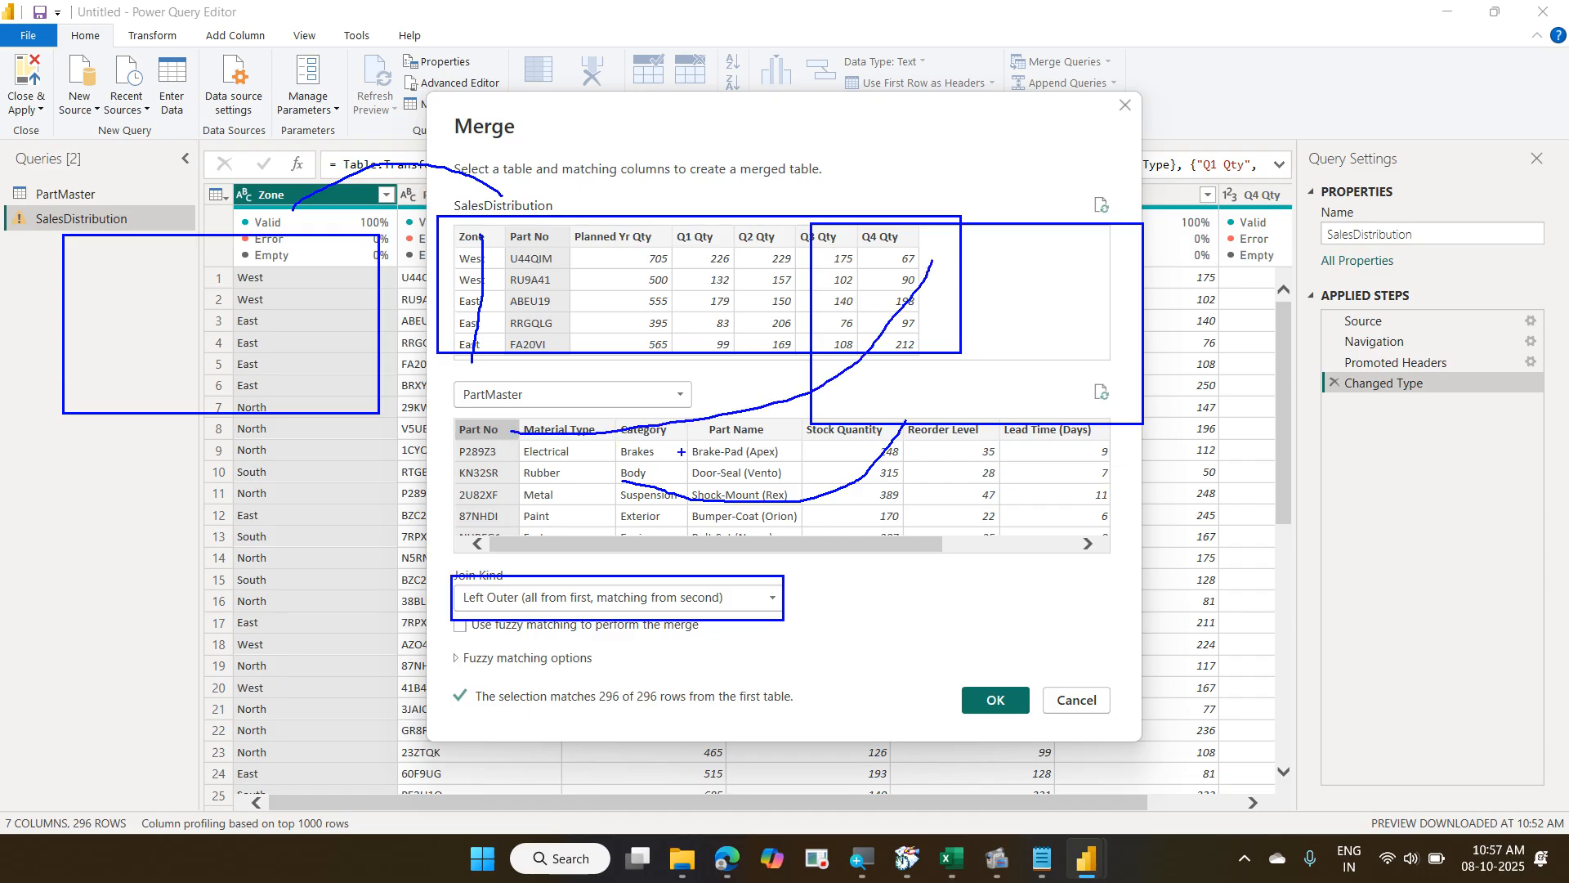
mouse_move(690, 451)
left_mouse_down()
mouse_move(907, 383)
mouse_move(979, 279)
left_mouse_up()
left_click_drag(1020, 438, 991, 268)
left_click_drag(932, 216, 1007, 353)
left_click_drag(1007, 291, 1084, 219)
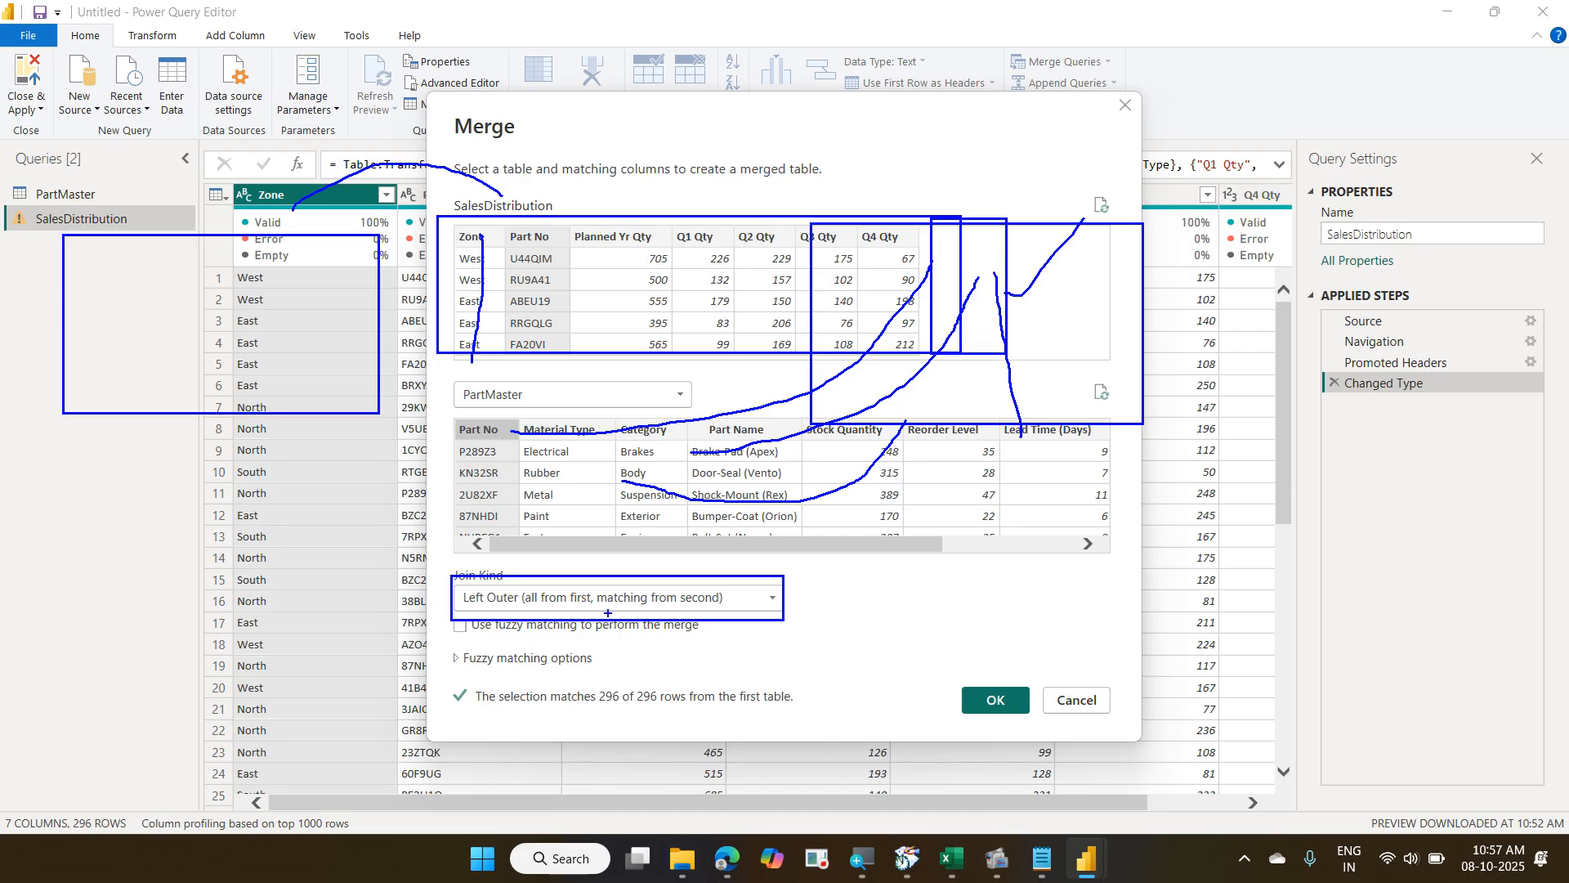
left_click_drag(744, 595, 837, 532)
key("Escape")
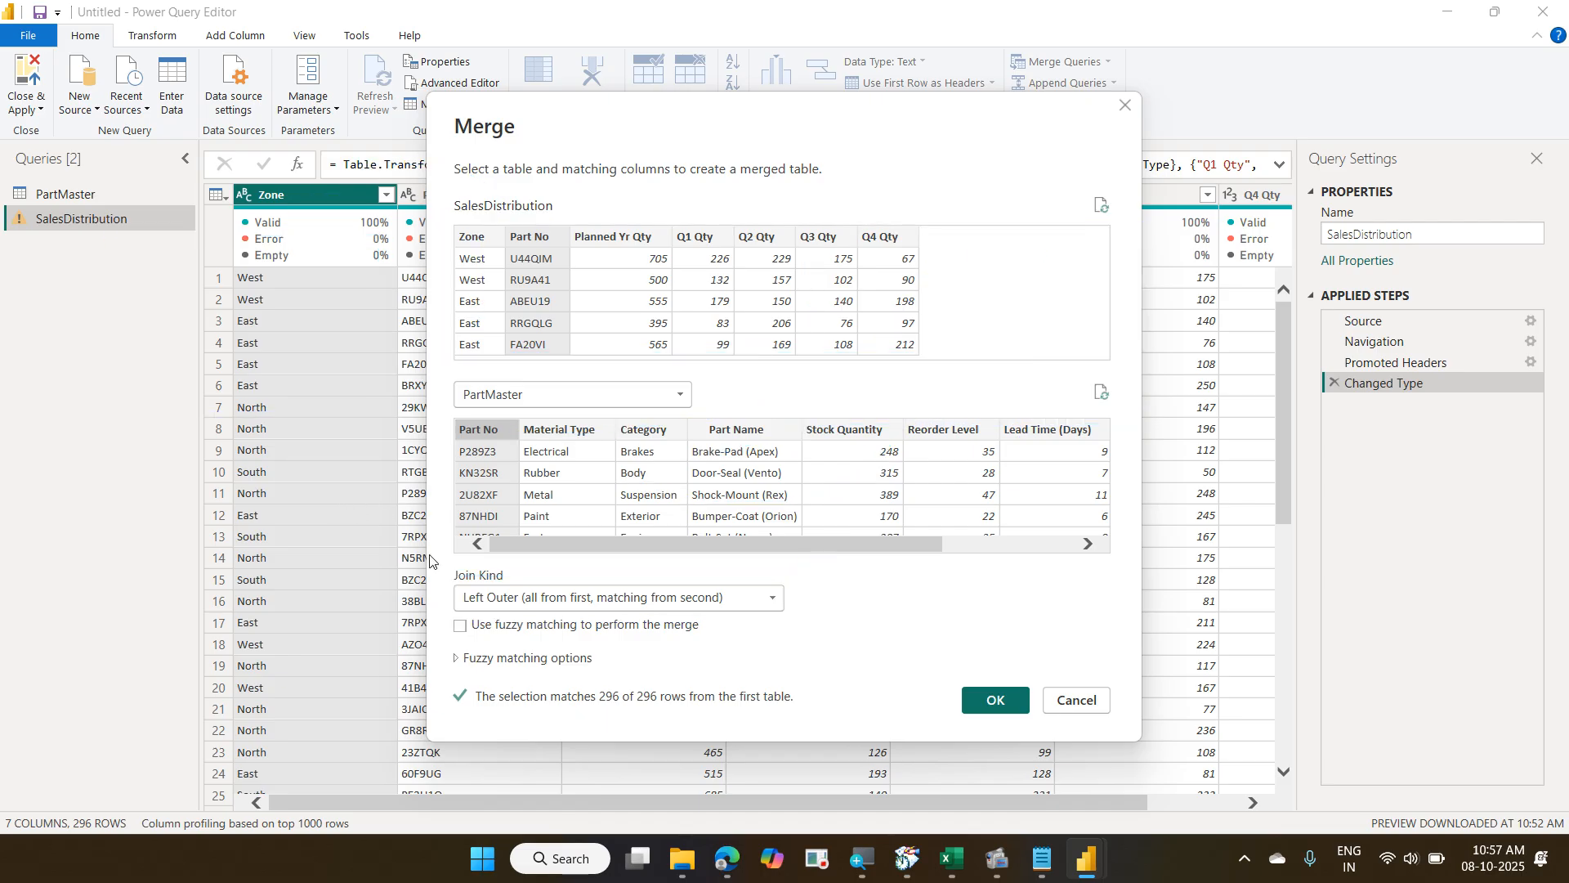
Check the join kinds and fuzzy matching options, keep Left Outer without fuzzy matching, and complete the merge of PartMaster into SalesDistribution.
left_click(737, 605)
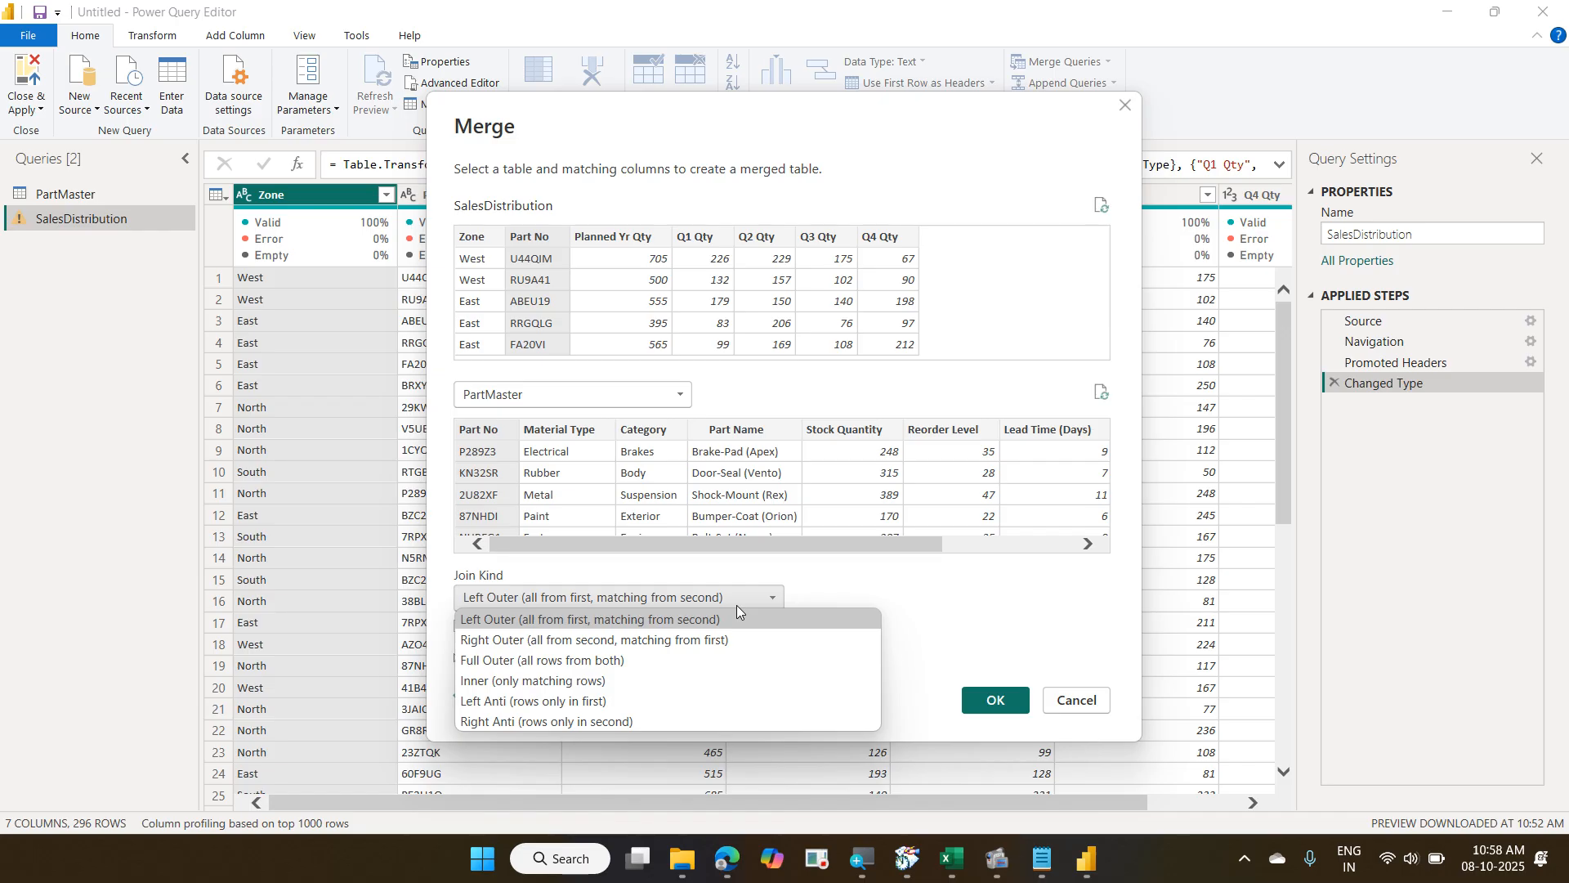
left_click(736, 619)
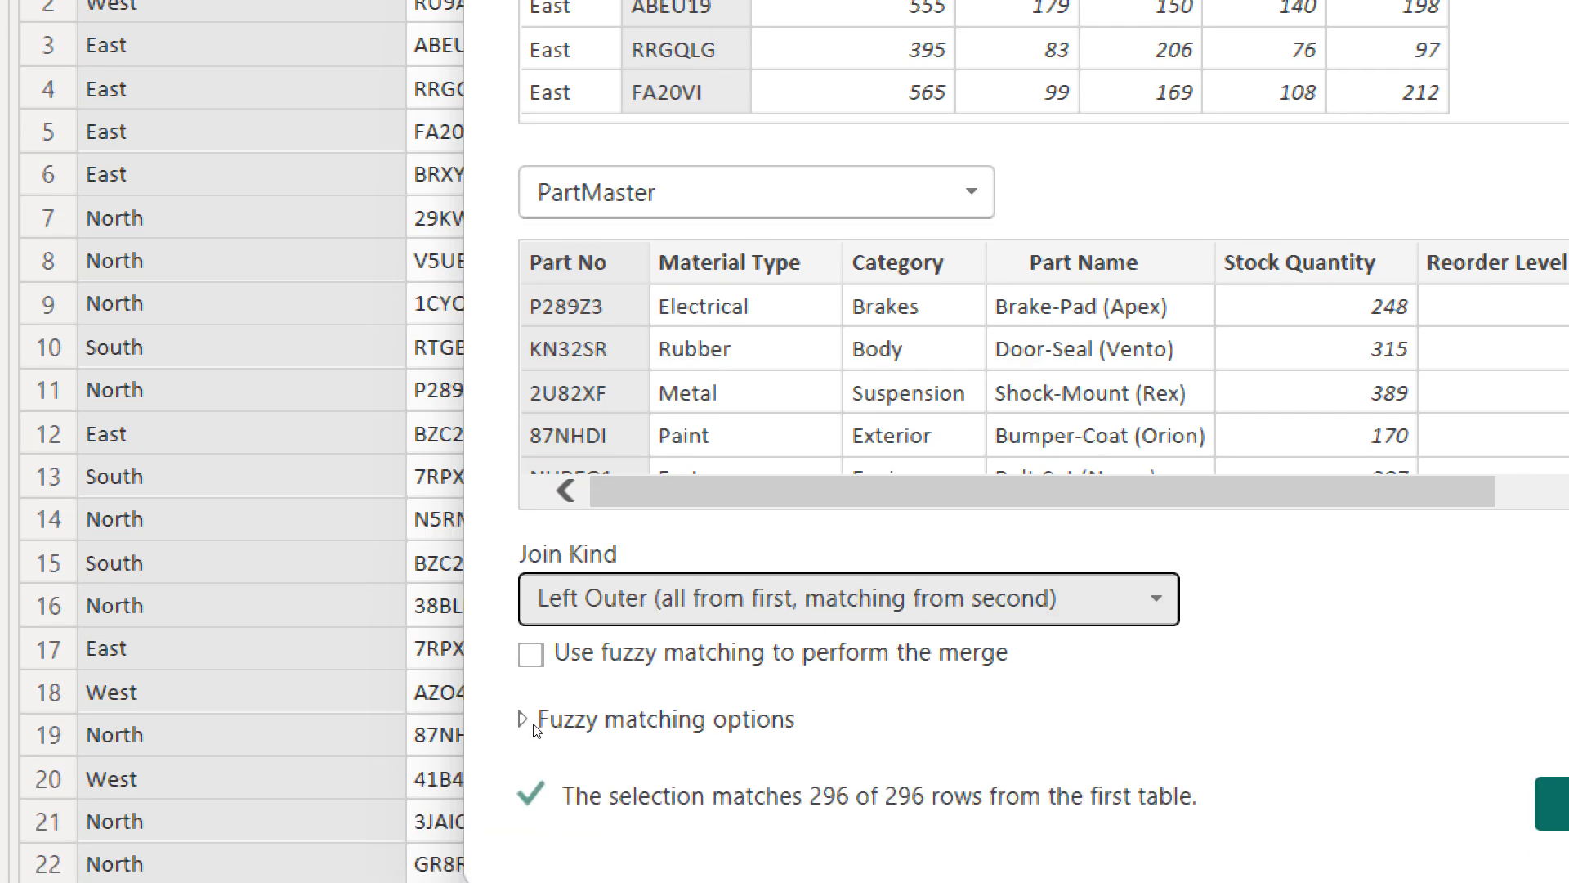
left_click(524, 719)
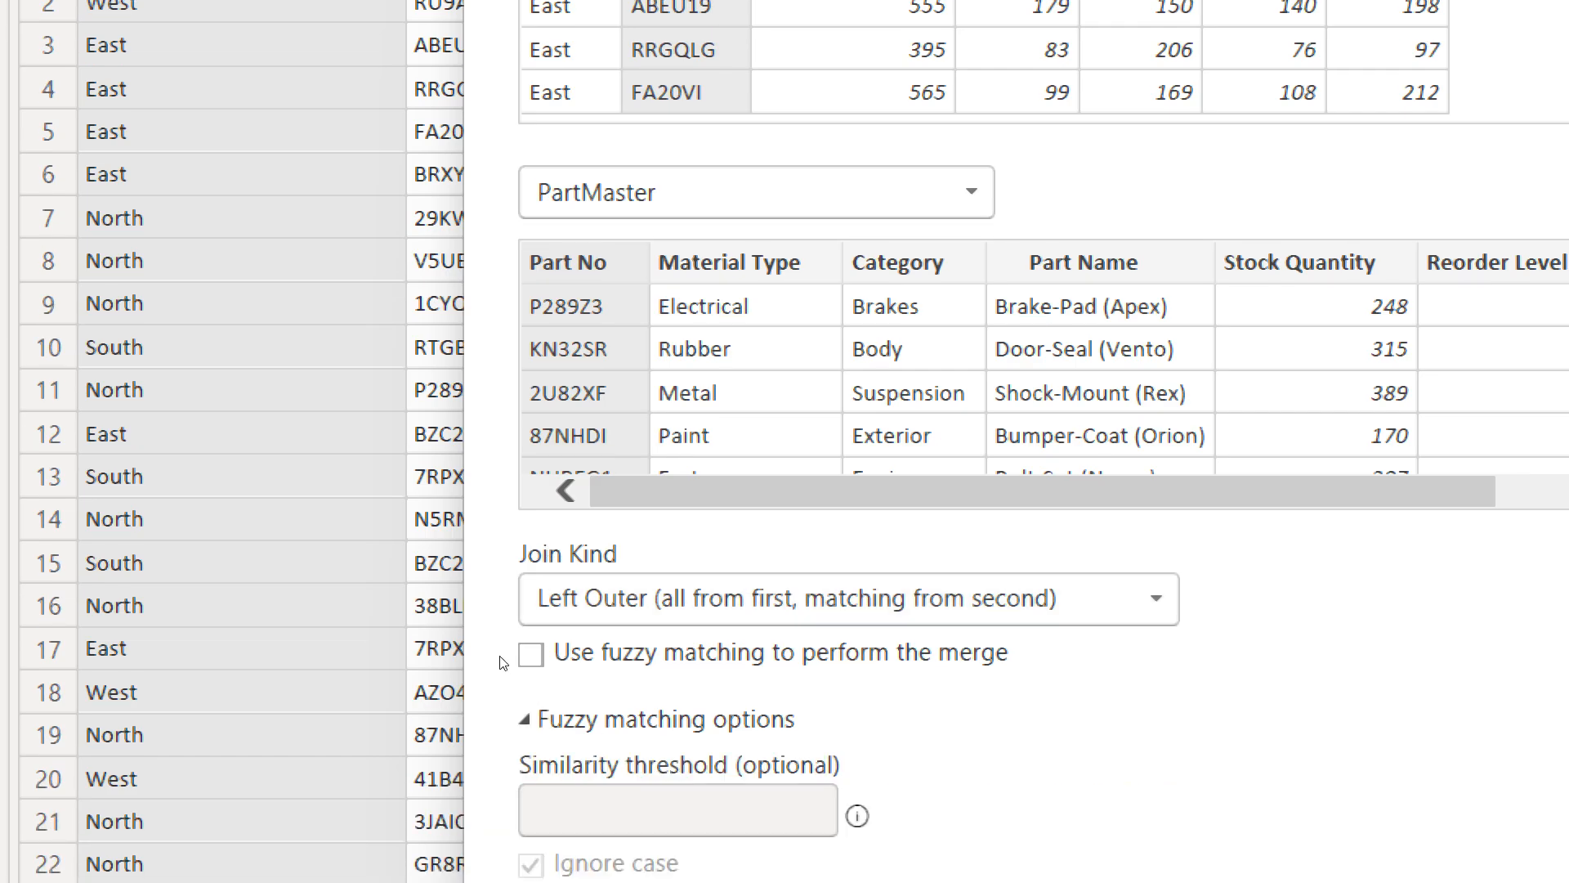
left_click(524, 719)
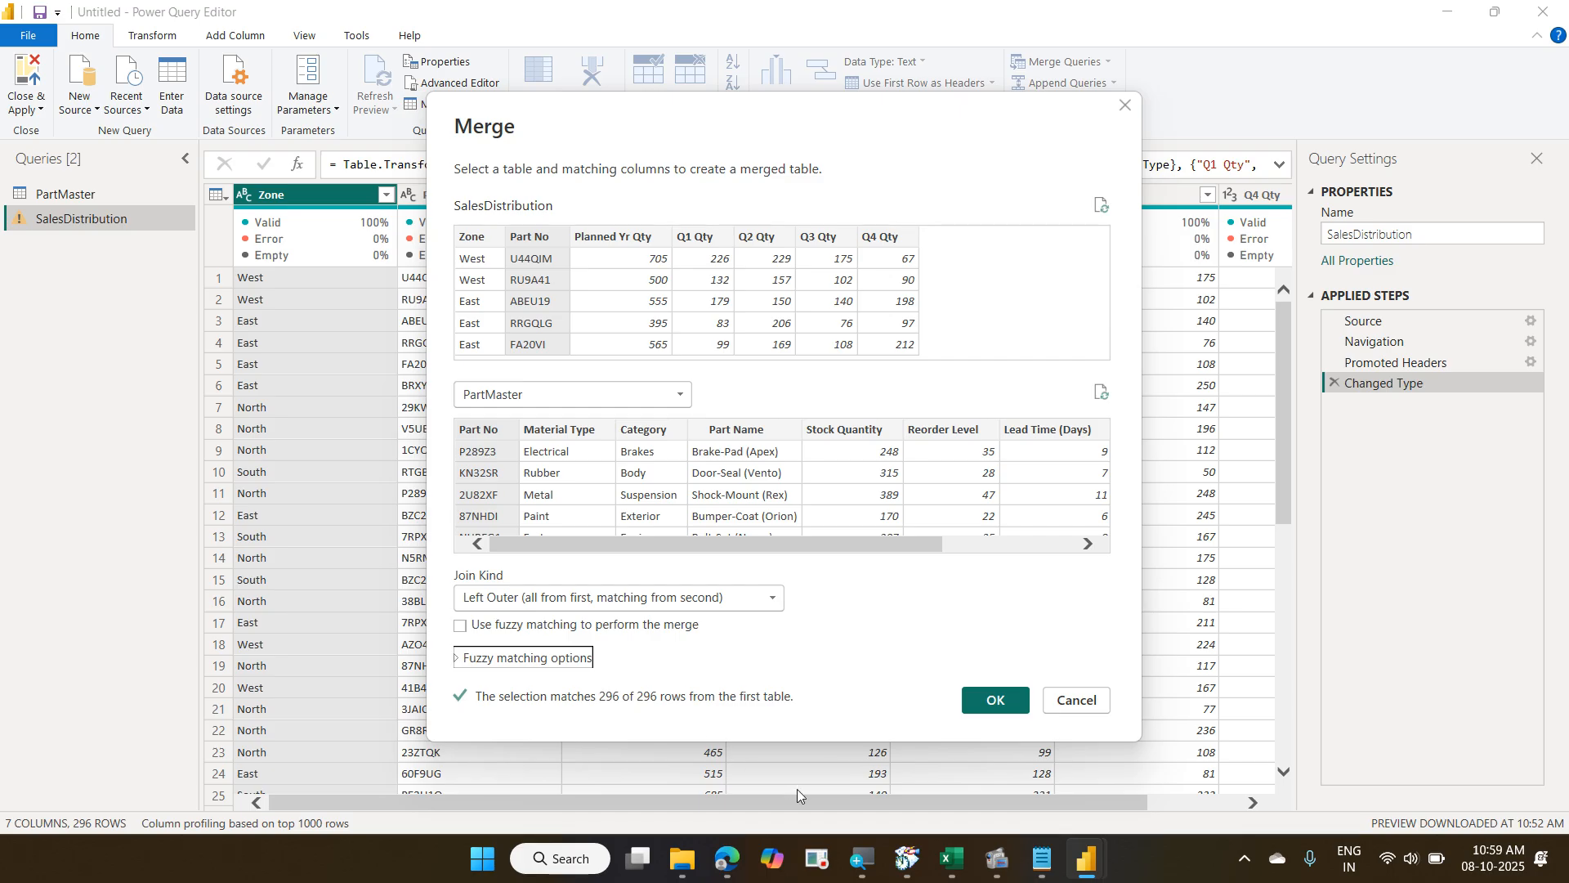
left_click(1012, 706)
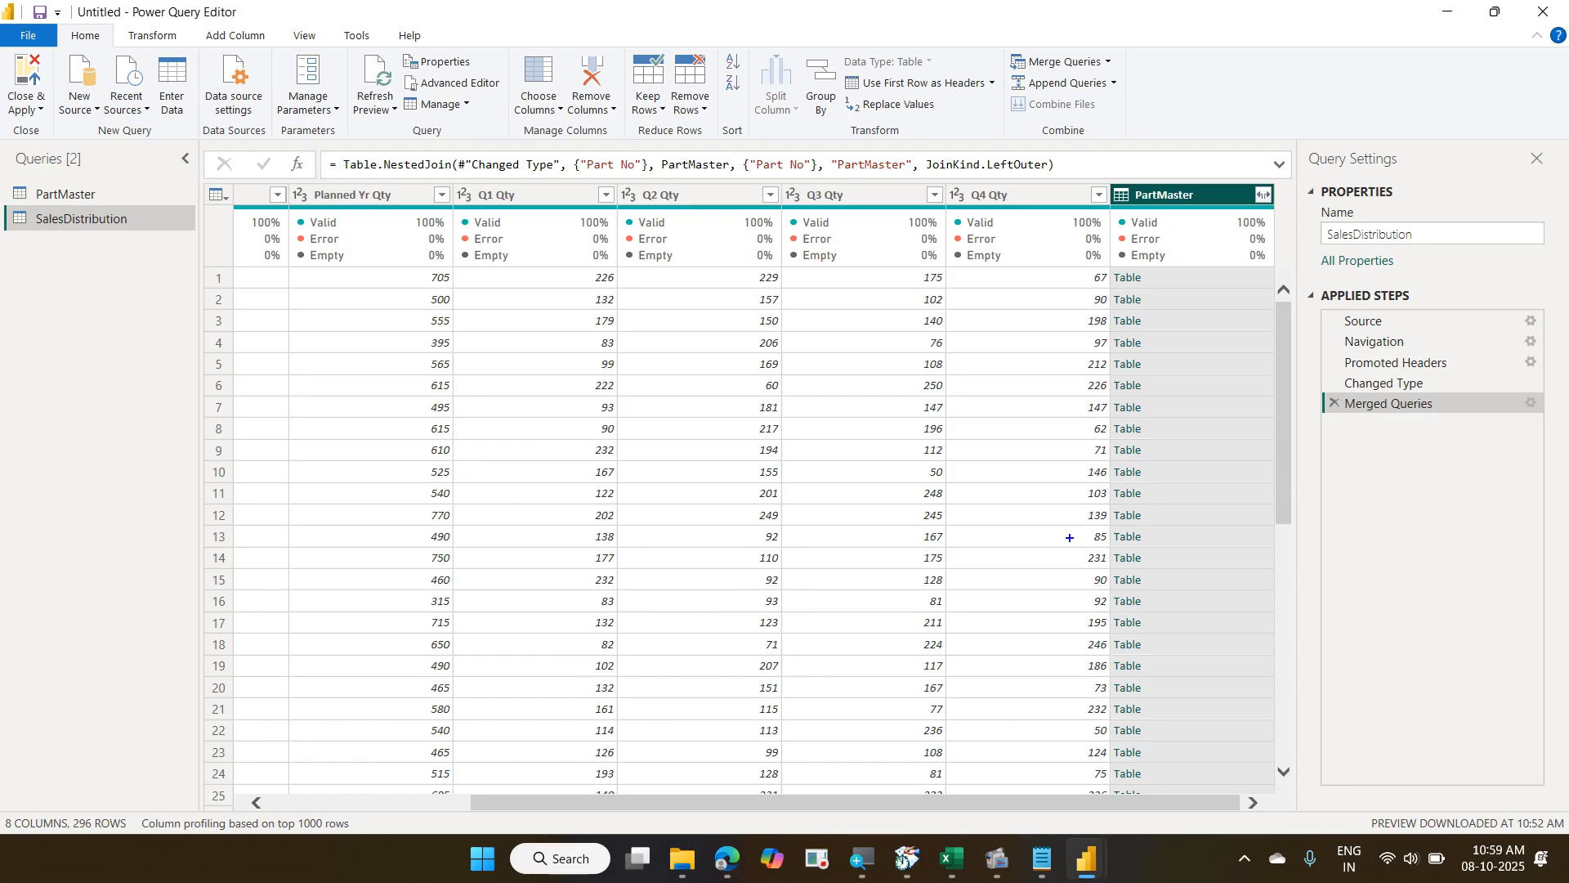
mouse_move(1097, 160)
left_mouse_down()
mouse_move(1199, 338)
mouse_move(1246, 778)
left_mouse_up()
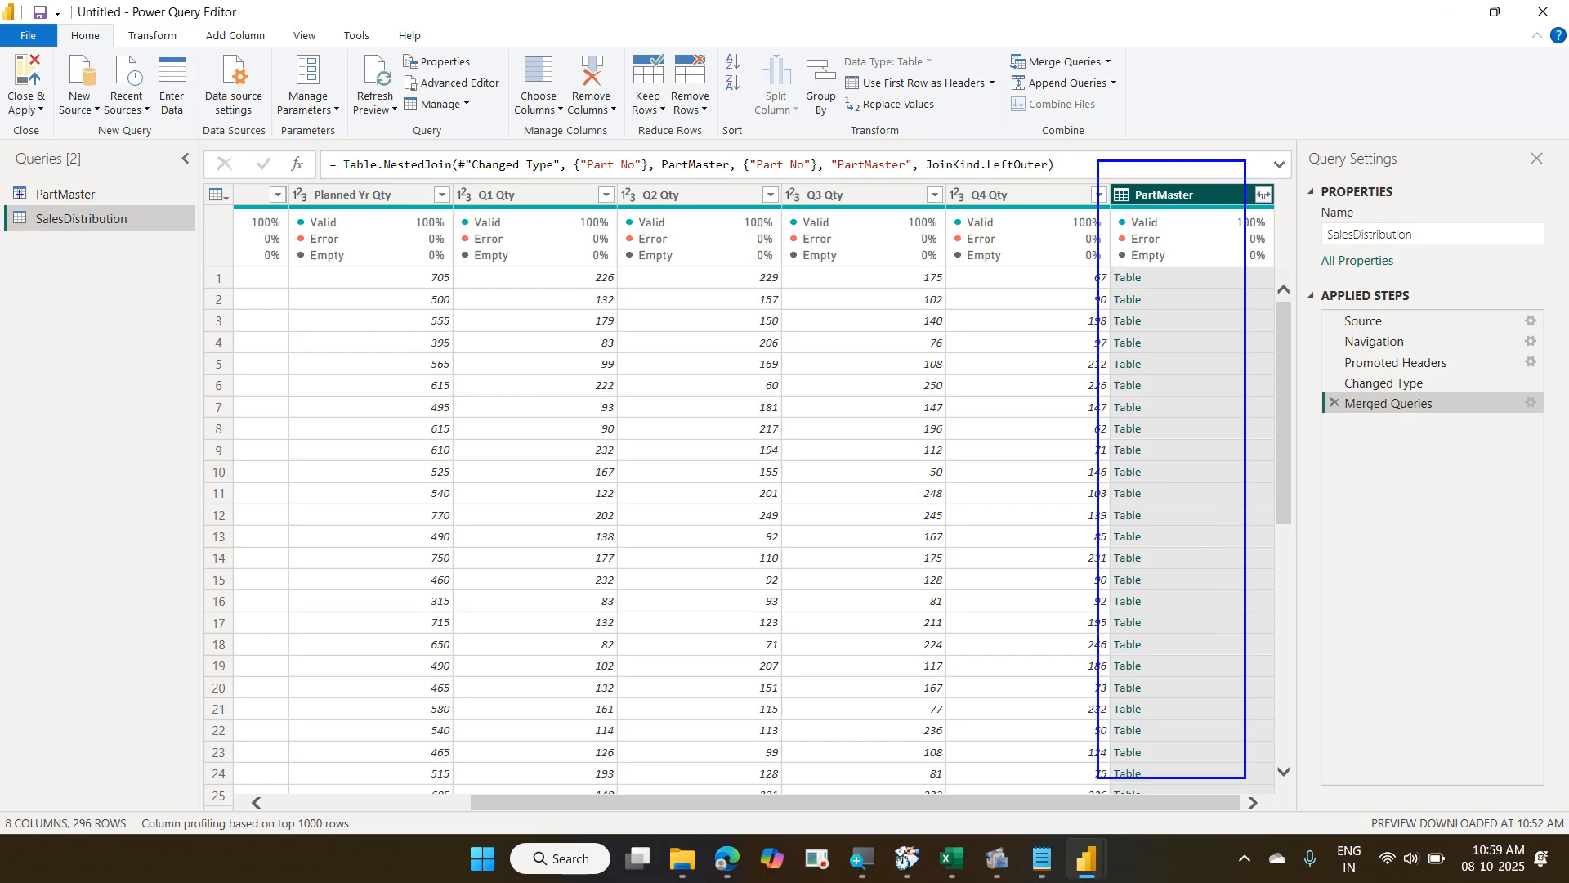
left_click_drag(5, 174, 119, 199)
mouse_move(1142, 214)
left_mouse_down()
mouse_move(1213, 182)
mouse_move(1113, 153)
mouse_move(1100, 182)
left_mouse_up()
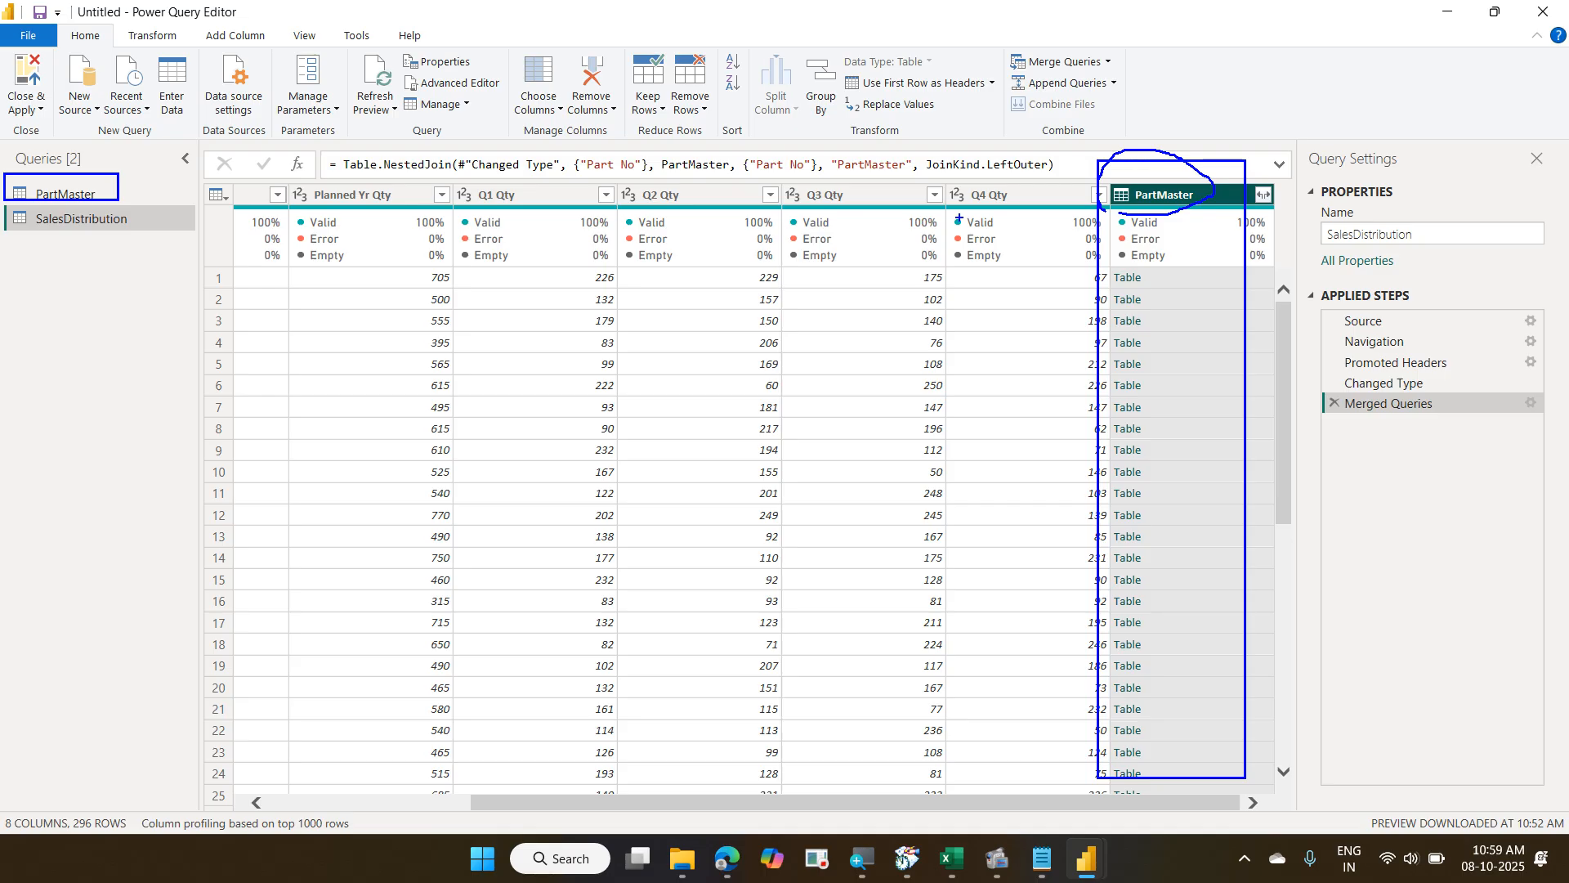
key("Escape")
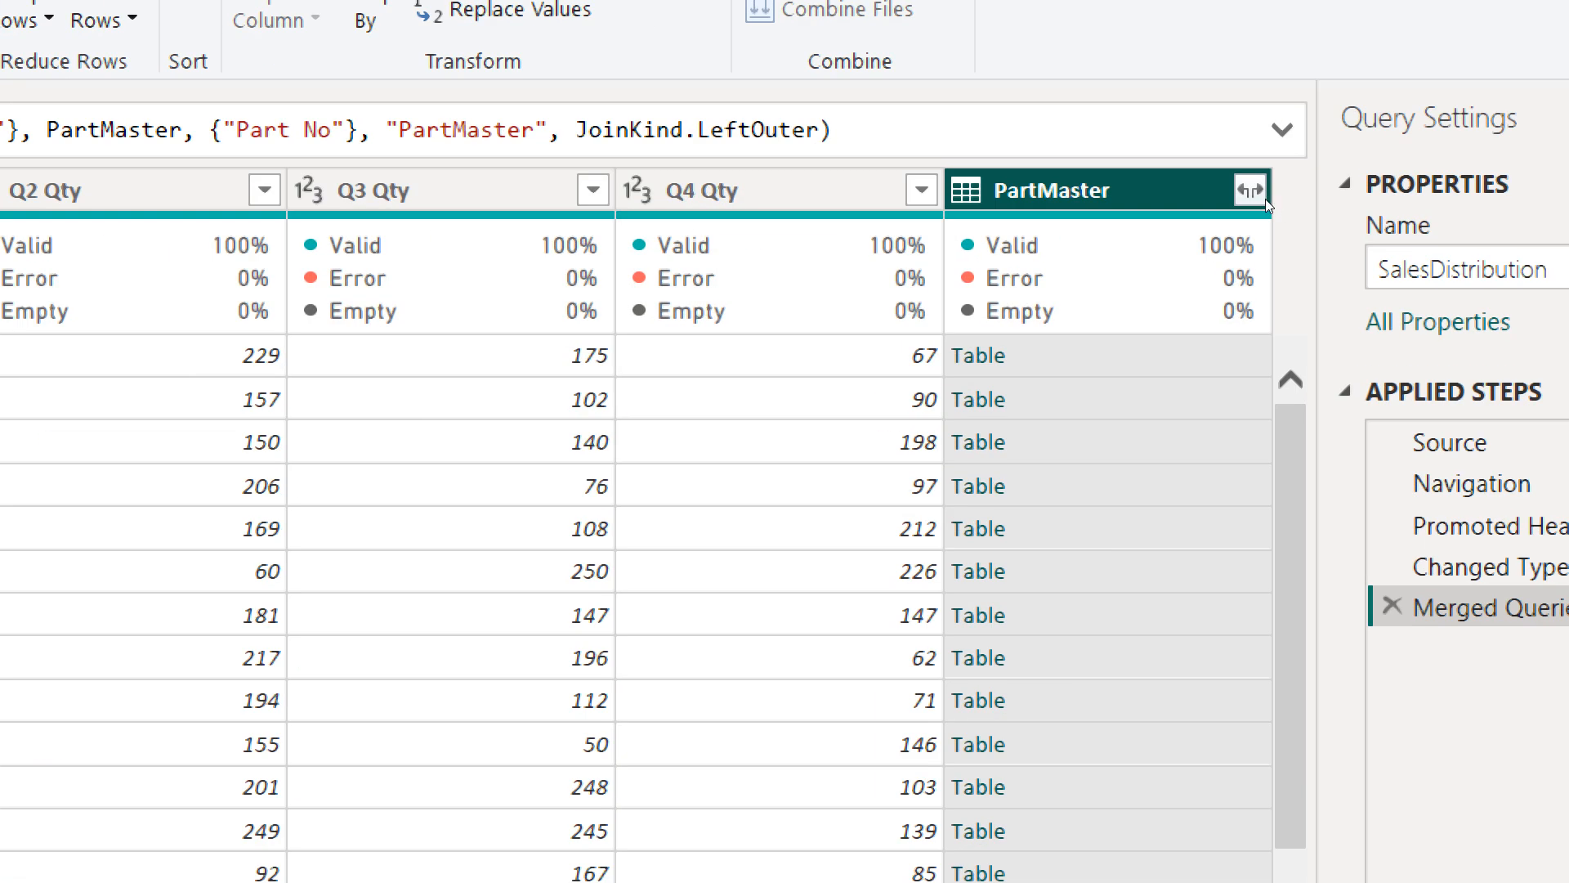
Expand the merged PartMaster column to only Part Name, UOM and Rate, keeping the original column name as prefix.
left_click(1263, 196)
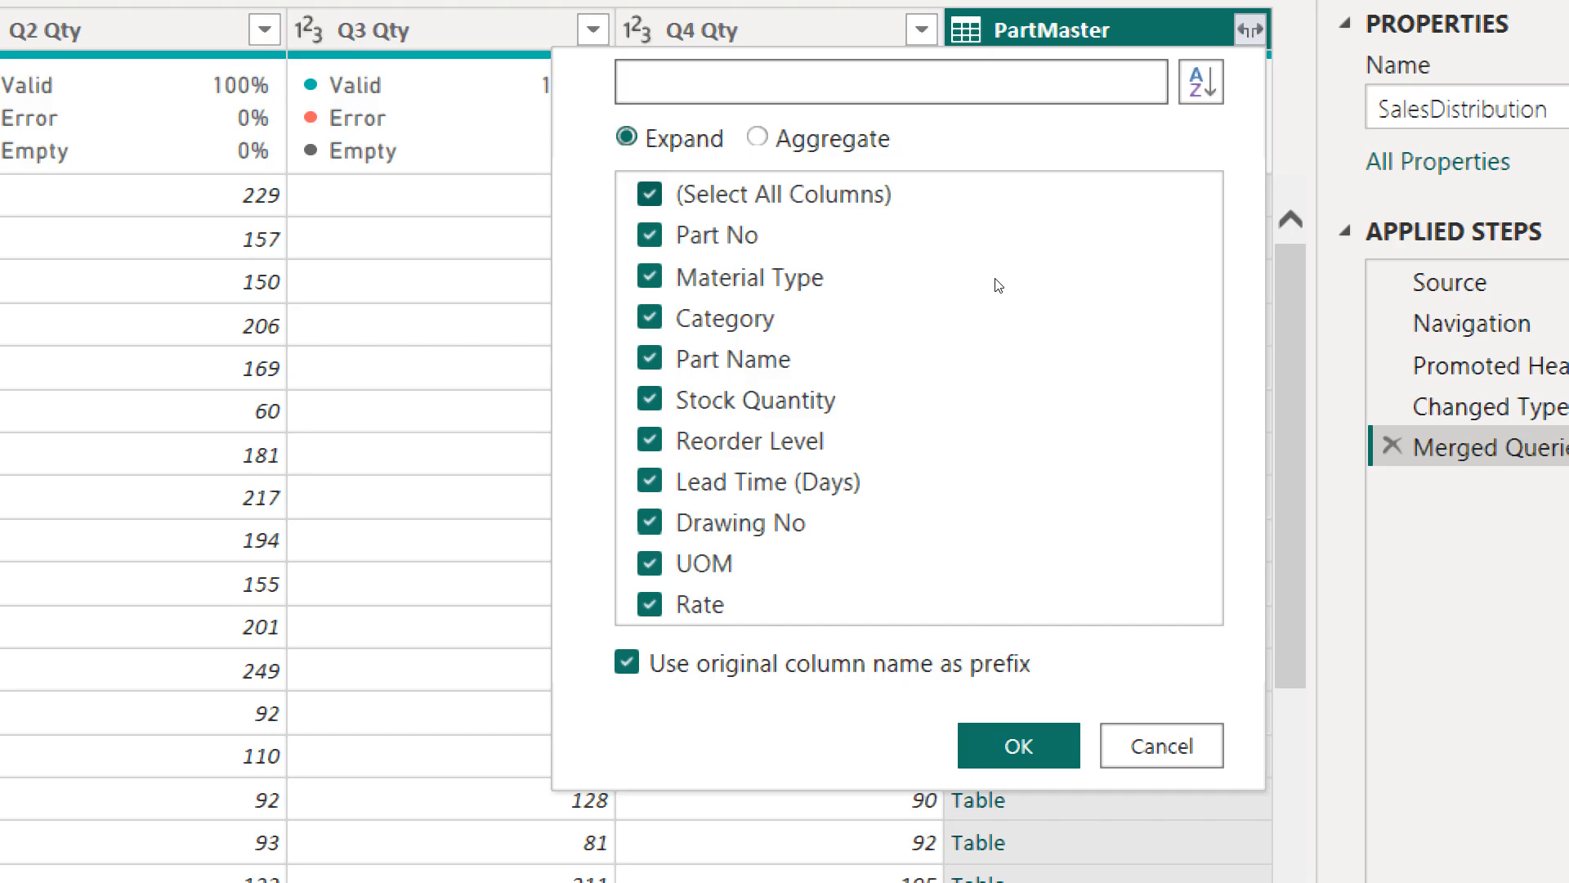
left_click(650, 194)
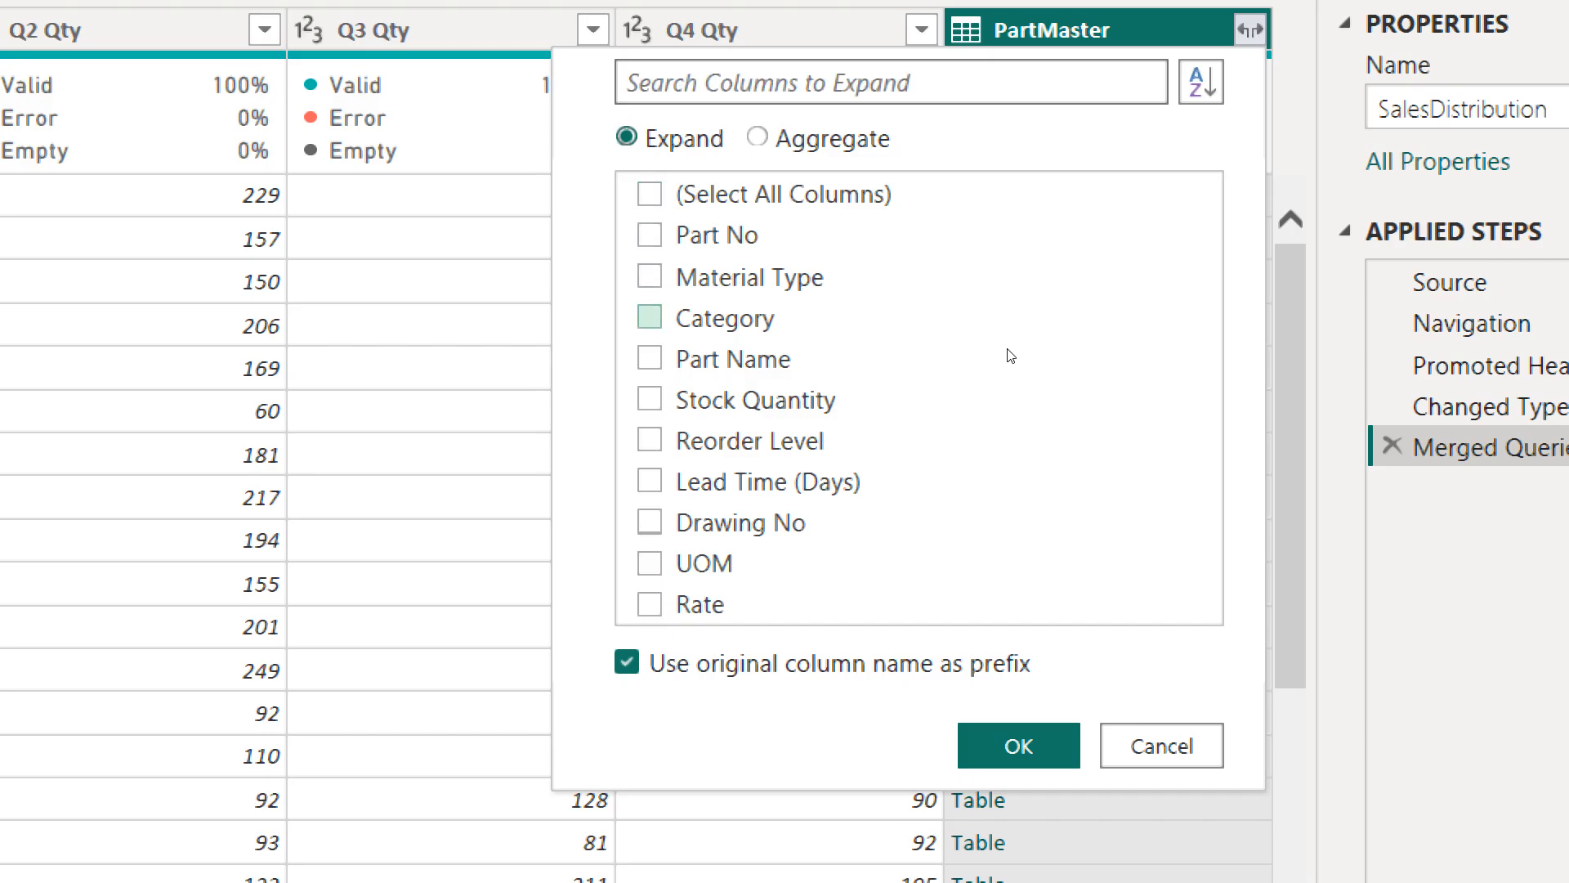
left_click(650, 358)
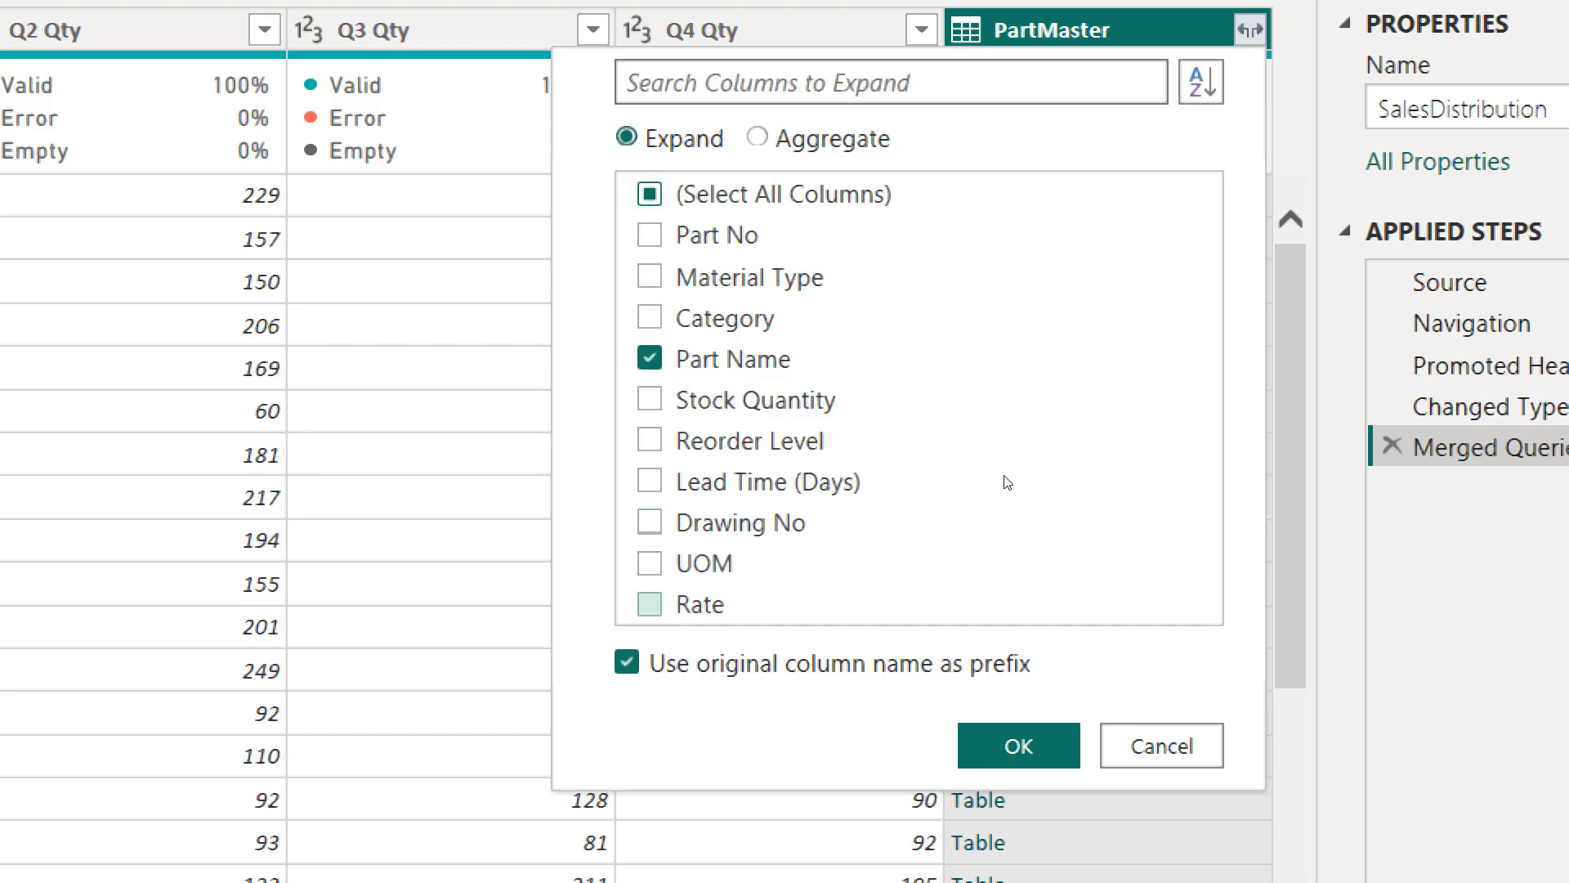
left_click(650, 604)
left_click(650, 563)
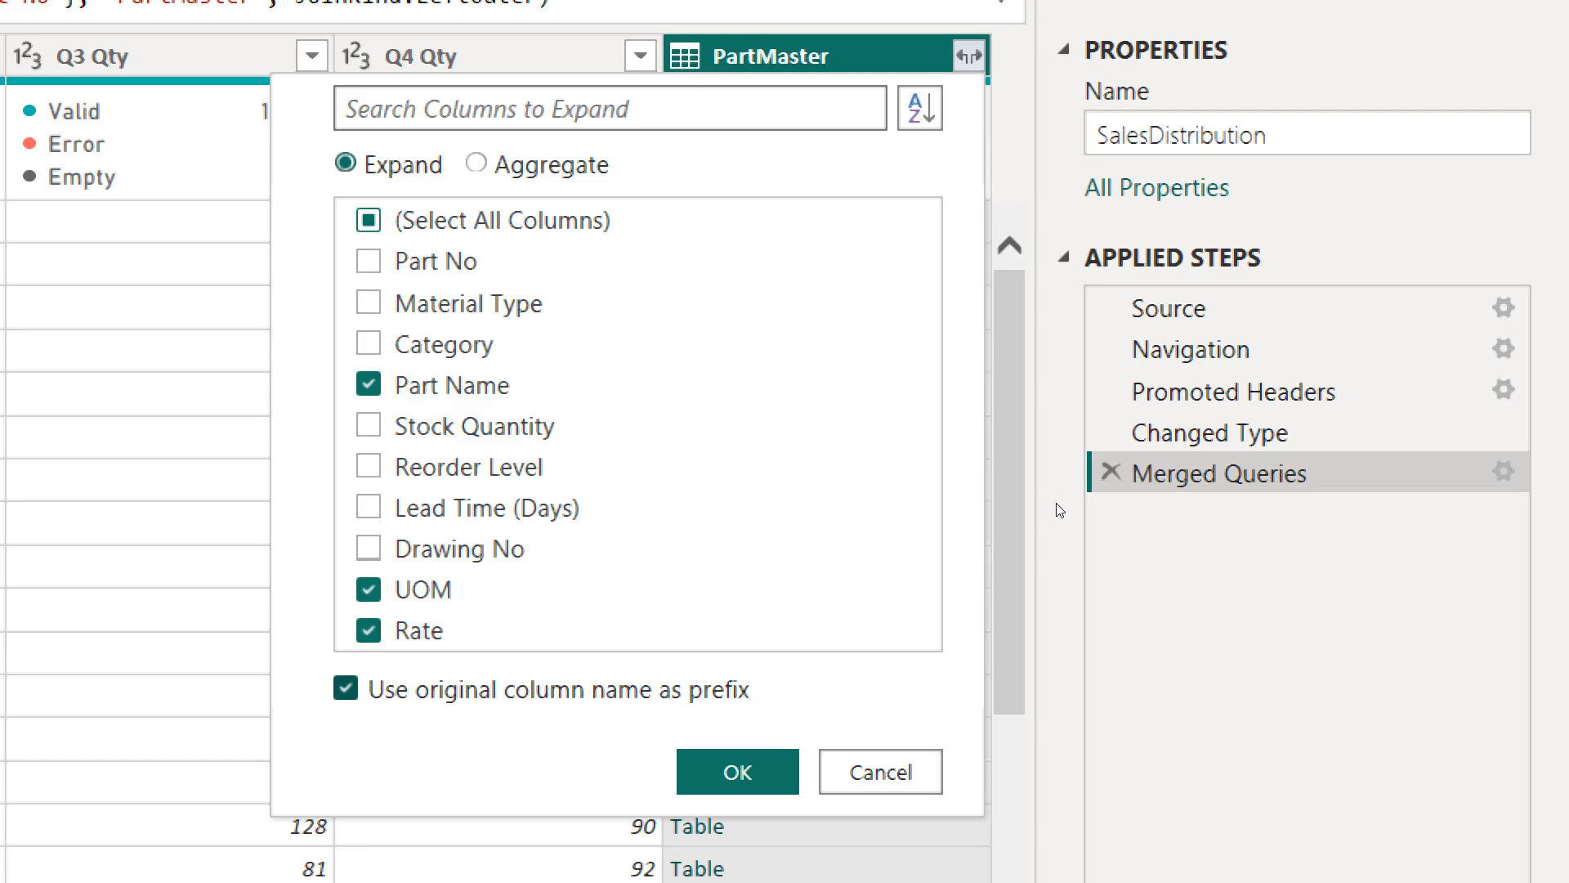
left_click(345, 688)
left_click(345, 689)
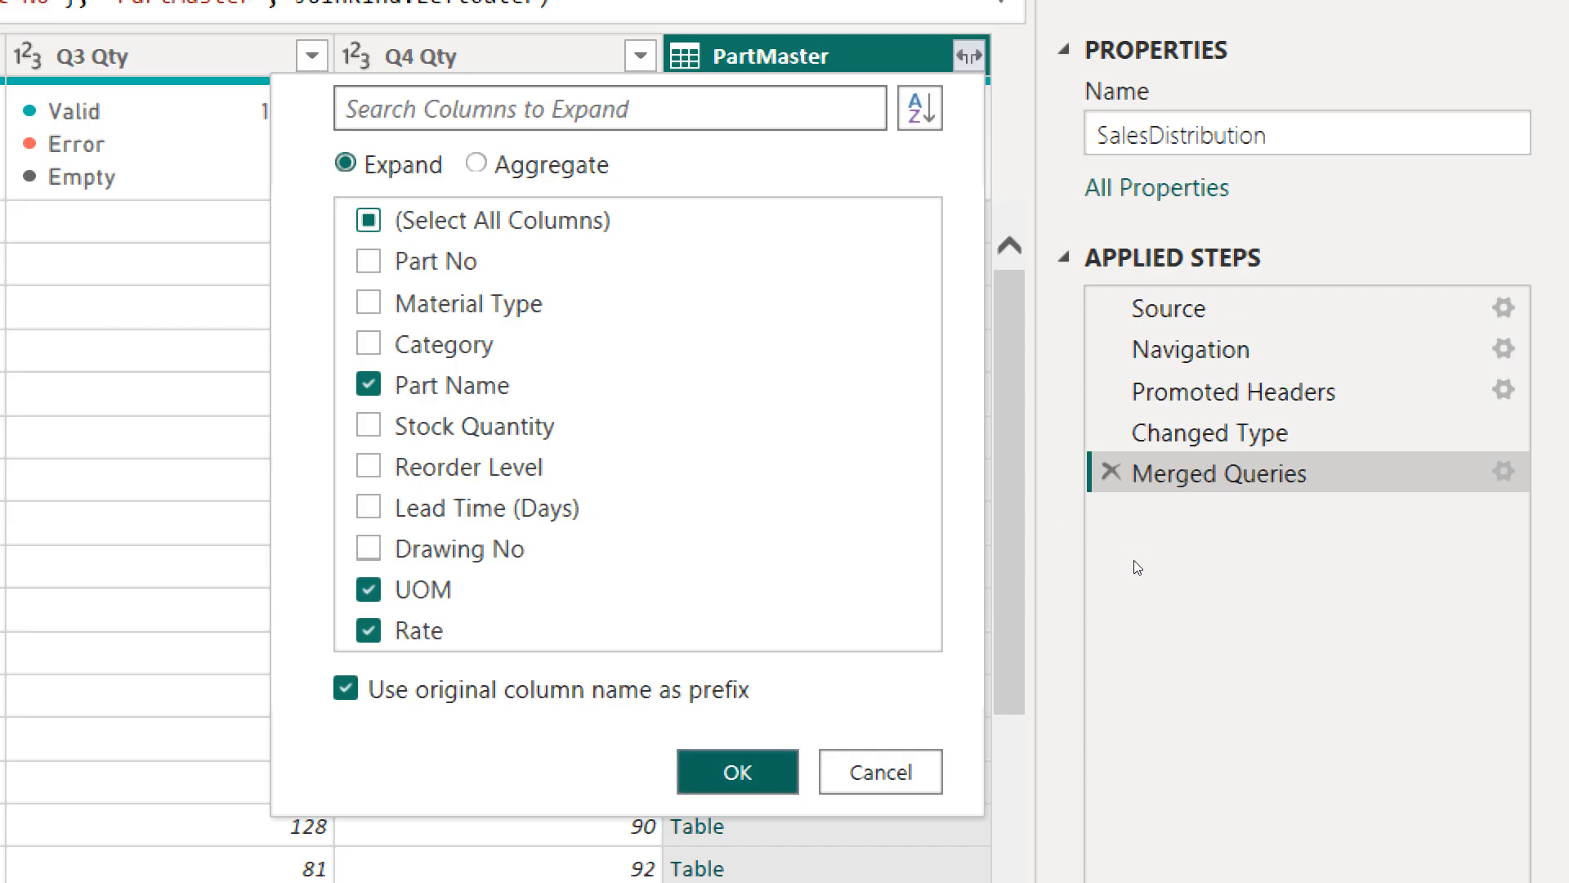
key("Return")
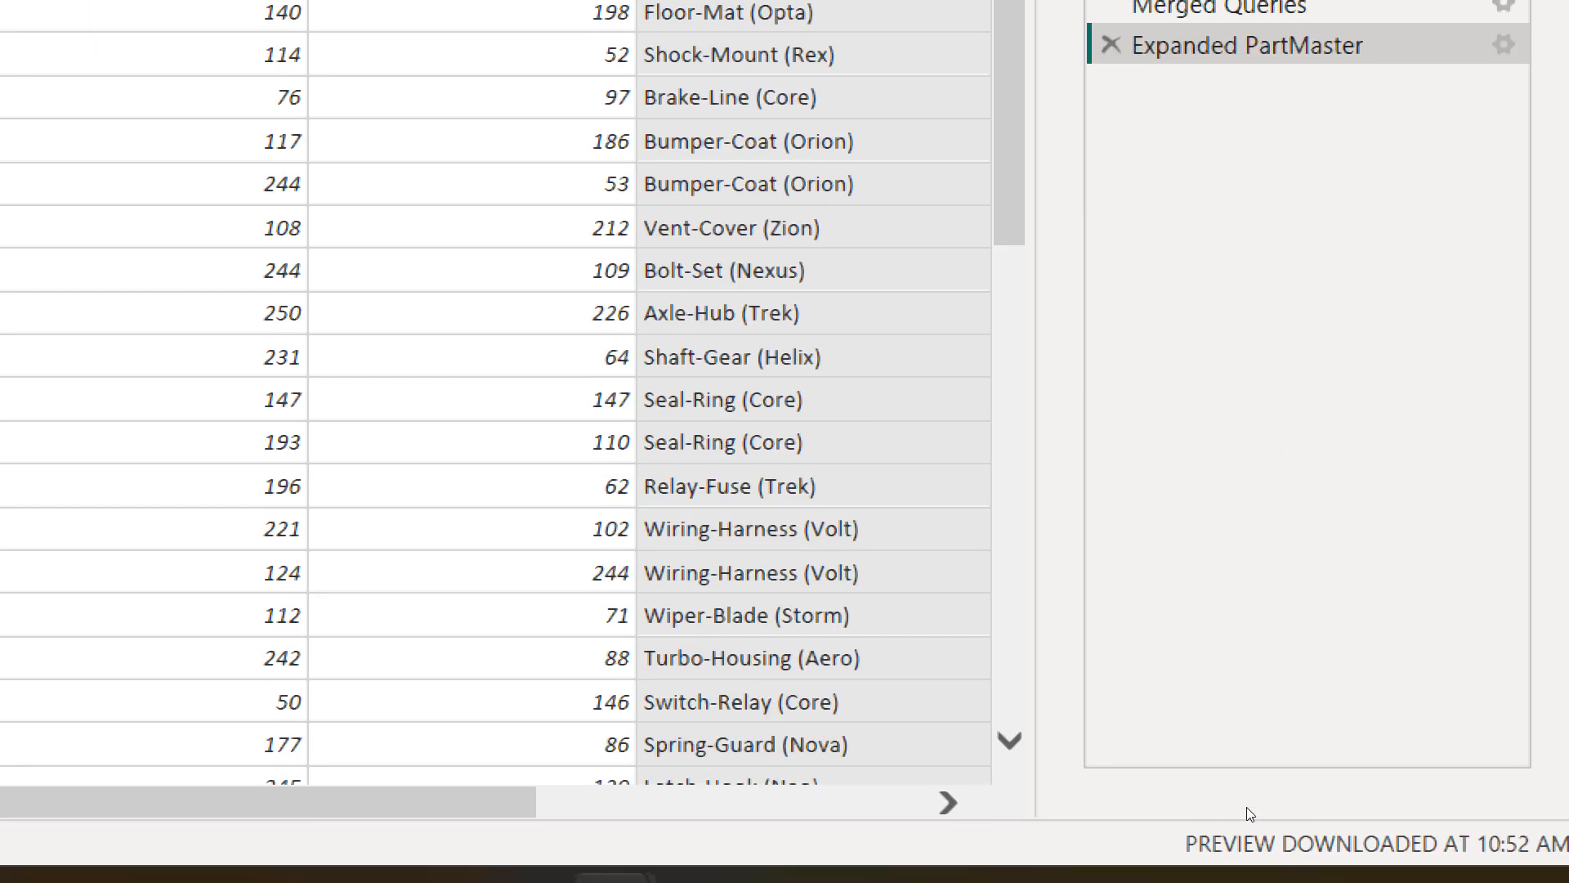
Edit the Expanded PartMaster step to clear the default column name prefix from the expanded columns.
left_click(948, 802)
left_click(948, 801)
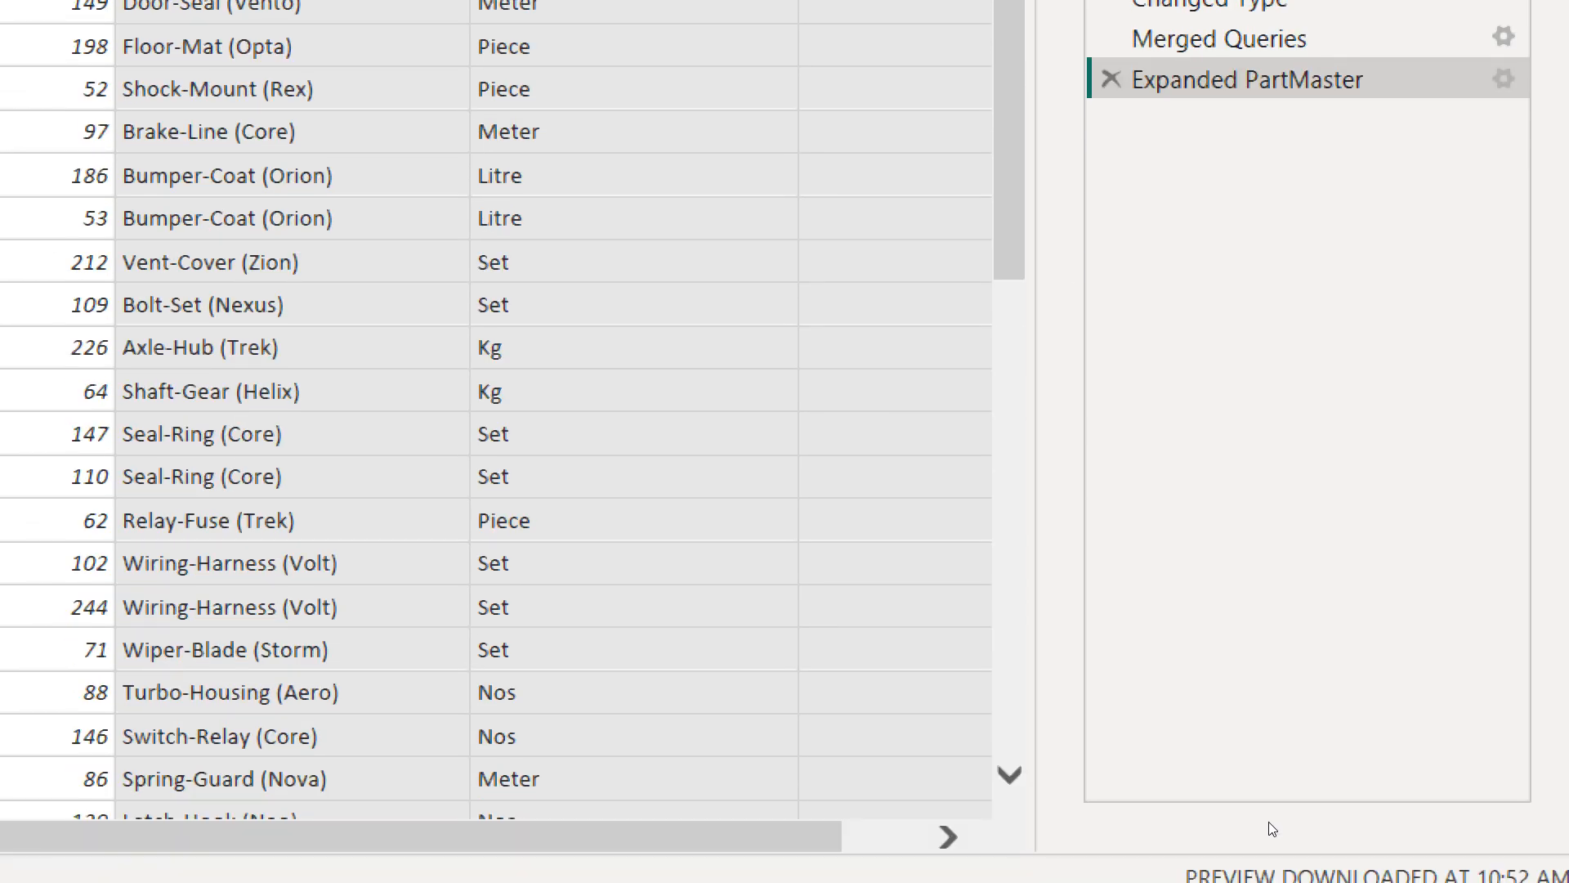
left_click(948, 834)
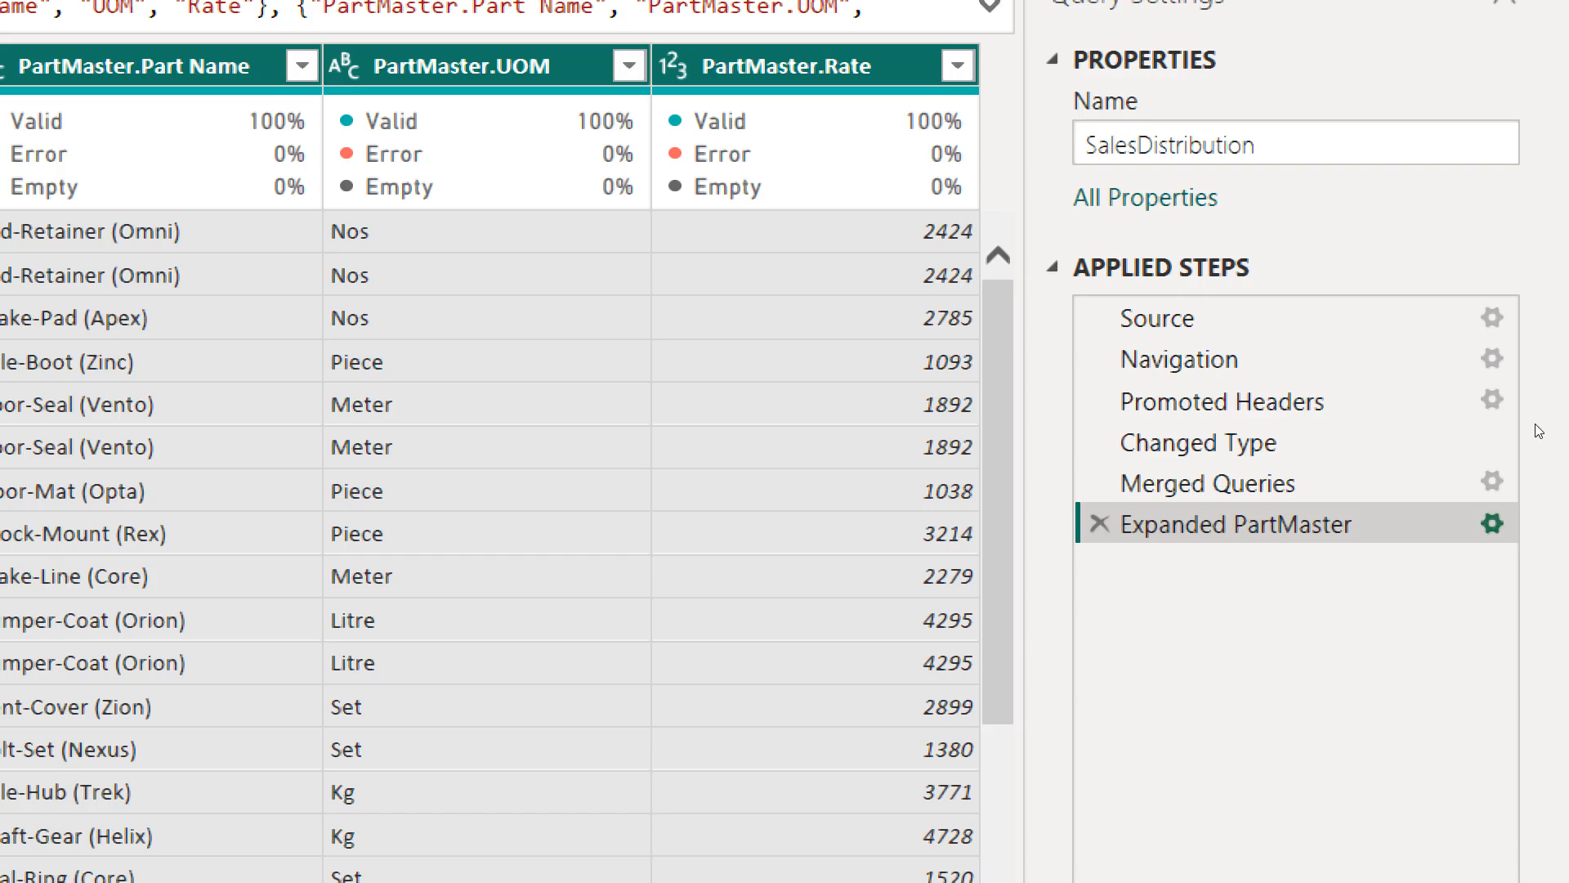
left_click(1492, 523)
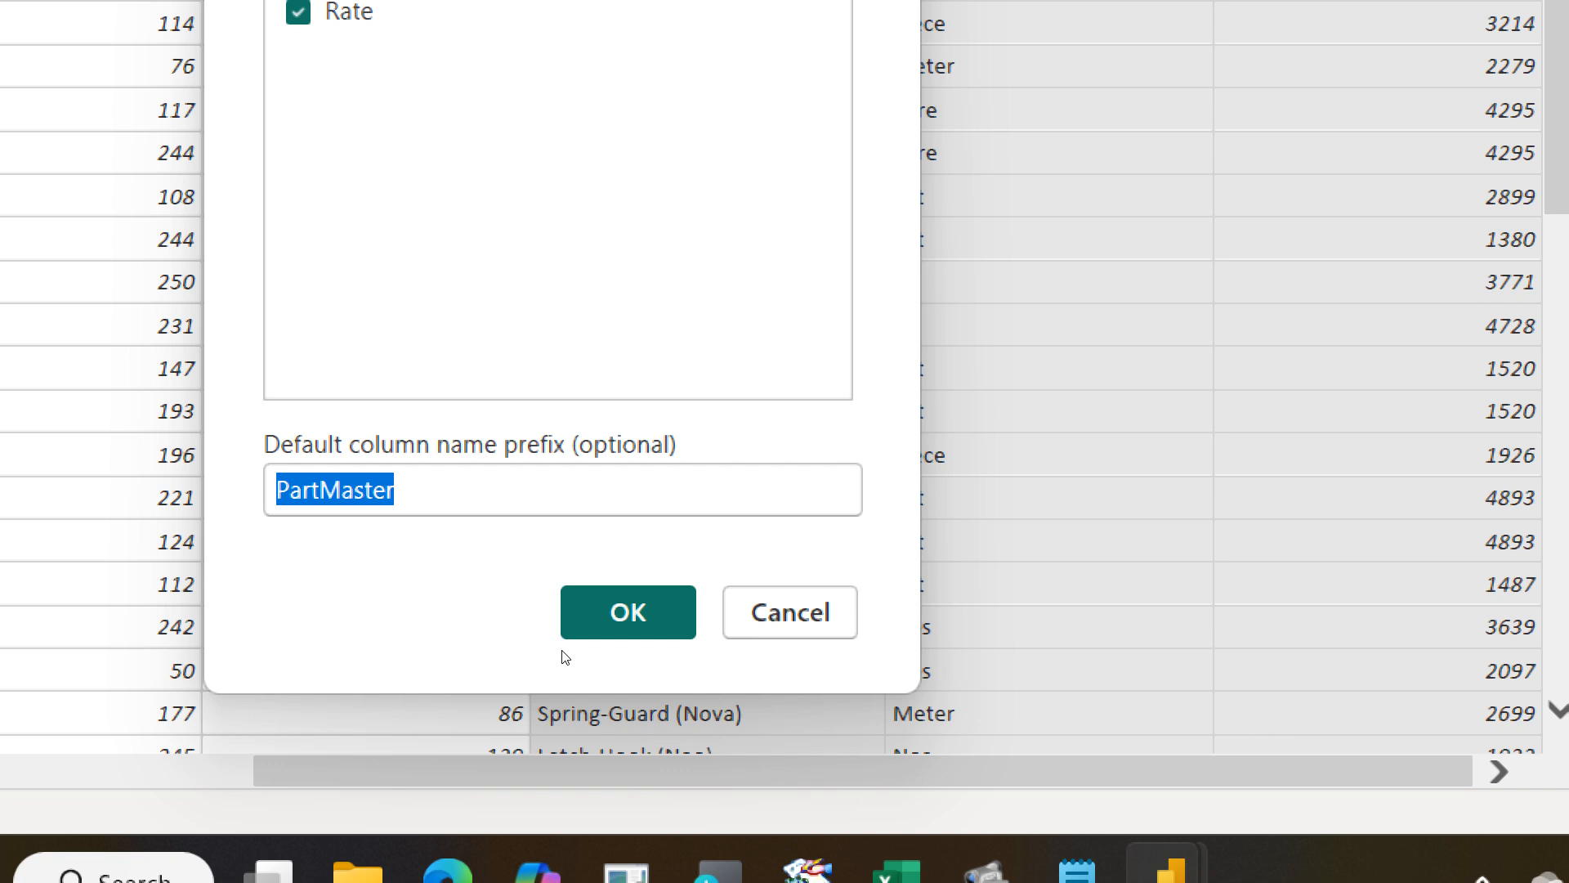
key("BackSpace")
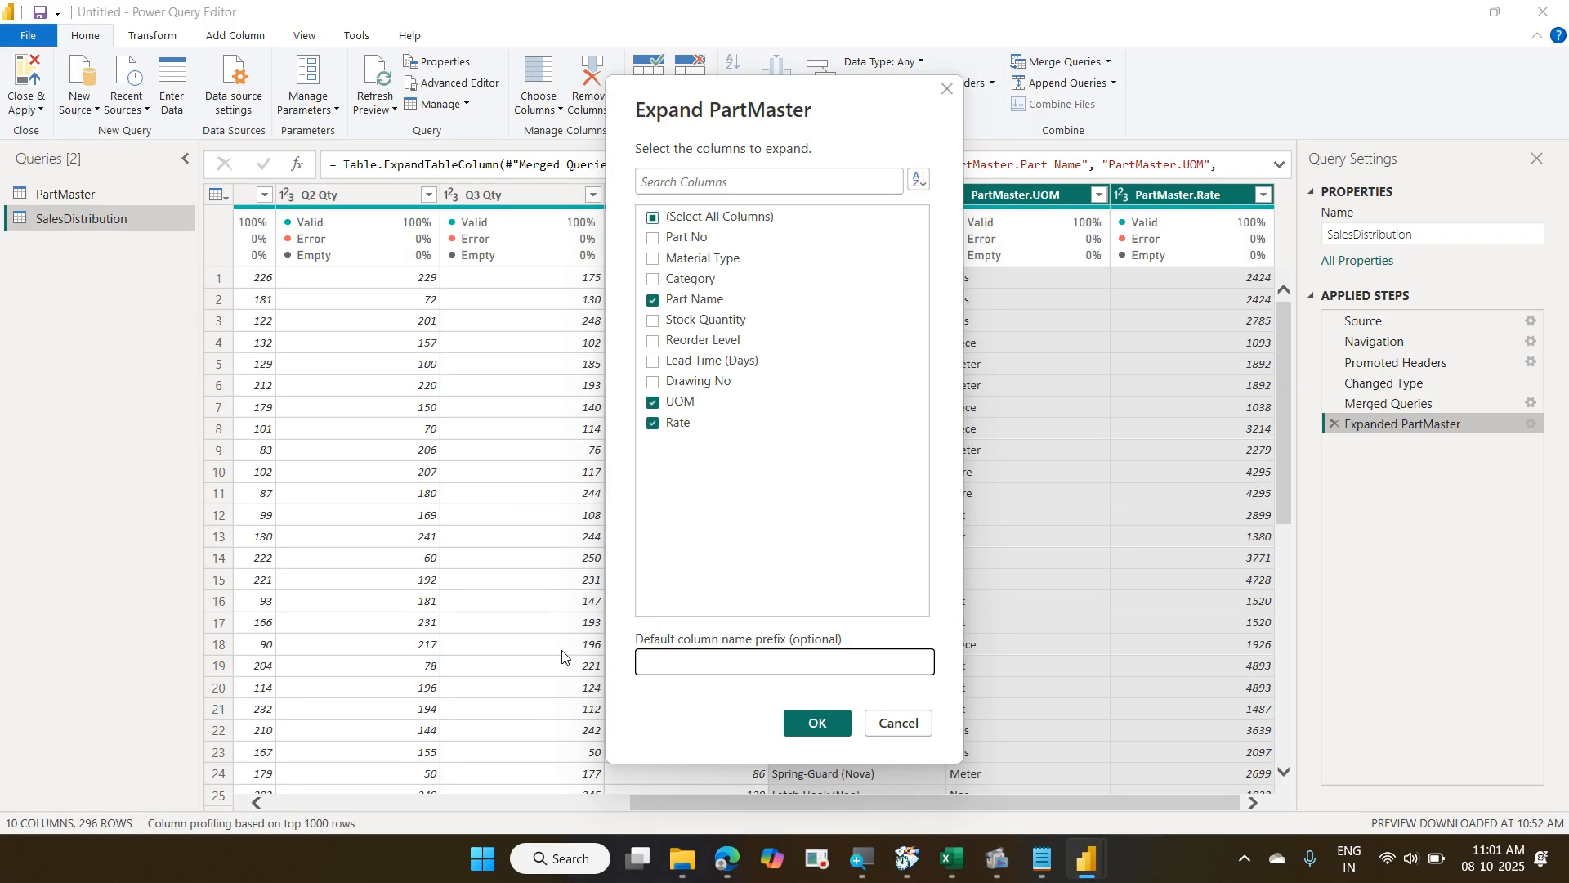
left_click(817, 723)
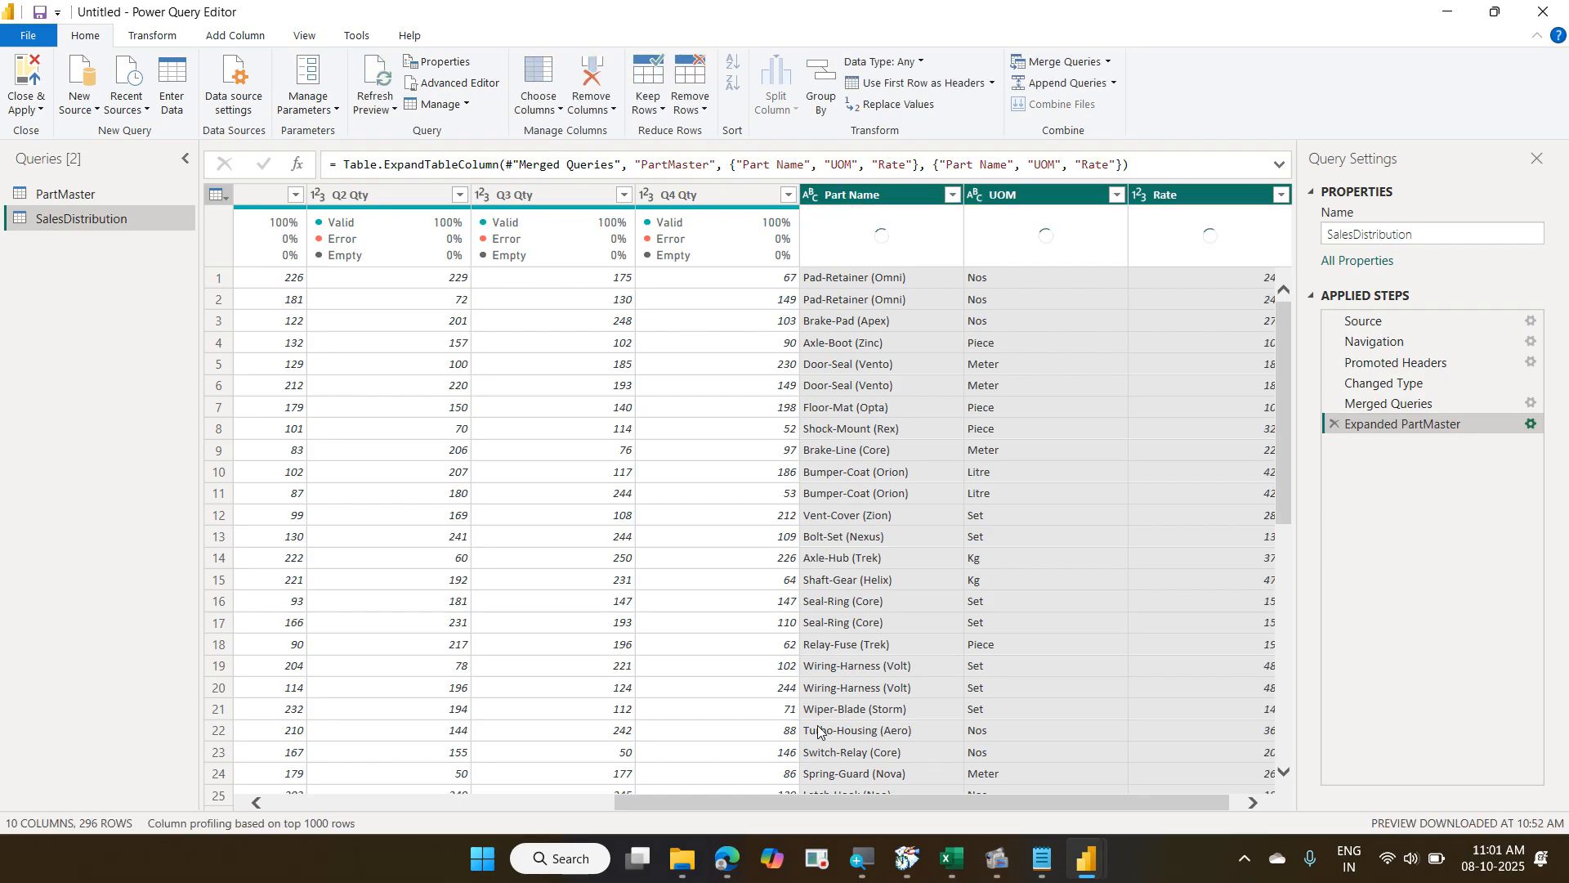
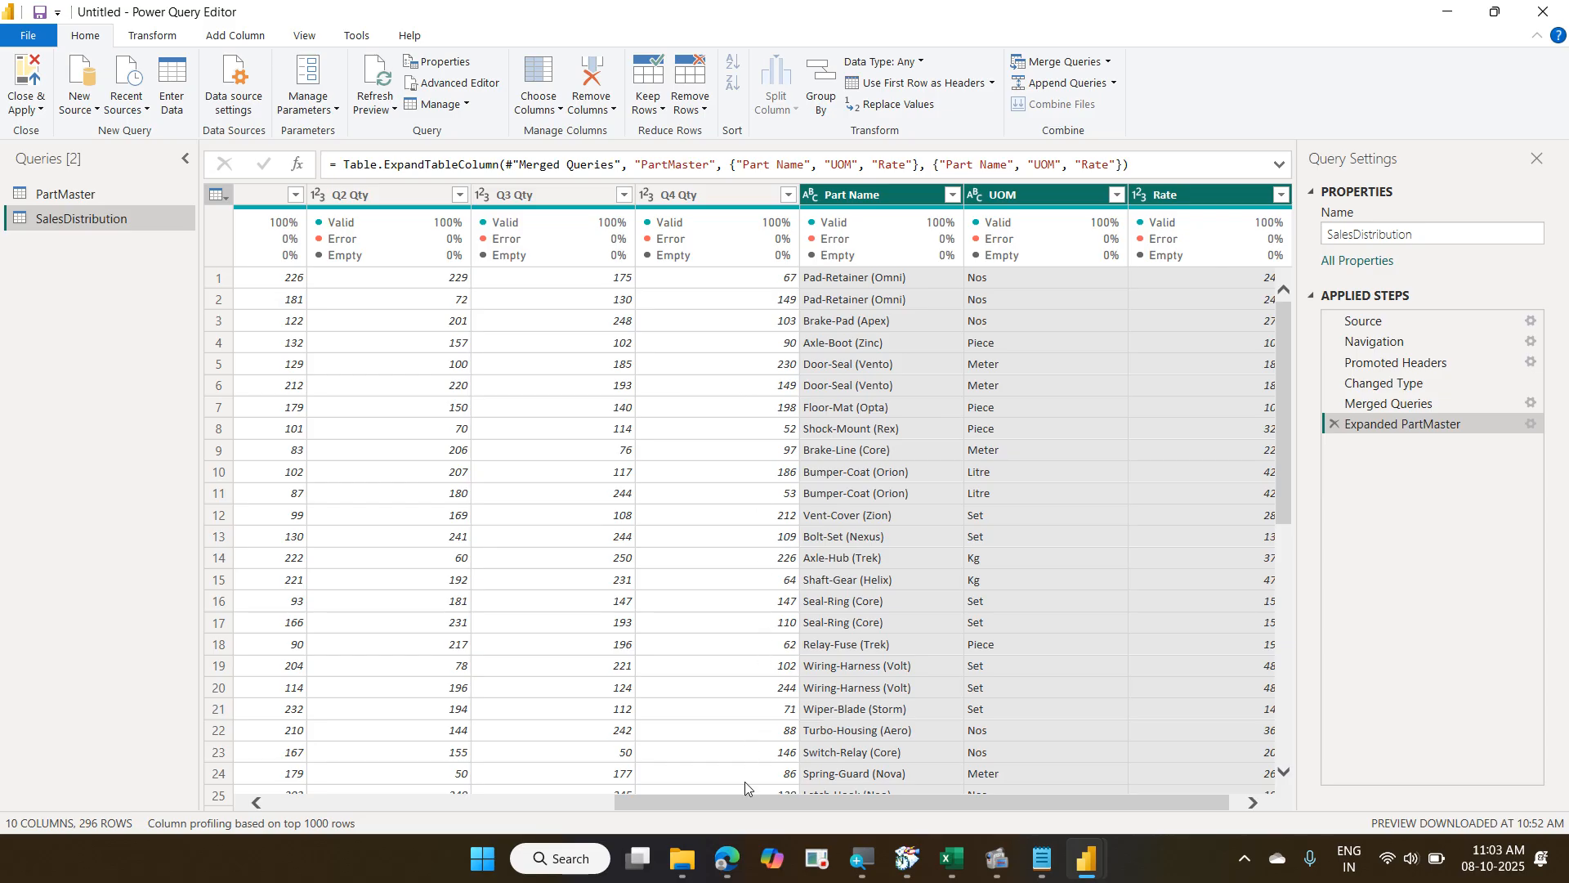
Select the Q1 Qty, Q2 Qty, Q3 Qty and Q4 Qty columns together in the SalesDistribution query.
left_click_drag(745, 800, 631, 799)
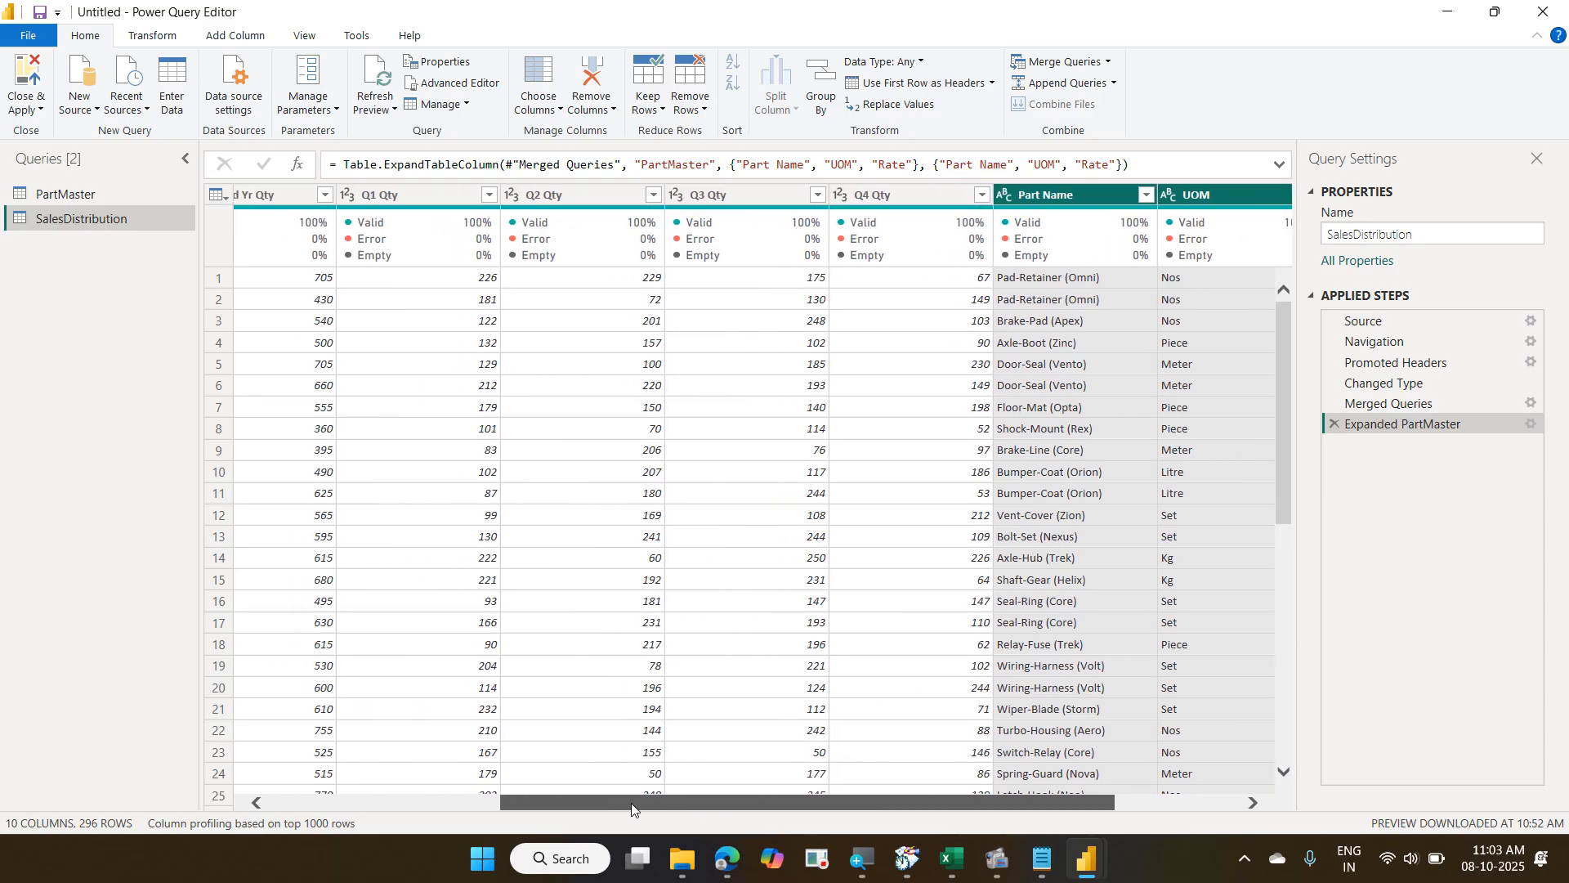
left_click(402, 190)
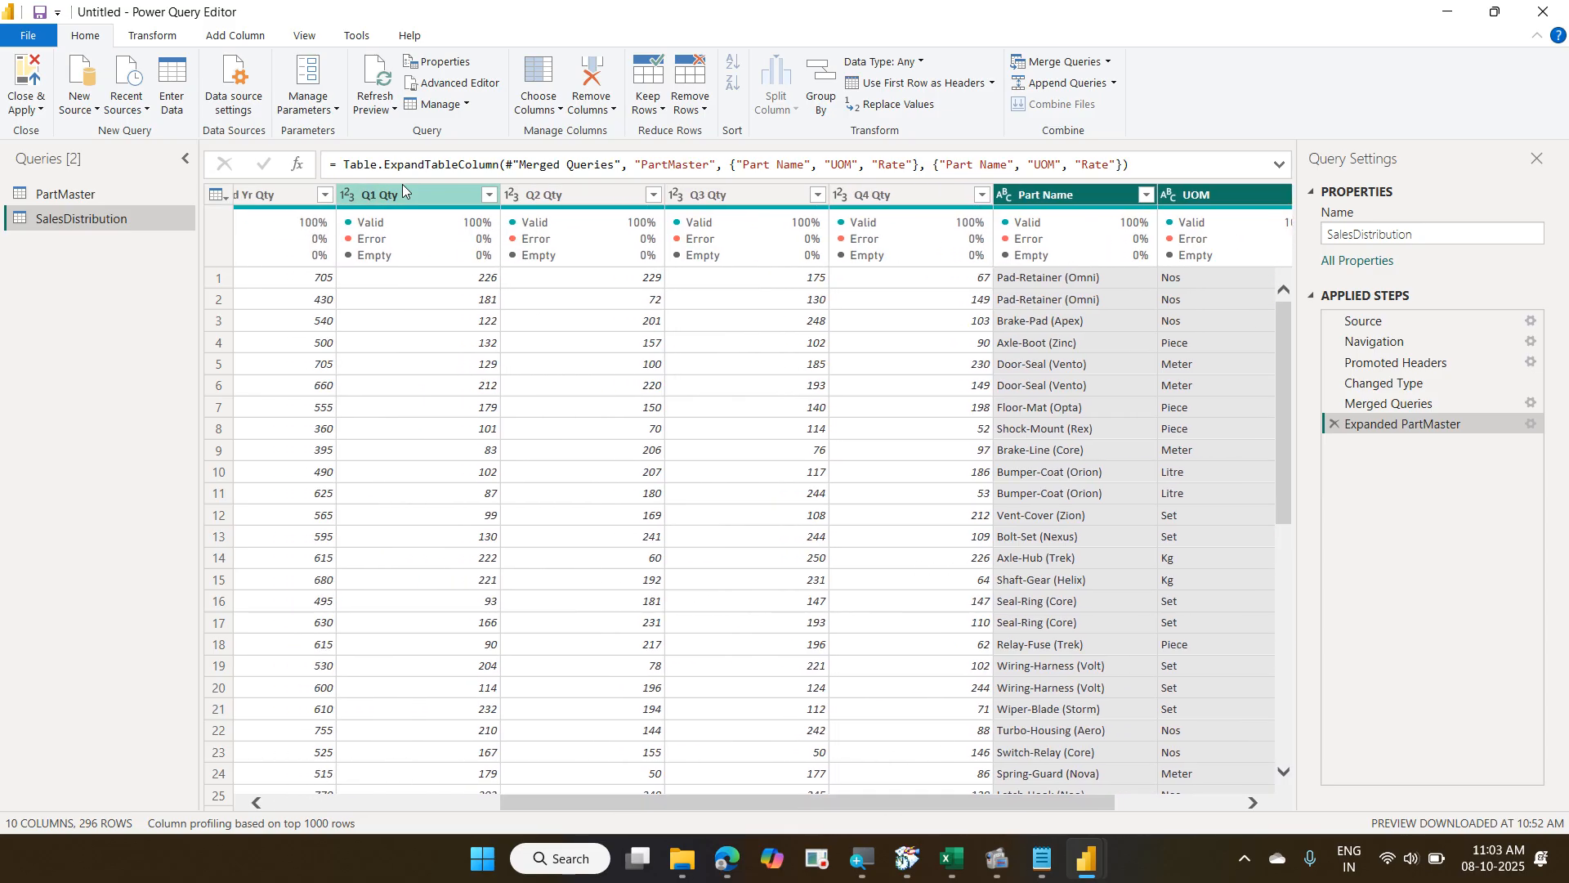
left_click(530, 195, "ctrl")
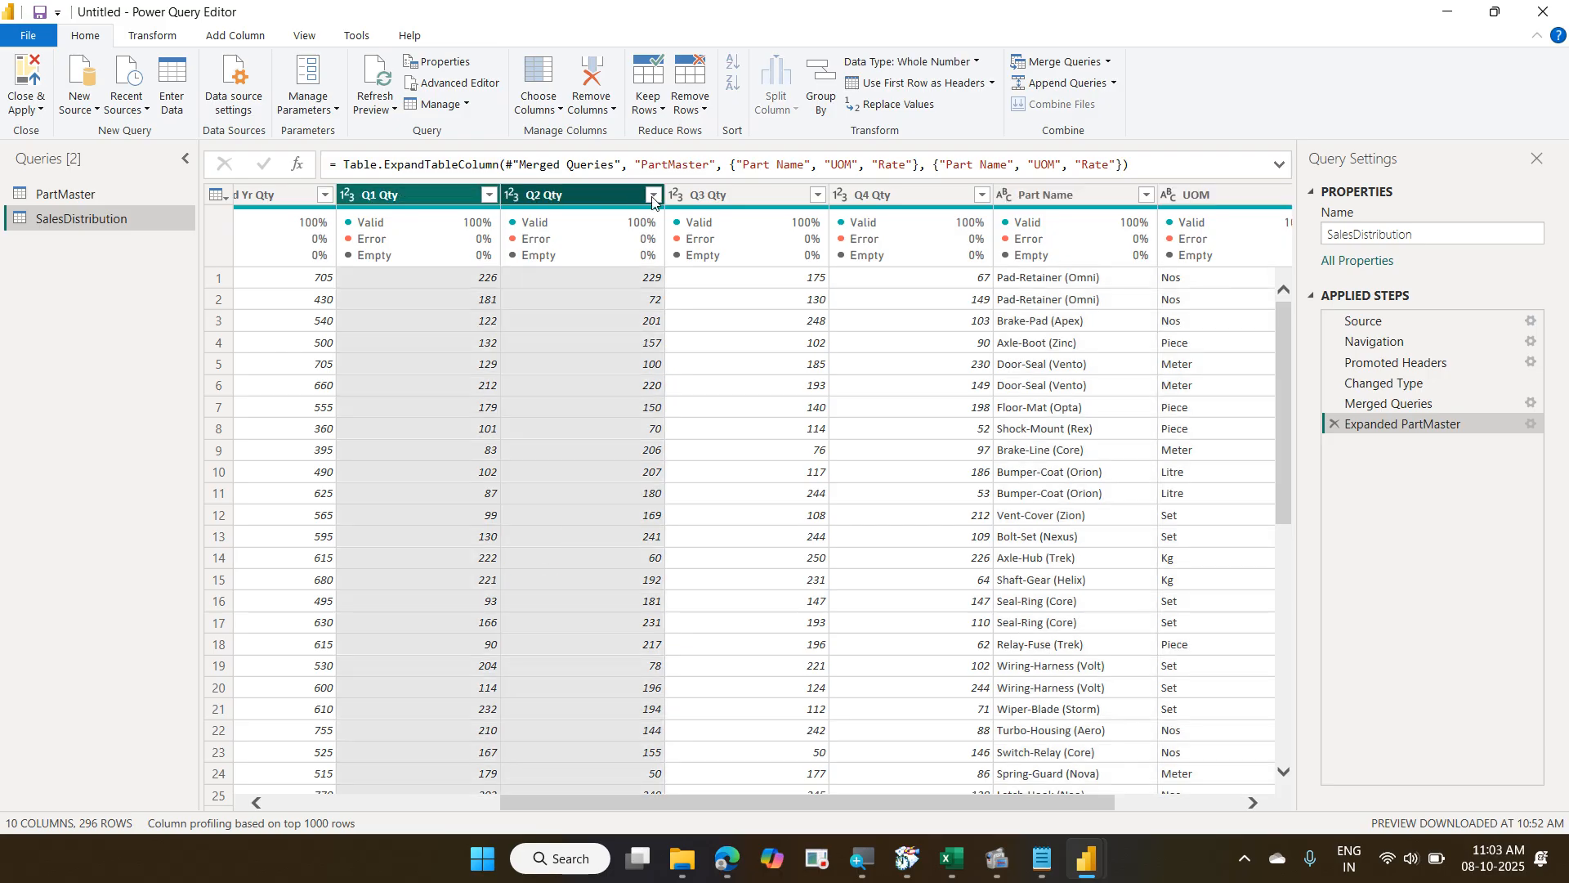
left_click(678, 196, "ctrl")
key("Escape")
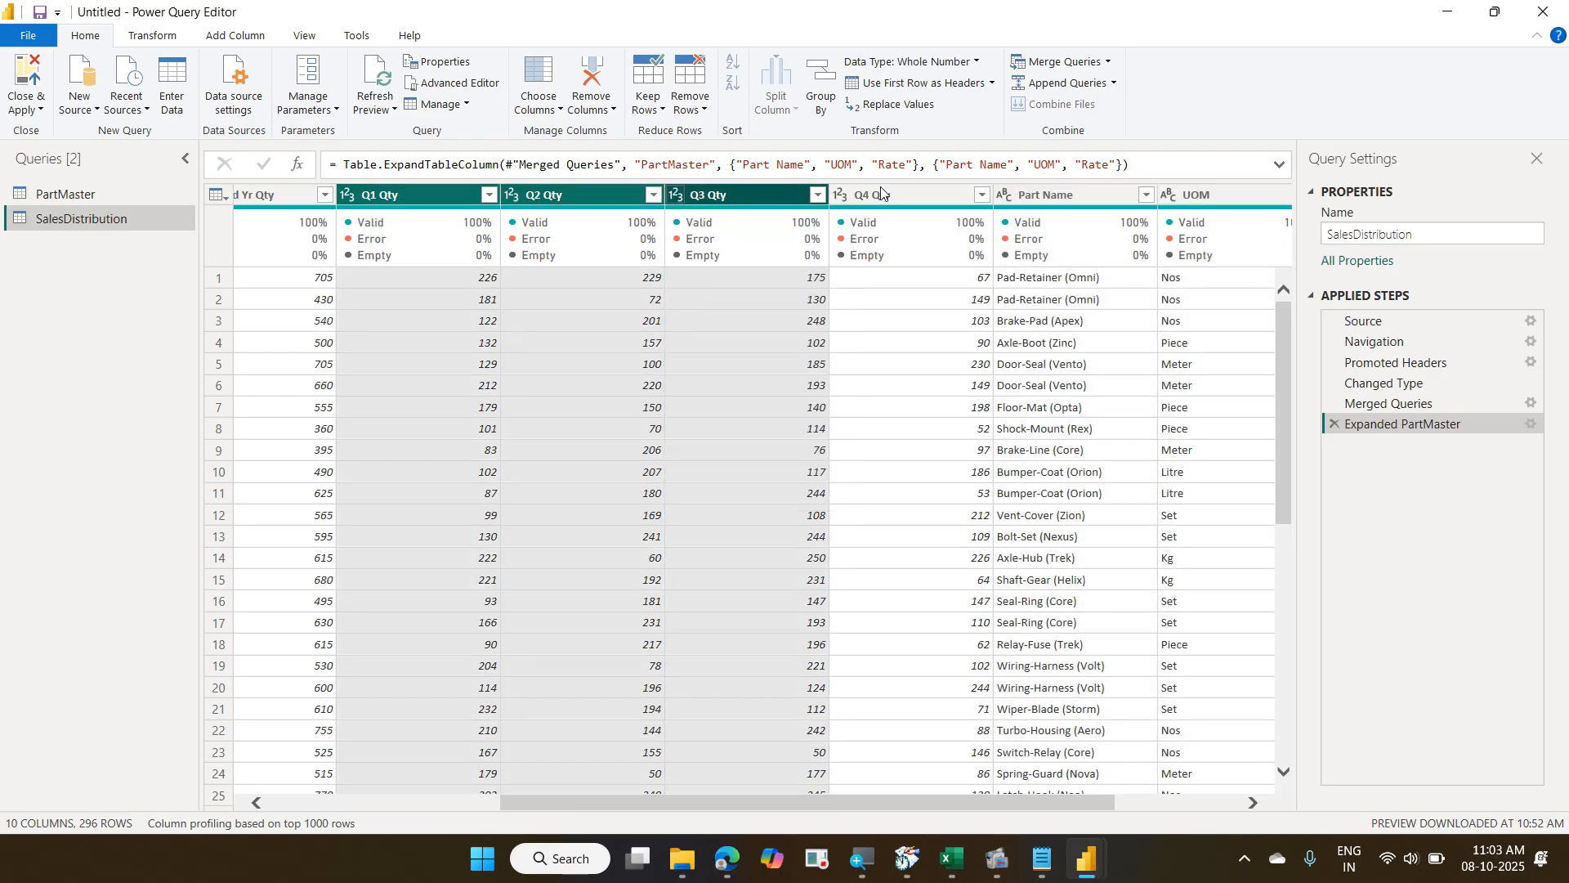
left_click(878, 194, "ctrl")
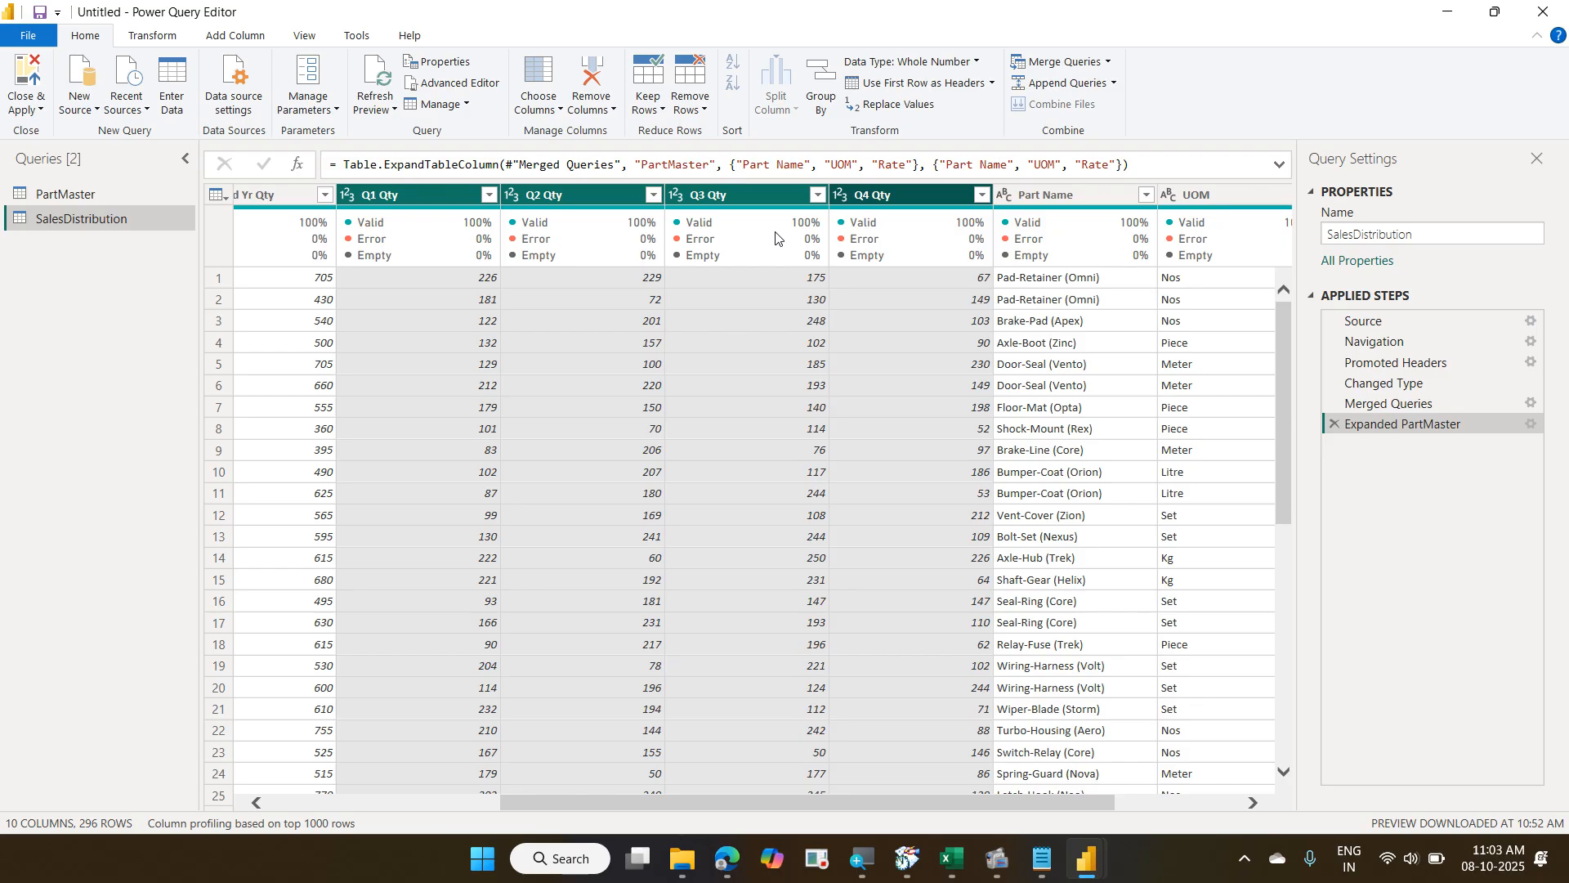
mouse_move(336, 176)
left_mouse_down()
mouse_move(723, 238)
mouse_move(913, 225)
left_mouse_up()
mouse_move(854, 171)
left_mouse_down()
mouse_move(1160, 102)
mouse_move(1285, 210)
mouse_move(1436, 783)
left_mouse_up()
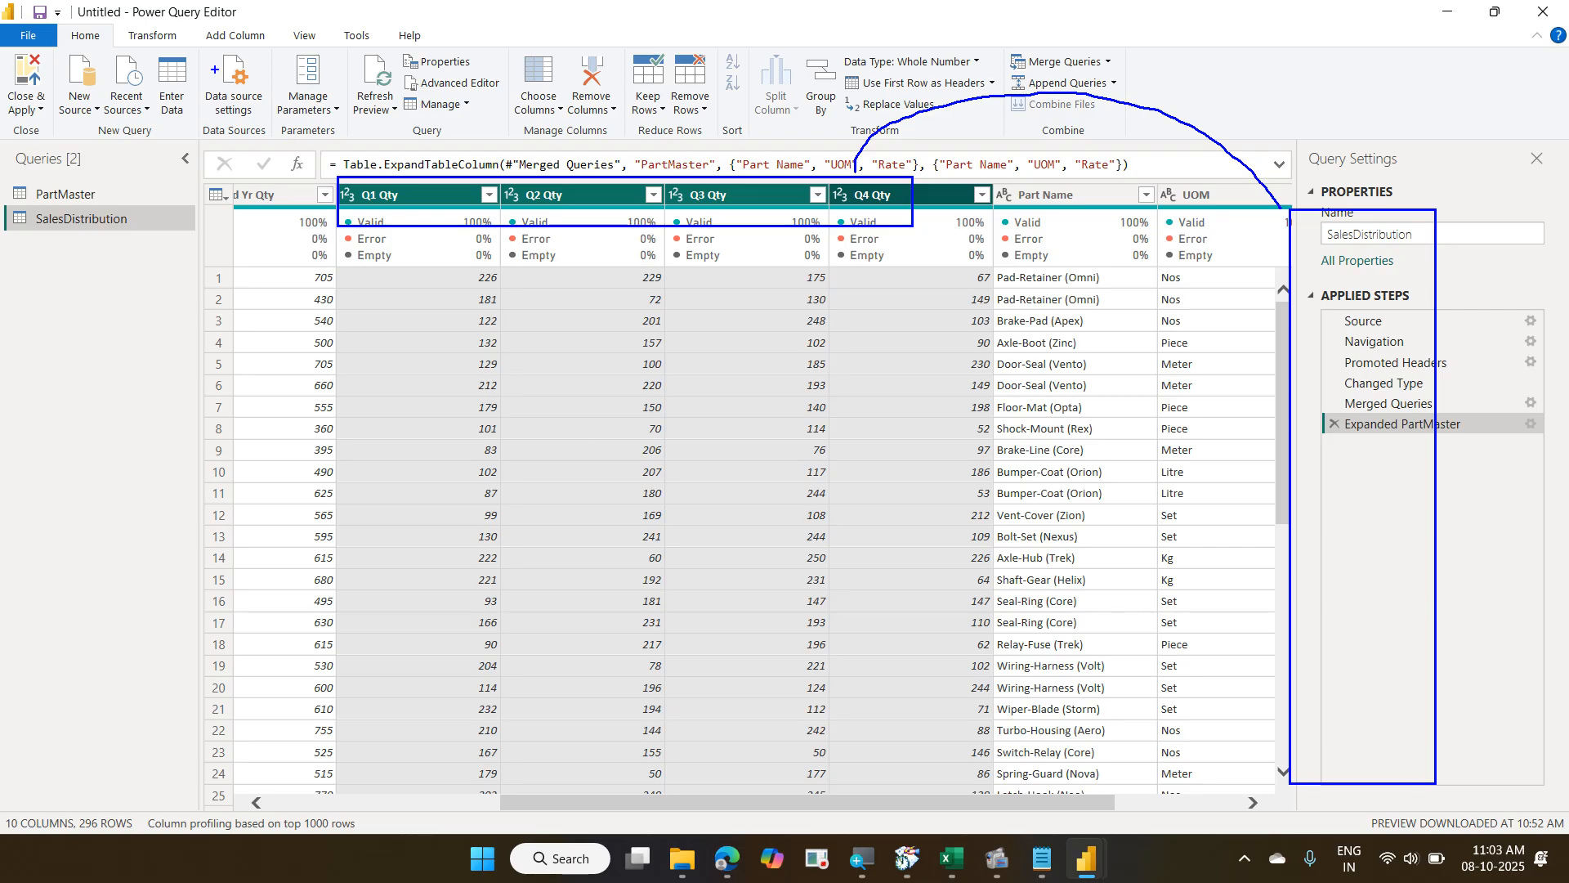
left_click_drag(198, 27, 273, 49)
left_click_drag(115, 22, 184, 50)
left_click_drag(266, 13, 295, 1)
mouse_move(139, 24)
left_mouse_down()
mouse_move(152, 34)
mouse_move(184, 1)
left_mouse_up()
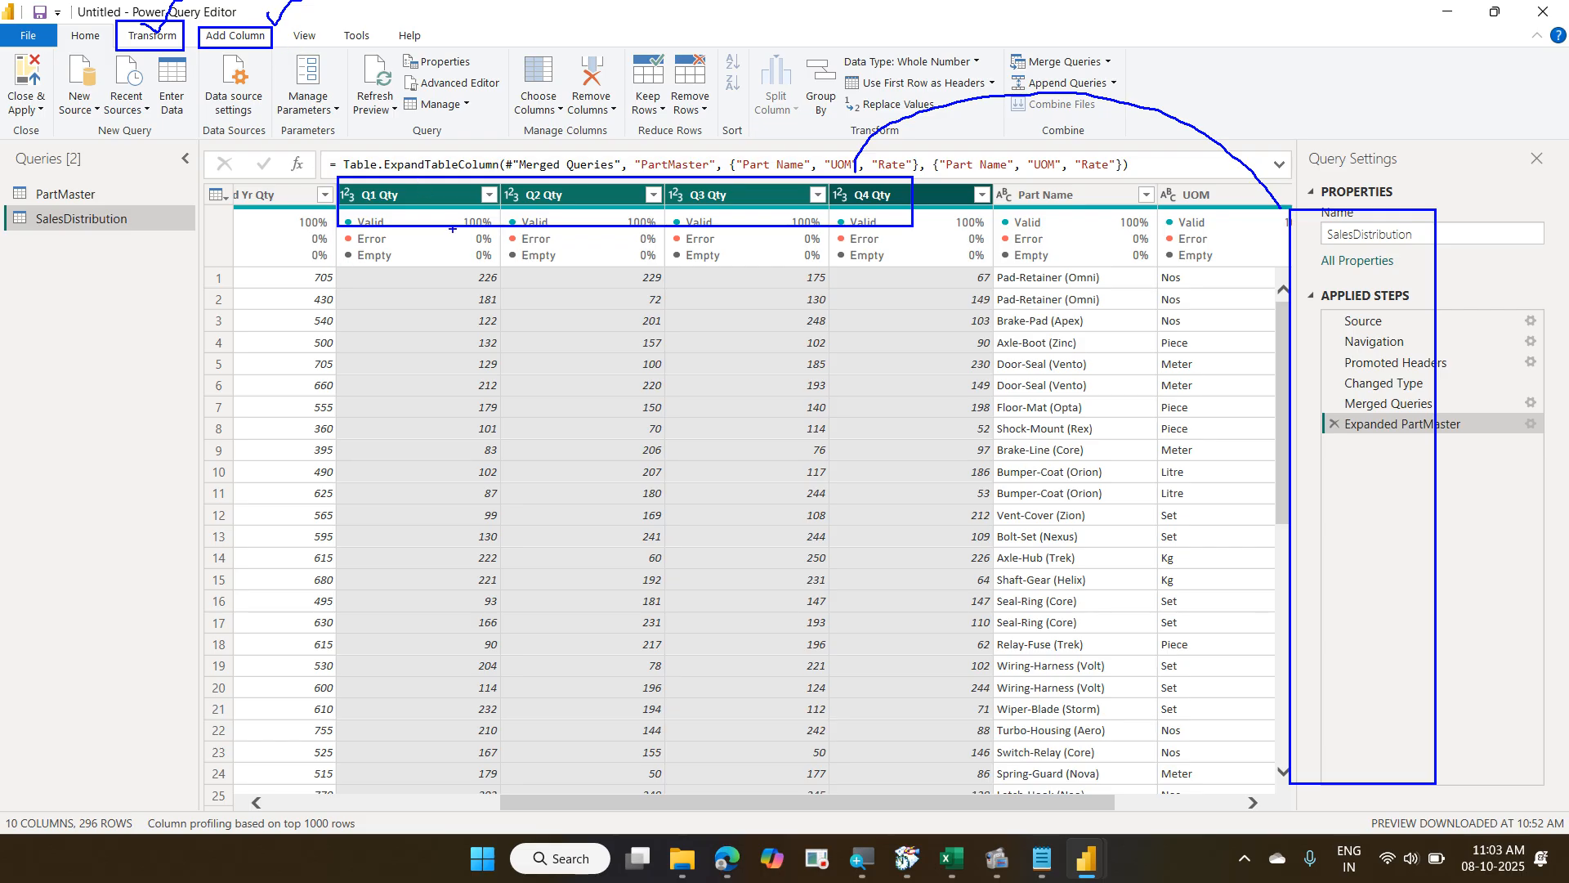
left_click_drag(1435, 173, 1464, 132)
left_click_drag(270, 20, 312, 3)
left_click_drag(383, 262, 894, 278)
left_click_drag(753, 378, 625, 374)
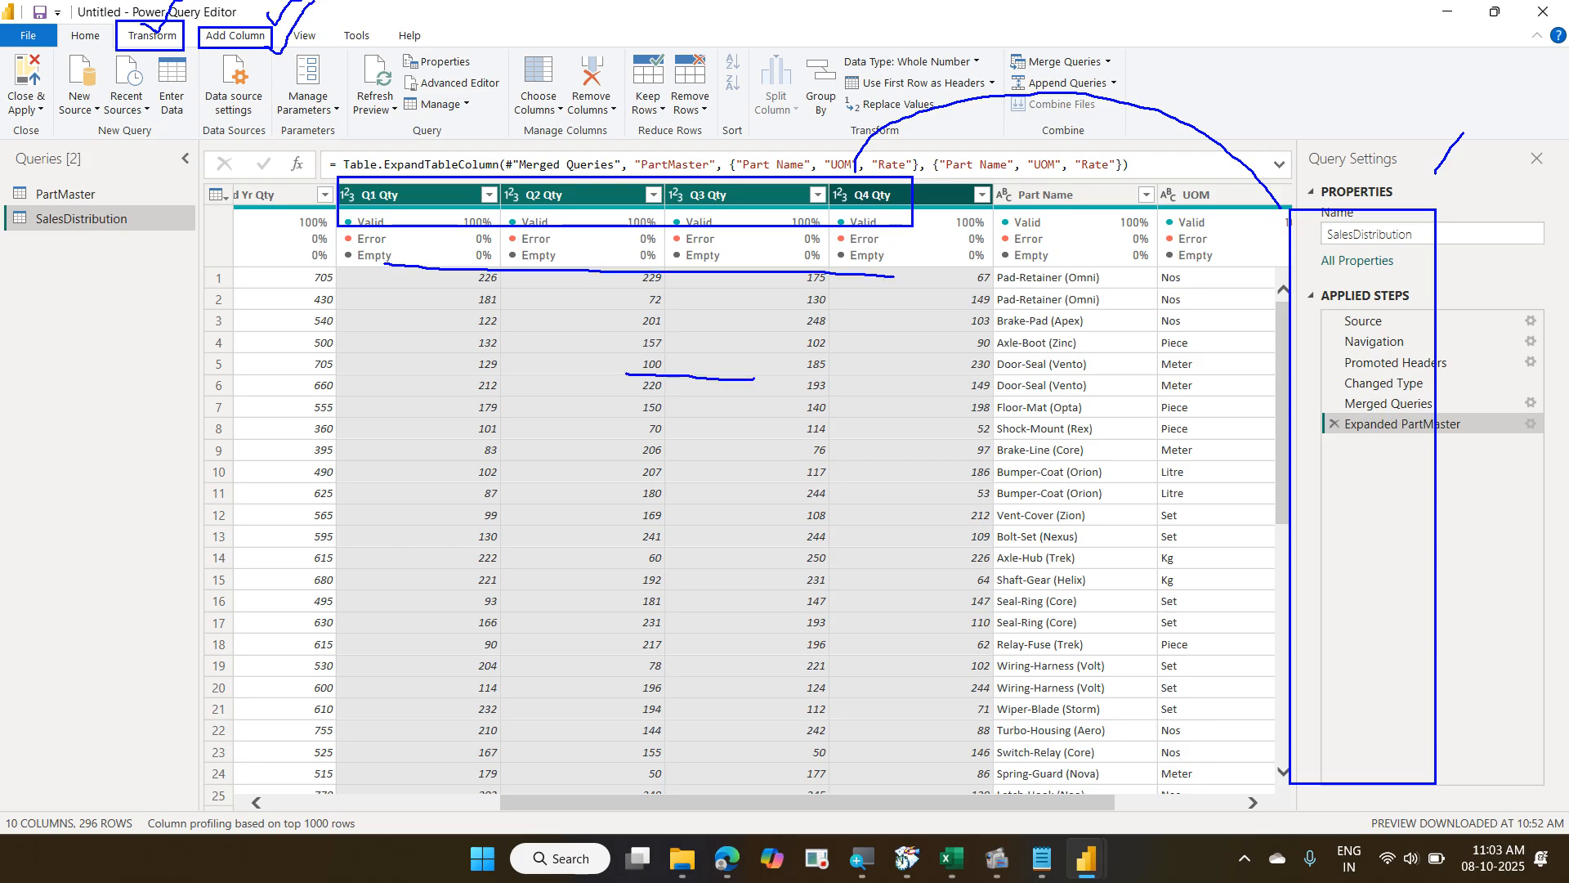
left_click_drag(136, 51, 156, 28)
key("Escape")
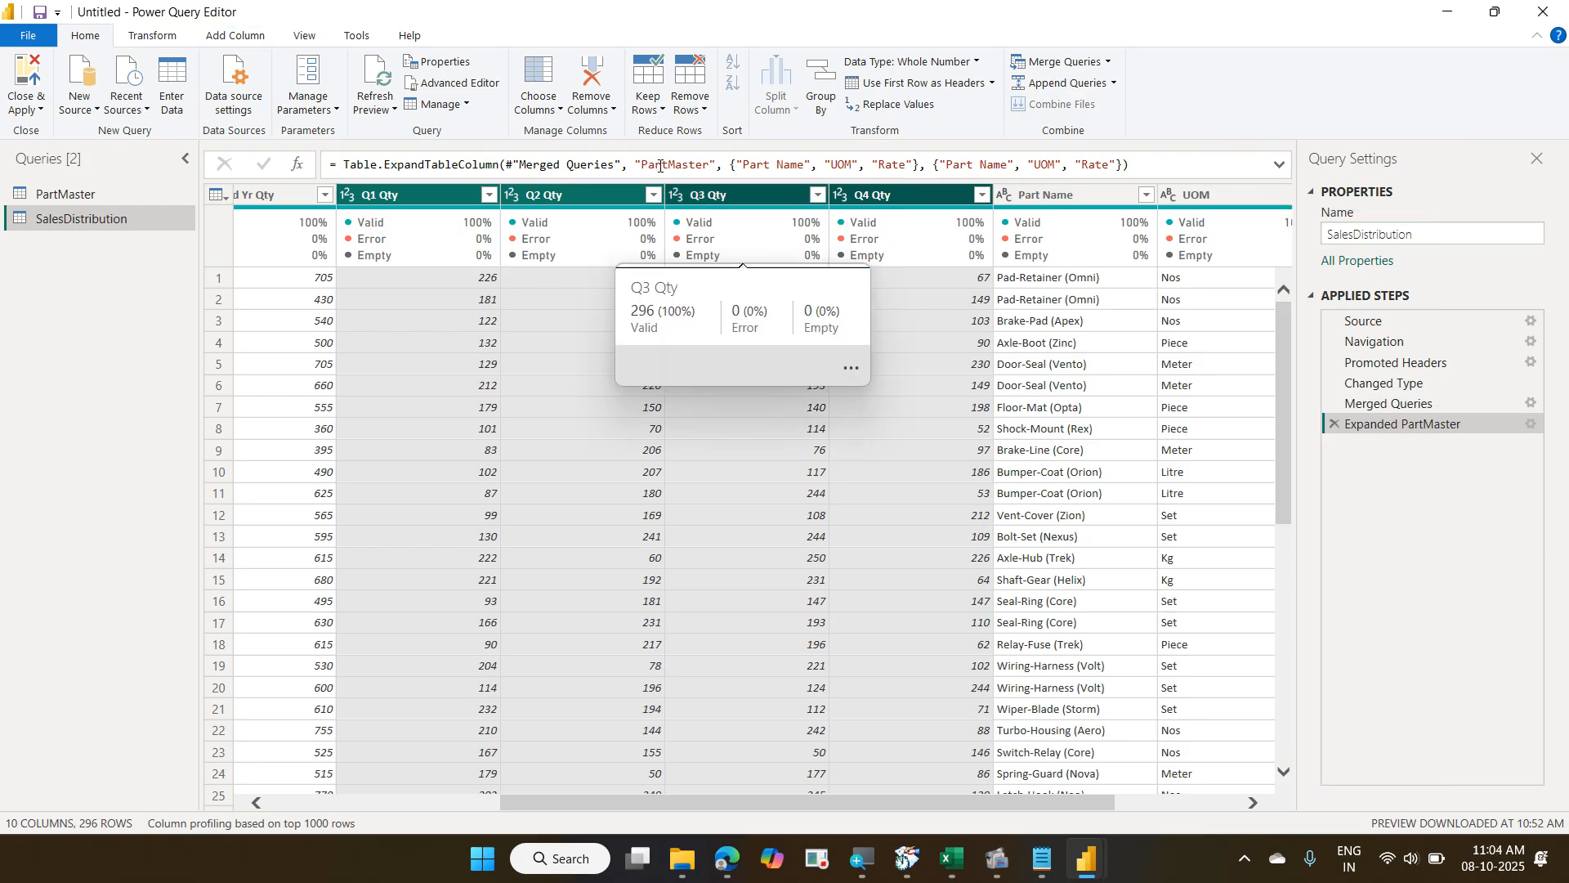
Create a new column that totals the four selected quarterly quantity columns with the standard Add operation.
left_click(259, 38)
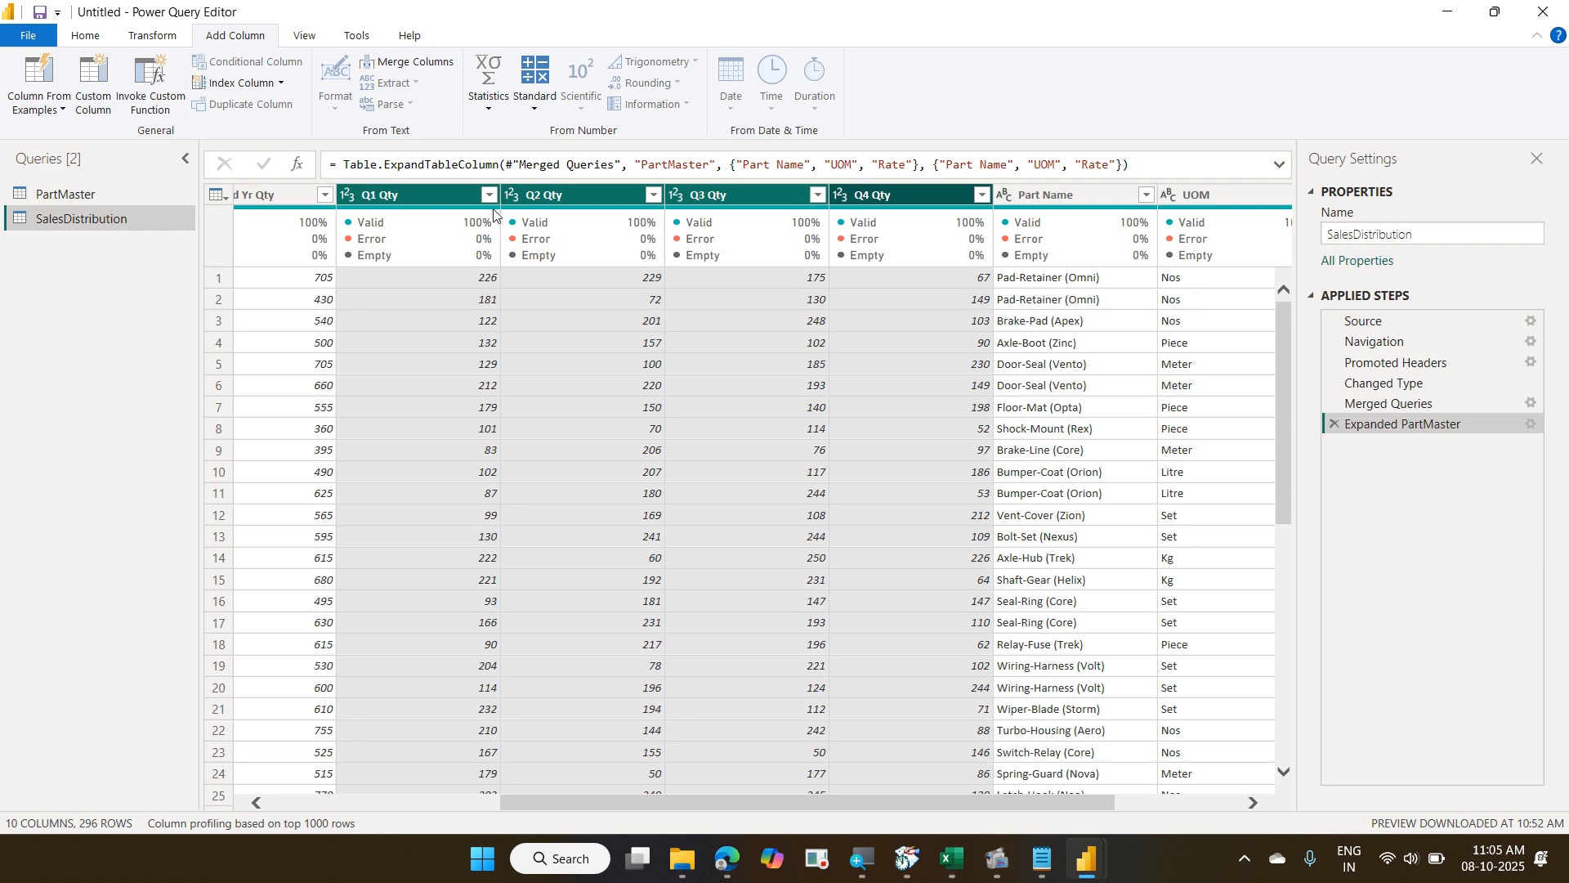
left_click(488, 106)
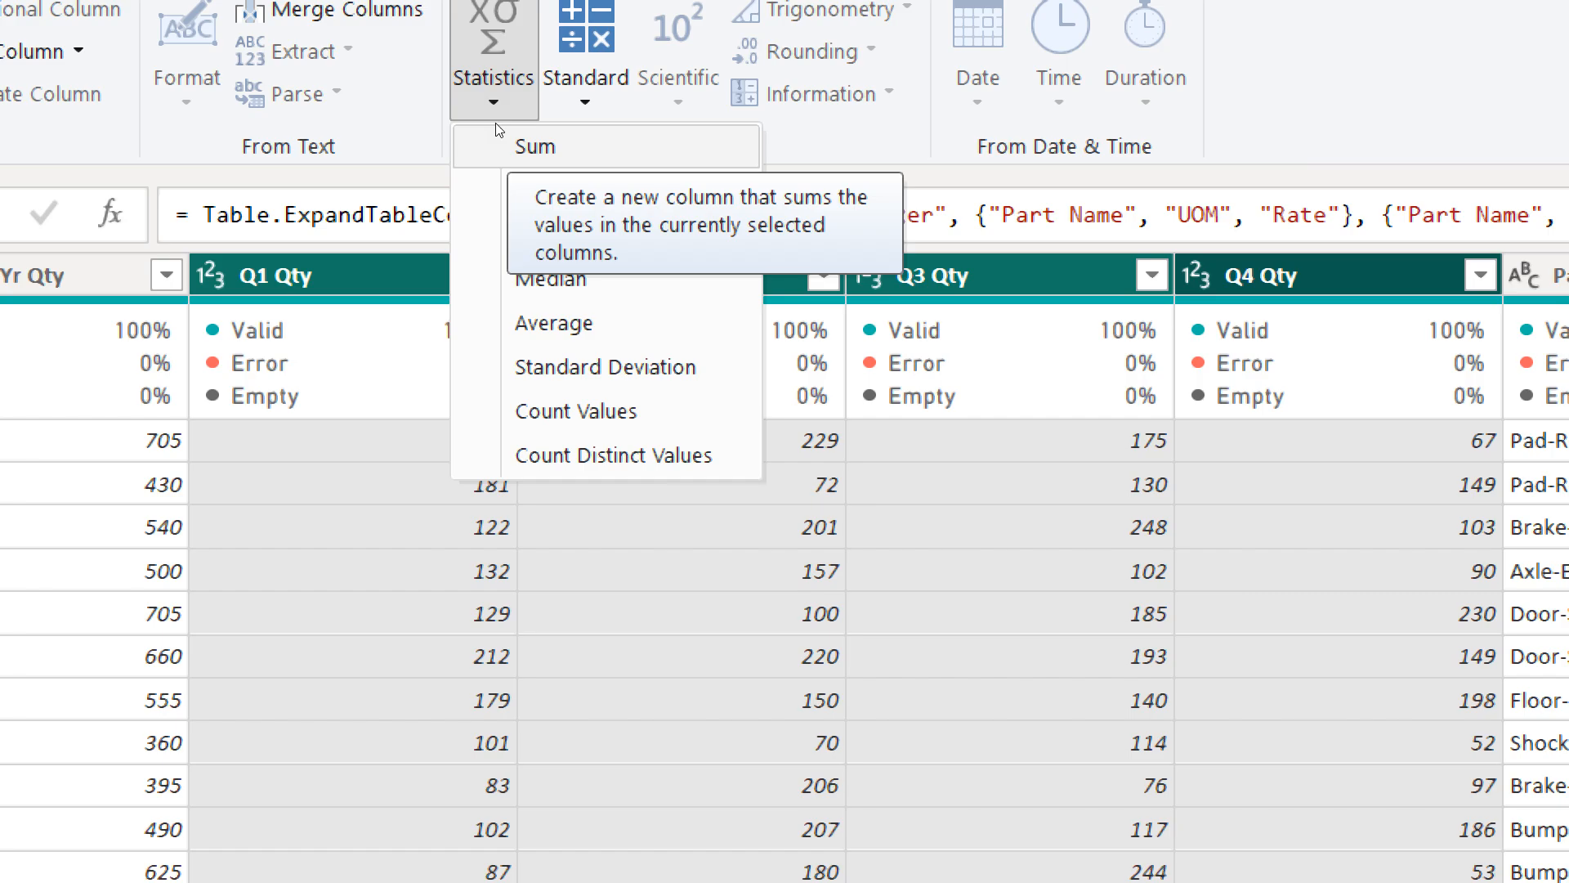
left_click(546, 105)
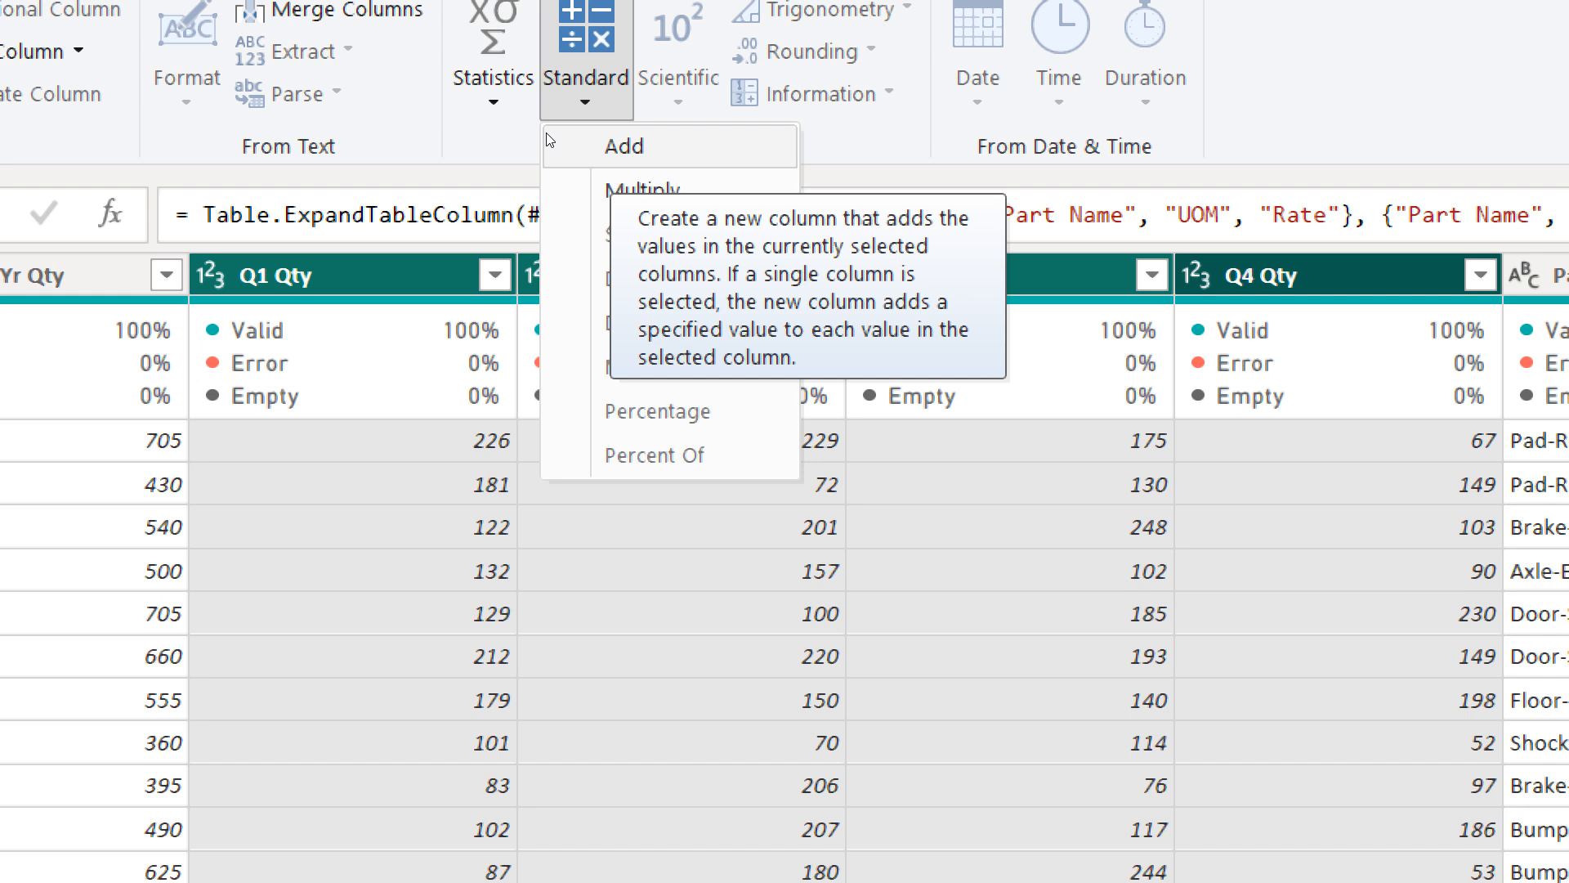
left_click(548, 140)
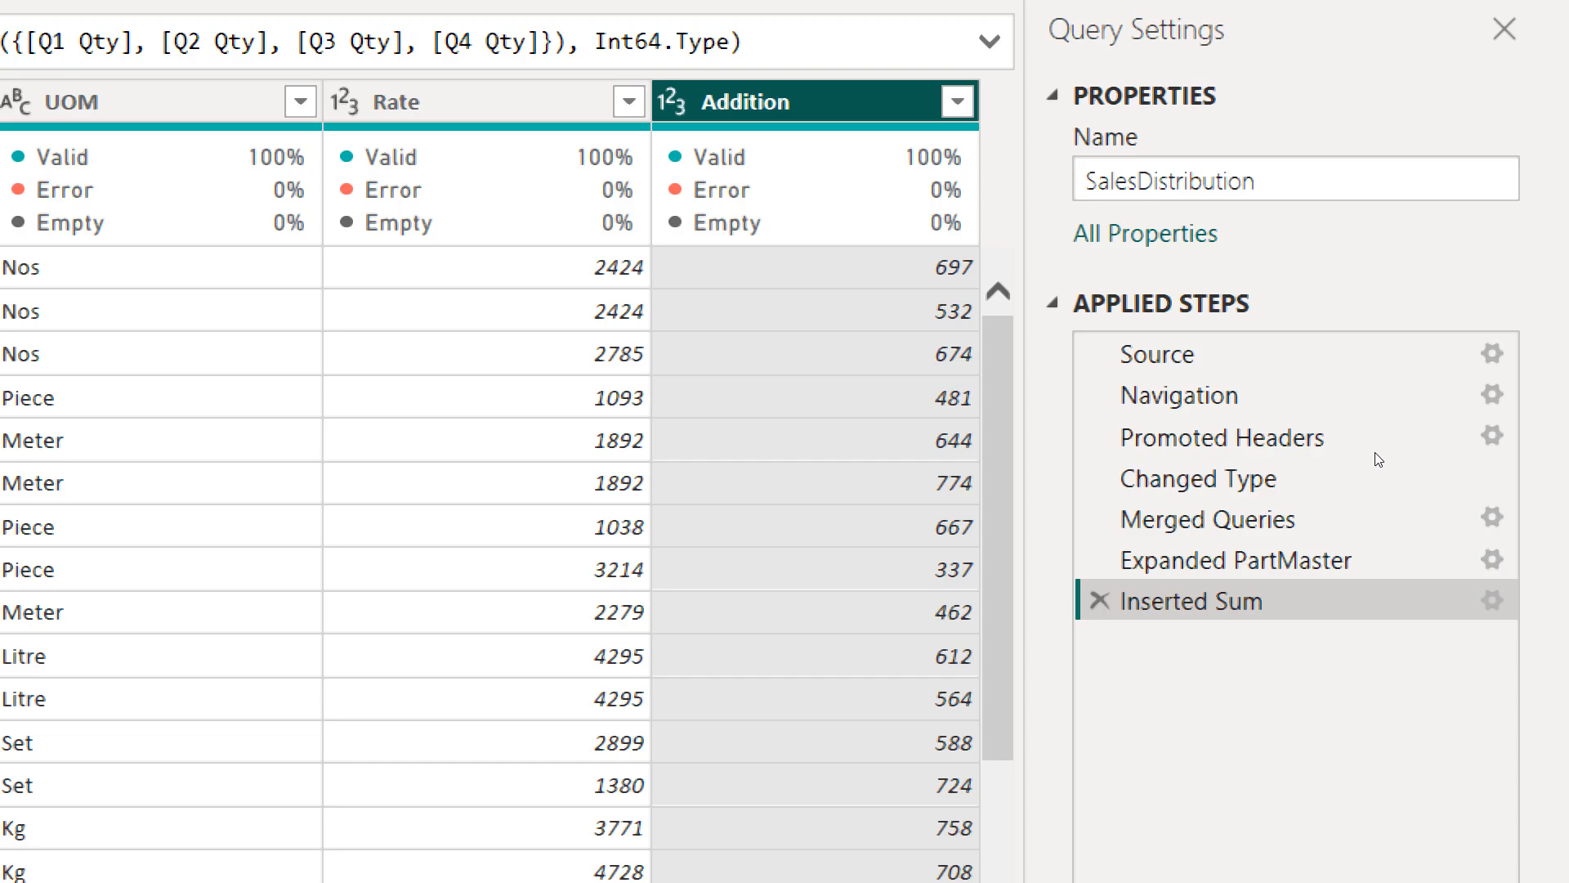
Rename the Inserted Sum applied step as "Sum of q1,q2,q3,q4".
right_click(1169, 610)
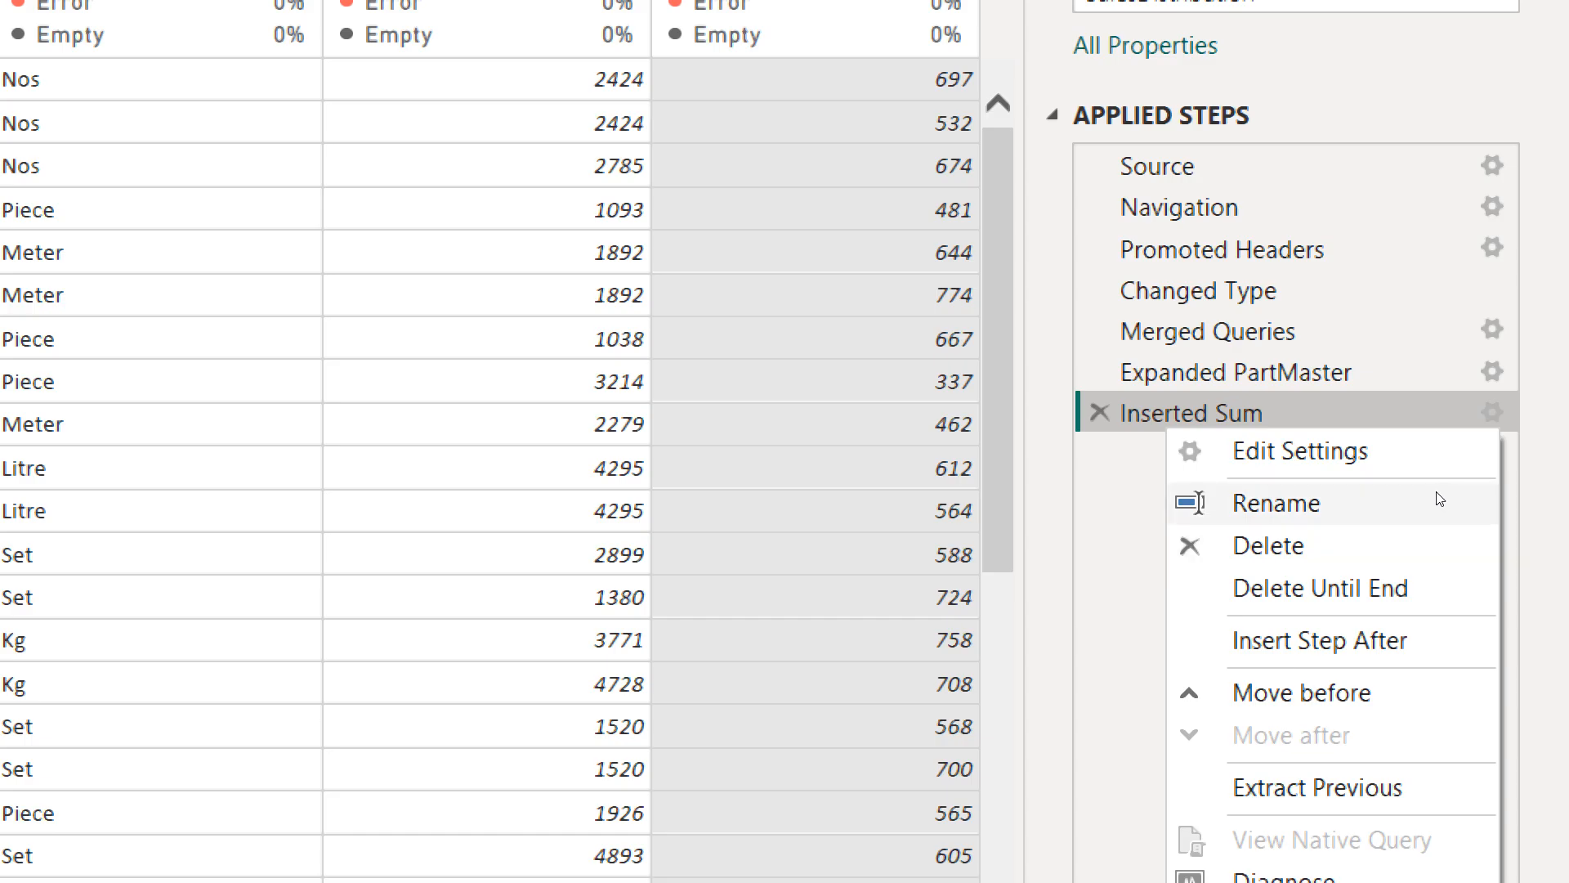
left_click(1443, 500)
type("S")
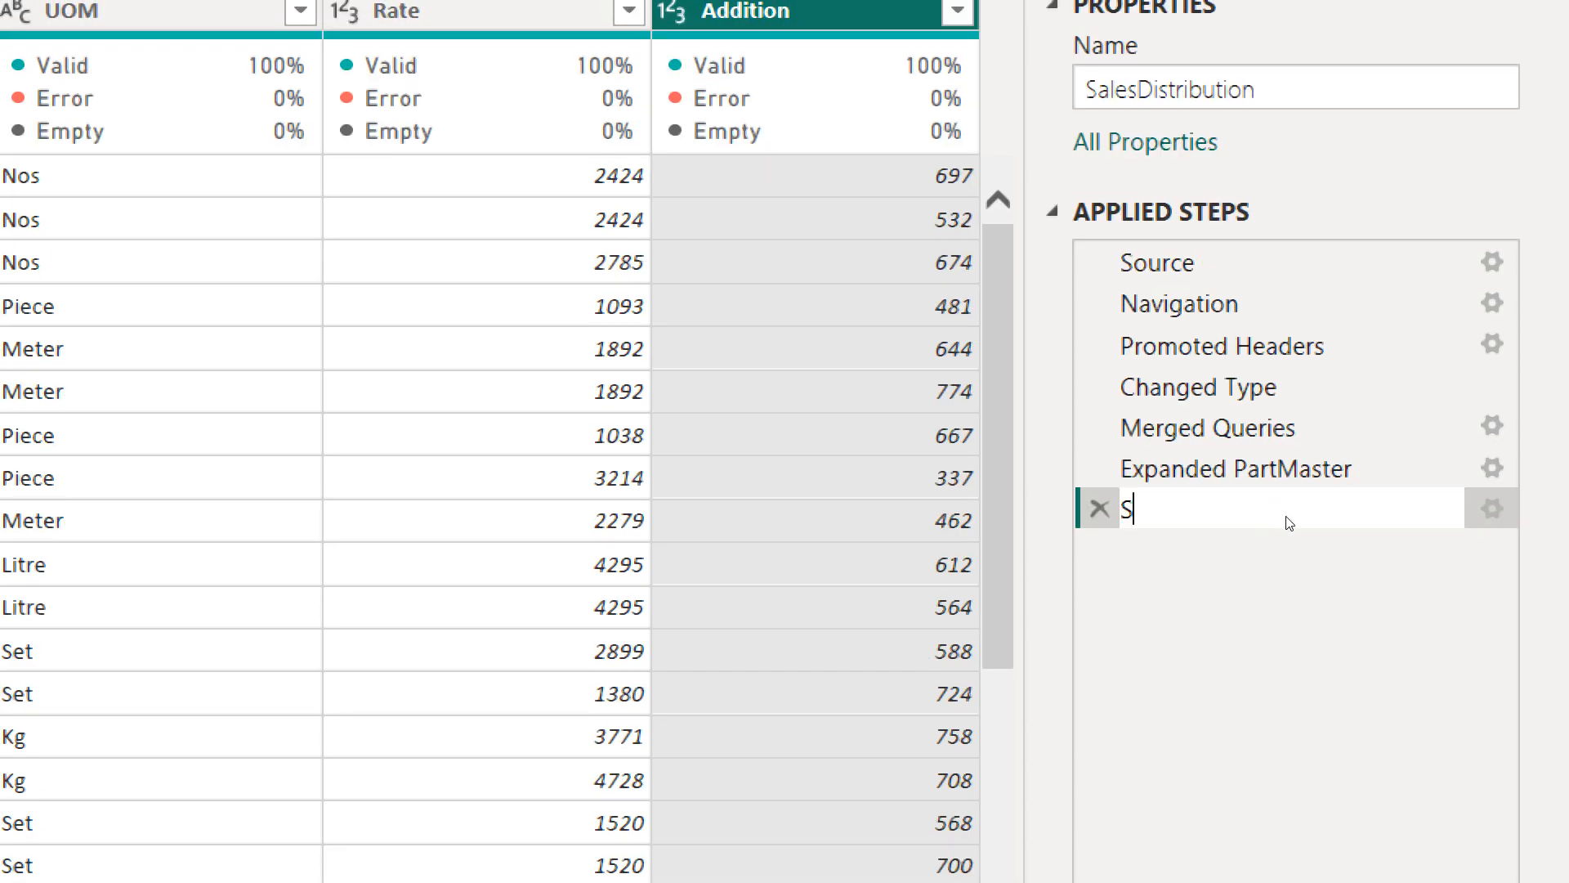
type("um of q1,q2,q3,q")
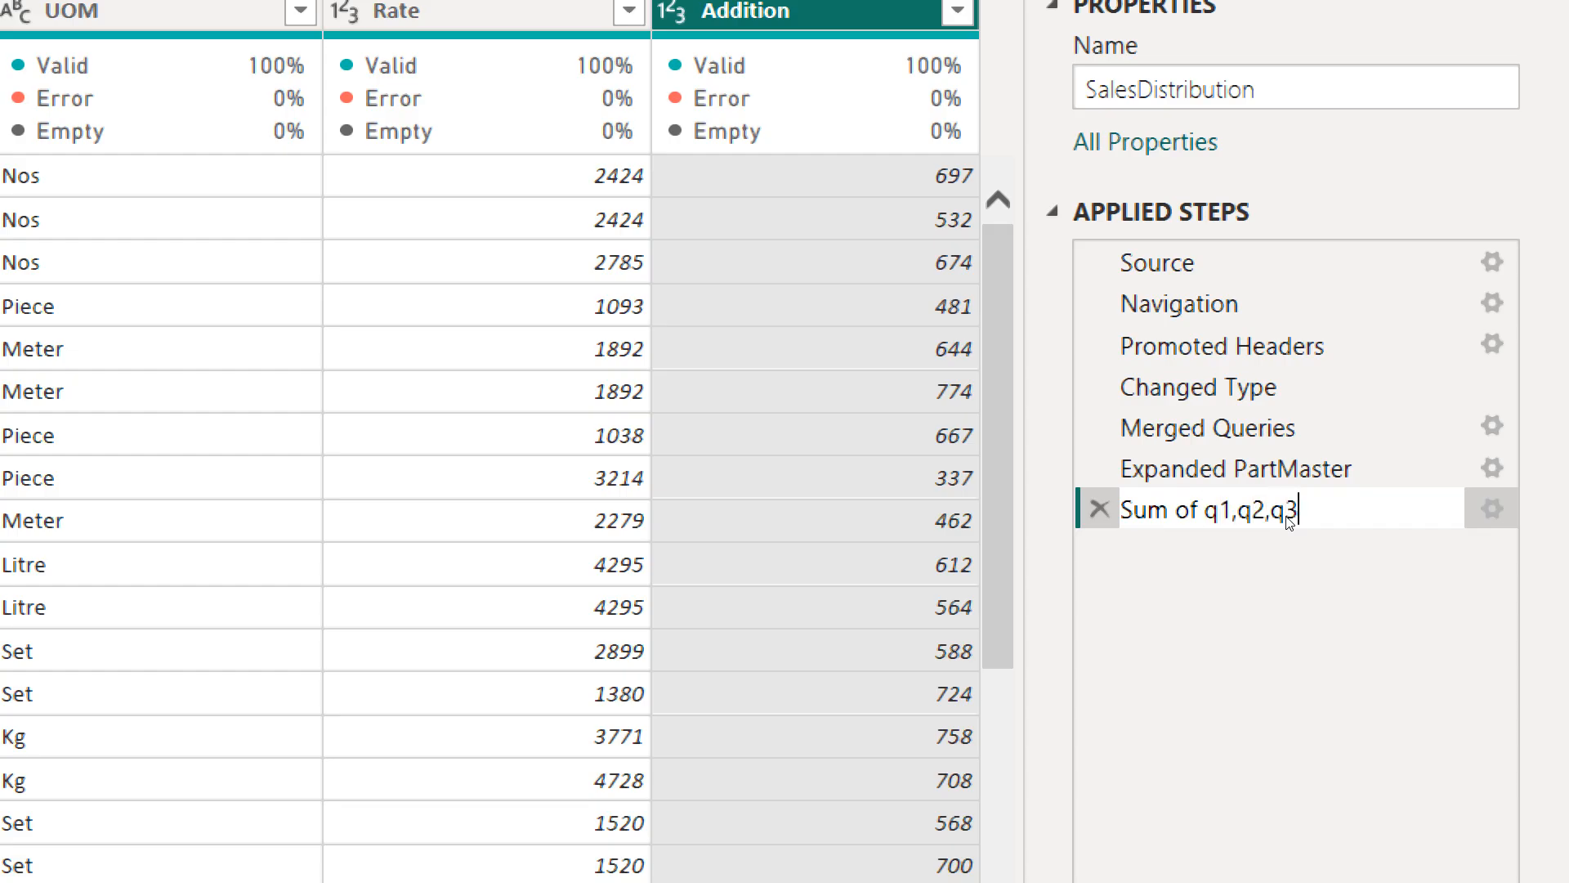
type("4")
key("Return")
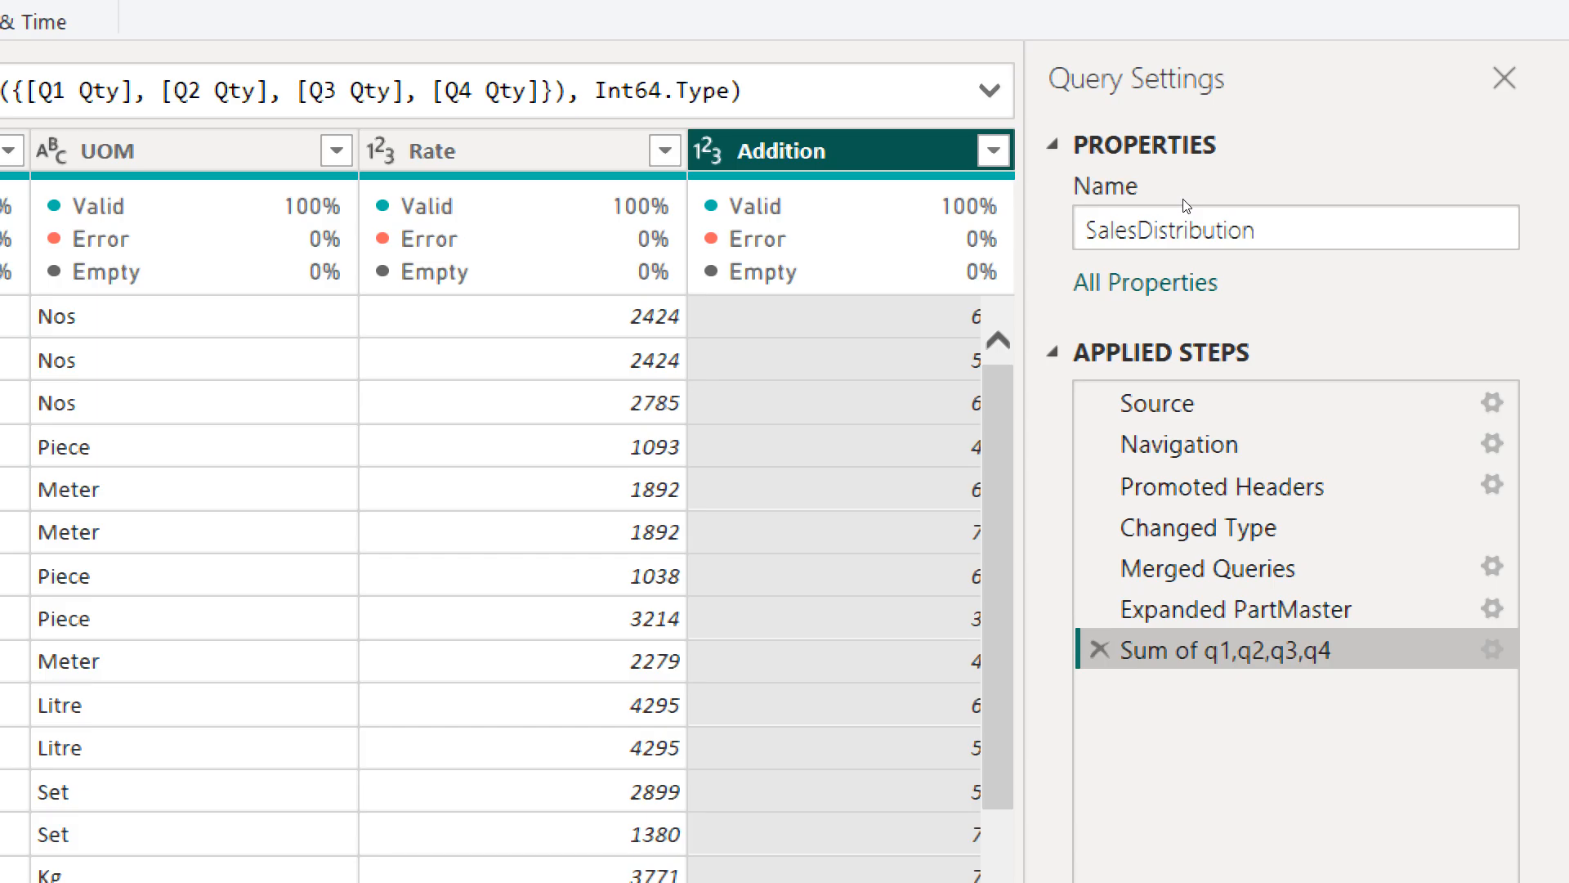
Rename the Addition column to "Yr Qty".
key("F2")
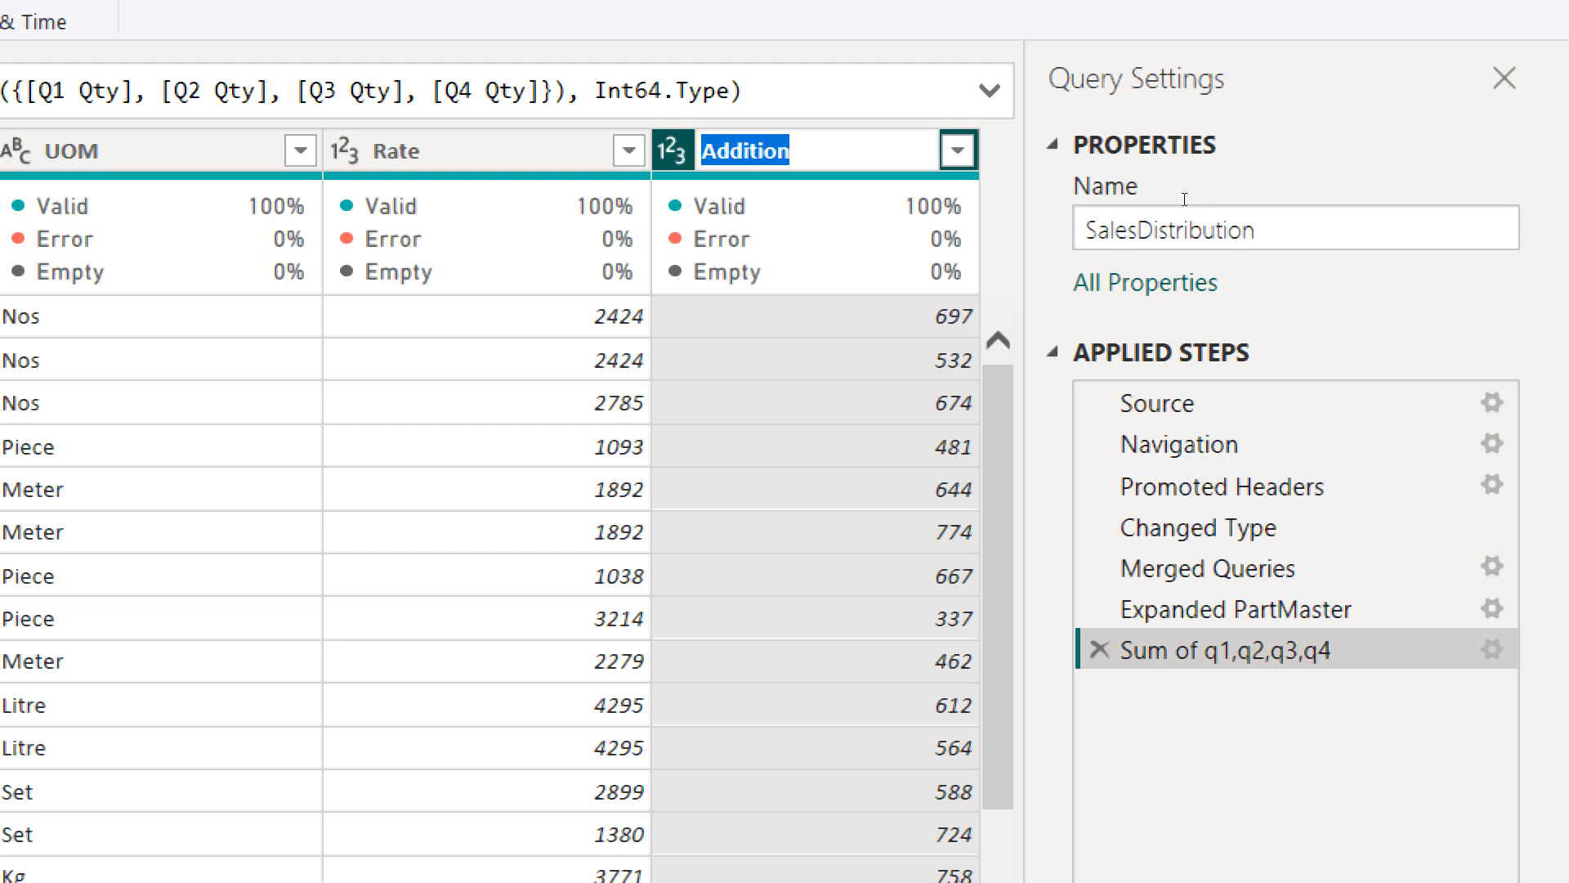
type("Yr Qty")
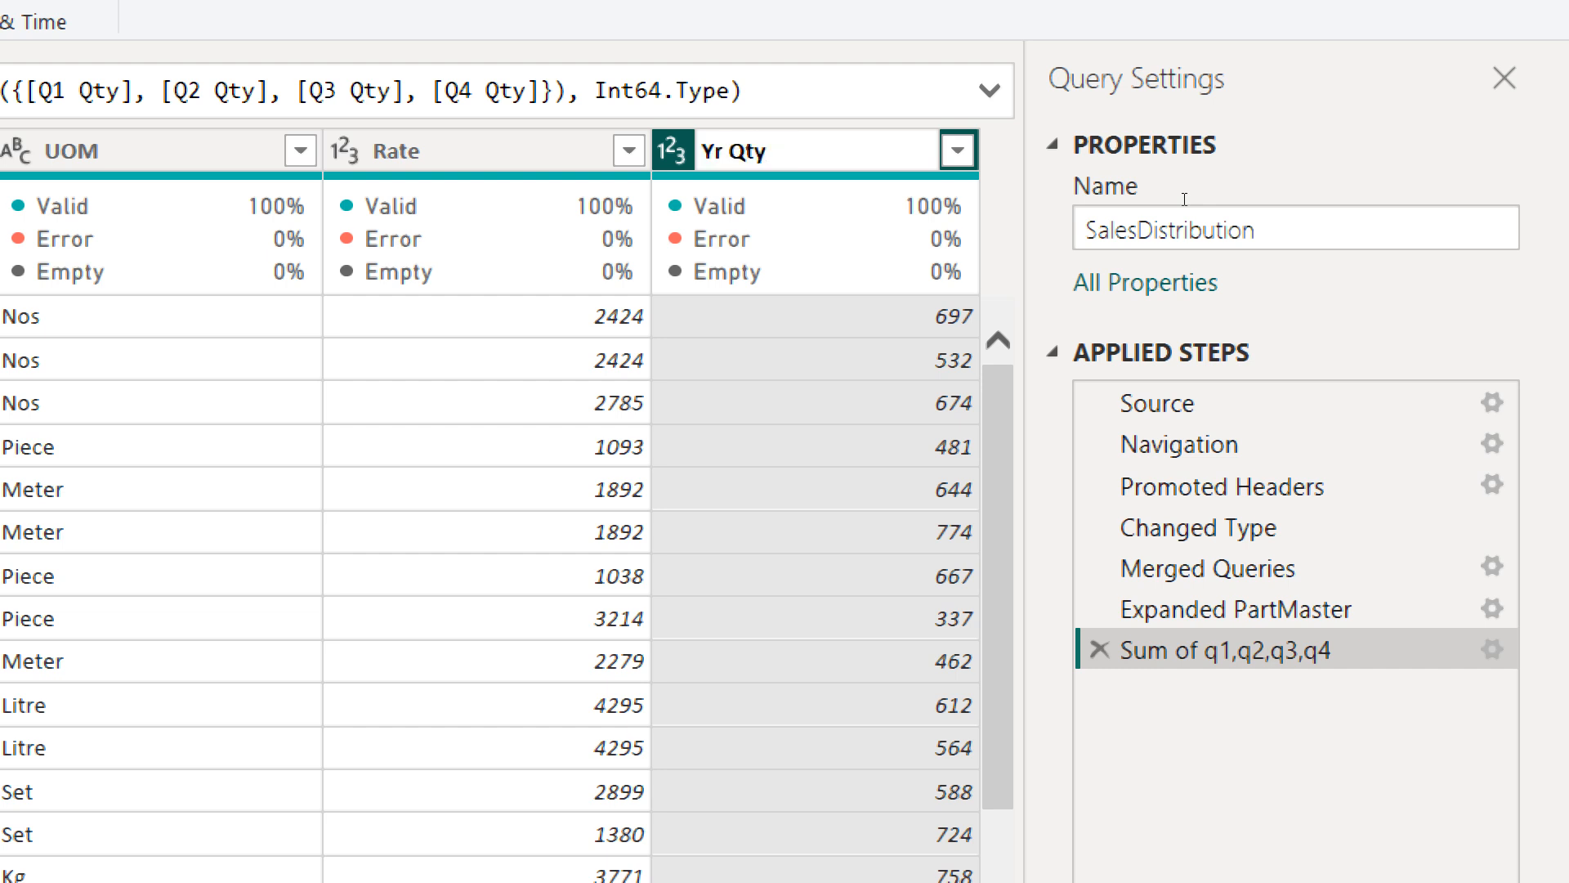
key("Return")
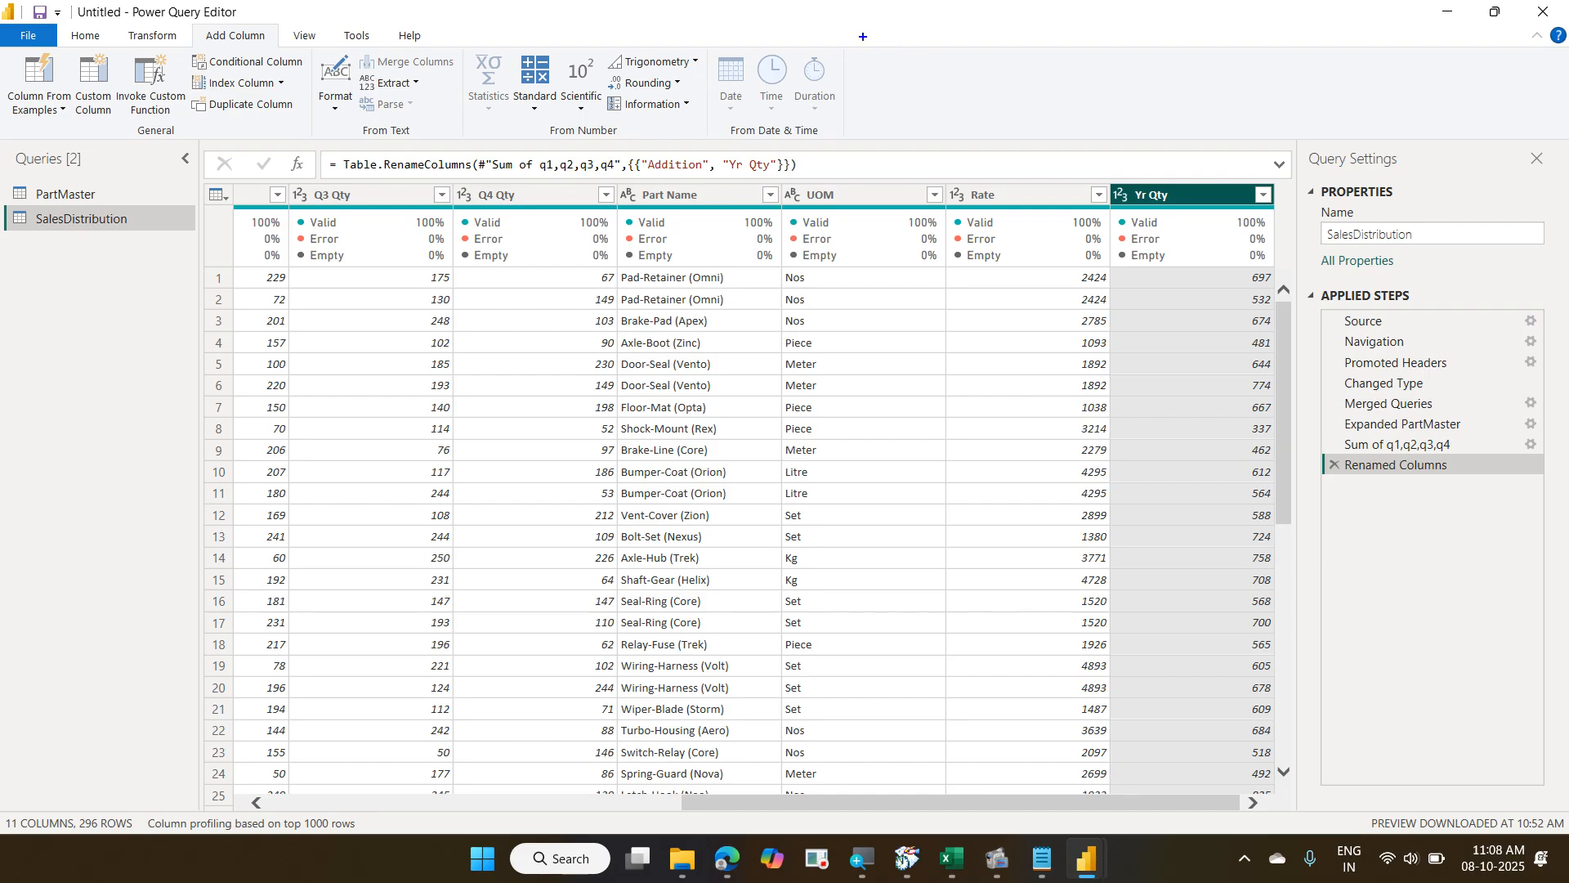
type("tAdd ")
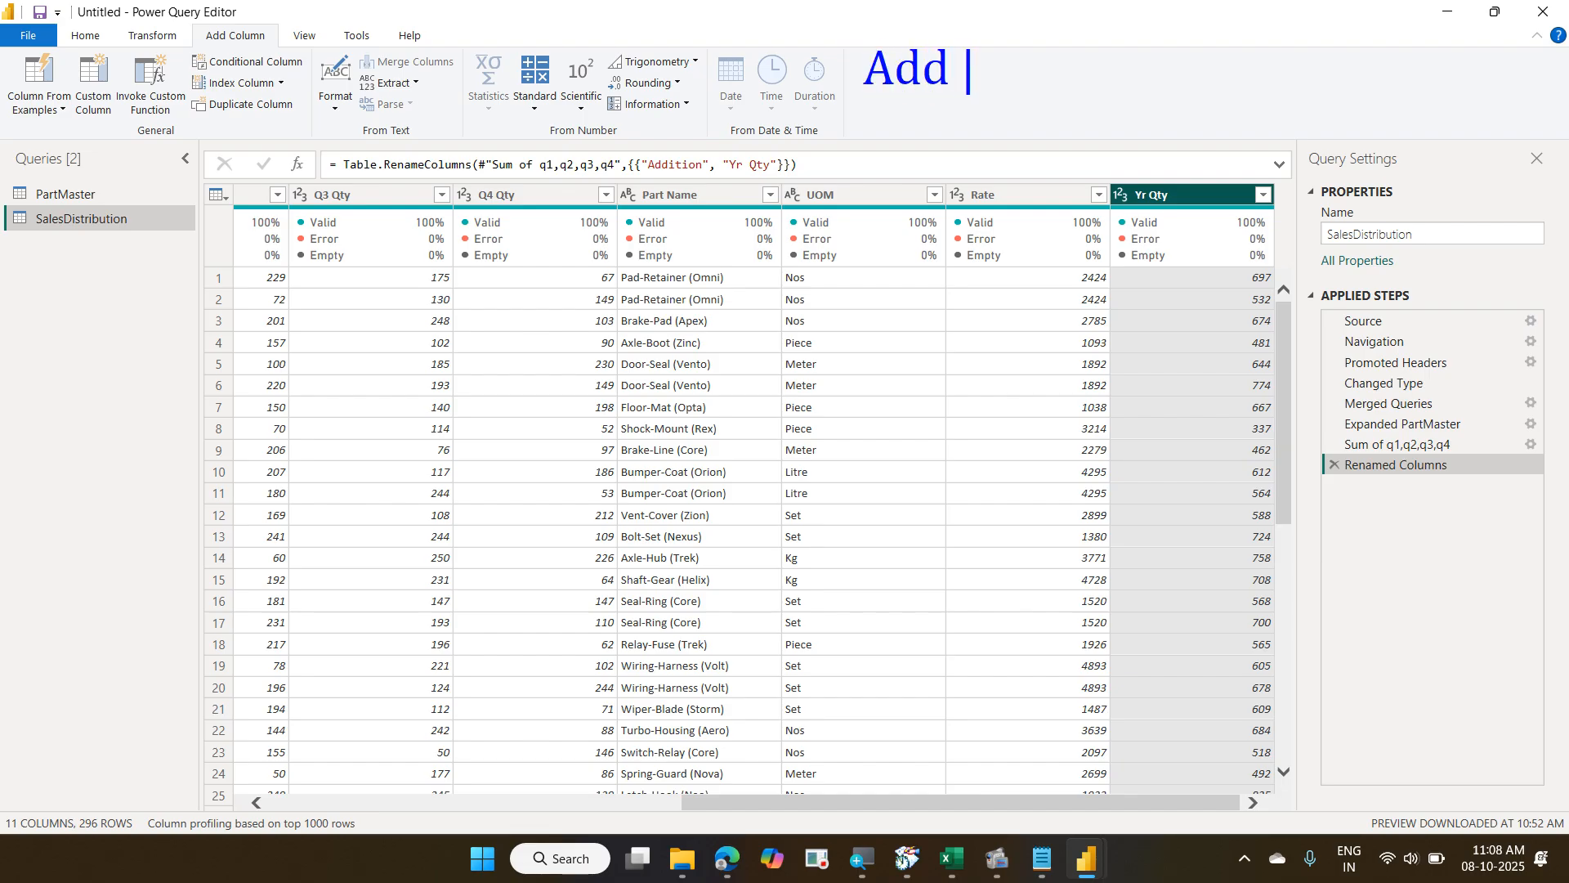
type("Column")
key("Return")
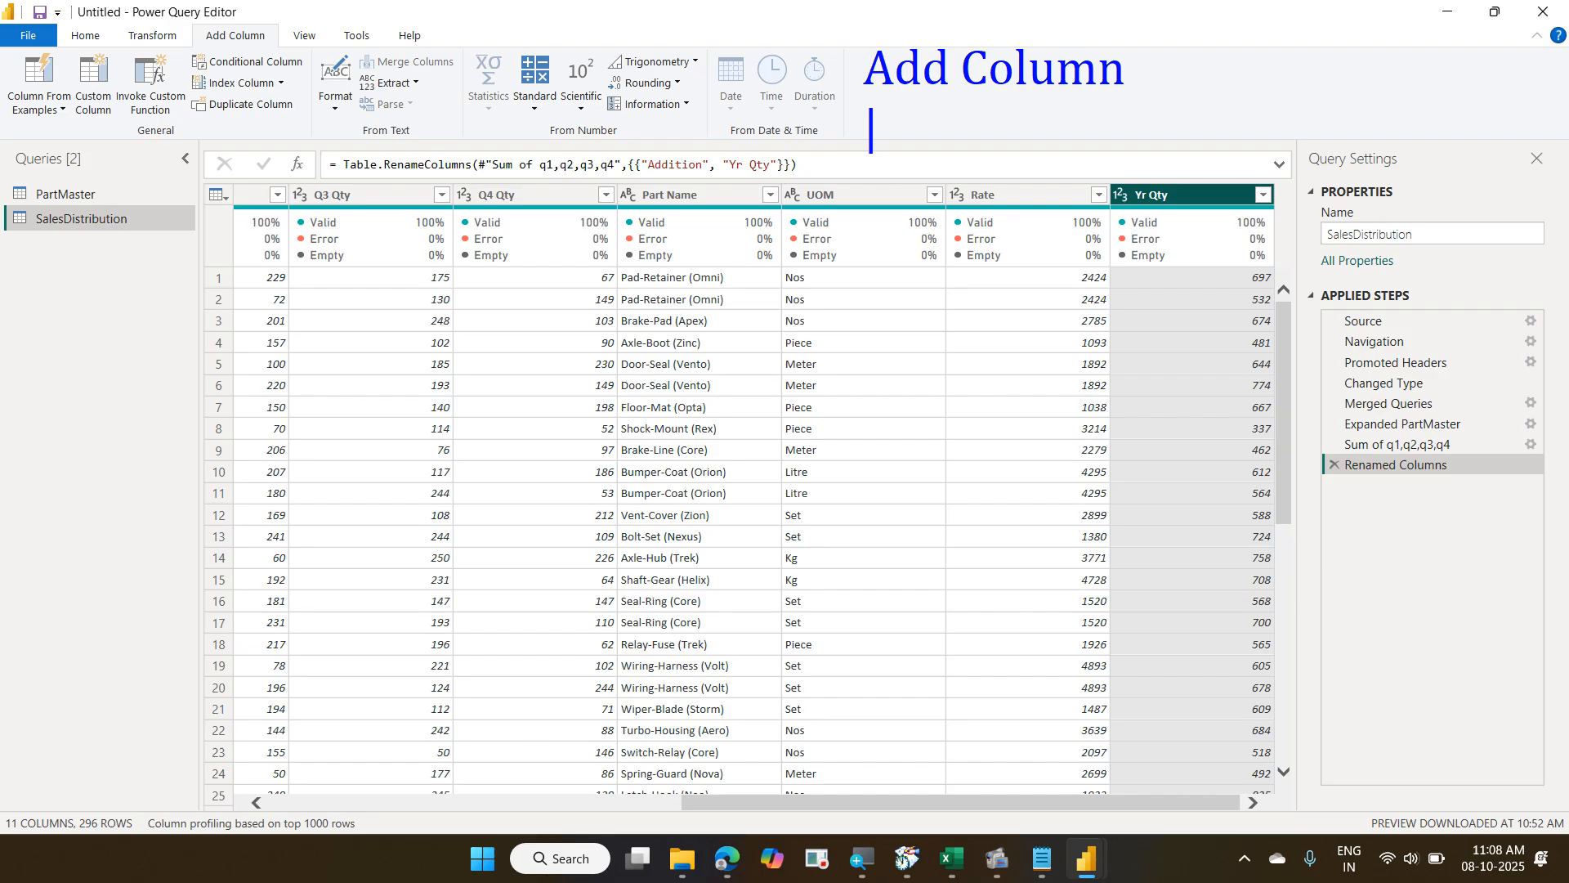
type("Tota")
key("BackSpace")
key("BackSpace")
key("BackSpace")
type("otal ")
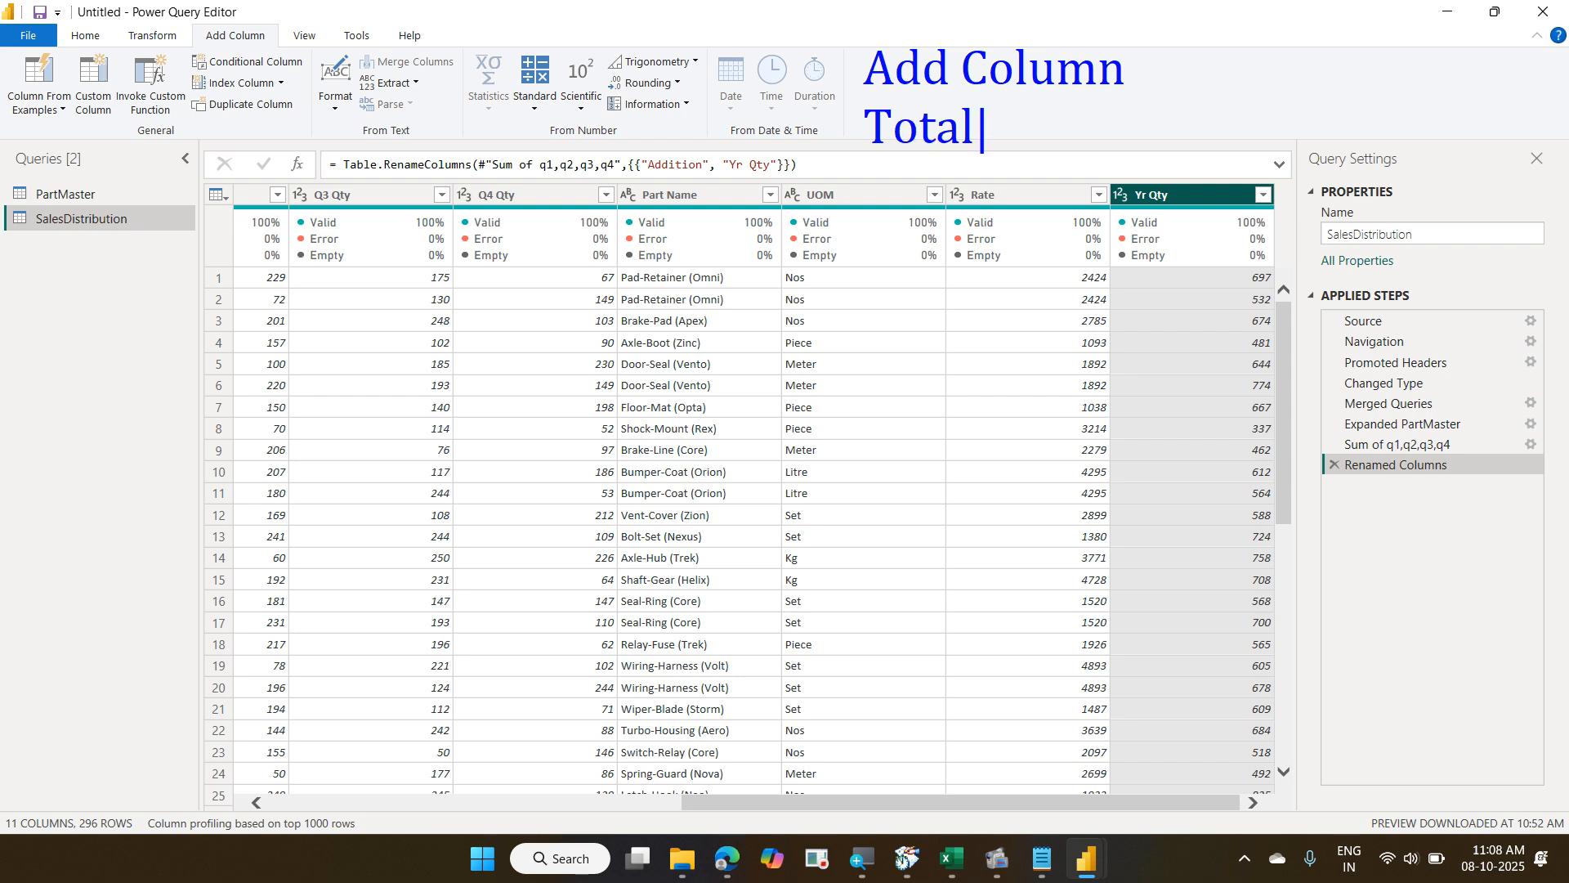
type("Sales ")
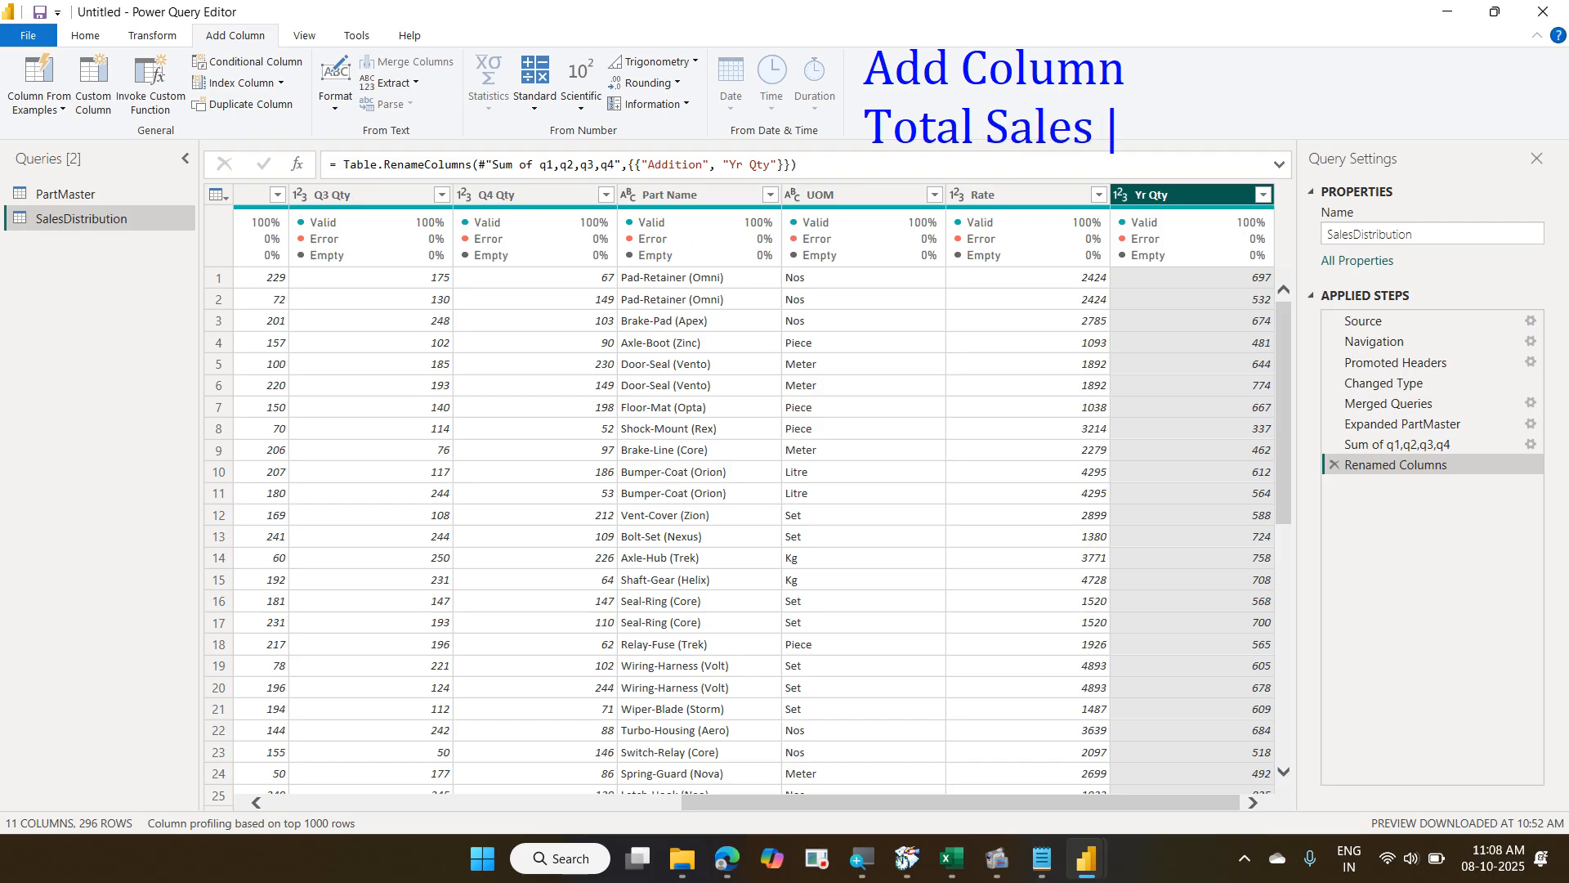
type("= Rate")
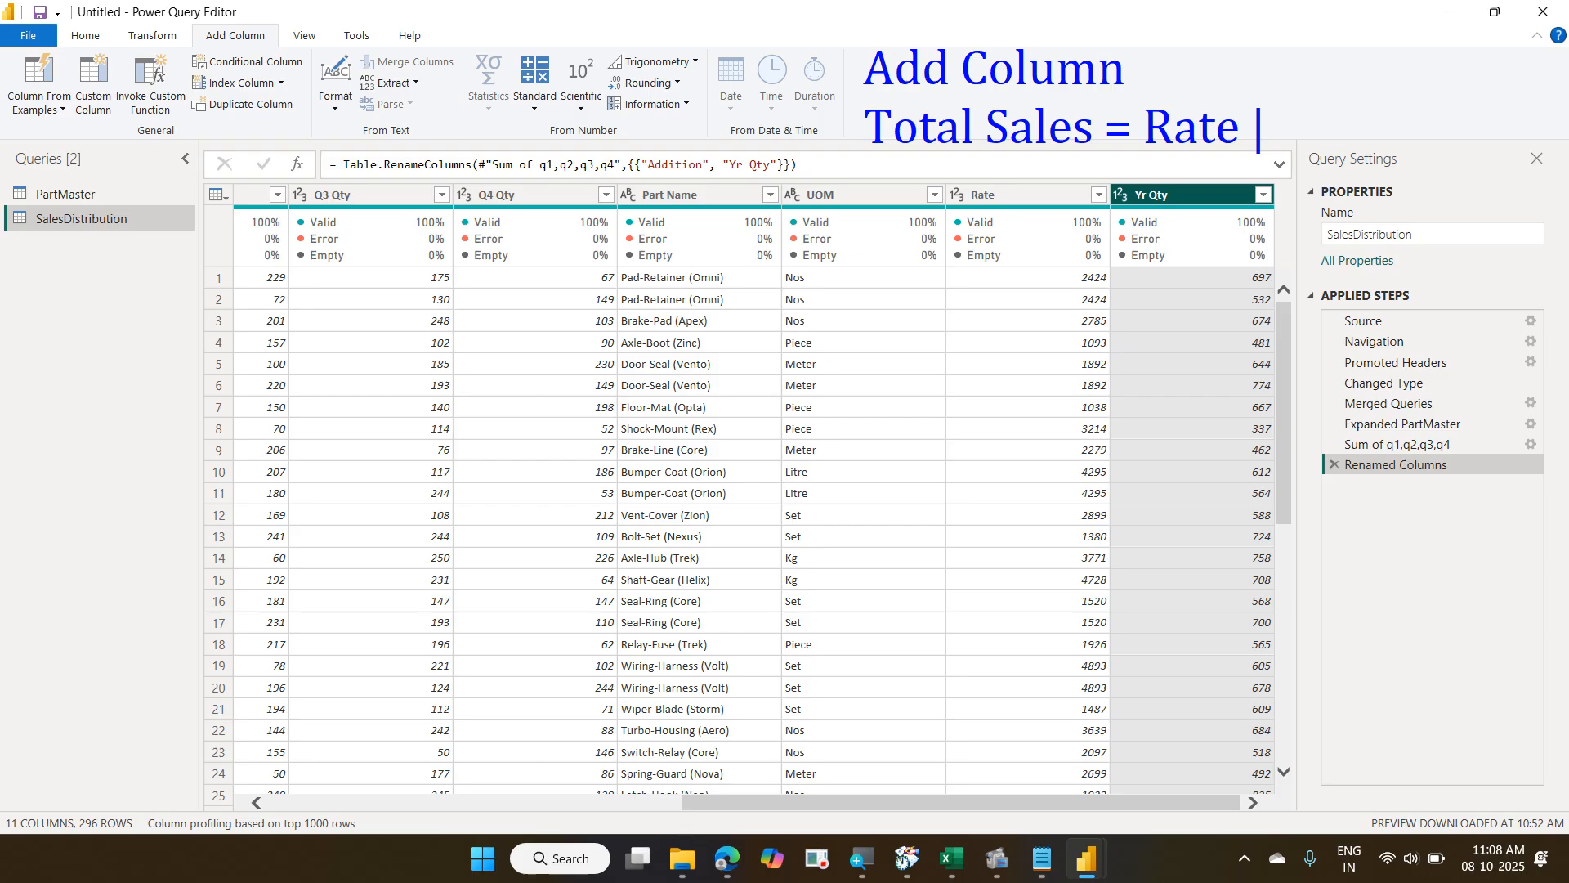
type(" * Yr Qty")
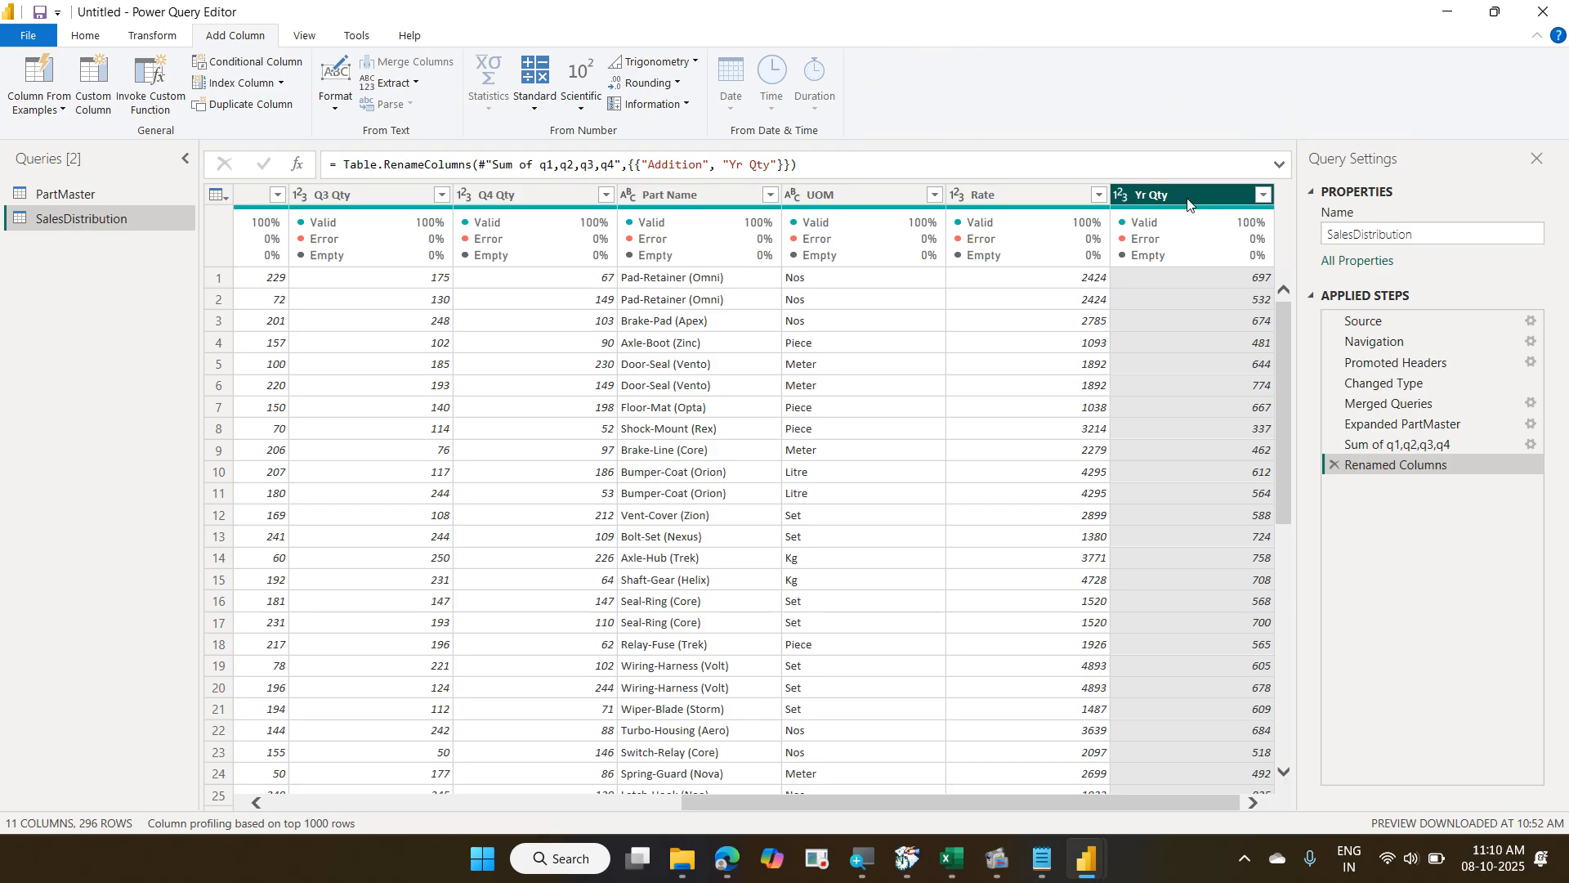
Create a new column that multiplies the Rate and Yr Qty columns with the standard Multiply operation.
left_click(977, 196)
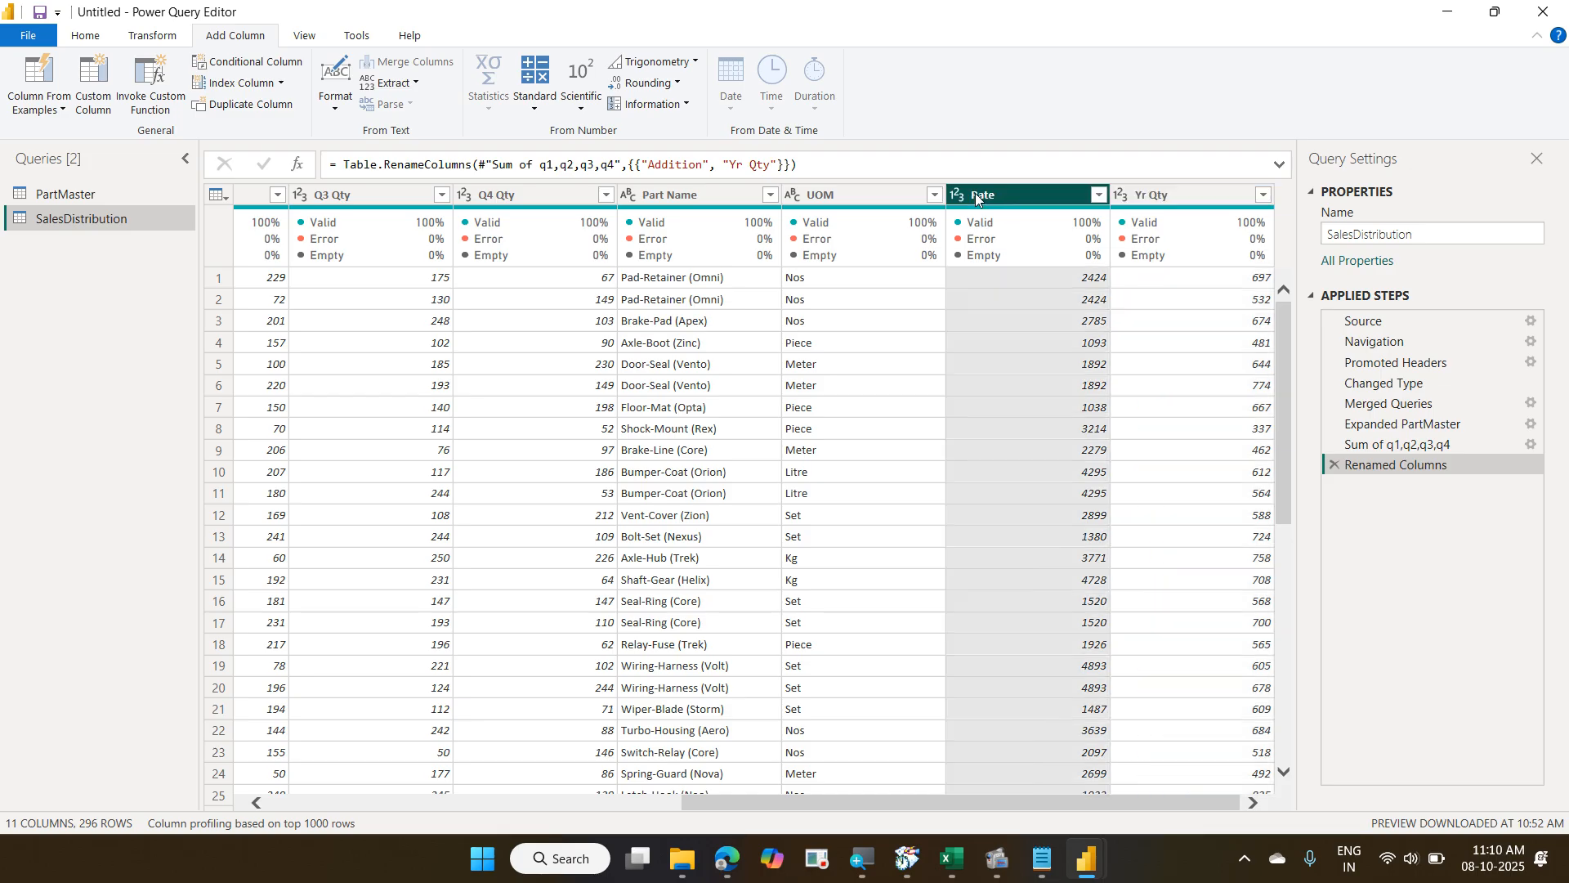
left_click(1143, 197, "ctrl")
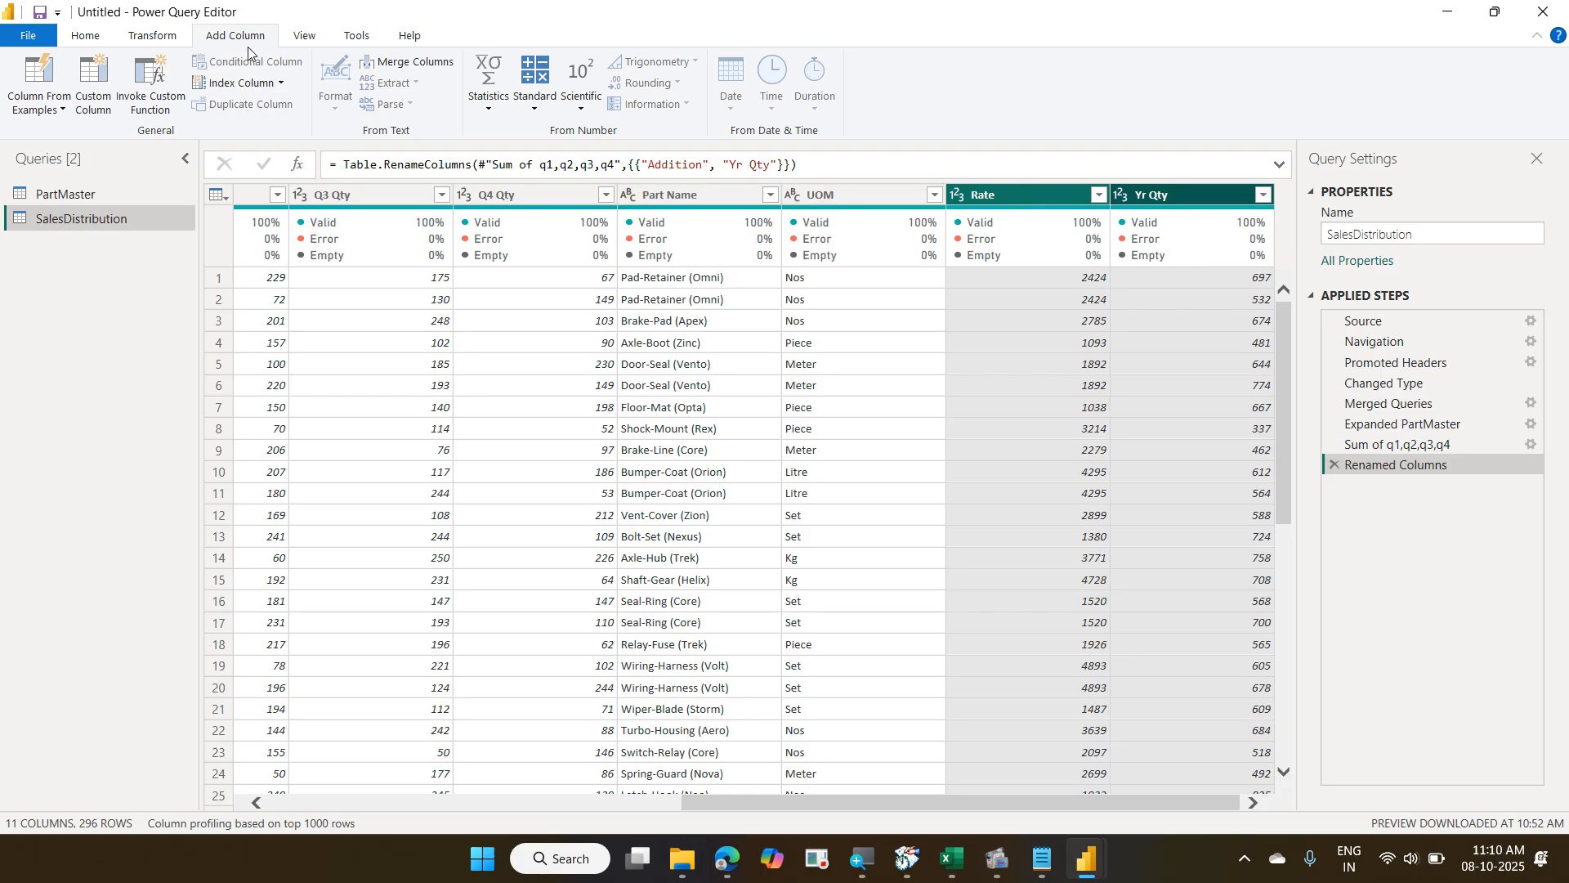
left_click(542, 118)
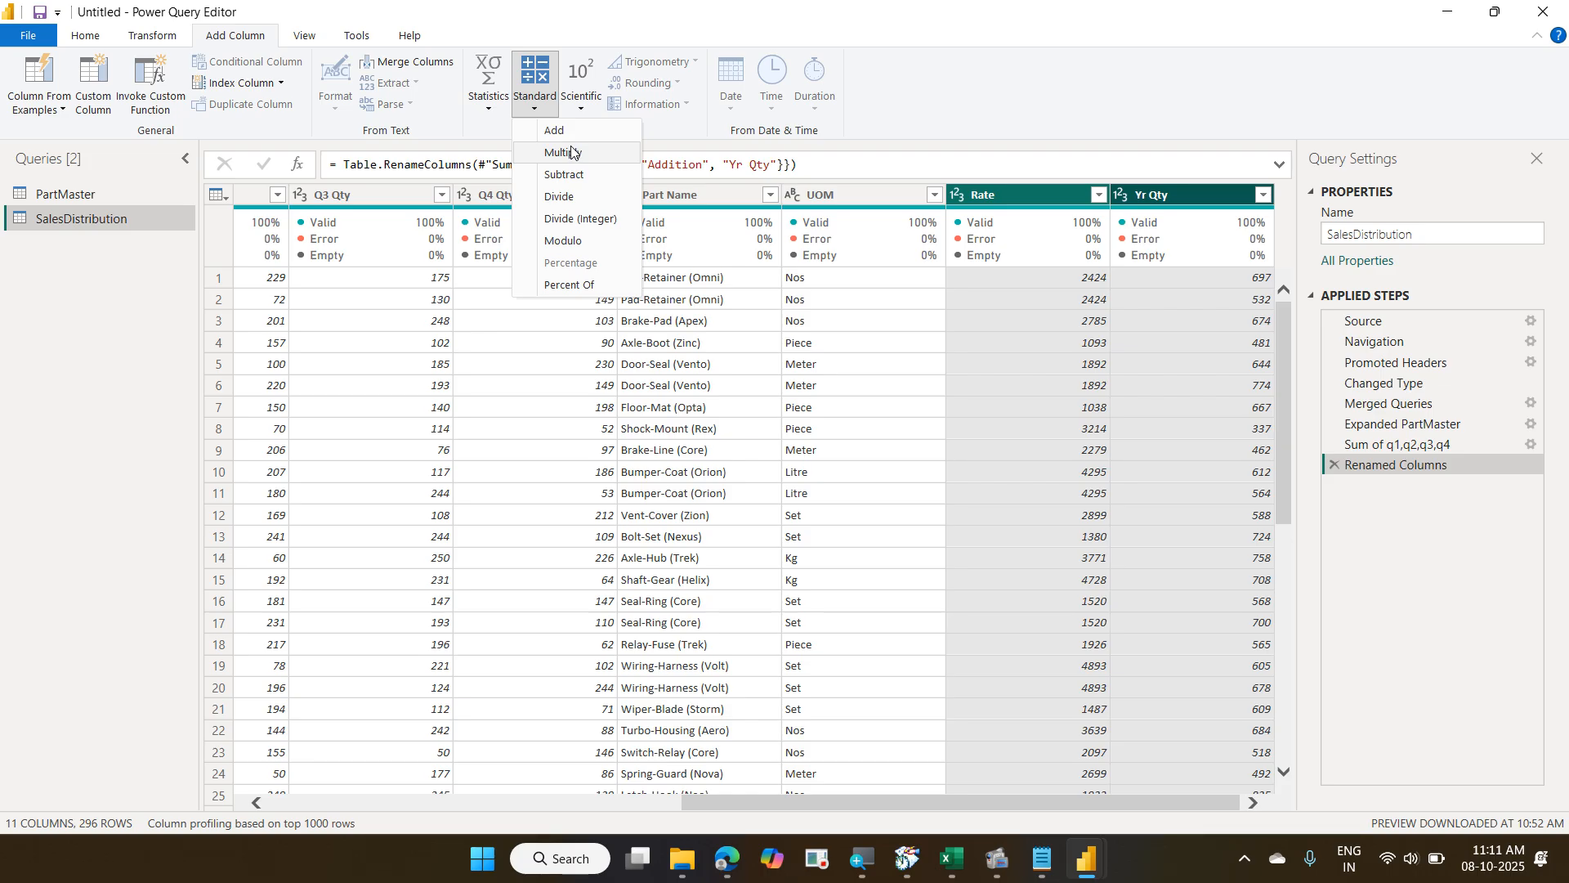
left_click(571, 151)
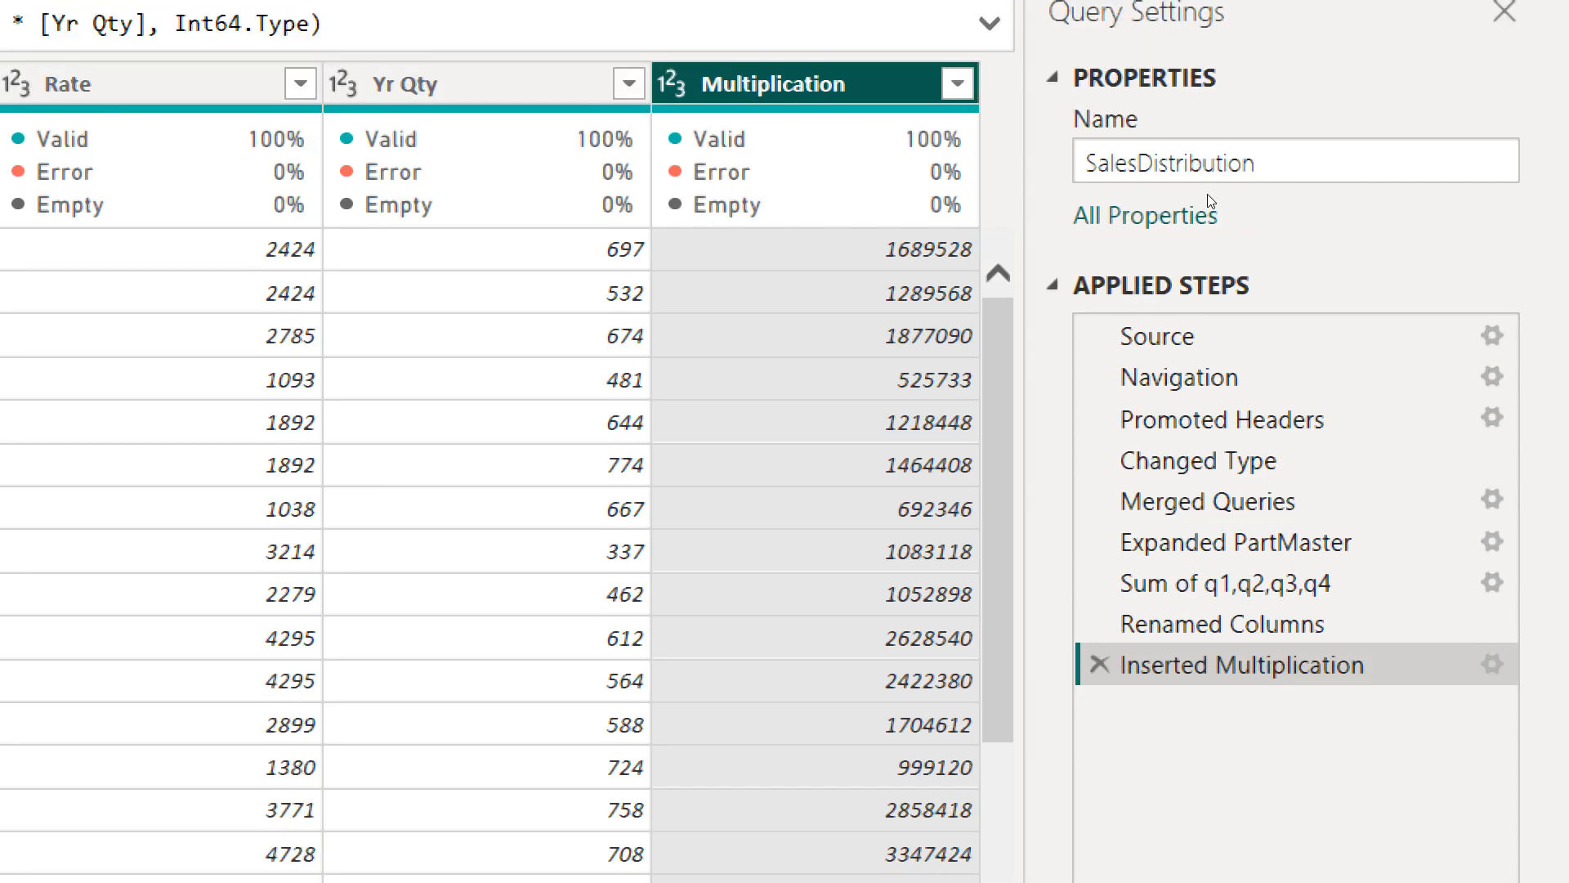
Rename the new Multiplication column to "Total Sales".
key("F2")
type("Total ")
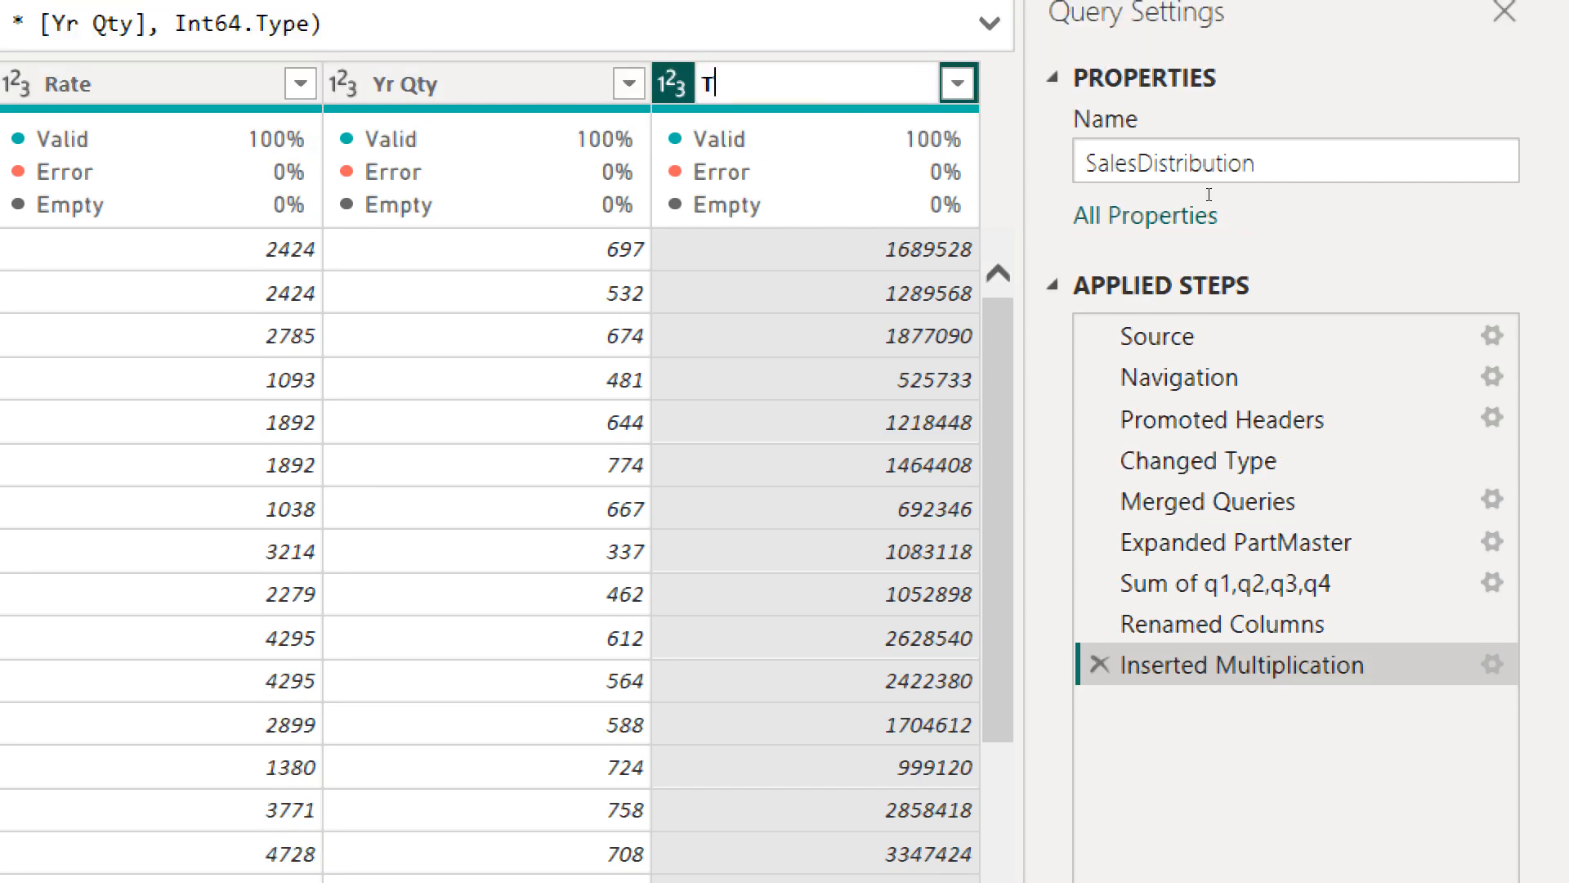
type("Sales")
key("Return")
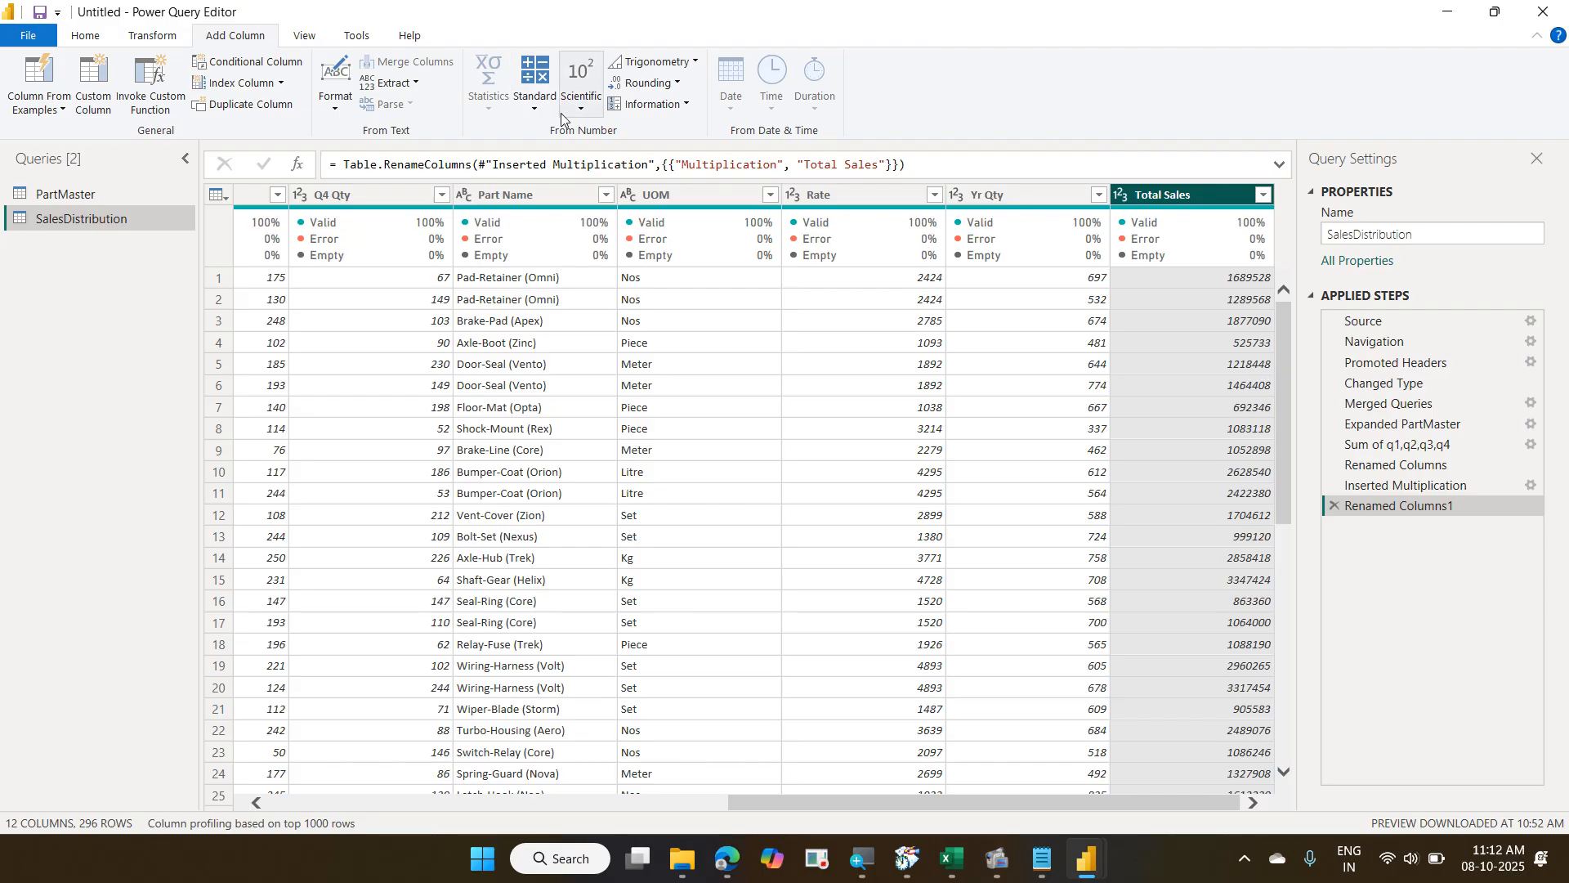
Add a column that multiplies the Total Sales values by 18%.
mouse_move(724, 214)
left_click(533, 117)
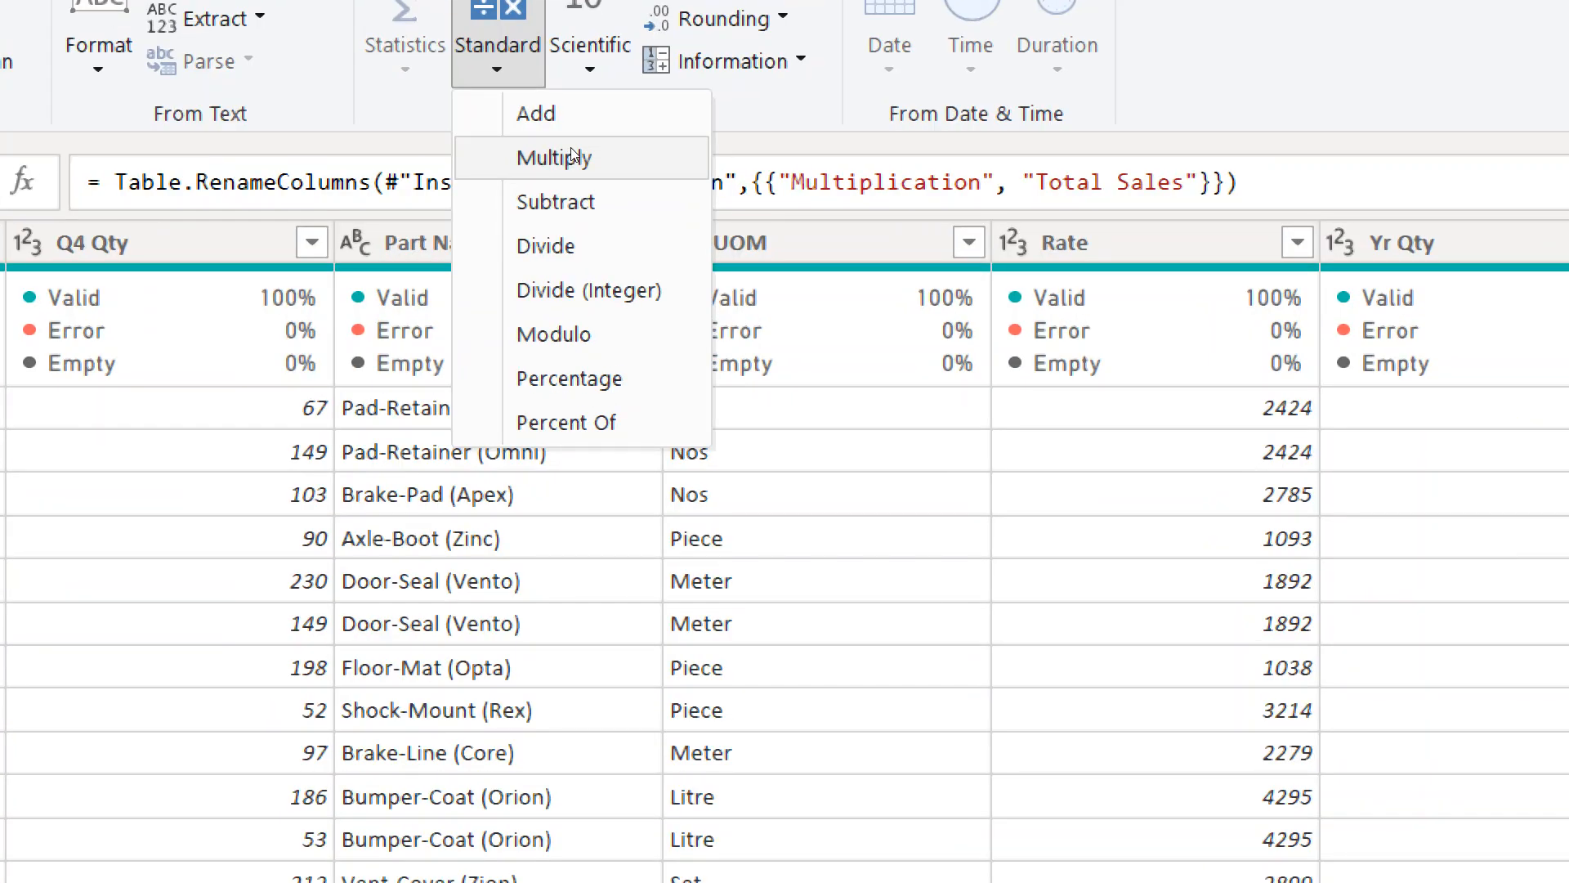
left_click(574, 157)
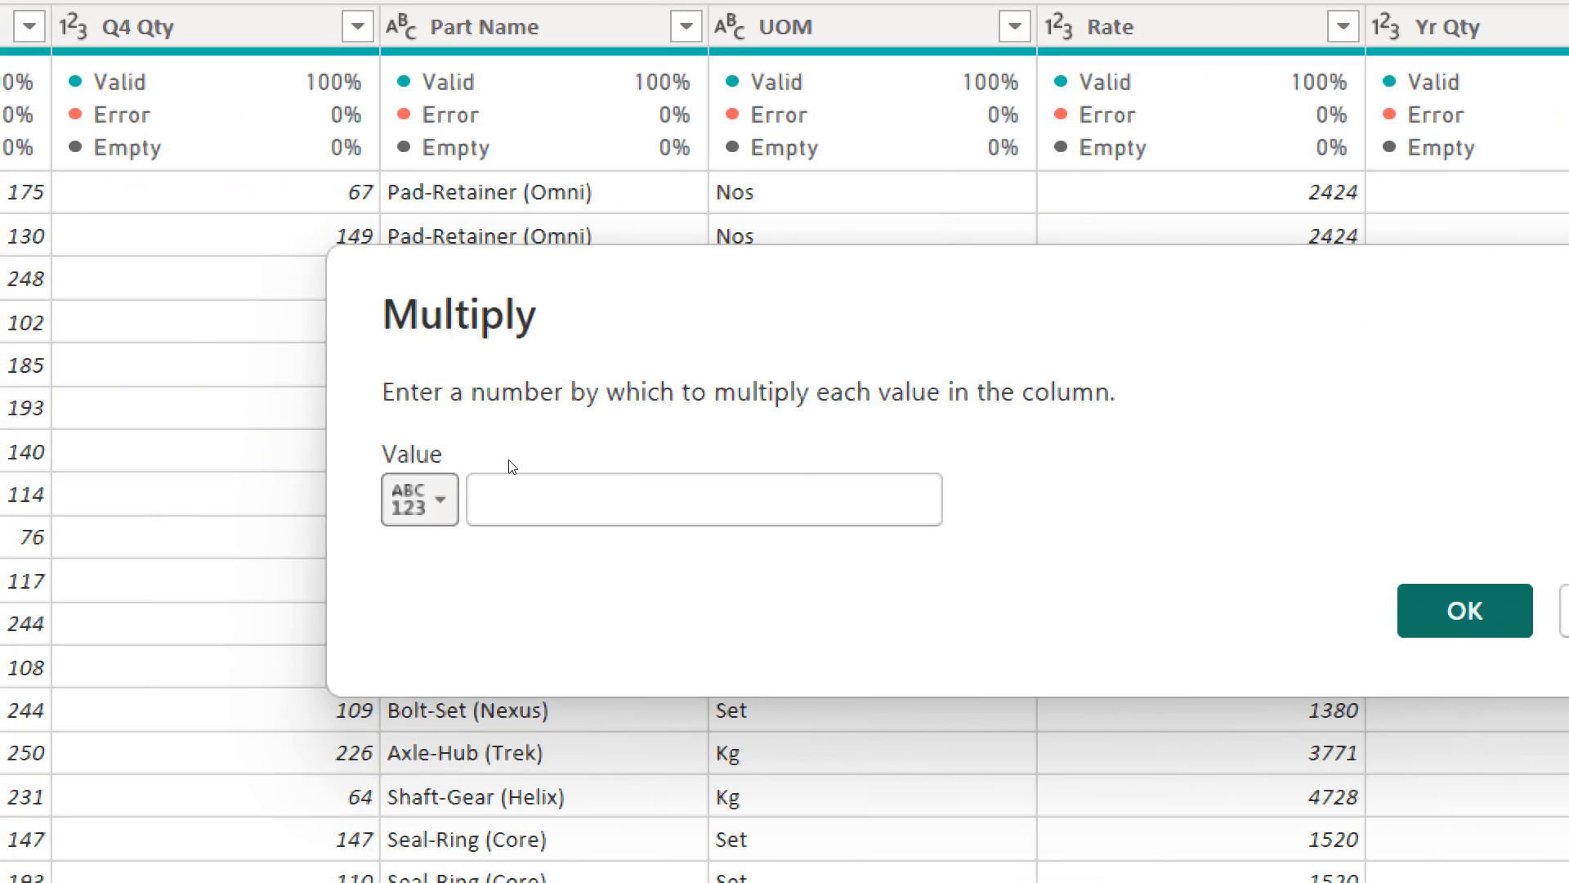
key("Tab")
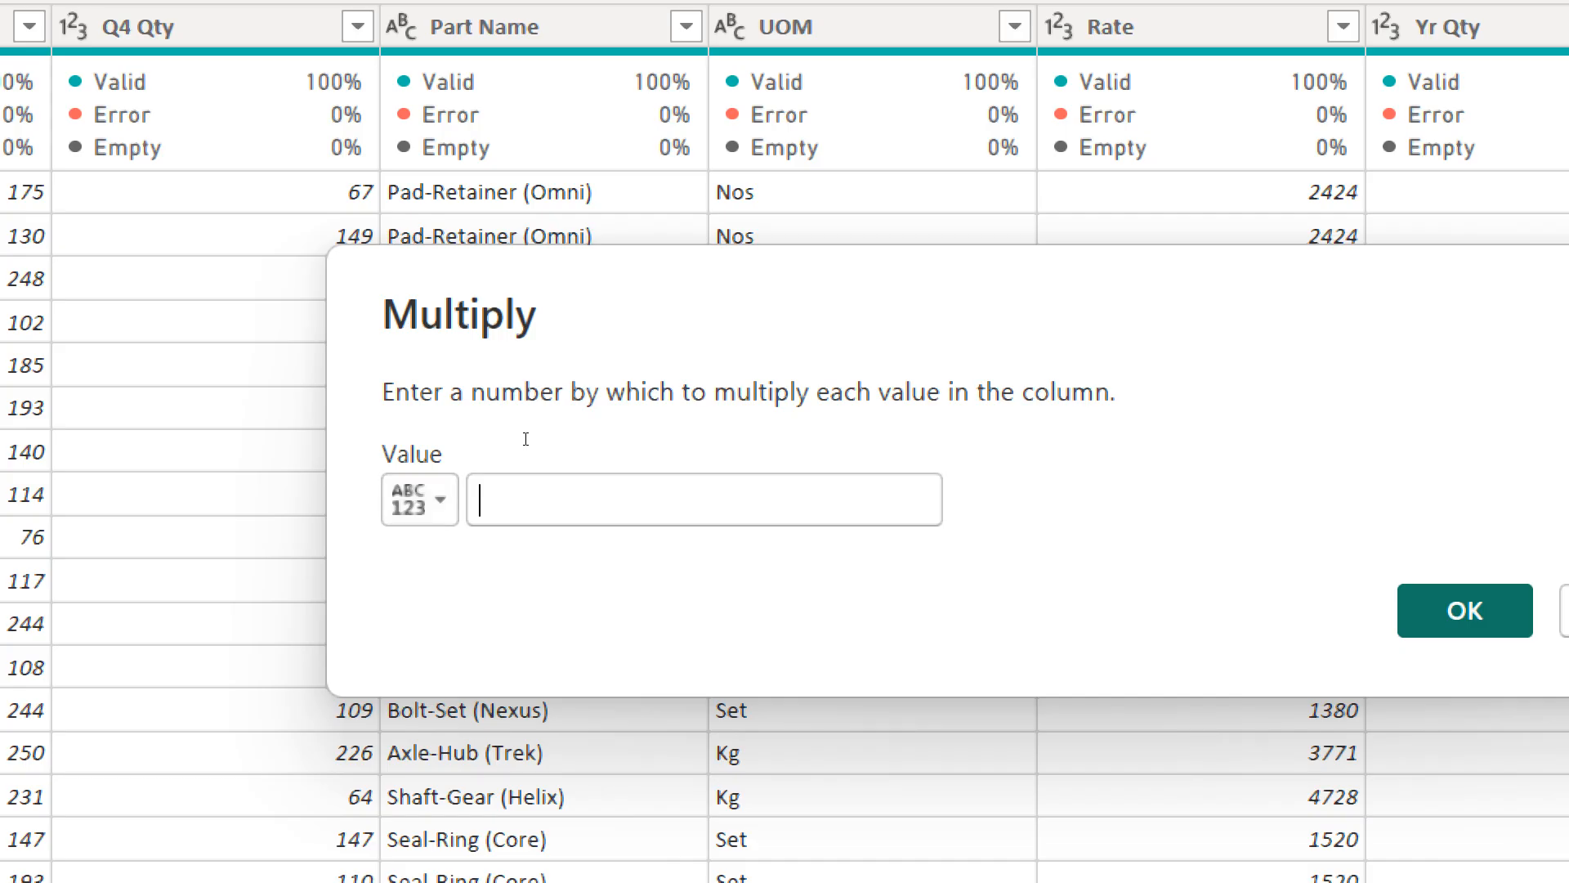
type("18")
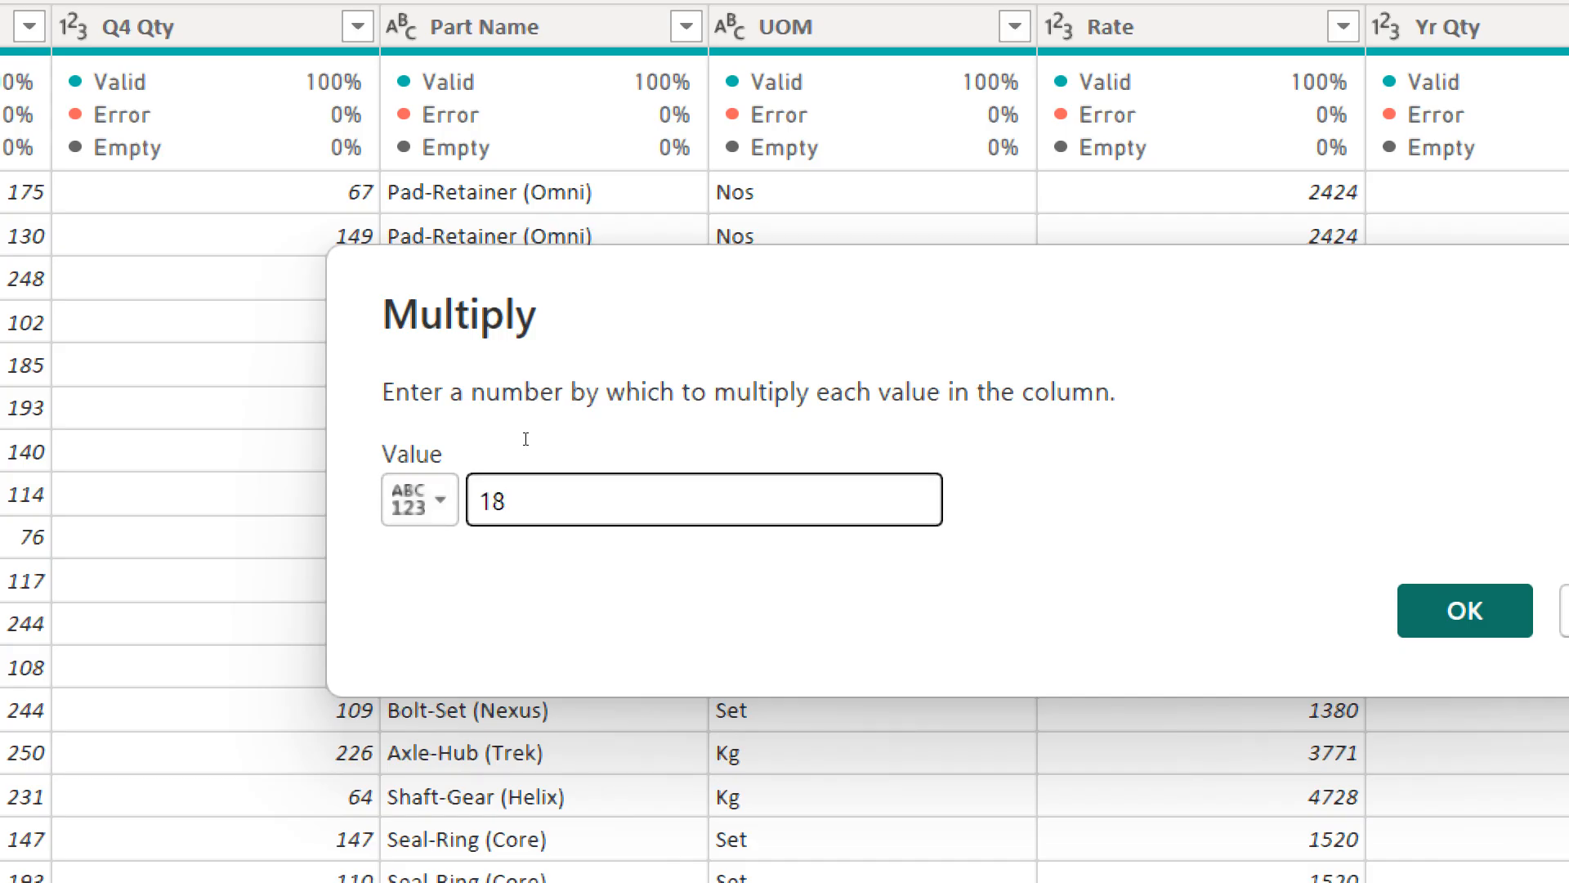
type("%")
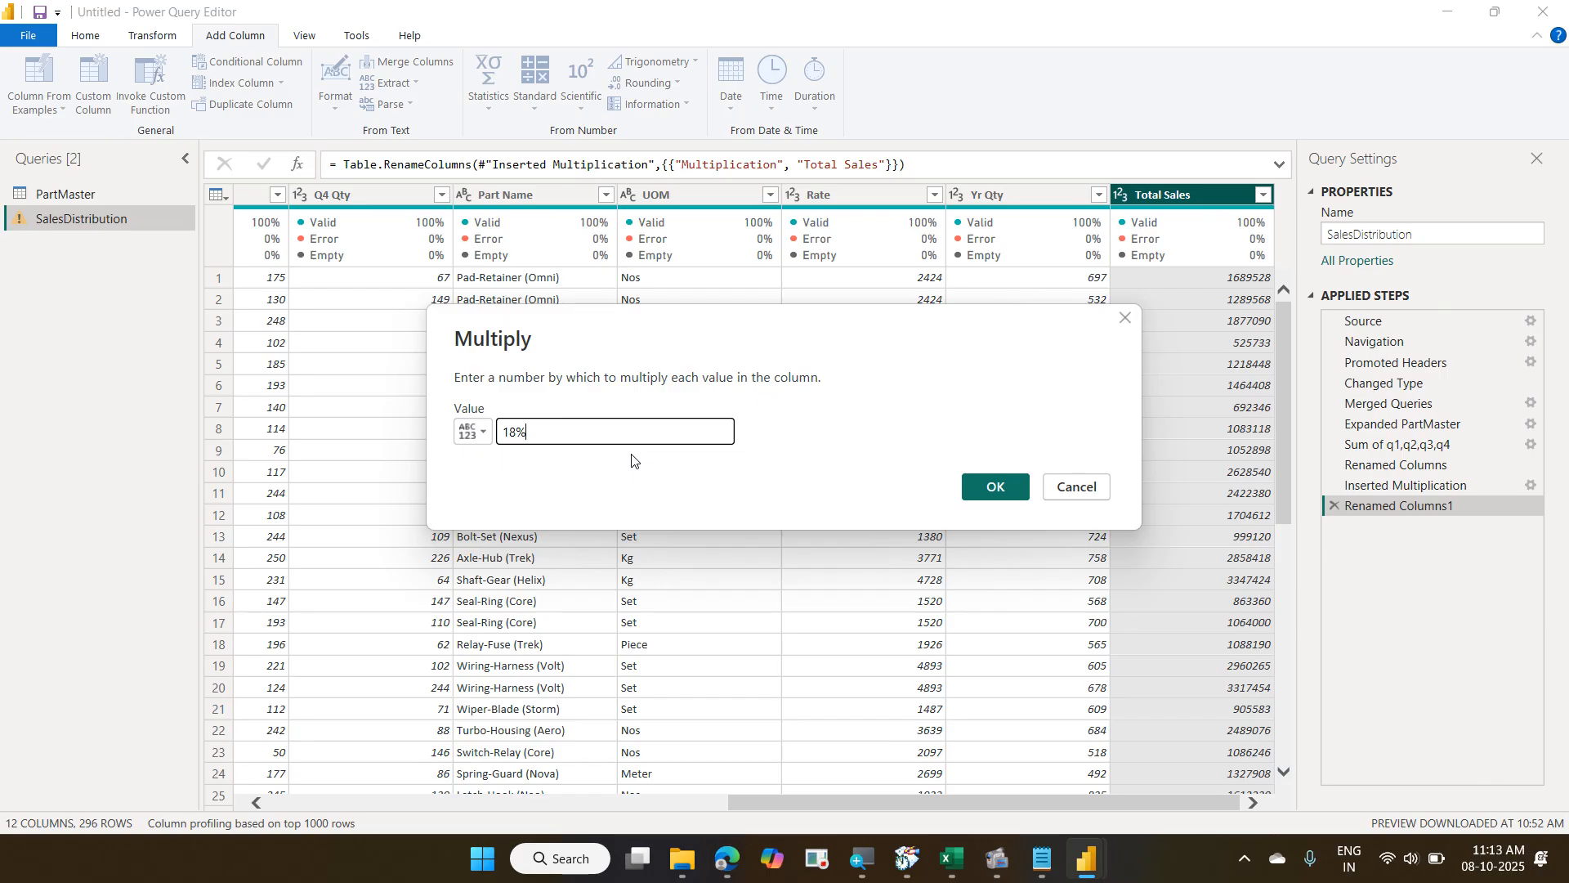
left_click(991, 490)
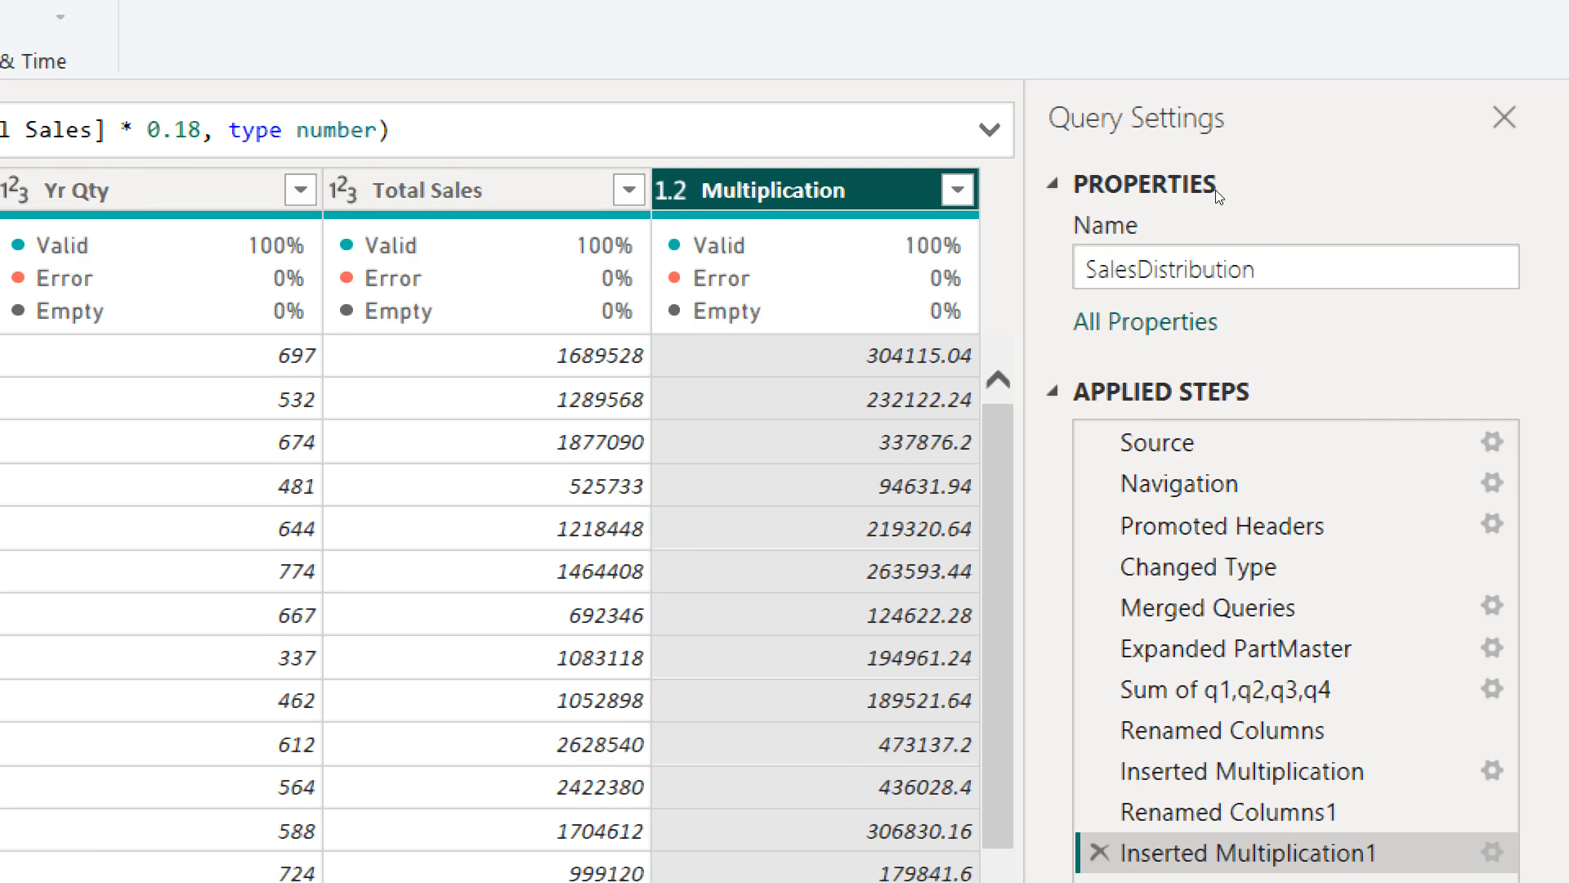
Rename the 18% multiplication column to "Tax Value".
key("F2")
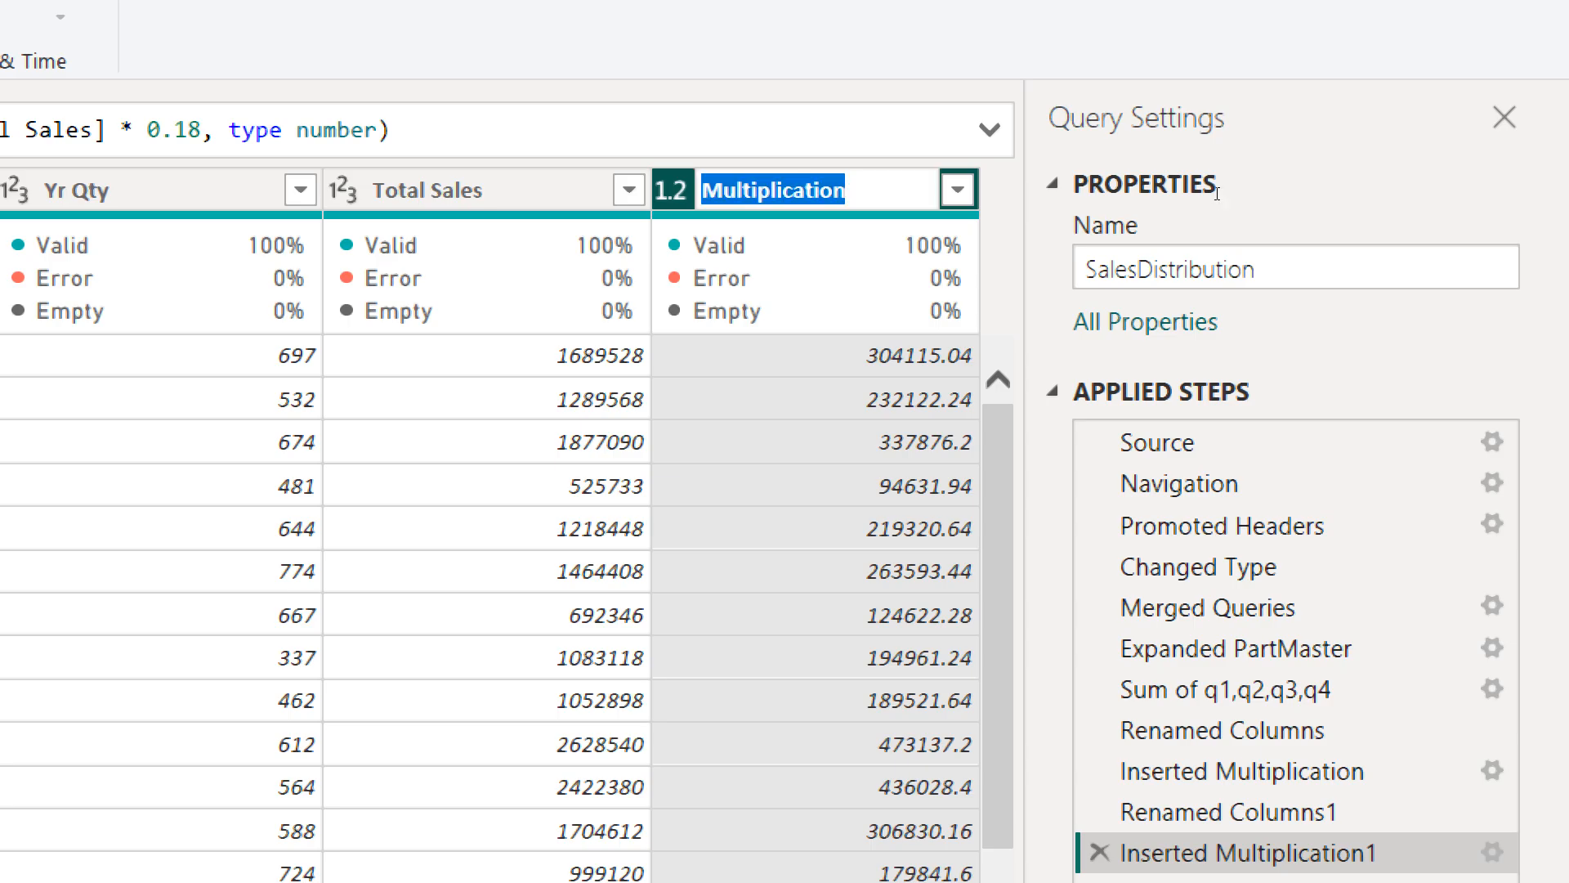
type("Tax V")
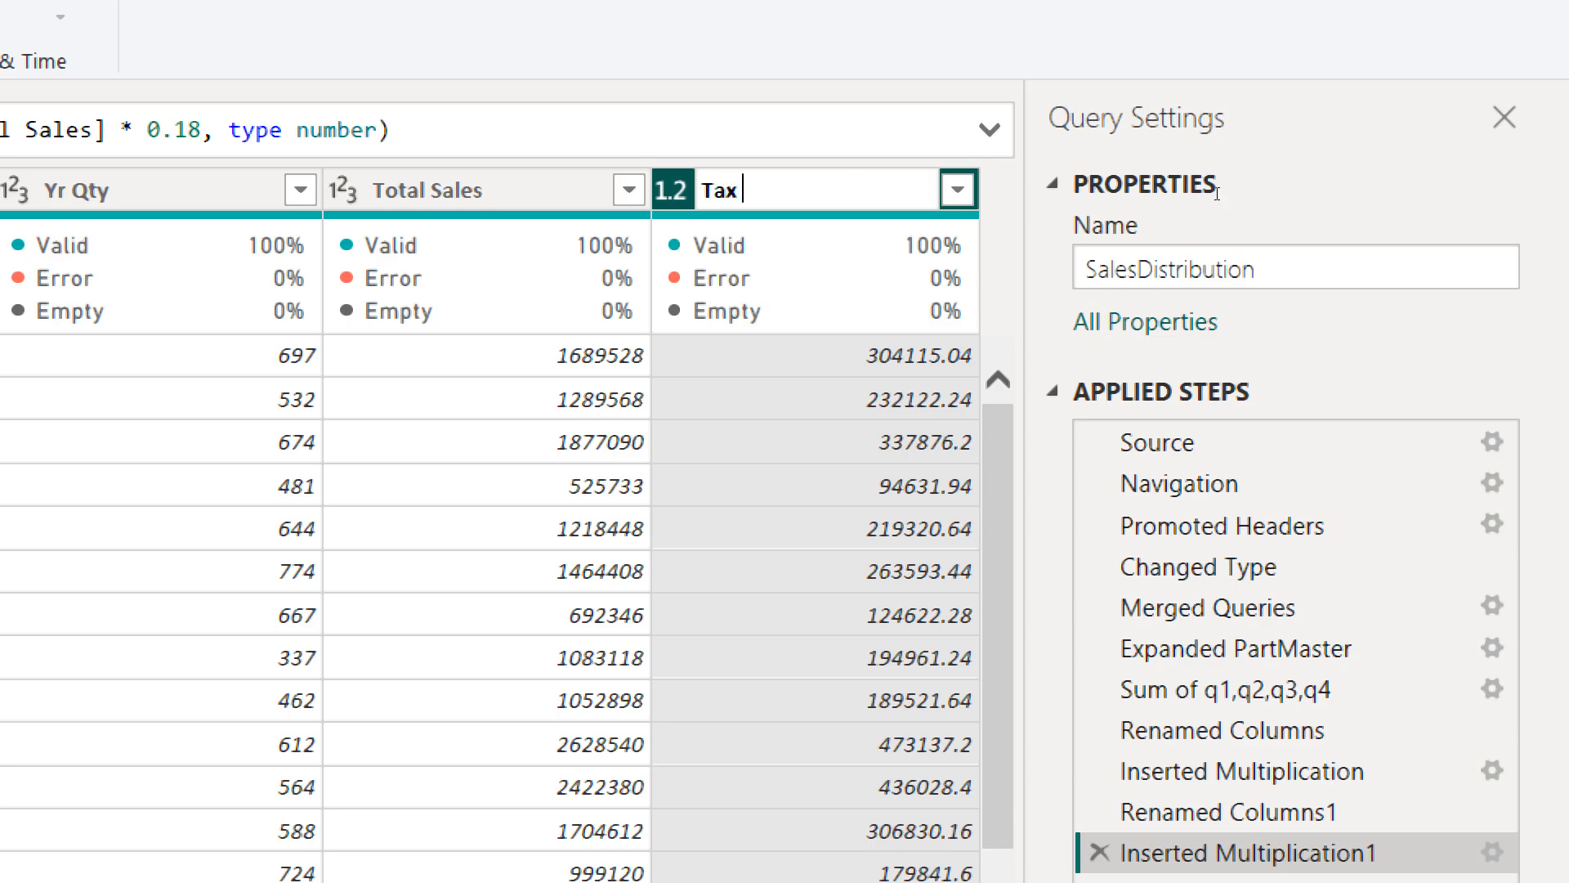
type("alue")
key("Return")
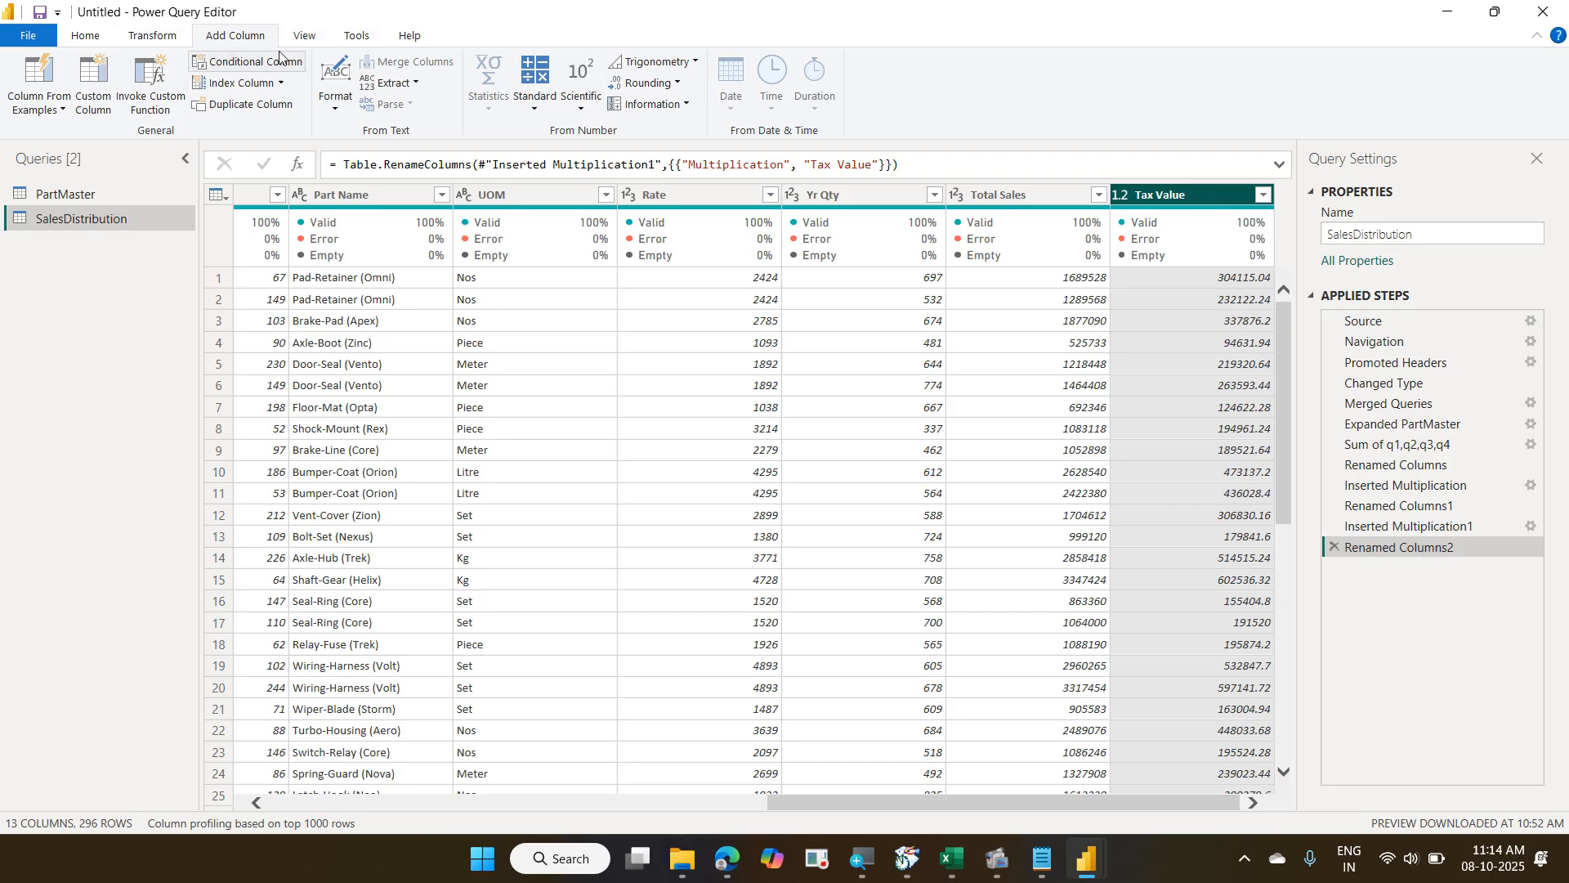
Open the rounding options that transform the existing Tax Value column instead of adding a new one.
left_click(158, 41)
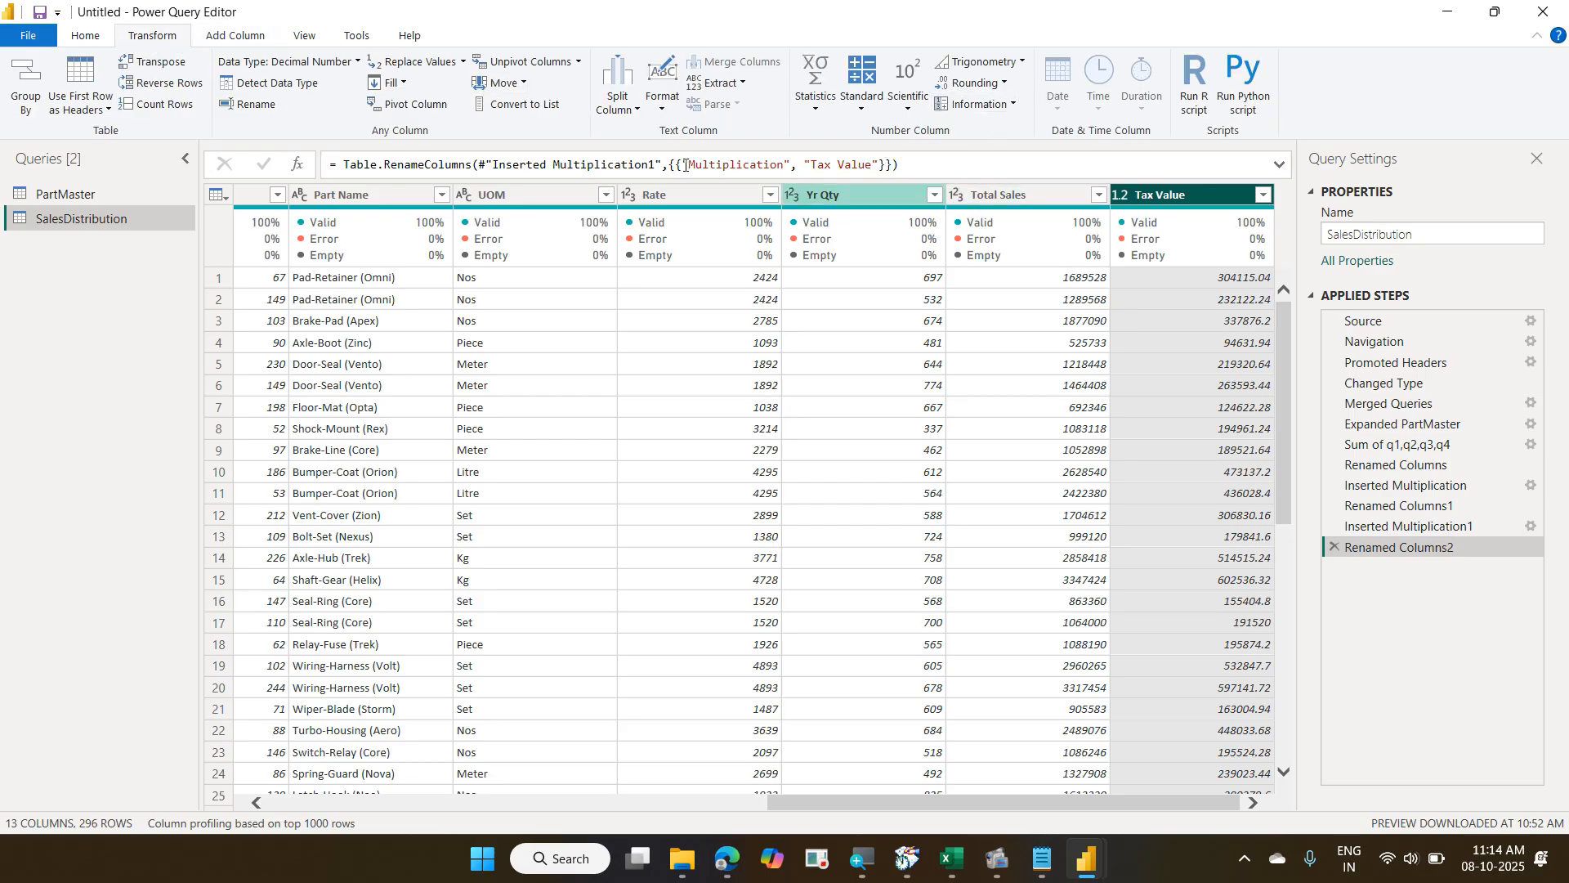
left_click(244, 41)
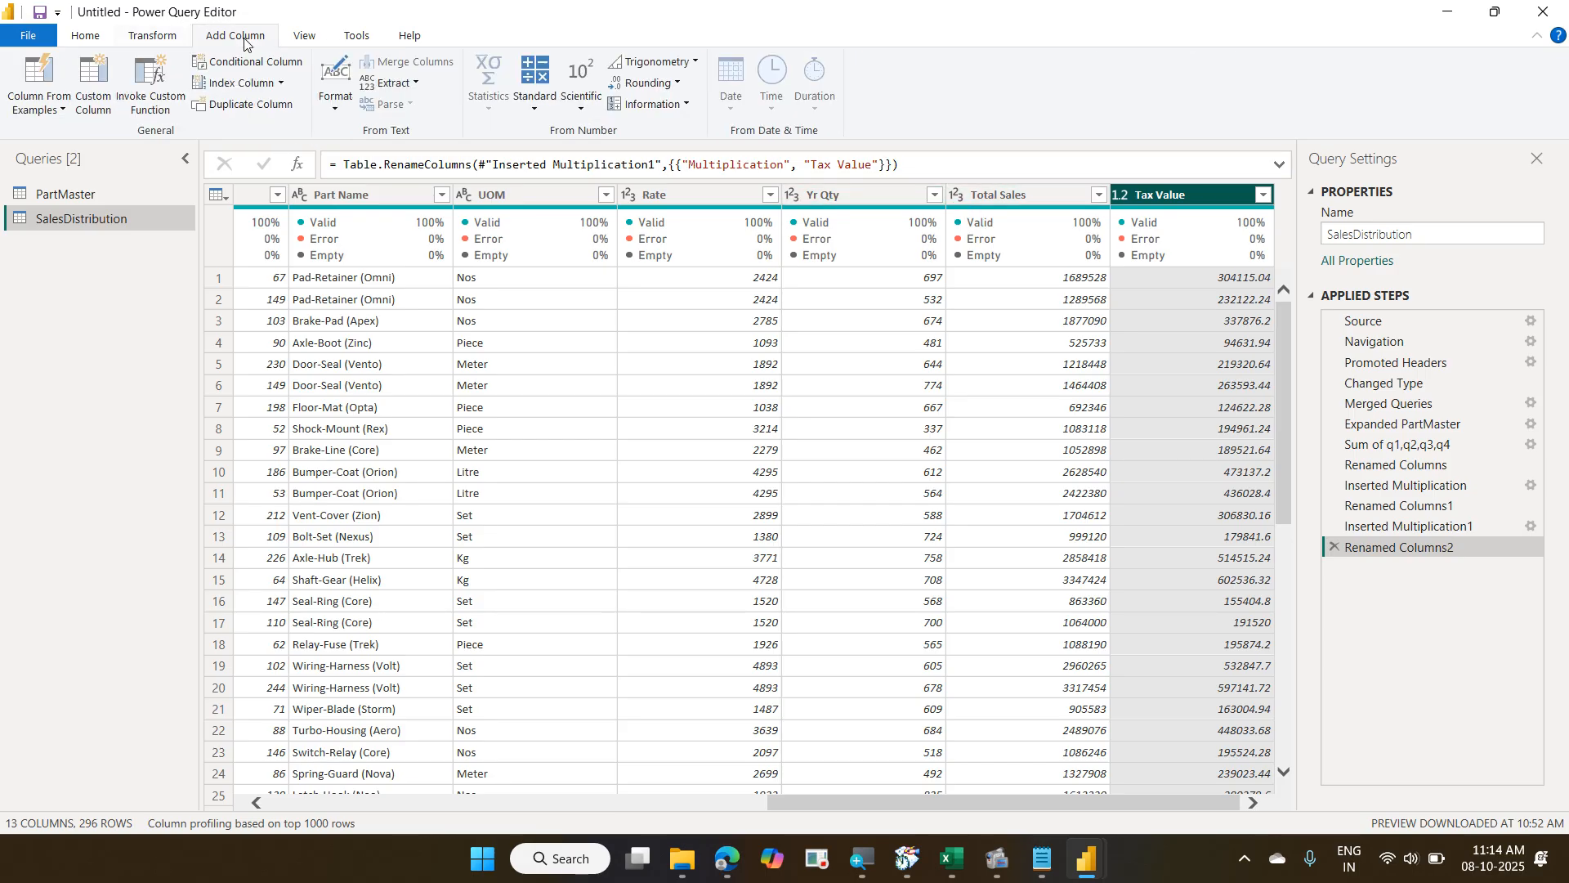
left_click(169, 39)
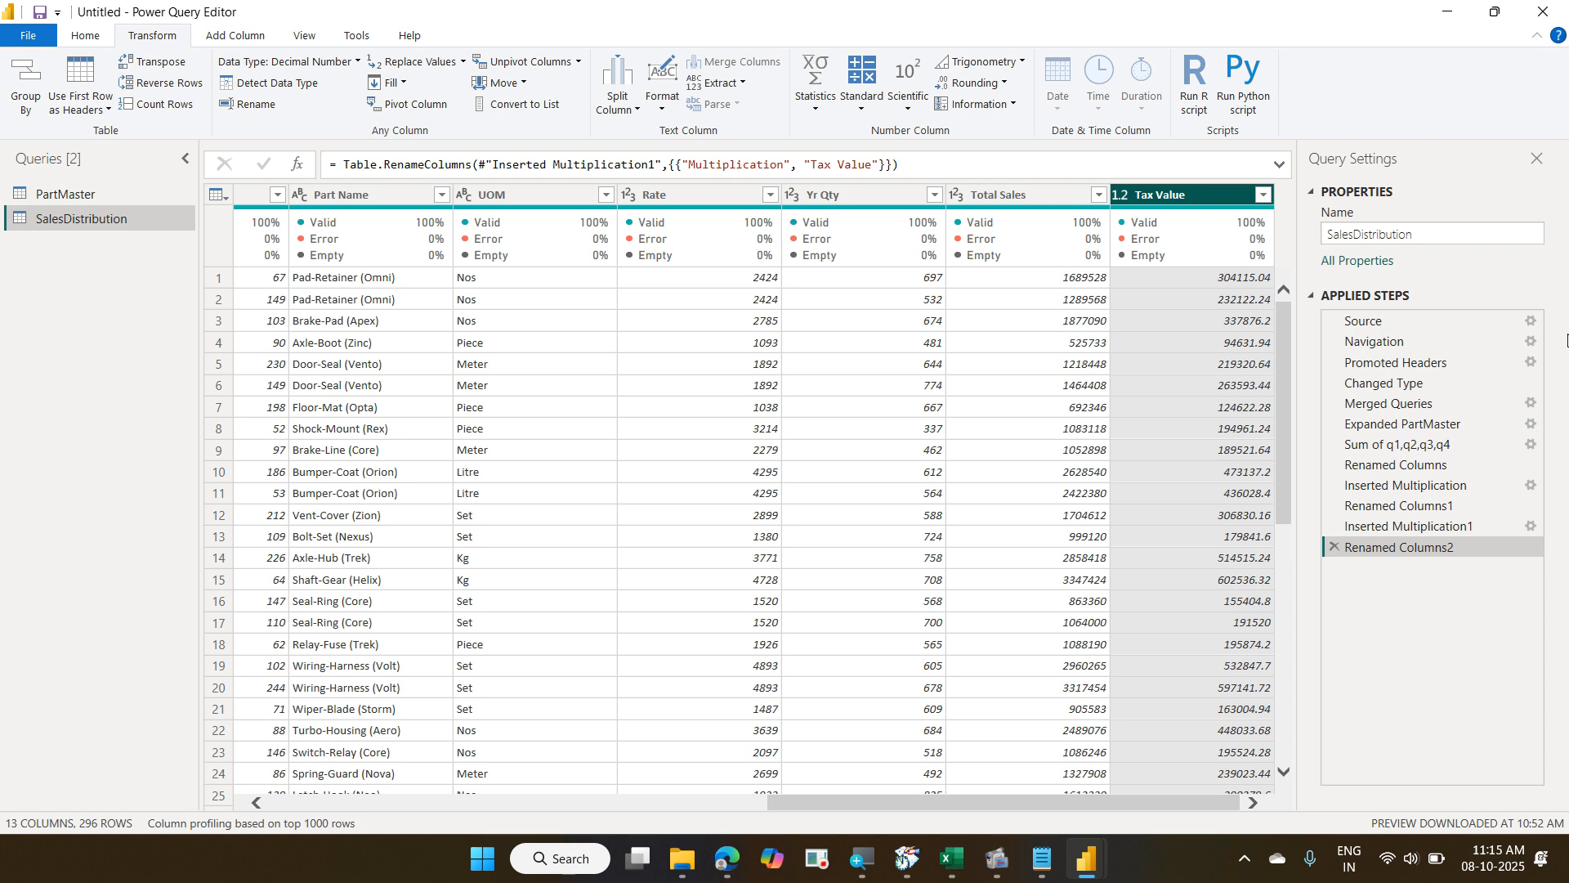
left_click(1005, 87)
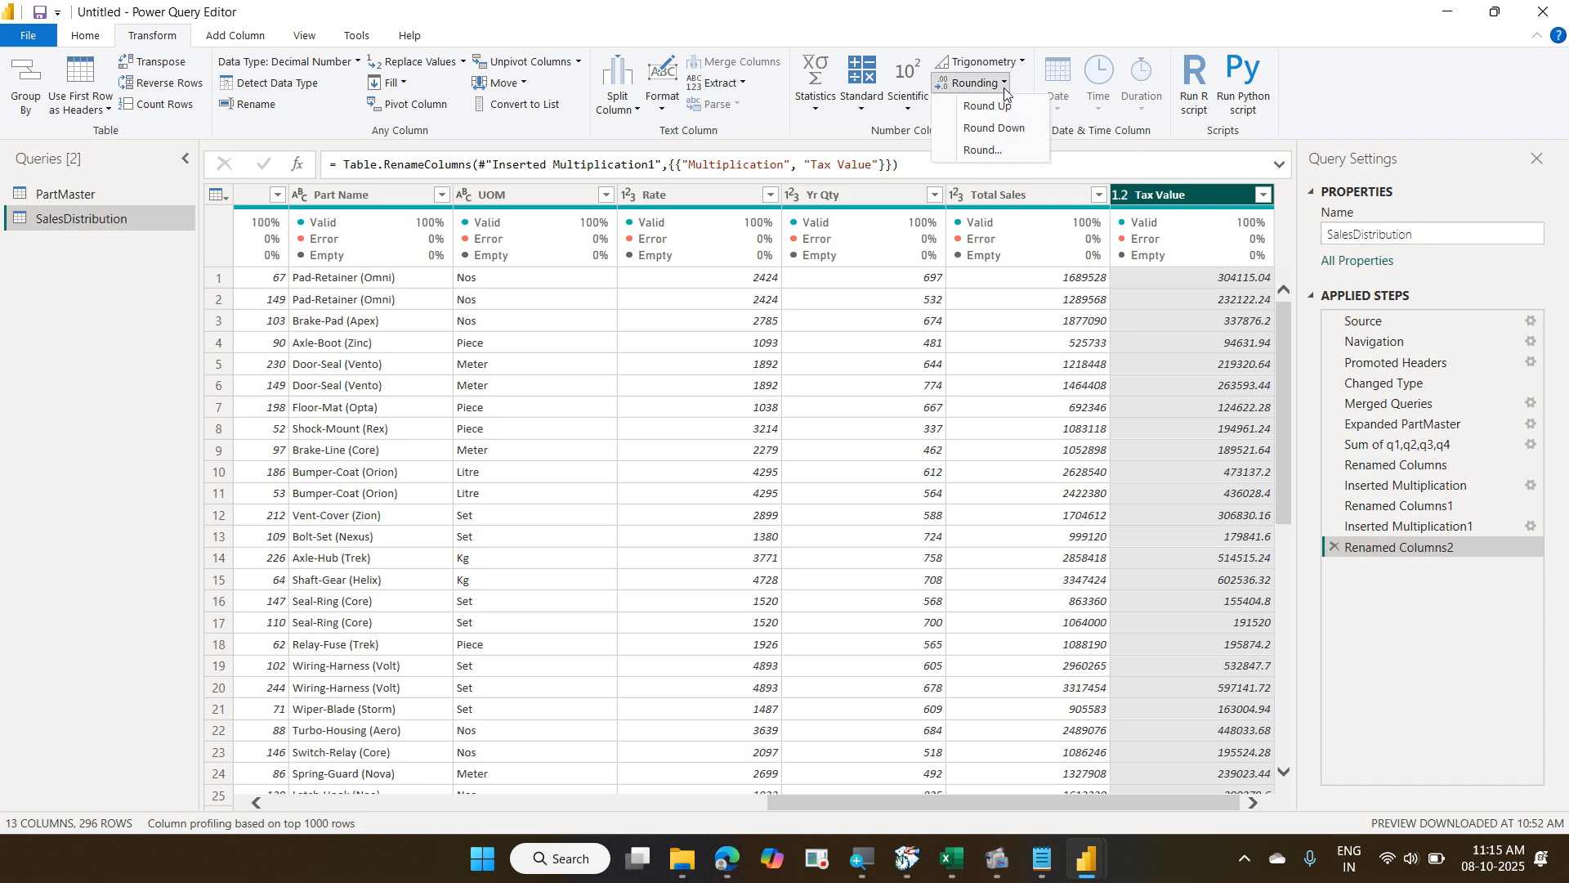
left_click_drag(115, 14, 181, 57)
left_click_drag(1020, 98, 1047, 71)
left_click_drag(1037, 125, 1059, 90)
left_click_drag(952, 142, 1020, 165)
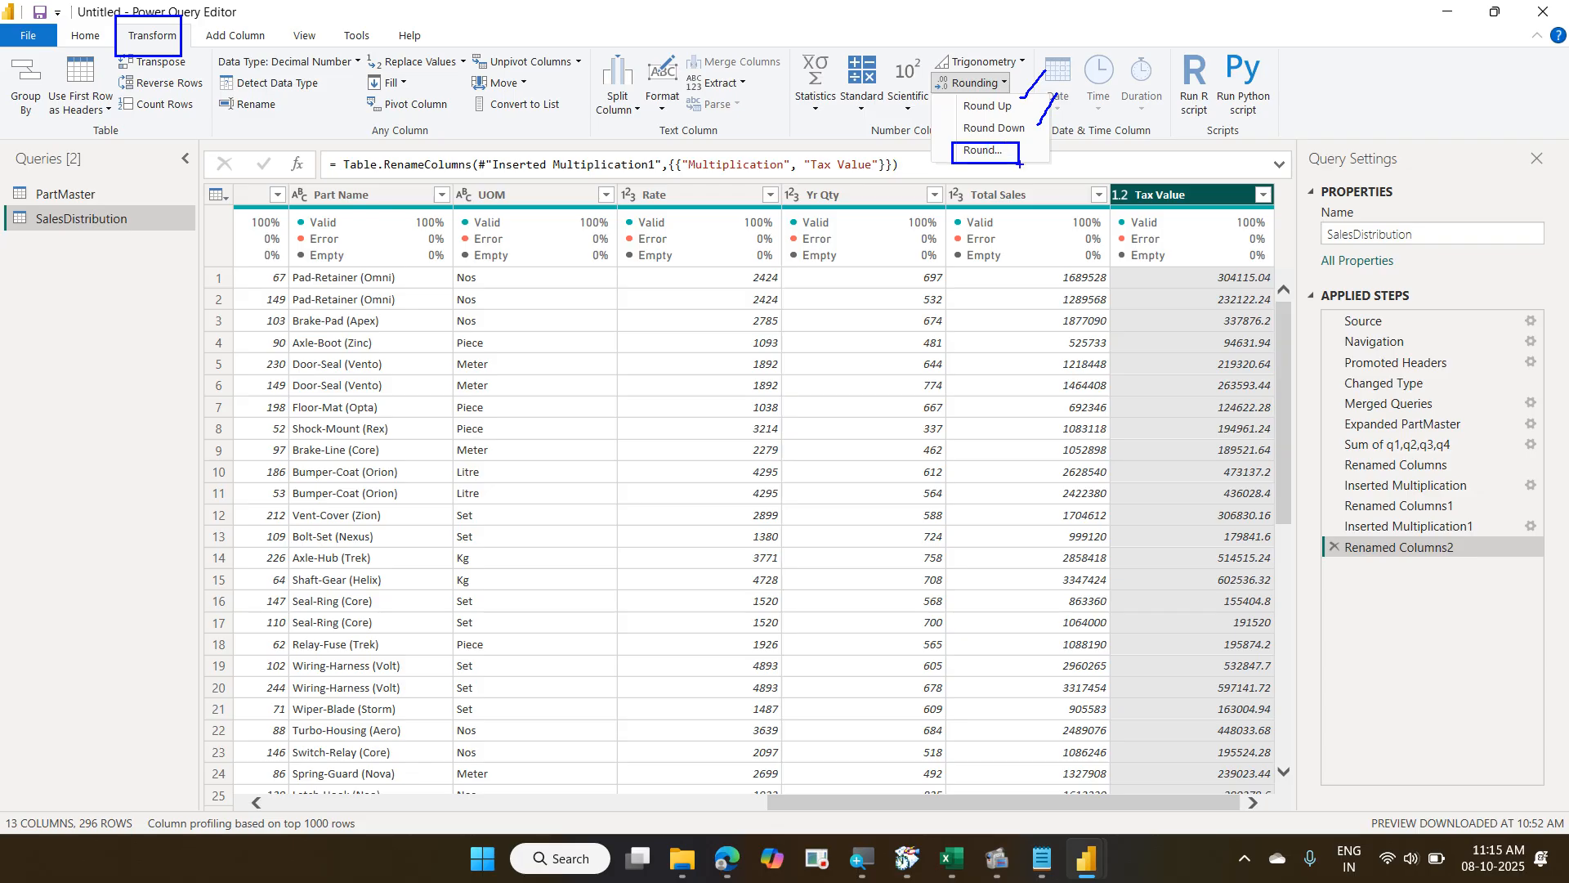
key("Escape")
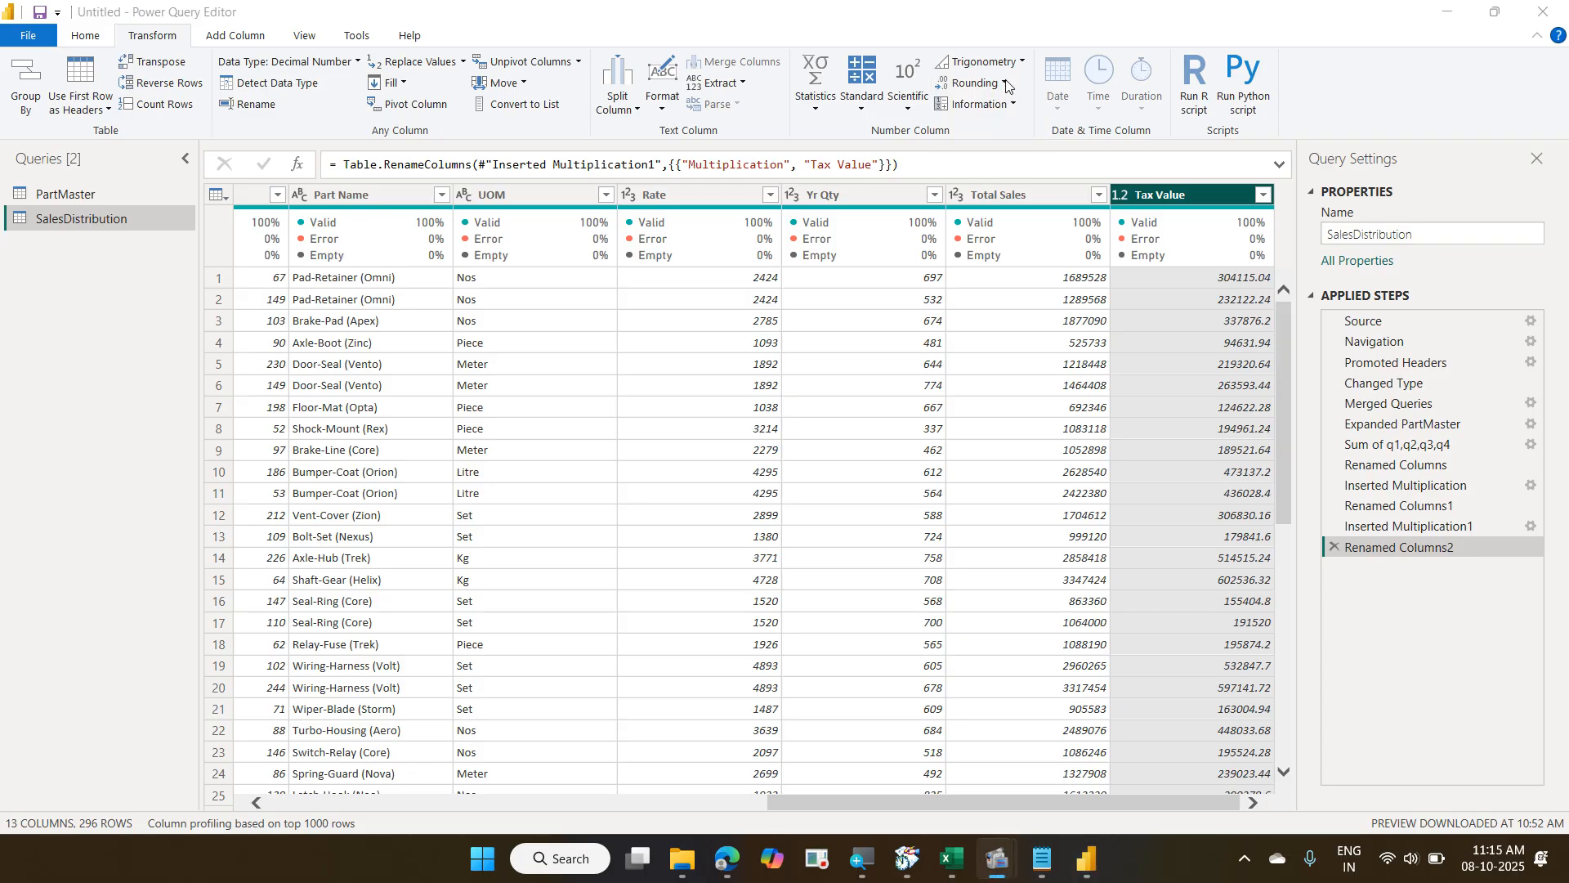
Round the Tax Value column's existing values to 0 decimal places.
left_click(1007, 86)
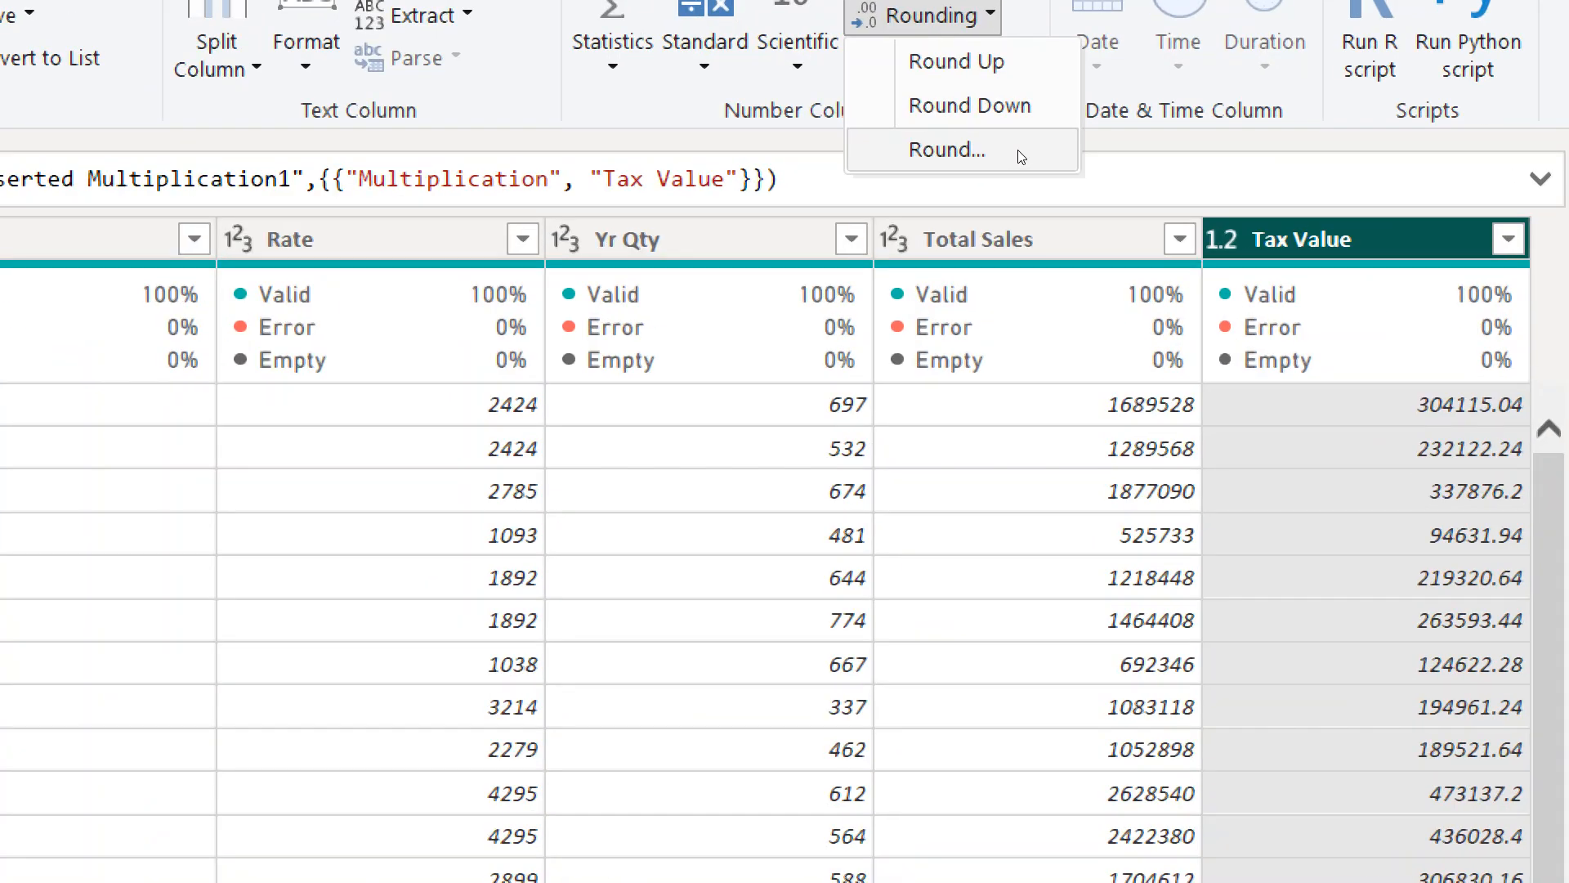
left_click(1018, 151)
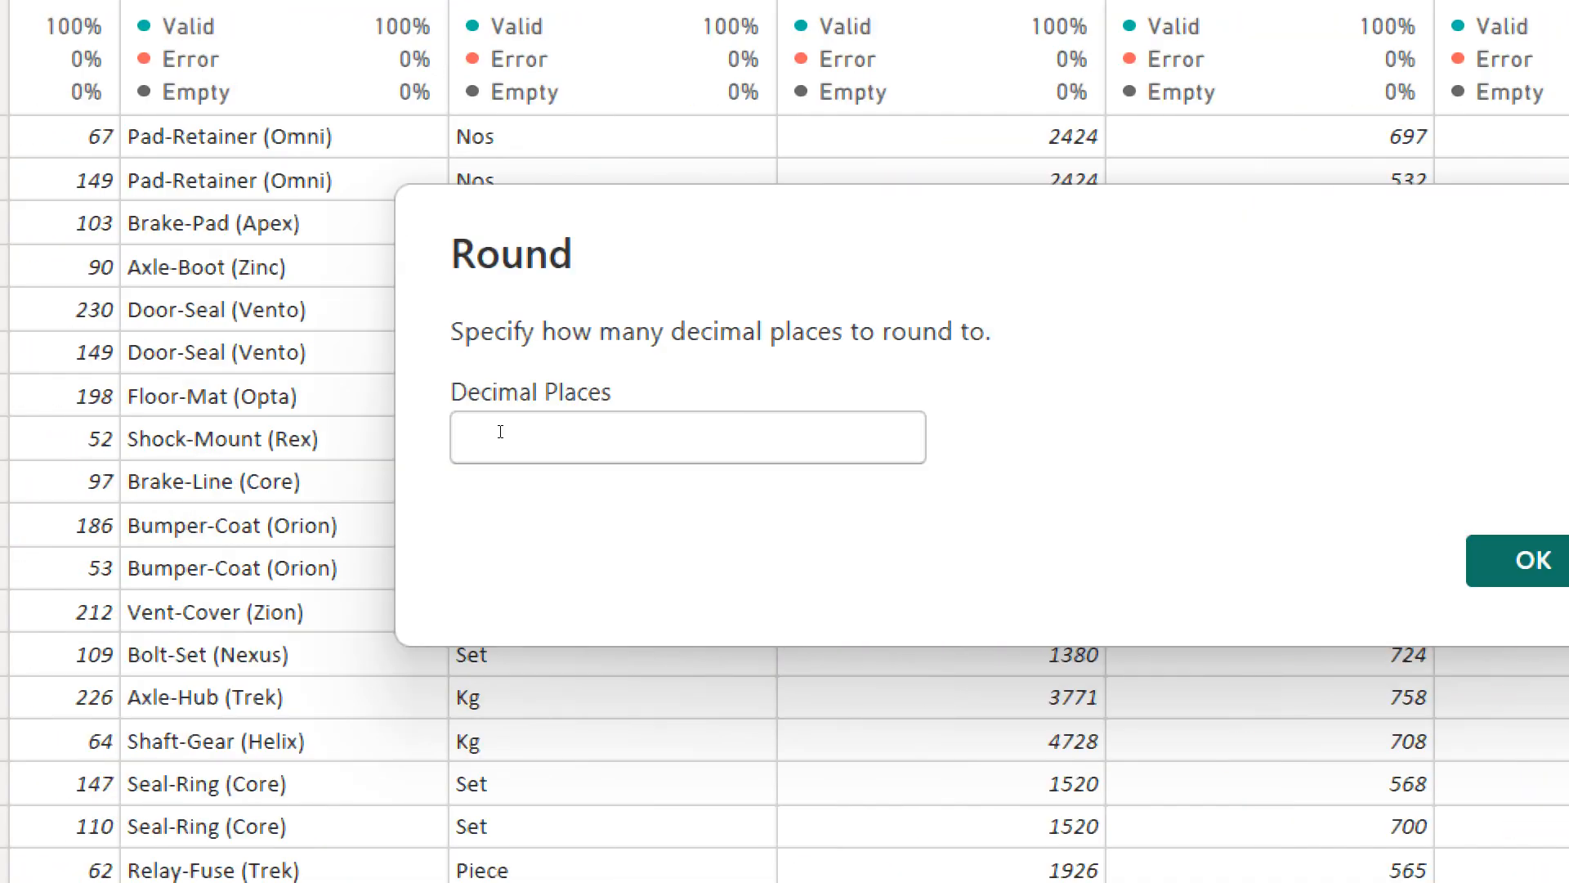
left_click(500, 428)
type("0")
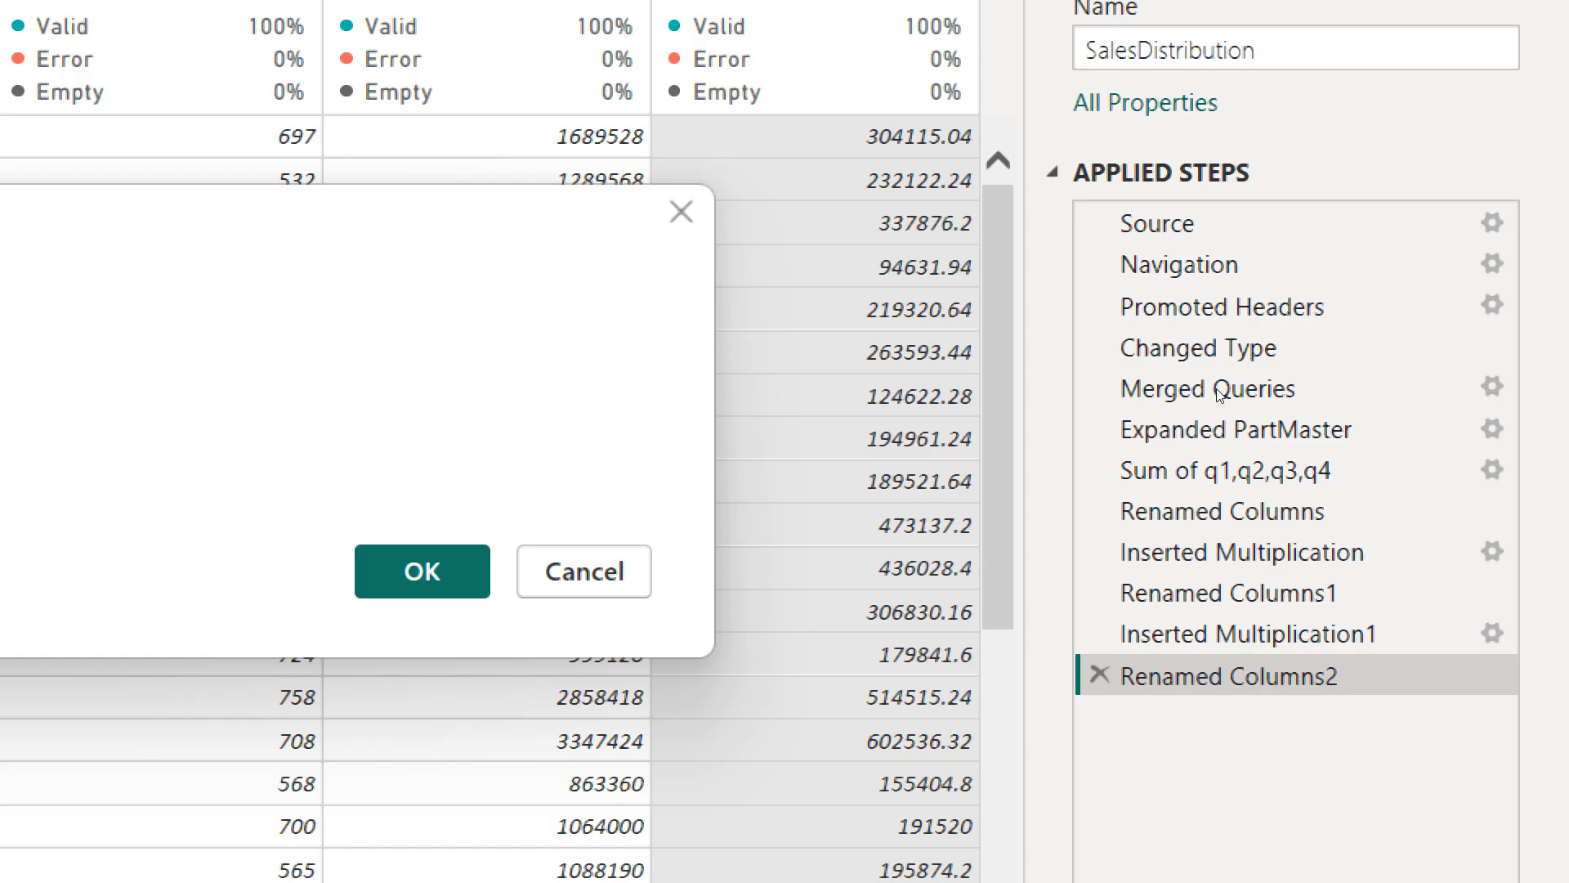
left_click(434, 572)
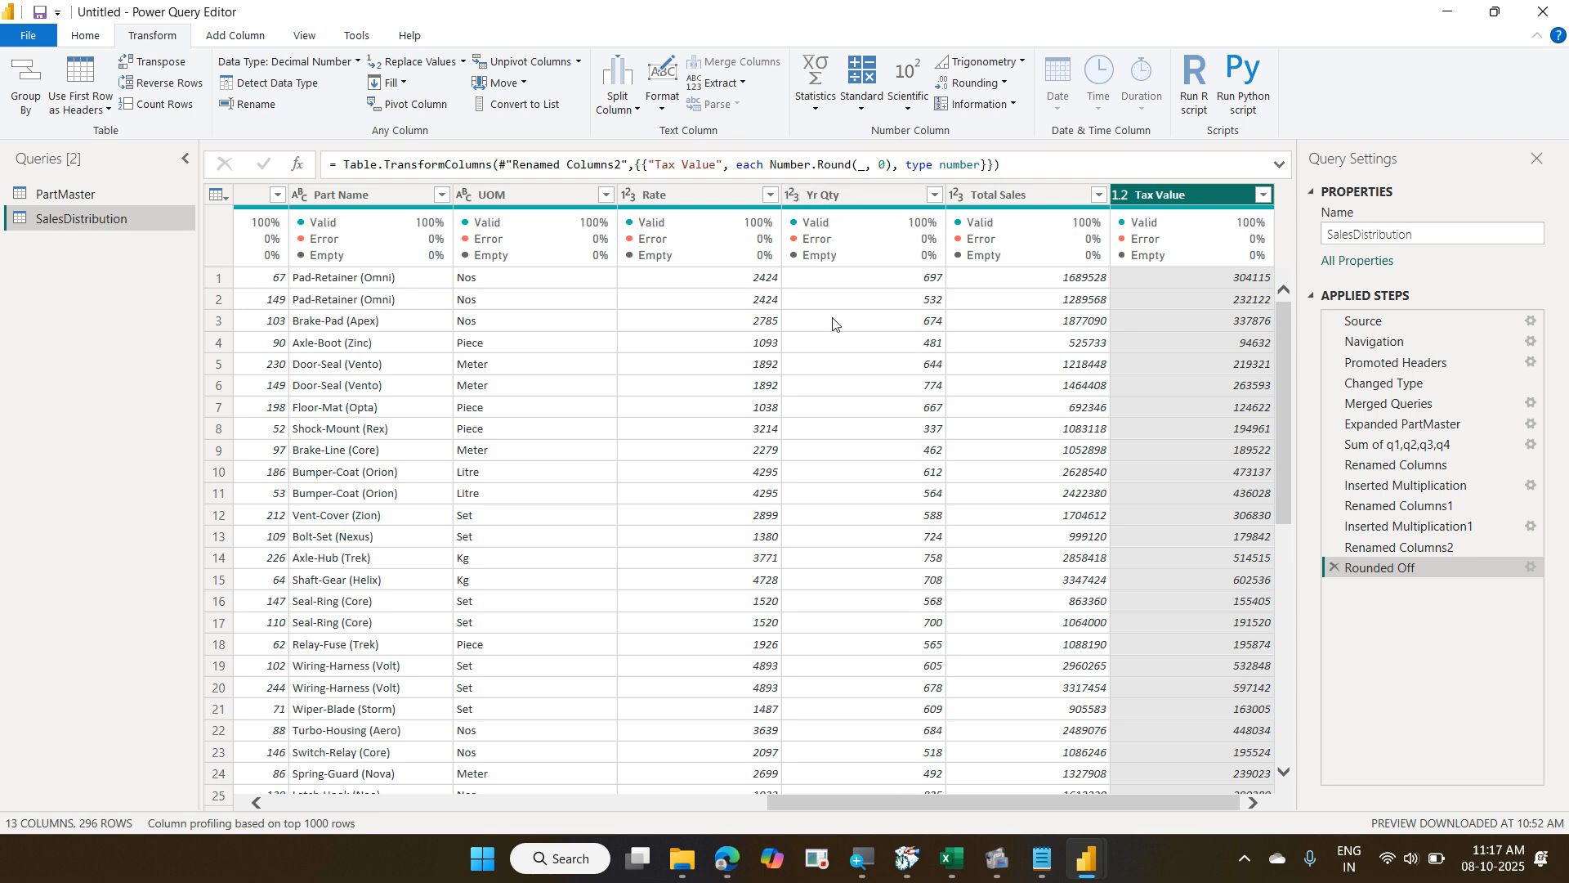
left_click_drag(880, 809, 443, 826)
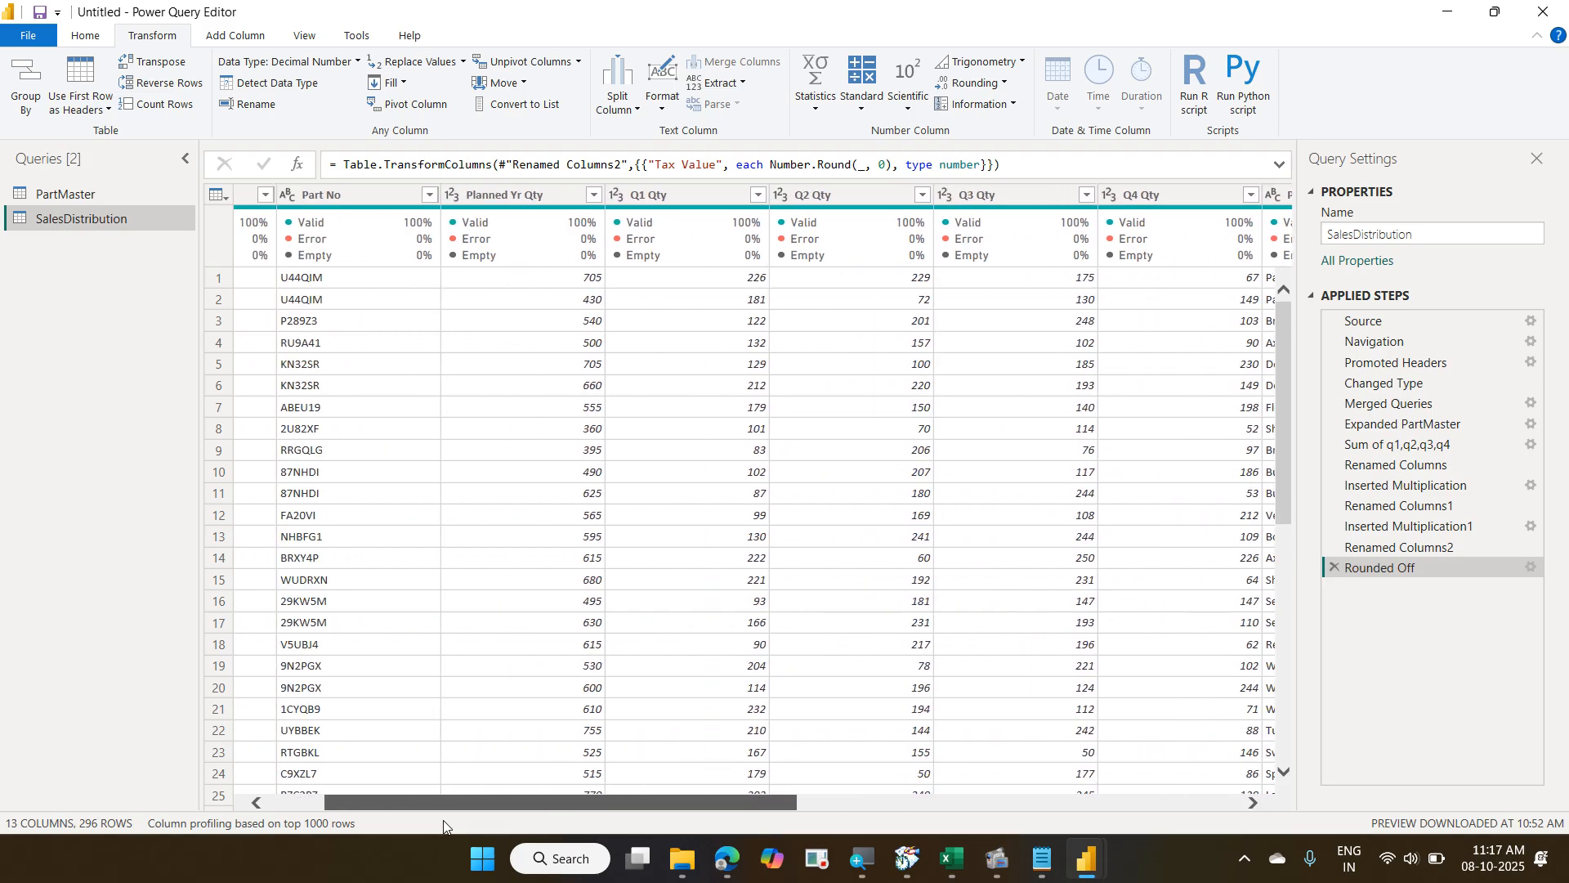
mouse_move(530, 219)
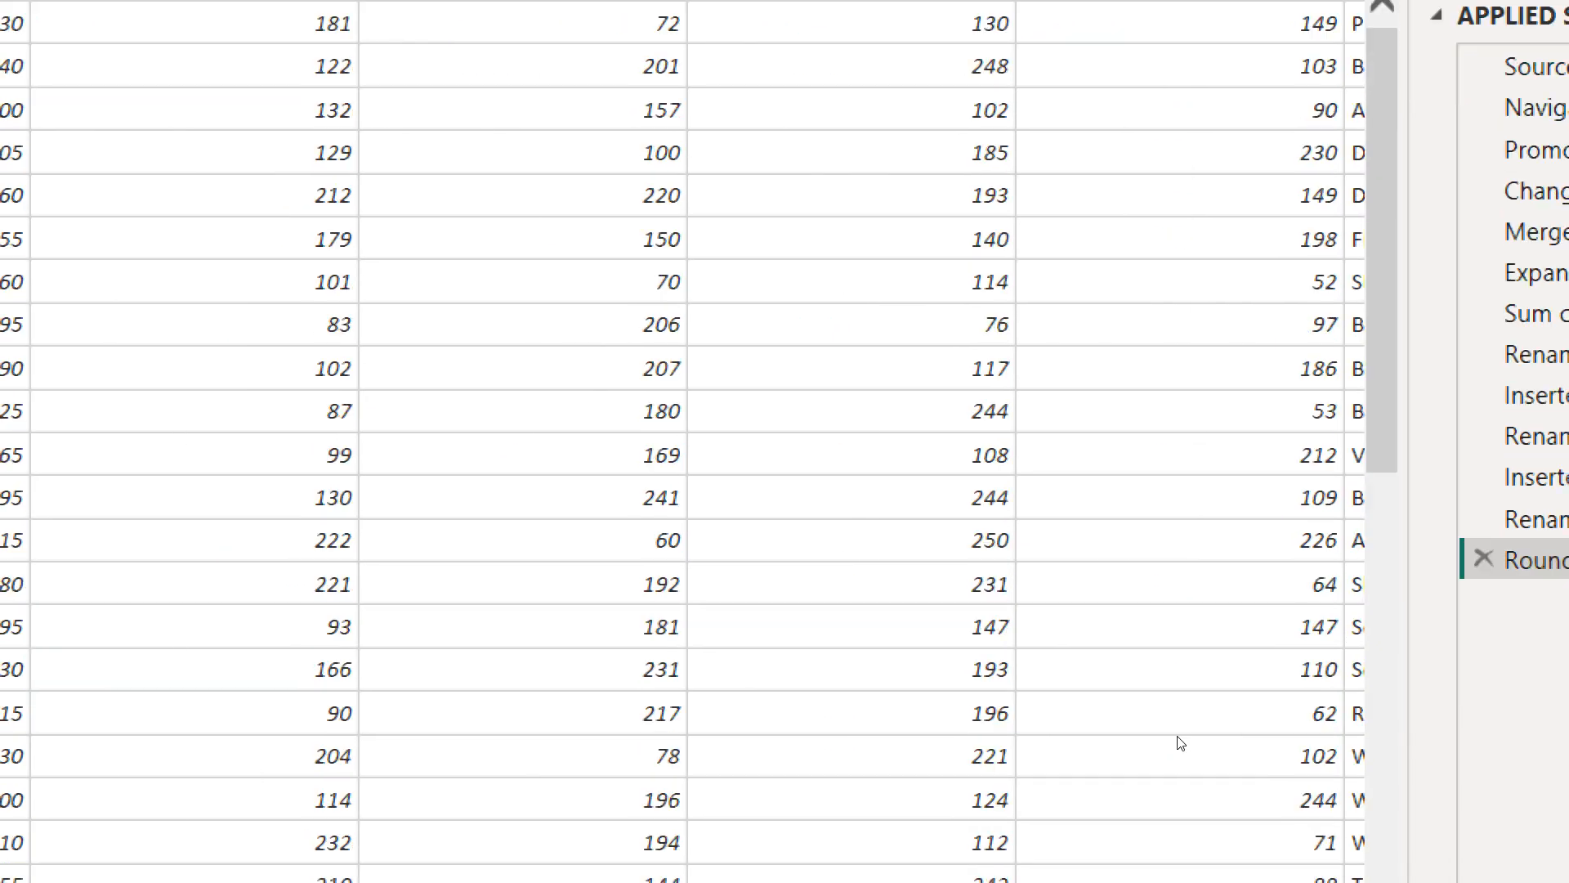
left_click_drag(758, 805, 1226, 802)
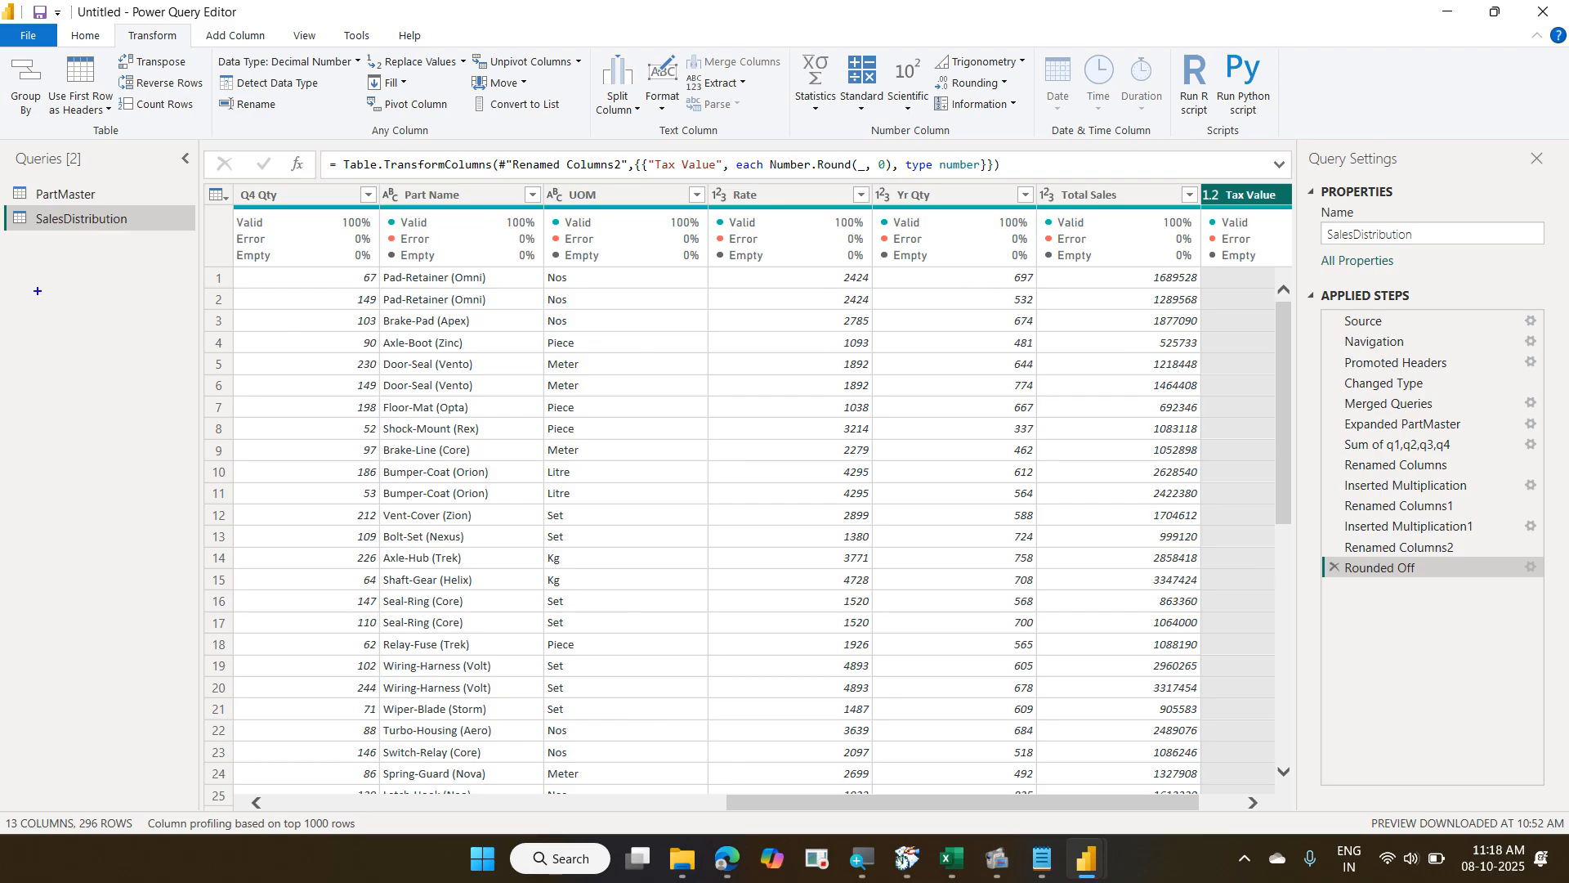
type("tVariar")
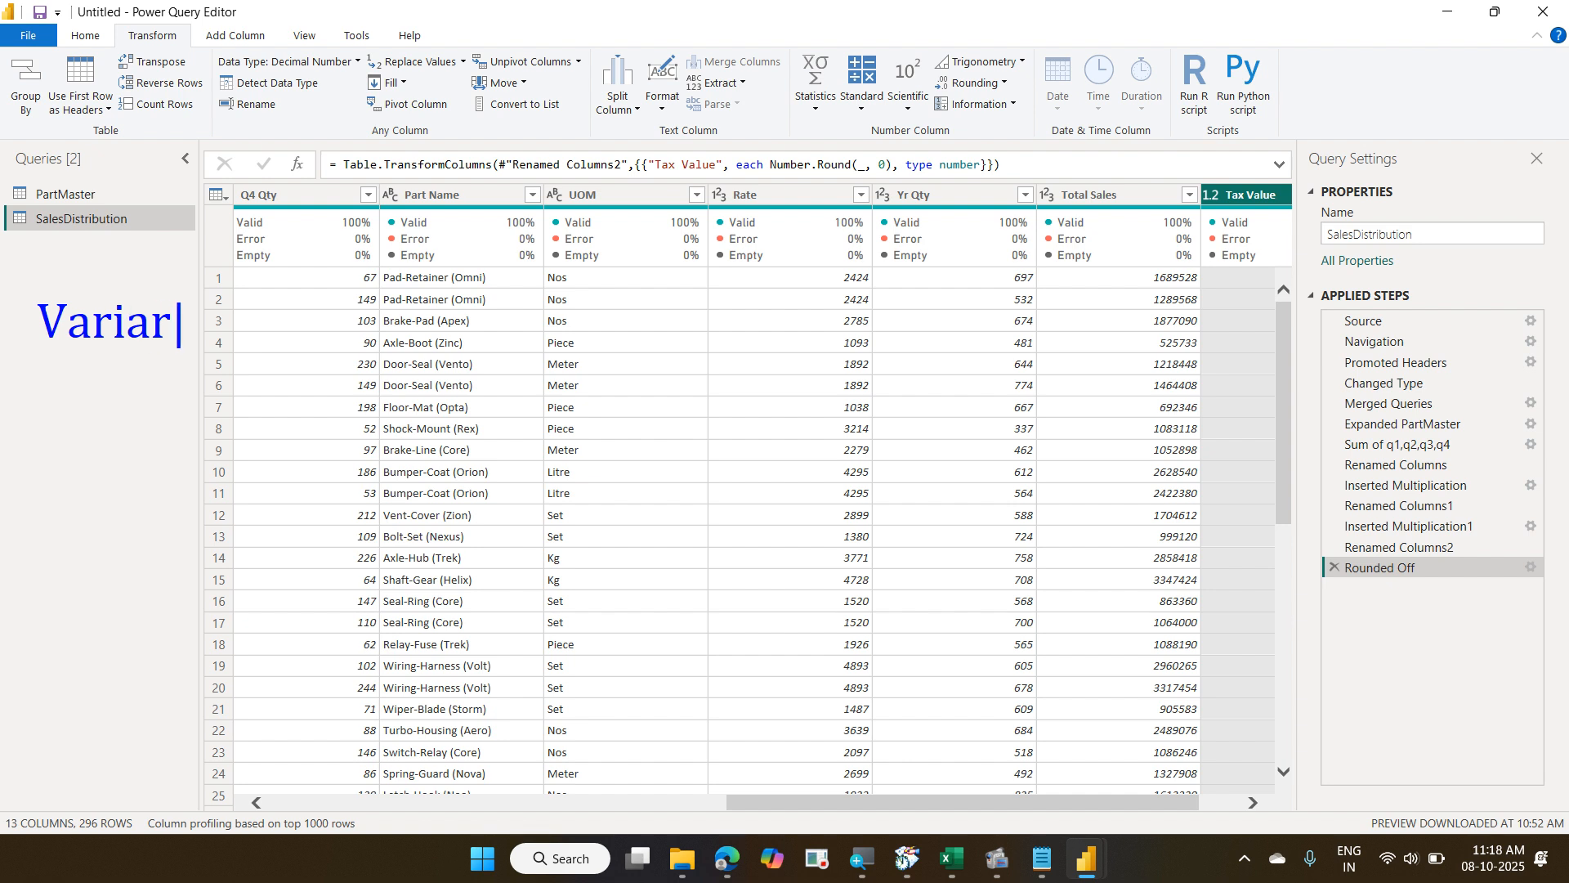
type("ance %")
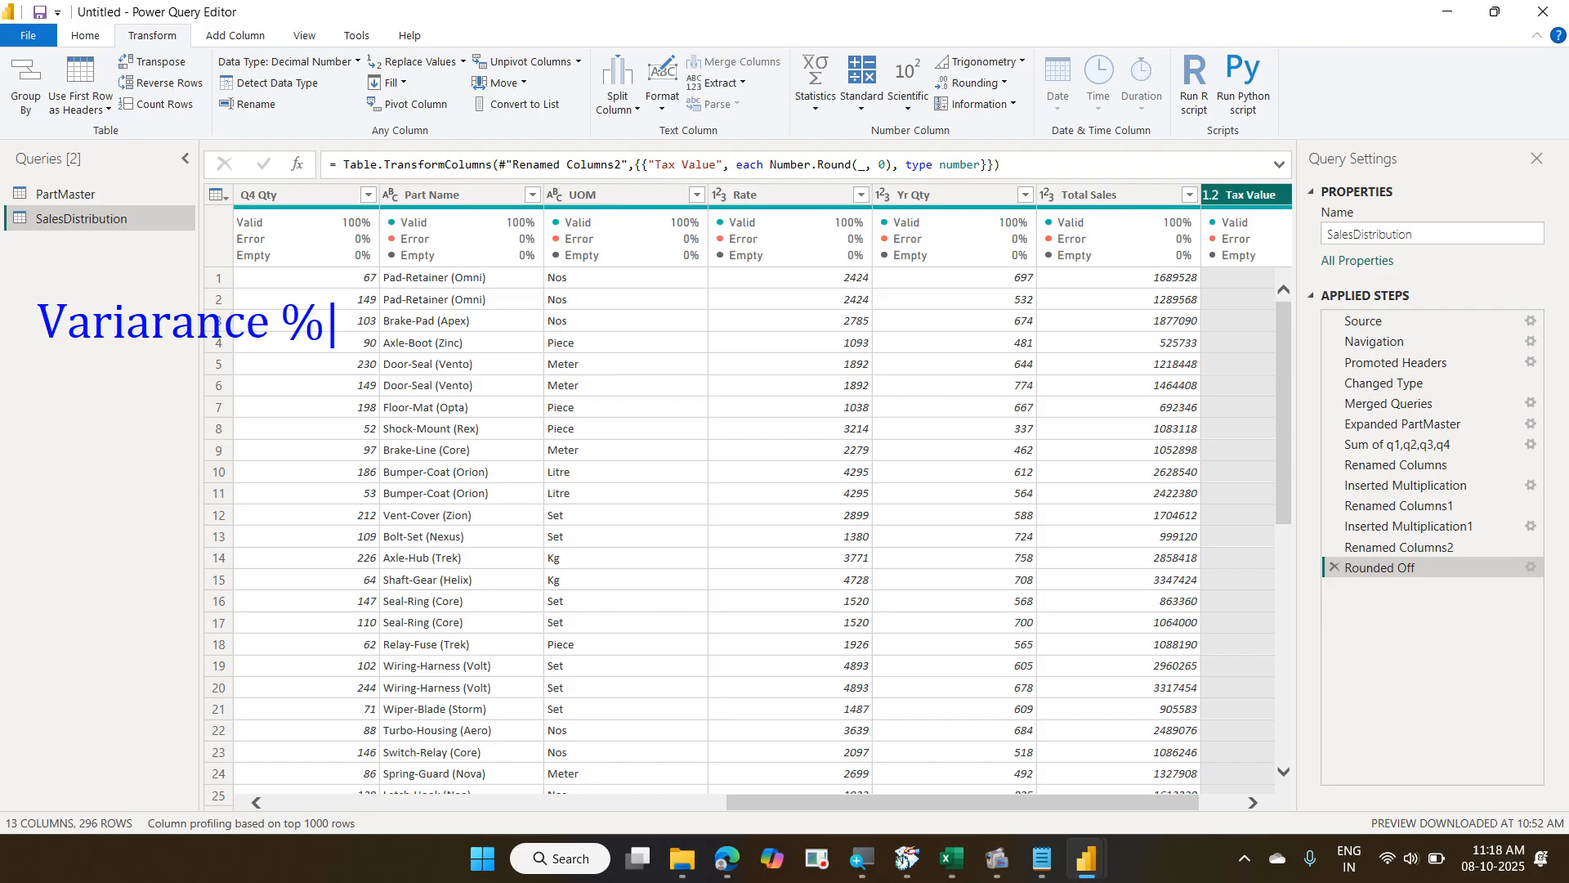
key("Return")
type("=Acti")
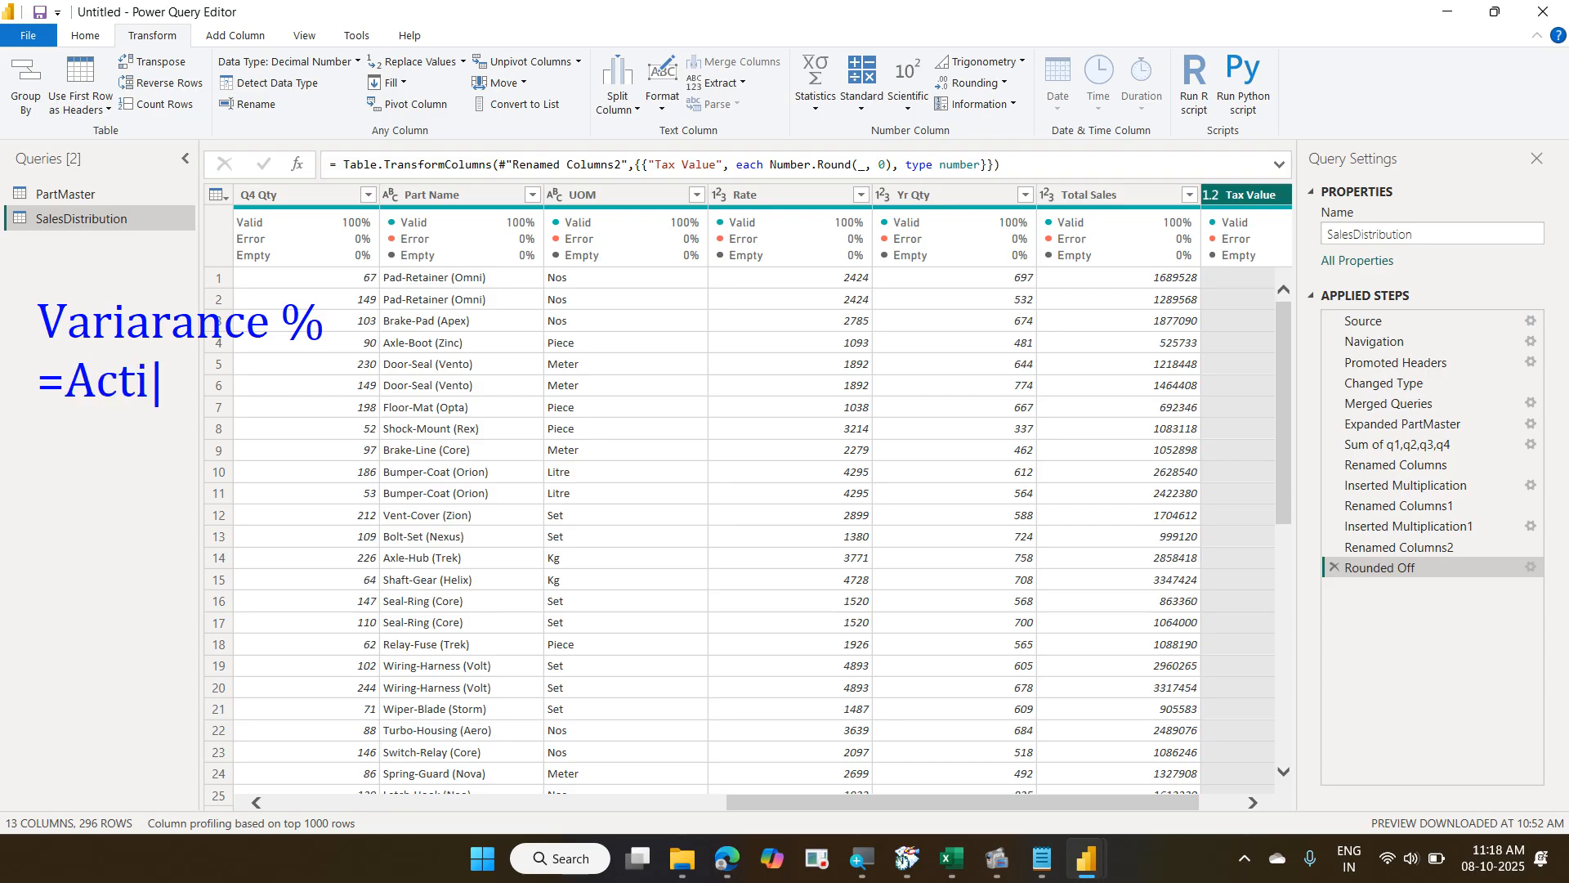
key("BackSpace")
type("ual - ")
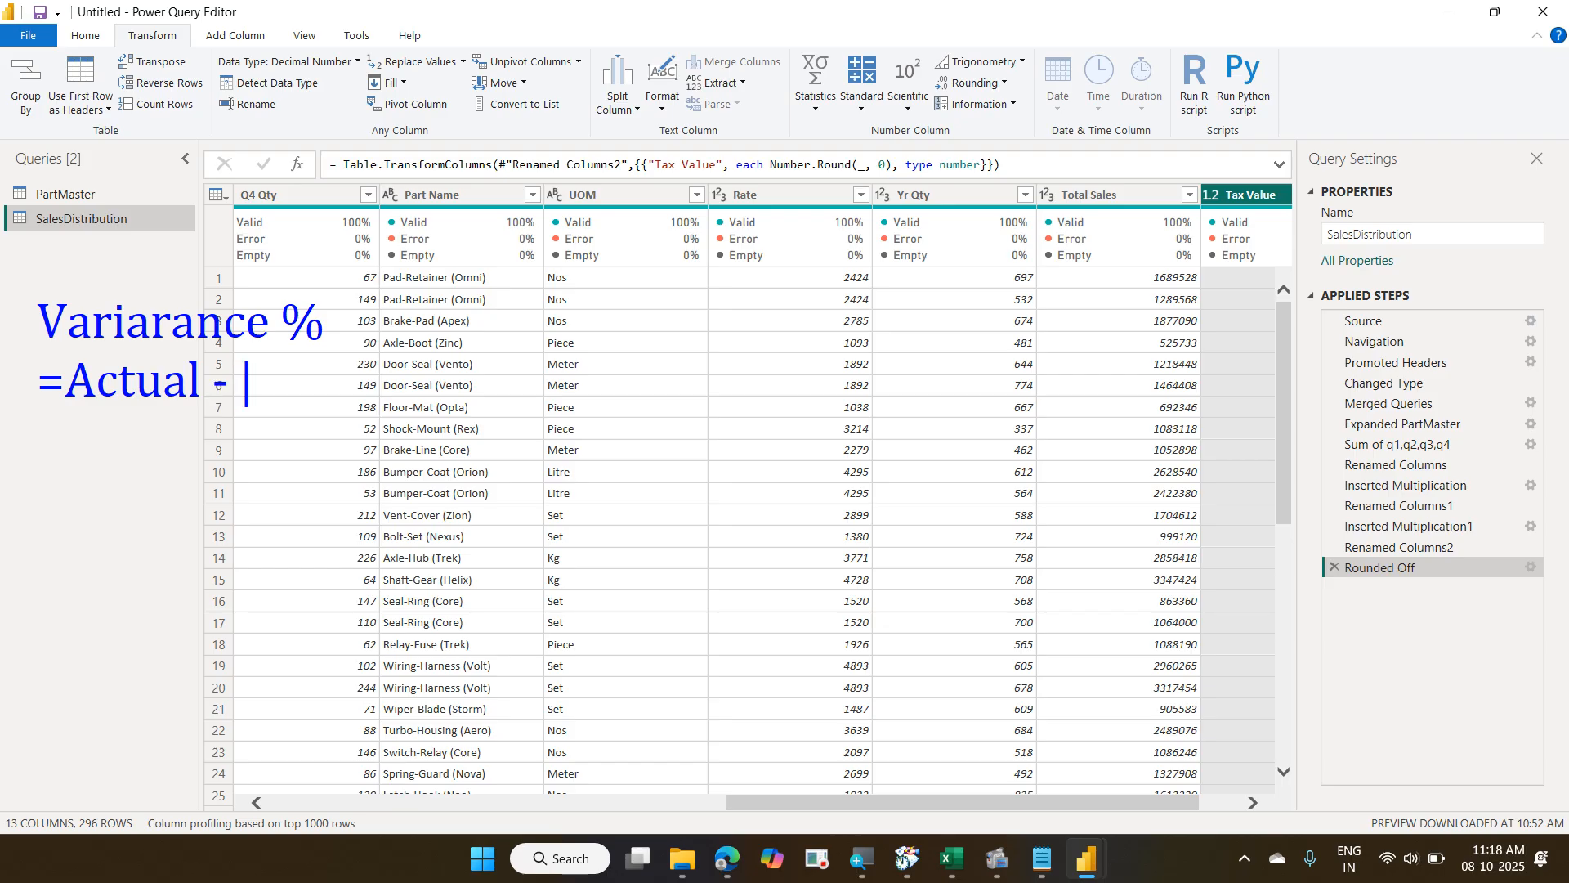
type("Plan")
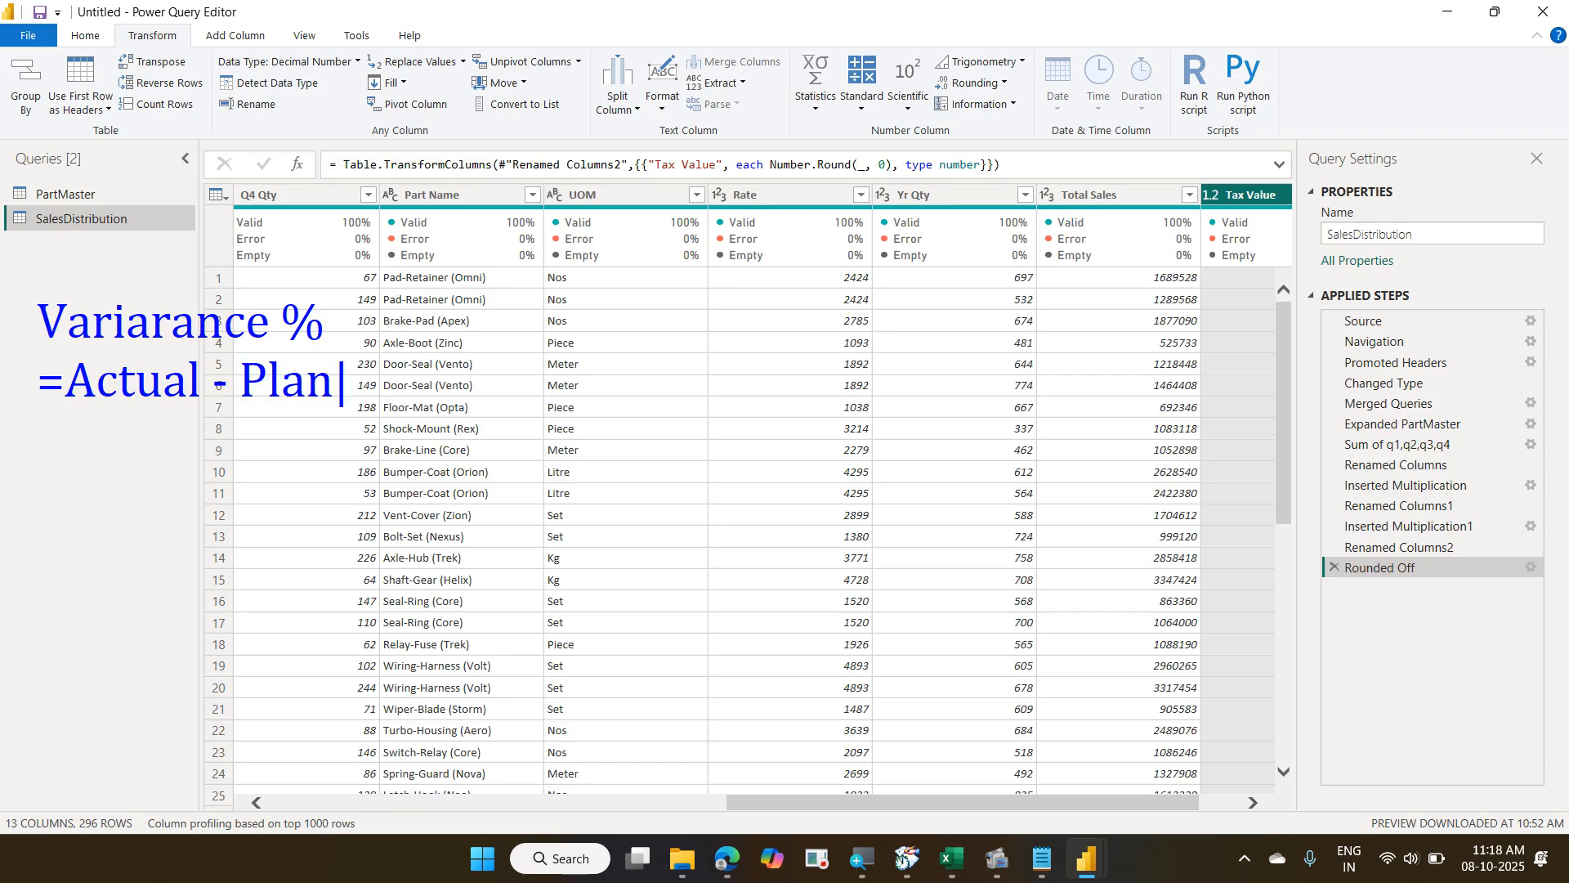
type("/Plan")
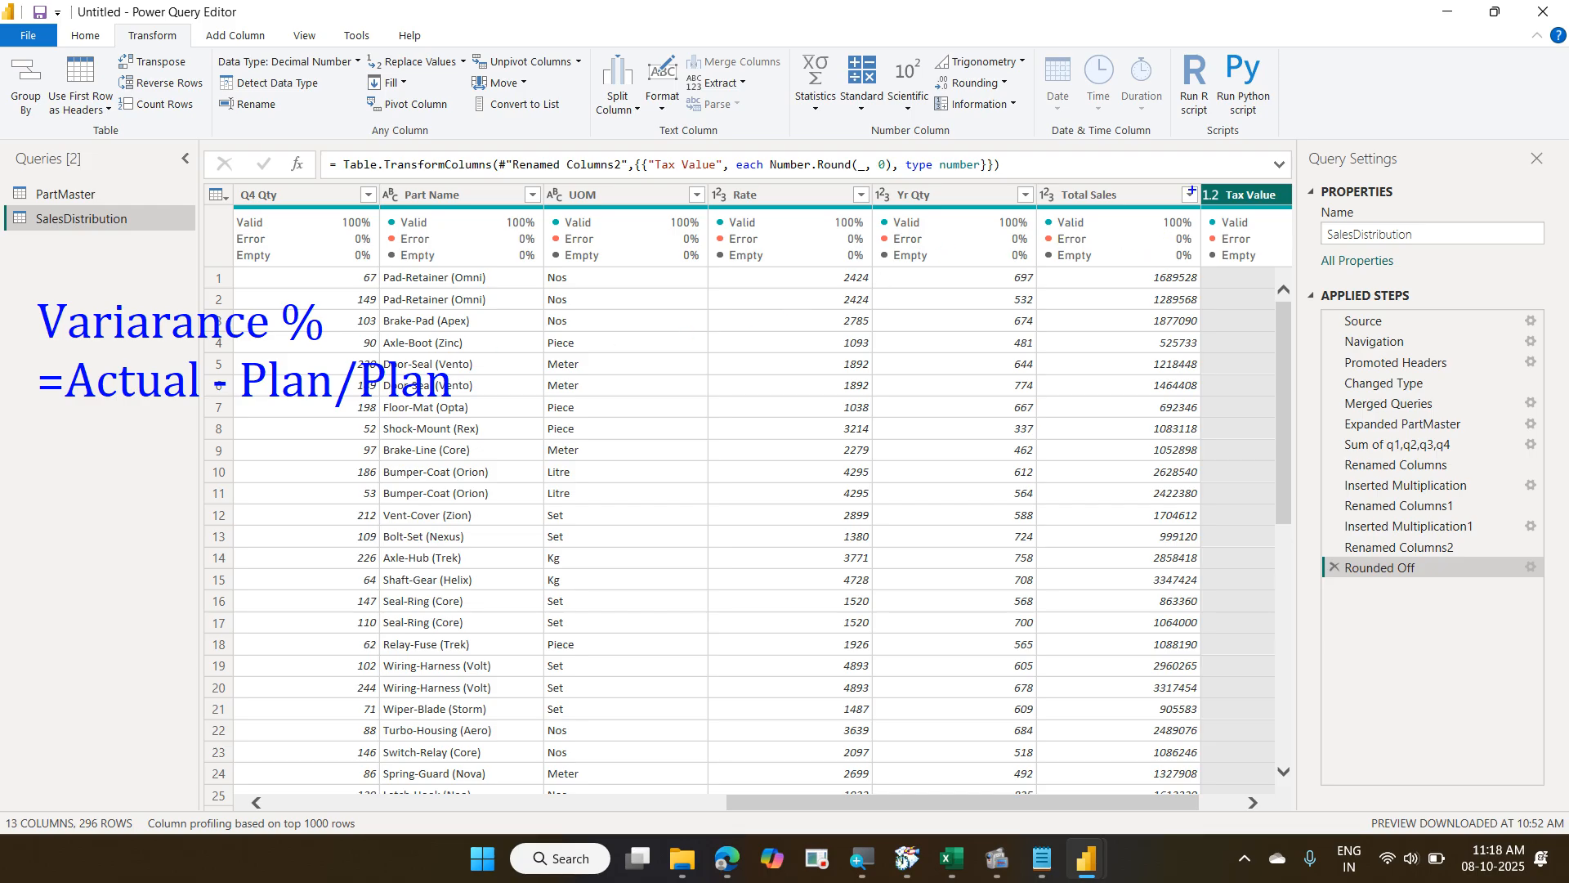
left_click_drag(1191, 190, 1263, 158)
left_click_drag(168, 418, 380, 414)
key("Escape")
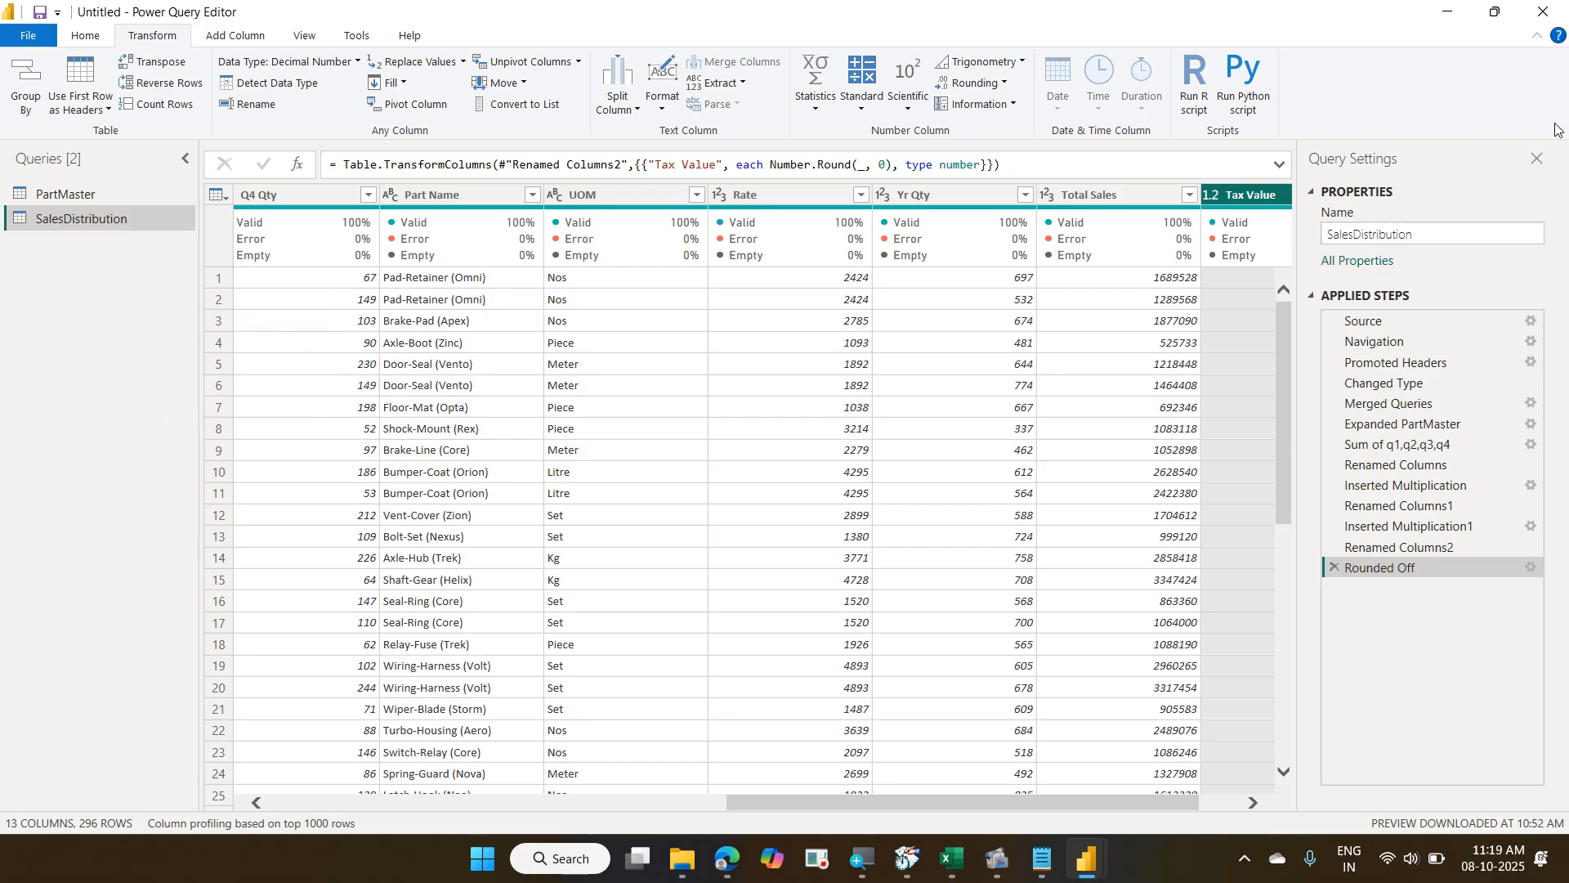
Start a custom column in the SalesDistribution query and name it "Variance %".
left_click(863, 109)
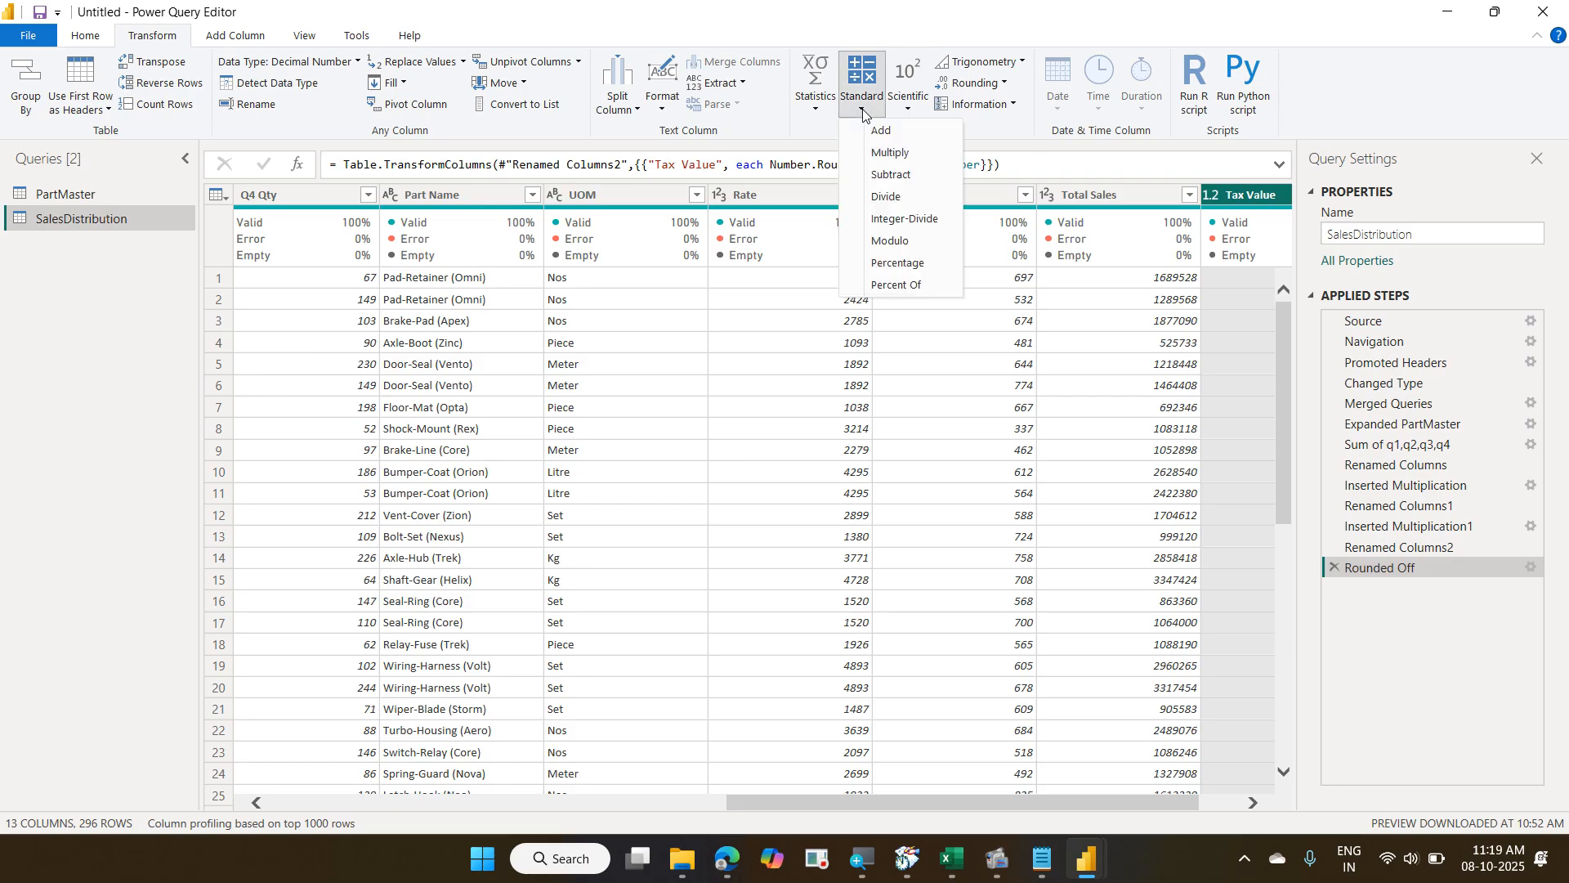
left_click(863, 110)
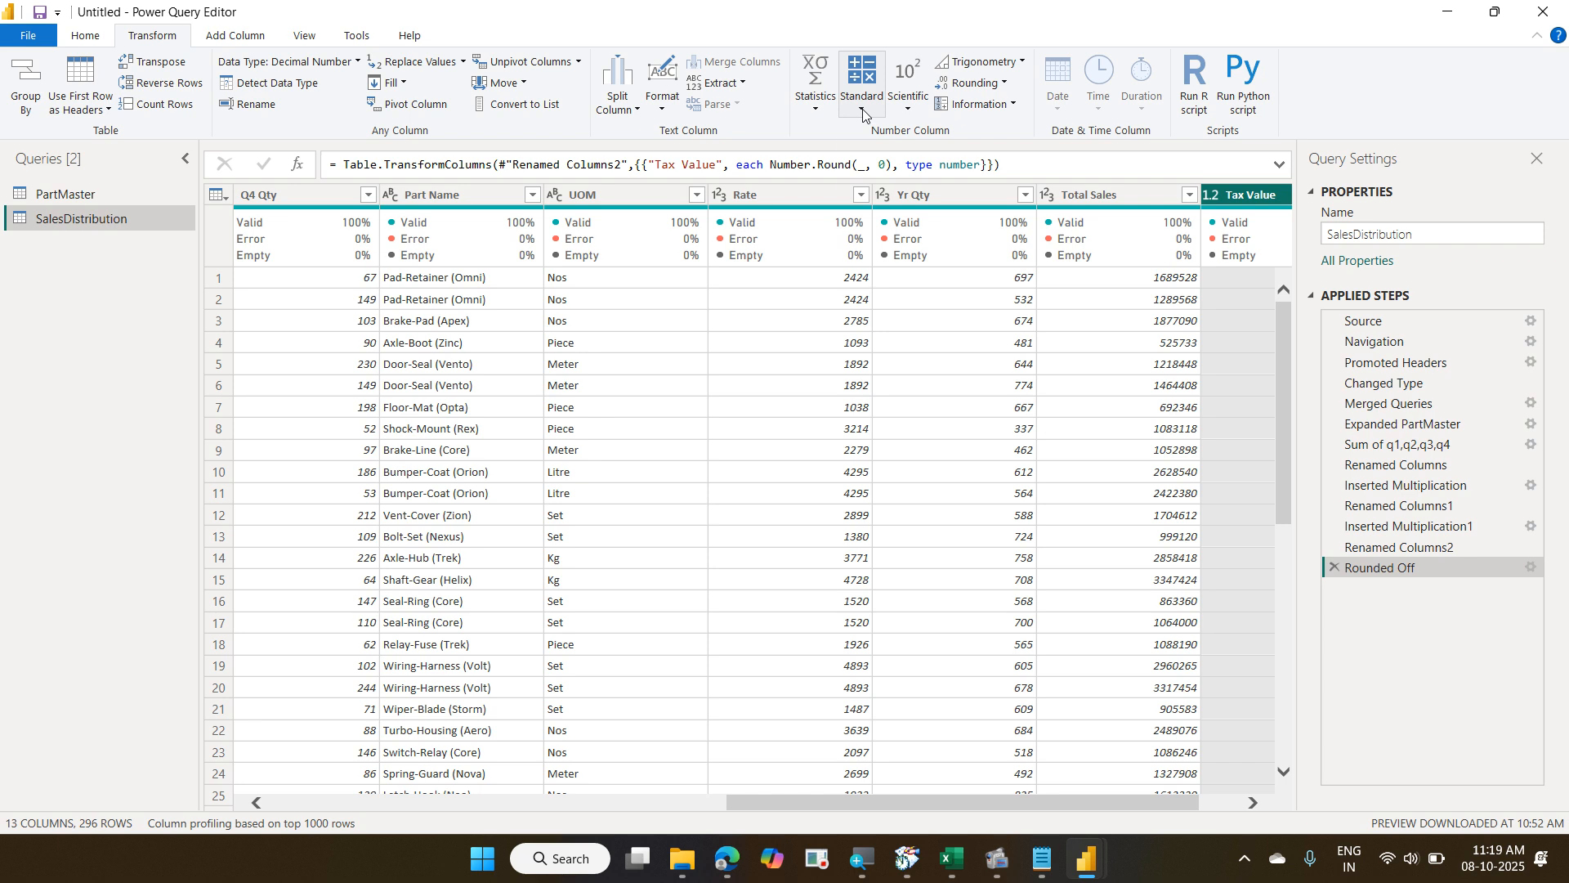
left_click(236, 38)
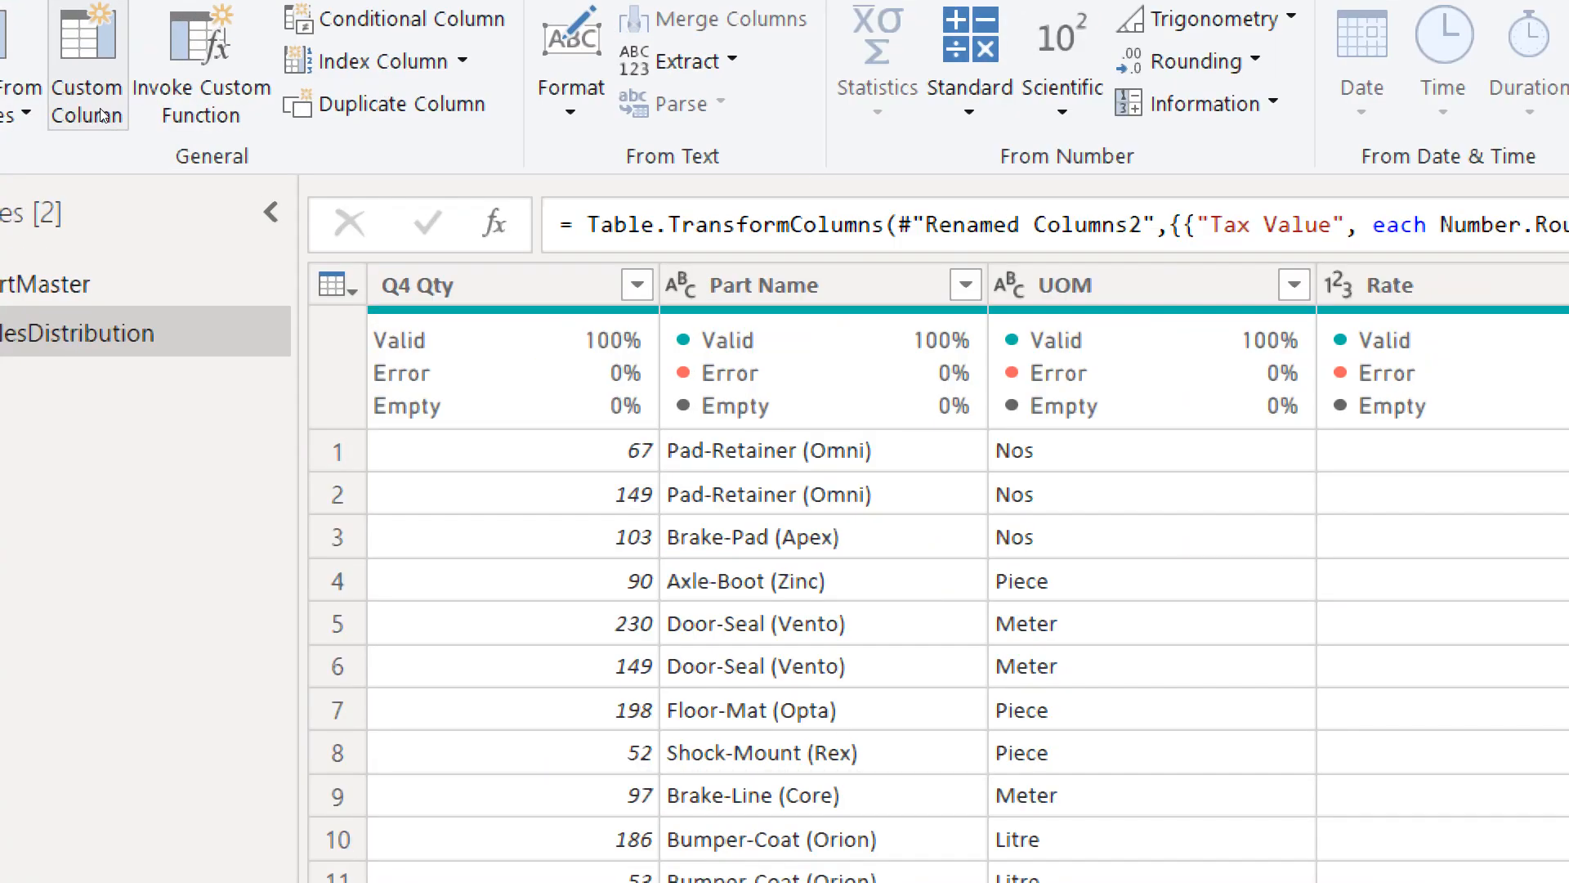
left_click(101, 115)
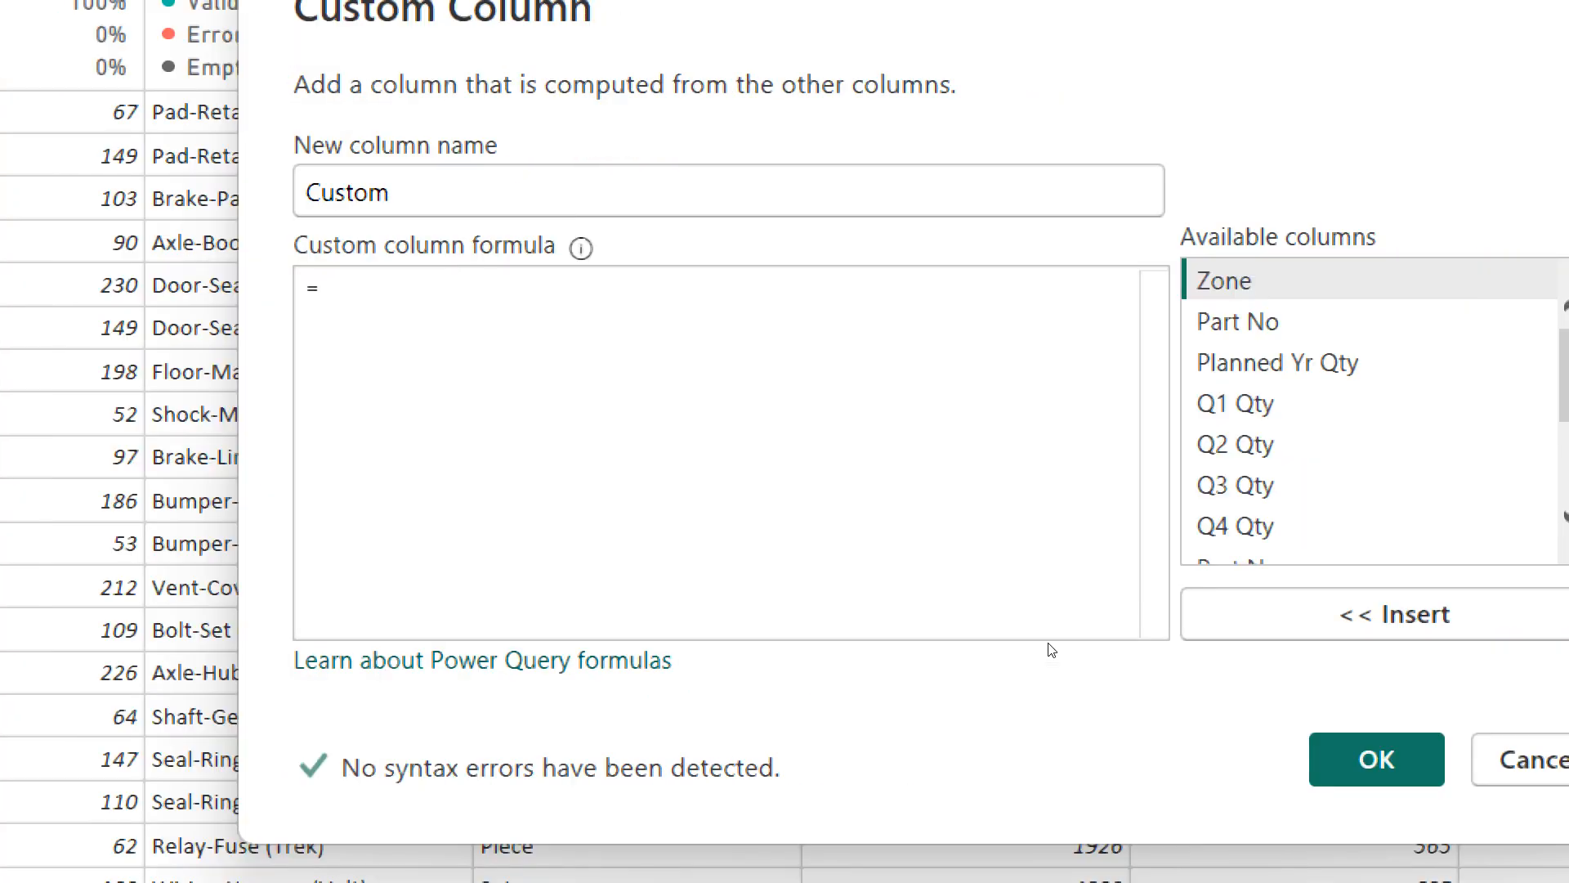
key("End")
key("shift+Home")
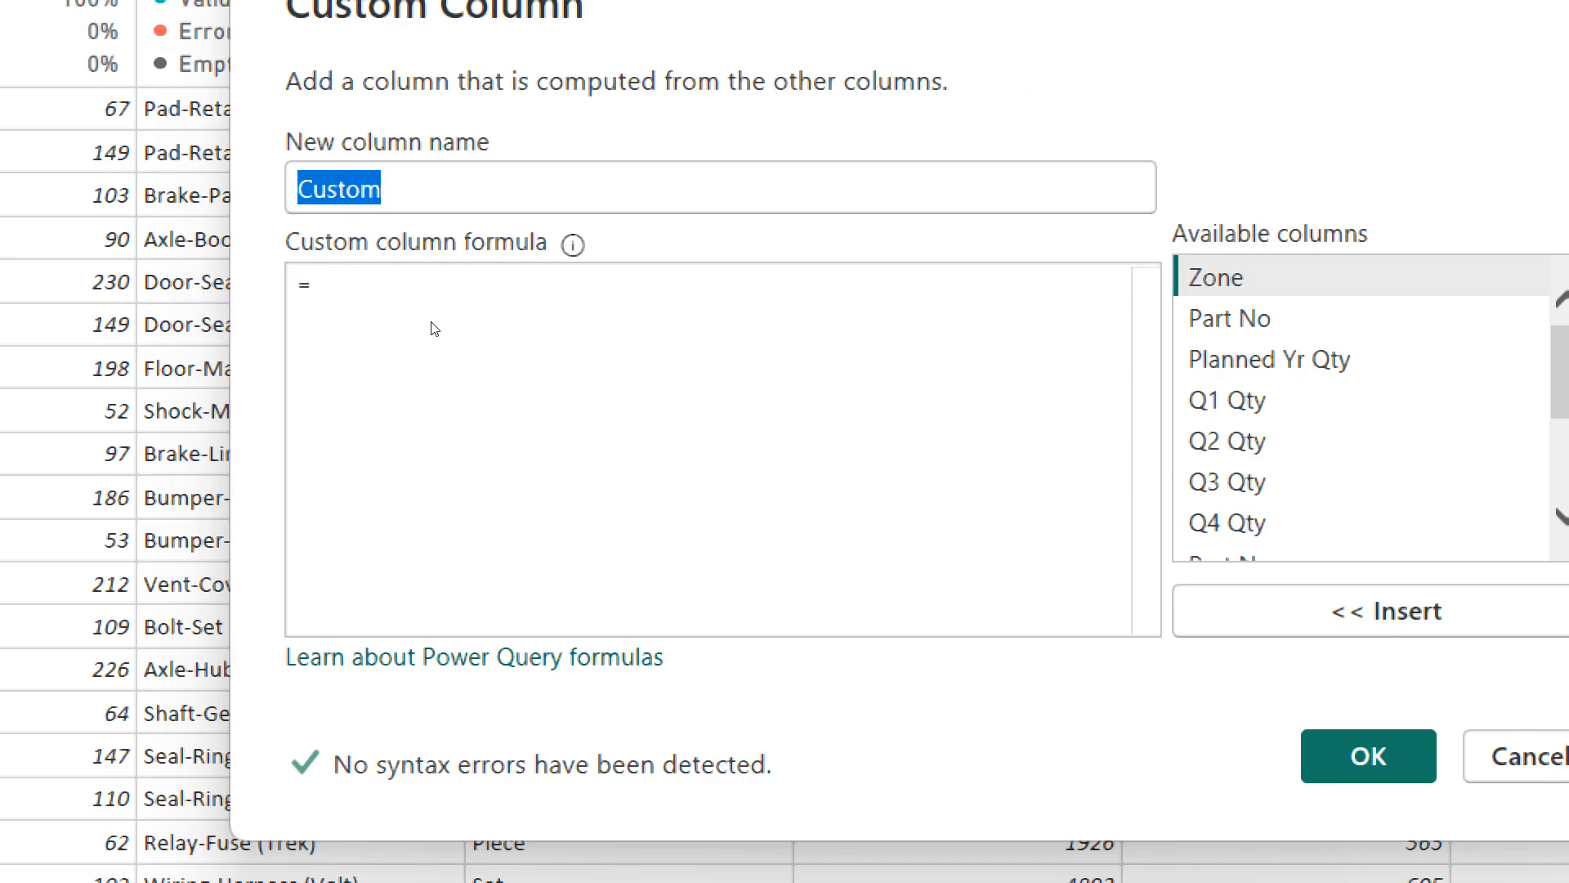
type("Var")
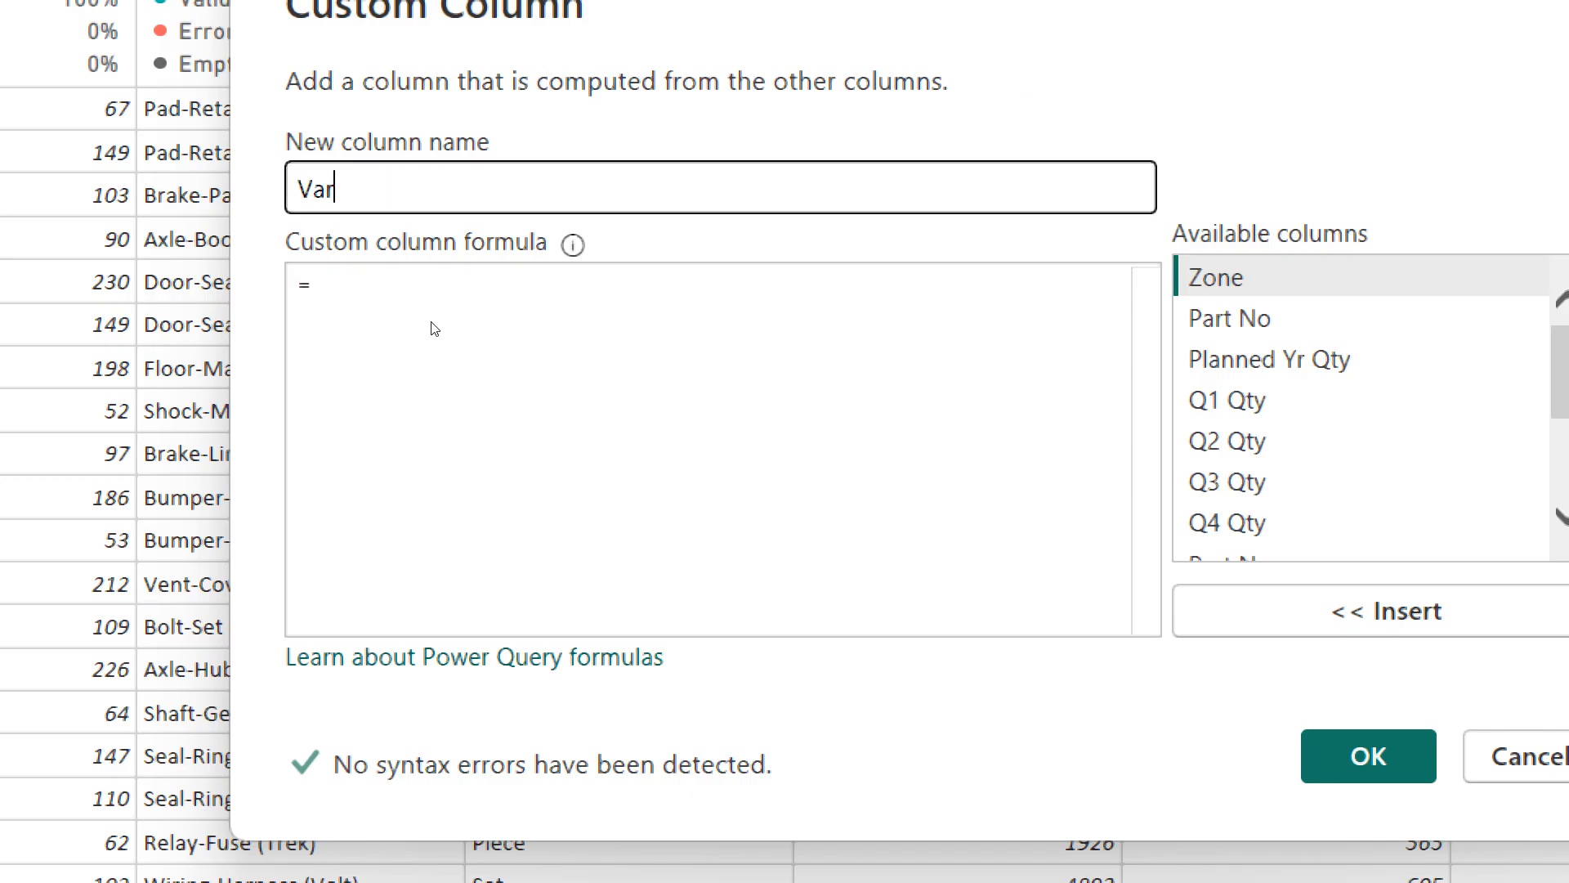
type("iance ")
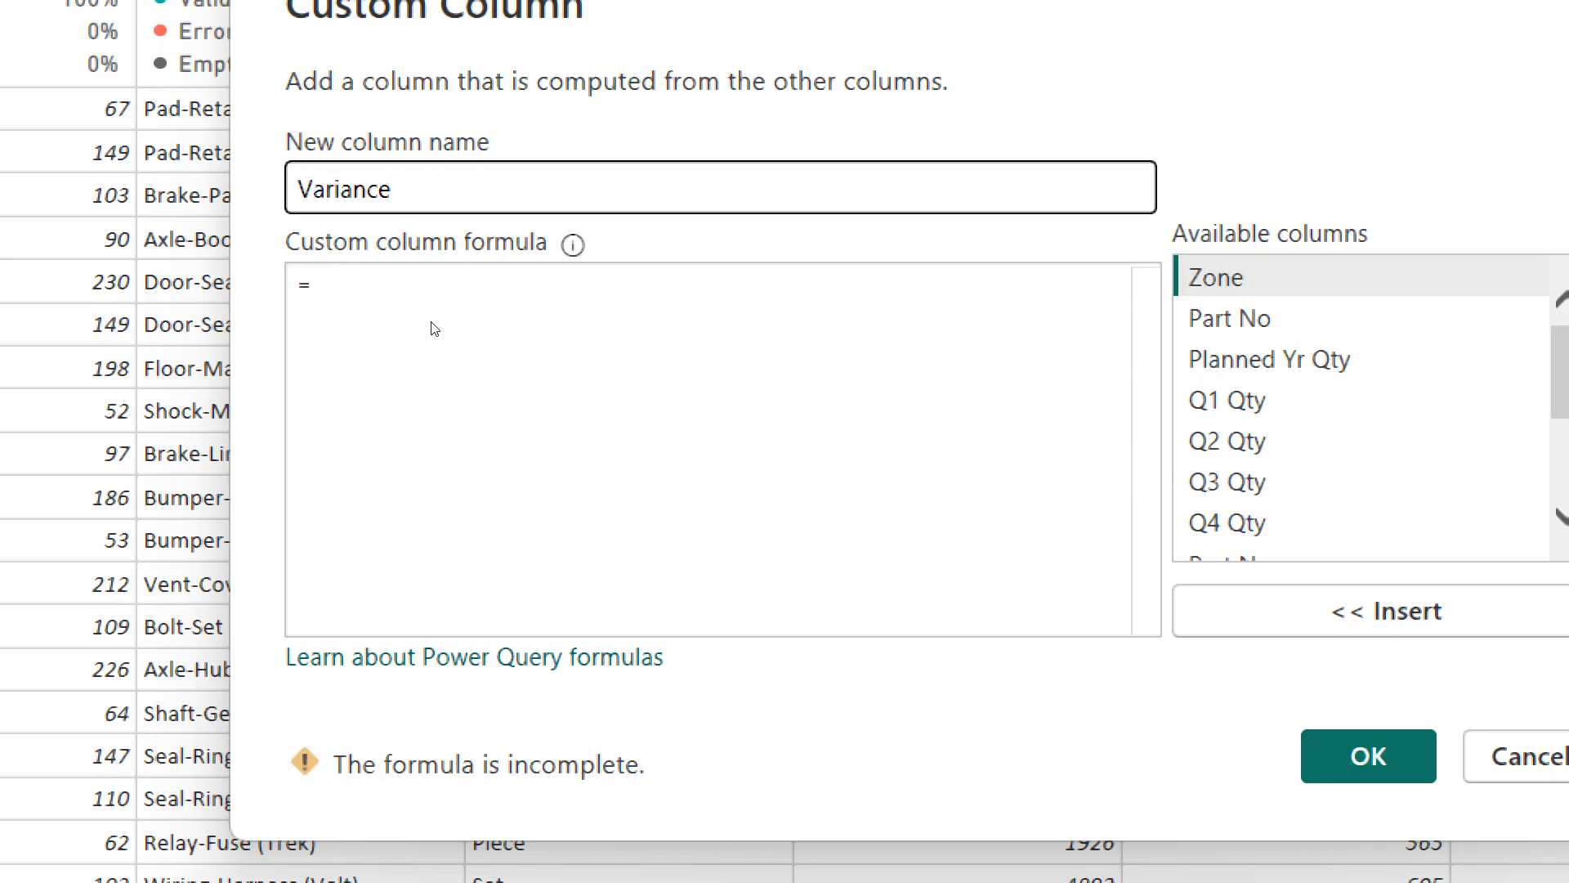
type("%")
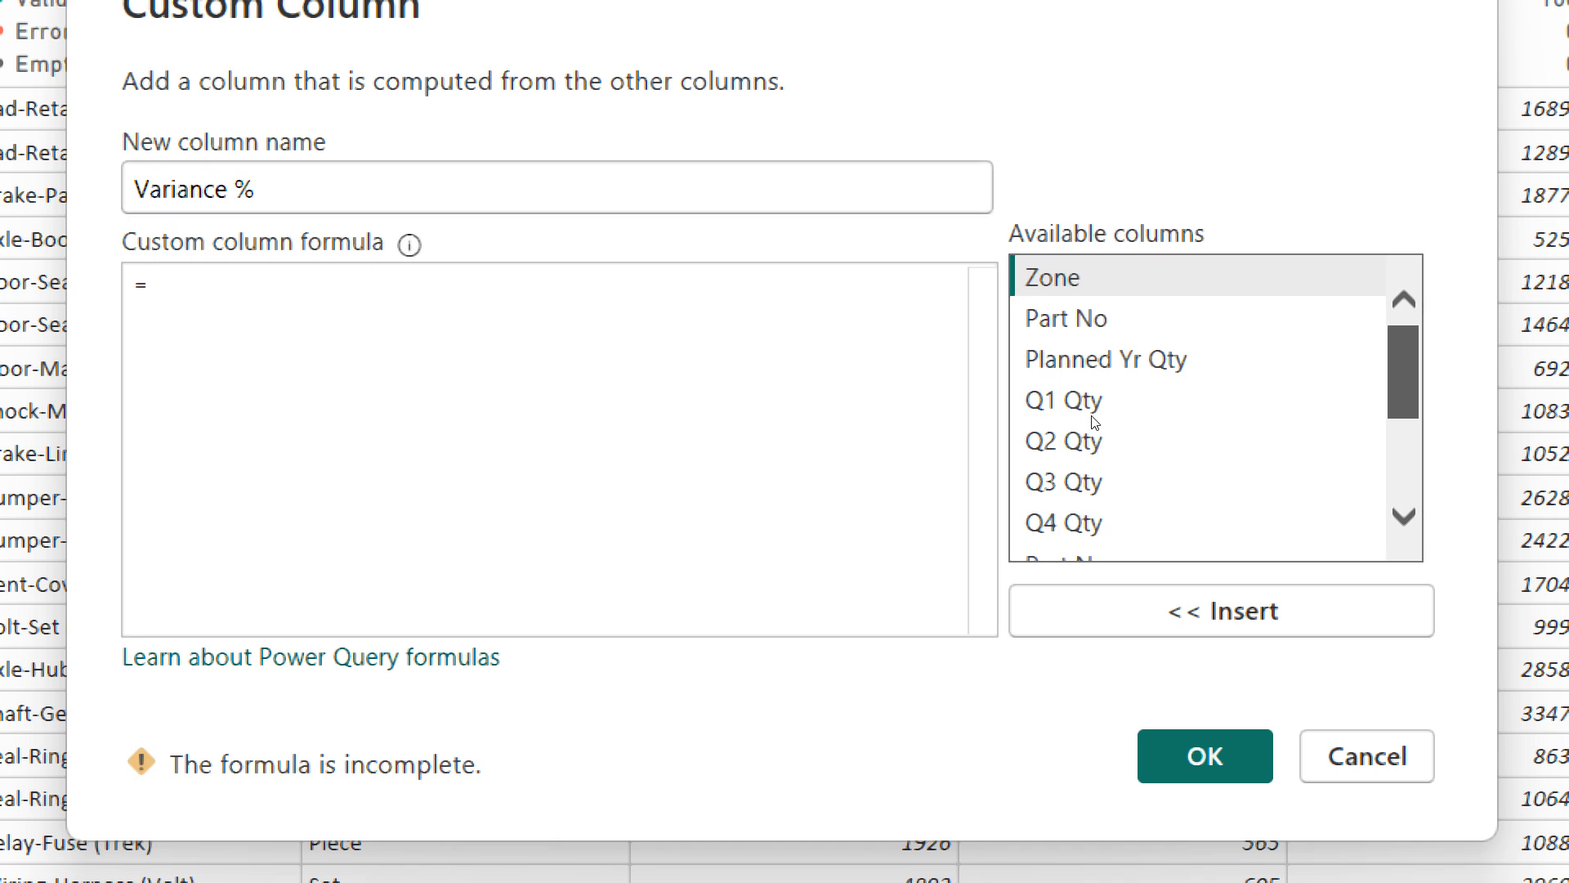
Build the custom column formula [Yr Qty]-[Planned Yr Qty]/[Planned Yr Qty] from the available columns.
scroll(1099, 452, "down", 2)
scroll(1099, 458, "down", 1)
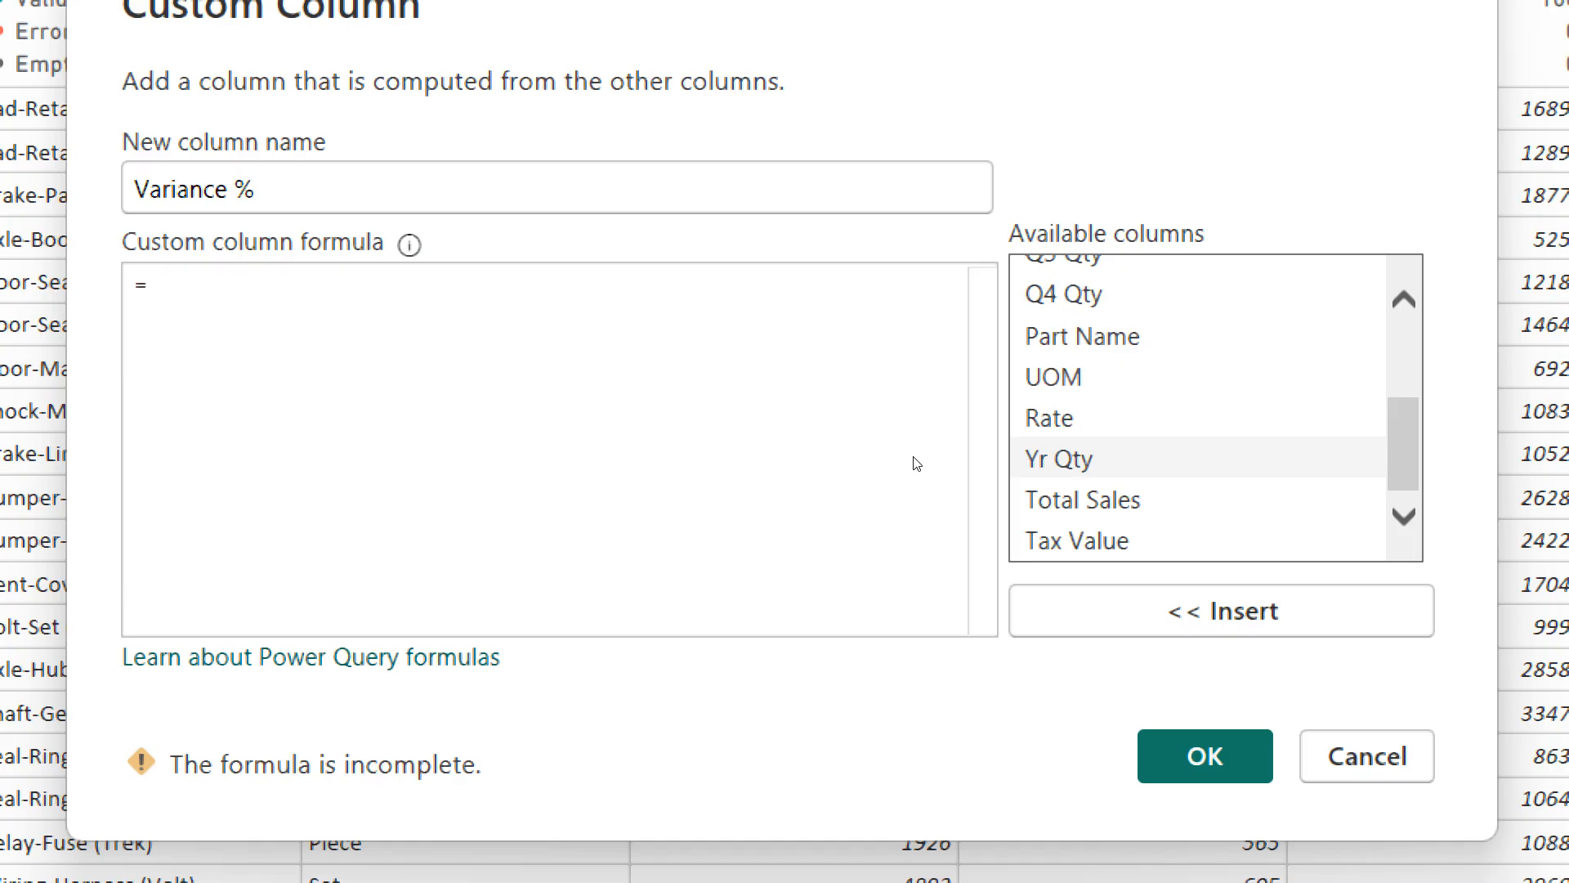
double_click(1059, 459)
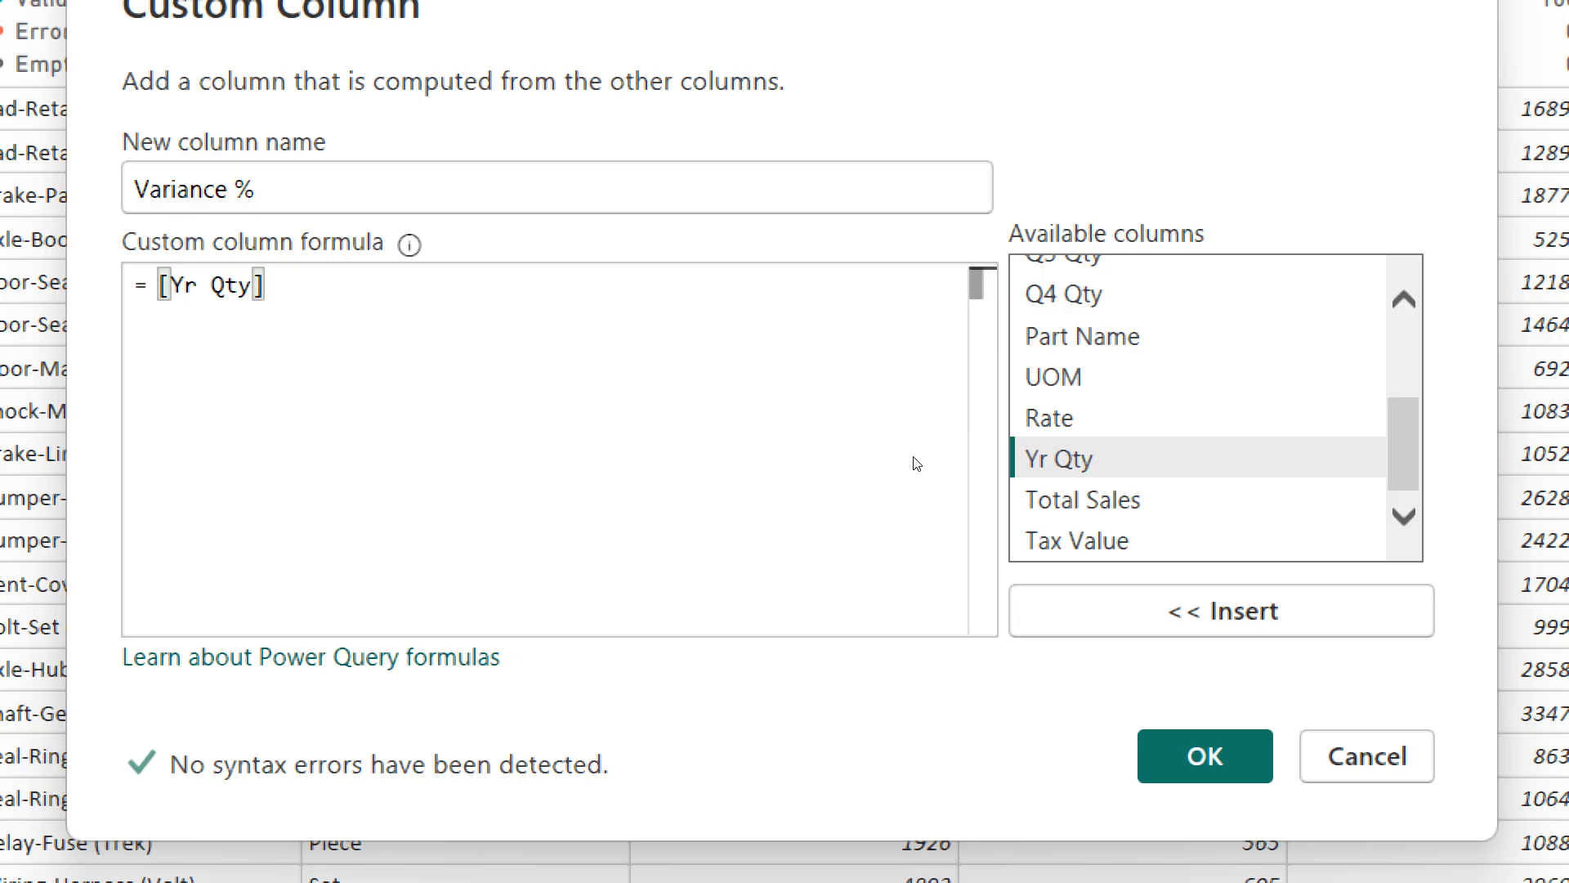
type("-")
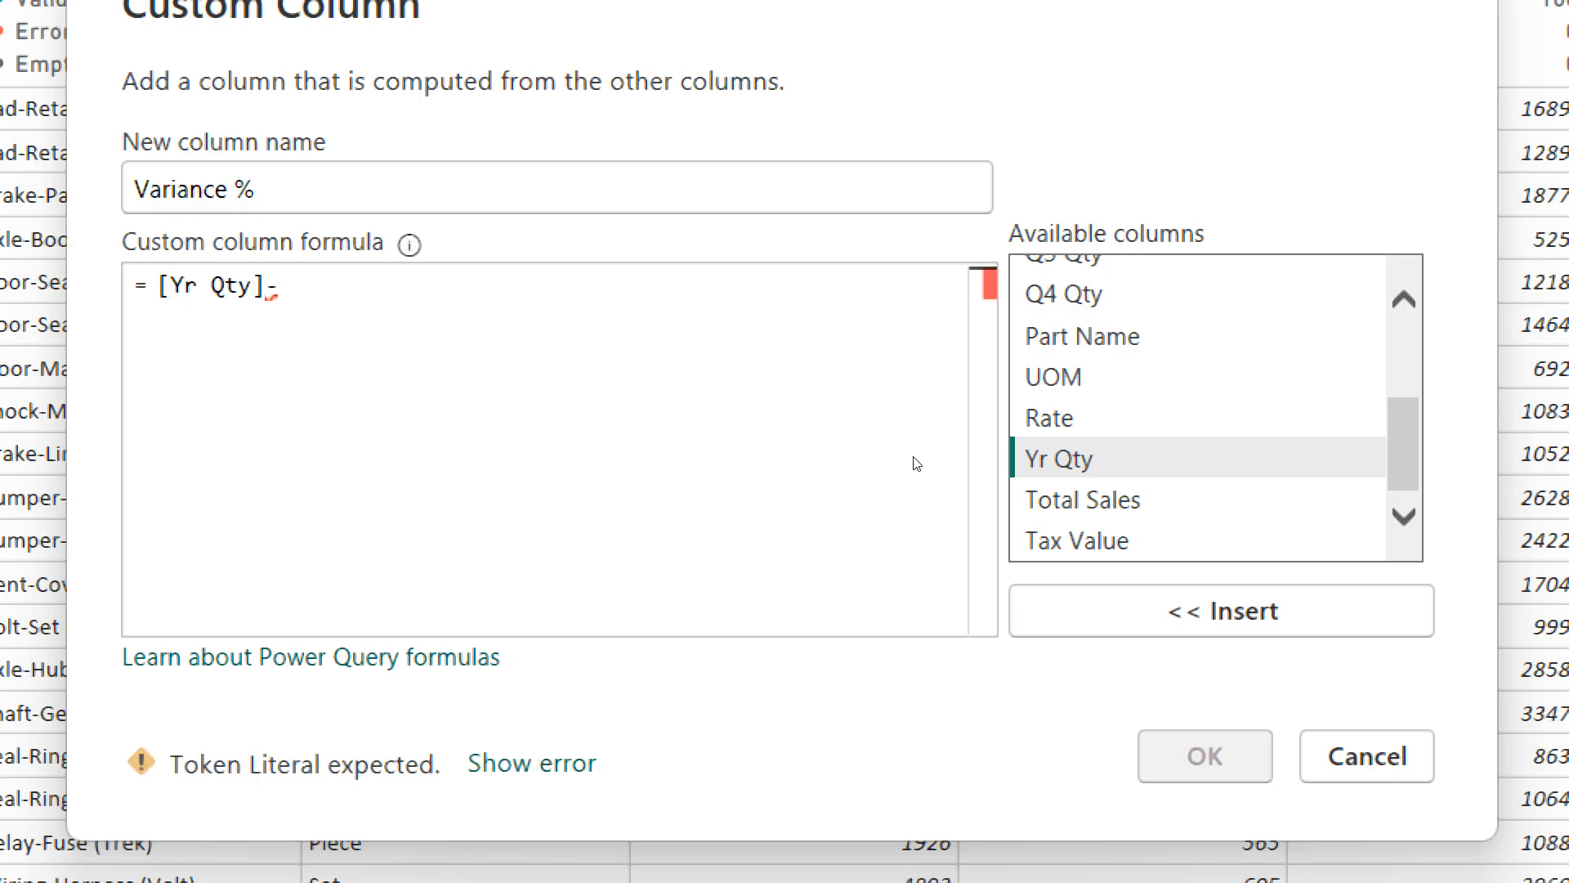
scroll(976, 454, "up", 3)
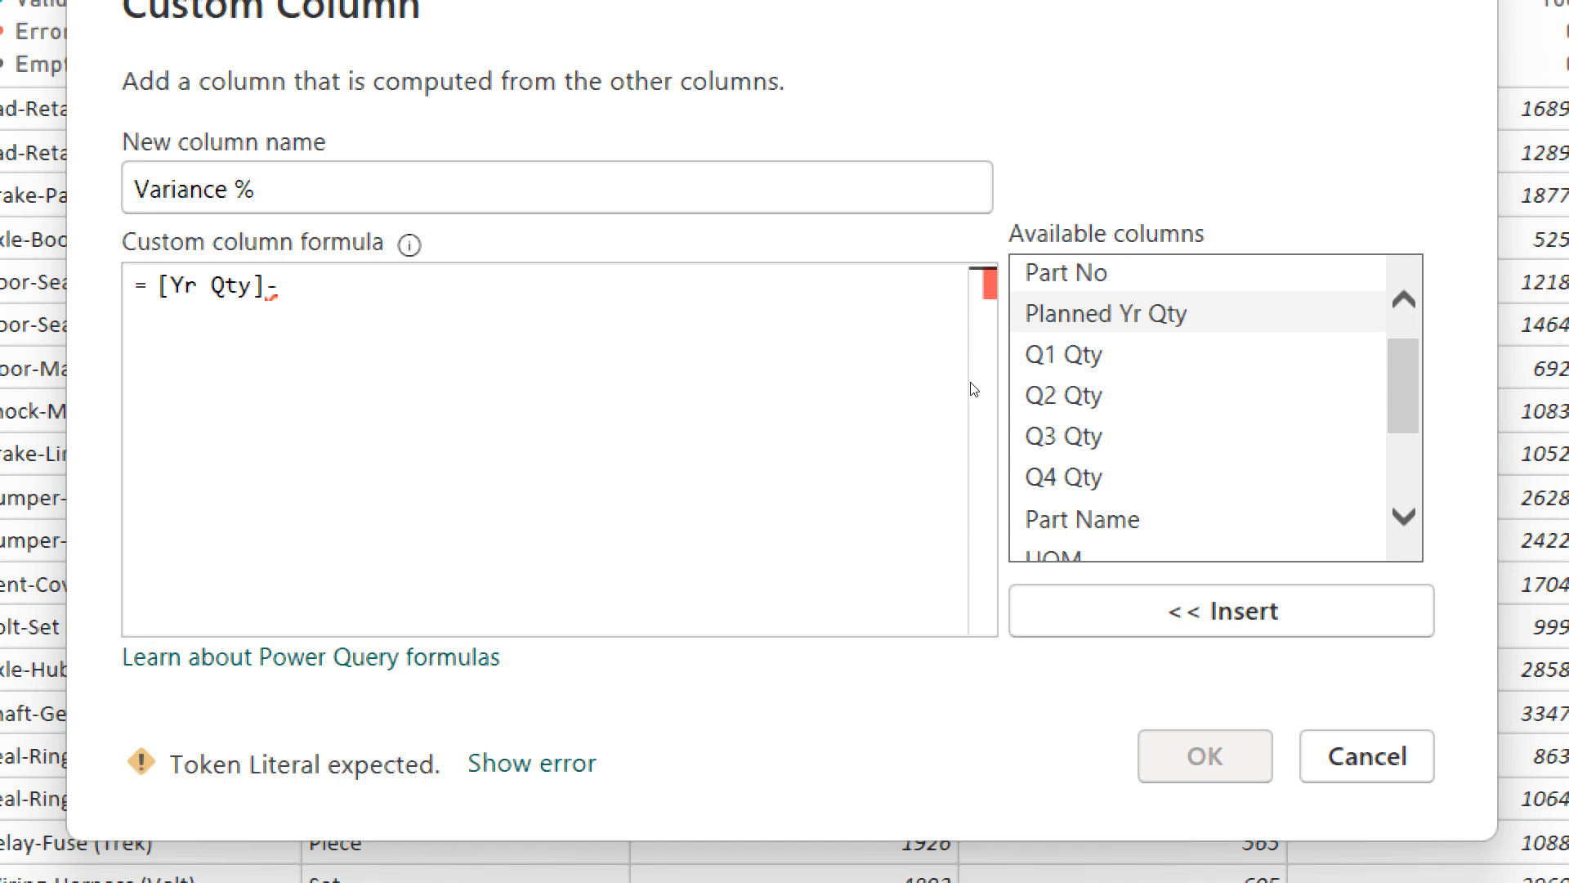
double_click(1105, 314)
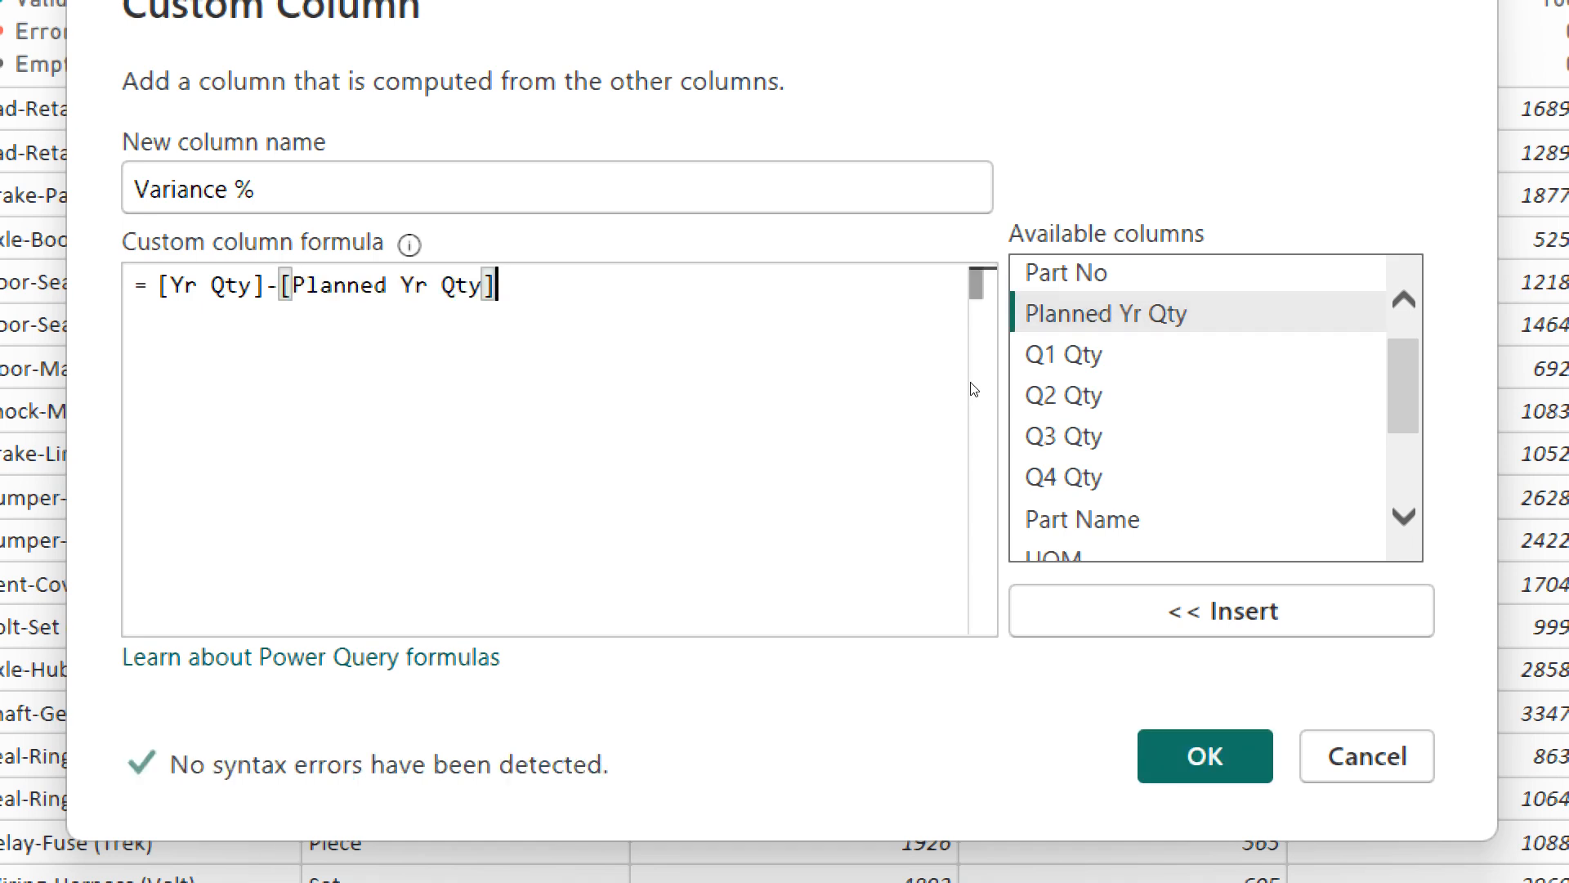
type("/")
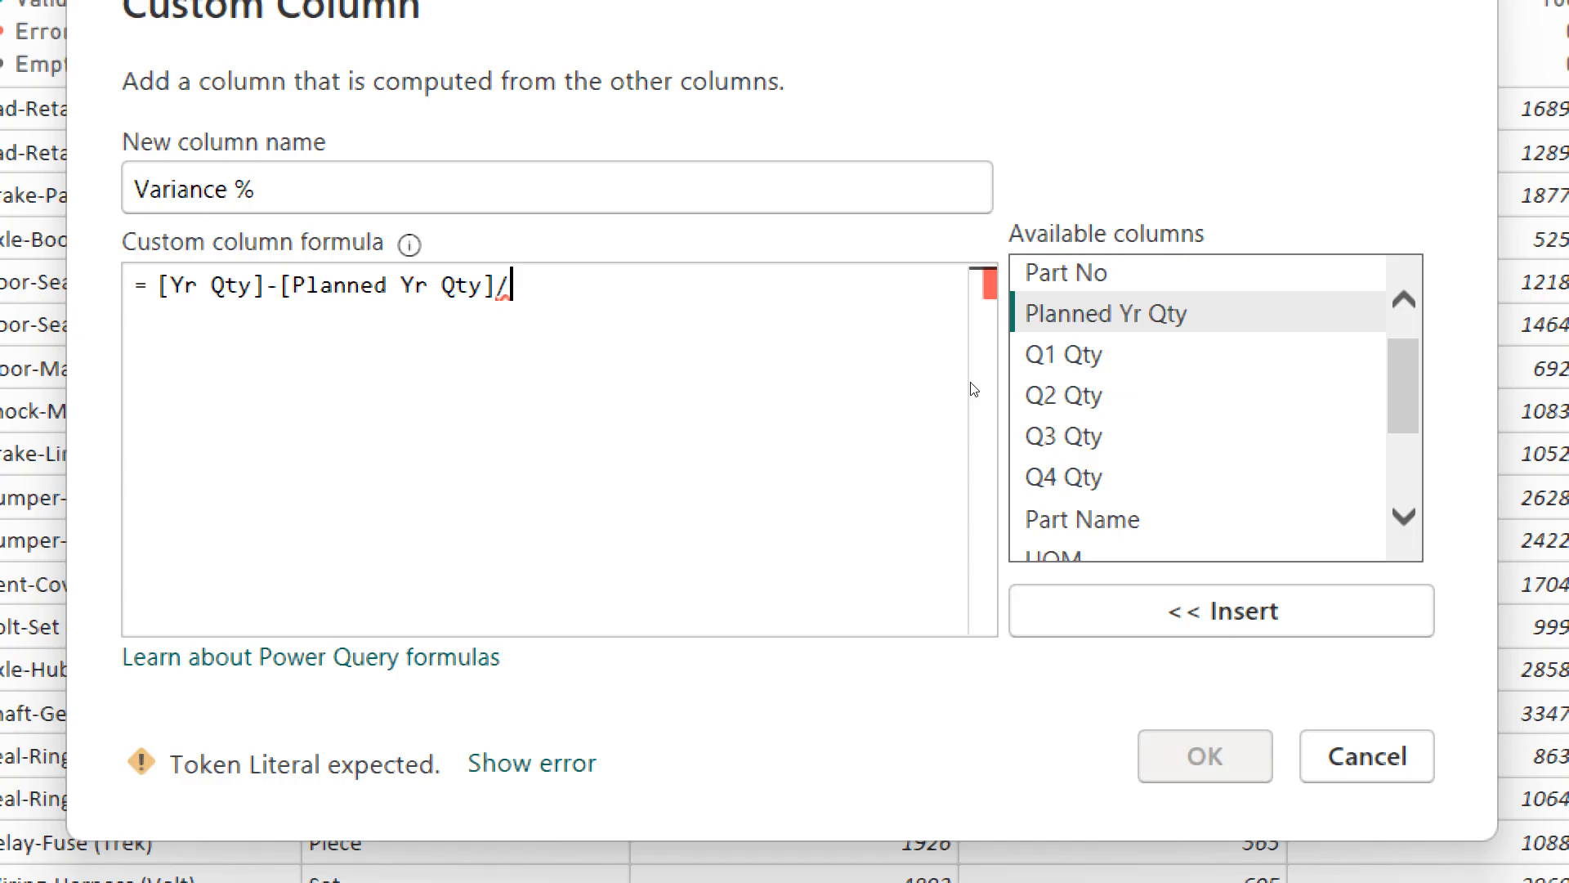
key("Tab")
key("Return")
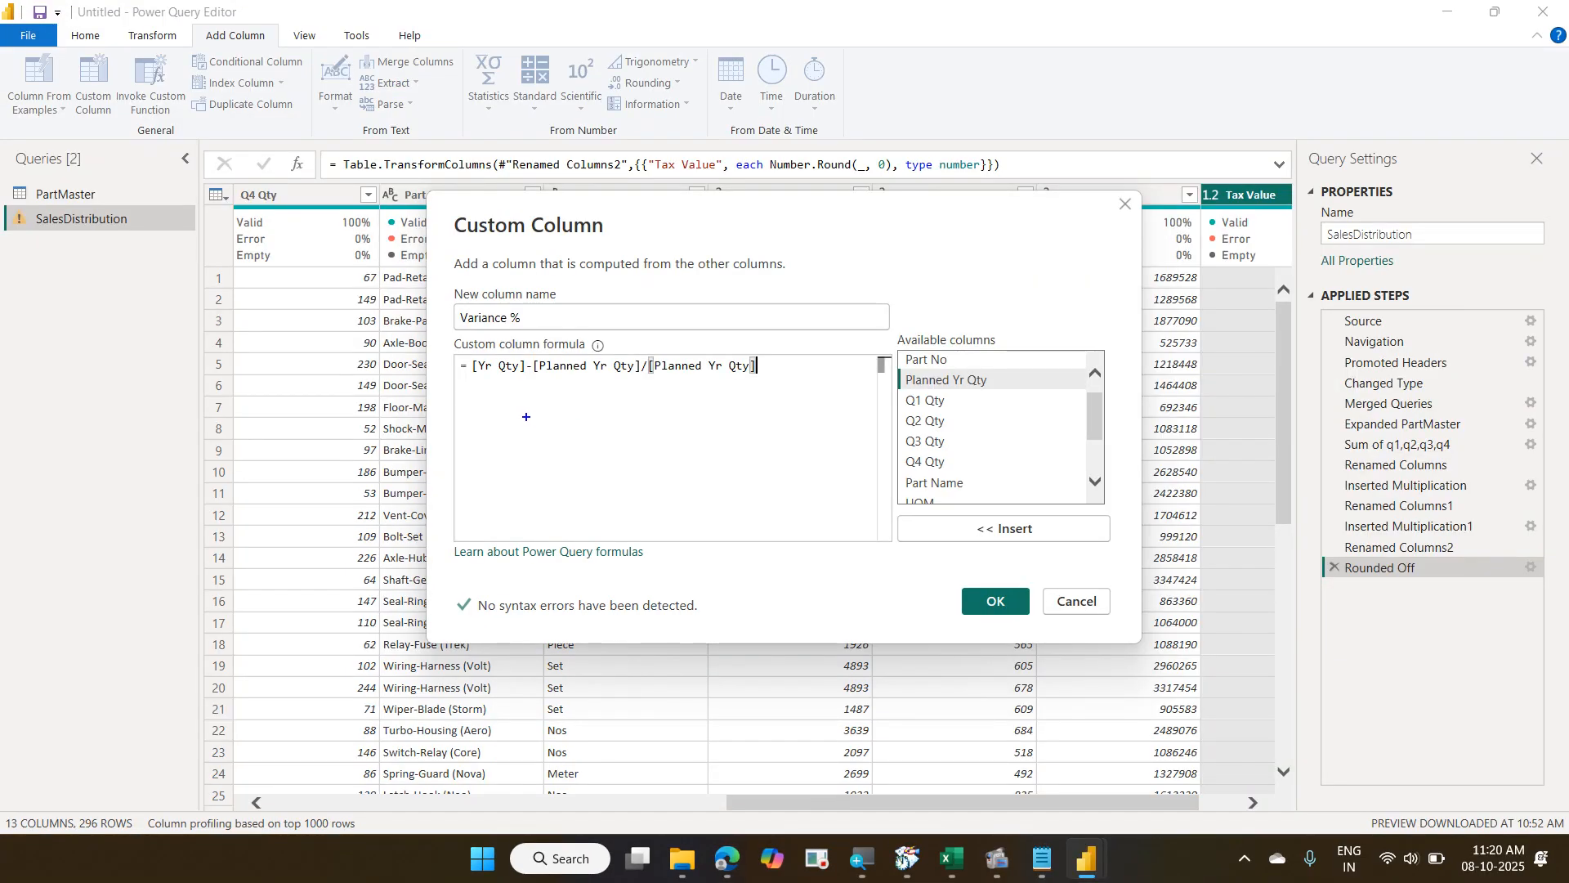
type("tBO")
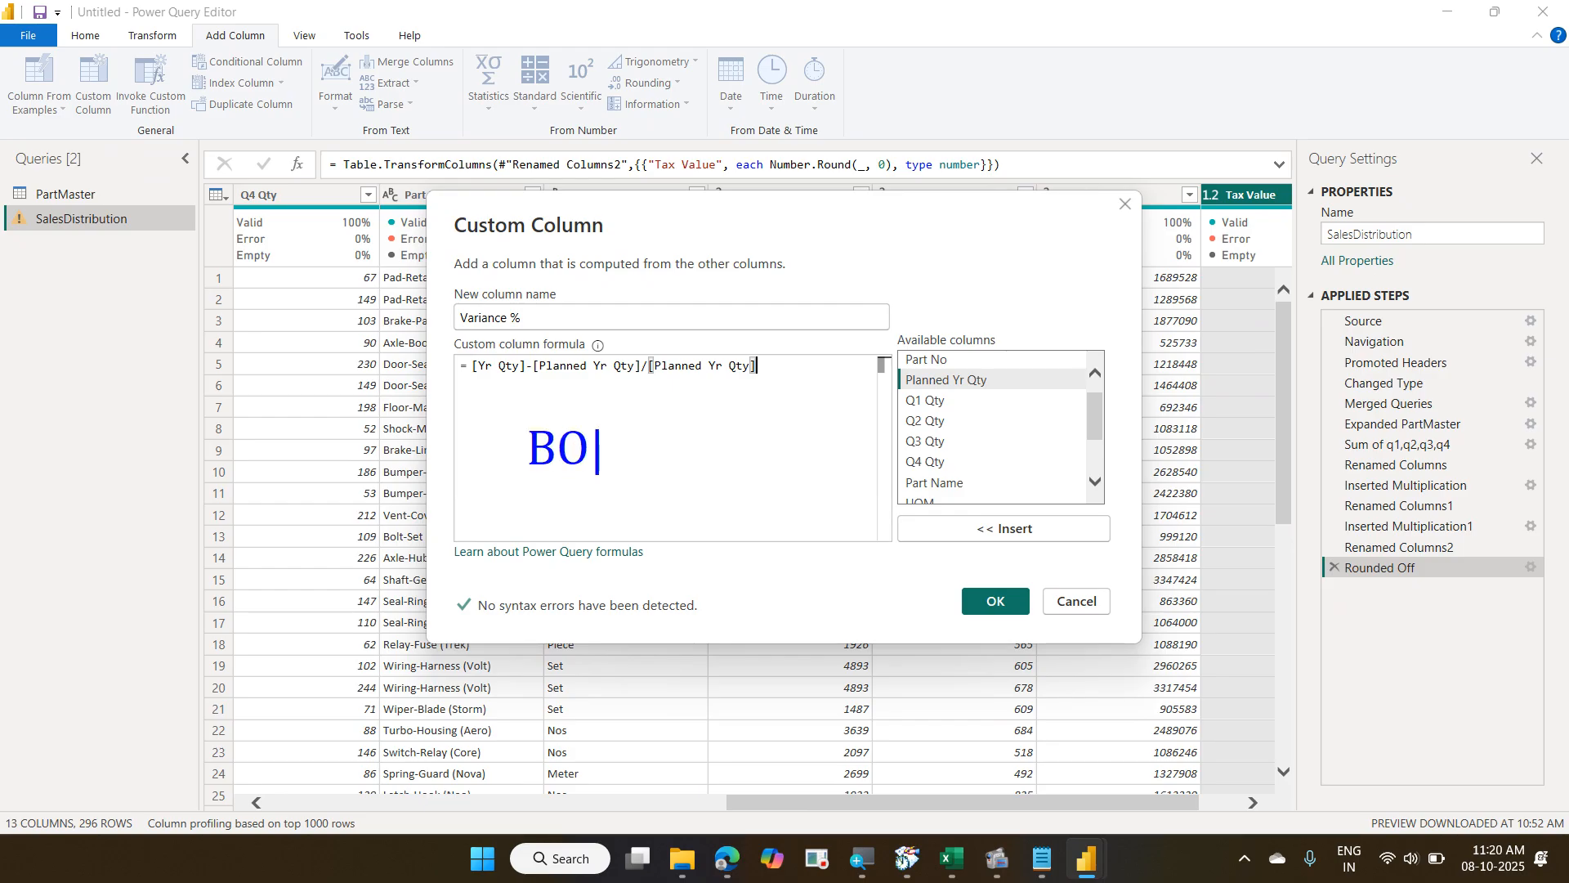
type("DMAS")
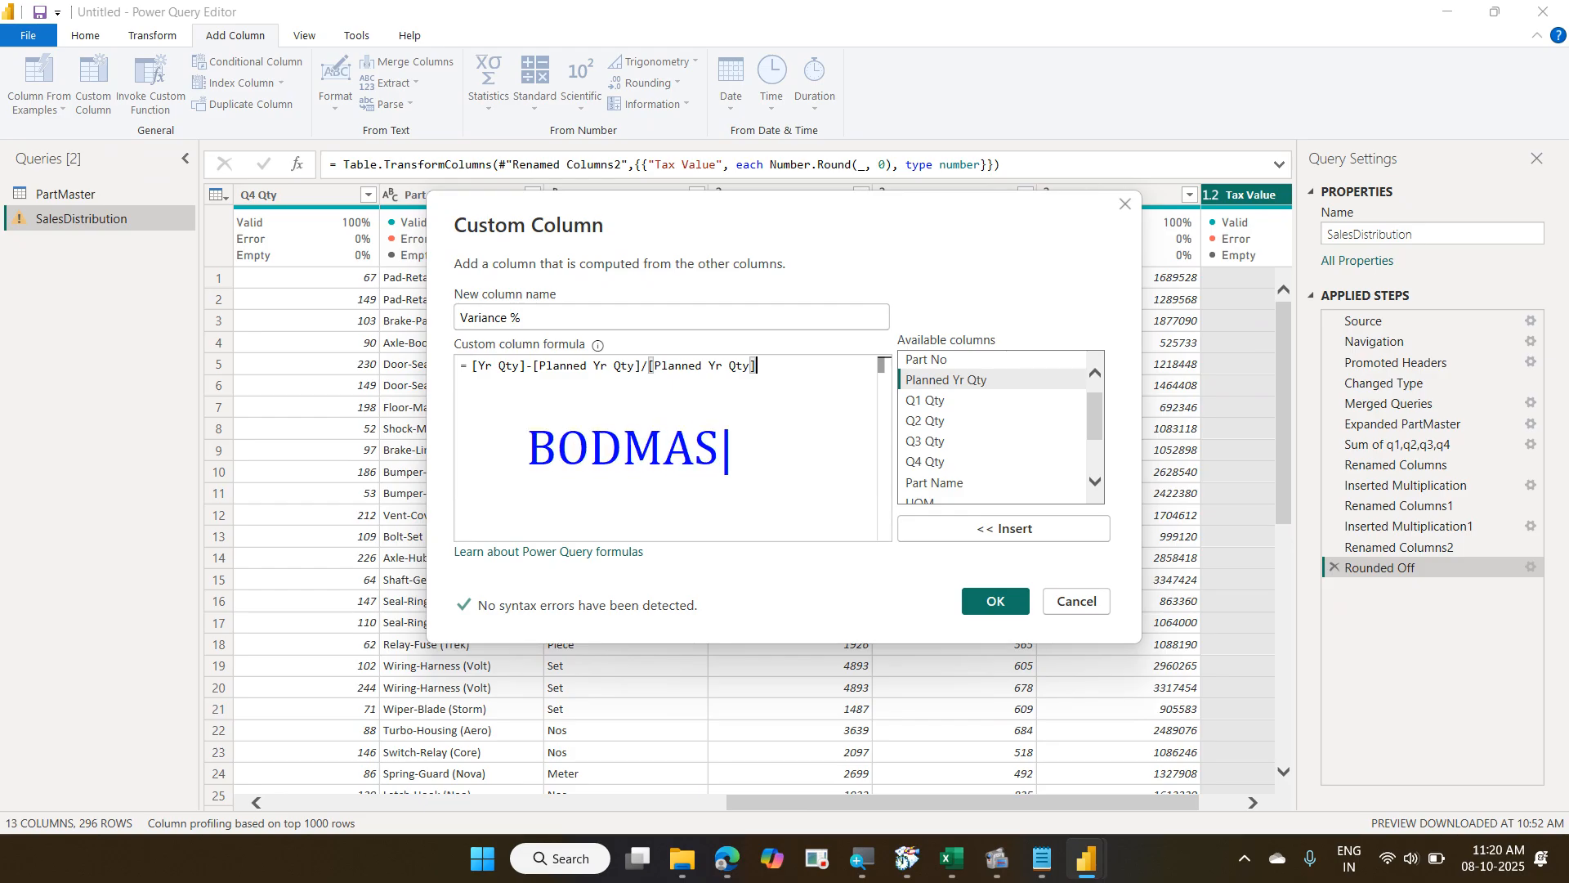
key("Escape")
left_click_drag(591, 427, 620, 473)
left_click_drag(692, 424, 713, 485)
mouse_move(616, 414)
left_mouse_down()
mouse_move(639, 381)
mouse_move(724, 400)
left_mouse_up()
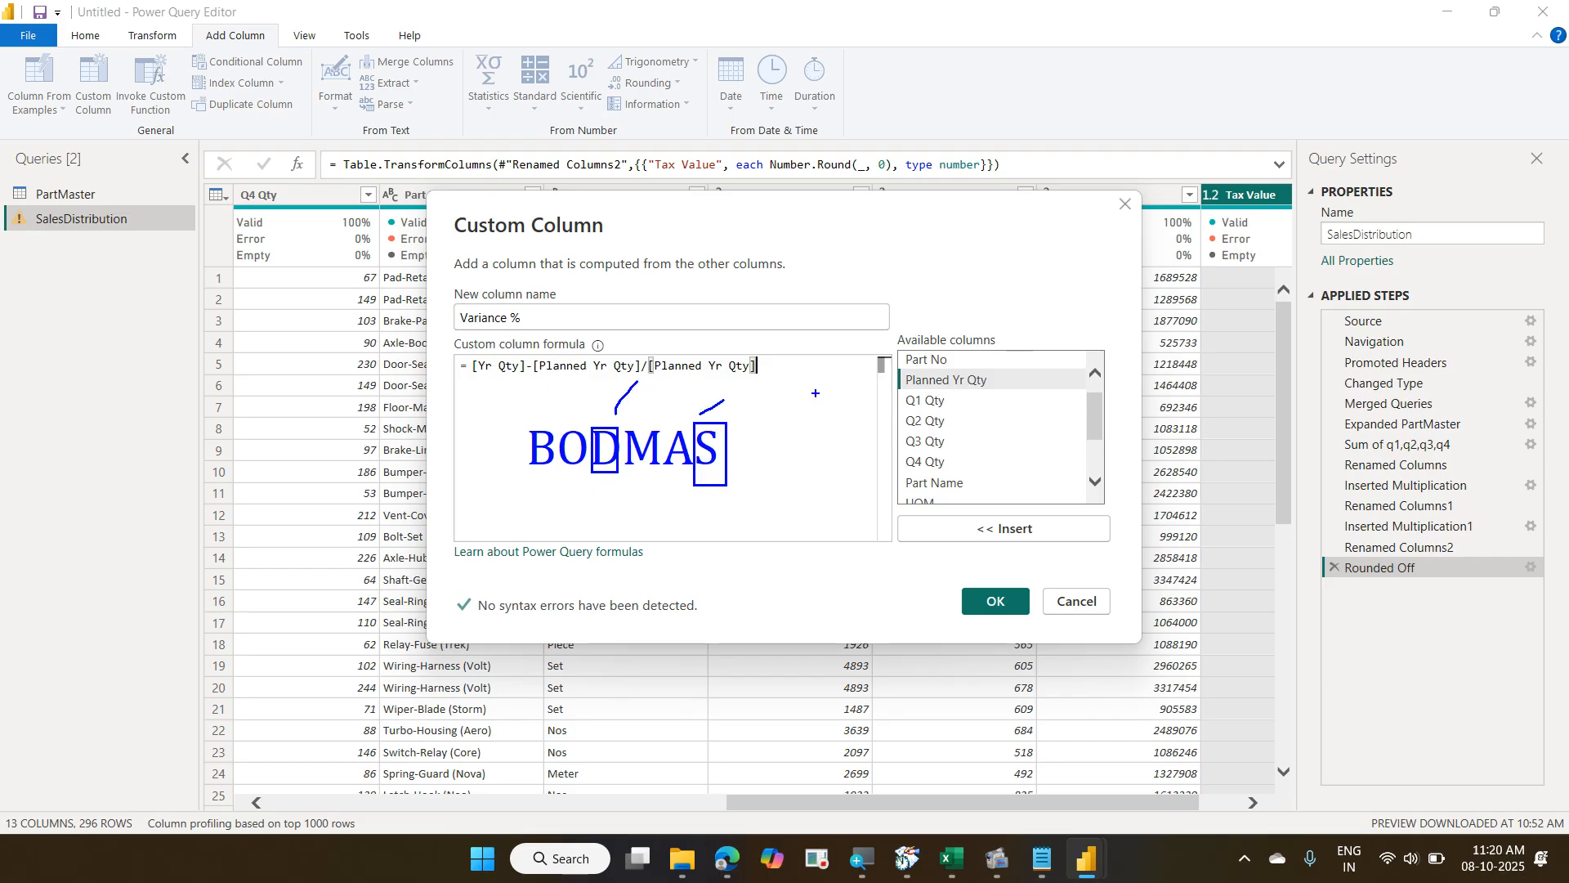
key("Escape")
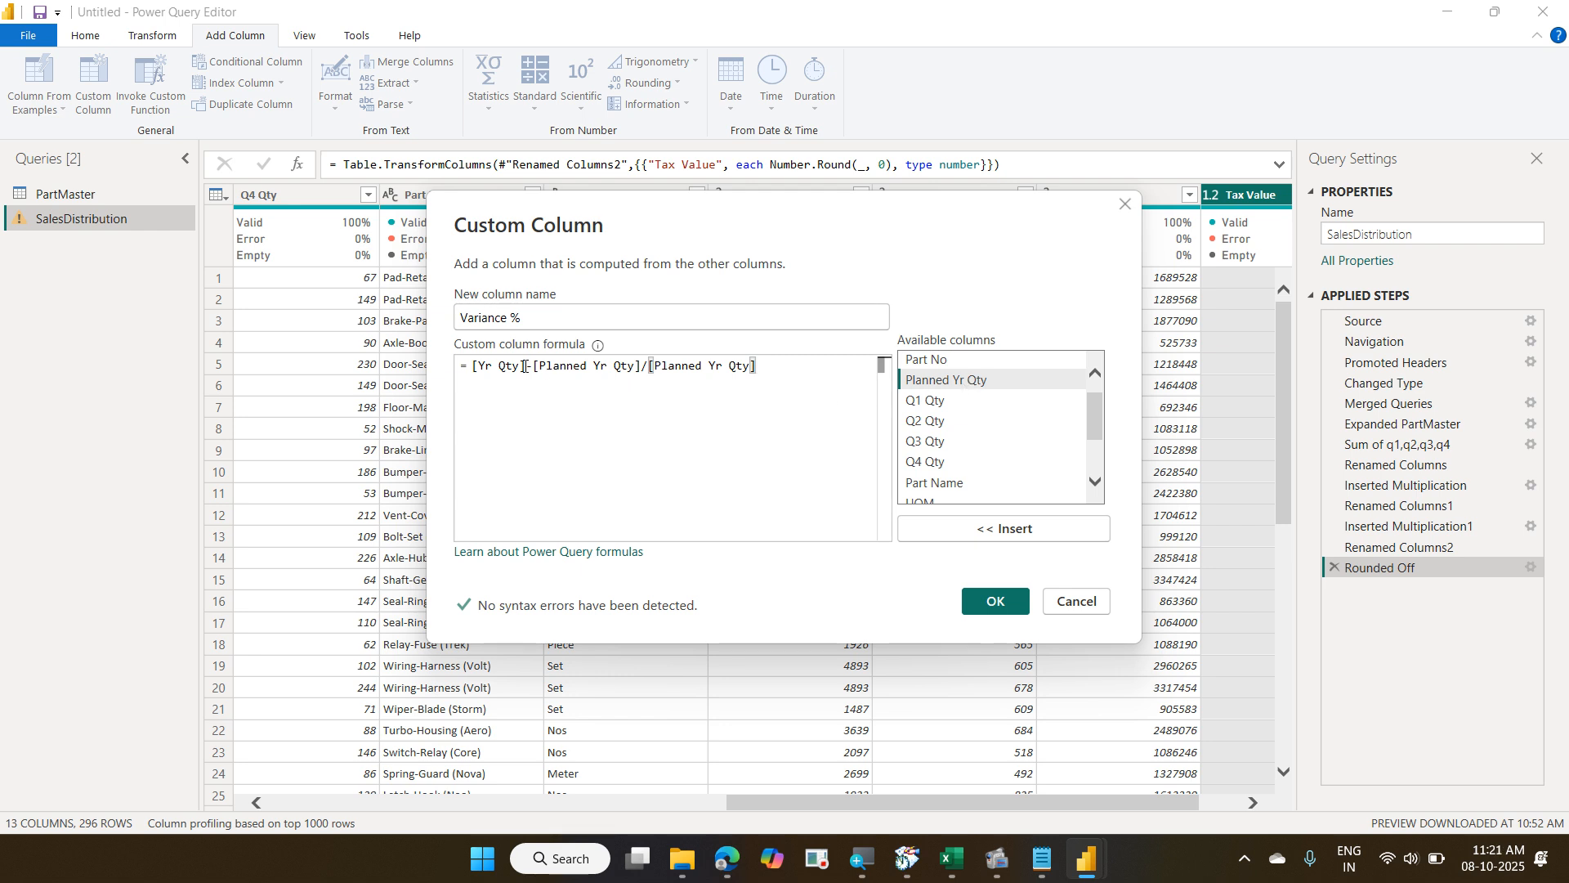
Enclose [Yr Qty]-[Planned Yr Qty] in parentheses ahead of the division and create the Variance % column.
left_click(474, 365)
type("(")
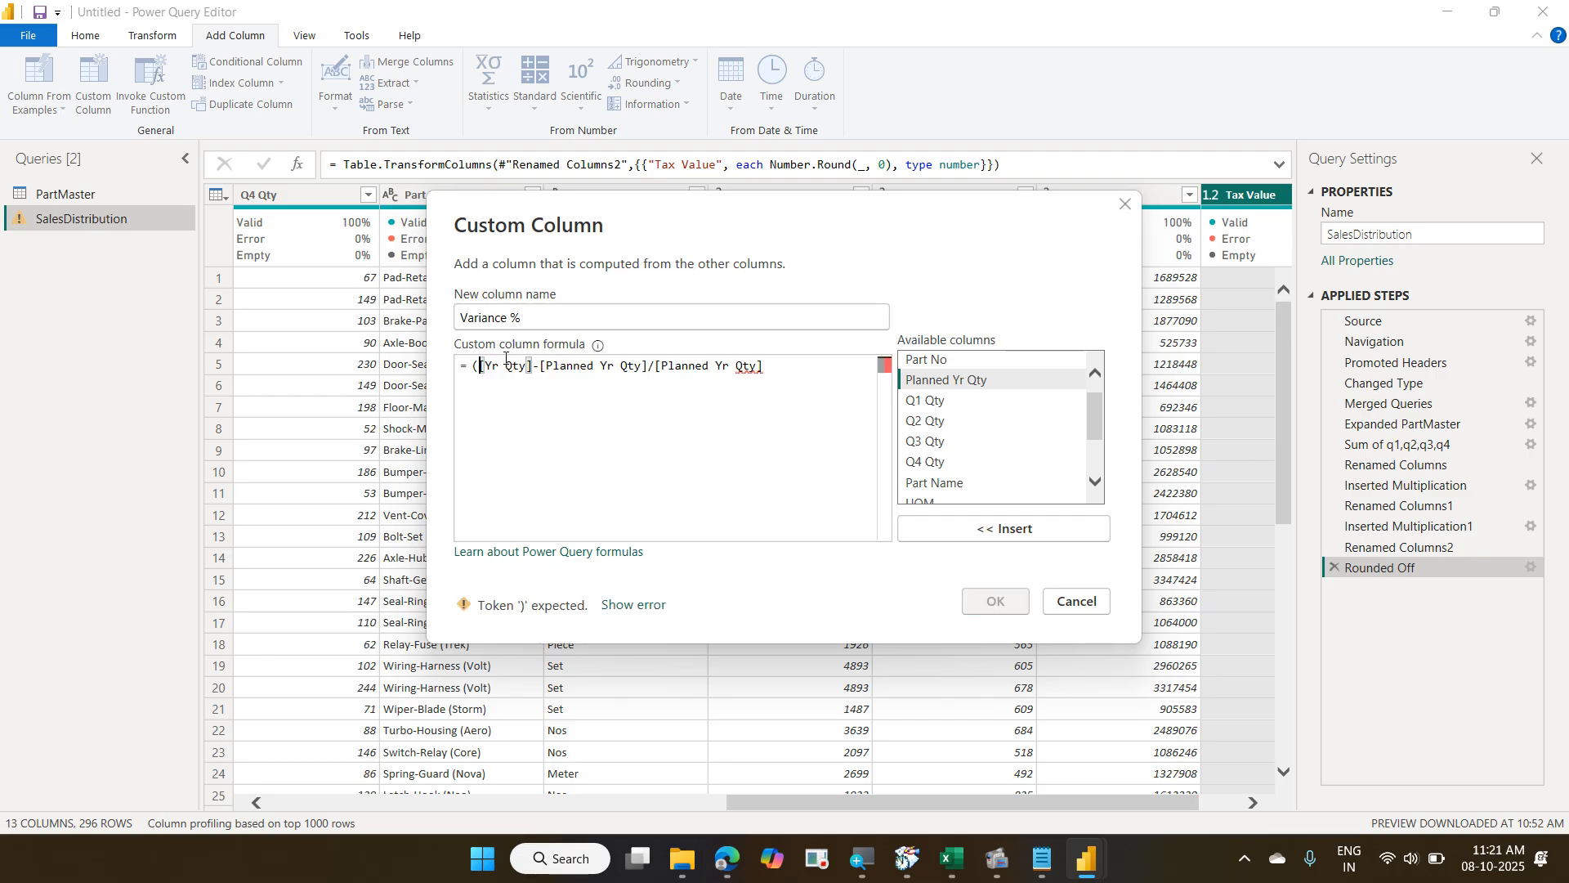
left_click(647, 365)
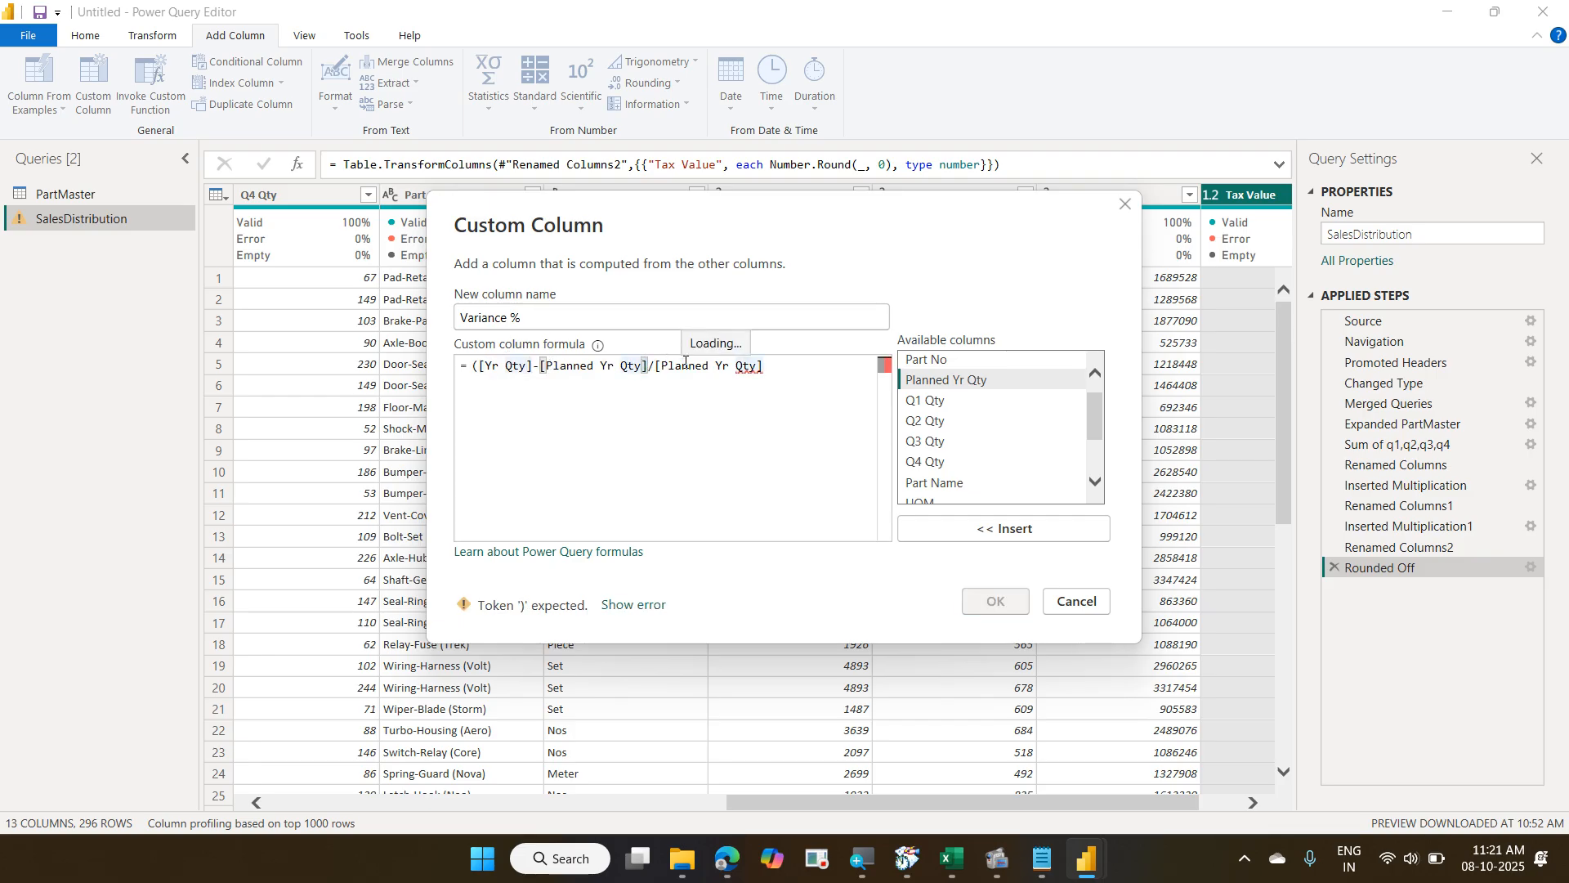
type(")")
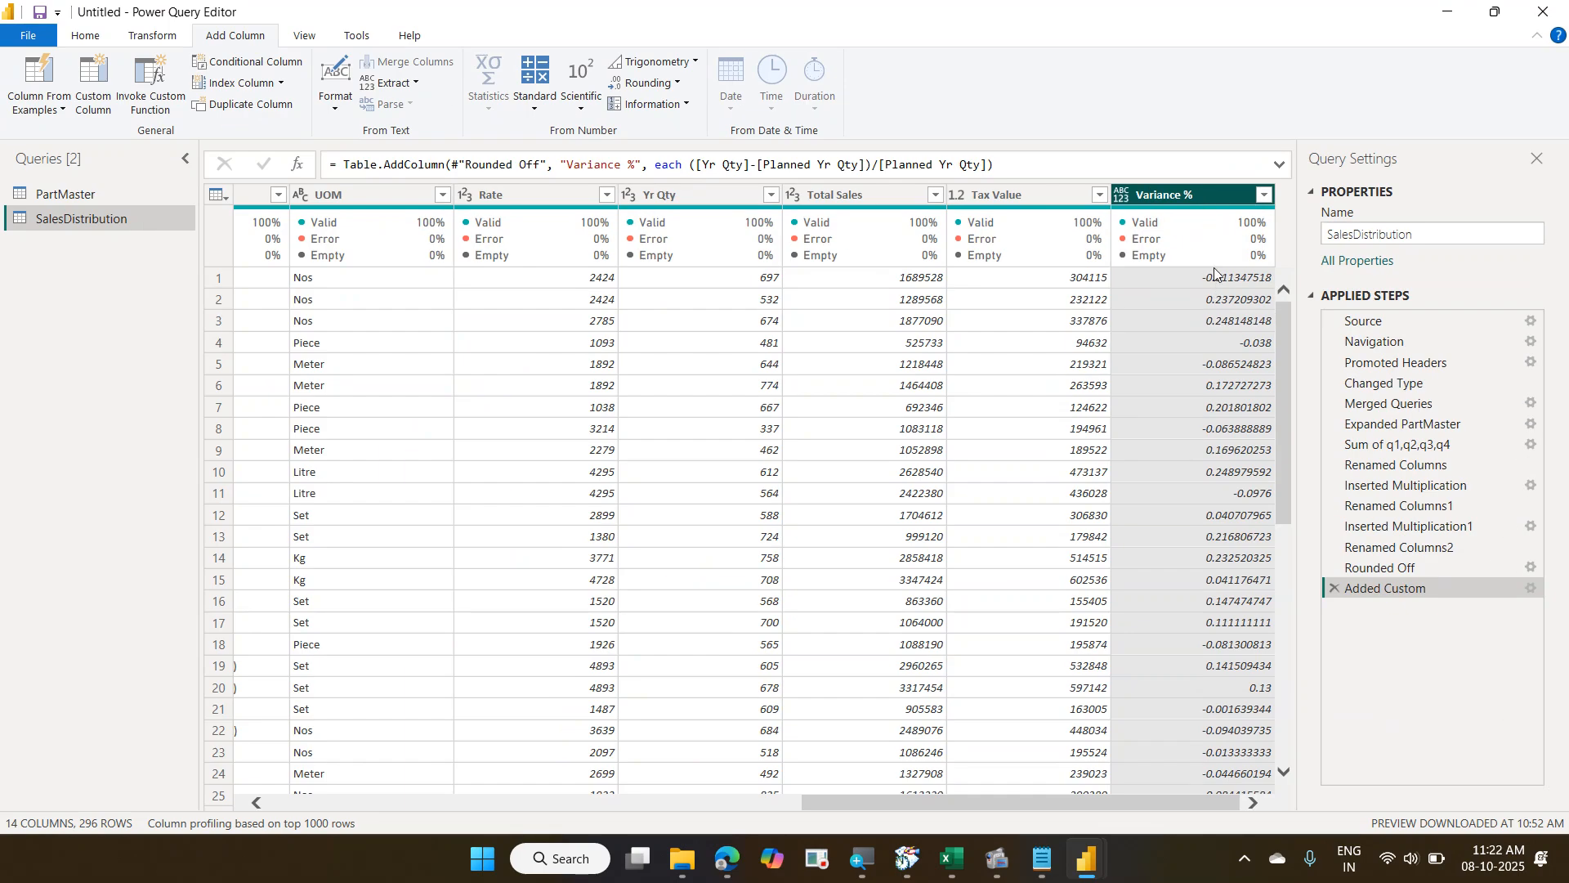
Detect the Variance % column's data type and change it to Percentage, replacing the current type conversion.
mouse_move(1201, 246)
left_click(155, 40)
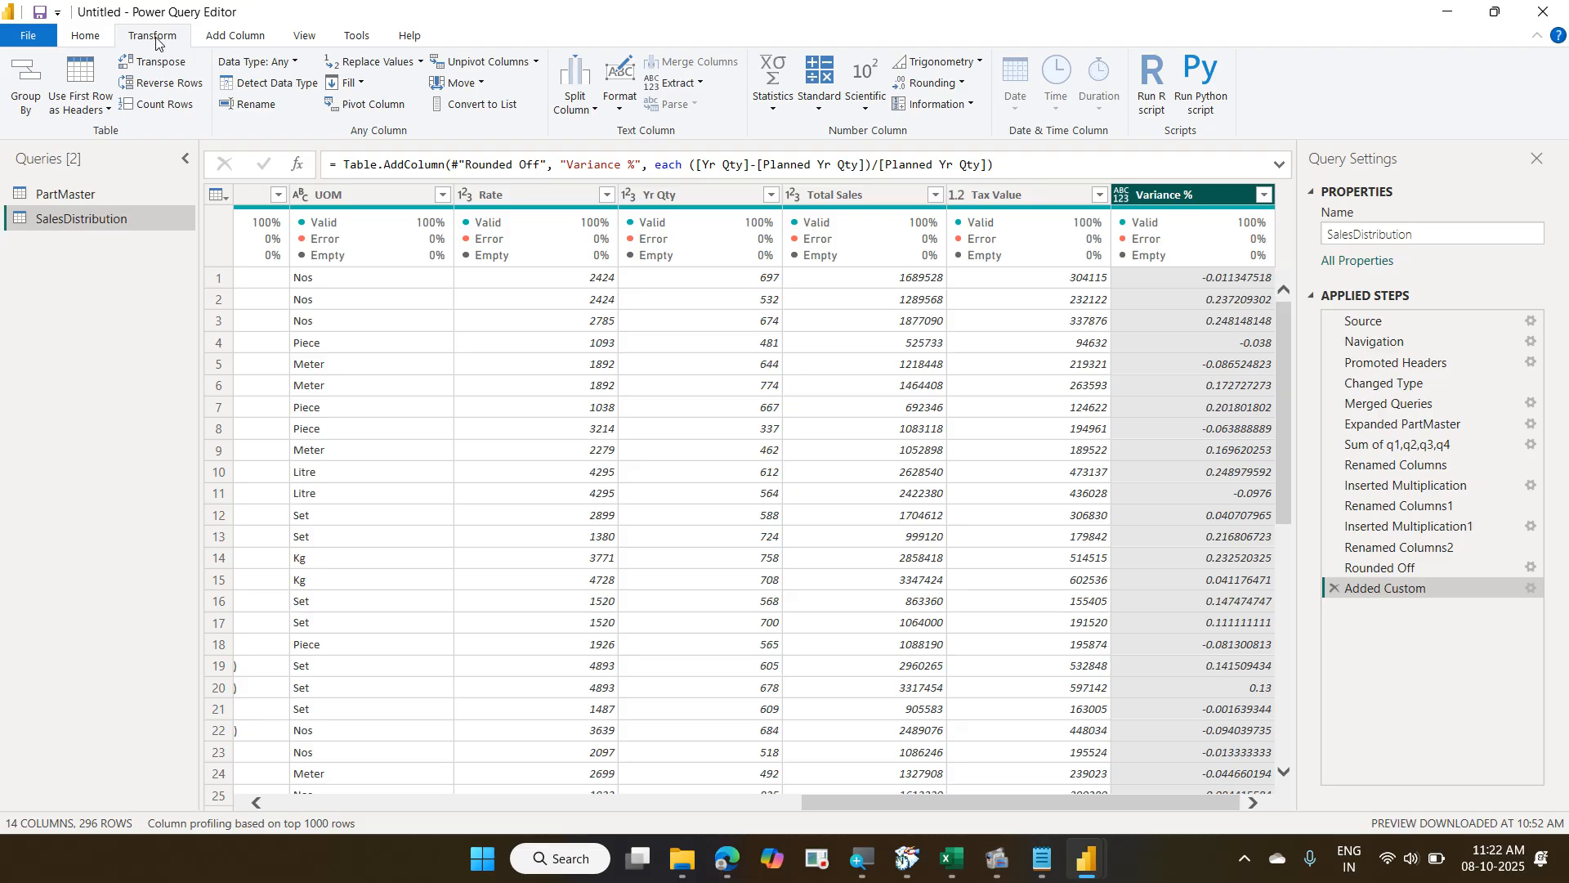
left_click(263, 86)
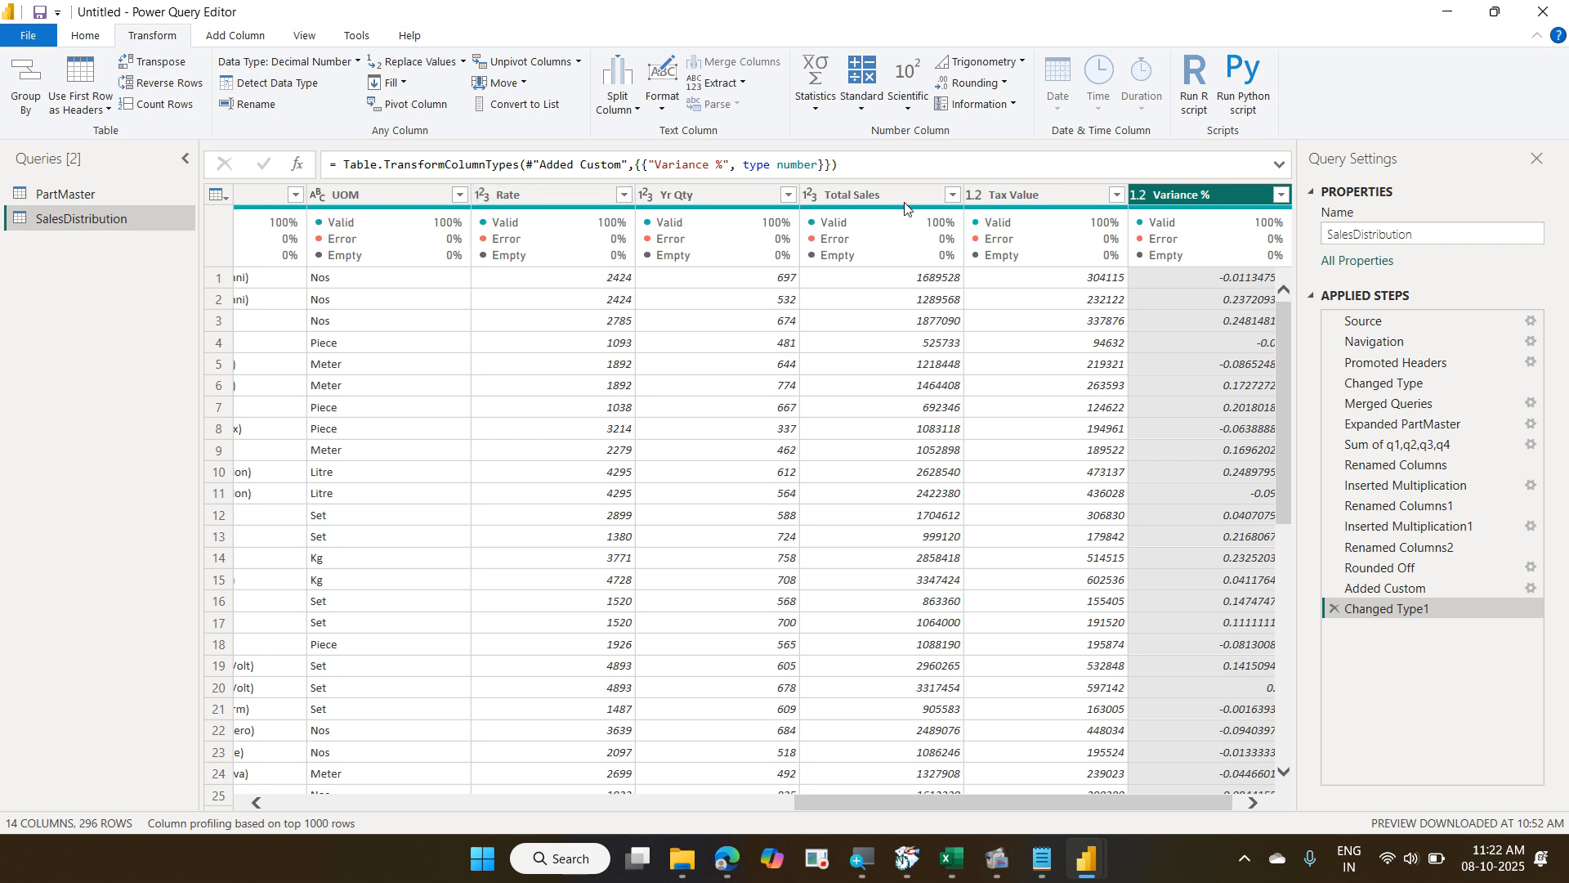
left_click(1140, 202)
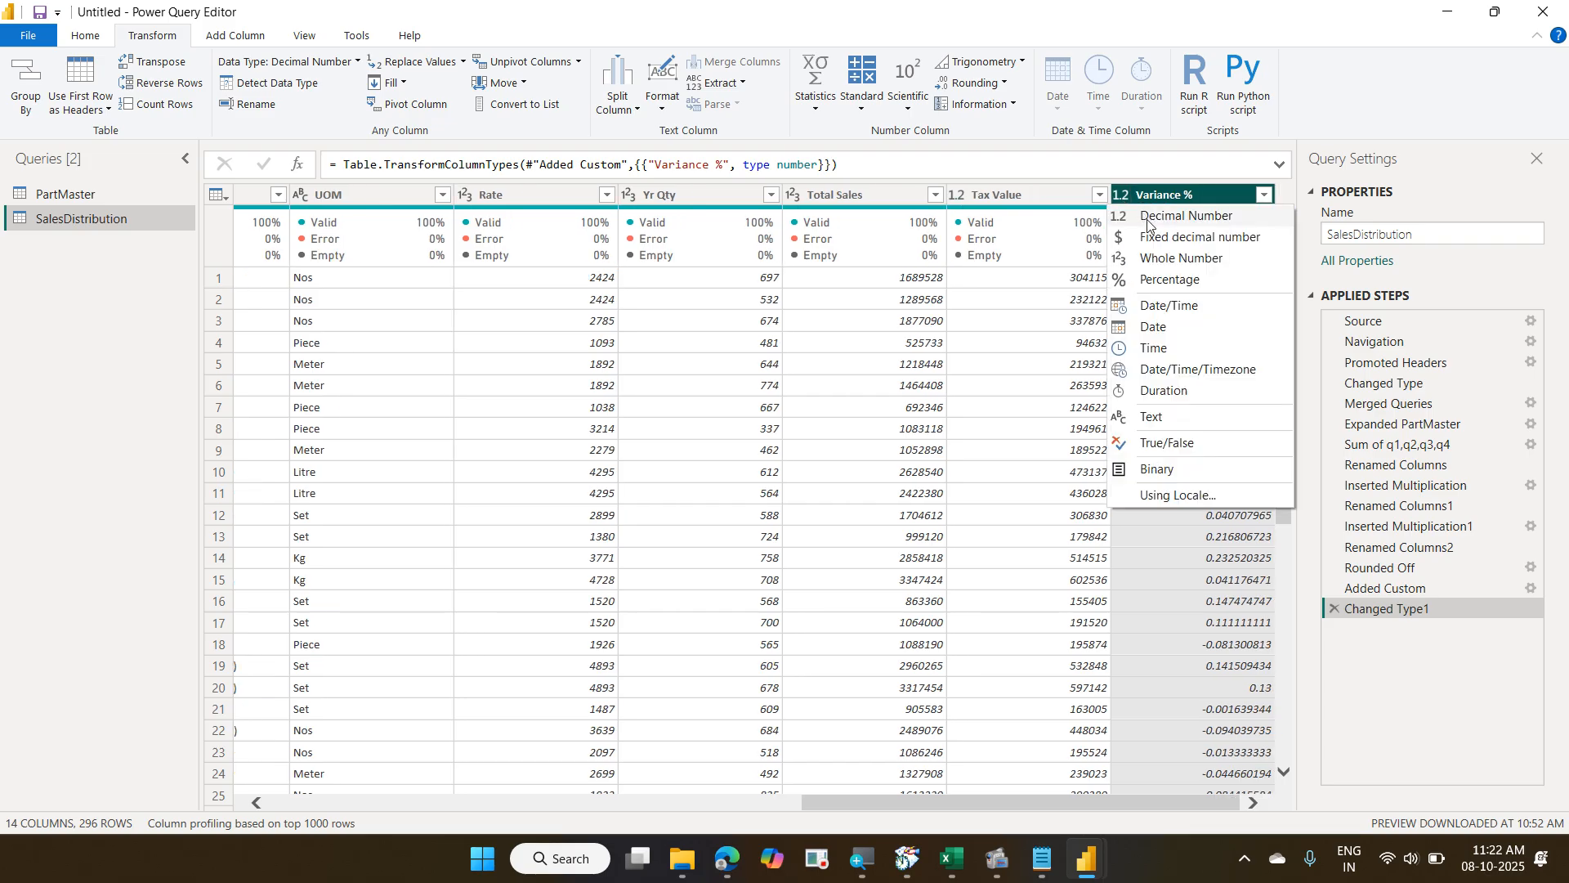
left_click(1205, 282)
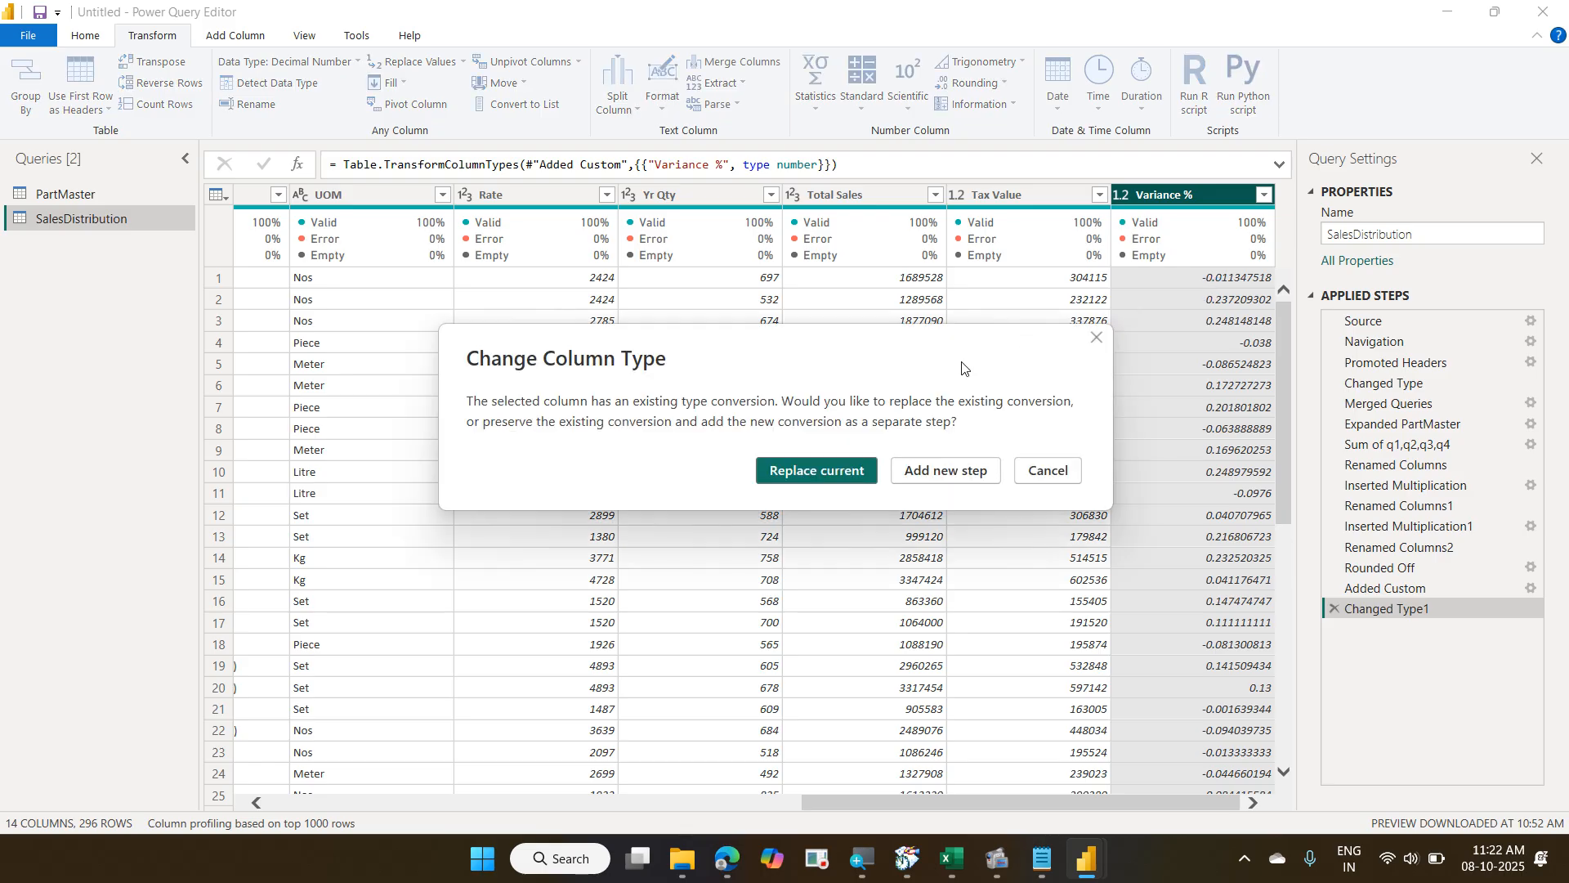
left_click(848, 466)
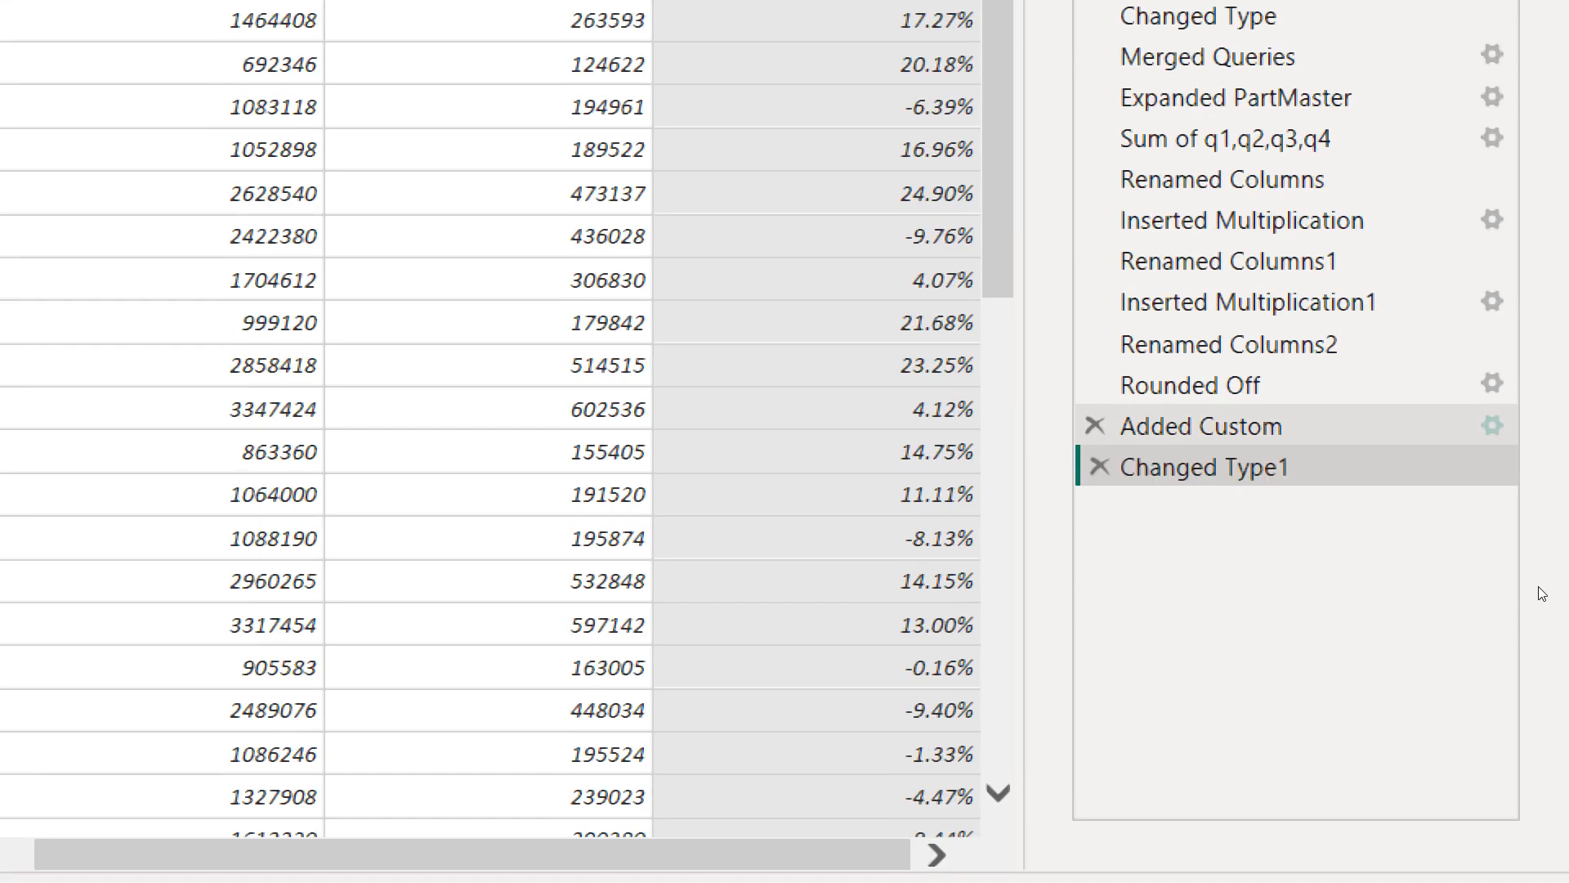
Review the formula of the Added Custom step and check that the Variance % column uses the Percentage type.
key("Up")
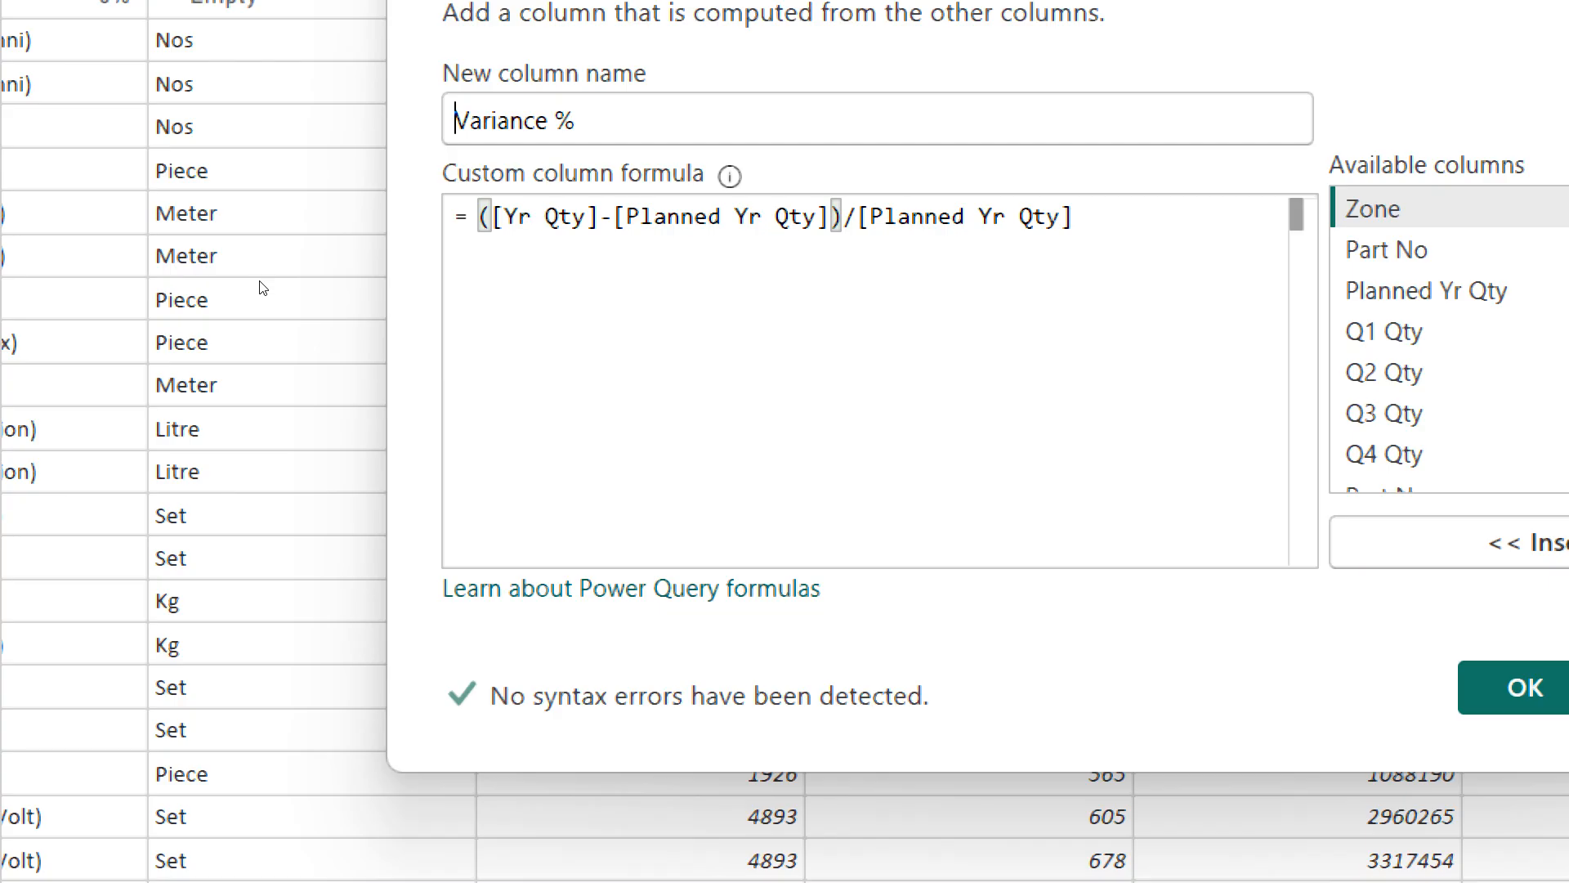
key("Escape")
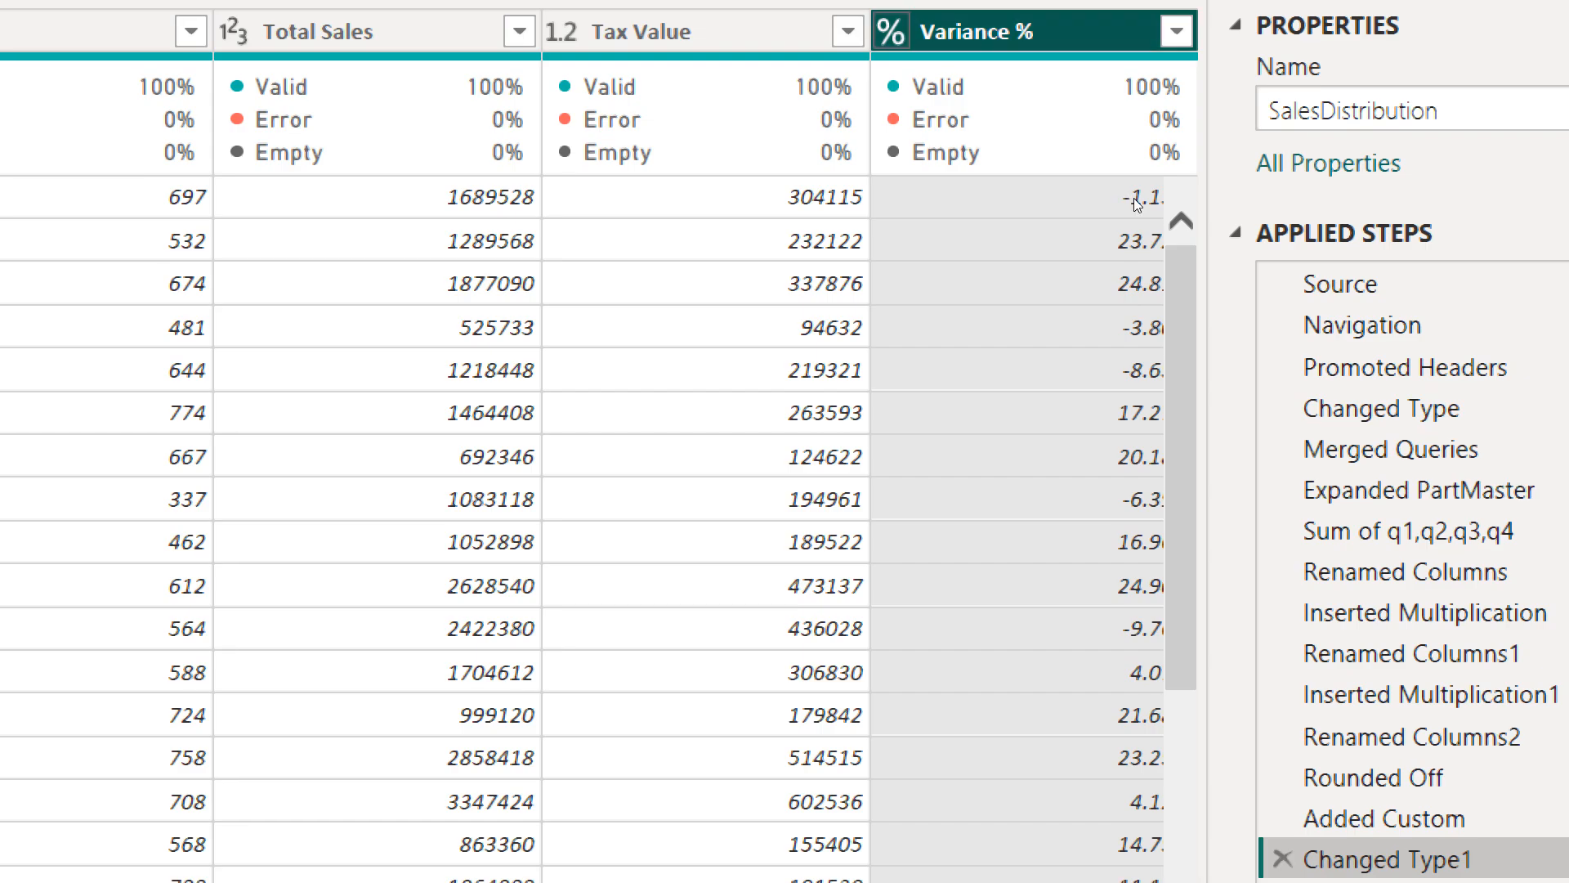
left_click(890, 19)
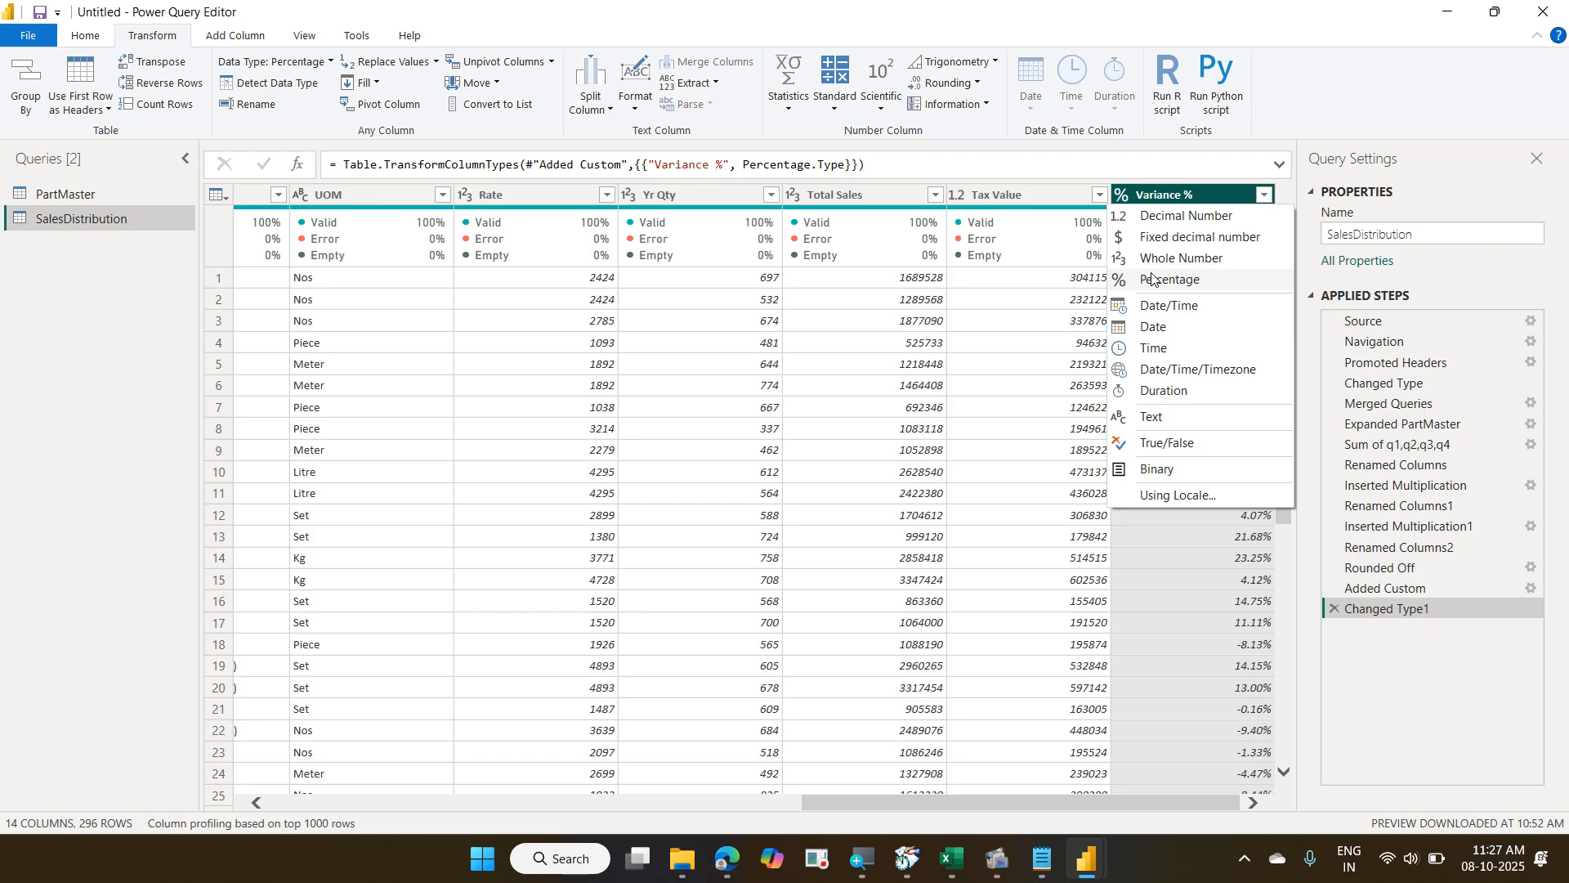
left_click(1152, 279)
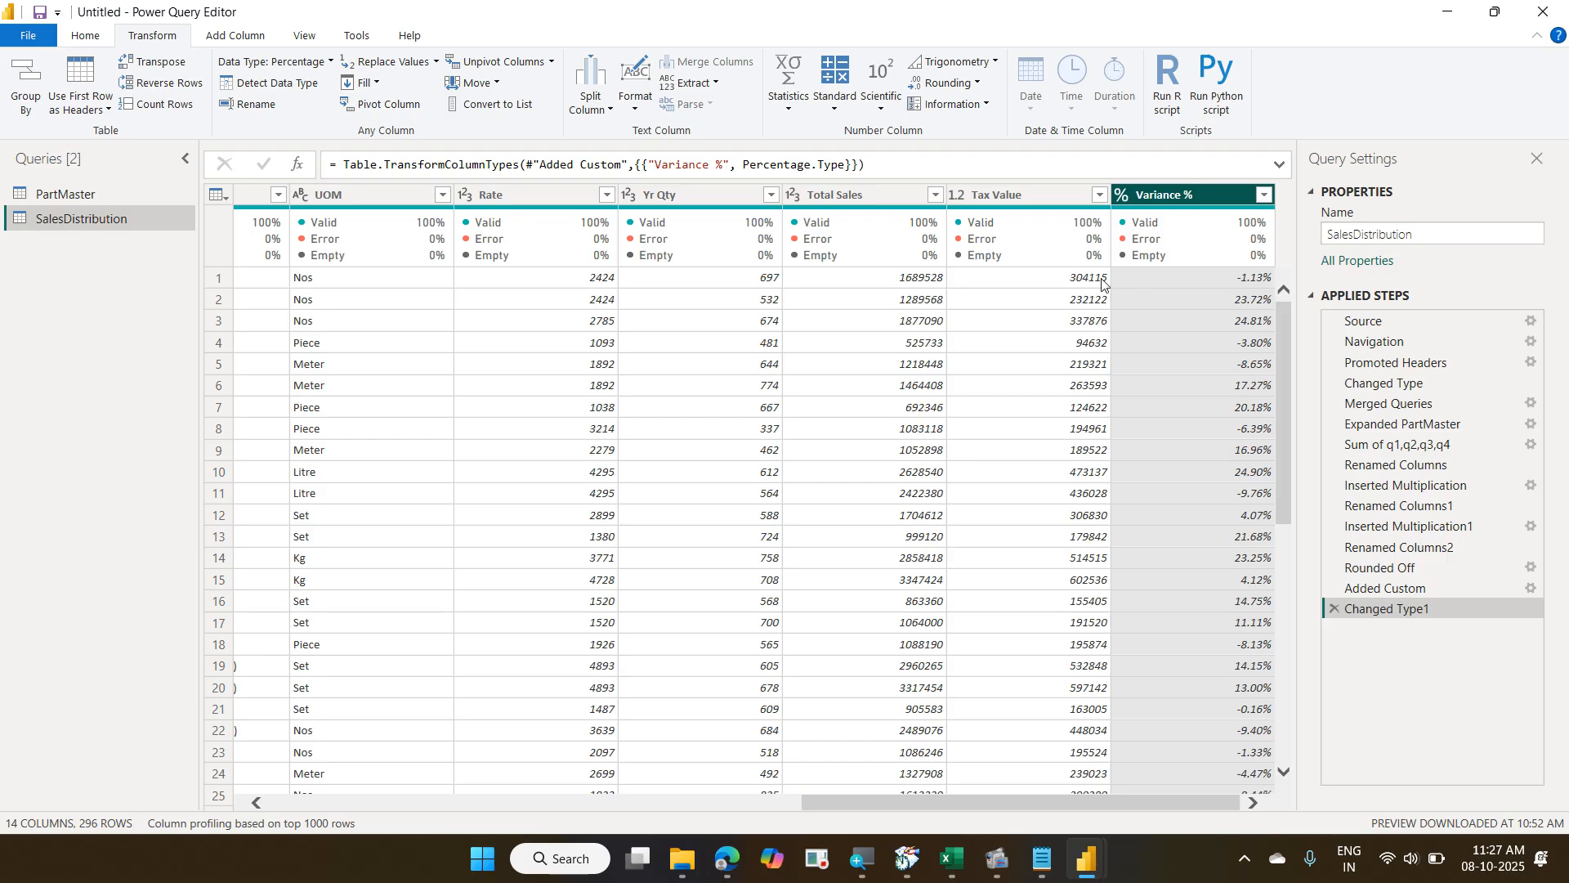
Start a new conditional column in the SalesDistribution query and name it Logistics Cost.
mouse_move(1005, 222)
left_click_drag(918, 805, 272, 835)
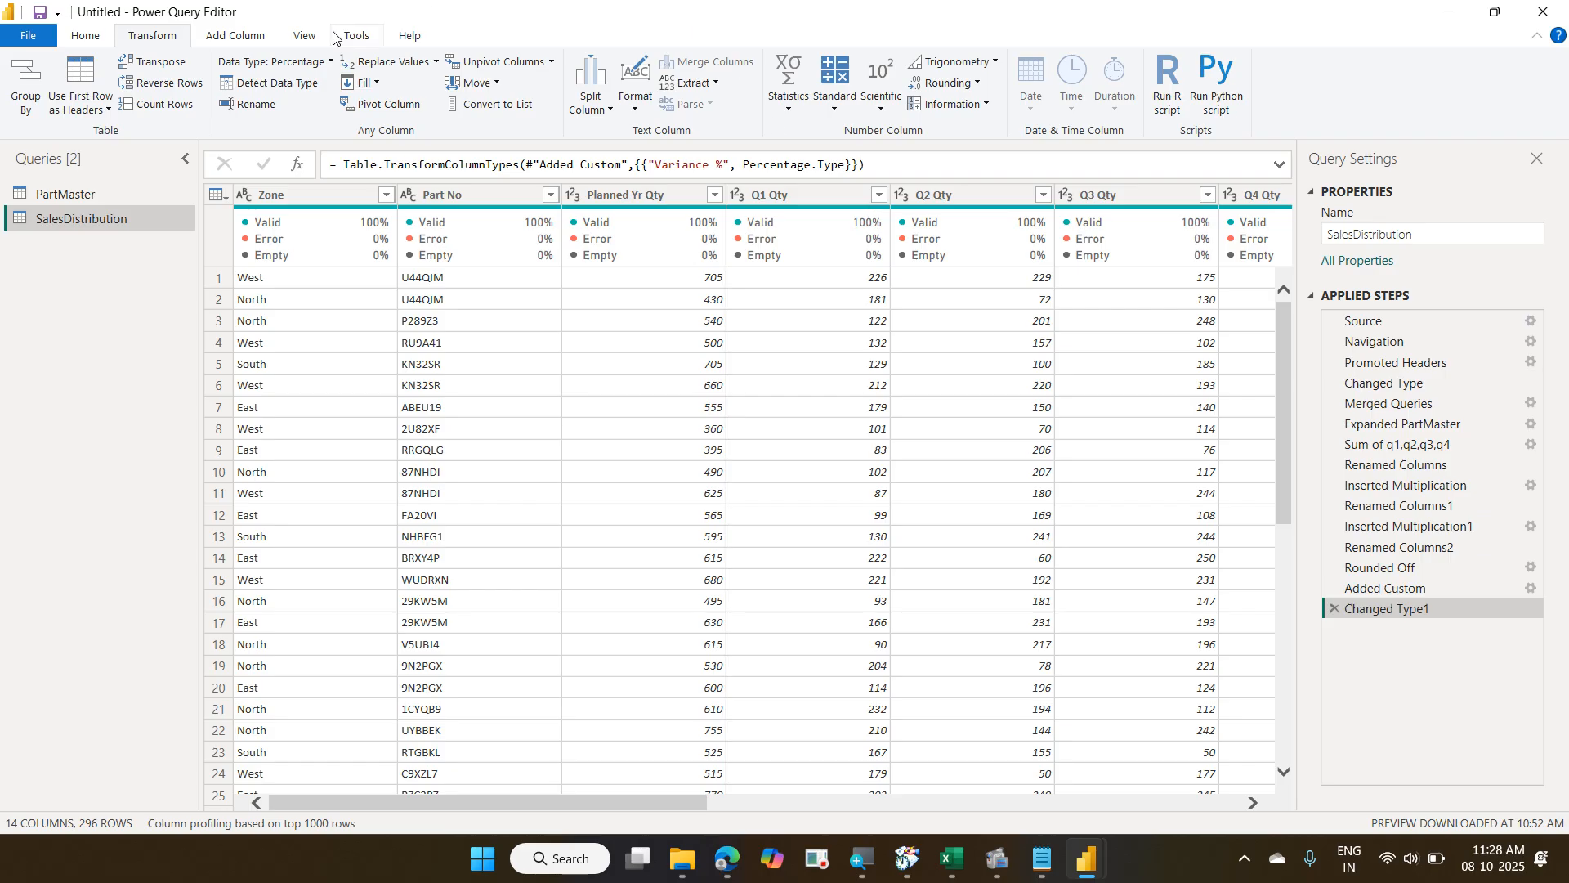
left_click(263, 43)
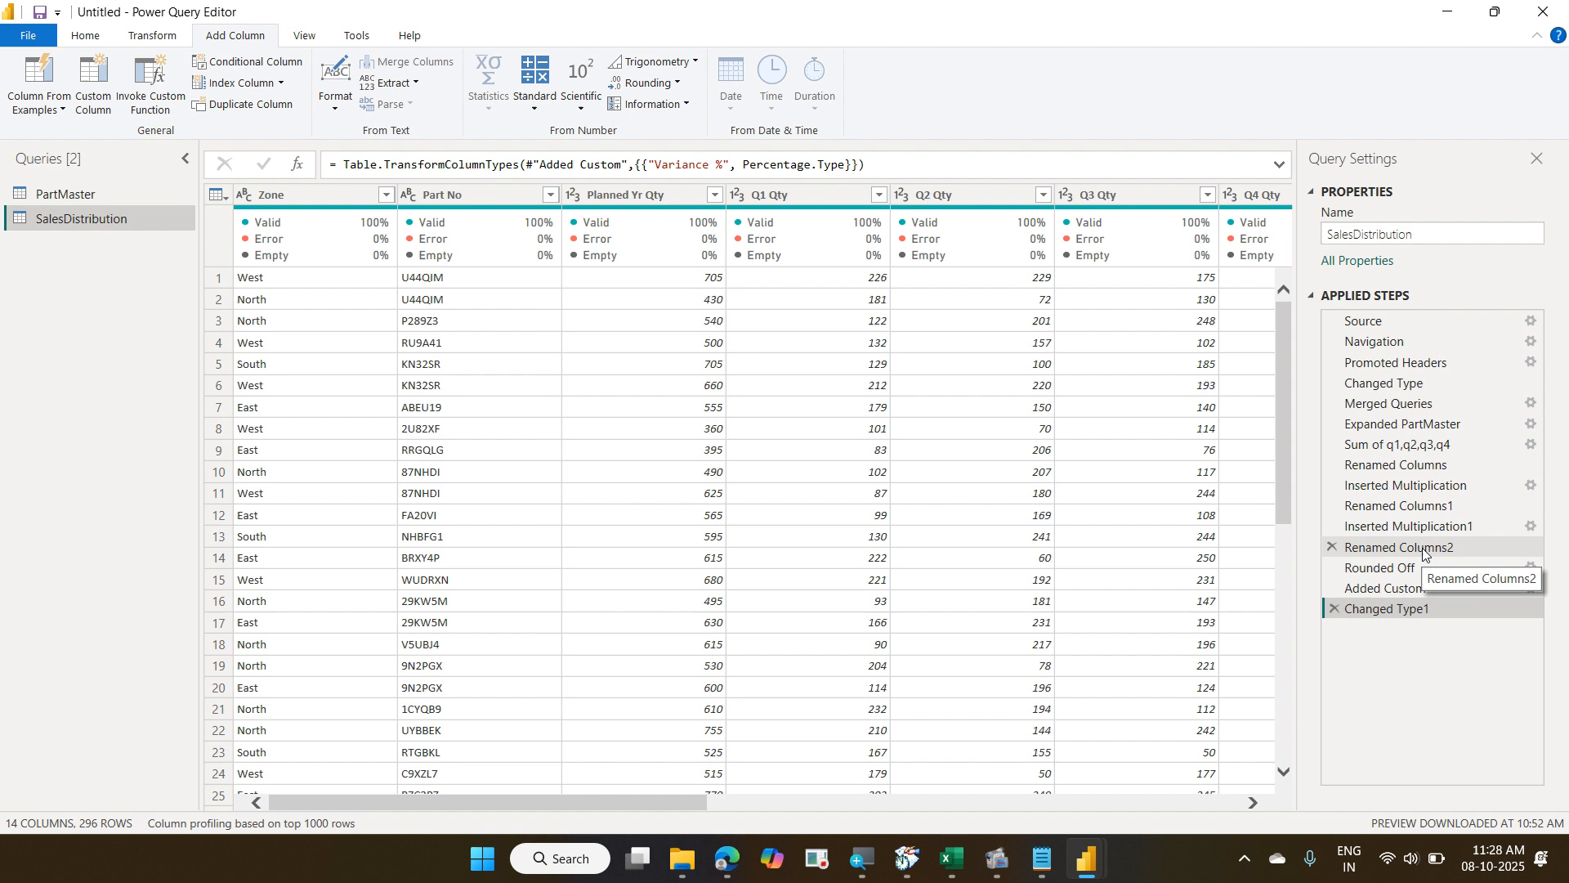
left_click(246, 60)
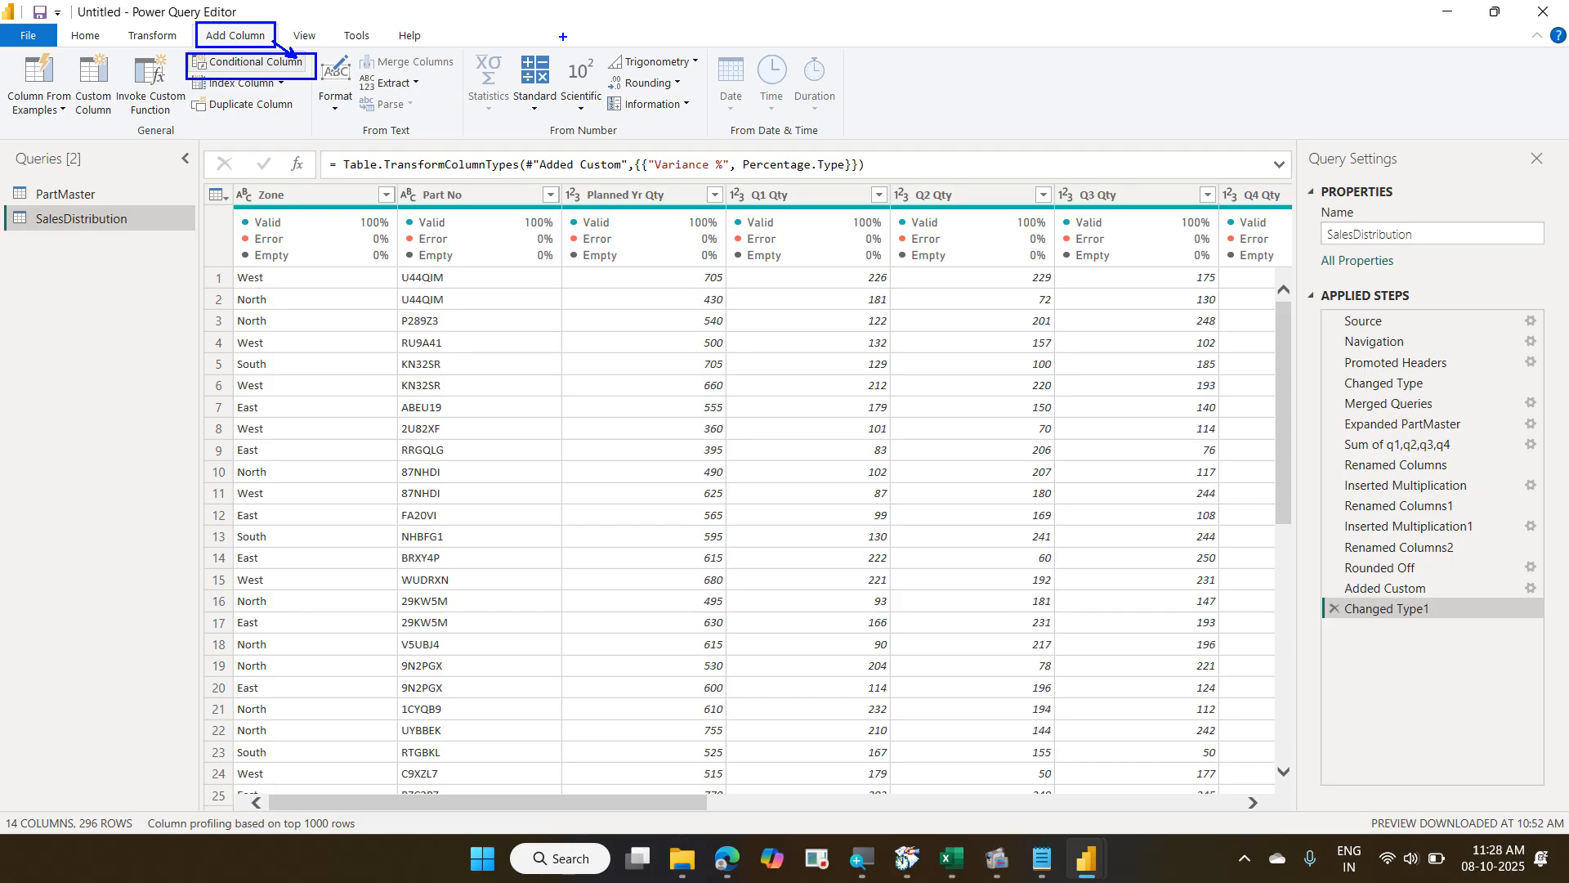
left_click(271, 67)
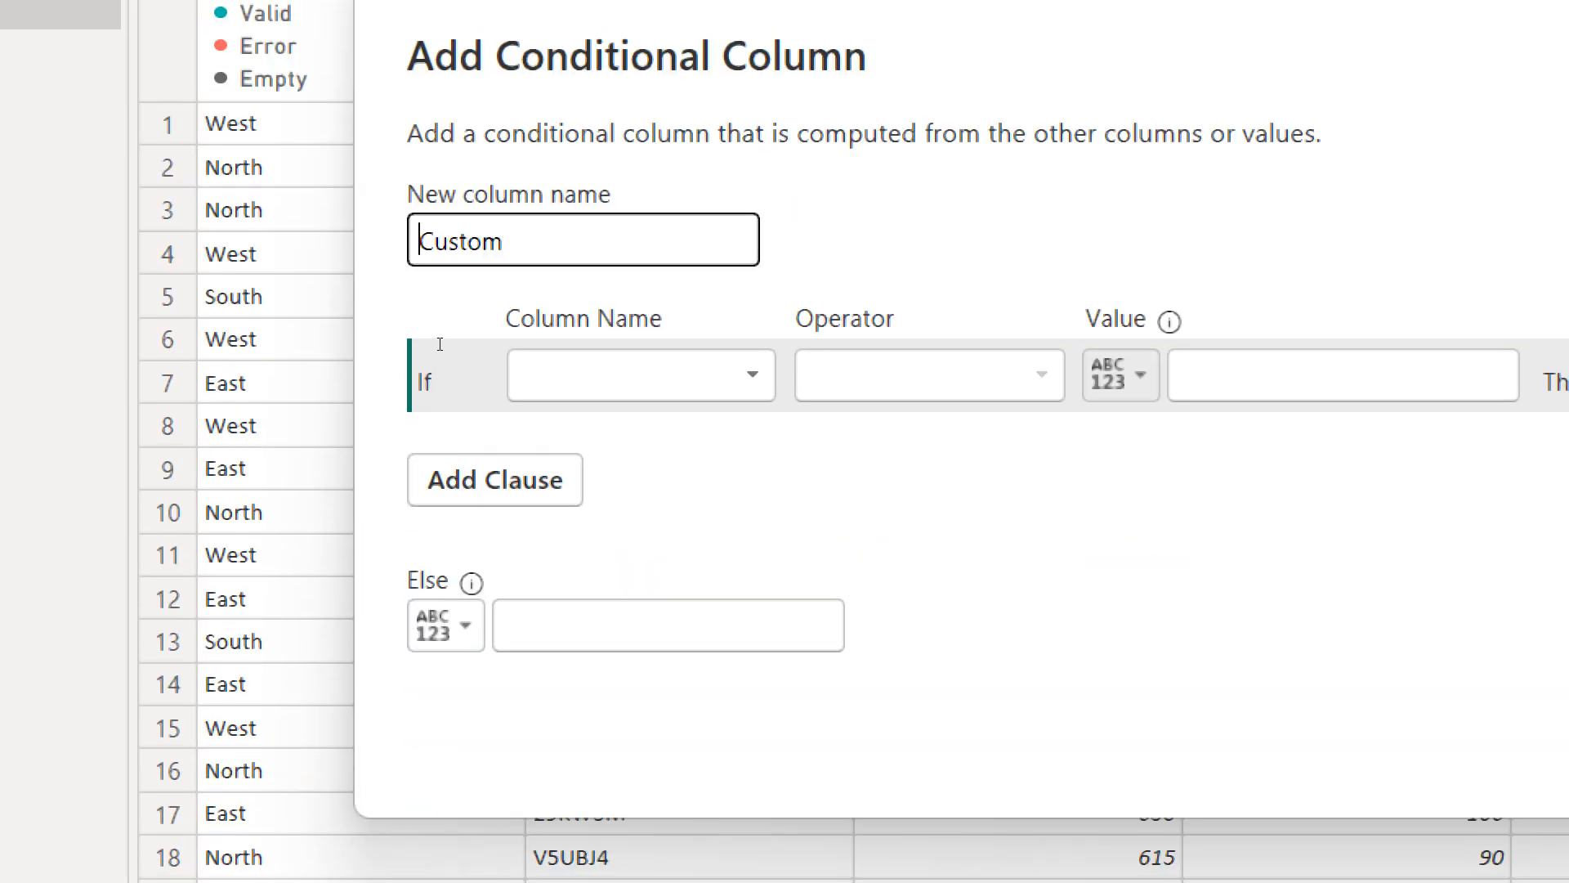
left_click_drag(523, 245, 242, 345)
type("Logistucs")
key("BackSpace")
key("BackSpace")
key("BackSpace")
type("ics")
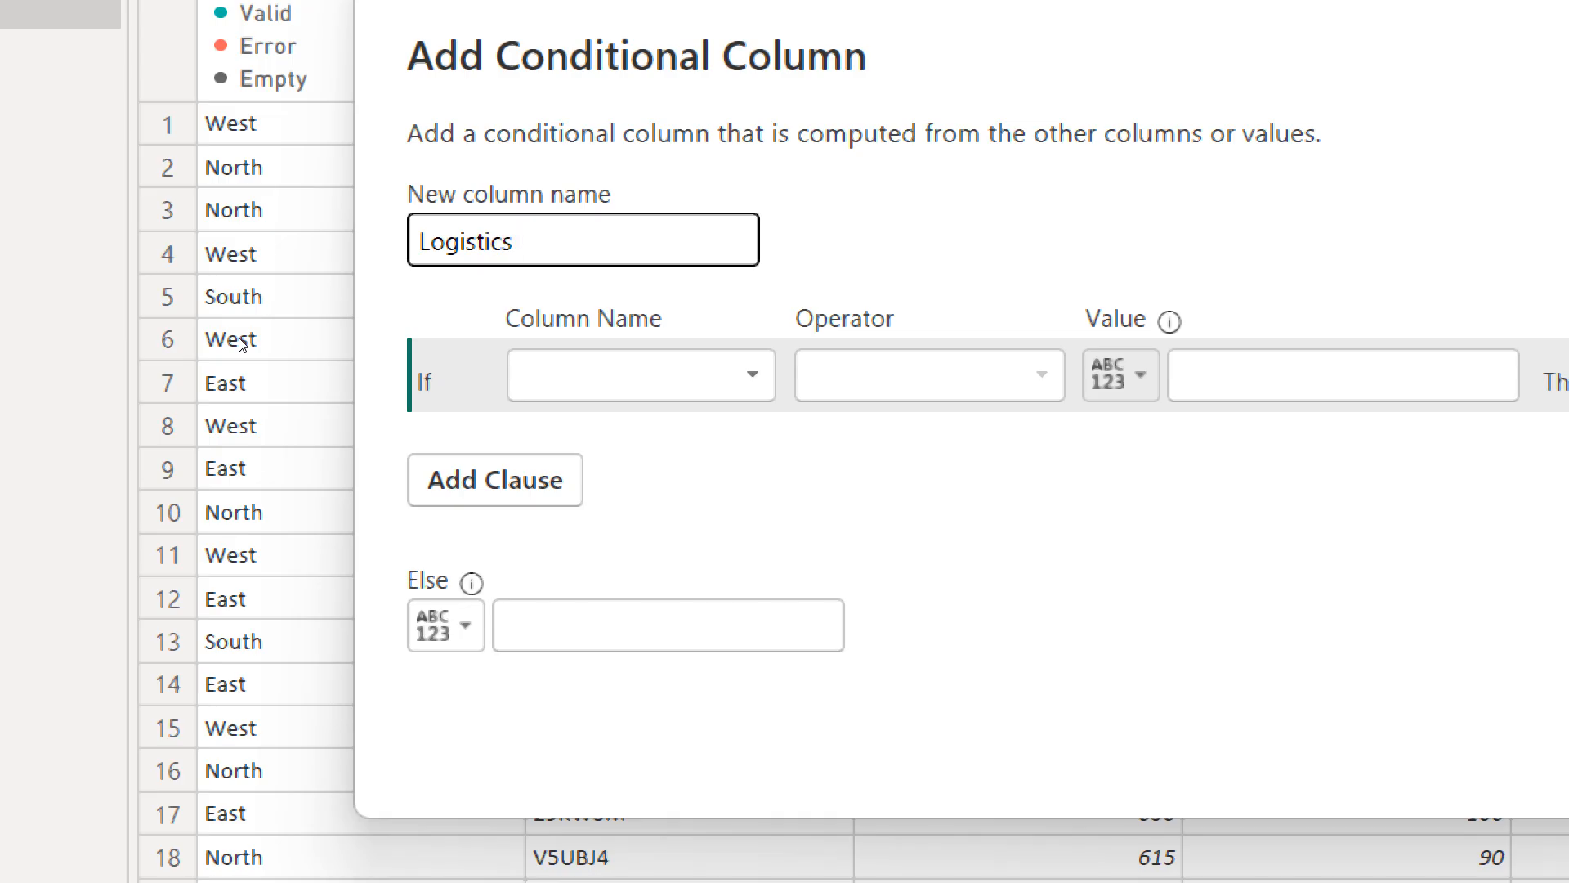
type(" Cost")
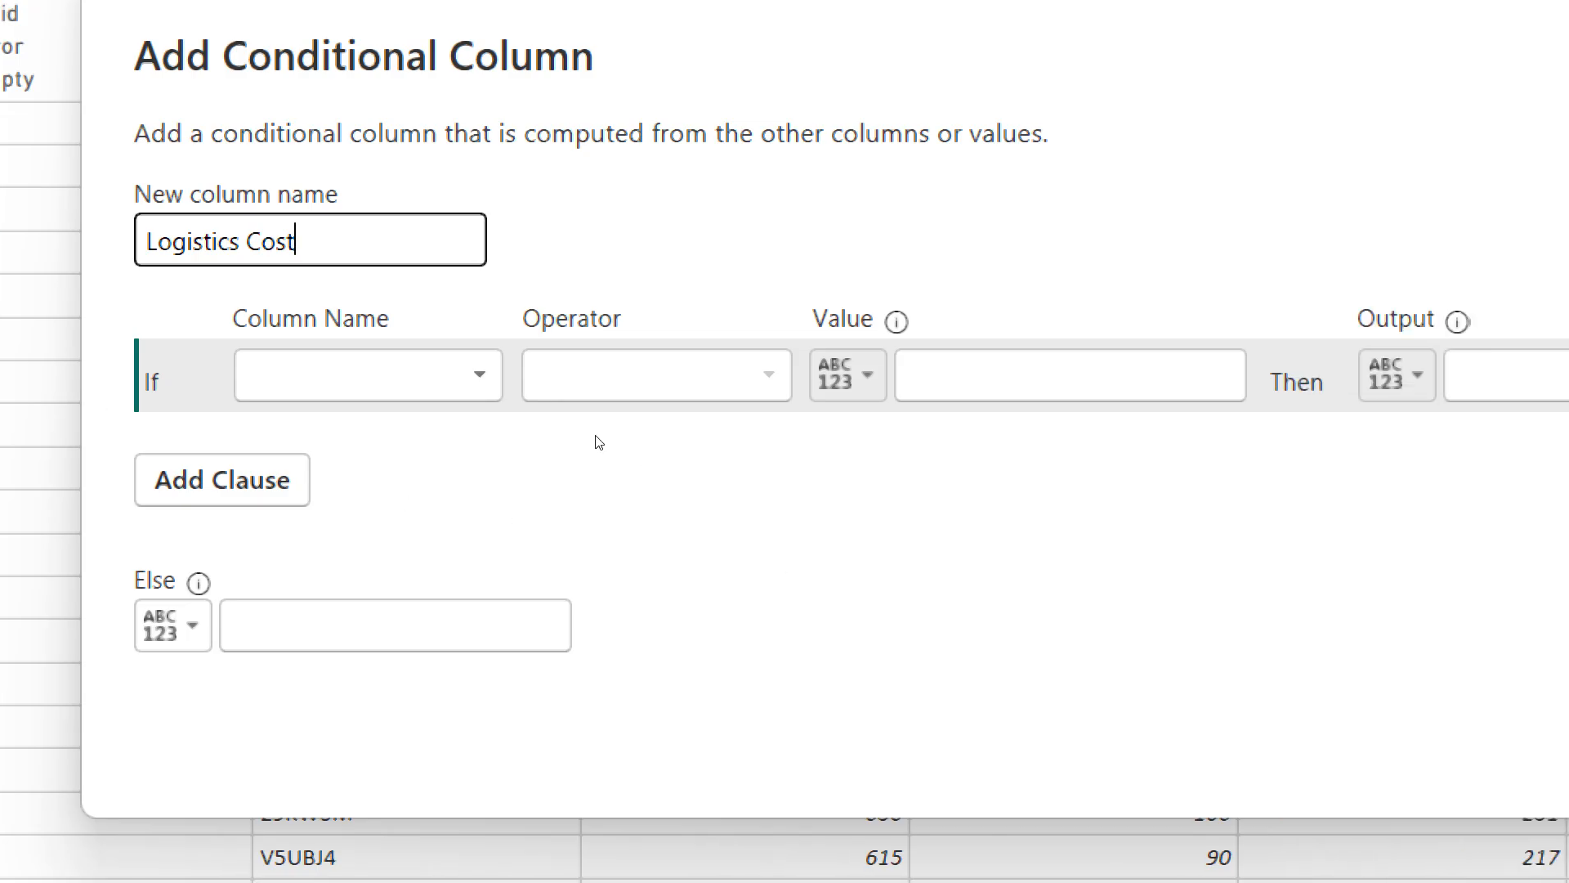
Base the first If clause on the Zone column with the equals operator and review the other available operators.
left_click(513, 404)
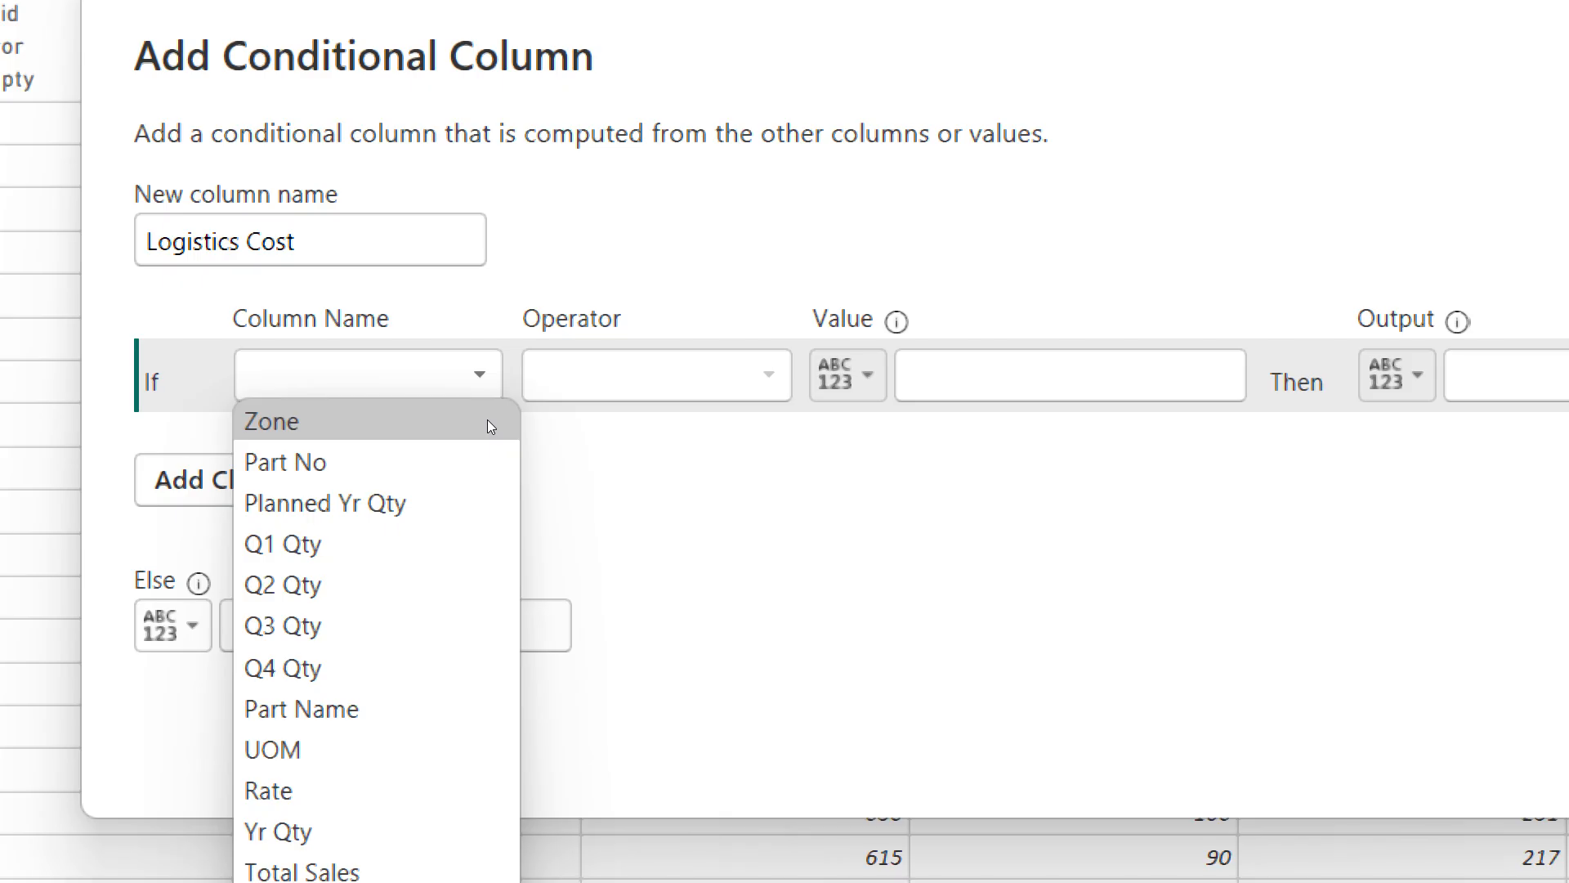
left_click(487, 422)
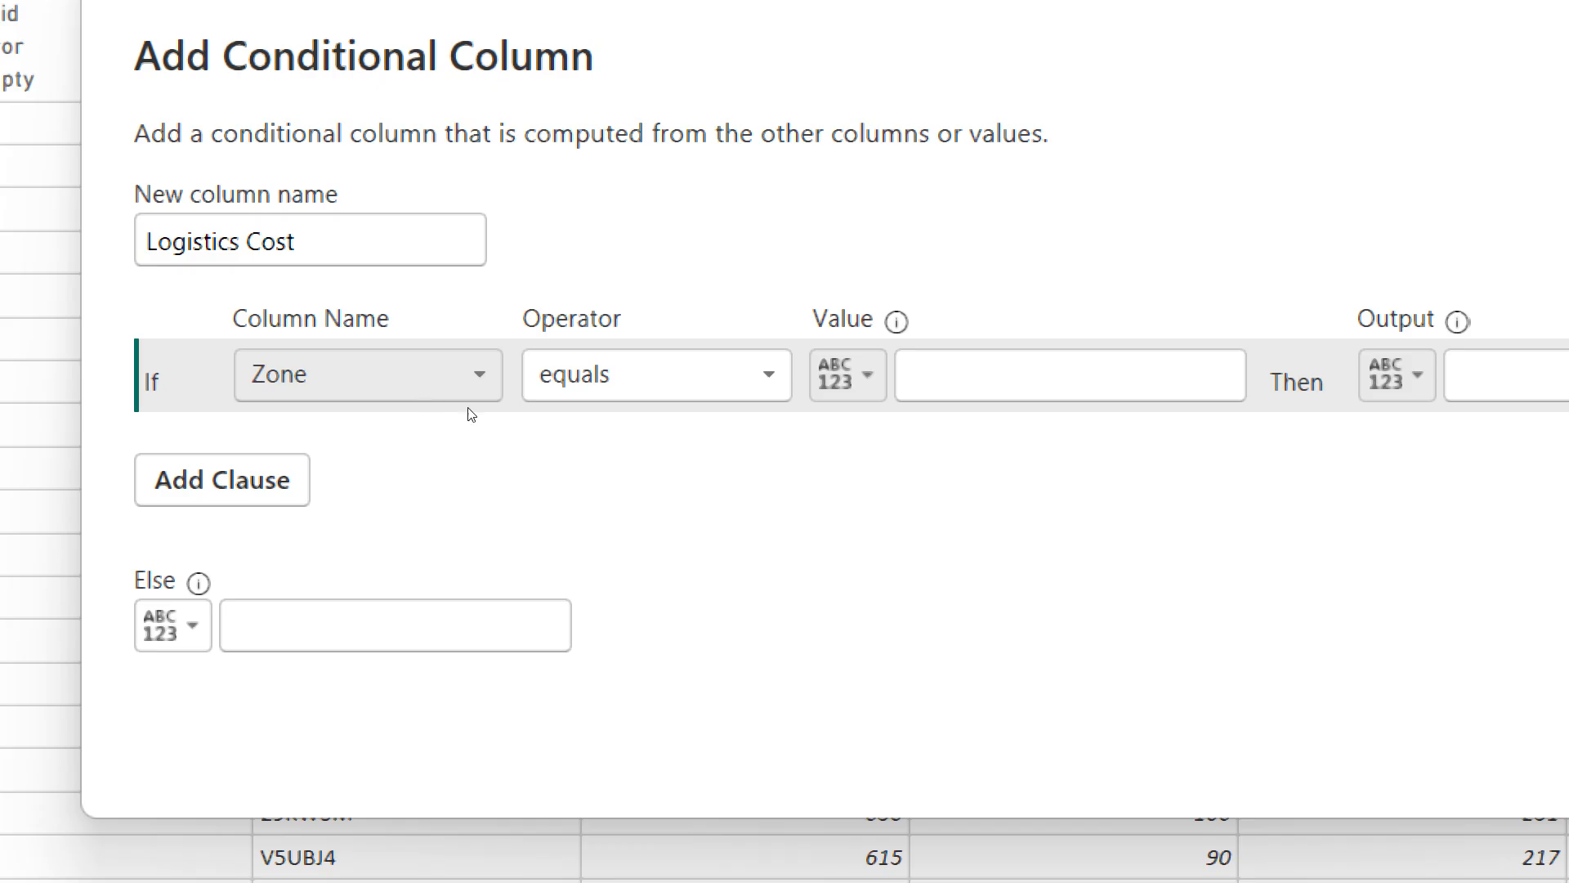
left_click(585, 394)
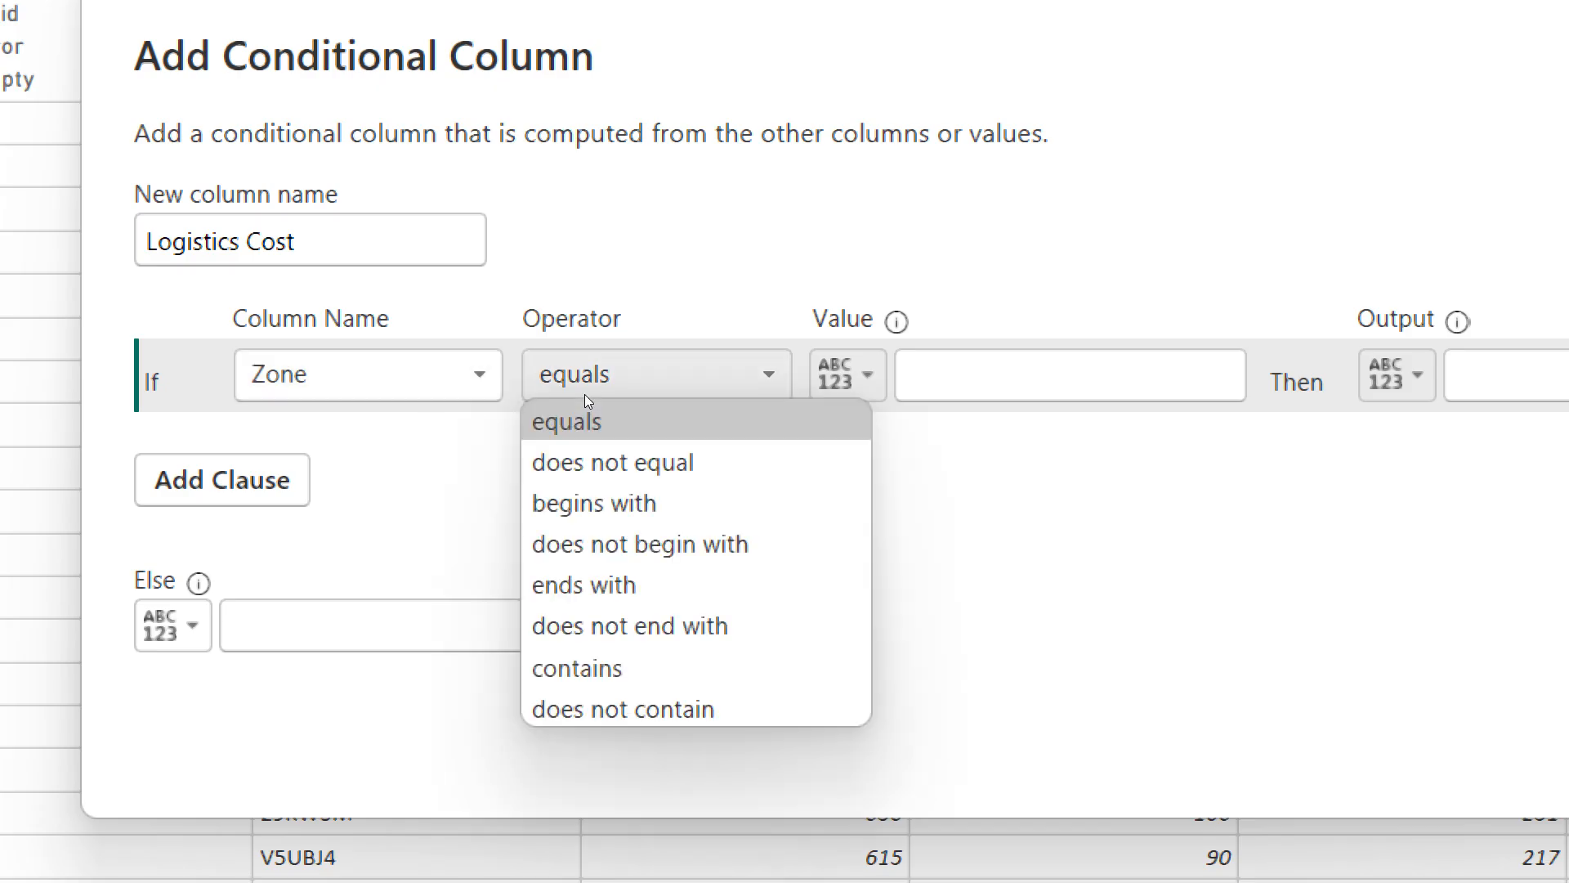
left_click(483, 392)
left_click(483, 400)
left_click(488, 411)
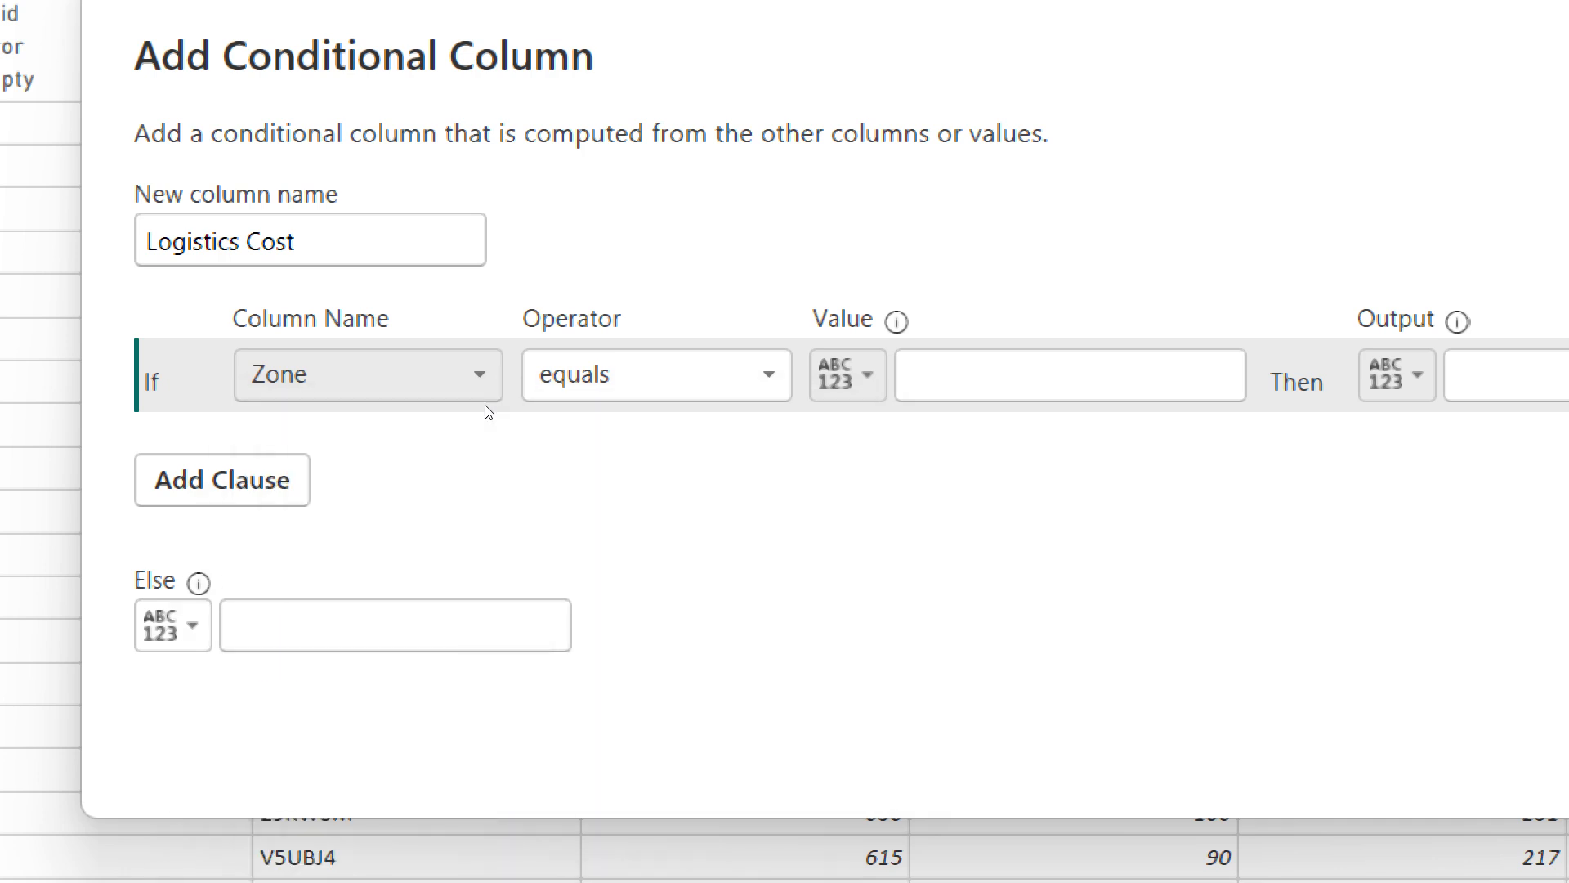
Try Part Name as the first clause's column, check its operators, and return the clause to Zone.
left_click(483, 405)
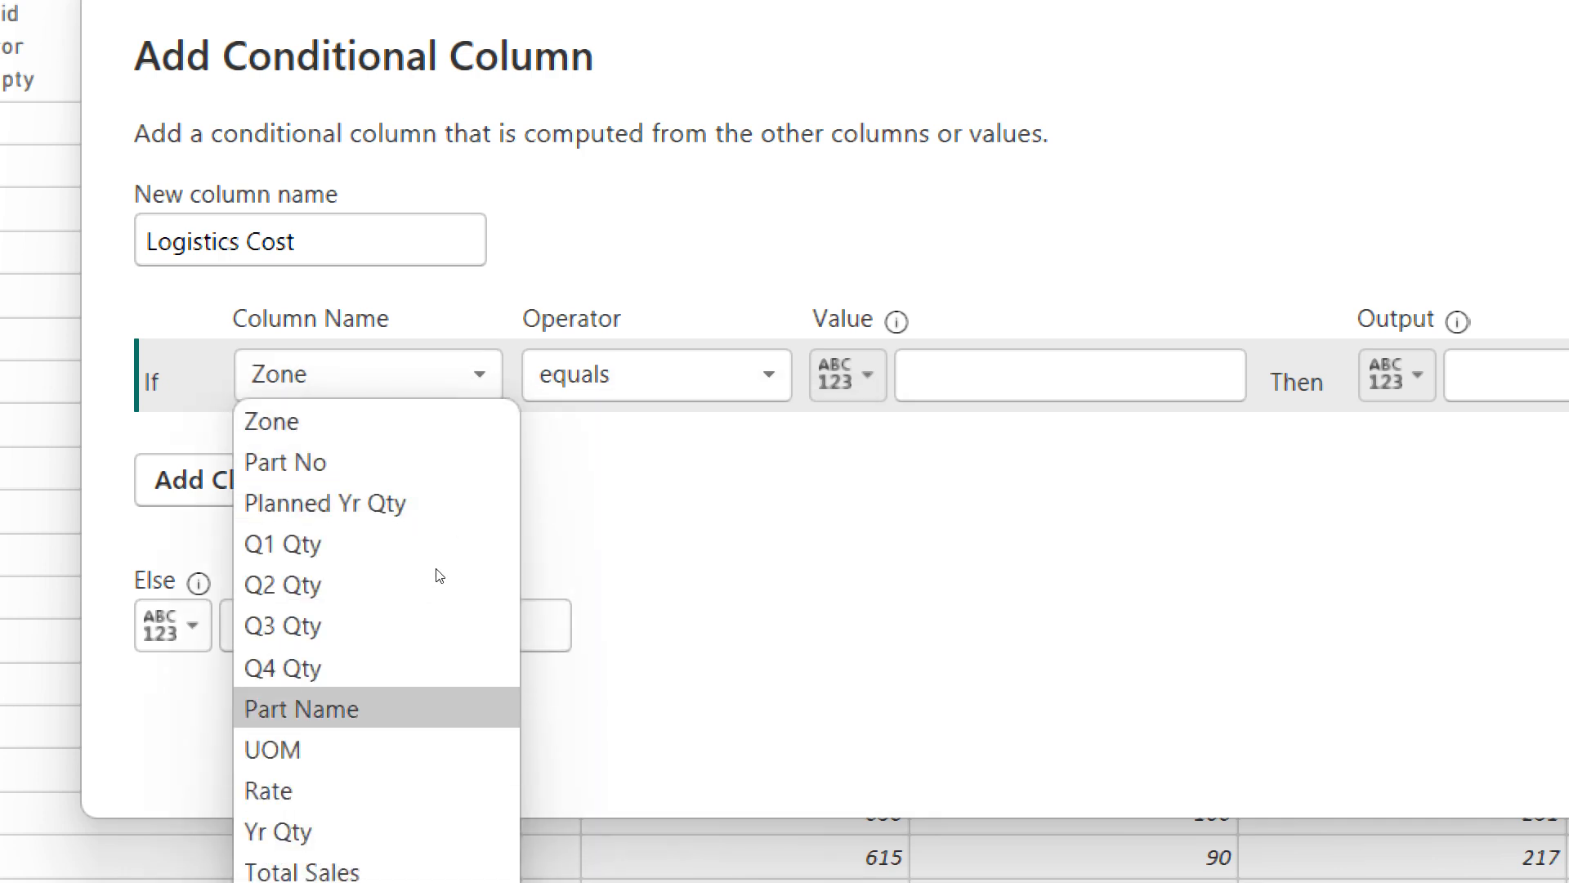
left_click(301, 708)
left_click(575, 397)
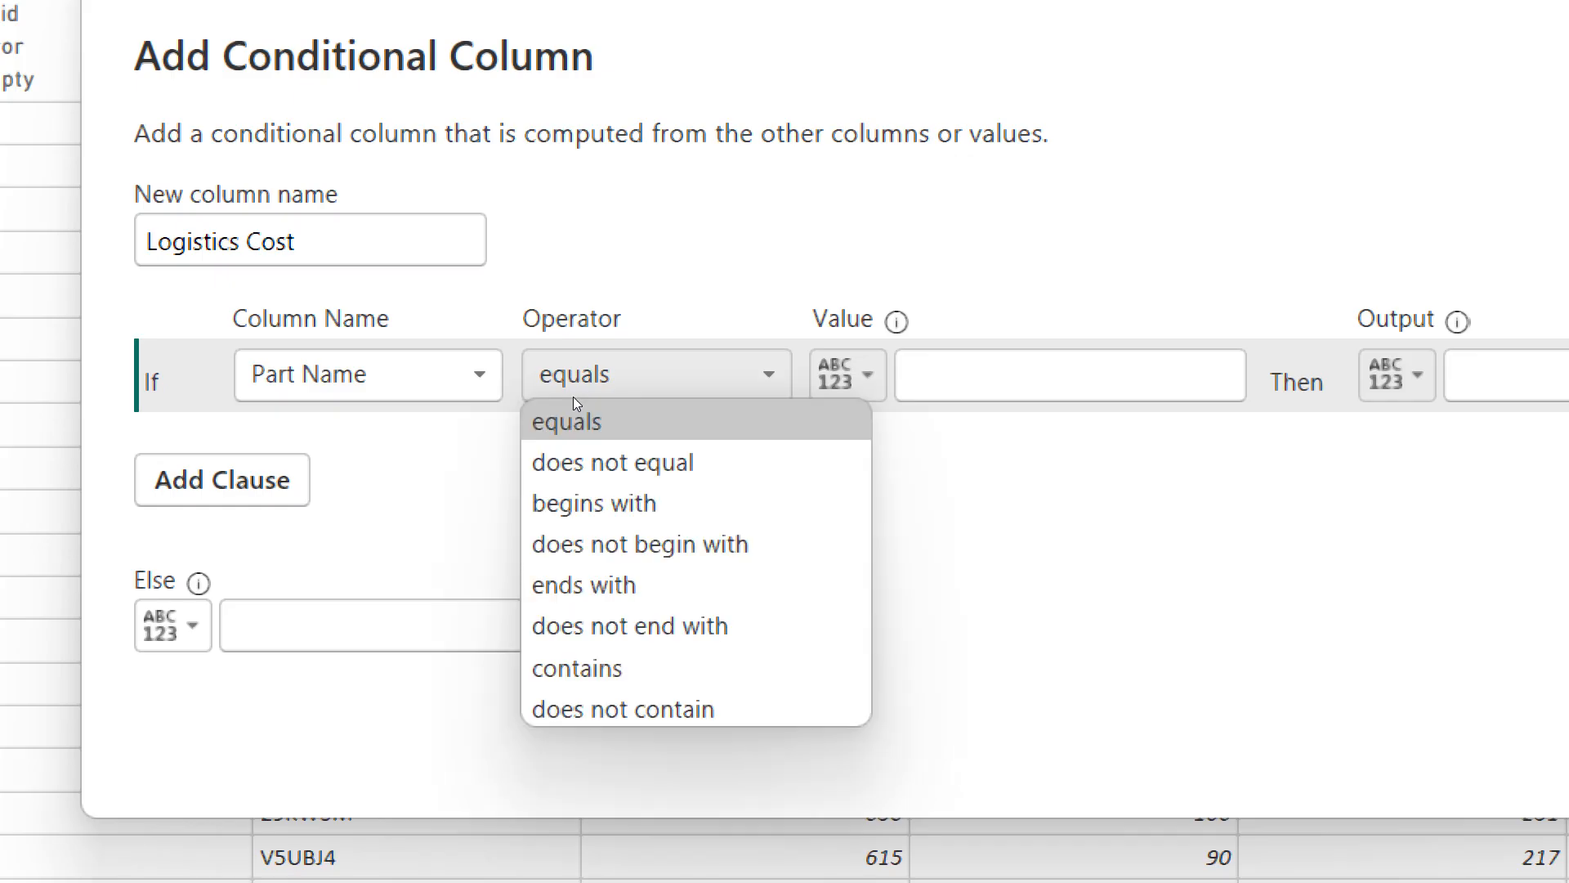
left_click(490, 397)
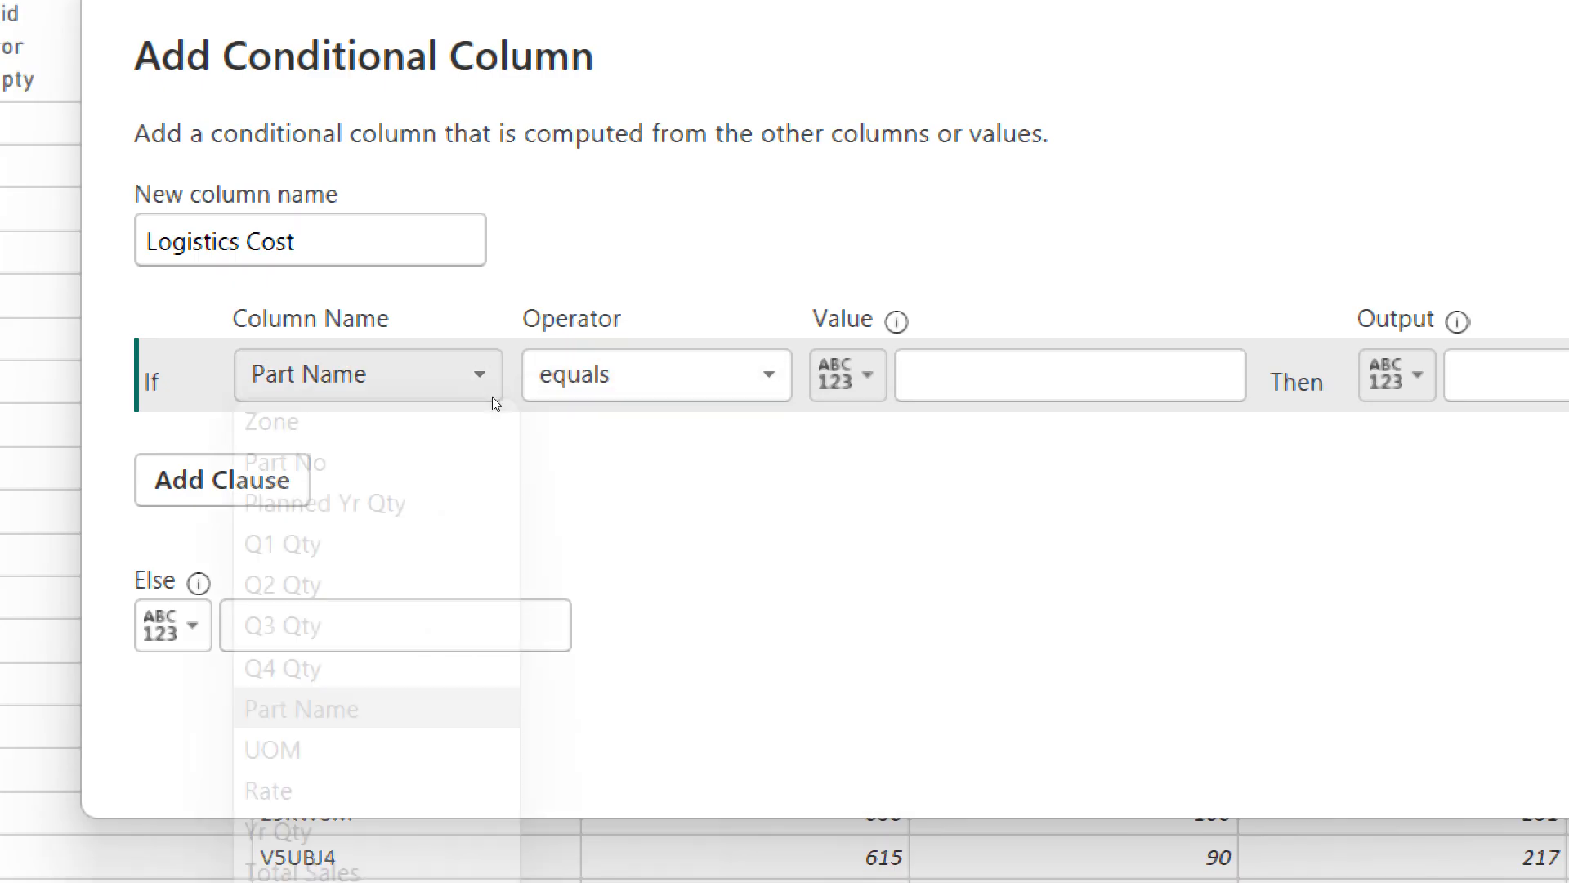
left_click(478, 424)
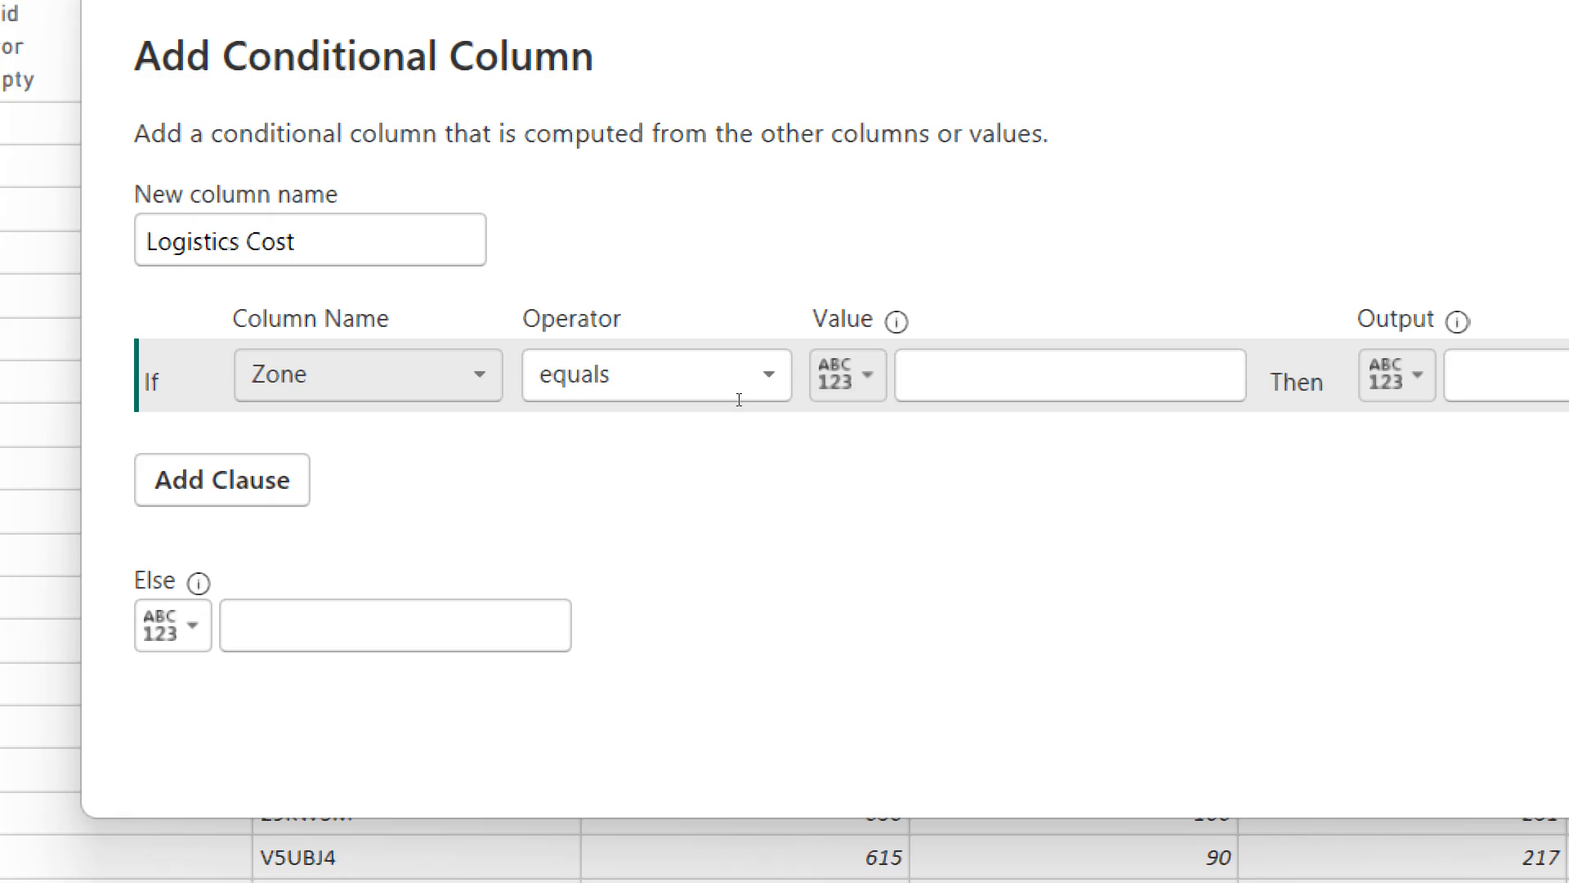
Set the comparison value of the first clause to South.
key("Tab")
key("Tab")
key("Tab")
type("So")
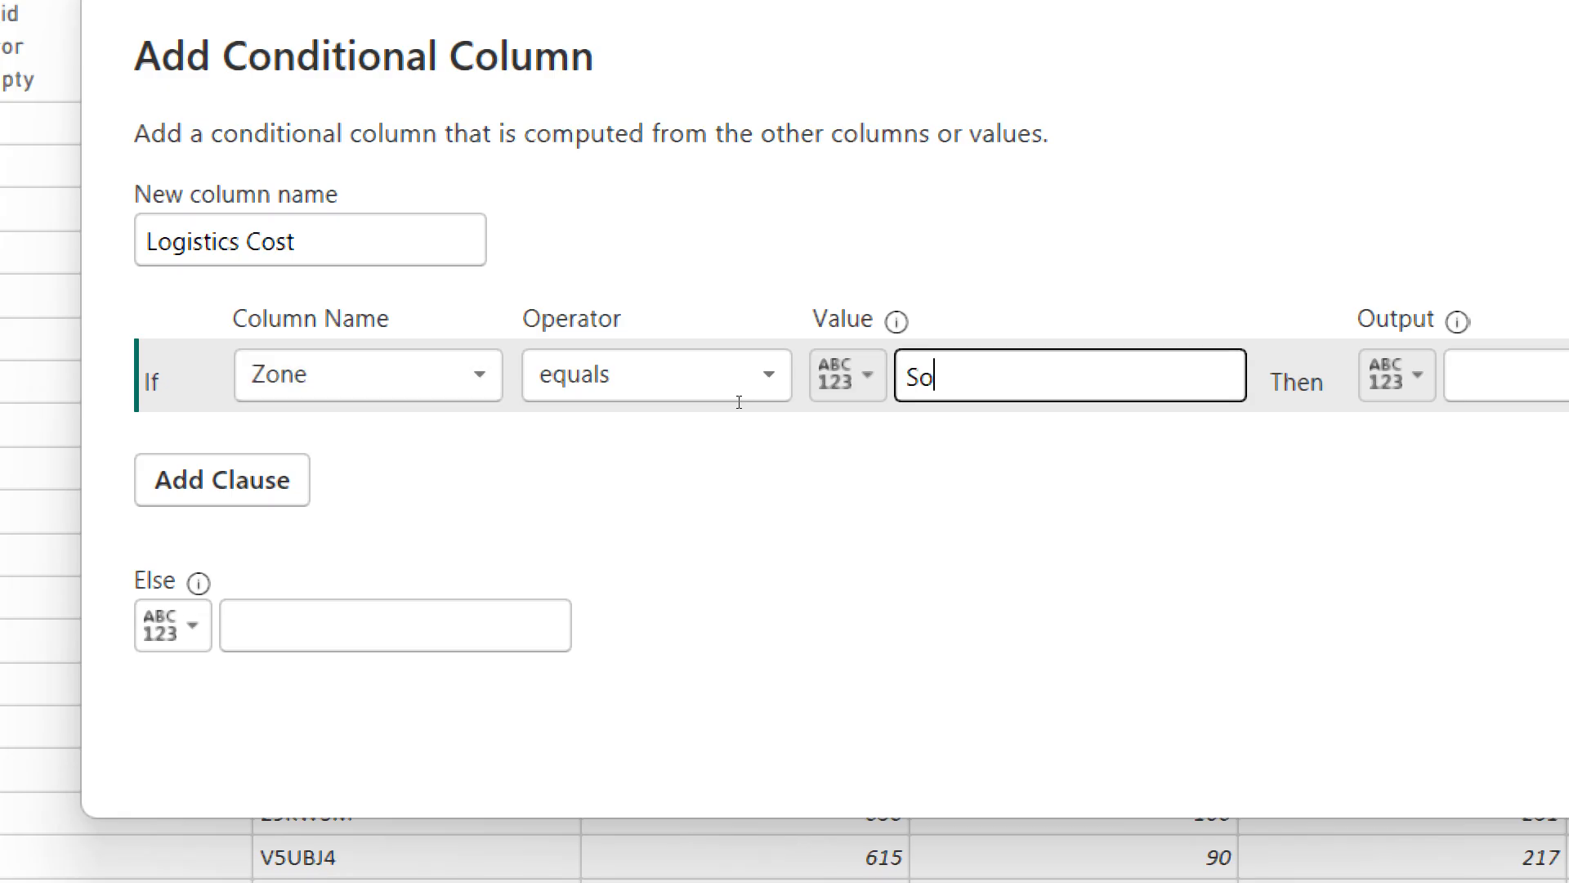
type("uth")
Switch the first clause's comparison value to a column selection and view the columns on offer.
left_click(848, 375)
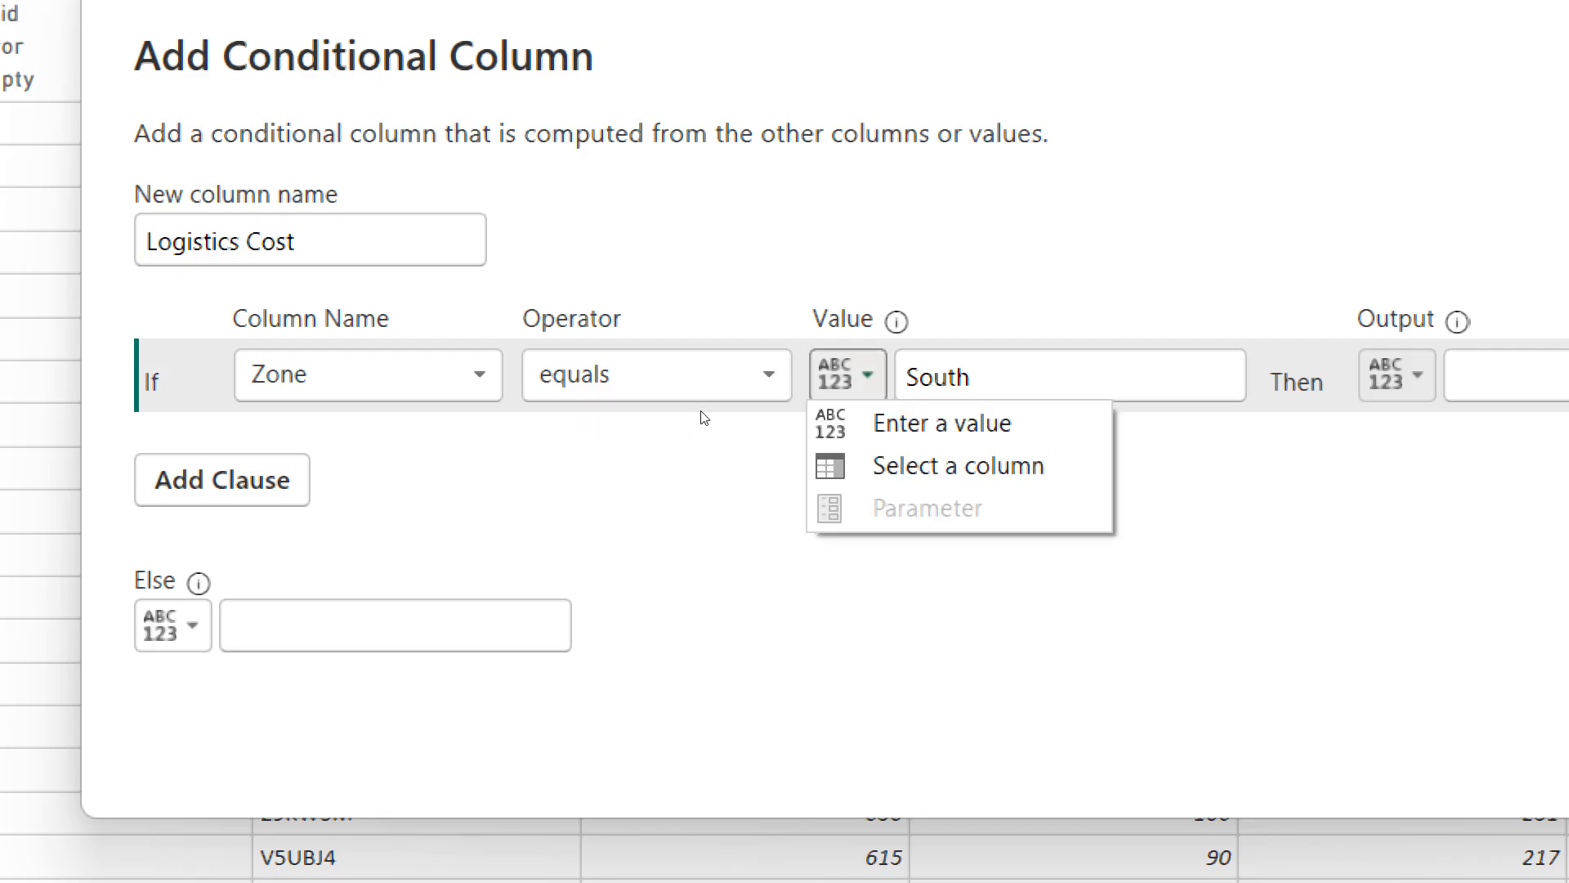
key("Down")
key("Down")
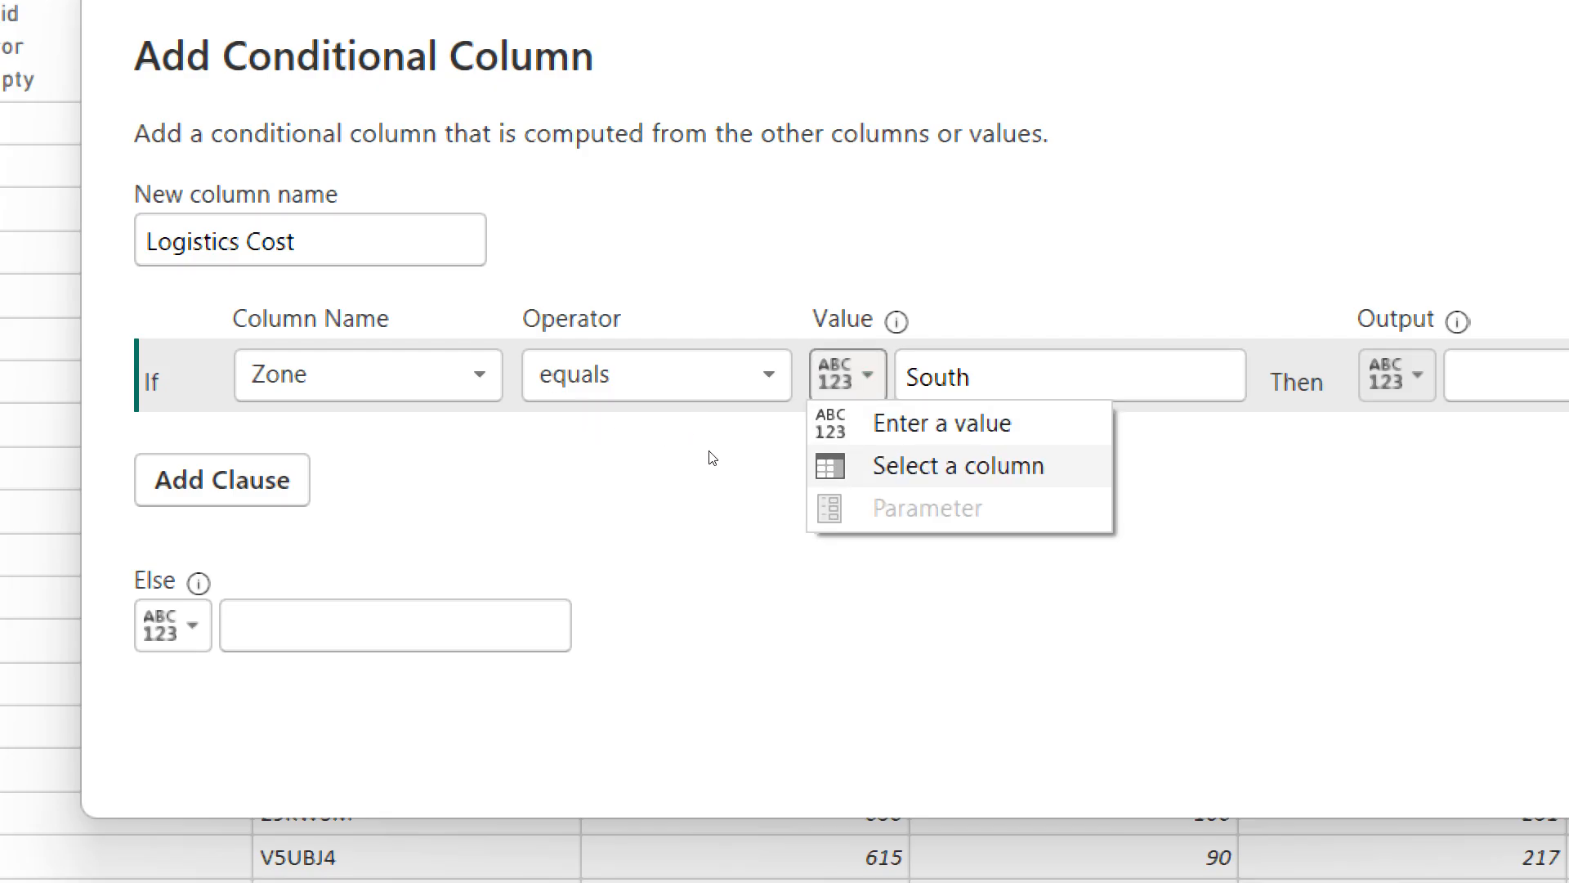
key("Return")
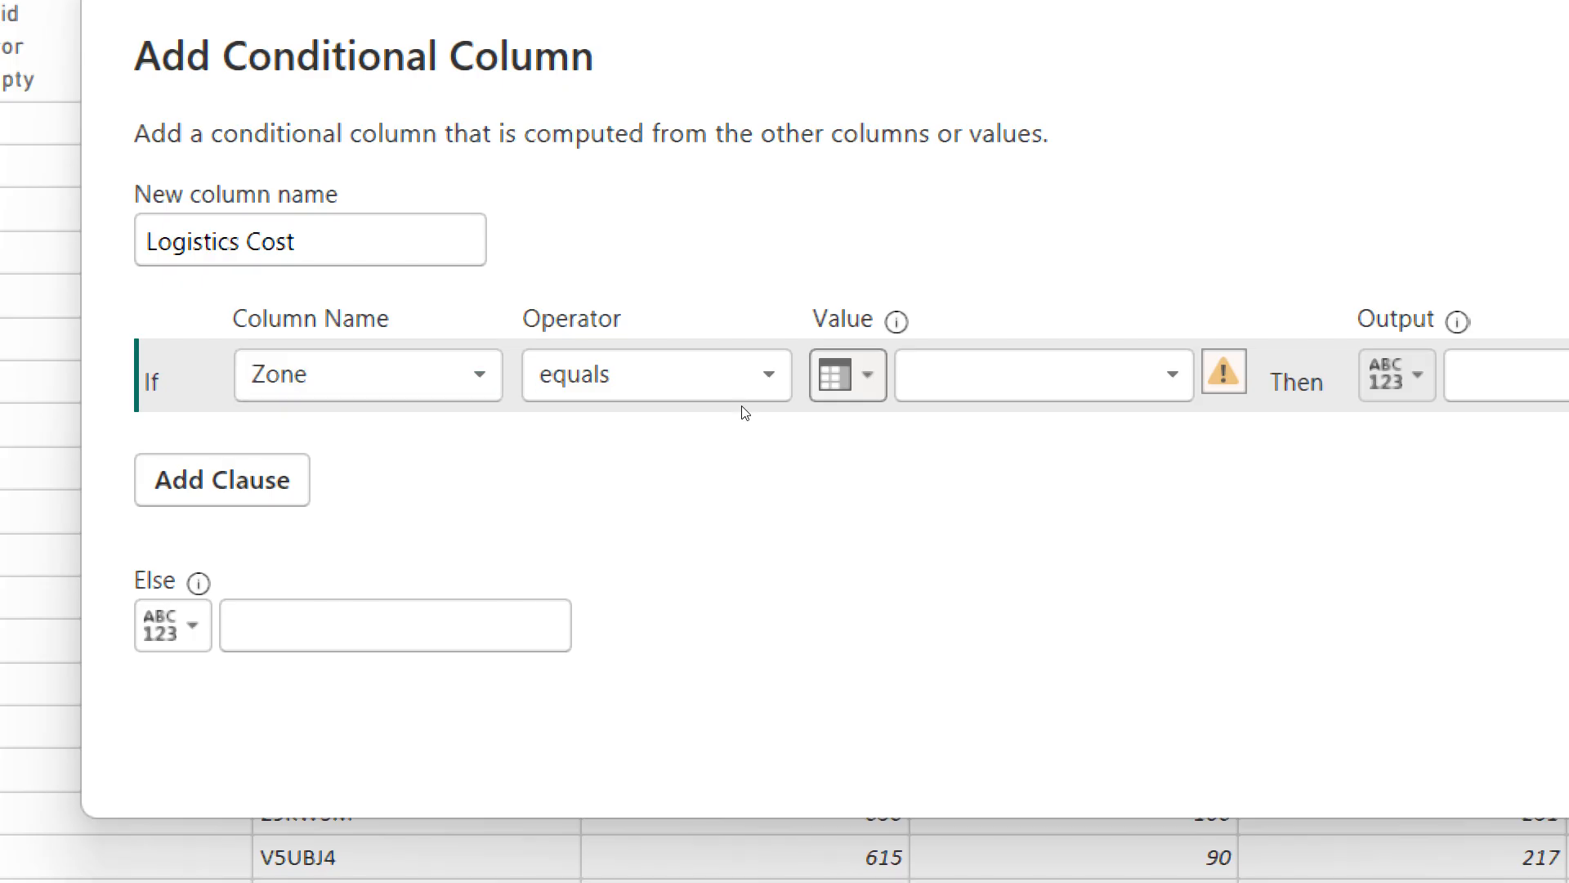
key("Tab")
key("alt+Down")
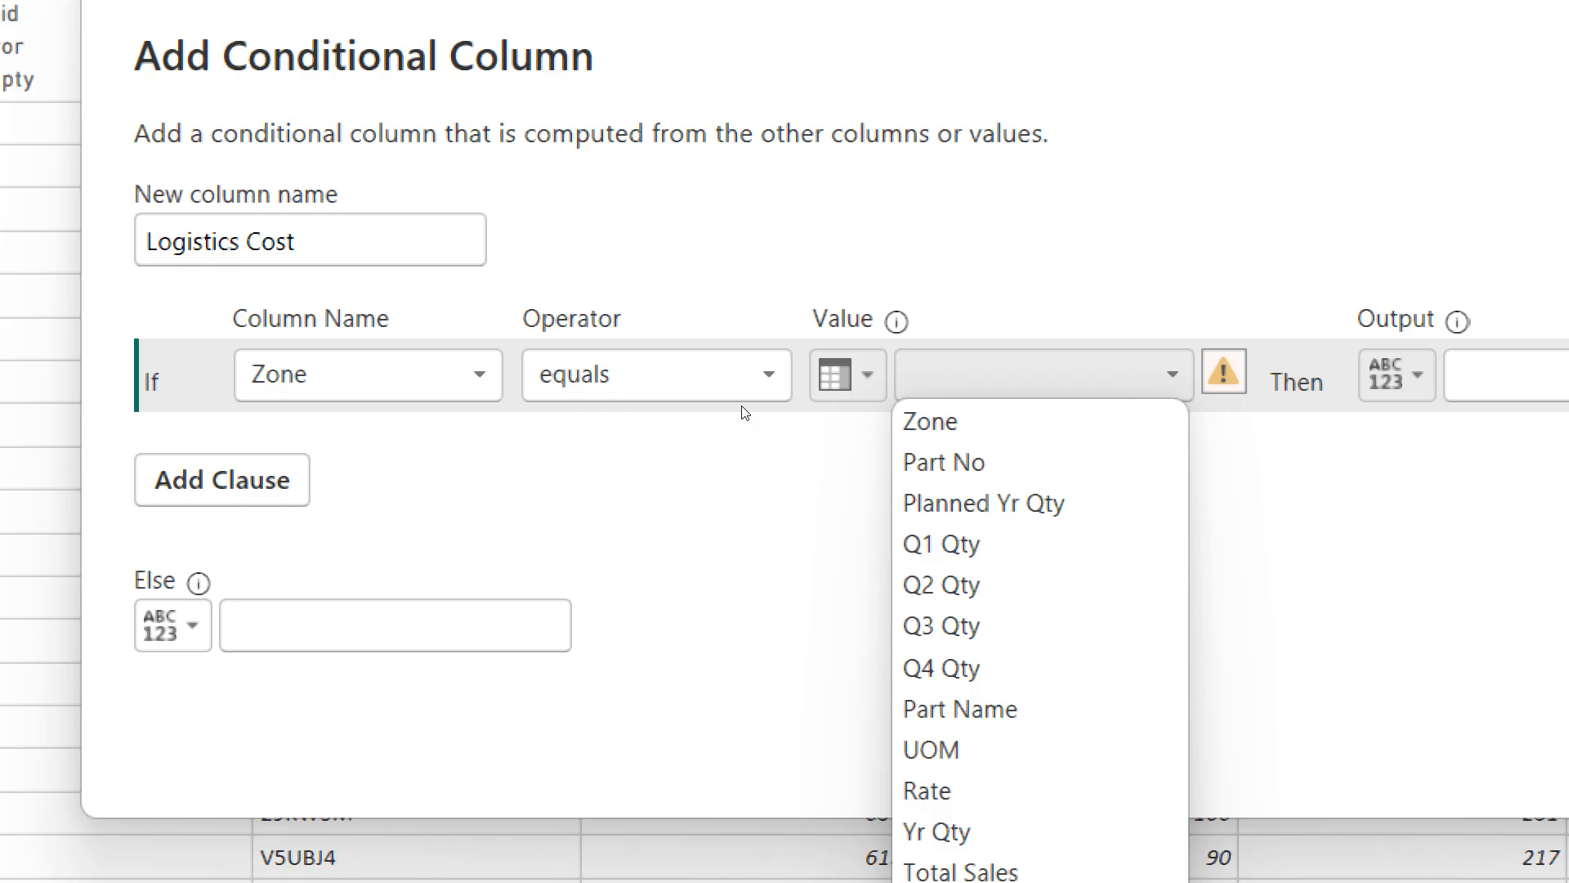
Switch the first clause's comparison value back from a column selection to an entered value.
key("shift+Tab")
key("alt+Down")
key("Down")
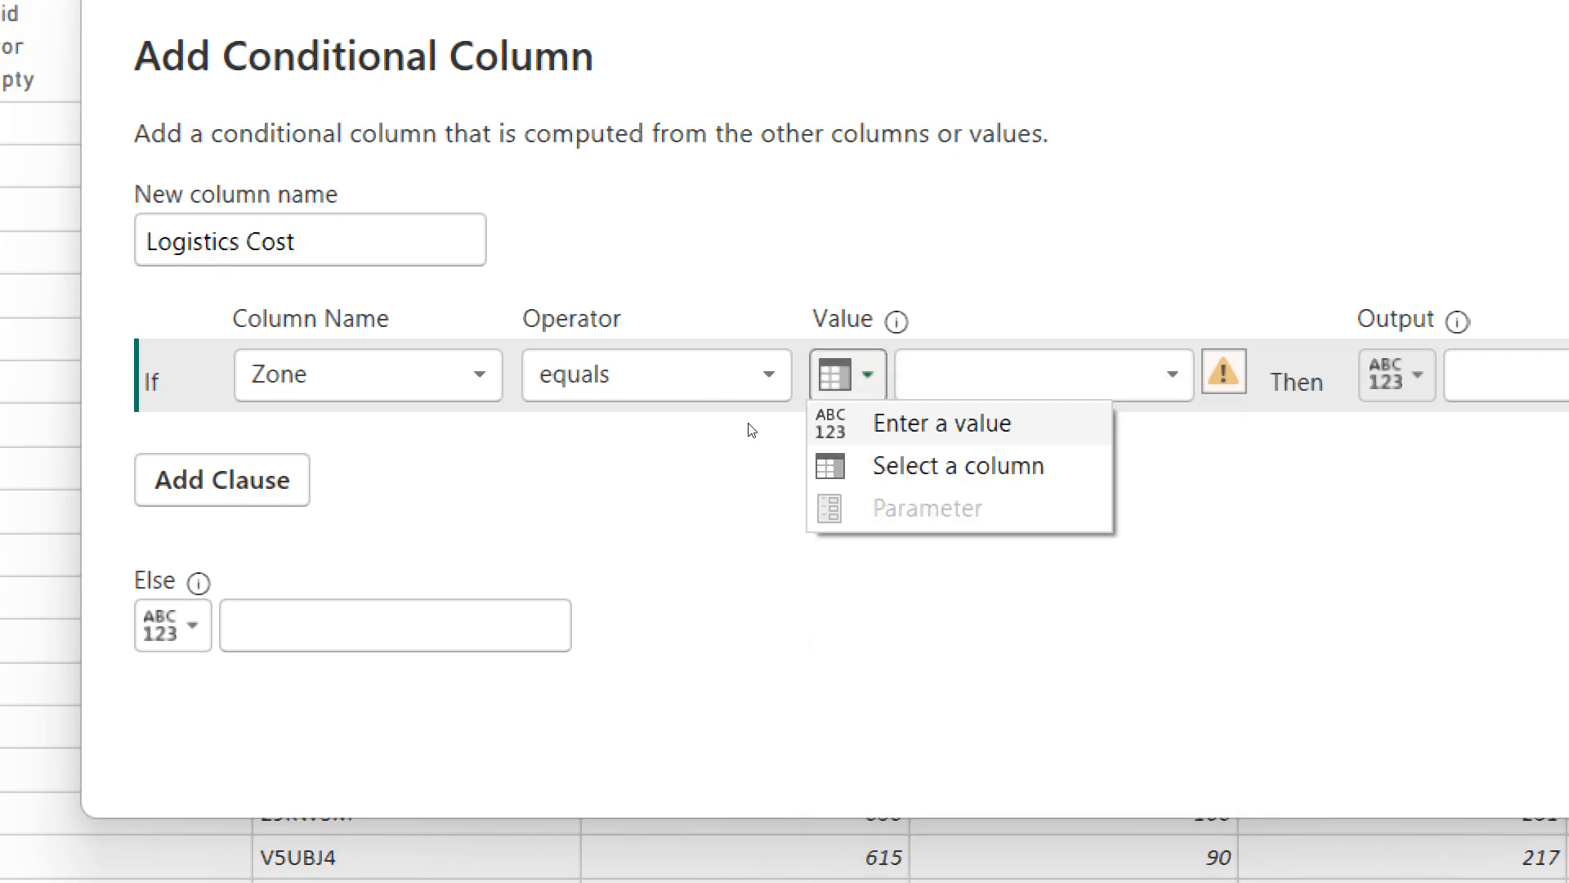
key("Down")
key("Up")
key("Return")
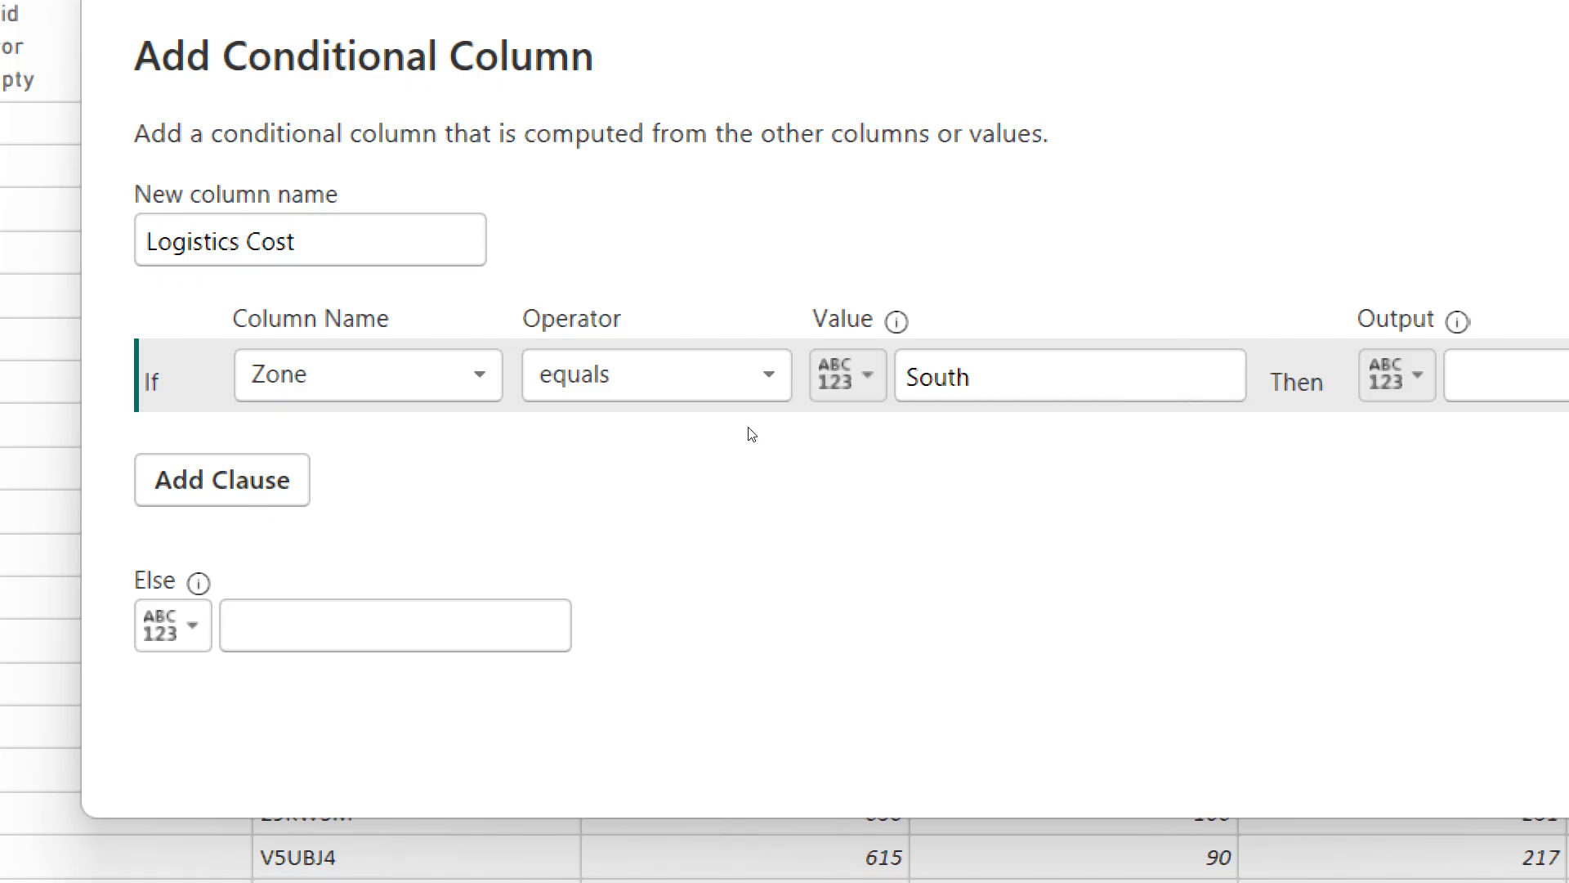
Set the output of the Zone equals South clause to 1000.
key("Tab")
key("Tab")
key("Tab")
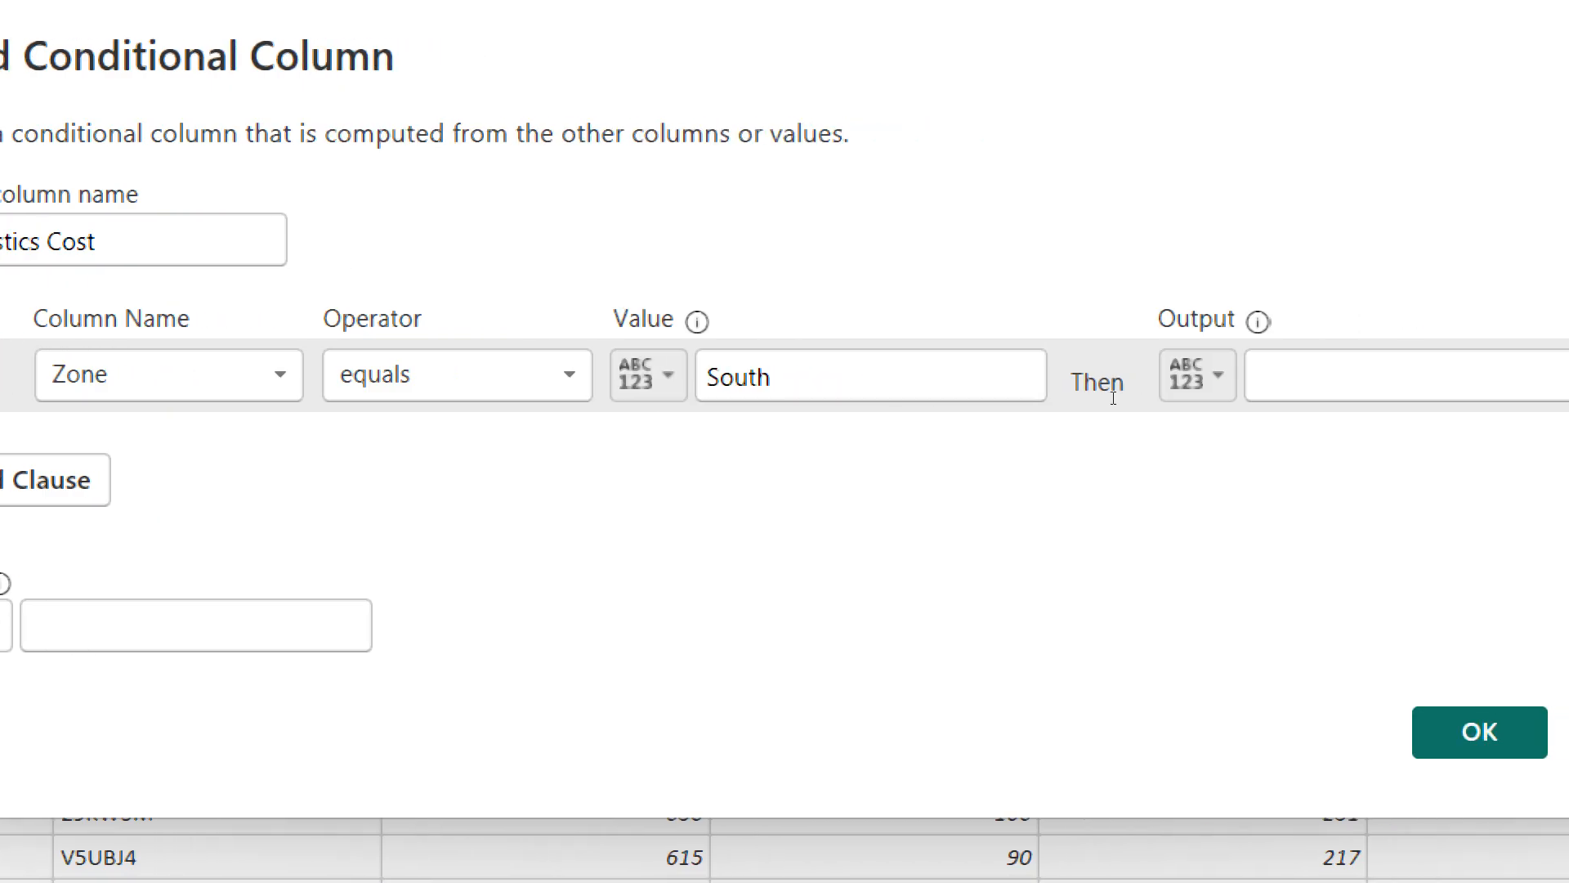
type("1000")
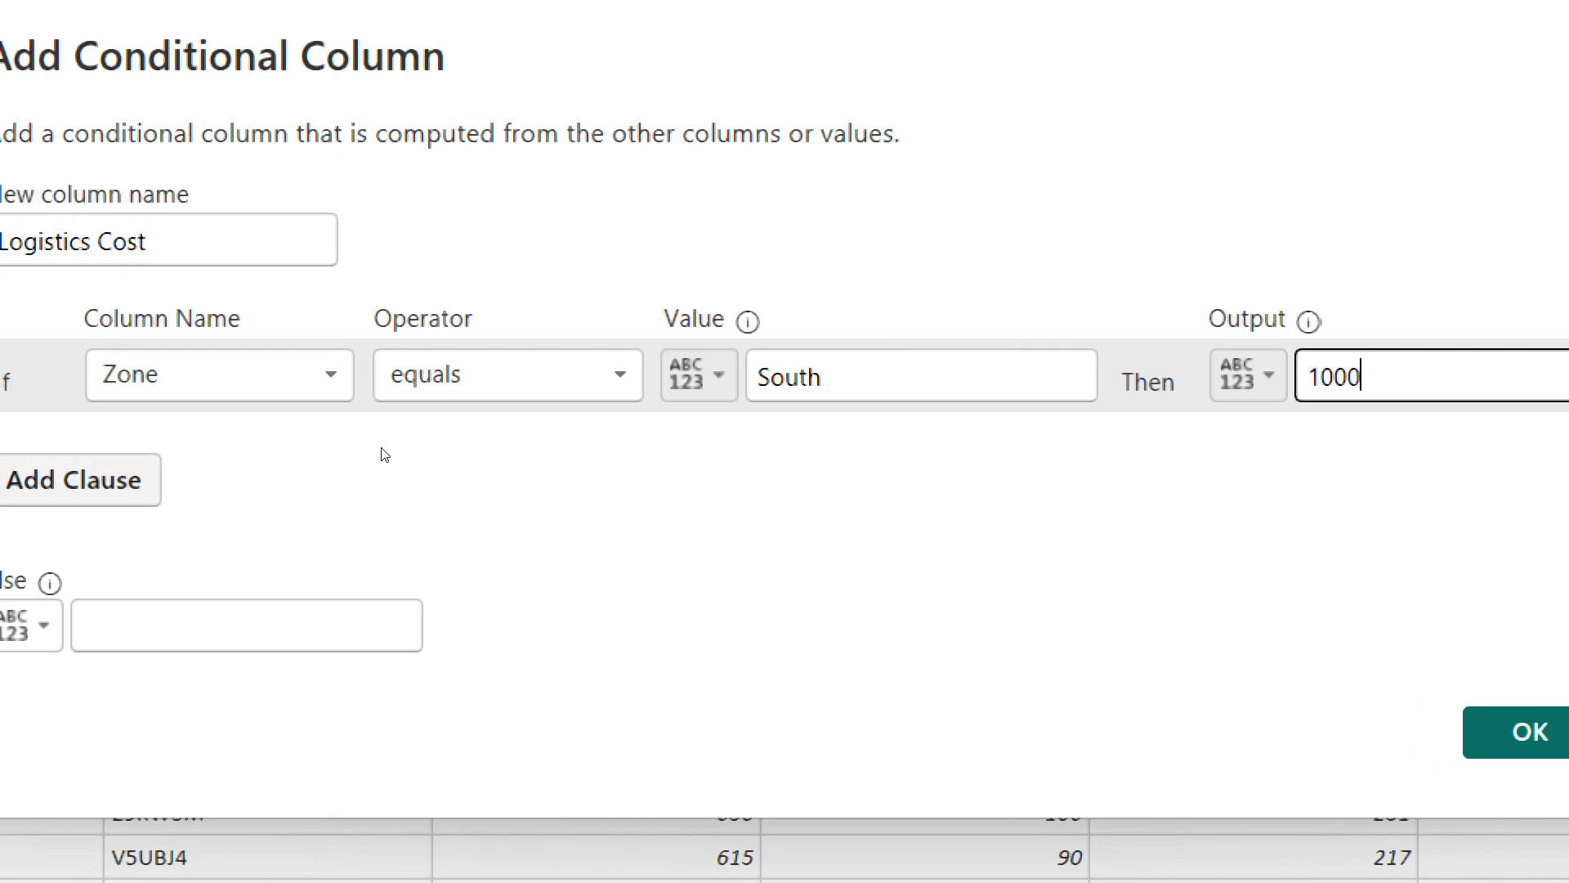
Add an Else If clause that outputs 2000 when Zone equals West.
key("Tab")
key("Return")
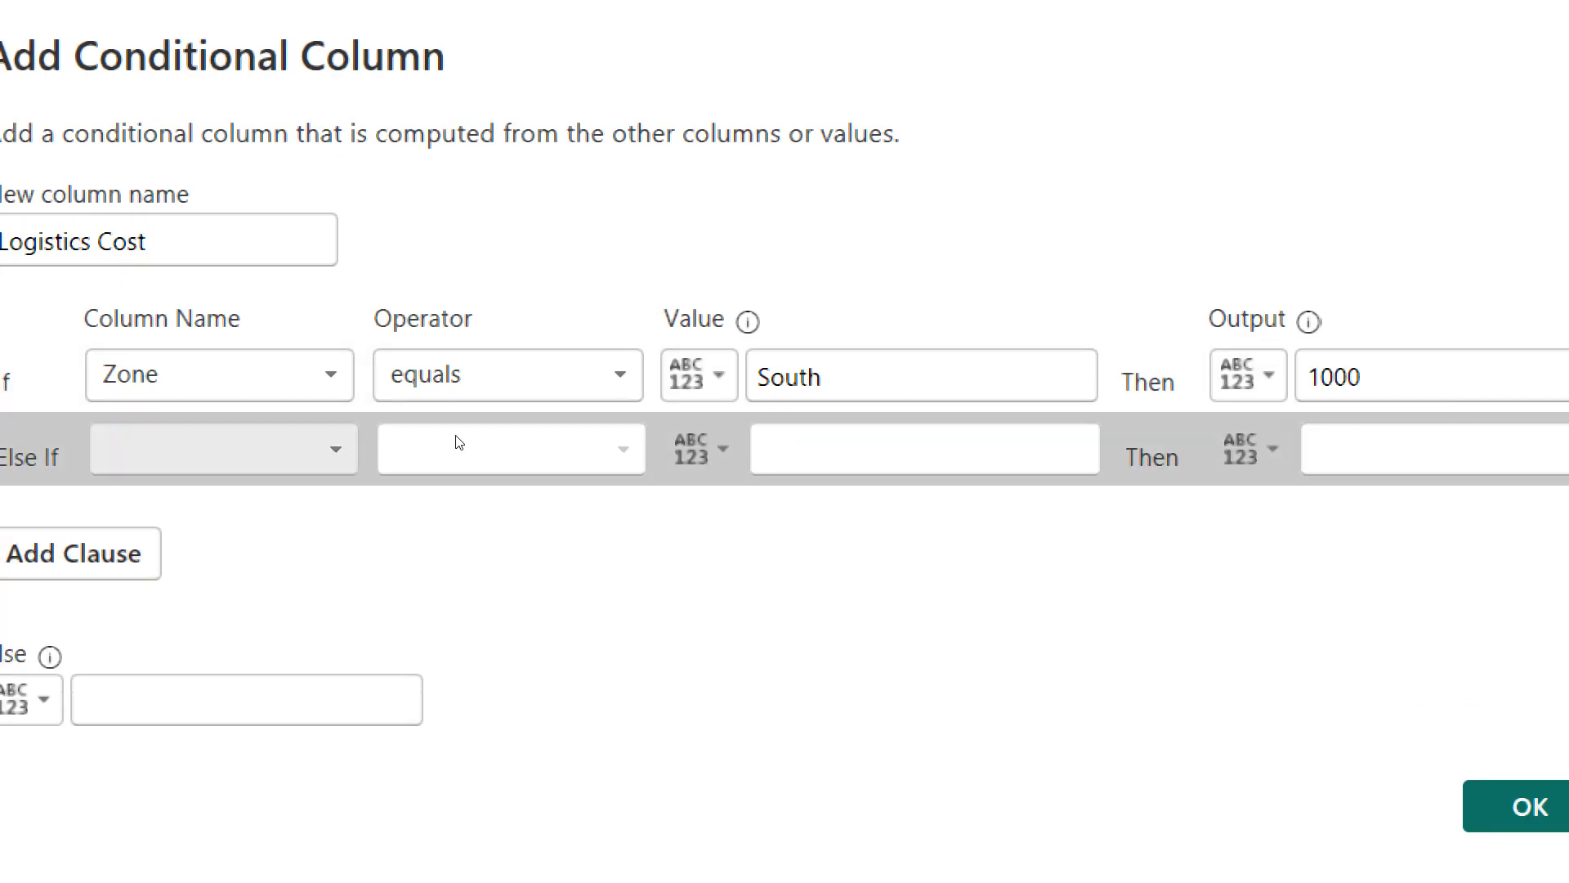
key("Return")
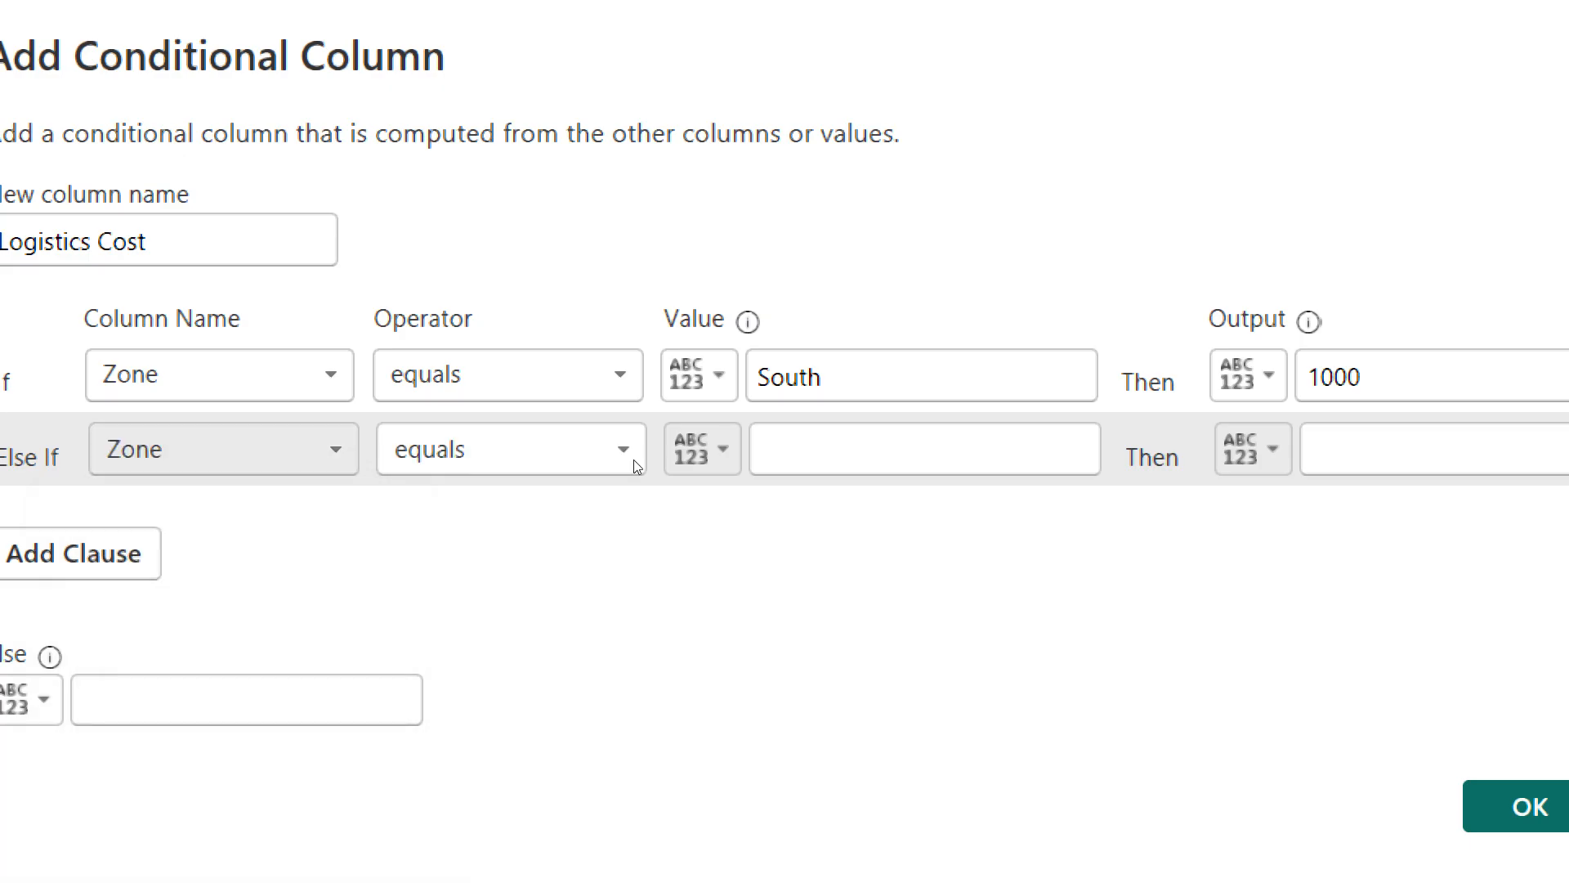
left_click(767, 444)
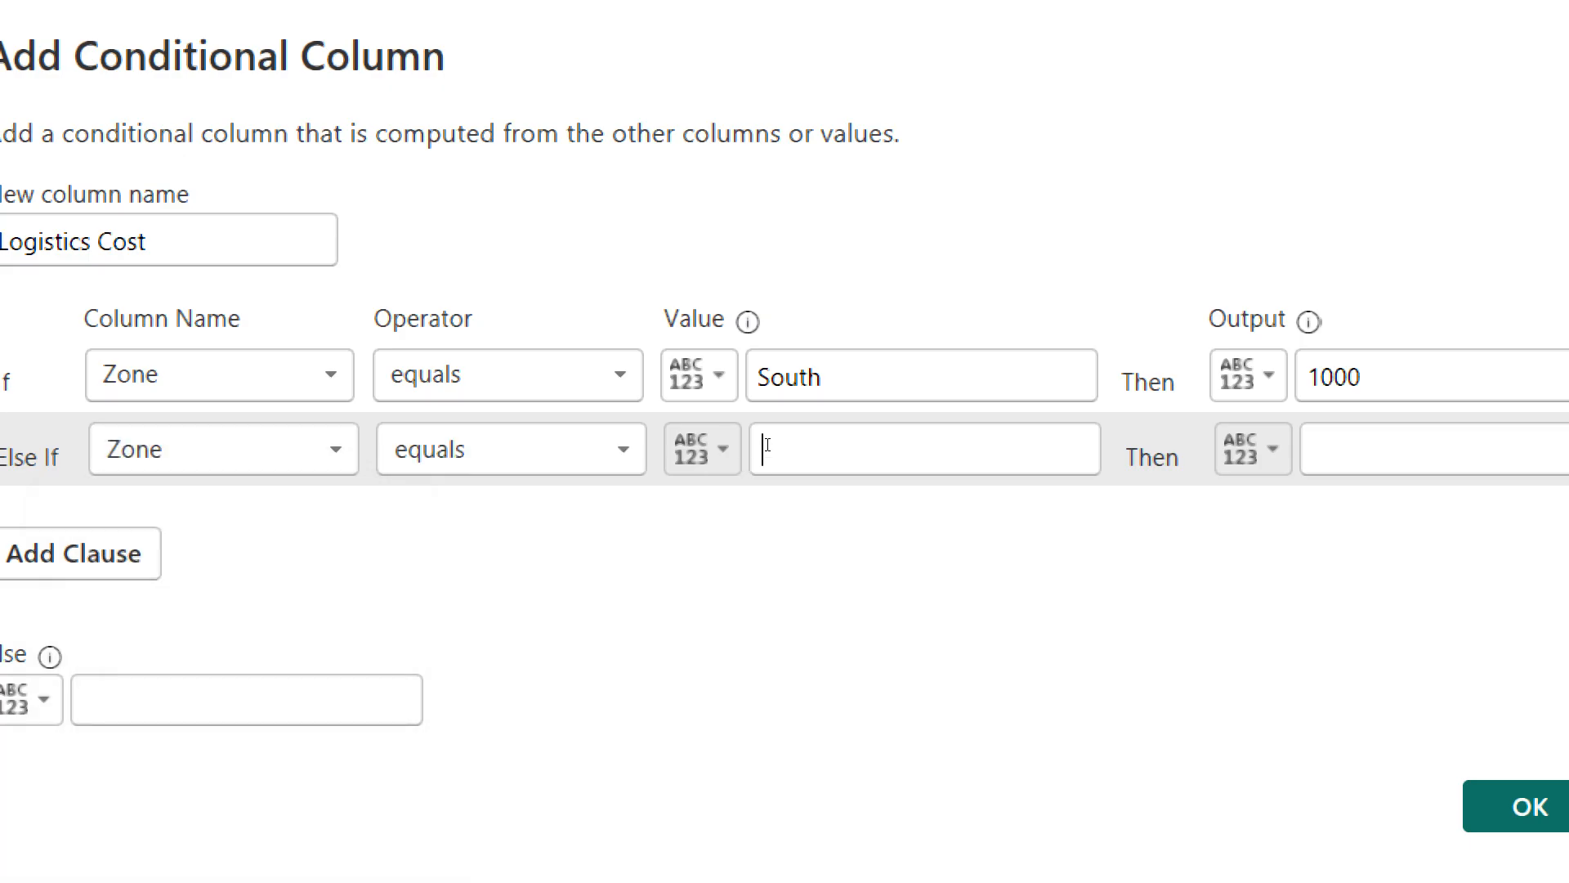
type("West")
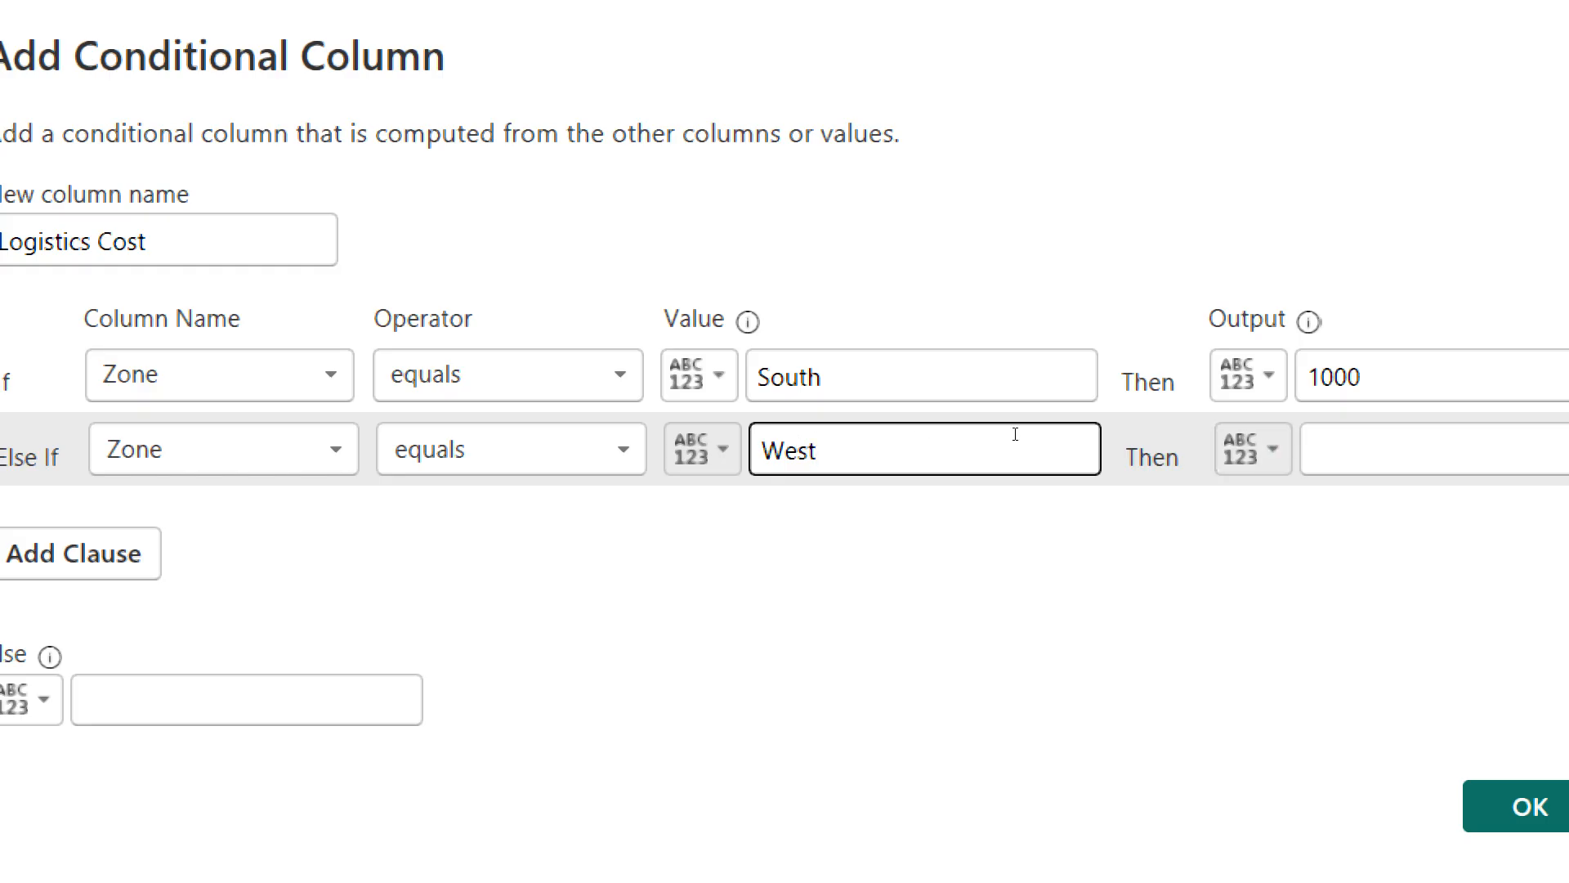
key("Tab")
type("2000")
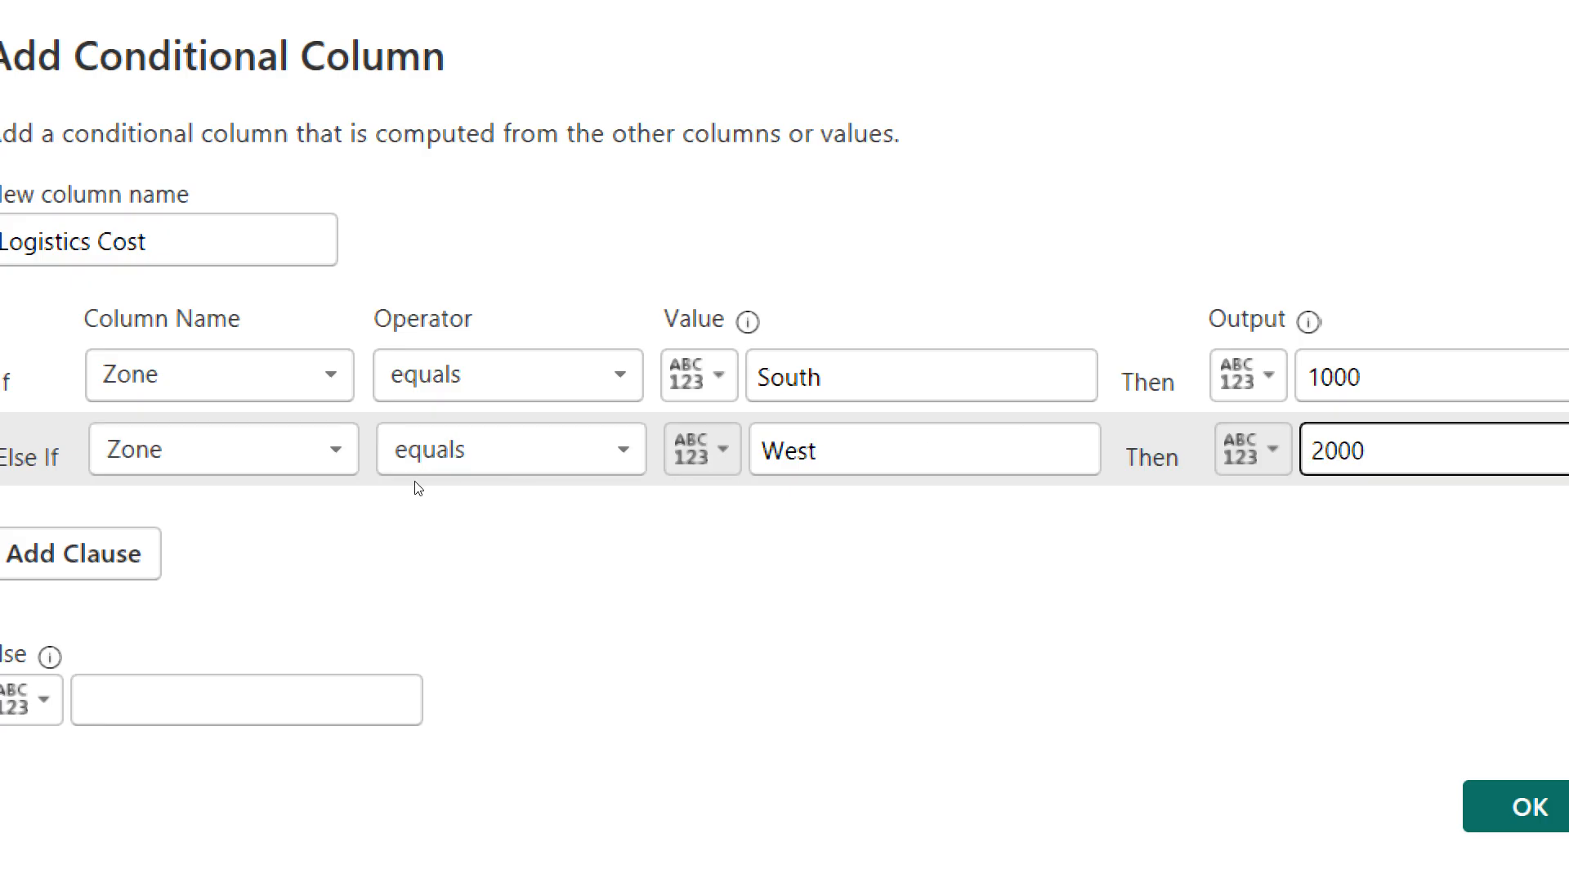
Add another Else If clause that outputs 2500 when Zone equals East.
left_click(82, 553)
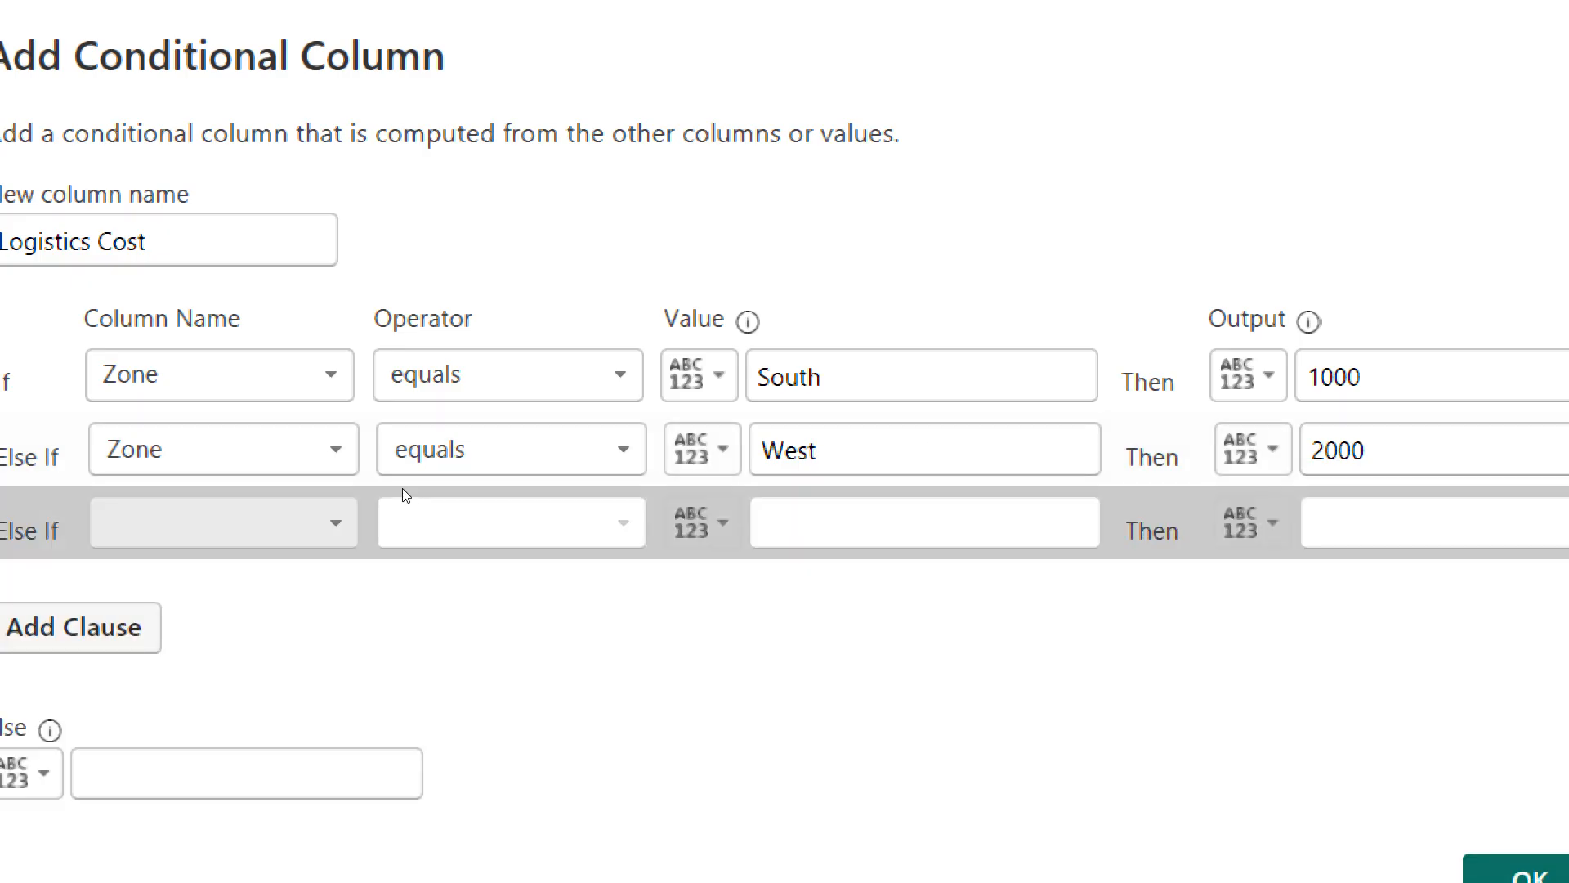
key("alt+Down")
key("Down")
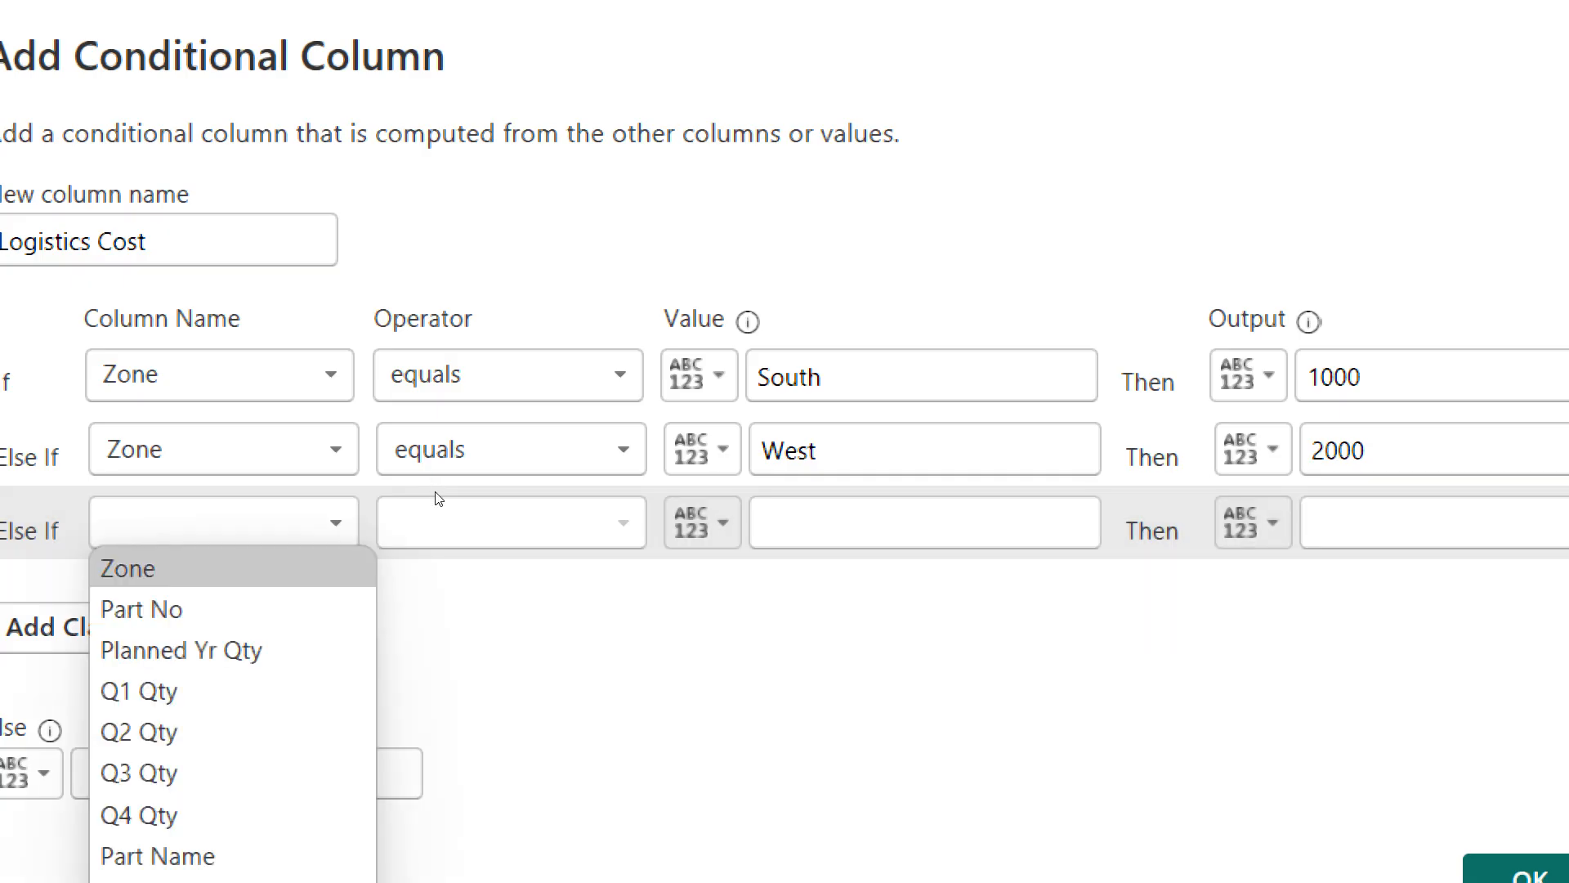
key("Return")
left_click(754, 500)
type("E")
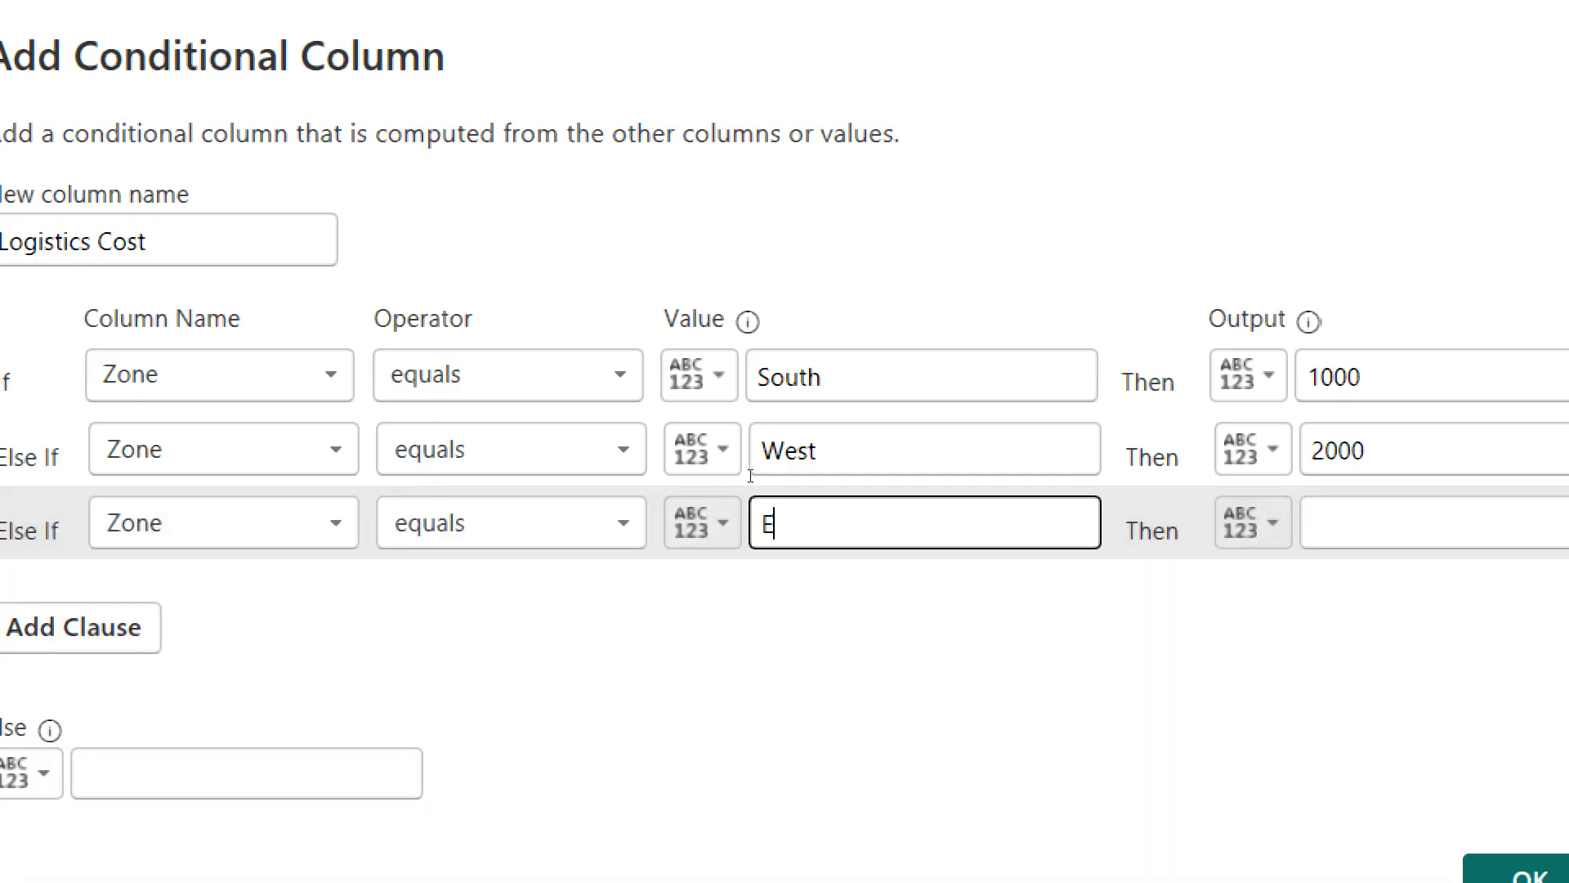
type("ast")
key("Tab")
type("2500")
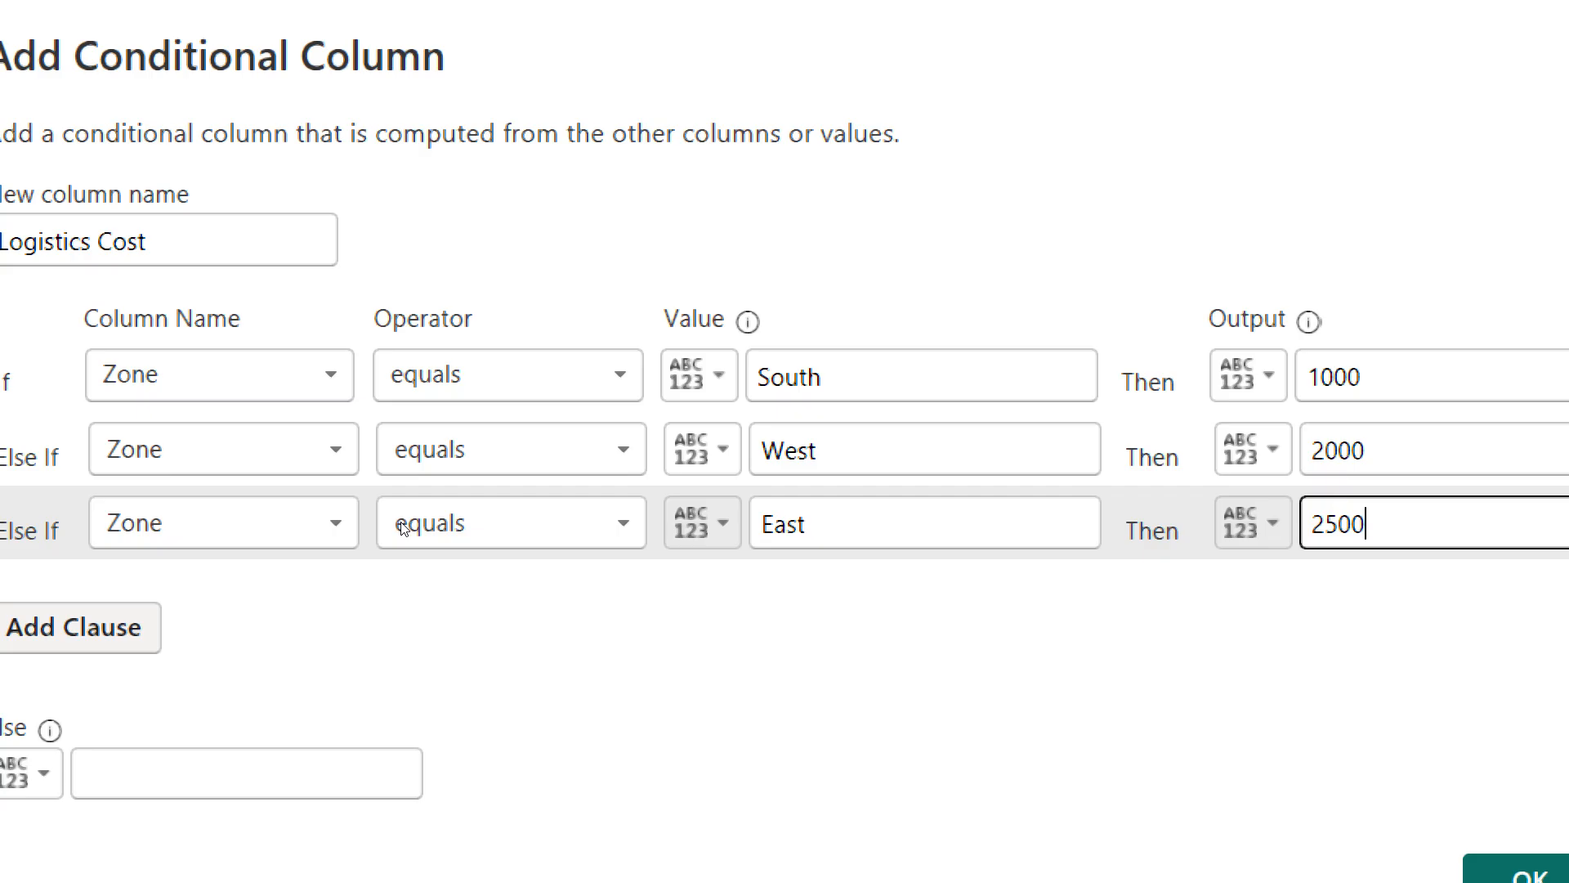
Add another Else If clause that outputs 3000 when Zone equals North.
left_click(73, 628)
left_click(224, 597)
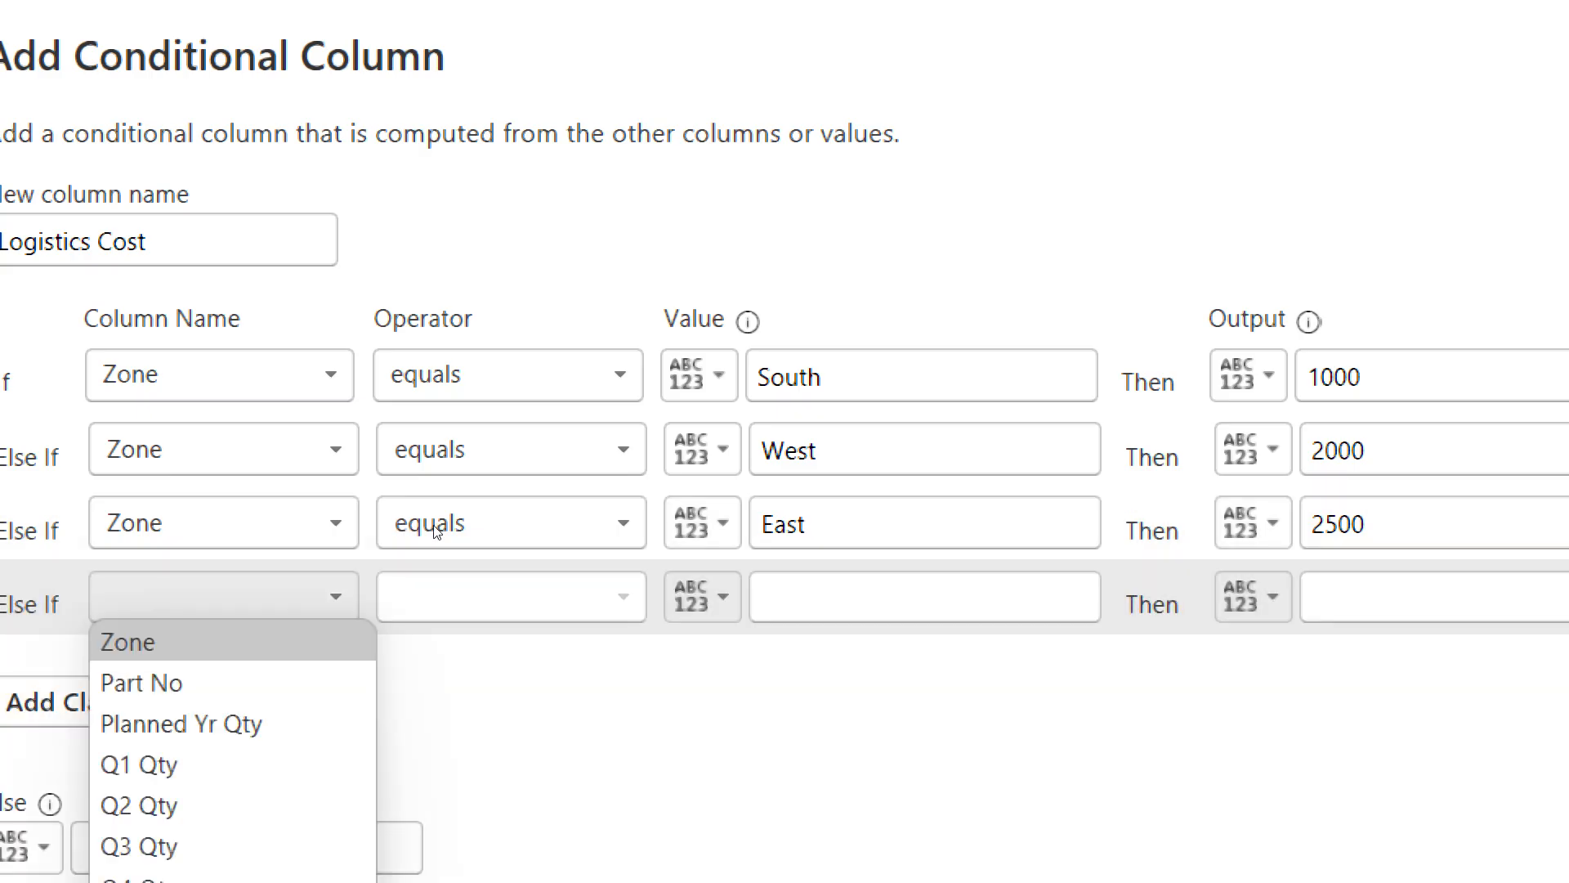
left_click(128, 642)
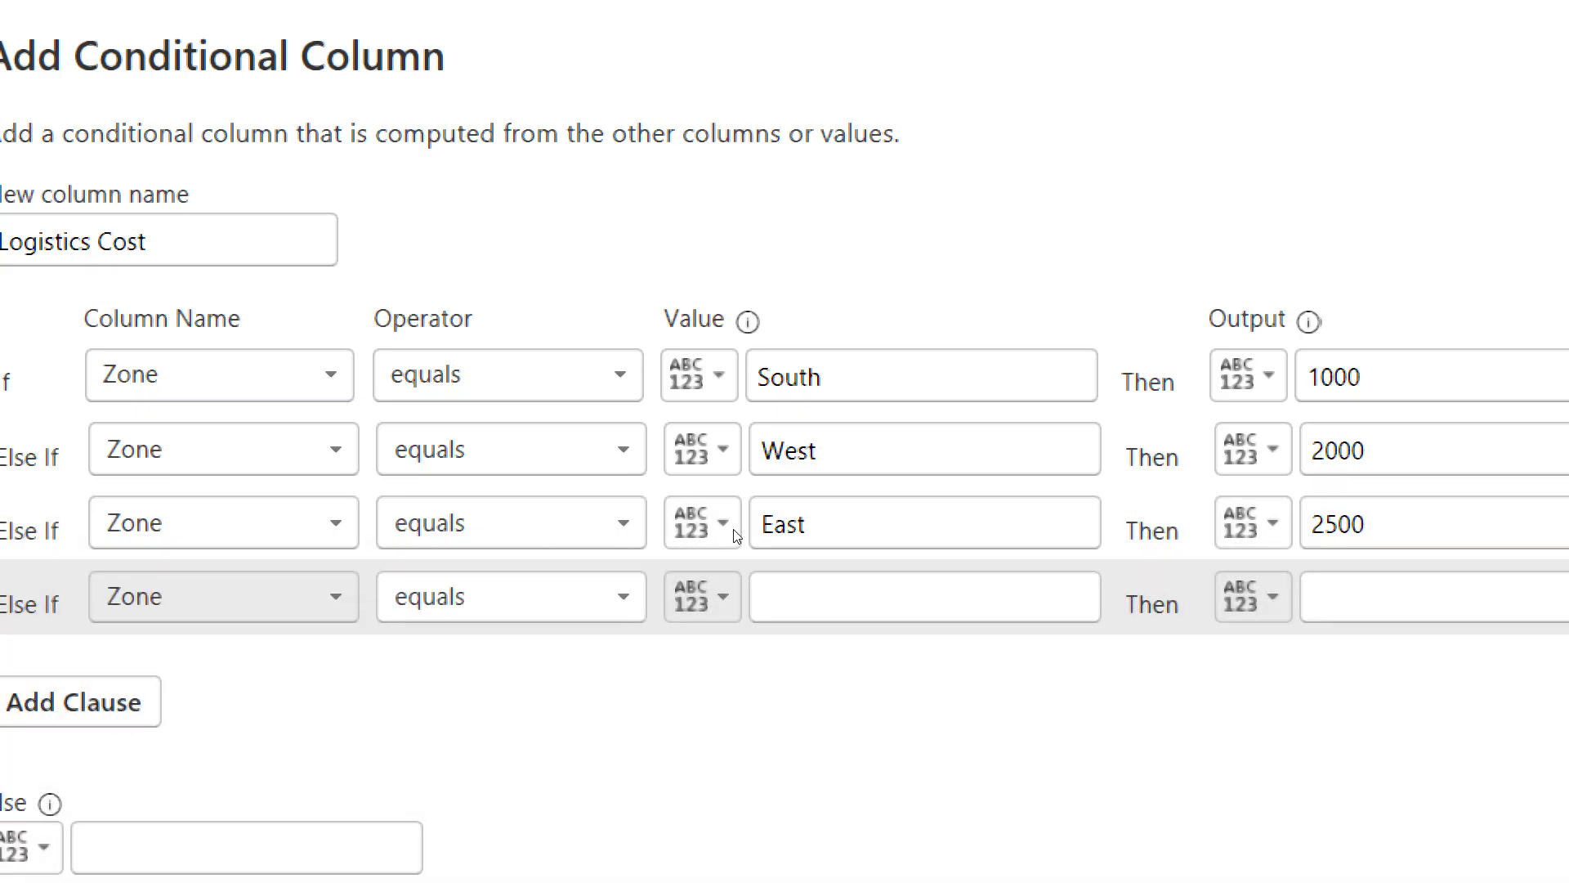
left_click(923, 596)
type("North")
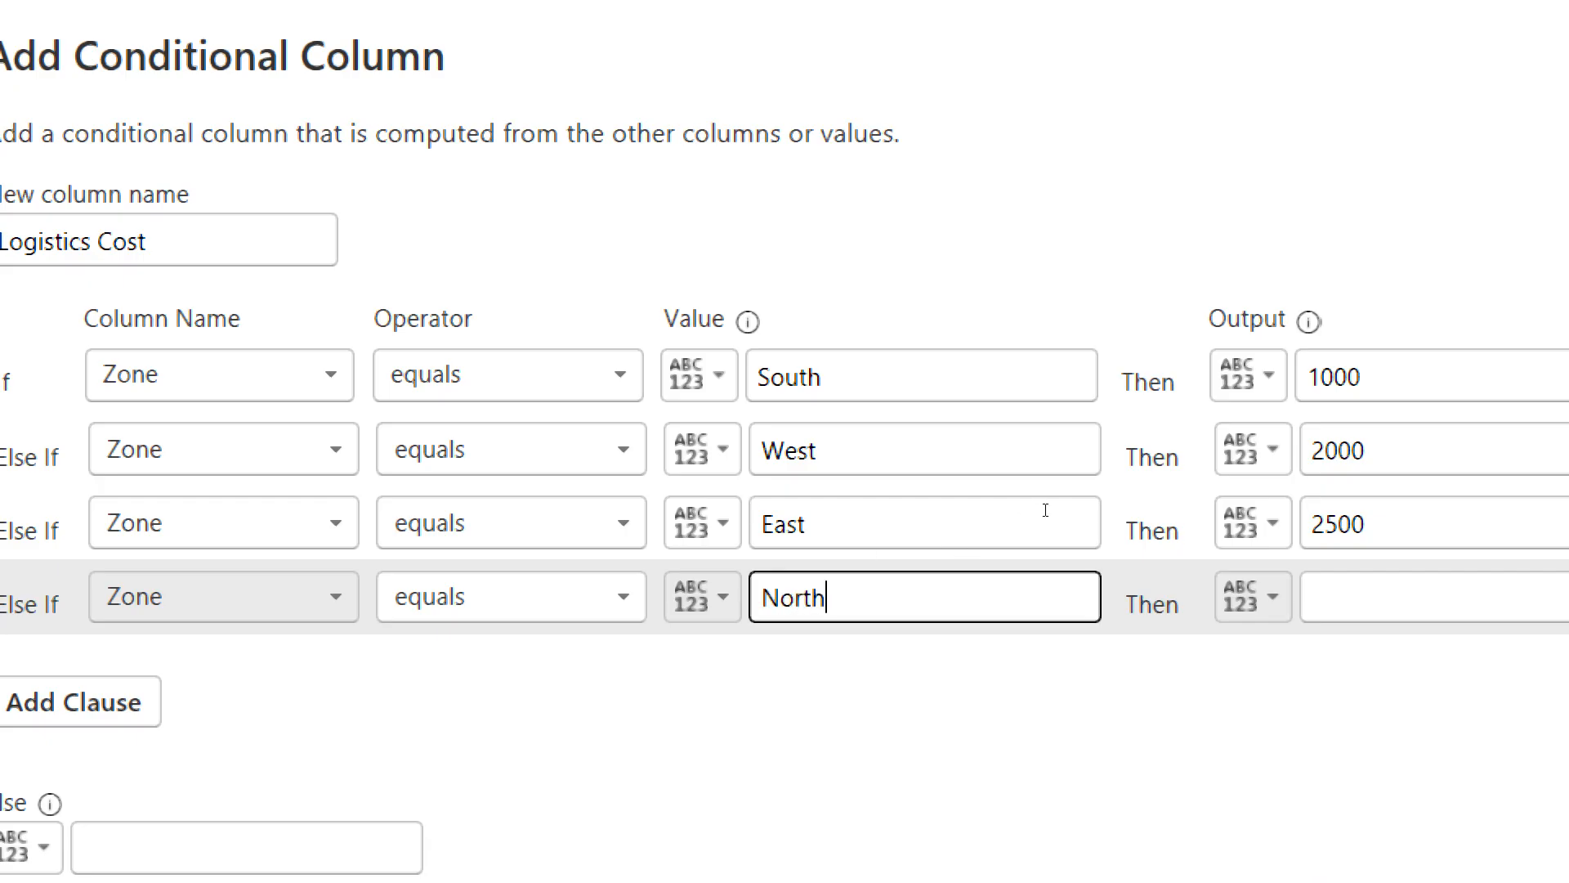
key("Tab")
type("3000")
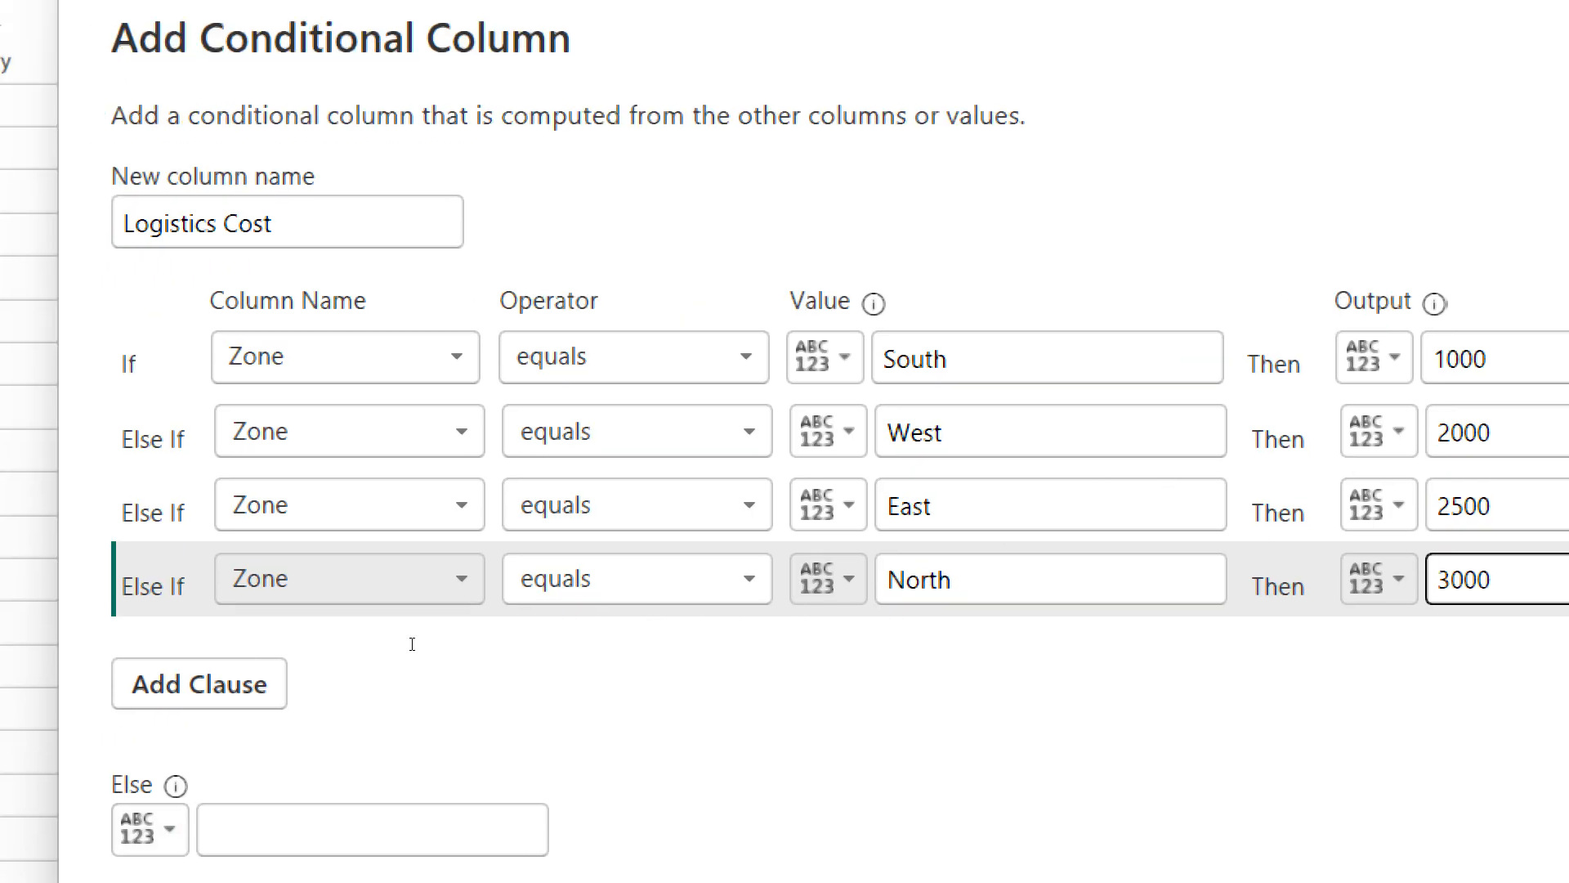
Set the Else output to 0 and create the Logistics Cost conditional column.
left_click(180, 847)
type("0")
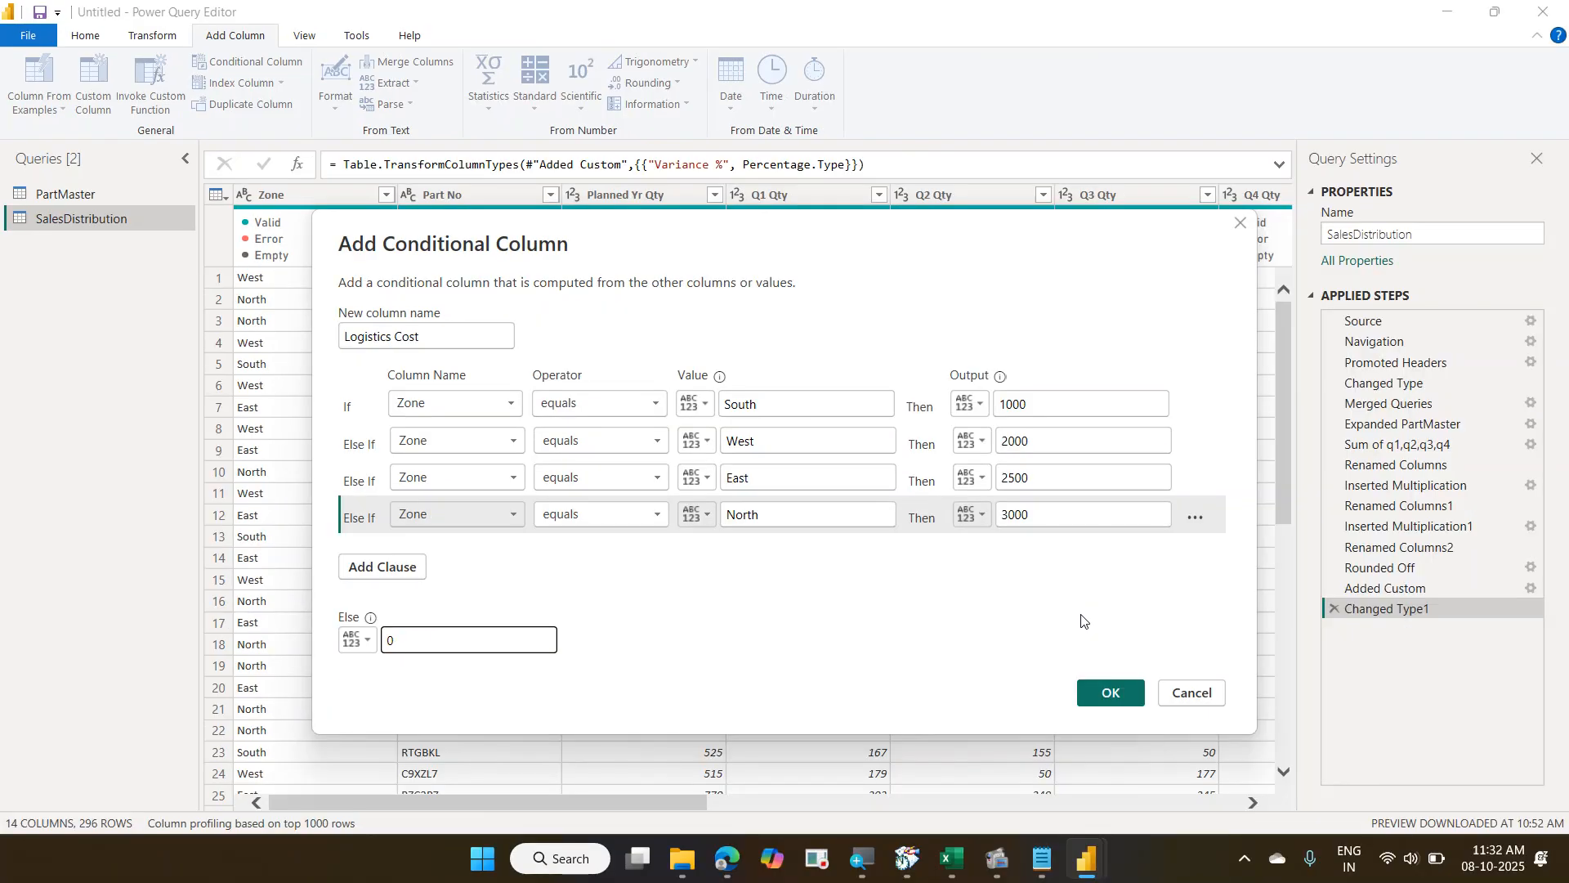
left_click(1140, 701)
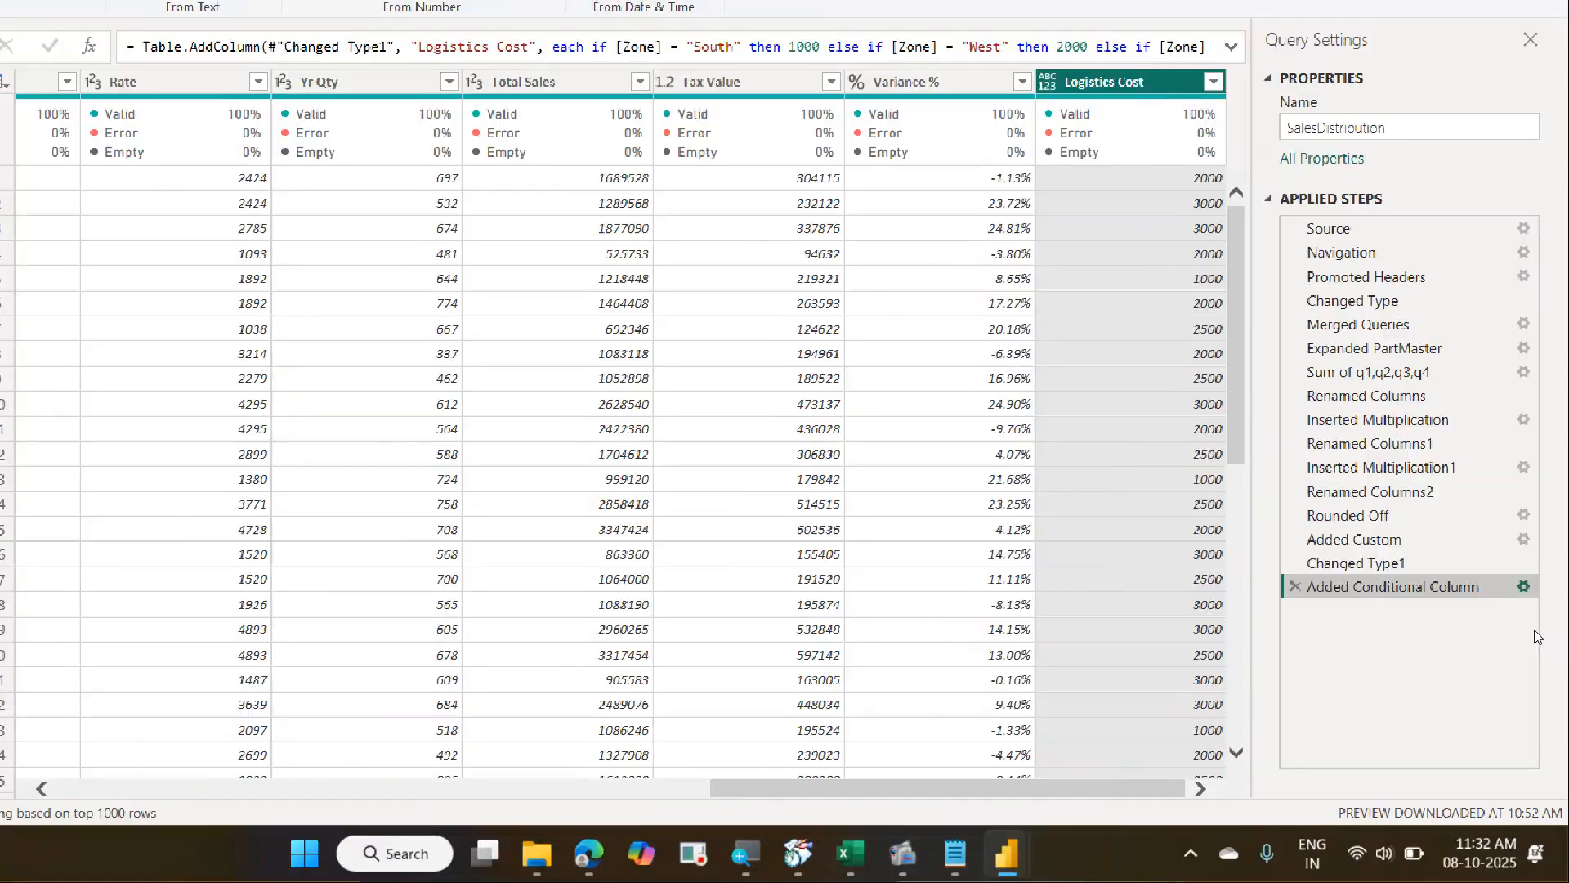
Reopen the settings of the Logistics Cost conditional column to review its clauses, and accept them as they are.
left_click(1492, 375)
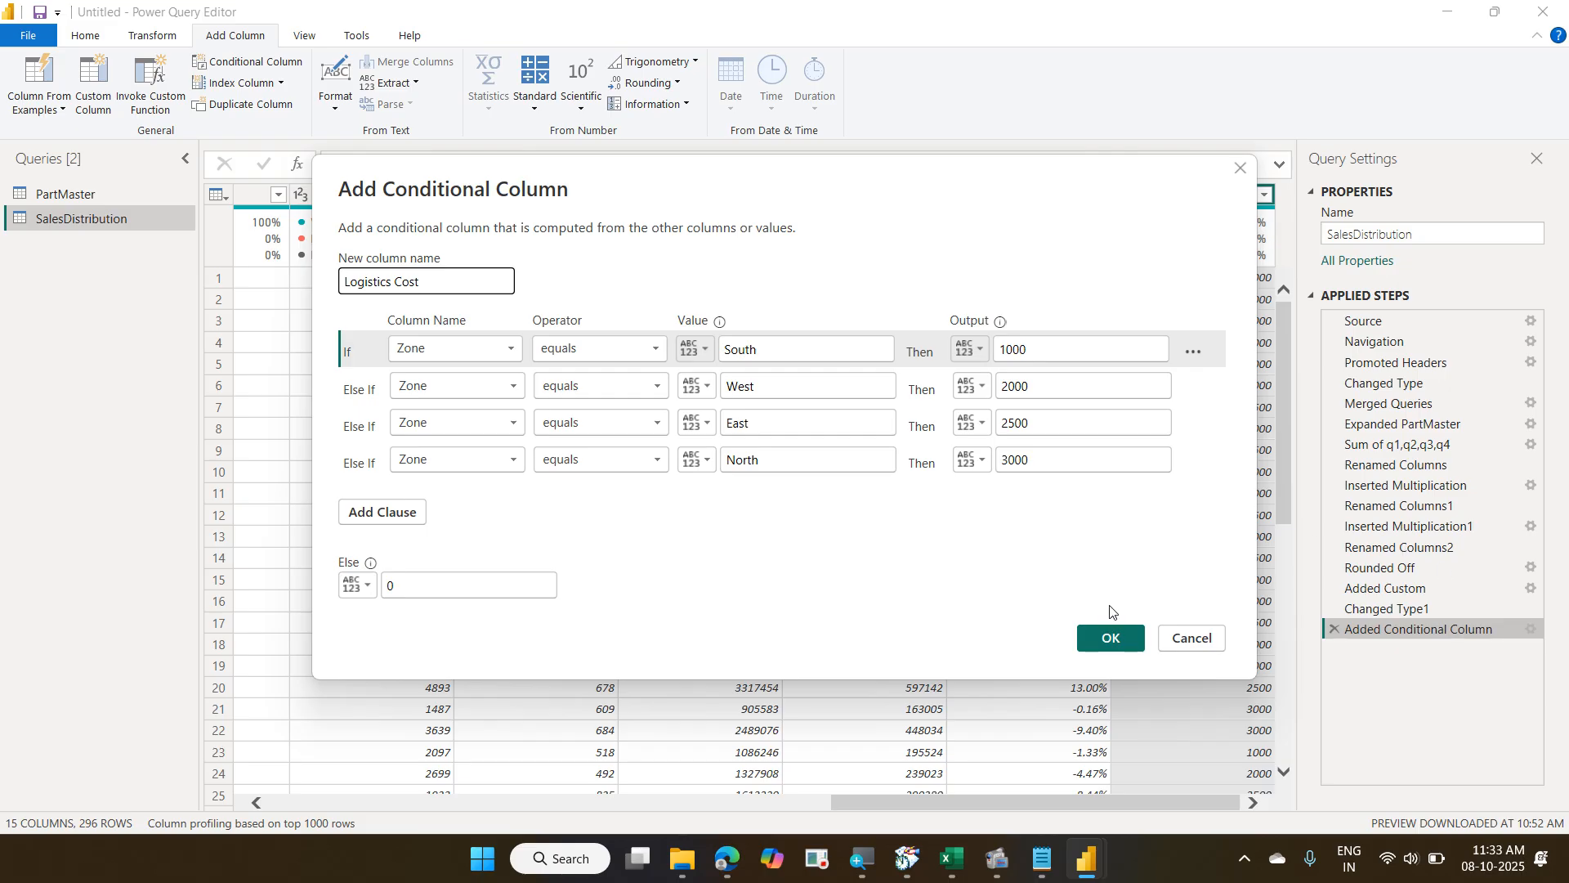
left_click(1109, 638)
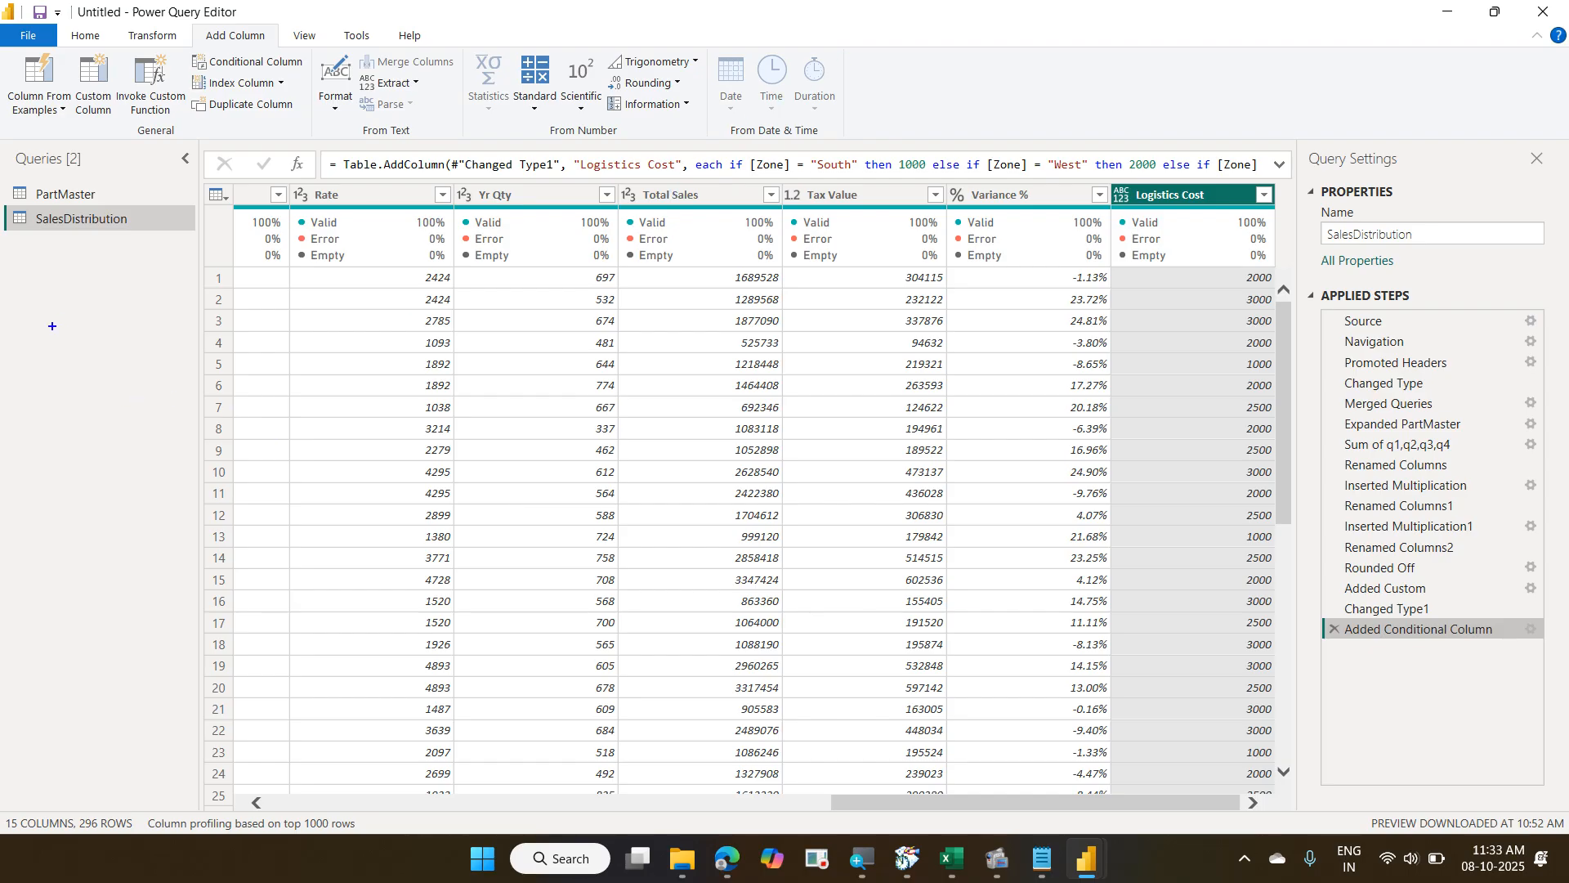
type("tA")
type("dd ")
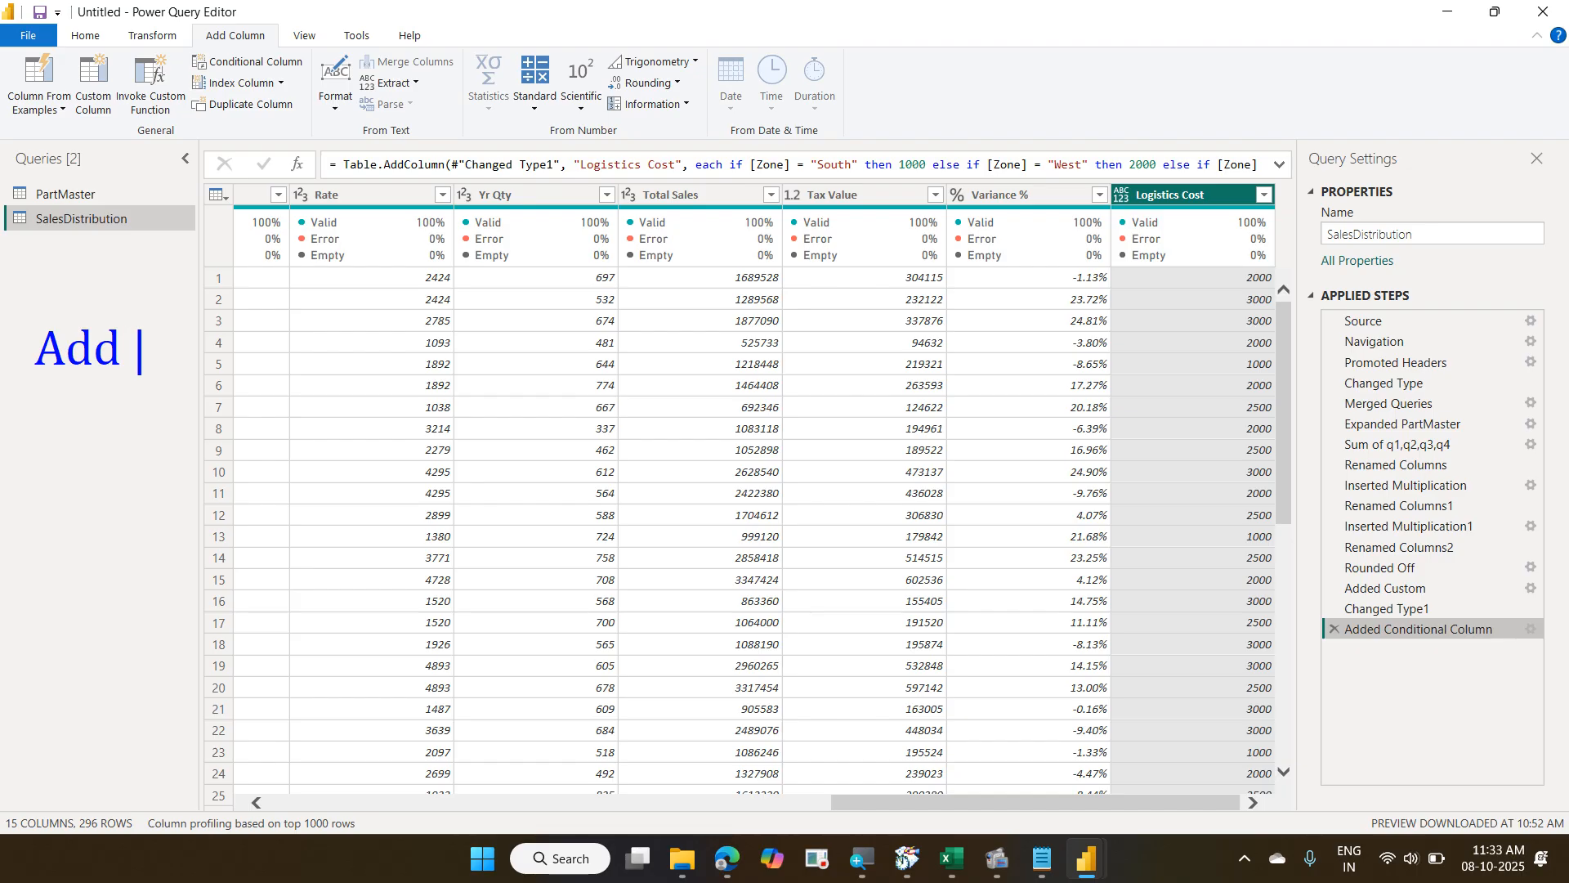
type("Target")
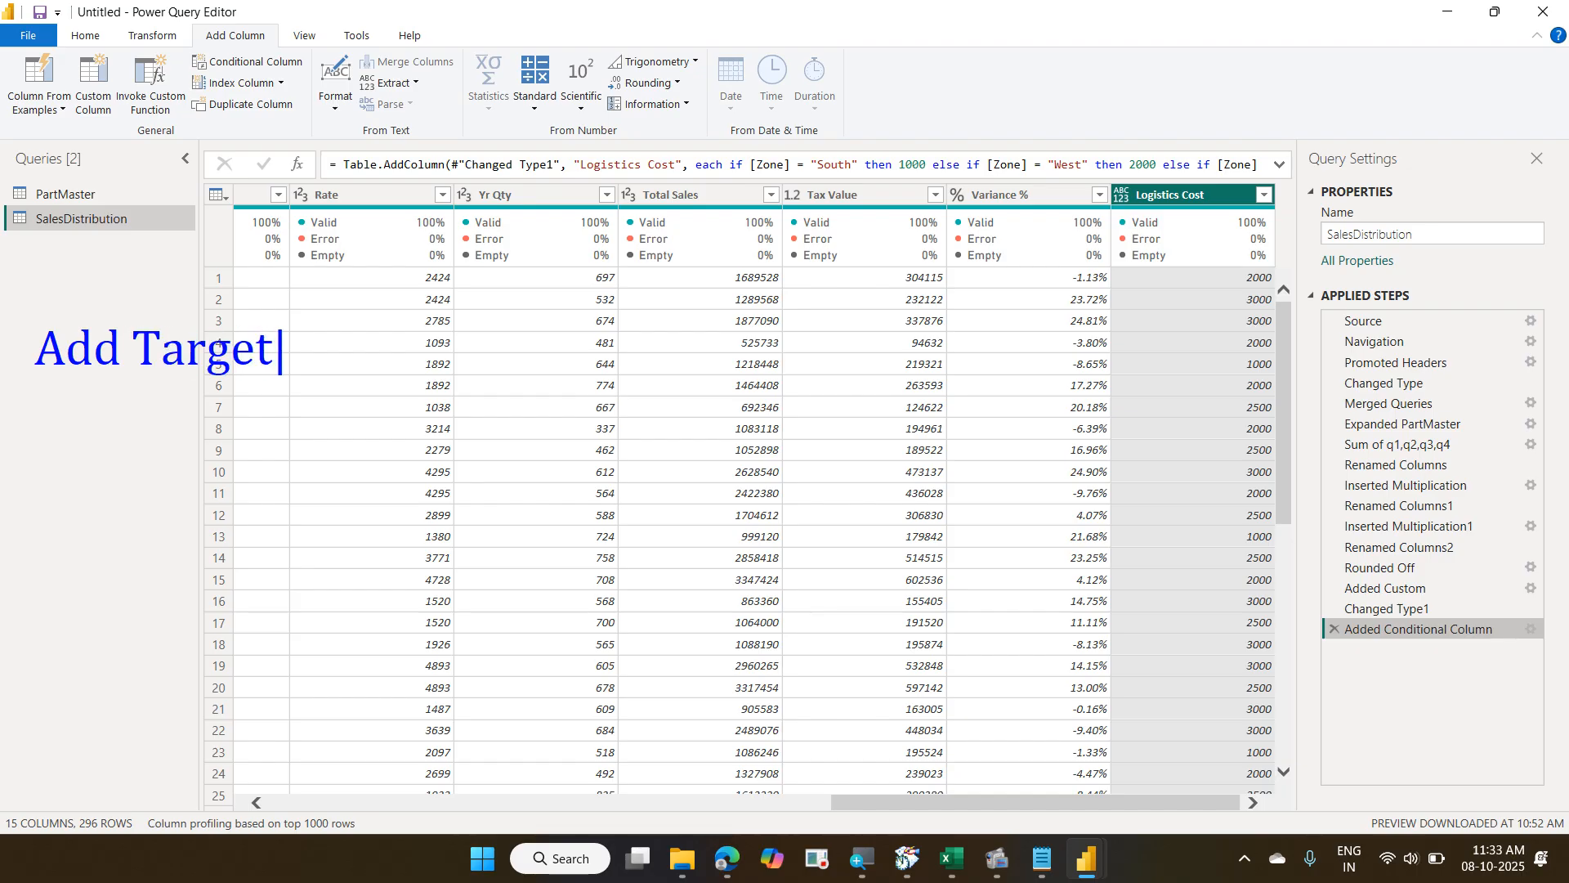
type("?")
key("Return")
type("If Yr ")
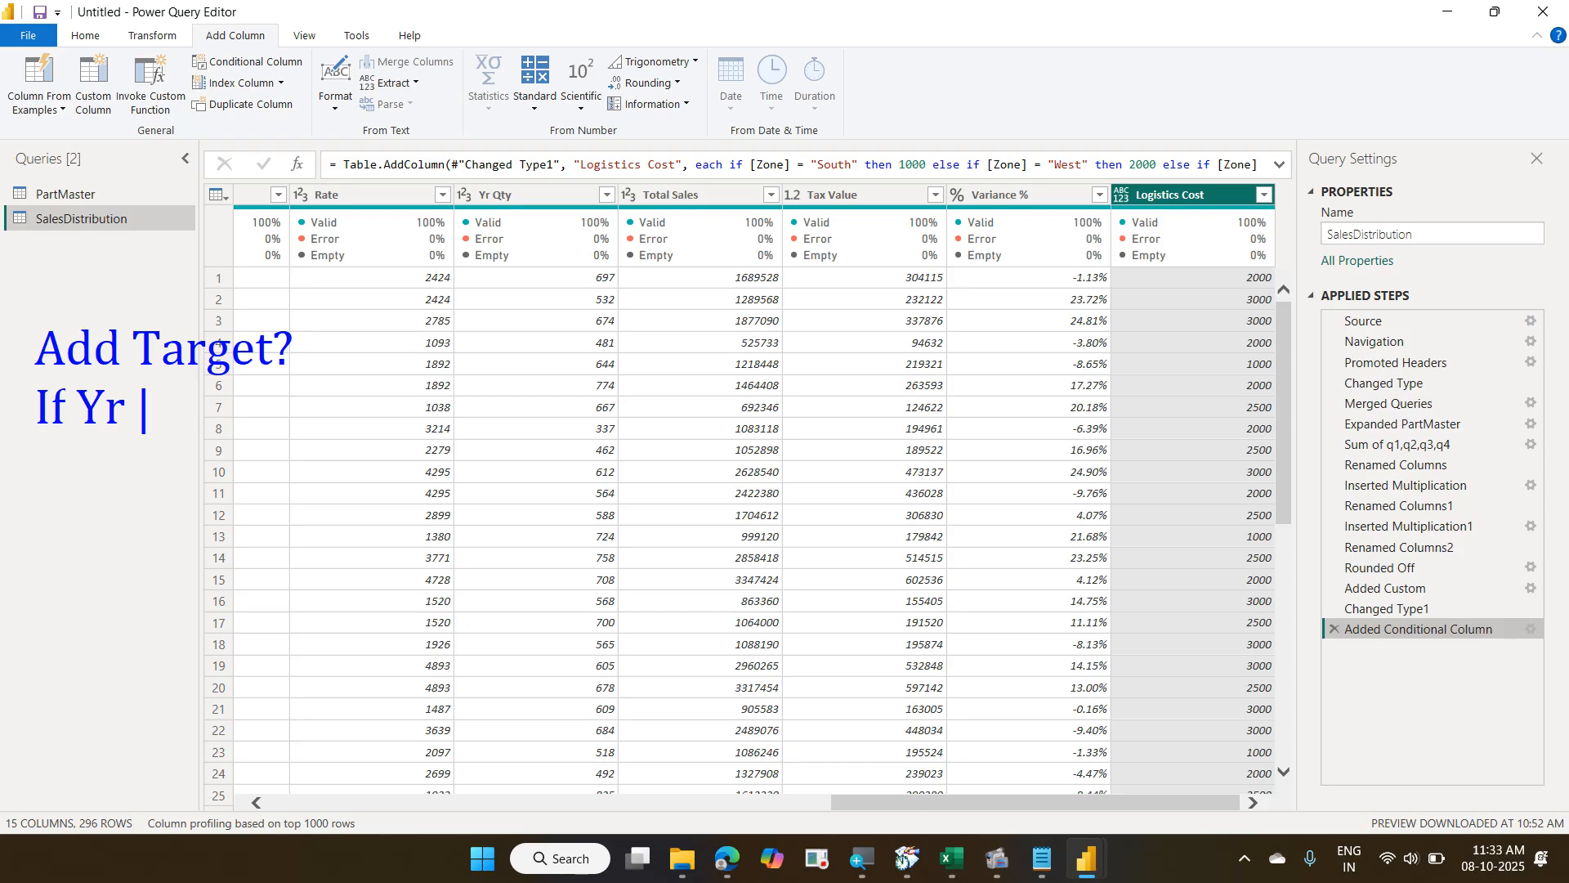
type("Qty ")
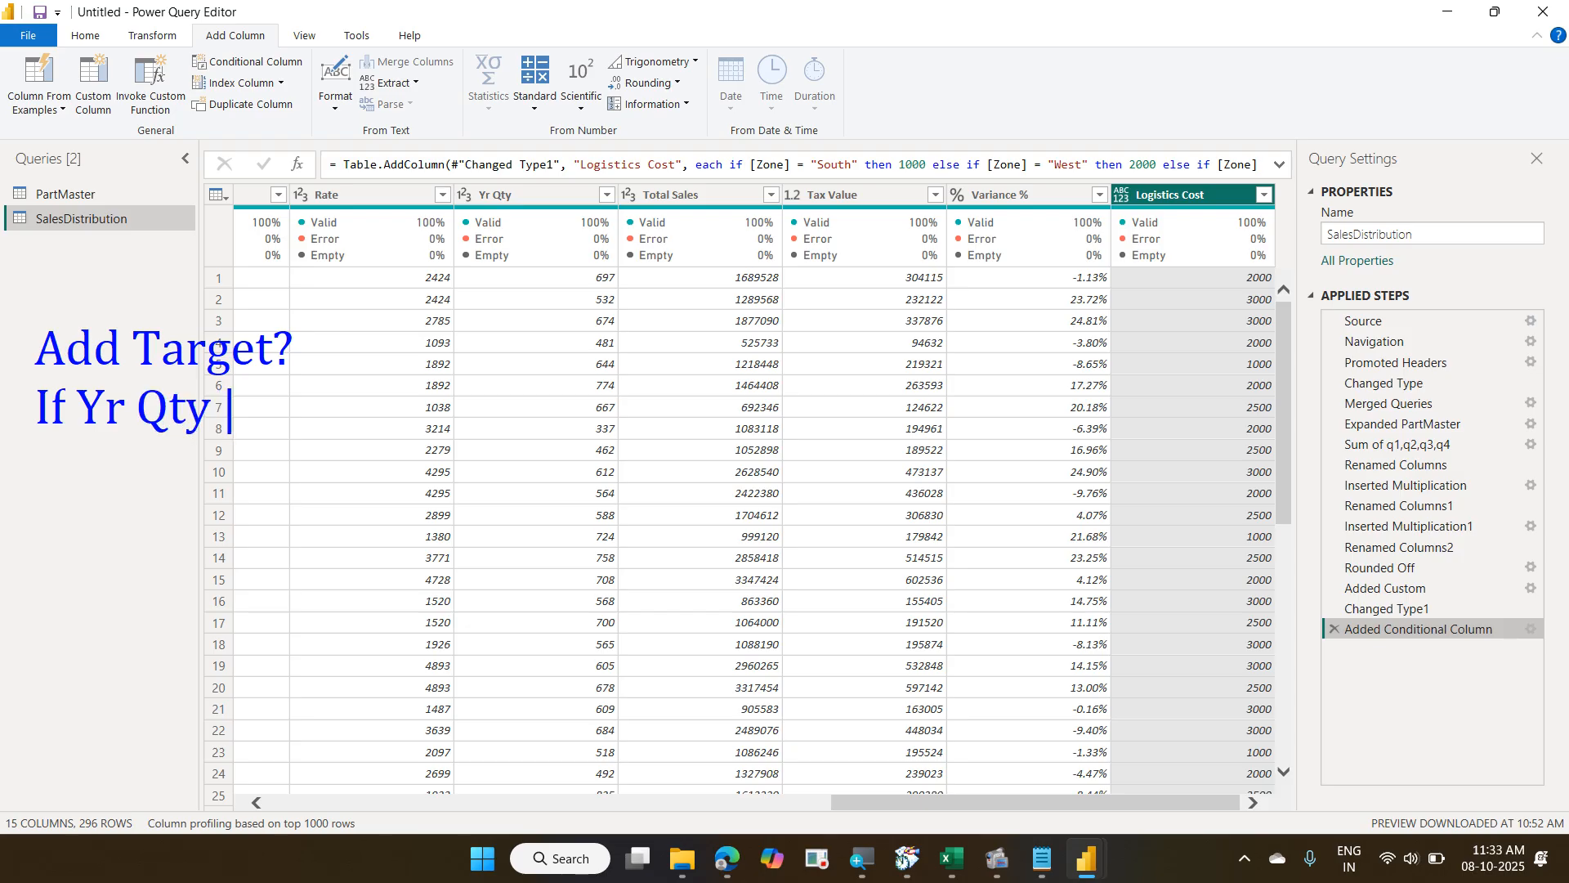
type("> Plann")
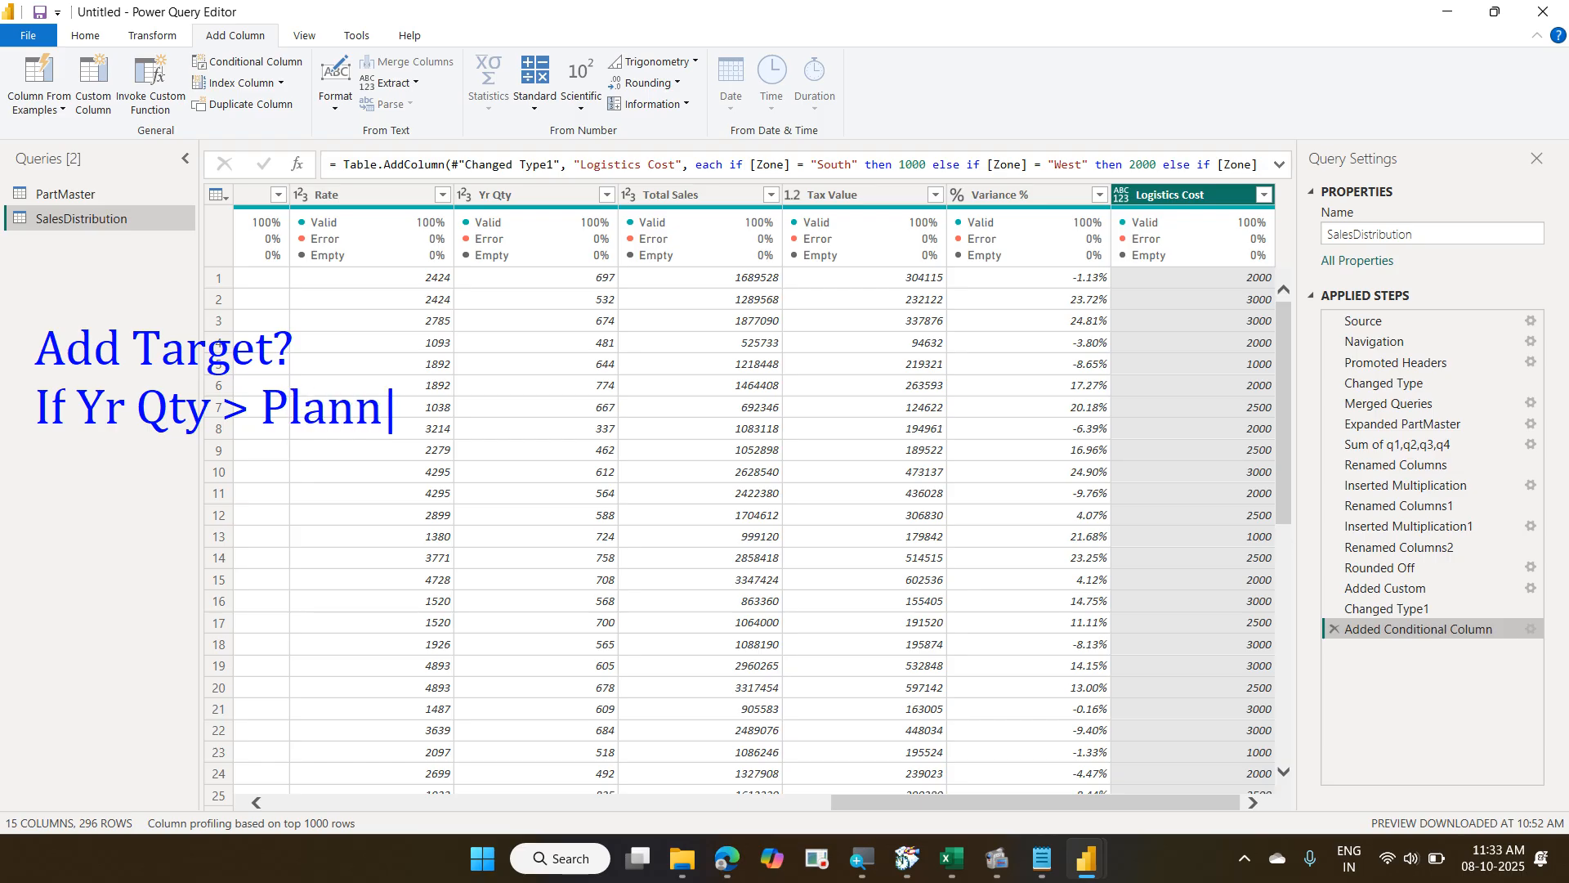
type("ed Yr Qty")
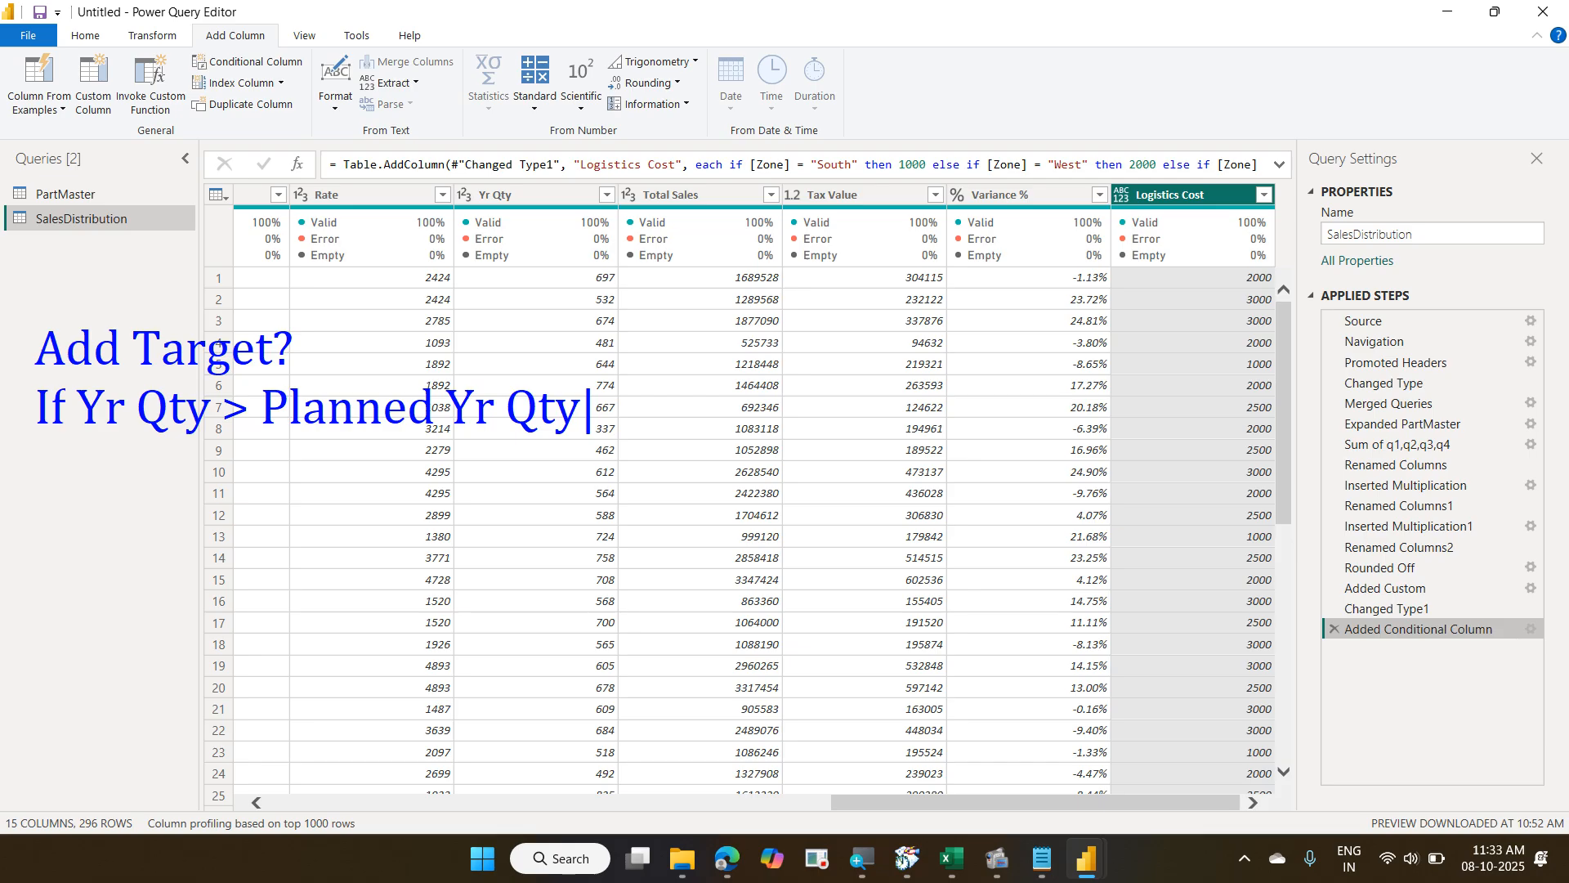
type(" the")
key("BackSpace")
key("BackSpace")
key("BackSpace")
key("BackSpace")
key("Return")
type("The")
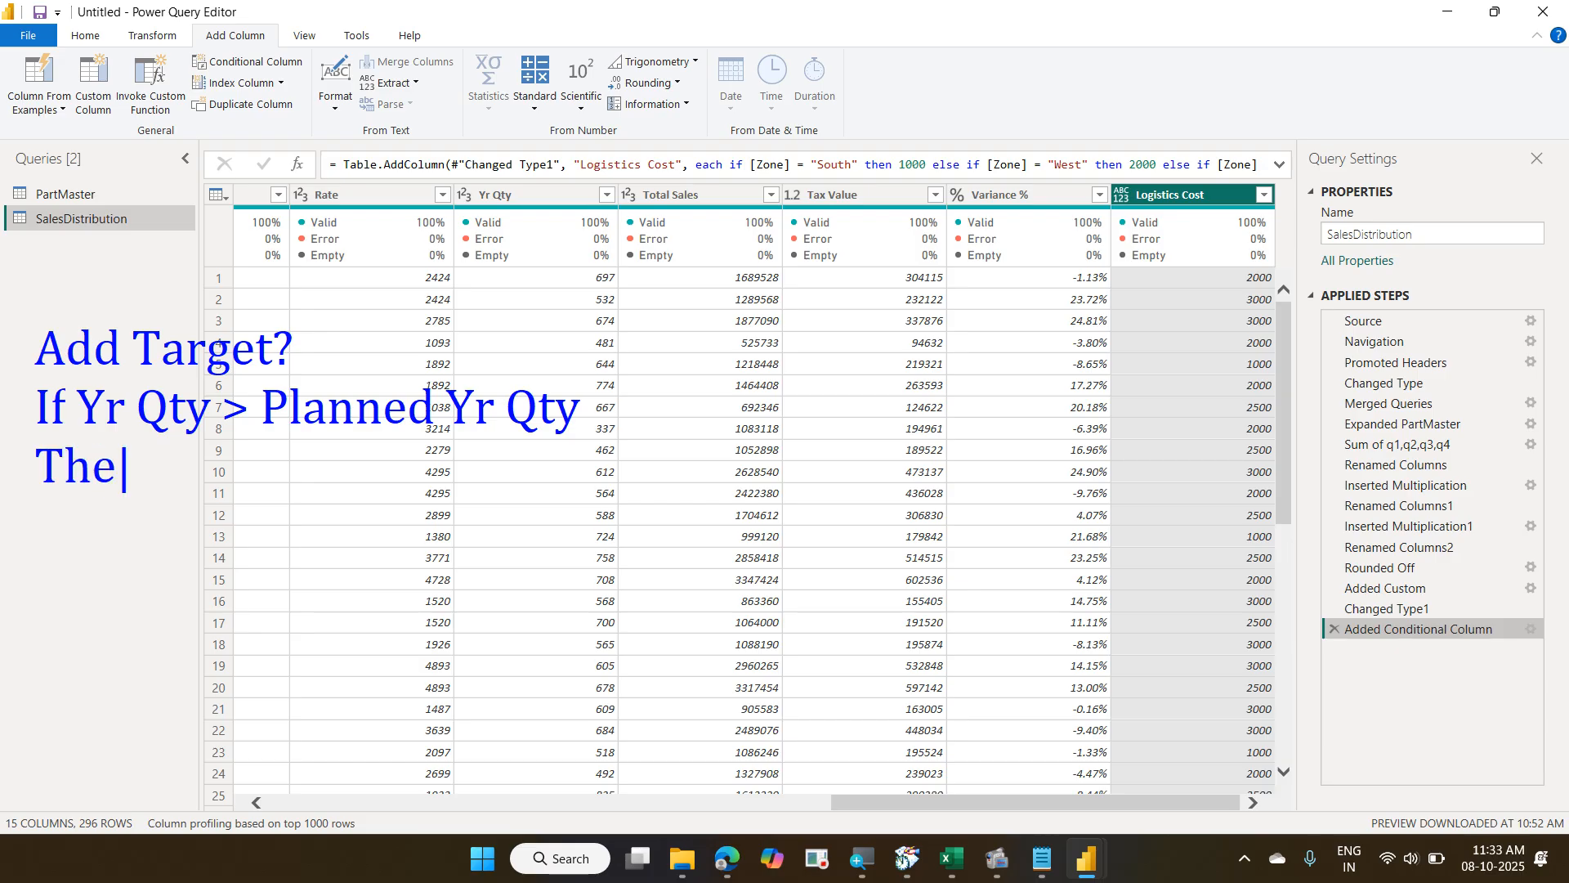
type("n Yes")
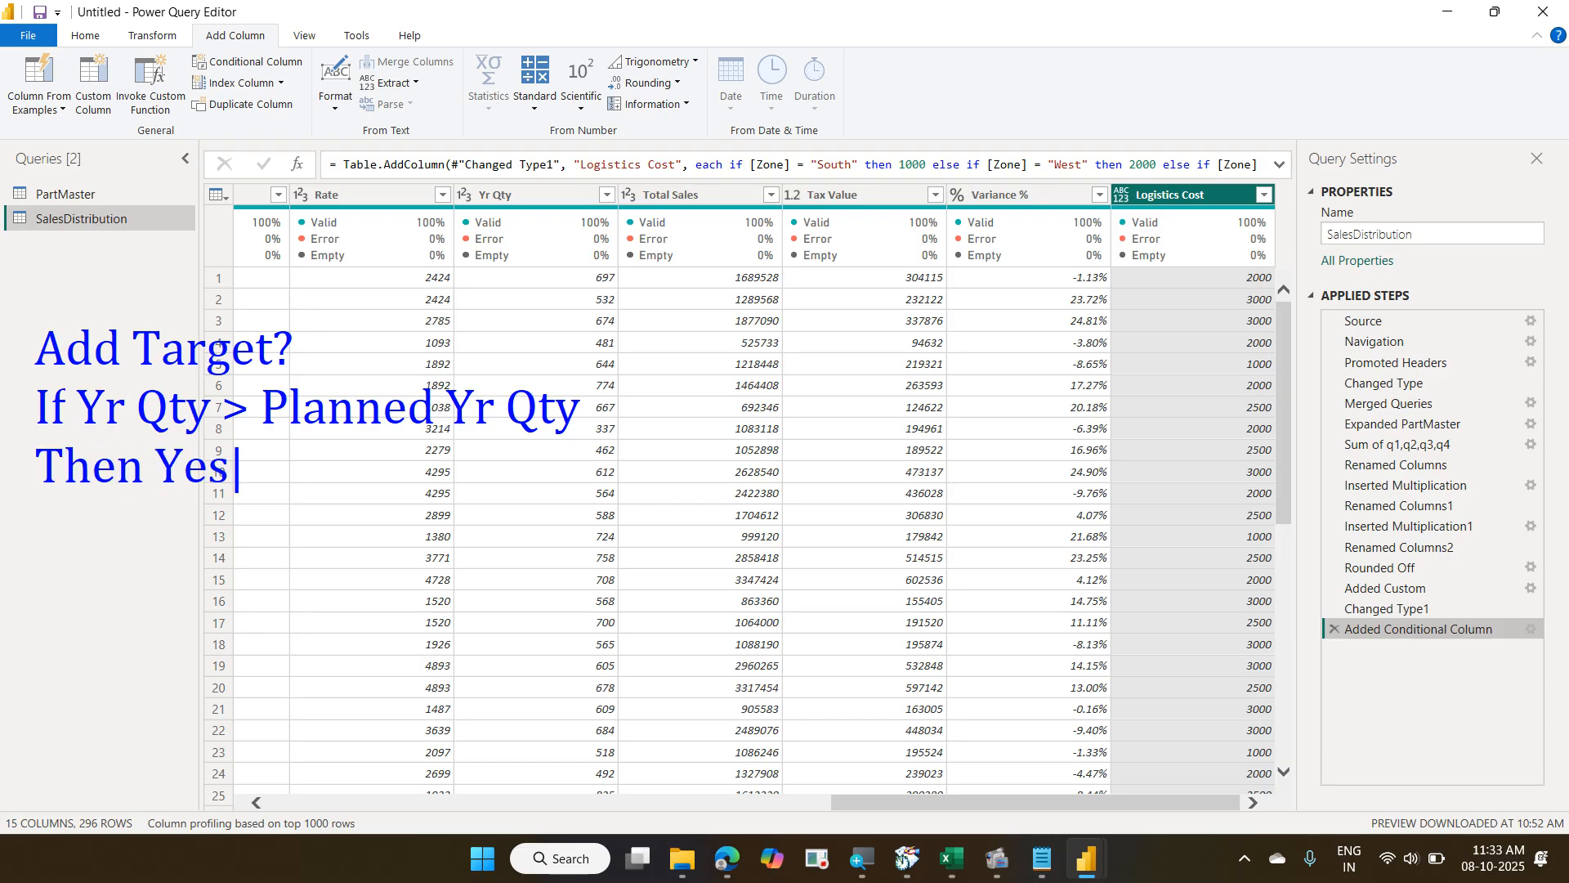
key("Return")
type("Else")
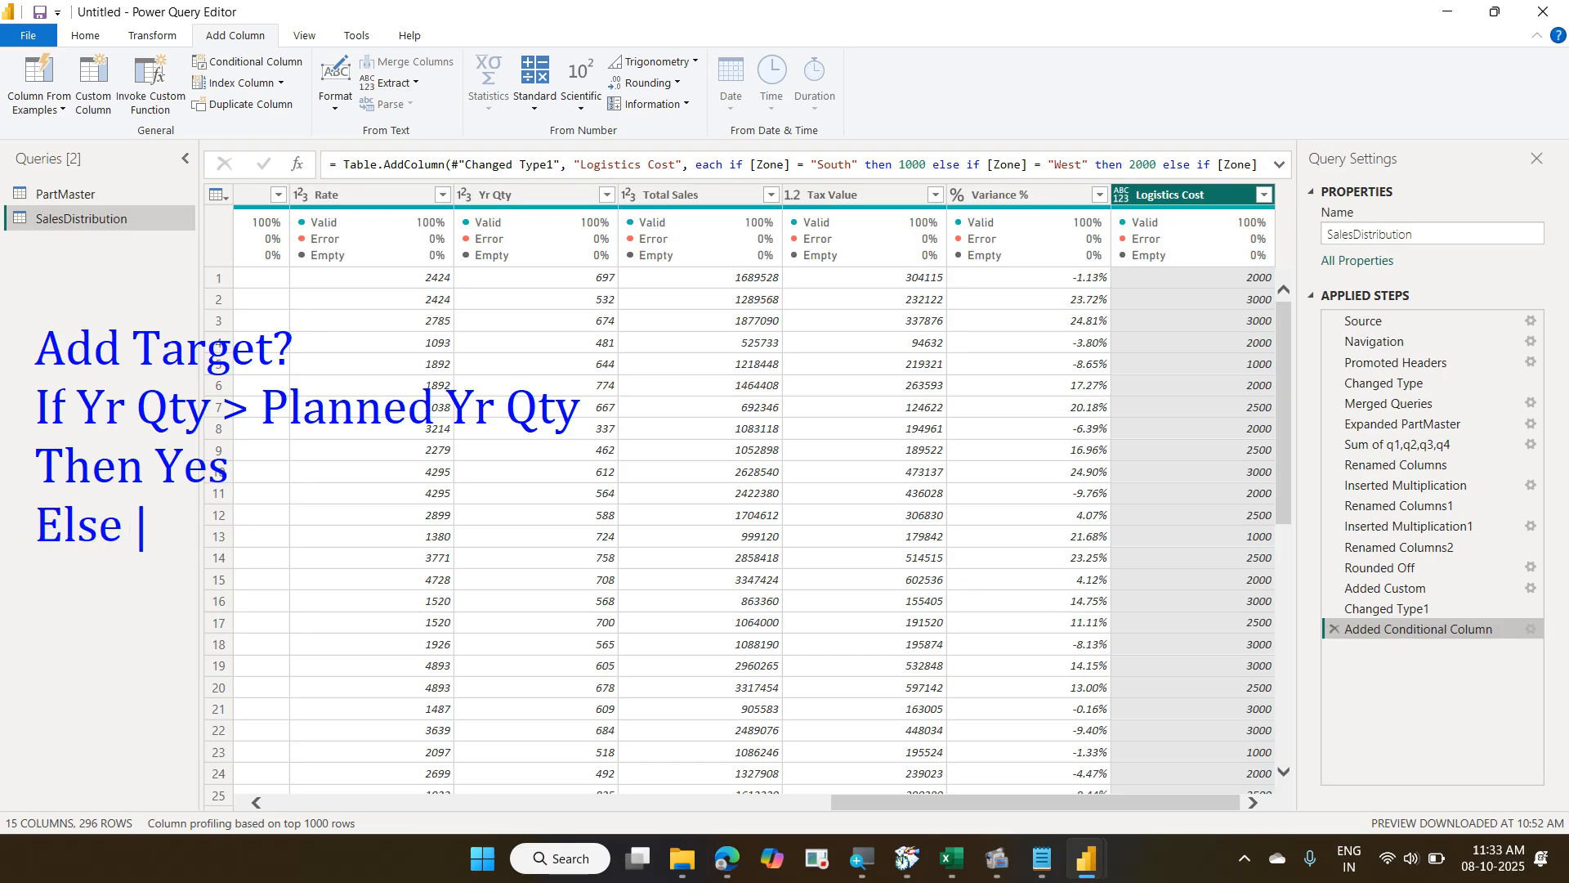
type(" No")
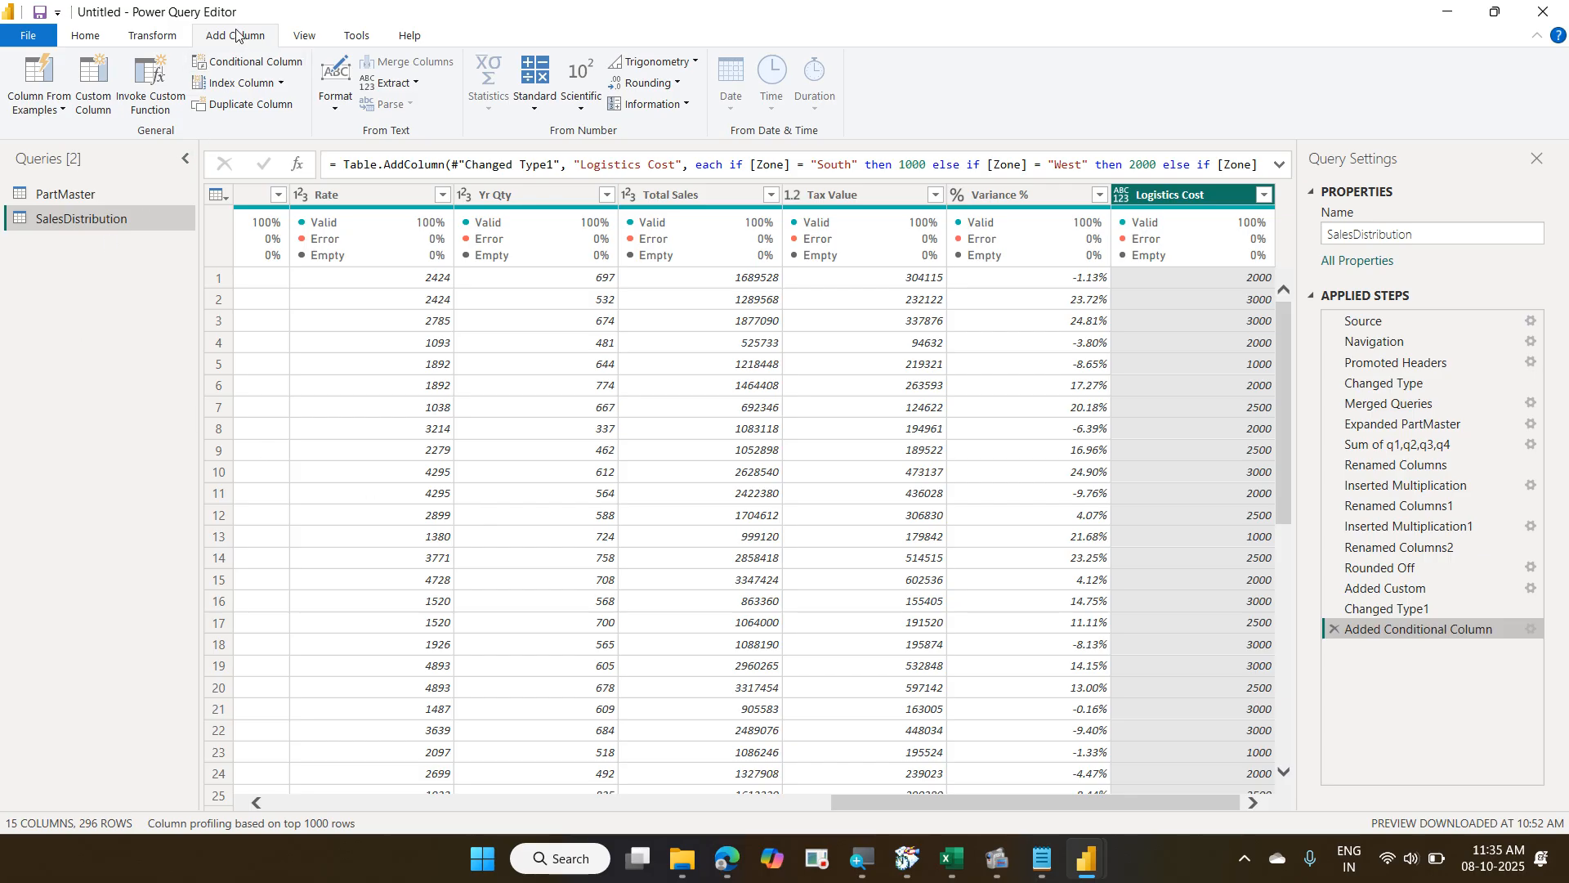
Start a new conditional column and name it Target?
left_click(260, 69)
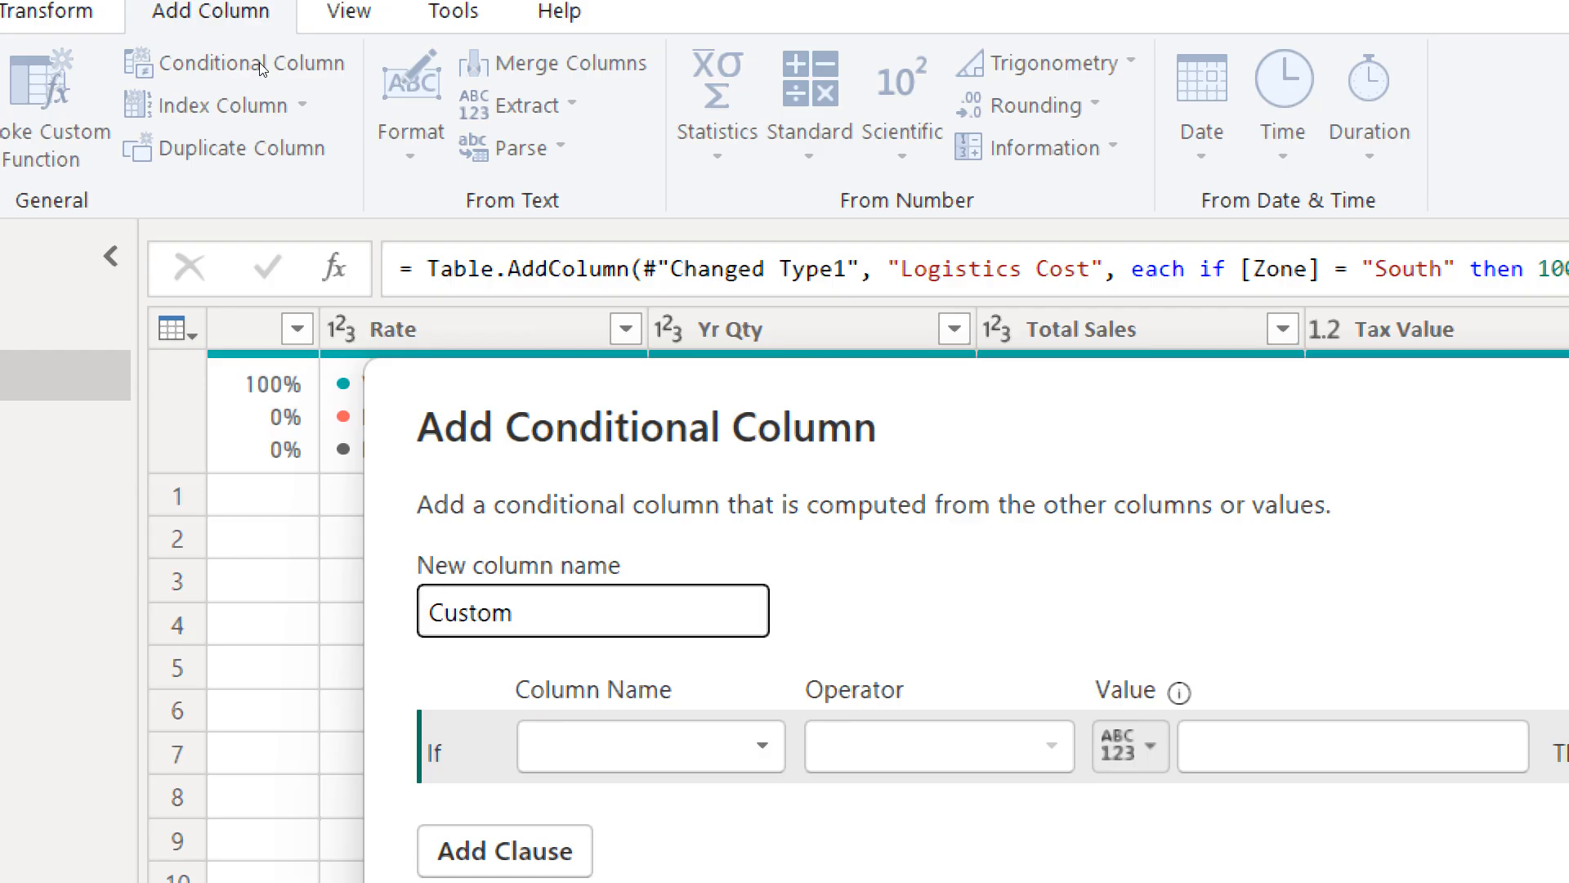
key("shift+Right")
key("shift+Right")
key("shift+Right")
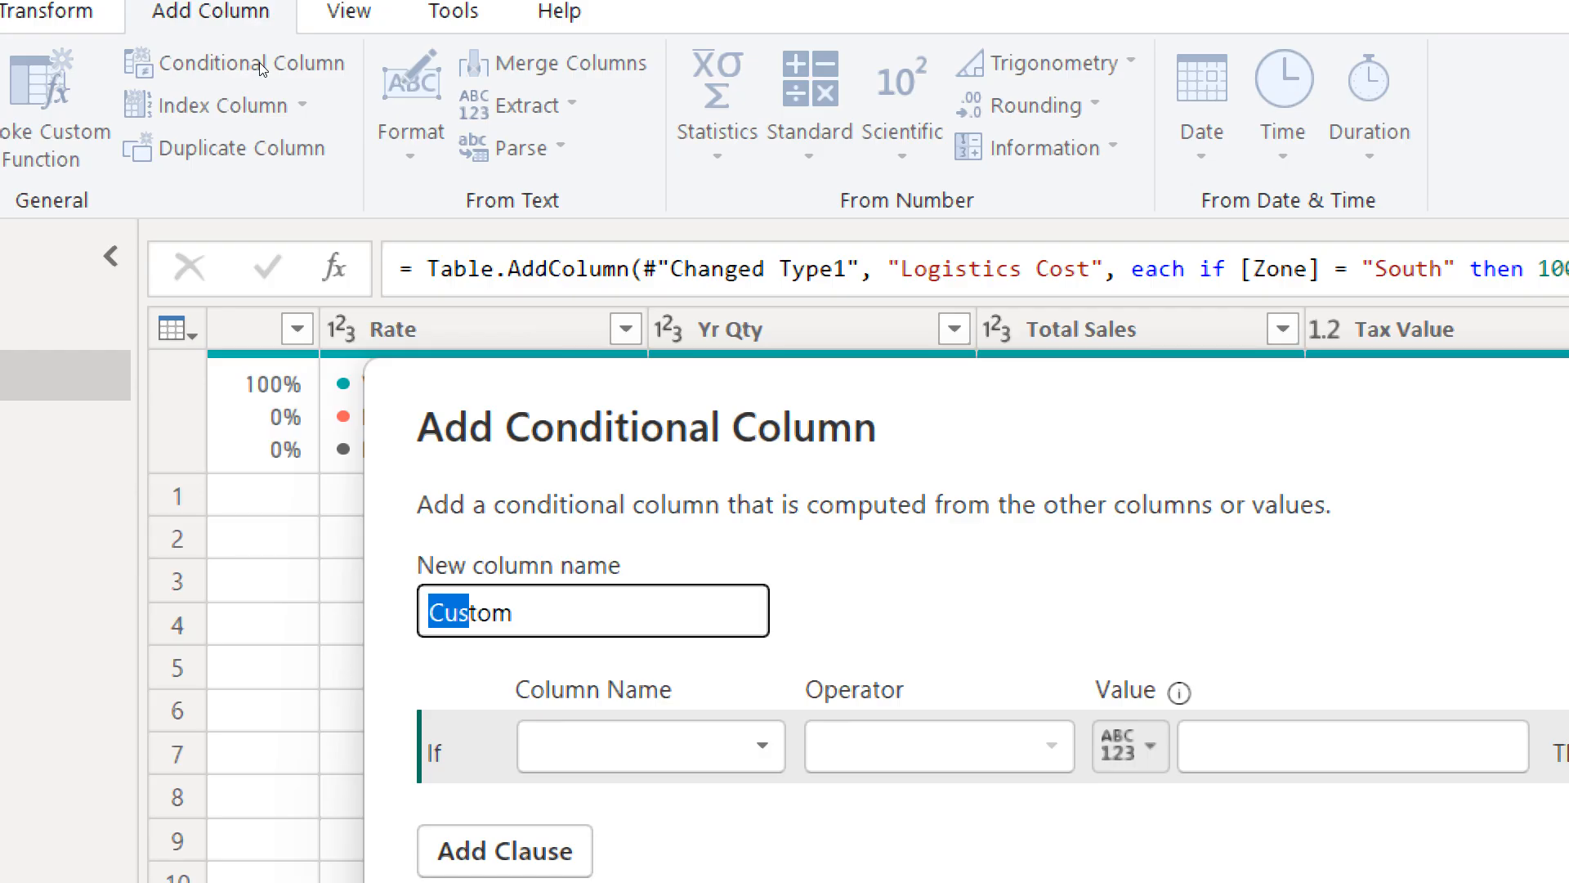
key("shift+Right")
key("shift+Right")
key("shift+Right")
type("Target")
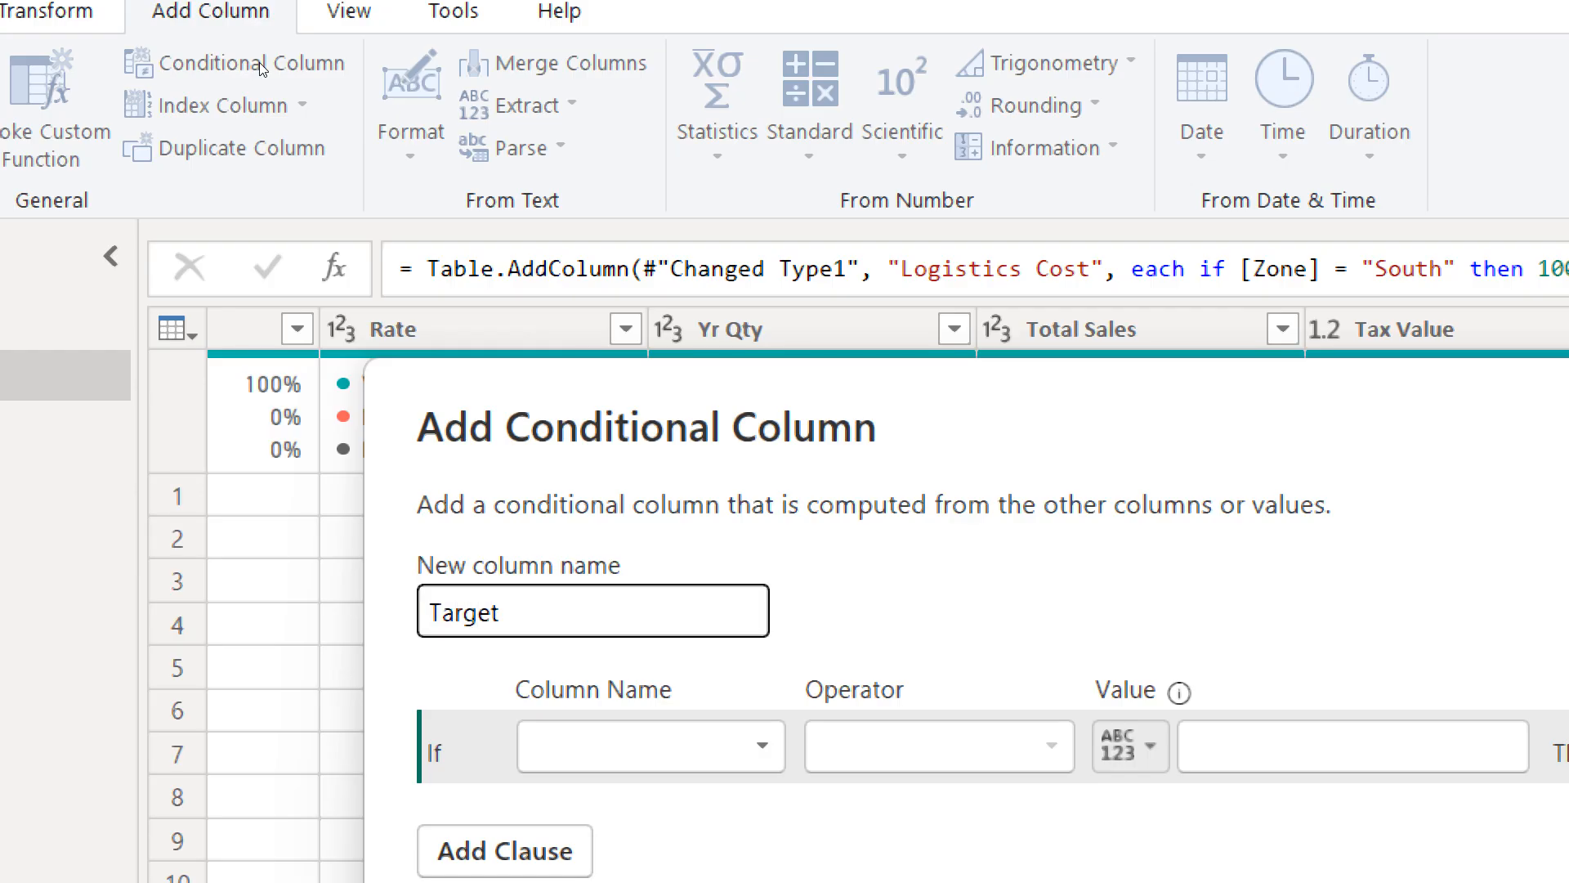
type("?")
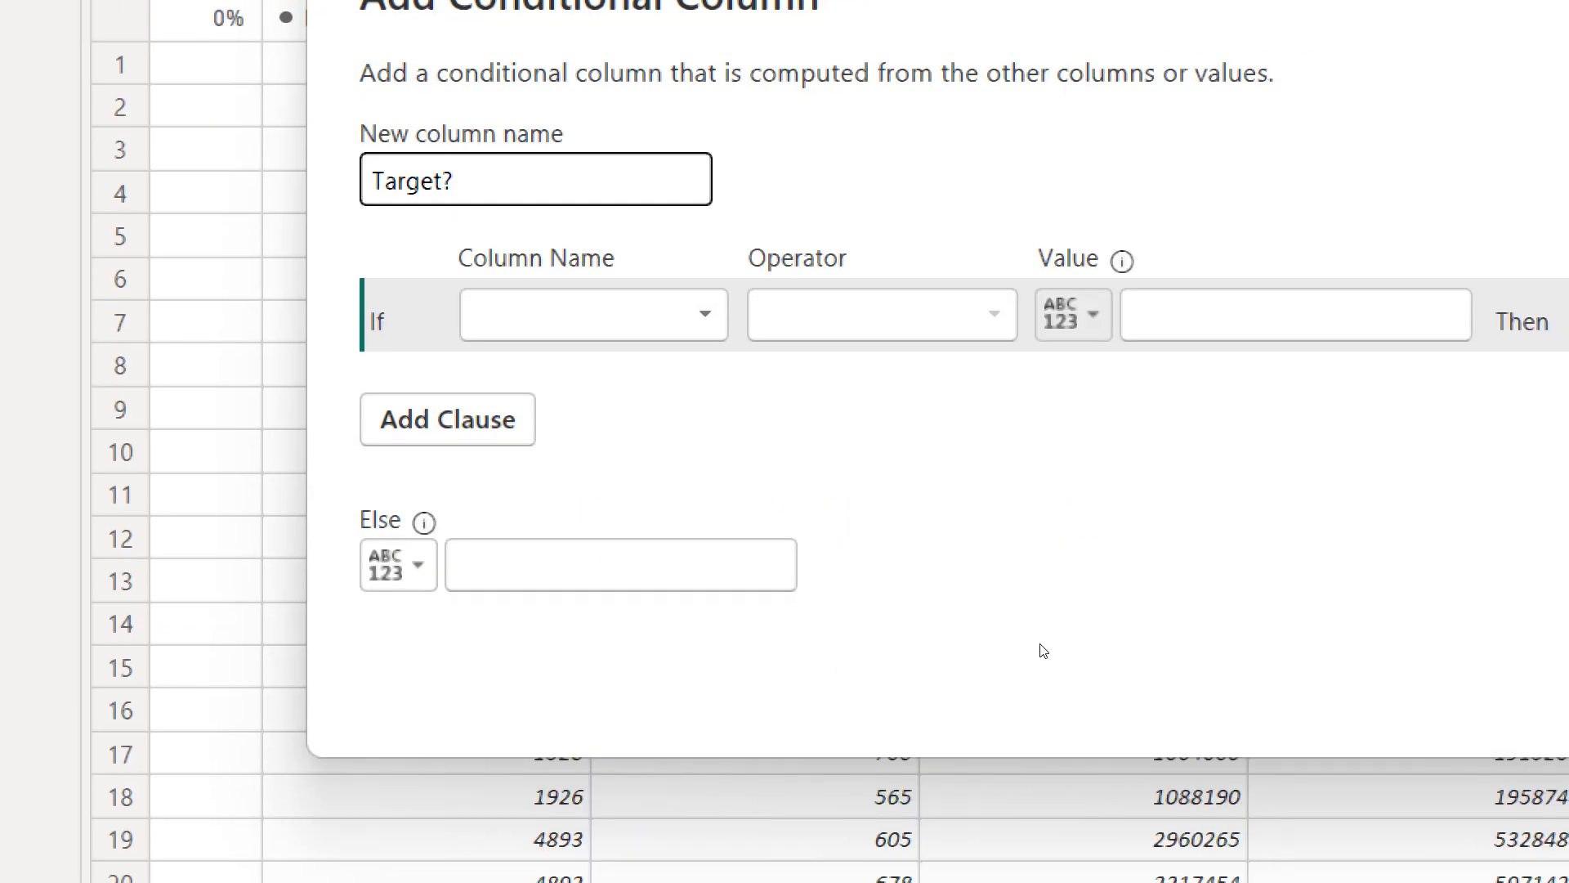
Set the If condition to Yr Qty is greater than the Planned Yr Qty column.
left_click(222, 315)
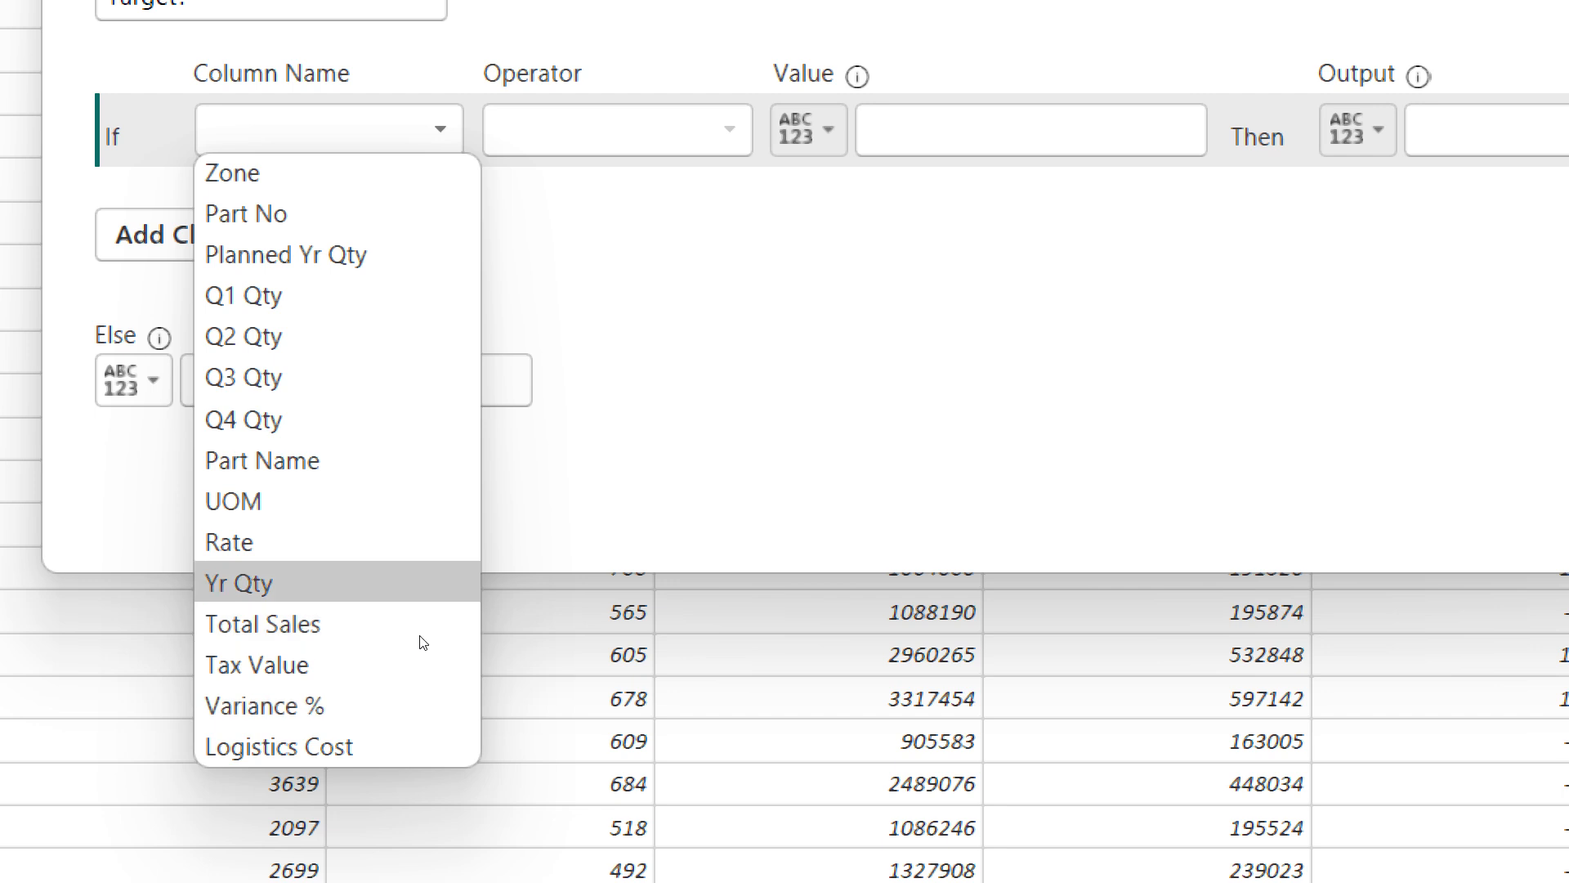
left_click(418, 621)
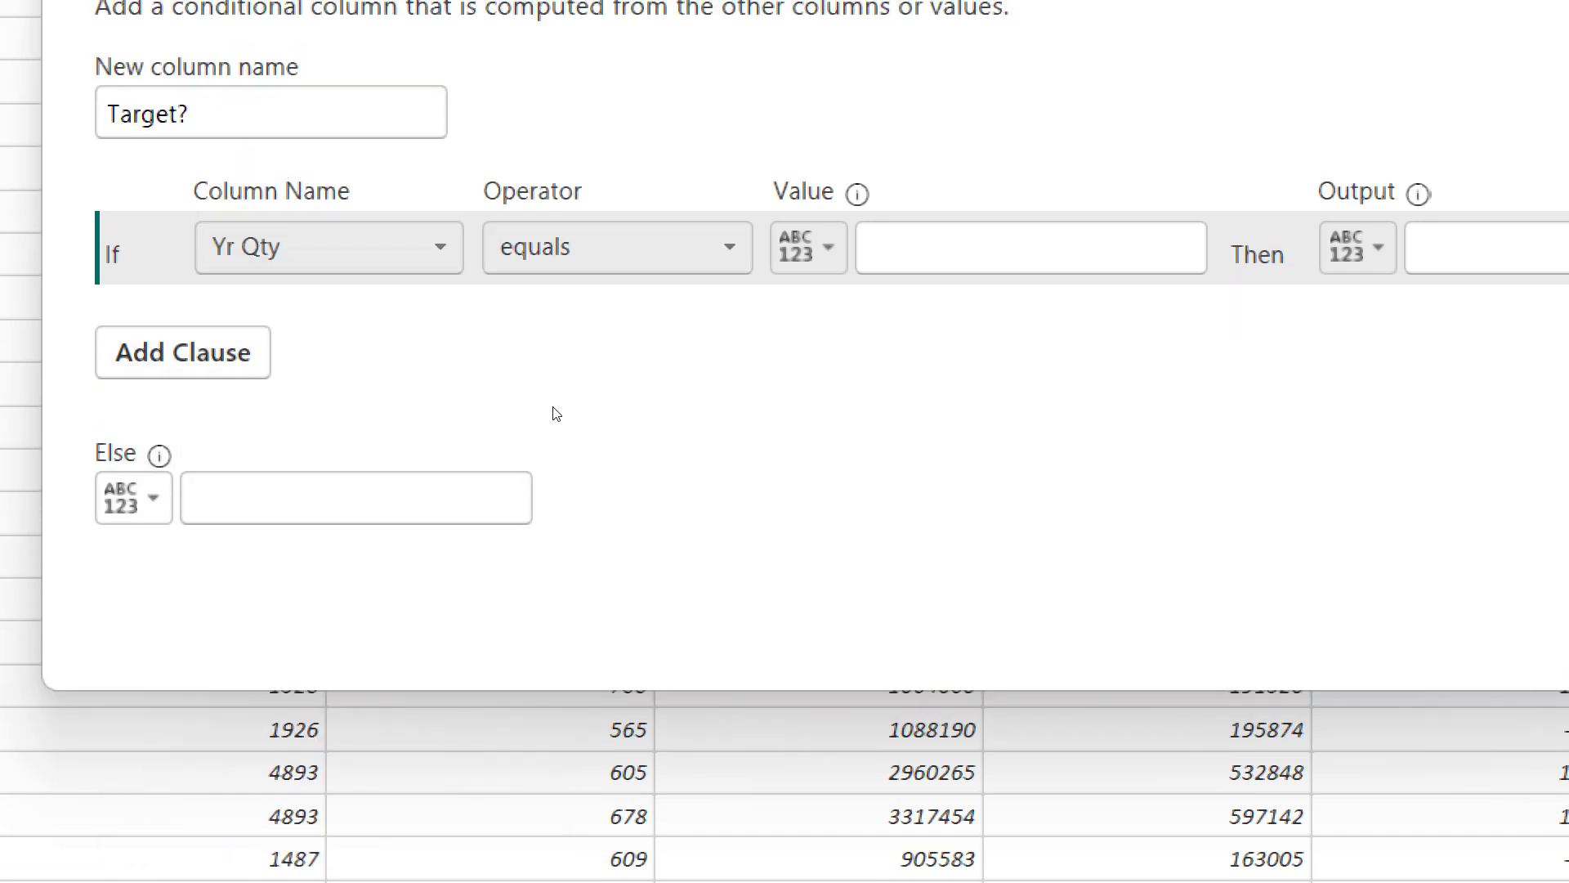
left_click(559, 248)
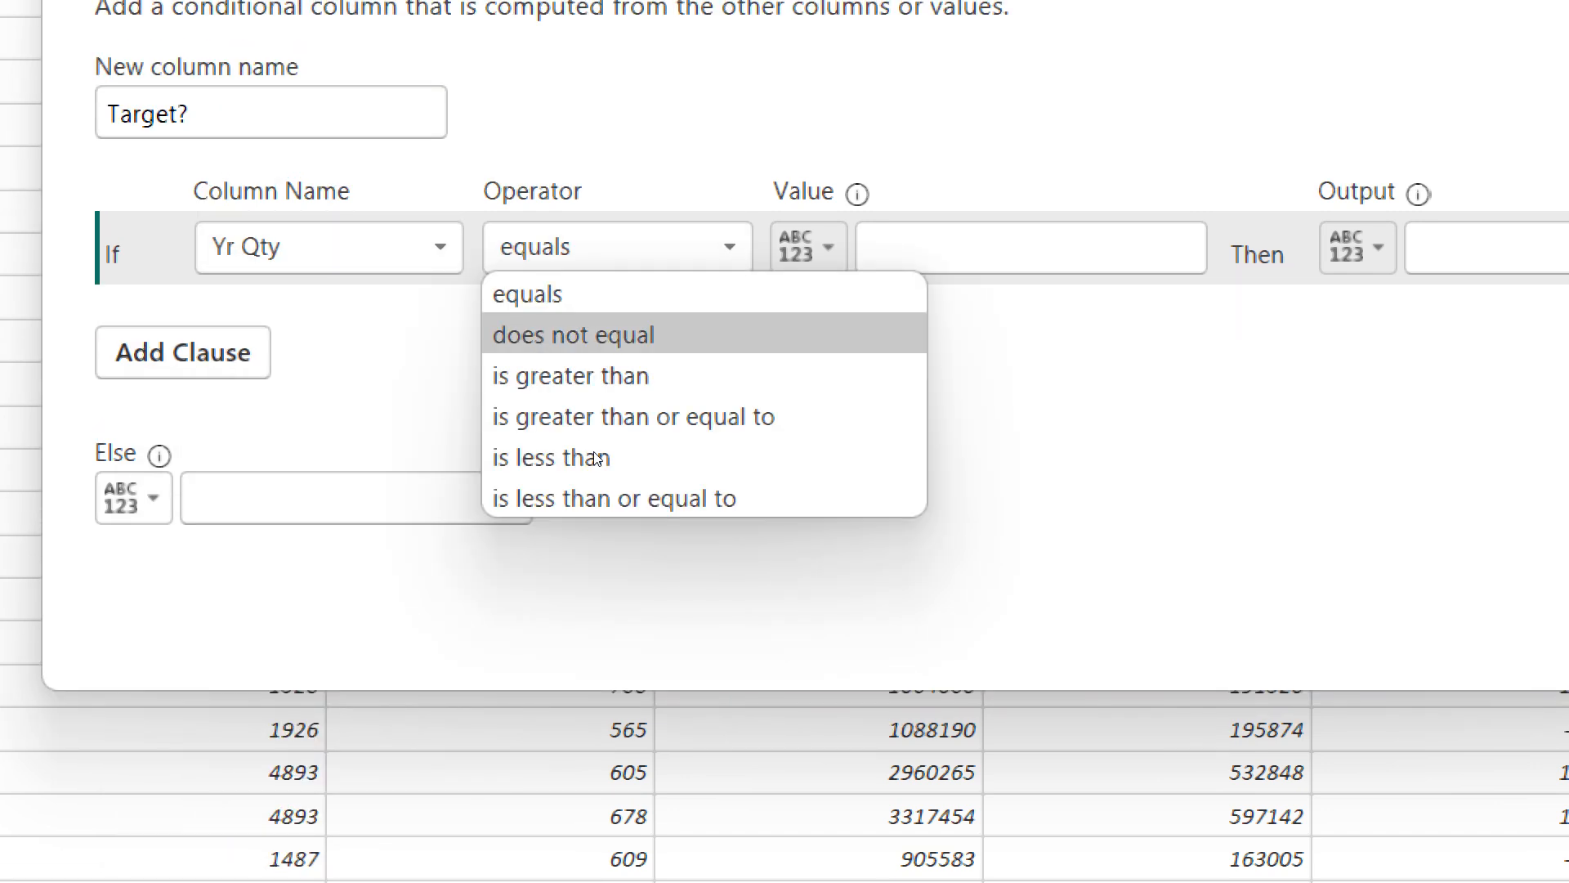
left_click(599, 376)
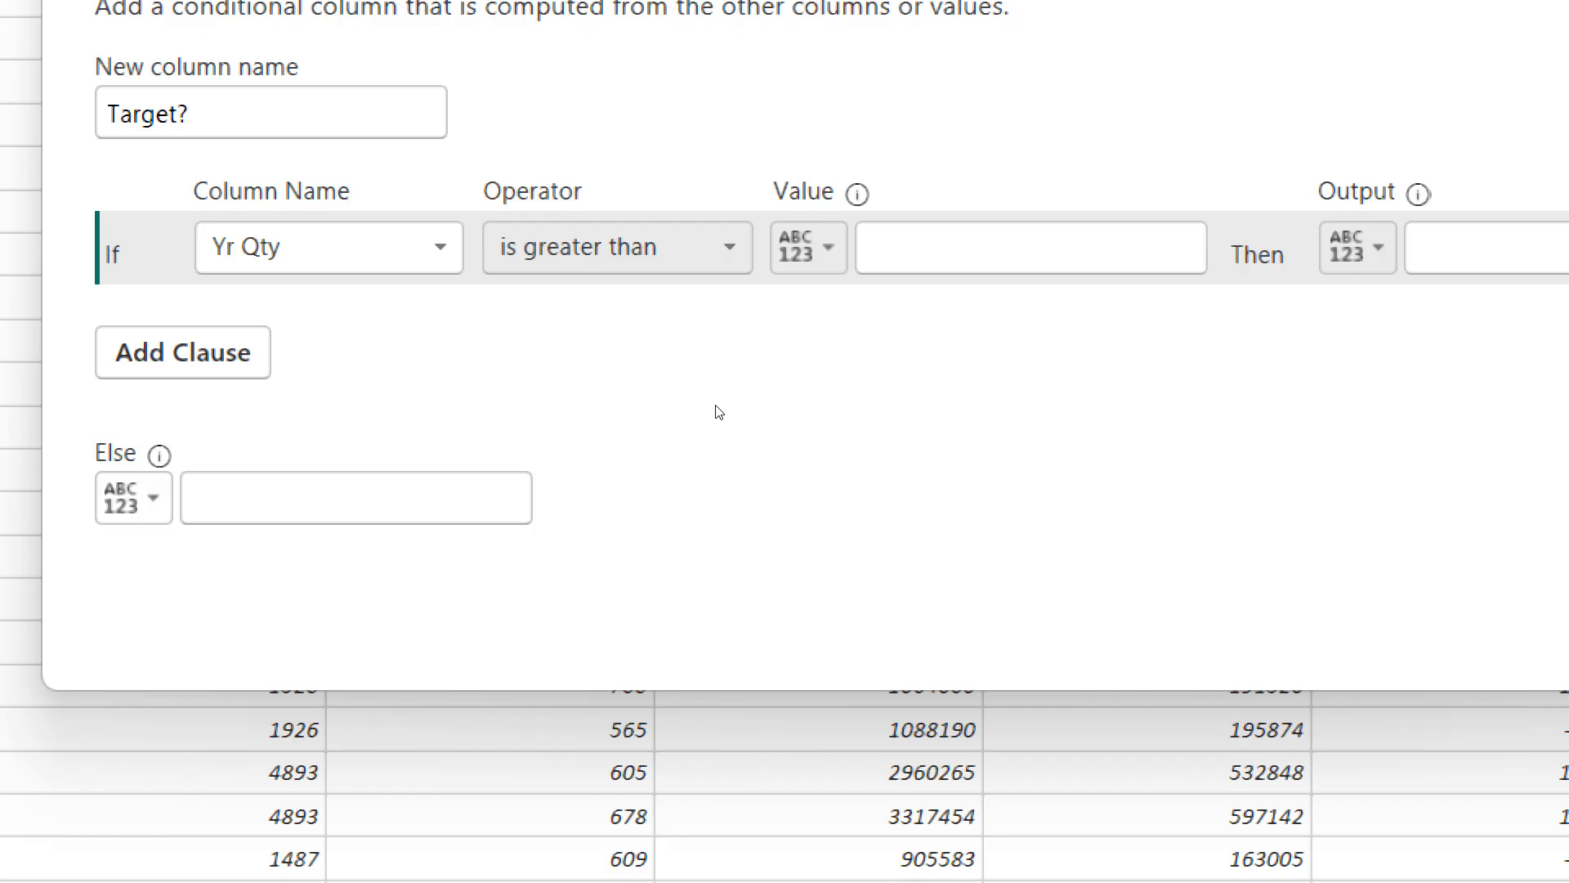
left_click(807, 246)
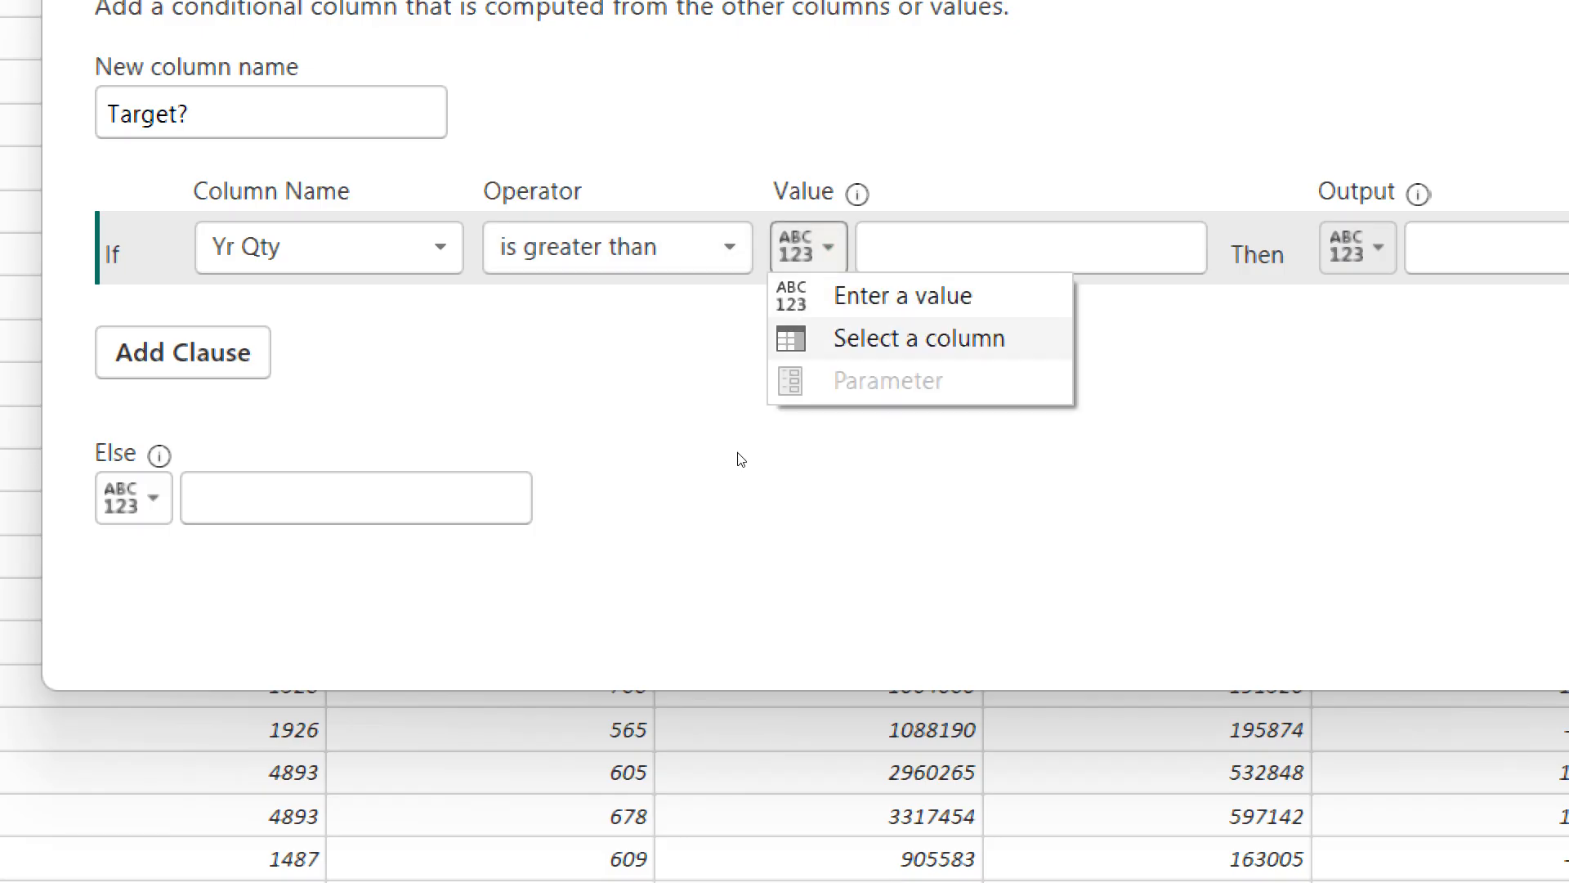
key("Return")
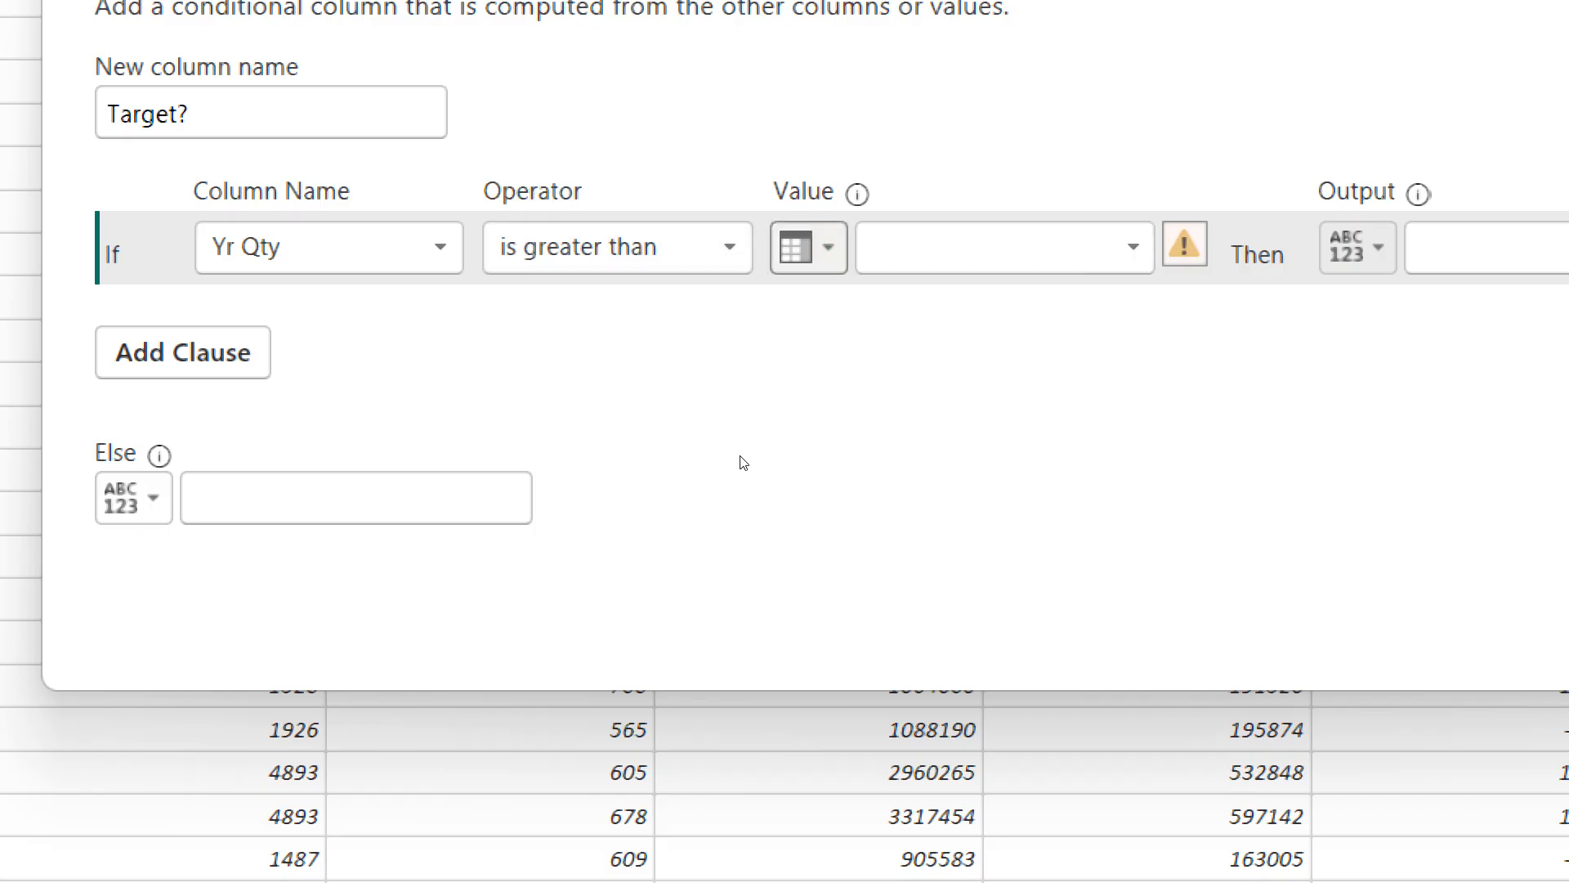
left_click(1005, 246)
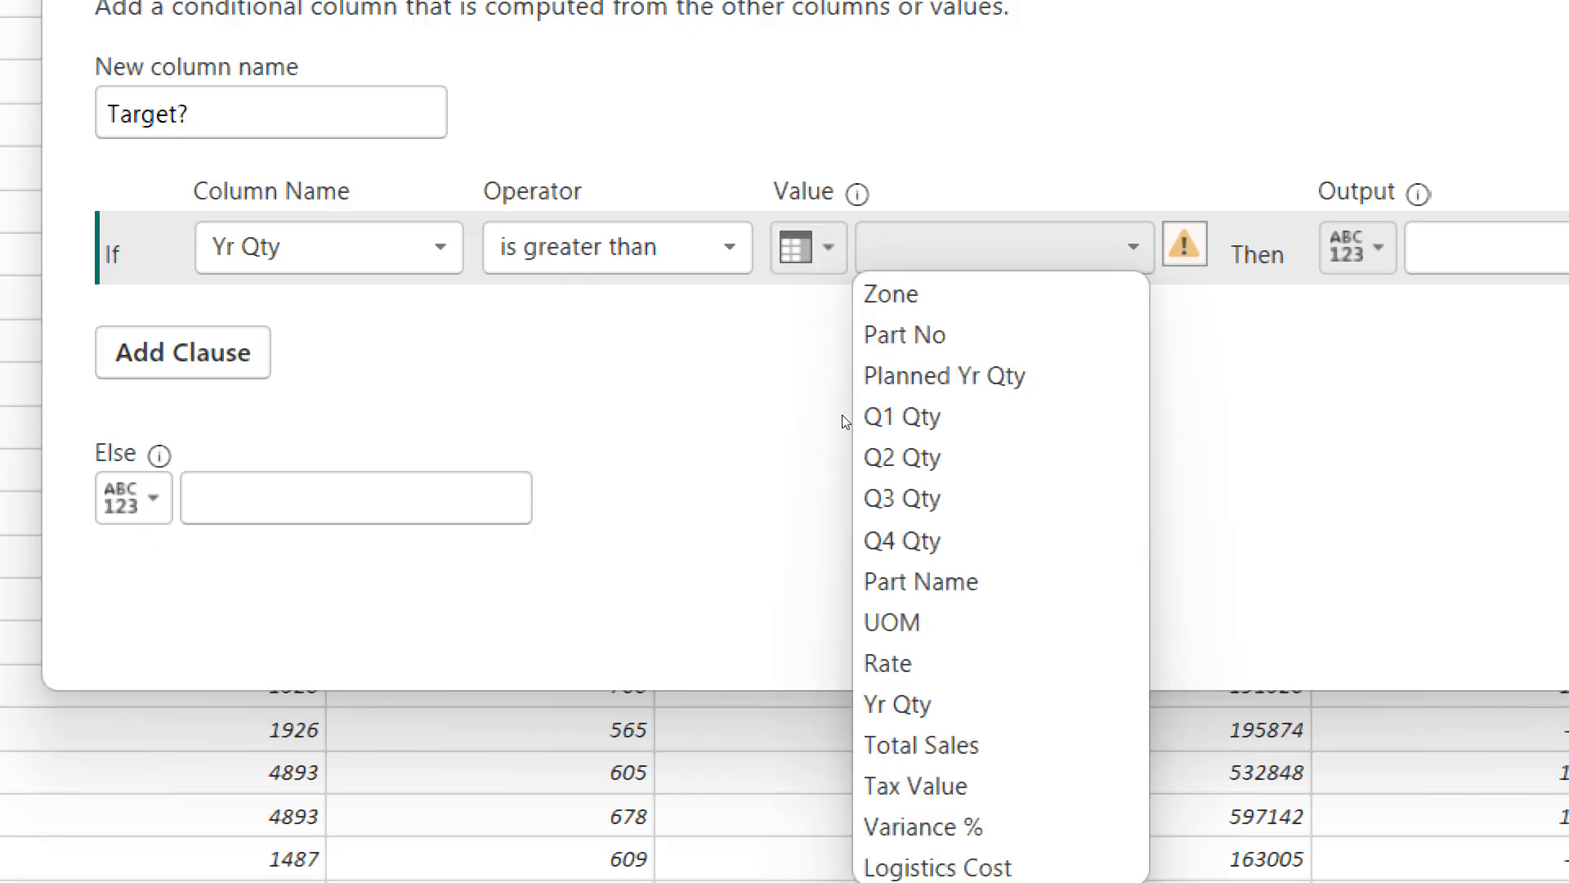
key("Return")
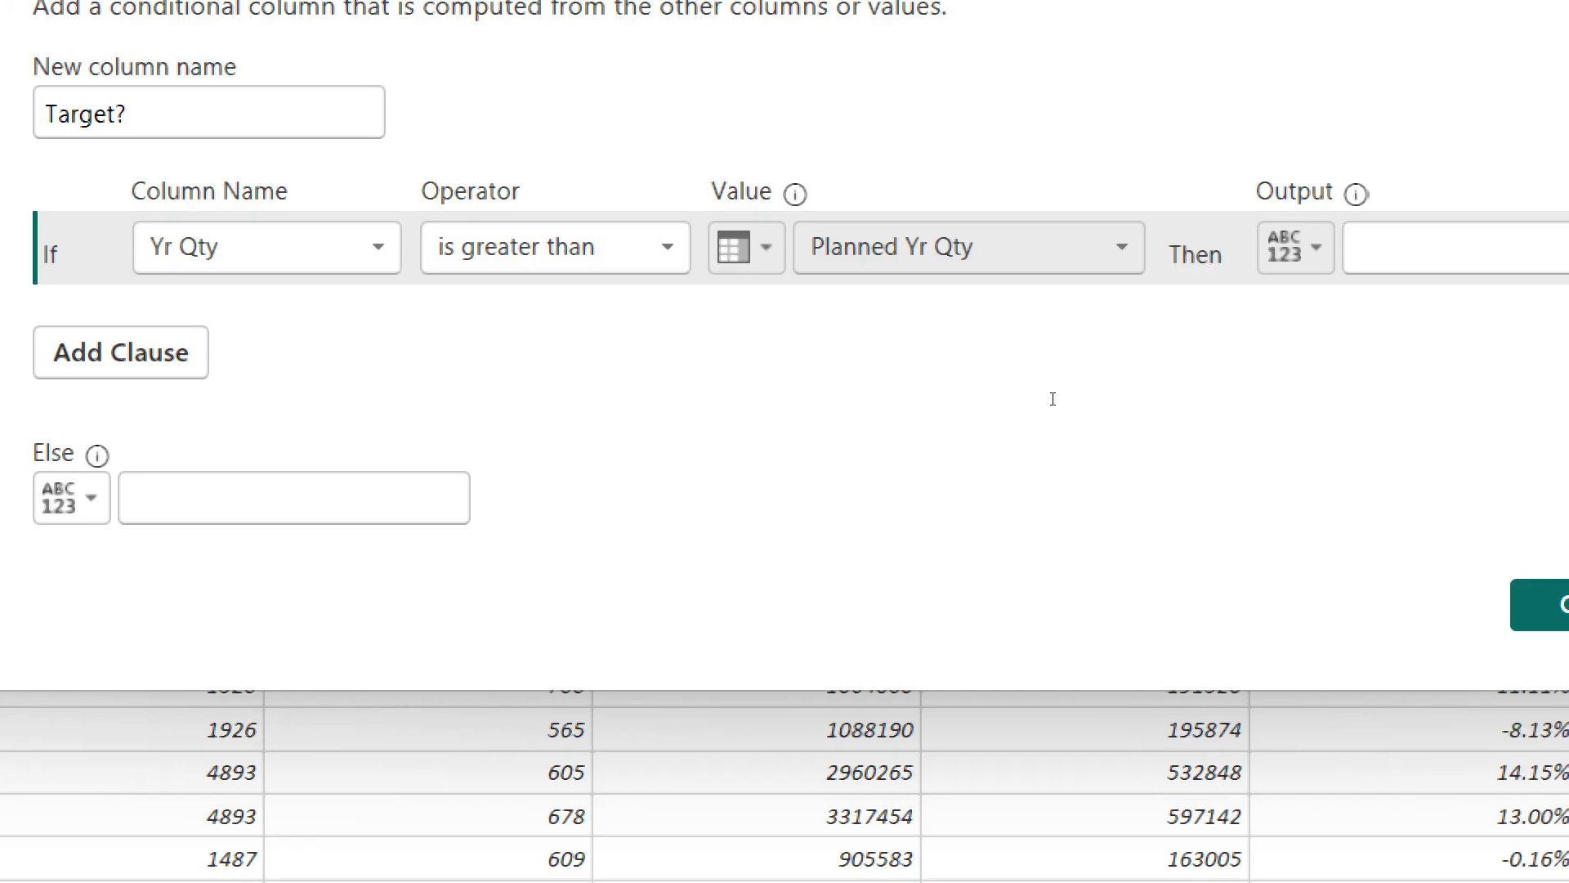
Set the clause's output to Yes and the Else output to No, and create the Target? column.
key("Tab")
type("Y")
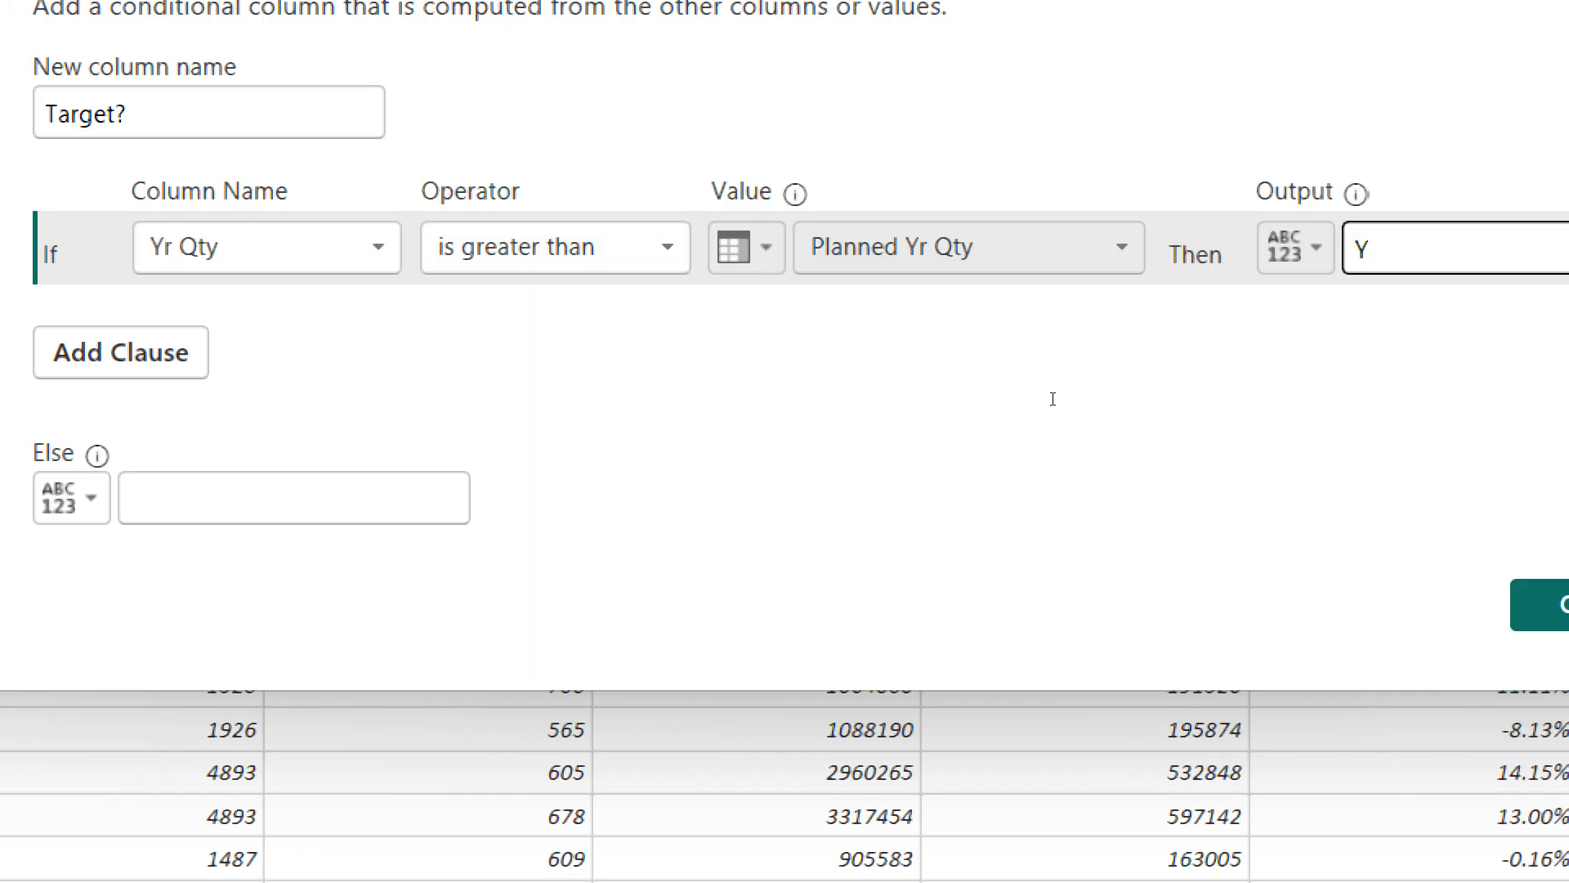
type("es")
left_click(414, 519)
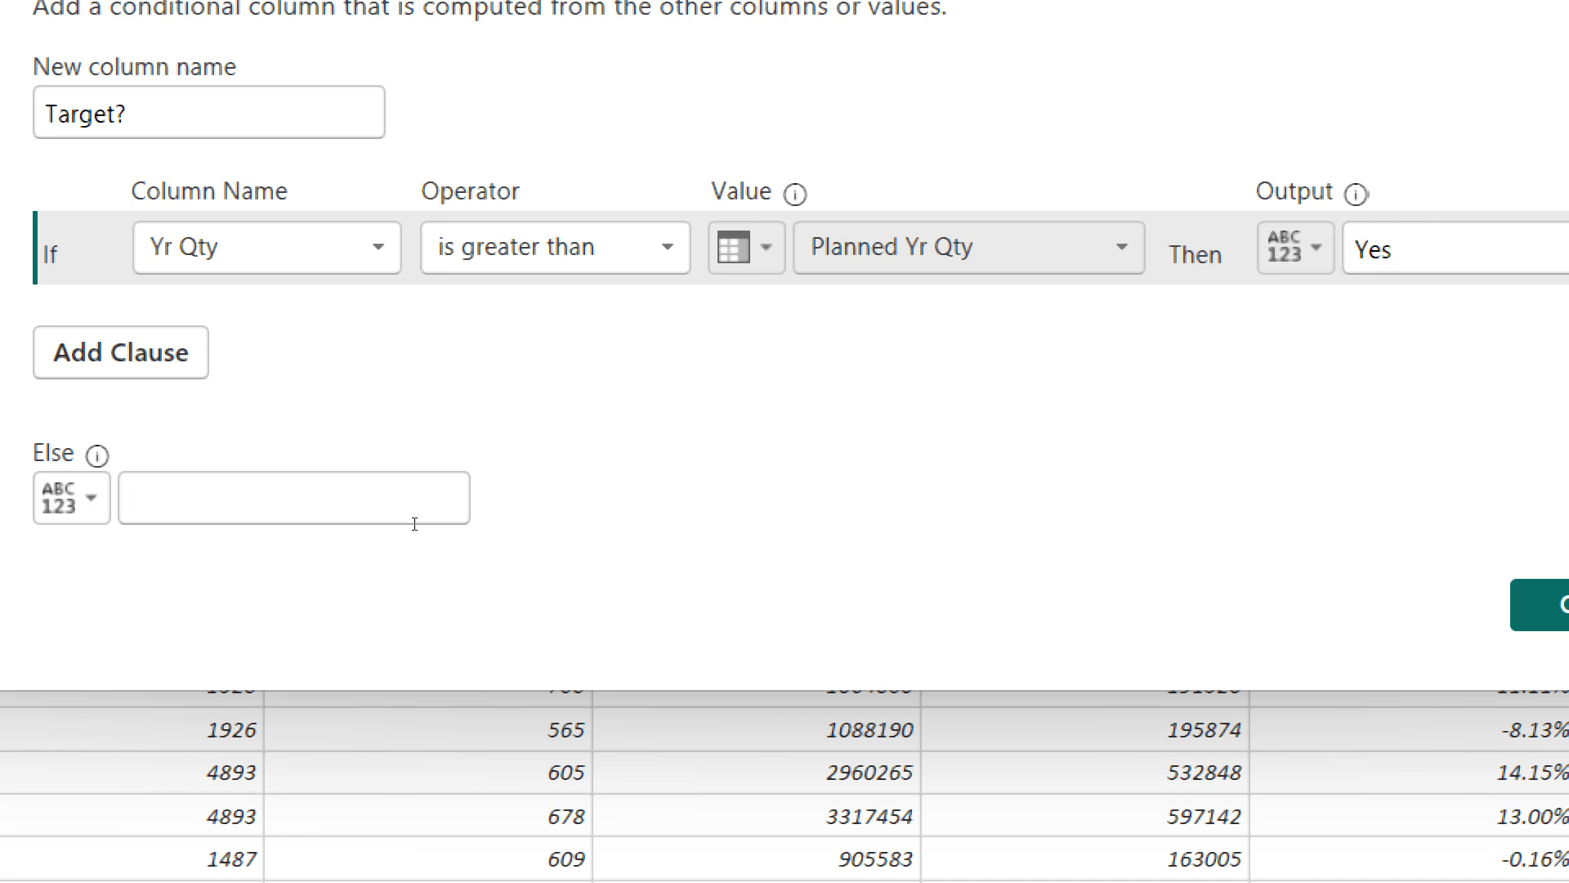
type("No")
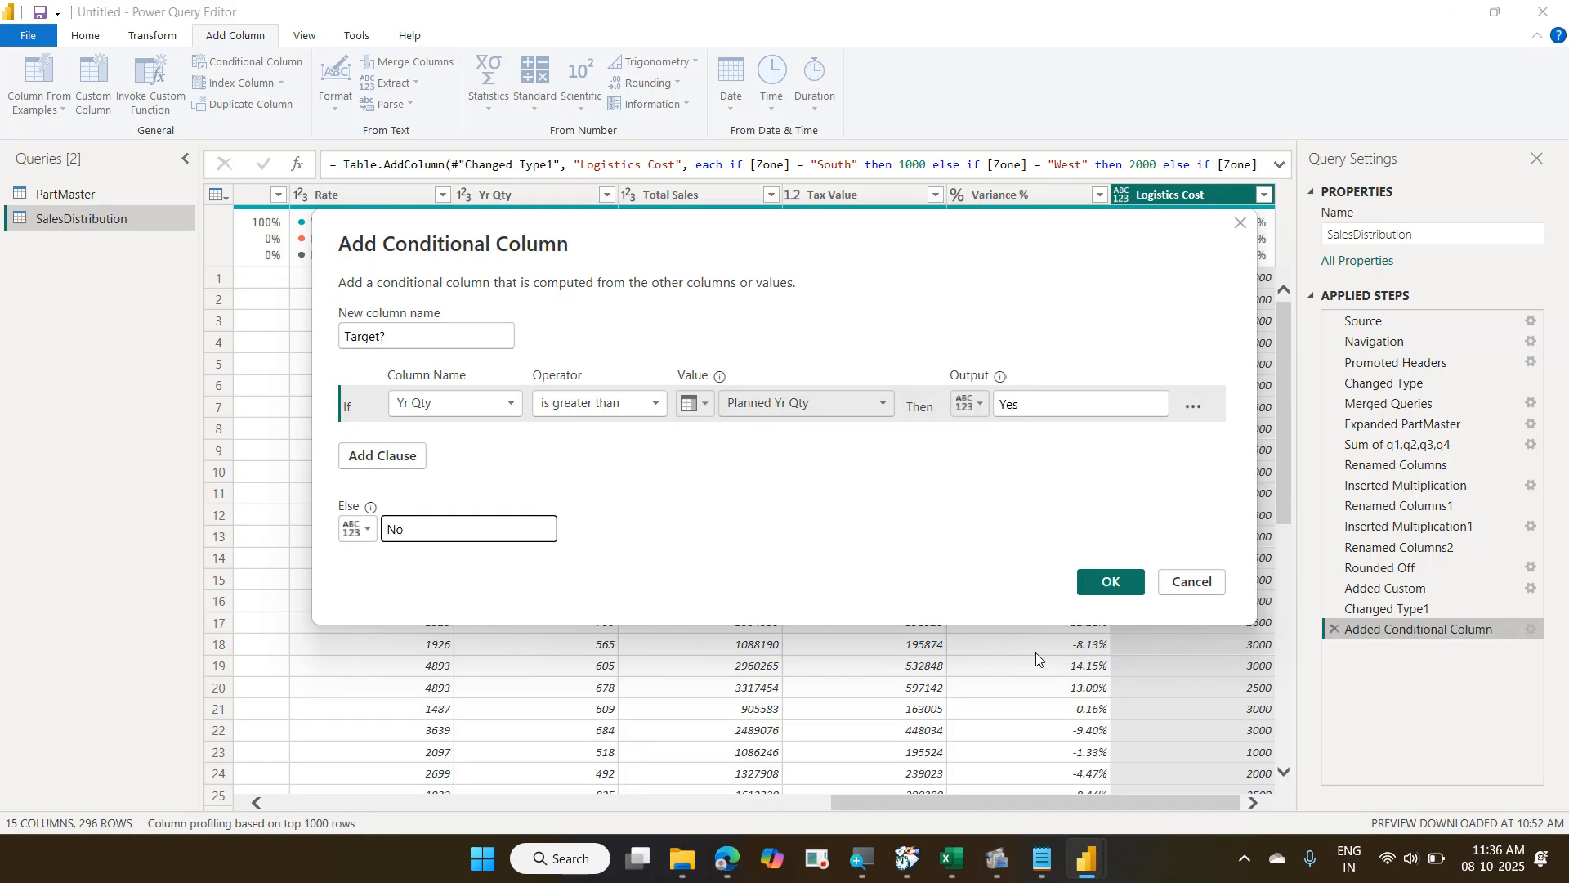
left_click(1111, 582)
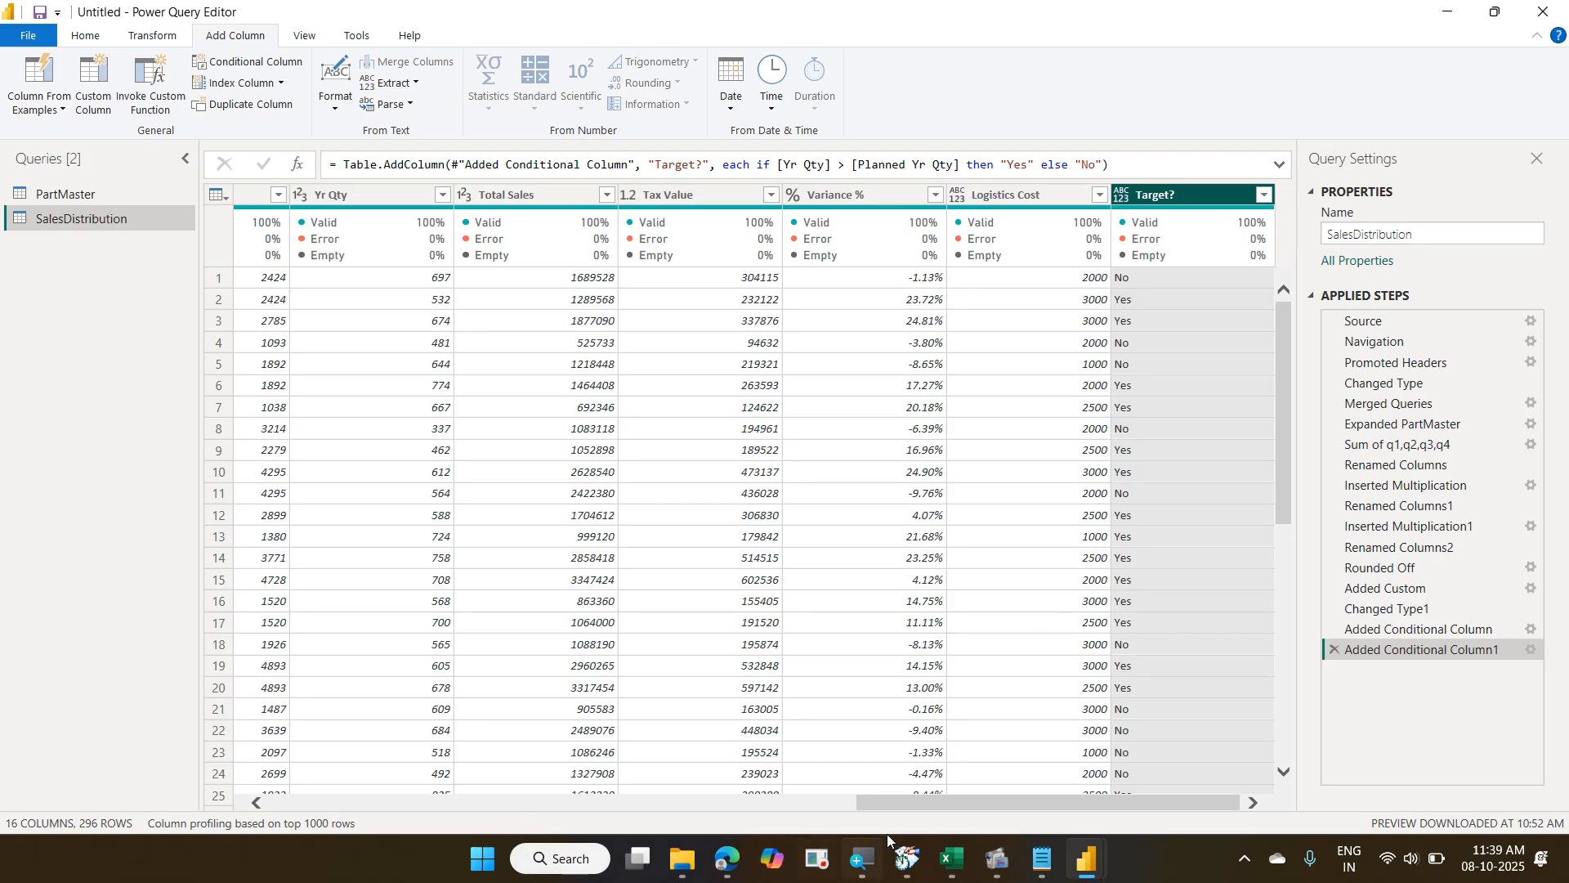
left_click_drag(900, 805, 567, 835)
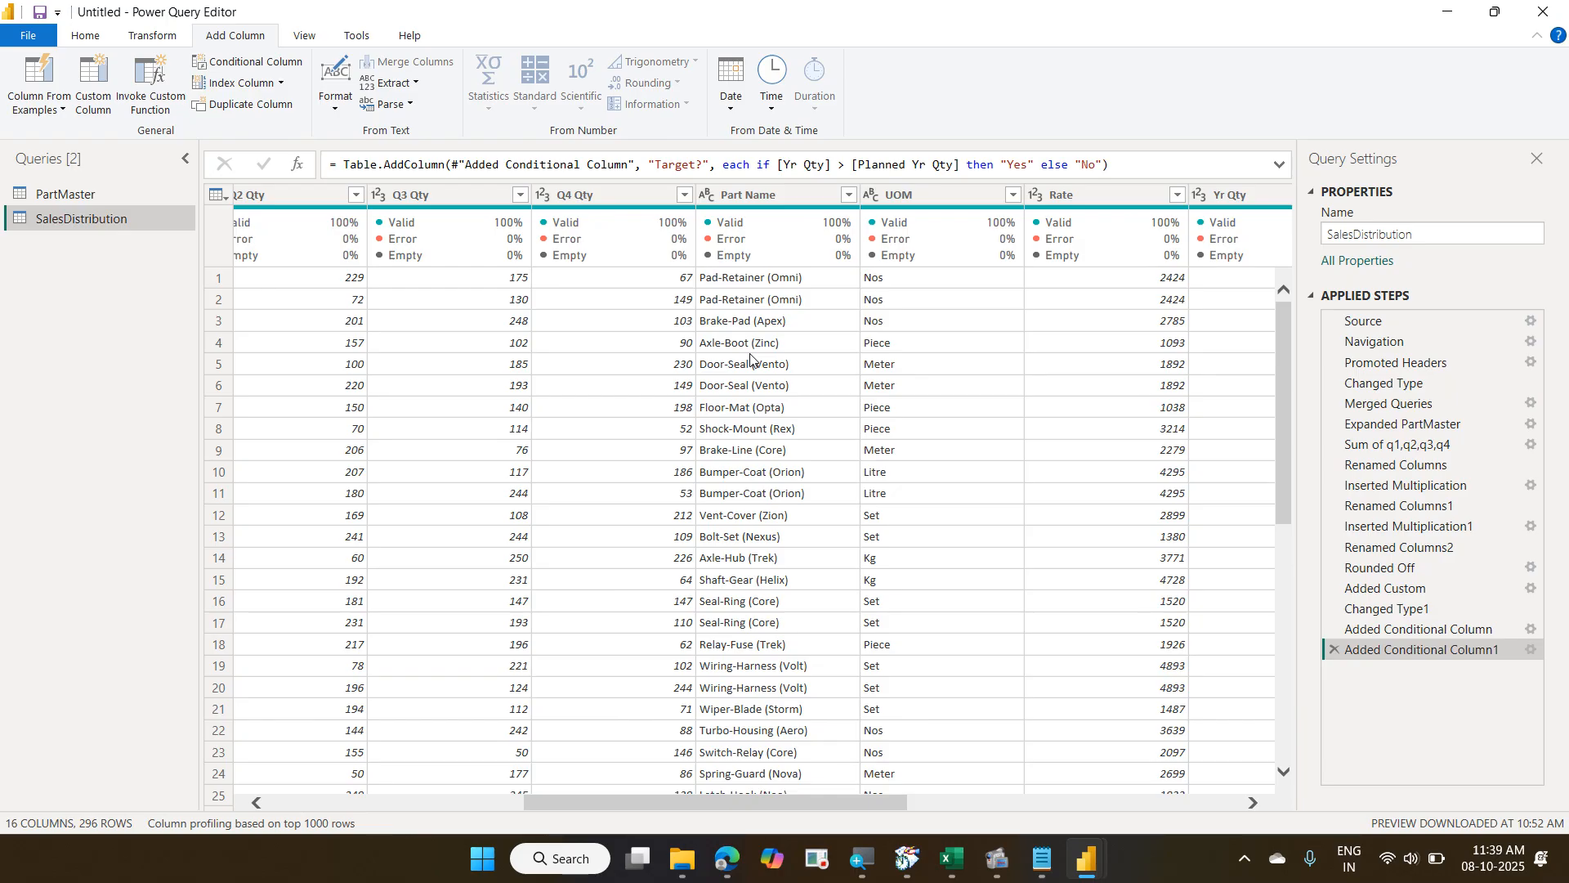
Add a column that extracts the text before the "-" delimiter from the Part Name column.
left_click(748, 198)
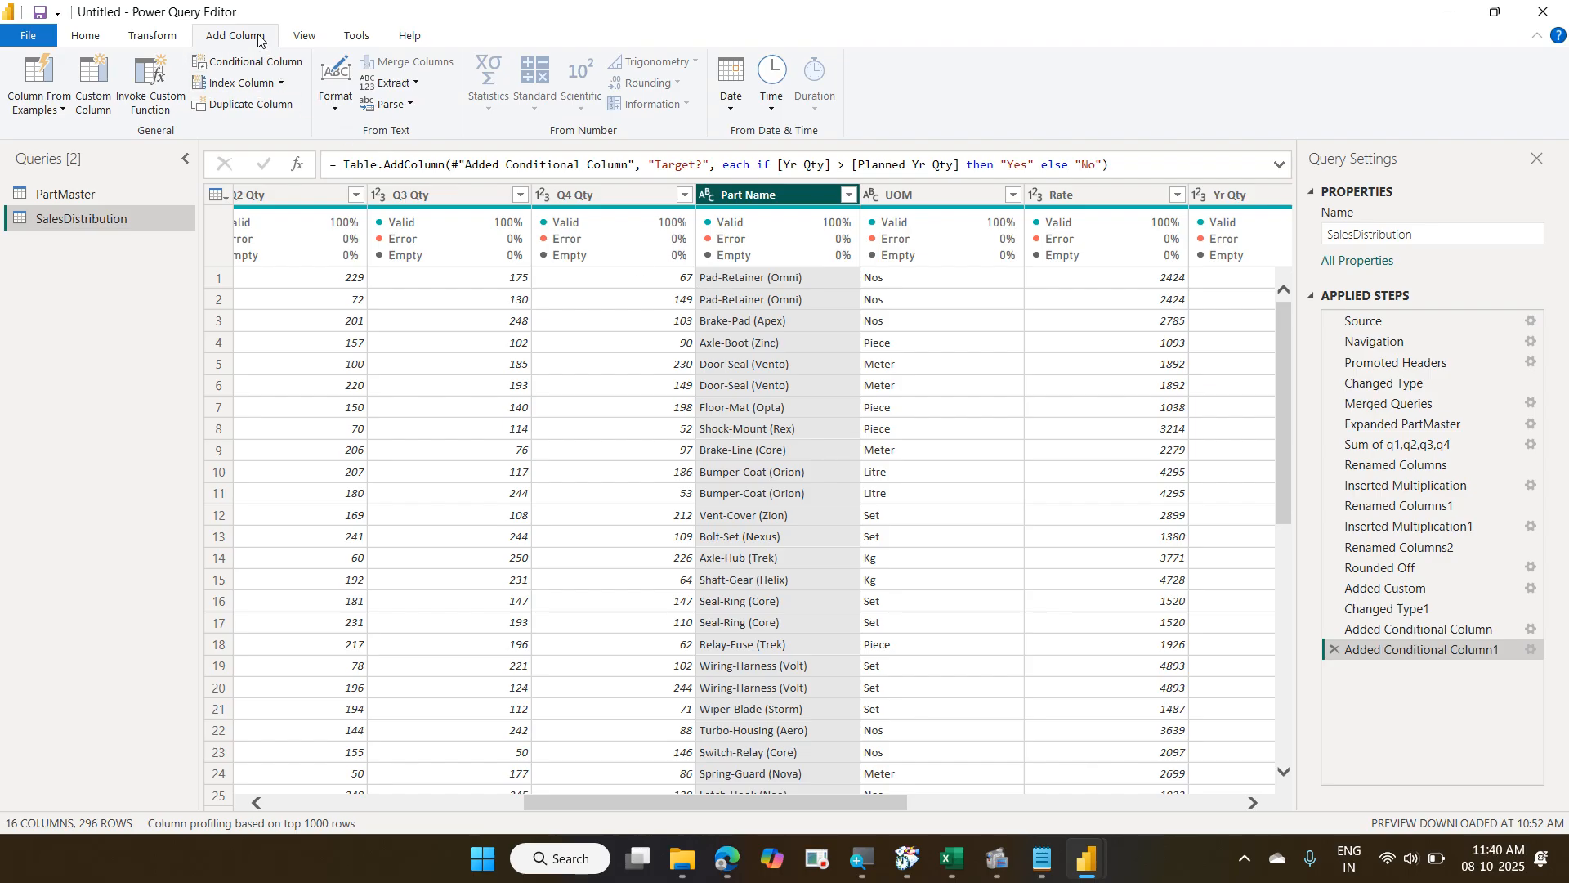
left_click(418, 84)
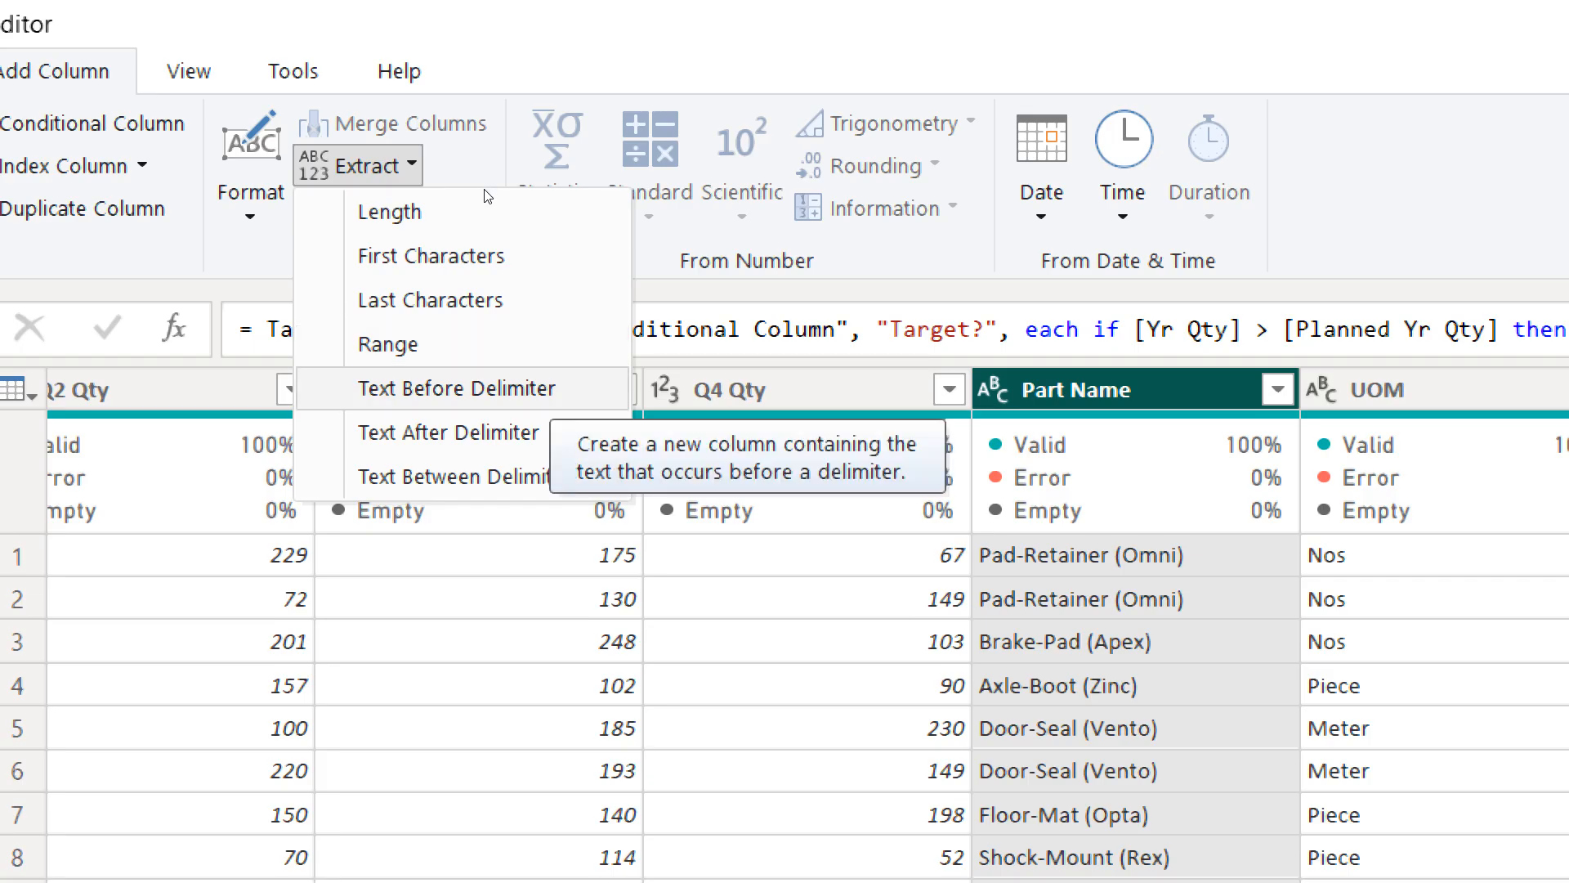
key("Escape")
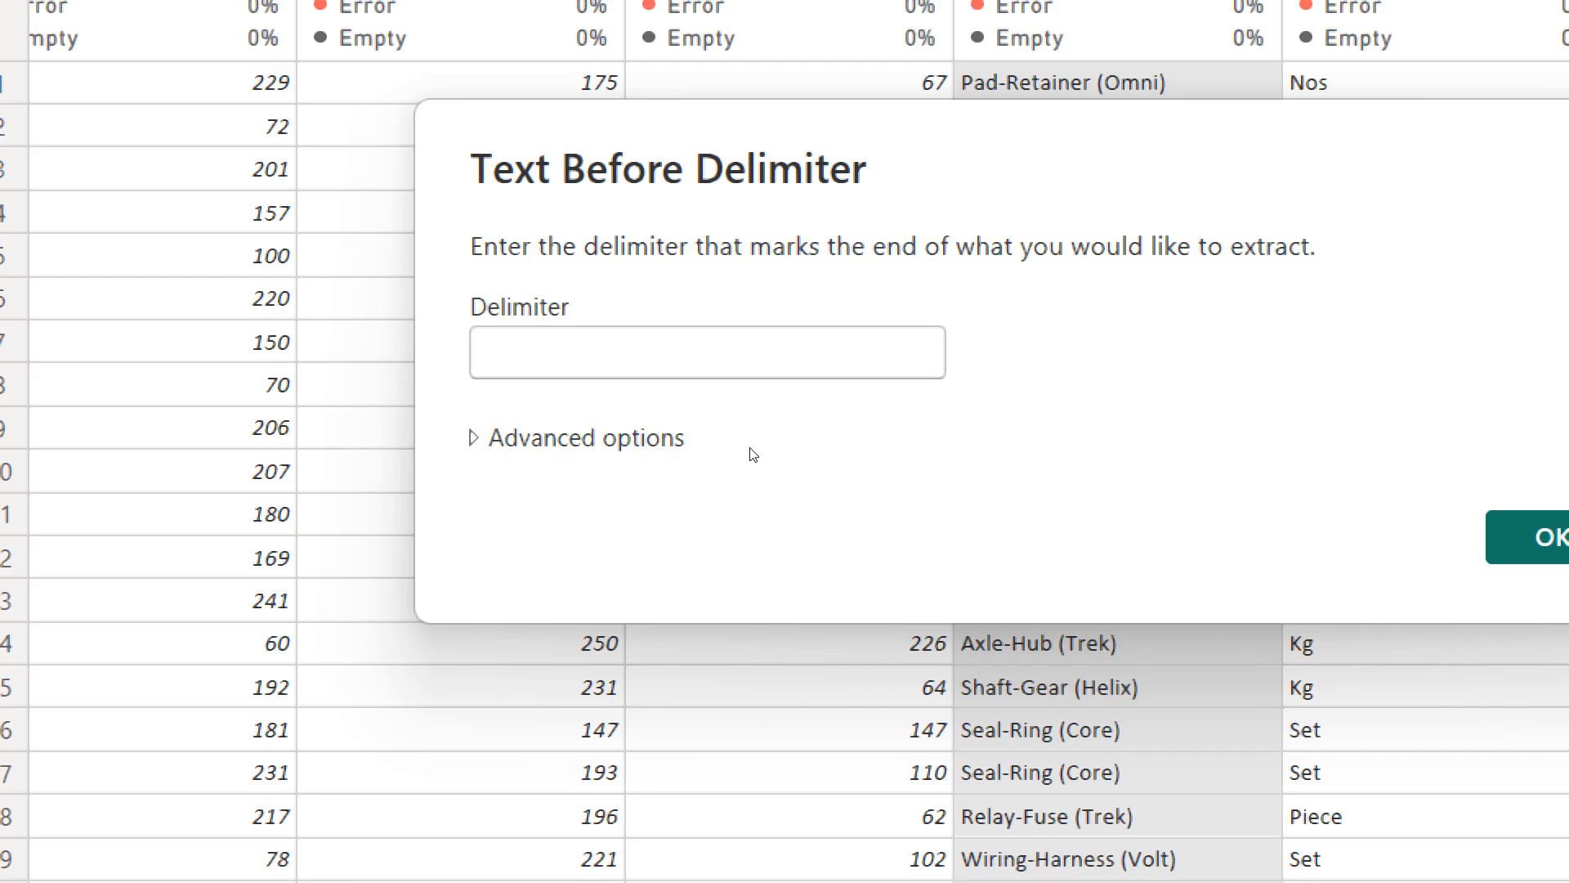
type("-")
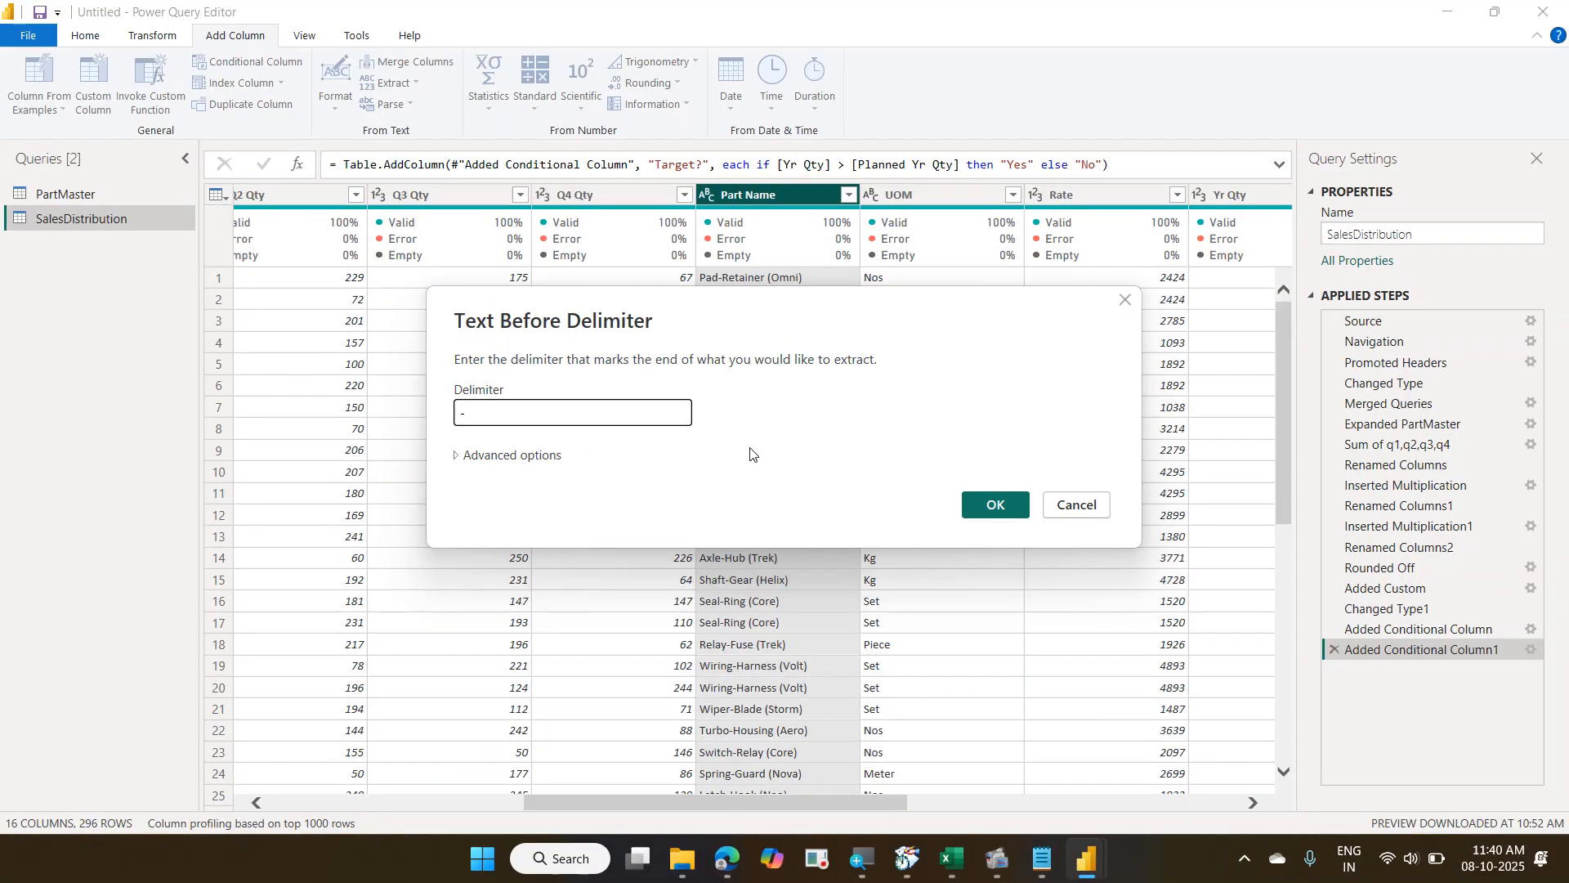
left_click(995, 505)
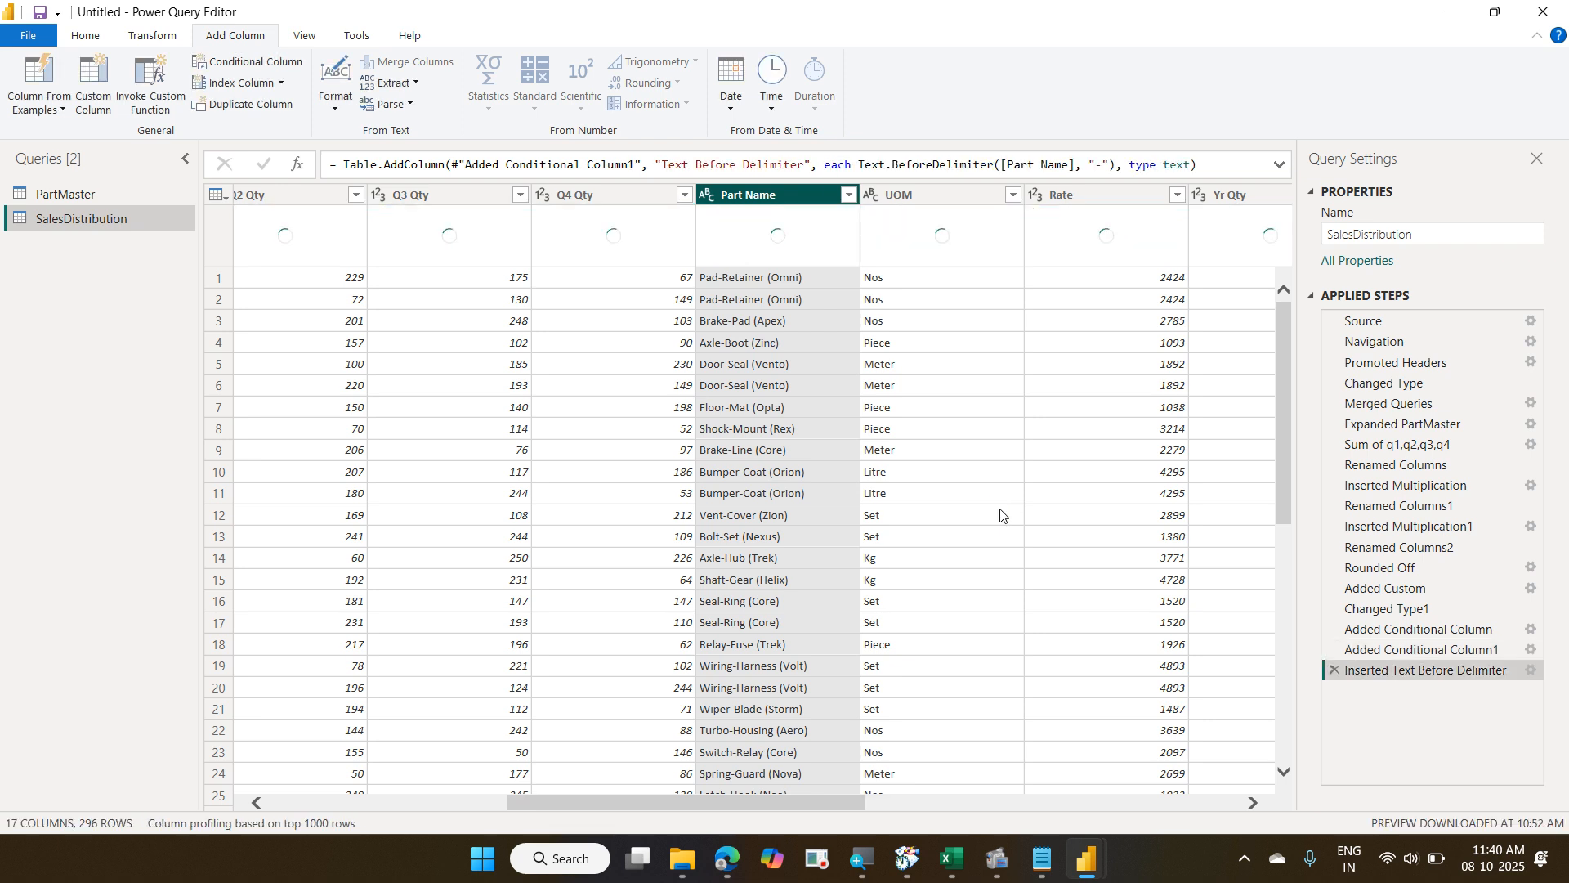
left_click(1160, 803)
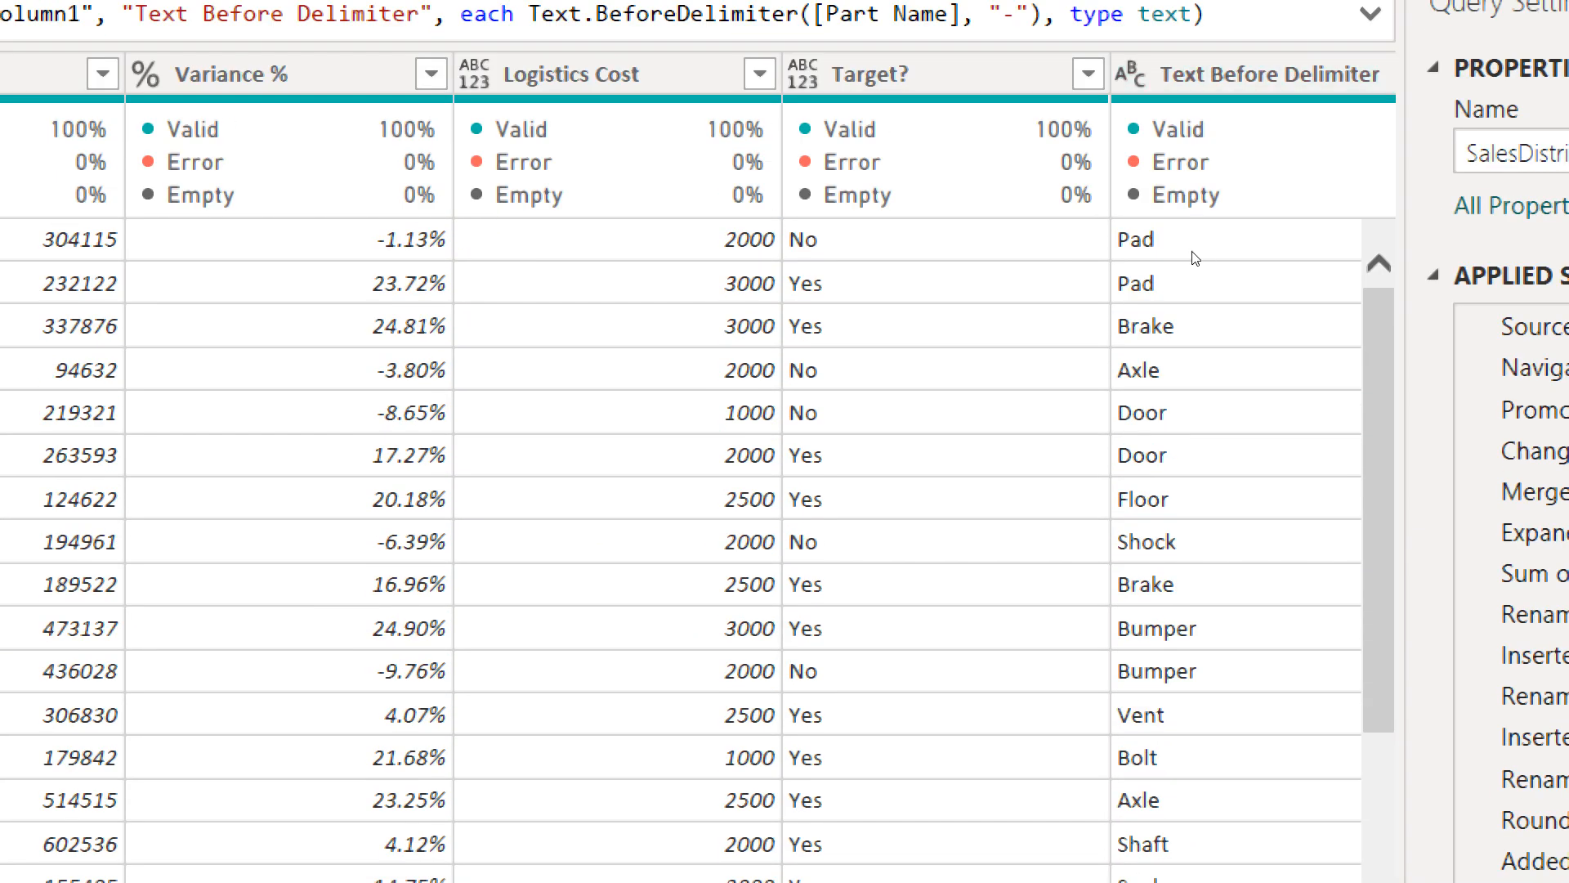
mouse_move(1200, 376)
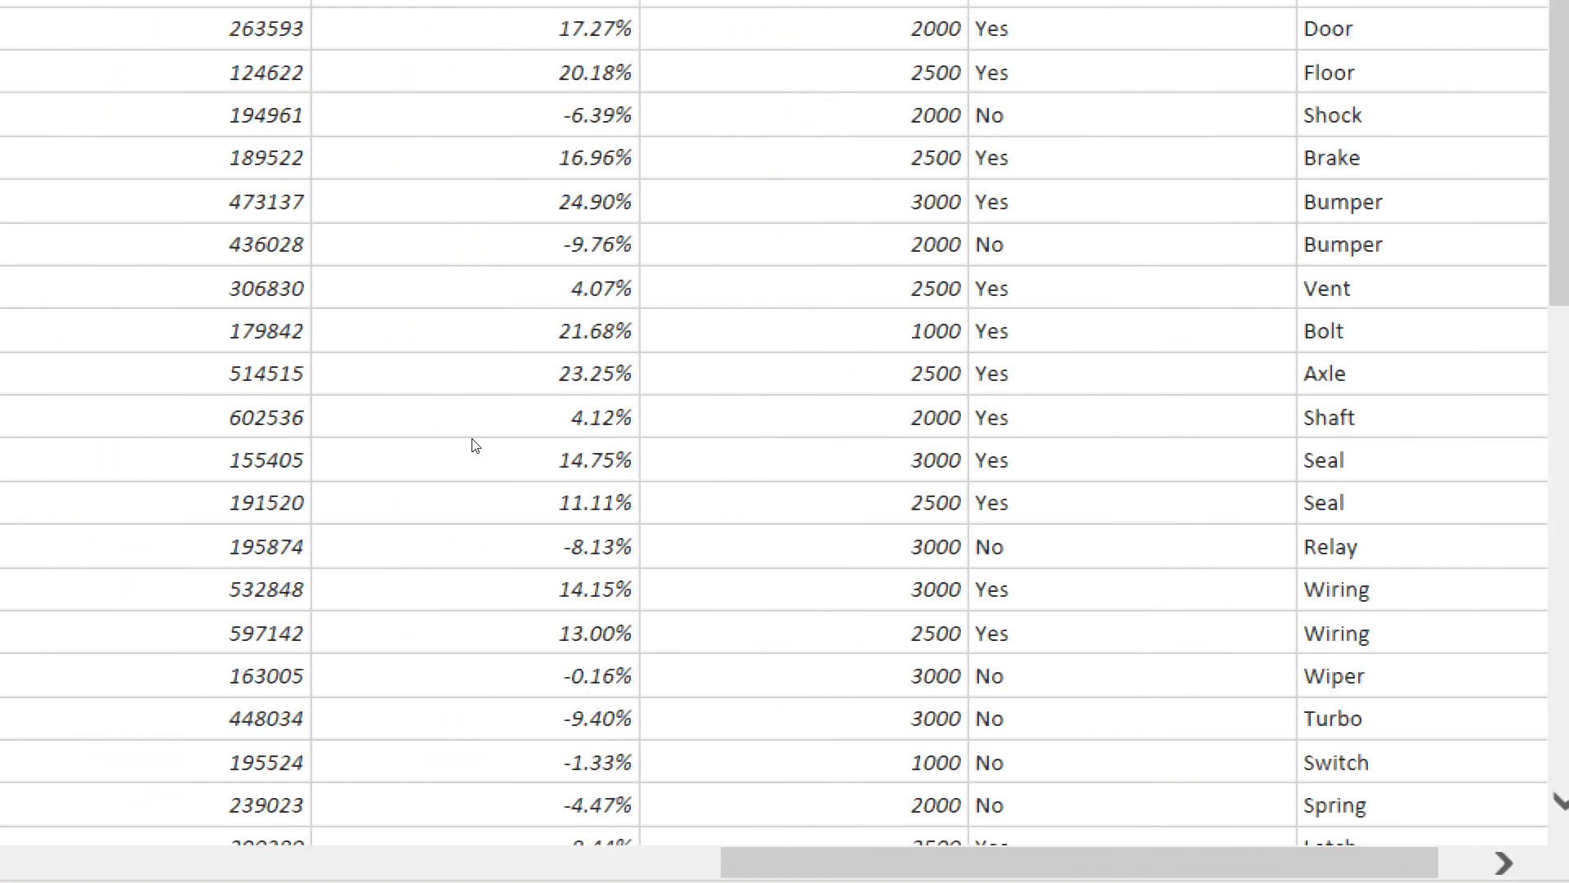
Add a column that extracts the Part Name text between the start delimiter "(" and the end delimiter ")".
left_click_drag(931, 805, 385, 806)
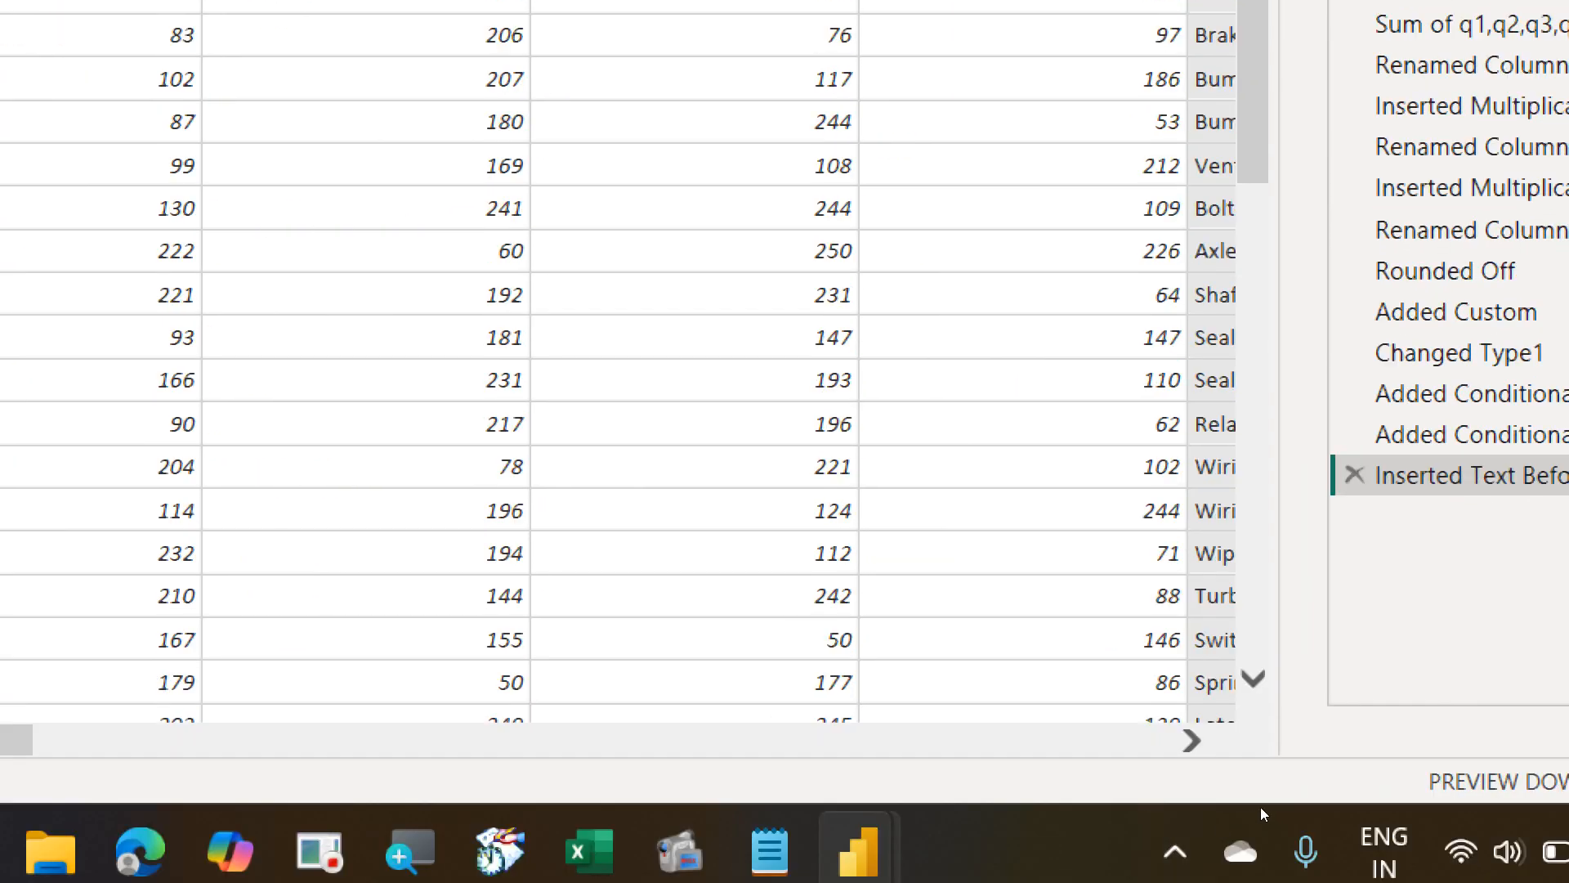
left_click(1257, 806)
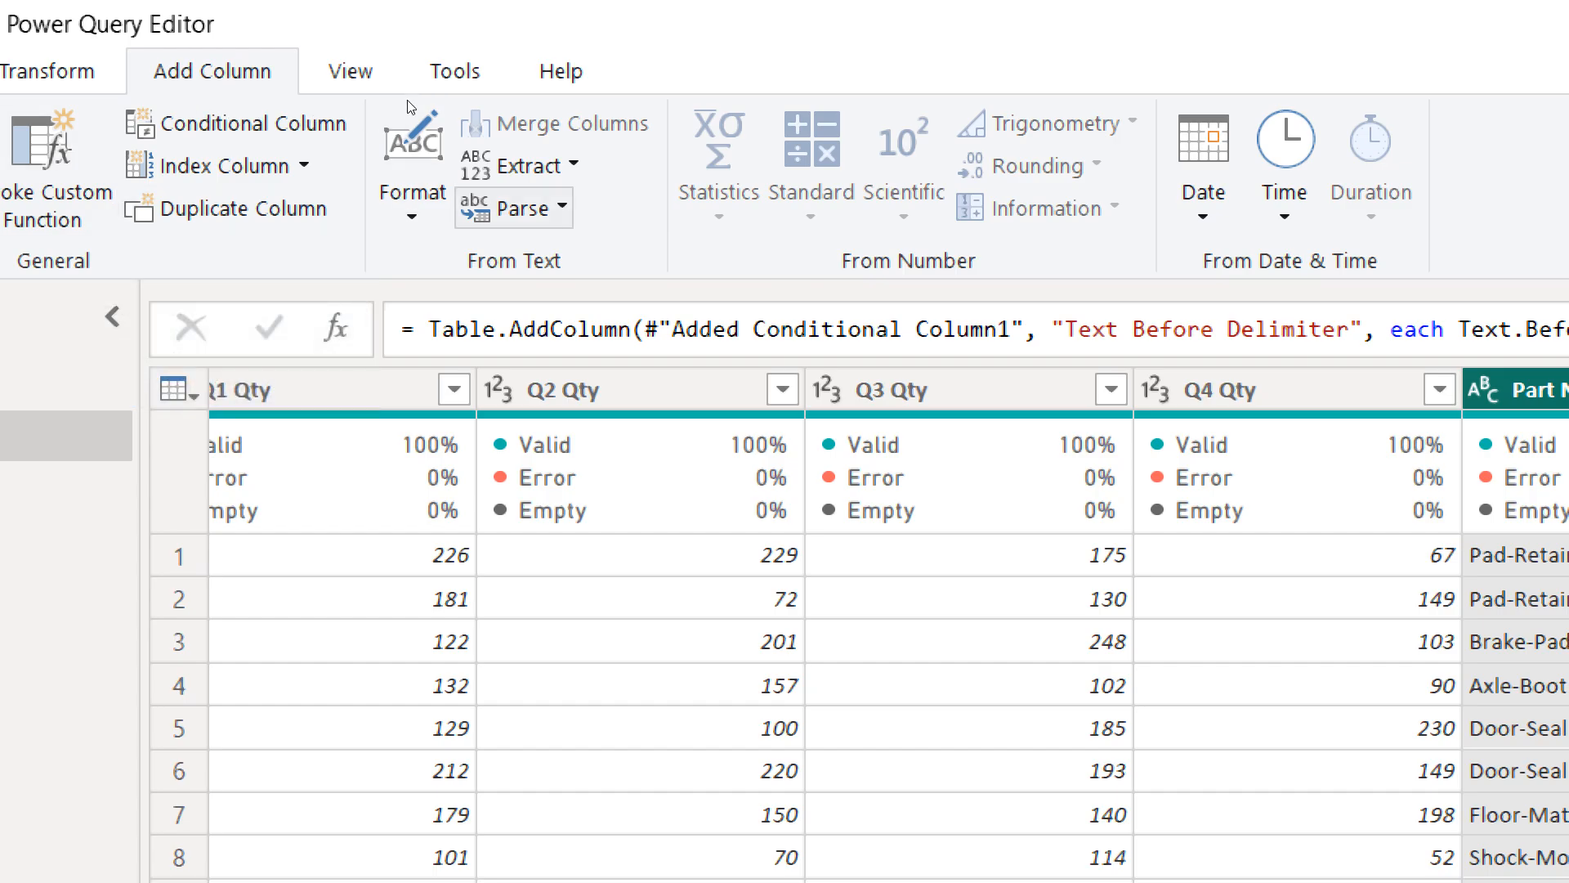
left_click(523, 166)
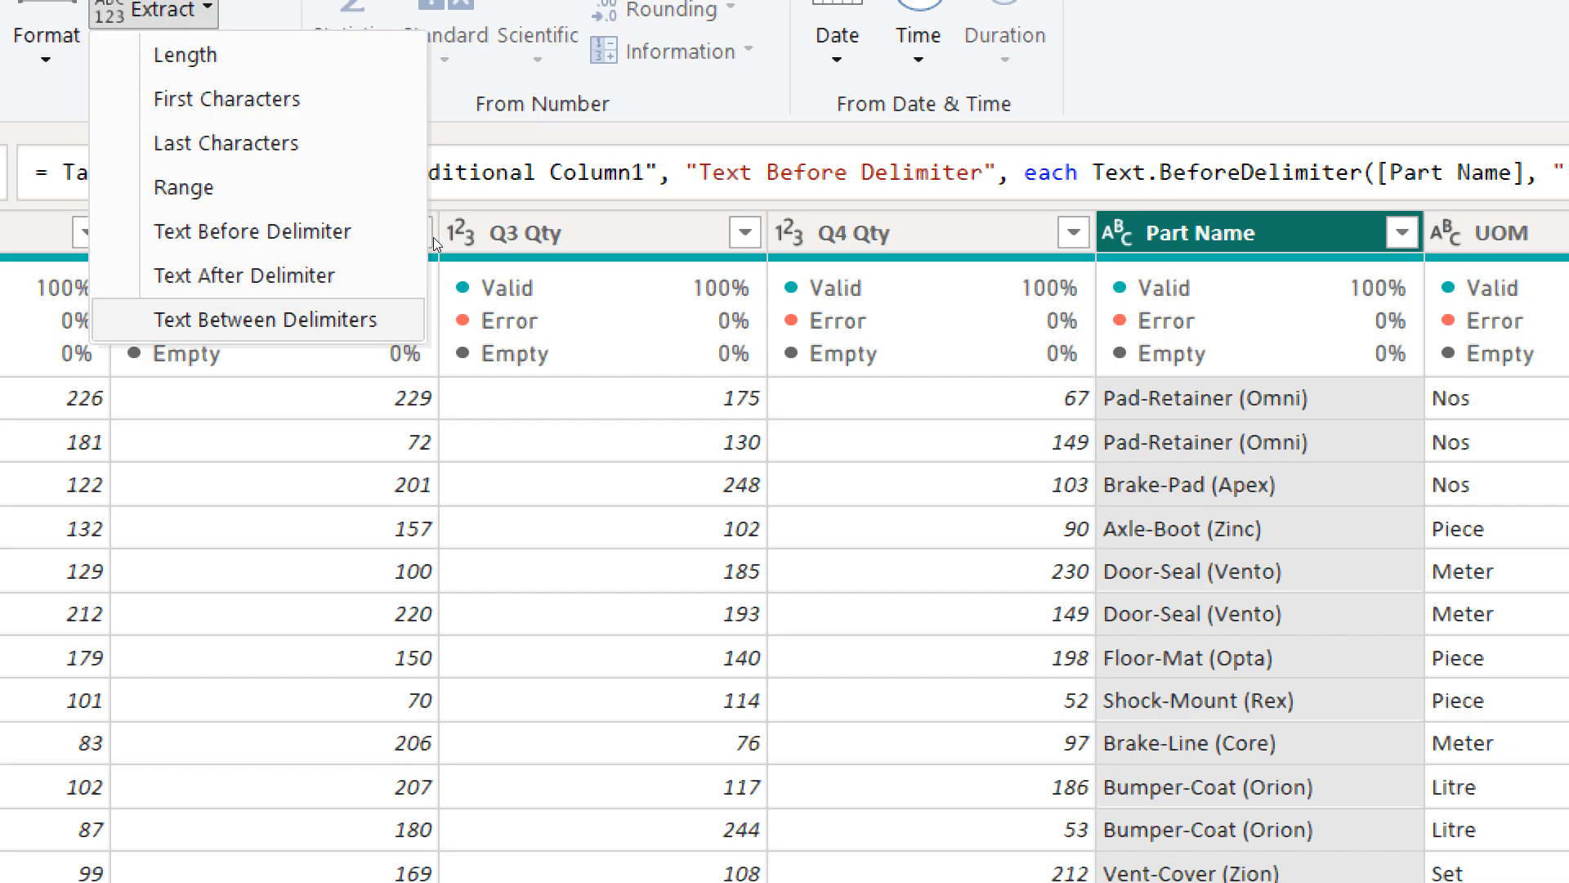
left_click(359, 320)
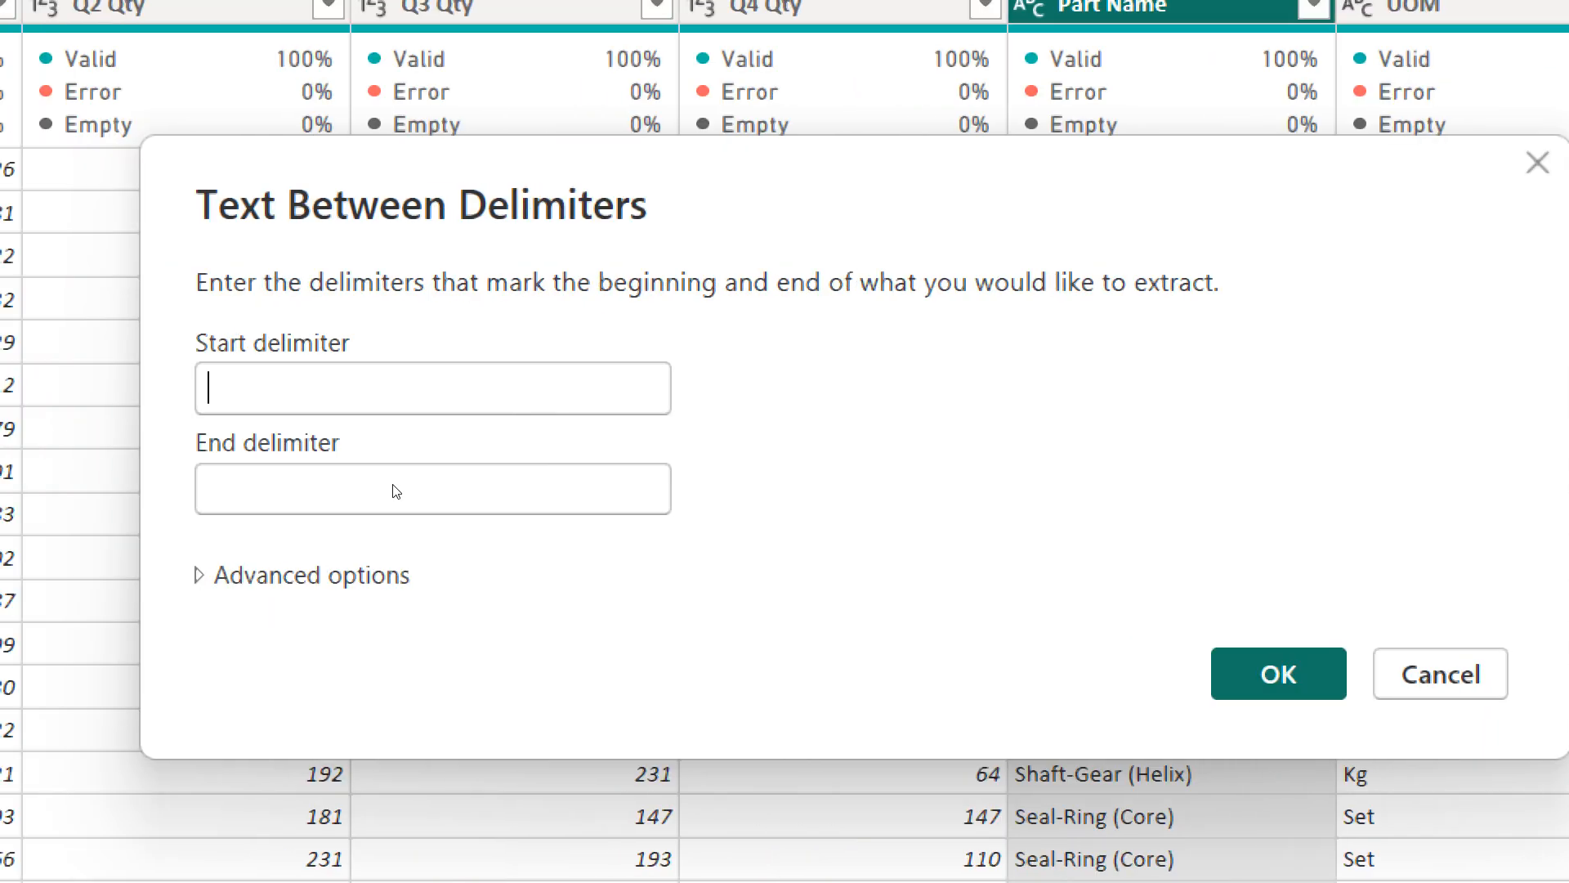
type("(")
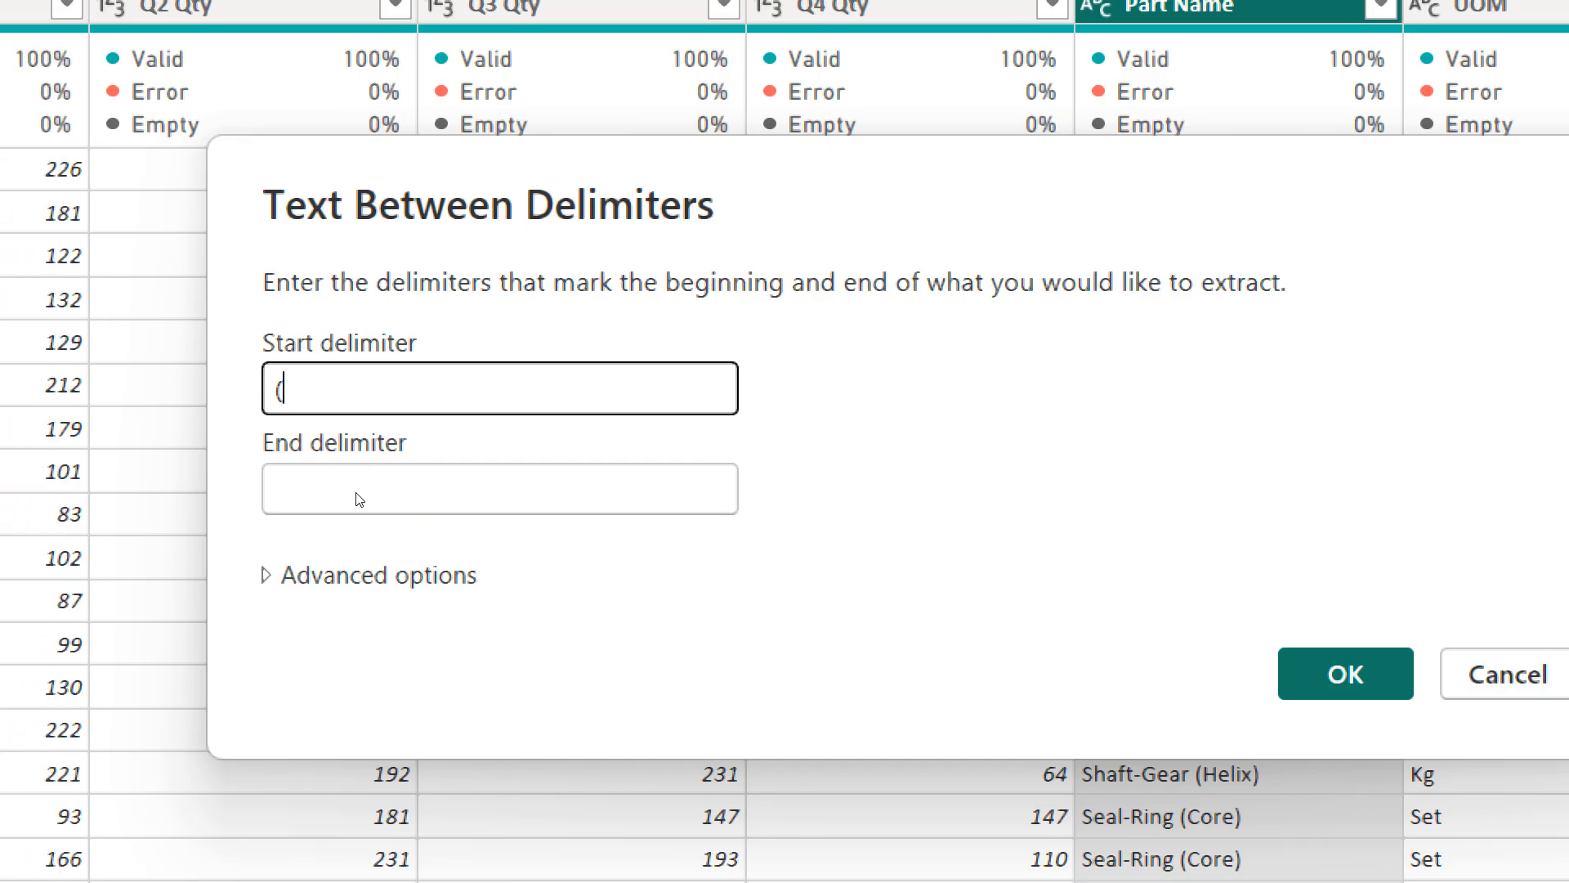
key("Tab")
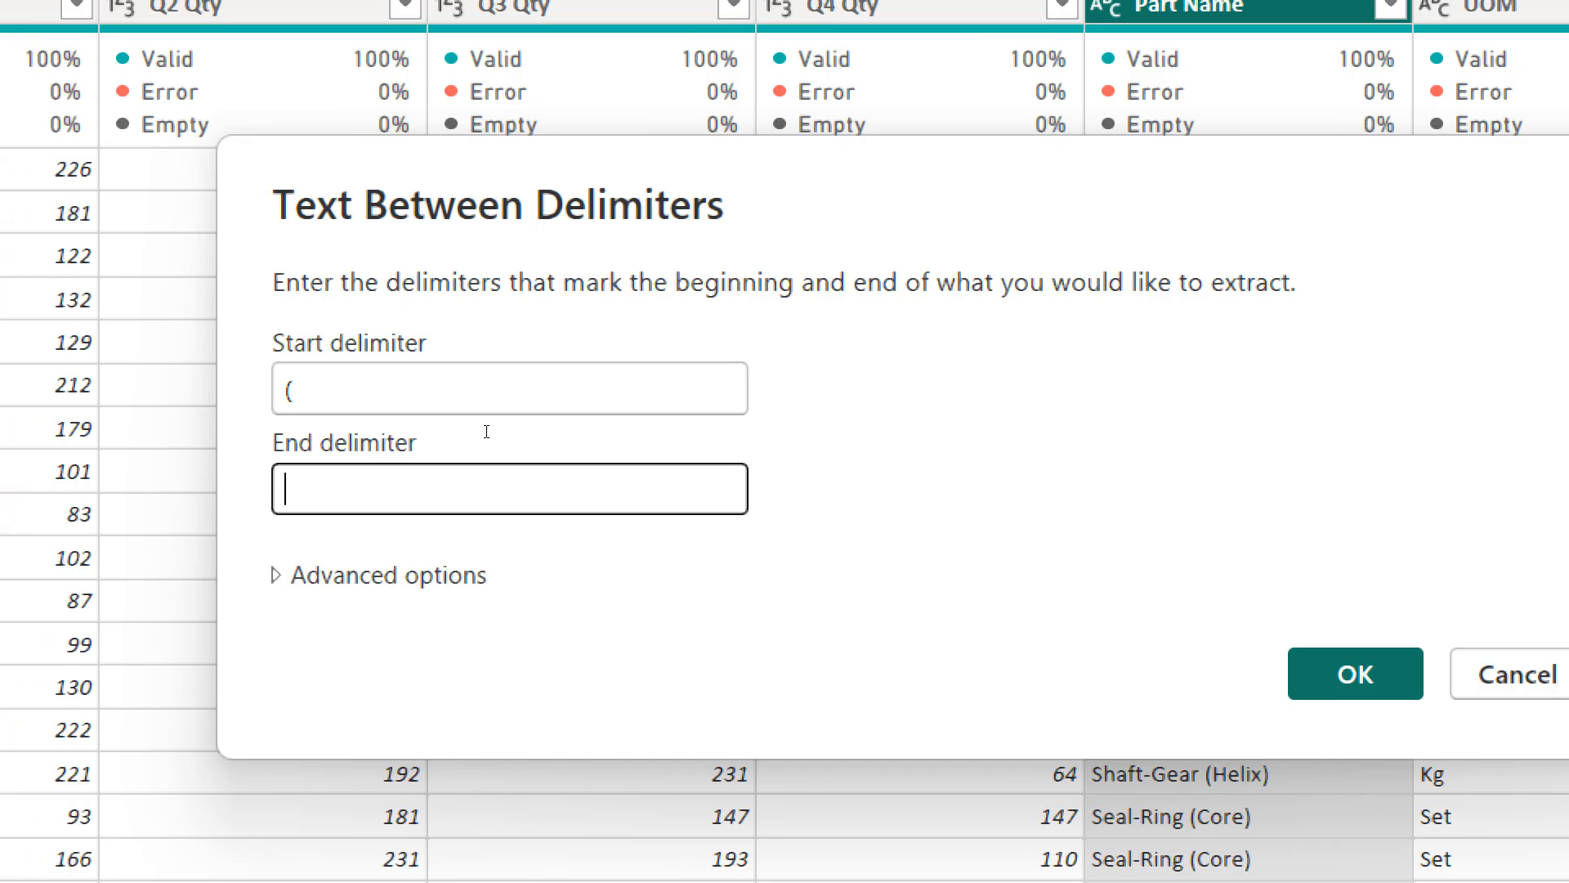
type(")")
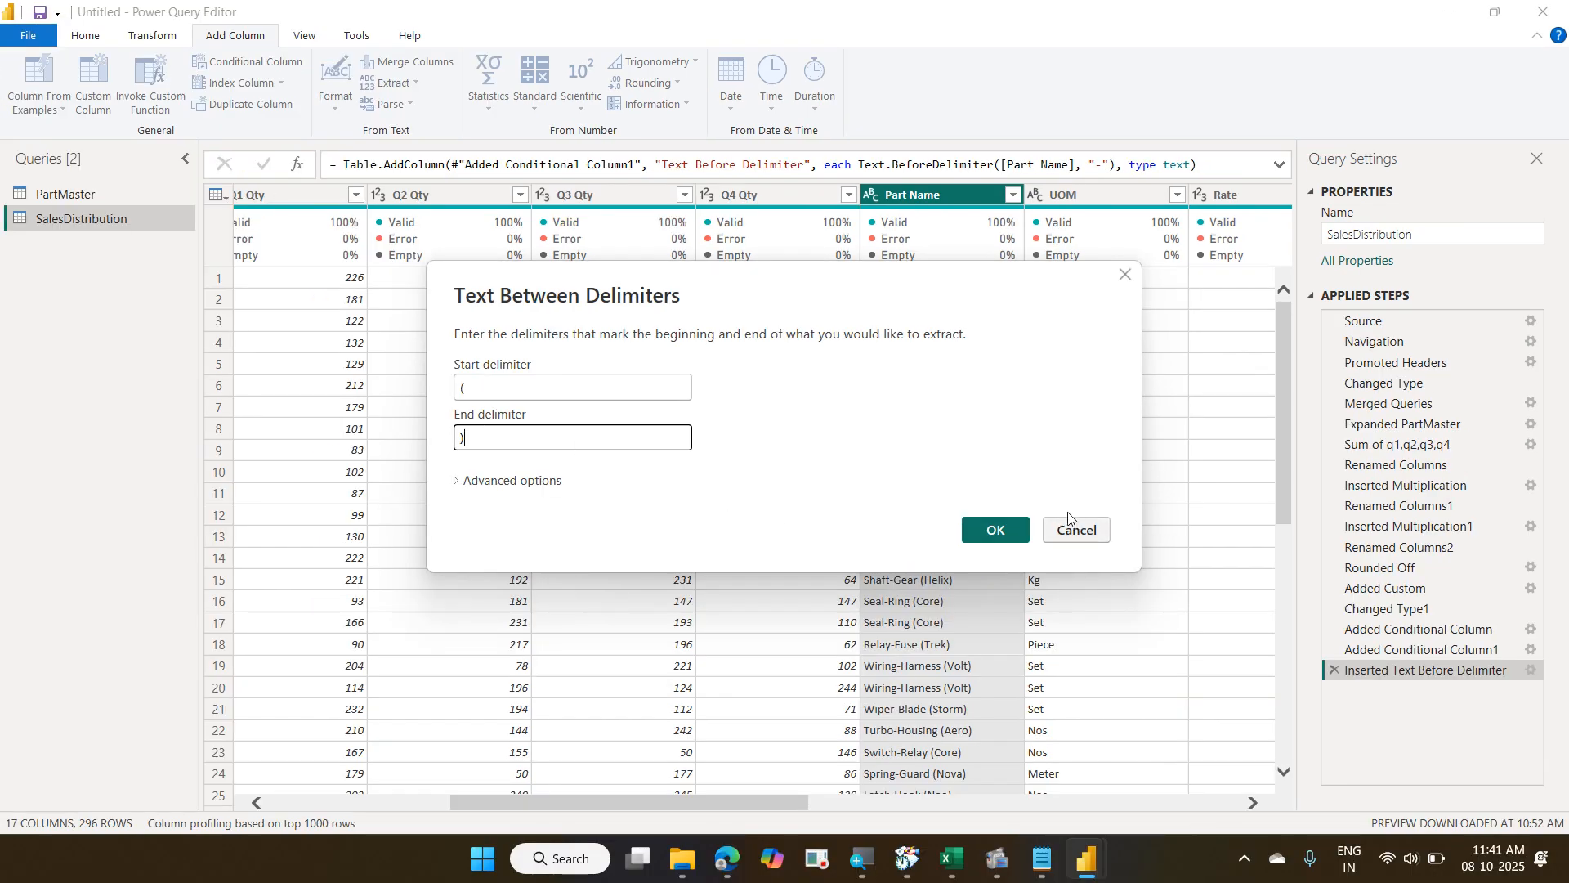
left_click(1002, 530)
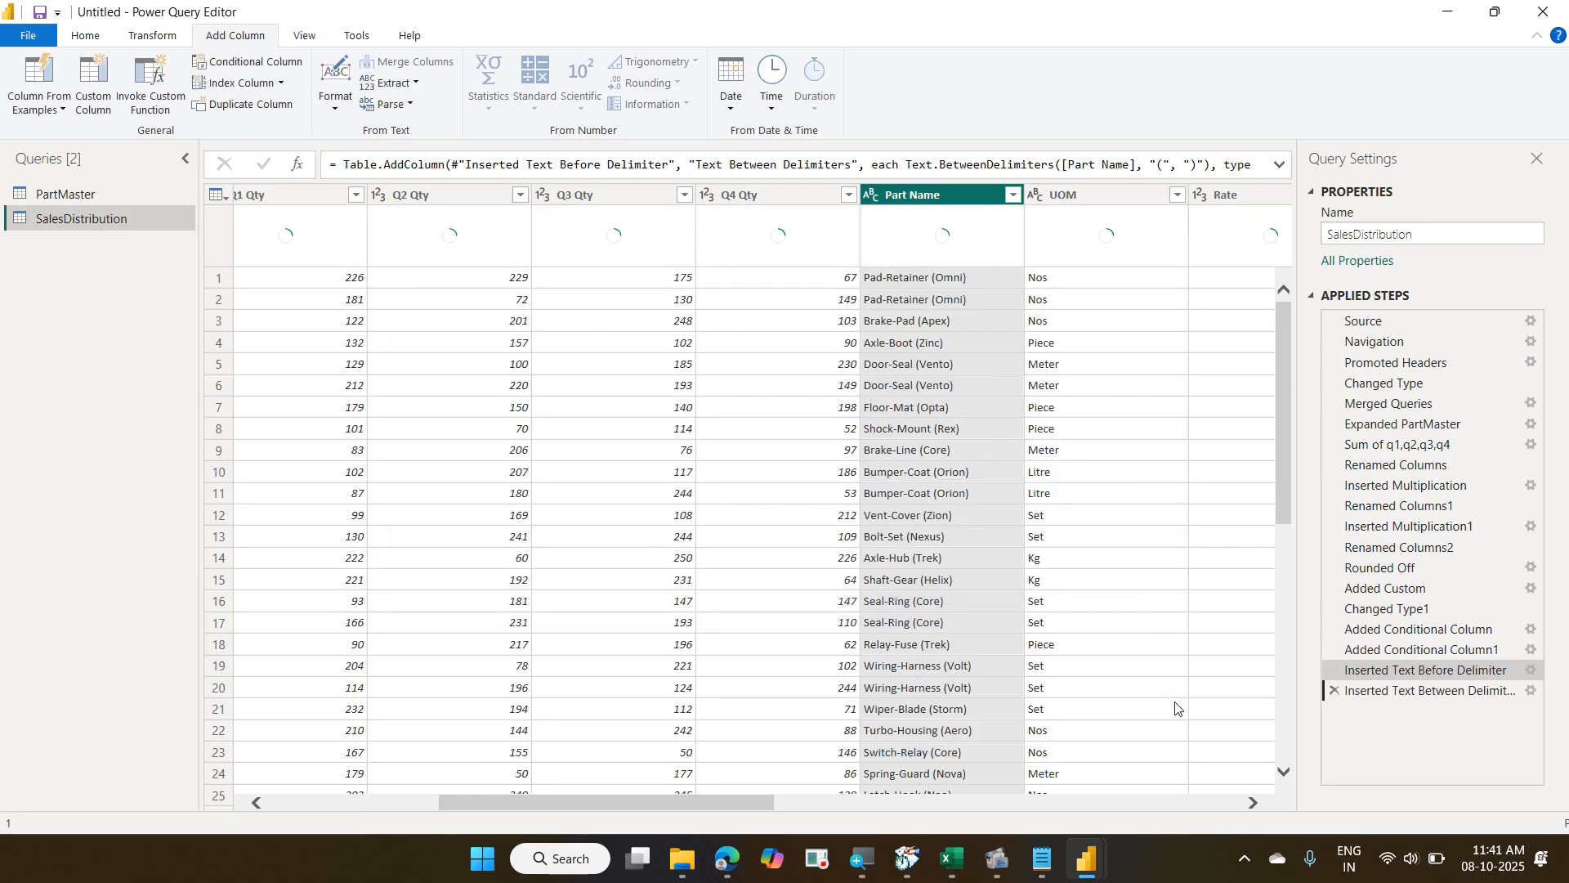
left_click(1187, 807)
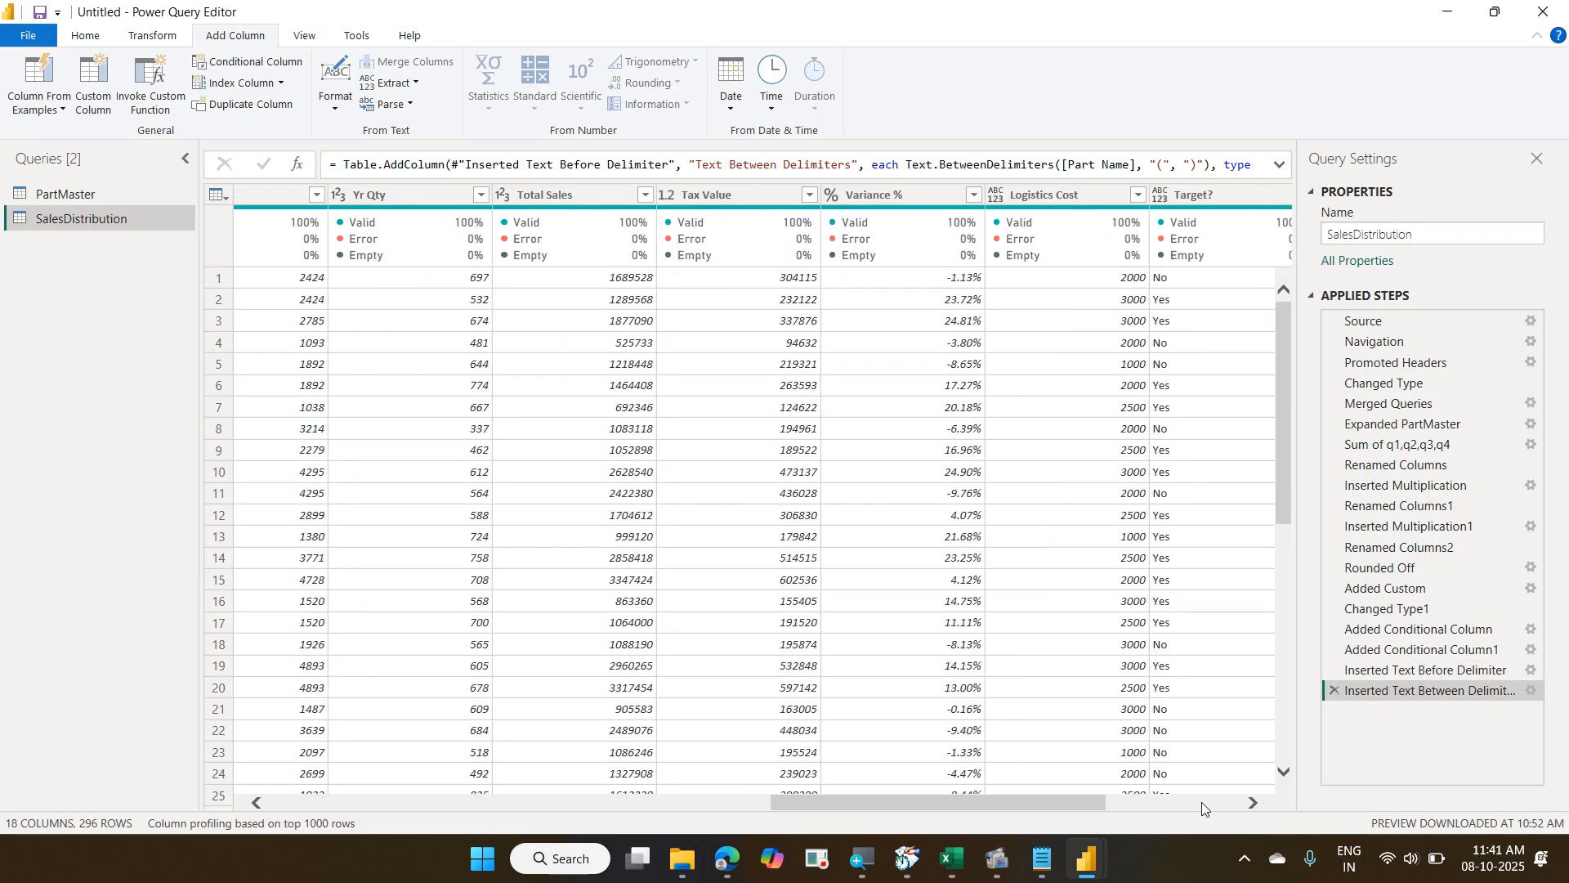
left_click(1201, 803)
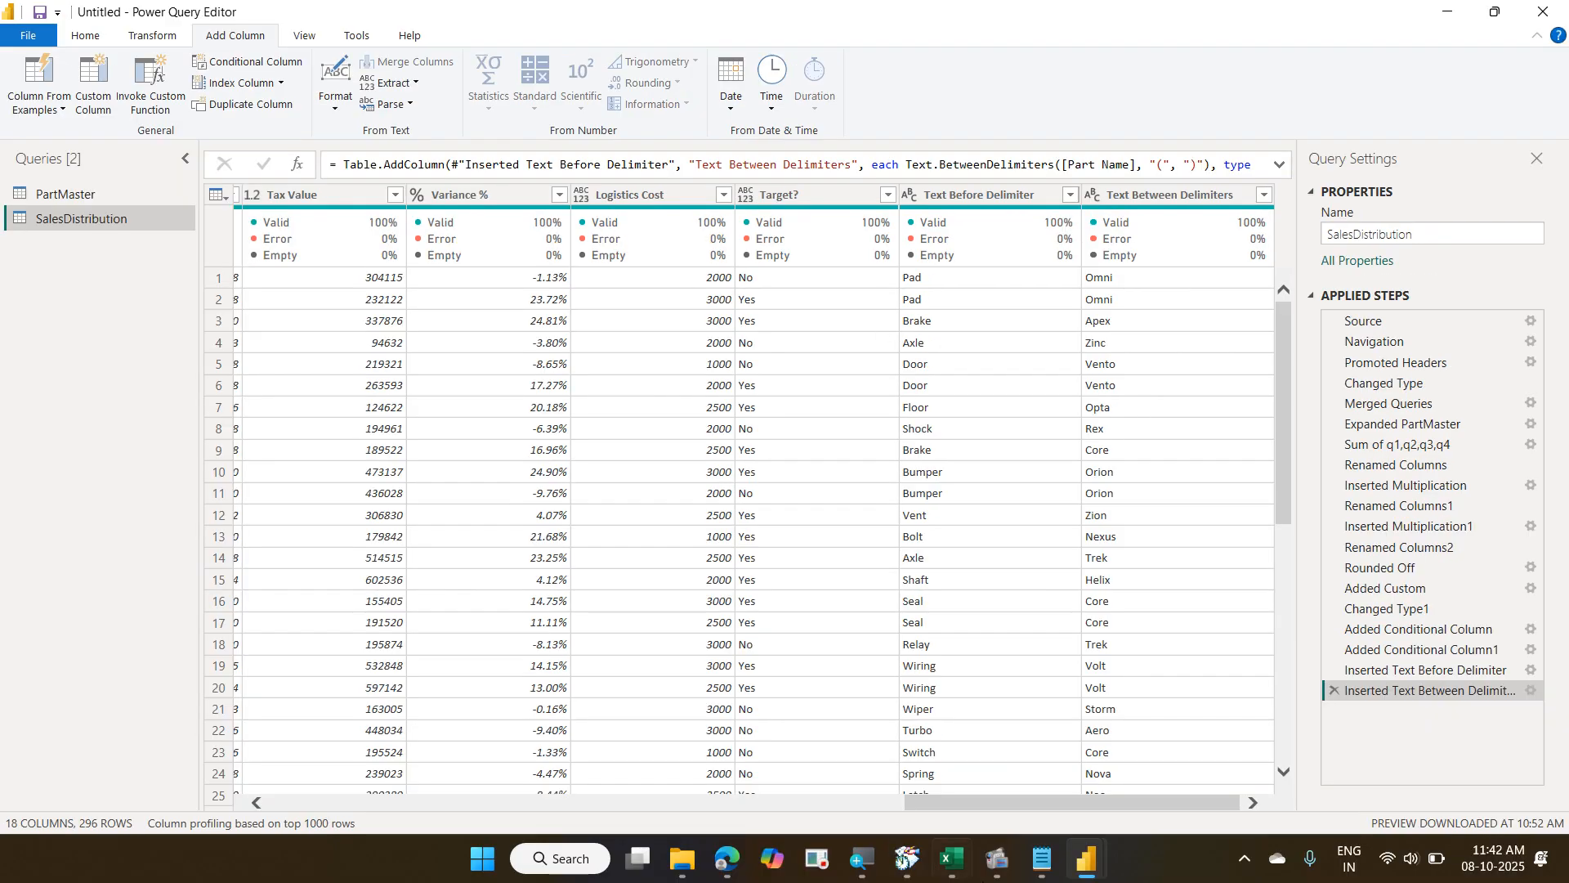
Examine the Split Column methods offered for the Part Name column, from By Delimiter to By Digit to Non-Digit, without applying one.
left_click_drag(1010, 803, 664, 803)
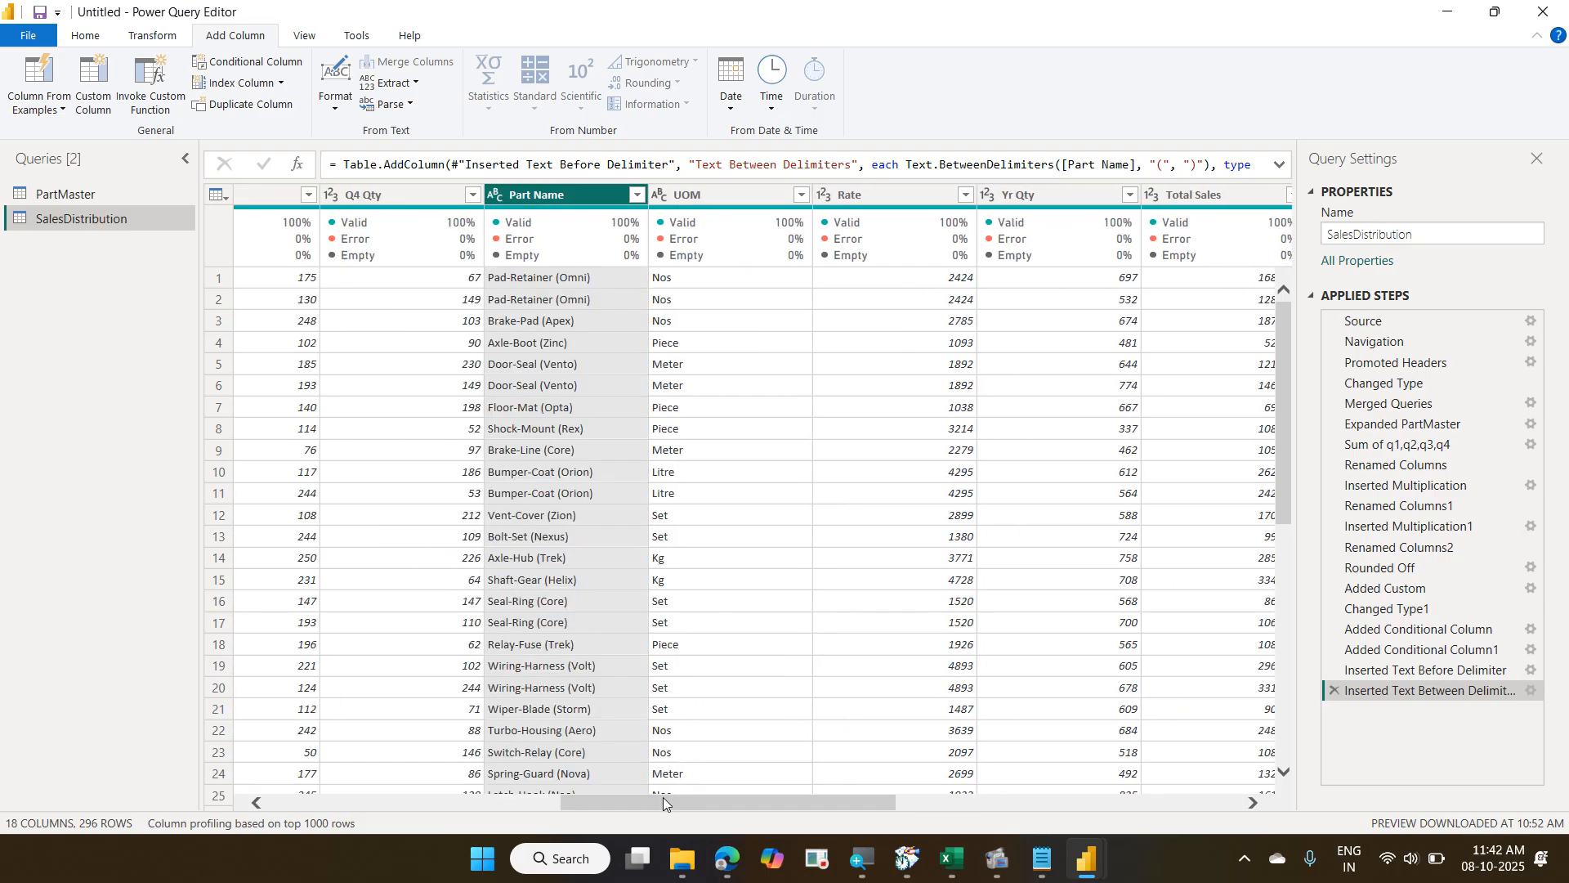
mouse_move(448, 215)
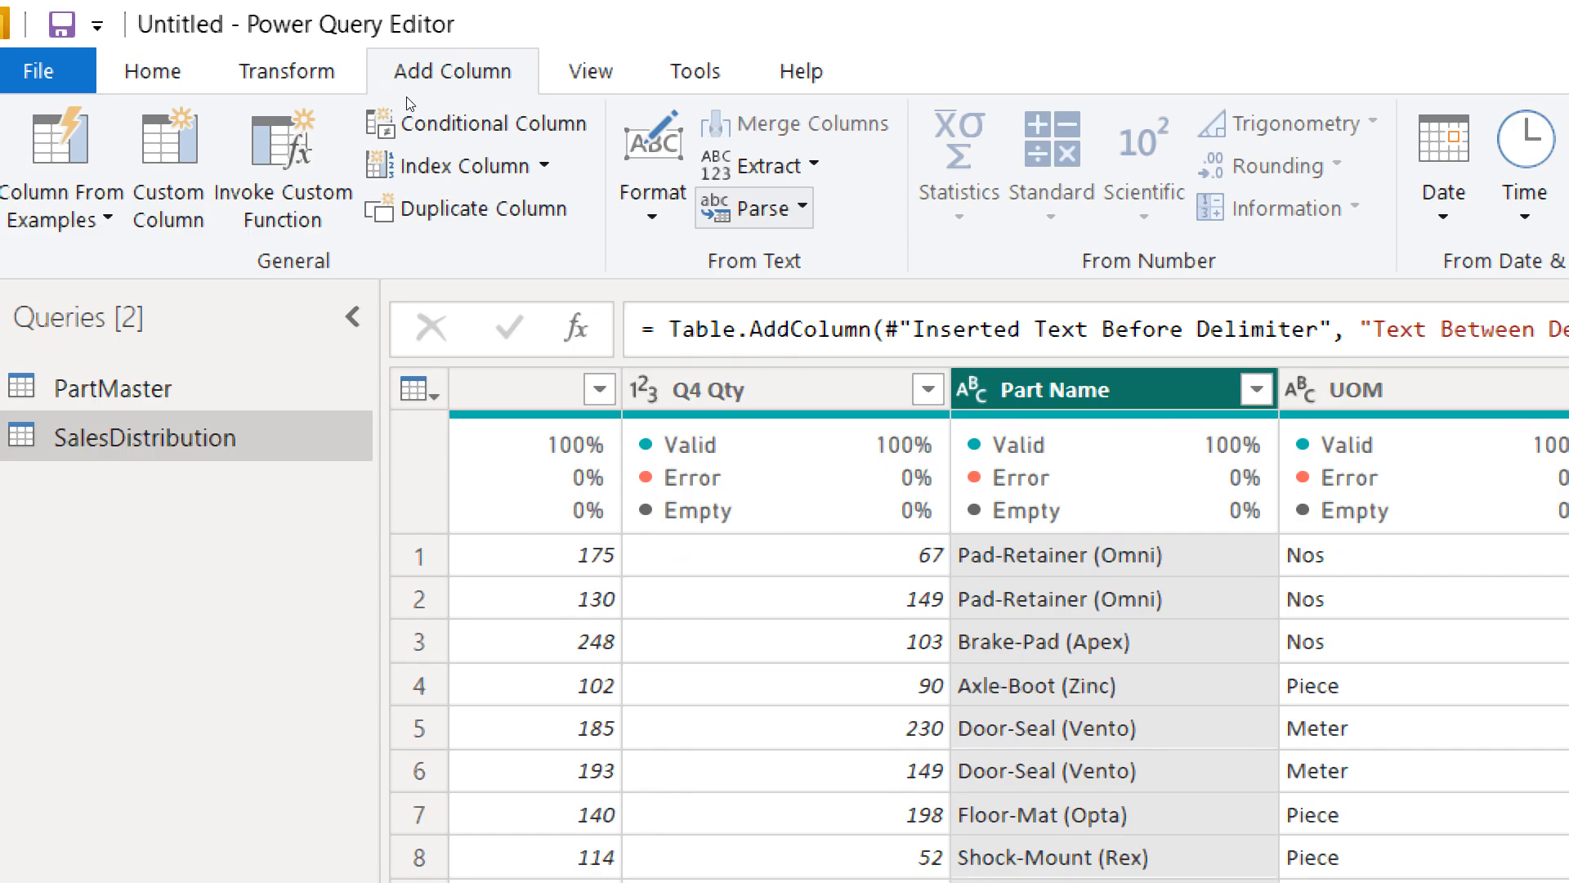
left_click(327, 72)
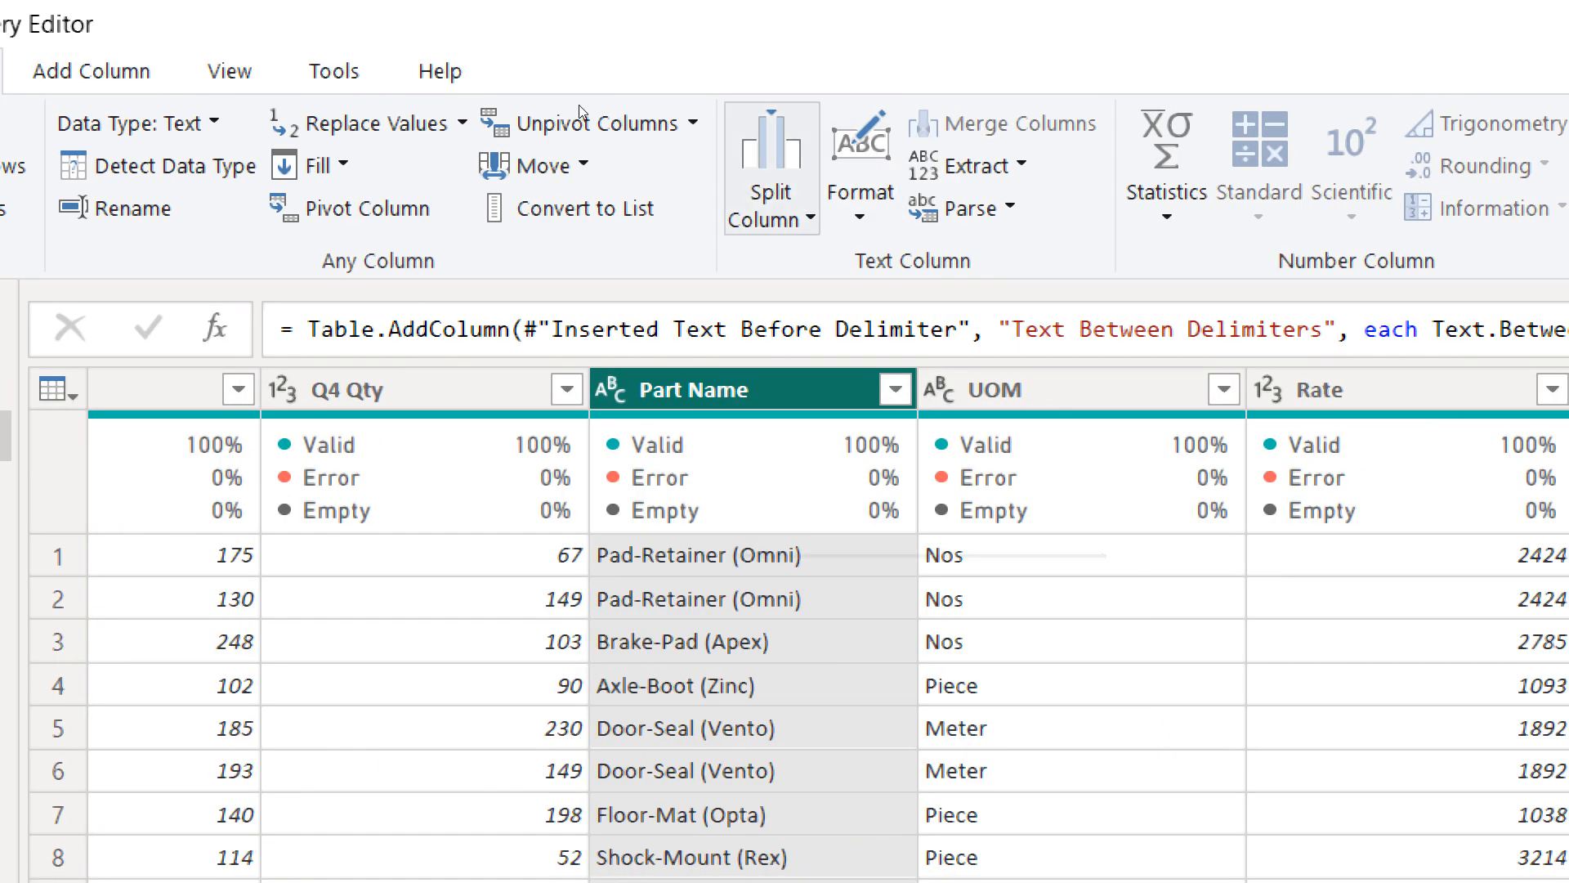
left_click(772, 196)
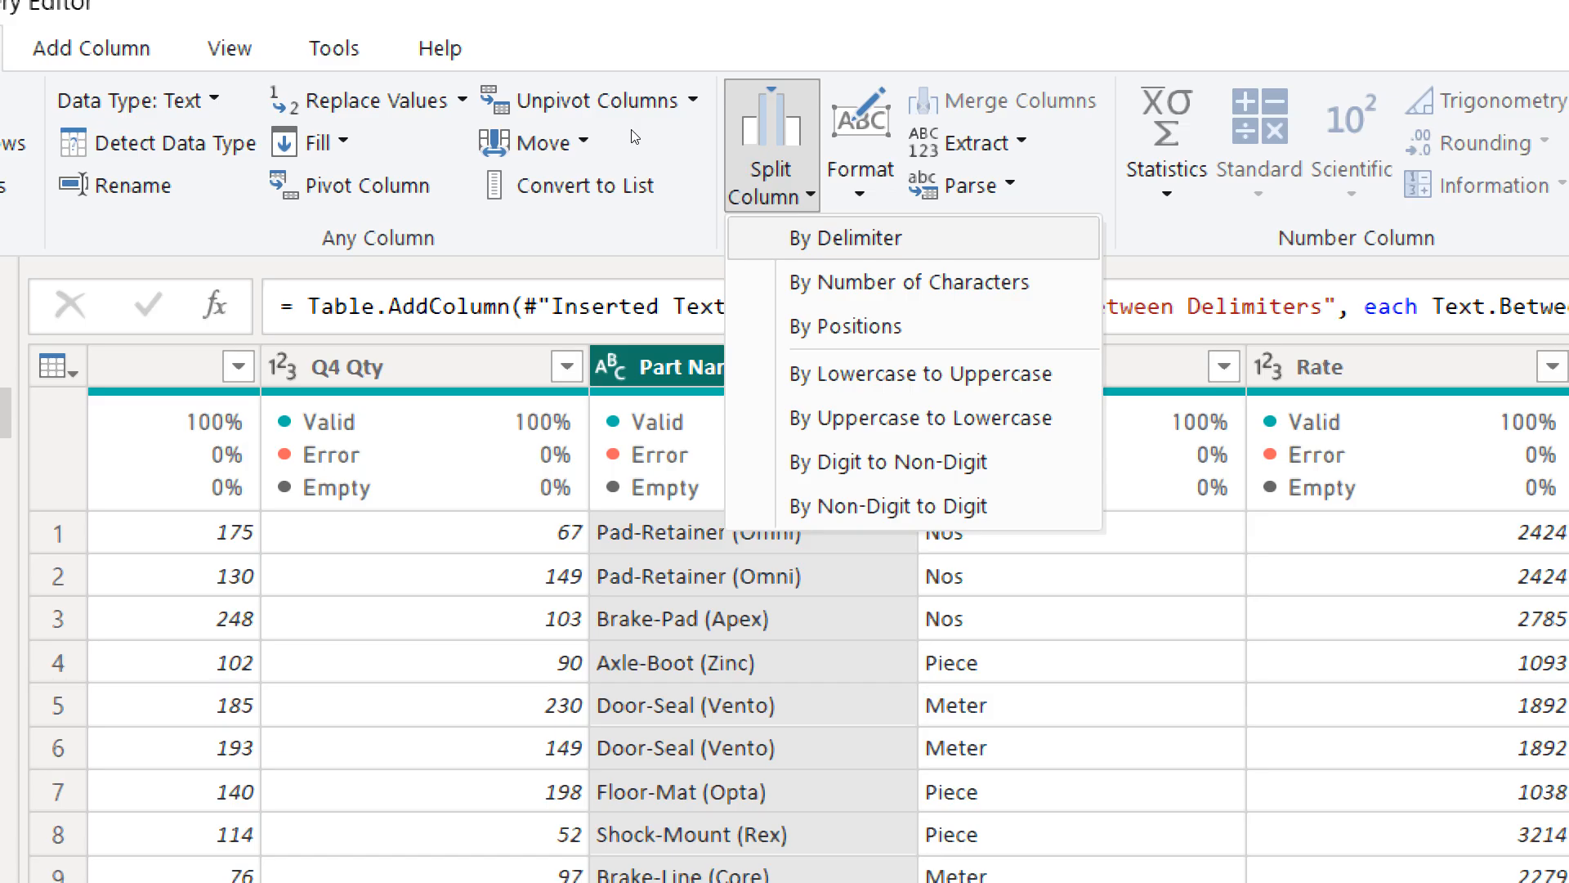
key("Down")
key("Down")
key("Down")
key("Down")
key("Down")
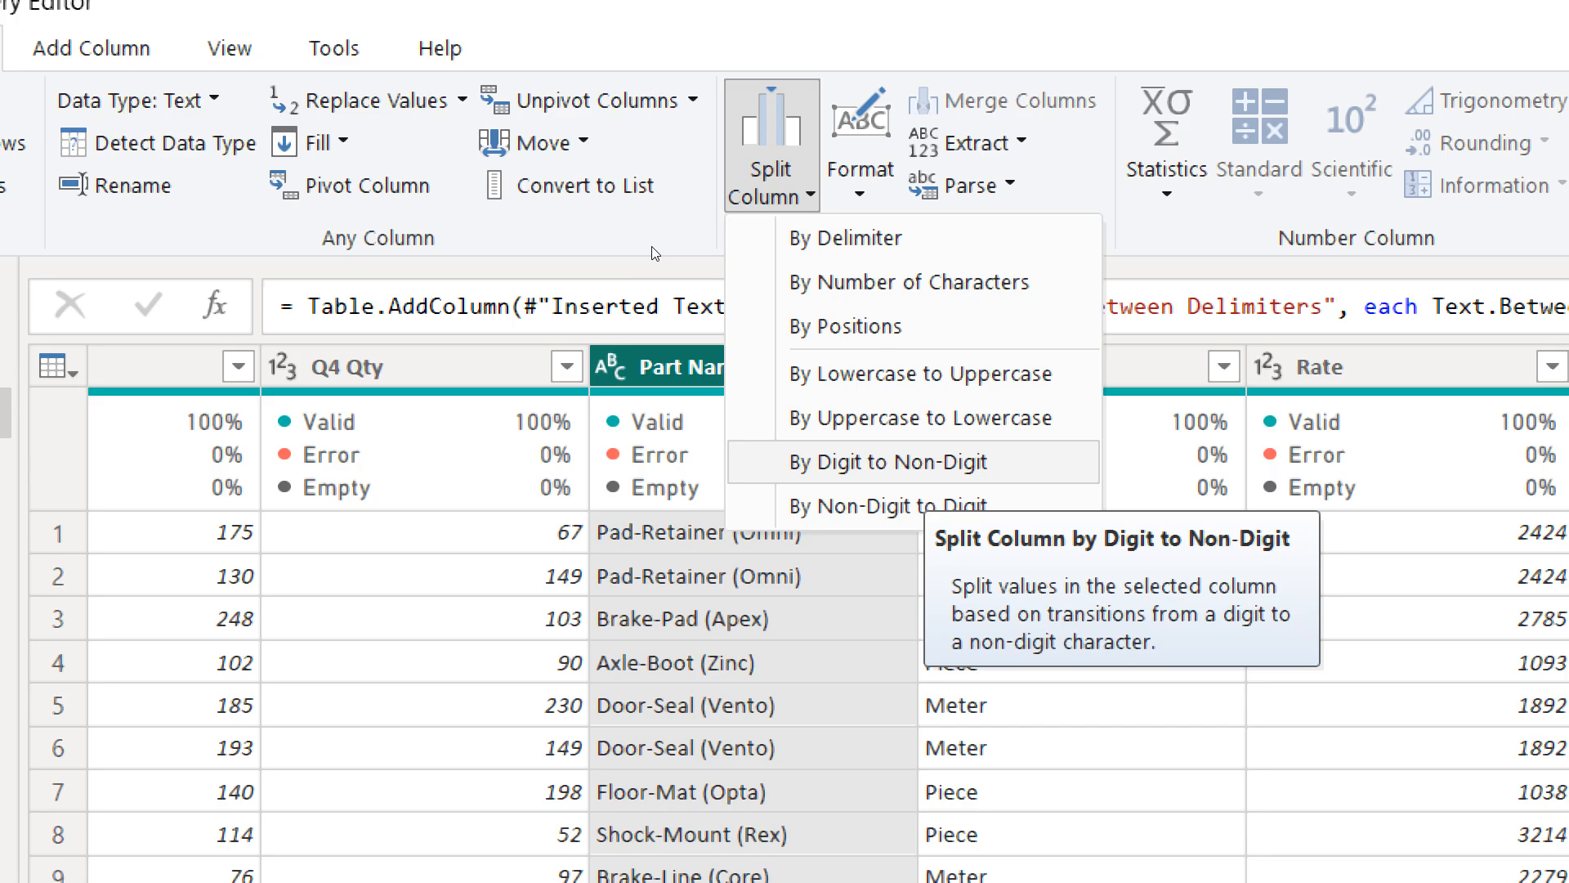
key("Escape")
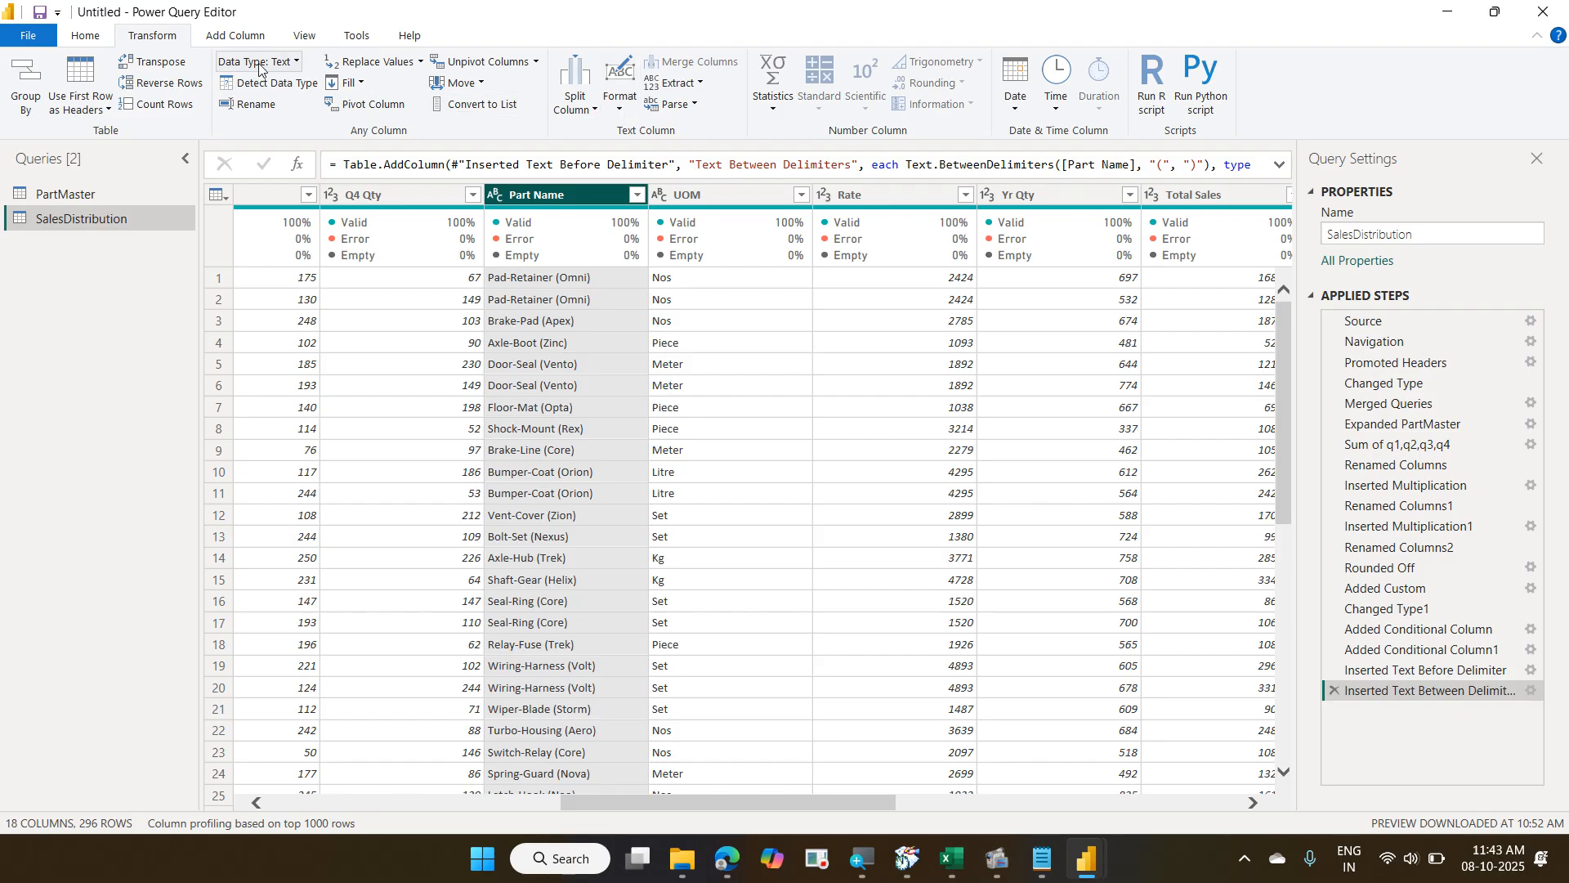
Convert the text in the Part Name column to uppercase.
left_click(624, 118)
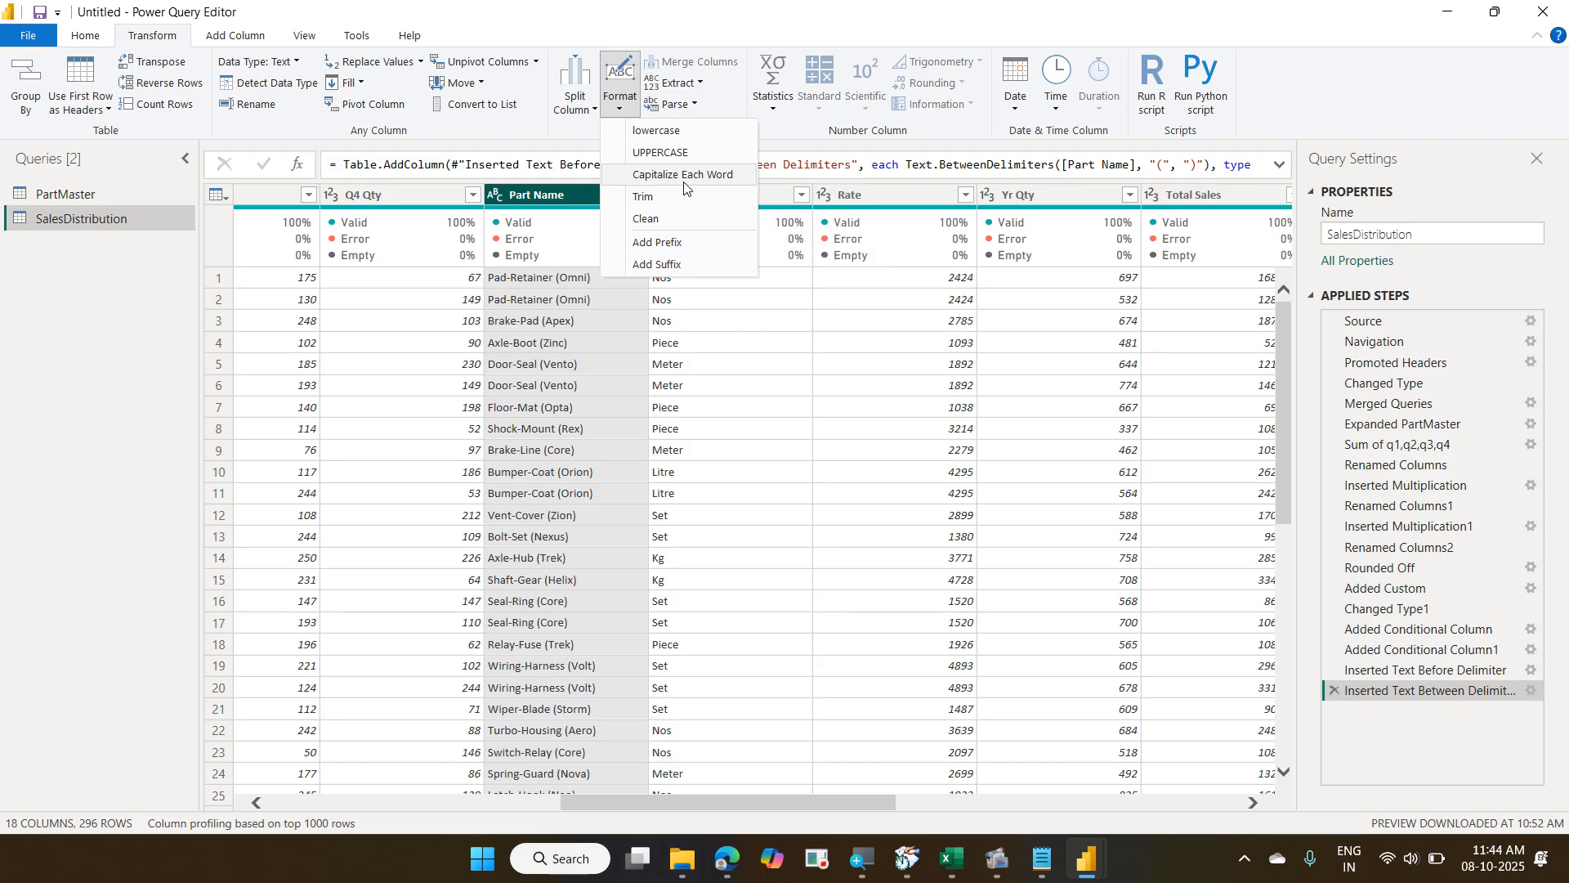
left_click(679, 158)
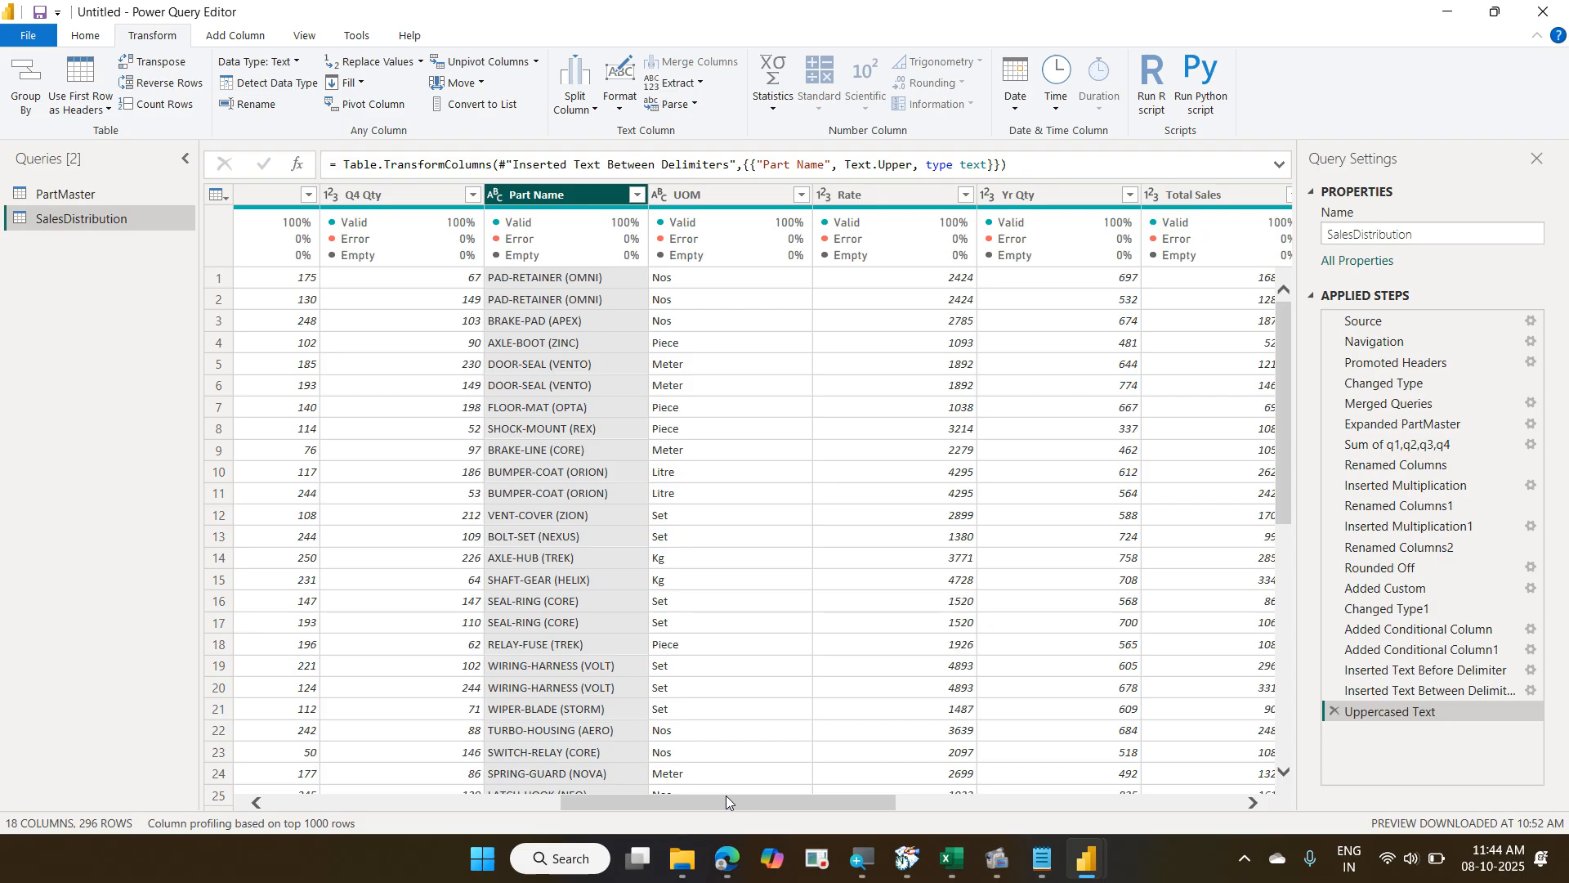
Add the prefix "DICV-" to every value in the Part No column.
left_click_drag(726, 796, 275, 797)
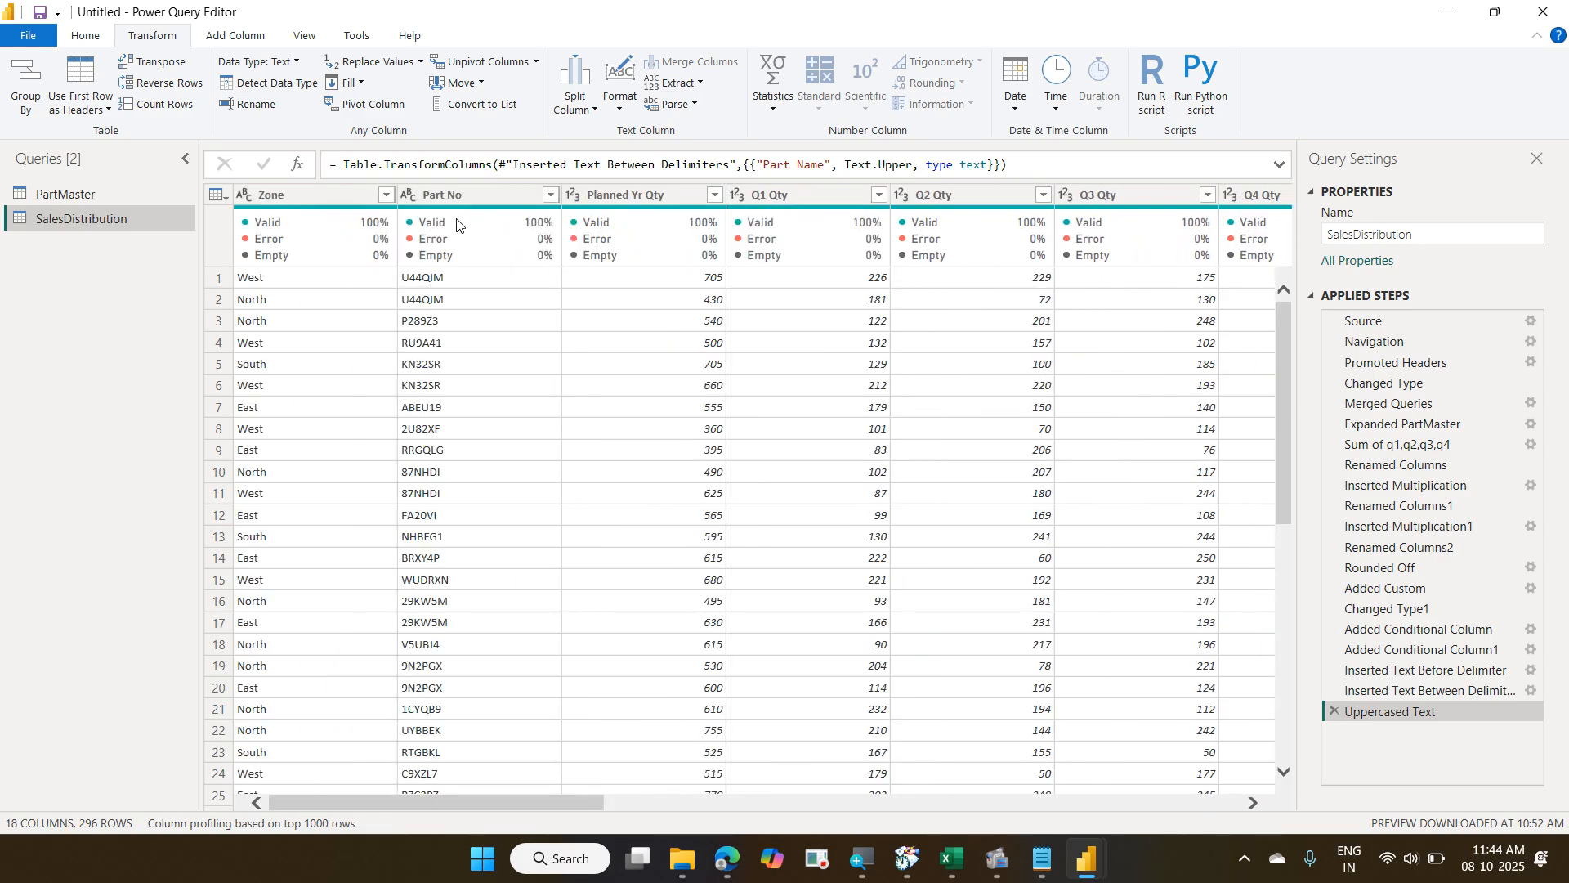
left_click(458, 201)
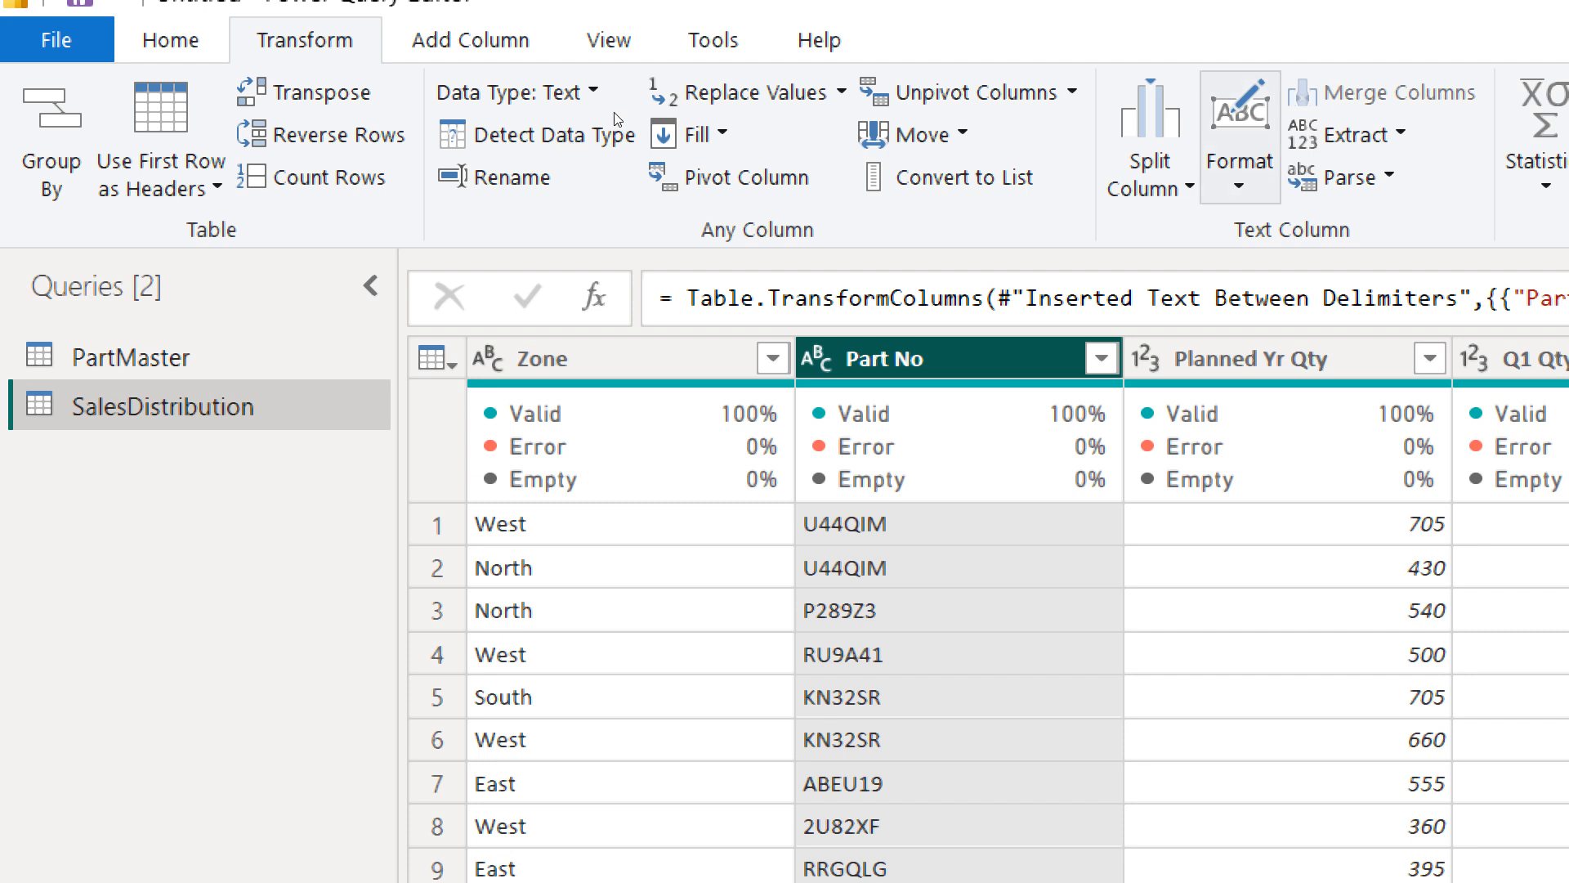
left_click(1239, 161)
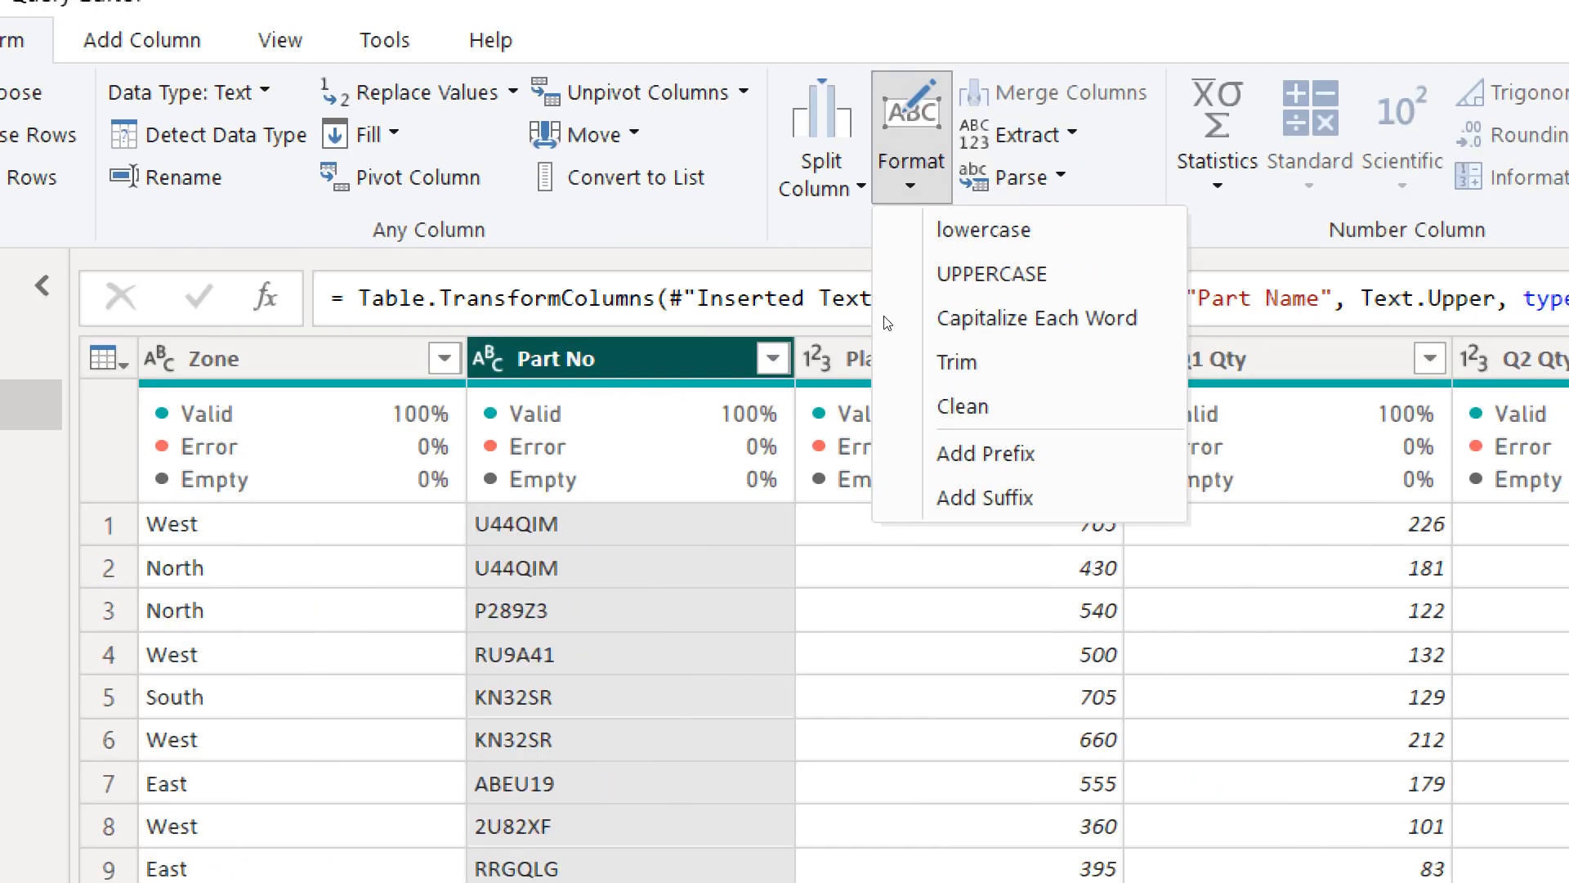
key("Up")
key("Up")
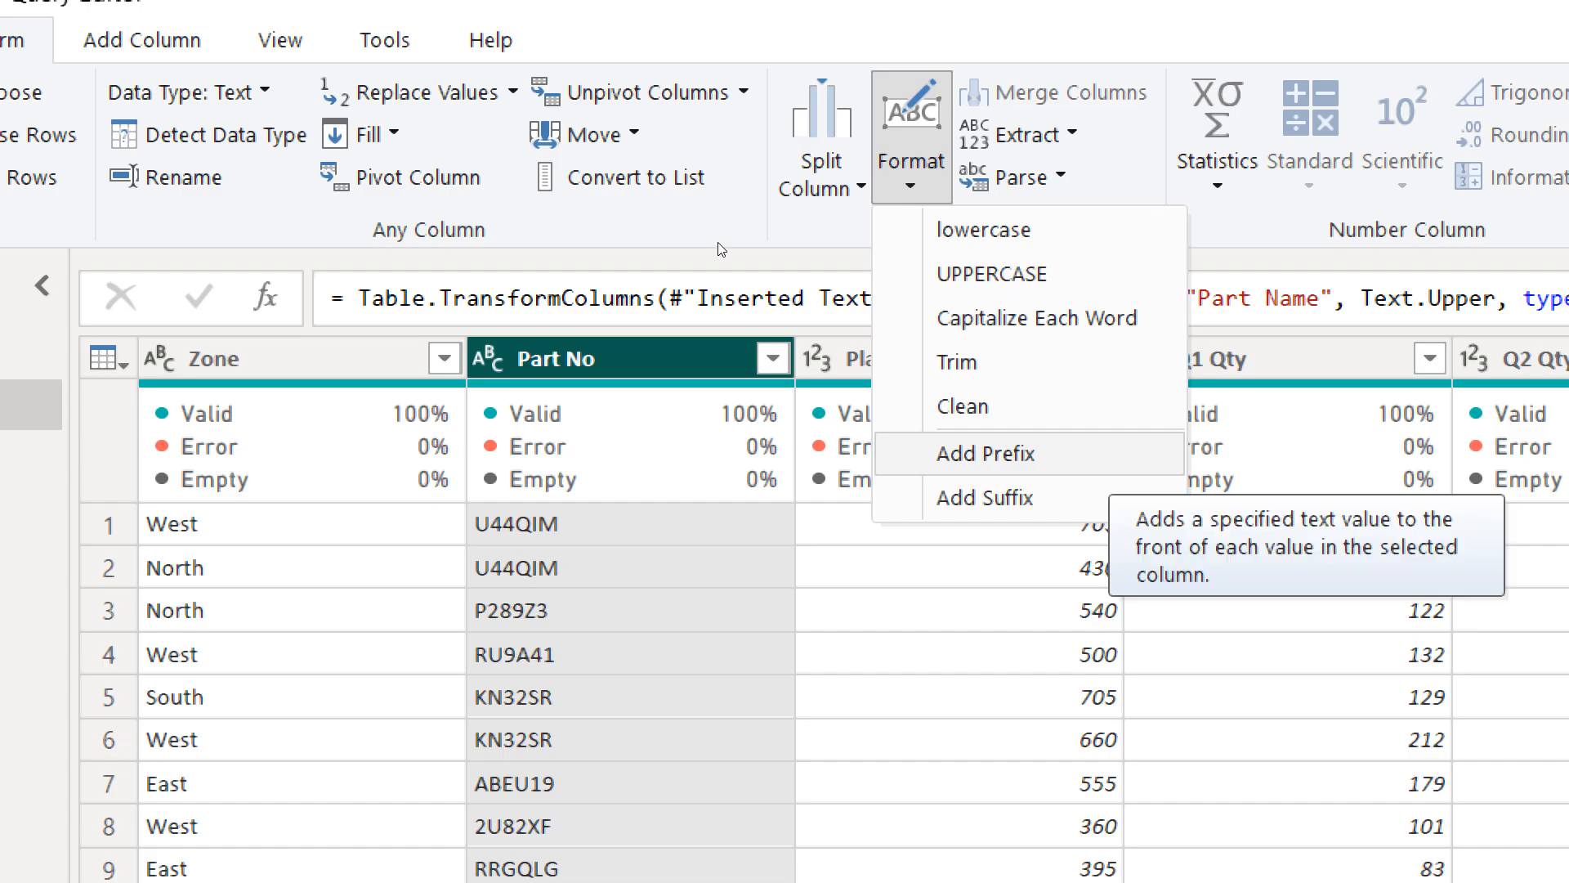
key("Escape")
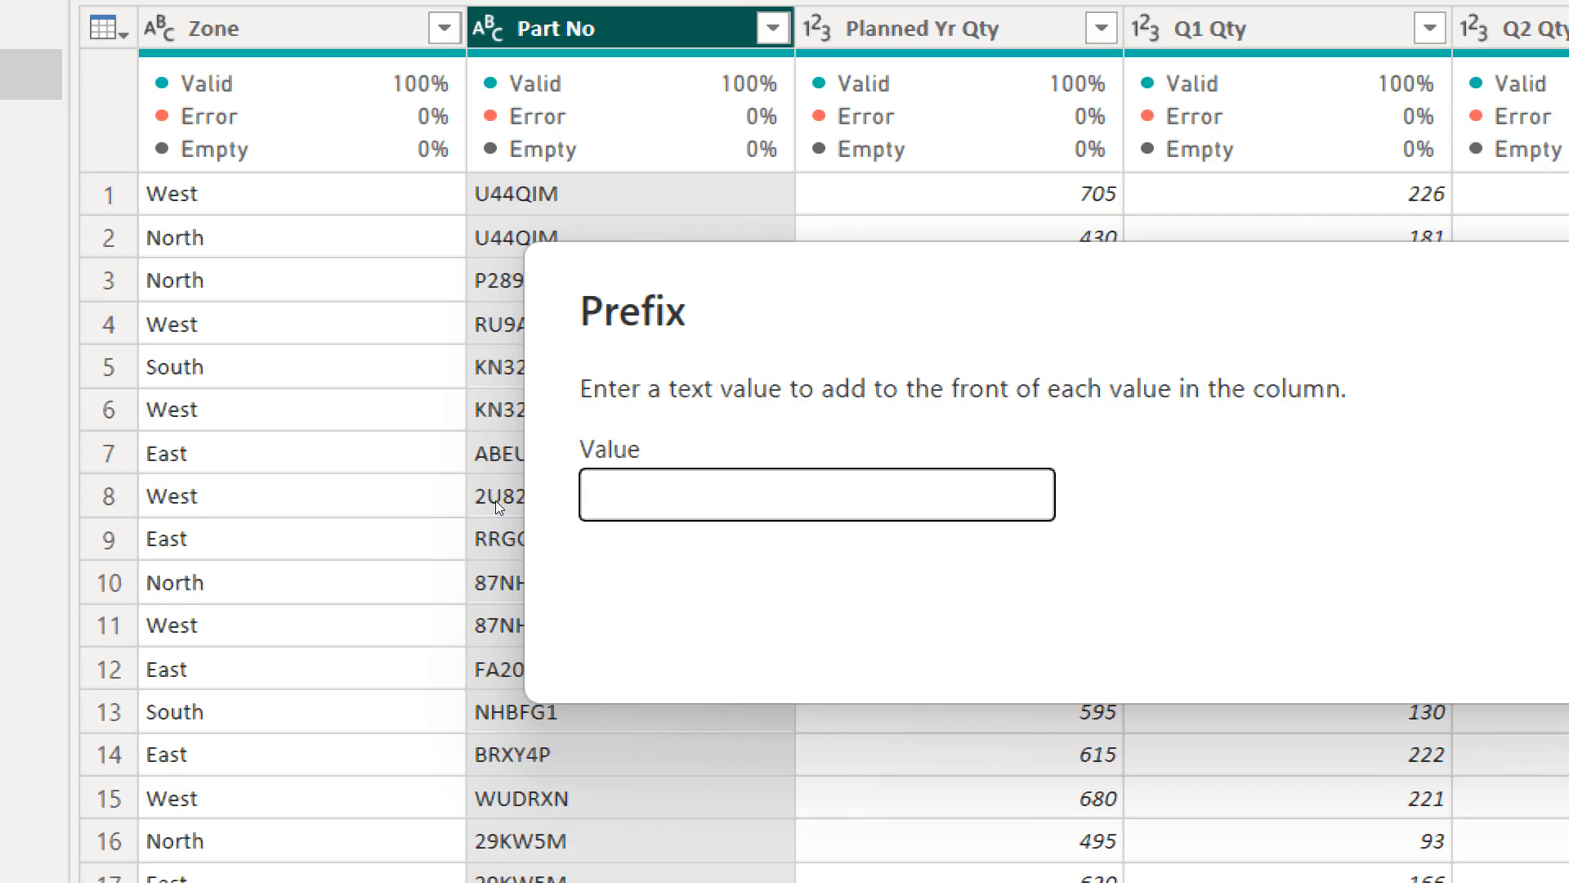
type("DICV")
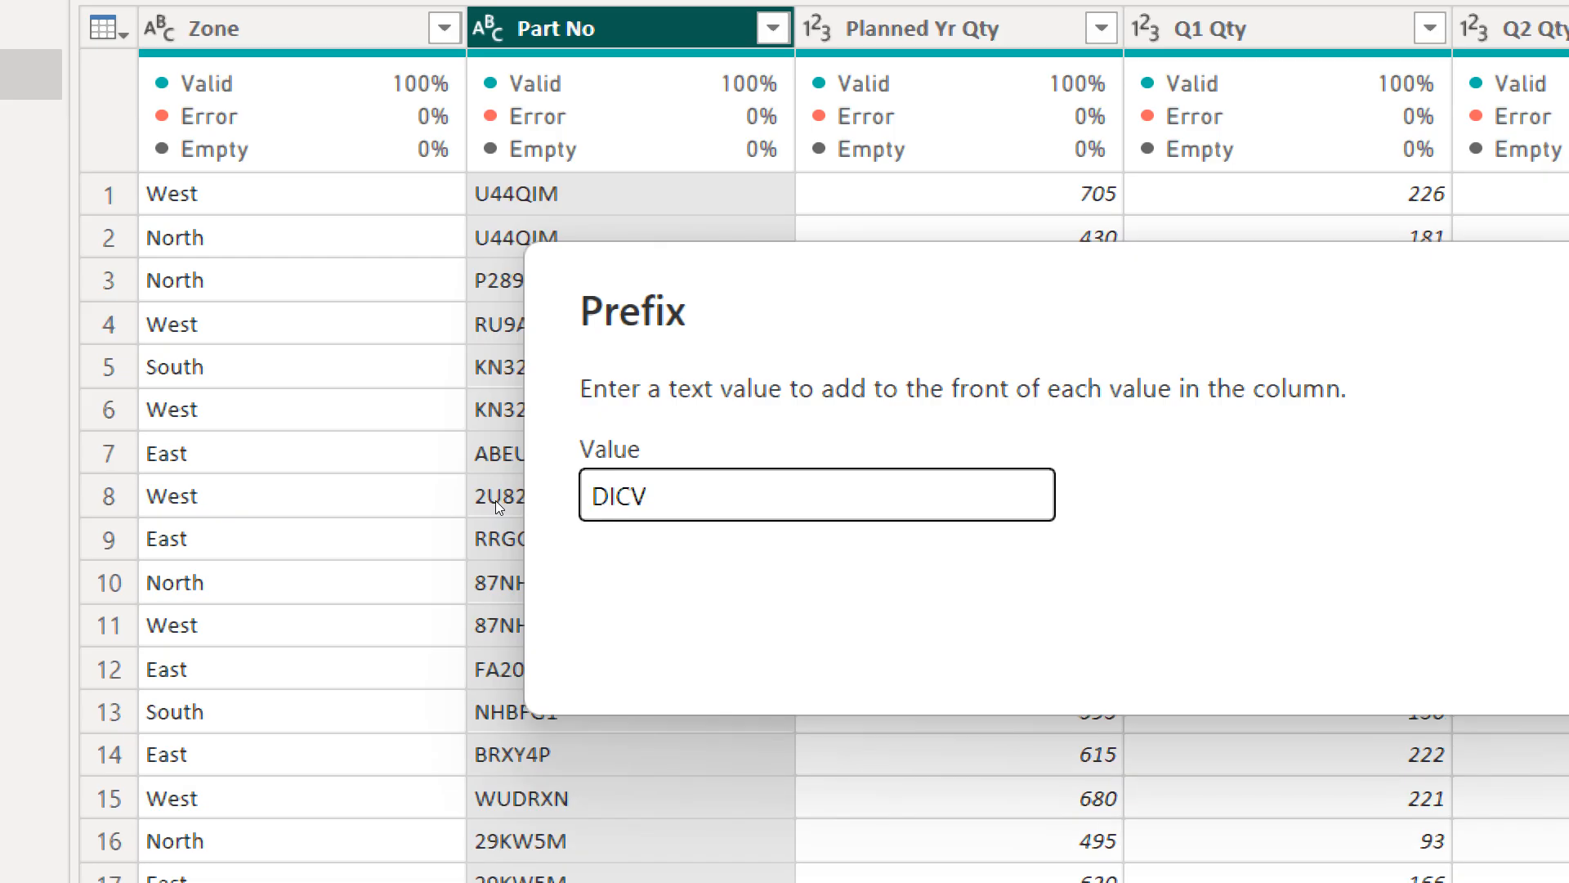
type("-")
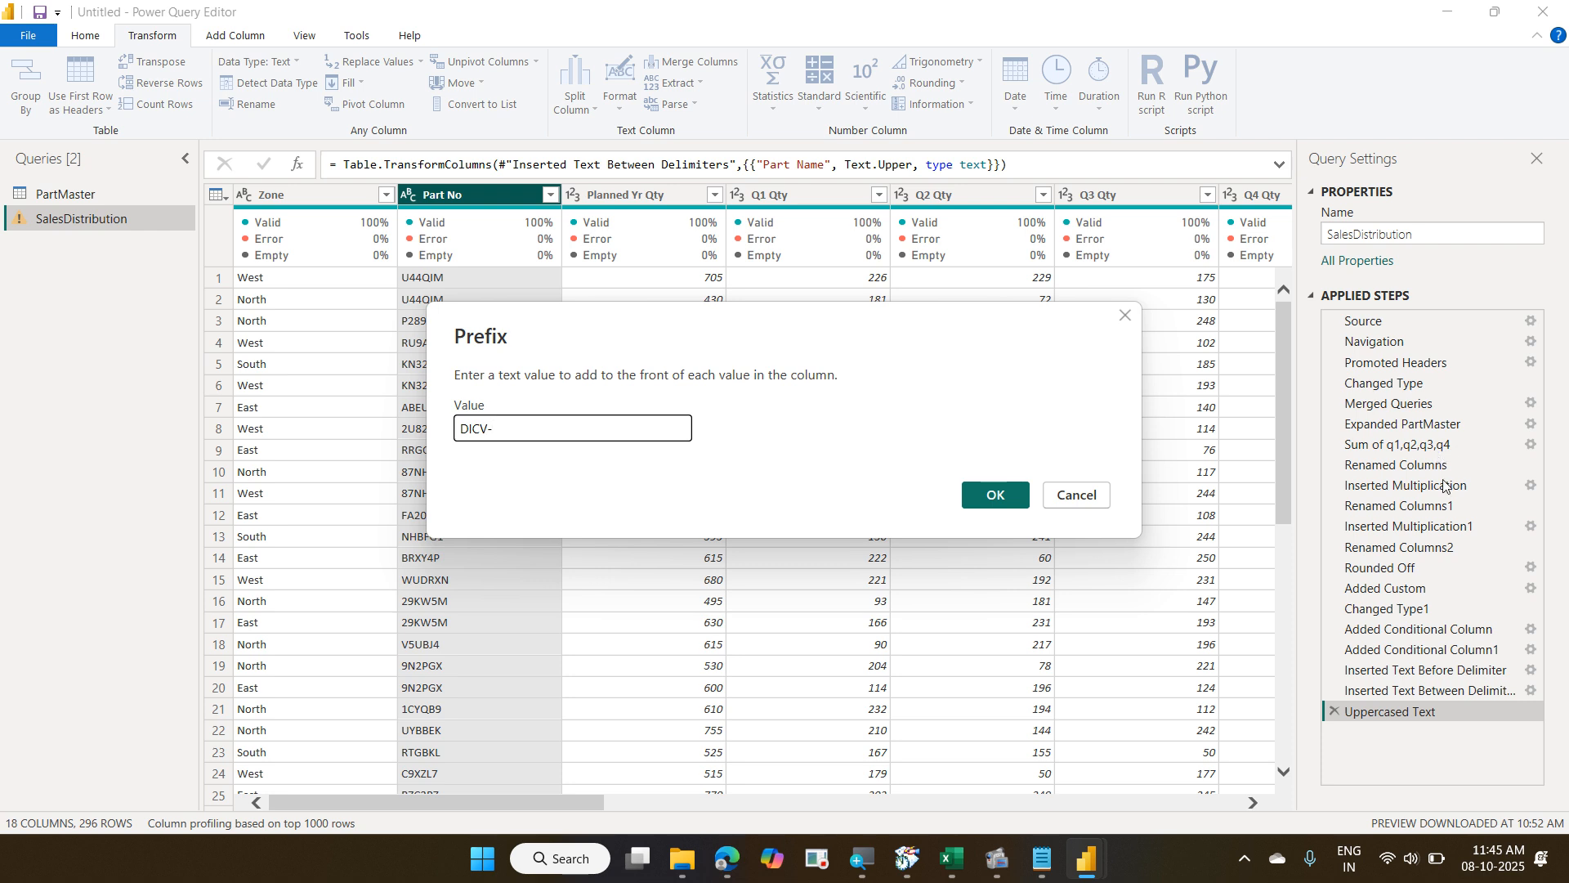
left_click(1023, 498)
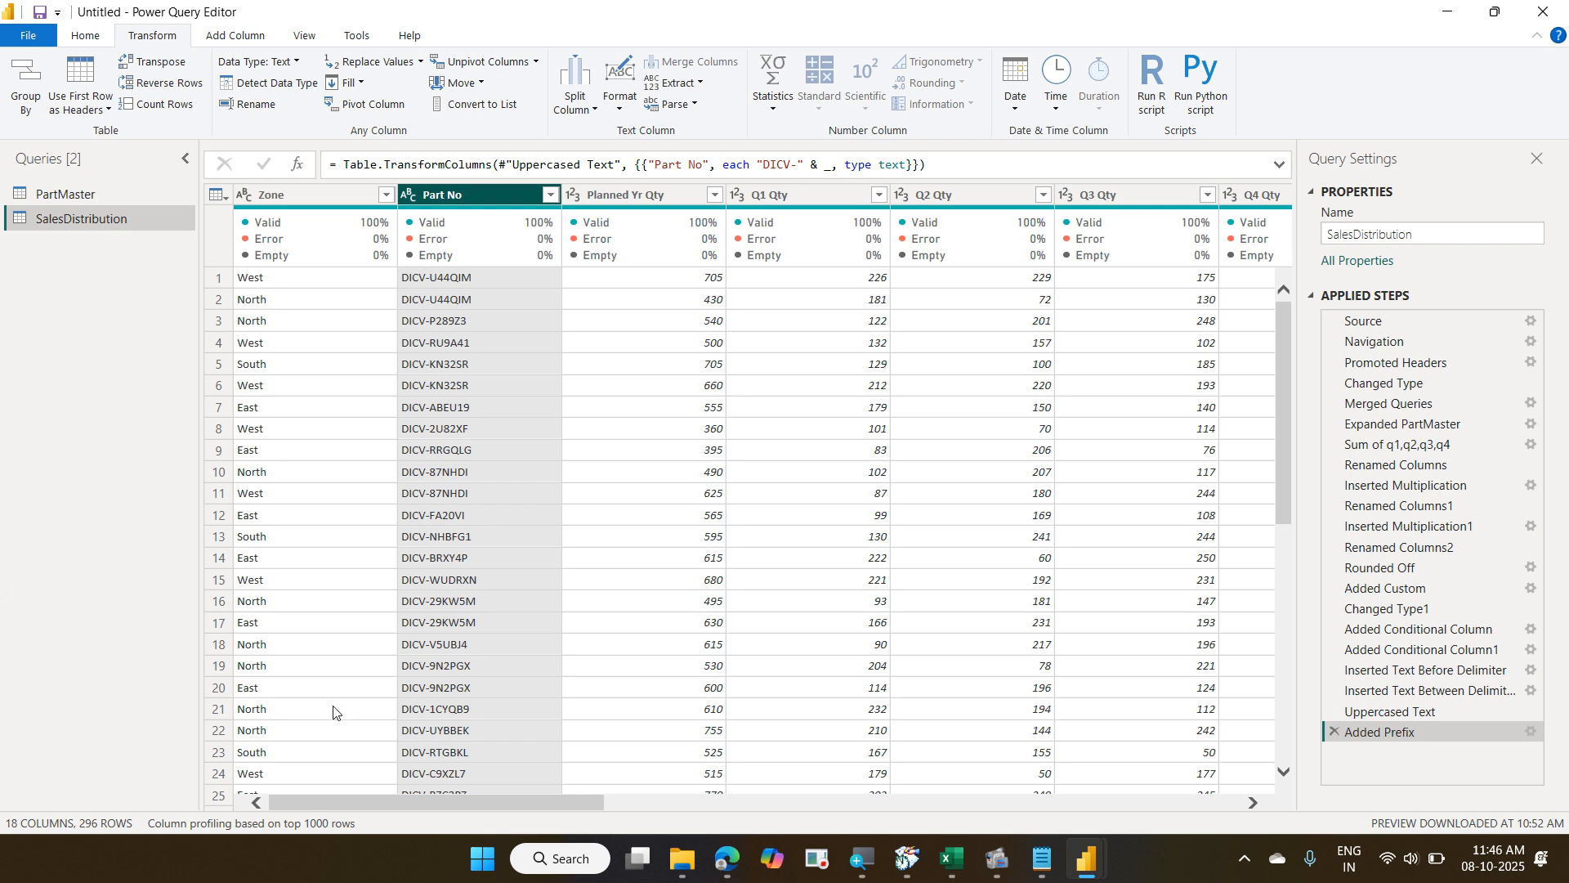
Look over the last columns of SalesDistribution and switch to the PartMaster query.
left_click_drag(405, 809, 1110, 800)
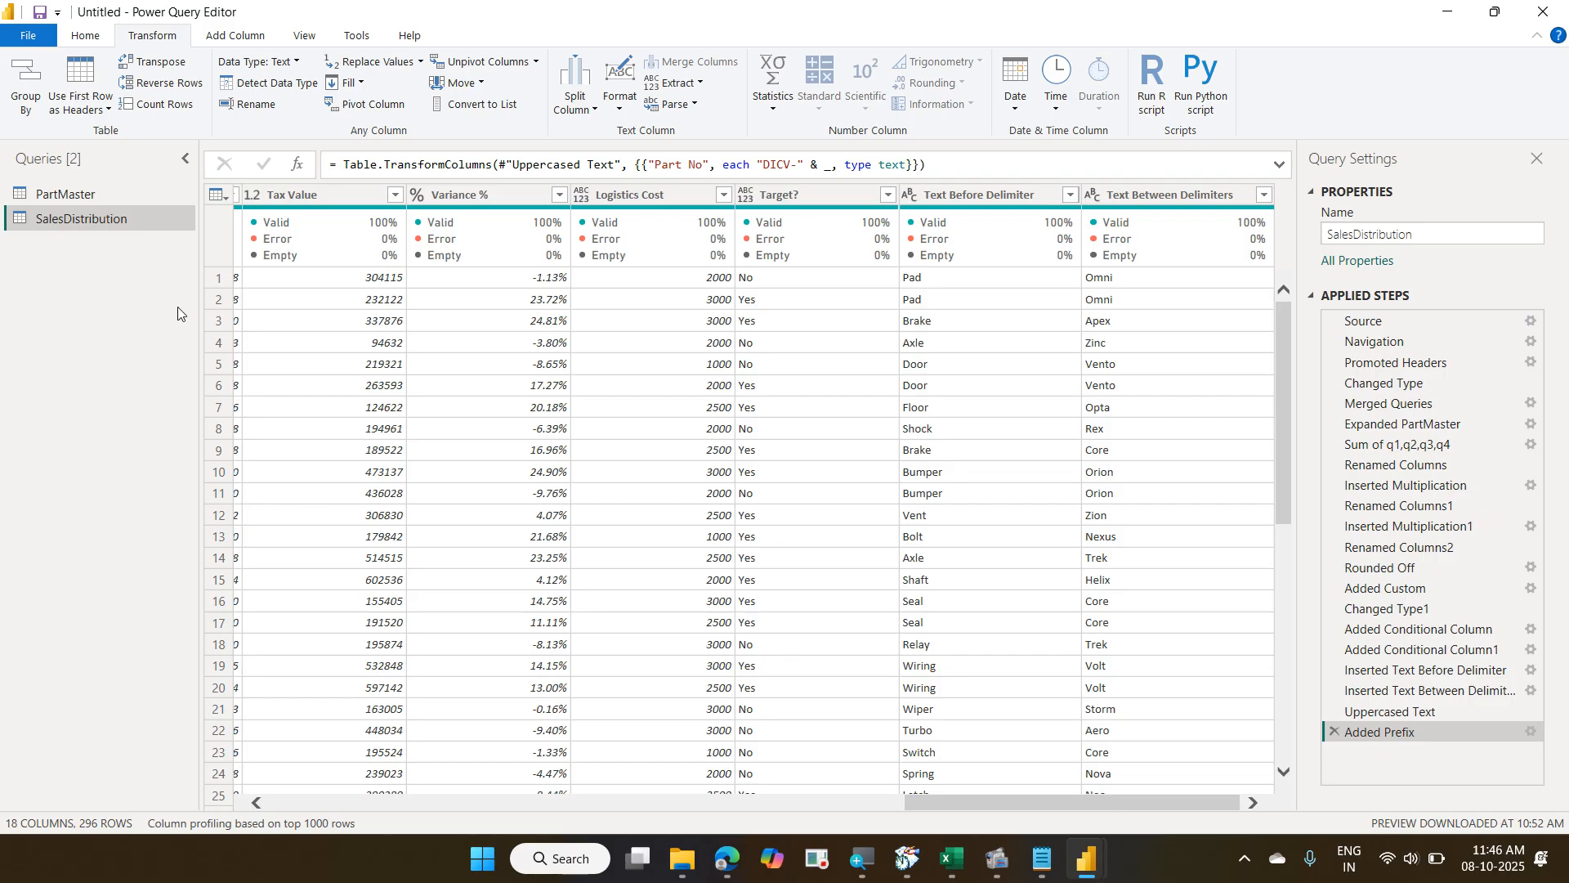
left_click(120, 194)
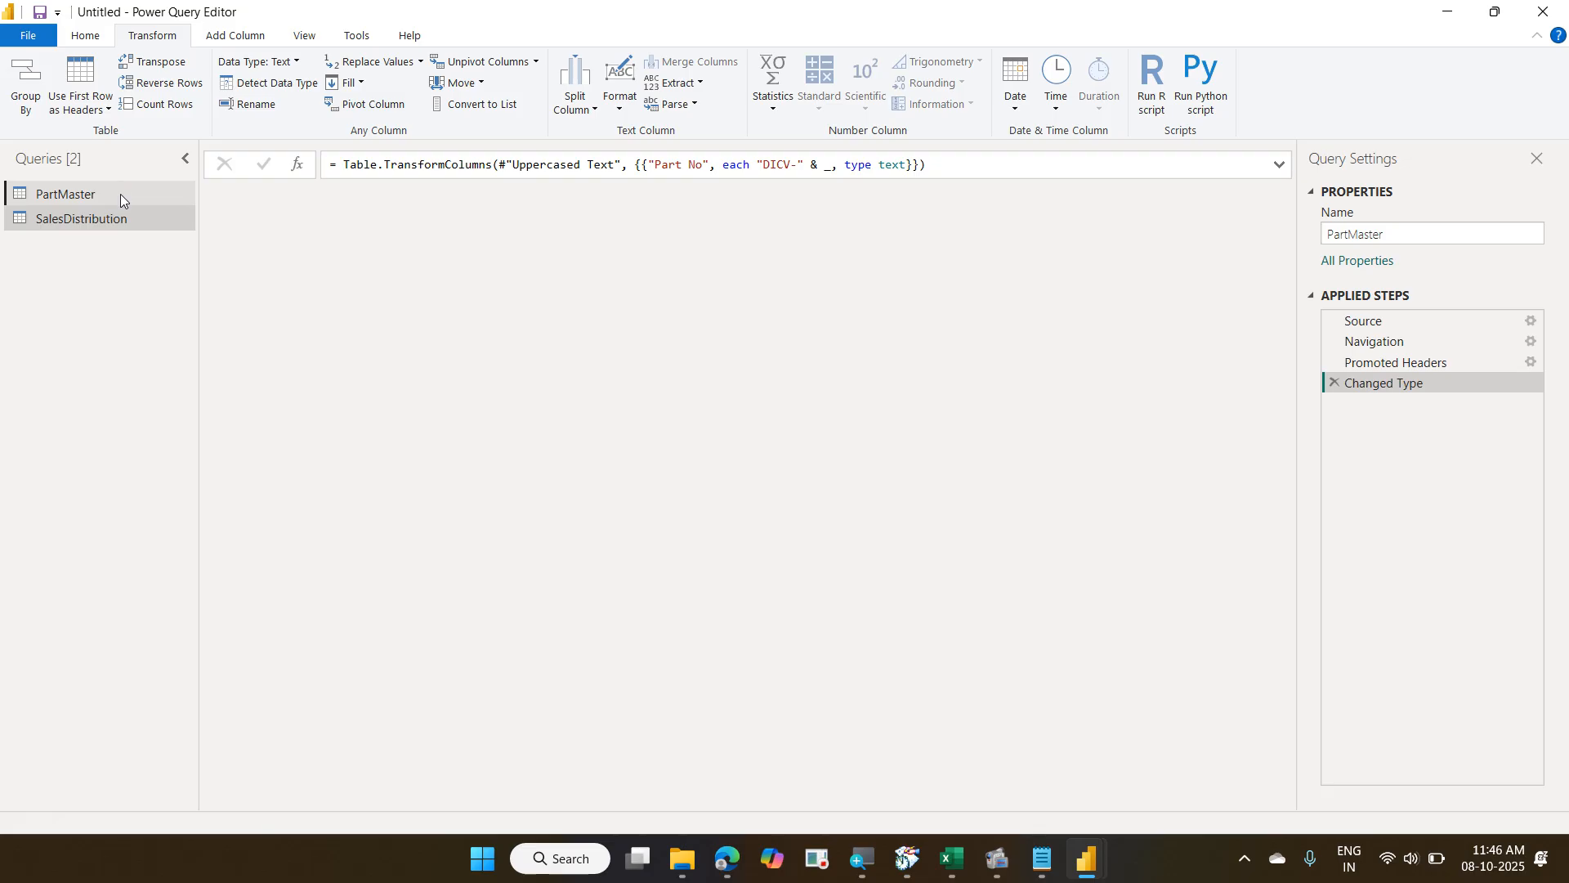
Disable loading of the PartMaster query into the report, and close the query editor applying the changes.
left_click(145, 211)
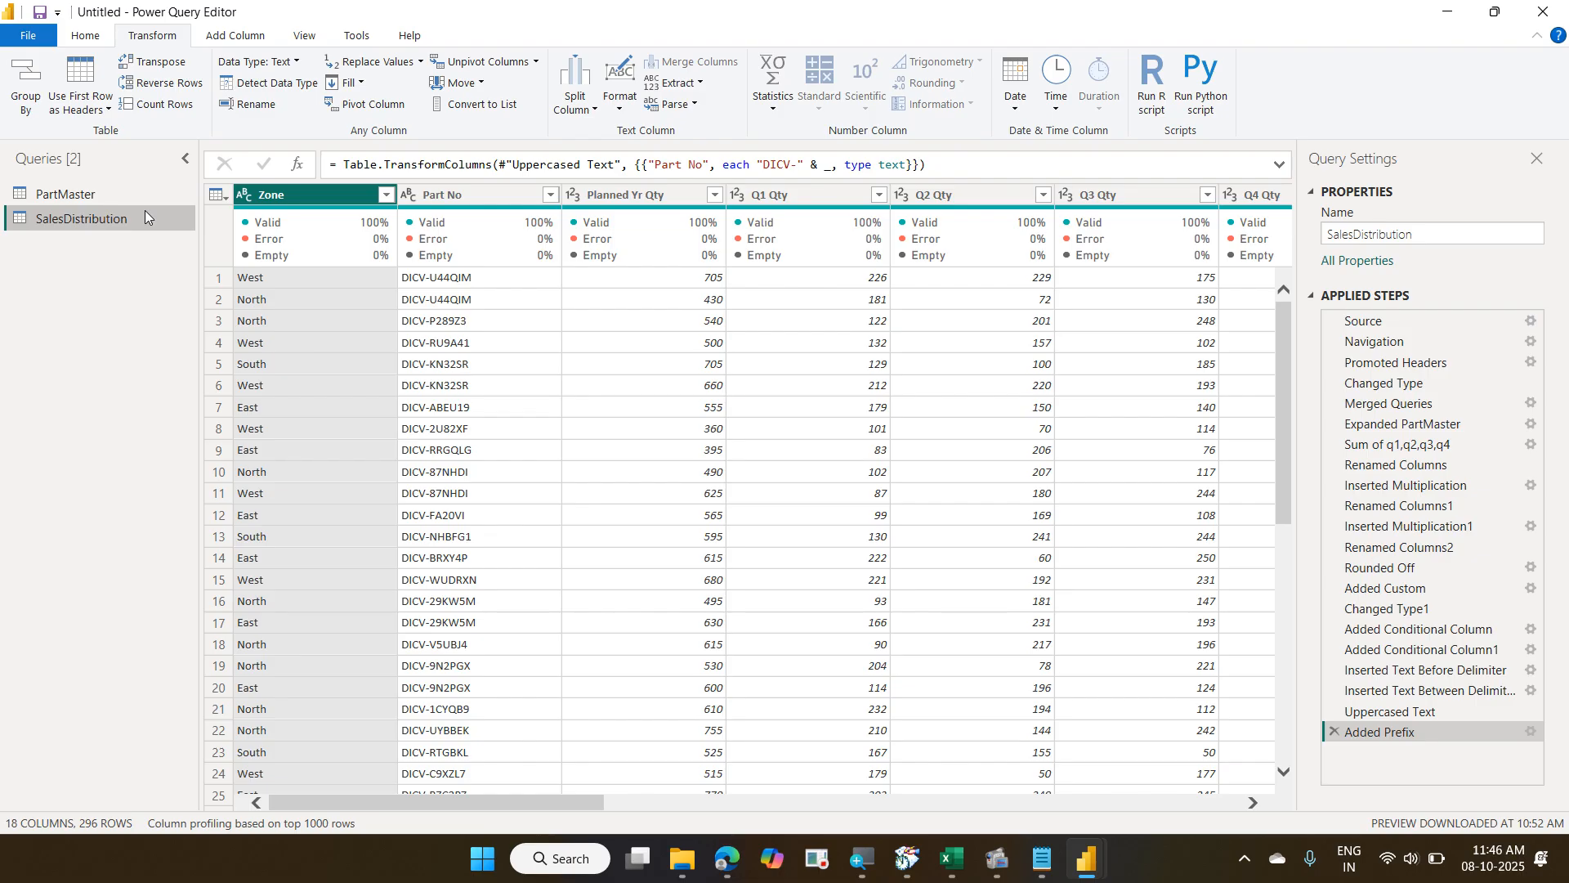
left_click(77, 193)
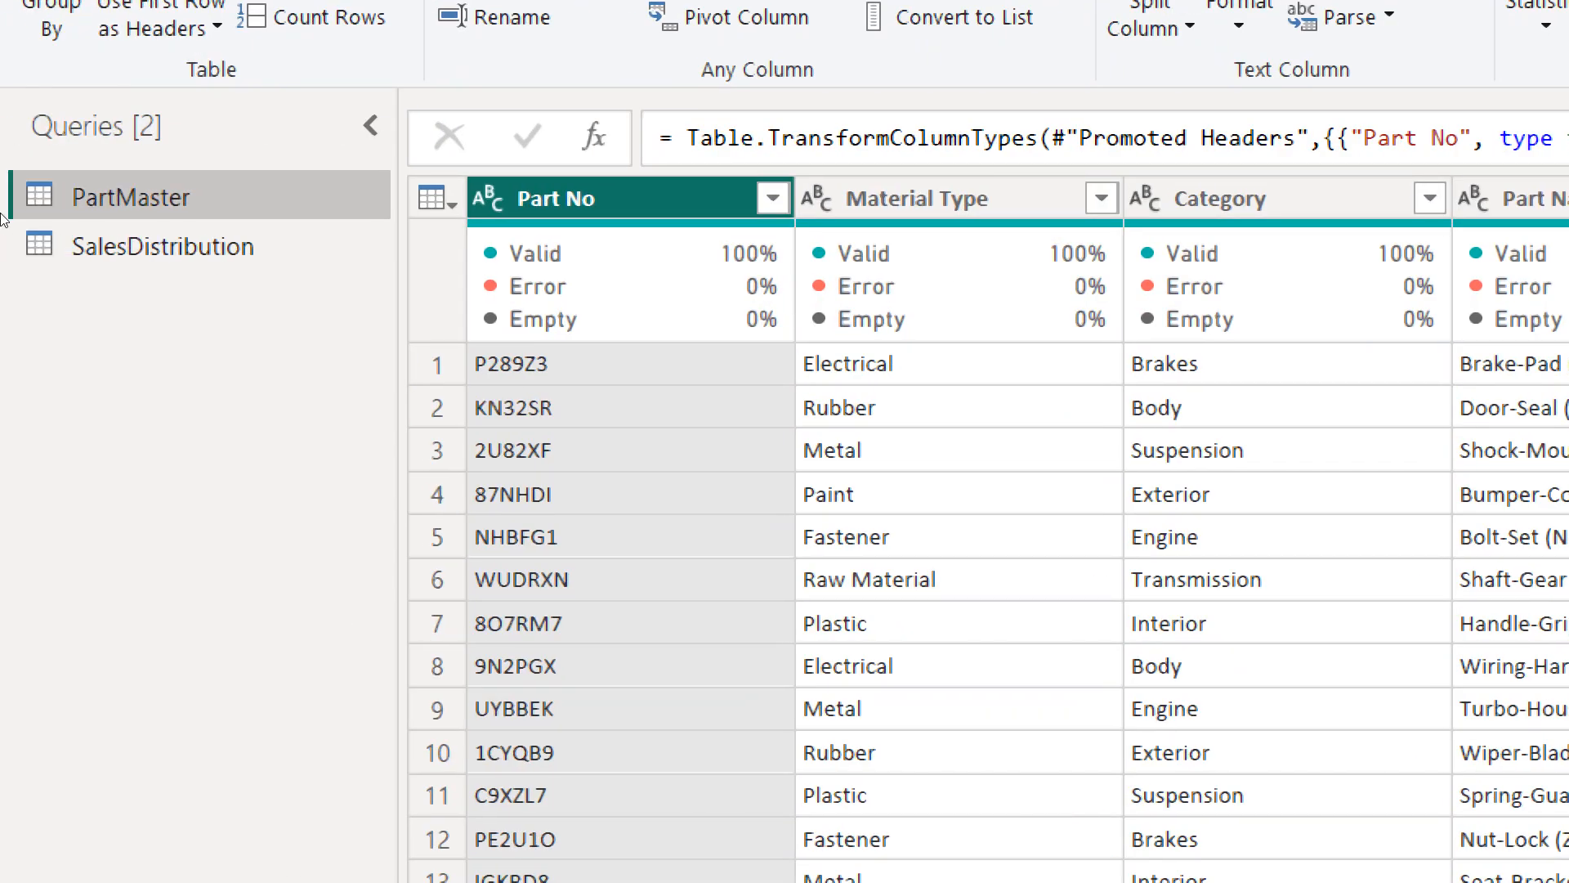
right_click(73, 198)
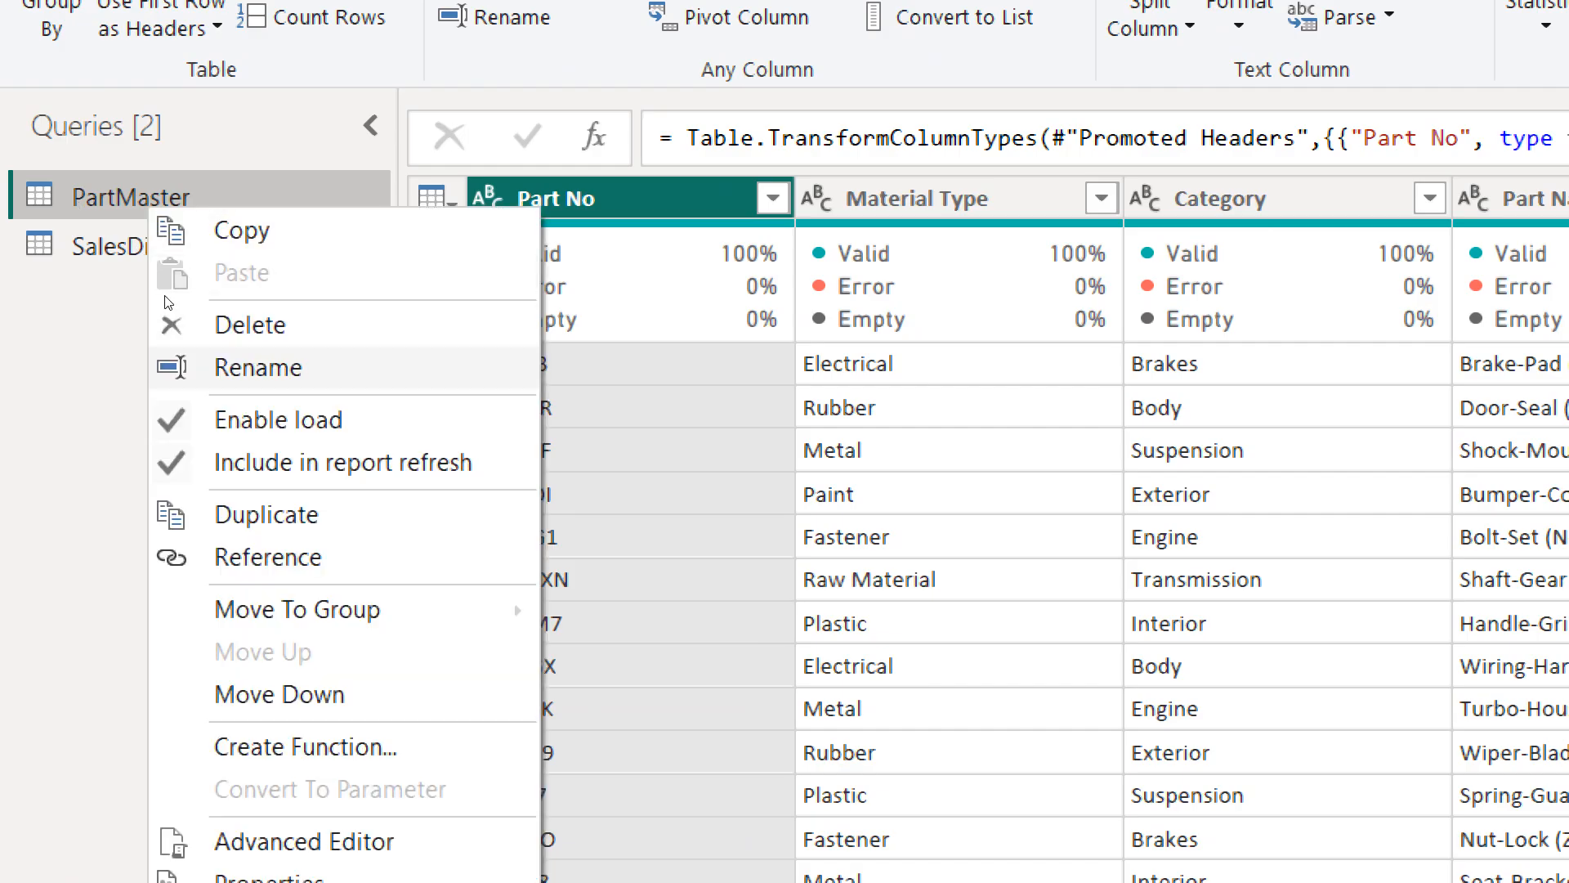
left_click(278, 420)
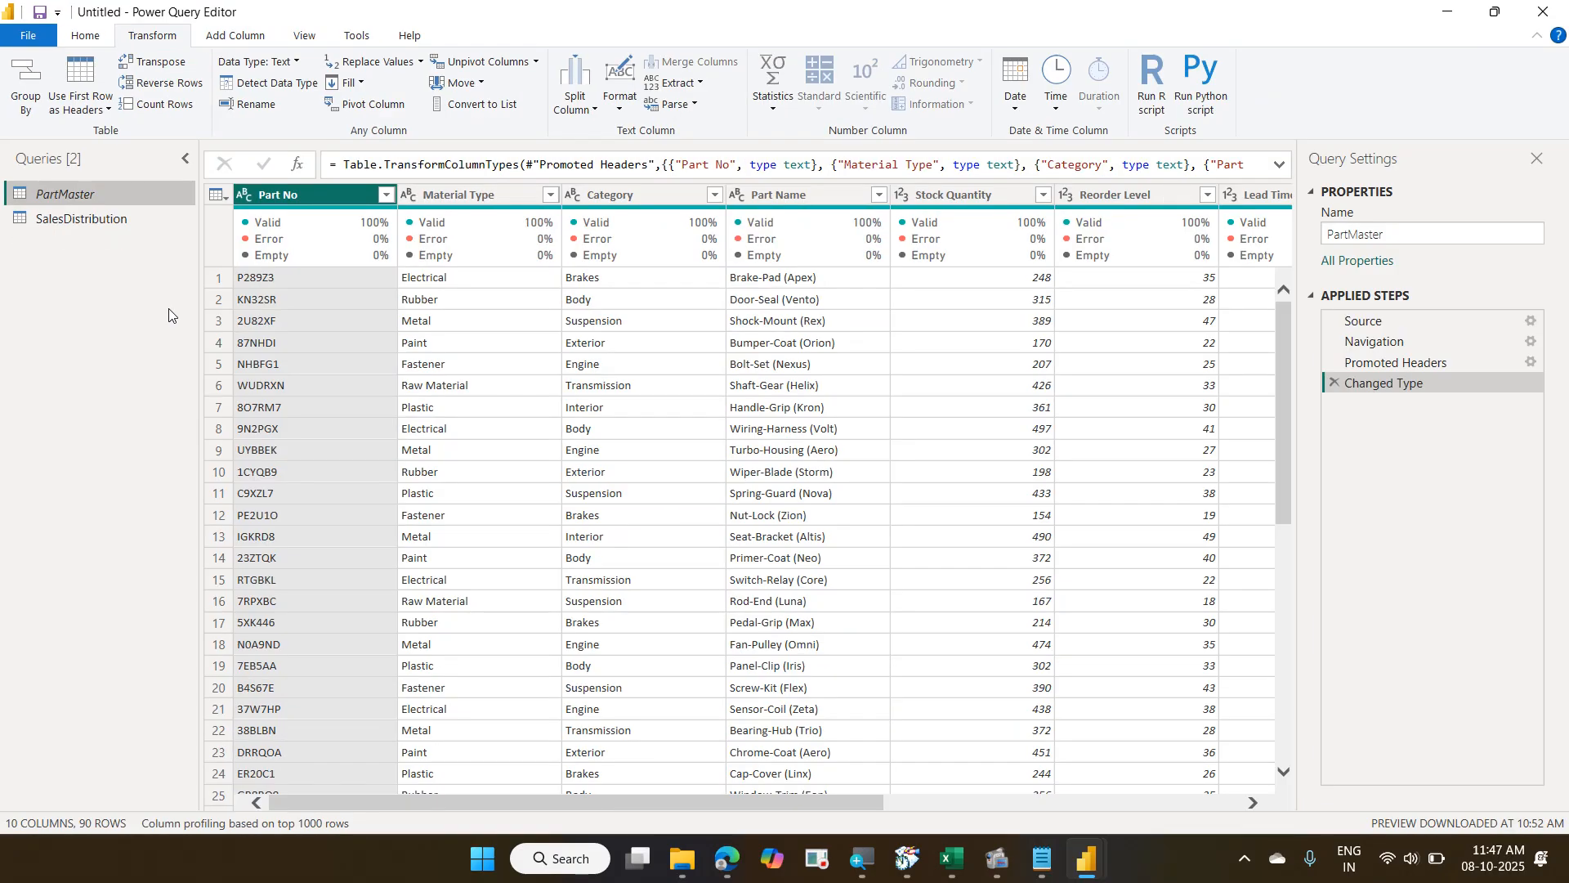
left_click(82, 36)
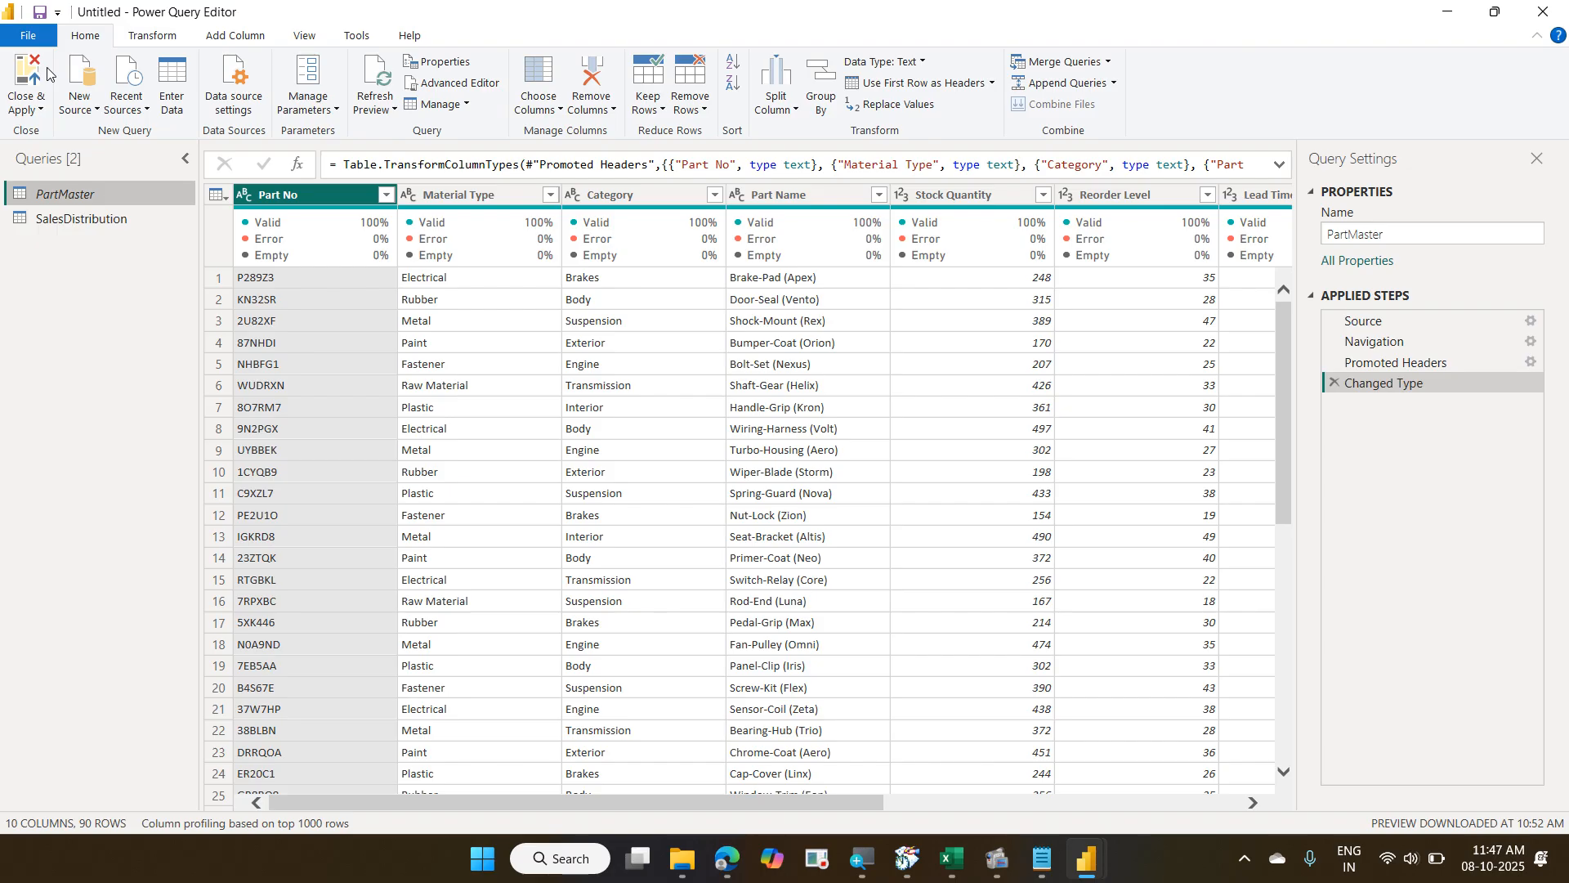
left_click(33, 78)
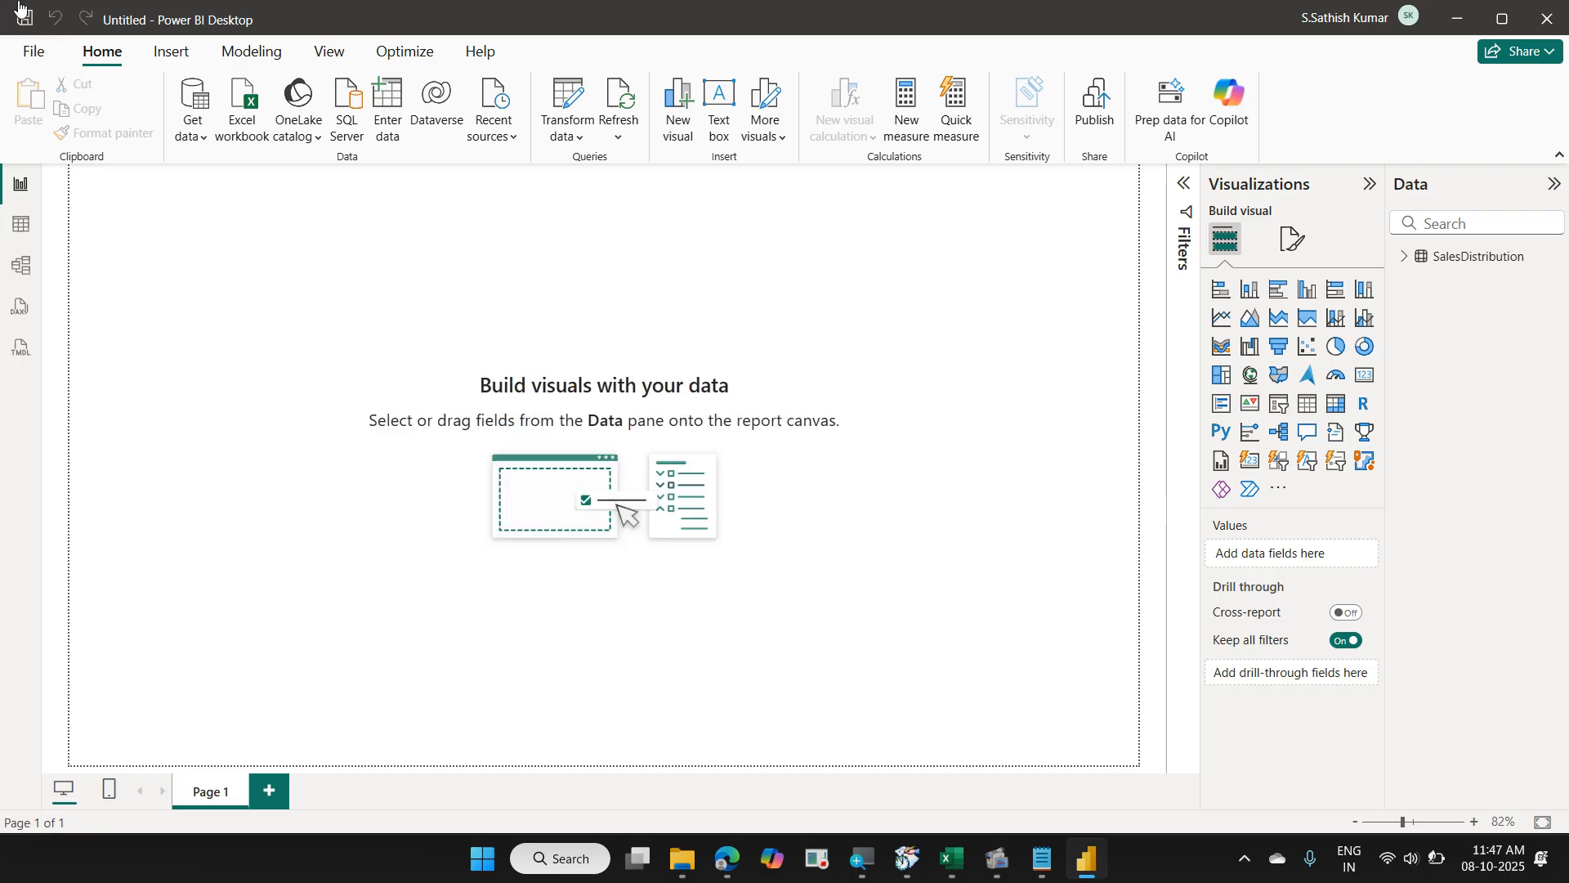
Reopen the query editor to check the load setting of the PartMaster query, and return to the report.
left_click(550, 92)
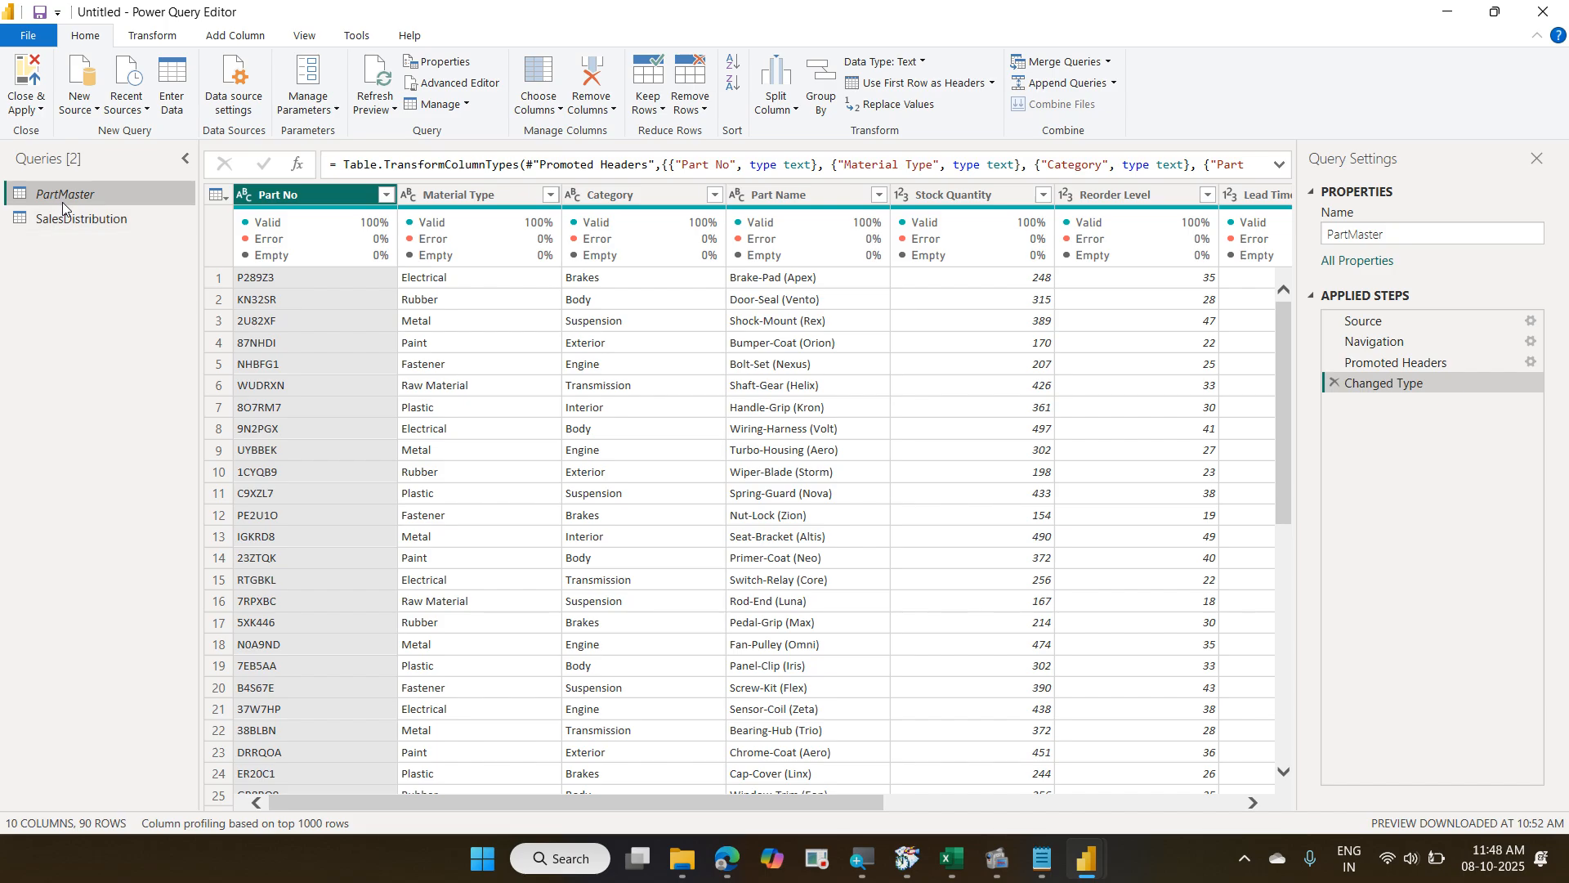
right_click(62, 202)
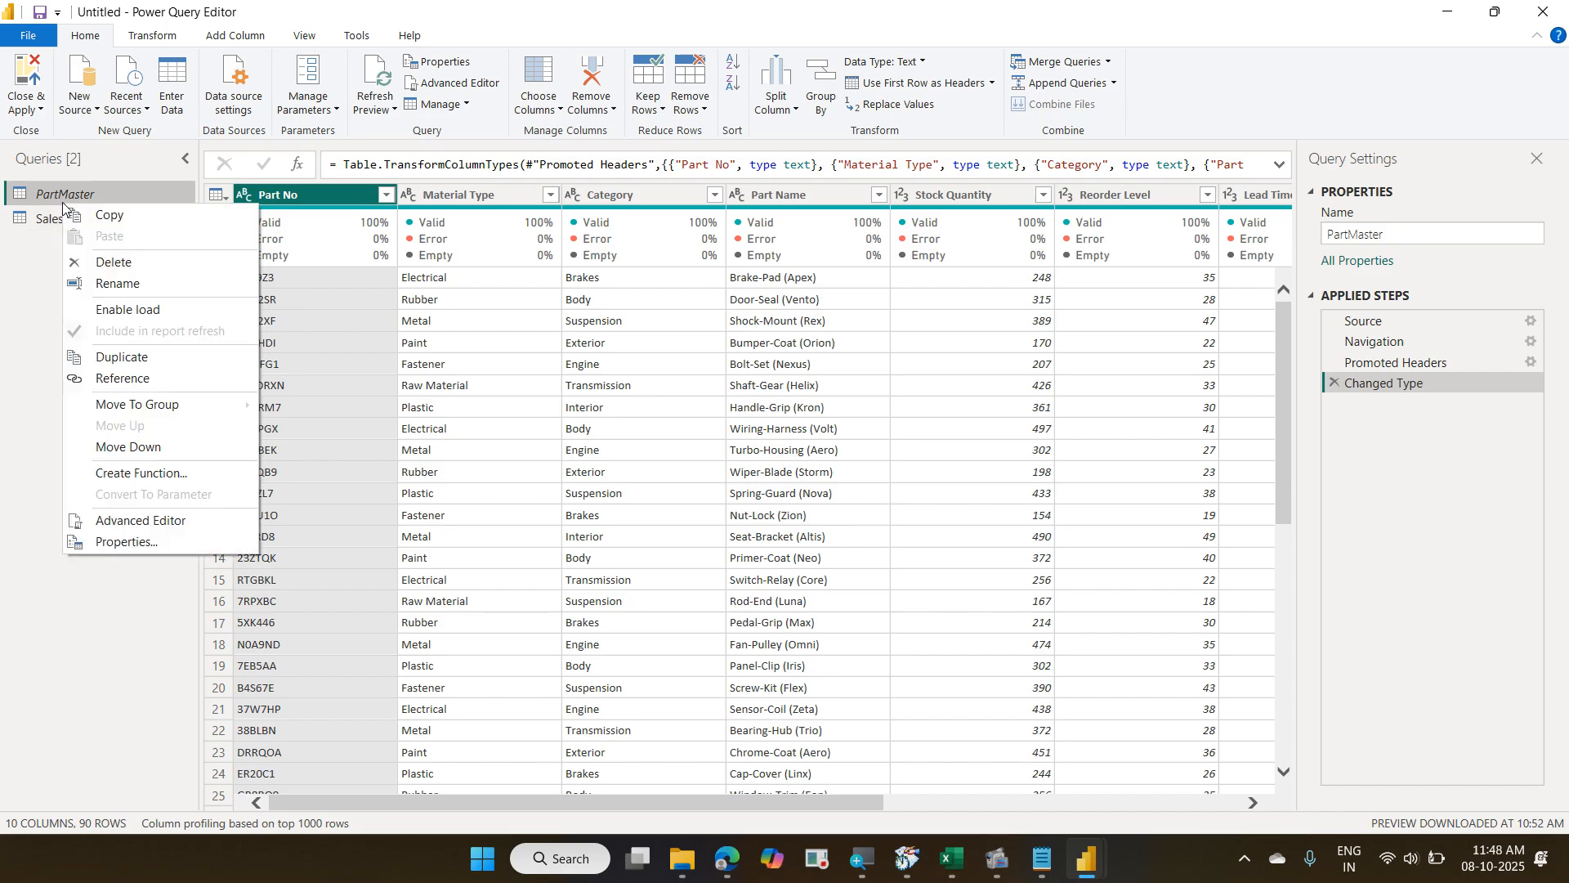
left_click(26, 79)
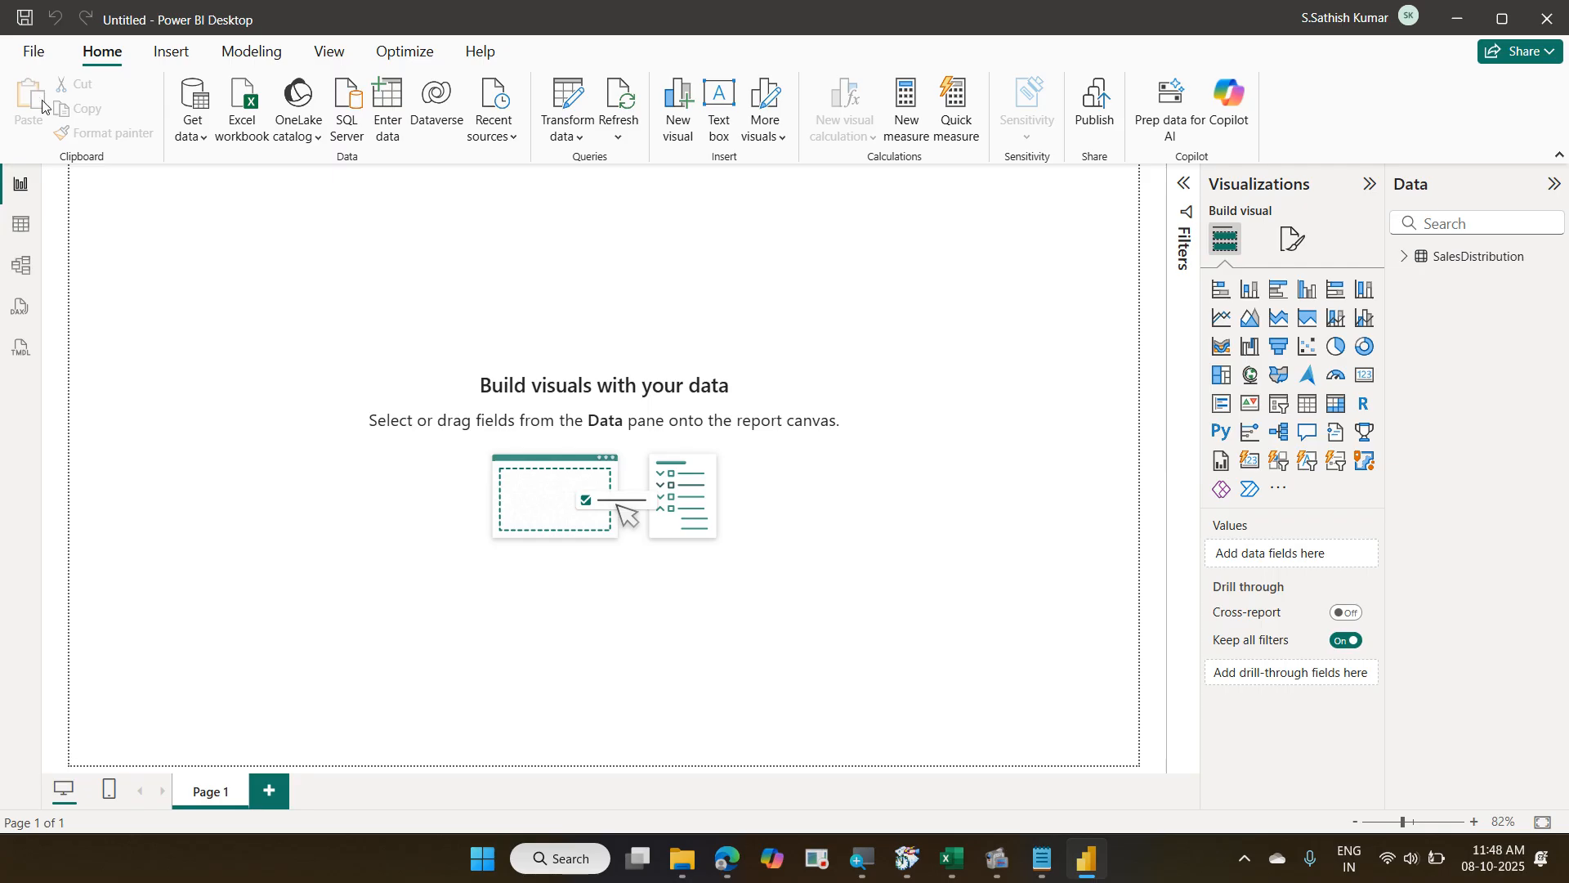
Save the report as a Power BI file named 05 PartsSalesTracker in the 2025-10-07 Daimler Power BI folder.
left_click(34, 54)
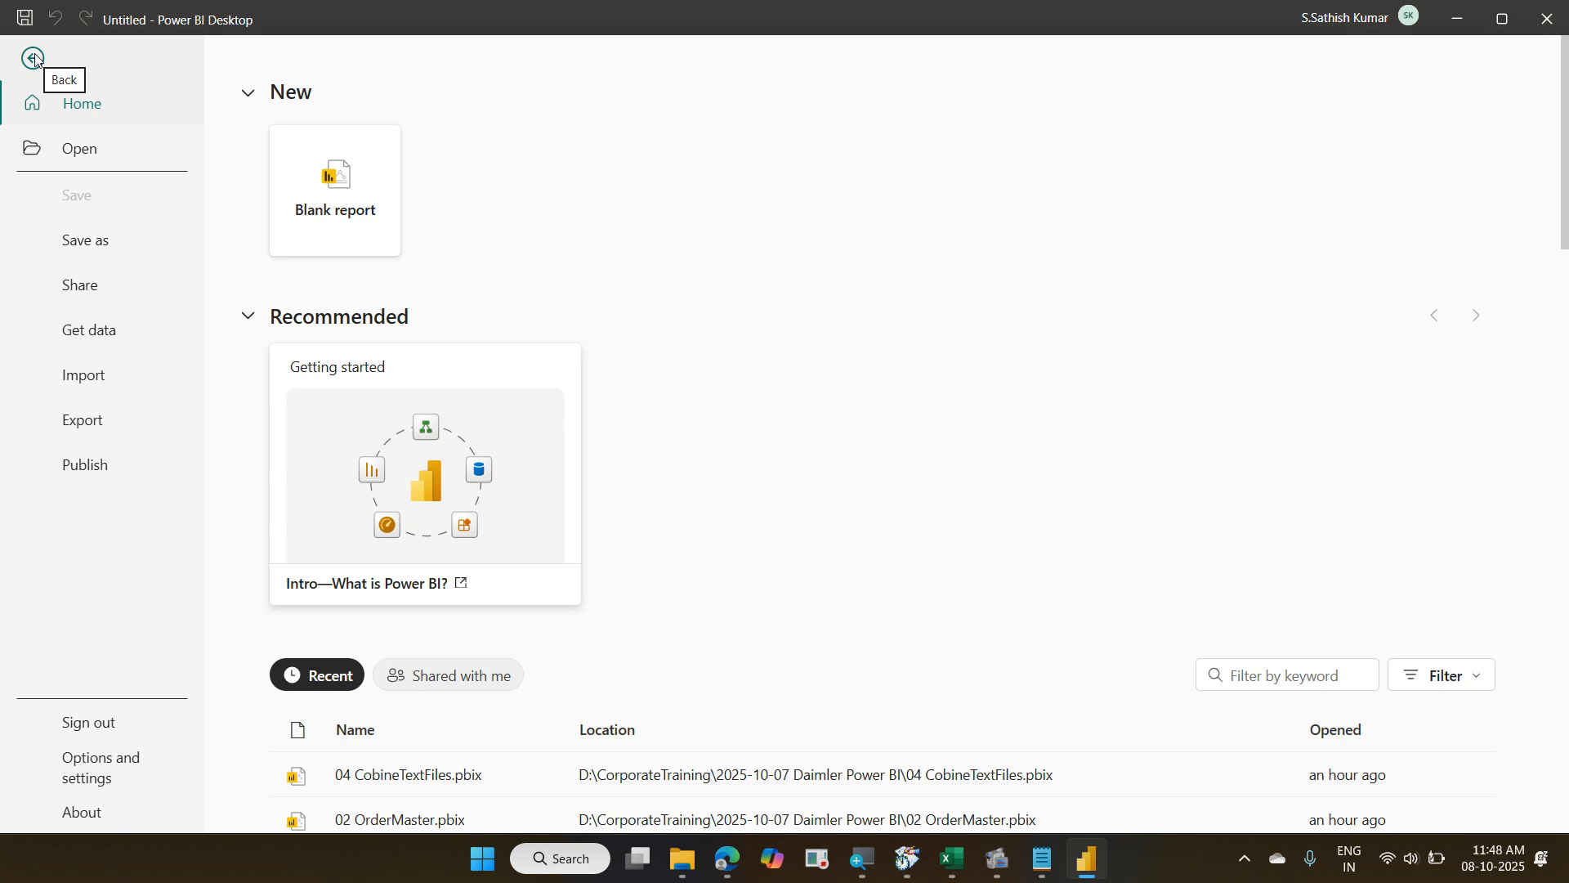
left_click(92, 240)
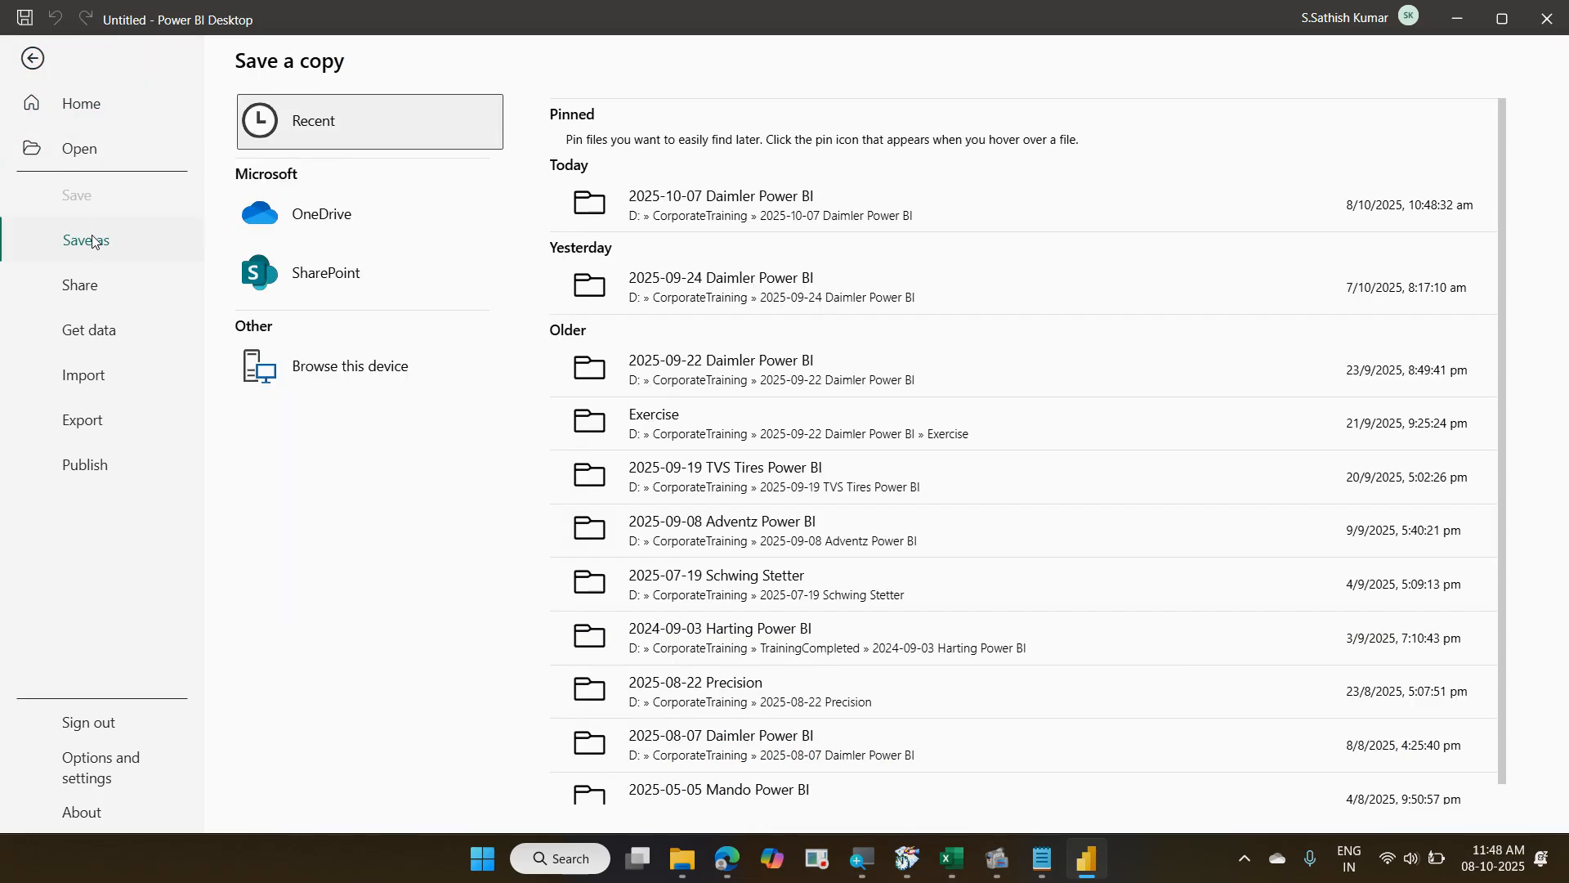
left_click(357, 365)
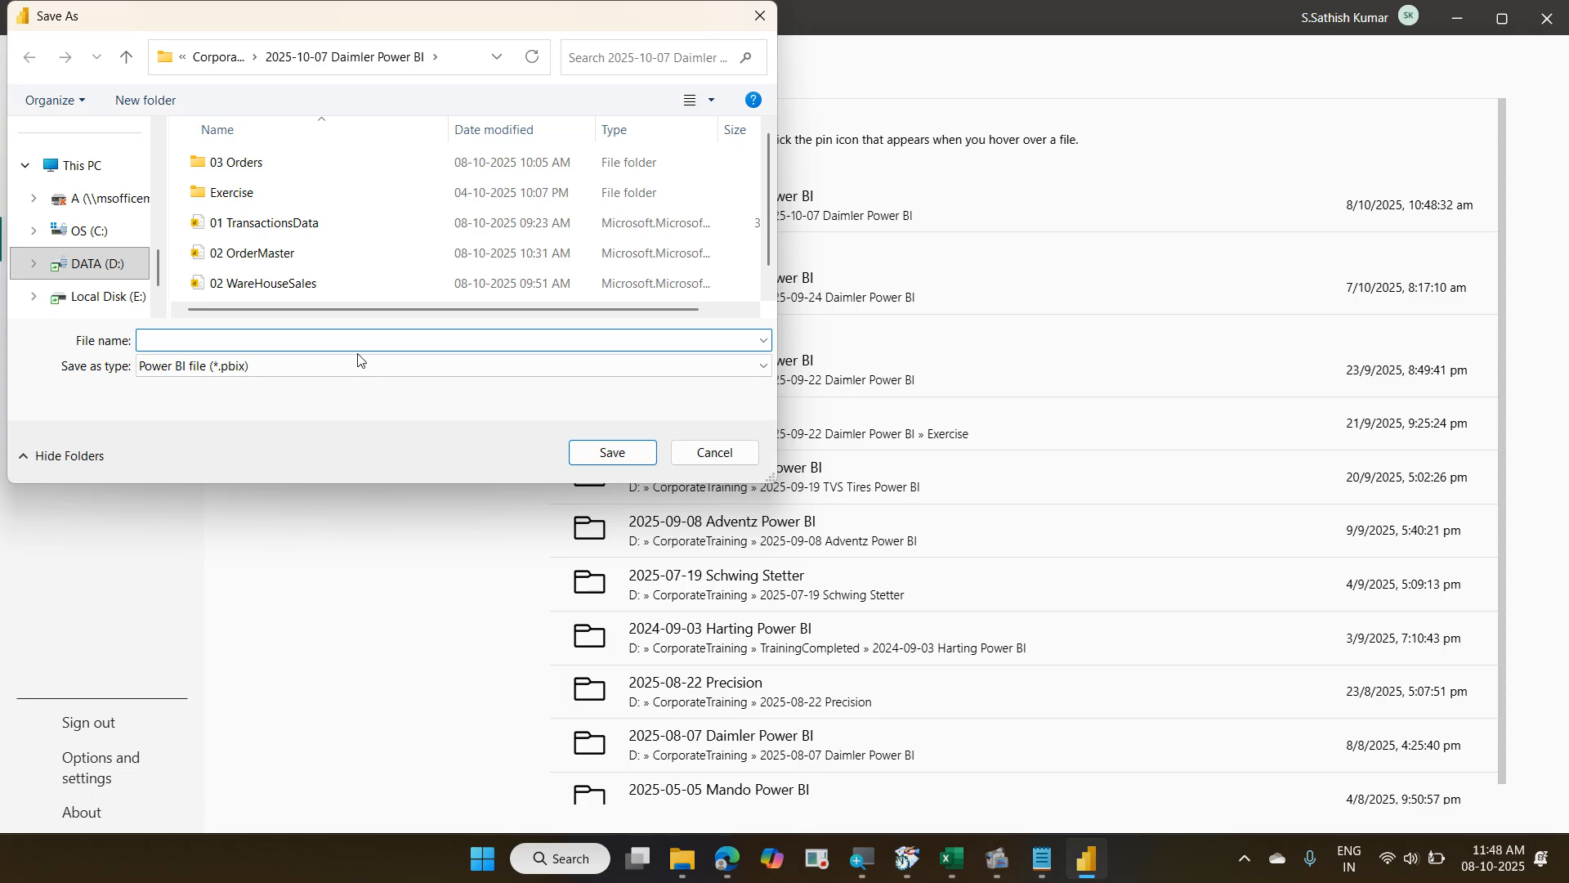
scroll(298, 304, "down", 1)
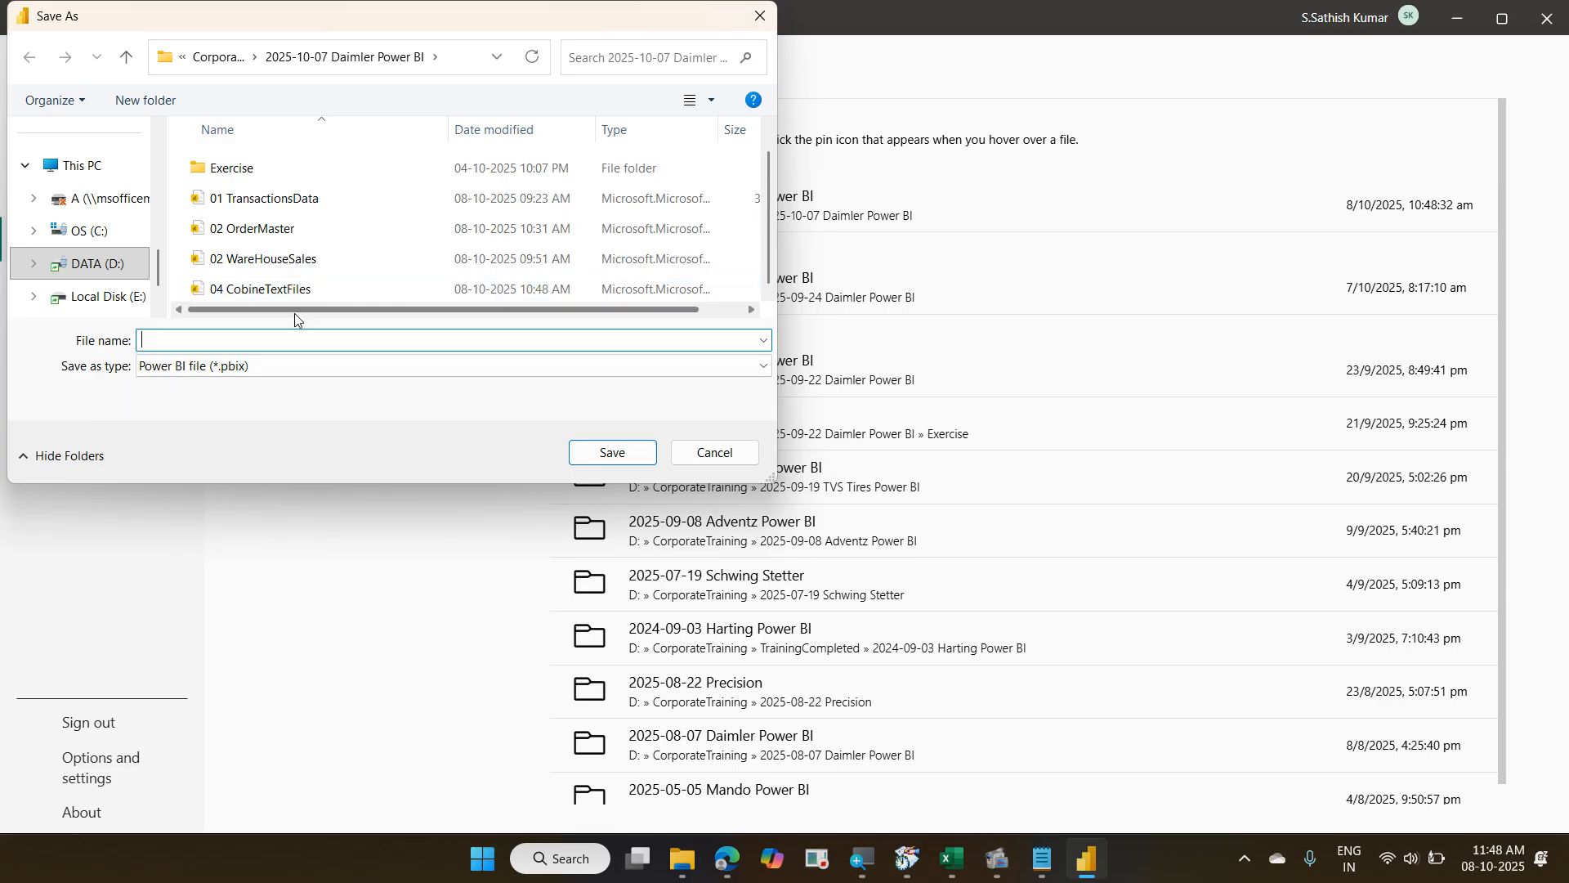
type("0")
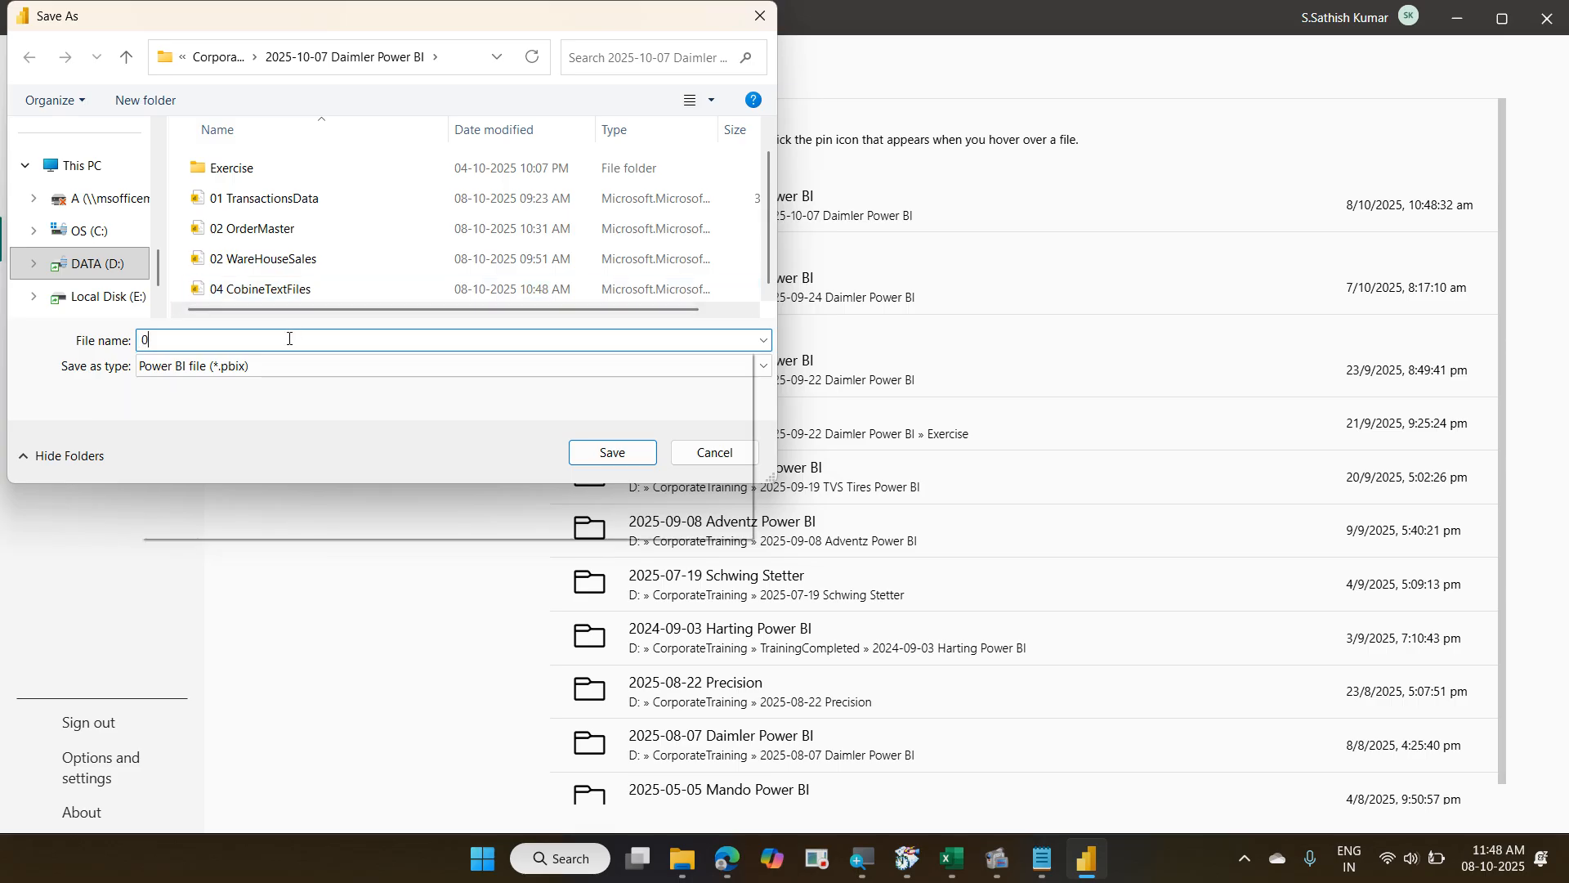
type("5")
key("Down")
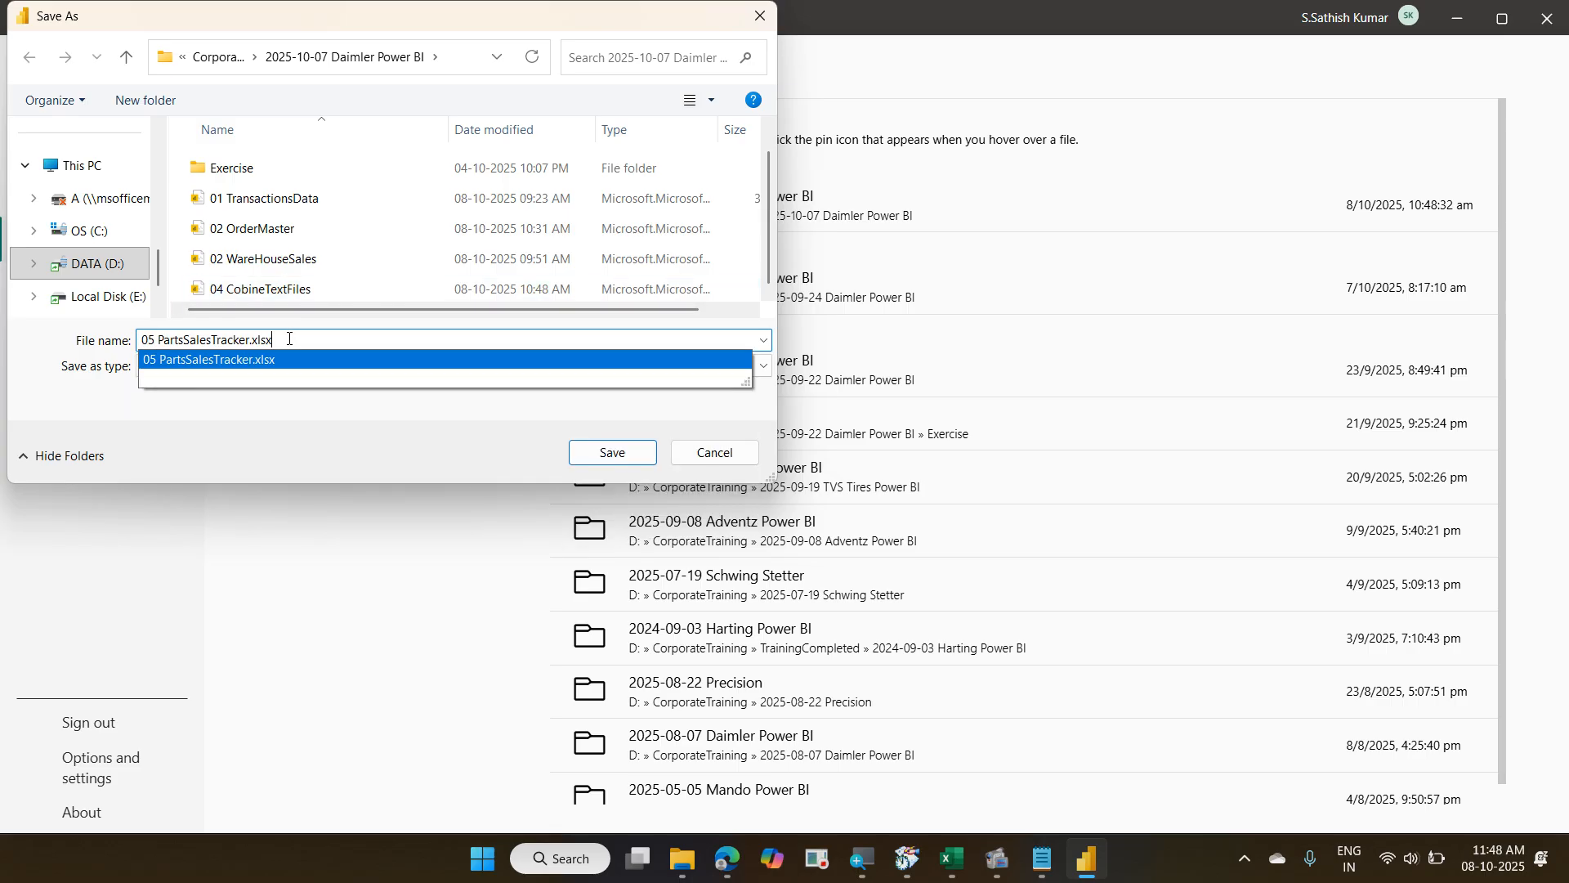
key("BackSpace")
key("BackSpace")
key("BackSpace")
key("BackSpace")
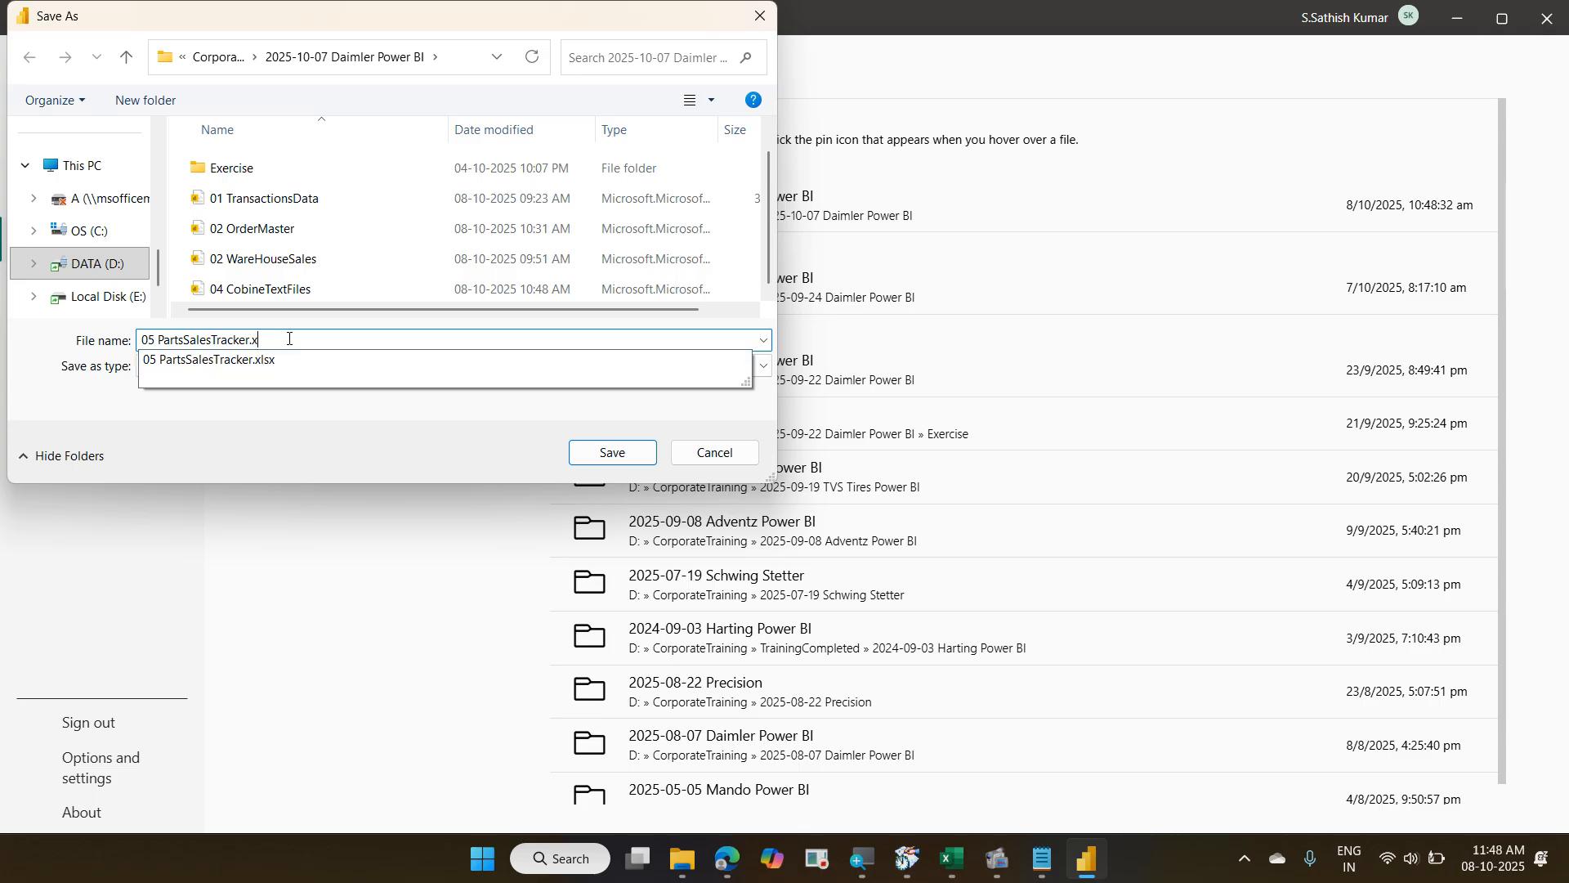
key("Return")
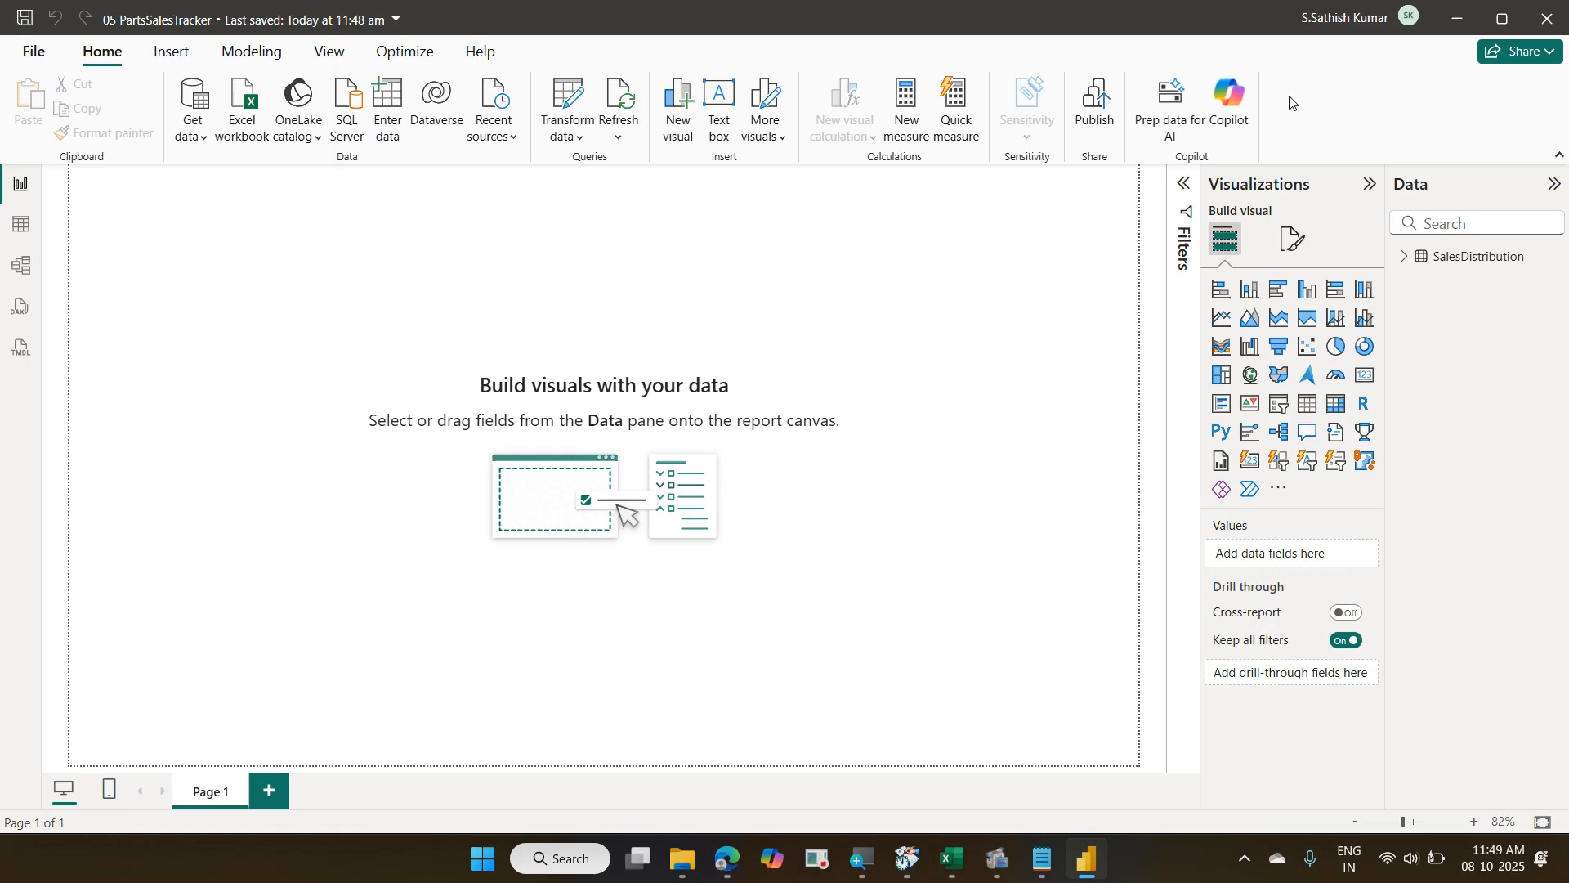
Close Power BI Desktop and switch to the blank workbook in Excel.
left_click(1555, 27)
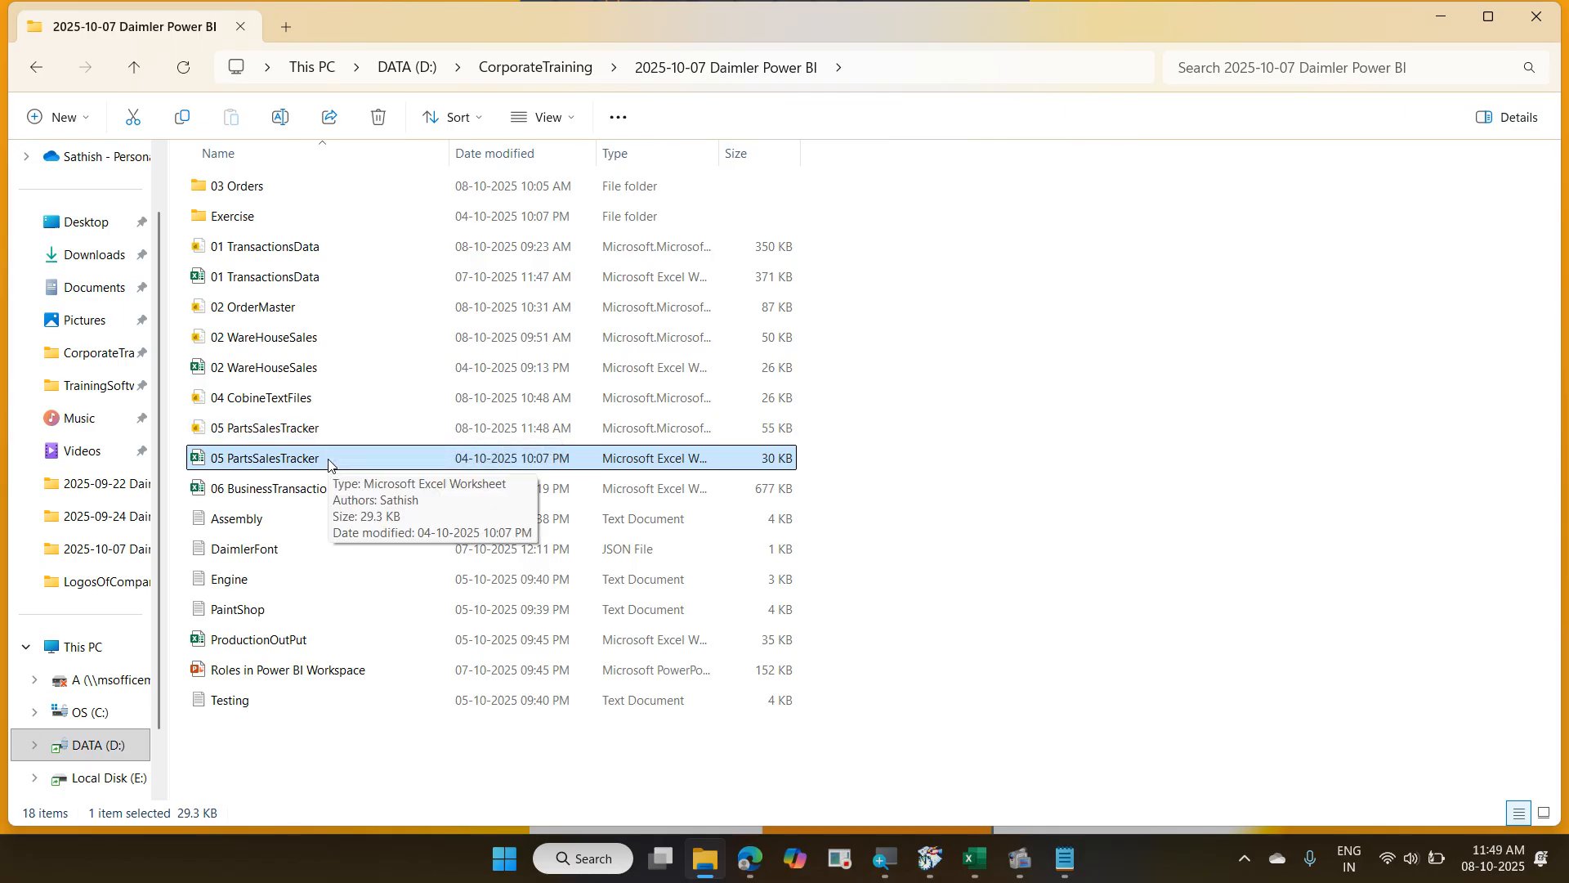
left_click(965, 873)
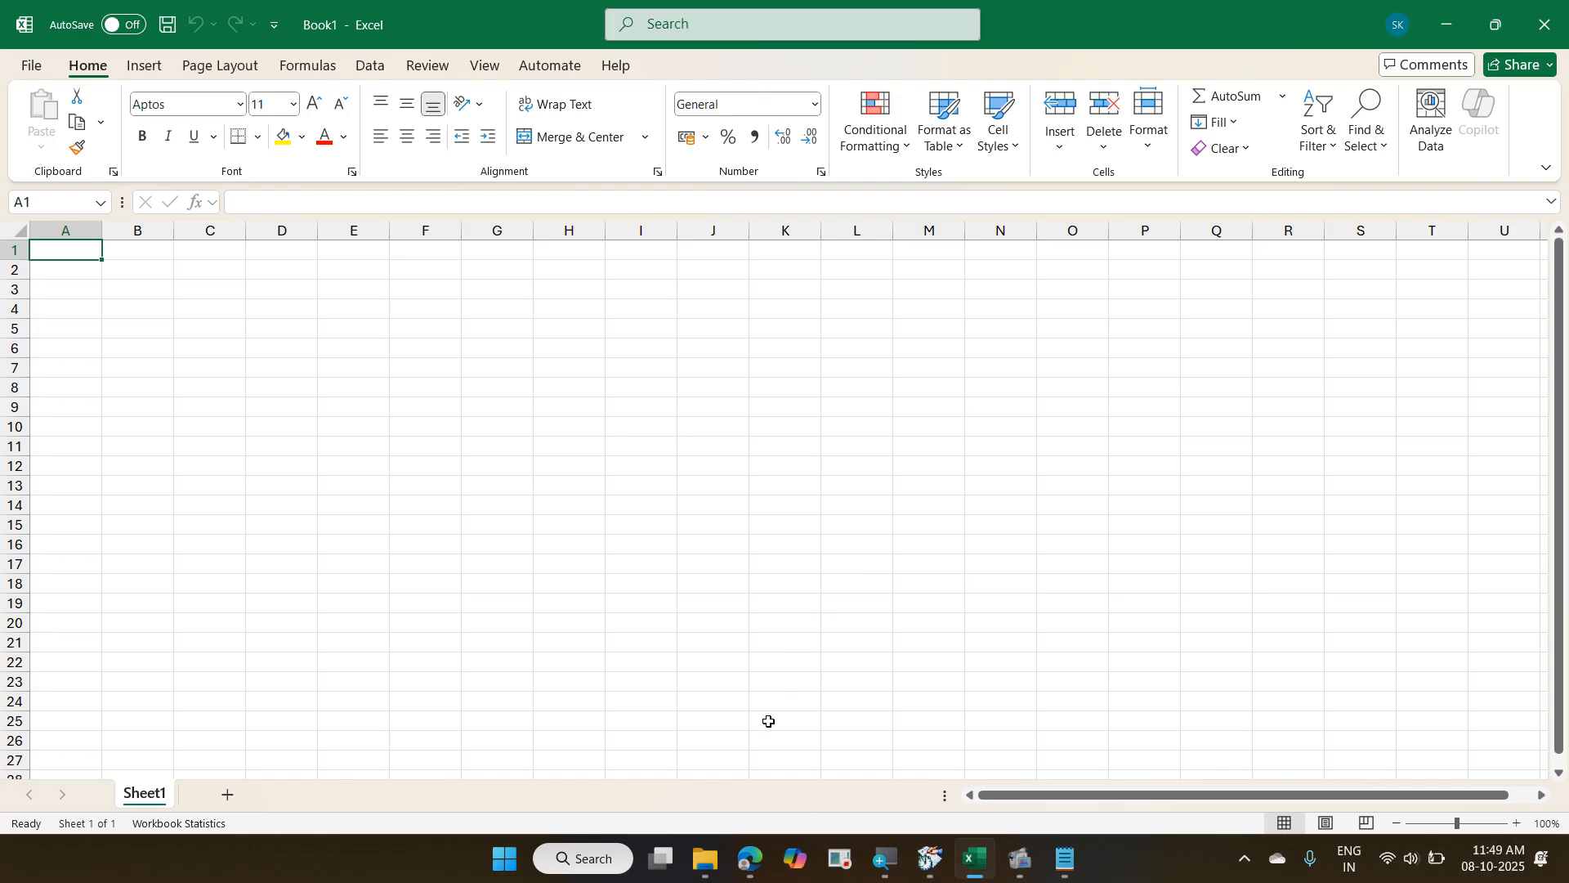
left_click(705, 858)
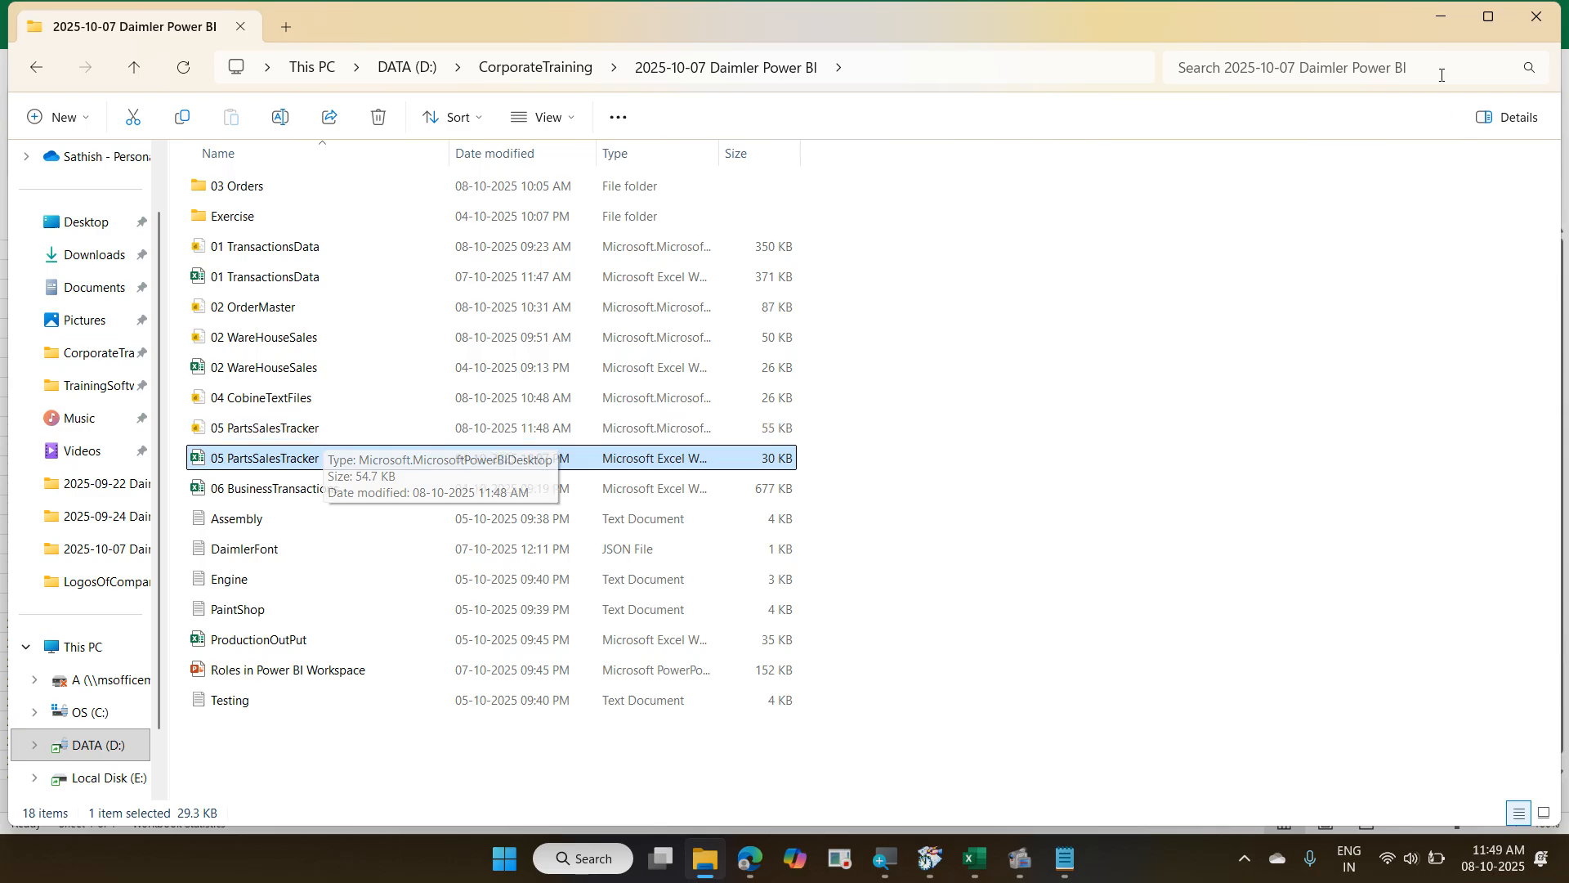
left_click(1442, 29)
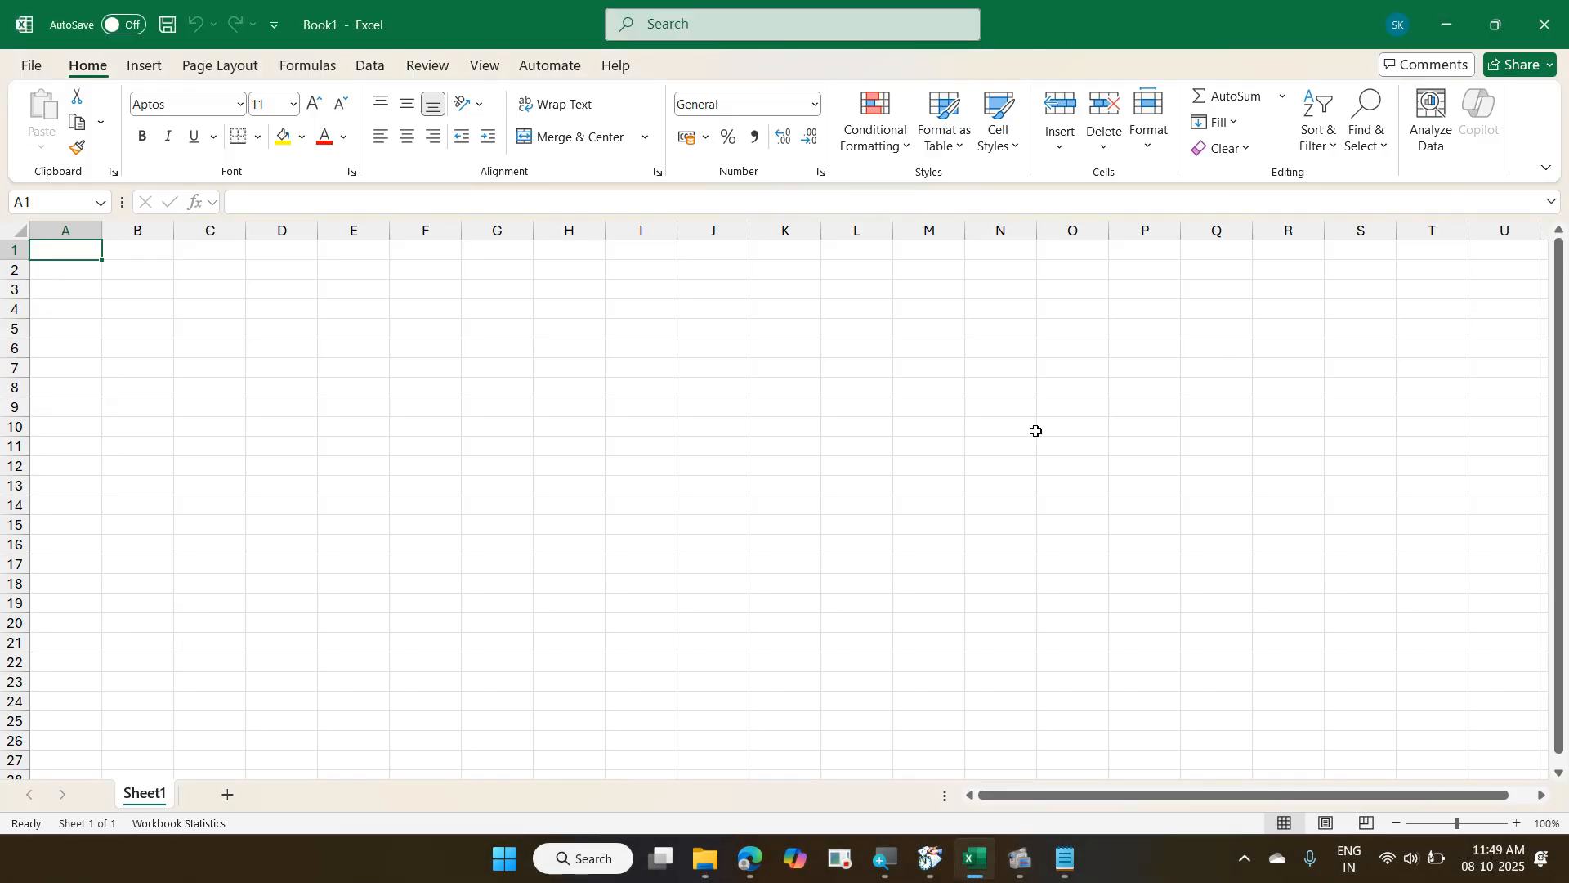
Import the 05 PartsSalesTracker Excel workbook from the 2025-10-07 Daimler Power BI folder as a data source.
left_click(374, 70)
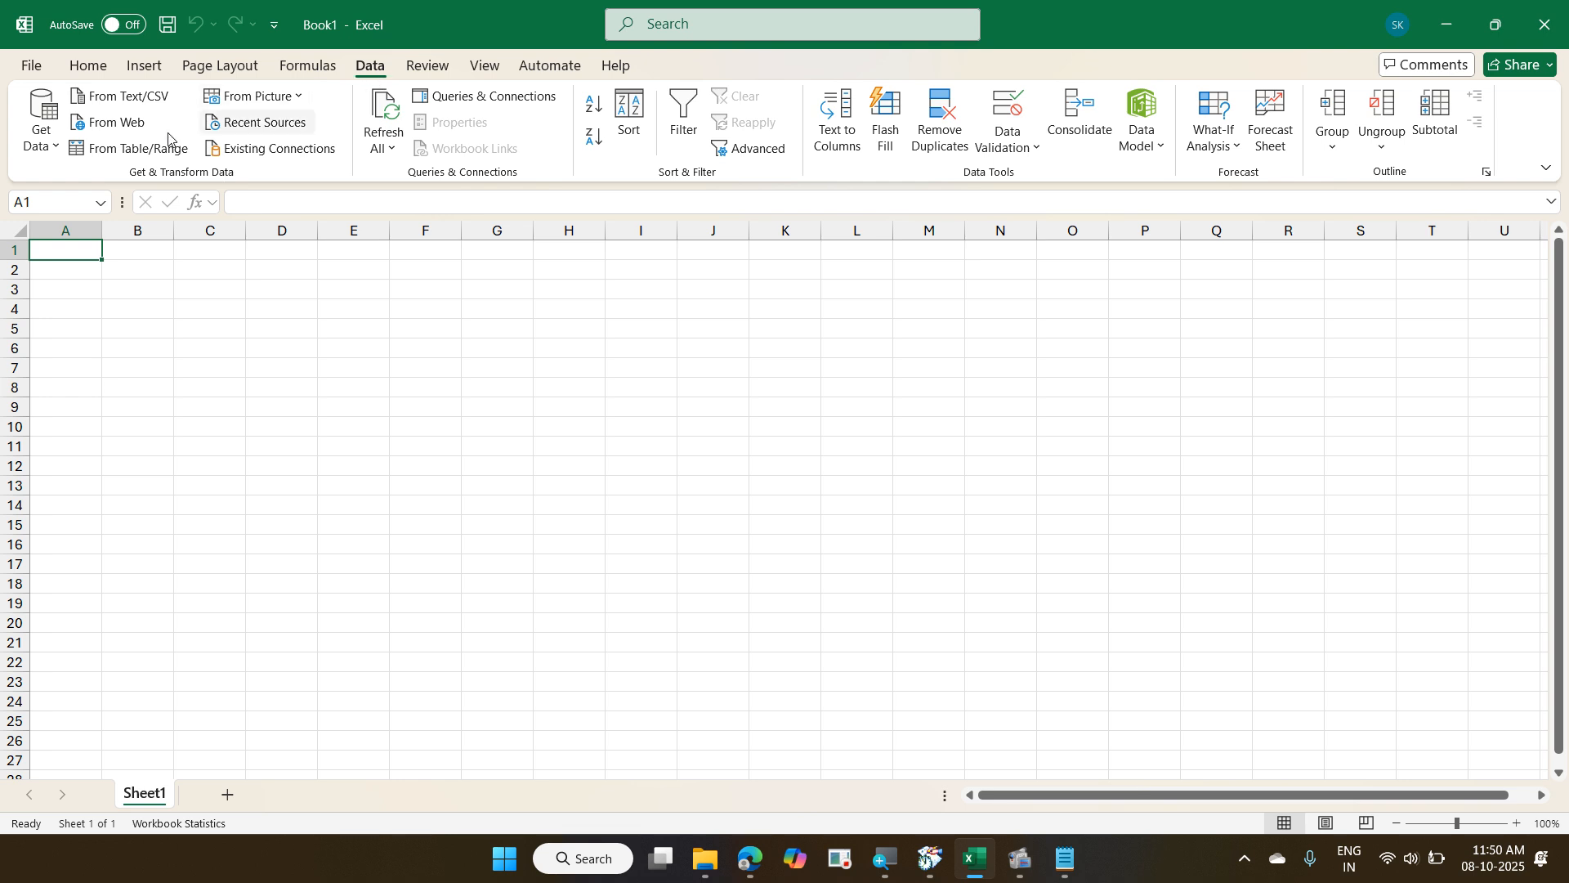
left_click(59, 152)
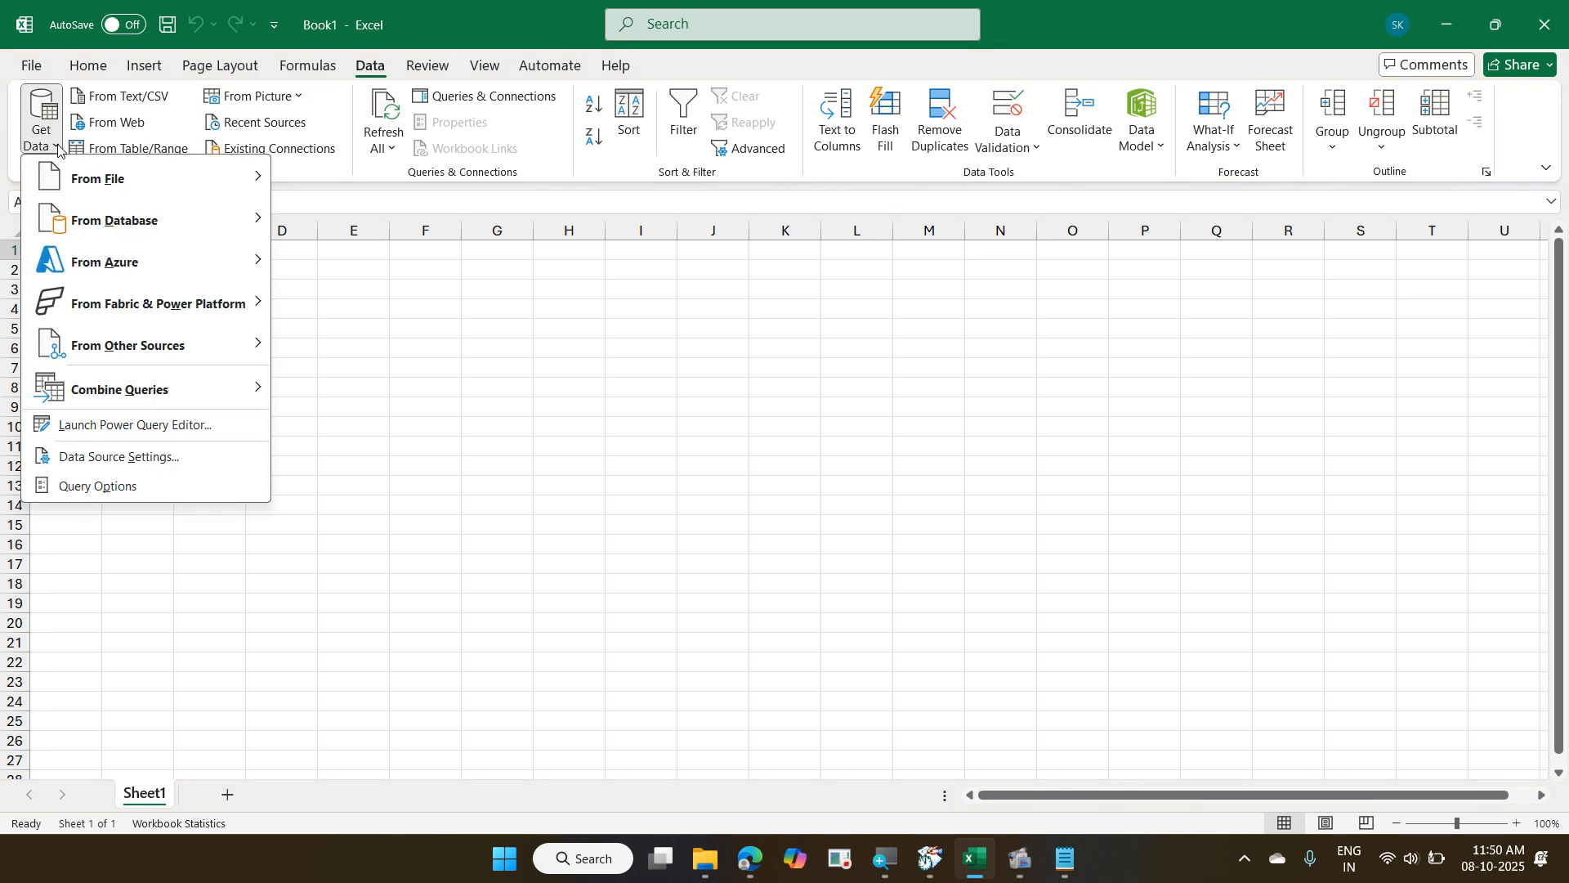
mouse_move(125, 181)
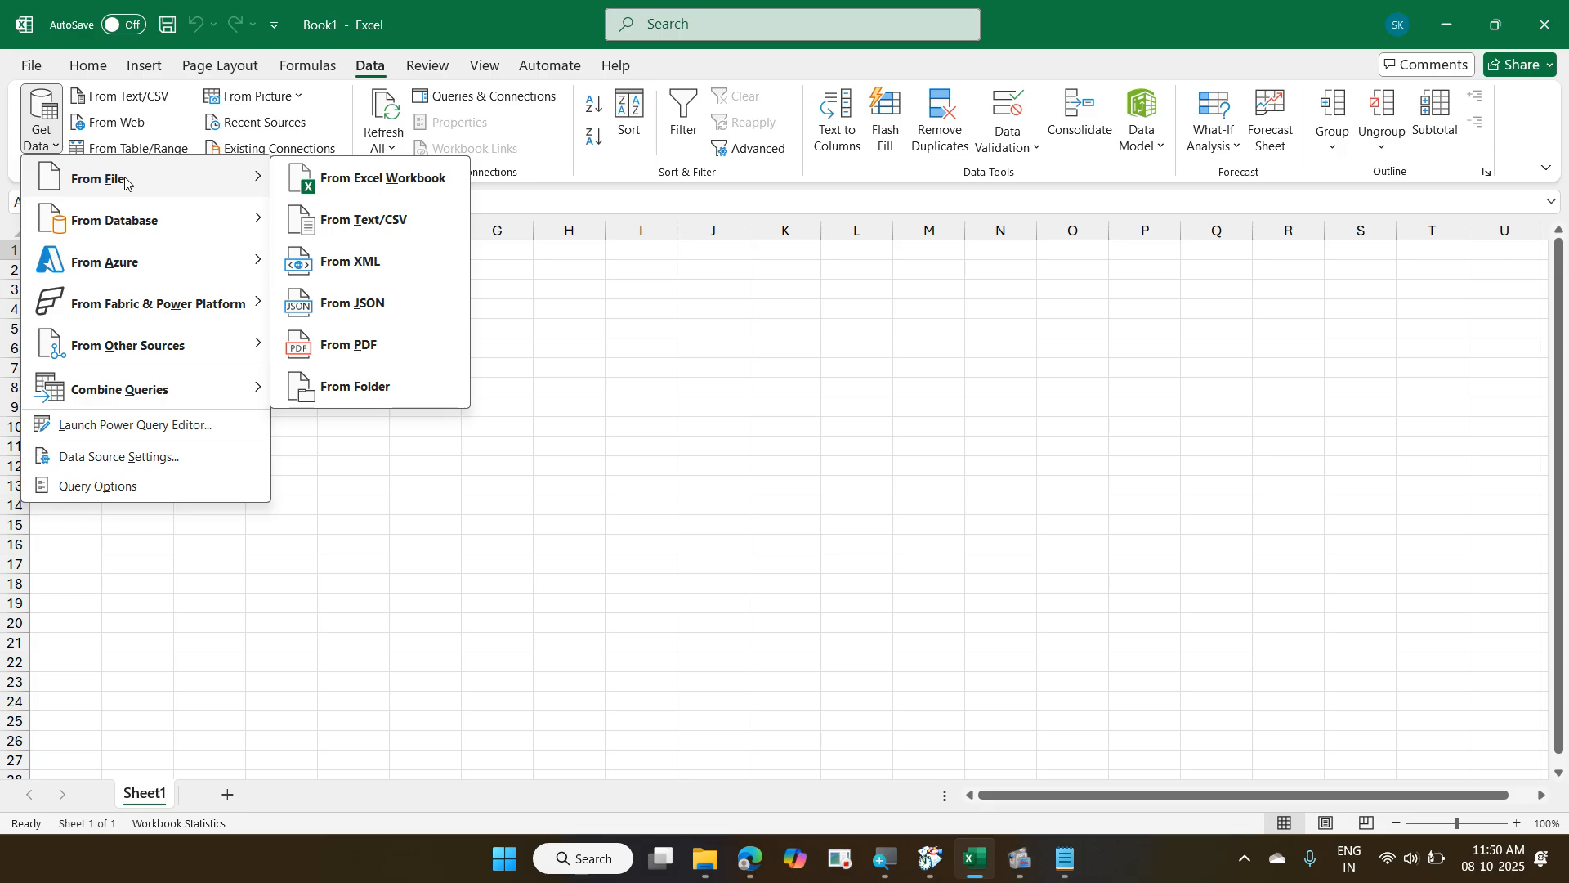
left_click(399, 179)
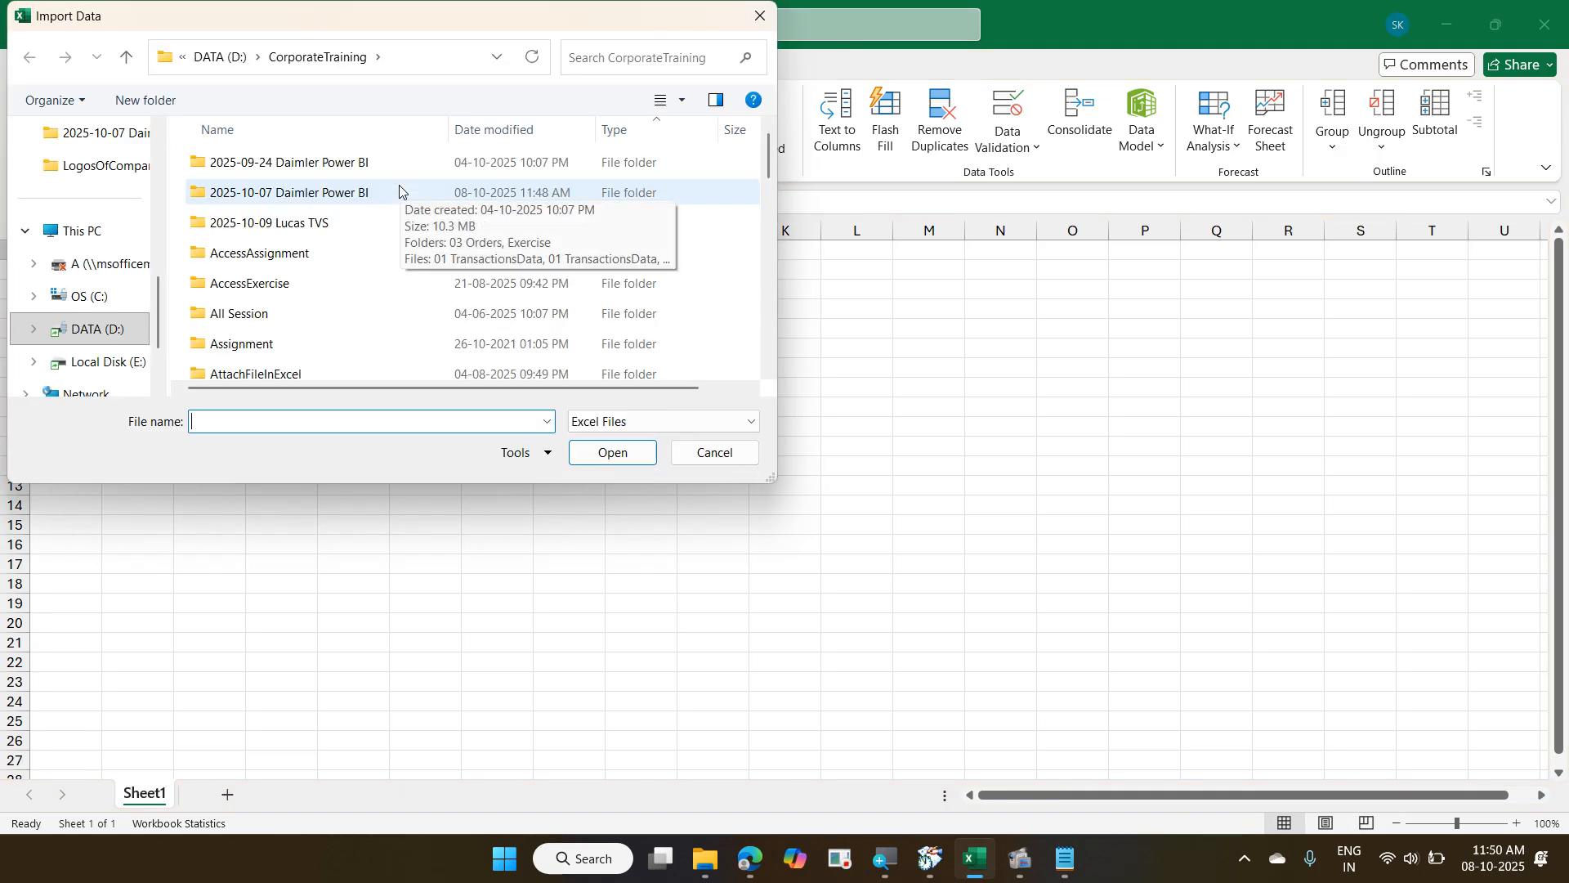
double_click(399, 192)
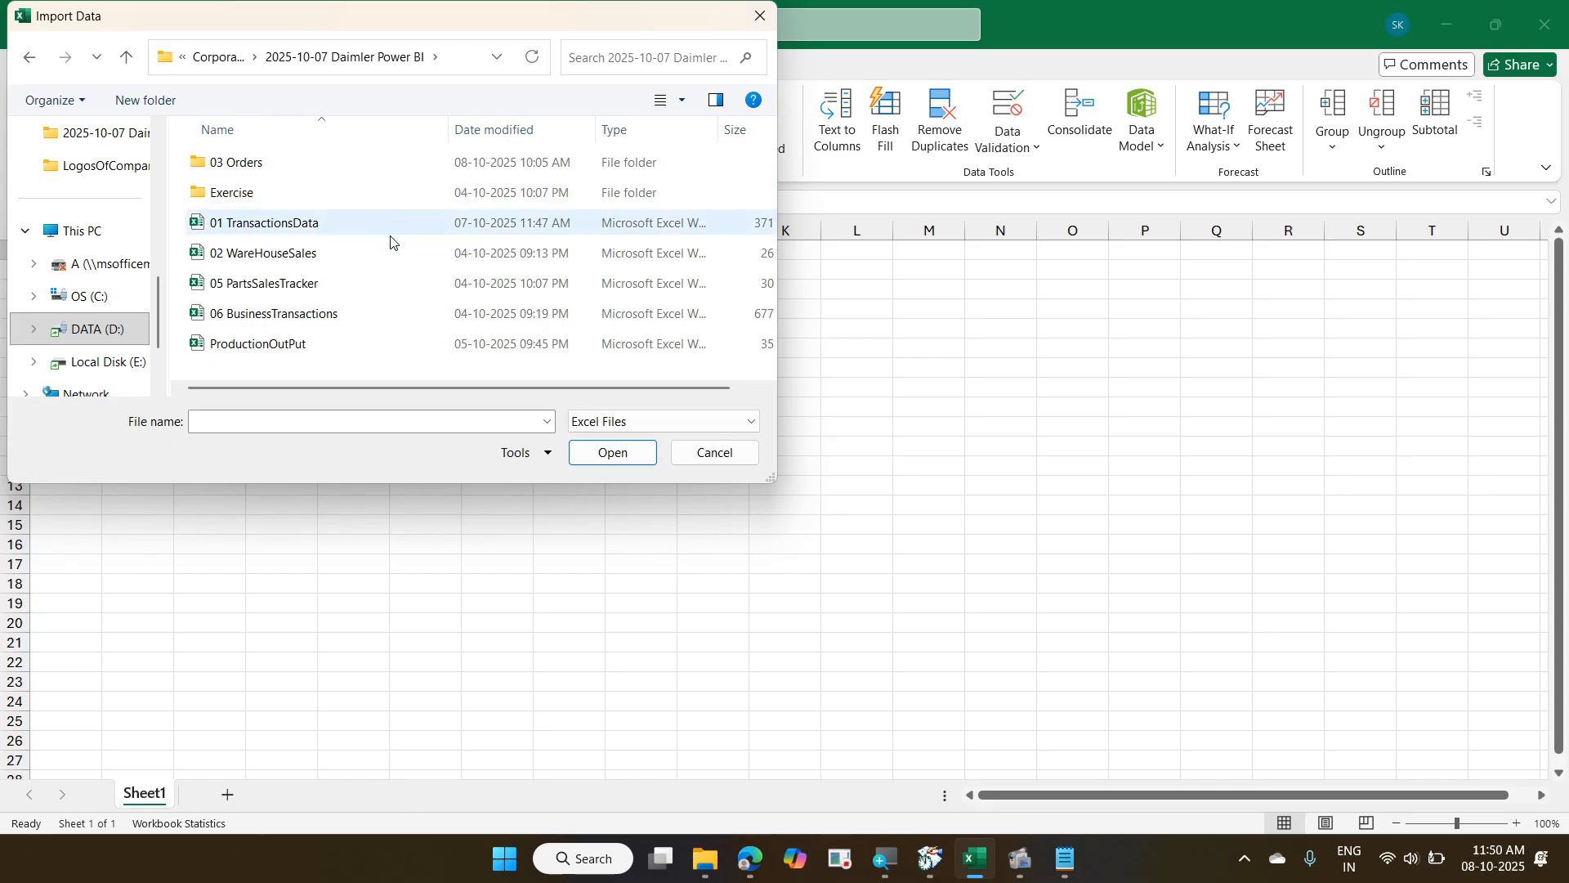
left_click(379, 278)
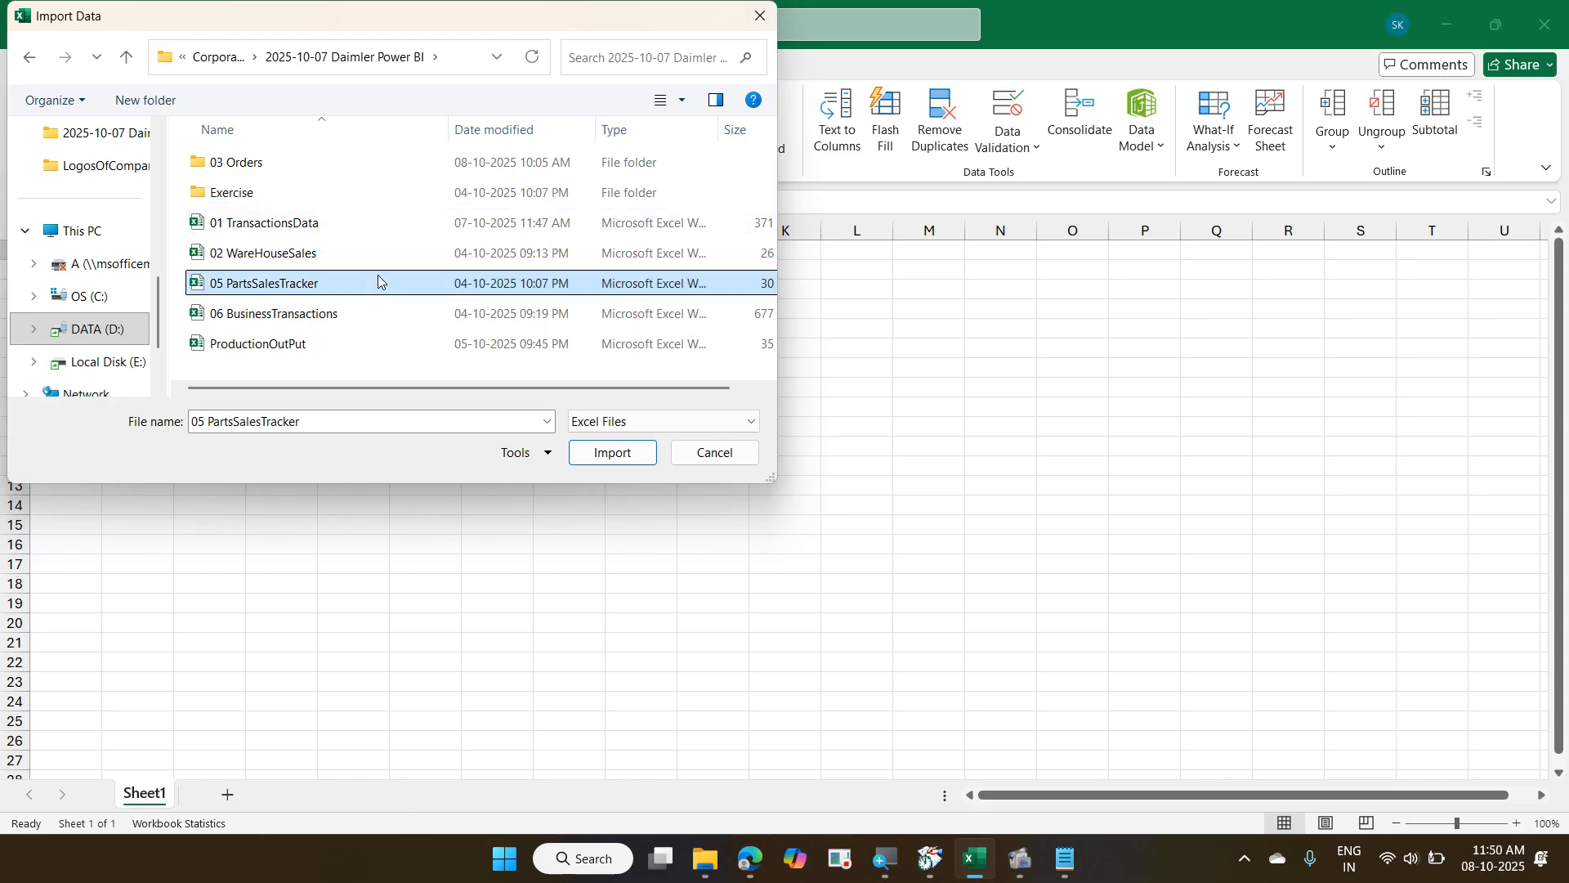
left_click(612, 454)
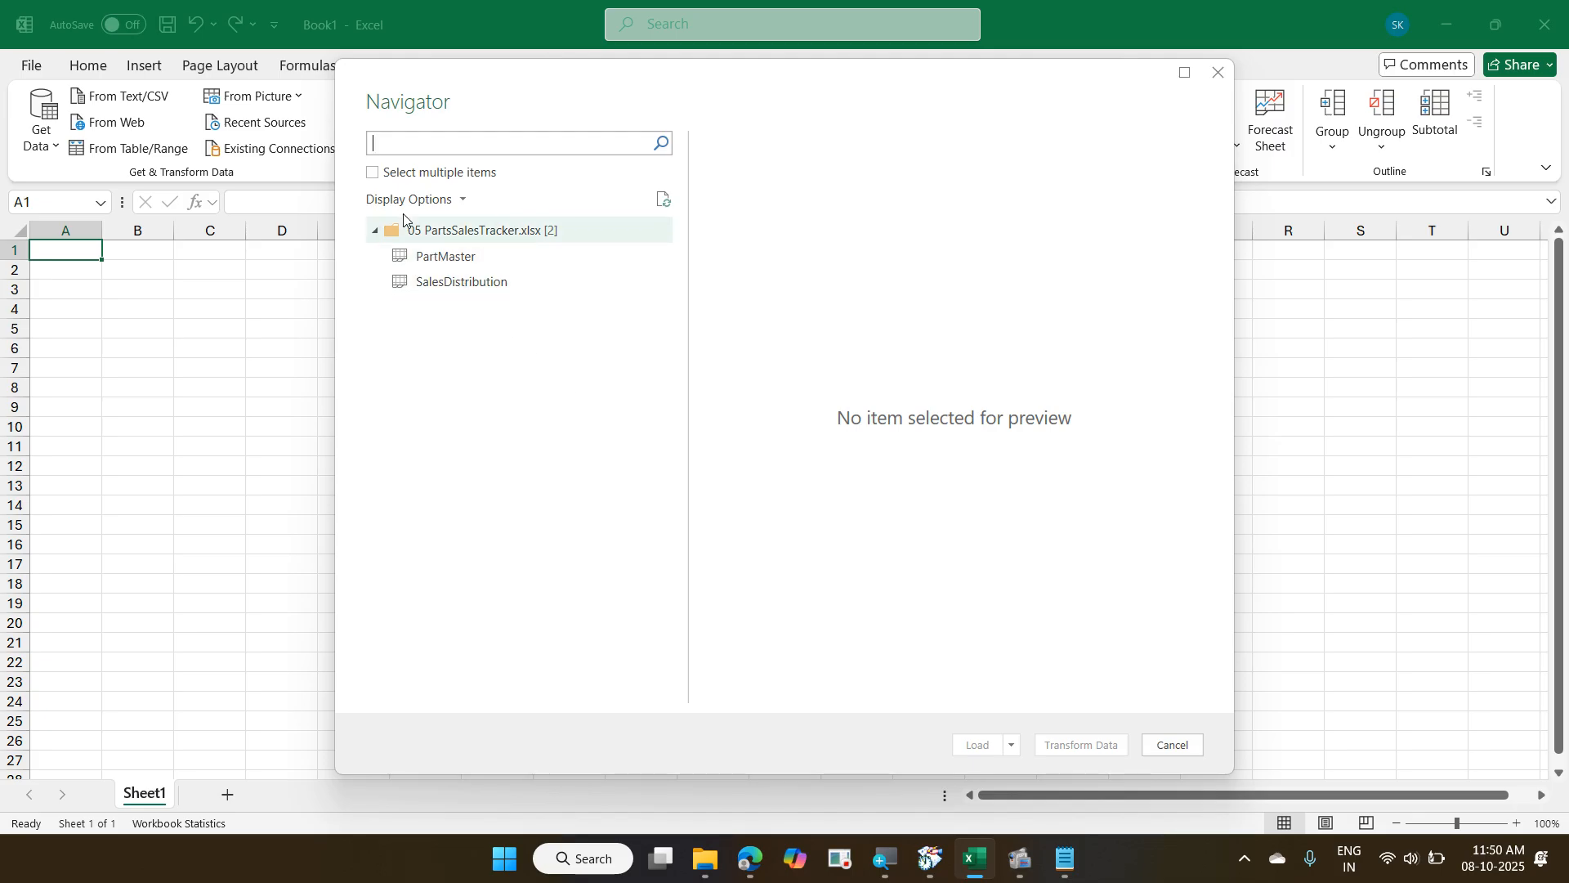
Select both the PartMaster and SalesDistribution sheets and open them in the Power Query Editor for transformation.
left_click(371, 173)
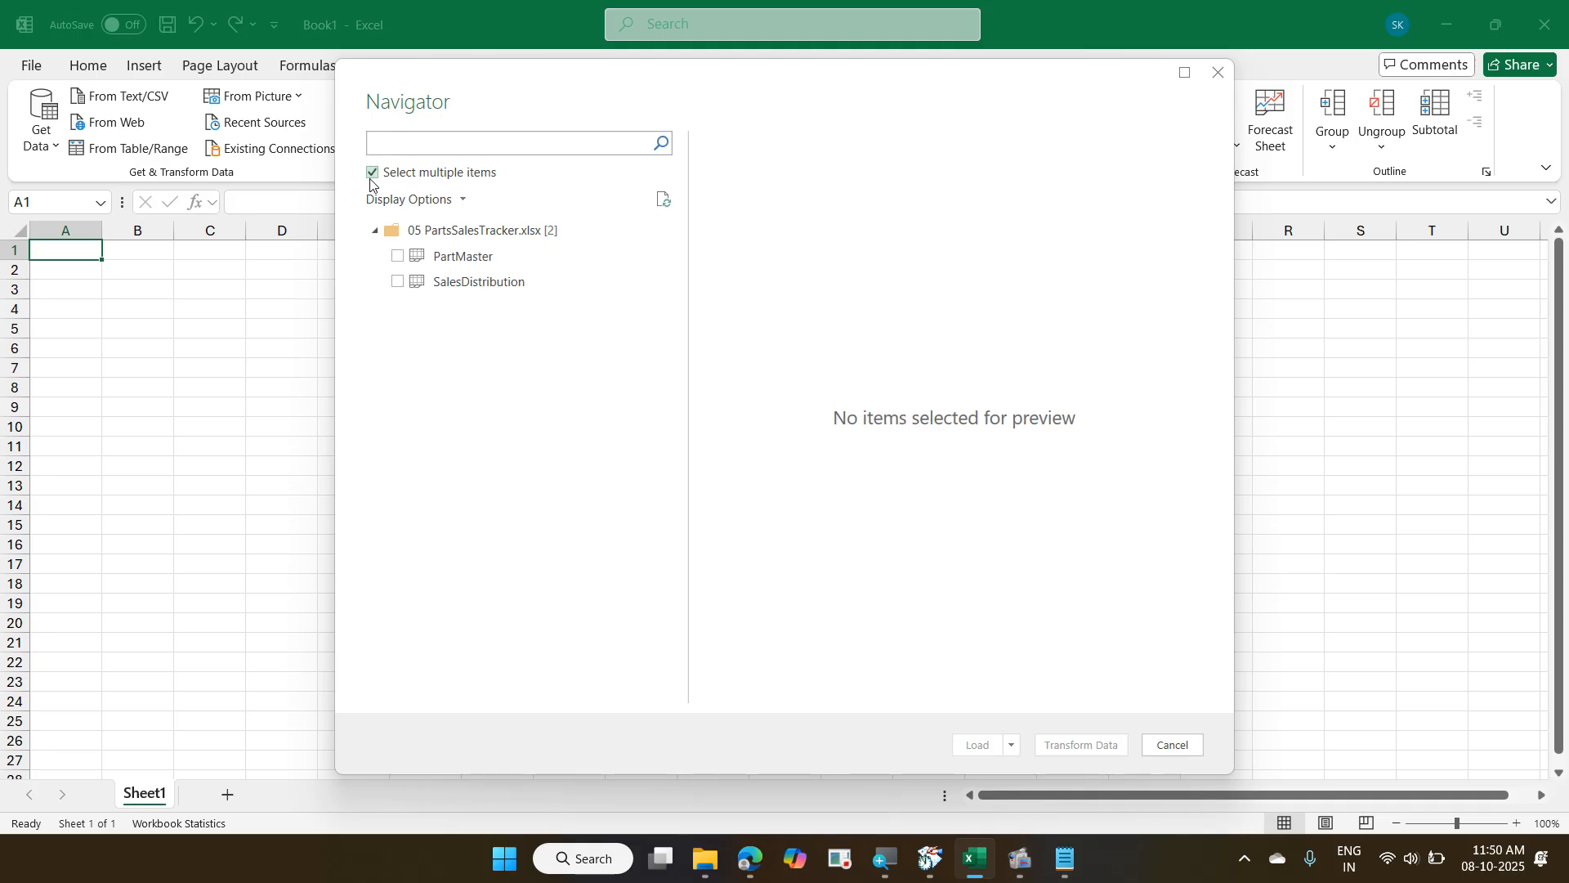
left_click(396, 258)
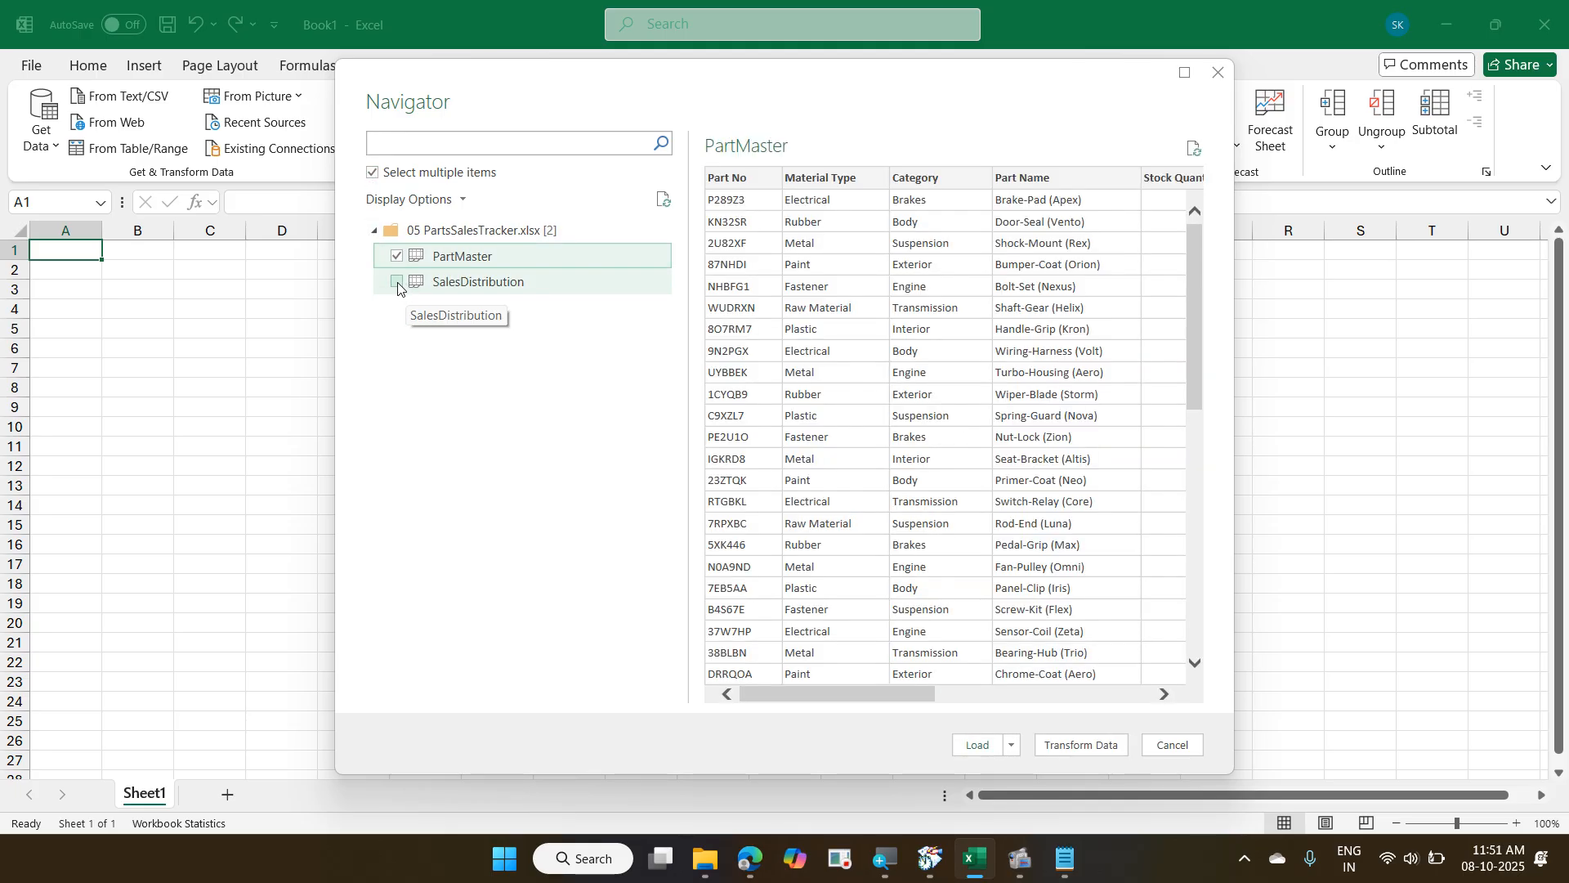
left_click(397, 283)
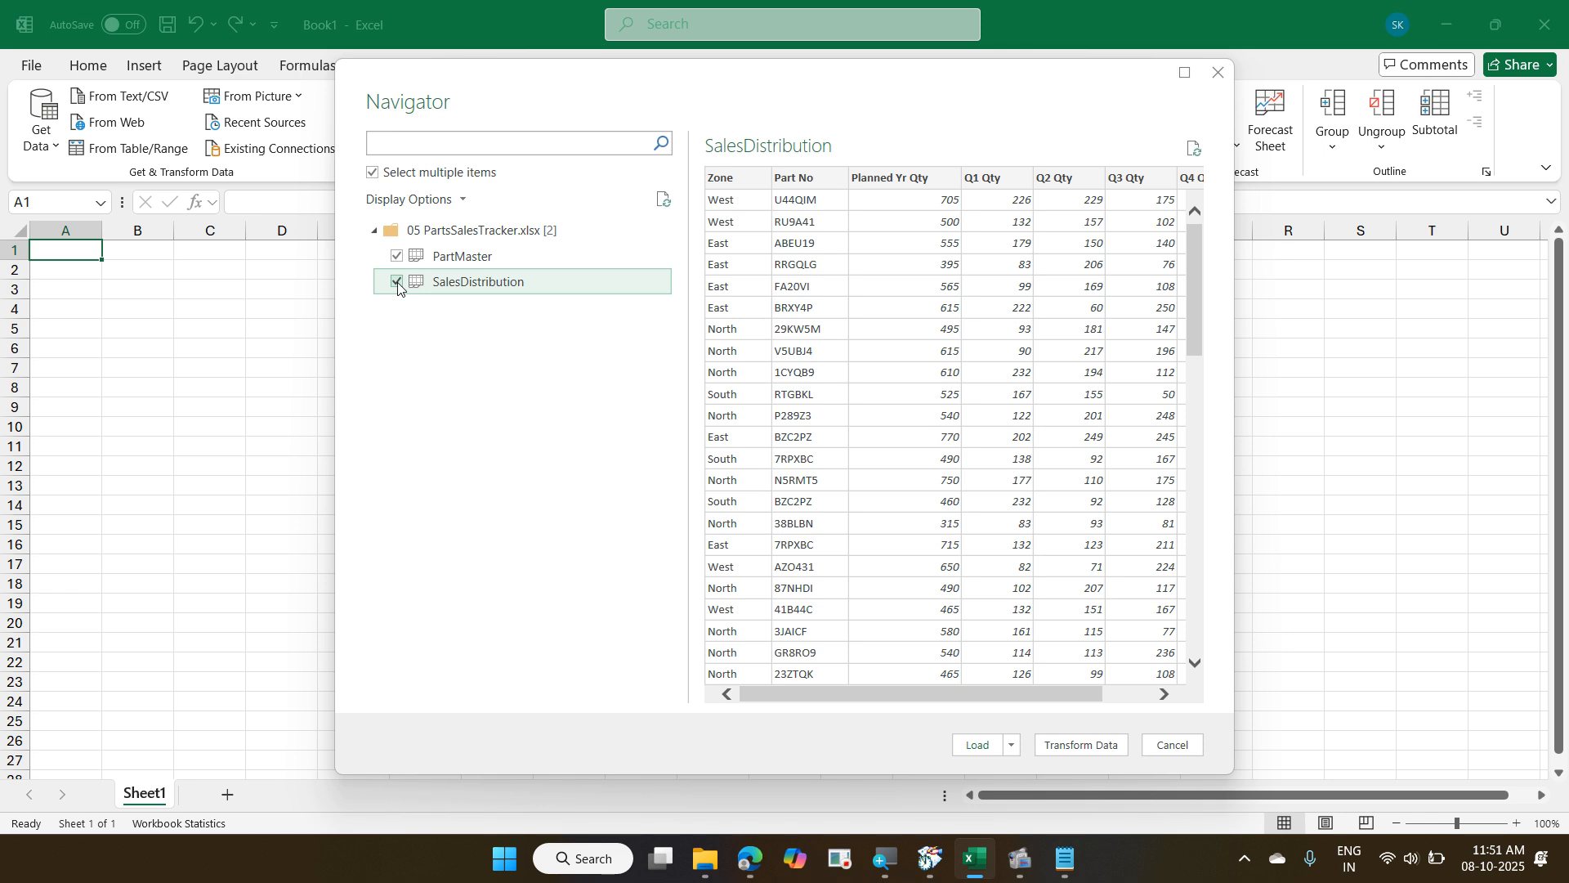
left_click(1090, 750)
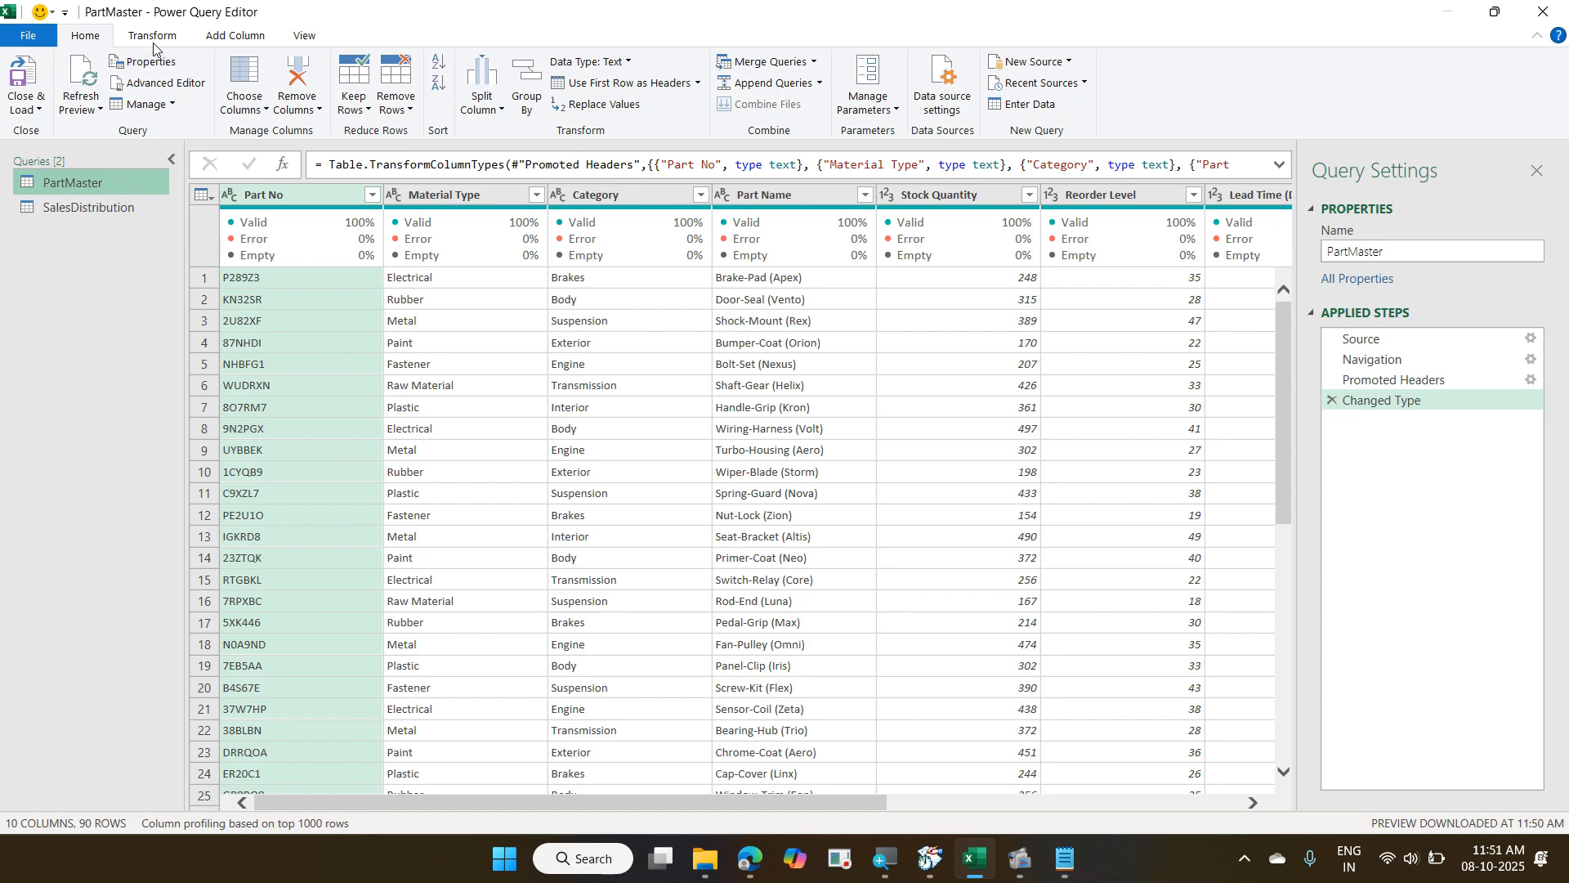
left_click(152, 37)
left_click(218, 37)
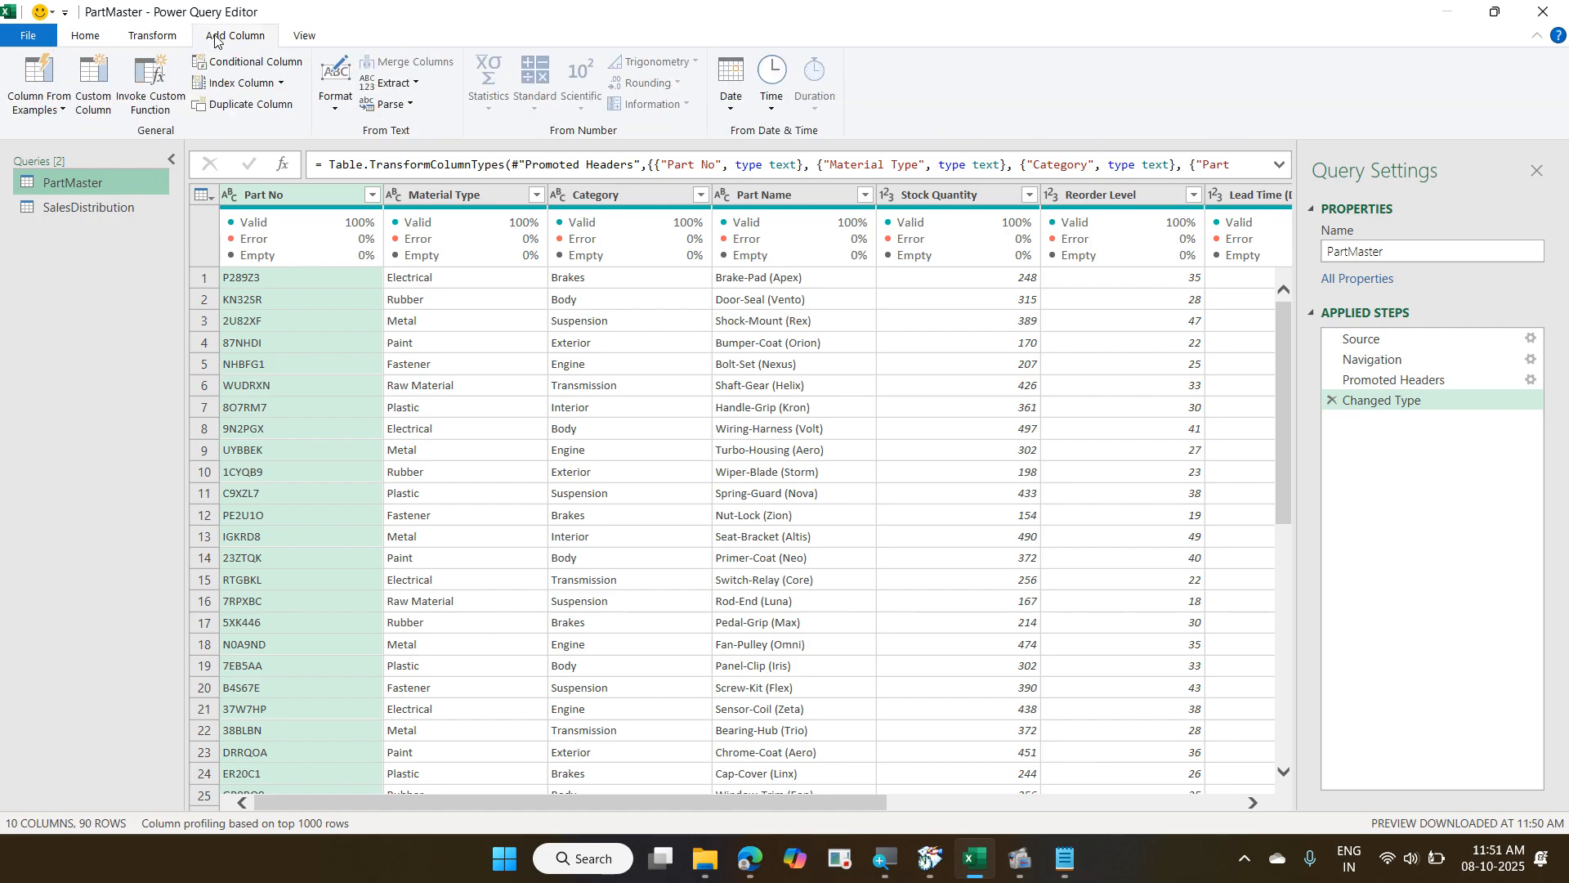
left_click(90, 37)
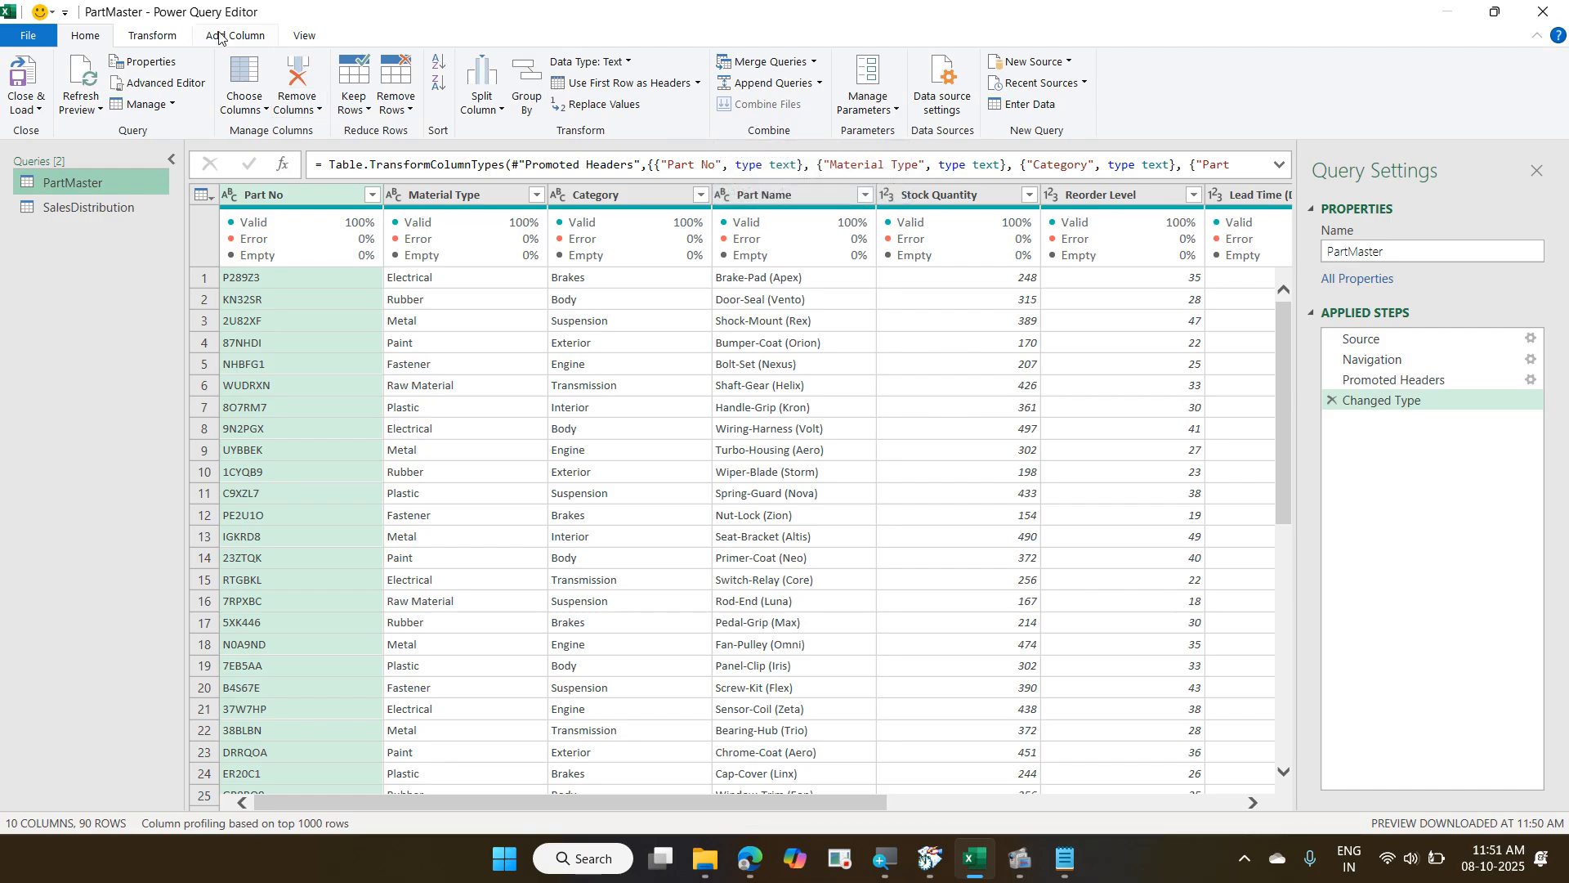
left_click(156, 38)
left_click(257, 37)
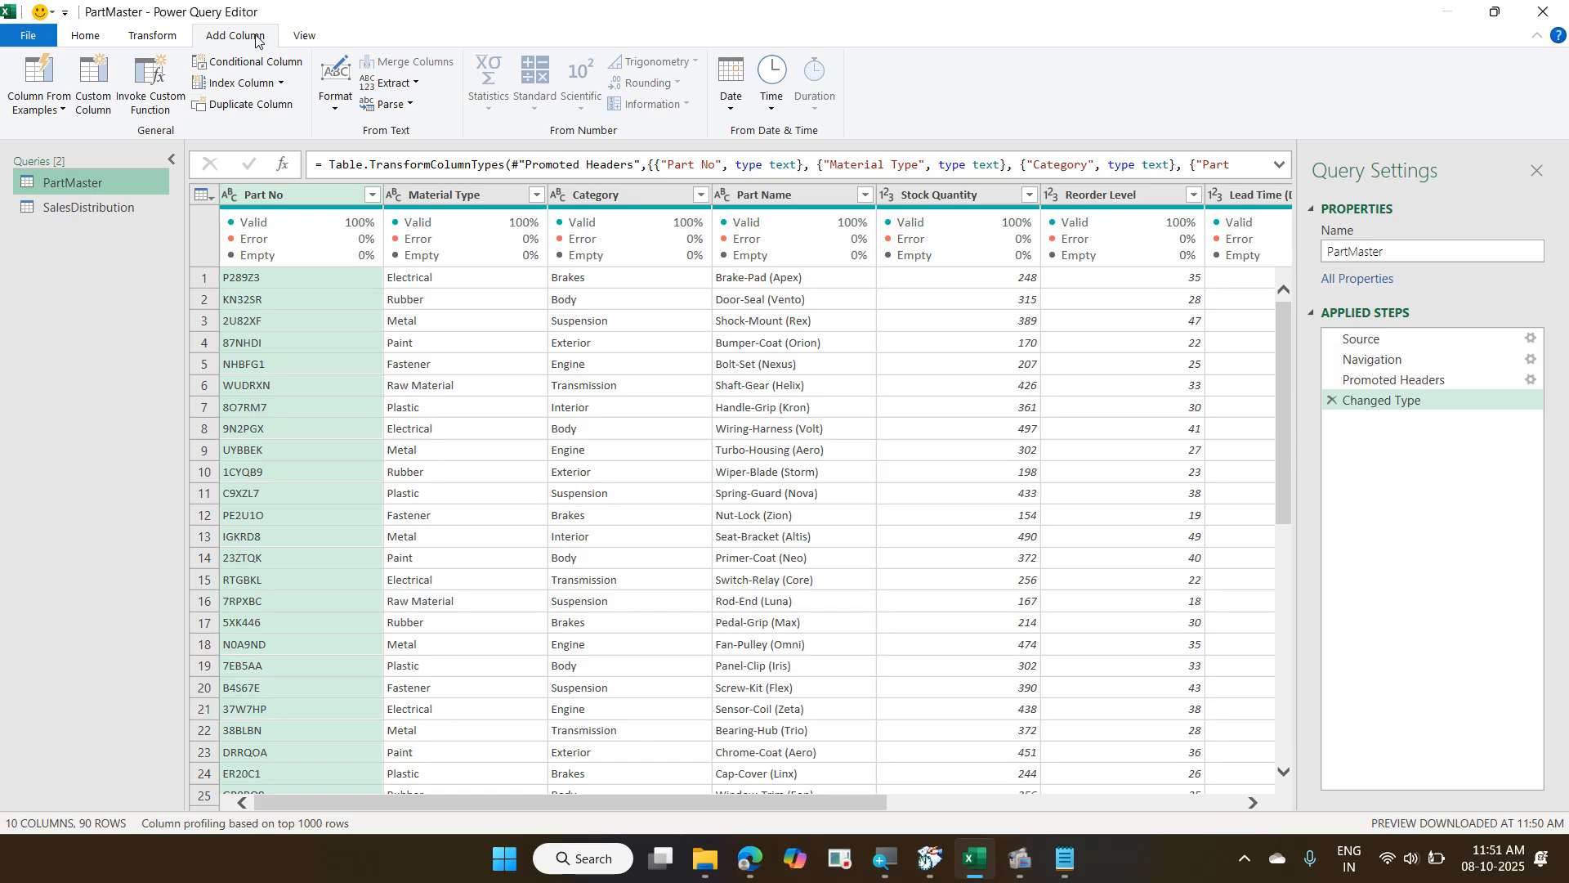
Merge the SalesDistribution query with PartMaster, matching on Part No in both tables with a Left Outer join.
left_click(129, 209)
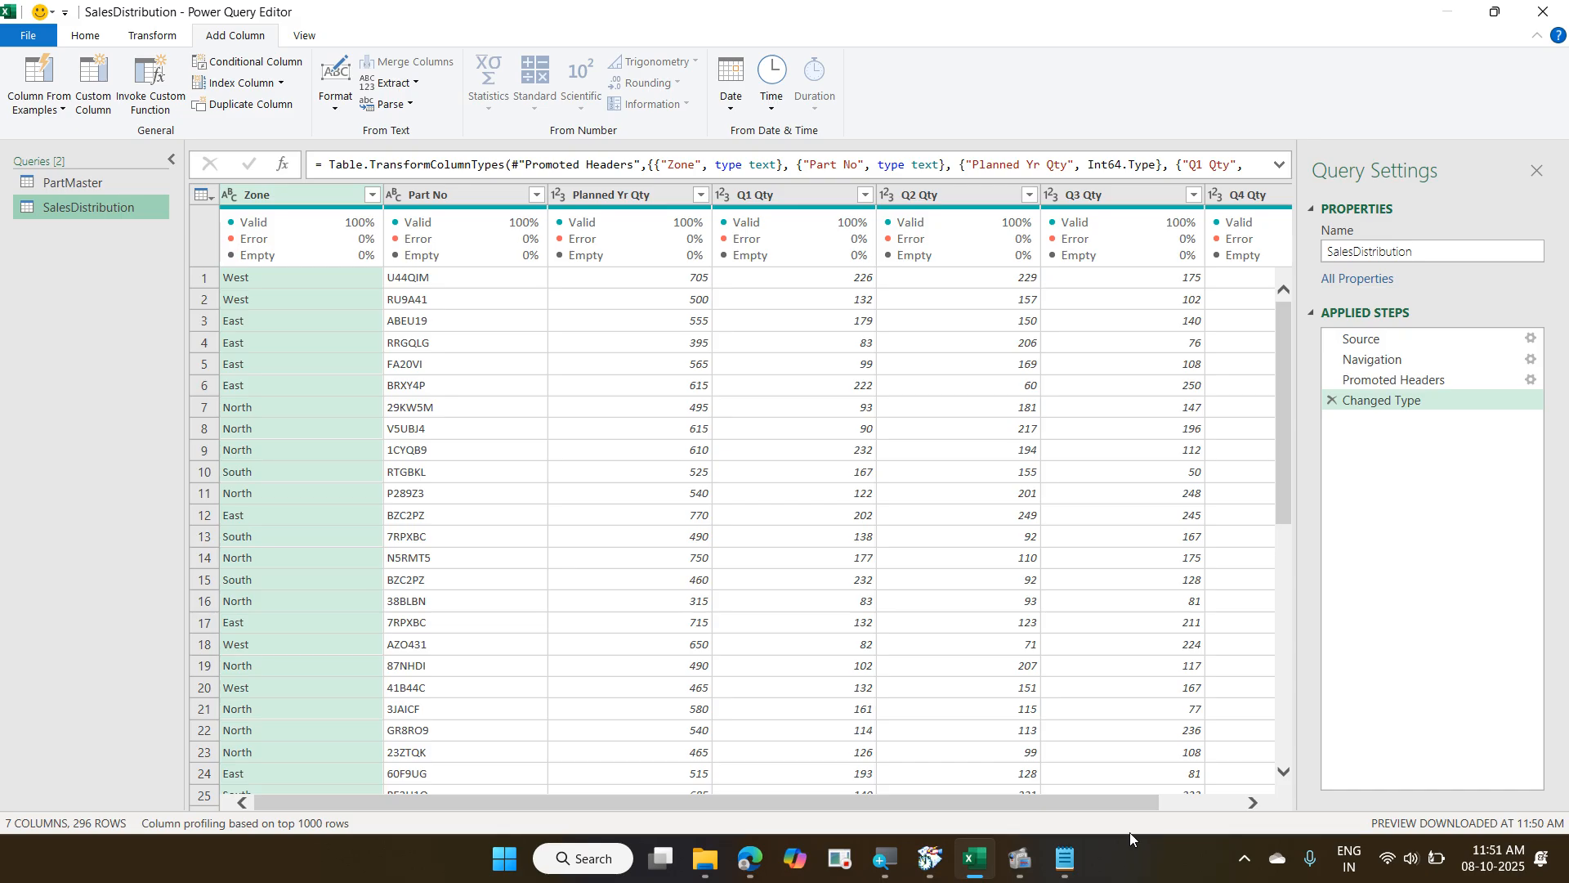
left_click_drag(1116, 806, 1216, 804)
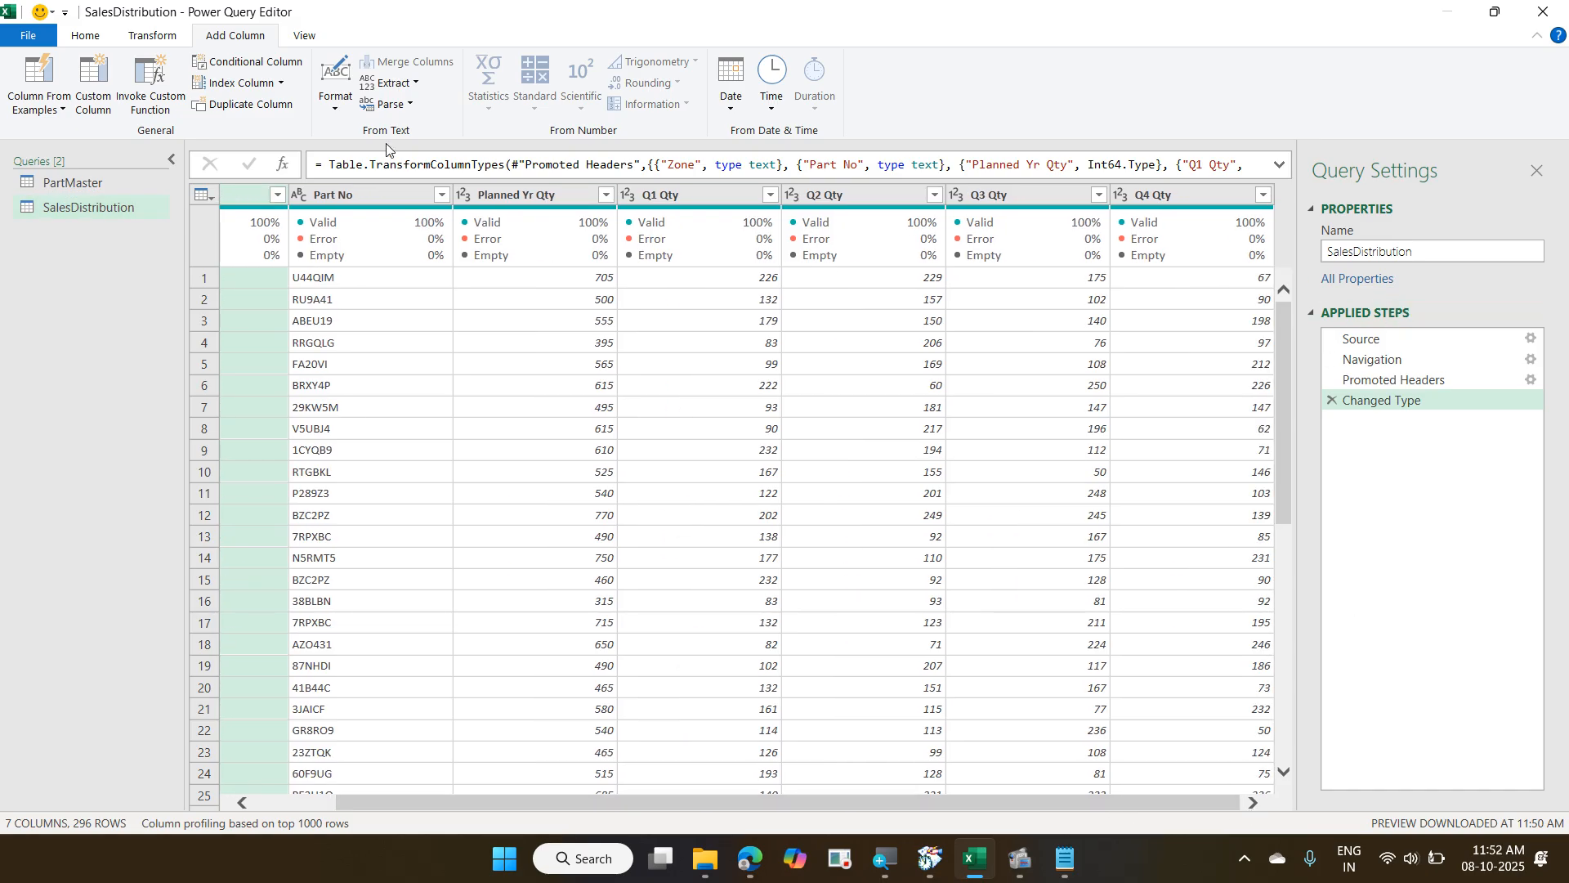
left_click(96, 41)
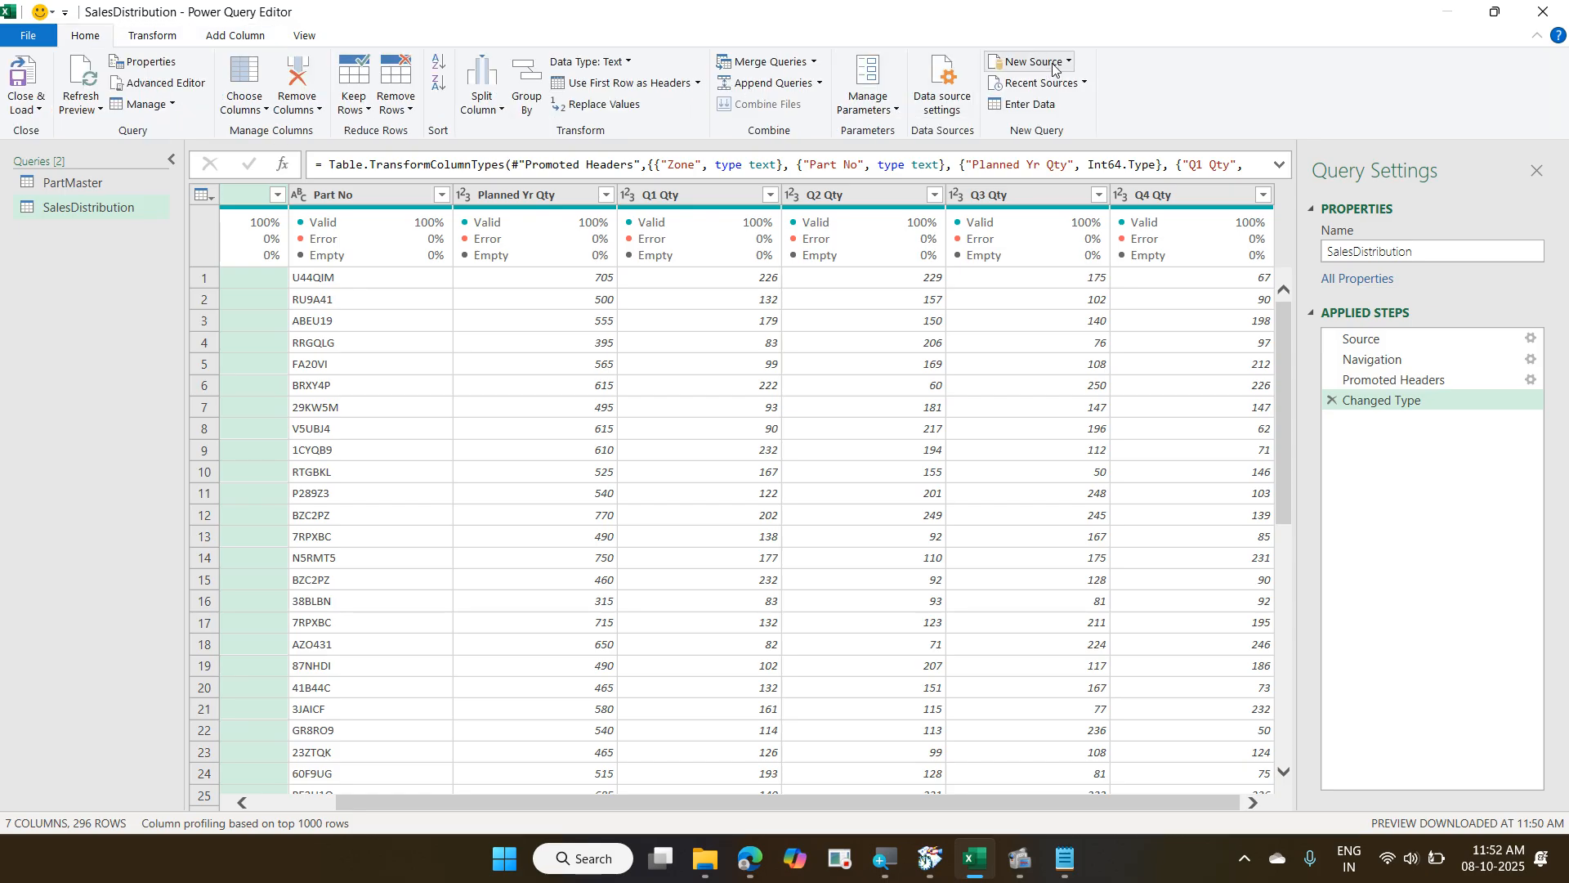
left_click(816, 62)
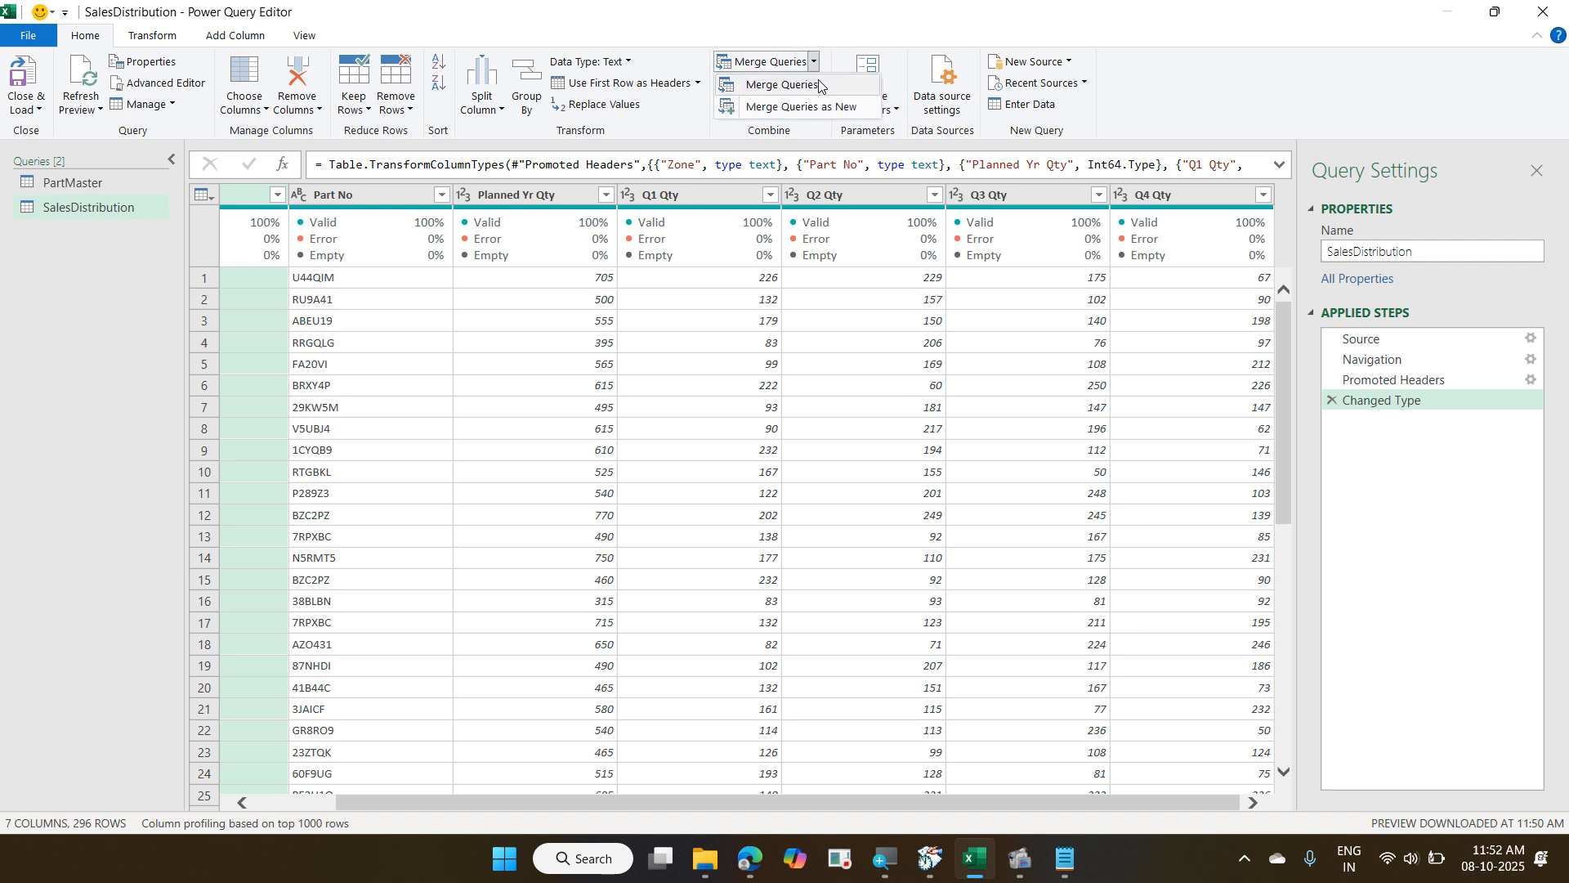
left_click(817, 85)
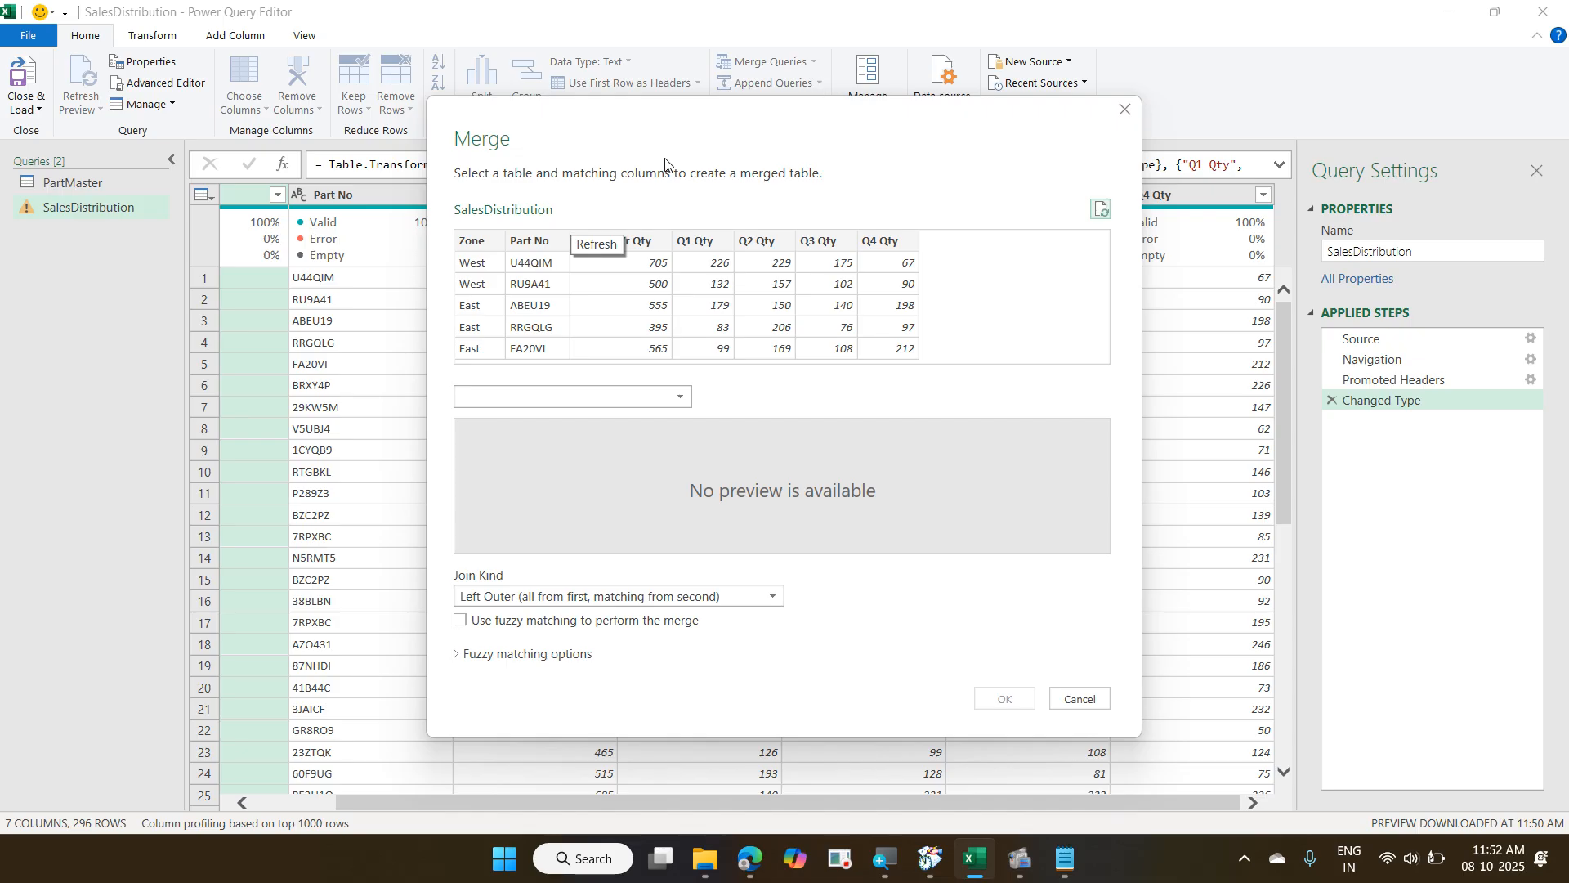
left_click(675, 397)
left_click(660, 414)
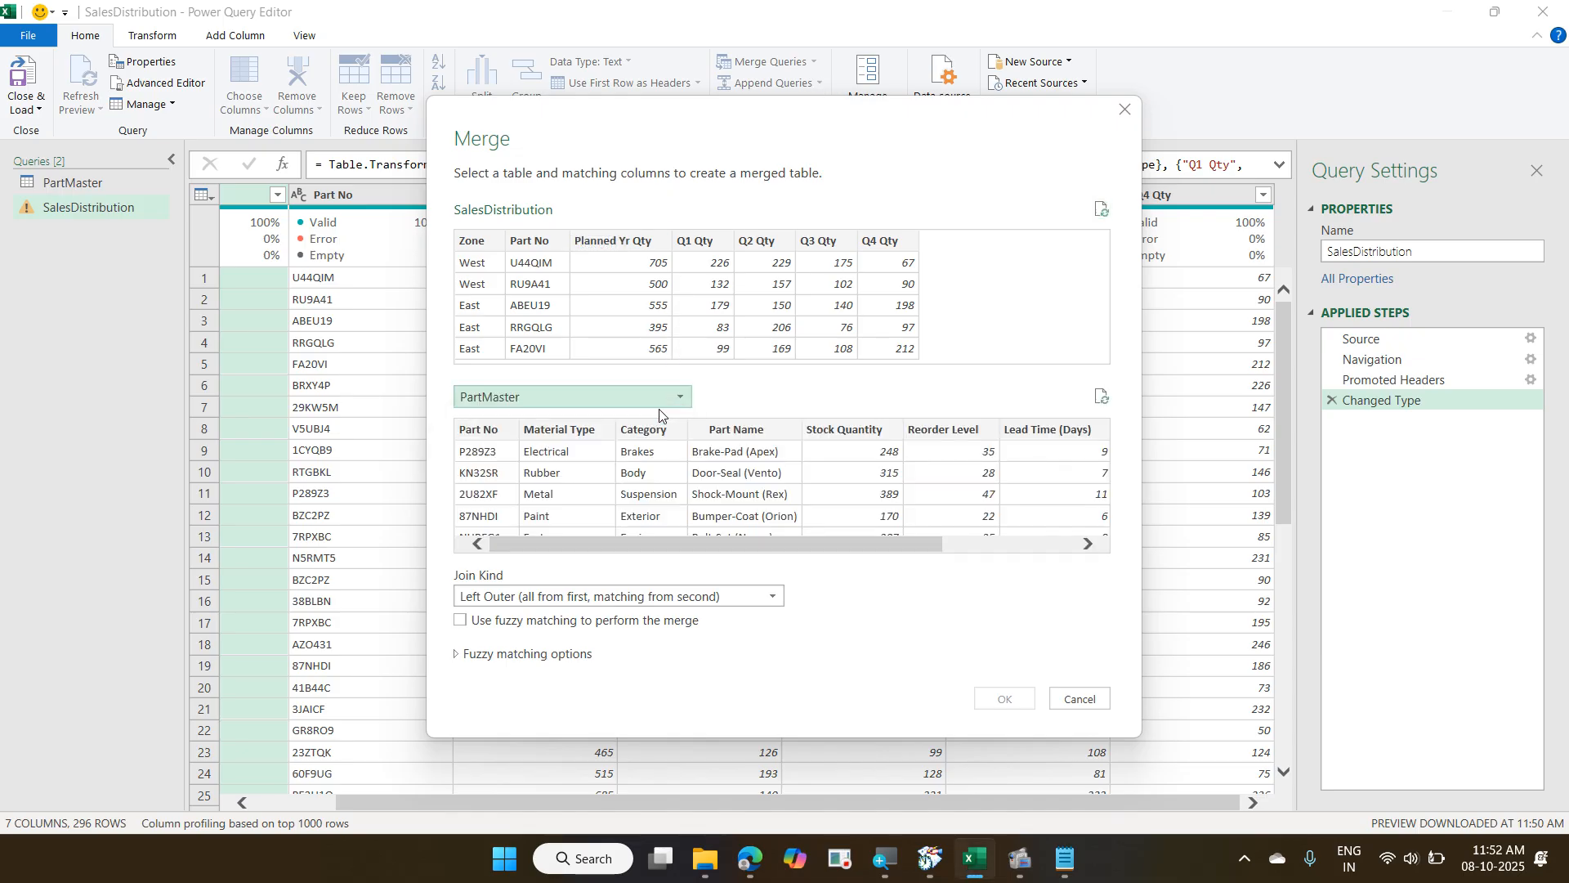
left_click(547, 269)
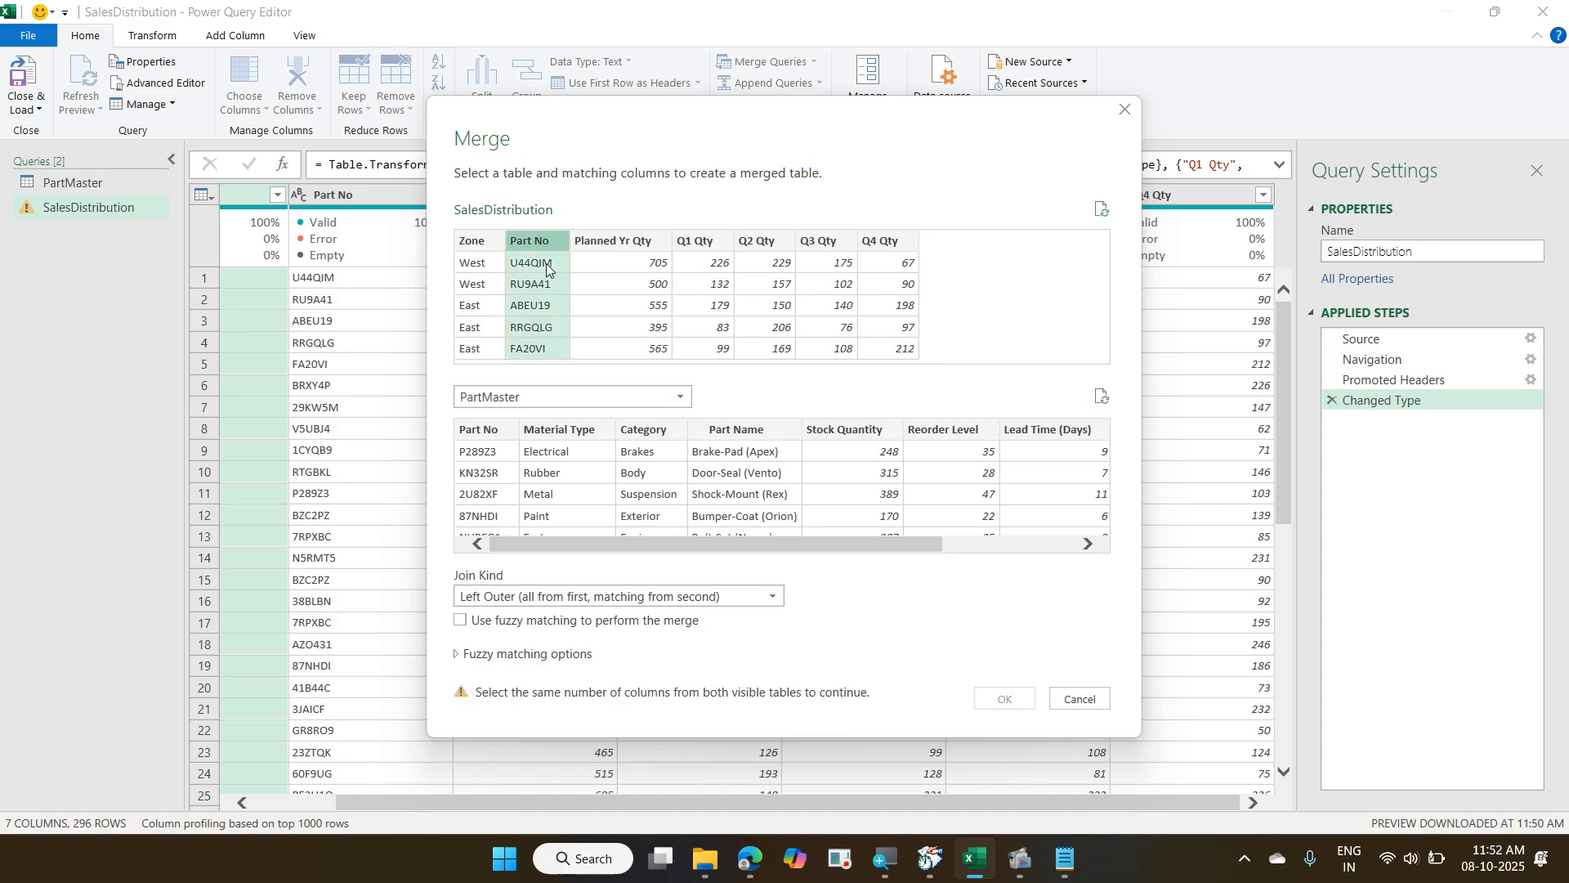
left_click(502, 437)
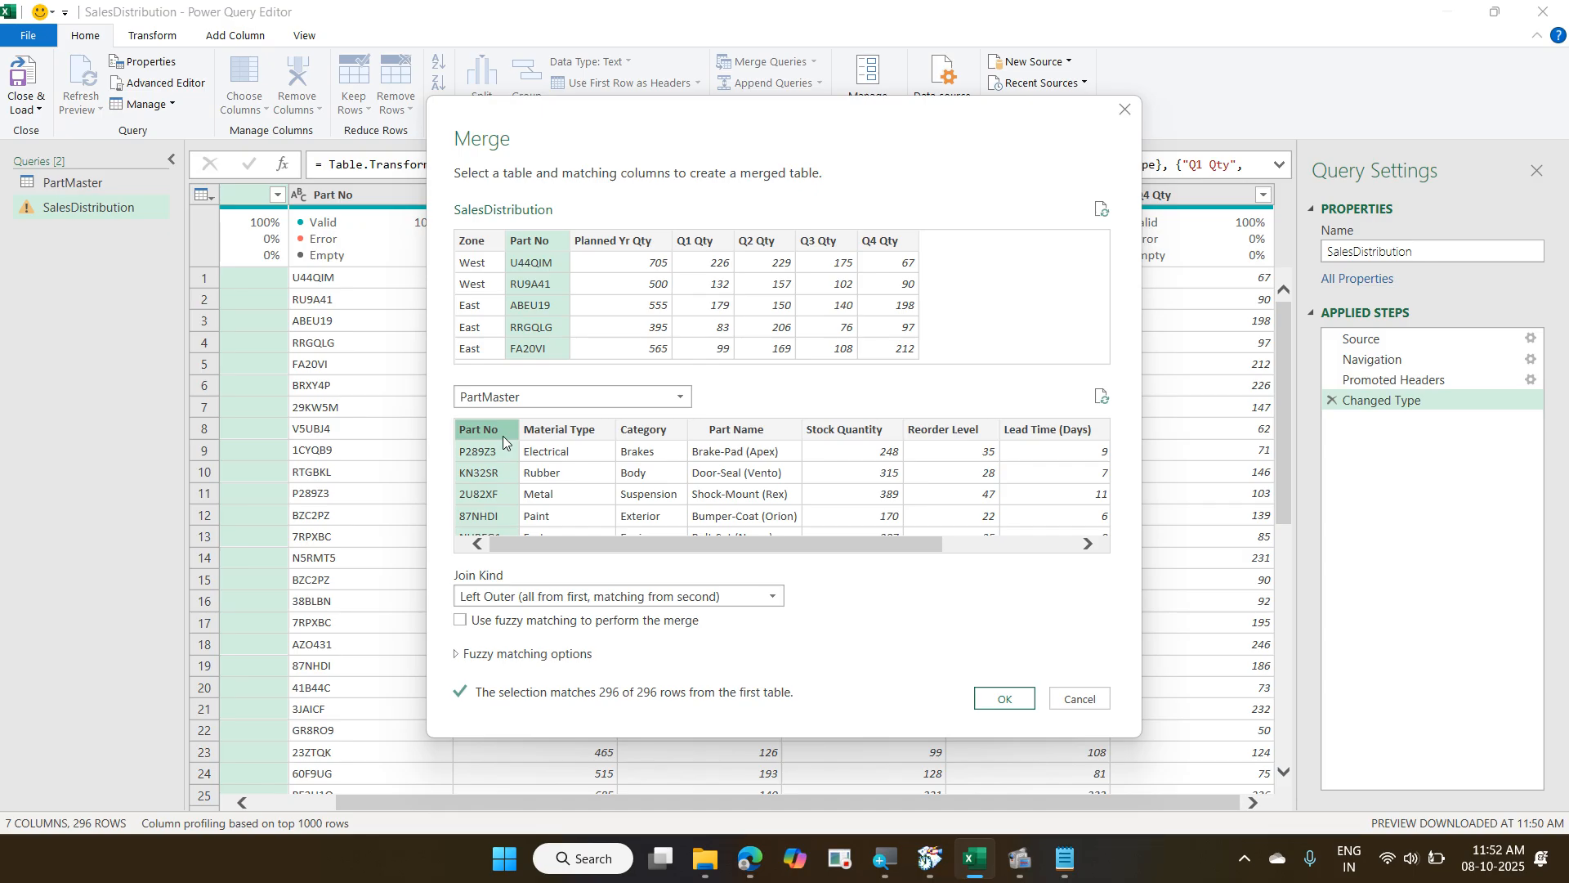
left_click(999, 699)
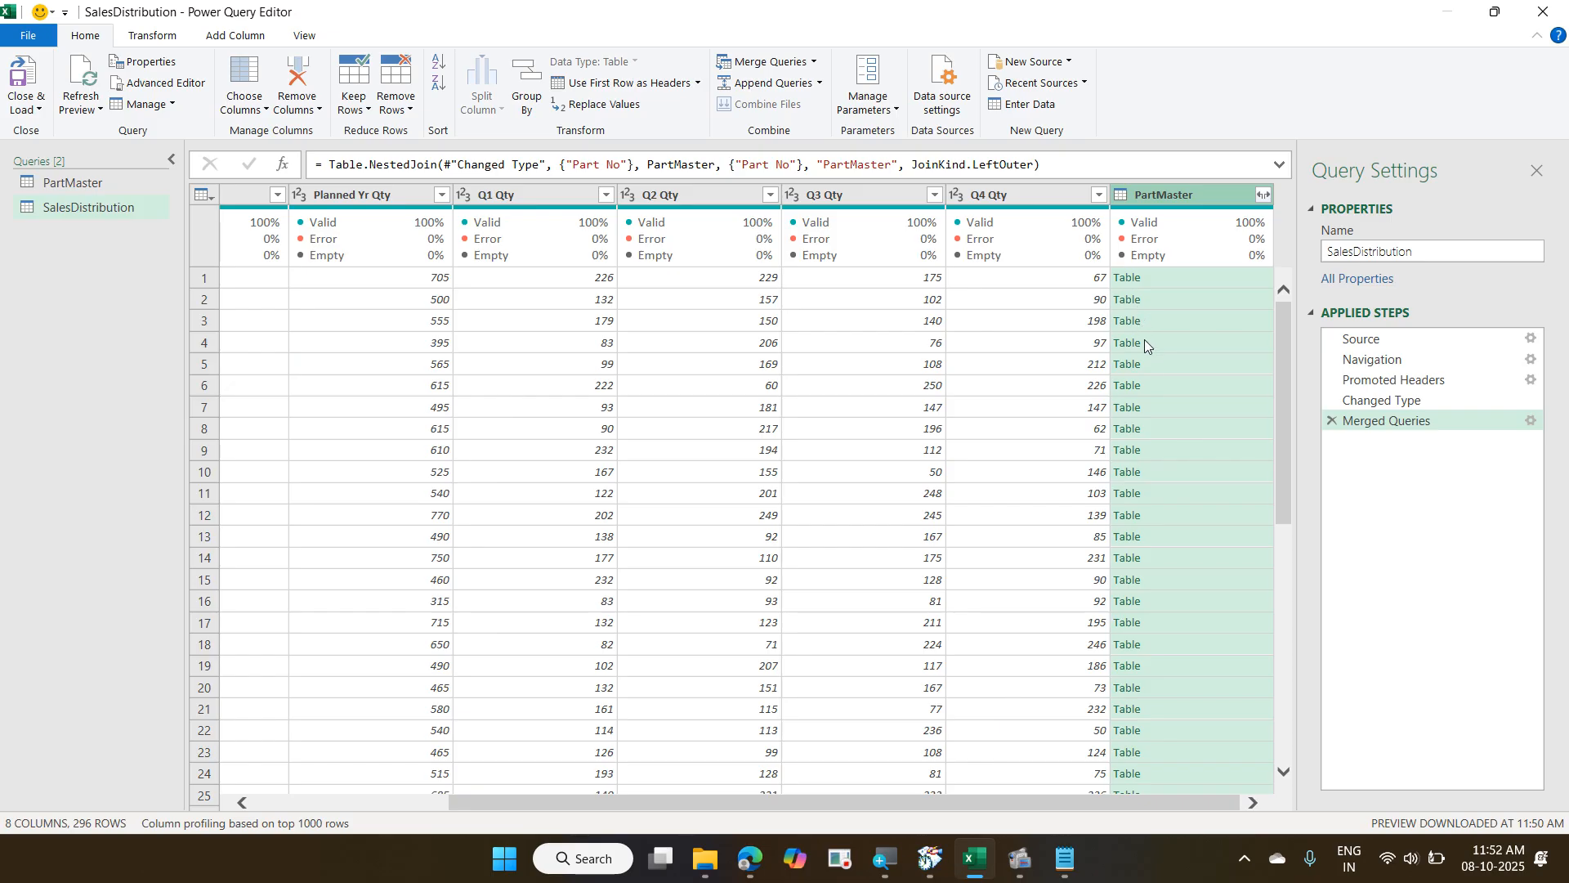
Expand the merged PartMaster column to only Part Name, UOM and Rate, without the original column name as prefix.
left_click(1265, 196)
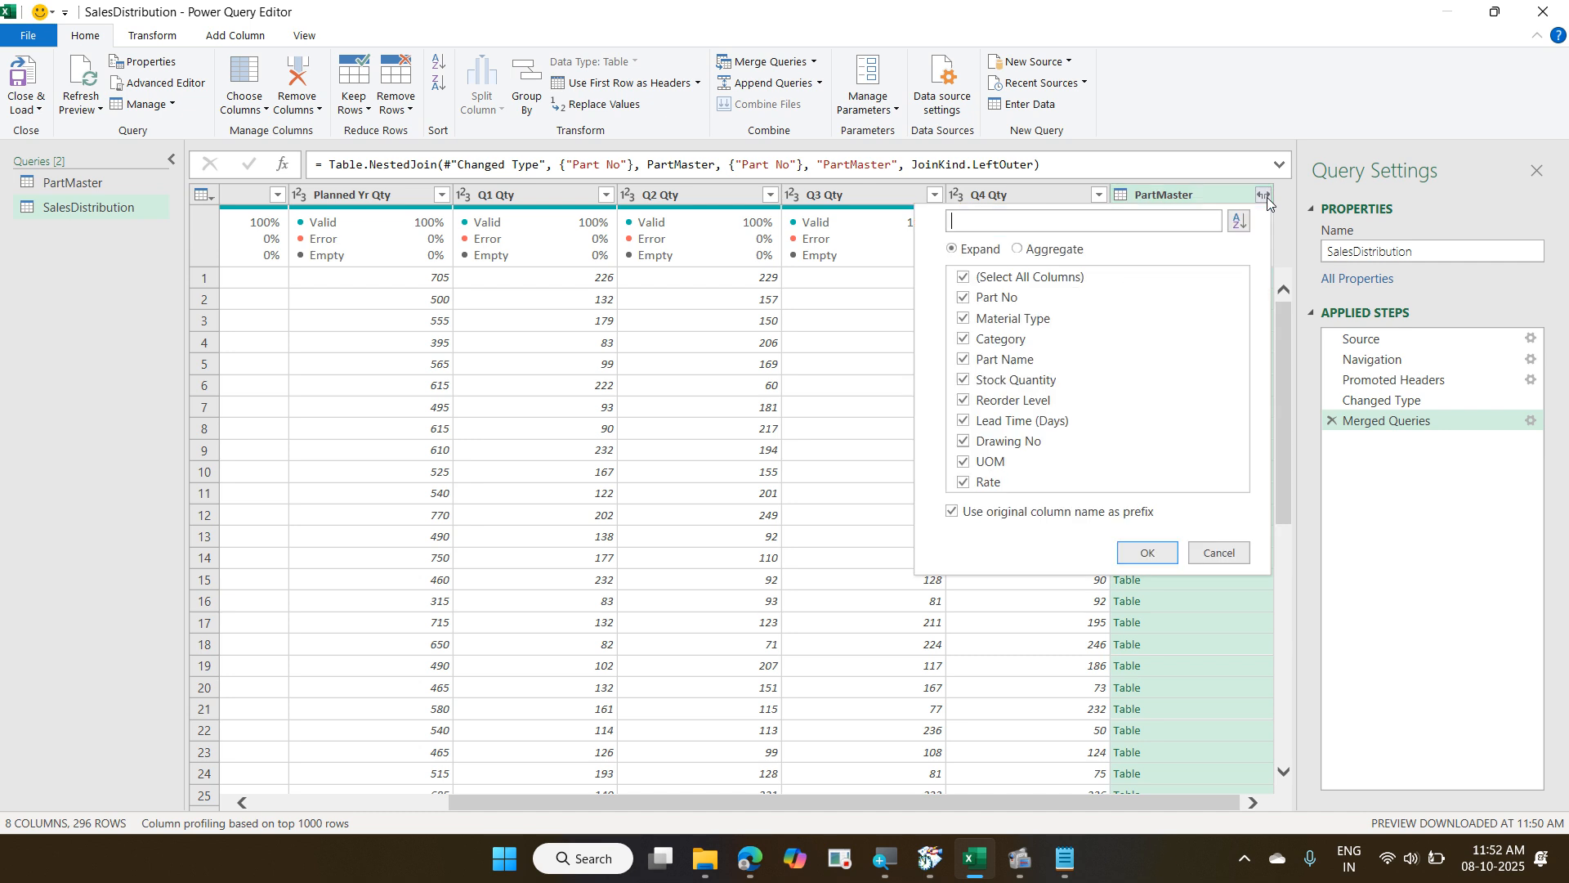
left_click(1090, 279)
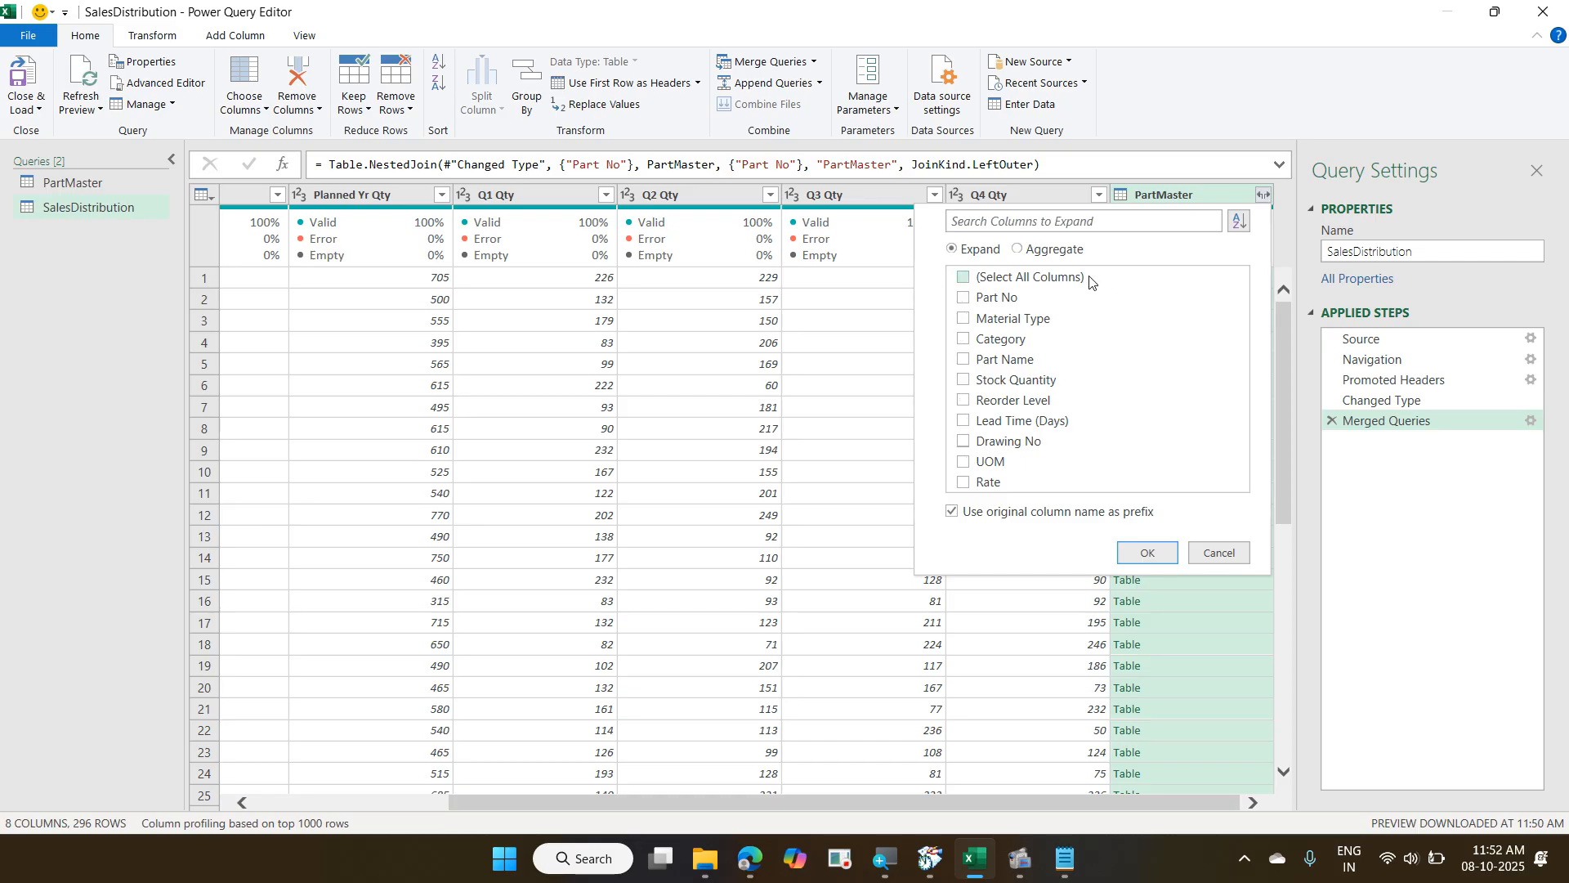
left_click(1026, 360)
left_click(1010, 461)
left_click(1023, 512)
left_click(1126, 557)
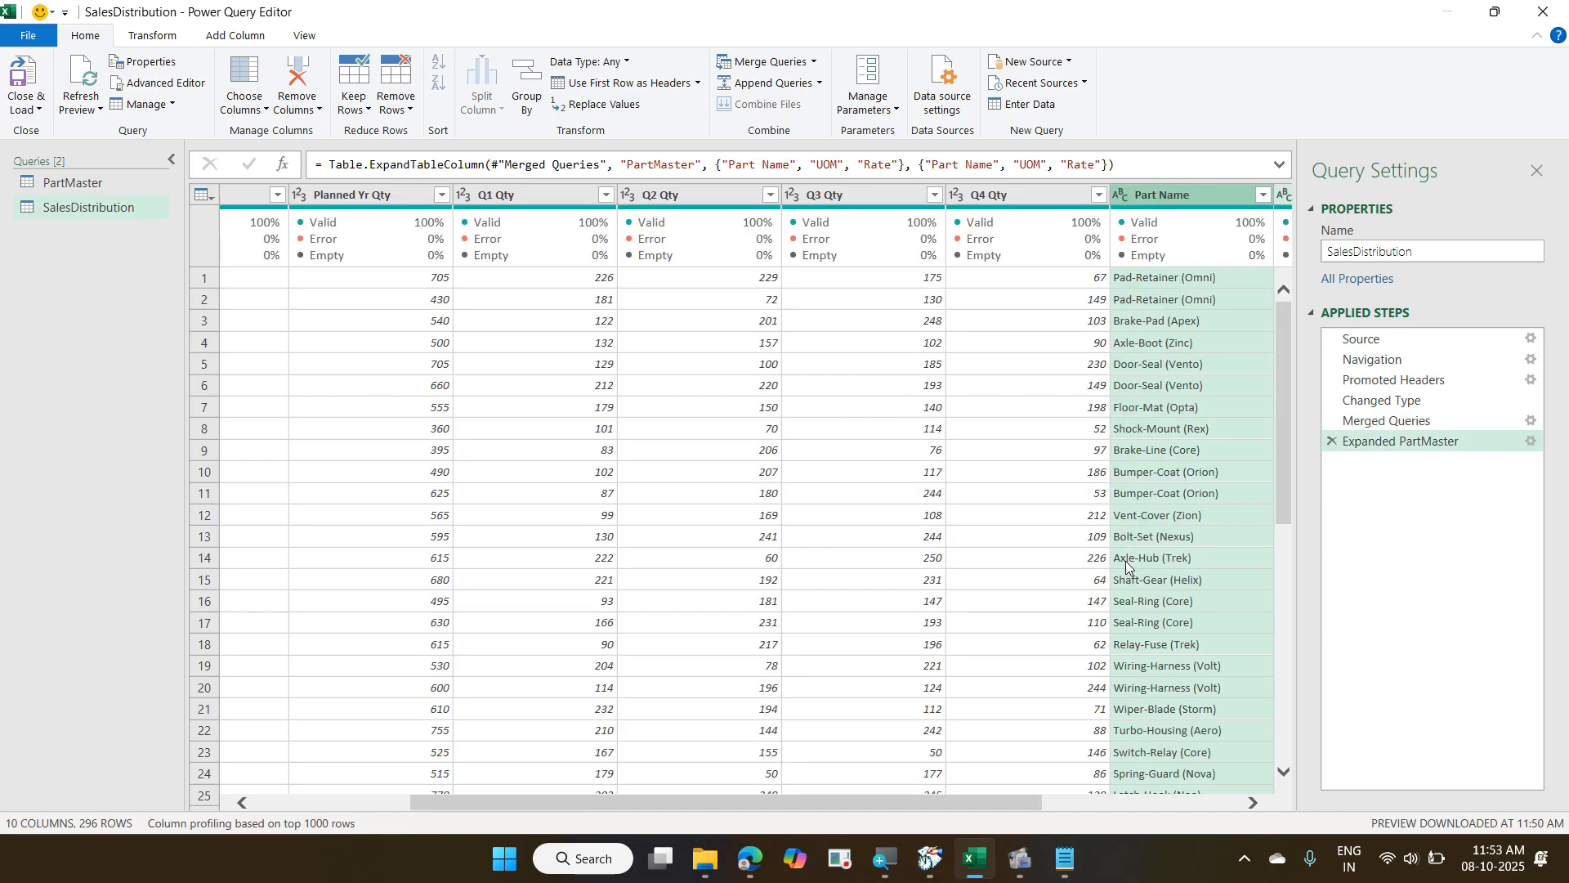
left_click_drag(1028, 799, 1255, 777)
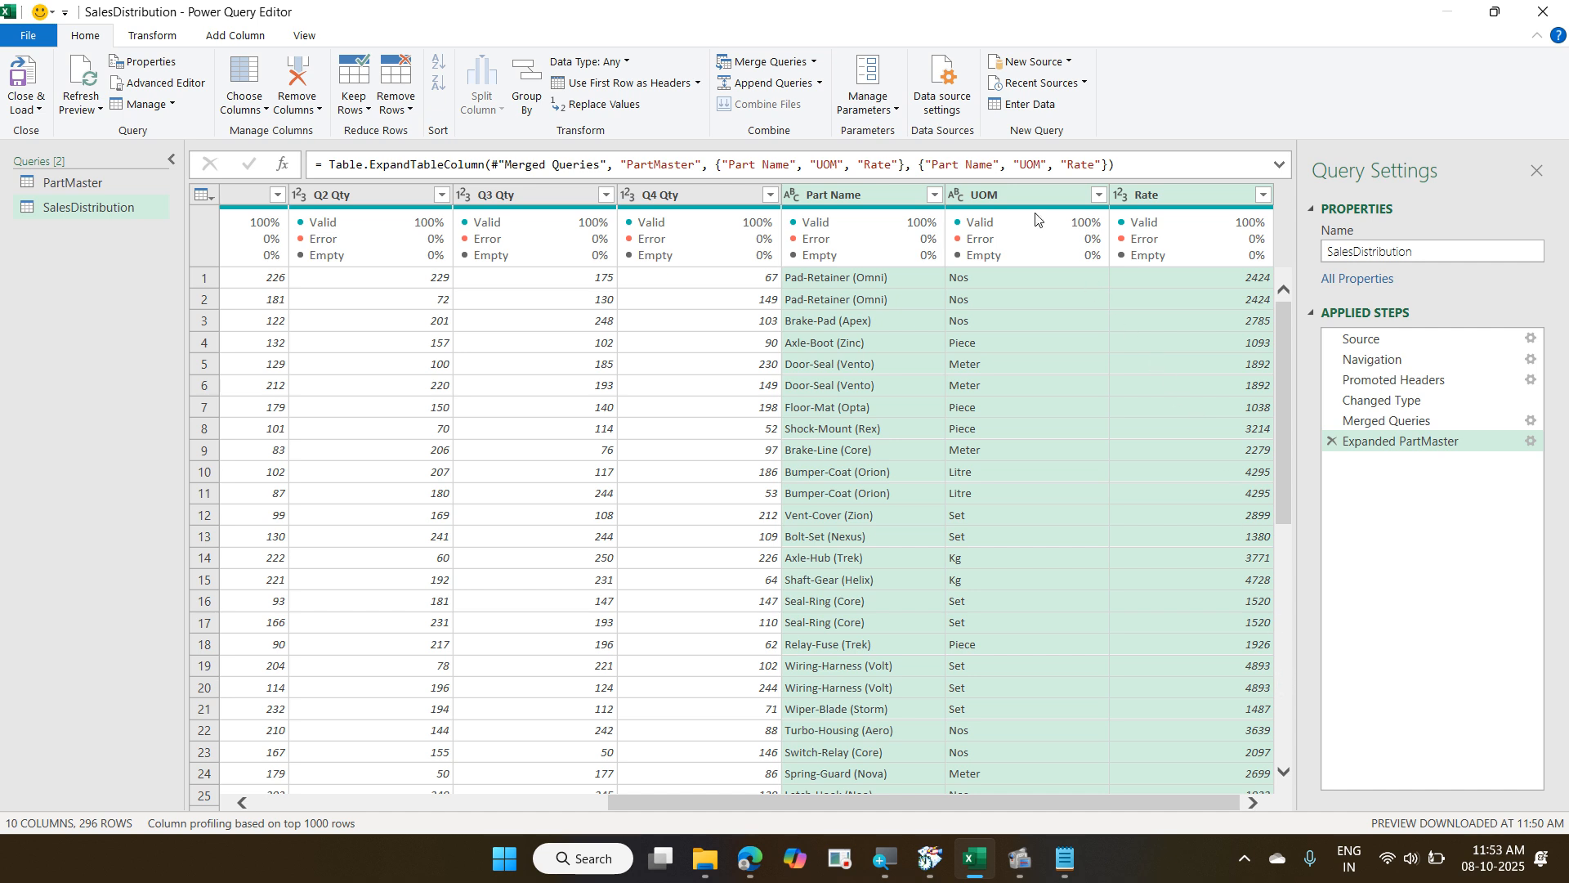
mouse_move(1033, 216)
Close the Power Query Editor and load the queries into the workbook as tables on new worksheets.
left_click(26, 104)
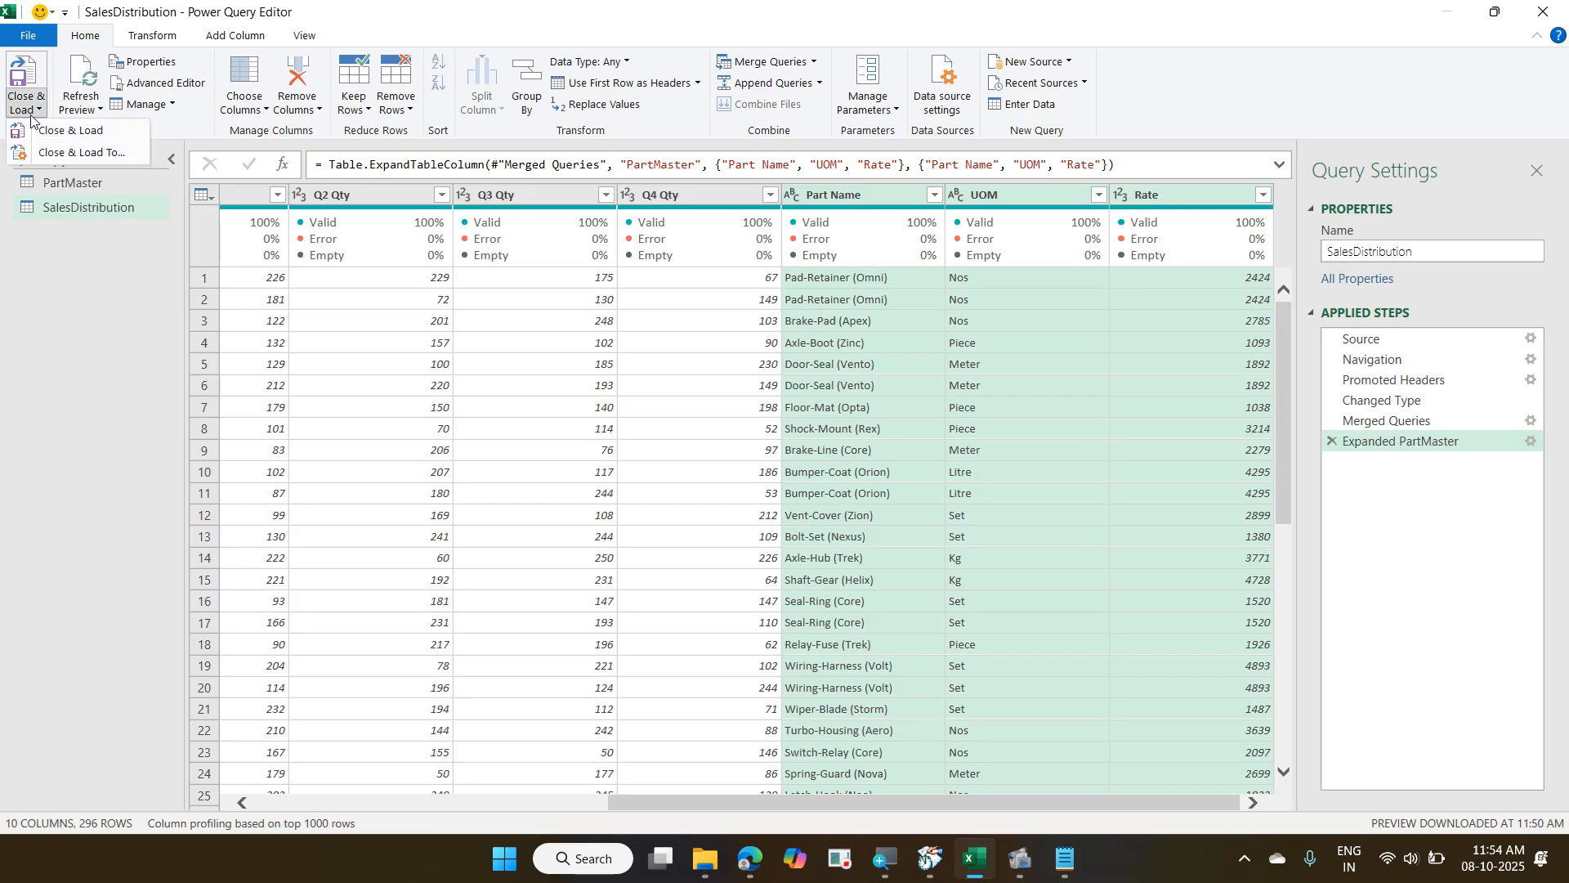
left_click(68, 153)
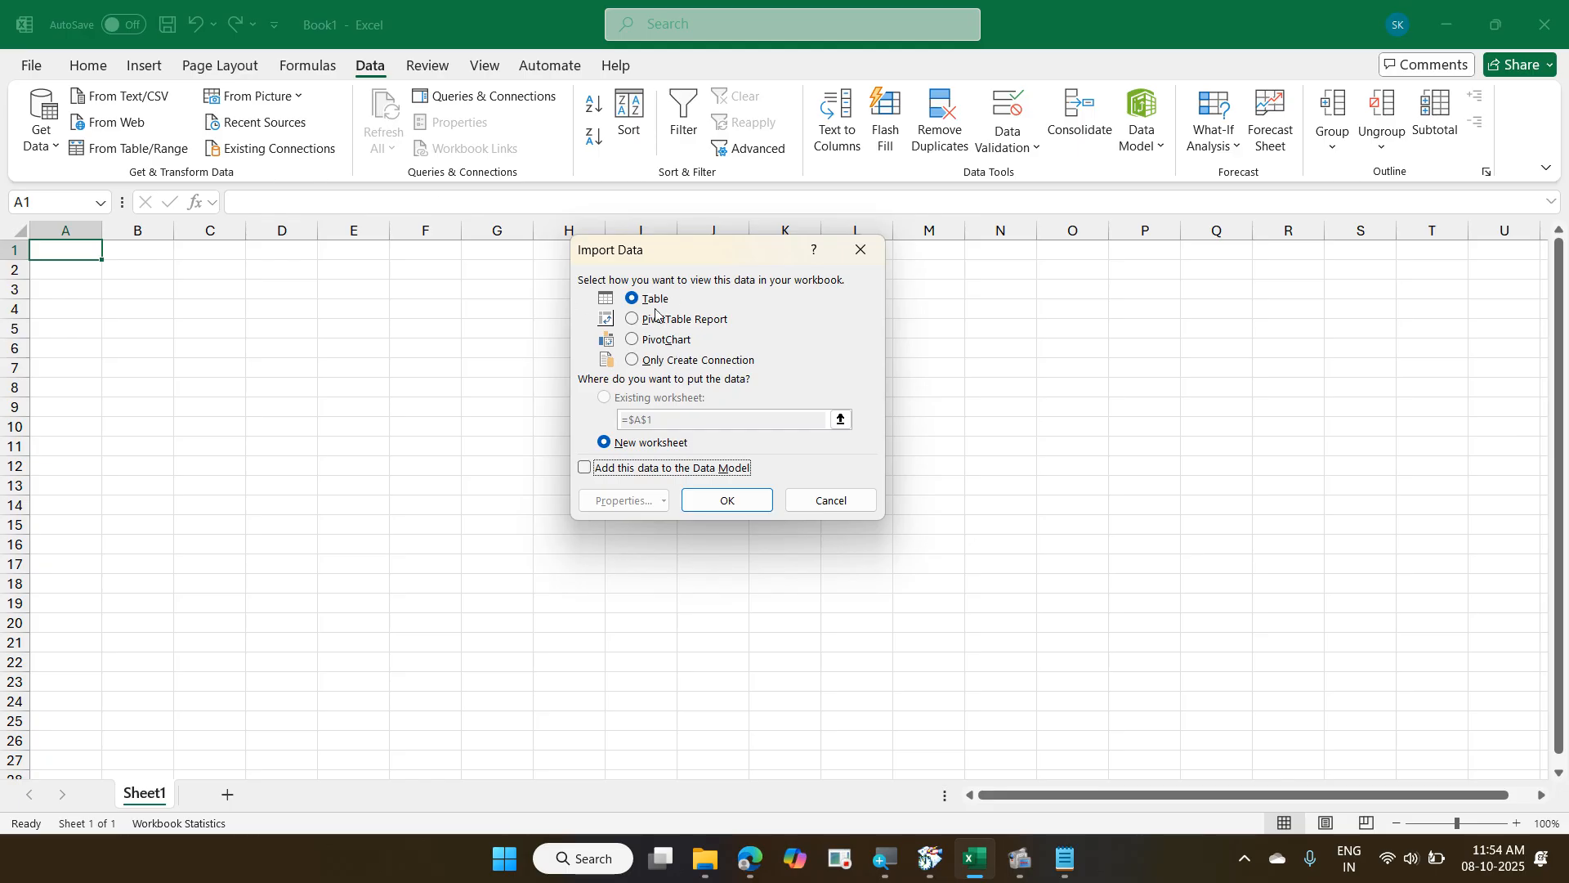
left_click(710, 495)
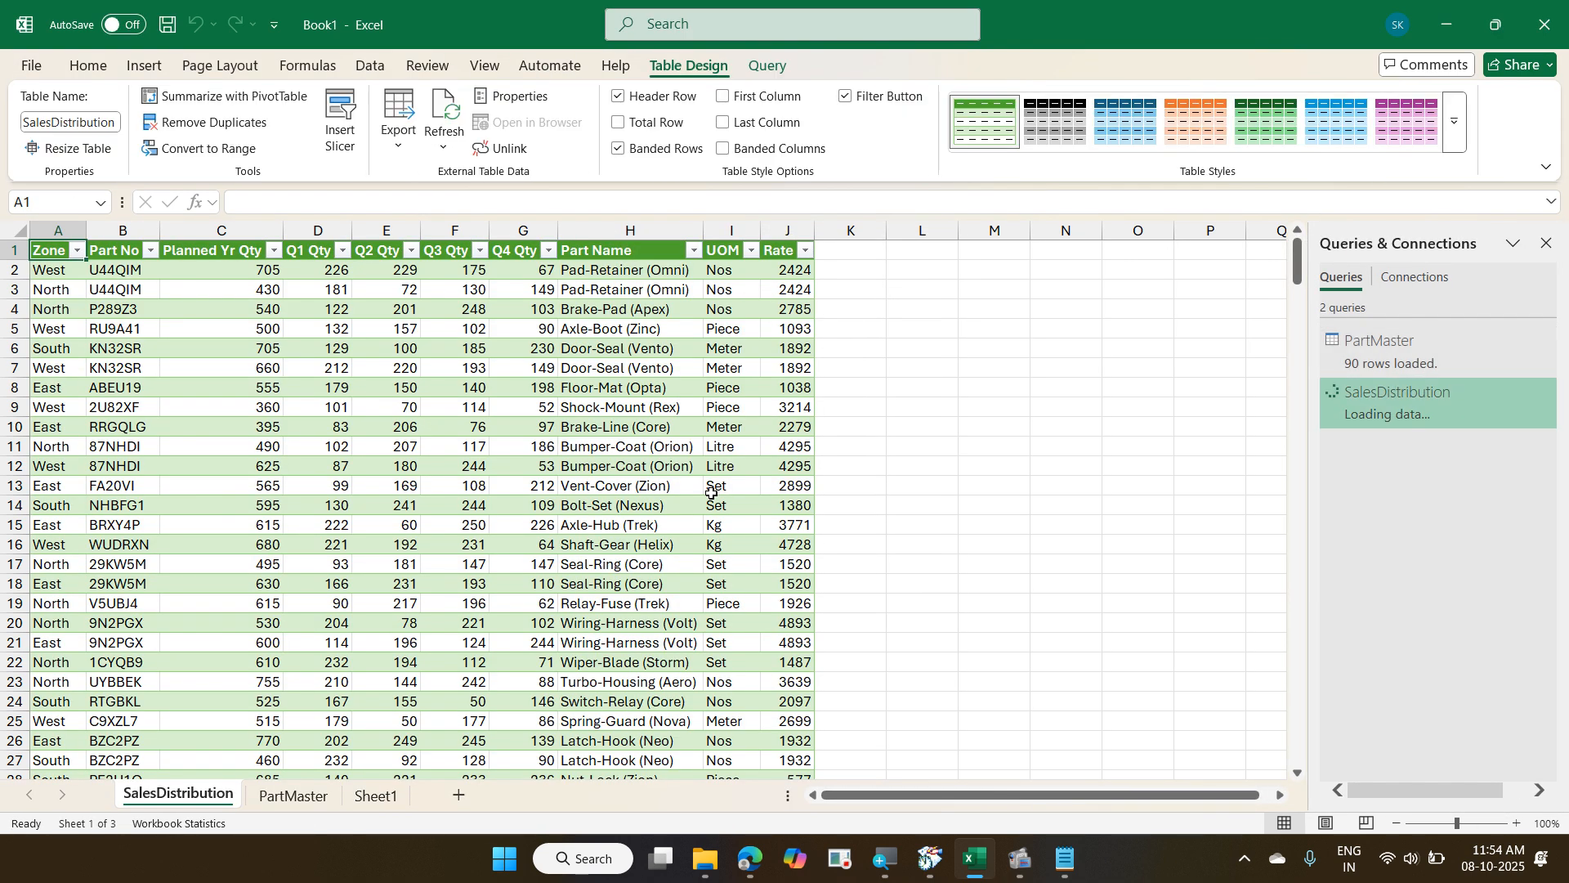
left_click(641, 447)
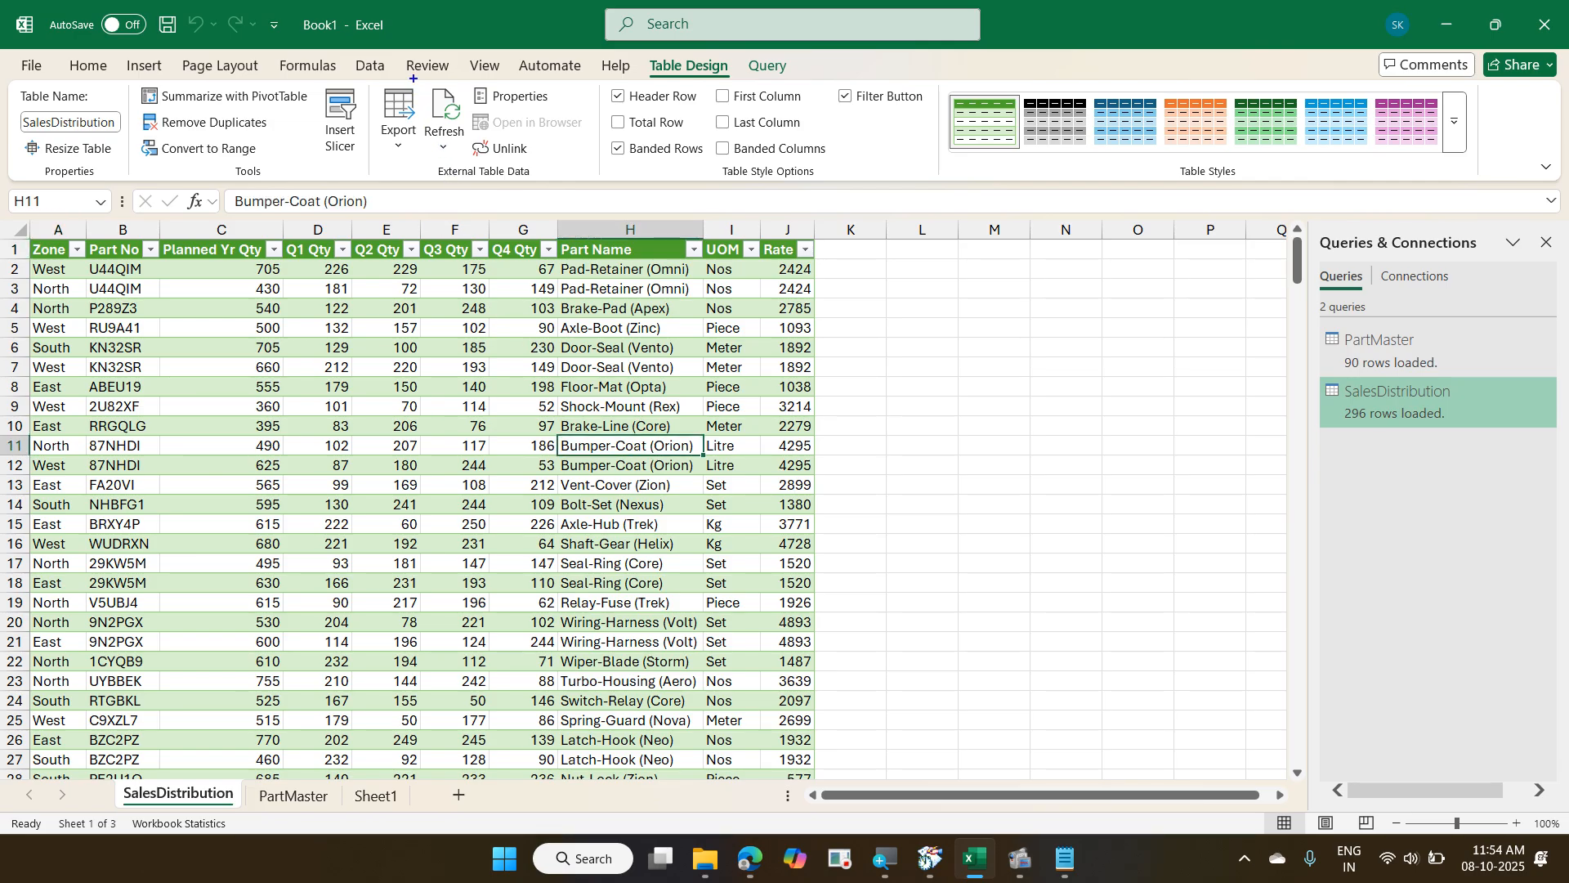
left_click_drag(414, 78, 477, 157)
Set the SalesDistribution query's properties to refresh automatically every 60 minutes.
right_click(1394, 417)
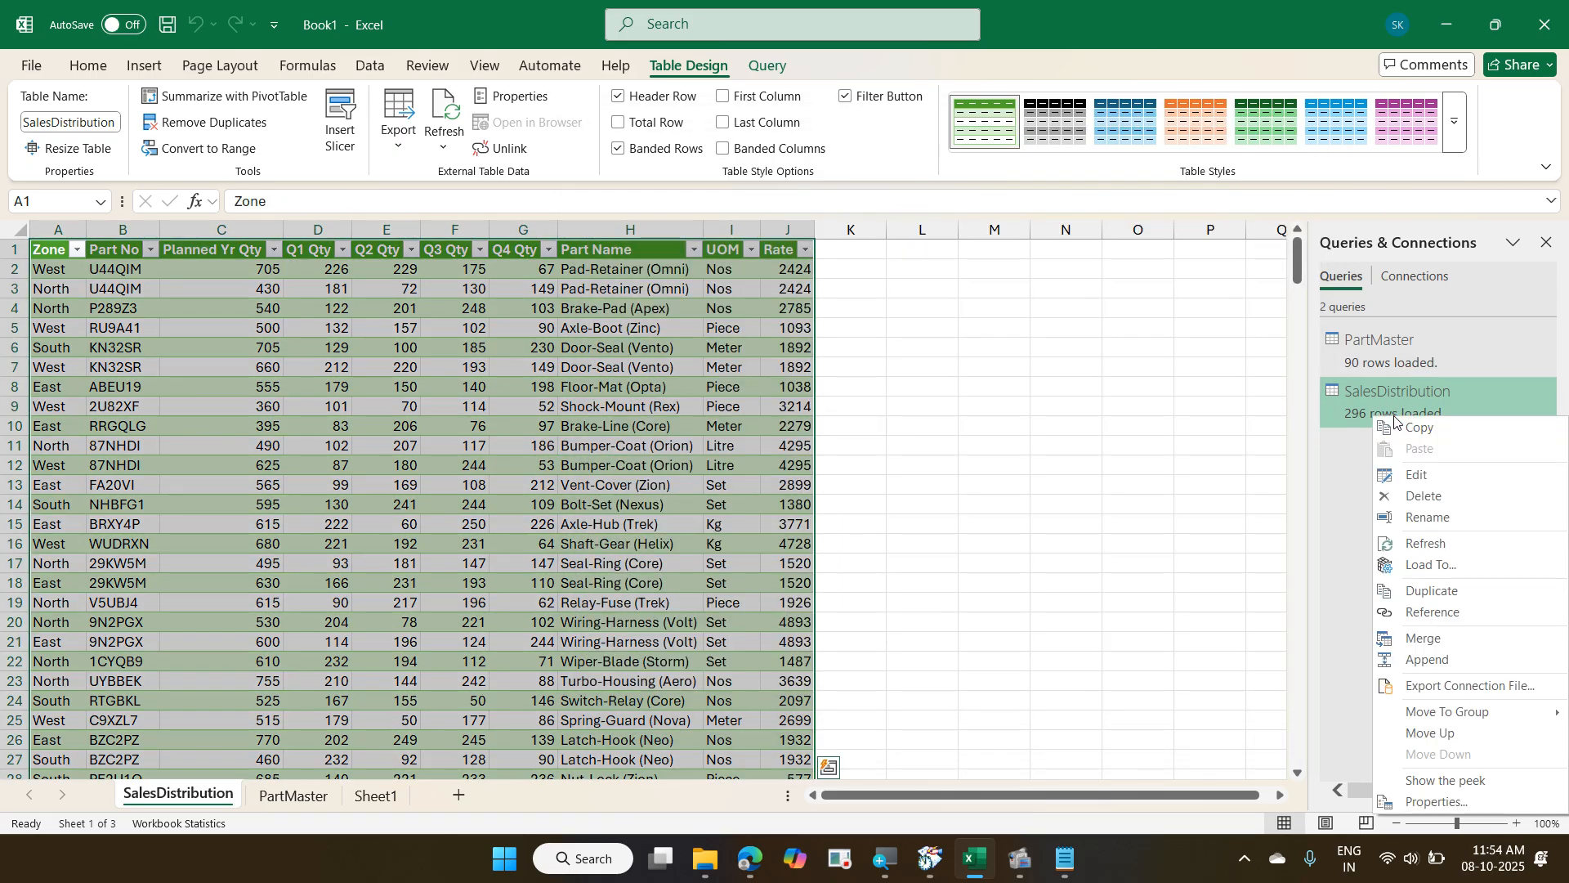
left_click(1500, 802)
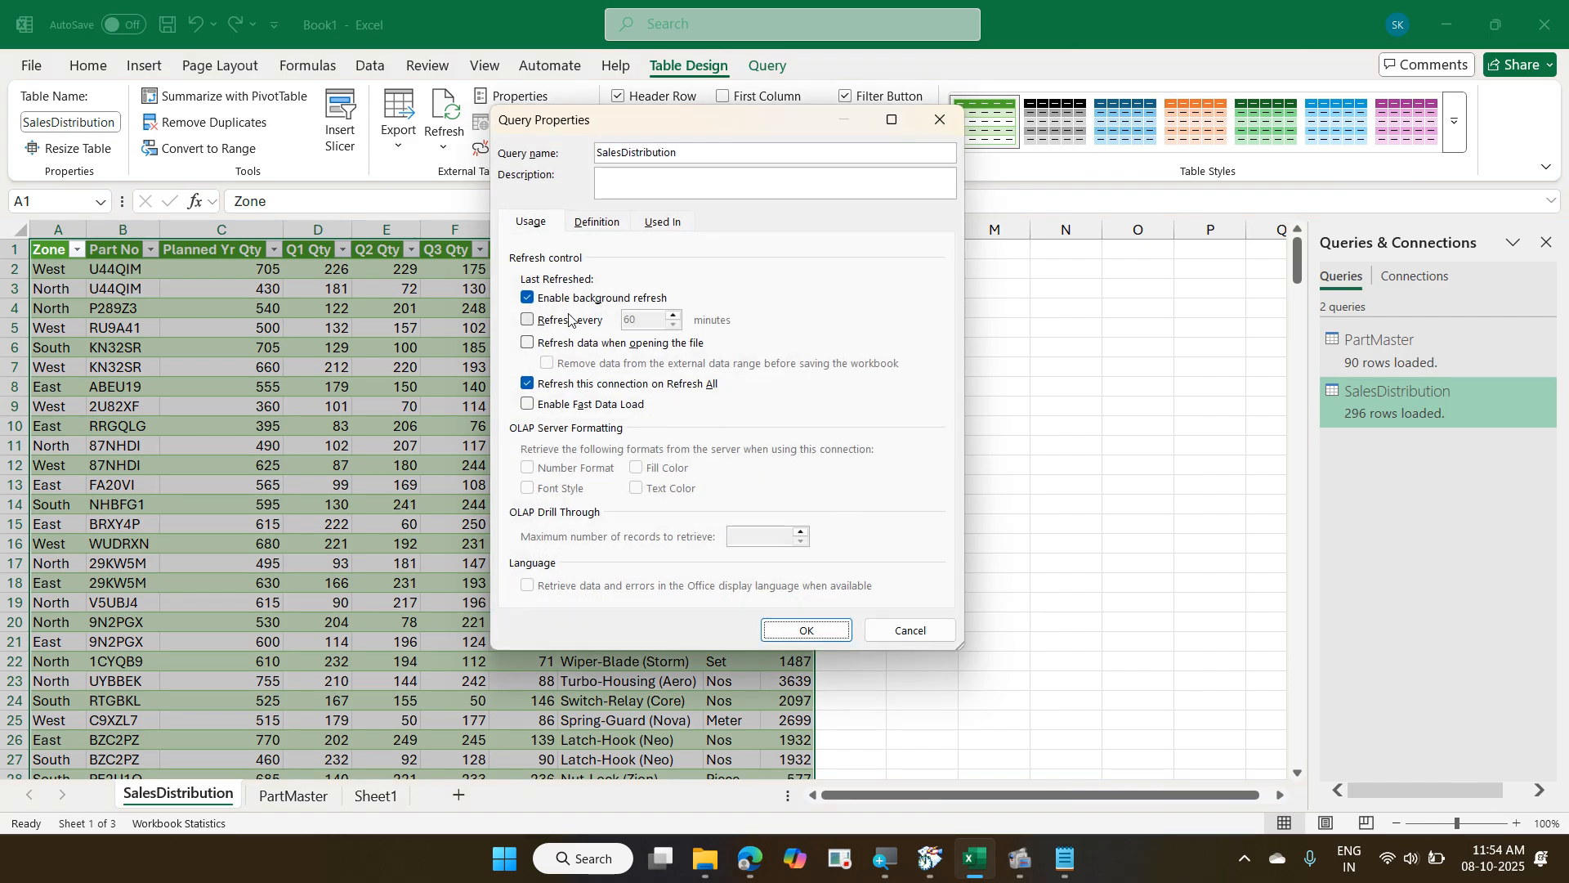
left_click(569, 318)
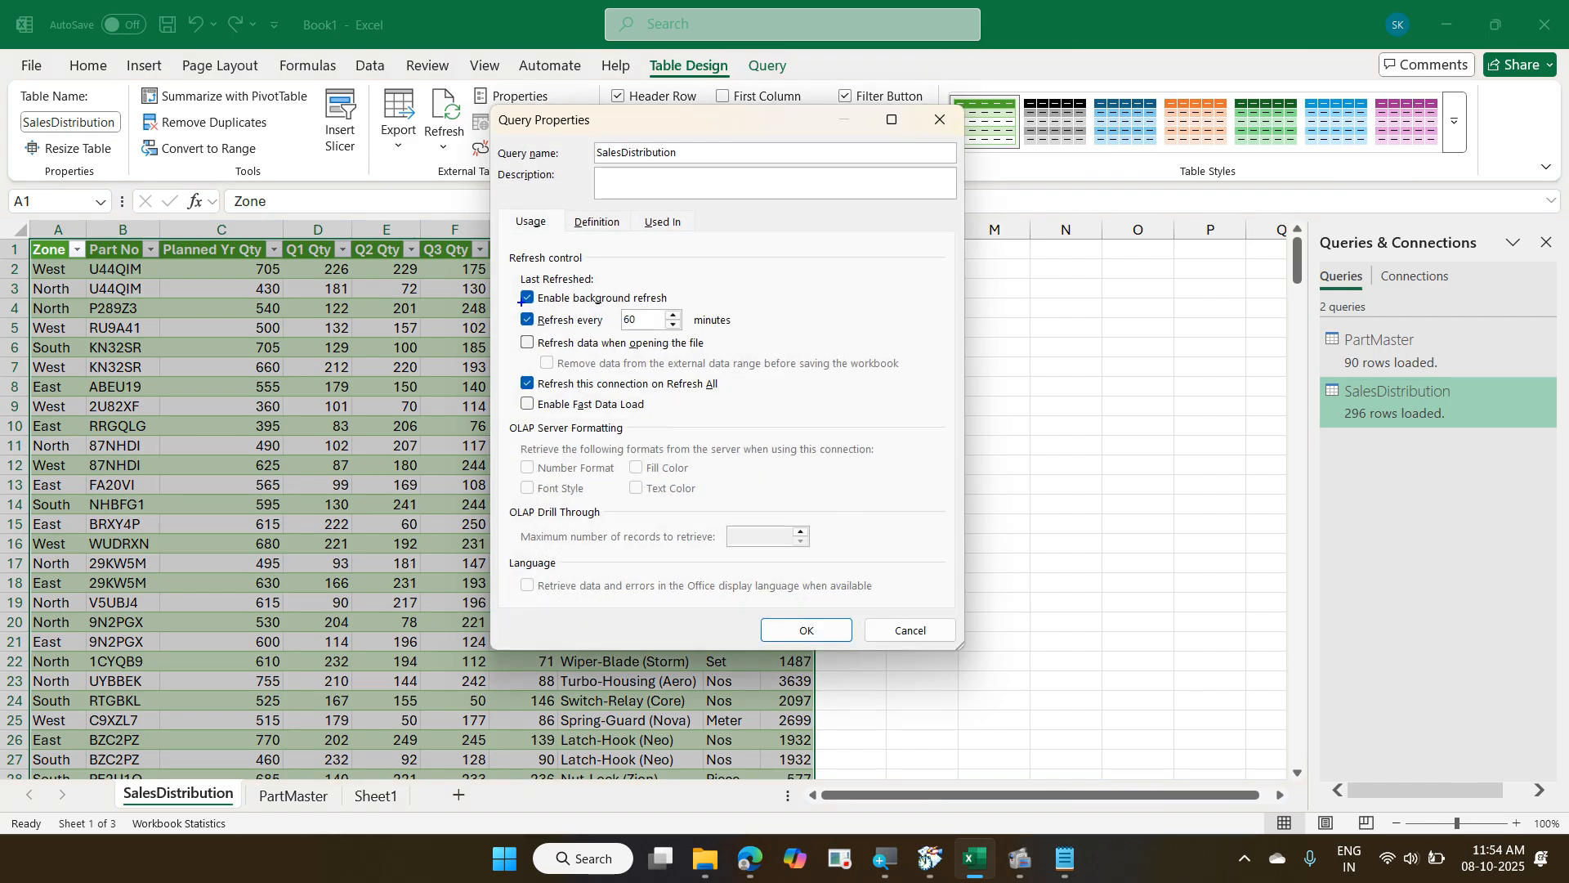
mouse_move(509, 300)
left_mouse_down()
mouse_move(623, 346)
mouse_move(708, 346)
mouse_move(742, 299)
left_mouse_up()
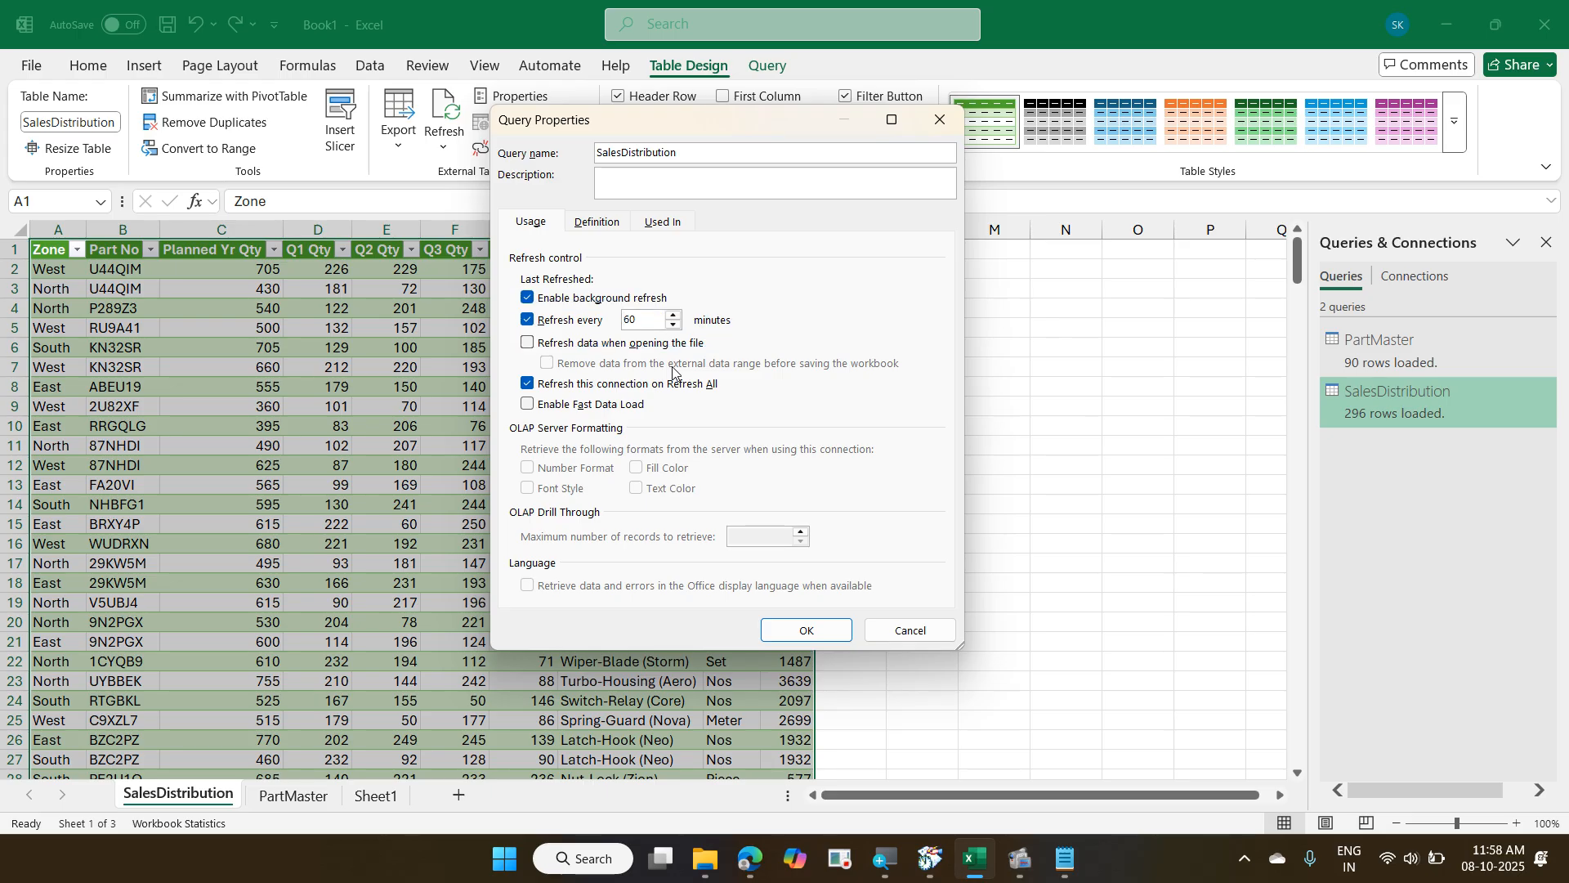
key("Return")
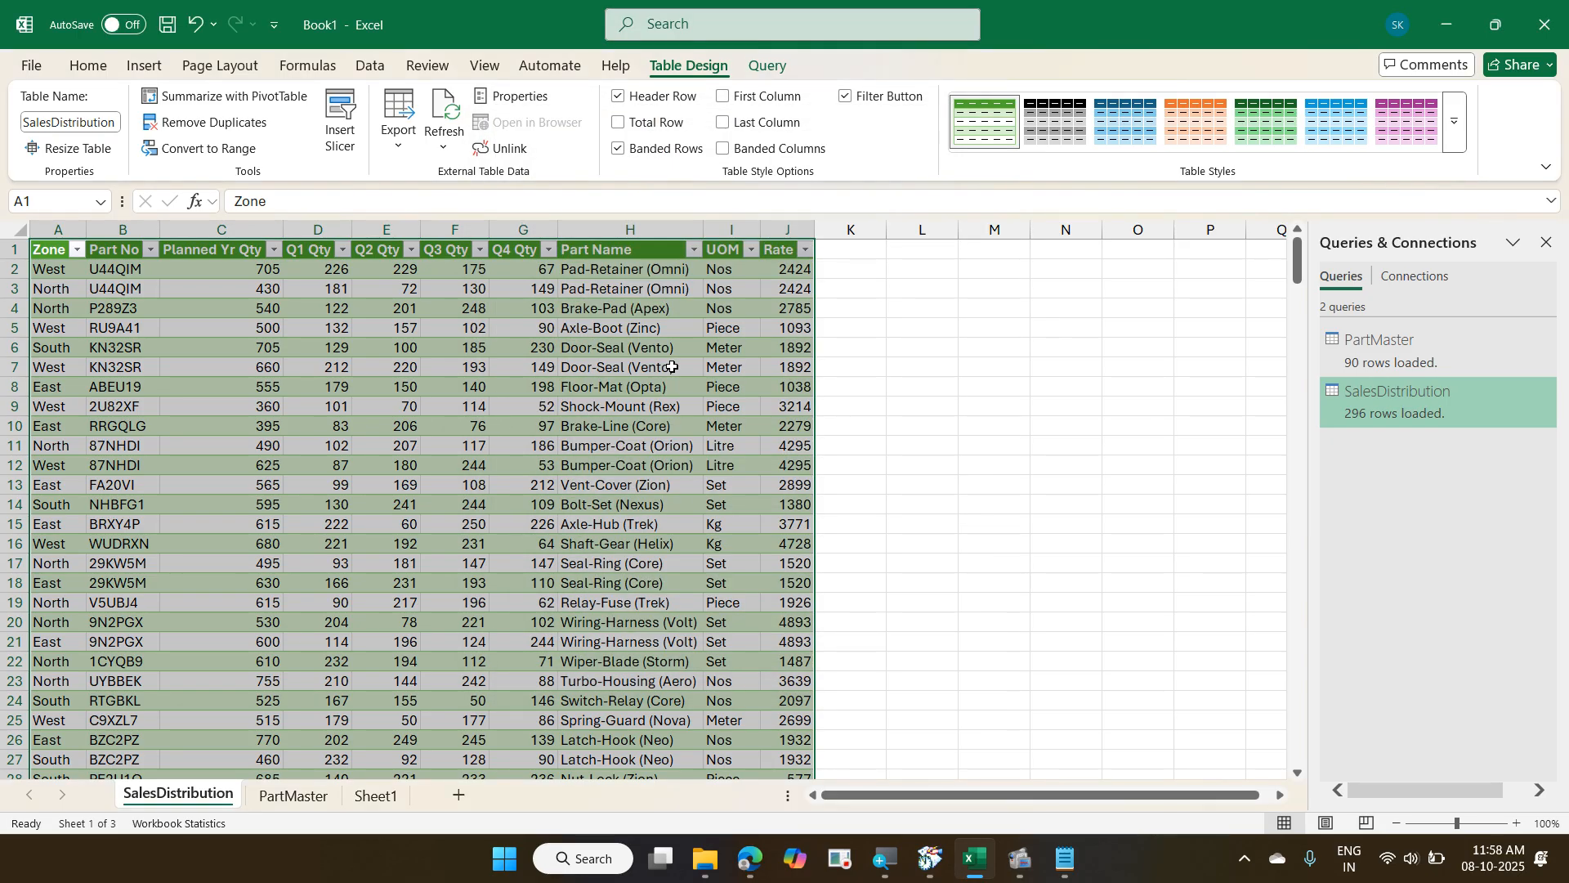
Close the workbook without saving and open the 06 BusinessTransactions Excel workbook from the 2025-10-07 Daimler Power BI folder, maximized.
left_click(1544, 10)
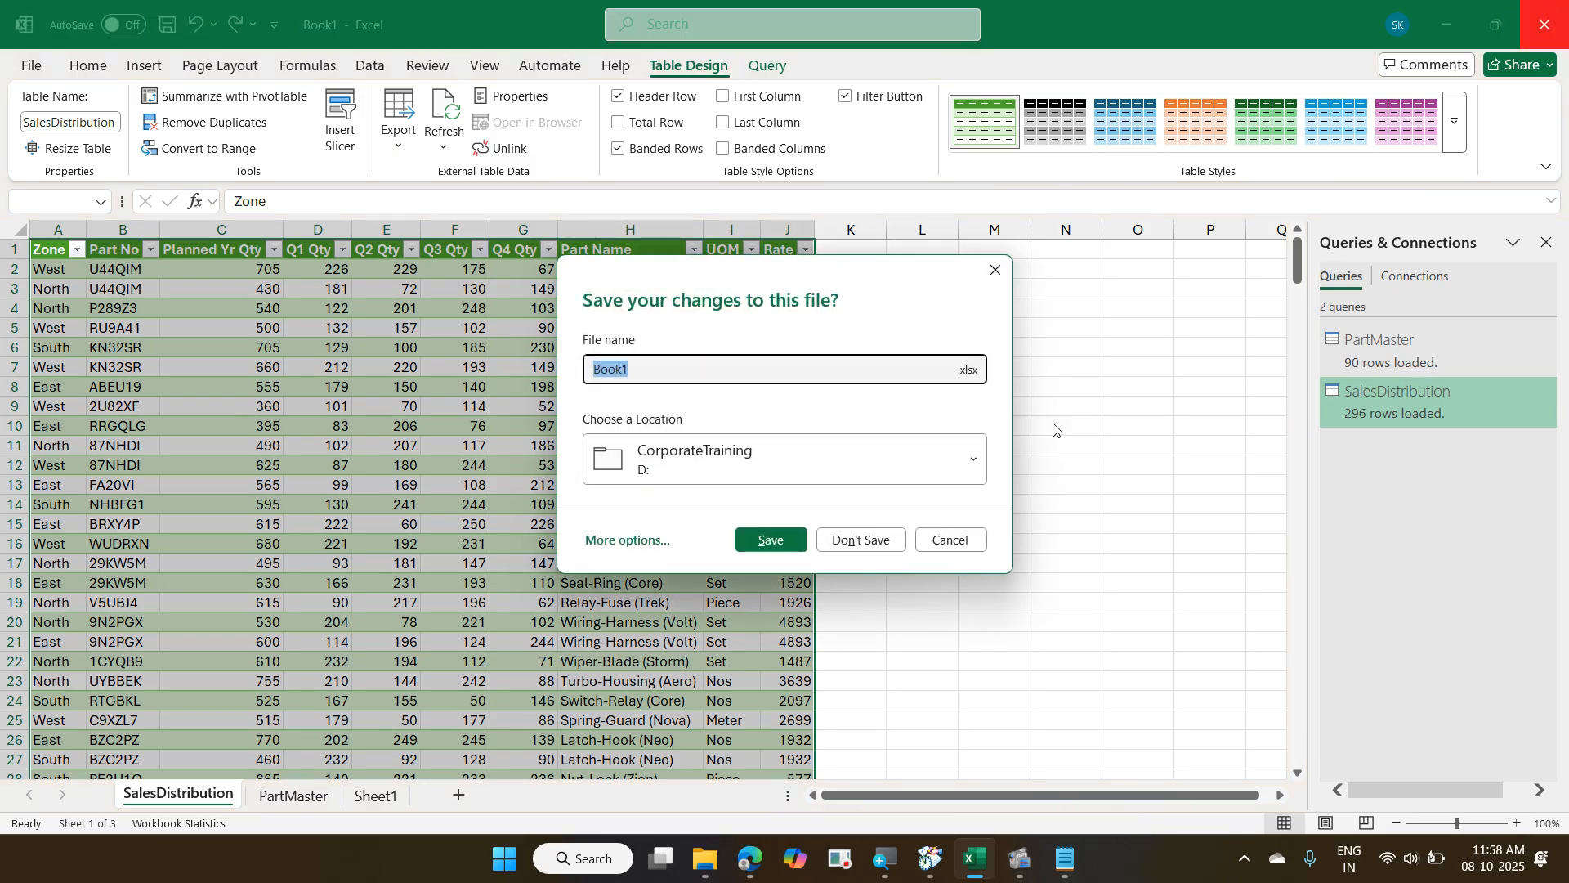
left_click(883, 543)
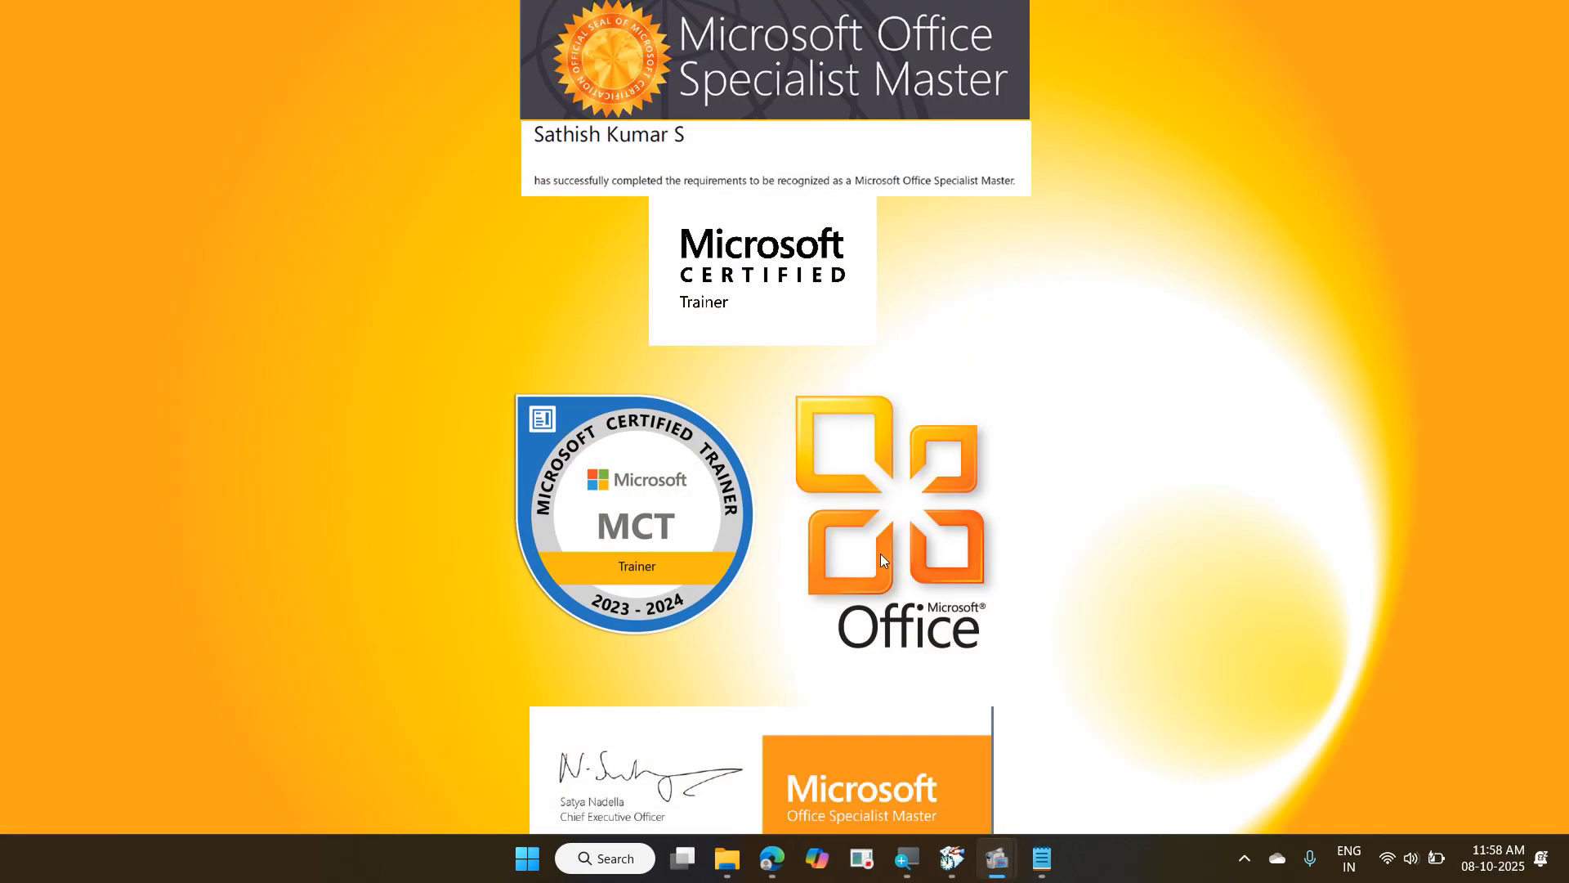
left_click(726, 856)
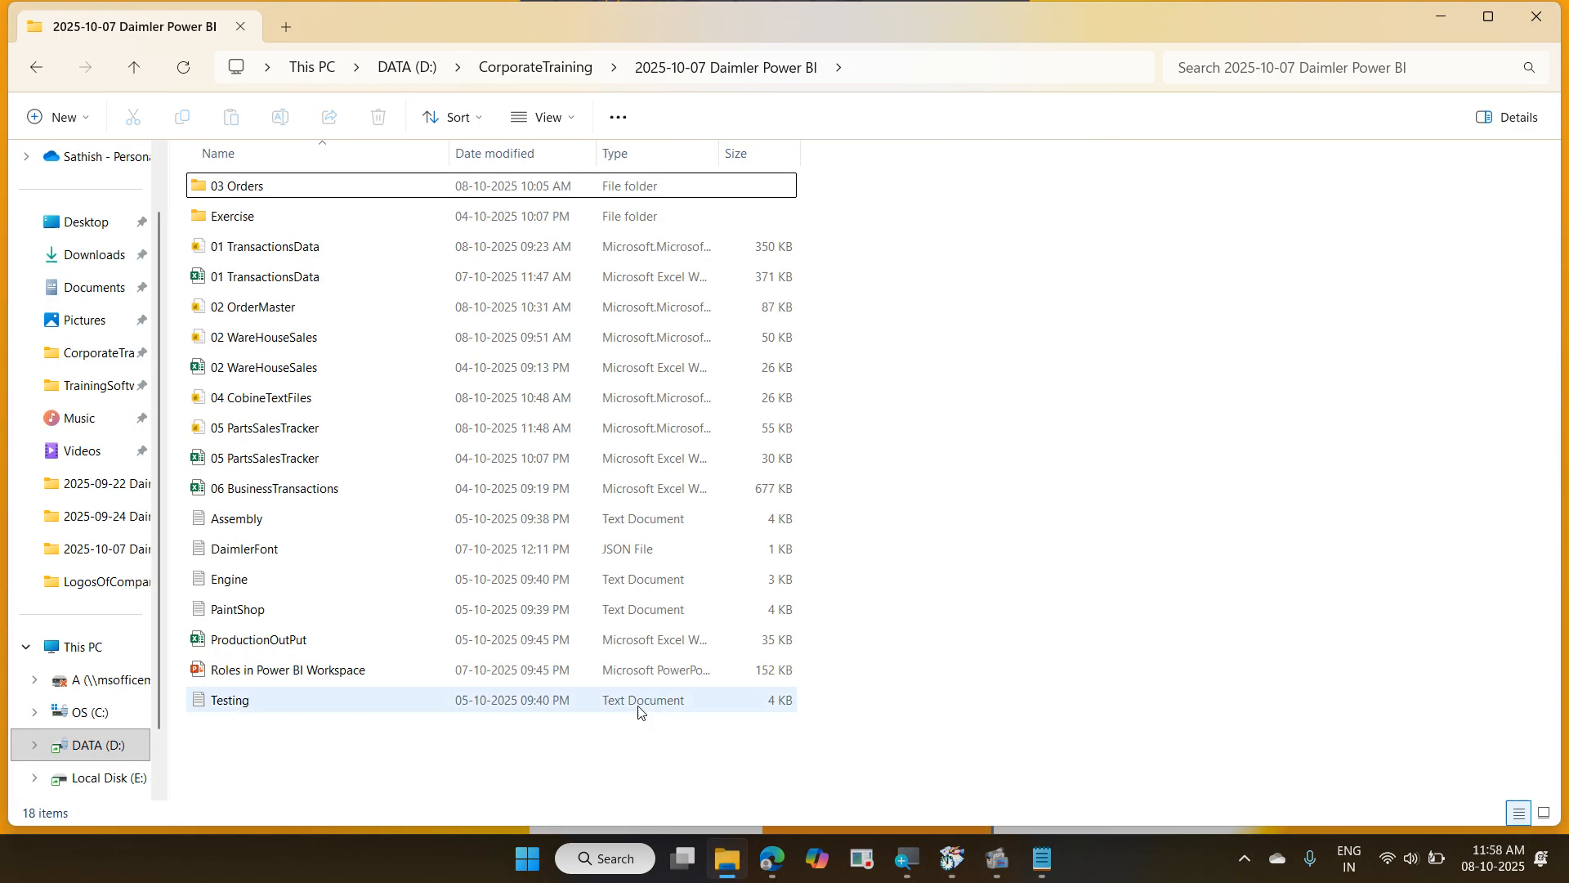
left_click(423, 496)
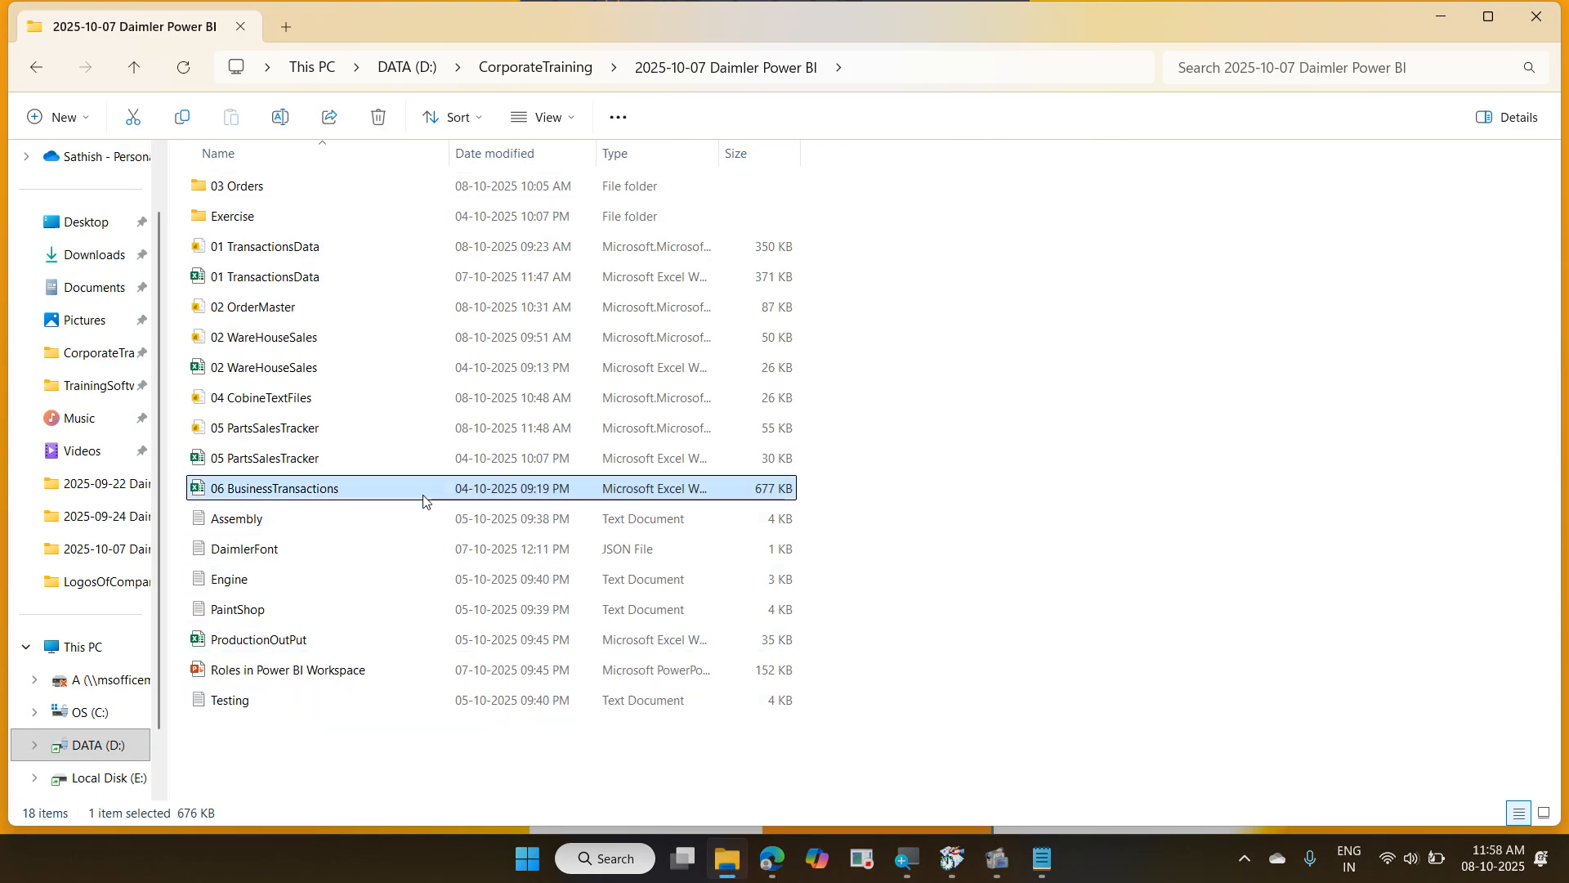
double_click(423, 497)
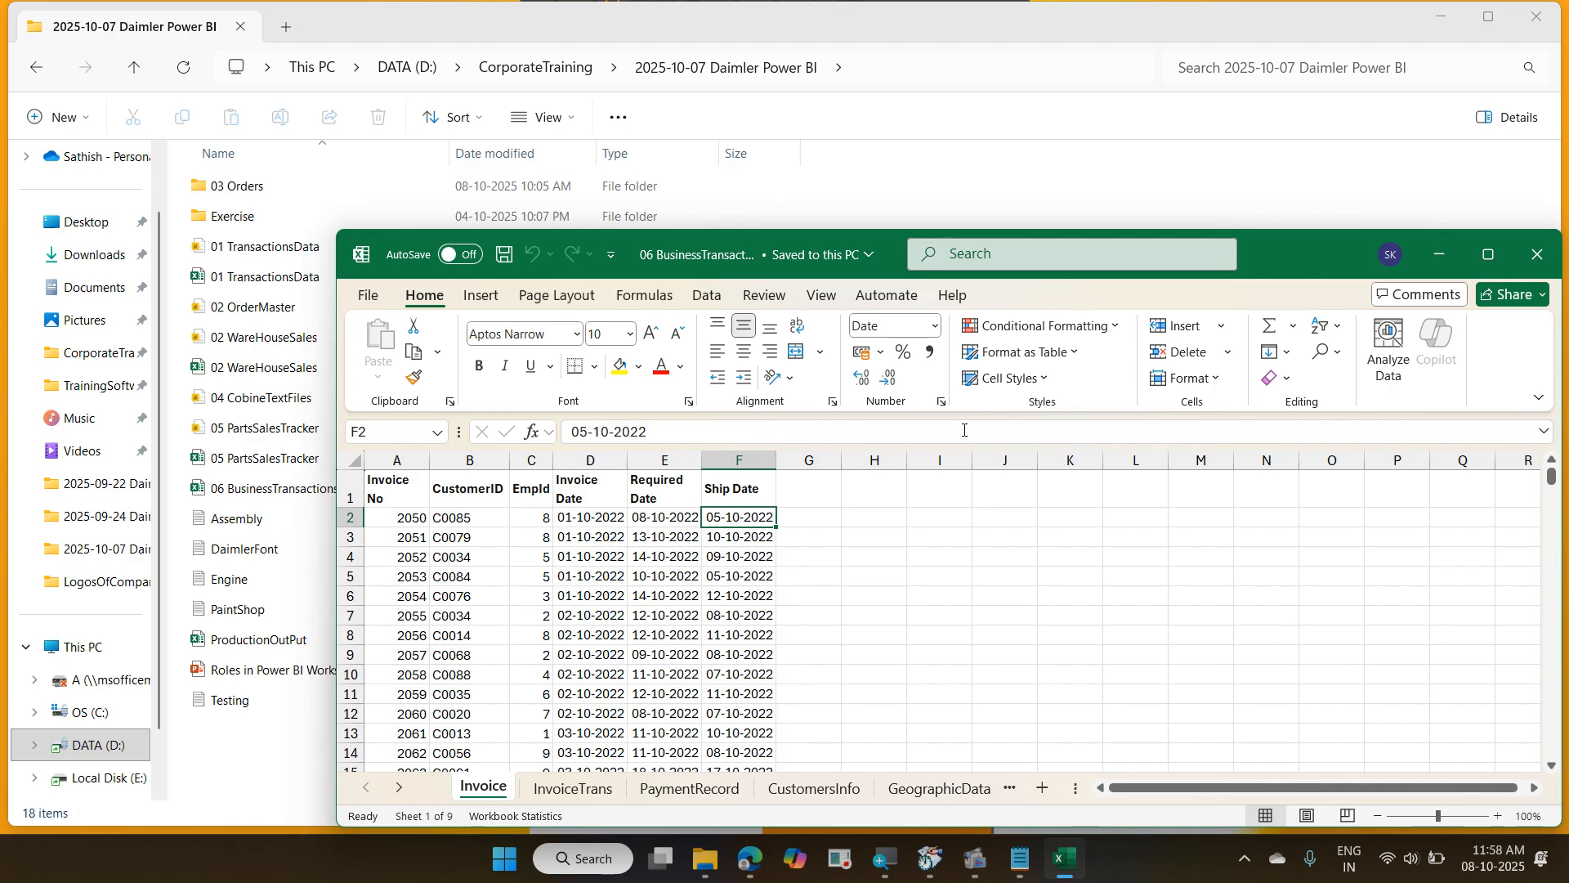
left_click(1489, 255)
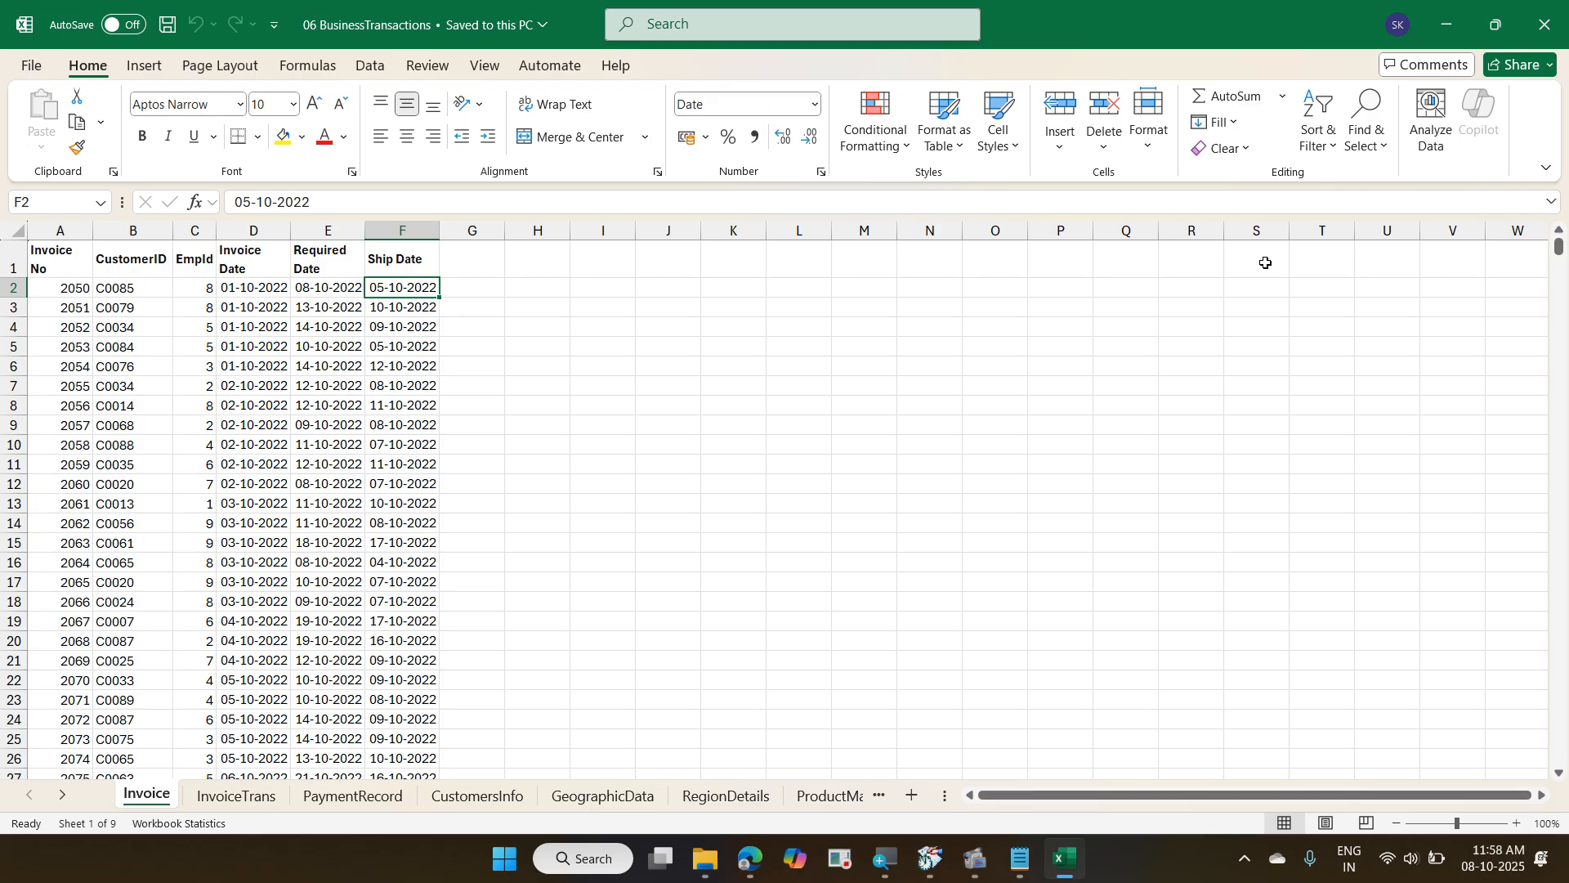
Look through the worksheets from InvoiceTrans to EmployeeMaster to examine their columns and shared ID fields.
key("ctrl+Page_Down")
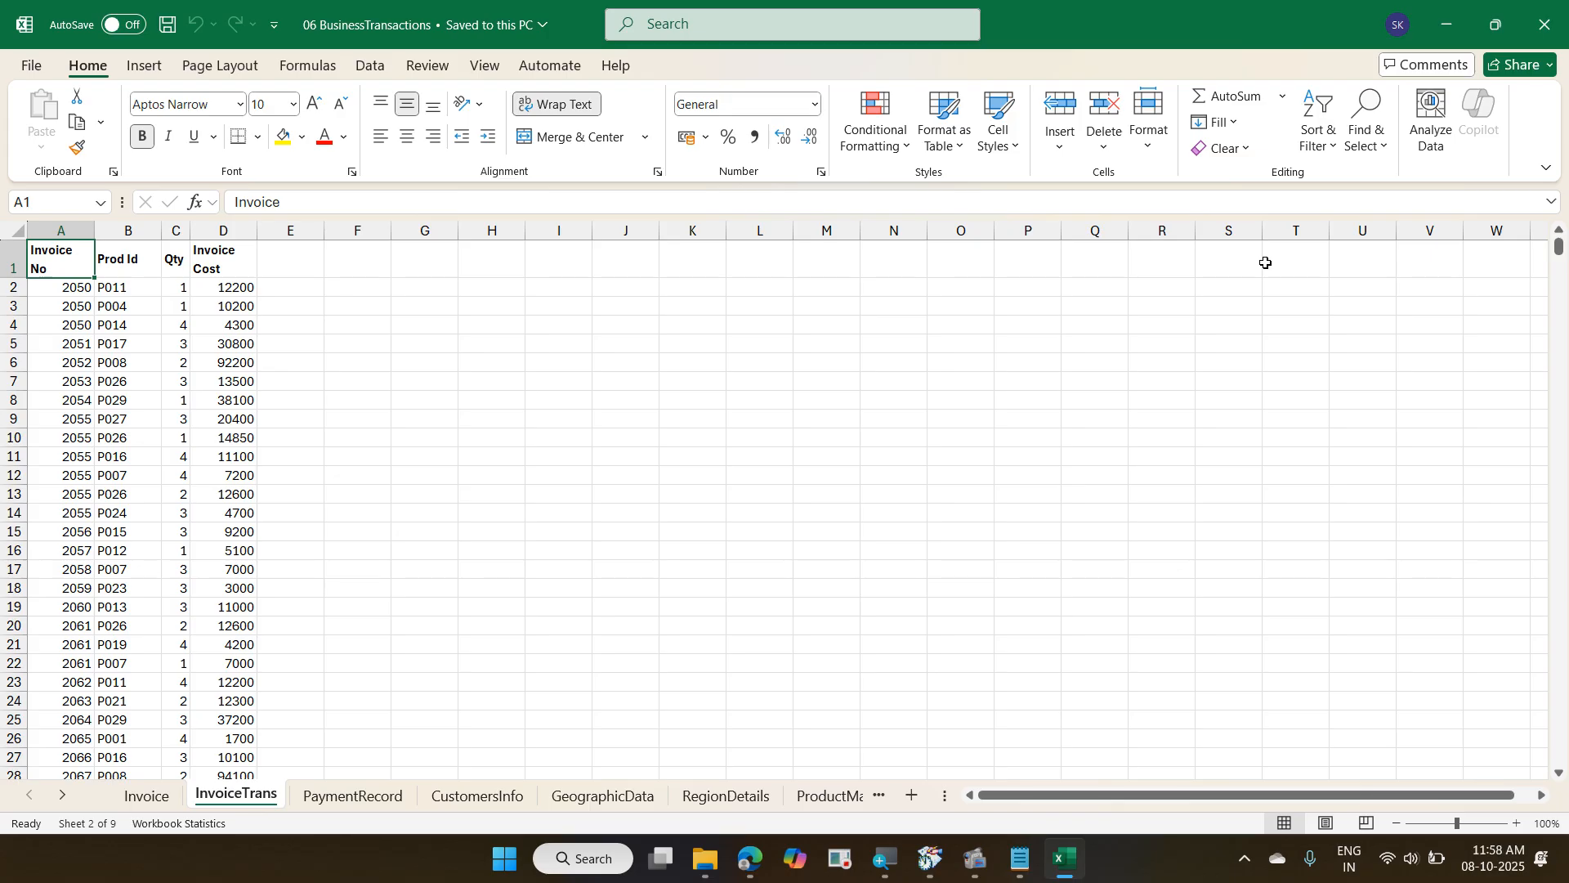
key("Right")
key("Right")
key("Right")
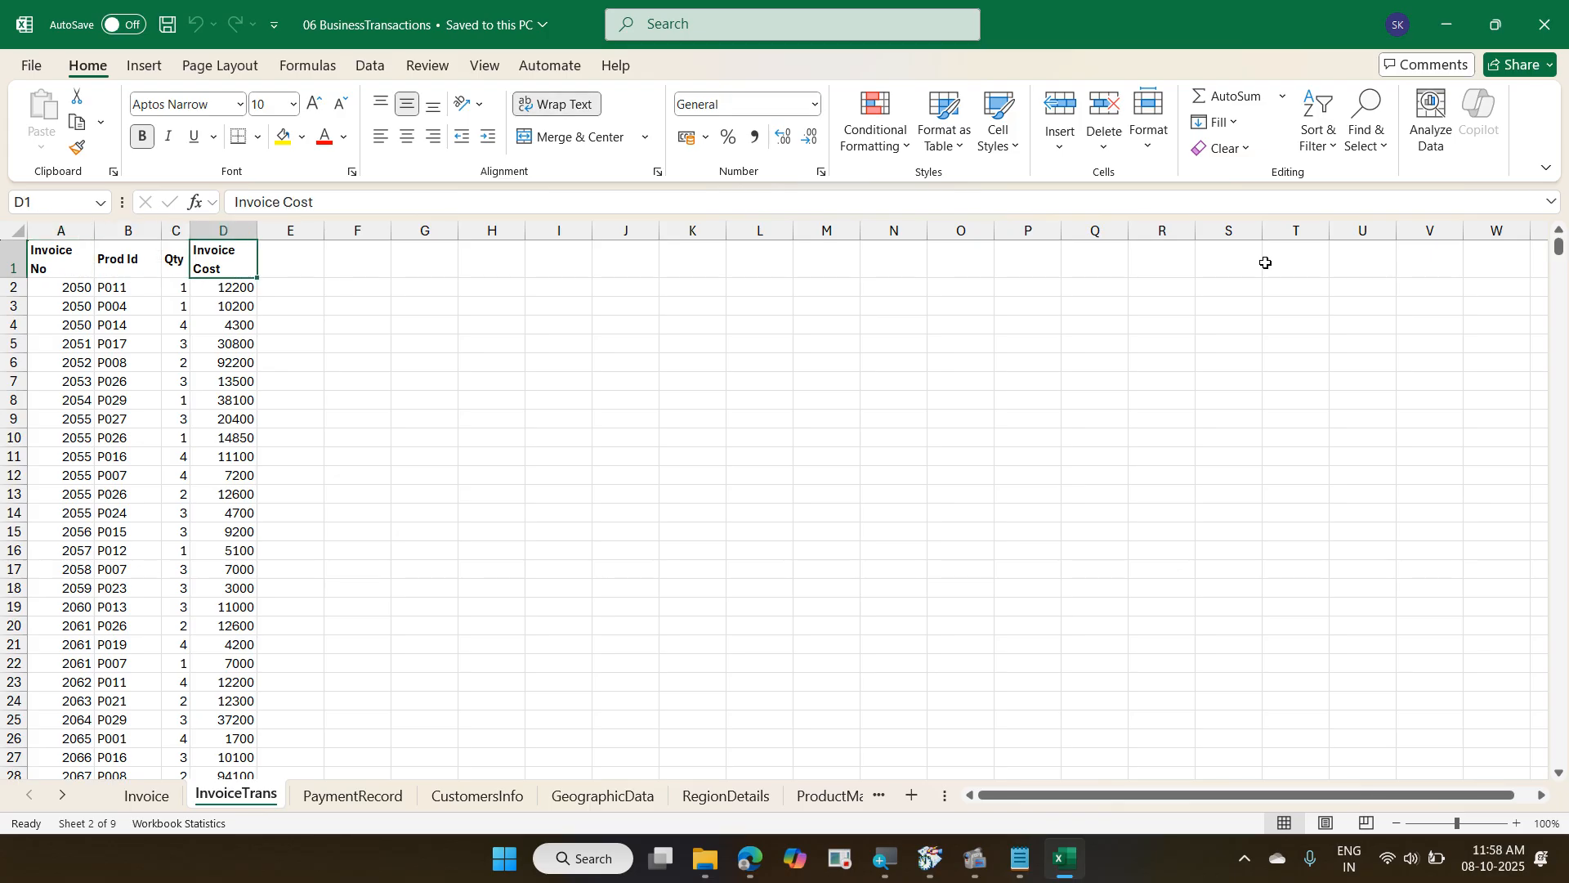
key("ctrl+Page_Down")
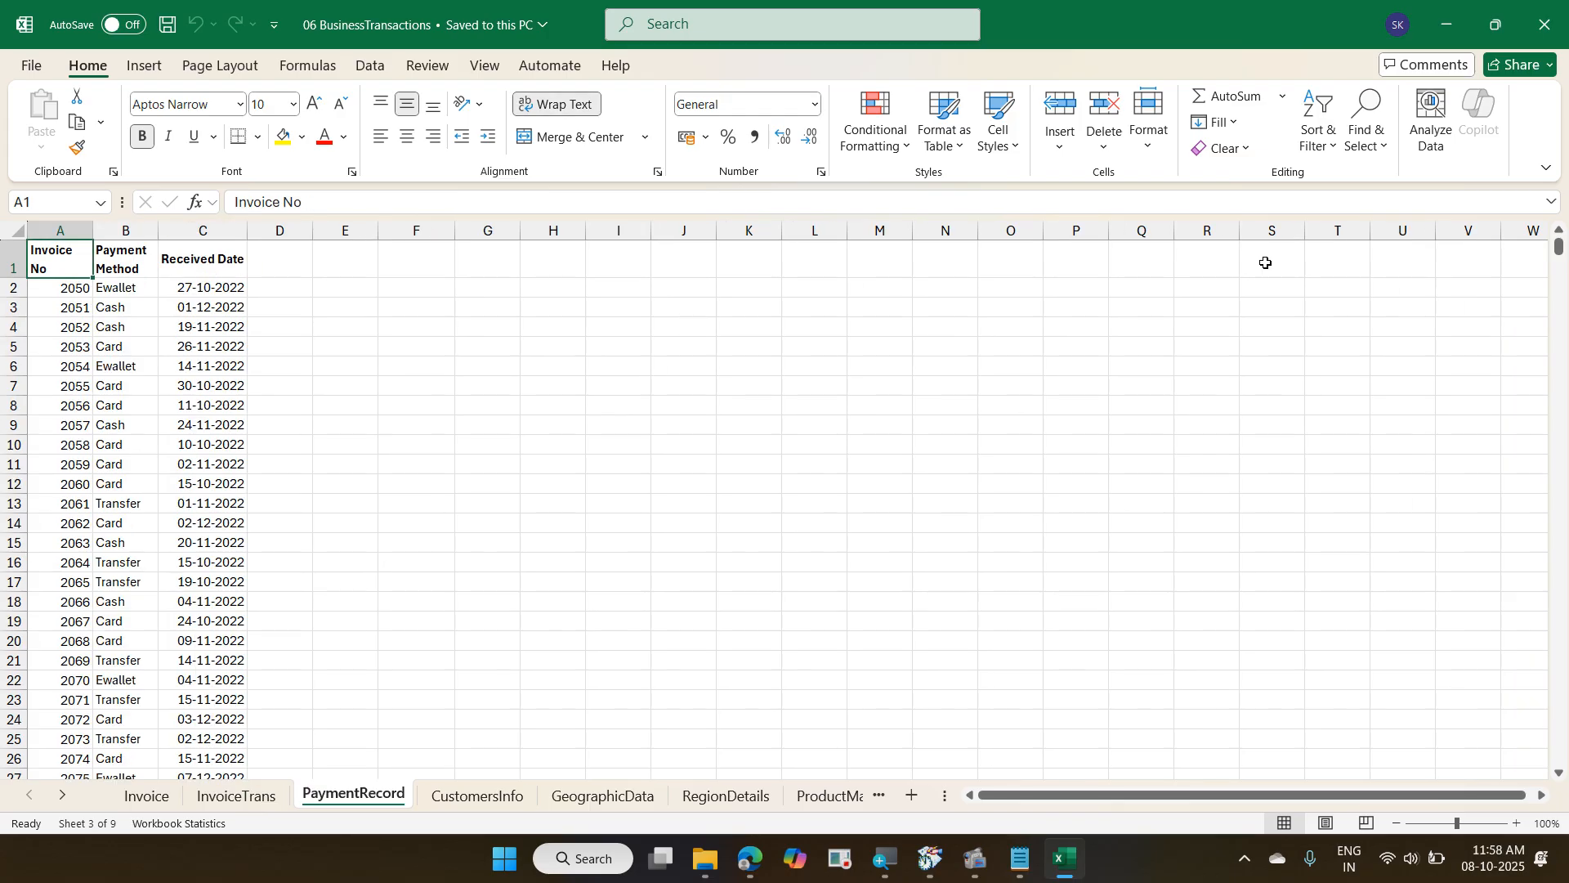
key("ctrl+Page_Down")
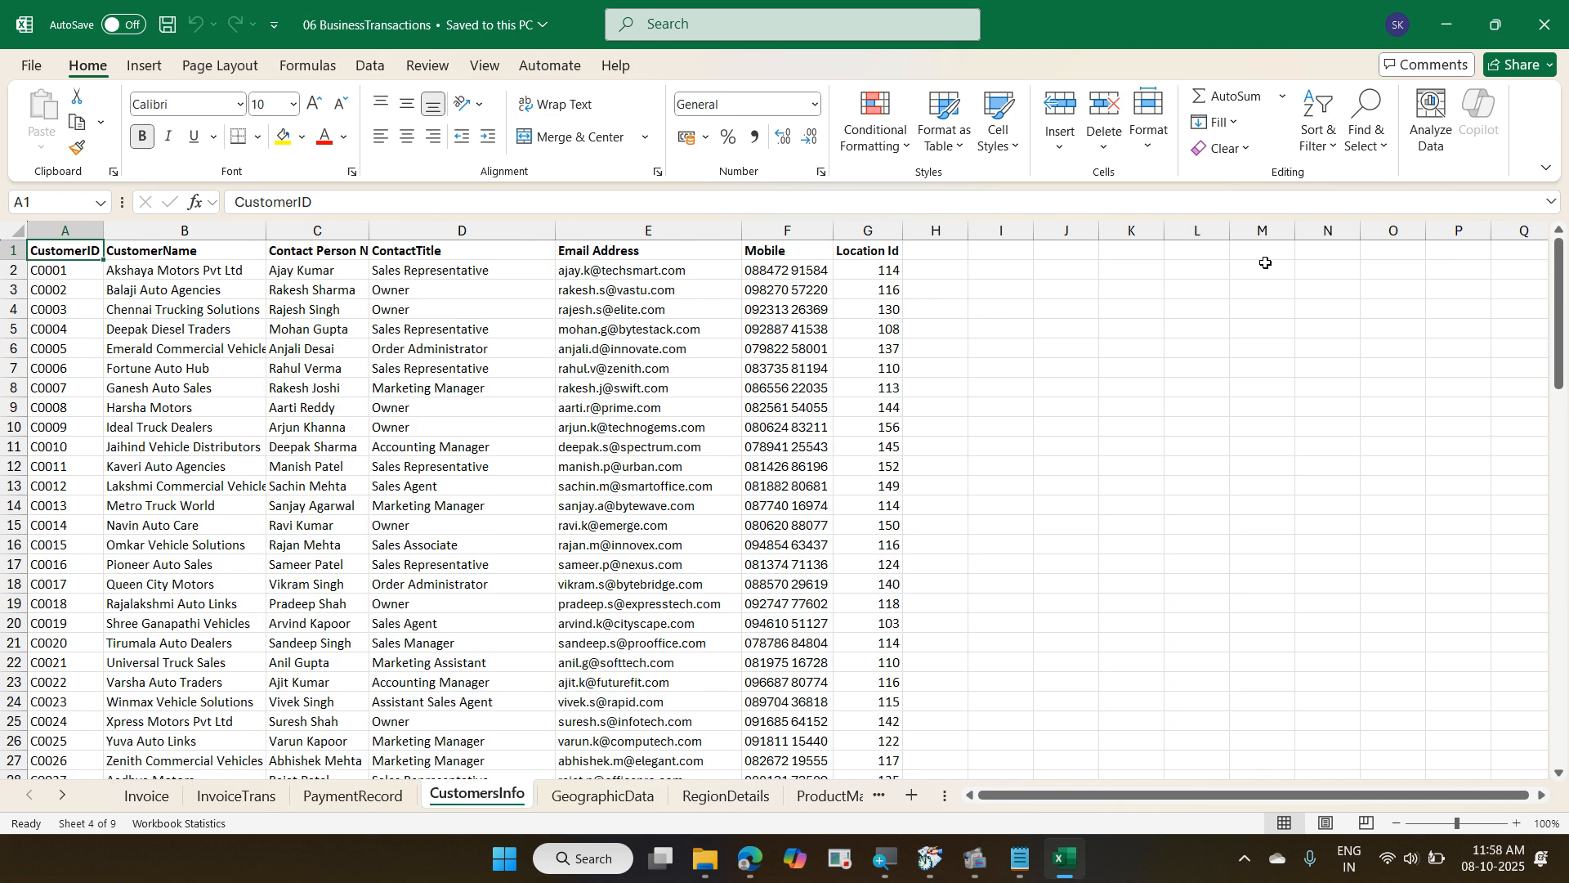
key("ctrl+Page_Down")
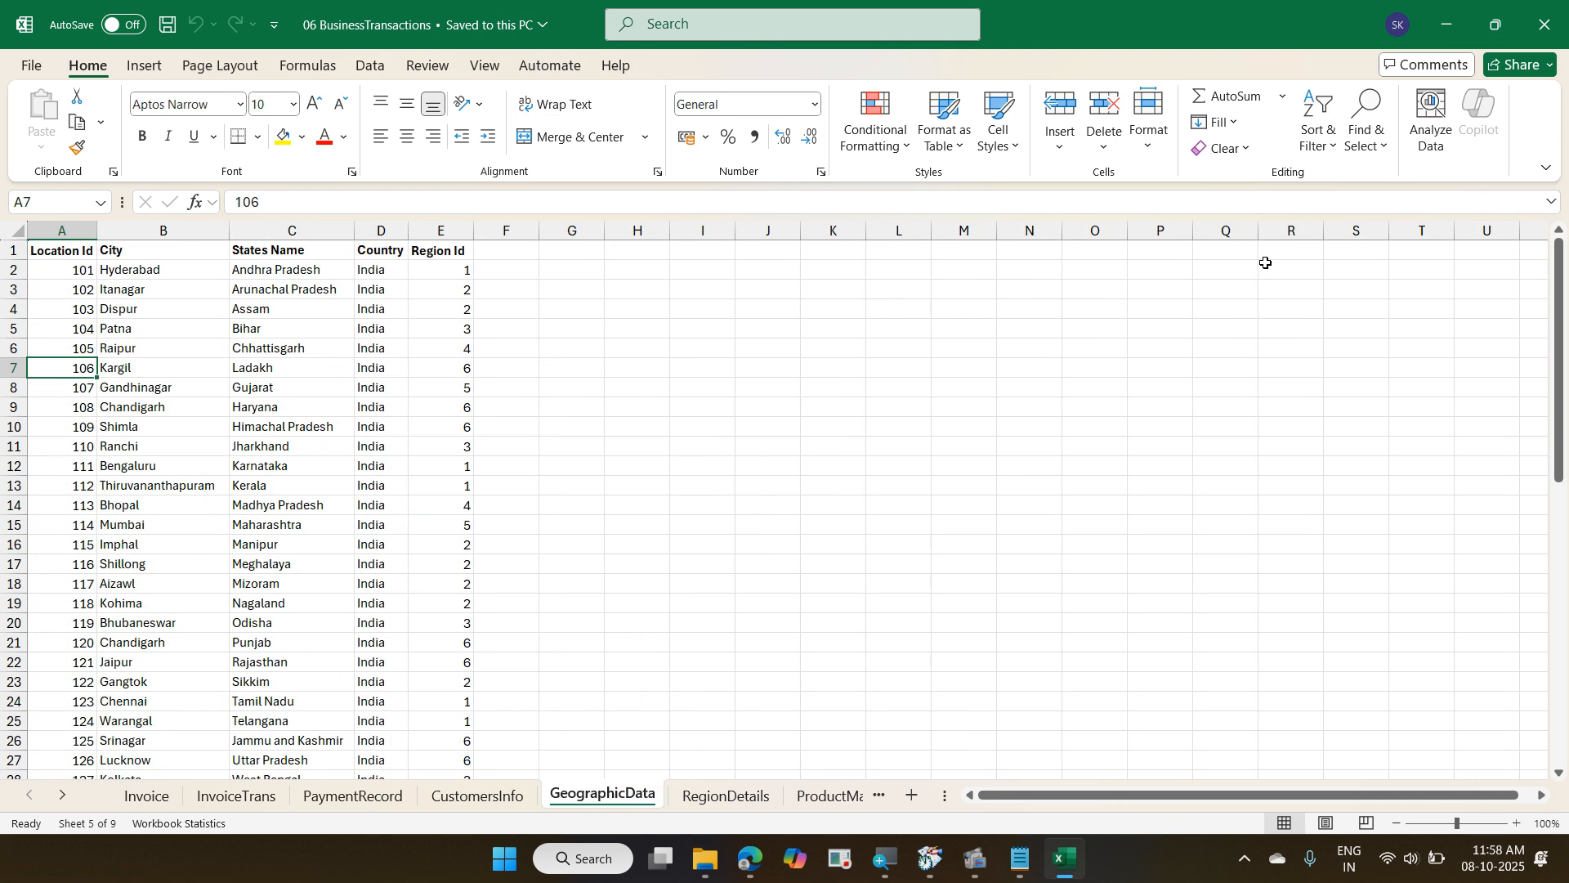
key("ctrl+Page_Down")
key("ctrl+Page_Down")
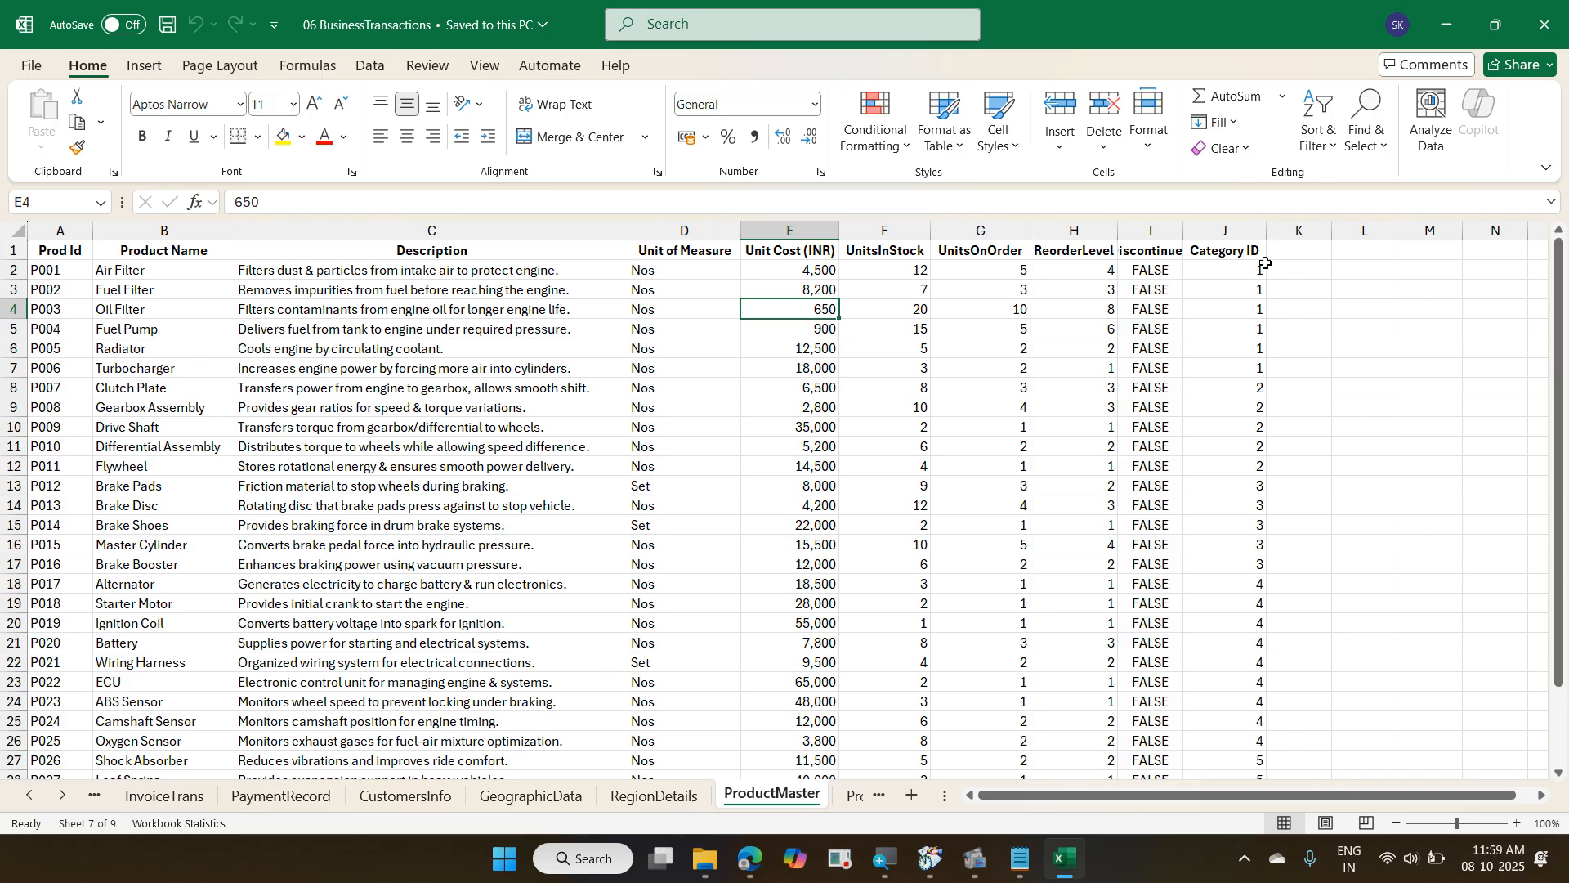
key("ctrl+Page_Down")
key("ctrl+Page_Down")
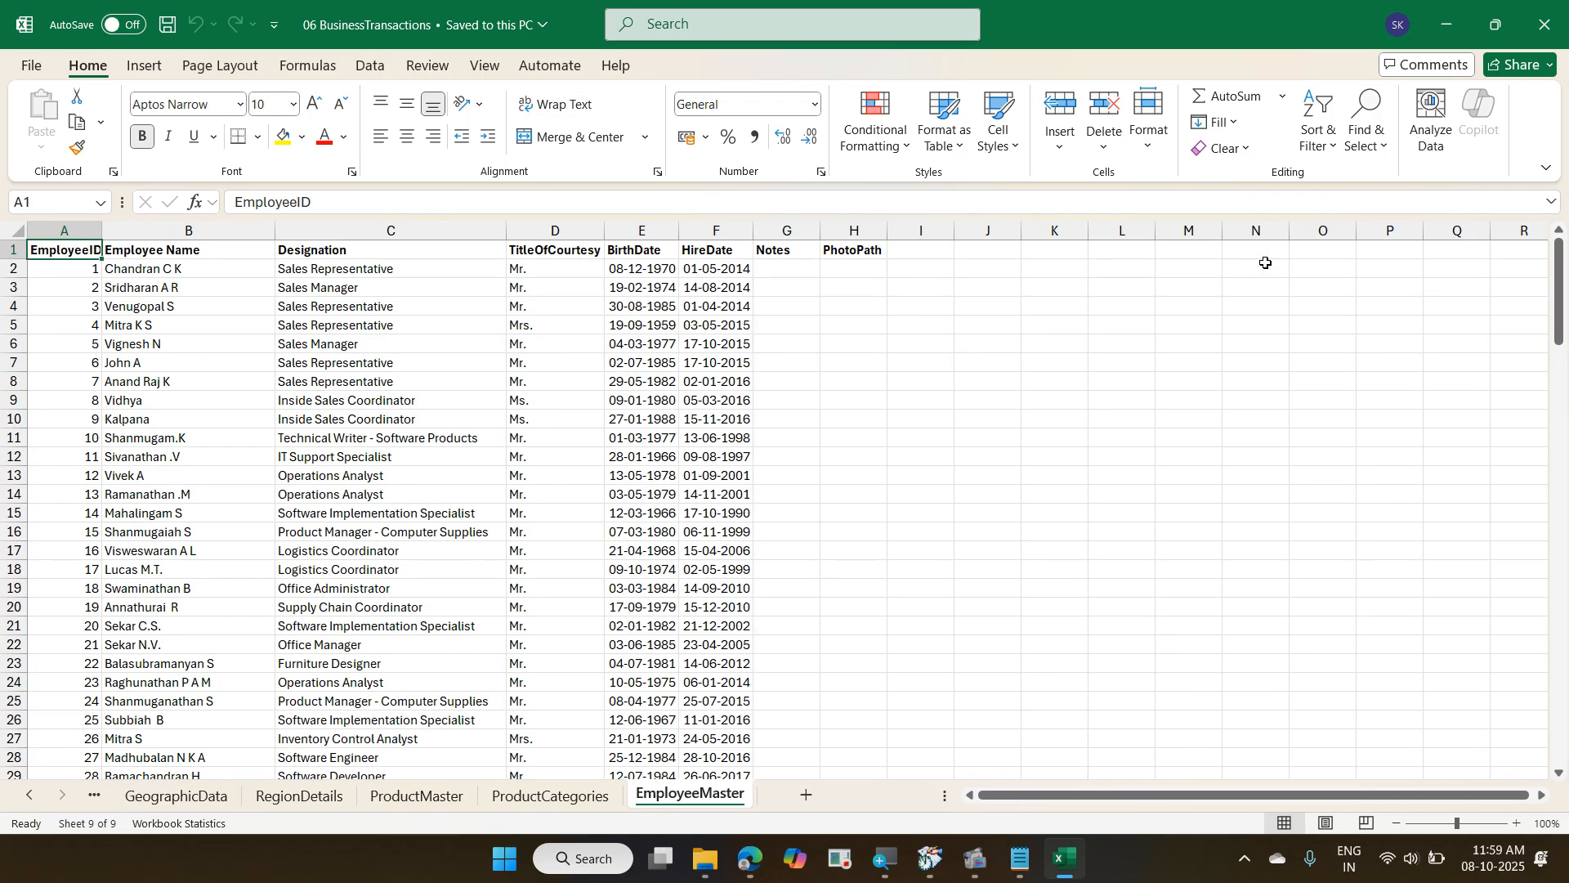
Go back through the worksheets from EmployeeMaster to the Invoice sheet.
key("ctrl+Page_Up")
key("ctrl+Page_Up")
key("ctrl+Page_Up")
key("ctrl+Page_Up")
key("ctrl+Page_Up")
key("ctrl+Page_Up")
key("ctrl+Page_Up")
key("ctrl+Page_Up")
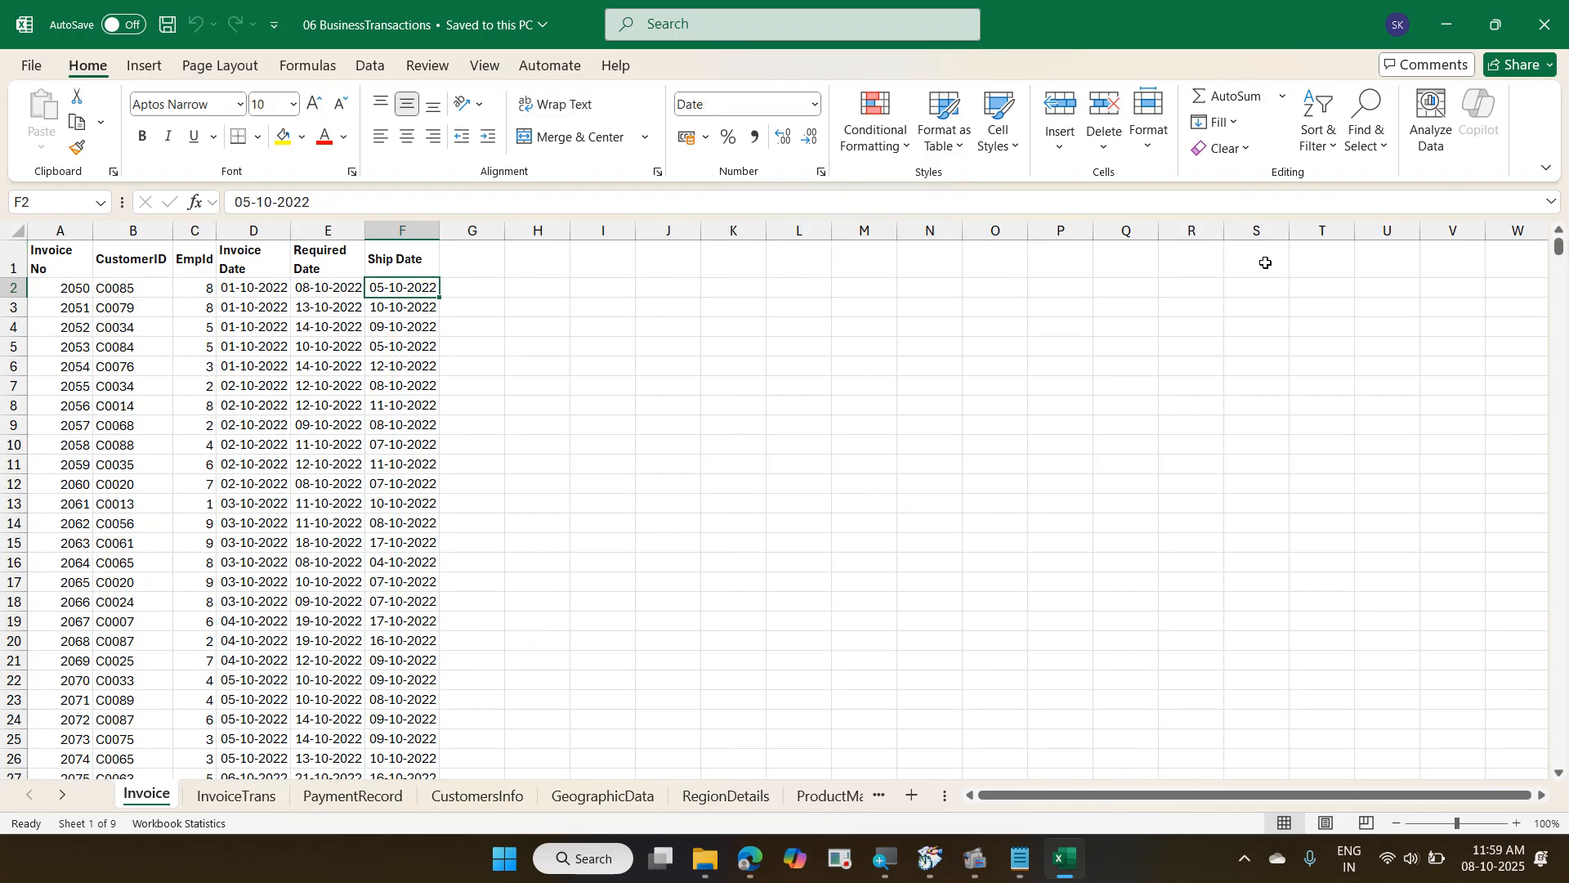
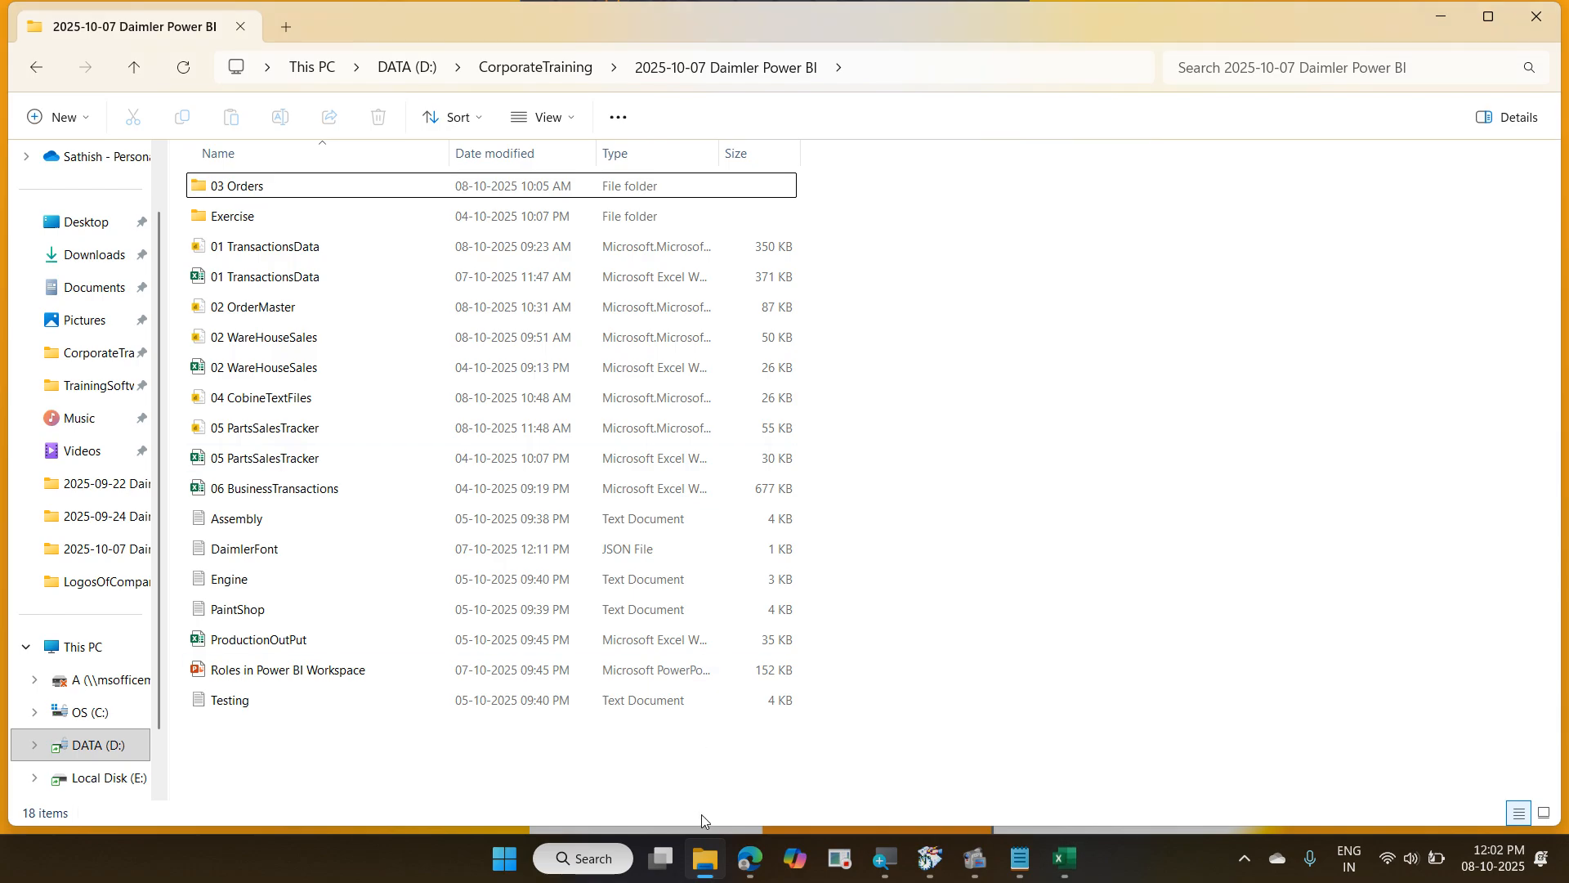
Start Power BI Desktop and bring all nine tables of the 06 BusinessTransactions Excel workbook into the Power Query Editor.
left_click(509, 857)
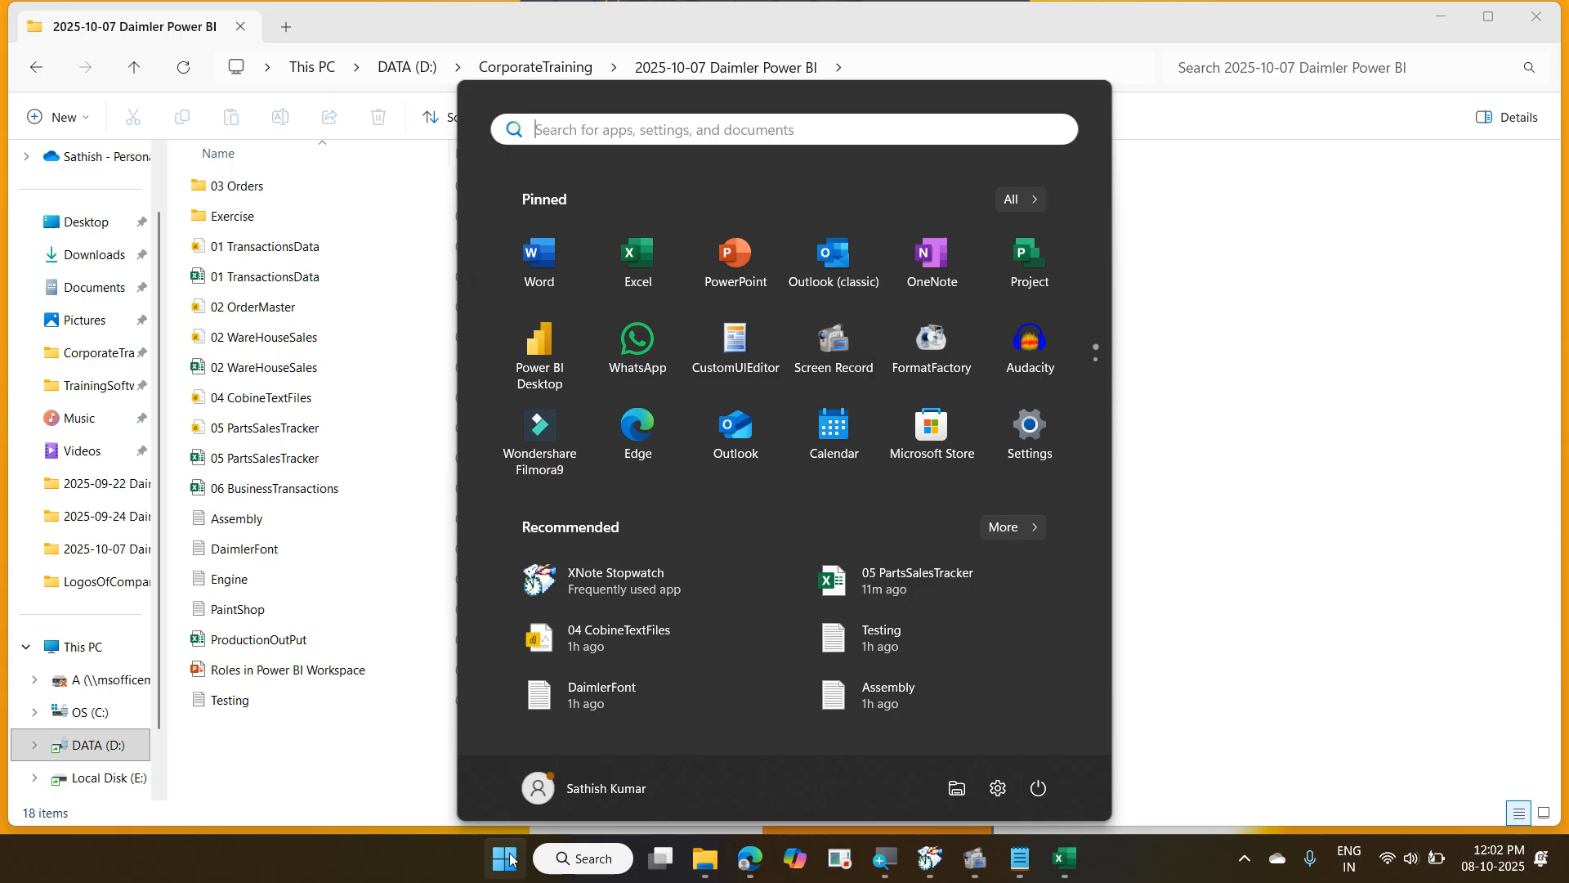
left_click(546, 389)
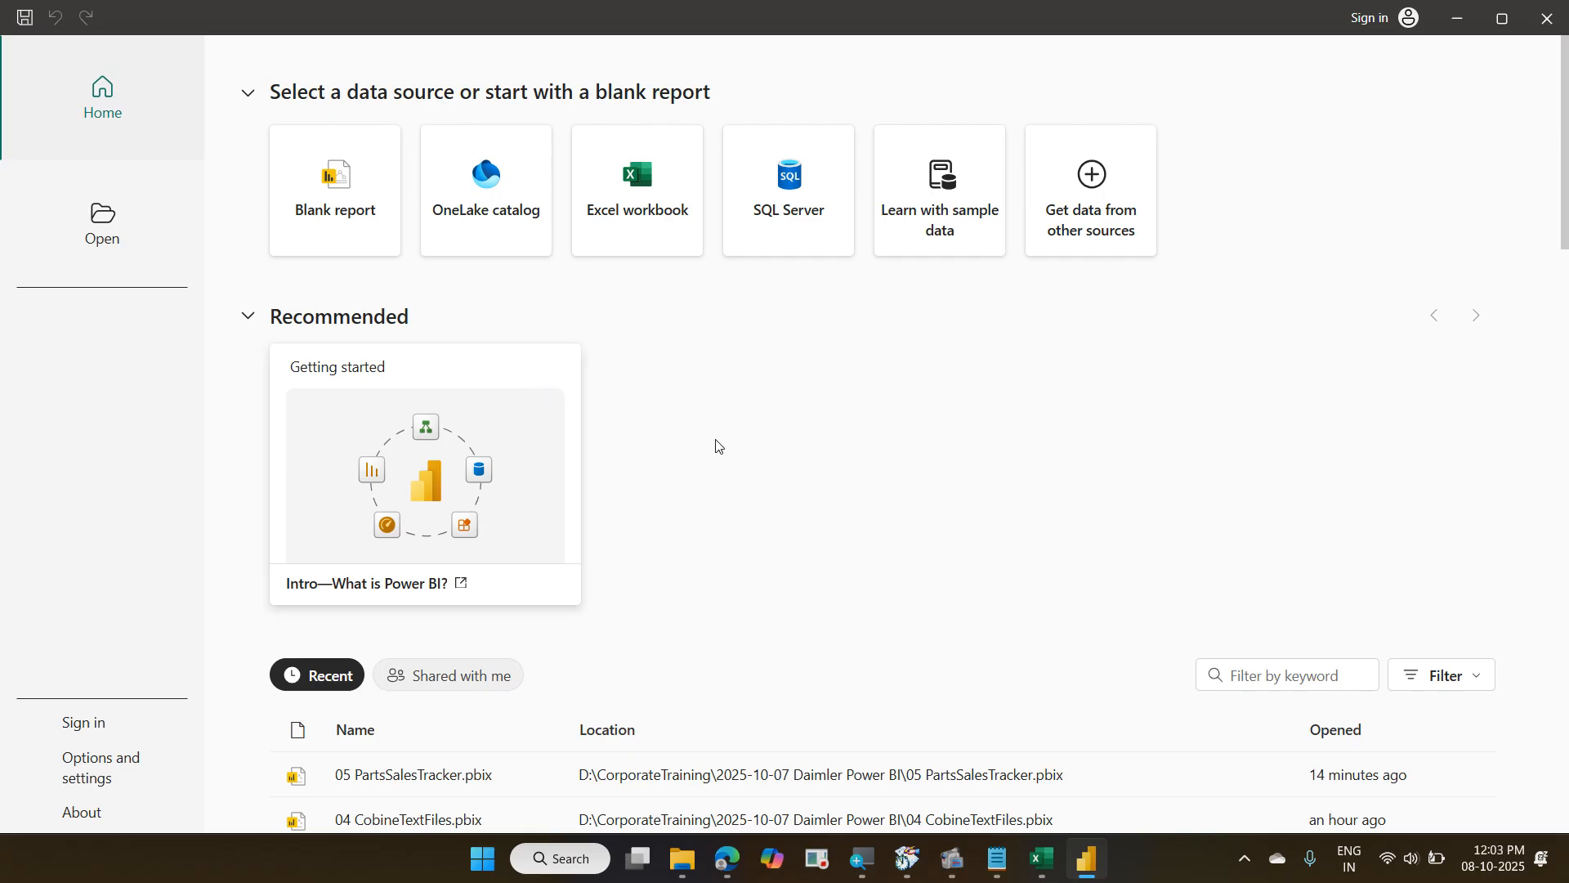
left_click(658, 255)
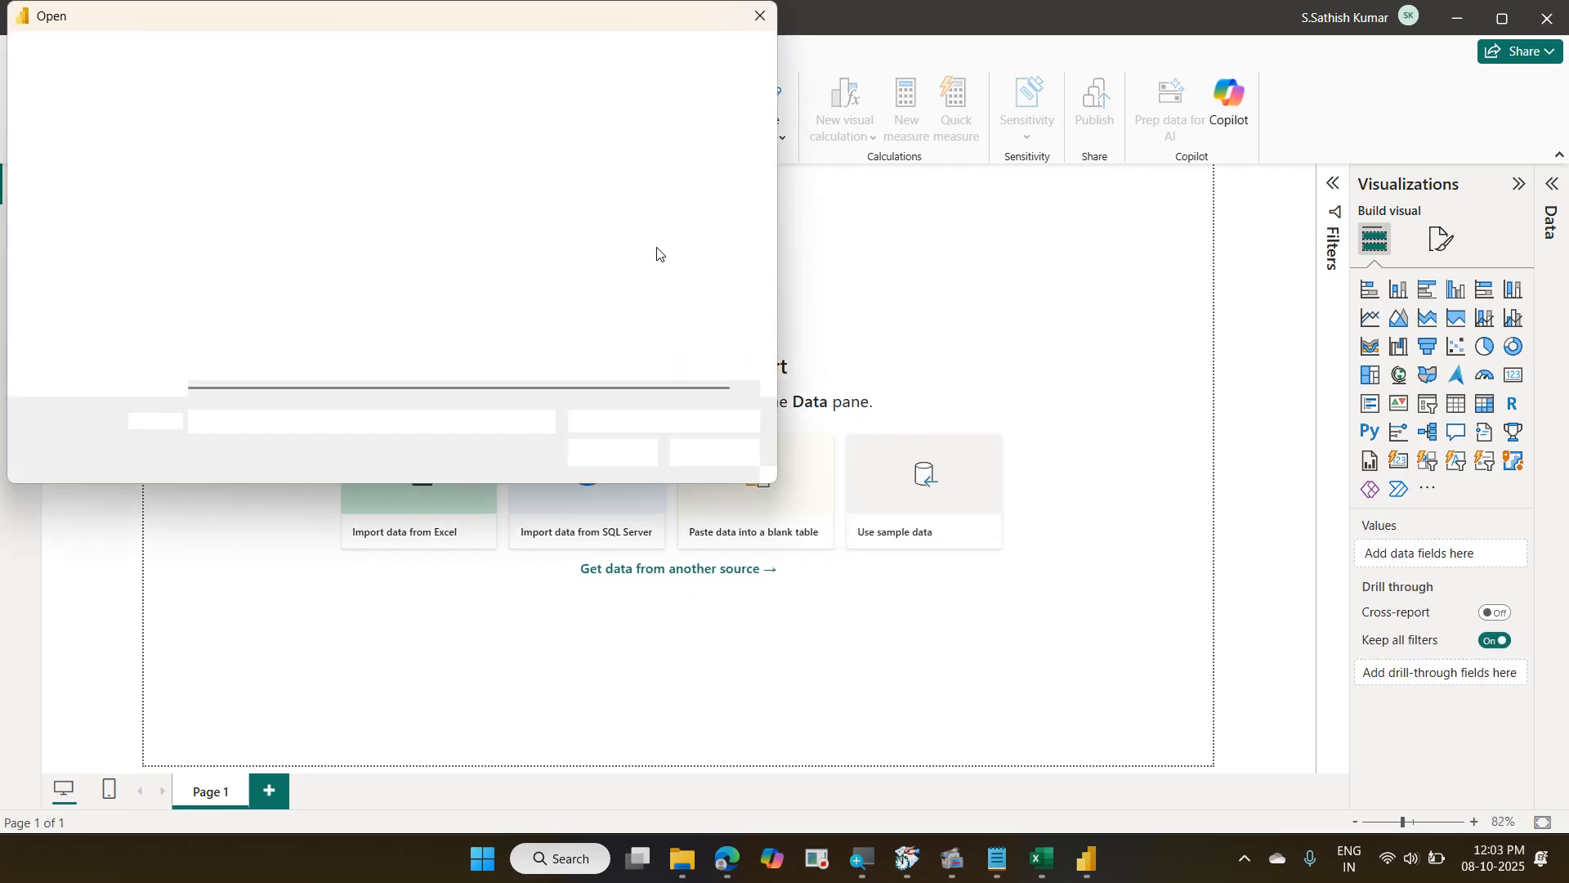
left_click(384, 314)
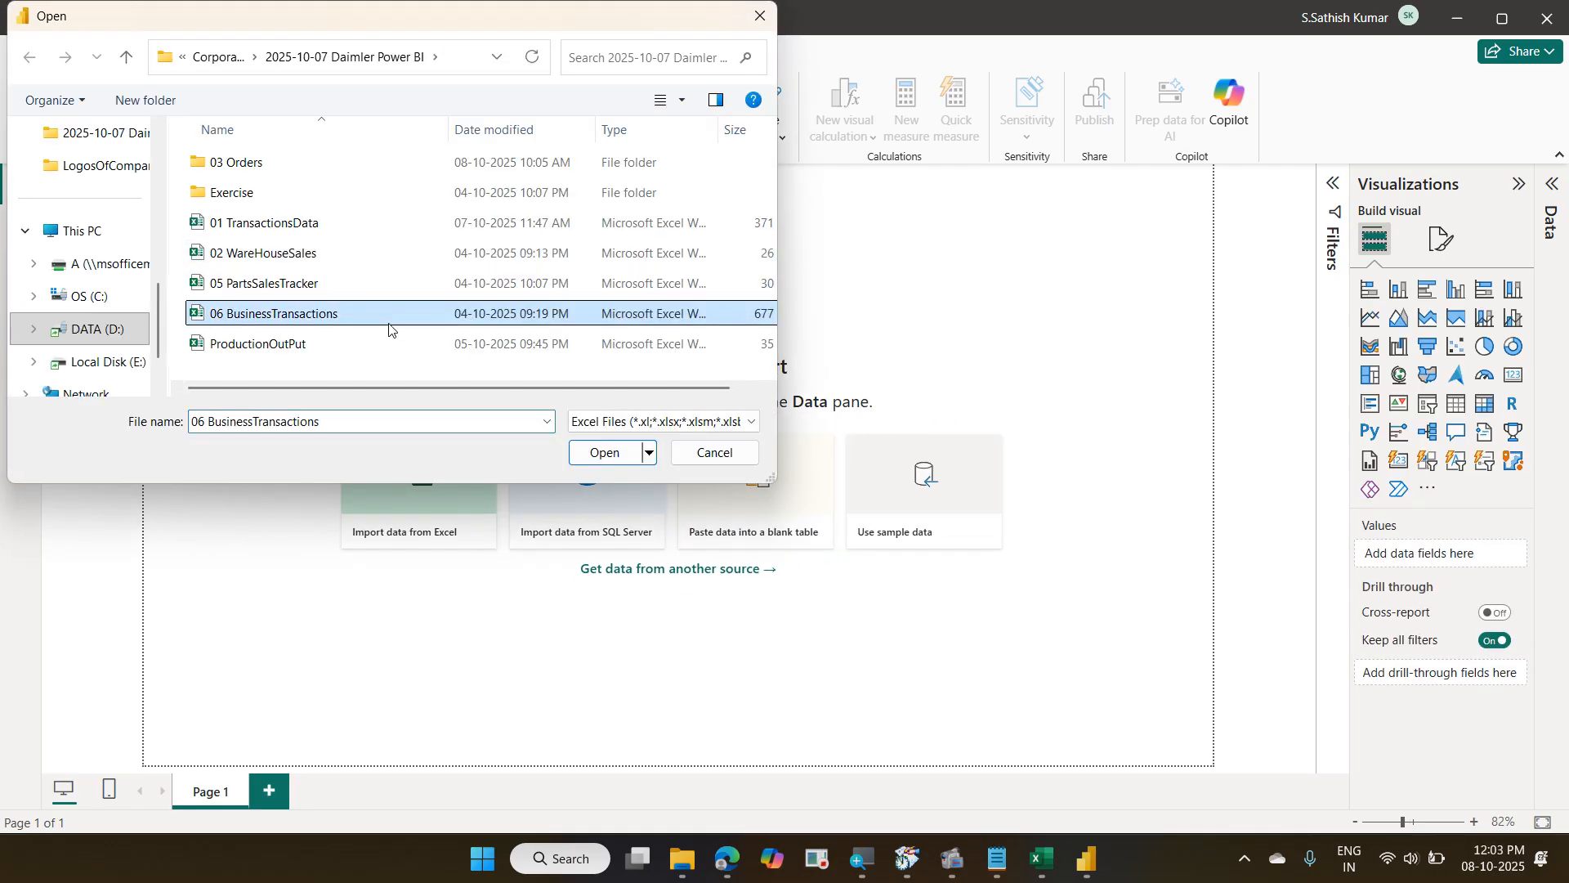
left_click(602, 454)
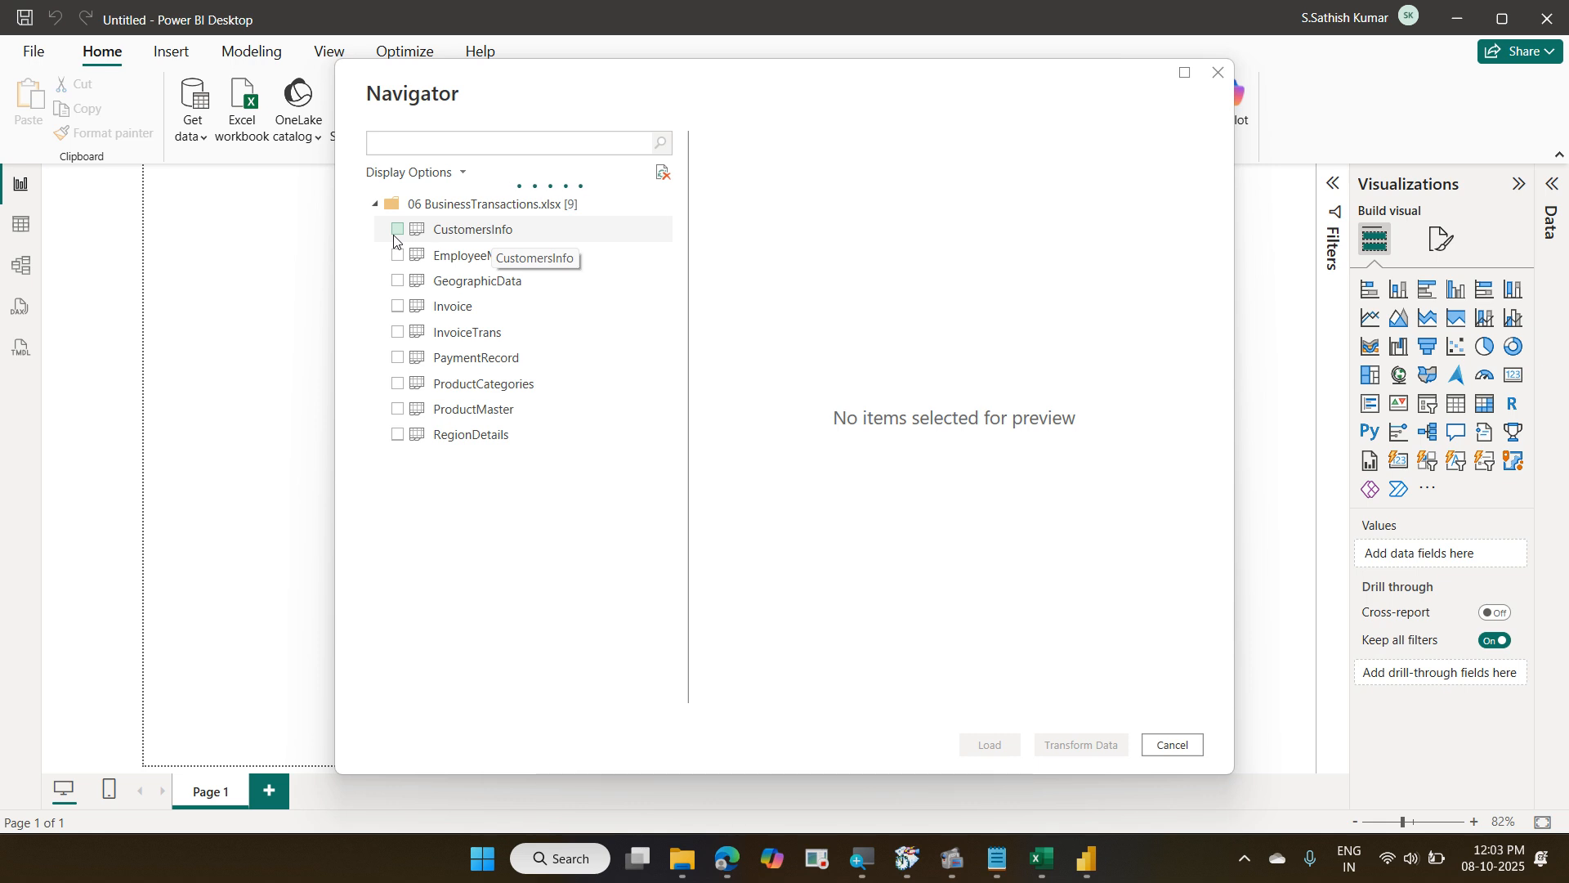
left_click(497, 237)
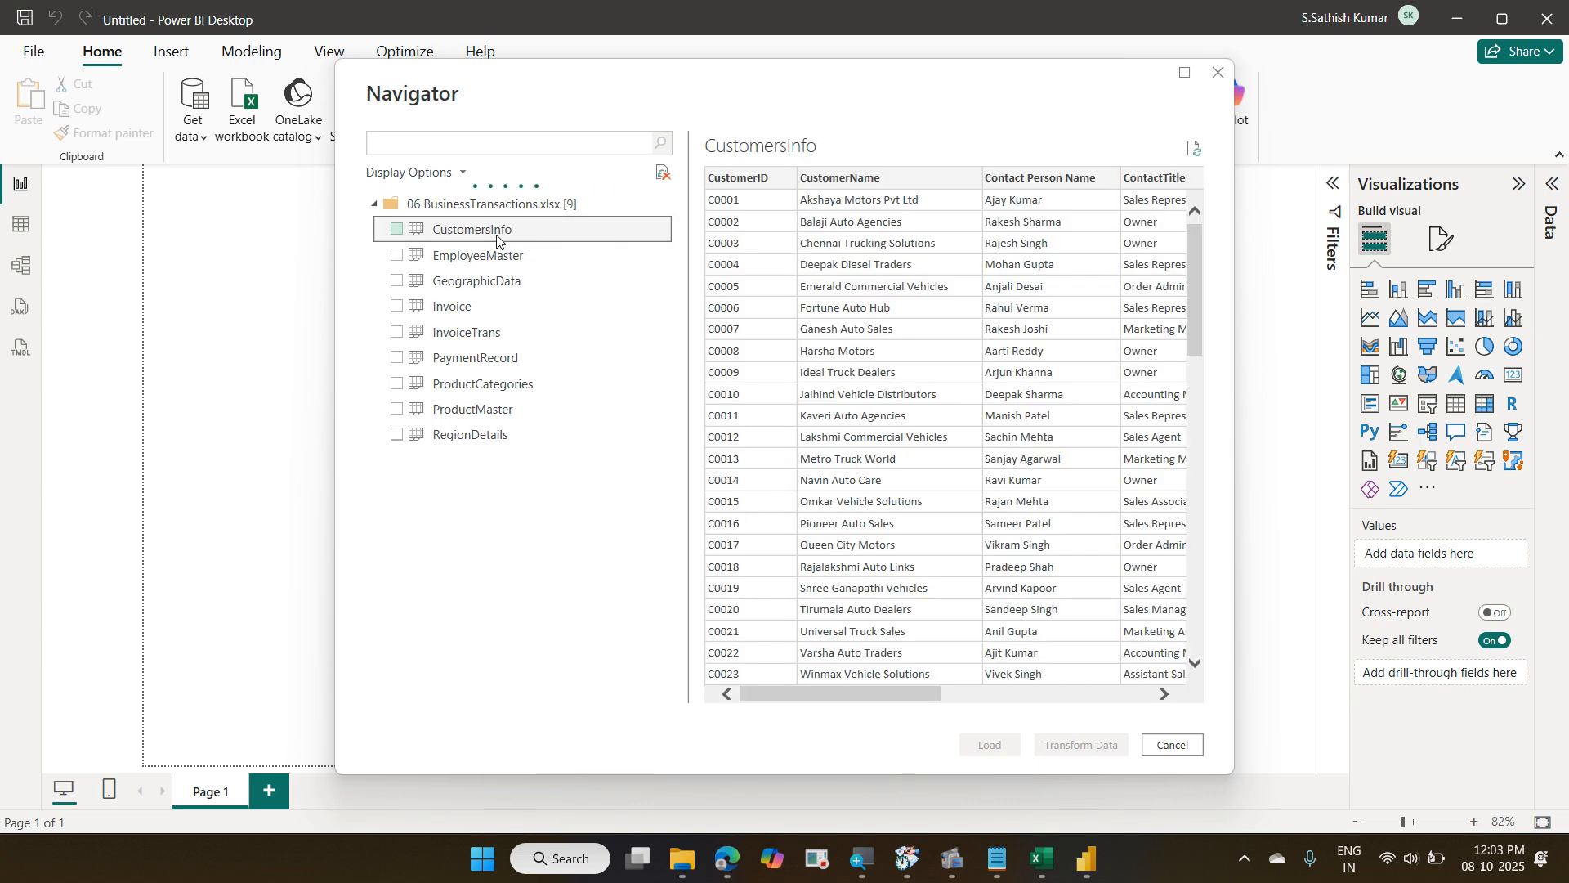
left_click(526, 434, "shift")
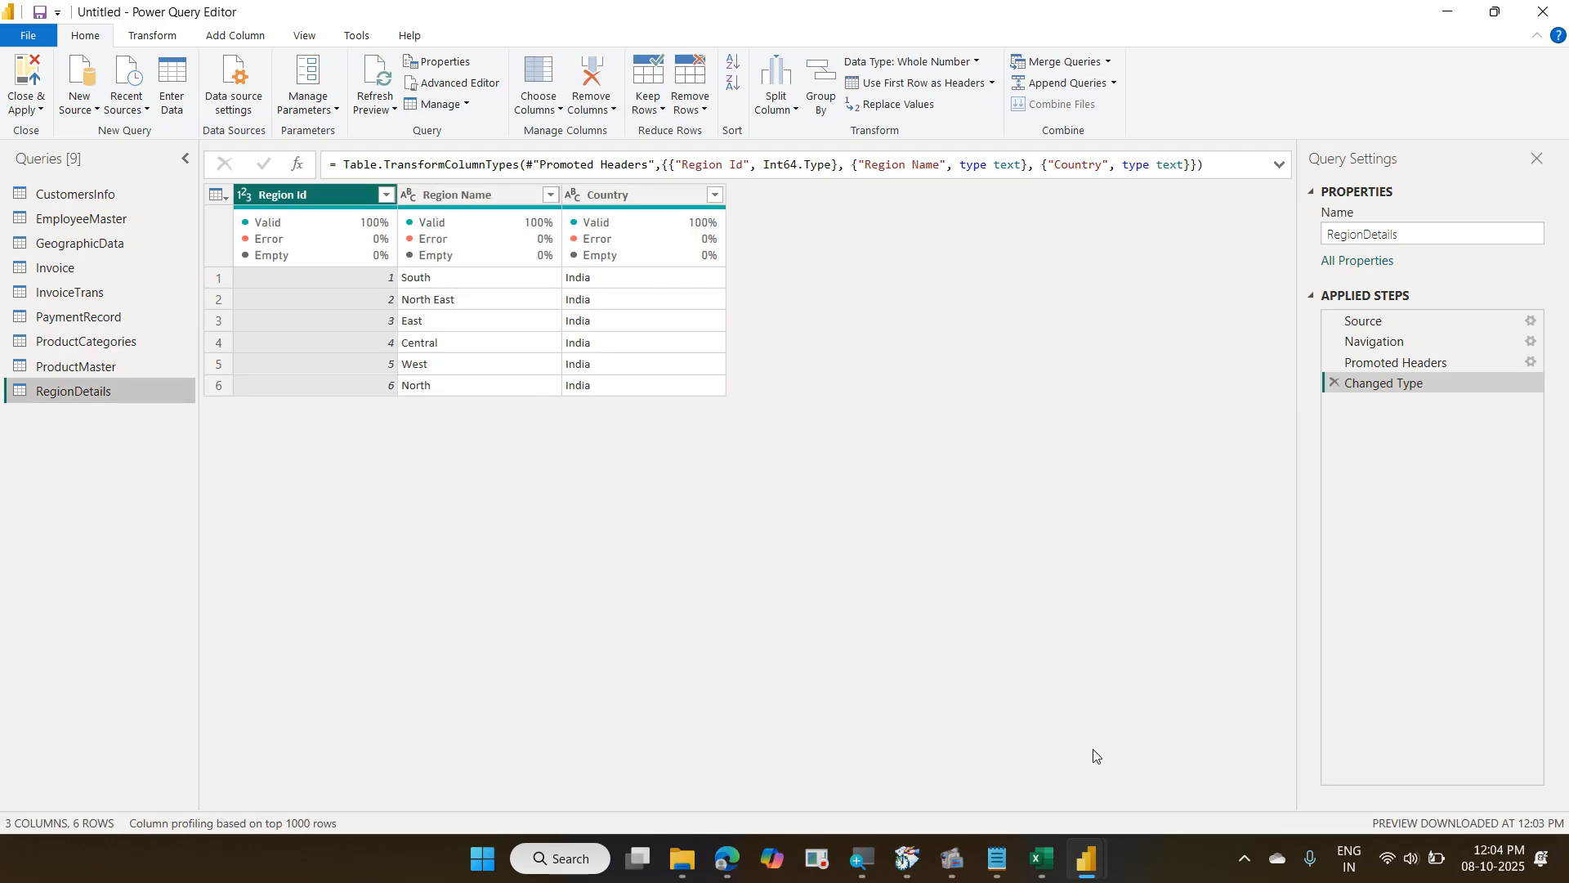
Remove the Email Address and Mobile columns from the CustomersInfo query with Choose Columns.
left_click(116, 200)
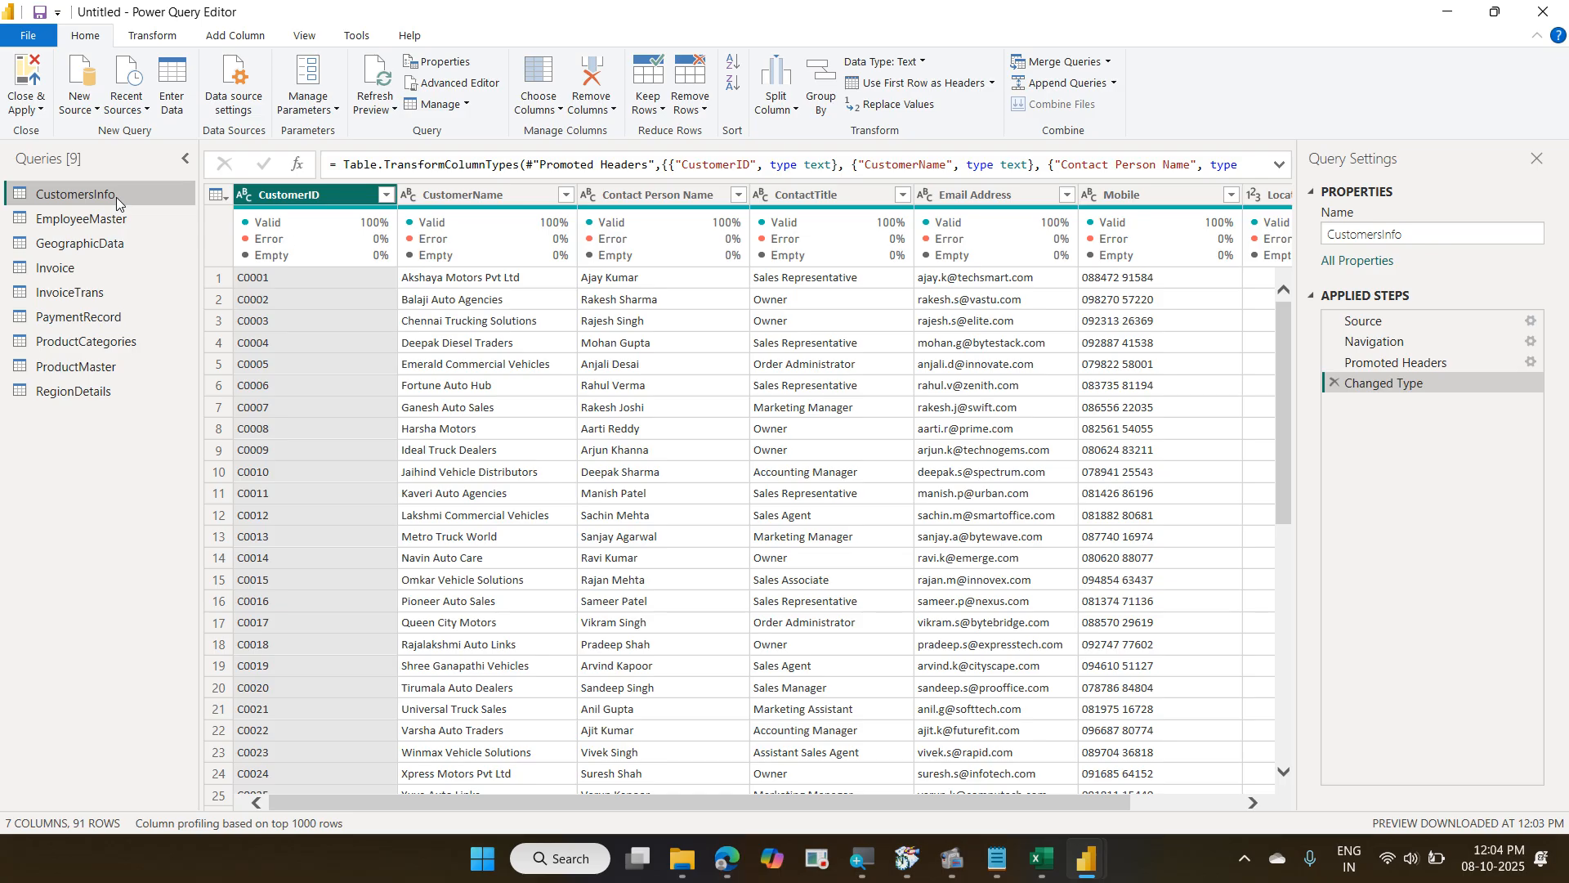
left_click_drag(799, 801, 1012, 804)
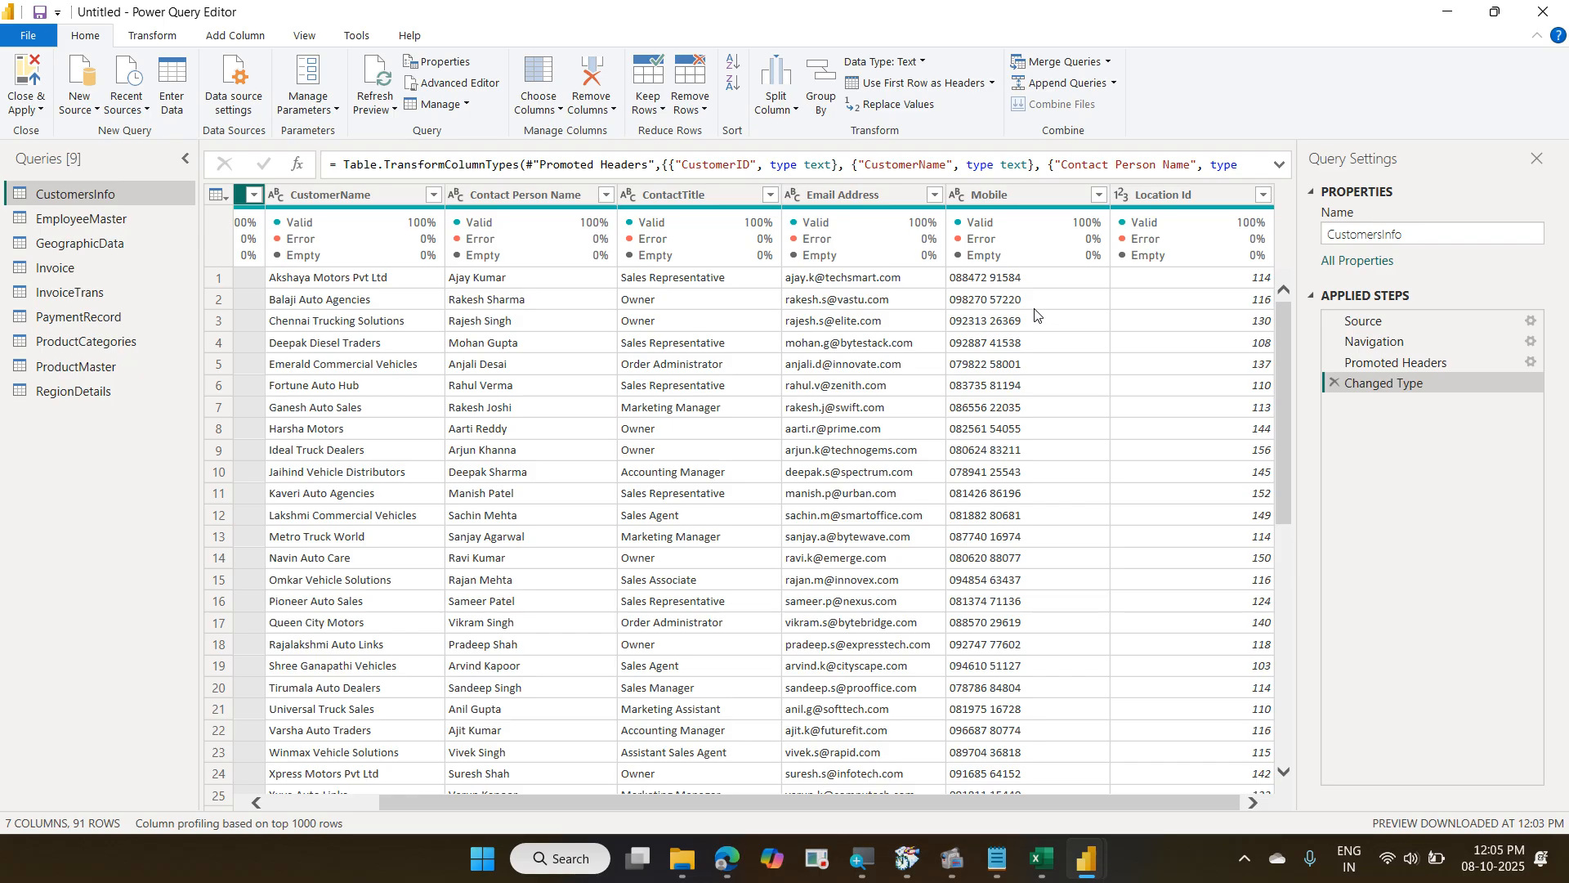
left_click(552, 80)
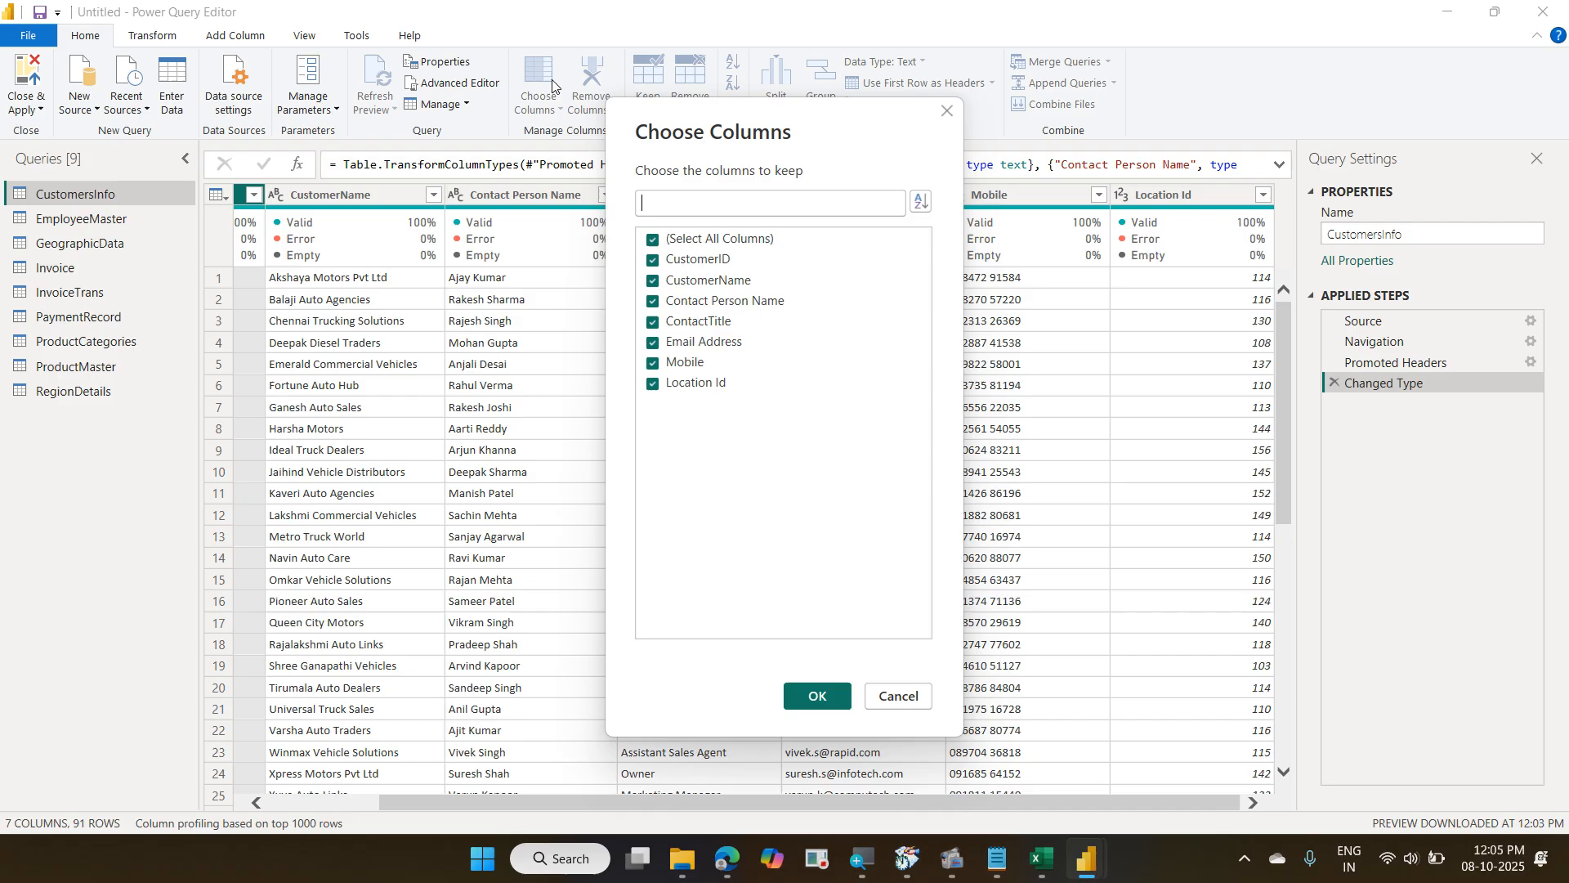
left_click(726, 344)
left_click(689, 362)
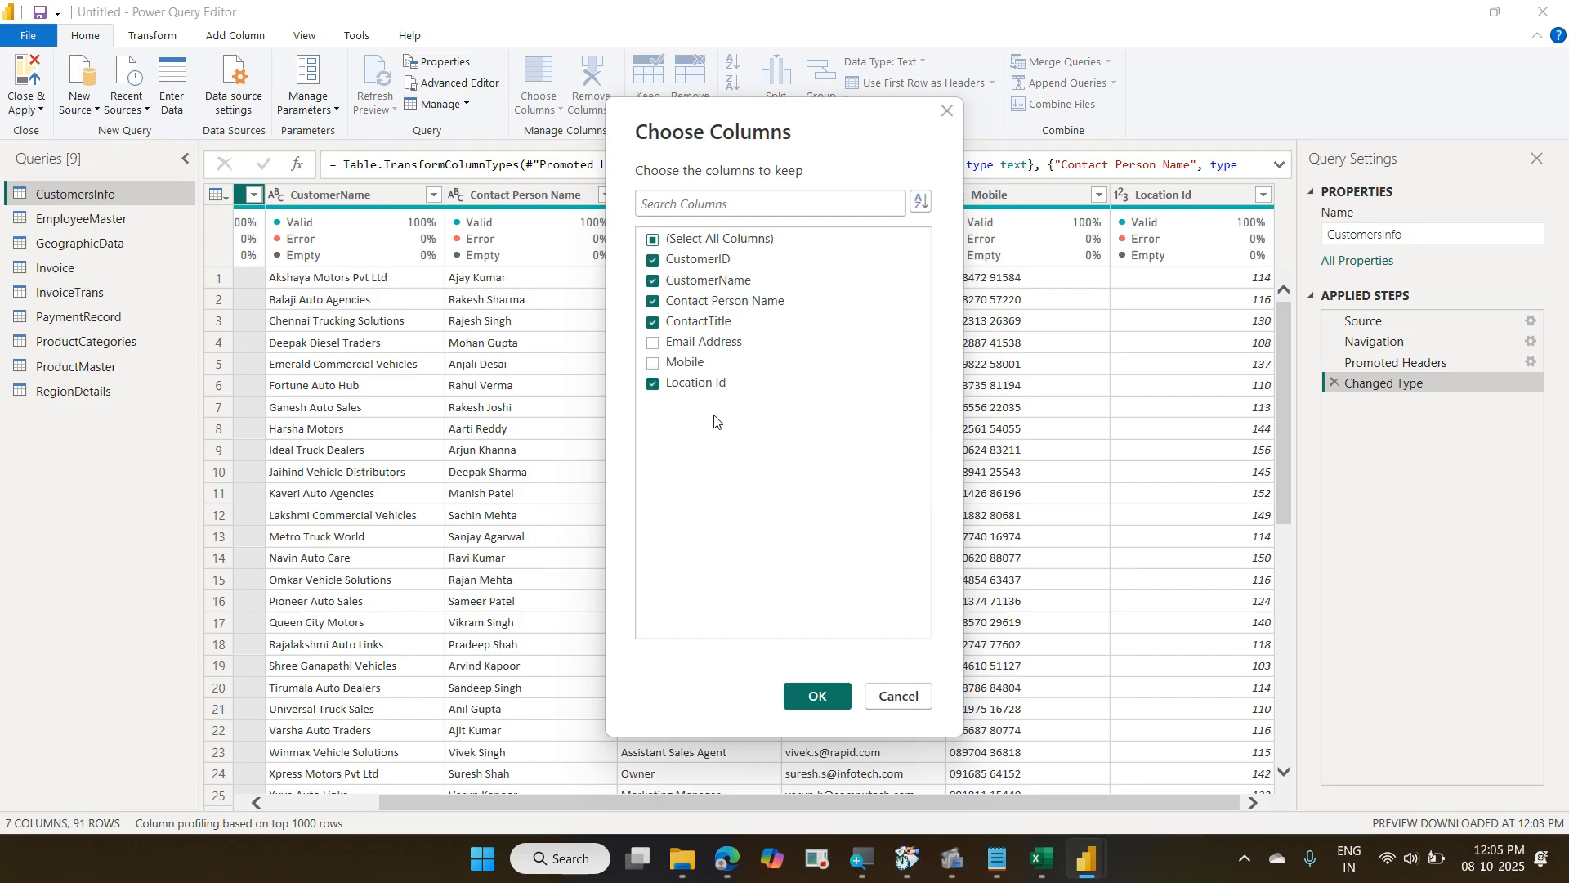
left_click(815, 697)
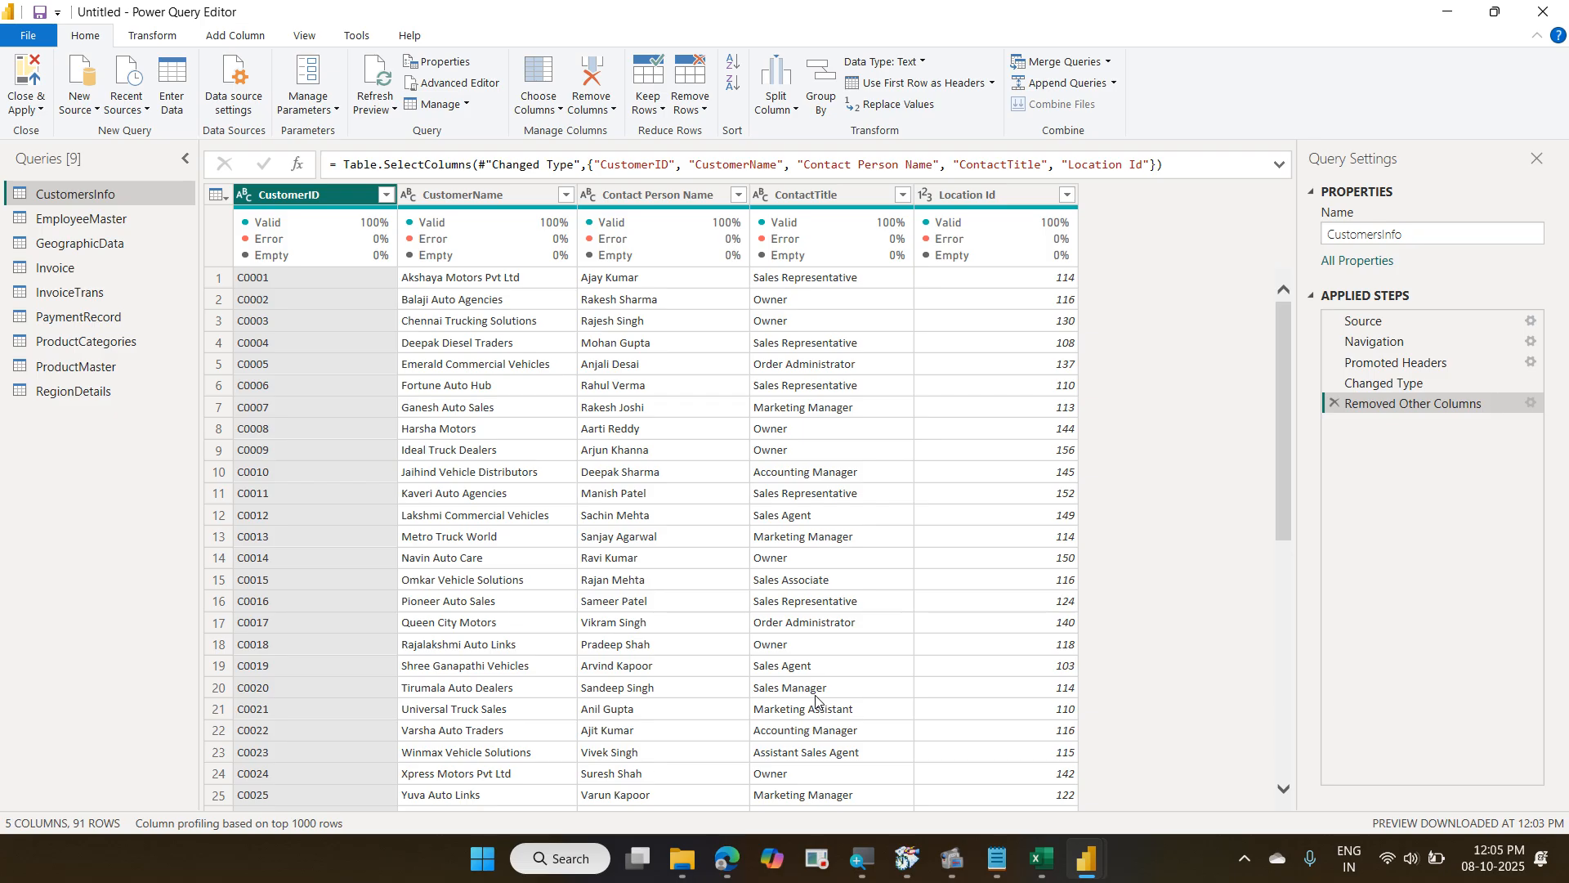
Remove the Notes and PhotoPath columns from the EmployeeMaster query with Choose Columns.
left_click(145, 222)
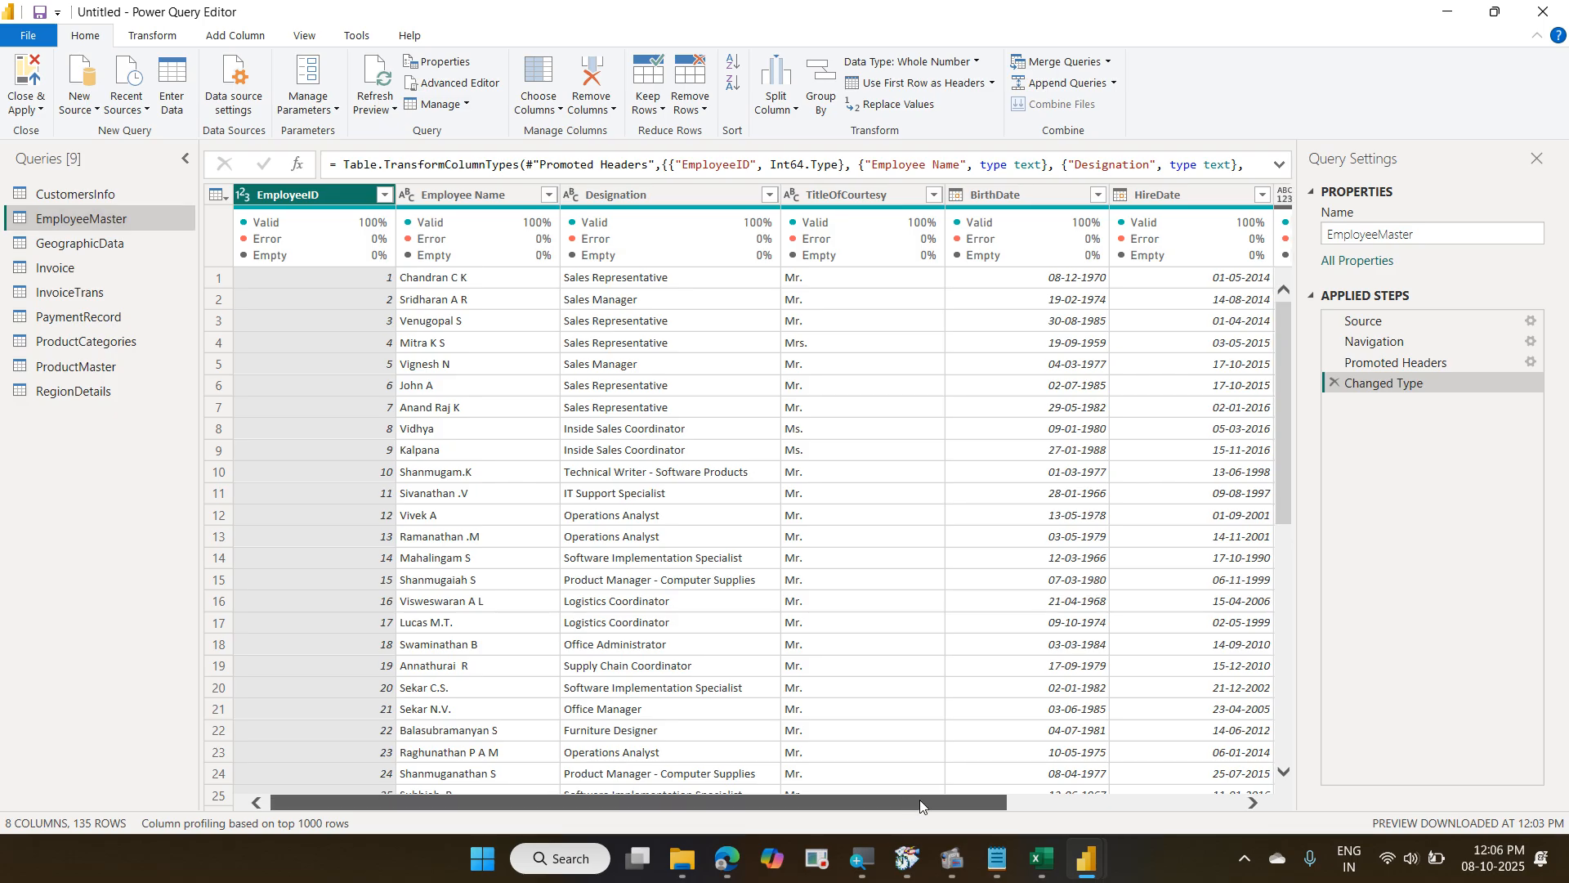
left_click_drag(909, 801, 1158, 792)
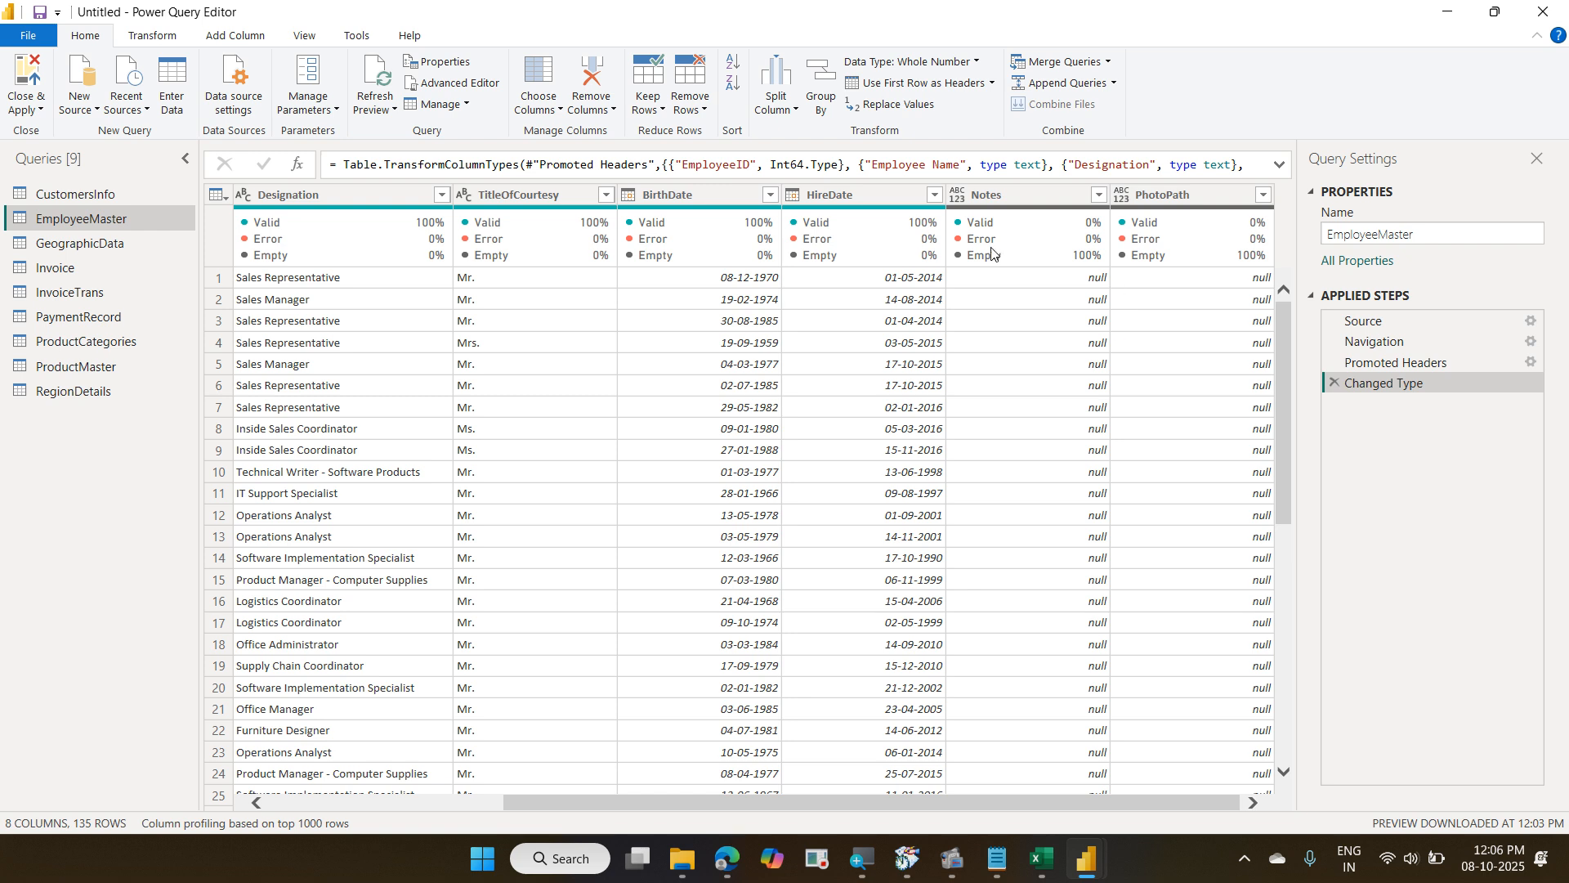
left_click(529, 80)
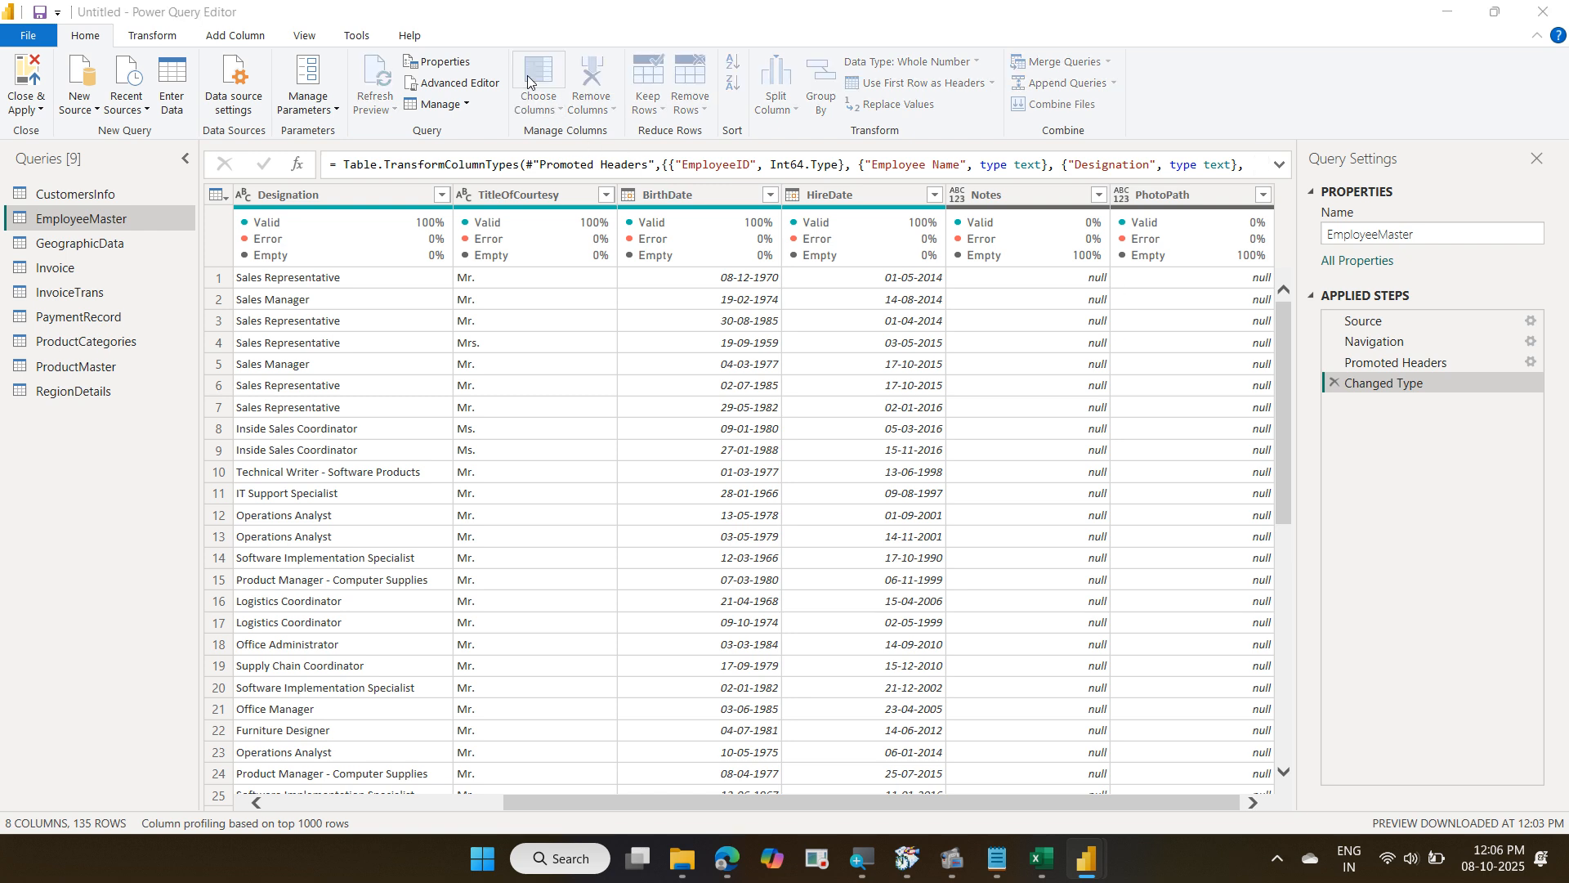
left_click(701, 384)
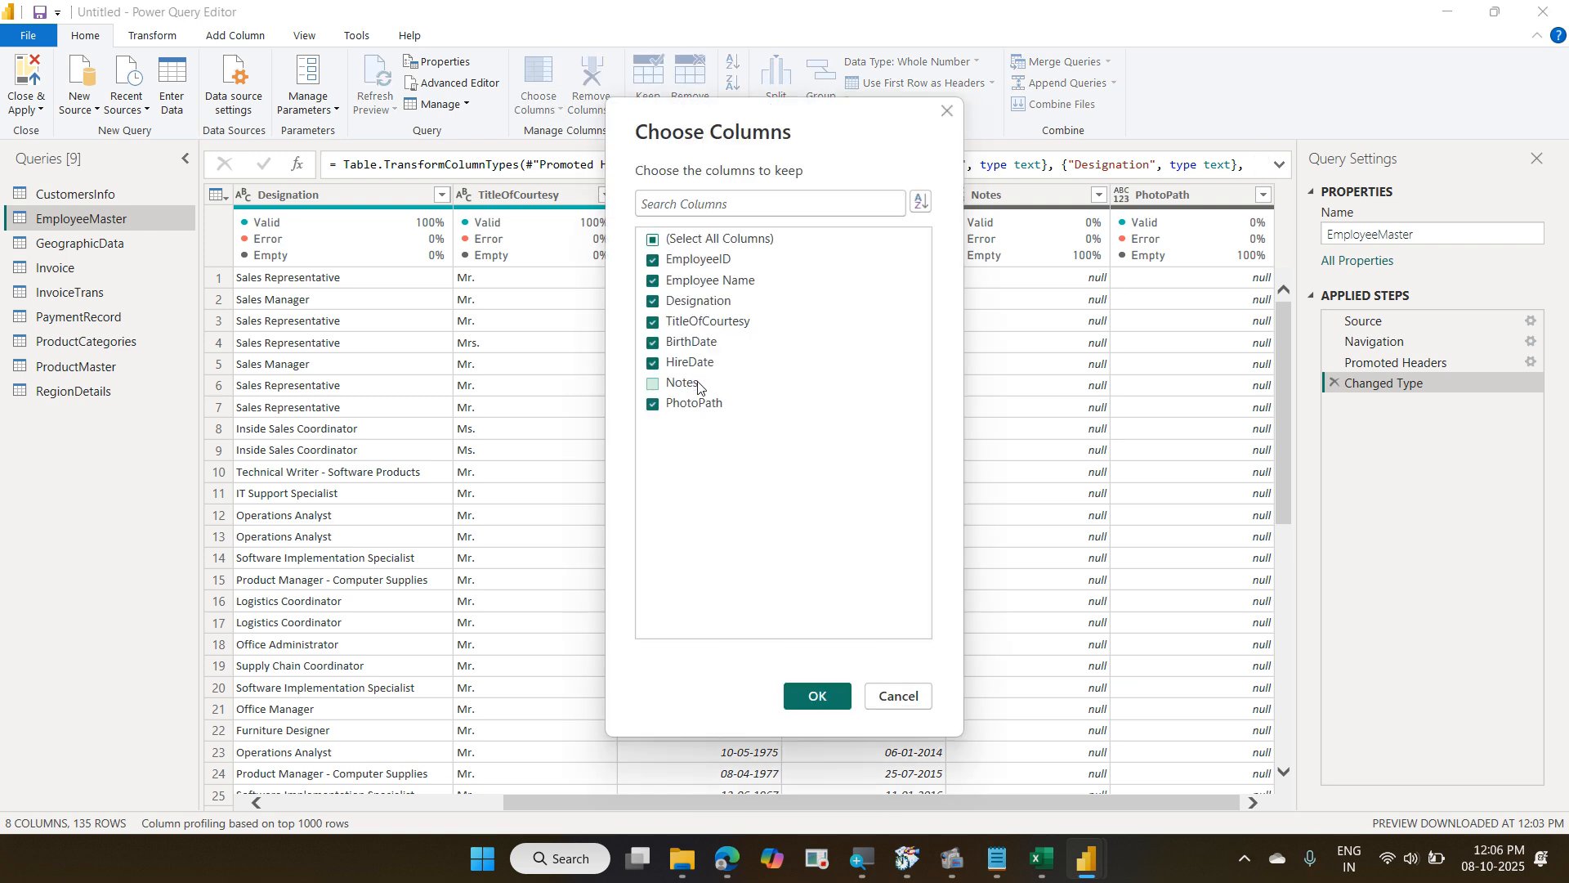
left_click(708, 405)
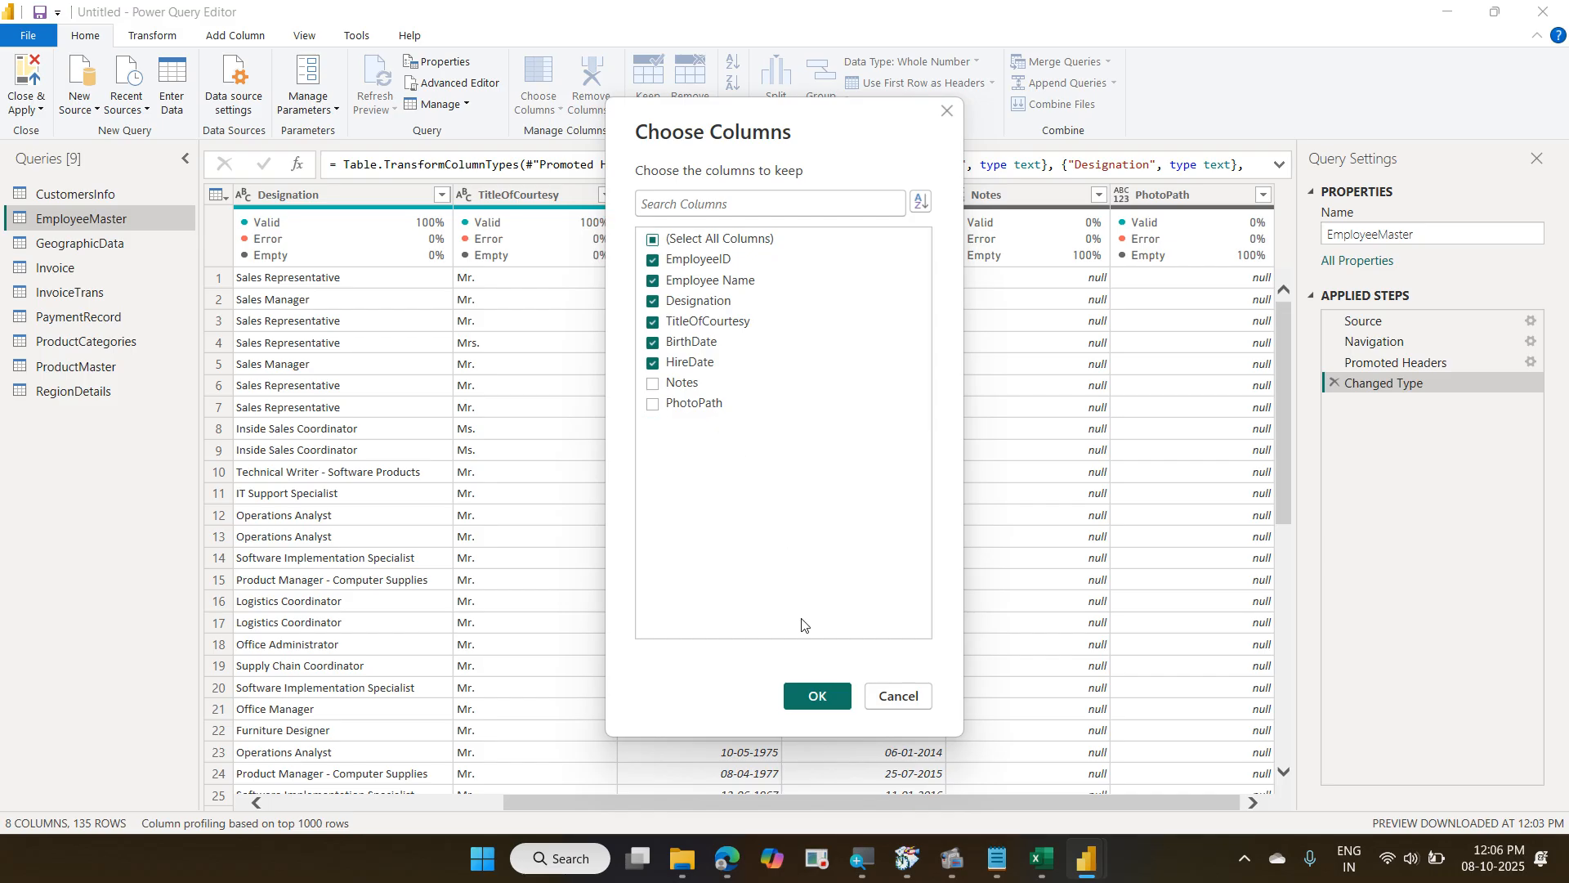
left_click(822, 695)
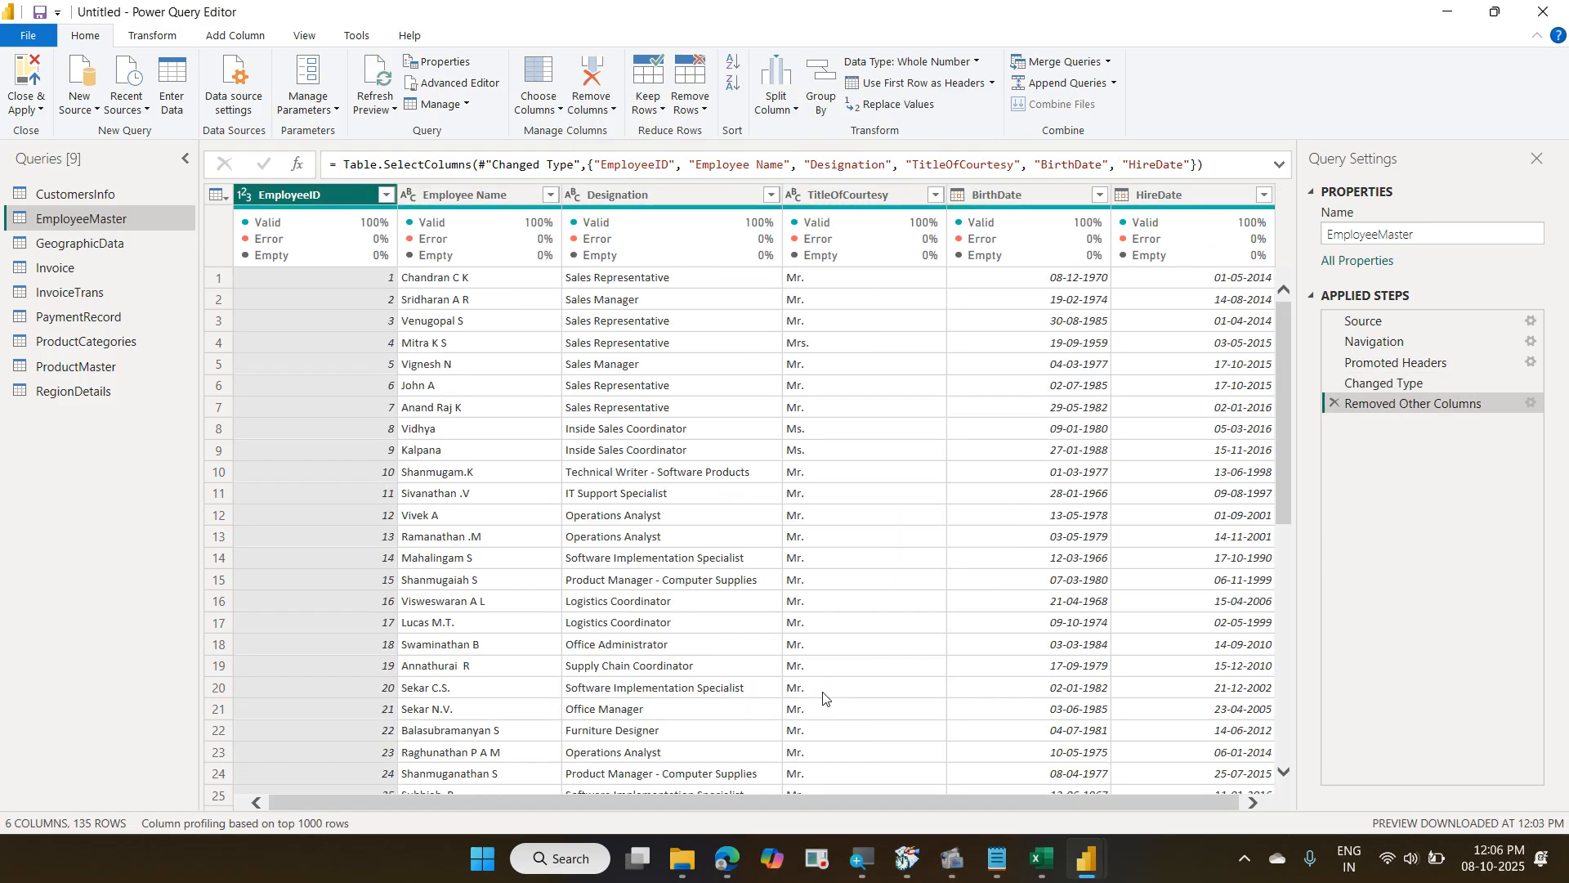
Check the GeographicData, Invoice and InvoiceTrans queries, and remove Column4, Column5 and Column6 from the PaymentRecord query.
left_click(157, 247)
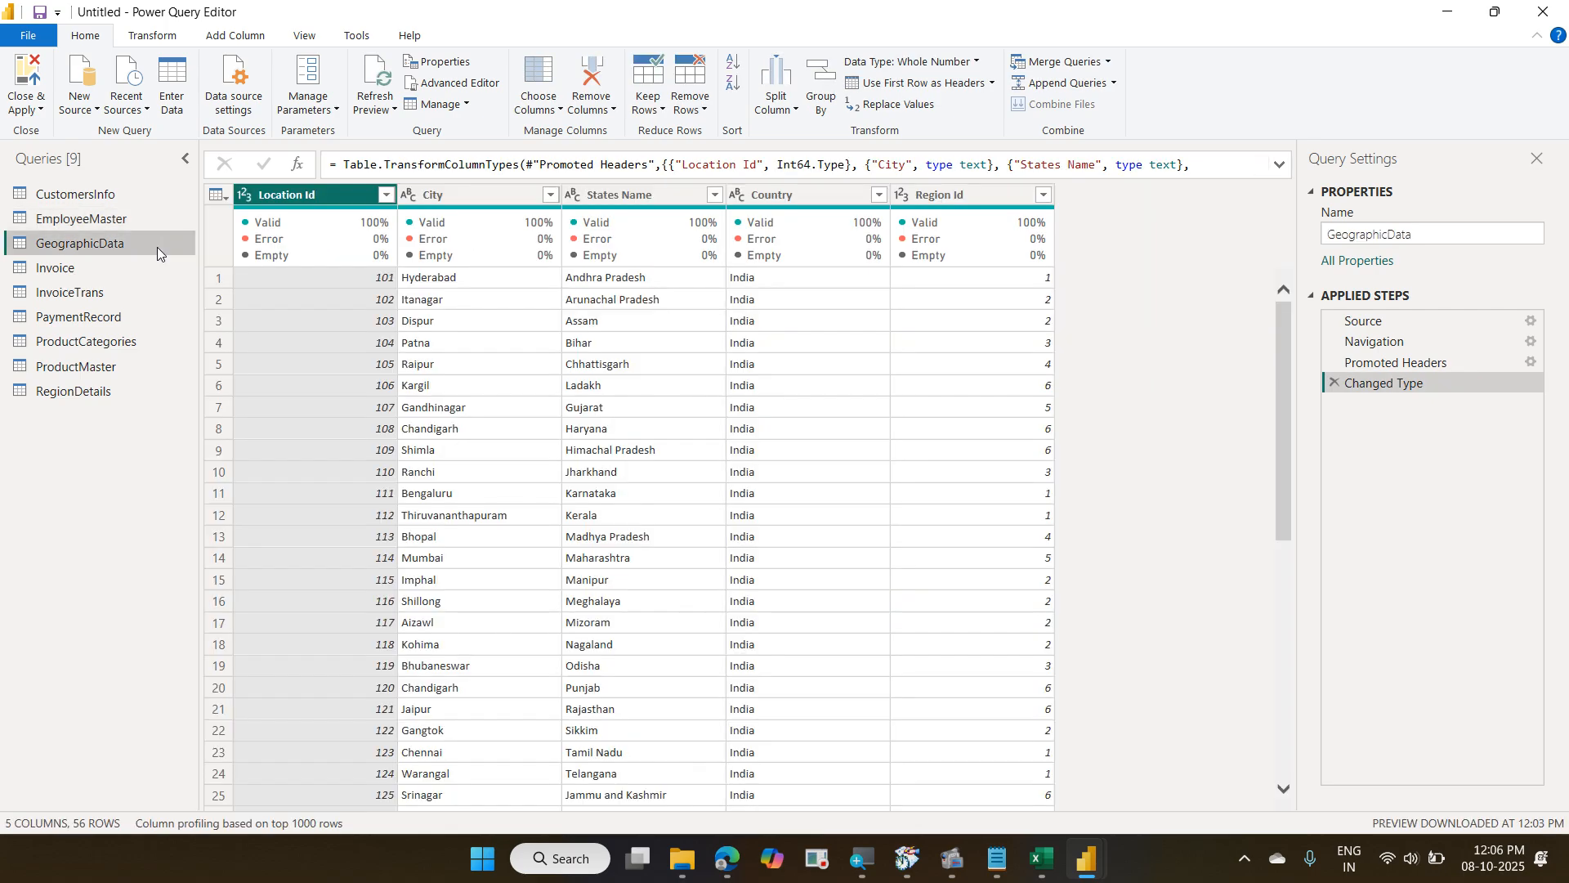
left_click(157, 260)
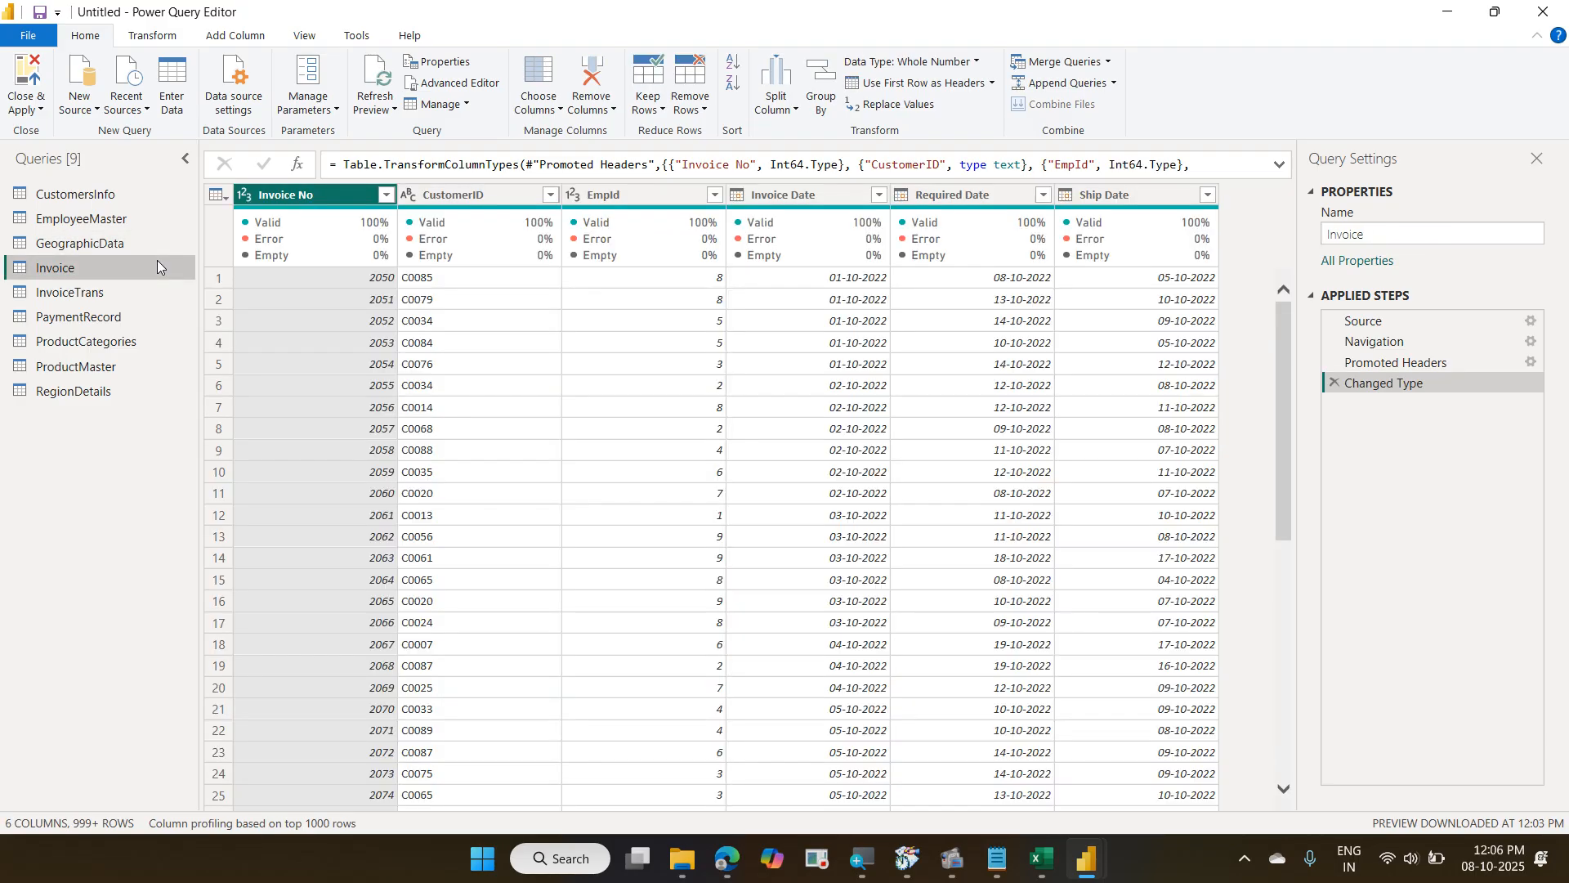
left_click(155, 287)
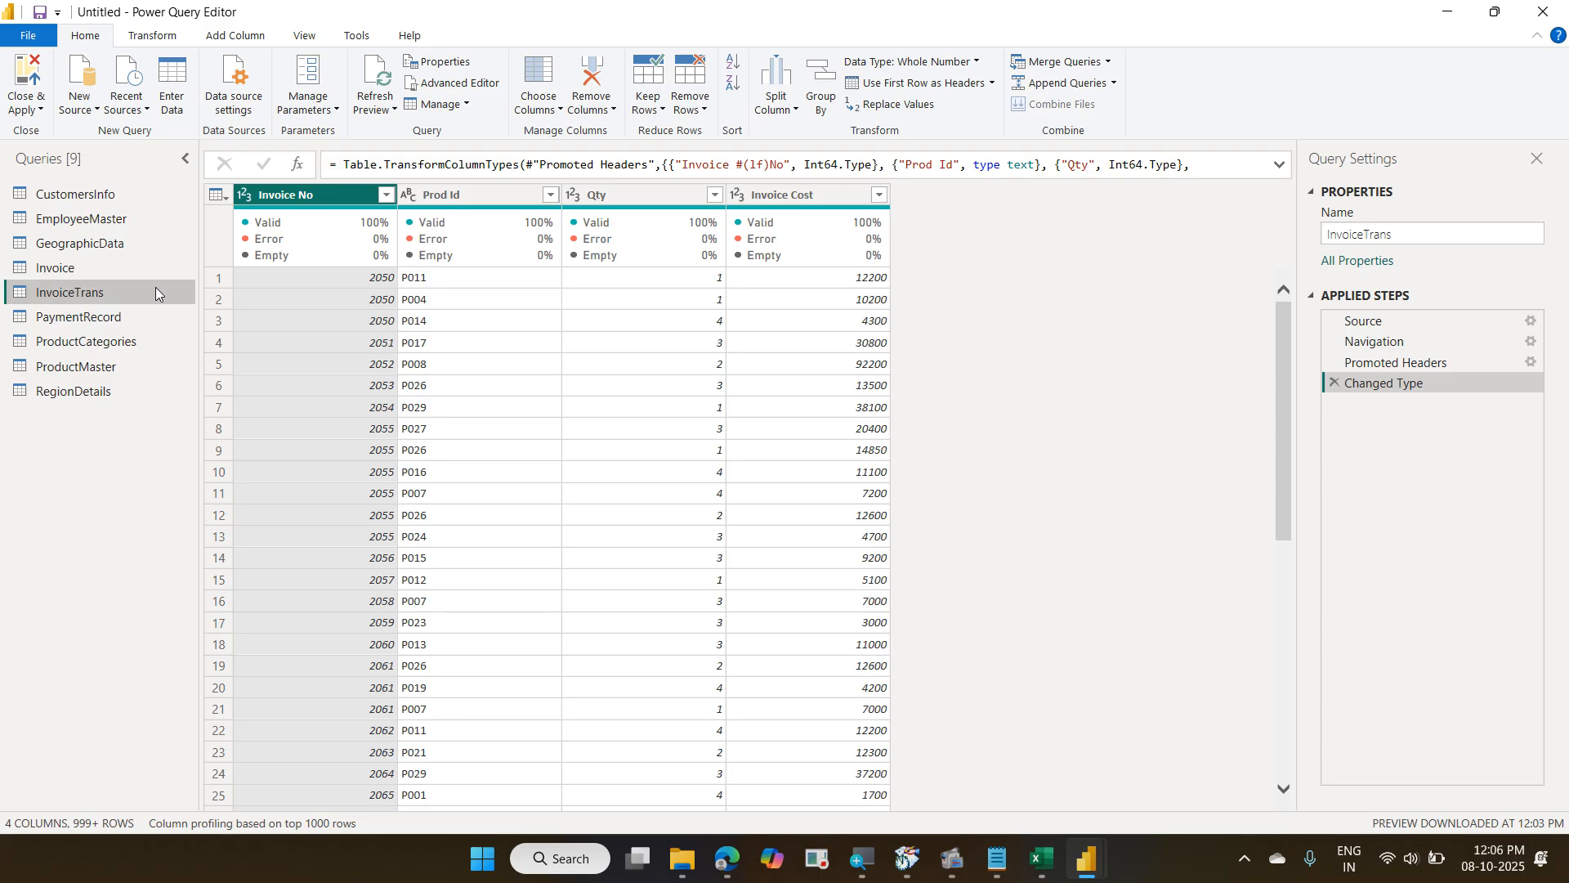
left_click(157, 313)
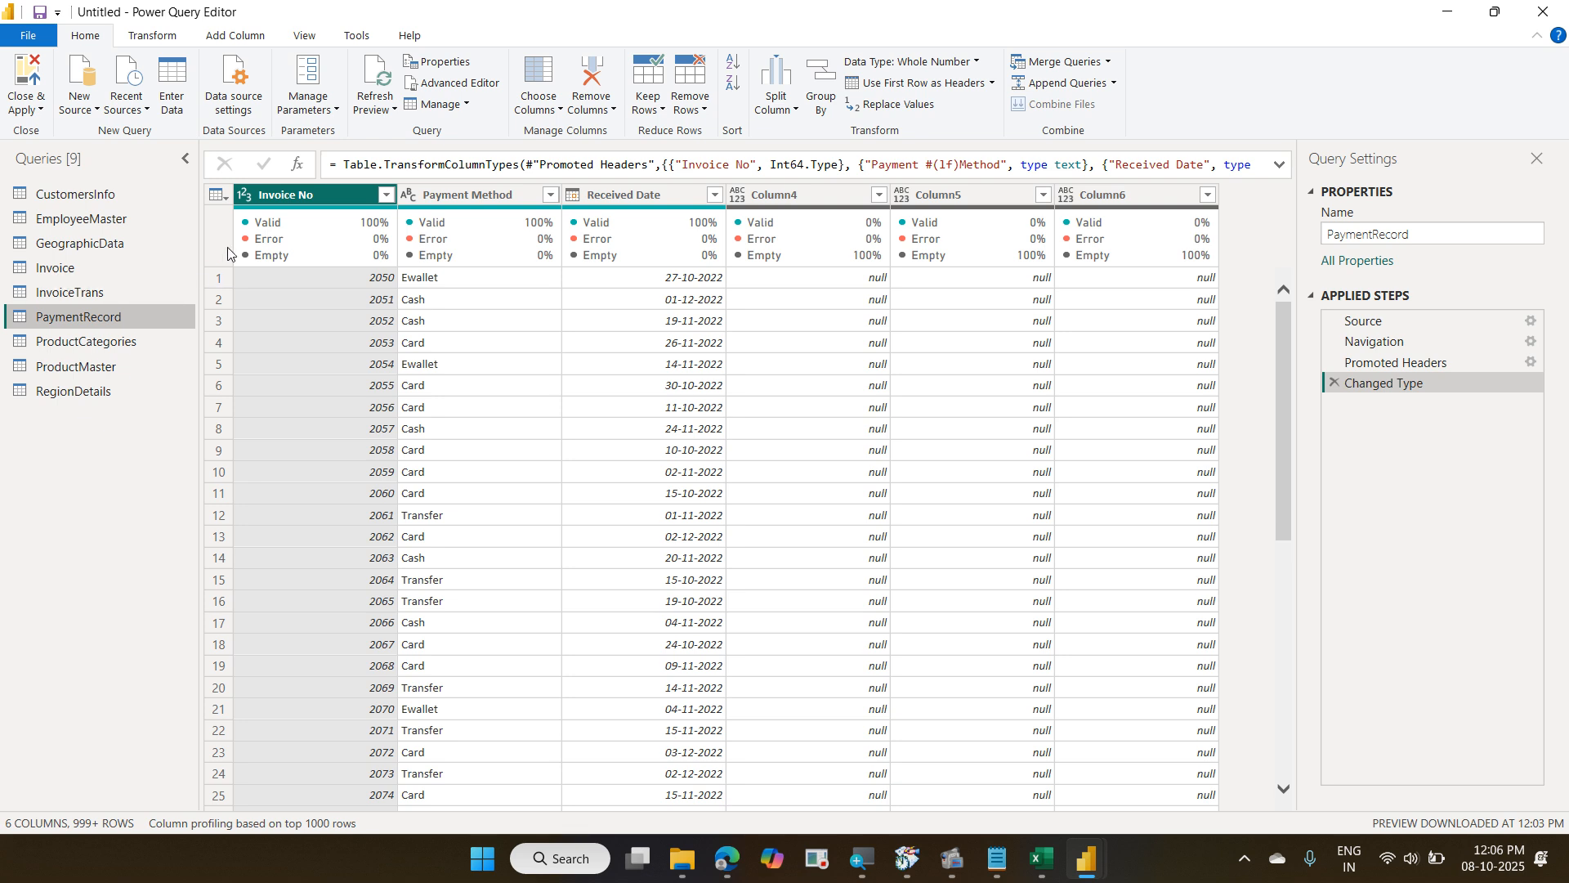
left_click(525, 73)
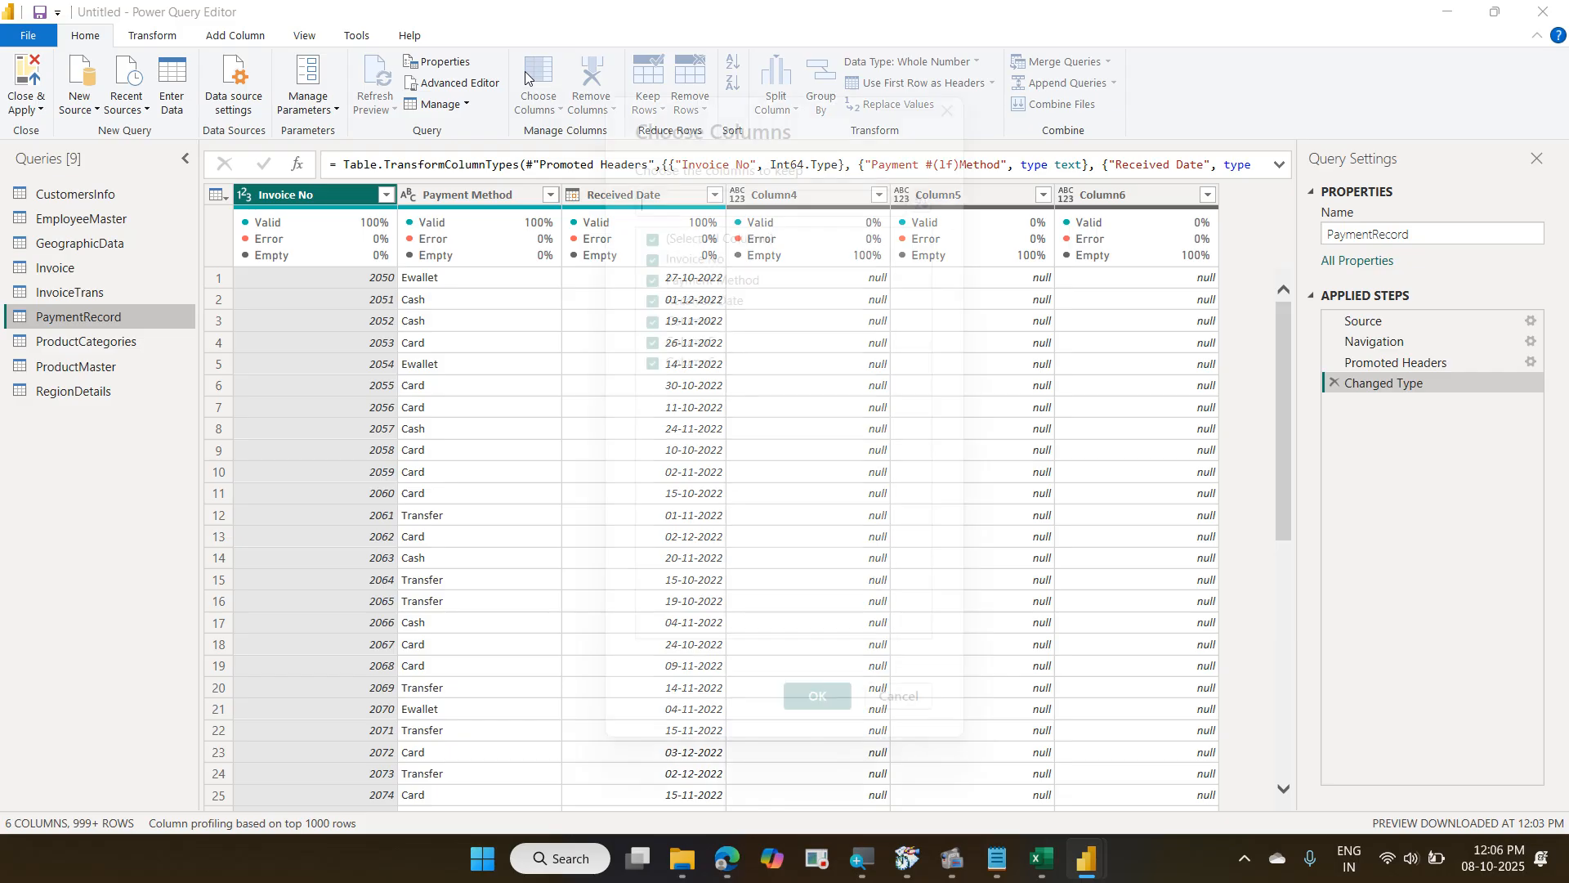
left_click(693, 321)
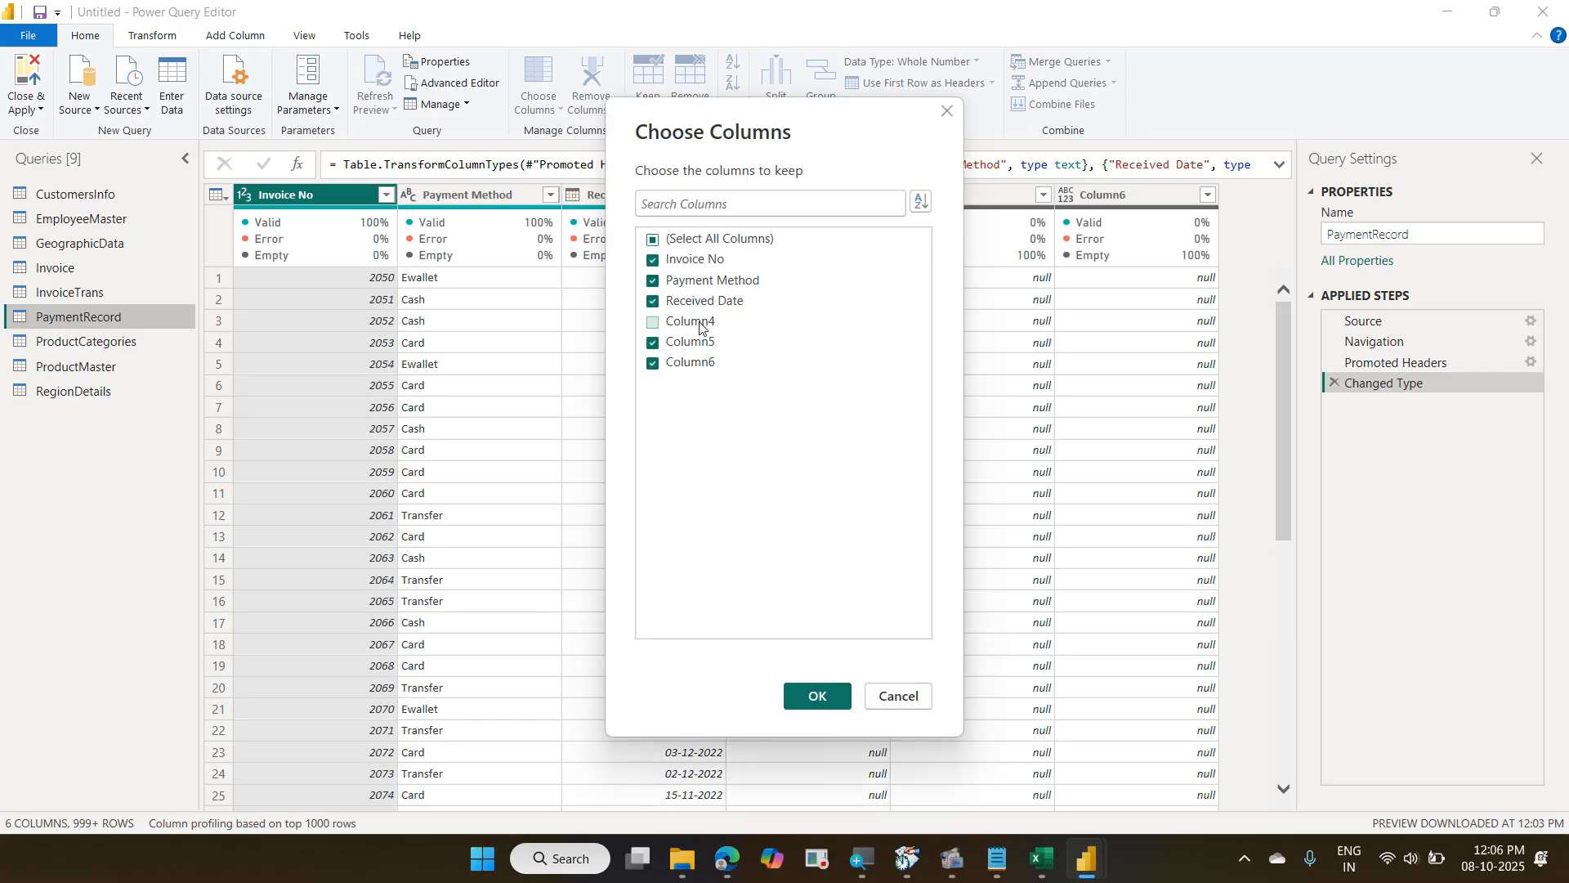
left_click(699, 343)
left_click(700, 363)
left_click(817, 696)
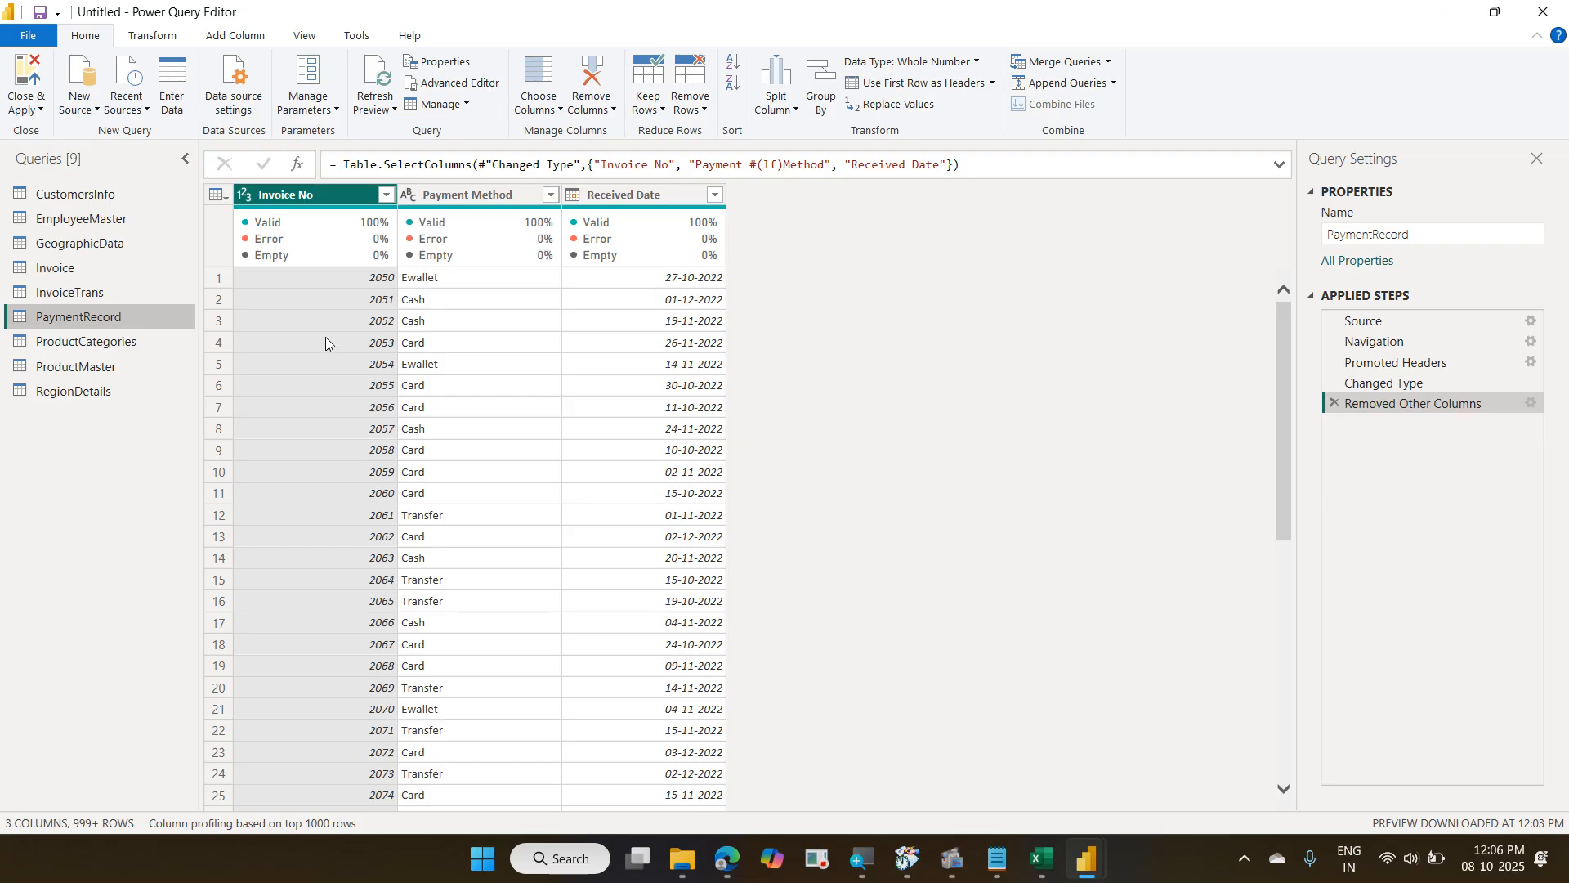
Look through the ProductCategories, ProductMaster and RegionDetails queries to check whether any columns need removing.
left_click(169, 341)
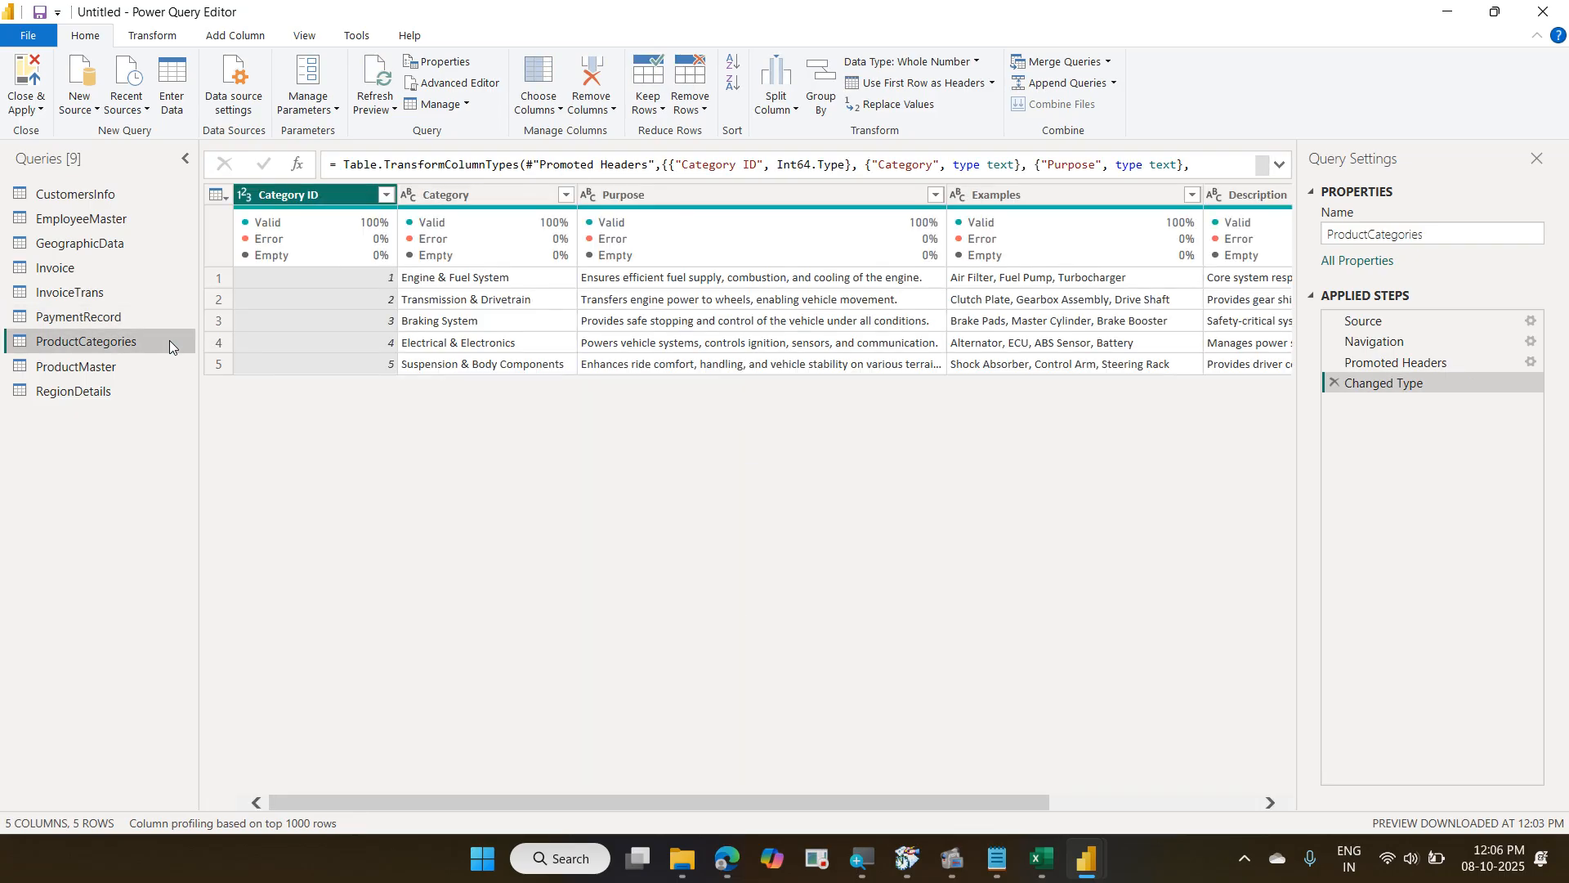
left_click(152, 376)
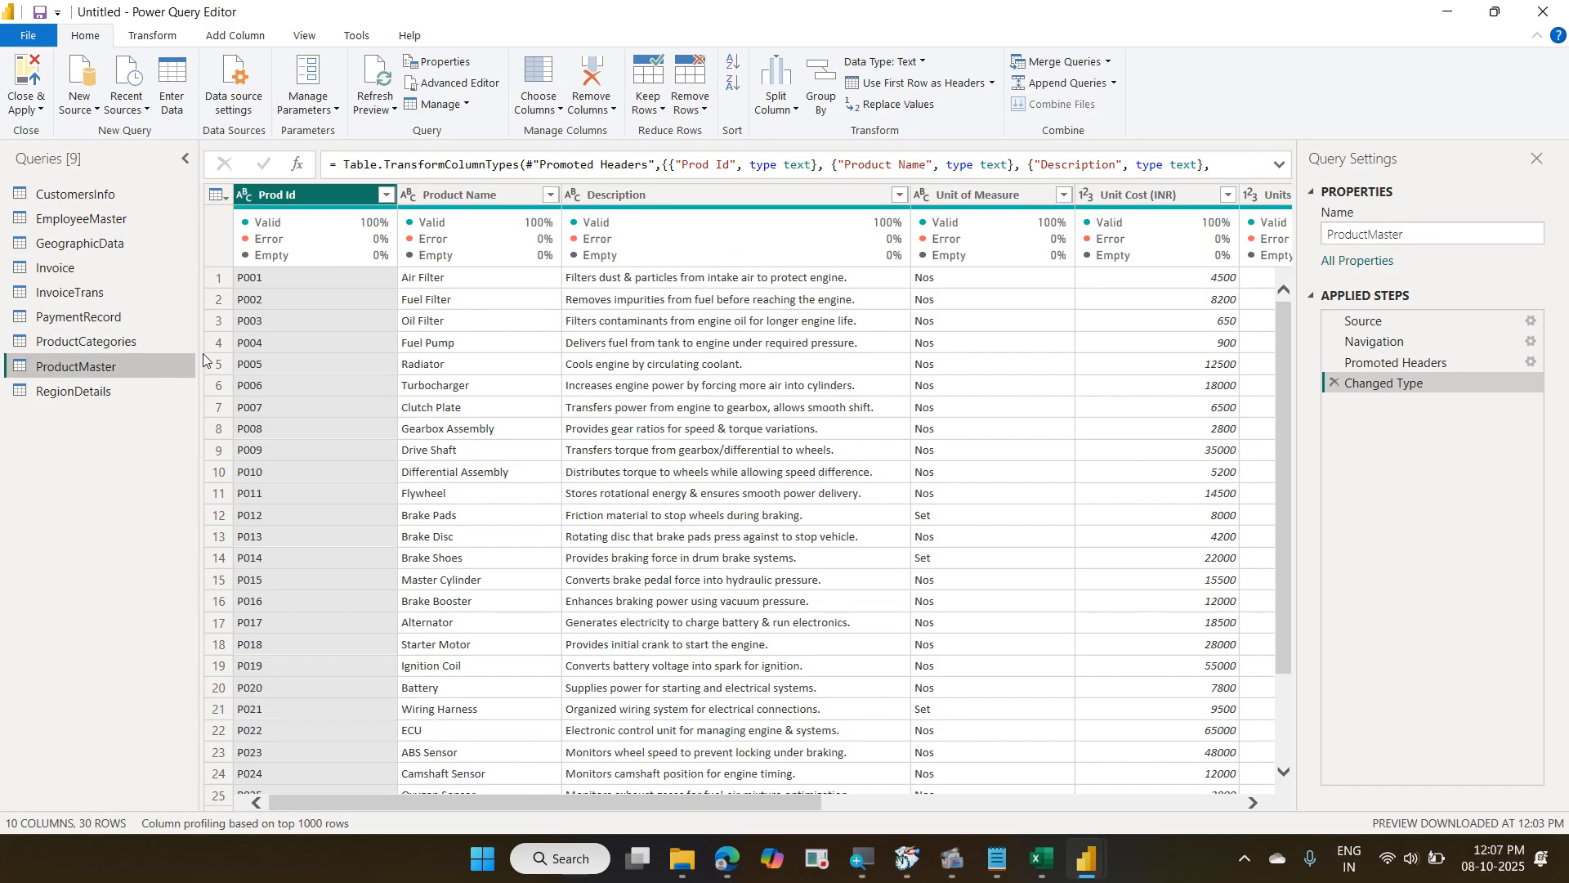
scroll(1173, 806, "right", 5)
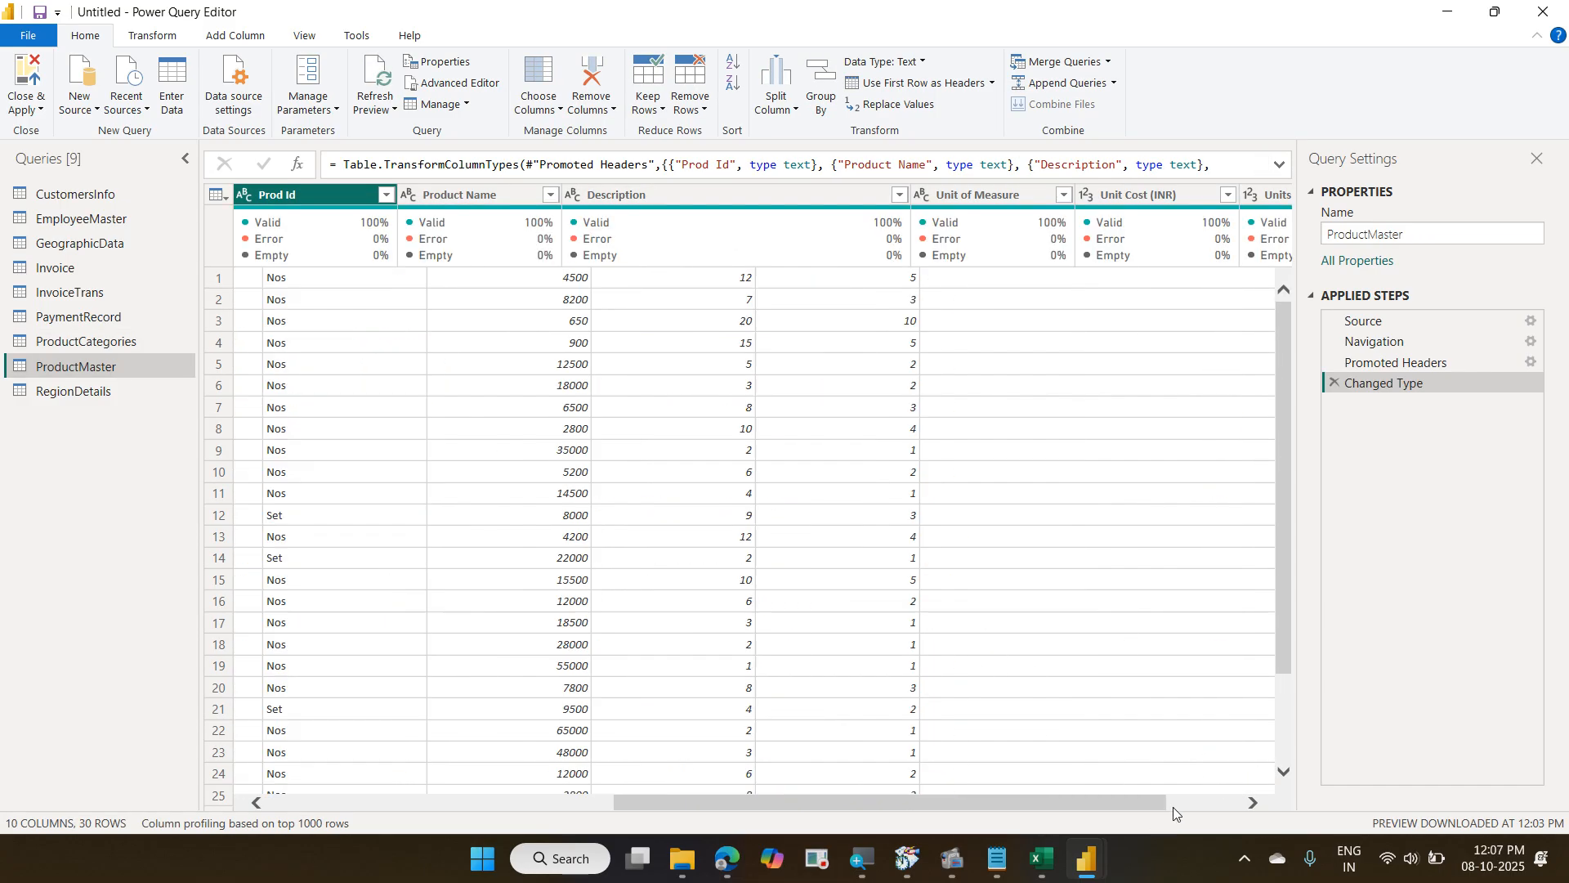
left_click(114, 395)
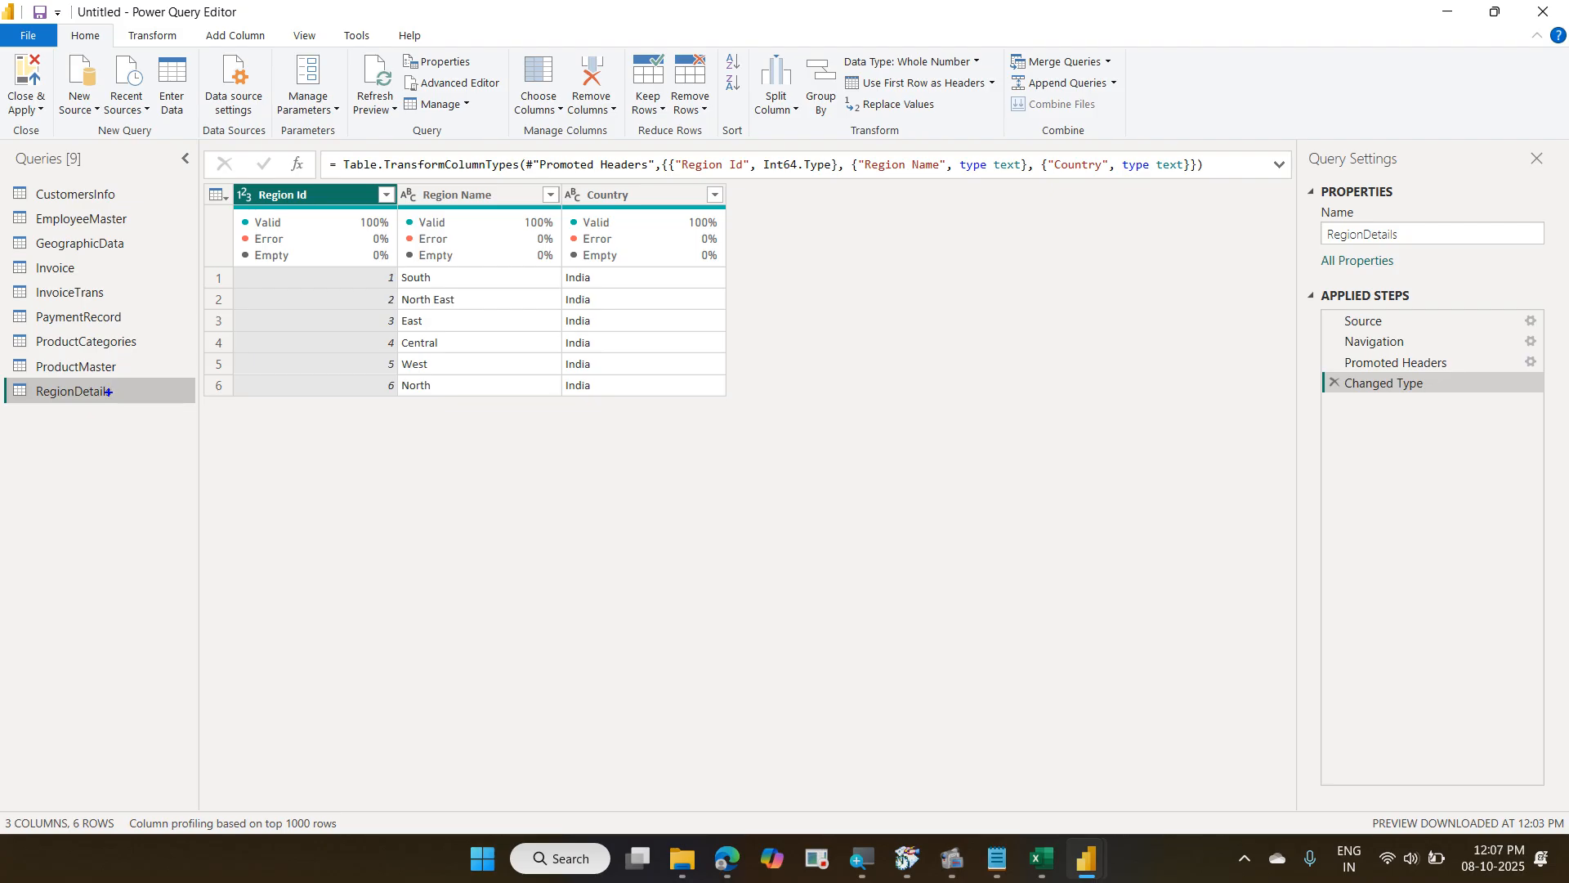
left_click_drag(3, 305, 133, 333)
left_click_drag(5, 206, 143, 236)
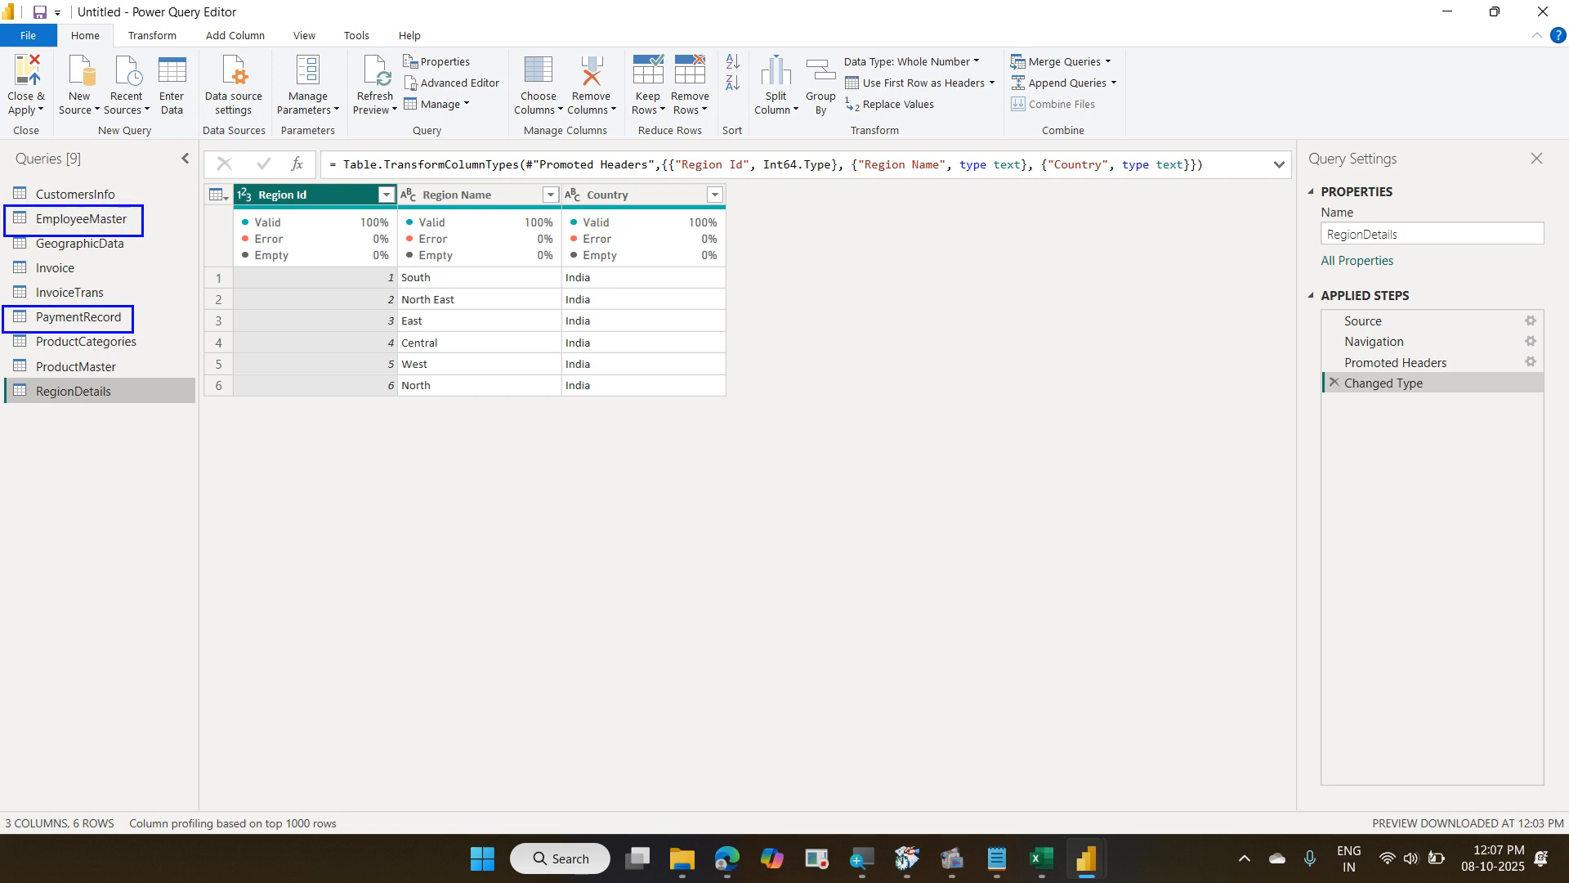
left_click_drag(7, 176, 133, 201)
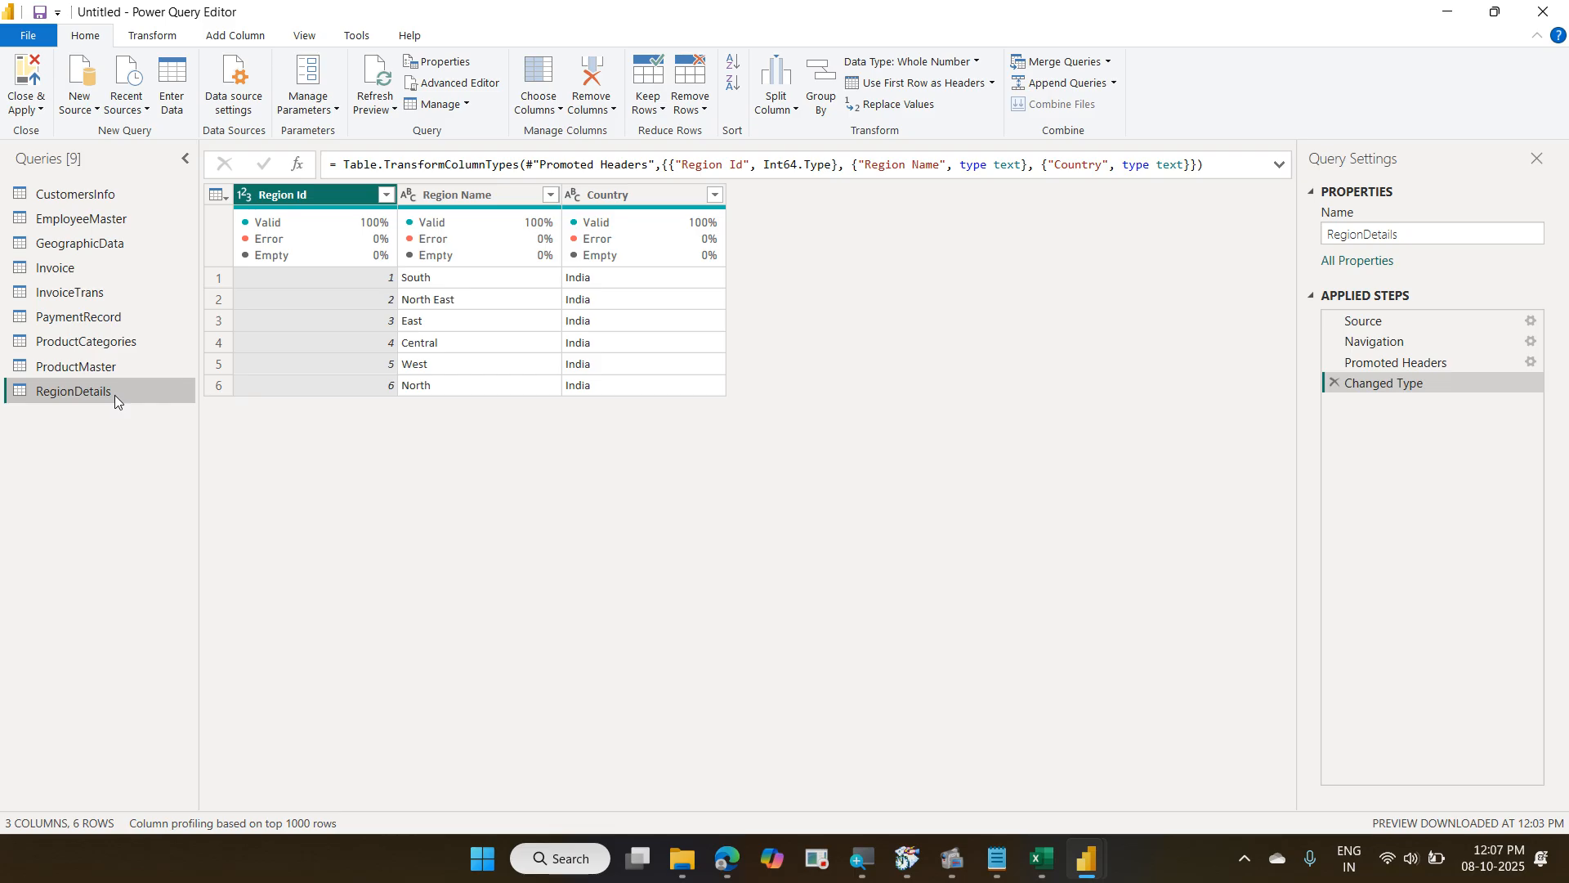
Open the 06 BusinessTransactions workbook in Excel, compare the columns of the Invoice and InvoiceTrans sheets, and close the workbook.
left_click(1038, 860)
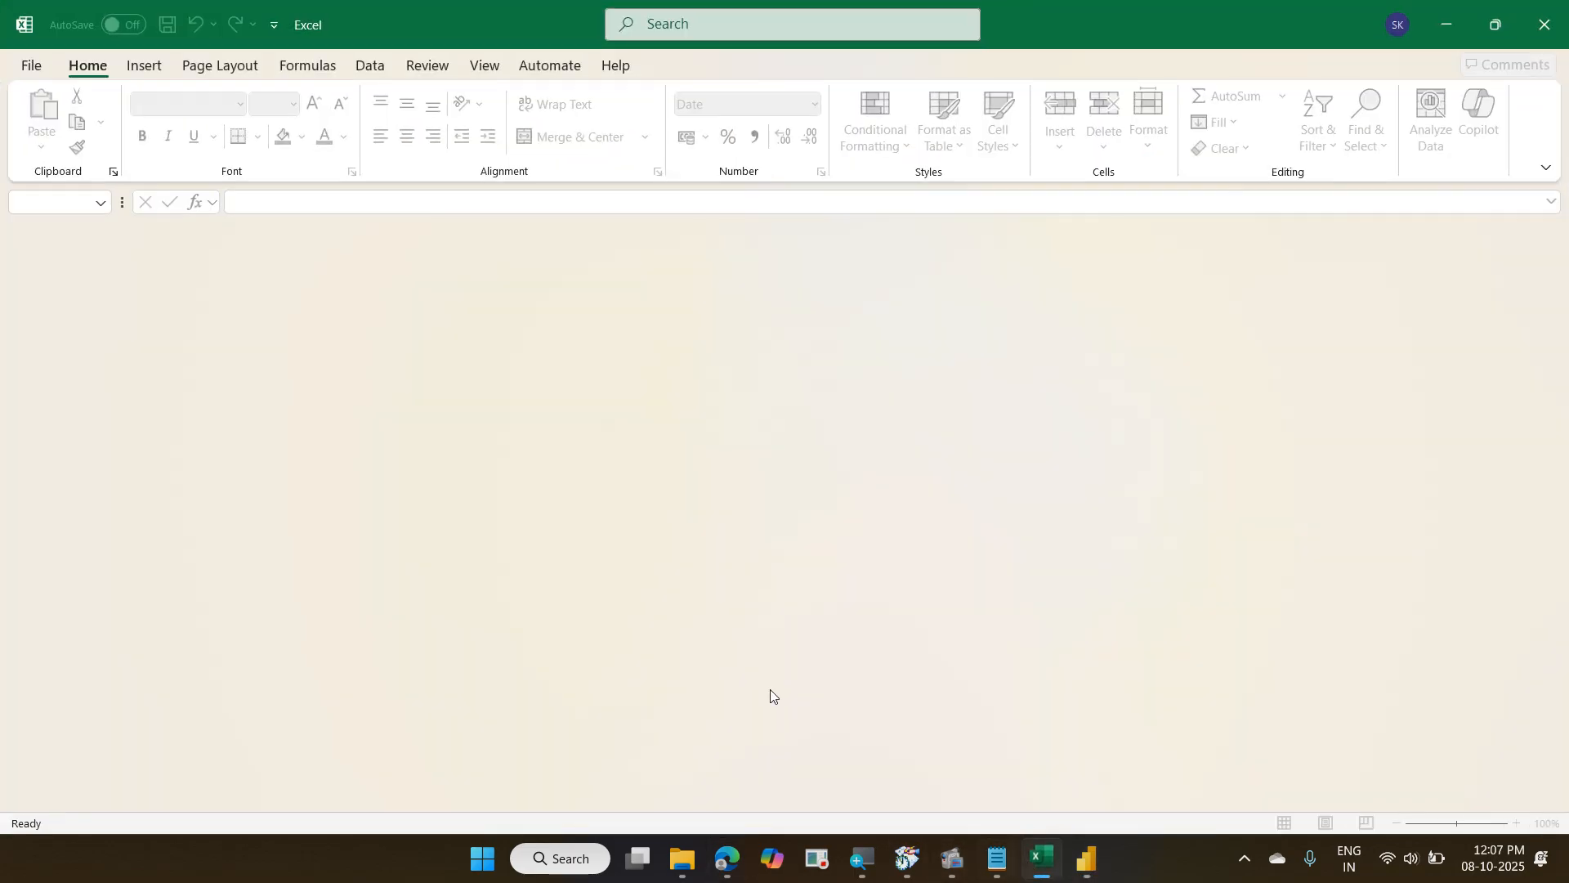
left_click(31, 70)
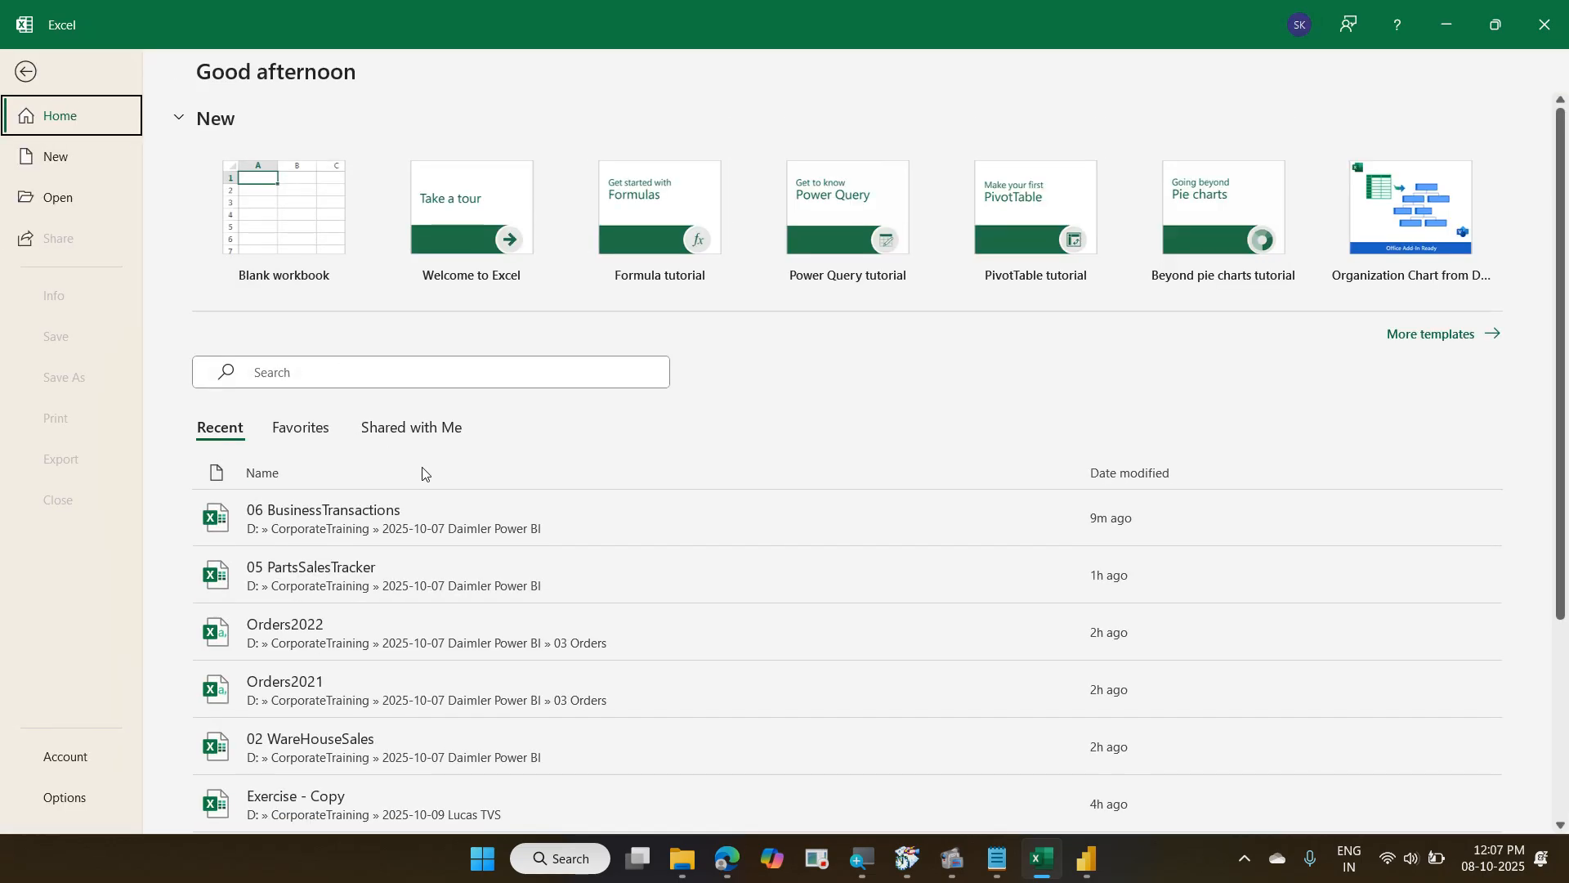
left_click(432, 513)
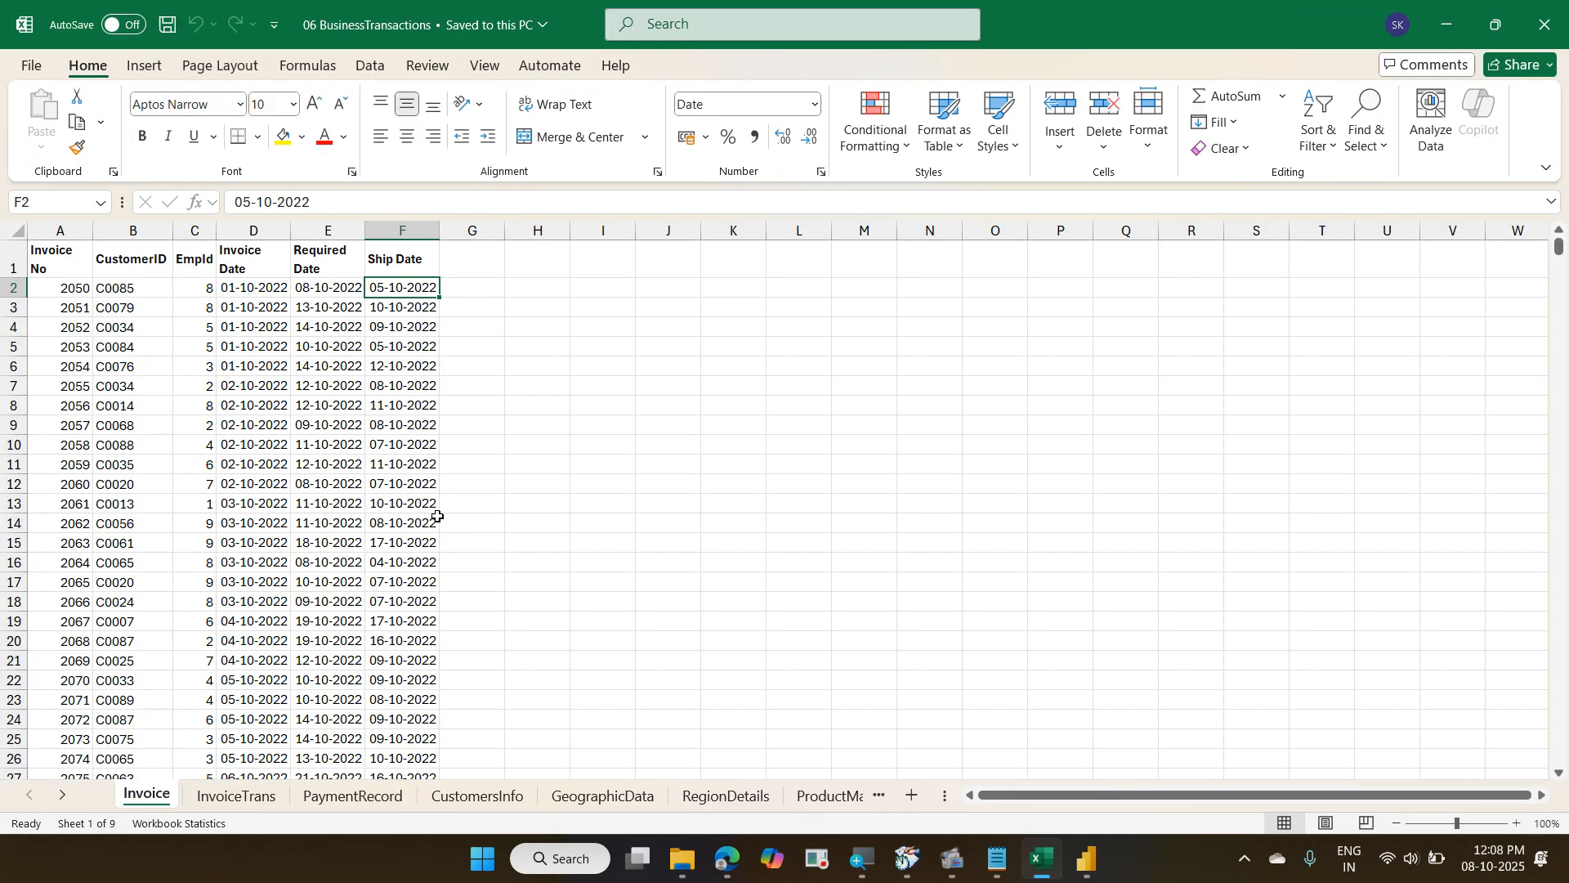
left_click(246, 791)
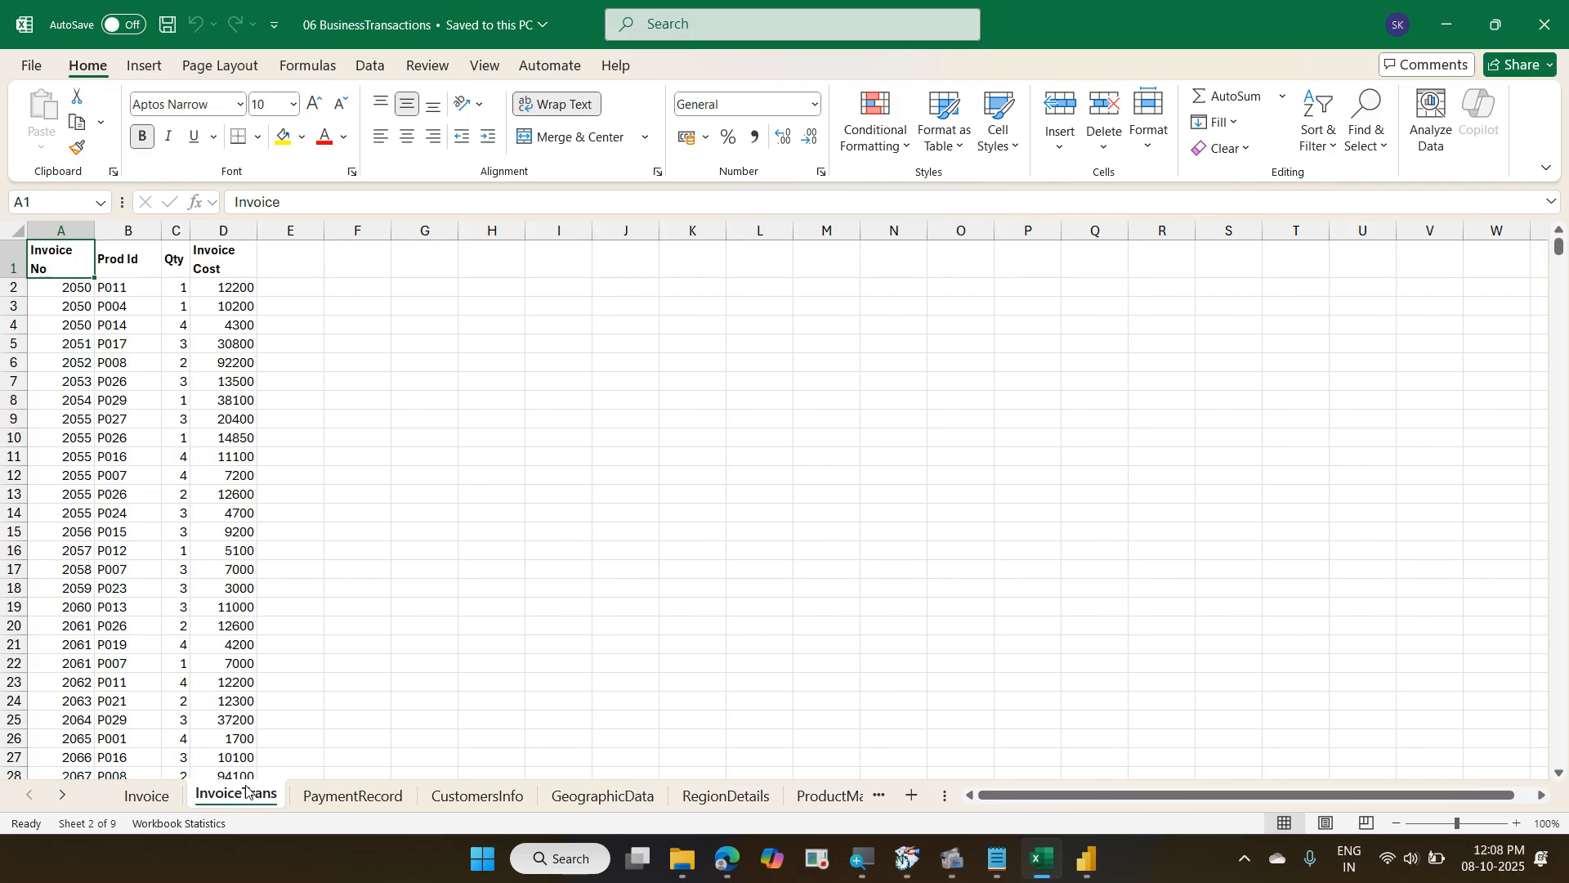
left_click(127, 792)
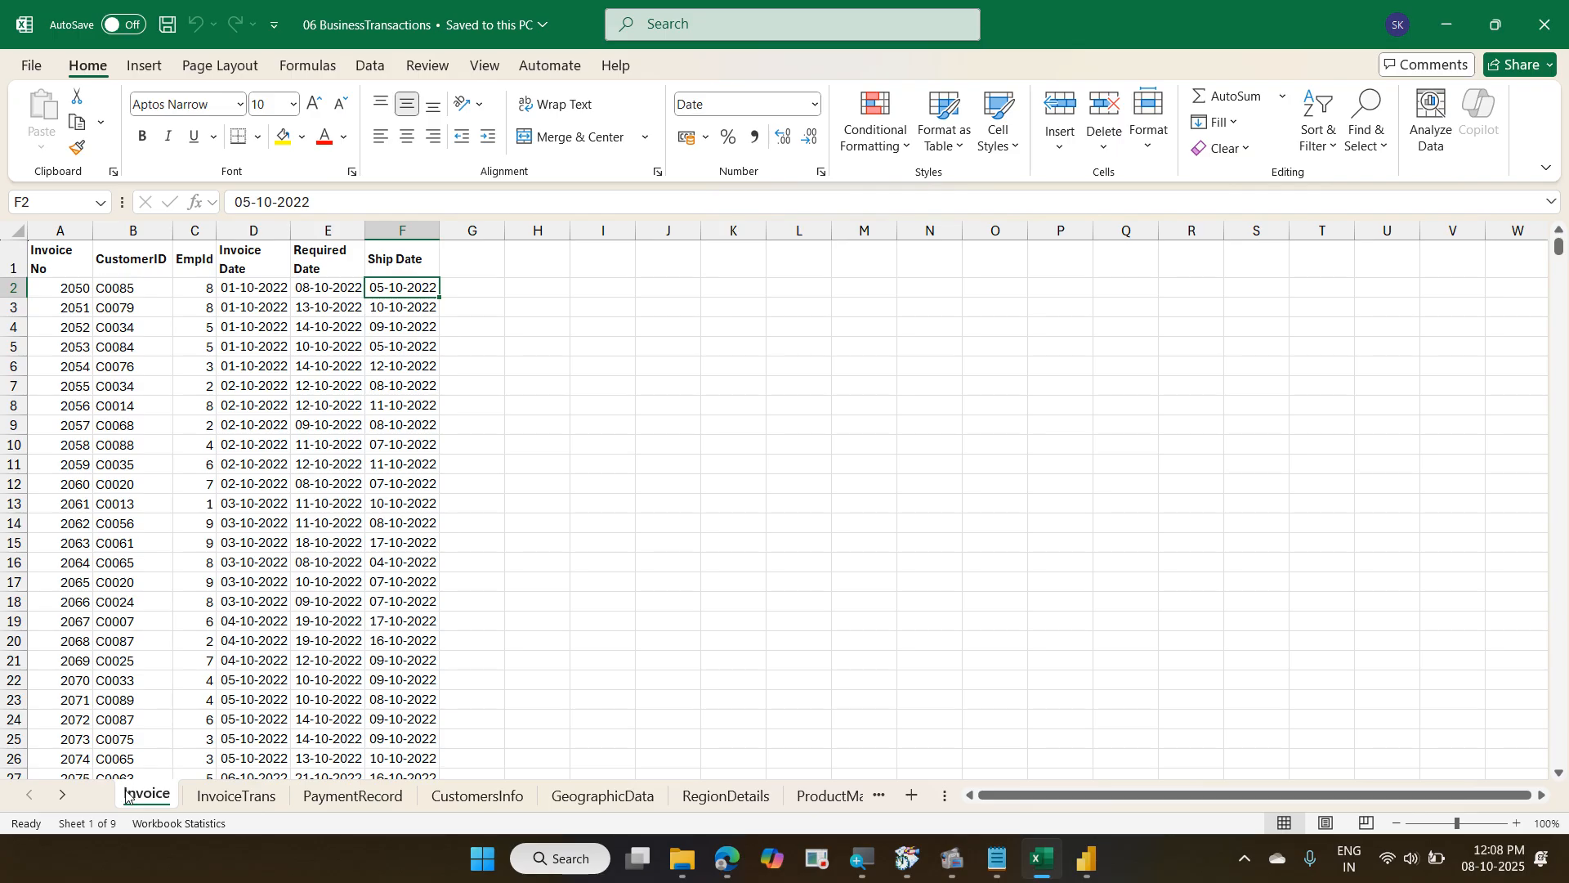
left_click(255, 798)
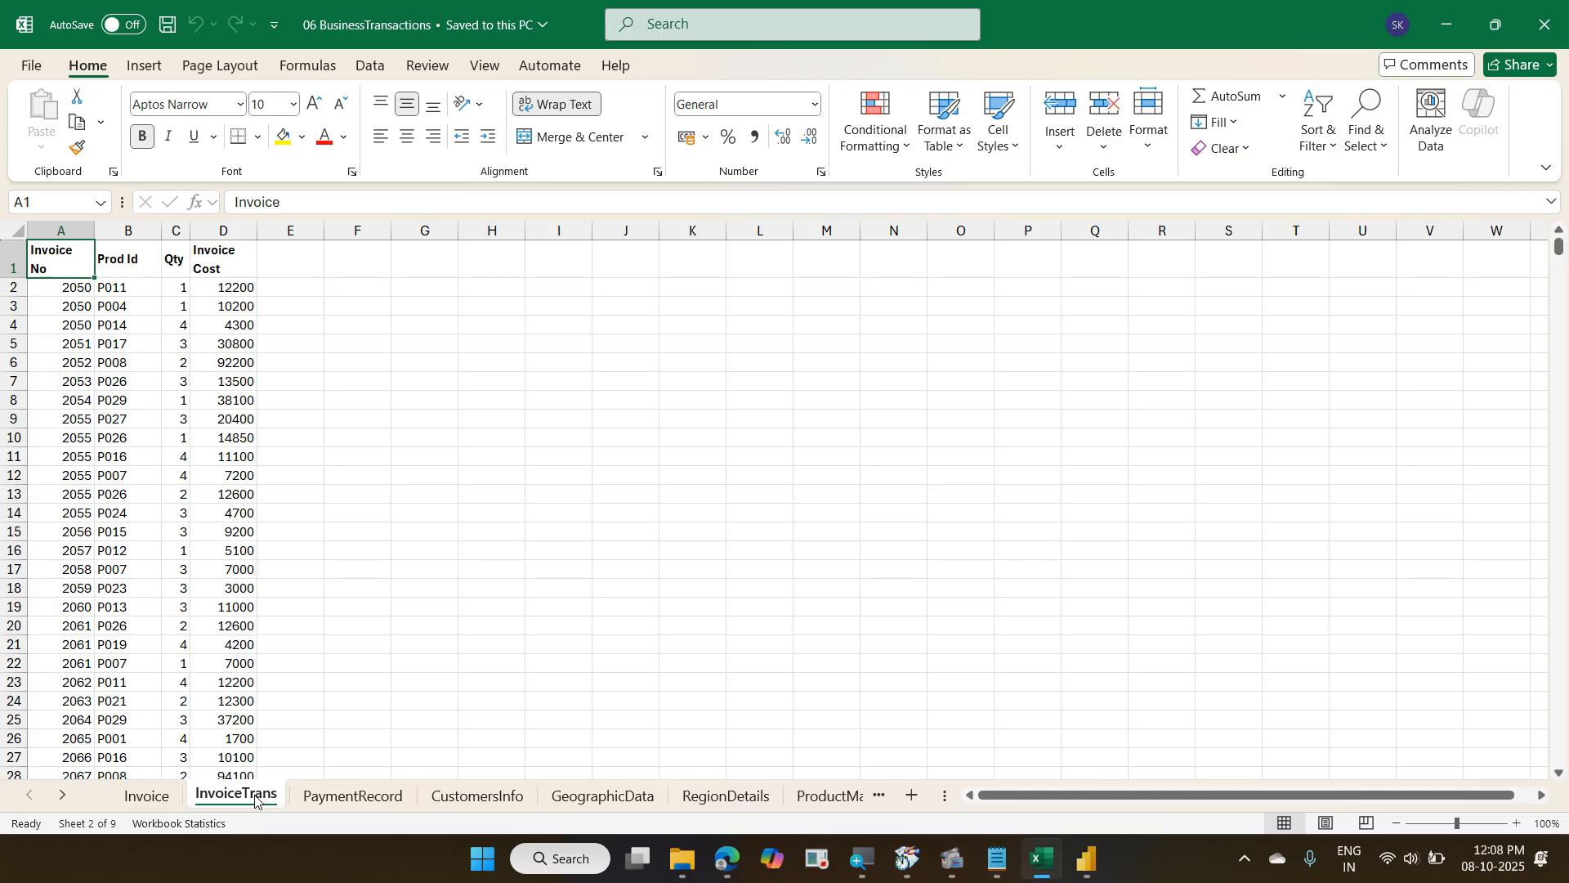
key("ctrl+w")
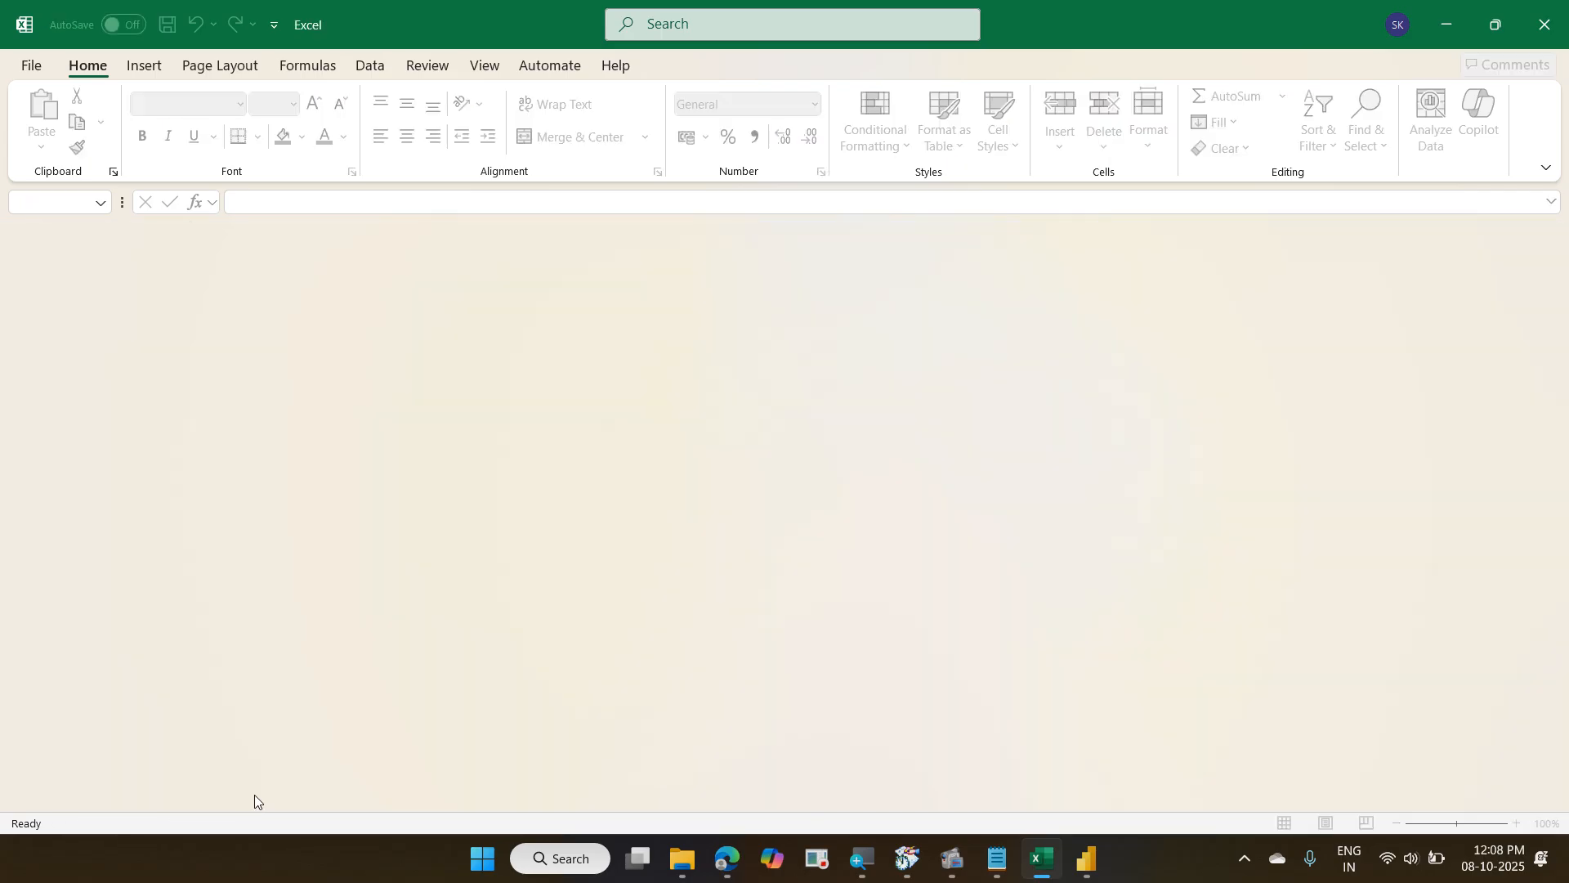
left_click(1446, 25)
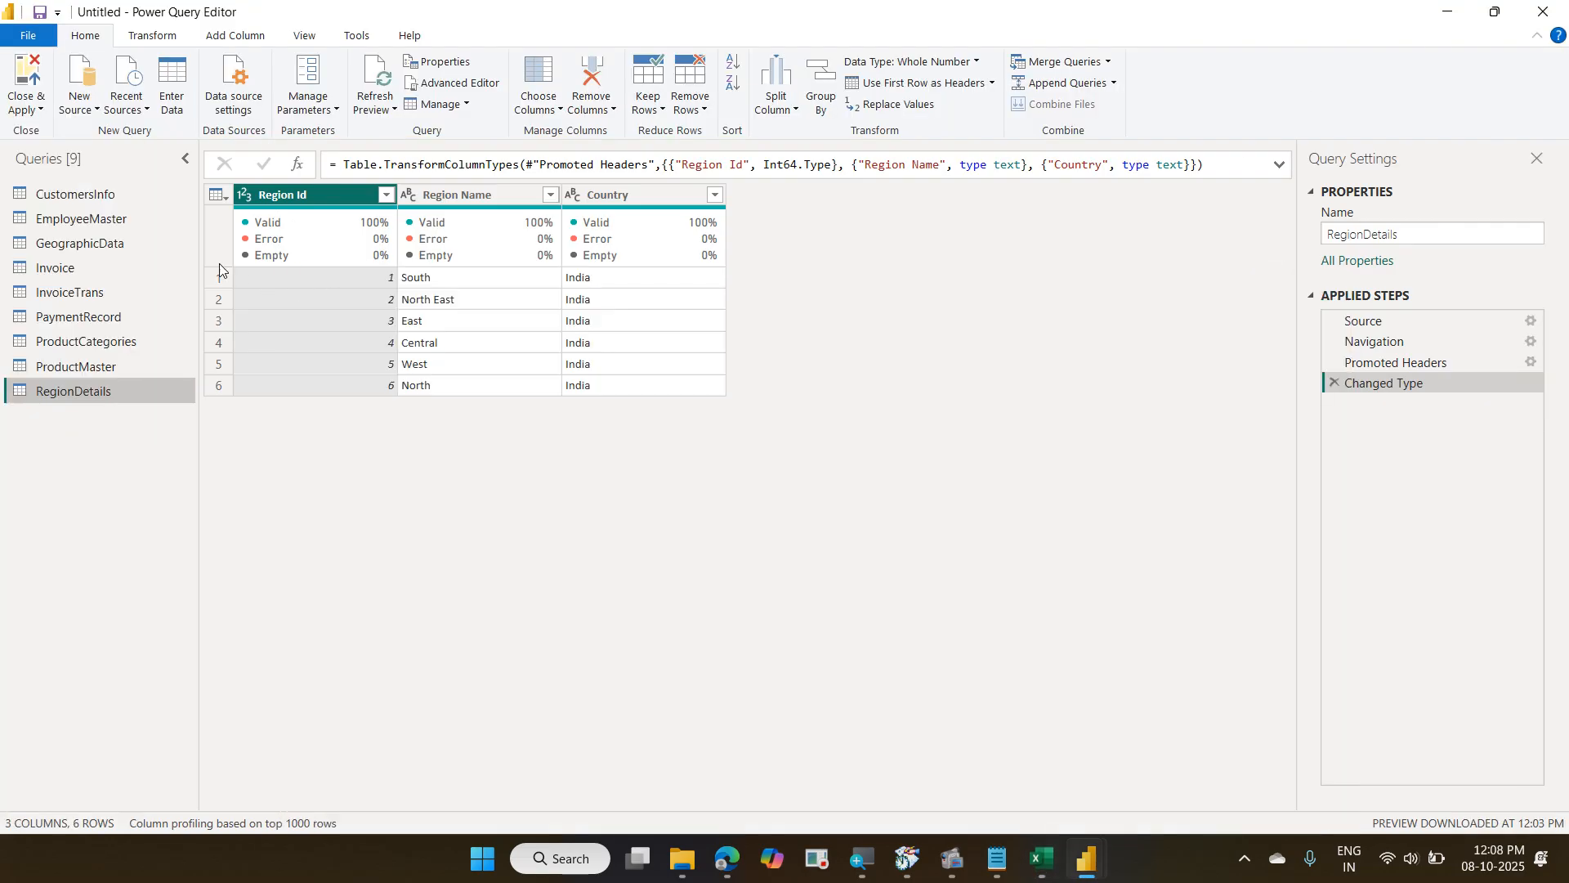
Check the EmployeeMaster and Invoice queries in Power Query, and close the editor with all pending changes applied.
left_click(153, 202)
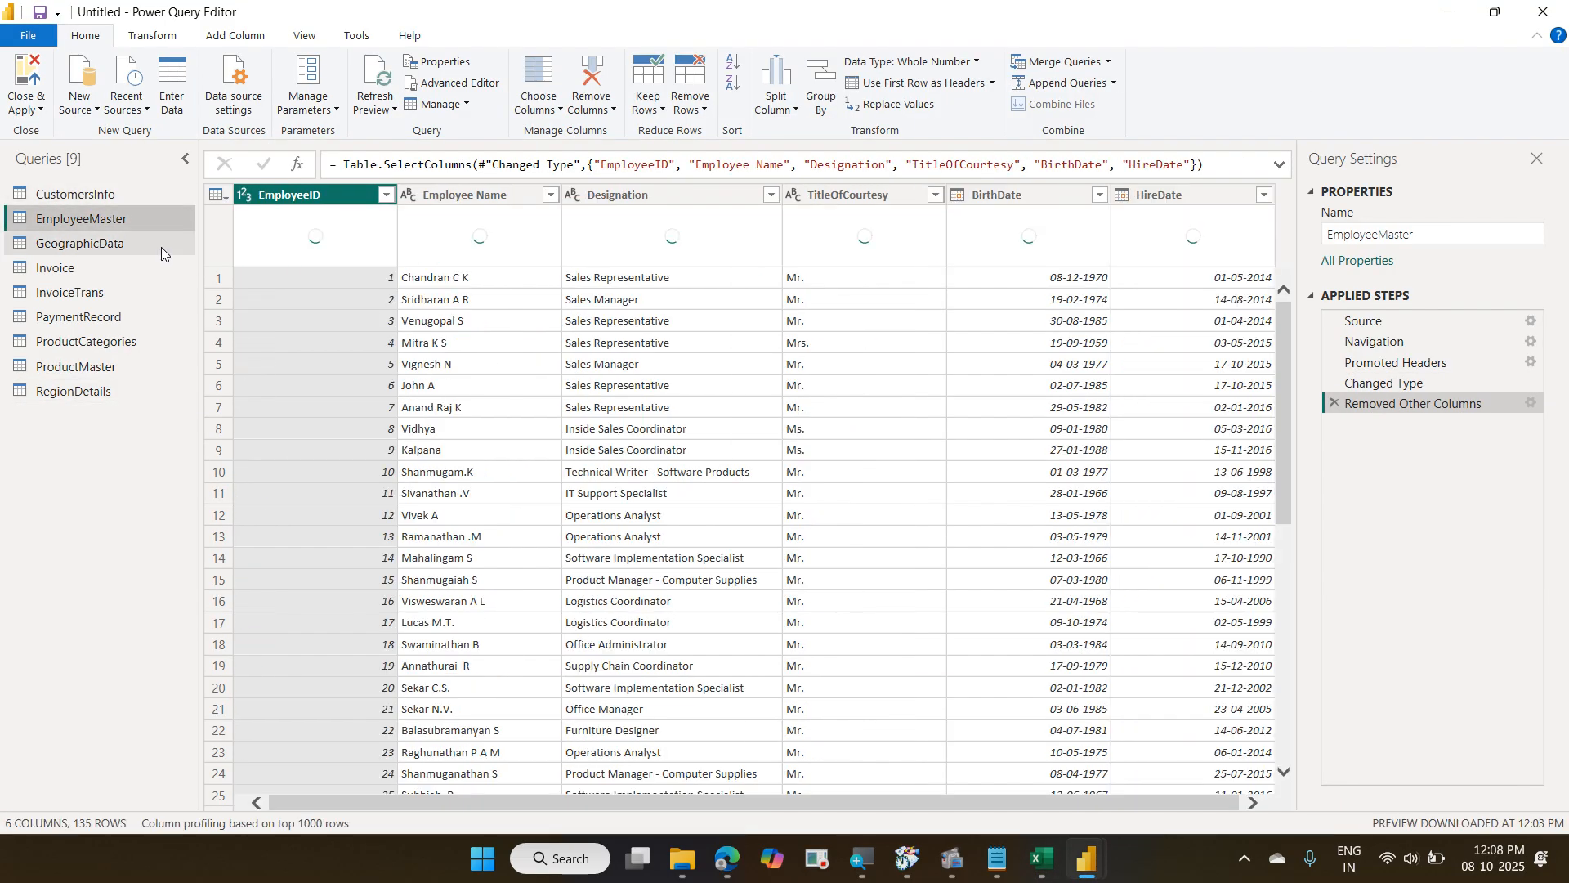
left_click(160, 256)
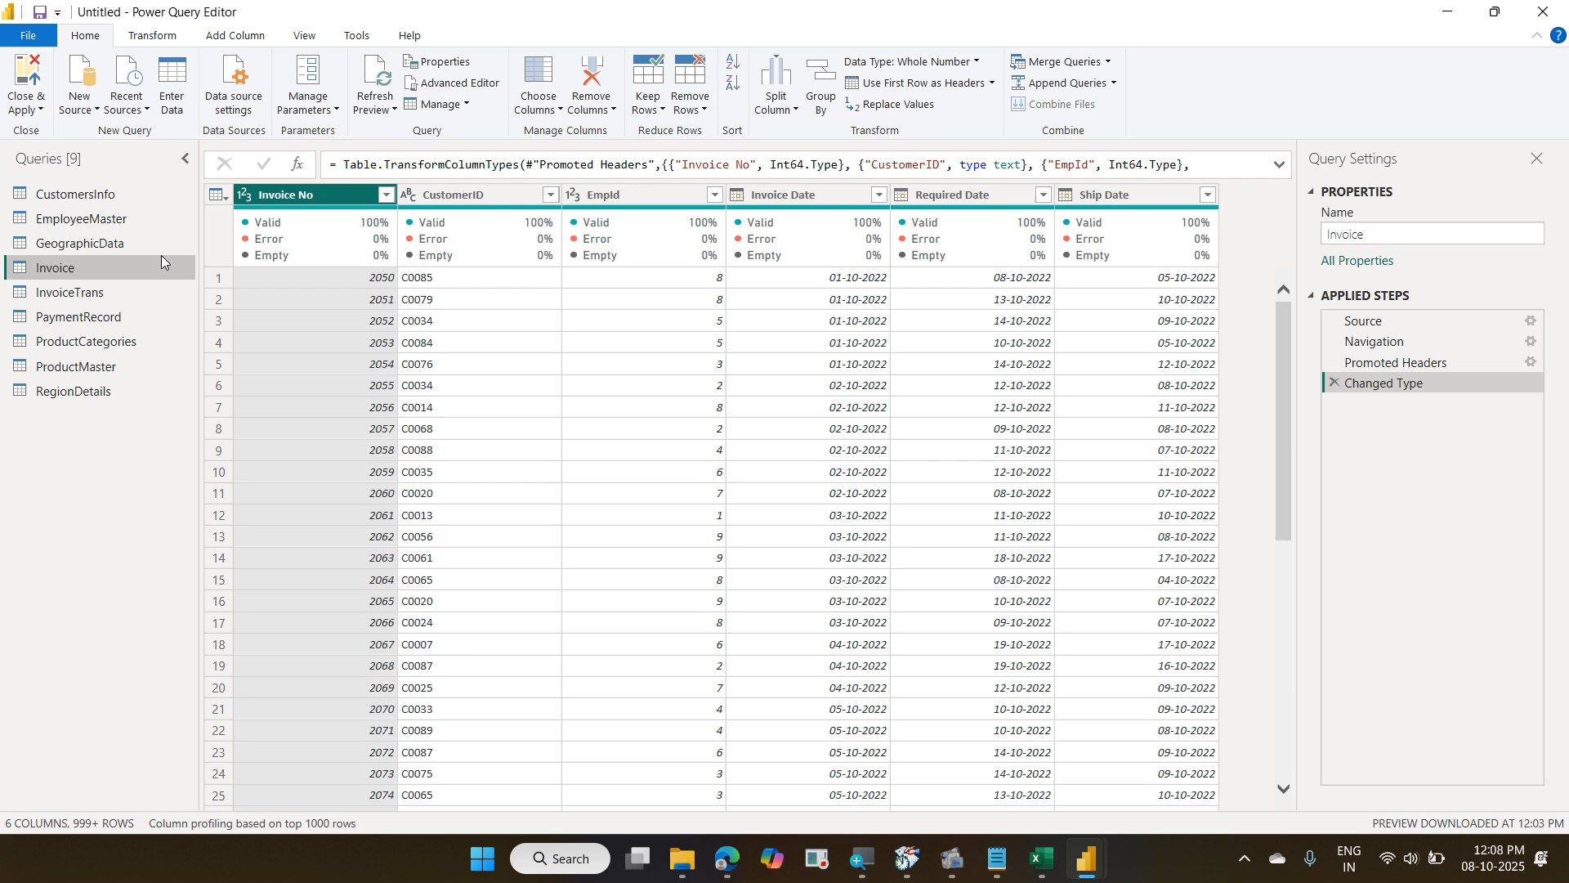
left_click(41, 108)
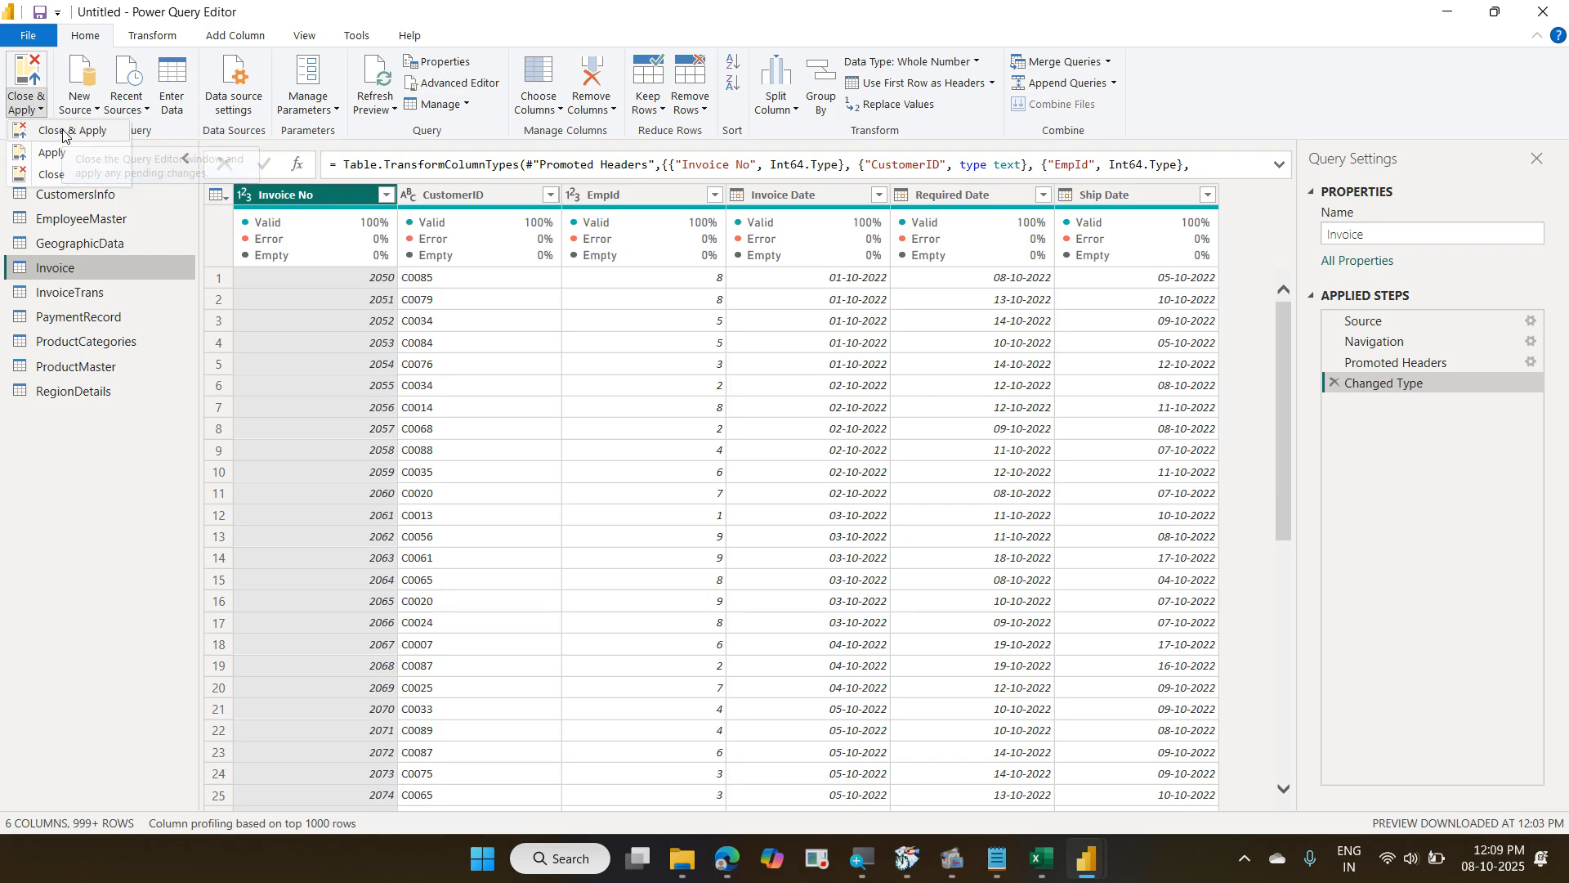
left_click(63, 132)
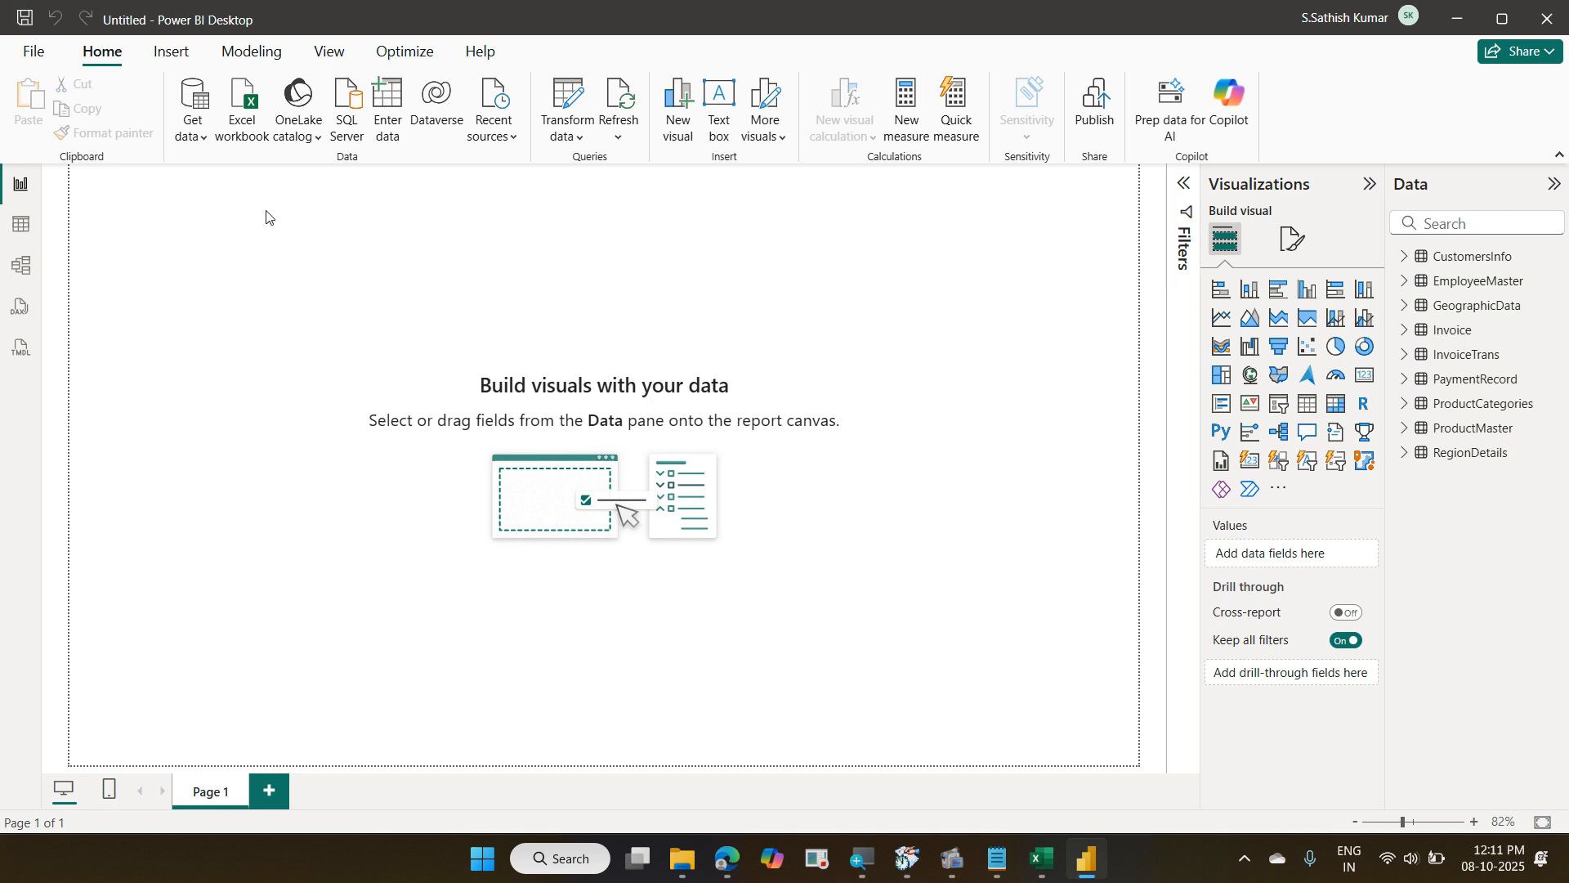
Open the model view of the imported tables and collapse the Properties pane to make room for the diagram.
left_click(33, 267)
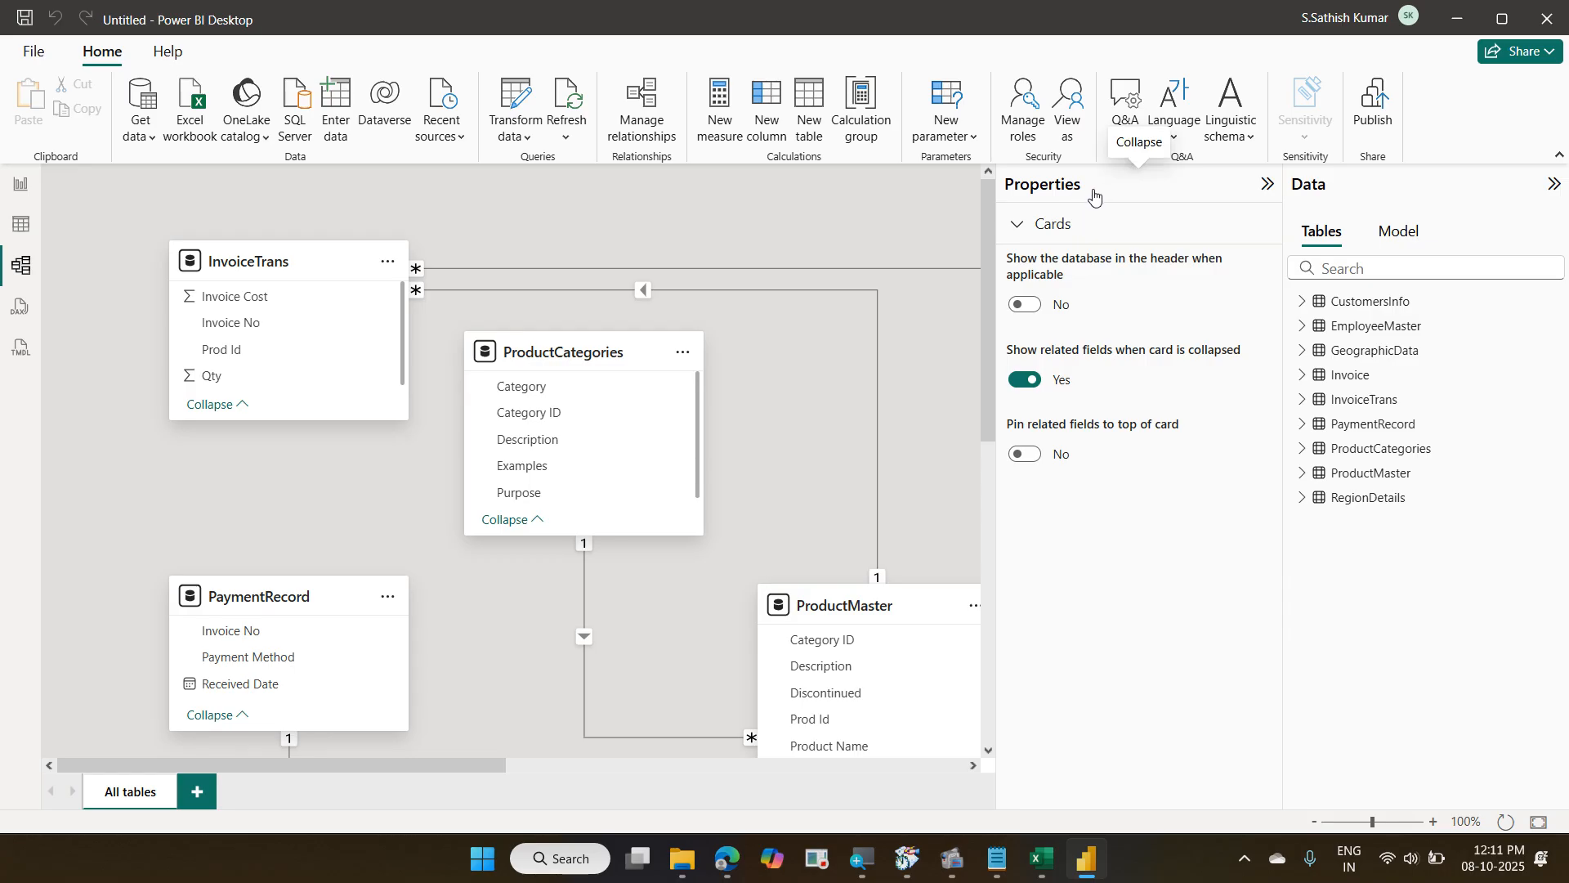
left_click(1265, 188)
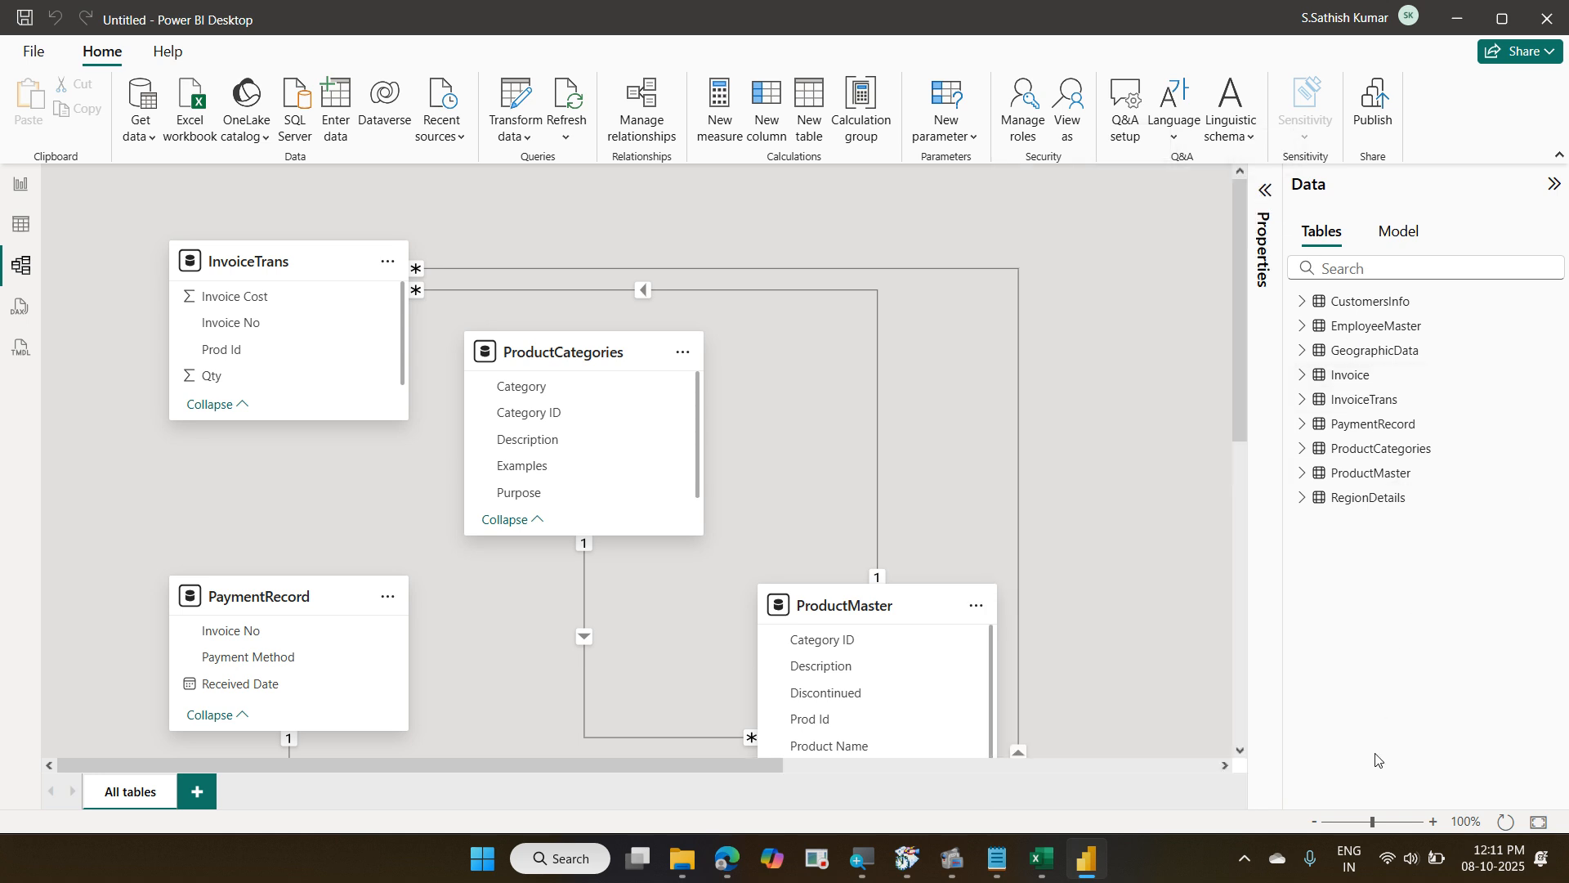
left_click(1318, 824)
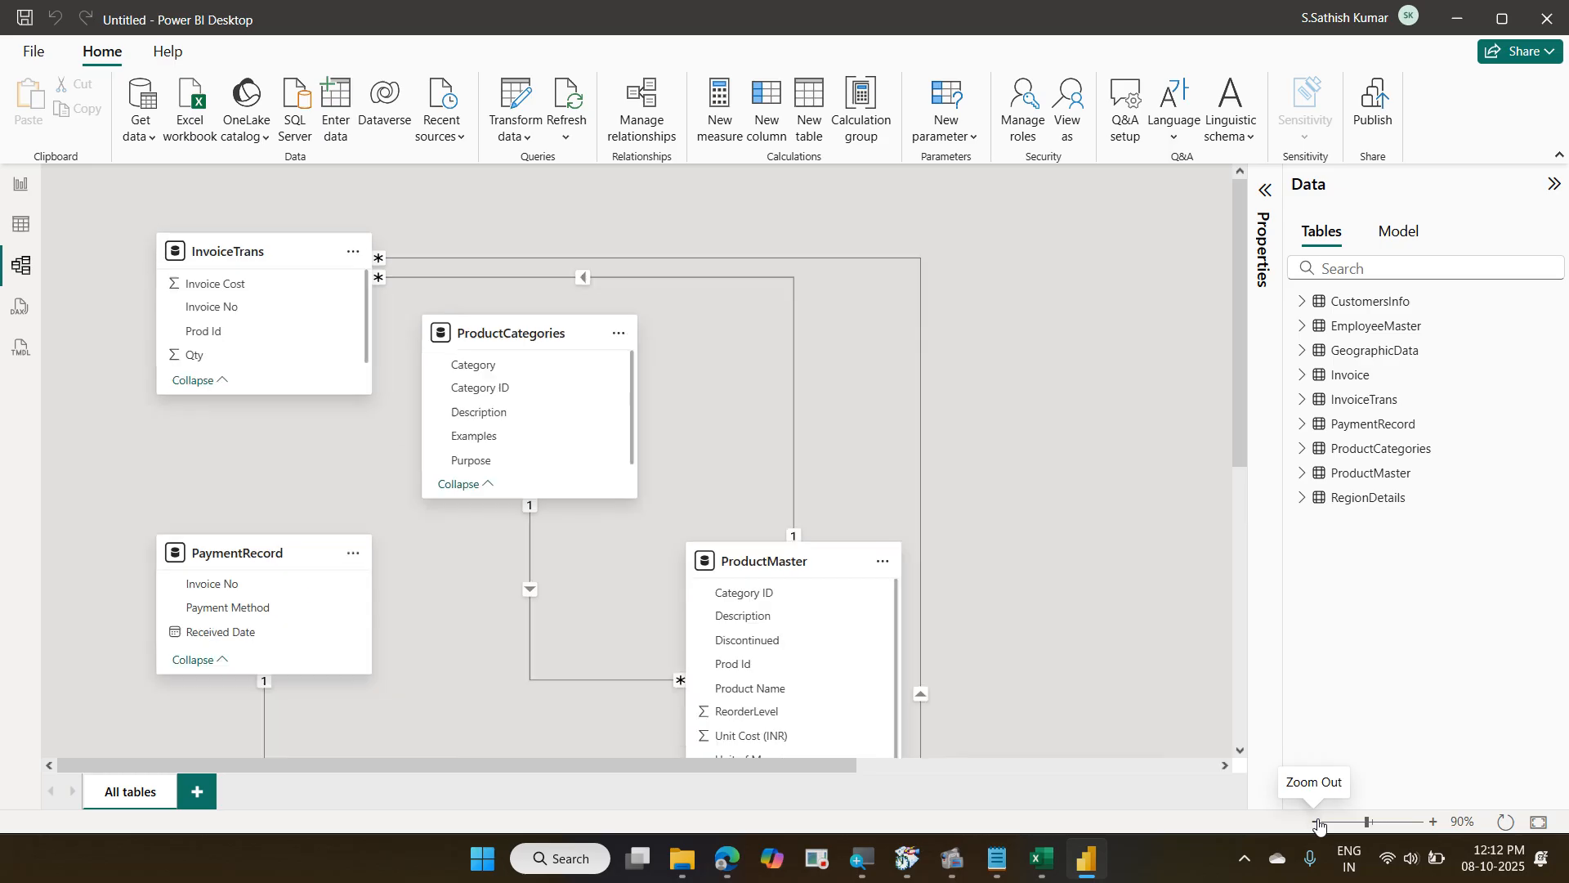
left_click(1318, 824)
left_click(1318, 824)
left_click(1318, 823)
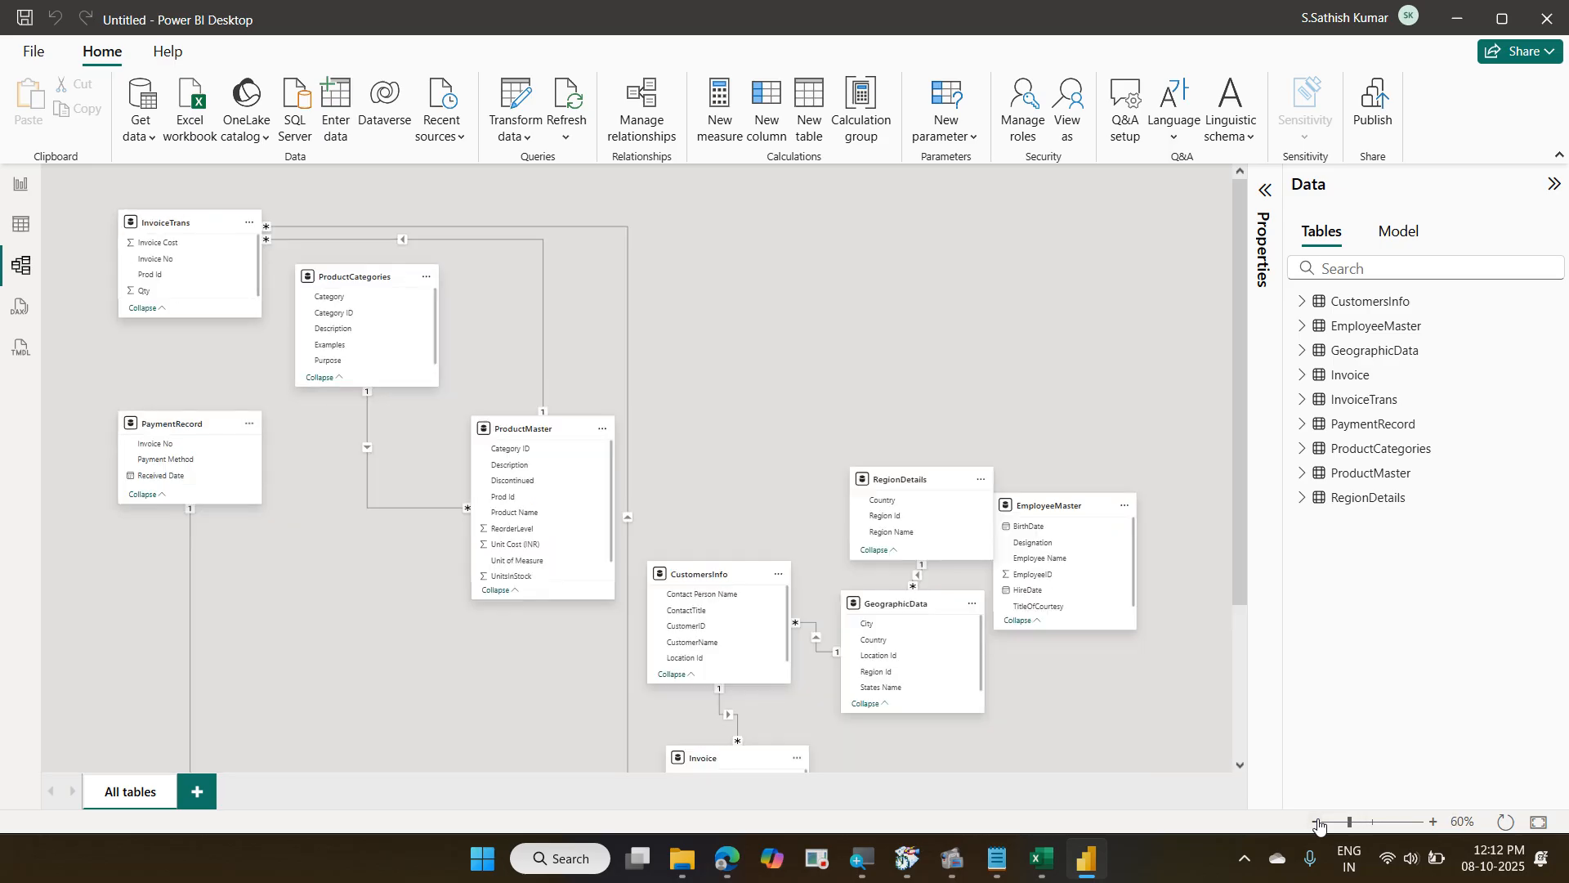
Rearrange the diagram by moving ProductMaster, CustomersInfo and RegionDetails upward and placing Invoice just below and beside PaymentRecord.
left_click_drag(505, 429, 526, 315)
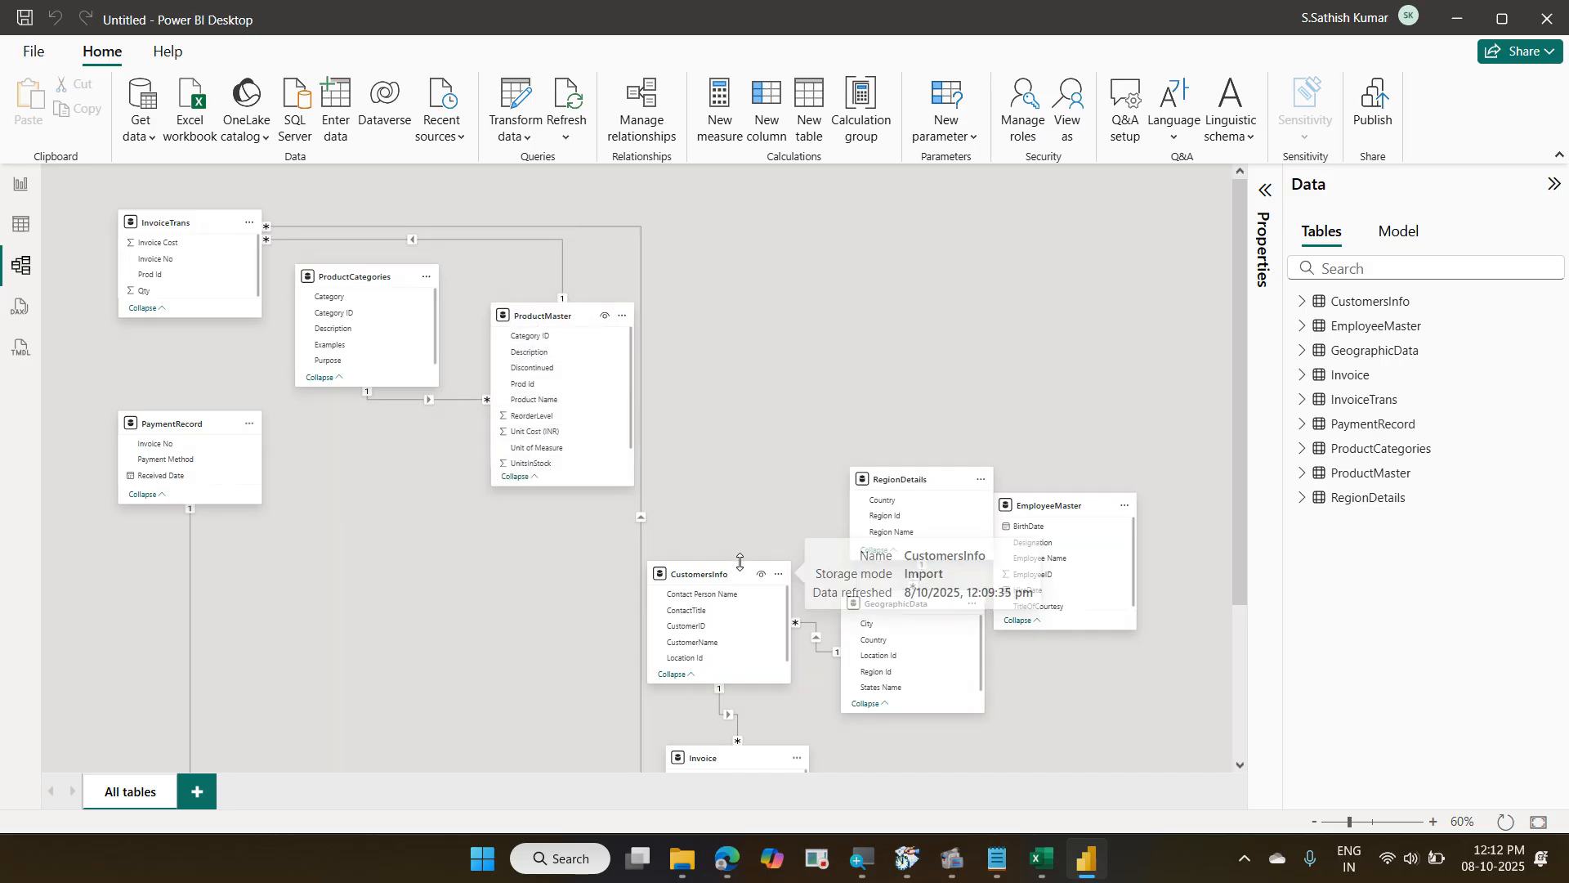
left_click_drag(740, 574, 771, 226)
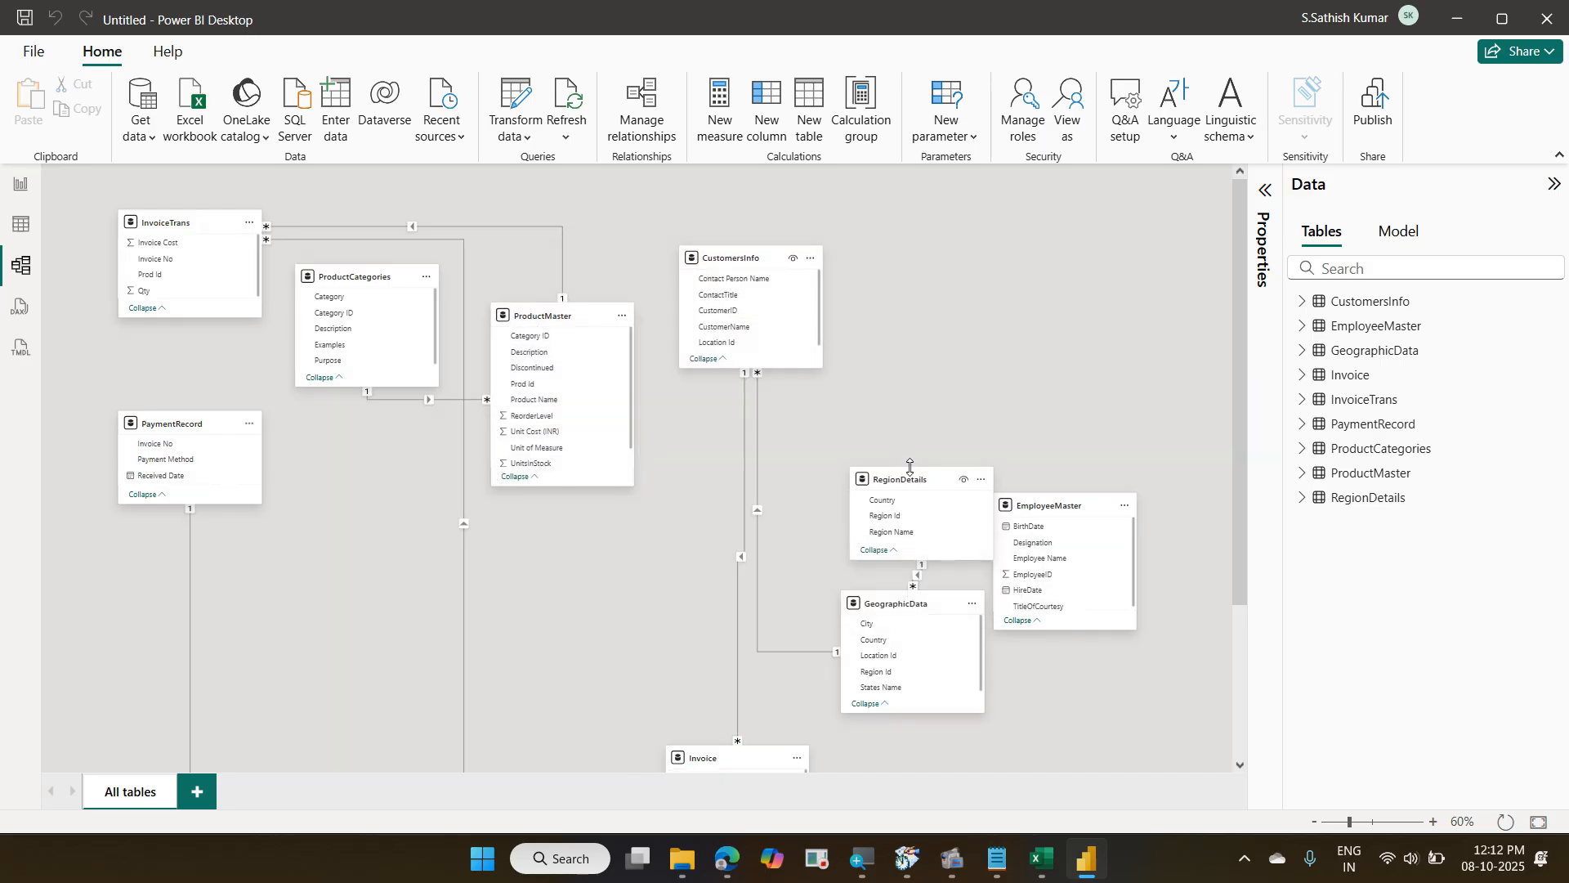
left_click_drag(908, 468, 939, 282)
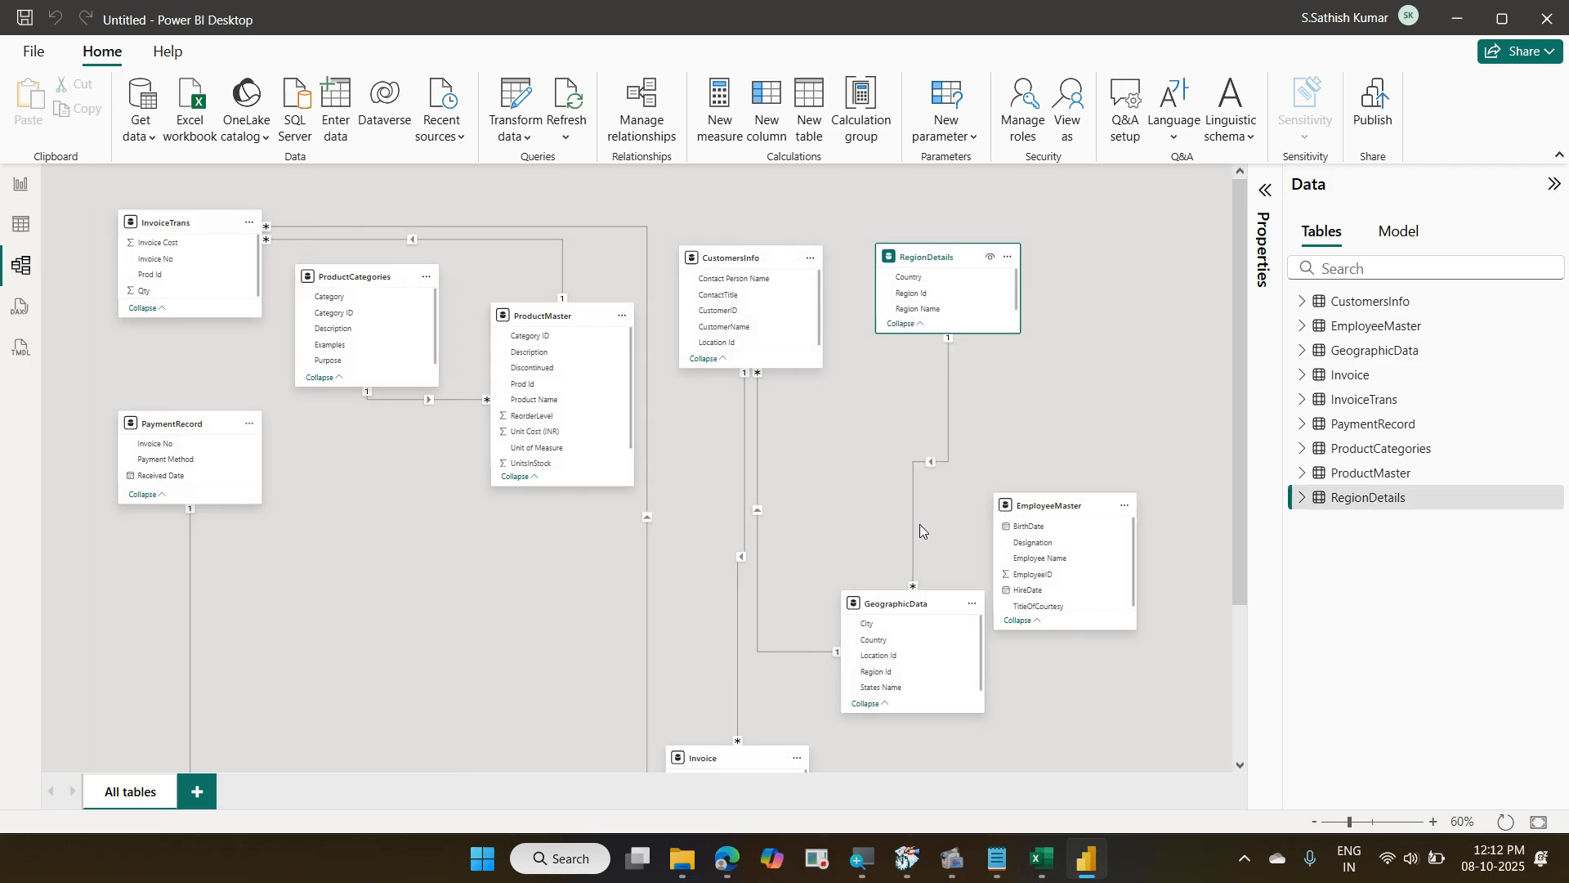
left_click_drag(753, 757, 629, 577)
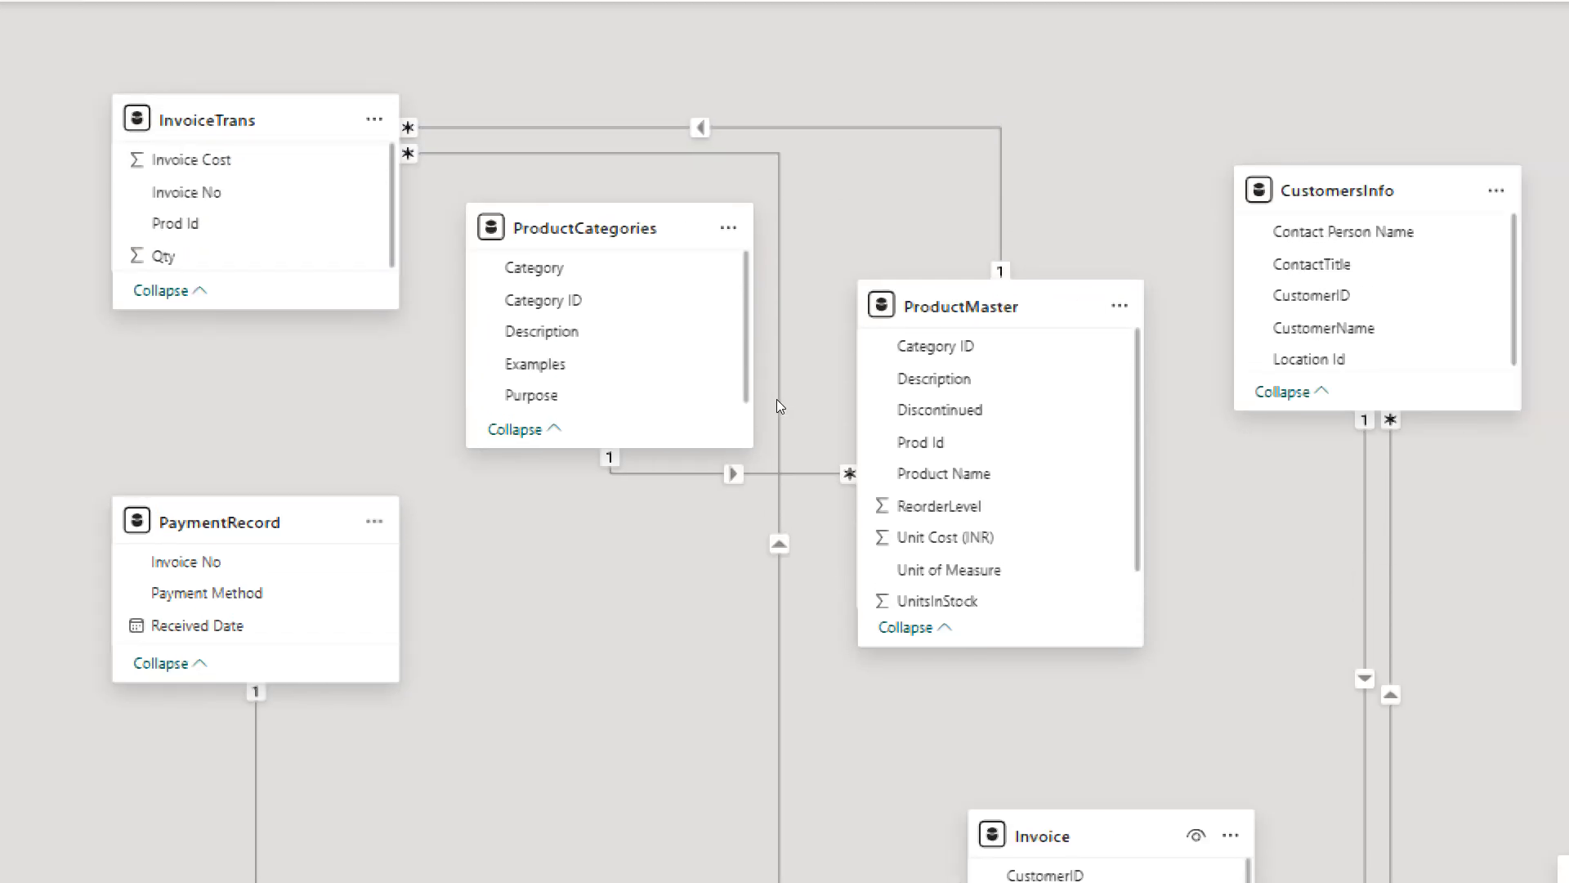
left_click_drag(596, 586, 337, 530)
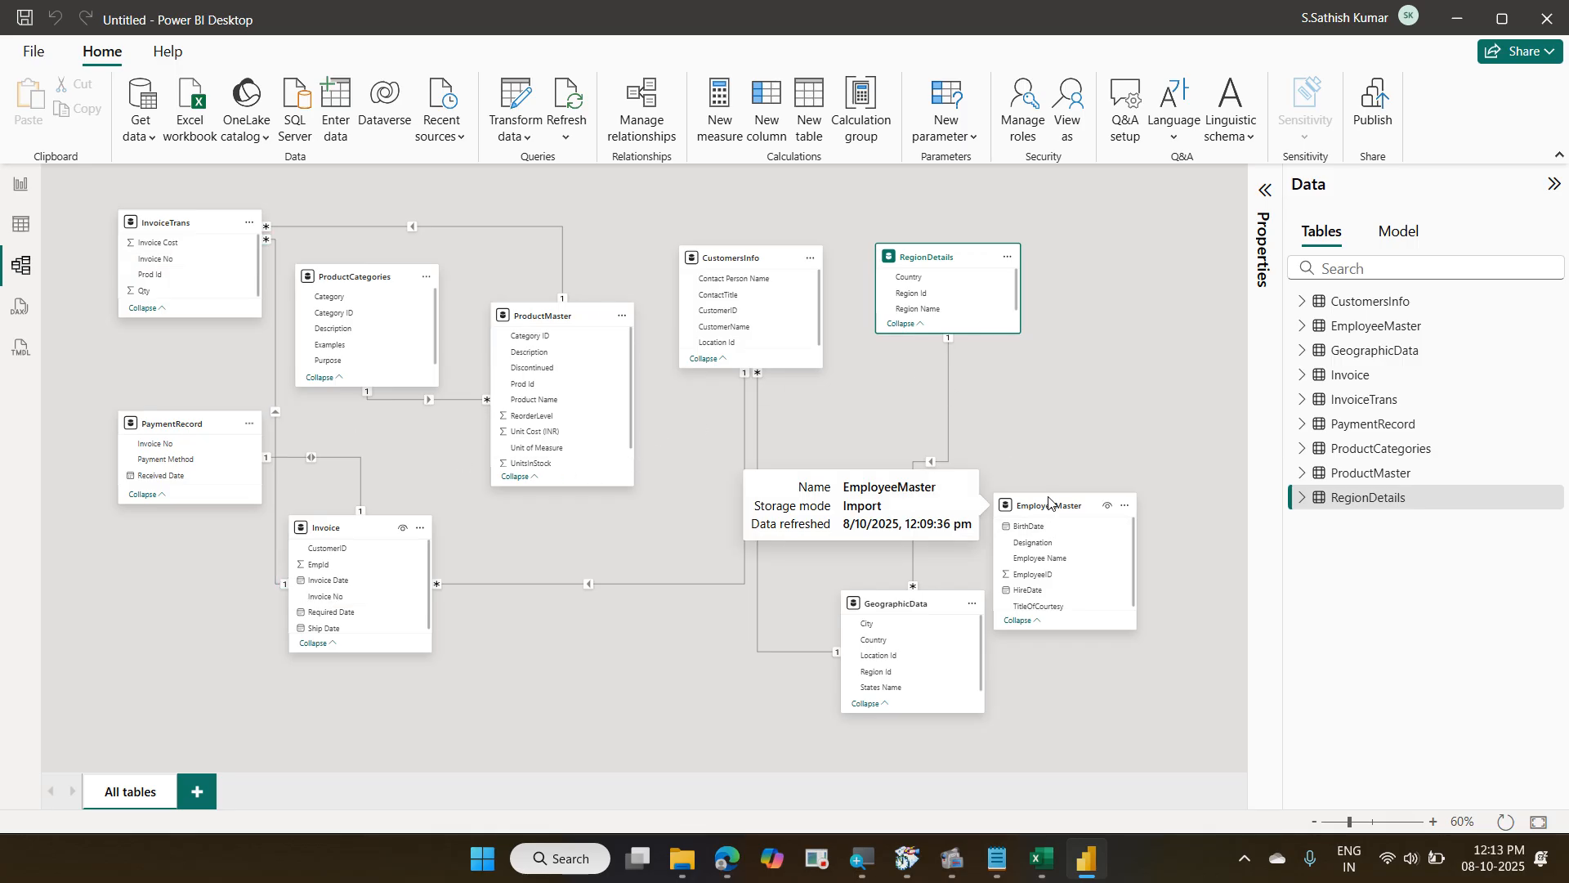
Move the EmployeeMaster table away from GeographicData and place it beside the Invoice table, slightly lower.
left_click_drag(1048, 502, 1114, 399)
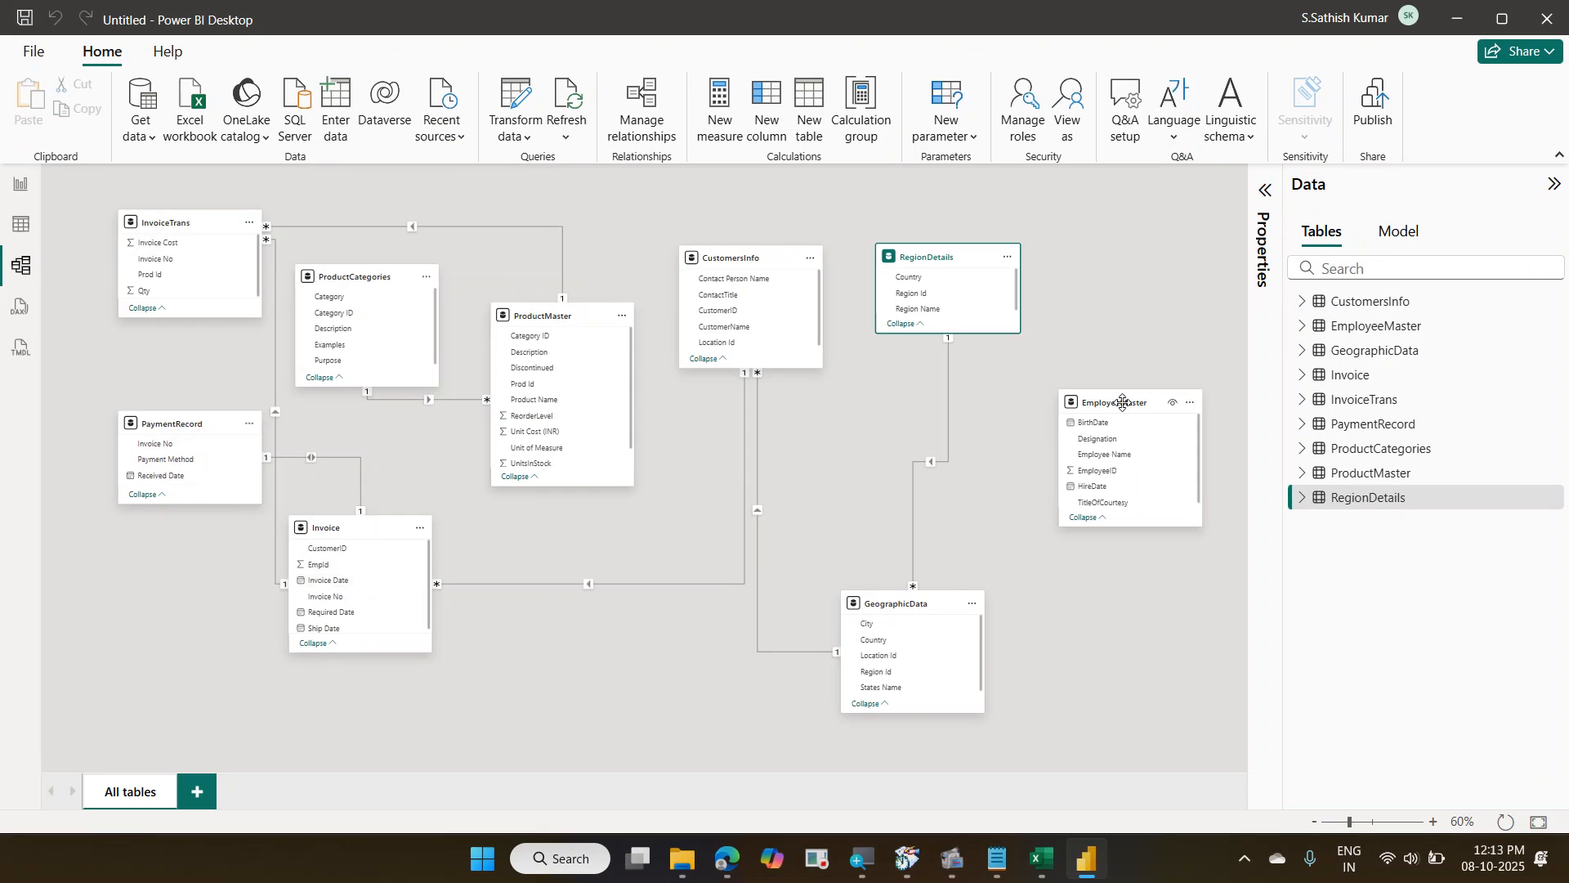
left_click_drag(1123, 403, 1080, 406)
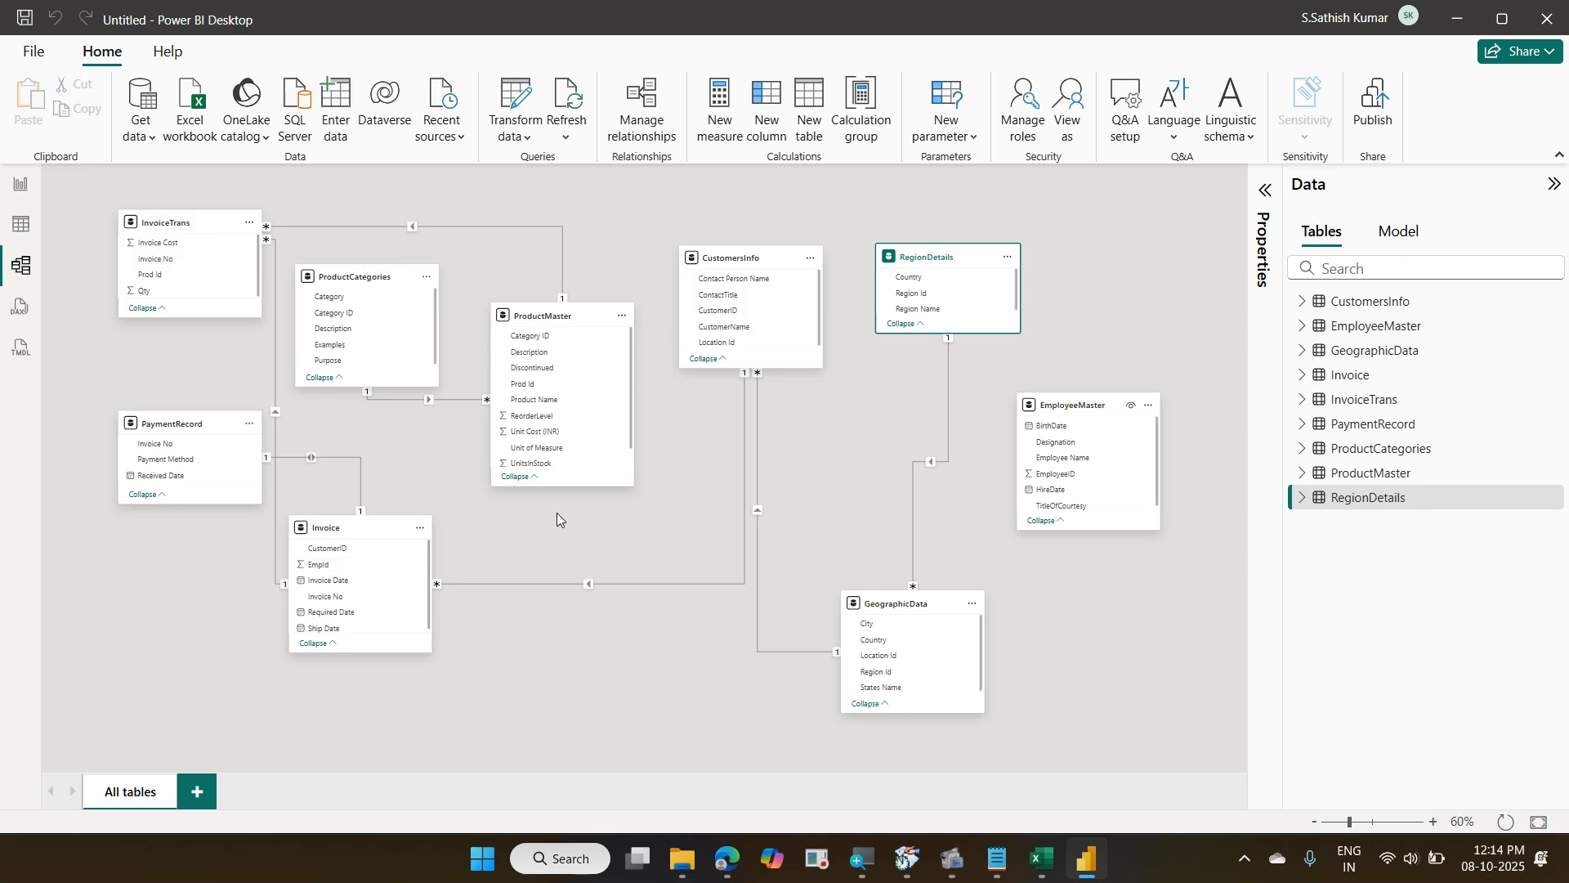
left_click_drag(1048, 406, 534, 631)
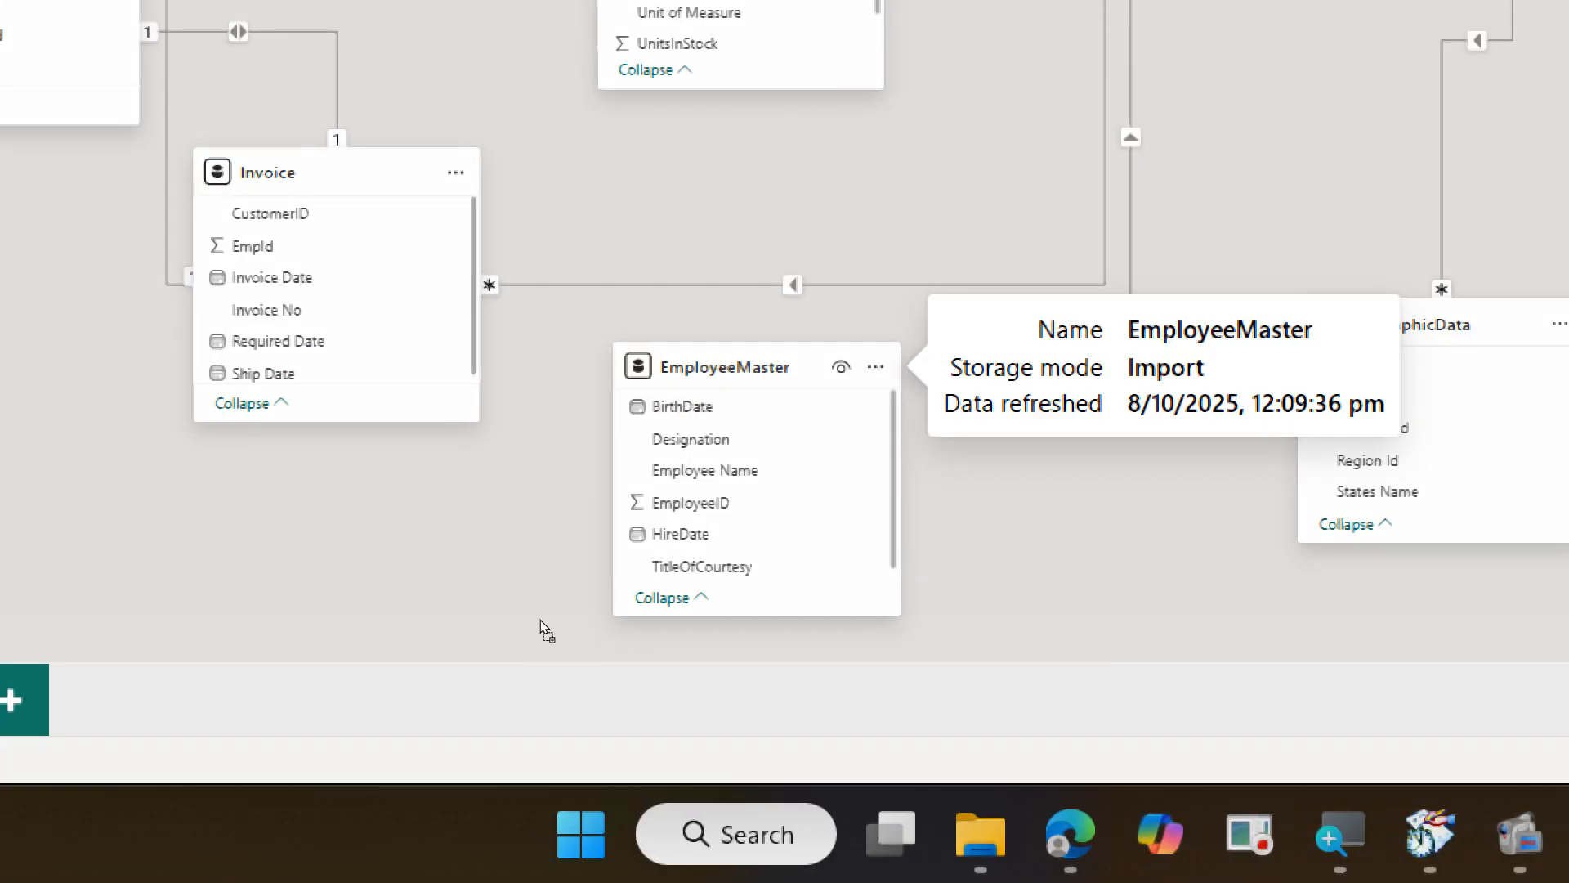
left_click_drag(550, 626, 522, 613)
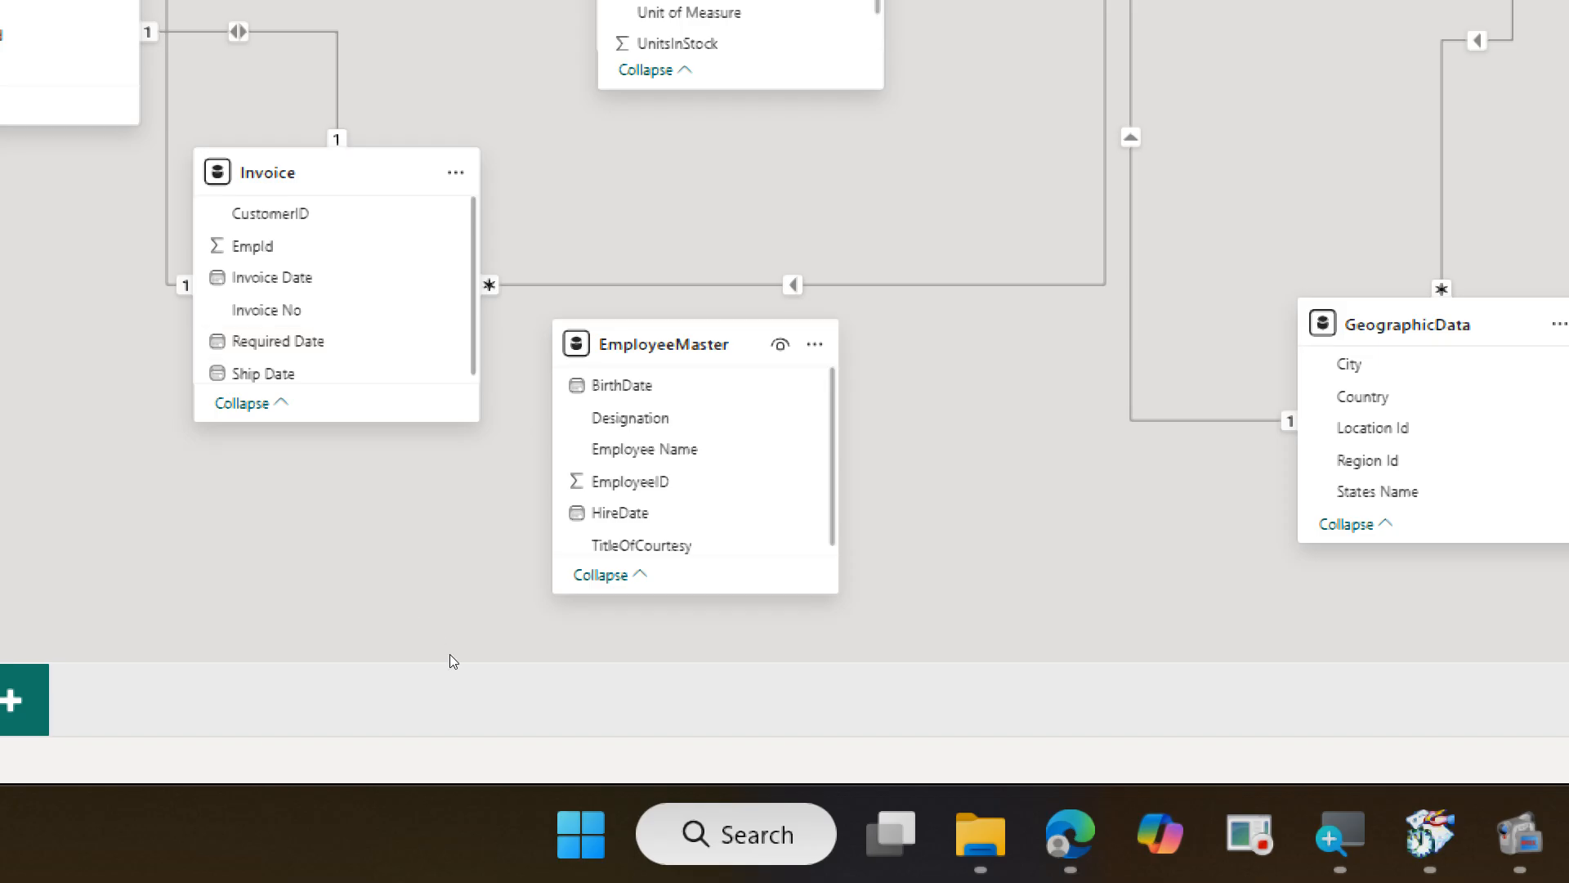
left_click(629, 480)
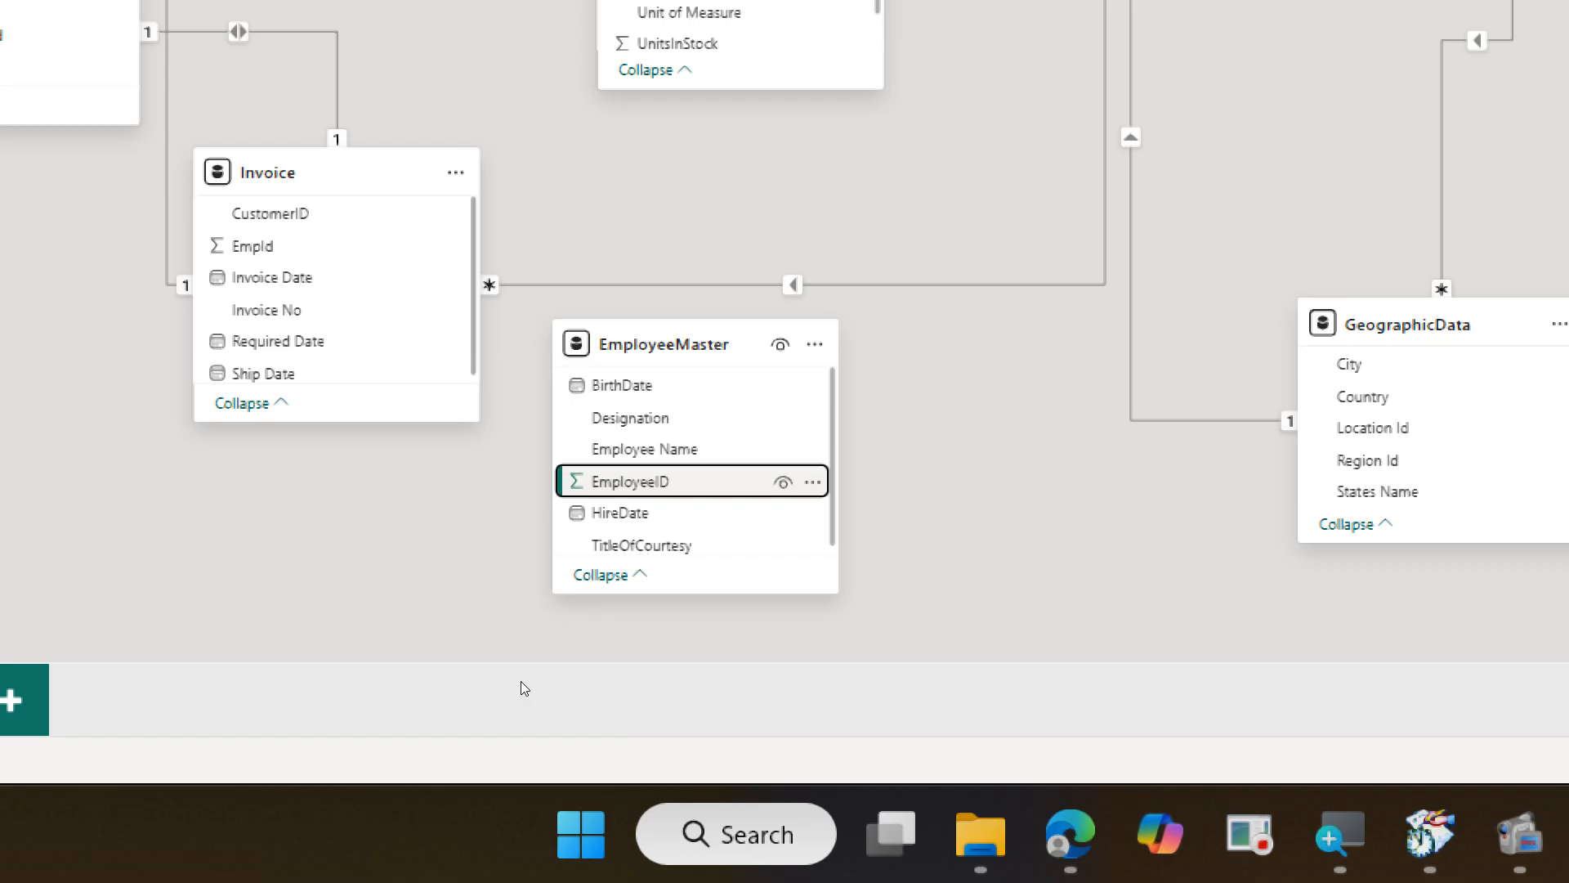
left_click_drag(629, 481, 327, 247)
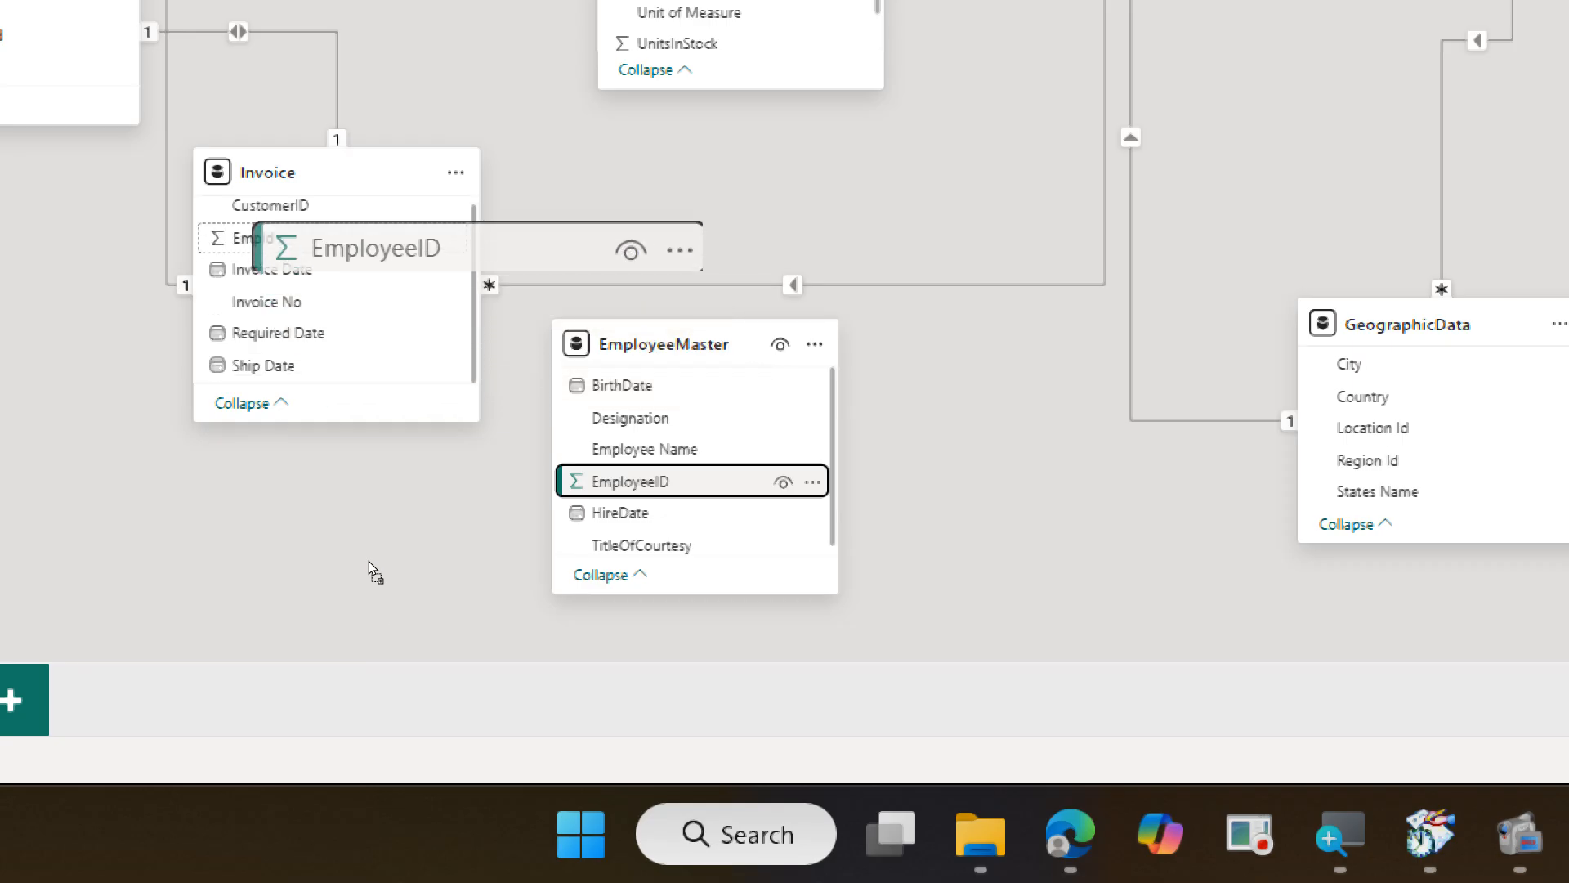
left_click_drag(369, 561, 497, 683)
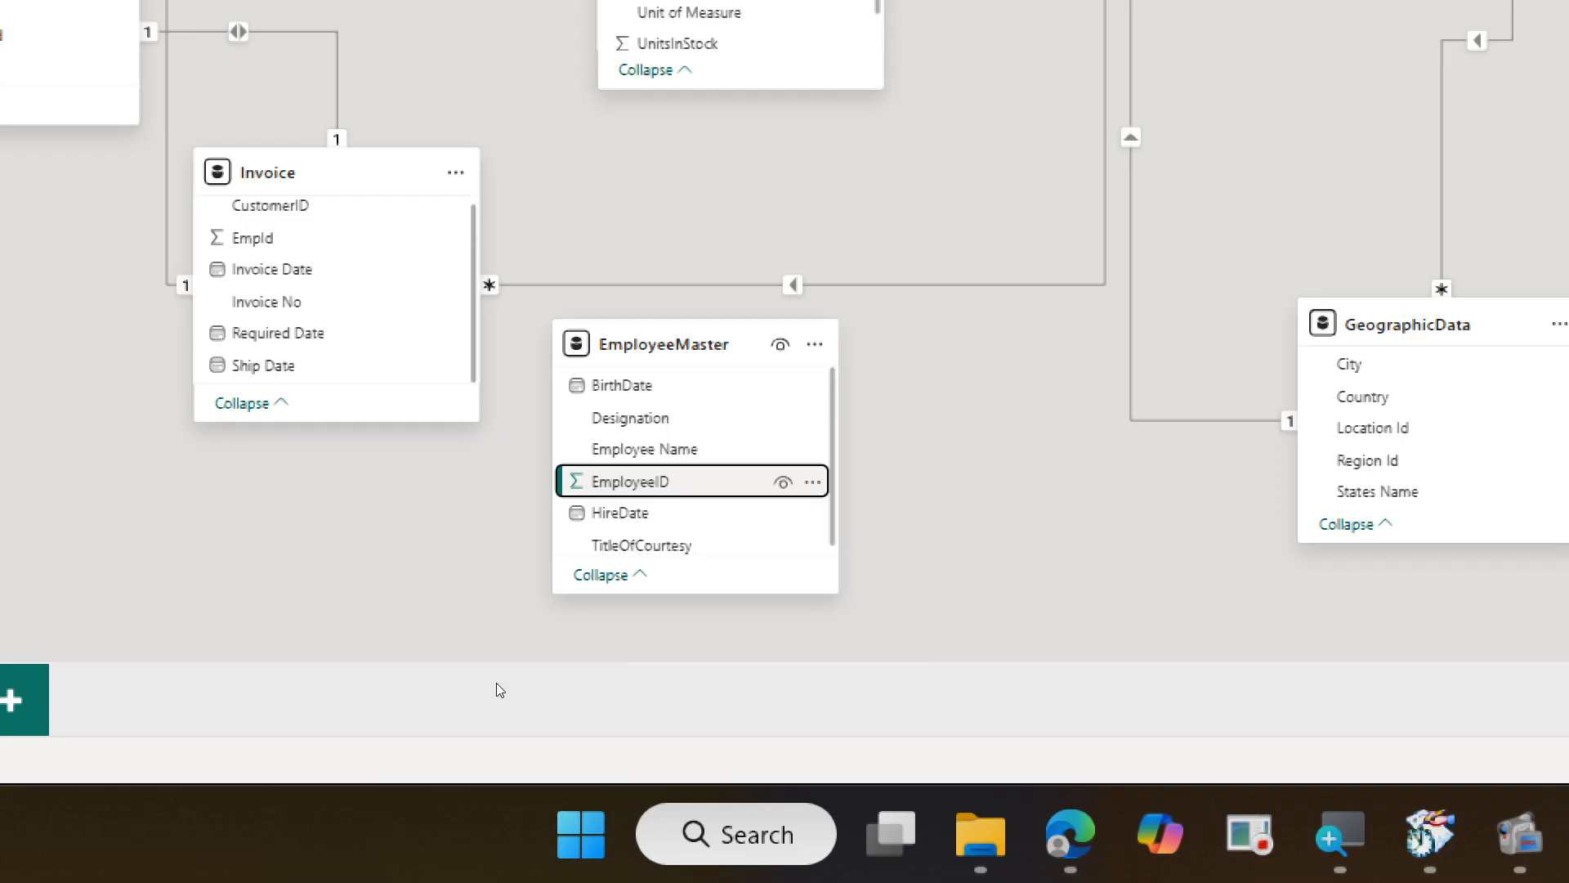
Create an active many-to-one, single-direction relationship from Invoice EmpId to EmployeeMaster EmployeeID, and reopen it to review and save its settings.
left_click(278, 239)
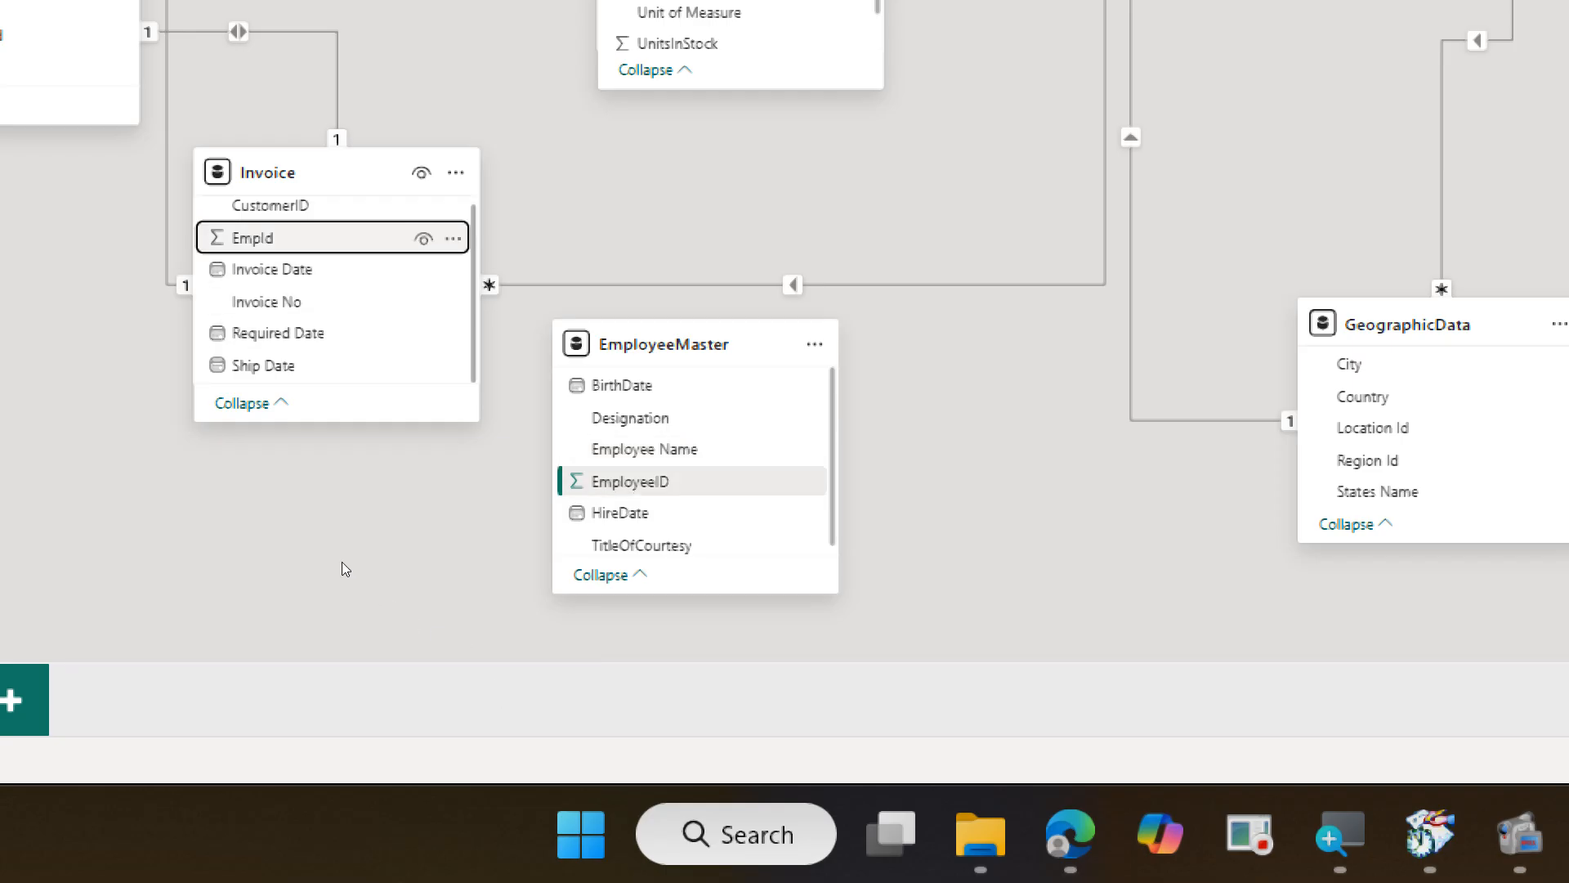
left_click_drag(278, 239, 589, 435)
left_click_drag(497, 660, 537, 665)
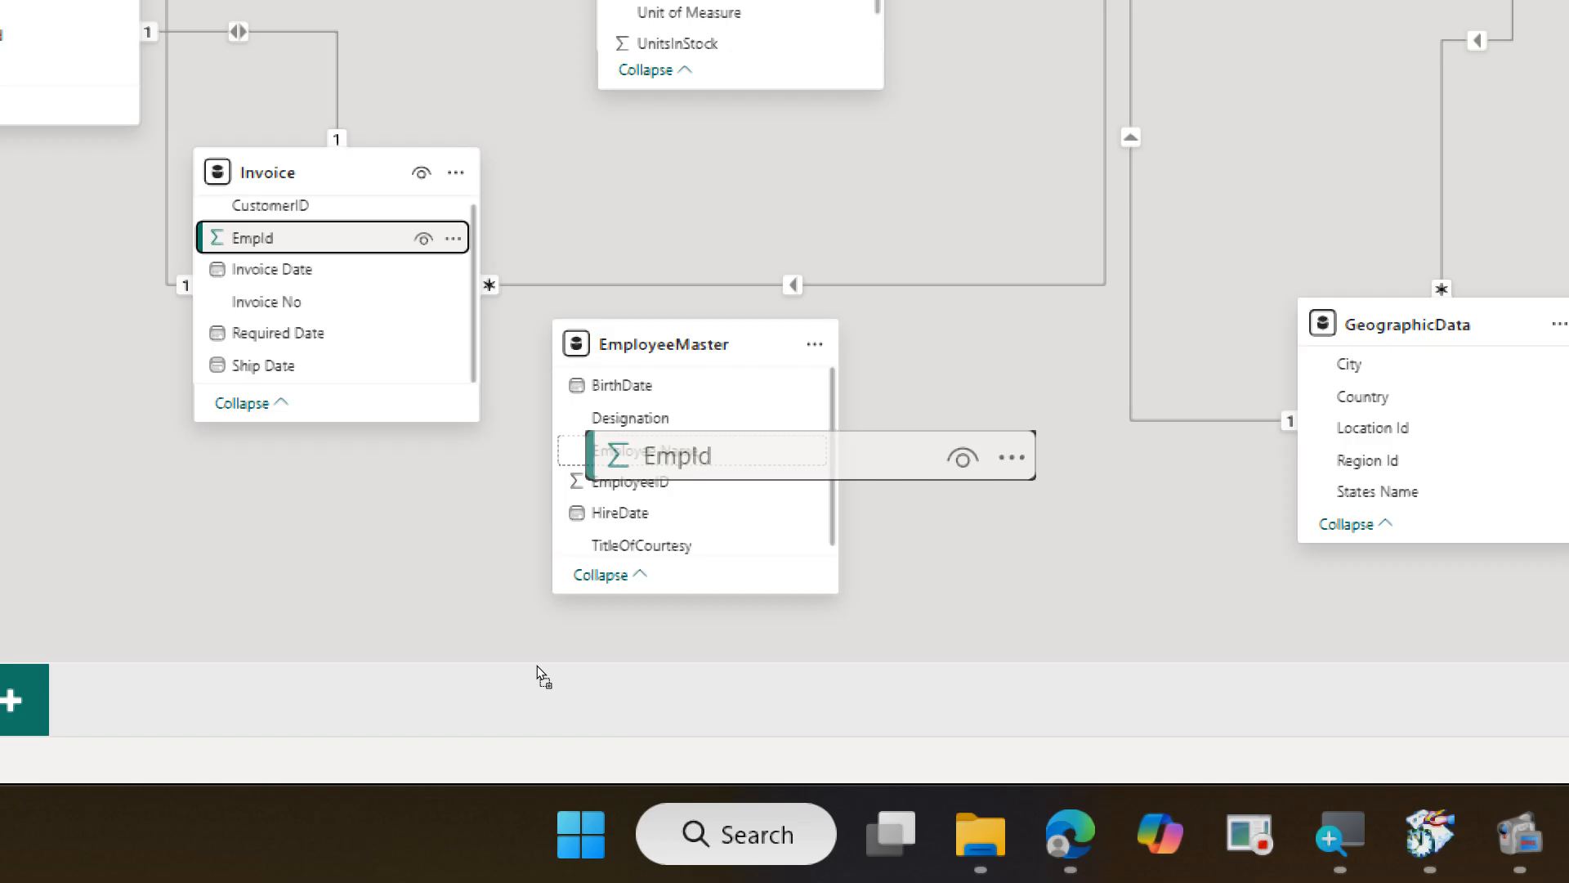
left_click_drag(536, 665, 528, 677)
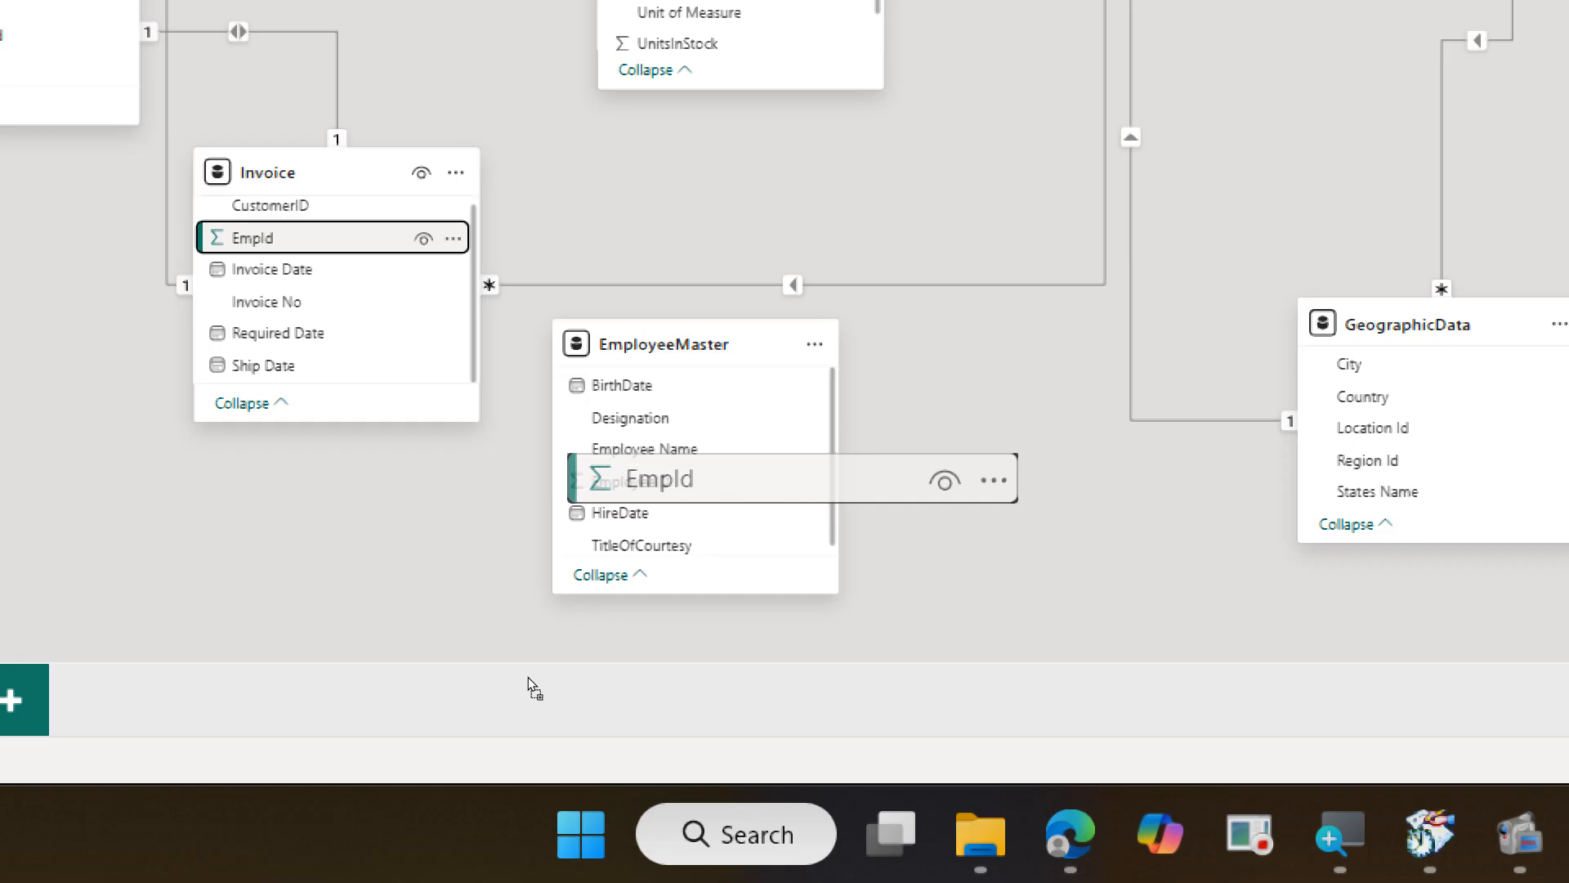
left_click_drag(528, 677, 527, 675)
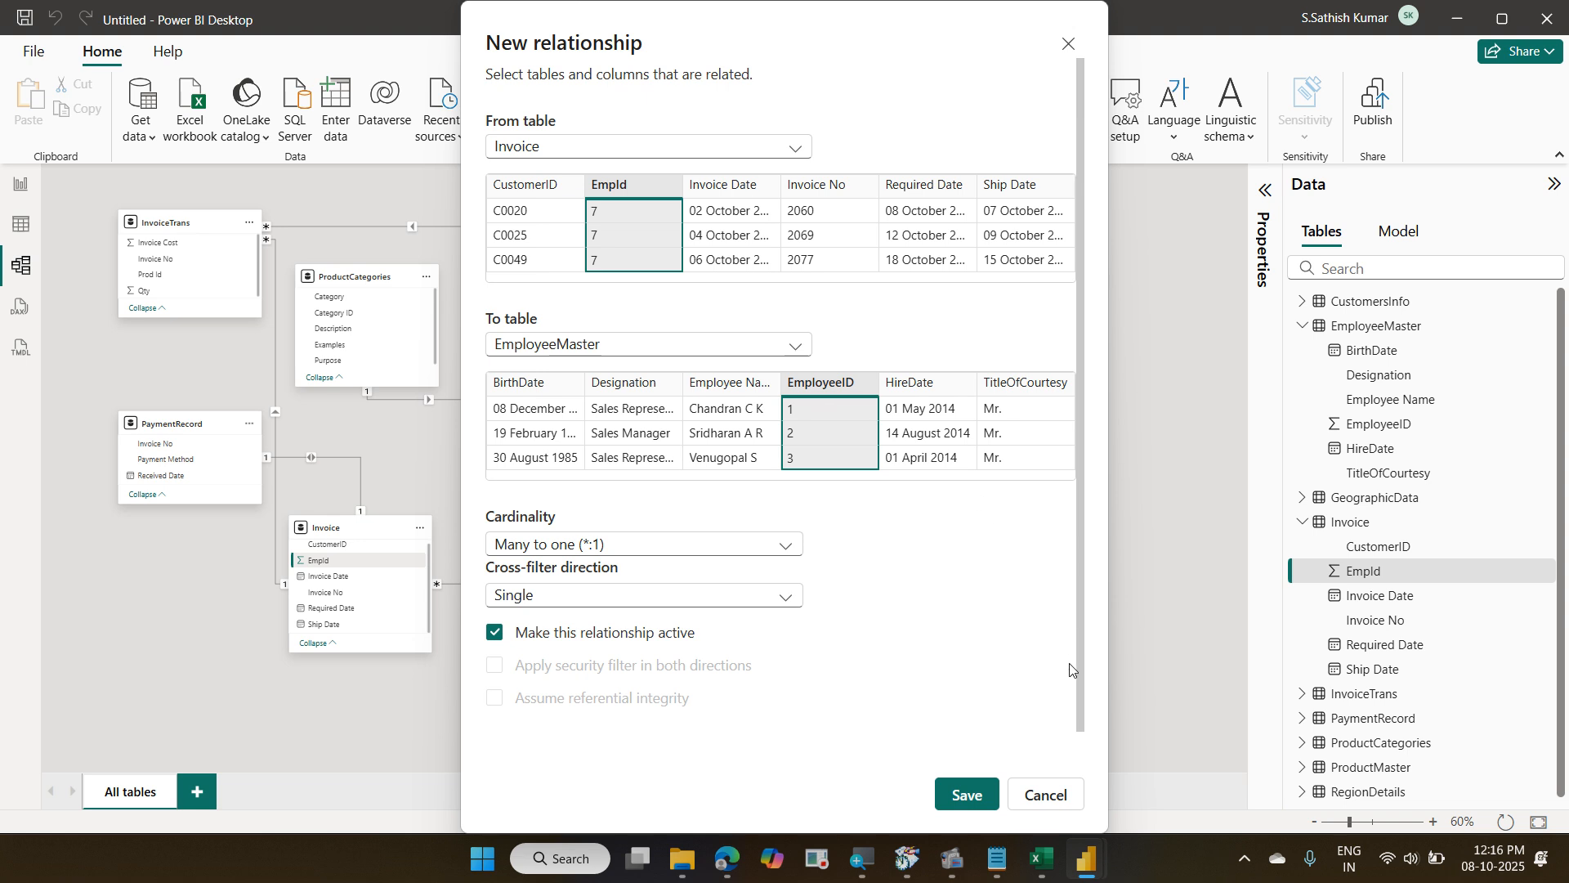
left_click(968, 795)
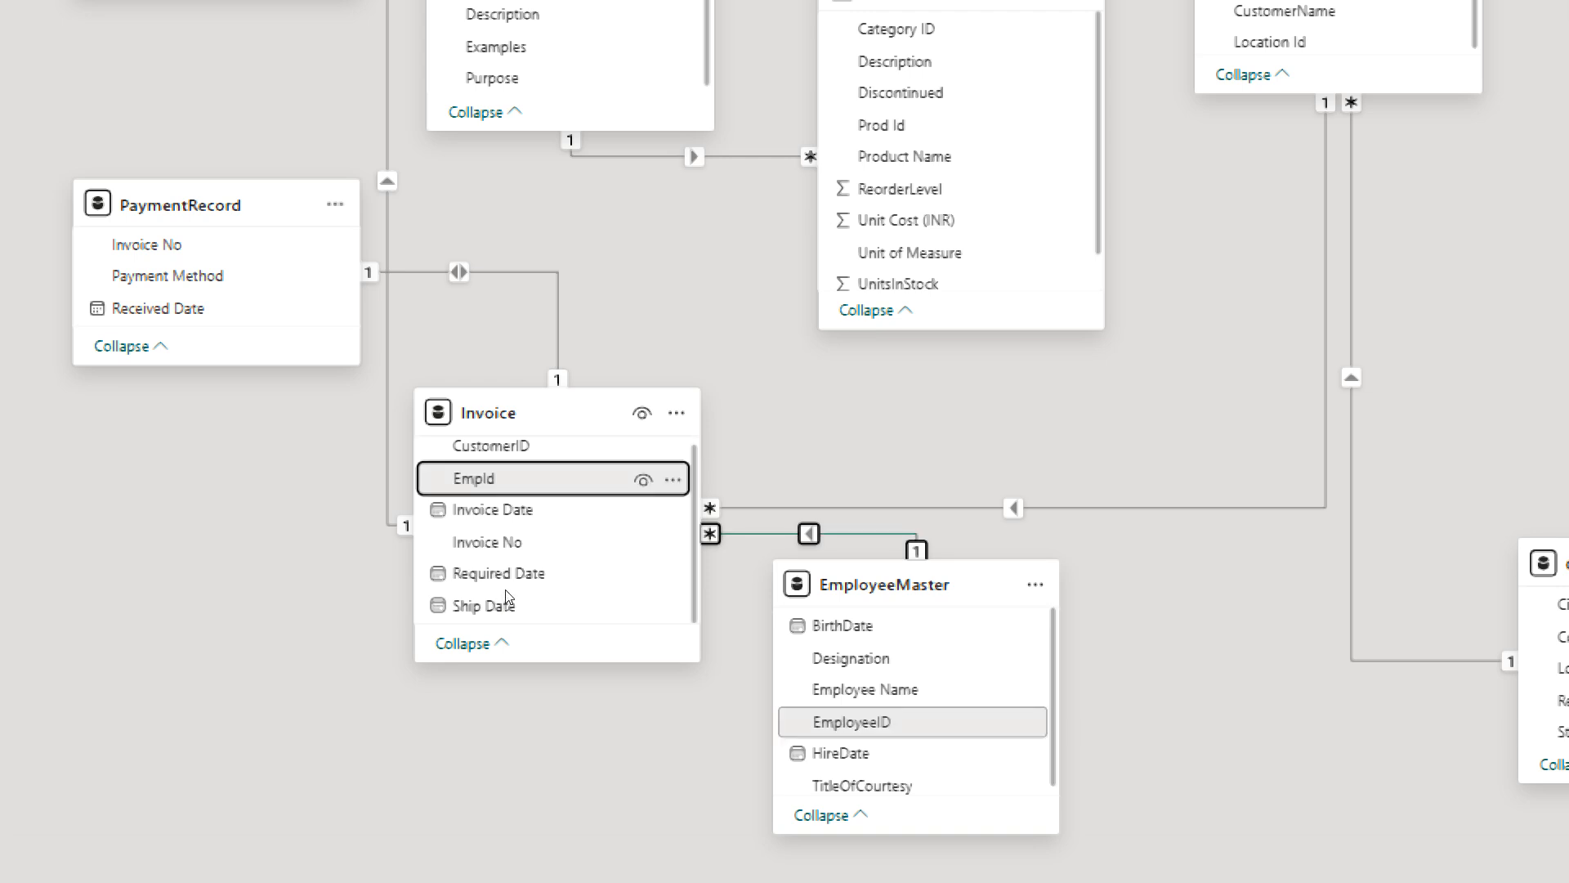
double_click(809, 534)
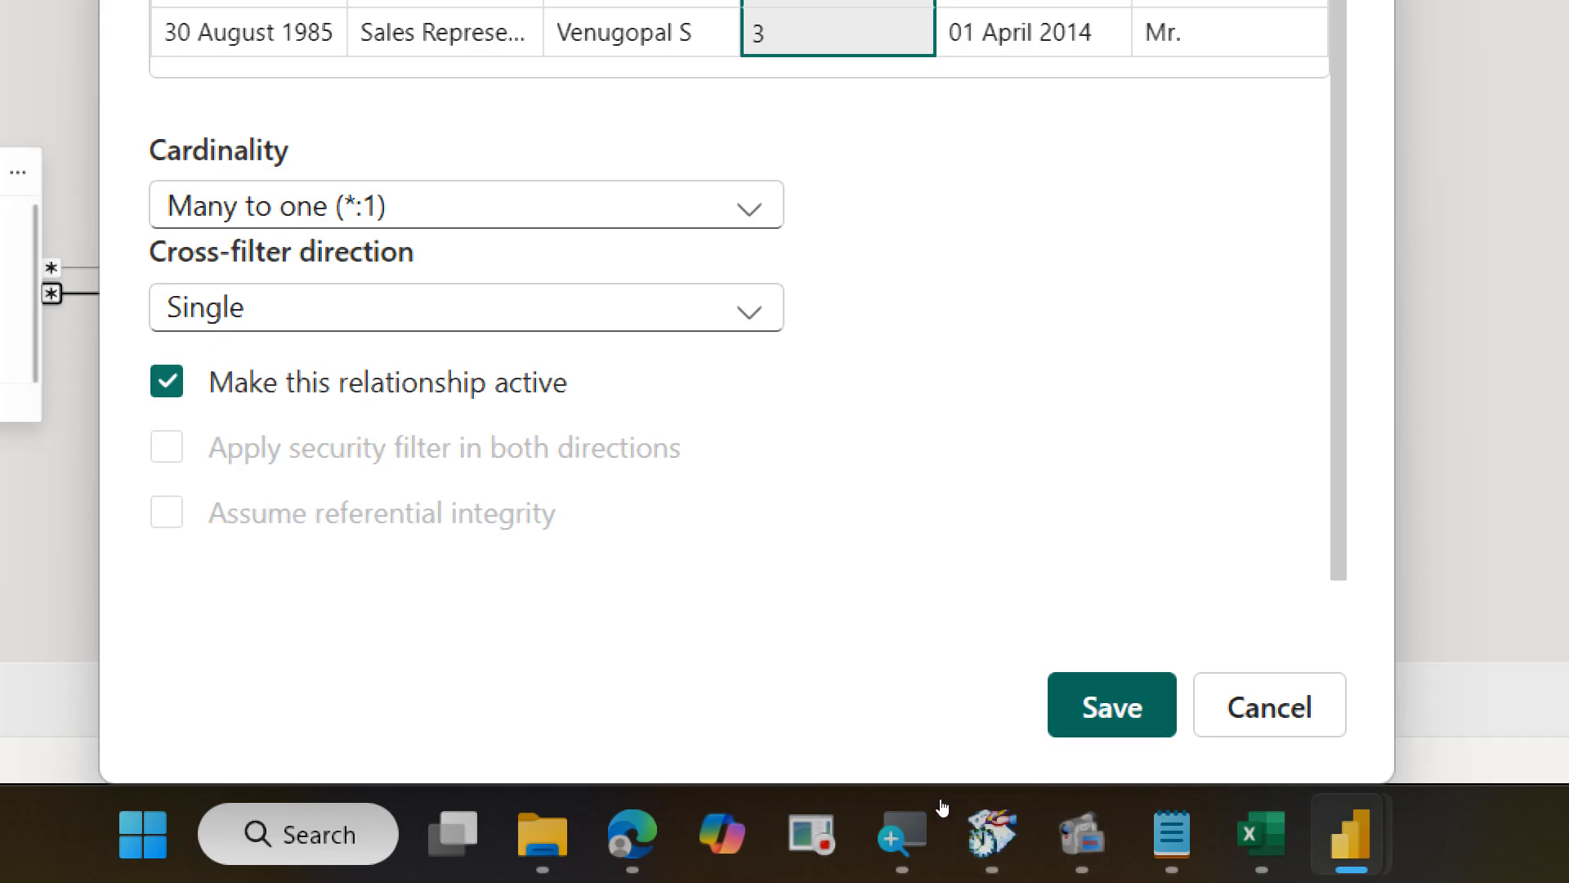
left_click(1110, 704)
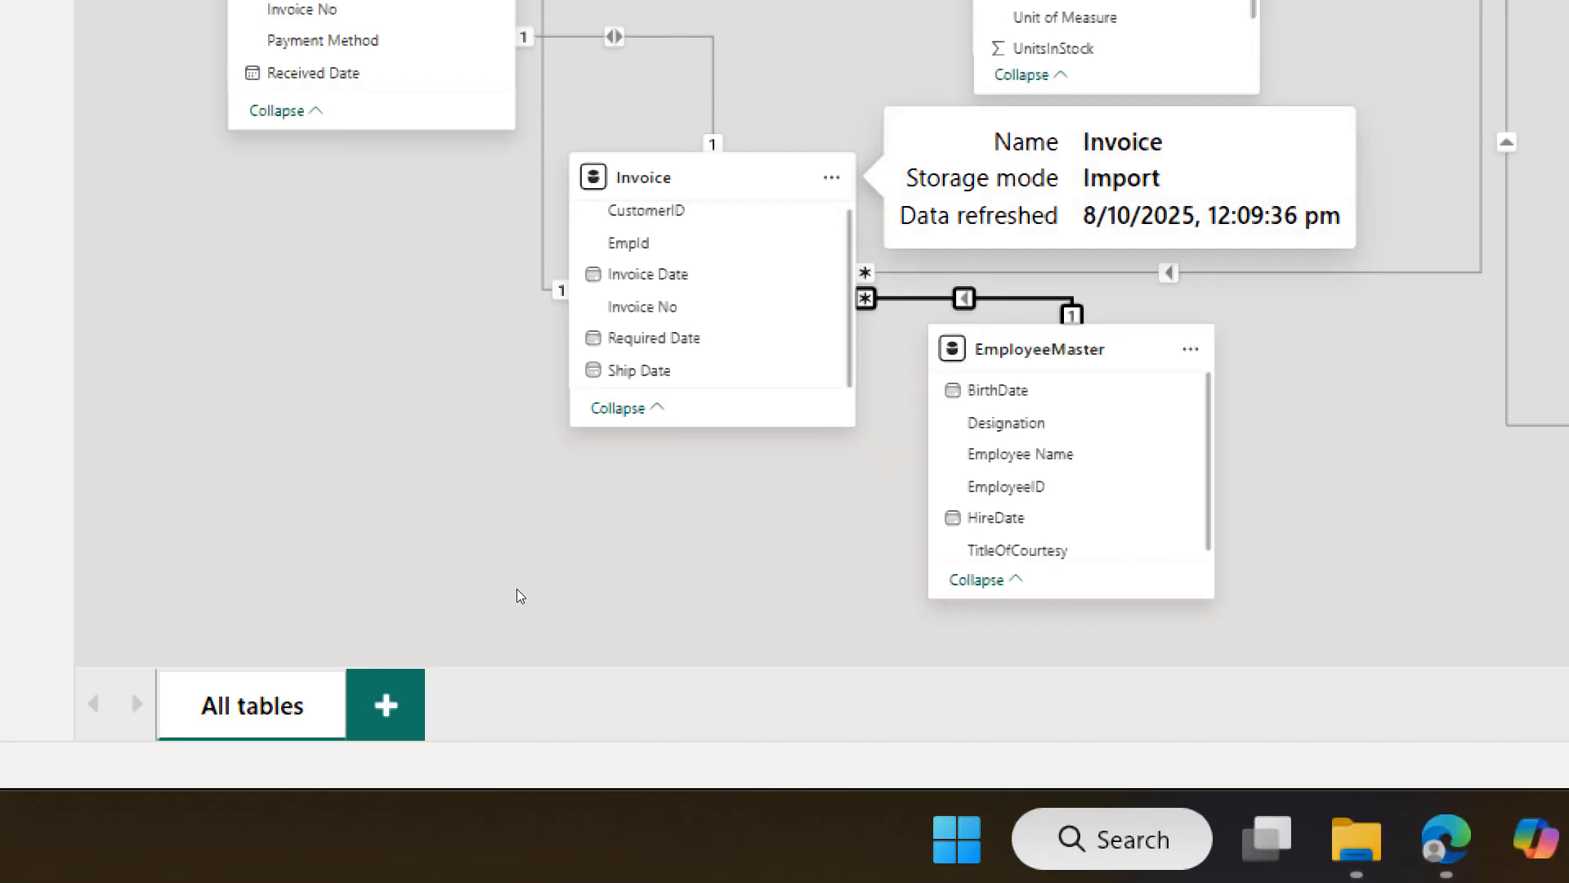
Delete the relationship between the Invoice and EmployeeMaster tables from the model.
right_click(1028, 293)
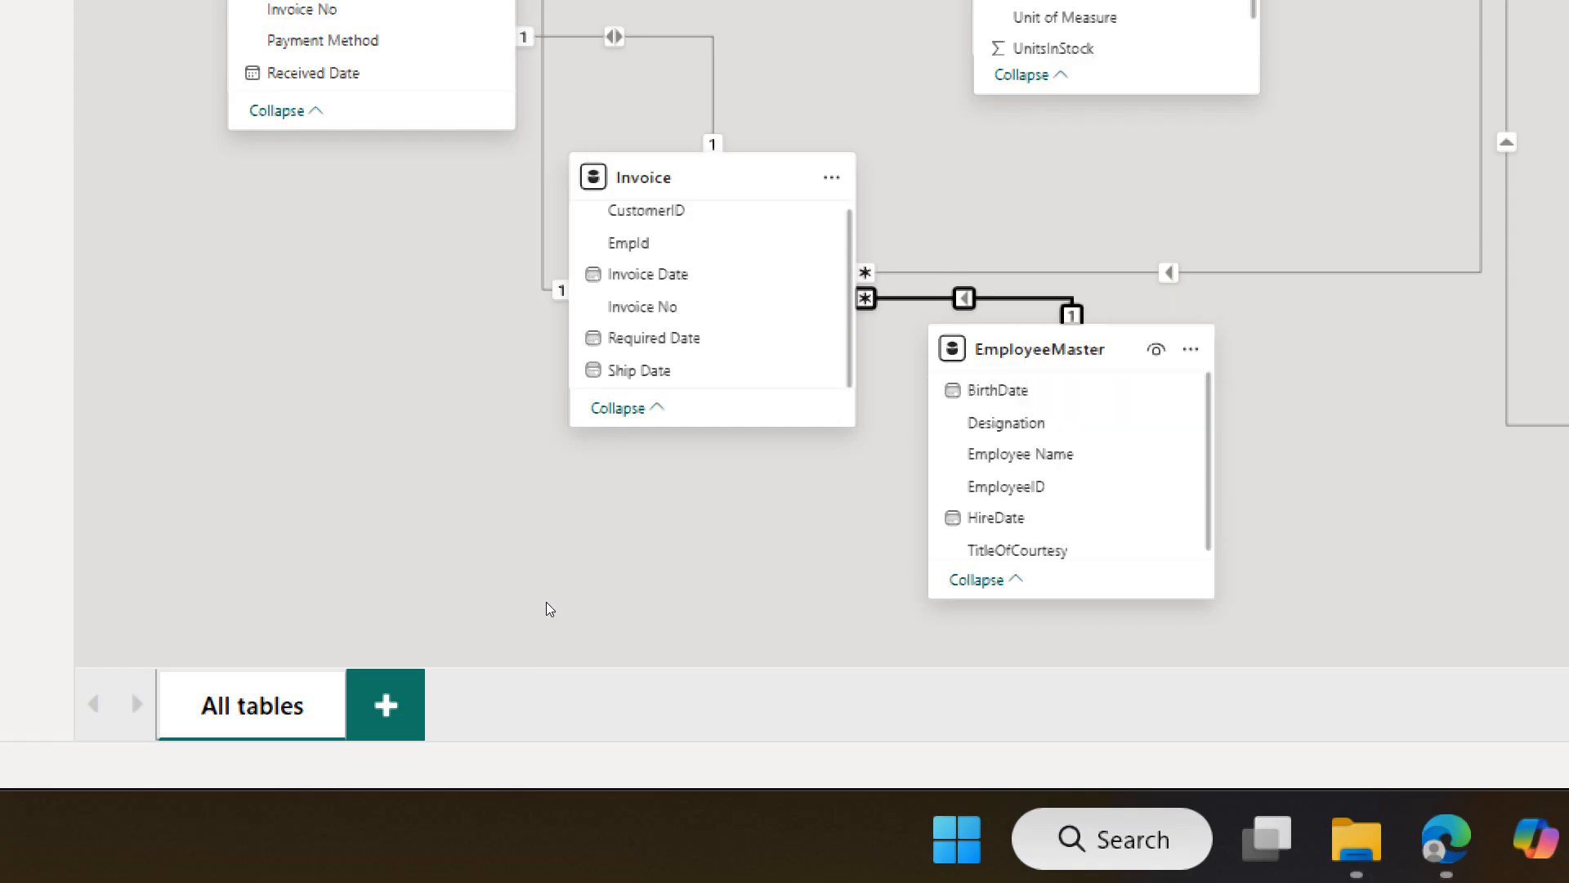
key("Return")
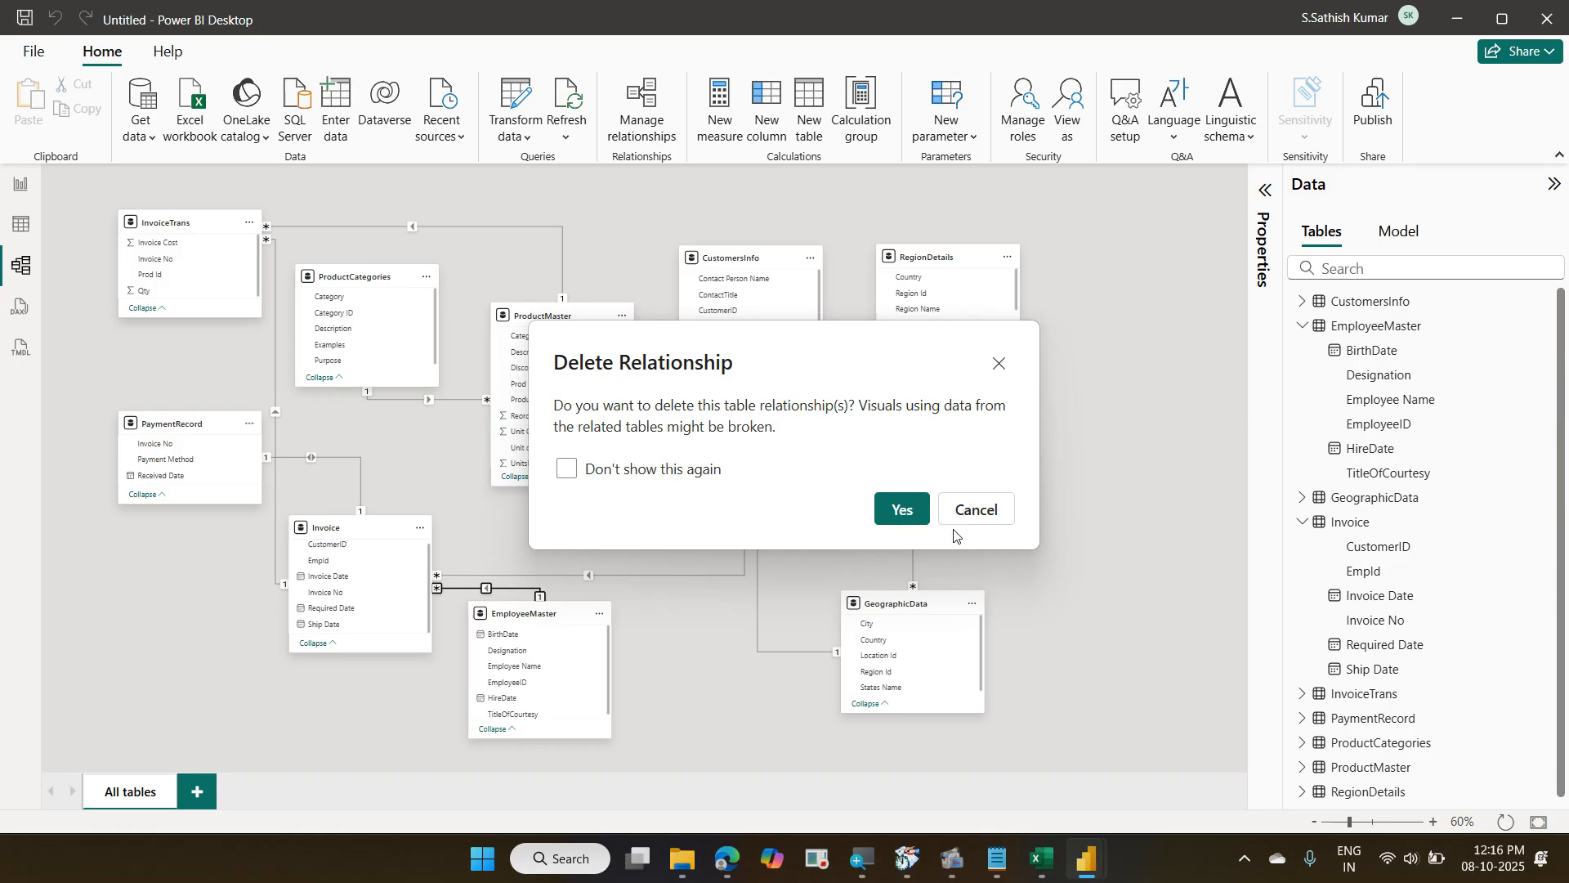
left_click(910, 512)
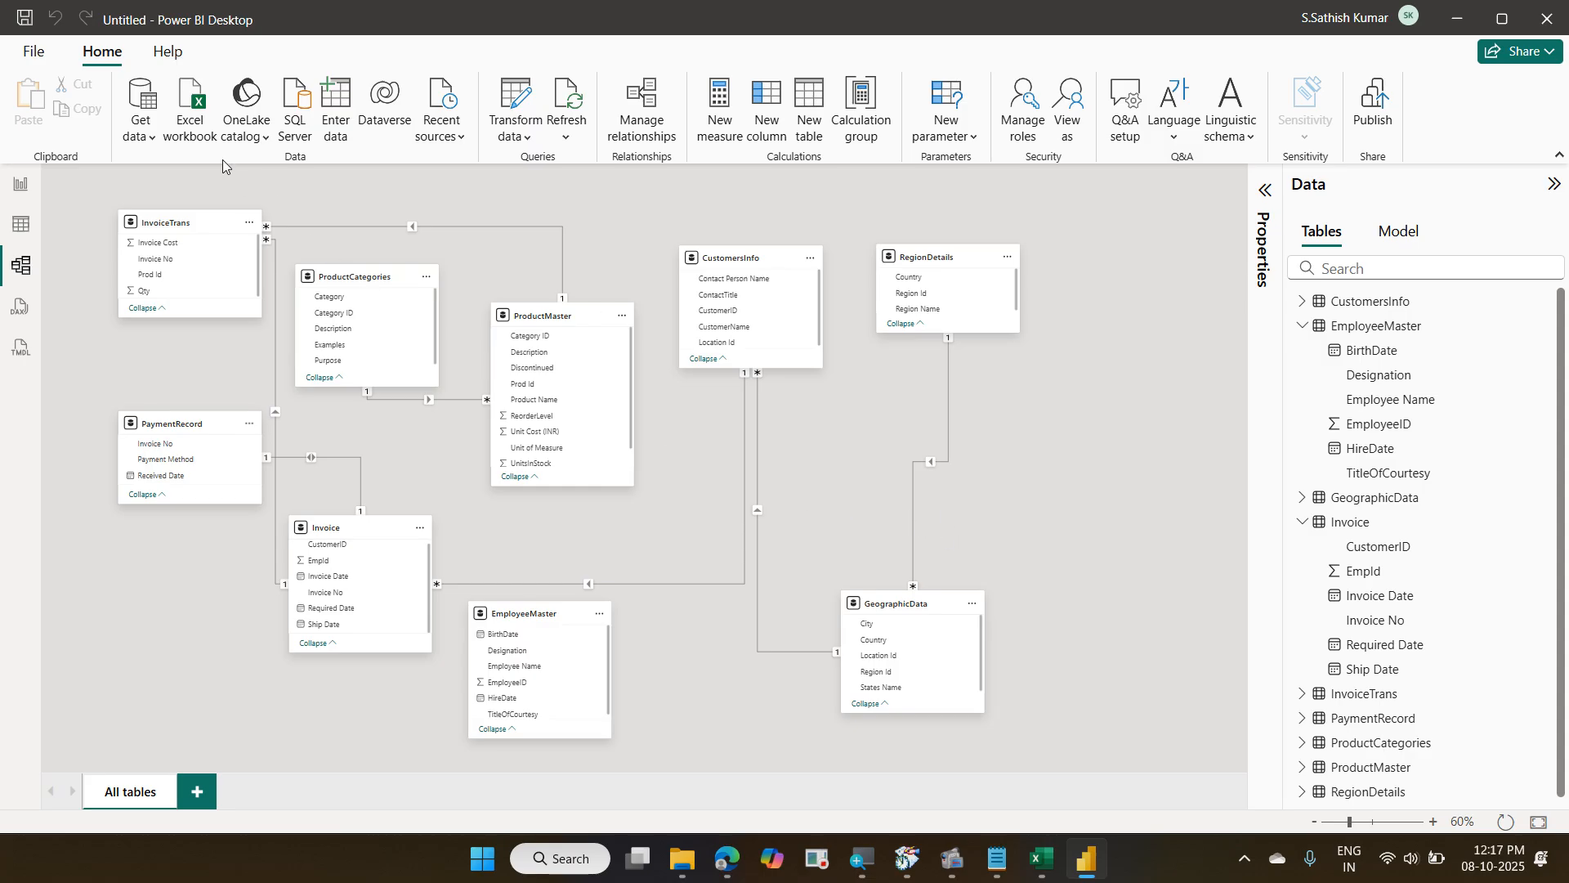
Create an active many-to-one, single-direction relationship from Invoice EmpId to EmployeeMaster EmployeeID through Manage relationships.
left_click(637, 136)
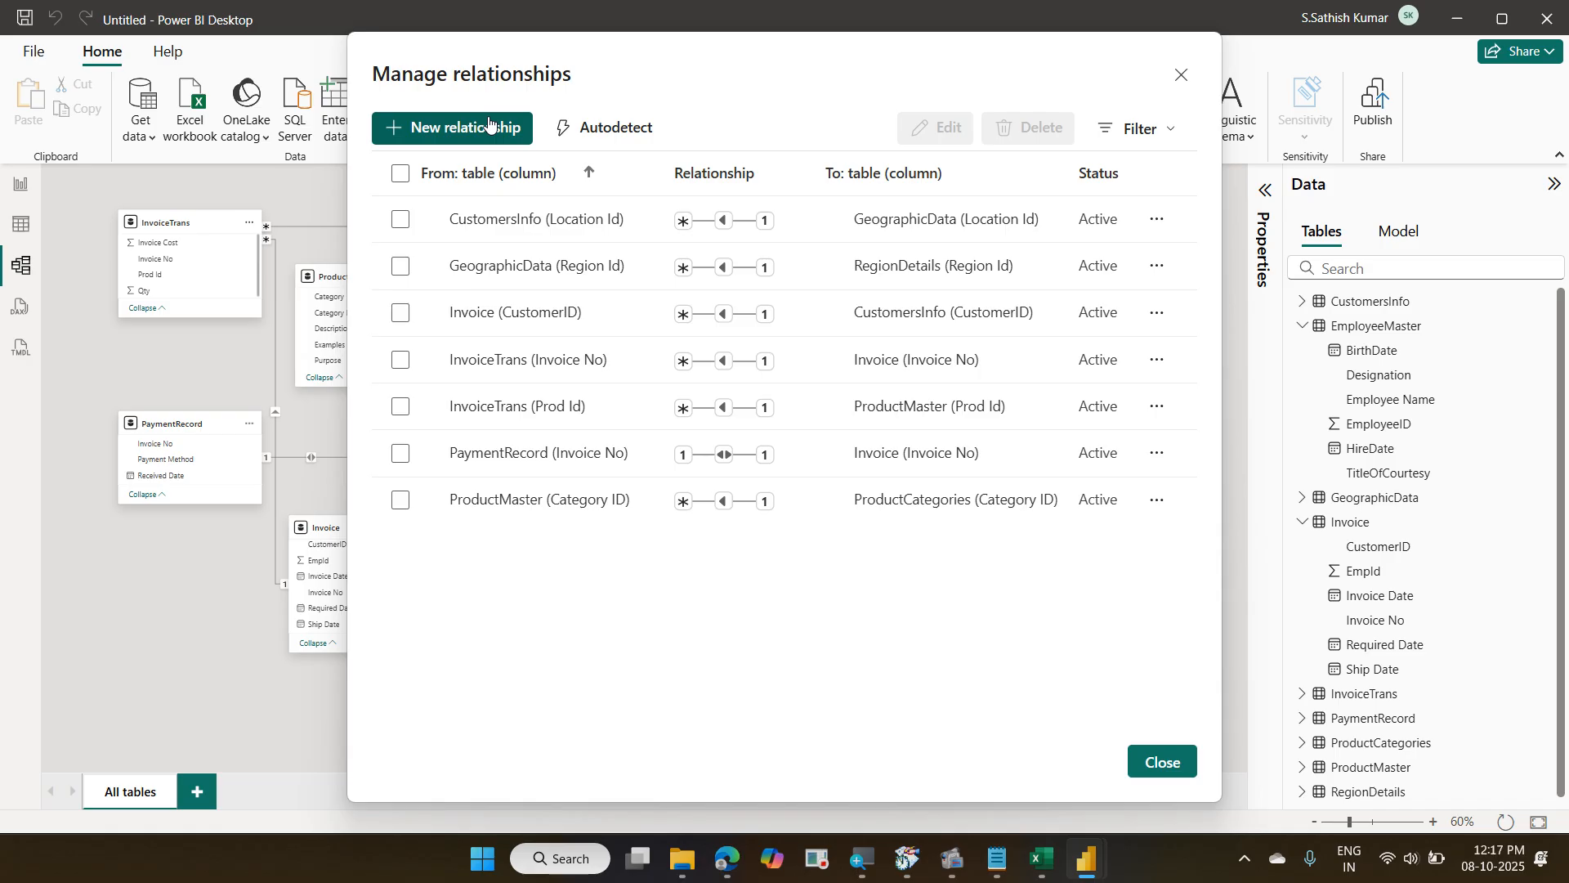
left_click(1170, 760)
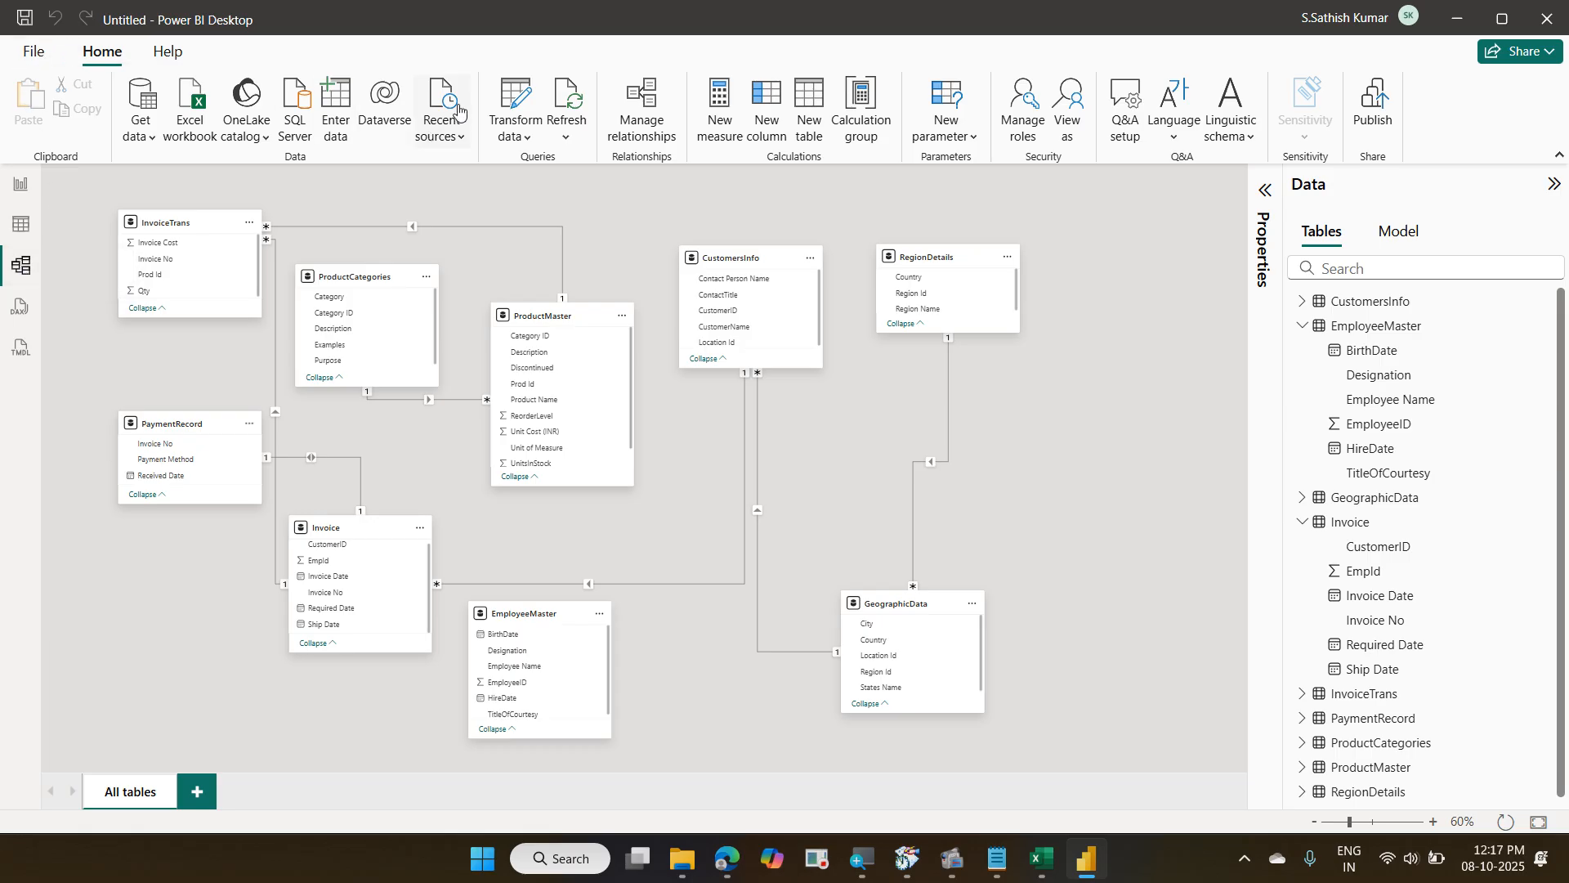
left_click(636, 104)
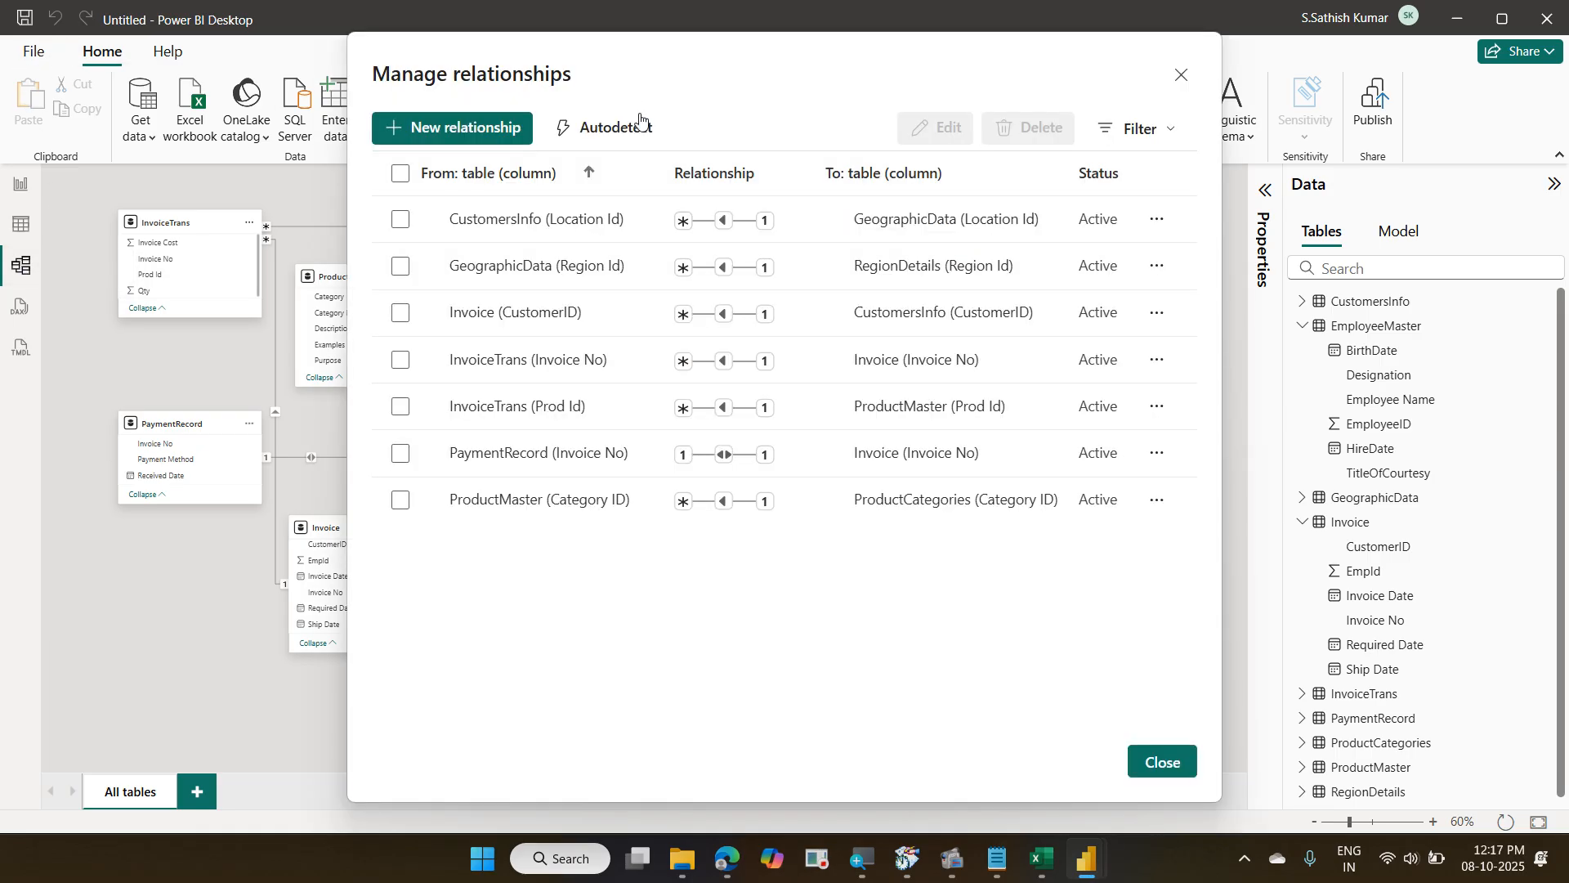
left_click(519, 131)
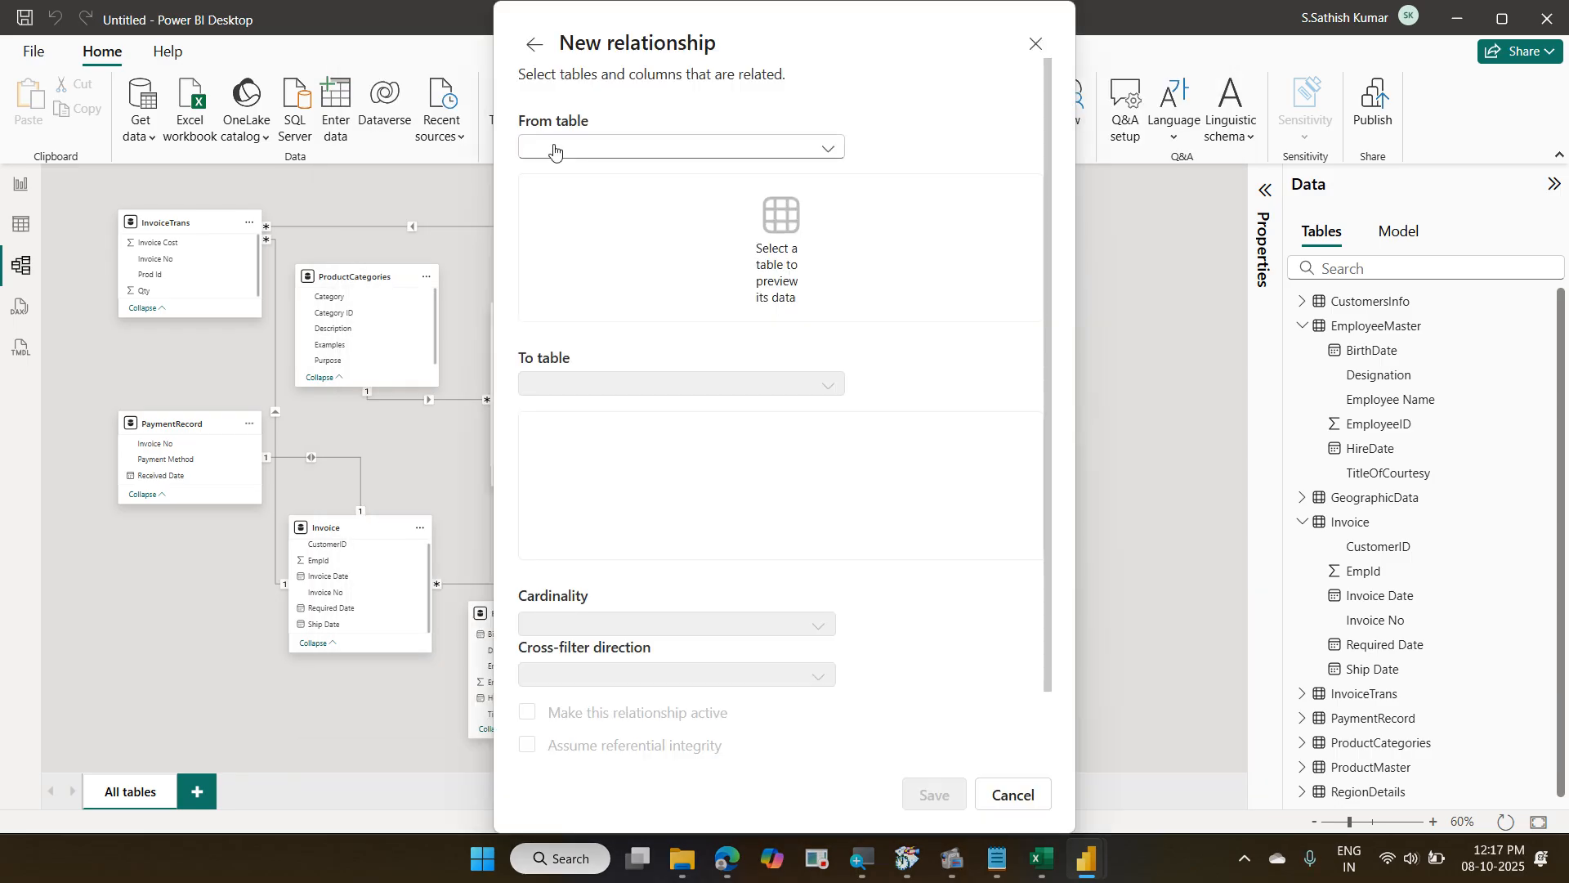
left_click(619, 151)
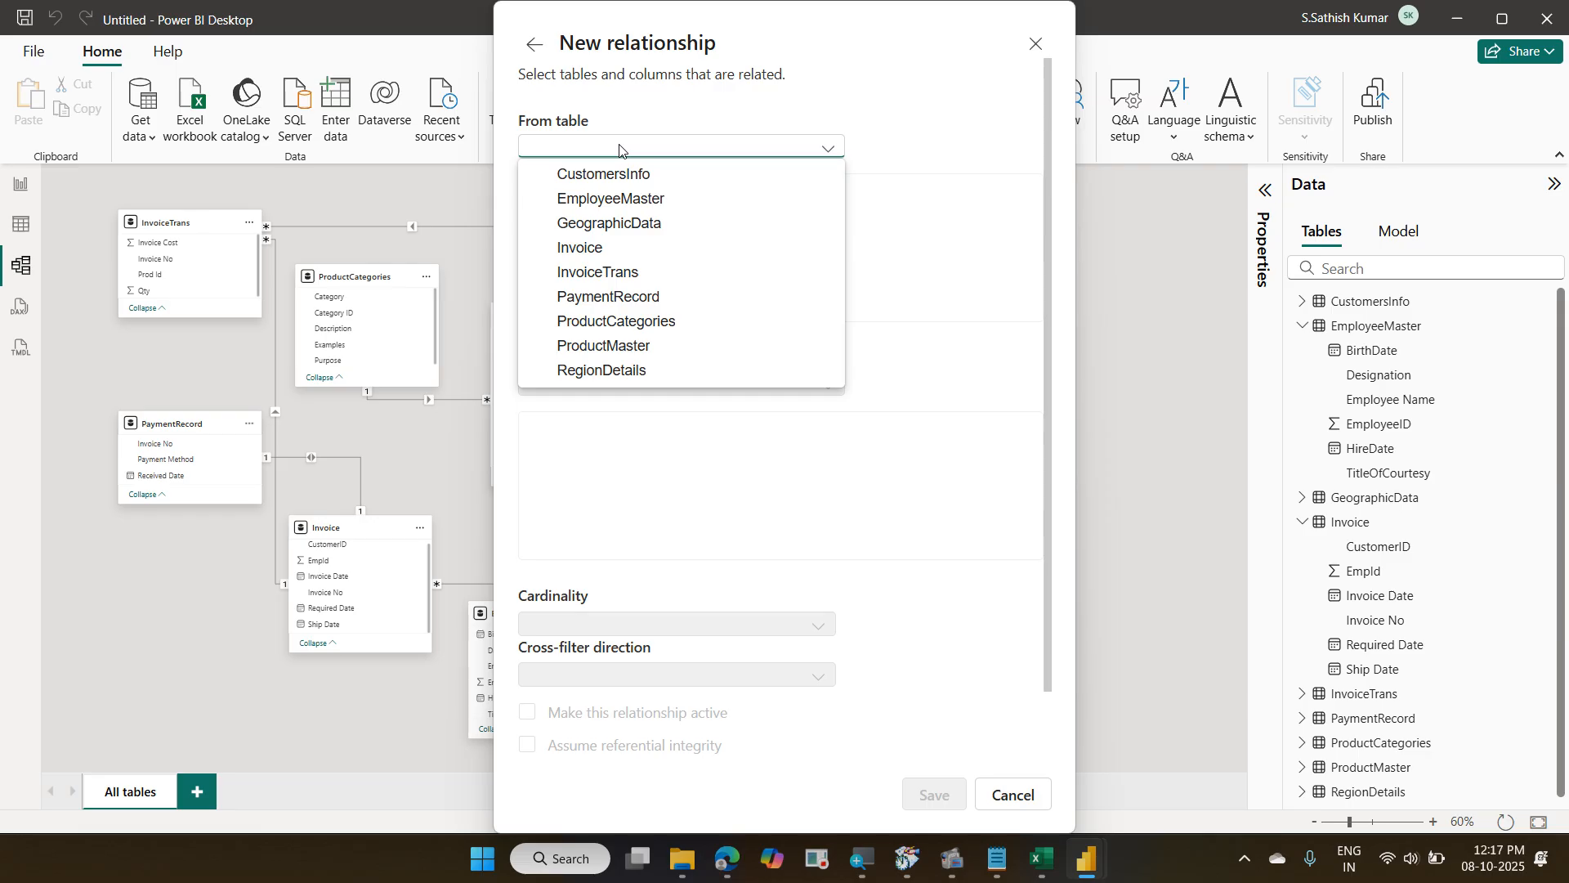
left_click(630, 248)
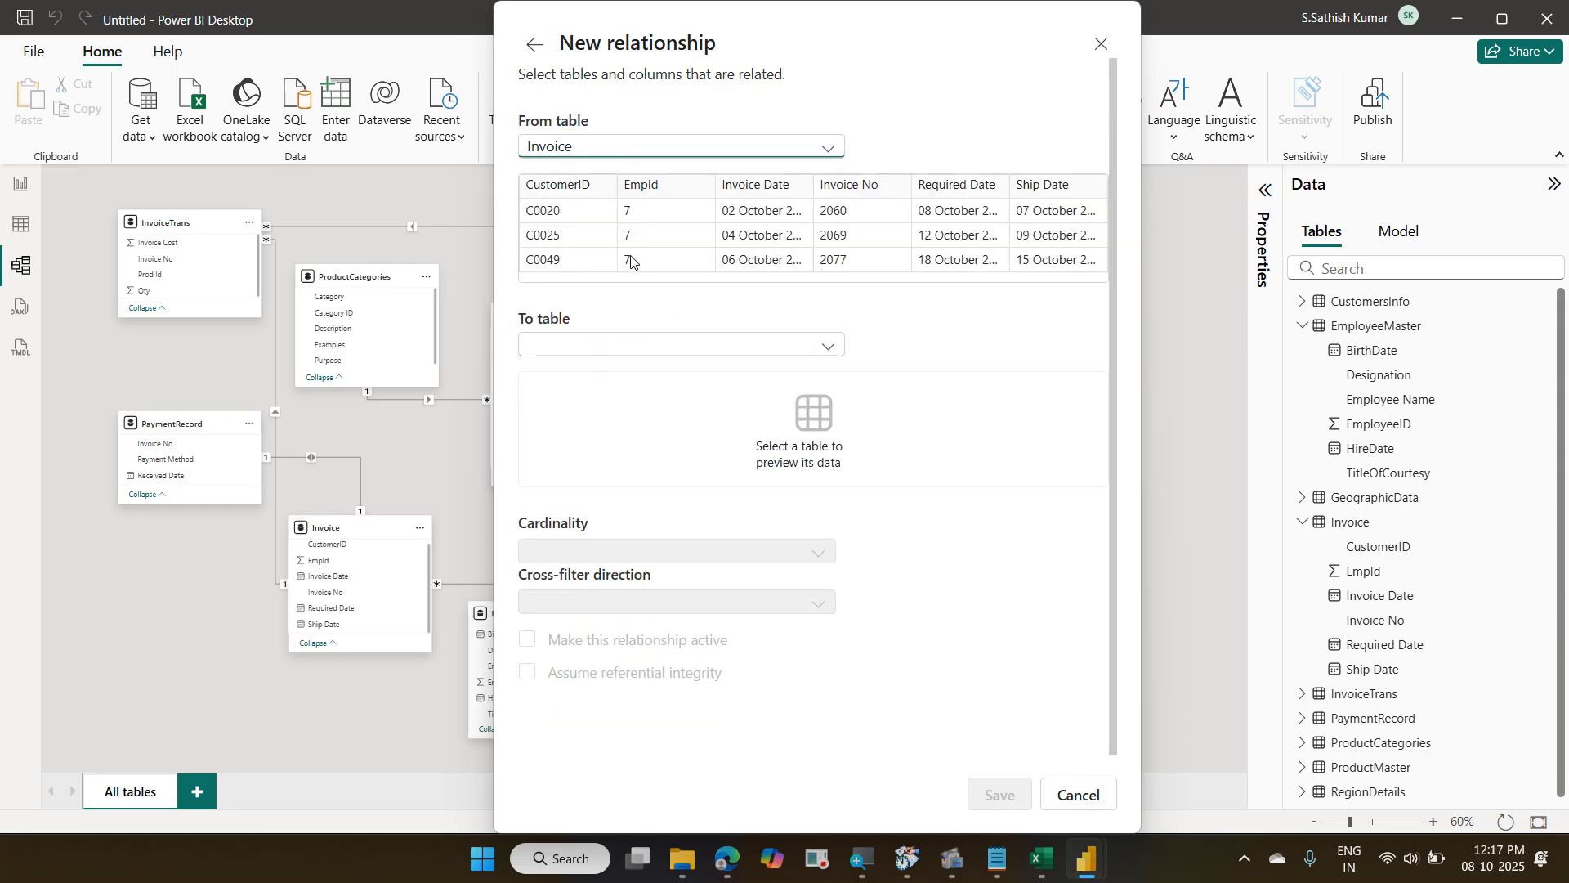
left_click(622, 343)
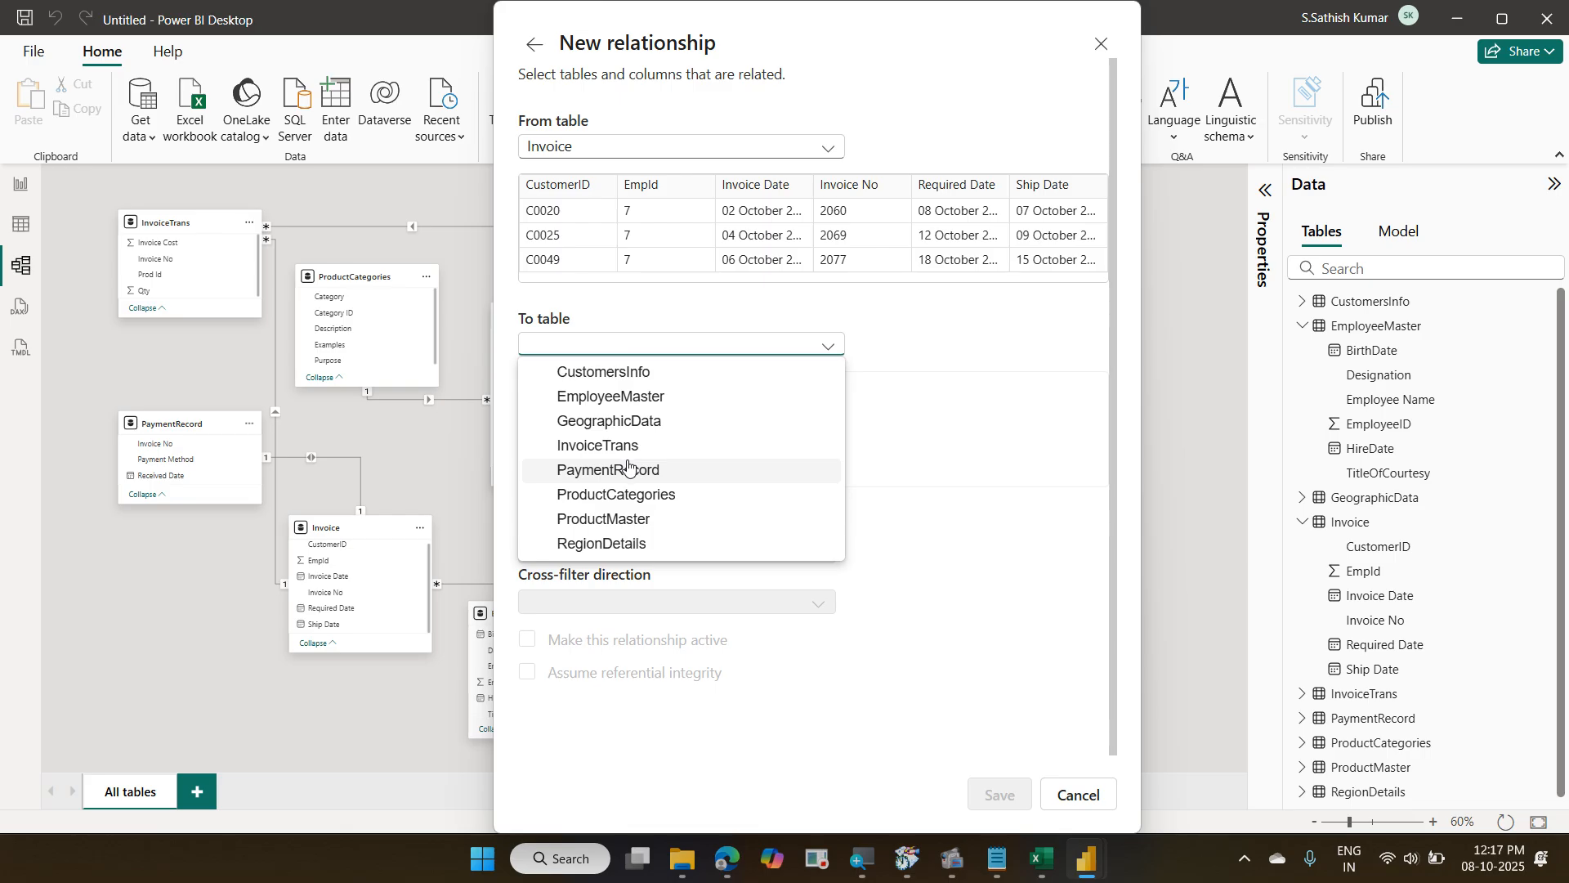
left_click(629, 398)
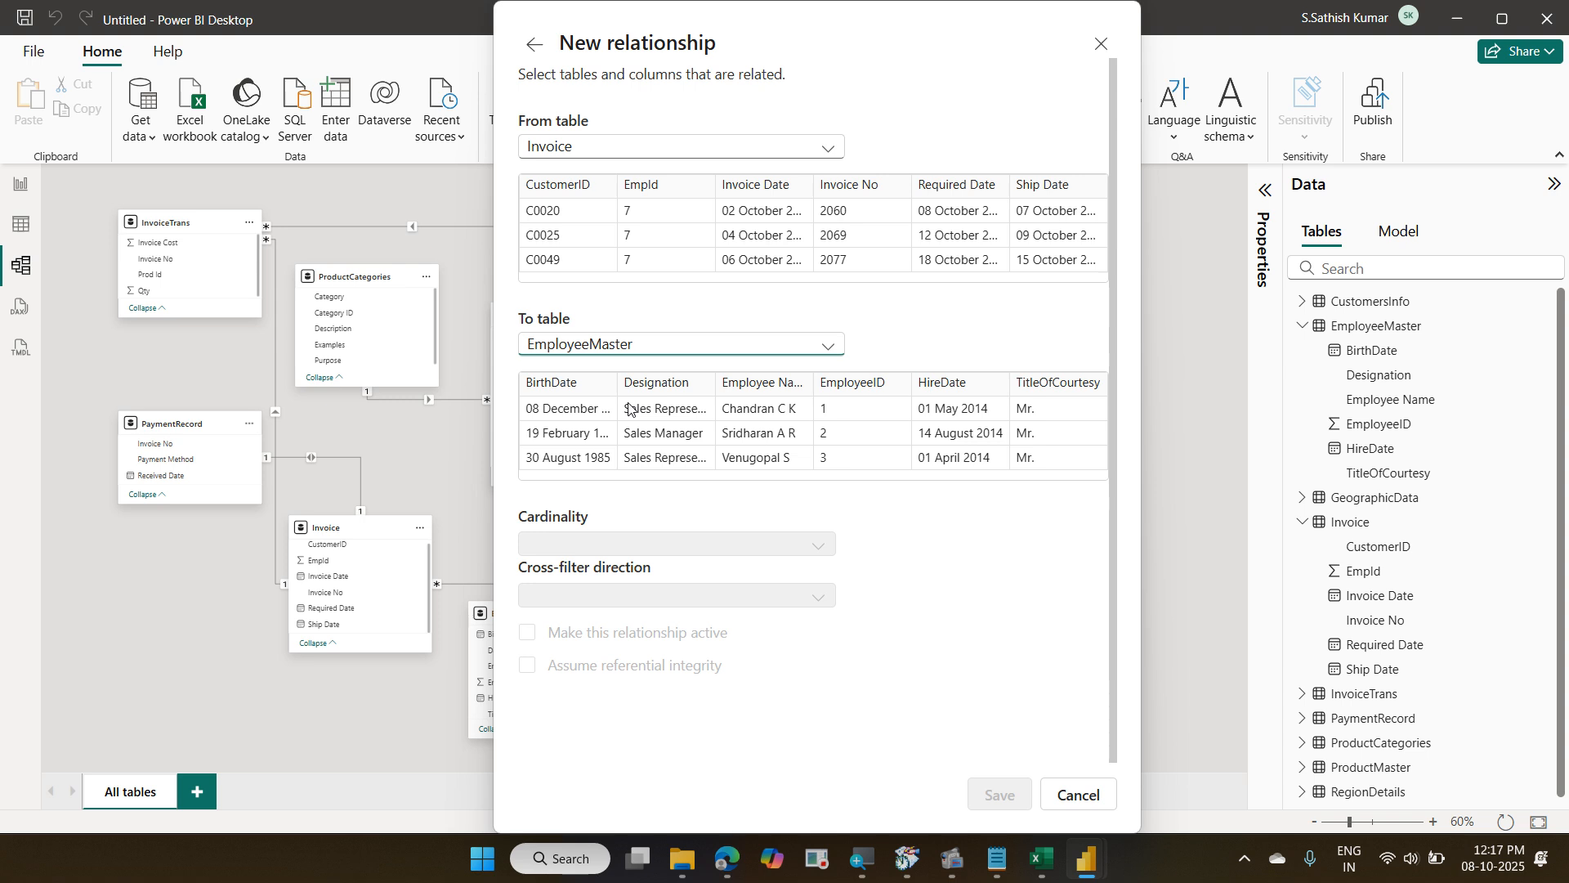
left_click(825, 408)
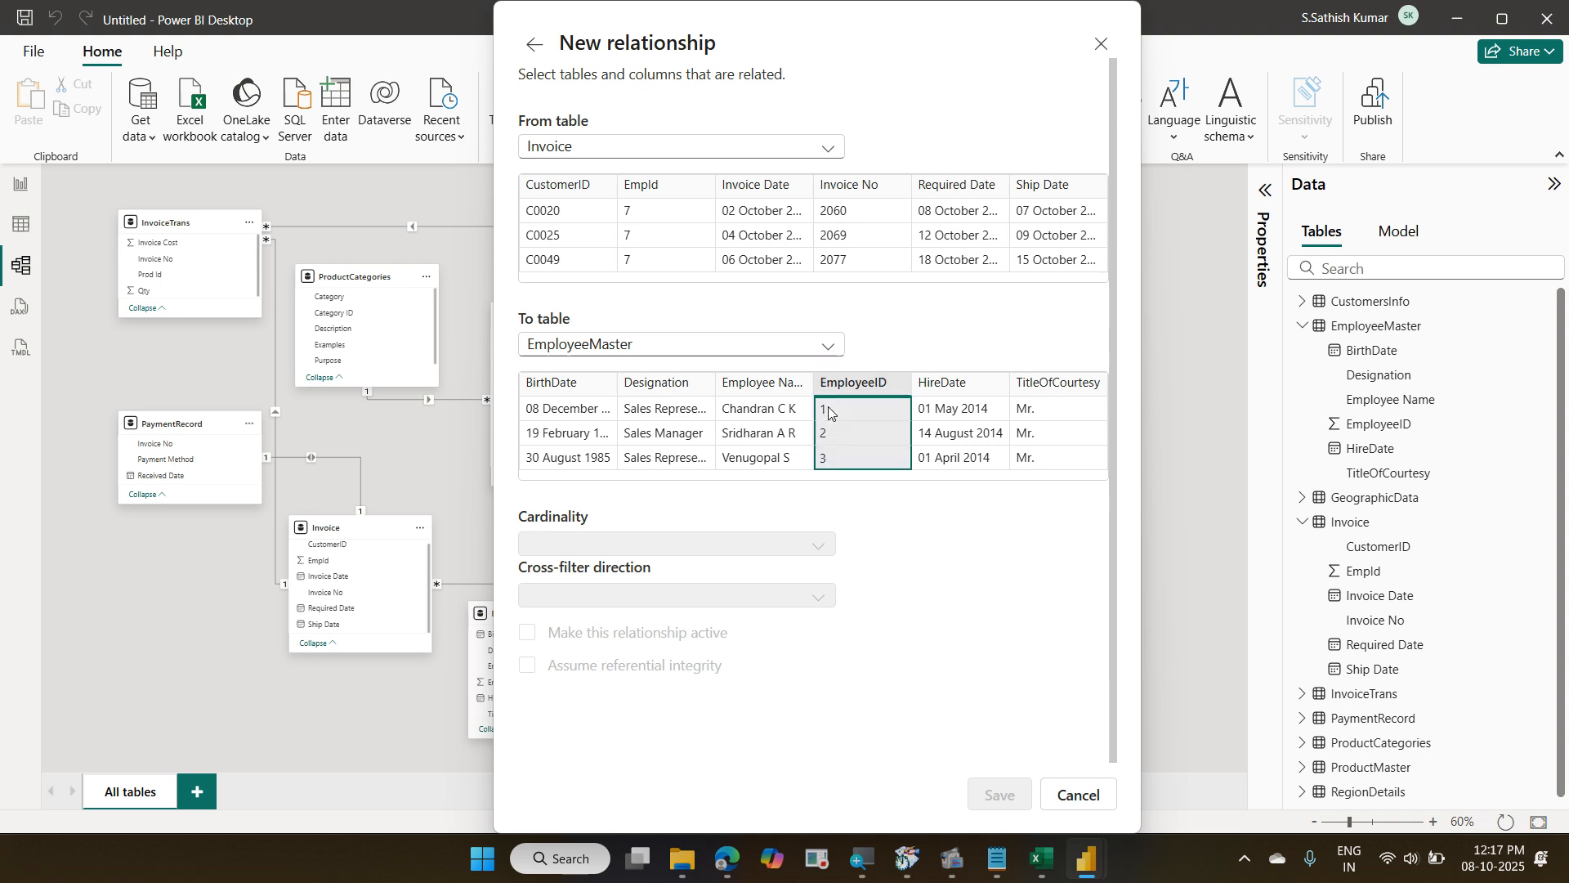
left_click(666, 224)
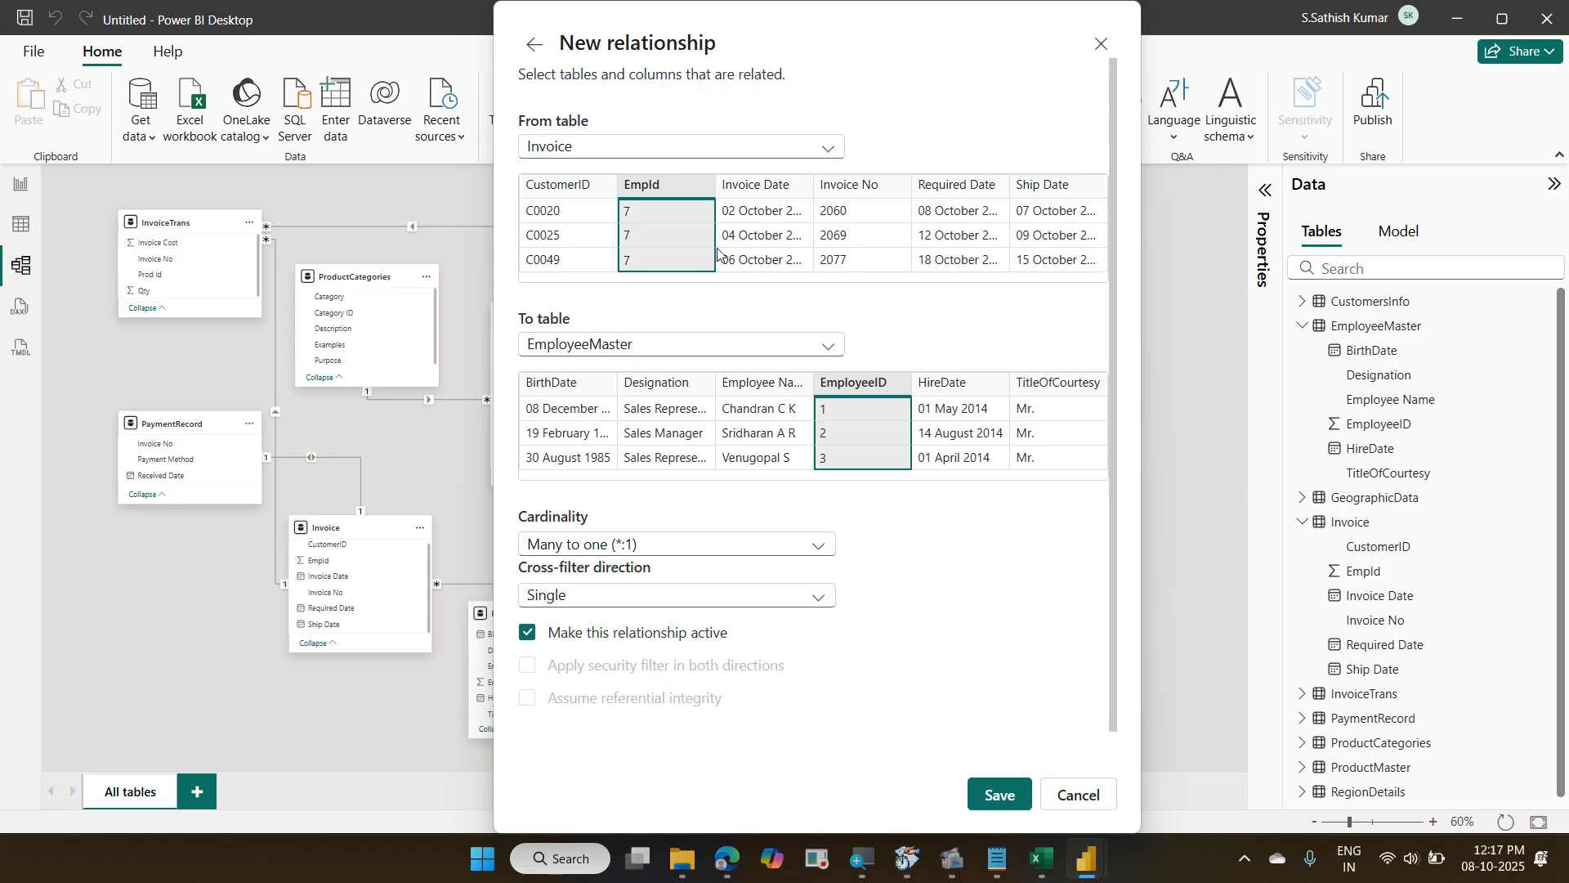
left_click(980, 796)
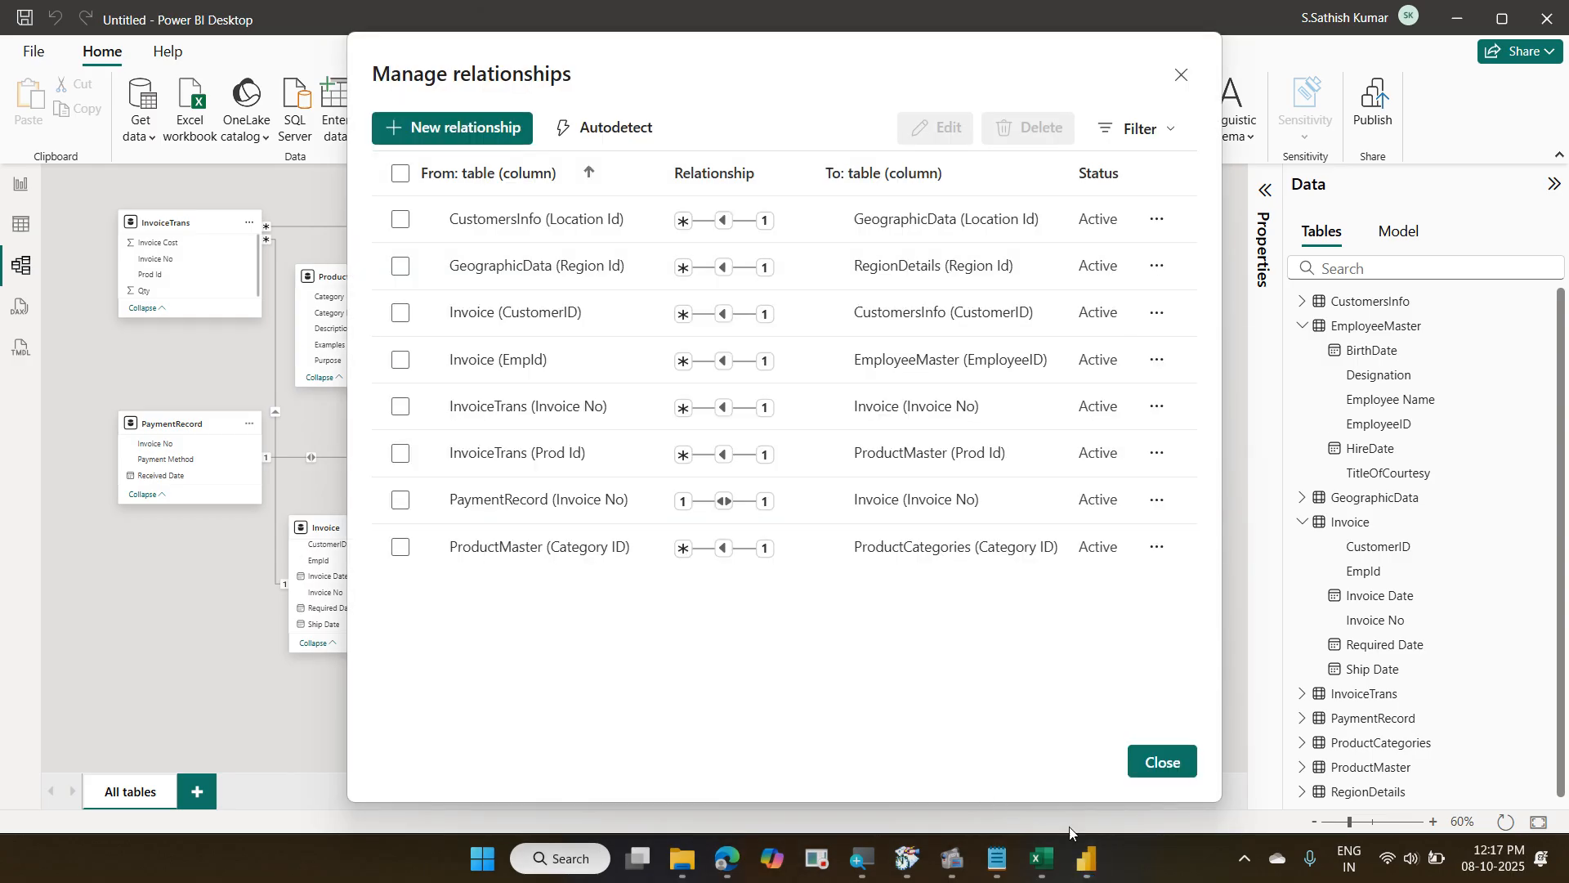
left_click(1169, 766)
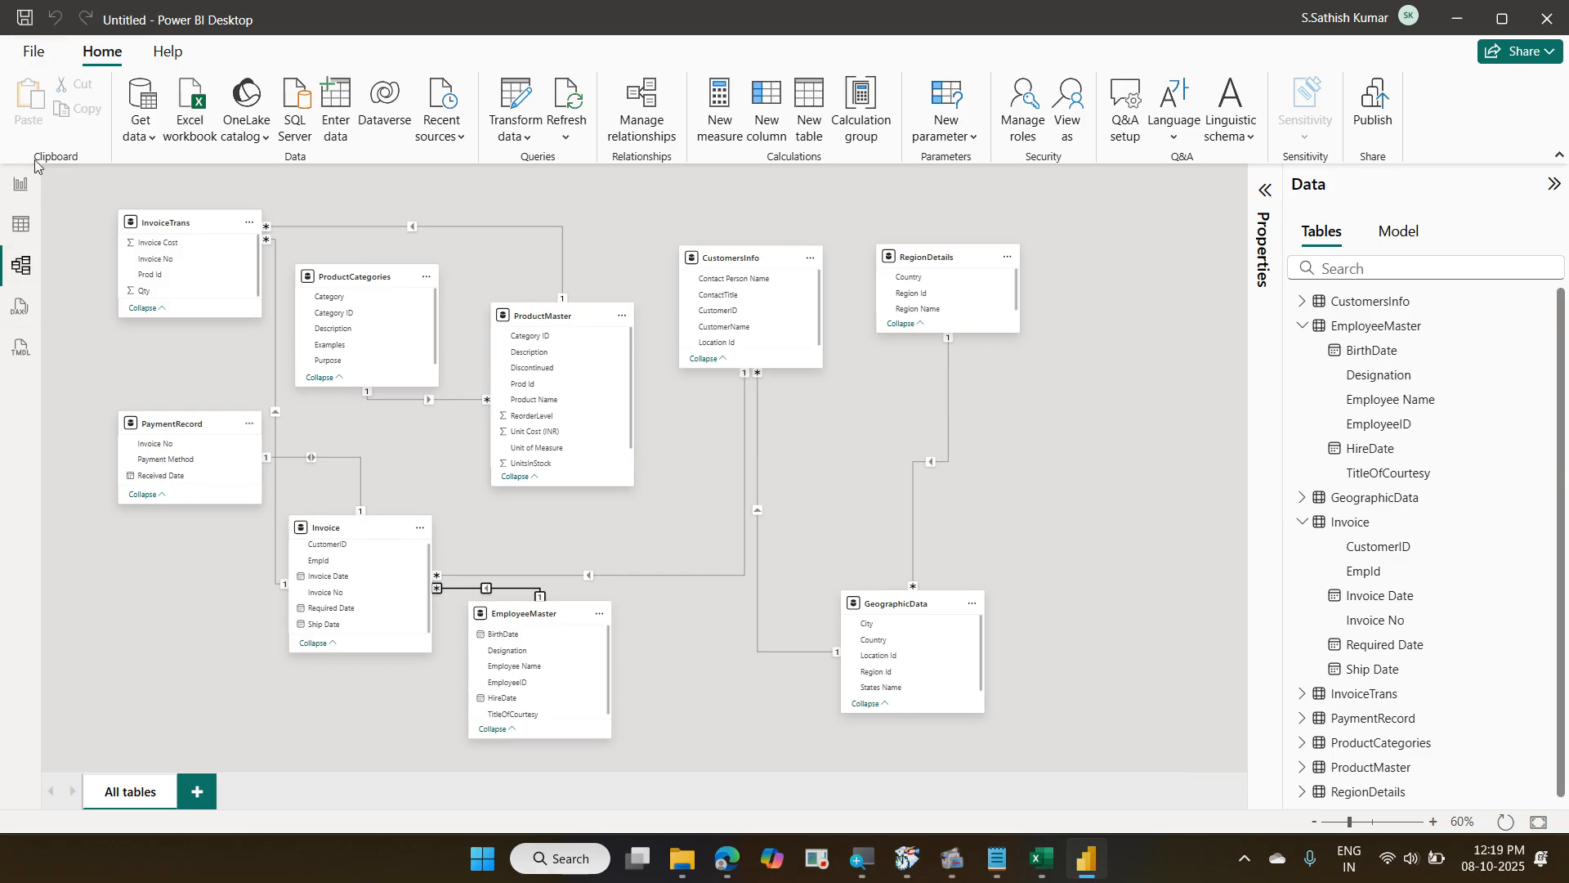
Switch to the report view and expand the InvoiceTrans table to list its fields.
left_click(21, 185)
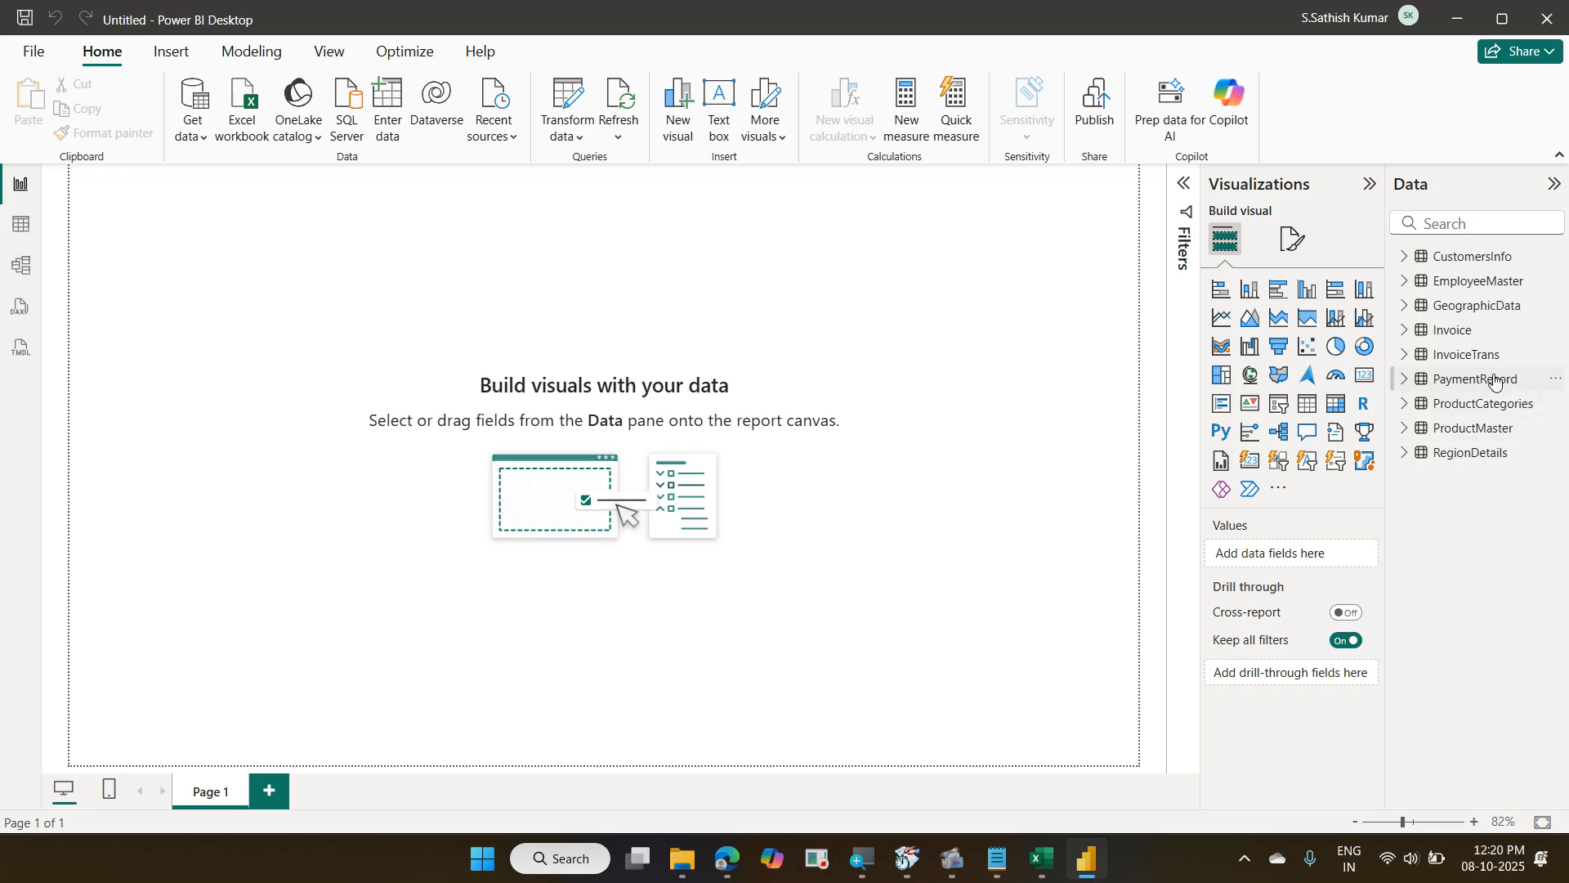
left_click(1474, 360)
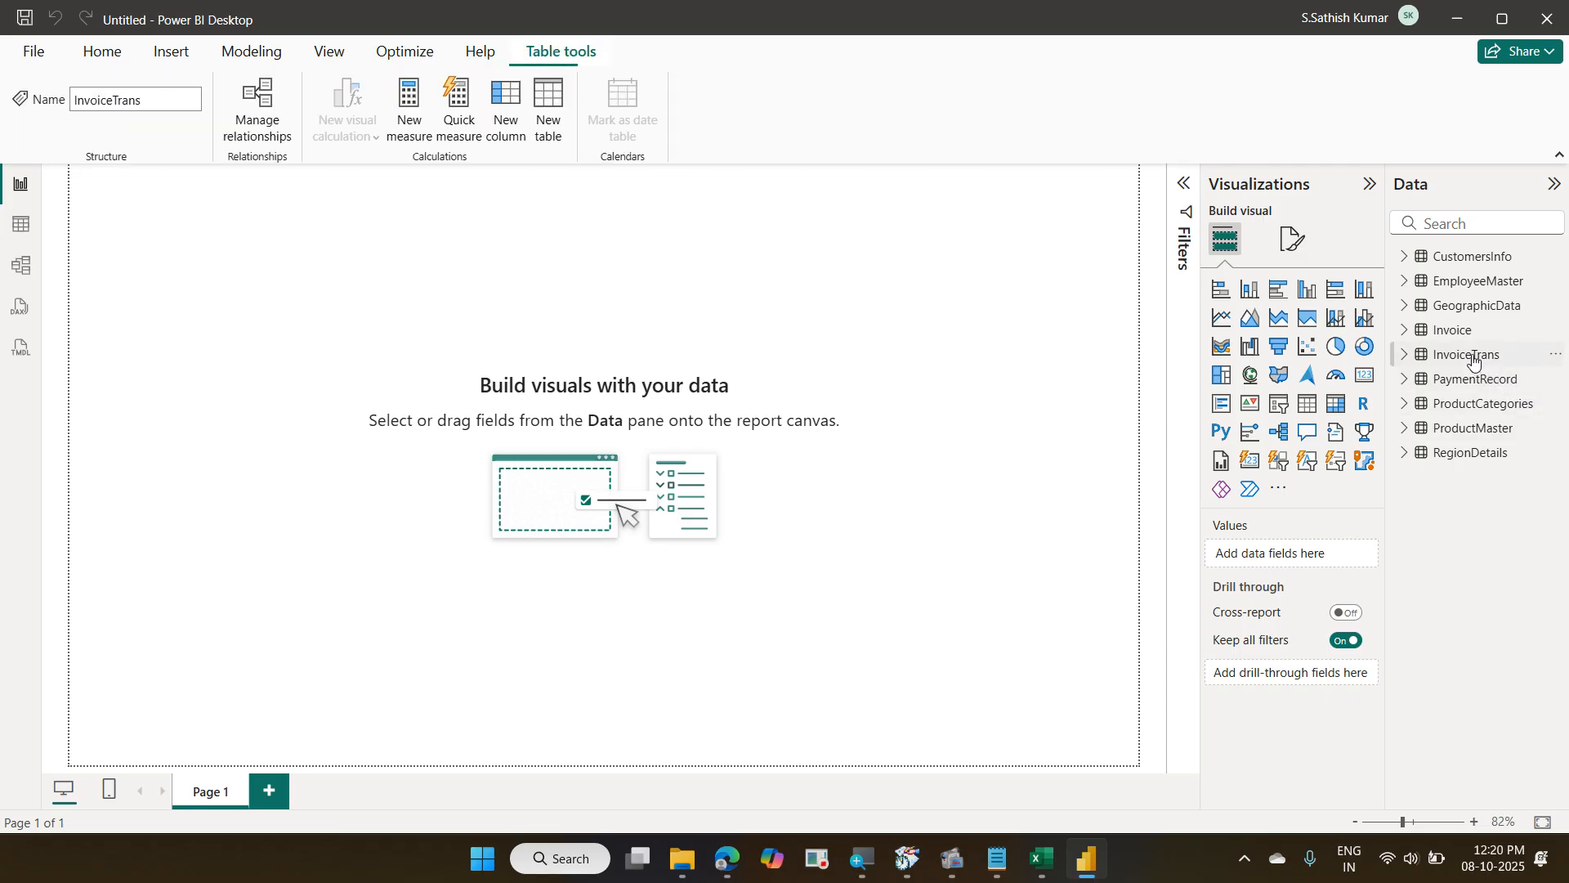
left_click(1406, 355)
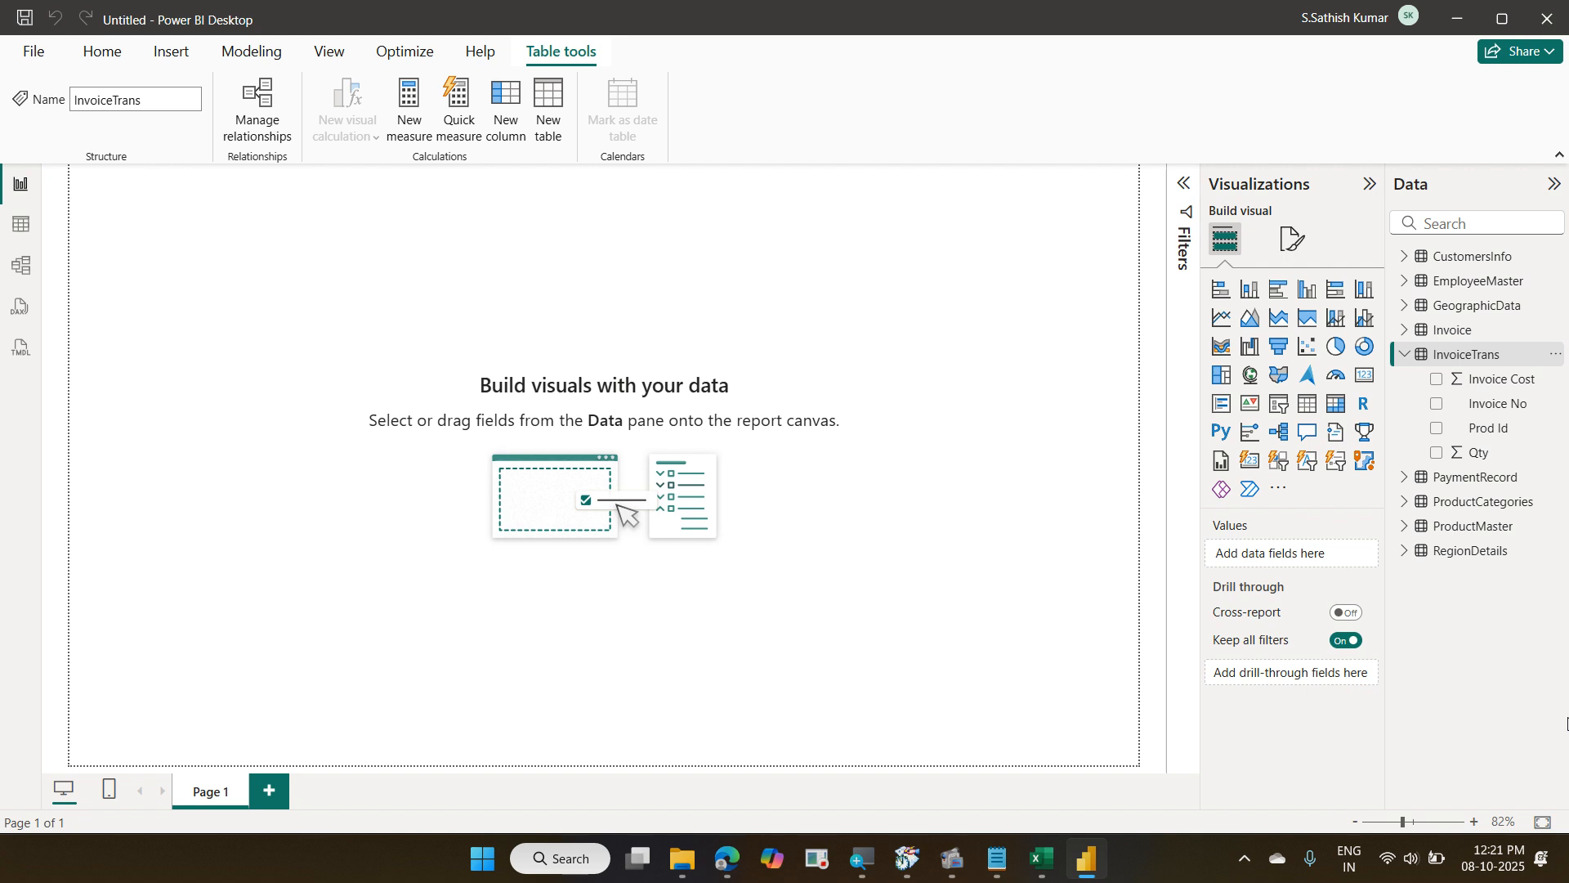
left_click(116, 65)
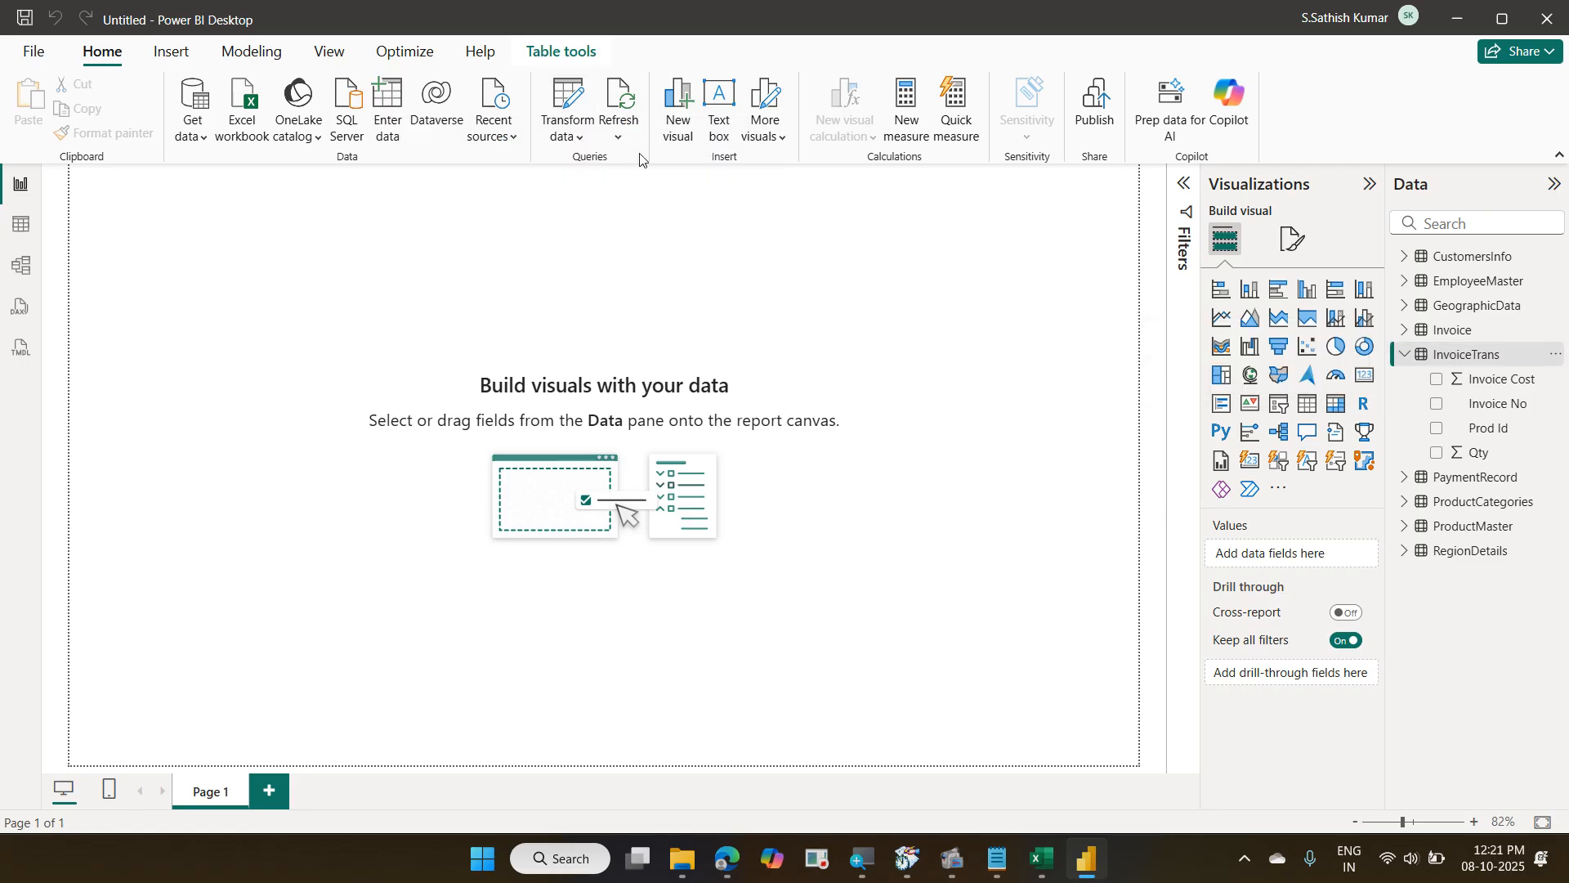
left_click(580, 101)
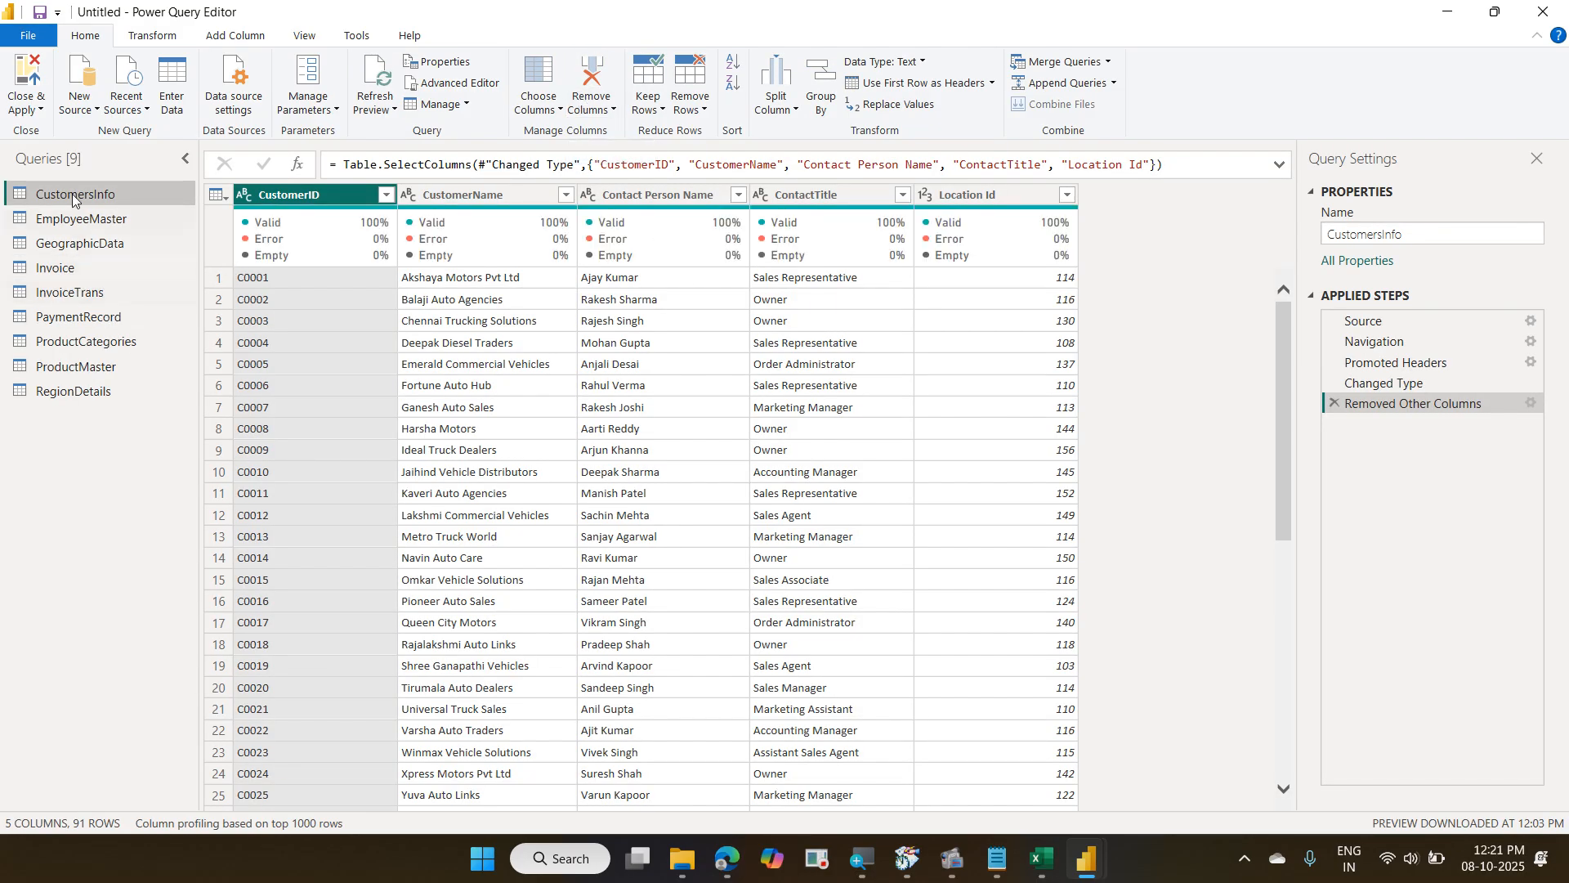
left_click(46, 70)
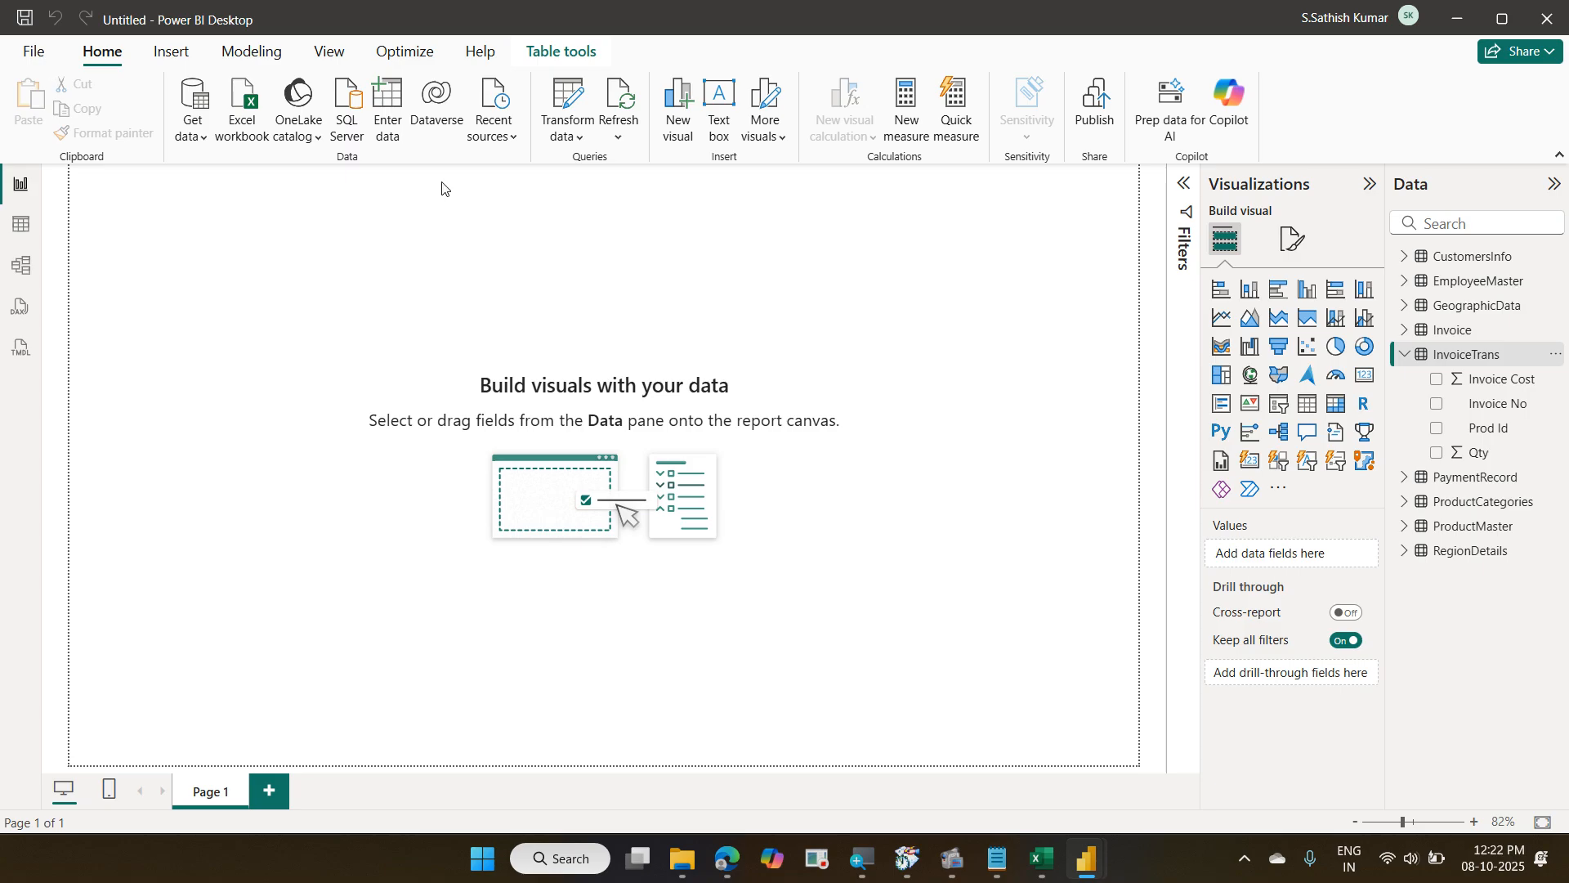
Open the InvoiceTrans query for editing and add a column that multiplies Qty by Invoice Cost.
right_click(1460, 363)
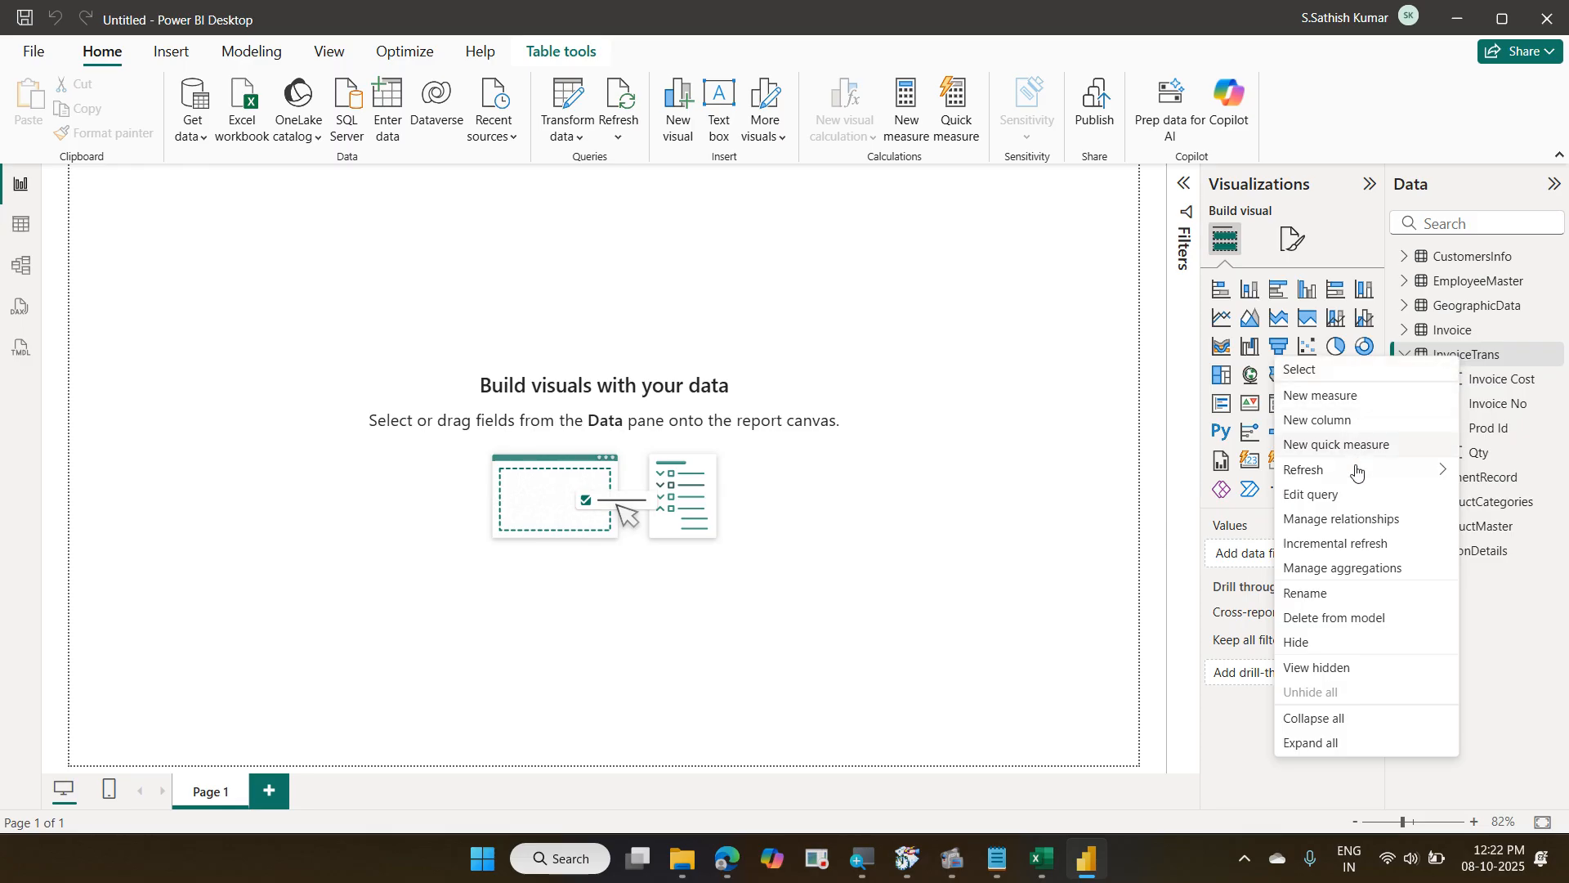
left_click(1359, 496)
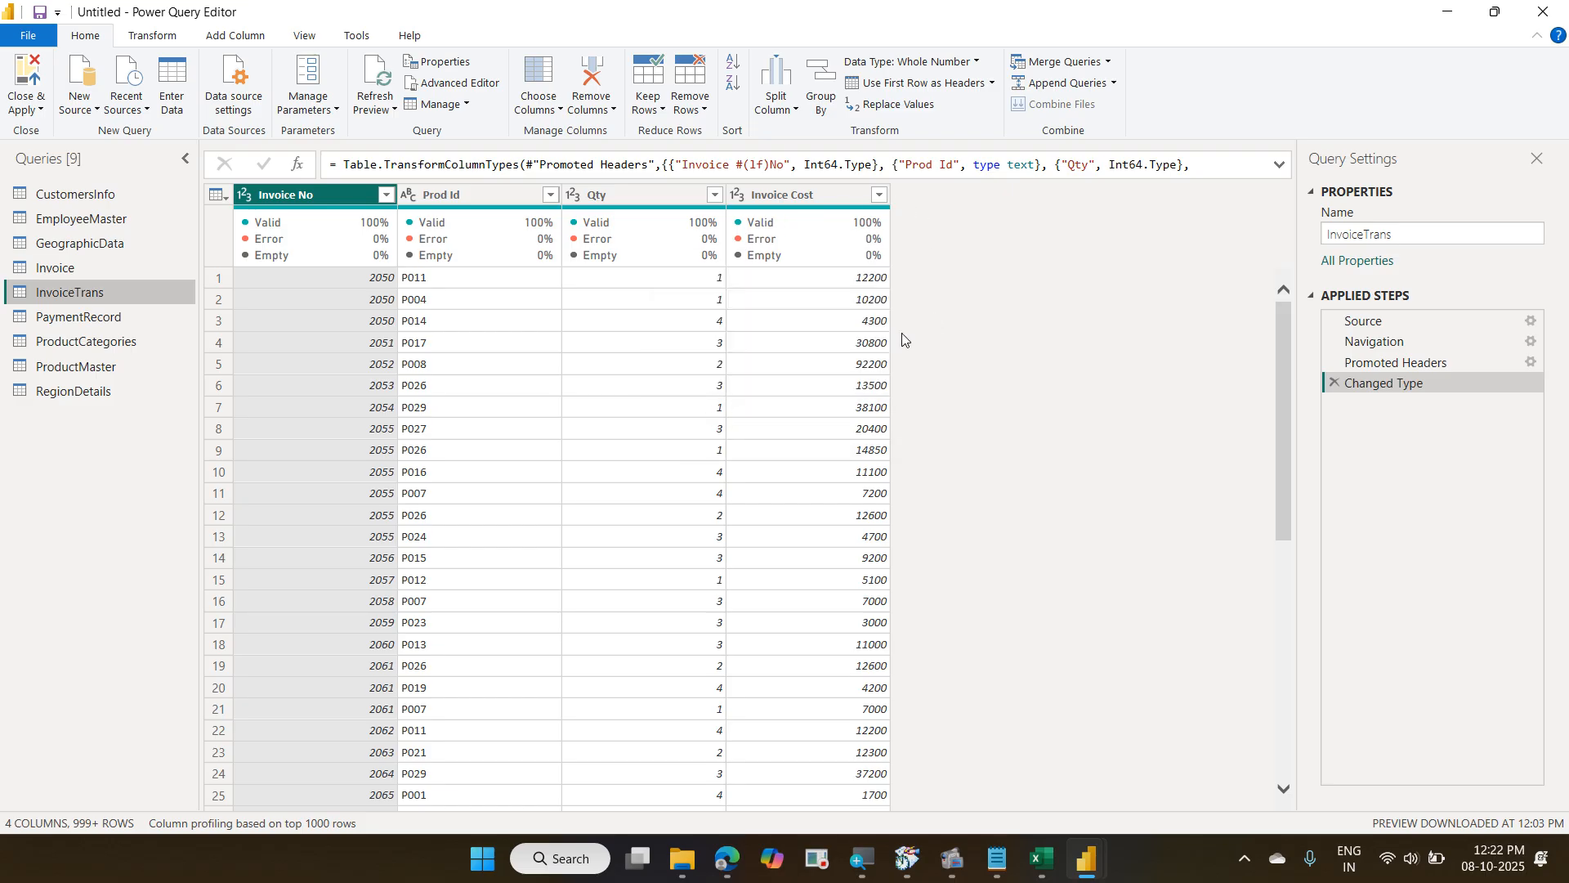
left_click(651, 198)
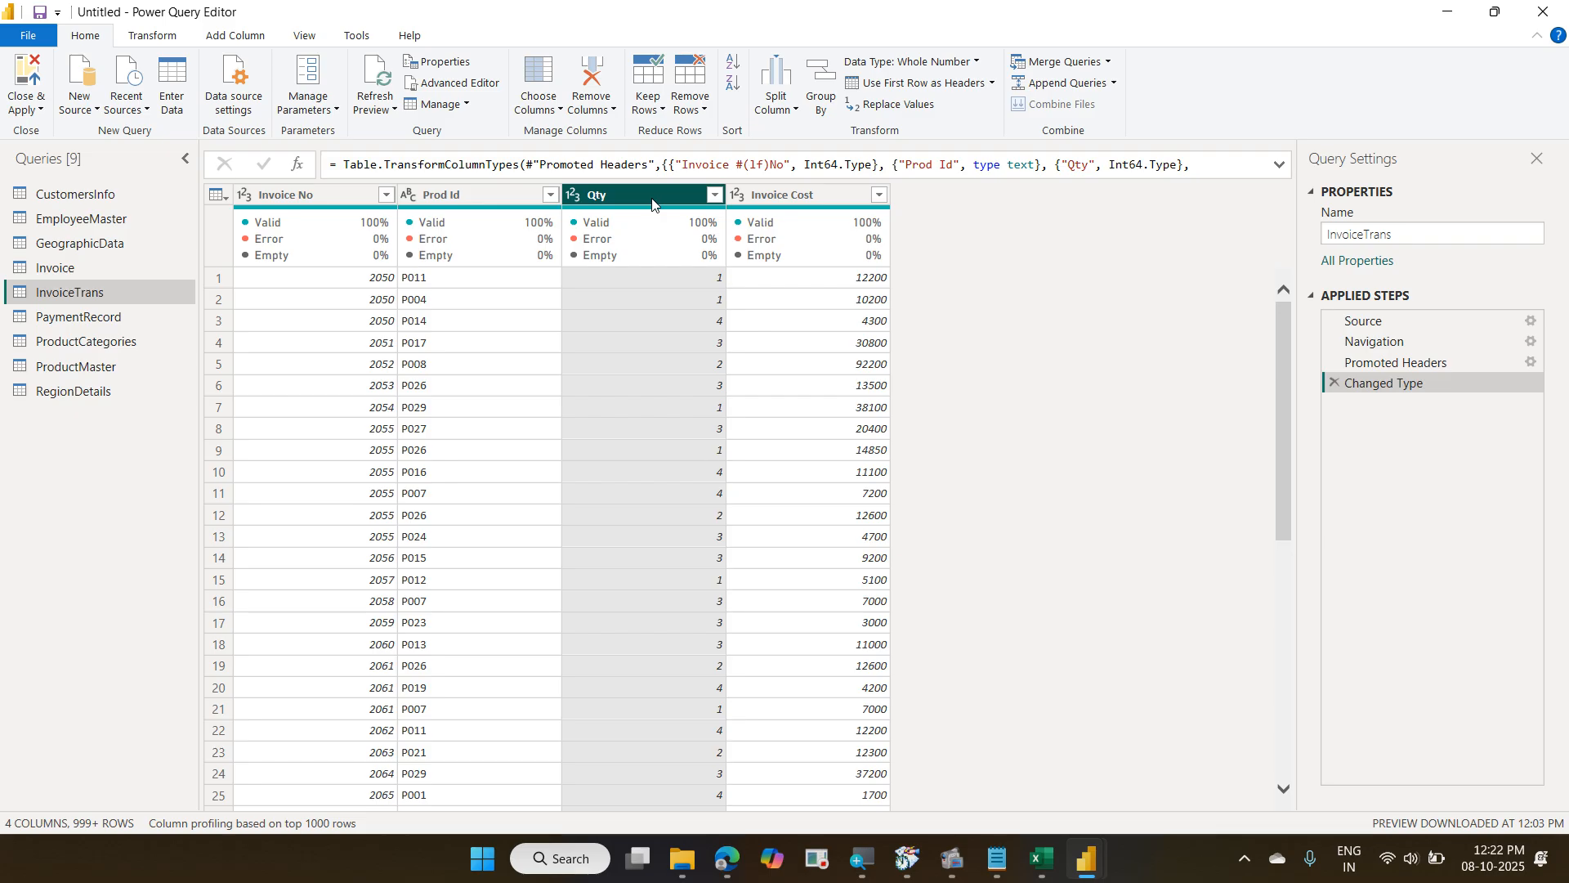
left_click(802, 204, "ctrl")
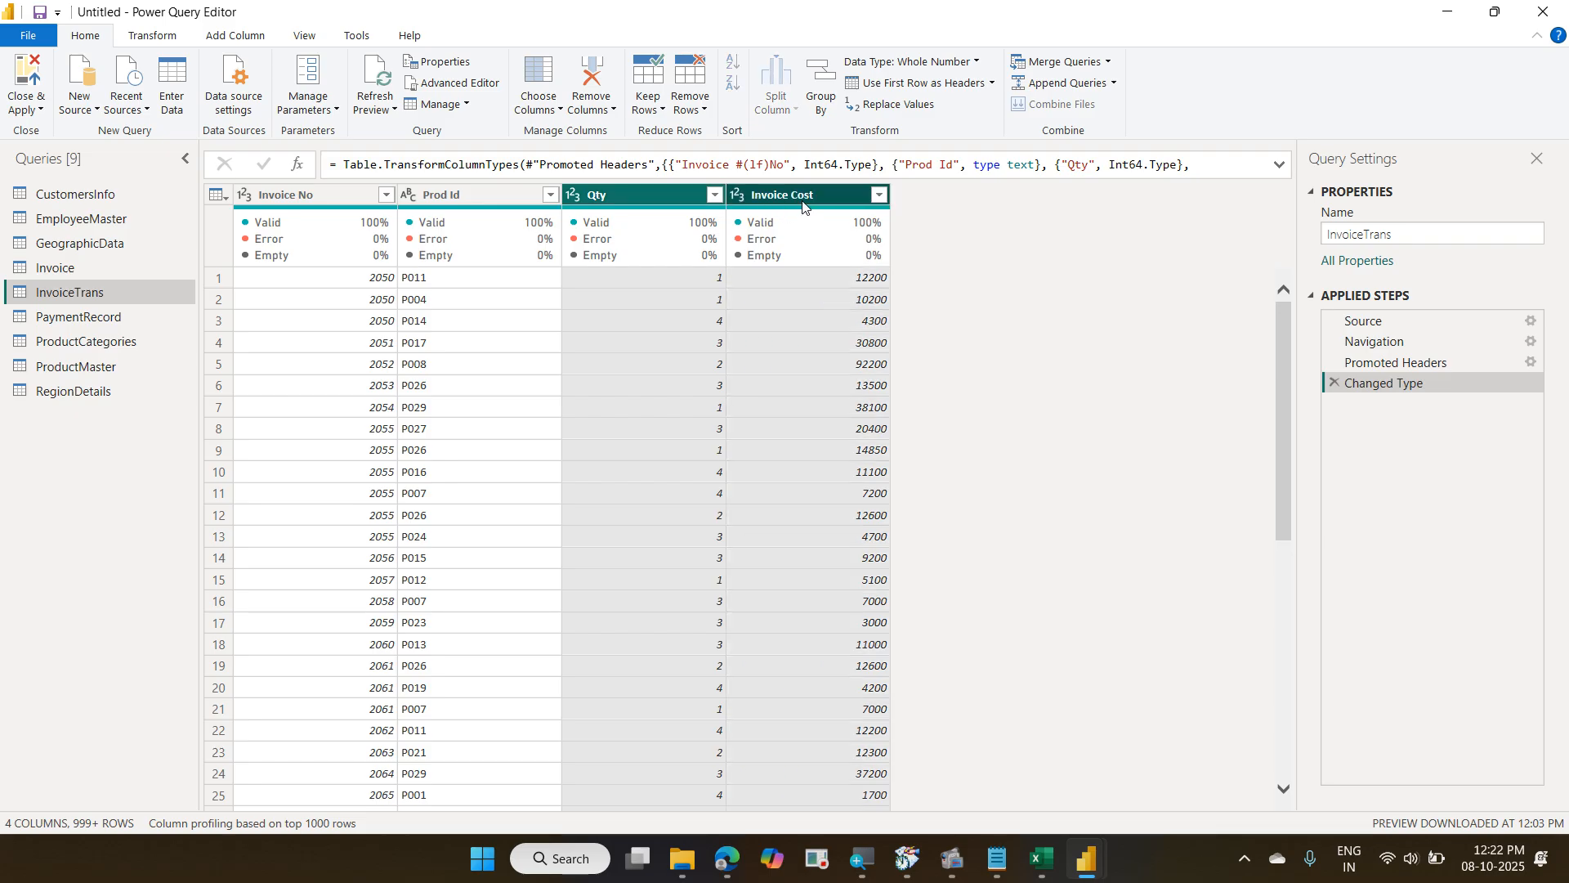
left_click(255, 43)
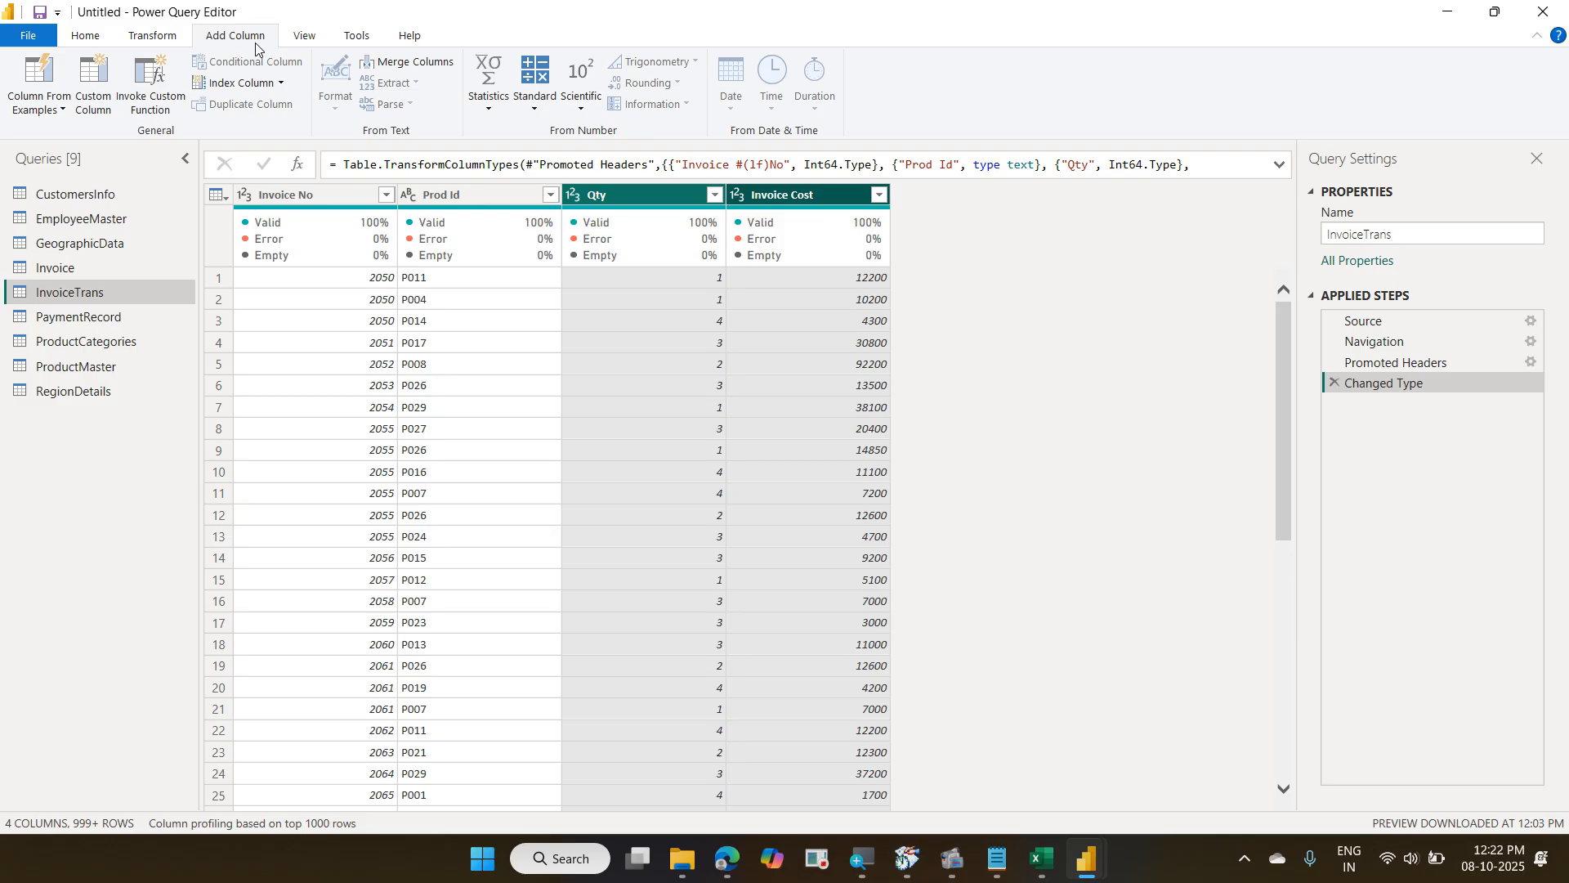
left_click(533, 114)
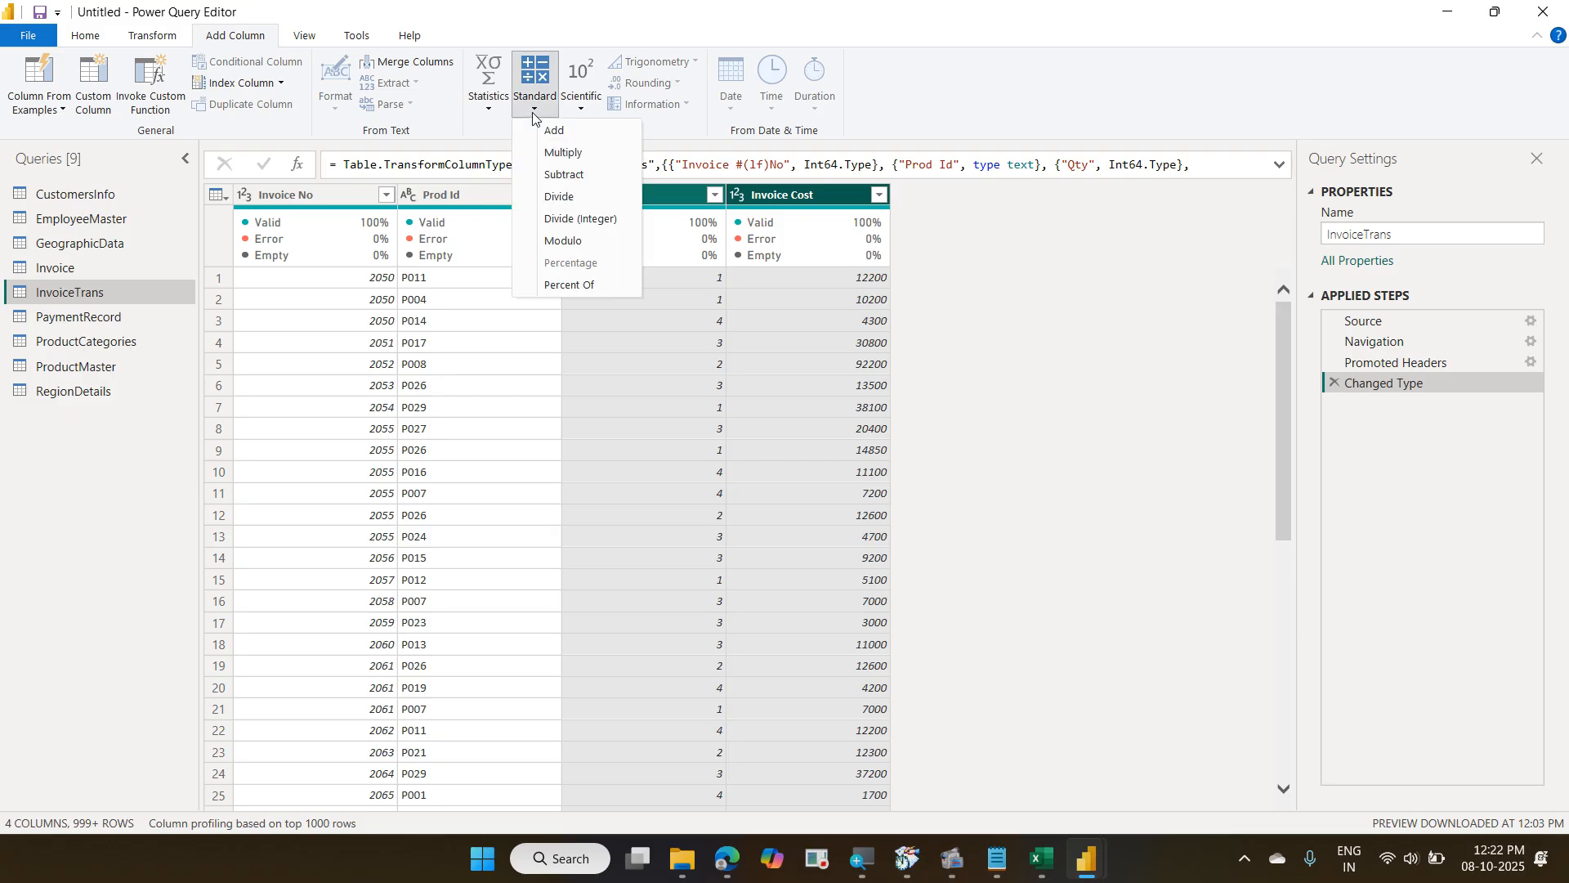
left_click(564, 152)
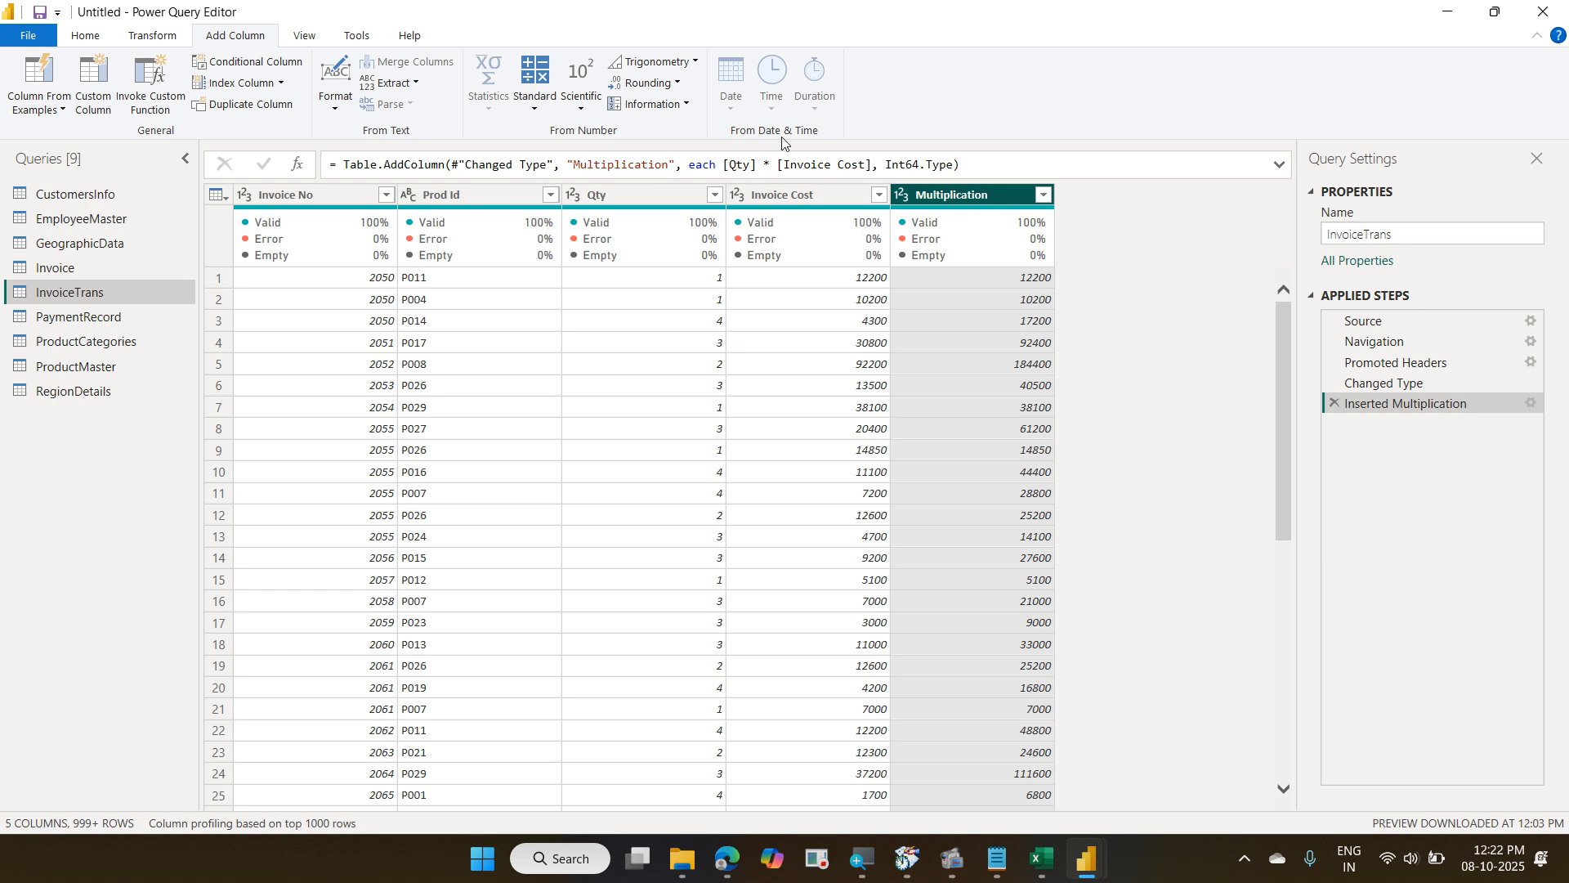
Rename the new multiplication column as Revenue, and close and apply the query changes.
double_click(990, 194)
type("Rev")
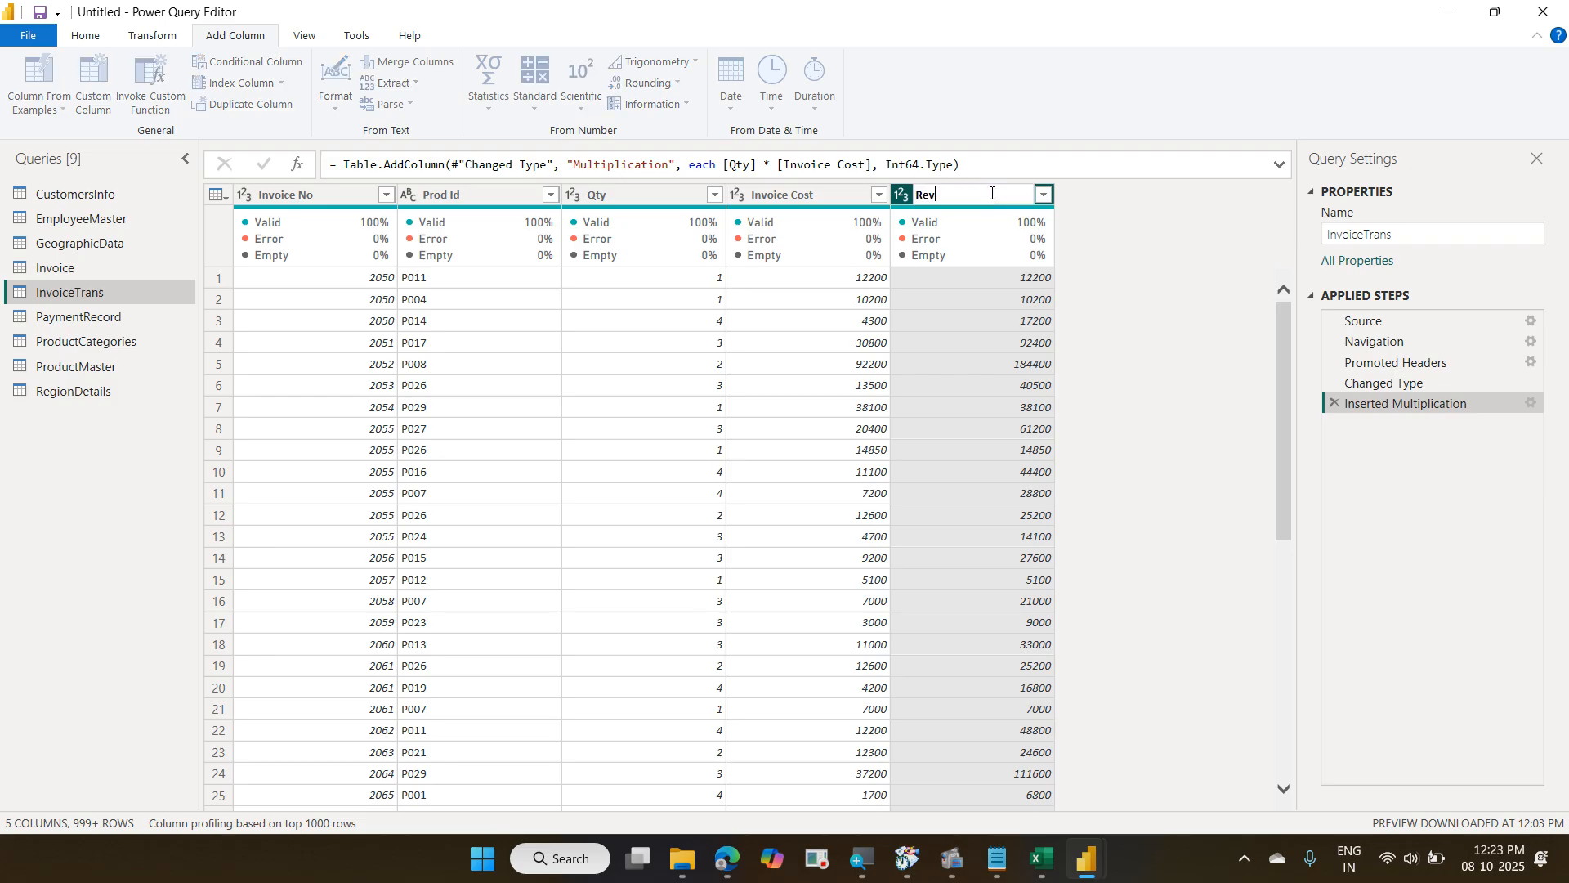
type("enue")
key("Return")
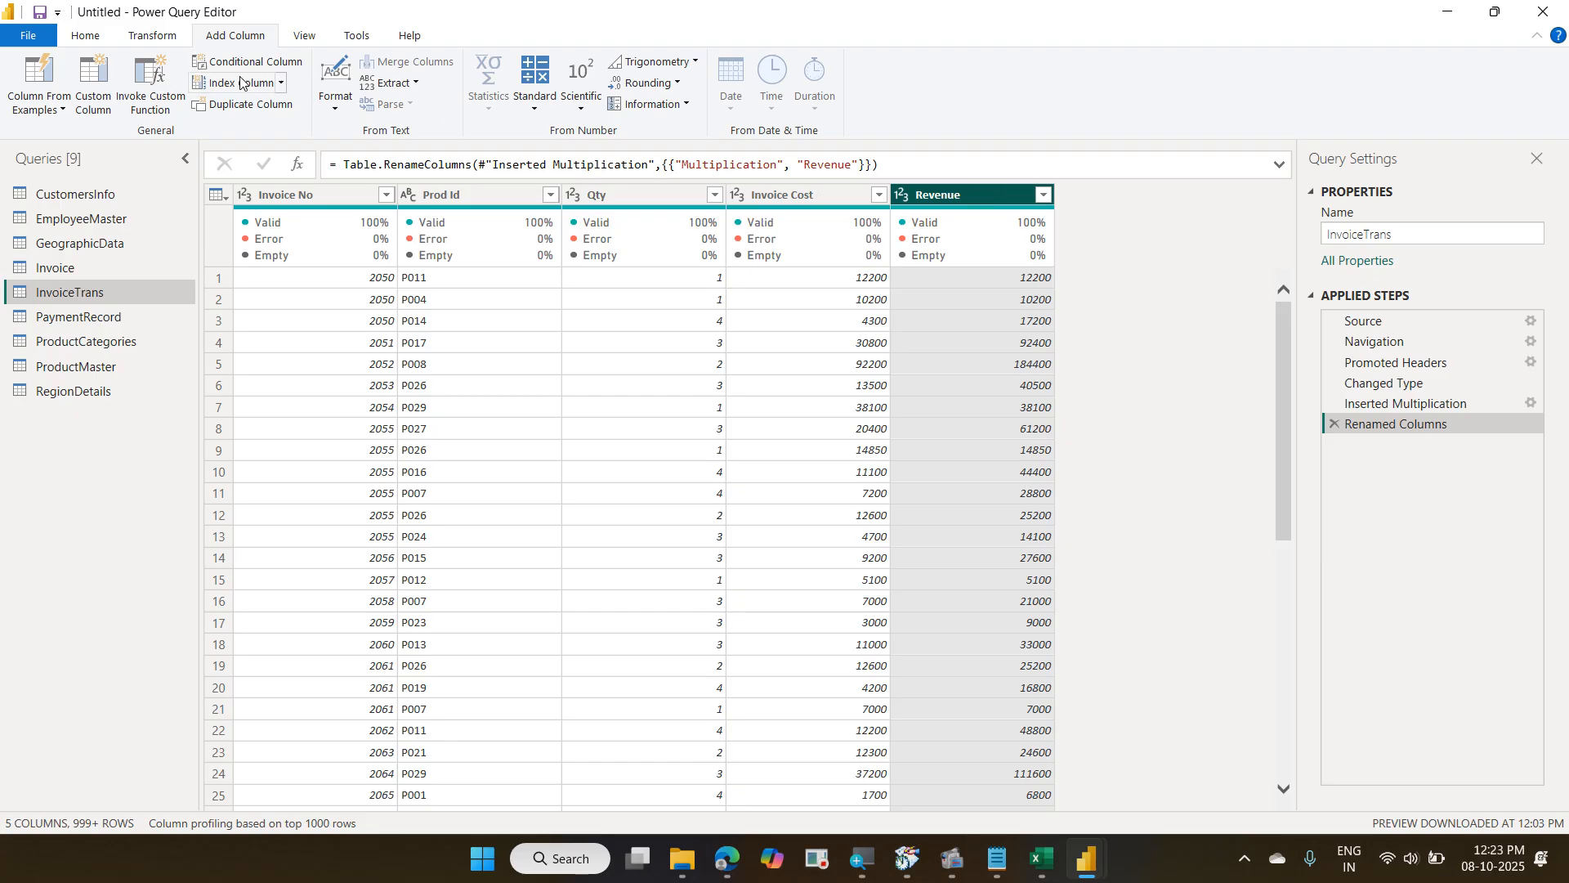
left_click(83, 37)
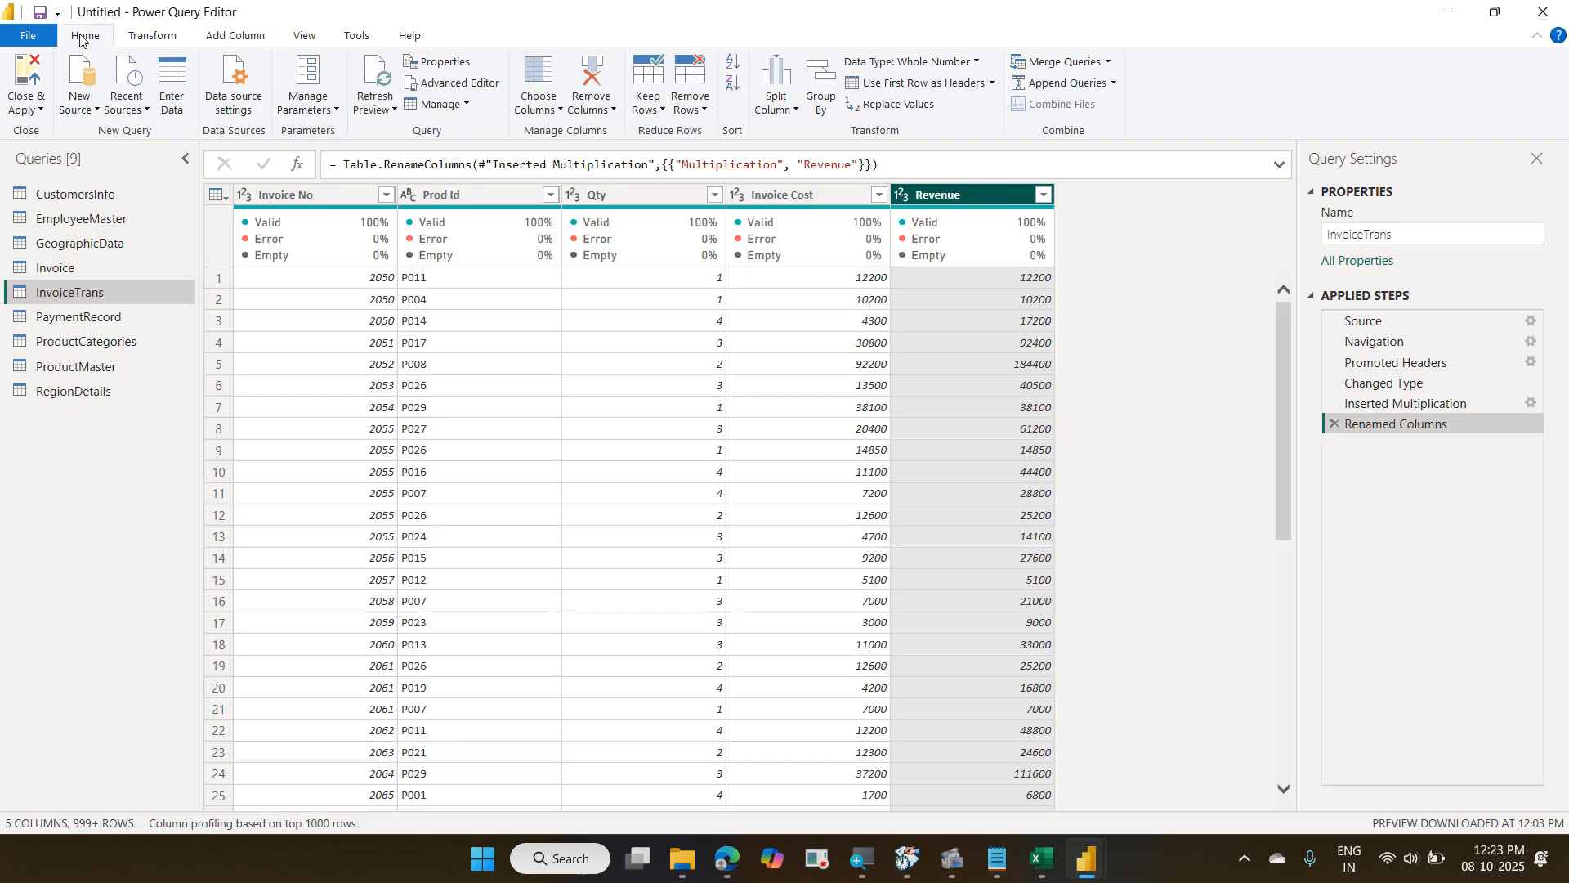
left_click(39, 69)
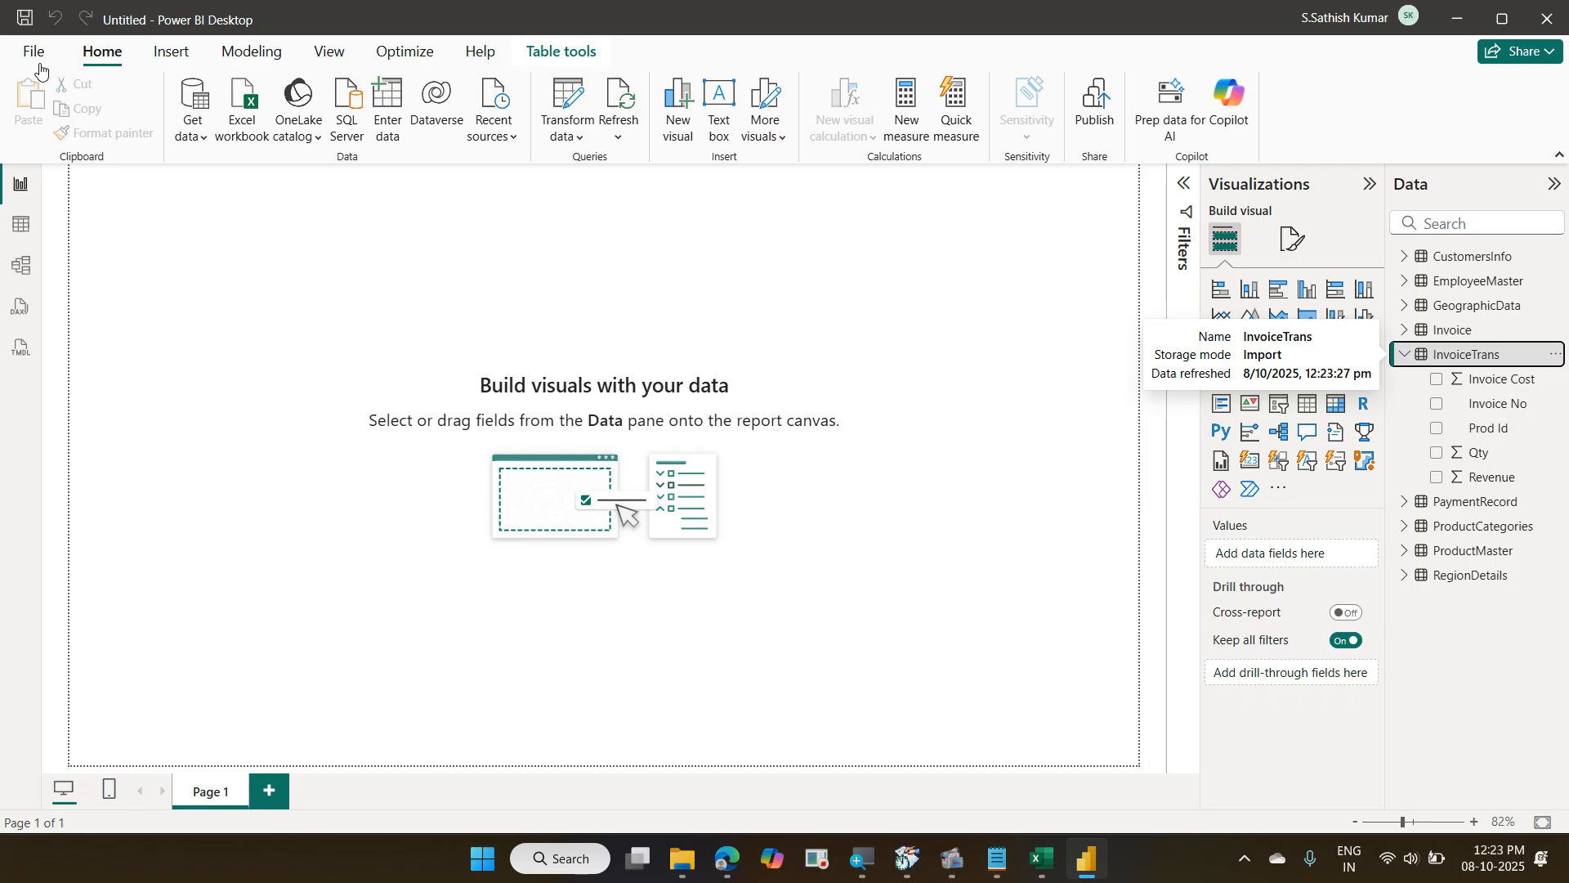
Add a card visual for InvoiceTrans Revenue, moved slightly down from the page's upper-left corner, and resize it wider and shorter.
left_click(139, 305)
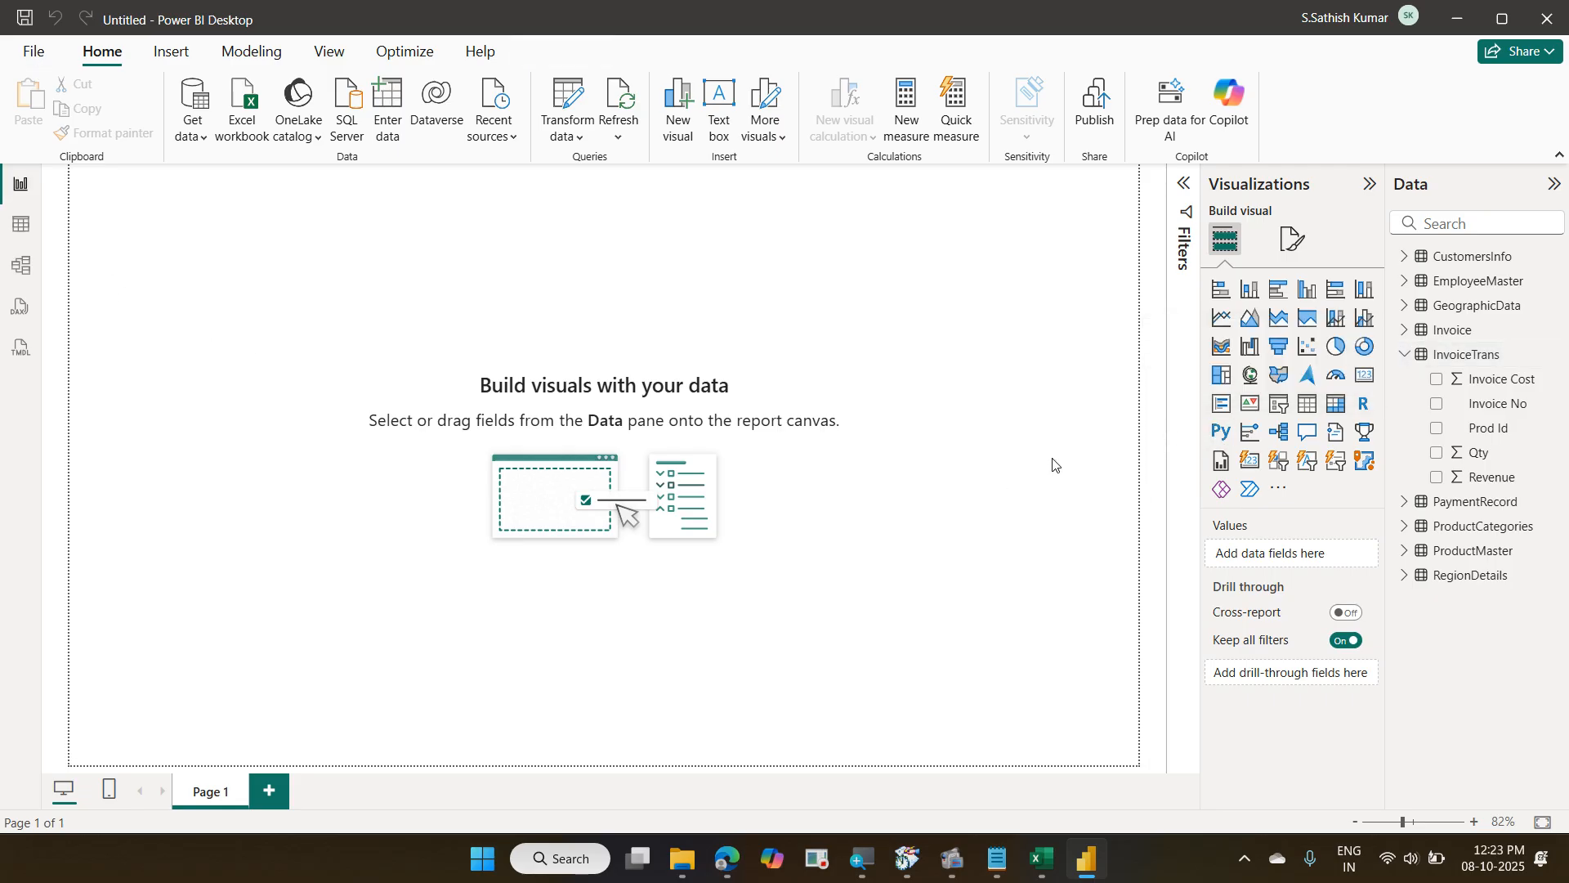
left_click(1363, 375)
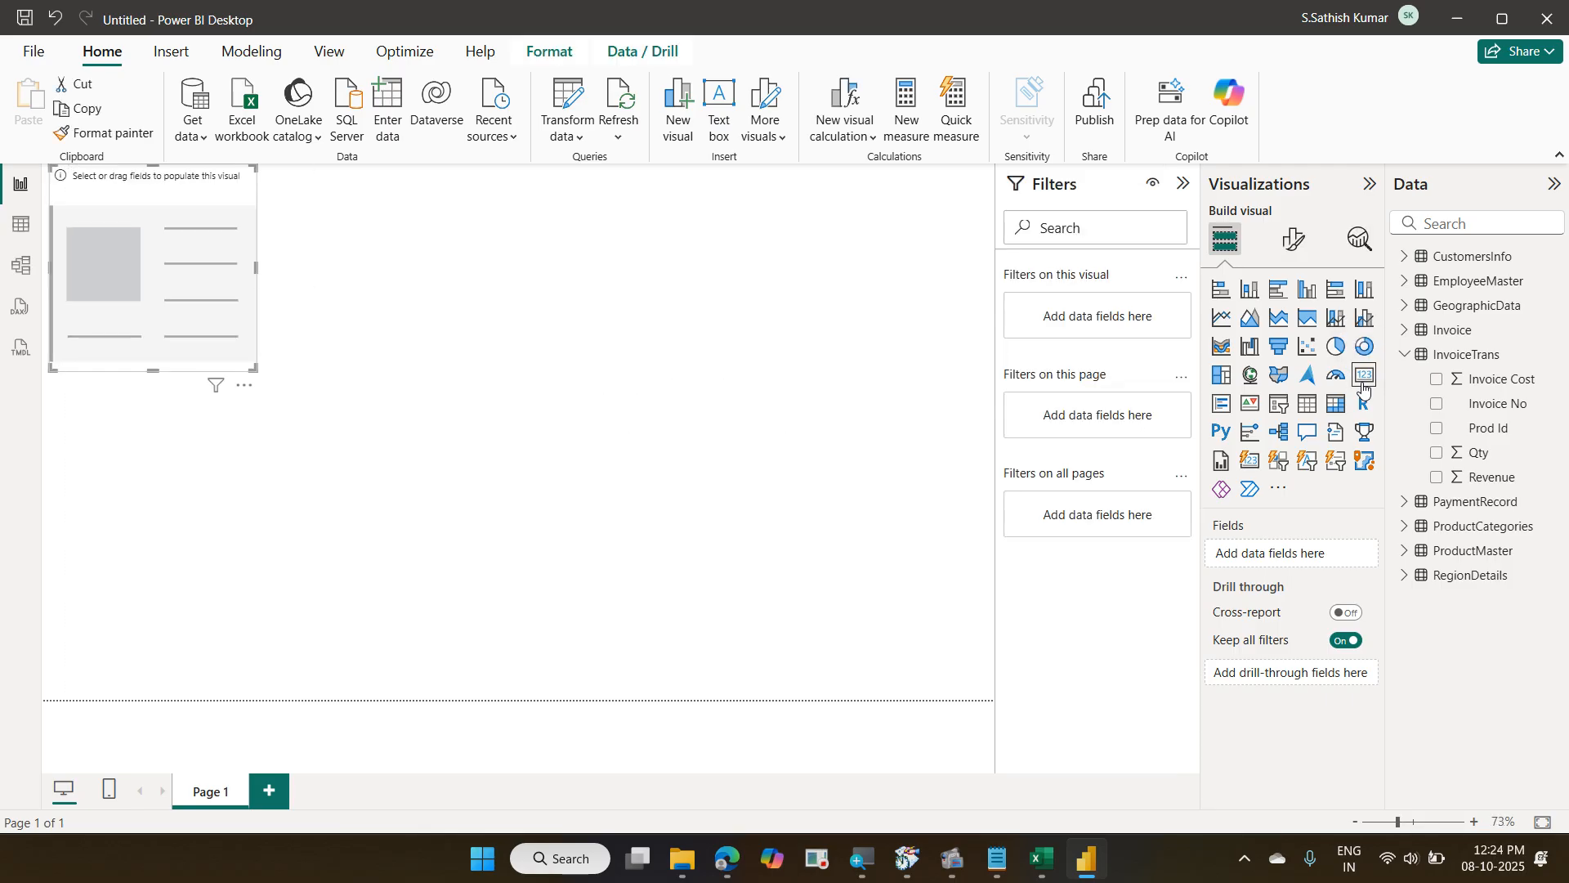
left_click_drag(150, 237, 159, 296)
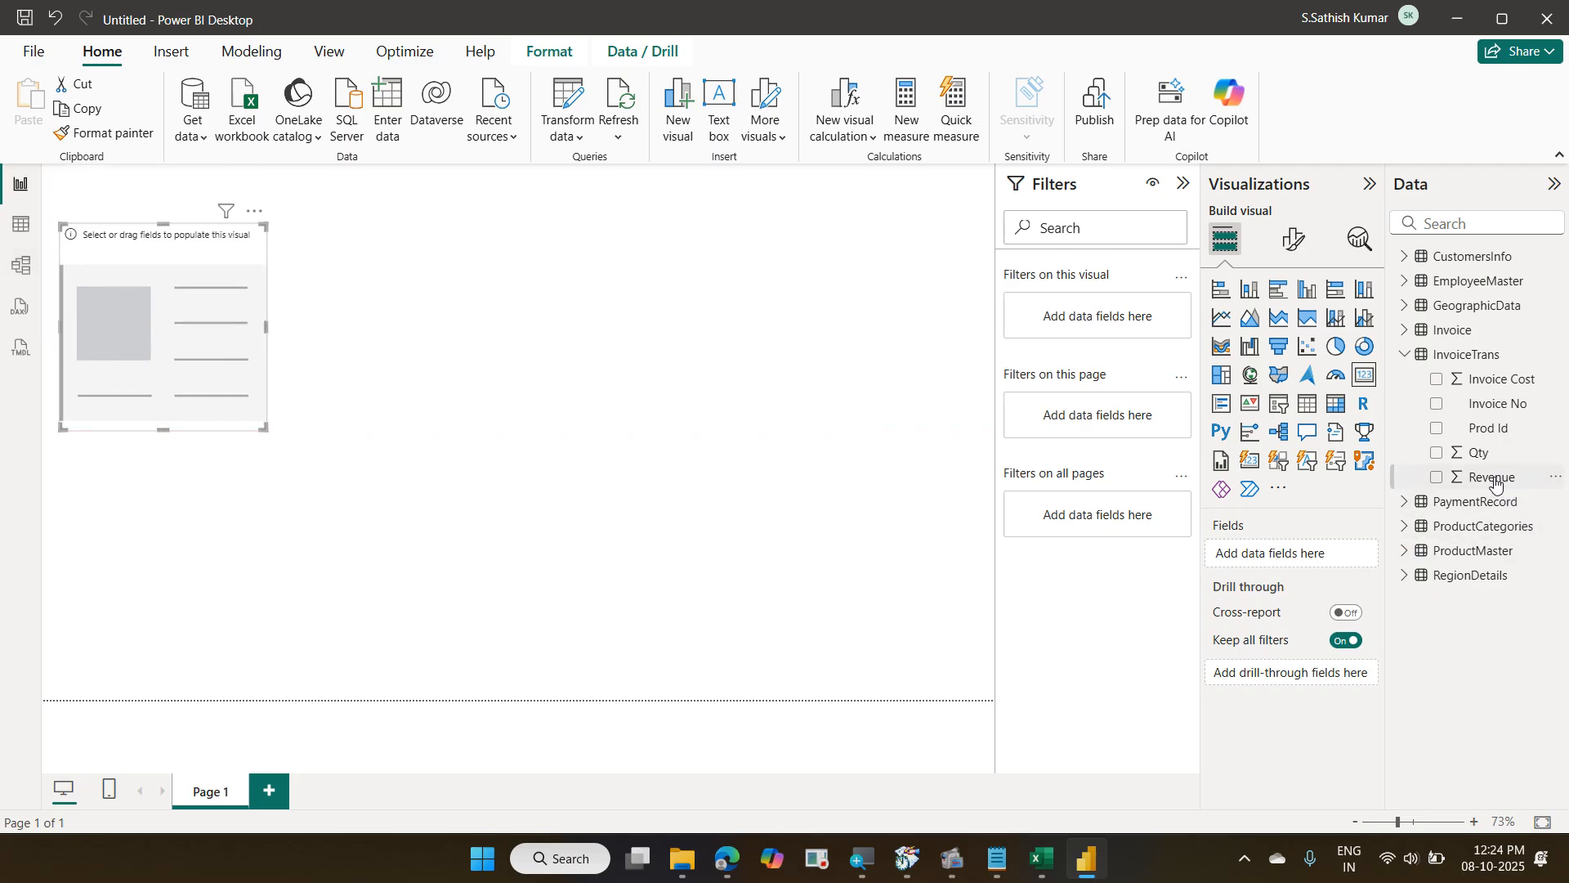
left_click_drag(1492, 480, 1525, 483)
left_click_drag(1518, 483, 1334, 562)
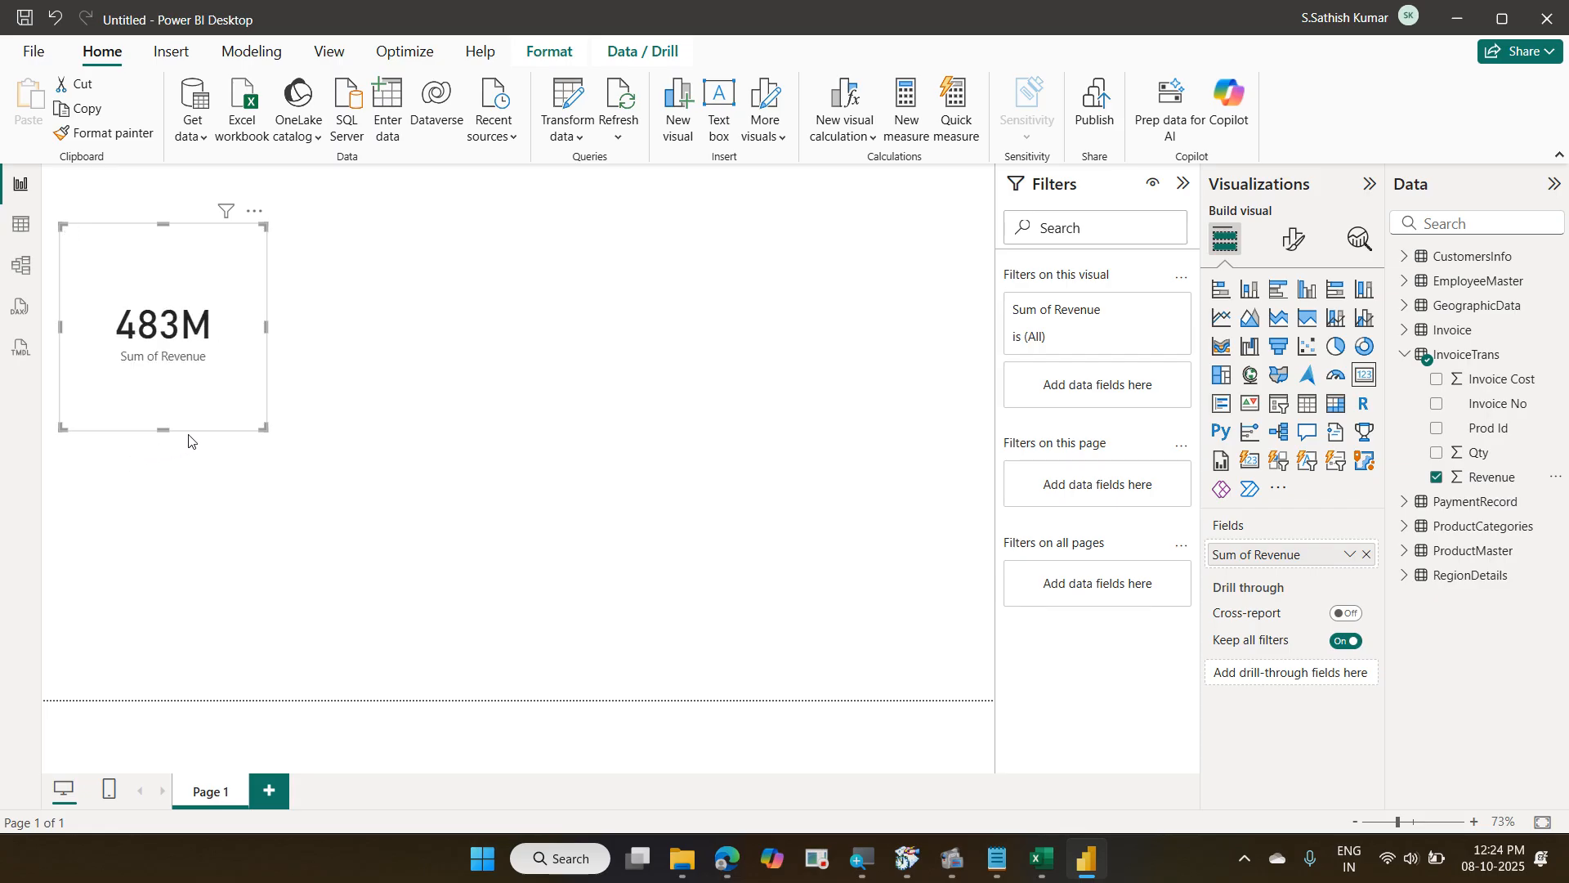
left_click_drag(260, 420, 291, 350)
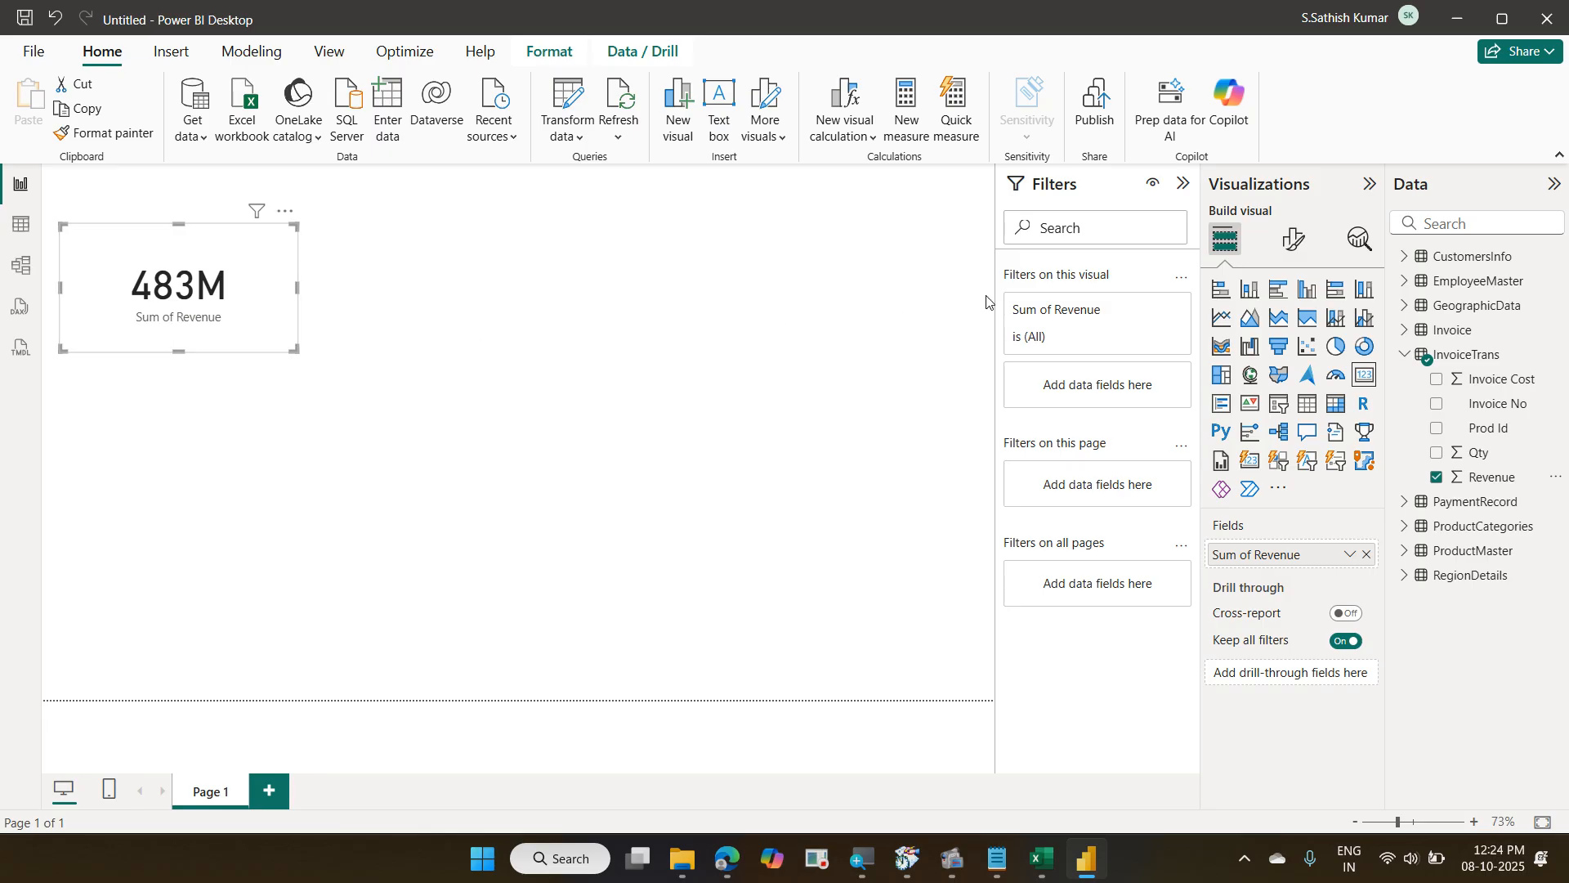
Set the revenue card's callout value display units to None.
left_click(1289, 255)
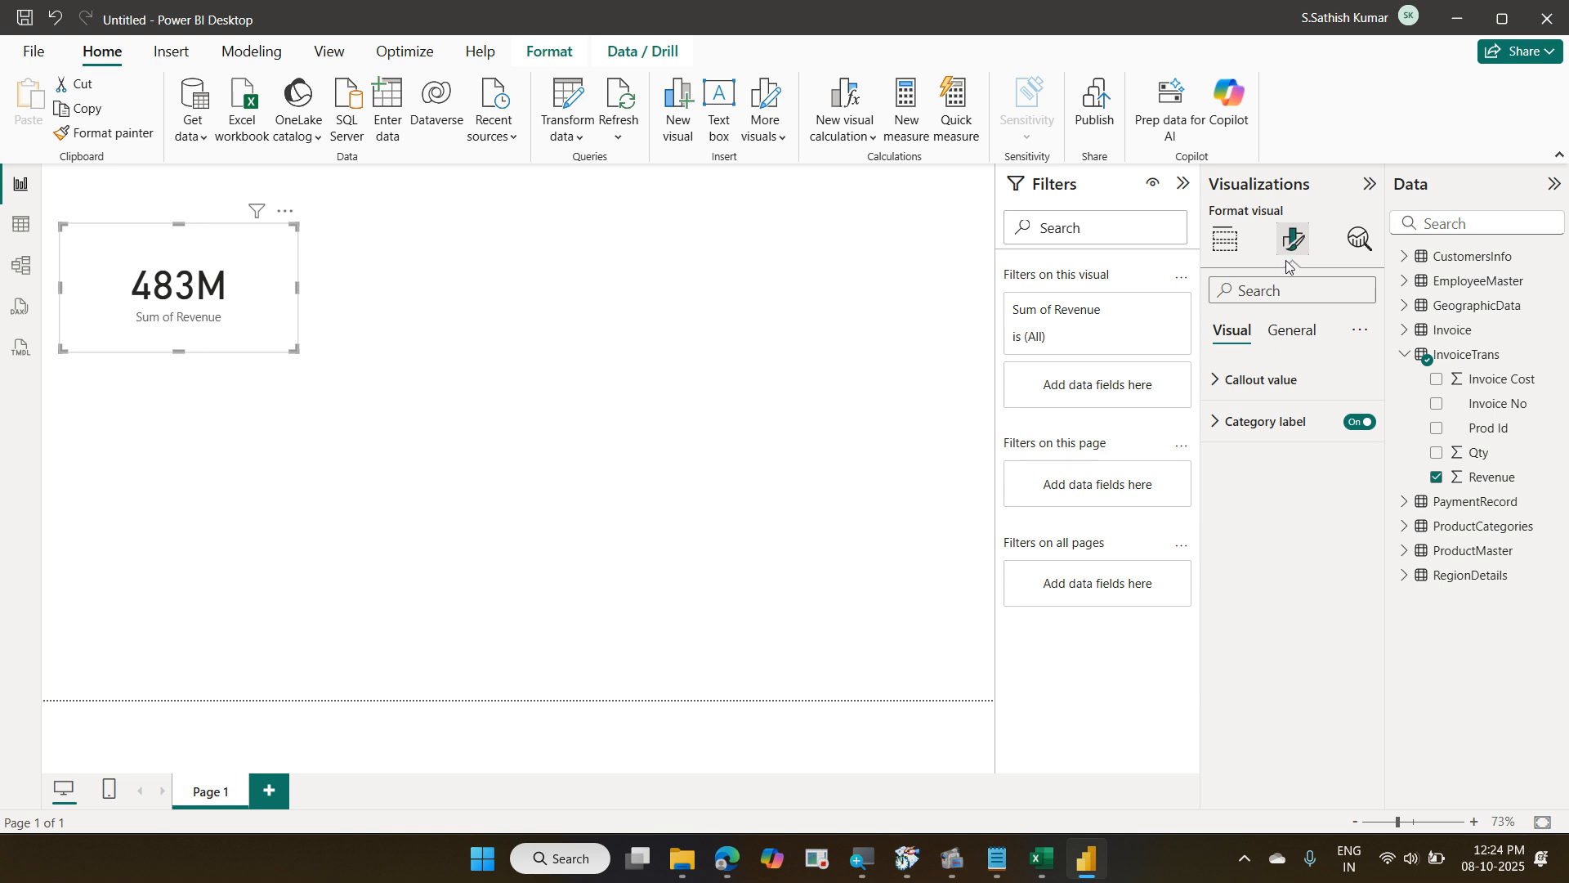
type("dis")
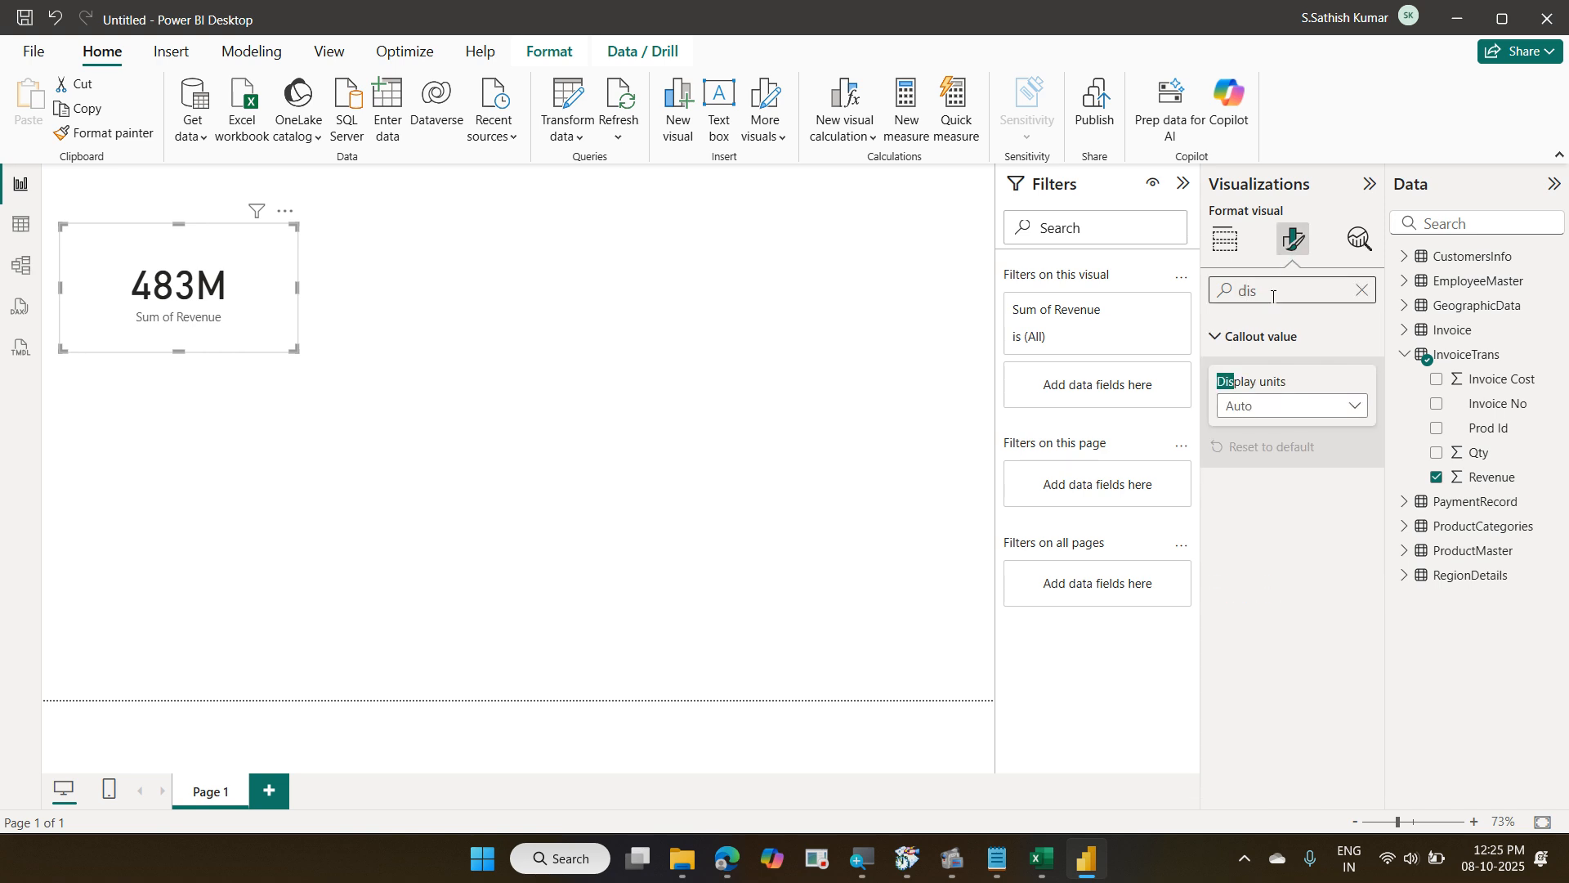
left_click(1306, 406)
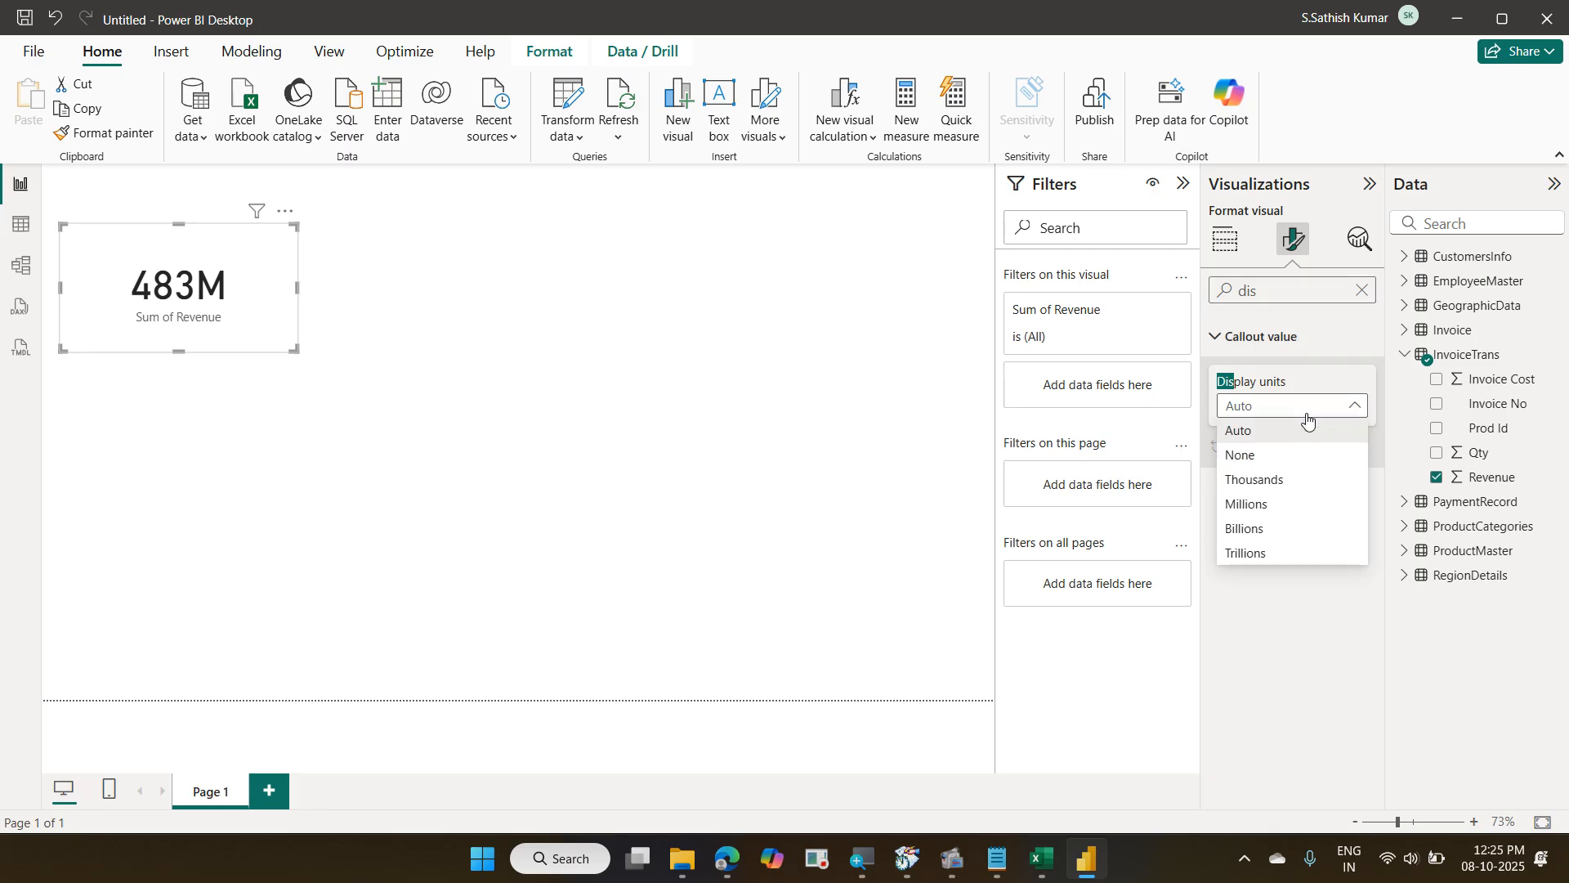
left_click(1314, 455)
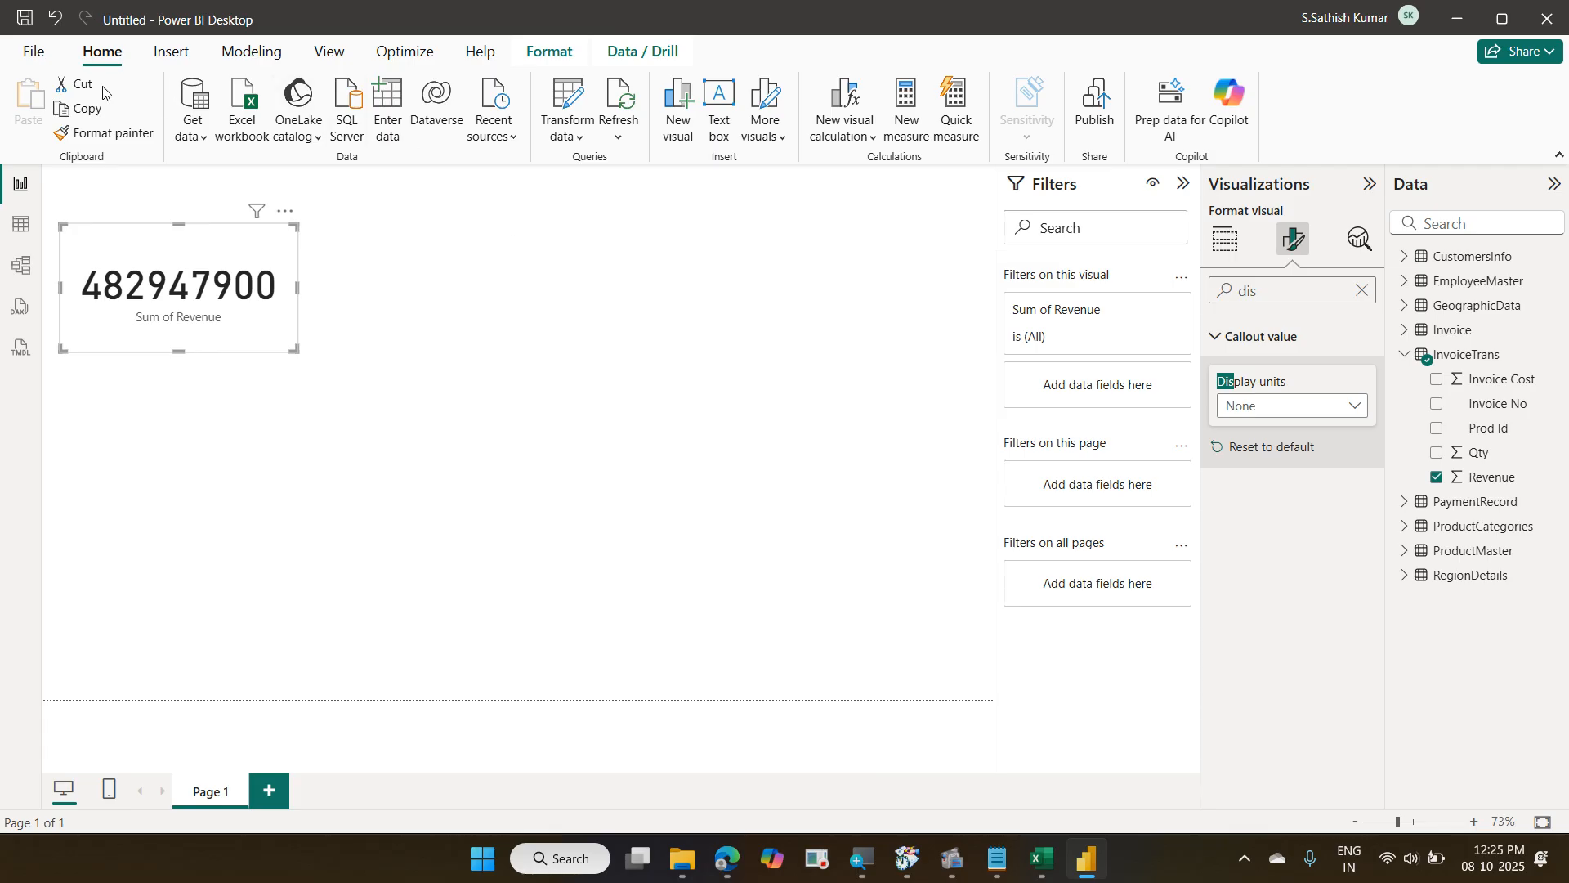
Save the report as a Power BI file named 06 BusinessTransactions in the 2025-10-07 Daimler Power BI folder.
left_click(34, 52)
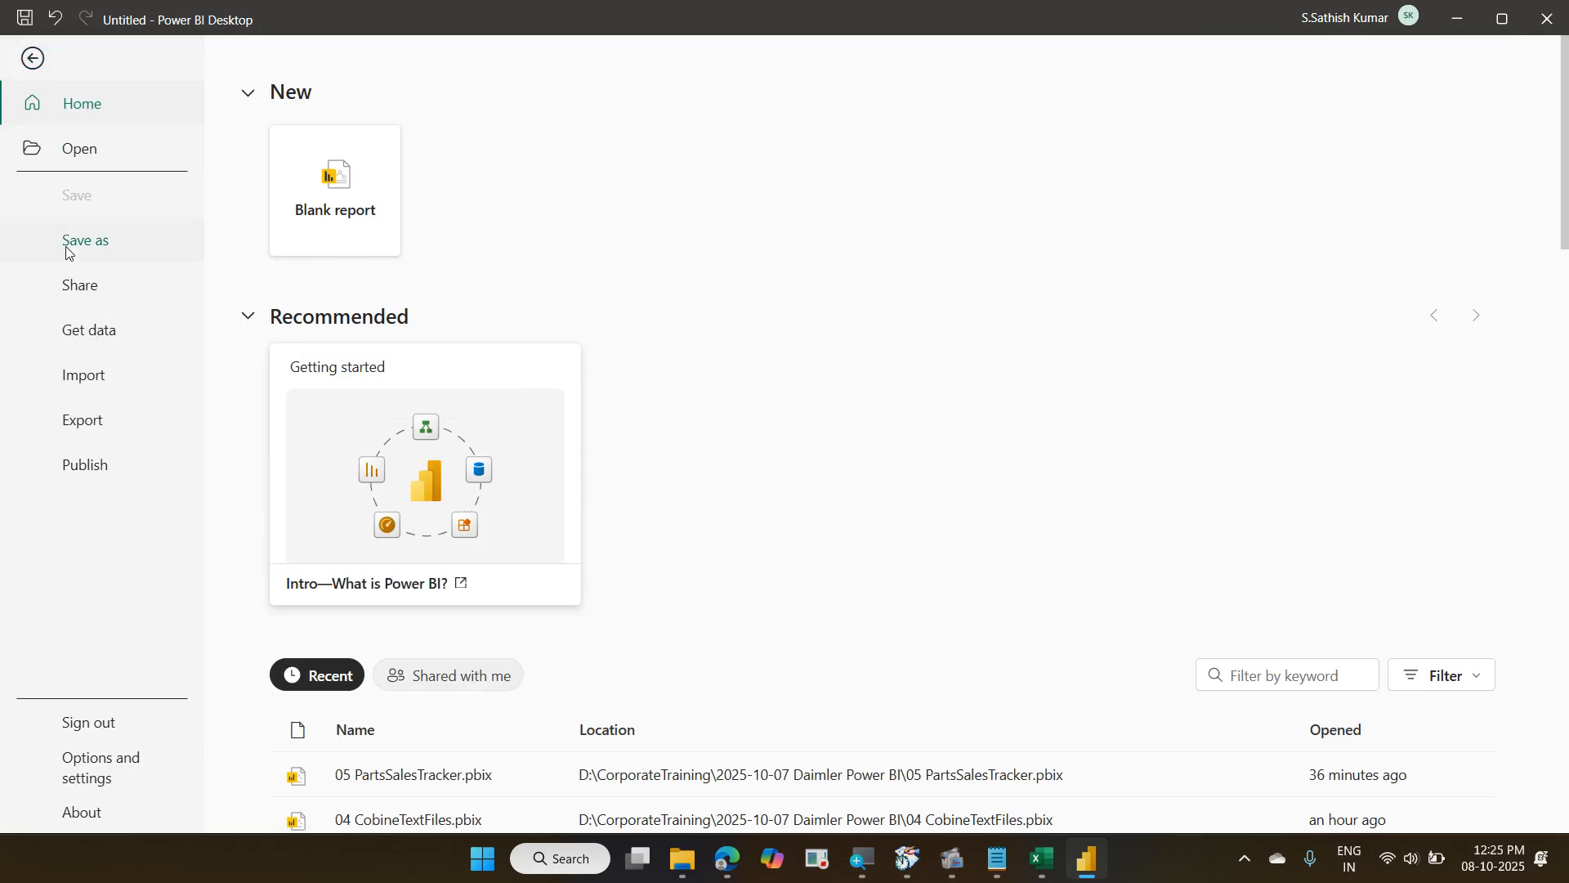
left_click(124, 256)
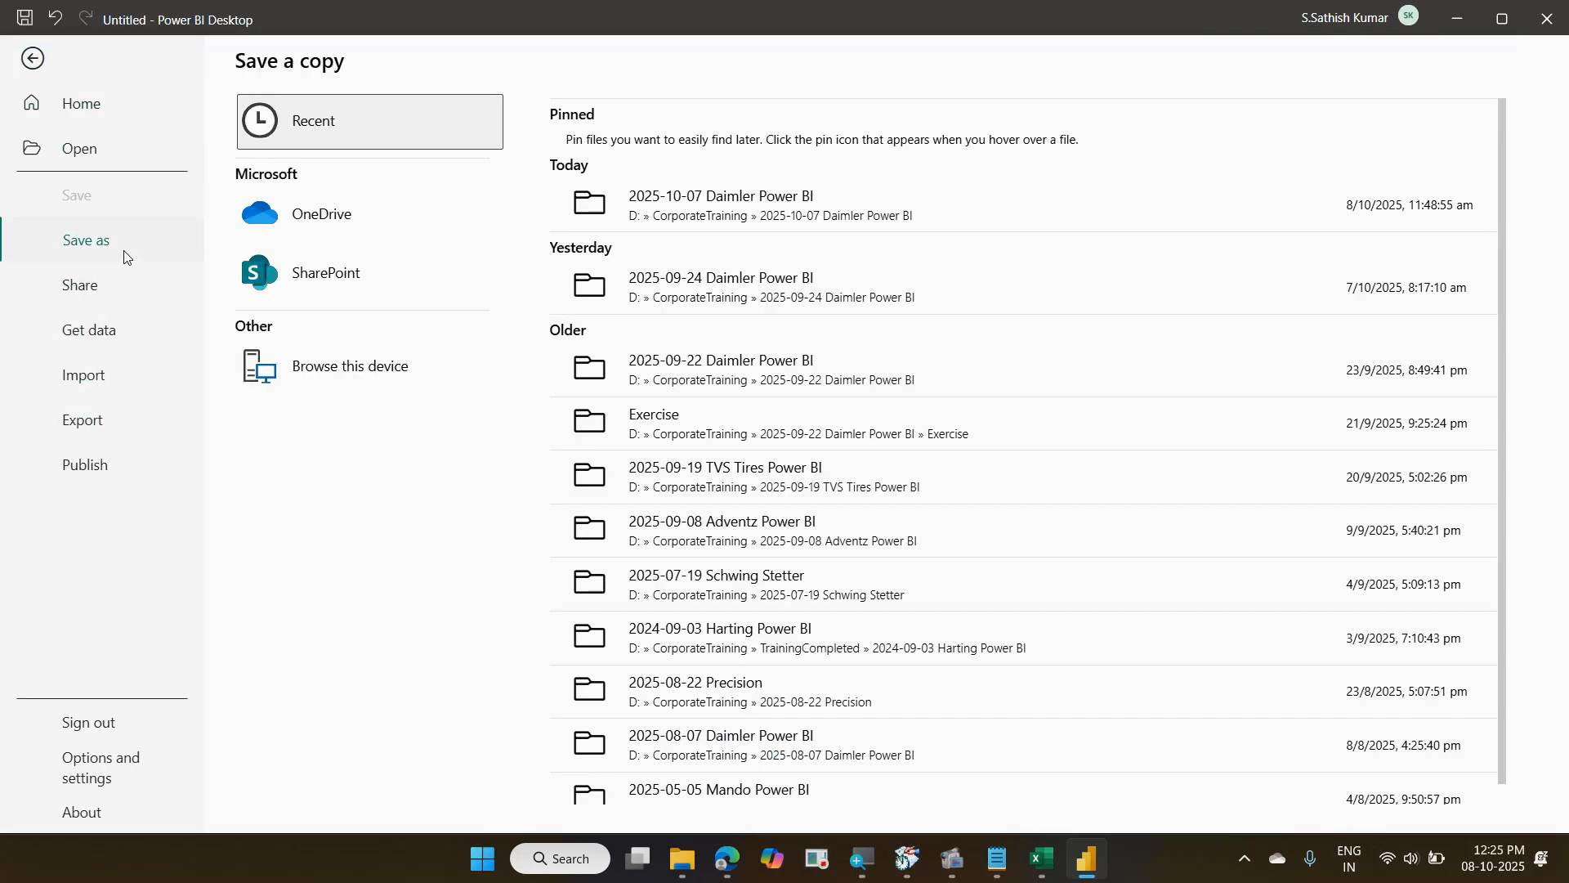
left_click(338, 357)
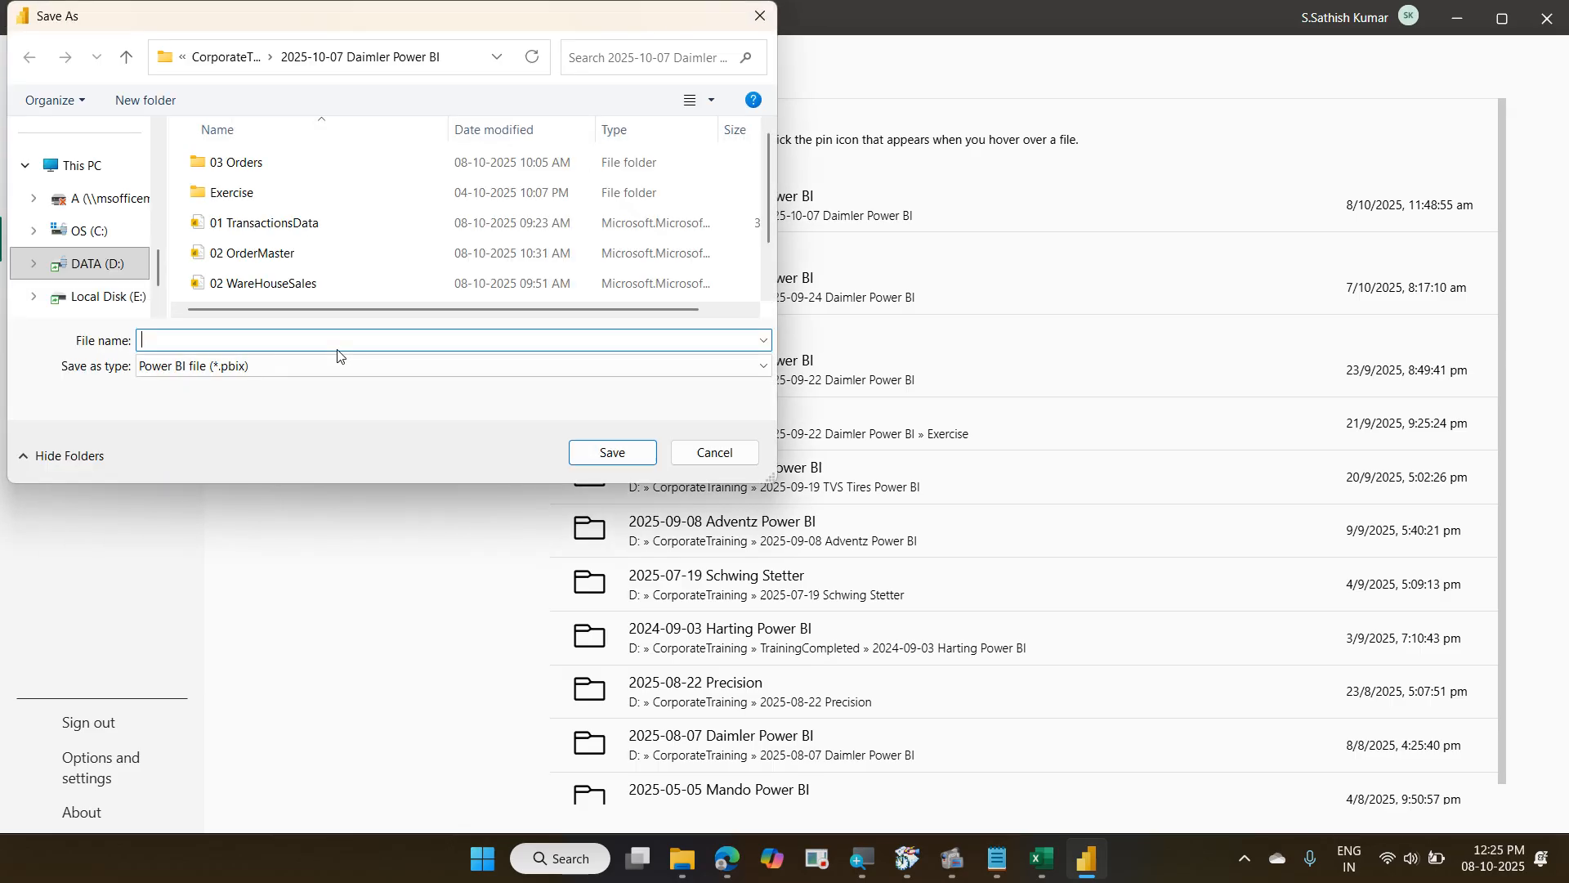
scroll(319, 270, "down", 2)
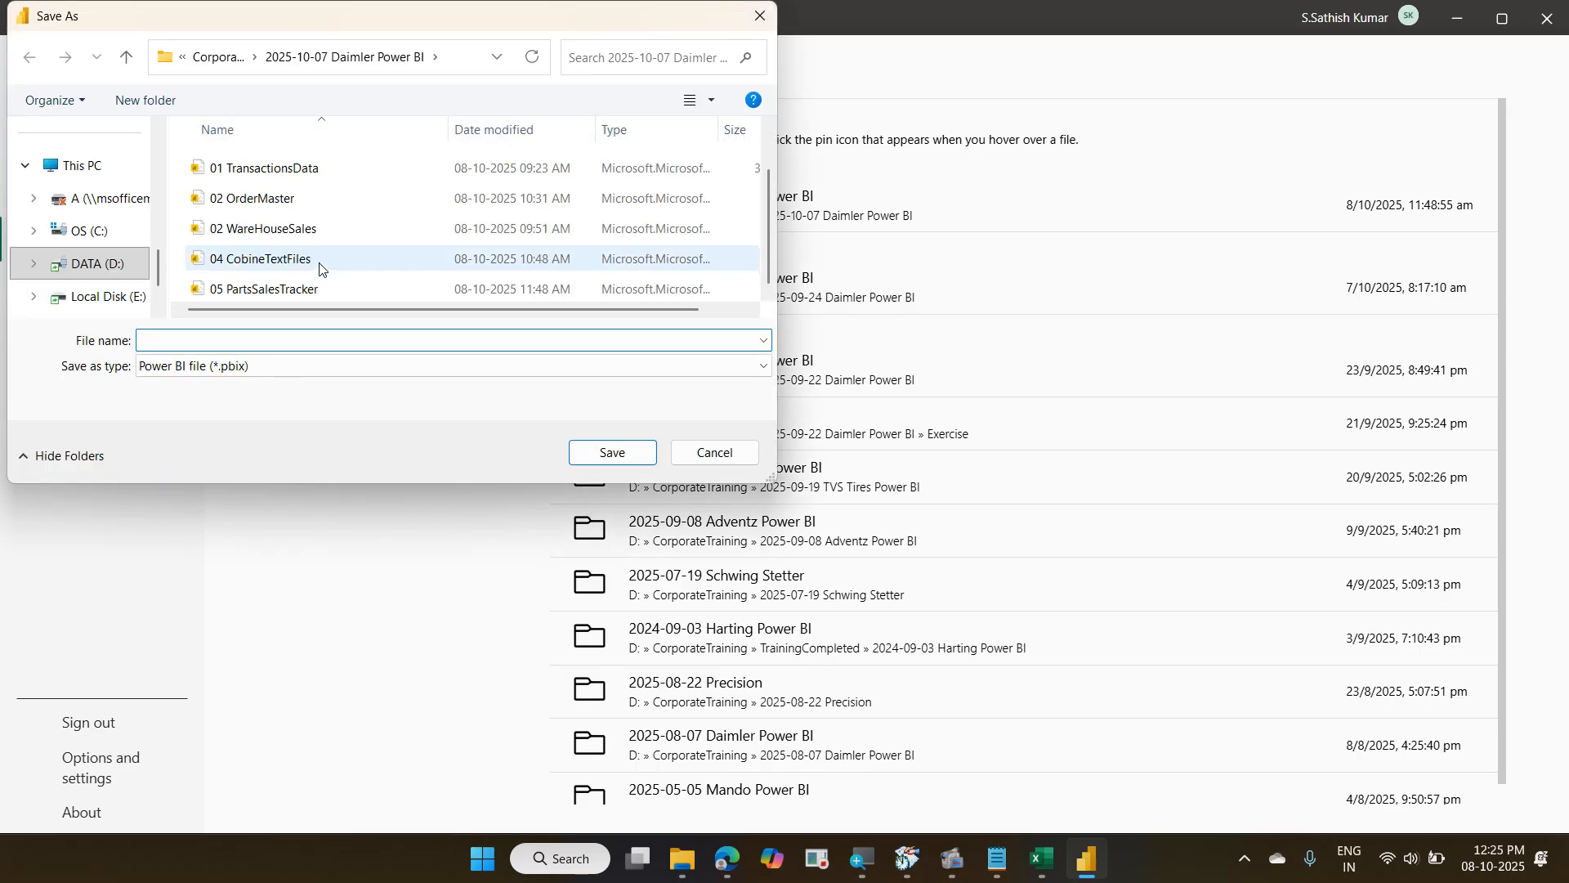
type("06")
key("Down")
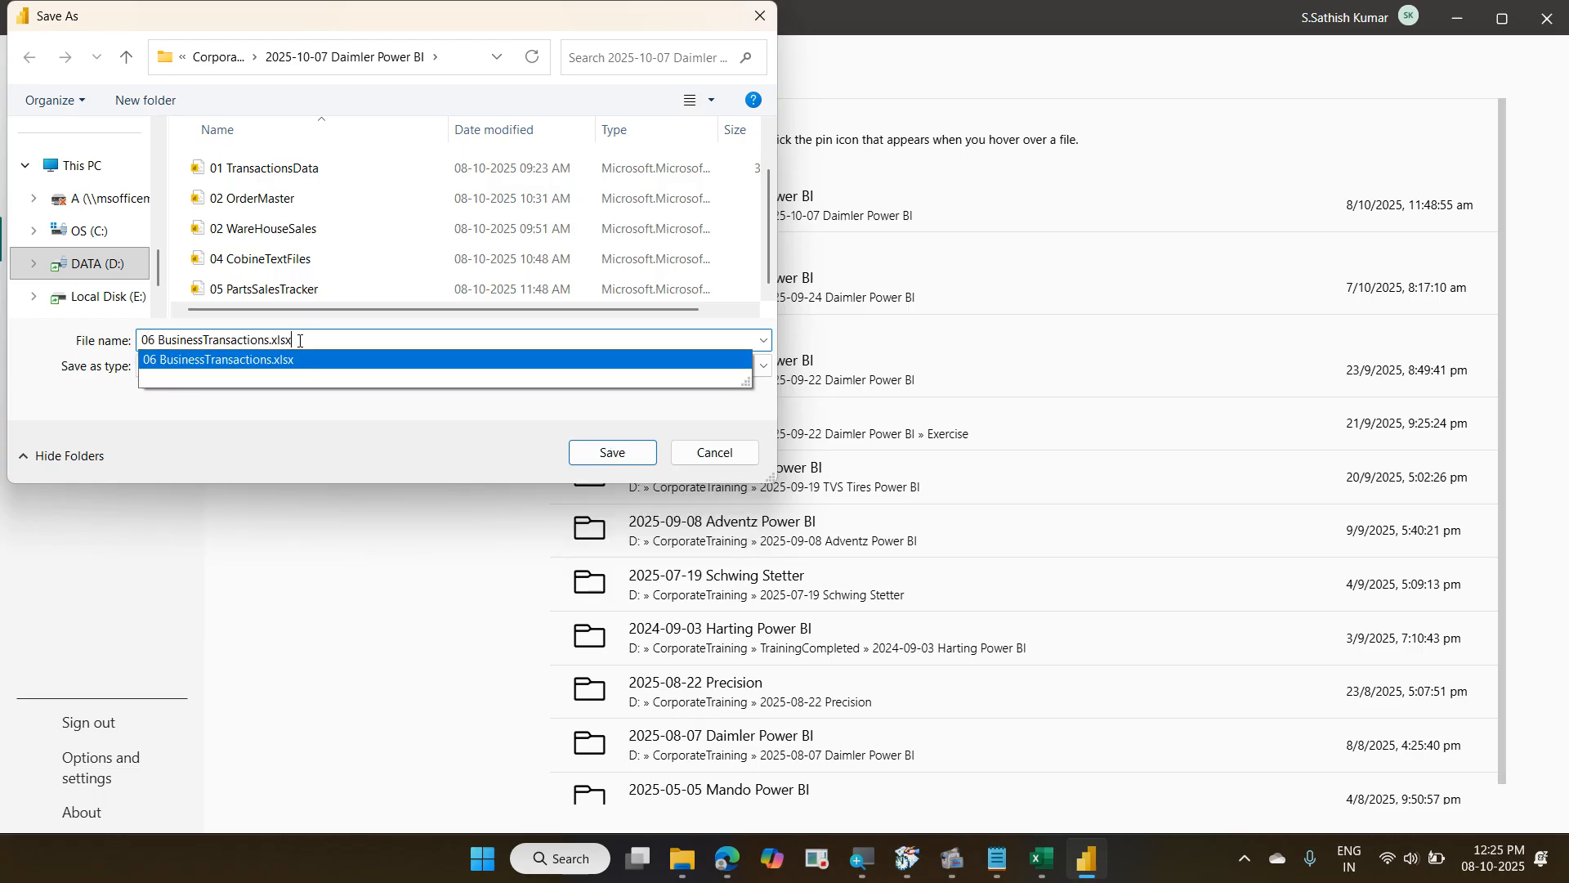
key("BackSpace")
key("BackSpace")
key("BackSpace")
key("BackSpace")
key("Return")
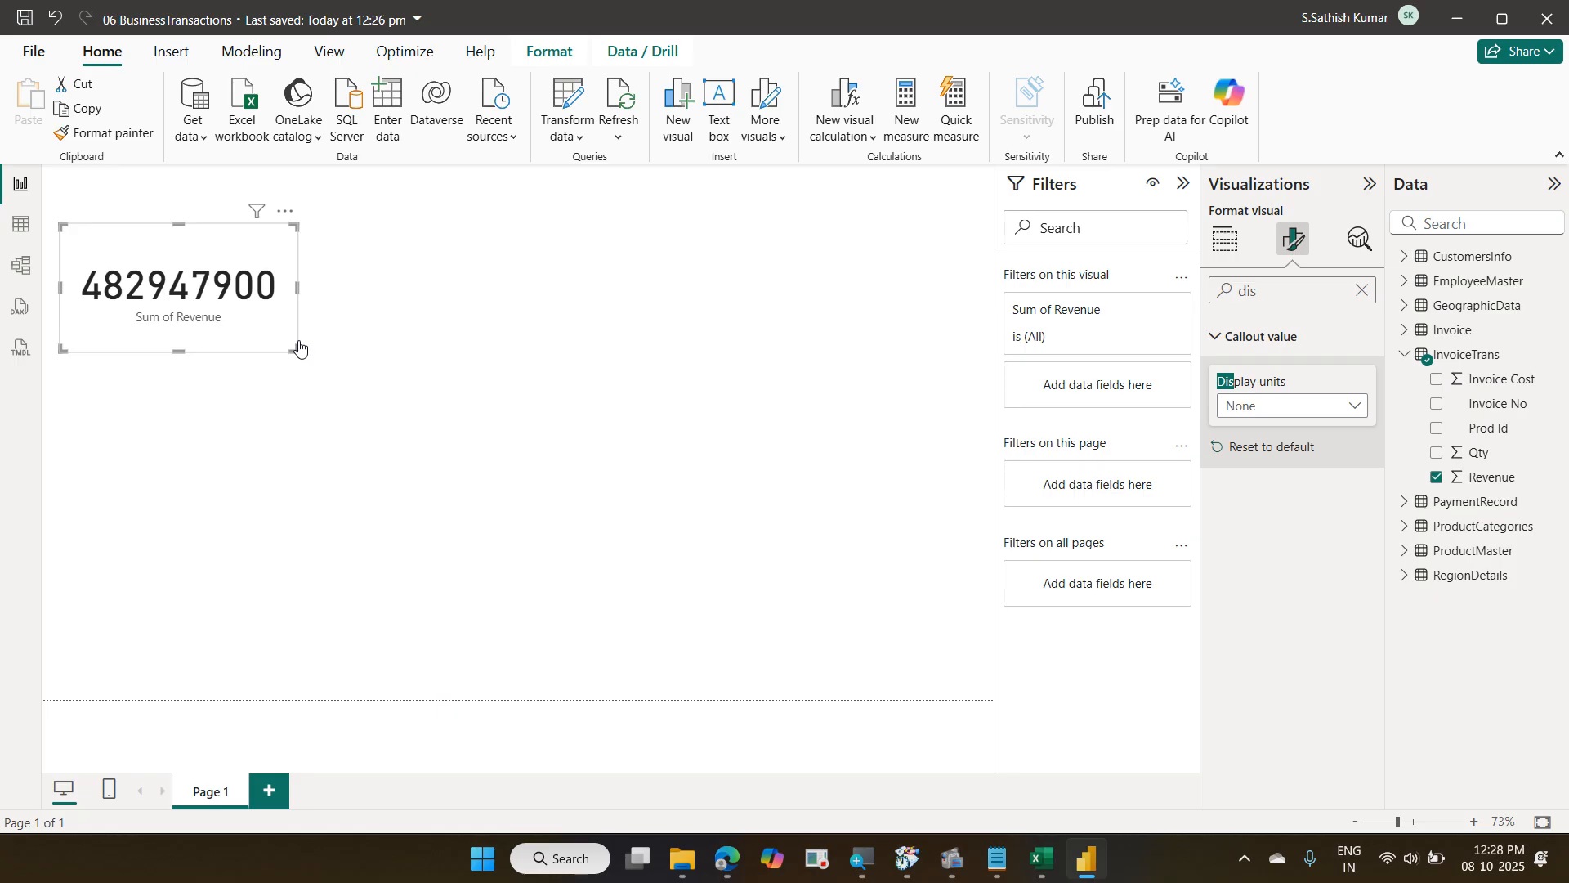
key("alt")
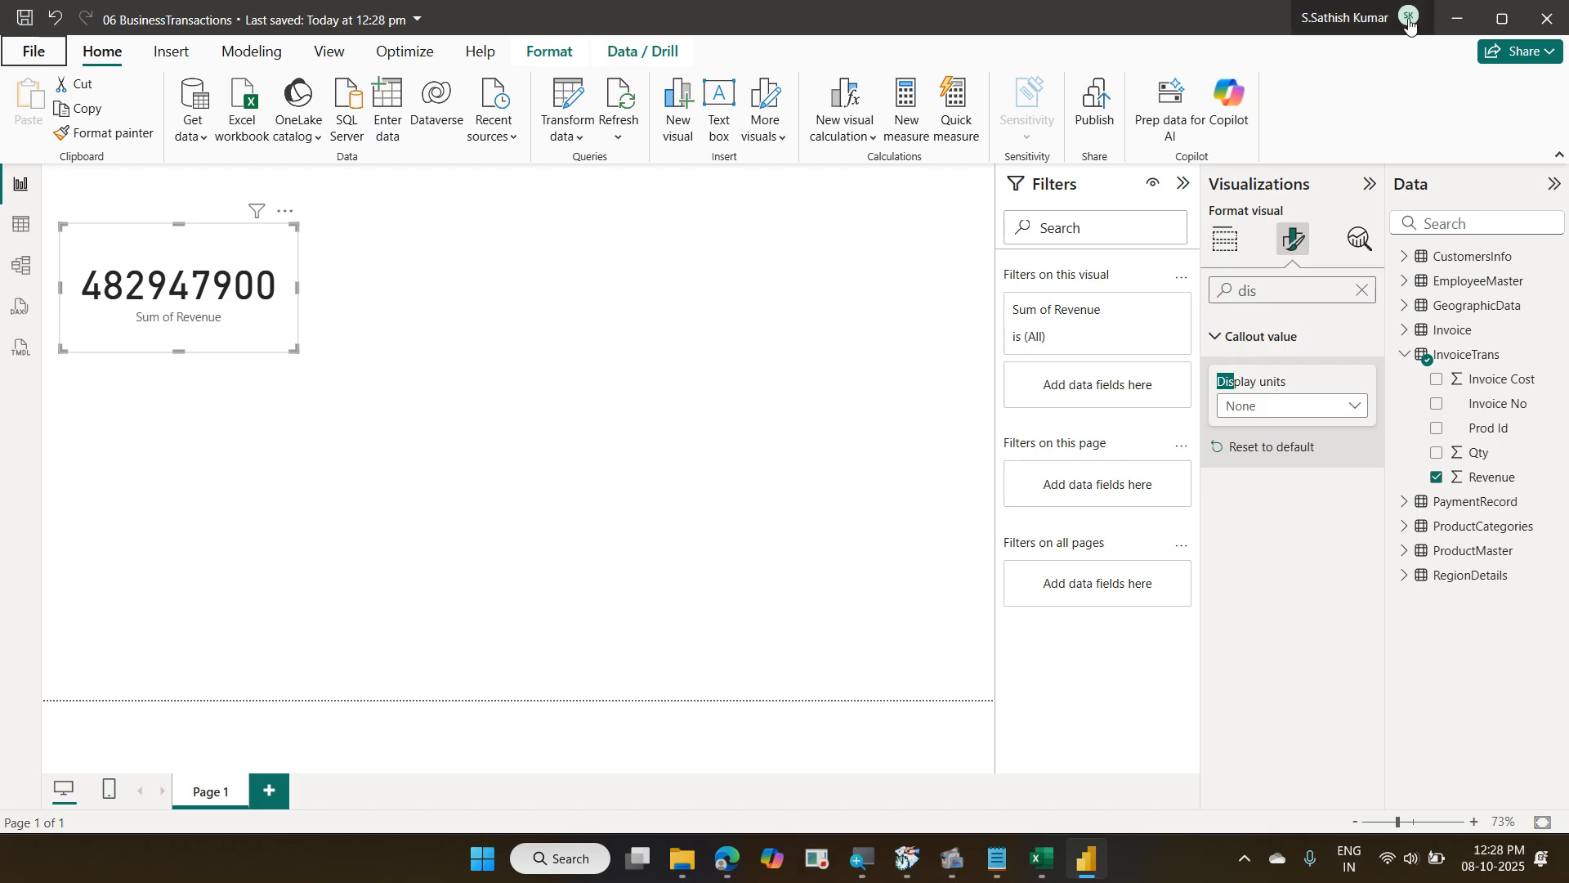
left_click(1468, 29)
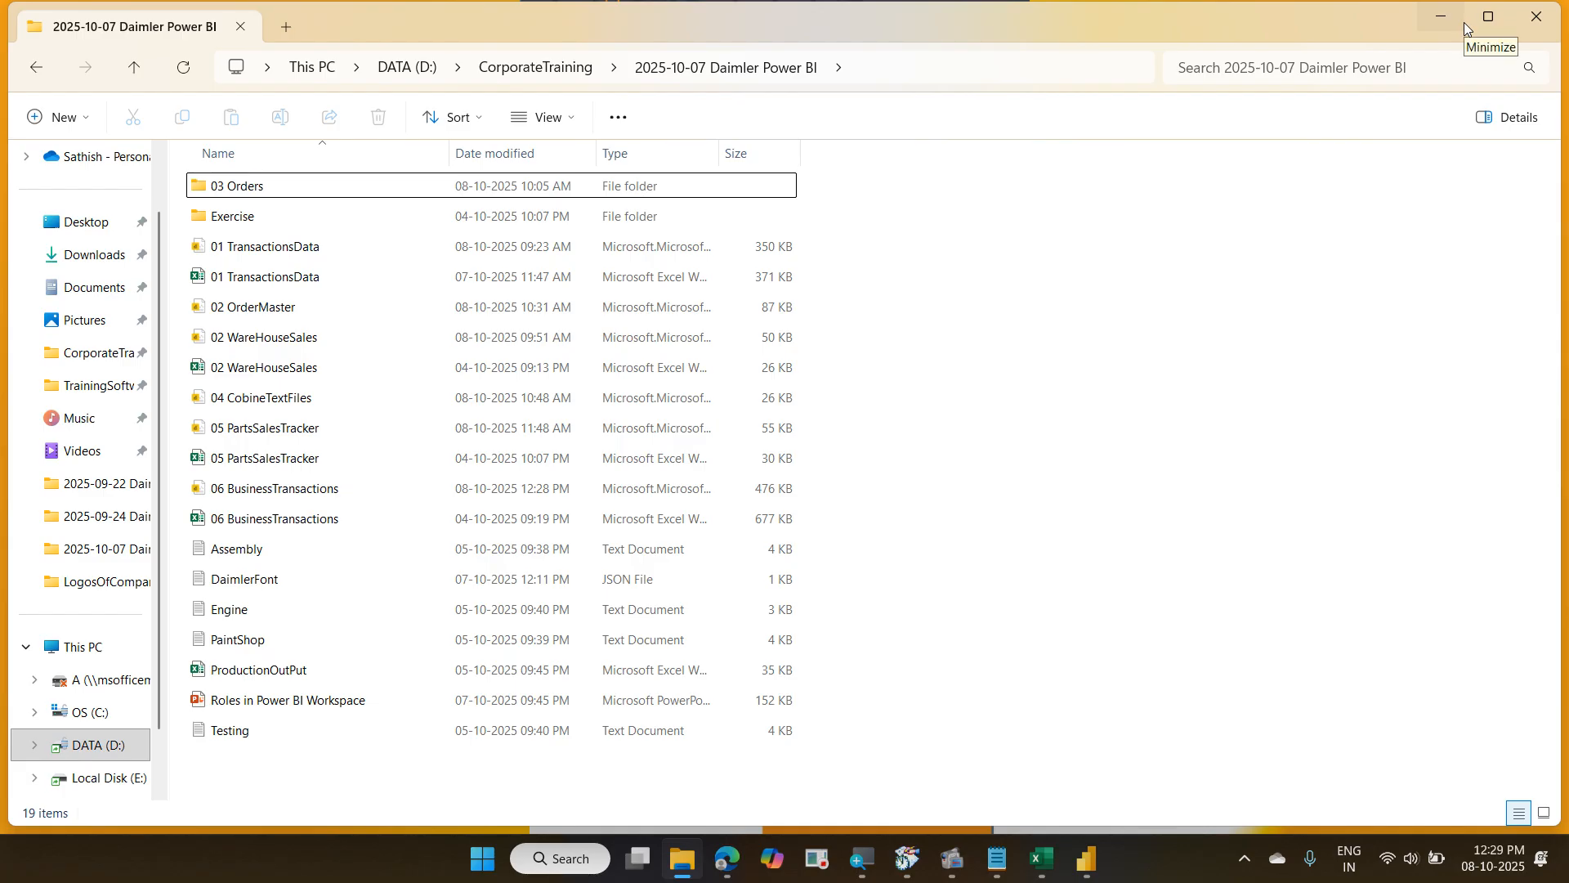
left_click(1444, 17)
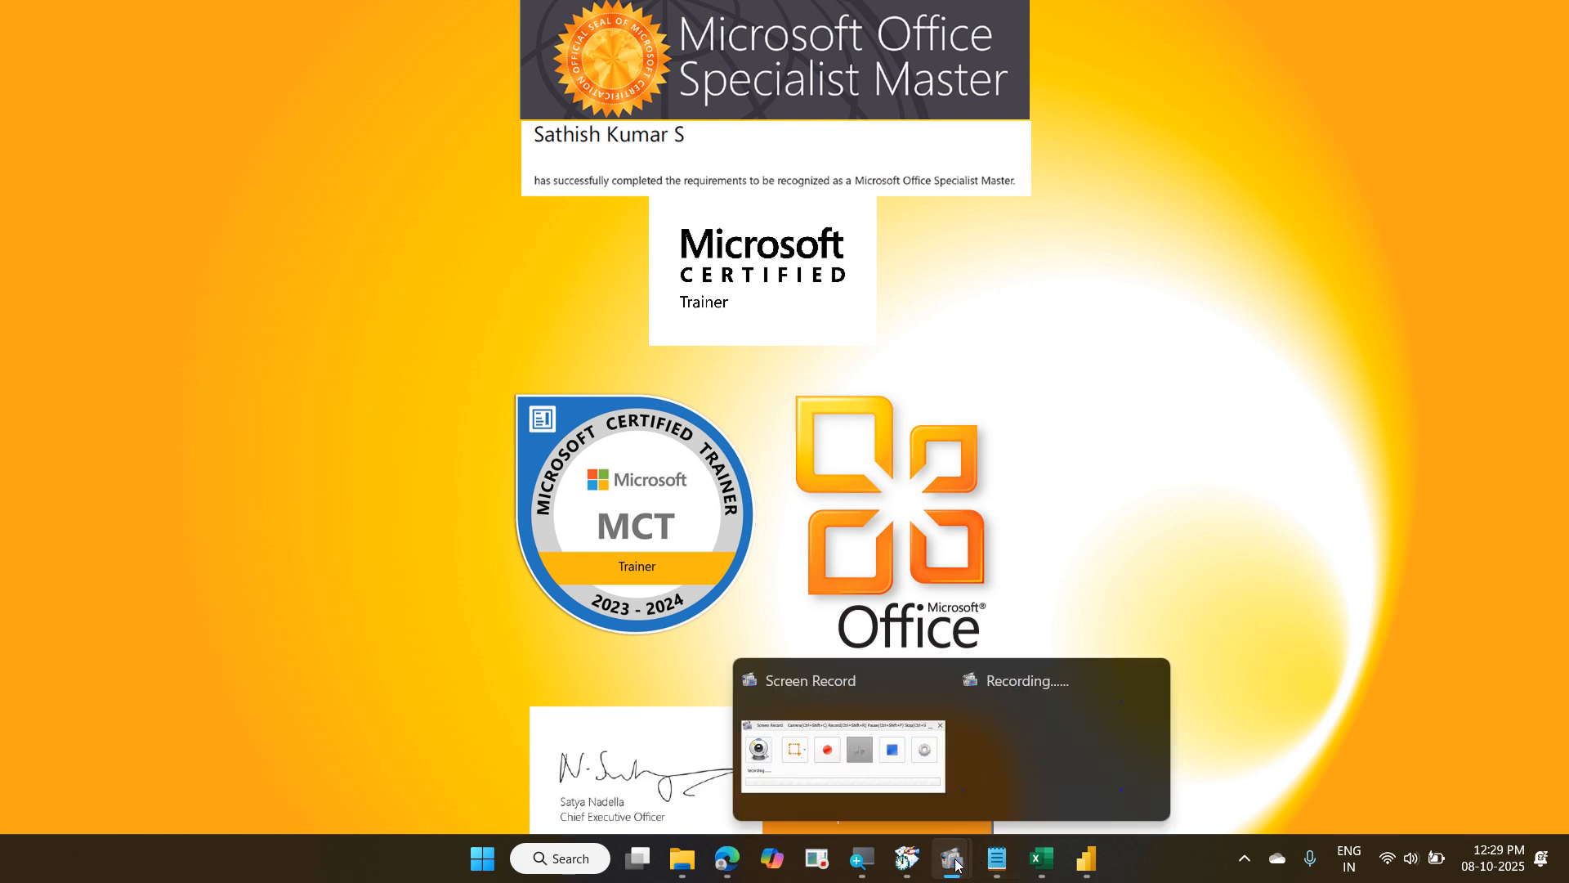
left_click(888, 763)
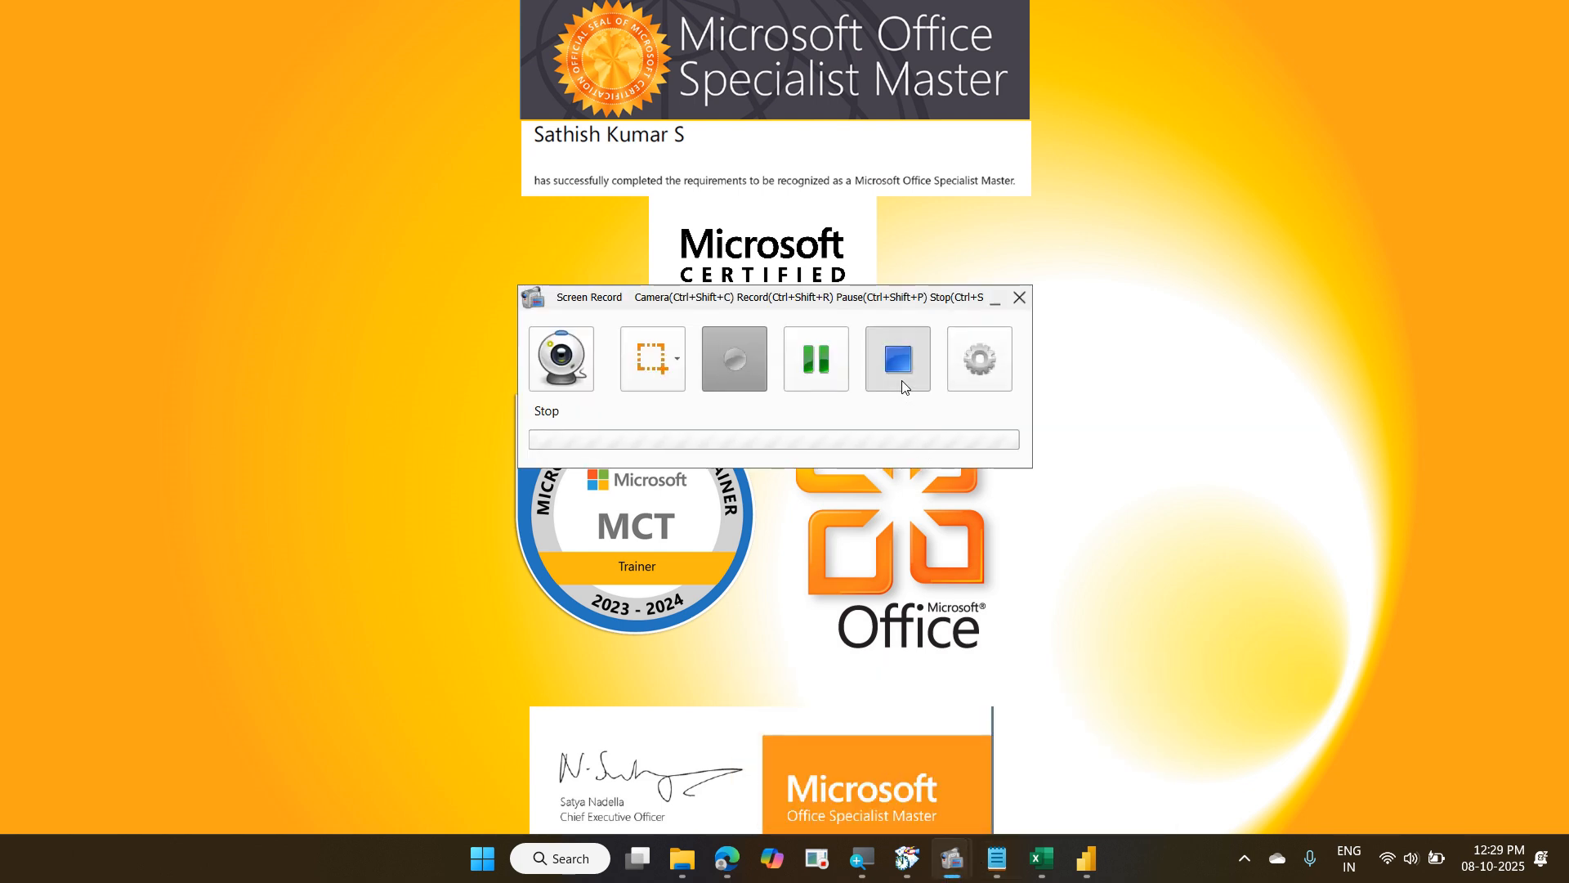